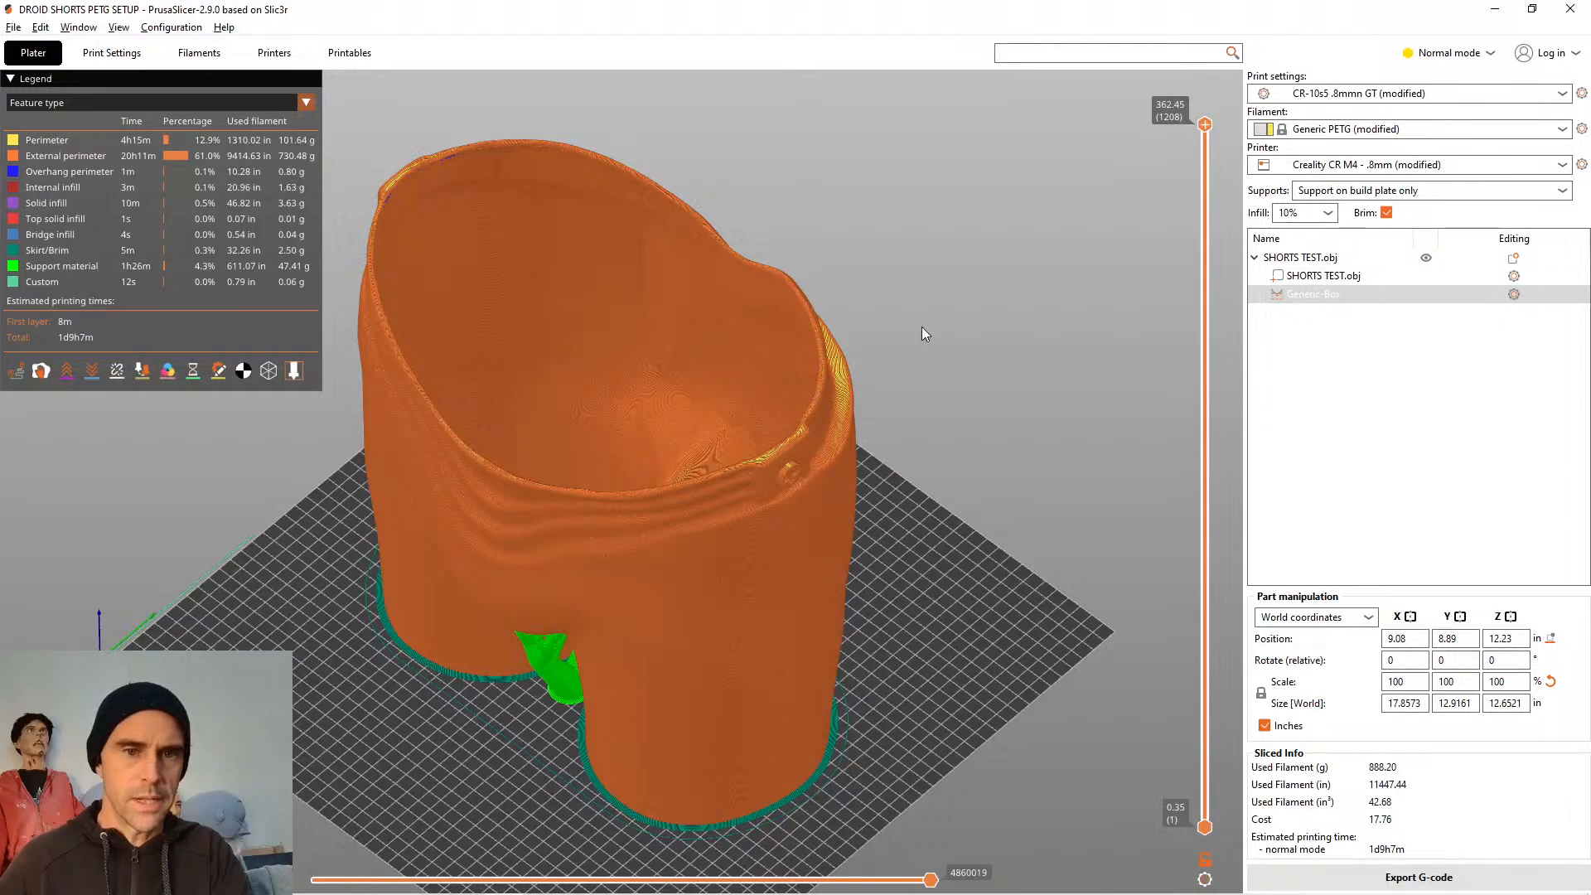
Examine the sliced shorts preview from the front, back, side and above, including the support between the legs
left_click_drag(925, 333, 686, 239)
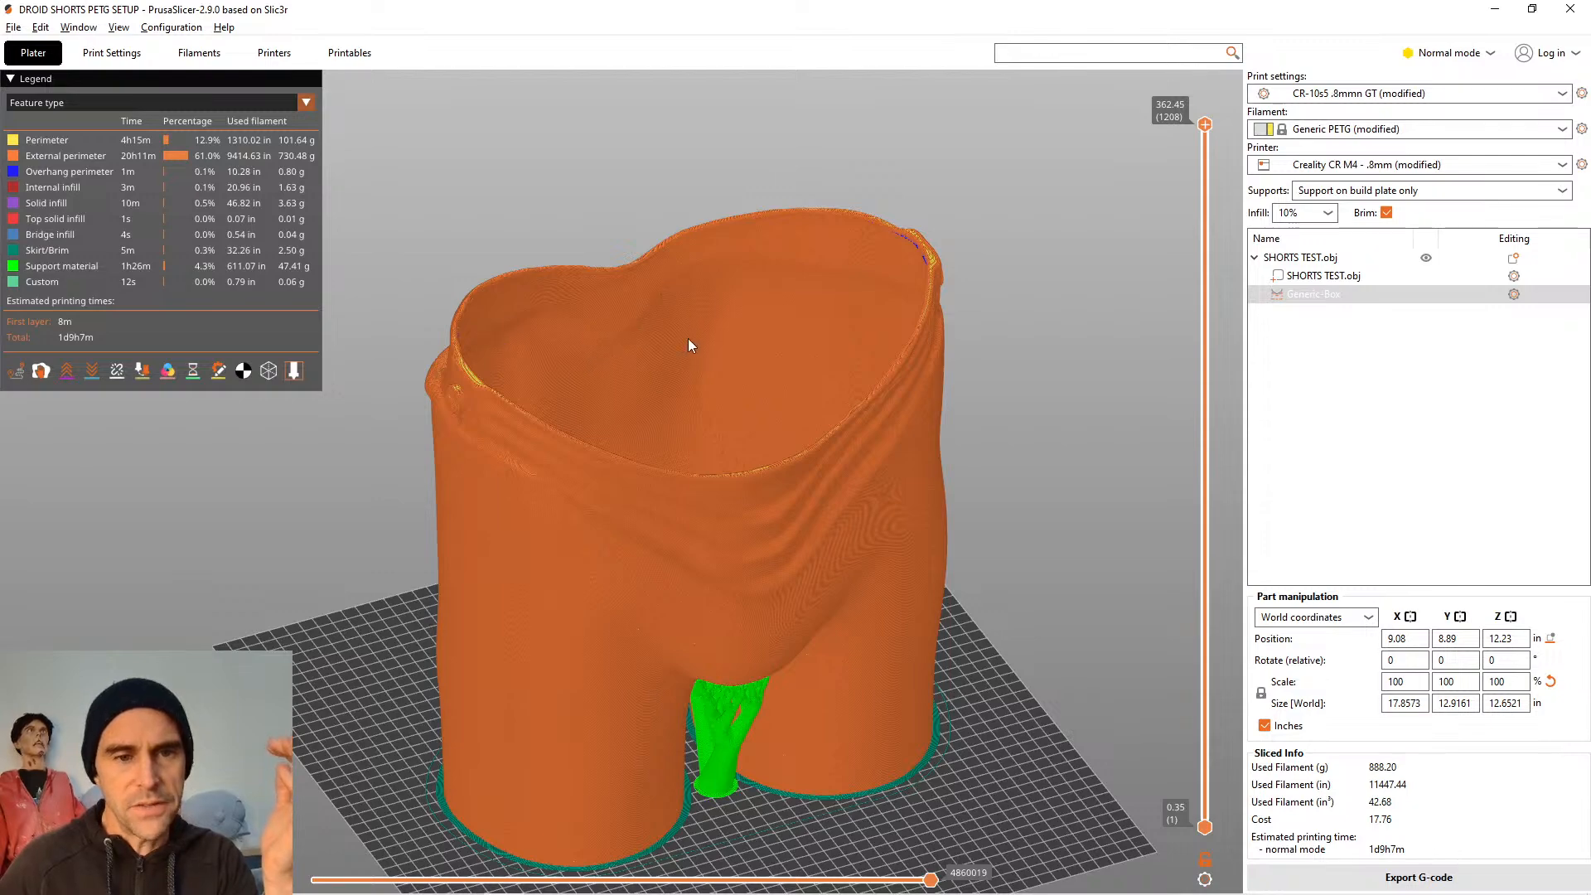
left_click_drag(582, 207, 461, 264)
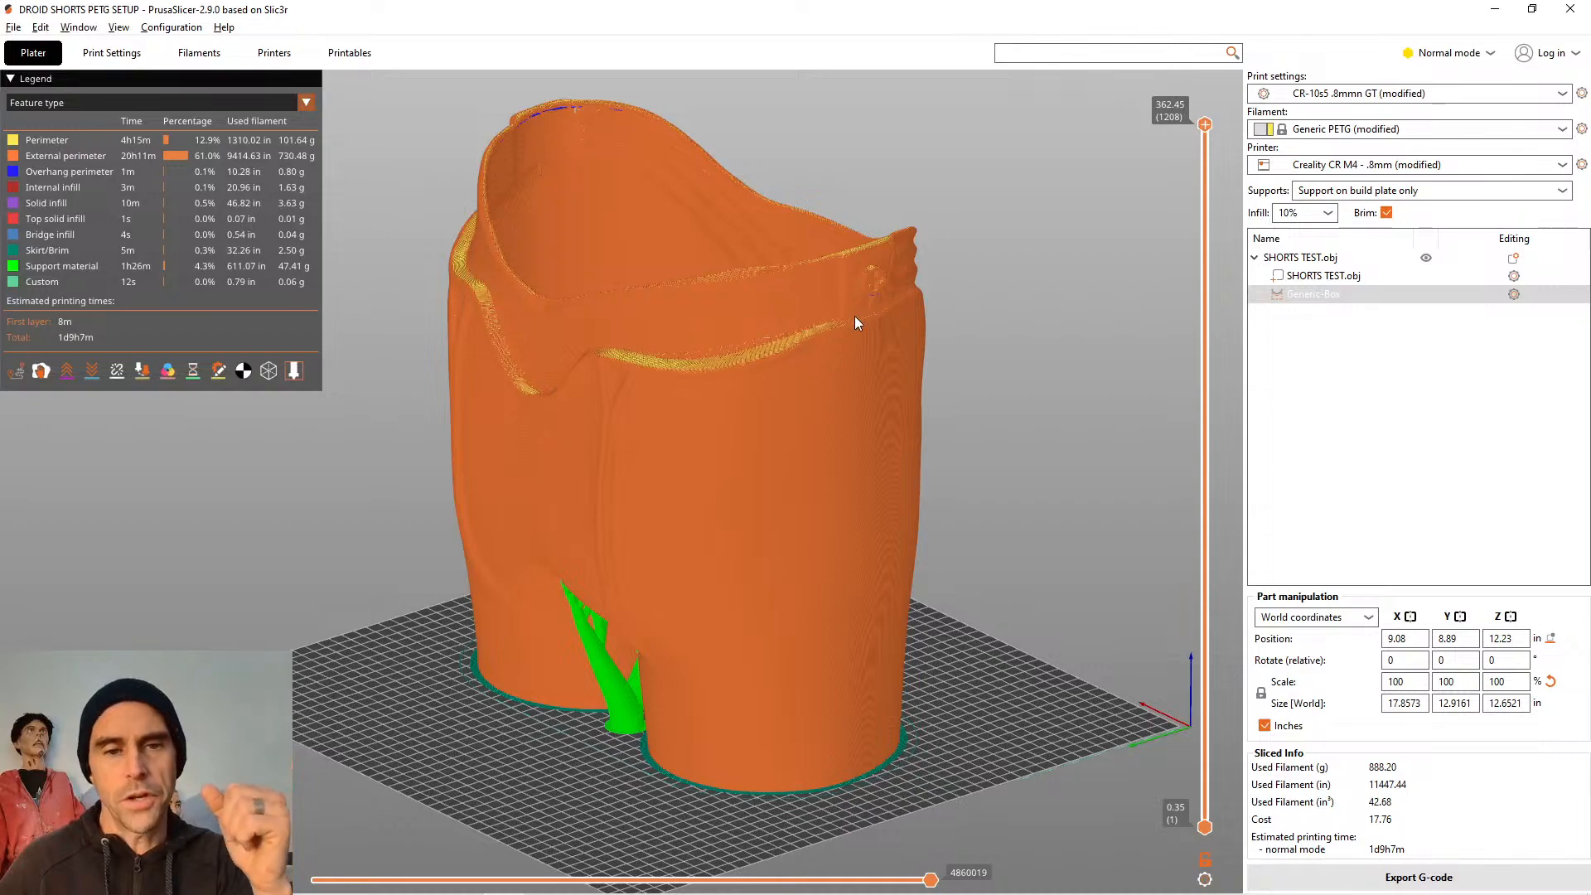
left_click_drag(854, 316, 554, 291)
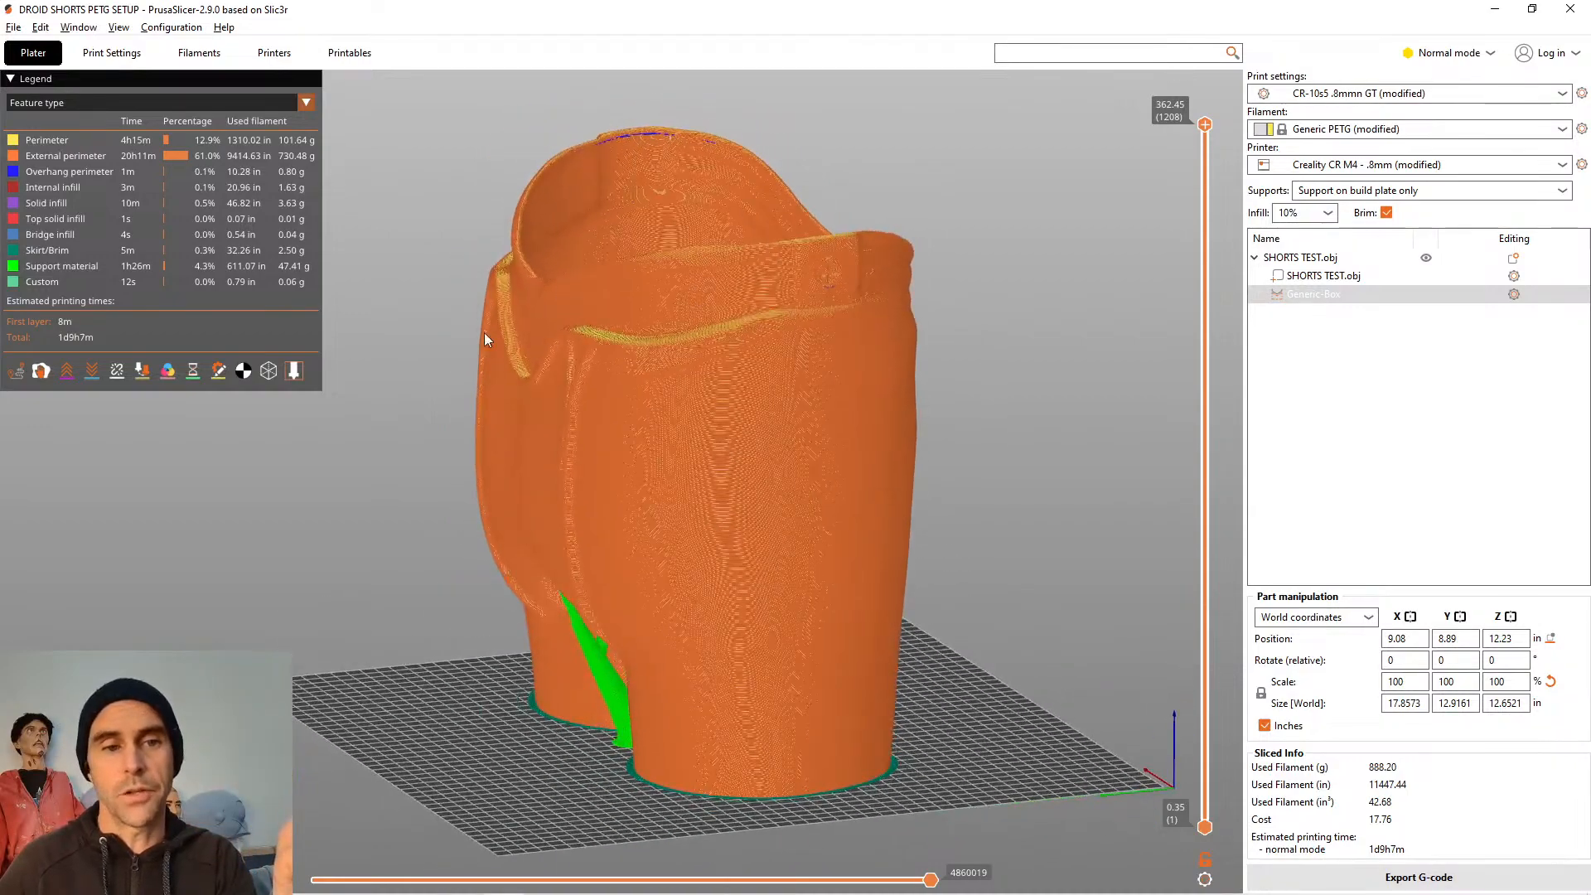
left_click_drag(987, 234, 706, 454)
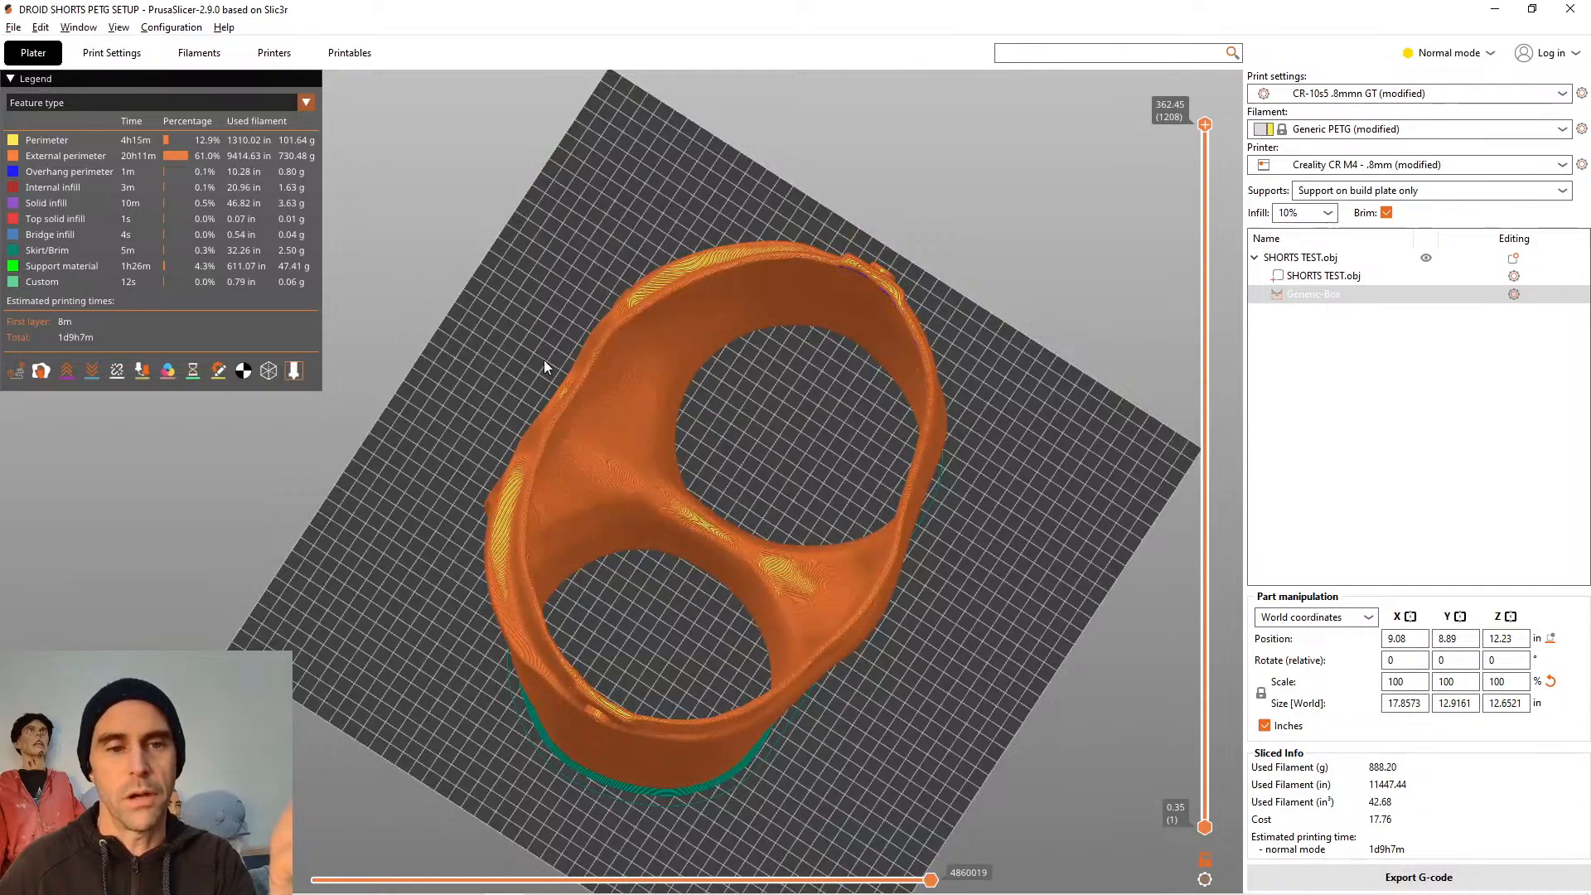
left_click_drag(544, 366, 596, 316)
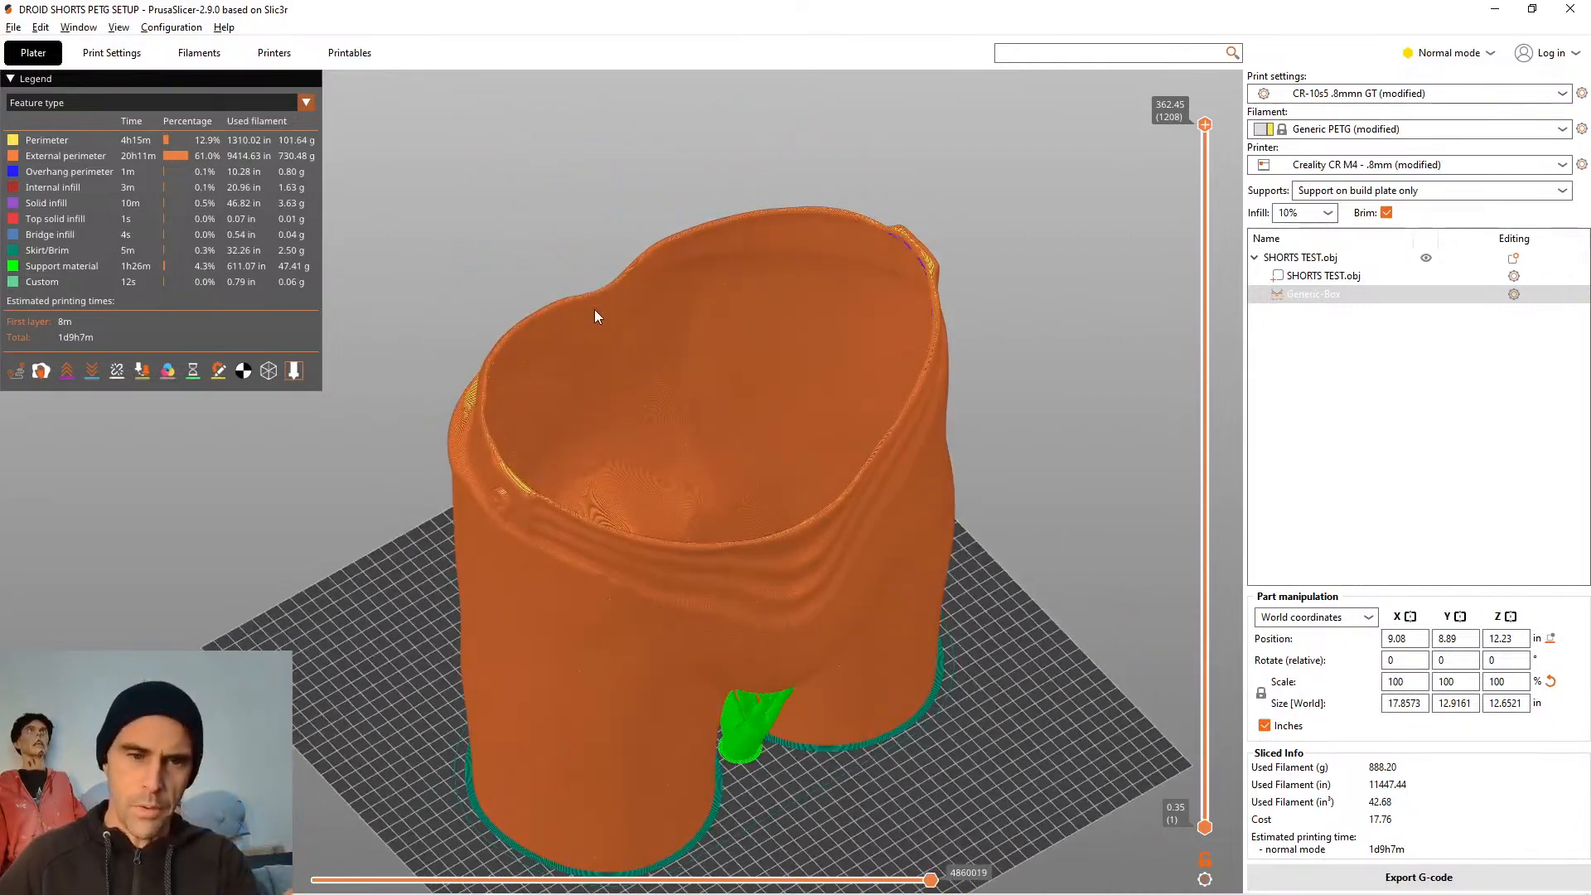
left_click_drag(1020, 327, 968, 352)
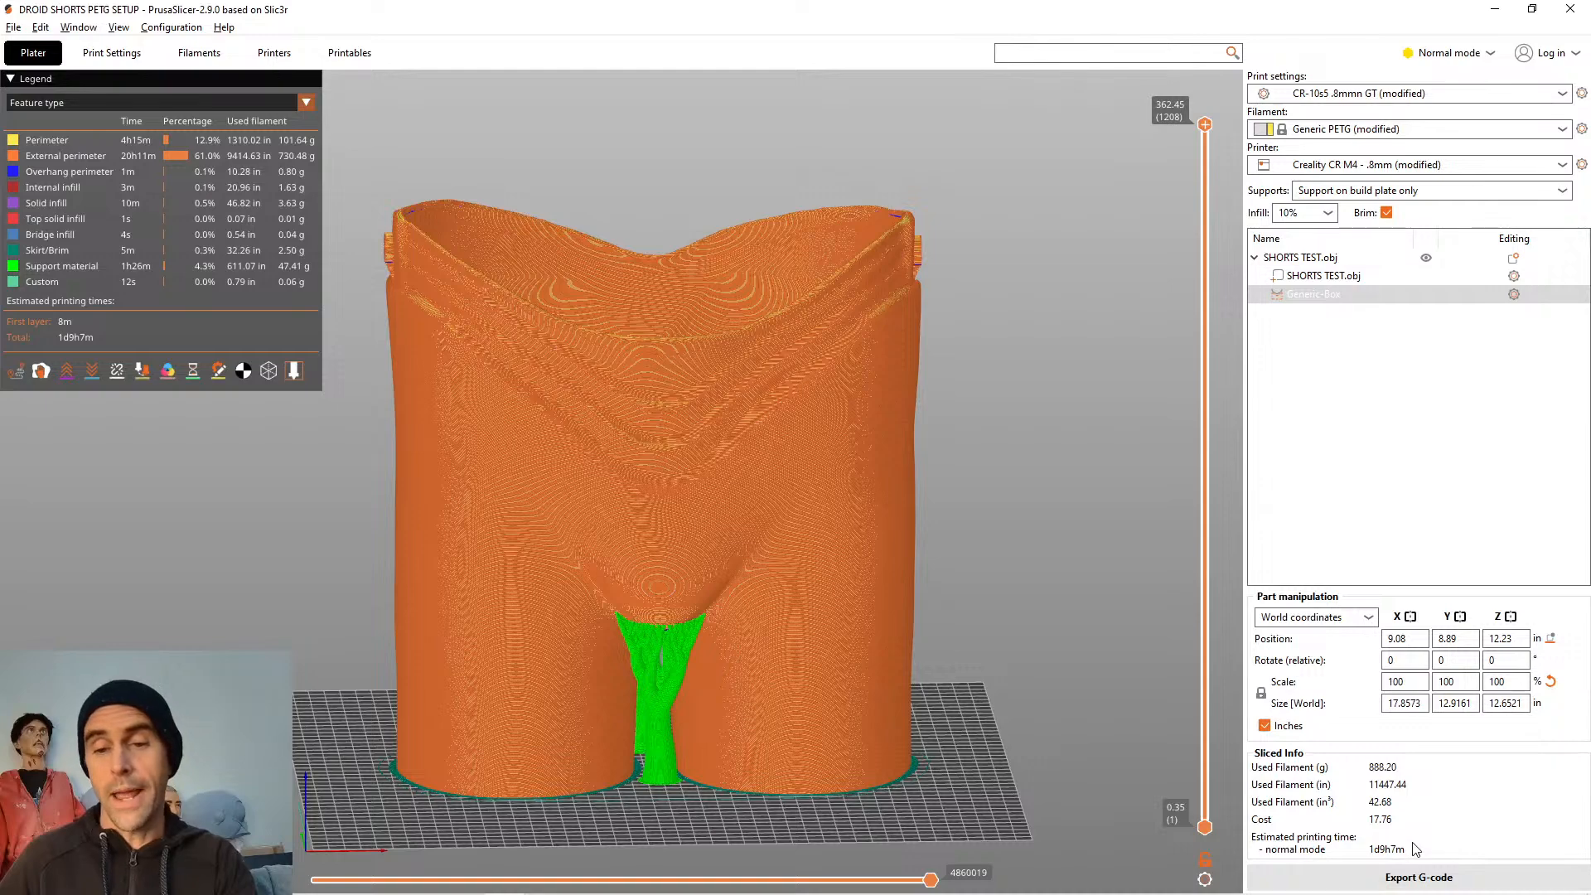
left_click_drag(1083, 690, 1051, 663)
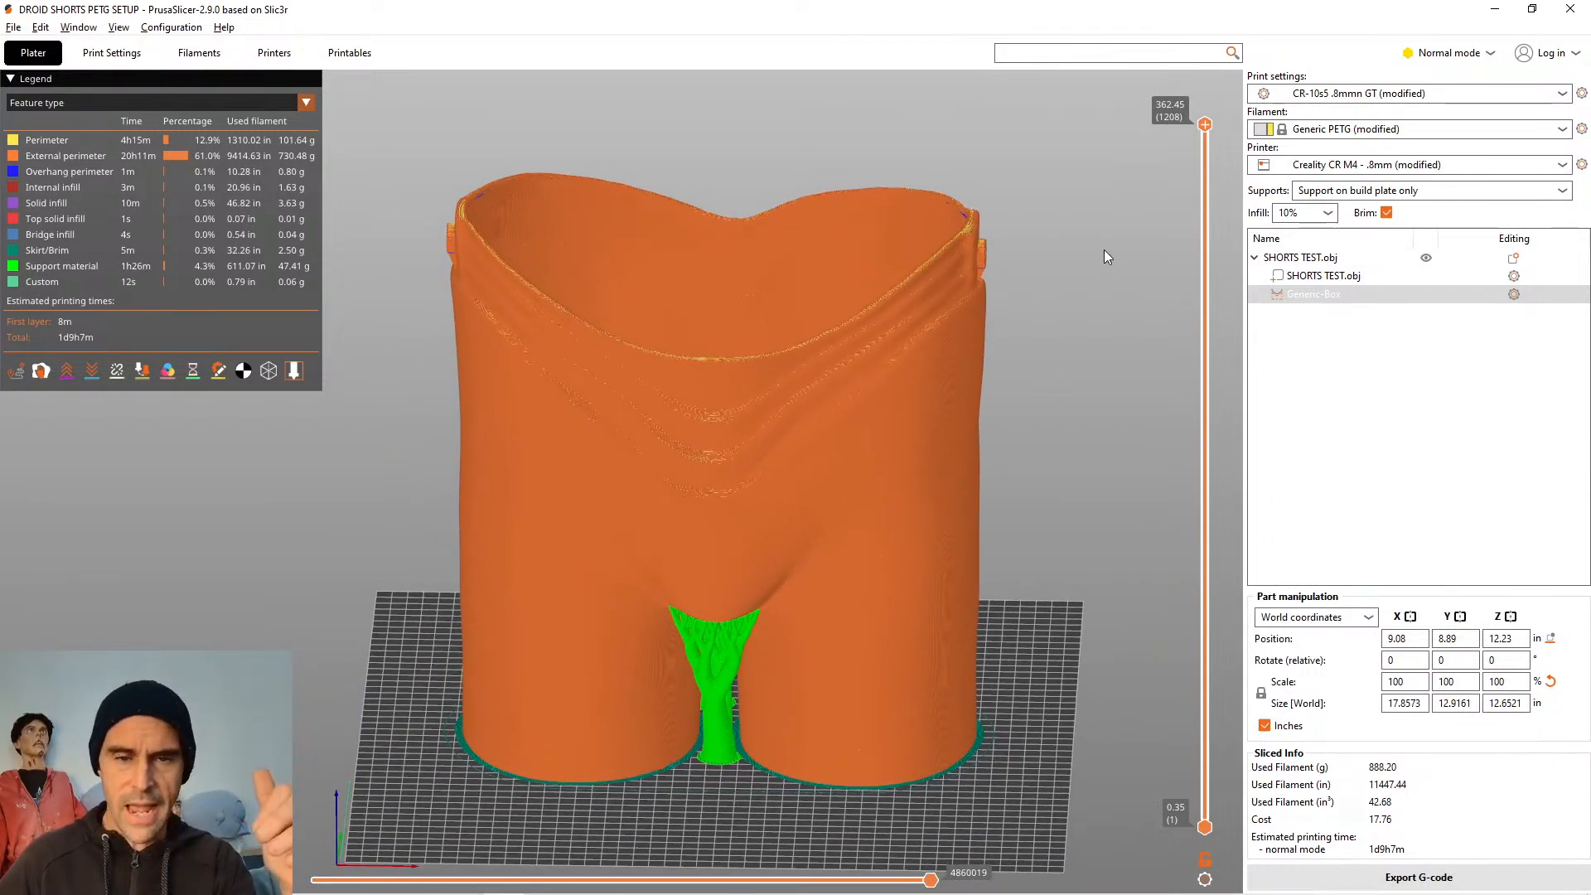
mouse_move(1104, 250)
left_mouse_down()
mouse_move(1101, 286)
mouse_move(1107, 265)
left_mouse_up()
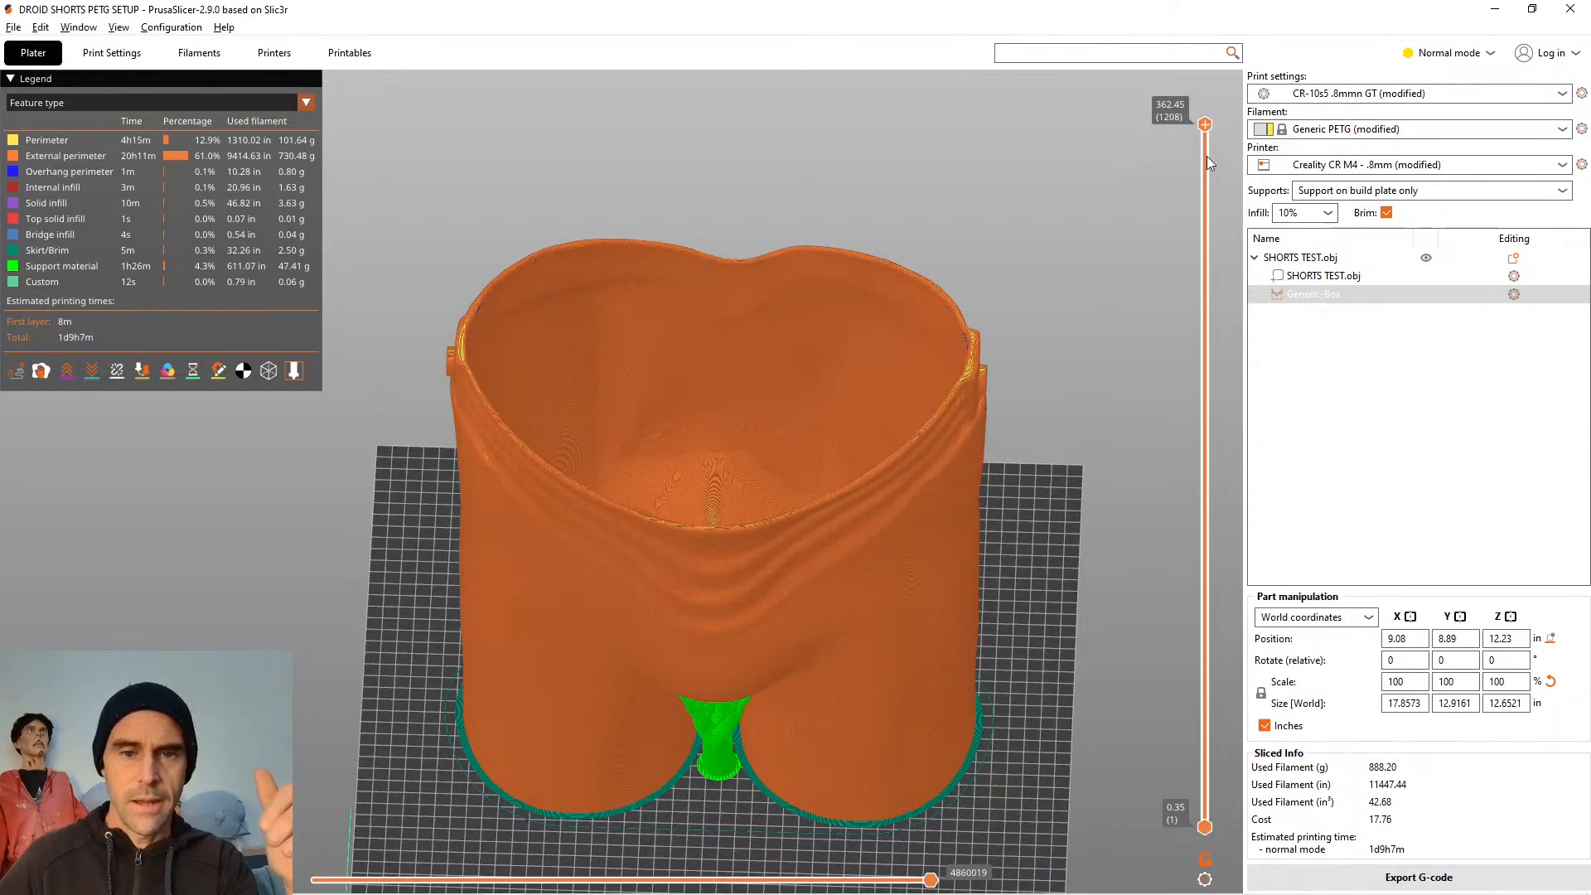
Lower the layer preview to layer 1 at 0.35 and examine the brim, leg outlines and support bases up close
left_click_drag(1207, 156, 1223, 841)
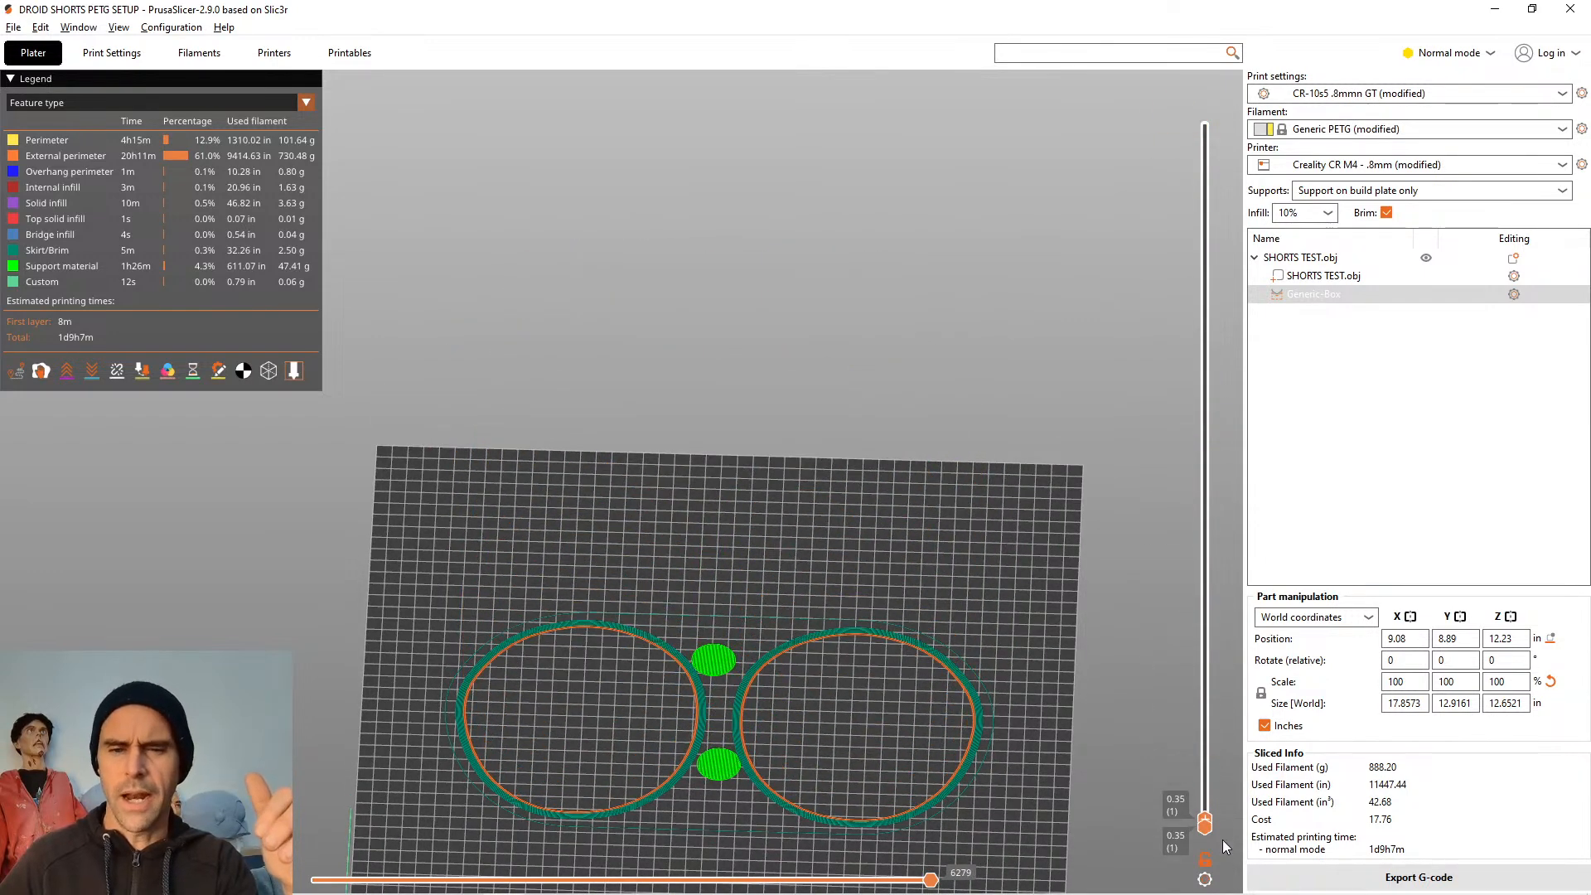
left_click_drag(1160, 746, 1106, 521)
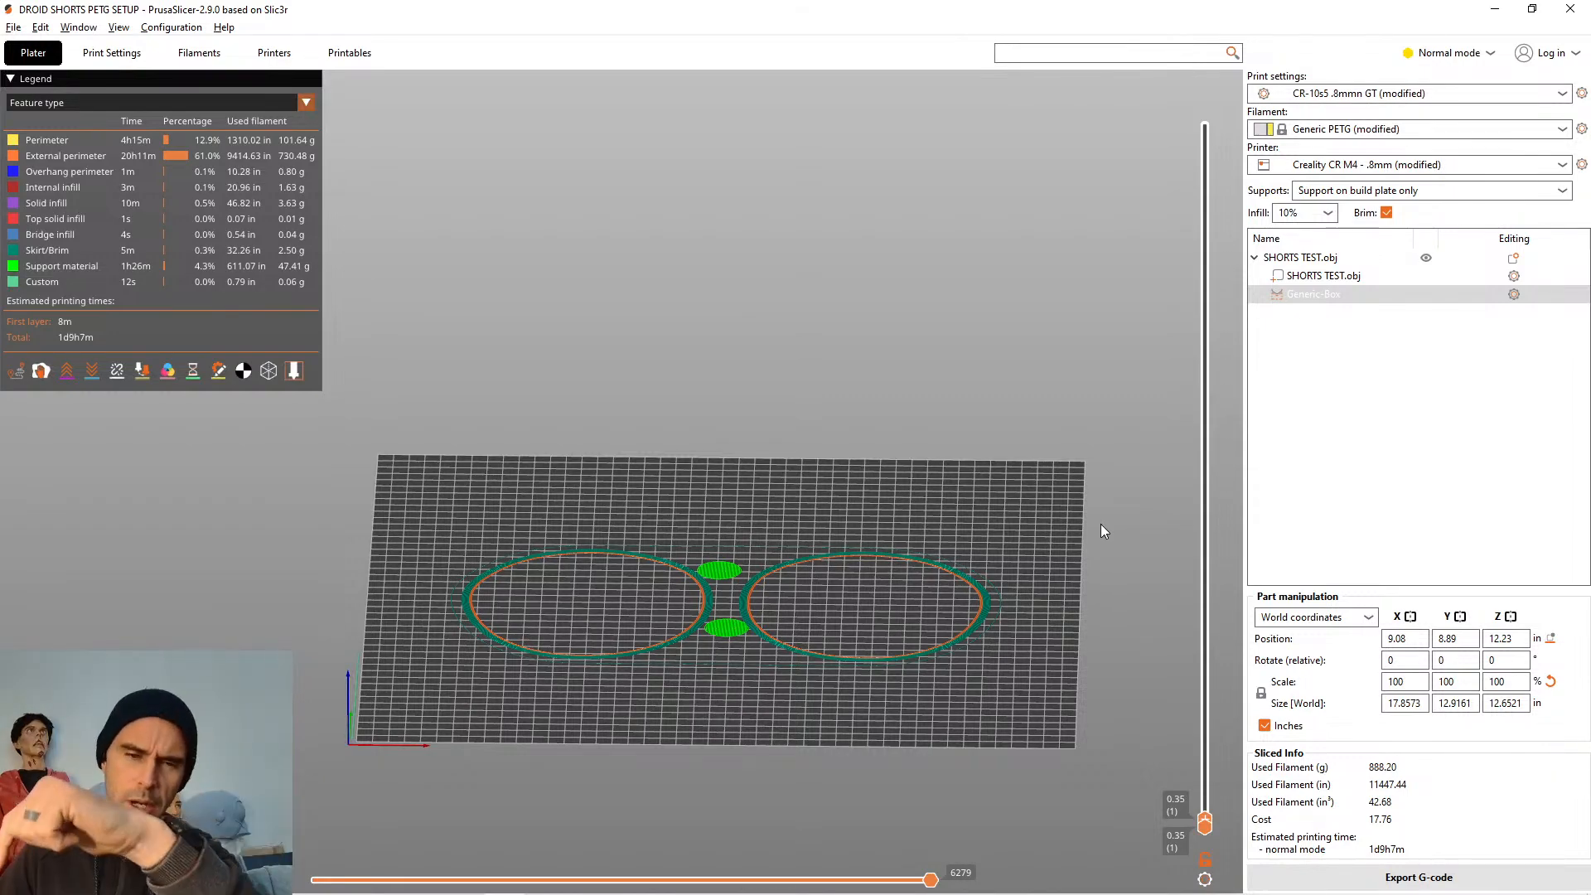
left_click_drag(1101, 524, 1077, 582)
scroll(1022, 610, "down", 3)
scroll(1036, 629, "up", 8)
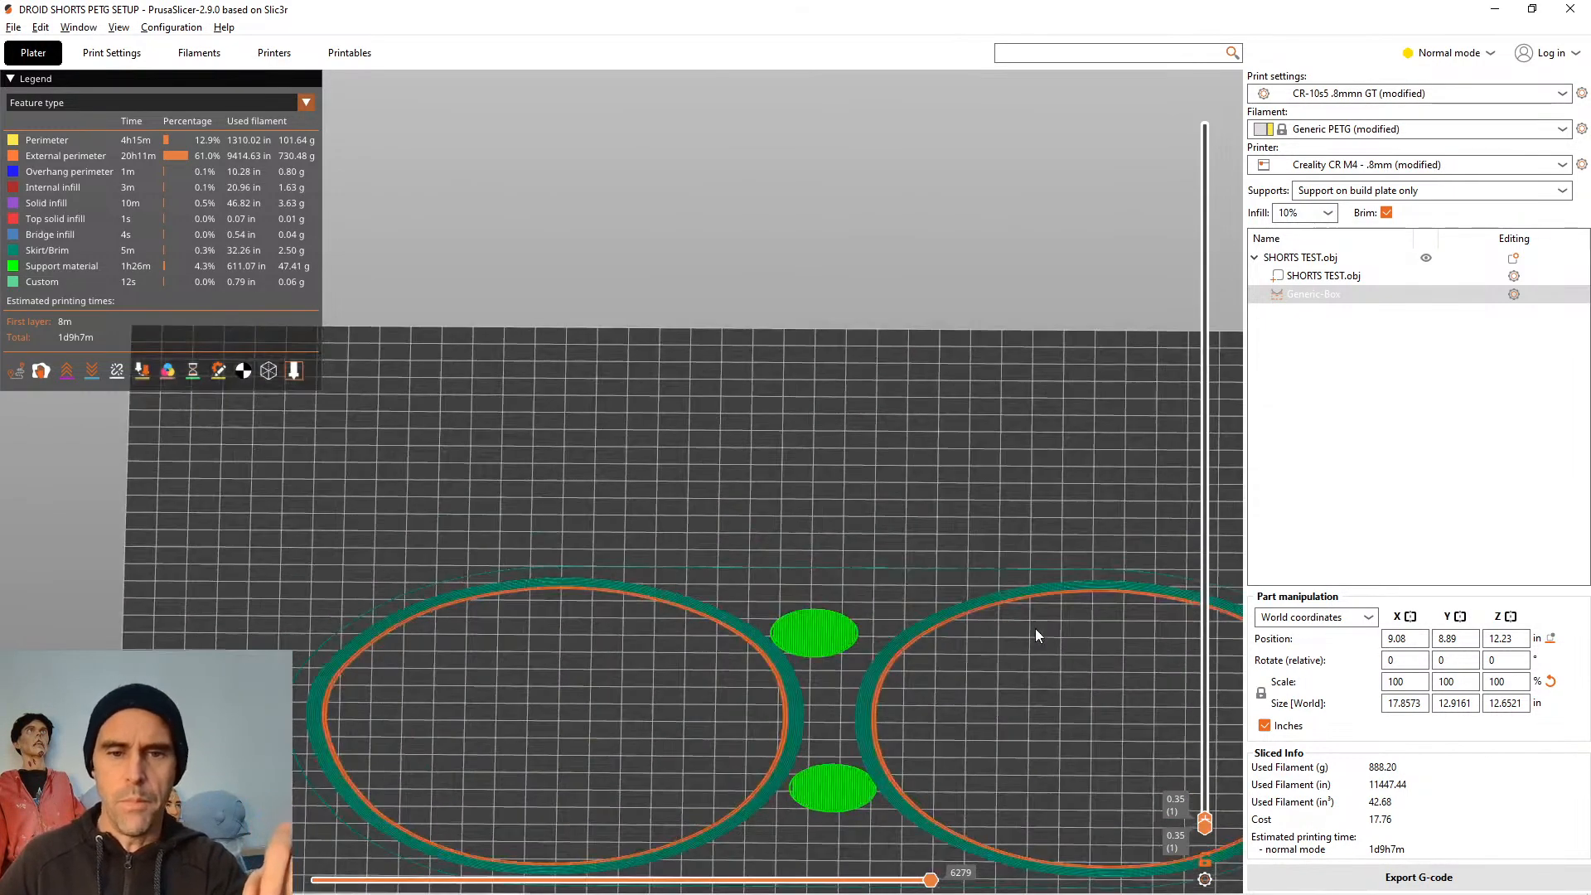
right_click_drag(1036, 636, 860, 498)
scroll(952, 569, "up", 3)
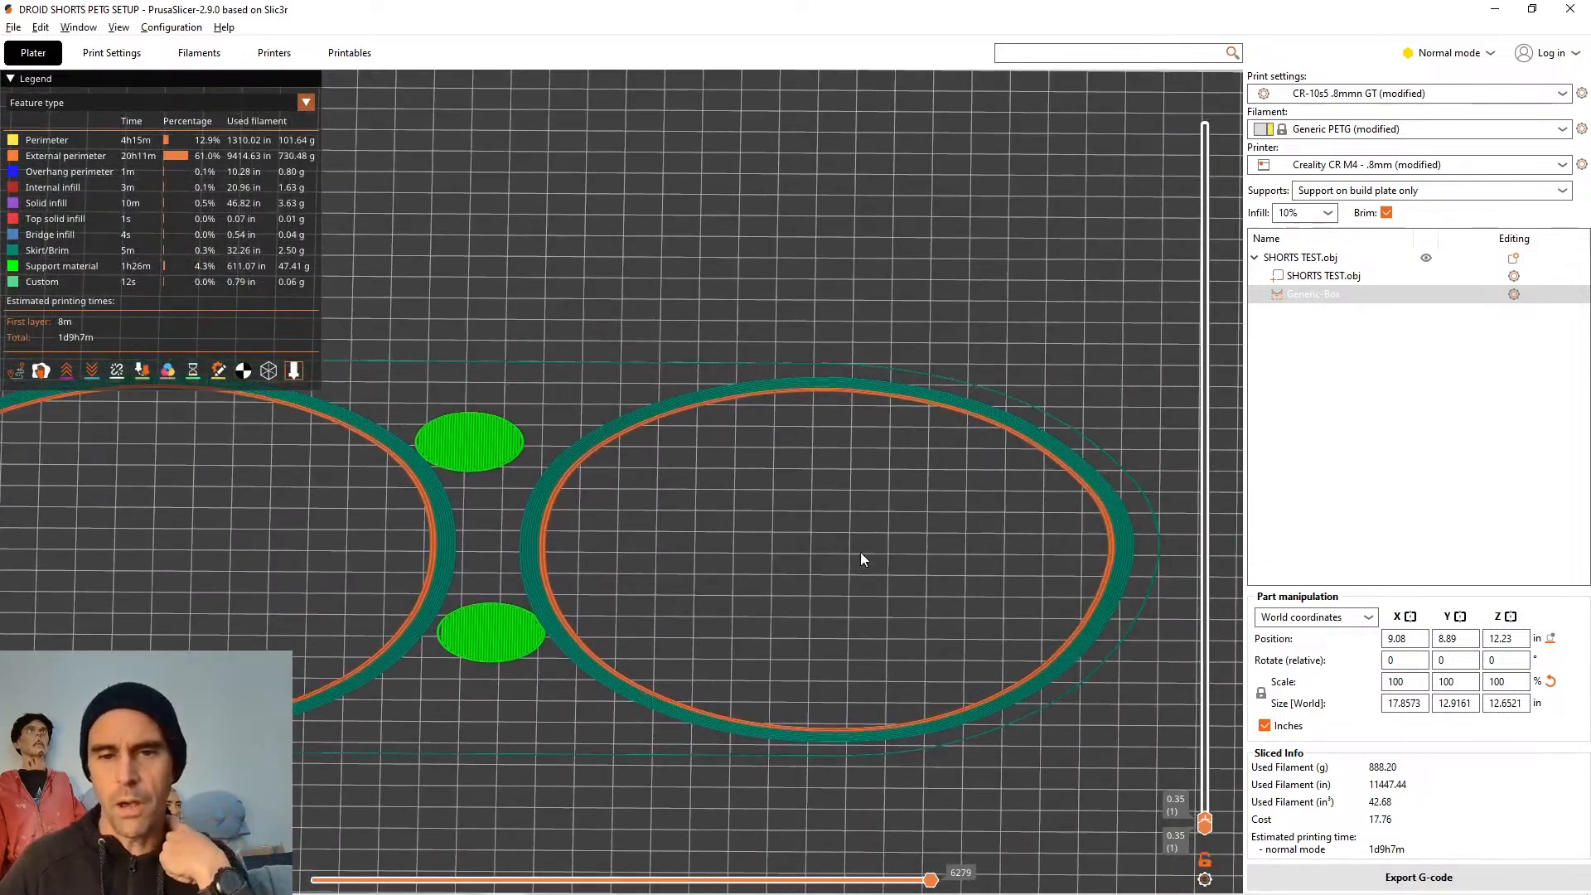
left_click_drag(861, 553, 865, 591)
scroll(1101, 642, "up", 5)
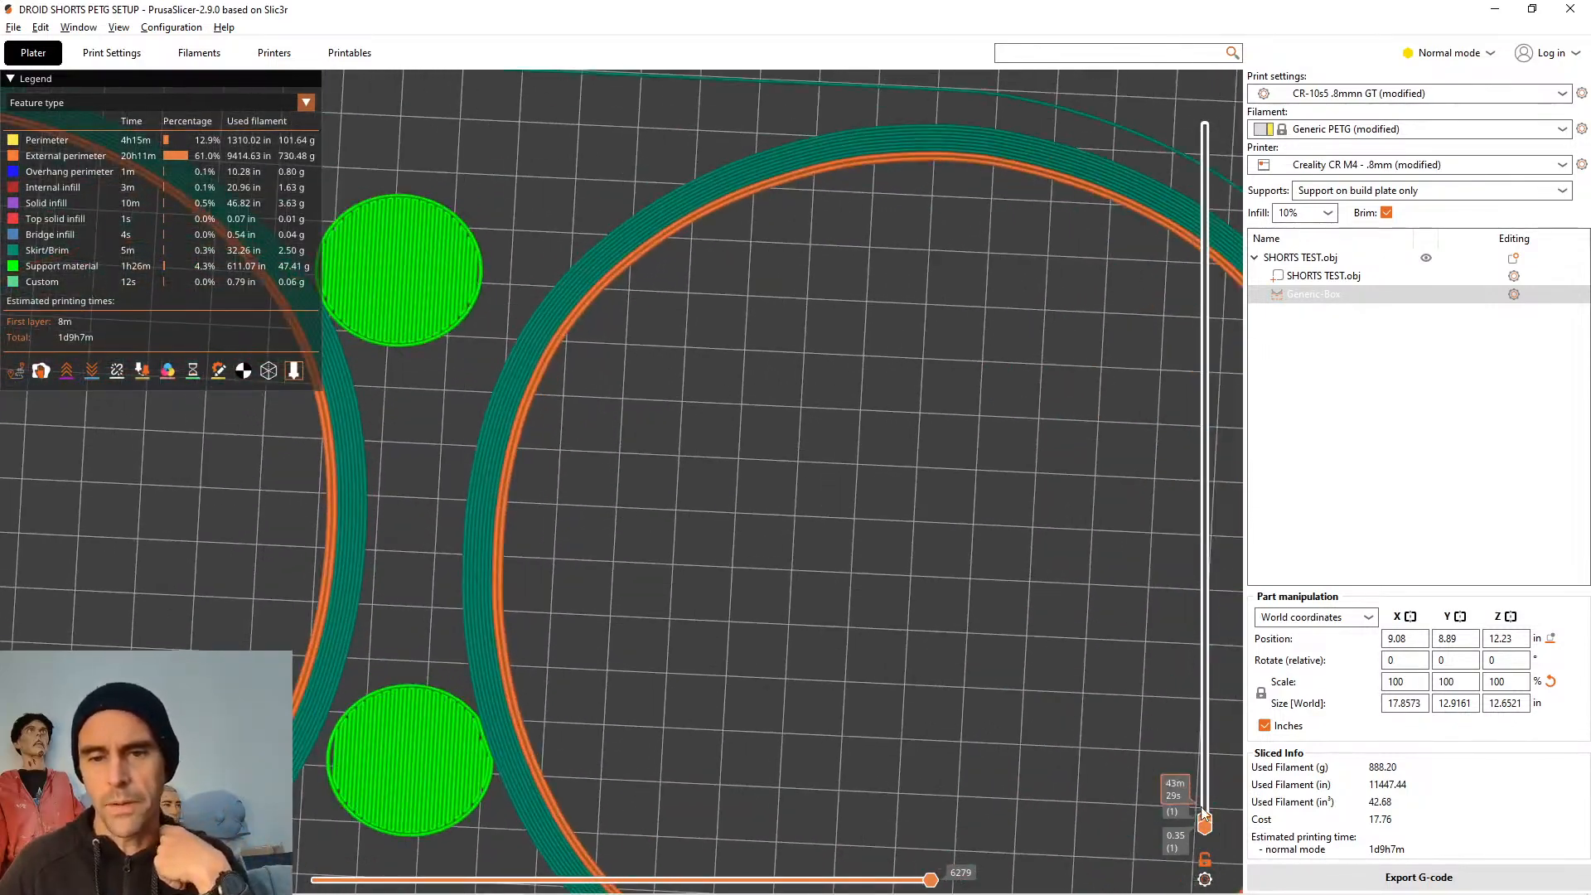
Raise the layer preview to layer 266 at 79.85 and examine the tree supports growing between the two legs
left_click_drag(1204, 828, 1206, 875)
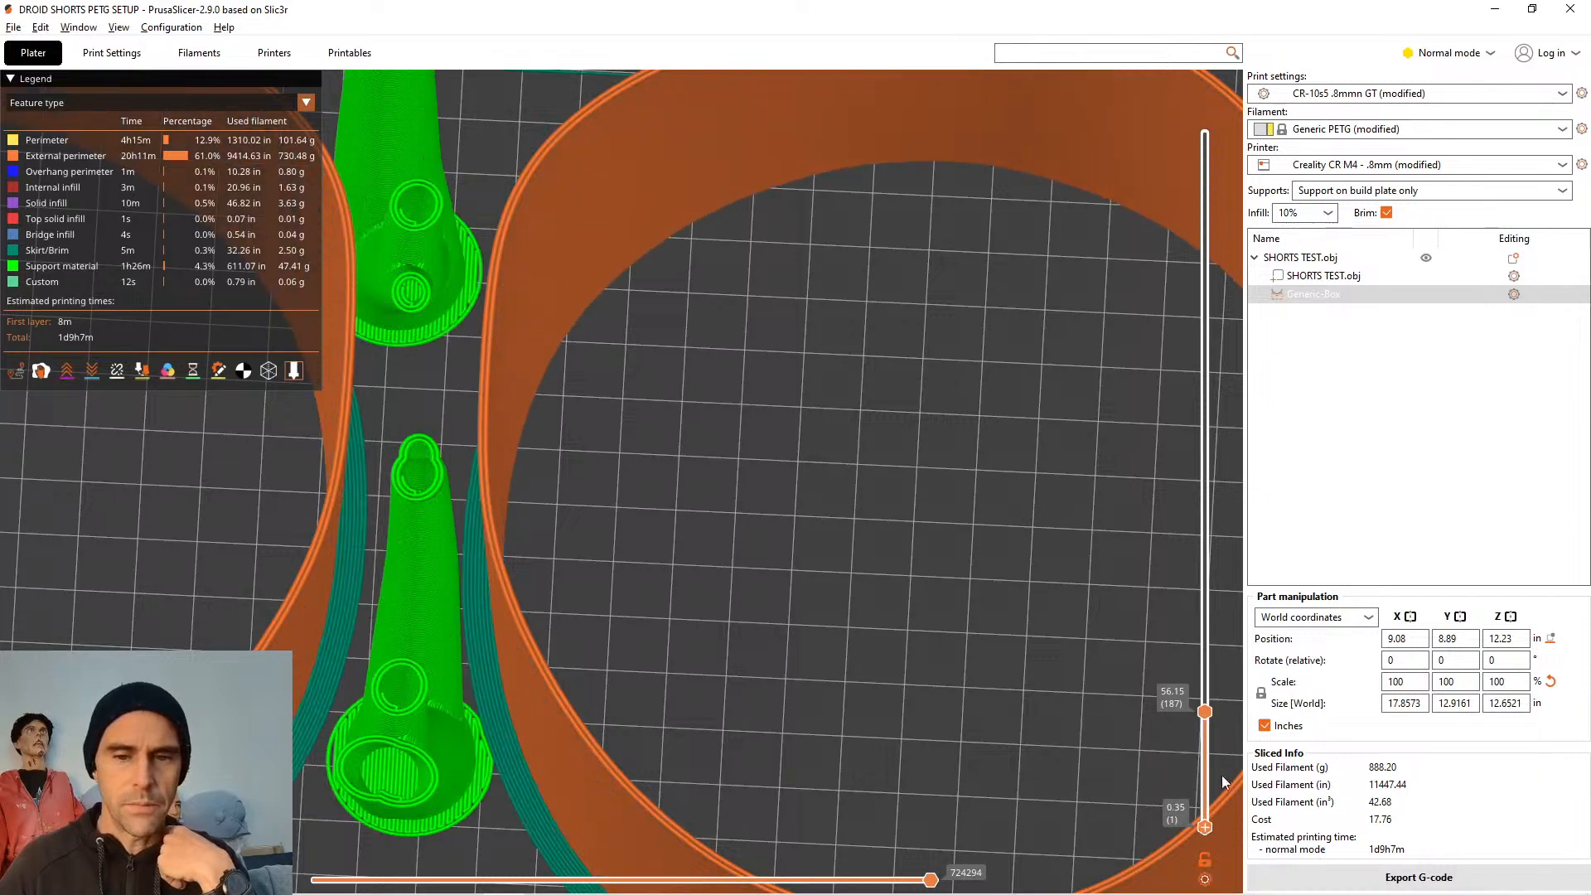
left_click_drag(1205, 712, 1205, 665)
scroll(534, 403, "up", 5)
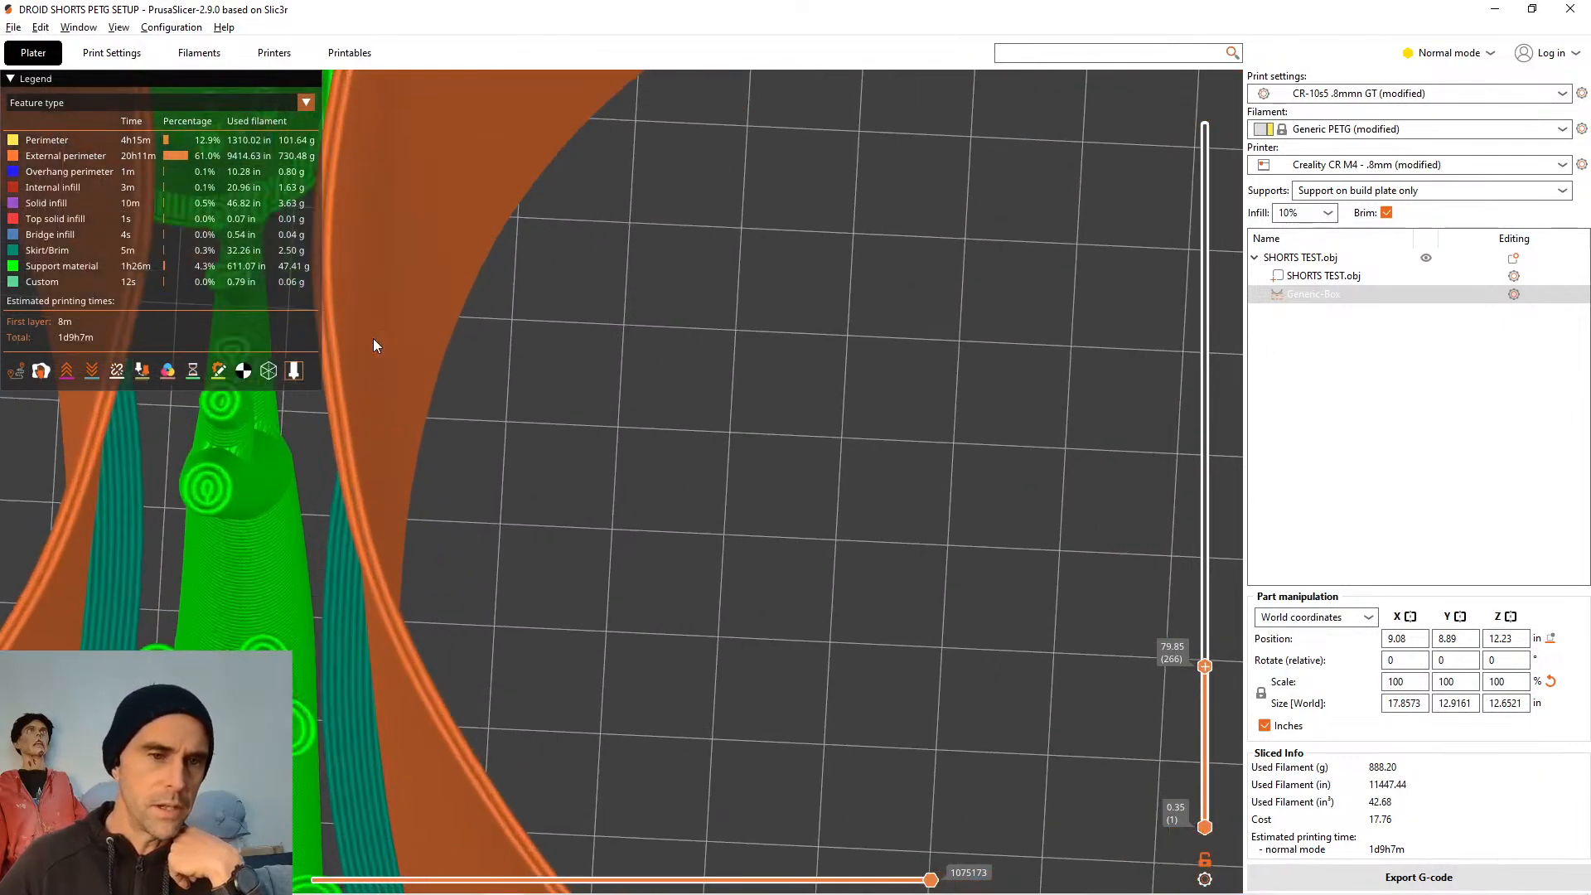
scroll(423, 526, "down", 6)
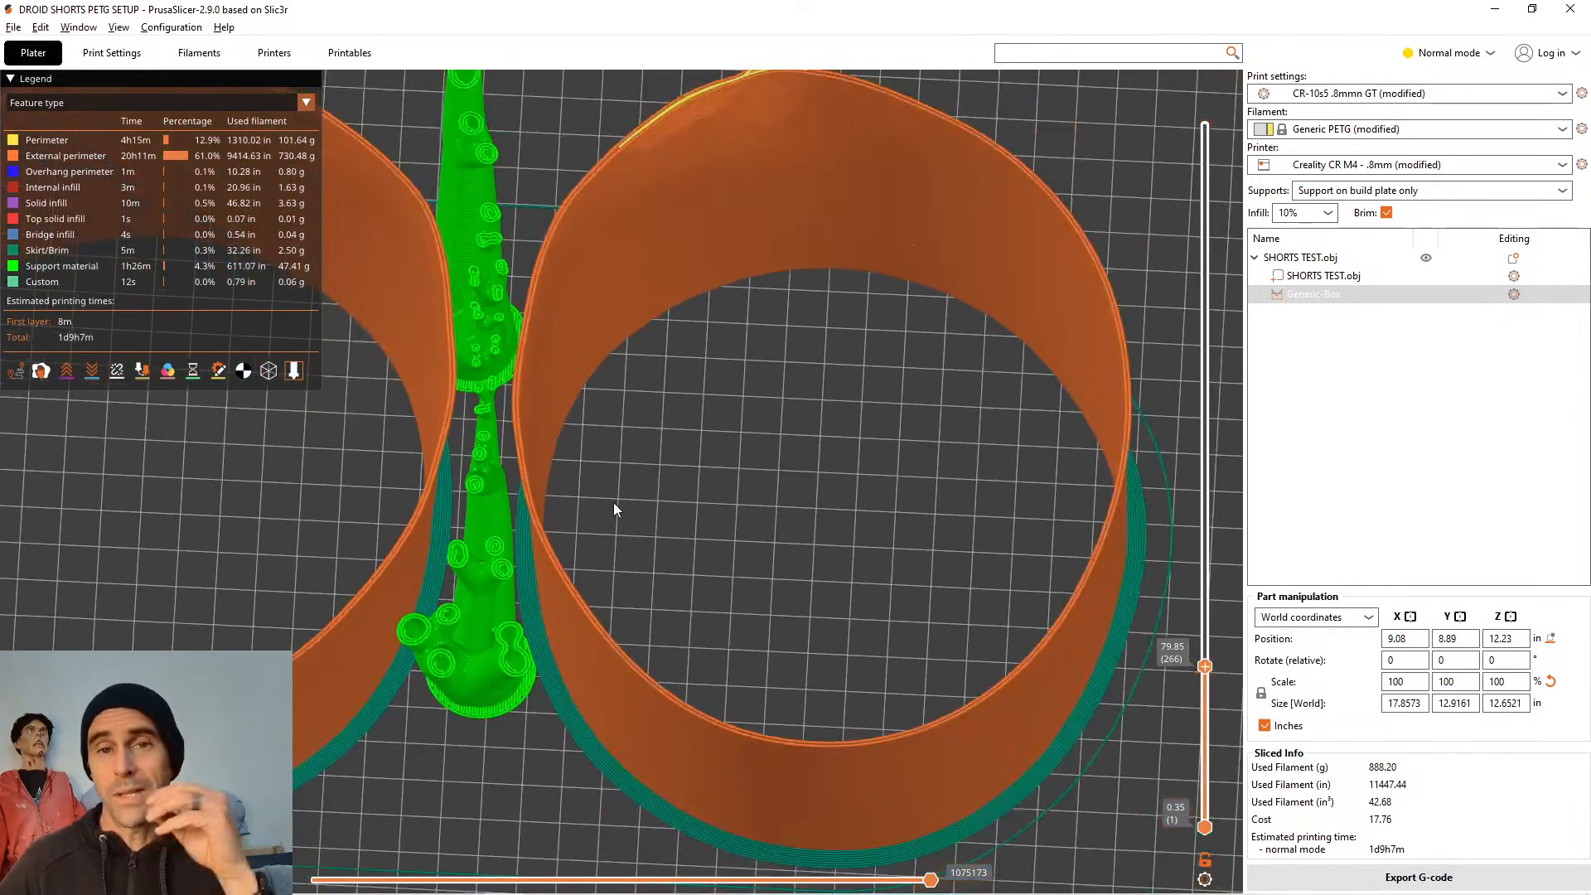
left_click_drag(703, 518, 858, 499)
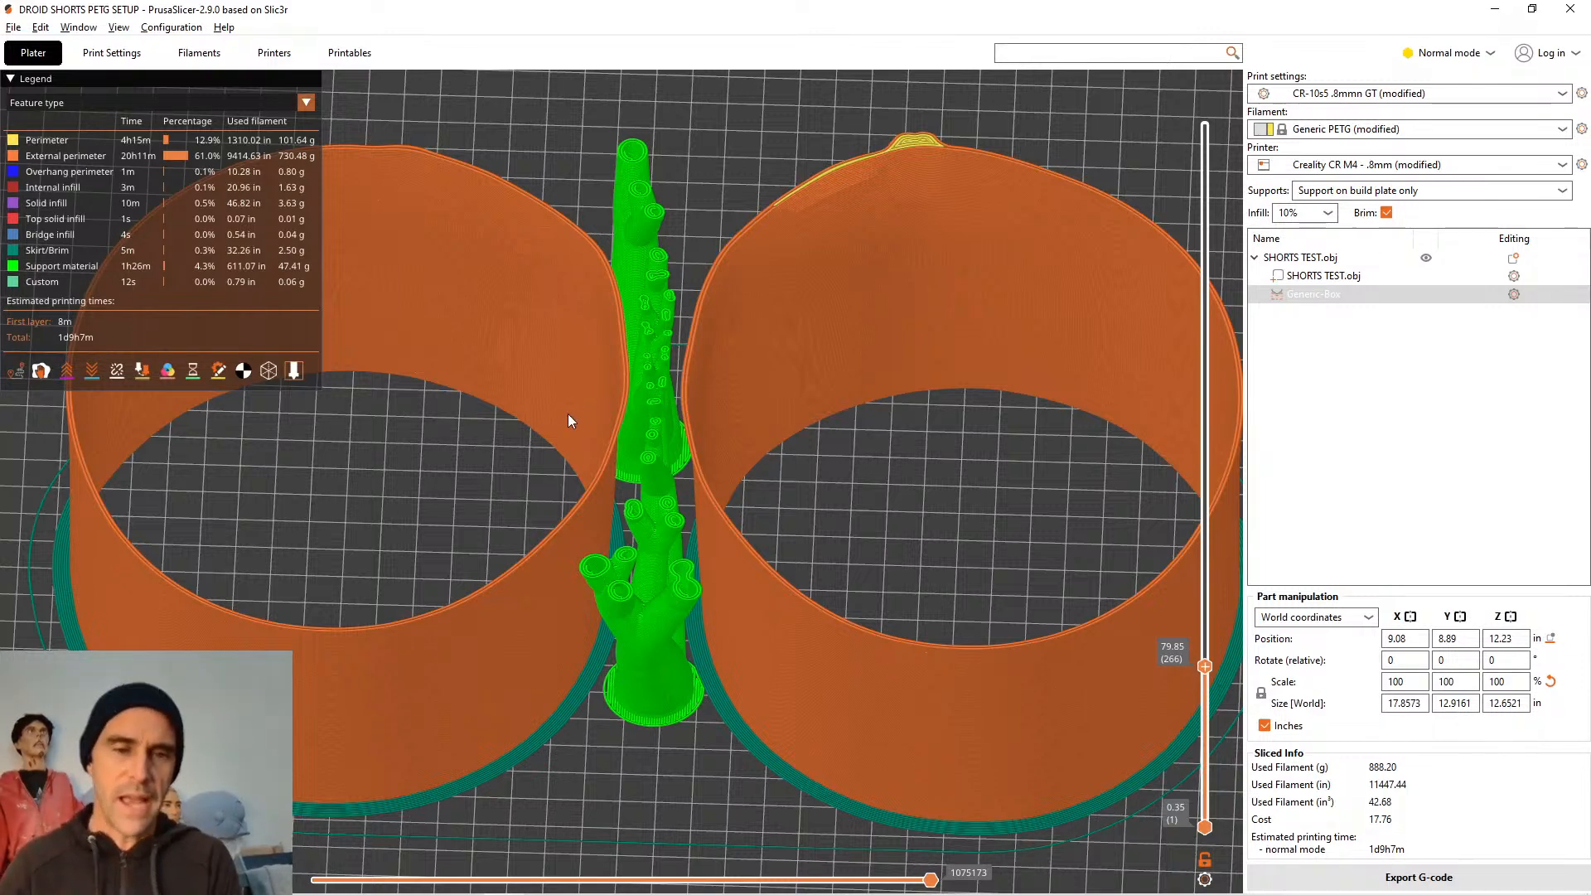
left_click_drag(502, 460, 564, 431)
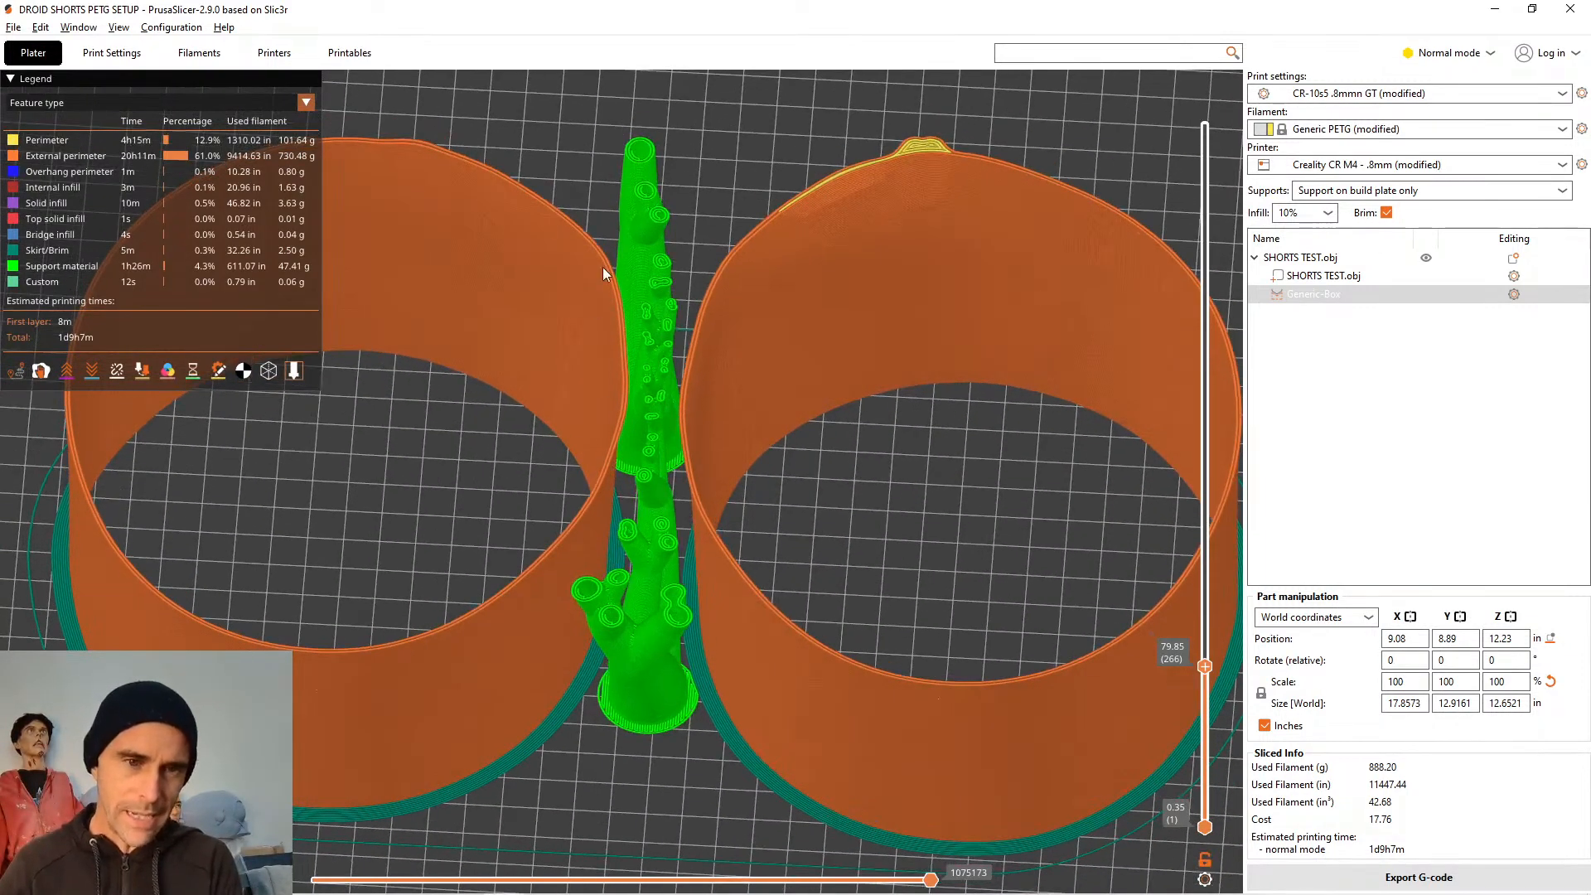
mouse_move(938, 455)
left_mouse_down()
mouse_move(948, 435)
mouse_move(937, 455)
mouse_move(951, 461)
left_mouse_up()
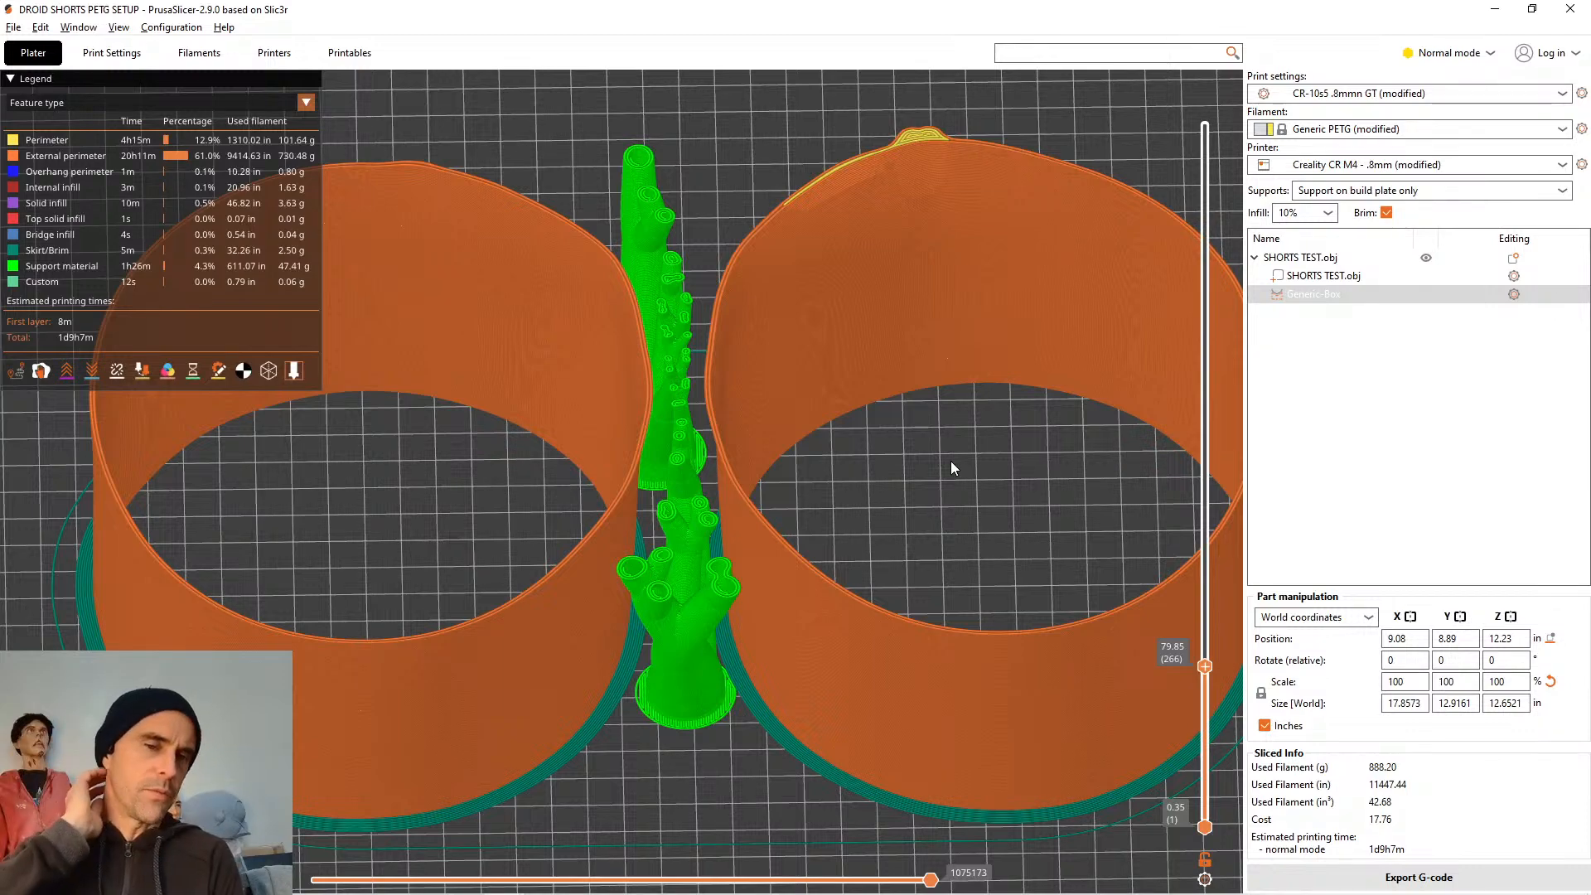
left_click_drag(952, 461, 931, 544)
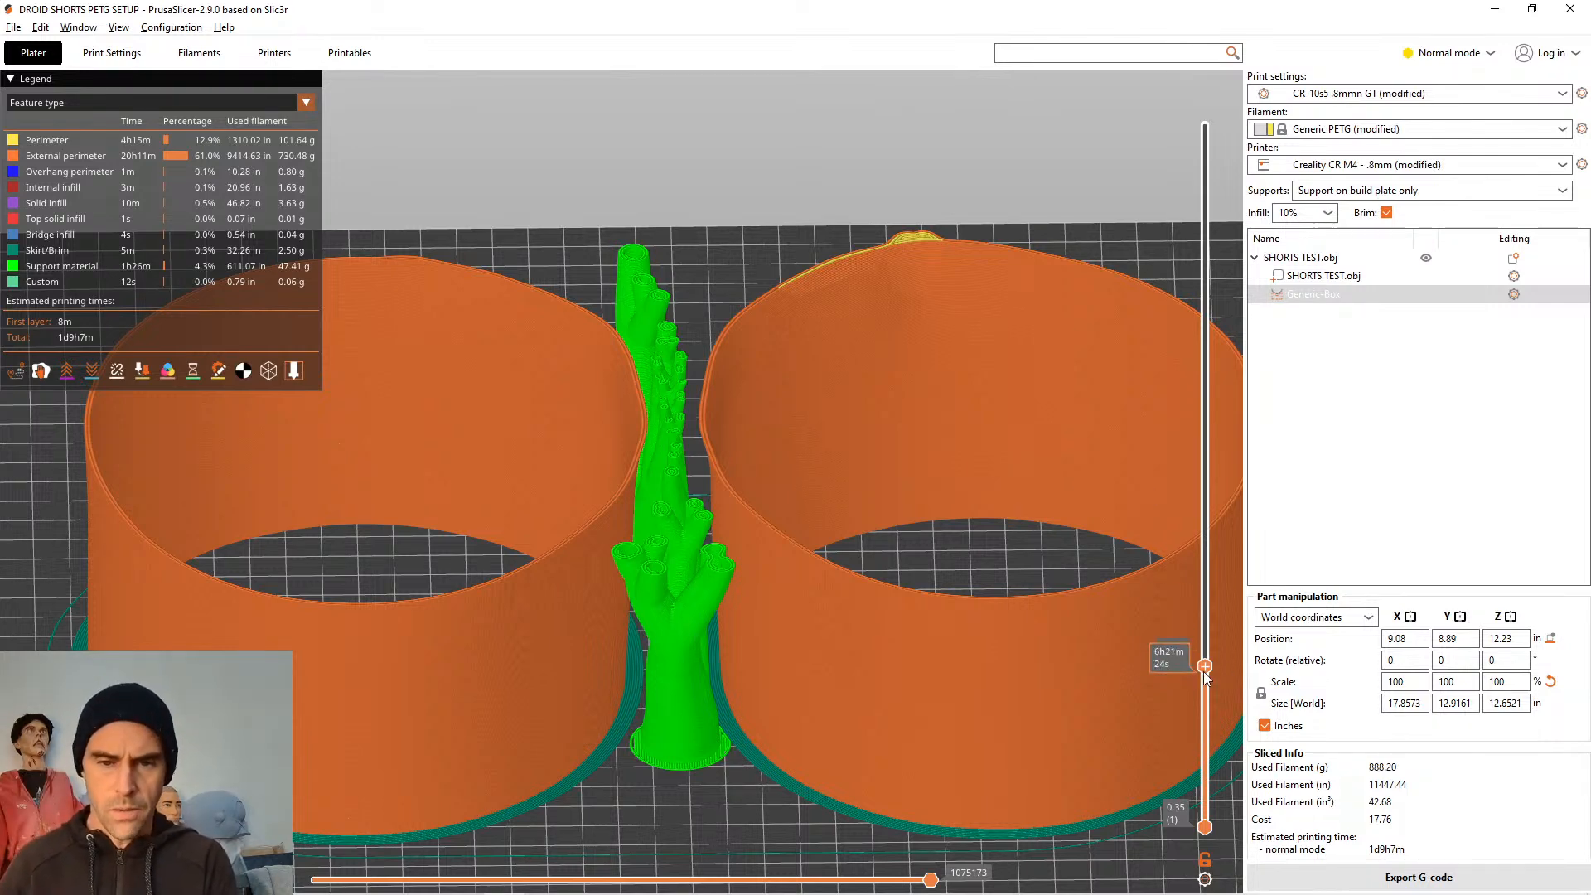
Set the layer preview to layer 315 at 94.55 and examine where the legs join above the tree supports
left_click_drag(1204, 672, 1205, 637)
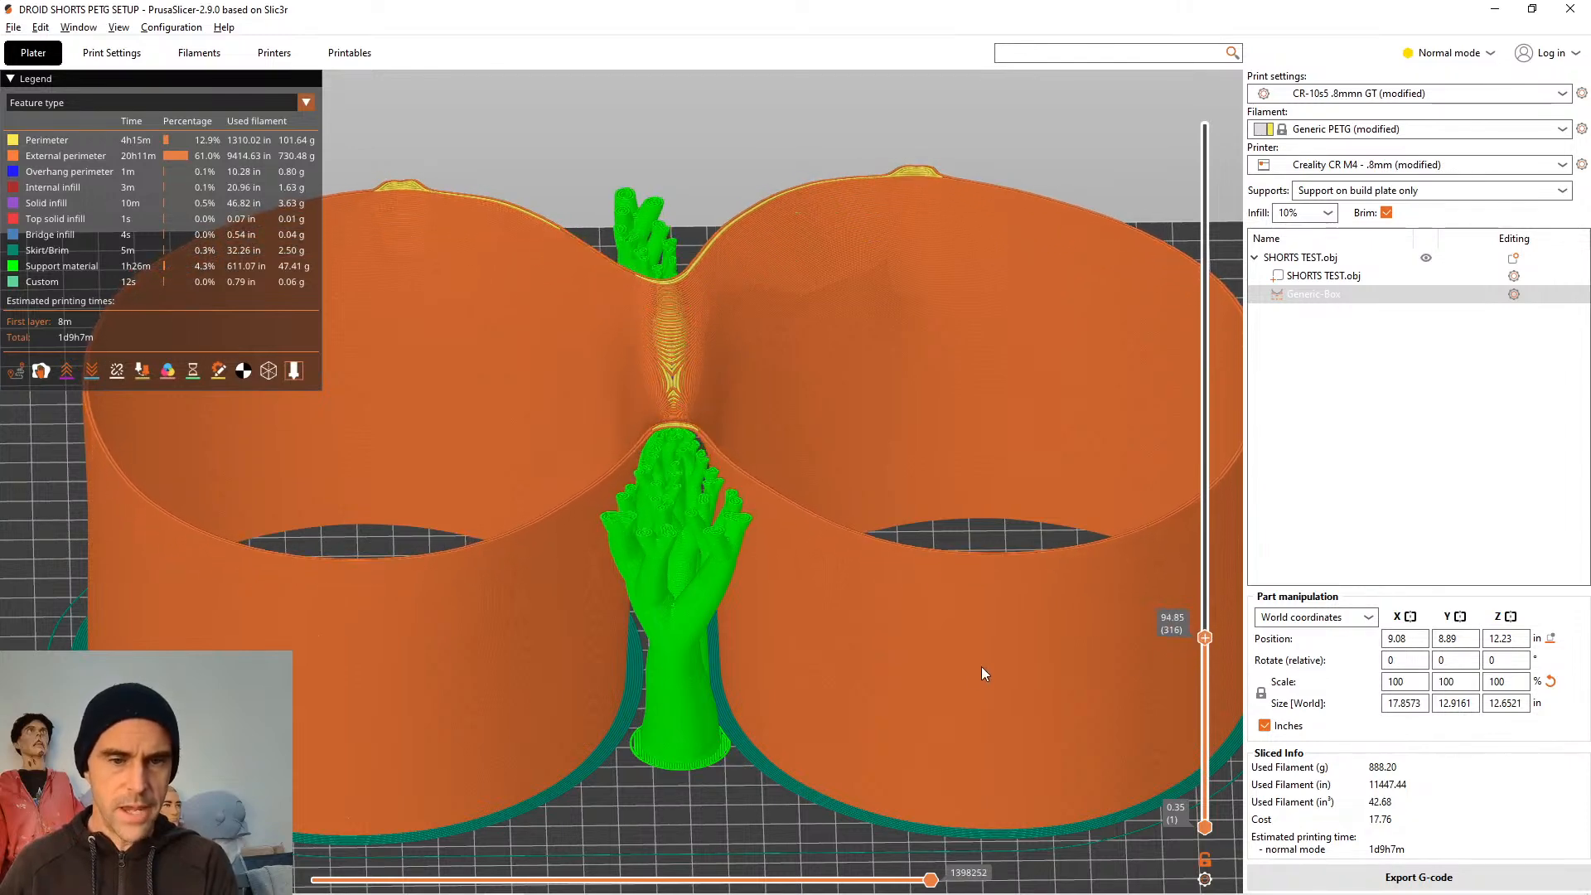
left_click_drag(981, 667, 1102, 328)
scroll(892, 434, "up", 5)
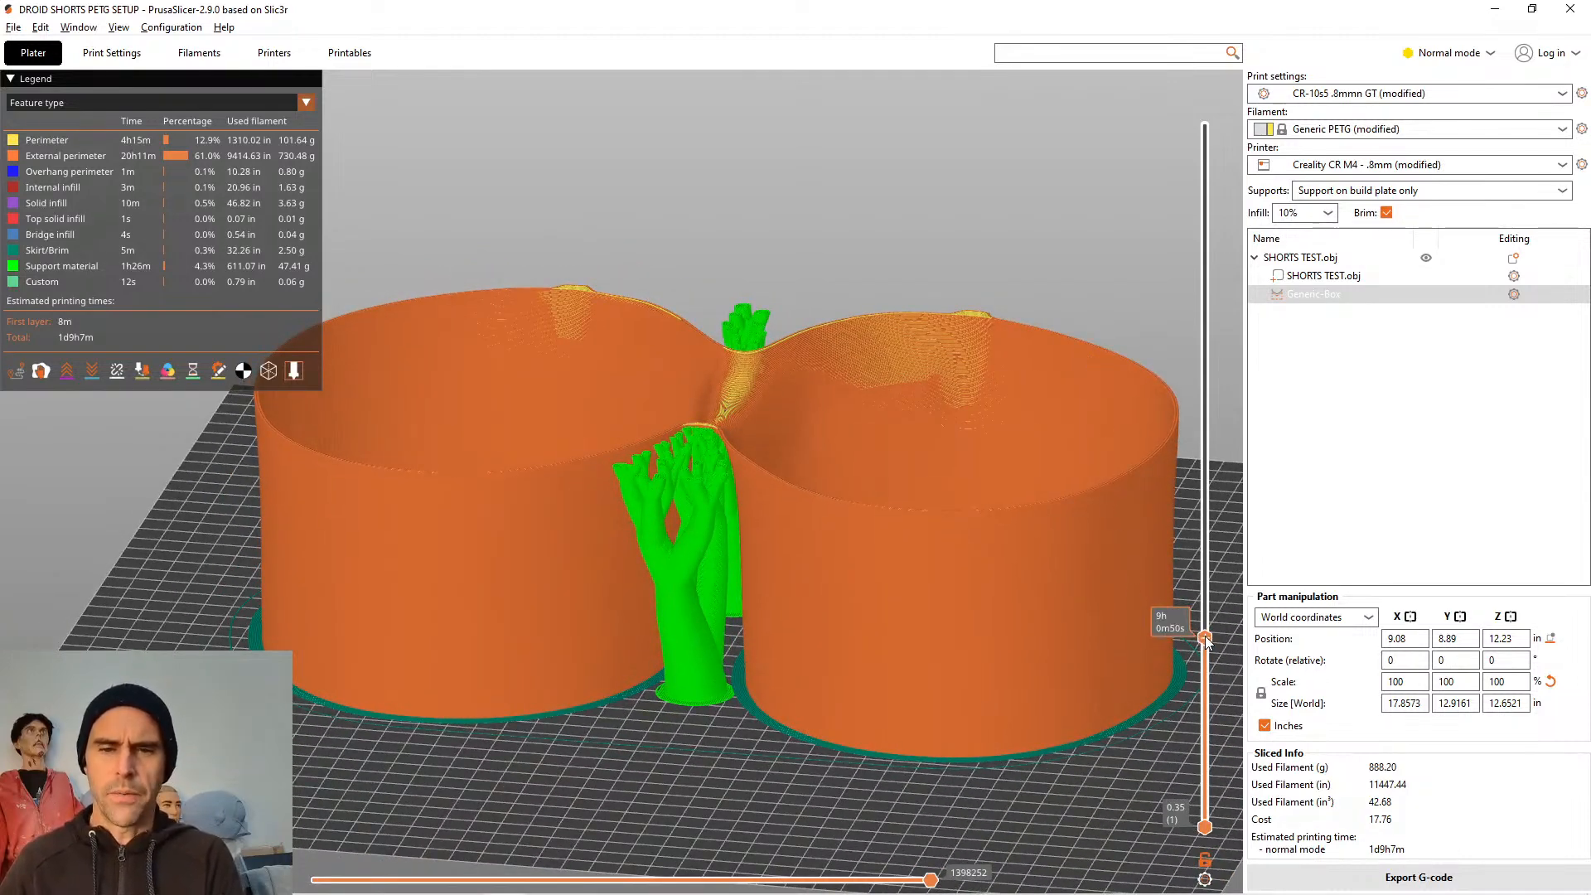
scroll(1205, 639, "up", 1)
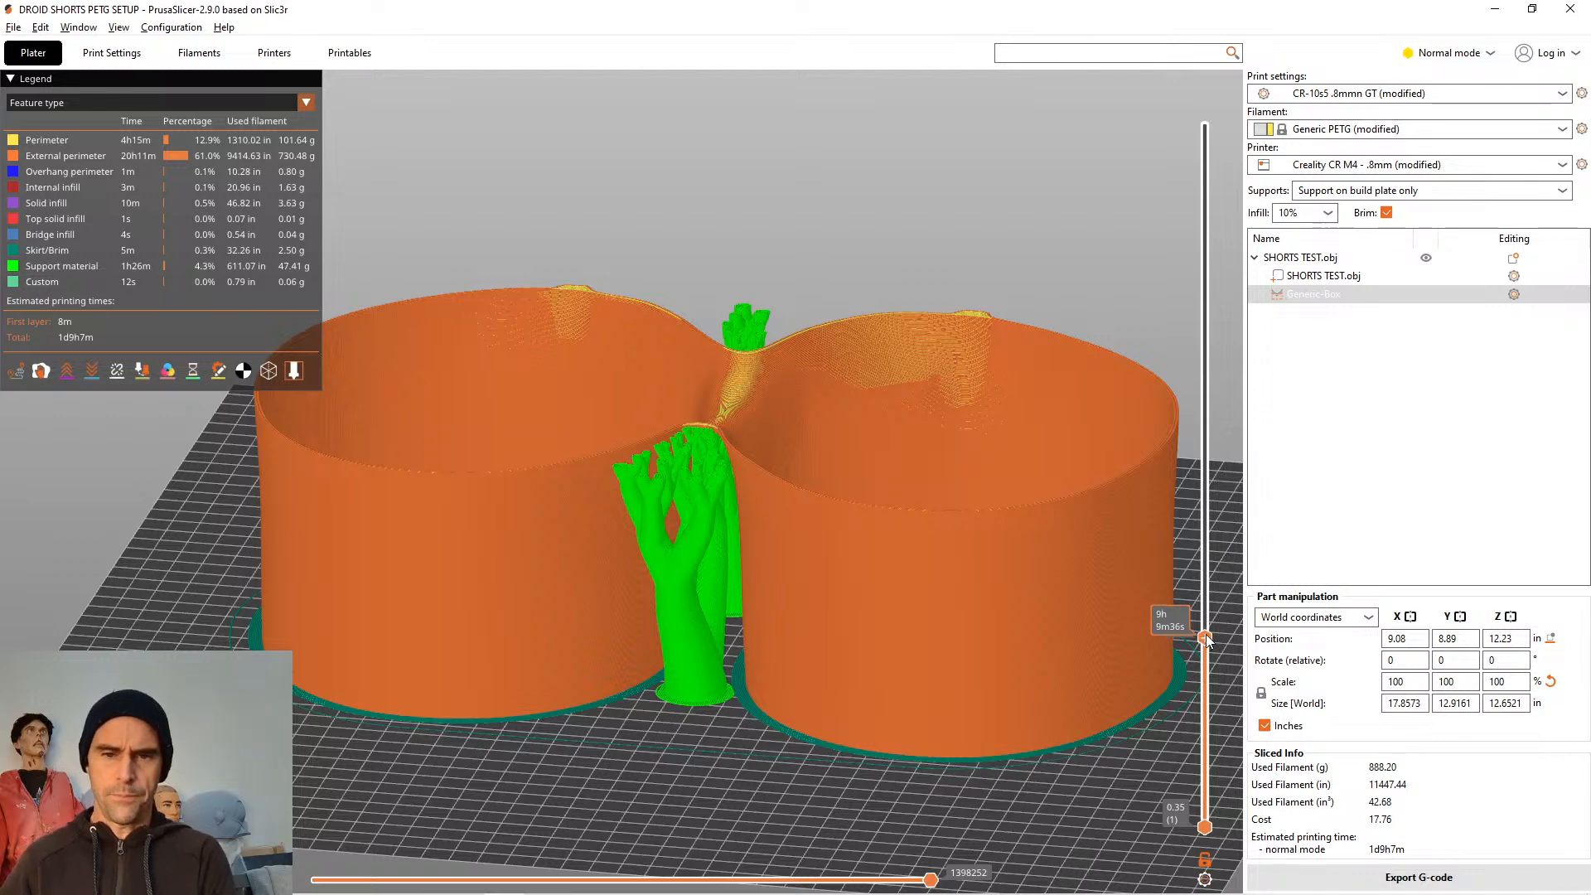
mouse_move(1207, 640)
left_mouse_down()
mouse_move(1211, 622)
mouse_move(1205, 640)
left_mouse_up()
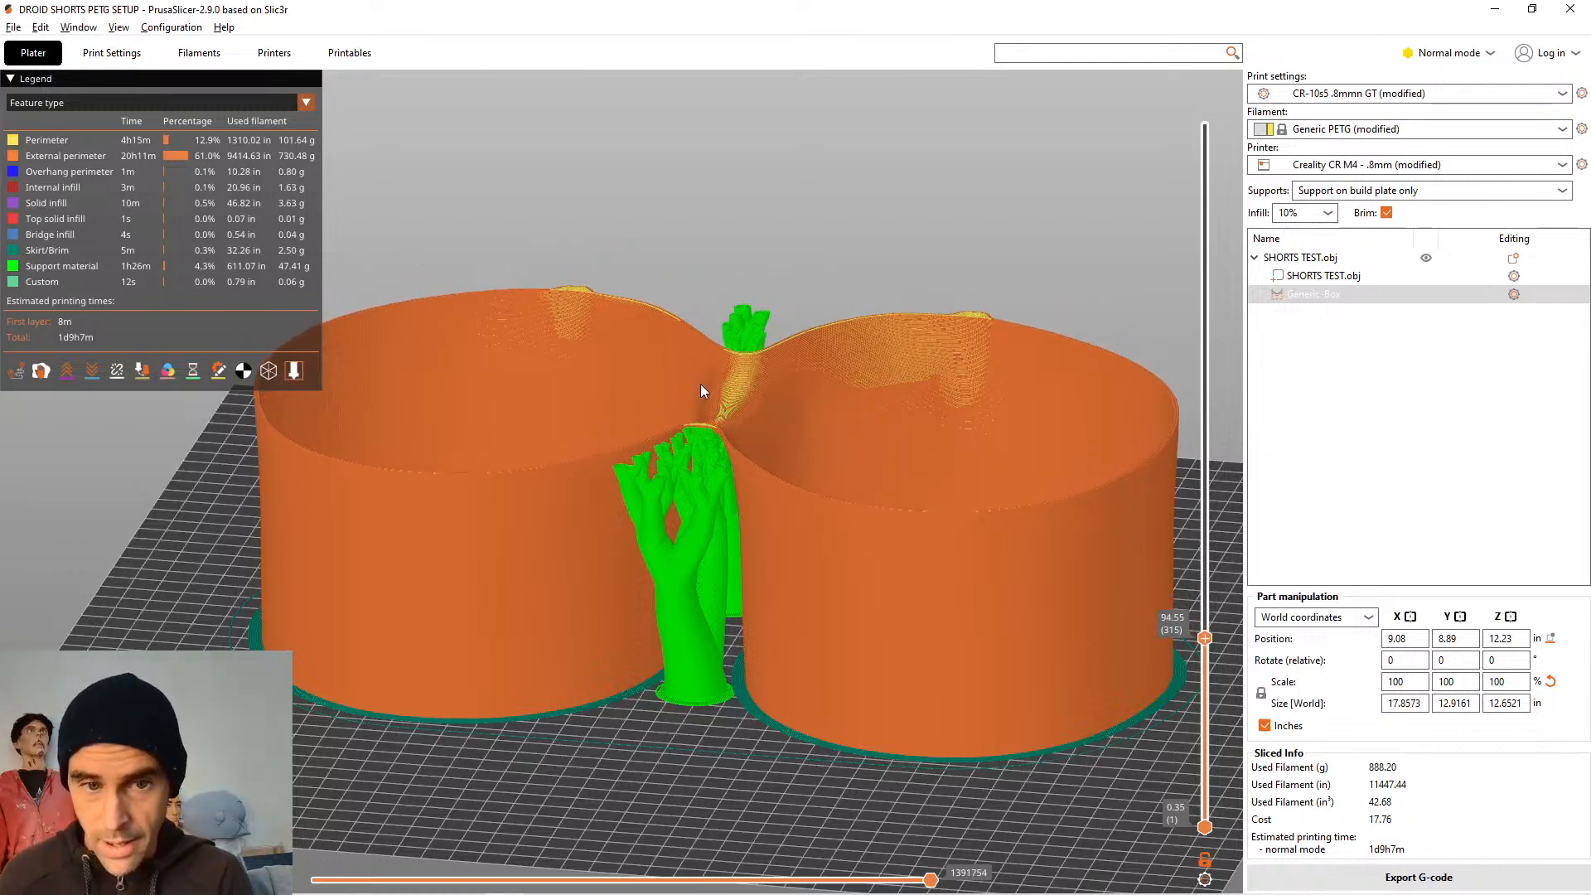
left_click_drag(827, 191, 827, 202)
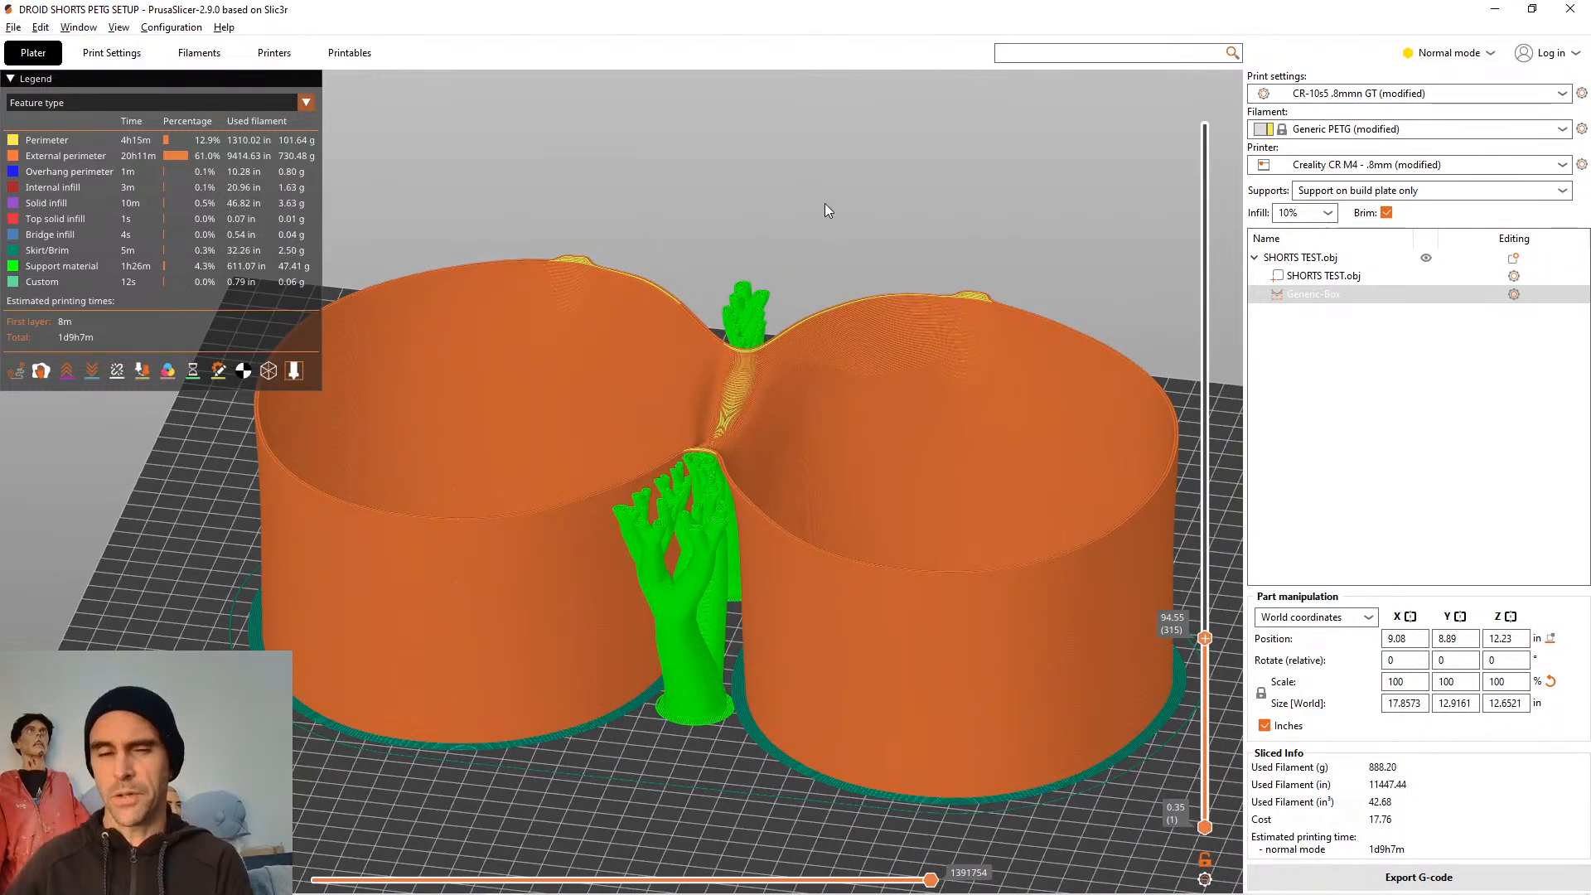
left_click_drag(824, 203, 881, 241)
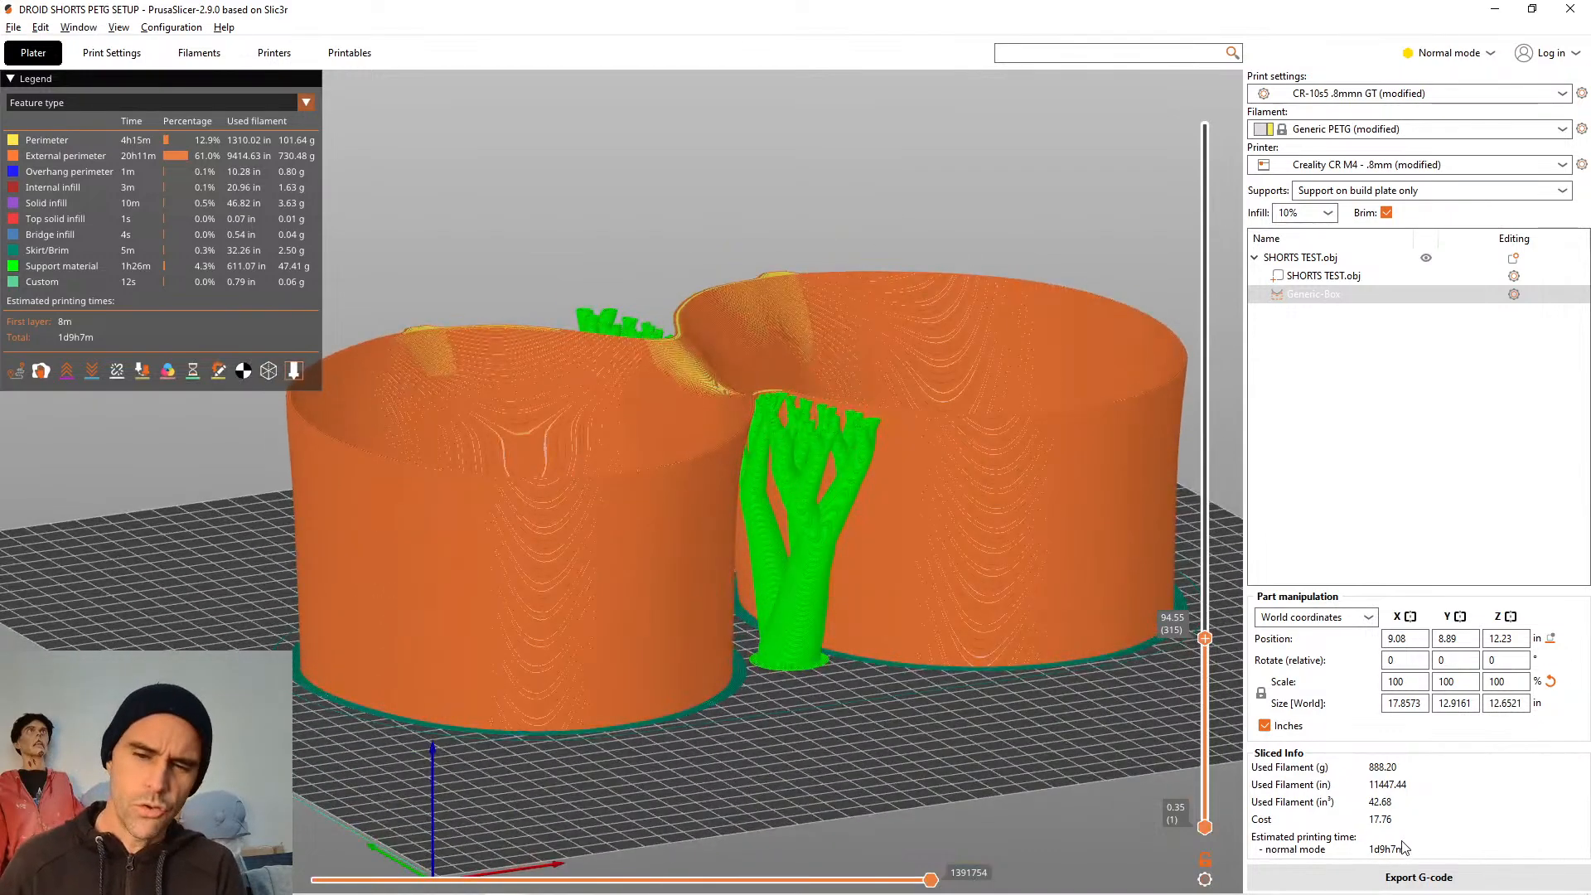
left_click_drag(1068, 688, 1003, 657)
scroll(1002, 650, "down", 3)
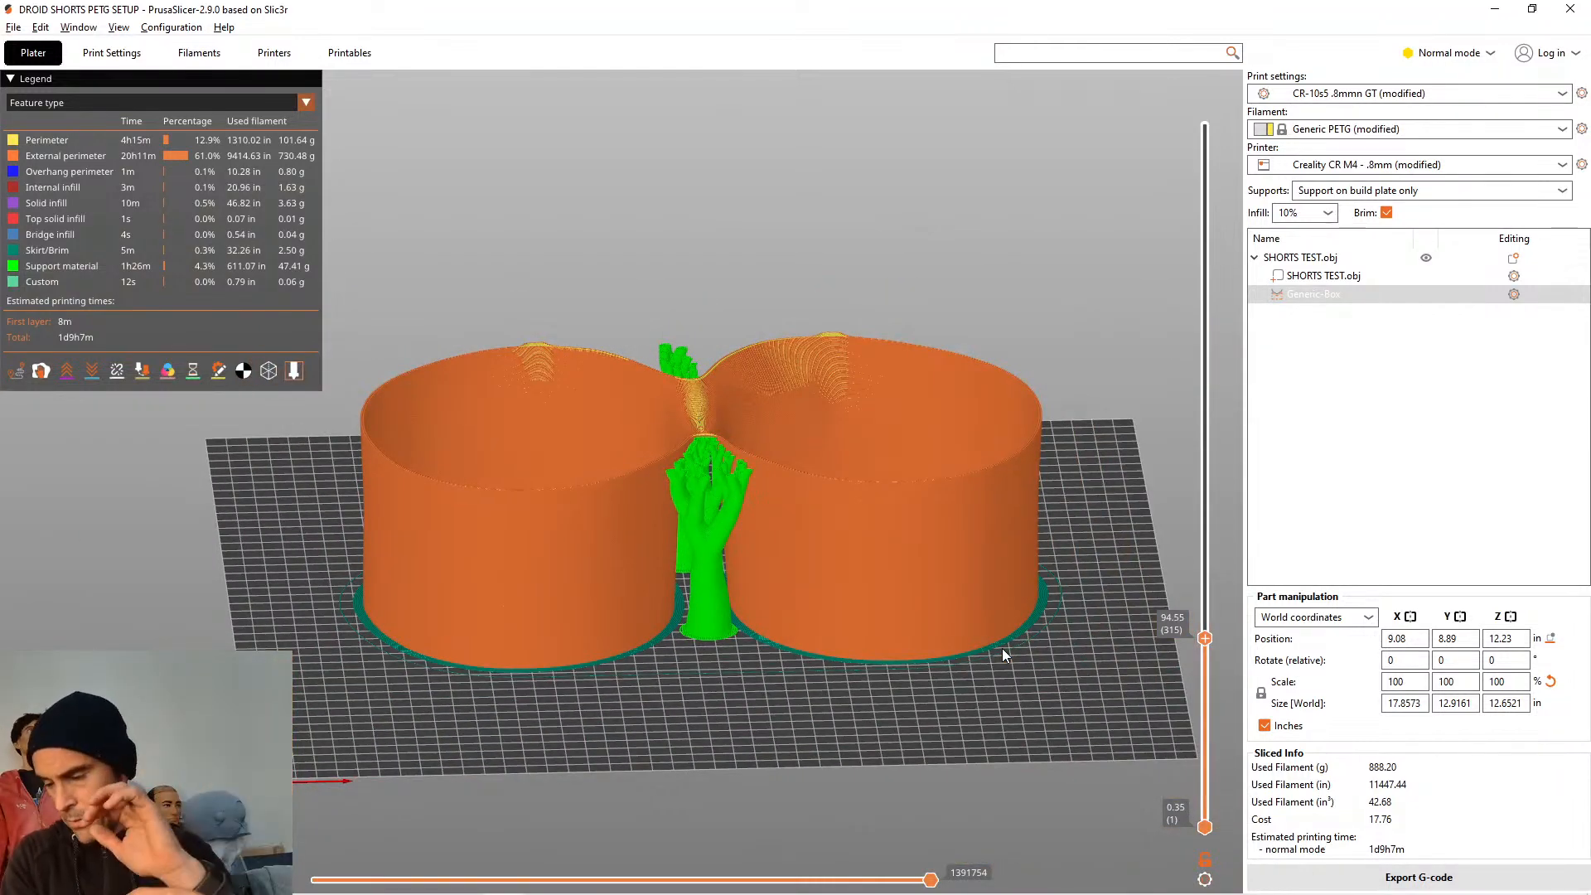
Switch to ZBrush, face the droid shorts sculpt from the front and reduce the brush draw size to about 11.69
key("alt+Tab")
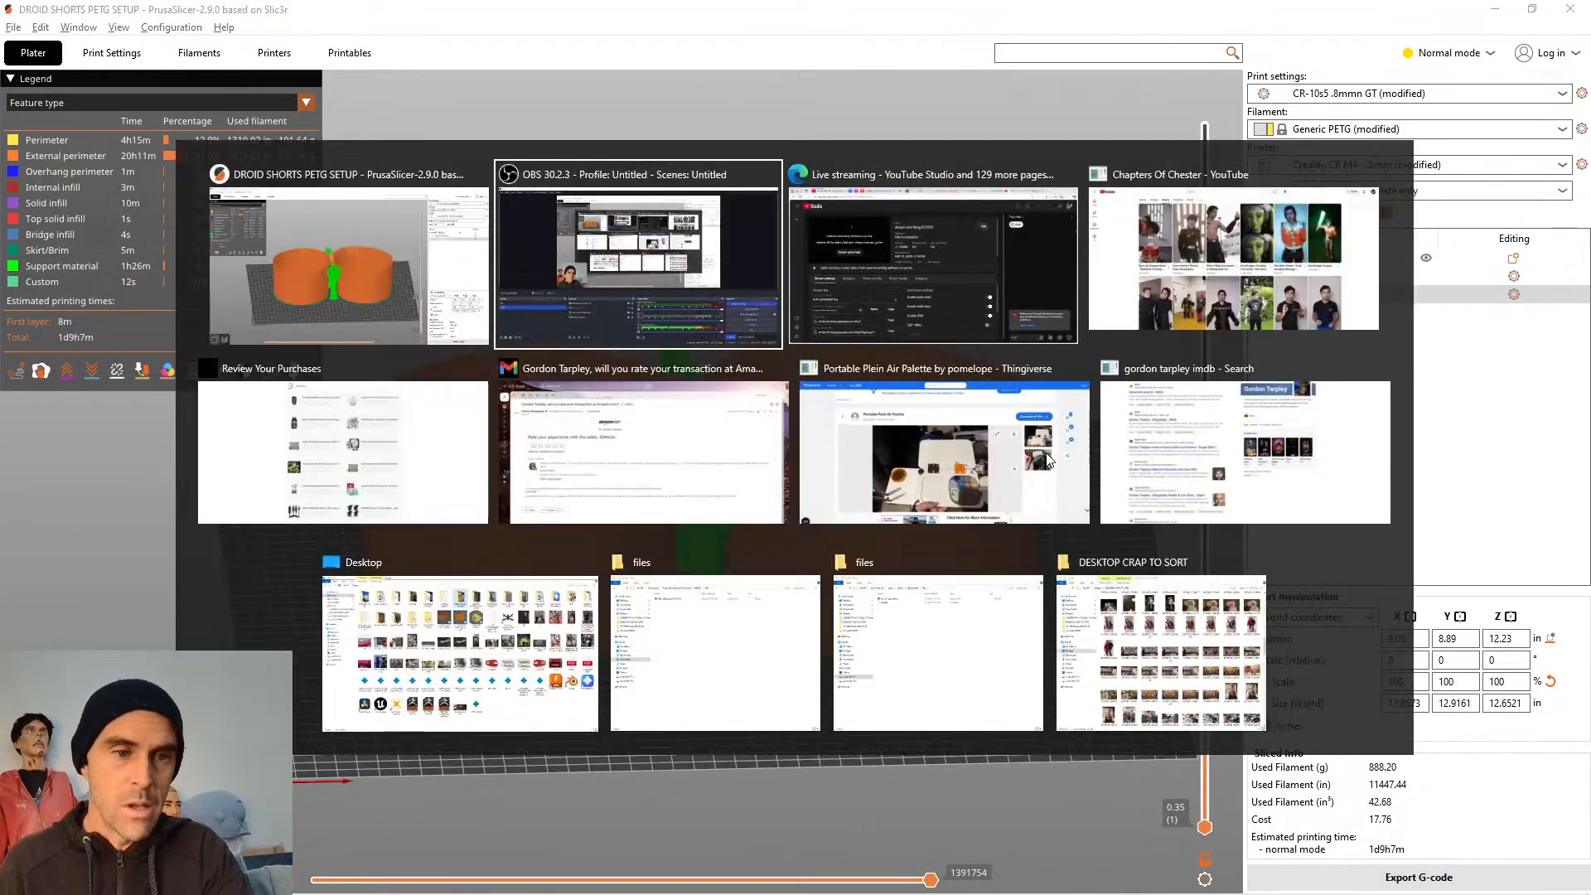
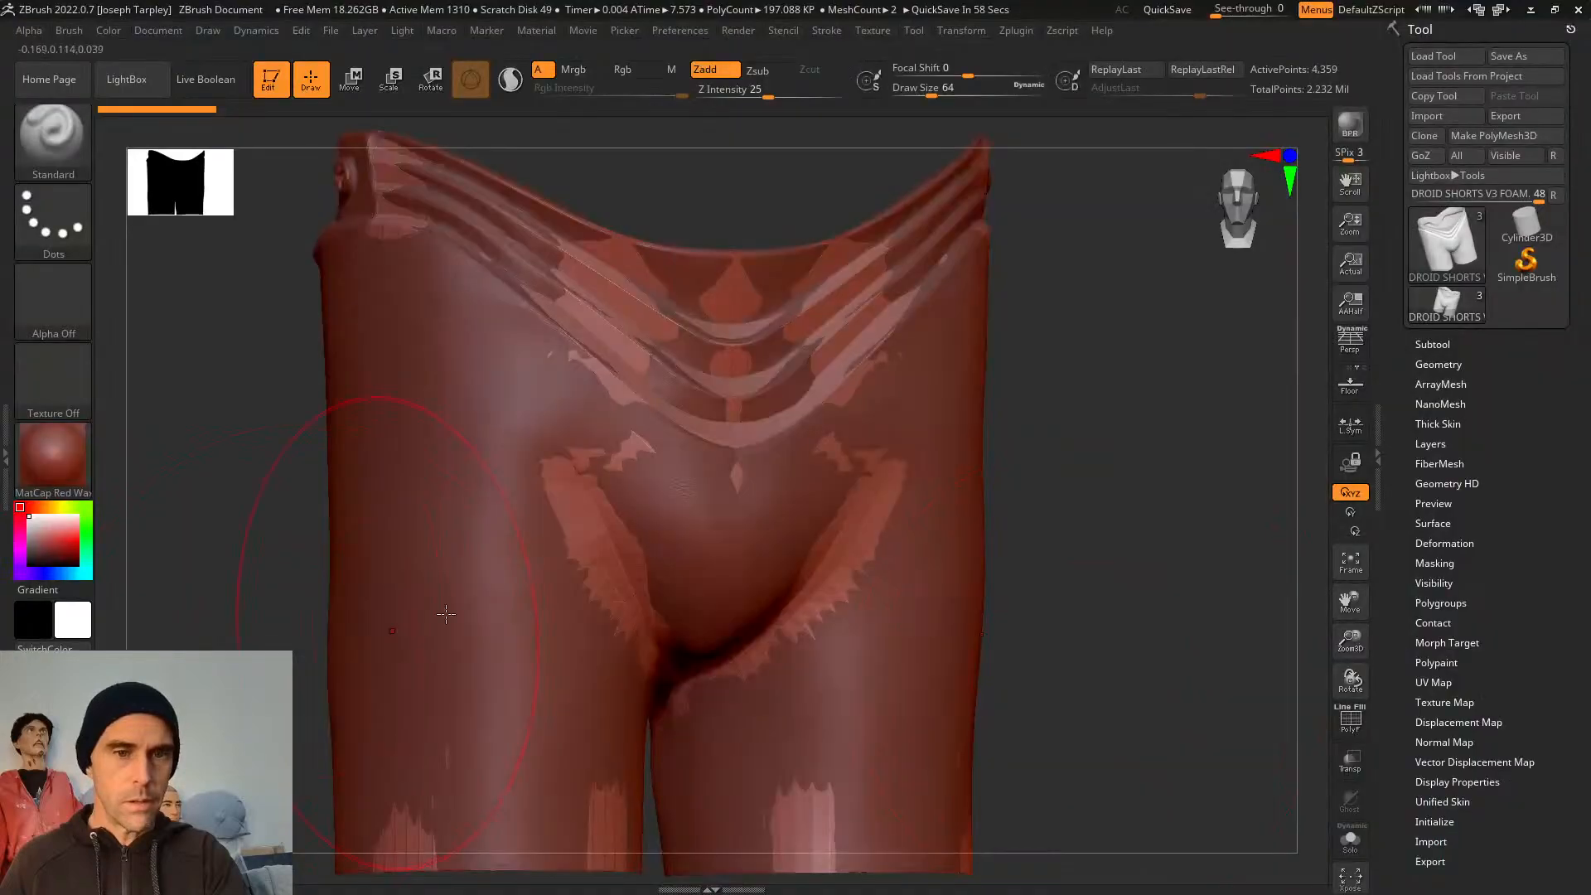
mouse_move(1057, 512)
left_mouse_down()
mouse_move(1078, 503)
mouse_move(1055, 490)
left_mouse_up()
key("shift")
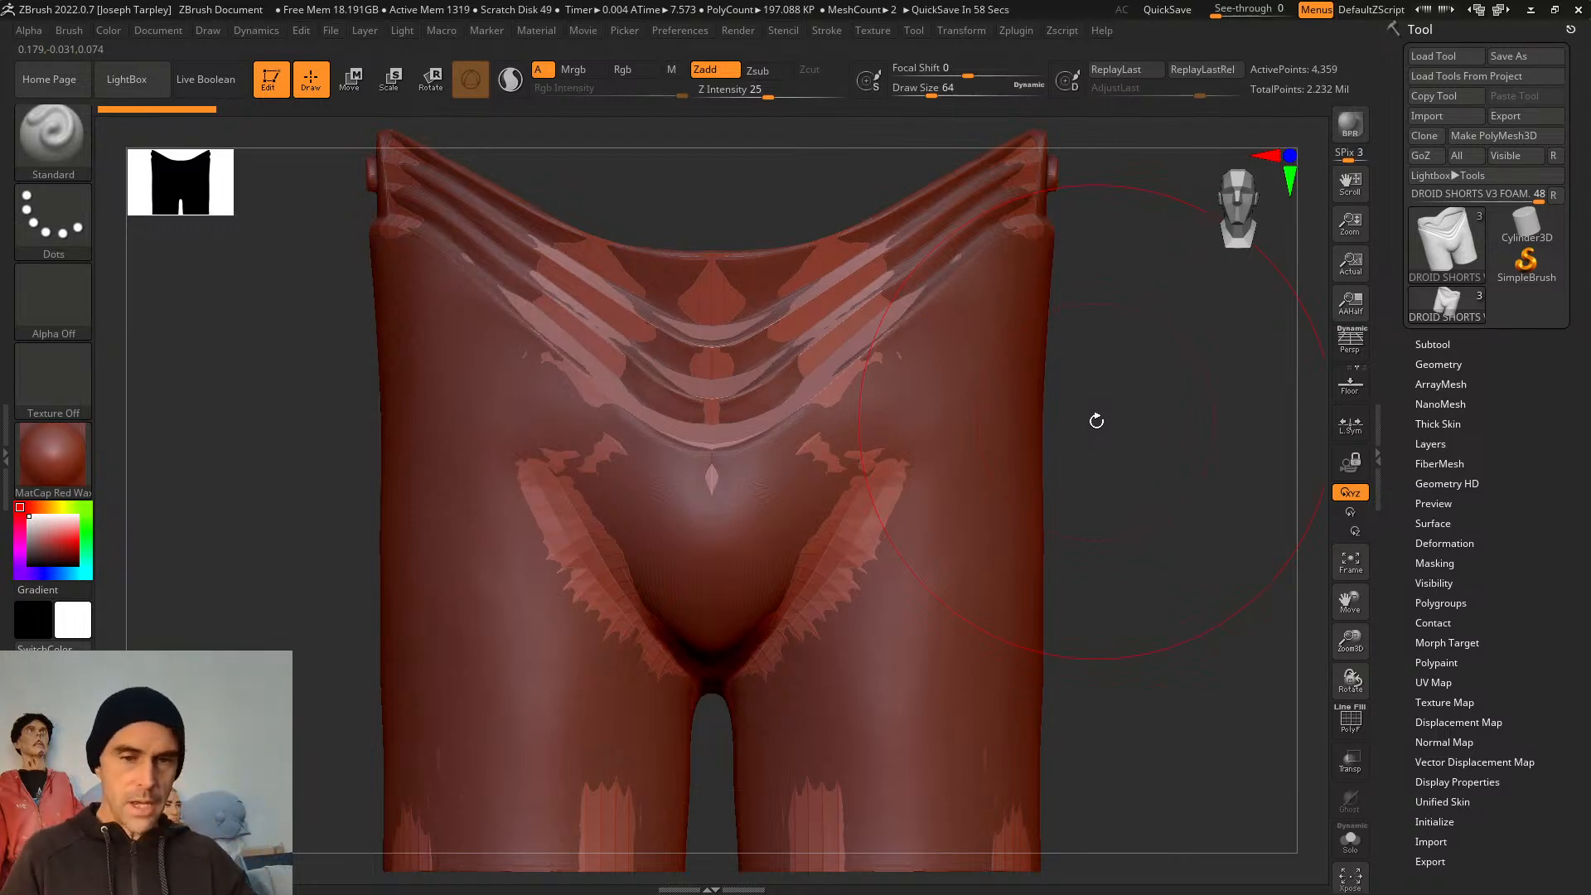
key("space")
left_click_drag(1165, 405, 1141, 406)
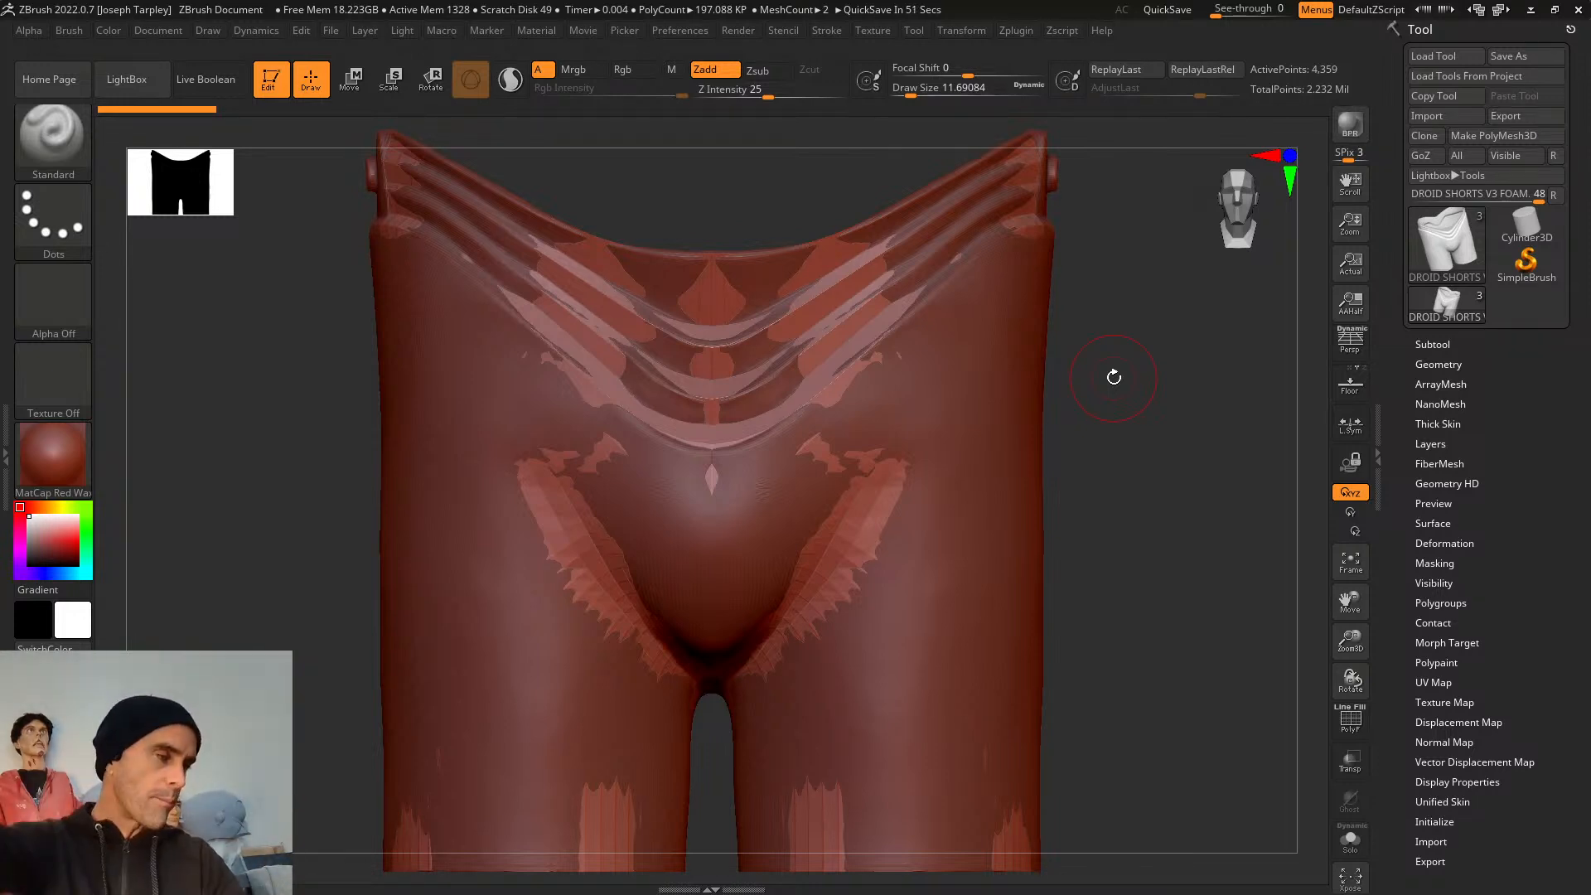
Examine the back and front of the droid shorts sculpt, ending with the whole model framed from the front
mouse_move(1113, 375)
left_mouse_down()
mouse_move(1095, 494)
mouse_move(1161, 501)
mouse_move(1059, 501)
mouse_move(1204, 496)
mouse_move(1036, 497)
left_mouse_up()
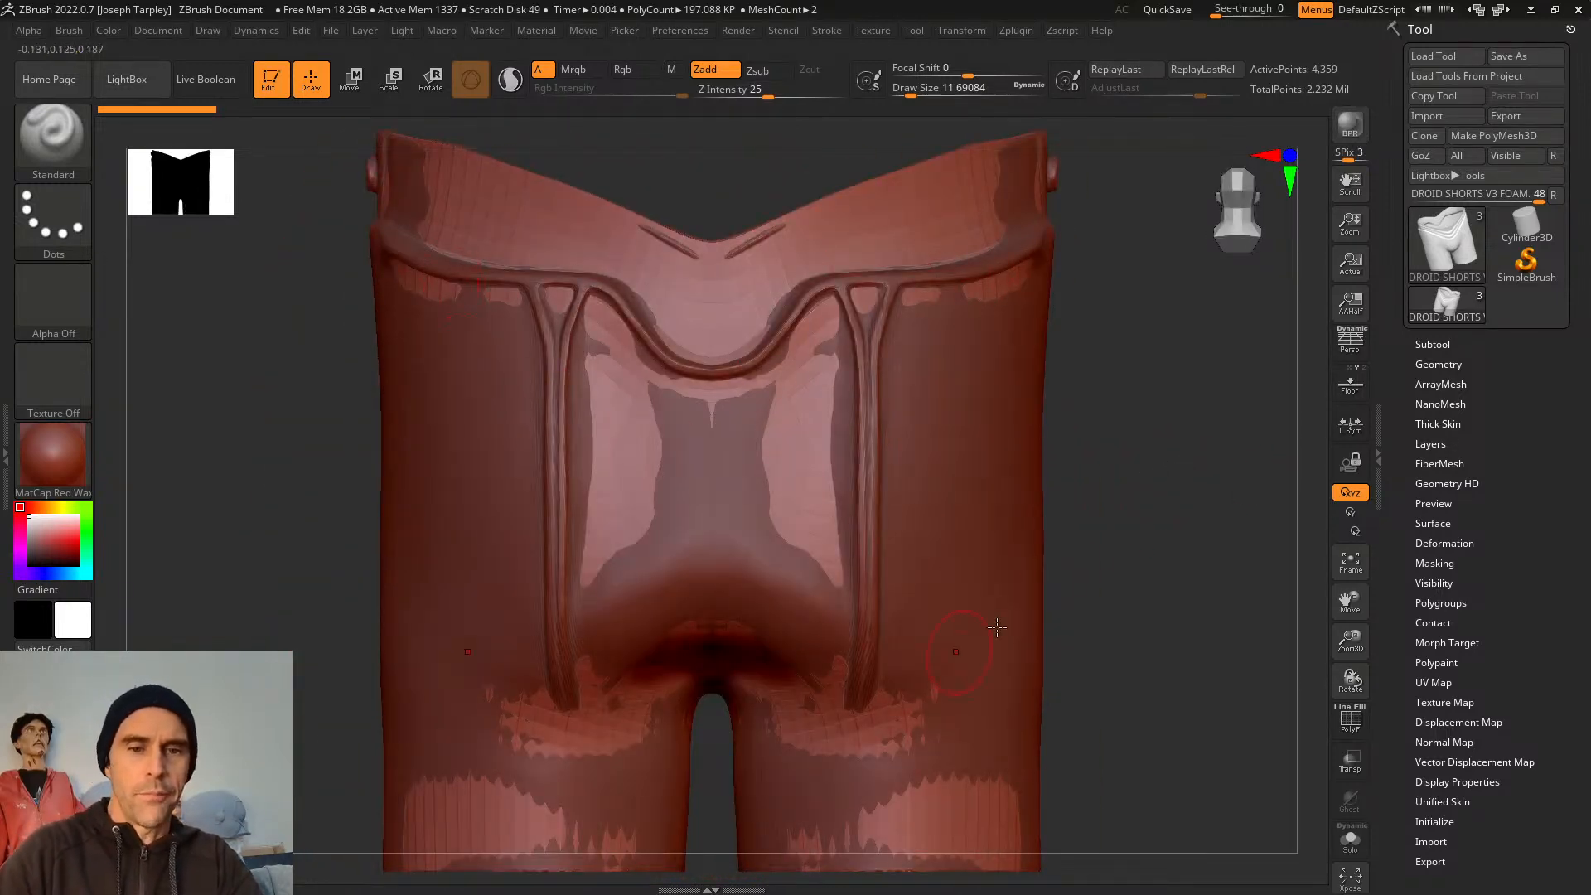
left_click_drag(1155, 535, 1137, 563)
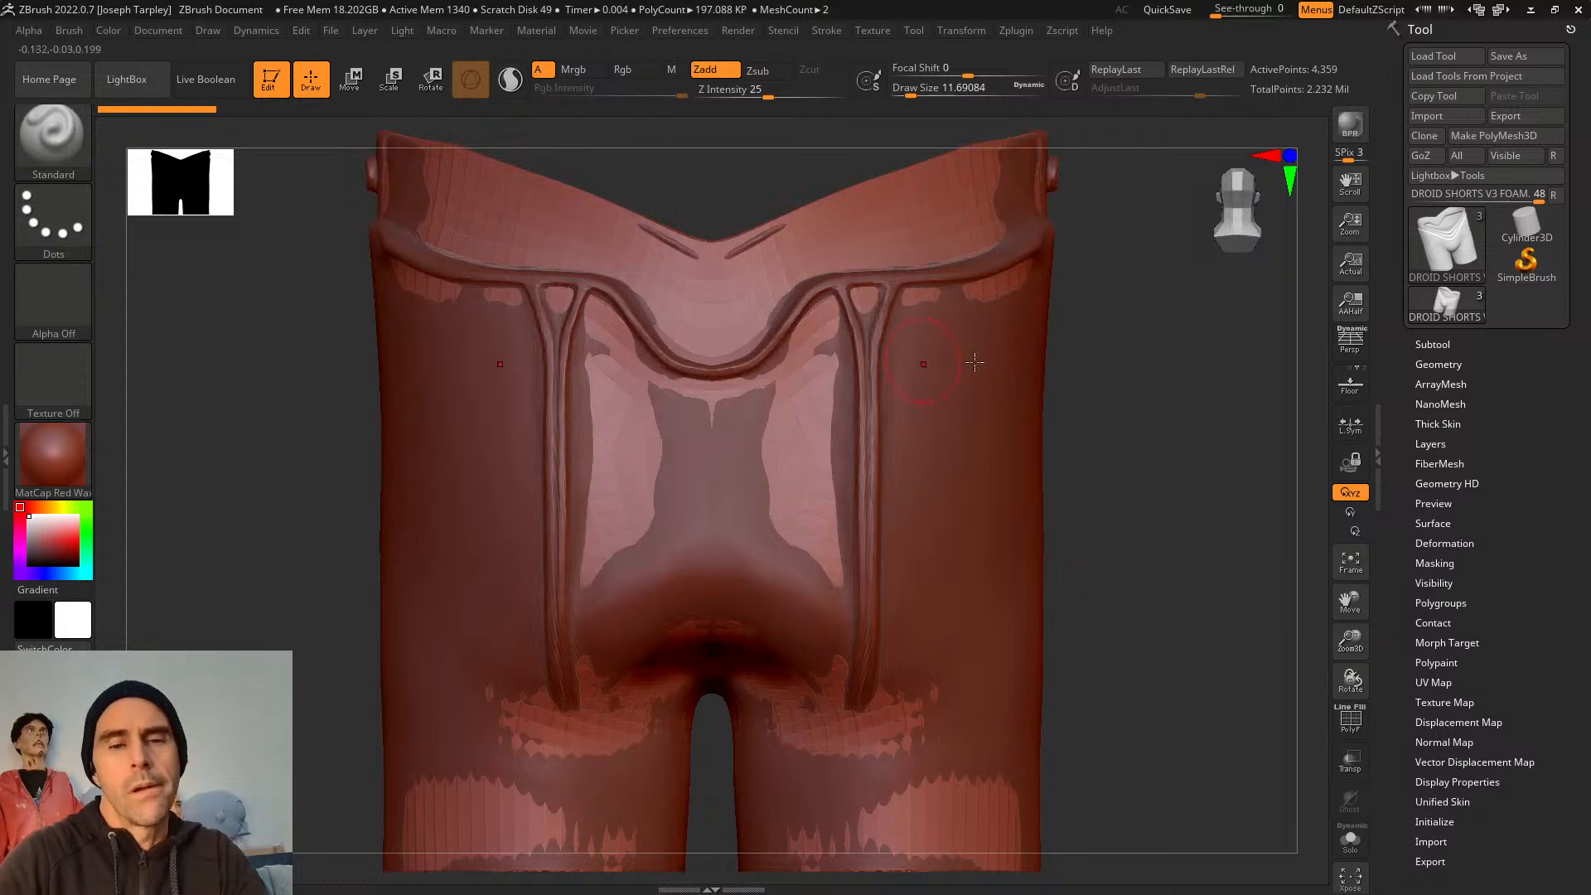
left_click_drag(1126, 396, 1041, 483)
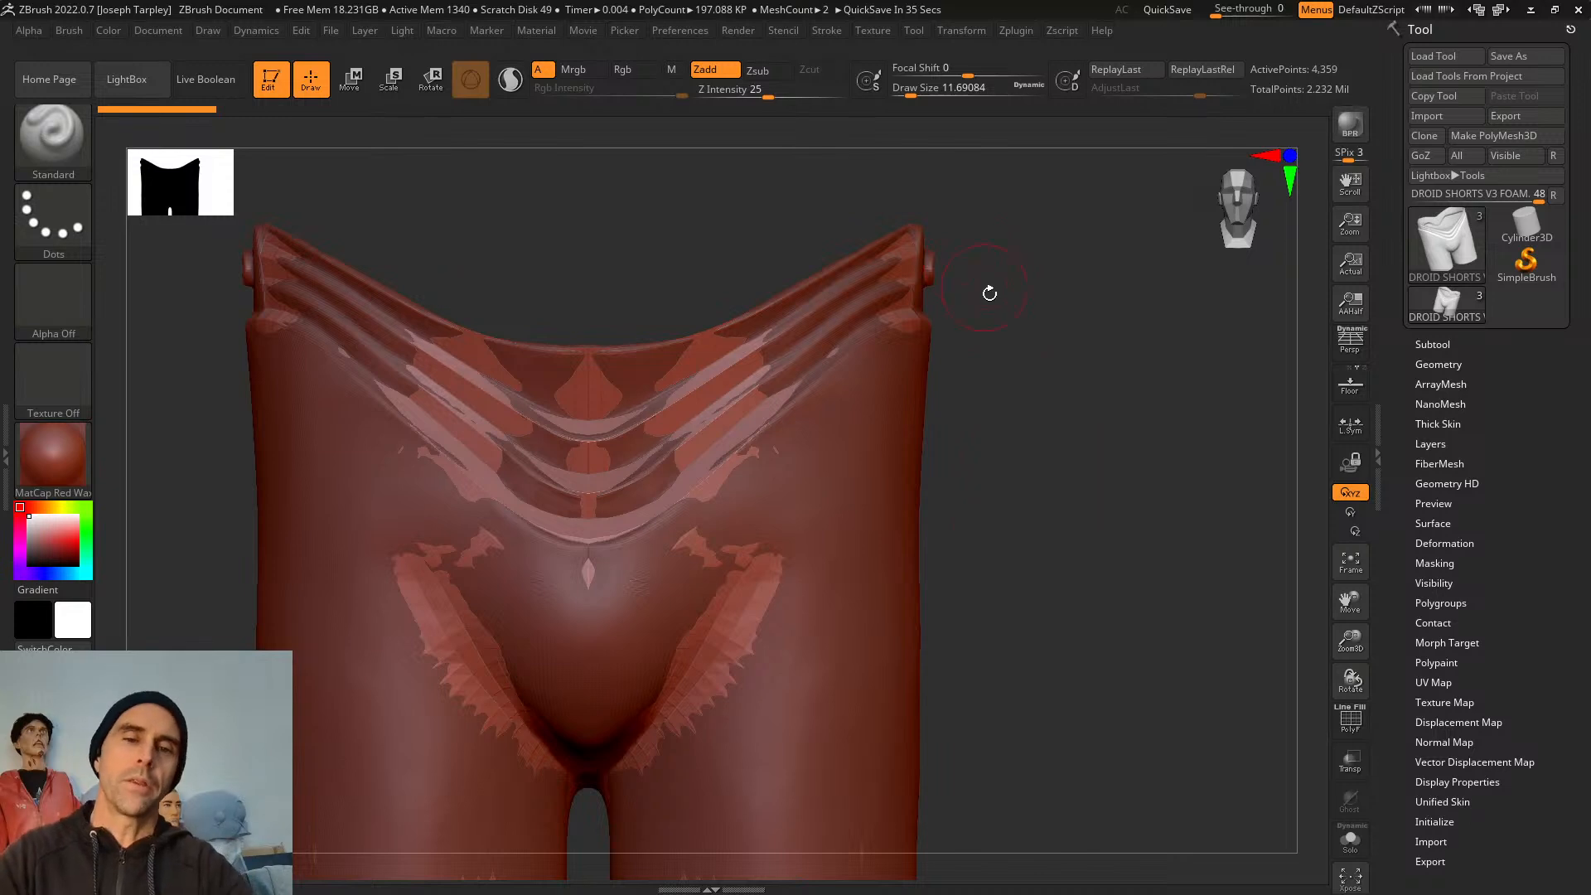
mouse_move(987, 291)
left_mouse_down()
mouse_move(1084, 395)
mouse_move(1046, 368)
mouse_move(1144, 401)
mouse_move(1077, 460)
mouse_move(1122, 401)
mouse_move(1030, 407)
left_mouse_up()
key("f")
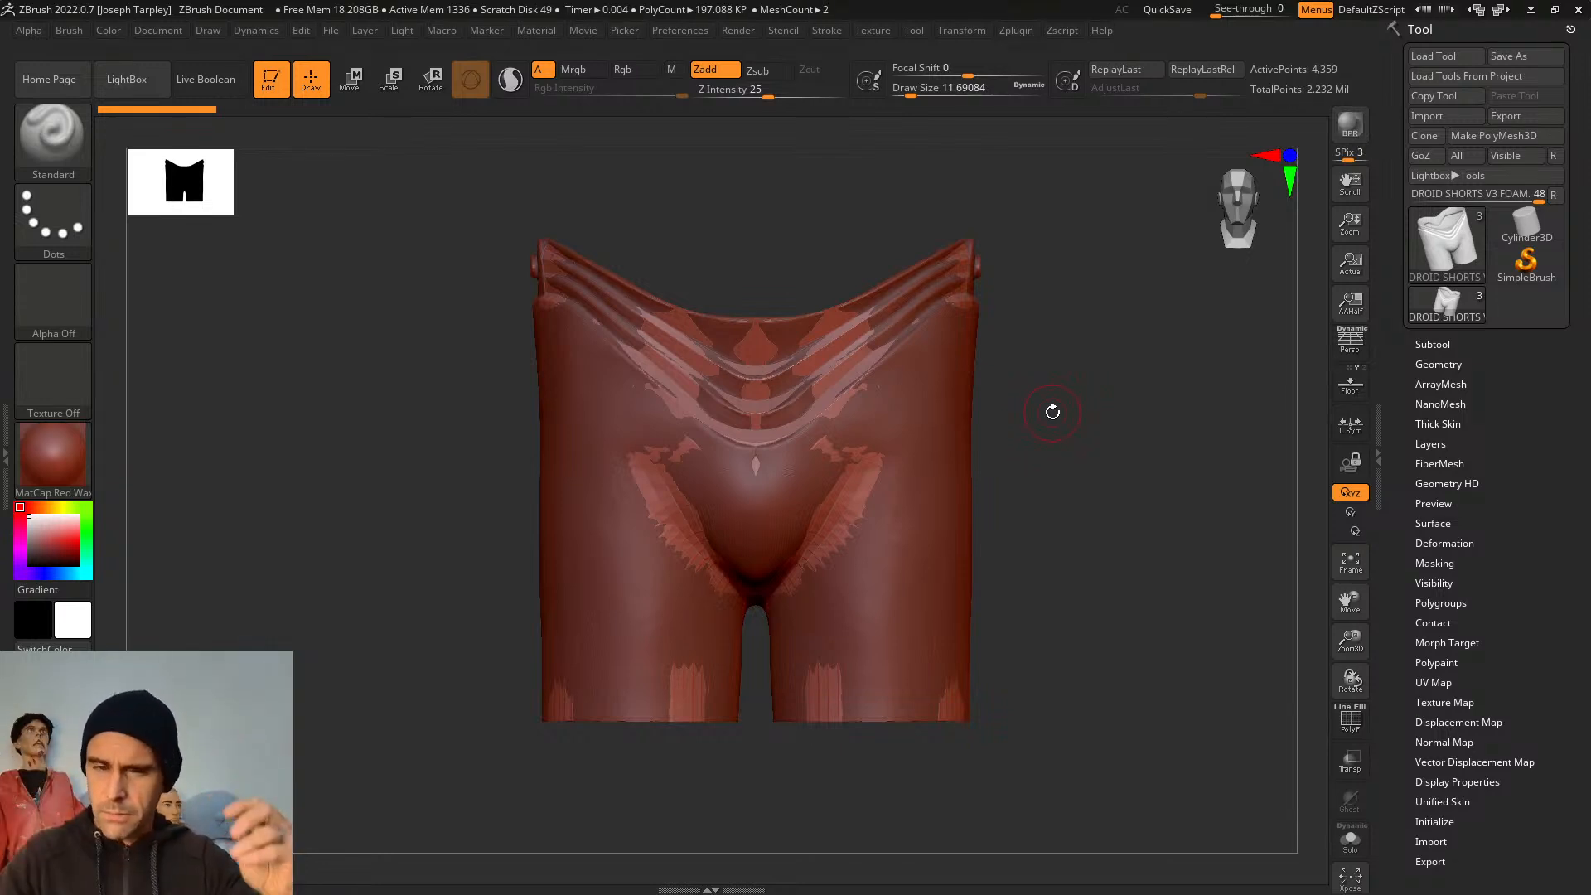
Examine the waist folds of the droid shorts, then isolate the base shorts mesh with Solo and view its back
left_click_drag(1094, 378, 1033, 522)
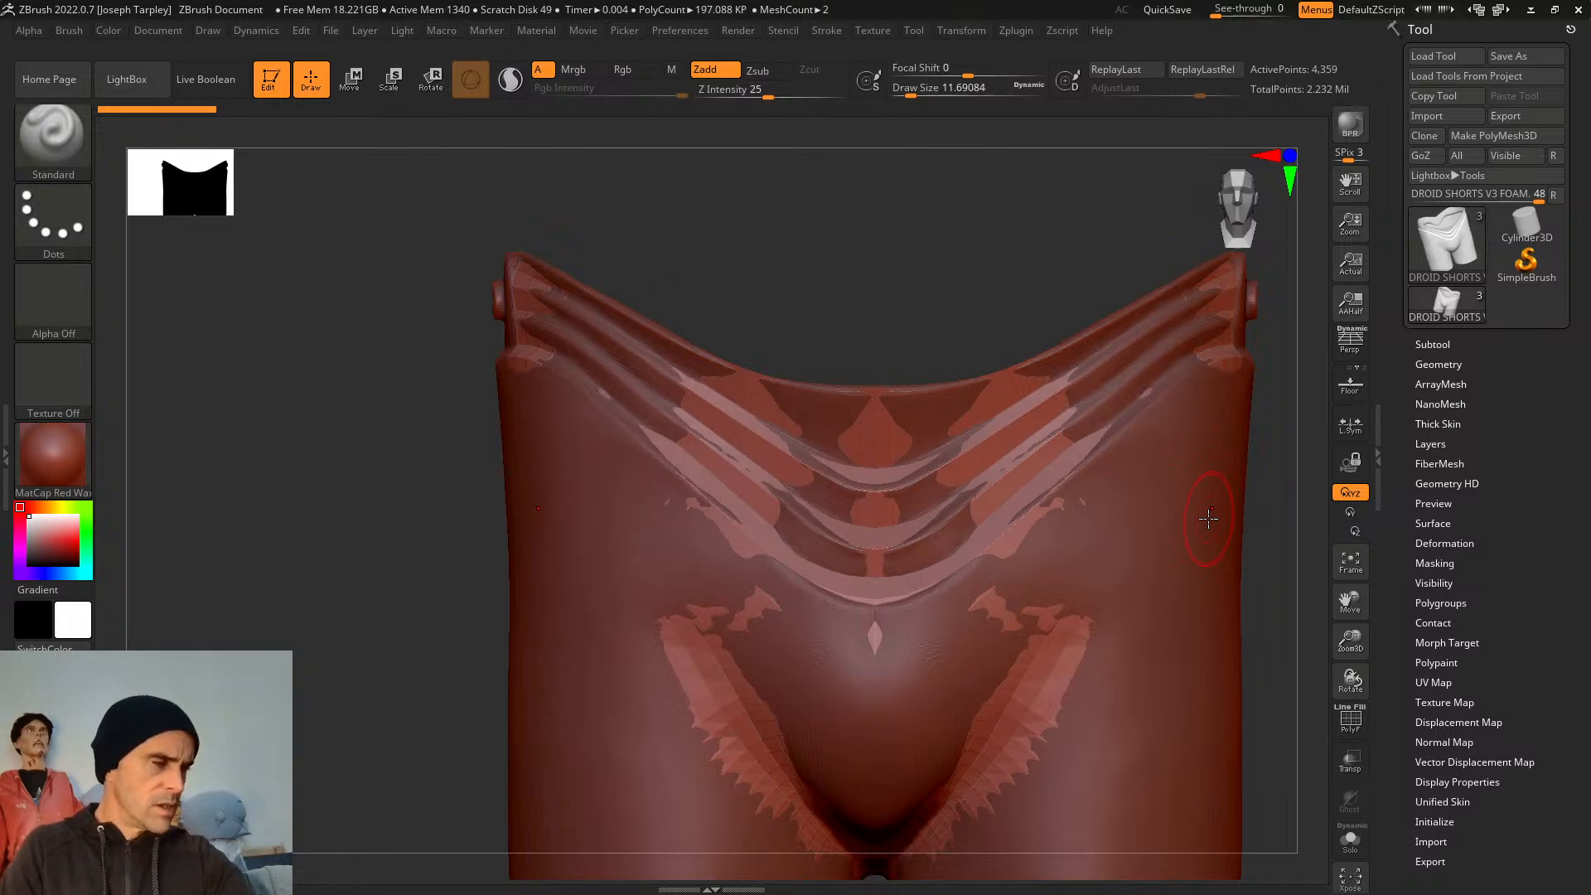
left_click_drag(788, 334, 839, 287)
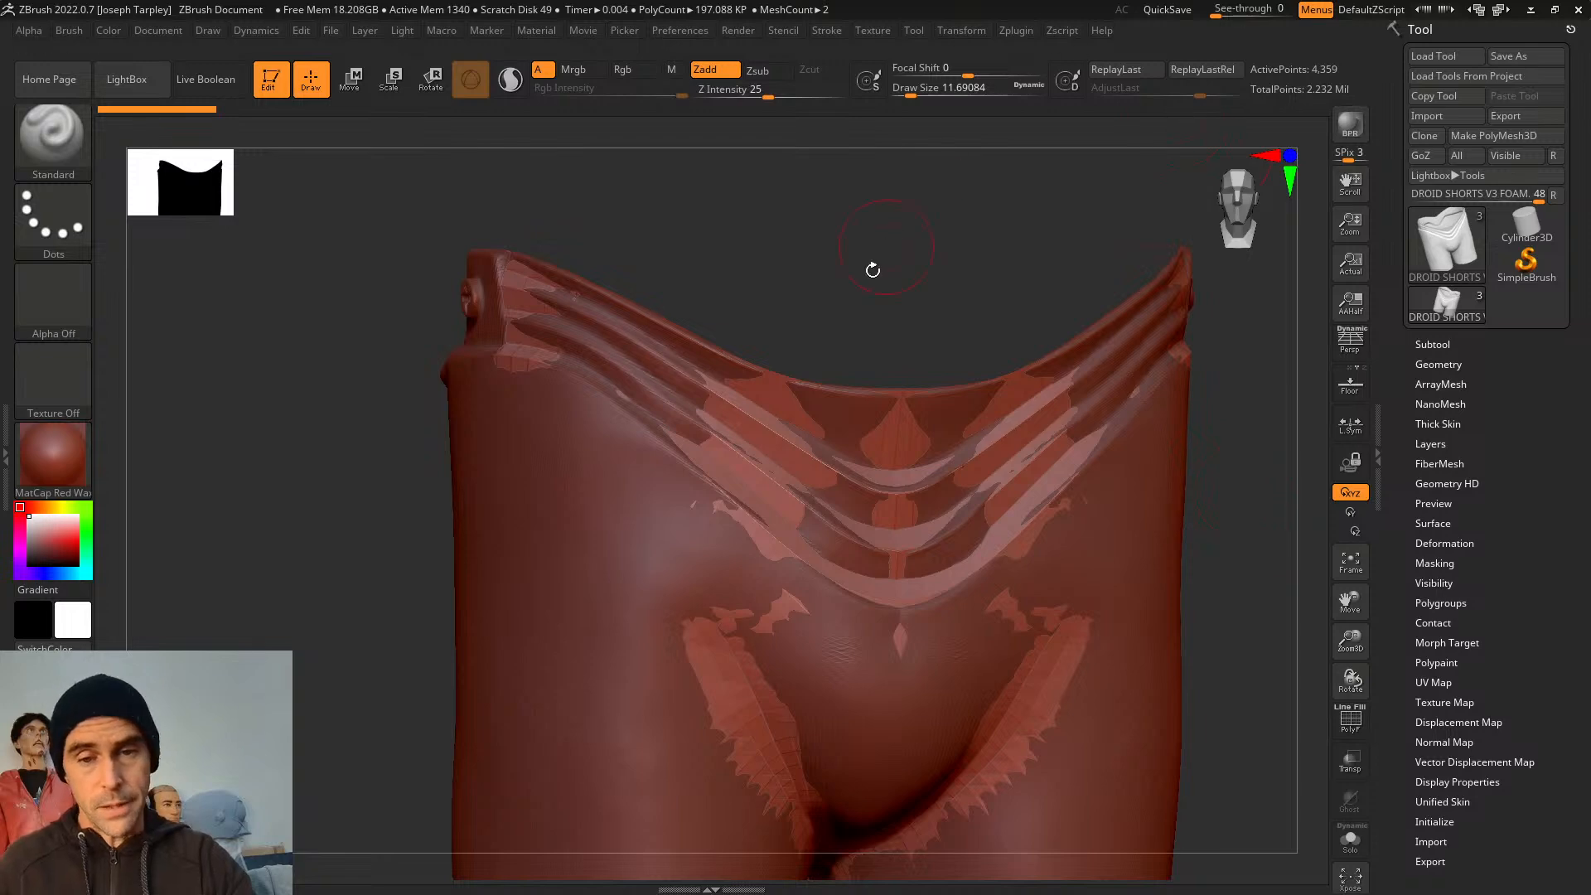
left_click_drag(873, 270, 828, 284, "shift")
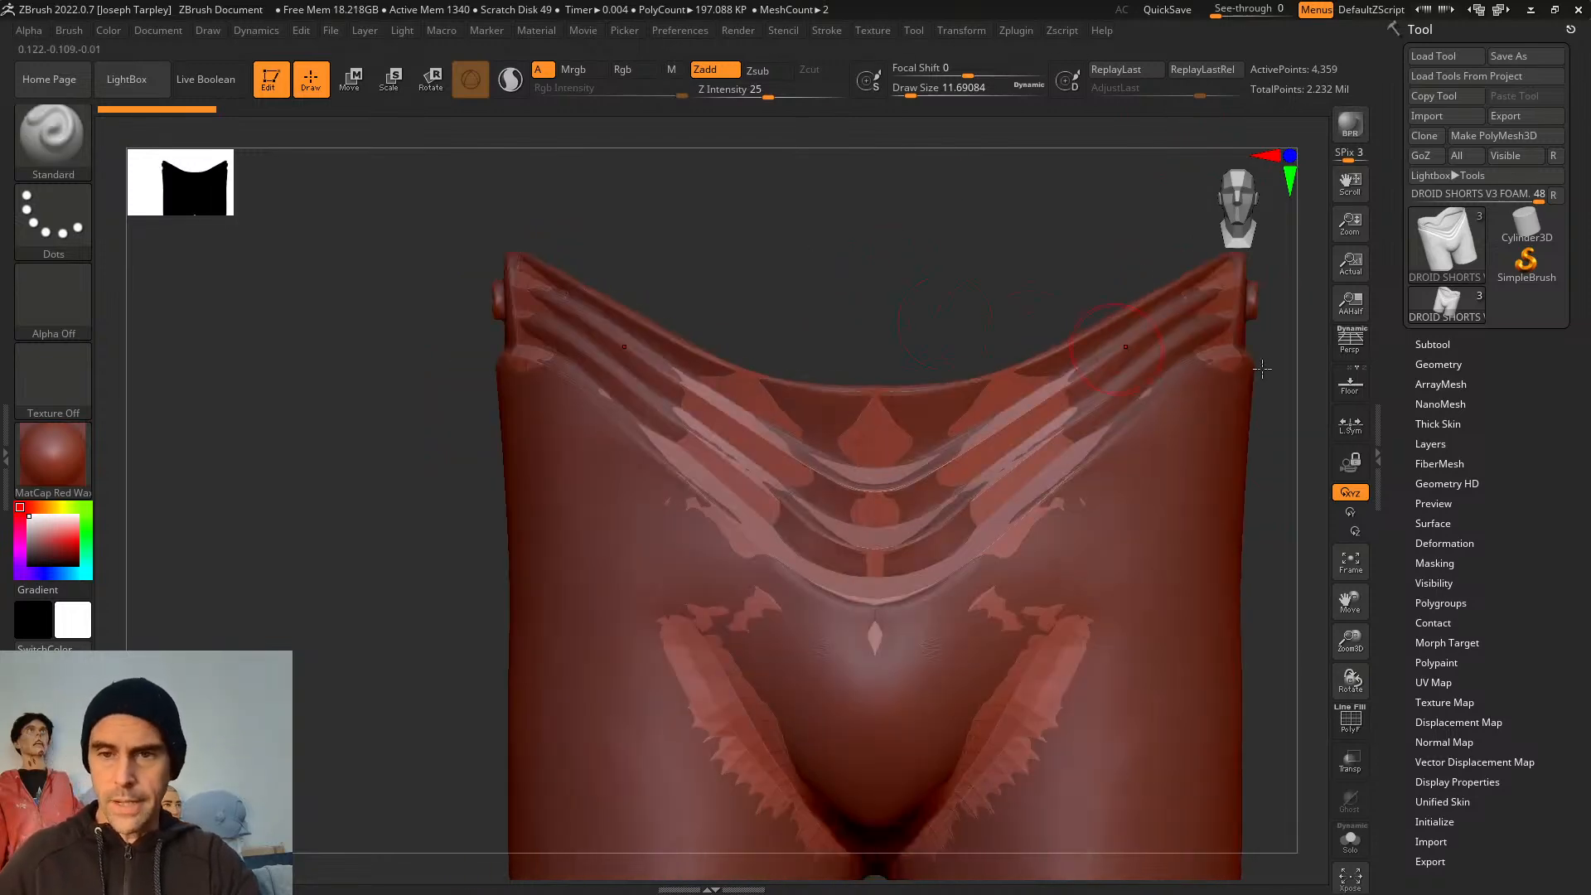
left_click(1351, 841)
mouse_move(918, 252)
left_mouse_down()
mouse_move(844, 230)
mouse_move(980, 259)
mouse_move(1031, 320)
mouse_move(1020, 406)
mouse_move(1134, 429)
left_mouse_up()
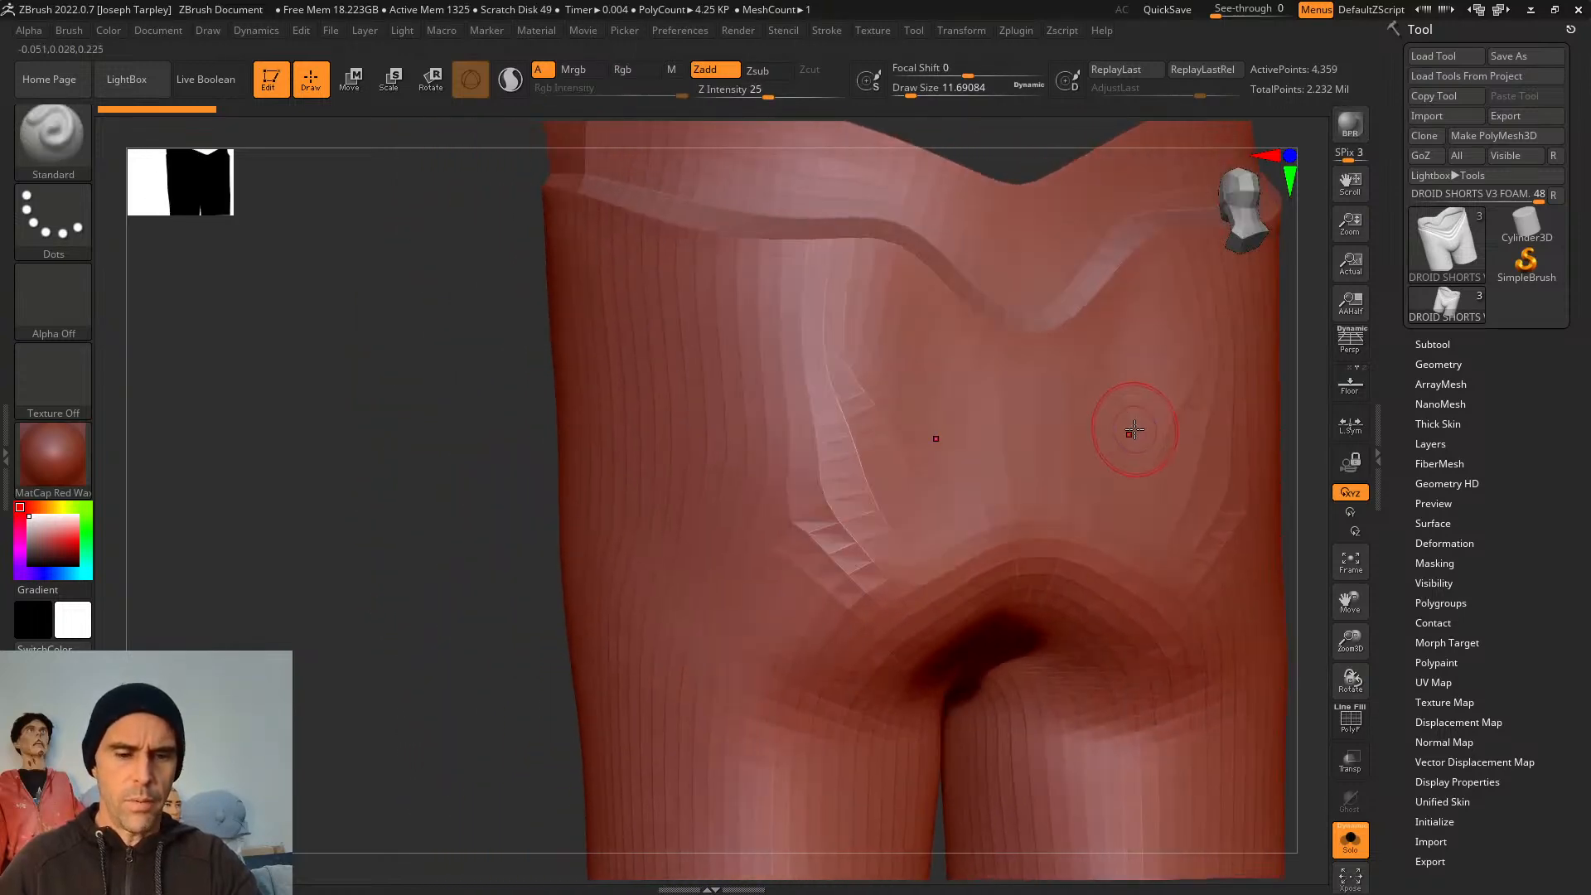
Preview the isolated shorts mesh with dynamic subdivision and examine the smoothed surface from the back and front
key("d")
left_click(798, 295)
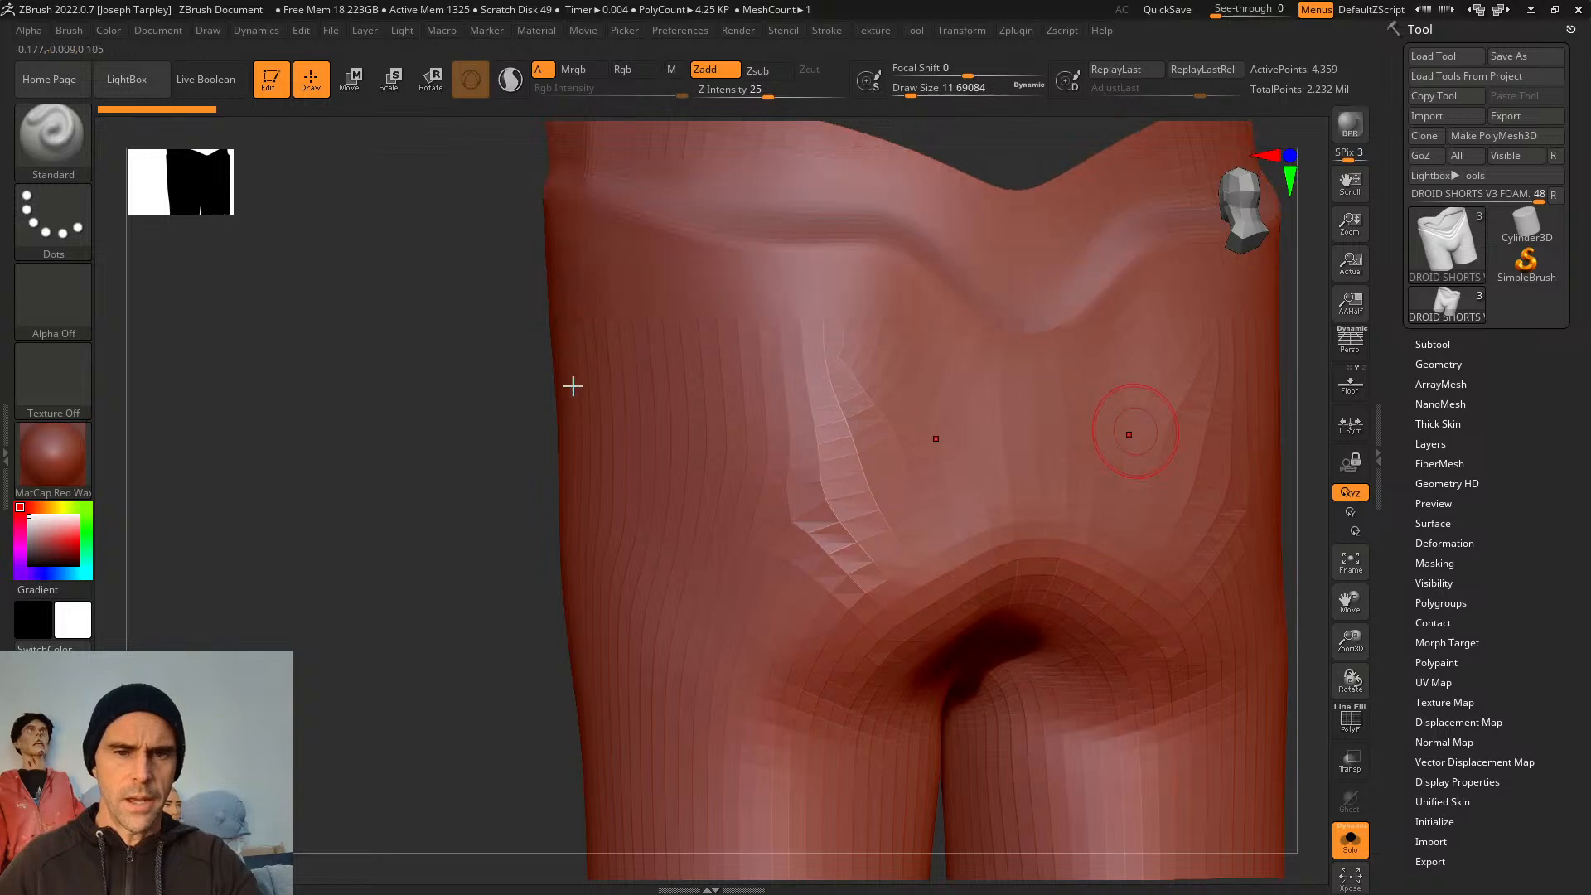
left_click_drag(572, 381, 439, 426)
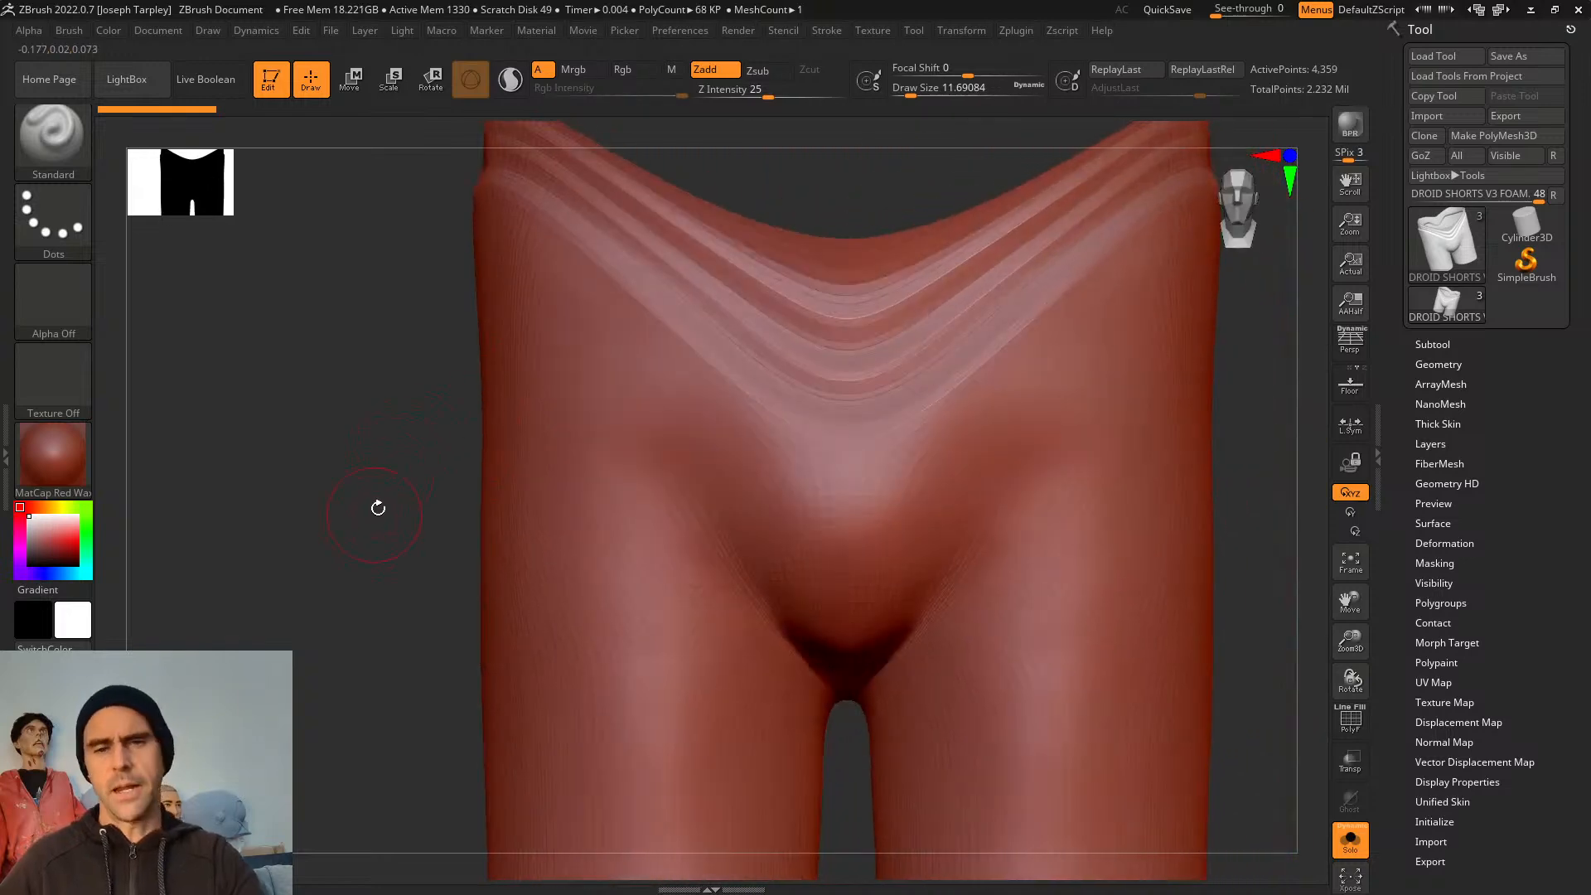
left_click_drag(373, 508, 390, 514)
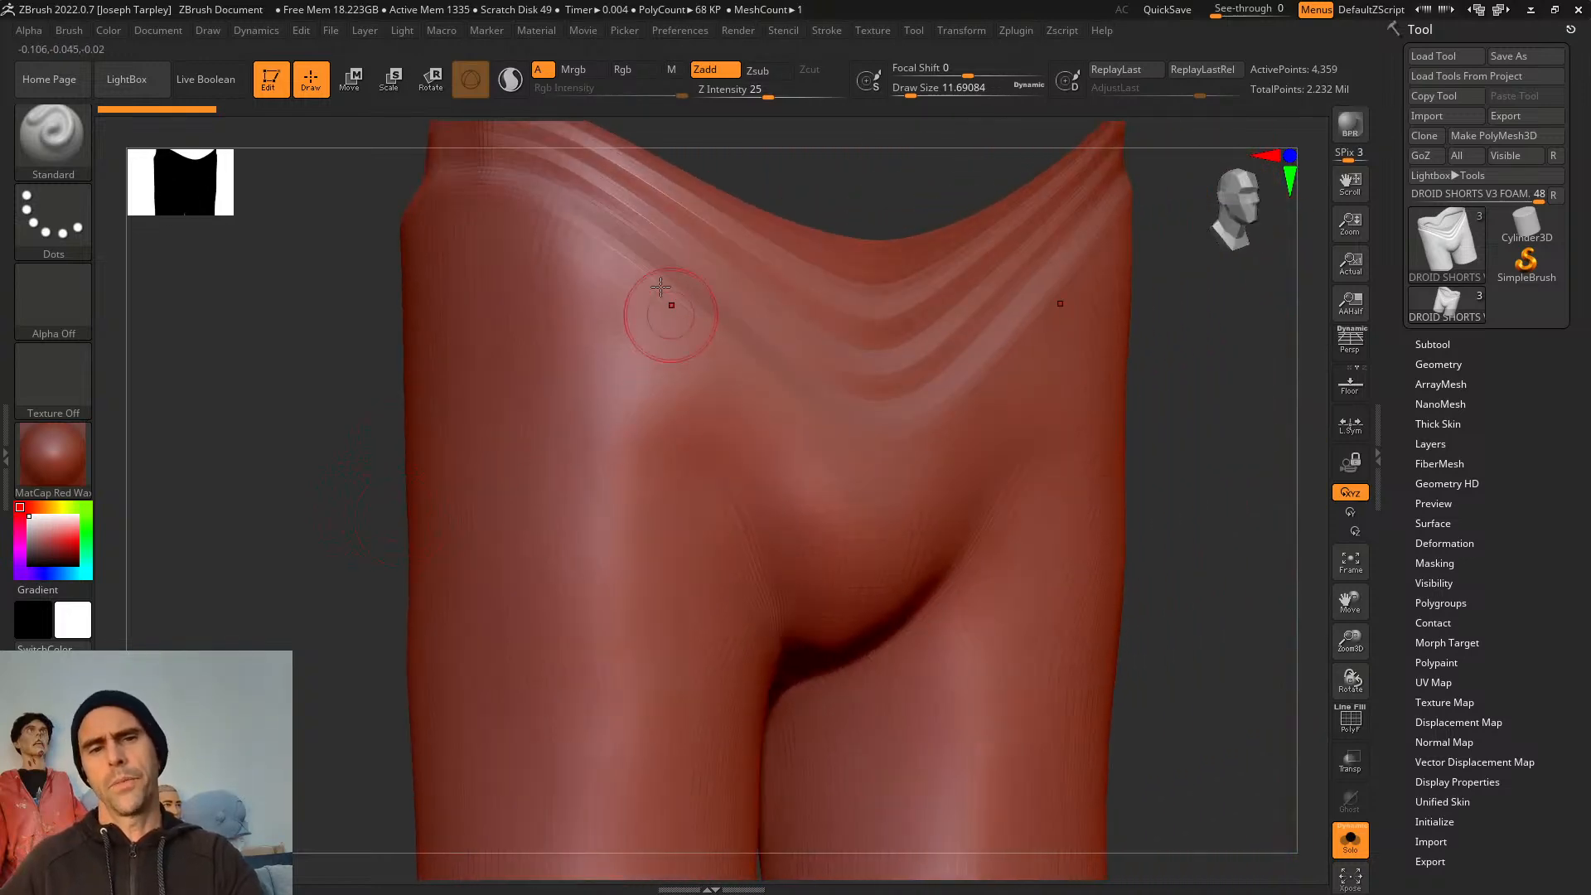
Show the polyframe wireframe on the unsmoothed shorts mesh and examine the topology of the legs from the side and front
left_click_drag(1179, 338, 1210, 443)
key("shift+f")
mouse_move(1254, 498)
left_mouse_down("alt")
mouse_move(1006, 477)
mouse_move(1036, 486)
mouse_move(1006, 494)
left_mouse_up("alt")
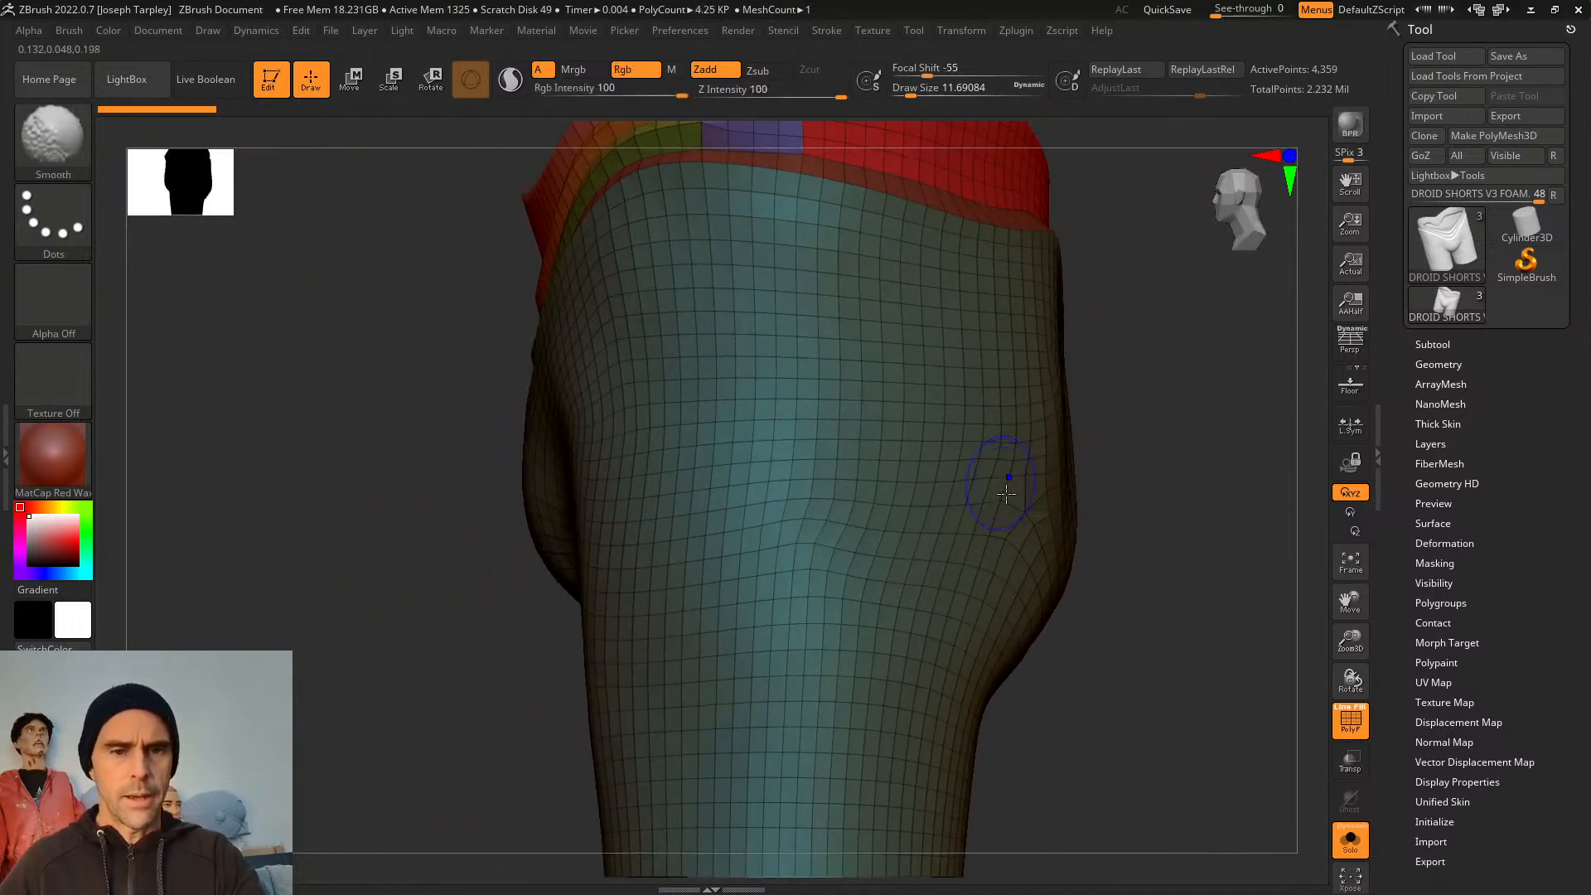
left_click_drag(1084, 625, 1108, 421, "alt")
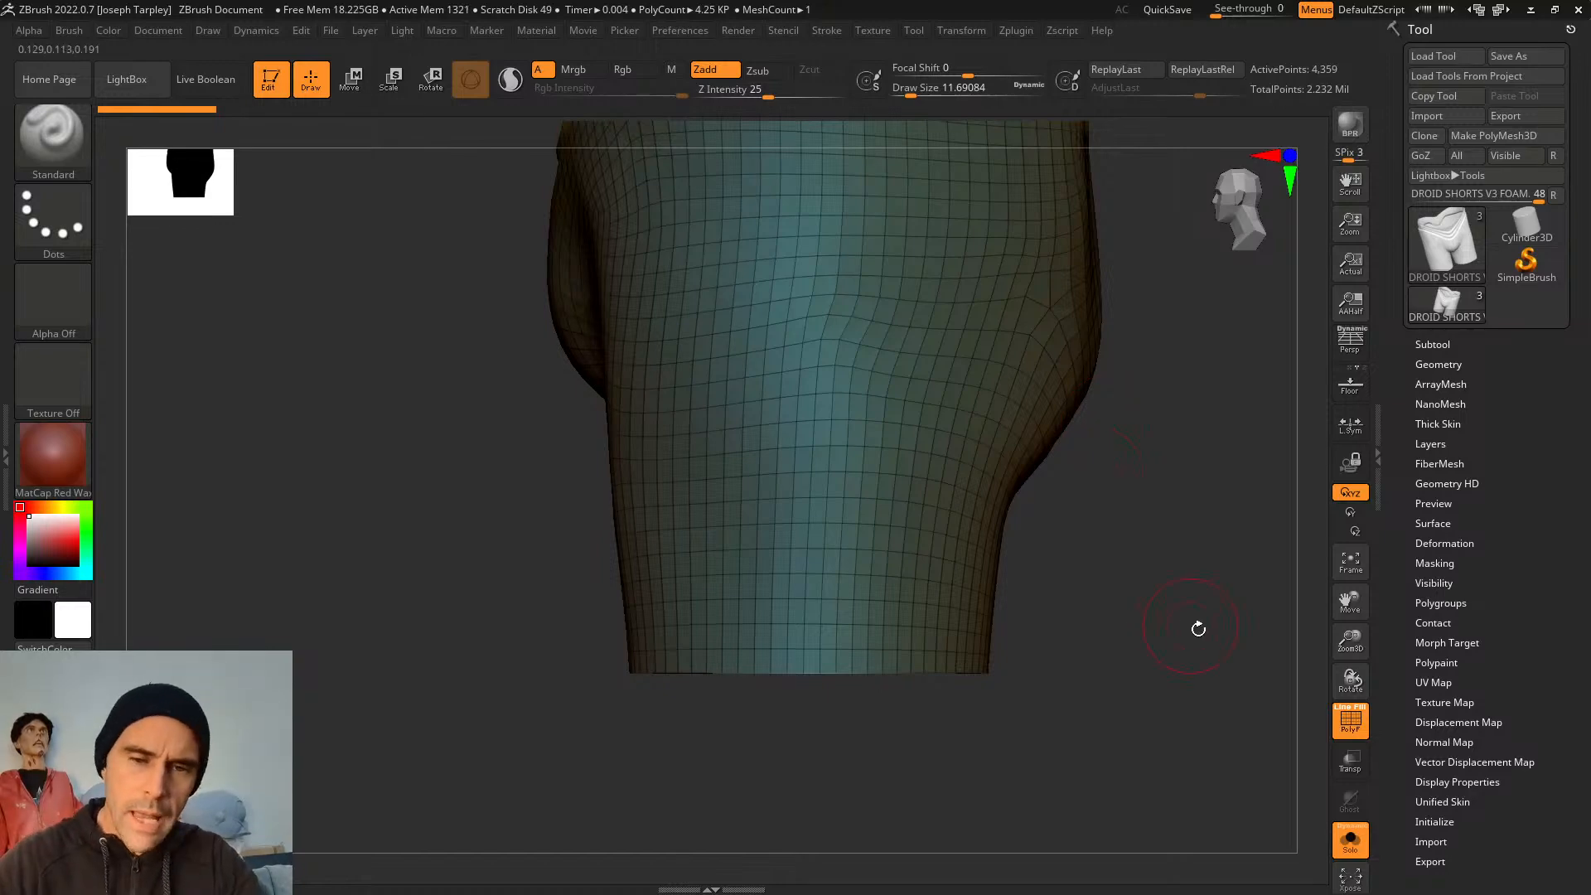
left_click_drag(1198, 628, 1183, 566, "shift")
mouse_move(1183, 566)
right_mouse_down("ctrl")
mouse_move(1190, 607)
mouse_move(1186, 476)
mouse_move(1231, 552)
right_mouse_up("ctrl")
mouse_move(1173, 454)
right_mouse_down("alt")
mouse_move(1200, 505)
mouse_move(1196, 476)
mouse_move(1204, 522)
right_mouse_up("alt")
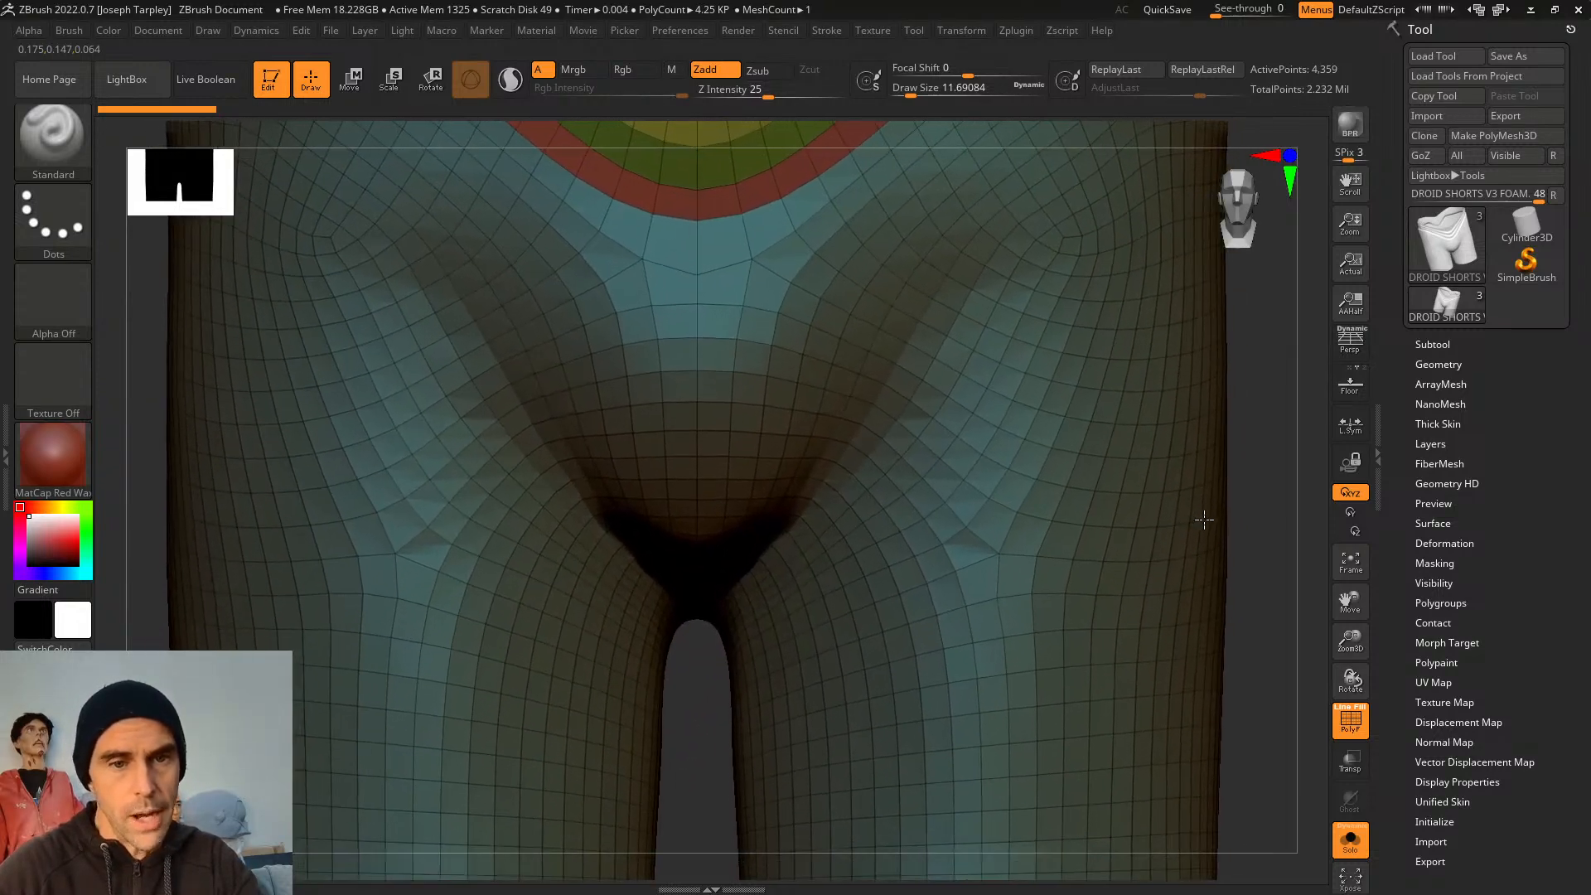
left_click(1196, 471)
left_click_drag(1269, 470, 1190, 380)
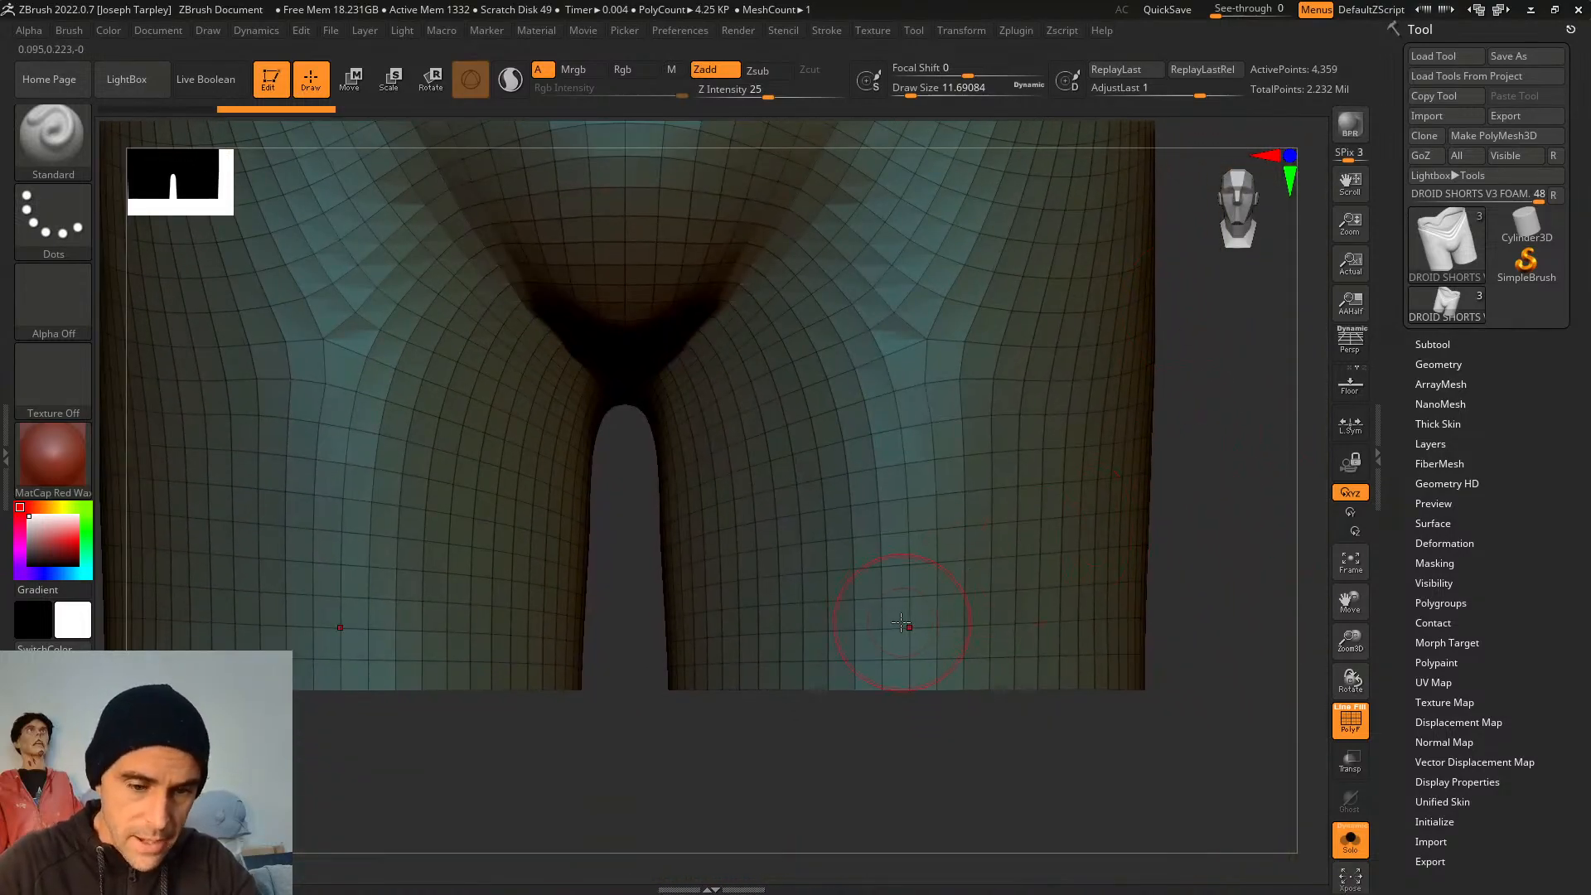
Select the ZModeler brush and reduce its draw size to about 1.82
key("b")
key("z")
key("m")
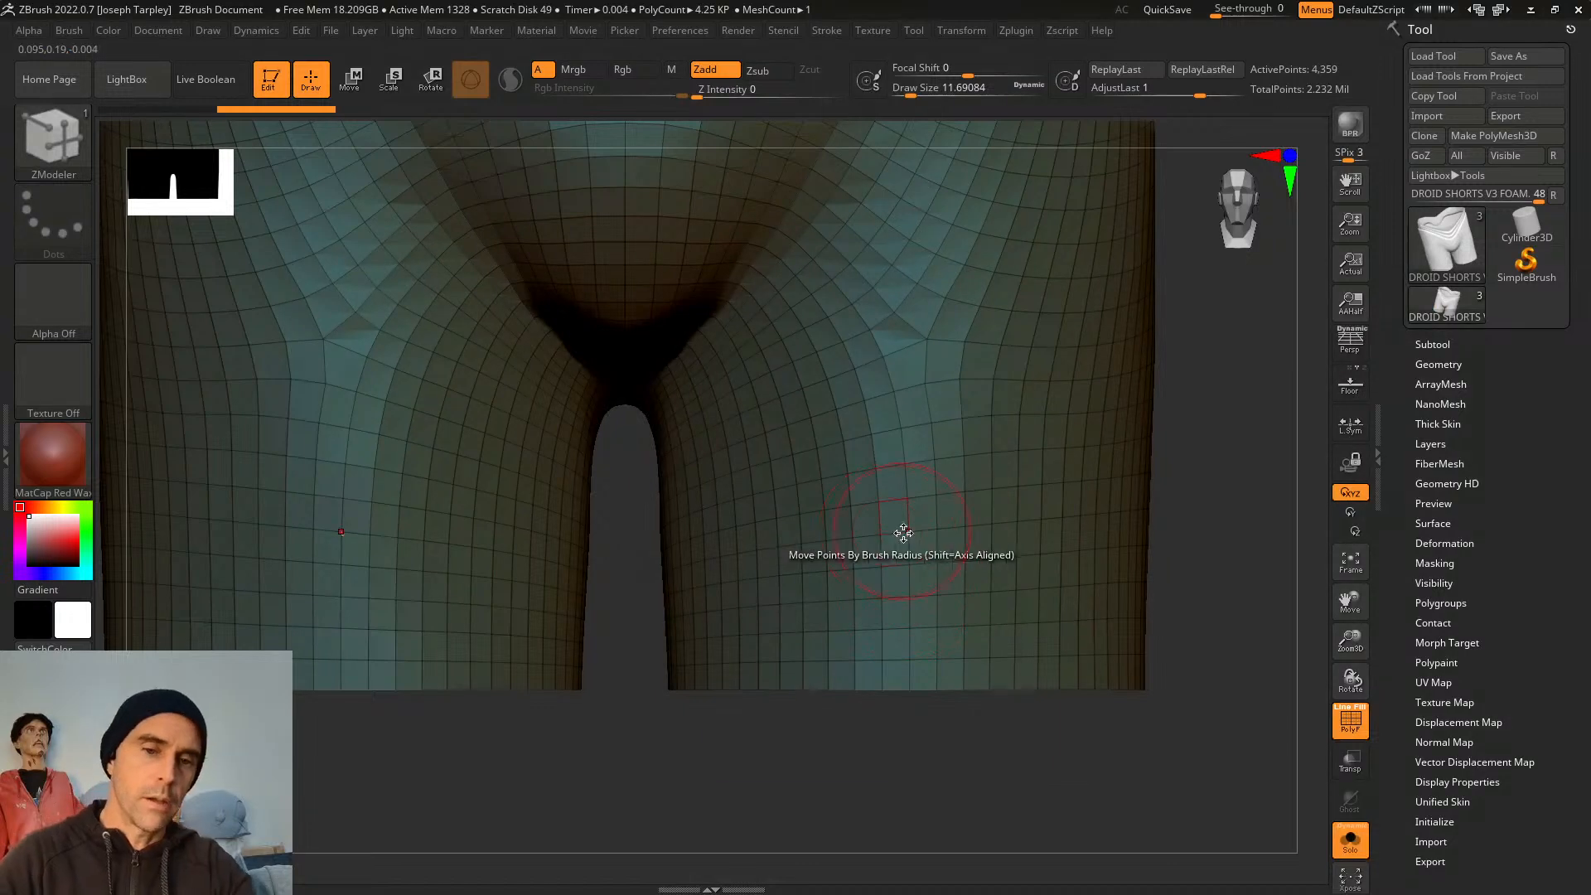
key("space")
key("space")
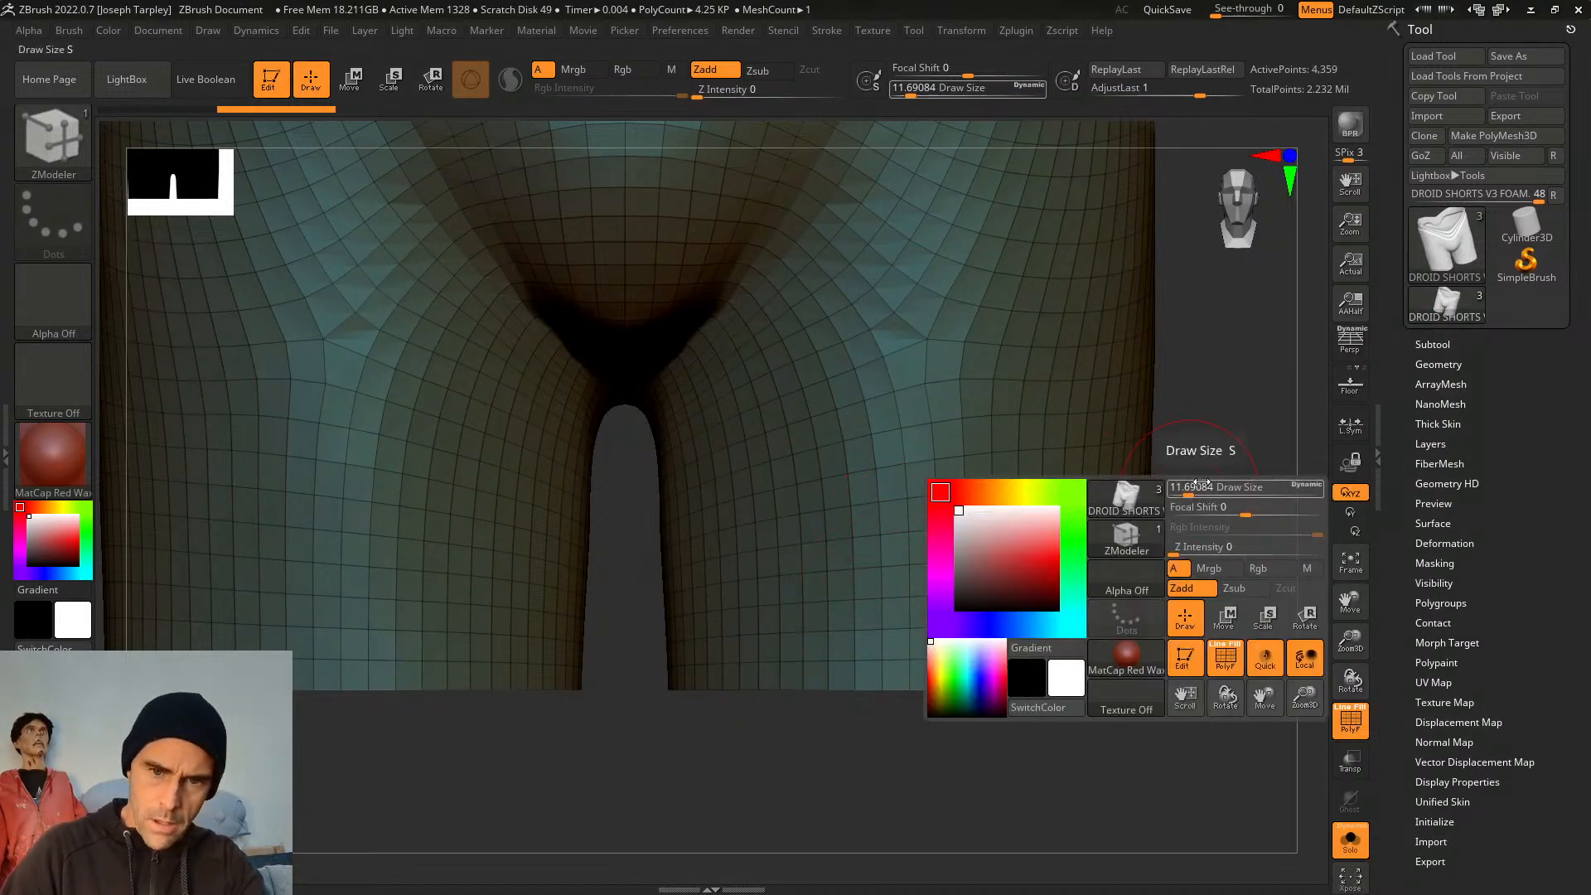
mouse_move(1202, 484)
left_mouse_down()
mouse_move(1179, 487)
mouse_move(1226, 411)
left_mouse_up()
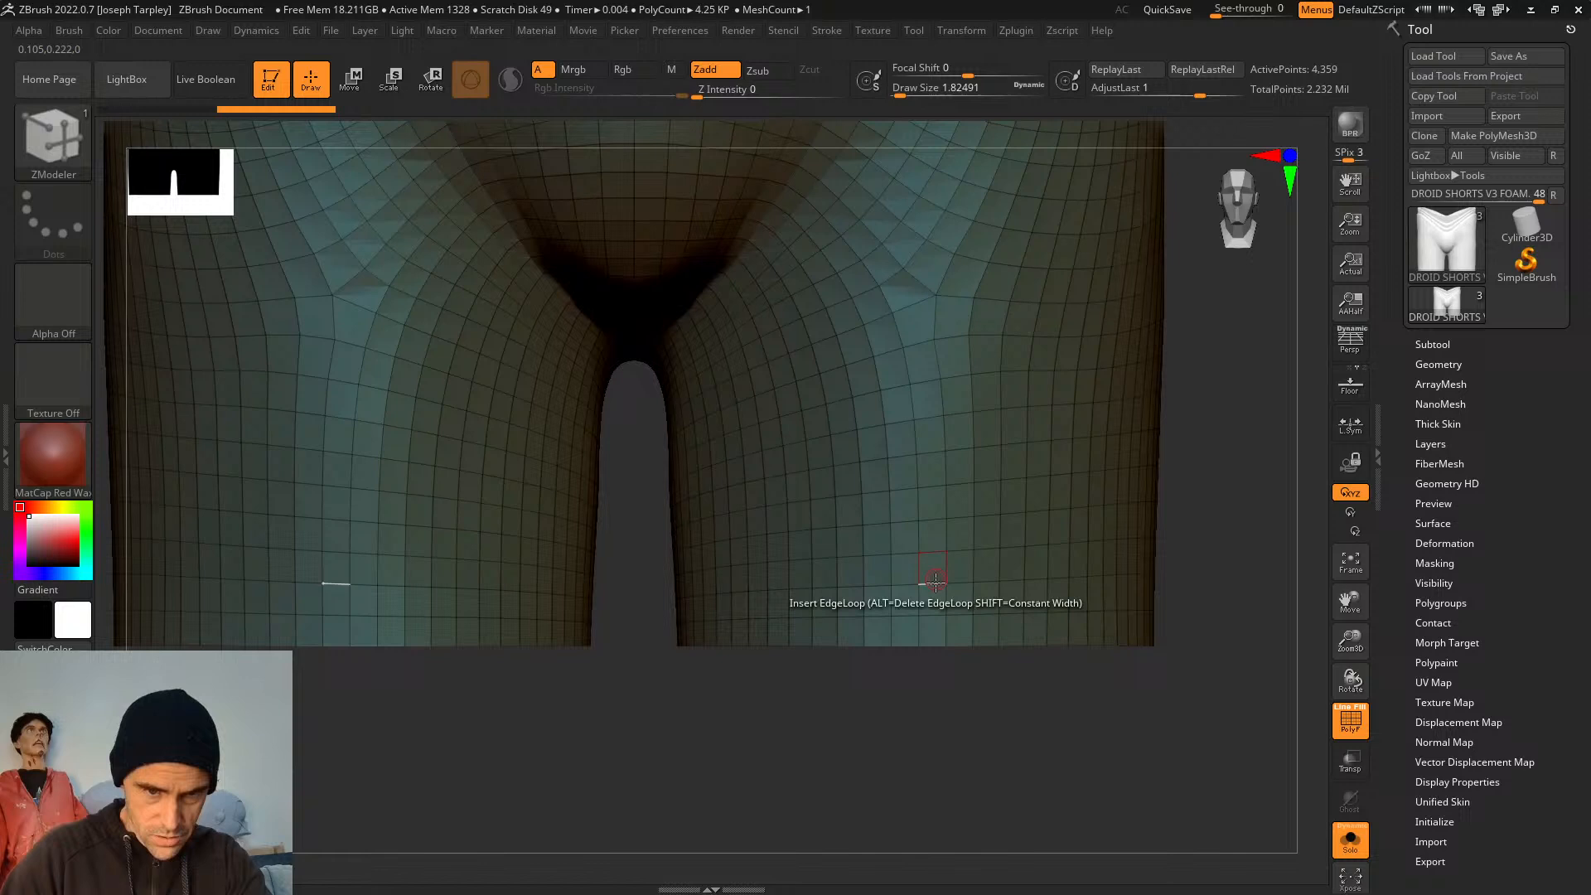
Delete five of the horizontal edge loops around the legs with ZModeler, four from the front and one from the back
left_click(909, 616, "alt")
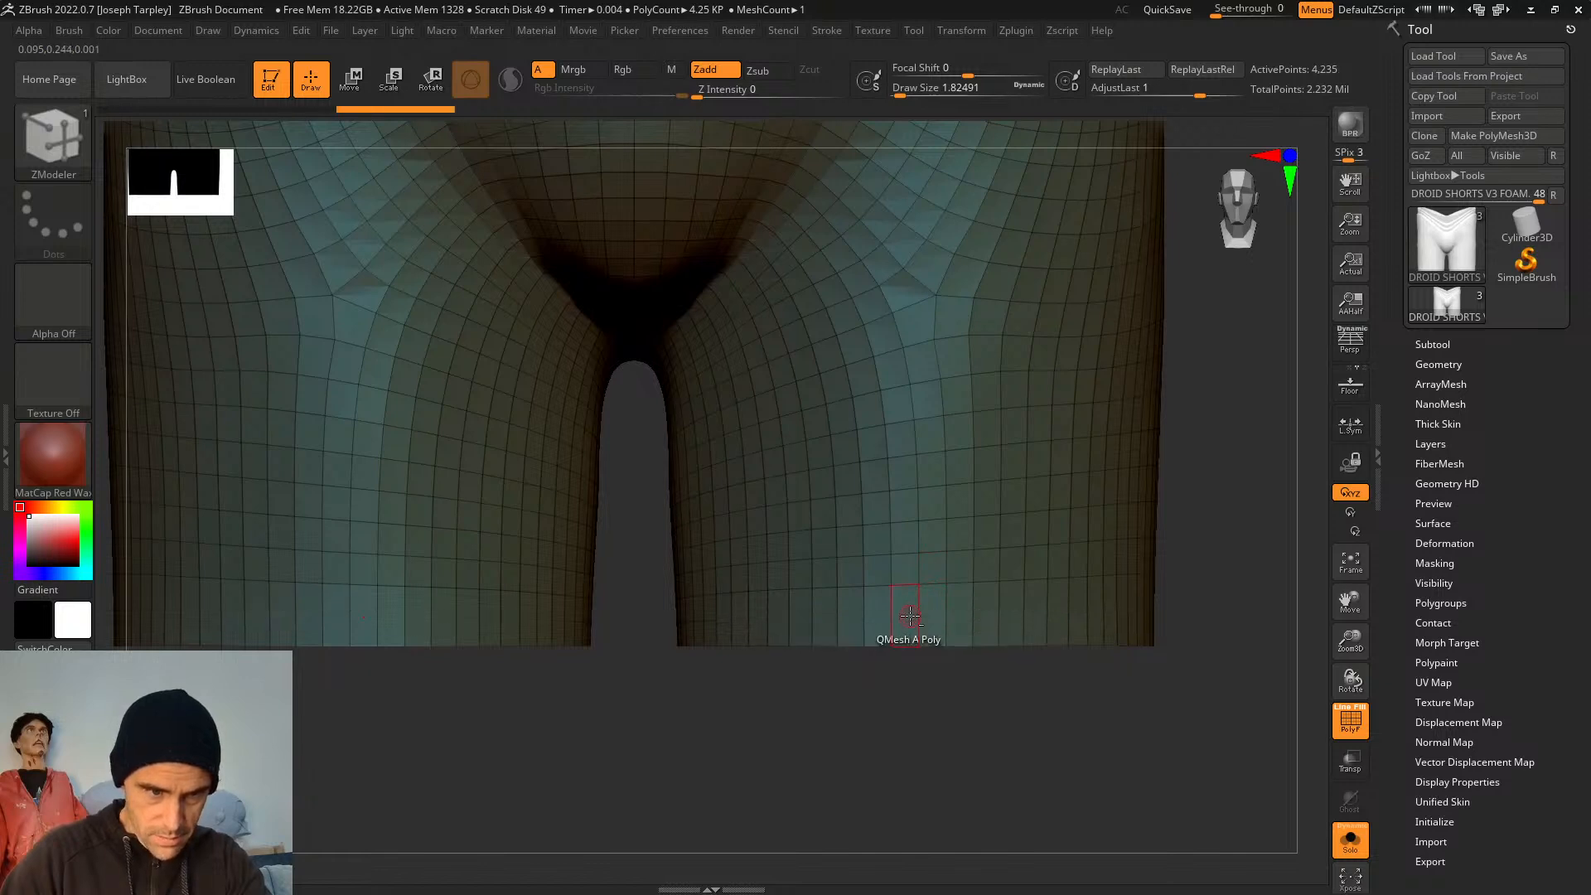
left_click(900, 508, "alt")
left_click(947, 484, "alt")
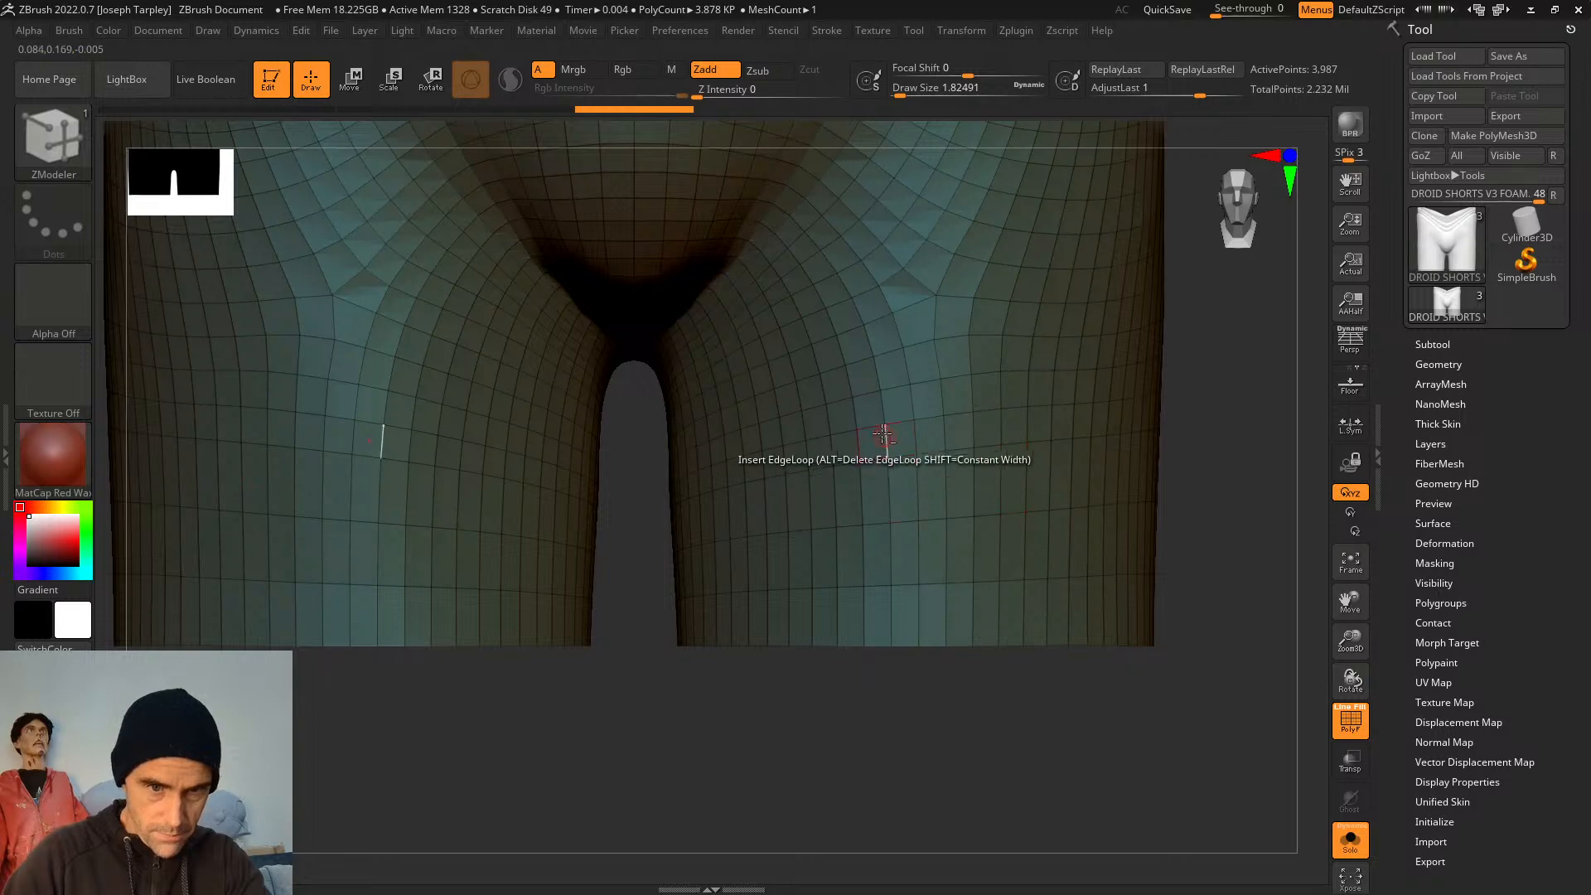
left_click(953, 444, "alt")
left_click_drag(1172, 429, 797, 521)
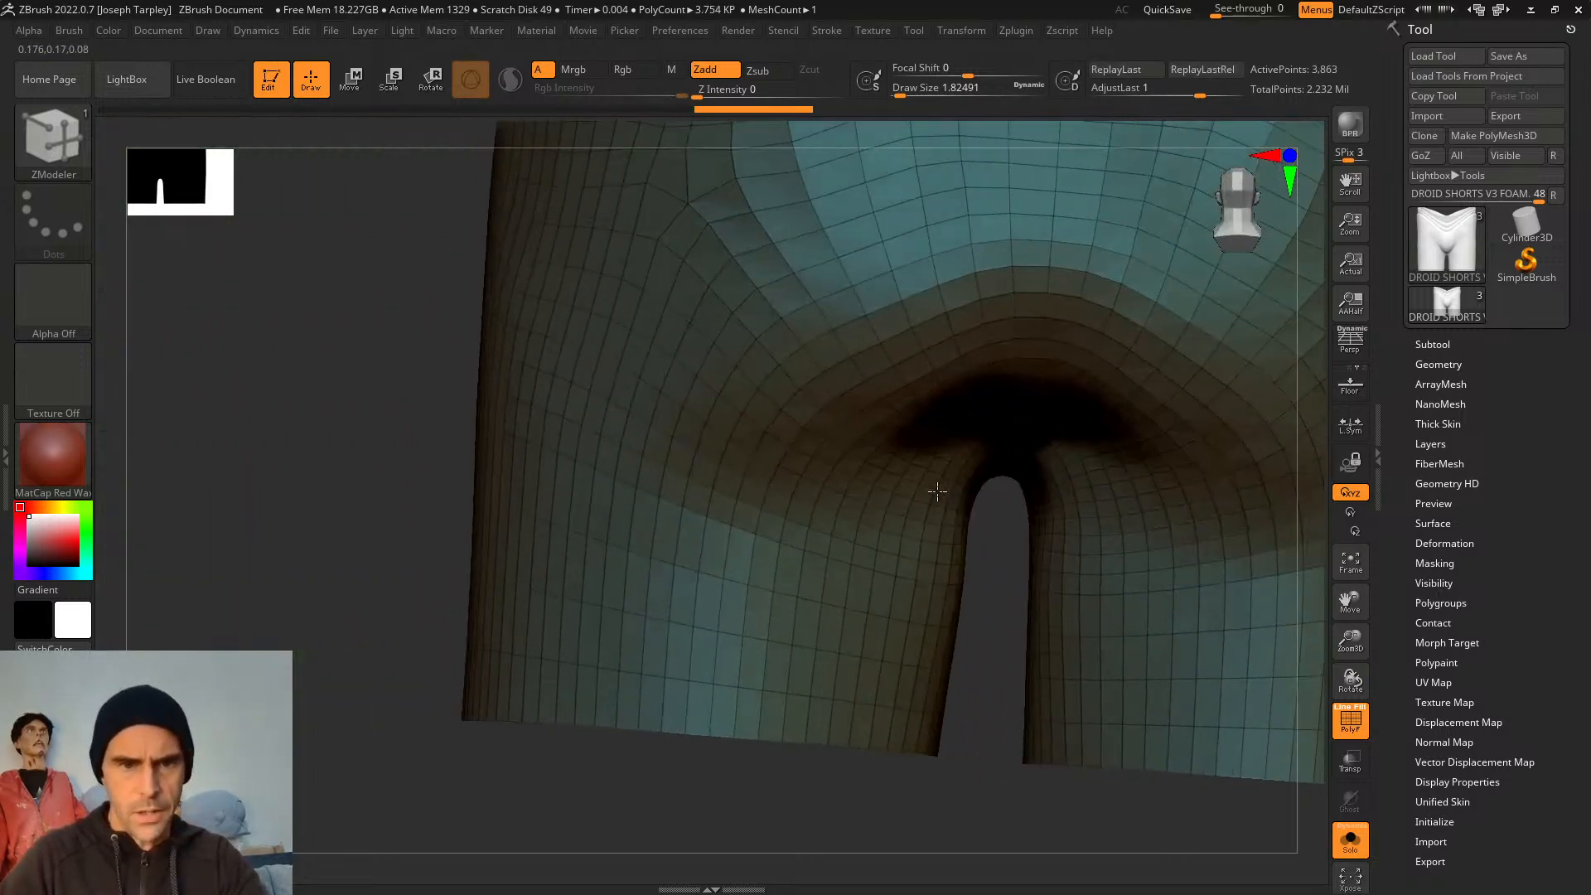
left_click(796, 523, "alt")
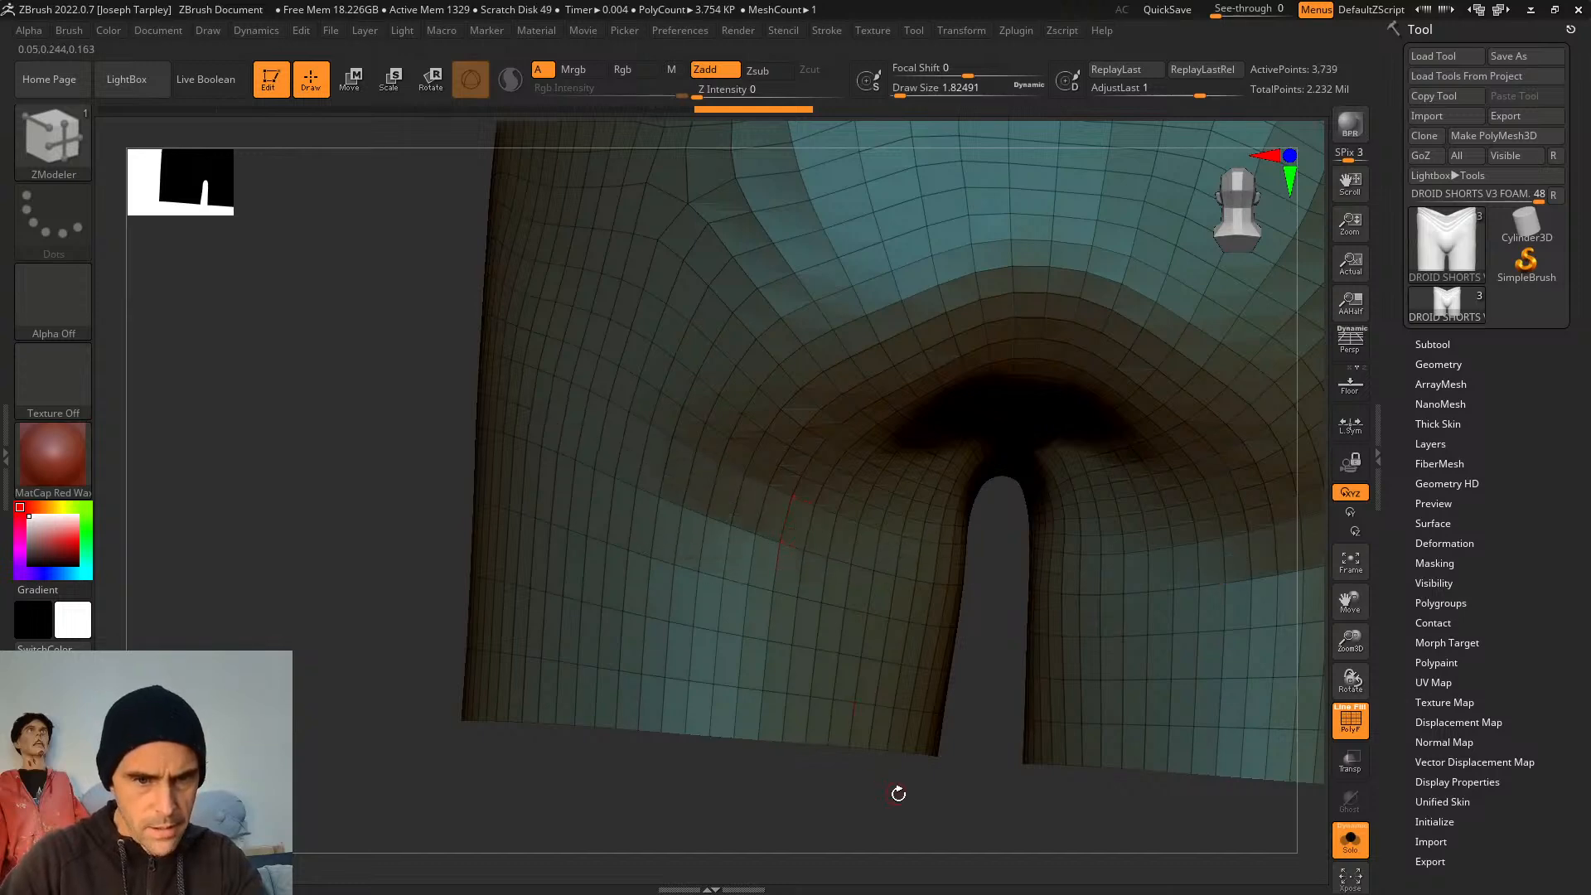
Try deleting another edge loop near the crotch from the back and check the front topology around the crotch
left_click_drag(898, 794, 935, 726)
left_click(897, 541, "alt")
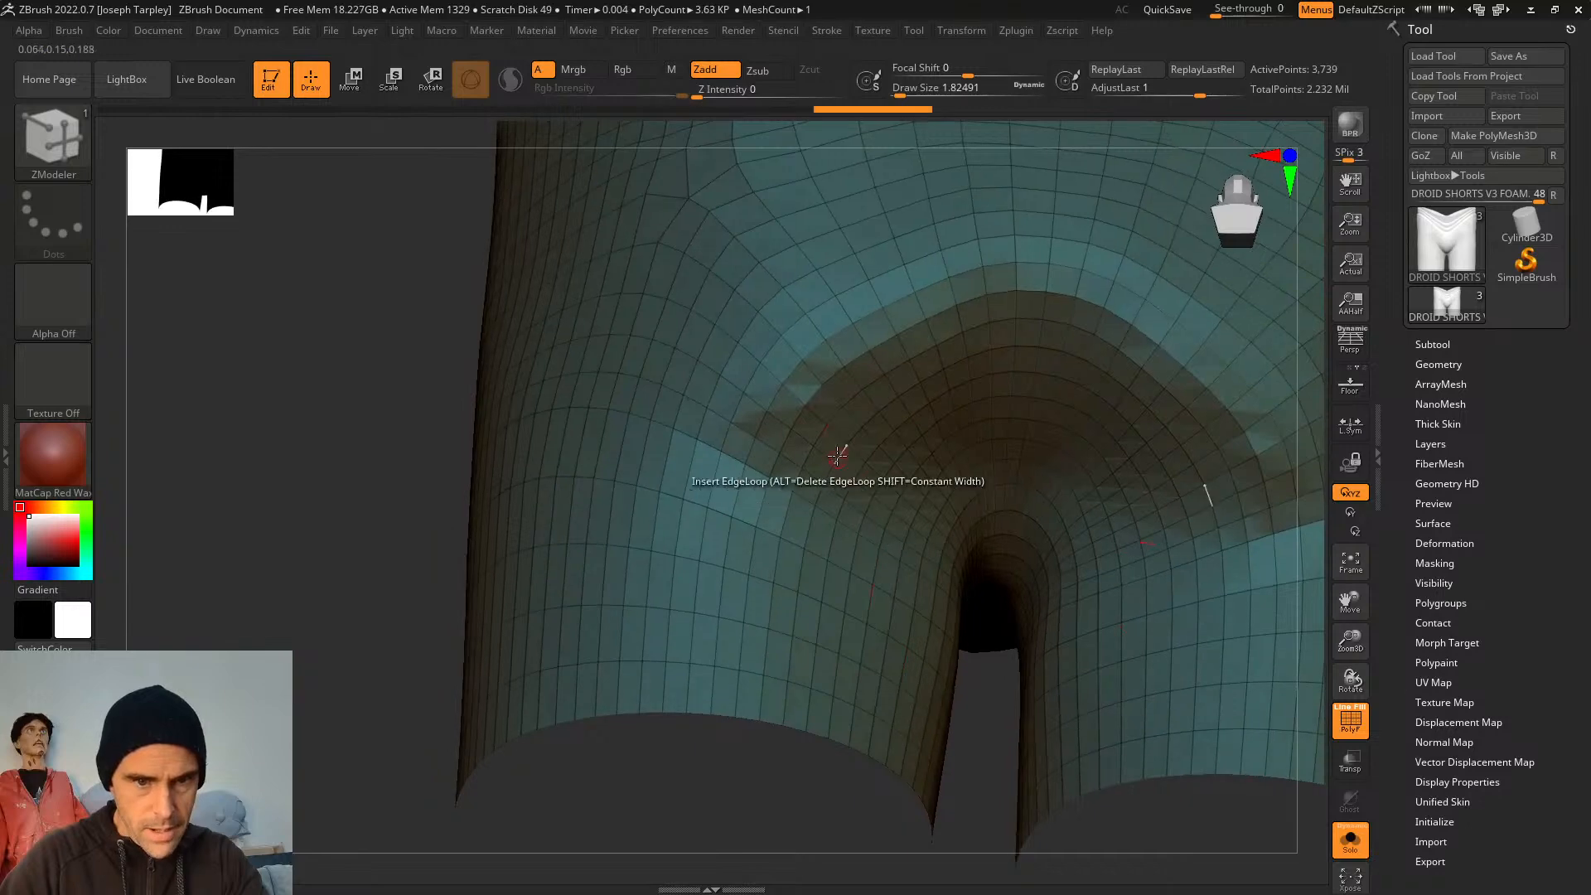
left_click_drag(414, 472, 1123, 355)
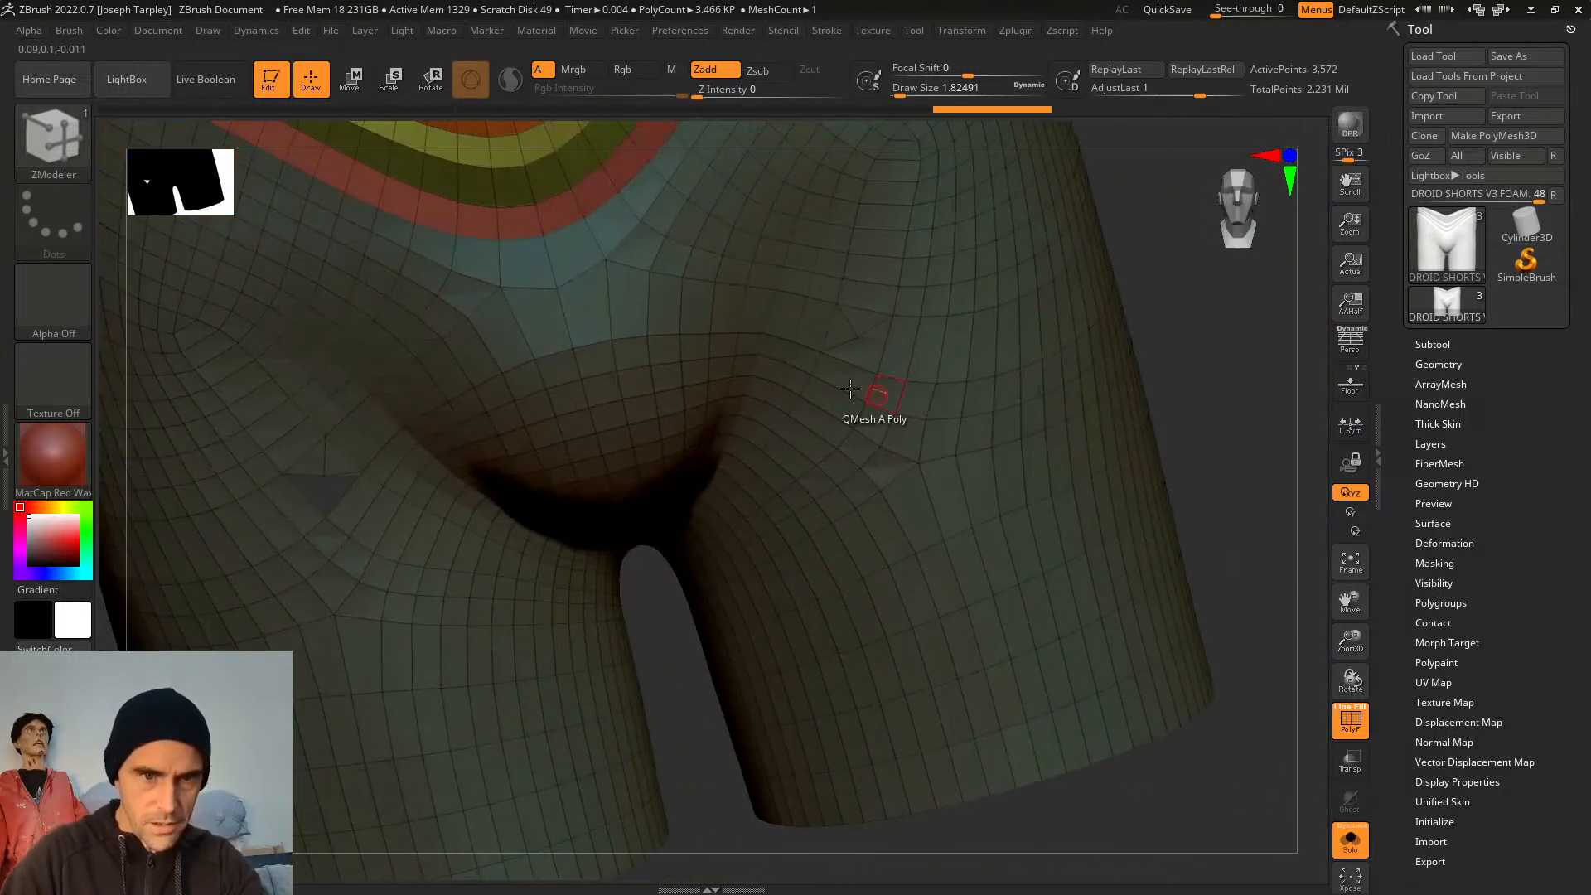
left_click_drag(896, 377, 1208, 384)
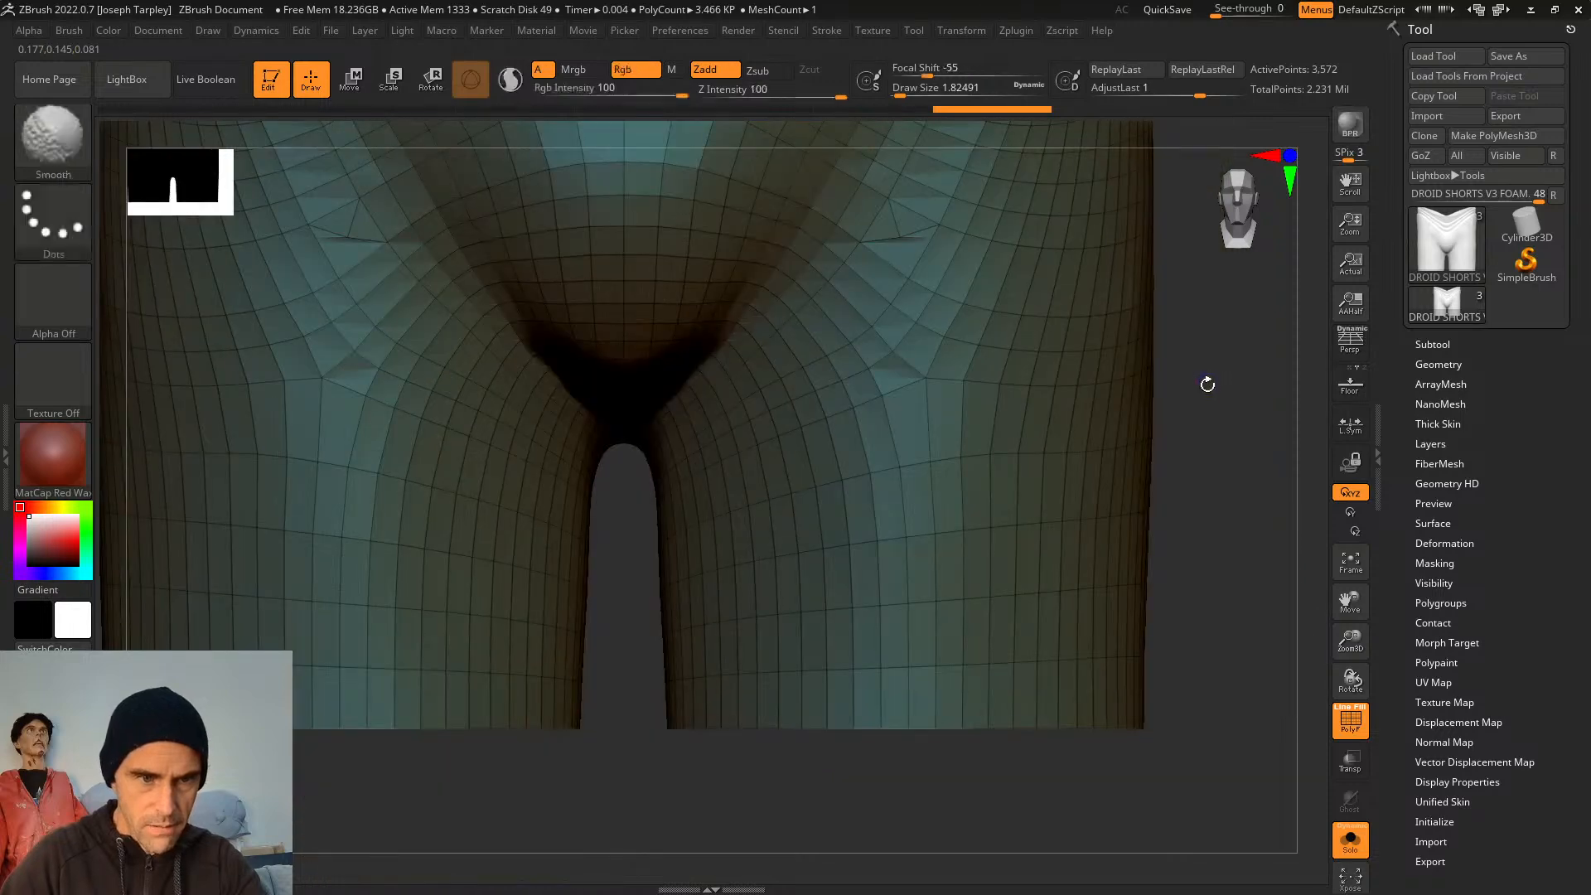
left_click_drag(1188, 495, 1174, 557)
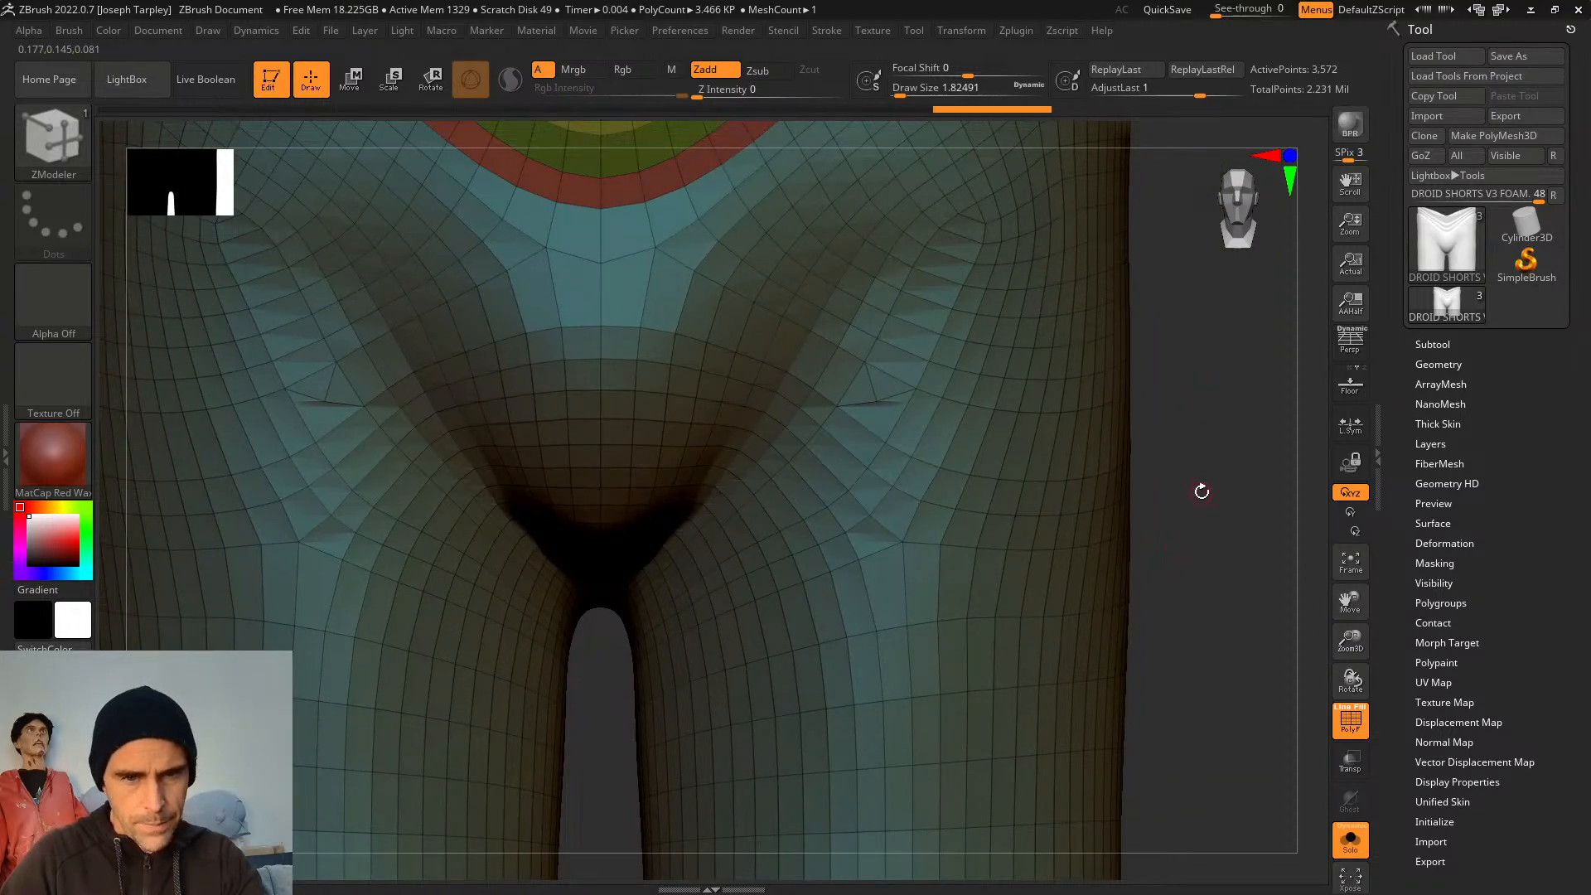
mouse_move(1202, 492)
left_mouse_down()
mouse_move(1208, 444)
mouse_move(1209, 531)
left_mouse_up()
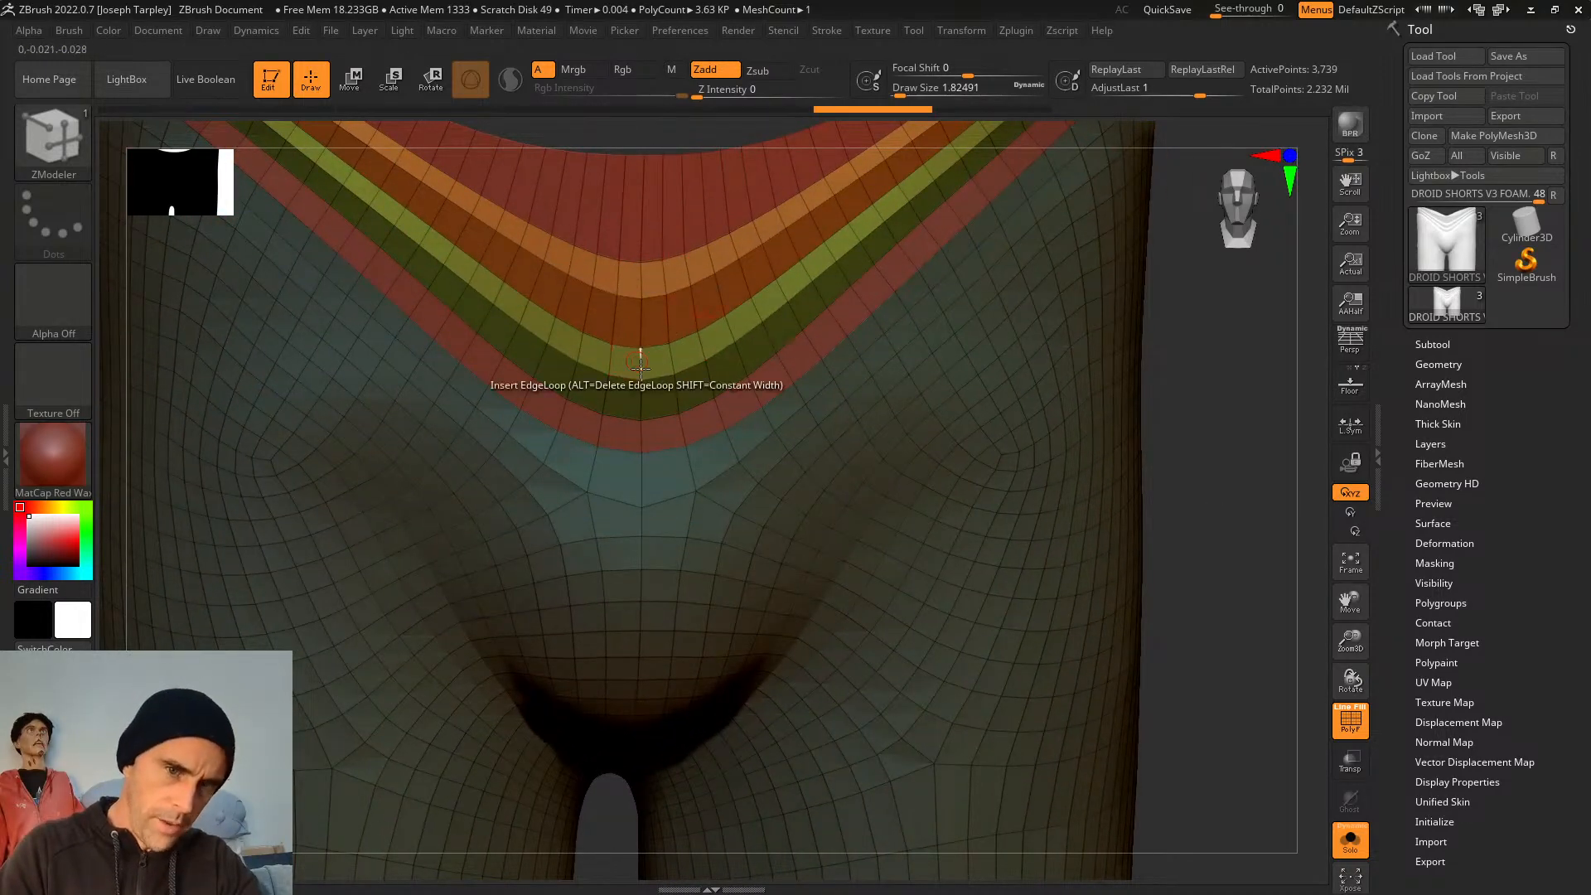
Delete one vertical edge loop running from the purple waistband panel down the outer side of the leg
left_click_drag(1194, 451, 1254, 436)
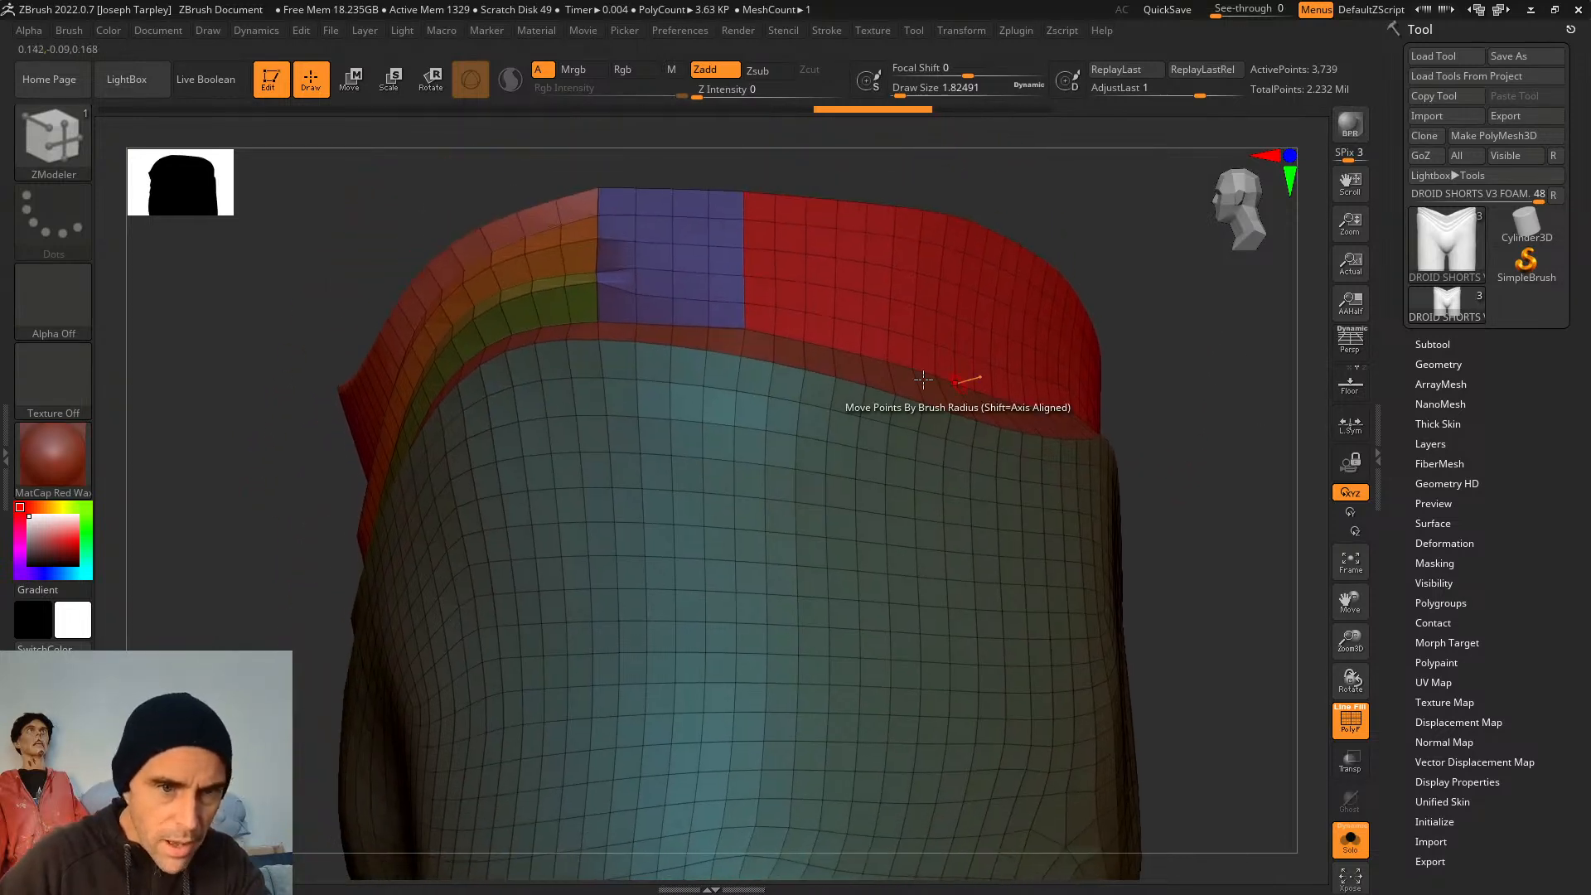
left_click(710, 234, "alt")
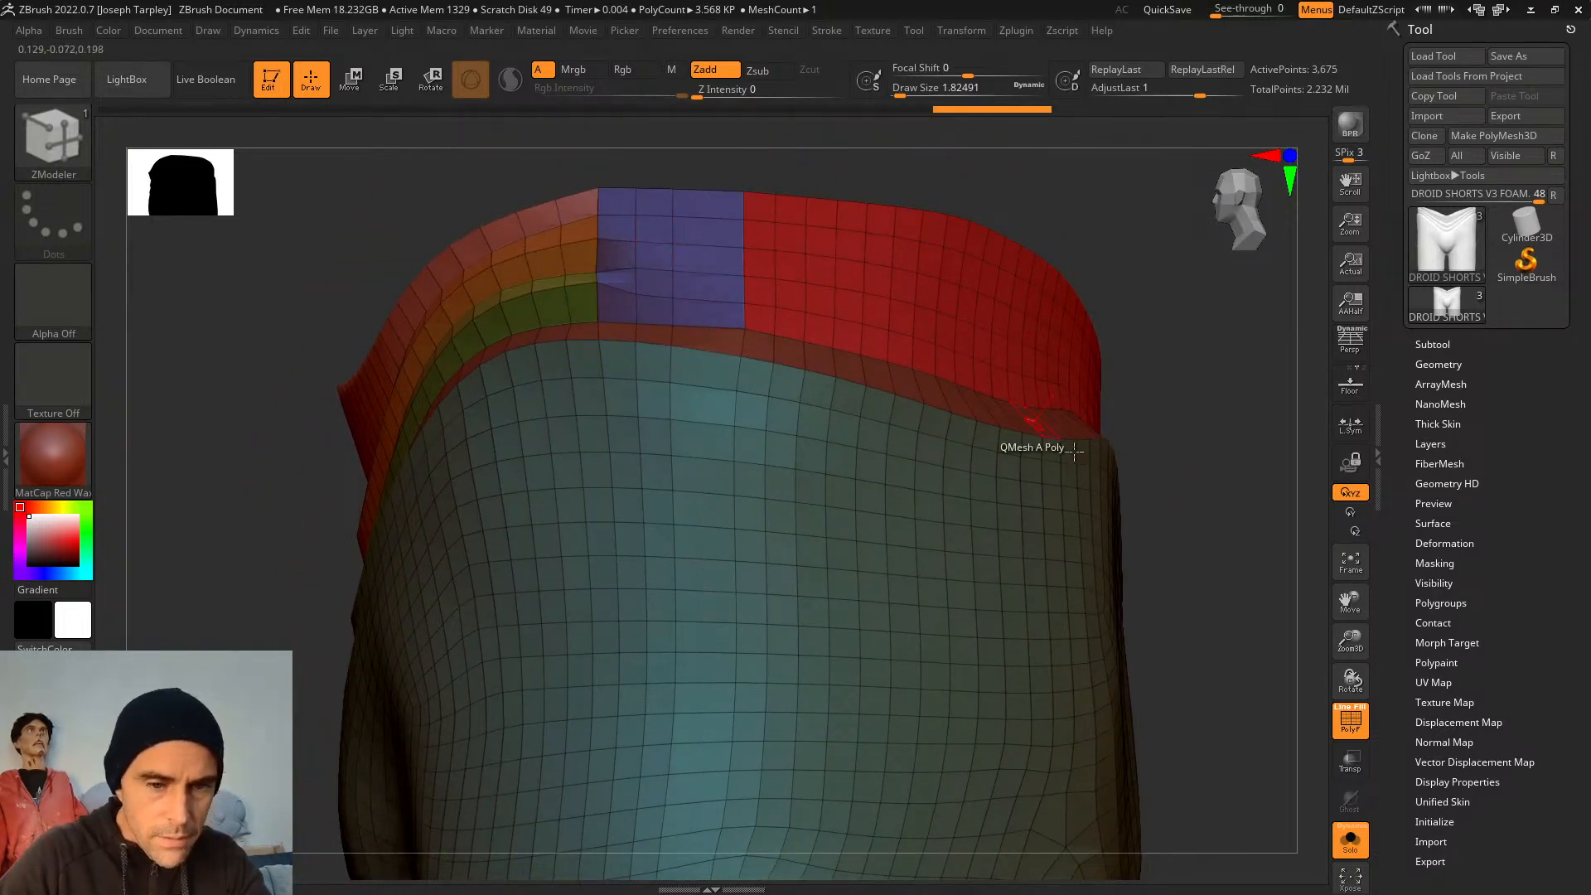
left_click_drag(1028, 449, 1127, 442)
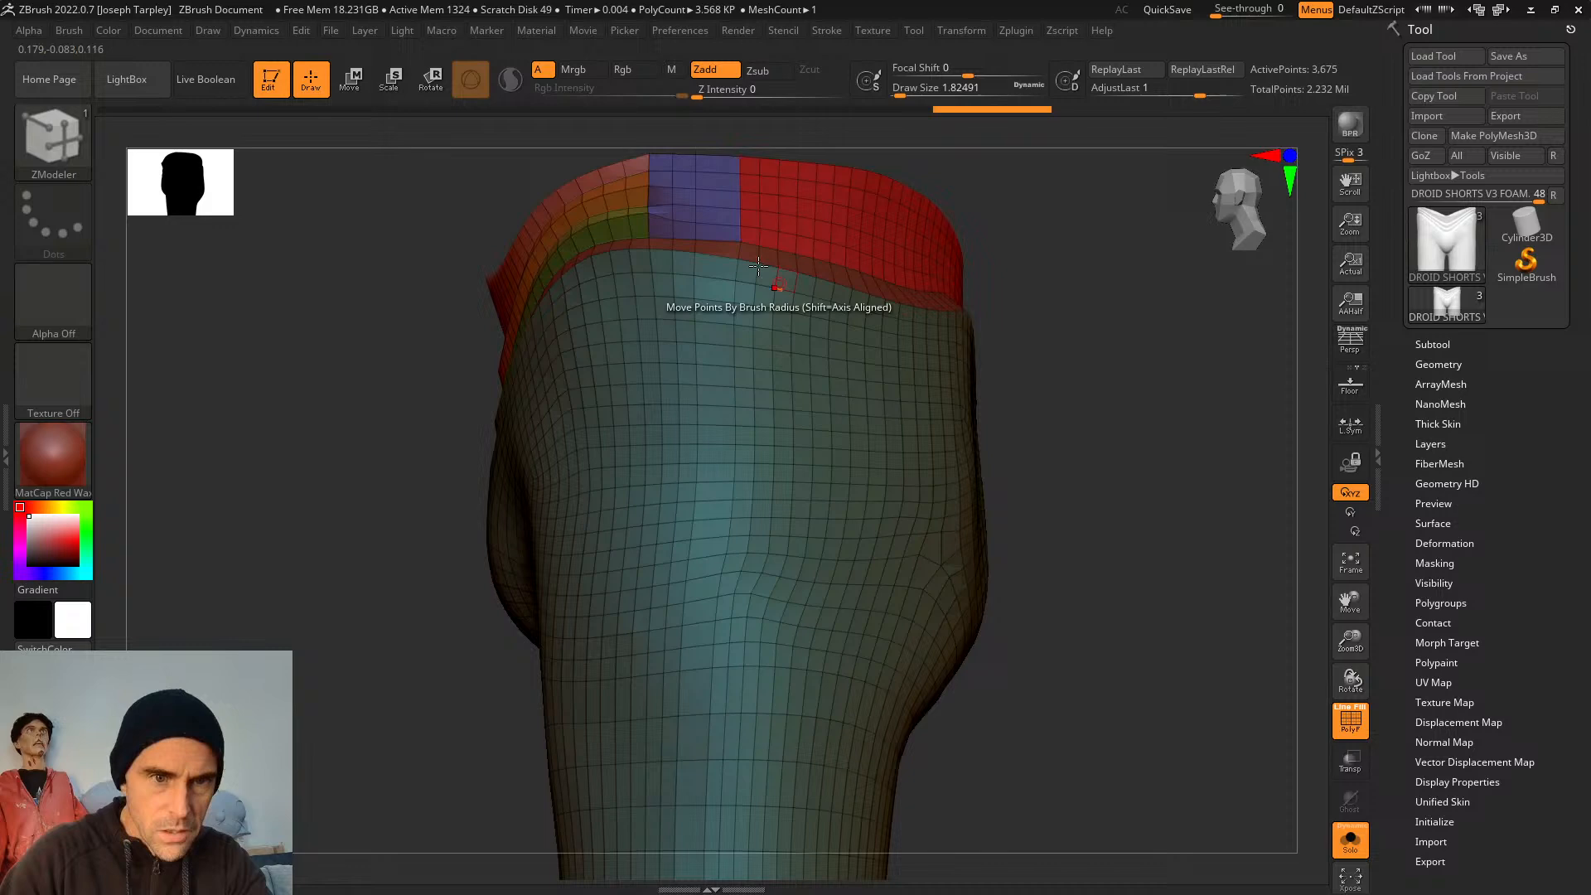
Try deleting two more vertical edge loops through the purple waistband panel and inspect the side of the hip
left_click(696, 176, "alt")
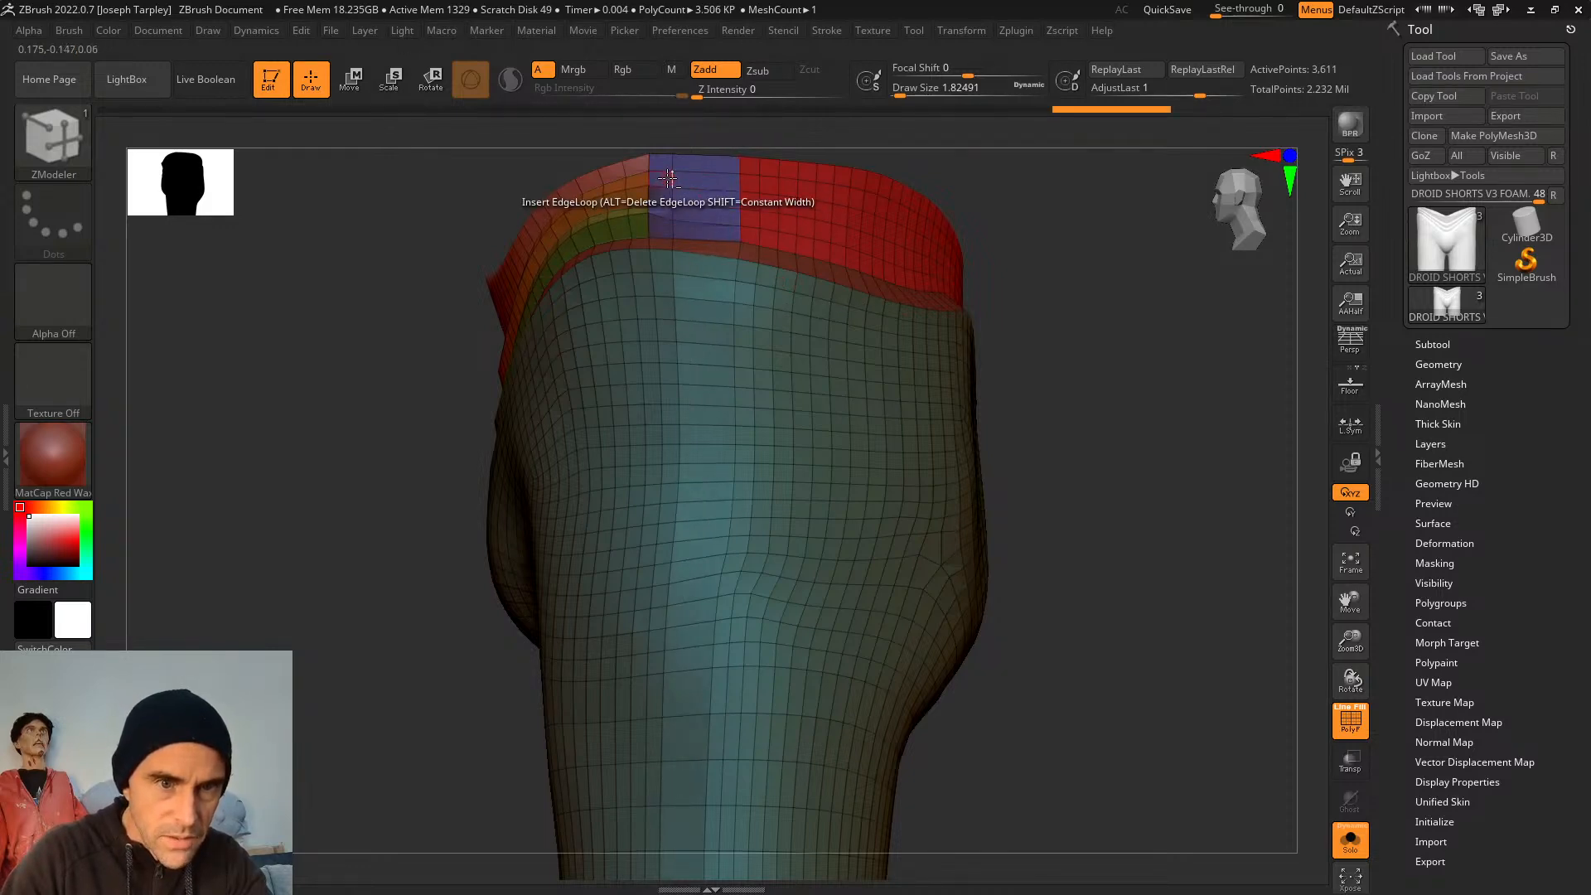
left_click(670, 175, "alt")
left_click_drag(1108, 380, 1133, 403)
right_click_drag(1133, 403, 1130, 458, "ctrl")
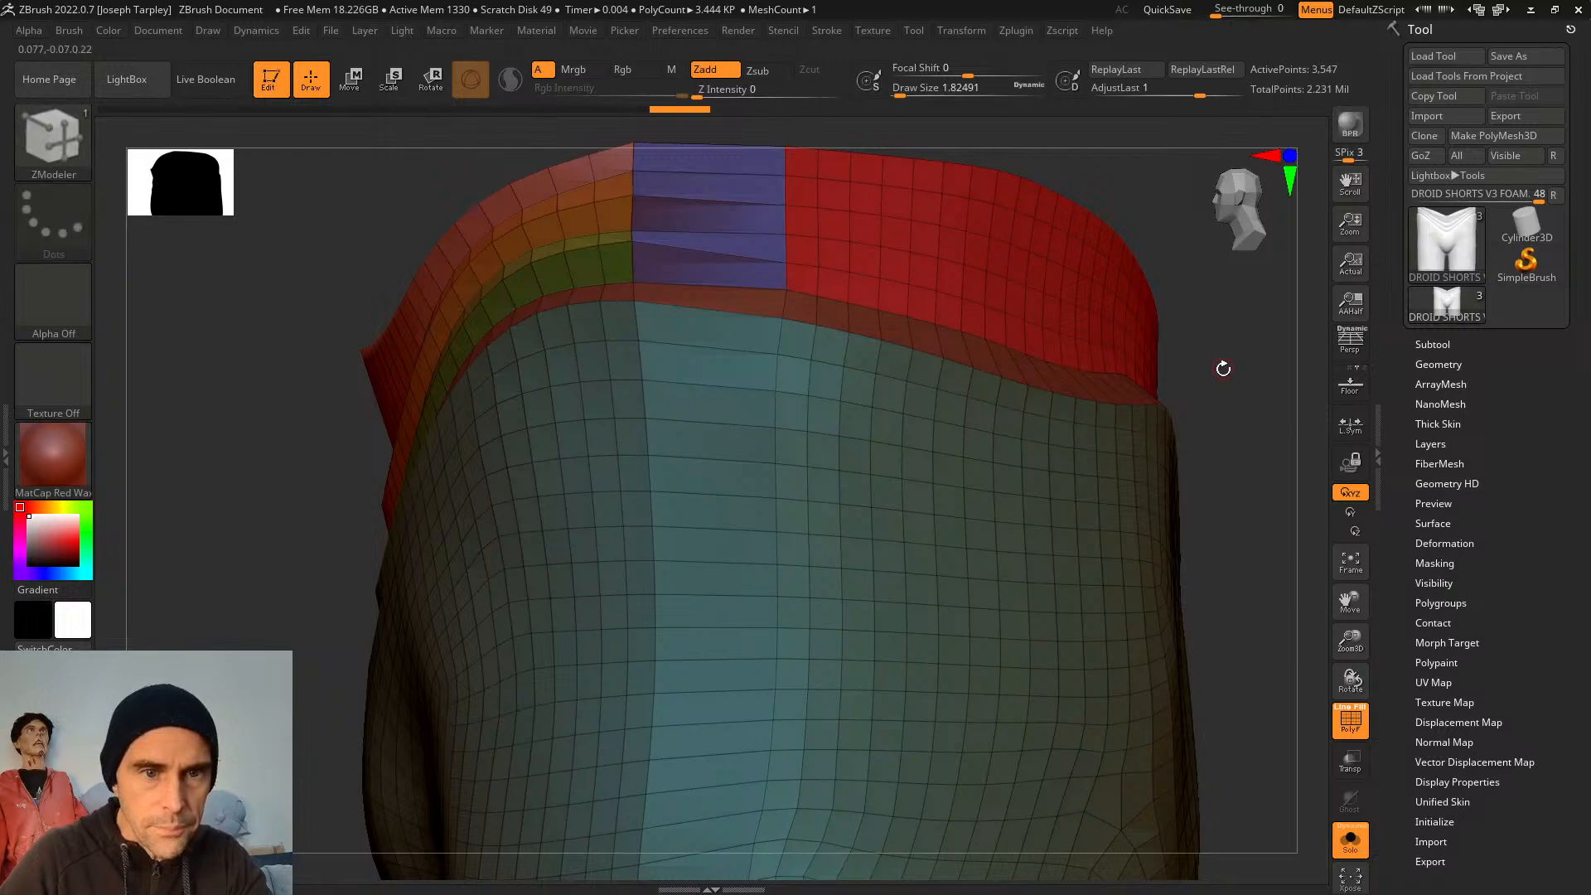
Undo the last two edge loop deletions at the purple waistband panel and reselect the ZModeler brush
mouse_move(1222, 369)
left_mouse_down()
mouse_move(1258, 387)
mouse_move(1227, 340)
left_mouse_up()
left_click_drag(1143, 278, 1148, 489)
left_click_drag(826, 158, 902, 251, "alt")
key("ctrl+z")
key("b")
key("z")
key("m")
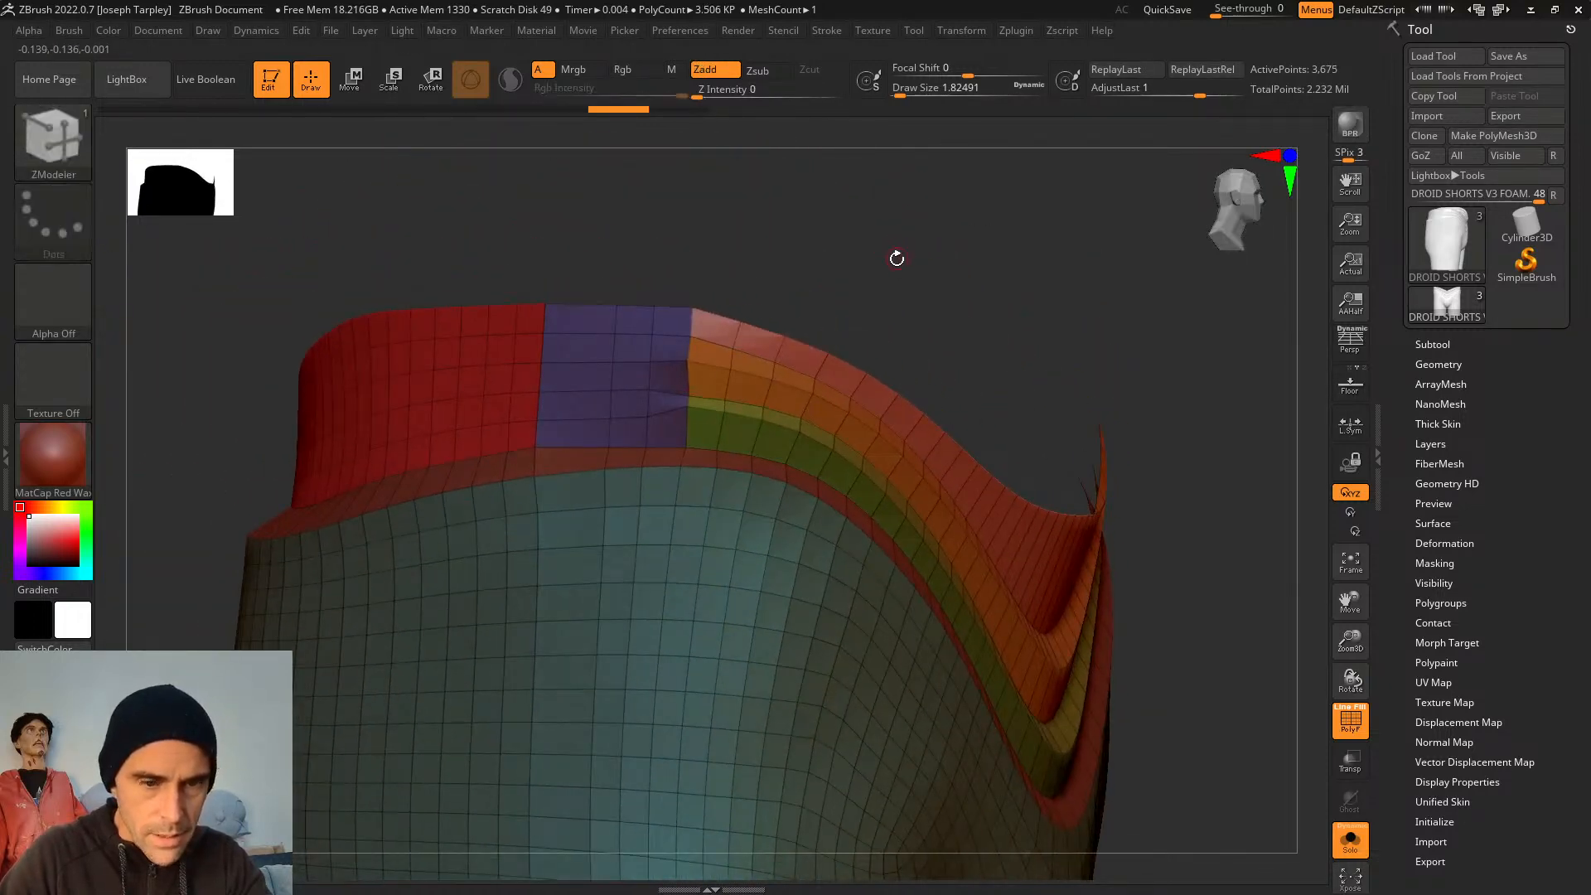
Delete several vertical edge loops running through the red back section of the waistband and down the outer back of the leg
mouse_move(898, 256)
left_mouse_down()
mouse_move(746, 238)
mouse_move(867, 274)
mouse_move(703, 234)
mouse_move(853, 213)
mouse_move(834, 273)
mouse_move(826, 234)
mouse_move(867, 227)
mouse_move(753, 207)
left_mouse_up()
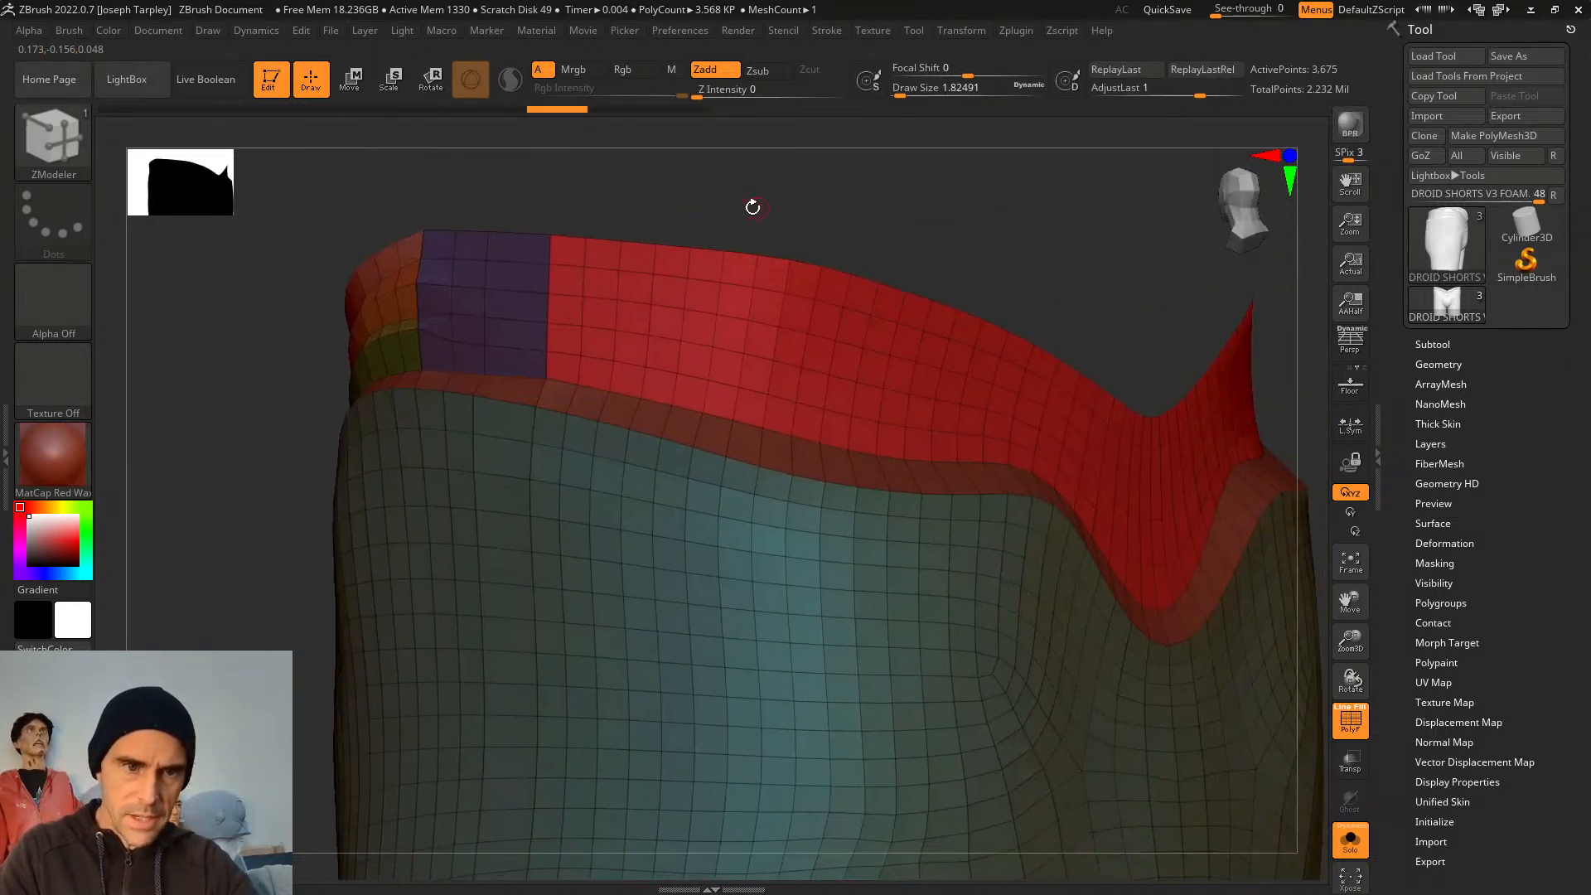
key("f")
left_click_drag(1144, 435, 1046, 439)
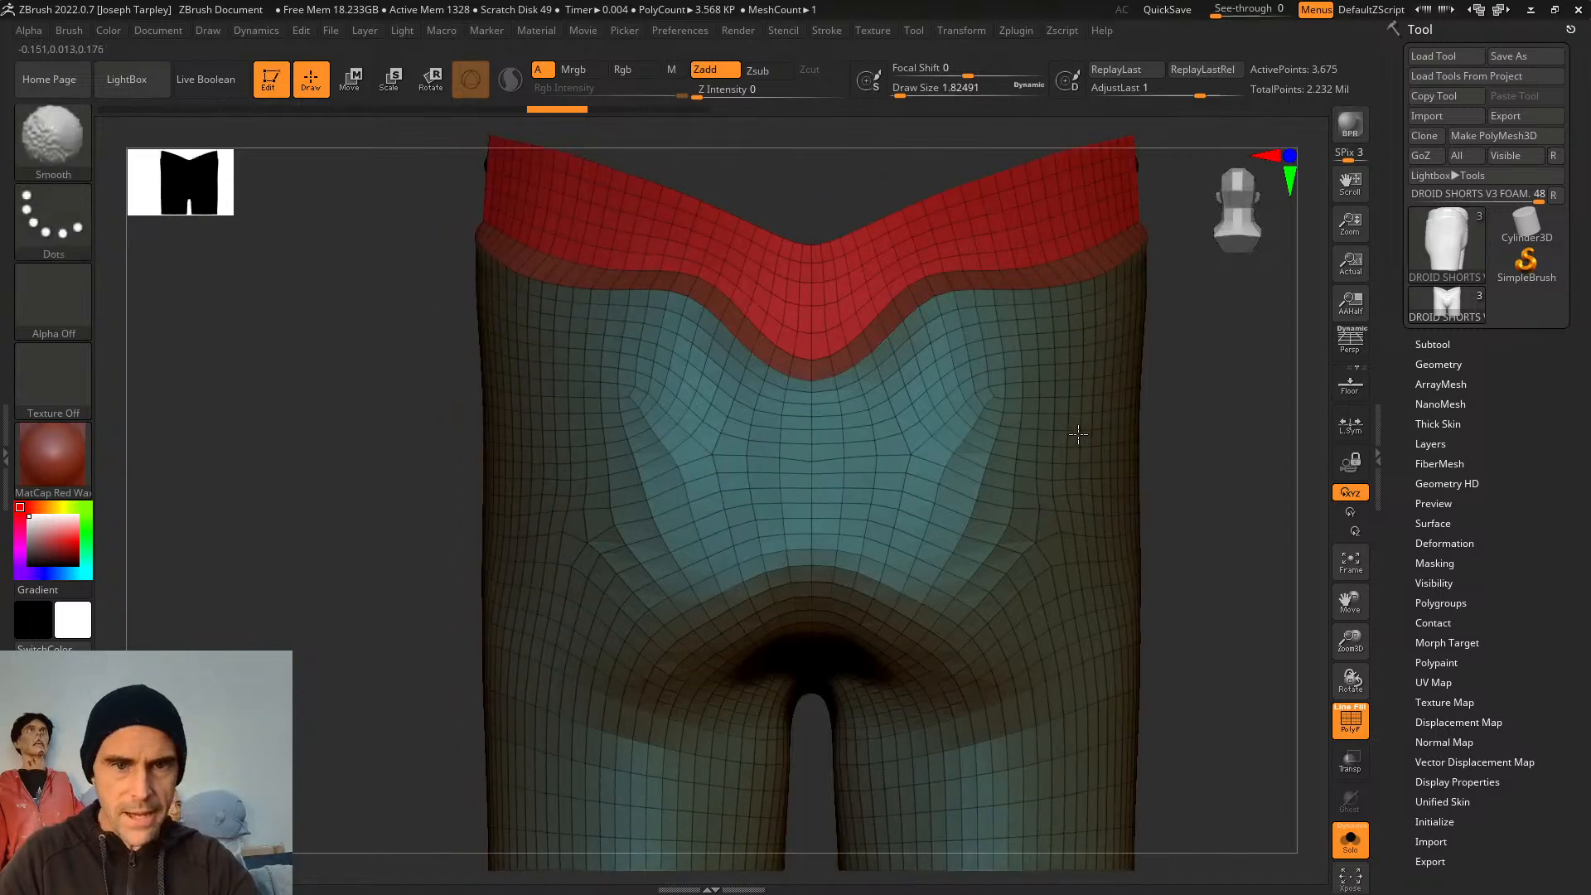
left_click_drag(269, 618, 353, 611)
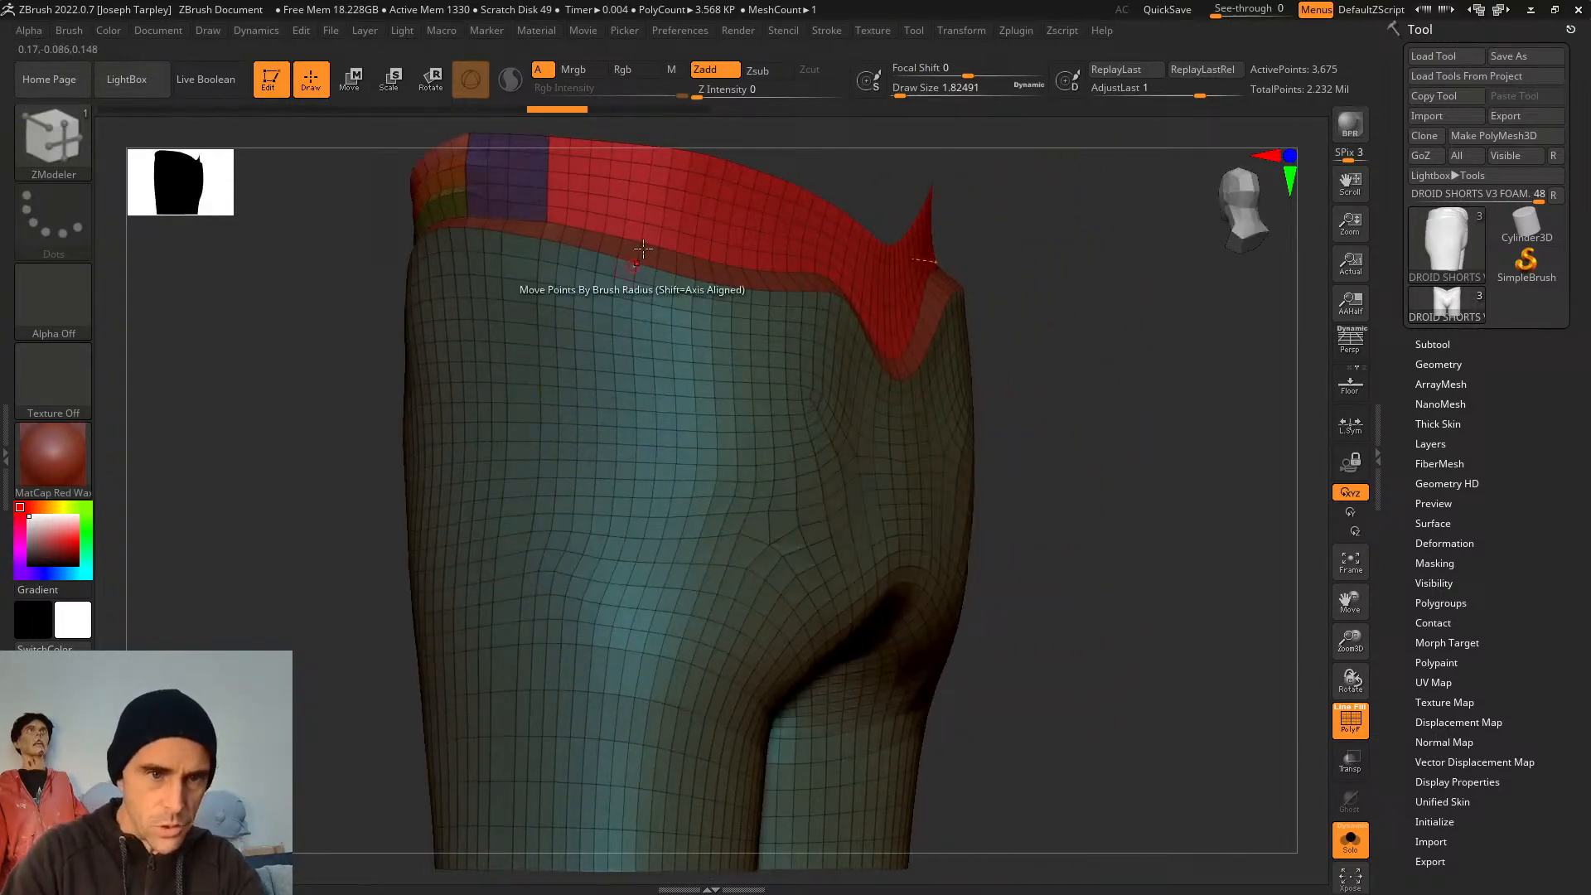
left_click(568, 199, "alt")
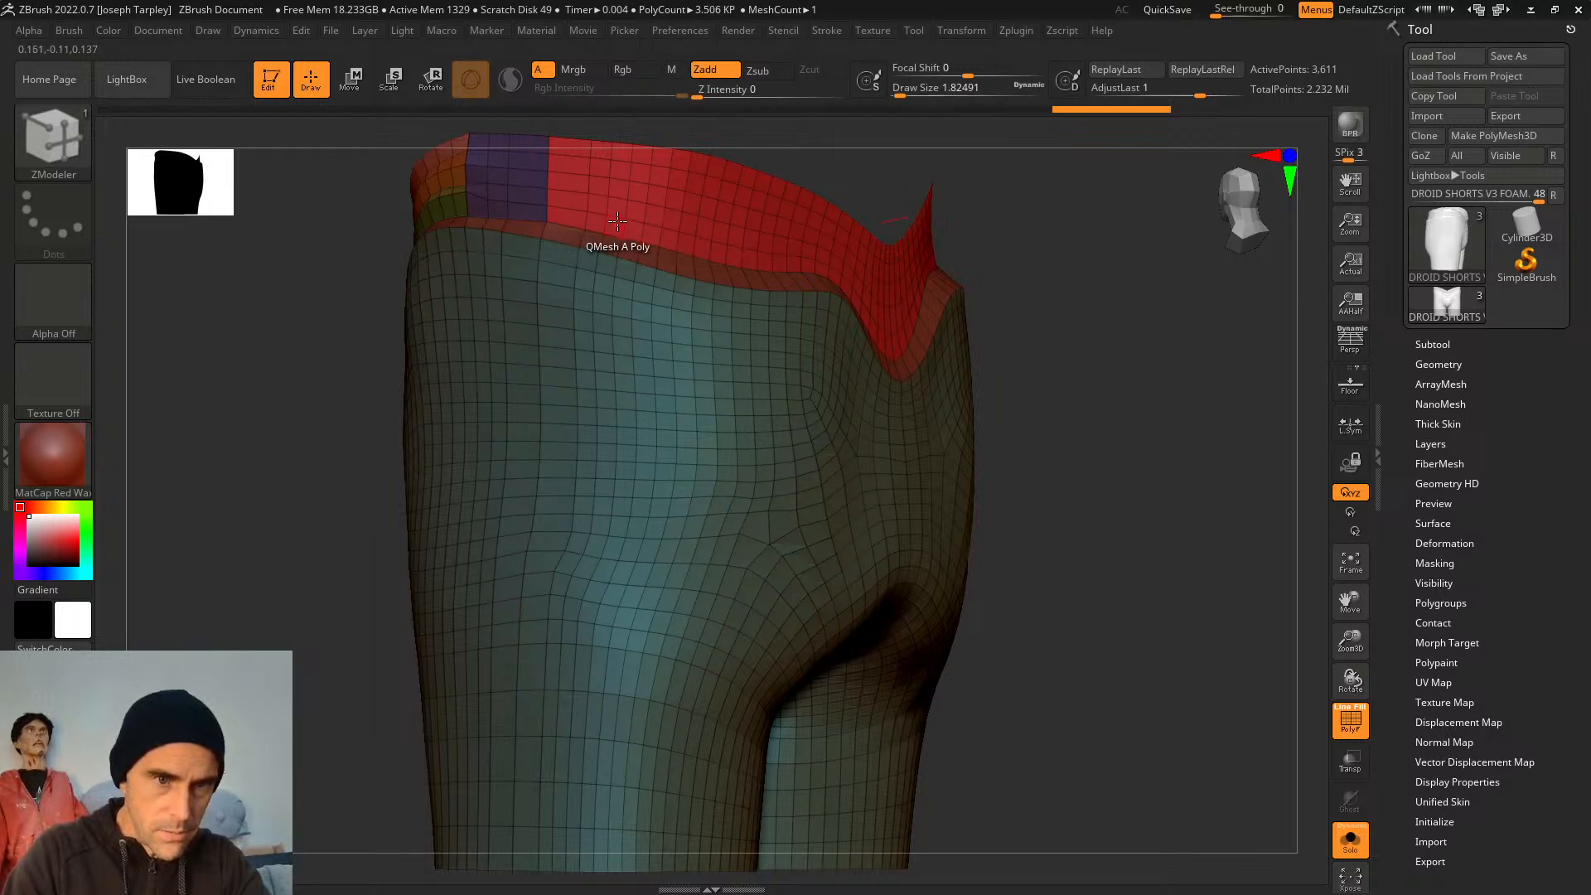
left_click(643, 205, "alt")
left_click_drag(1080, 445, 1117, 415)
left_click(644, 213, "alt")
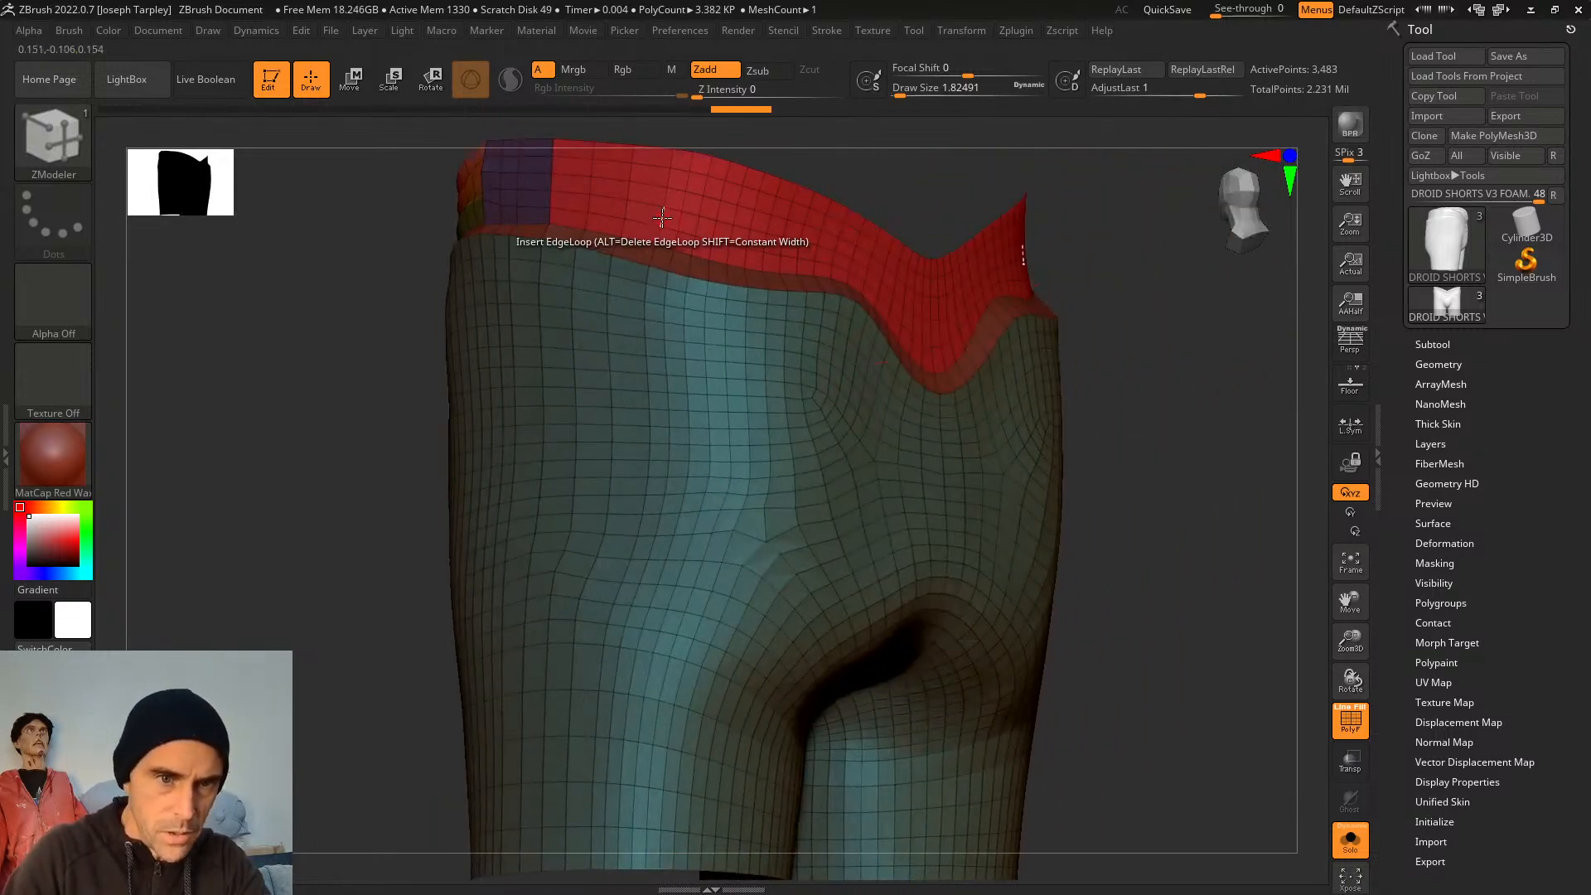
left_click_drag(1211, 454, 1168, 466)
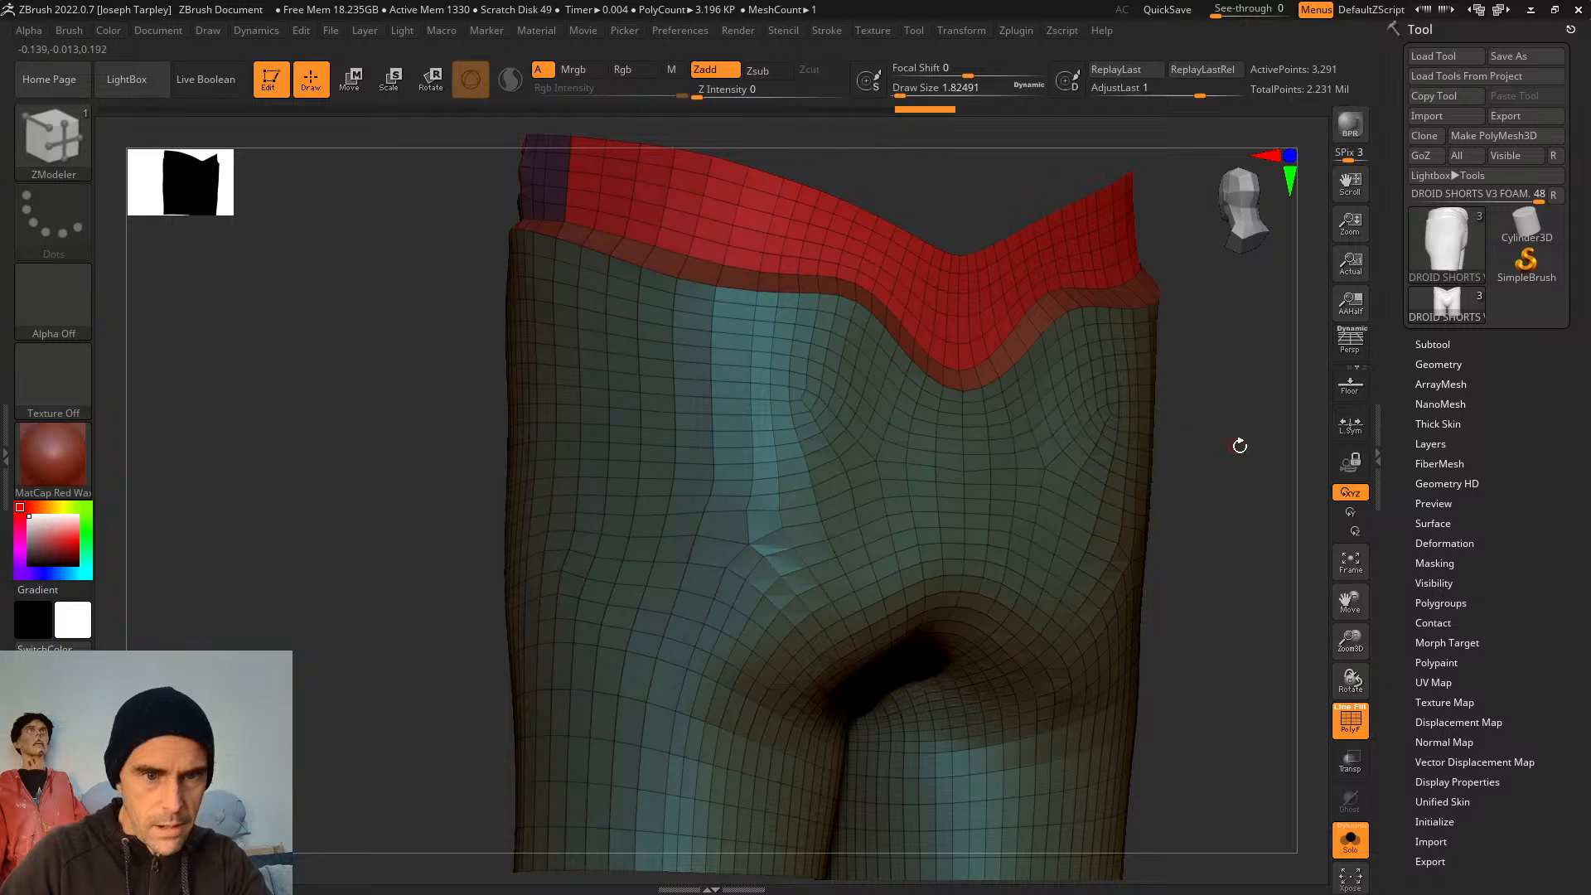
Try deleting more vertical edge loops through the red back section of the waistband and inspect the front
left_click_drag(1240, 448, 1240, 451)
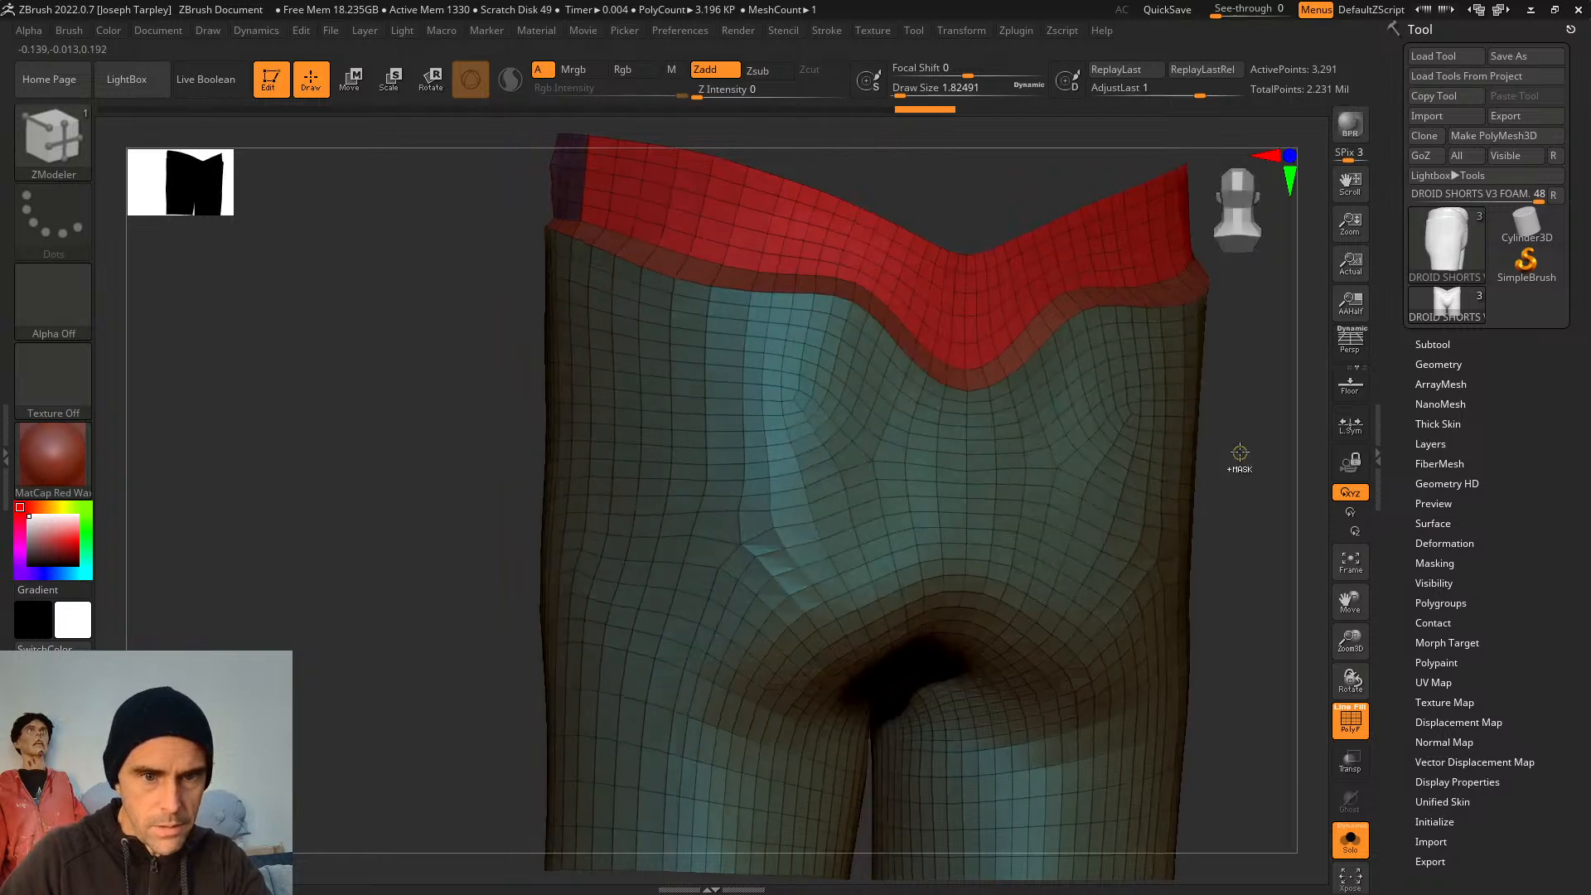
left_click(753, 222, "alt")
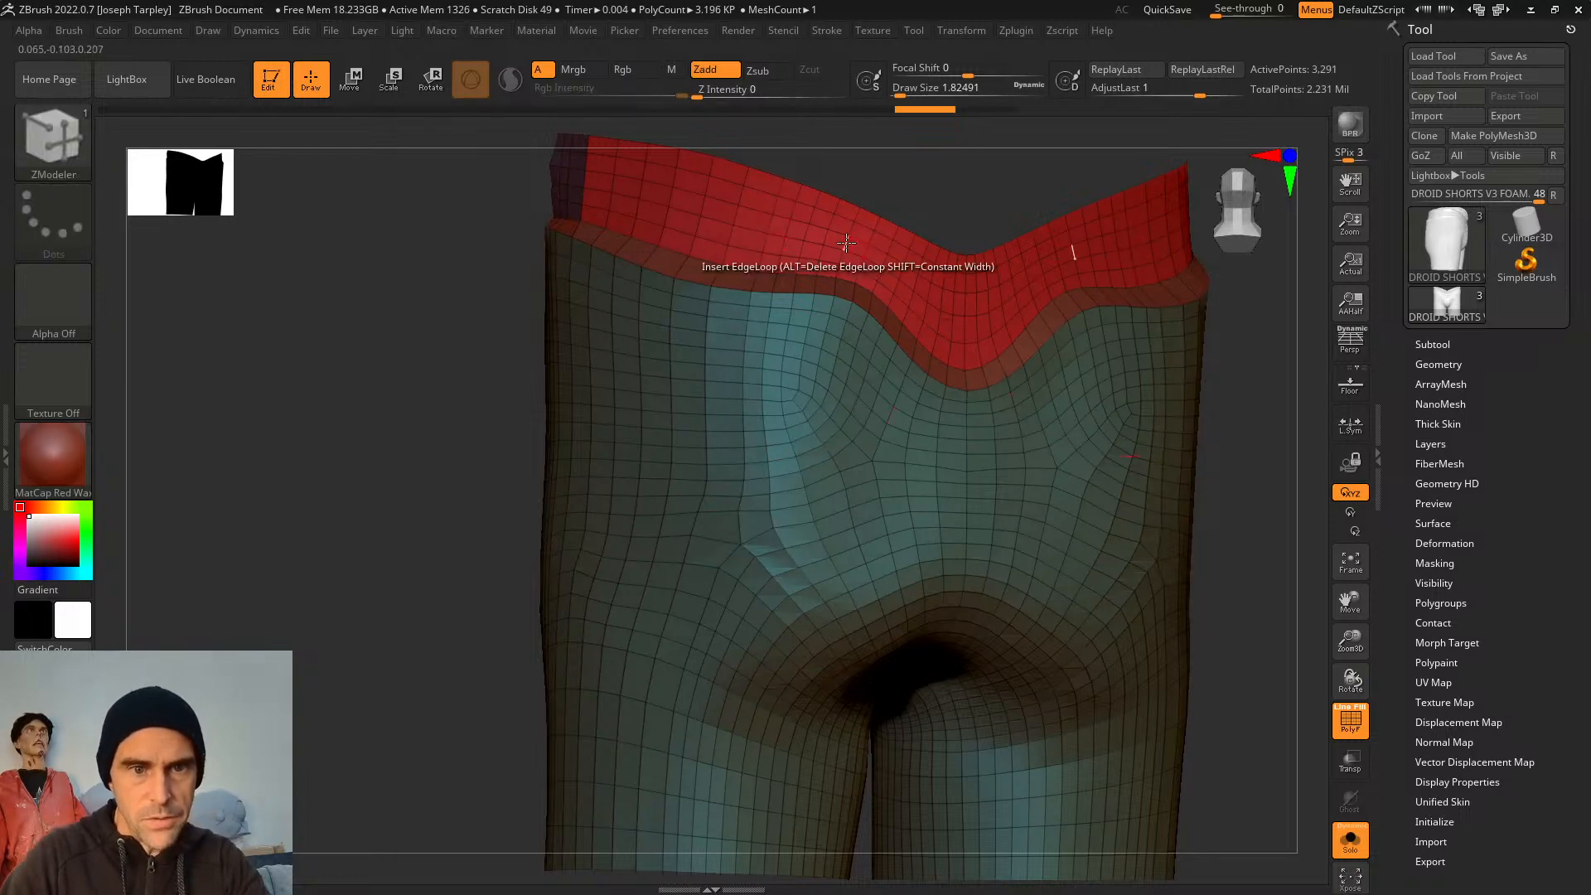
left_click_drag(895, 184, 829, 170)
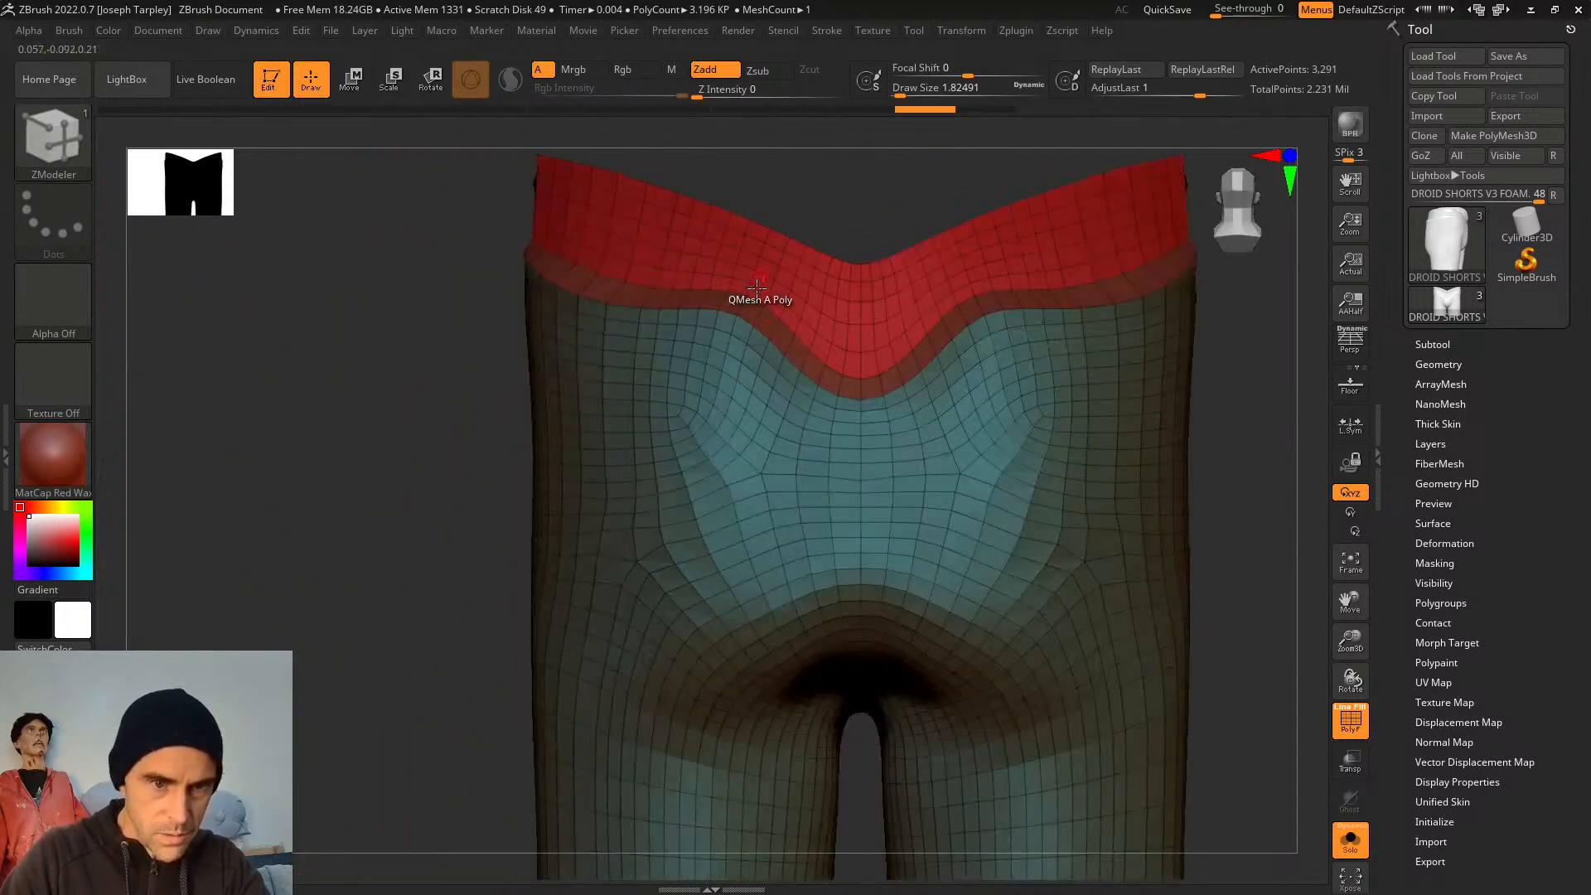
left_click_drag(640, 424, 736, 256)
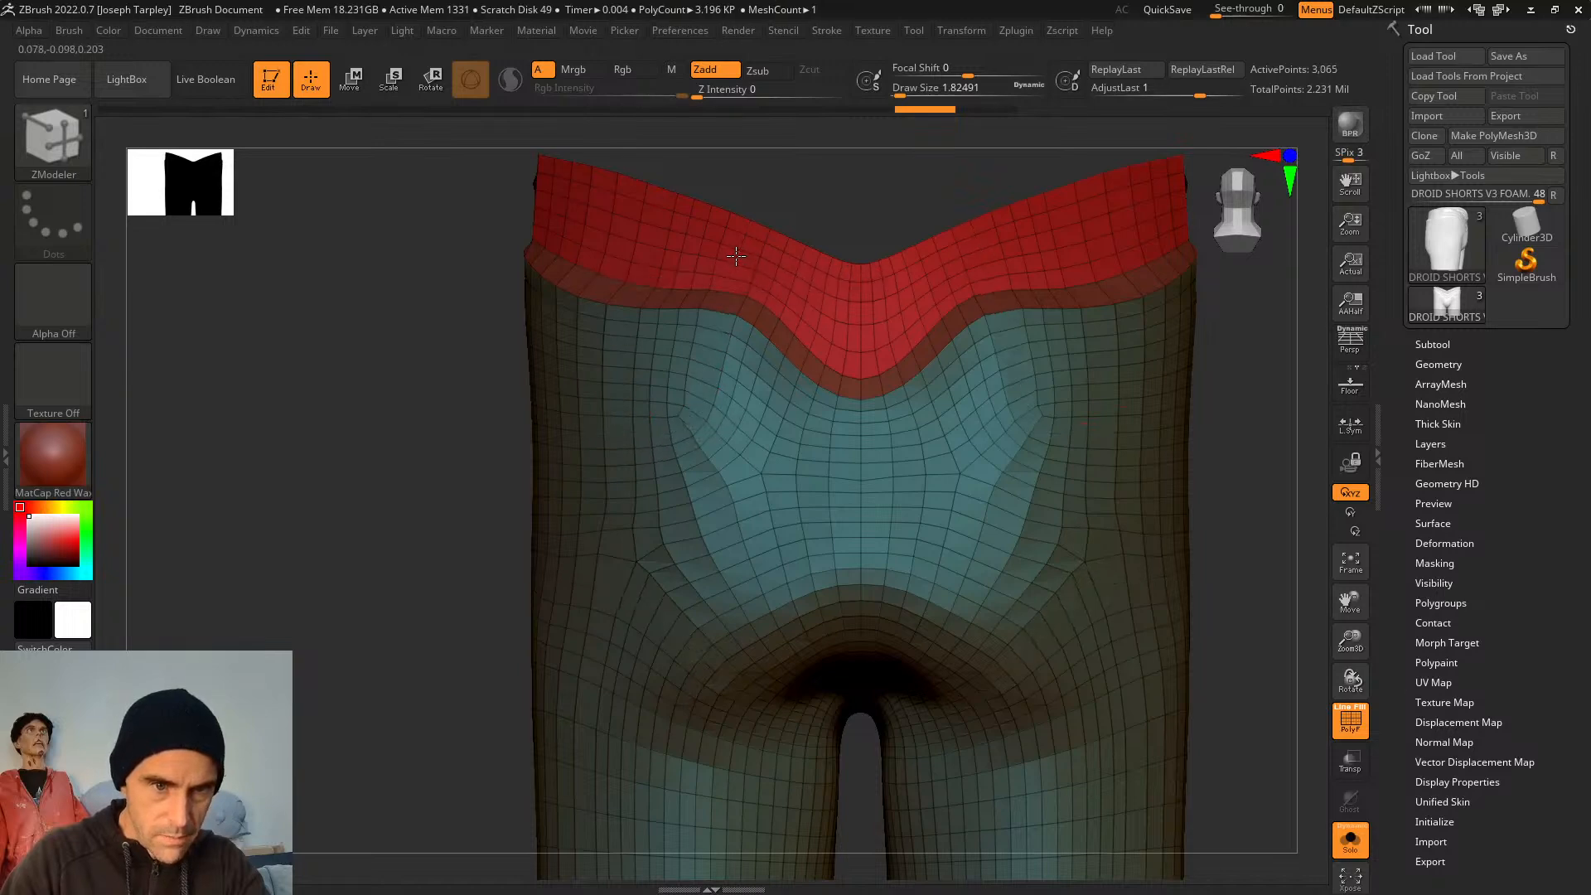
left_click_drag(774, 193, 922, 196)
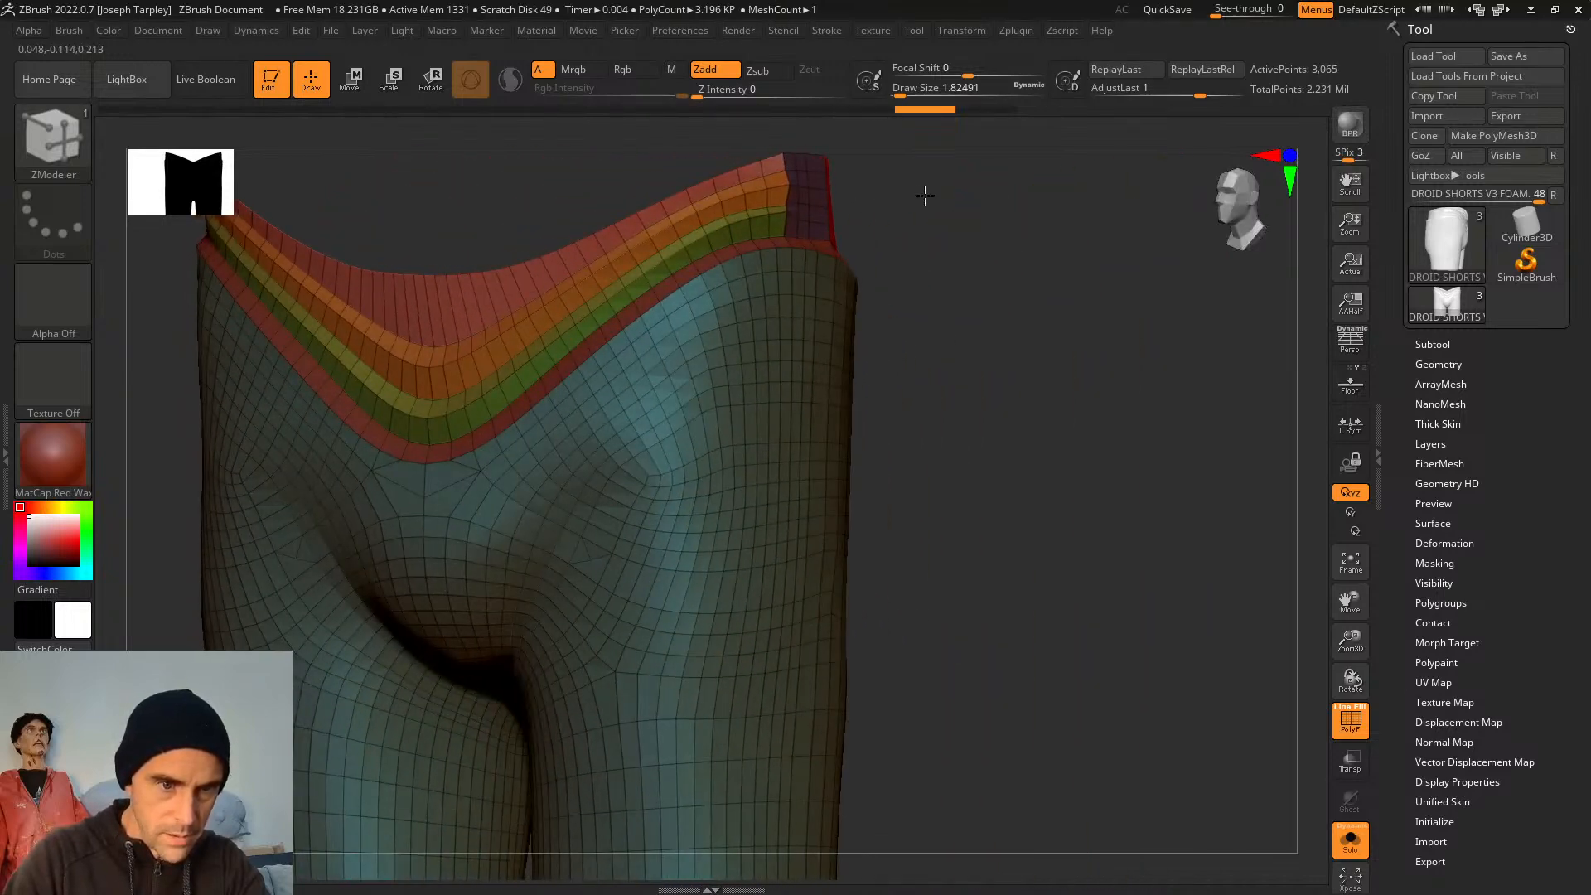
Undo the latest edge loop deletions at the back of the waistband and check the mesh from behind and in front
key("ctrl+z")
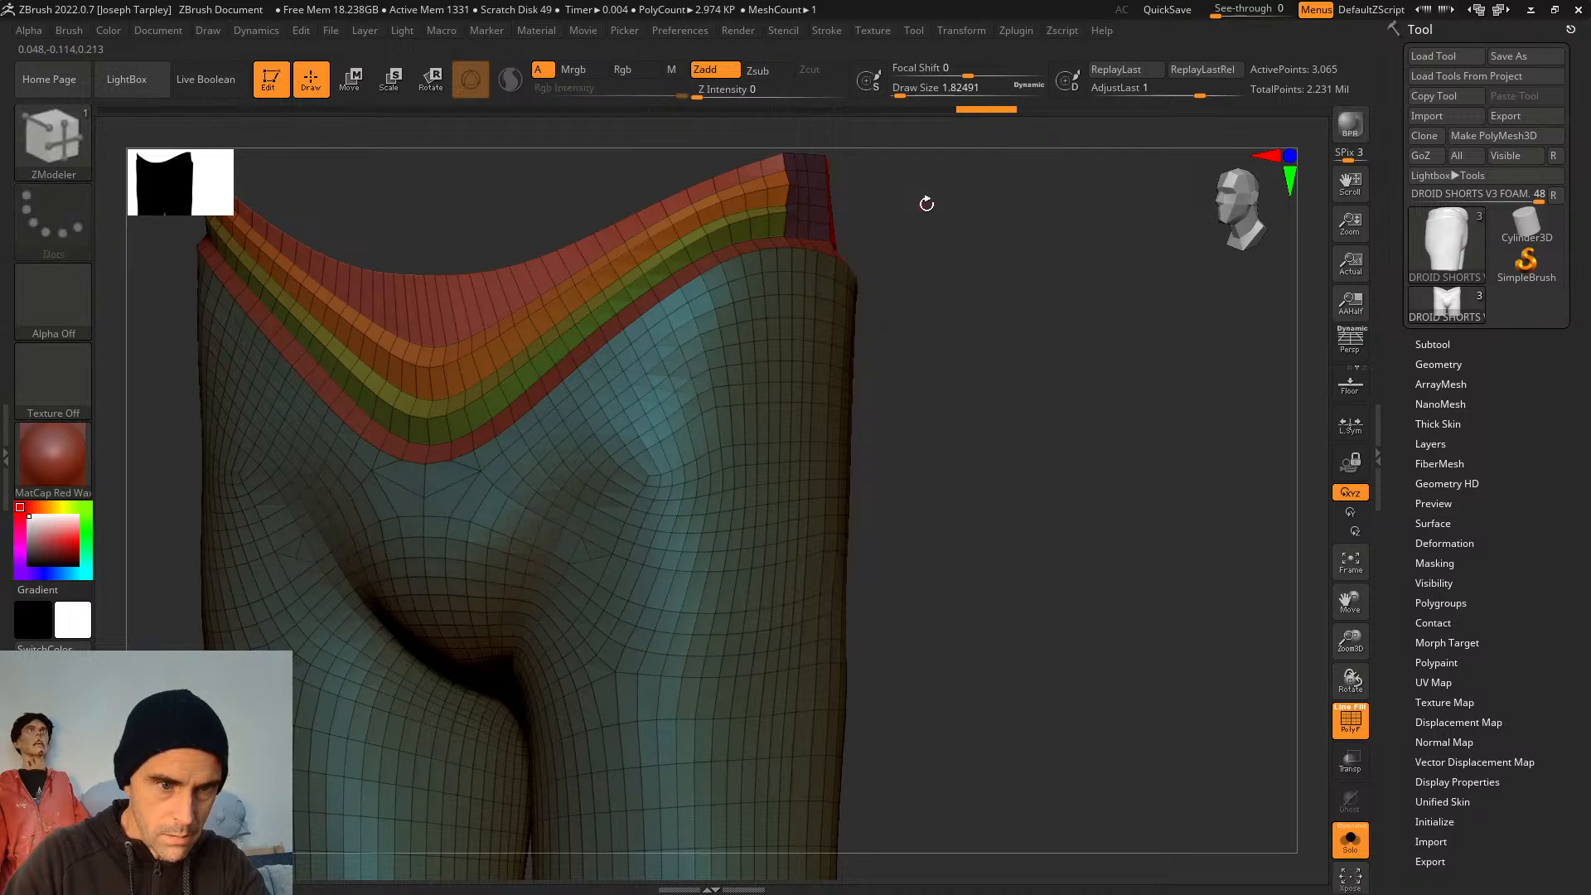
mouse_move(926, 206)
left_mouse_down()
mouse_move(935, 220)
mouse_move(849, 214)
mouse_move(889, 200)
mouse_move(918, 241)
left_mouse_up()
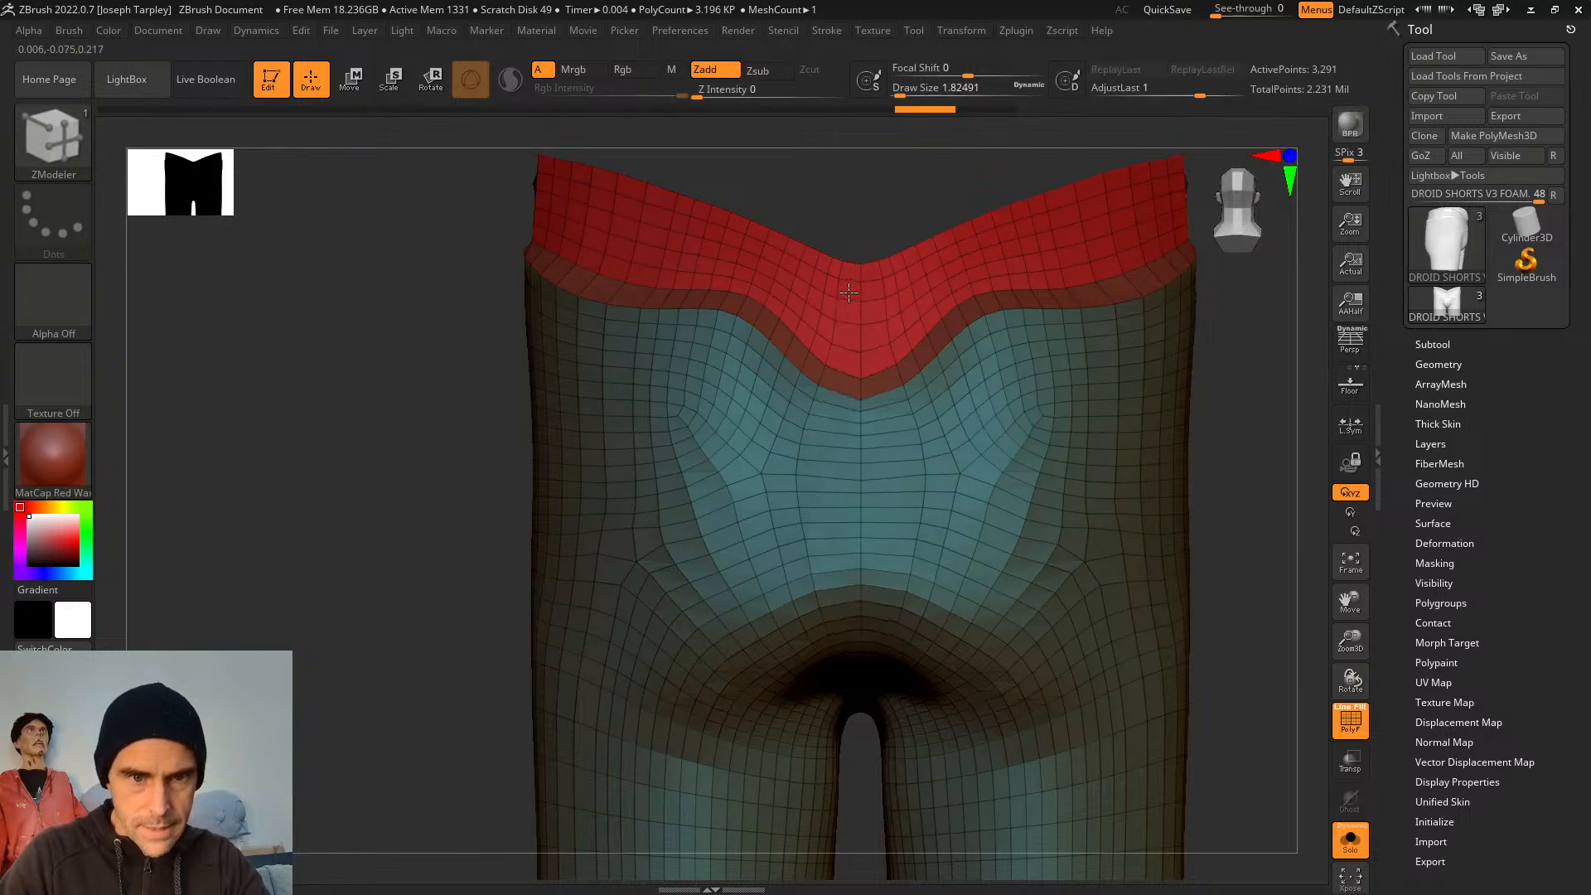
left_click_drag(854, 205, 1015, 202)
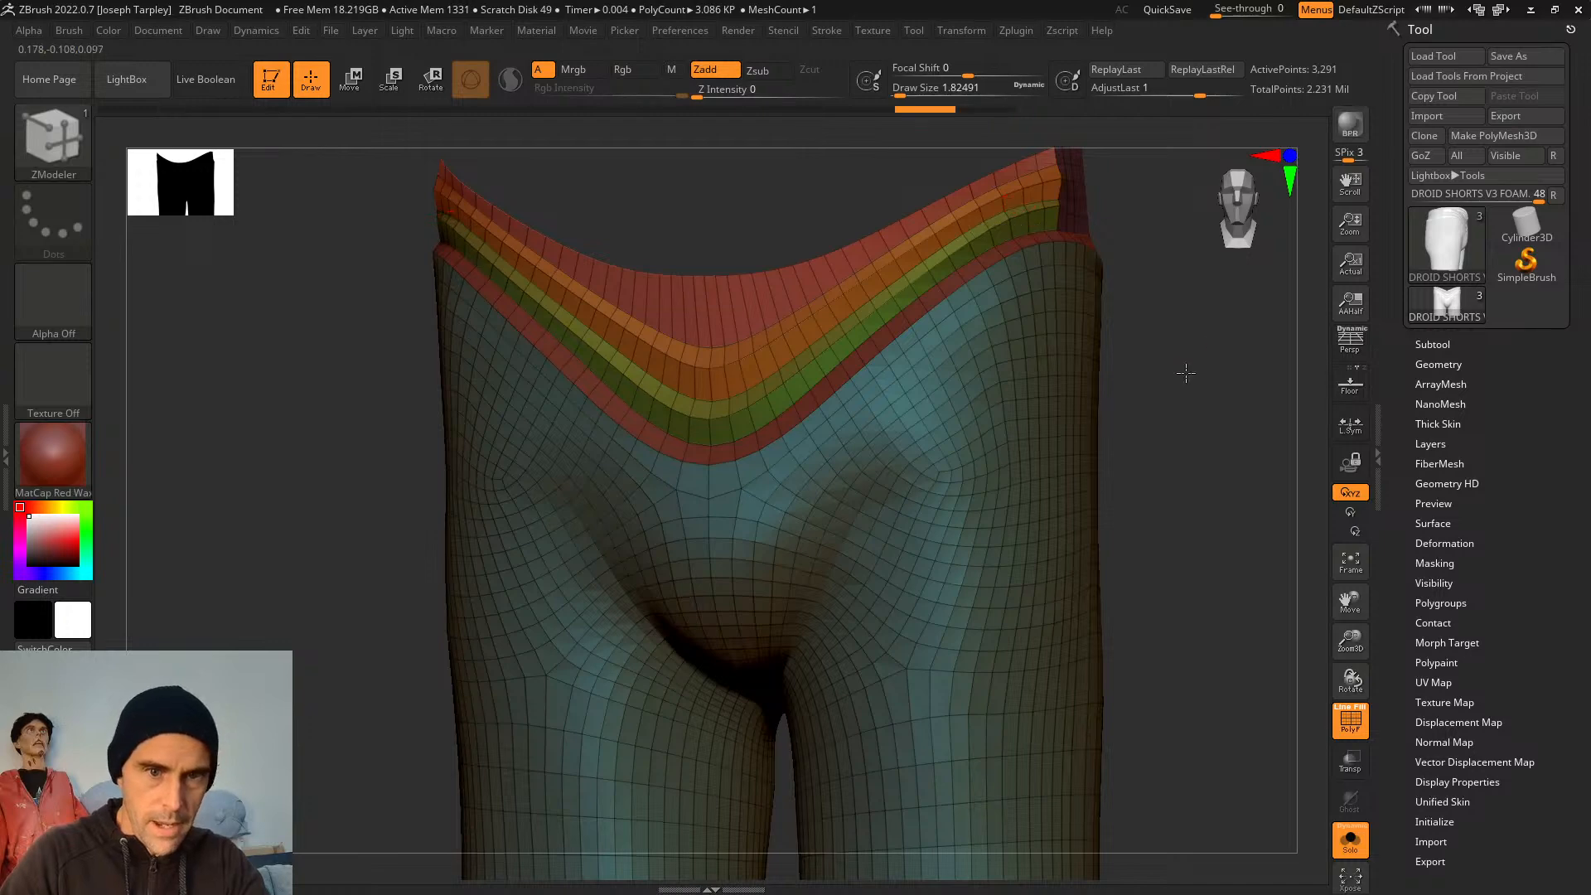
Preview the shorts with Dynamic Subdivision smoothing and hide the PolyFrame wireframe
mouse_move(1187, 373)
left_mouse_down()
mouse_move(1201, 408)
mouse_move(963, 331)
mouse_move(1056, 374)
mouse_move(1041, 365)
mouse_move(1026, 405)
left_mouse_up()
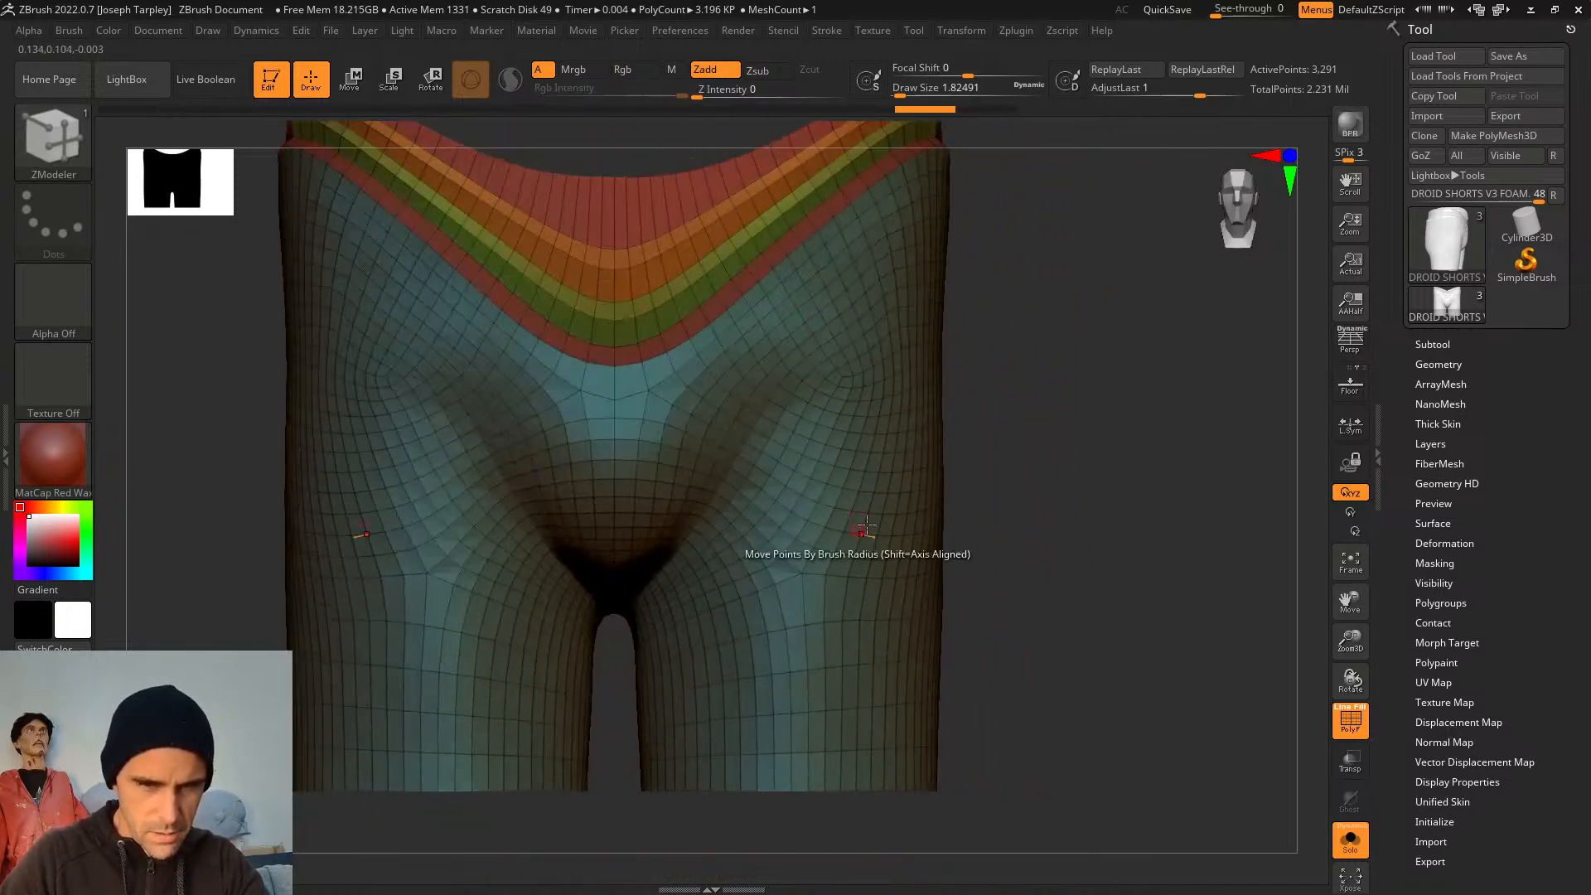
mouse_move(1011, 464)
left_mouse_down()
mouse_move(988, 461)
mouse_move(1052, 475)
mouse_move(1053, 417)
mouse_move(1111, 500)
mouse_move(1105, 480)
mouse_move(1041, 451)
mouse_move(1219, 472)
mouse_move(1183, 465)
mouse_move(1193, 497)
mouse_move(1017, 485)
left_mouse_up()
key("d")
key("shift+f")
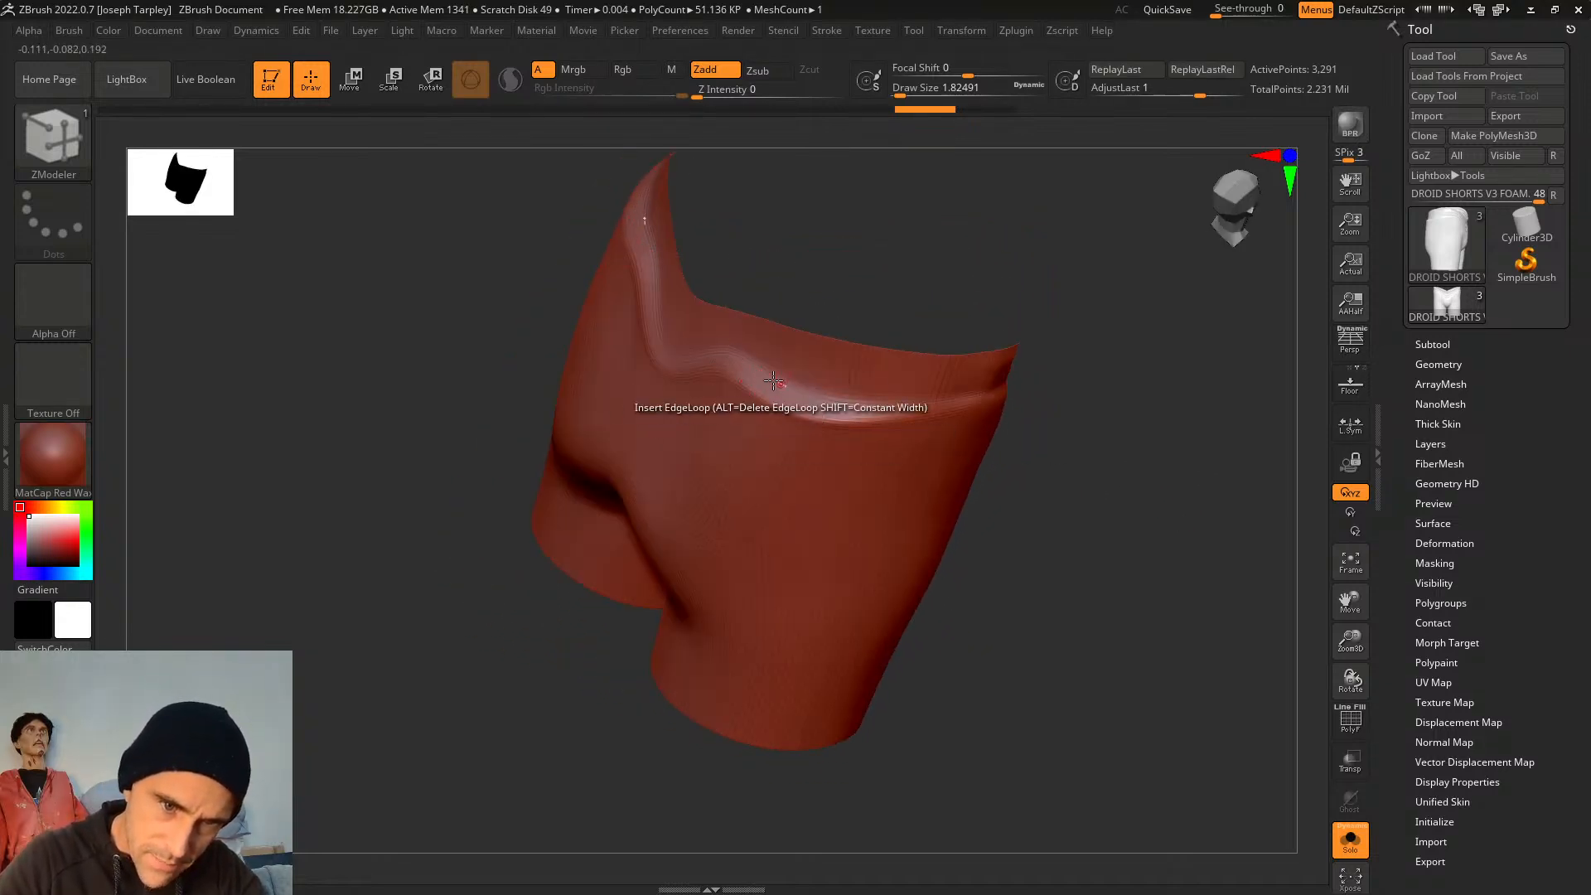
Insert an edge loop along the waistband and inspect the smoothed shorts from the side, back and front
left_click_drag(869, 262, 723, 362)
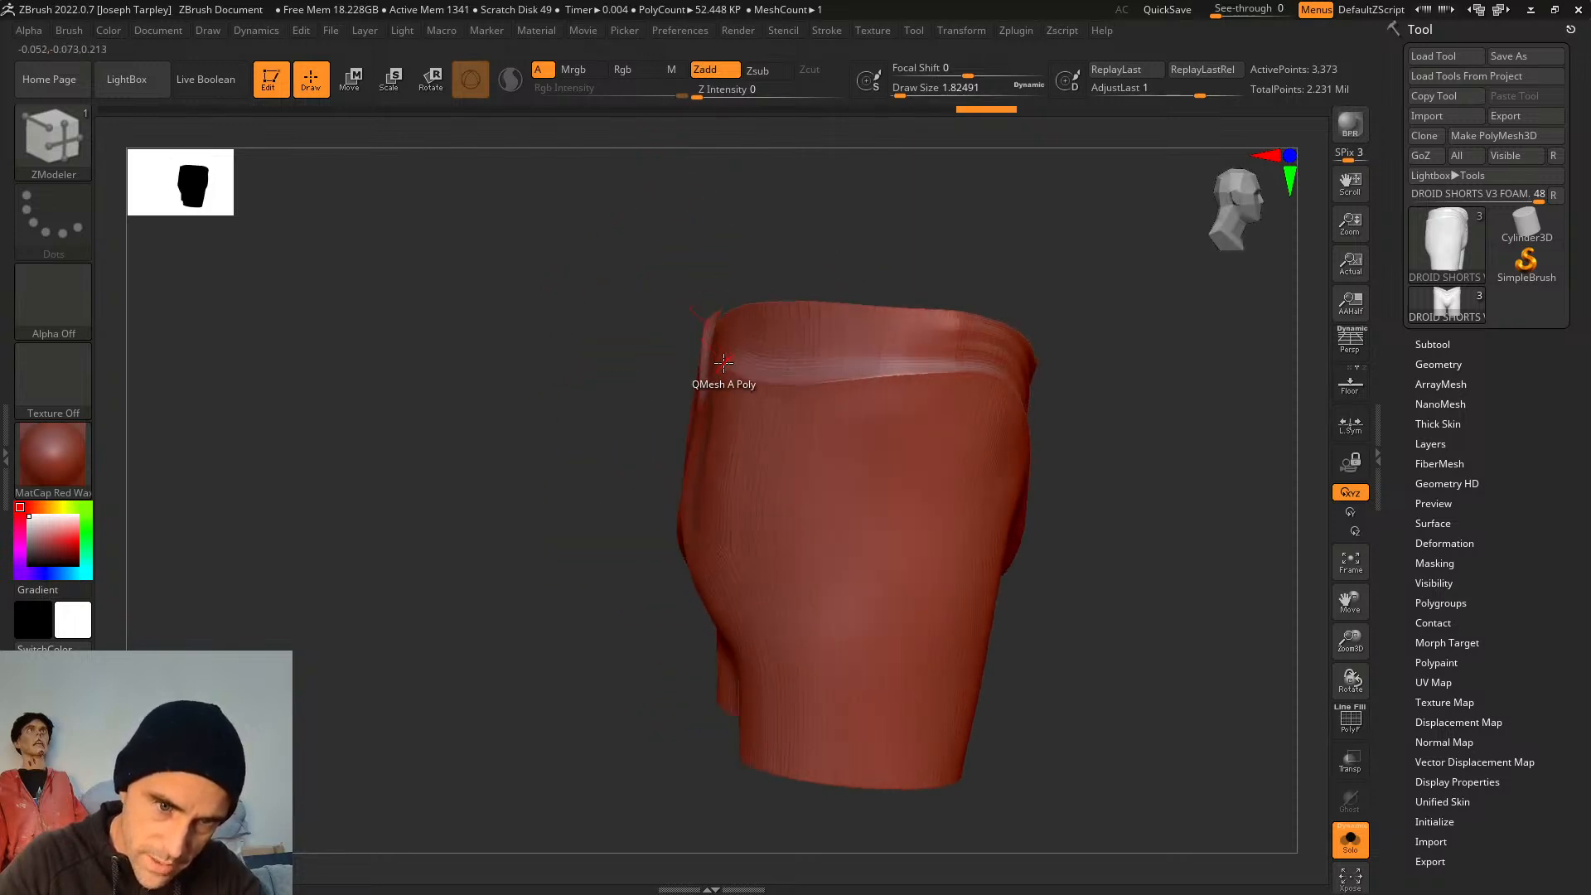
left_click_drag(848, 274, 795, 359)
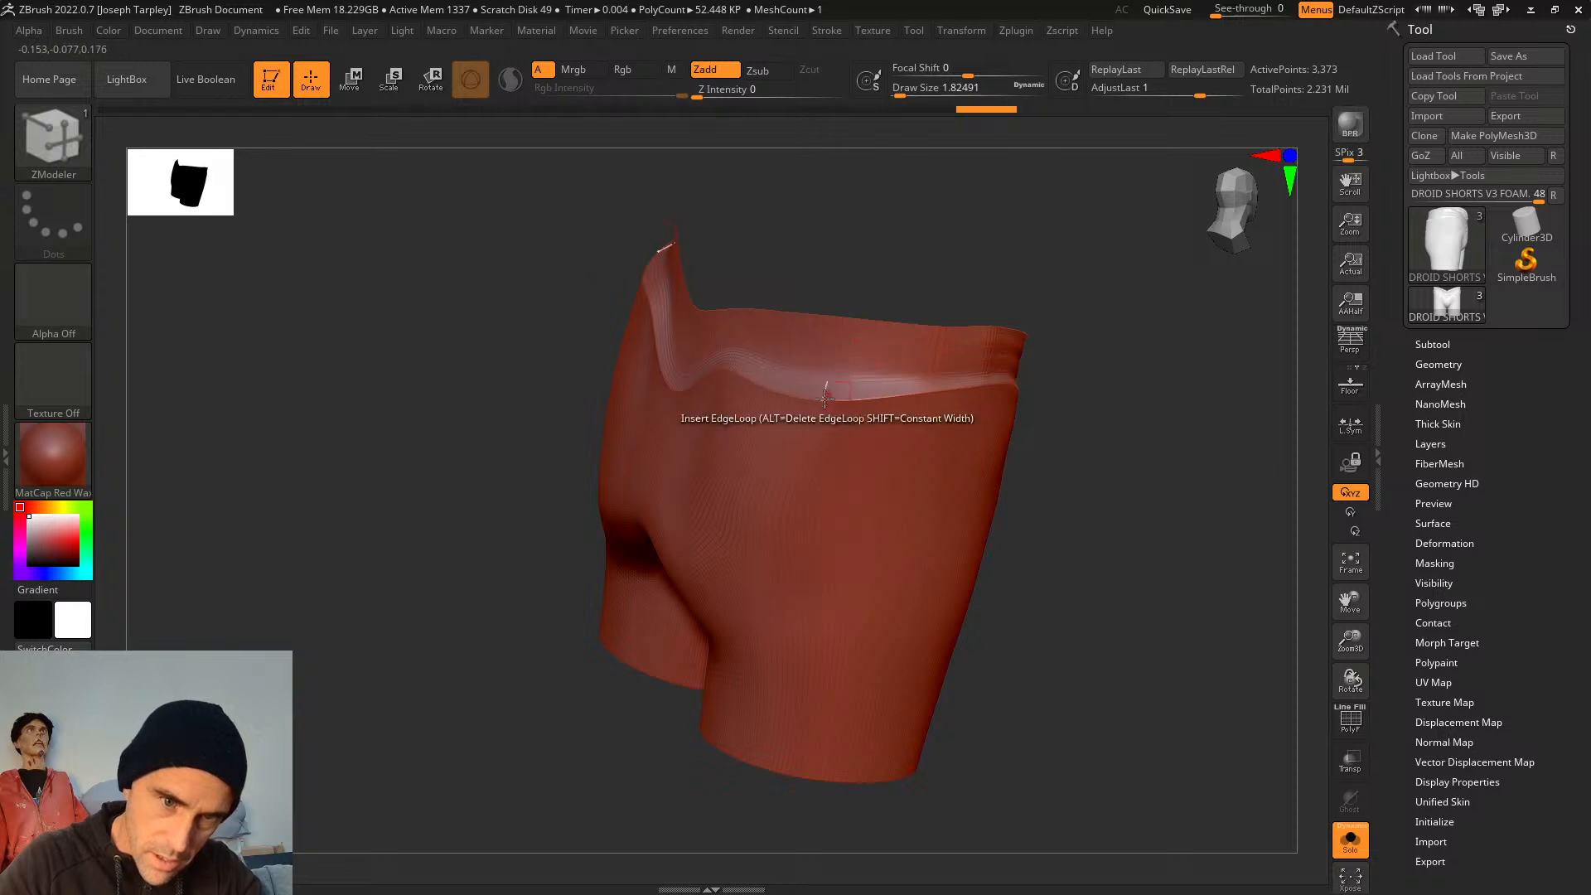
left_click_drag(1119, 478, 947, 394)
left_click_drag(735, 255, 727, 302)
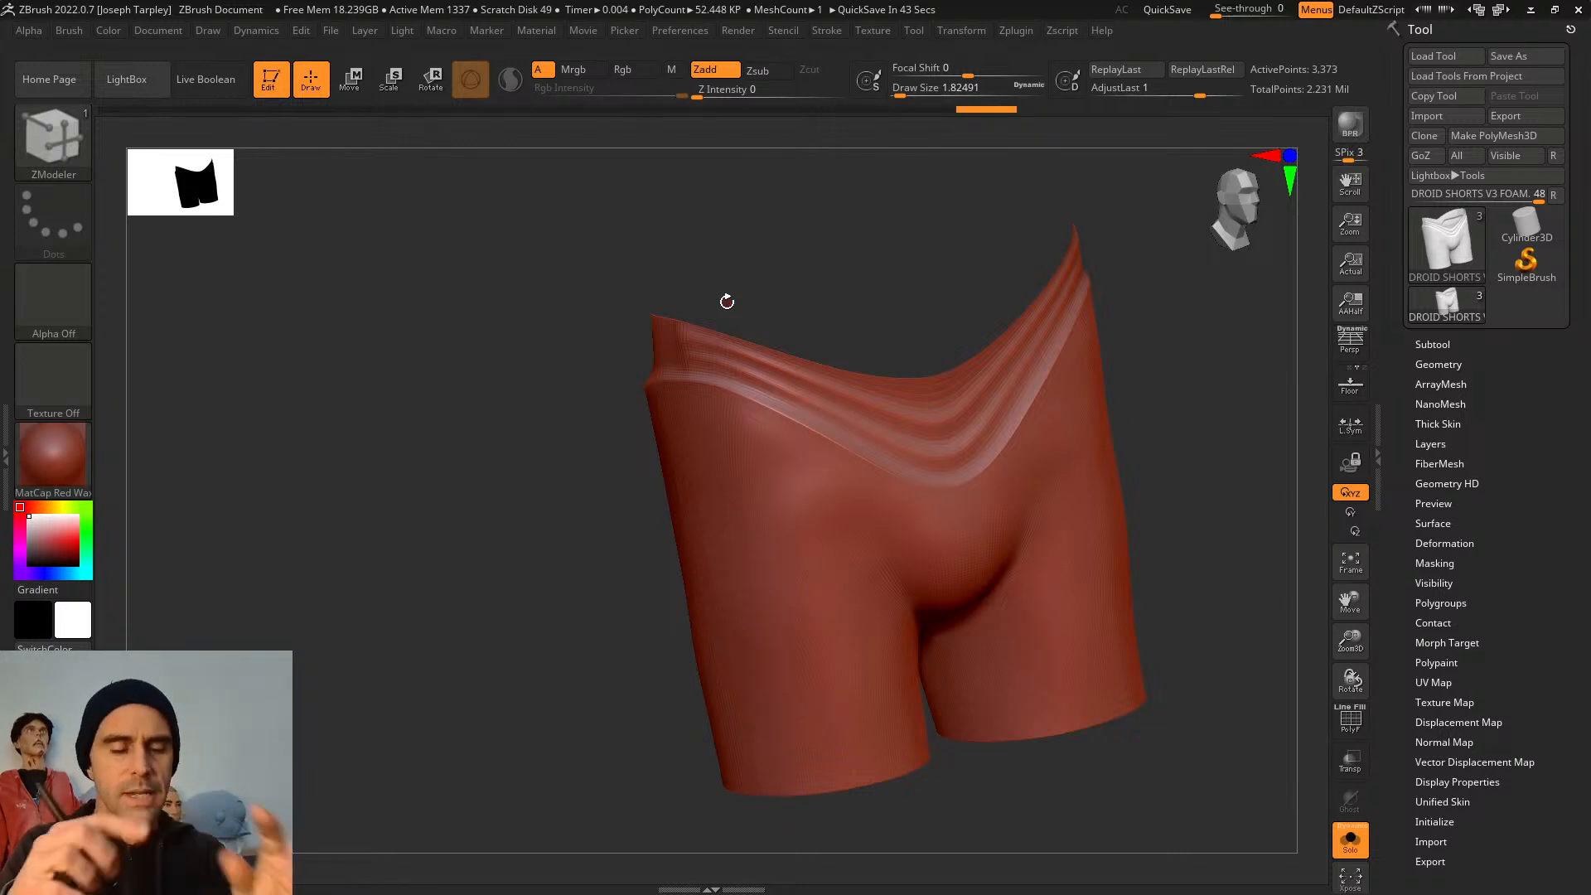
Turn off the smoothed preview, view the shorts from the front and switch to OBS to read the live chat
mouse_move(814, 357)
right_mouse_down()
mouse_move(892, 256)
mouse_move(863, 240)
right_mouse_up()
key("shift")
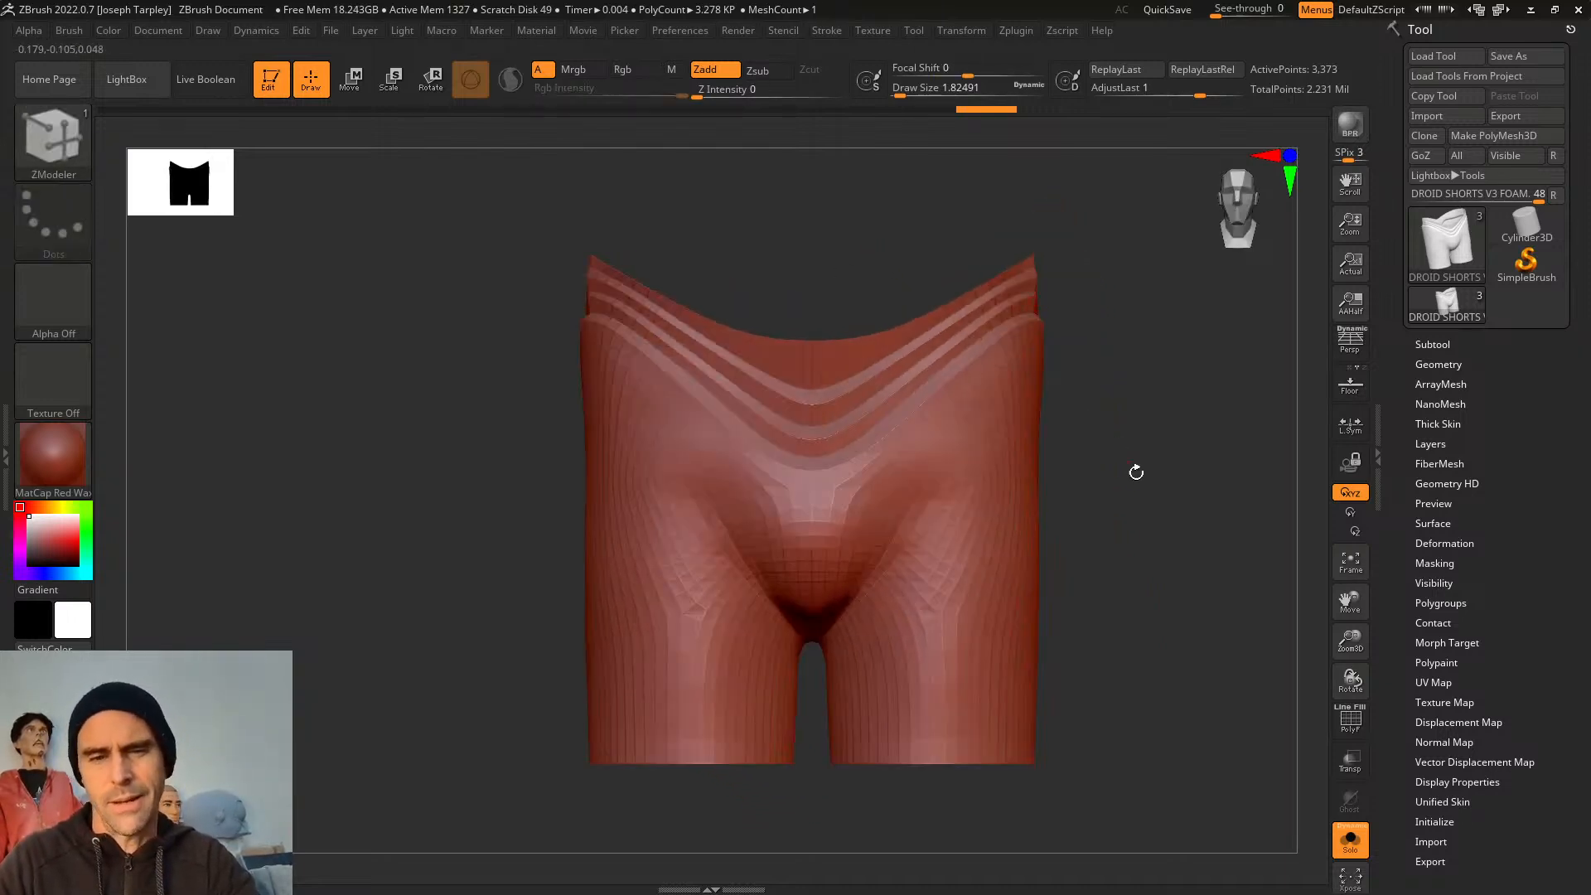
right_click_drag(1136, 473, 956, 429, "alt")
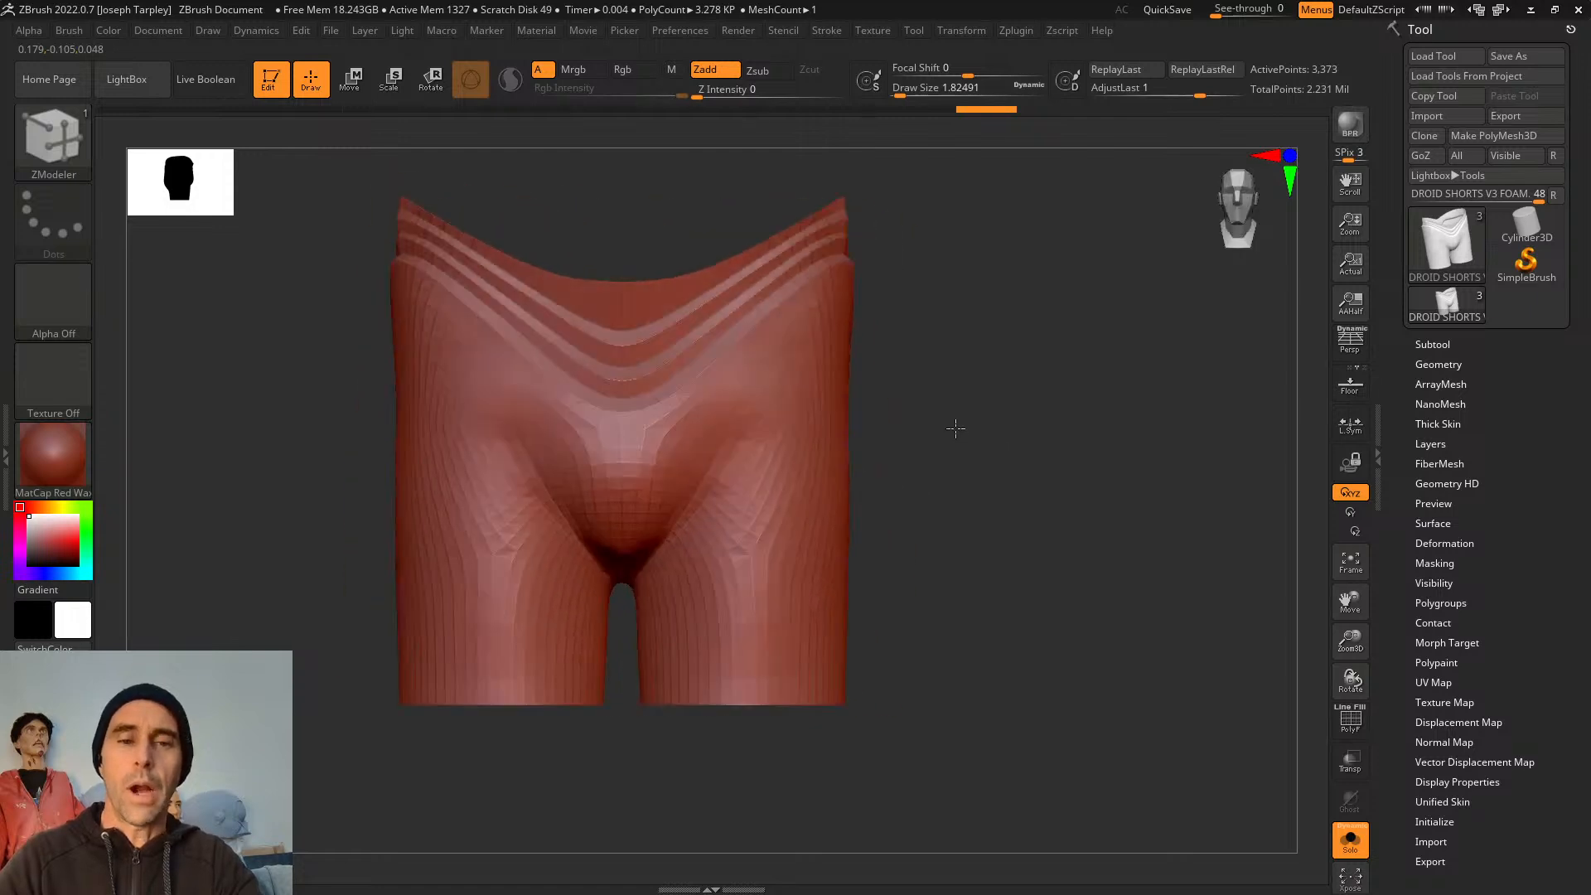
right_click_drag(906, 297, 963, 377, "alt")
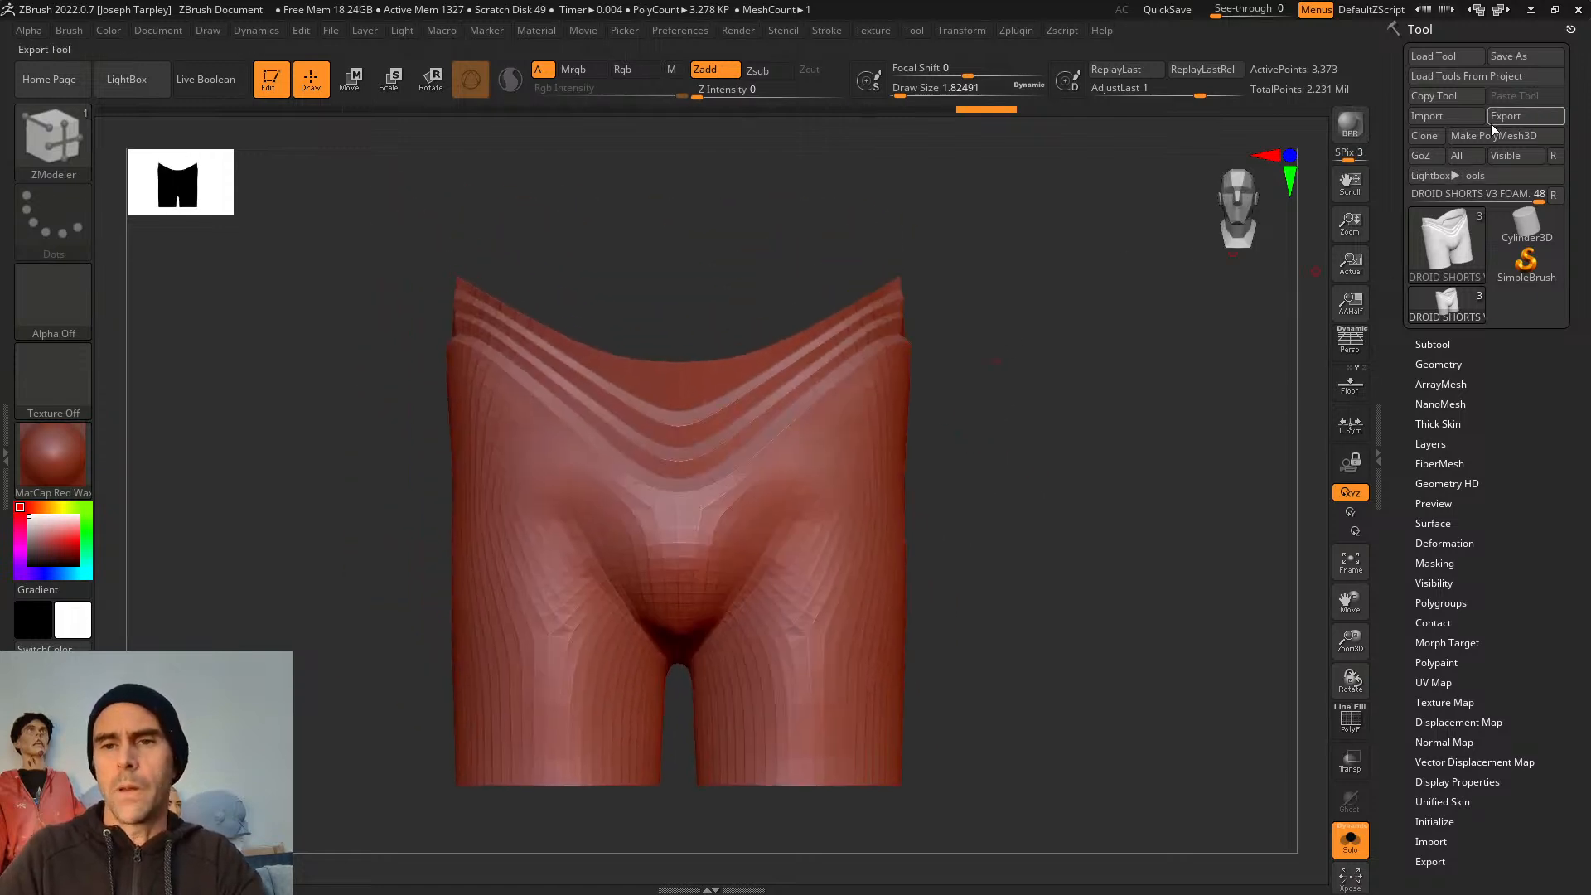
key("alt+Tab")
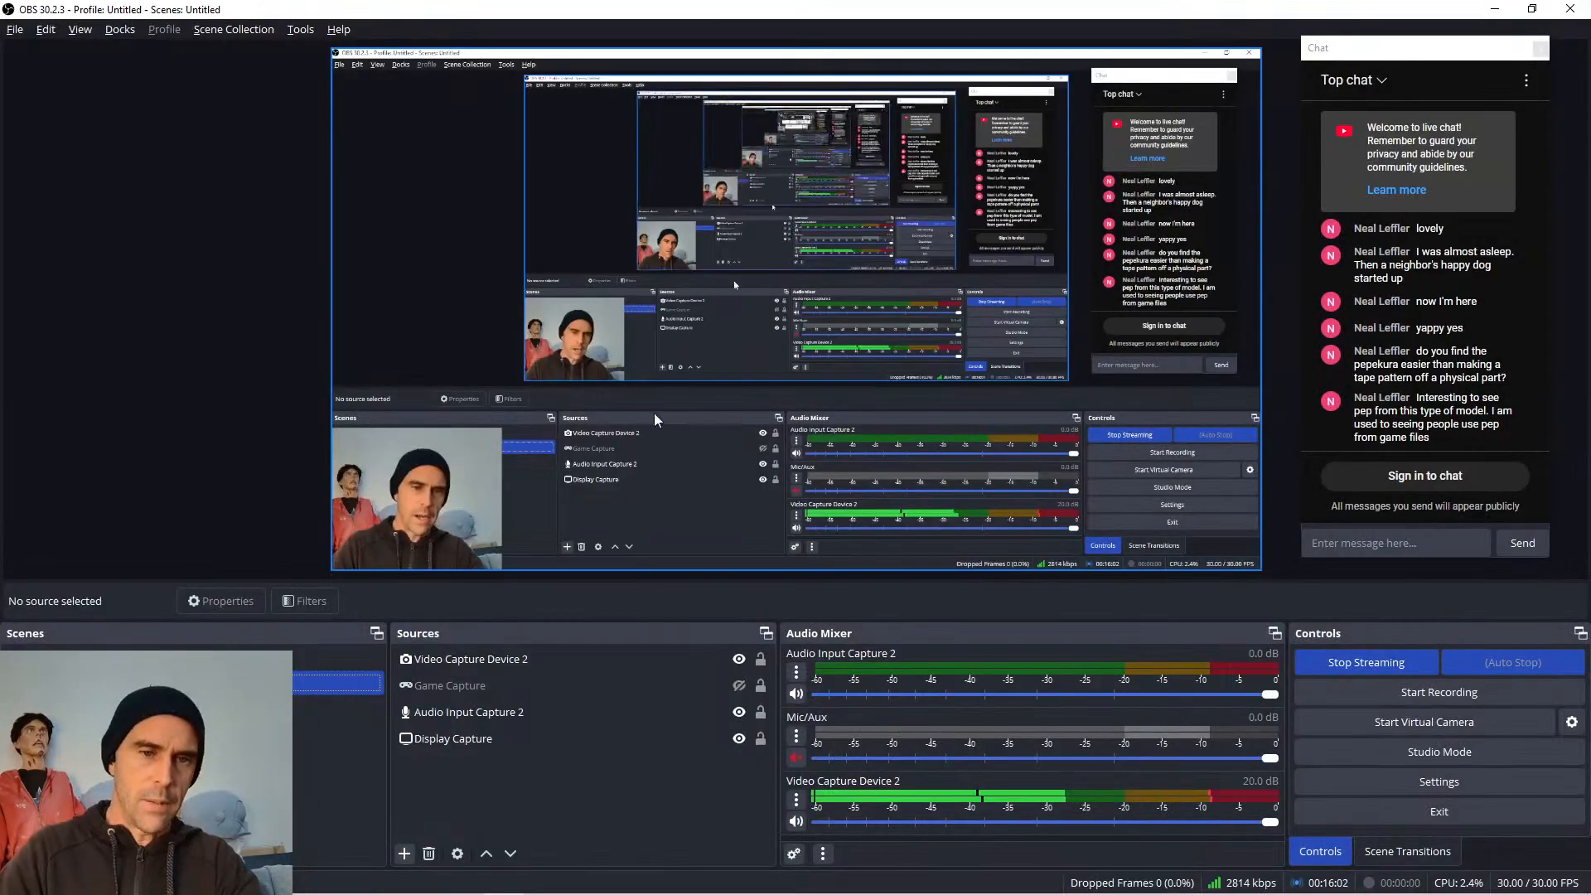
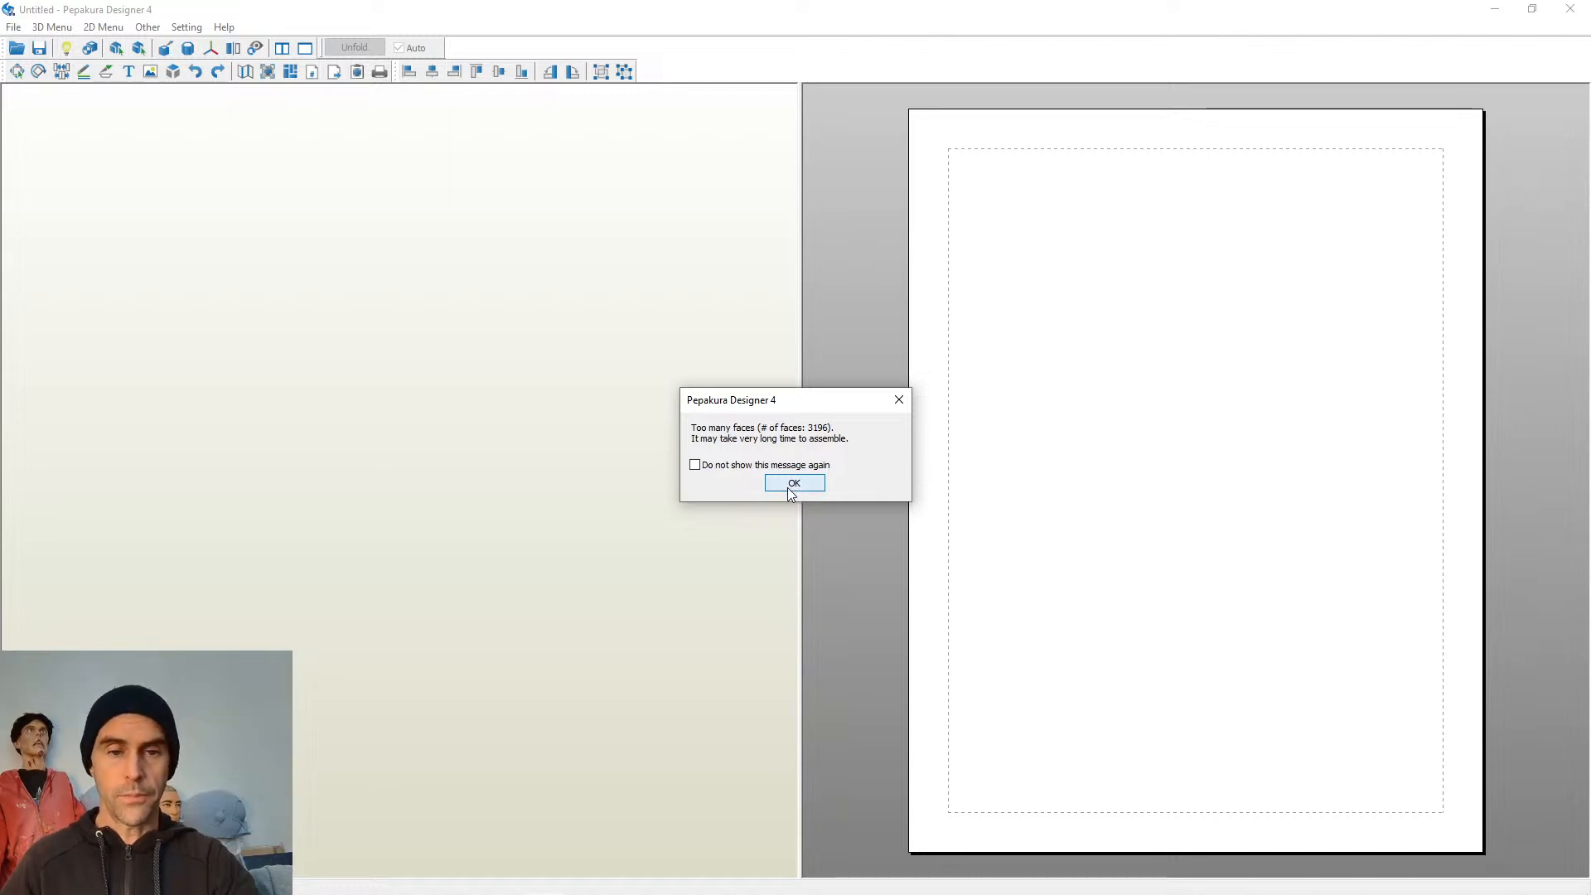
Finish importing the shorts pattern test model in Pepakura Designer without flipping faces, keeping its orientation and the scale of 1.000000 mm per unit
left_click(793, 484)
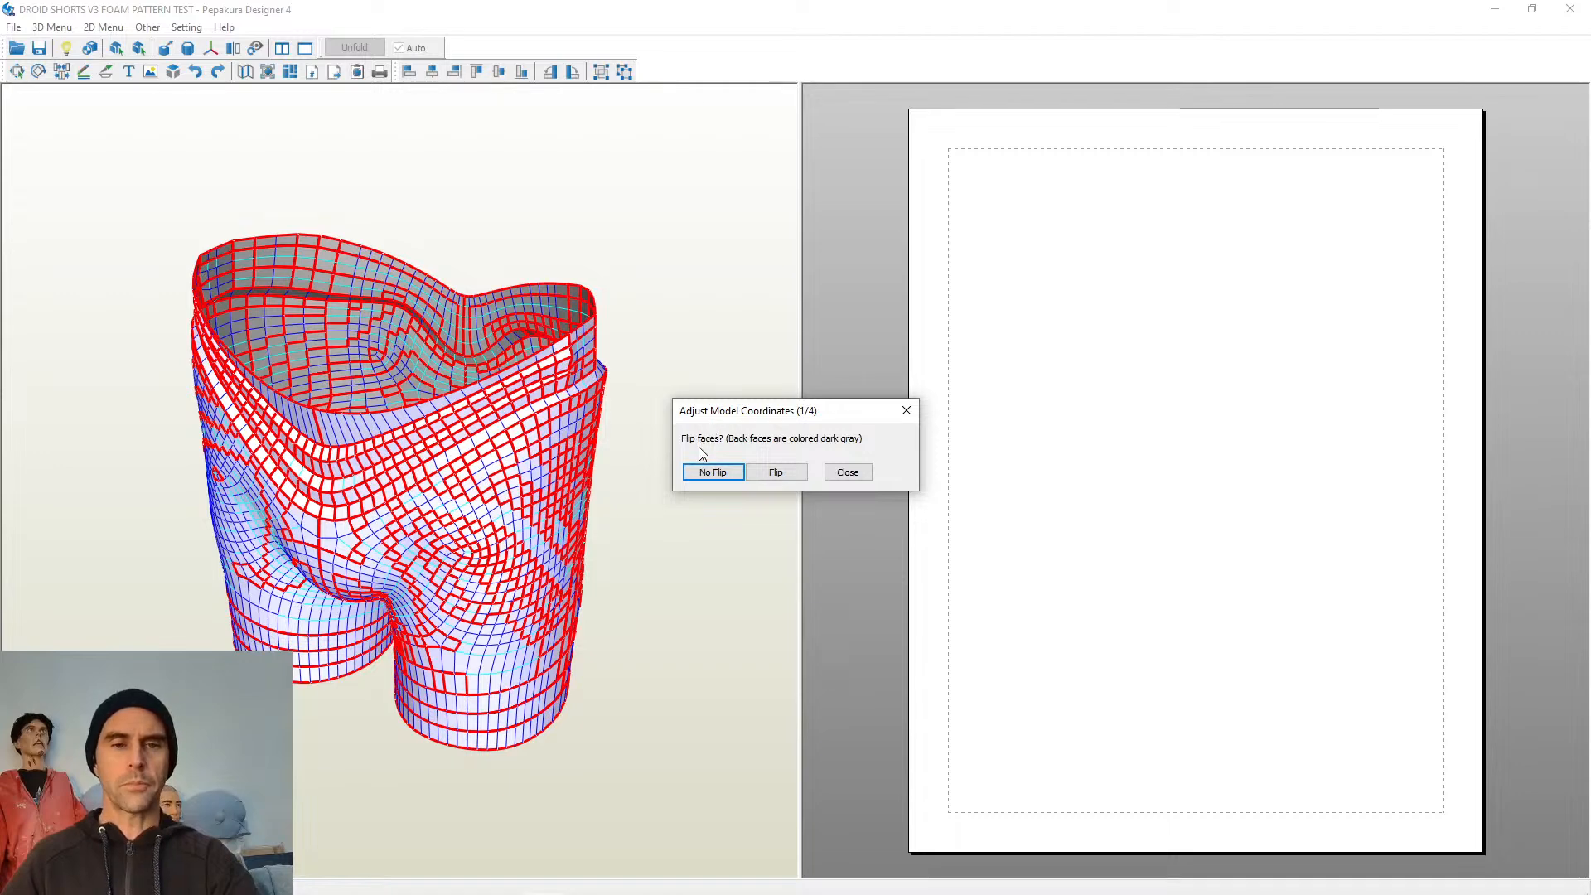
left_click(673, 571)
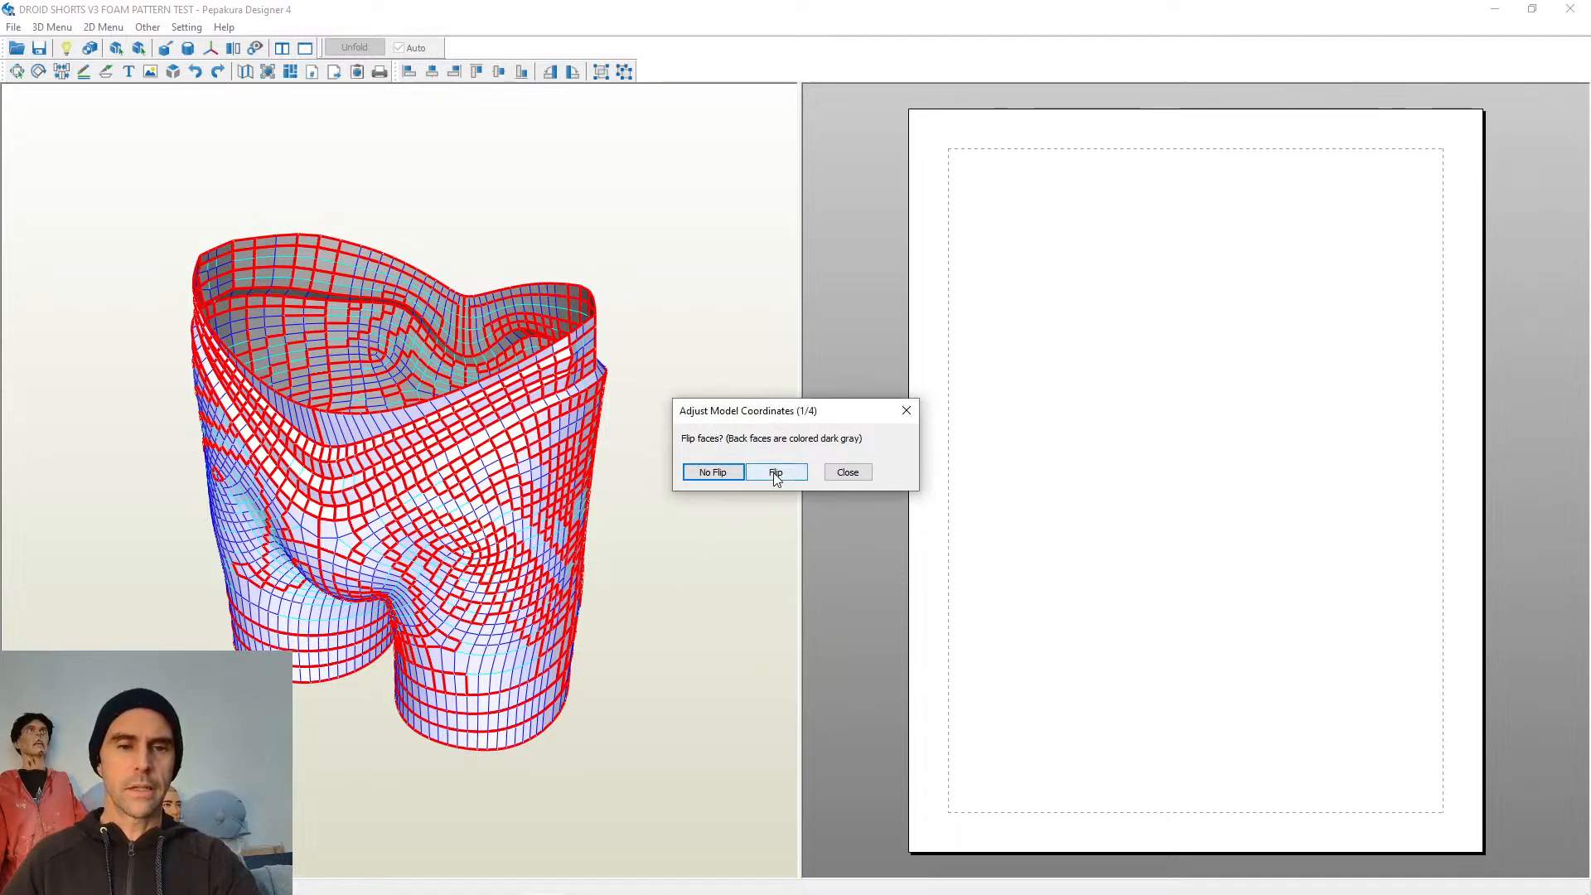
left_click(712, 474)
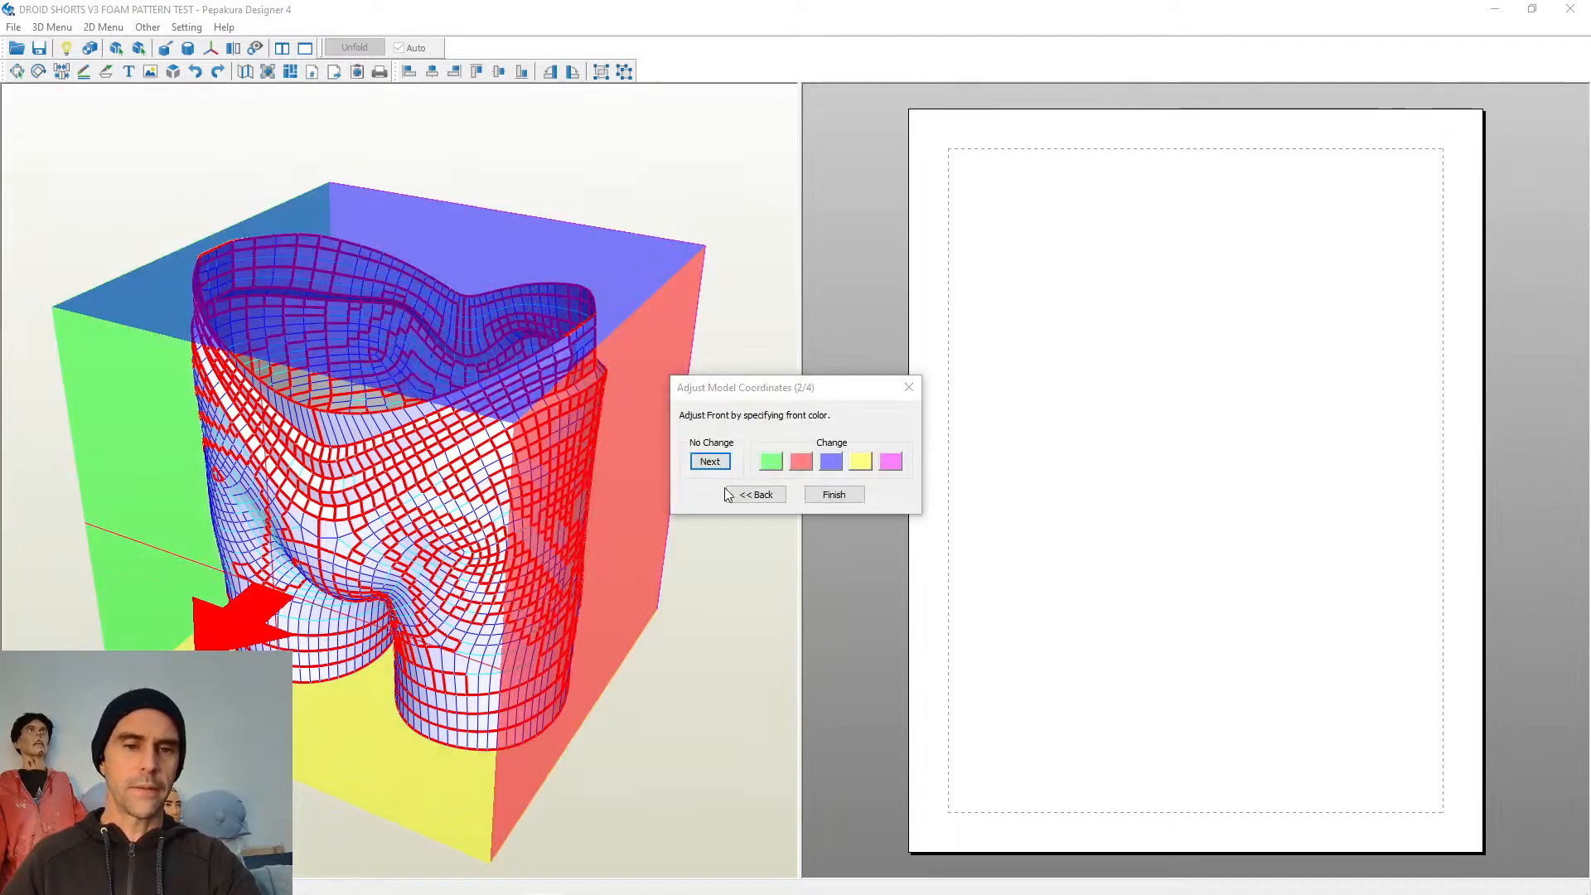
left_click(834, 495)
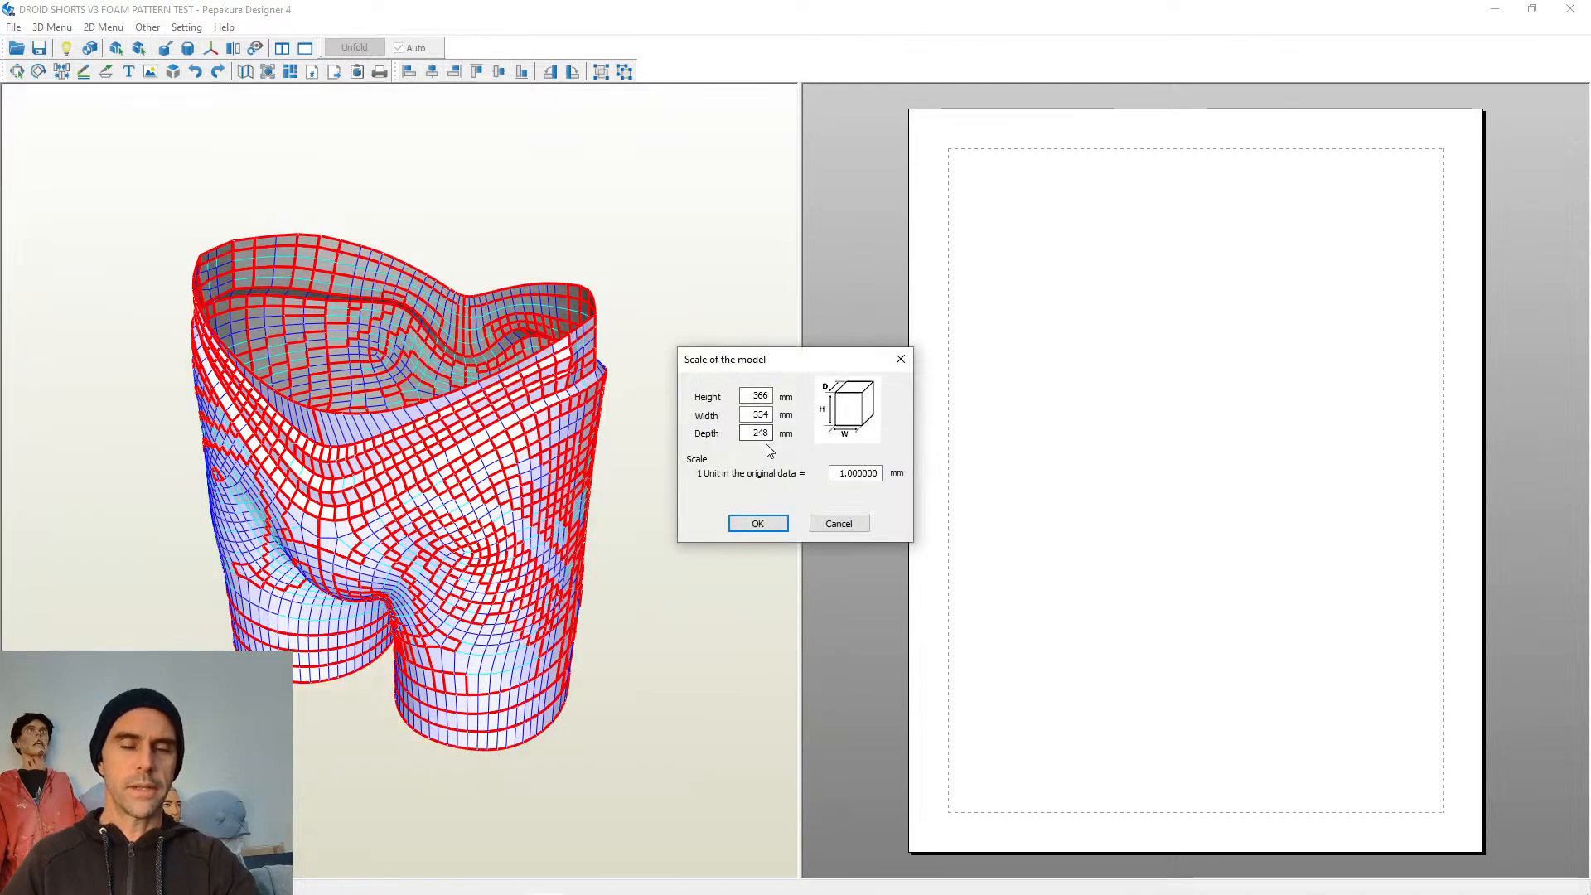
left_click(756, 524)
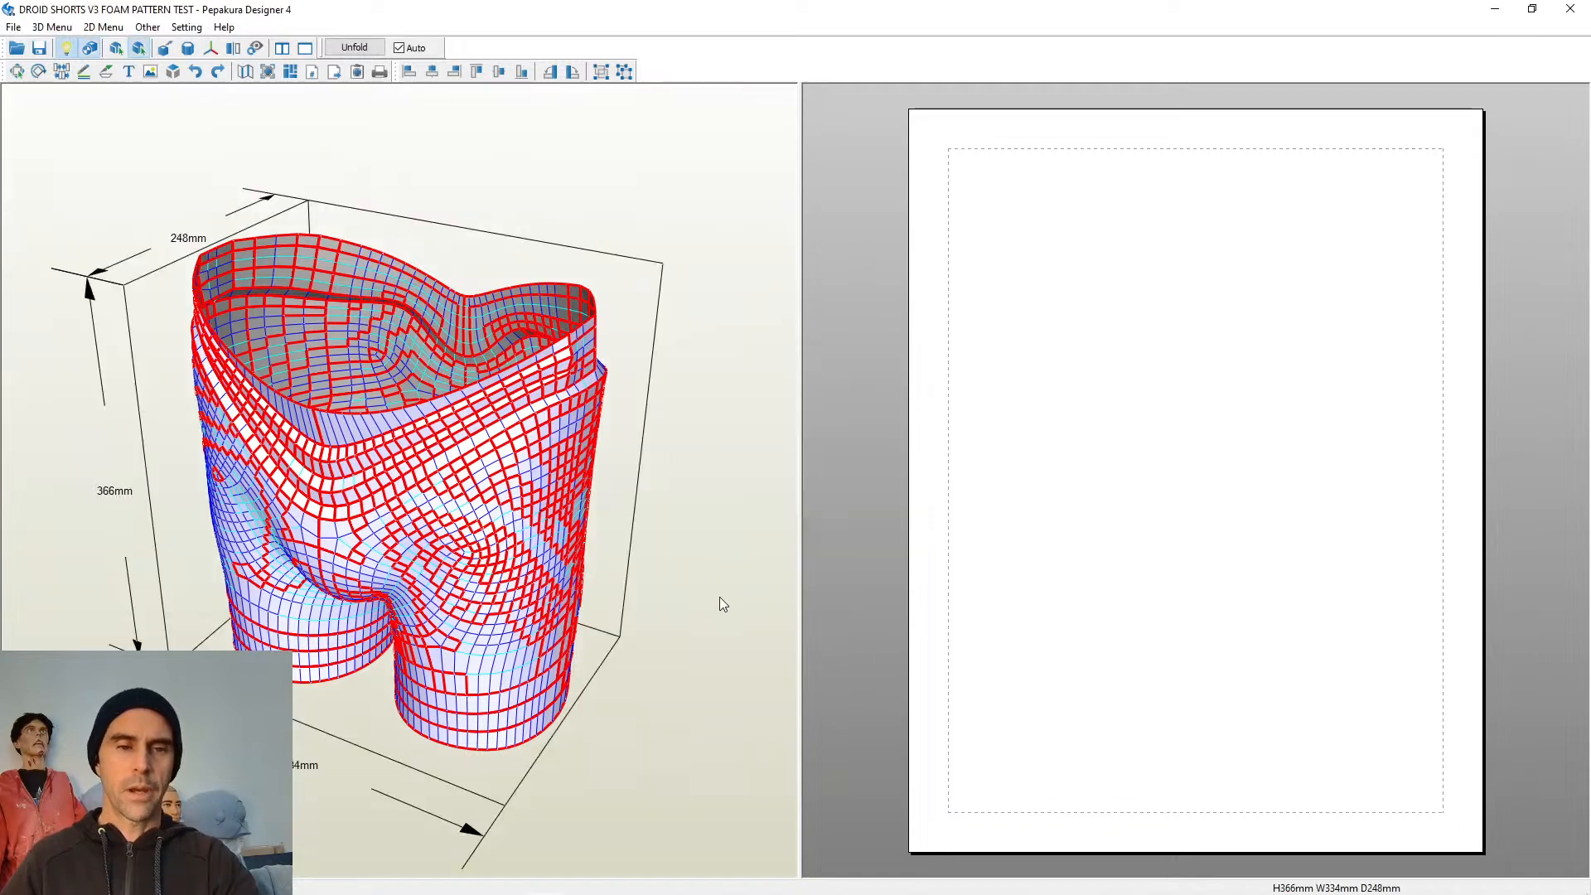
Unfold the shorts automatically and examine the resulting flat pattern pieces
left_click_drag(720, 600, 714, 702)
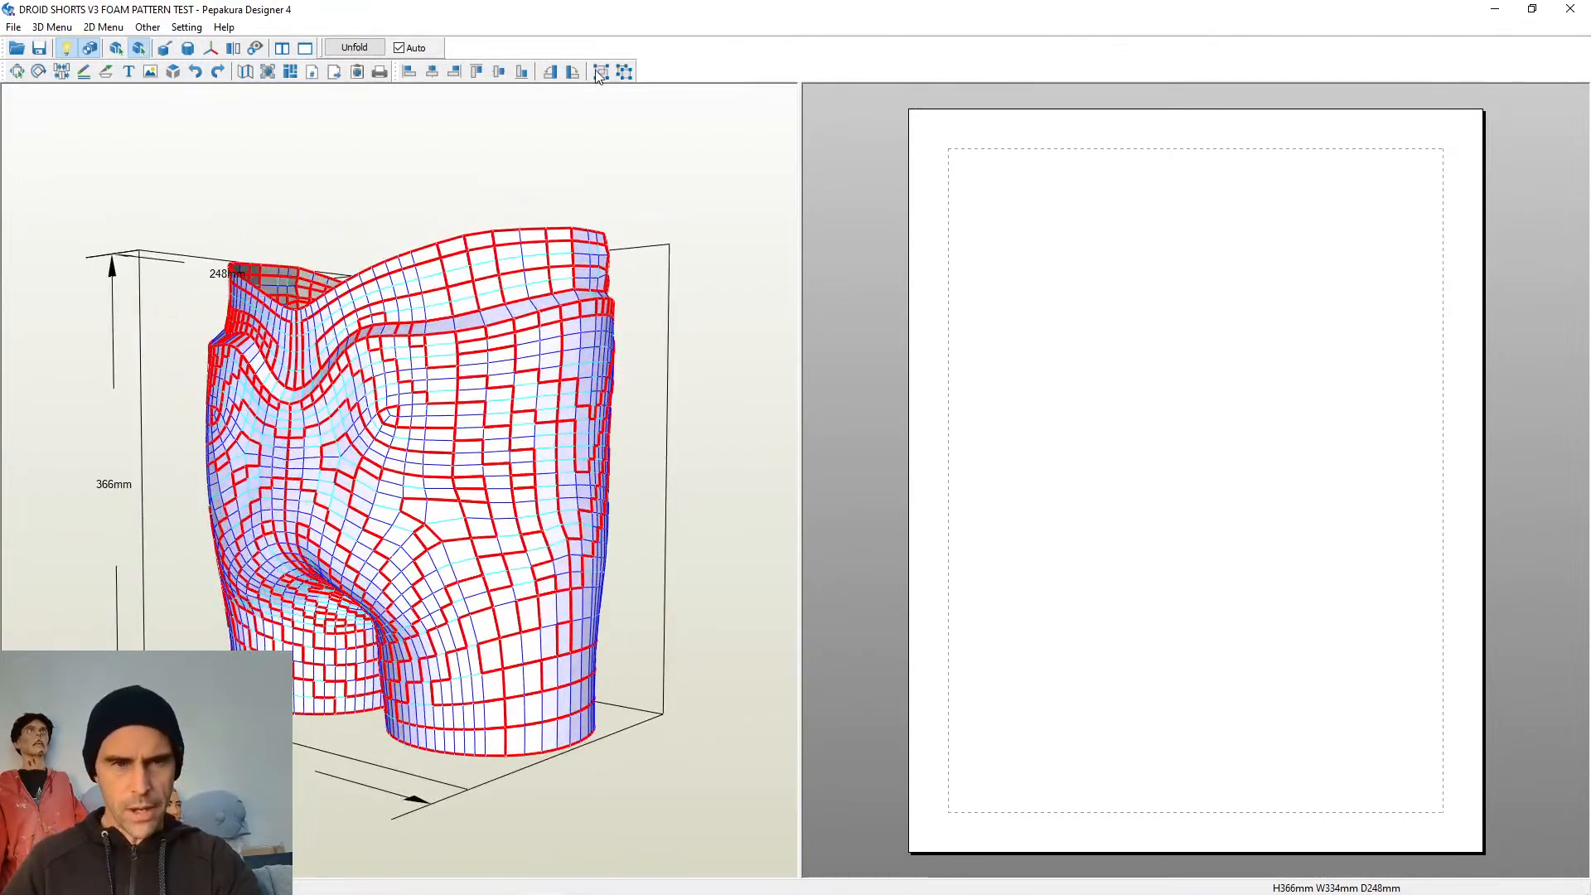
left_click(347, 49)
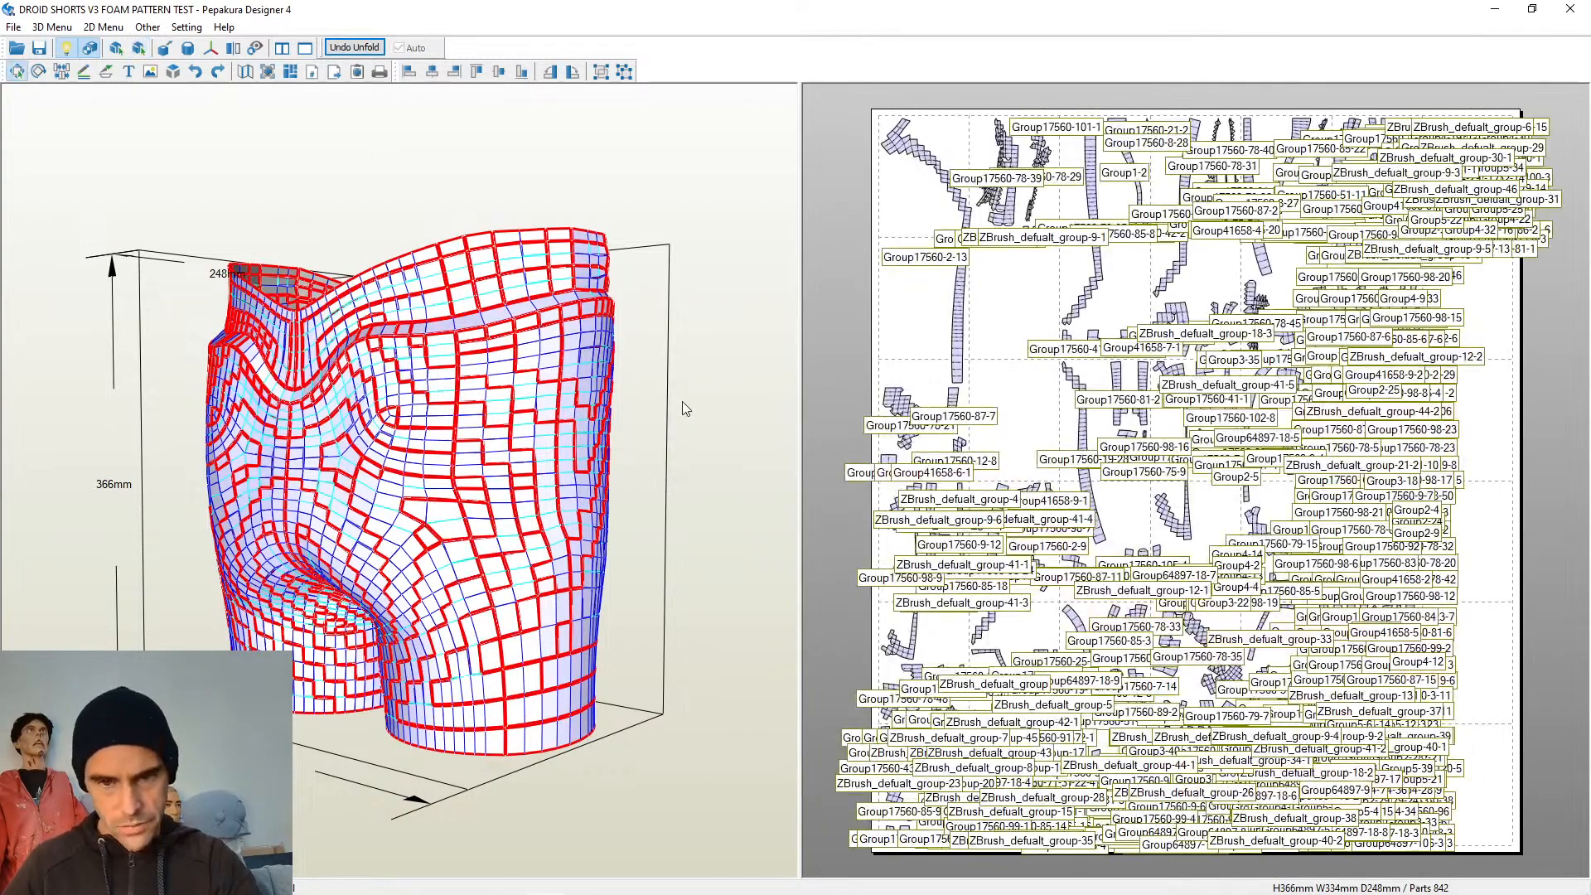
scroll(1160, 388, "up", 3)
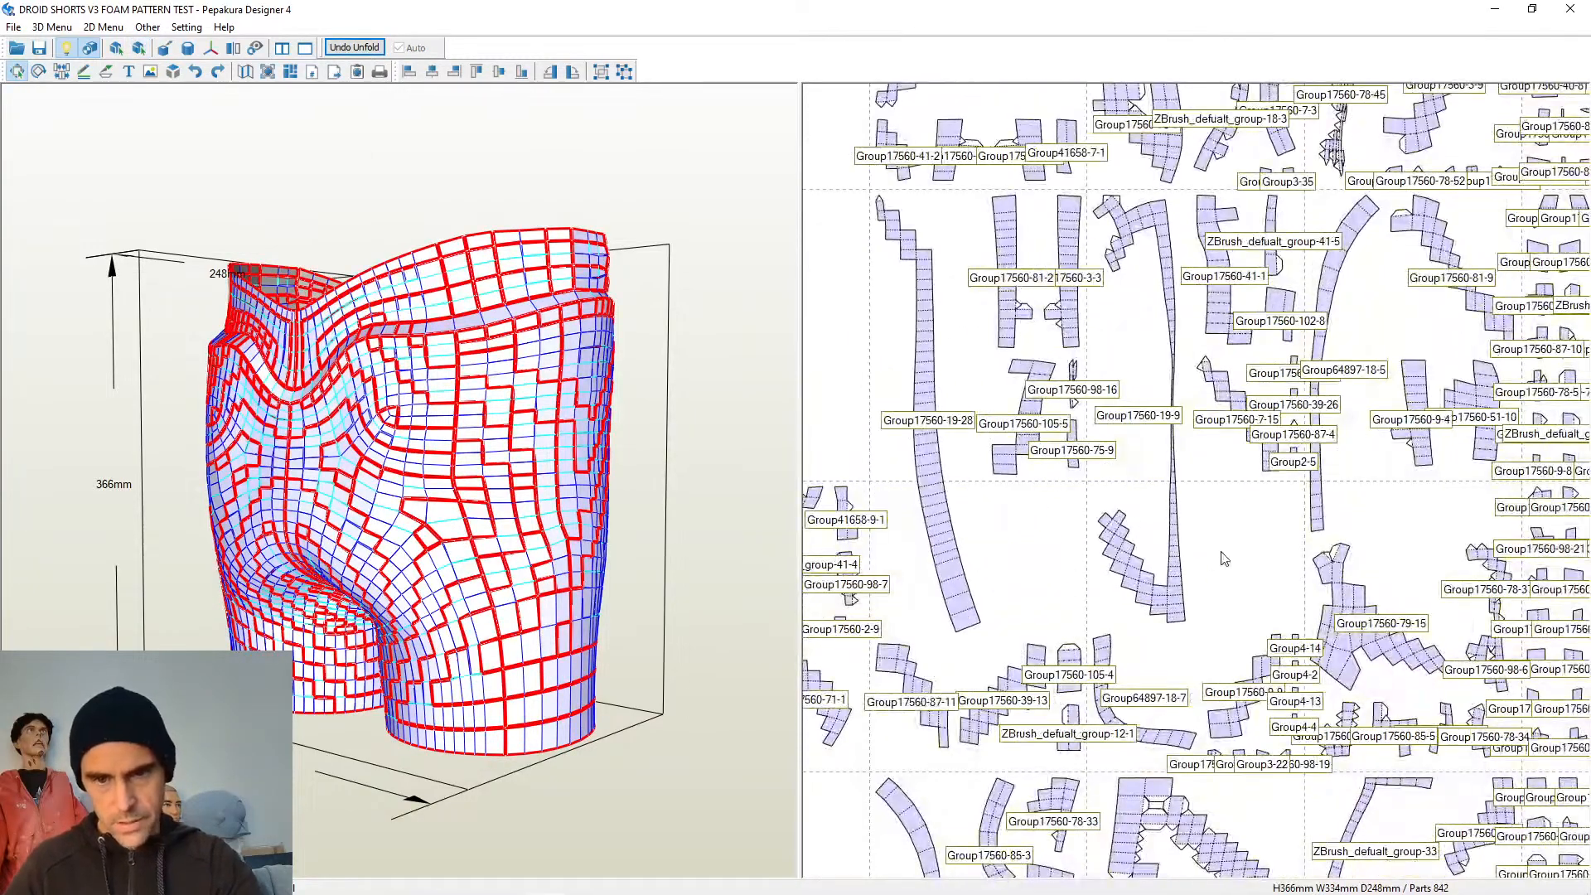
scroll(1224, 559, "down", 3)
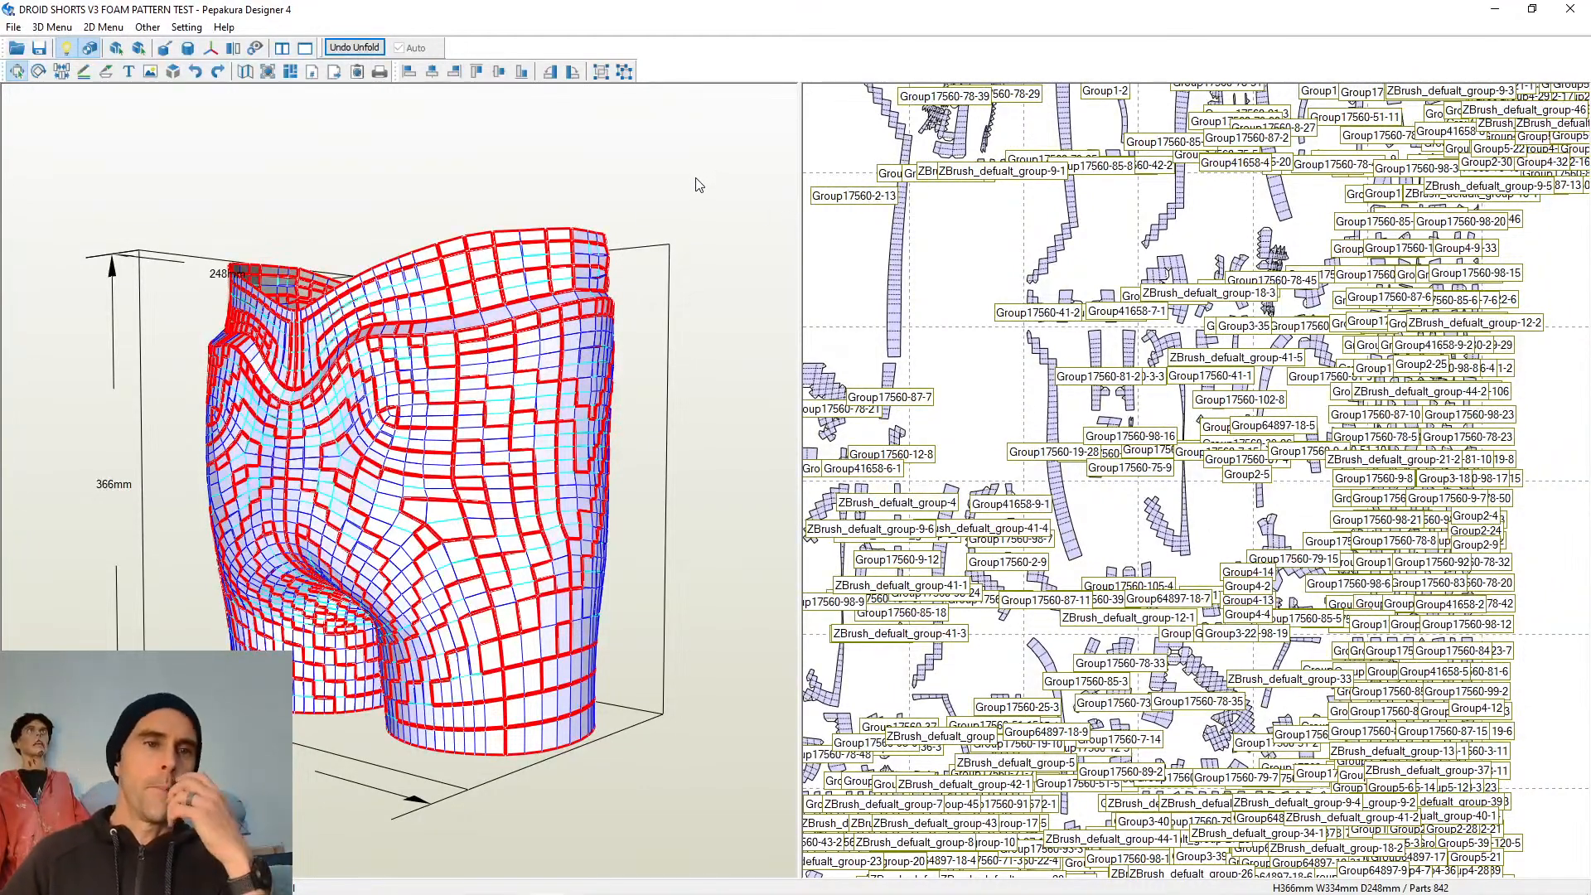
Undo the unfolding of the shorts with the open edge info applied to the 3D model
left_click_drag(695, 185, 676, 186)
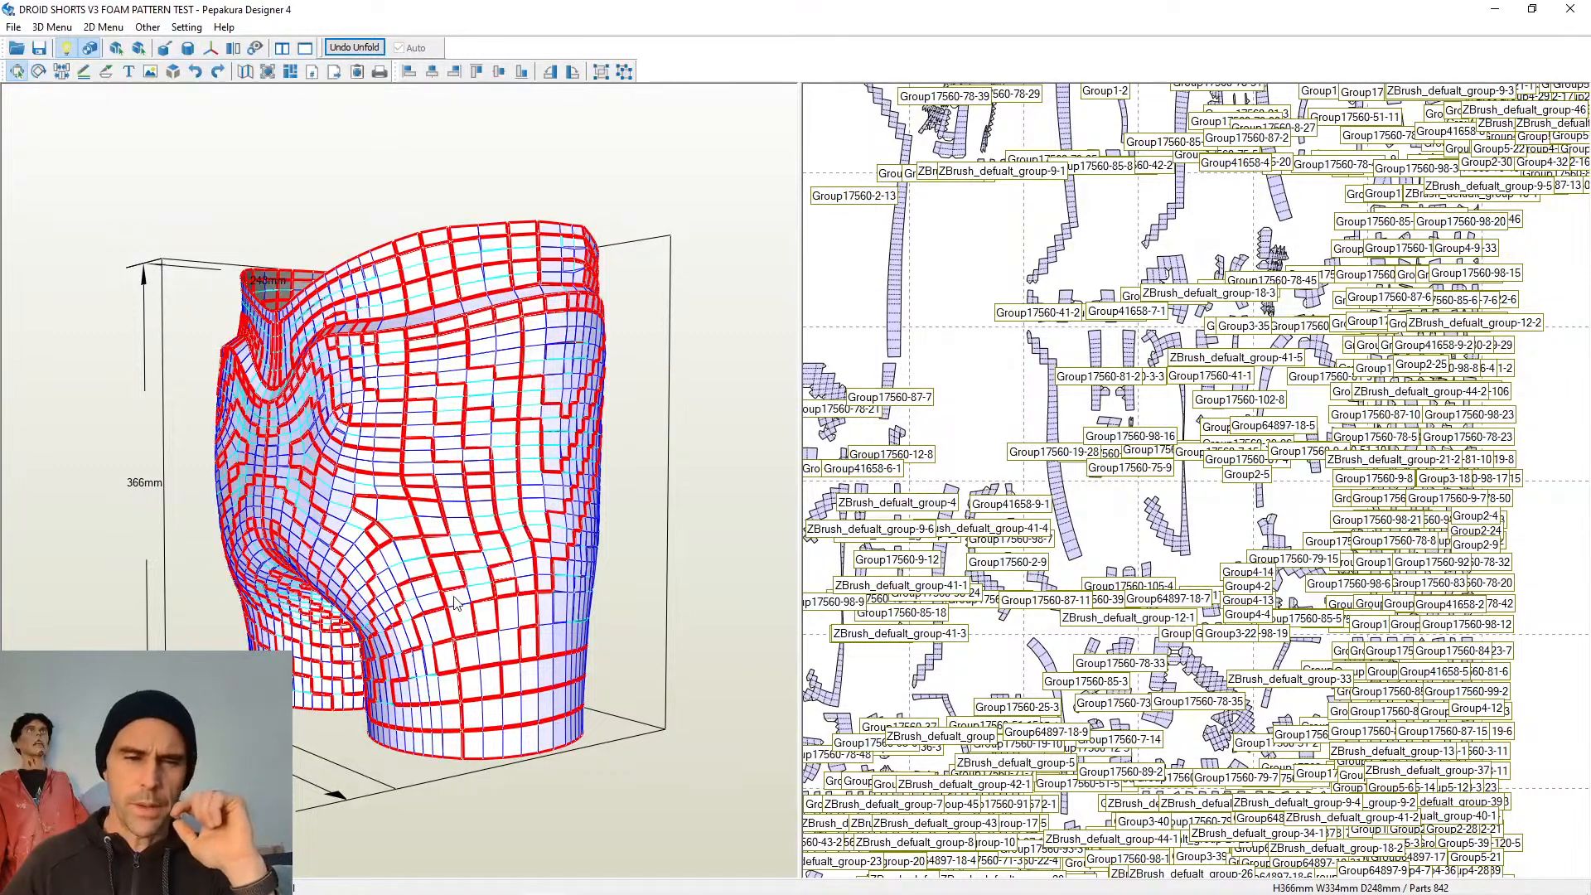
left_click(354, 48)
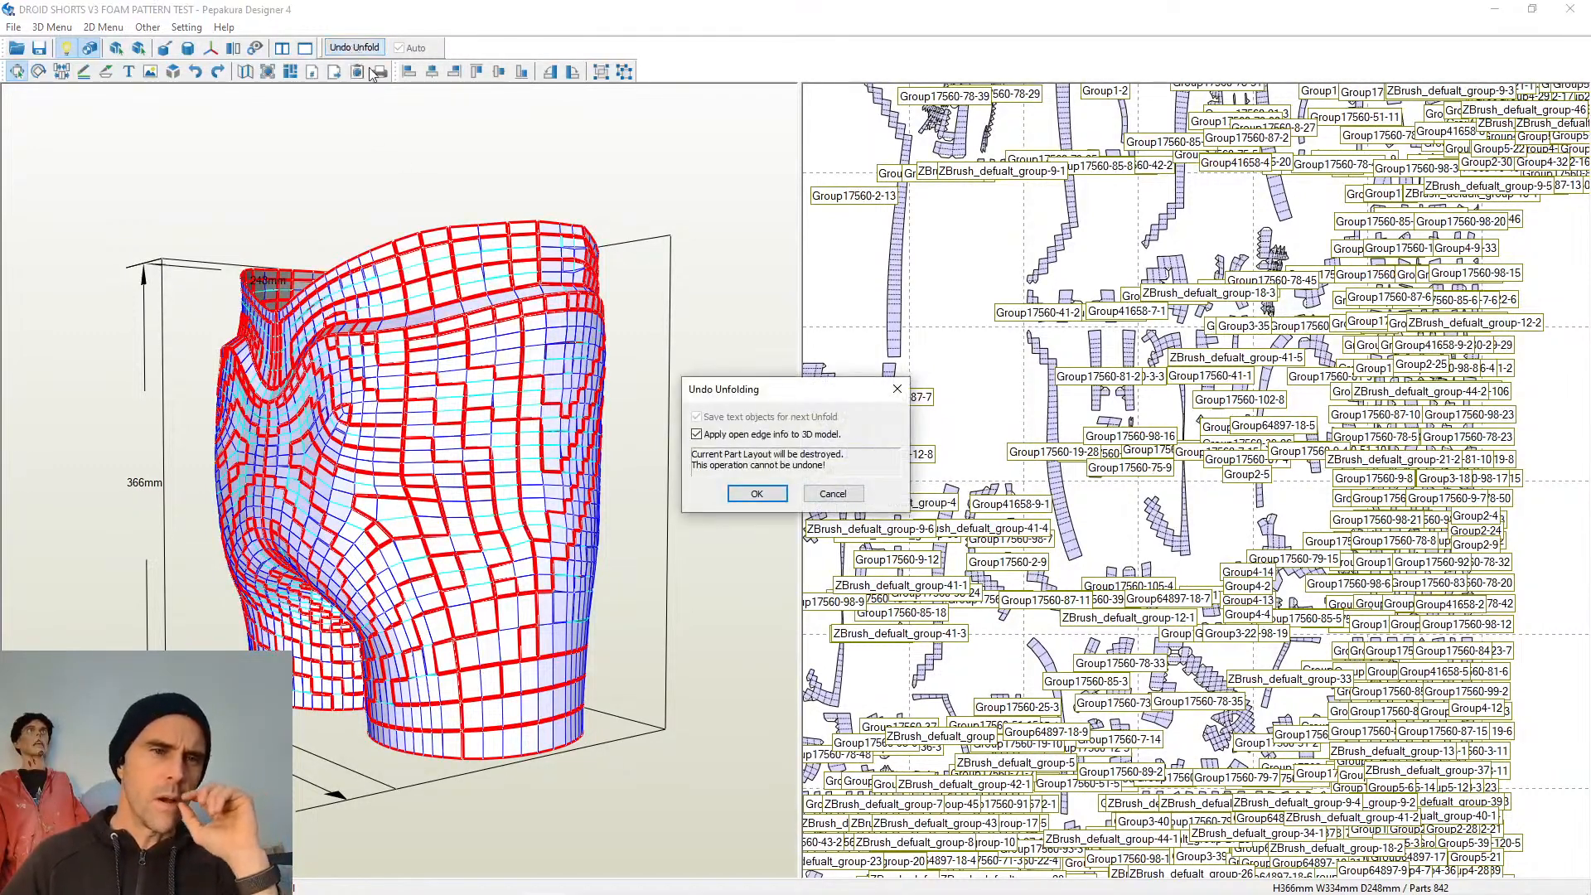
left_click(746, 494)
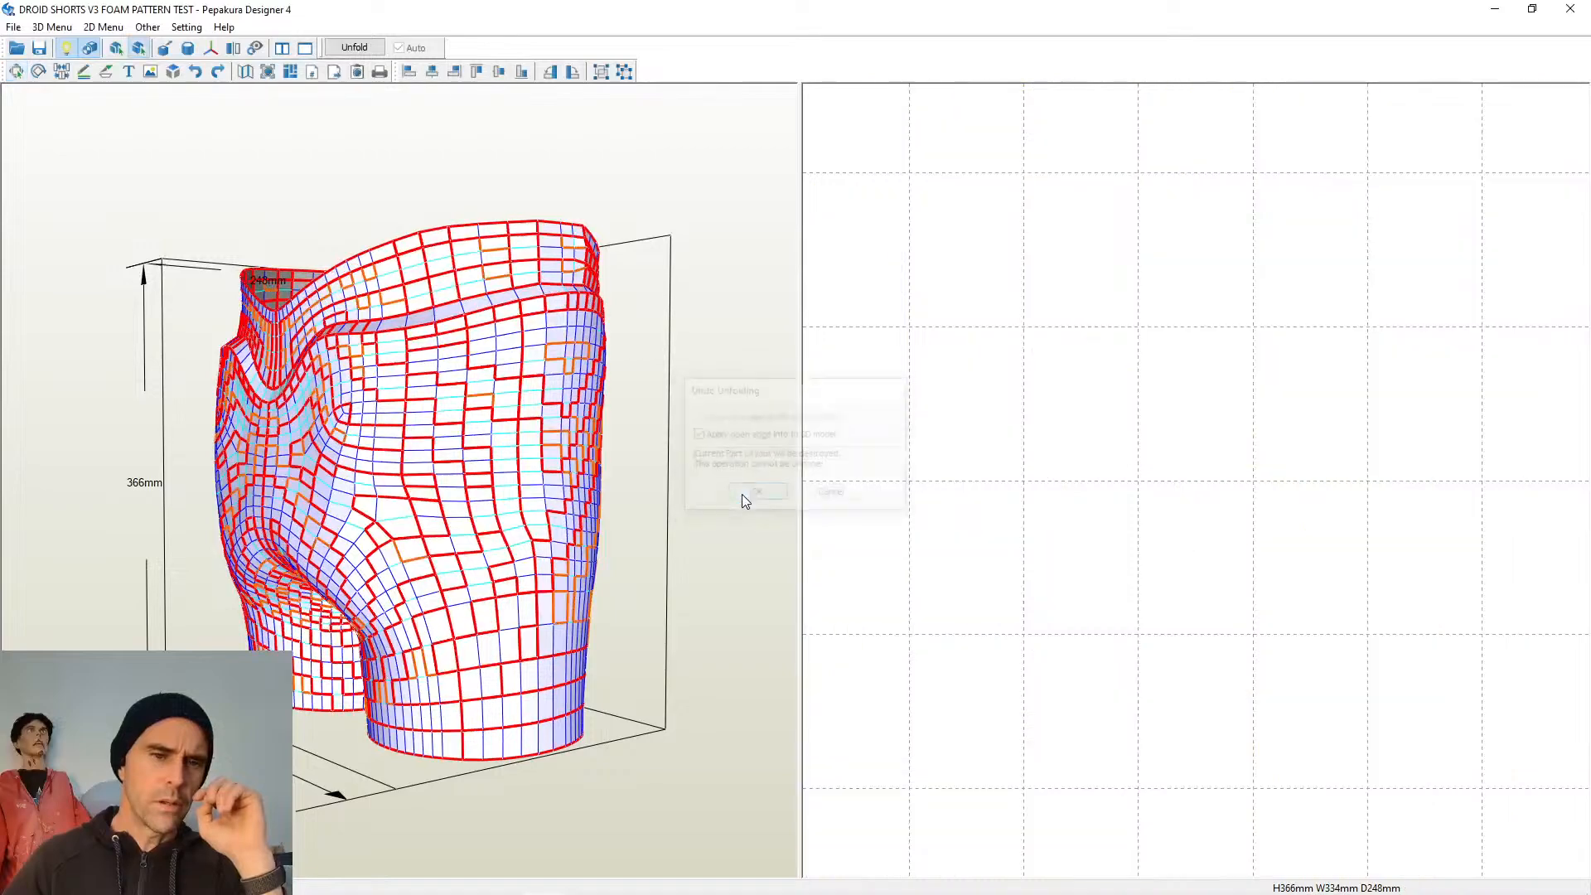
Examine the cut lines on the front of the shorts, show the object list and look through its groups
left_click_drag(685, 494, 364, 408)
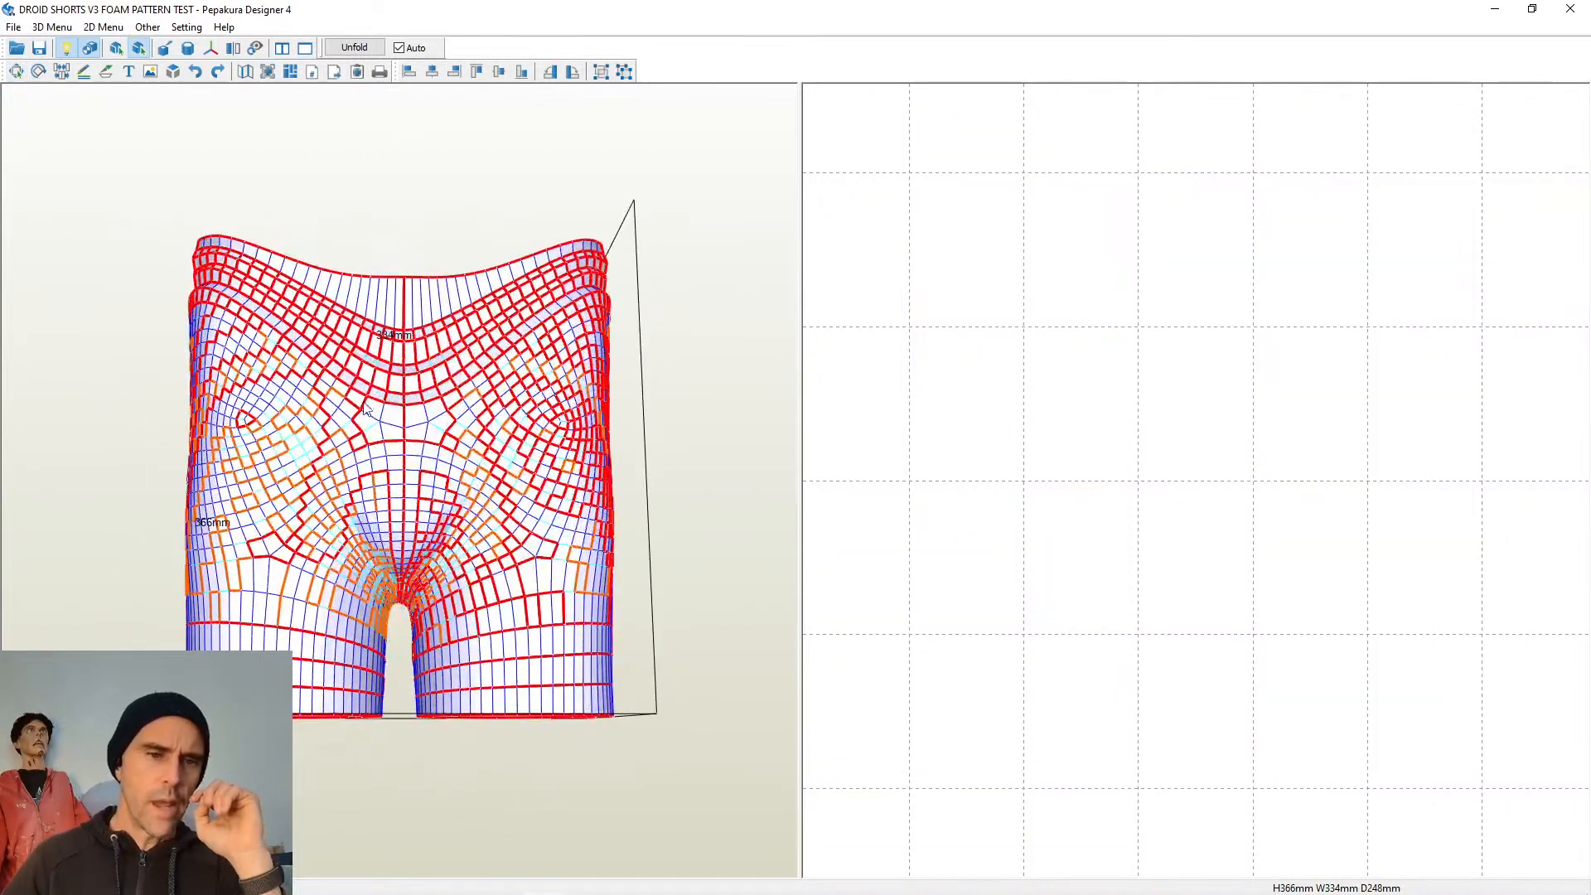
left_click_drag(502, 515, 769, 482)
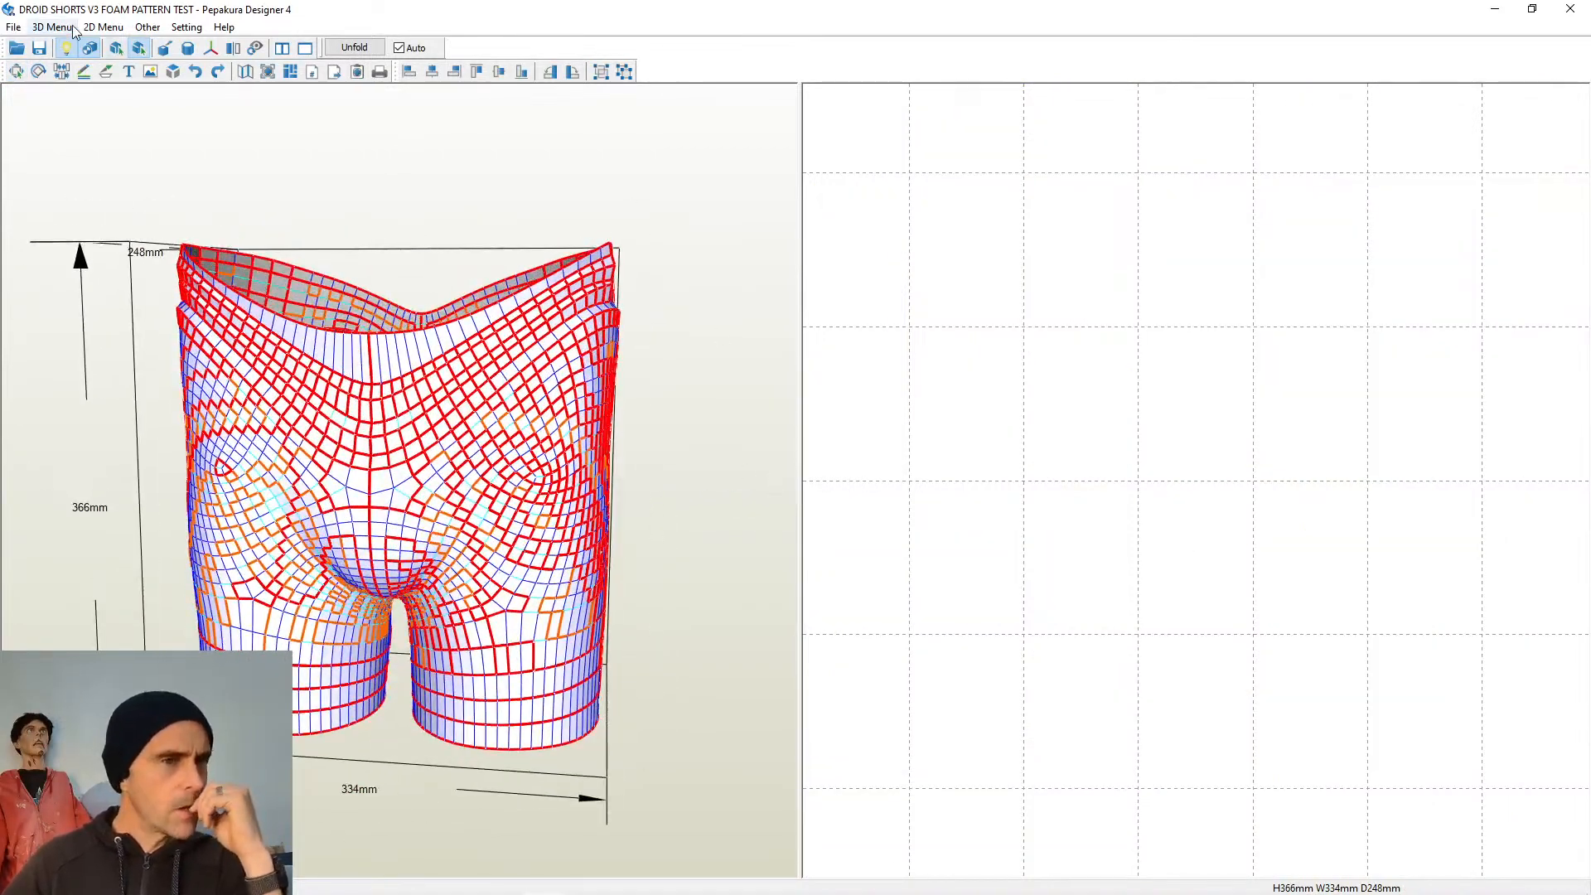
left_click(46, 32)
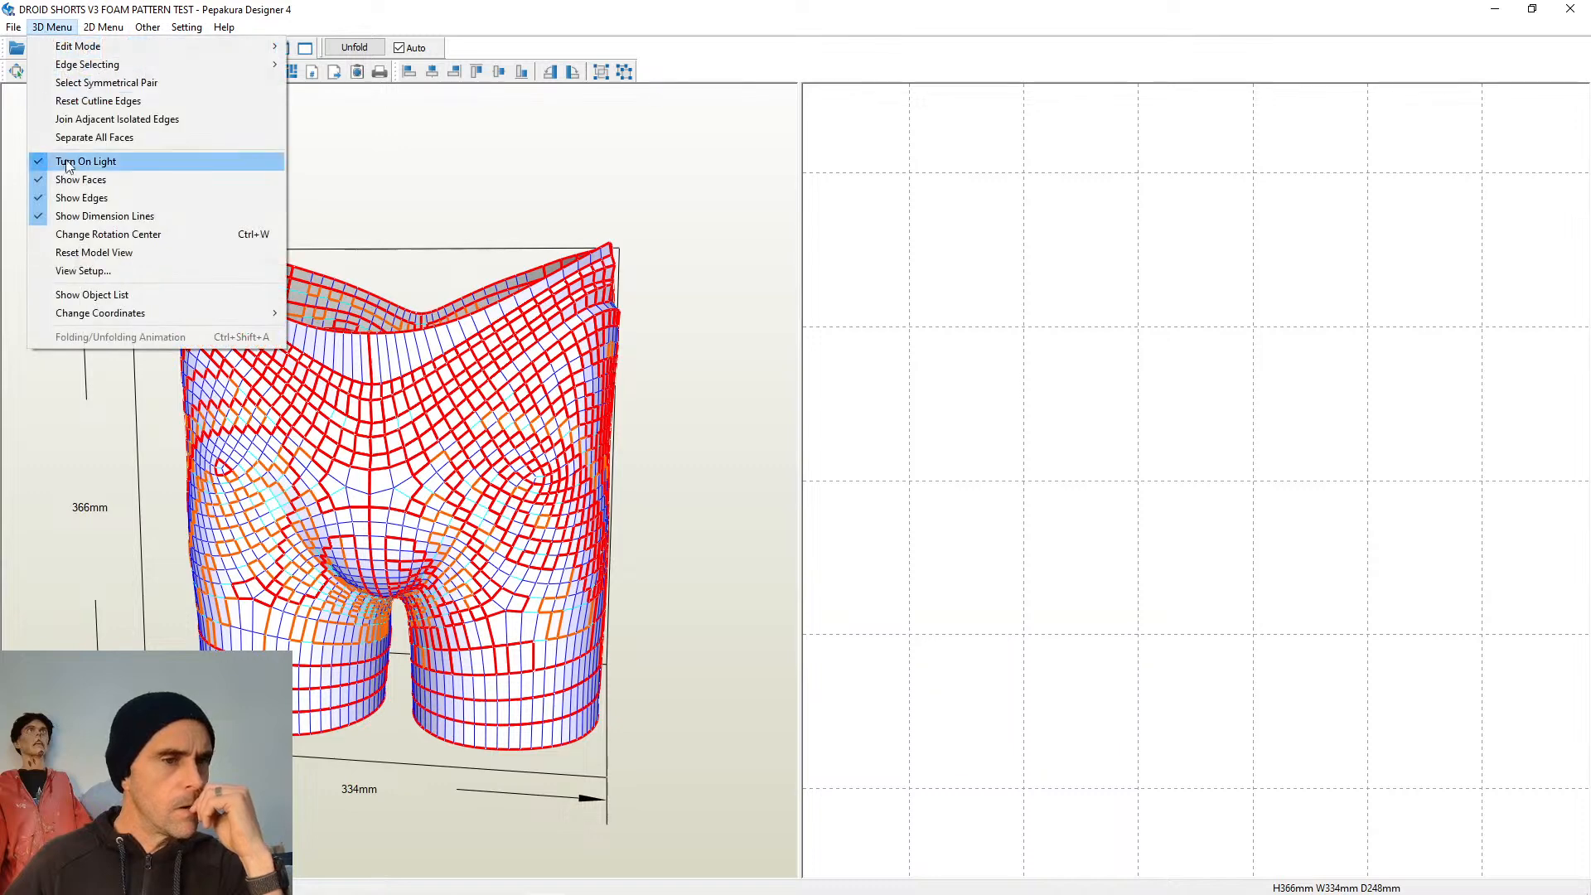
left_click(92, 295)
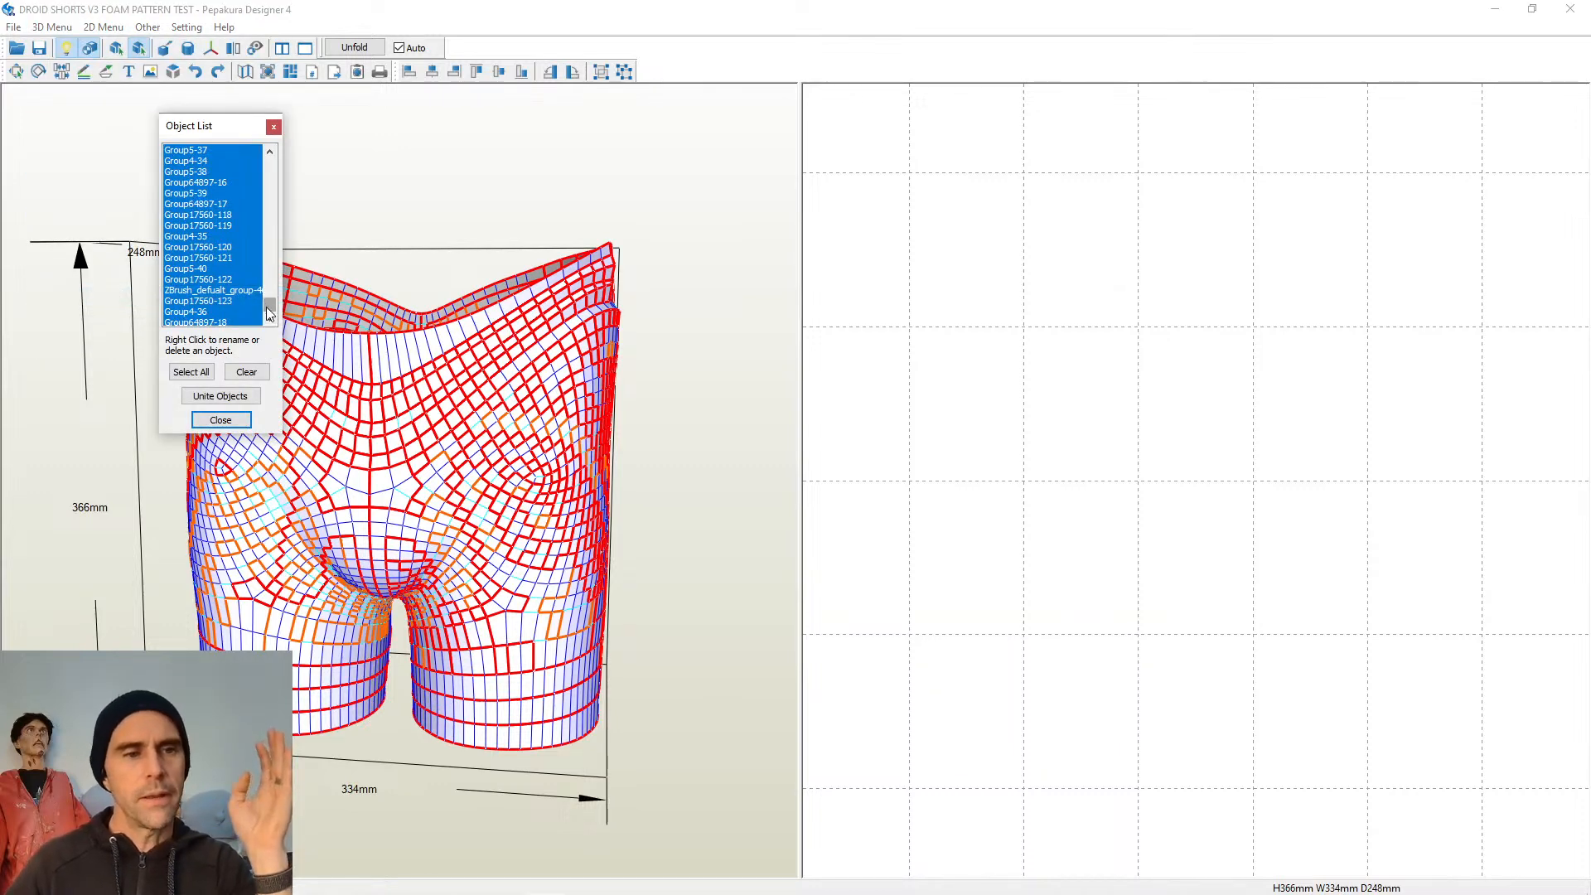
left_click_drag(269, 309, 273, 159)
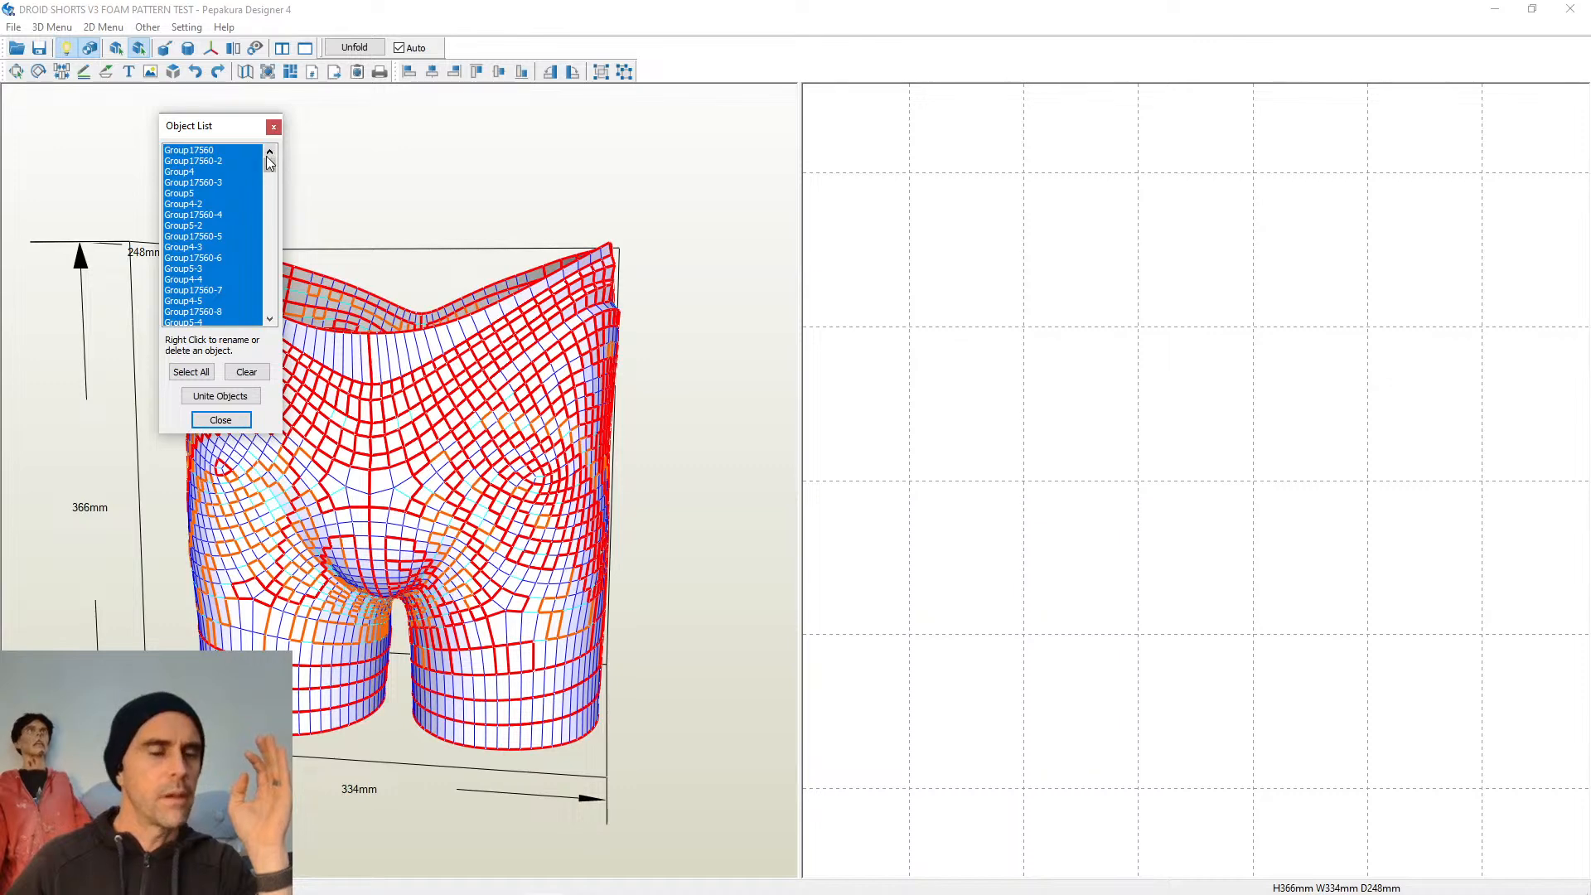
Unite all the selected groups of the shorts into one object and close the object list
left_click(220, 396)
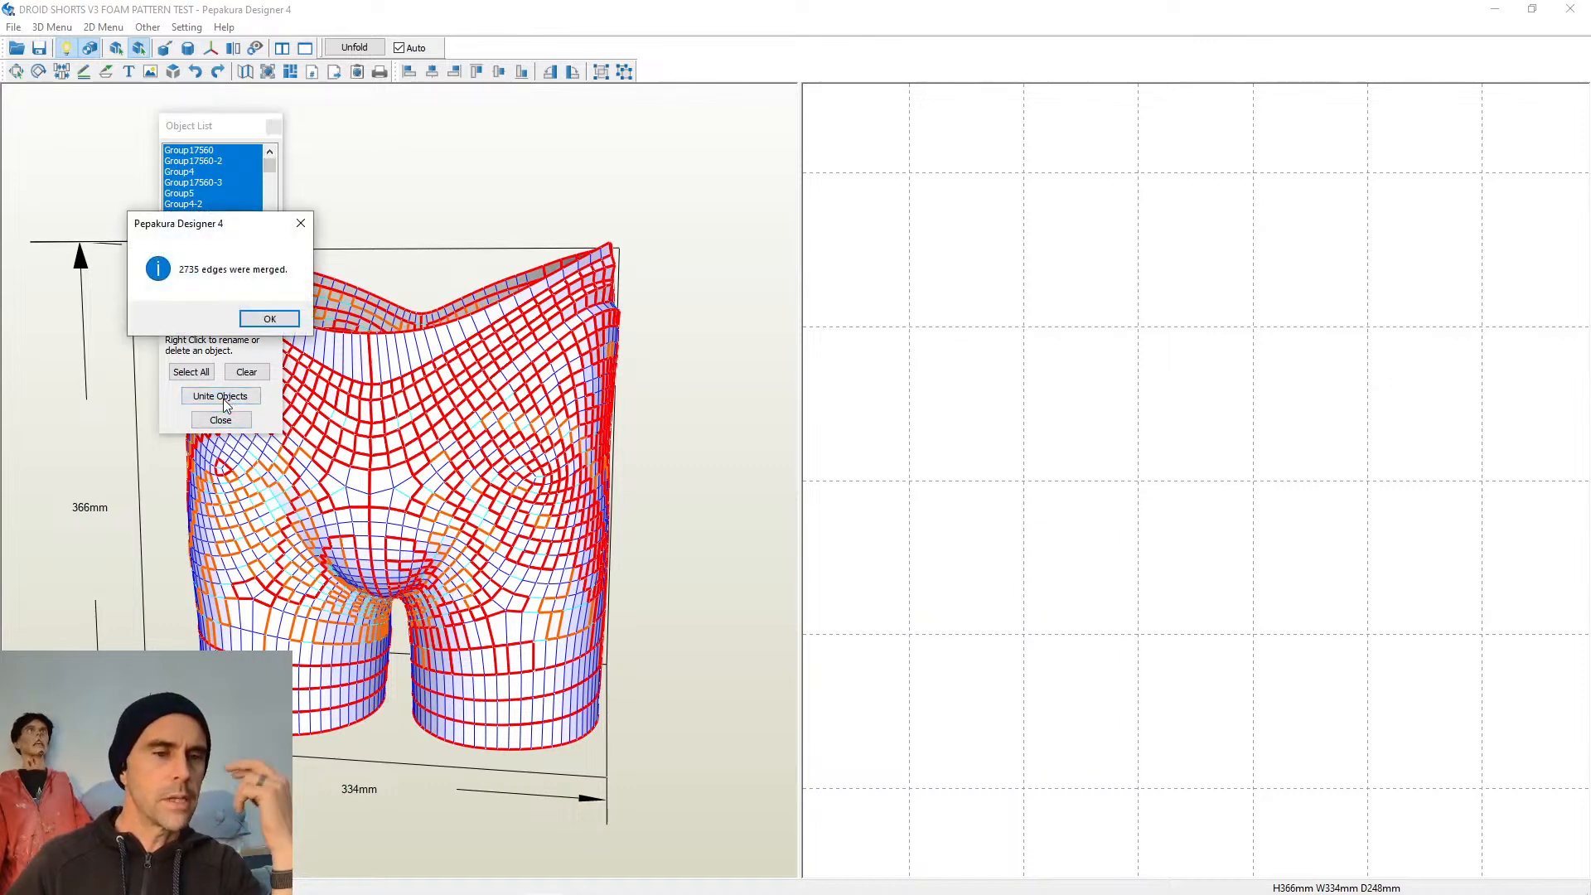
left_click(270, 320)
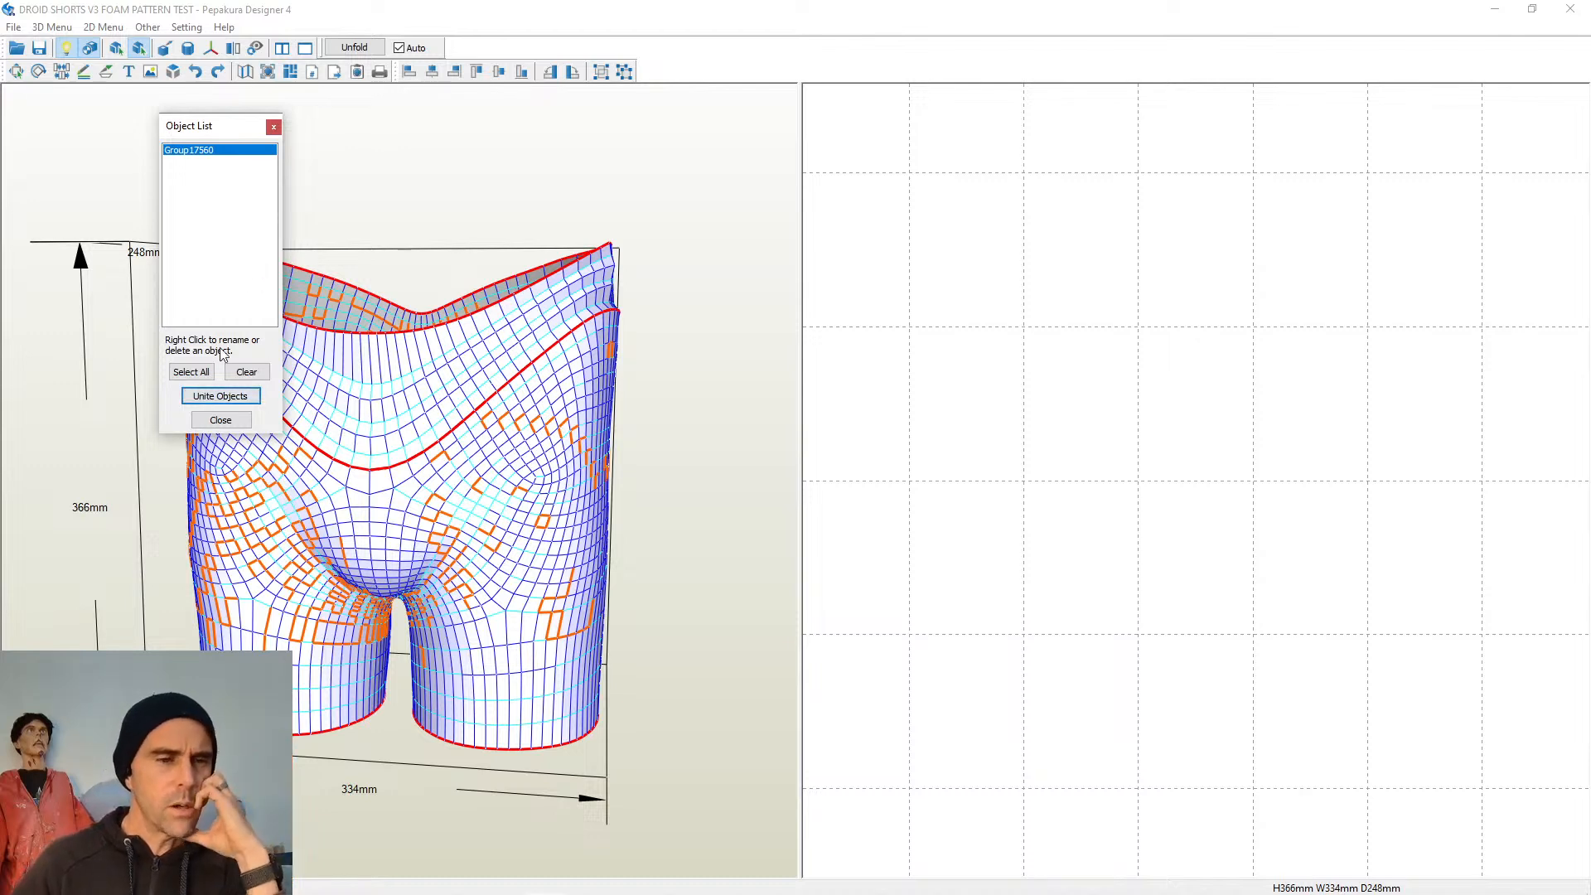
left_click(219, 421)
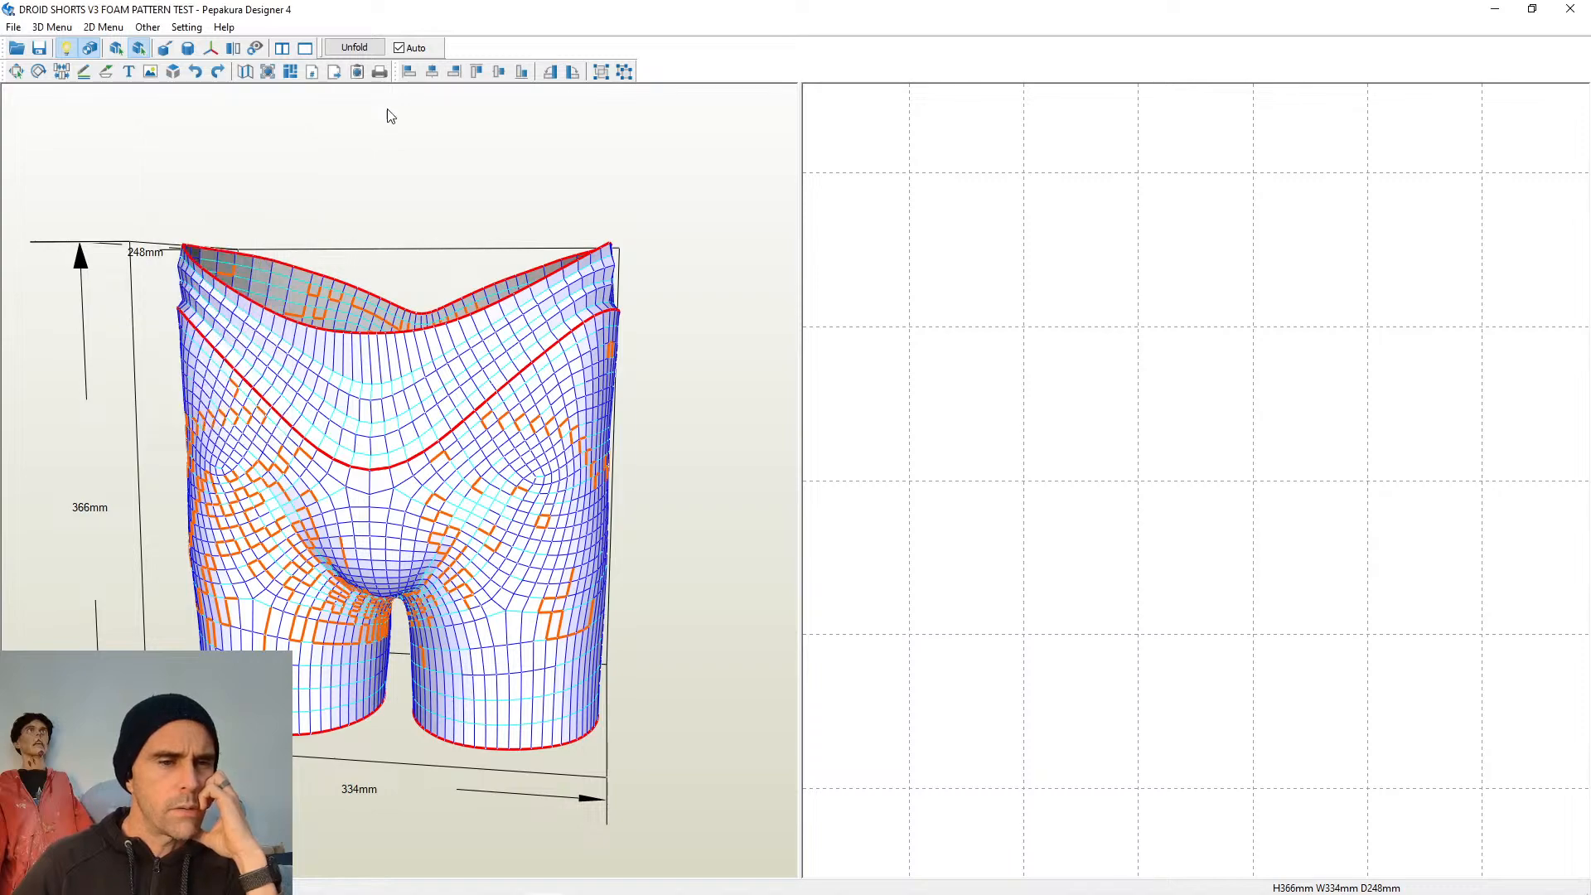
Examine the side and front of the united shorts and unfold the model automatically
left_click_drag(390, 116, 319, 308)
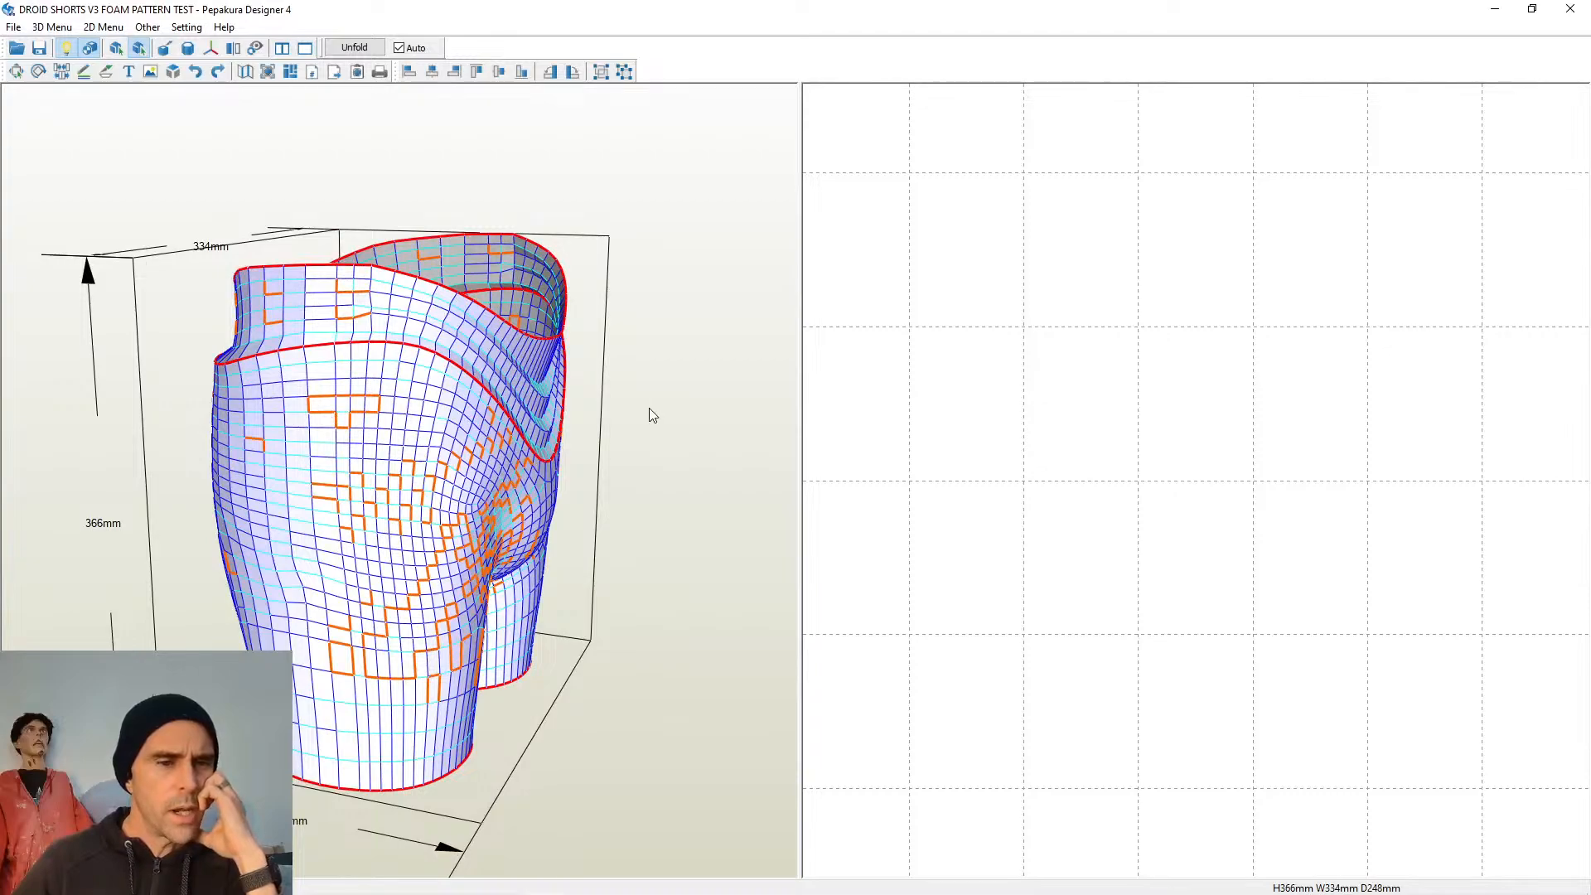
left_click_drag(651, 415, 584, 415)
scroll(597, 431, "up", 5)
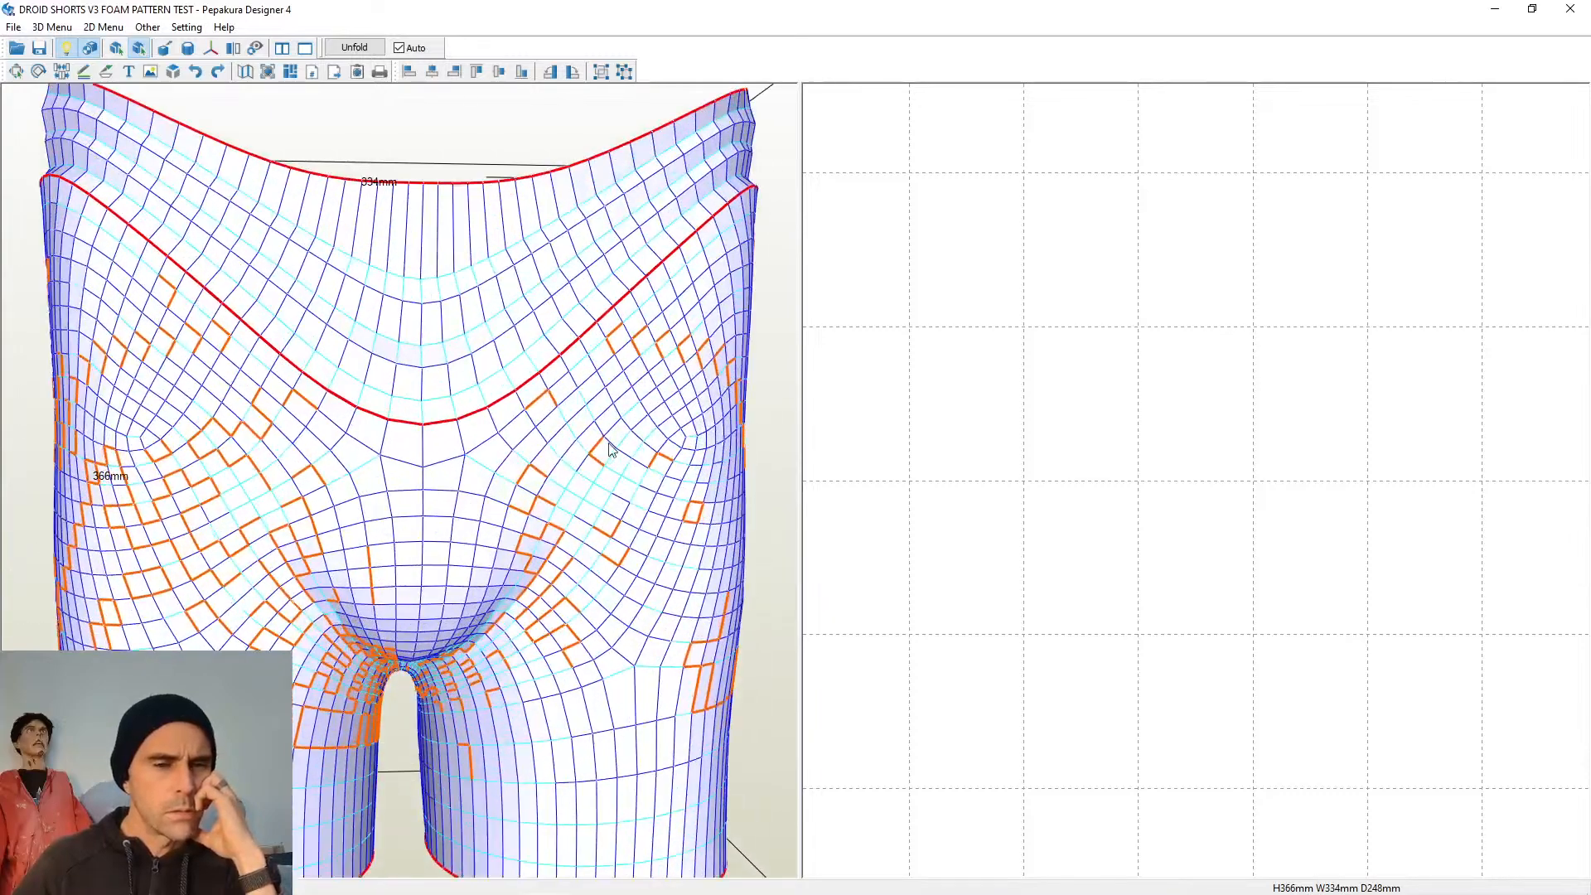
scroll(607, 443, "up", 1)
scroll(604, 437, "down", 4)
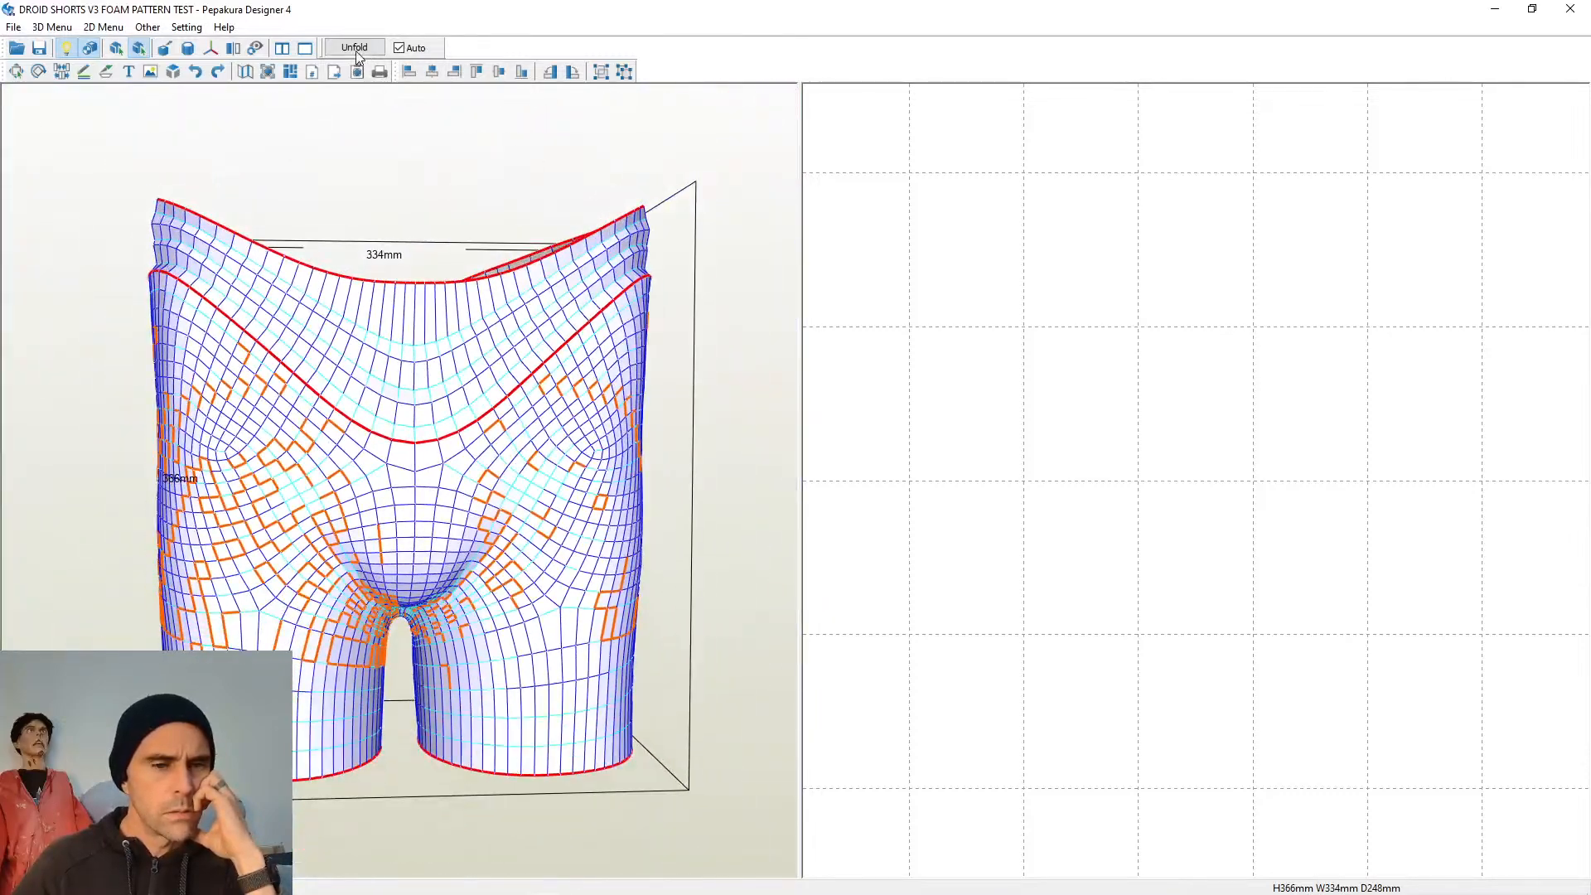
left_click(354, 48)
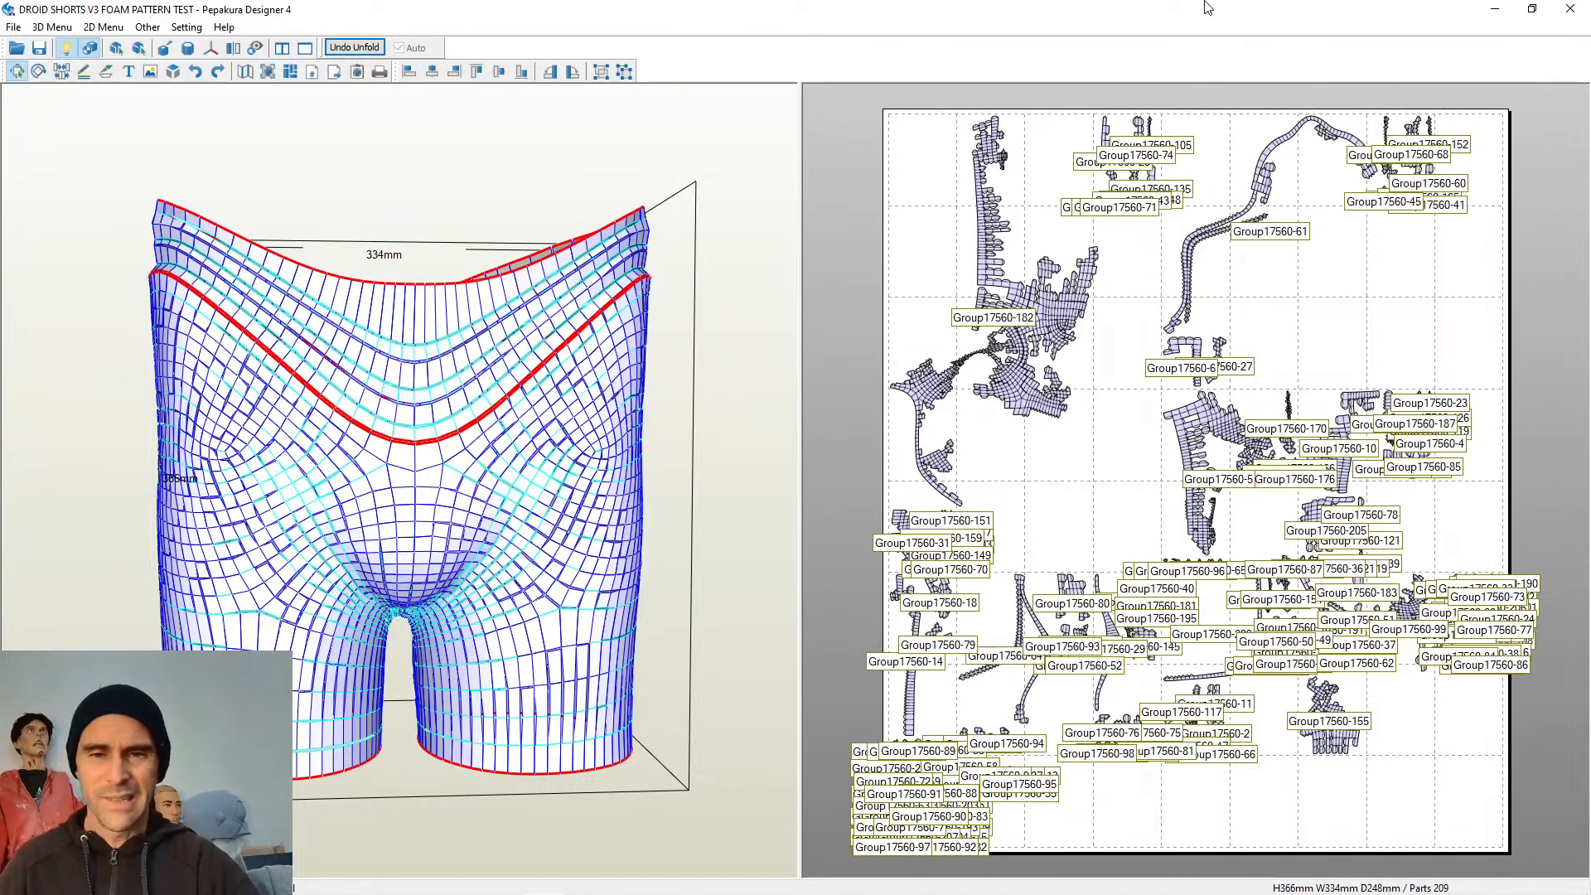
Widen the 2D pattern area and join faces to fill the gap near the top of piece Group17560-5 with Join/Disjoin Face
scroll(1035, 258, "up", 1)
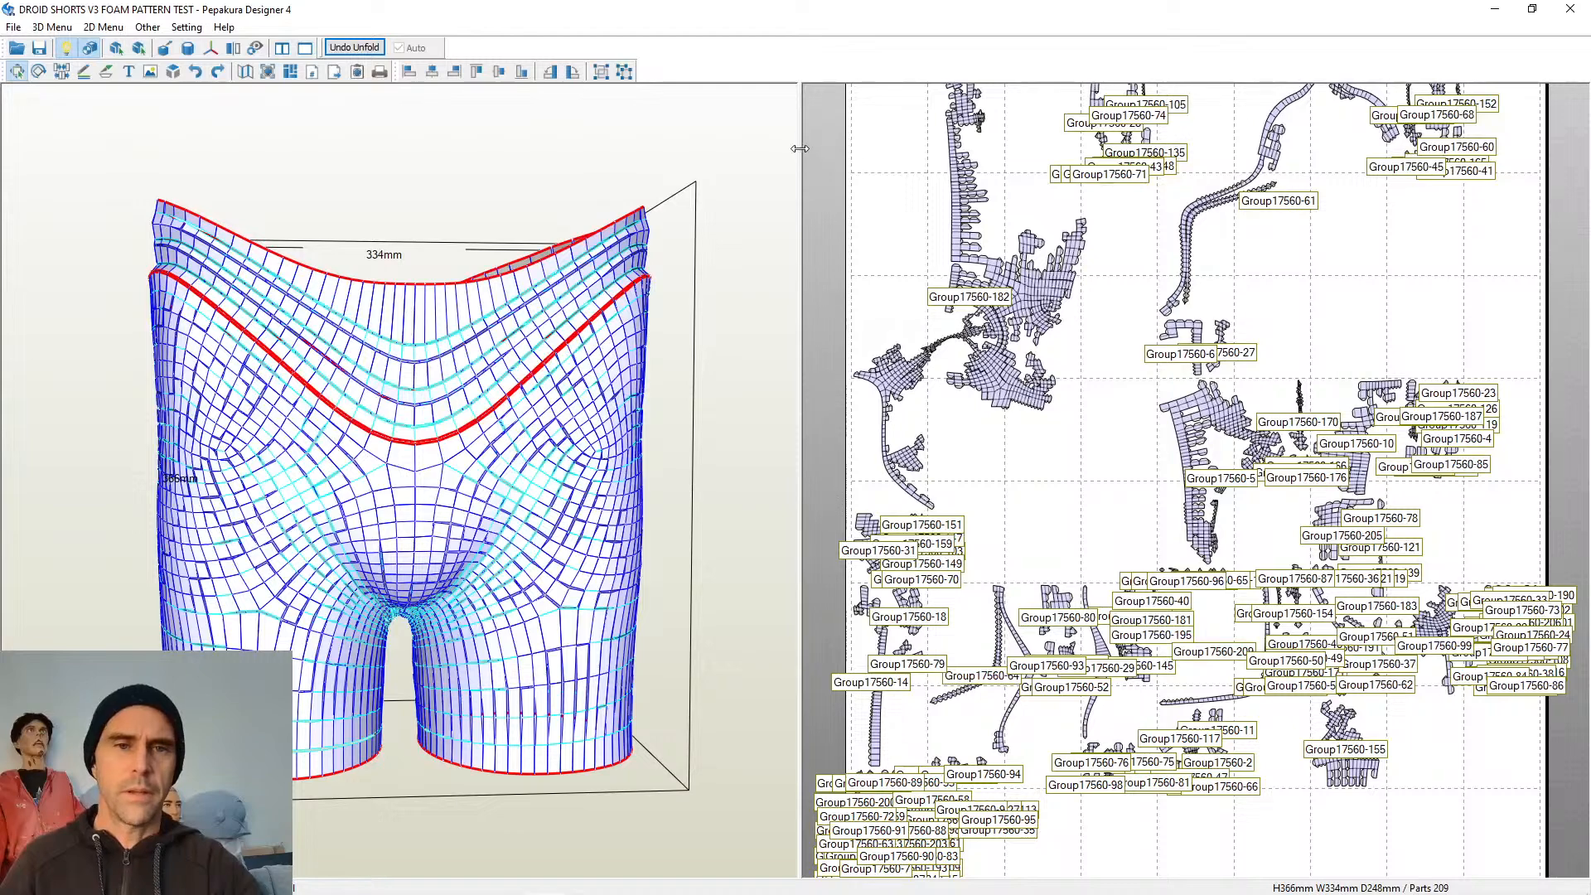
left_click_drag(799, 148, 635, 151)
scroll(1065, 311, "up", 3)
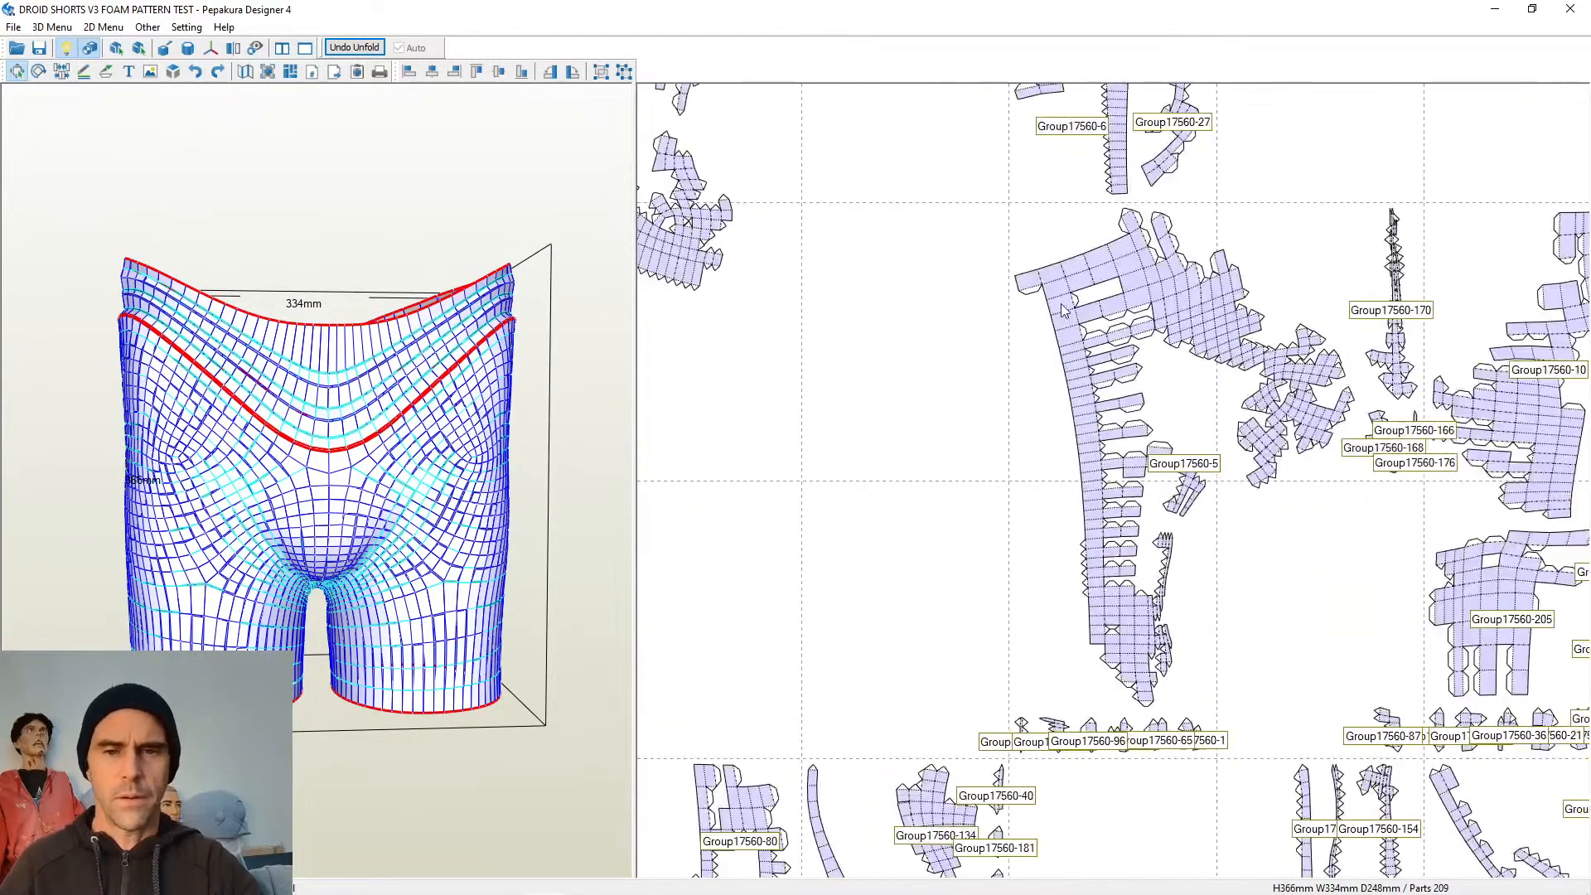
right_click(948, 239)
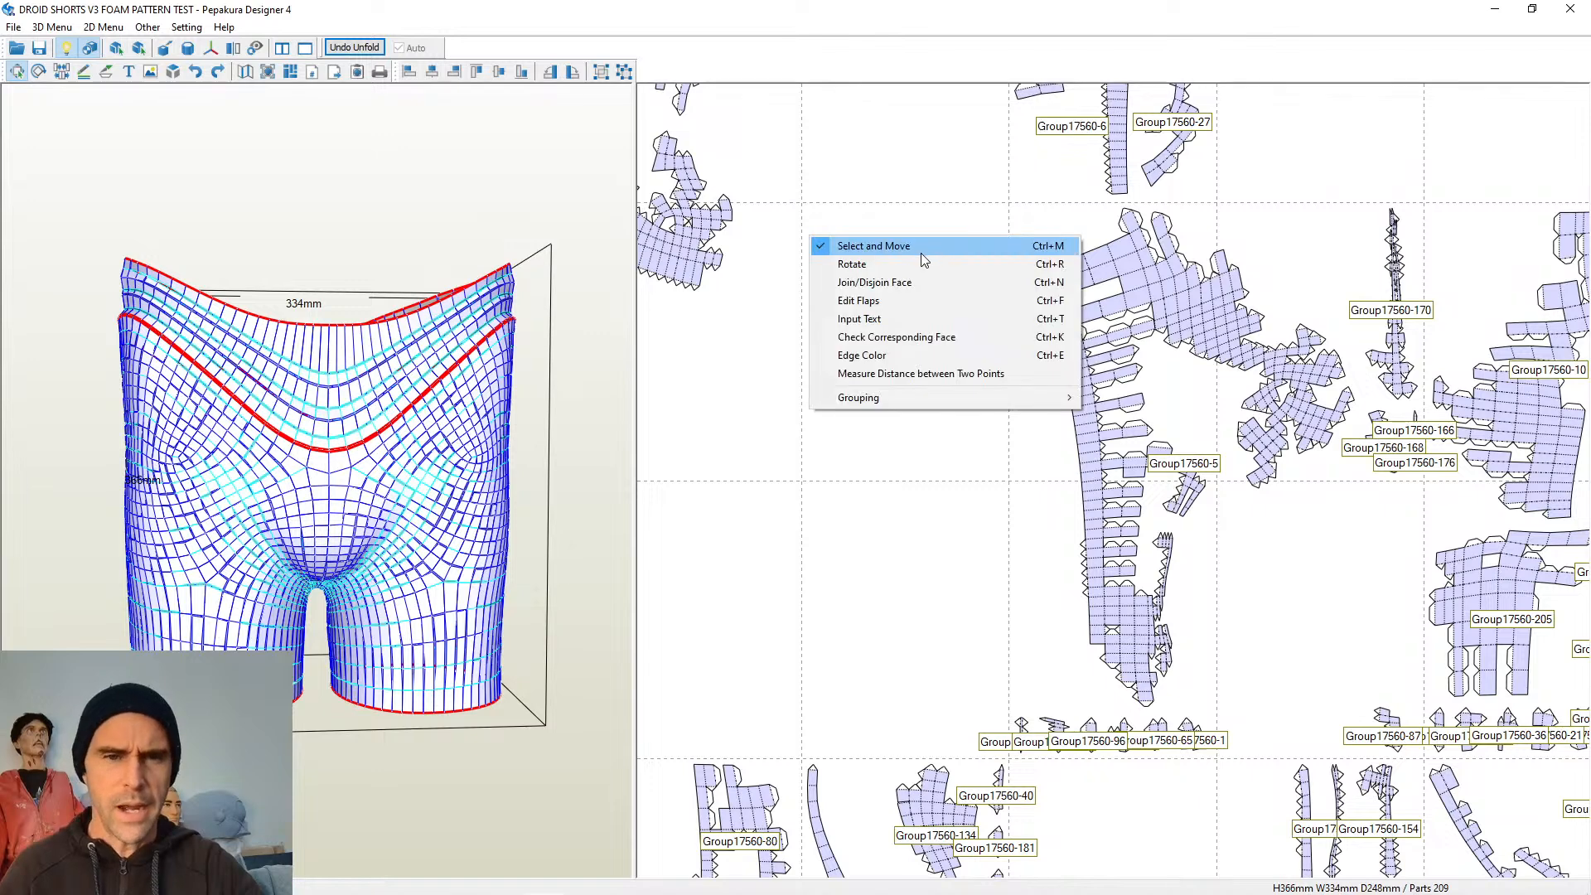
left_click(887, 292)
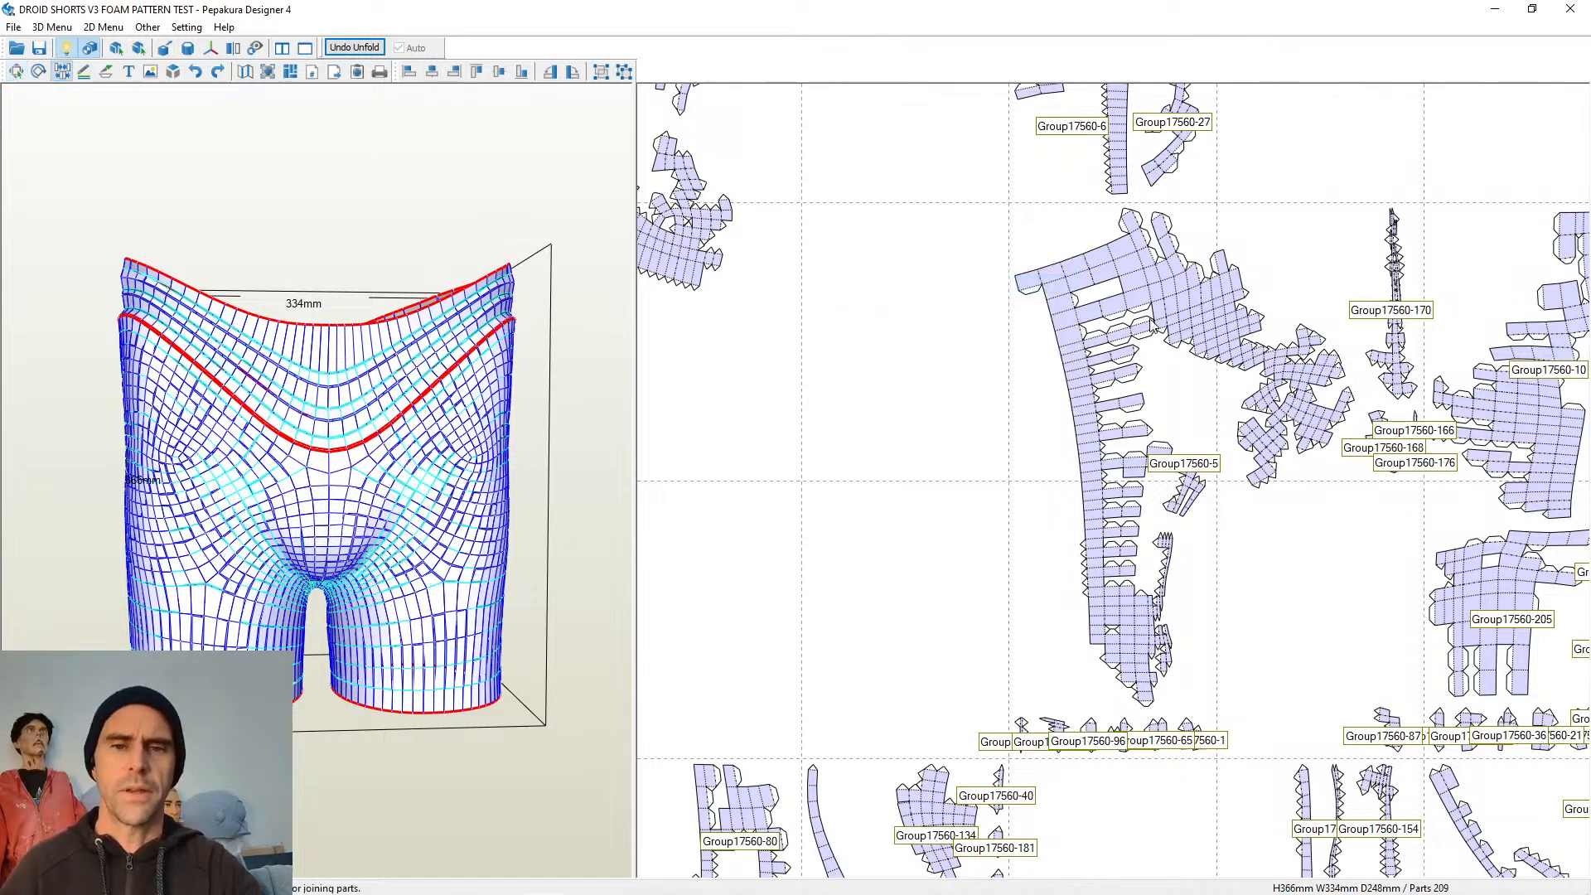
left_click(1119, 334)
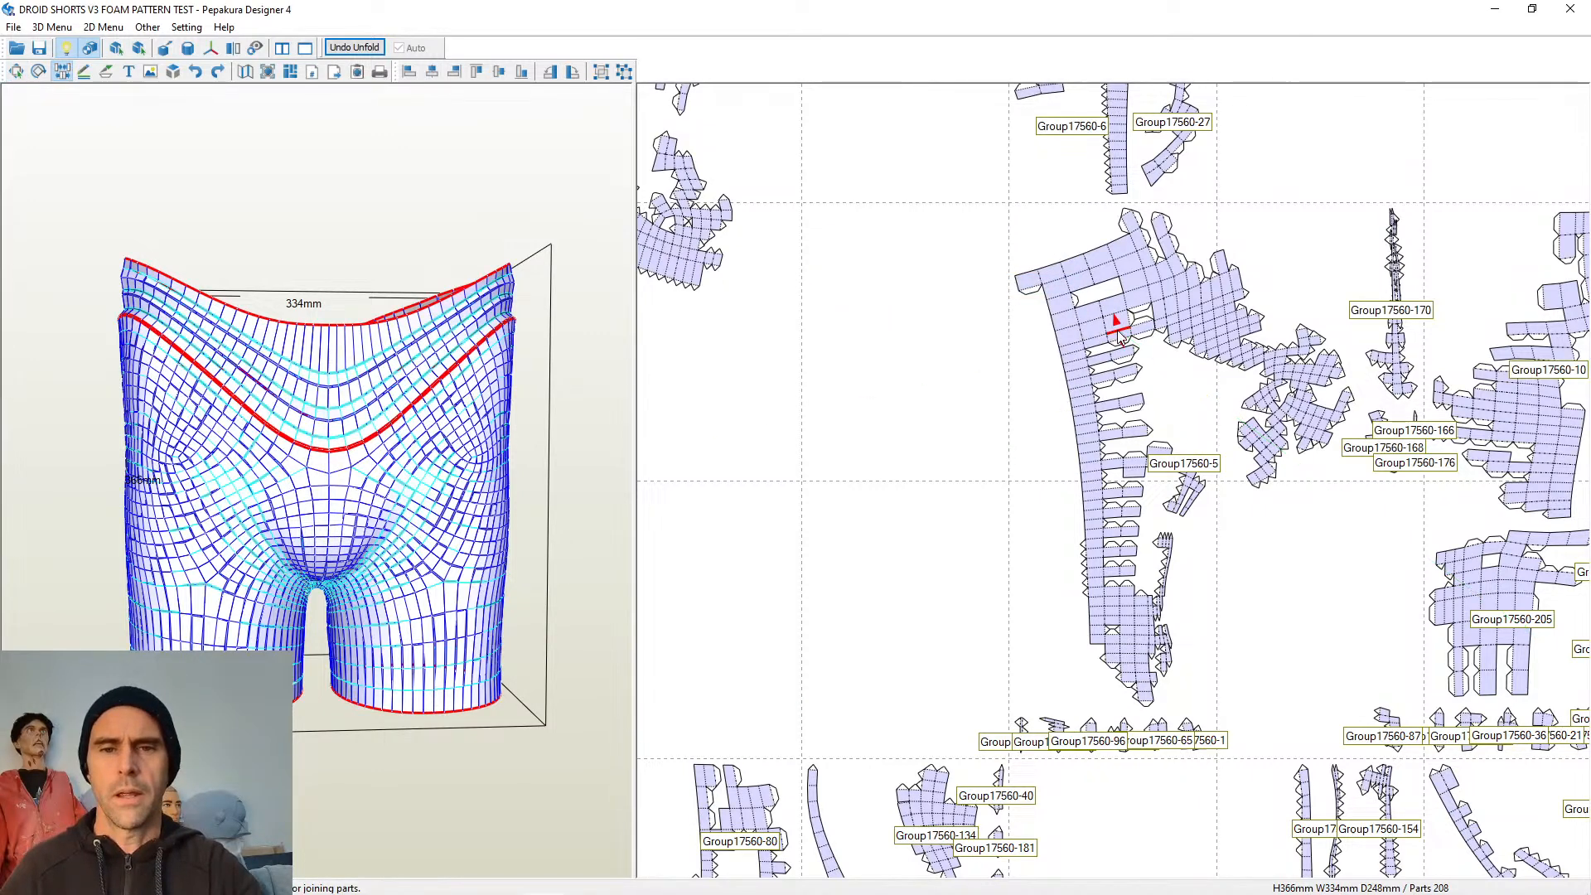
left_click(1140, 323)
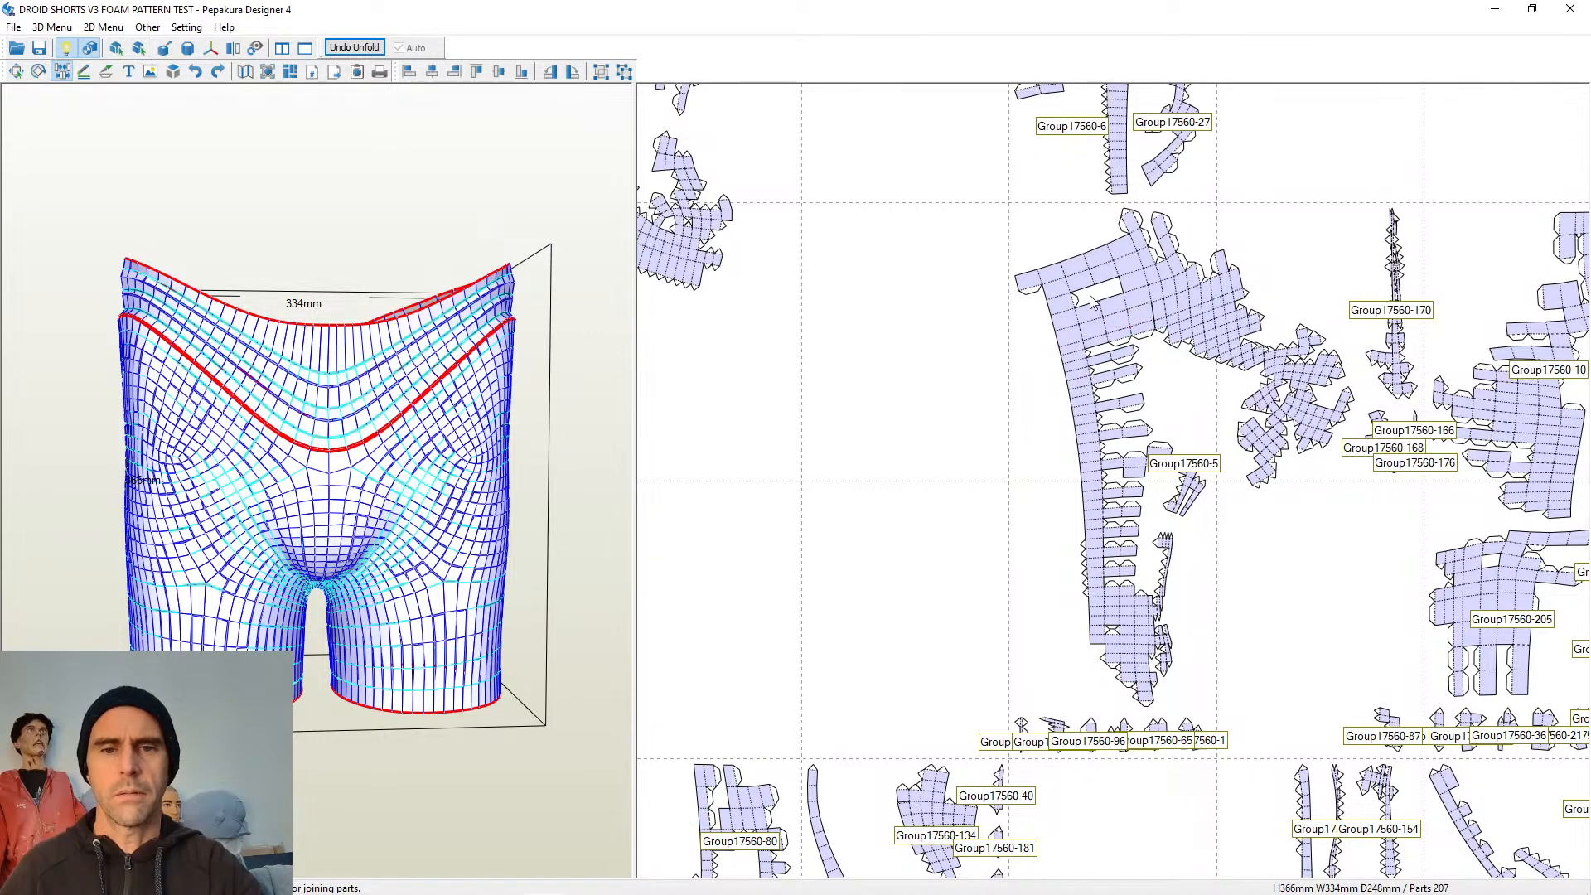
left_click(1090, 306)
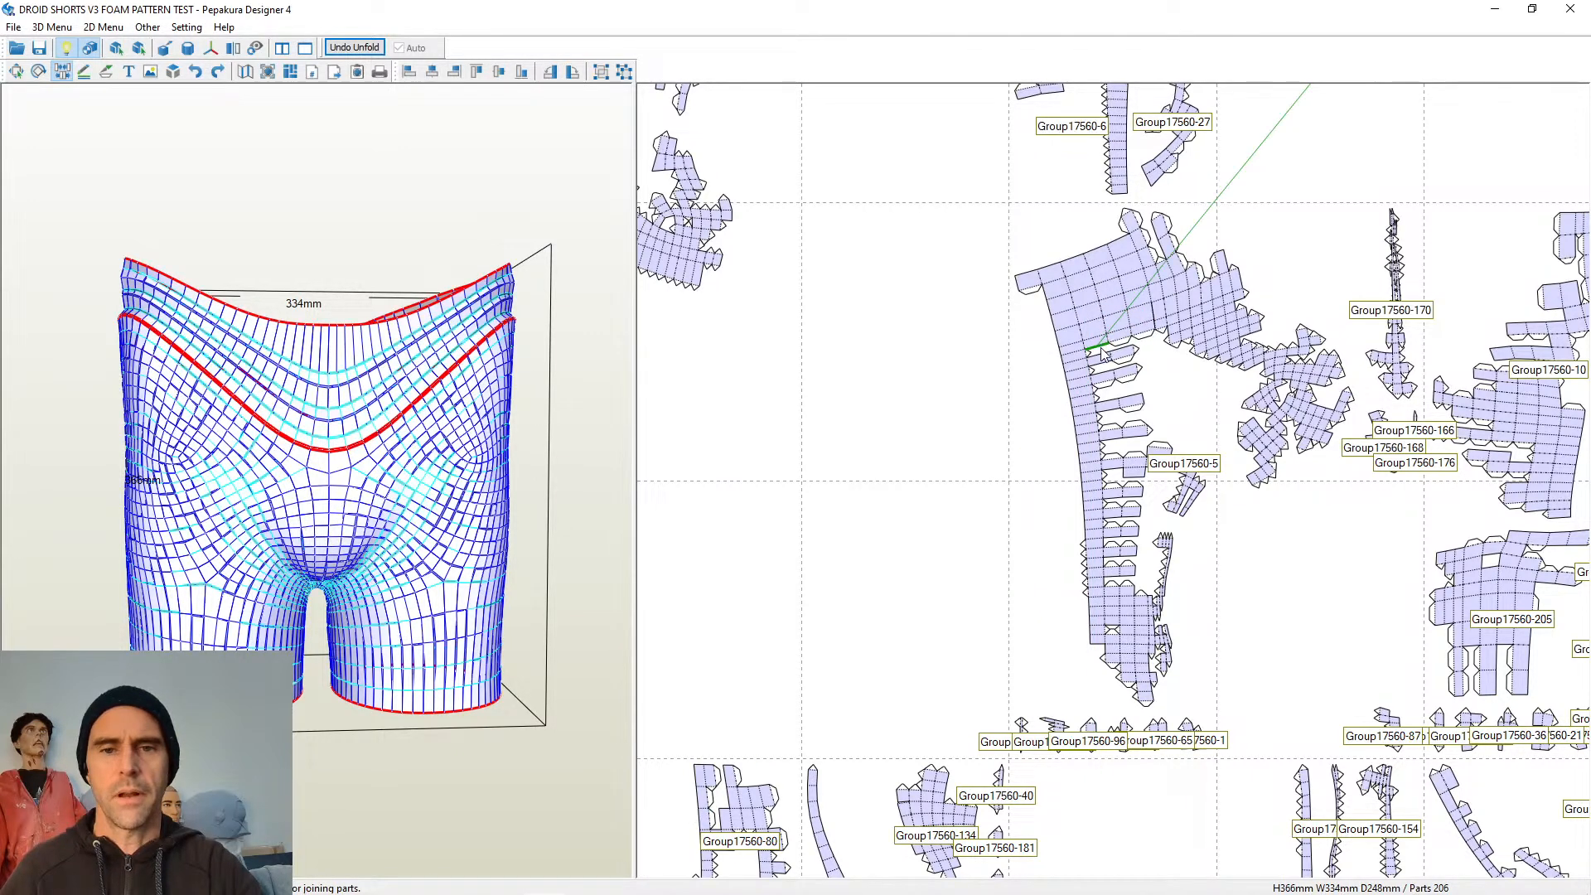
Join the matching faces between the separated rows in the upper and middle part of the long leg strip of Group17560-5
left_click(1102, 349)
left_click(1110, 383)
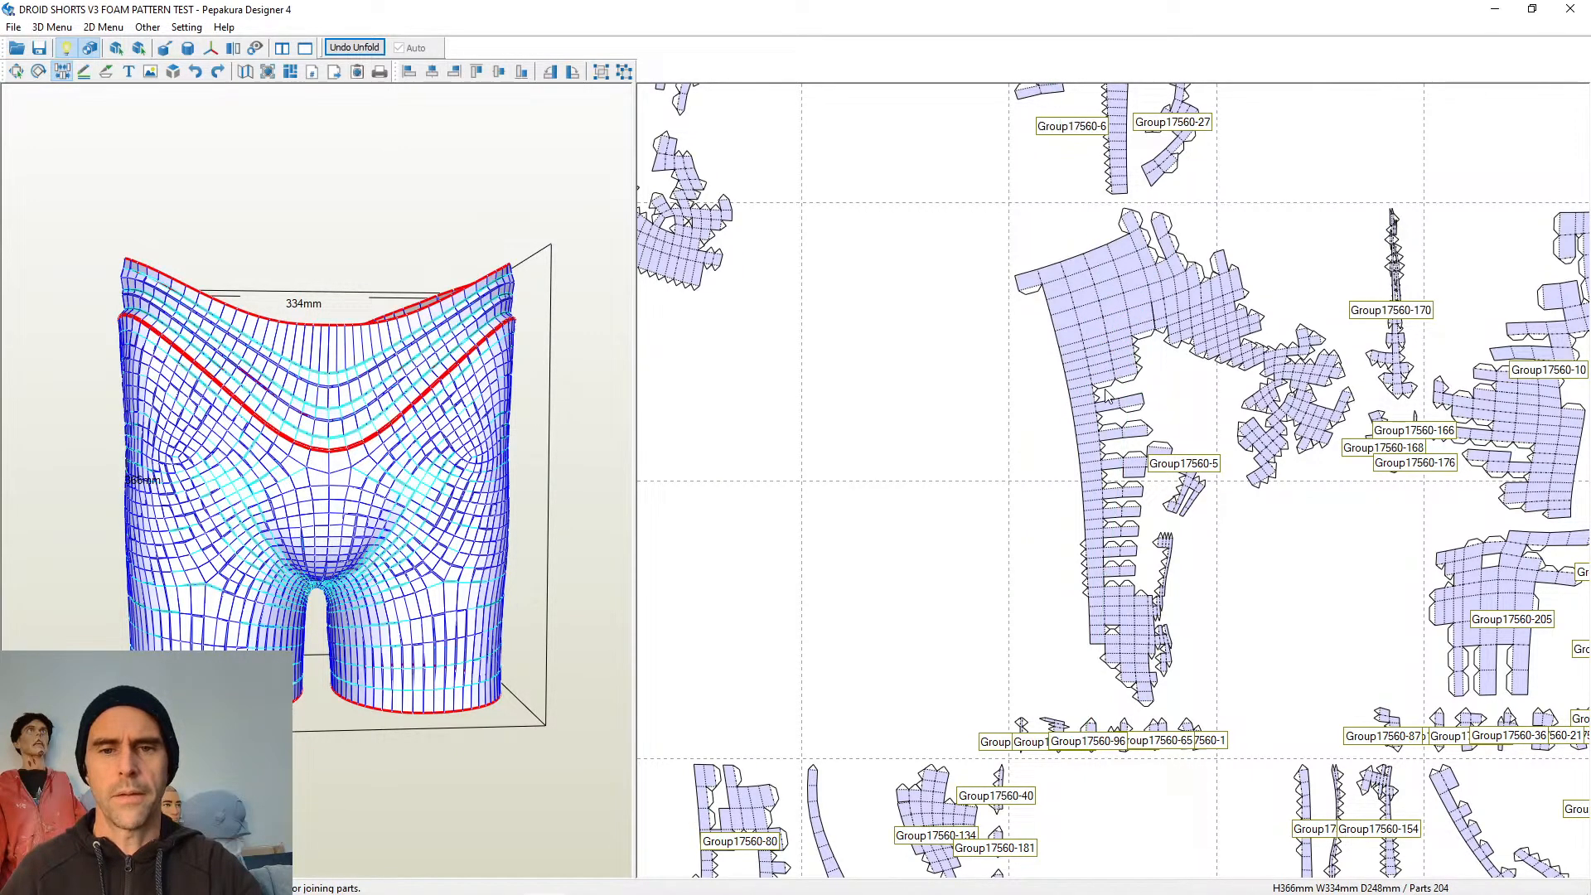
left_click(1111, 391)
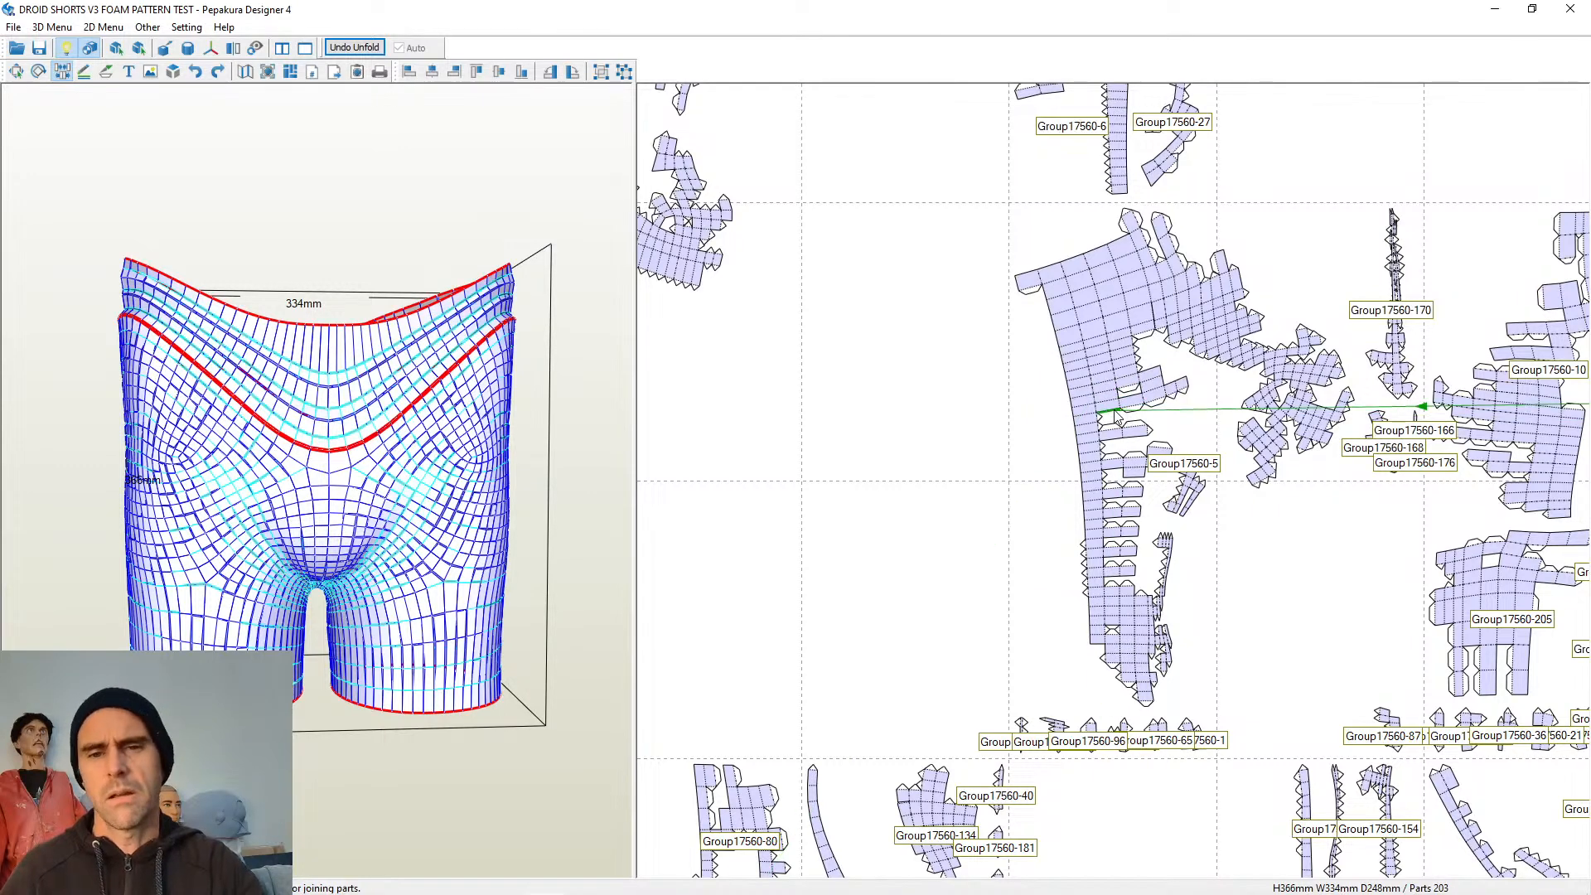
left_click(1124, 424)
left_click(1112, 478)
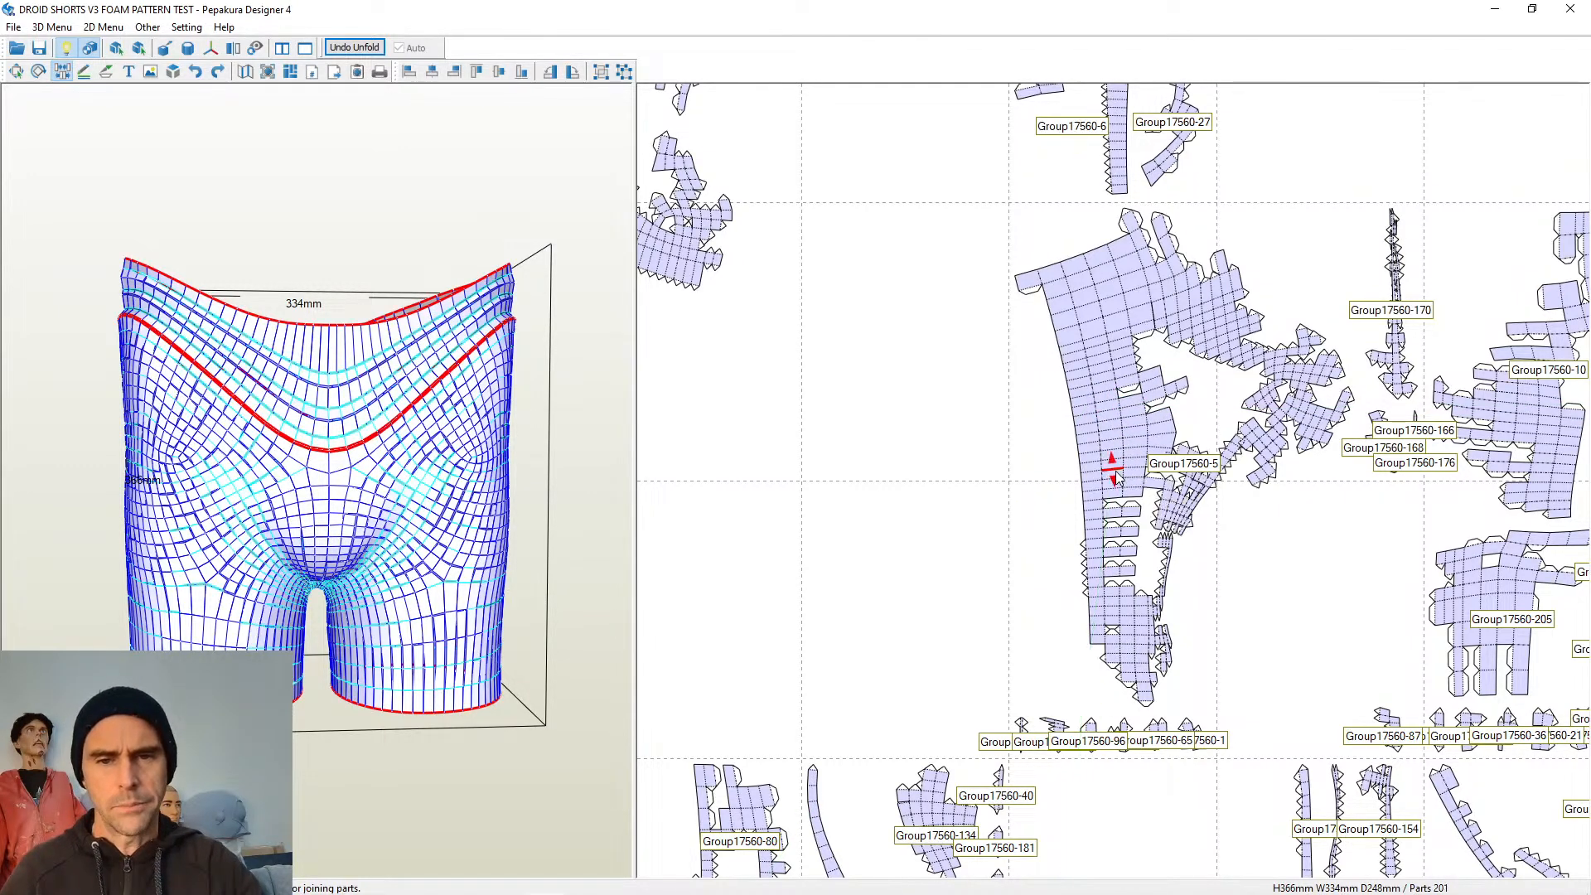
Continue joining the matching faces down the lower rows of the leg strip of Group17560-5 to close its gaps
left_click(1111, 502)
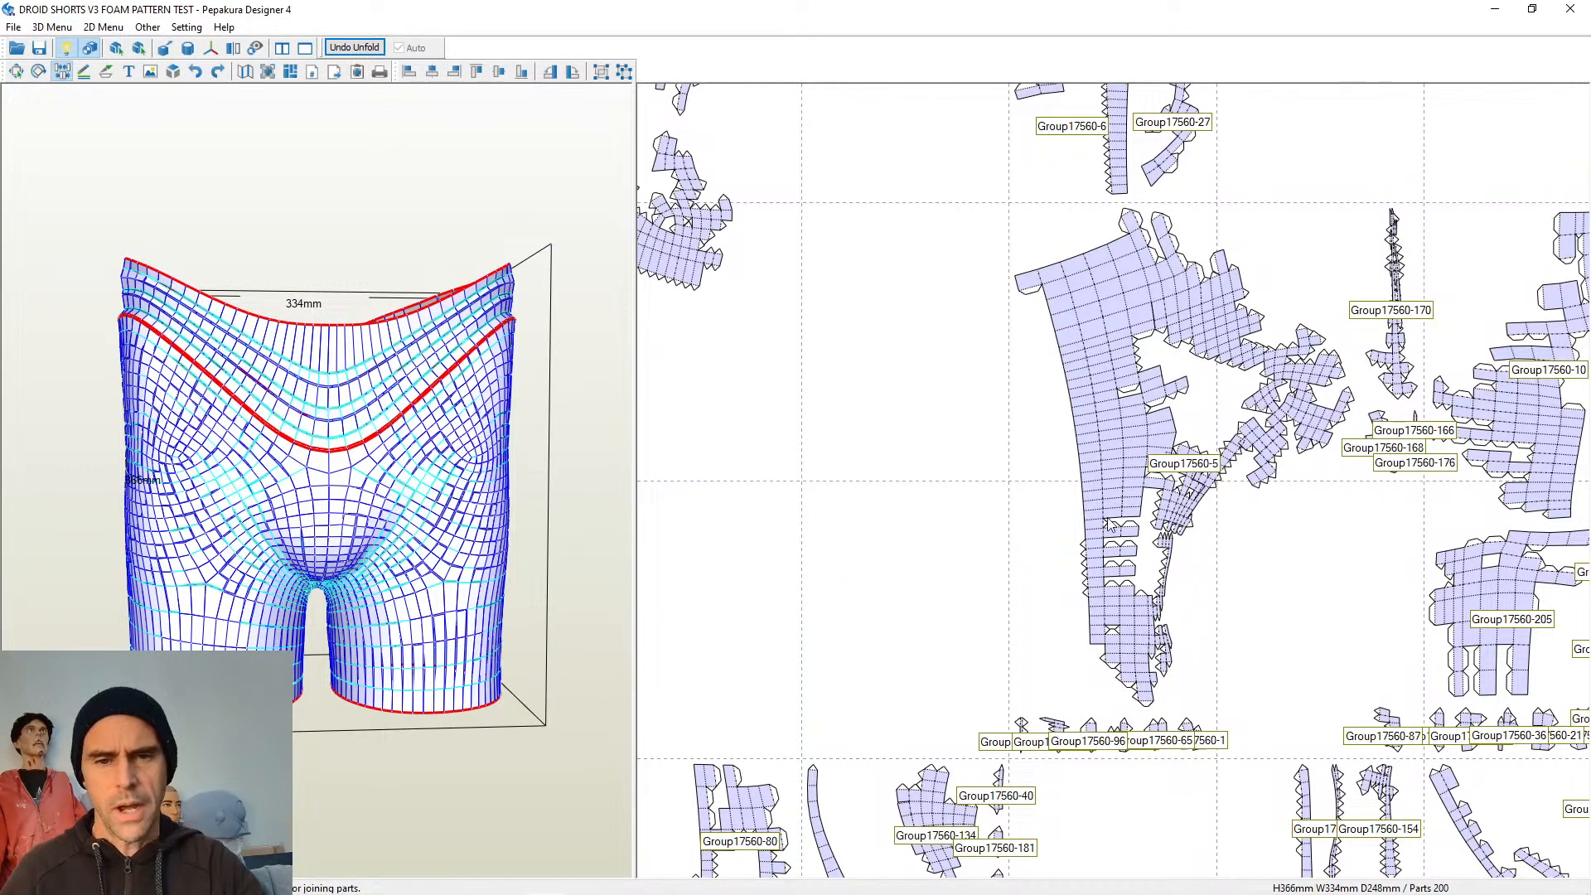
left_click(1112, 530)
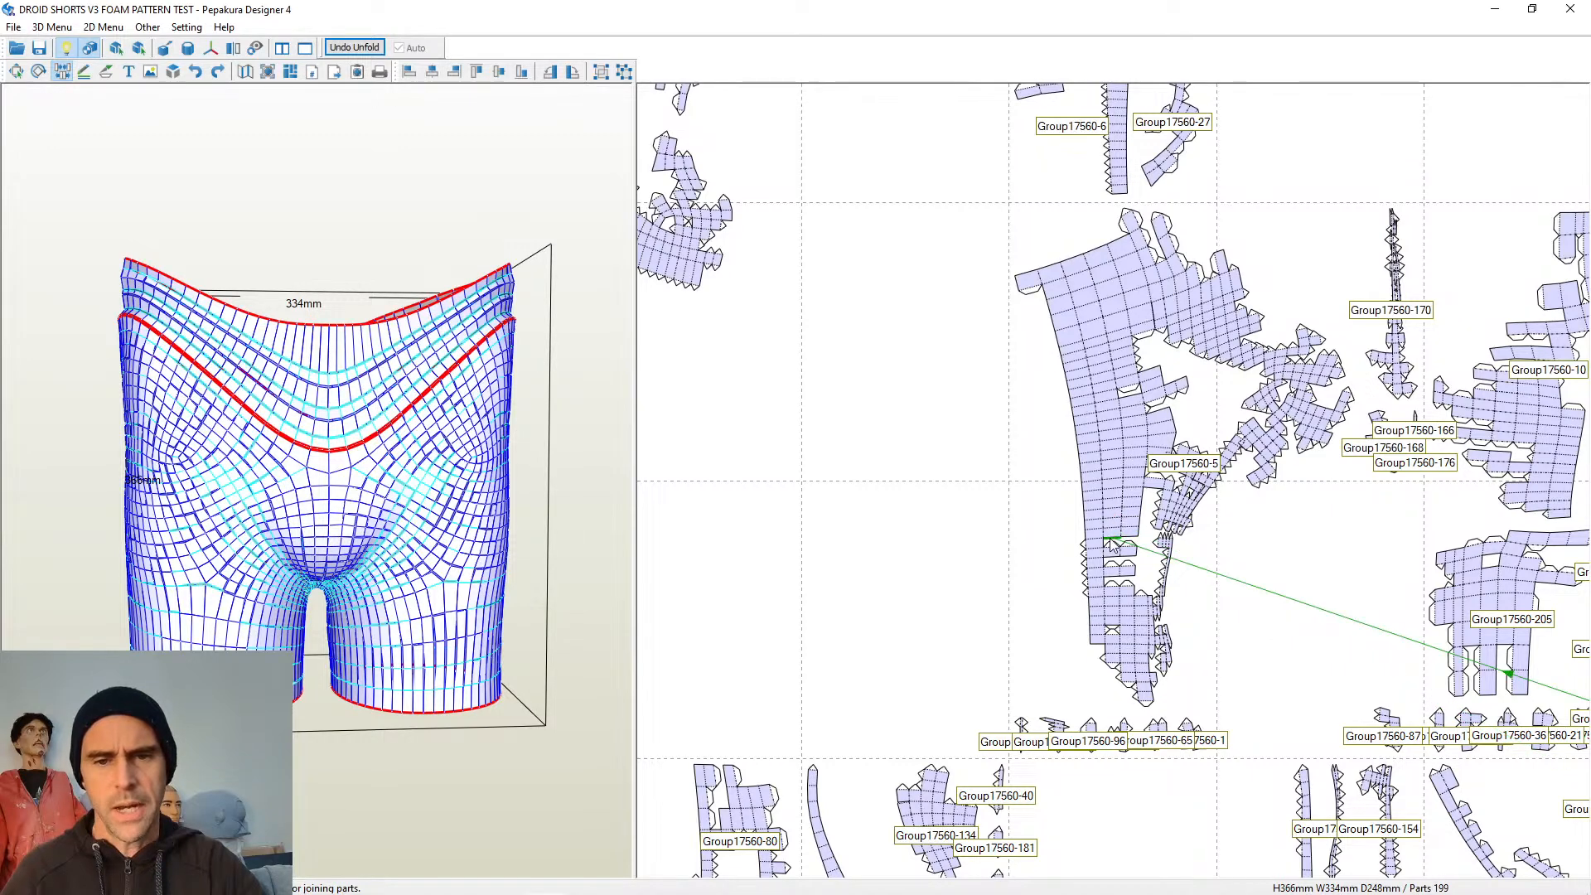
left_click(1111, 544)
left_click(1114, 557)
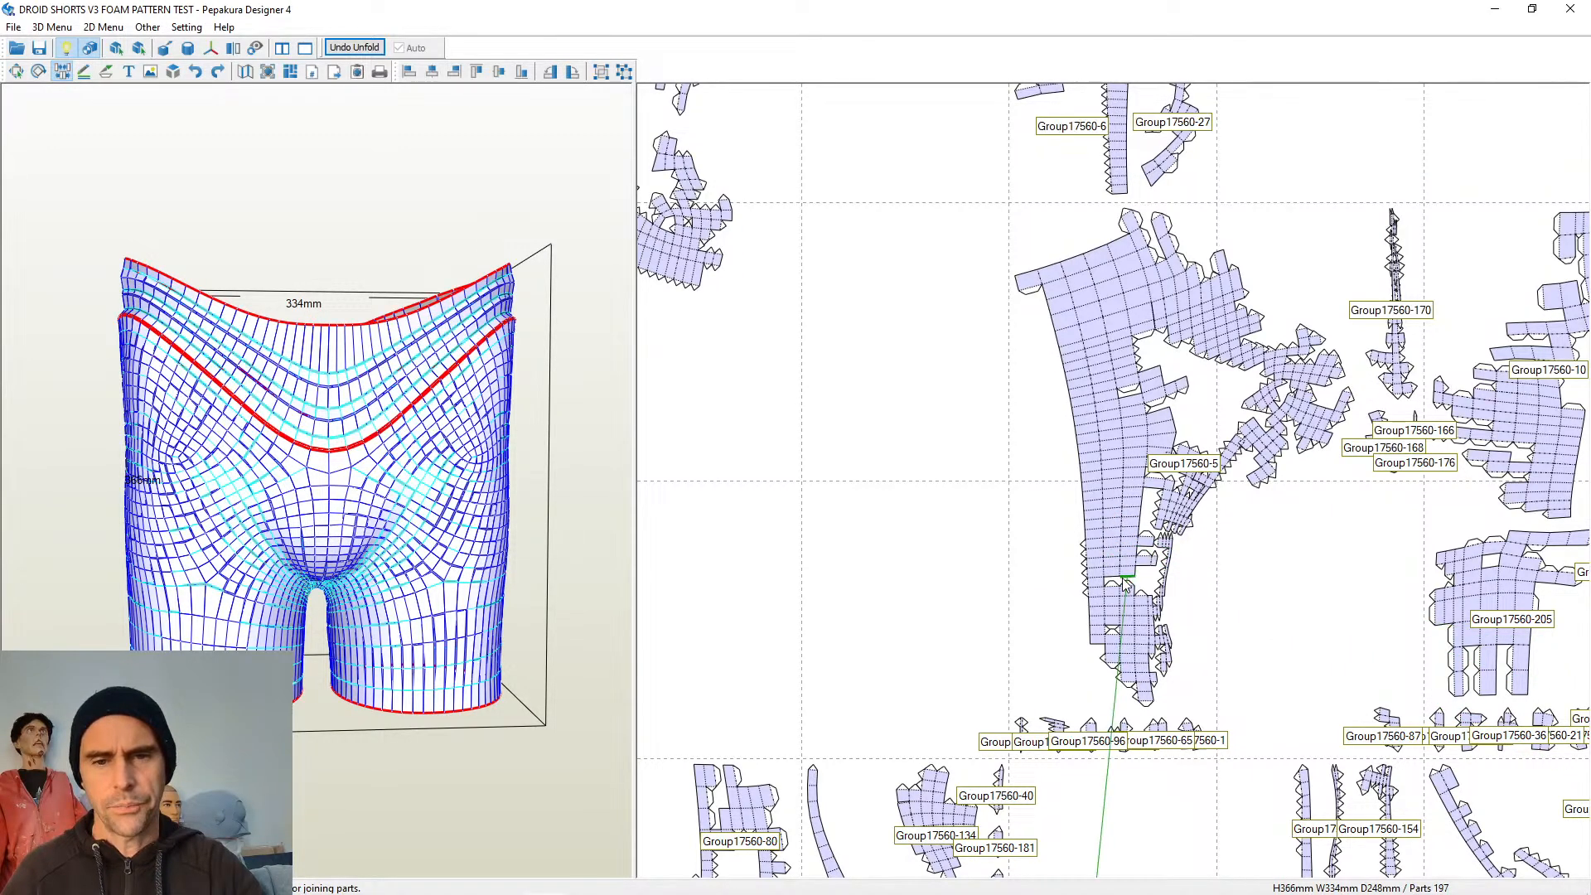
left_click(1125, 583)
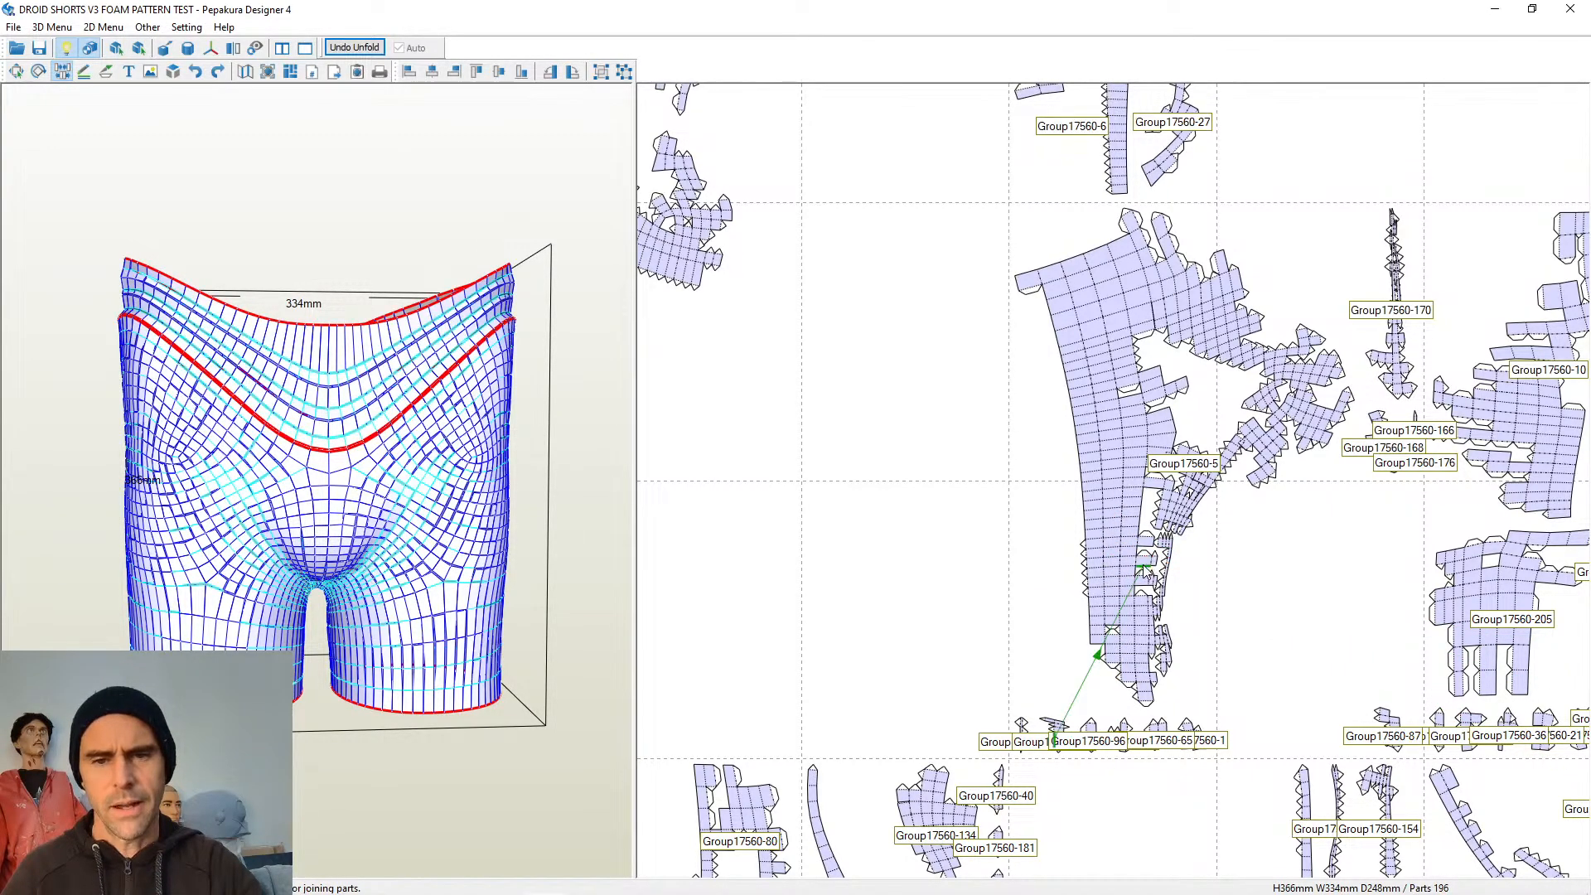
Join the neighbouring faces along the inner side of the Group17560-5 leg, from the lower rows up to the gap below the hip
left_click(1144, 570)
left_click(1147, 544)
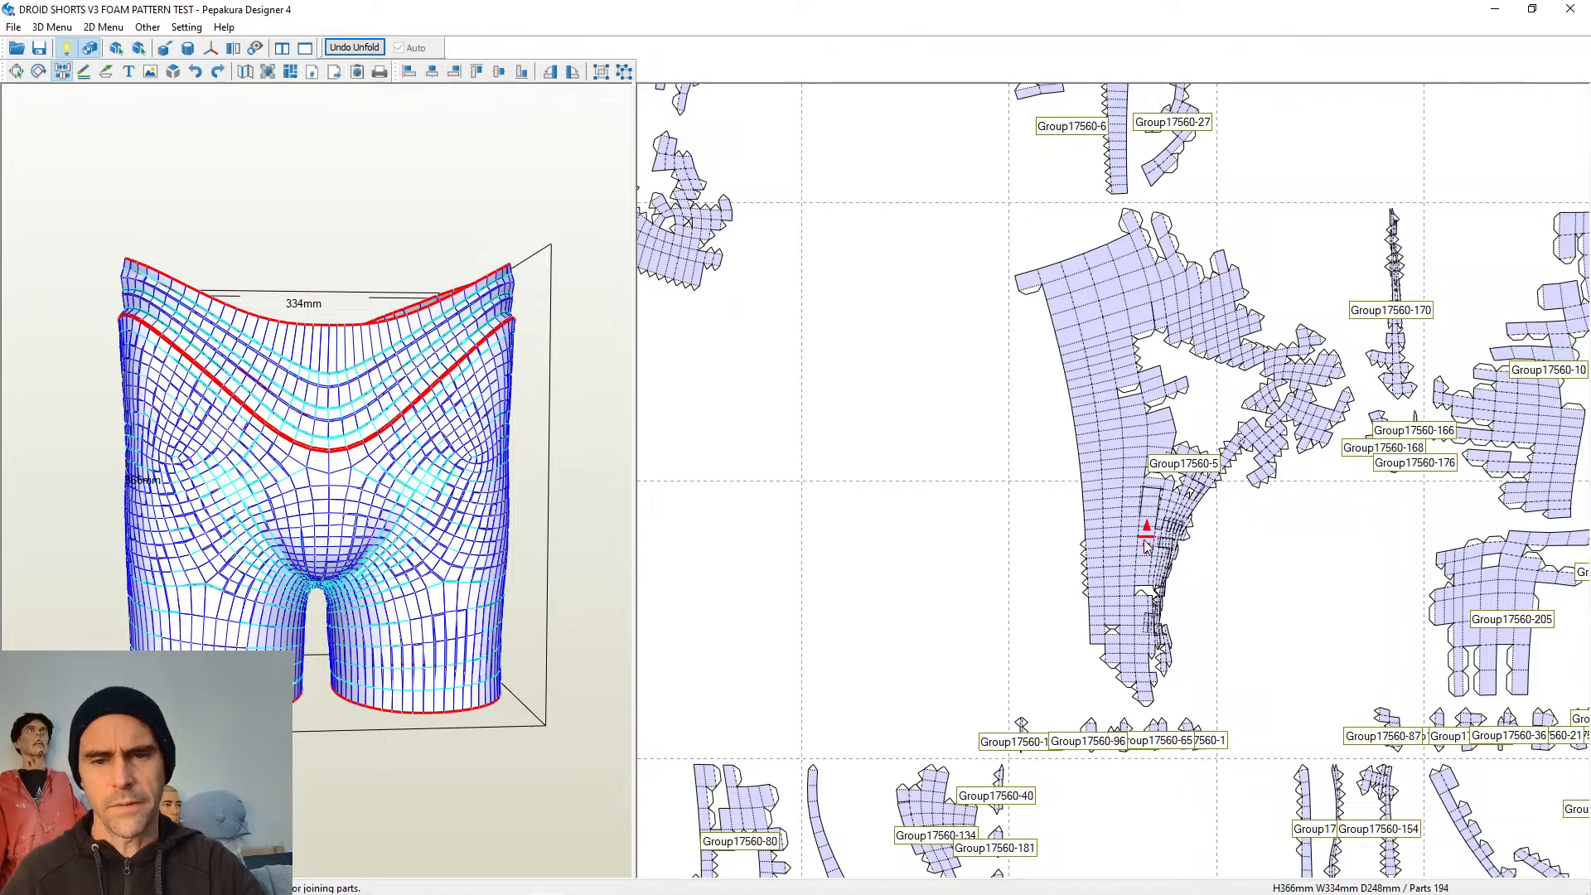
left_click(1157, 483)
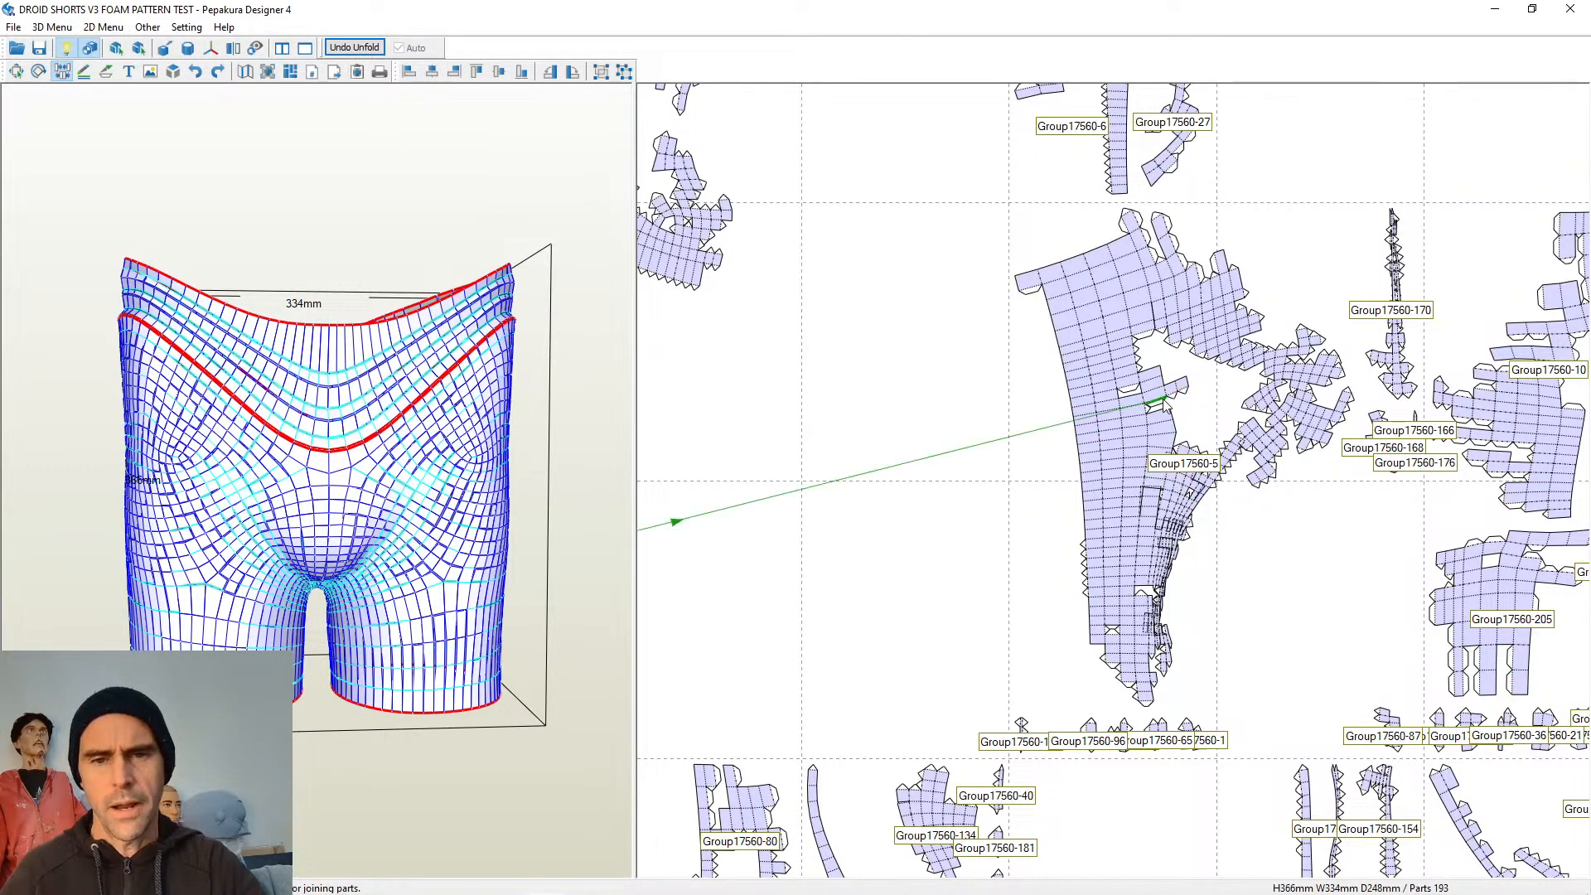
left_click(1163, 404)
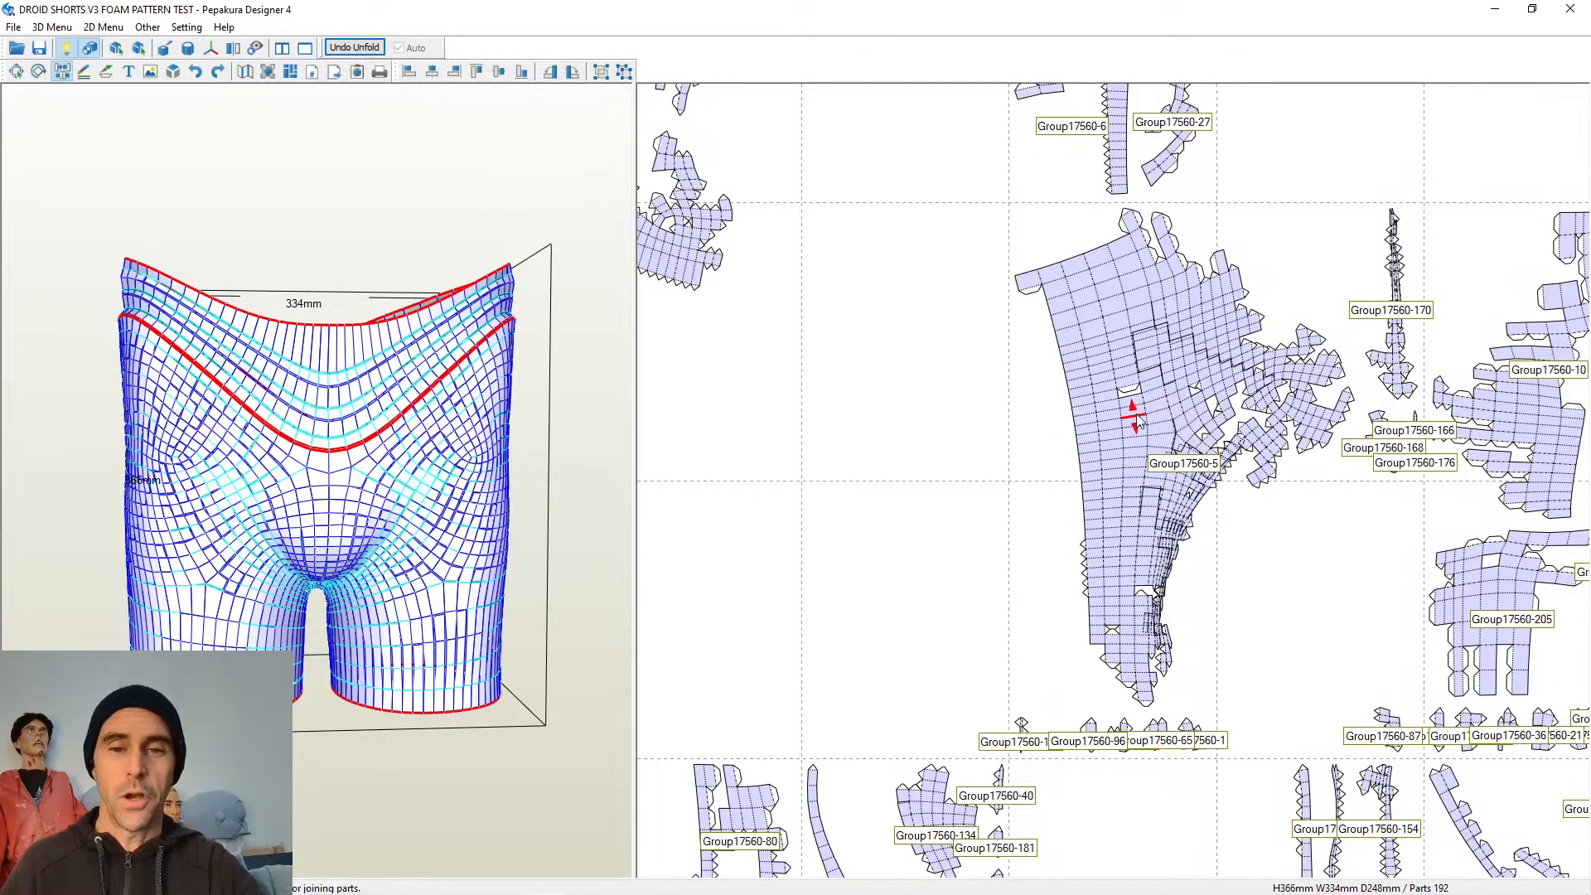
left_click(1132, 401)
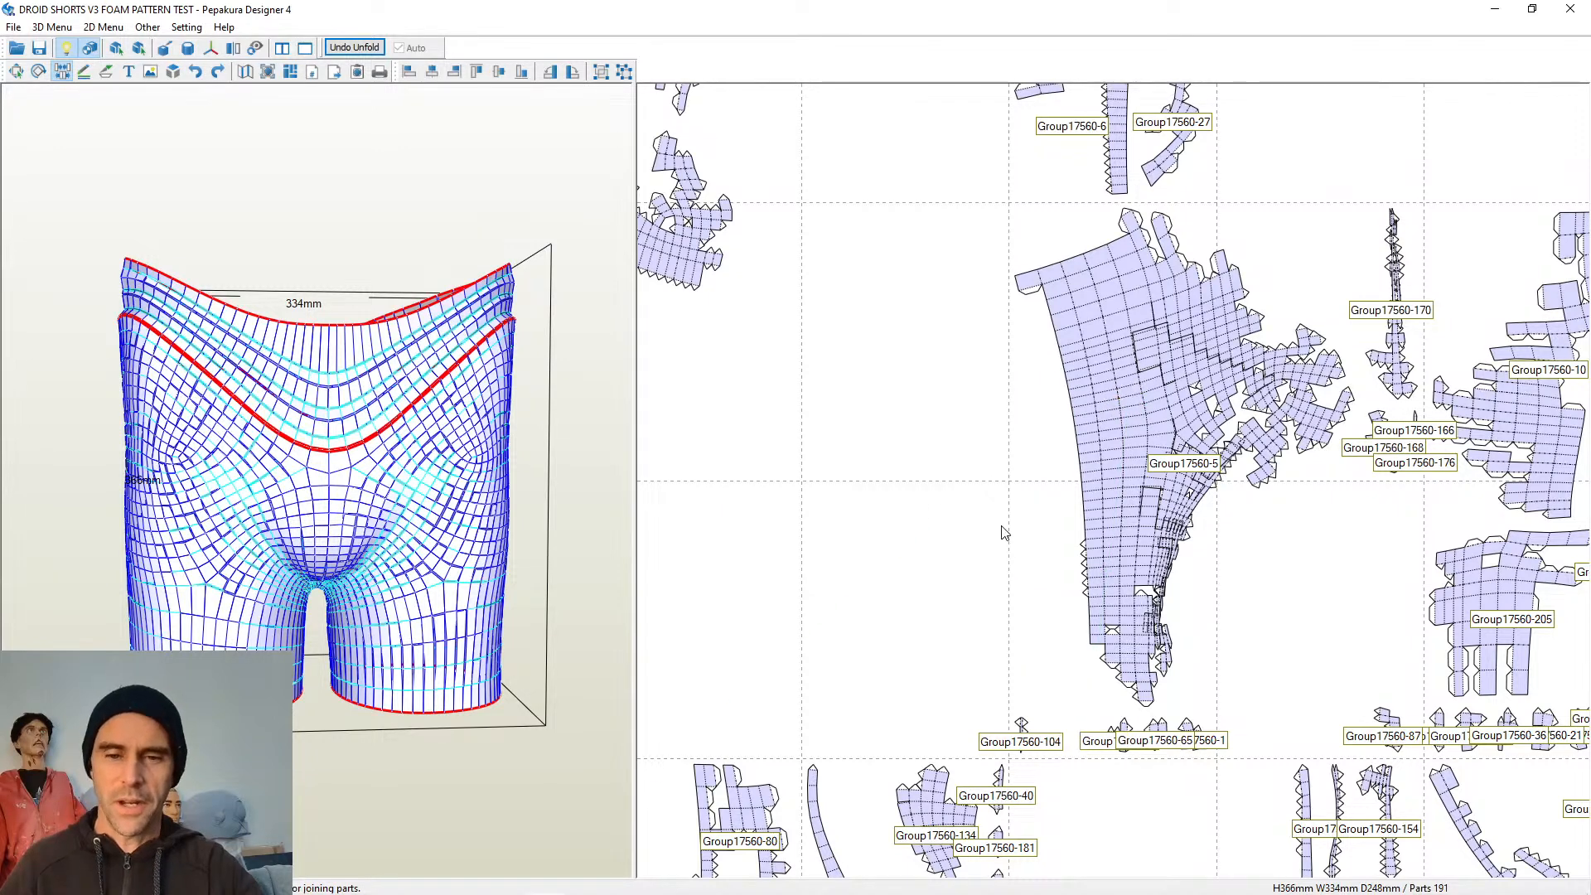
Join the adjoining strip to the outer edge of the Group17560-5 leg, examine the overlap, and join more faces near the leg's lower end
left_click(1086, 584)
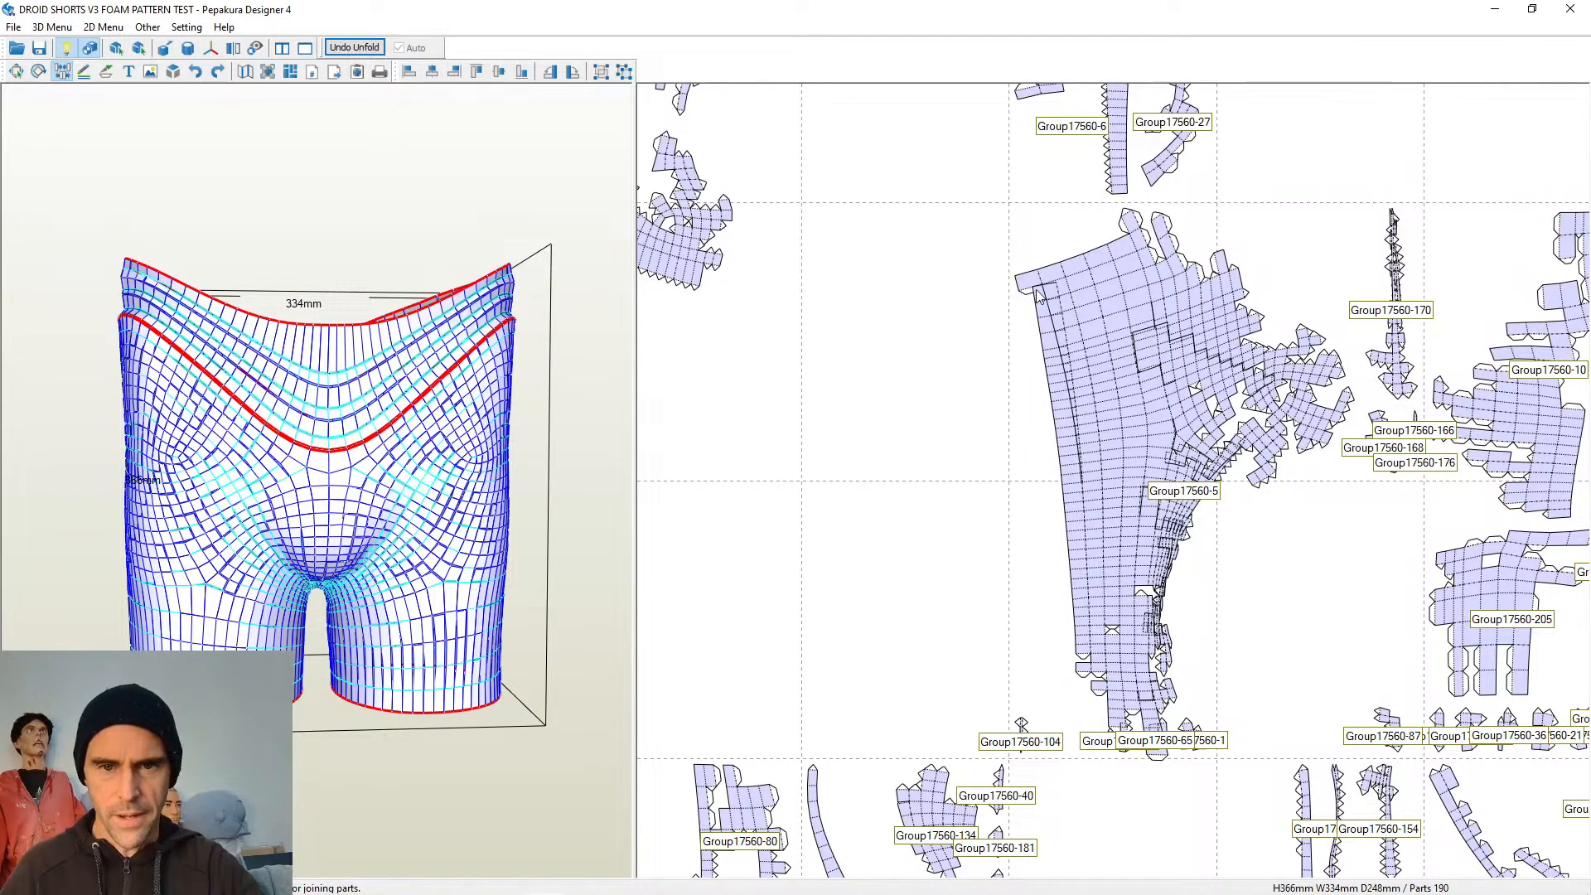
scroll(1046, 340, "up", 5)
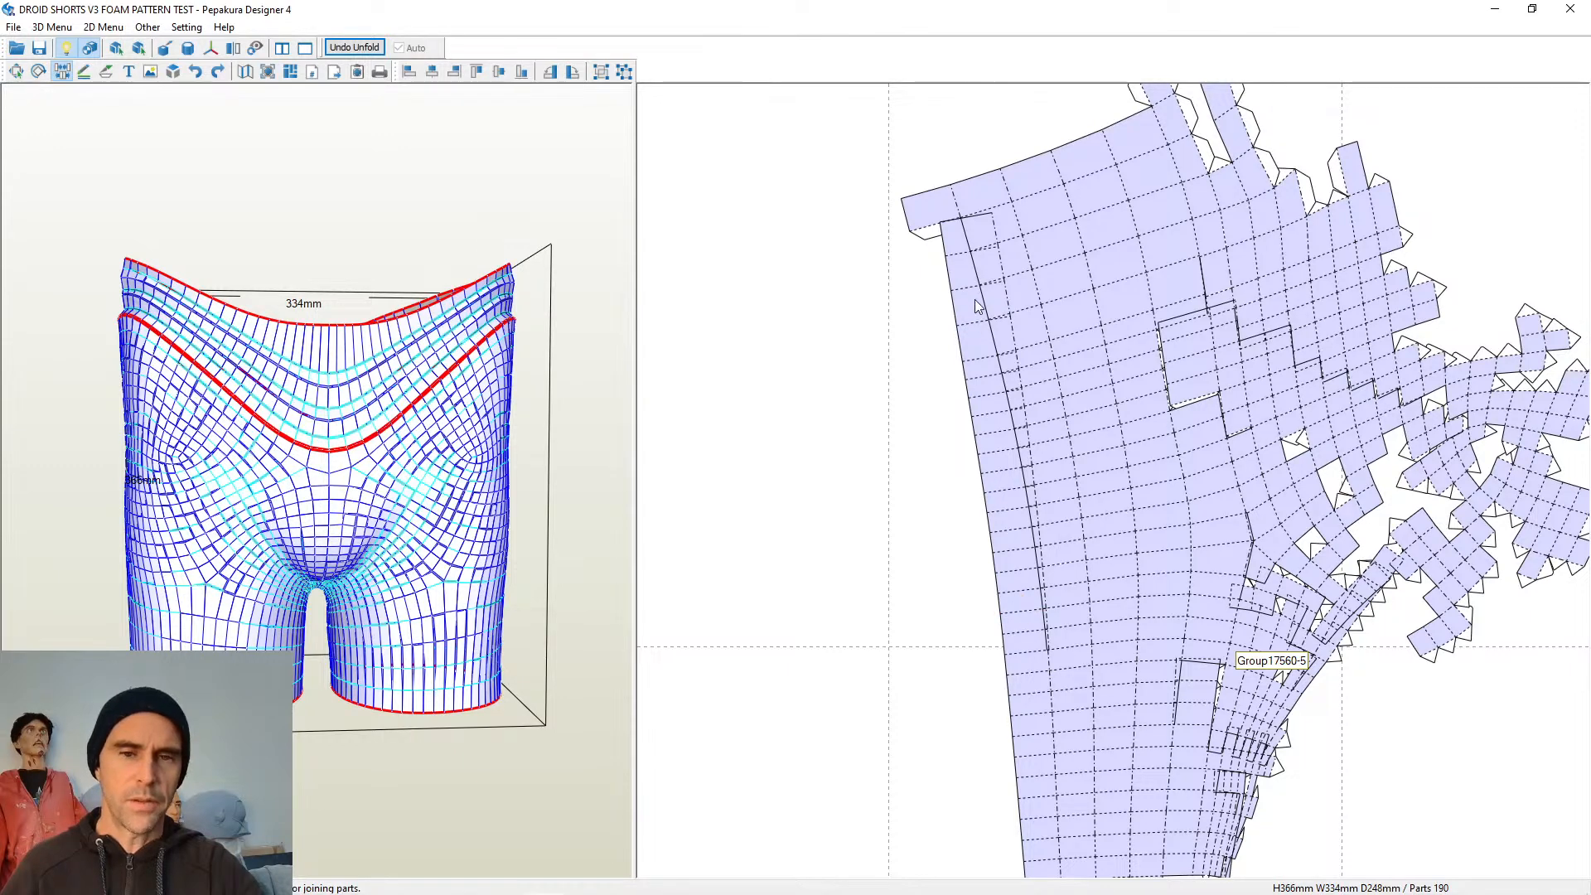
scroll(975, 300, "down", 3)
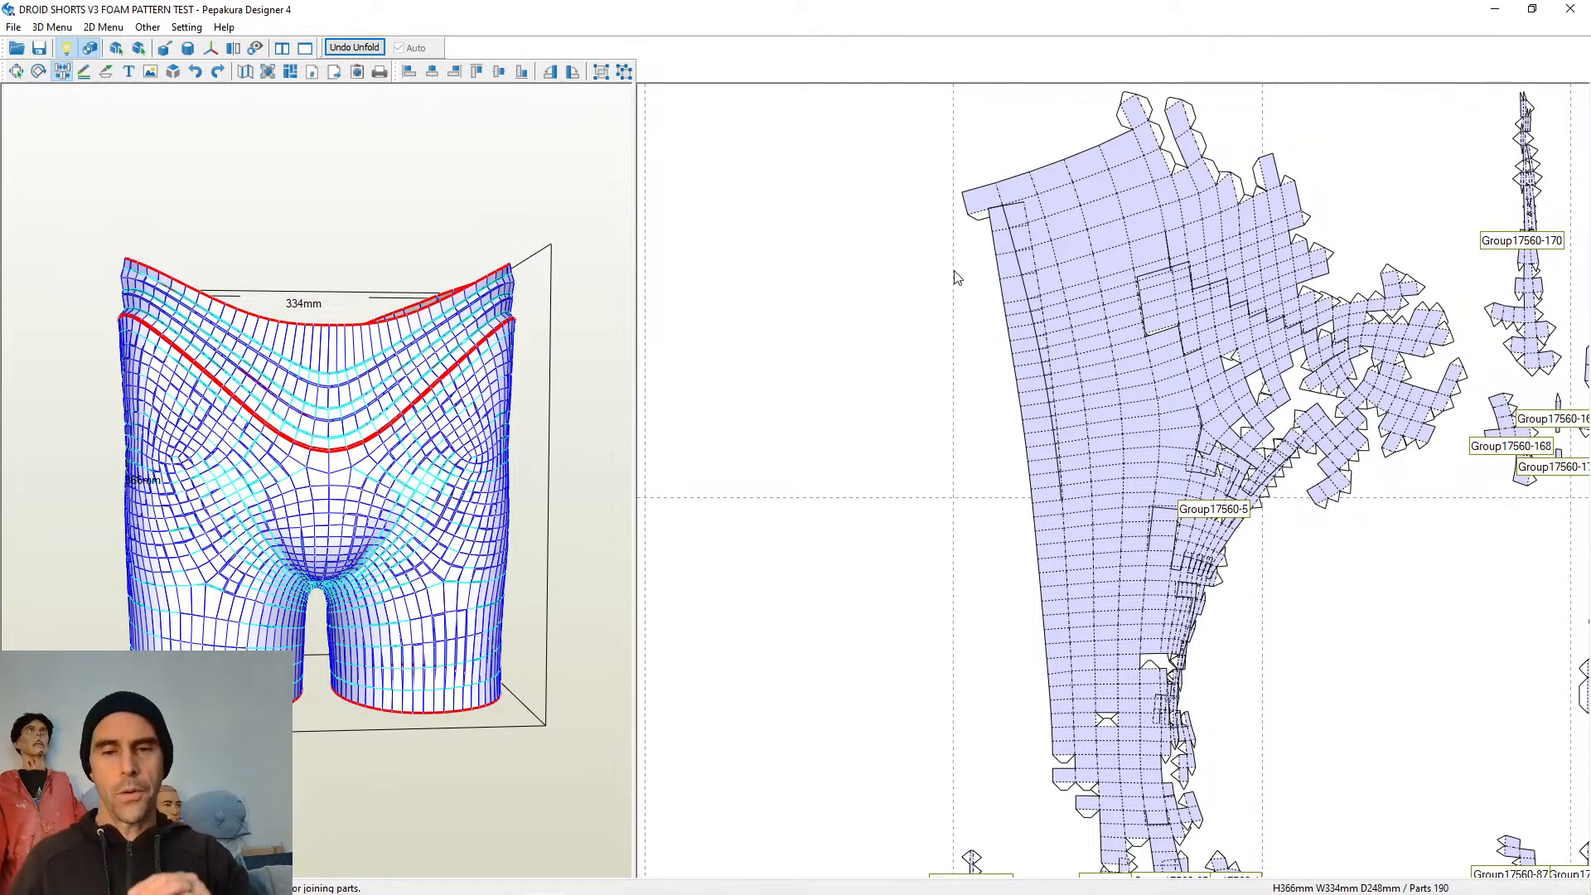
left_click(1175, 676)
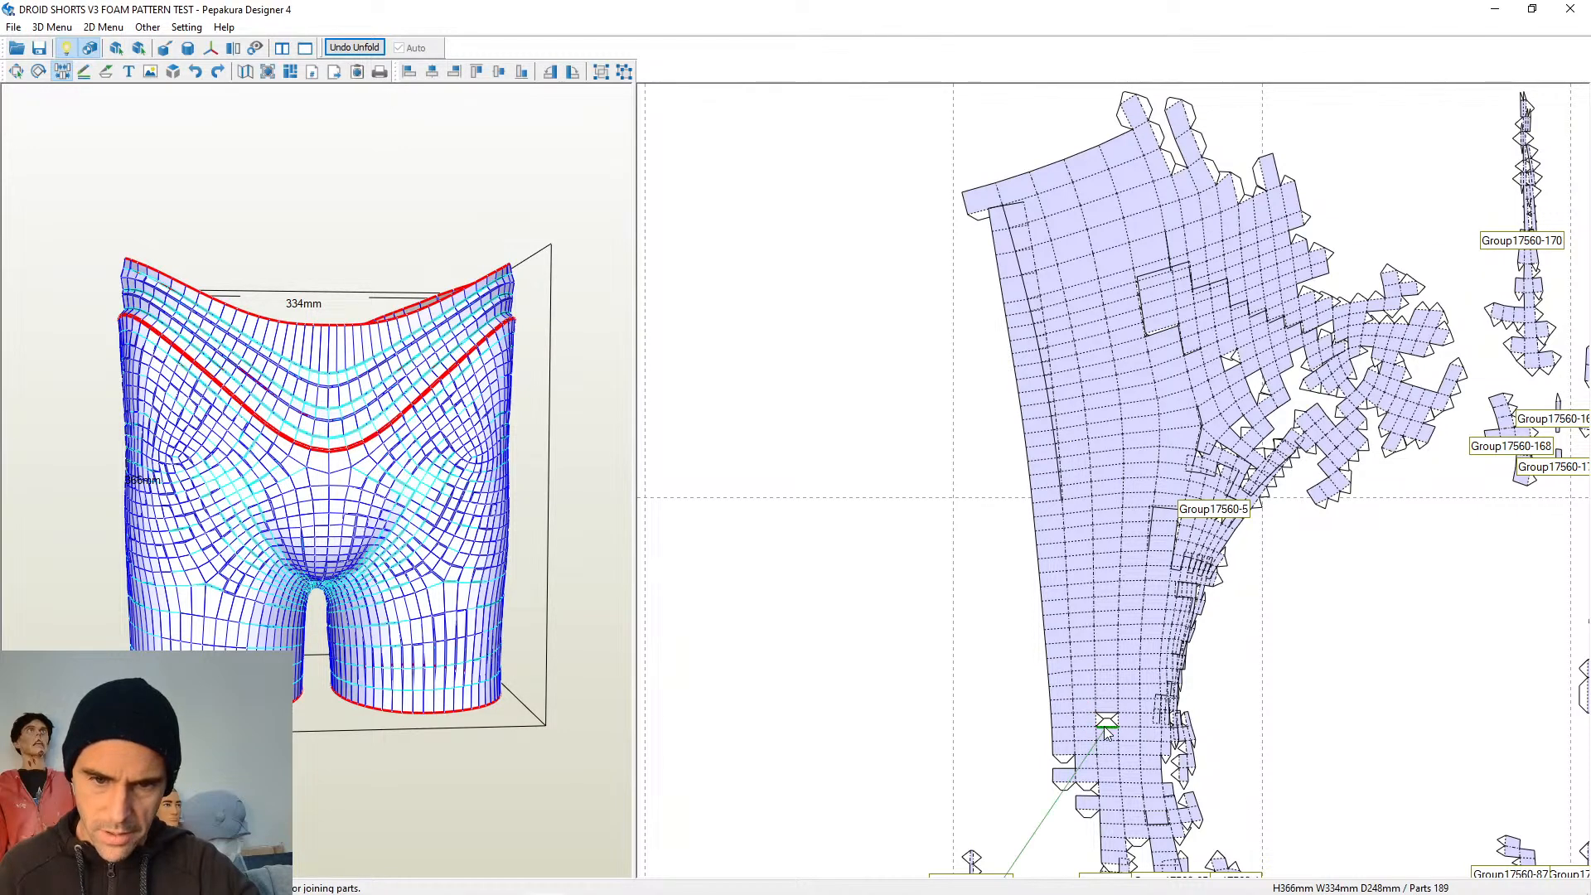
left_click(1069, 760)
middle_click_drag(1083, 749, 1007, 632)
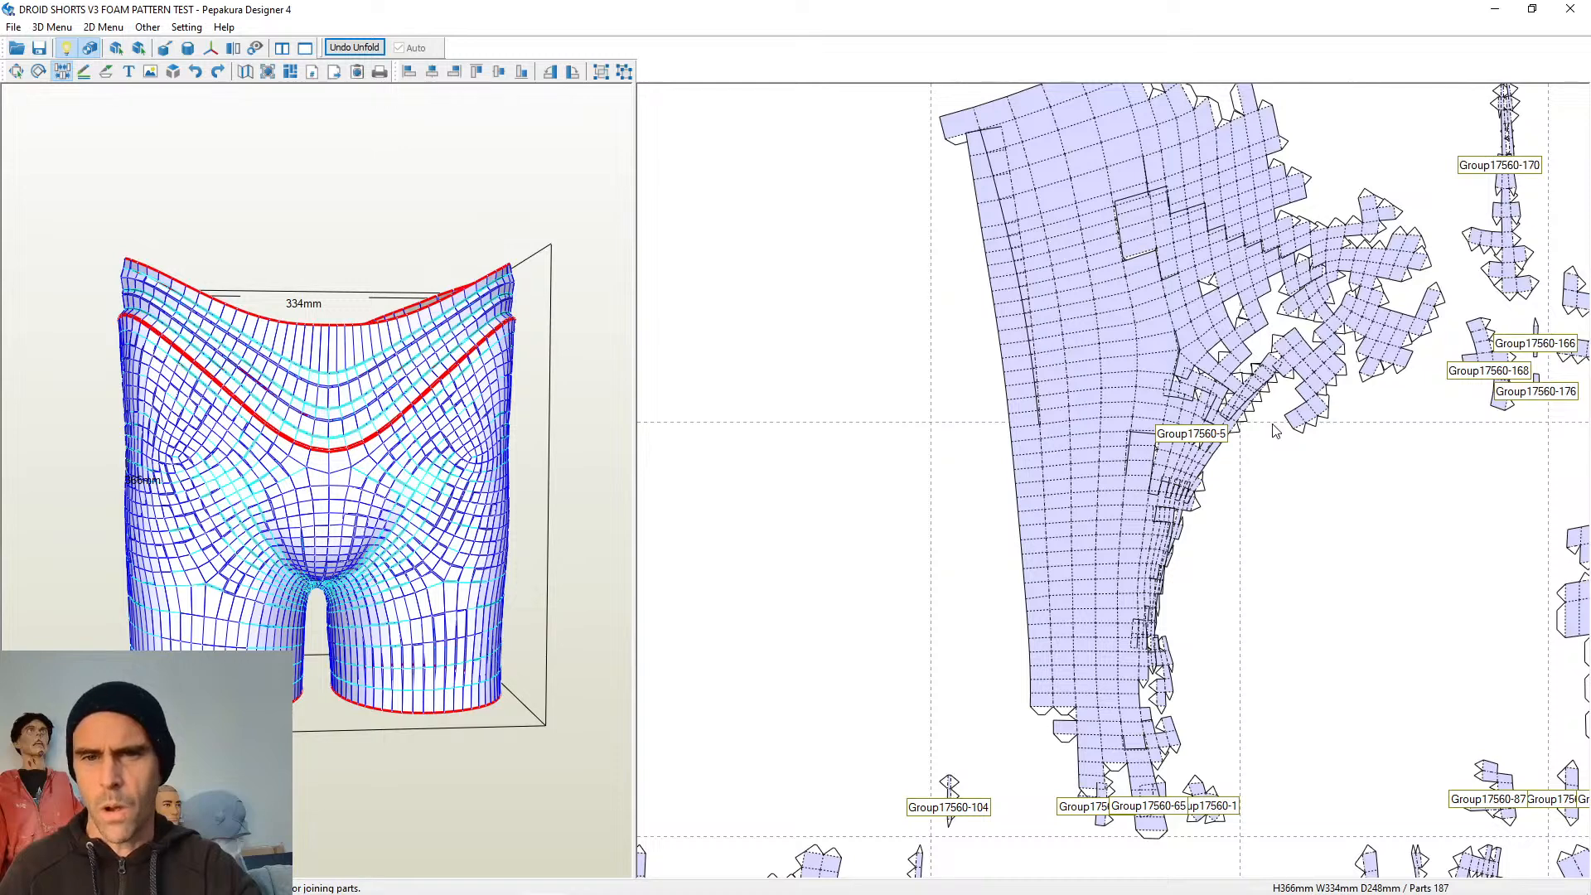
Join the matching faces between the ragged branches on the crotch side of Group17560-5
left_click(1210, 299)
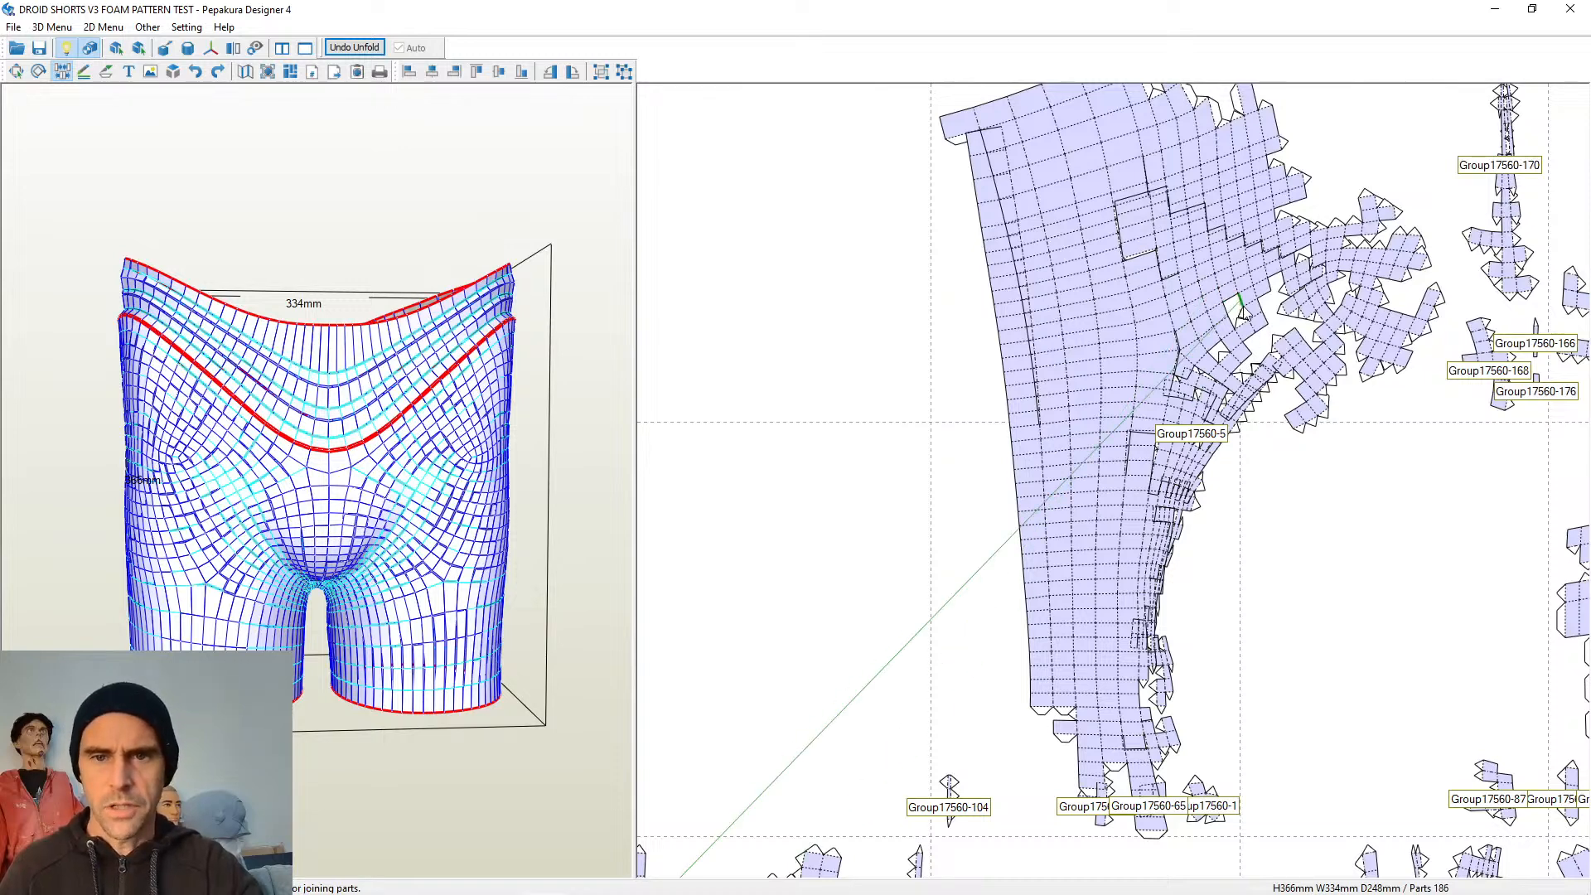
left_click(1243, 308)
left_click(1232, 360)
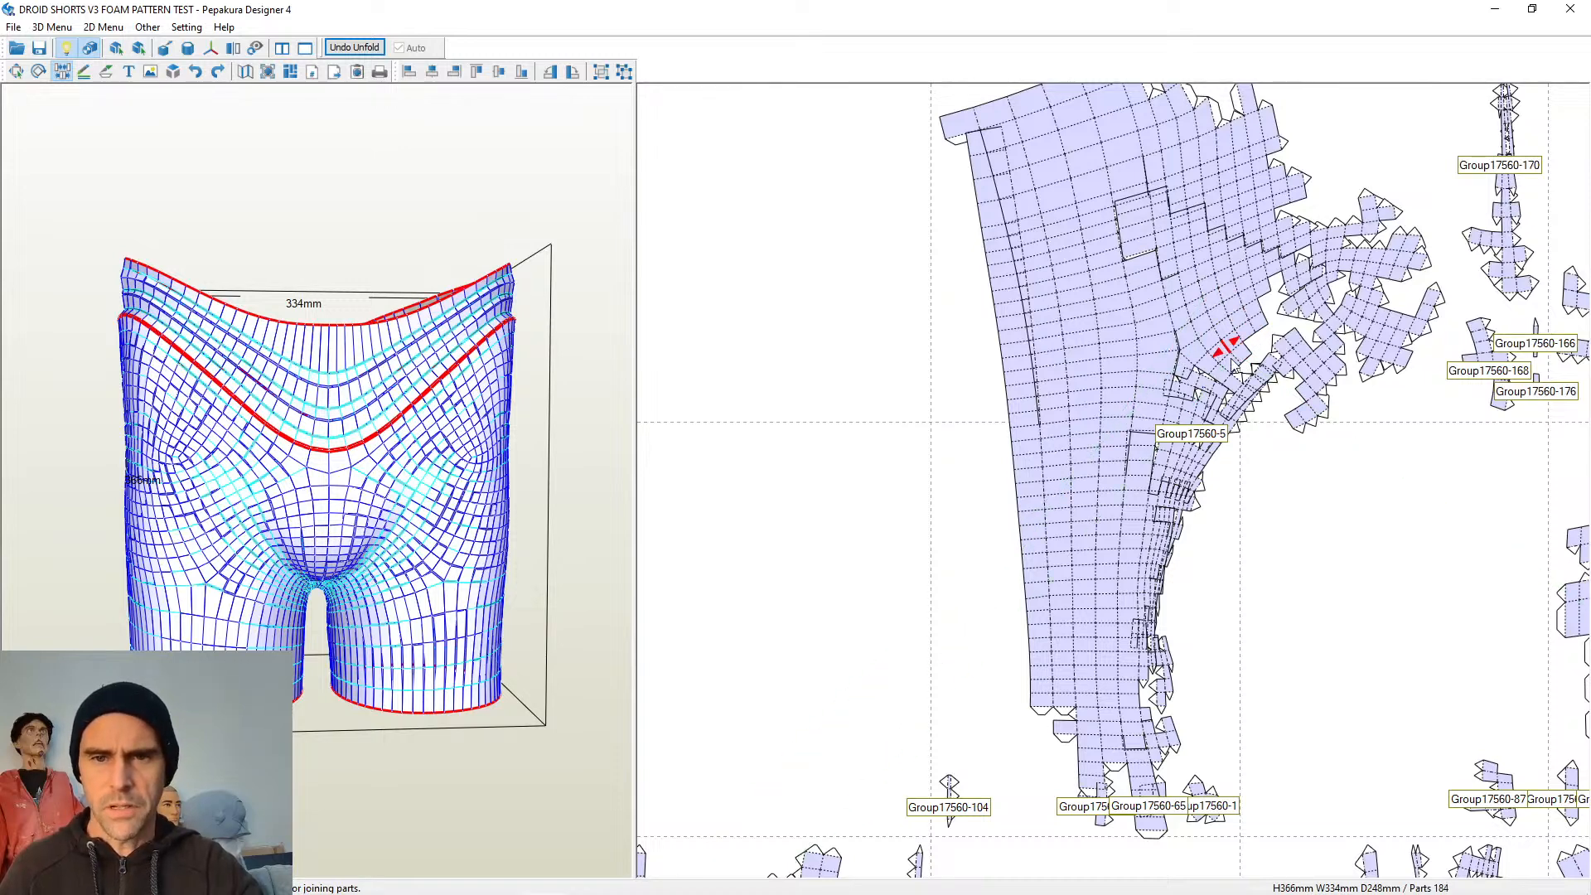
left_click(1251, 382)
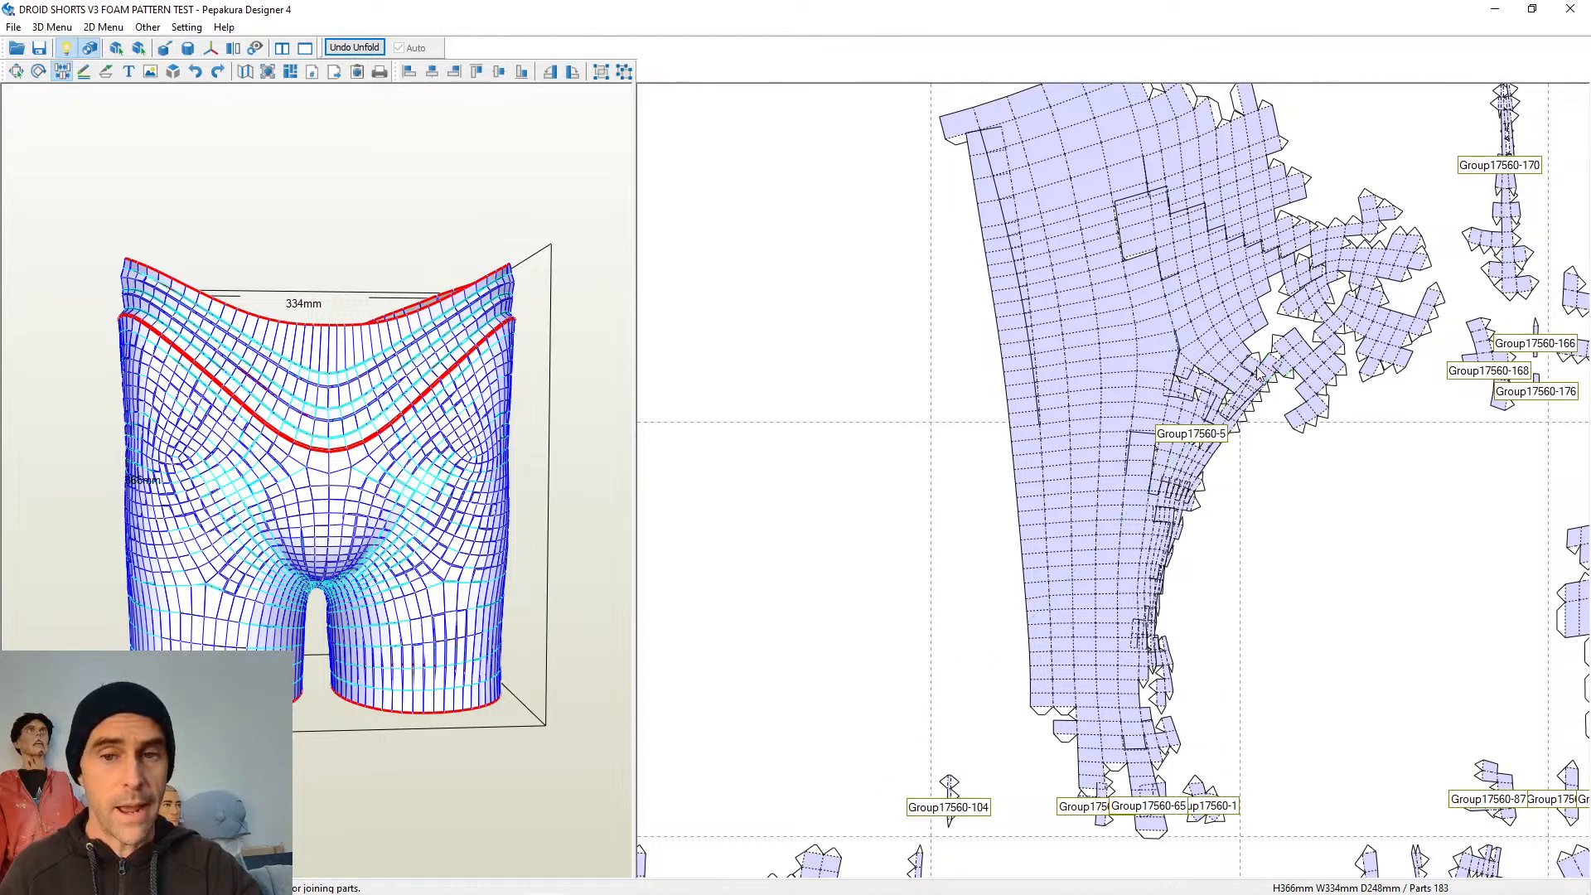
left_click(1268, 336)
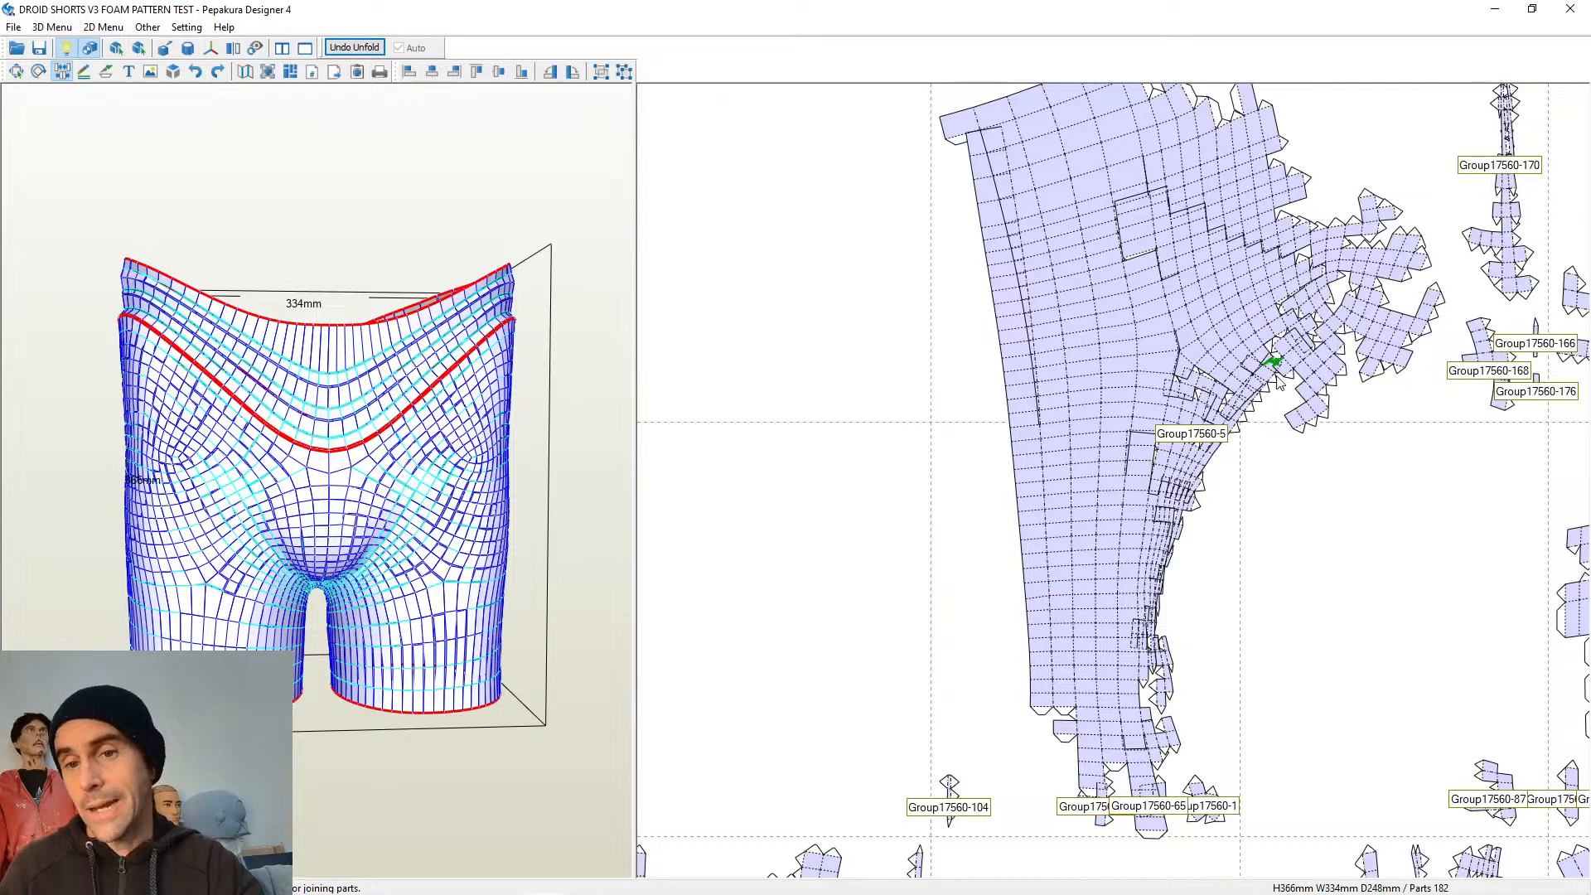
left_click(1359, 336)
left_click(1383, 303)
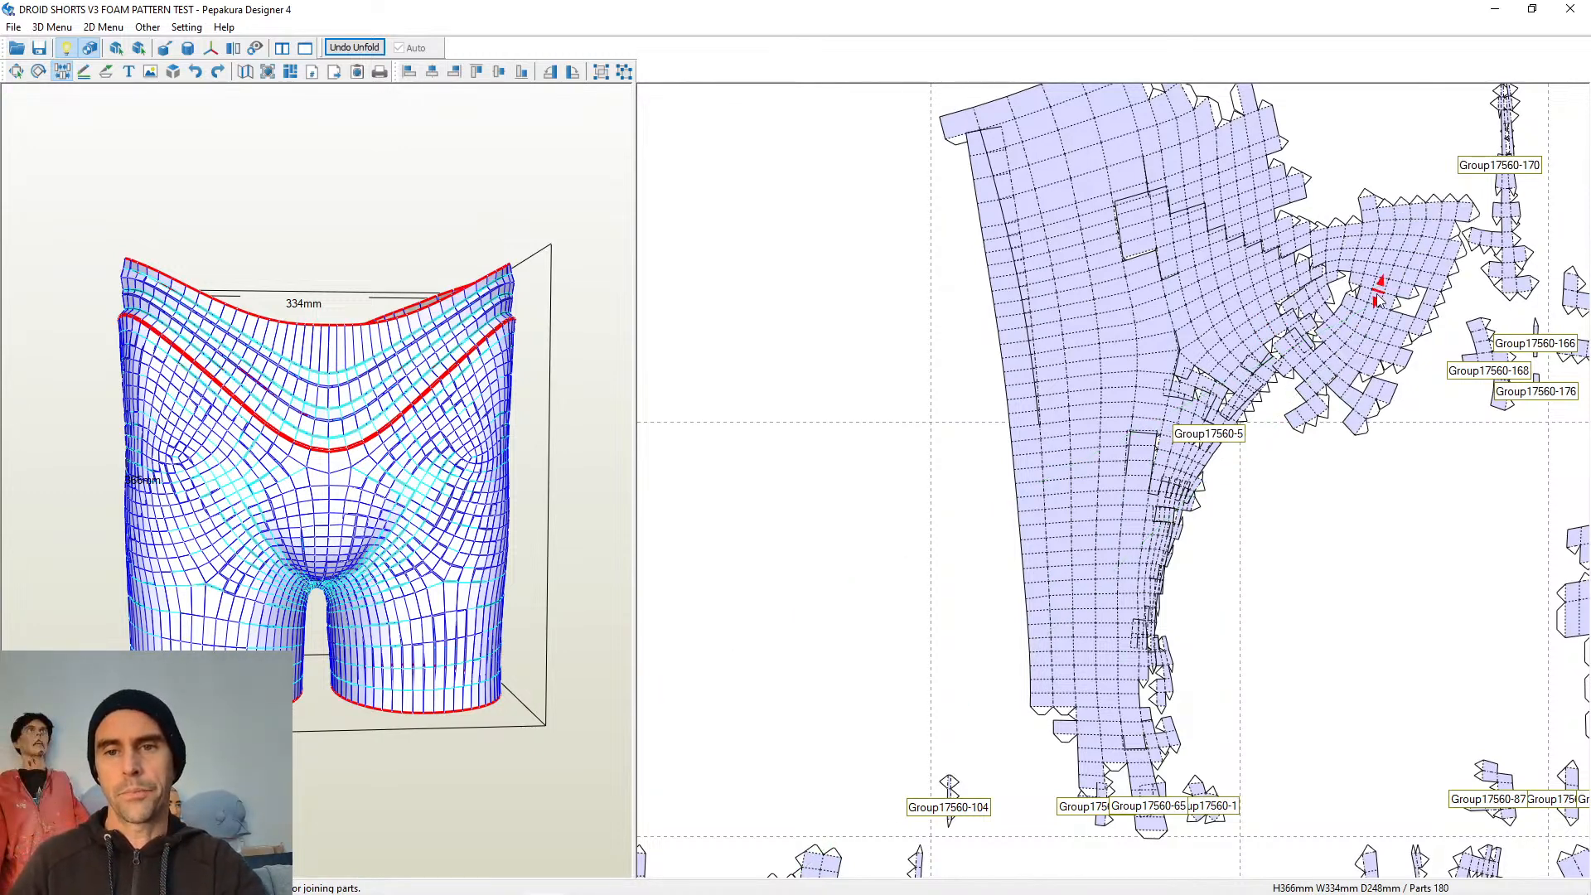
Join more faces between the hip and crotch branch of Group17560-5, then undo the join that attaches the large branched part
left_click(1360, 286)
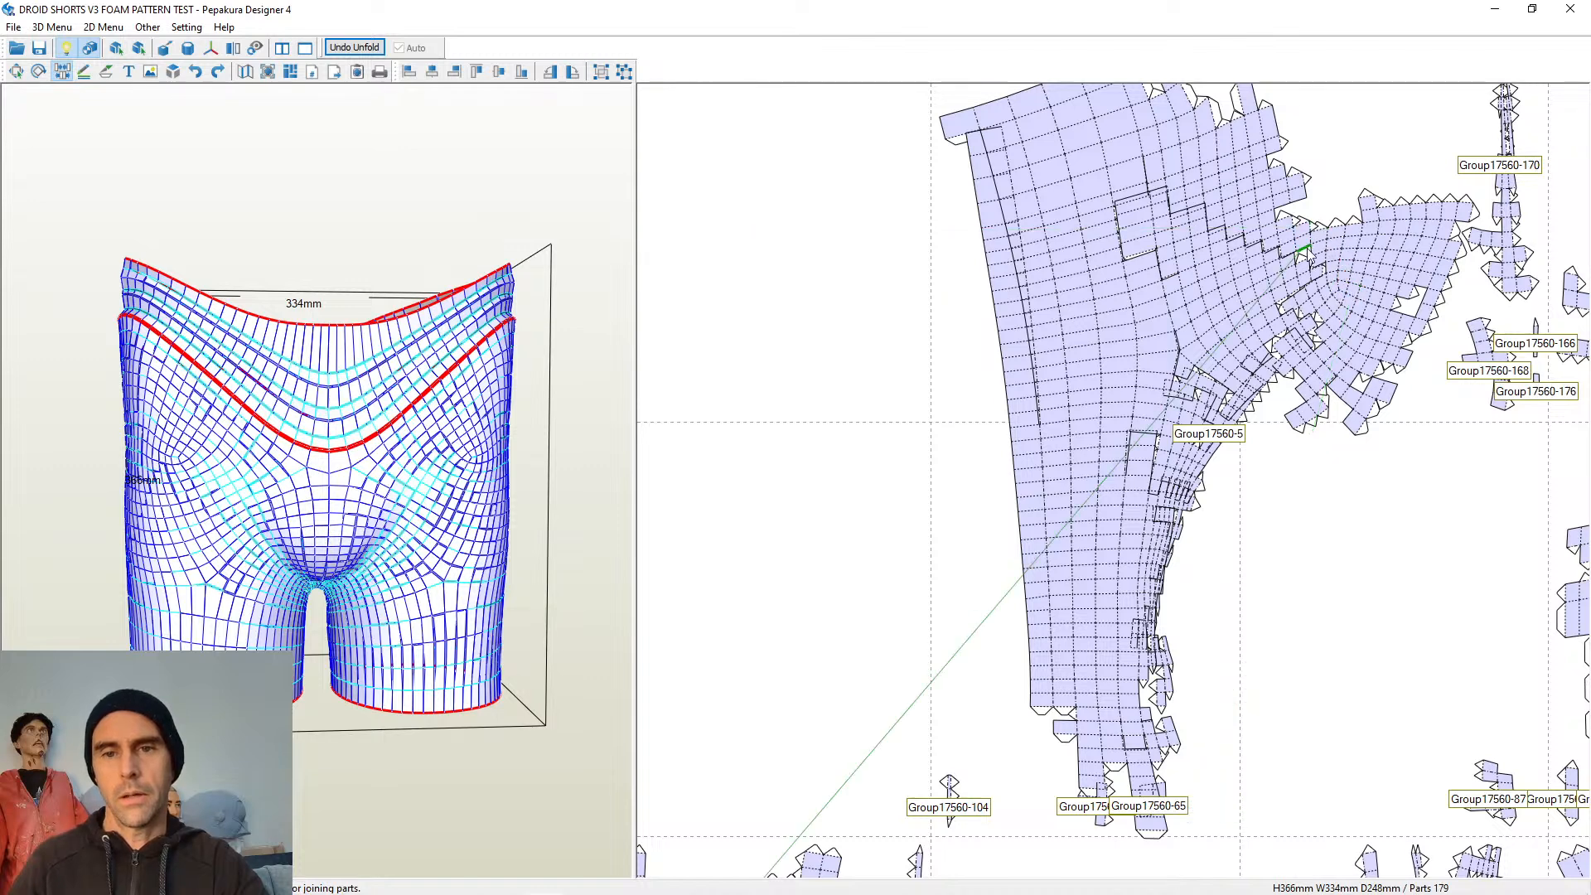
left_click(1303, 224)
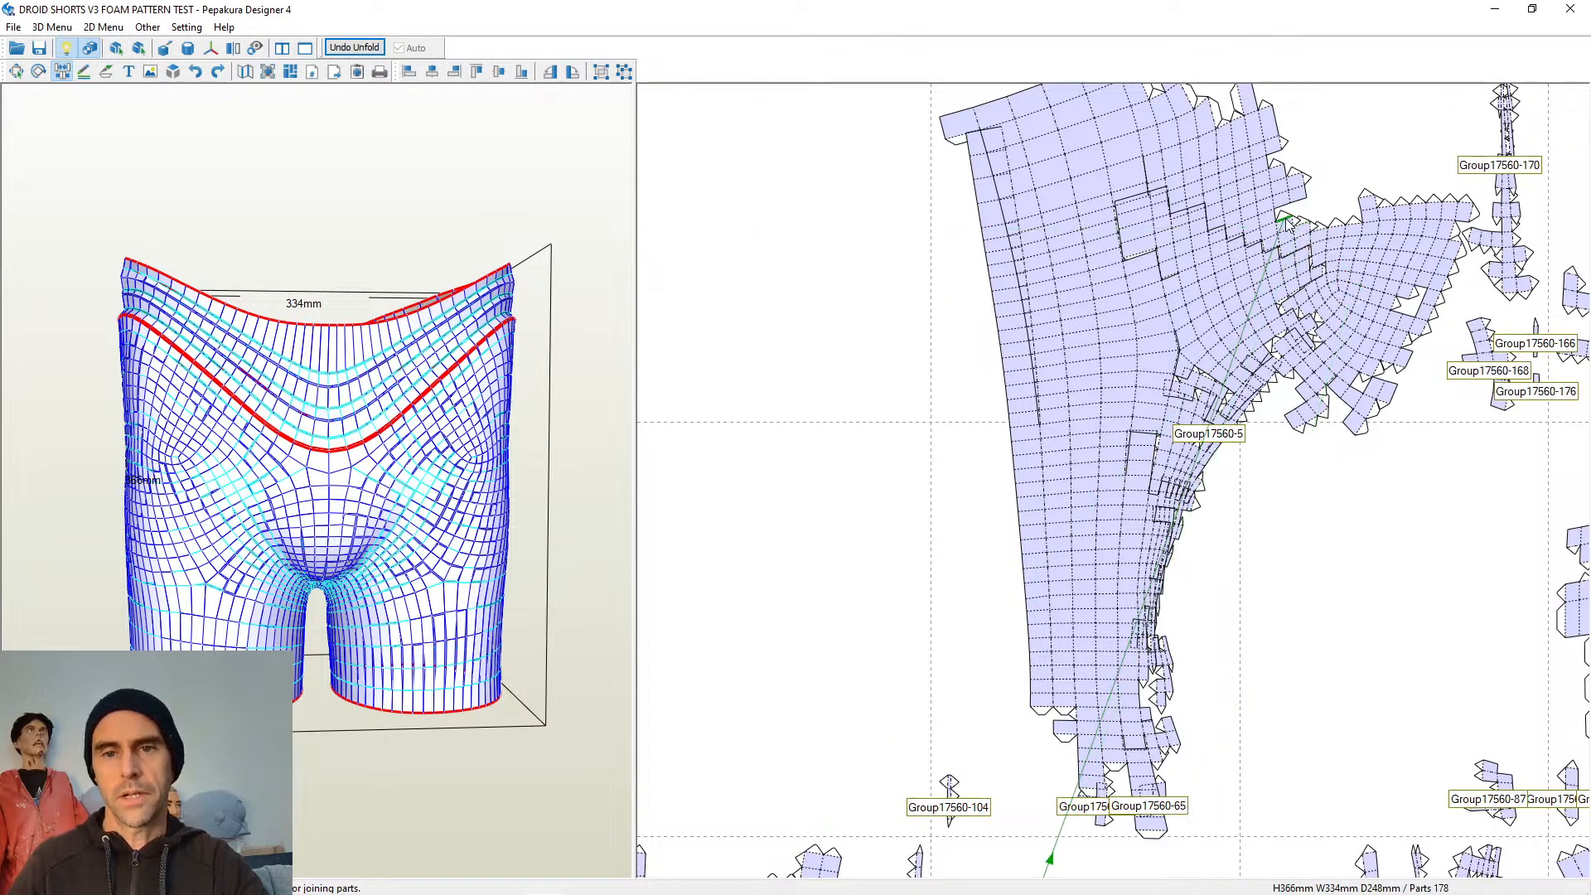
left_click(1289, 221)
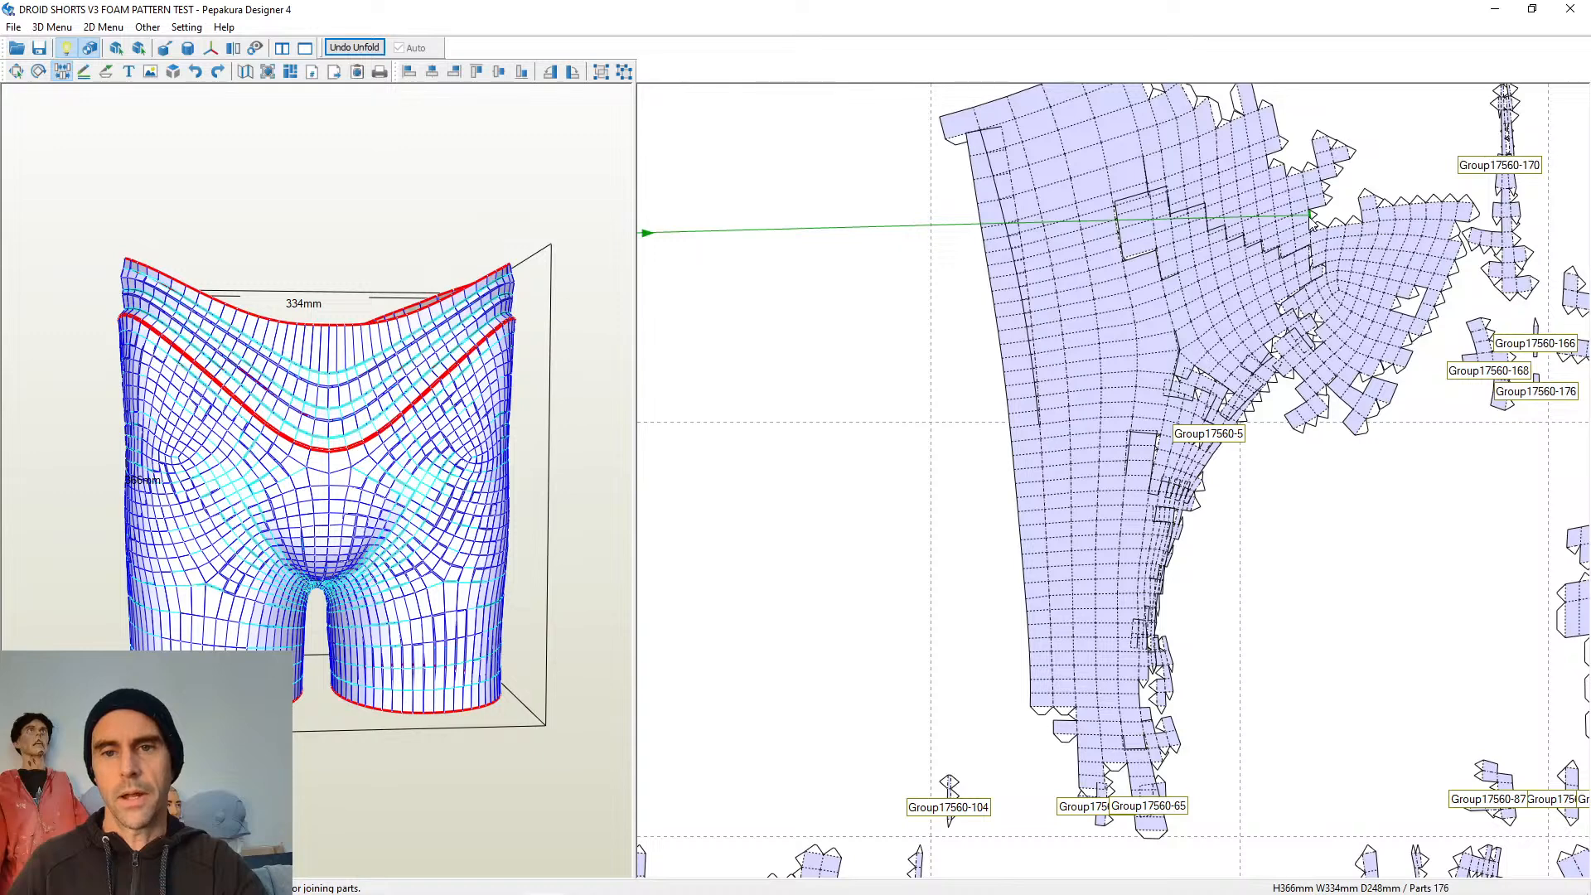
left_click(1311, 218)
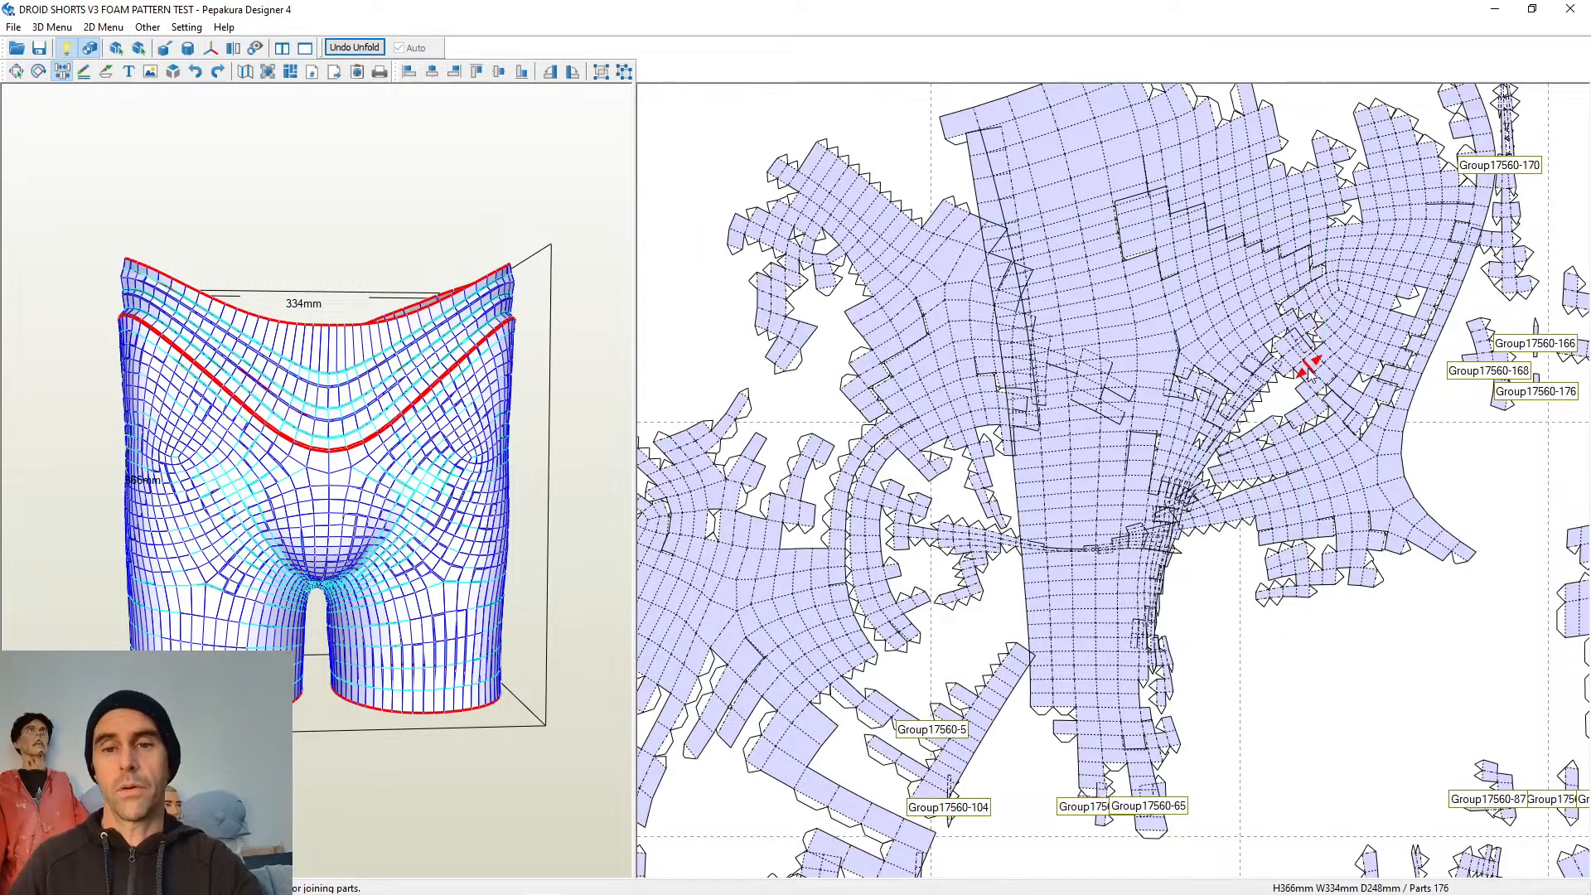
key("ctrl+z")
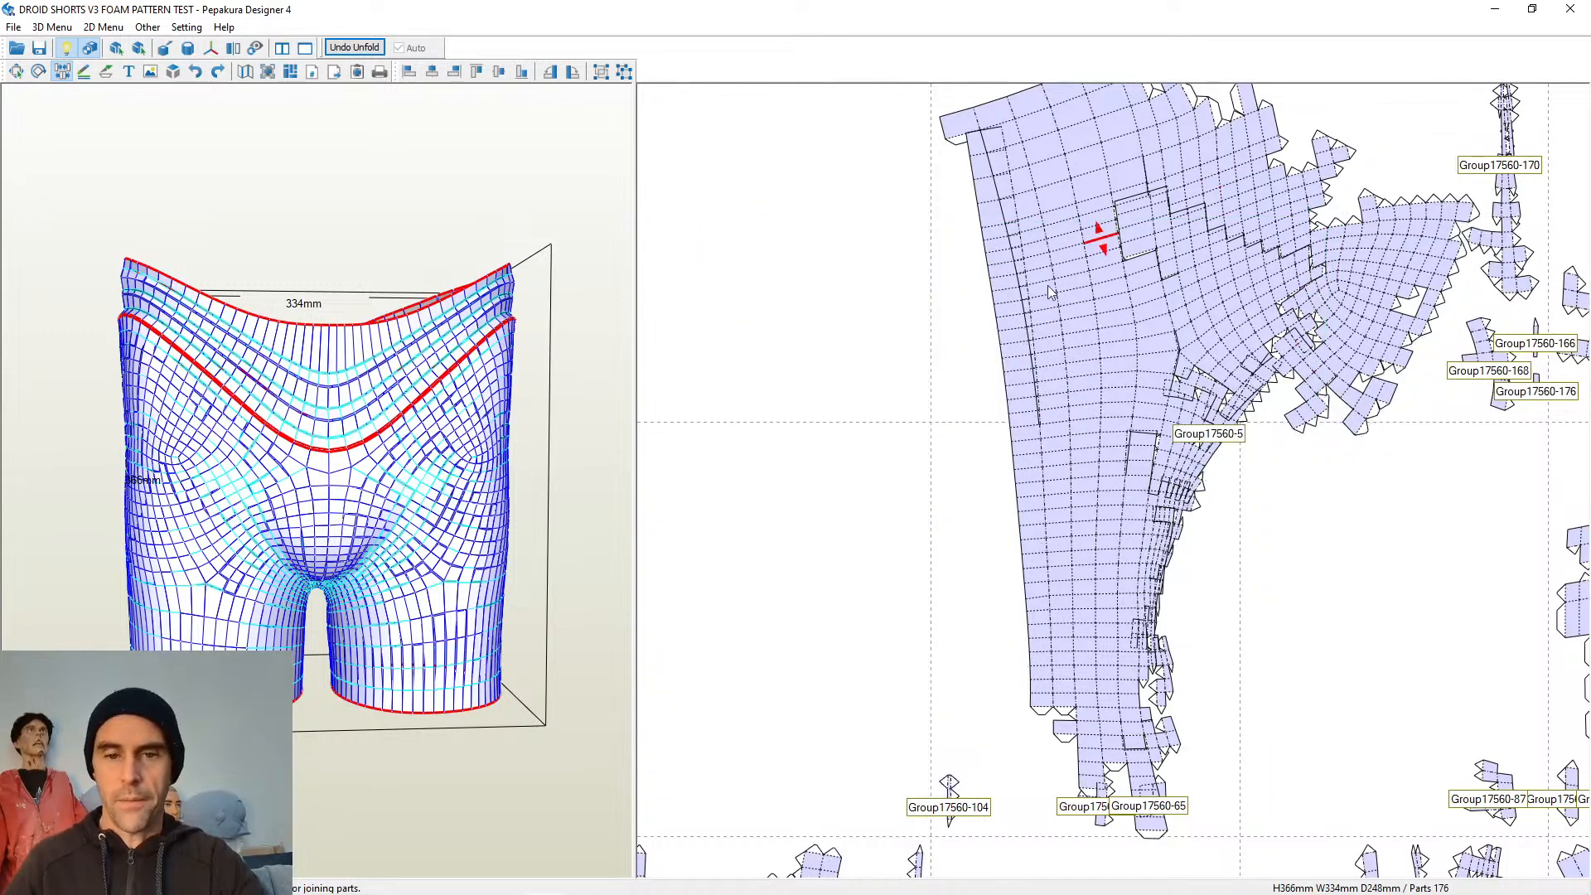
Join the matching faces across the gaps at the lower hem of the Group17560-5 leg
middle_click_drag(941, 498, 978, 313)
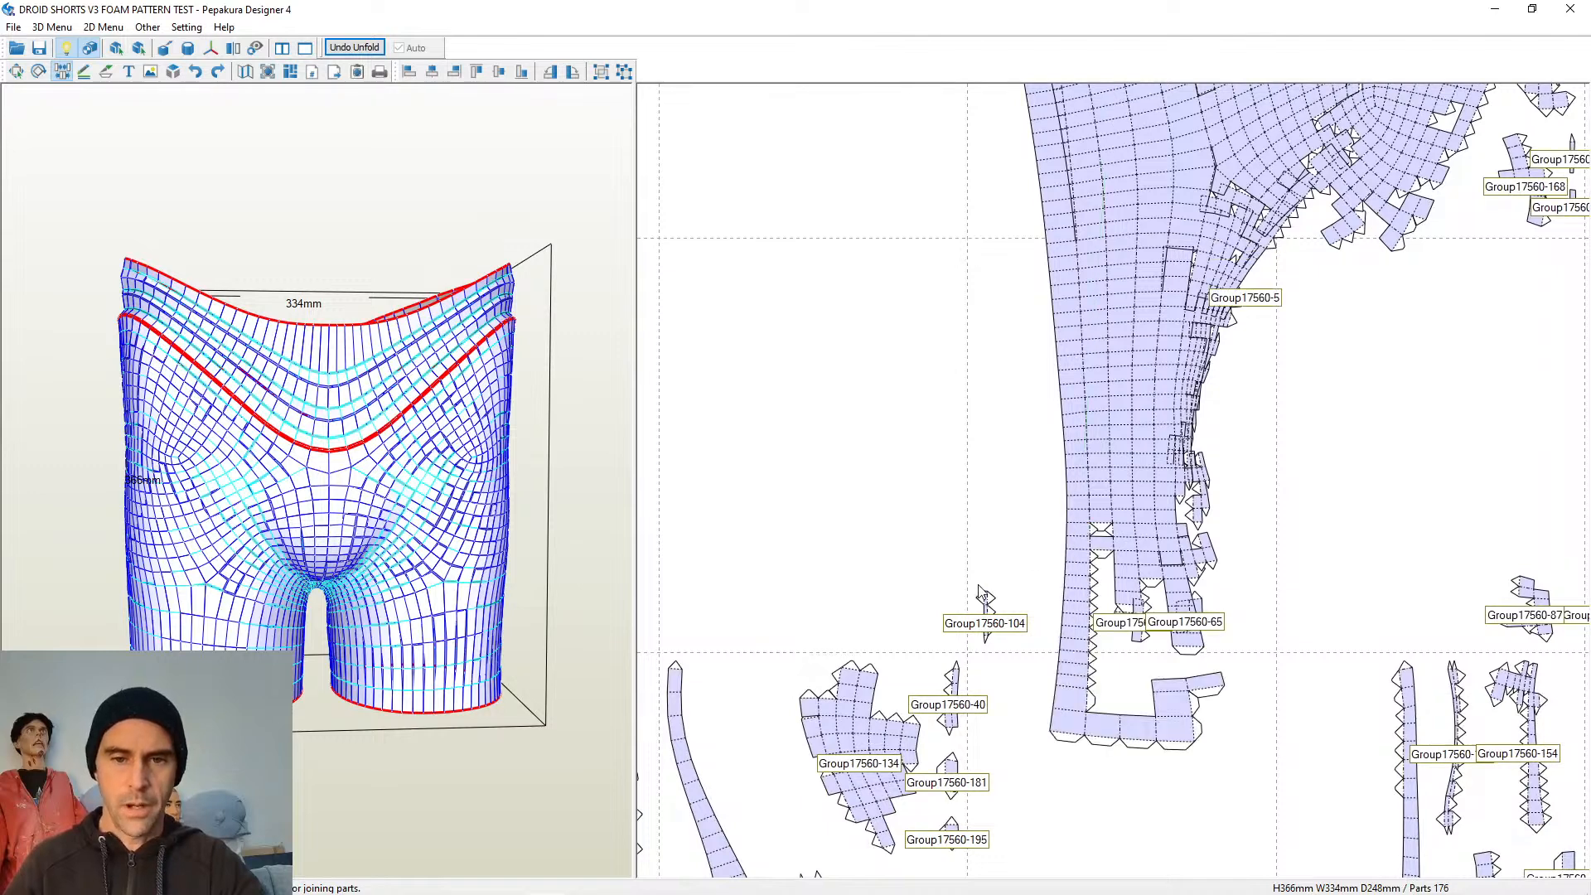
left_click(1067, 508)
left_click(1094, 648)
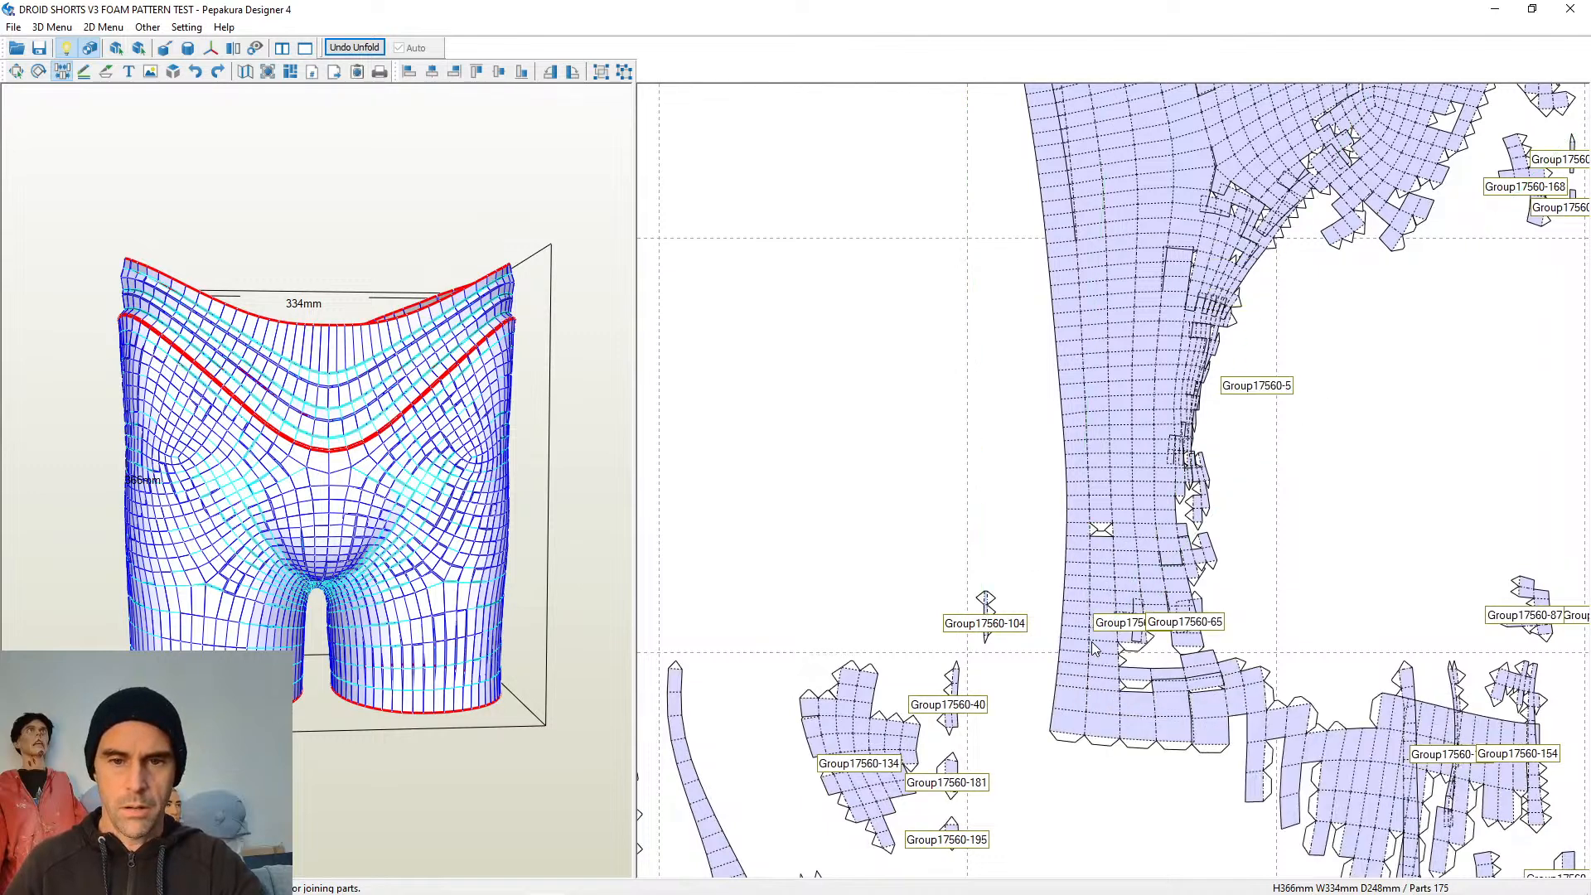
left_click(1138, 655)
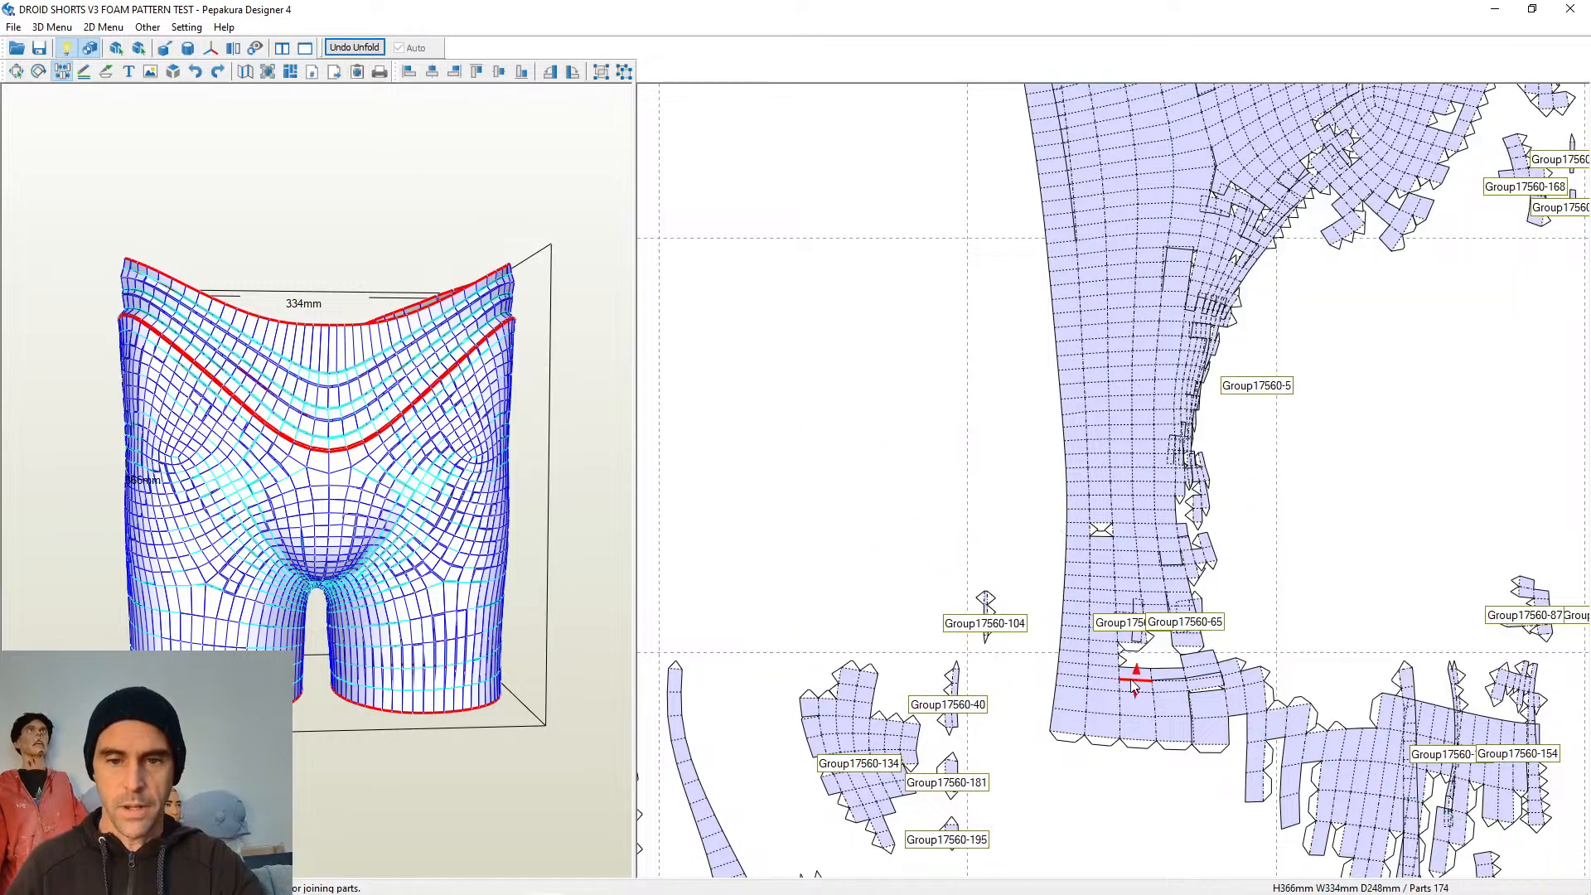
Try to join the lower edge of Group17560-182 to the Group17560-5 leg, and undo it
scroll(1152, 667, "down", 4)
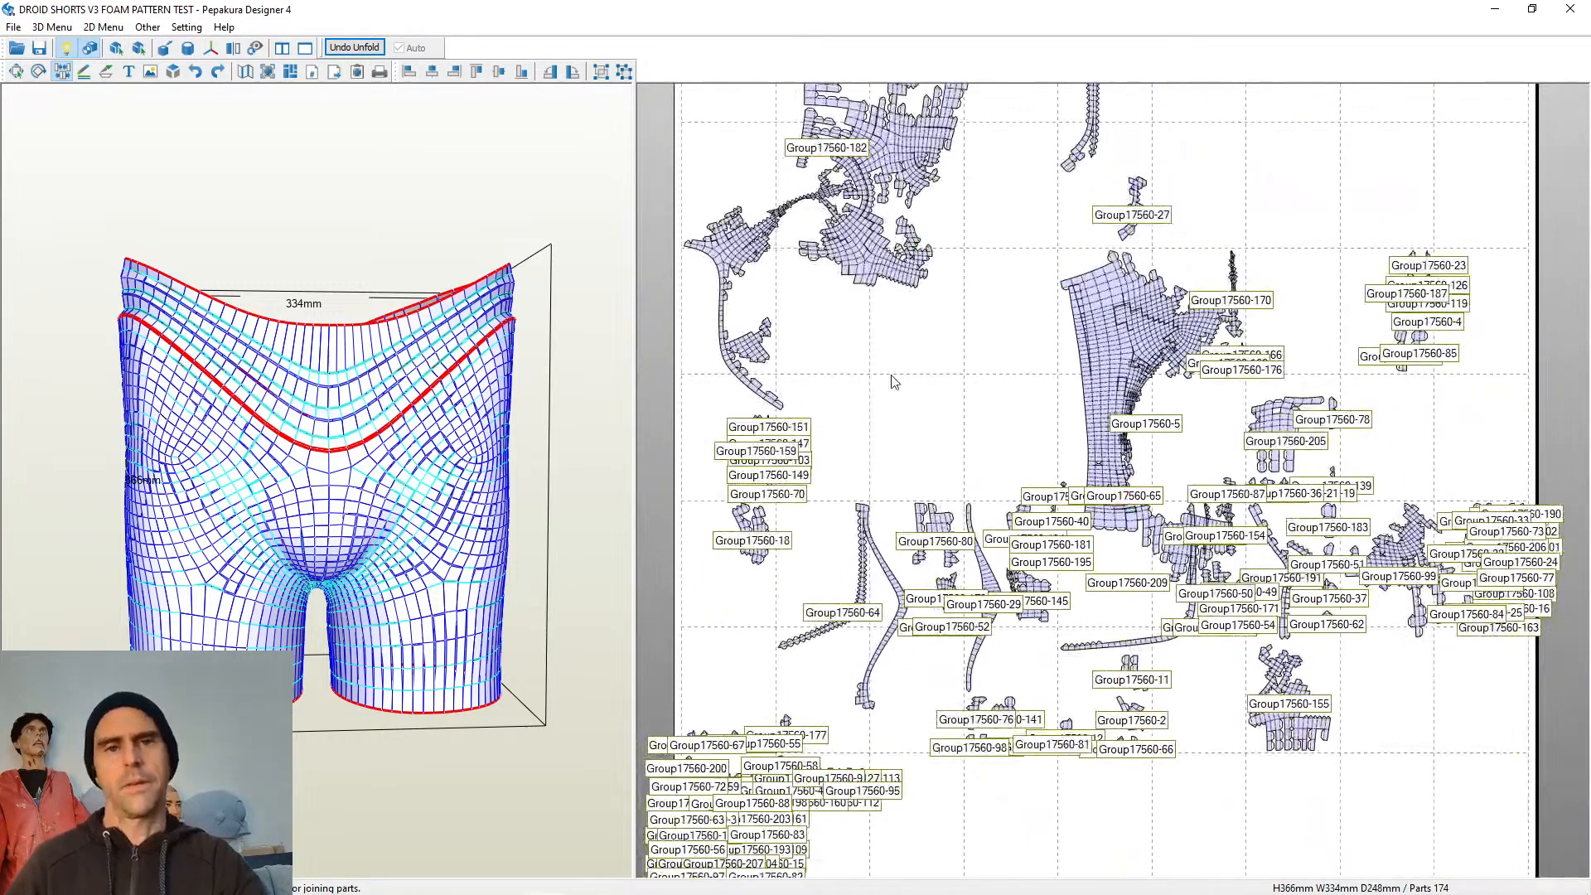
scroll(1011, 519, "up", 1)
scroll(1011, 520, "up", 2)
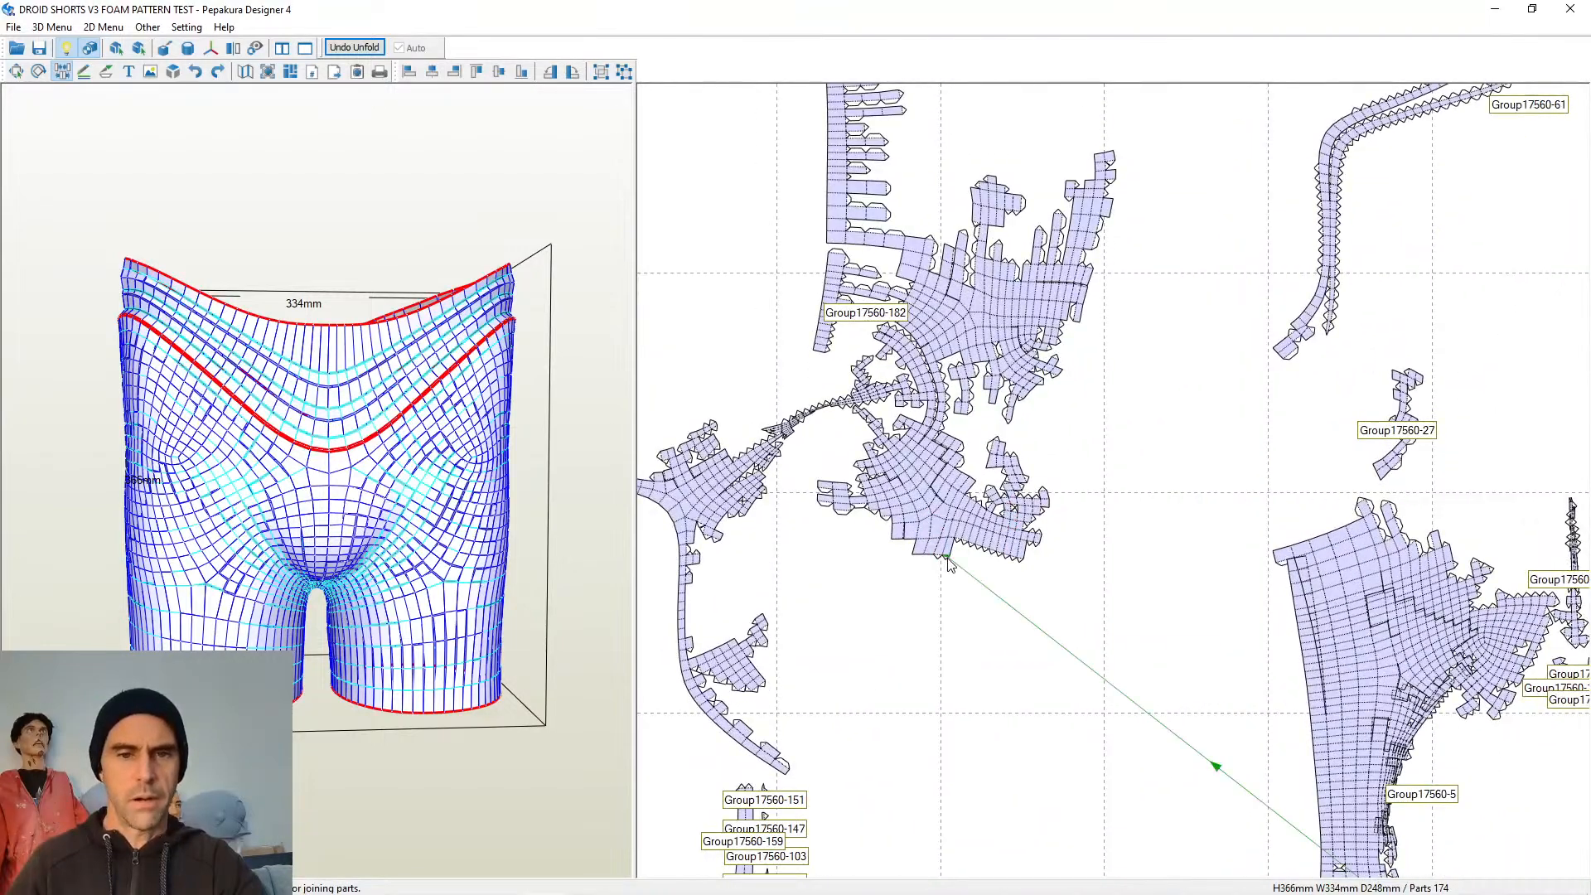
left_click(950, 564)
key("ctrl+z")
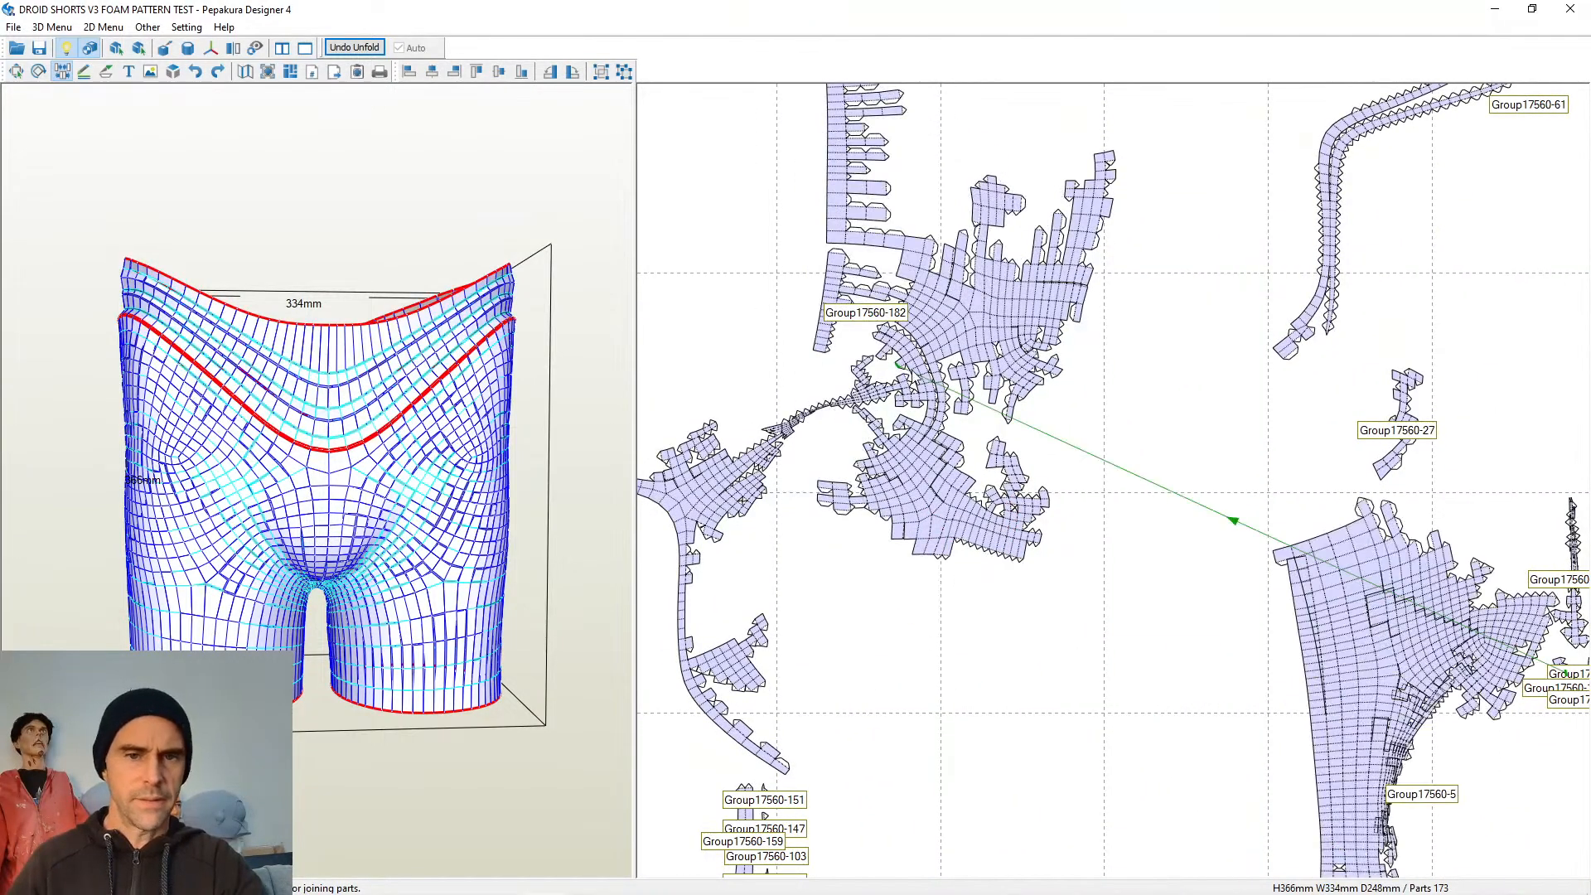
Separate the faces along the front centre line of the 3D shorts, from the lower red band edge down towards the crotch
scroll(979, 430, "up", 2)
middle_click_drag(917, 419, 1361, 478)
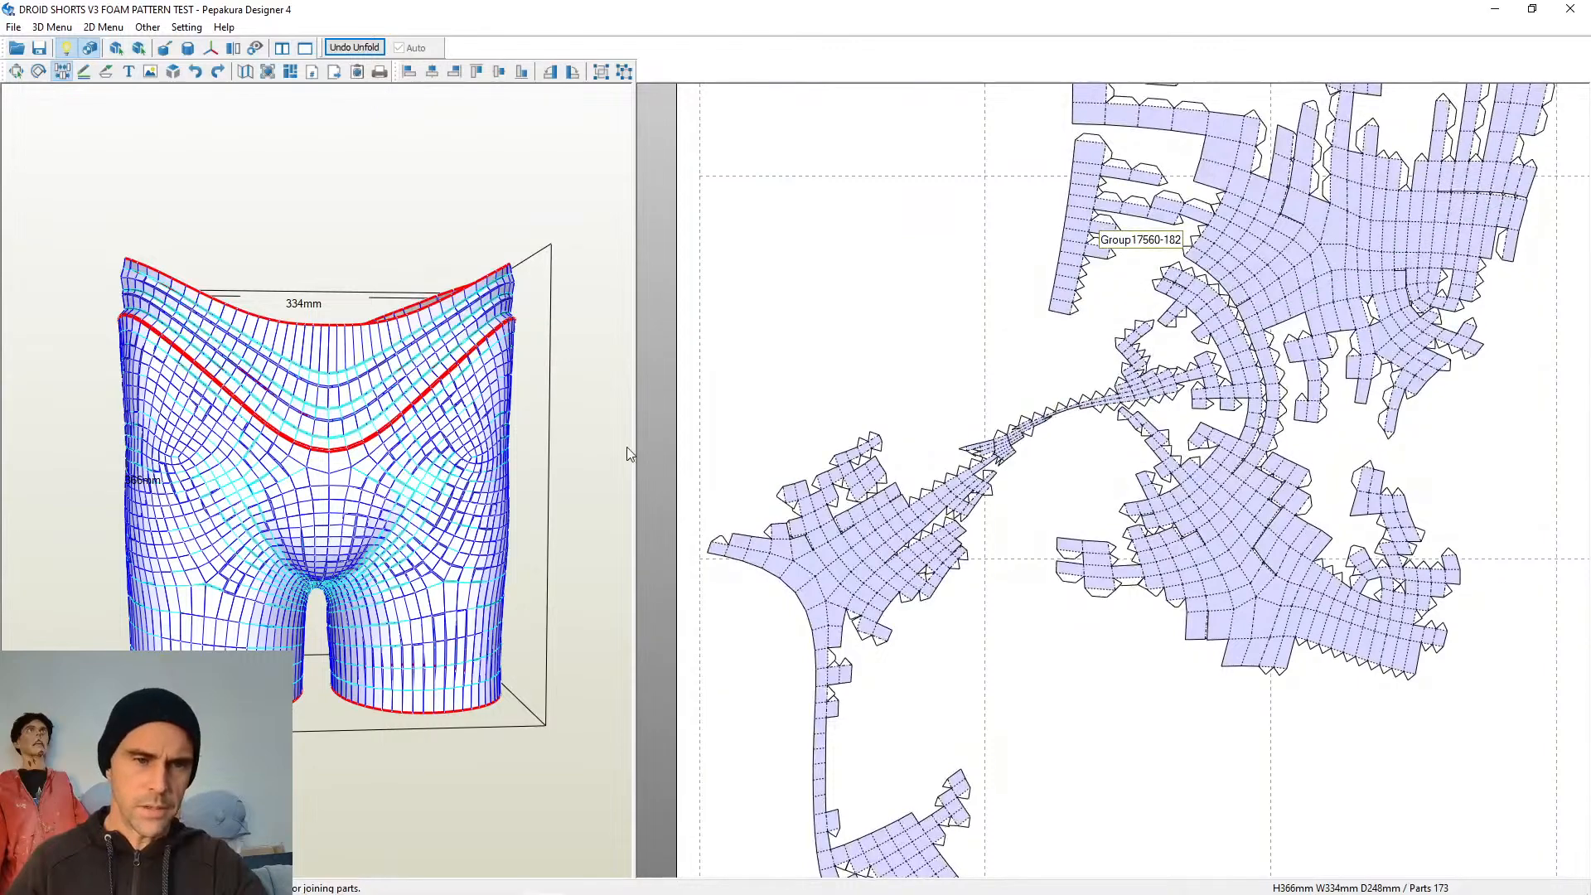
scroll(294, 423, "up", 8)
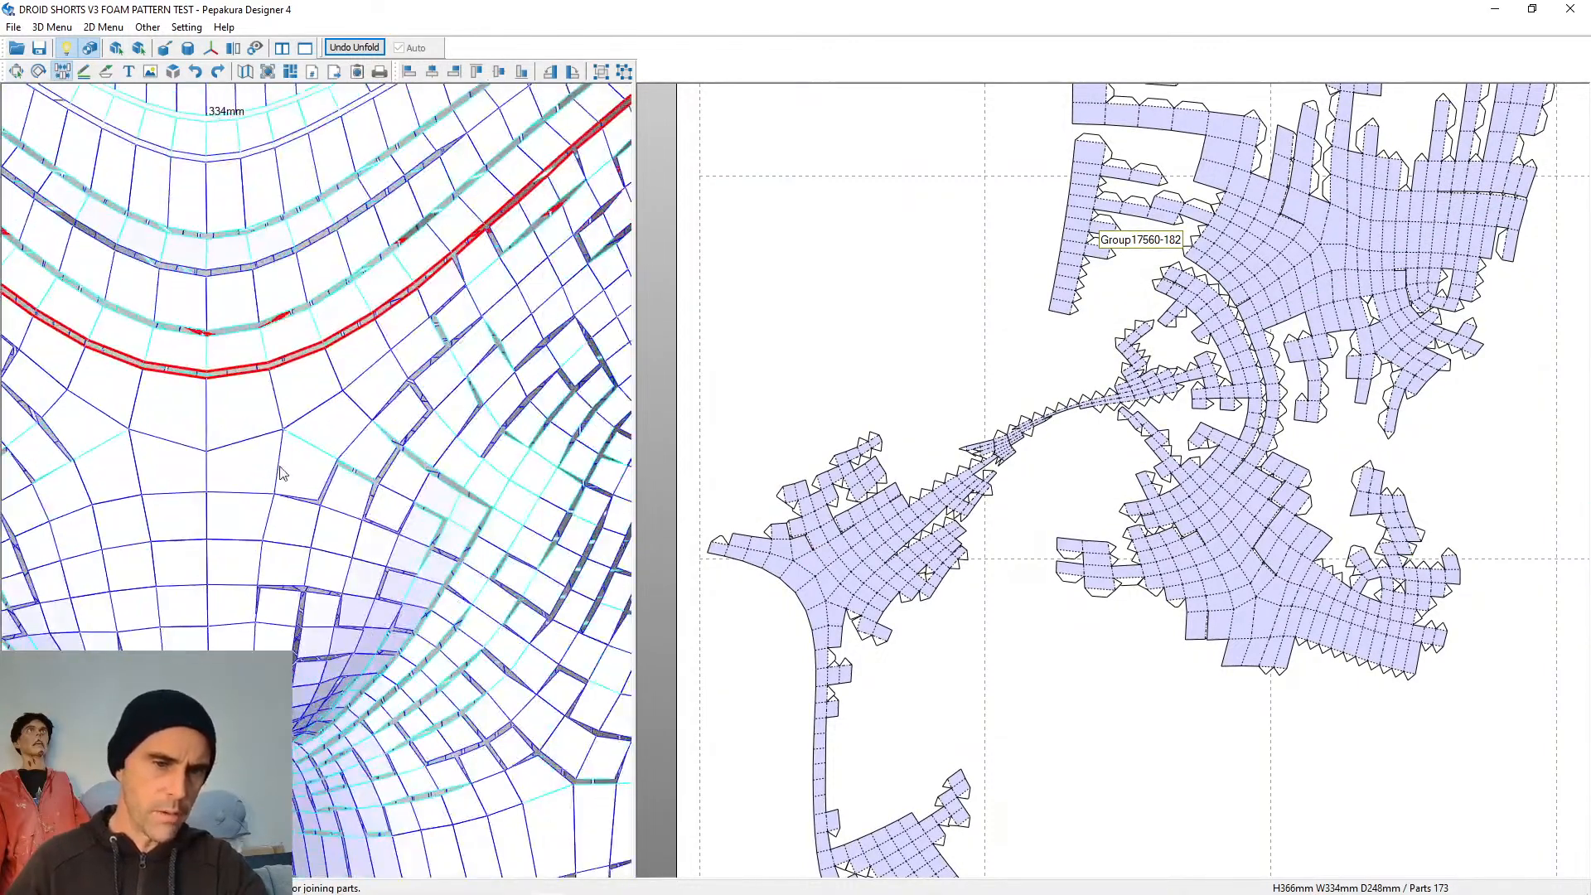
left_click(207, 421)
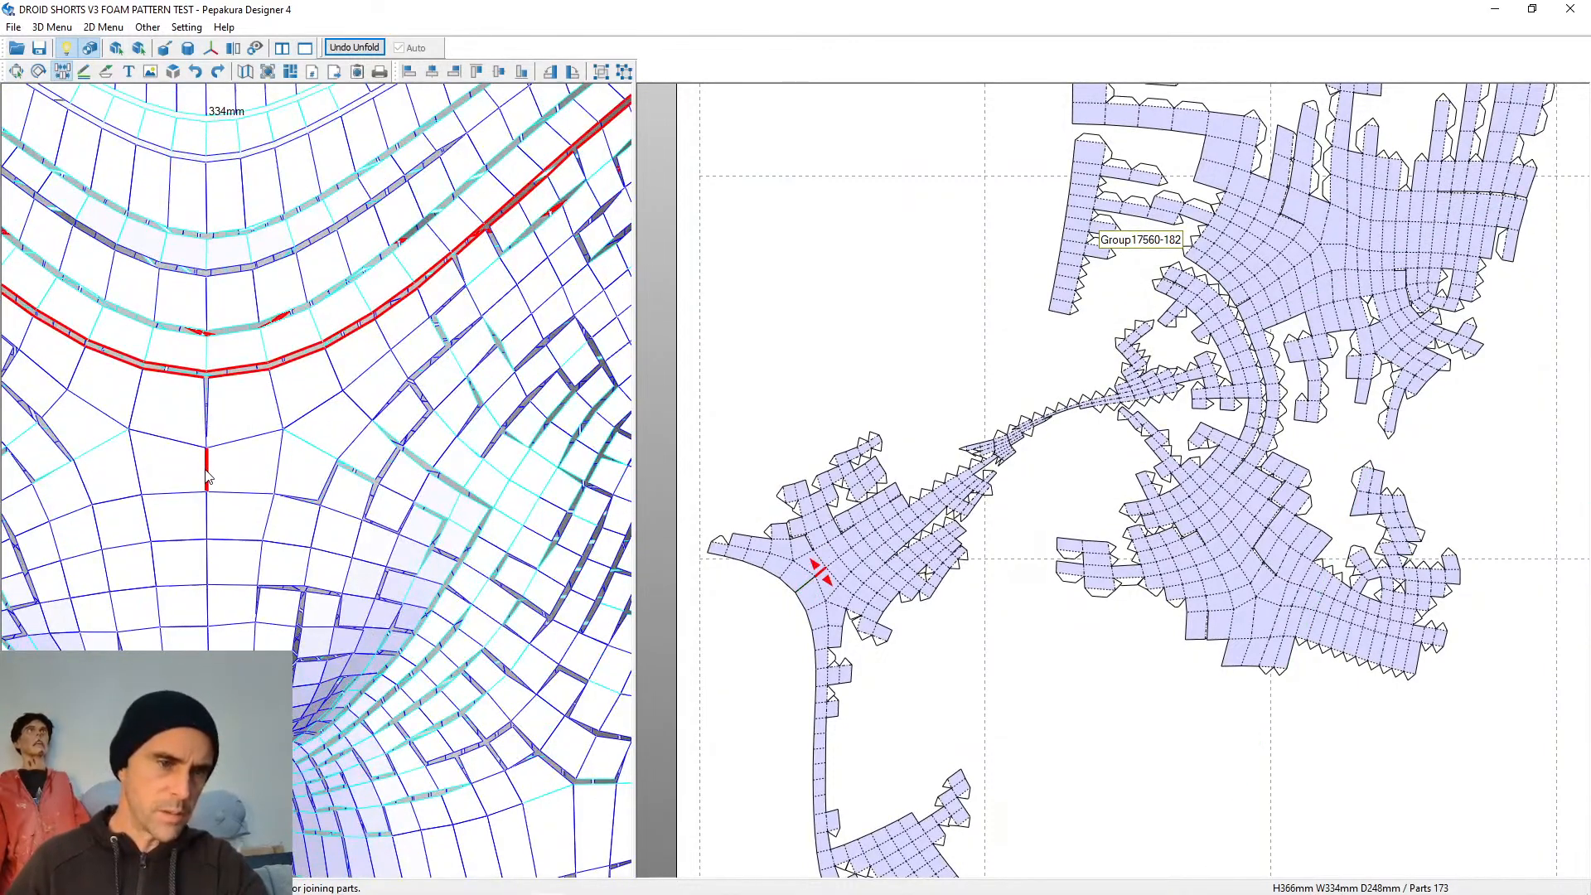
left_click(207, 472)
left_click(207, 527)
left_click(207, 565)
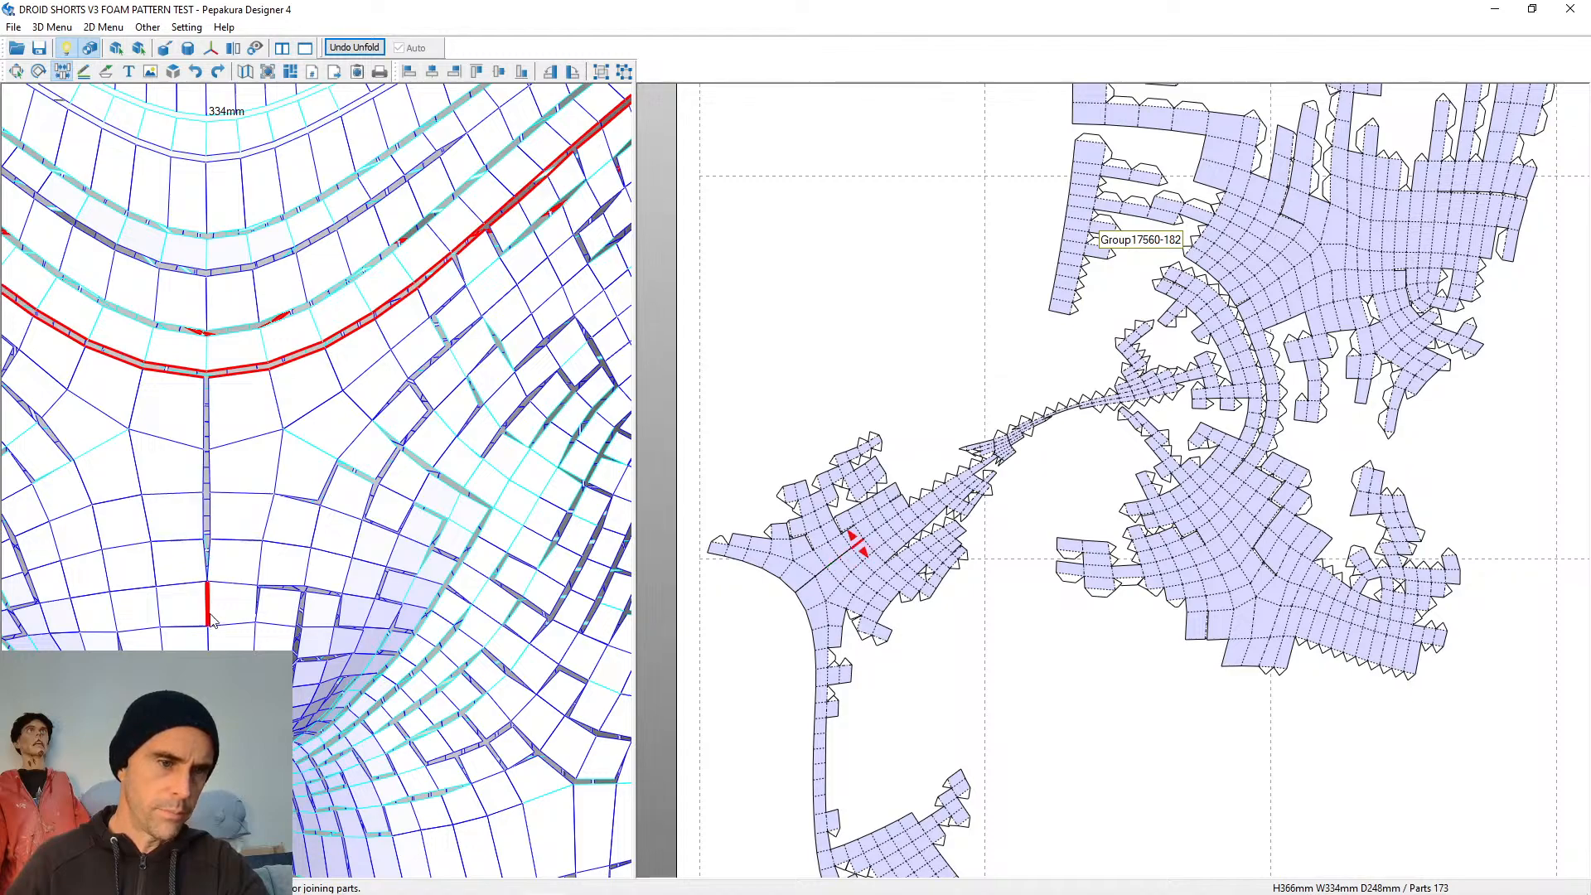
left_click(209, 614)
Continue the front centre cut down towards the crotch and join the split edges beside it
scroll(217, 612, "down", 3)
middle_click_drag(217, 611, 295, 464)
scroll(294, 462, "up", 1)
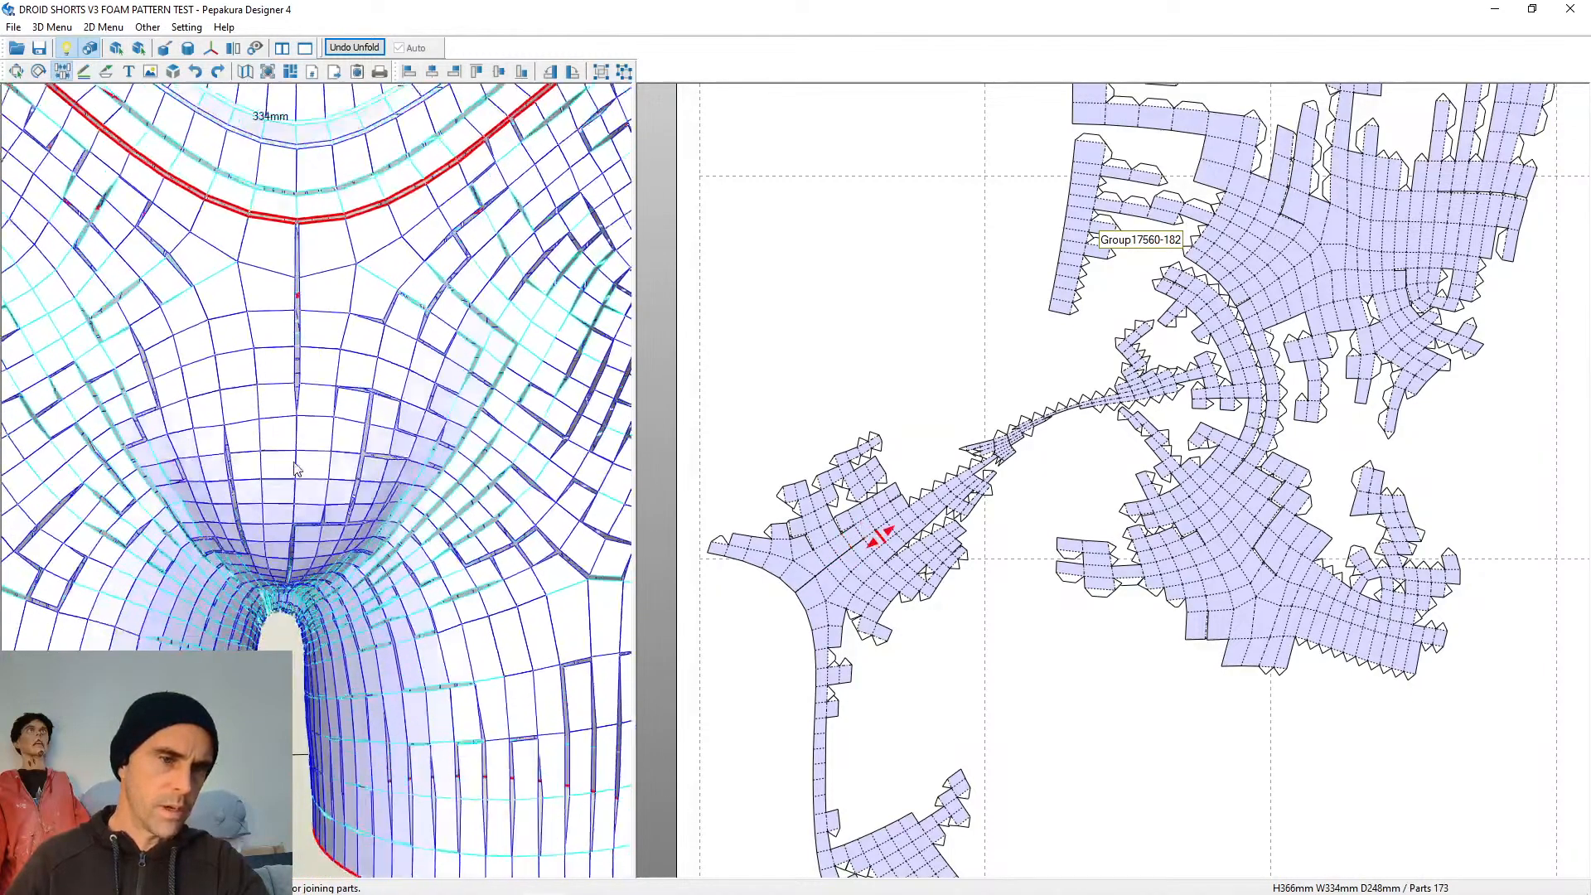
left_click_drag(296, 469, 304, 388)
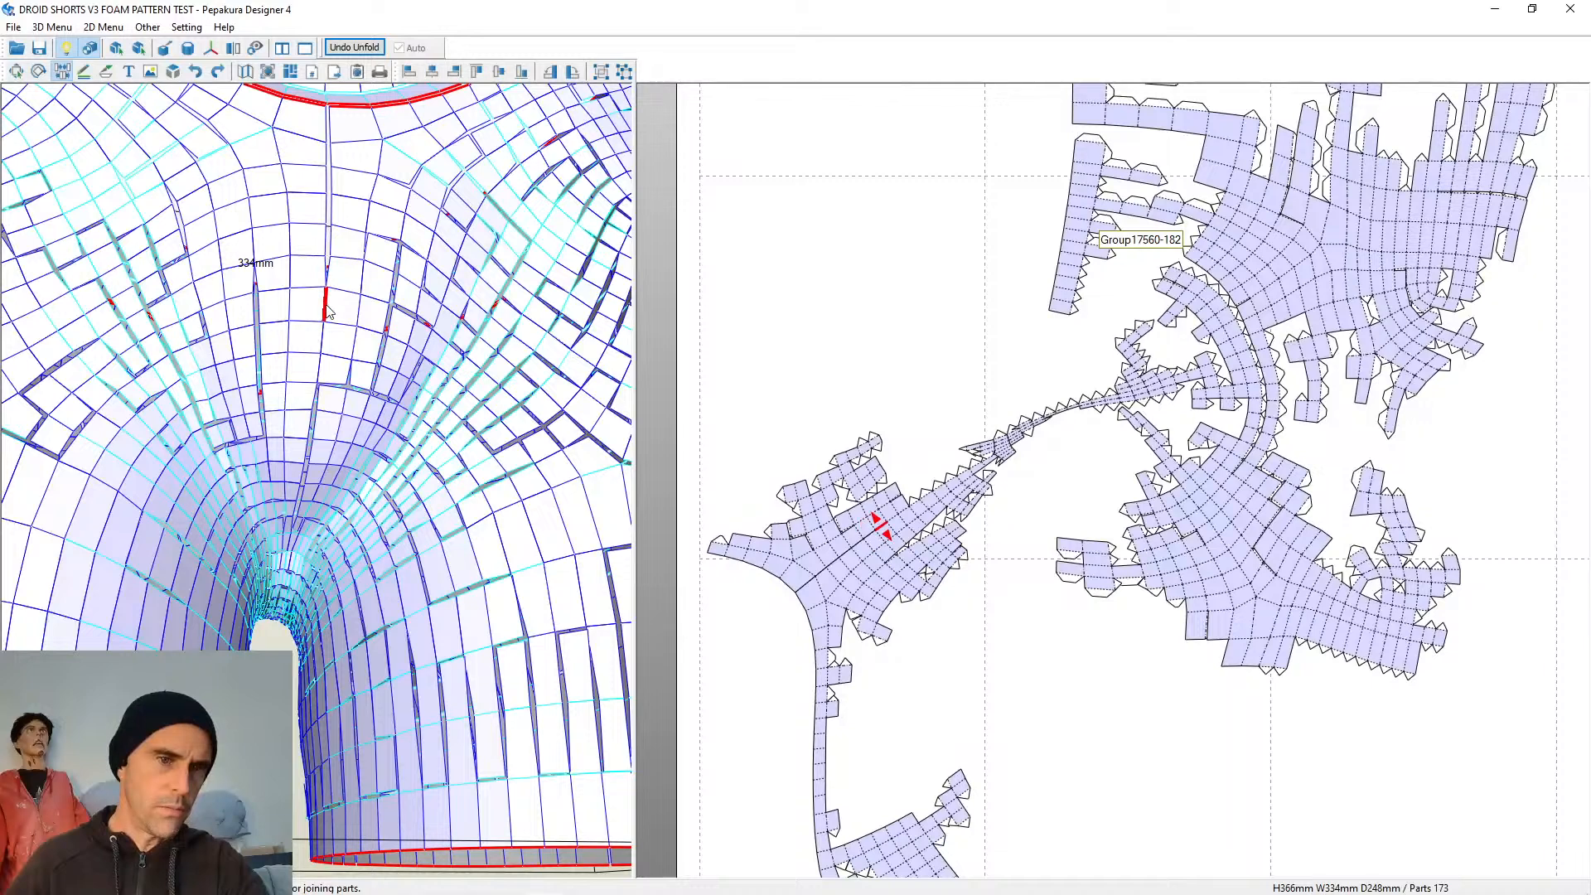
left_click(318, 370)
left_click(318, 375)
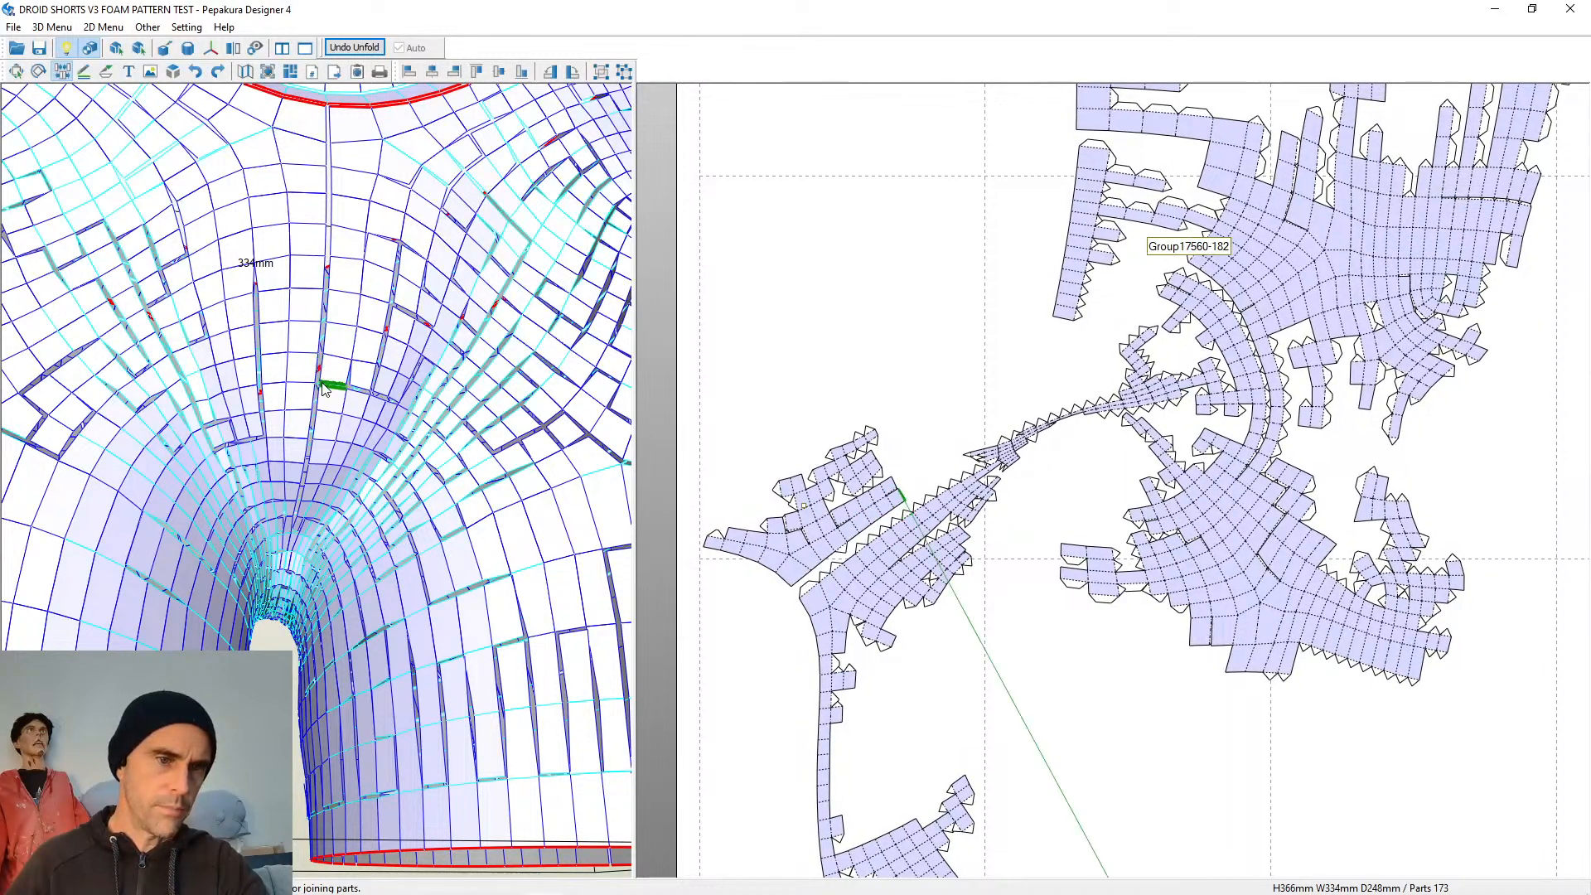
left_click(359, 391)
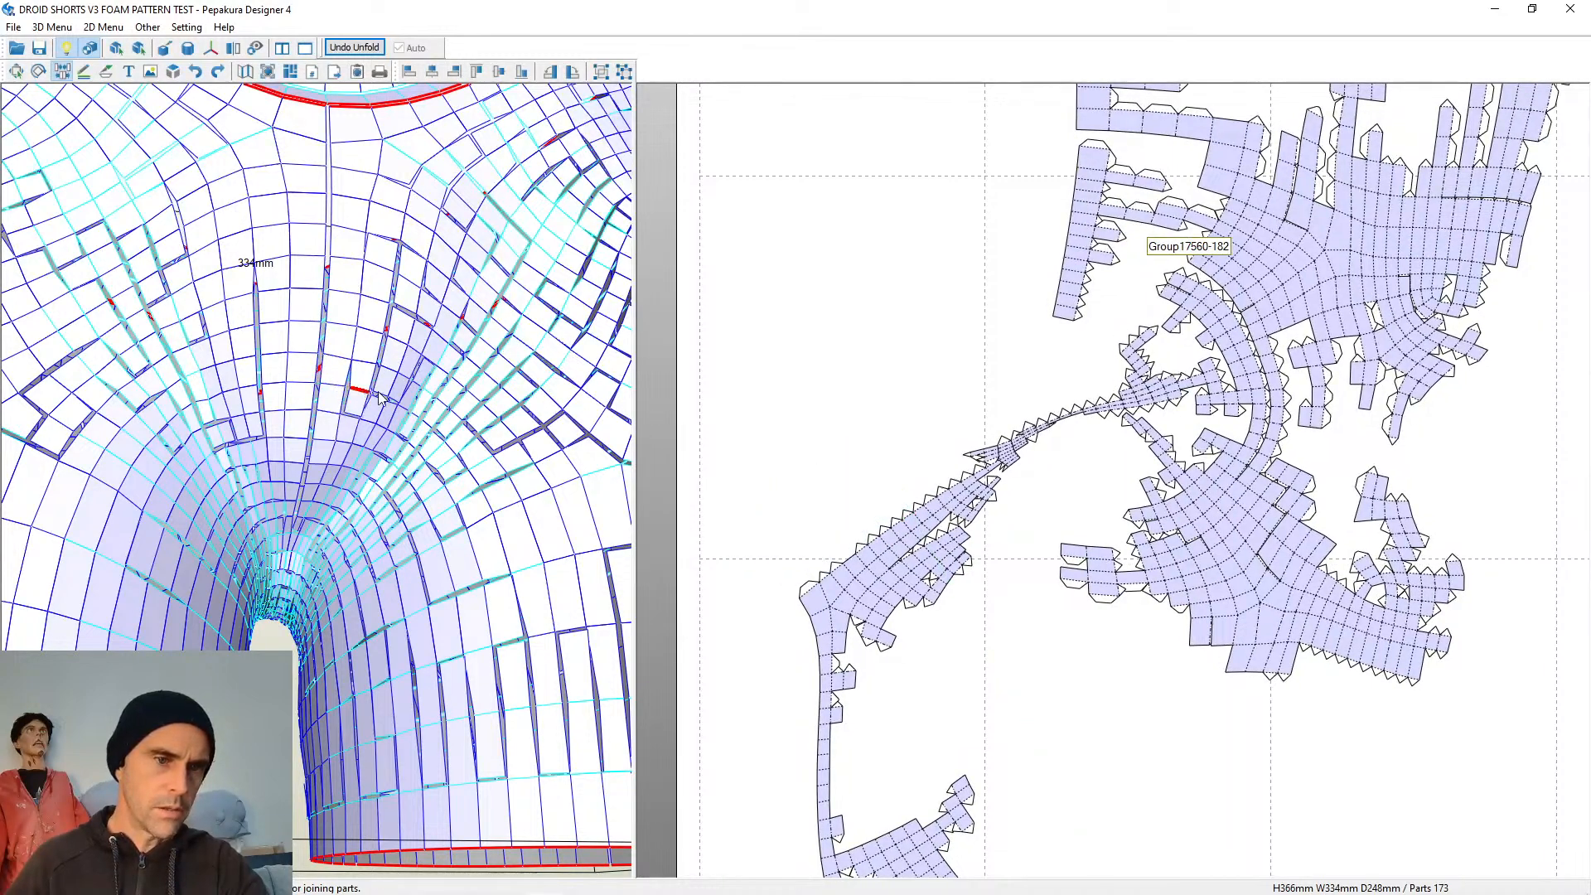
Extend the front centre cut upward through the lower waistband strips of the 3D shorts
mouse_move(311, 271)
right_mouse_down()
mouse_move(355, 238)
mouse_move(333, 264)
right_mouse_up()
scroll(247, 621, "up", 5)
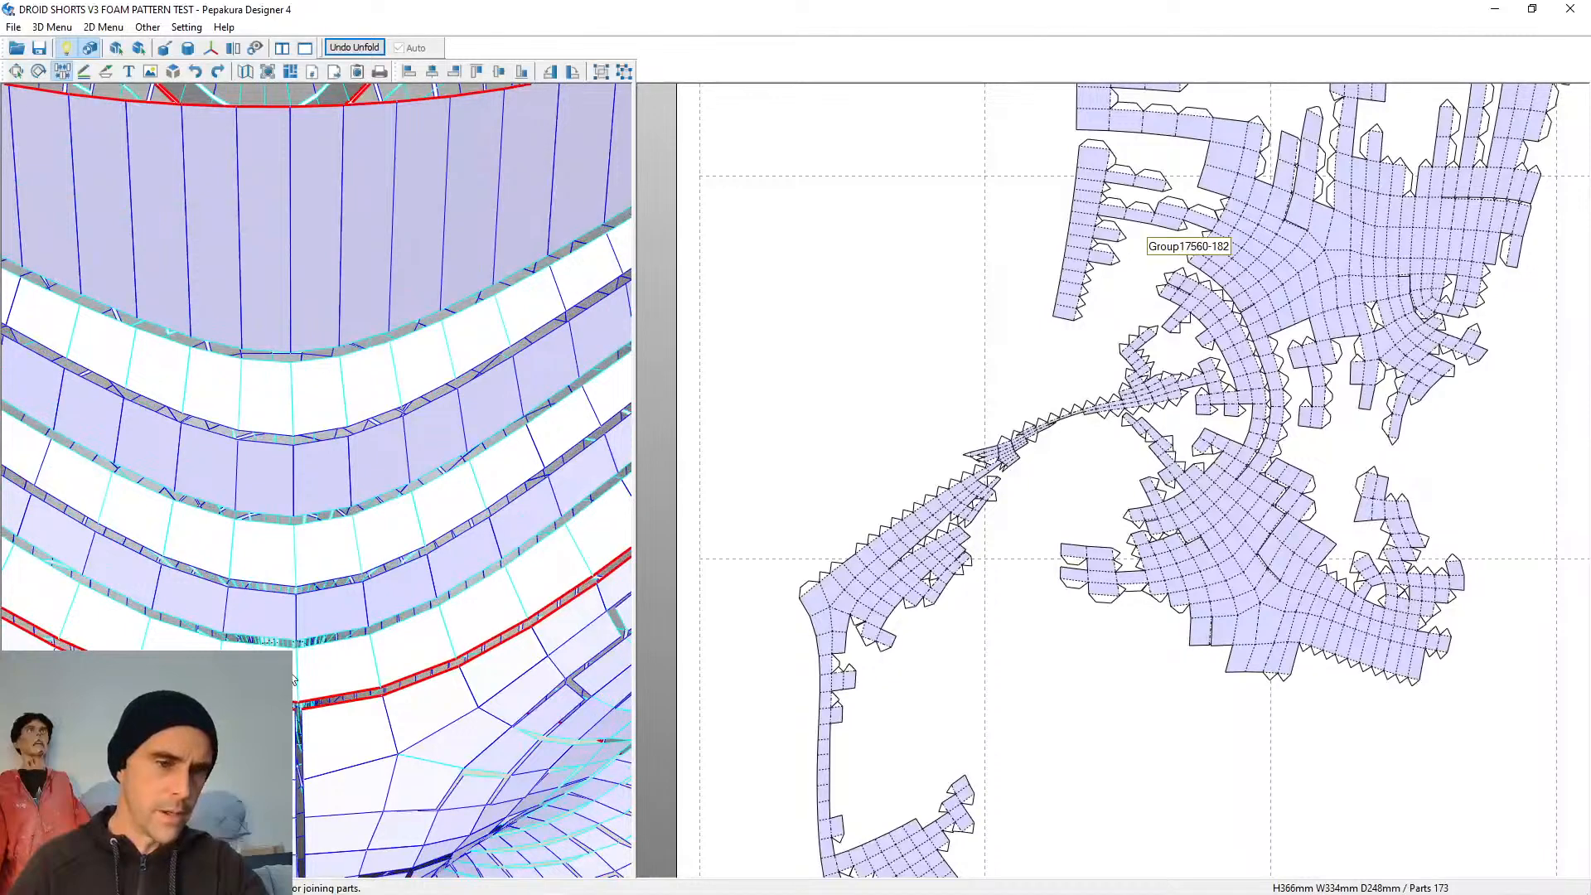
left_click(295, 676)
left_click(299, 617)
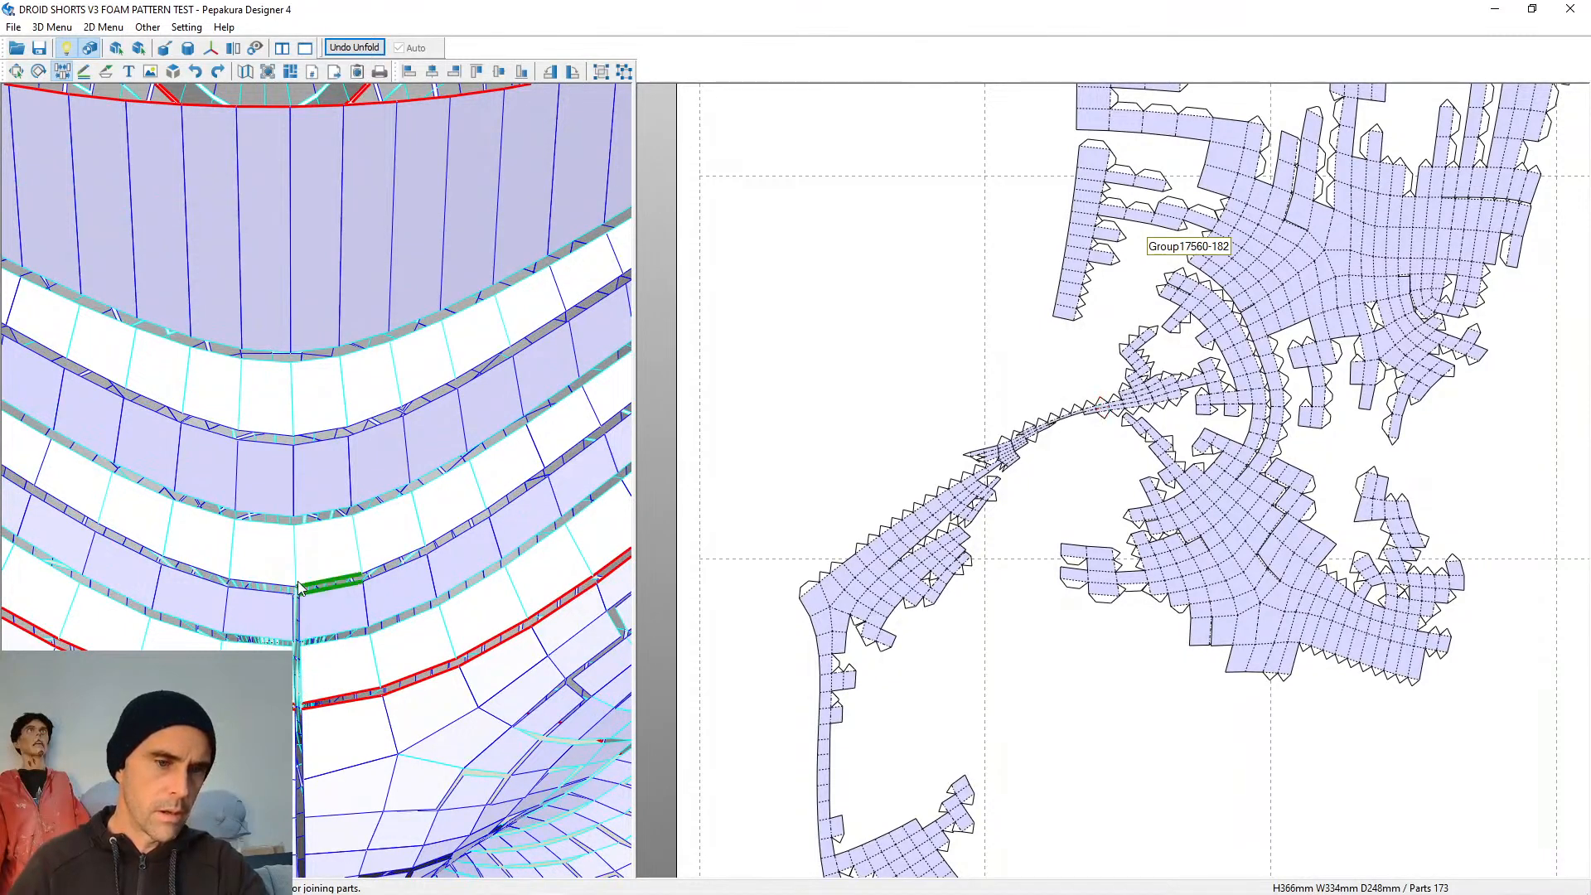
left_click(298, 574)
left_click(296, 469)
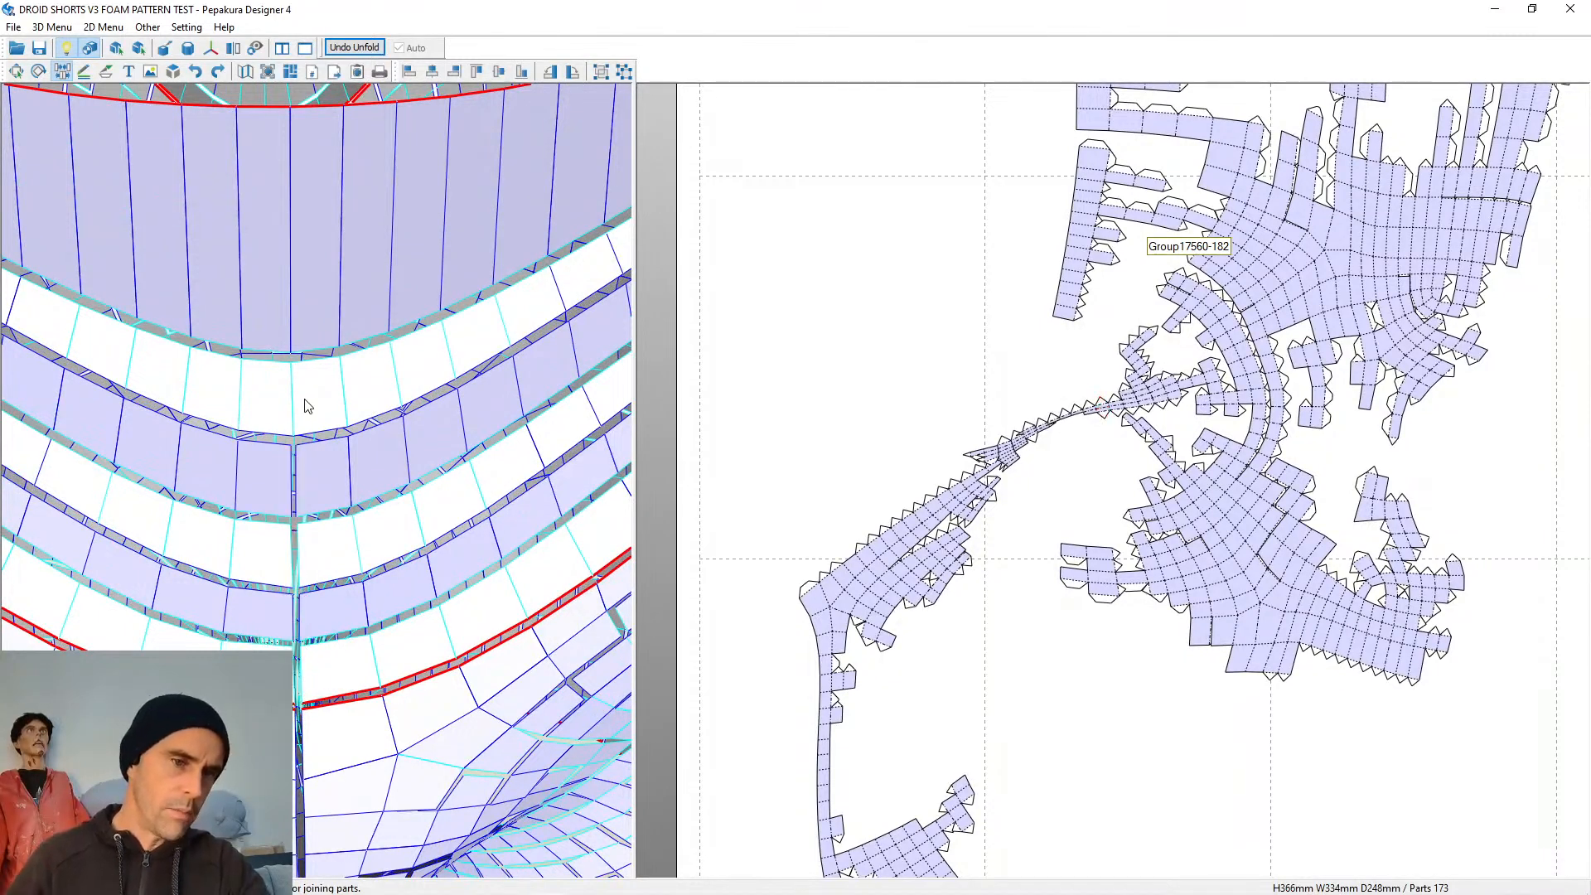
Check the front centre cut down to the crotch and extend it through the uppermost strip and top waistband
scroll(290, 315, "down", 8)
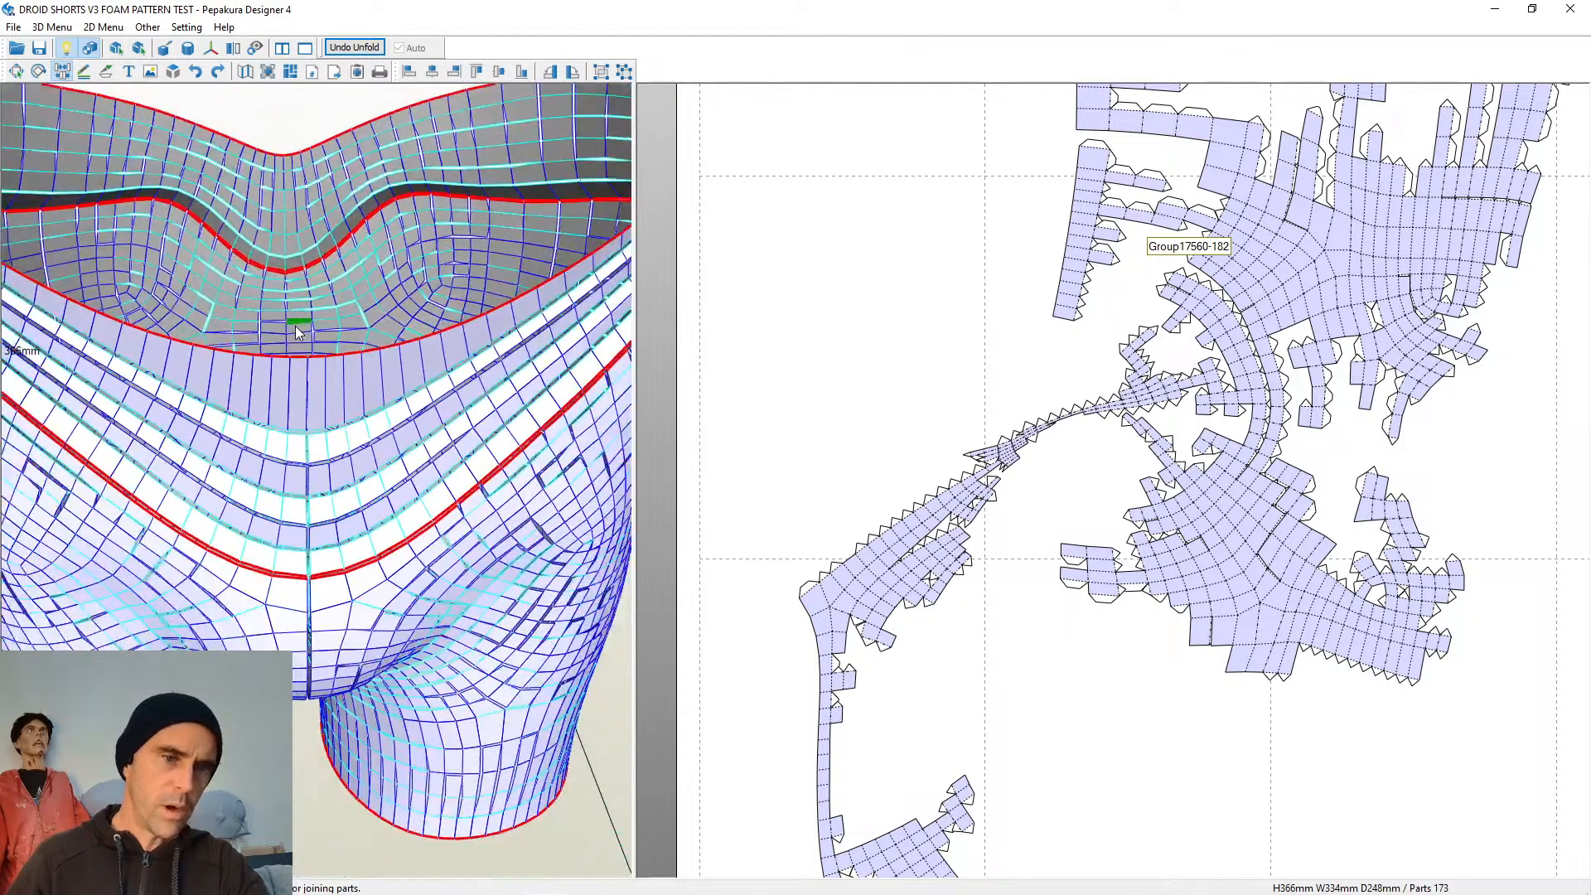
right_click_drag(464, 800, 336, 357)
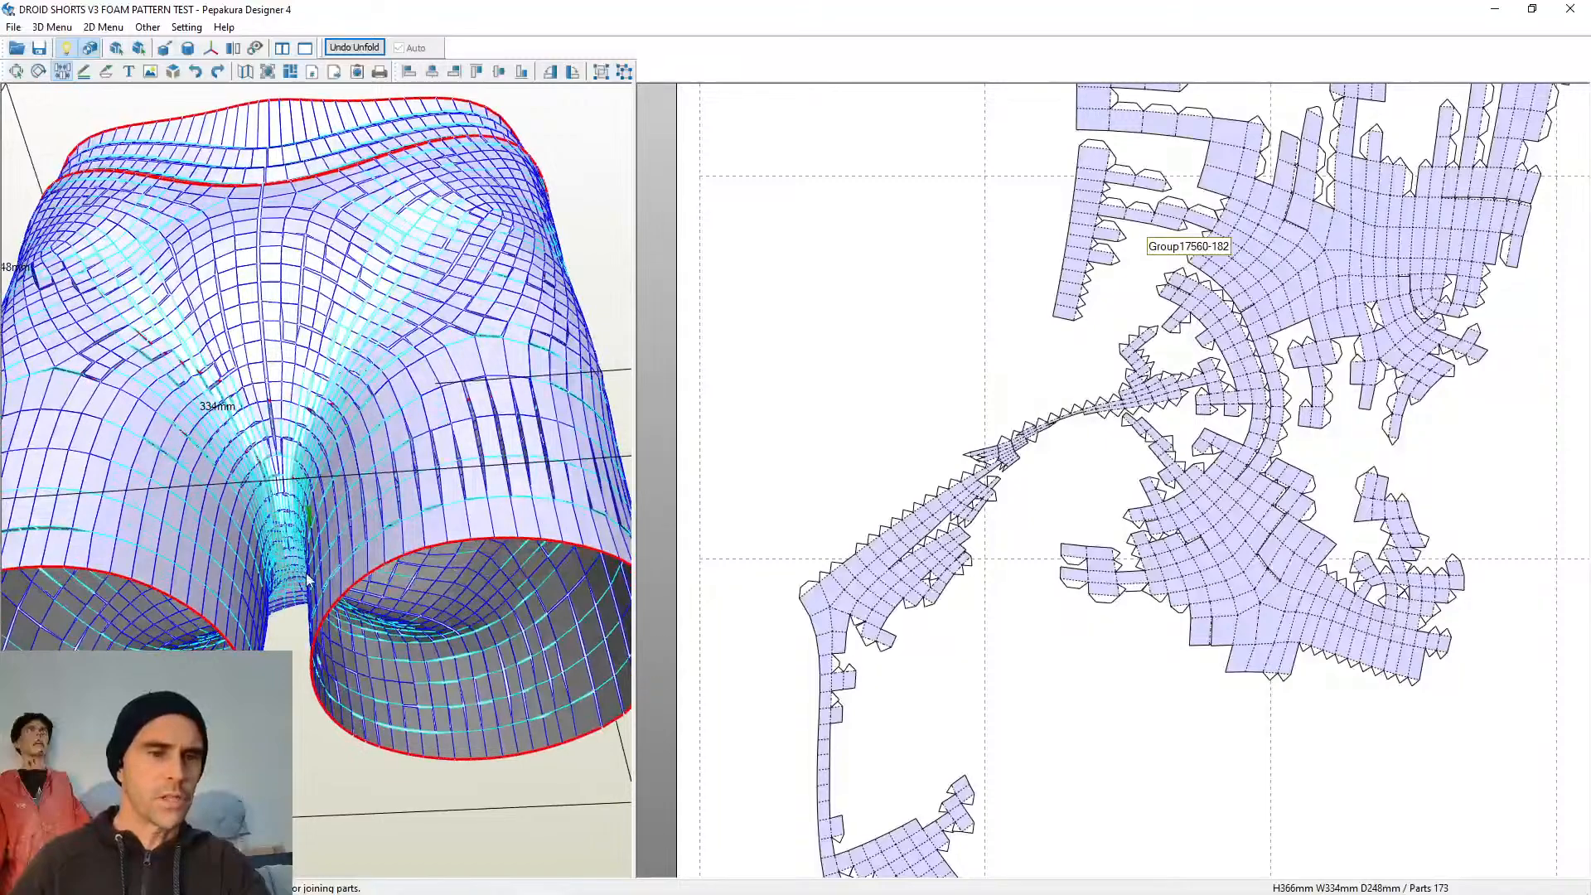
right_click_drag(294, 665, 302, 744)
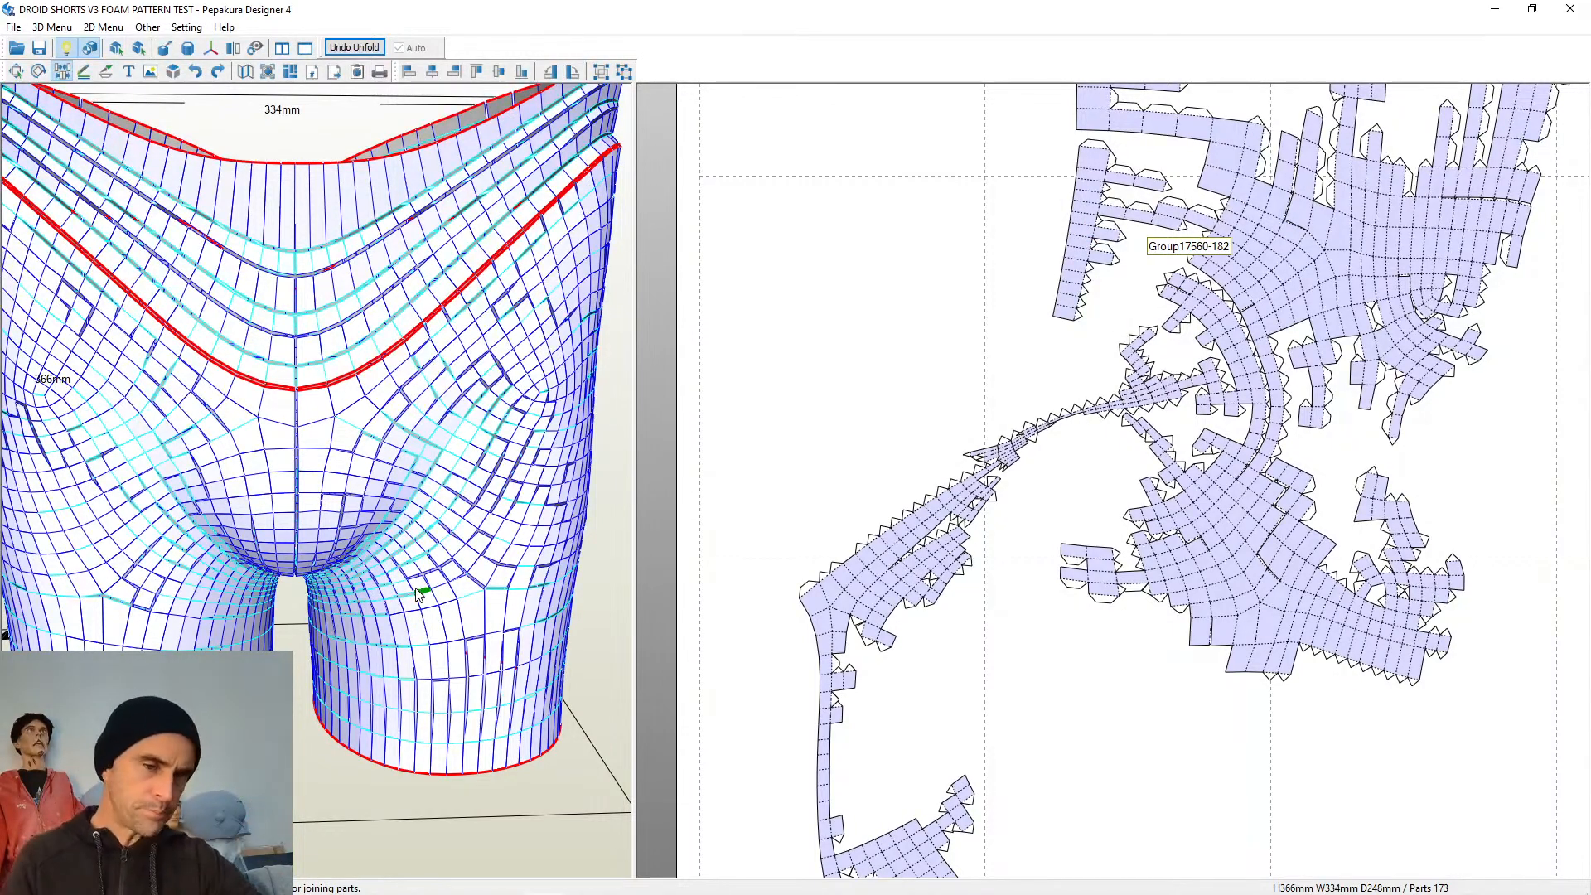
scroll(292, 149, "up", 3)
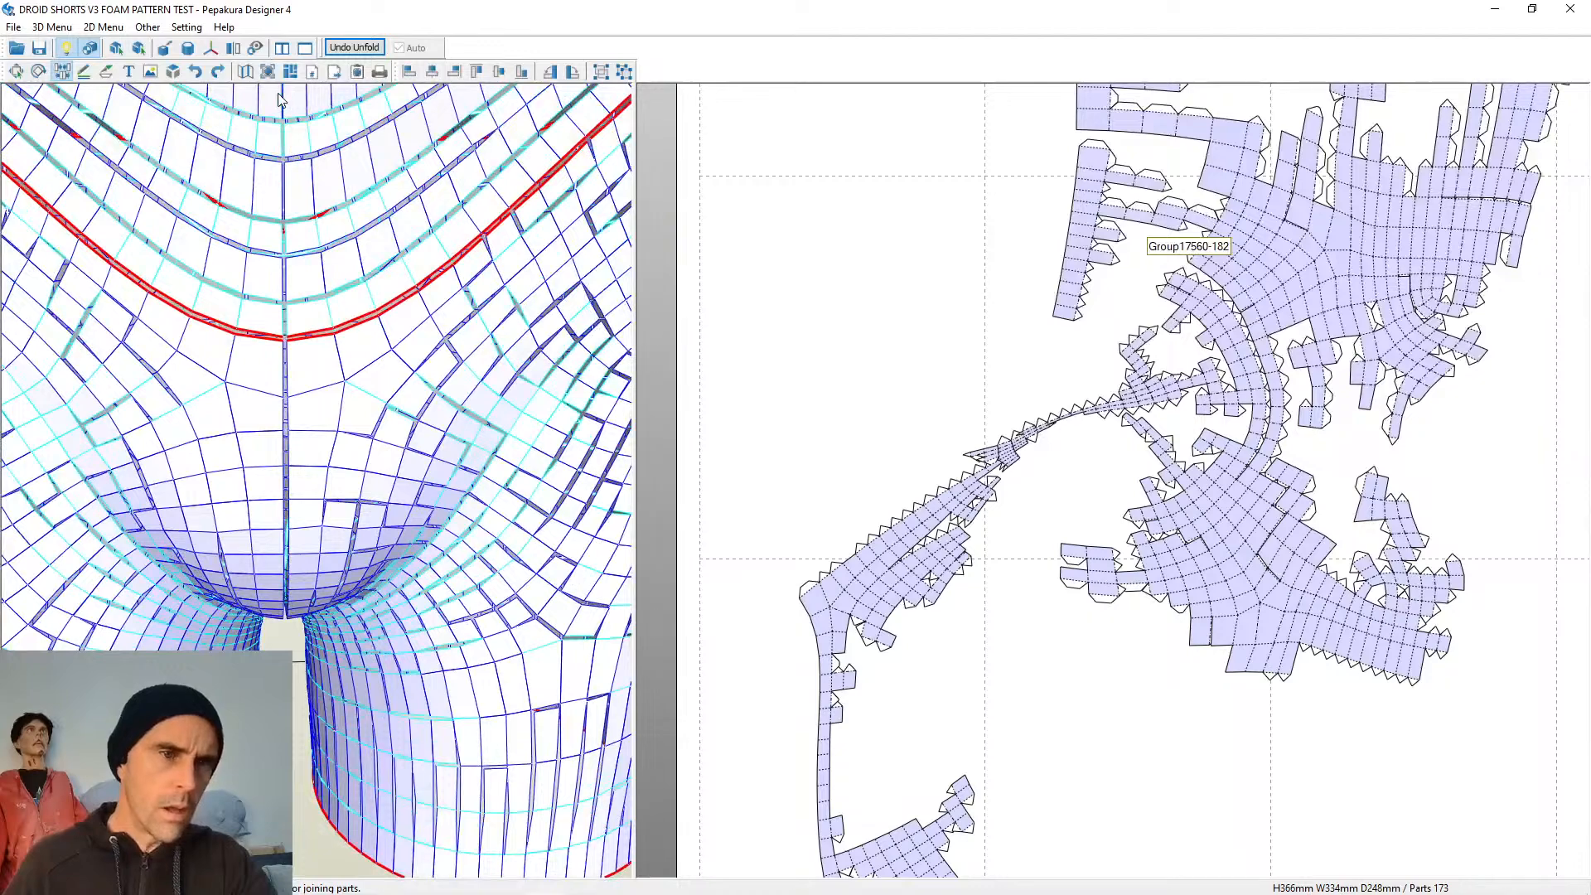
middle_click_drag(307, 139, 375, 433)
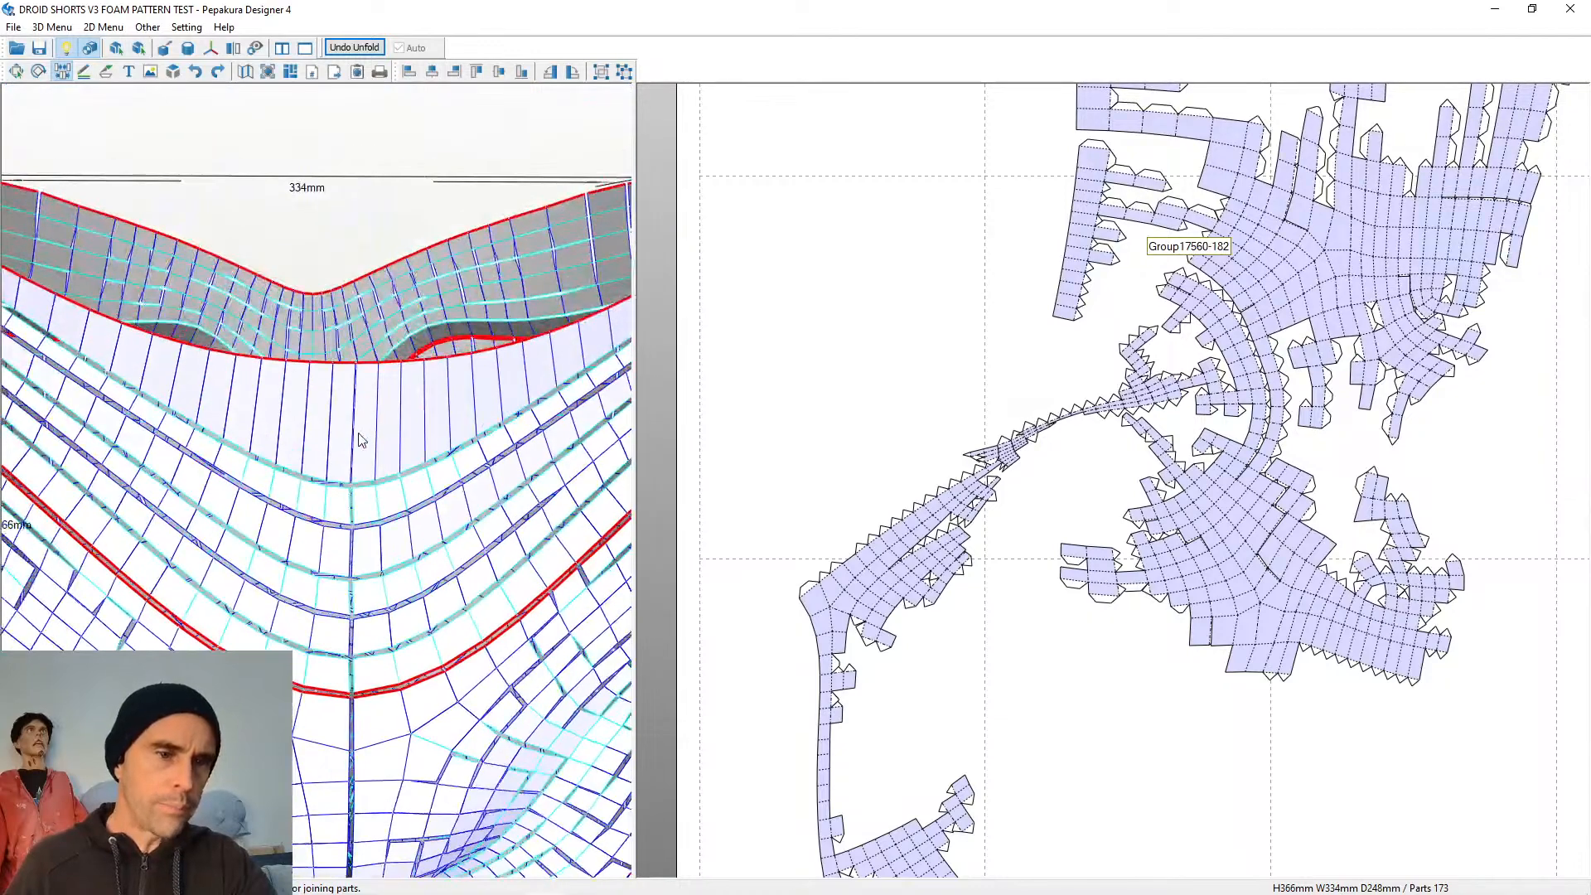
left_click(353, 458)
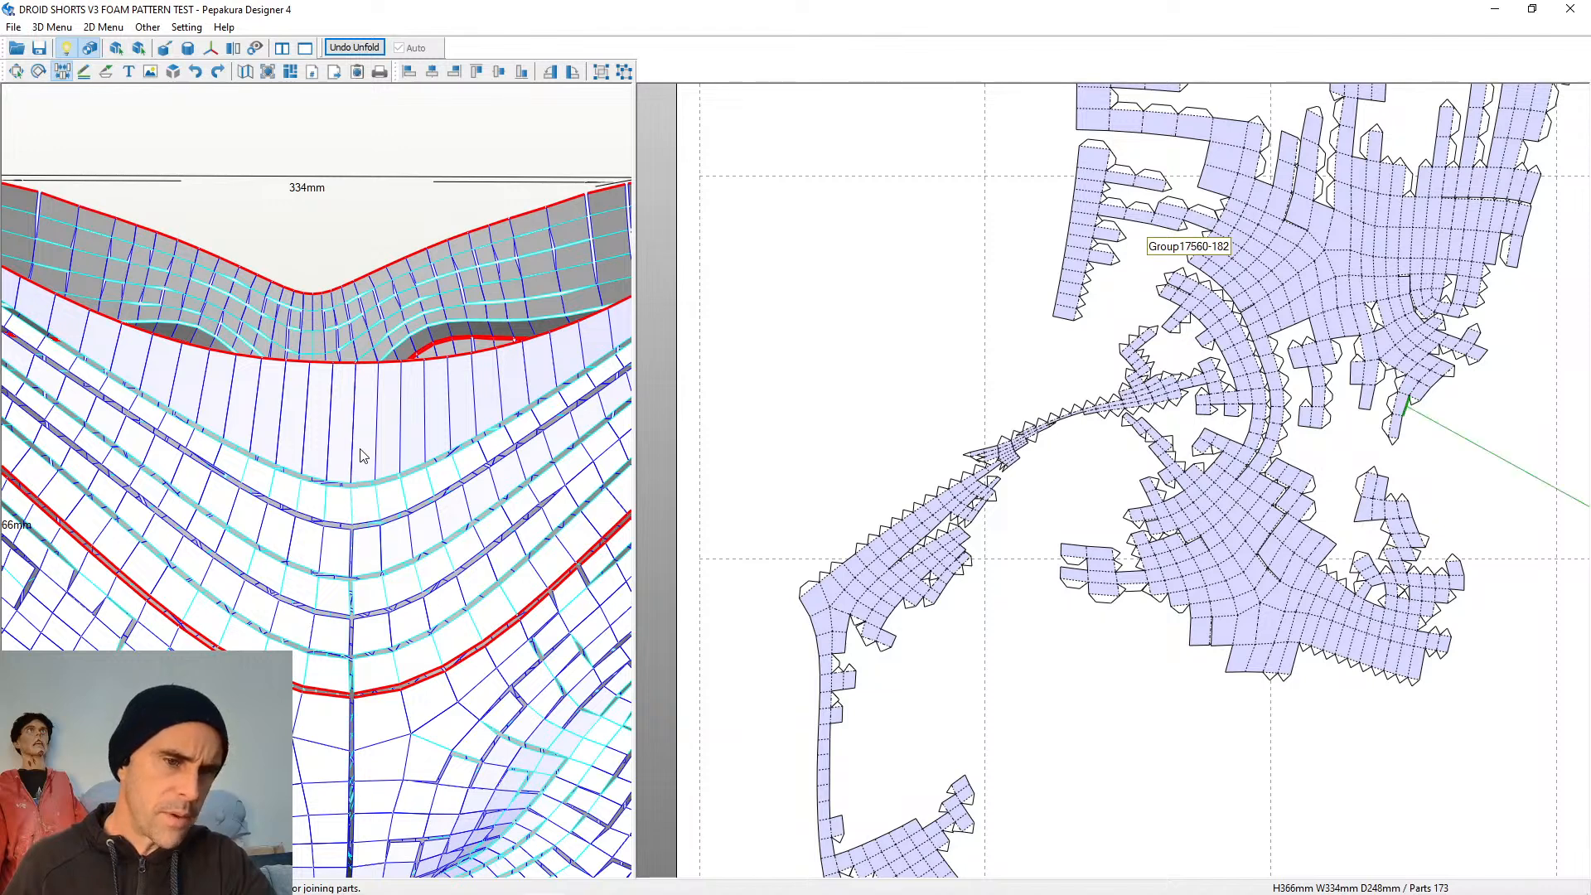
left_click(353, 512)
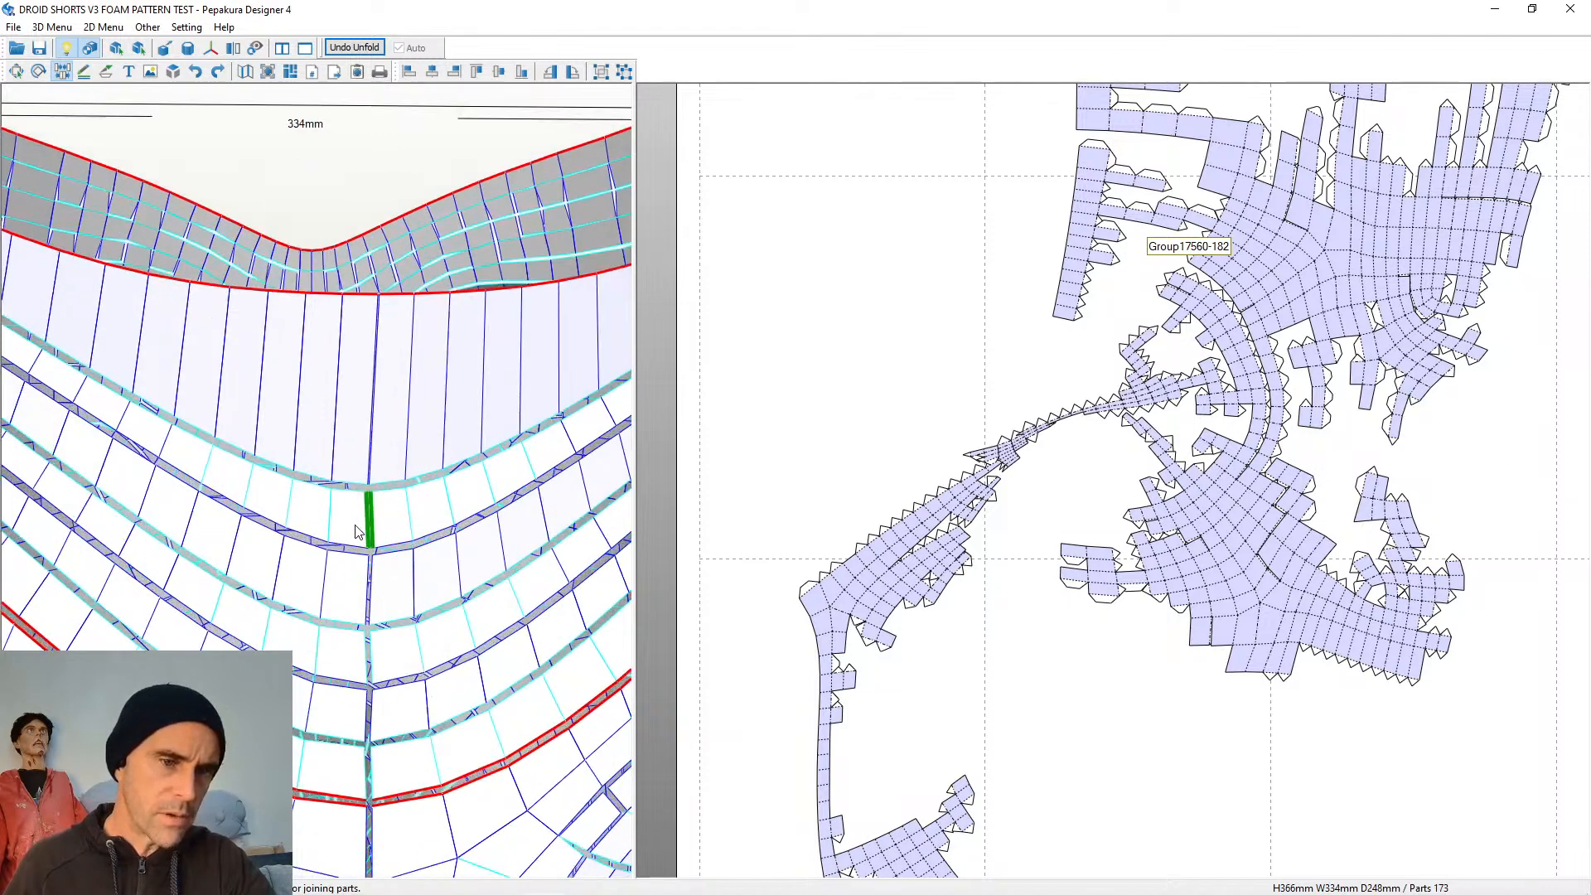
Join the scattered split edges on the front thigh and front hip of the 3D shorts
scroll(355, 521, "up", 8)
scroll(365, 414, "down", 5)
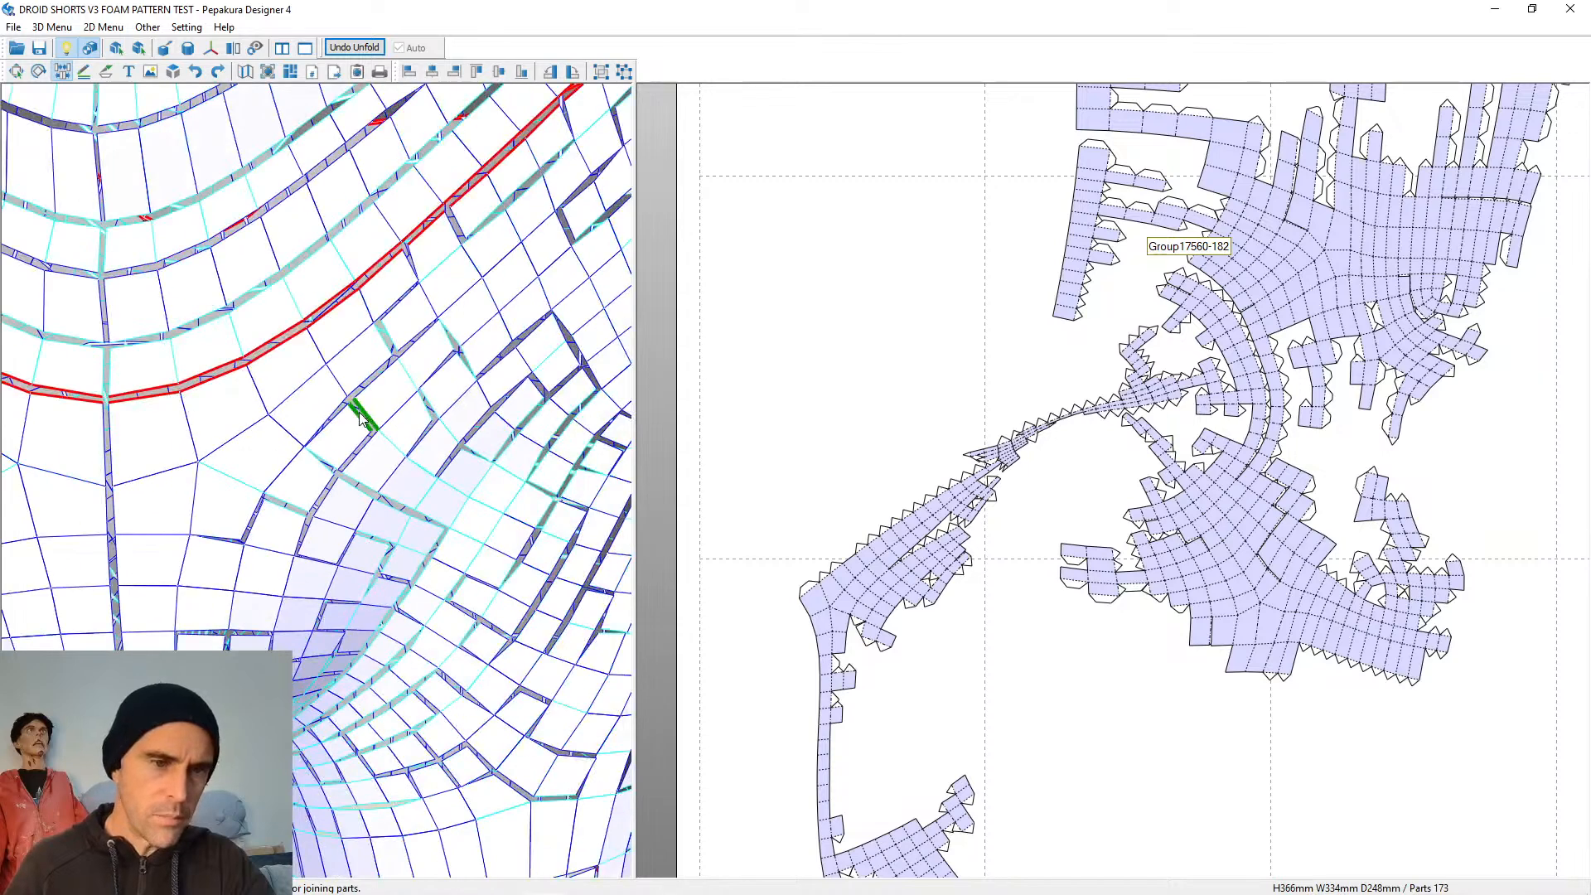
left_click(361, 496)
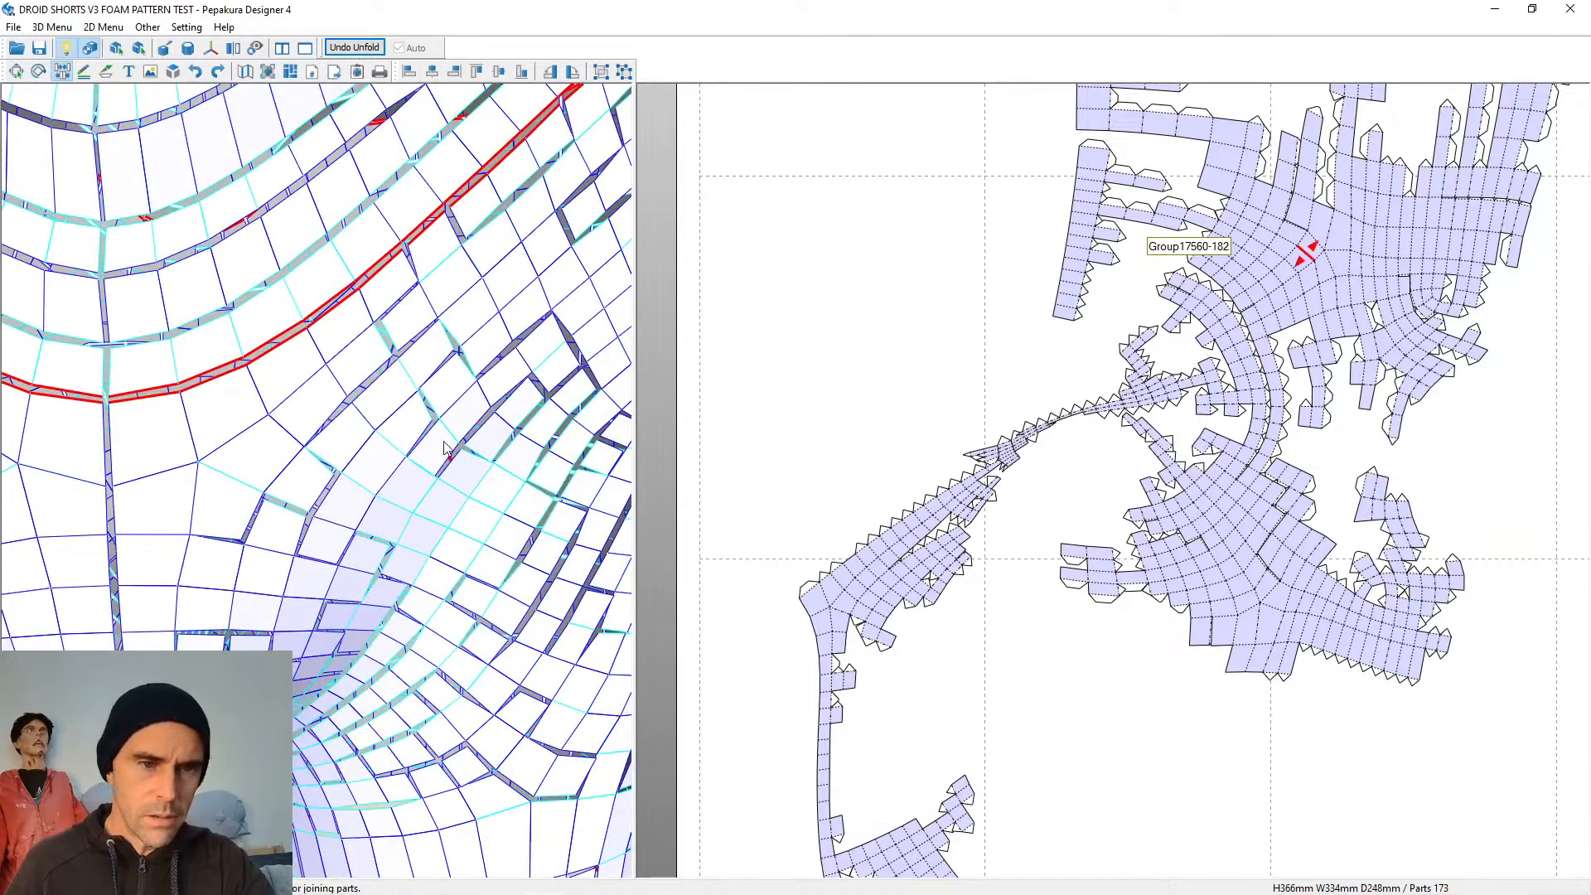
right_click_drag(471, 441, 365, 406)
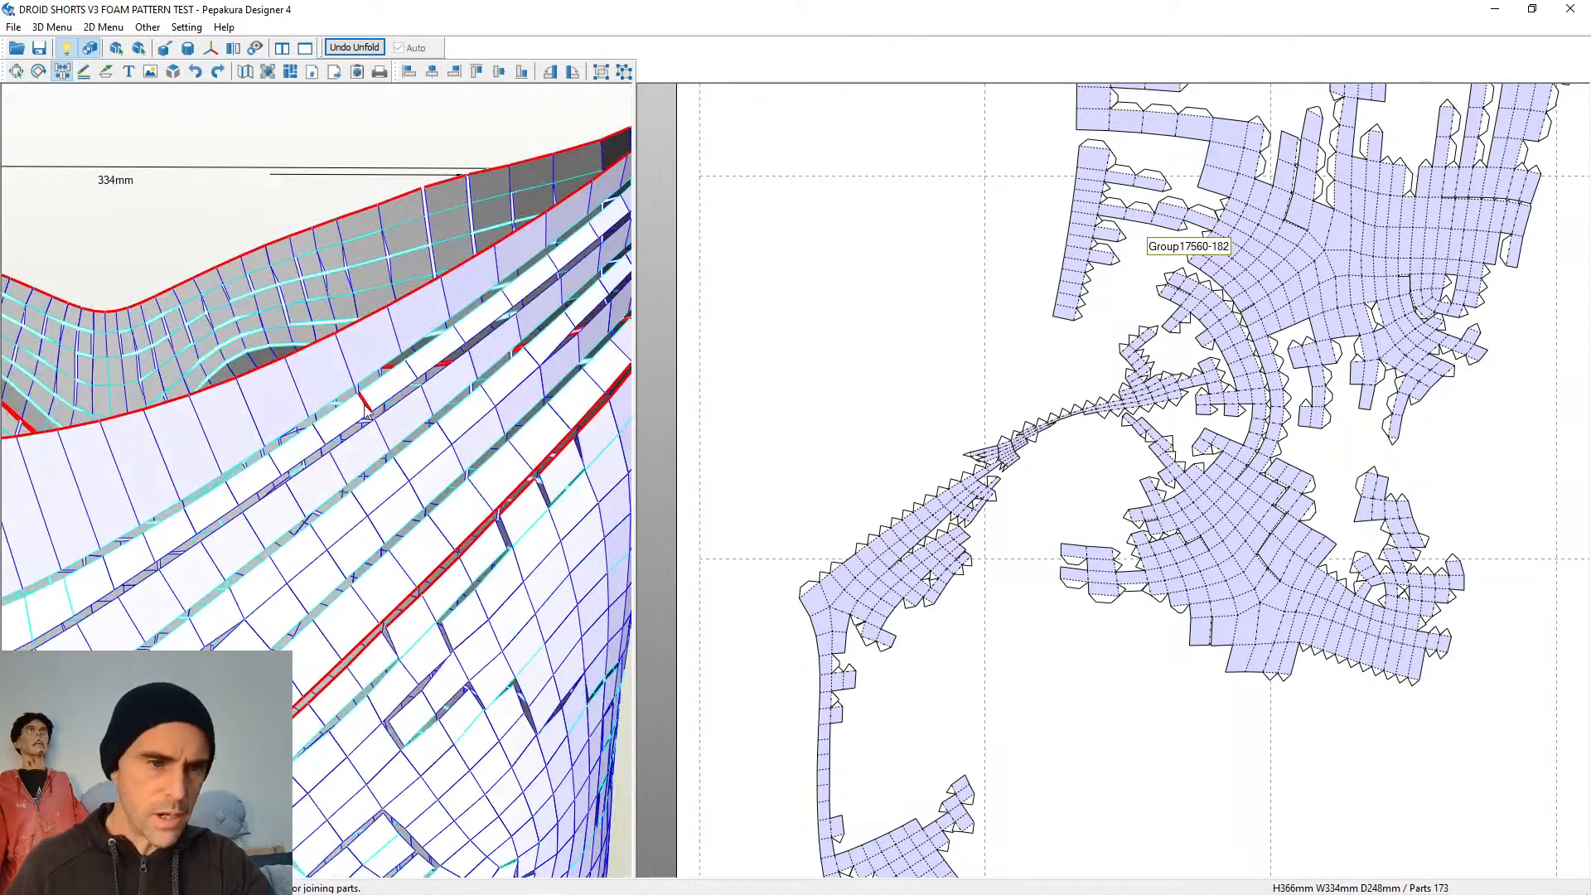
right_click_drag(432, 489, 346, 451)
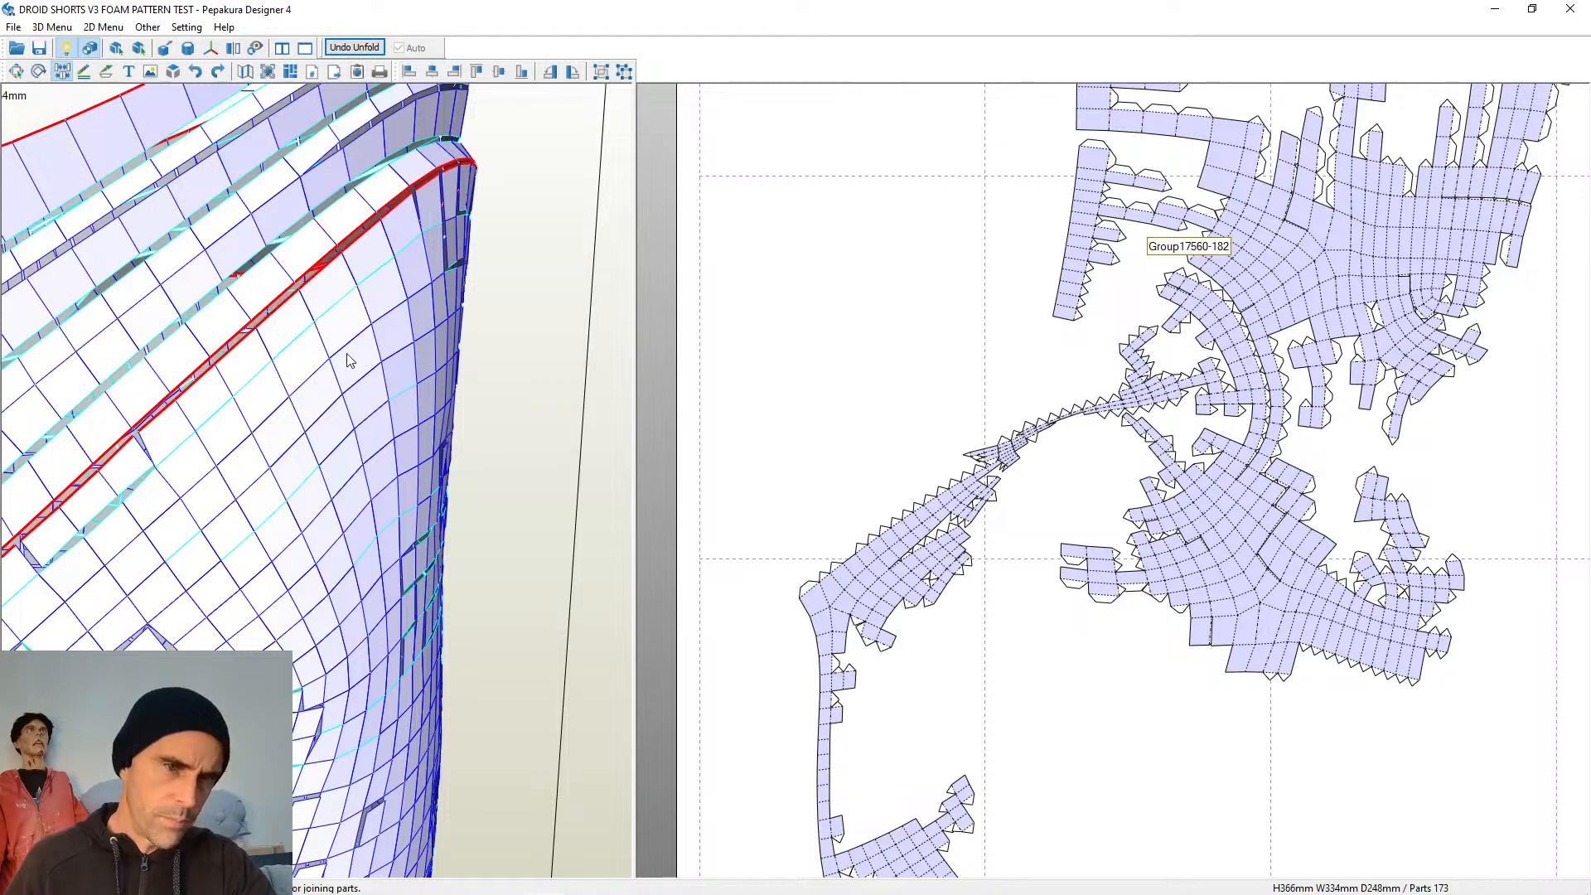
right_click_drag(352, 361, 415, 490)
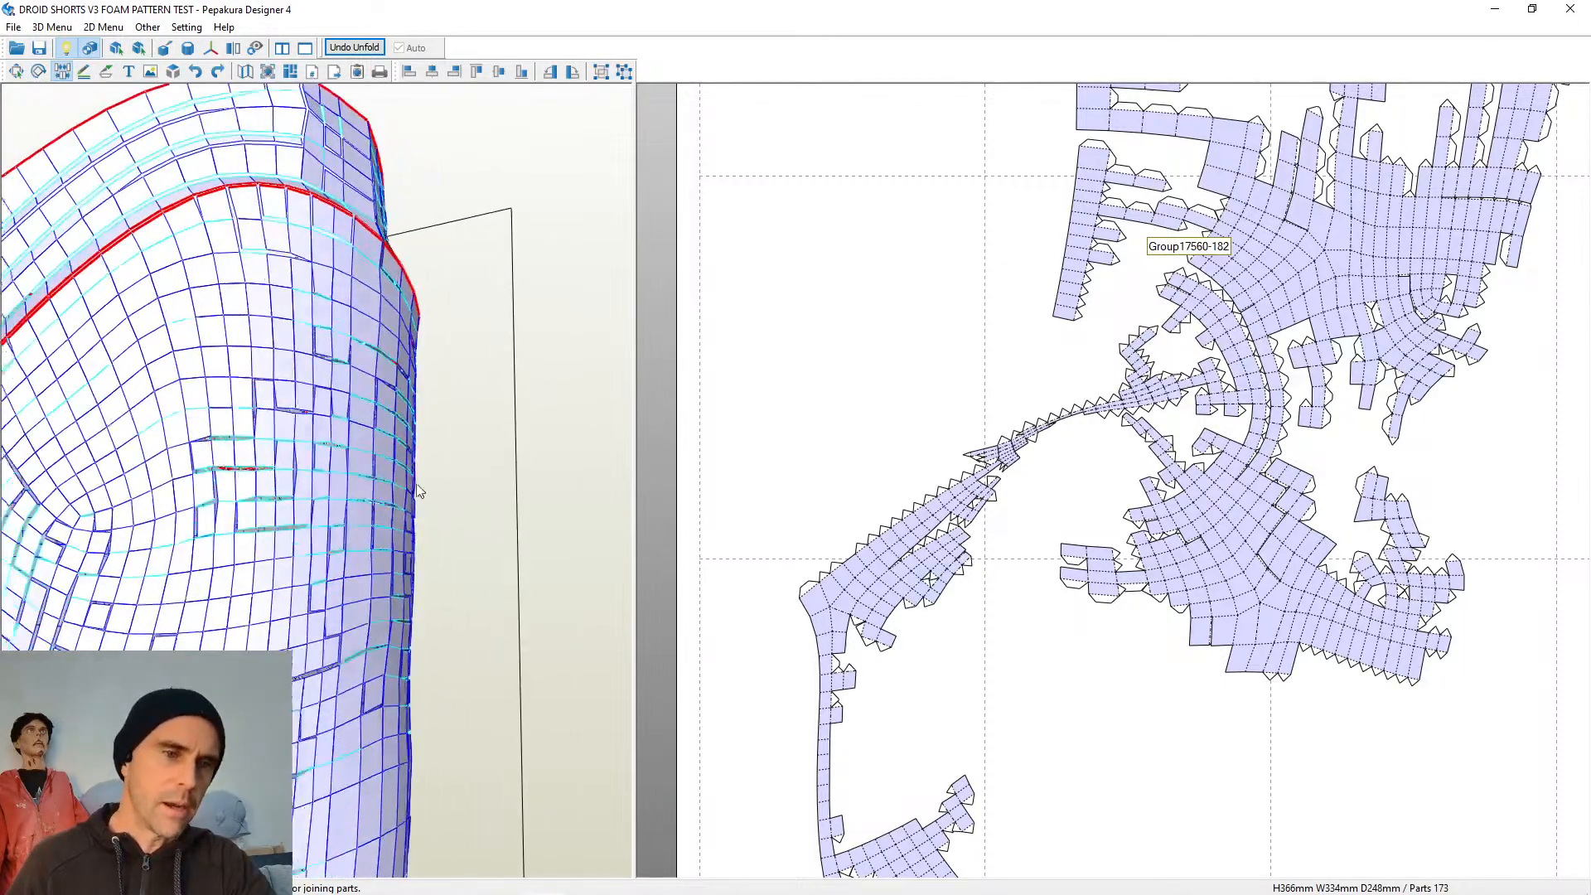
left_click(222, 439)
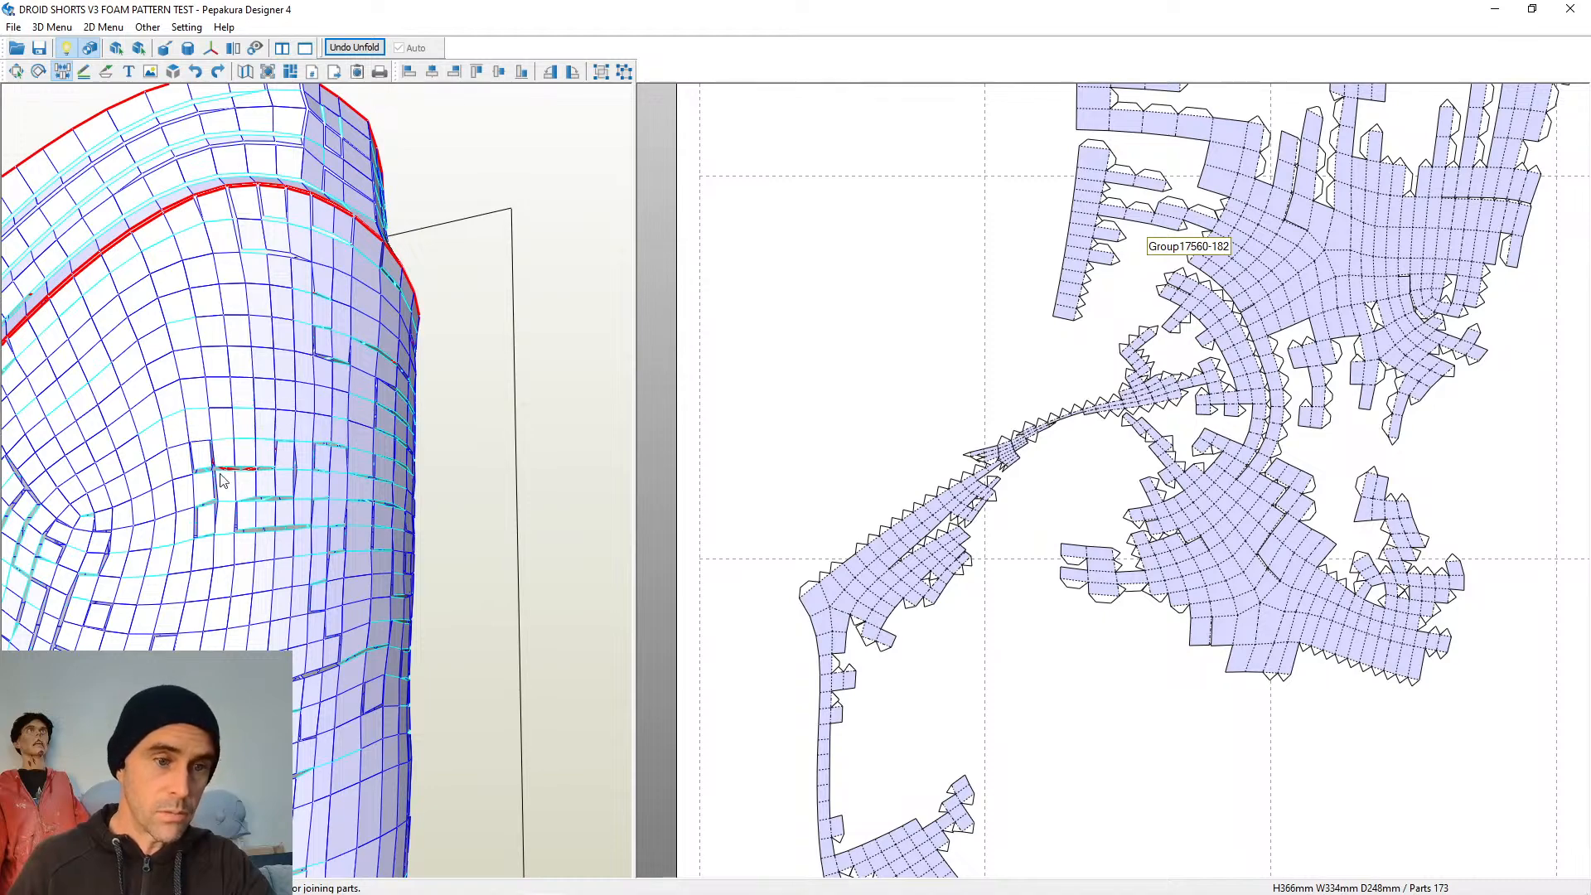
Join the short split edges between neighbouring faces on the outer hip of the 3D shorts
right_click_drag(520, 520, 561, 489)
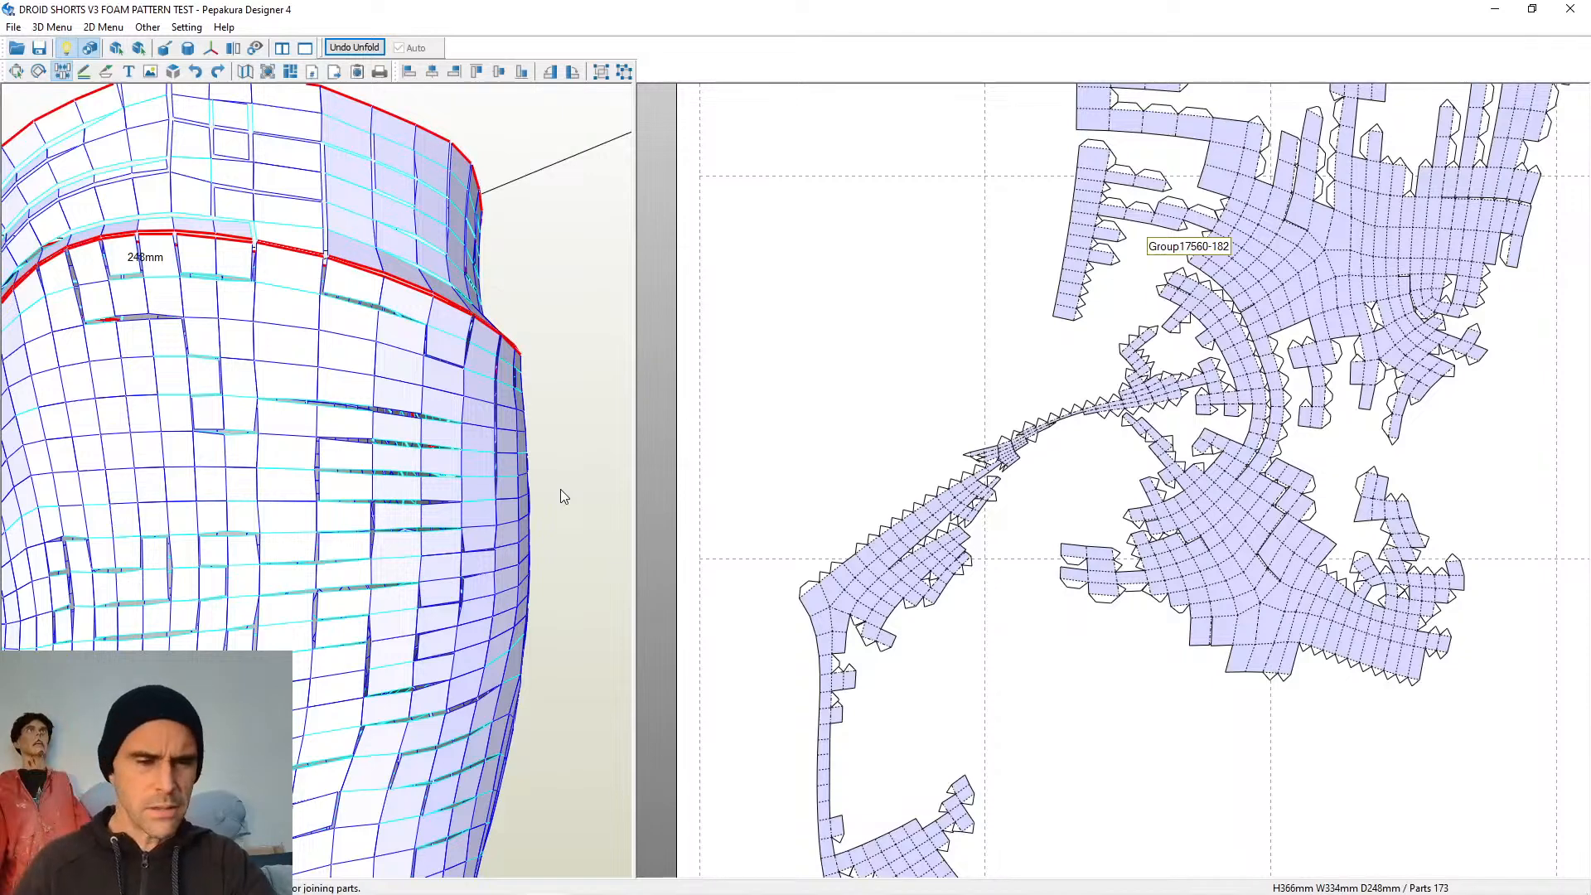
scroll(284, 536, "up", 2)
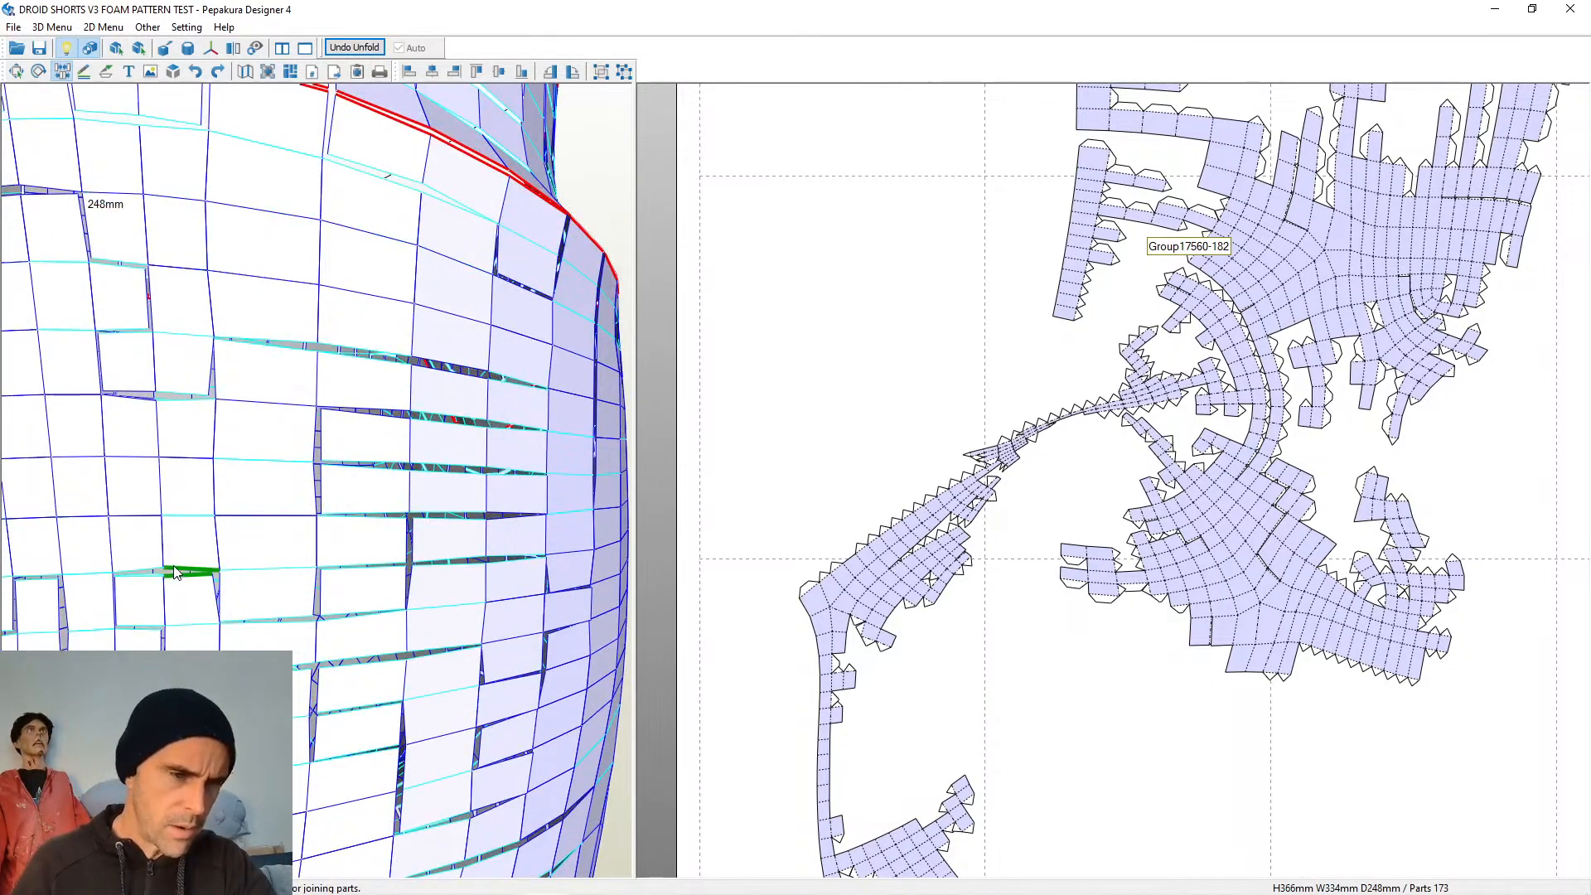
left_click(174, 571)
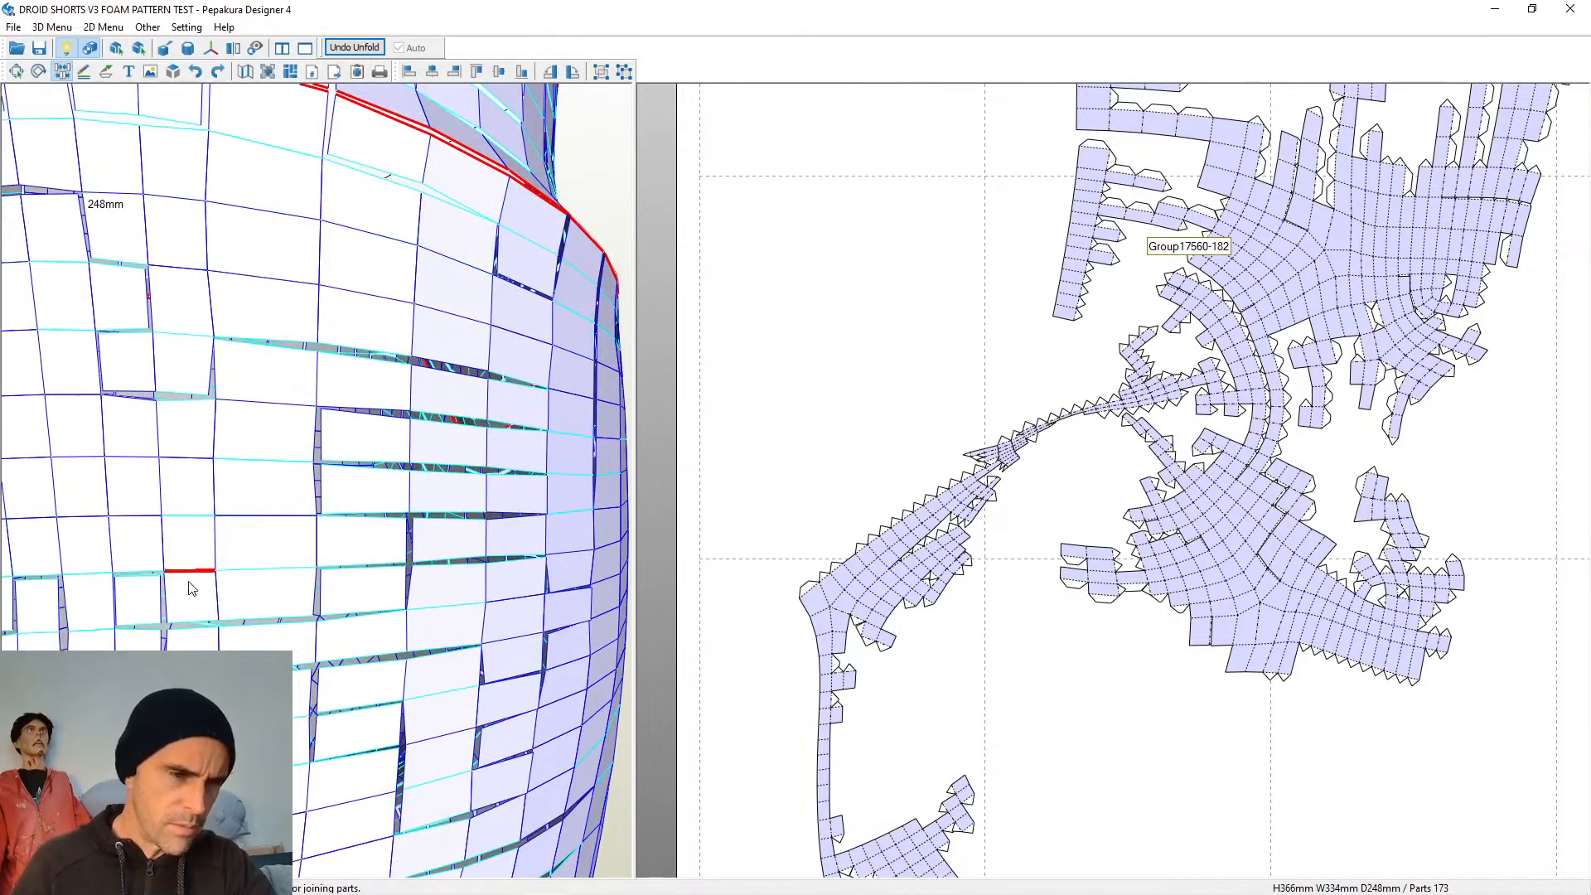
left_click(177, 402)
scroll(398, 507, "down", 3)
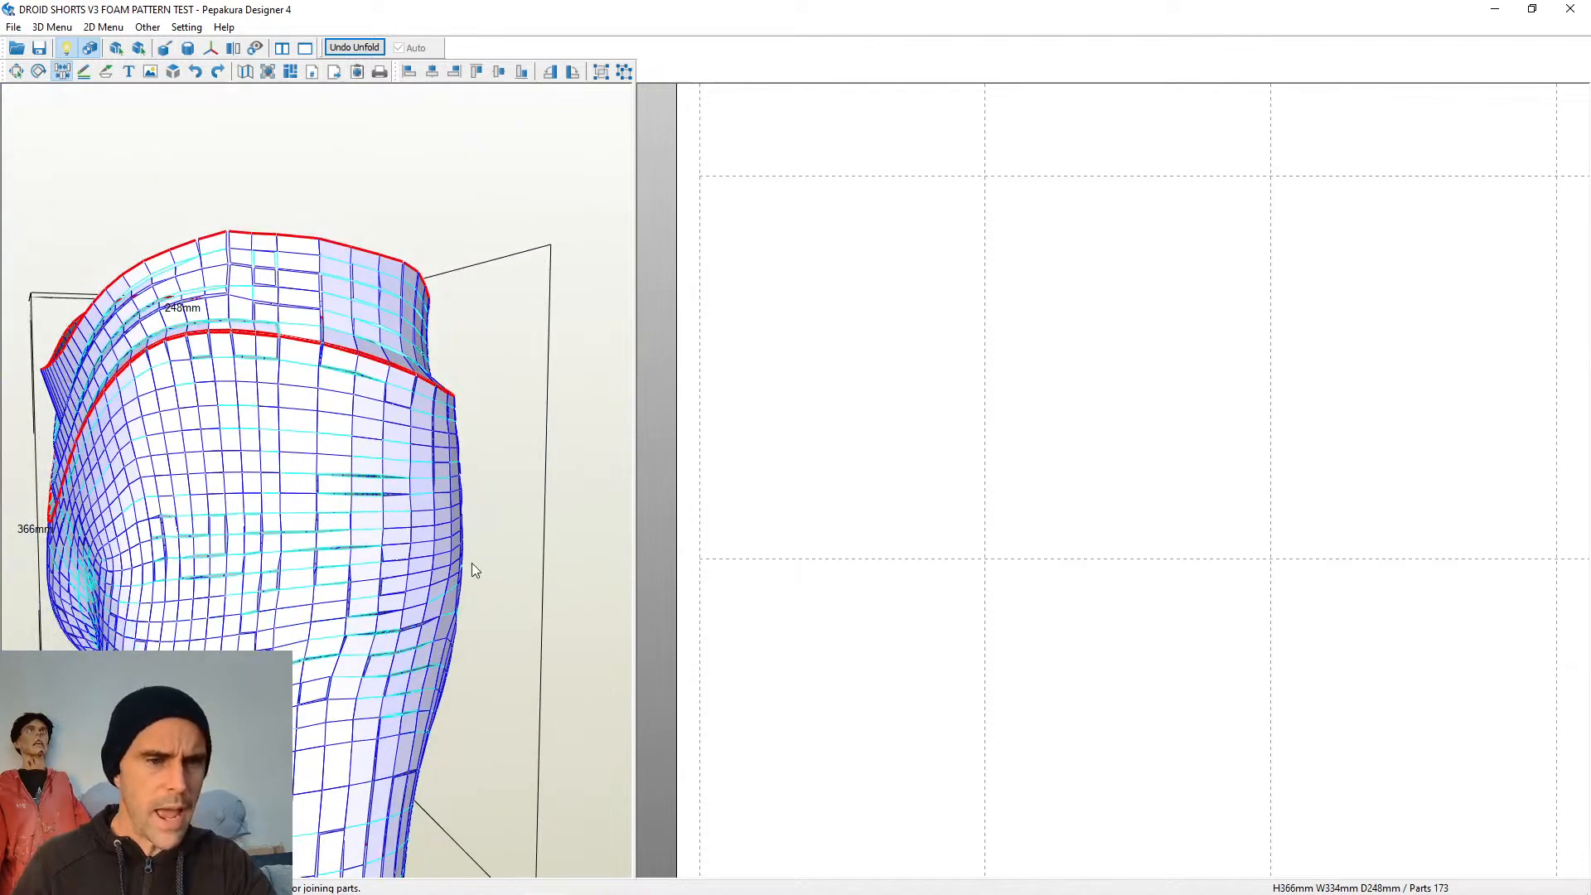
Join the split horizontal and vertical edges around the rear side of the hip, below the red band edge
left_click_drag(475, 570, 397, 531)
scroll(269, 456, "up", 4)
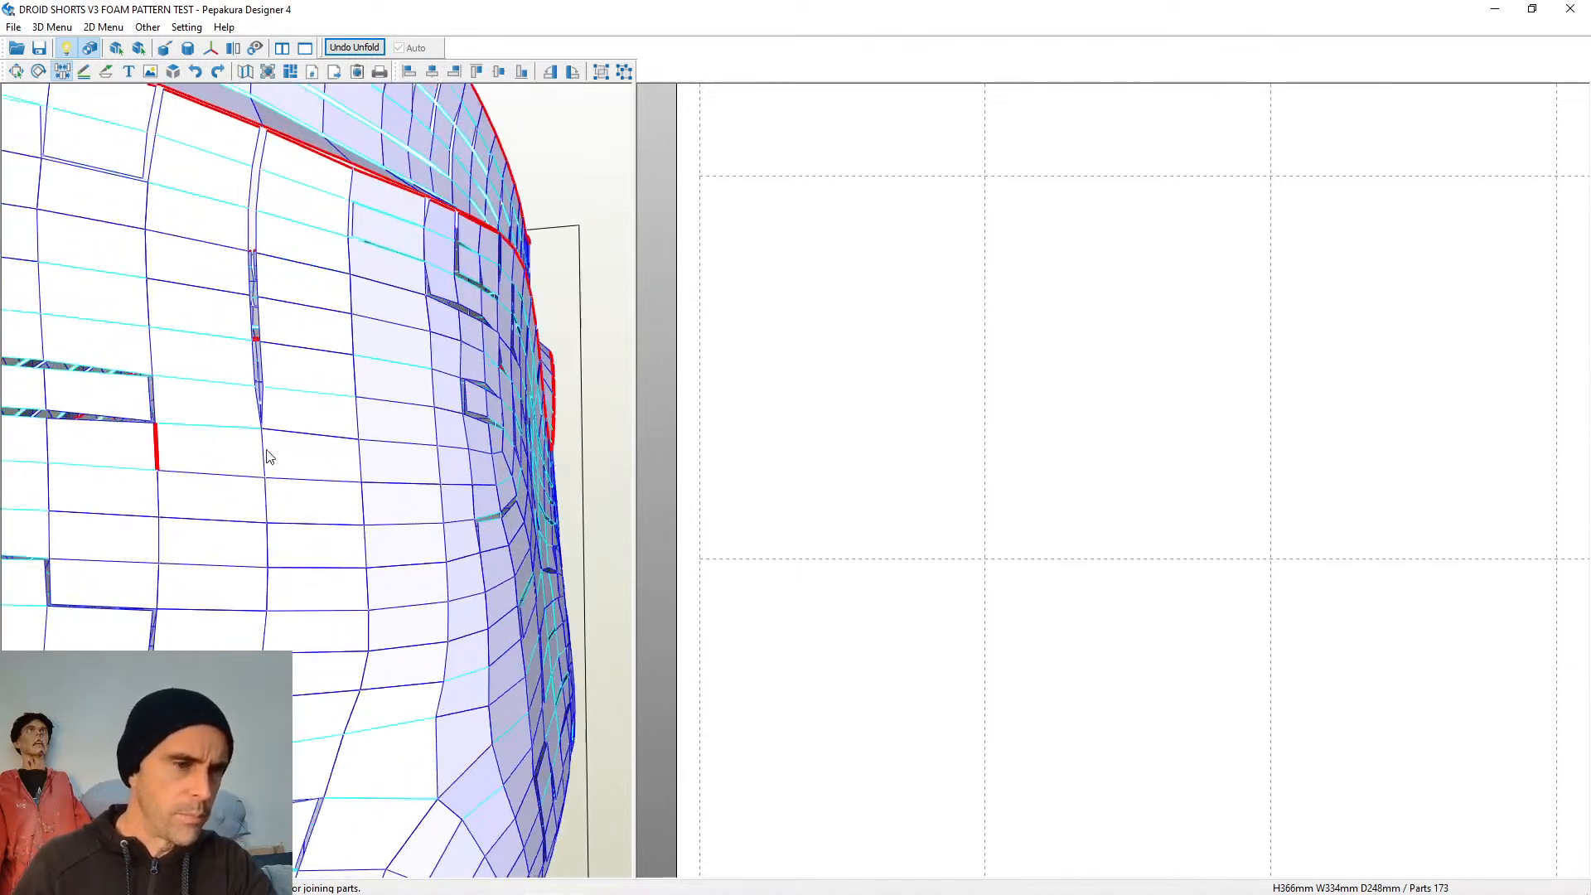
left_click_drag(269, 457, 373, 469)
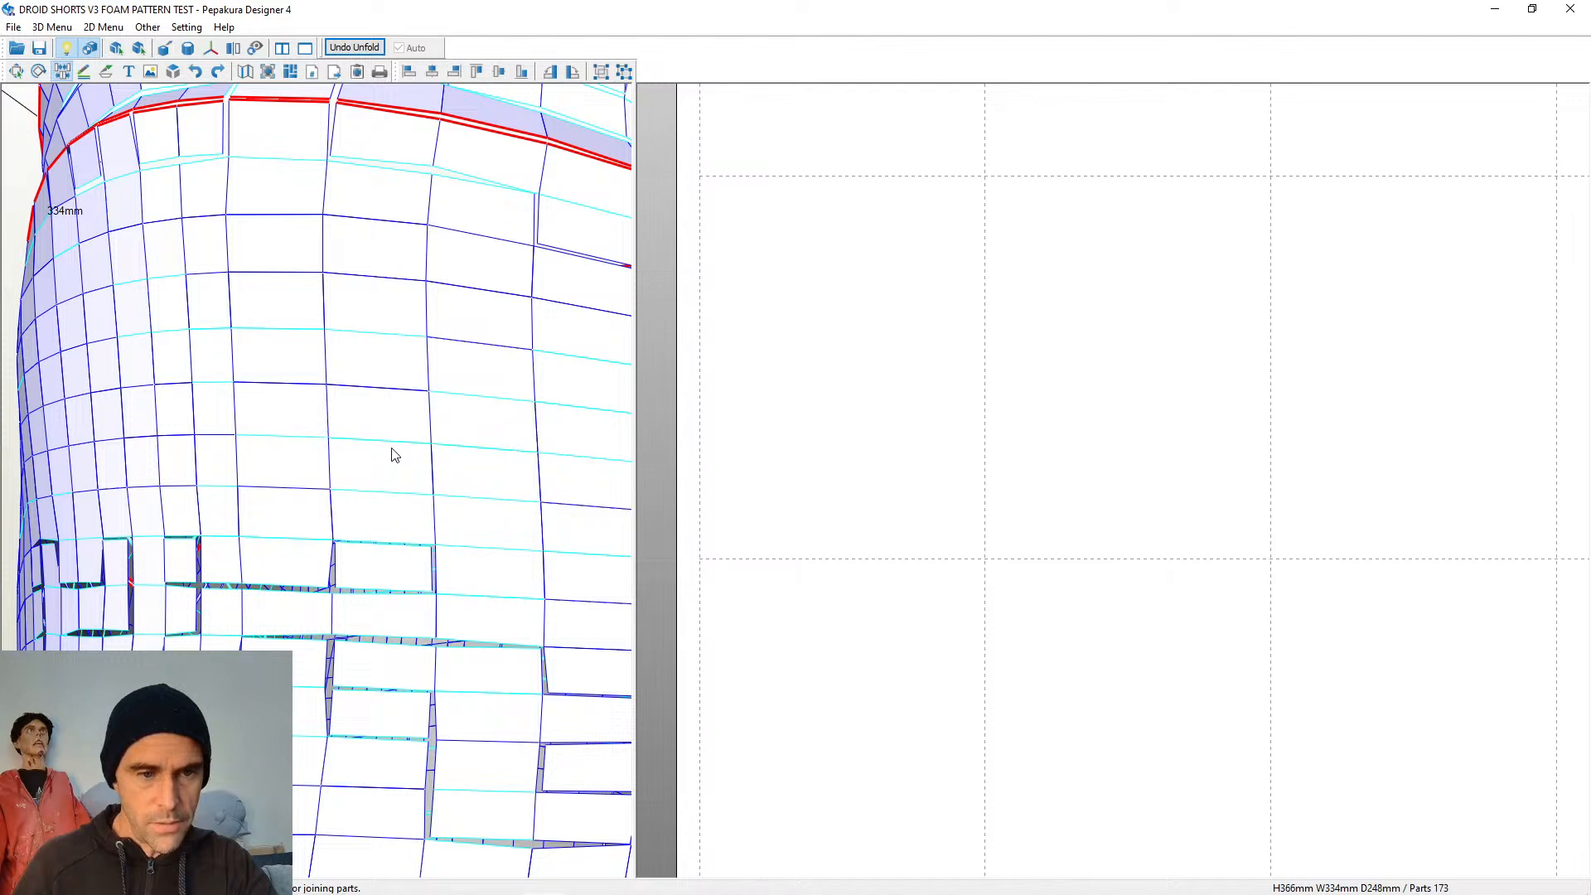
left_click(377, 594)
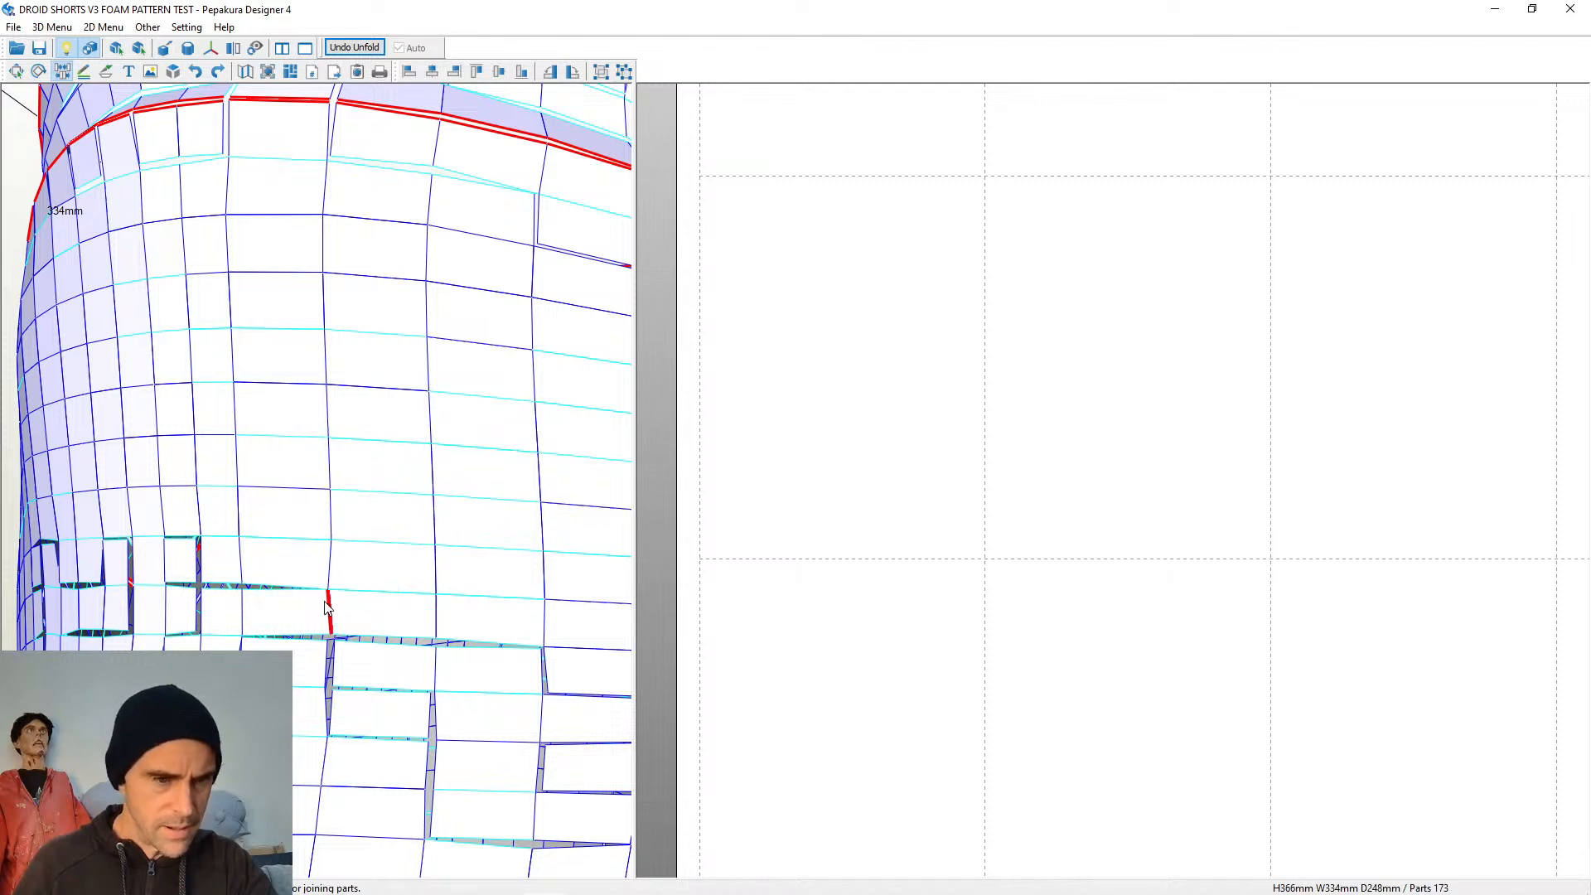
left_click(223, 592)
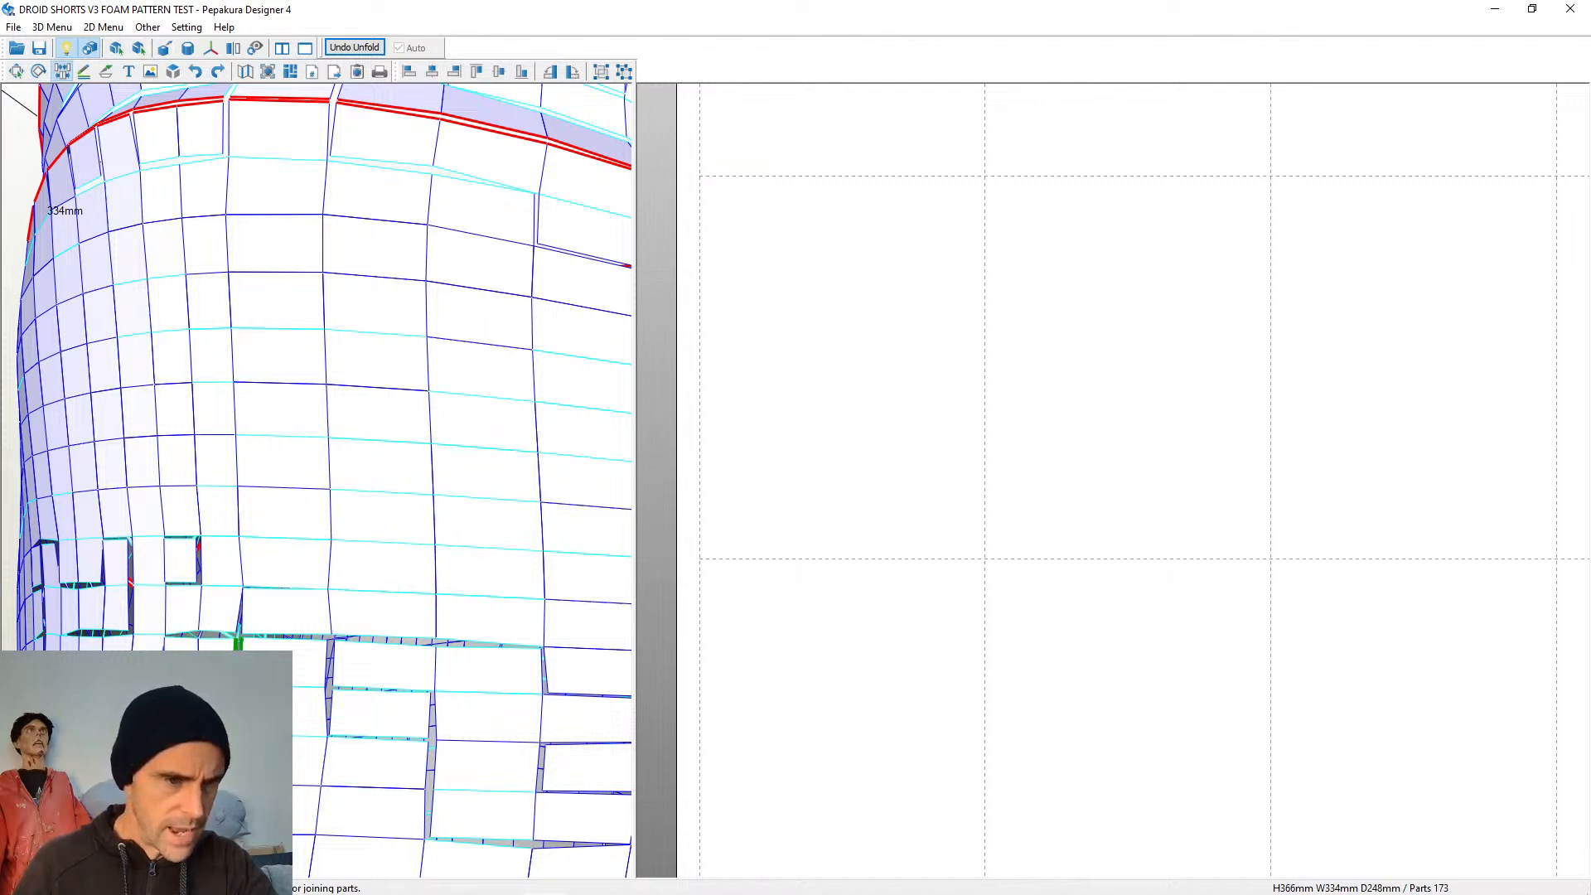
left_click(301, 643)
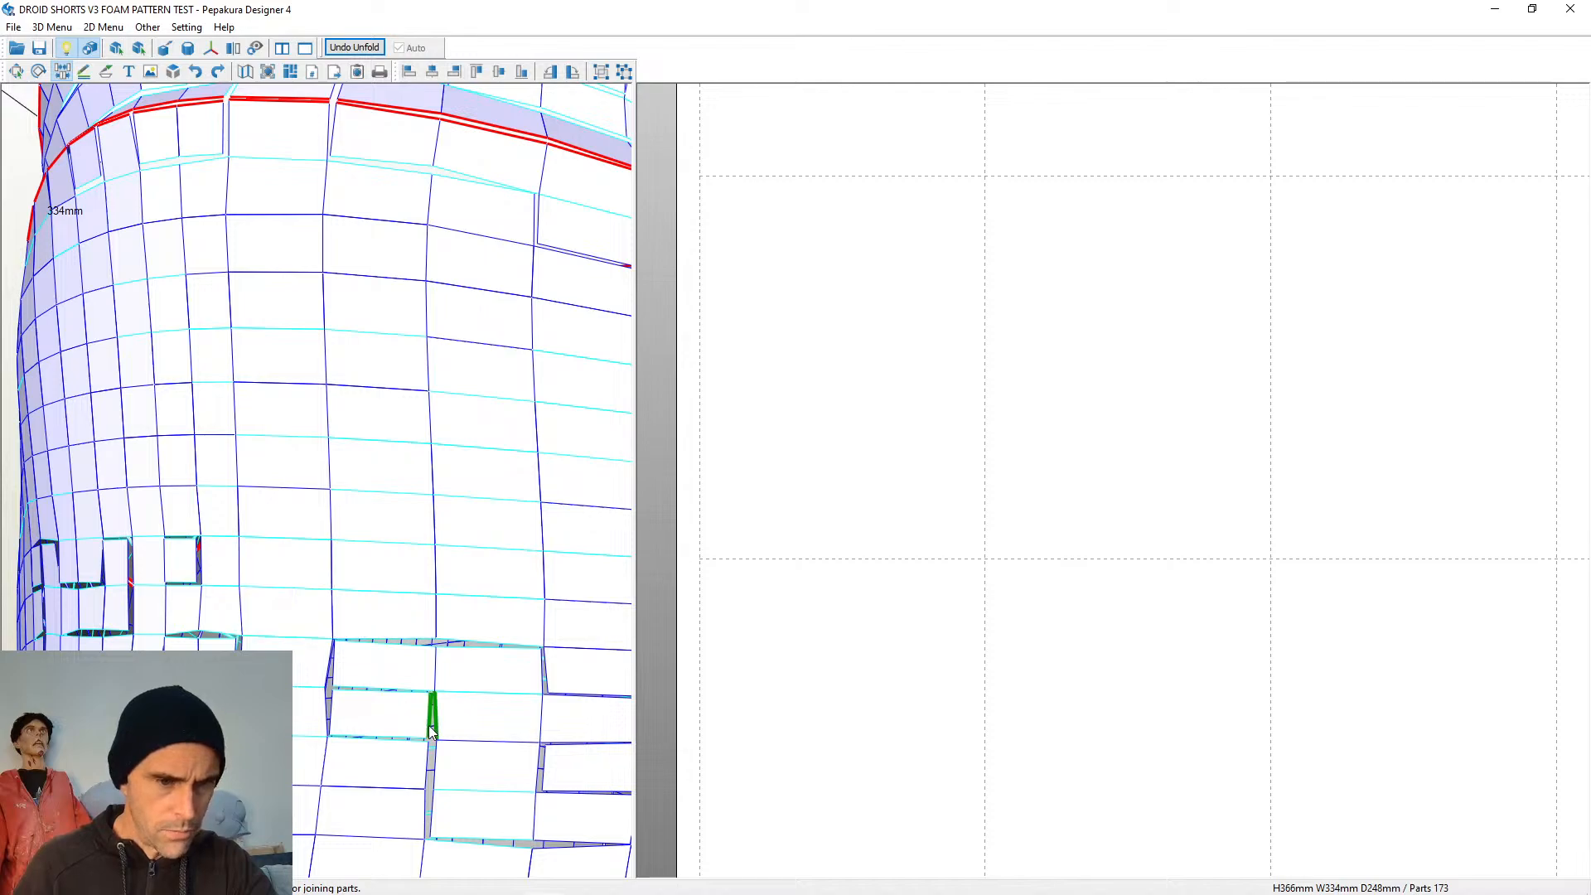
Join the split edges on the buttock area between the hip and the back centre of the shorts
scroll(443, 737, "down", 4)
middle_click_drag(484, 689, 451, 407)
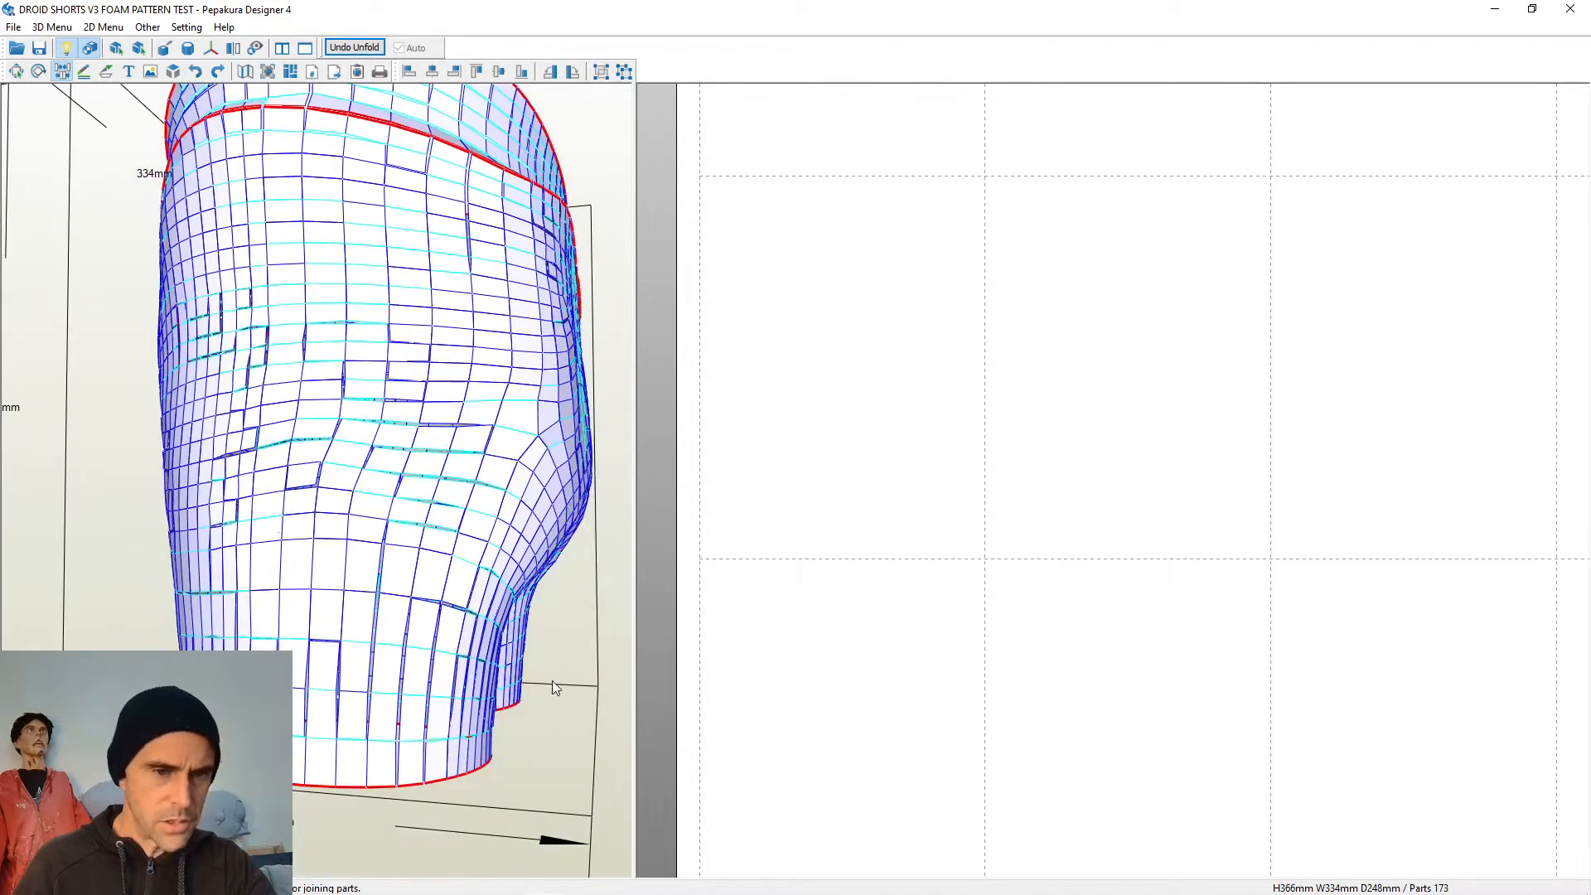
right_click_drag(553, 680, 515, 687)
scroll(369, 171, "up", 3)
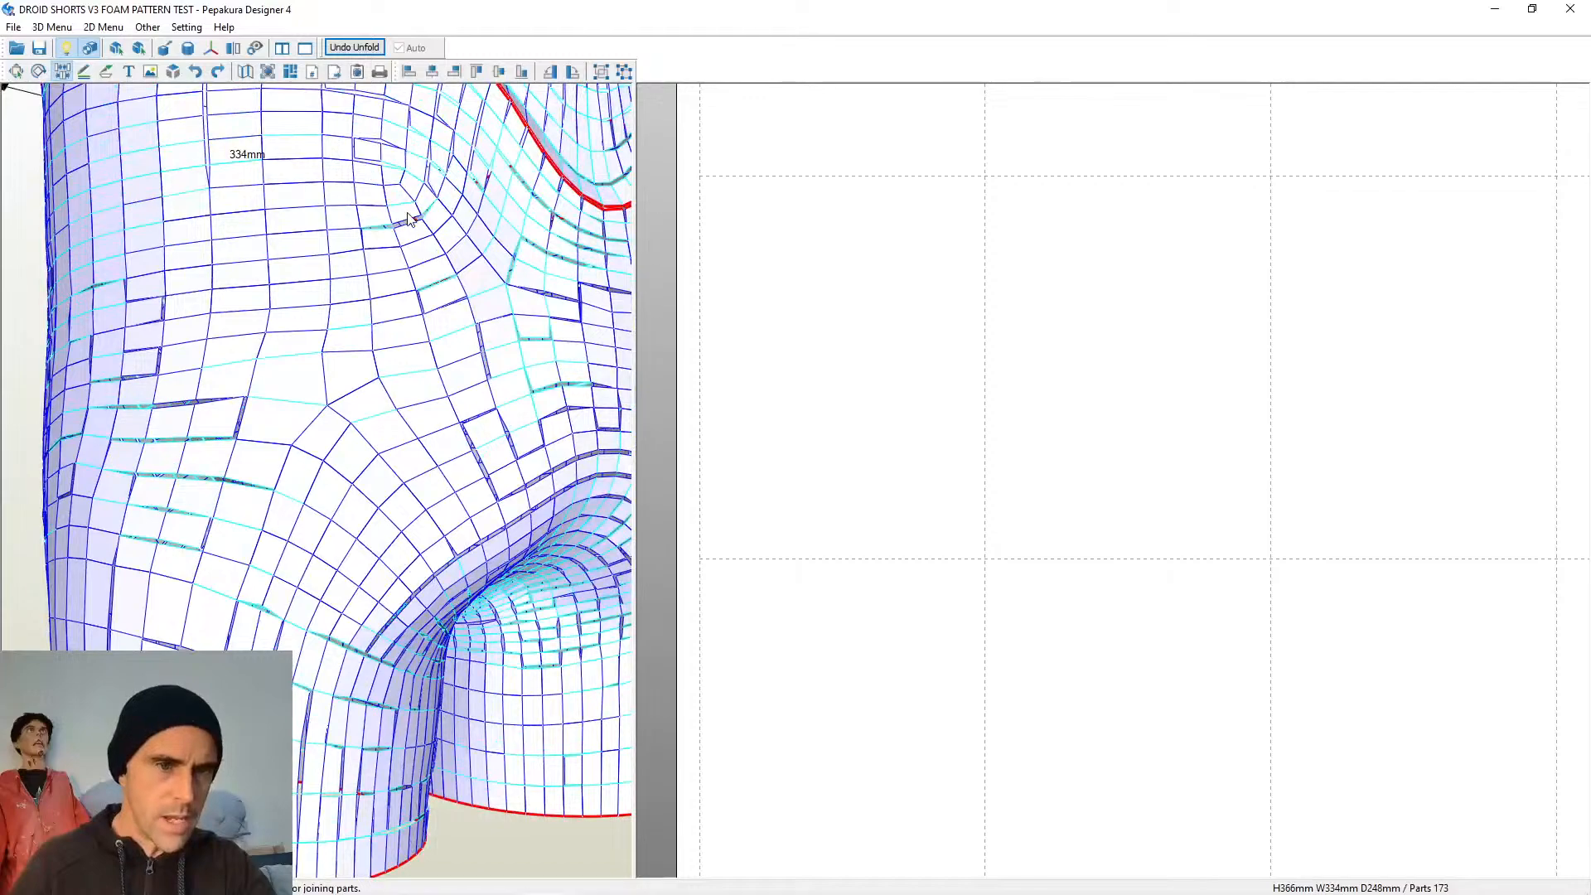
left_click(407, 225)
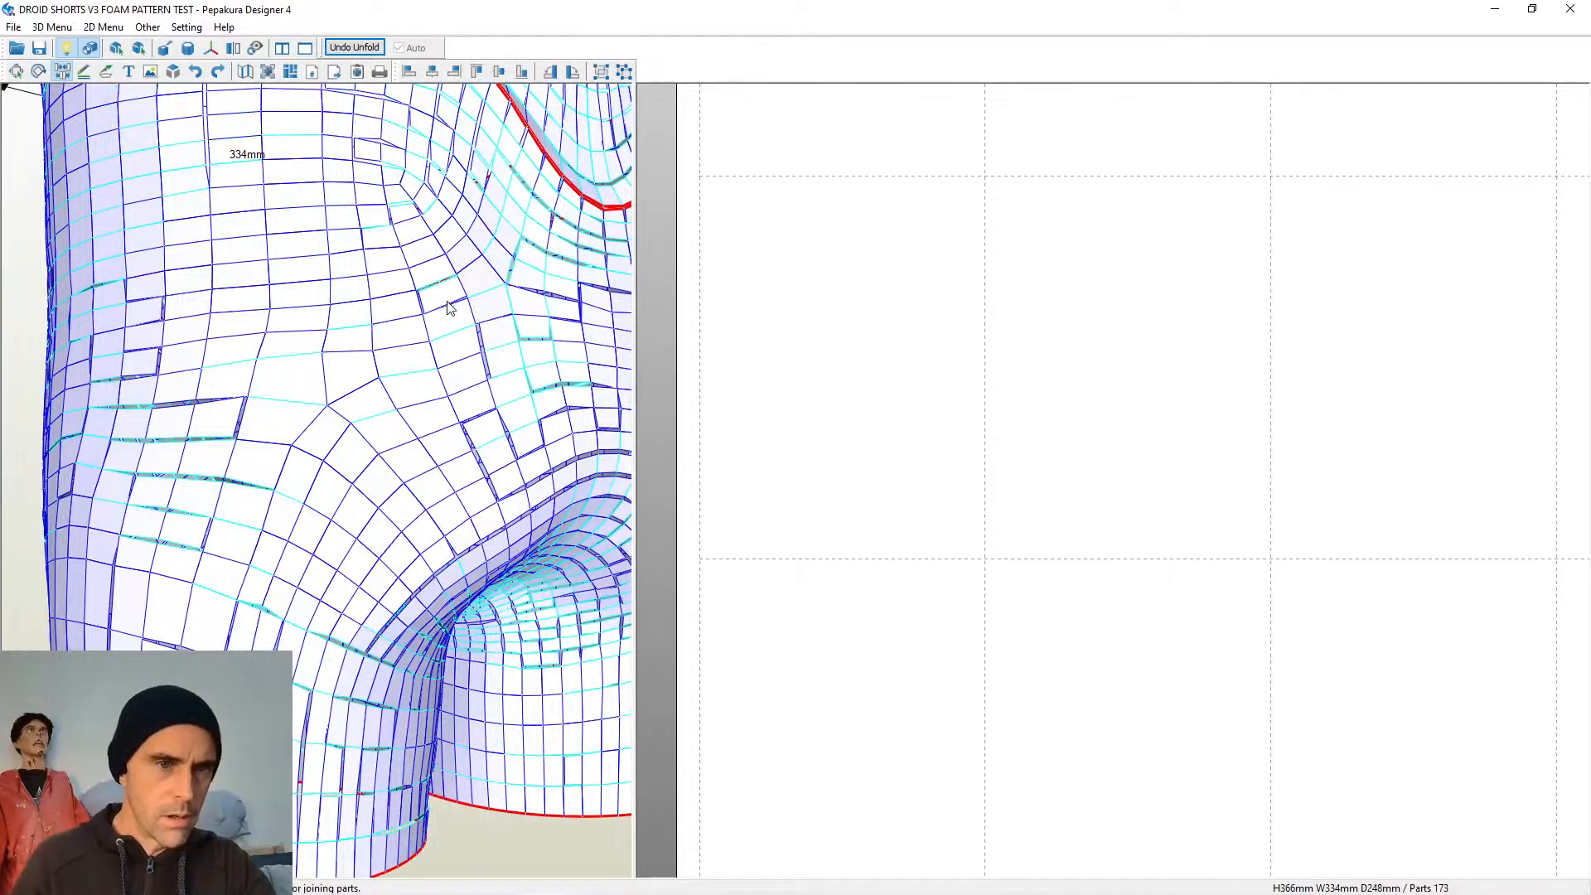
left_click(479, 420)
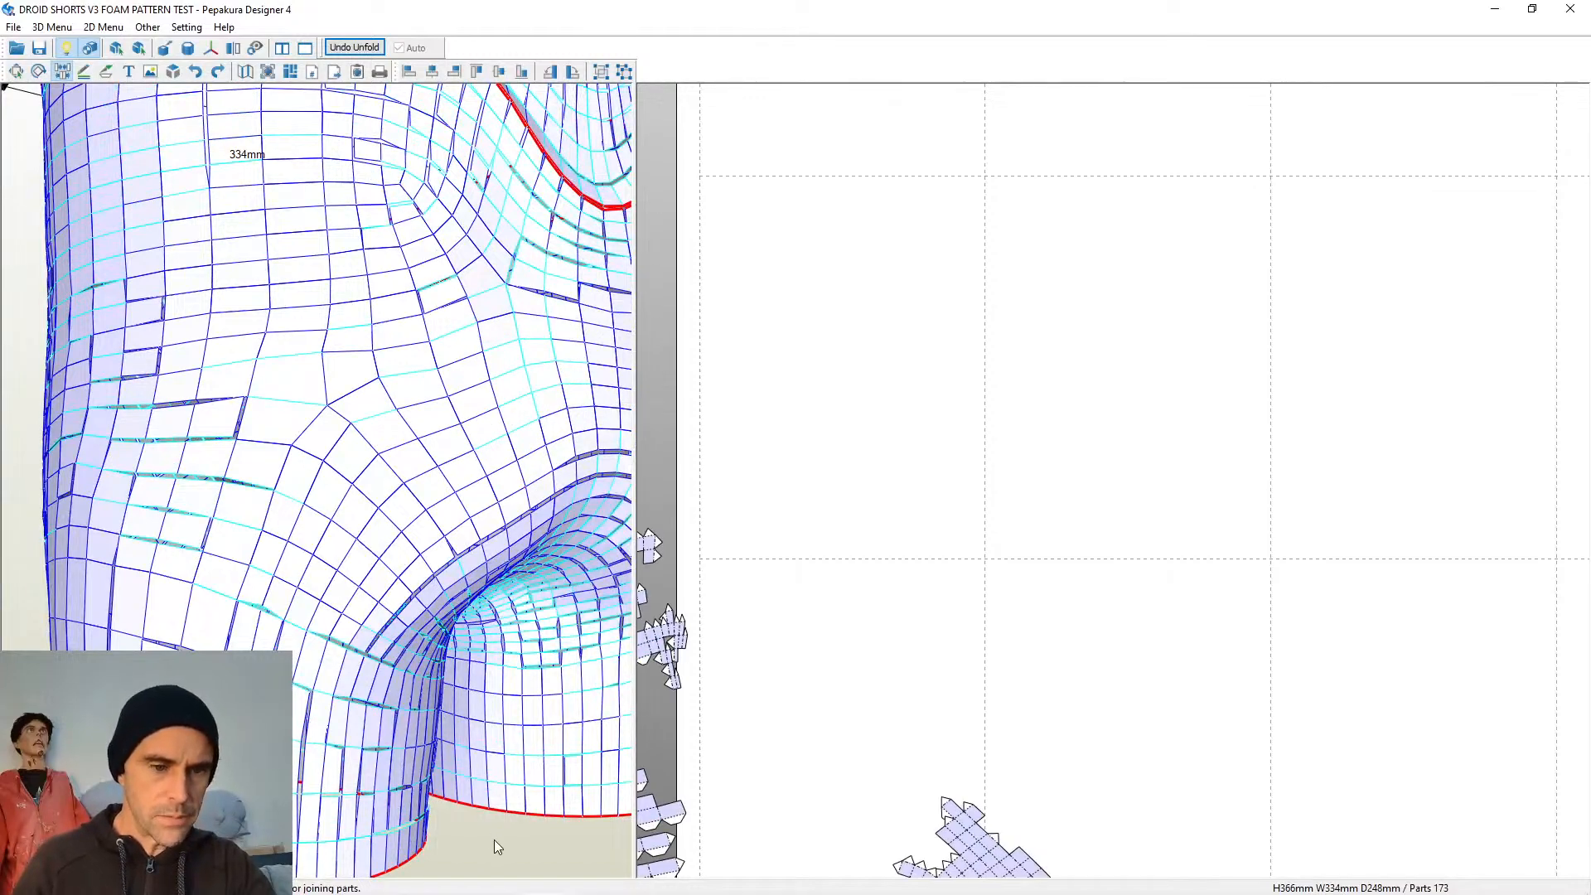
Separate the faces along the back centre line of the waistband, from its top edge down through the successive strips
left_click_drag(494, 839, 421, 589)
middle_click_drag(438, 236, 376, 491)
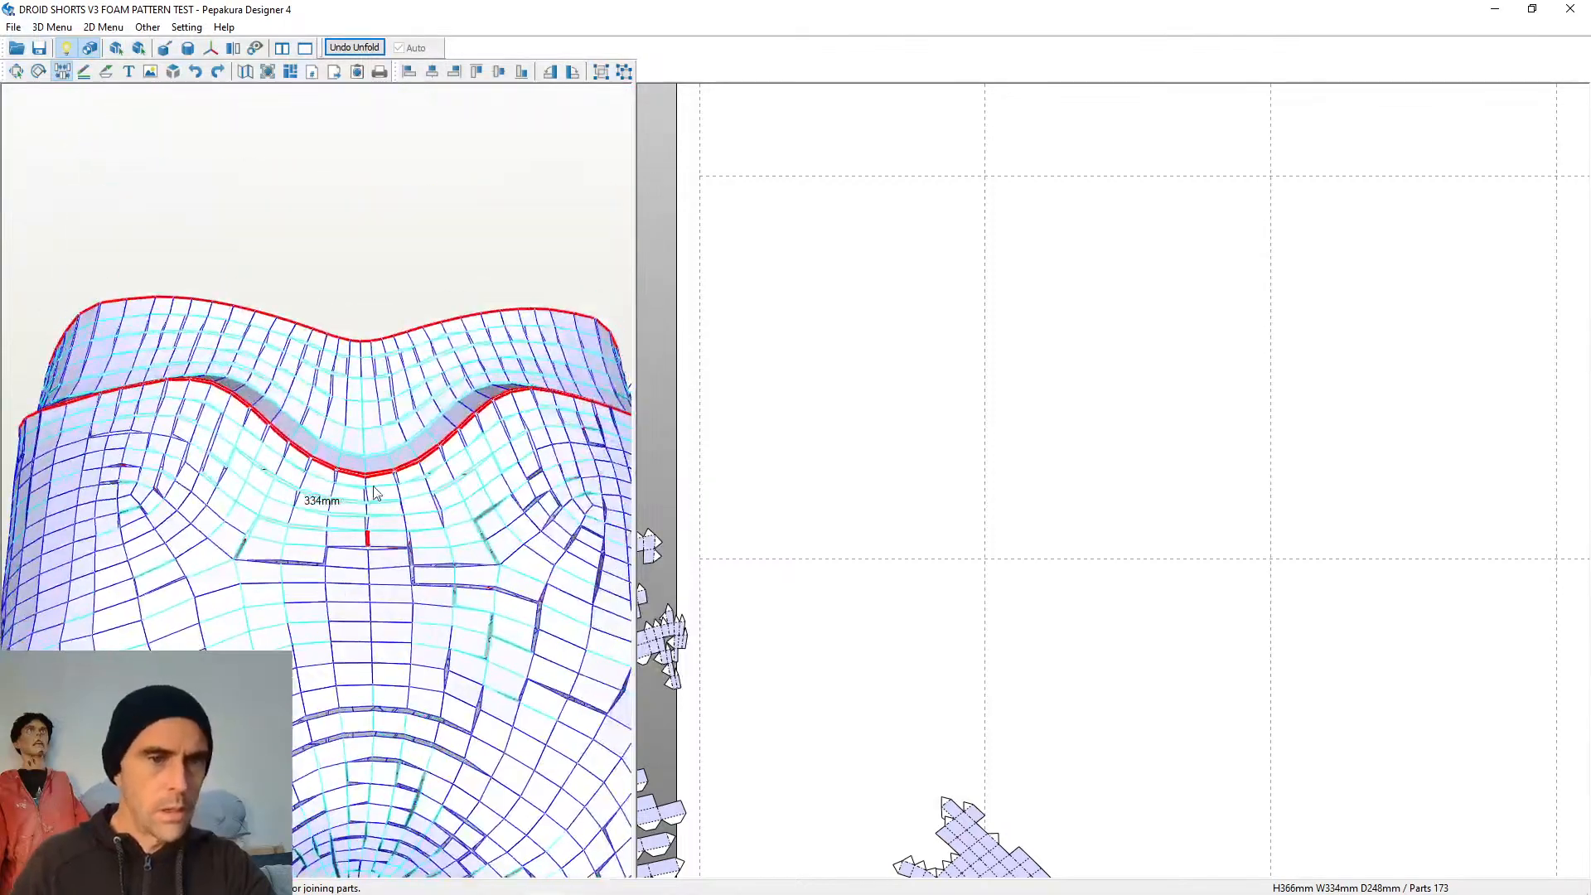
scroll(366, 341, "up", 5)
middle_click_drag(444, 195, 315, 374)
scroll(305, 440, "down", 3)
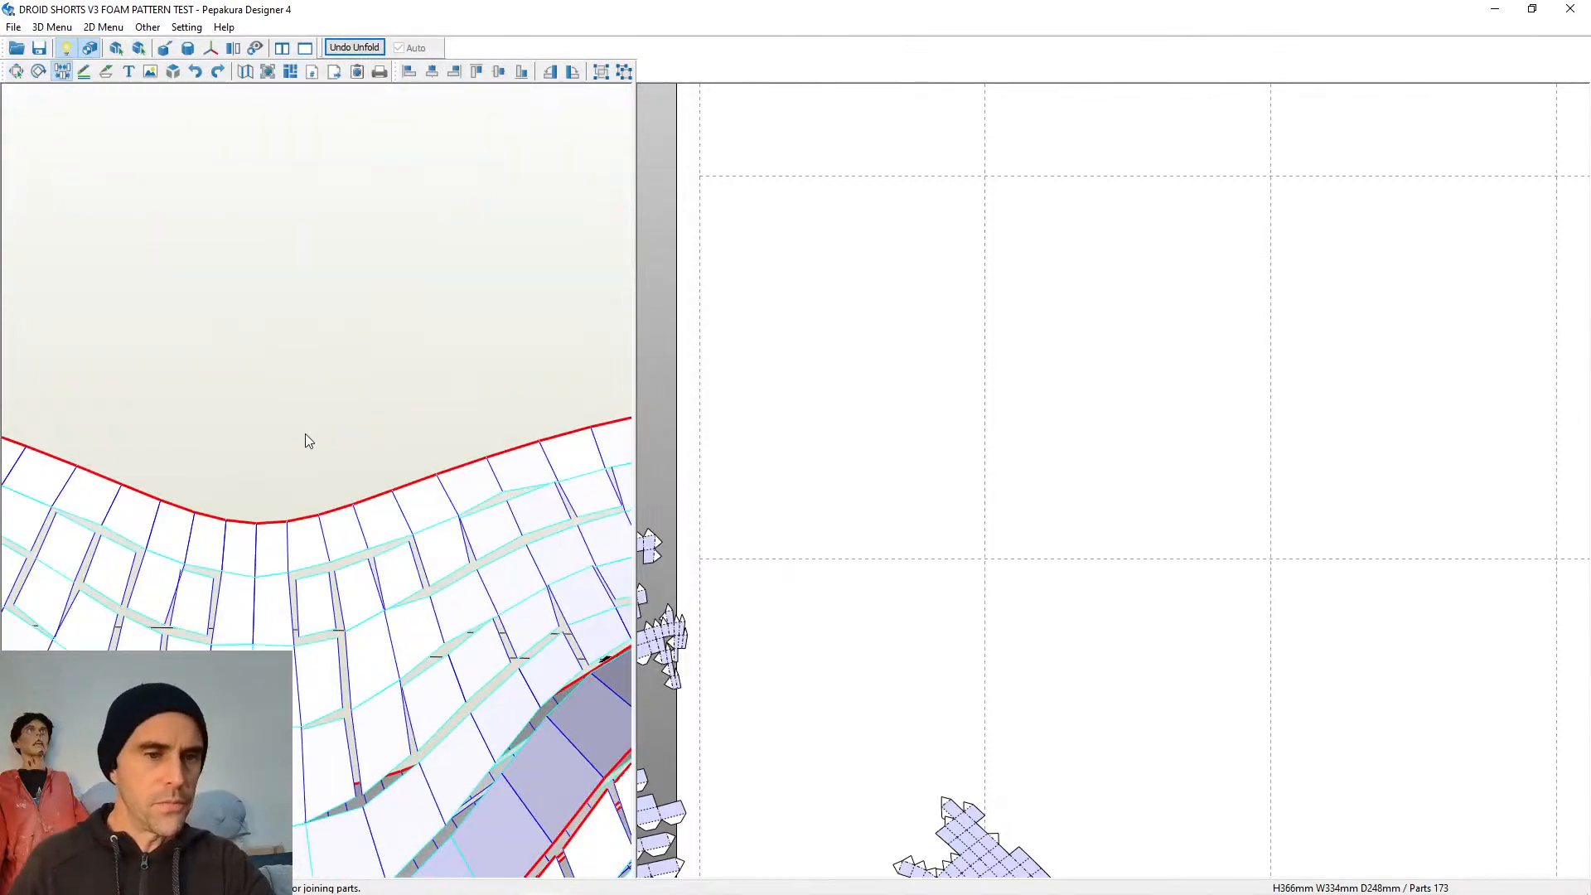
middle_click_drag(305, 440, 337, 350)
left_click(370, 247)
left_click(372, 297)
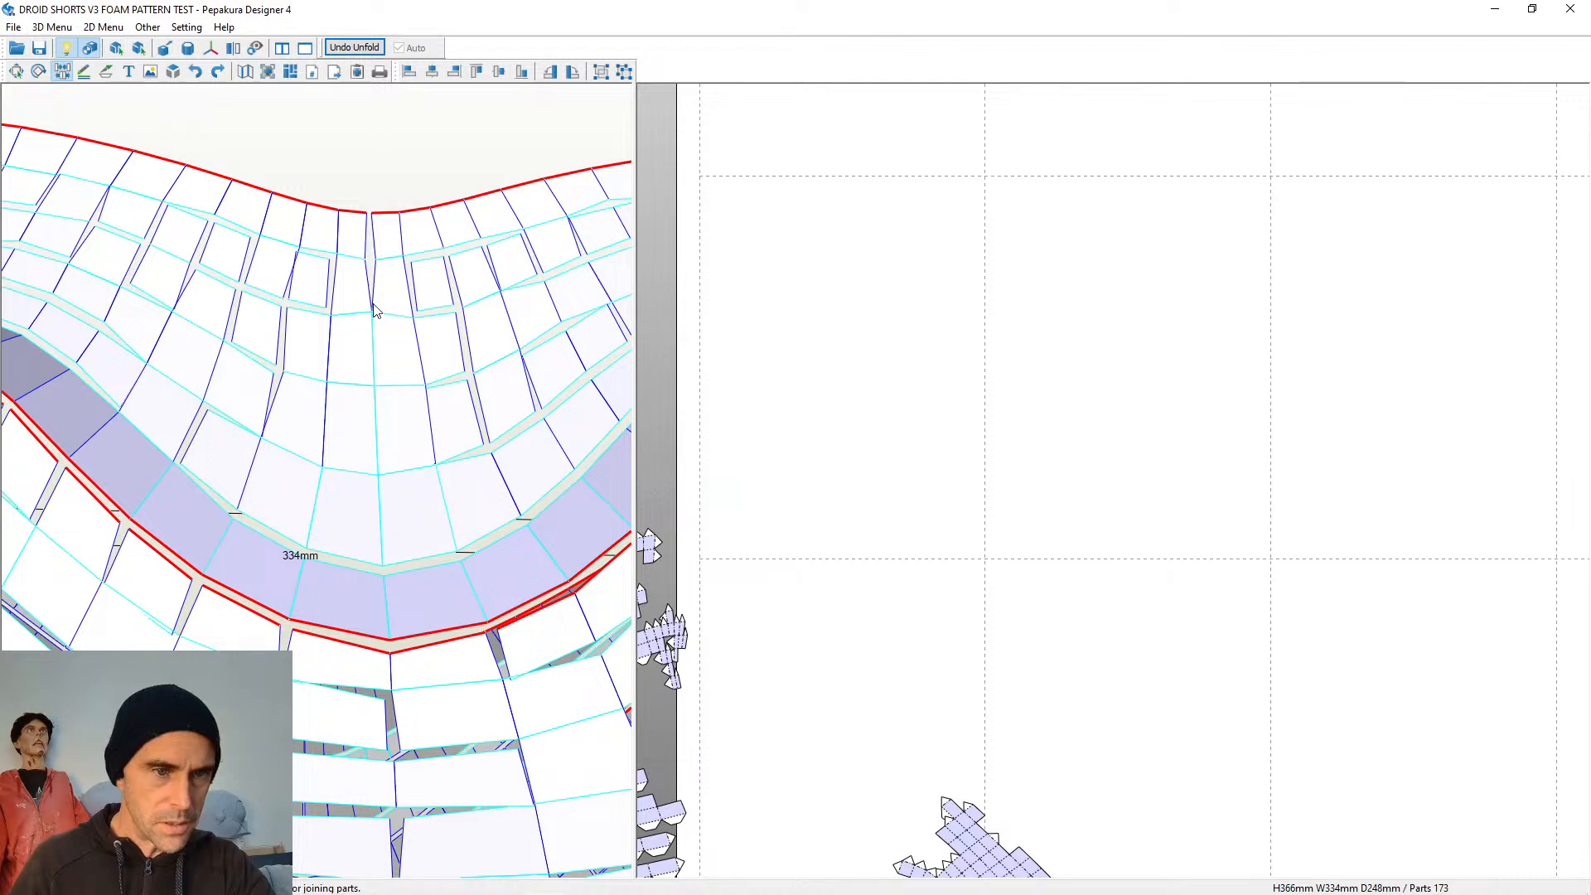
left_click(373, 335)
left_click(378, 399)
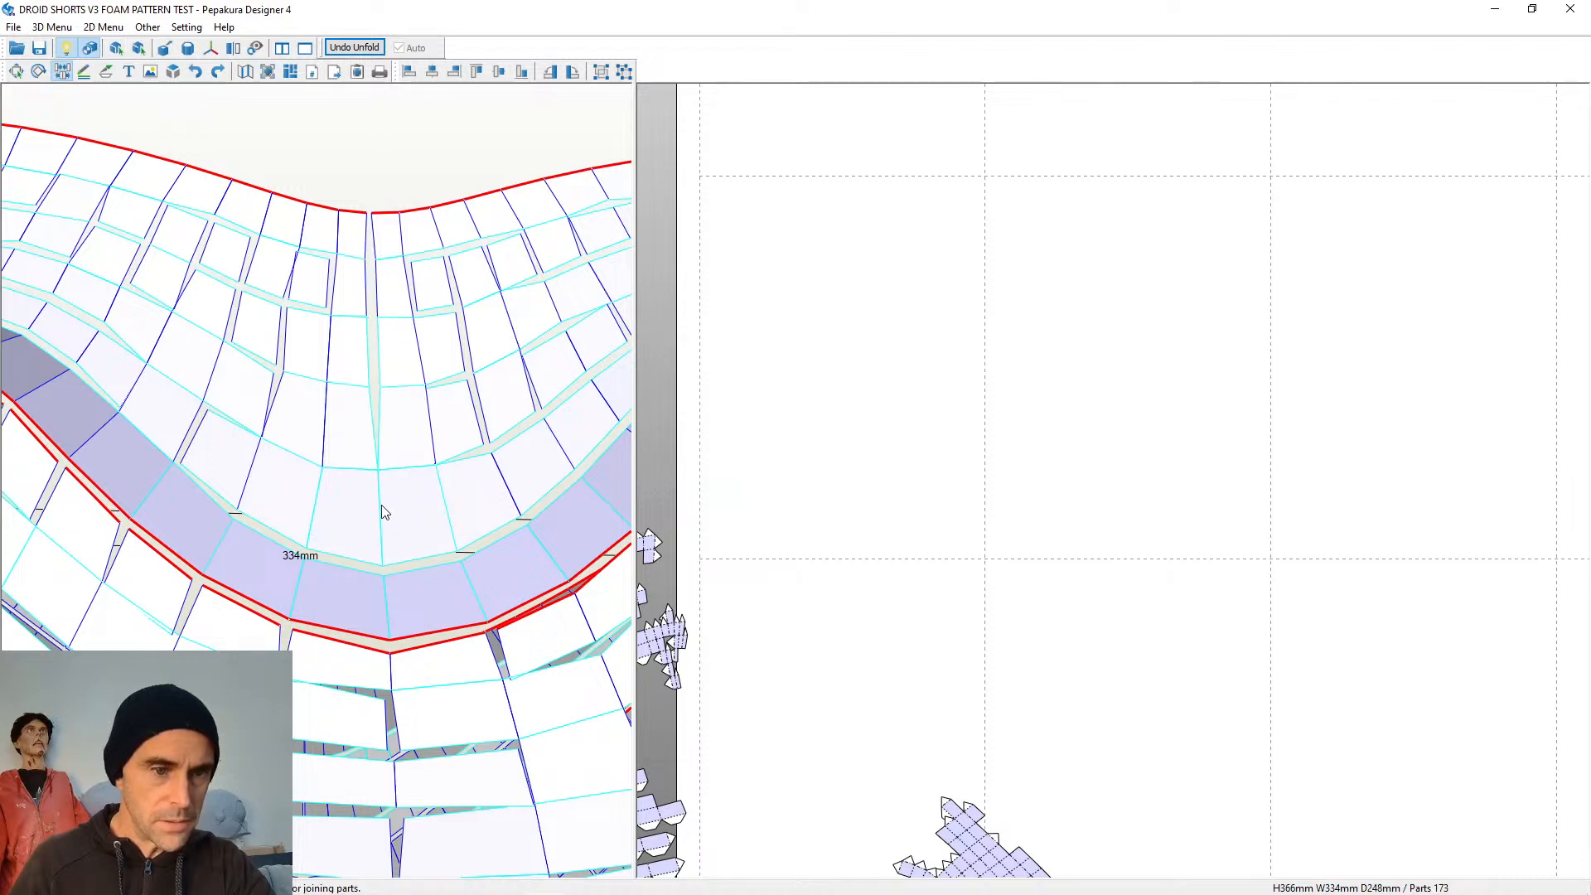
left_click(381, 506)
Extend the back centre cut through the lowest waistband strip and down the faces below the red band edge
scroll(384, 513, "down", 2)
right_click_drag(348, 331, 309, 366)
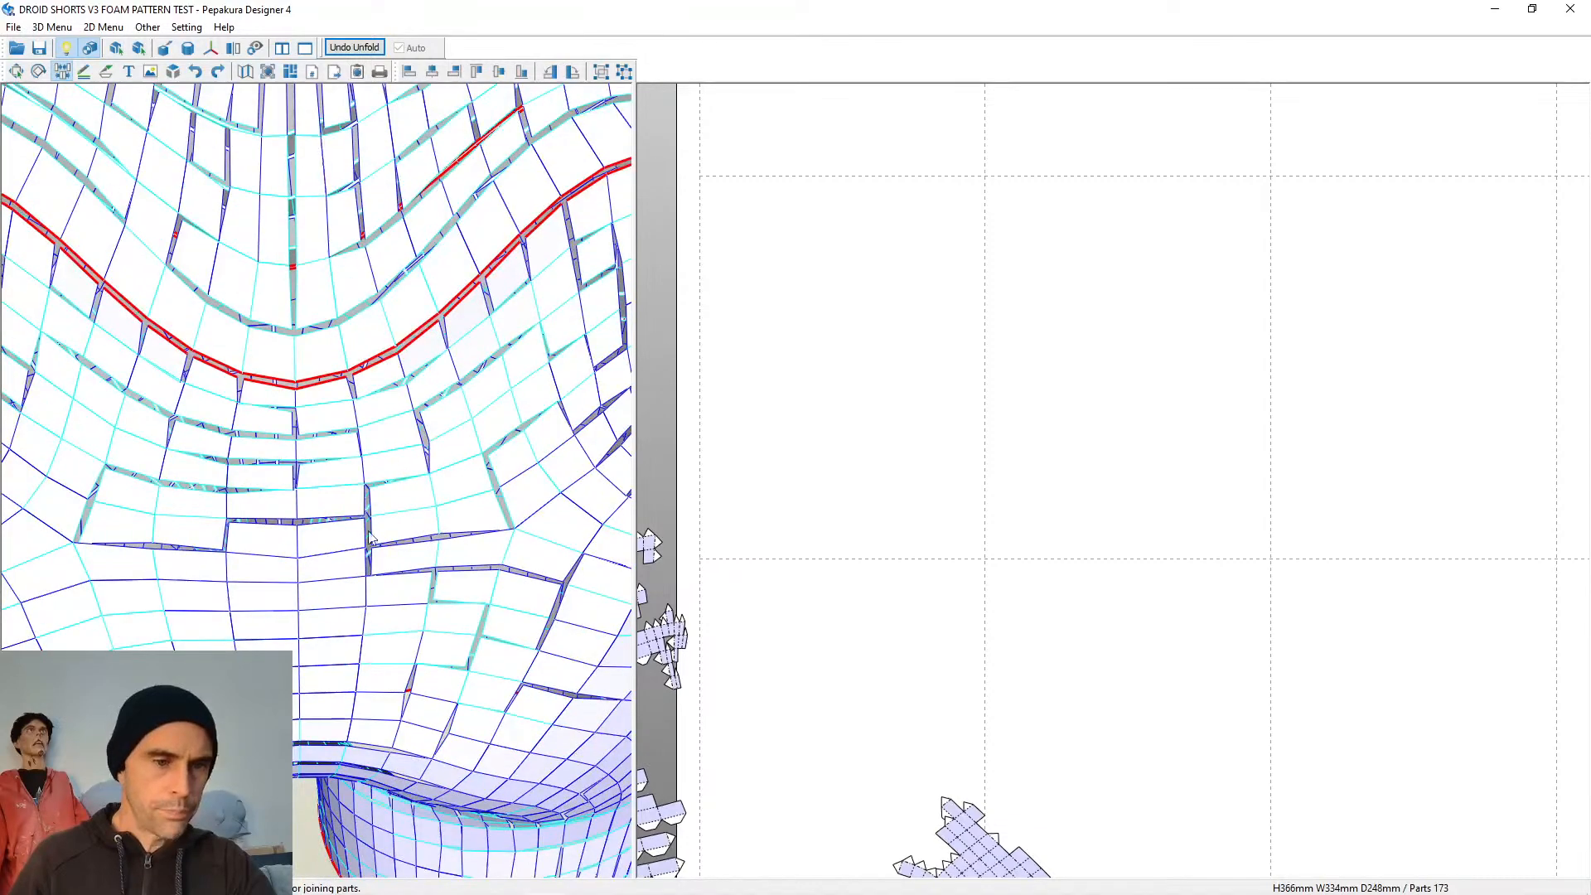
left_click(296, 355)
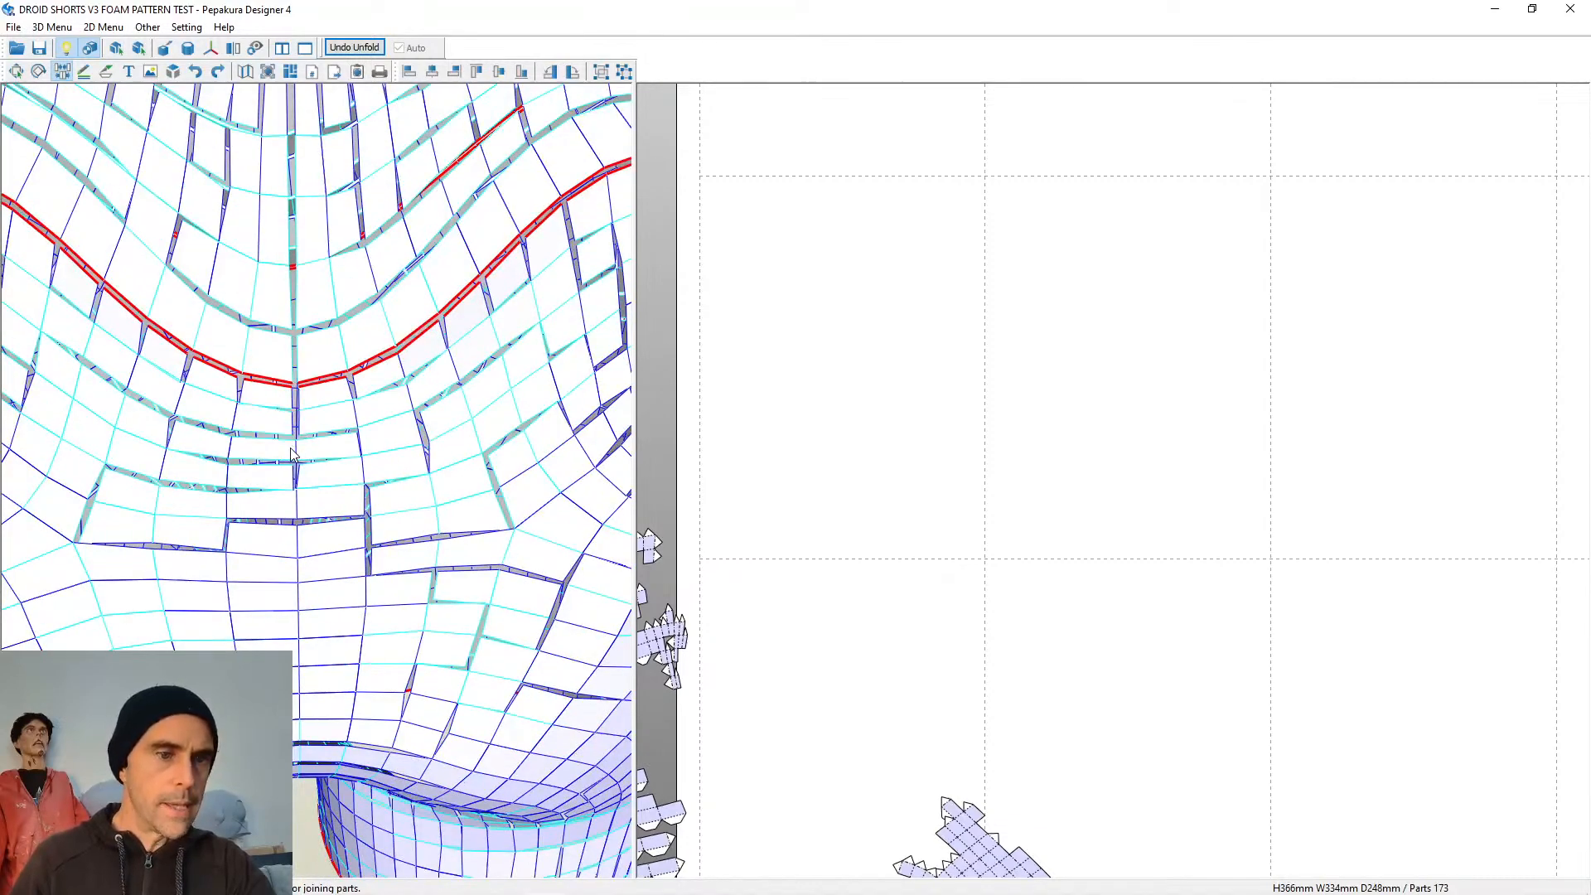
left_click(298, 506)
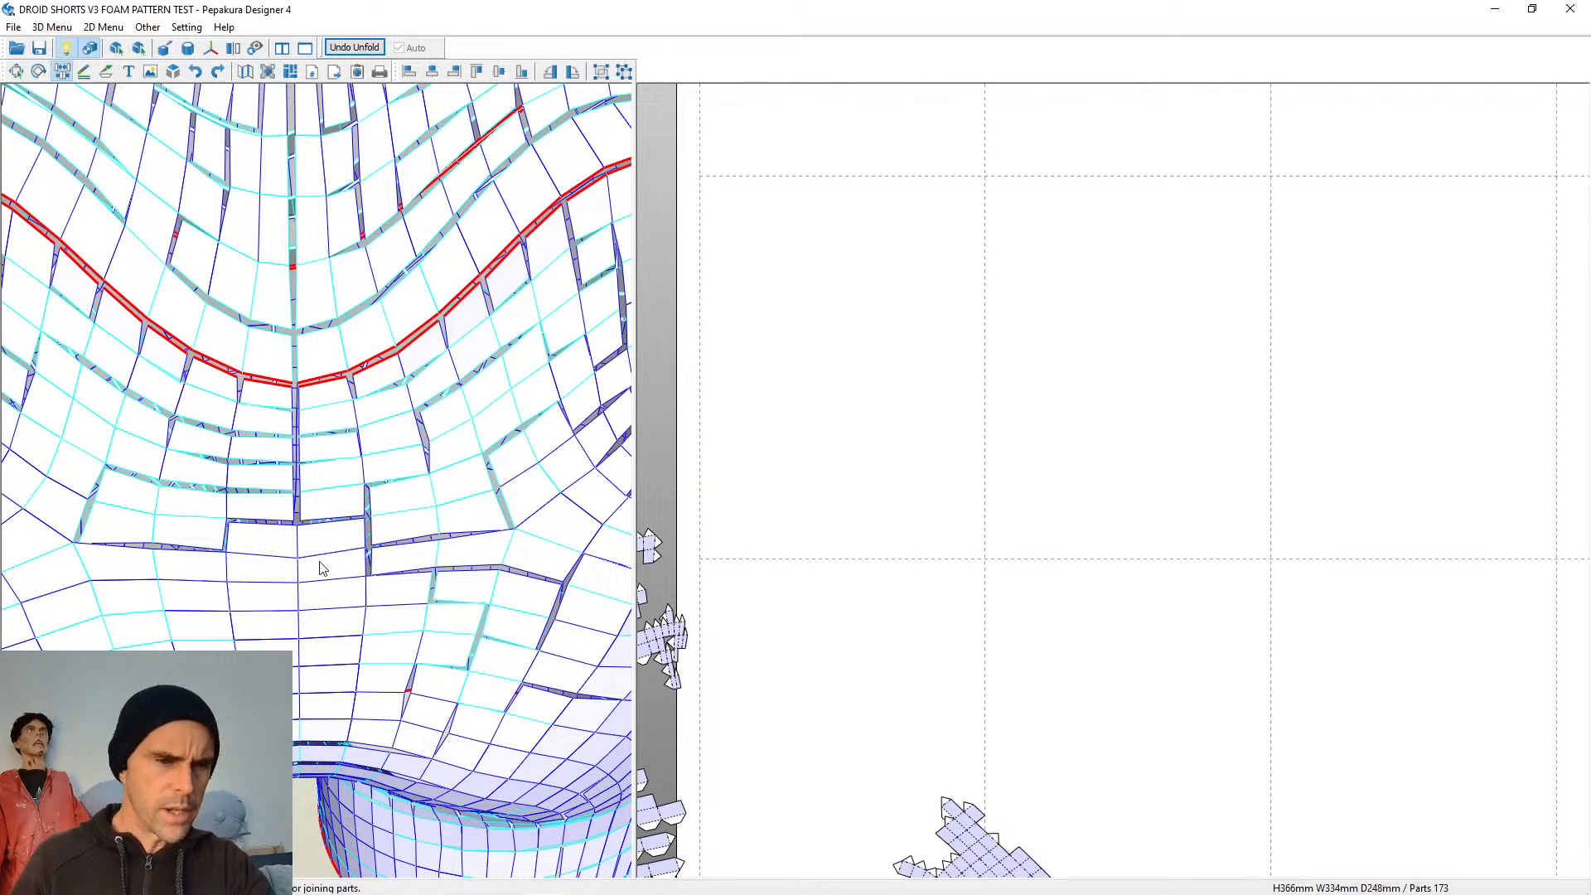
left_click(298, 569)
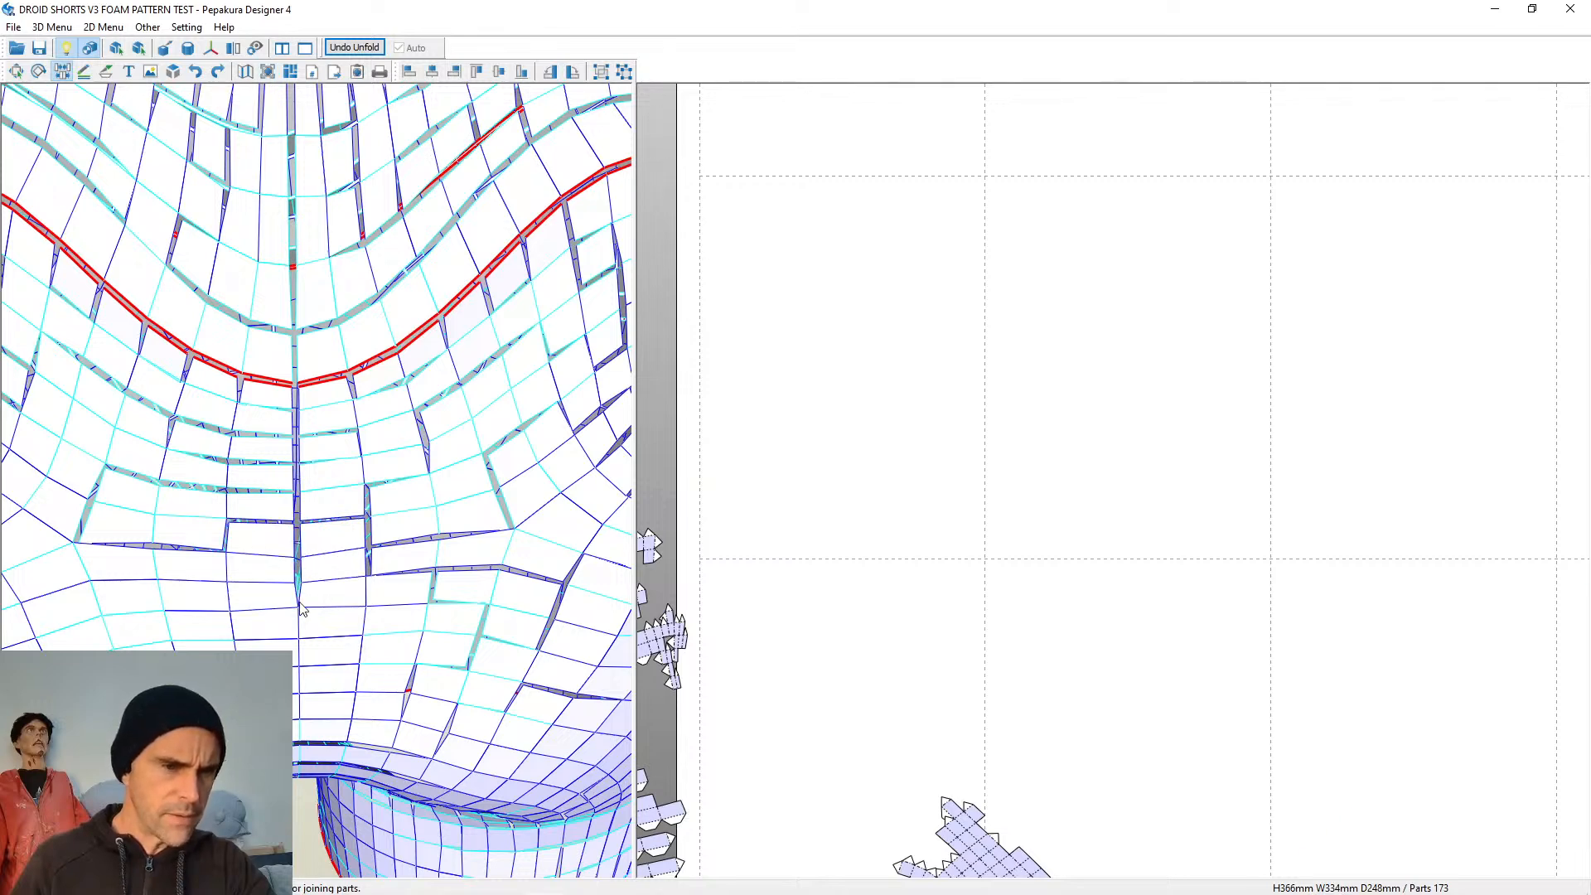
left_click(300, 624)
Continue the back centre cut down the seat and across the curved splits above the crotch
left_click_drag(302, 646, 333, 487)
left_click(360, 469)
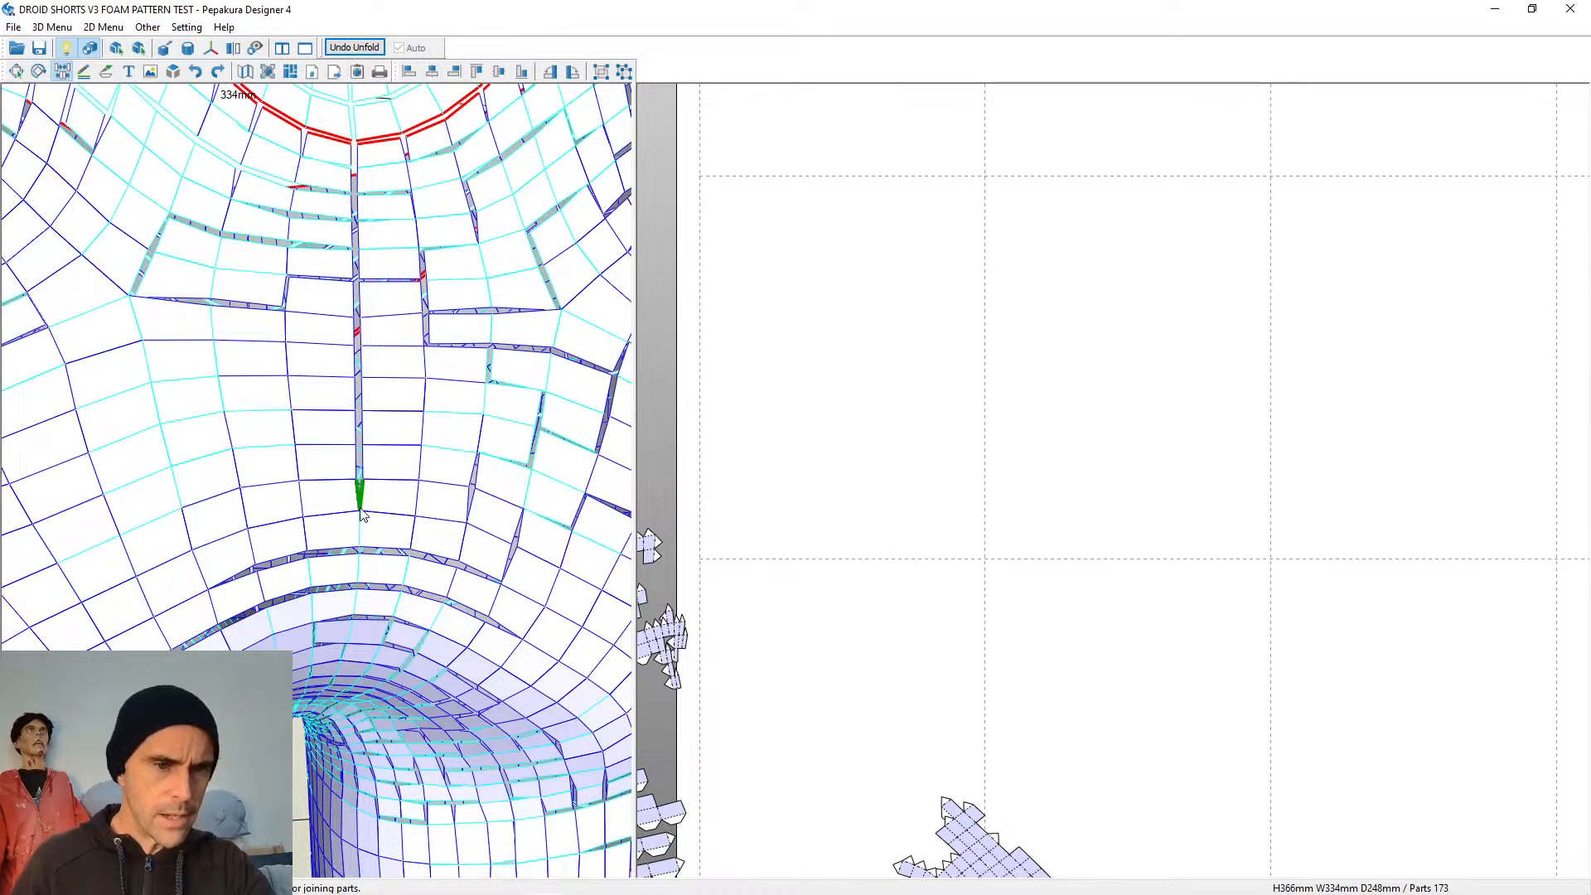
left_click(359, 497)
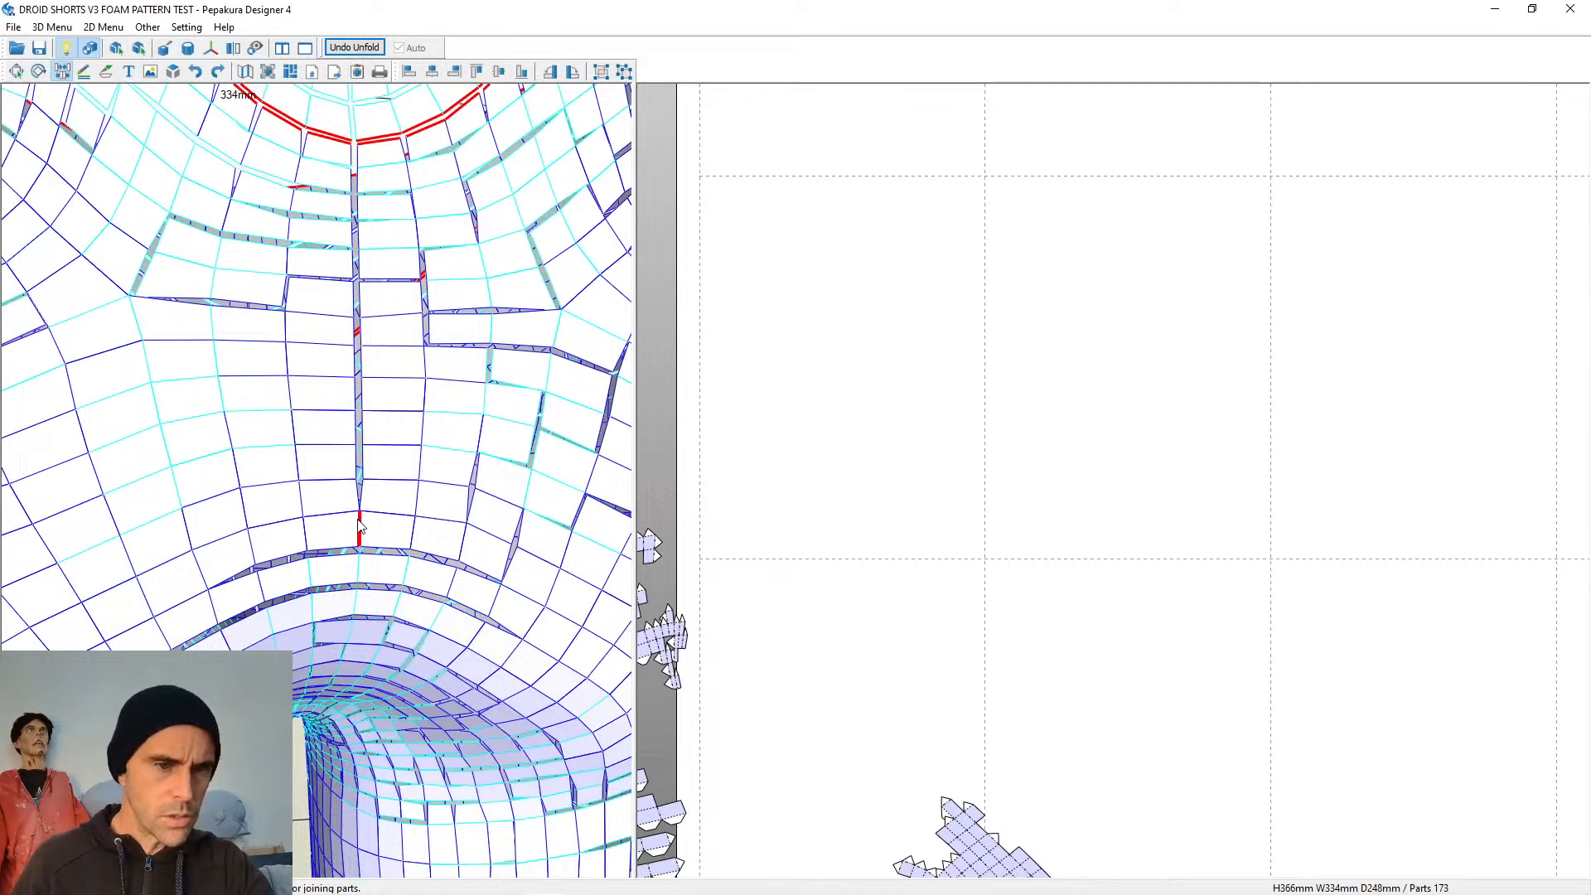
left_click(359, 573)
right_click_drag(359, 573, 332, 487)
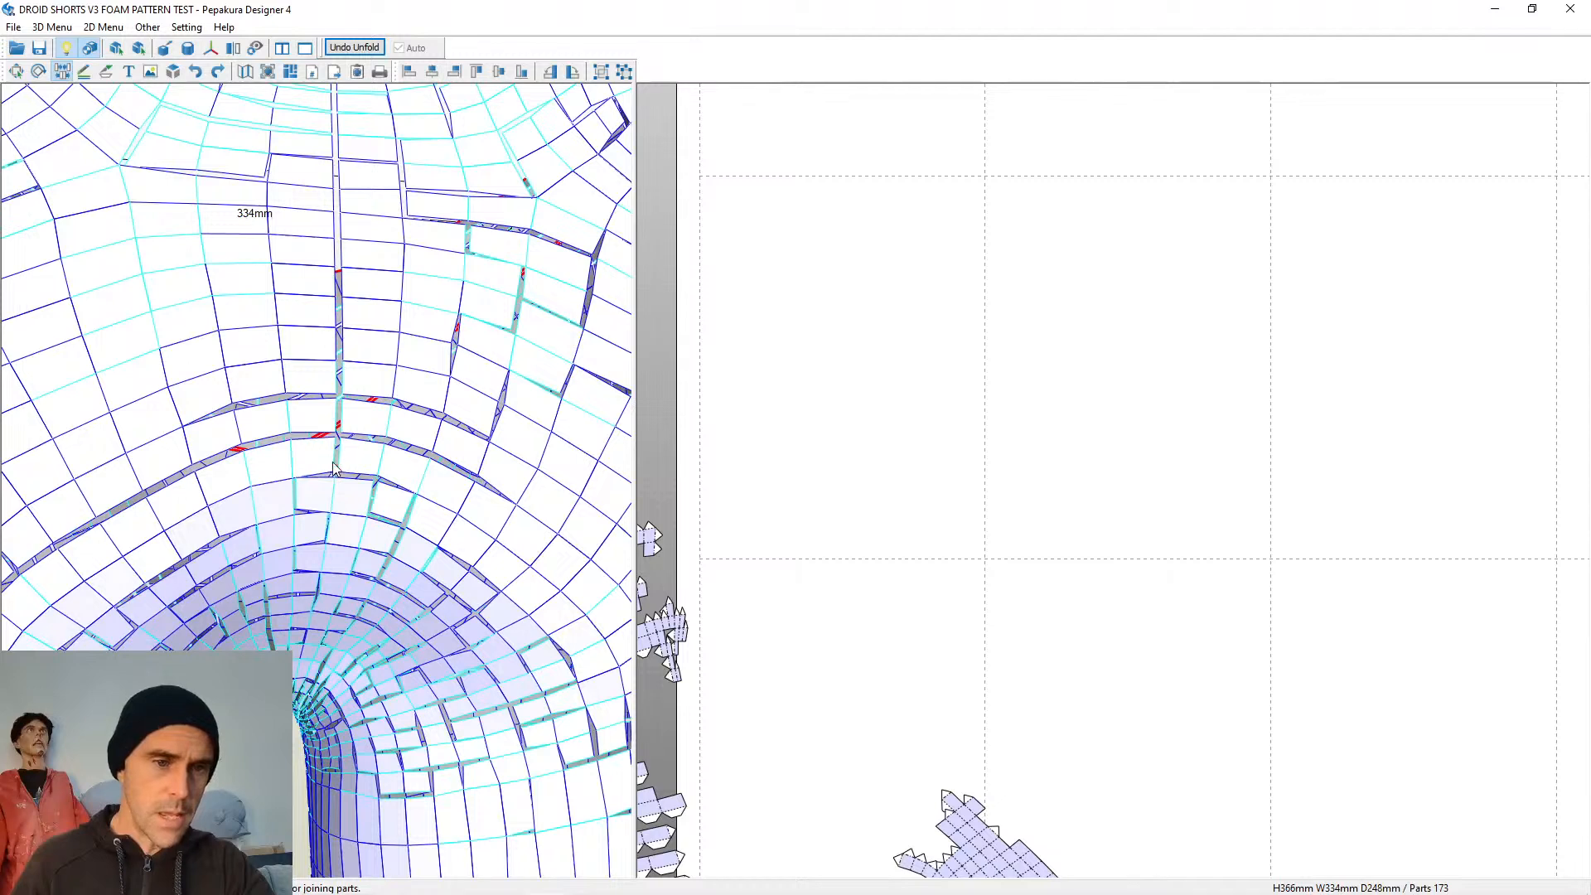
left_click(333, 498)
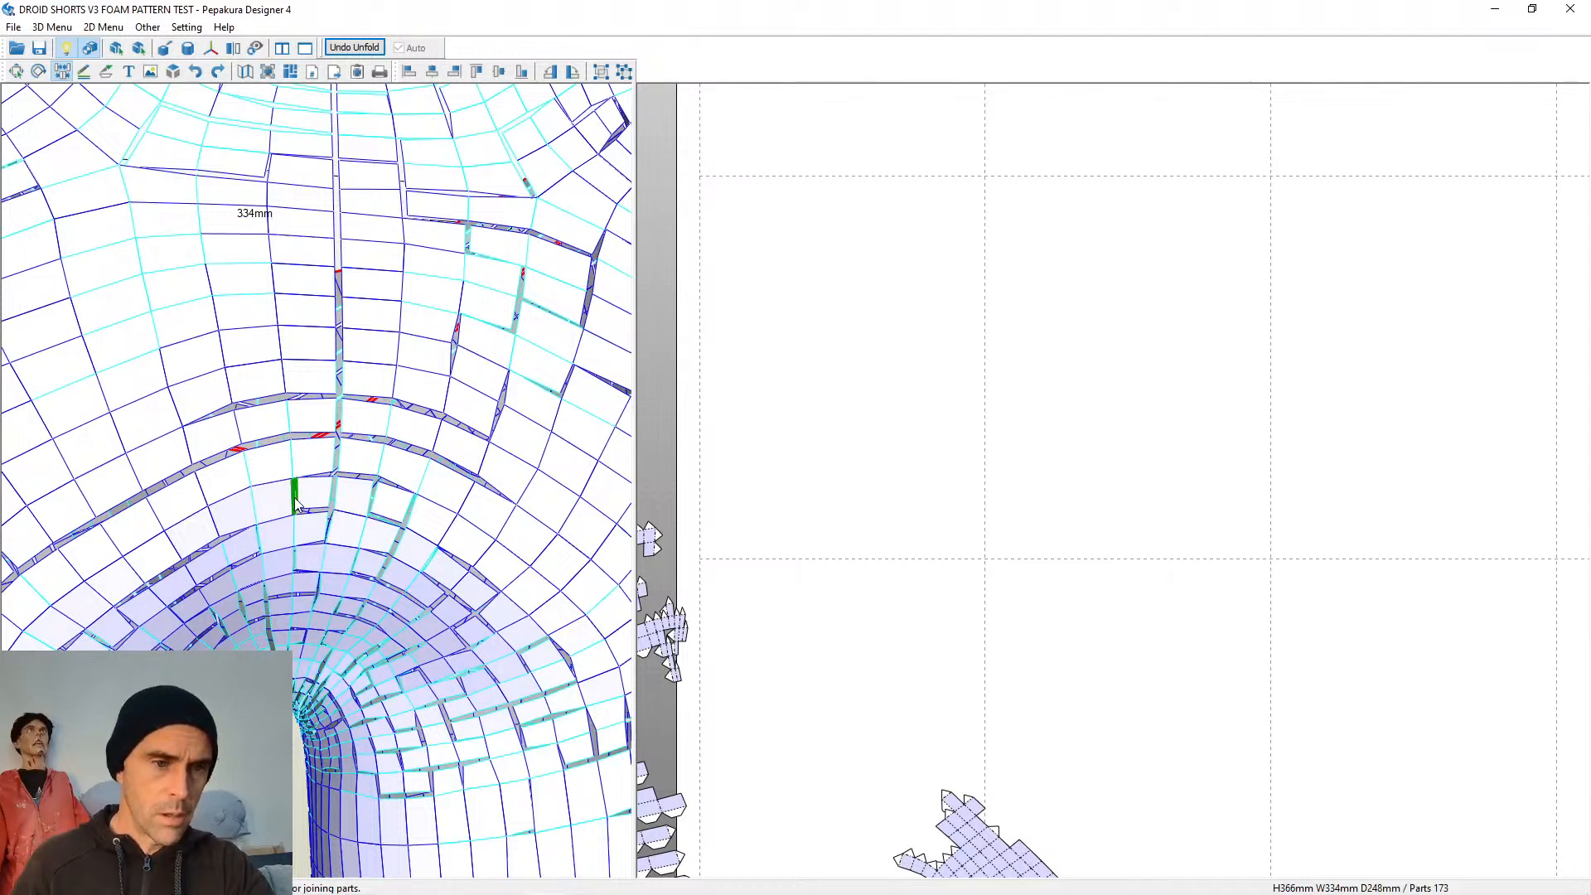
Join the curved split edges on one side of the back centre cut, just above the crotch
left_click(303, 512)
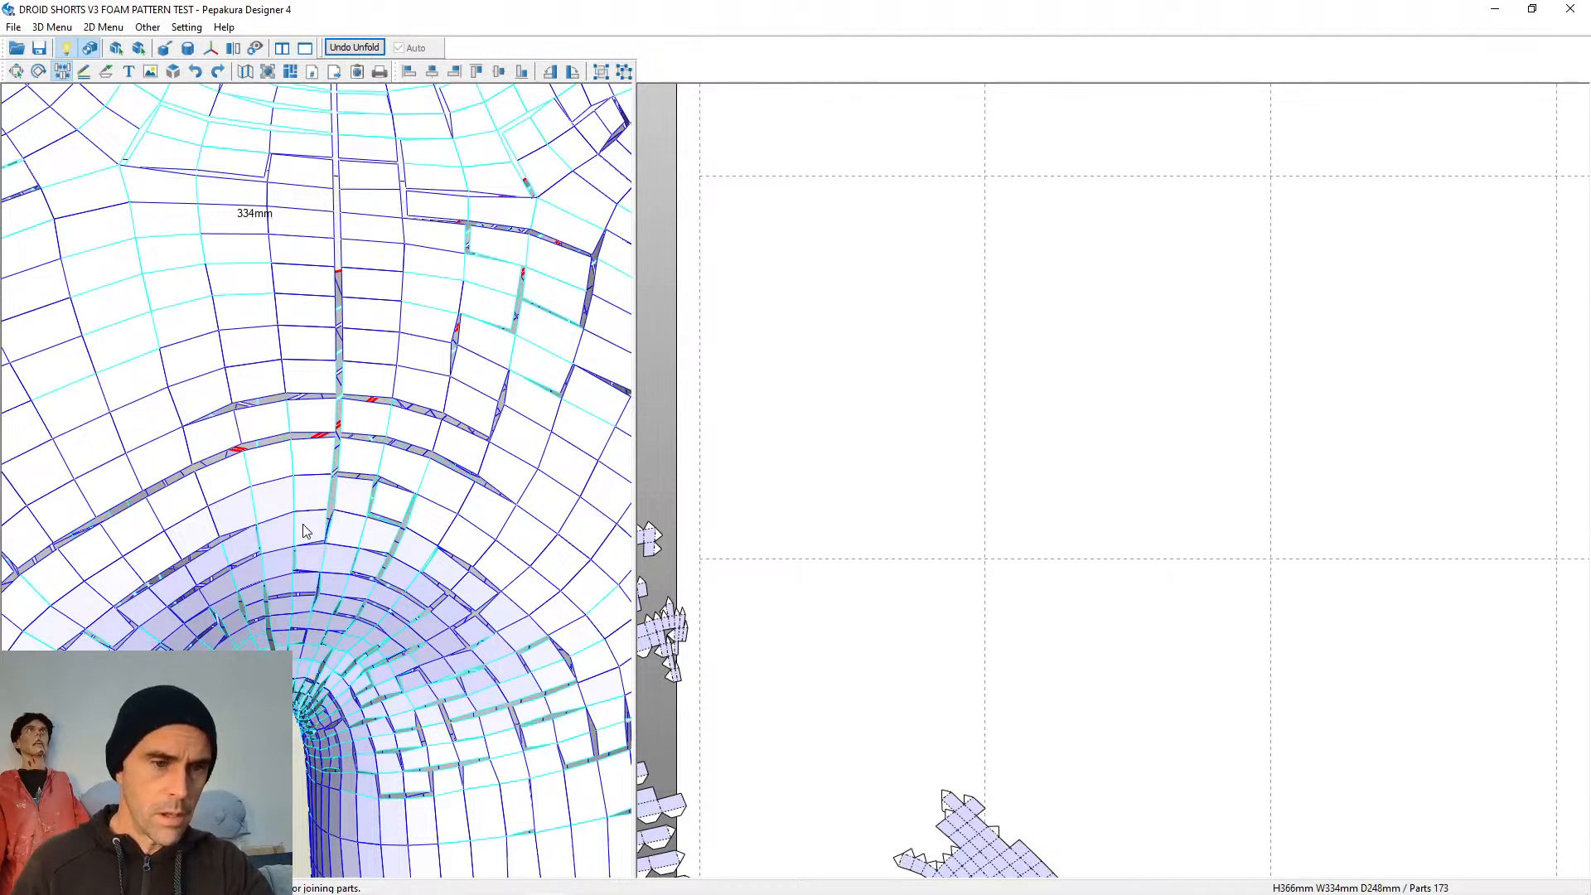
left_click(304, 440)
left_click(259, 405)
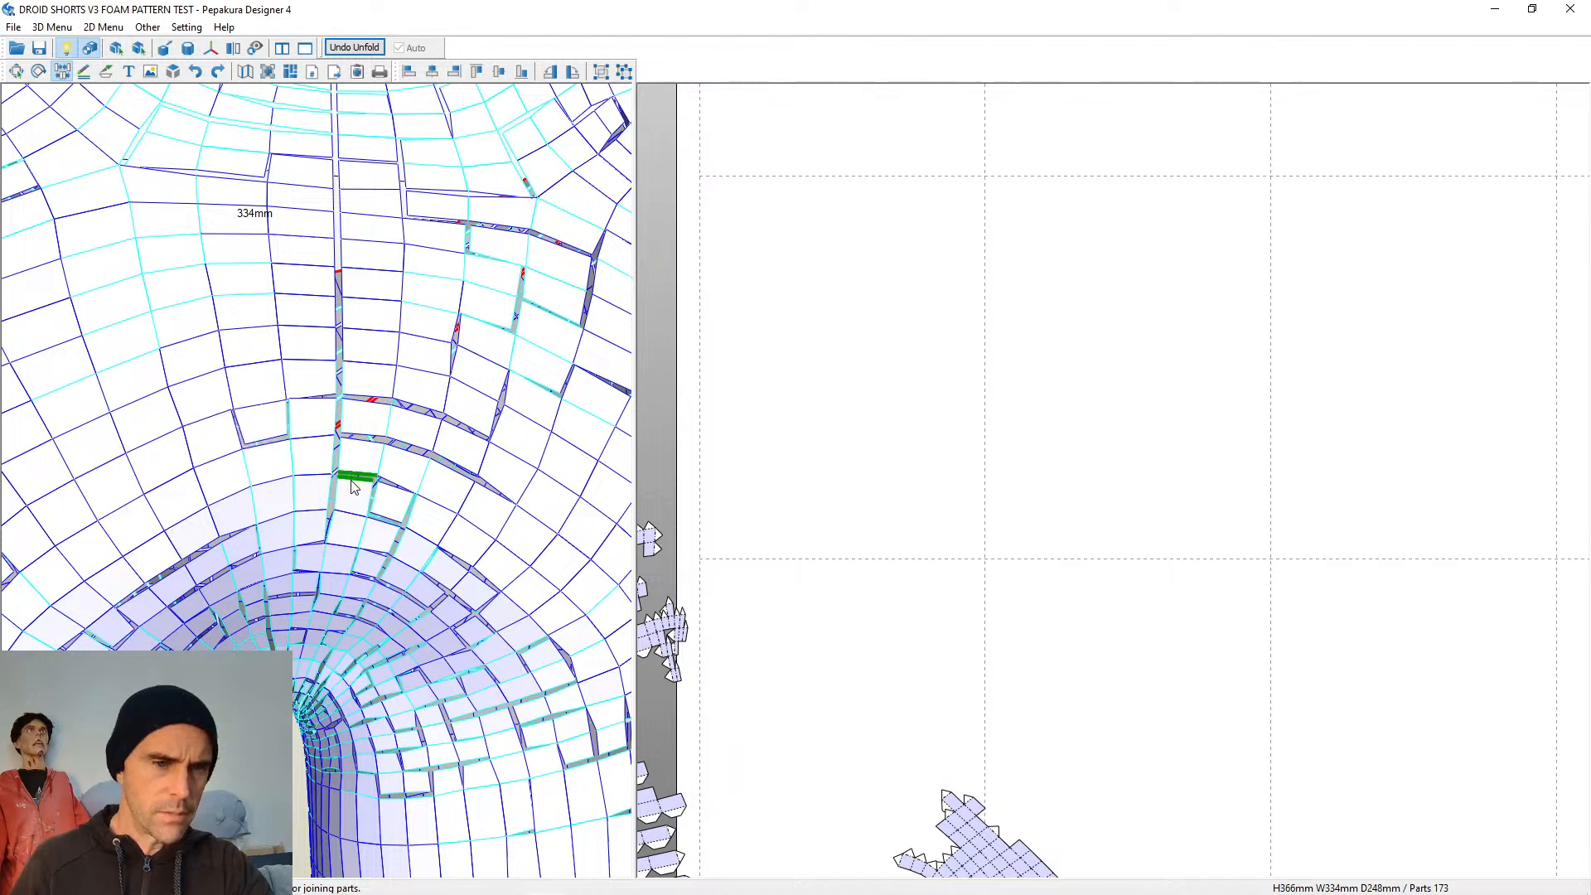
Extend the back centre cut toward the crotch and join the radiating split edges on one side of it
left_click_drag(323, 567, 274, 463)
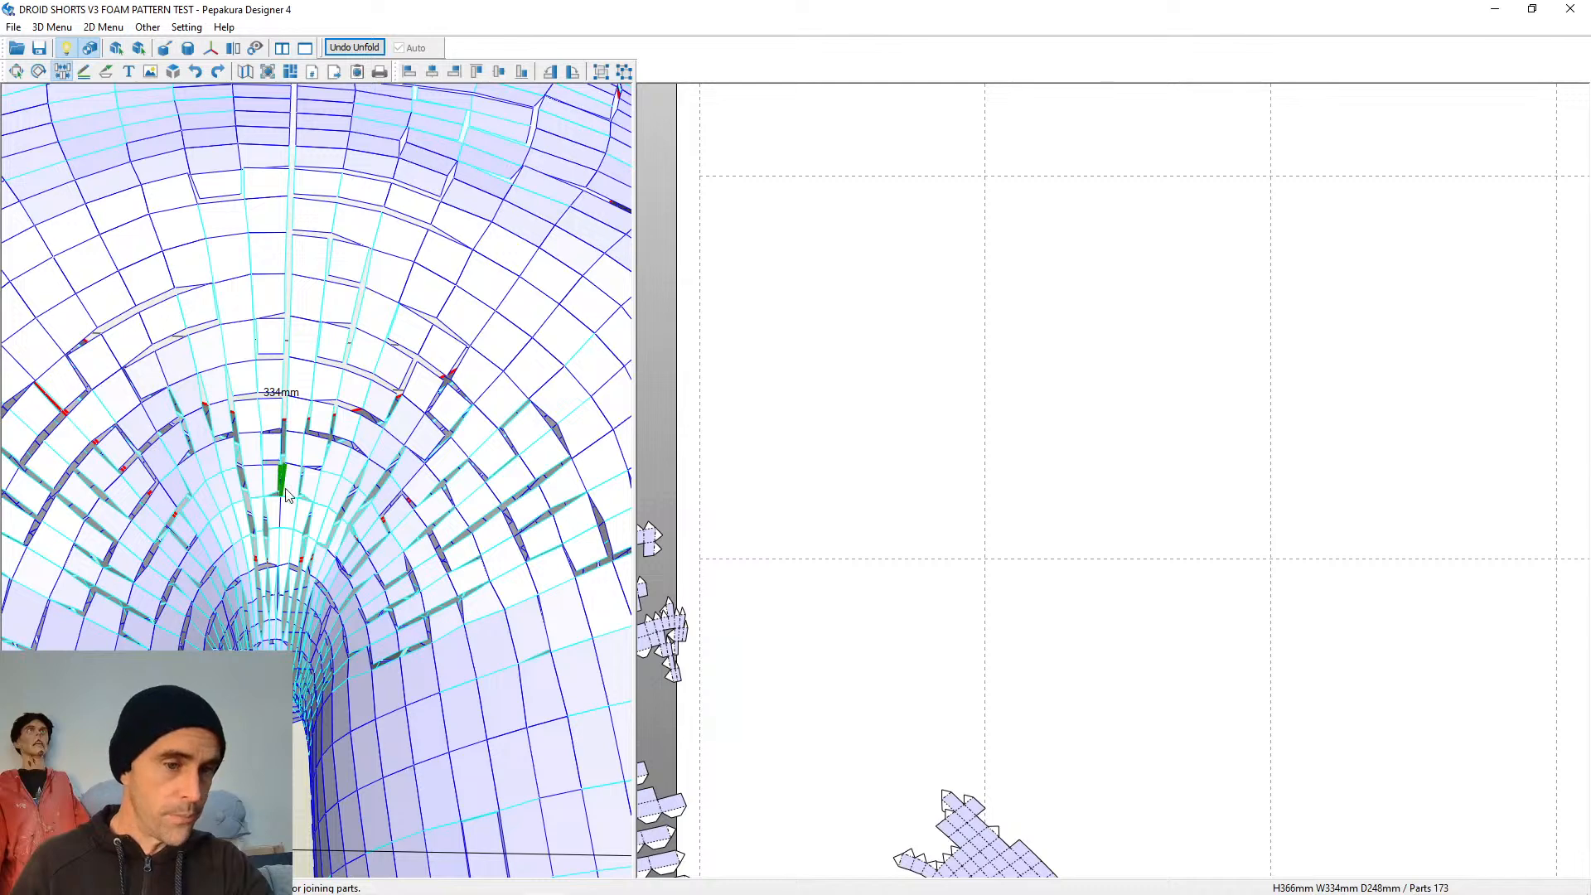
left_click(282, 547)
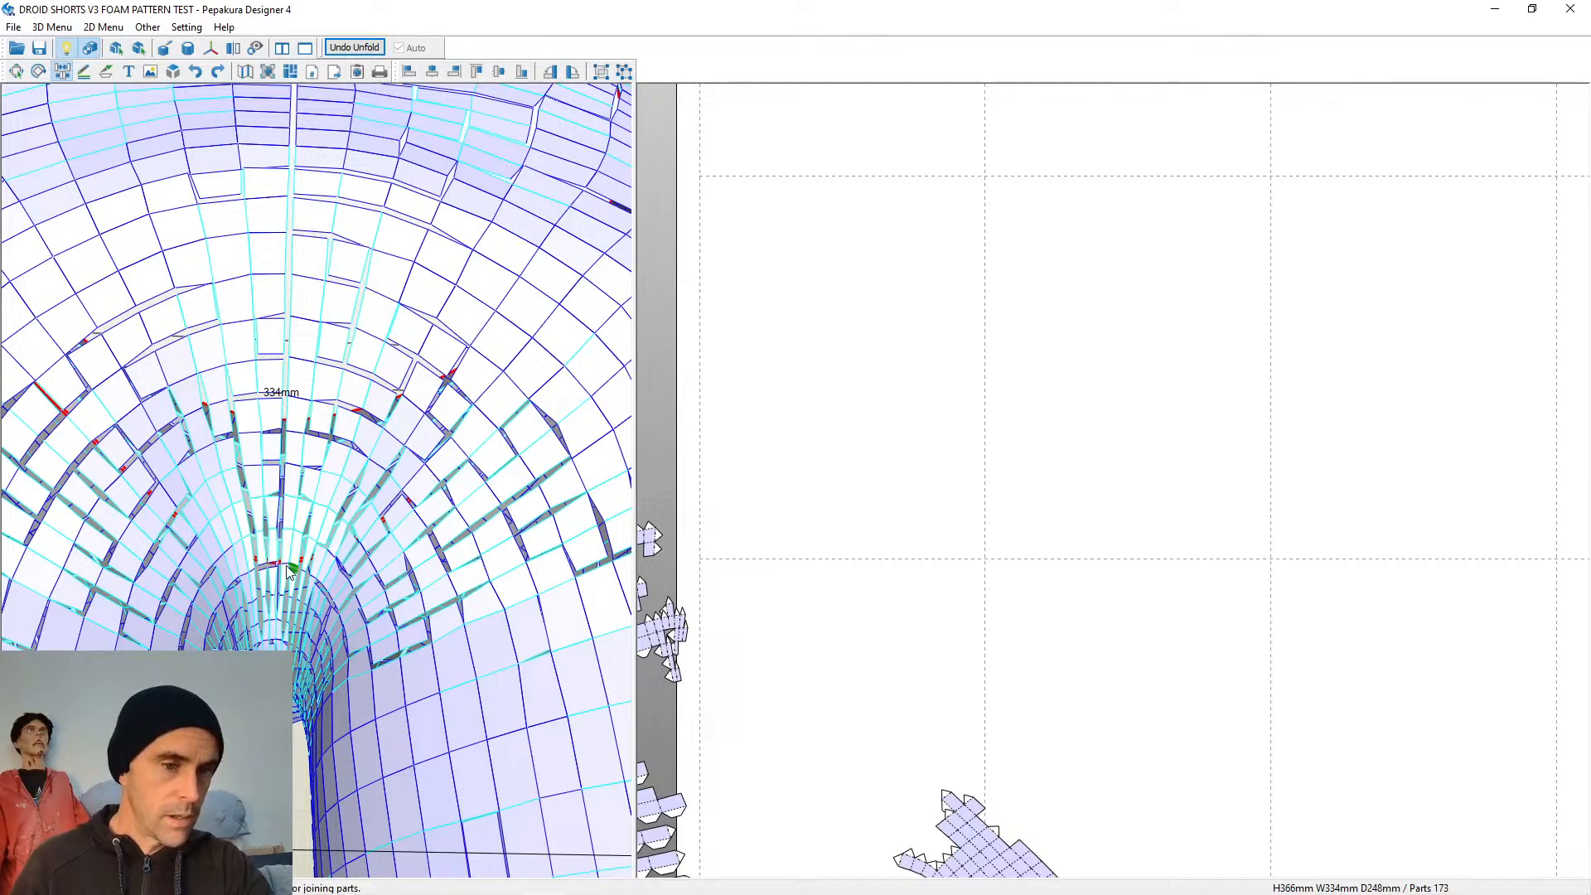
left_click(258, 548)
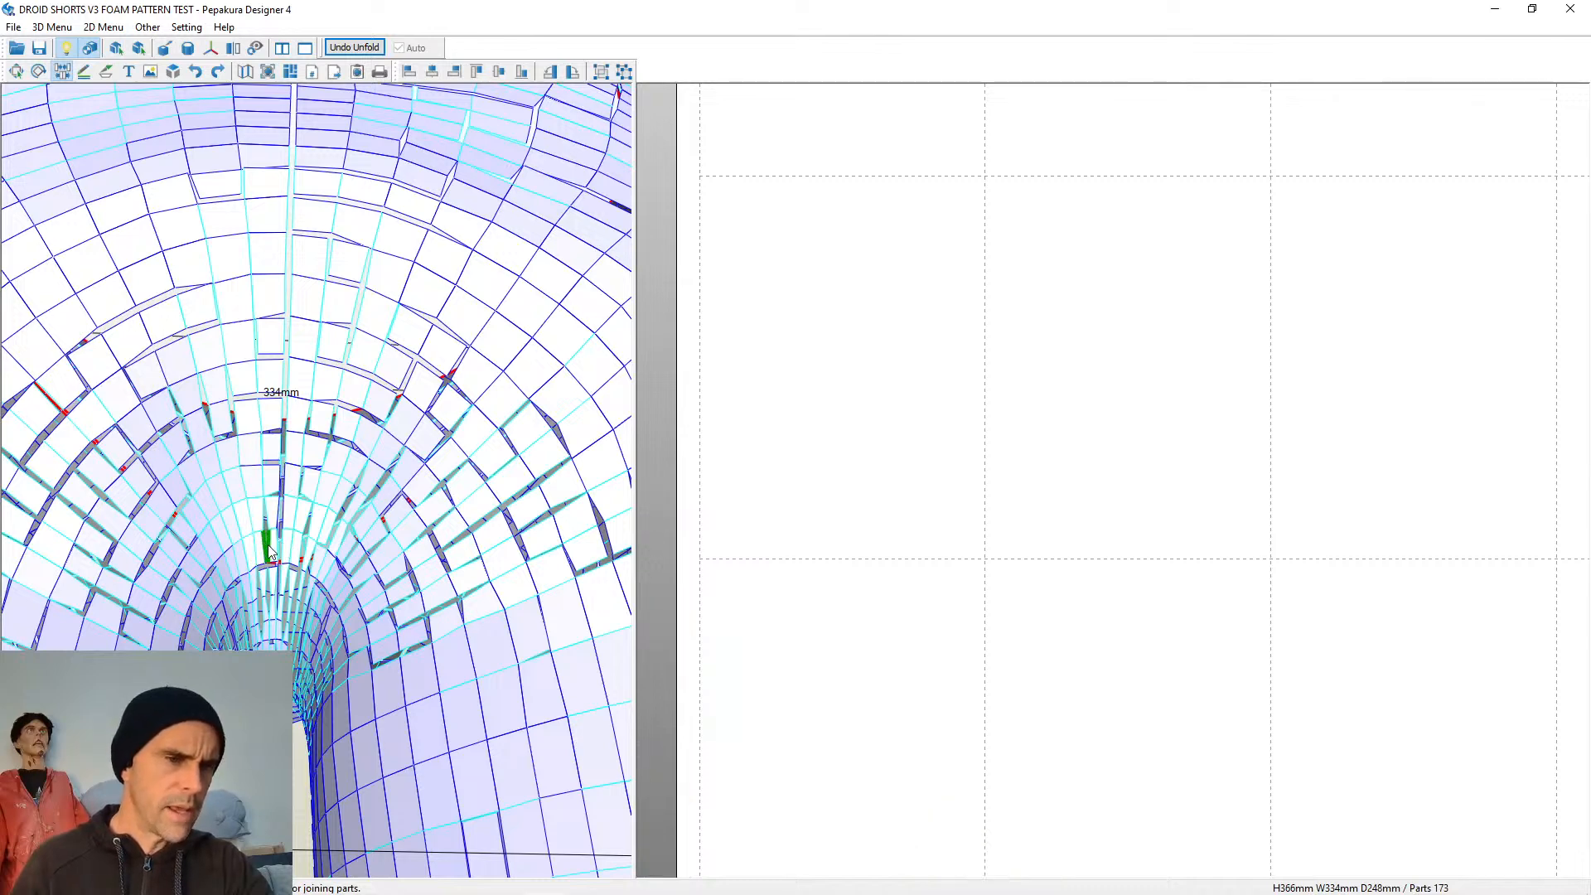
left_click(271, 551)
left_click(209, 433)
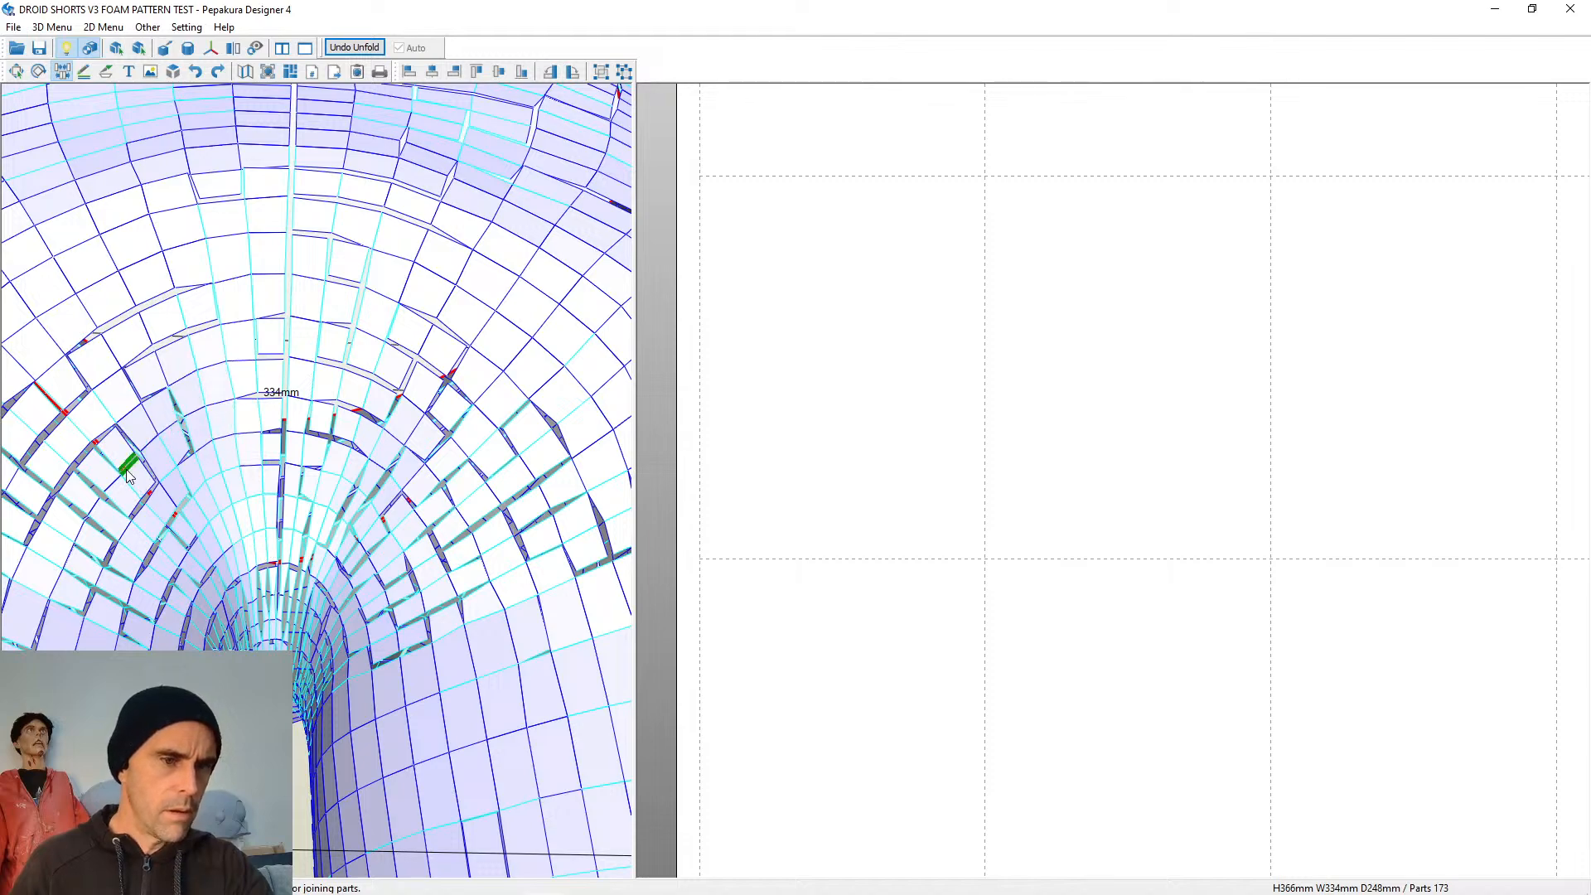
Check the unfolded parts in the pattern layout and join the curved split edges at the crotch beside the centre cut
scroll(768, 530, "down", 9)
middle_click_drag(880, 532, 638, 461)
scroll(814, 471, "up", 5)
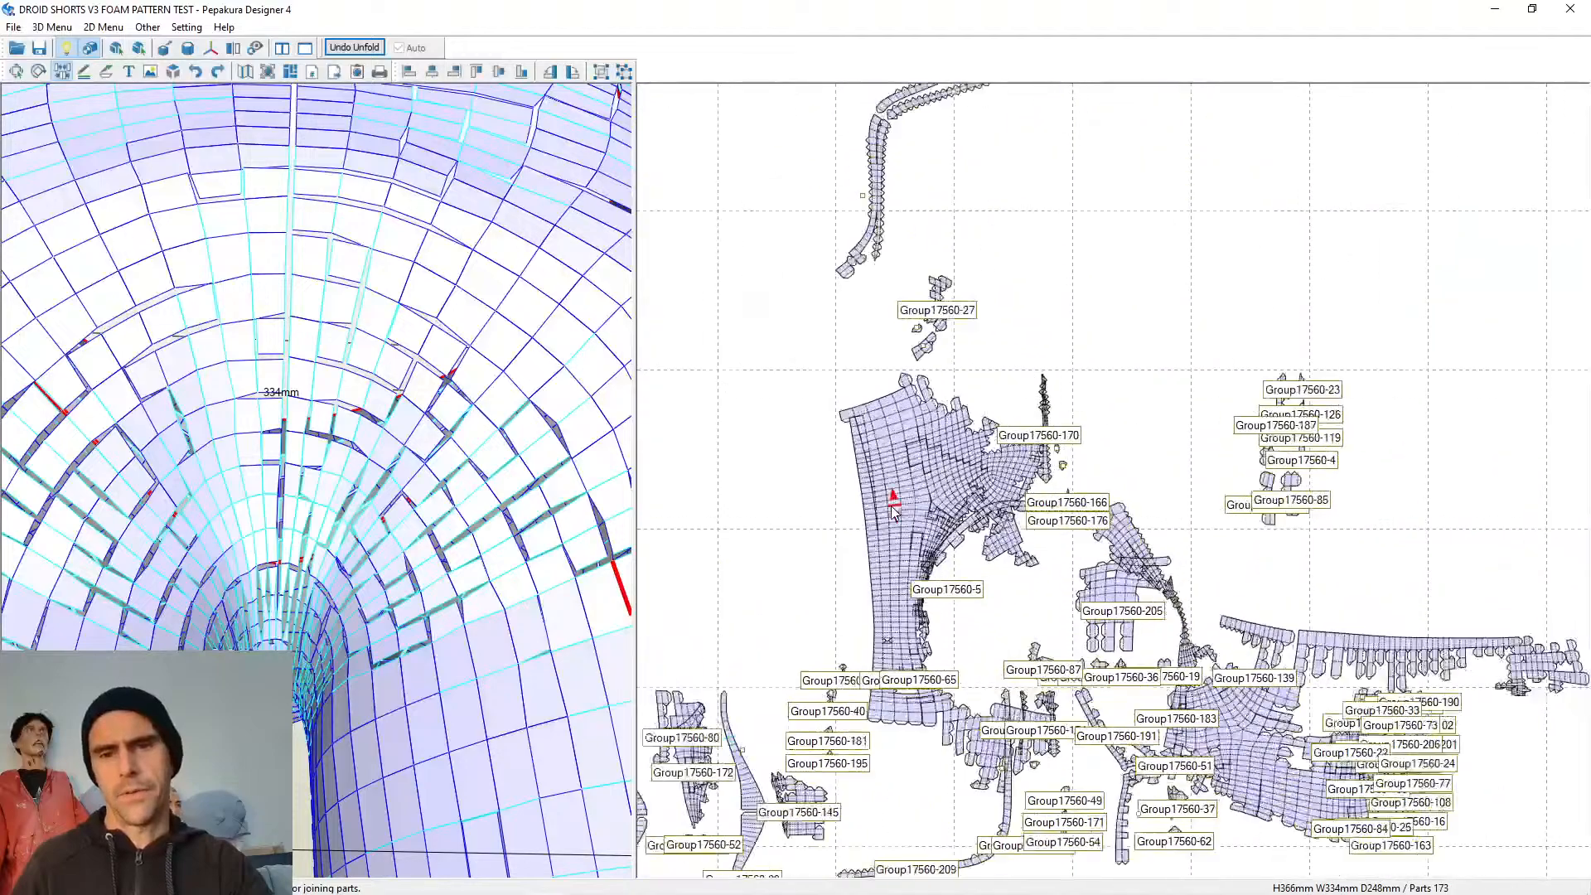
scroll(893, 513, "up", 4)
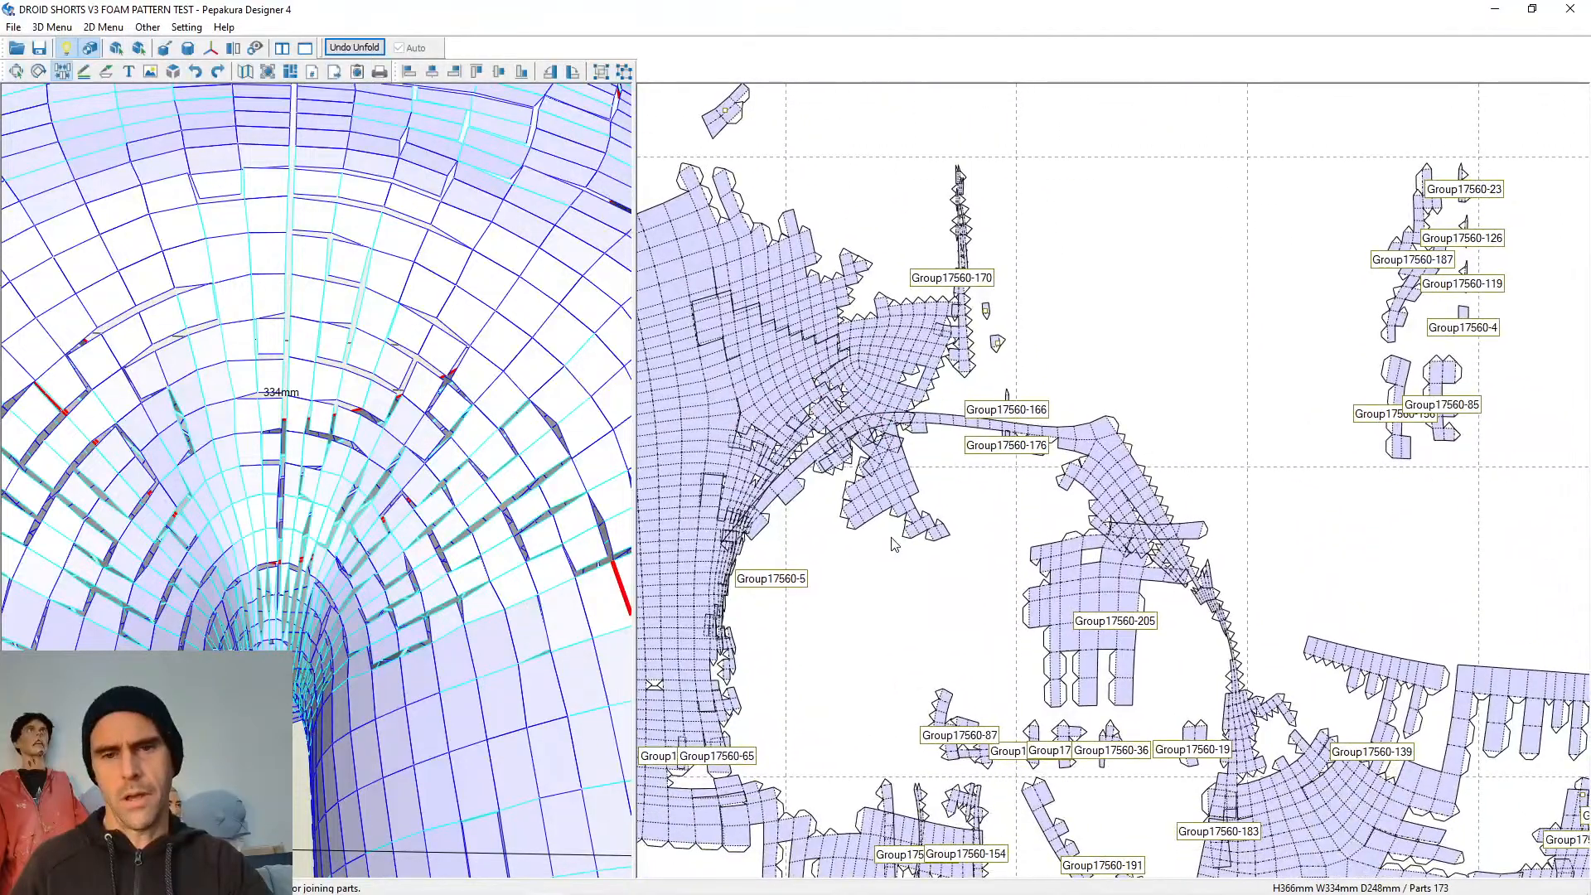
scroll(894, 544, "down", 3)
scroll(282, 572, "down", 4)
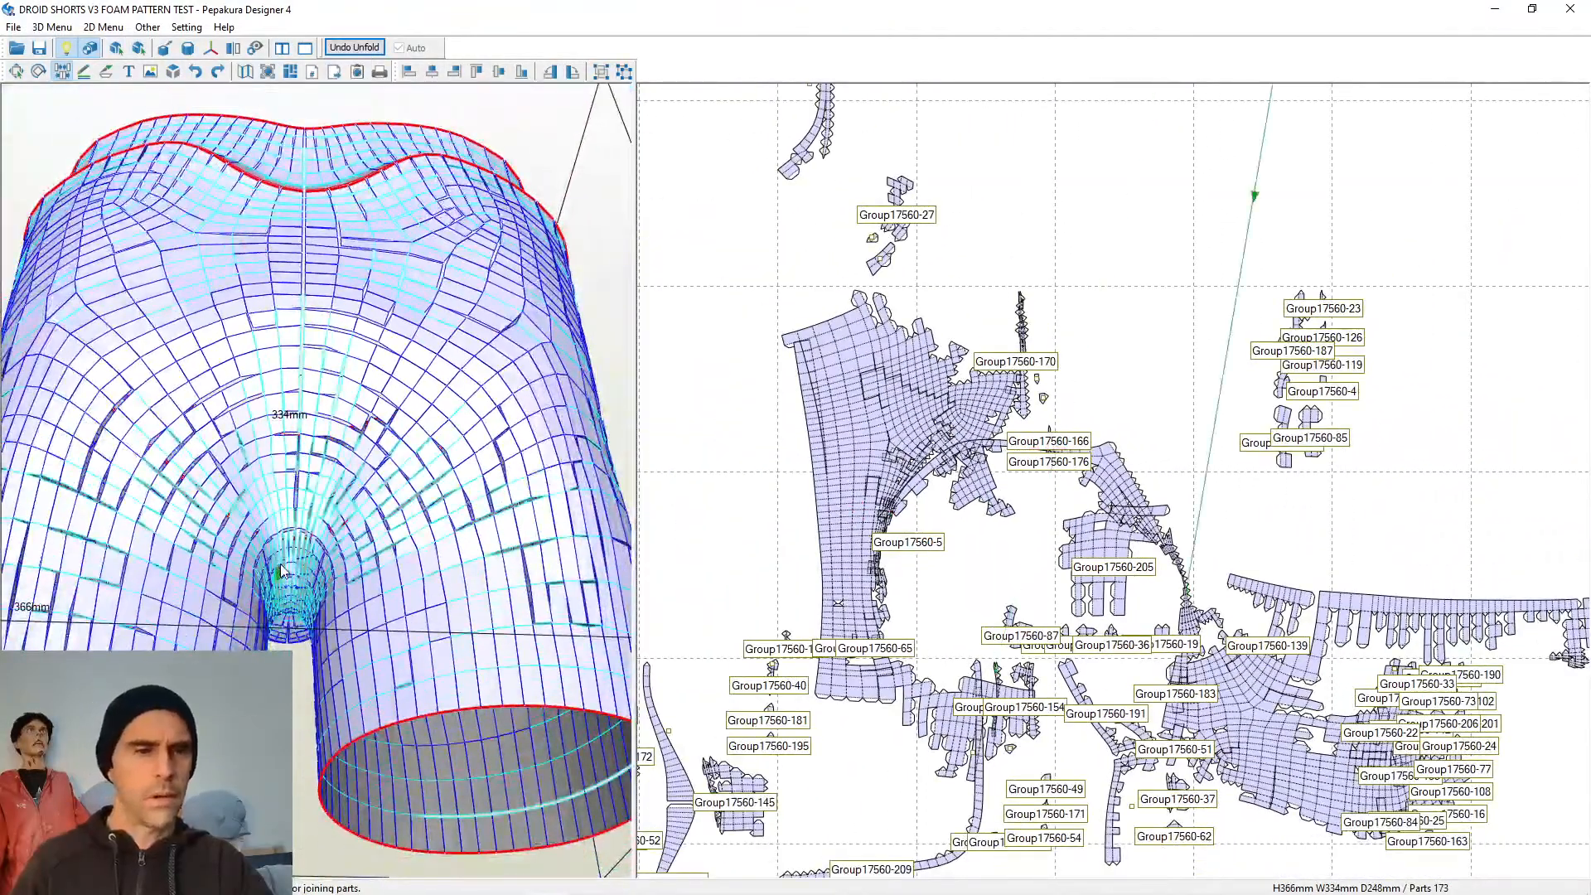
scroll(282, 572, "up", 5)
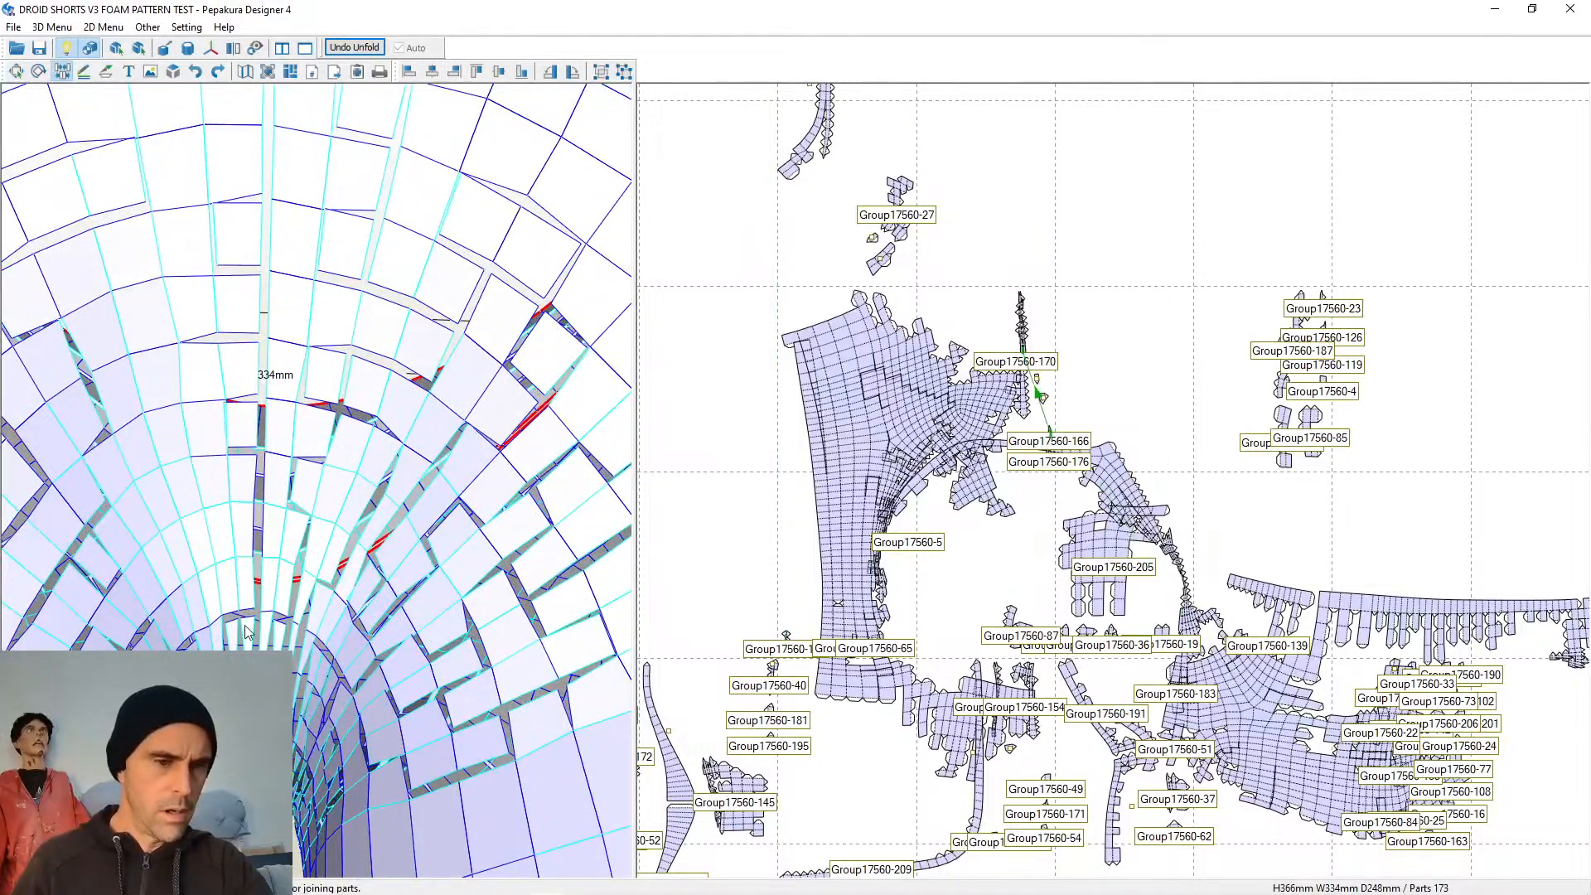
left_click(245, 628)
left_click(238, 624)
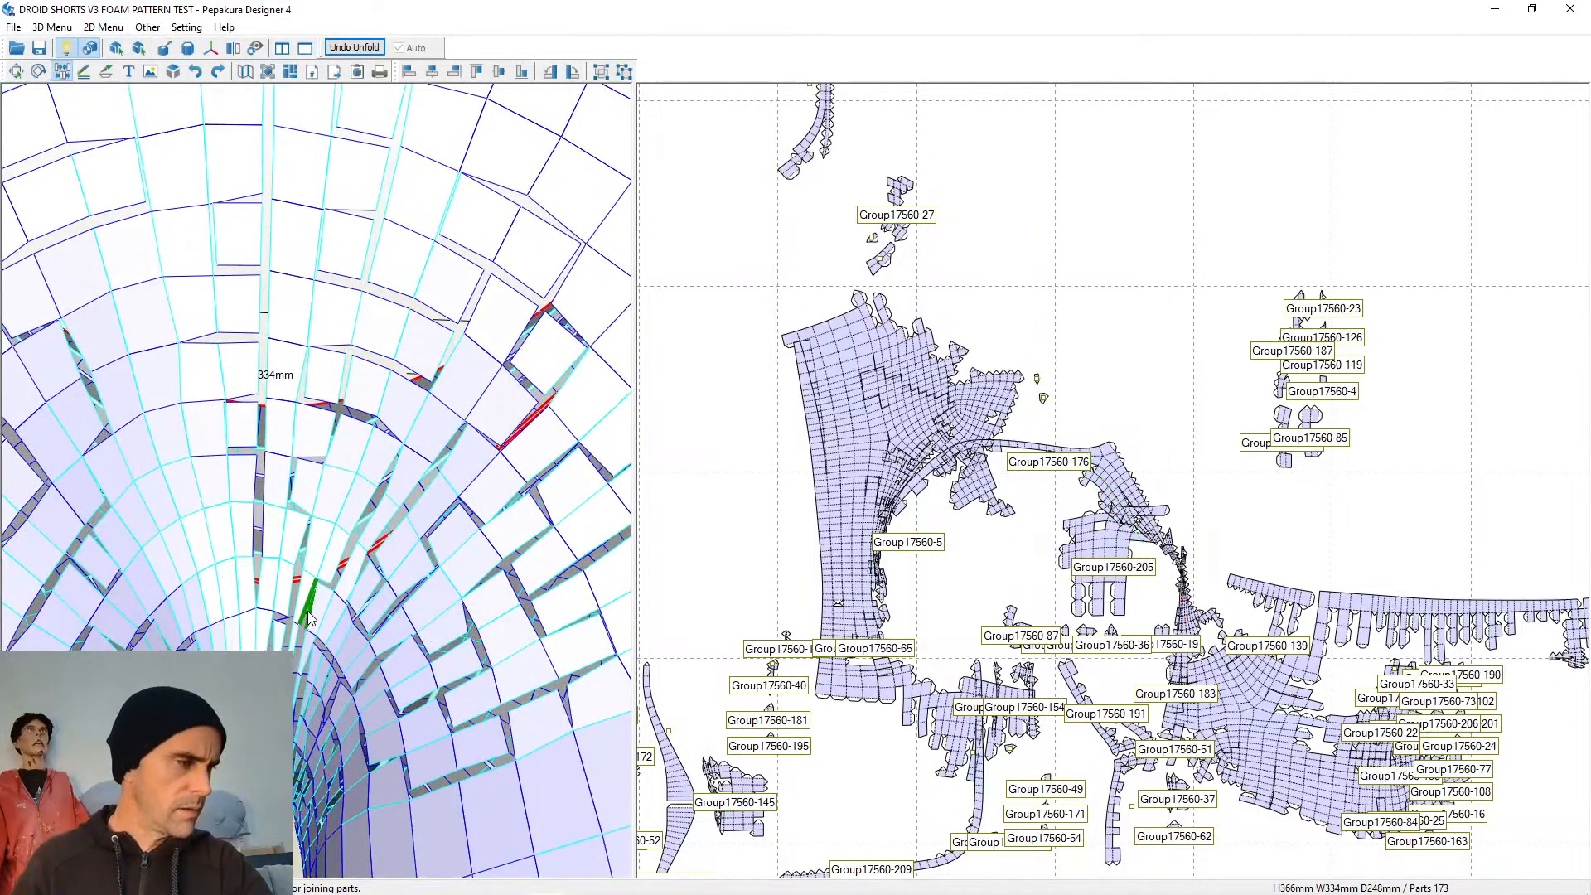
Join the narrow splits running into the crotch on one side, and cut the centre edge underneath to separate front from back
right_click_drag(324, 584, 330, 565)
scroll(300, 518, "up", 3)
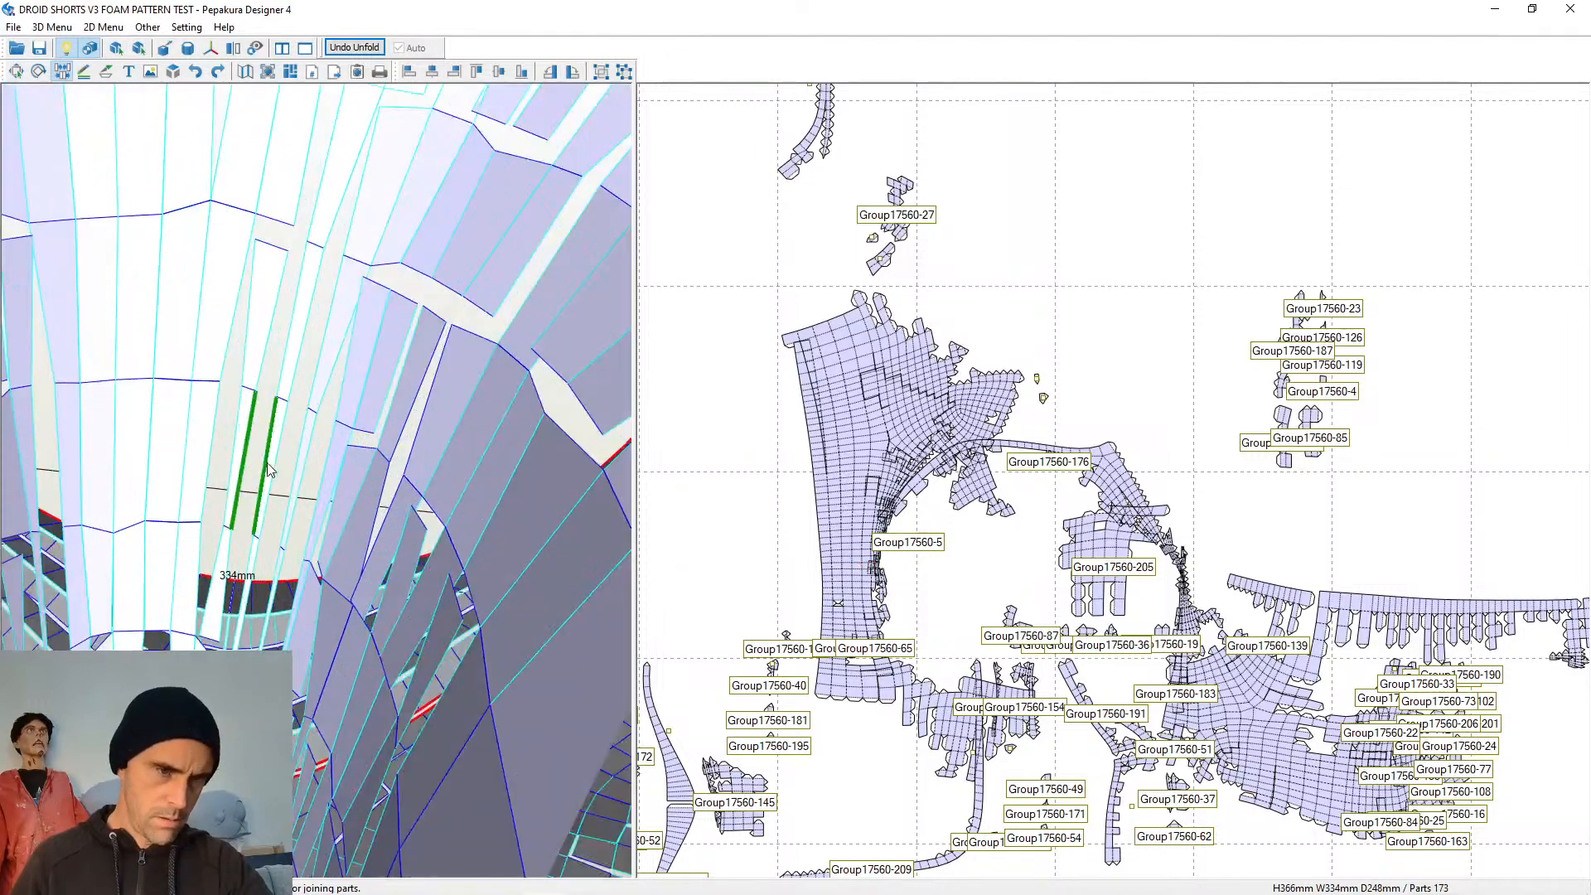
scroll(183, 294, "down", 1)
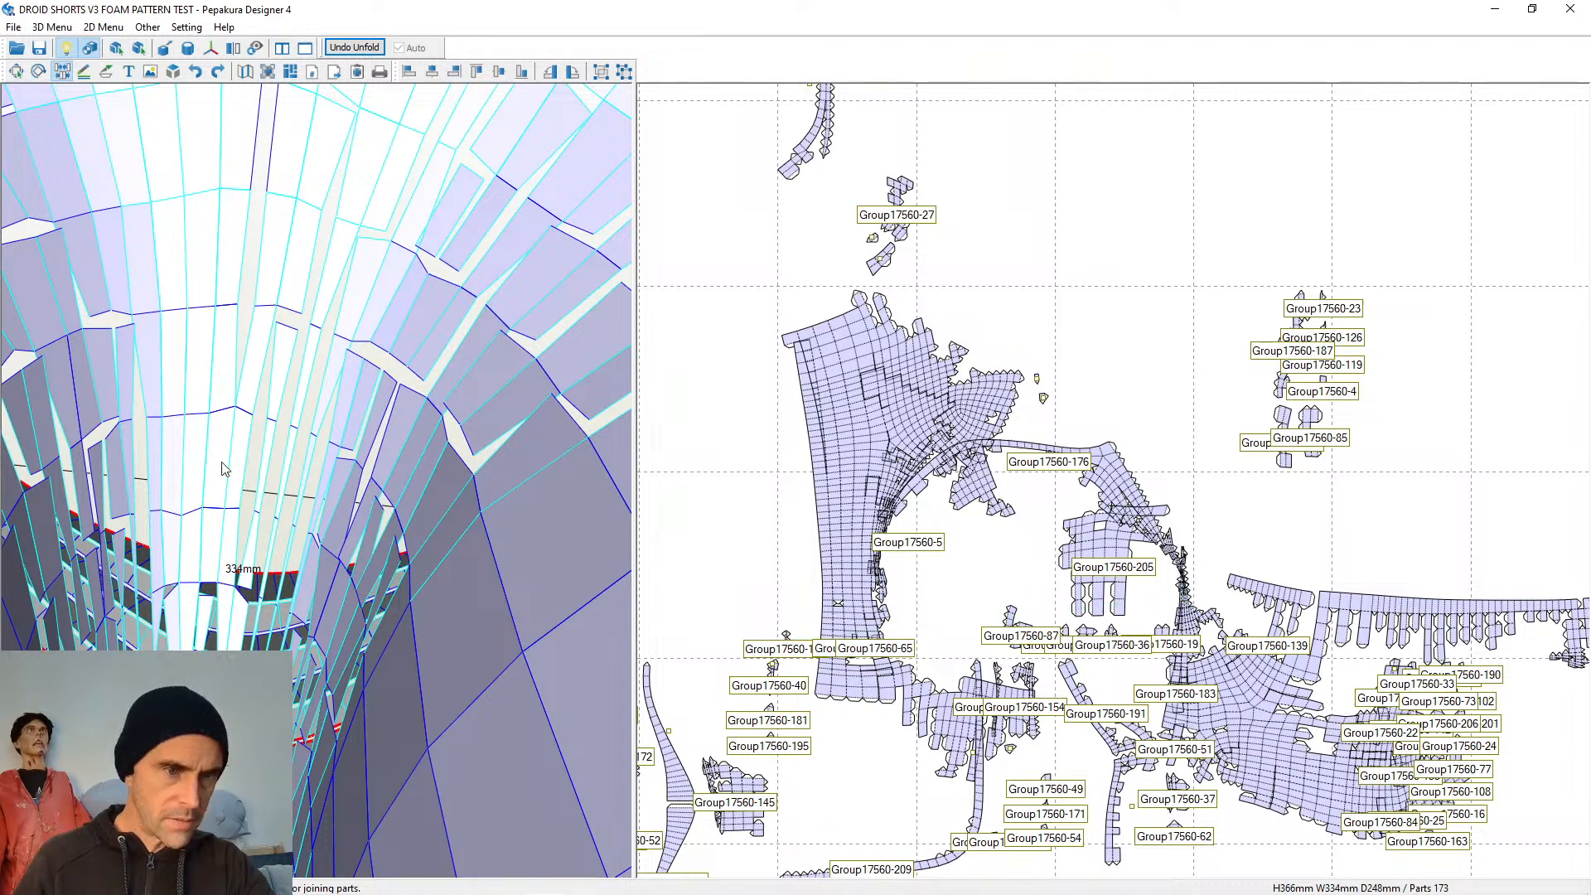
left_click(233, 536)
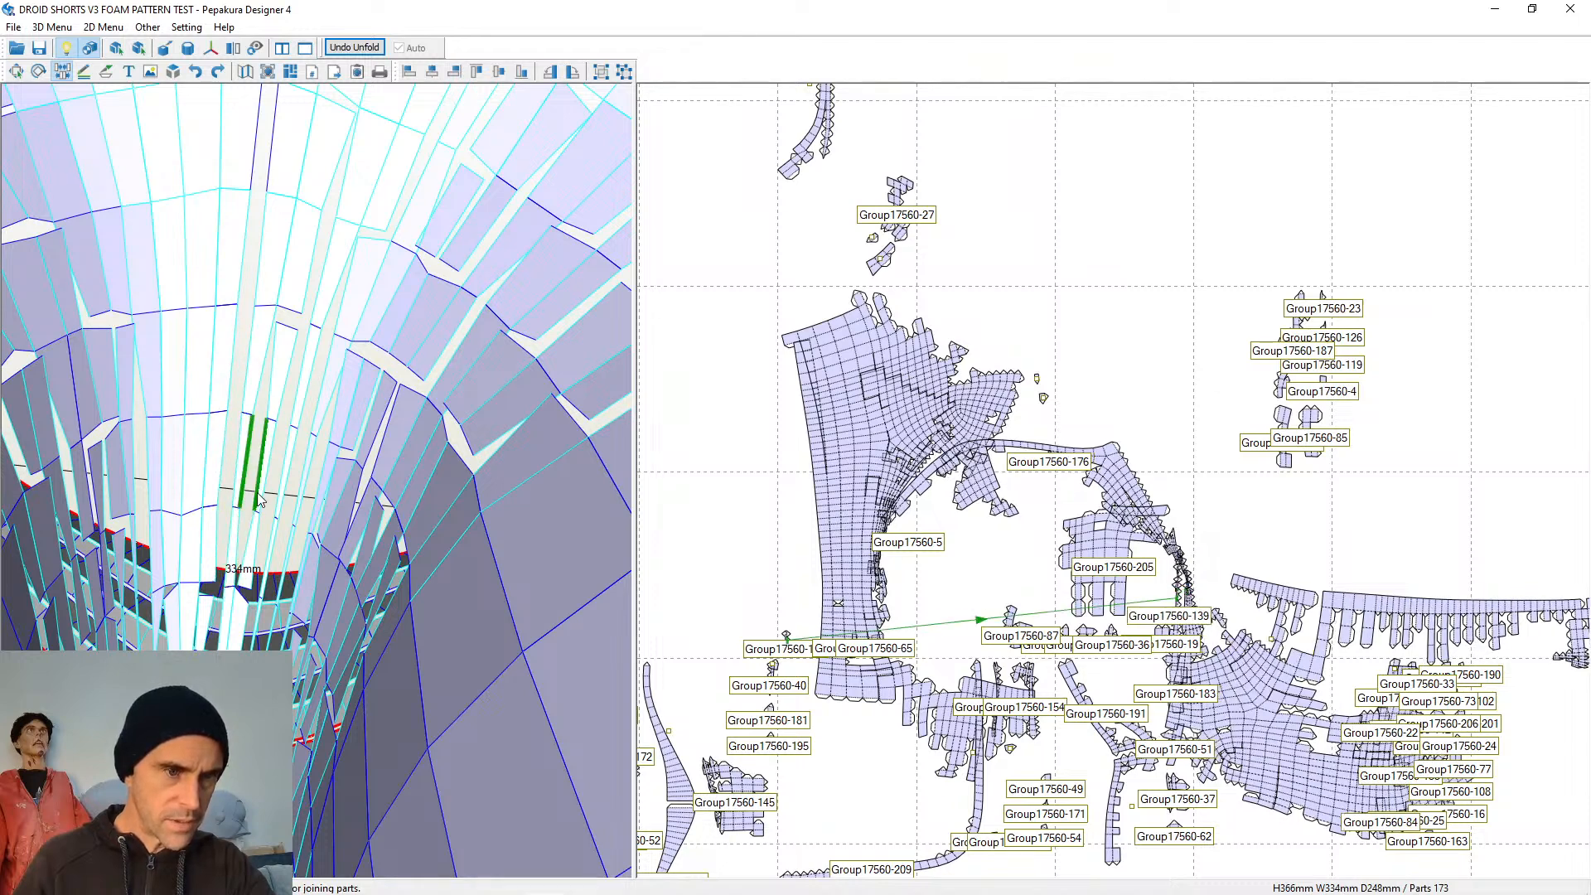
left_click(300, 496)
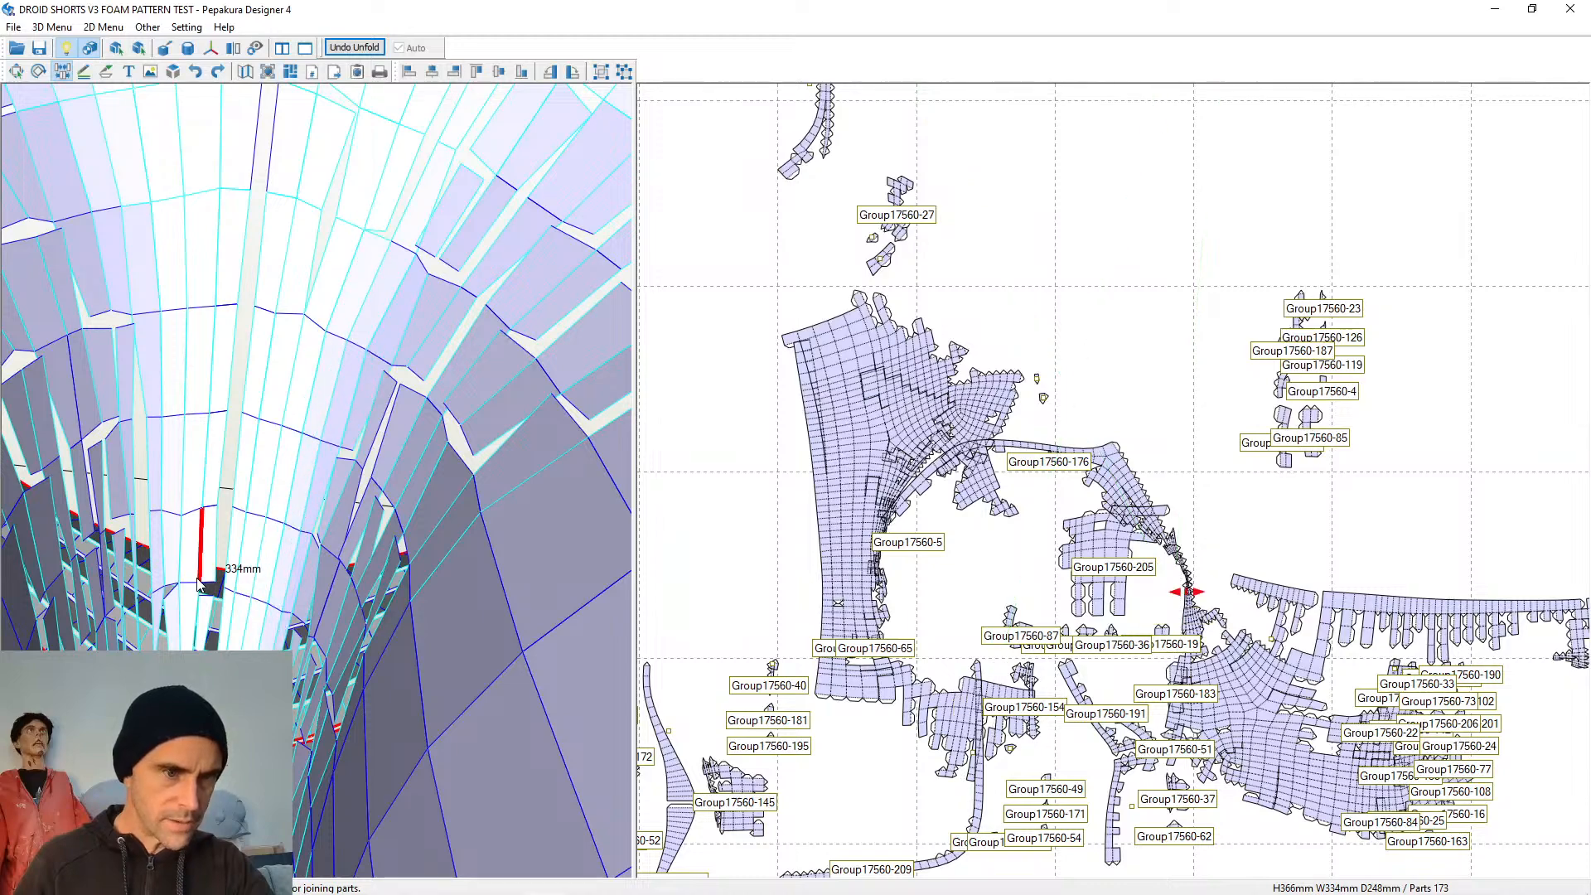
right_click_drag(270, 551, 300, 405)
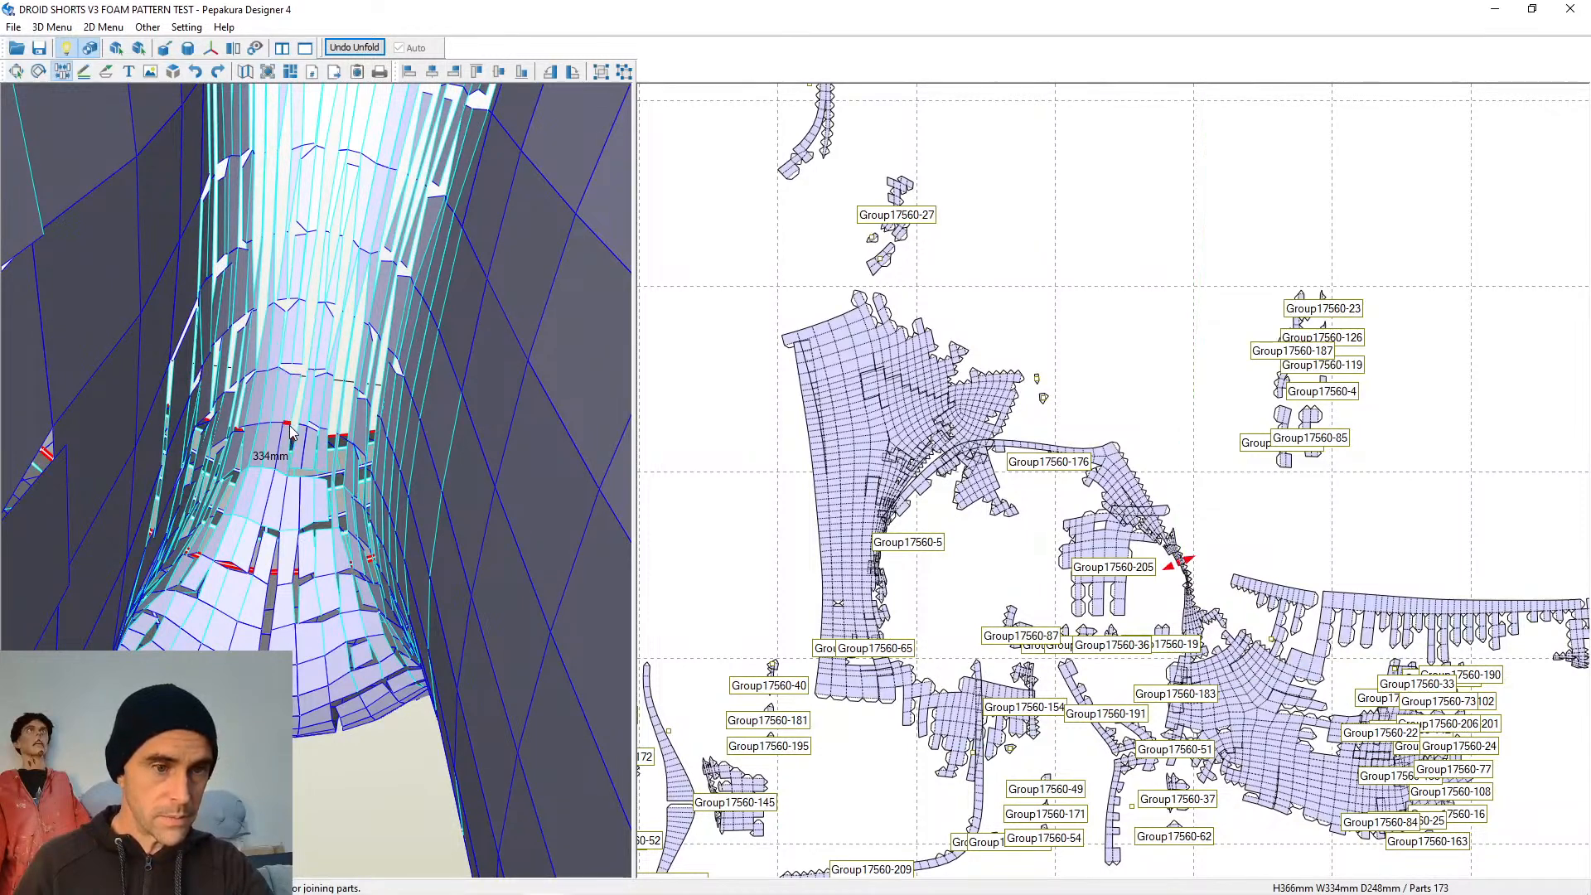
left_click(257, 551)
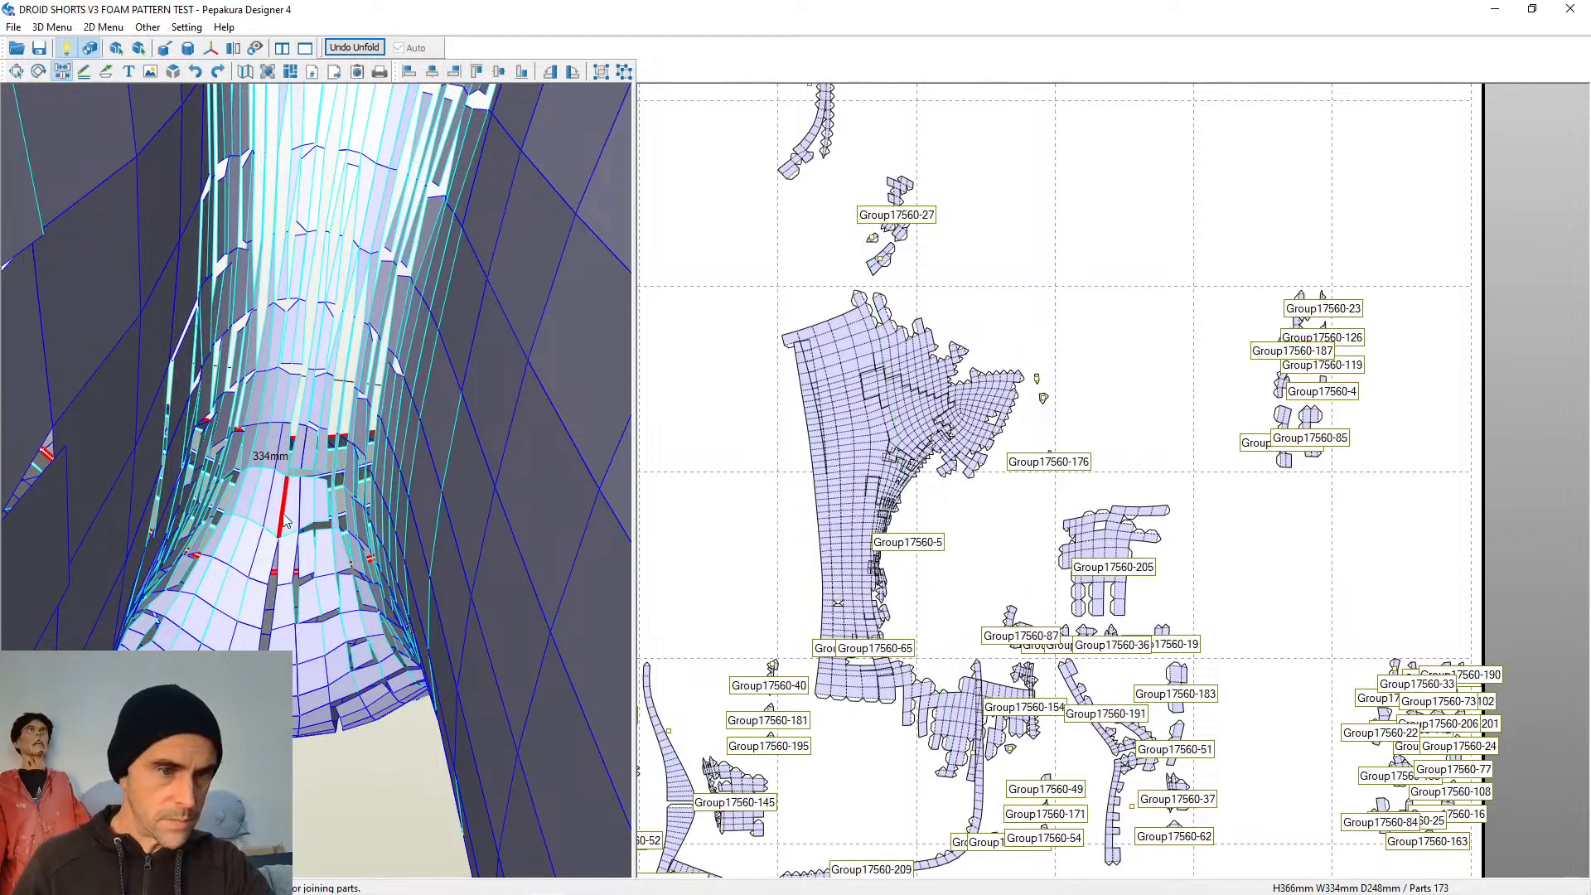
Join the long vertical split and the adjoining stepped splits on the curved panel below the red band edge
scroll(288, 515, "down", 3)
right_click_drag(288, 518, 378, 593)
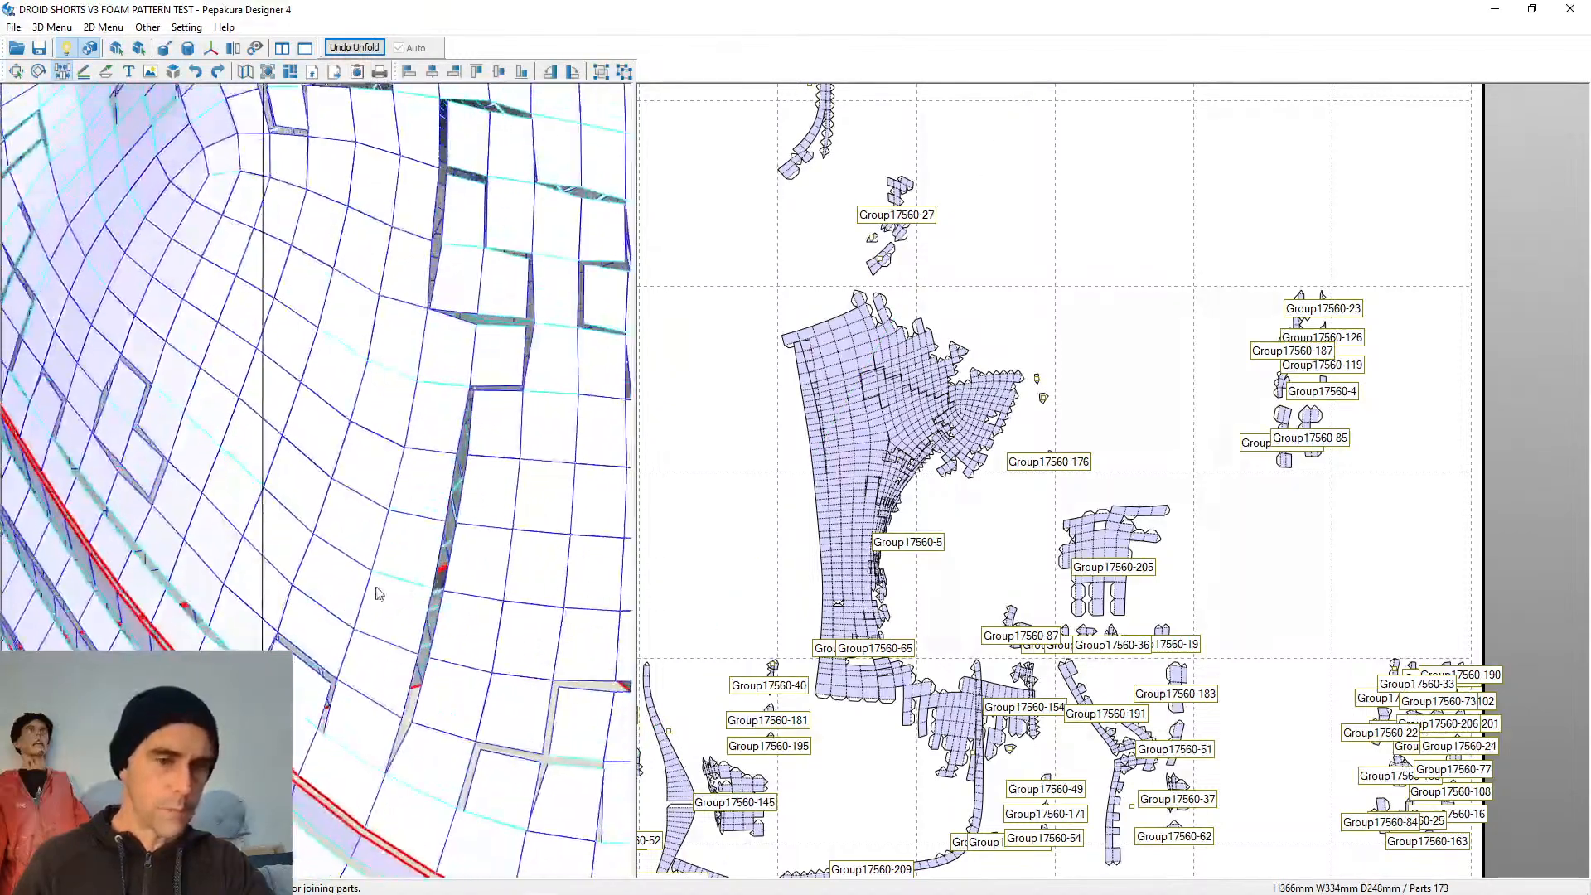
left_click(422, 643)
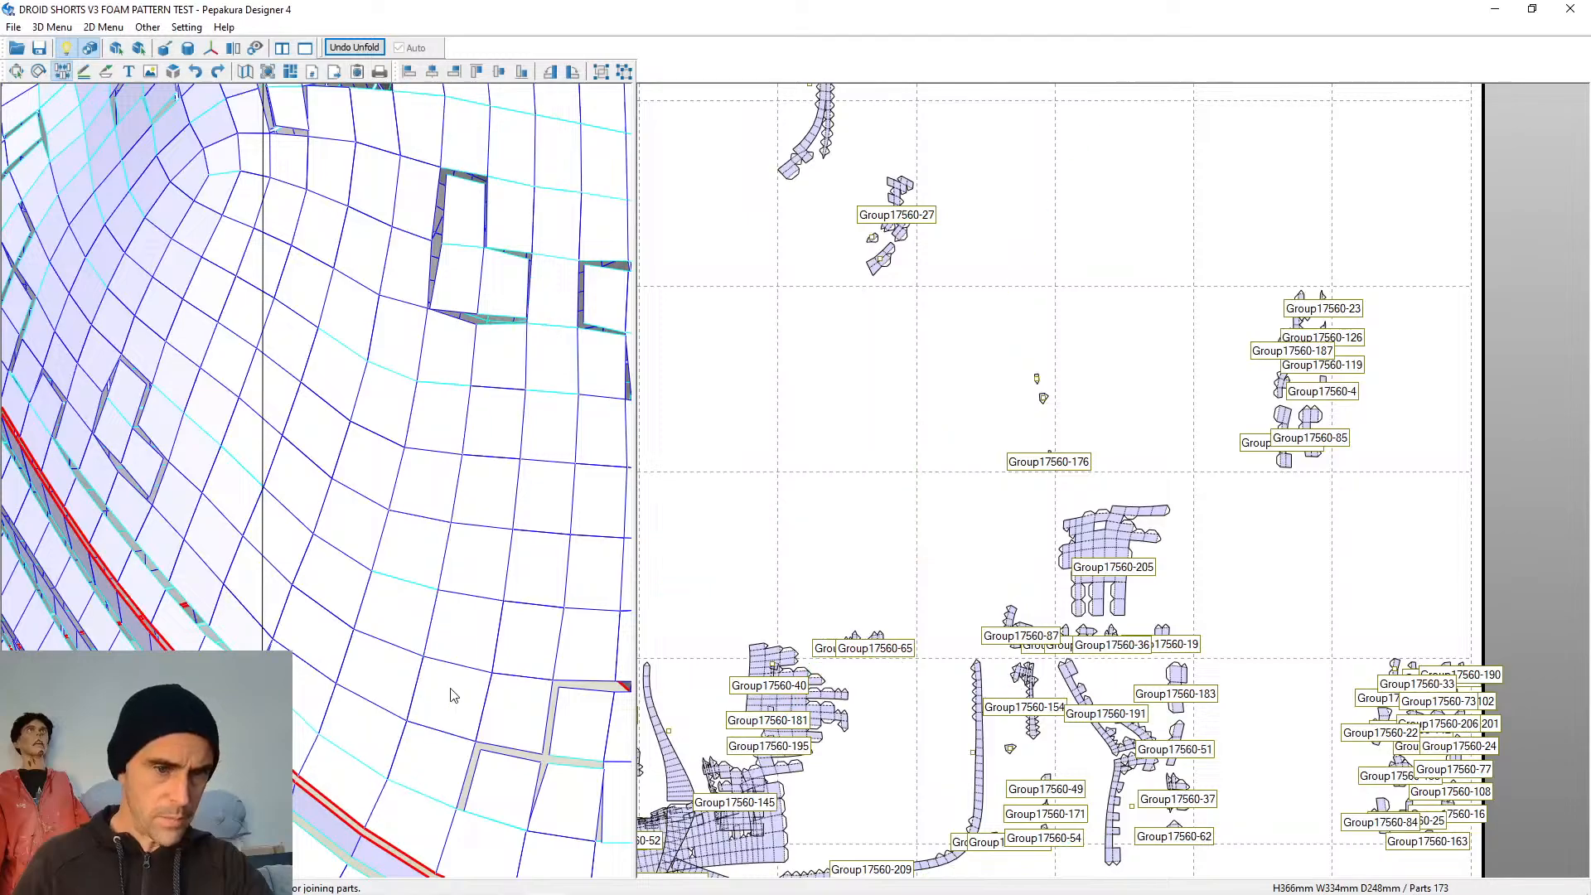
Join the horizontal splits on one side of the back centre cut, just below the red band edge
scroll(453, 694, "down", 5)
right_click_drag(604, 544, 308, 849)
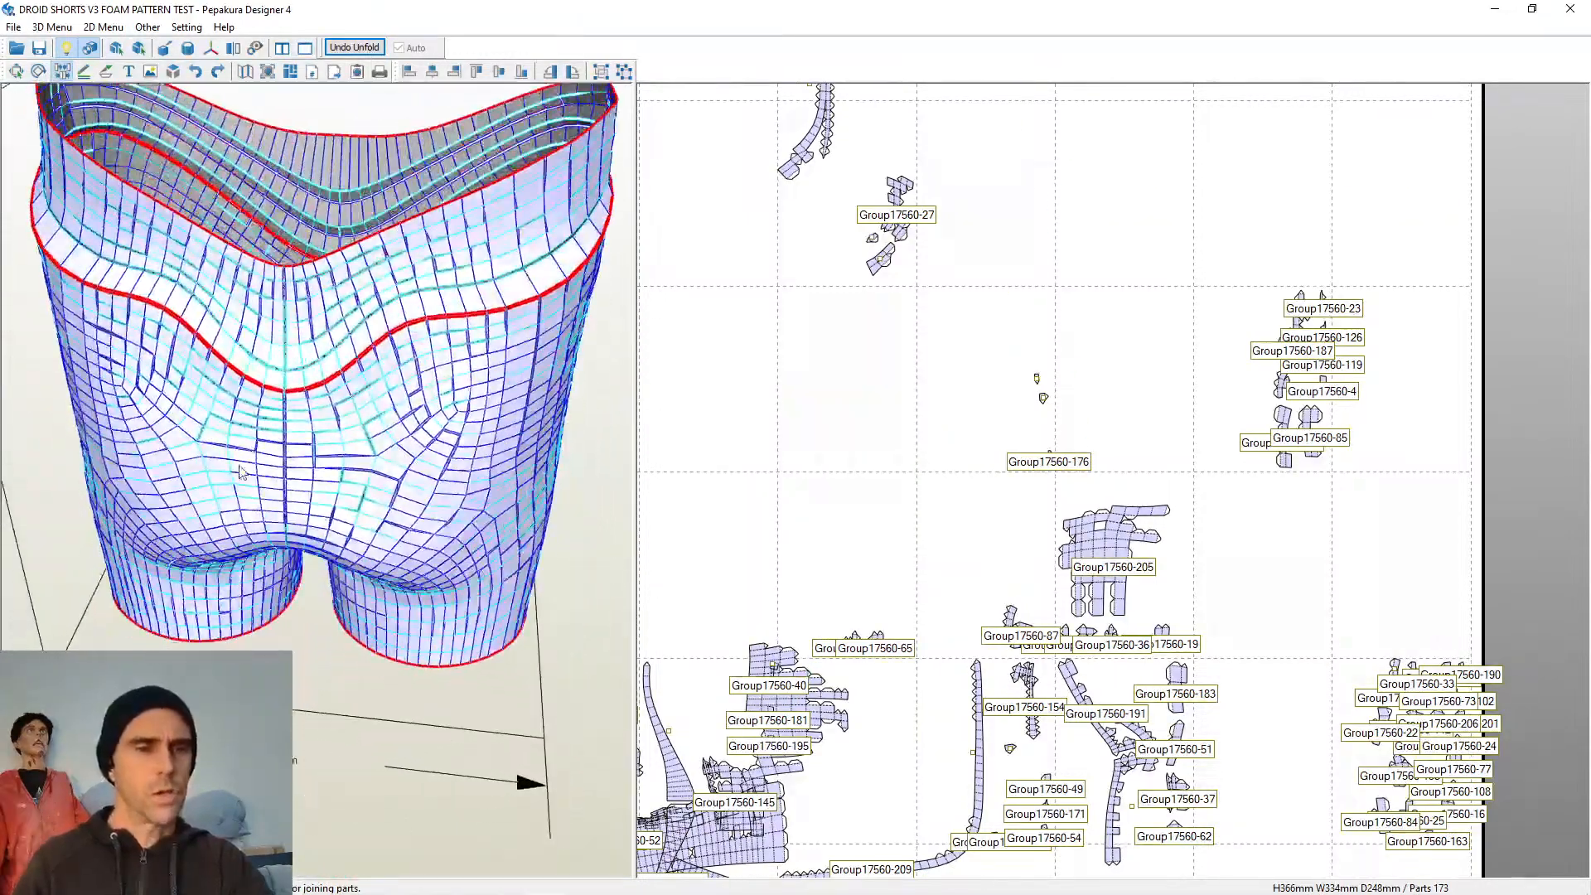
scroll(166, 364, "up", 3)
middle_click_drag(165, 307, 162, 365)
scroll(153, 385, "up", 2)
scroll(153, 394, "up", 1)
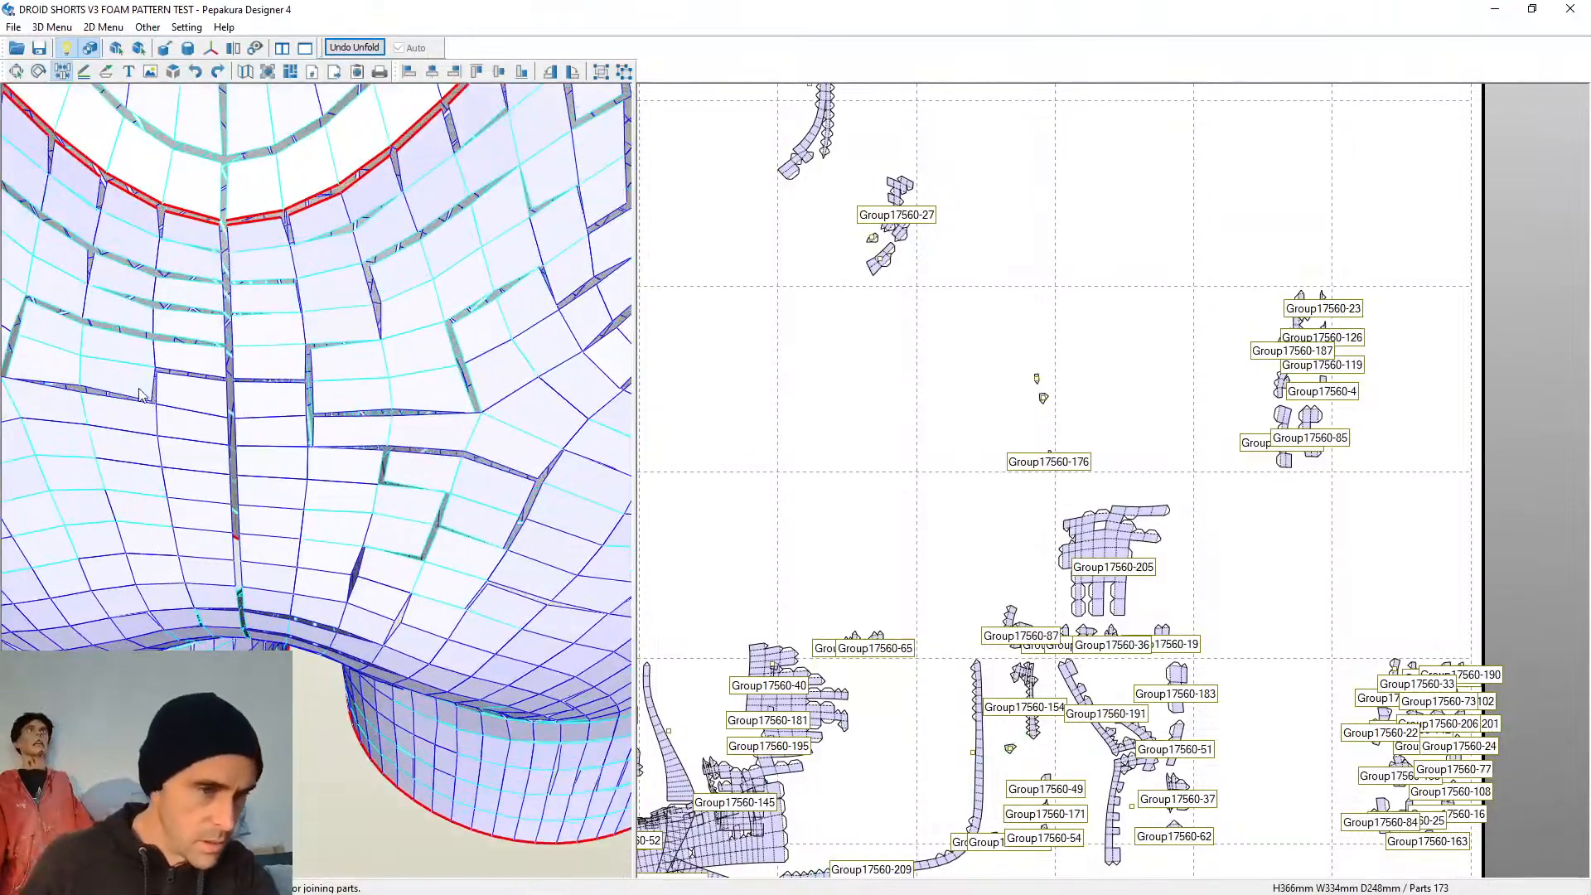
left_click(124, 262)
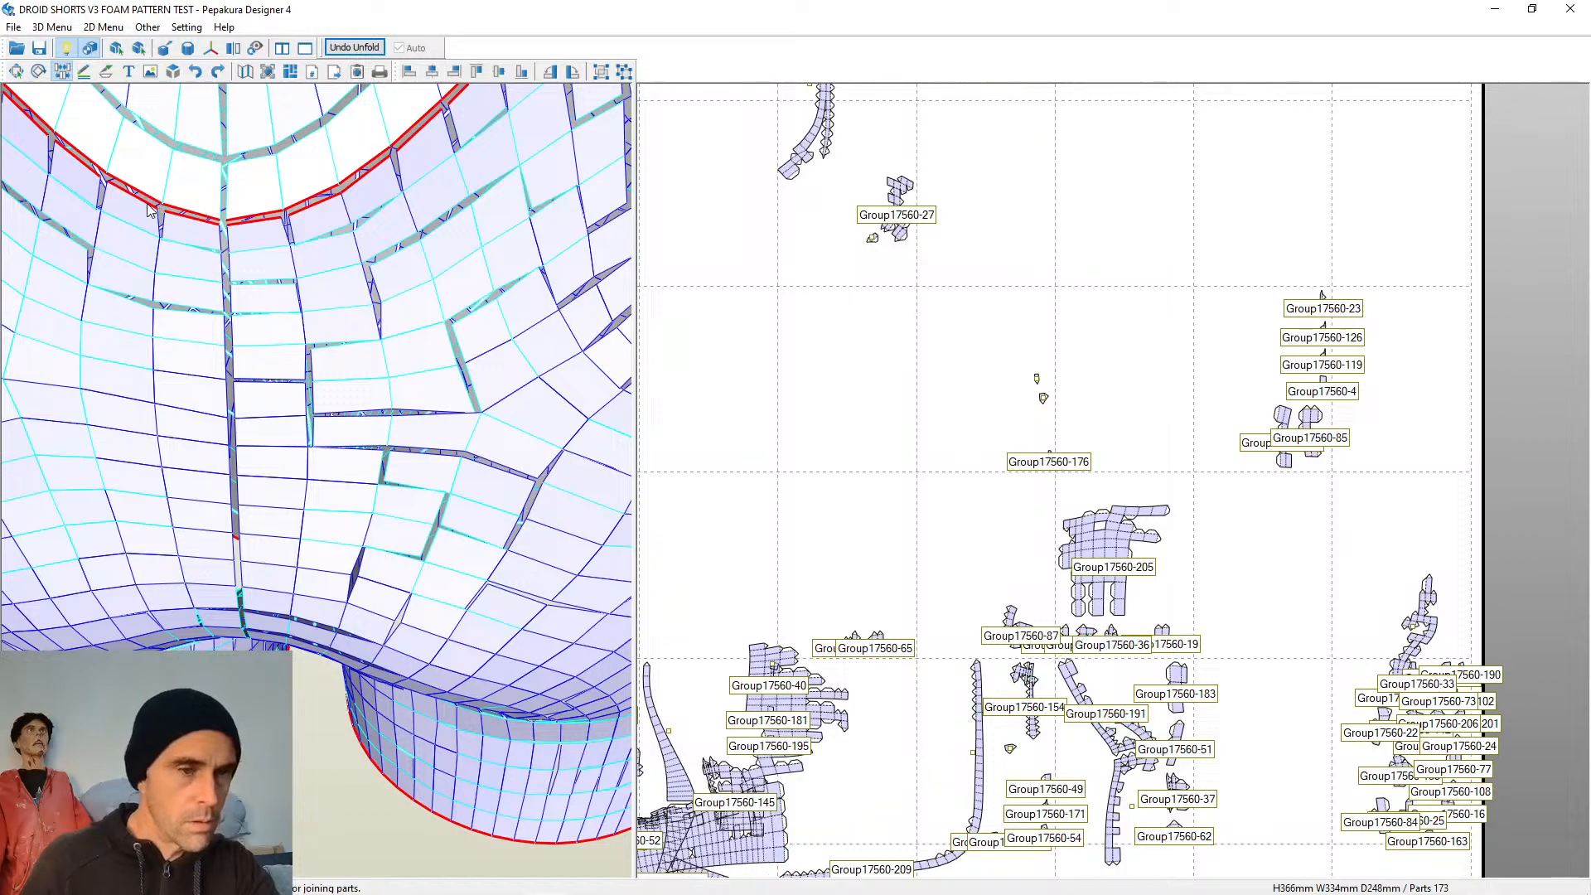
Examine the waistband strips, the red band edge and the remaining splits around the sides and front of the shorts
right_click_drag(146, 207, 415, 315)
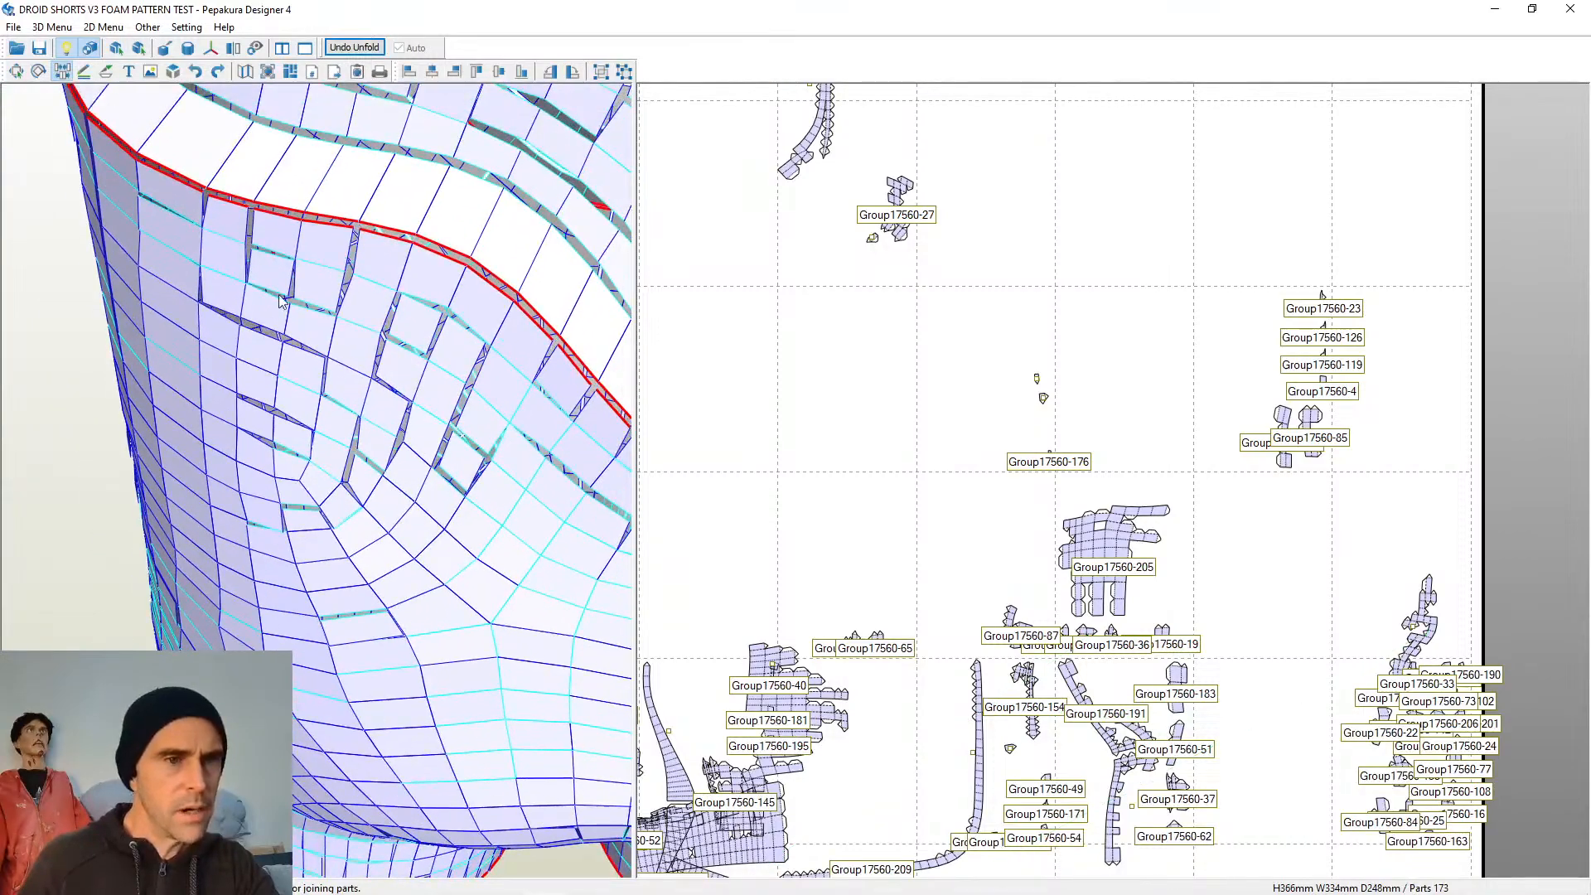
right_click_drag(396, 226, 417, 564)
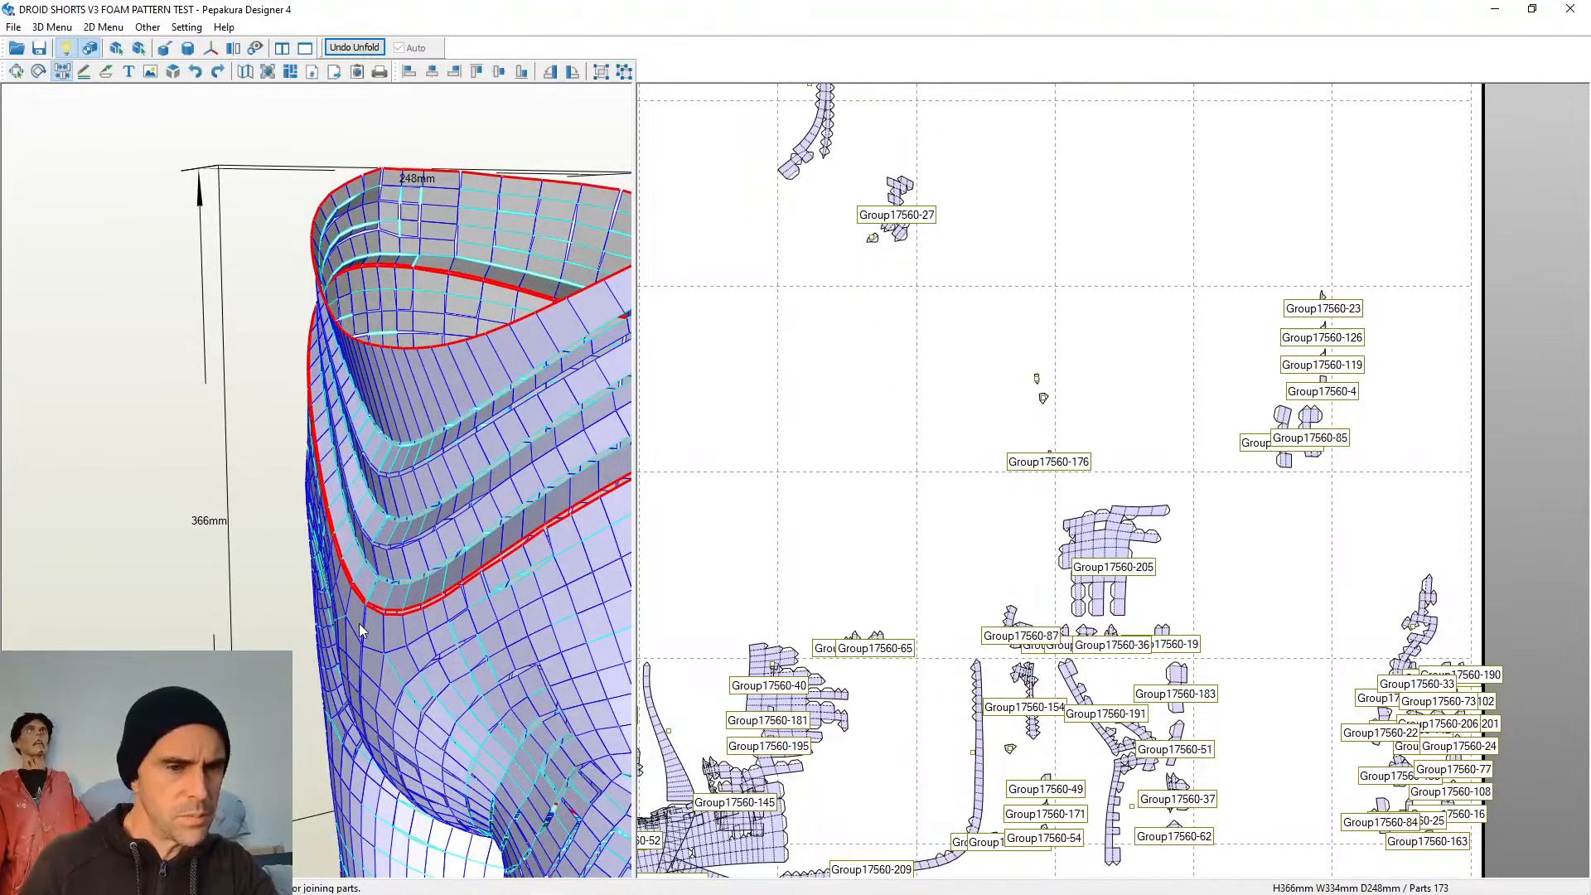
right_click_drag(293, 508, 340, 554)
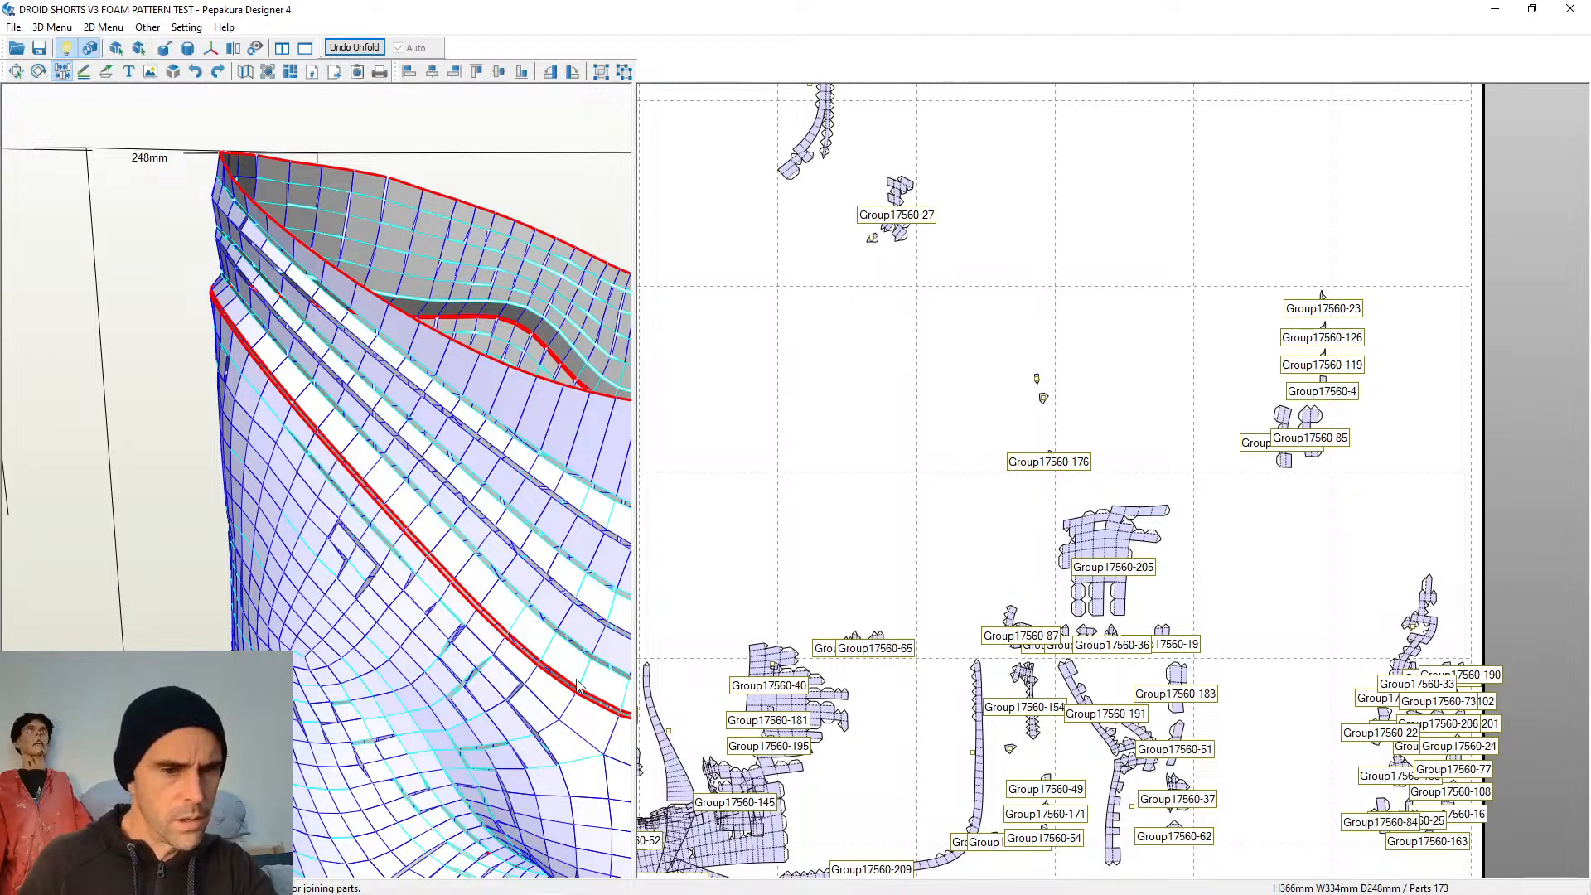
right_click_drag(141, 452, 358, 436)
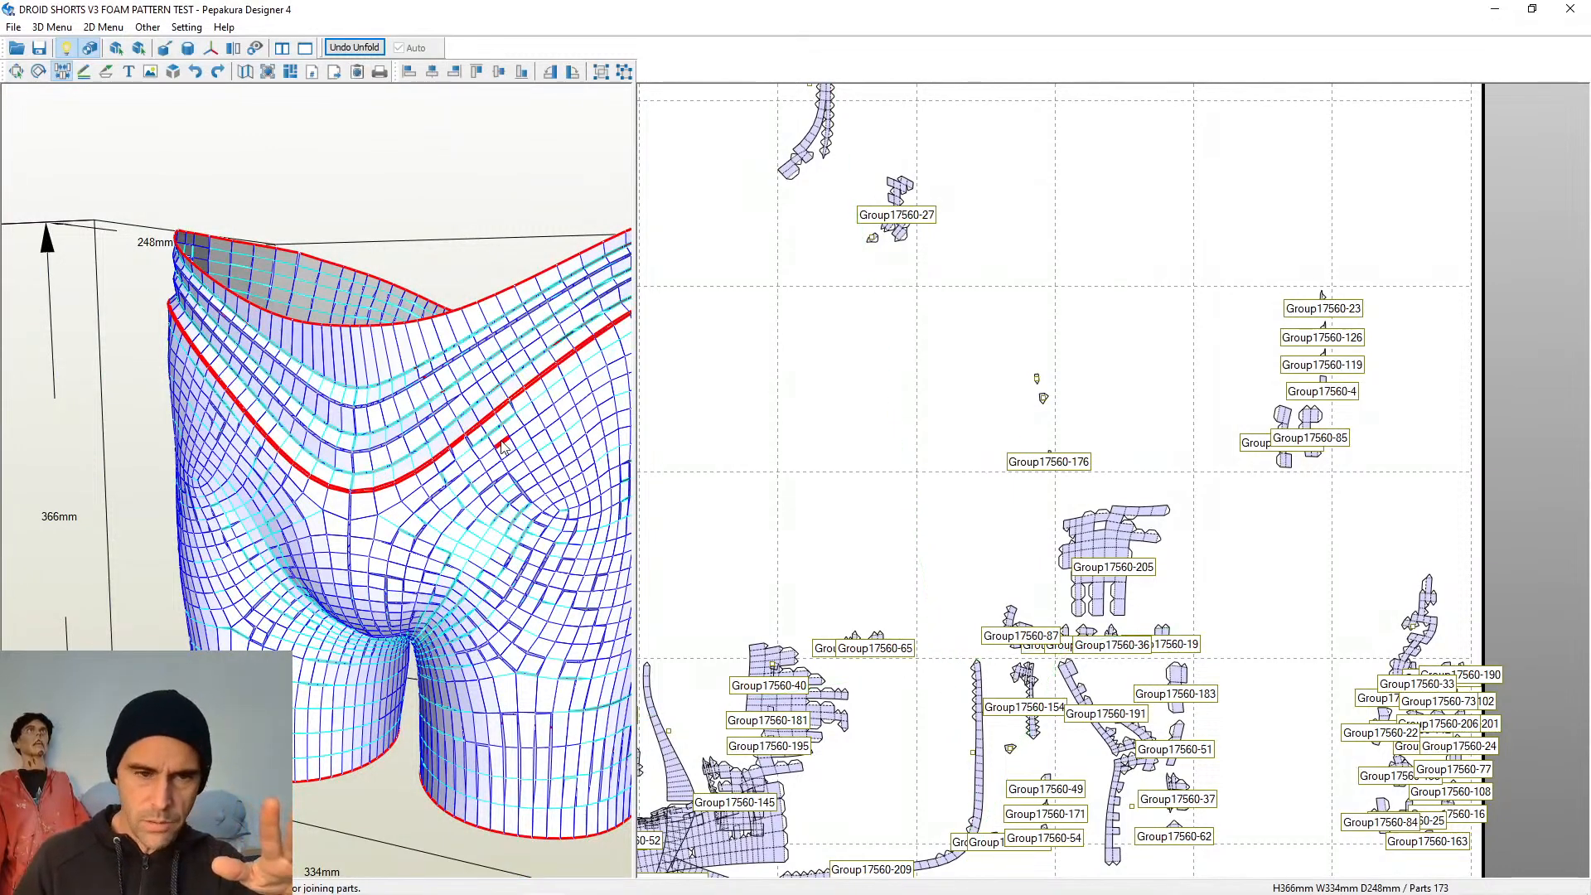
scroll(455, 452, "up", 2)
scroll(455, 453, "up", 2)
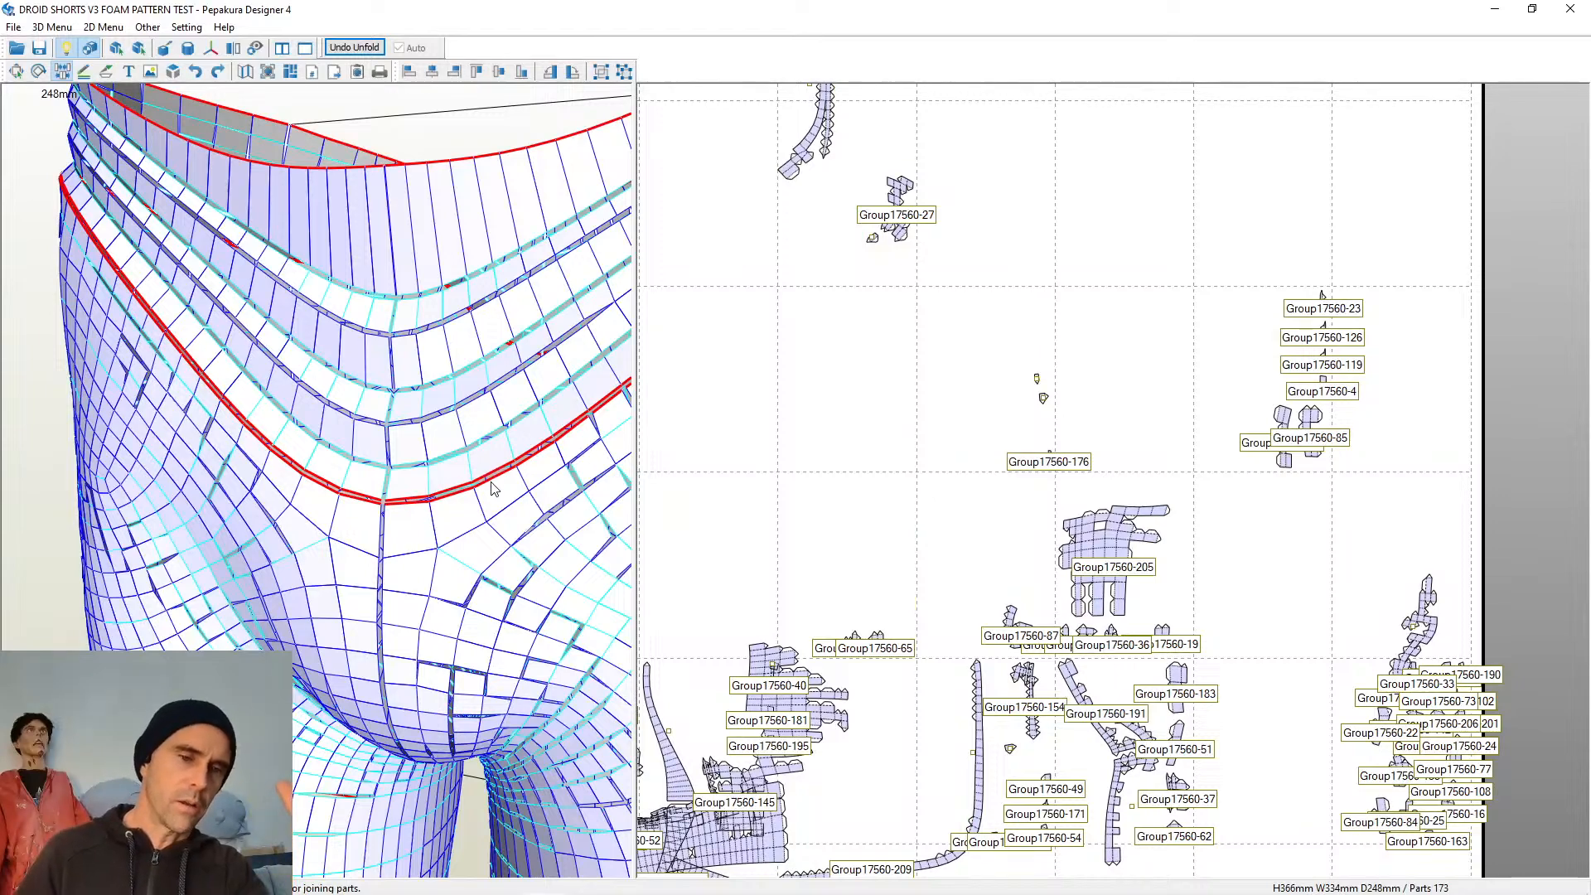
left_click_drag(514, 479, 445, 320)
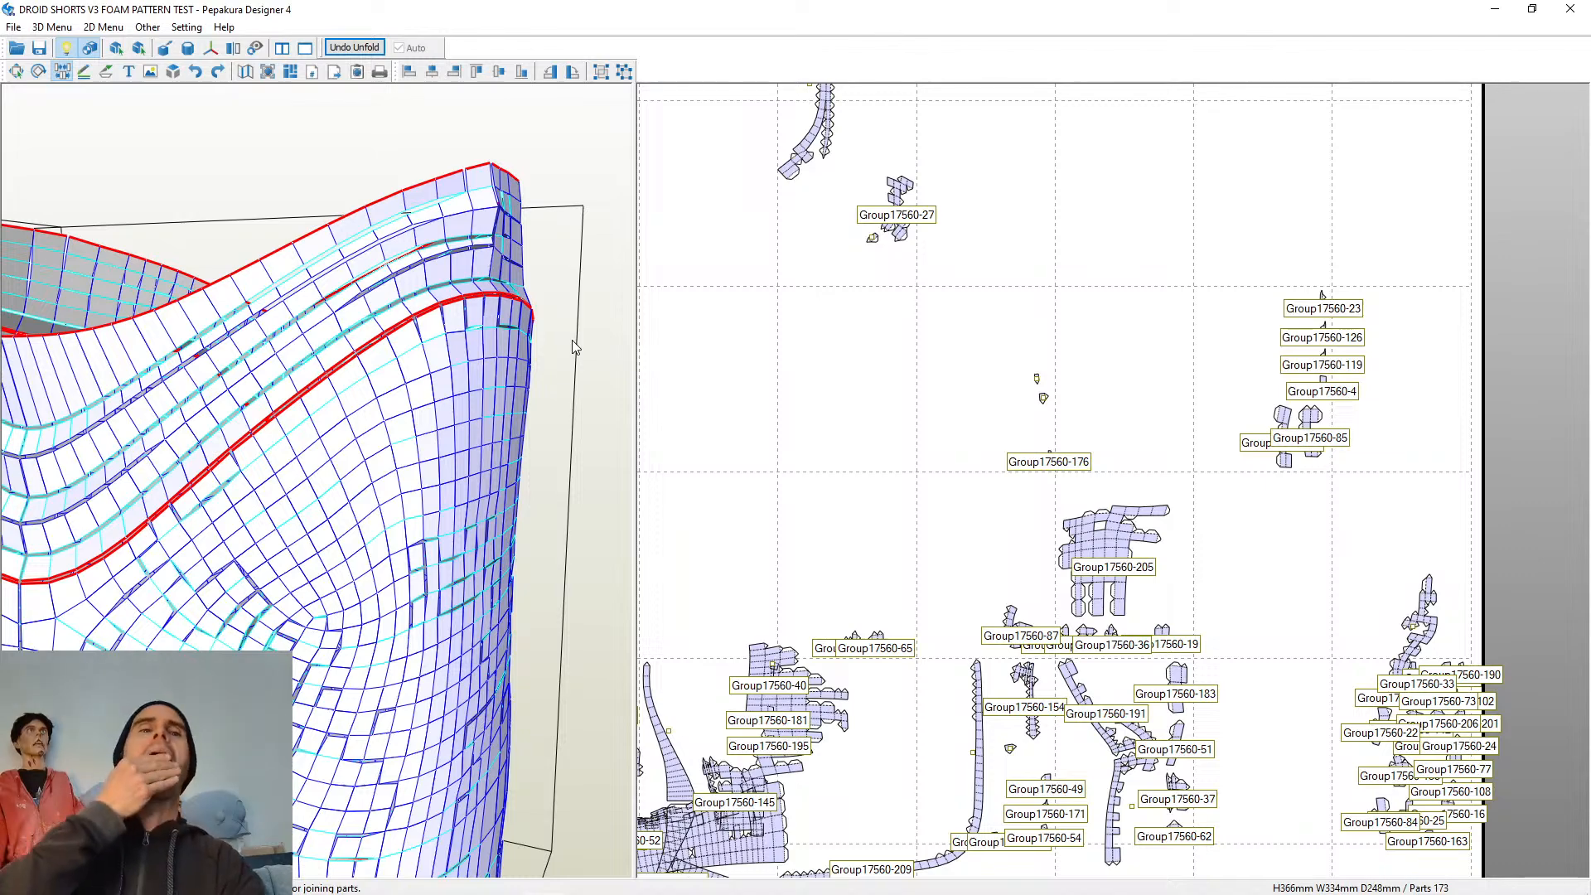
Join the small stray pieces near Group17560-176 and Group17560-119 to their adjacent parts in the pattern layout
scroll(1036, 306, "up", 3)
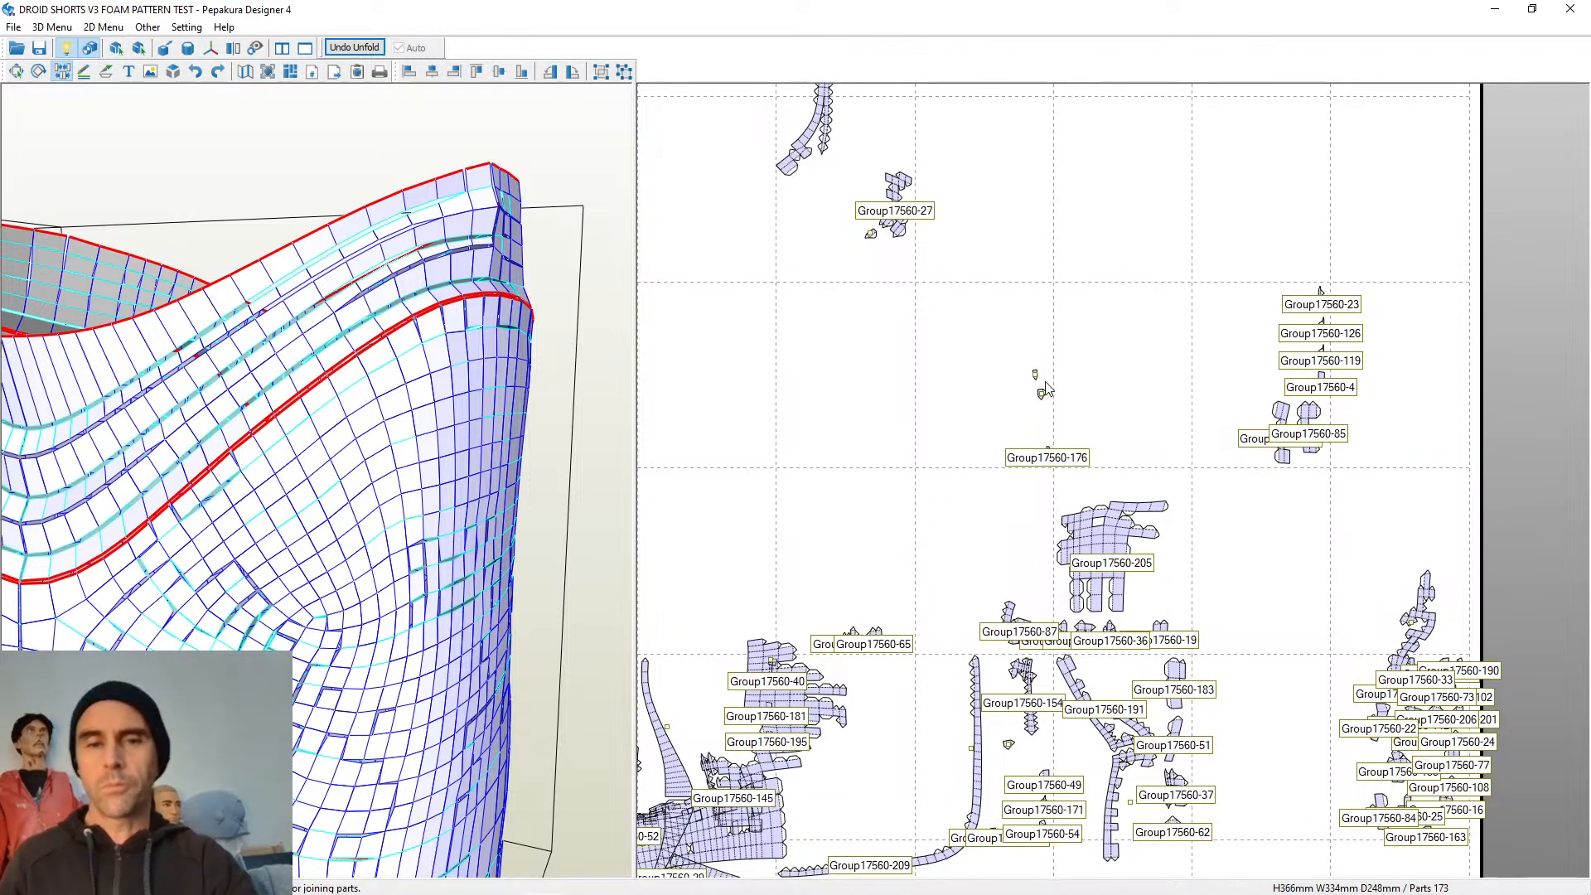
scroll(1032, 320, "up", 2)
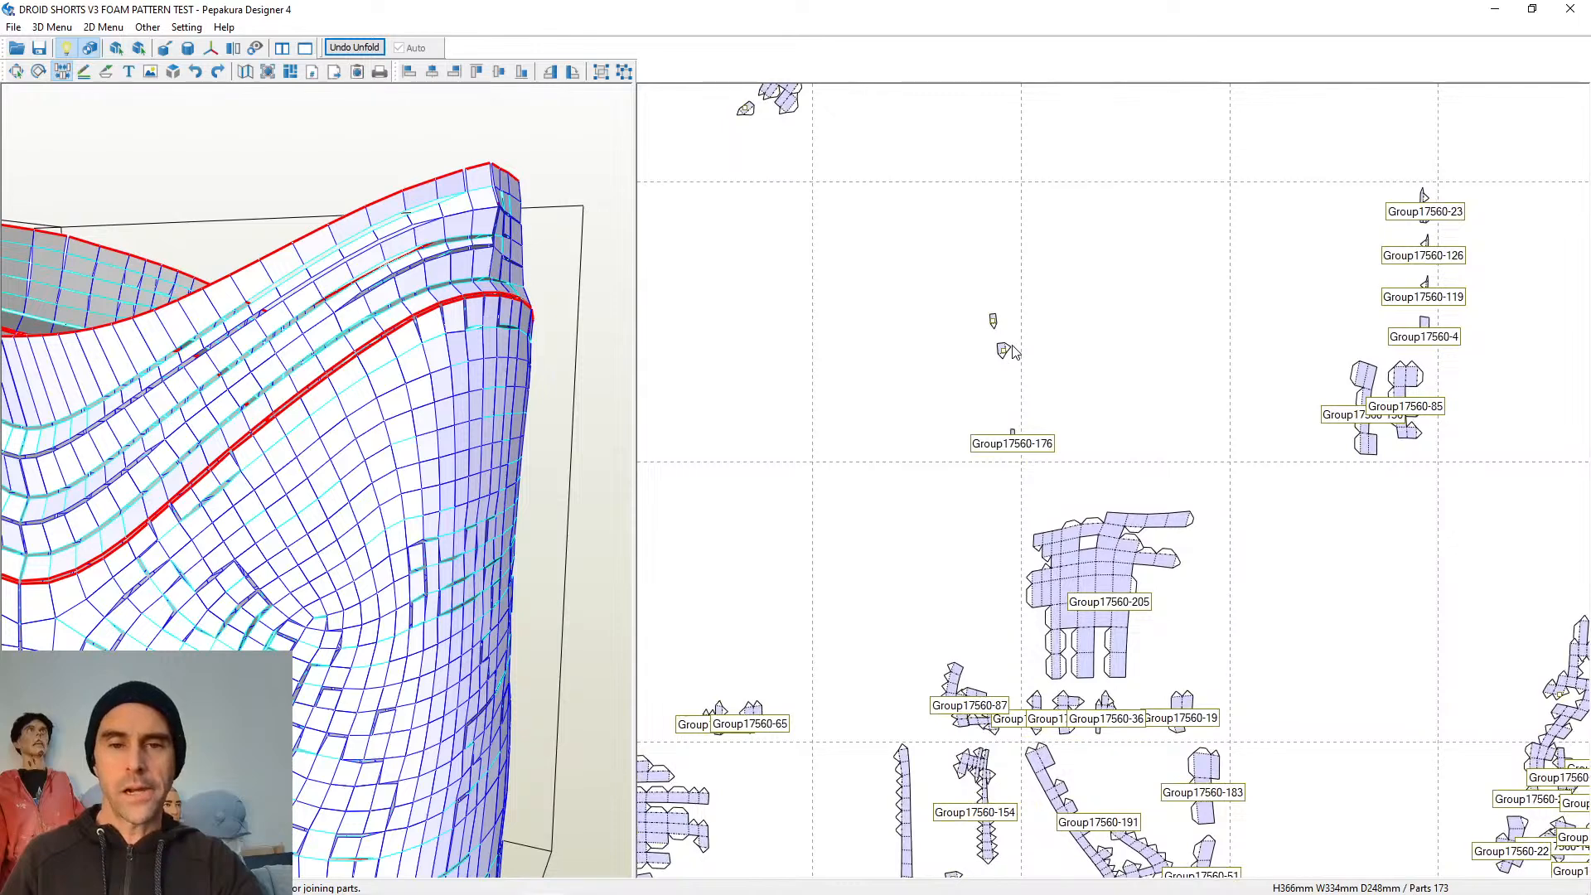
left_click(1004, 351)
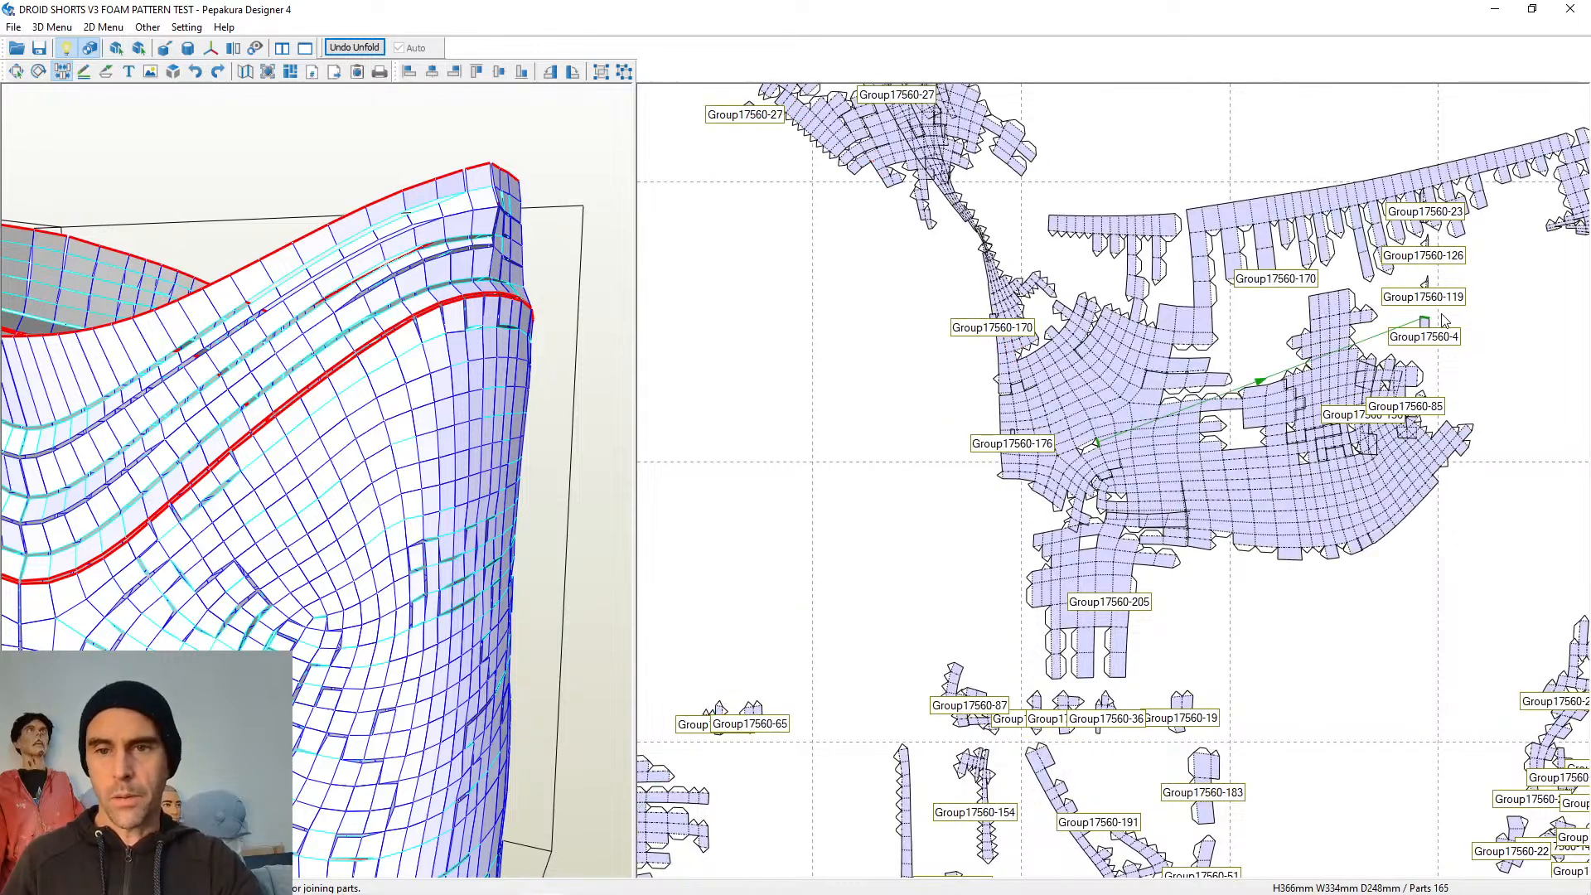
left_click(1425, 284)
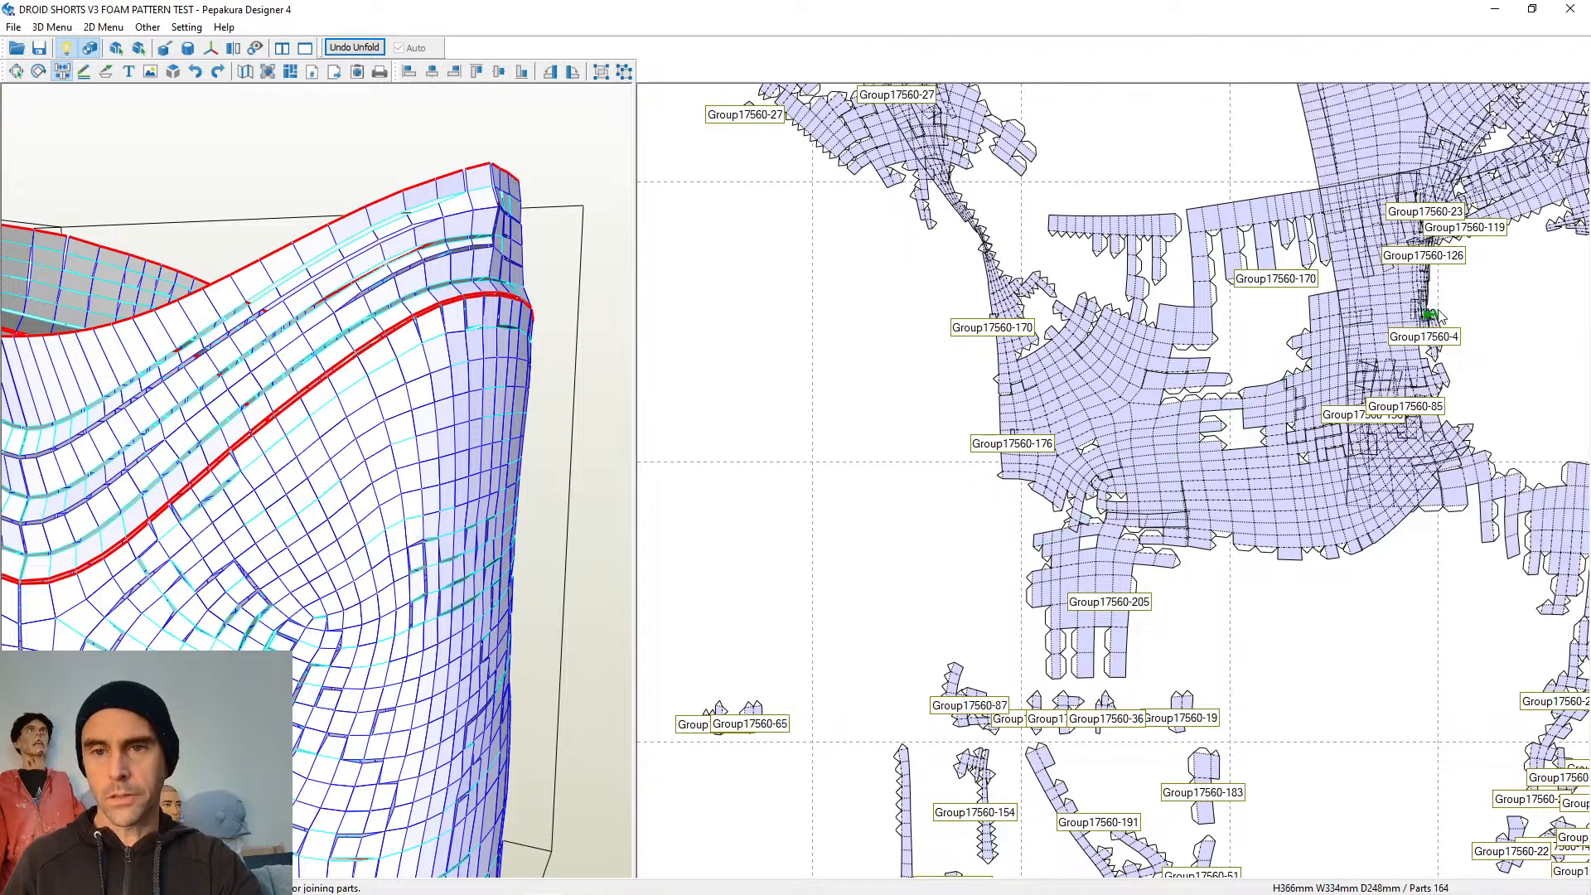
Join the small loose pieces around Group17560-65 and Group17560-34 to their adjacent parts in the pattern layout
middle_click_drag(726, 582, 819, 407)
scroll(803, 567, "up", 2)
middle_click_drag(761, 557, 939, 494)
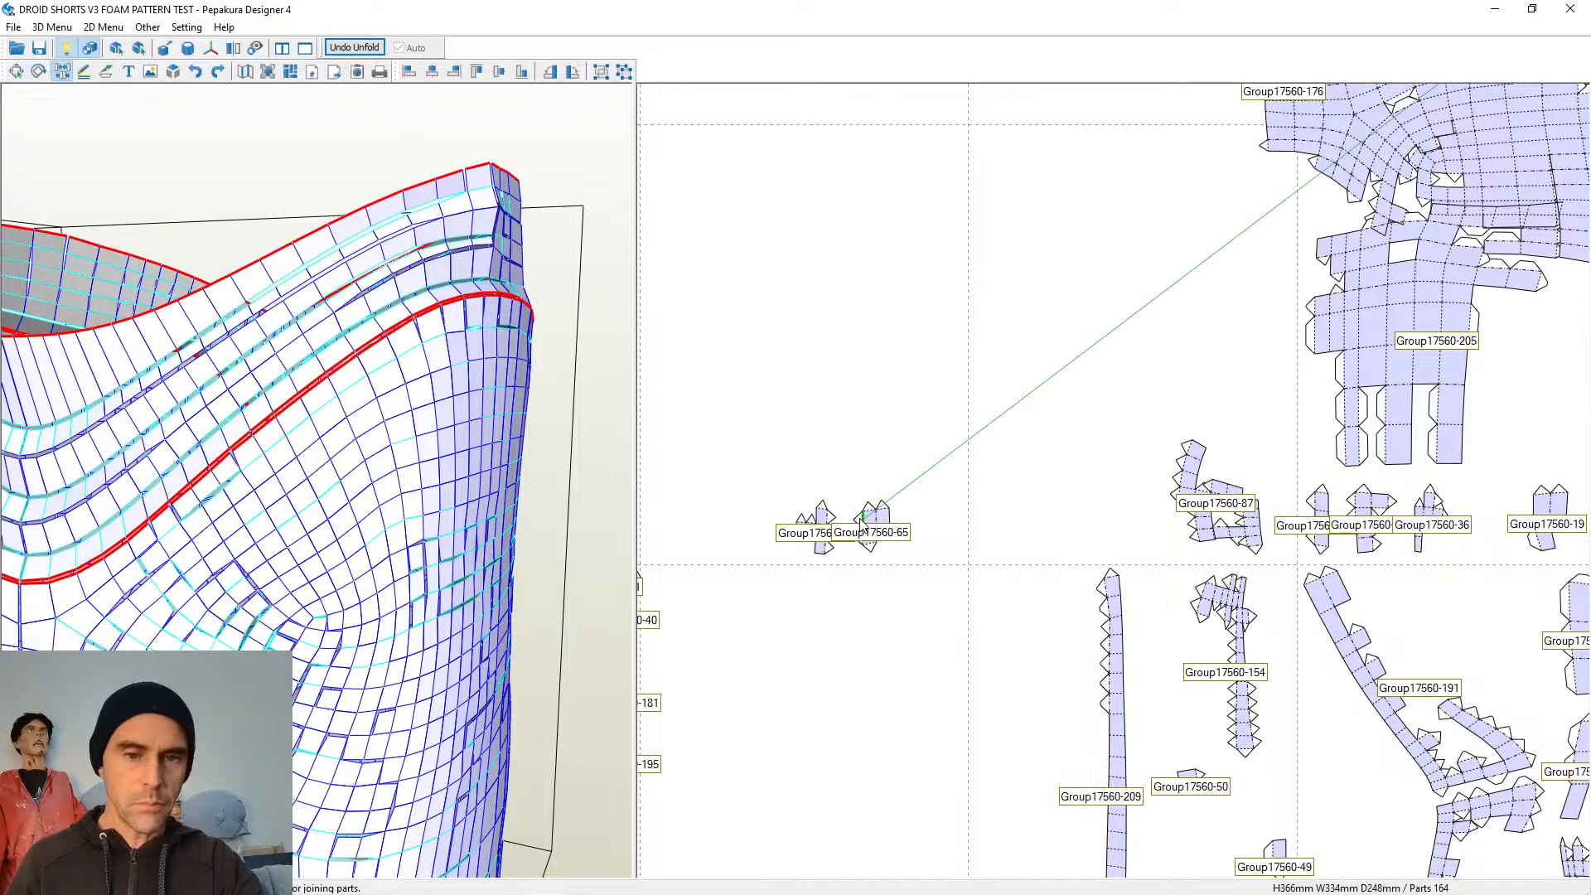
left_click(859, 528)
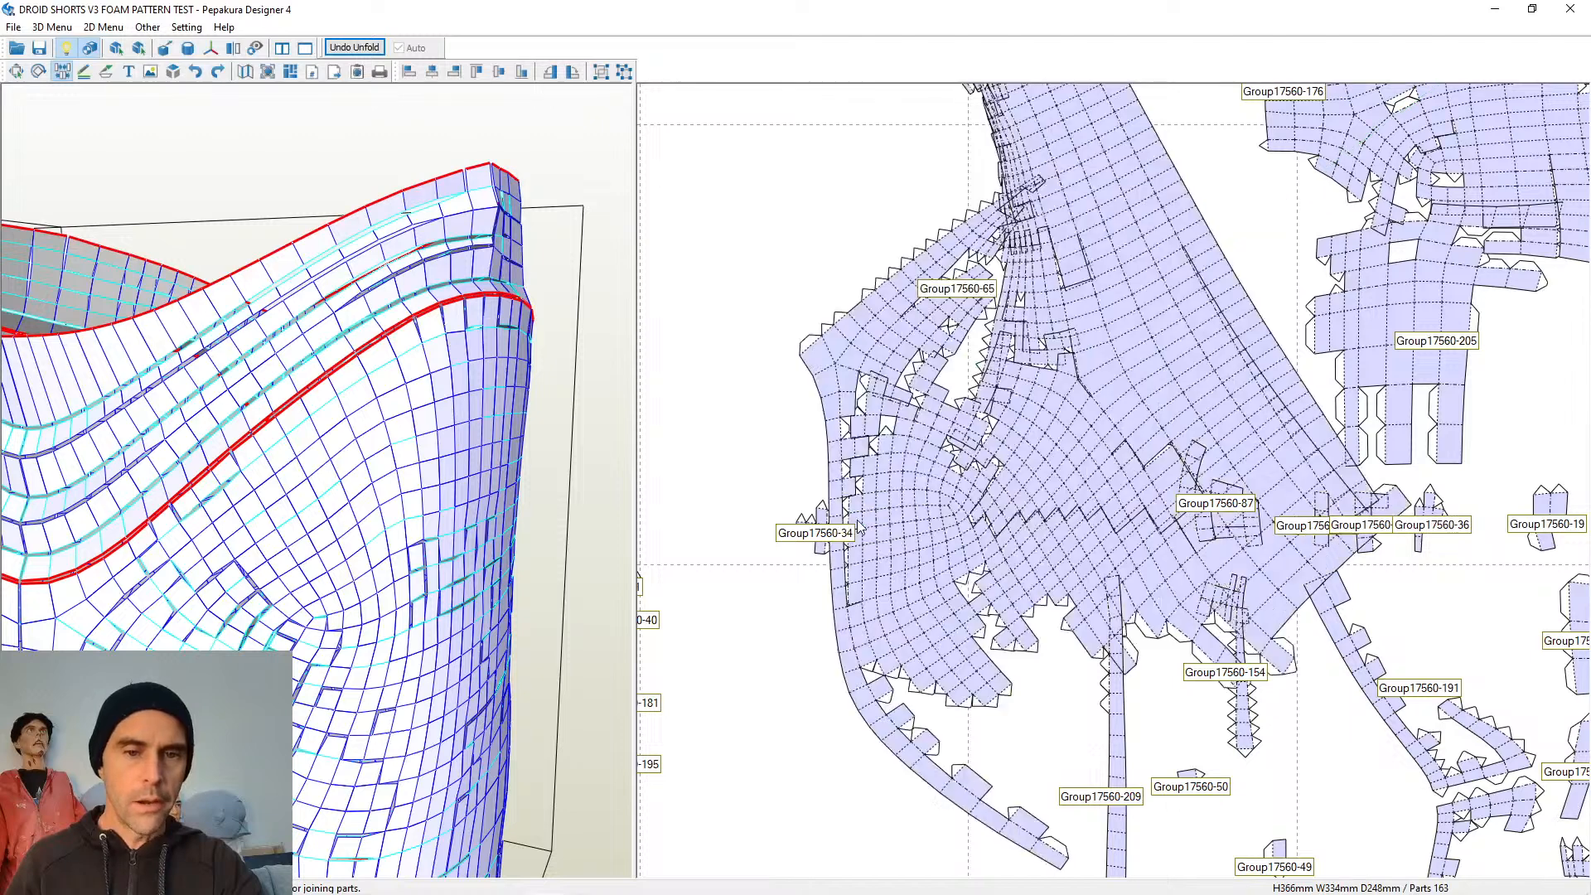
left_click(798, 502)
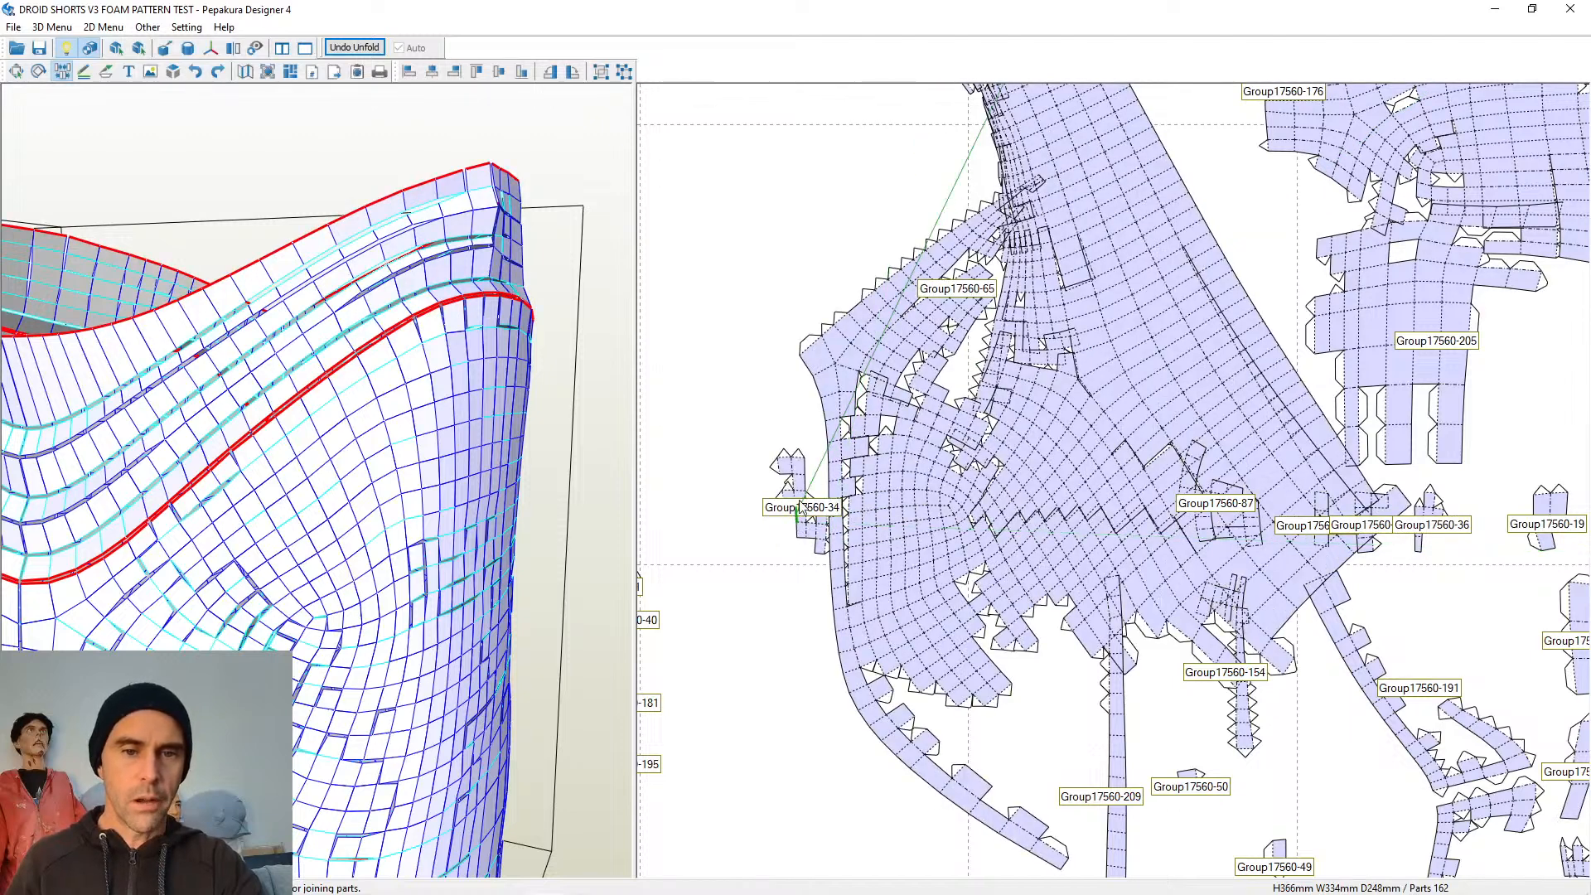
left_click(794, 489)
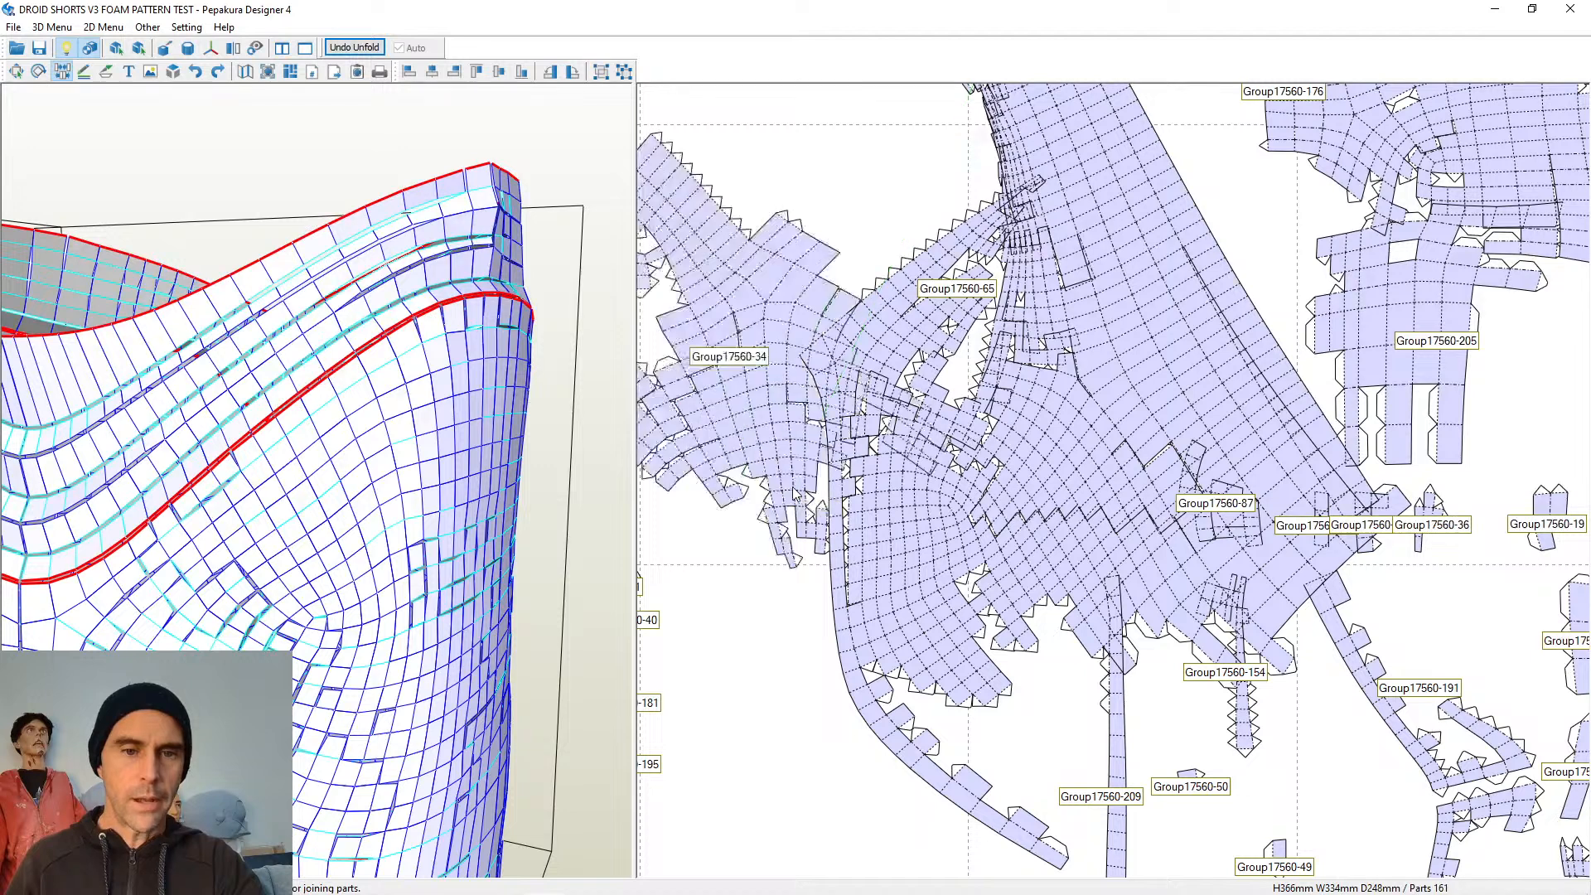
left_click(799, 534)
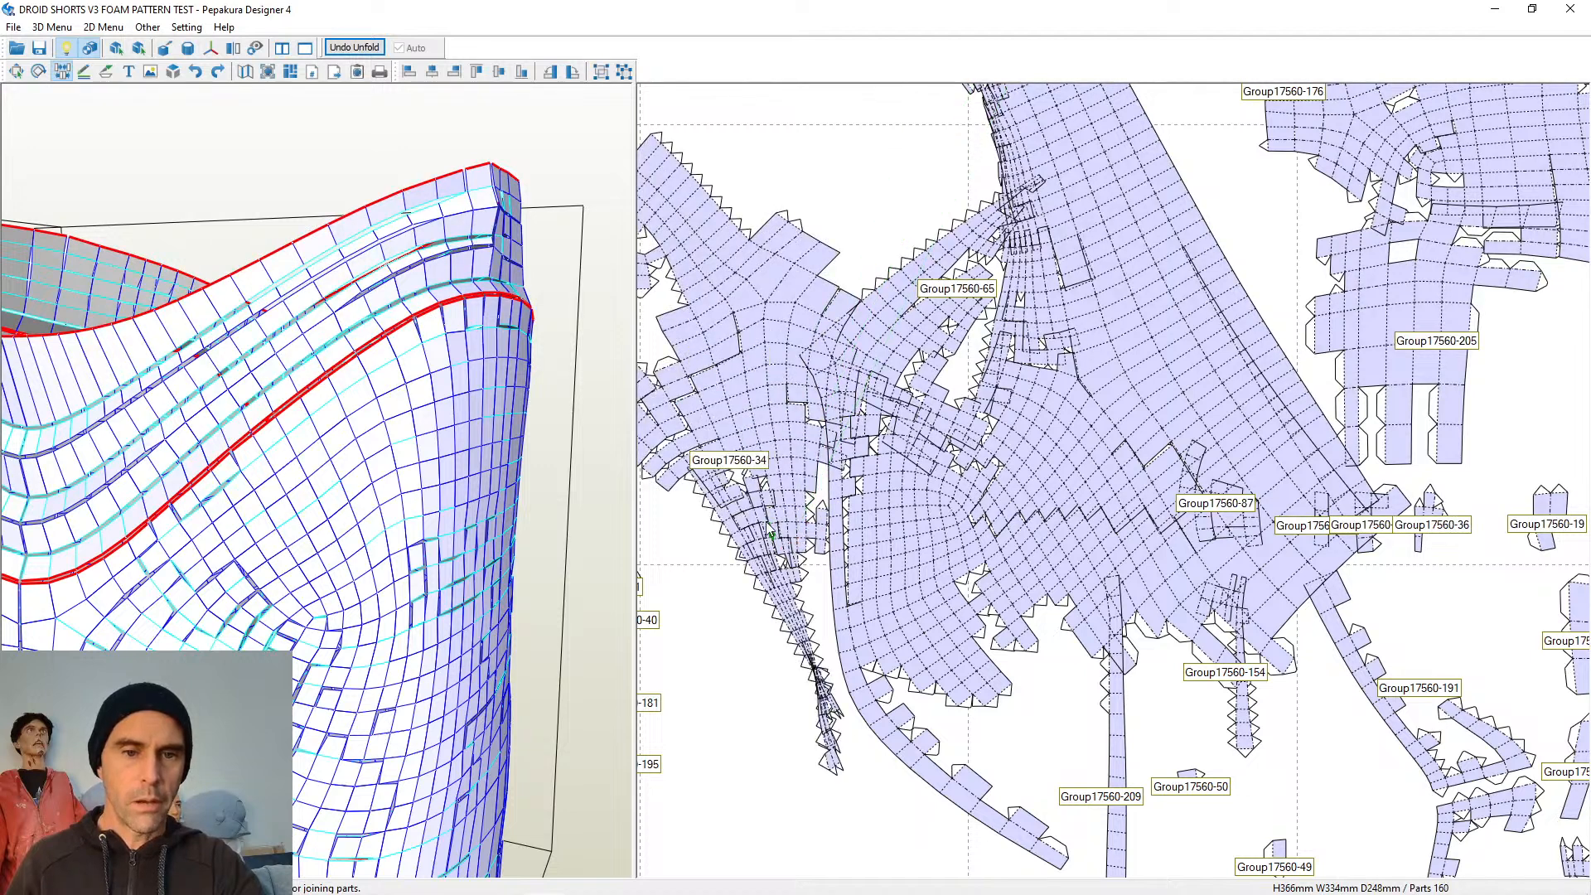
Join the split edges and loose strips inside the wide lobe of the pattern piece above Group17560-34
middle_click_drag(767, 524, 958, 527)
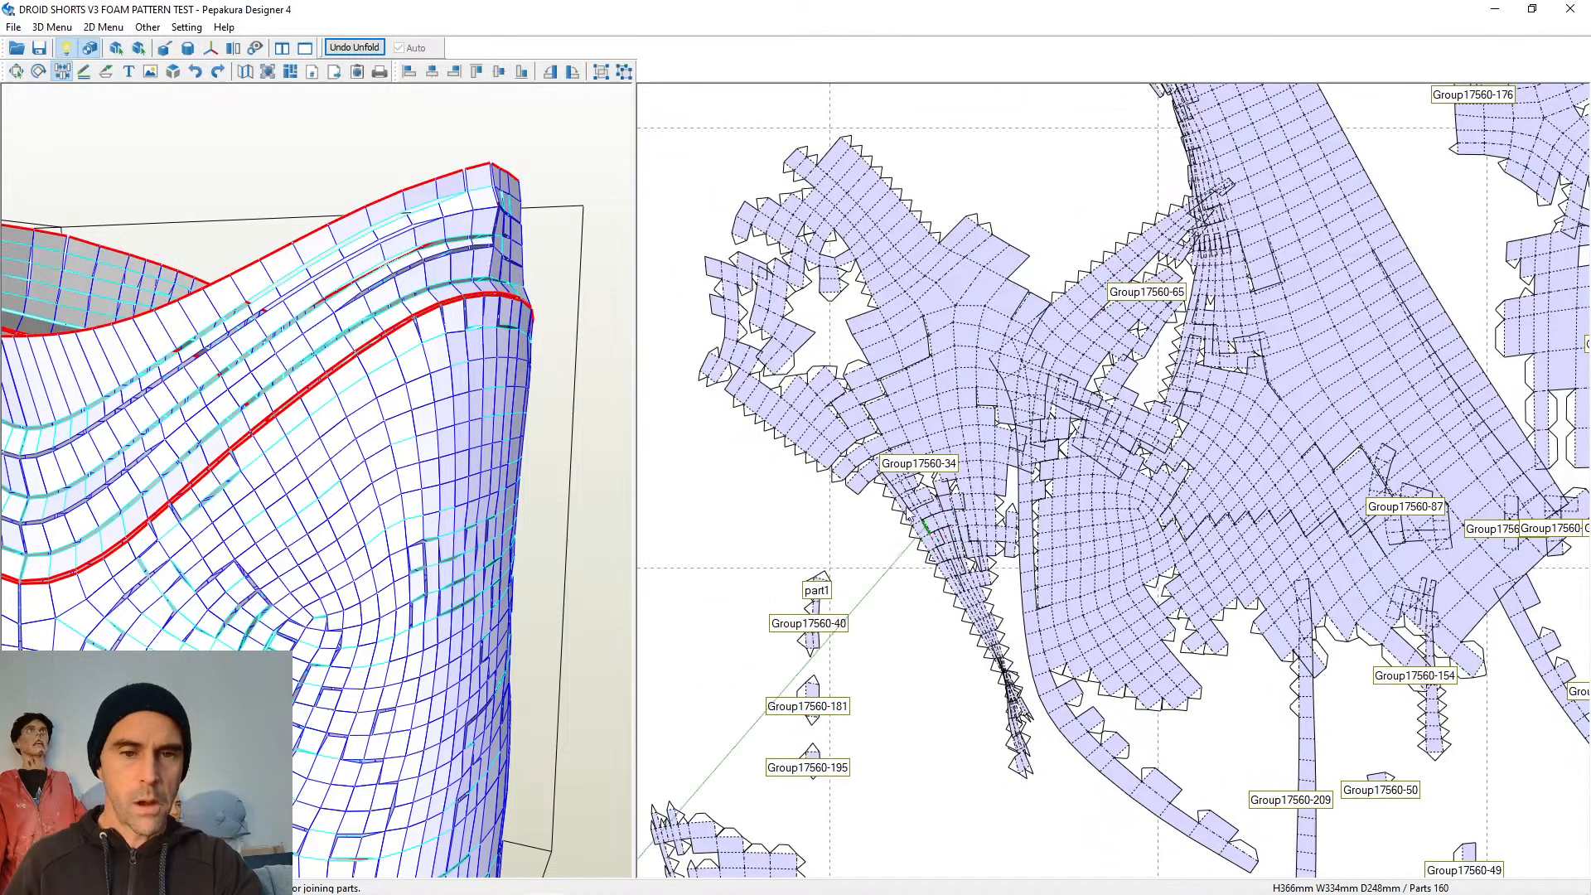
left_click(854, 375)
left_click(850, 342)
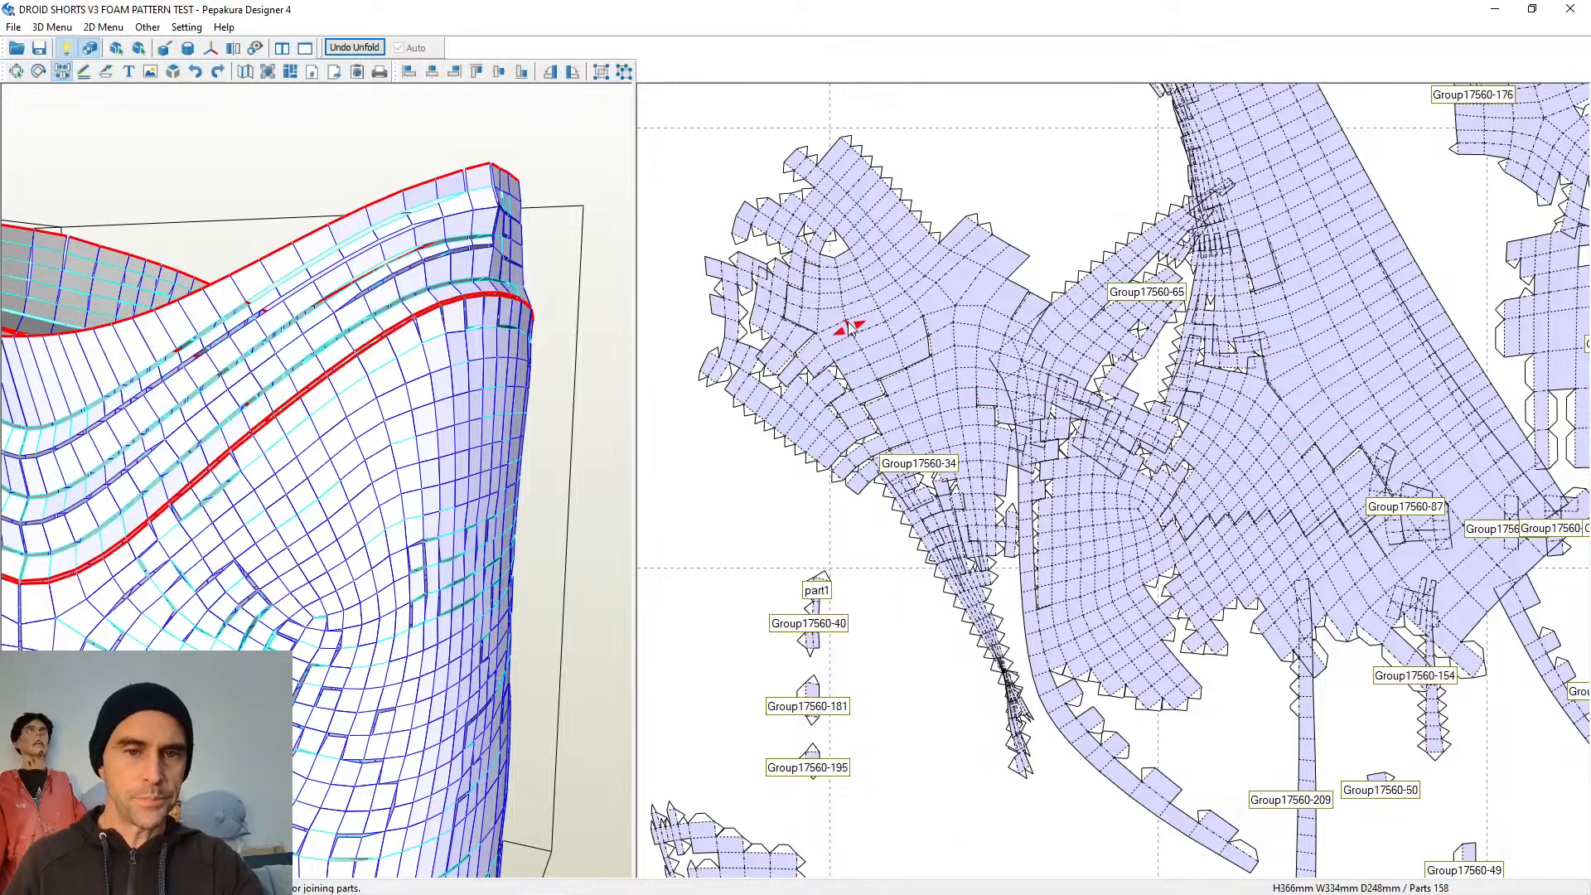
left_click(767, 344)
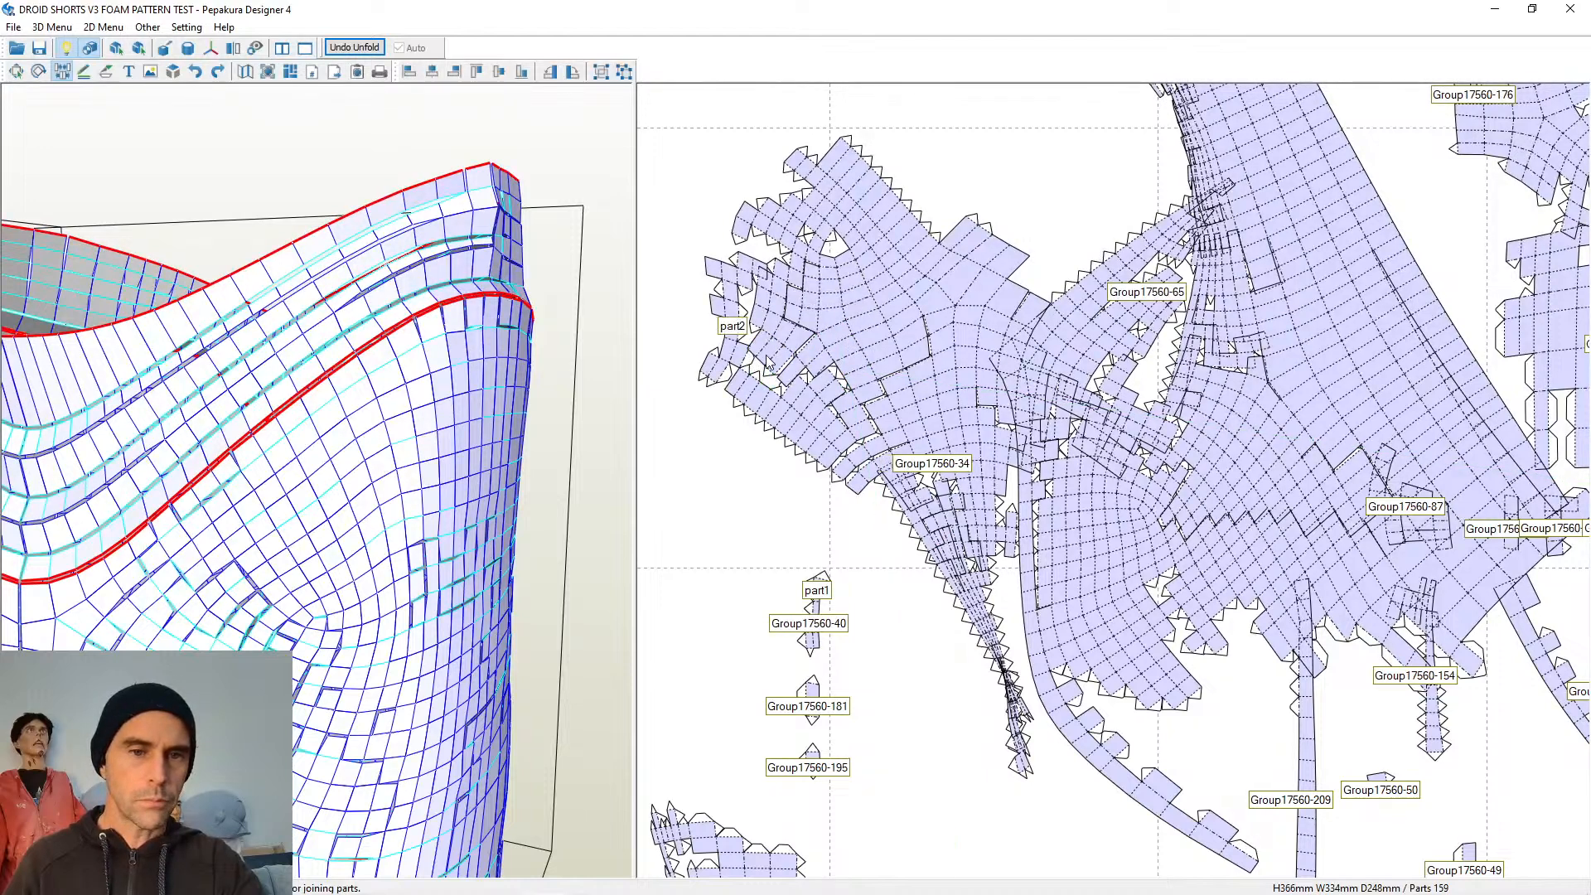
left_click(754, 352)
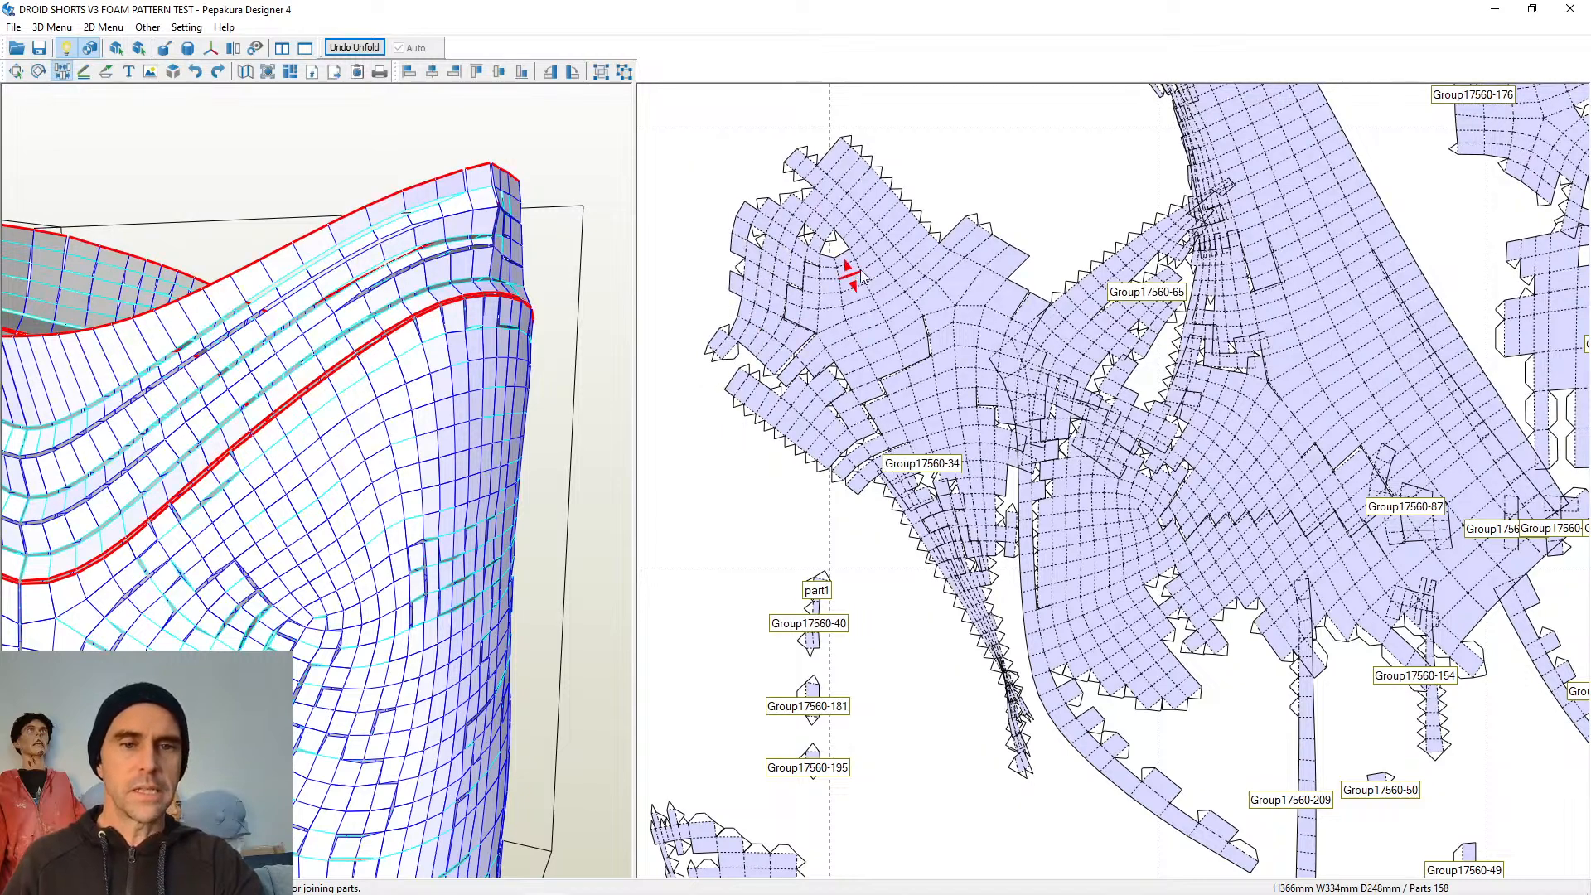
left_click(842, 261)
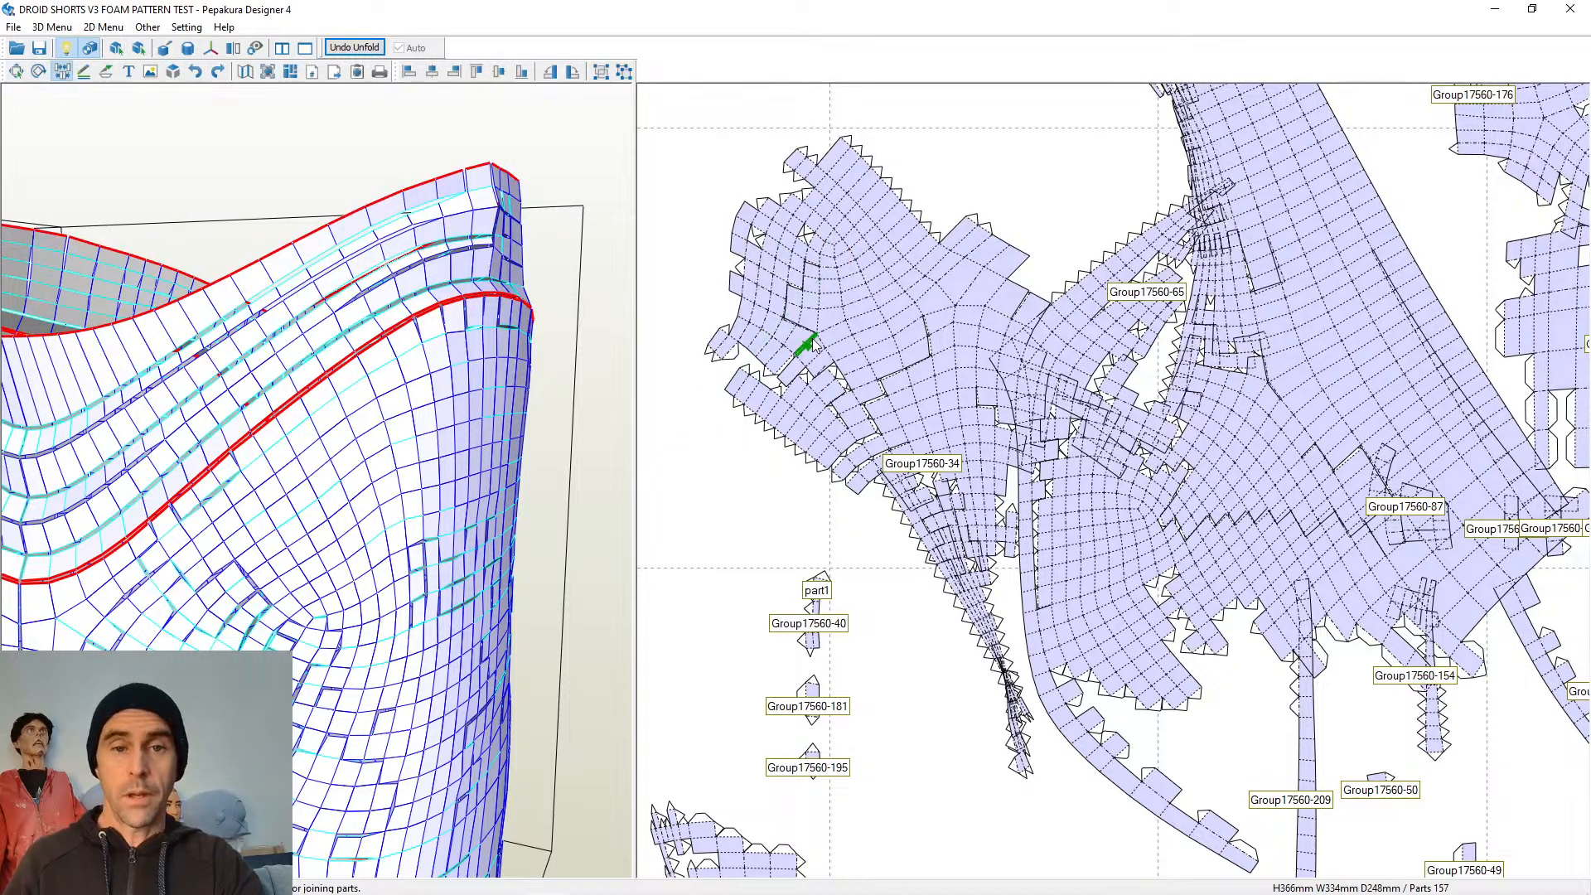
Join the remaining gaps and small stray faces along the outer edge of the lobe above Group17560-34
scroll(812, 338, "up", 2)
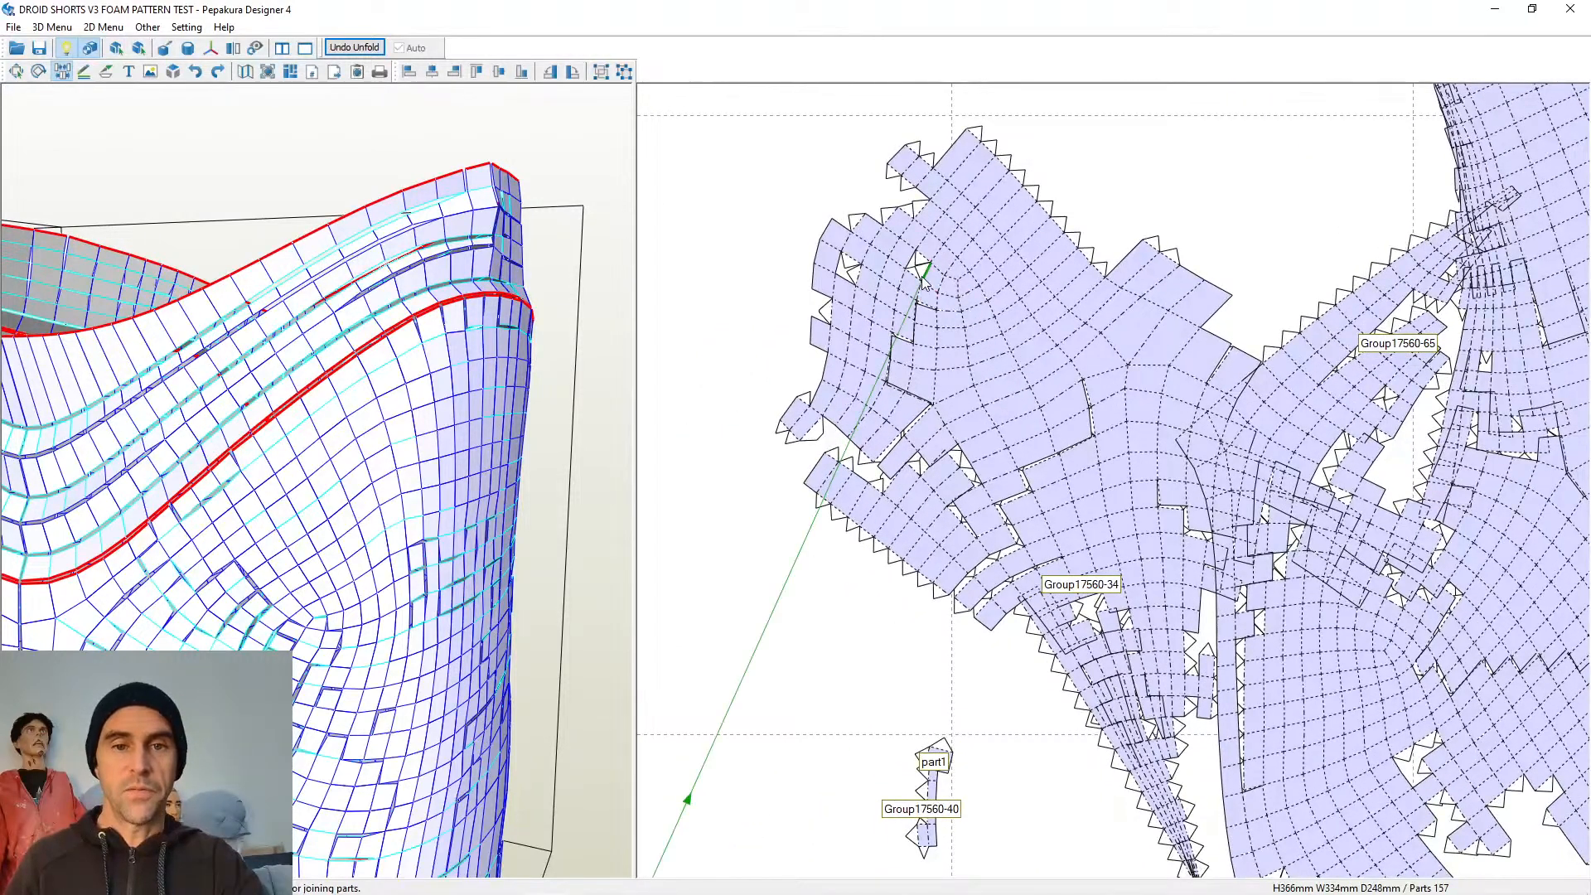
left_click(929, 286)
left_click(862, 282)
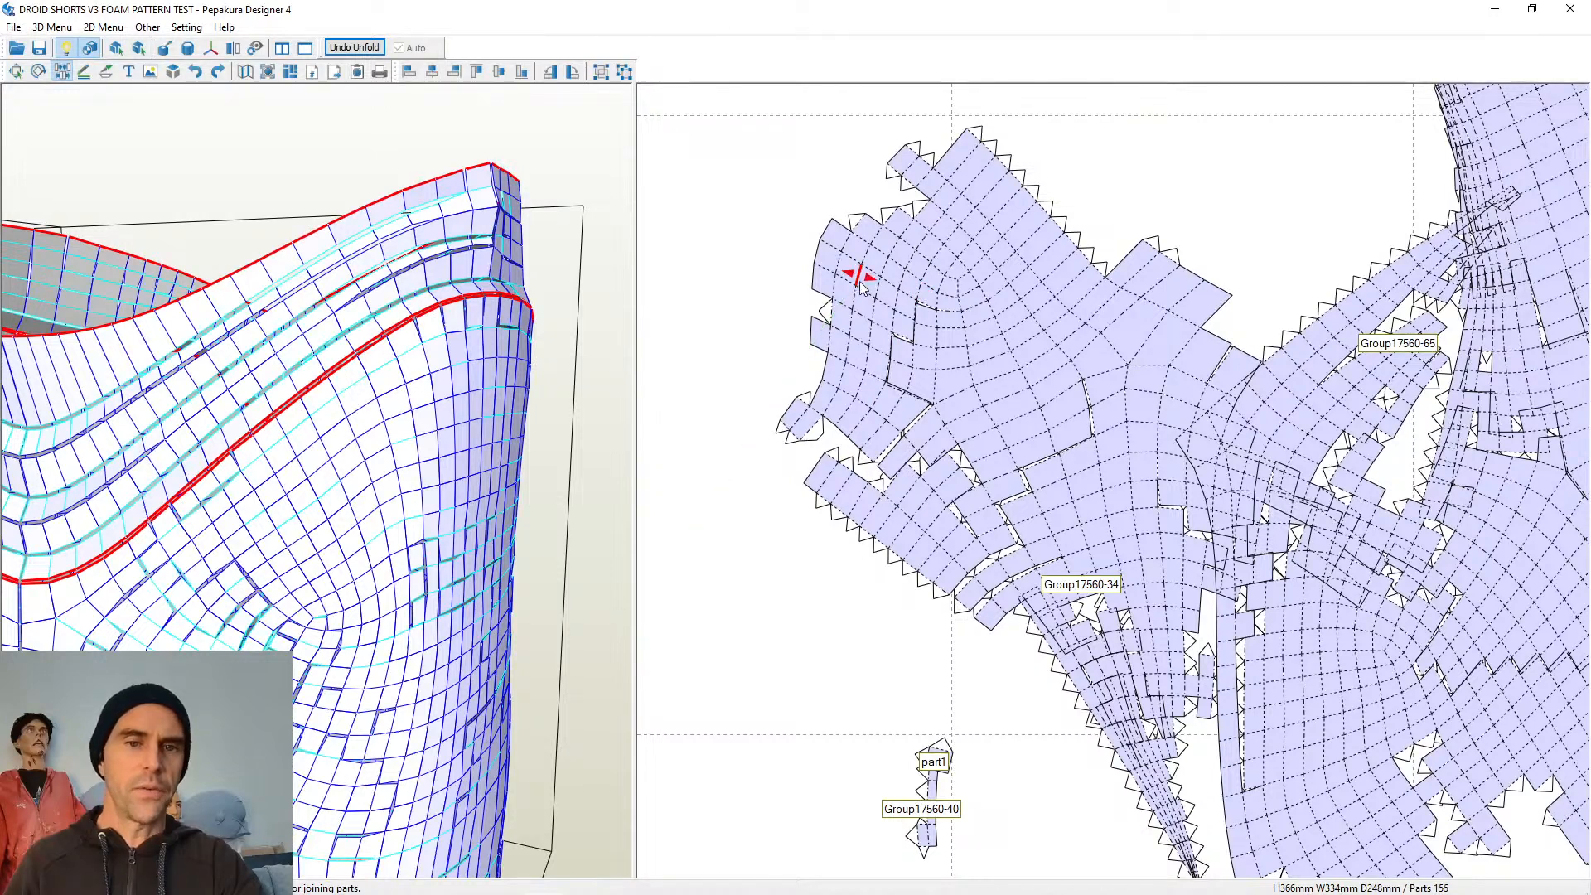
left_click(831, 313)
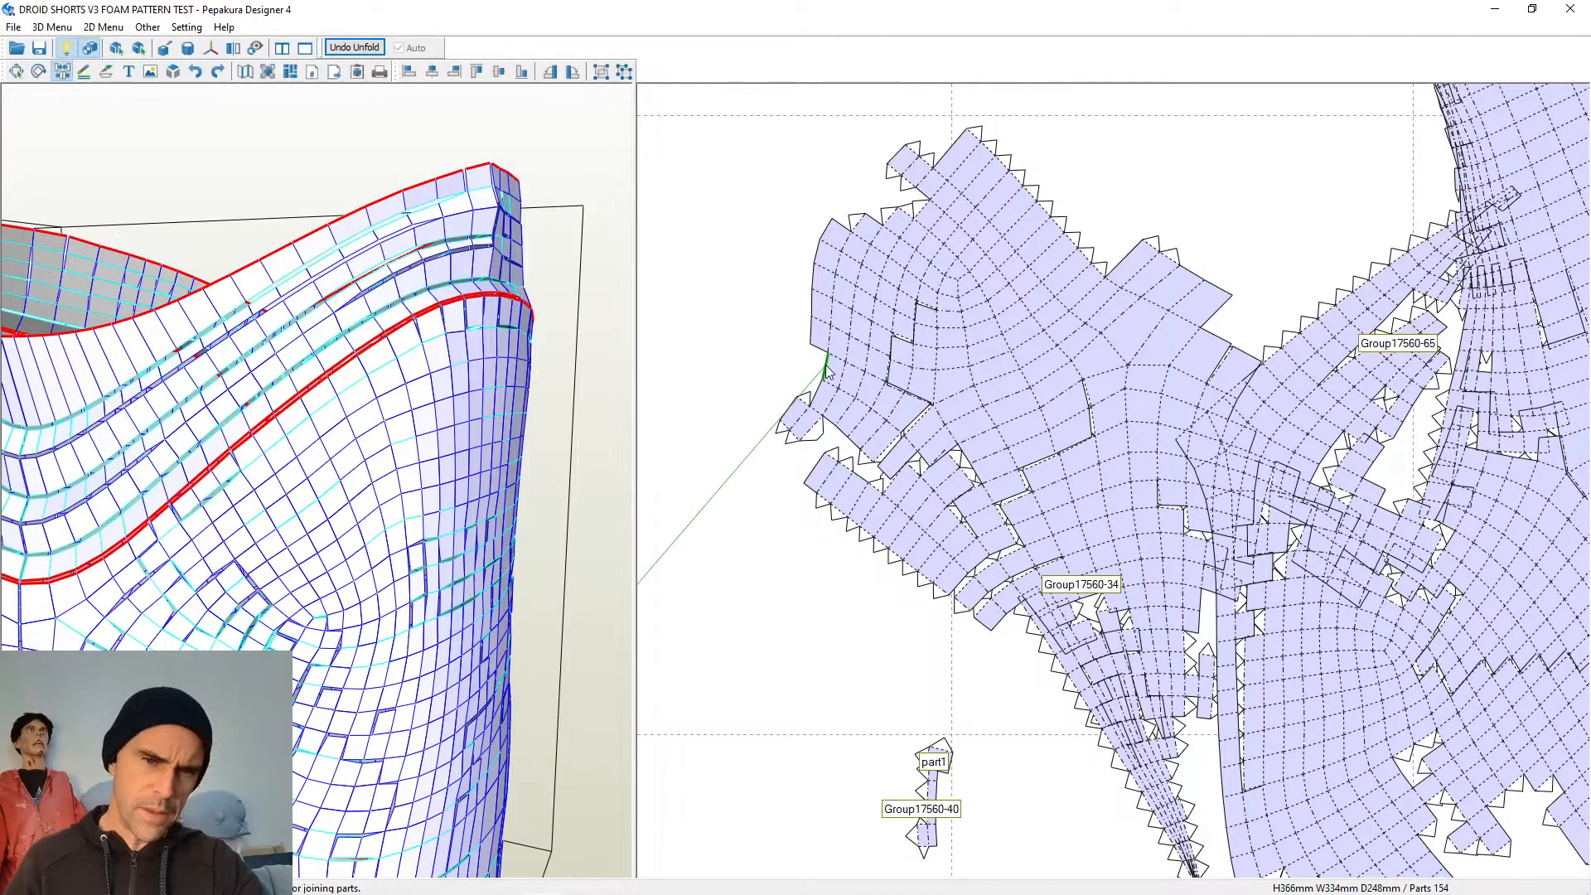
left_click(831, 430)
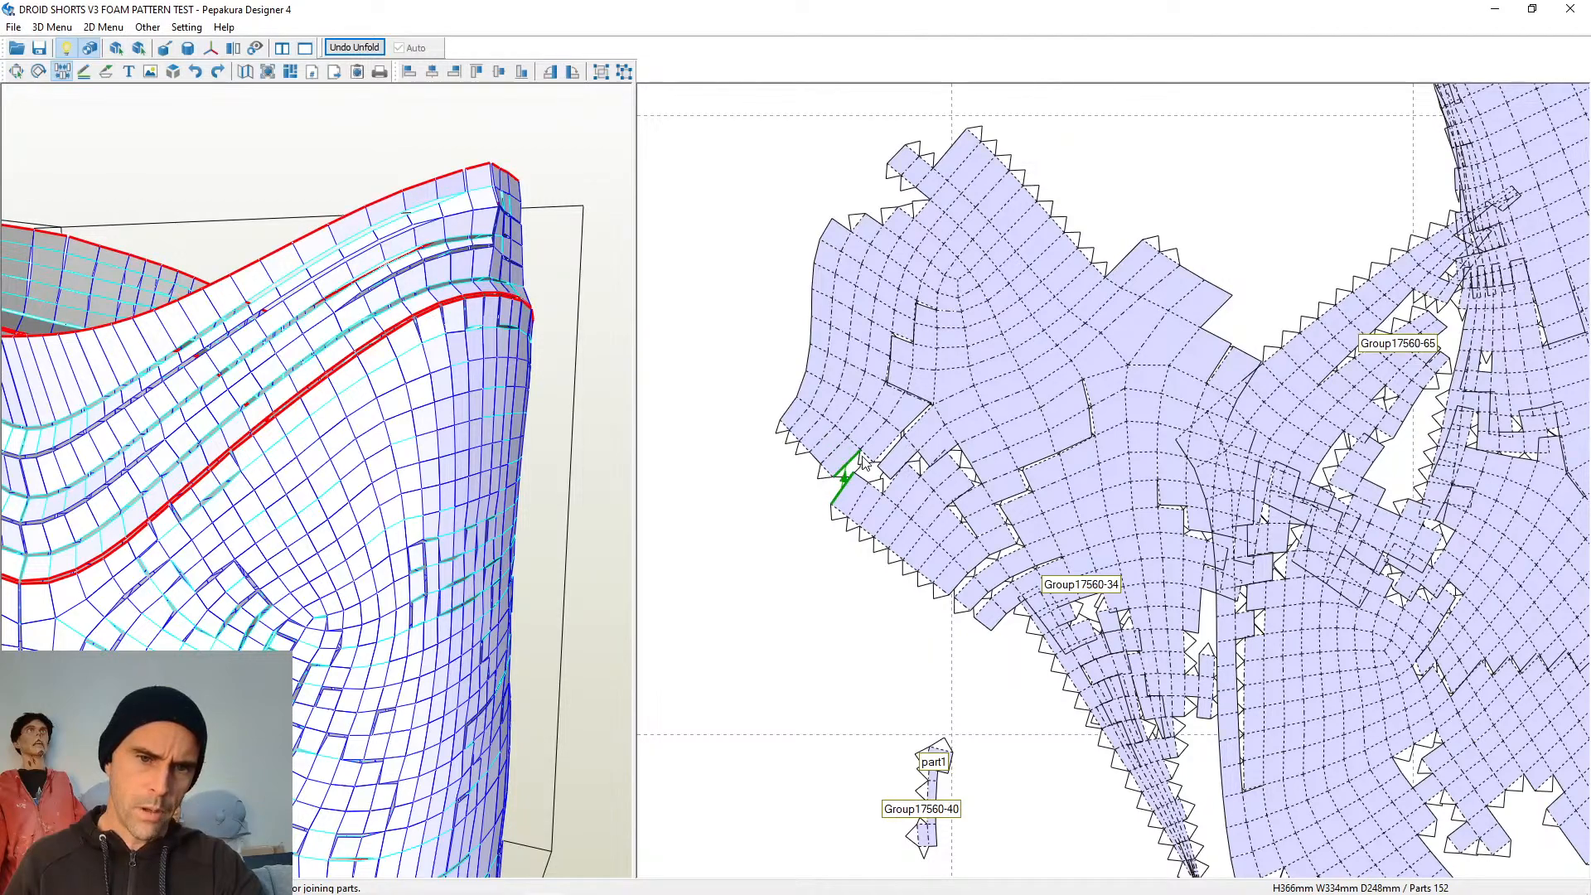
left_click(842, 474)
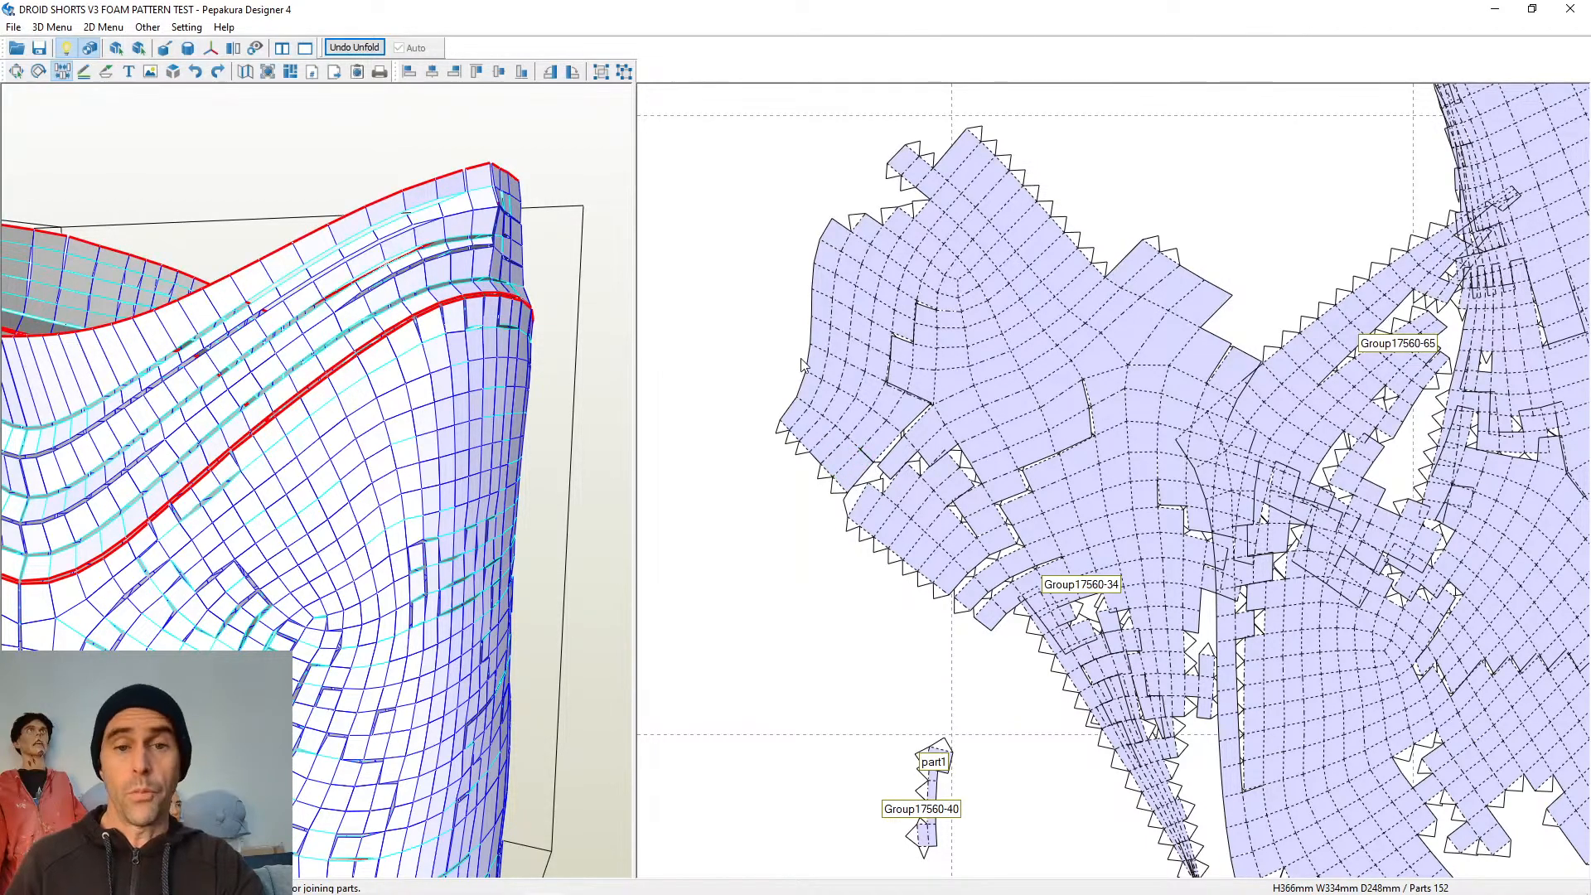
Join the loose strips at the tip of the Group17560-34 lobe to close its notched edge
scroll(853, 234, "down", 1)
scroll(854, 225, "up", 2)
middle_click_drag(858, 201, 948, 362)
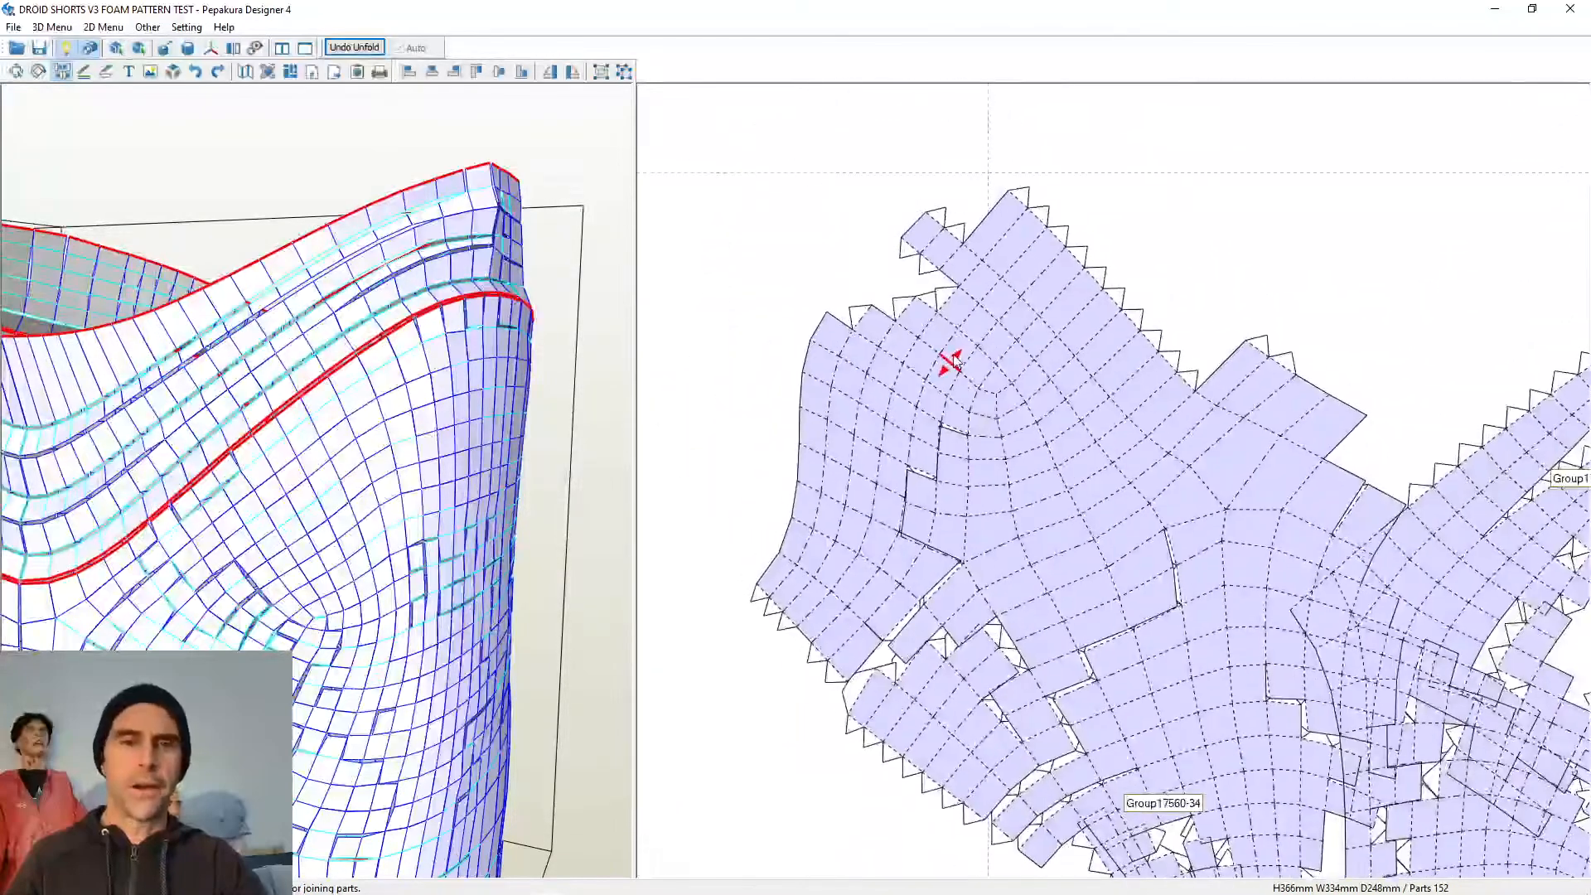
left_click(947, 306)
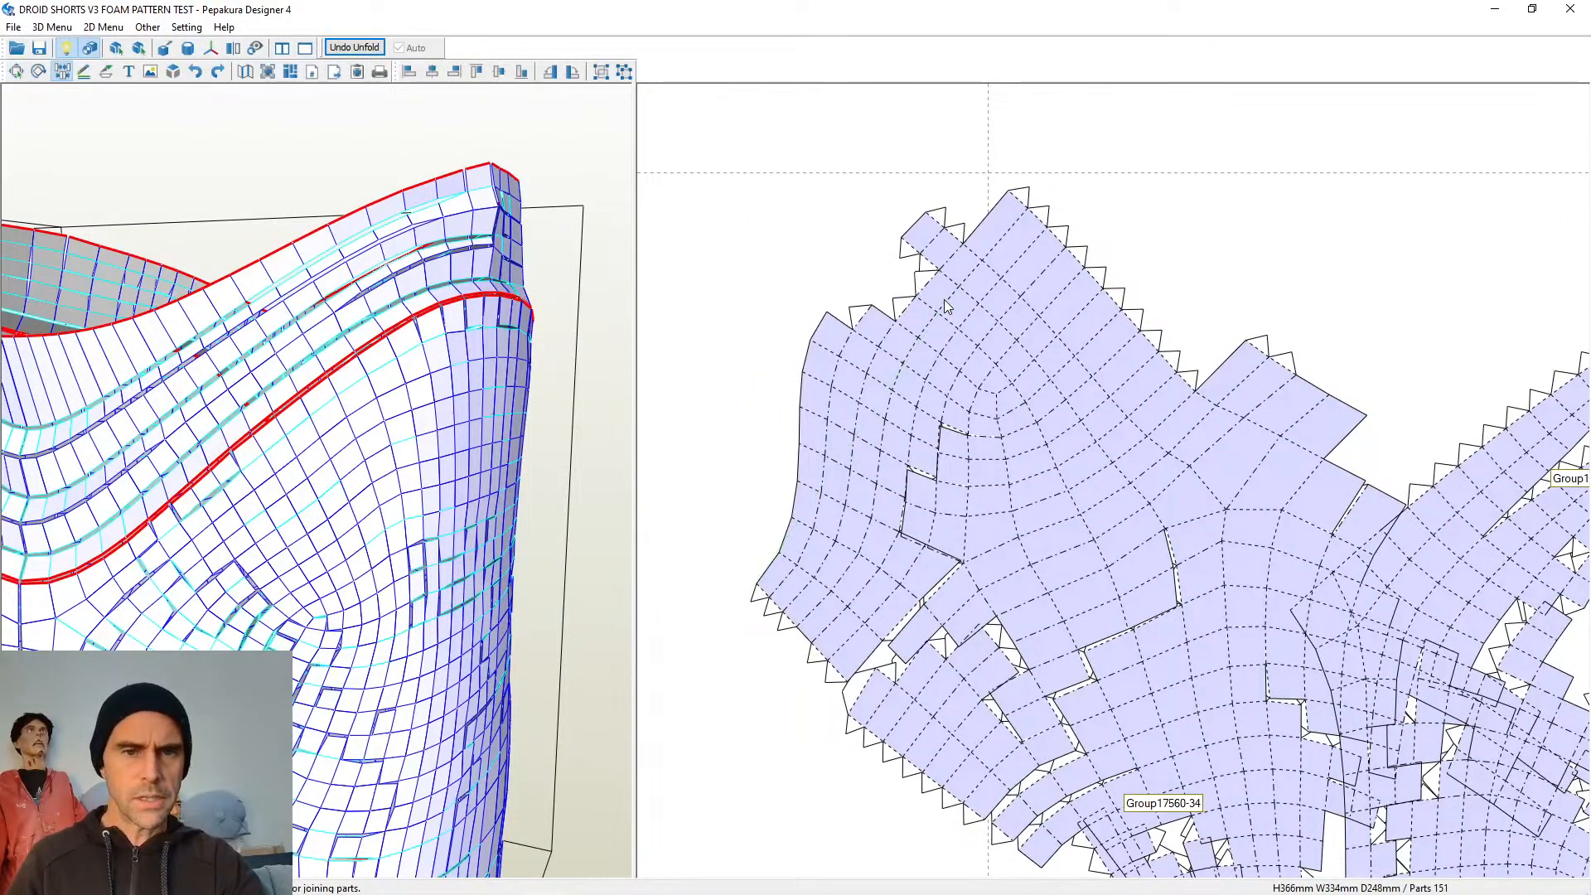
left_click(928, 279)
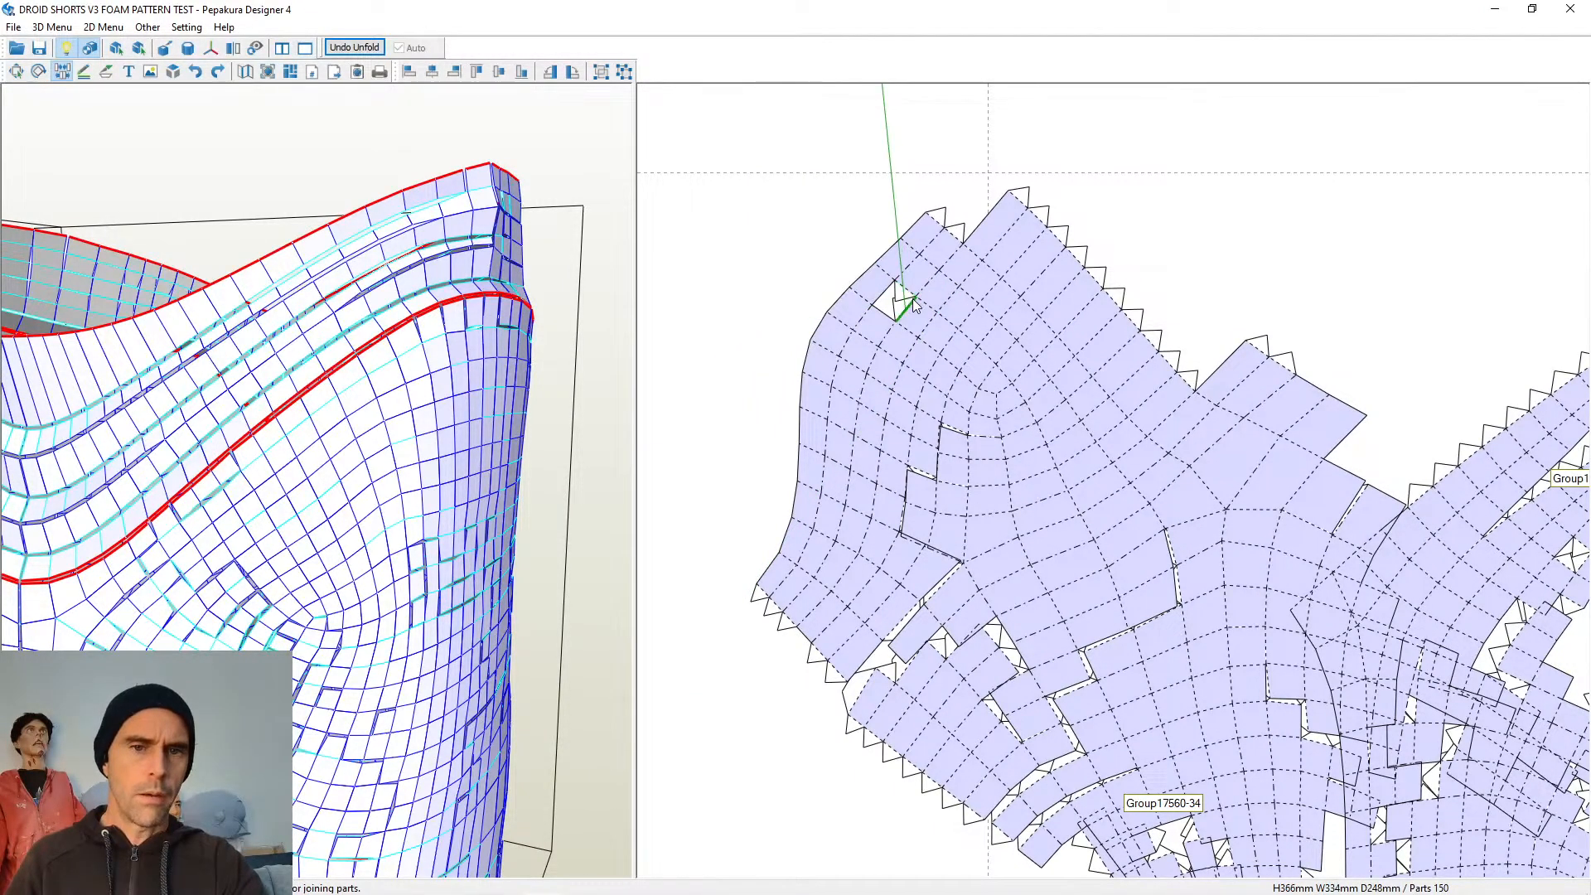
left_click(913, 299)
left_click(959, 241)
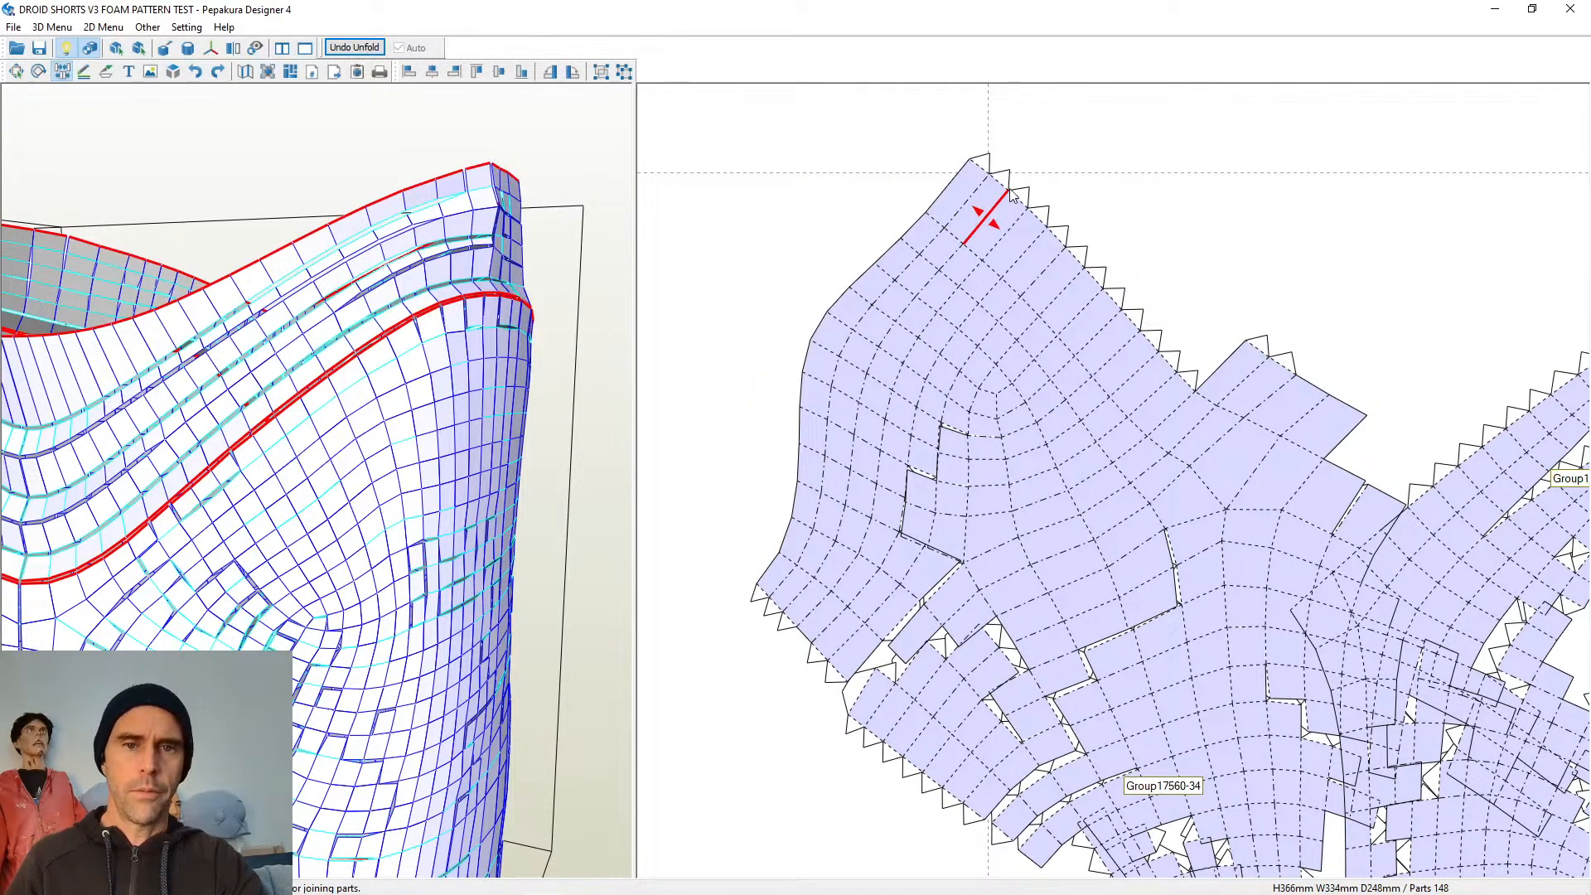
Join the open strip ends of Group17560-205 to their matching long band
scroll(1100, 320, "down", 6)
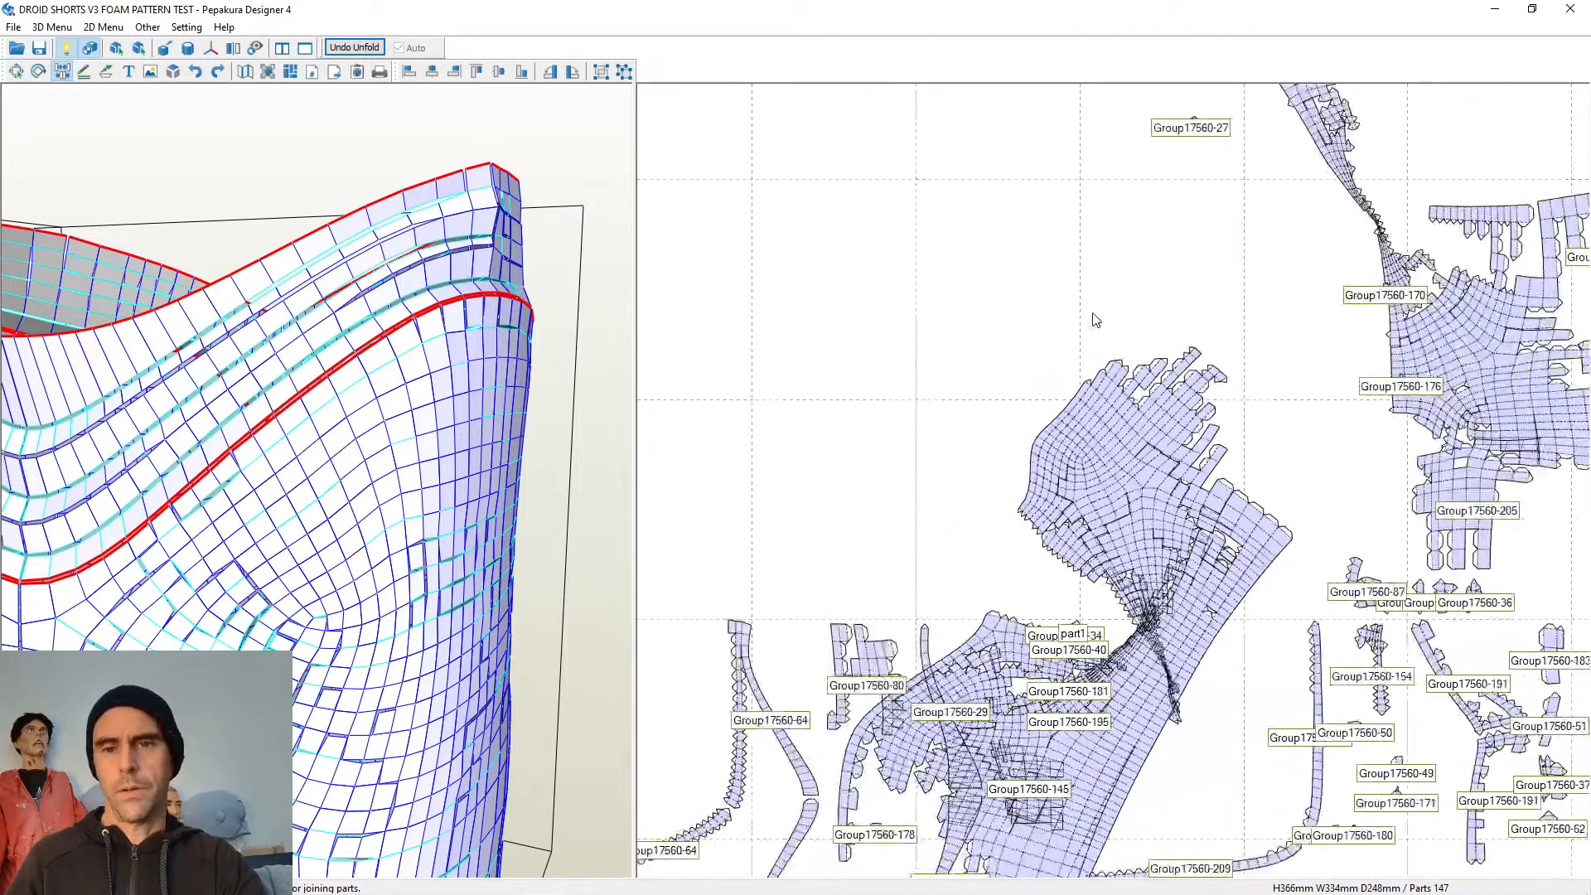
middle_click_drag(1026, 380, 1026, 451)
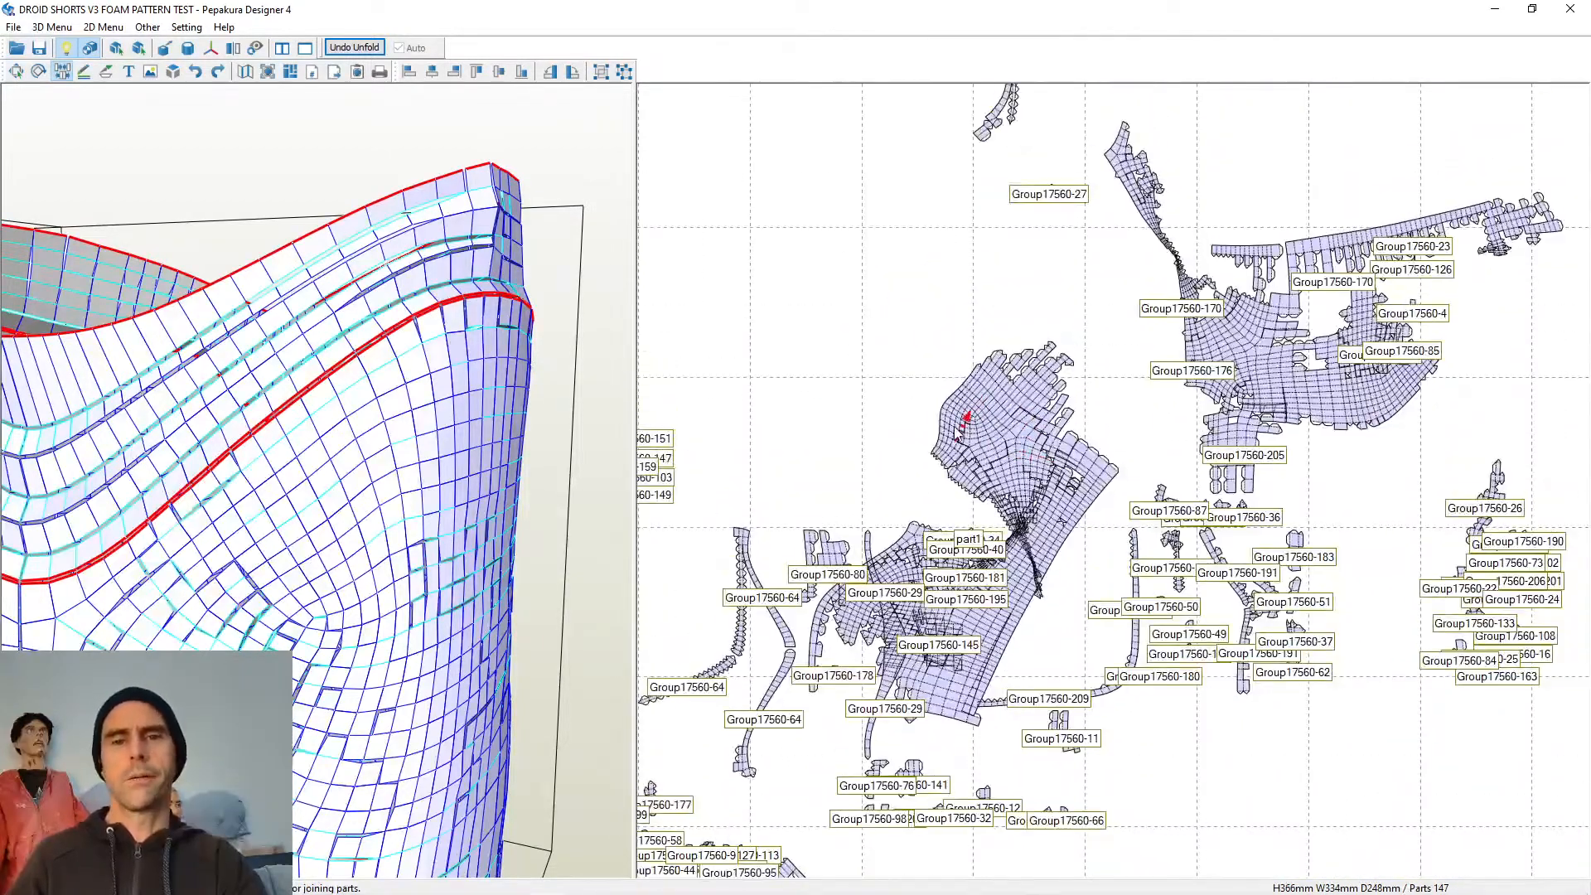
scroll(470, 452, "up", 3)
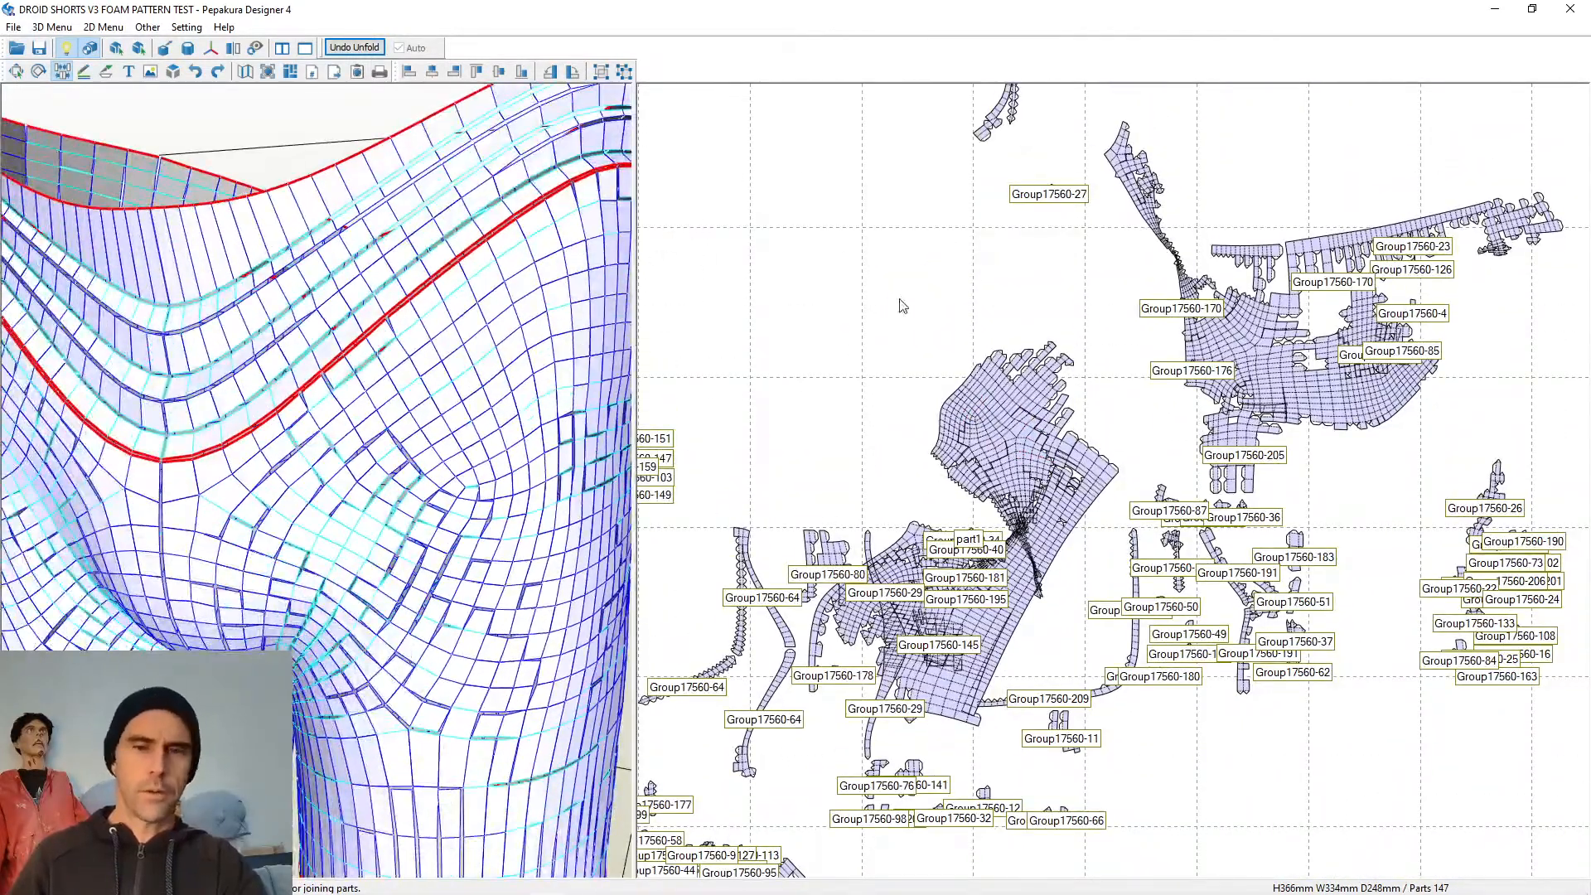
scroll(901, 305, "up", 6)
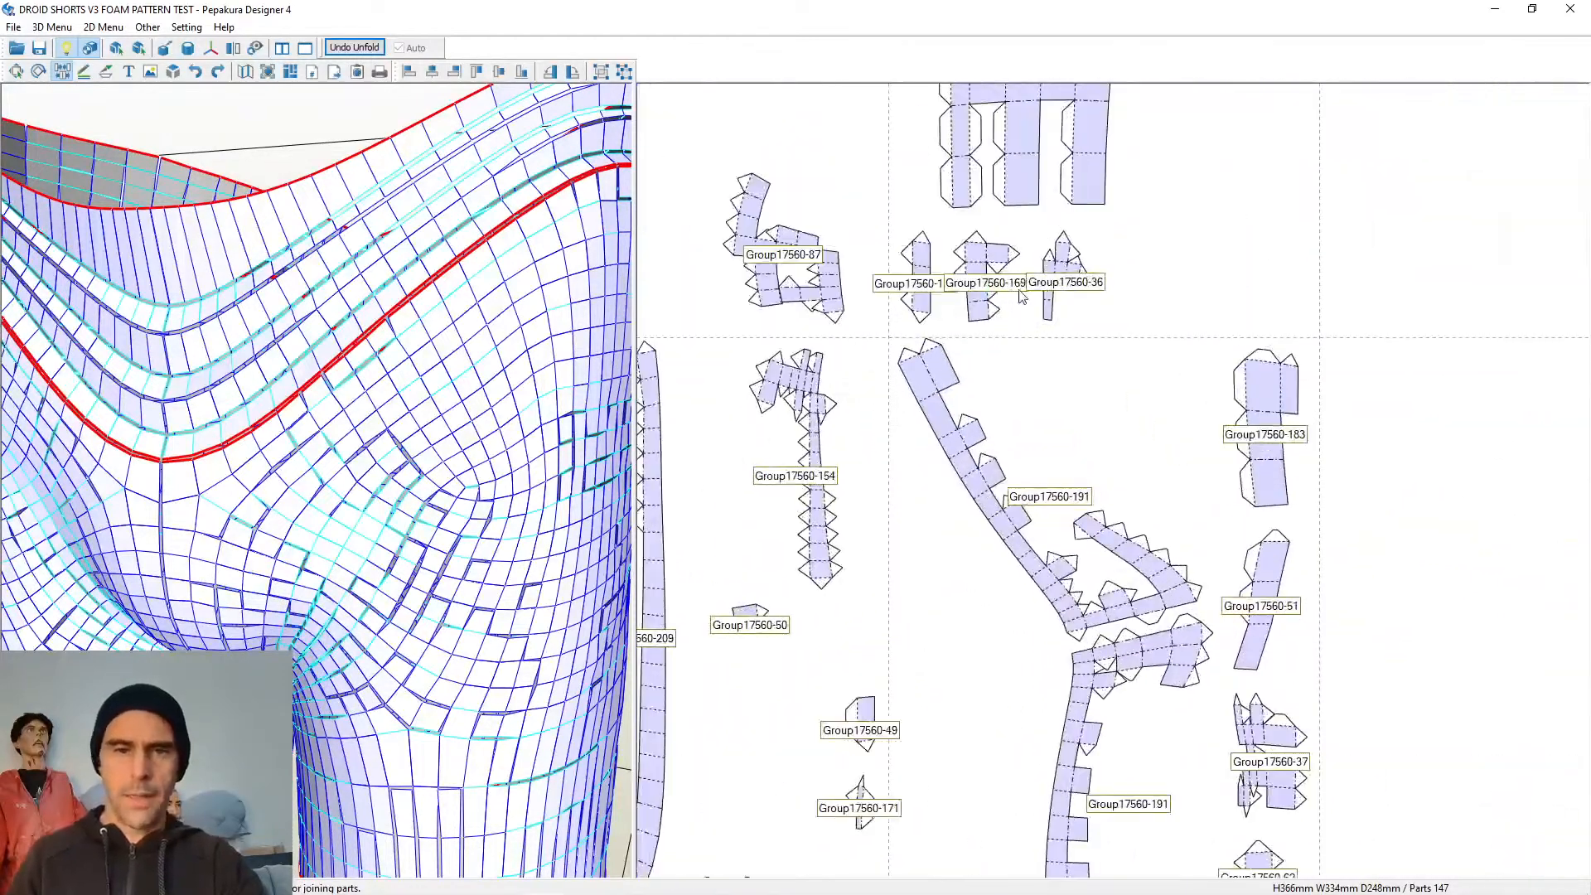
left_click(974, 193)
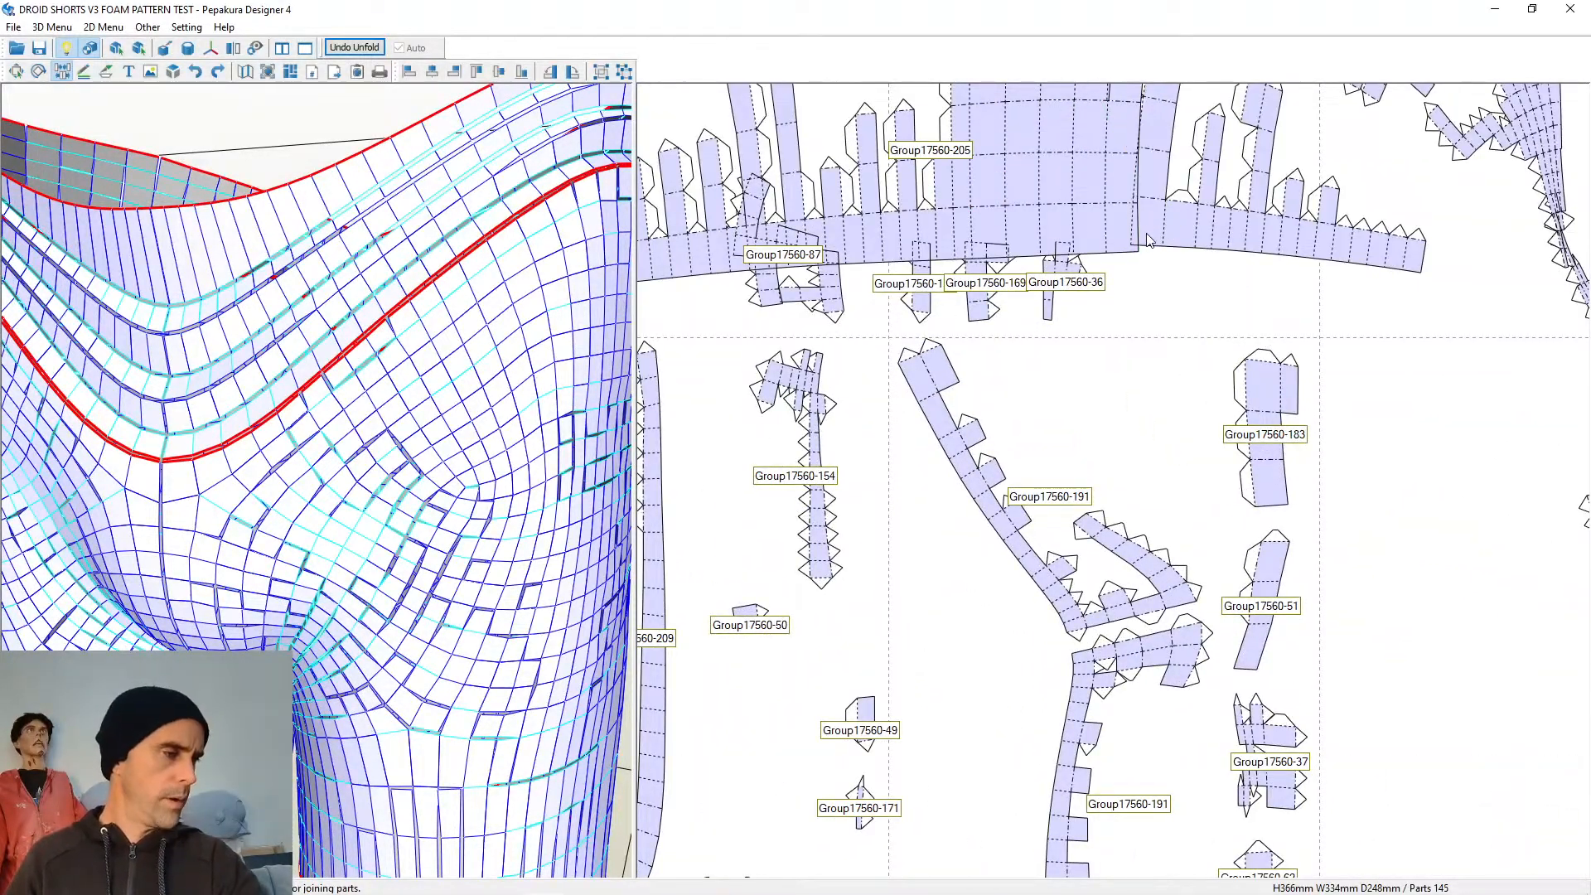
Join Group17560-183 and the neighbouring upright strips into the gap between Group17560-205's panel and its lower band
scroll(1136, 267, "down", 3)
middle_click_drag(1178, 357, 1043, 508)
scroll(1043, 507, "up", 2)
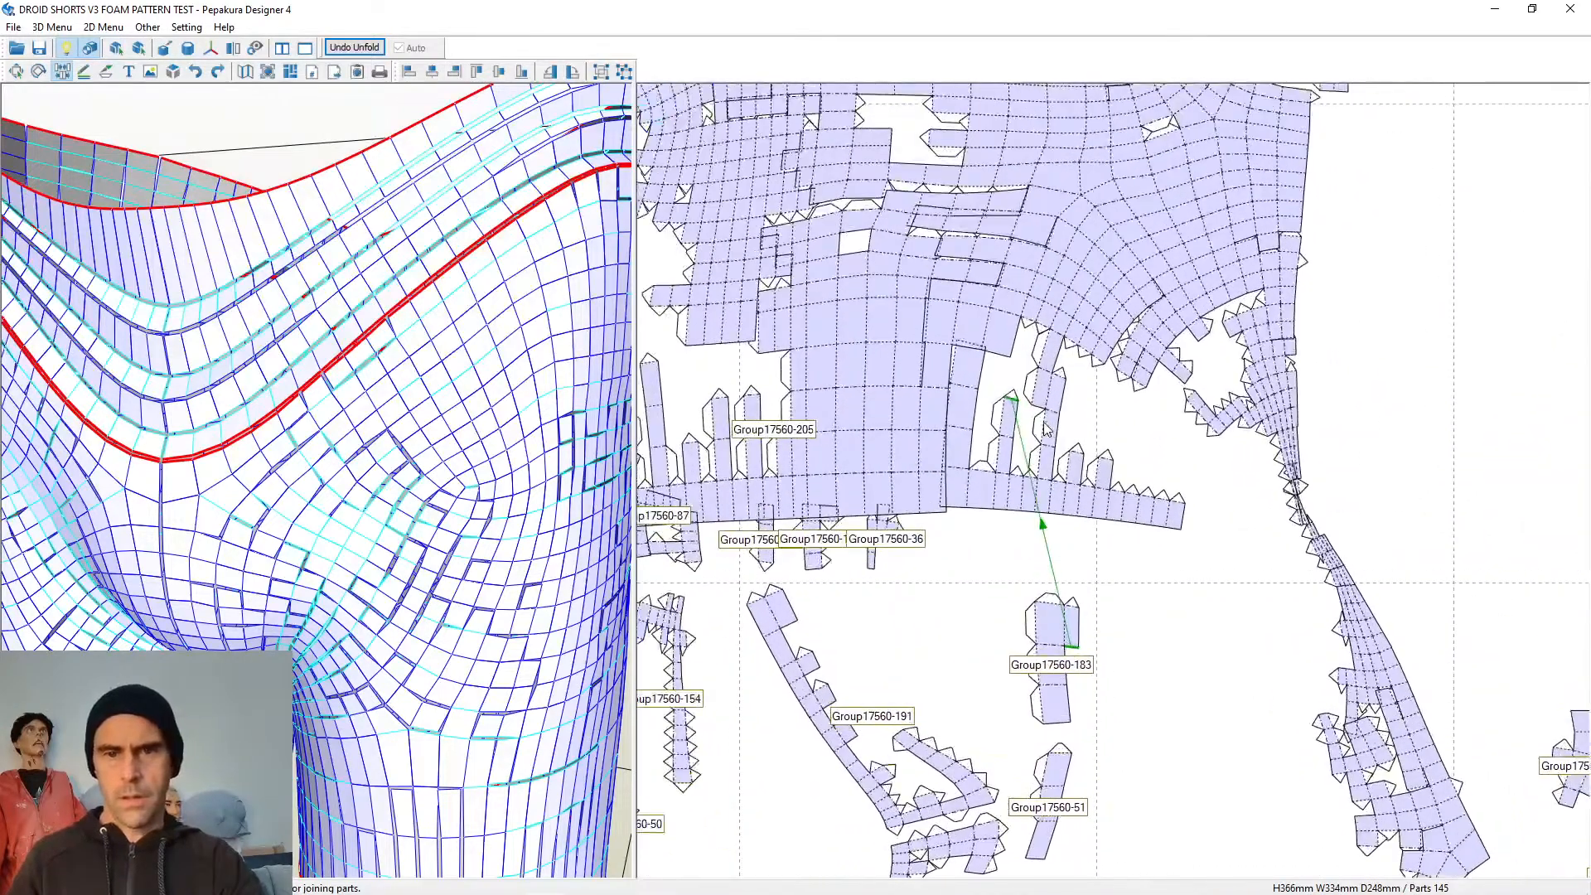
left_click(1046, 422)
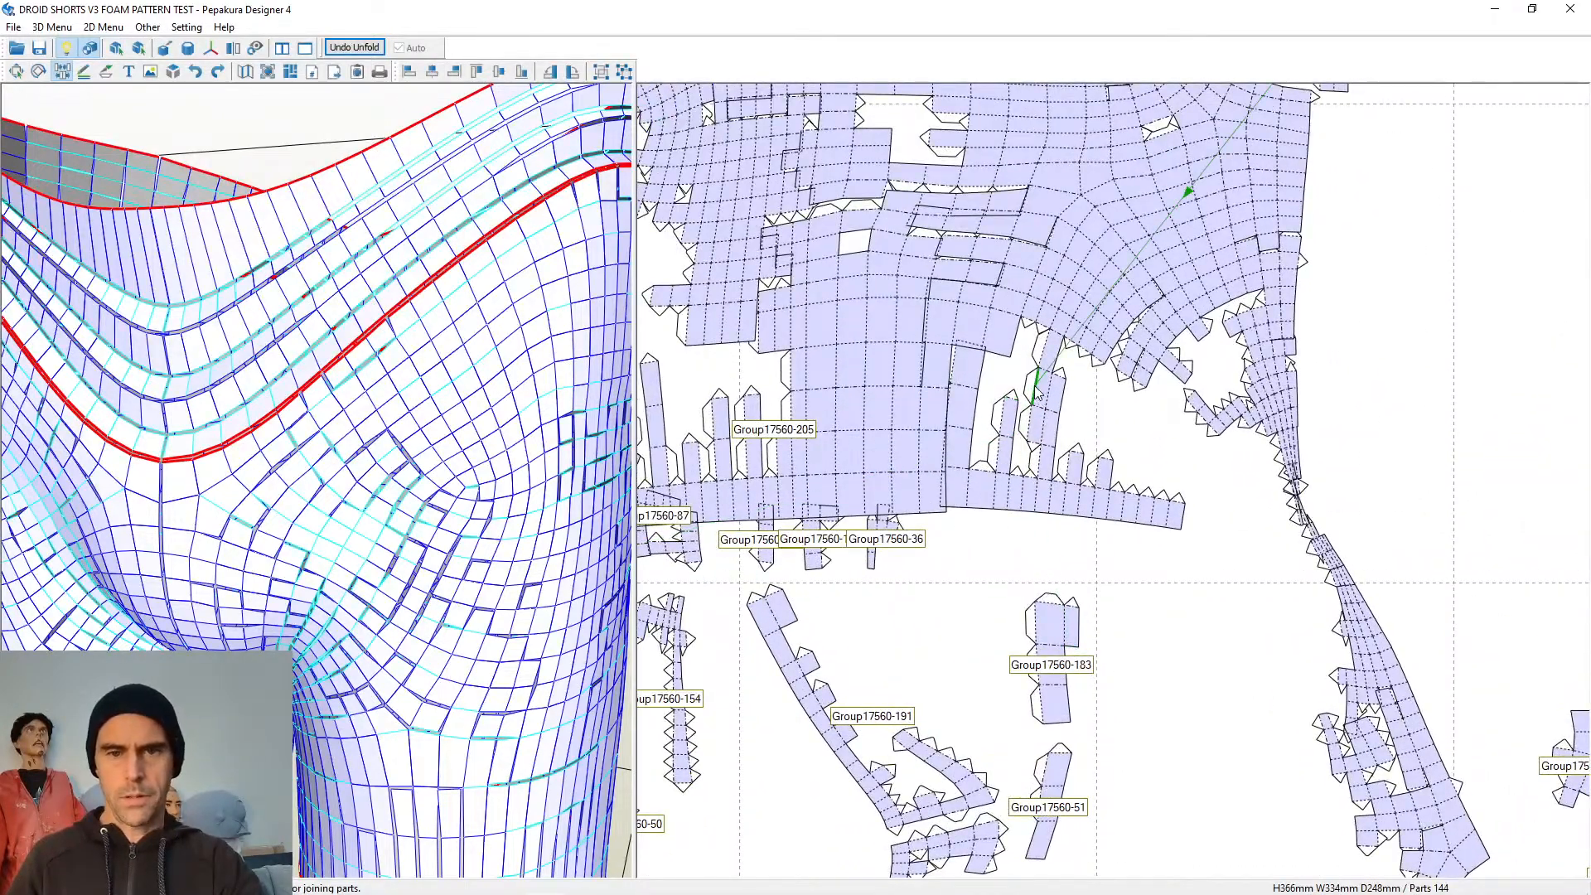
left_click(1037, 397)
left_click(1021, 394)
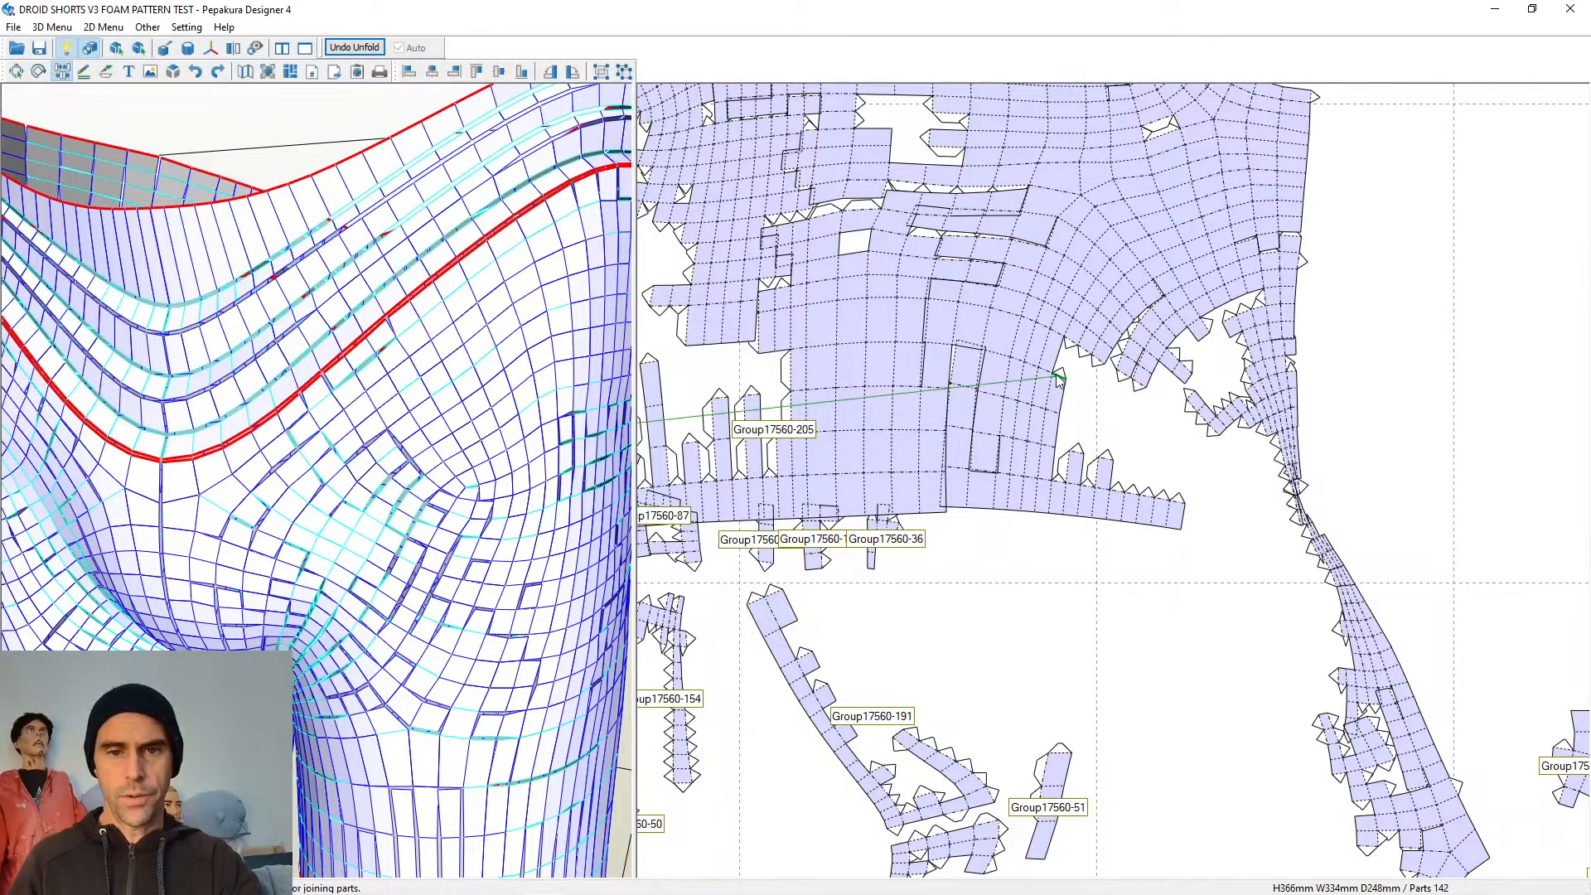
Join the next narrow strips beside the filled gap and extend the free end of Group17560-205's lower band
left_click(1083, 373)
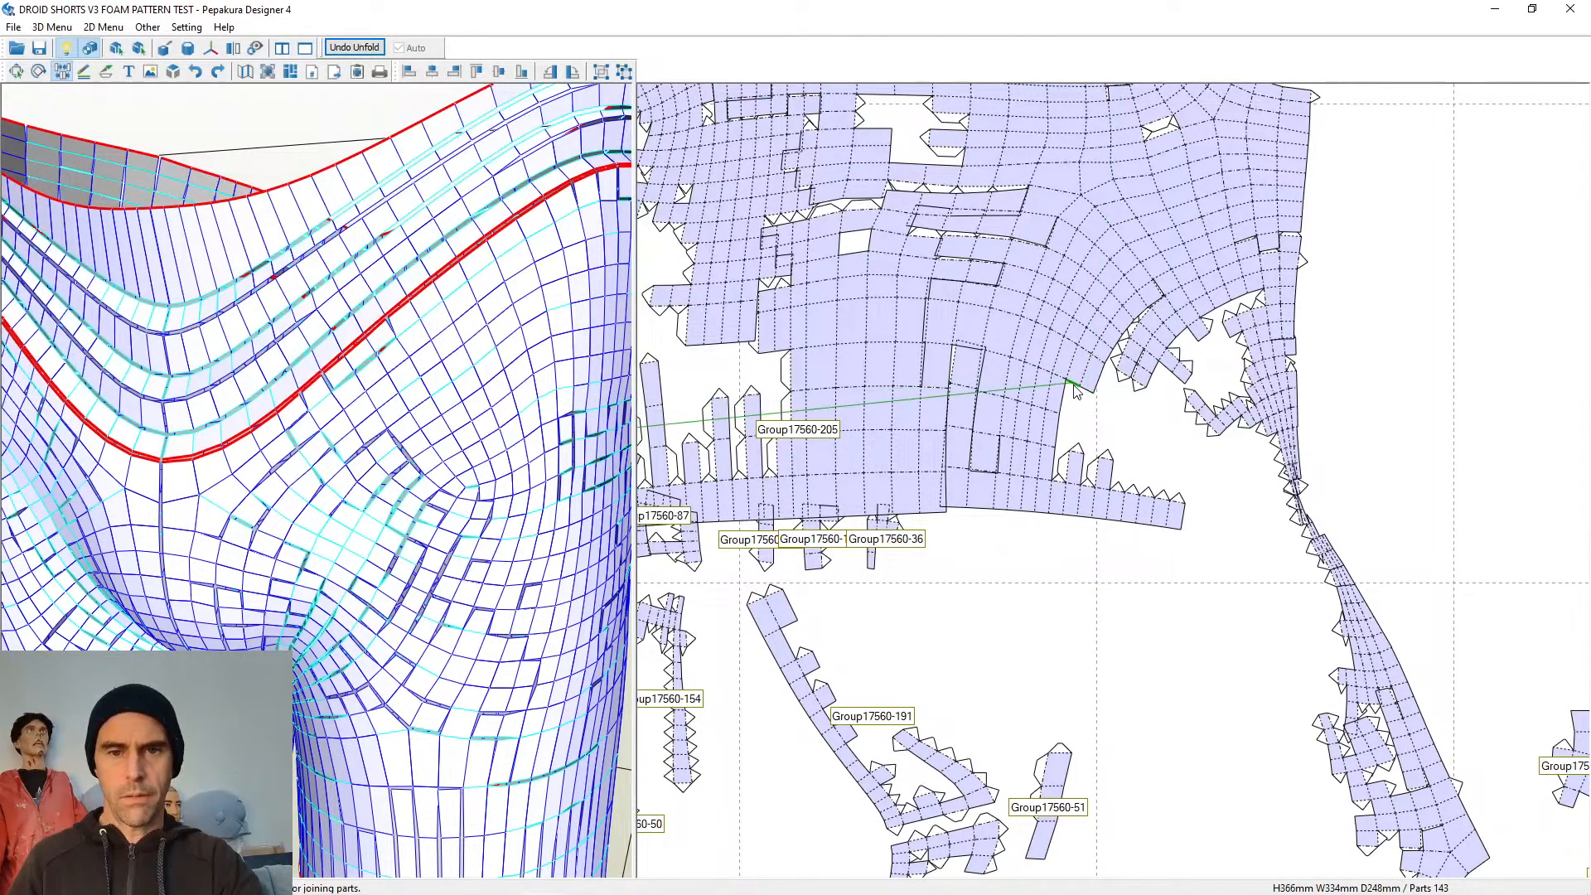
left_click(1077, 389)
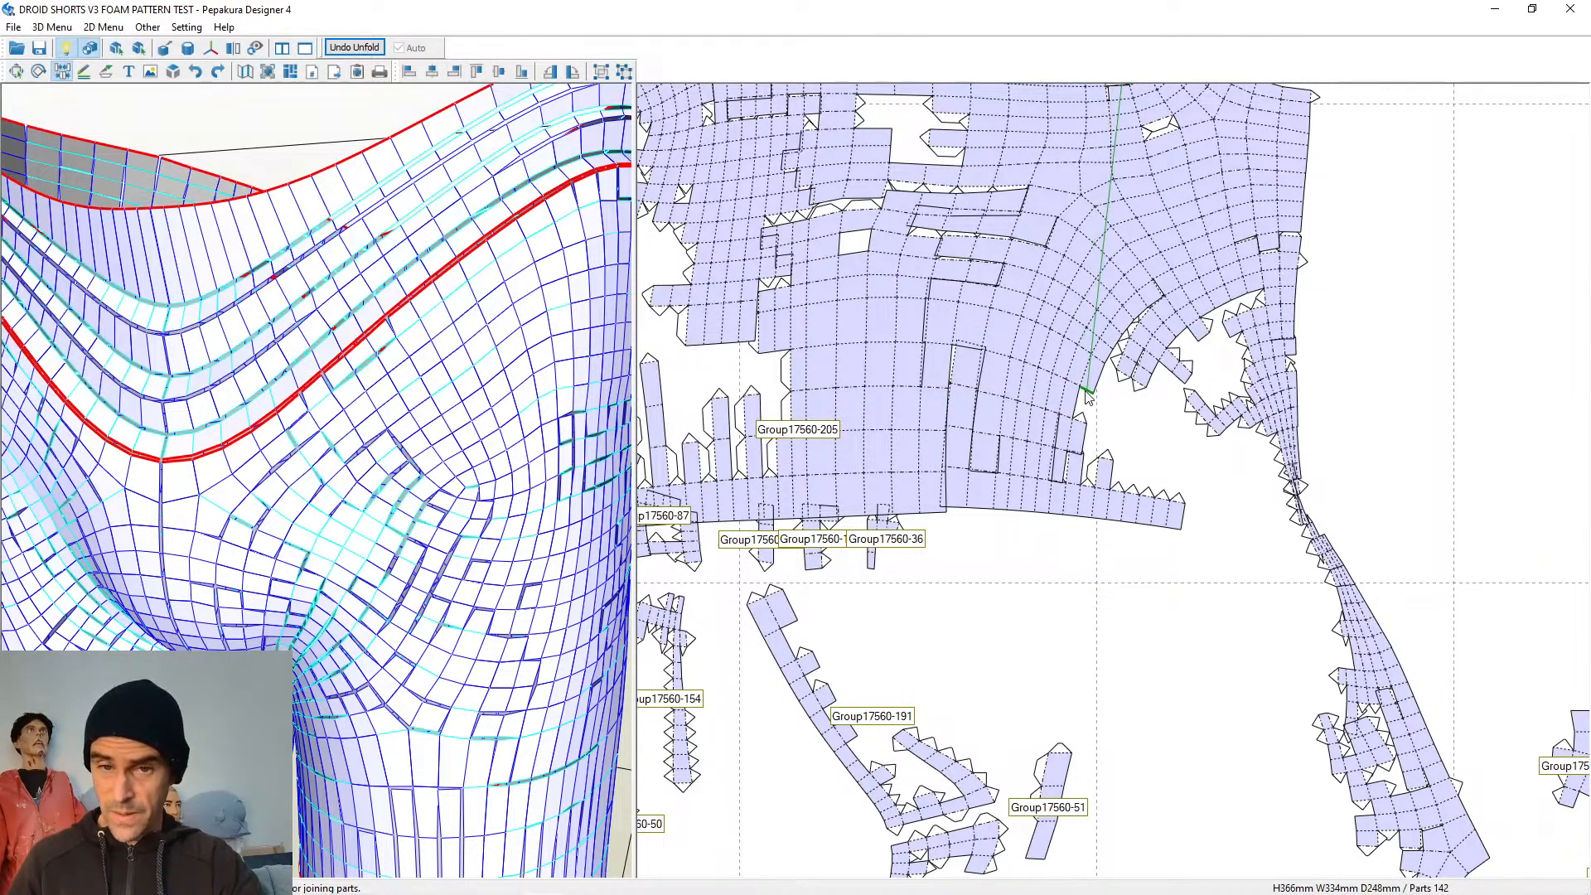
left_click(1089, 401)
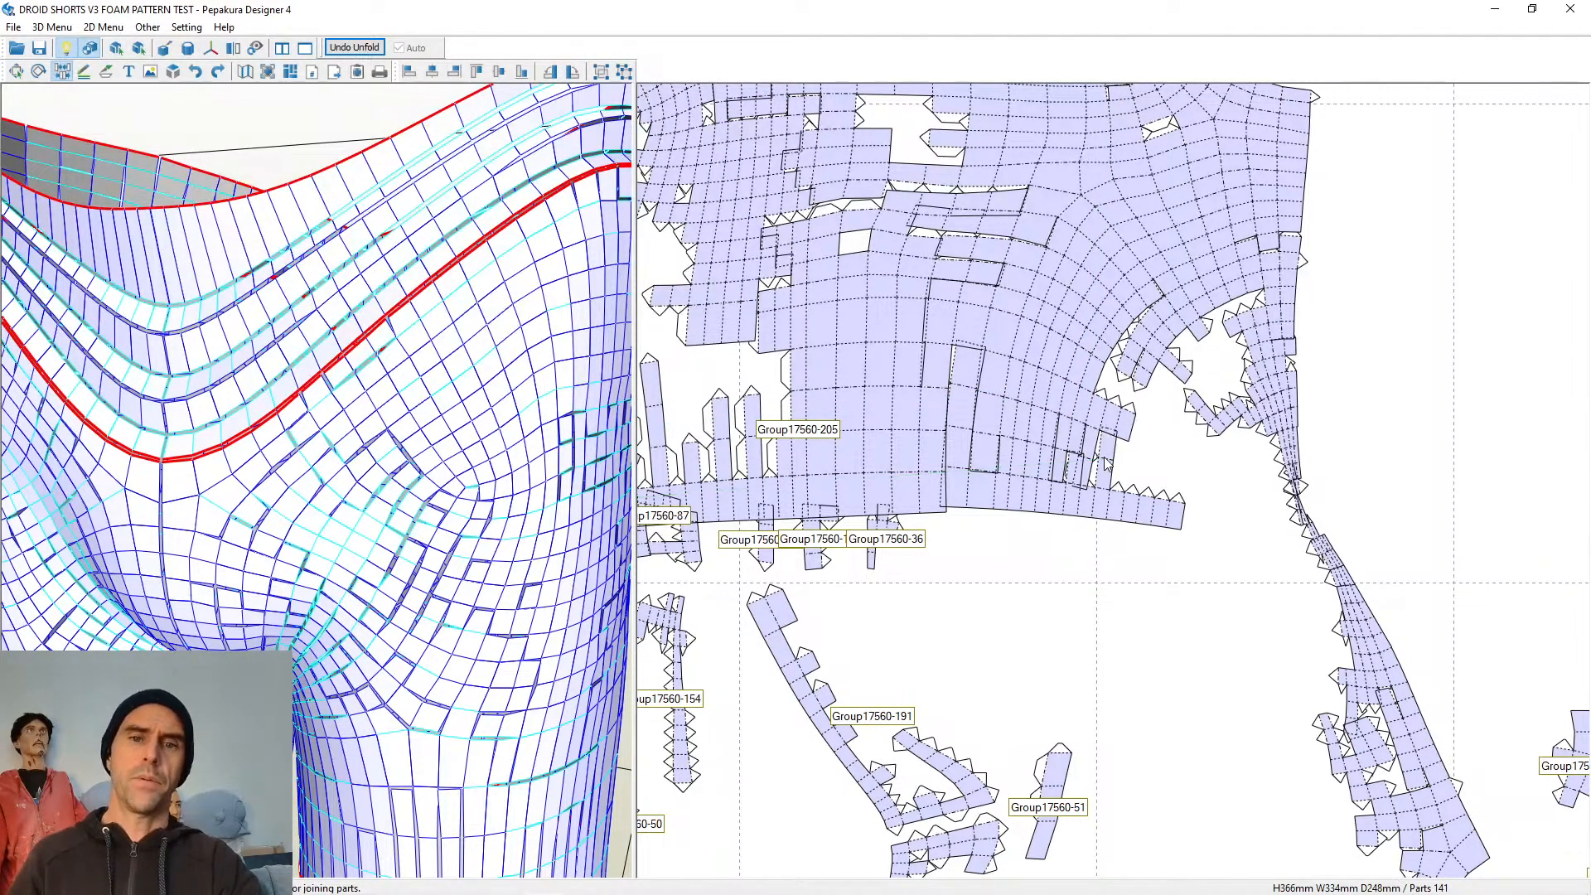
left_click(1149, 497)
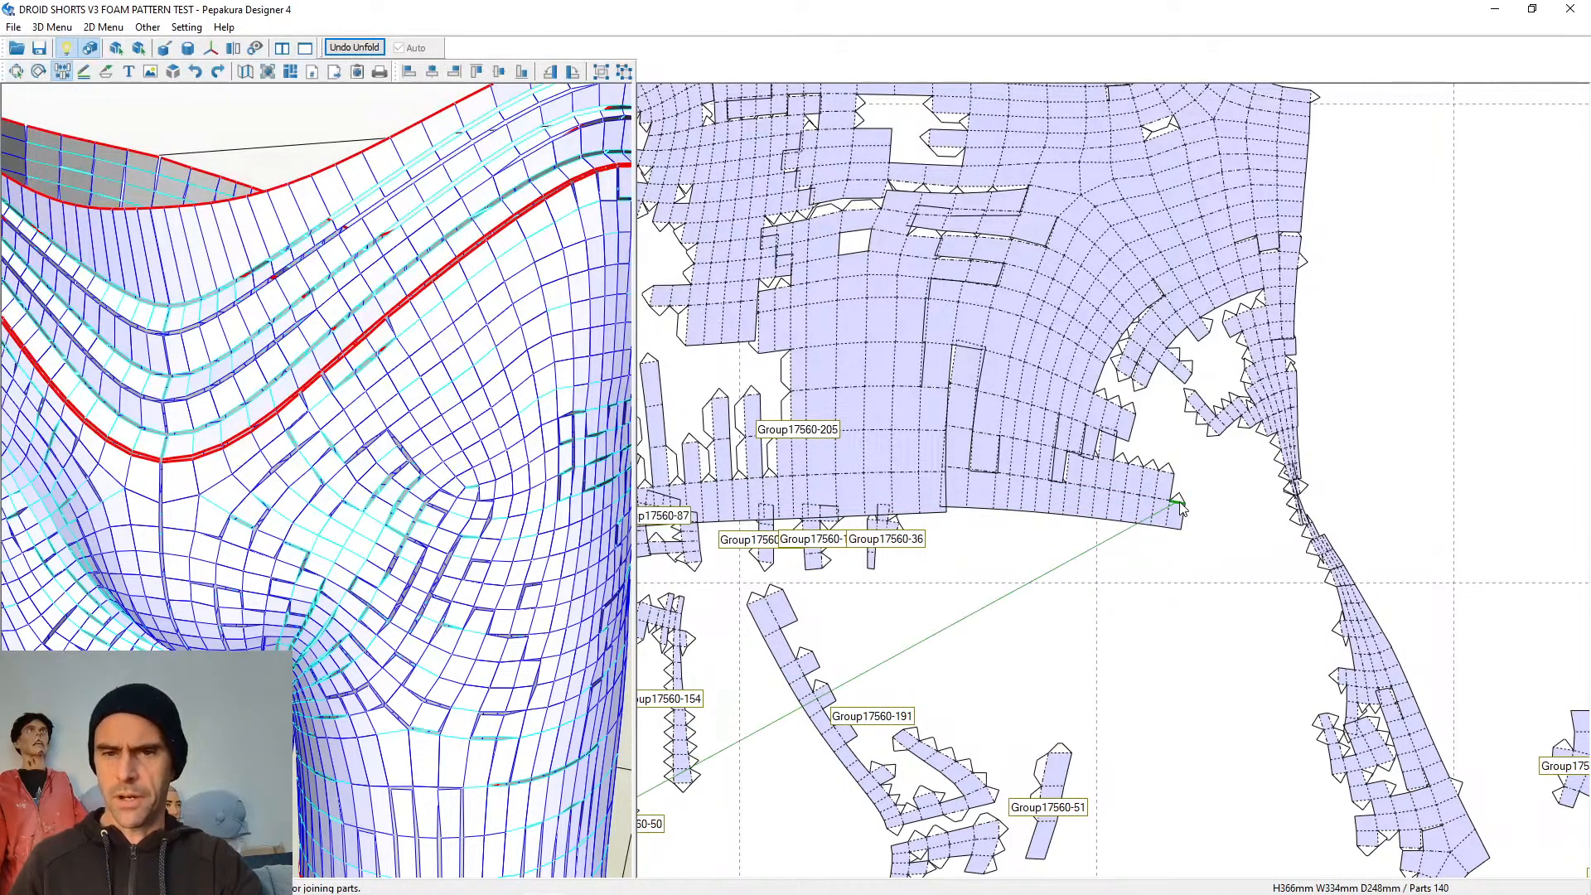
left_click(1180, 501)
Rearrange the joined faces between the two narrow strips at the curved gap above Group17560-205's lower band
scroll(1151, 504, "up", 3)
scroll(889, 432, "down", 2)
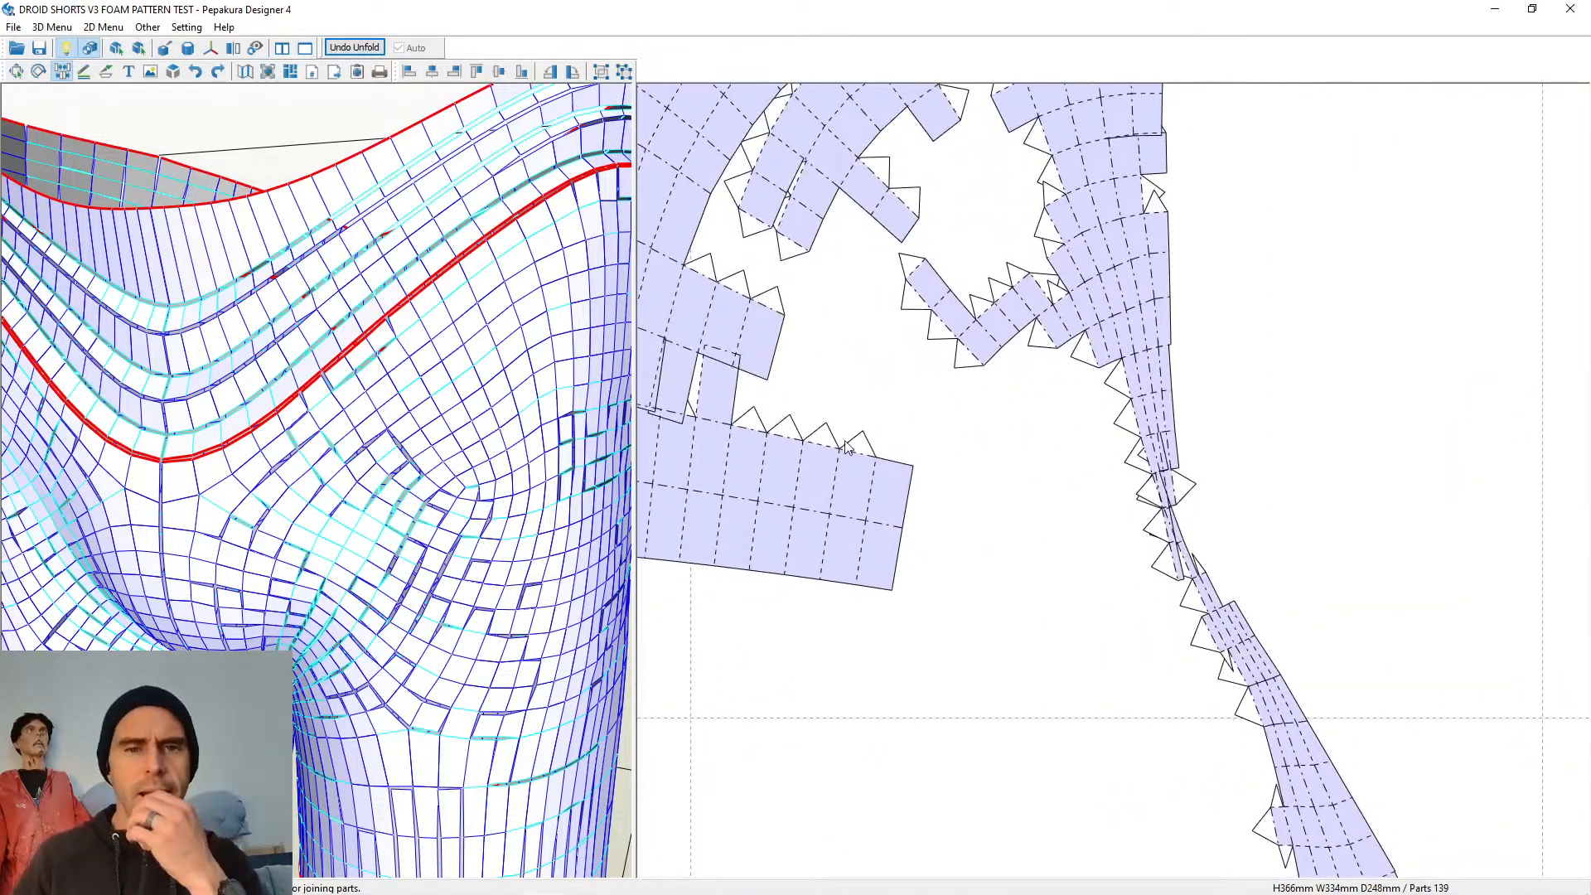
scroll(950, 374, "up", 2)
right_click_drag(866, 230, 889, 357)
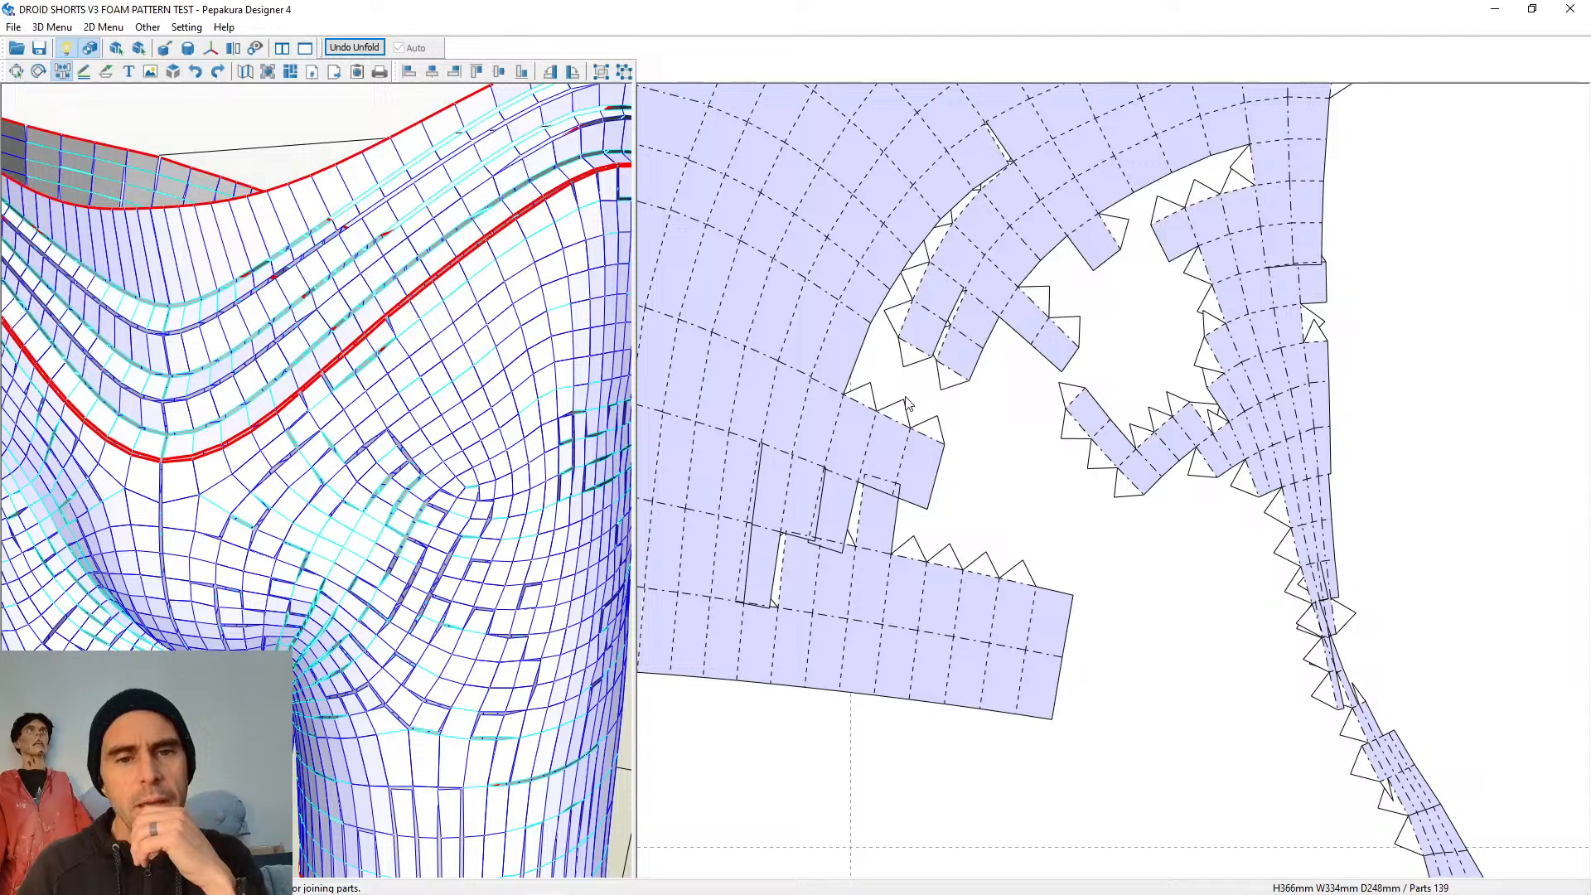
left_click(916, 349)
left_click(955, 375)
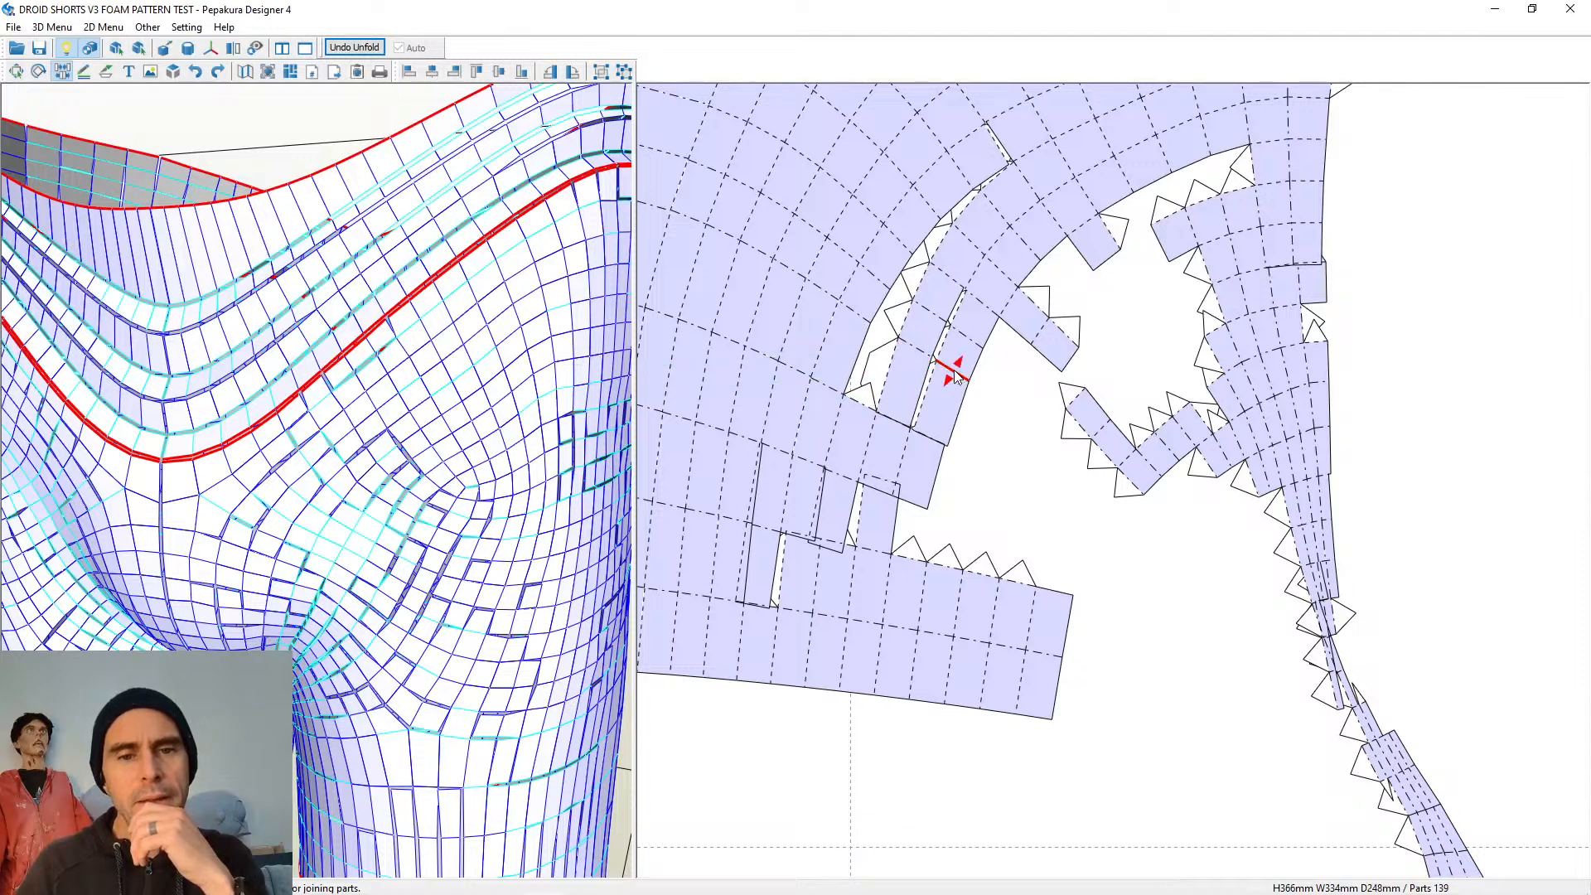
left_click(865, 408)
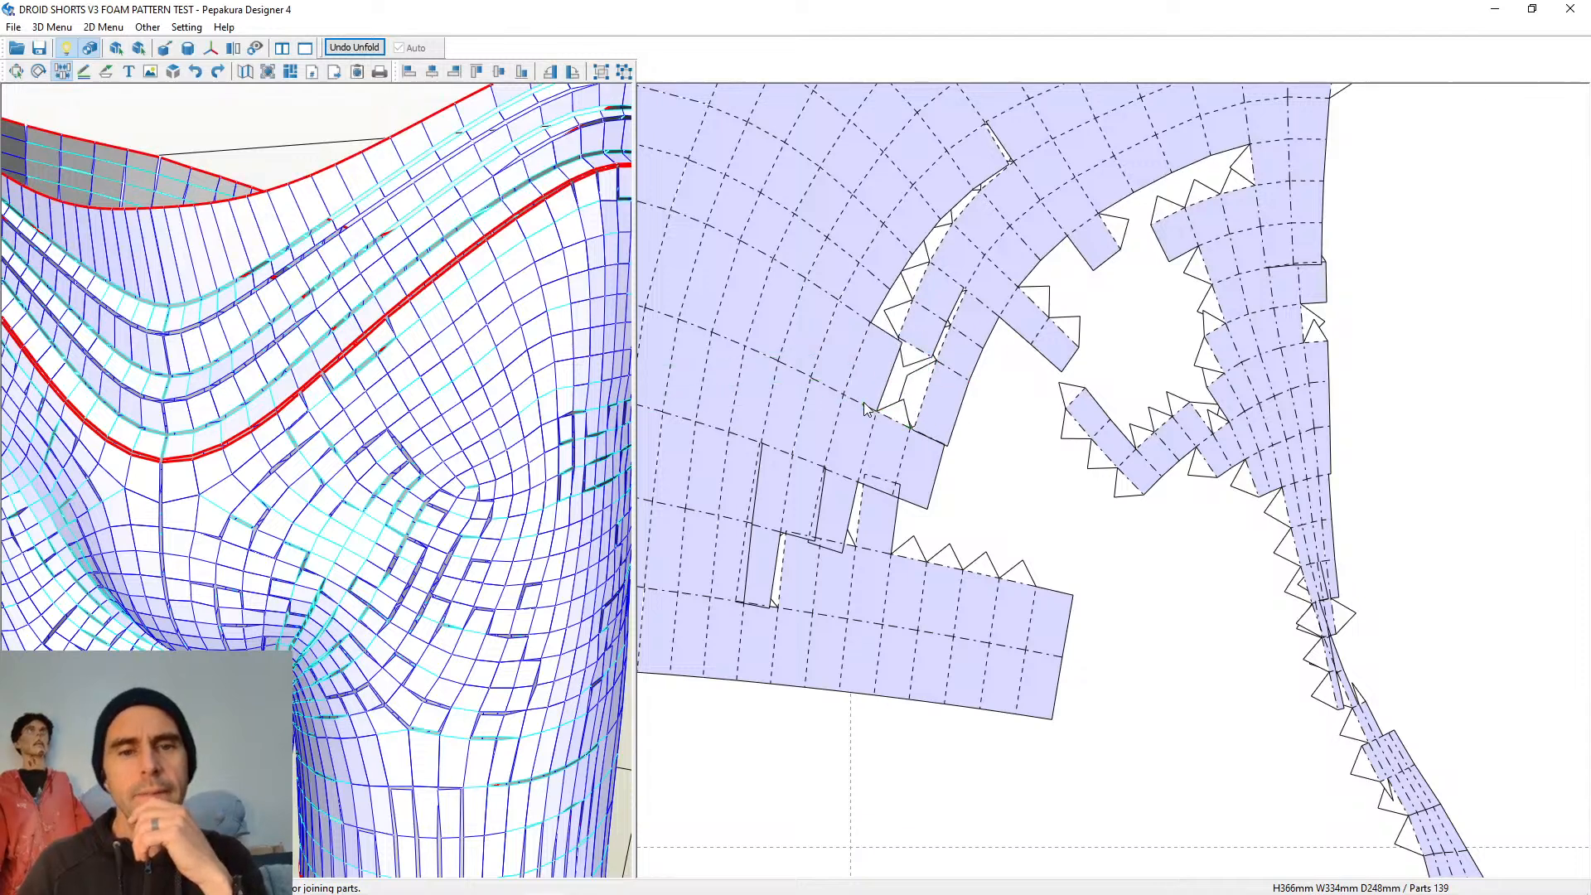
Reattach the separated strip faces to the outer curved strip, leaving one continuous gap beside the main panel
left_click(890, 336)
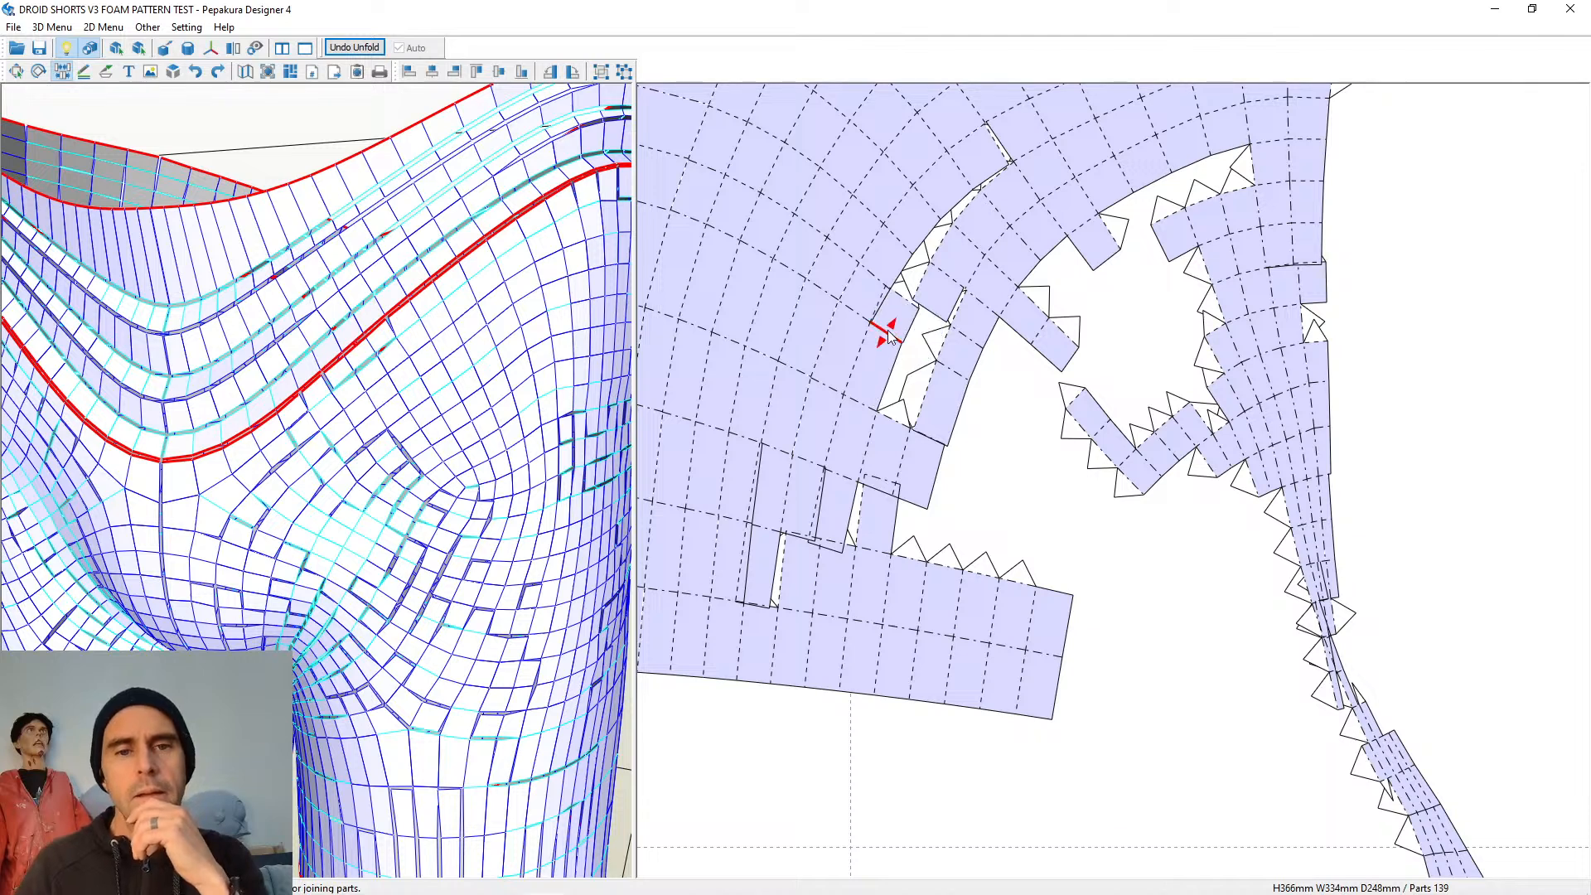
left_click(901, 300)
left_click(926, 266)
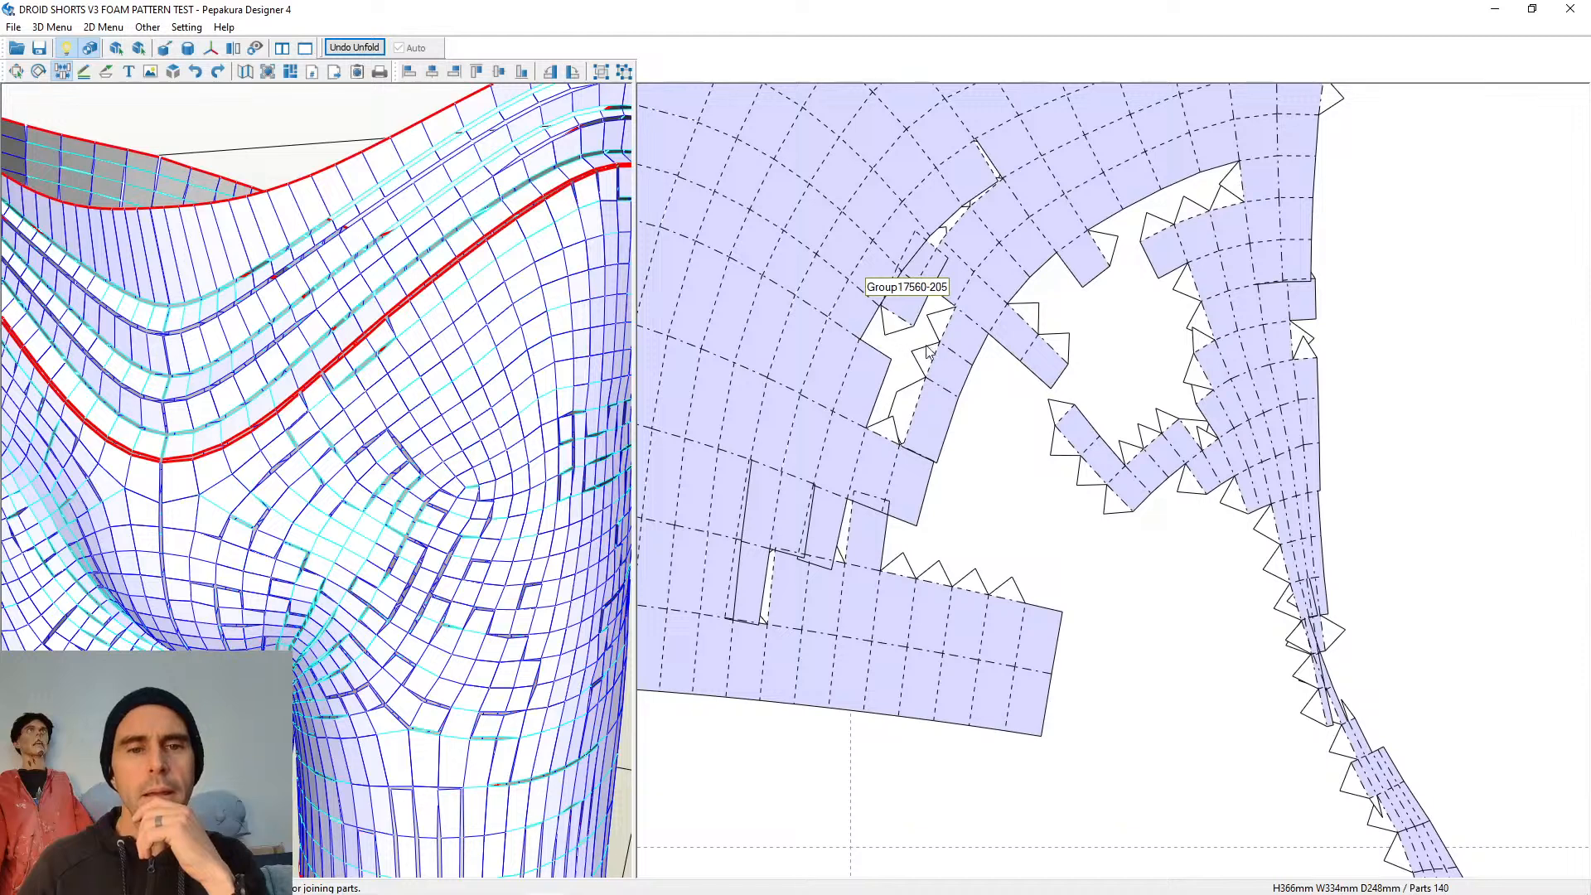
left_click(935, 356)
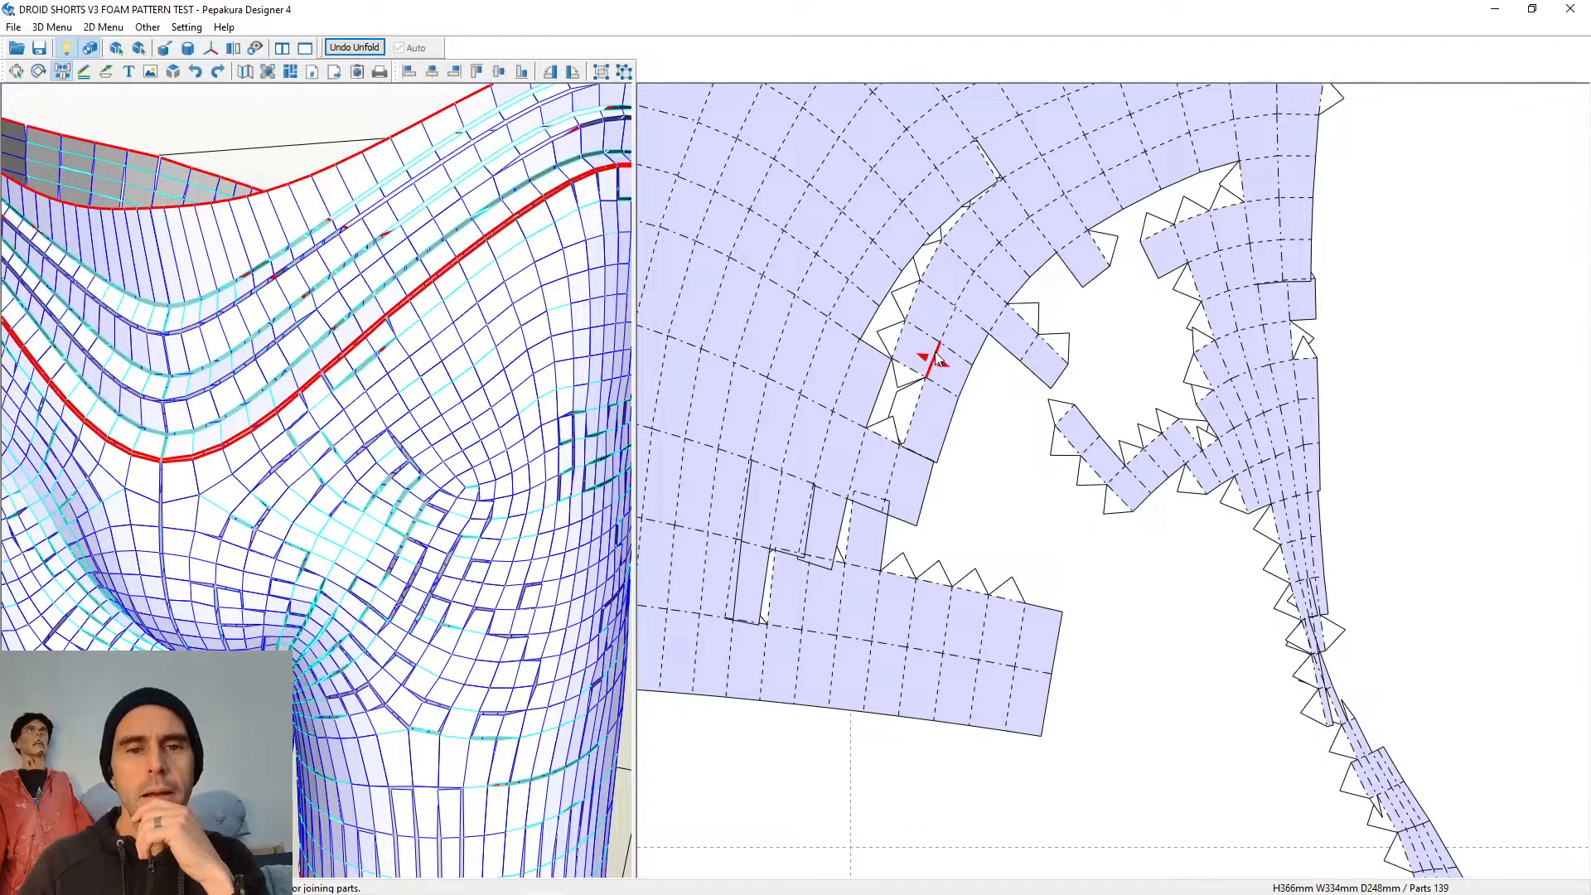
left_click(920, 406)
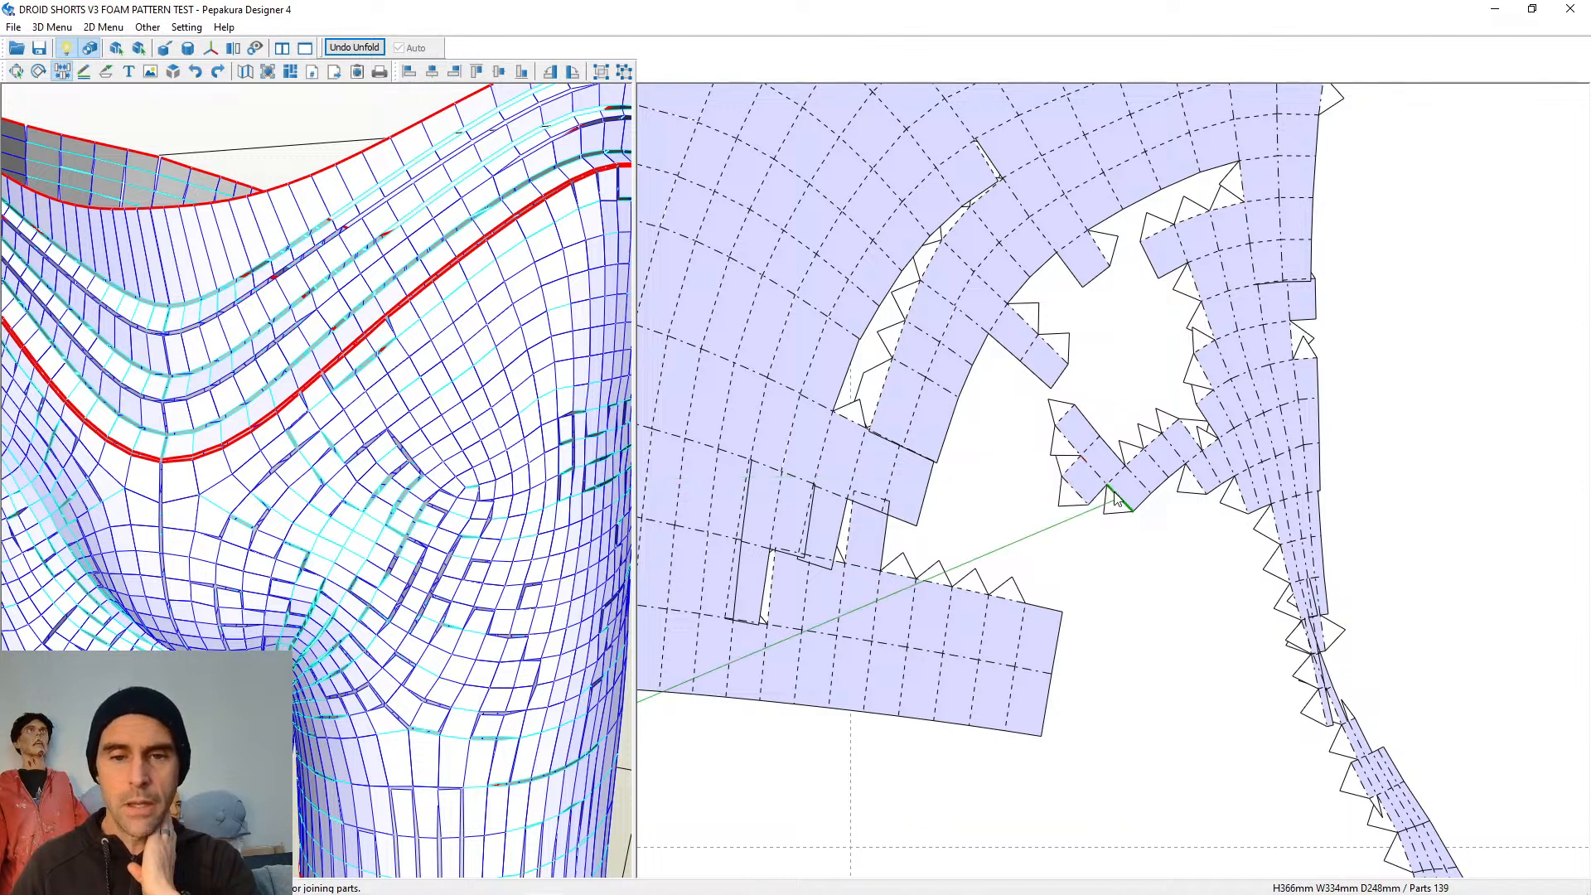
Join the neighbouring faces and strips onto the free diagonal strip in the gap beside the outer curved strip
left_click(1100, 495)
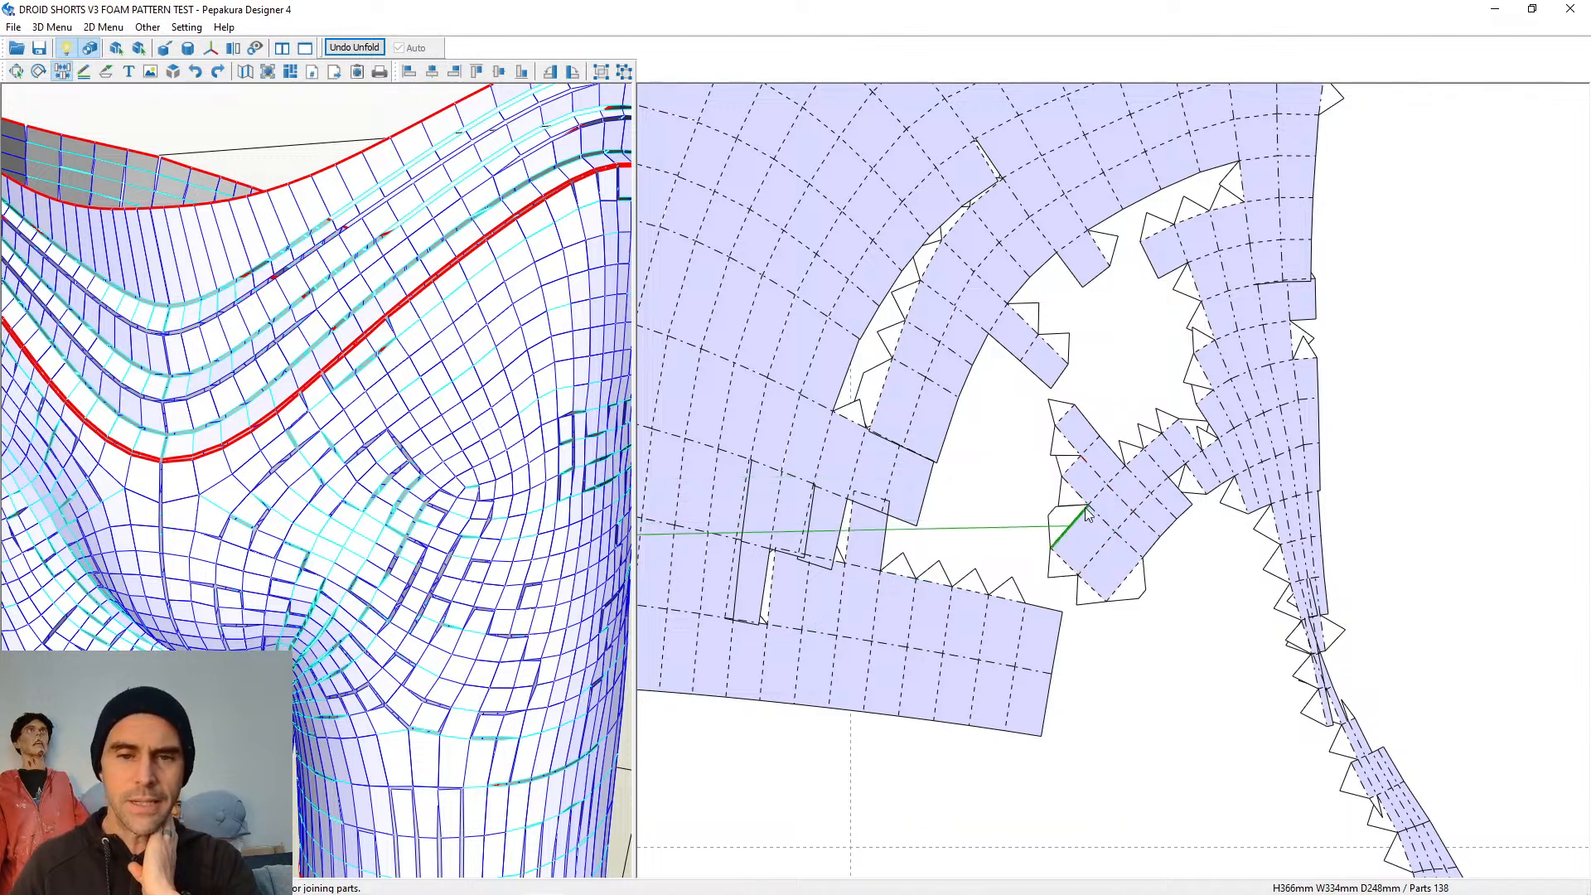
left_click(1086, 506)
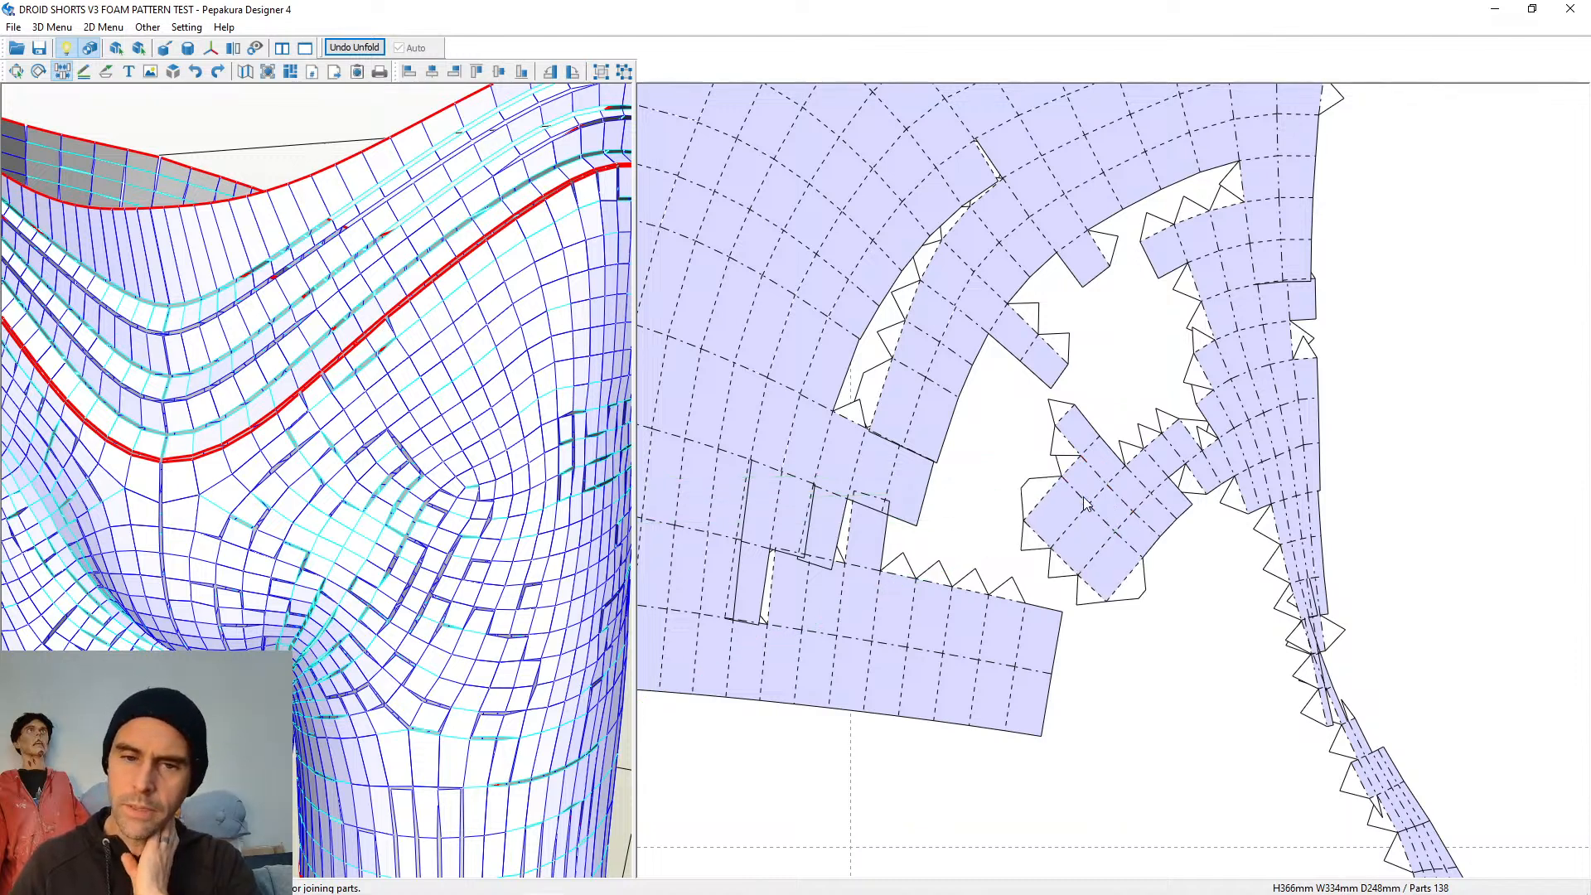
left_click(1075, 452)
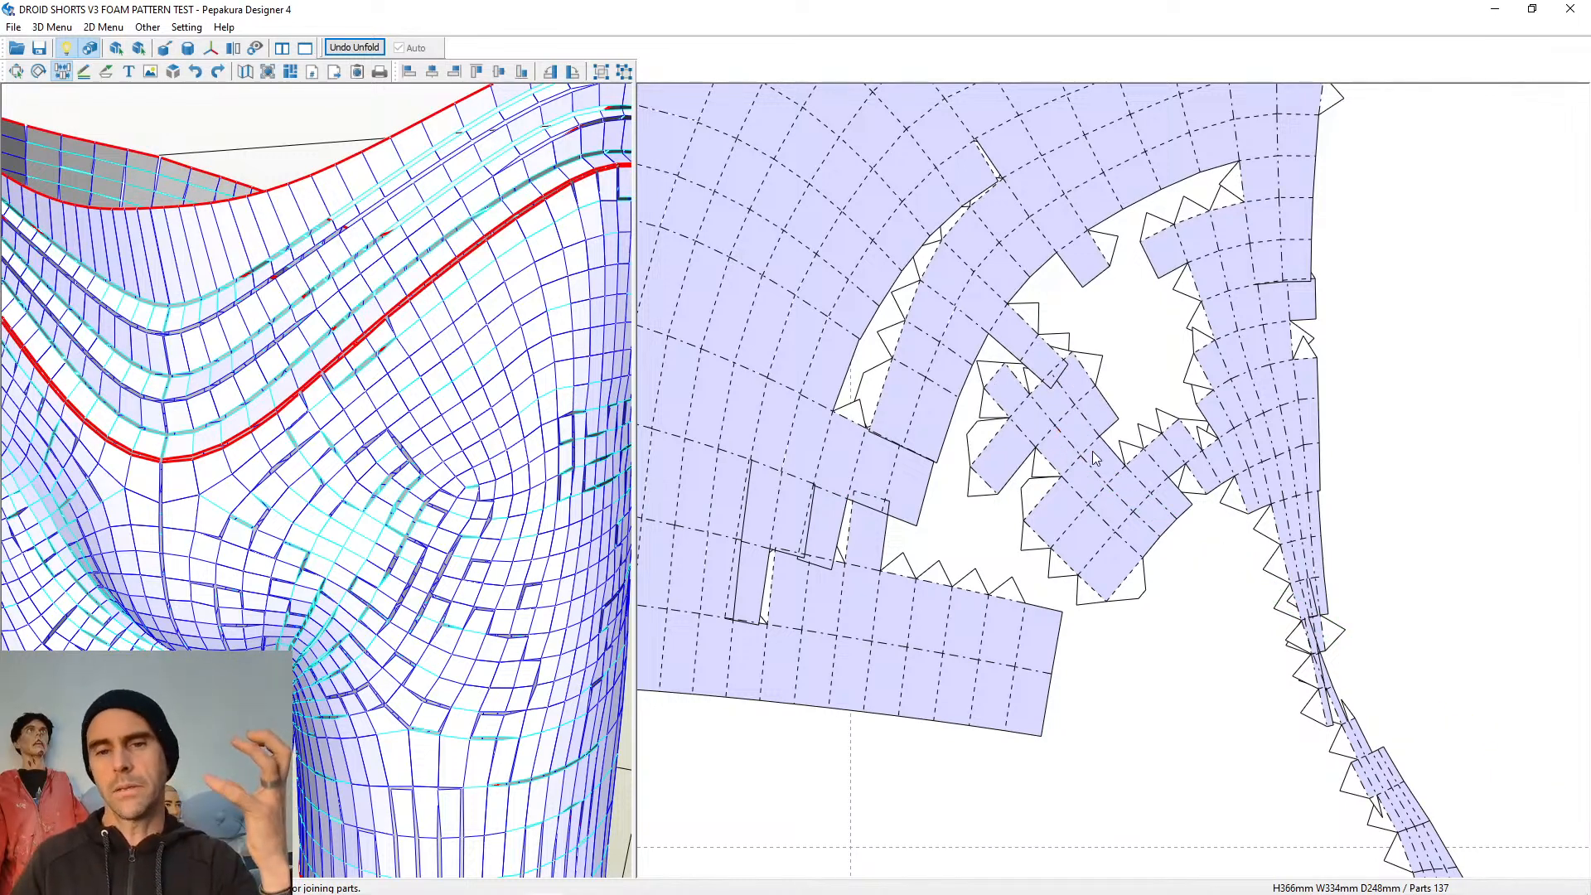
left_click(1112, 457)
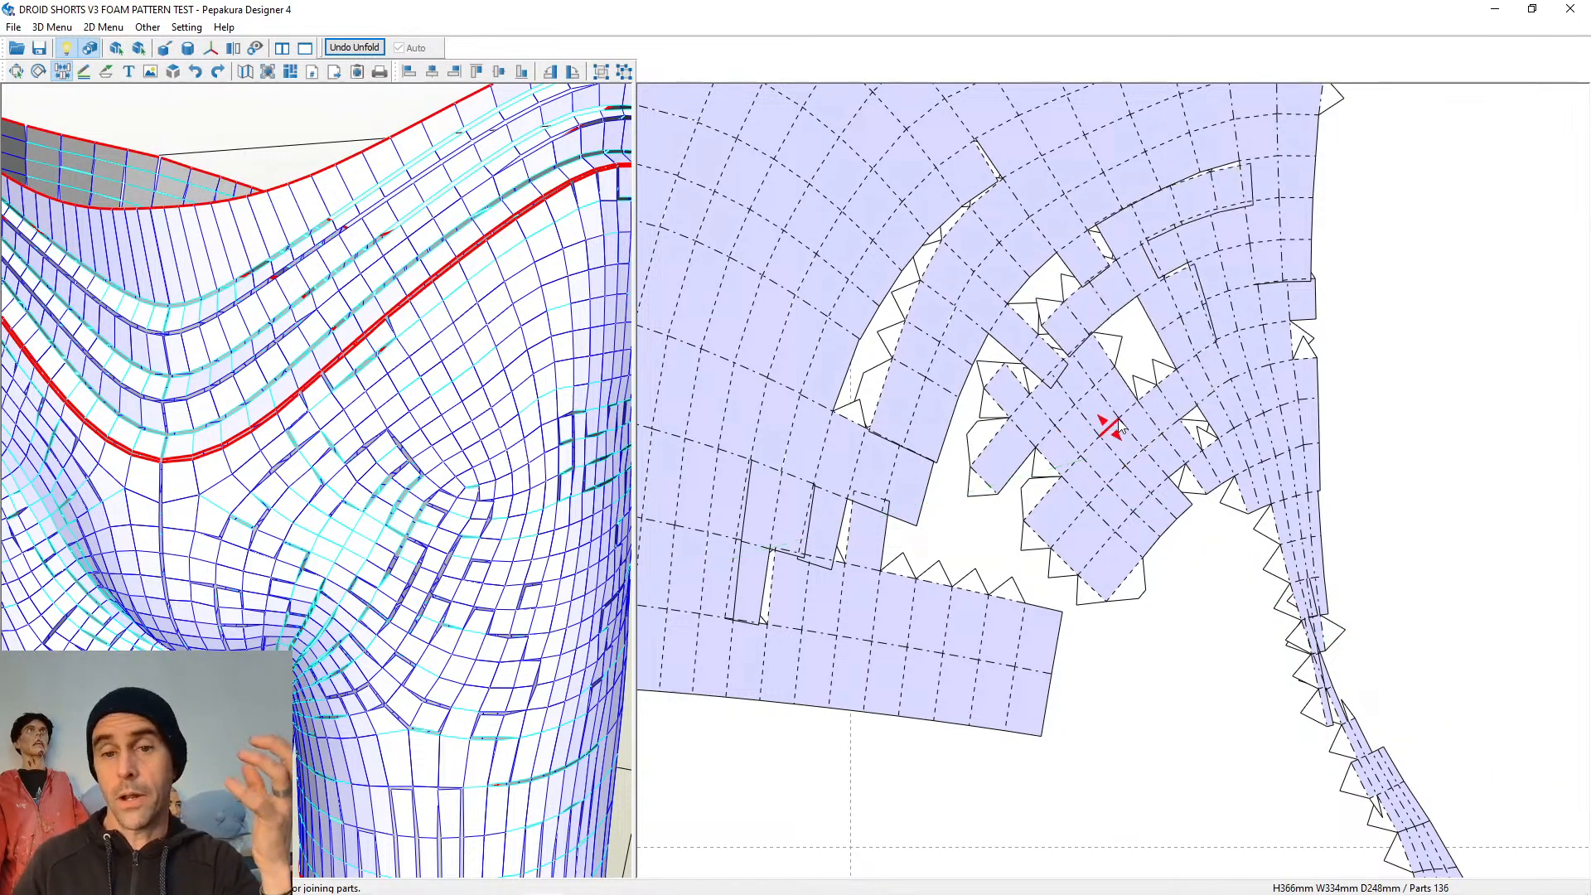
left_click(1144, 399)
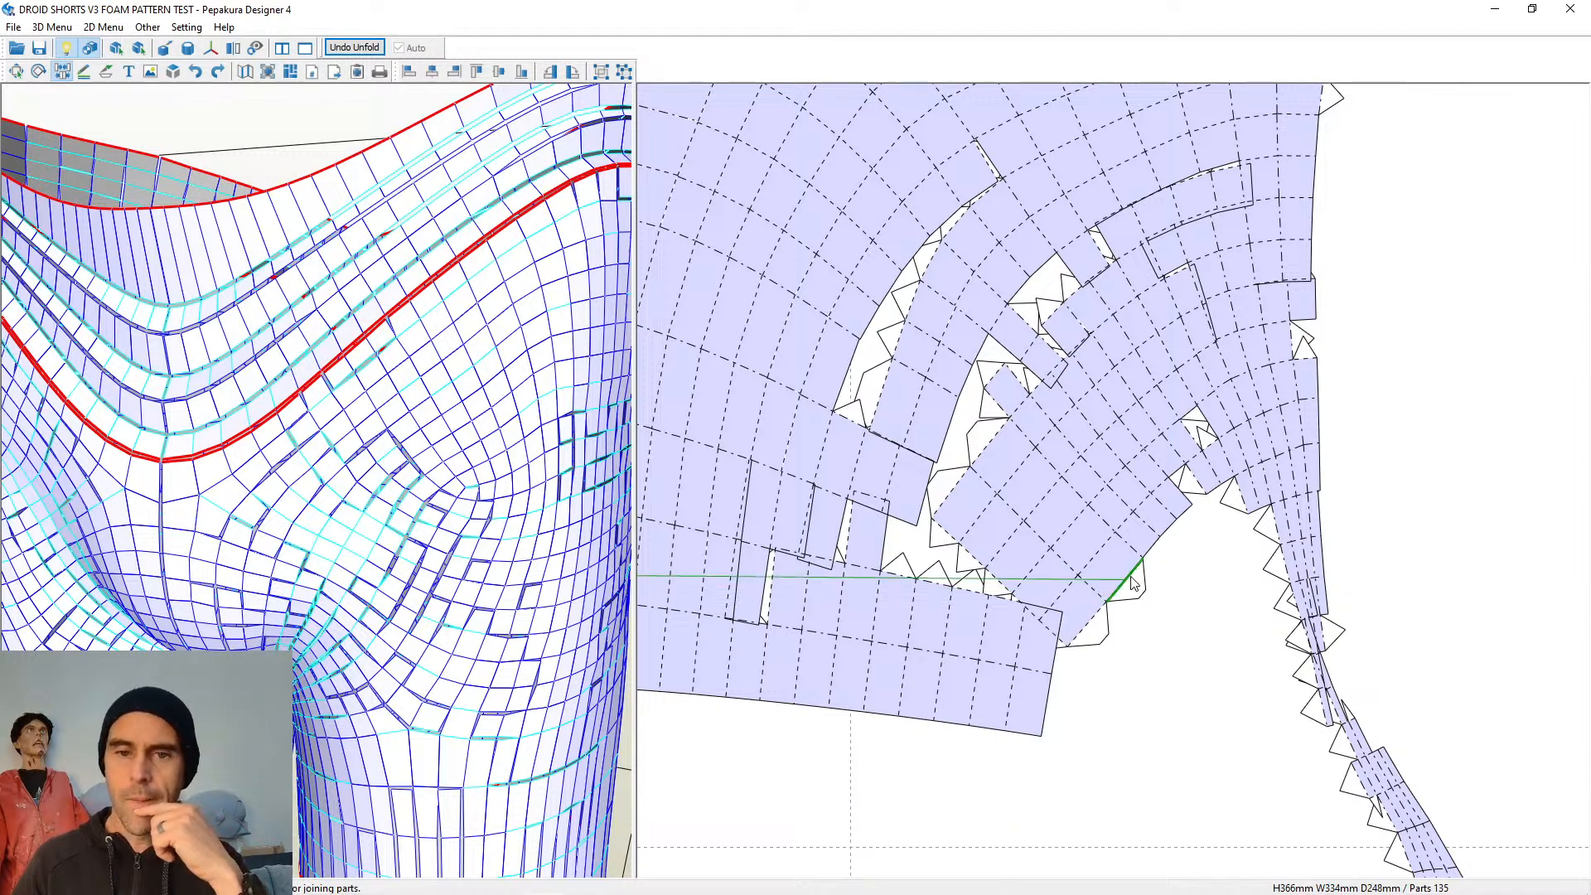
Rearrange the faces at the diagonal block's lower end and attach the large adjoining section to it
left_click(1137, 580)
left_click(1100, 618)
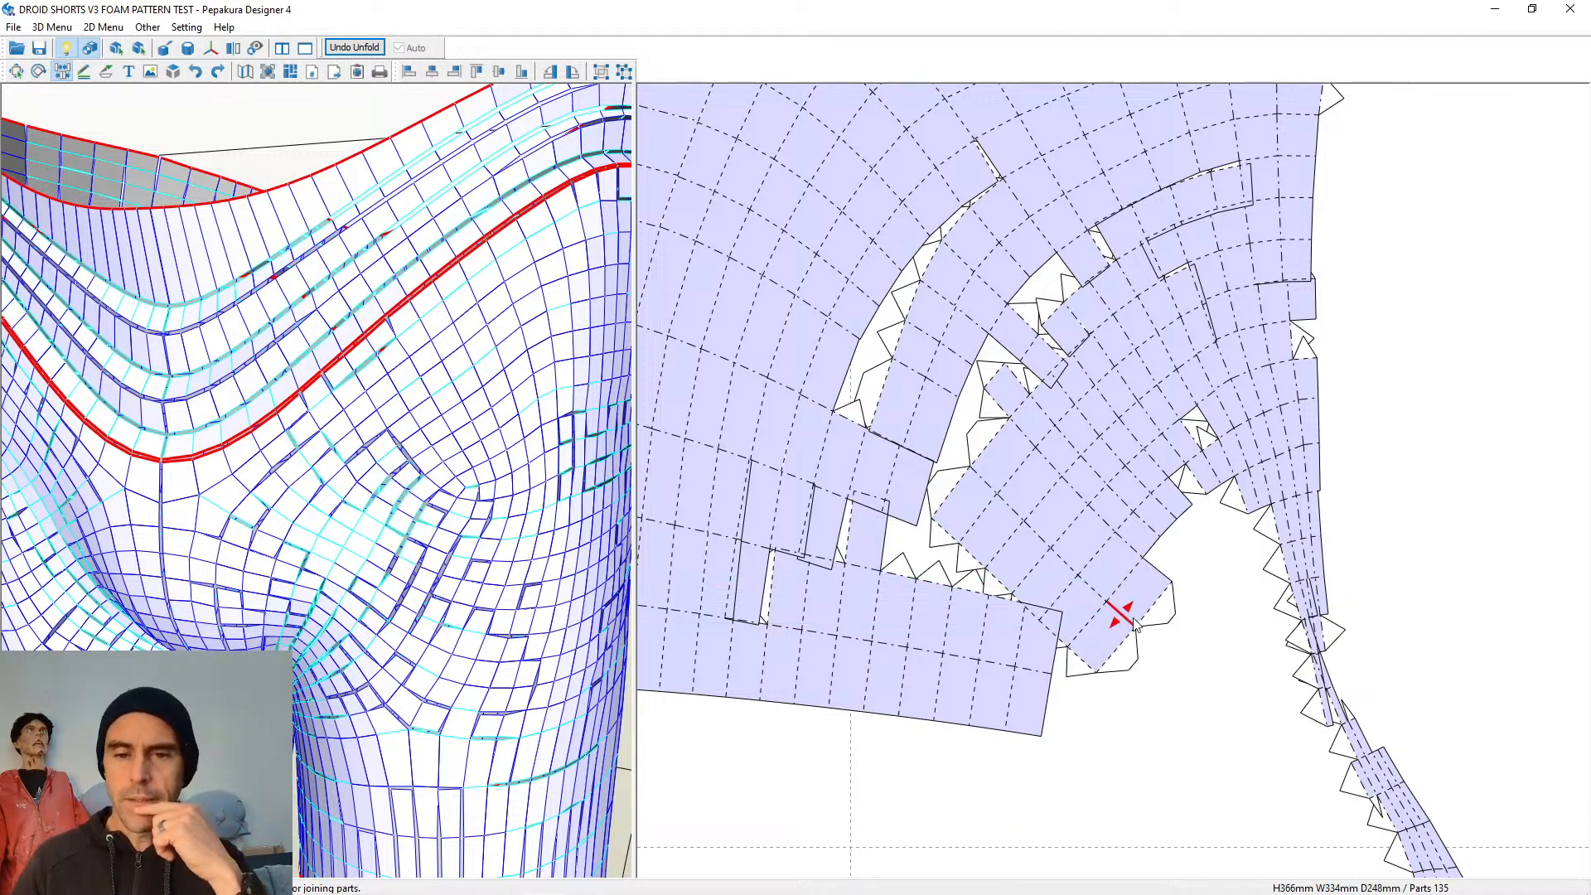
left_click(1158, 614)
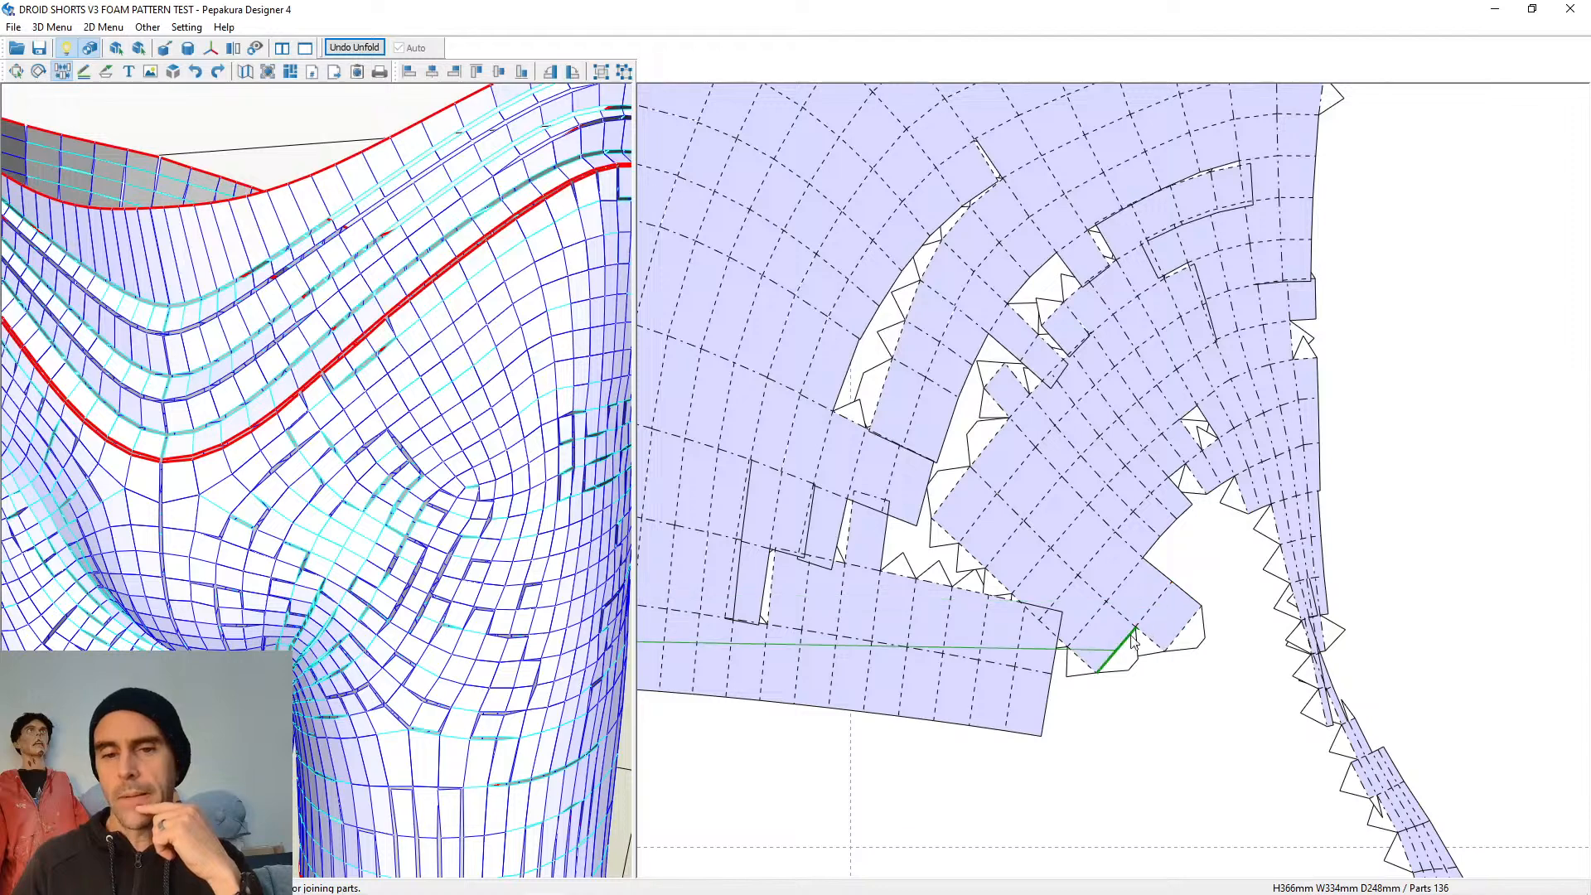
left_click(1173, 651)
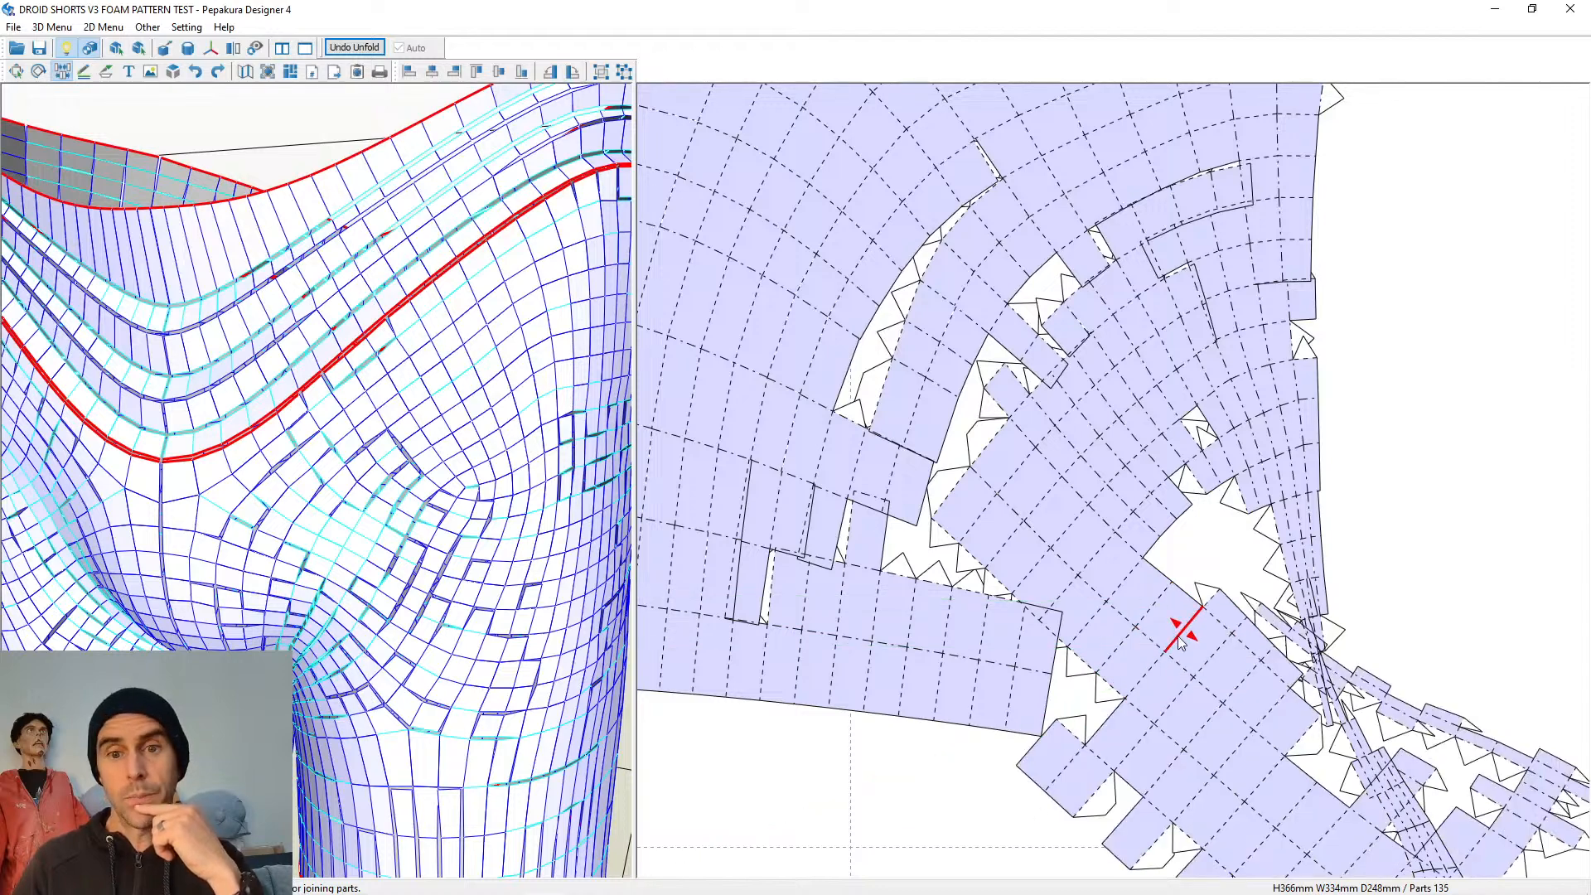
Close the open edges where the diagonal block meets the inner side of the curved strip
scroll(1185, 632, "down", 5)
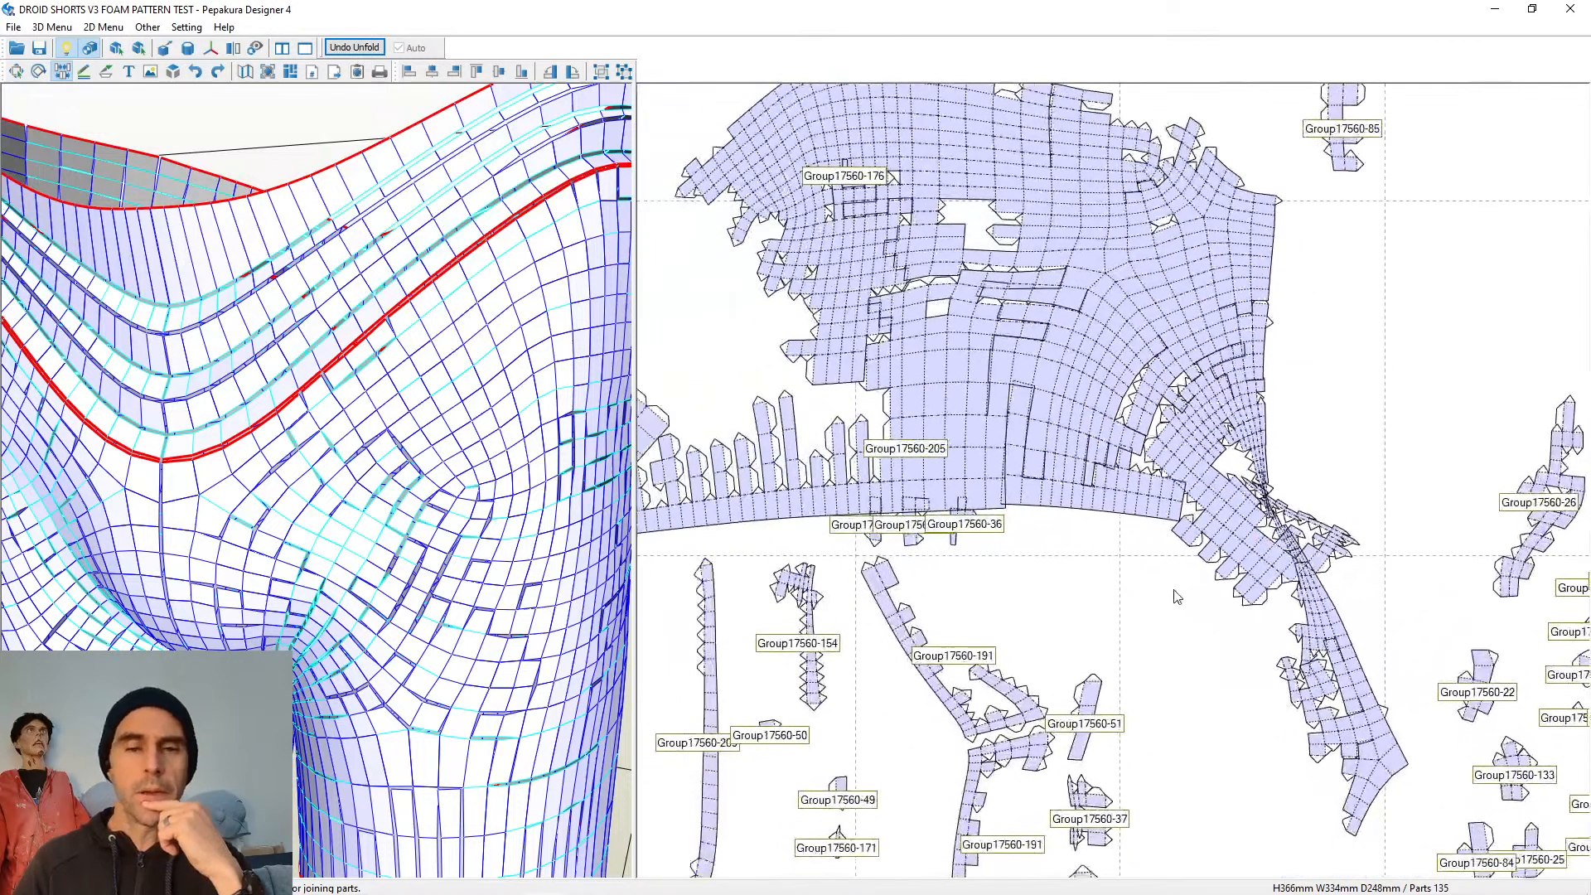
middle_click_drag(915, 565, 1130, 514)
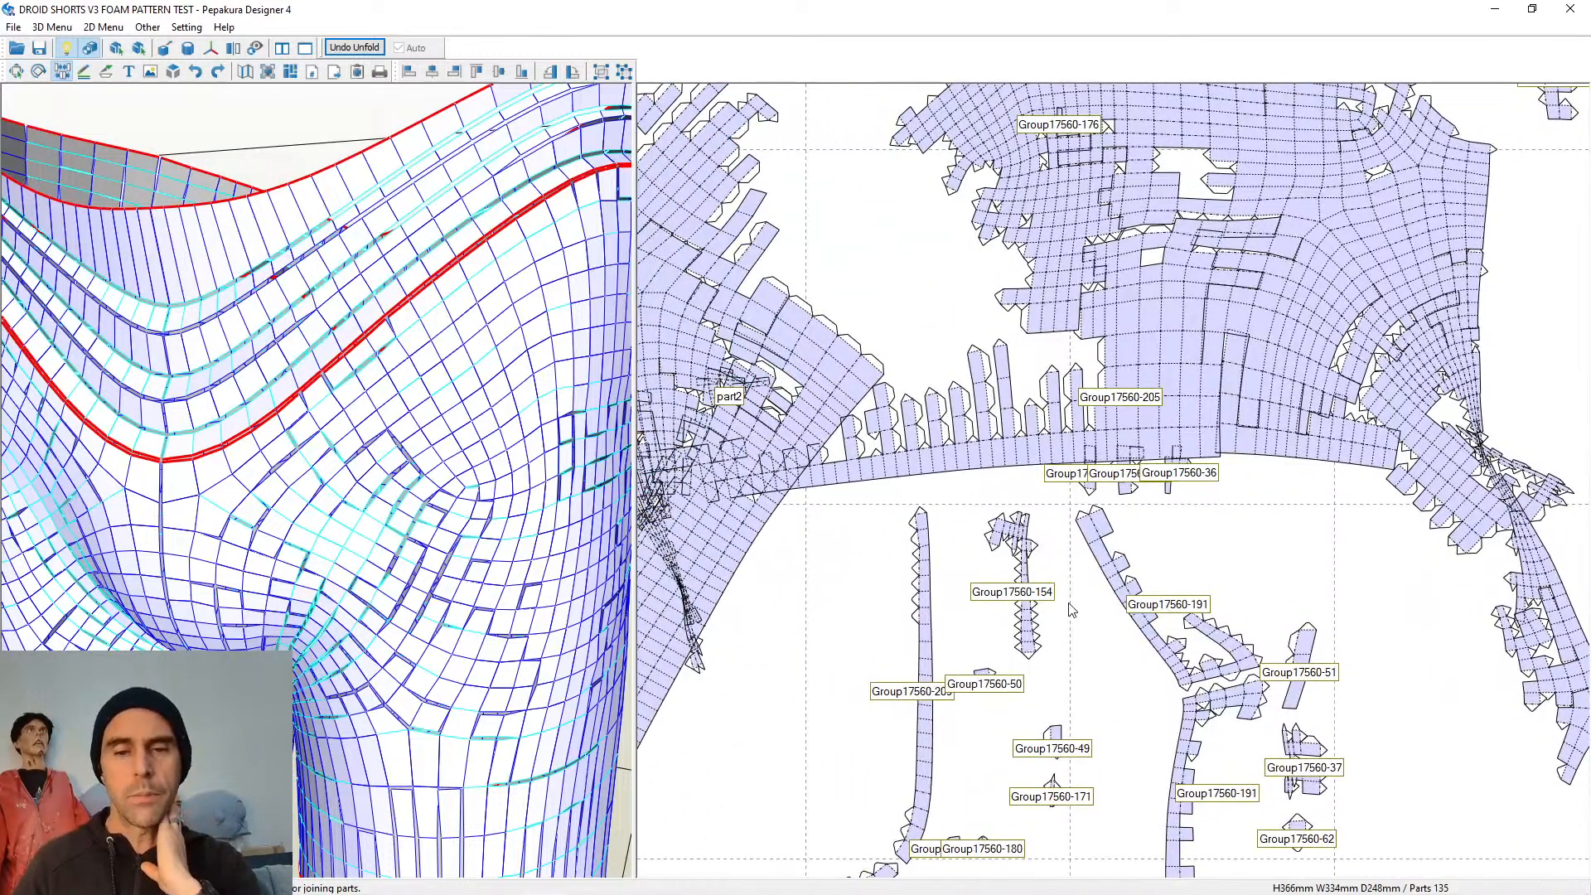
middle_click_drag(1164, 565, 929, 630)
scroll(1111, 484, "up", 5)
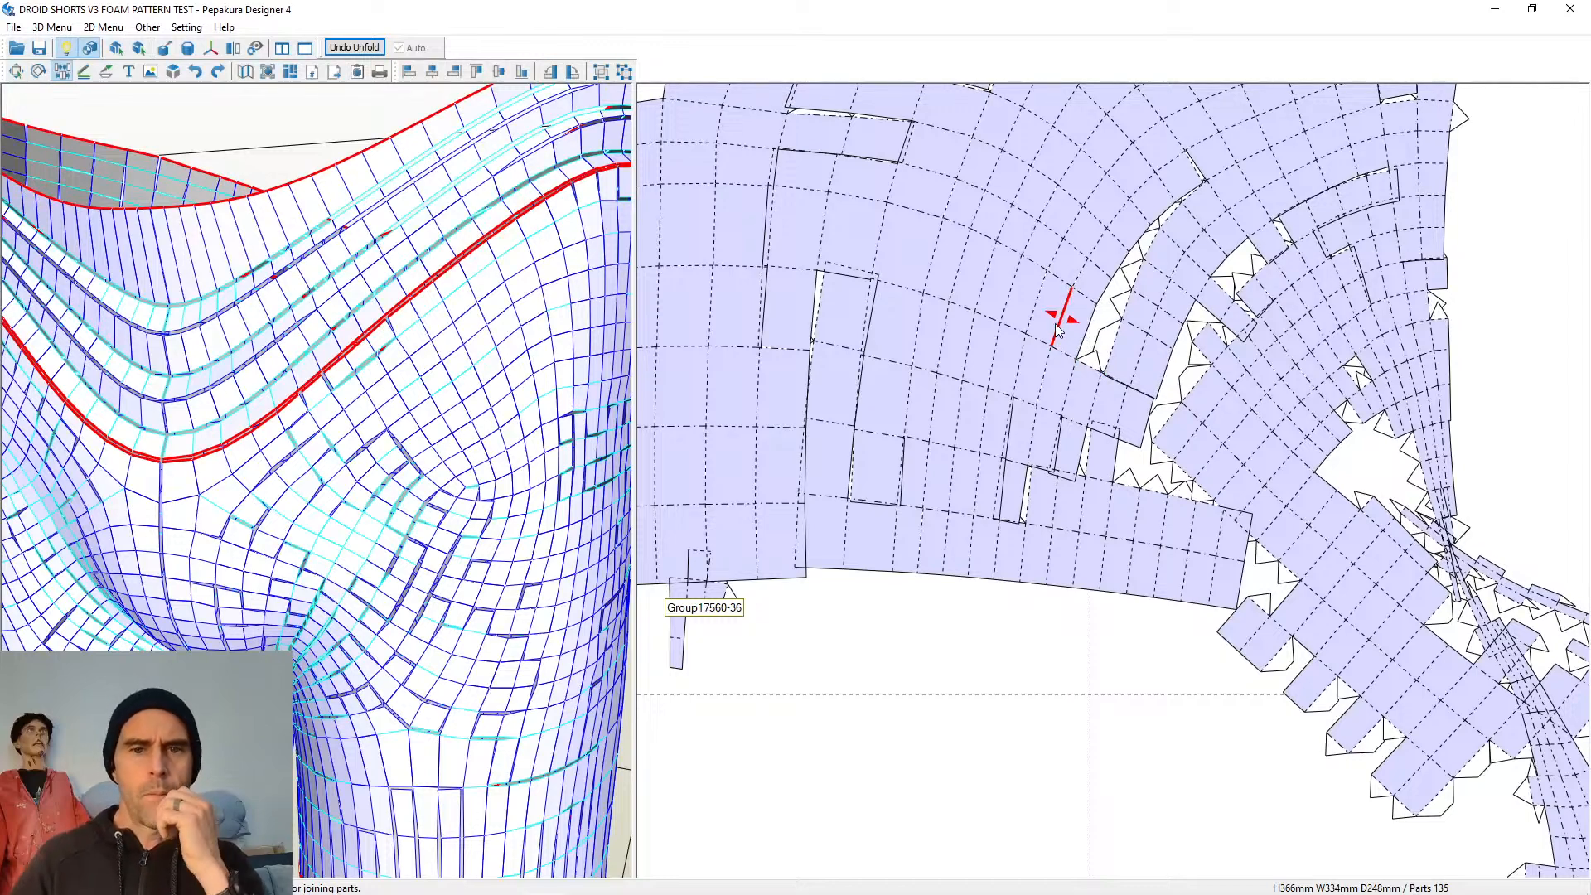
middle_click_drag(1192, 271, 1046, 570)
scroll(983, 640, "down", 1)
scroll(967, 638, "up", 3)
middle_click_drag(960, 673, 1036, 538)
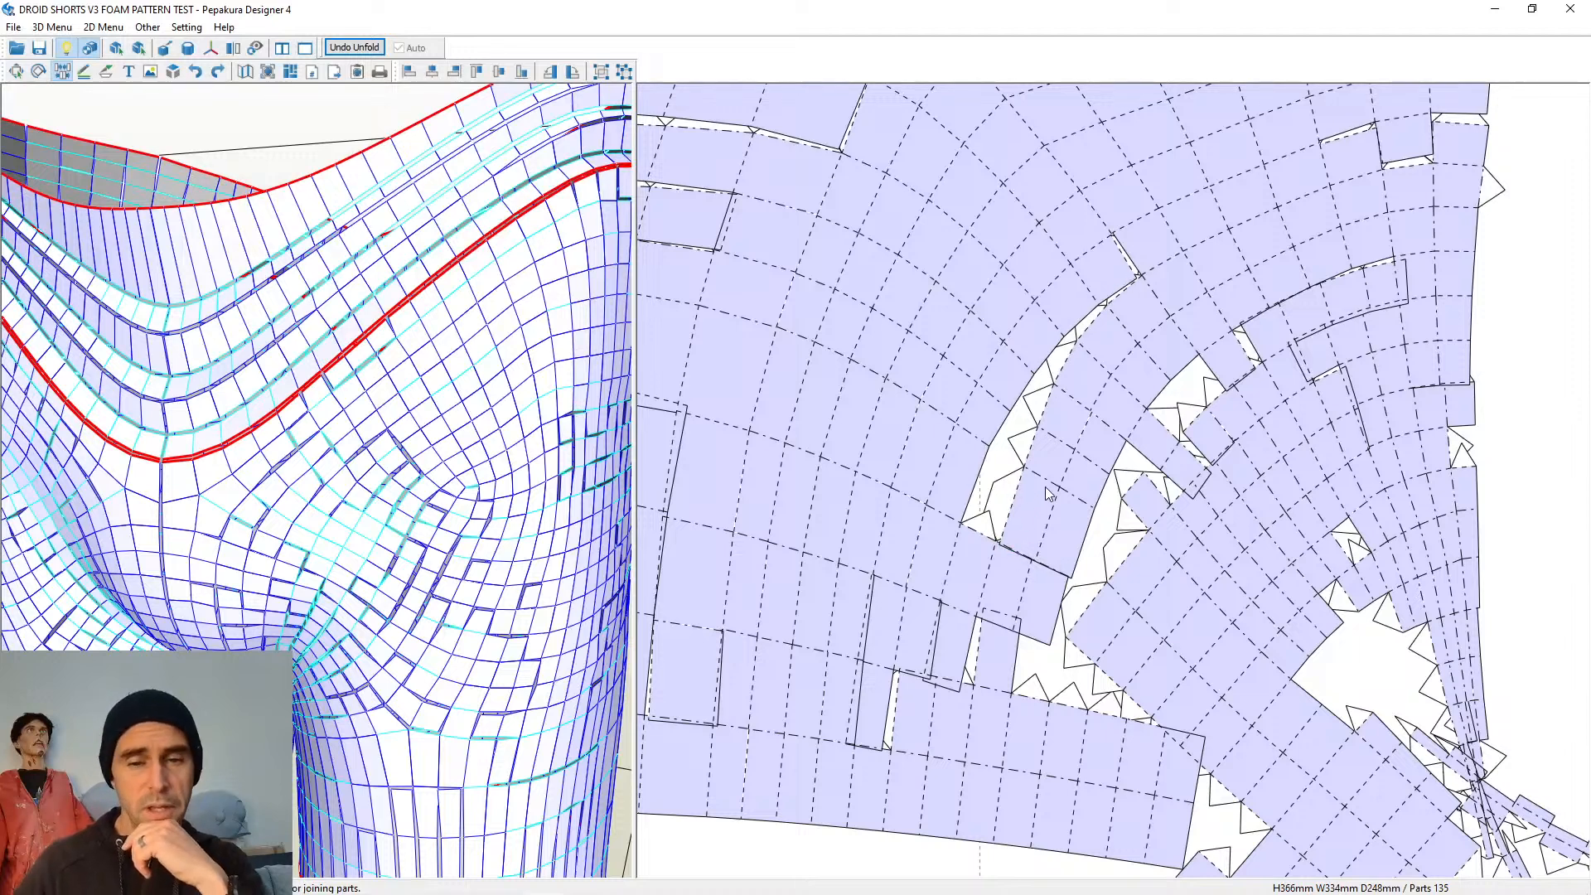
left_click(1195, 421)
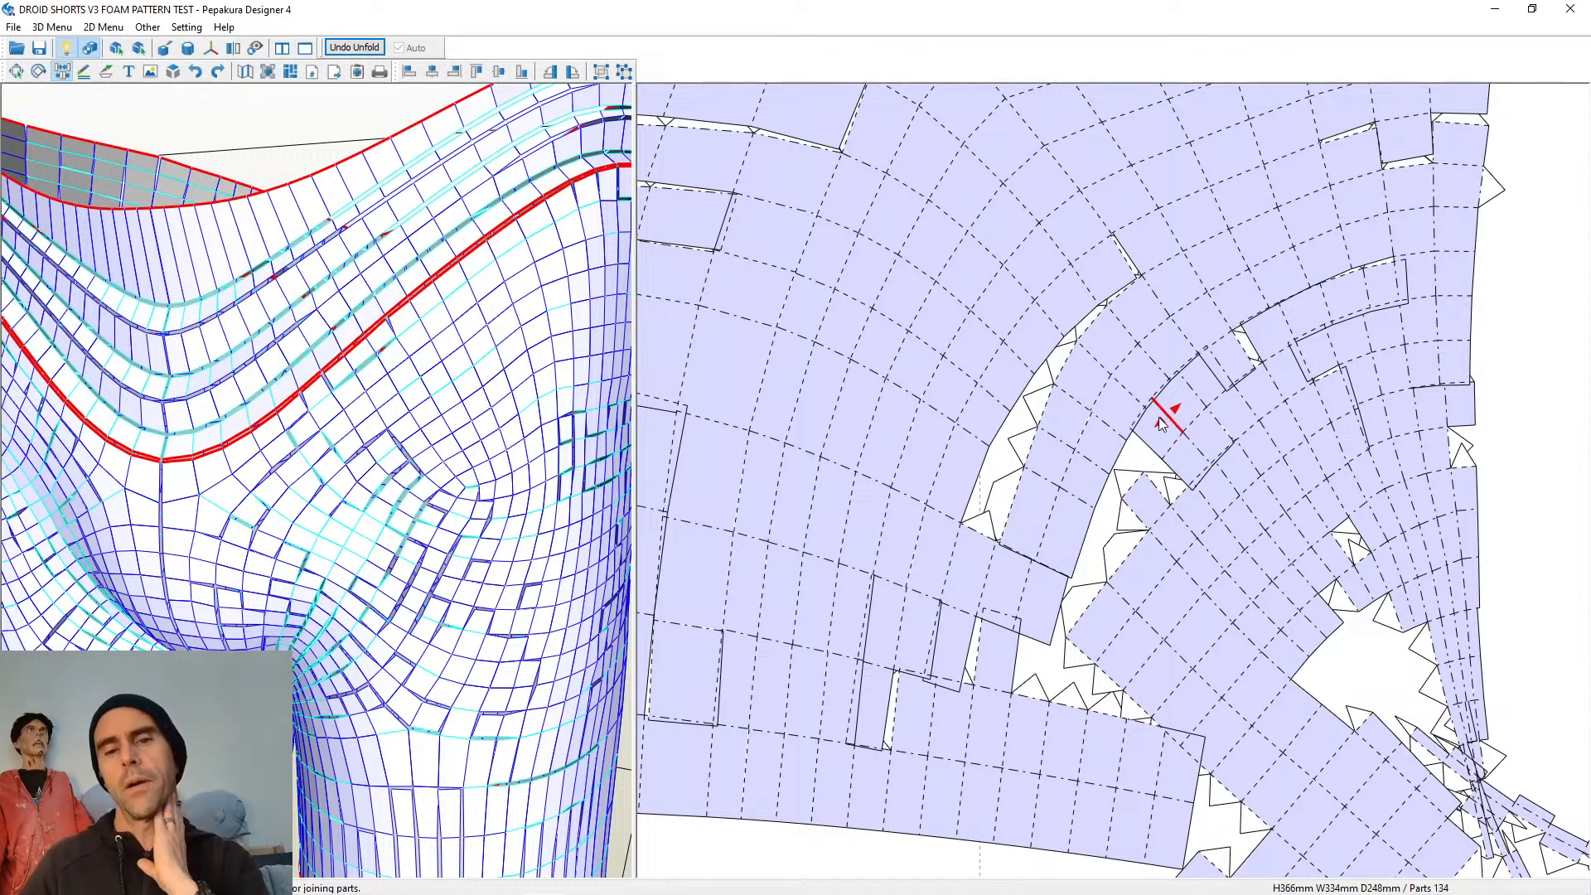
left_click(1179, 500)
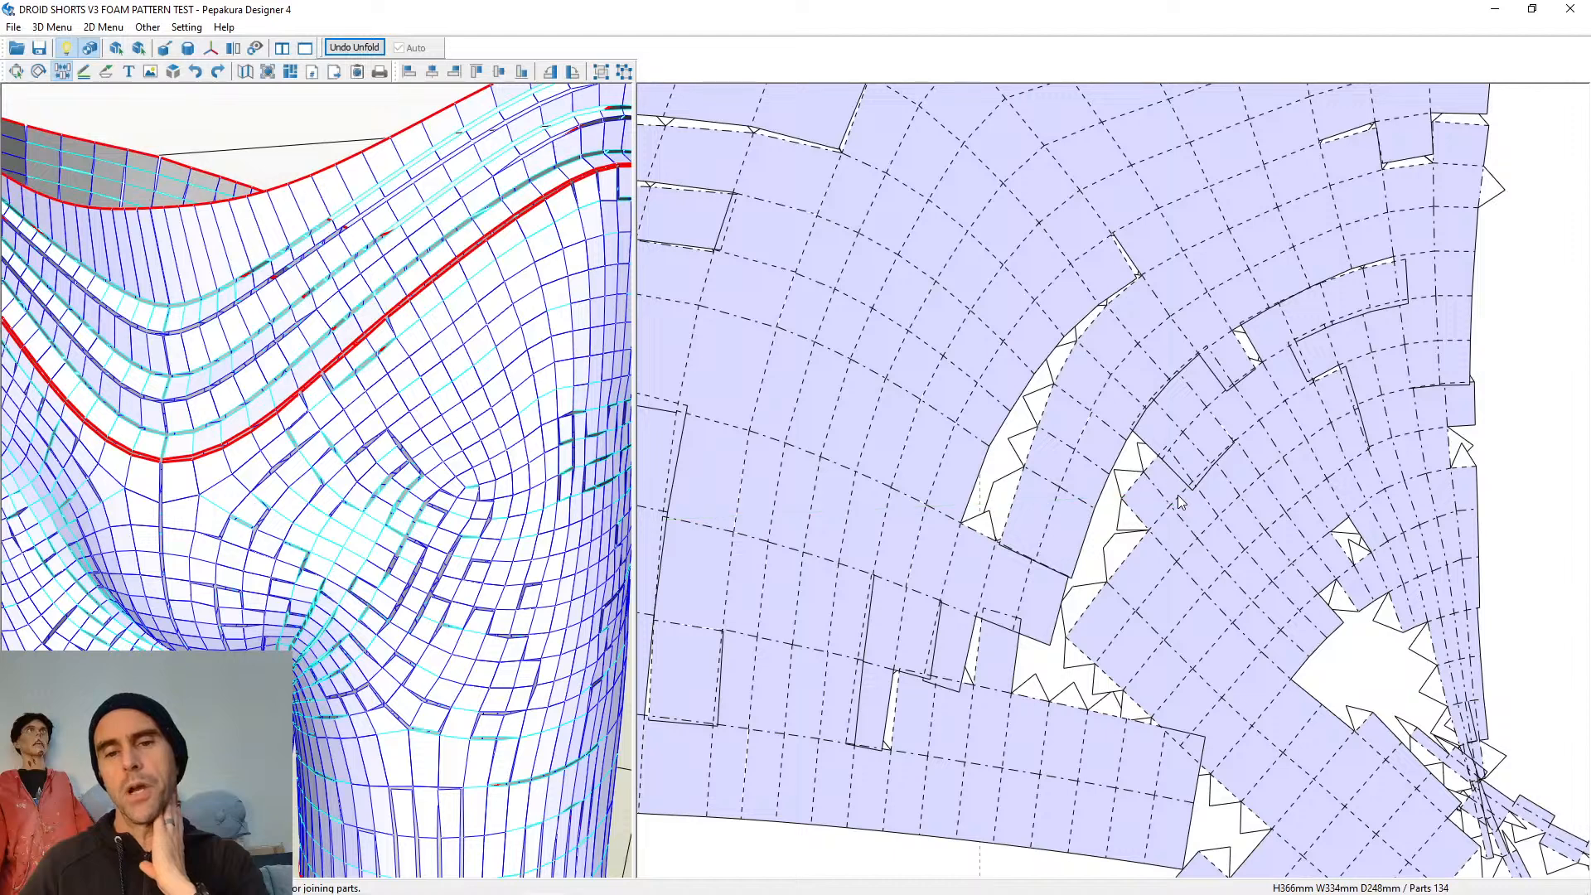
Try switching a face across the curved gap beside the main panel, then restore it and check the surrounding layout
left_click(1039, 443)
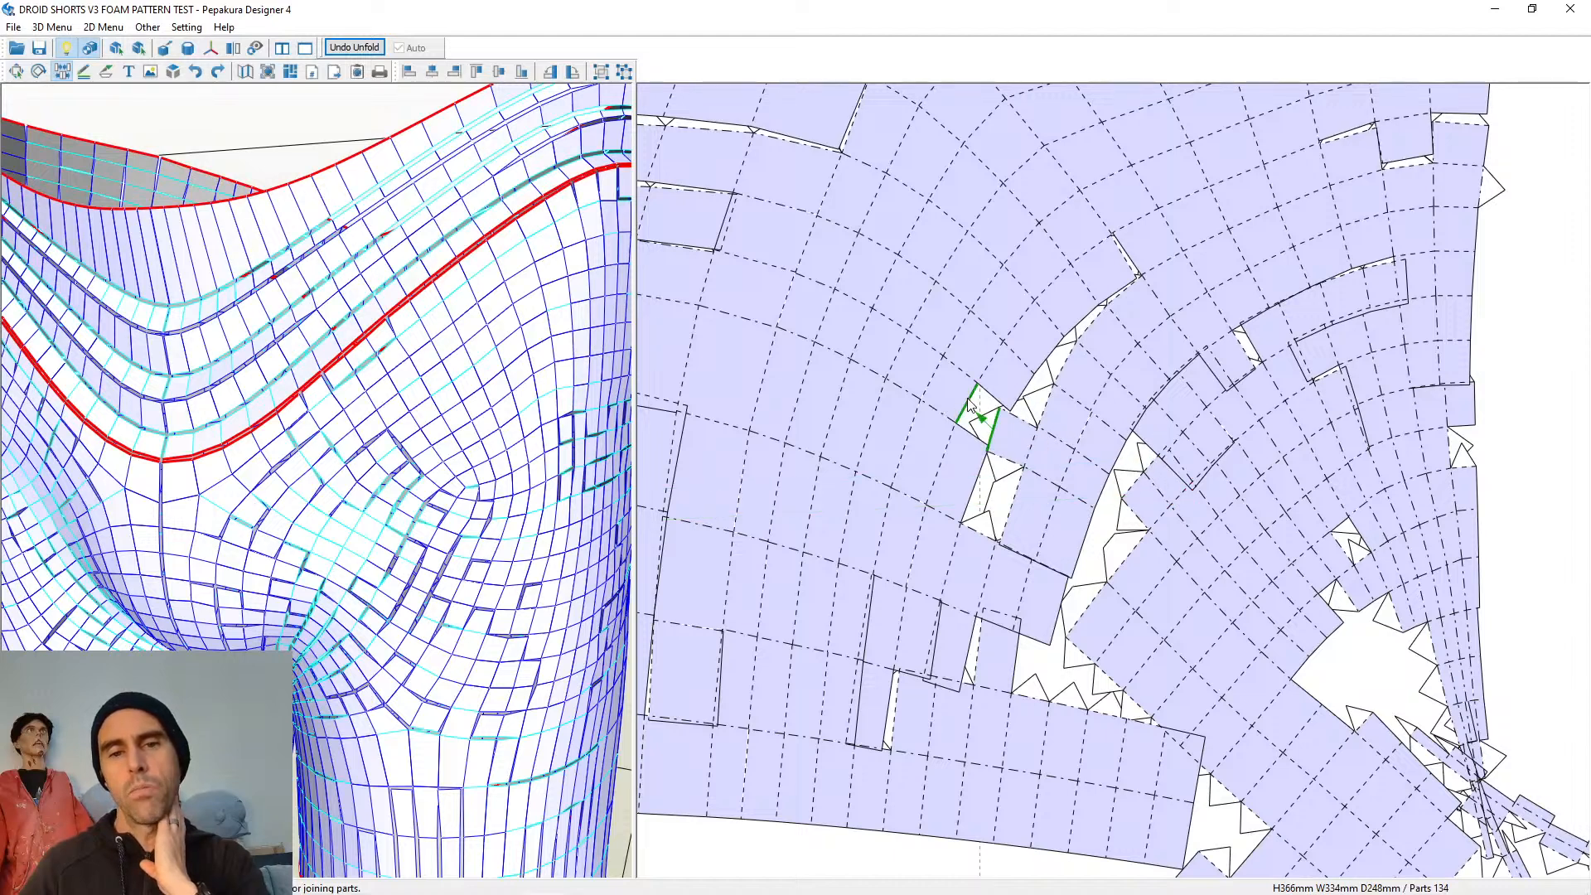
left_click(971, 406)
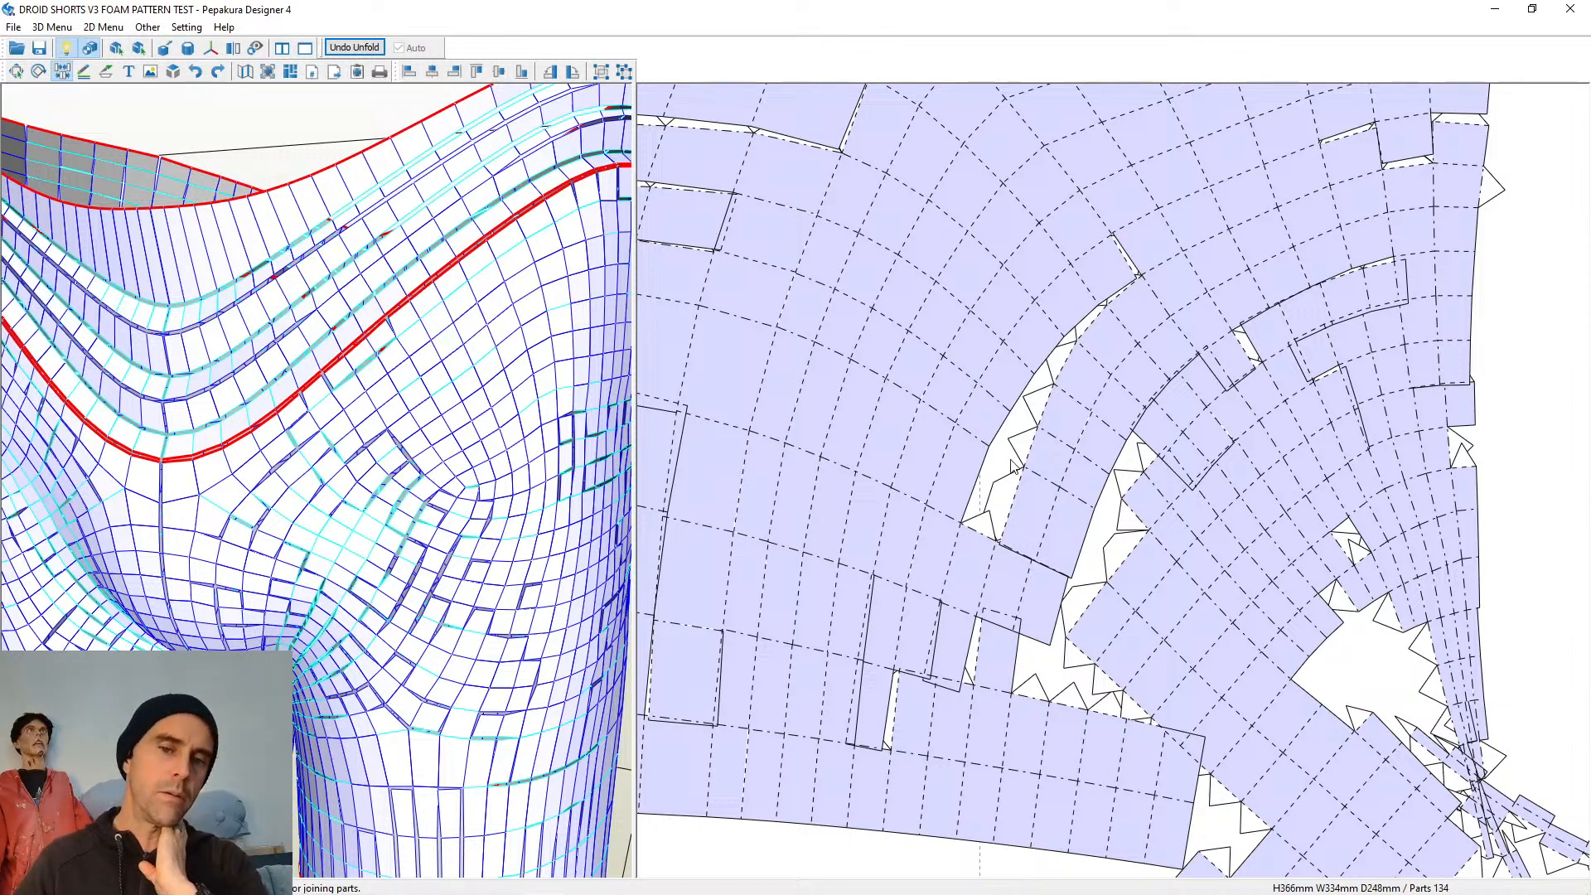
middle_click_drag(986, 612, 1008, 440)
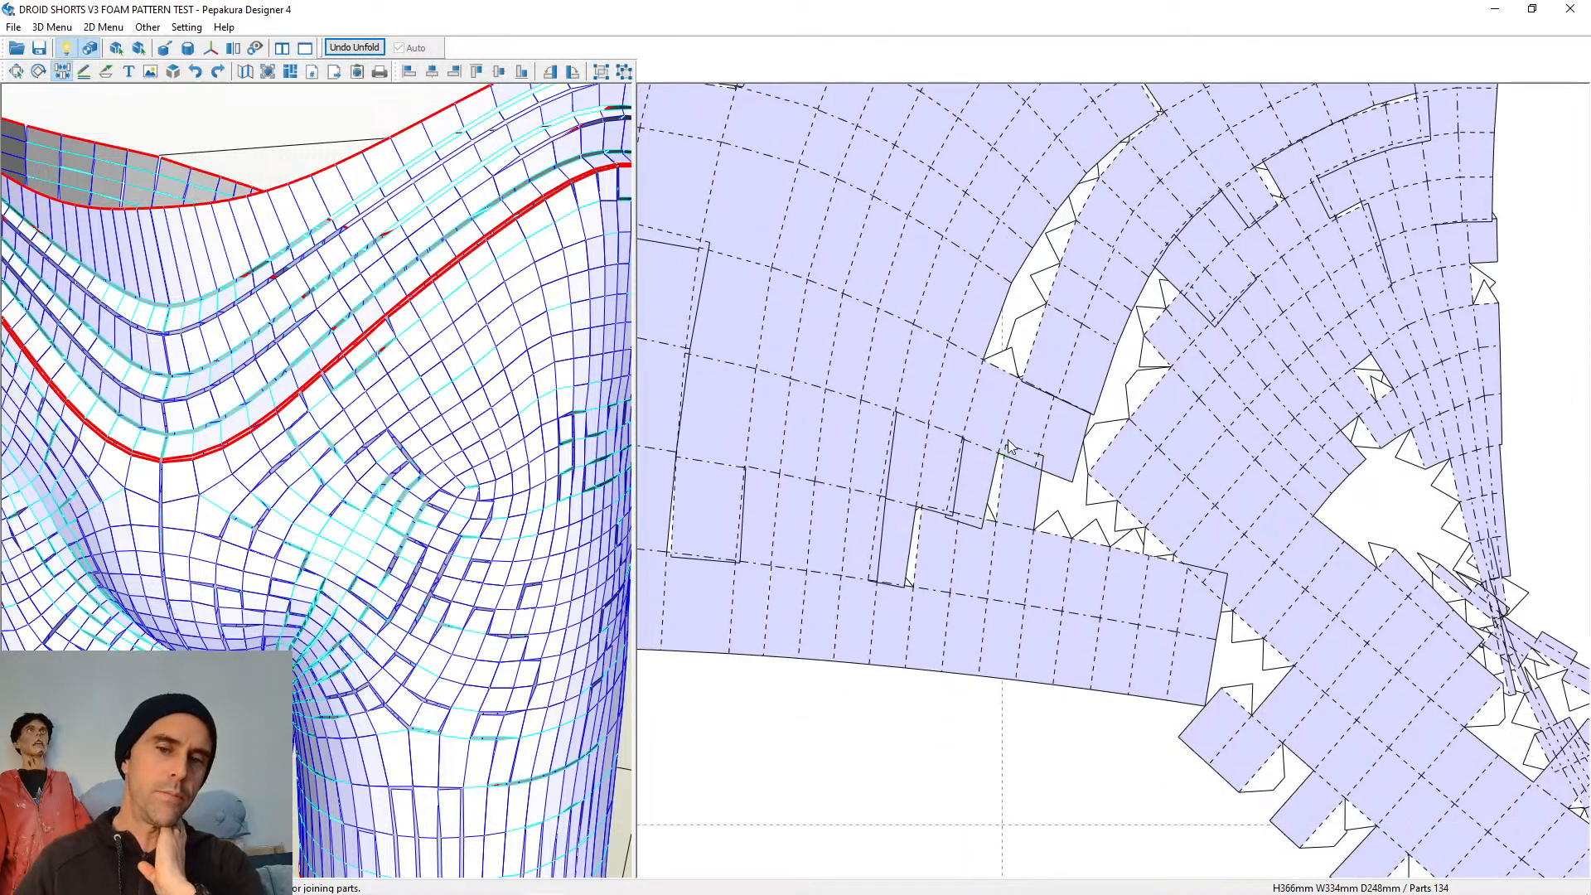
scroll(1009, 448, "down", 4)
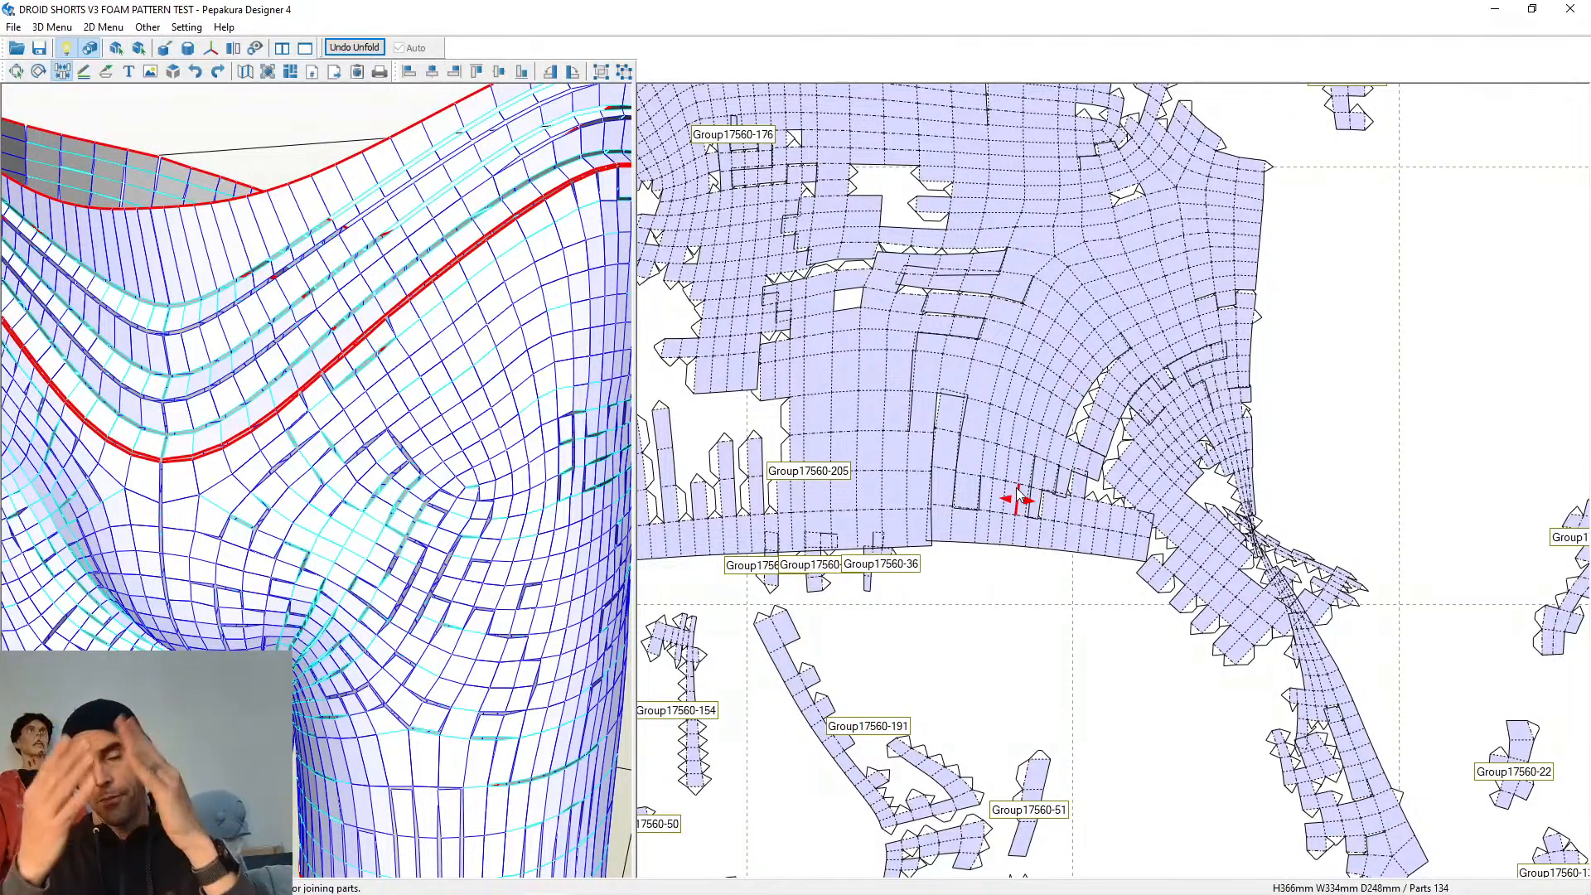
scroll(1028, 414, "up", 3)
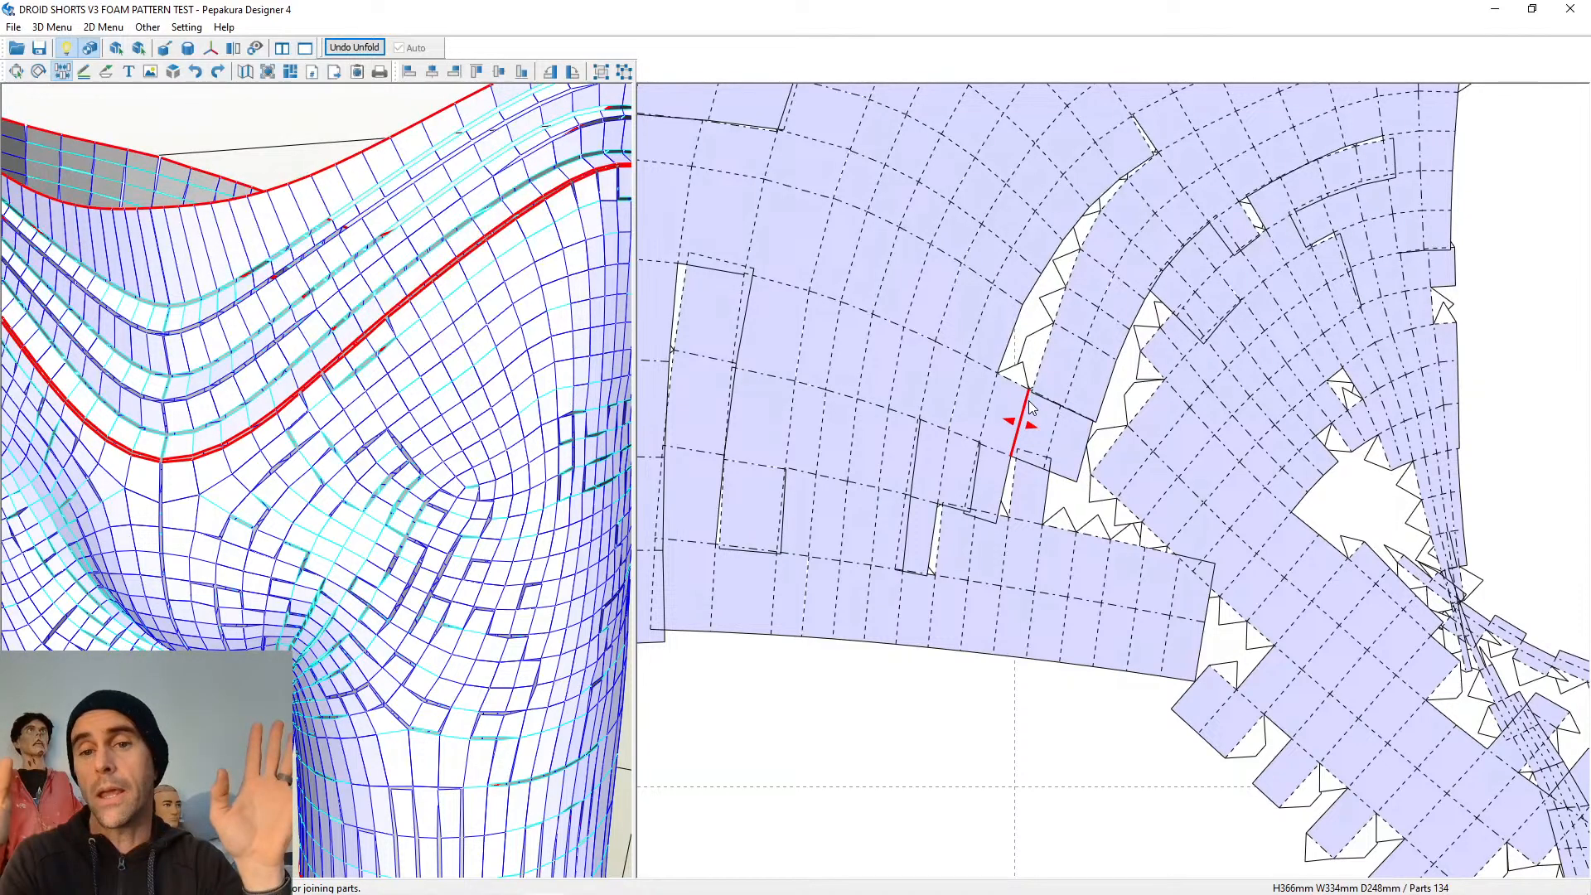
scroll(1028, 414, "down", 5)
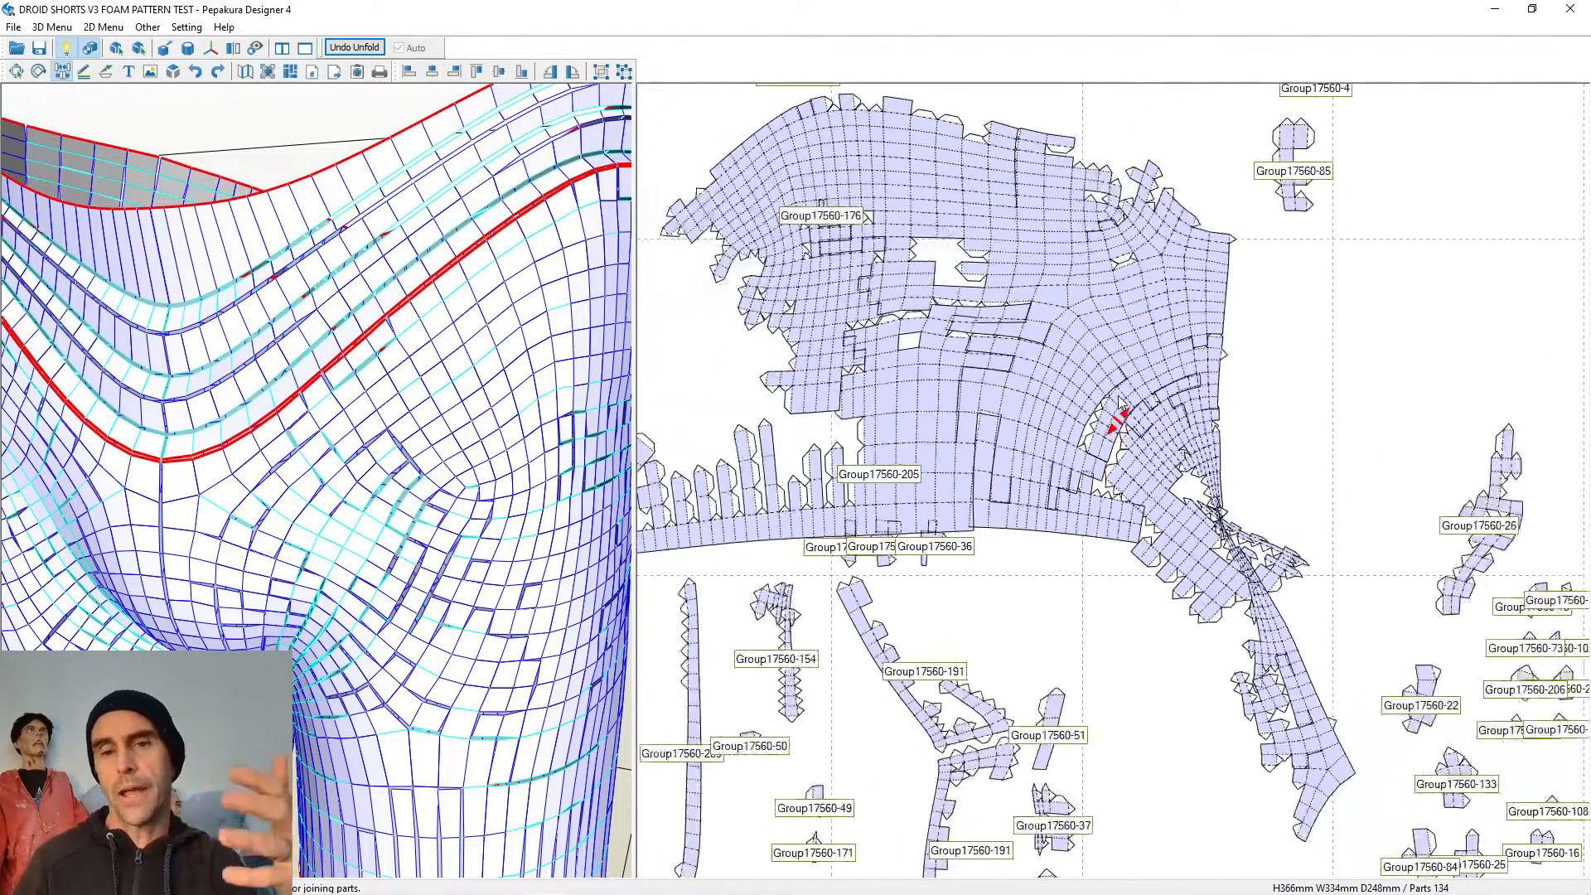
Join the missing strips into the rectangular openings between Group17560-176 and Group17560-205's panel
middle_click_drag(1240, 477, 1242, 478)
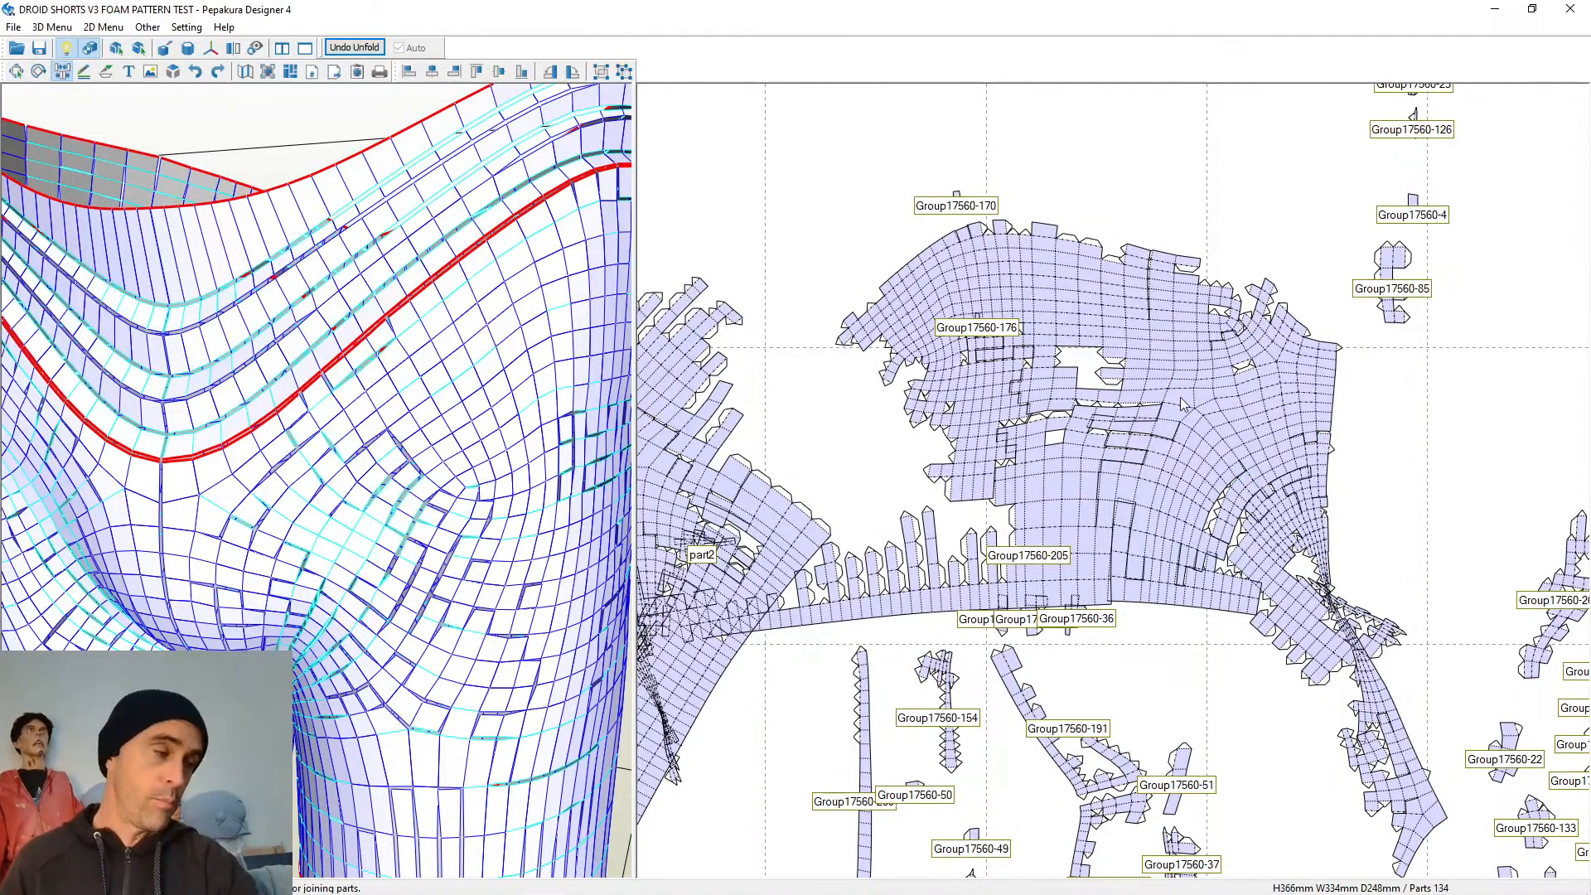
scroll(1170, 404, "up", 4)
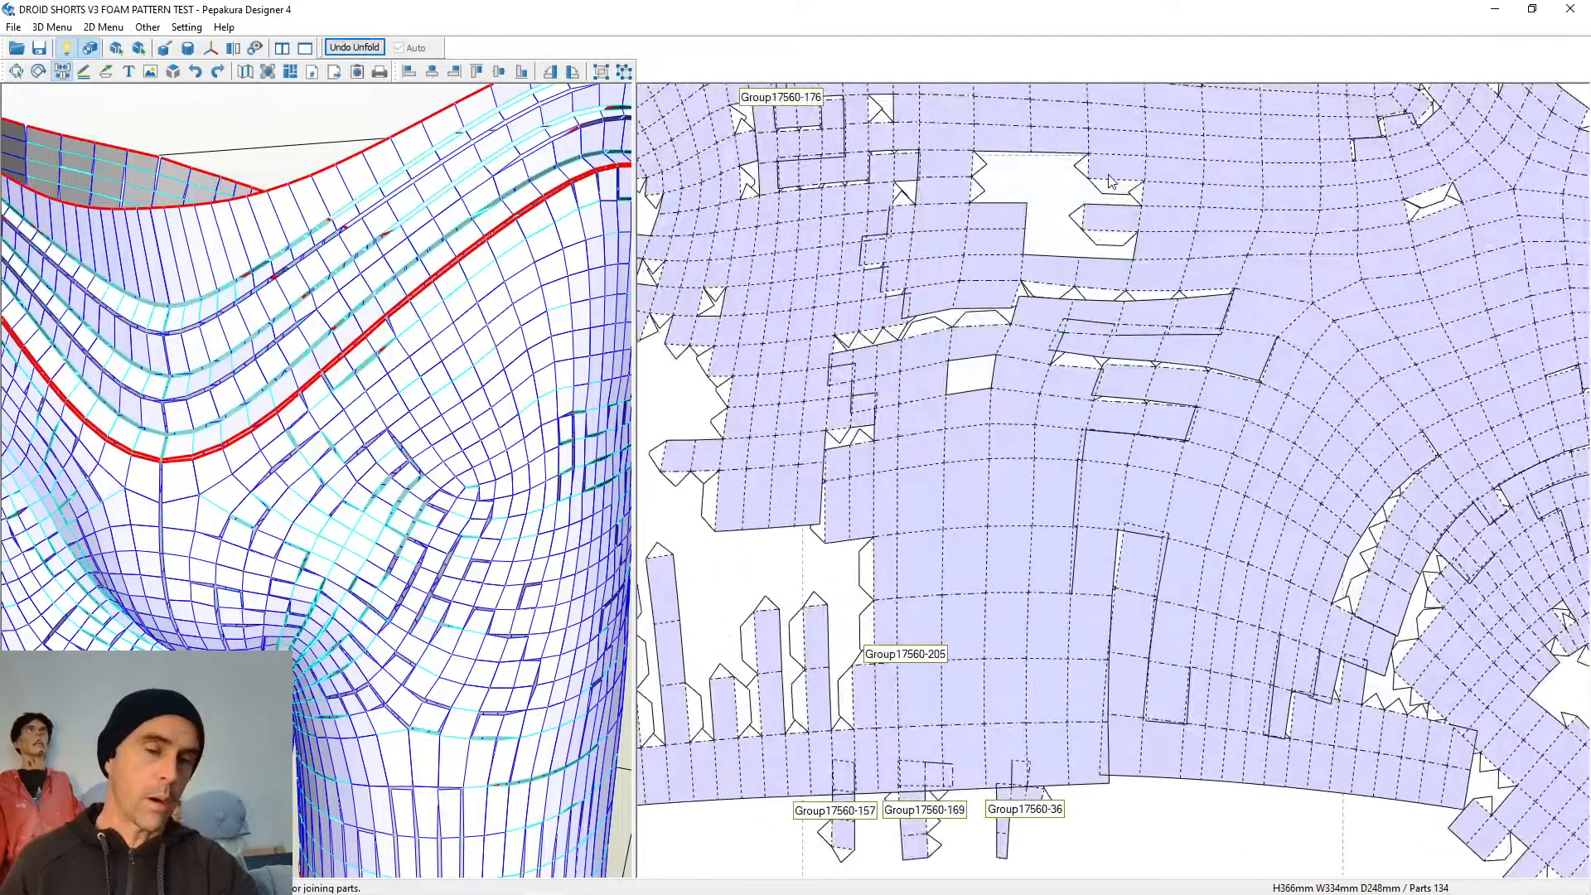
left_click(1103, 298)
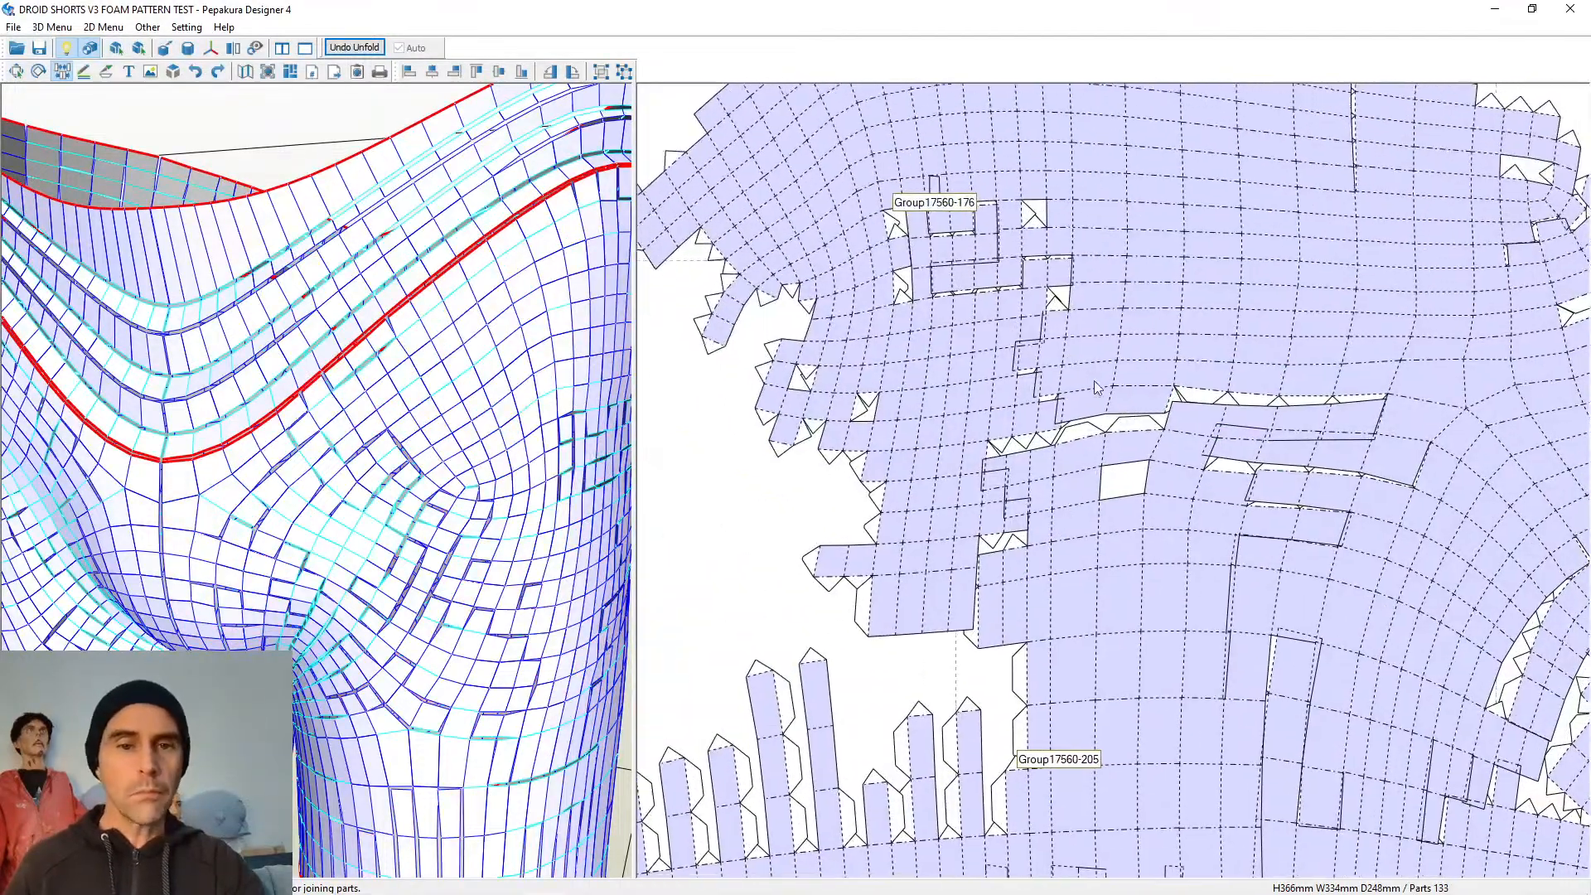
scroll(1095, 387, "up", 2)
left_click(1050, 259)
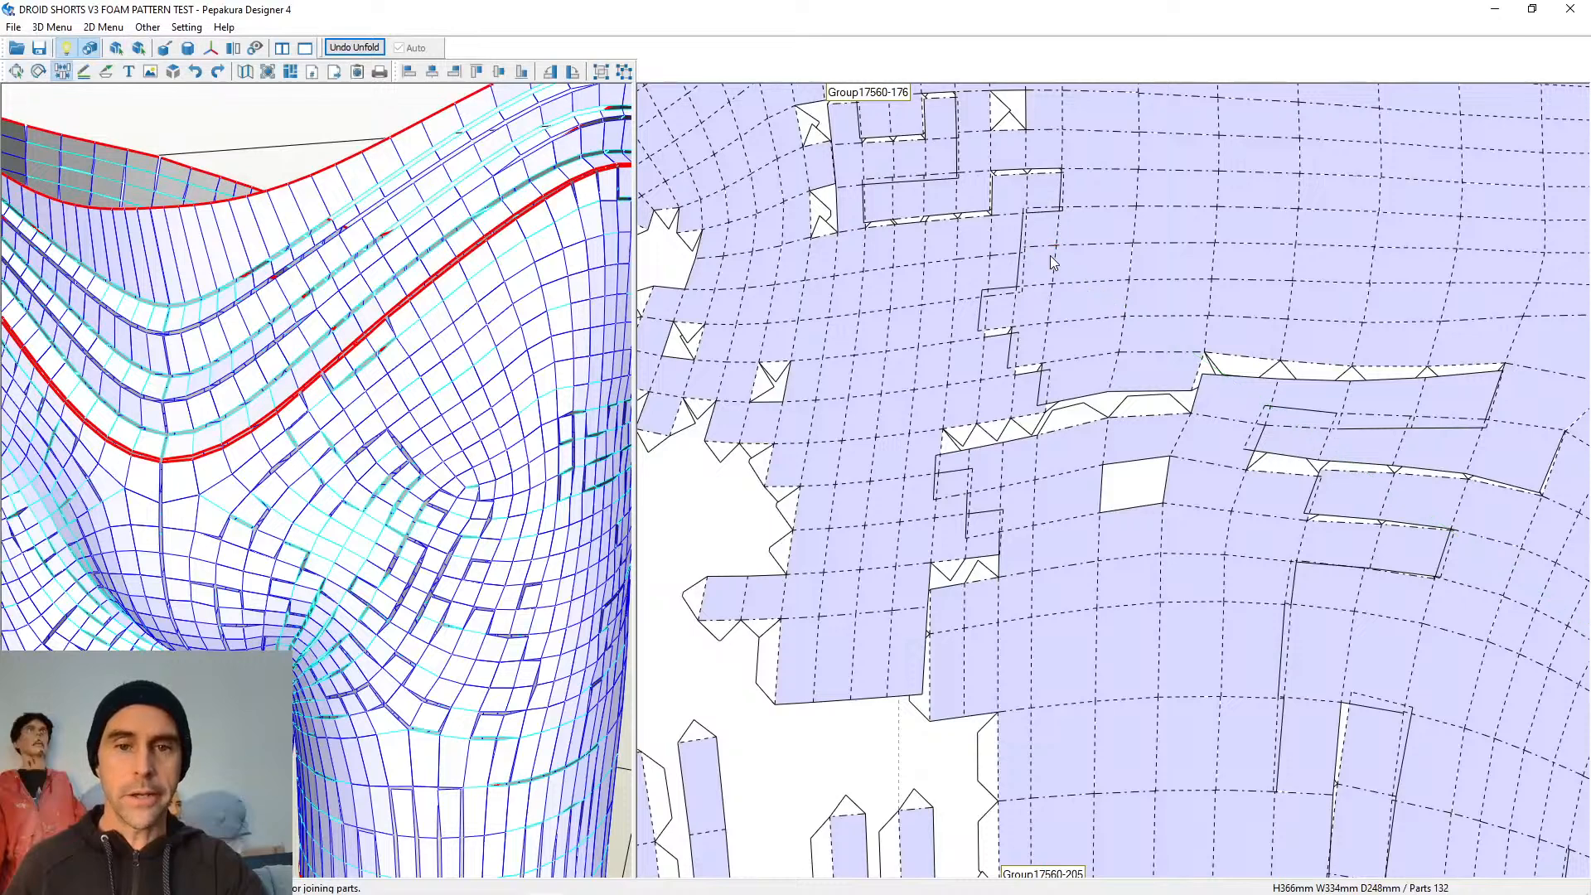
Close the small notched gaps around Group17560-176 by joining their matching edges
right_click_drag(1052, 262, 1183, 355)
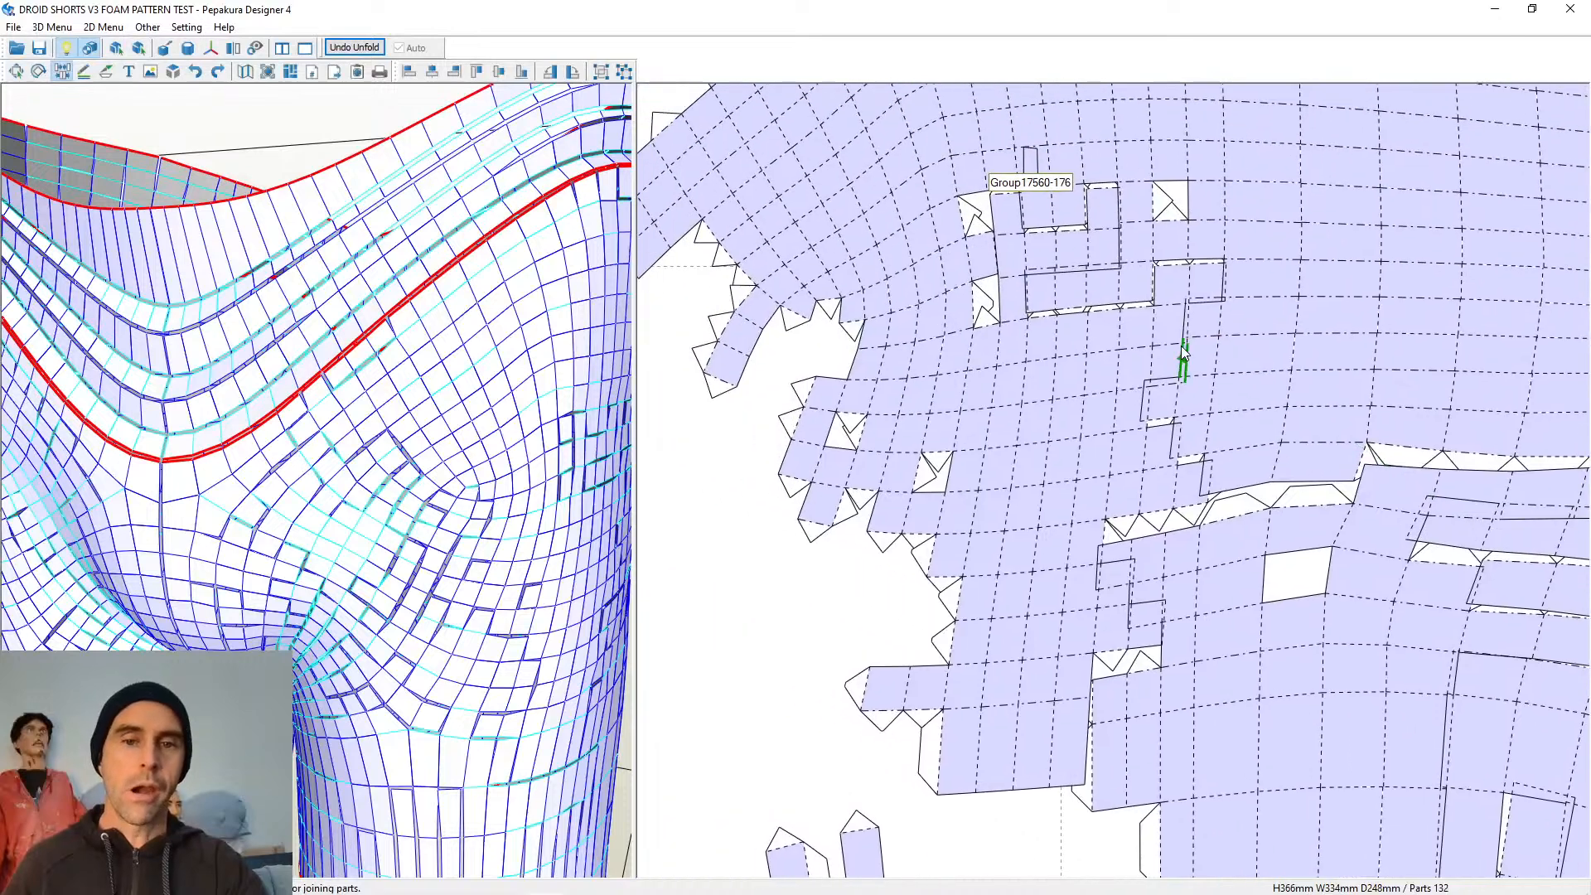
left_click(978, 300)
left_click(968, 215)
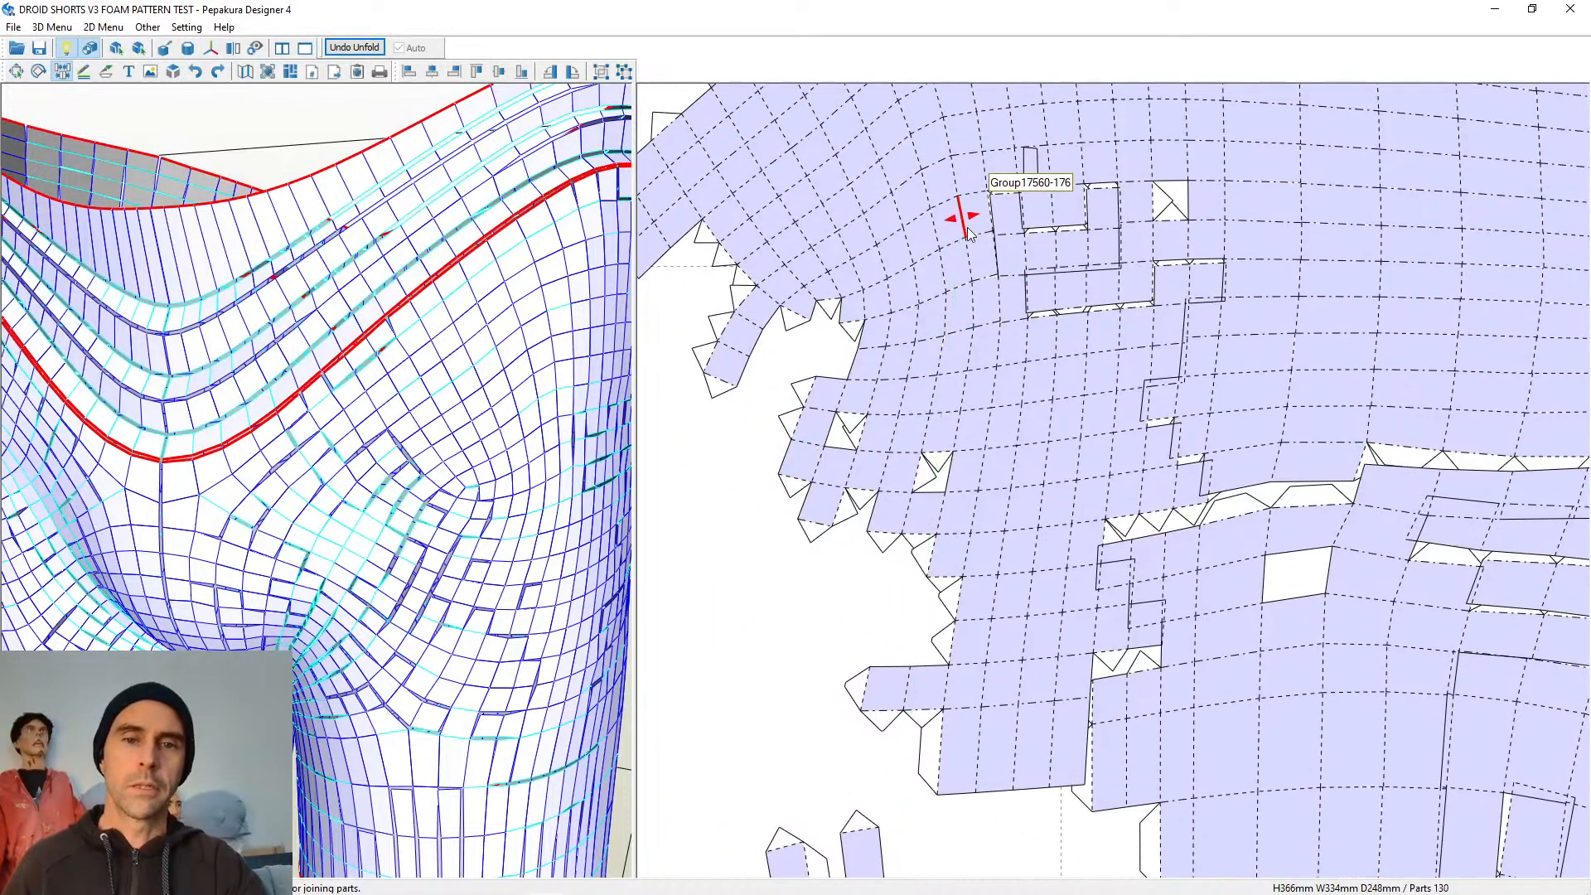
left_click(1156, 203)
Attach the large branching section to the jagged edge below Group17560-176 and join its adjacent strips, including the long tapering one
right_click_drag(1042, 356, 1229, 299)
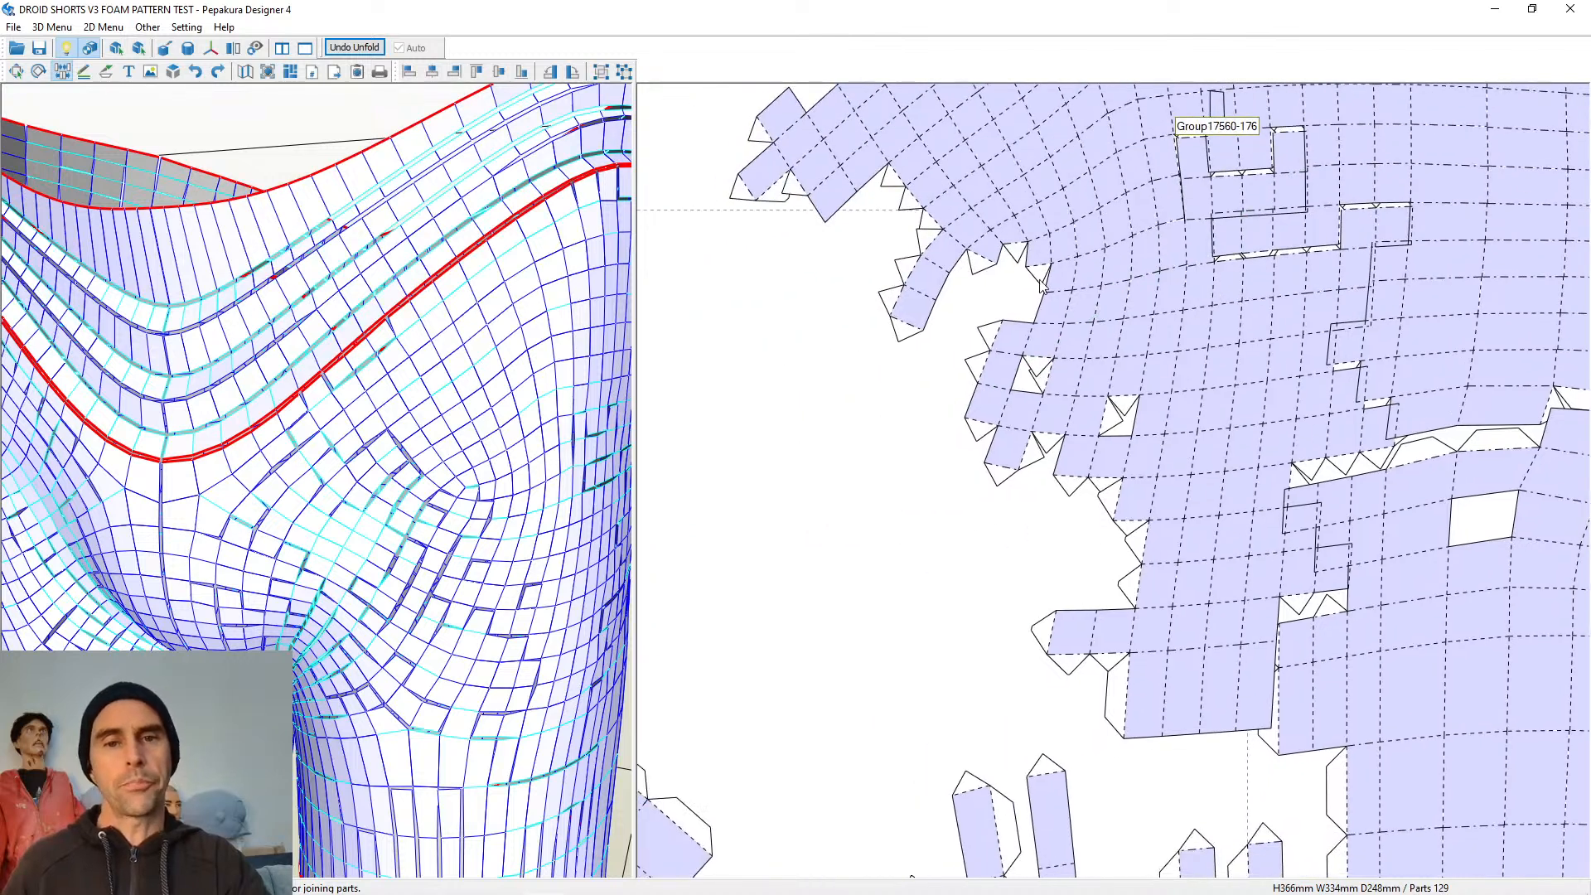
left_click(1042, 282)
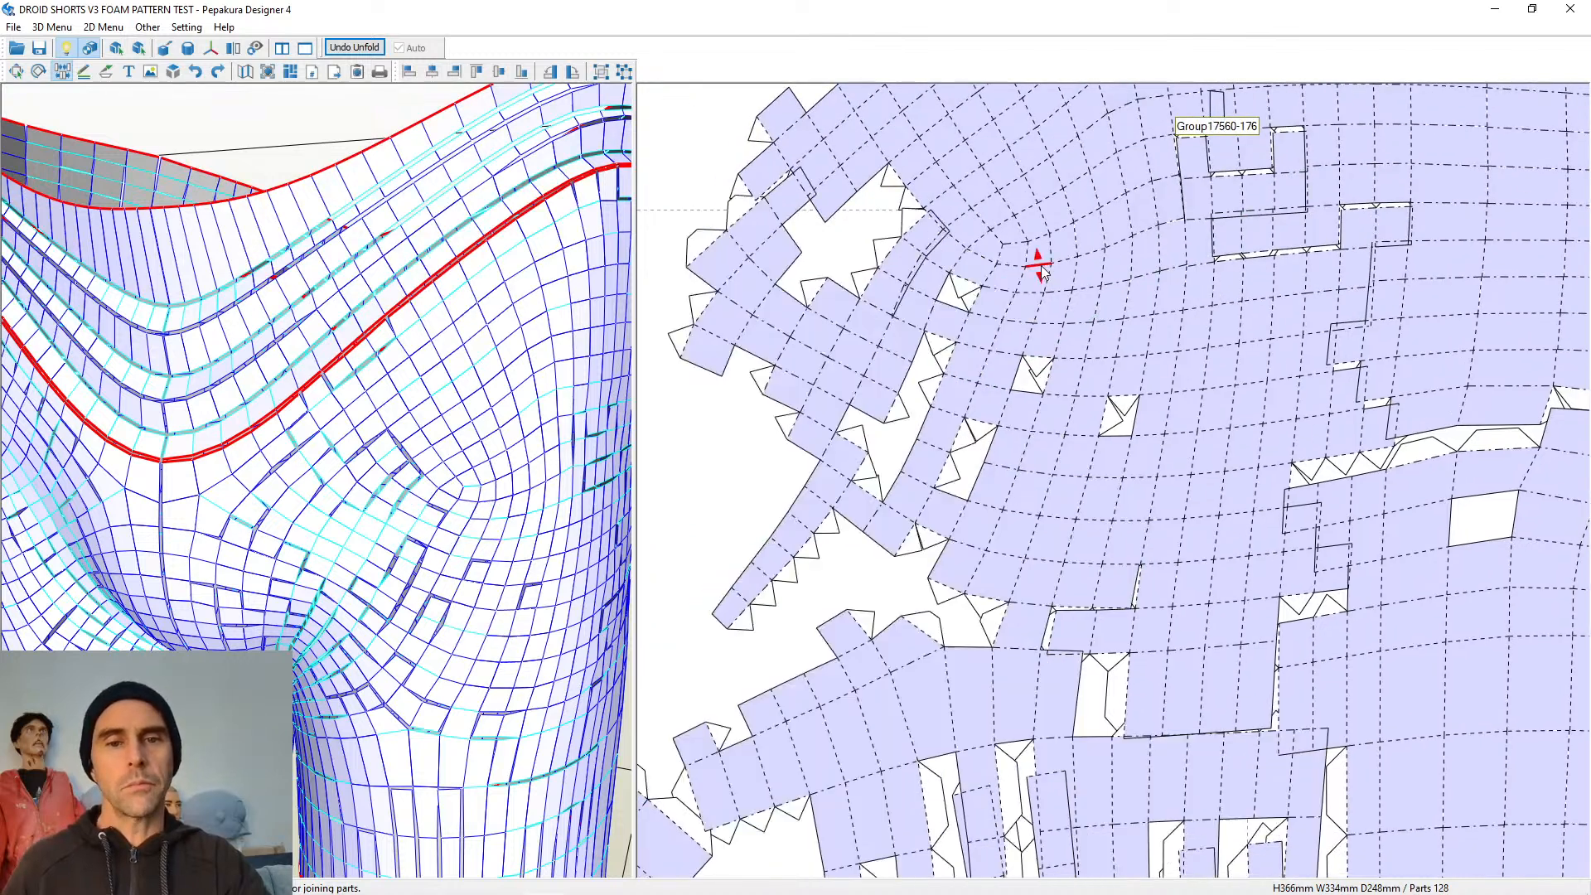
left_click(964, 290)
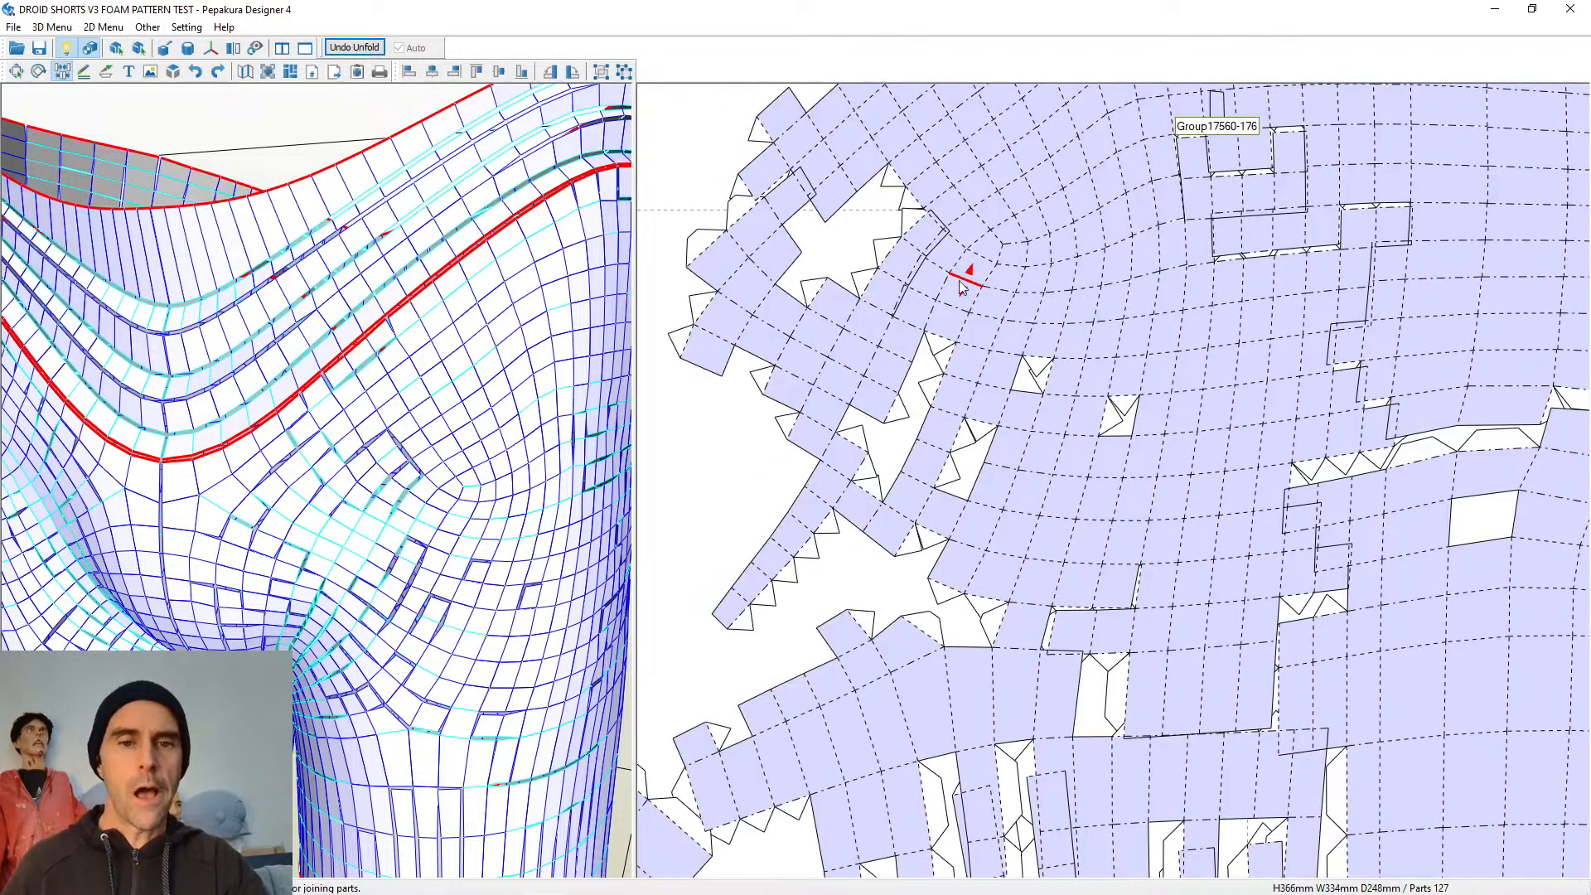
left_click(938, 338)
left_click(877, 456)
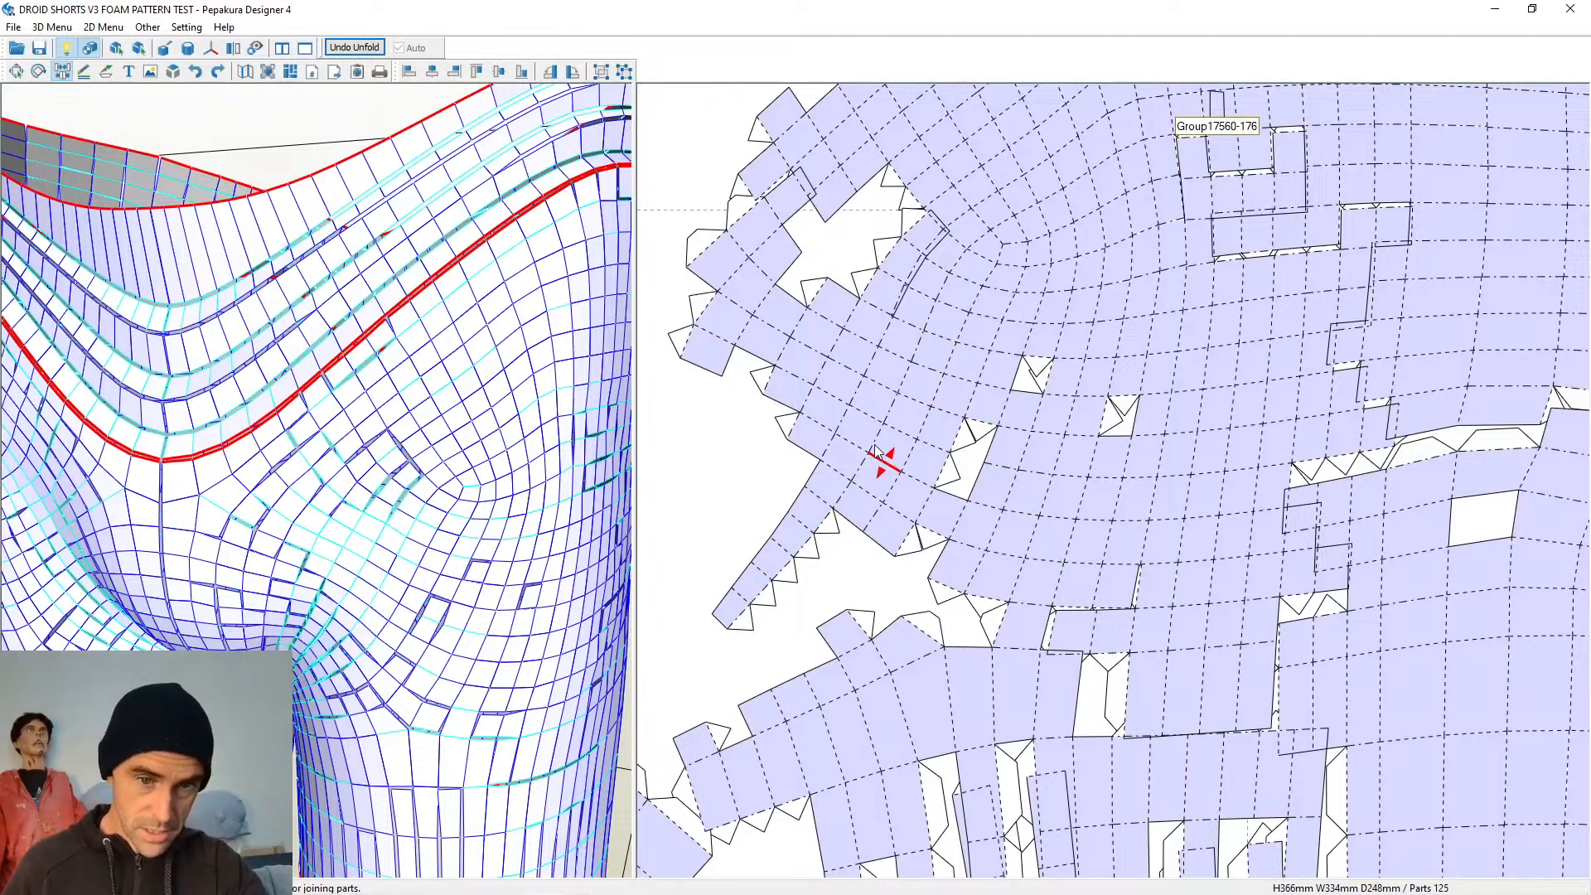
left_click(804, 459)
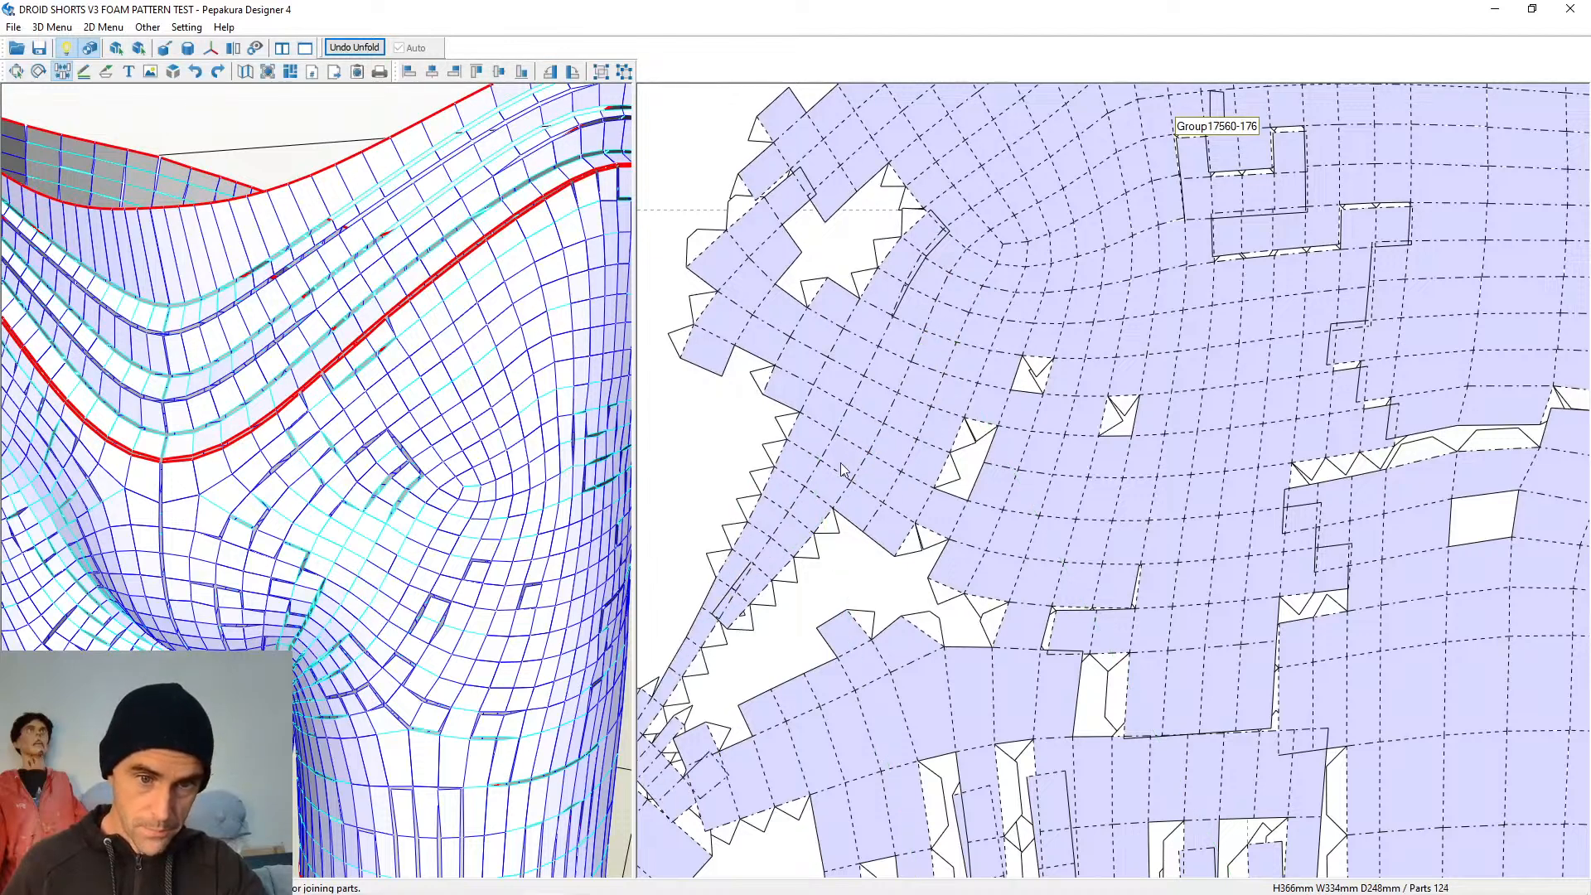
Close the small openings inside the newly attached section and fill the gap along its upper outer edge
left_click(946, 471)
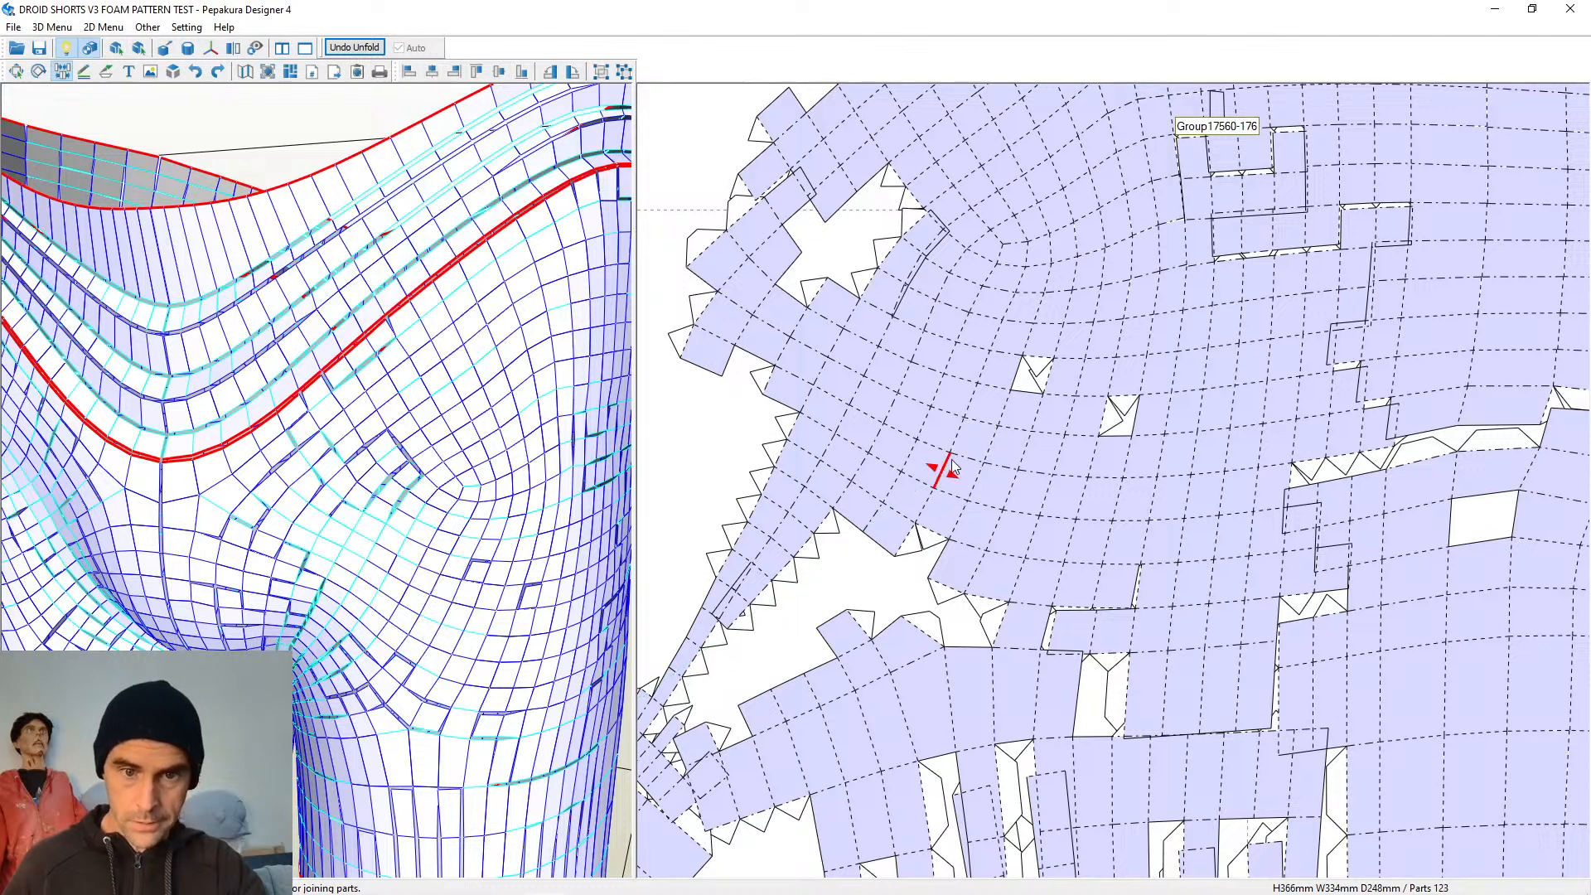
left_click(1030, 376)
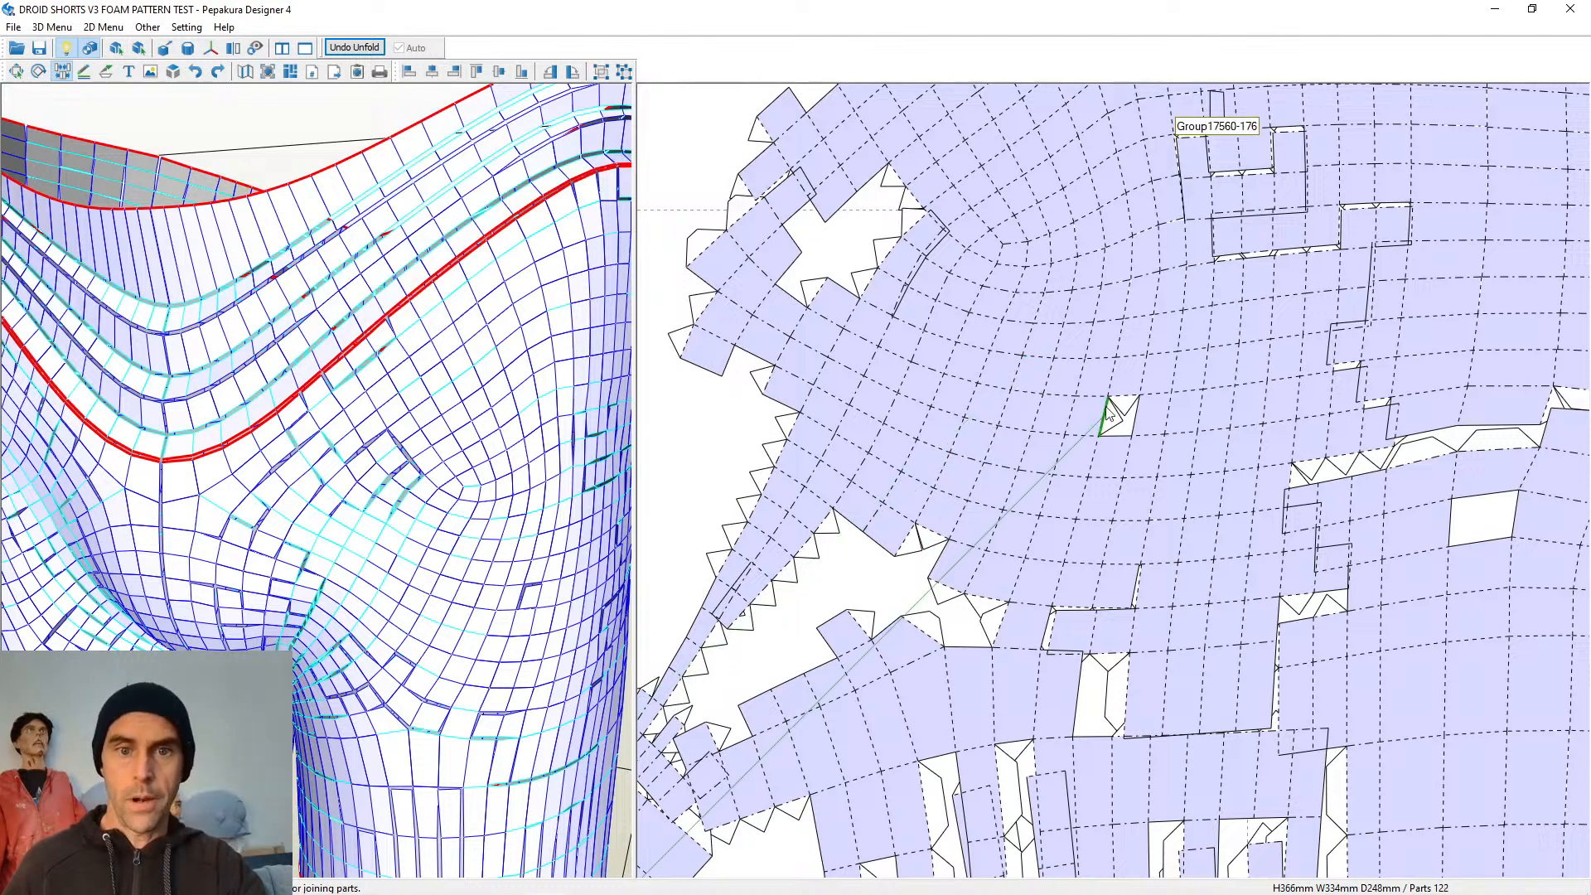
left_click(1120, 400)
middle_click_drag(929, 381, 1062, 525)
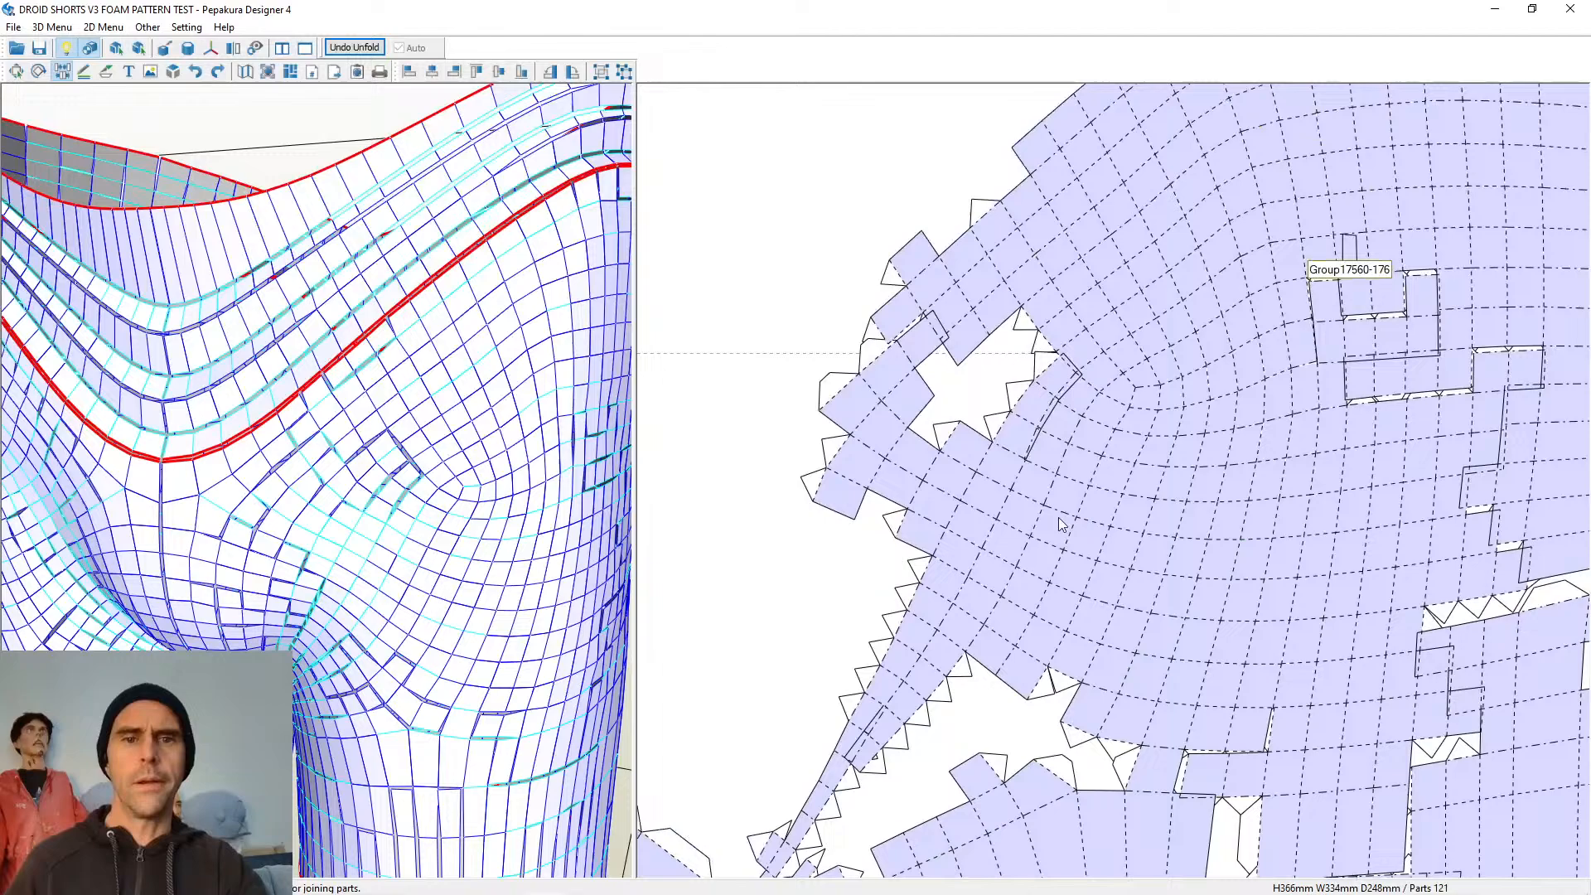
left_click(1028, 323)
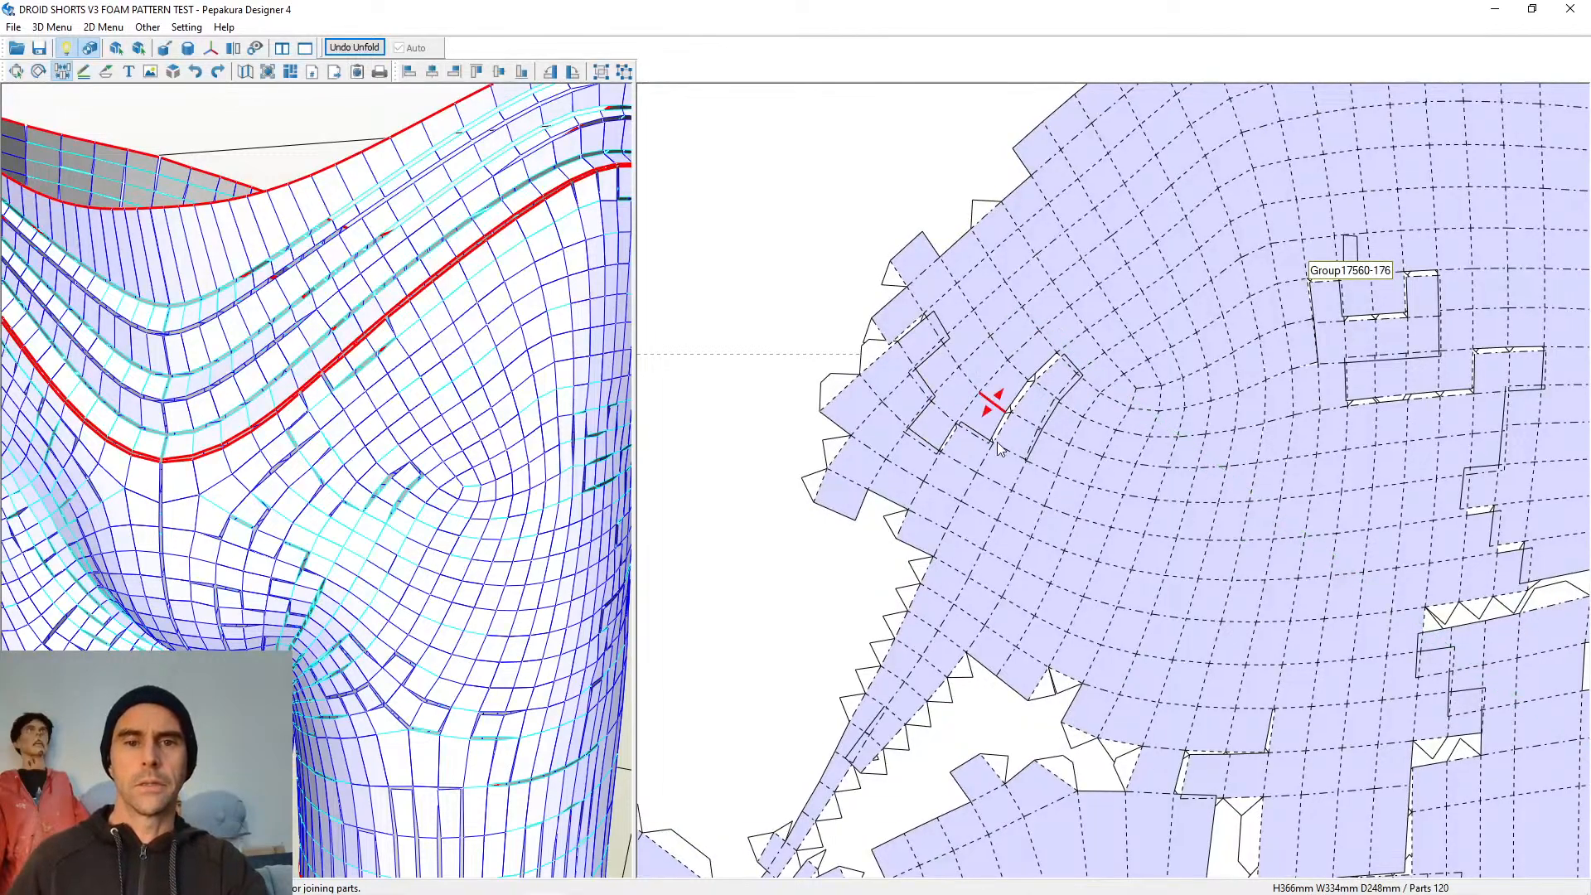
Join the adjacent strips along the outer side of the serrated tapering section below Group17560-176, widening its base
middle_click_drag(1301, 481, 932, 373)
scroll(1112, 484, "down", 5)
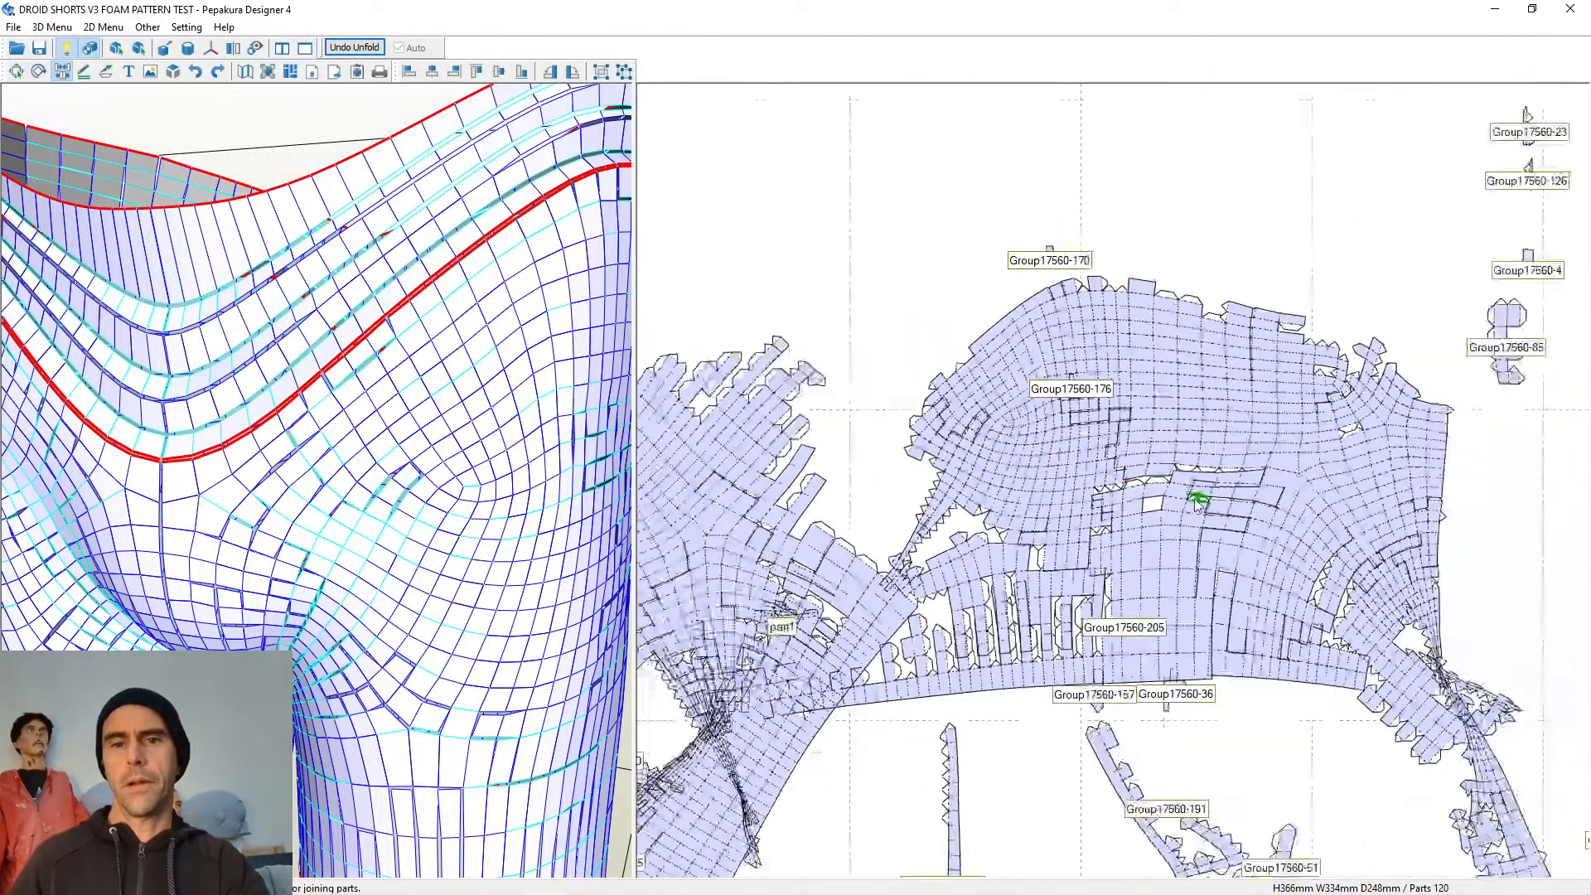
scroll(829, 479, "up", 5)
middle_click_drag(726, 448, 1161, 444)
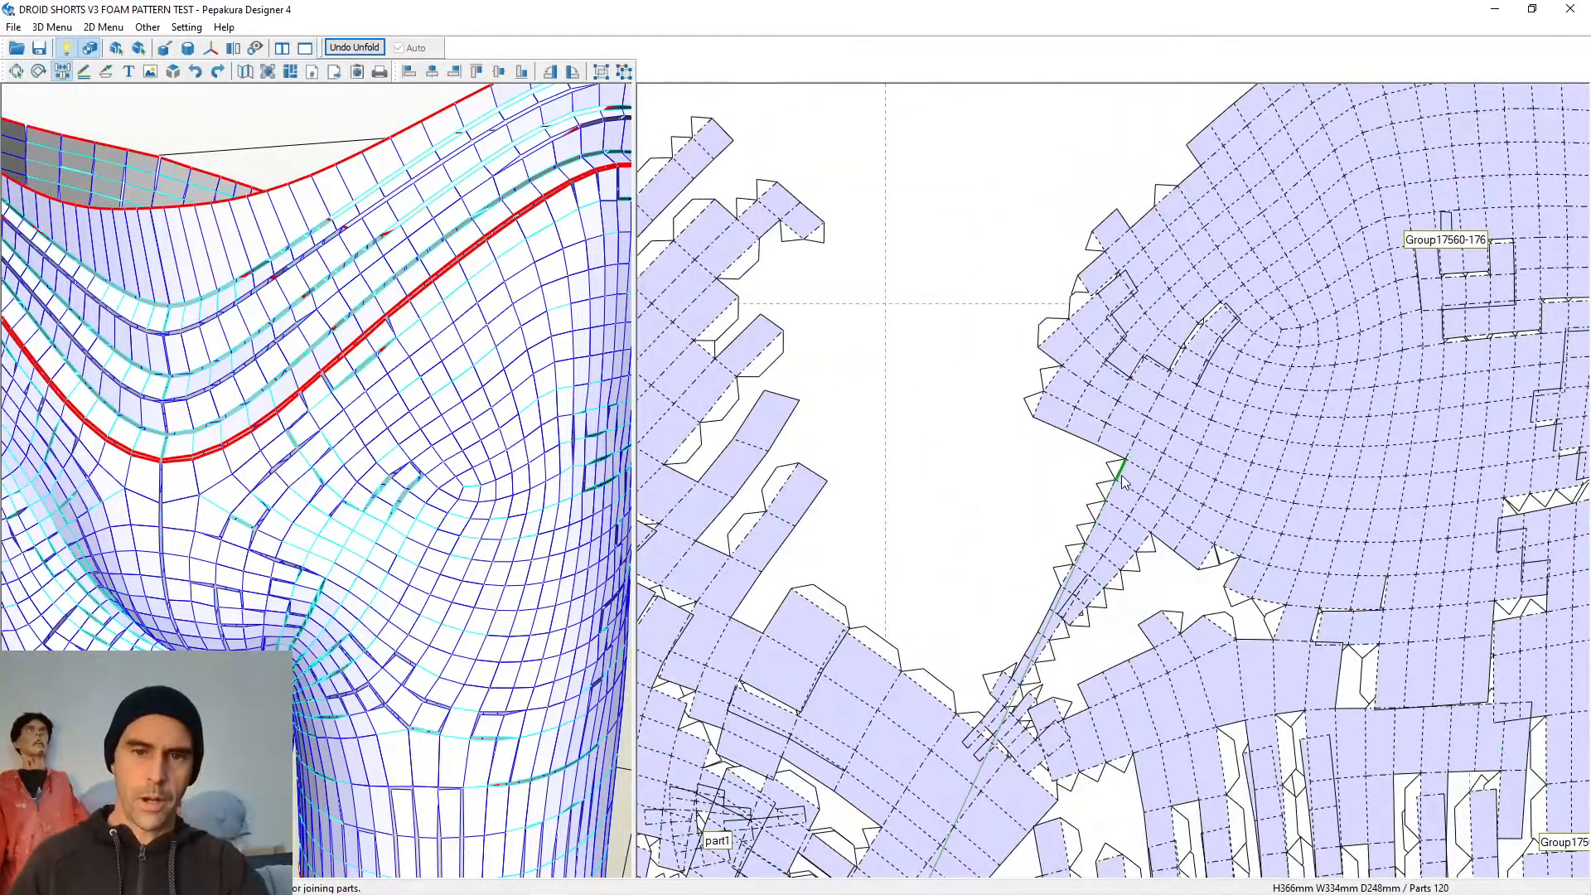
left_click(1117, 477)
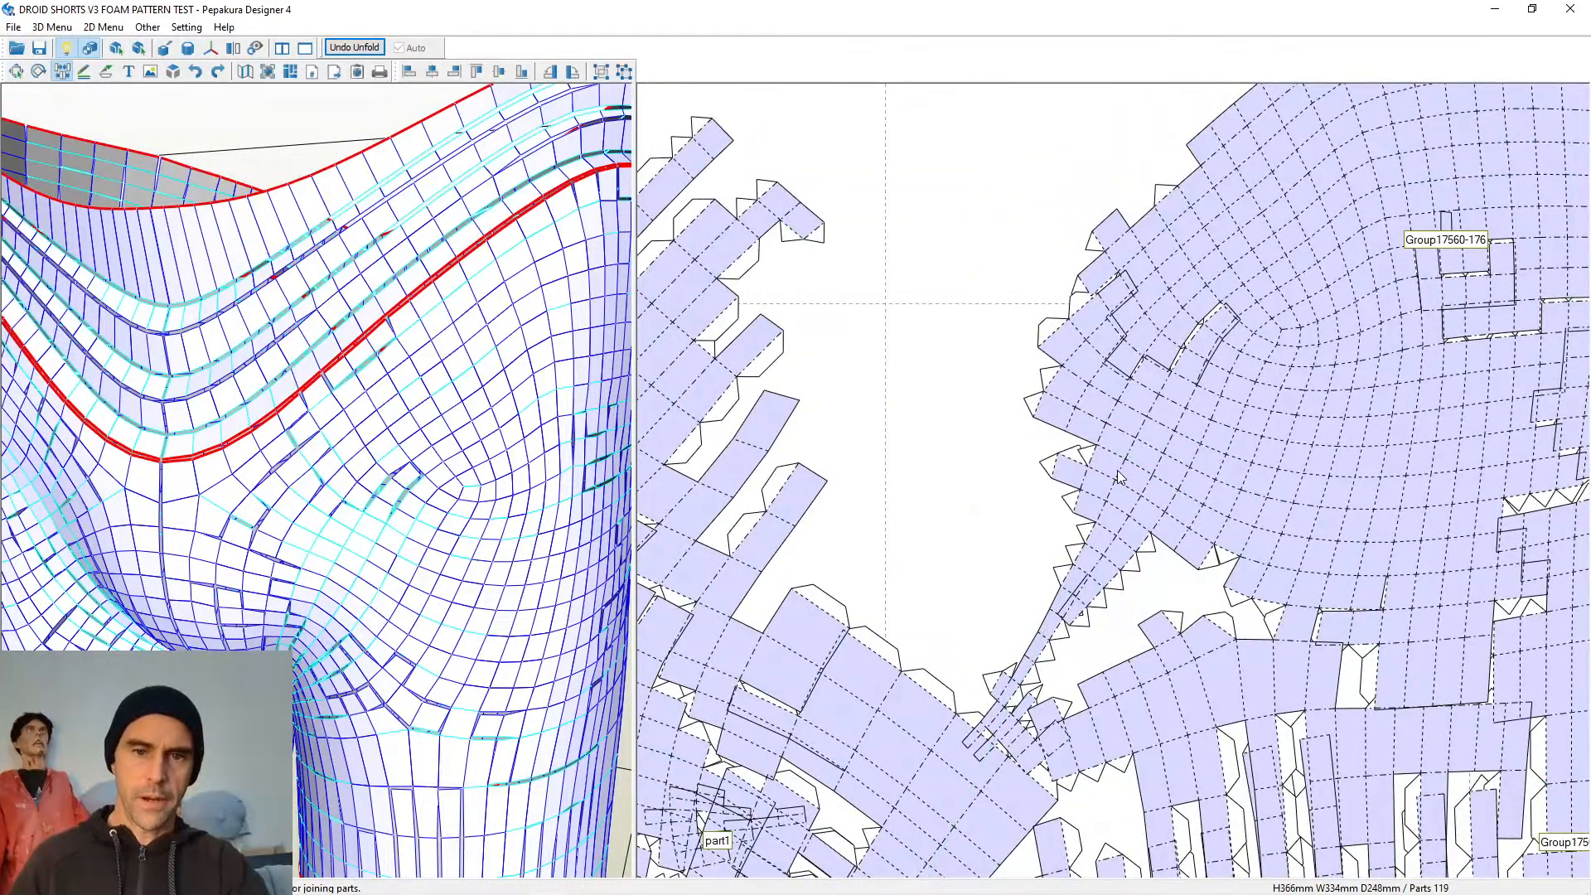
left_click(1087, 520)
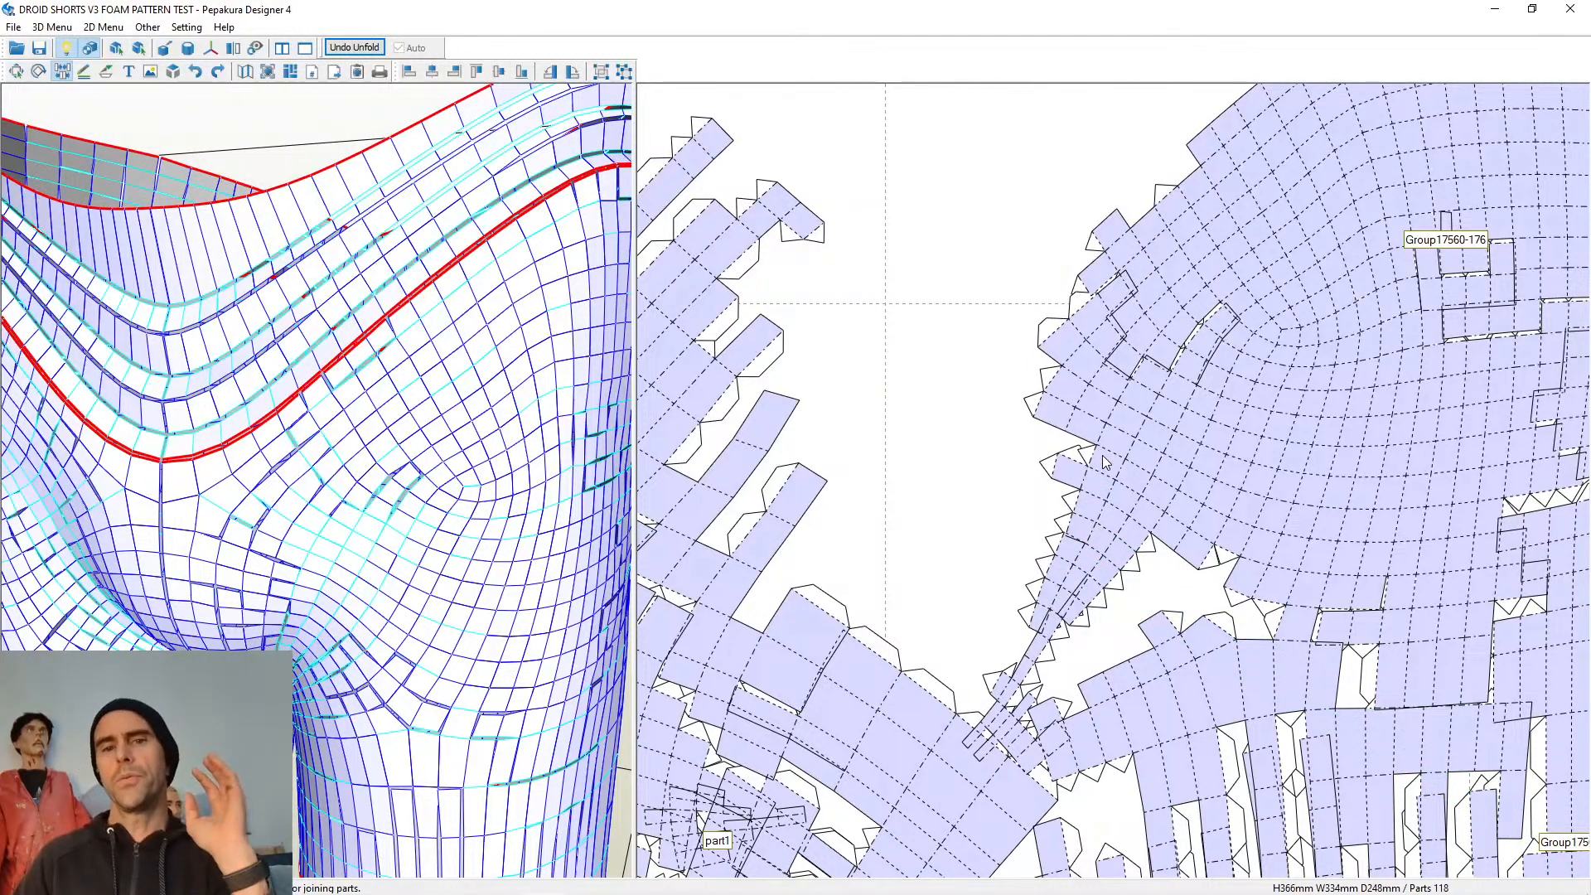
left_click(1060, 448)
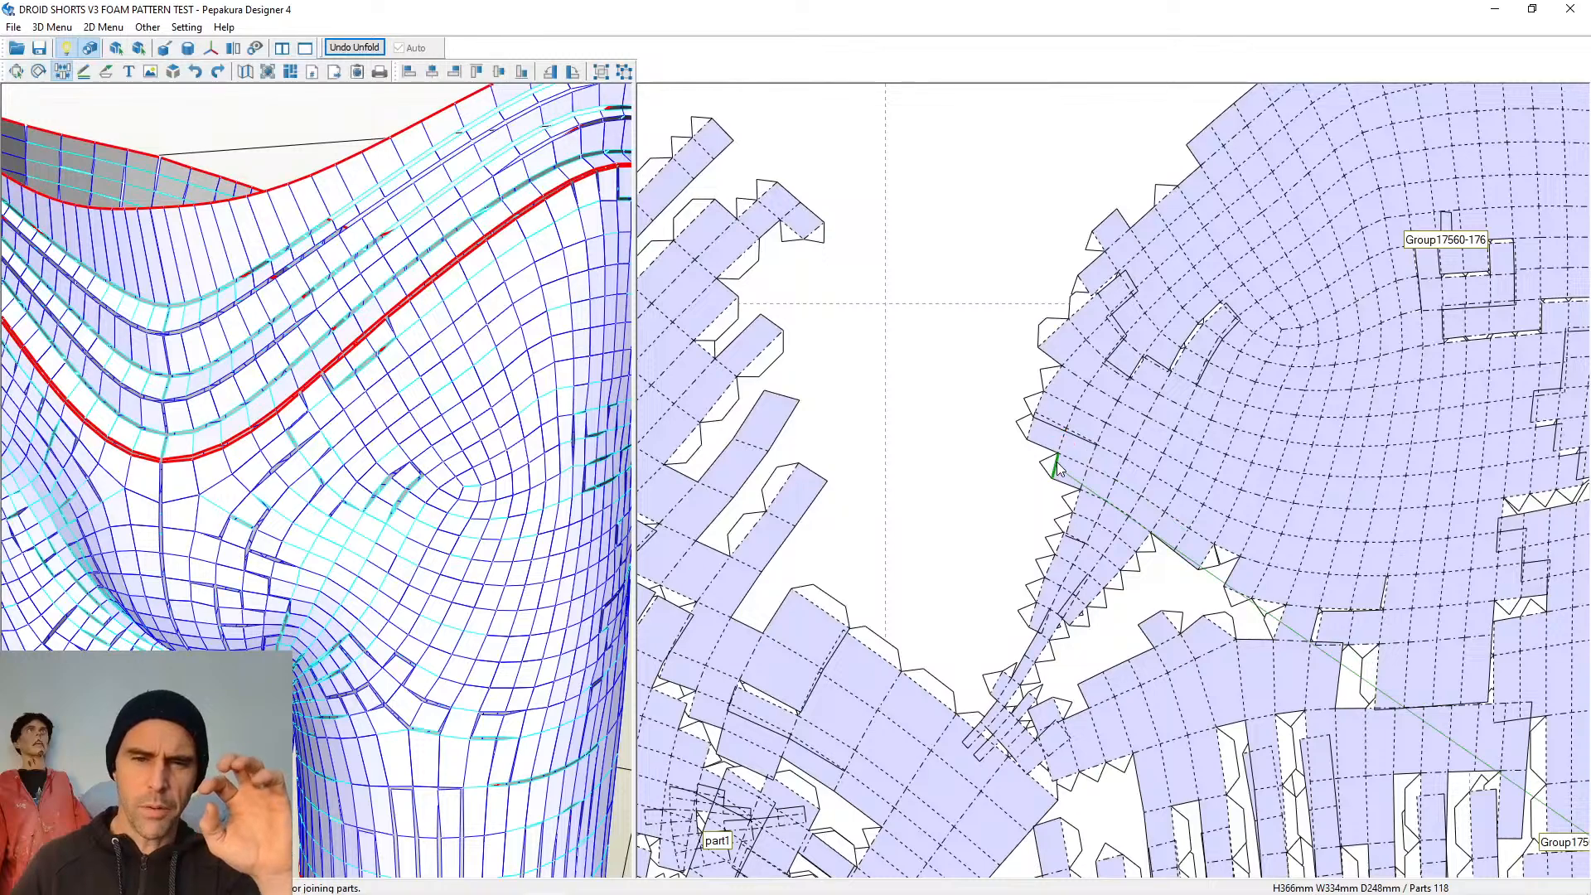
Fill the openings at the part1 end of the lower band by joining the neighbouring upright strips
scroll(1160, 489, "down", 5)
scroll(1172, 491, "down", 1)
middle_click_drag(1172, 491, 985, 388)
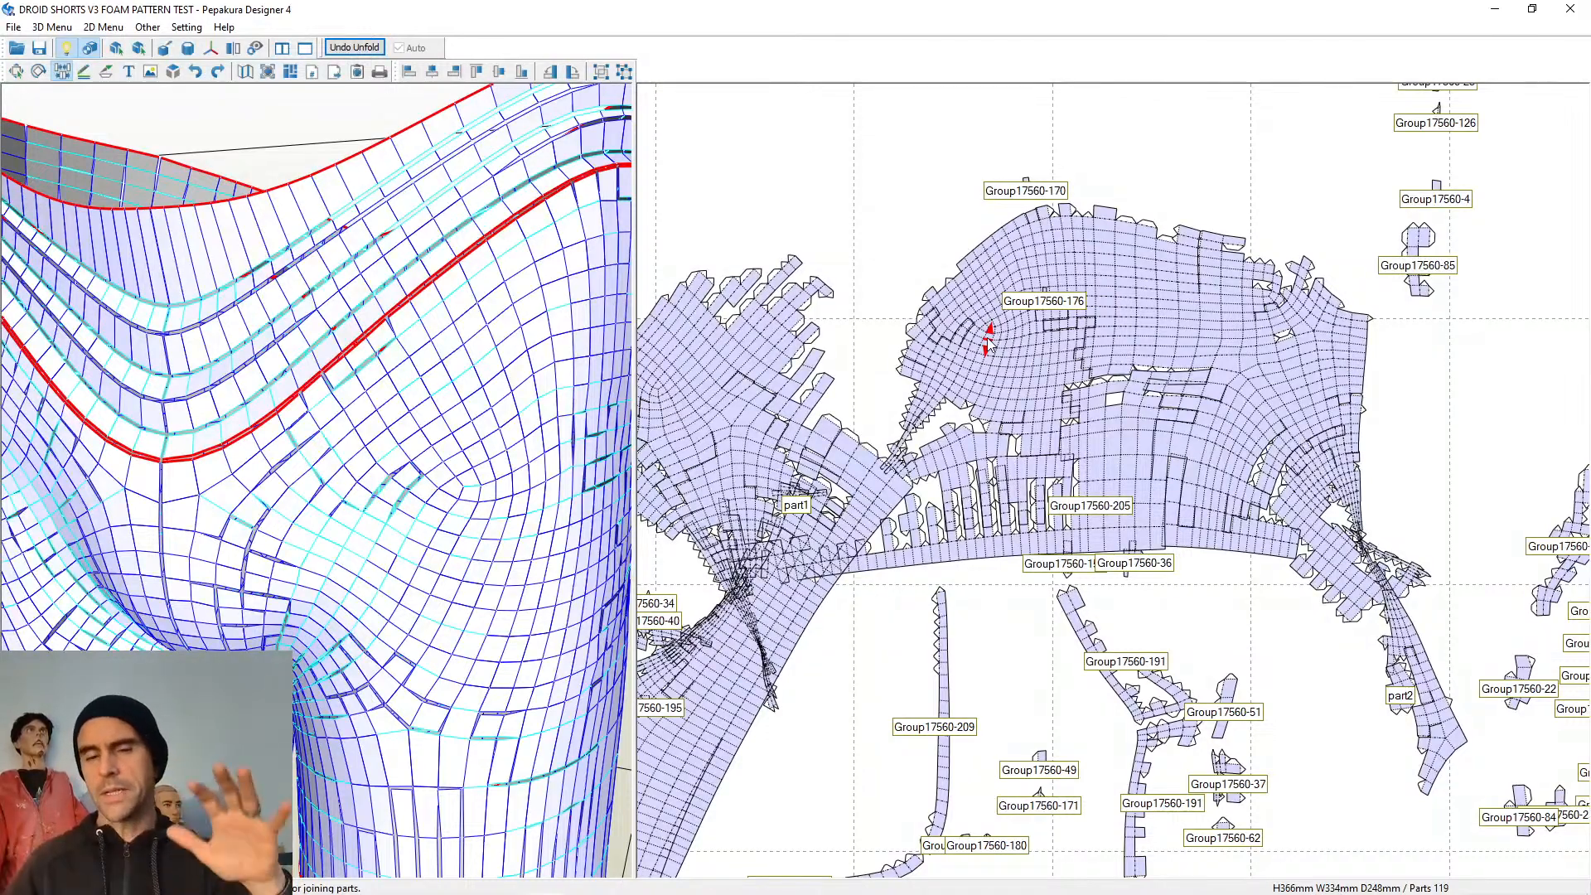
middle_click_drag(1009, 390, 1137, 322)
scroll(998, 485, "up", 2)
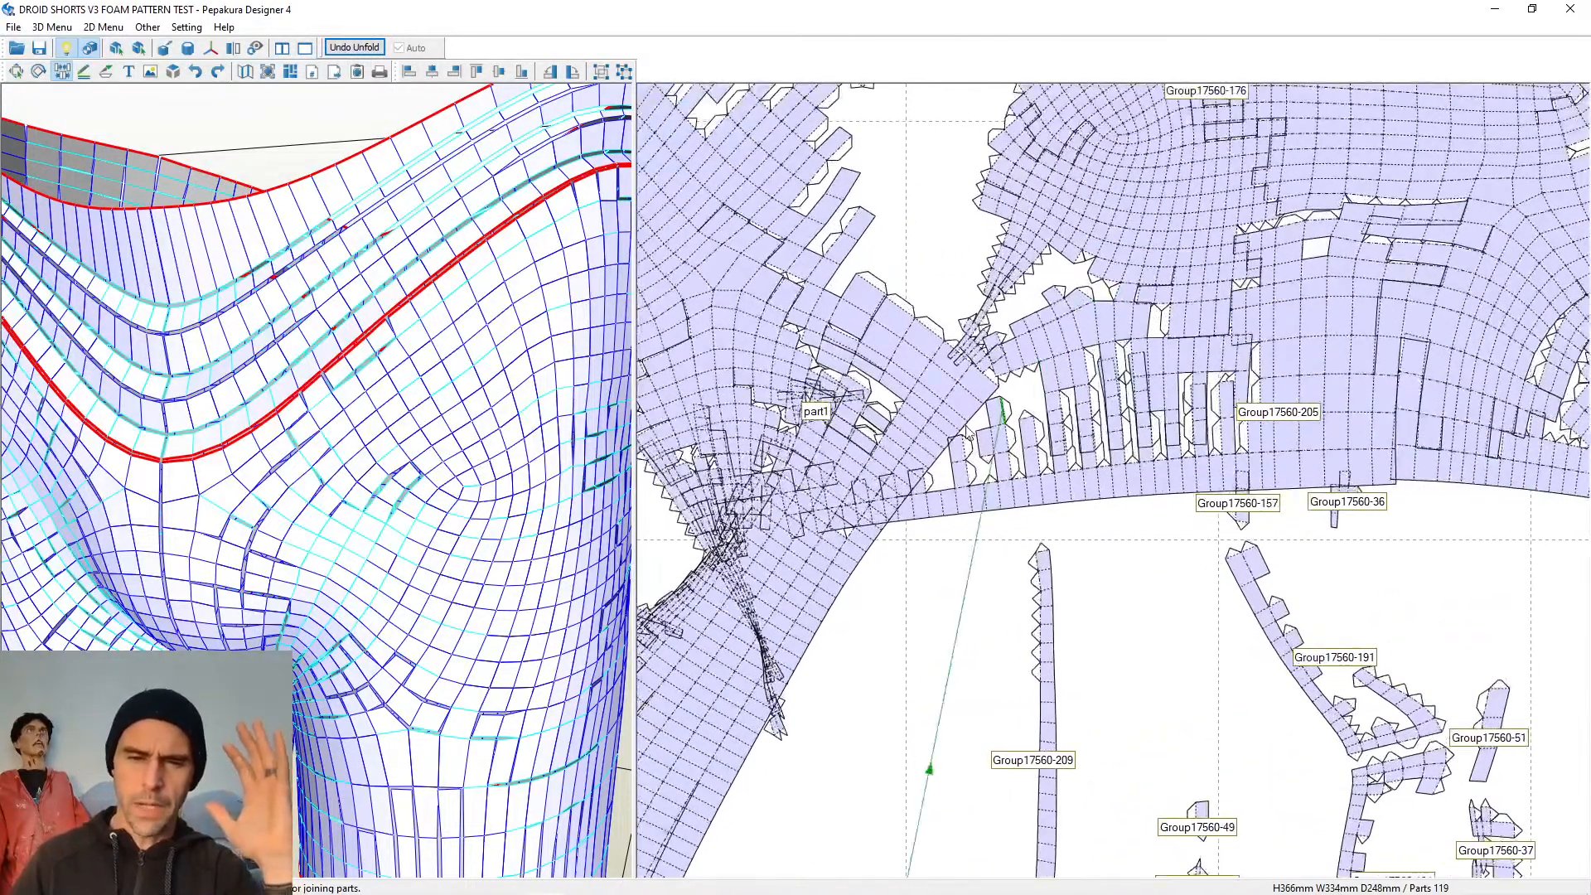
left_click(959, 472)
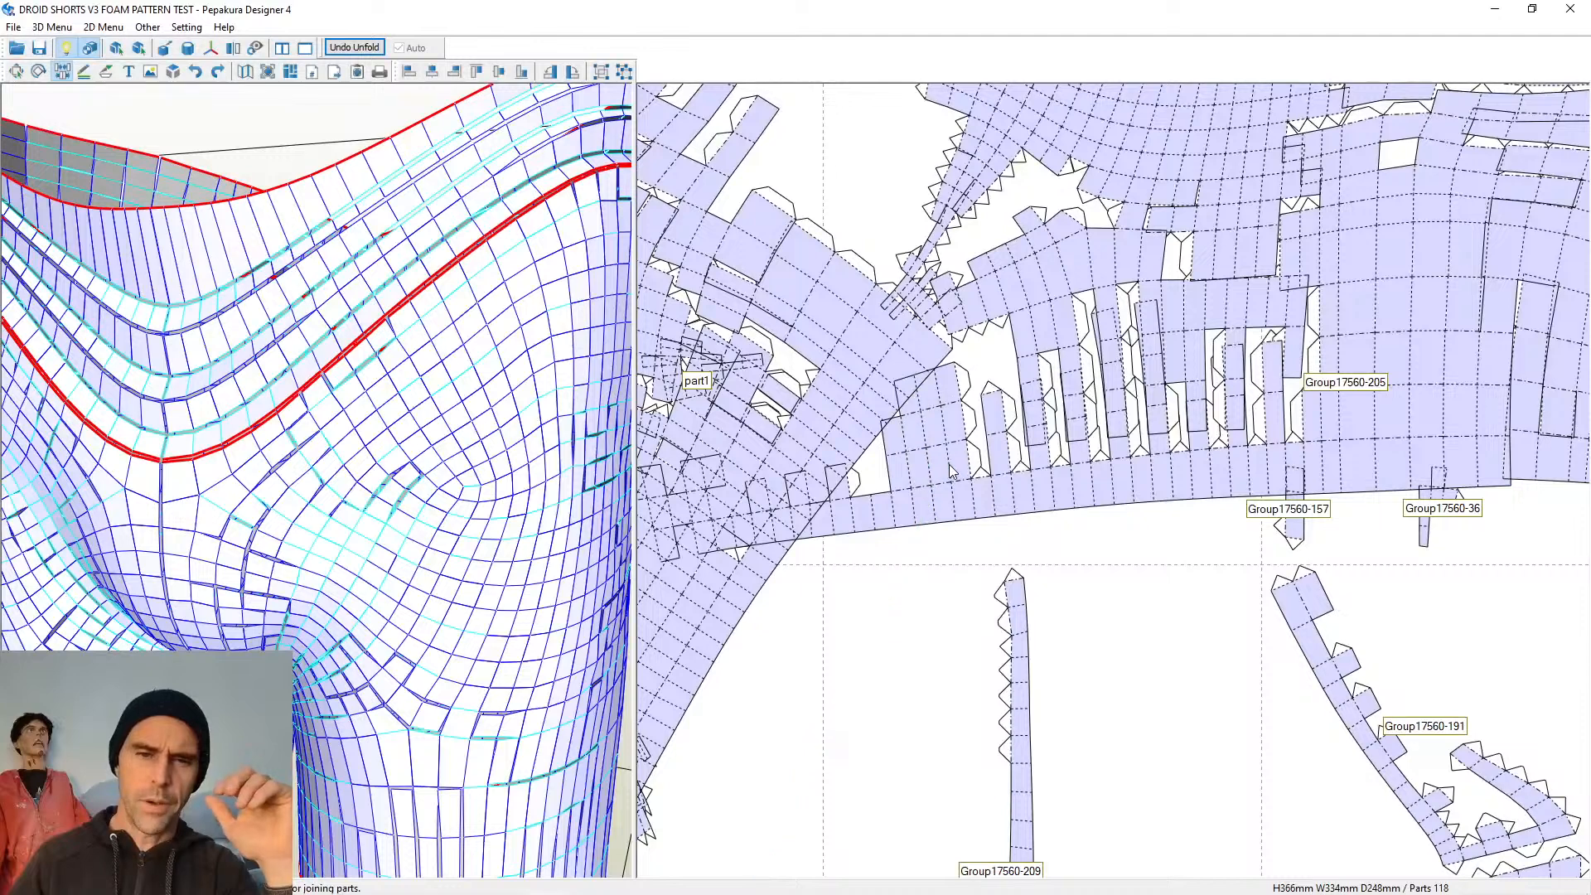
left_click(972, 469)
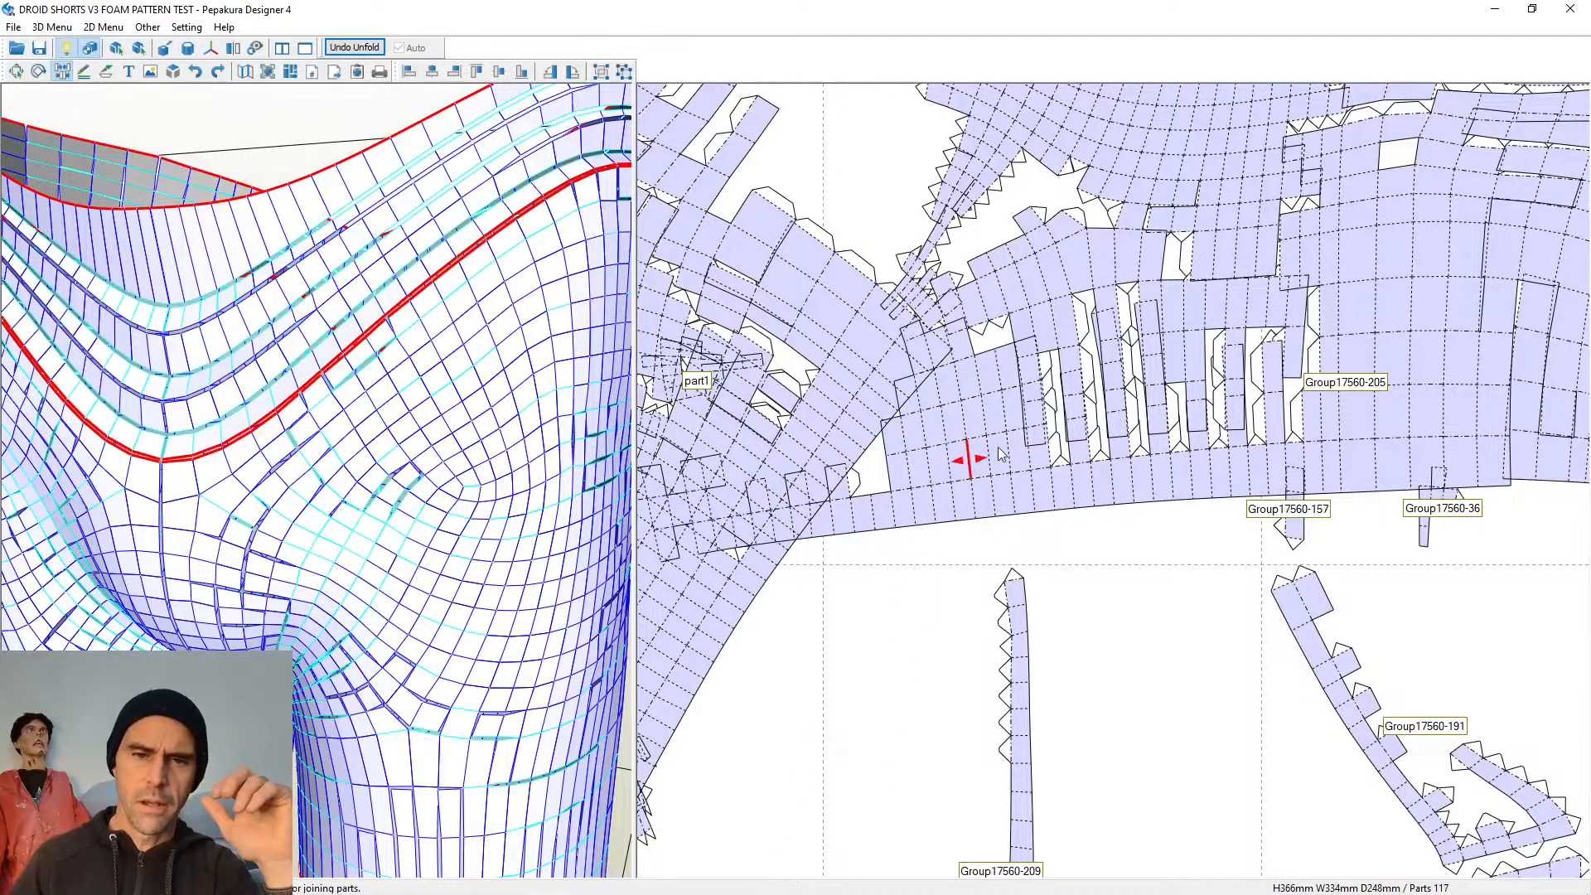
Split the lower band below part3 and close the adjoining slots between the upright strips
left_click(1049, 441)
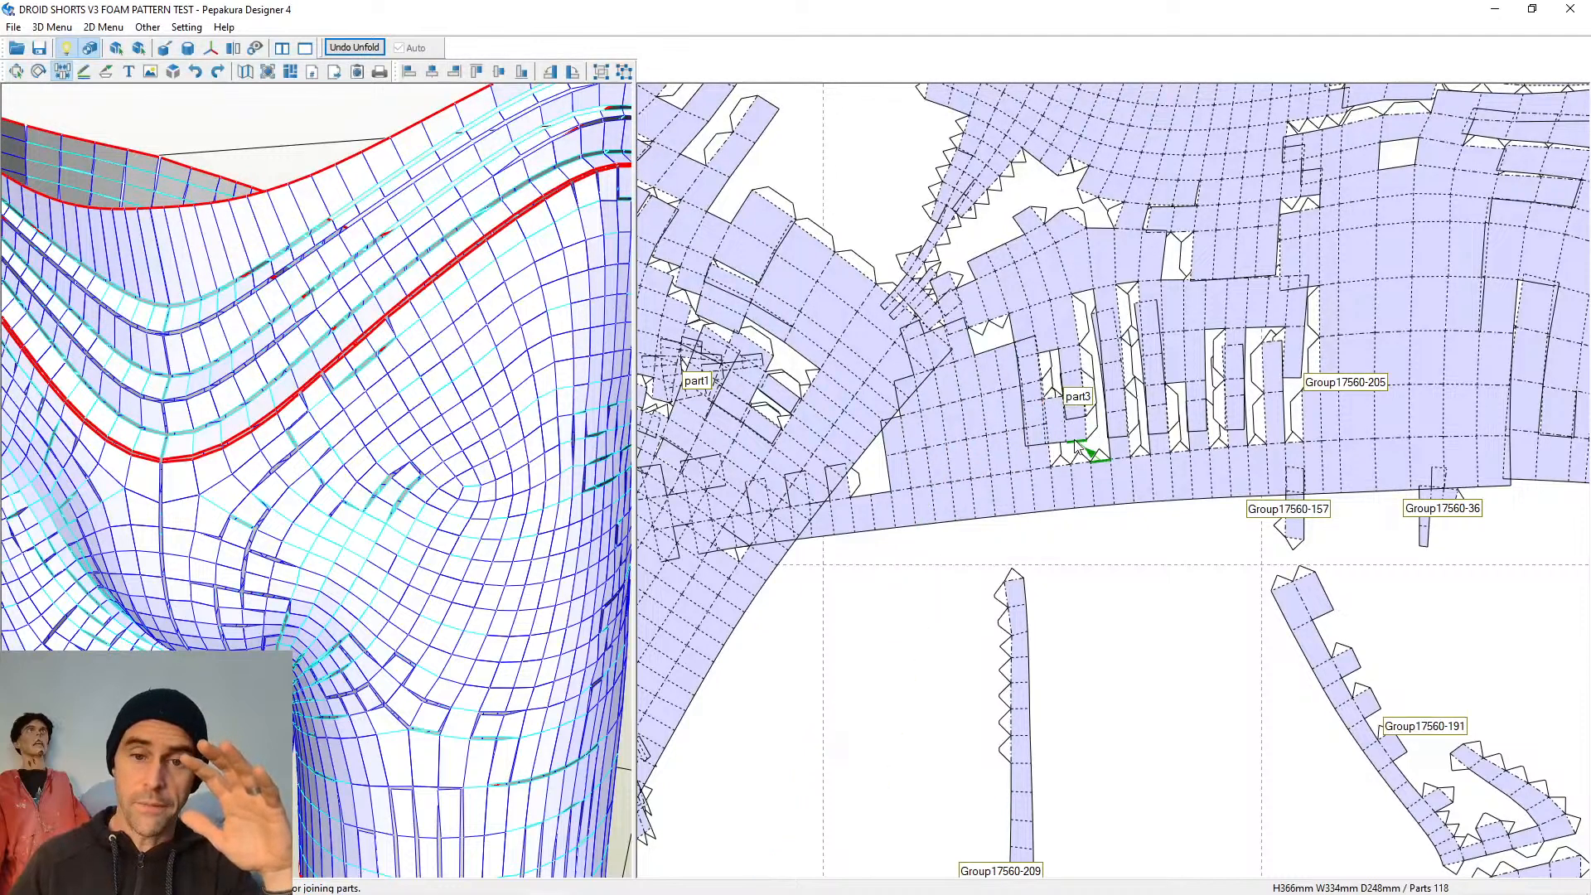
left_click(1087, 451)
left_click(1096, 454)
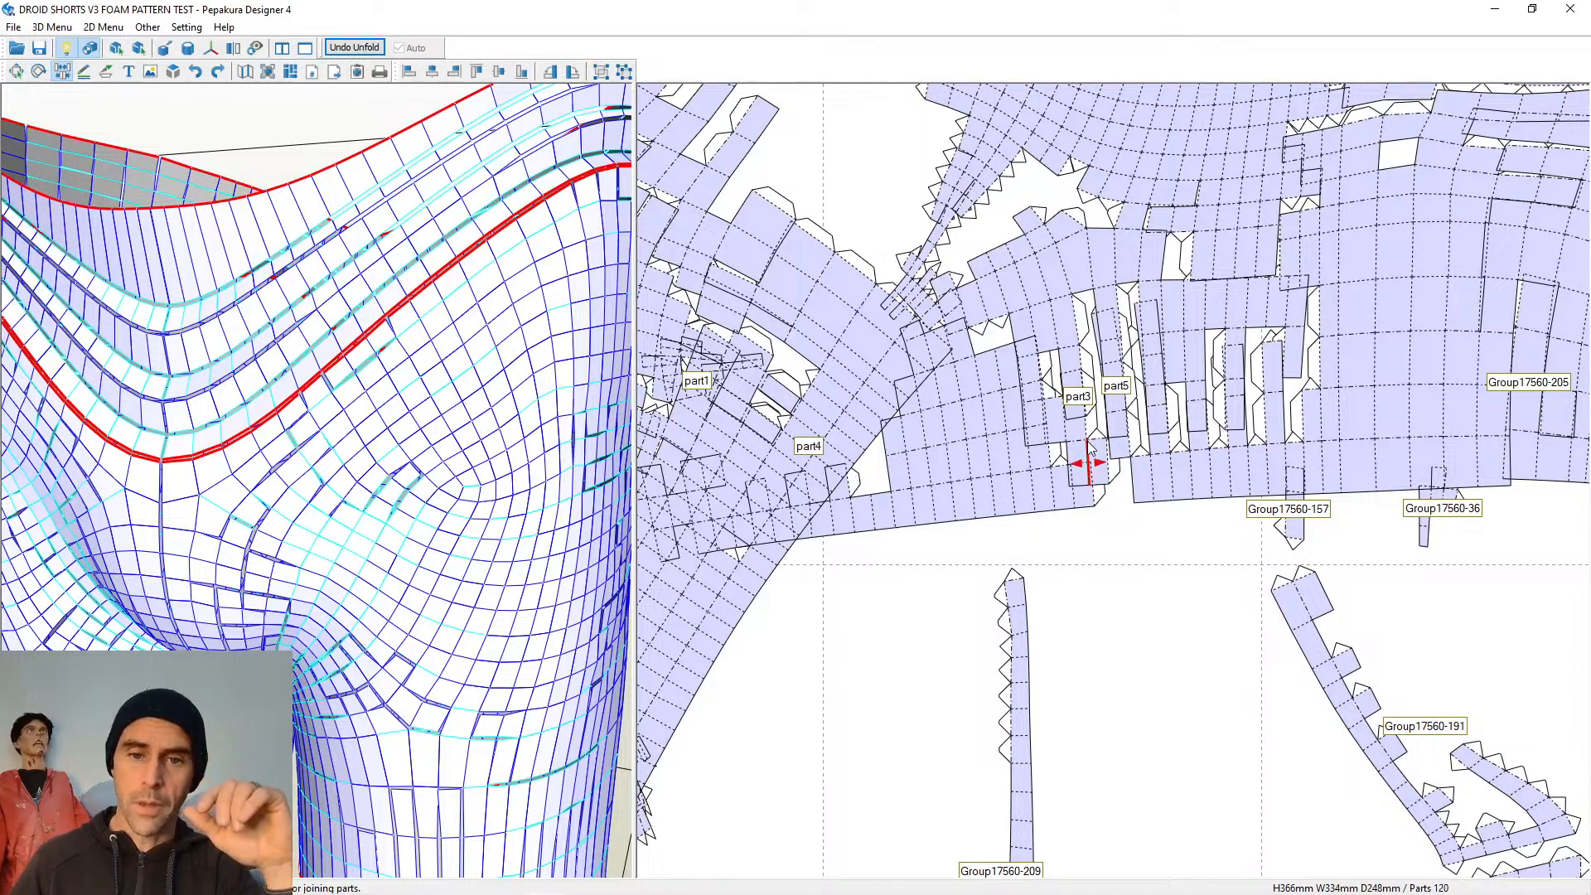
left_click(1117, 460)
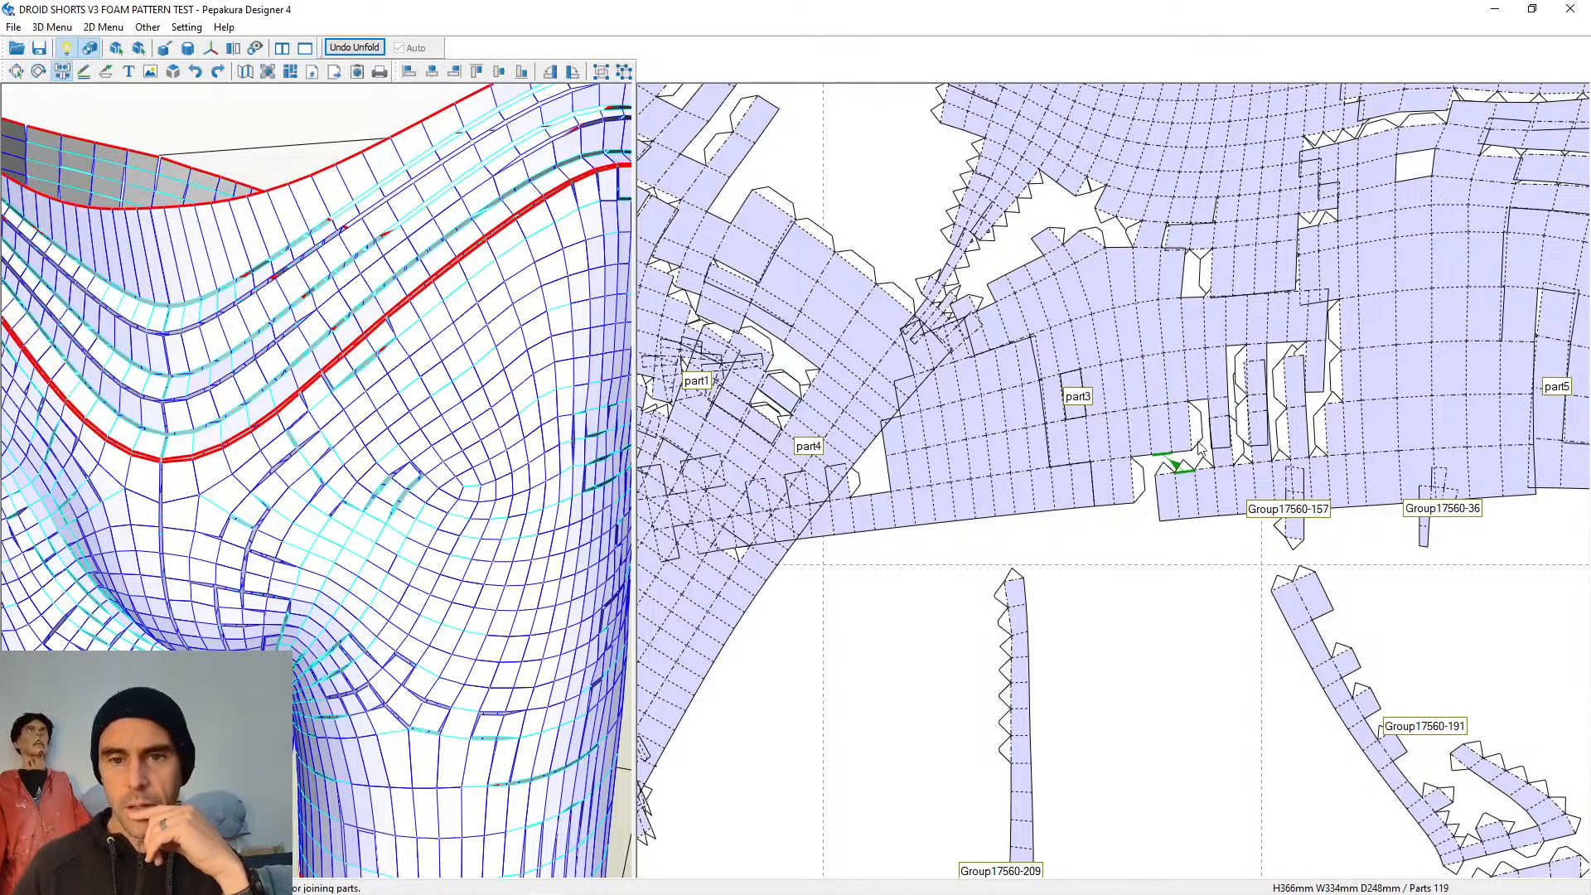
Shift the split in the lower band toward Group17560-157 by joining successive band segments and strips to part3's side
right_click_drag(1159, 464, 1073, 471)
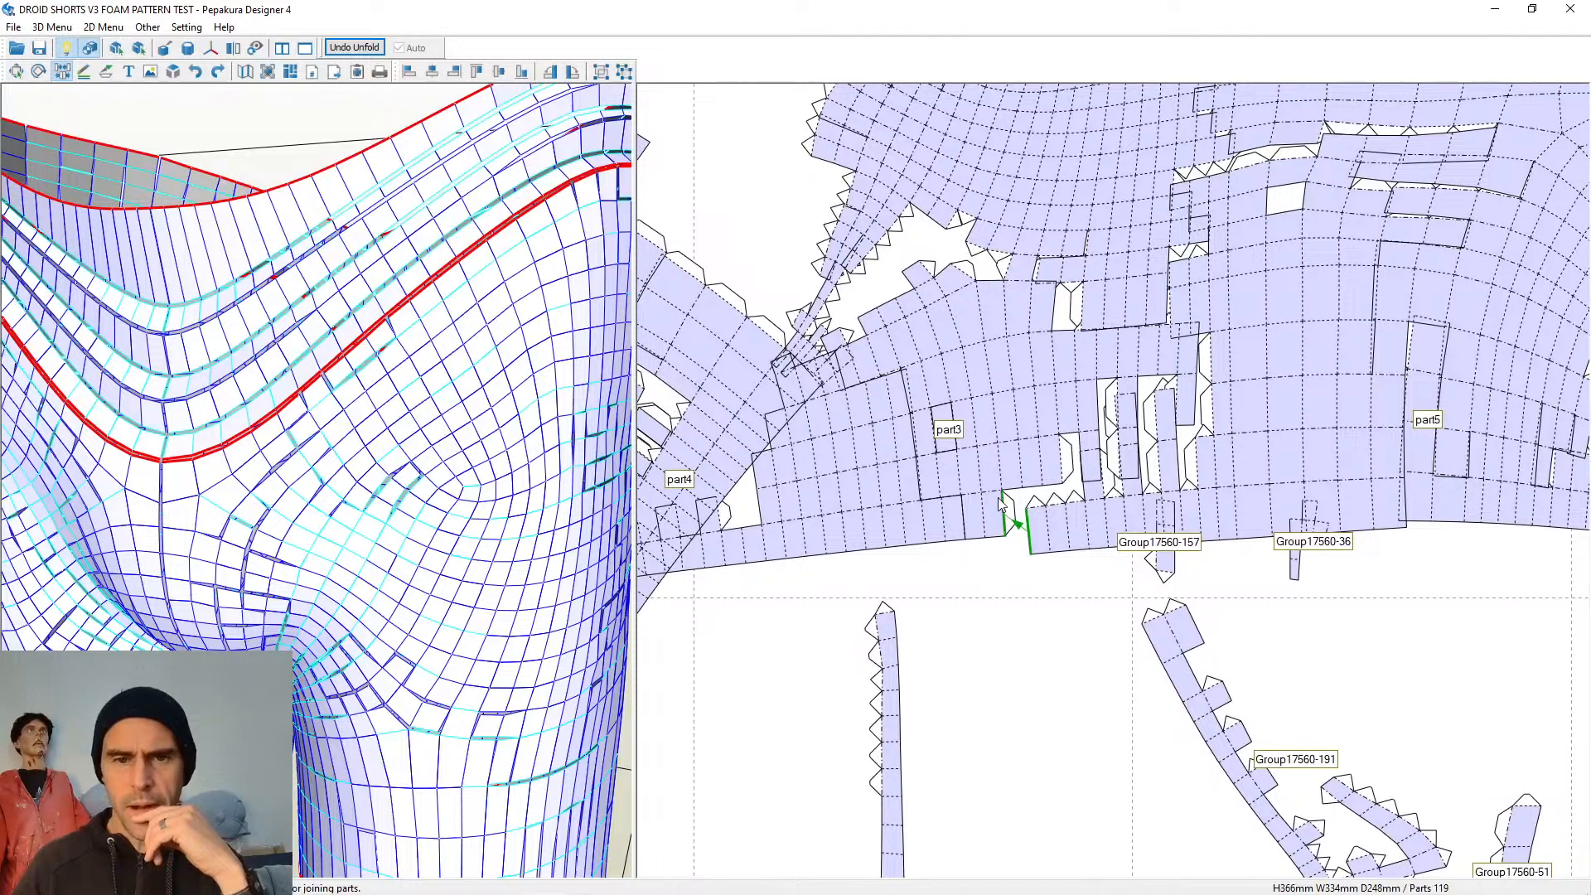
left_click(1046, 498)
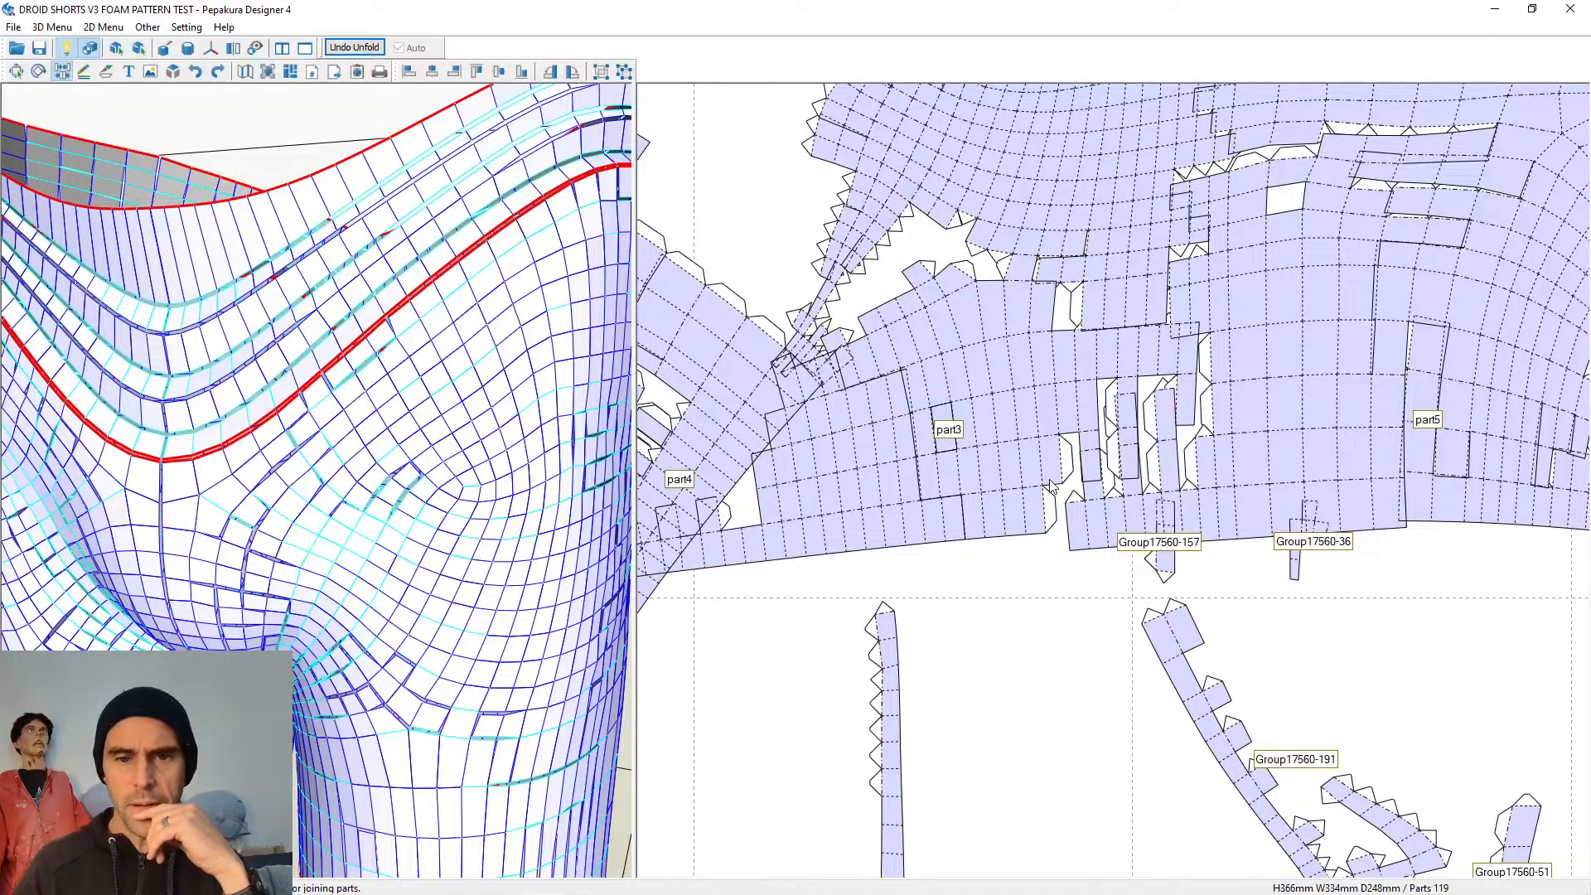
left_click(1061, 497)
right_click_drag(1116, 495, 960, 533)
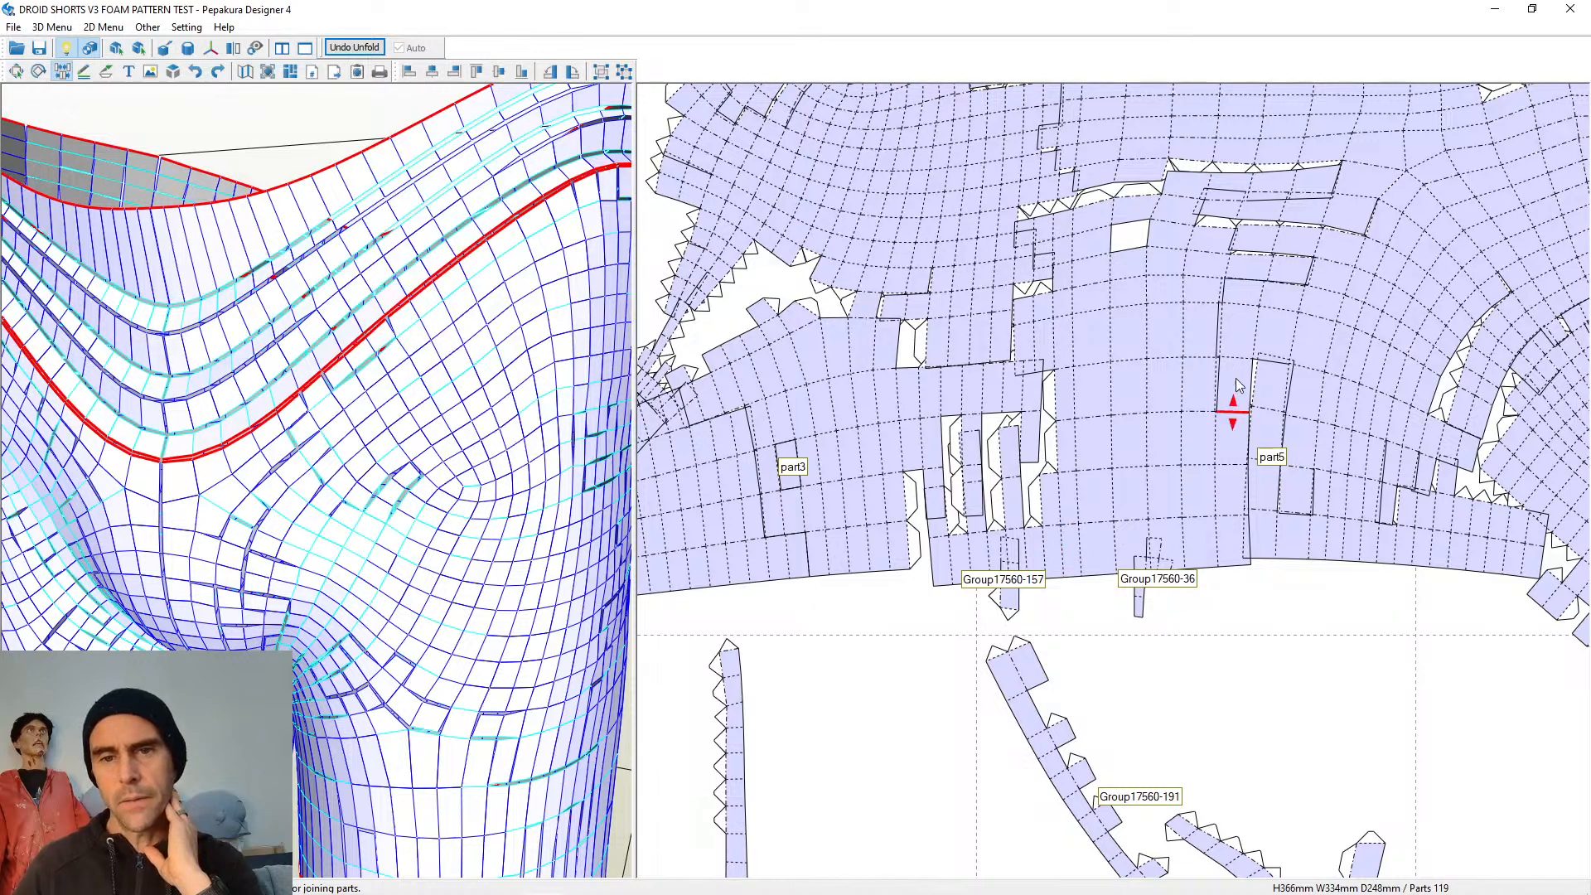
left_click(912, 503)
left_click(912, 548)
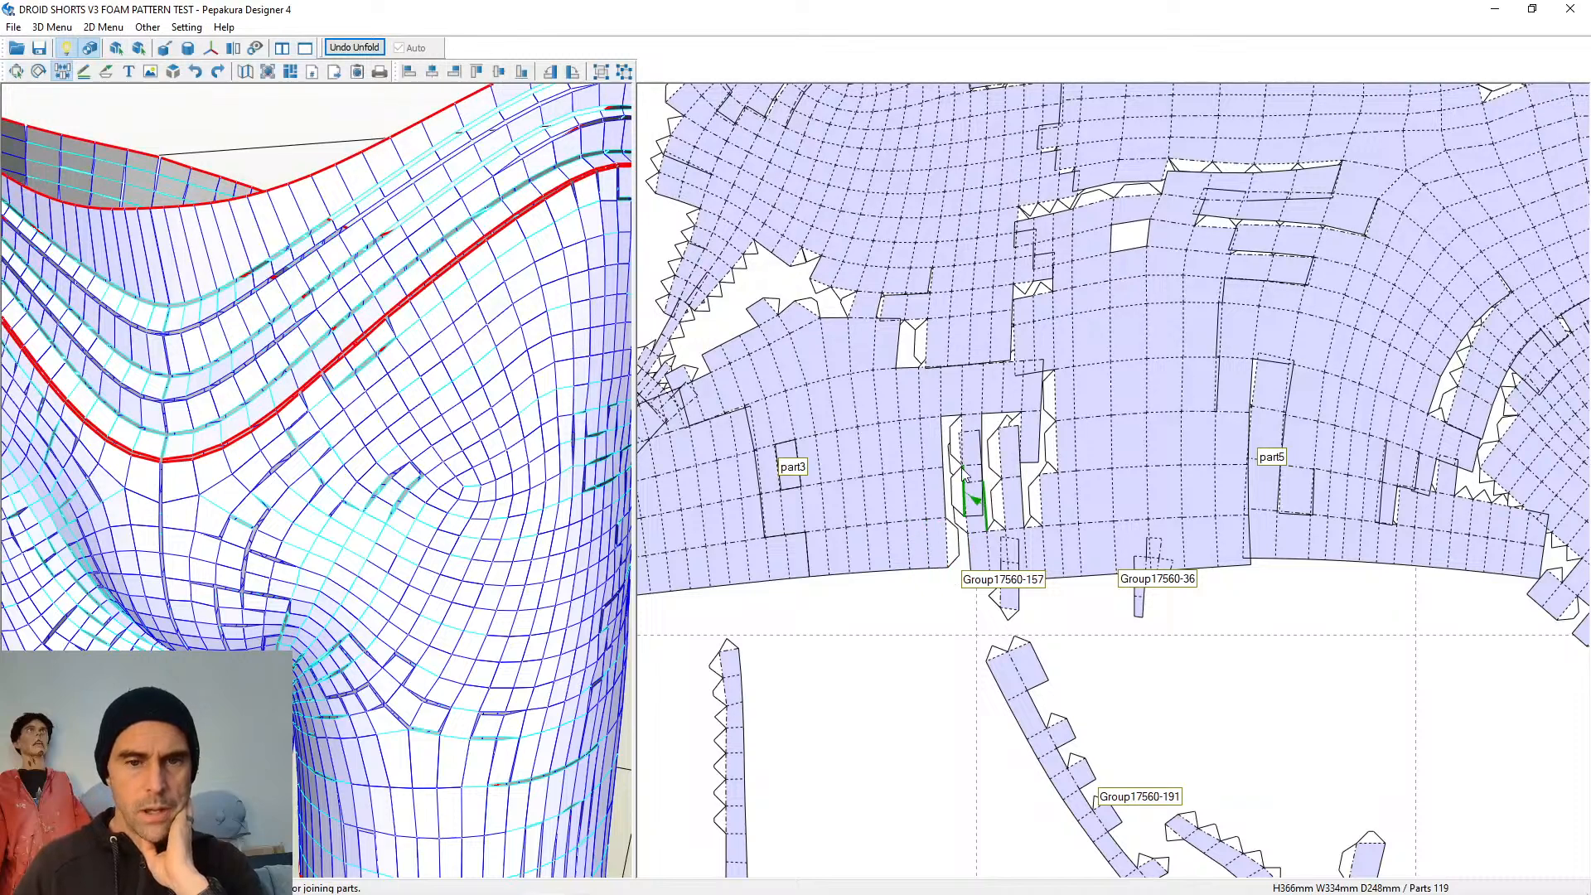
Close the narrow slots above Group17560-157 and join the band segments beneath them to part3's side
left_click(960, 436)
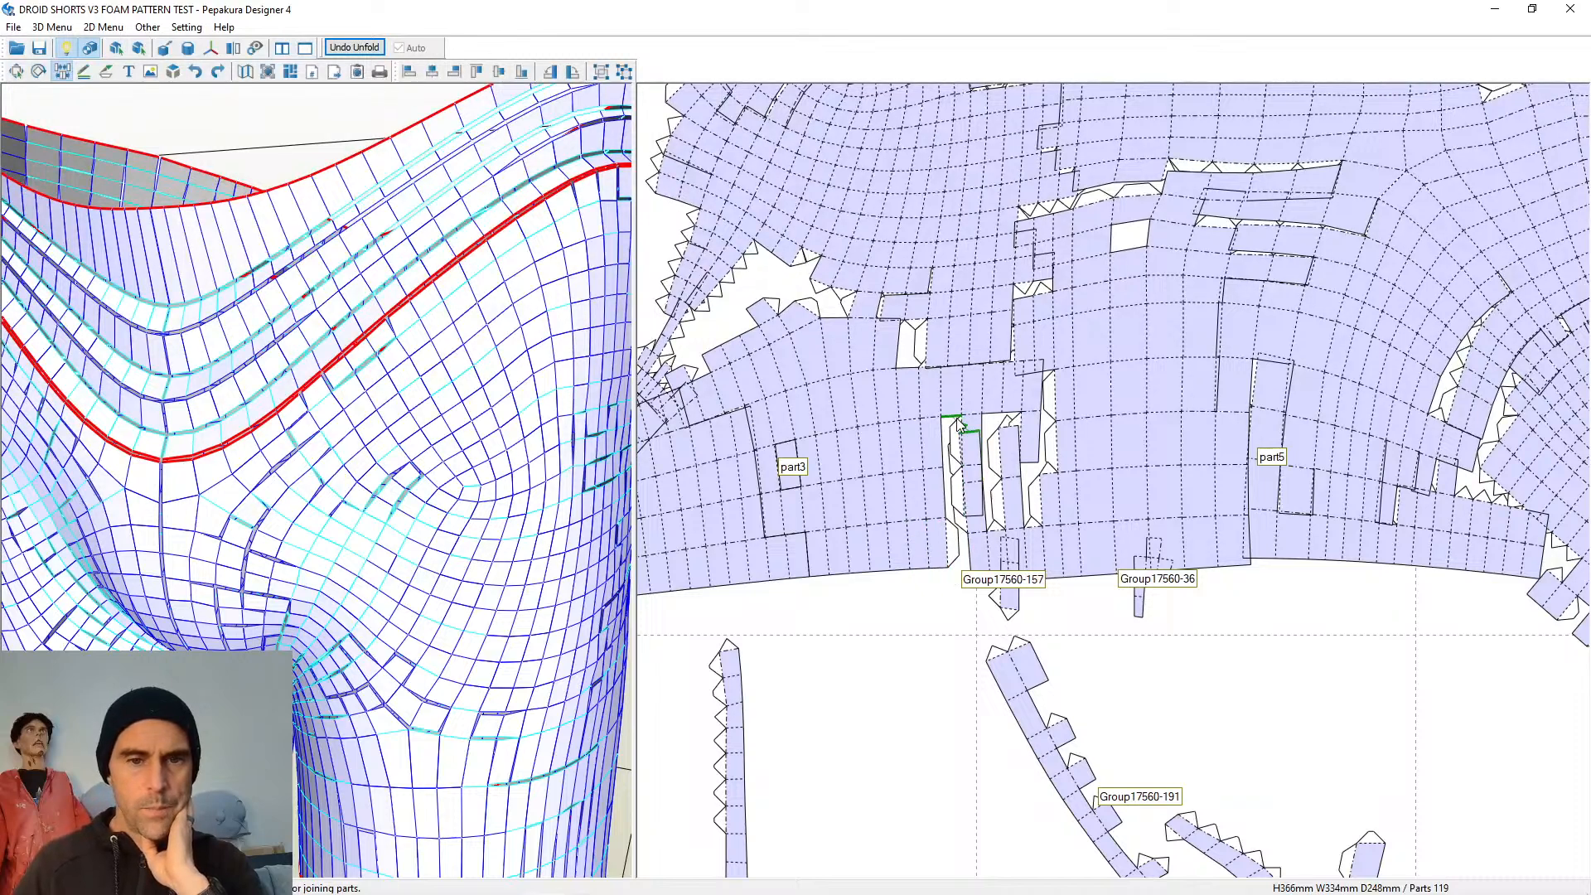
left_click(958, 479)
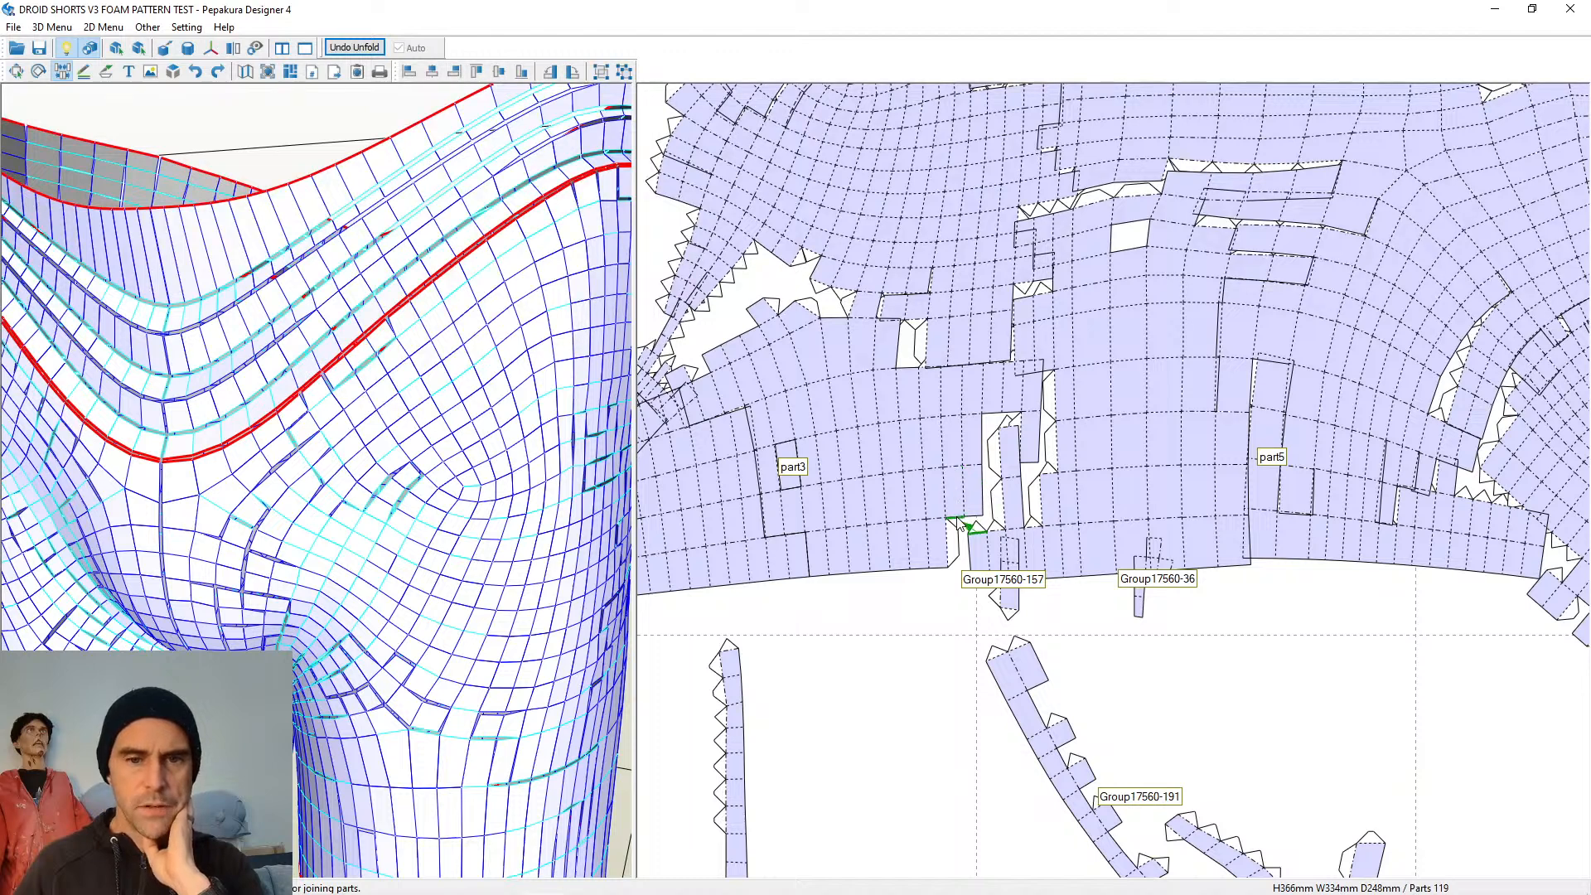
left_click(959, 524)
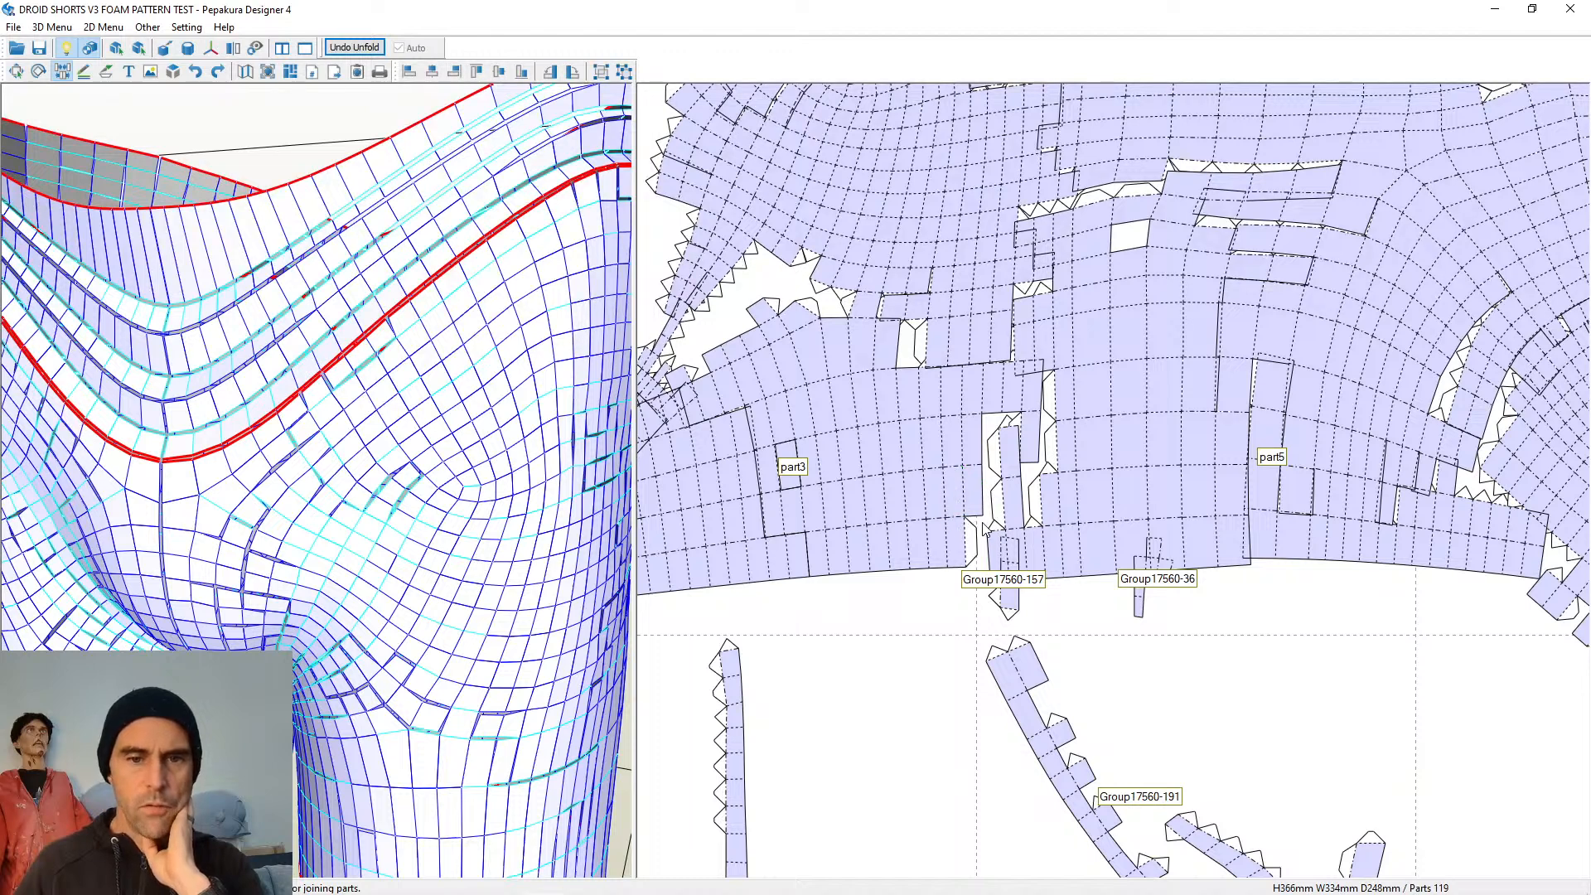
left_click(989, 426)
left_click(989, 470)
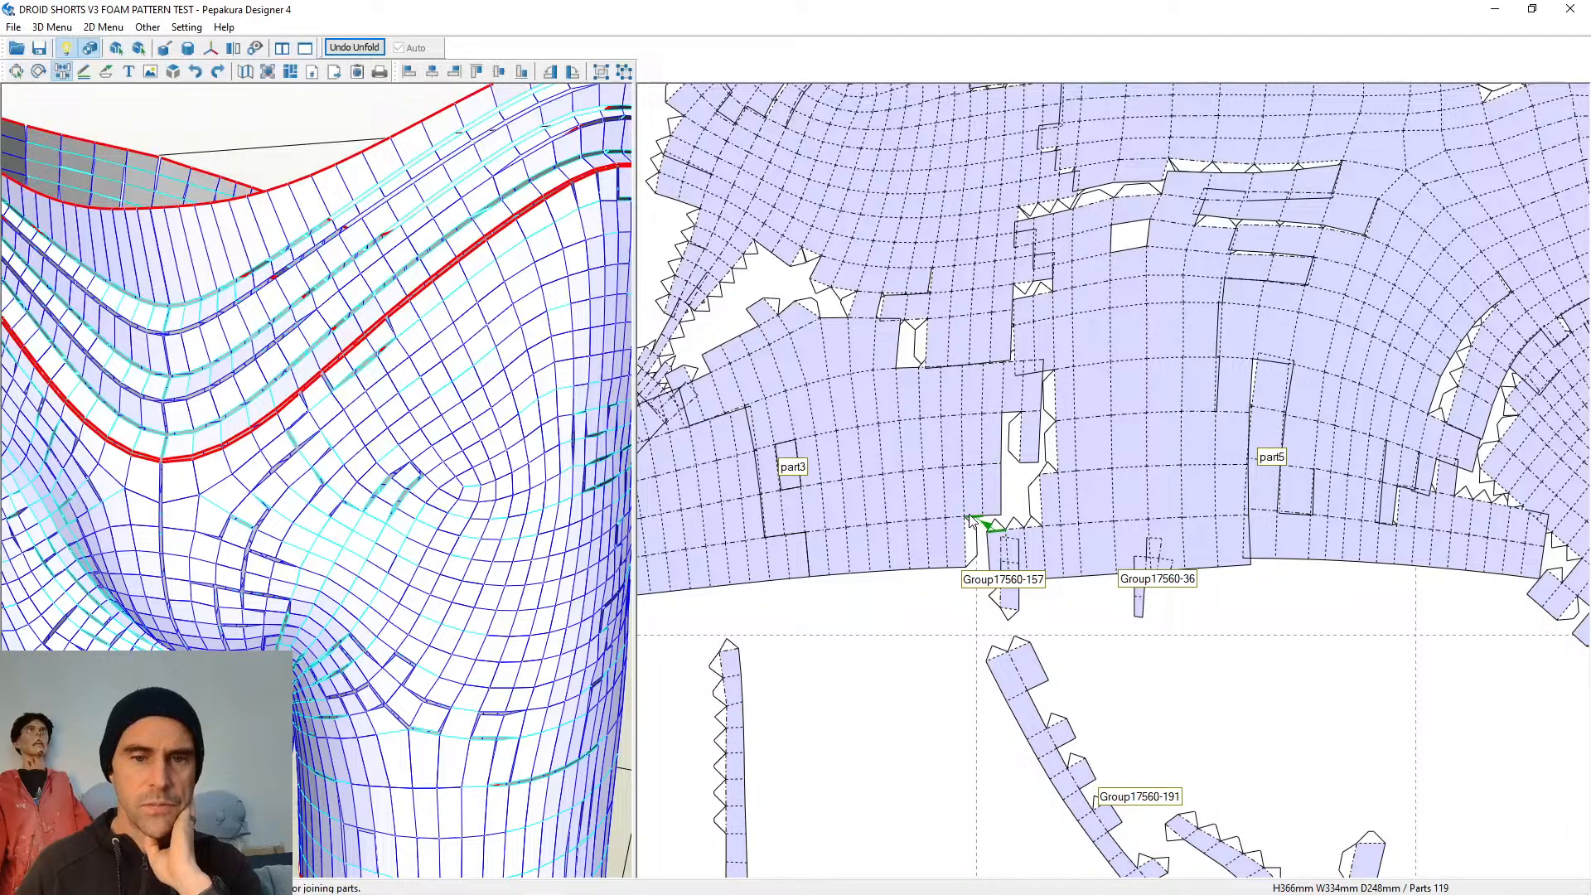
left_click(992, 521)
Join the last upright strip and the remaining band segments above Group17560-157 to part3's side, leaving one continuous split
scroll(1020, 490, "down", 5)
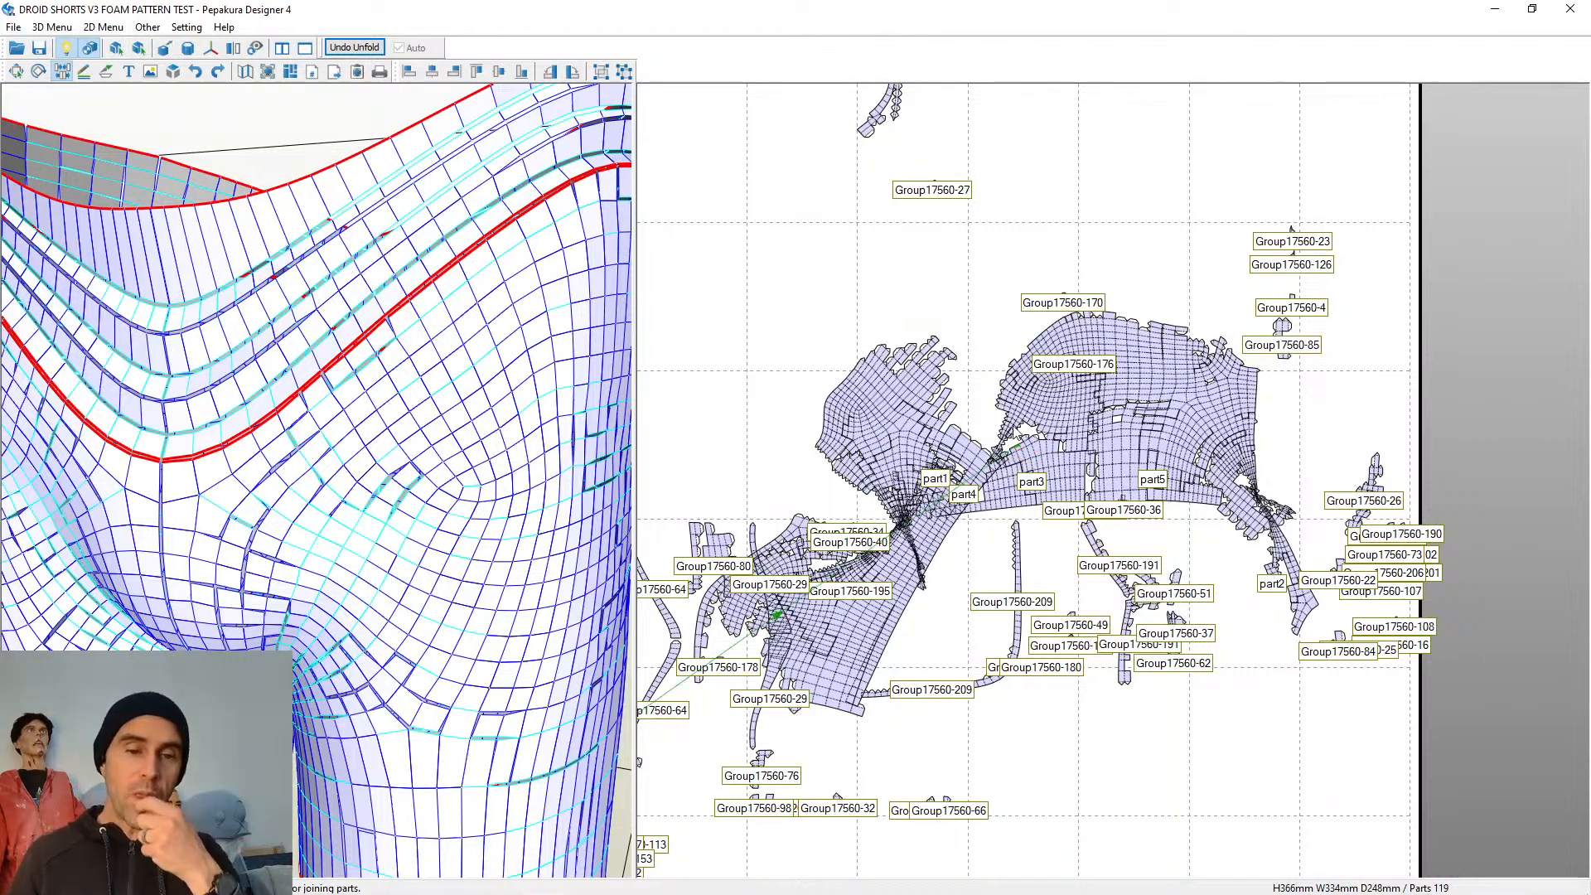
scroll(1020, 456, "up", 4)
scroll(1017, 455, "up", 4)
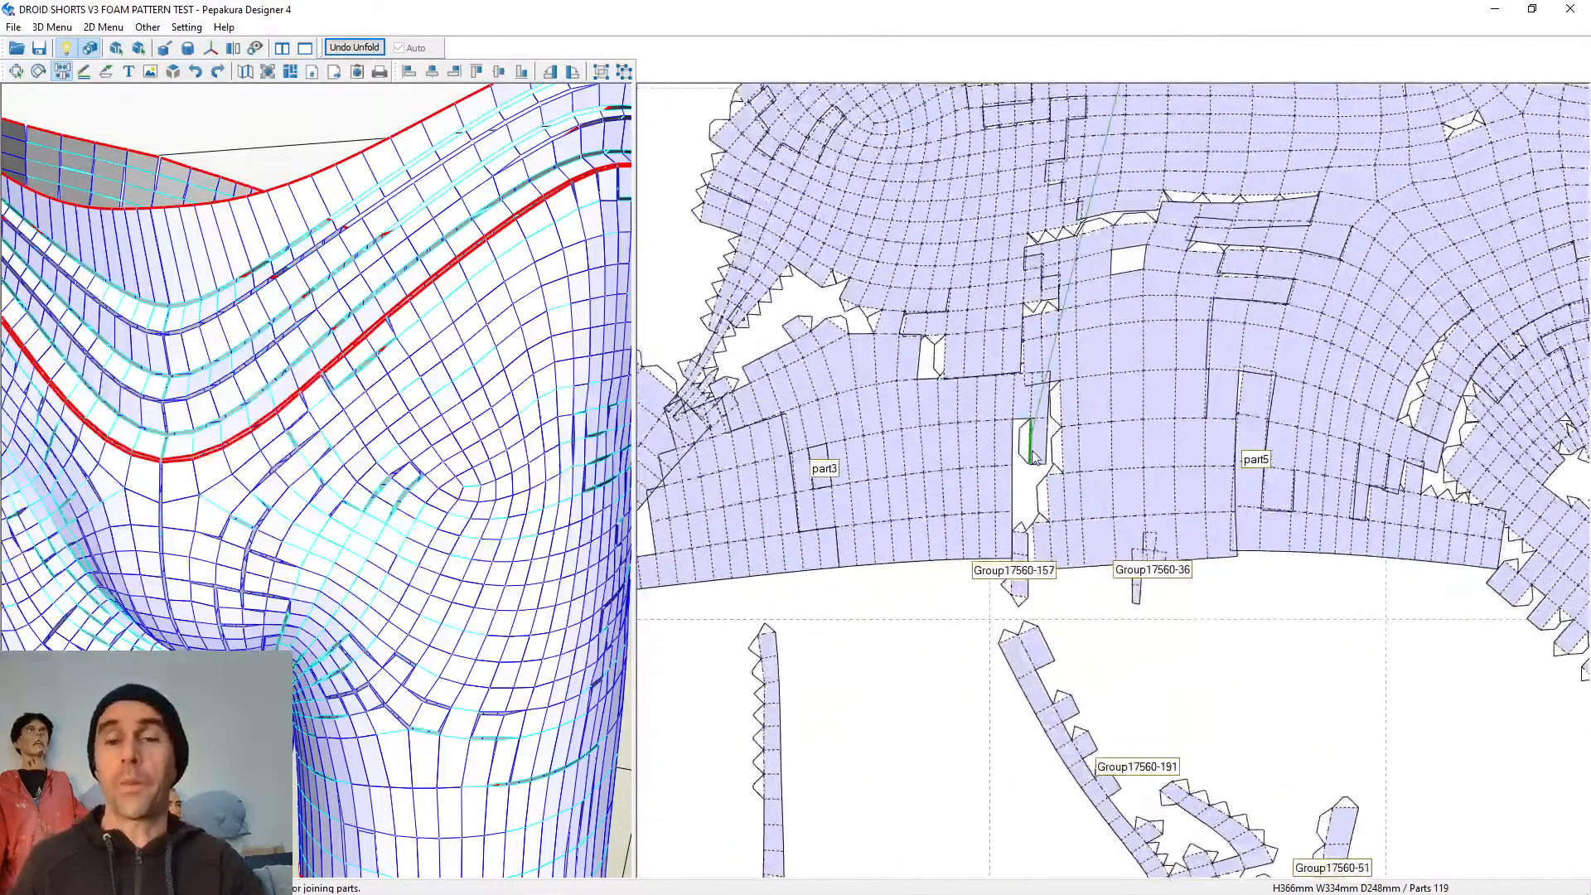
left_click(997, 434)
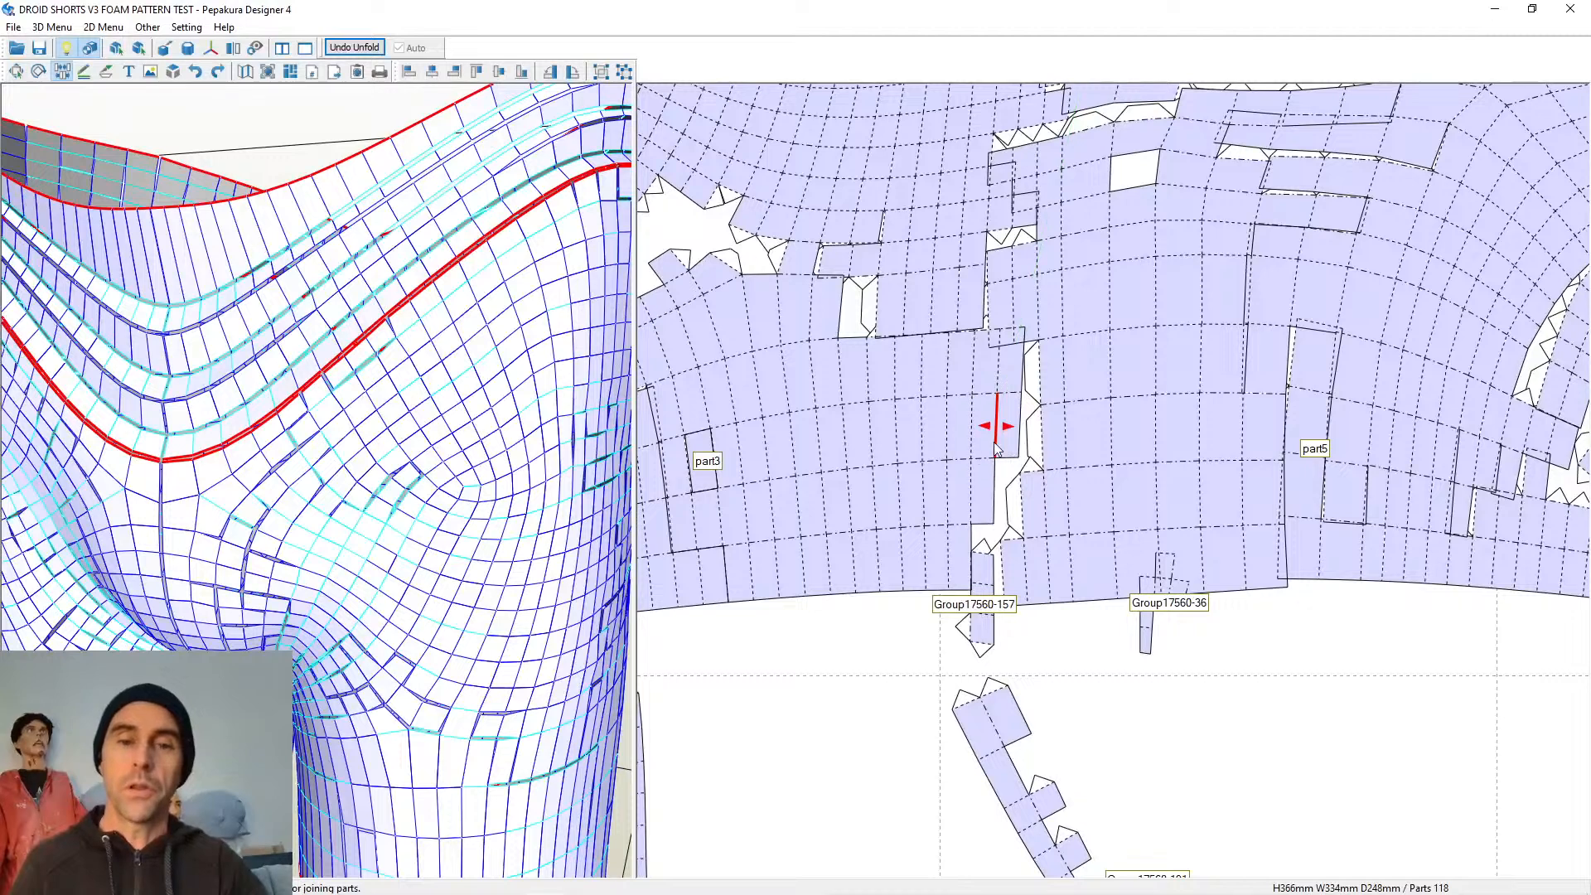
left_click(1003, 481)
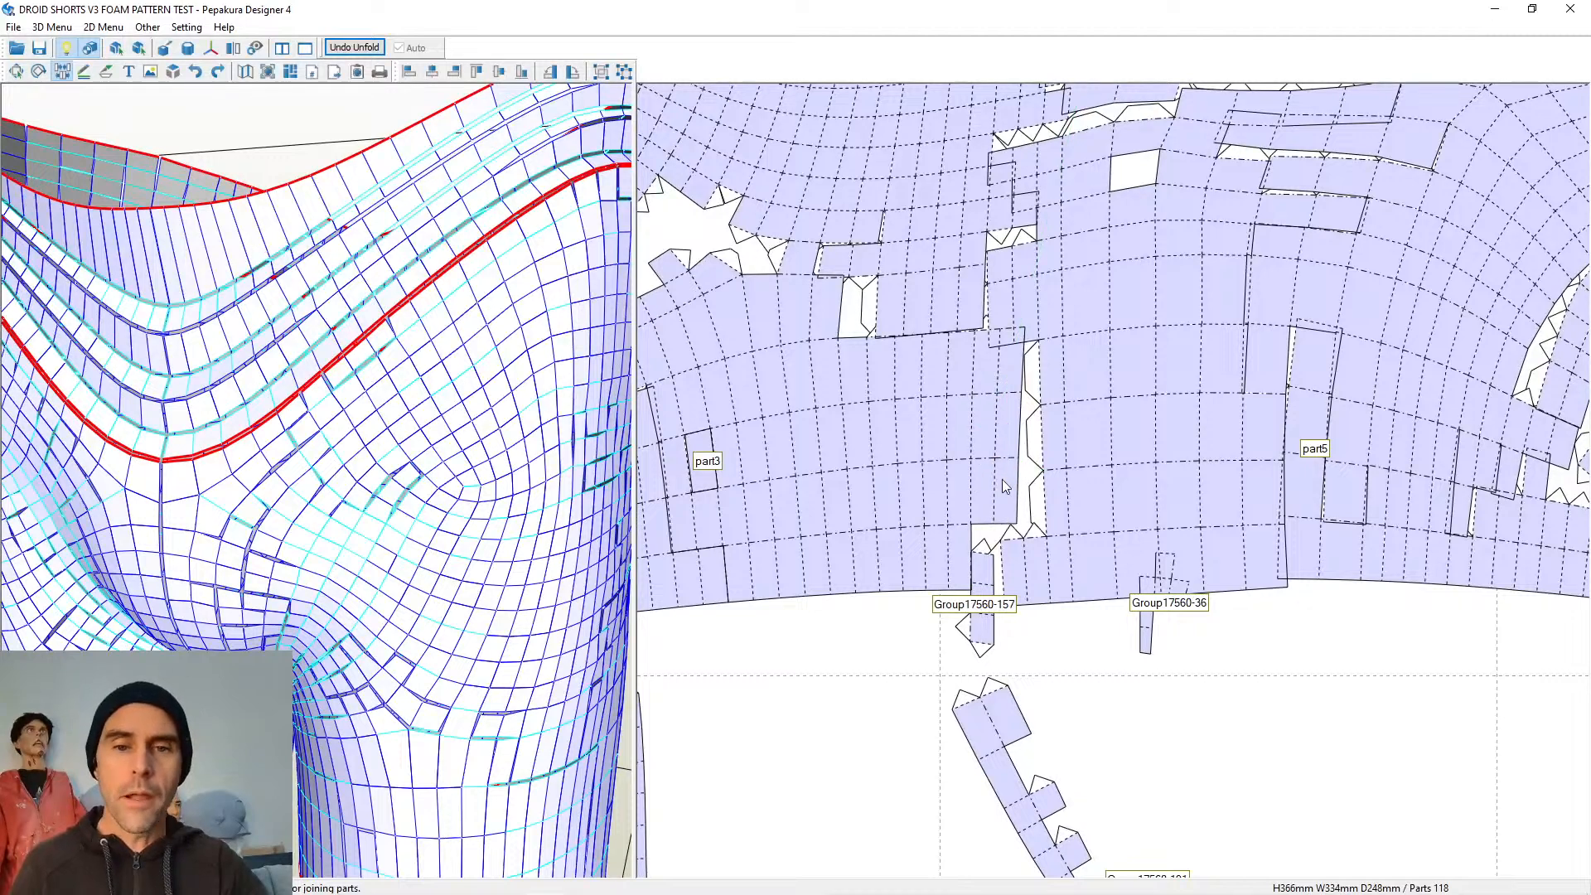
left_click(985, 531)
left_click(1003, 529)
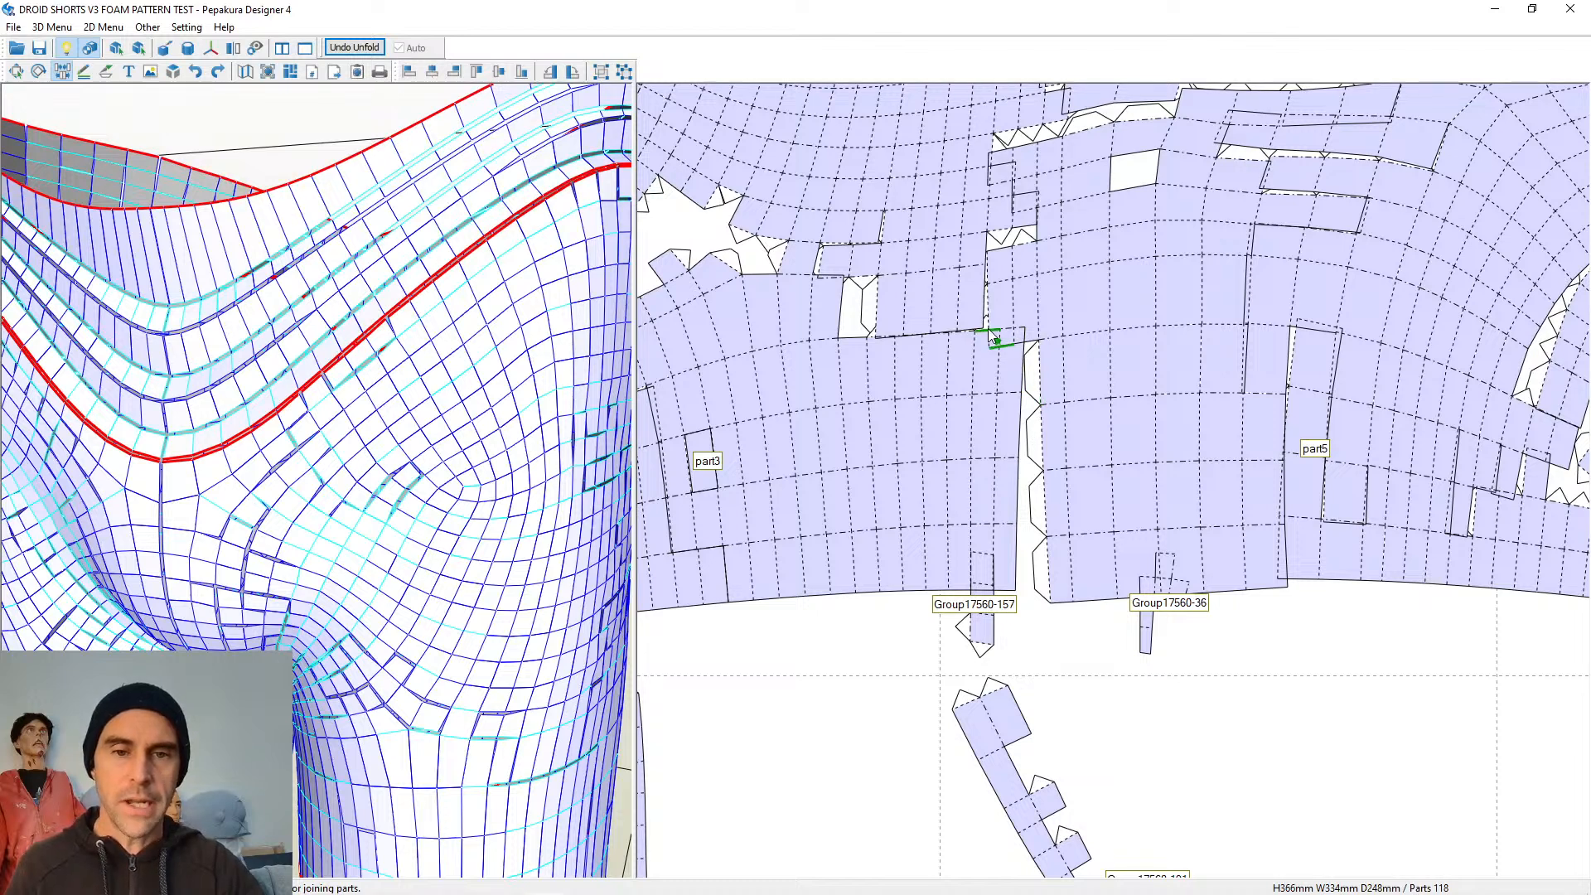
Close the rectangular opening and the neighbouring notch between part3's upper area and the panel above
left_click(876, 319)
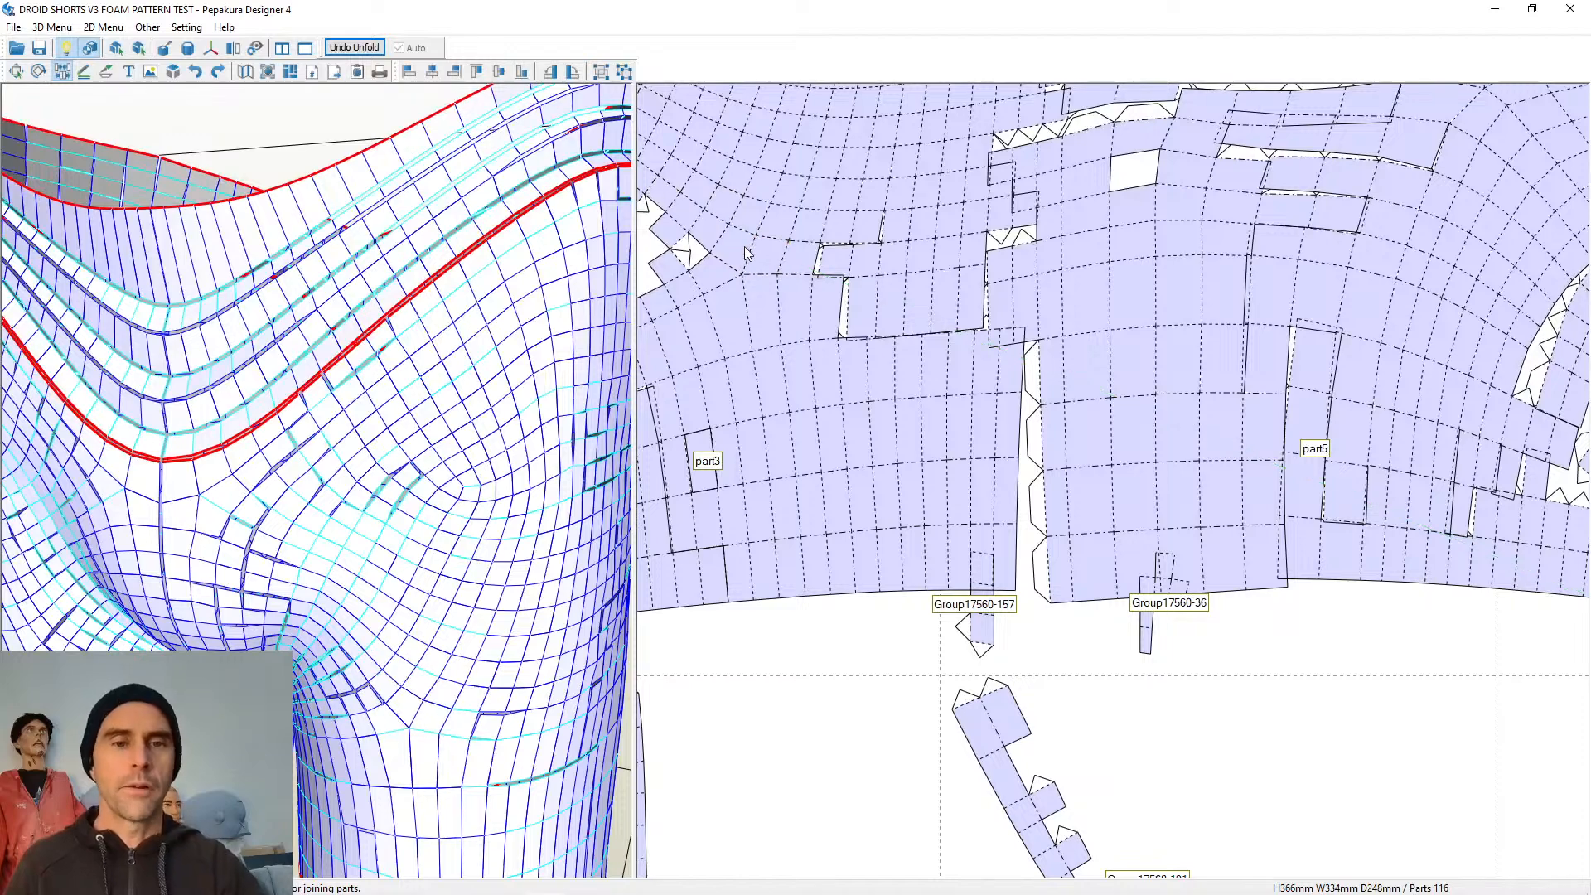
left_click(721, 277)
right_click_drag(843, 351, 1301, 417)
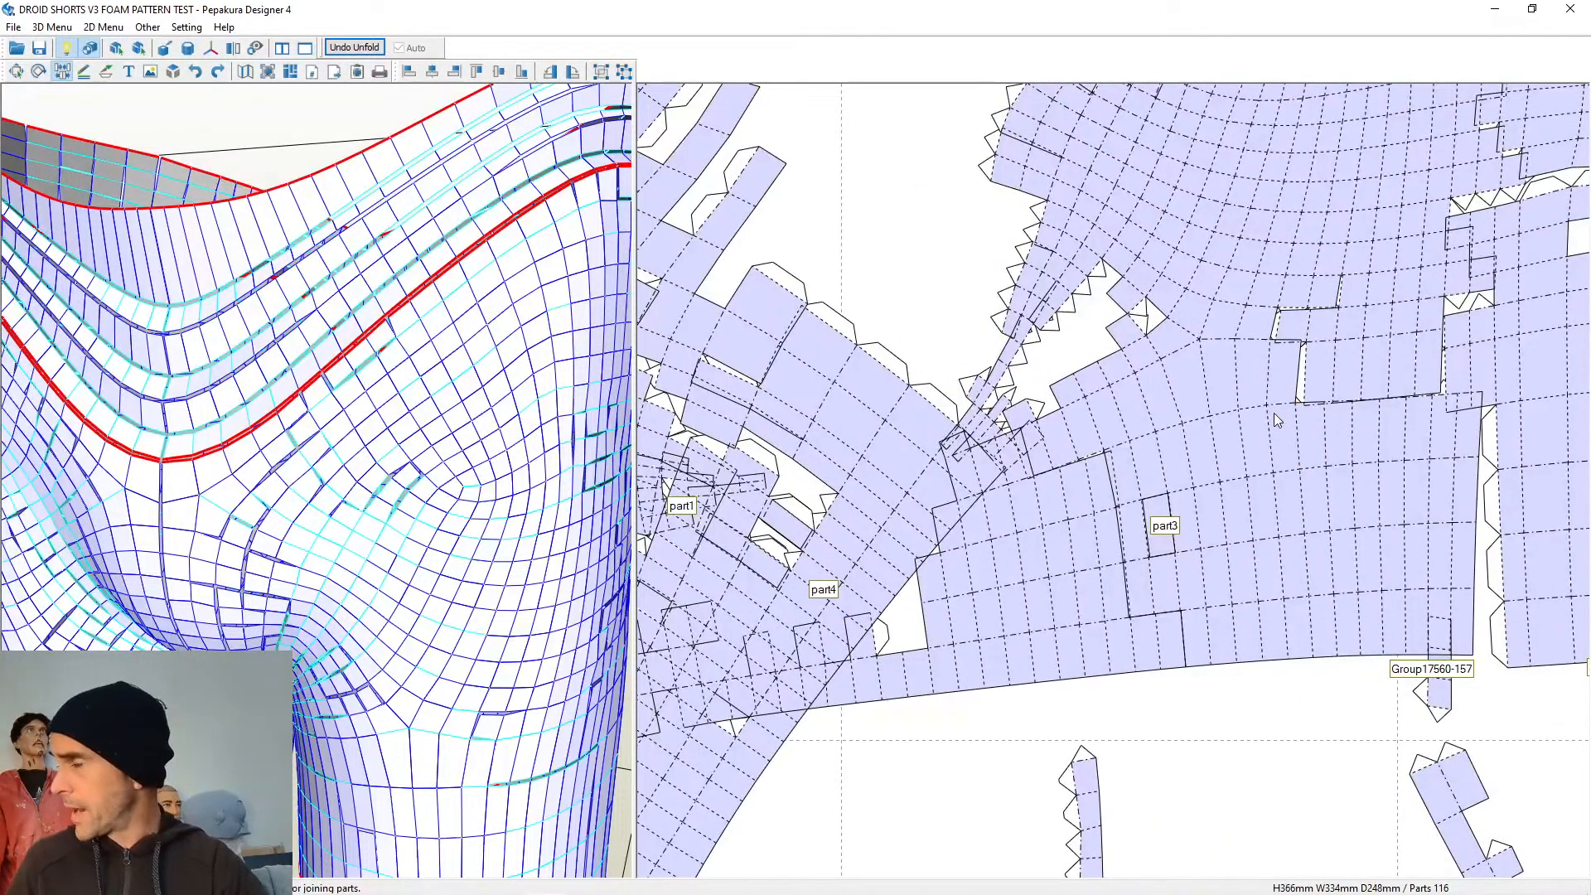
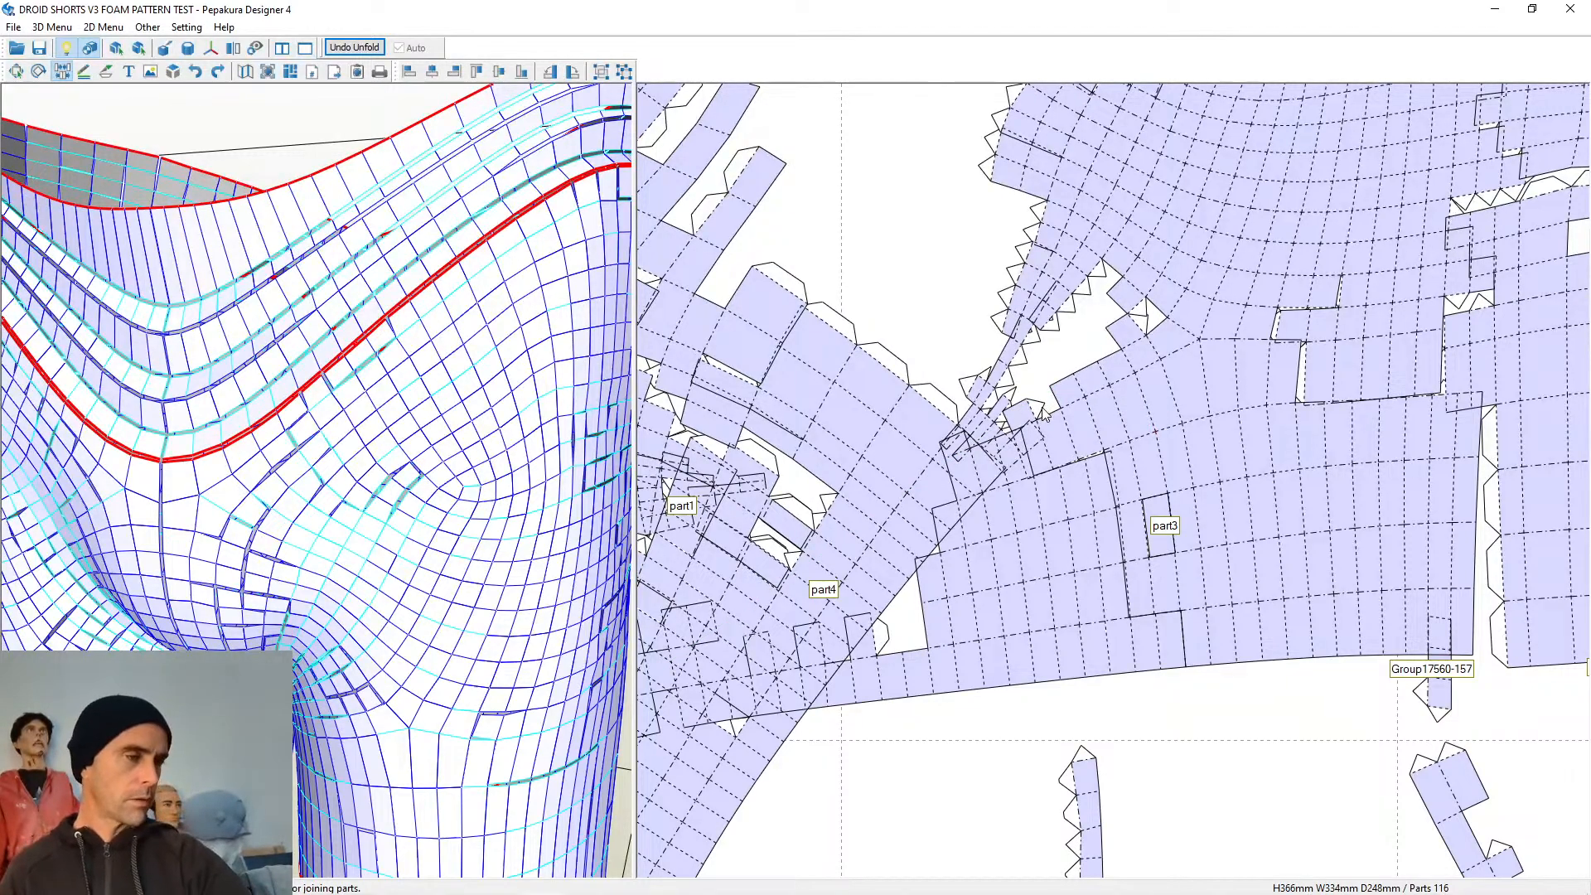
Join the small Group17560-157 piece to its matching panel edge
scroll(1046, 414, "down", 5)
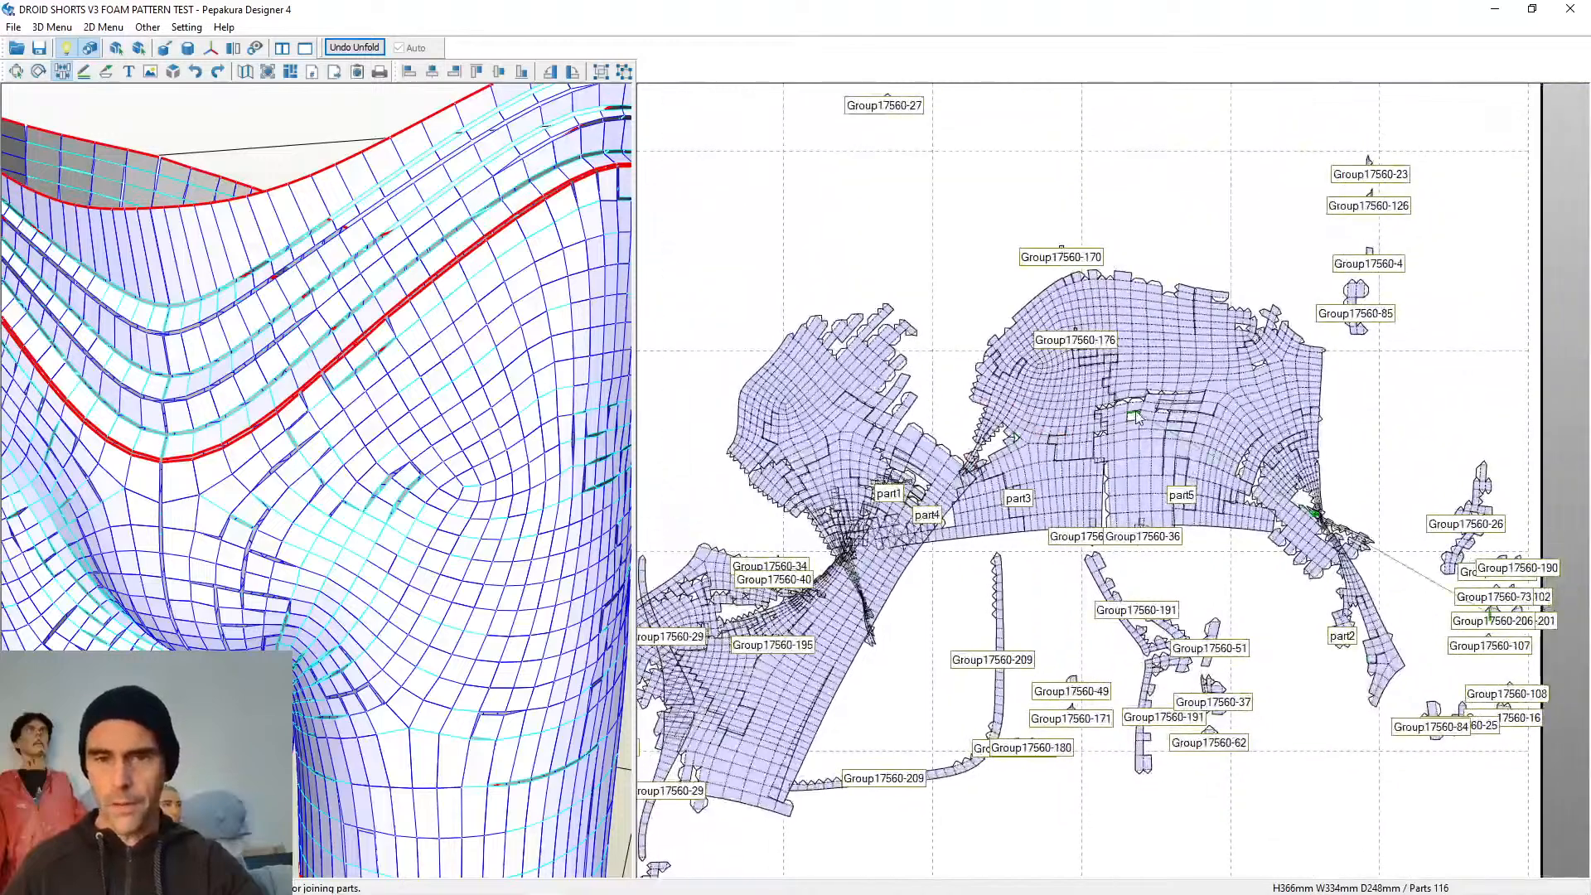
scroll(1136, 413, "up", 5)
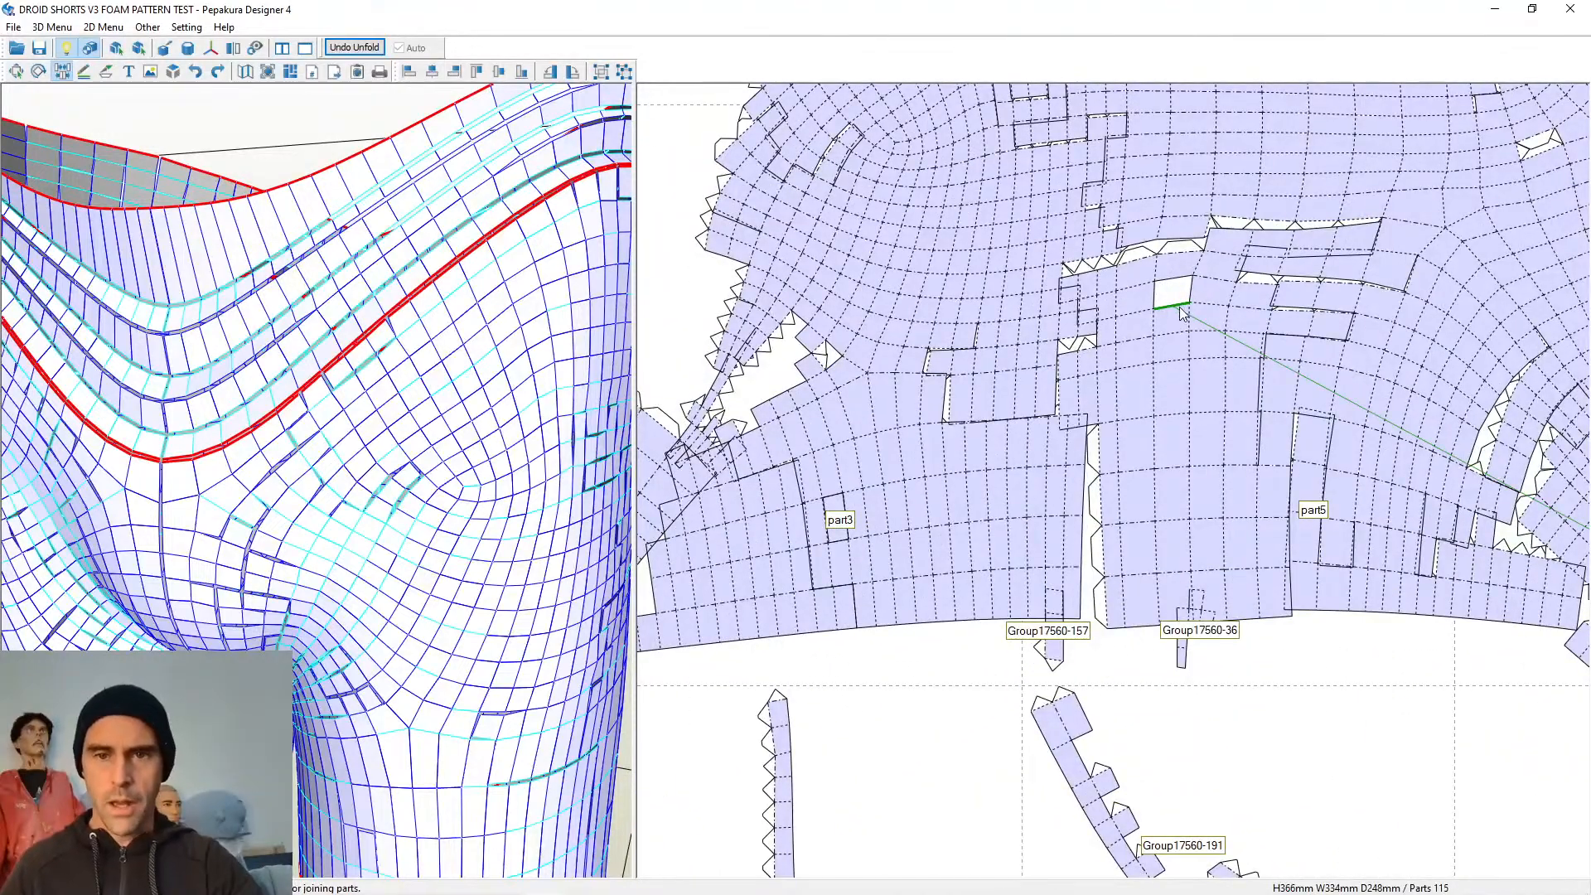
scroll(1181, 307, "down", 2)
scroll(978, 421, "up", 4)
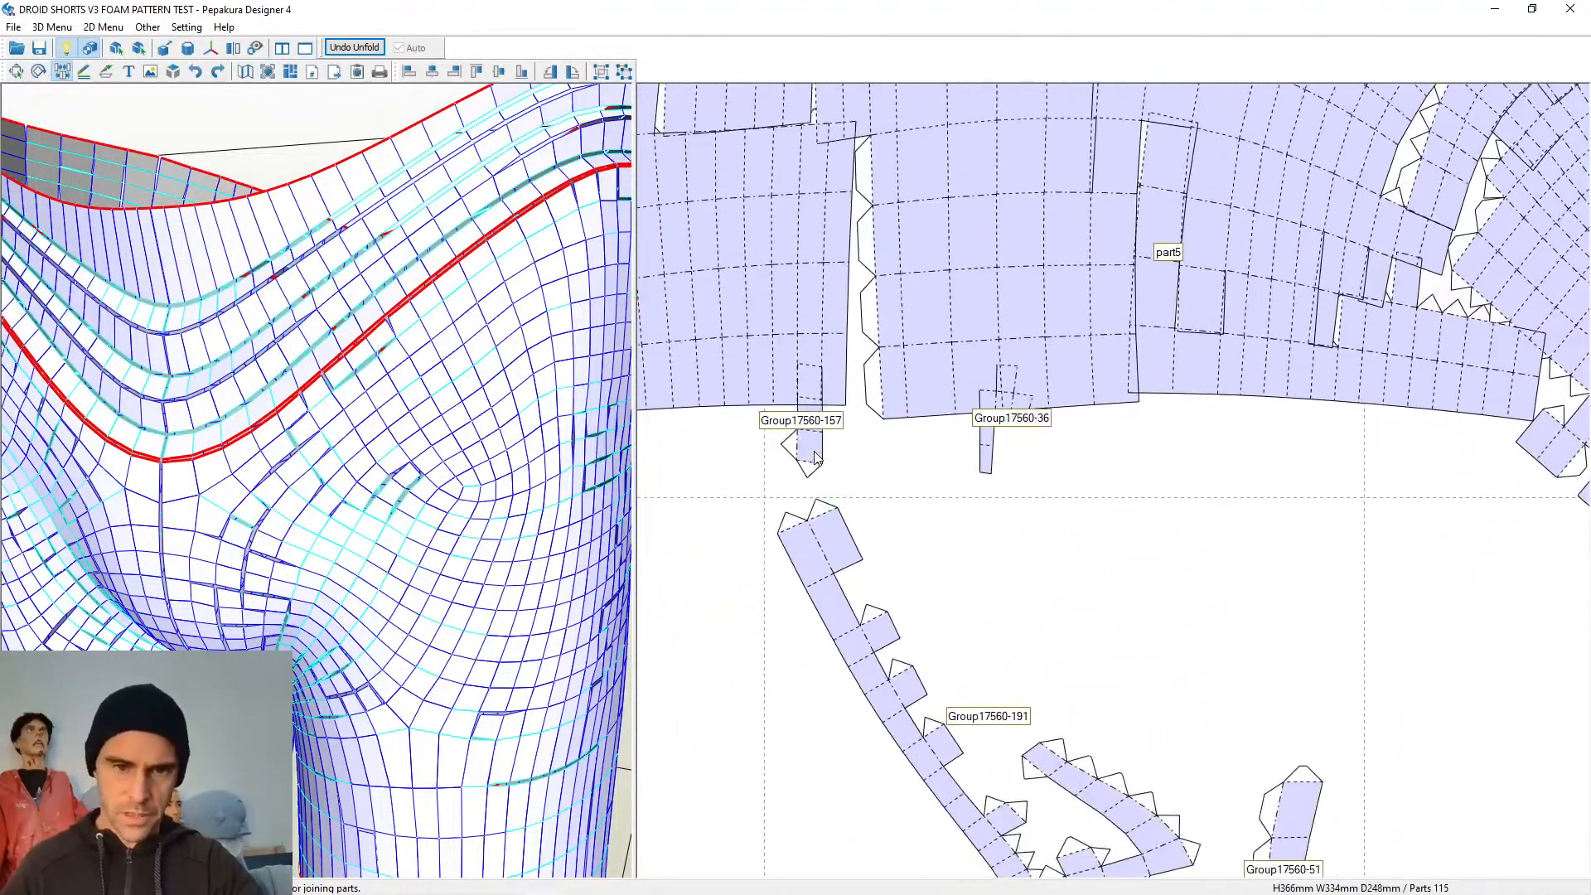
left_click(798, 444)
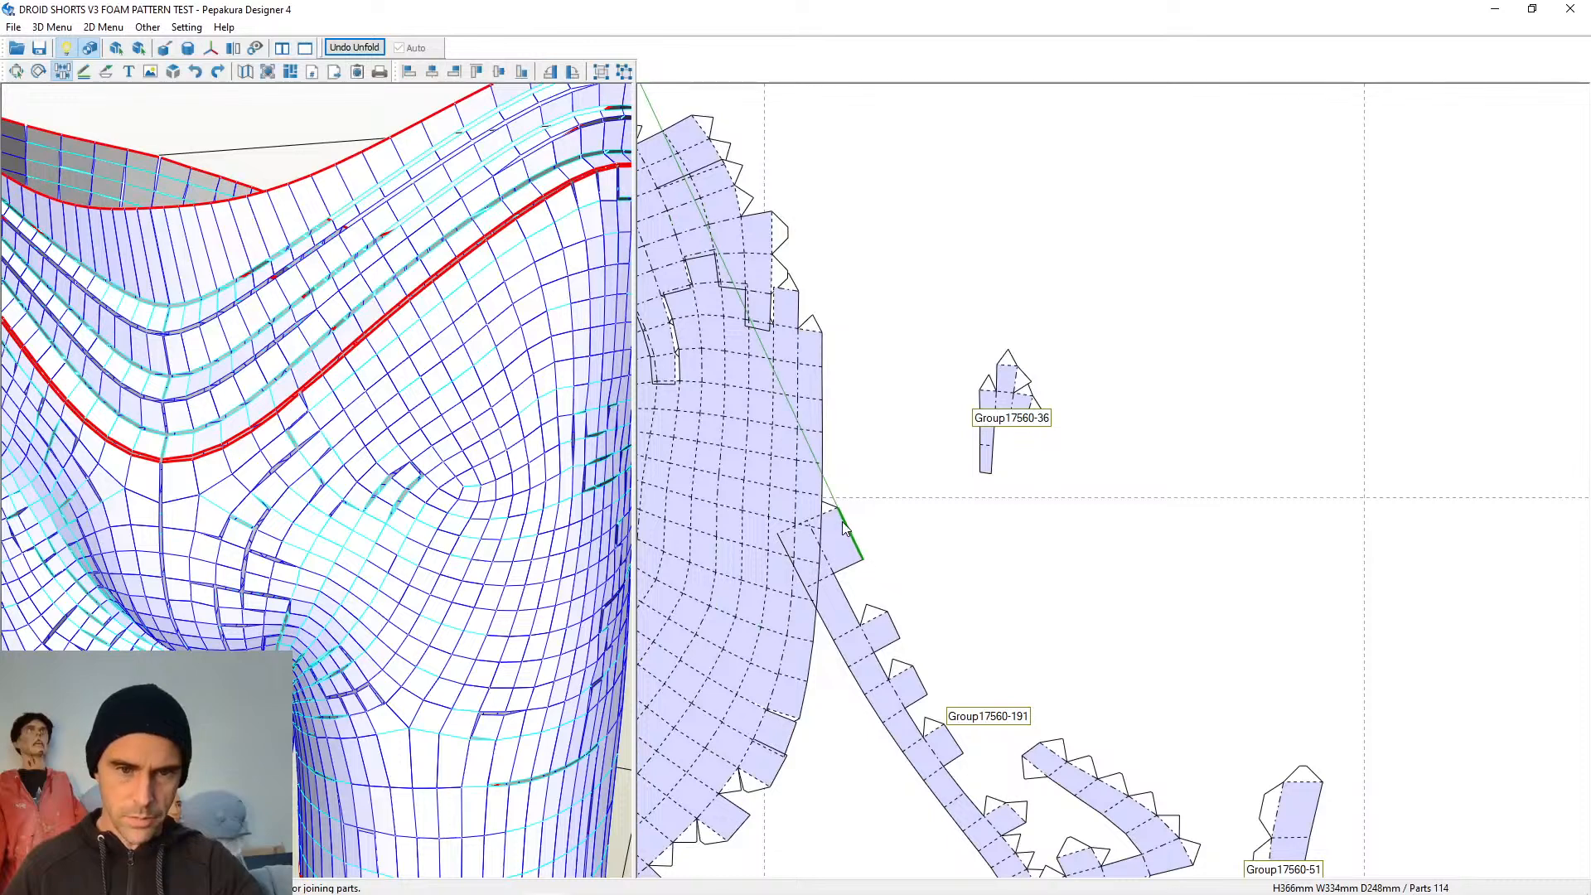
Attach the matching strips to the outer edge of Group17560-191 and close the small gap inside the enlarged section
left_click(842, 522)
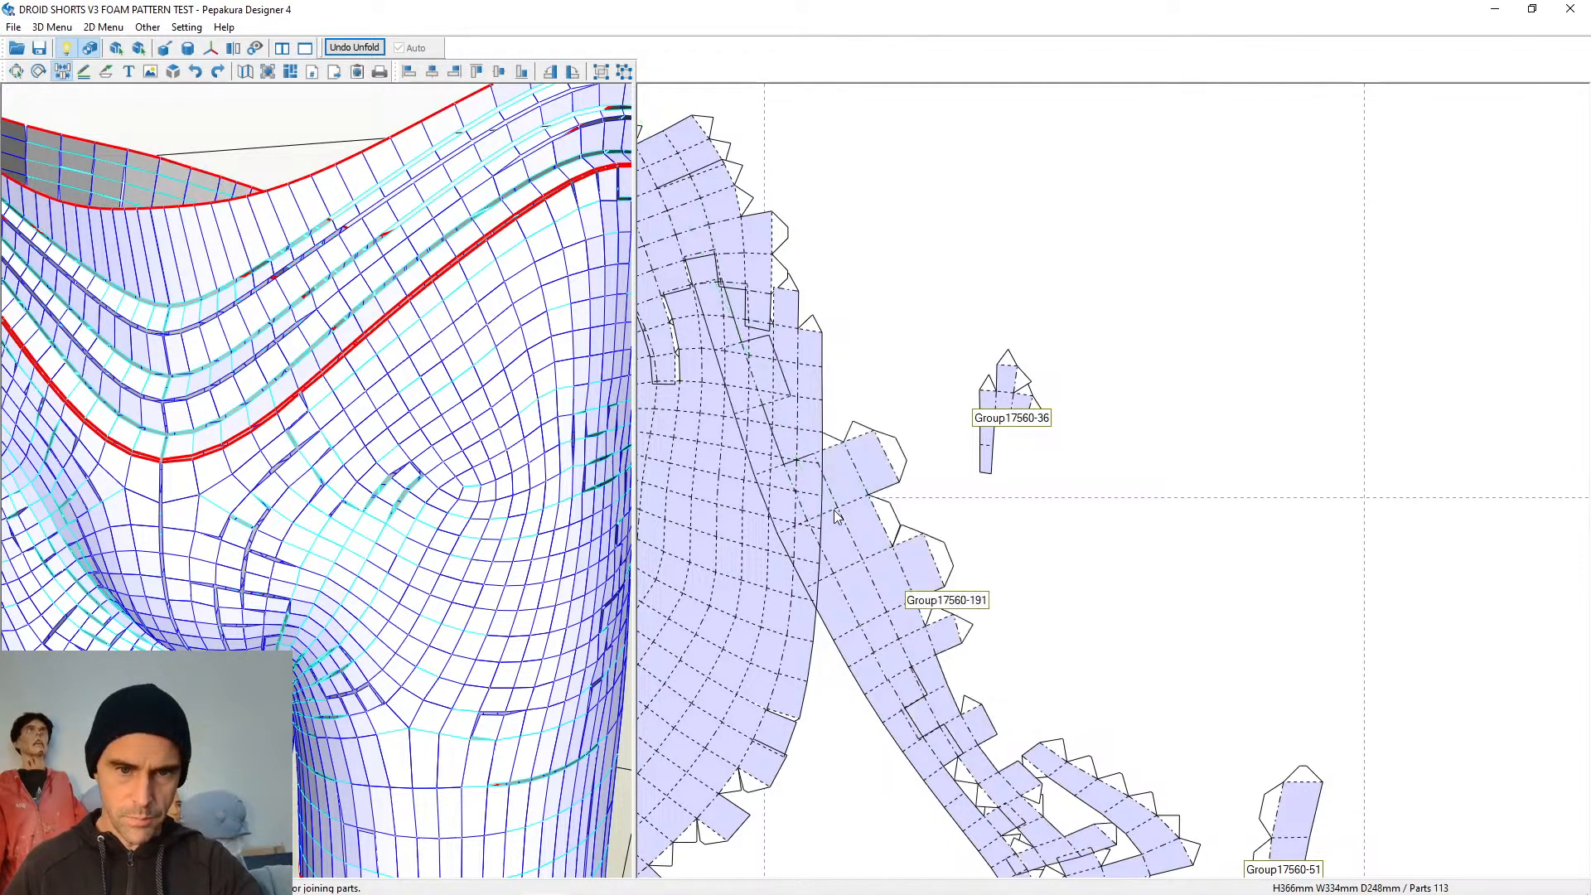
left_click(882, 512)
left_click(945, 498)
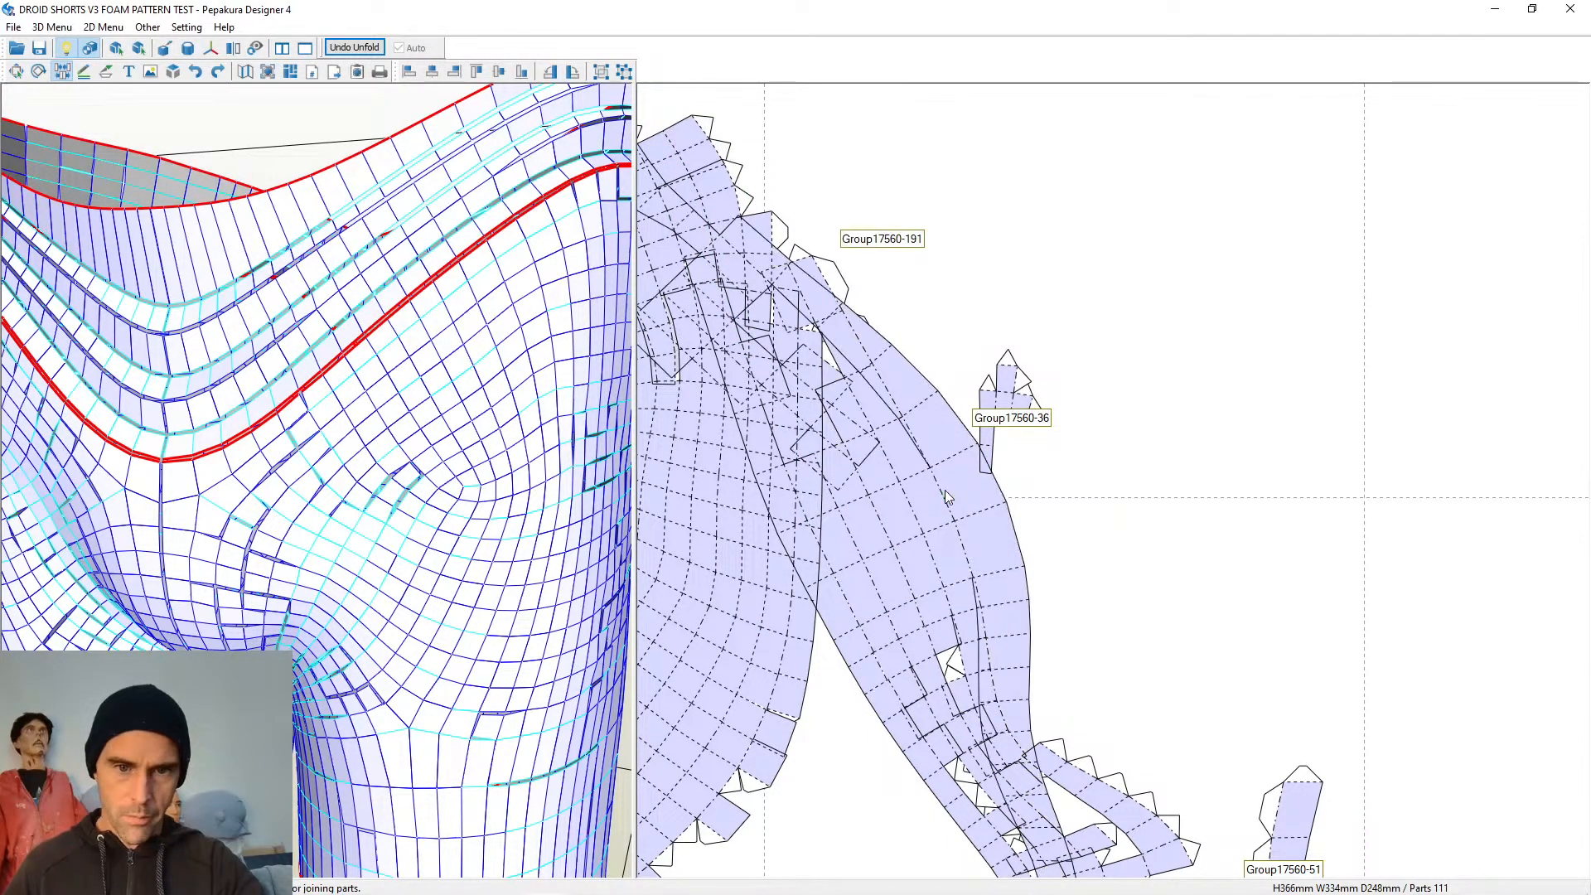
left_click(960, 652)
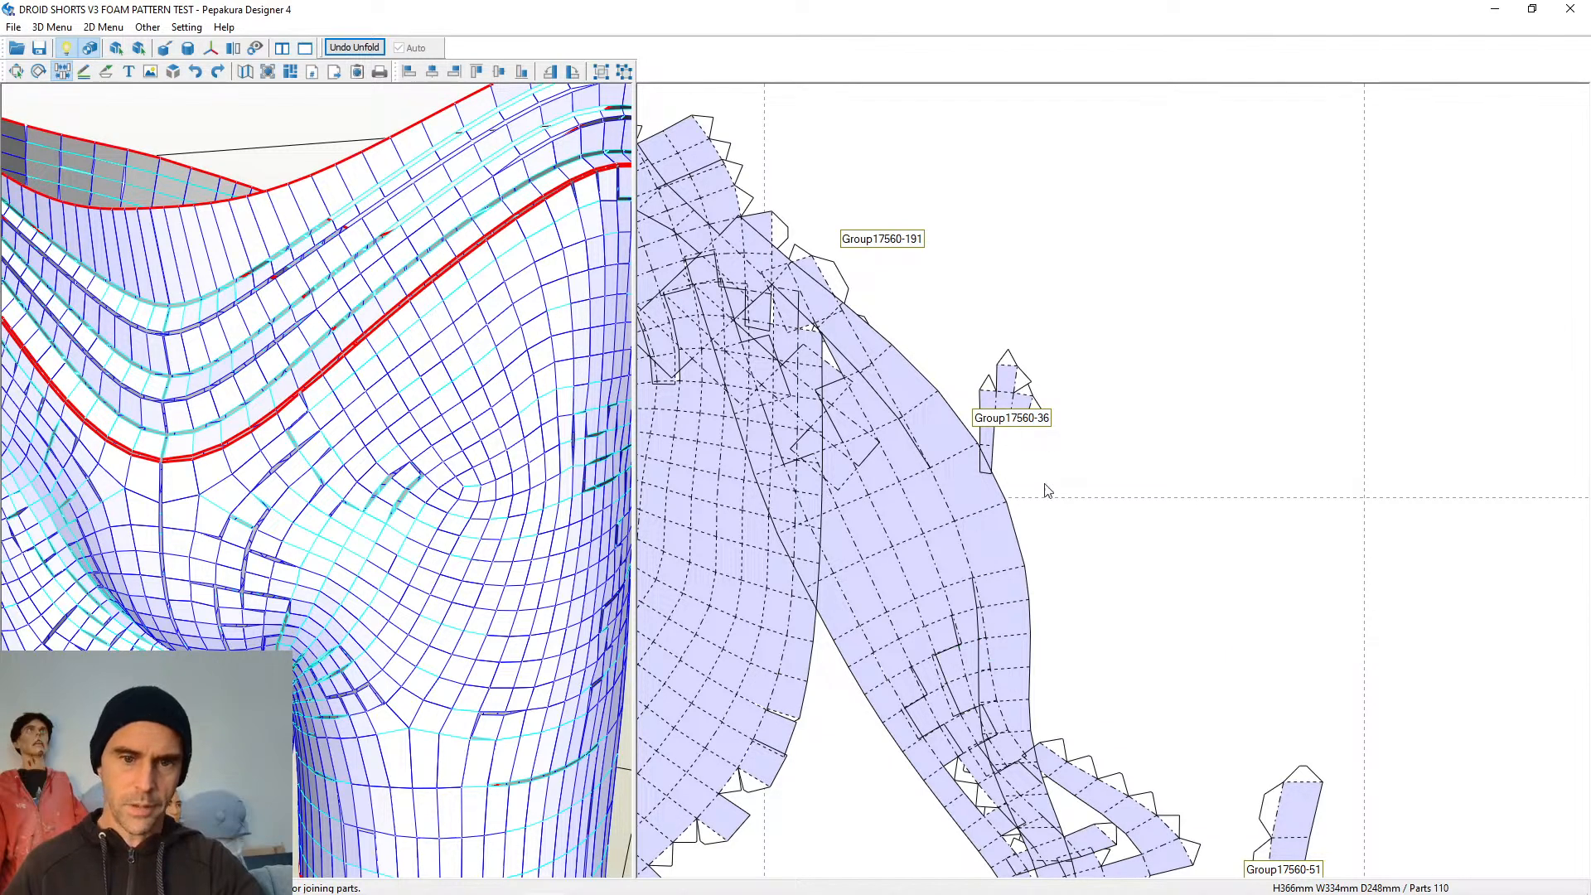
Join Group17560-36 to the large panel and attach the neighbouring narrow strips along that panel's lower edge
left_click(995, 403)
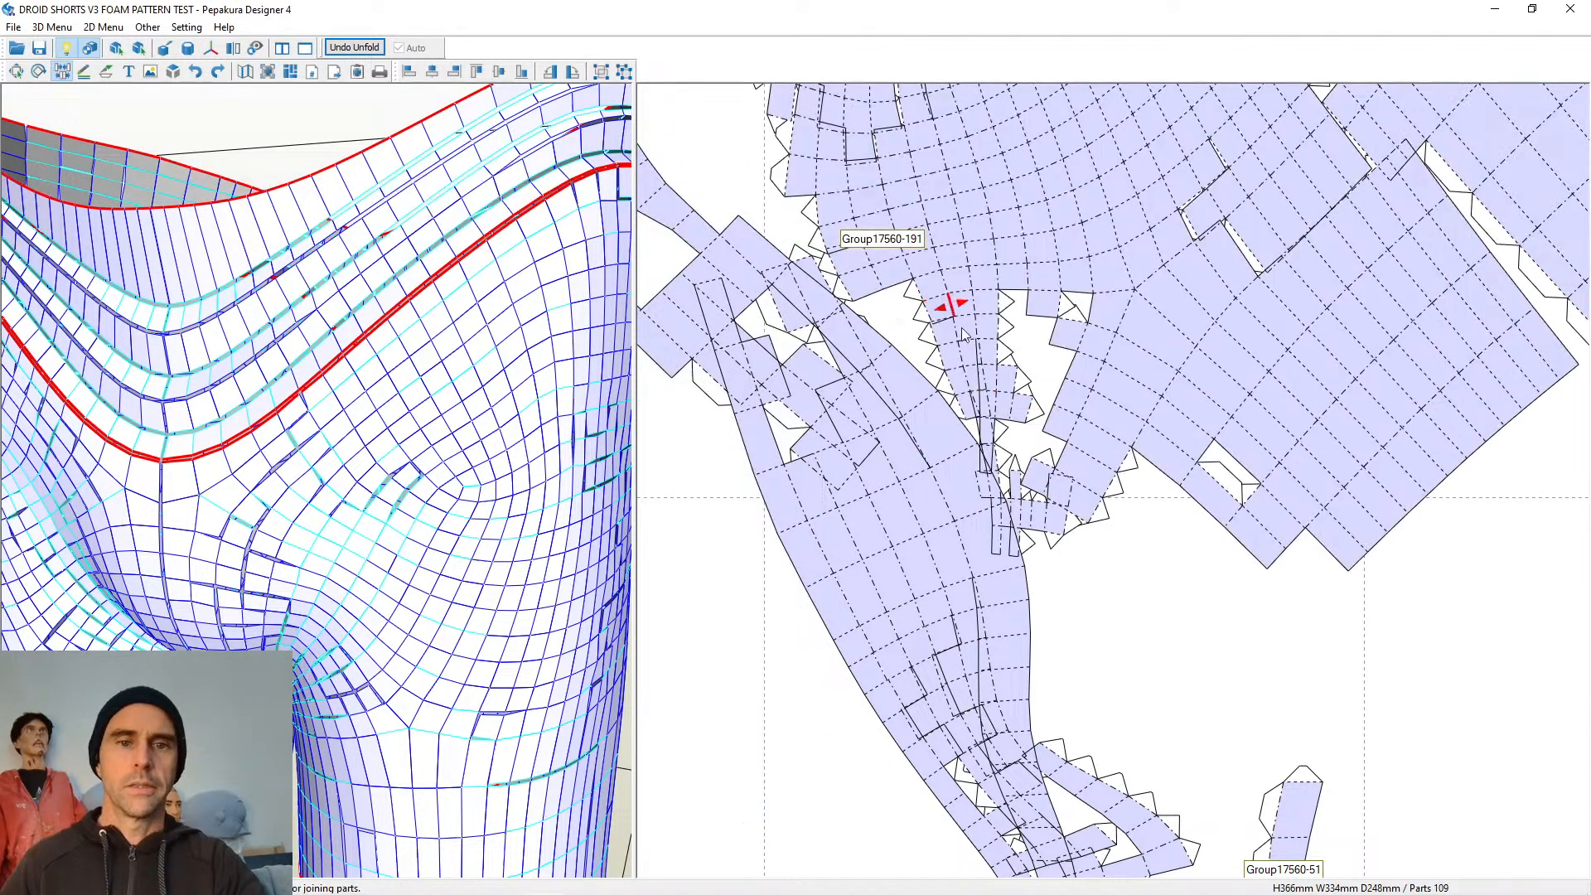
left_click(921, 303)
left_click(912, 319)
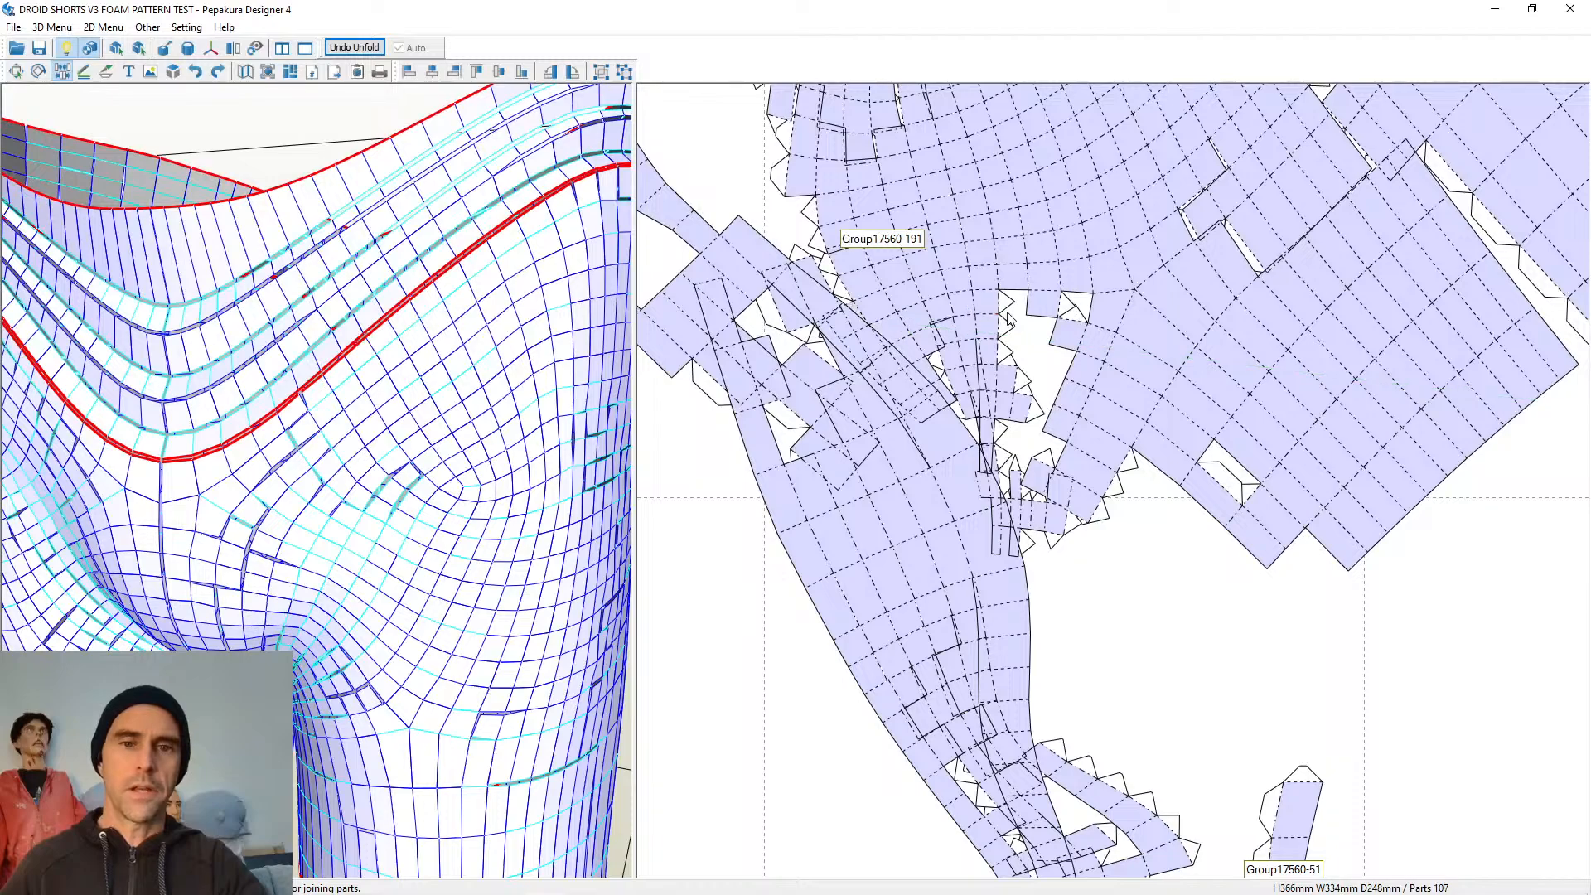
left_click(1007, 320)
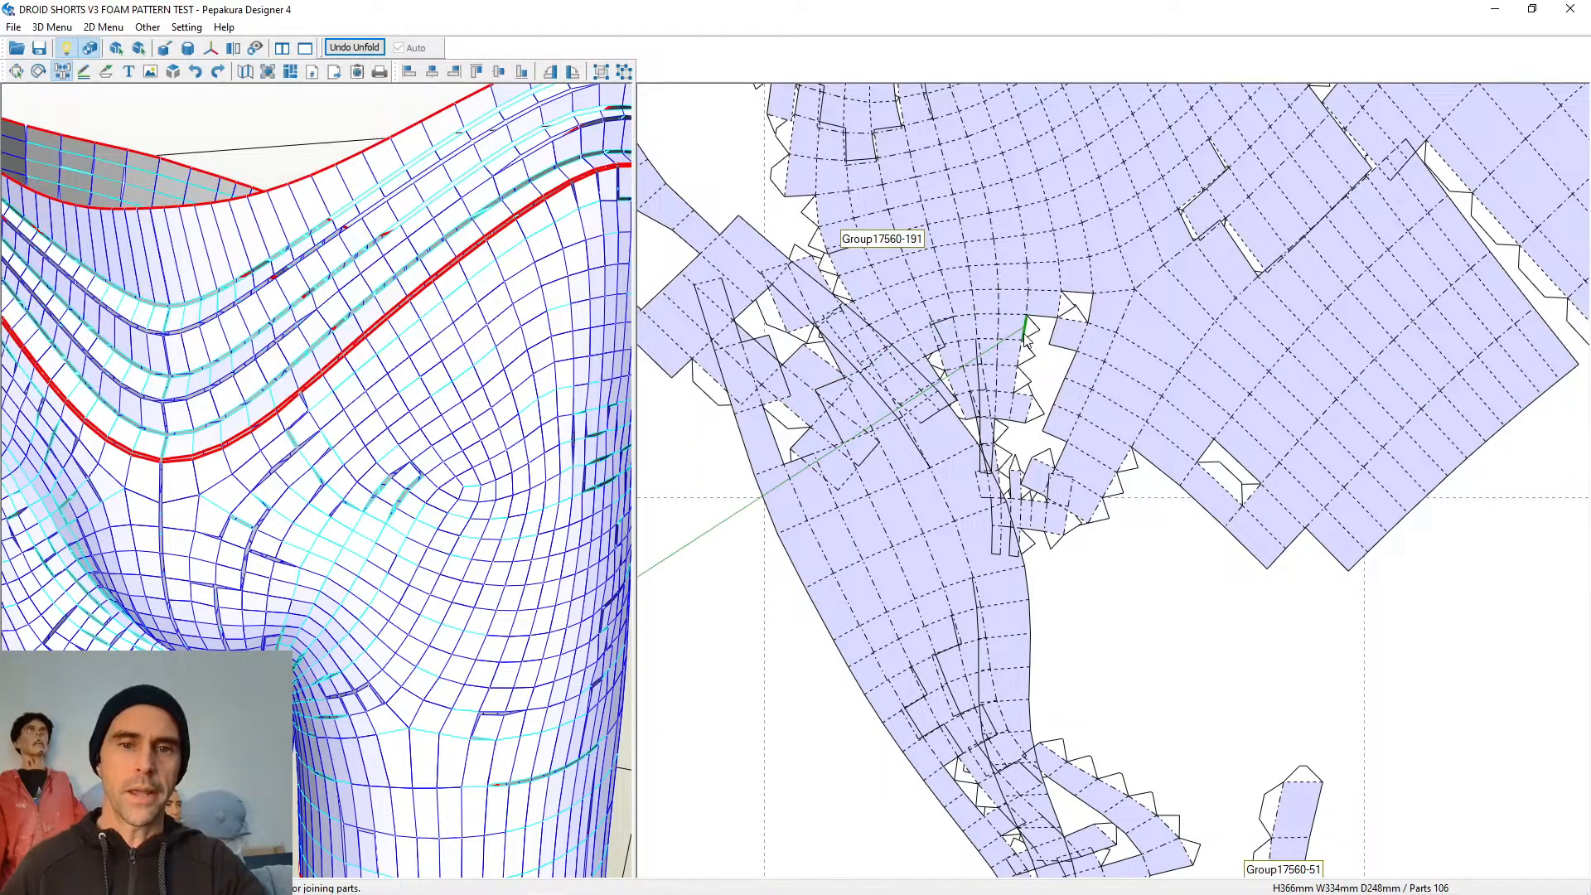
left_click(1040, 371)
Look over the whole pattern layout and examine the small loose pieces clustered in the page's lower-left corner
scroll(1041, 372, "down", 5)
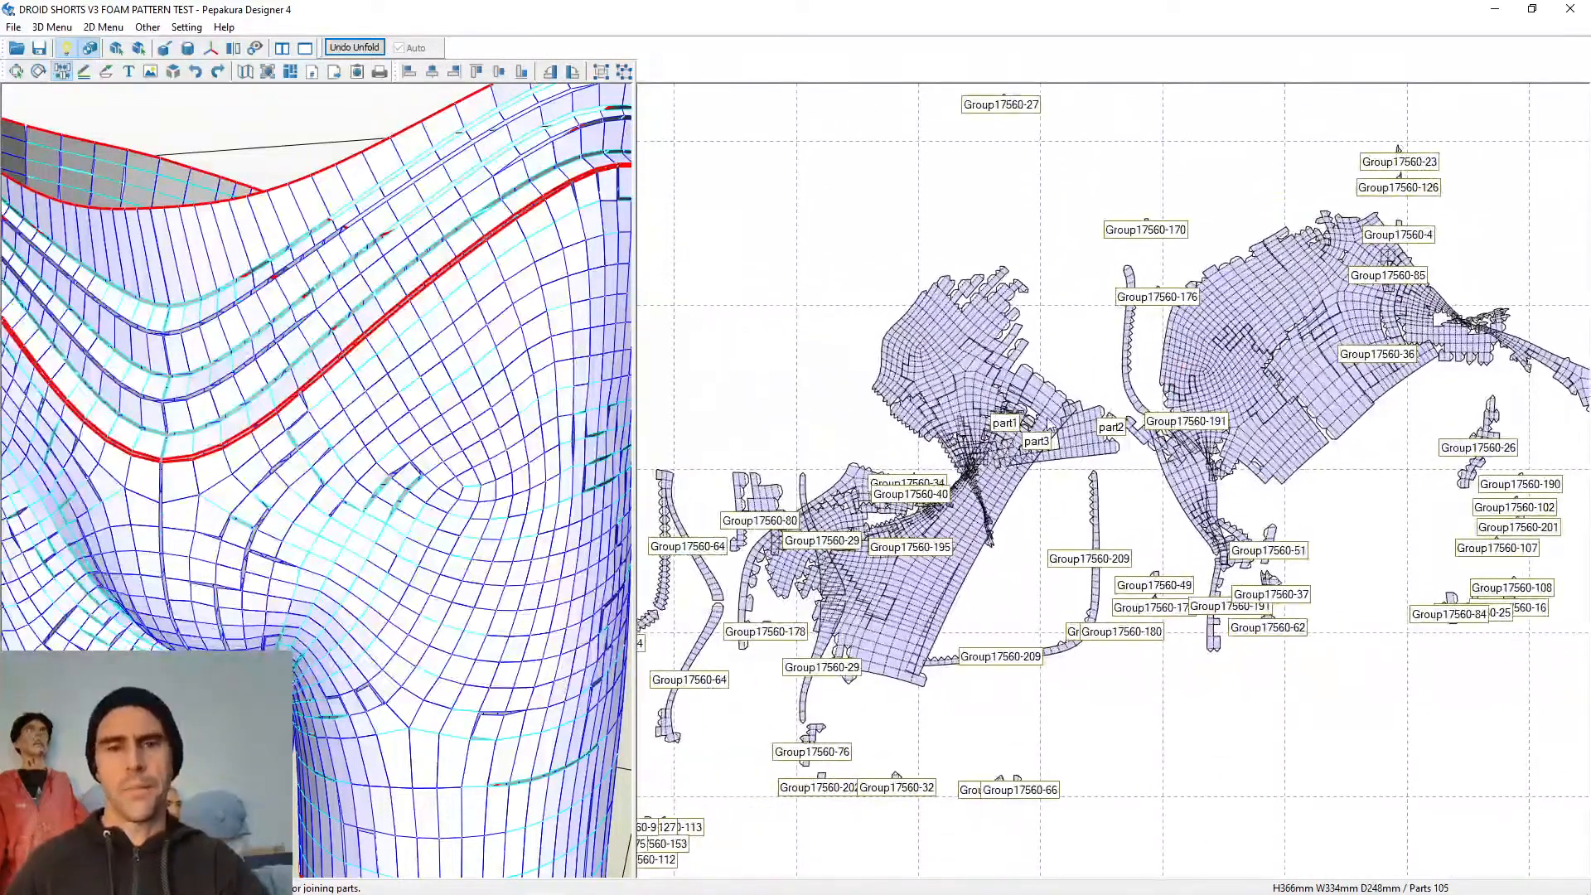
scroll(927, 448, "up", 3)
scroll(1311, 555, "down", 5)
scroll(1131, 497, "up", 5)
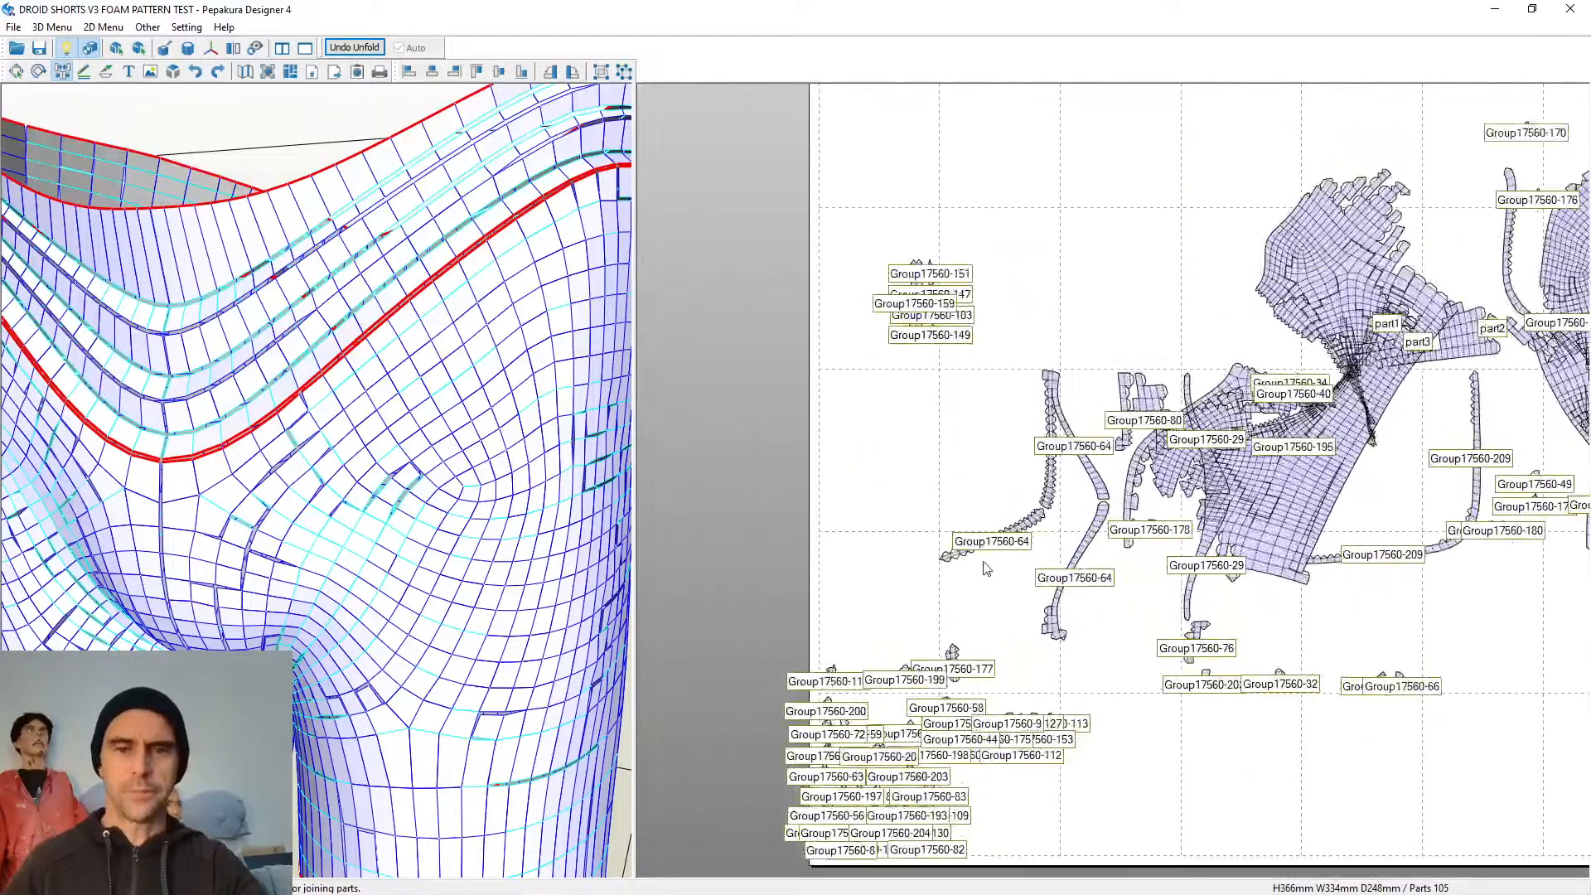
scroll(1172, 322, "down", 3)
scroll(1007, 554, "up", 5)
middle_click_drag(1003, 551, 1081, 393)
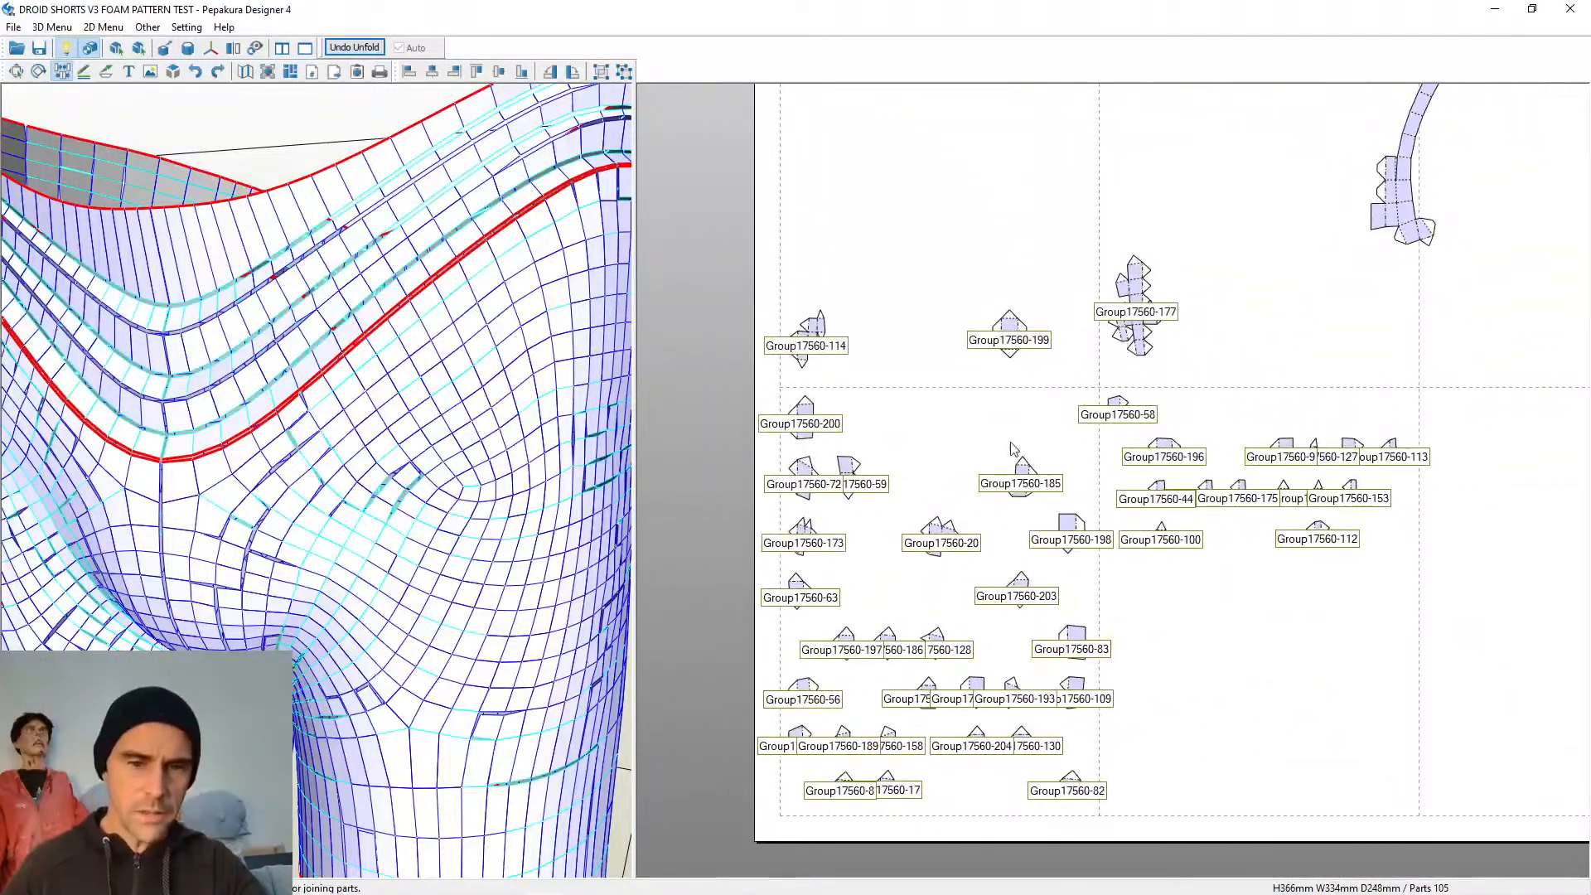
Join the loose pieces Group17560-20, -177, -175, -9, -199 and -114 to their matching edges in the 2D pattern
left_click(953, 533)
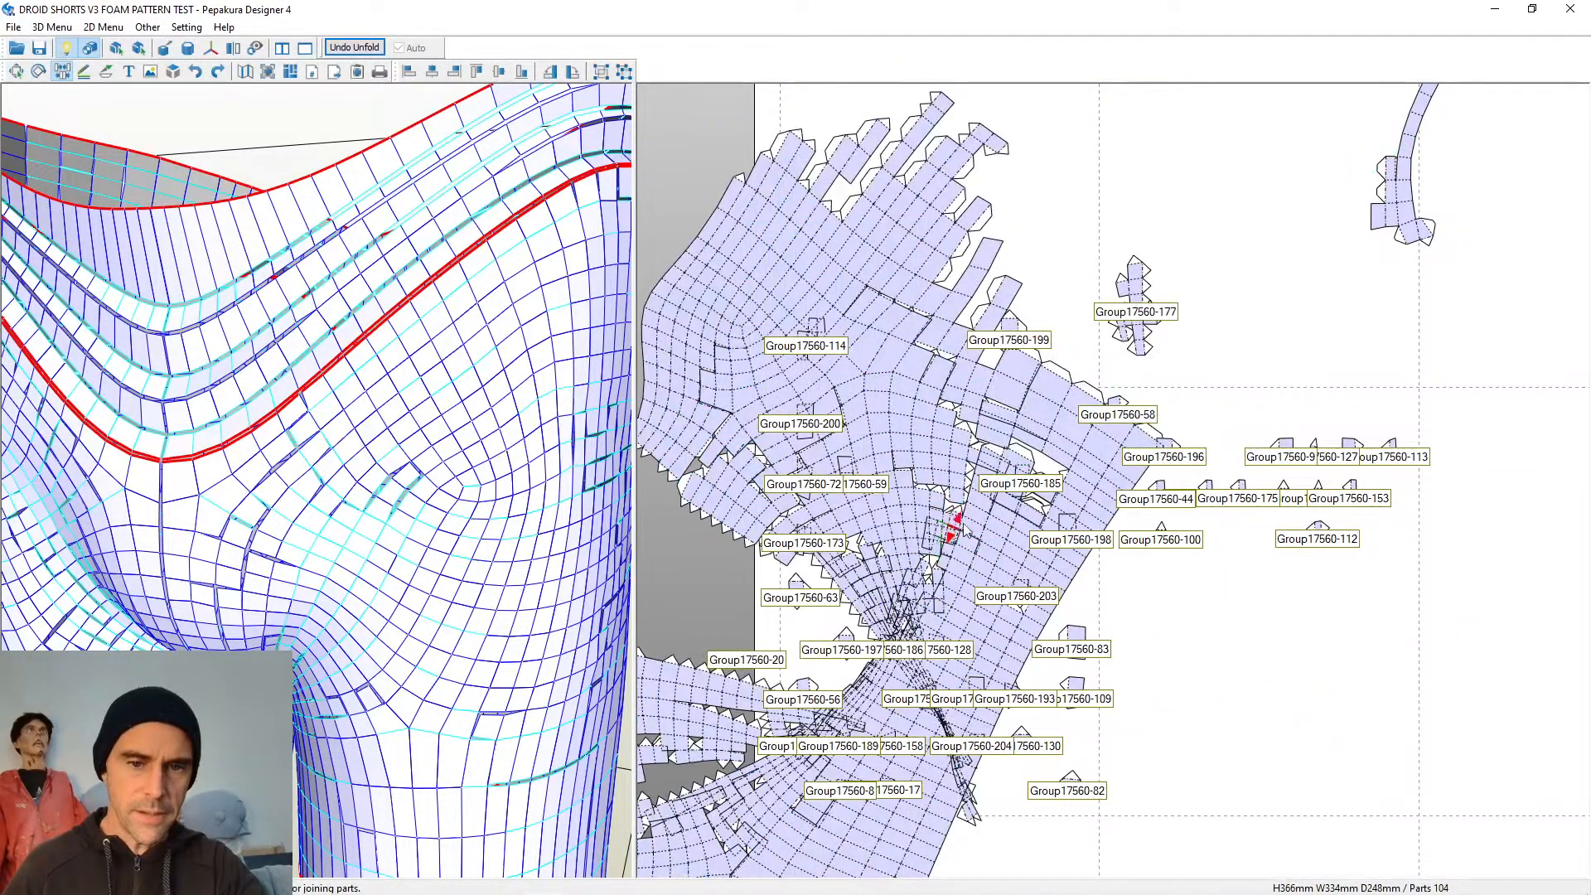
left_click(1127, 343)
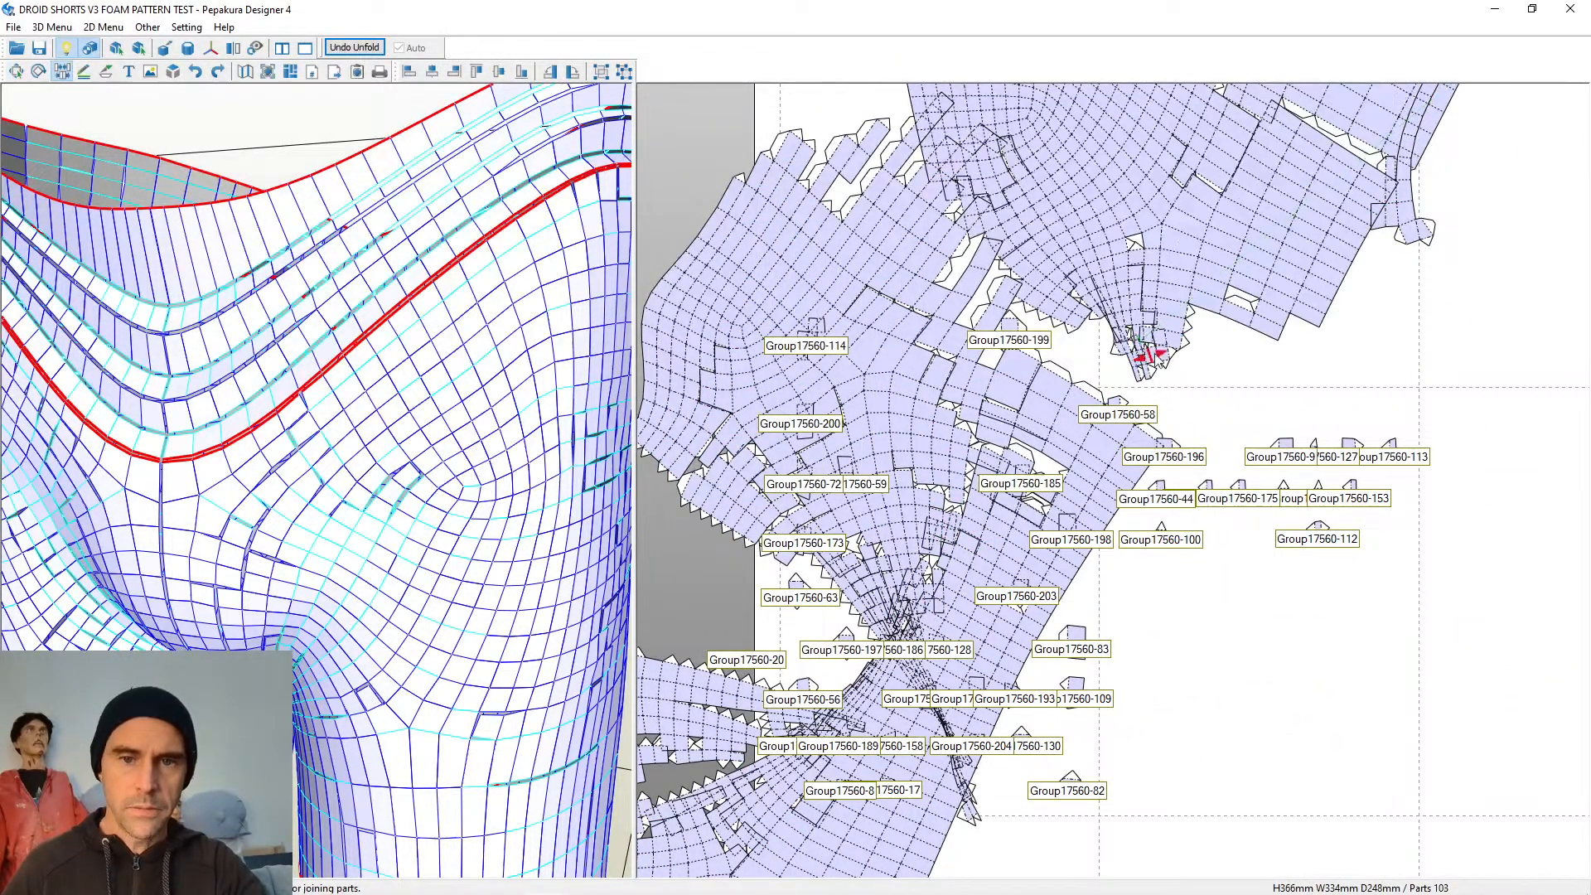
left_click(1237, 493)
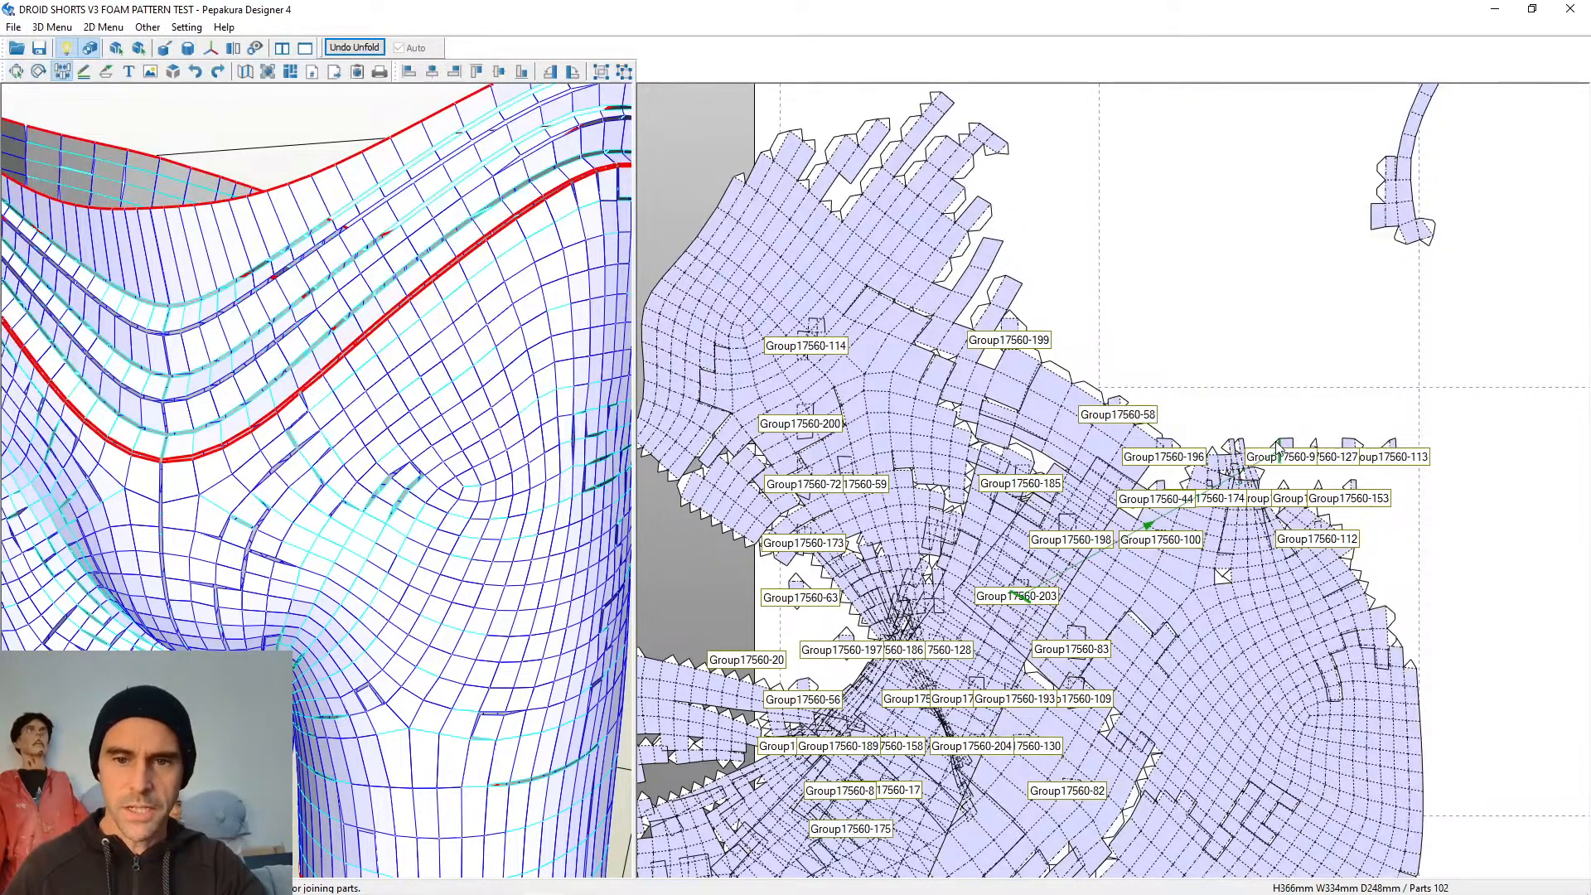
left_click(1279, 450)
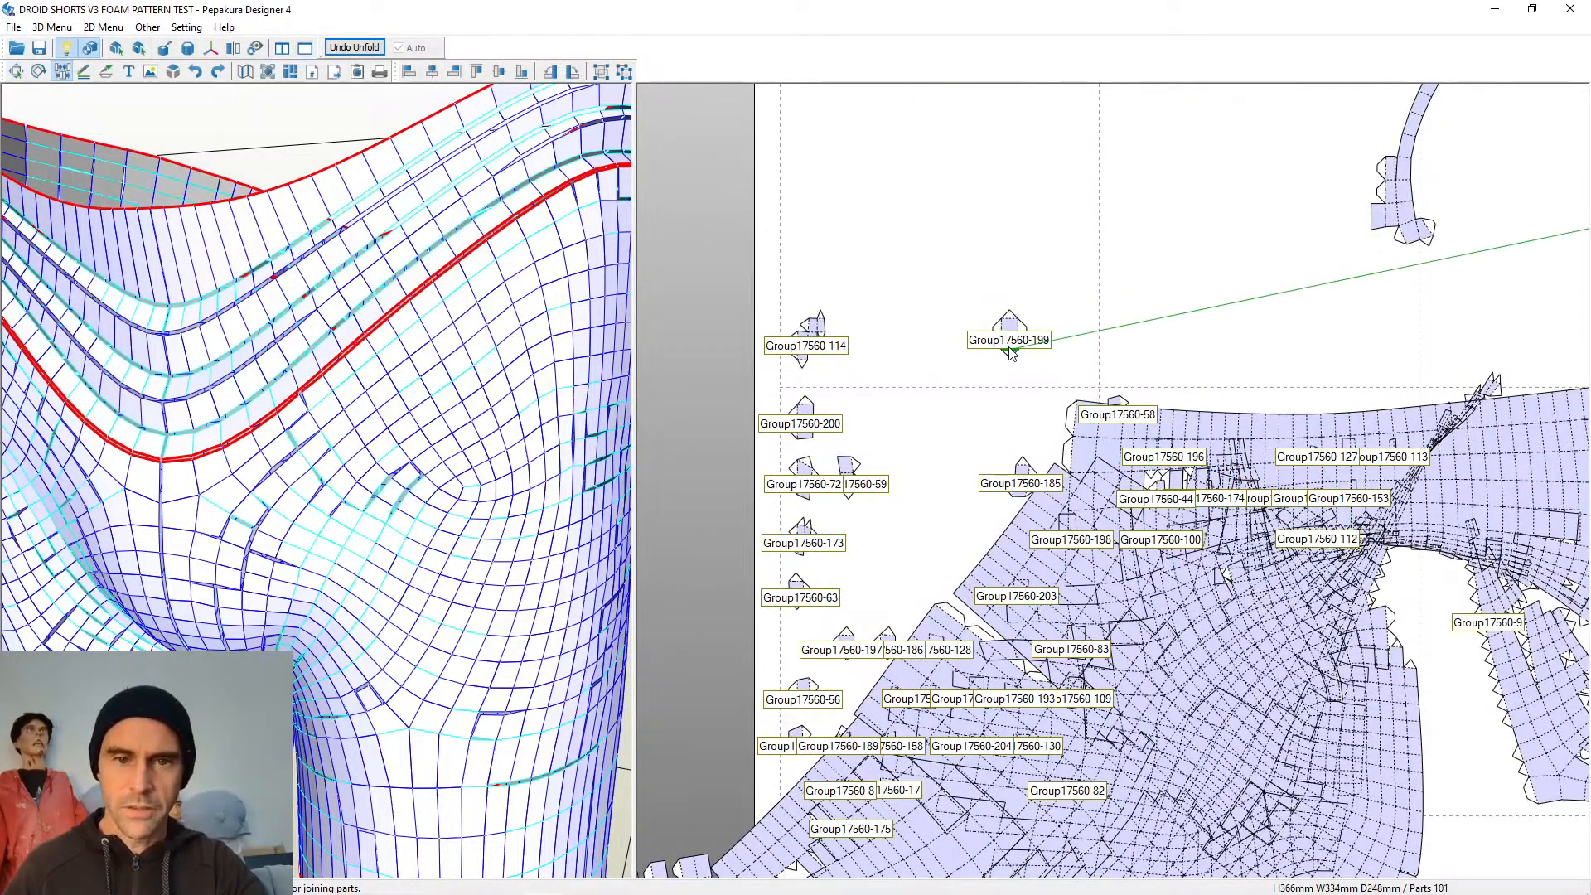
left_click(990, 355)
left_click(831, 332)
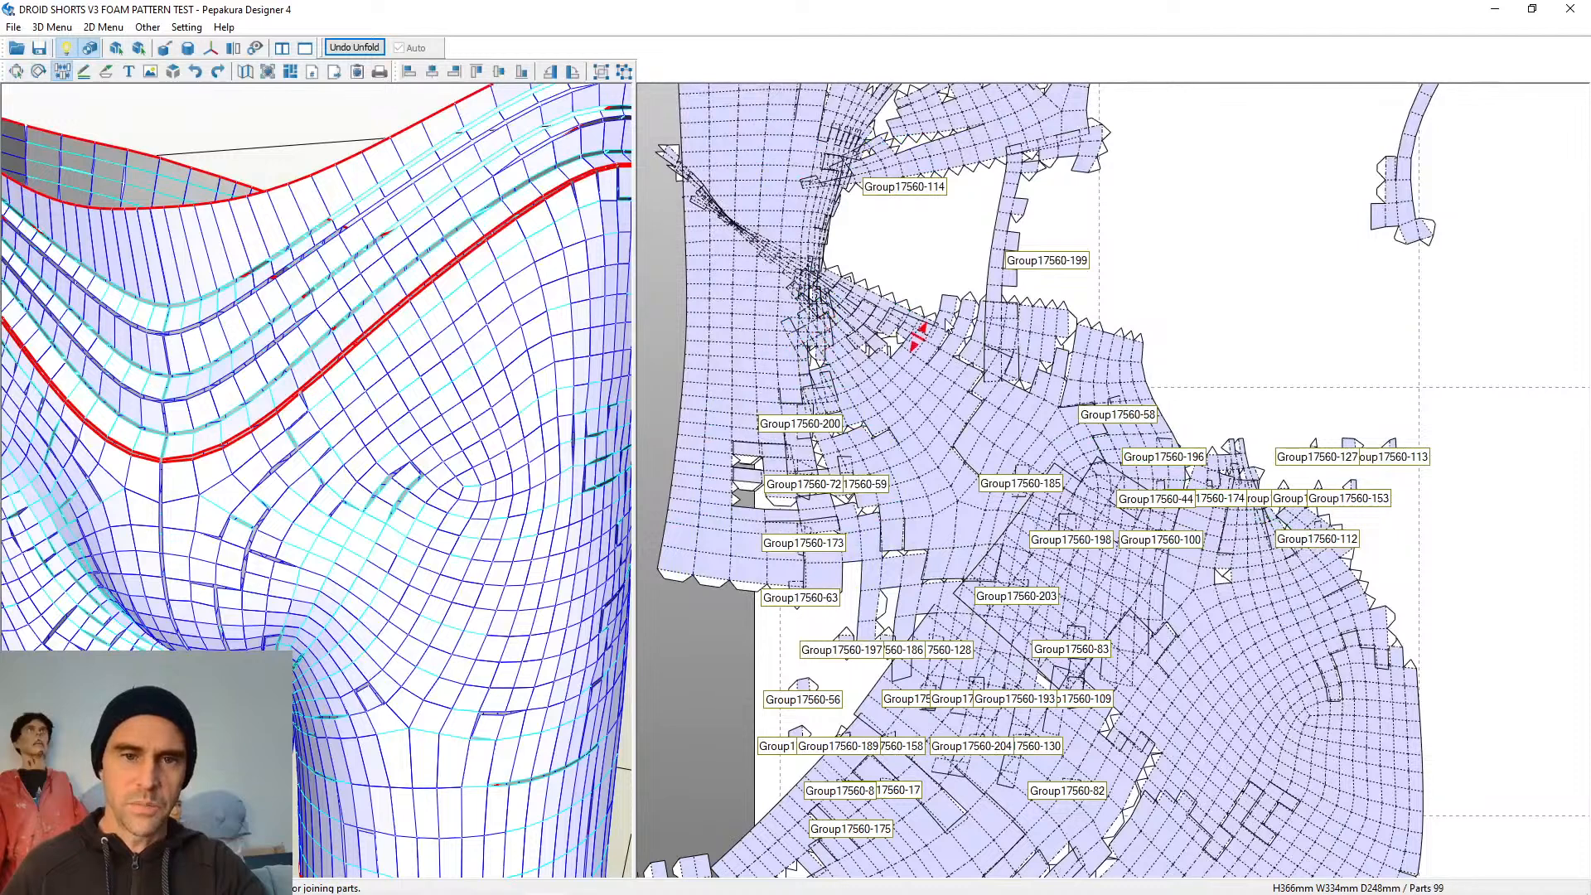
Join the matching edges of the narrow strips beside Group17560-199 to build one wider section
left_click(1020, 250)
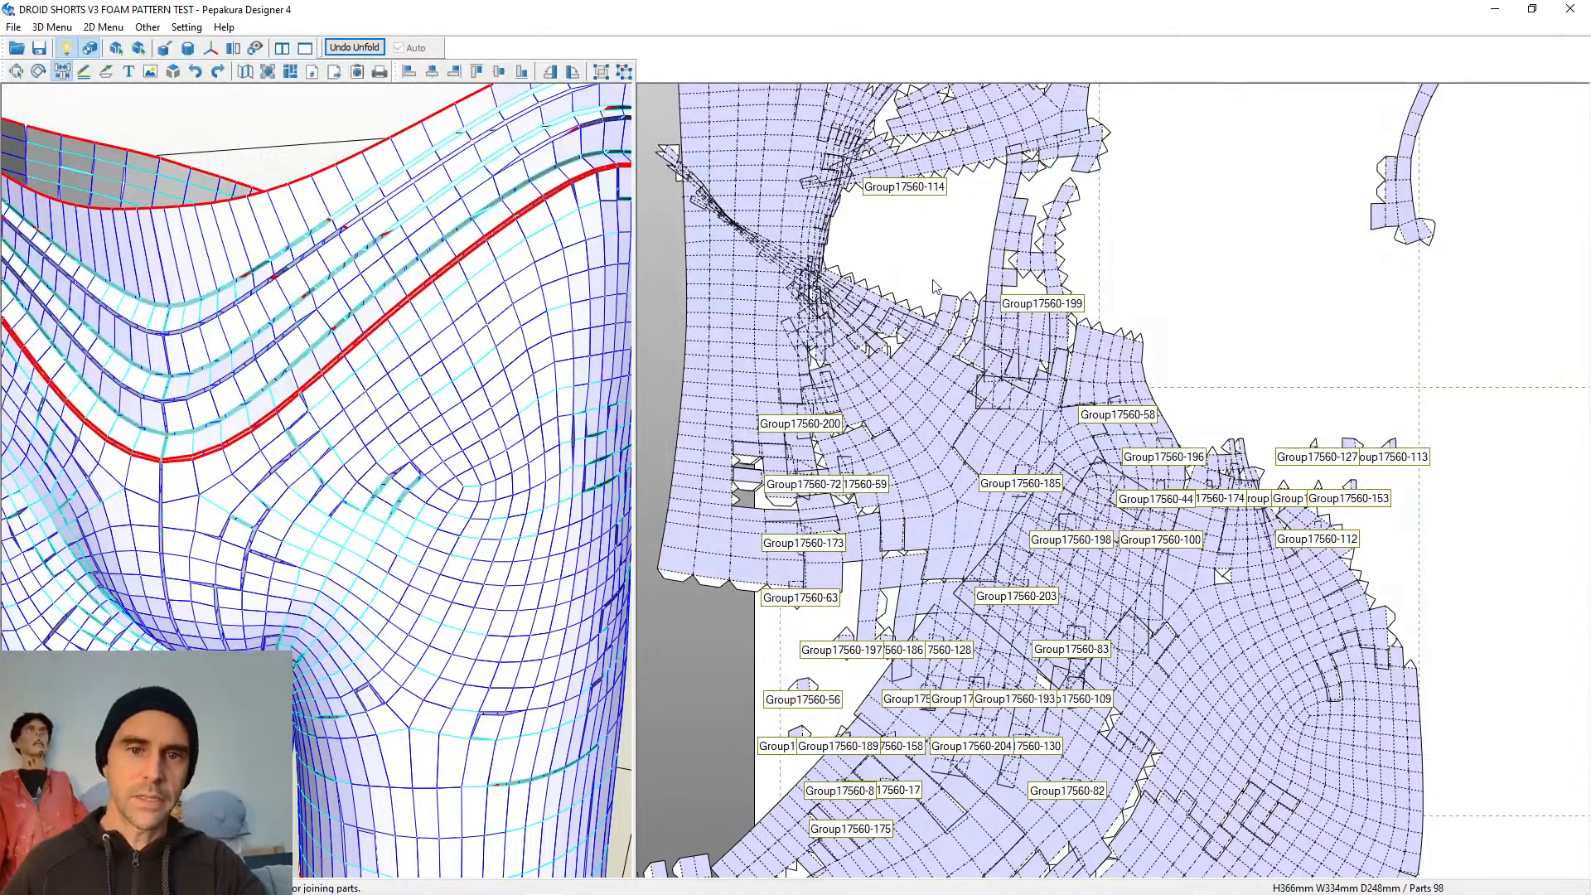
left_click(1018, 258)
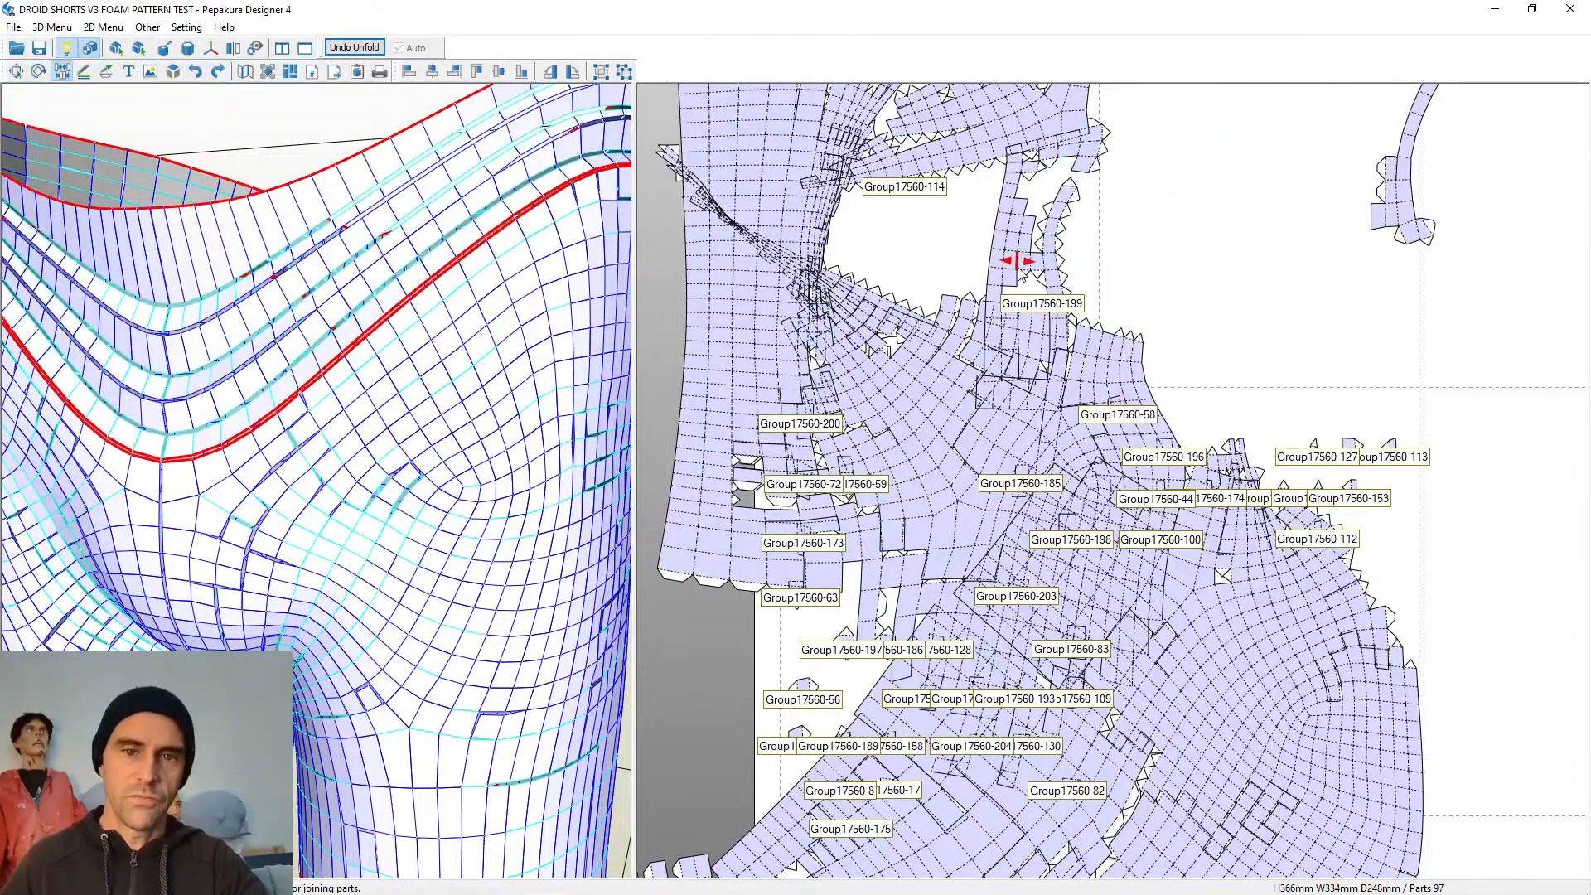
left_click(1023, 273)
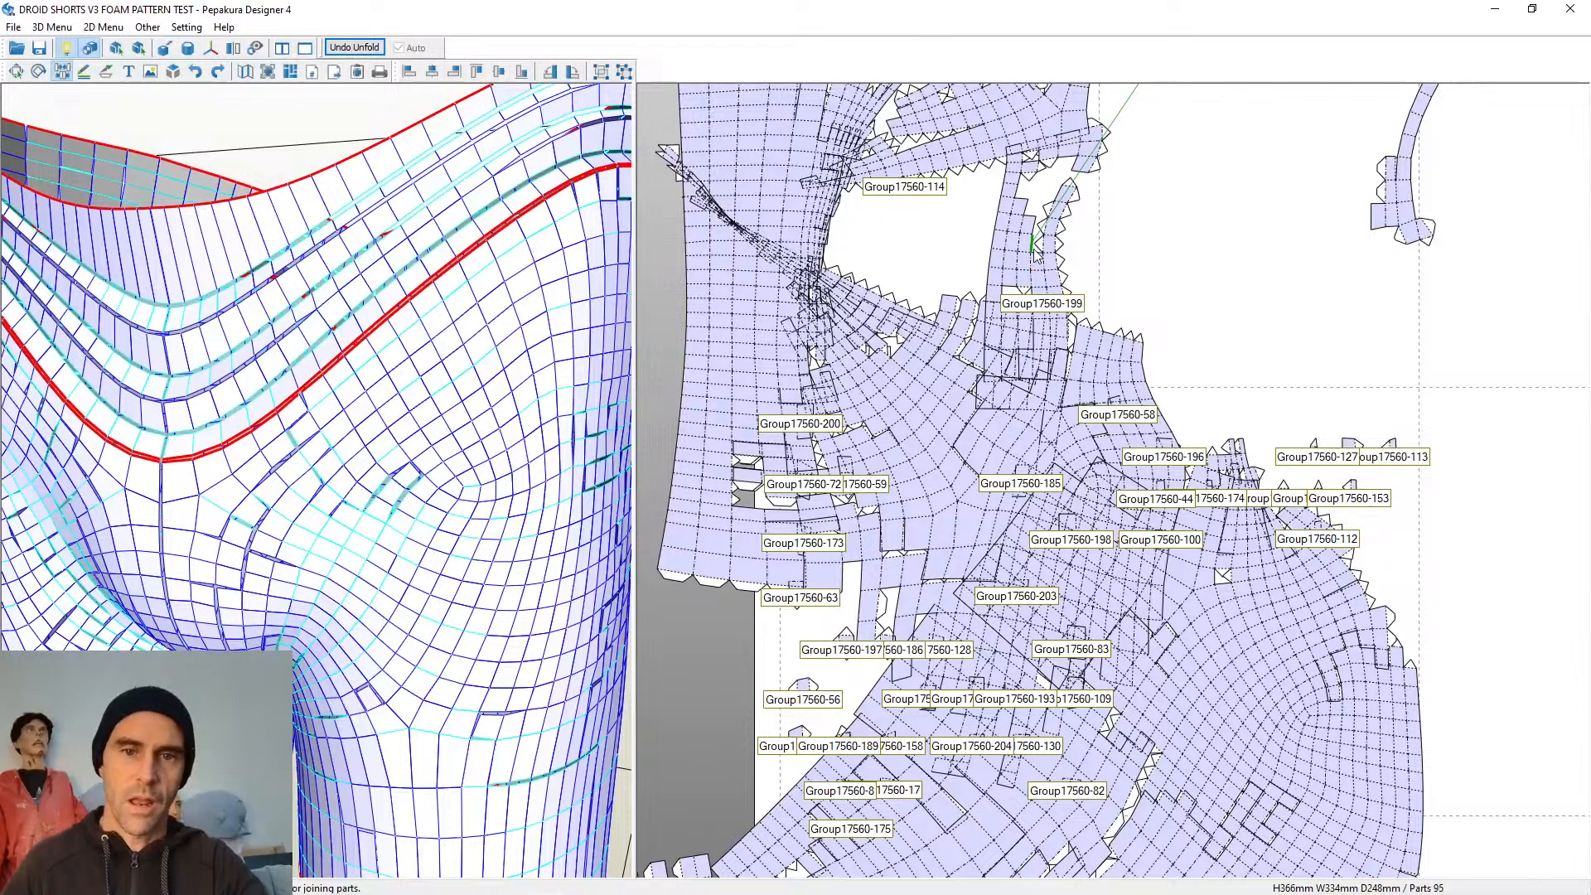
left_click(1035, 249)
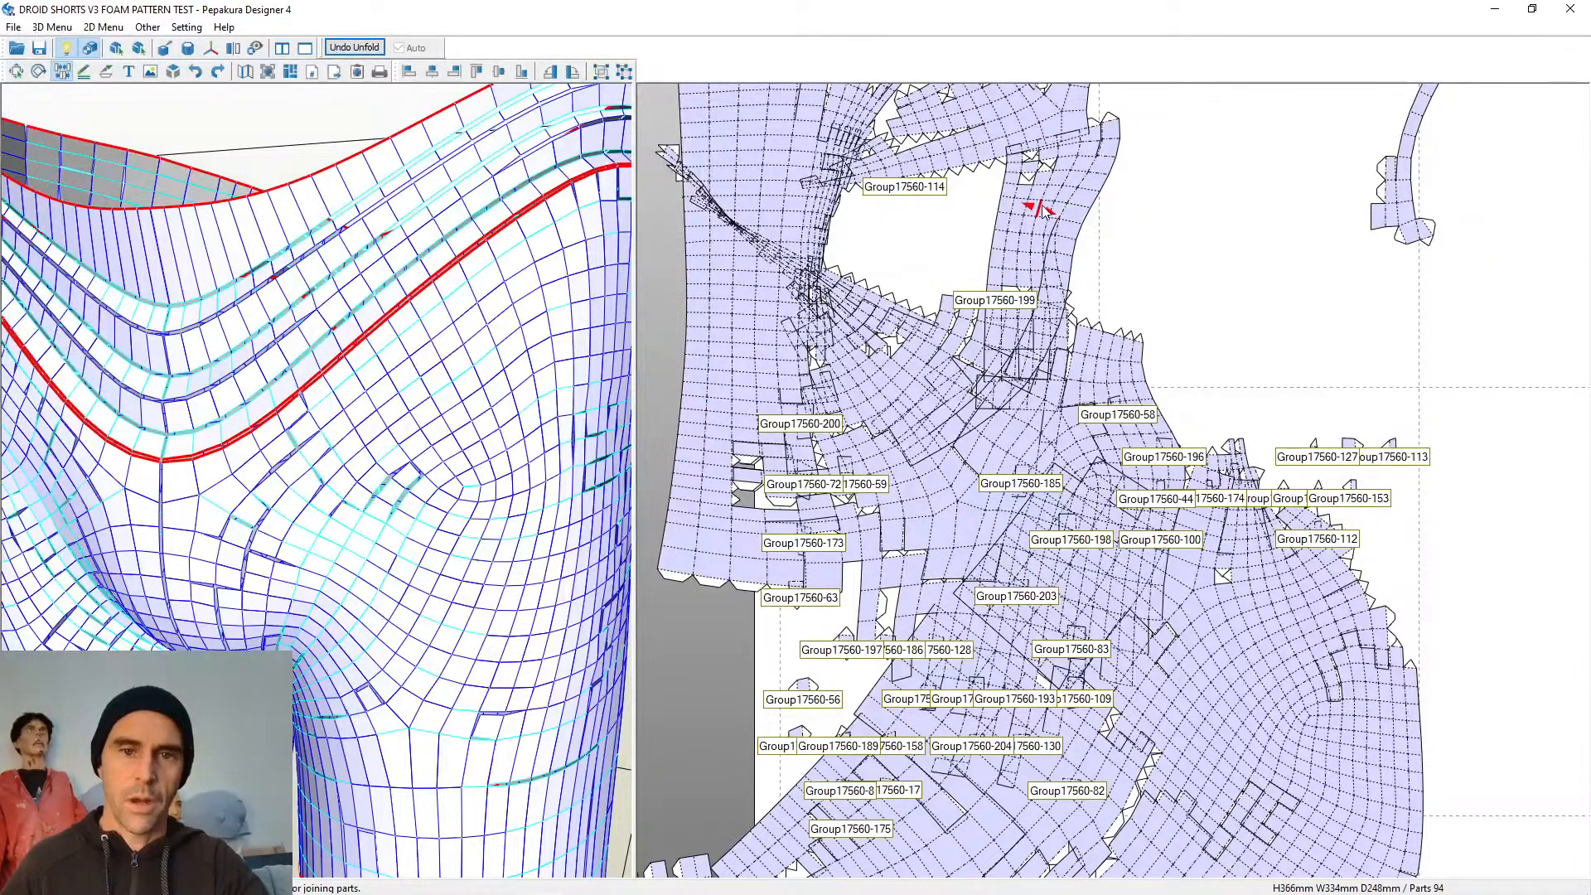
left_click(1043, 207)
Join the small piece Group17560-188 beside Group17560-56 and one more matching edge next to it
right_click_drag(1090, 461, 1122, 335)
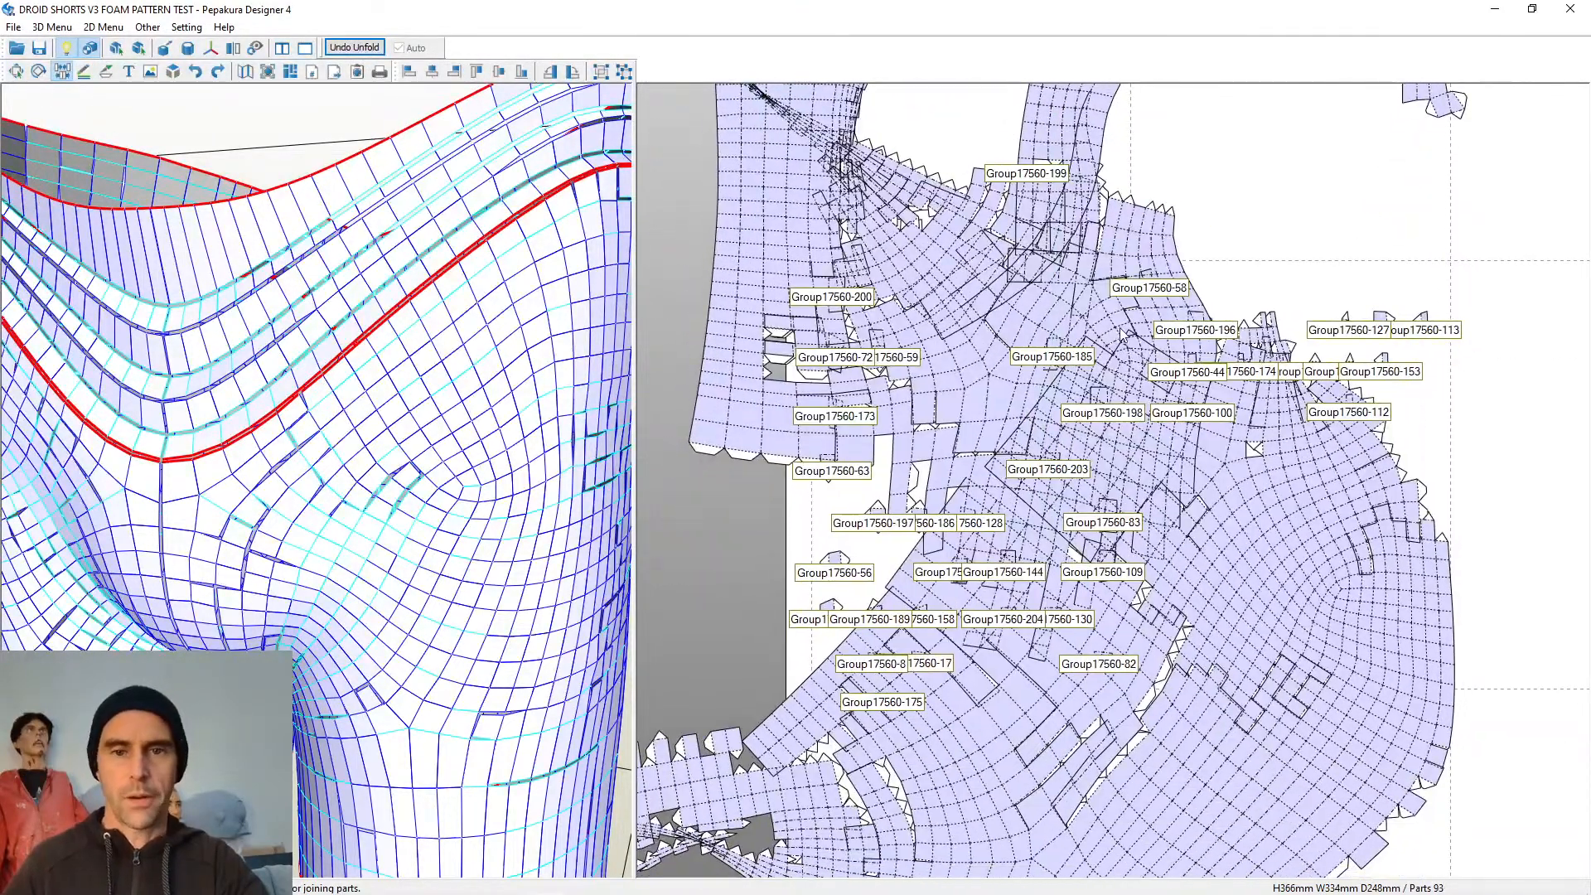
middle_click_drag(764, 552, 963, 358)
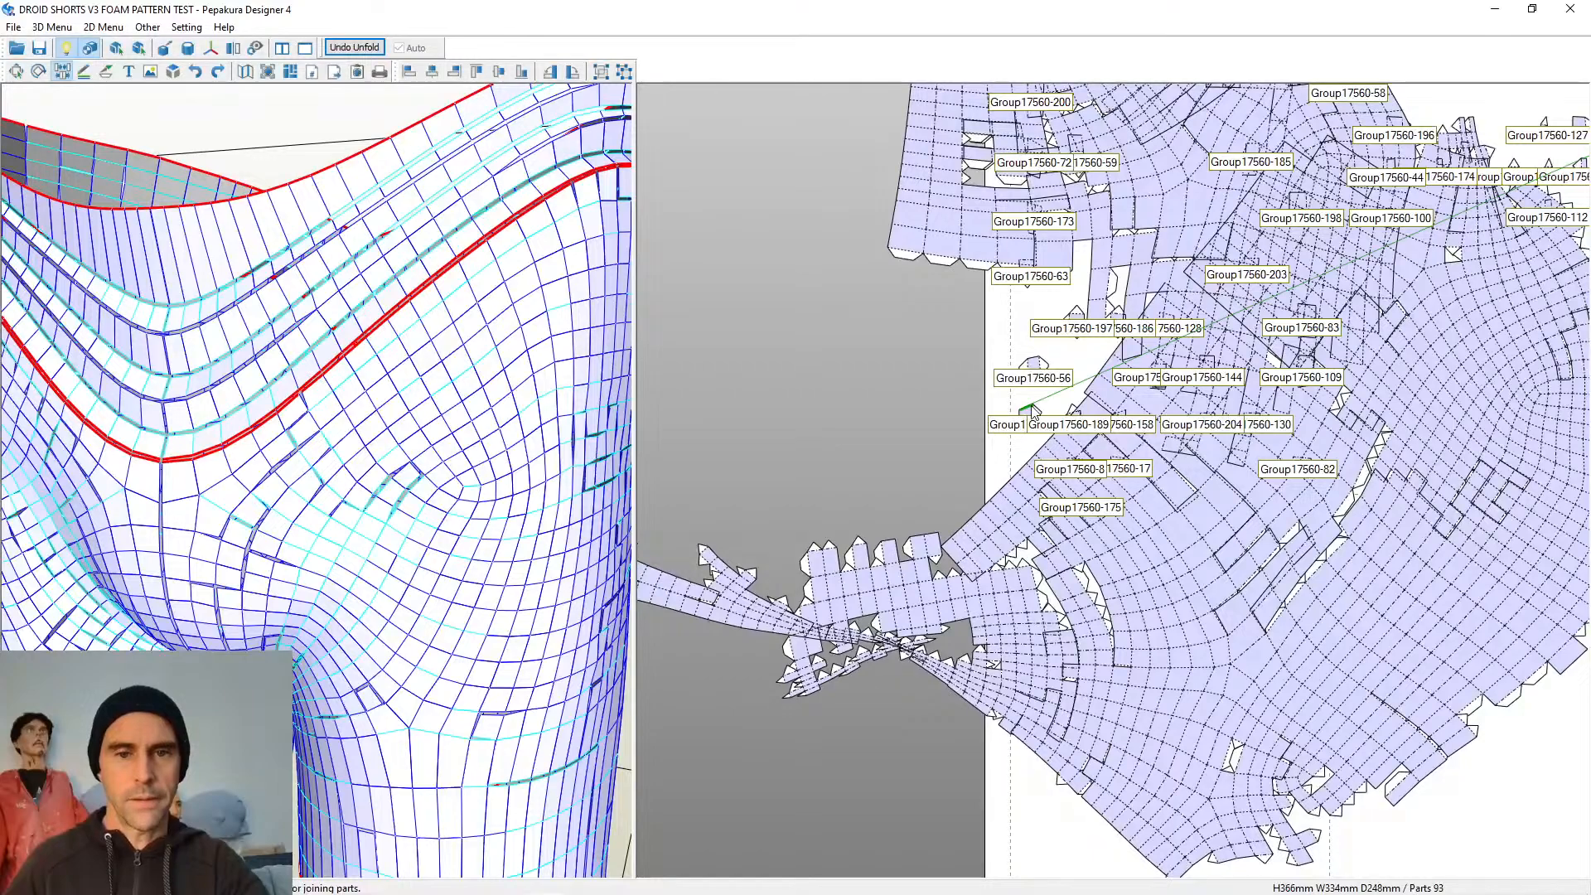
left_click(1033, 409)
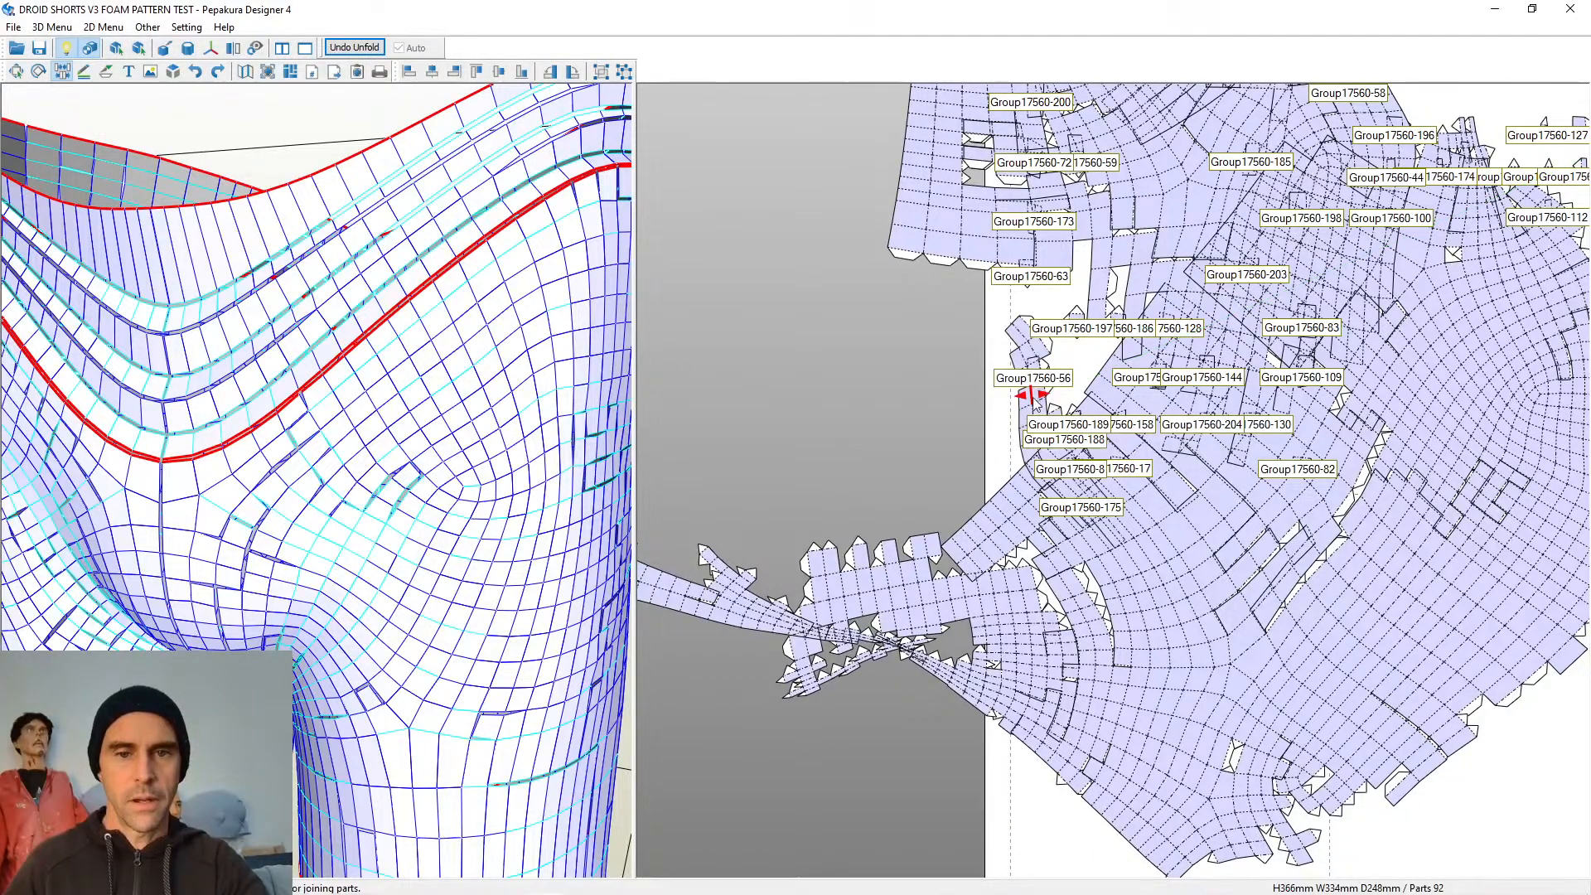
left_click(1046, 350)
Join Group17560-57 to its matching curved band, and attach the adjoining band along the centre edge near Group17560-192
scroll(1119, 366, "down", 4)
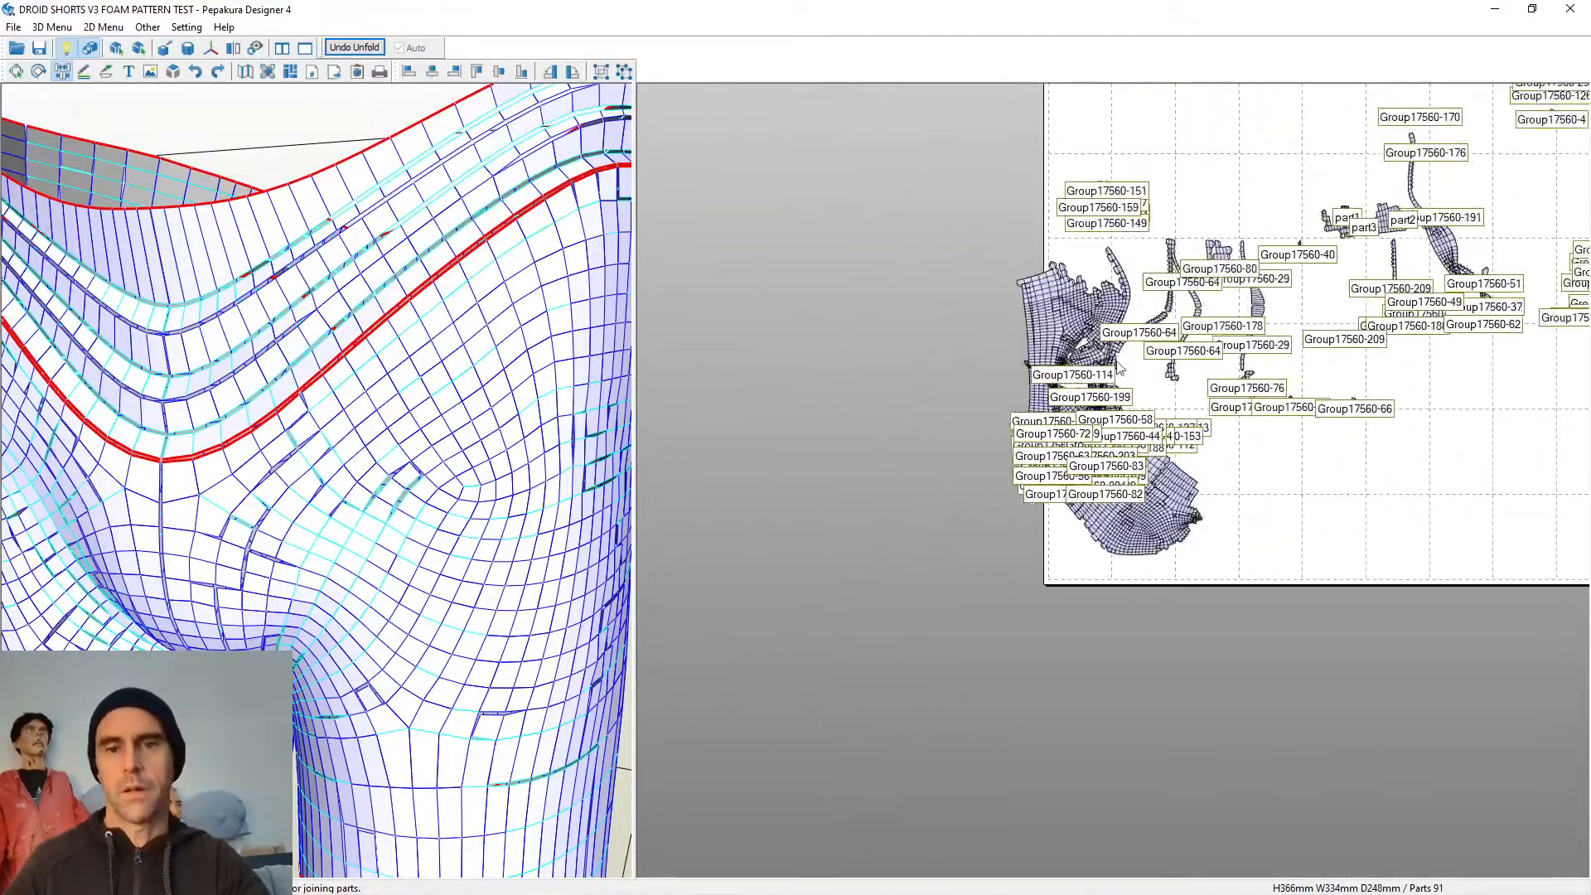
middle_click_drag(1172, 330, 897, 568)
scroll(1147, 231, "up", 6)
middle_click_drag(1137, 236, 1091, 631)
scroll(876, 291, "up", 1)
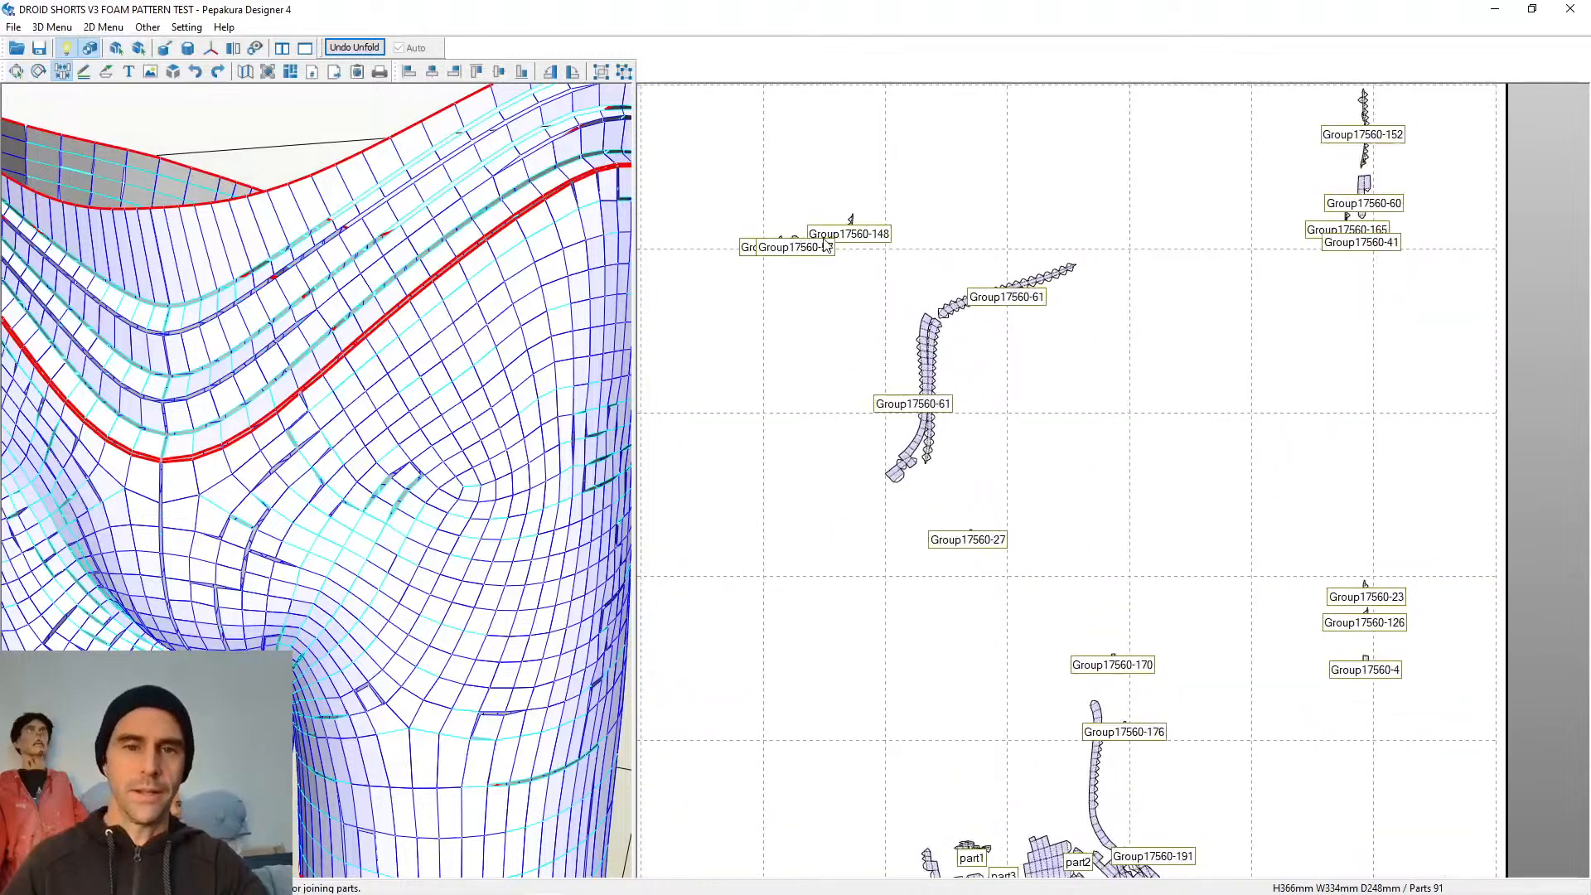
scroll(823, 240, "up", 2)
middle_click_drag(868, 257, 1126, 483)
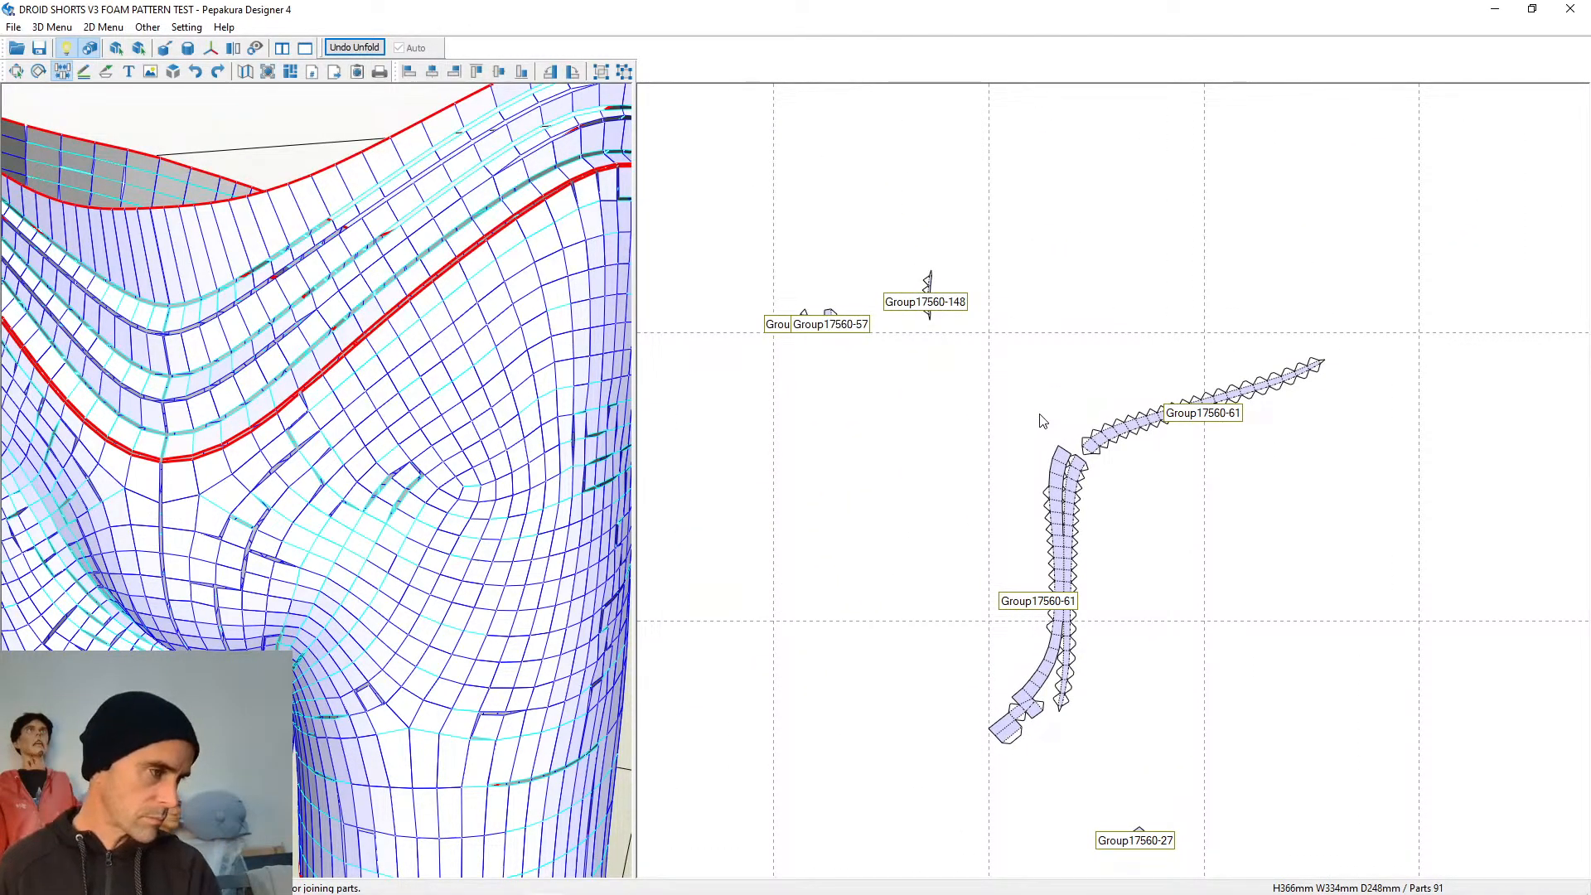
scroll(945, 325, "up", 3)
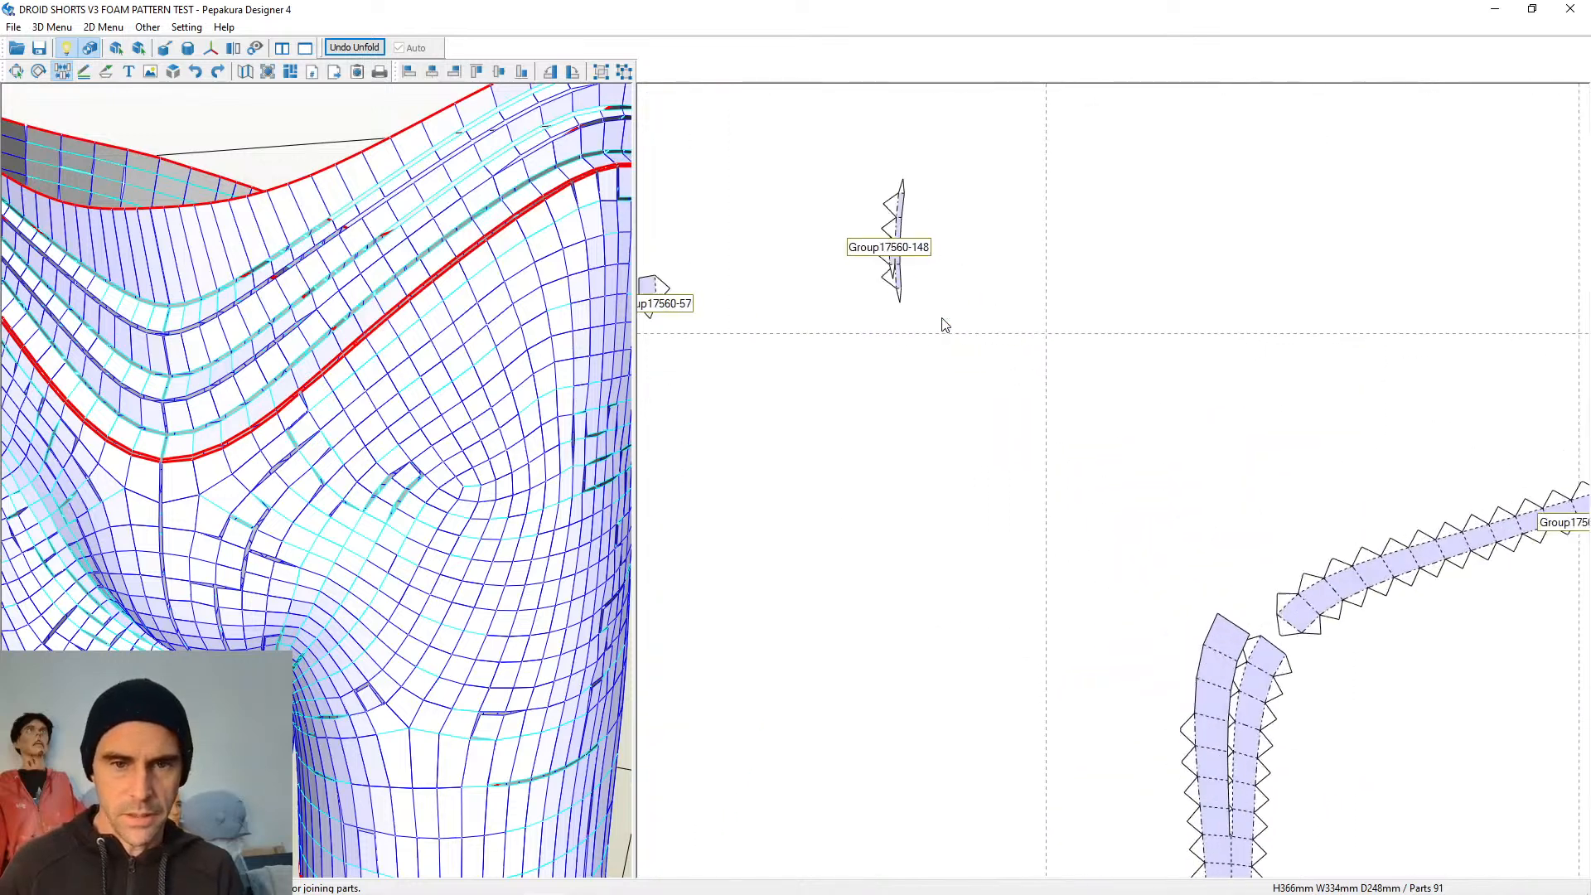
middle_click_drag(946, 325, 1275, 427)
scroll(1274, 427, "up", 1)
left_click(929, 372)
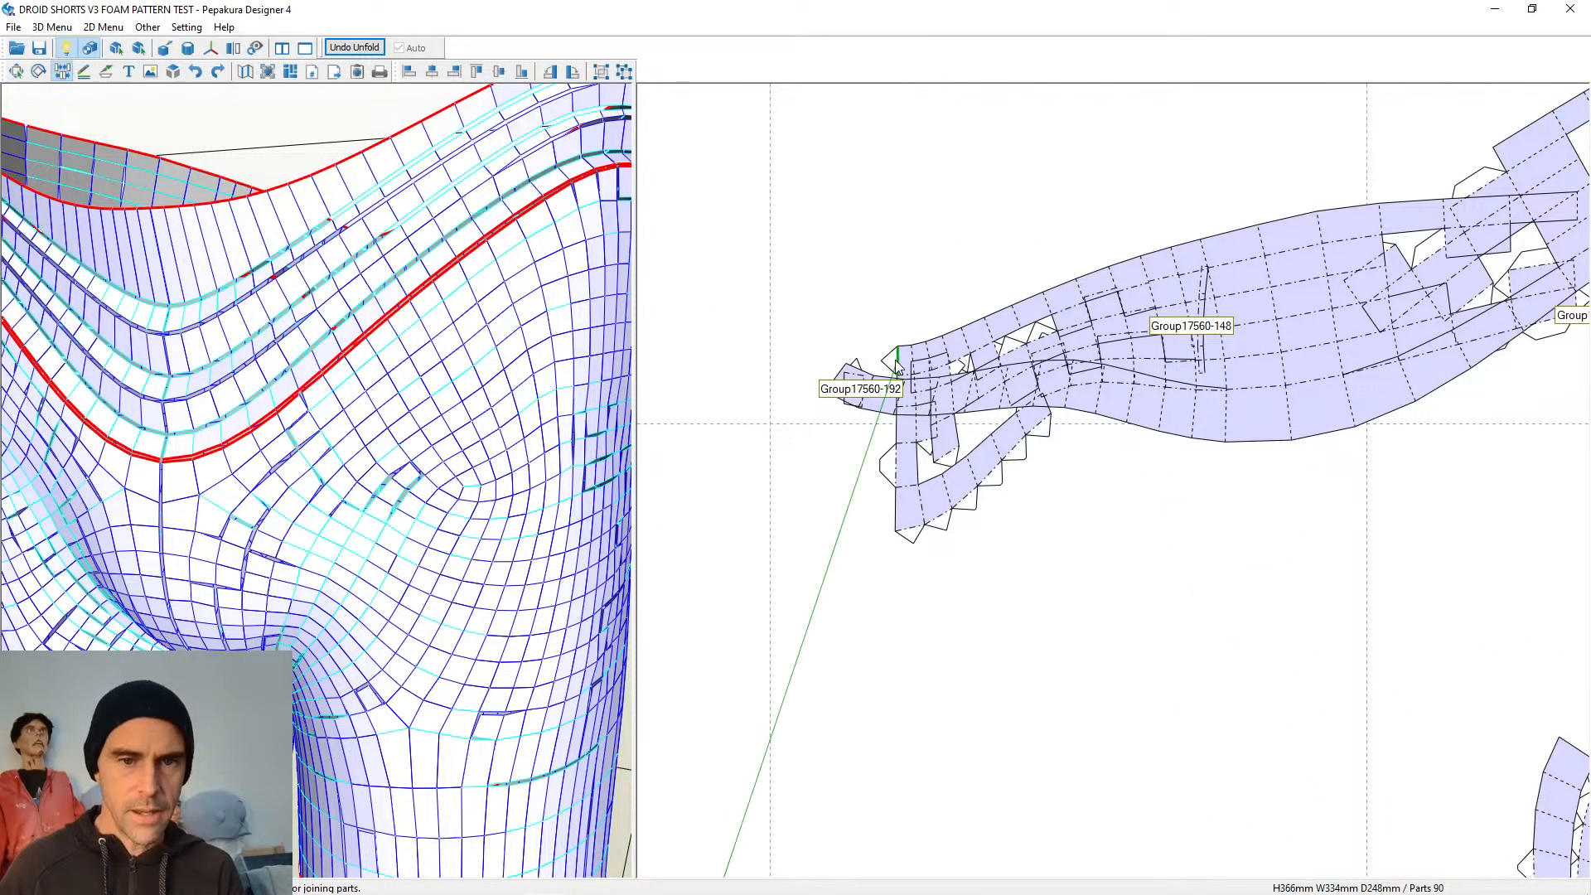
left_click(896, 365)
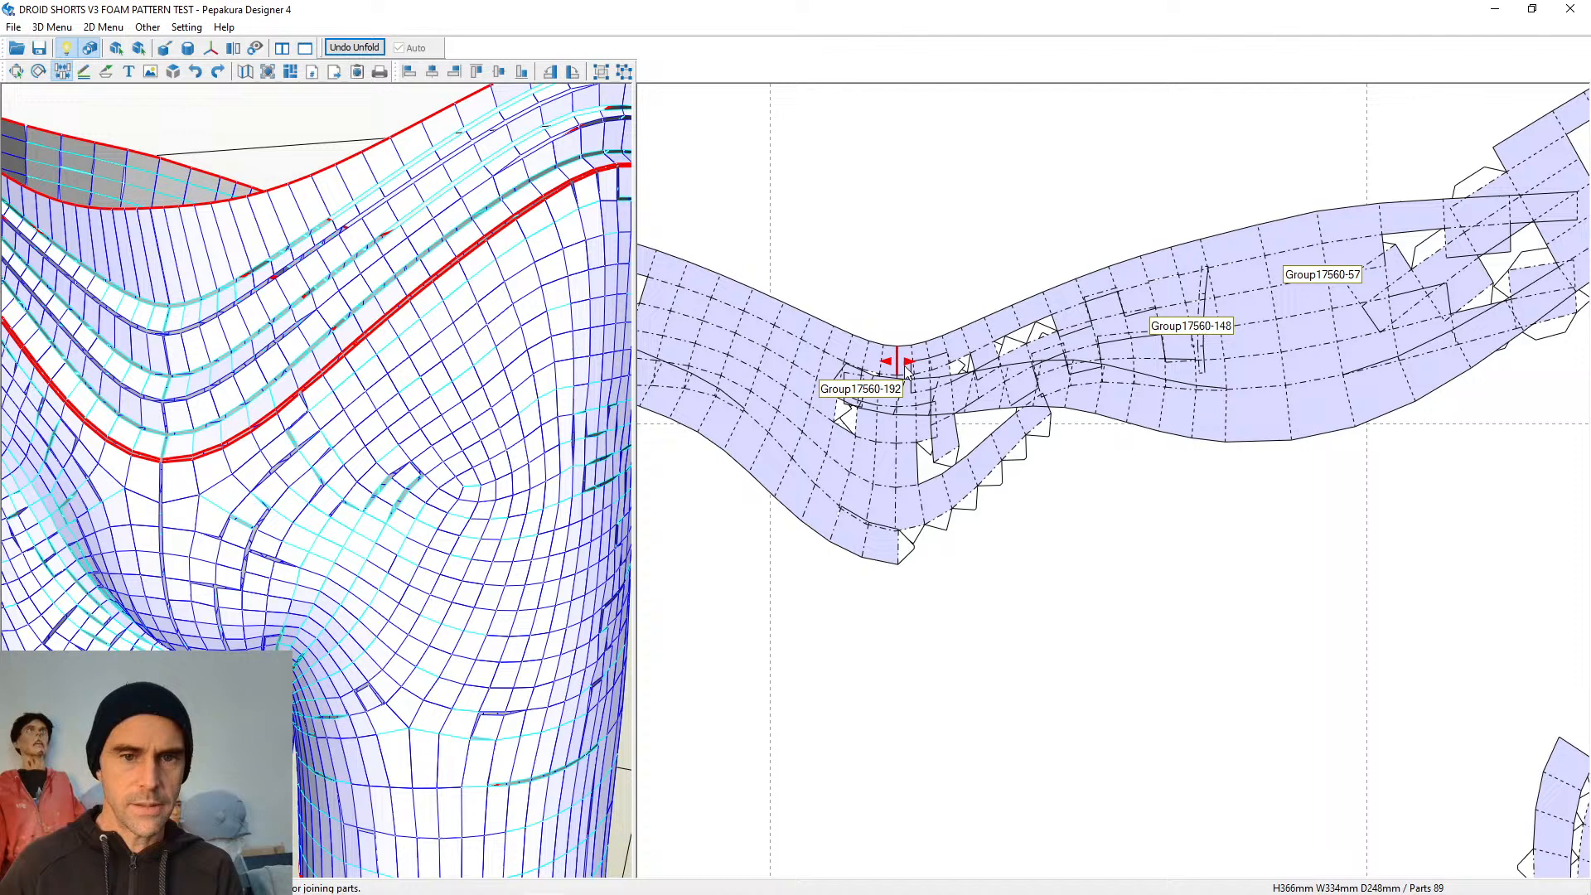
Join the open edges beneath Group17560-192 and move the neighbouring faces onto the lower edge of the curved band
left_click(918, 471)
left_click(856, 412)
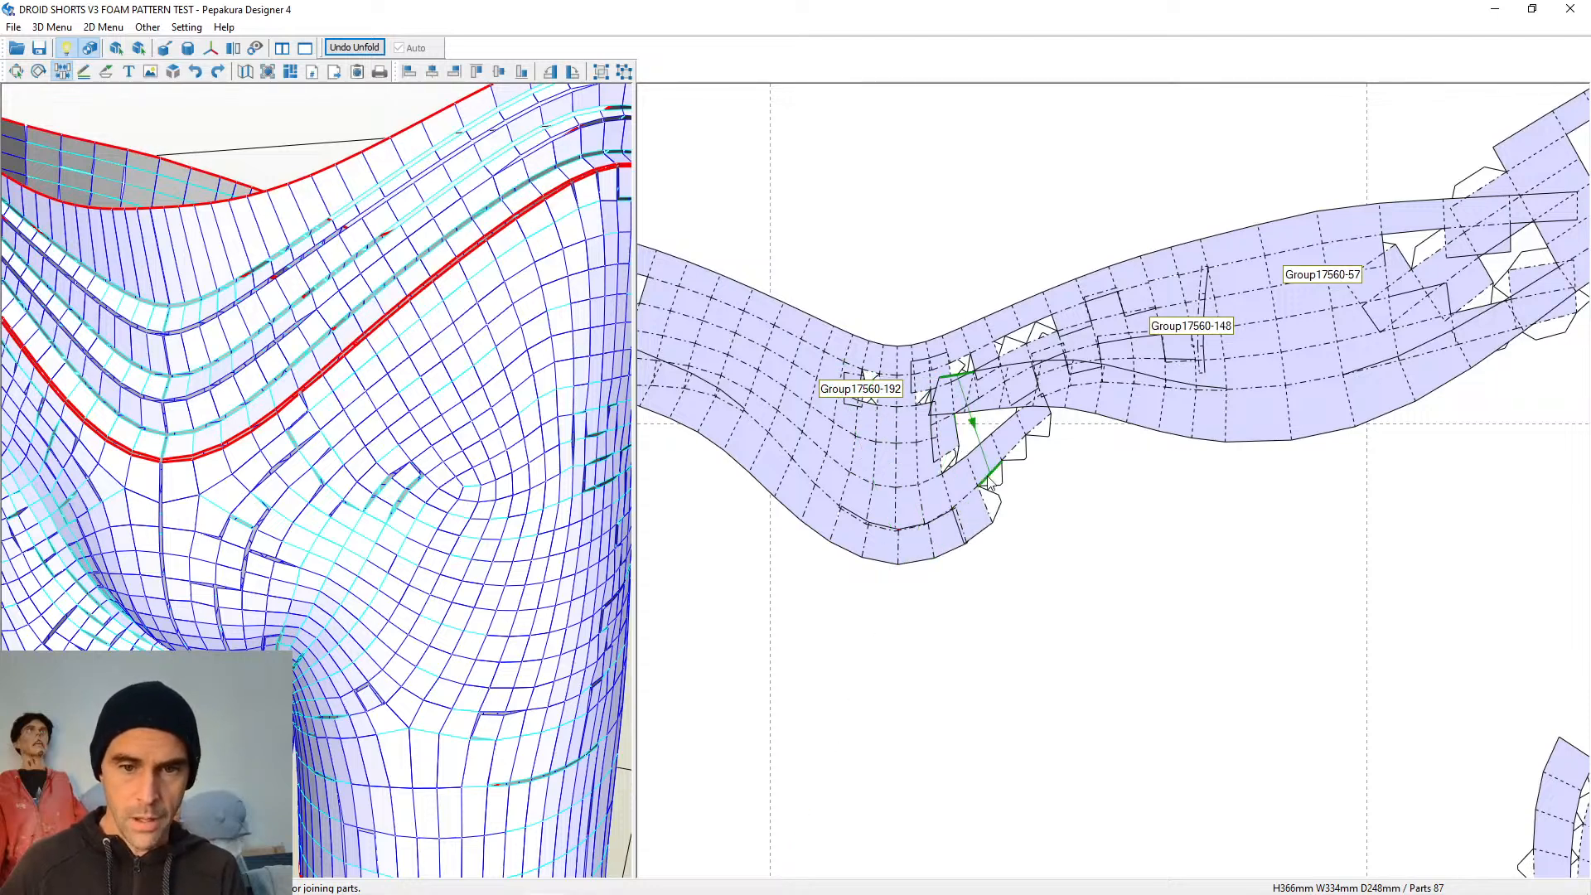
left_click(988, 479)
left_click(1014, 452)
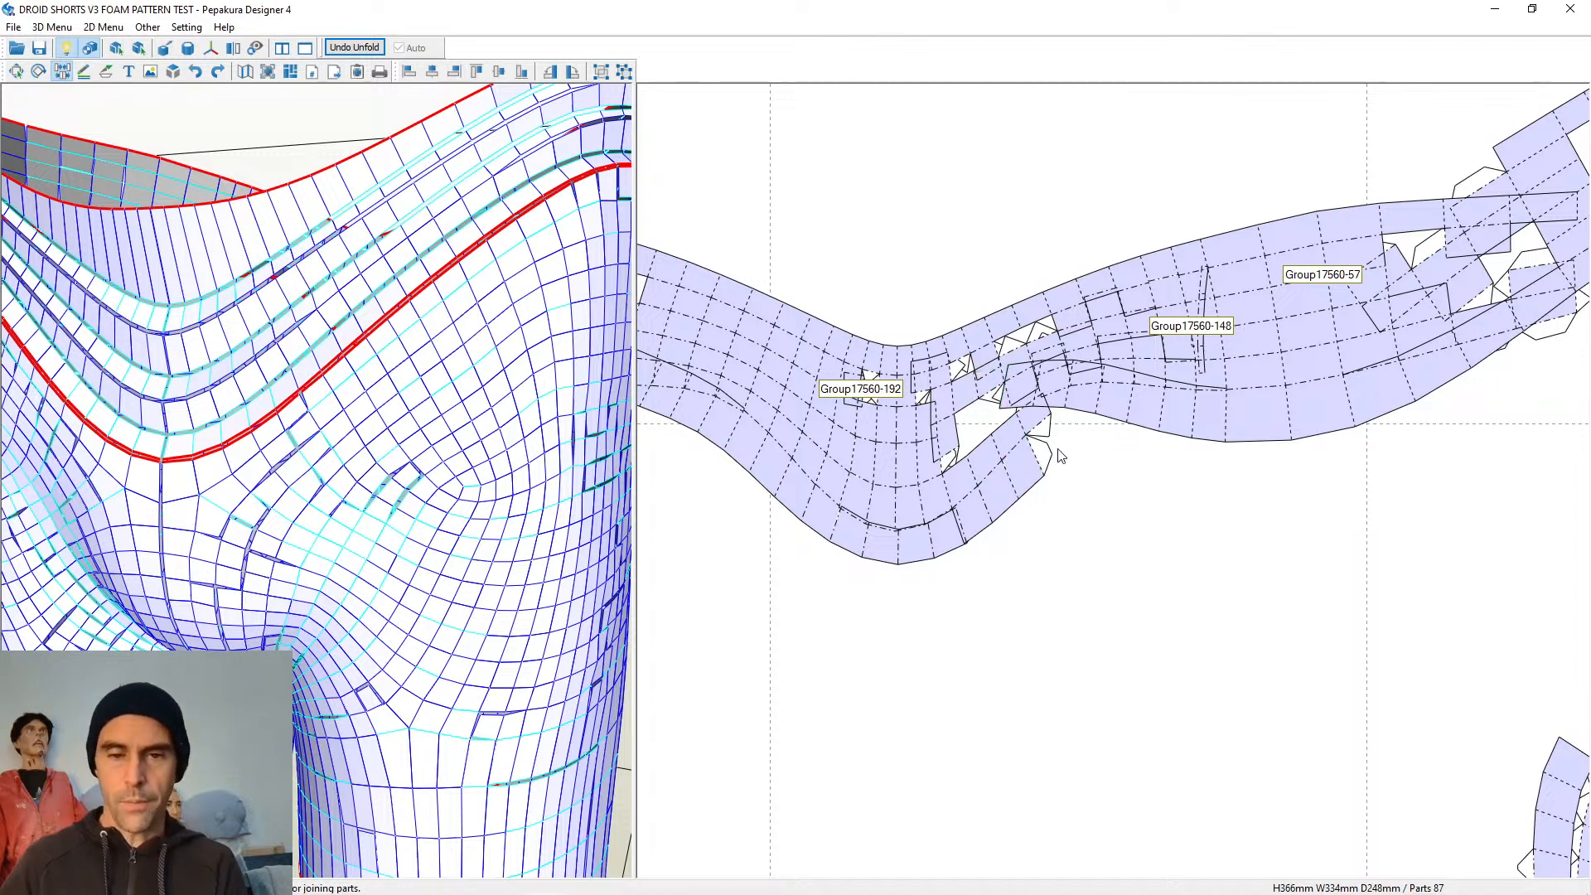
left_click(1014, 424)
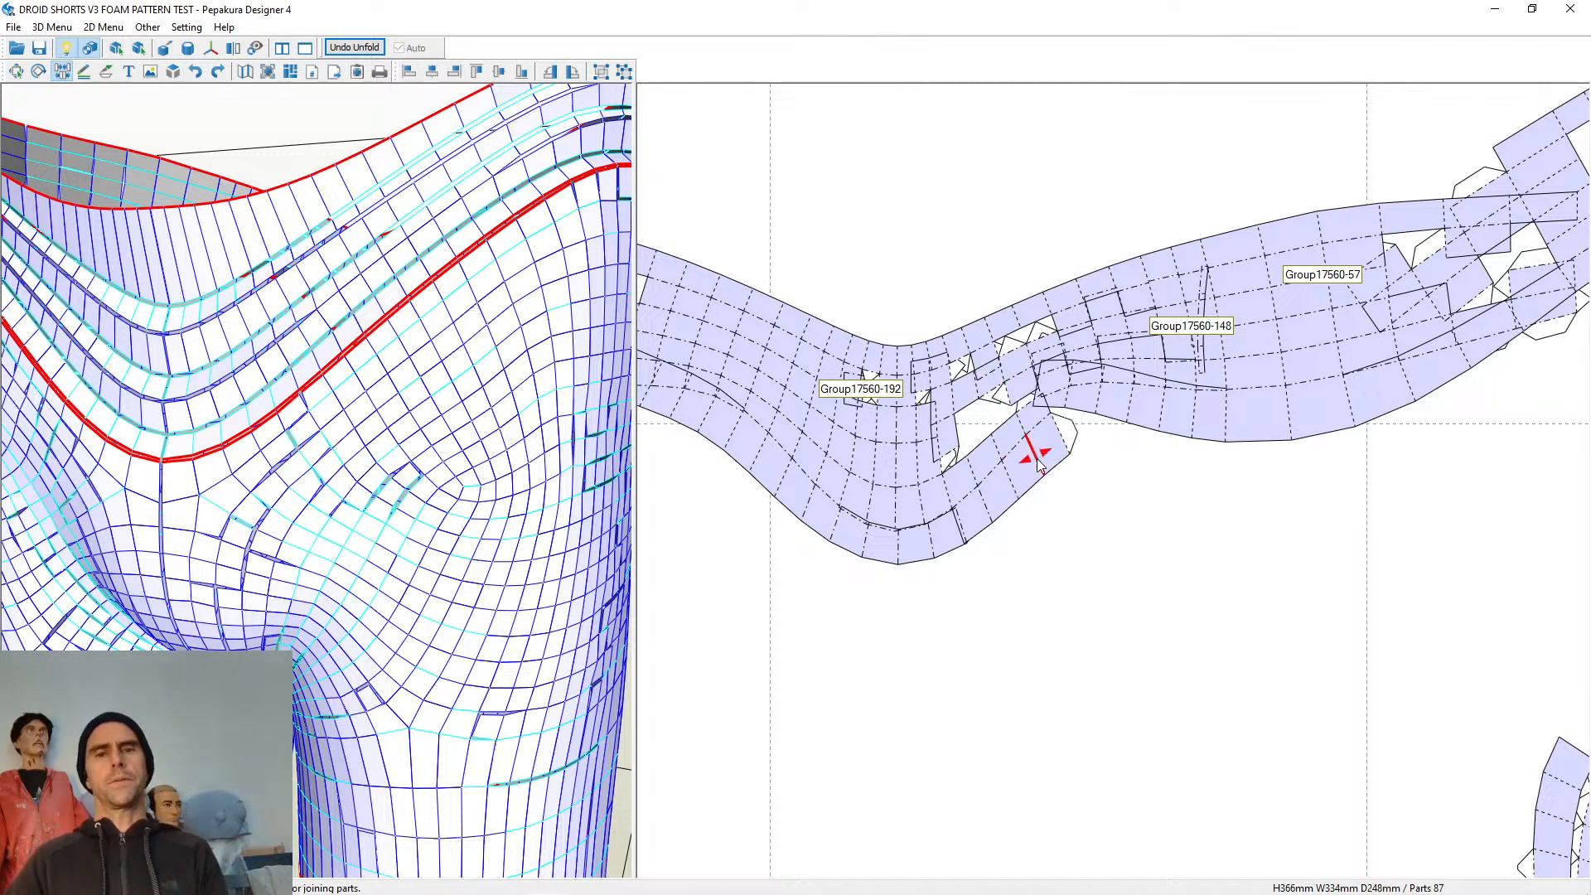
left_click(974, 460)
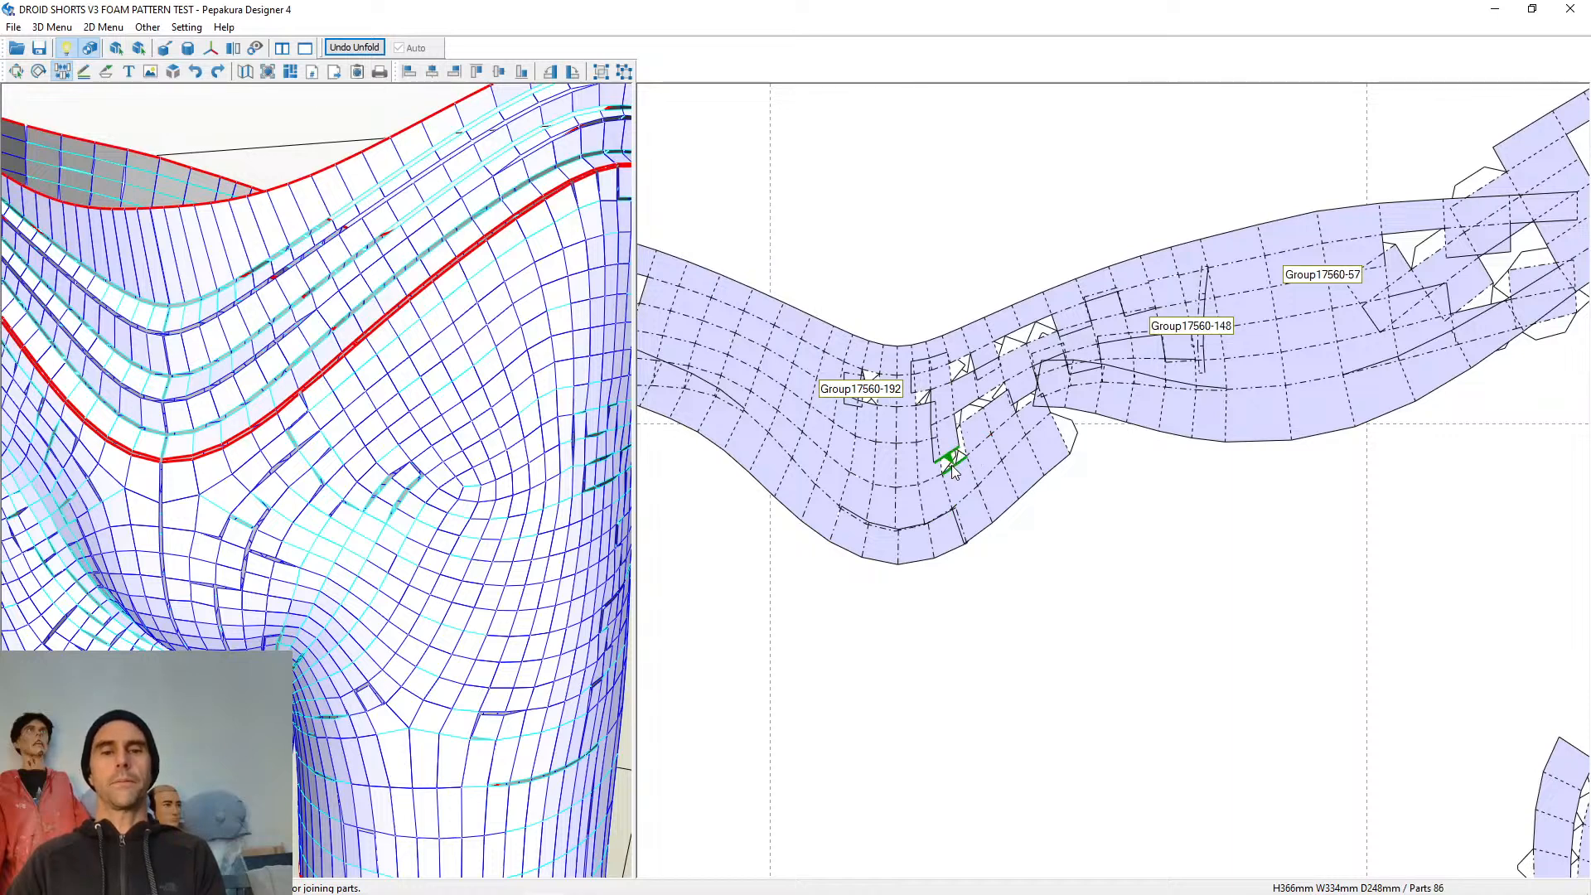
Reattach the faces between Group17560-57 and Group17560-148 along their matching edges, closing the gap in the curved band
left_click(953, 422)
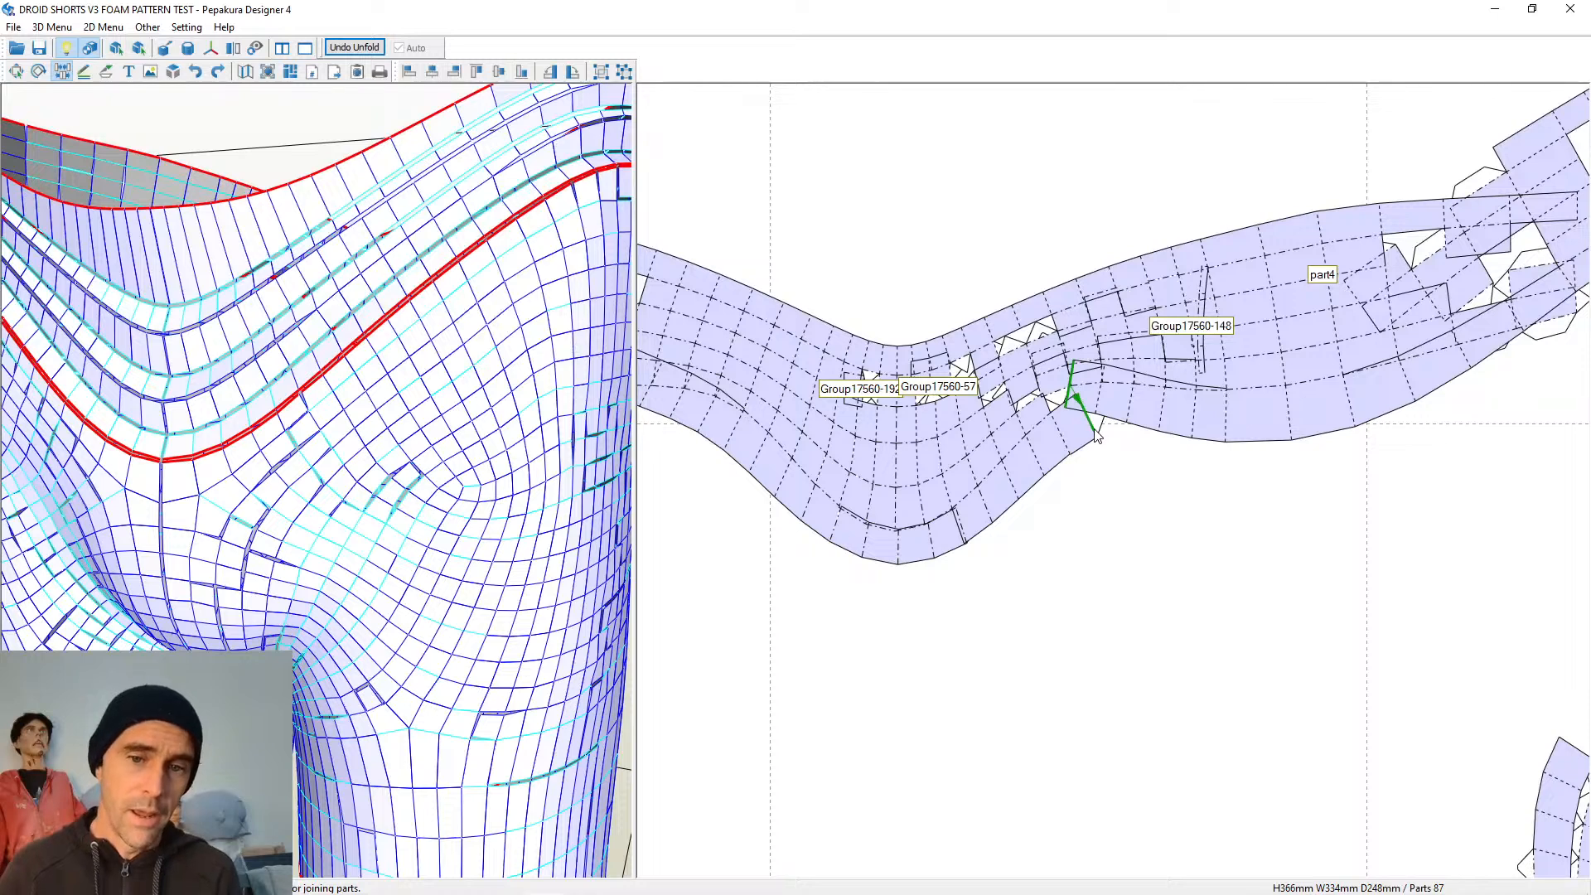
left_click(1055, 412)
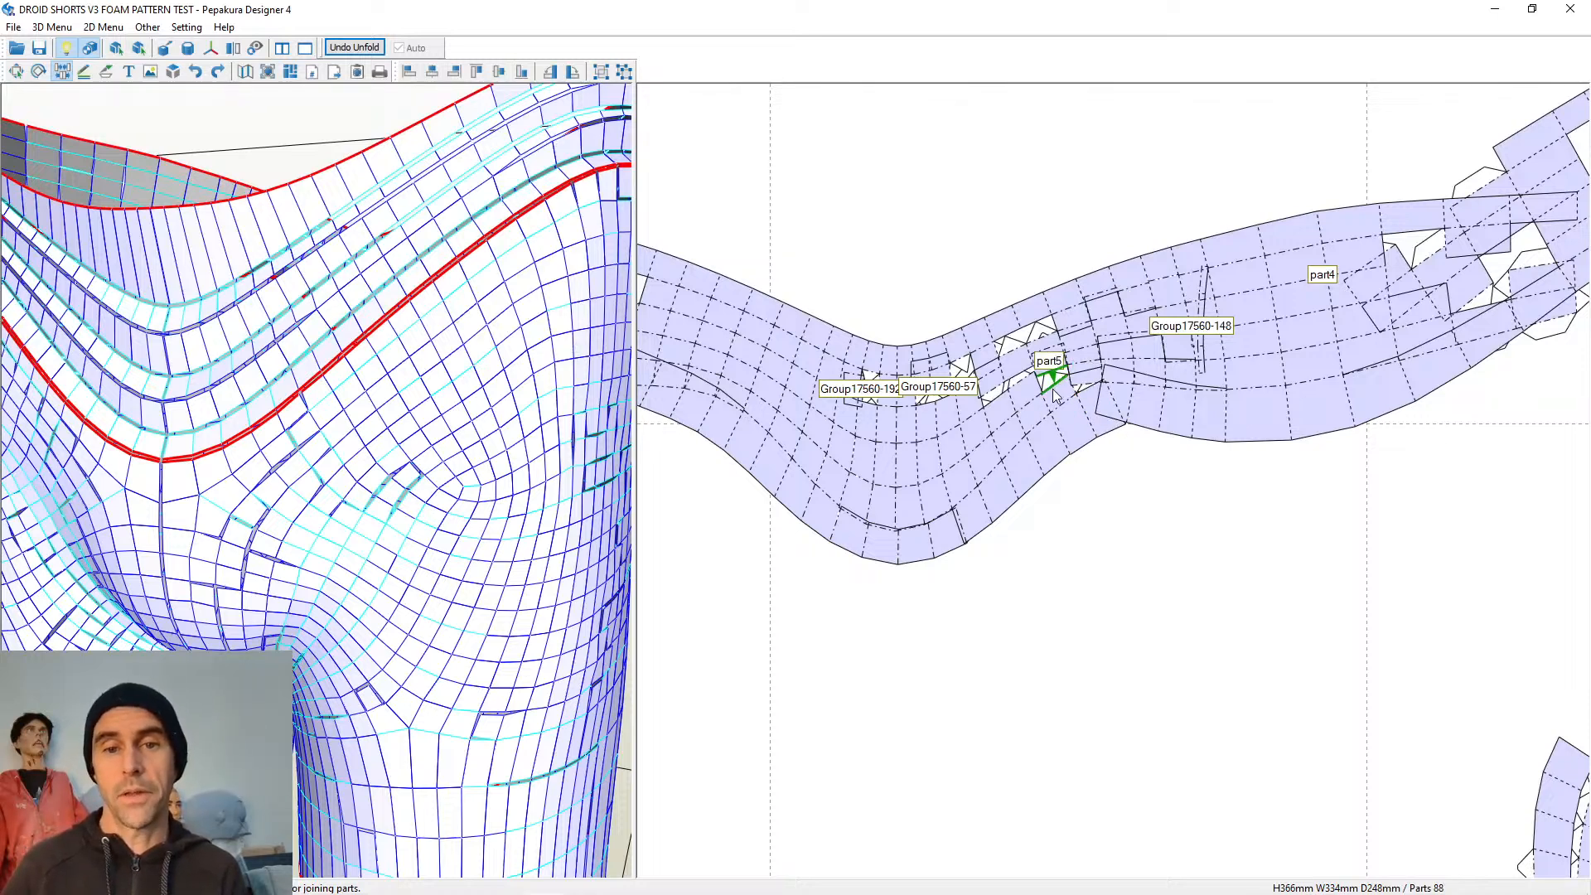
left_click(1055, 388)
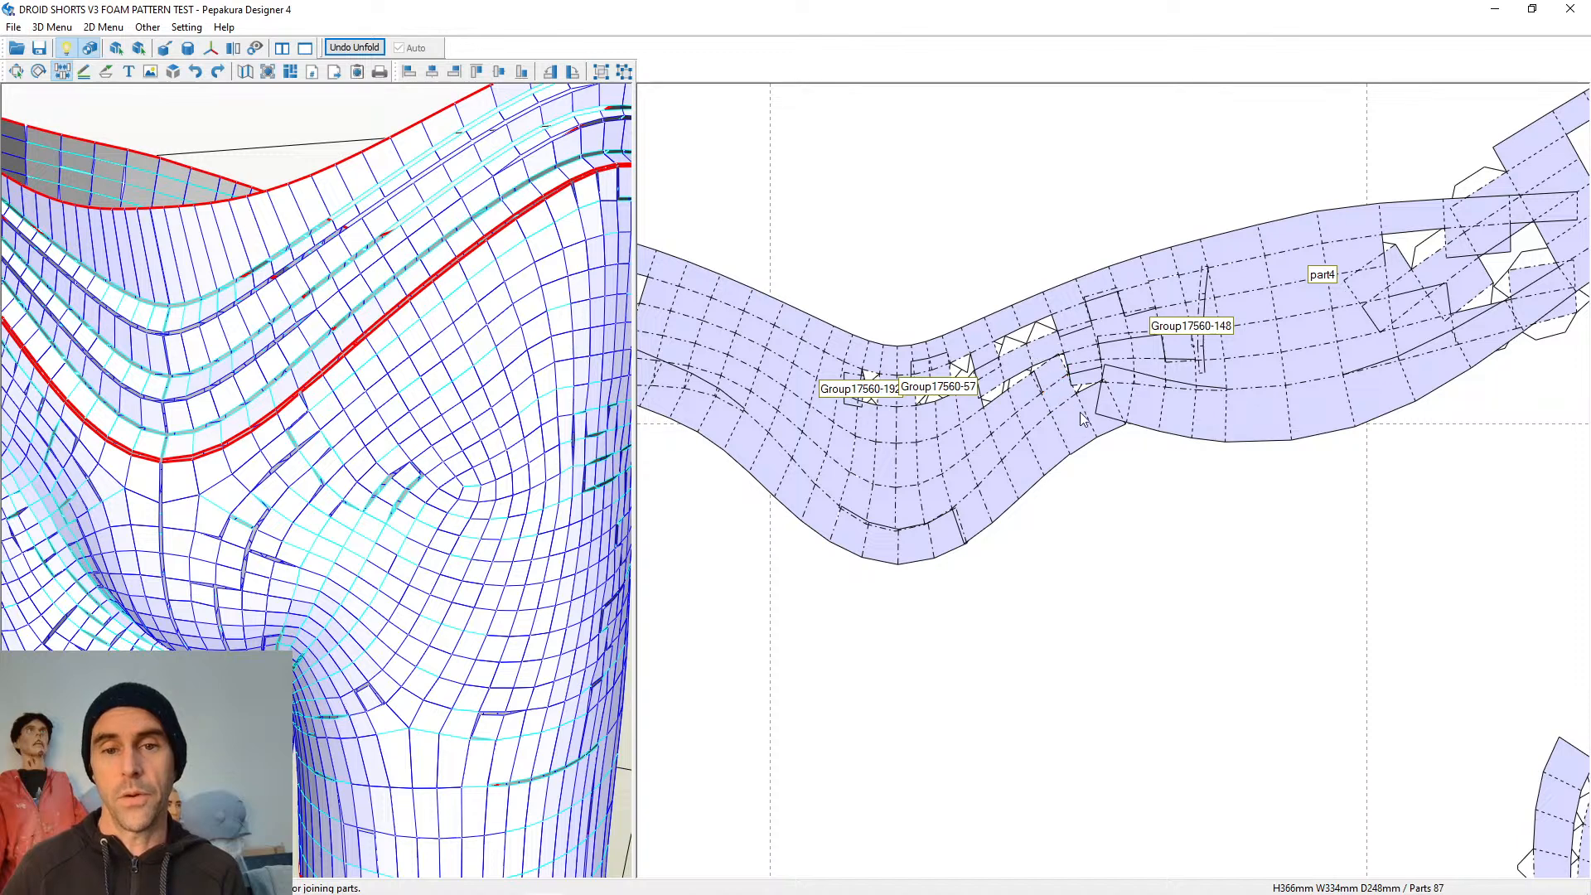
left_click(1020, 368)
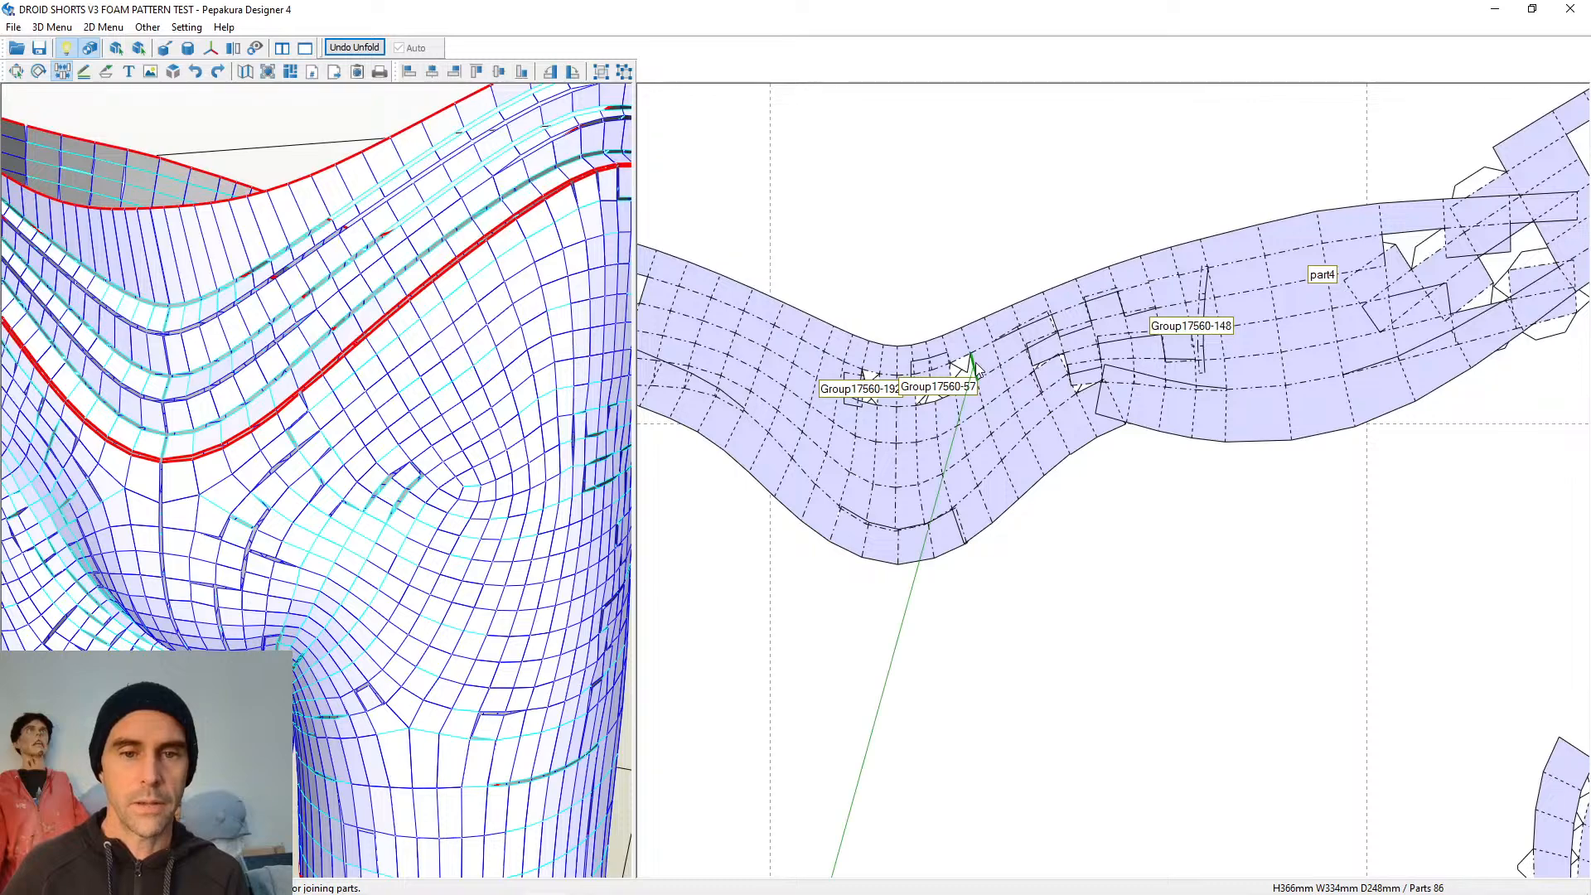
left_click(982, 368)
Join the first open edges at the overlapping end of part4, moving the slanted faces into the band
scroll(1083, 533, "down", 3)
scroll(1129, 498, "up", 5)
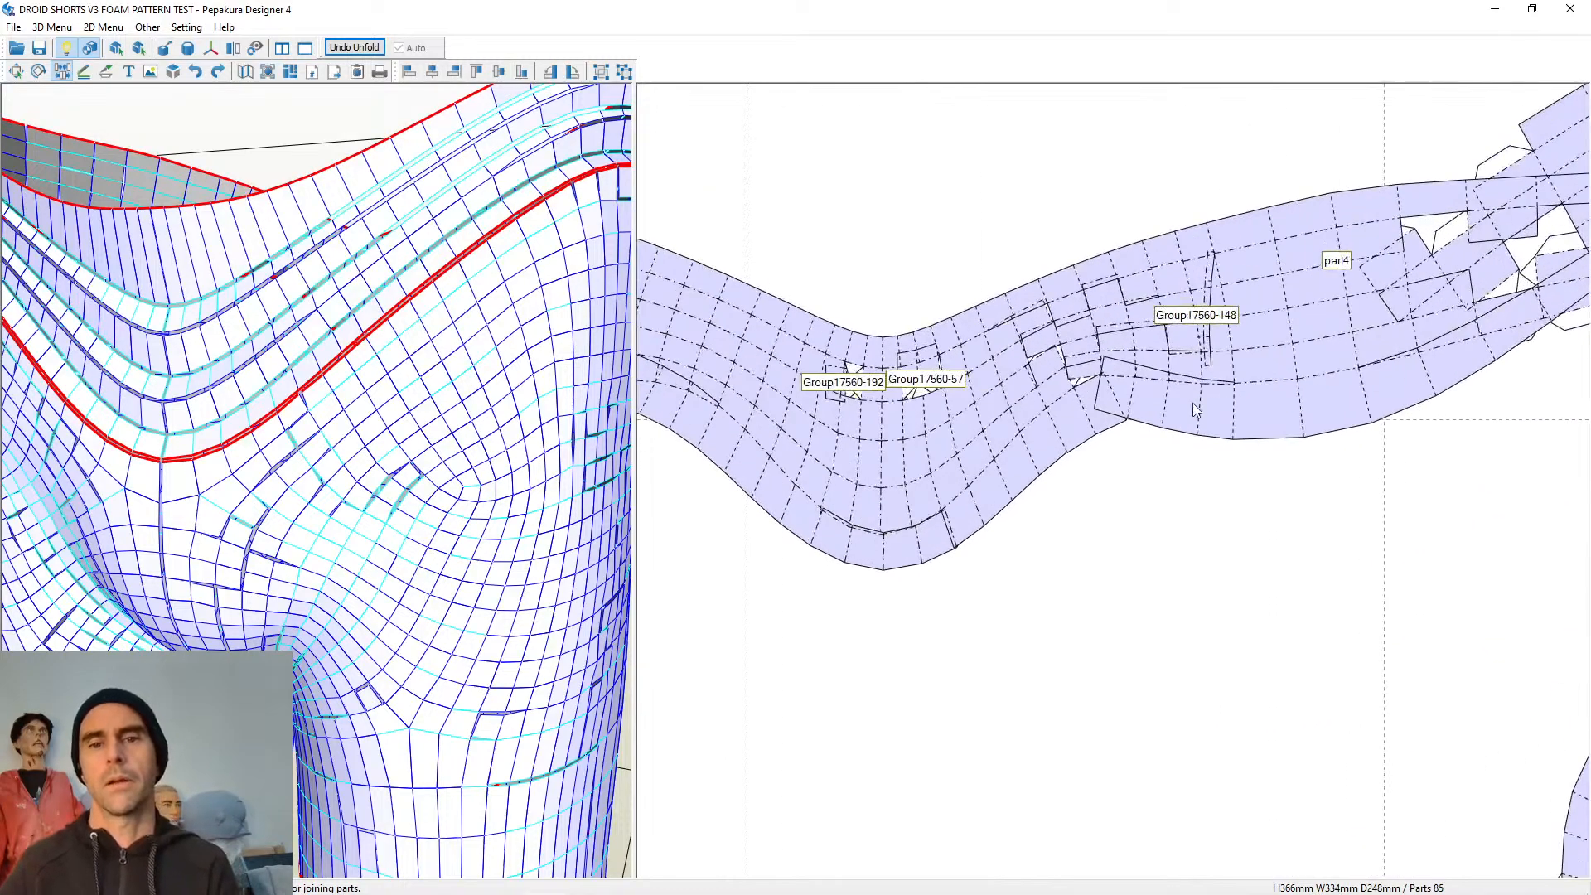
scroll(1161, 481, "up", 2)
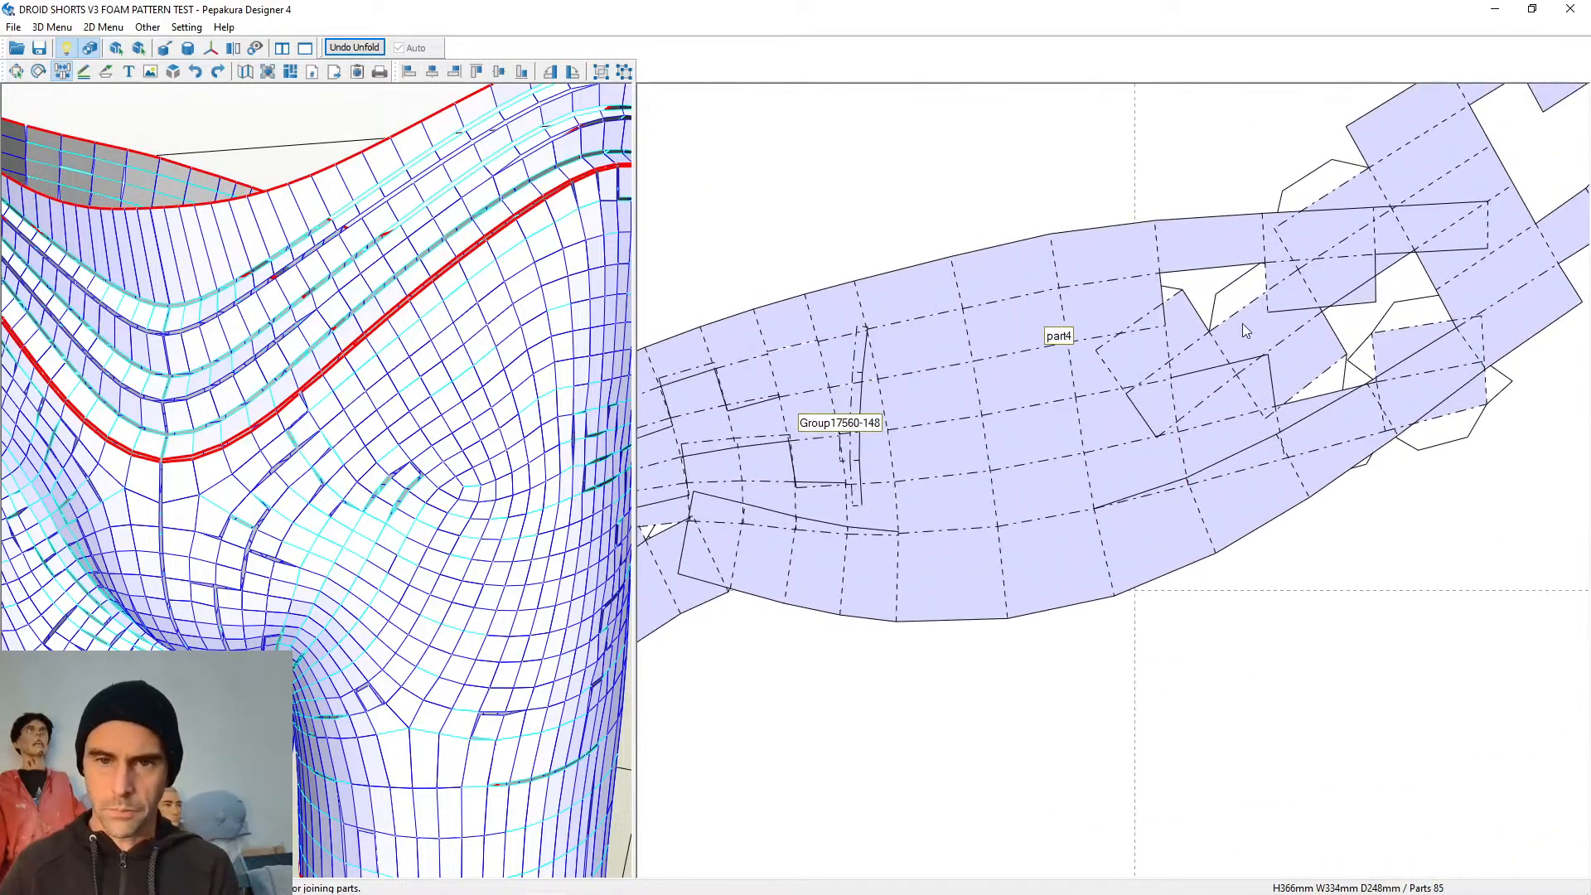
left_click(1187, 280)
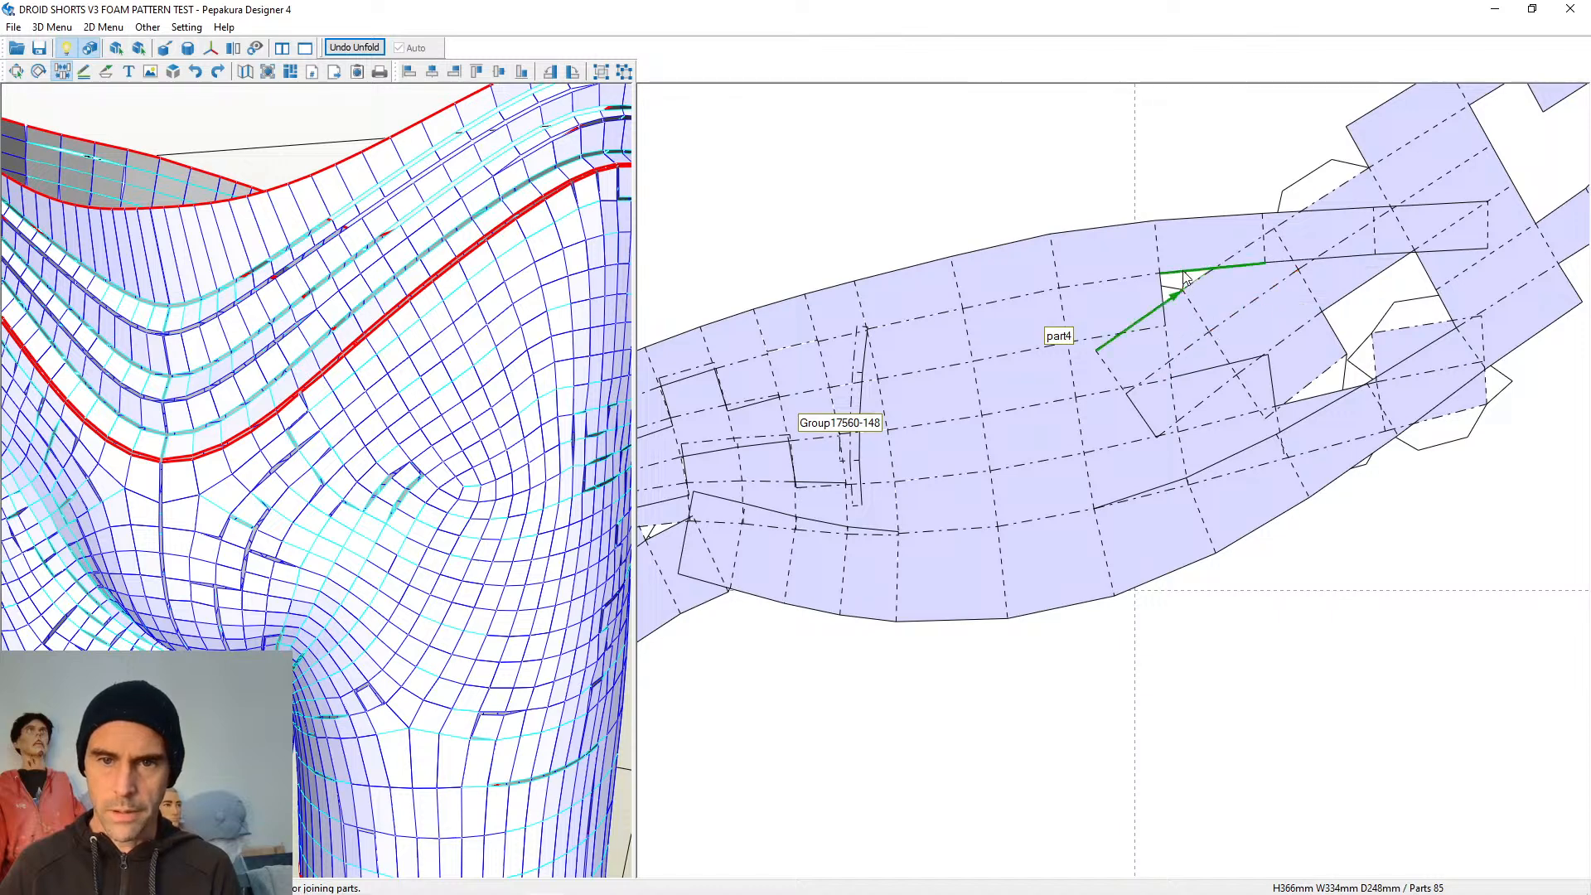
left_click(1206, 317)
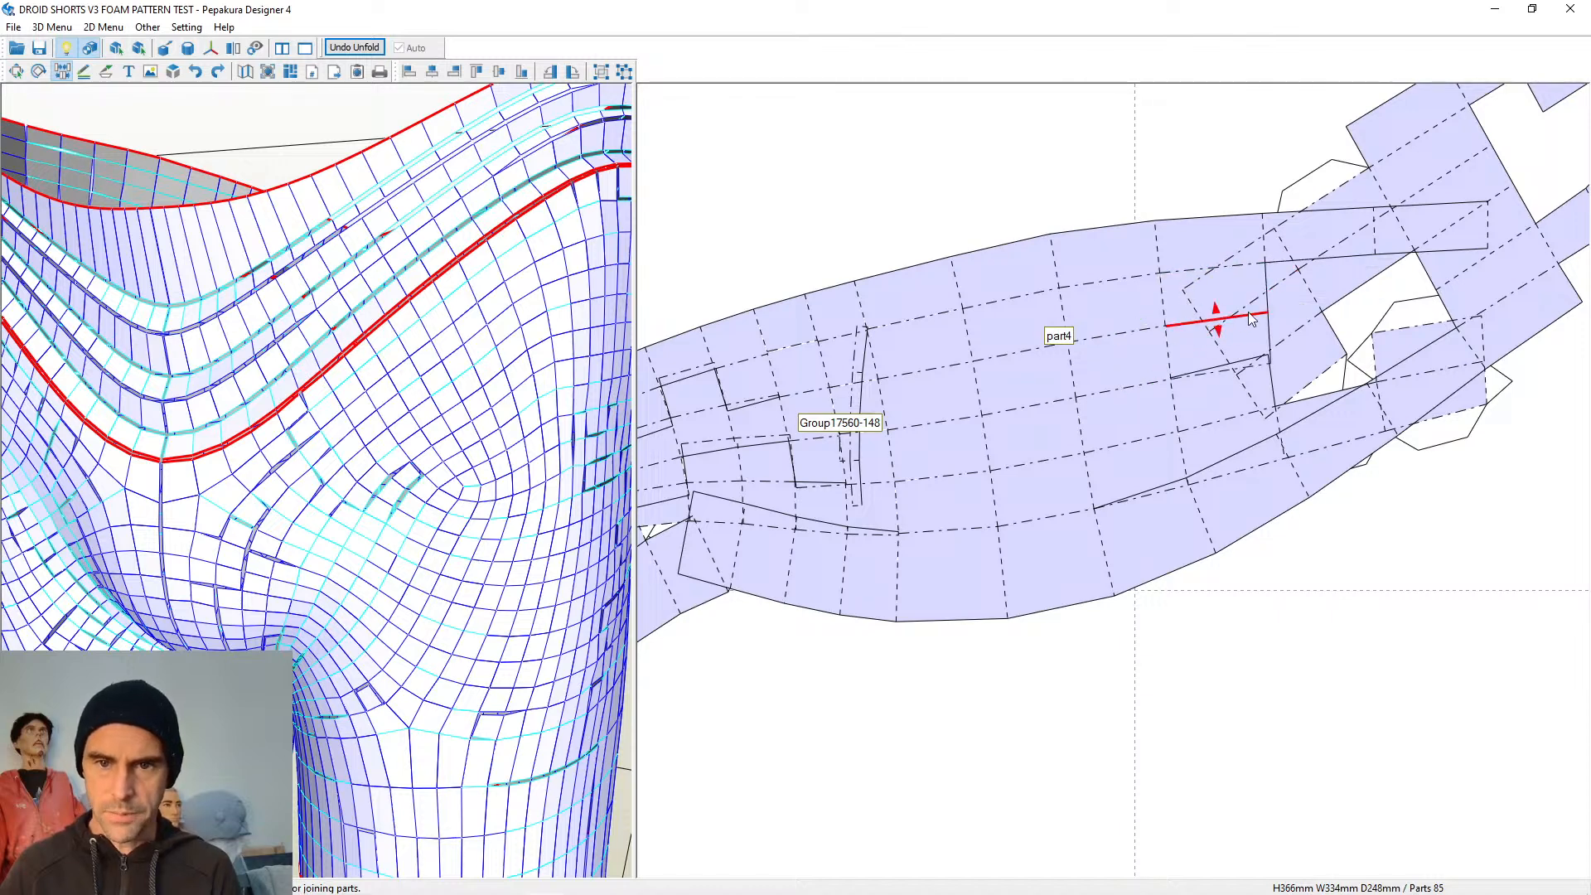
left_click(1314, 262)
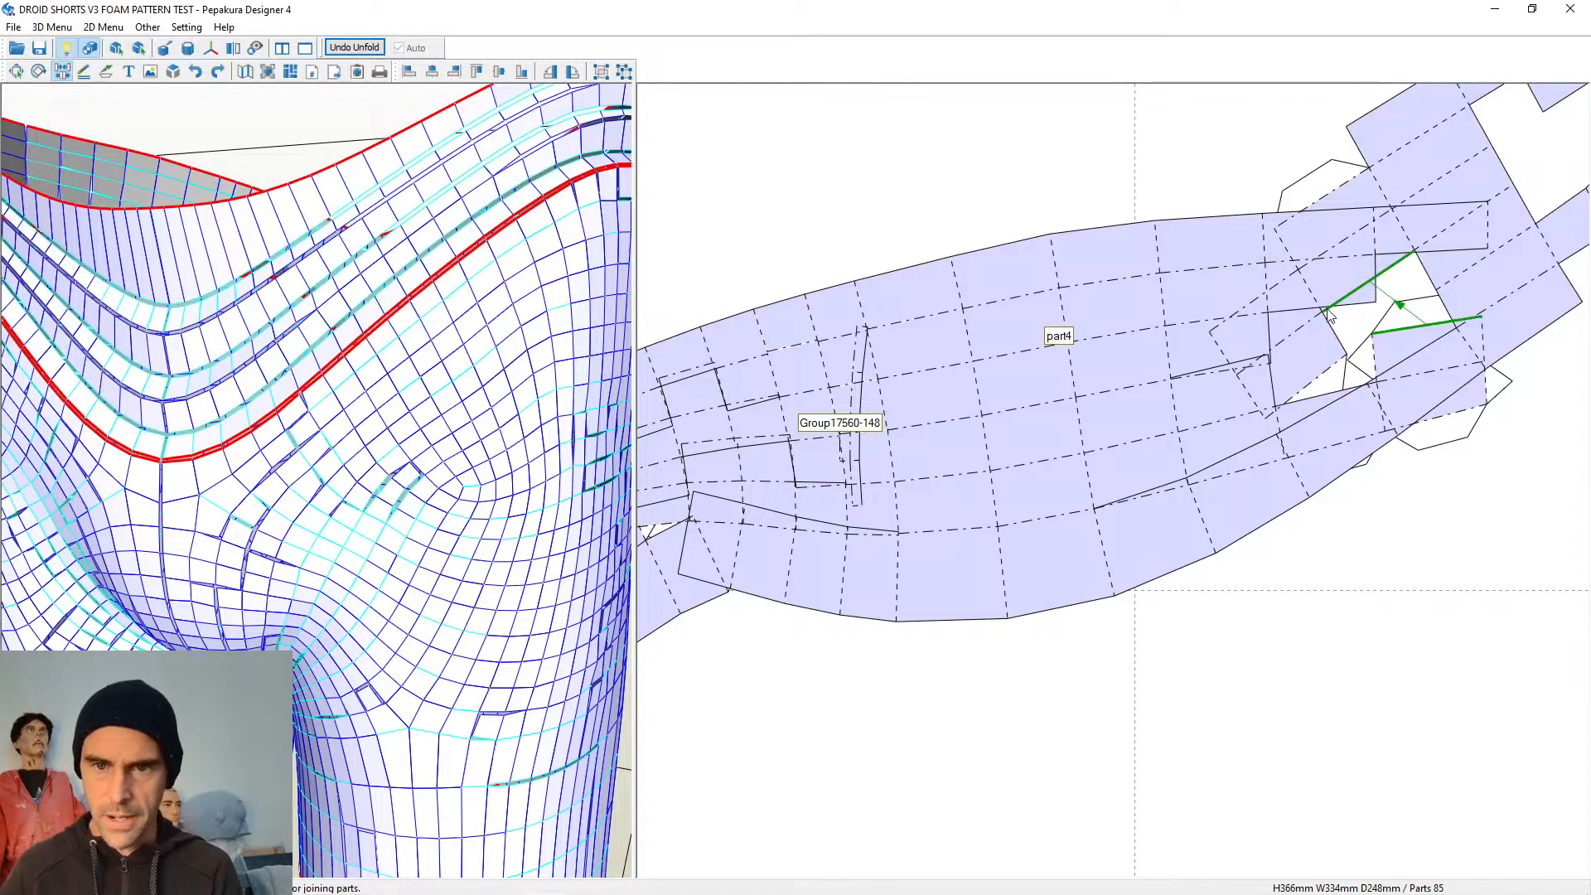
Move the slanted faces at the overlapping end of part4 into the wide band along their matching edges
right_click_drag(1326, 313, 1042, 478)
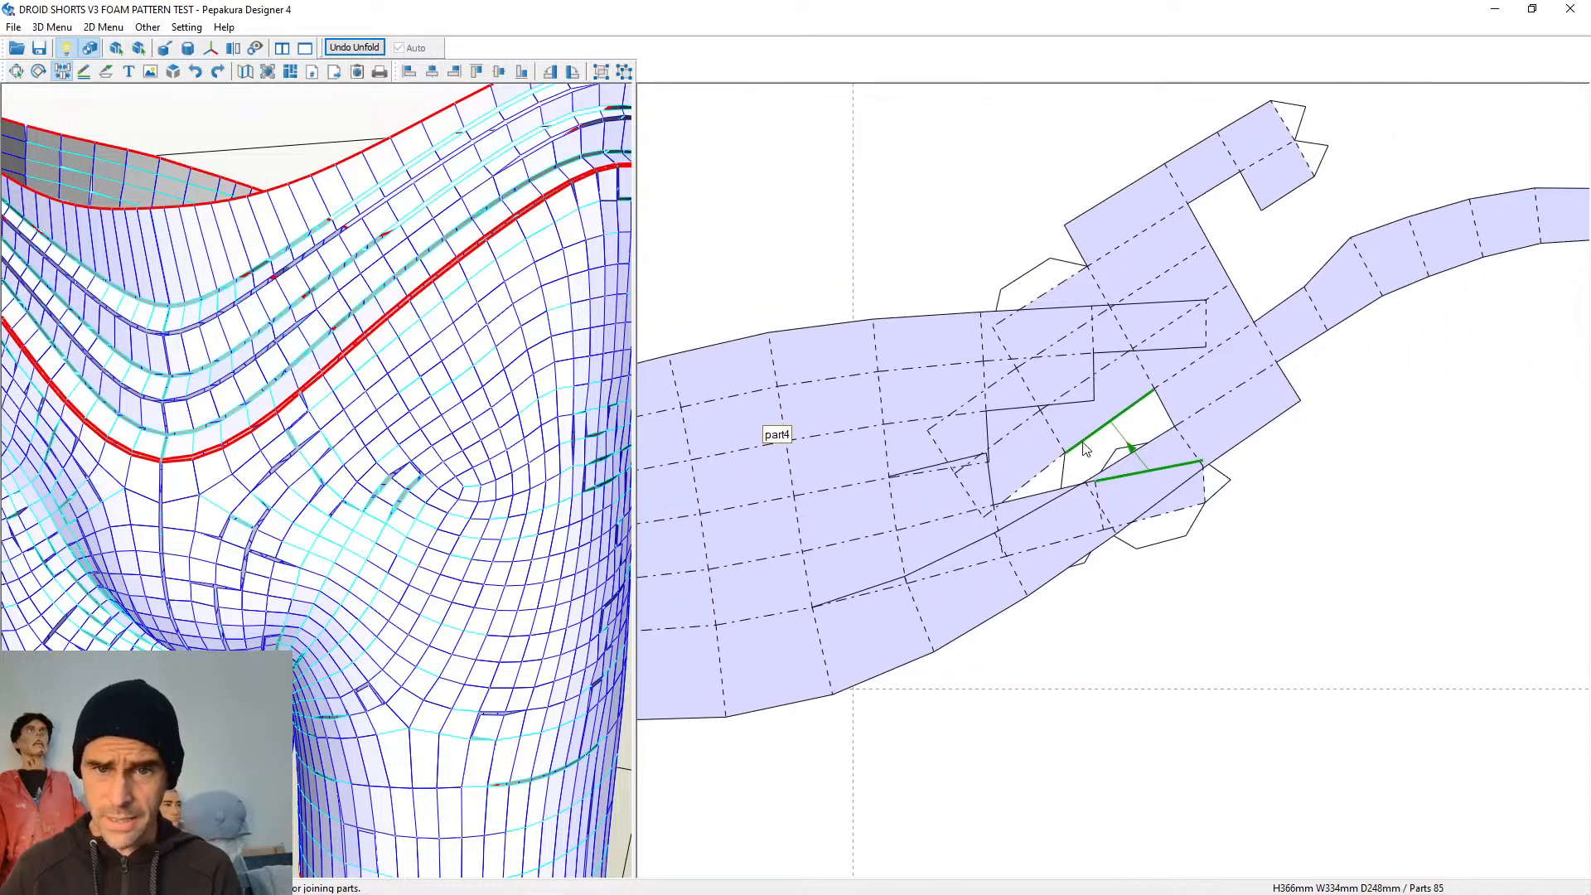
left_click(1041, 494)
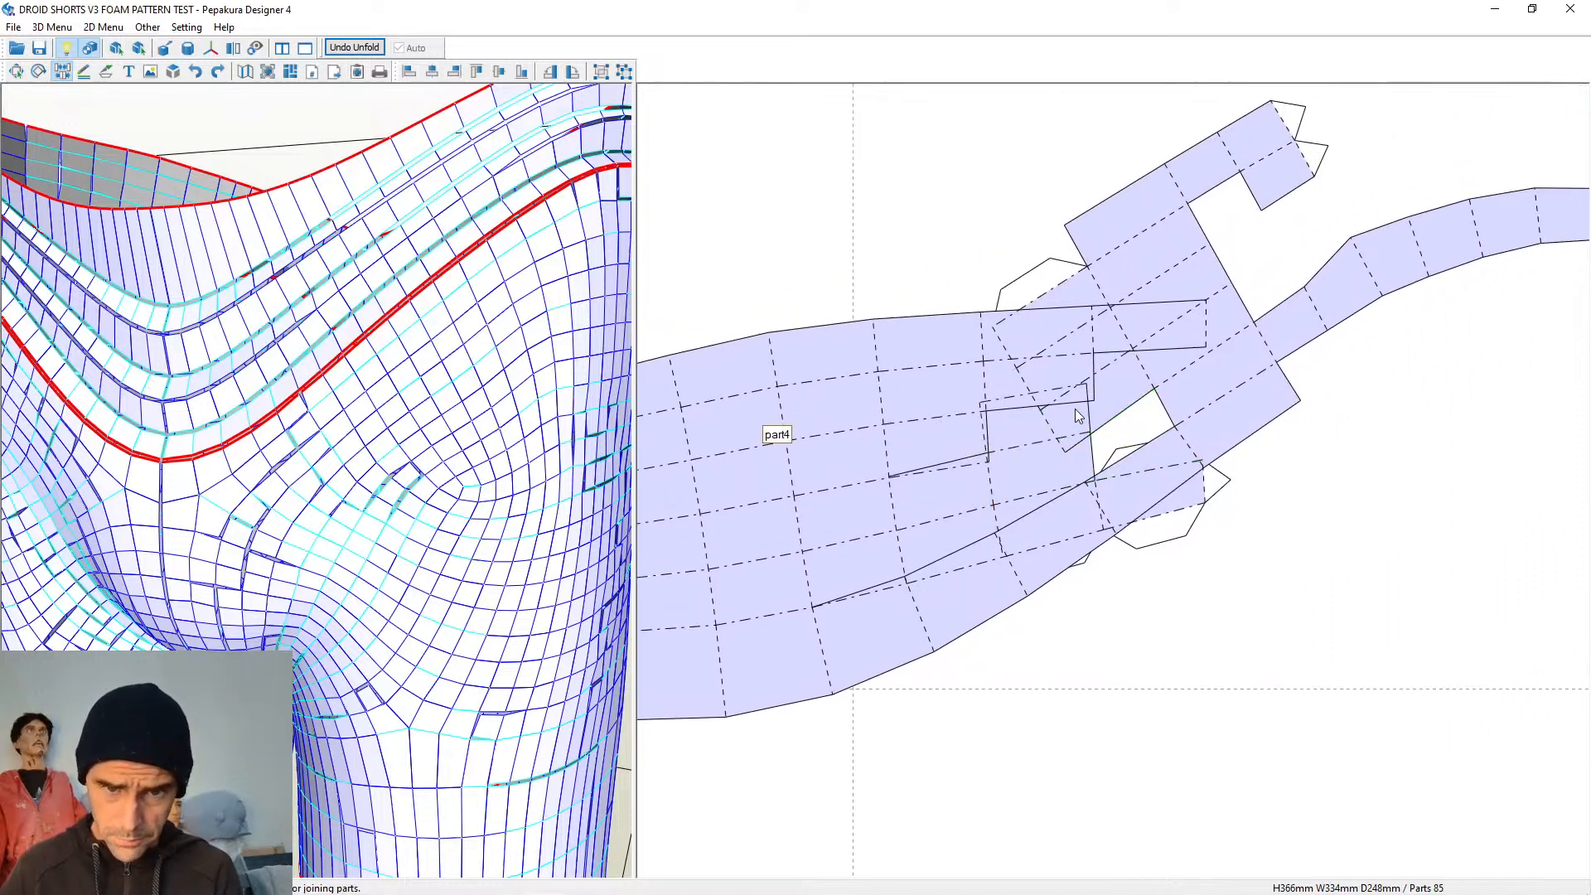
left_click(1117, 476)
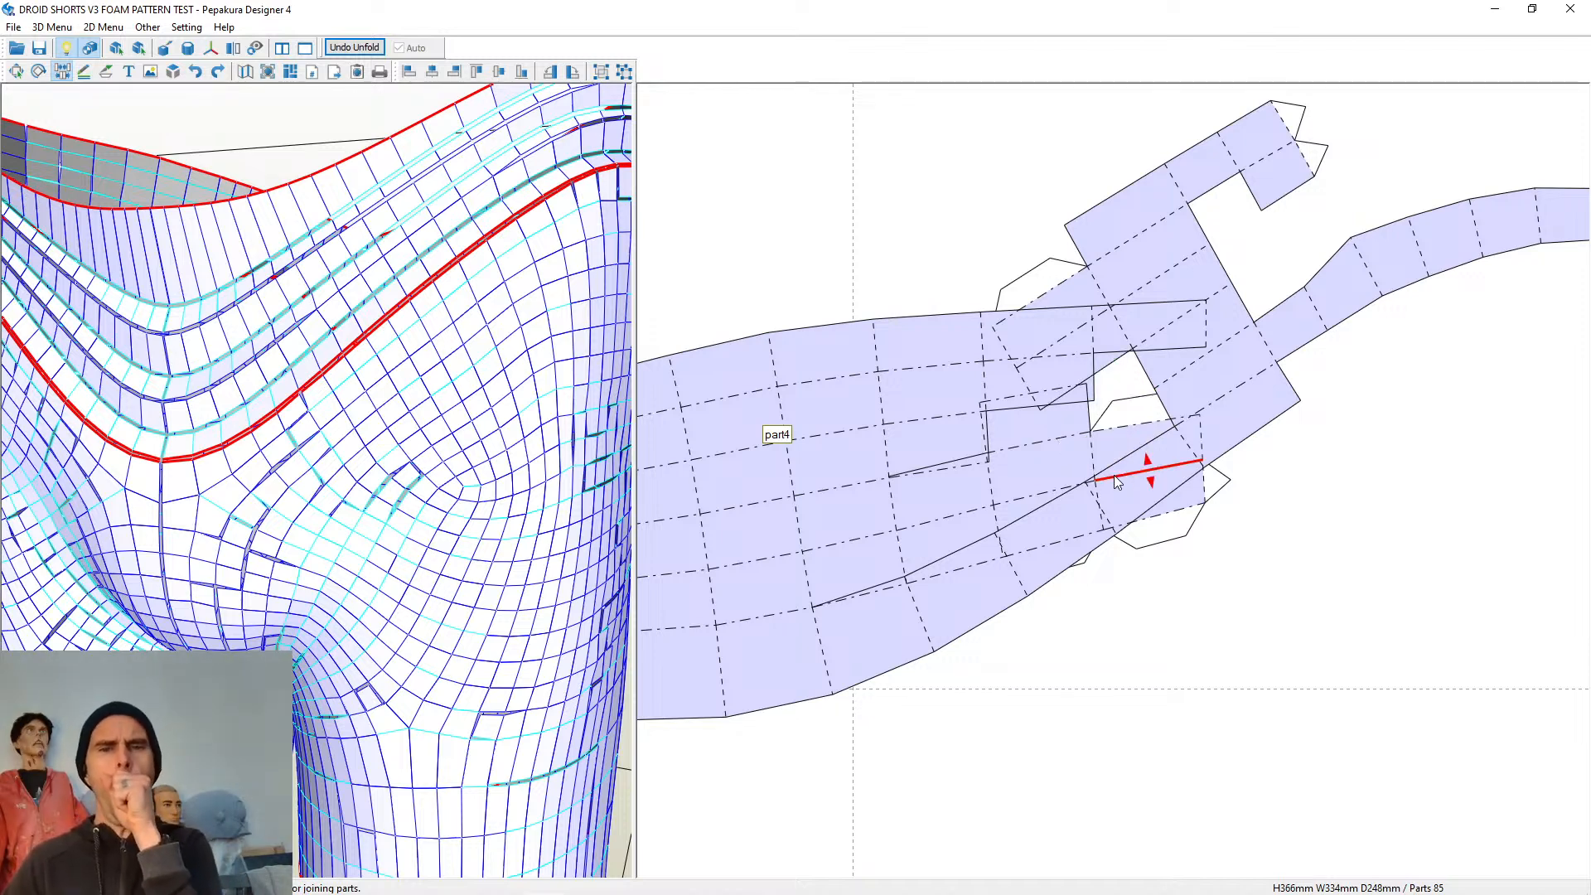
left_click(1104, 432)
left_click(1120, 379)
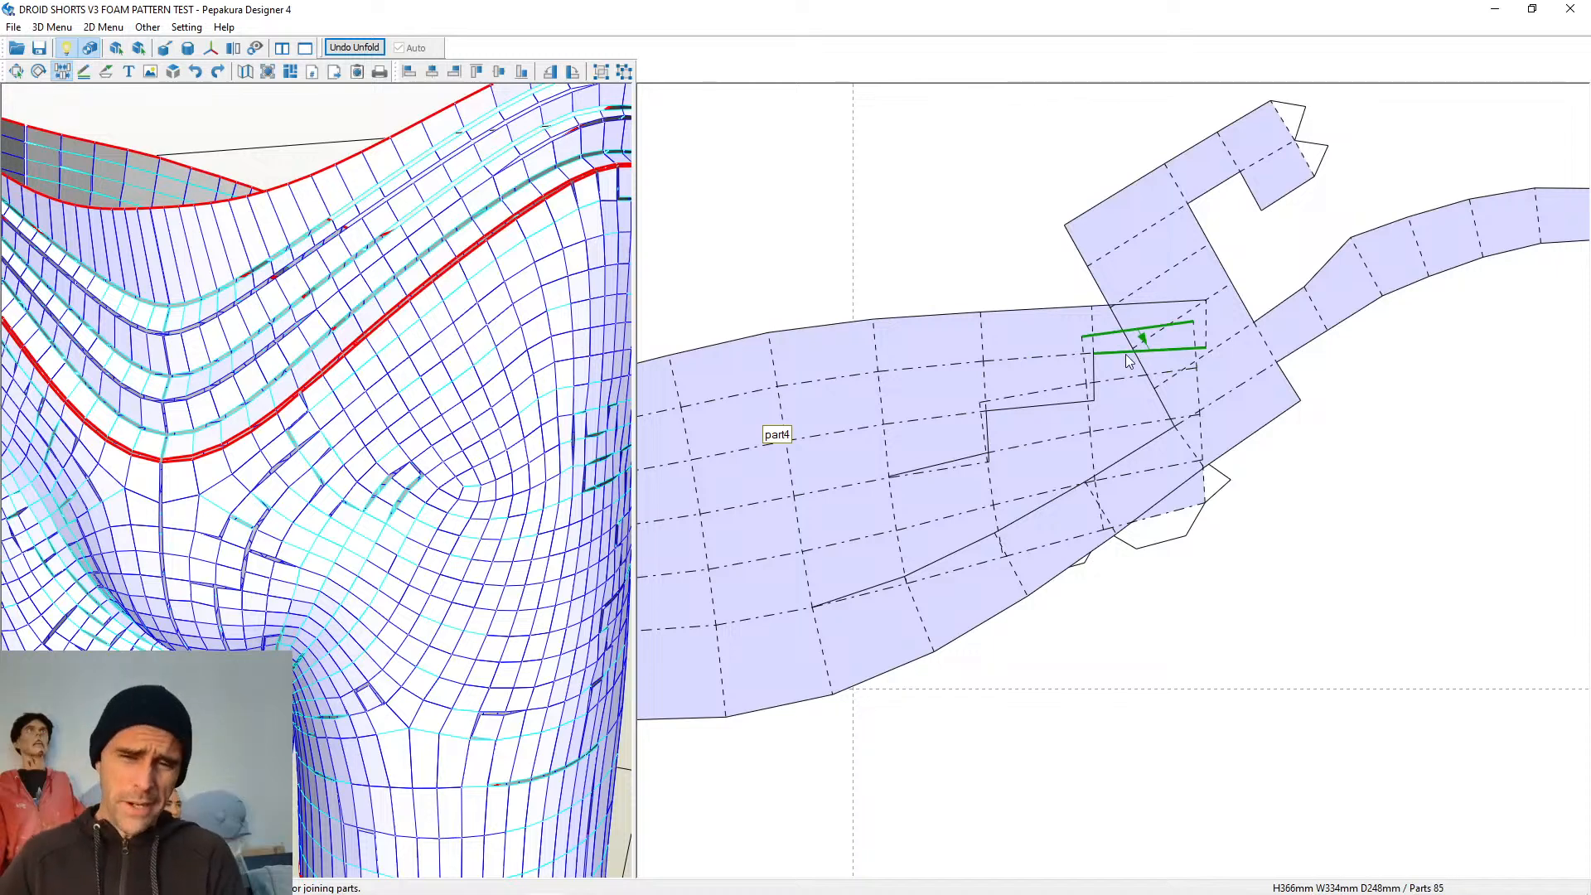
left_click(1128, 362)
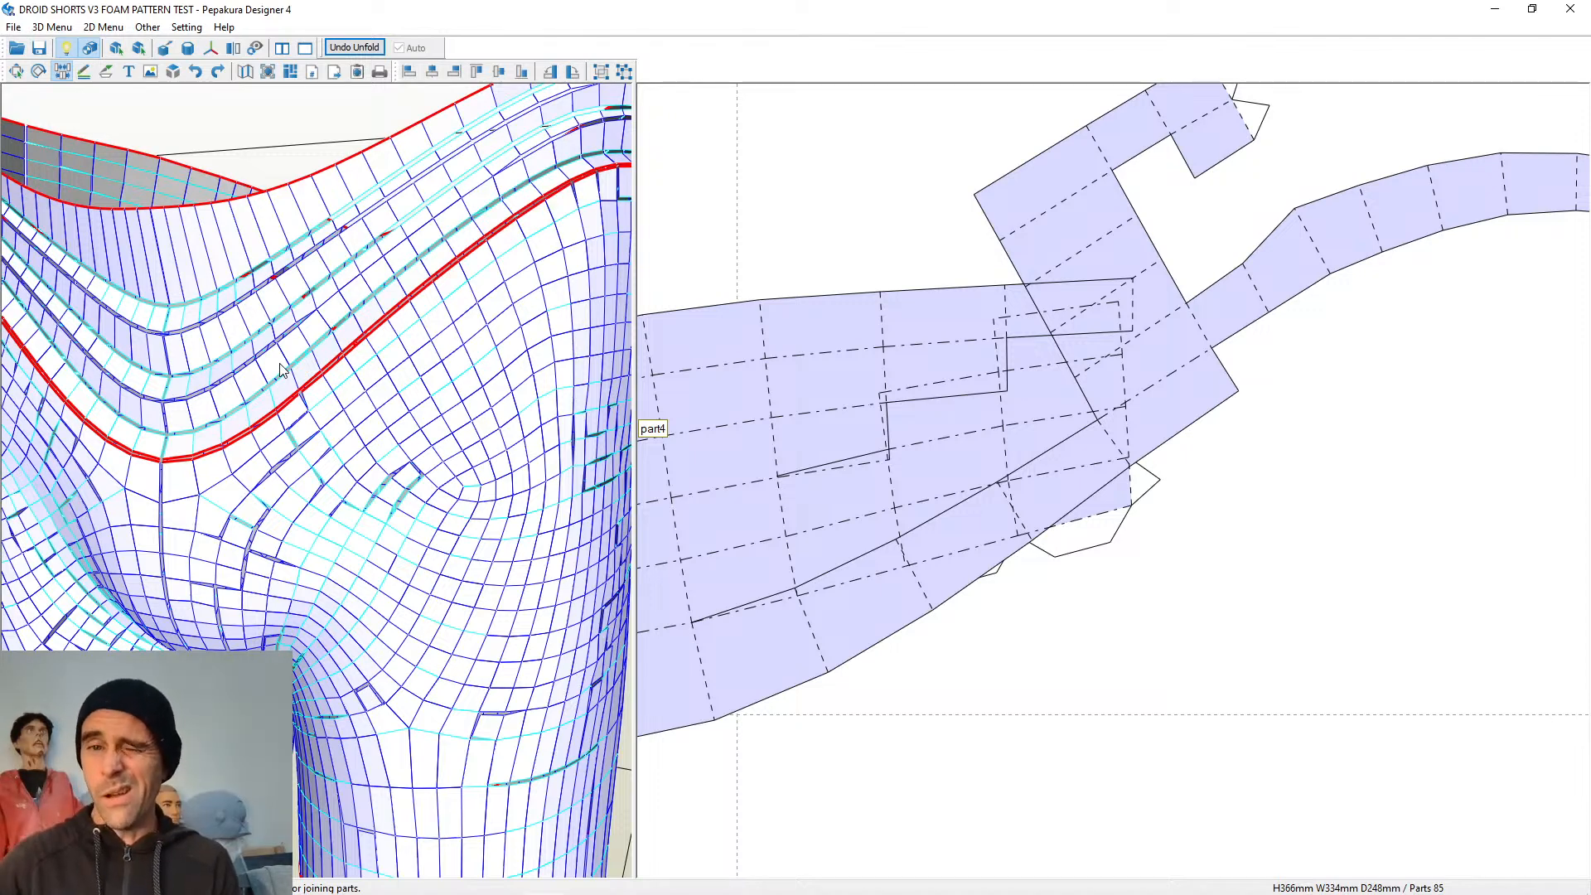
Reattach the angled part5 faces to the end edge of part4 and align their upper row with the band
left_click(1127, 436)
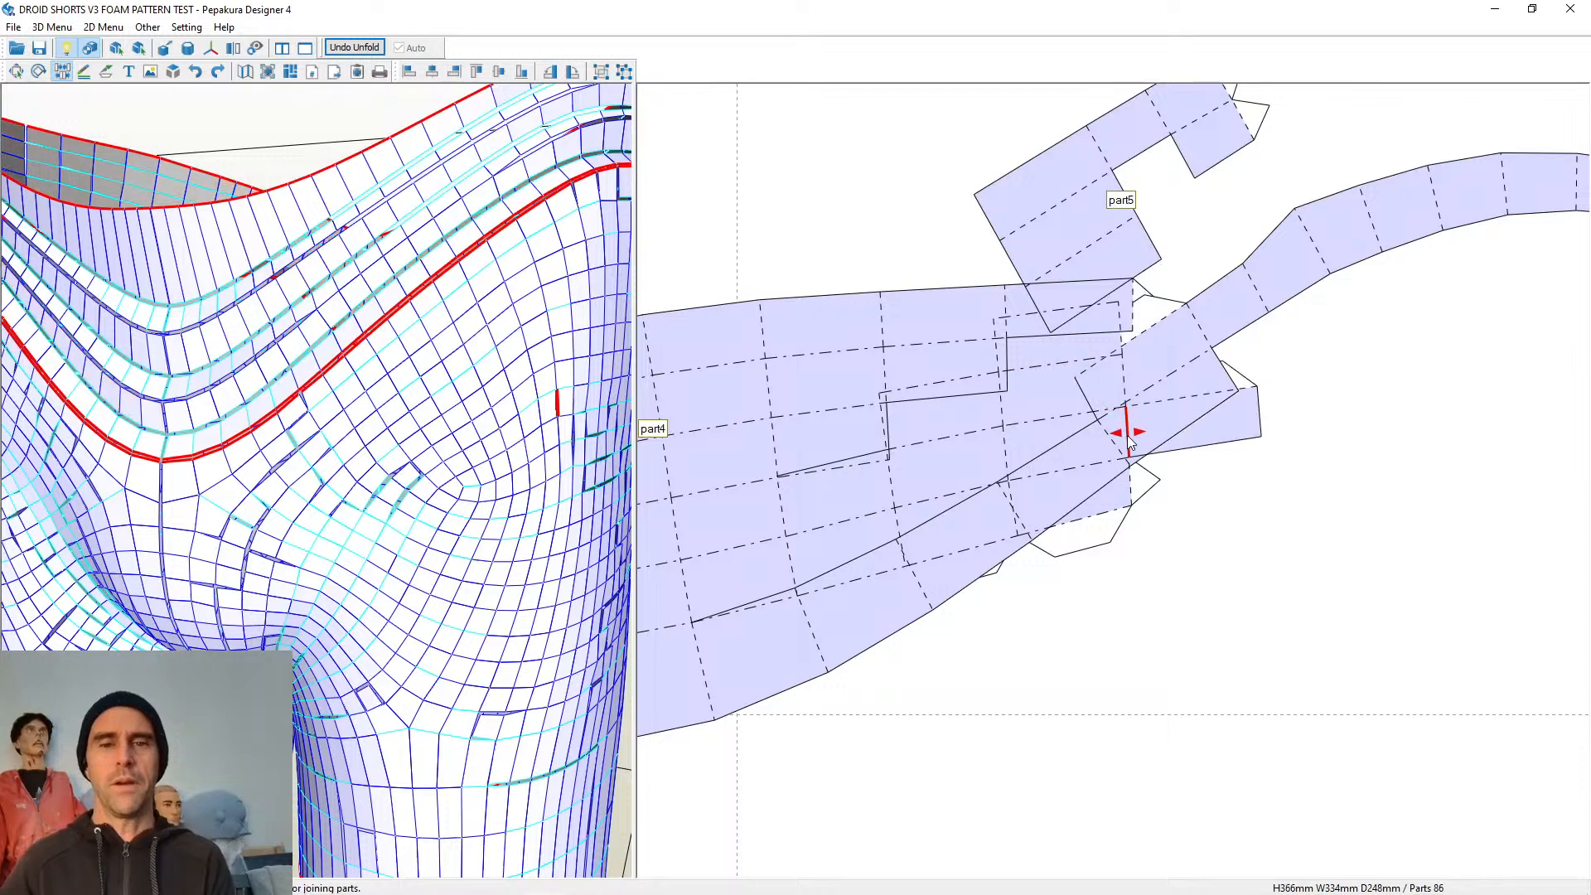
left_click(1126, 396)
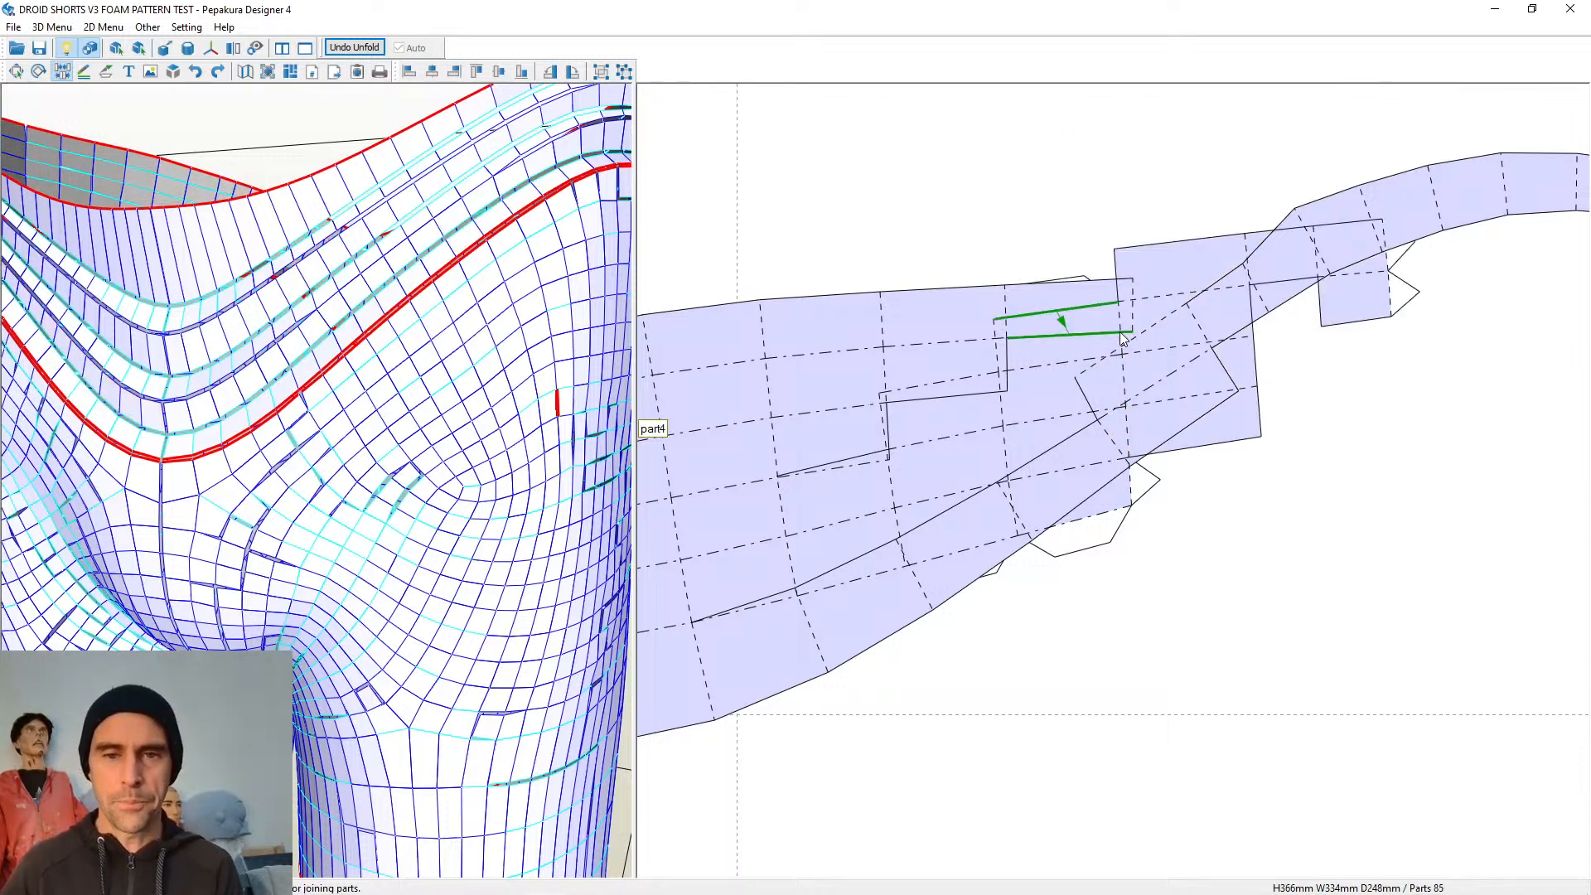
left_click(1133, 290)
left_click(1266, 318)
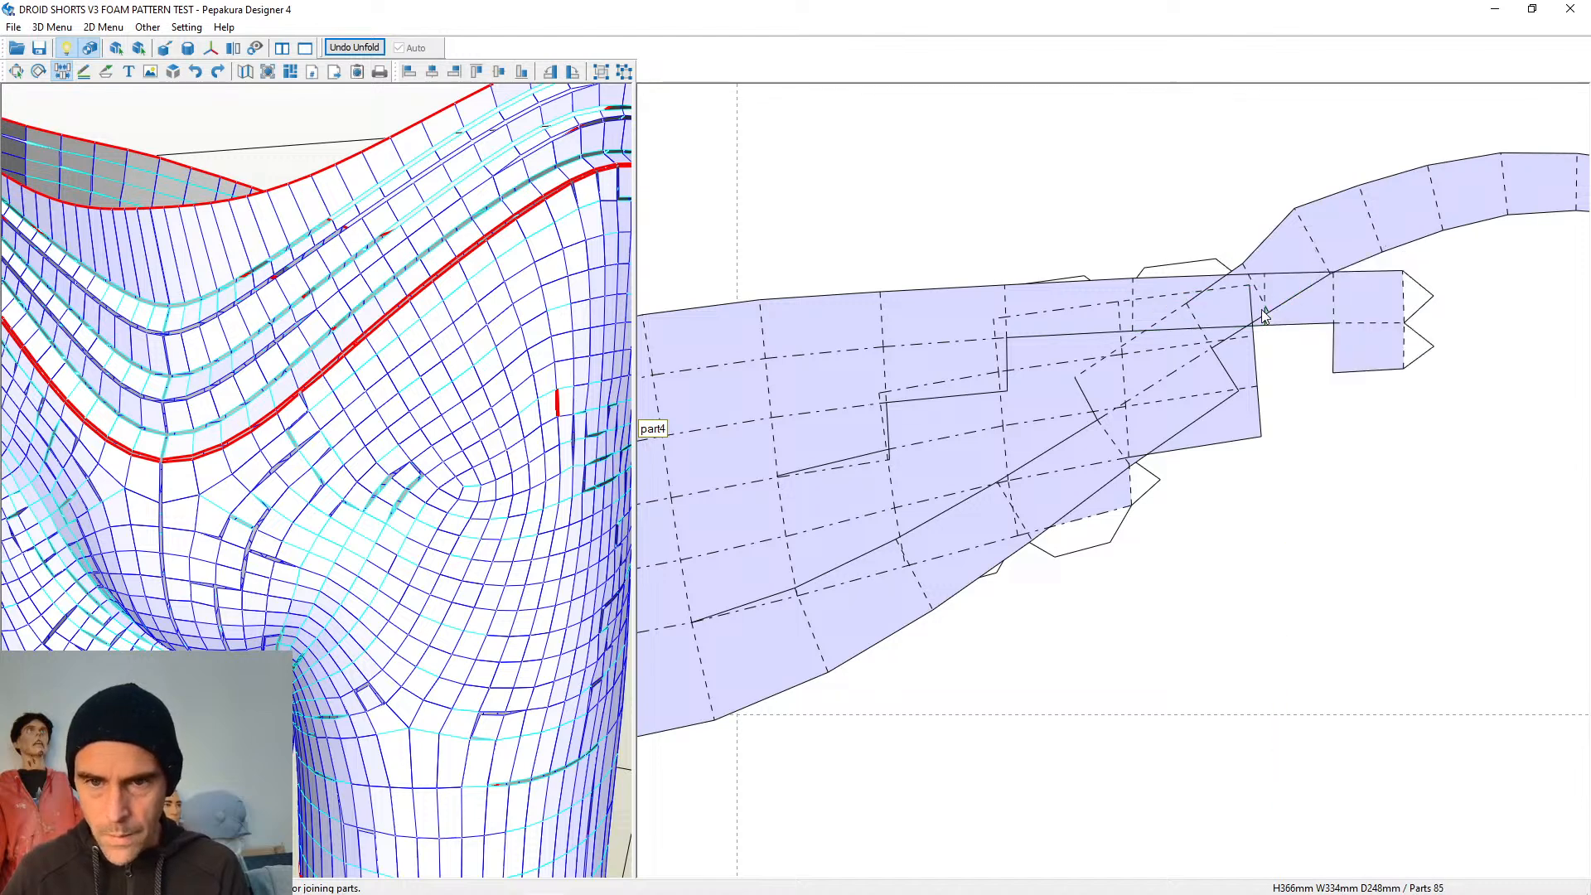
Join the next curved strips to the end edges of the extended part4 band and along its upper row
left_click(1405, 305)
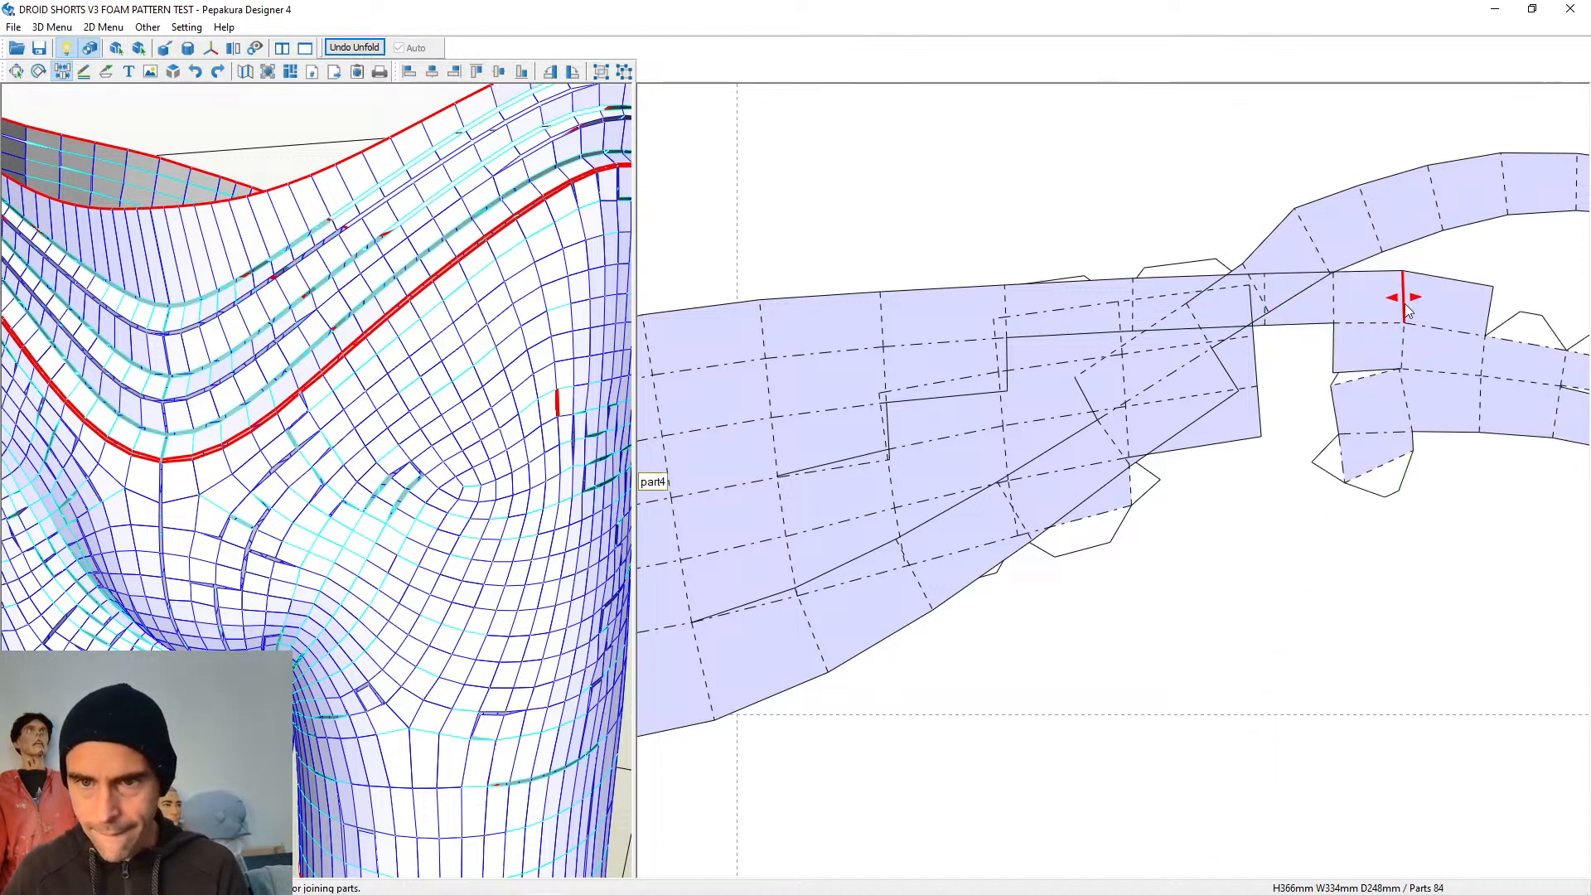
left_click(1333, 348)
left_click(1261, 411)
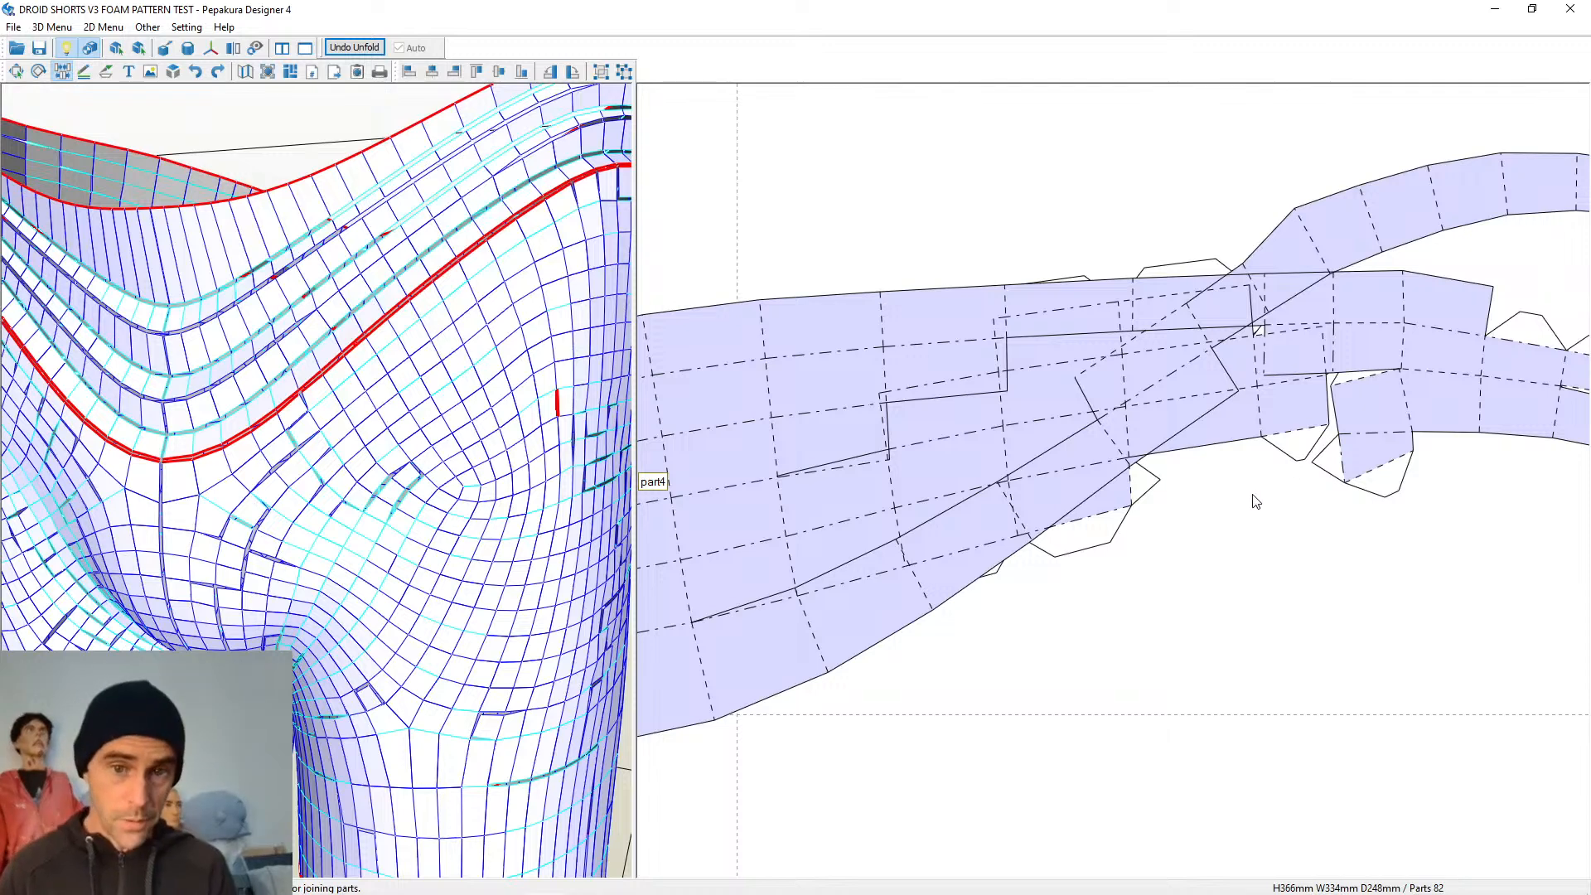
middle_click_drag(1227, 515, 964, 531)
scroll(964, 531, "down", 1)
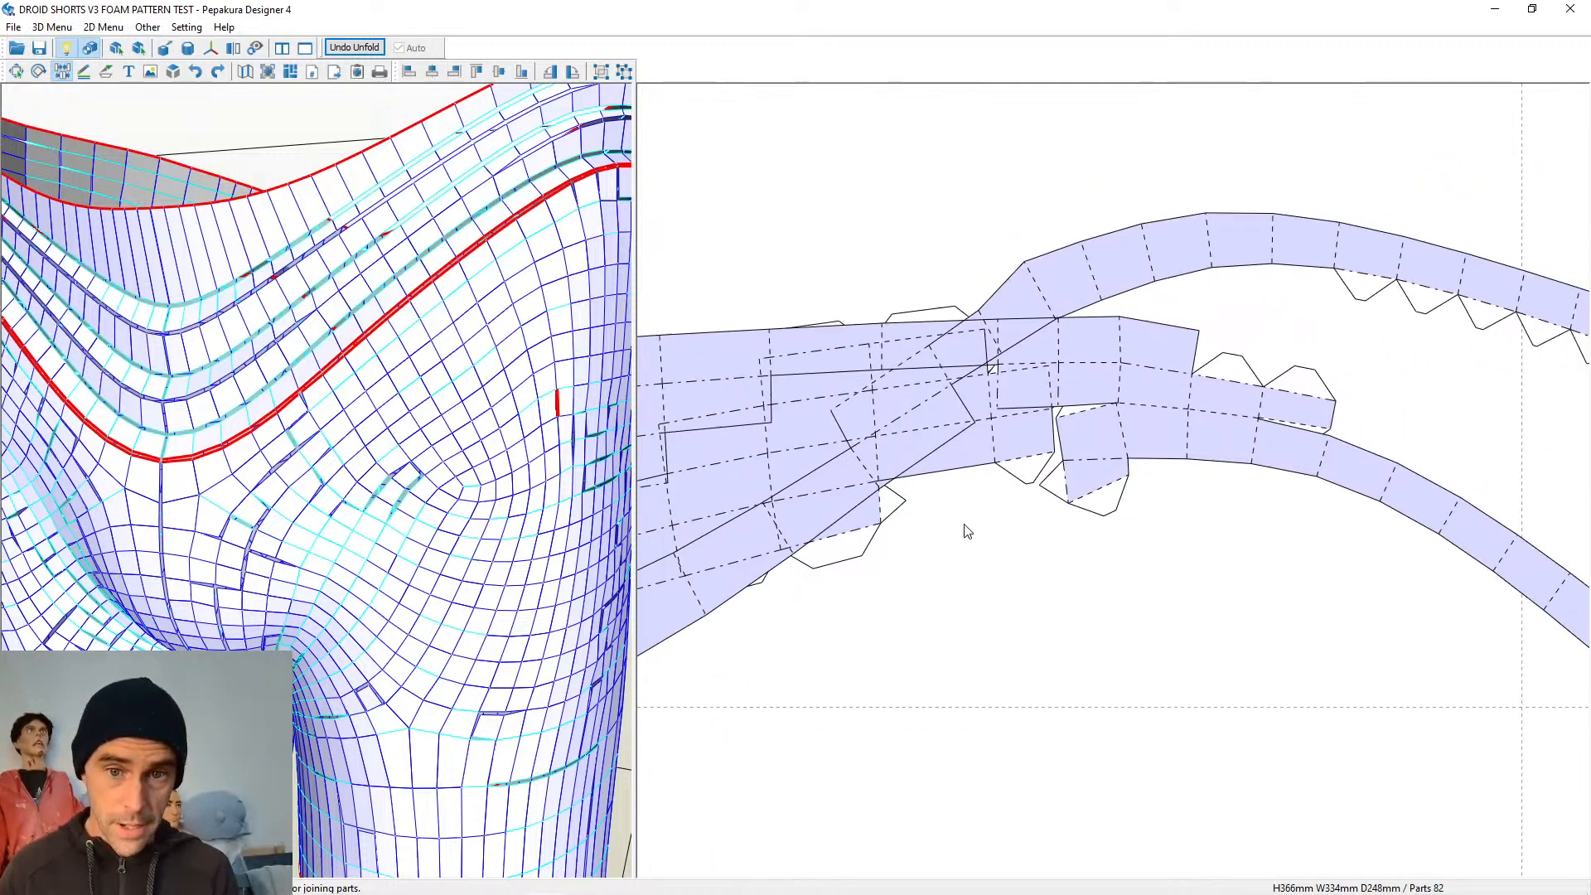
left_click(1244, 388)
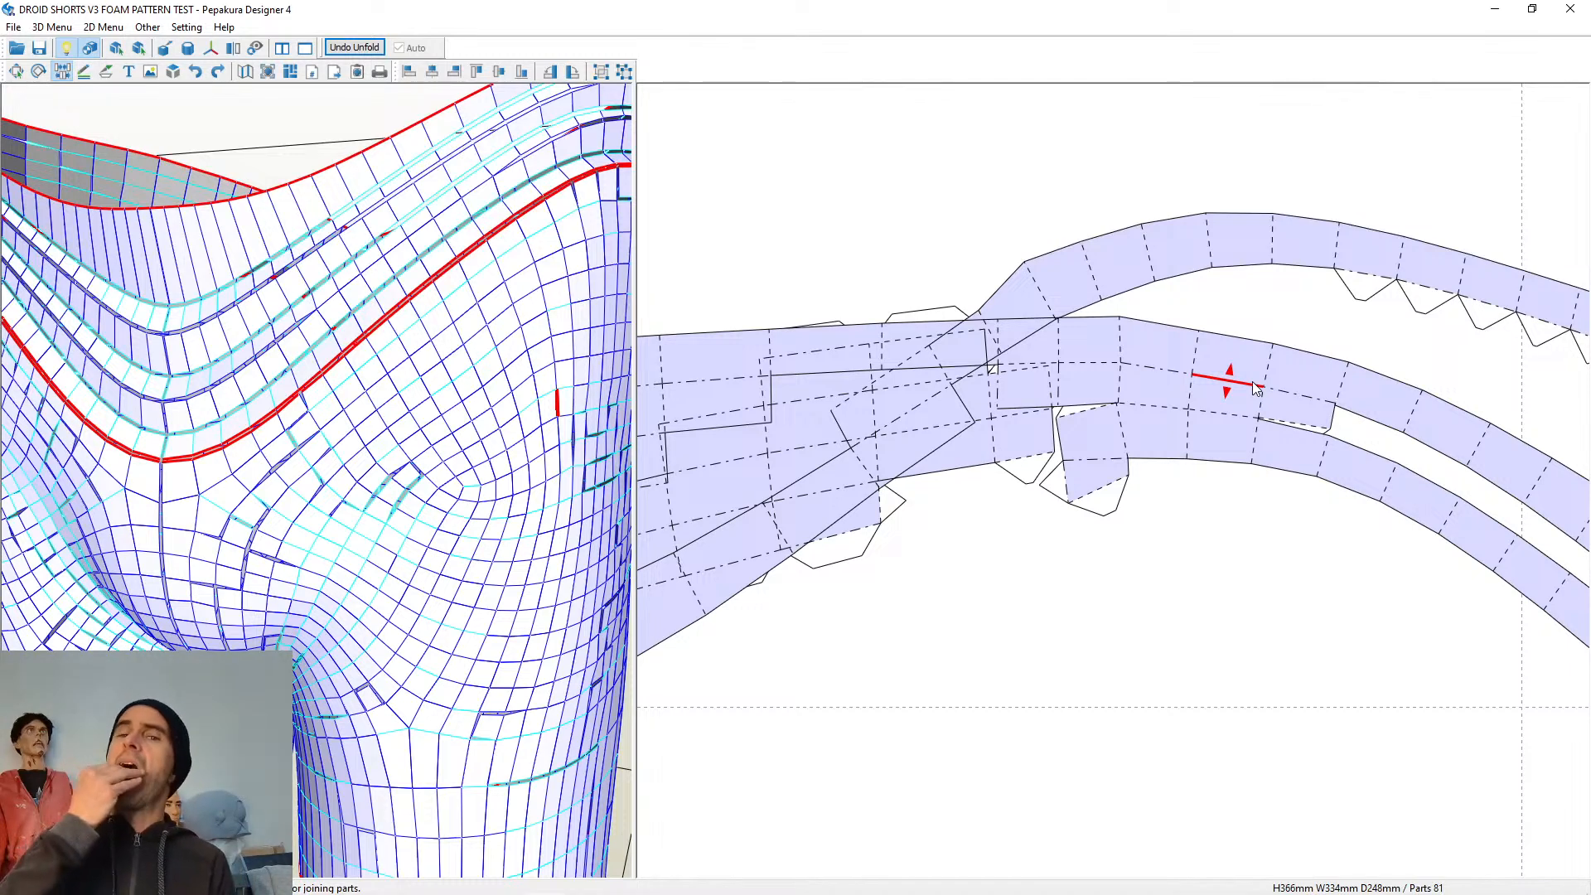
left_click(1087, 417)
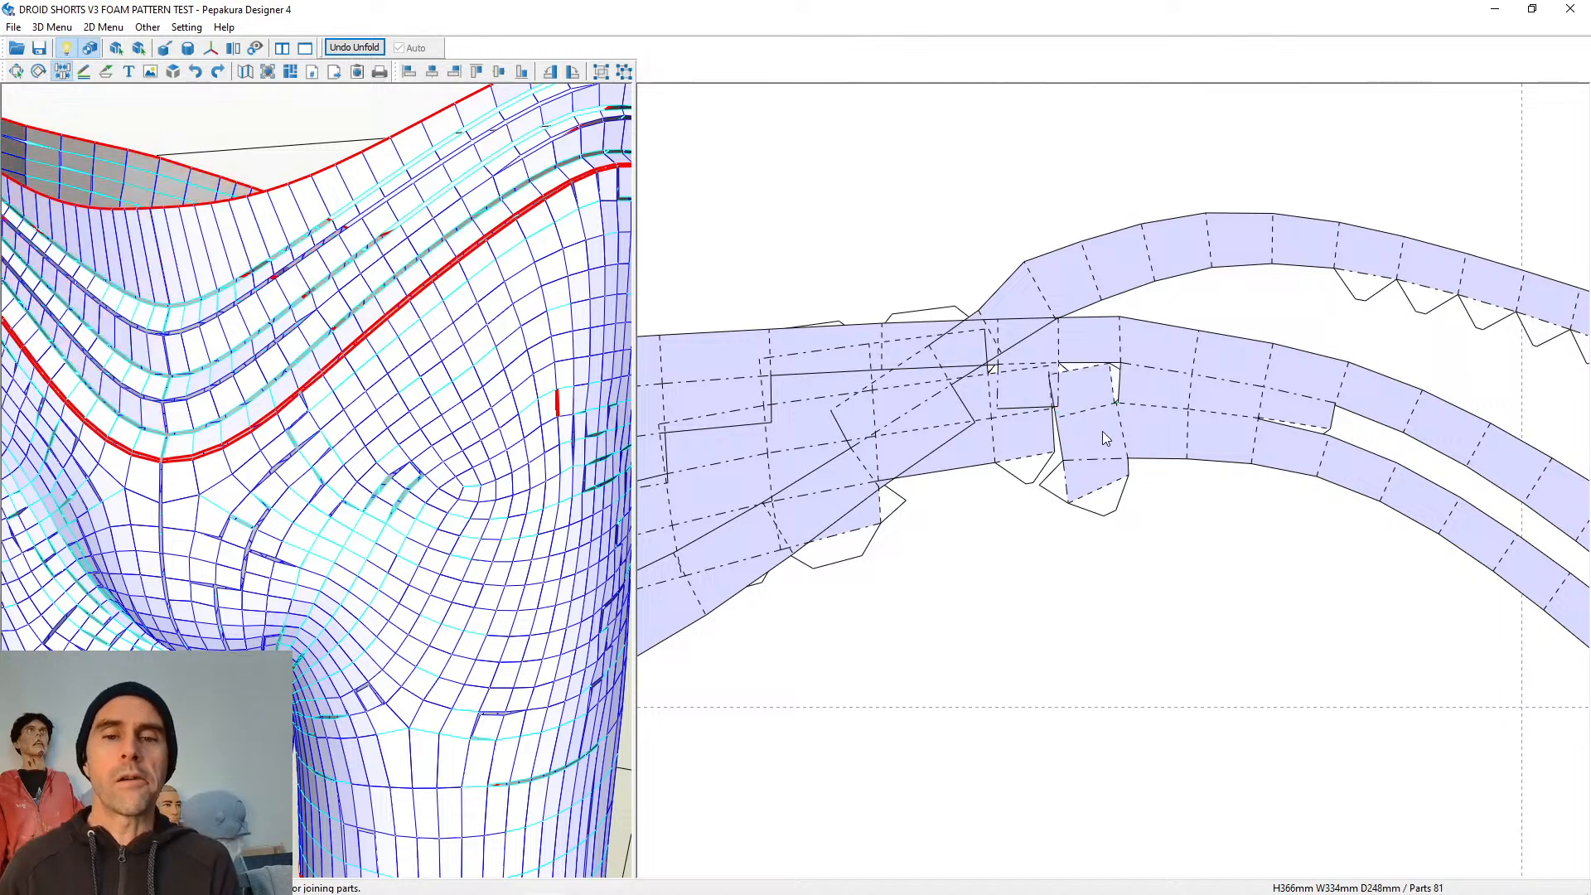
left_click(1119, 384)
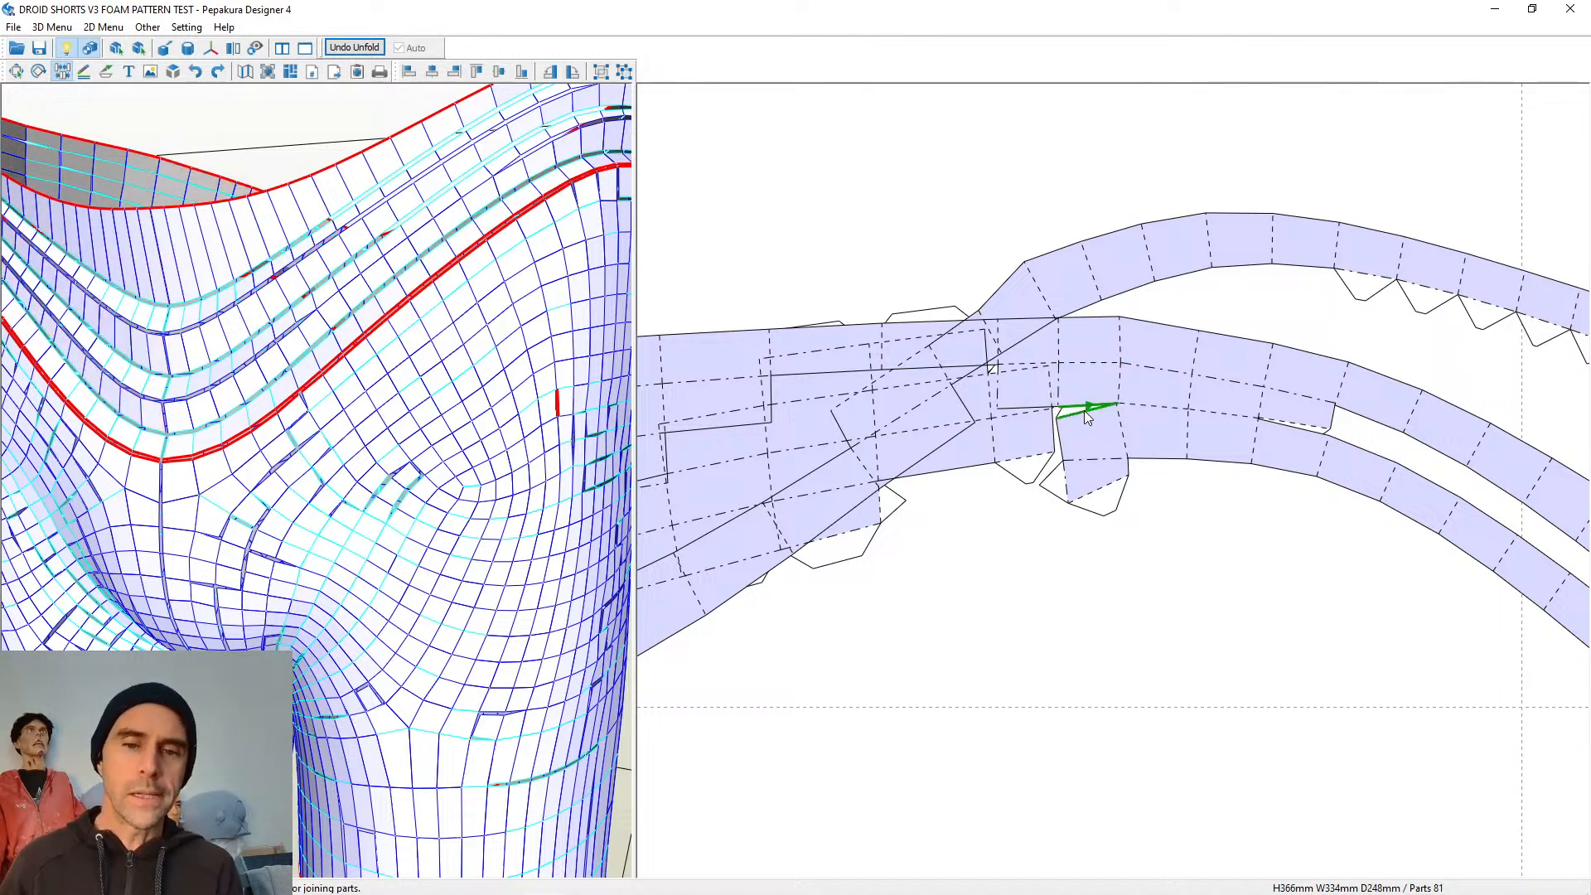
left_click(1084, 411)
left_click(1091, 370)
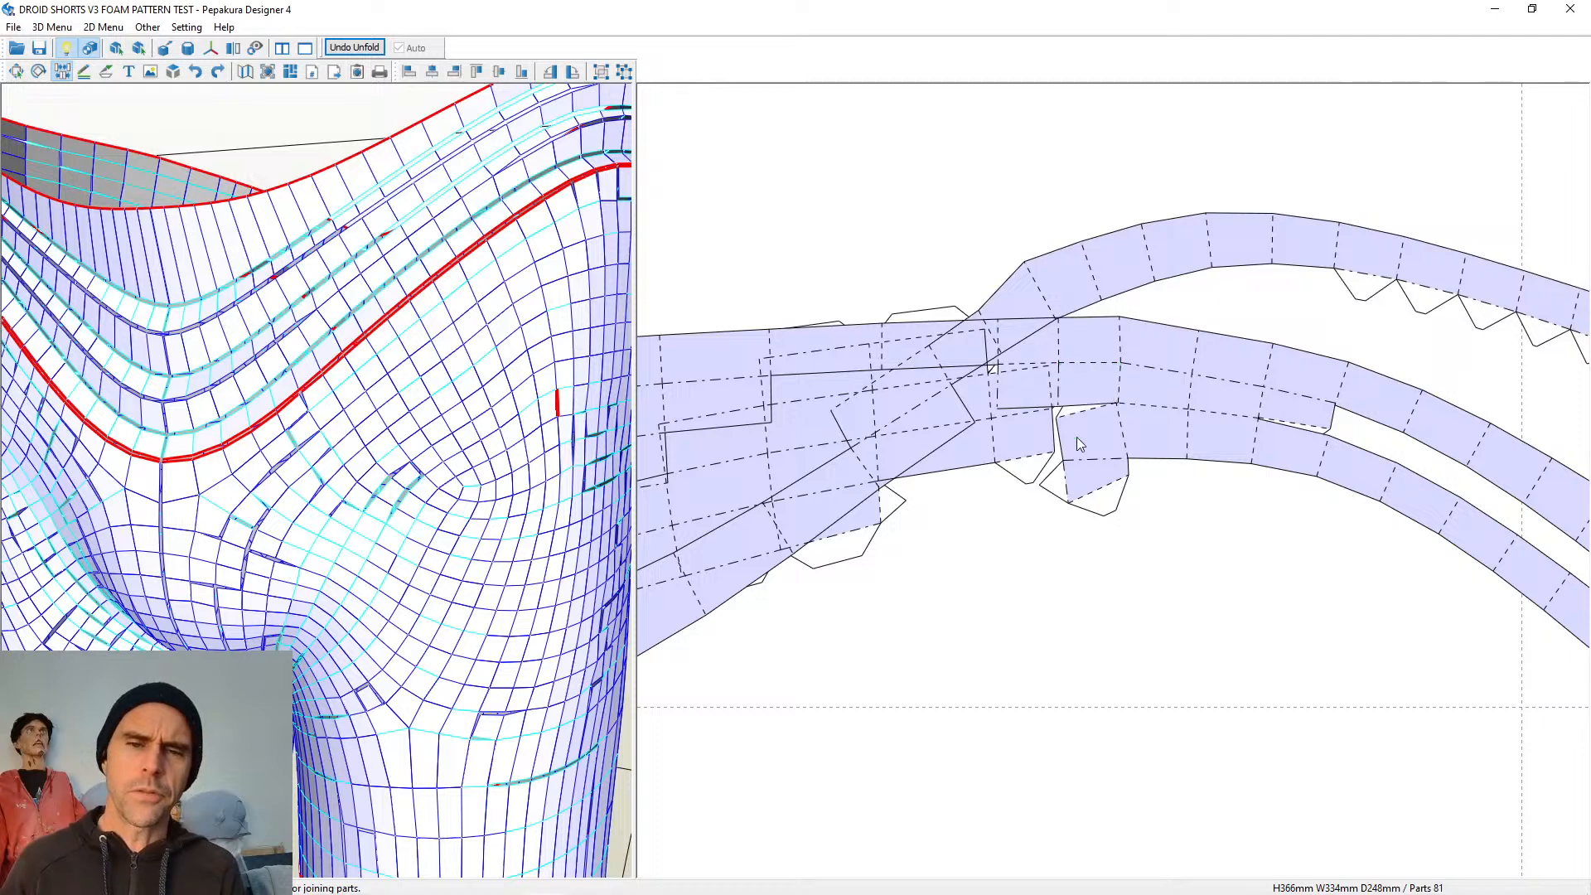
Attach the lower curved strip beneath the band and join the narrow pieces between the two strips above it
left_click(932, 471)
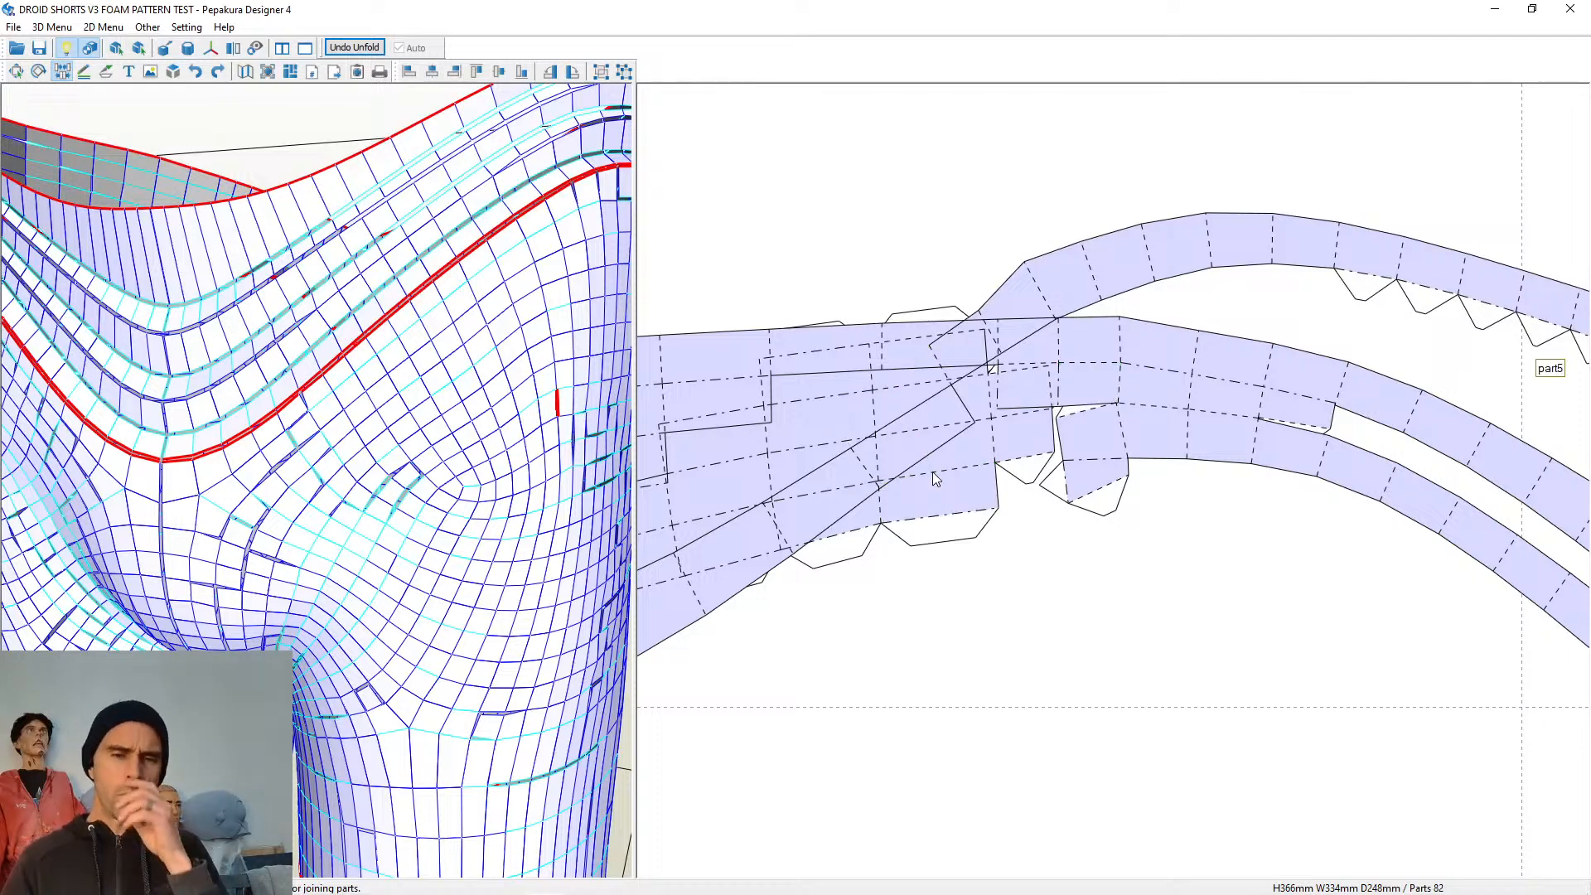
left_click(1020, 460)
middle_click_drag(1279, 524, 1109, 511)
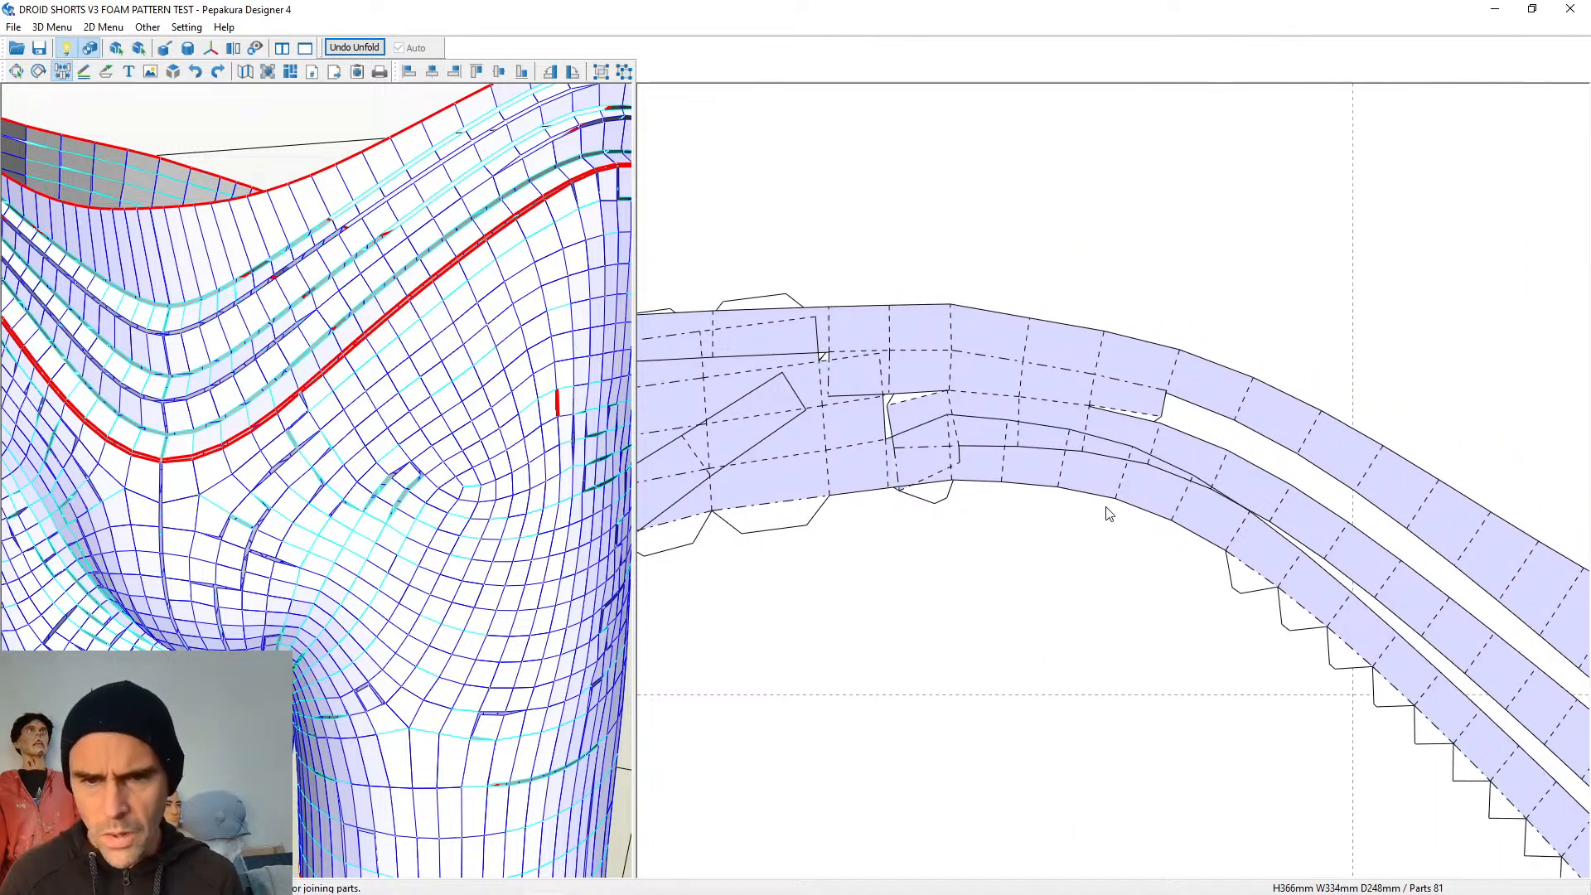
left_click(1165, 414)
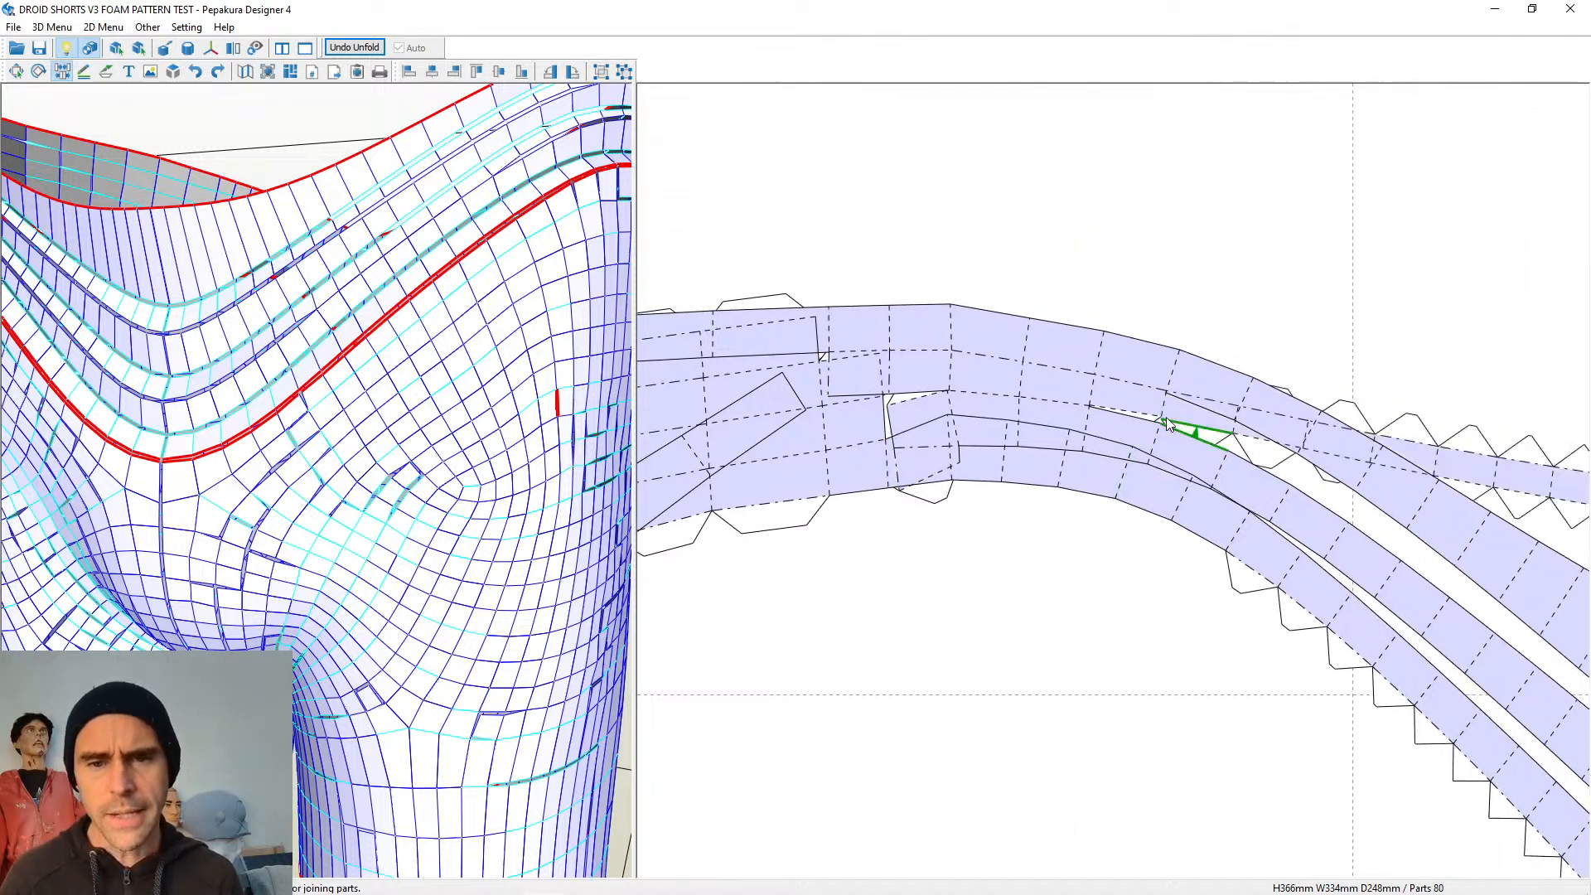
left_click(1237, 430)
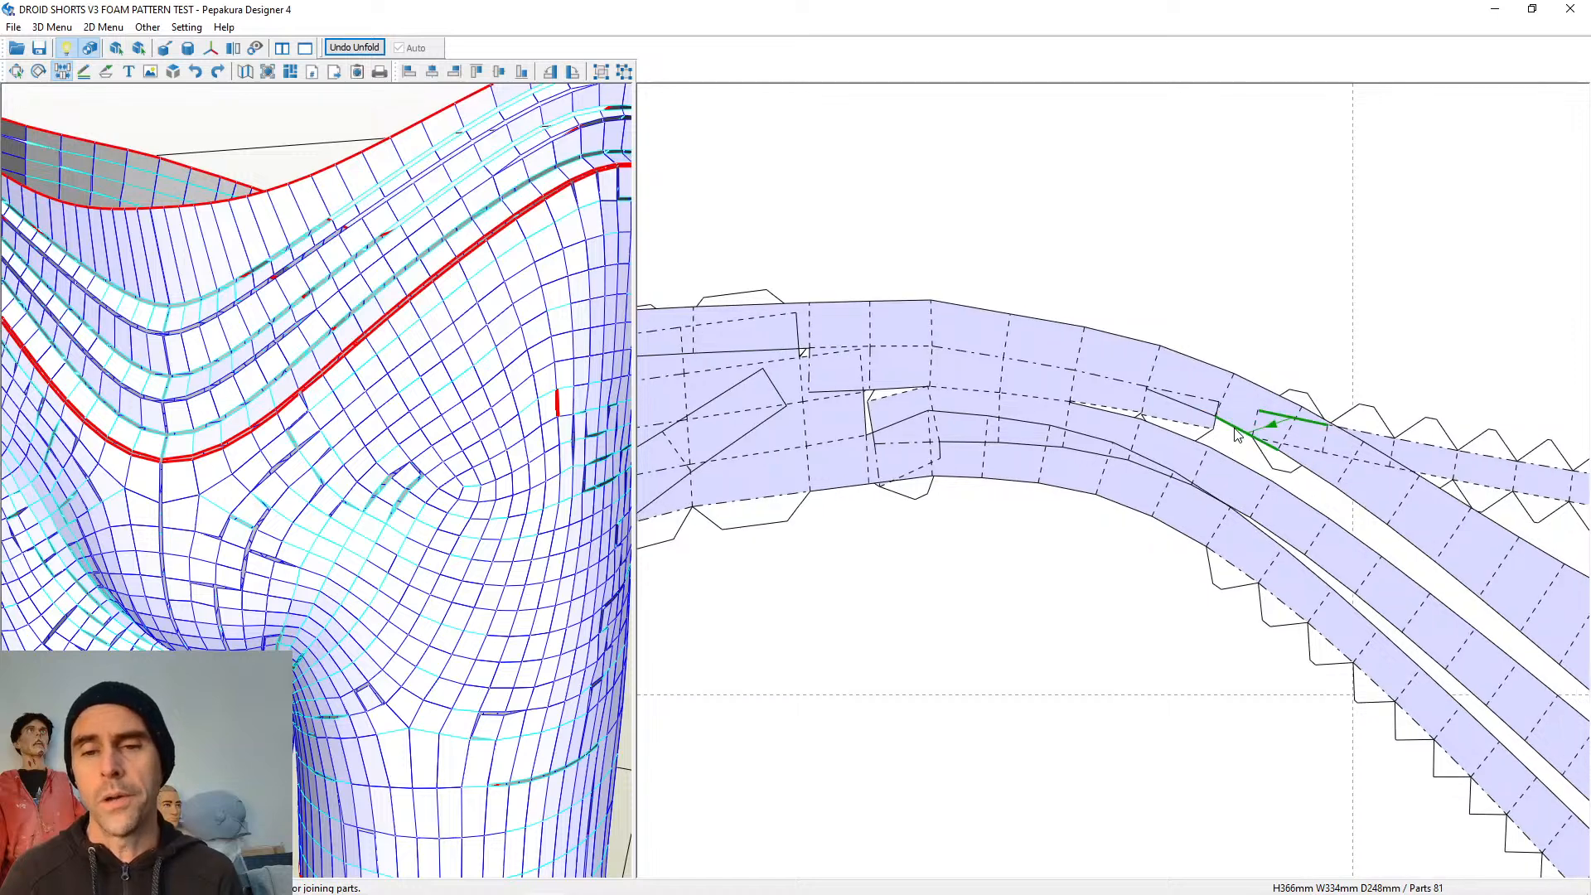
left_click(1243, 435)
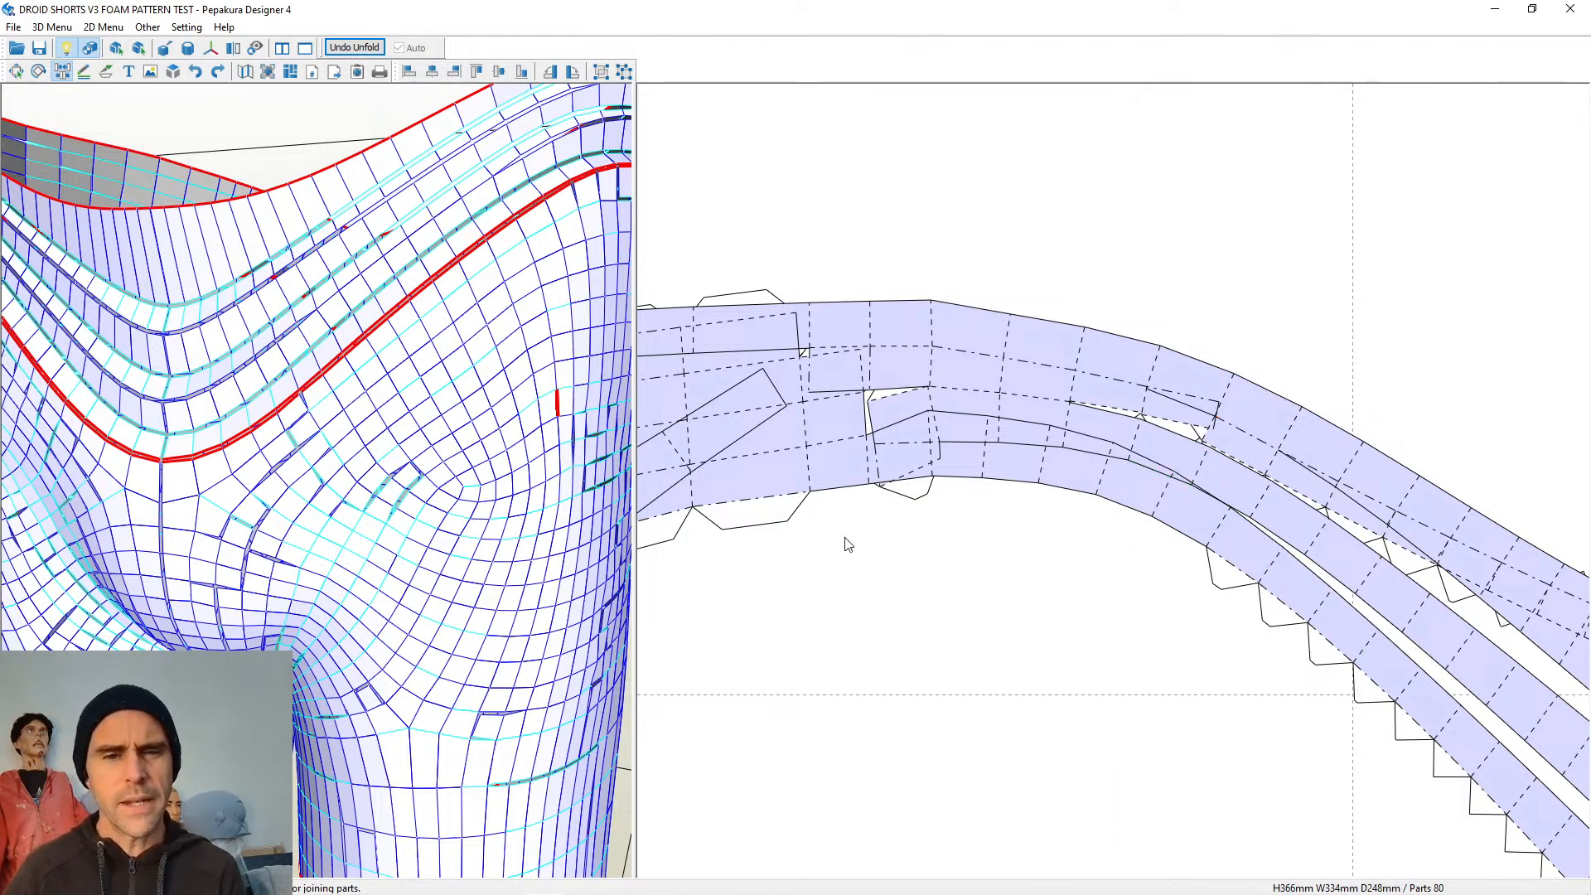
Join the open edges around the small gap at the opposite end of the band, beyond Group17560-192
scroll(1147, 592, "down", 4)
middle_click_drag(1177, 582, 1400, 507)
middle_click_drag(1072, 594, 1347, 548)
middle_click_drag(886, 630, 1273, 656)
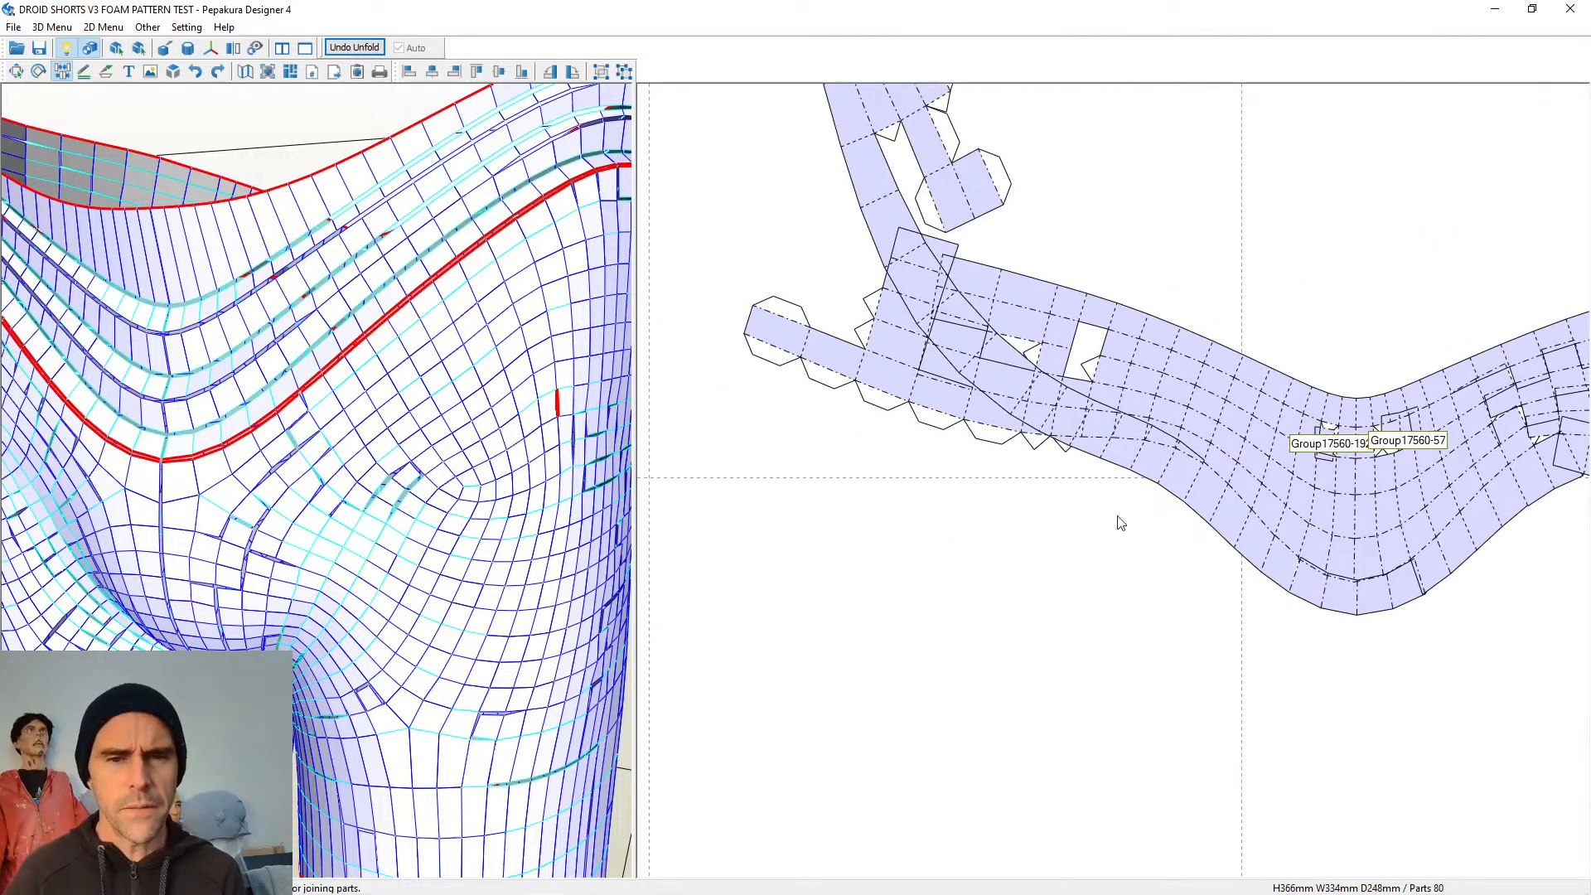
left_click(1100, 375)
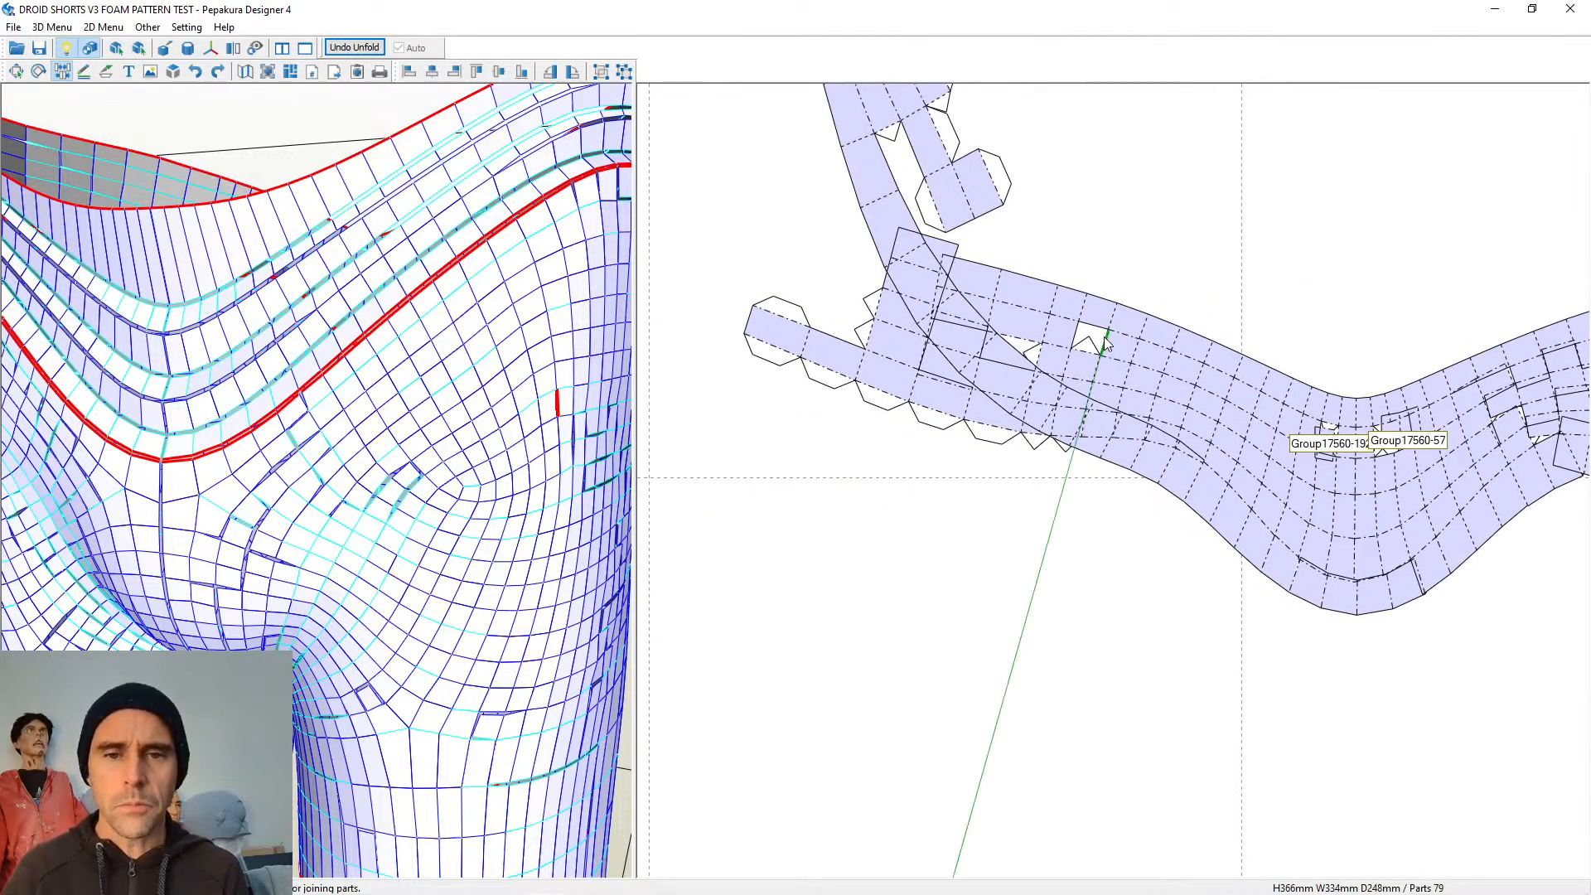
left_click(1092, 339)
scroll(1004, 338, "up", 2)
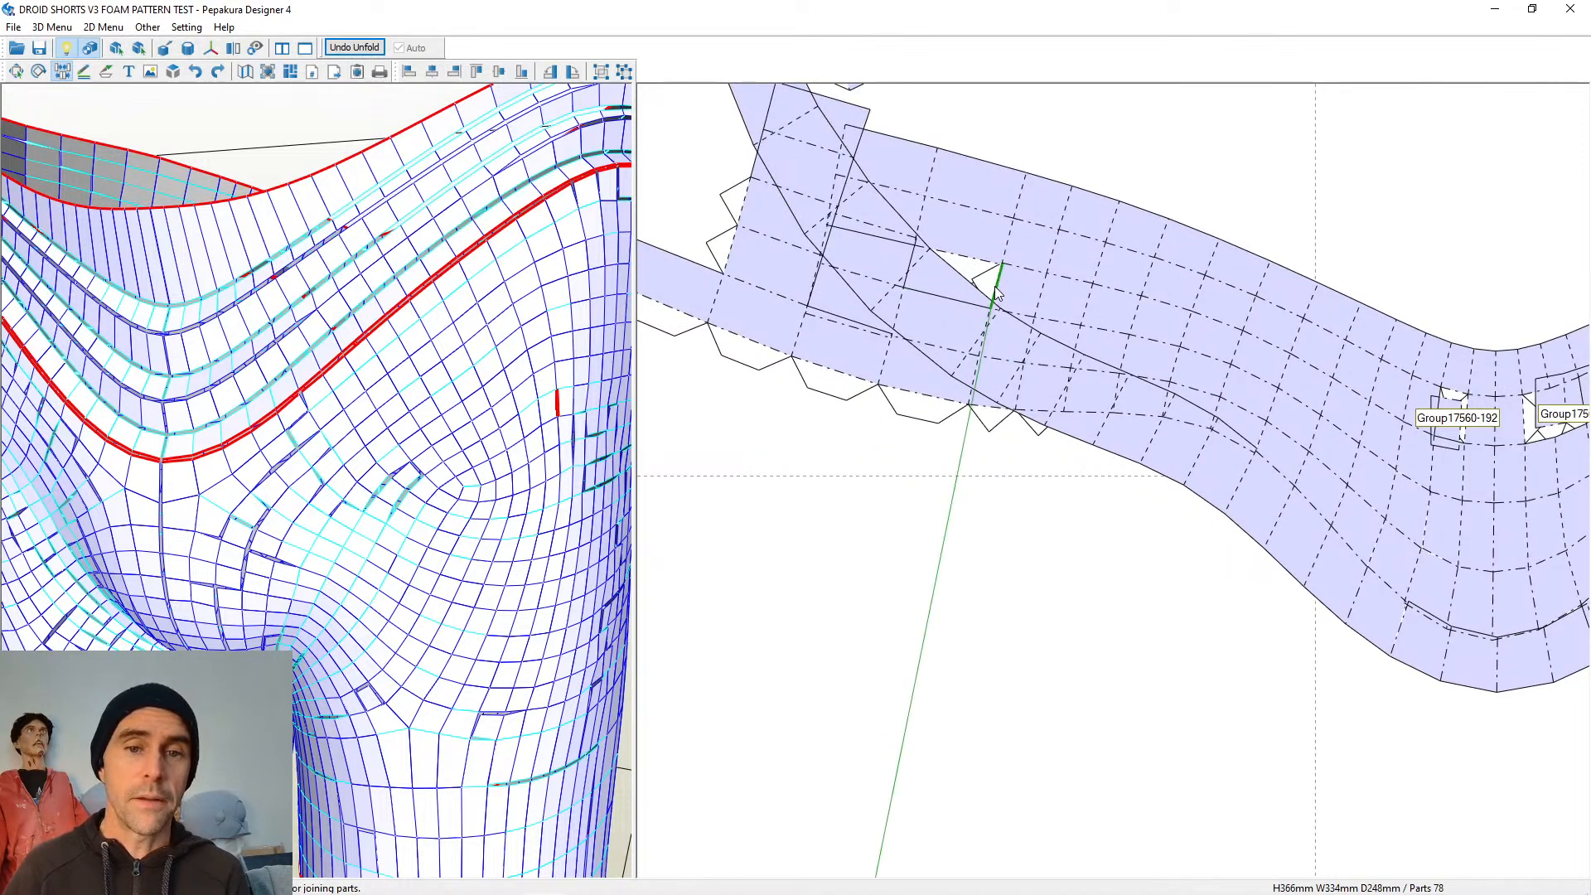
left_click(992, 285)
Move the detached part5 faces onto the band's narrow end strip and join the long upper strip to them
middle_click_drag(815, 298, 1232, 590)
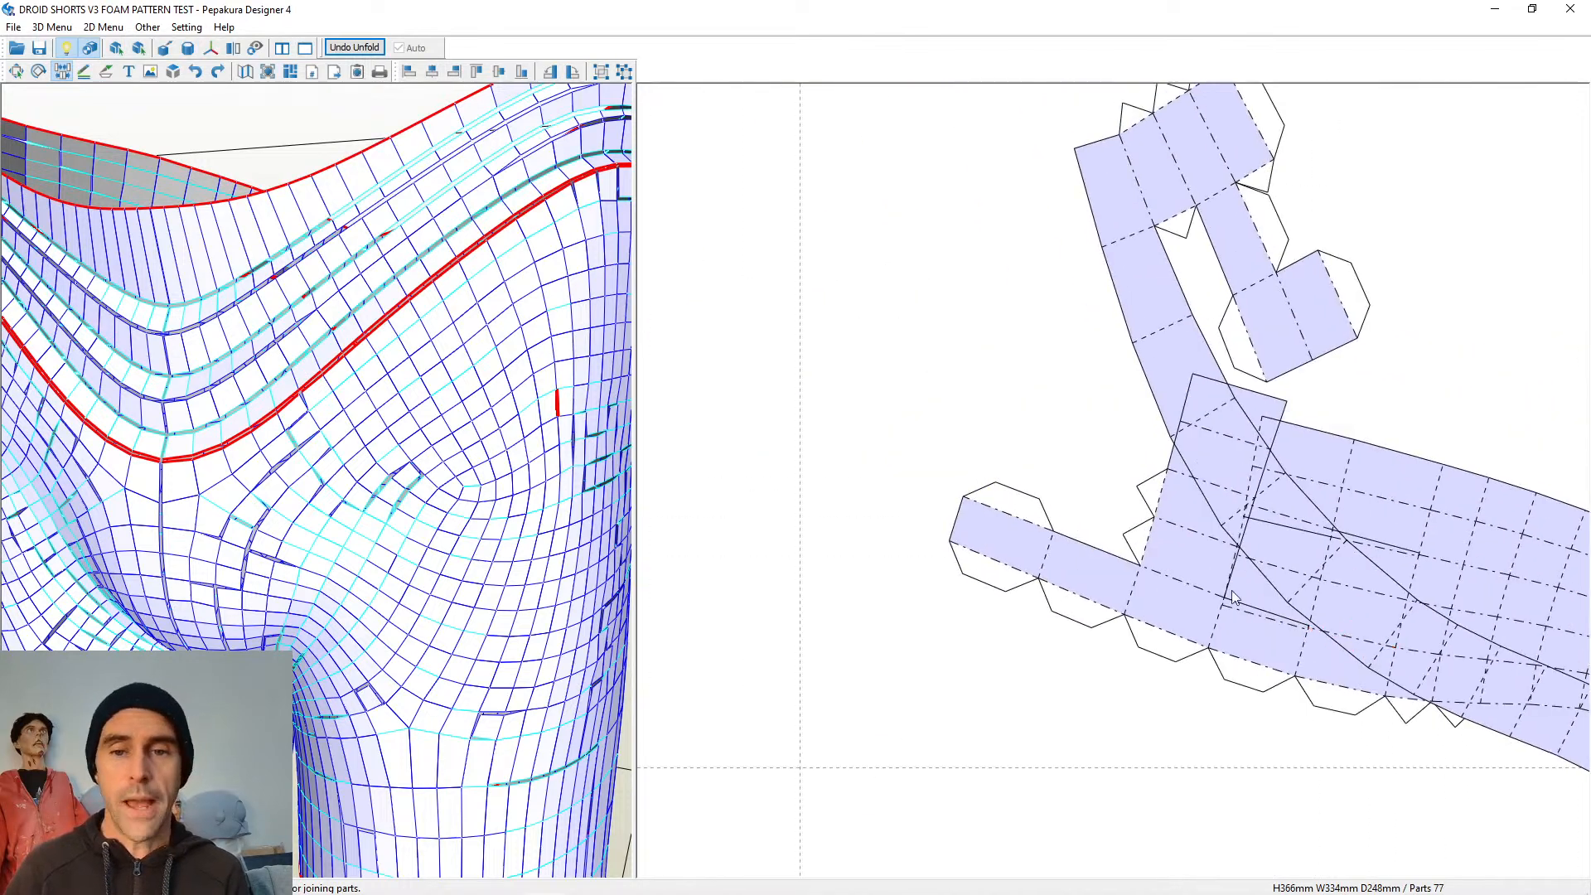
left_click(1142, 544)
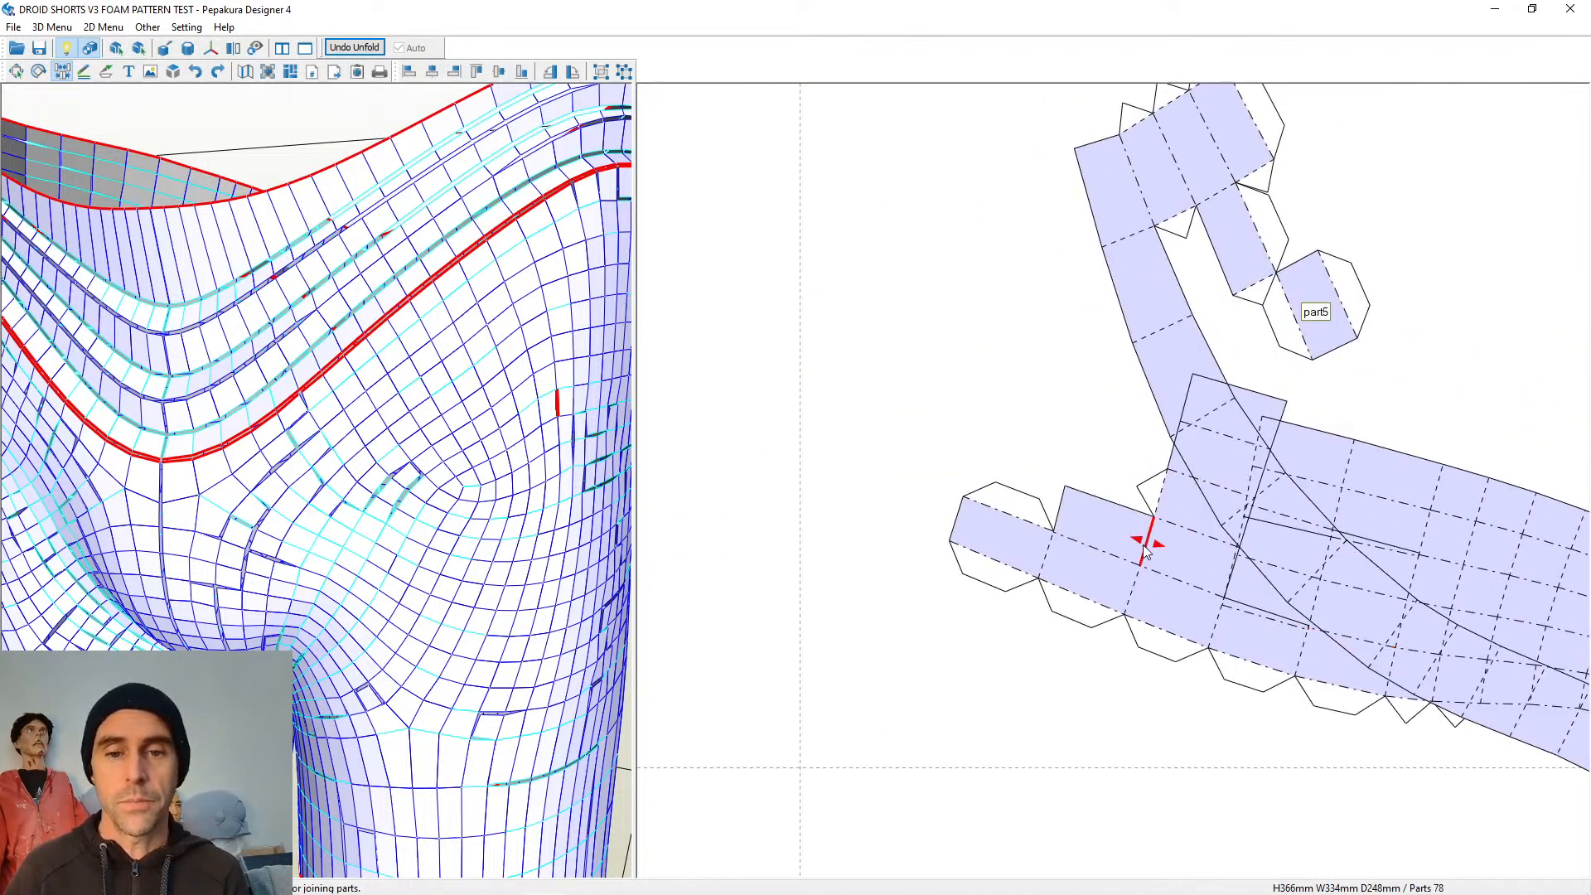
left_click(1067, 524)
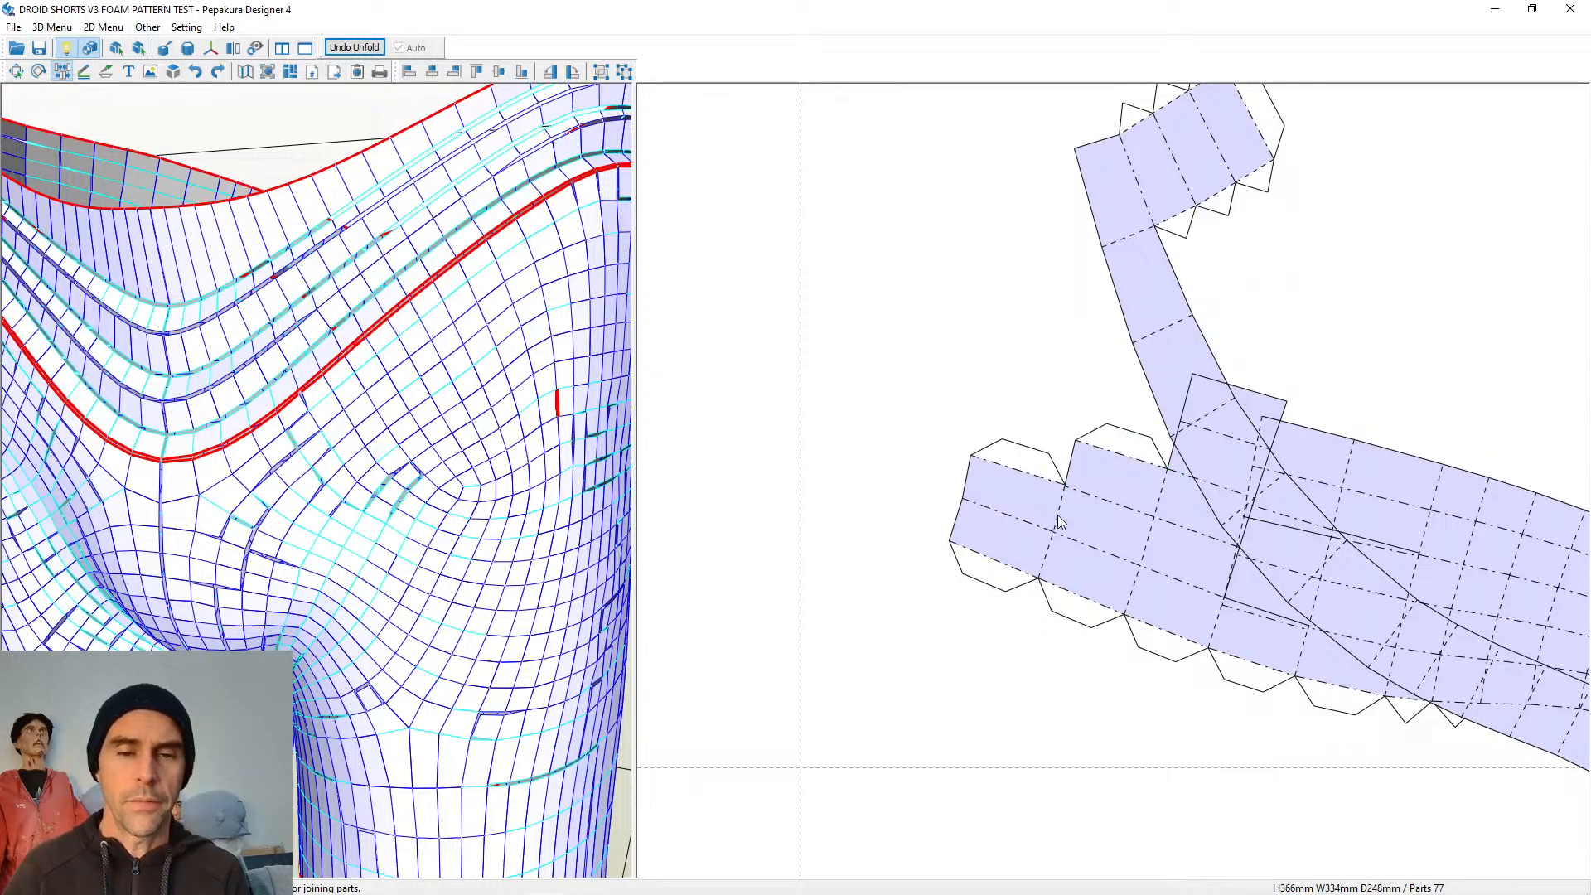
left_click(1125, 456)
left_click(1056, 436)
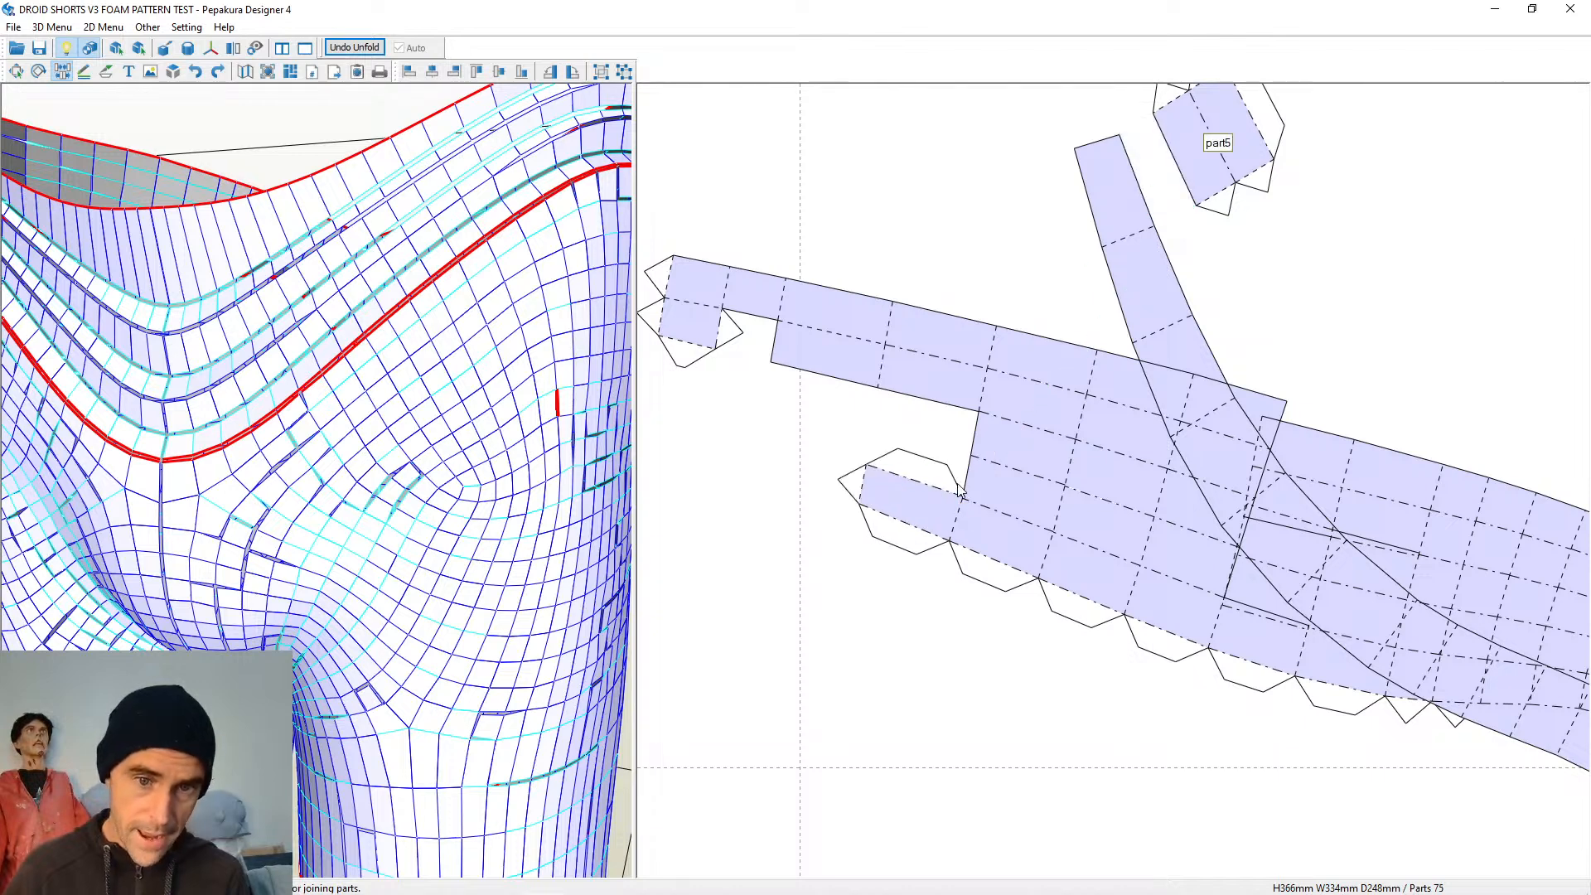
left_click(968, 458)
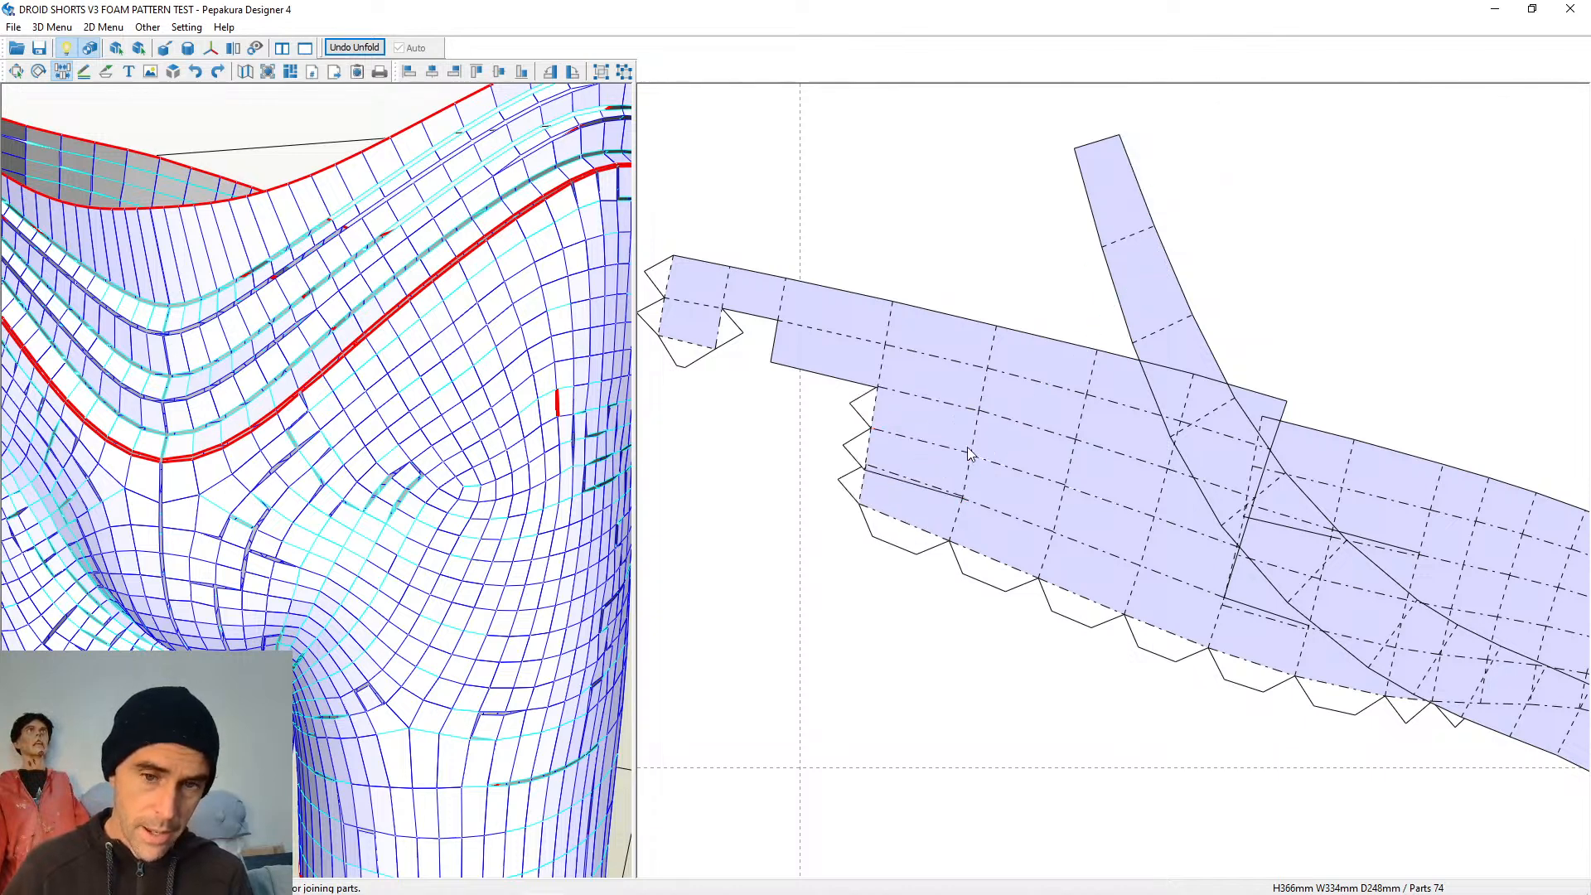
Join the next pieces to the band's stepped end and close the small rectangular gap in its upper rows
left_click(870, 419)
left_click(856, 480)
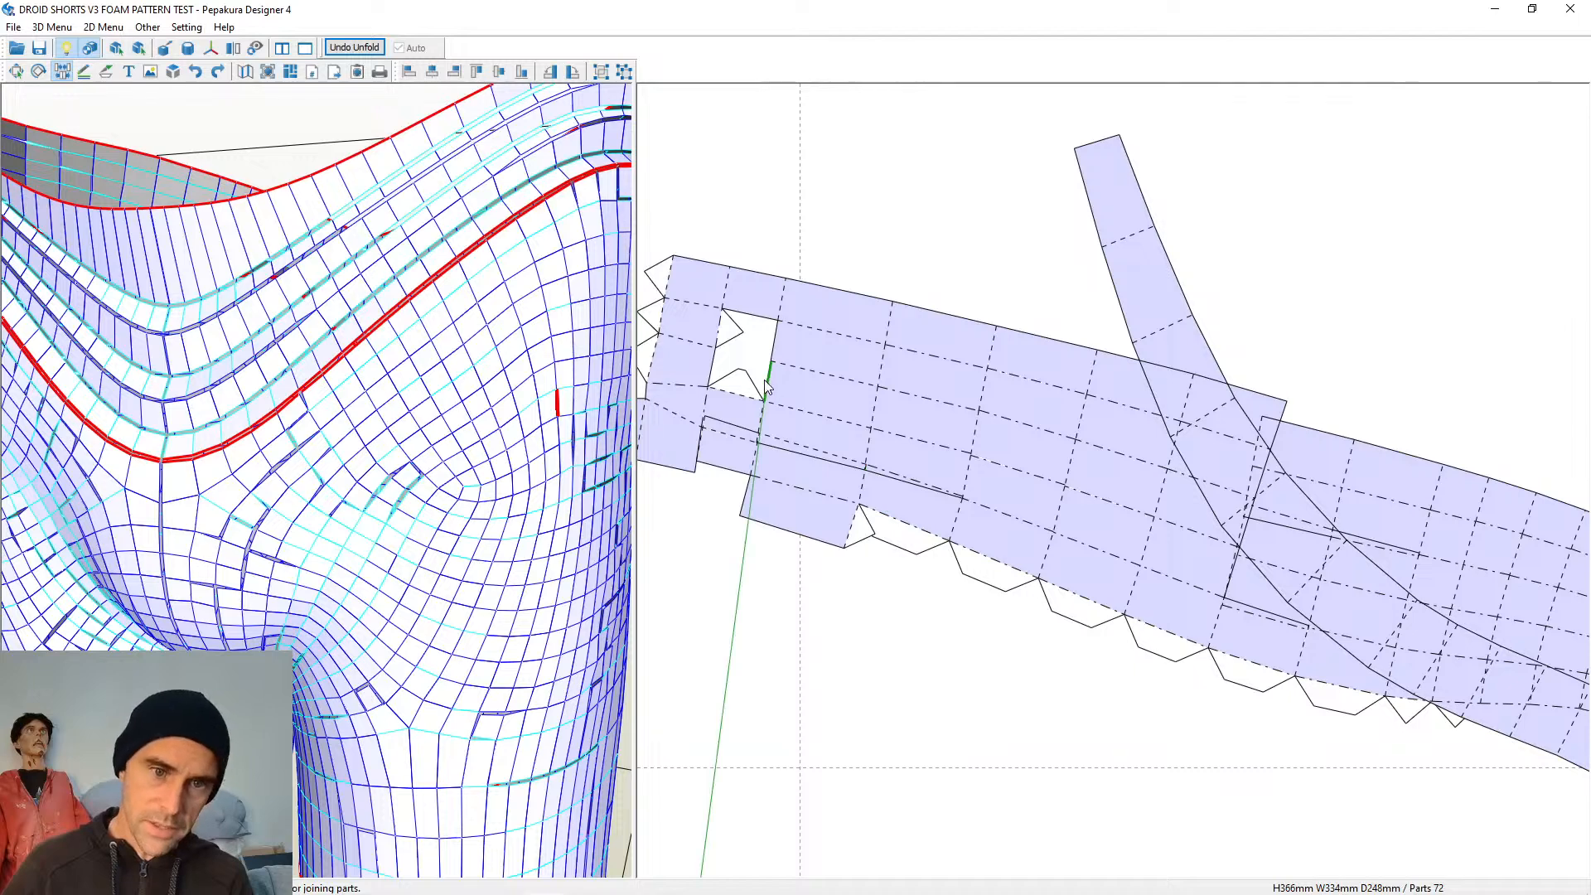
left_click(764, 379)
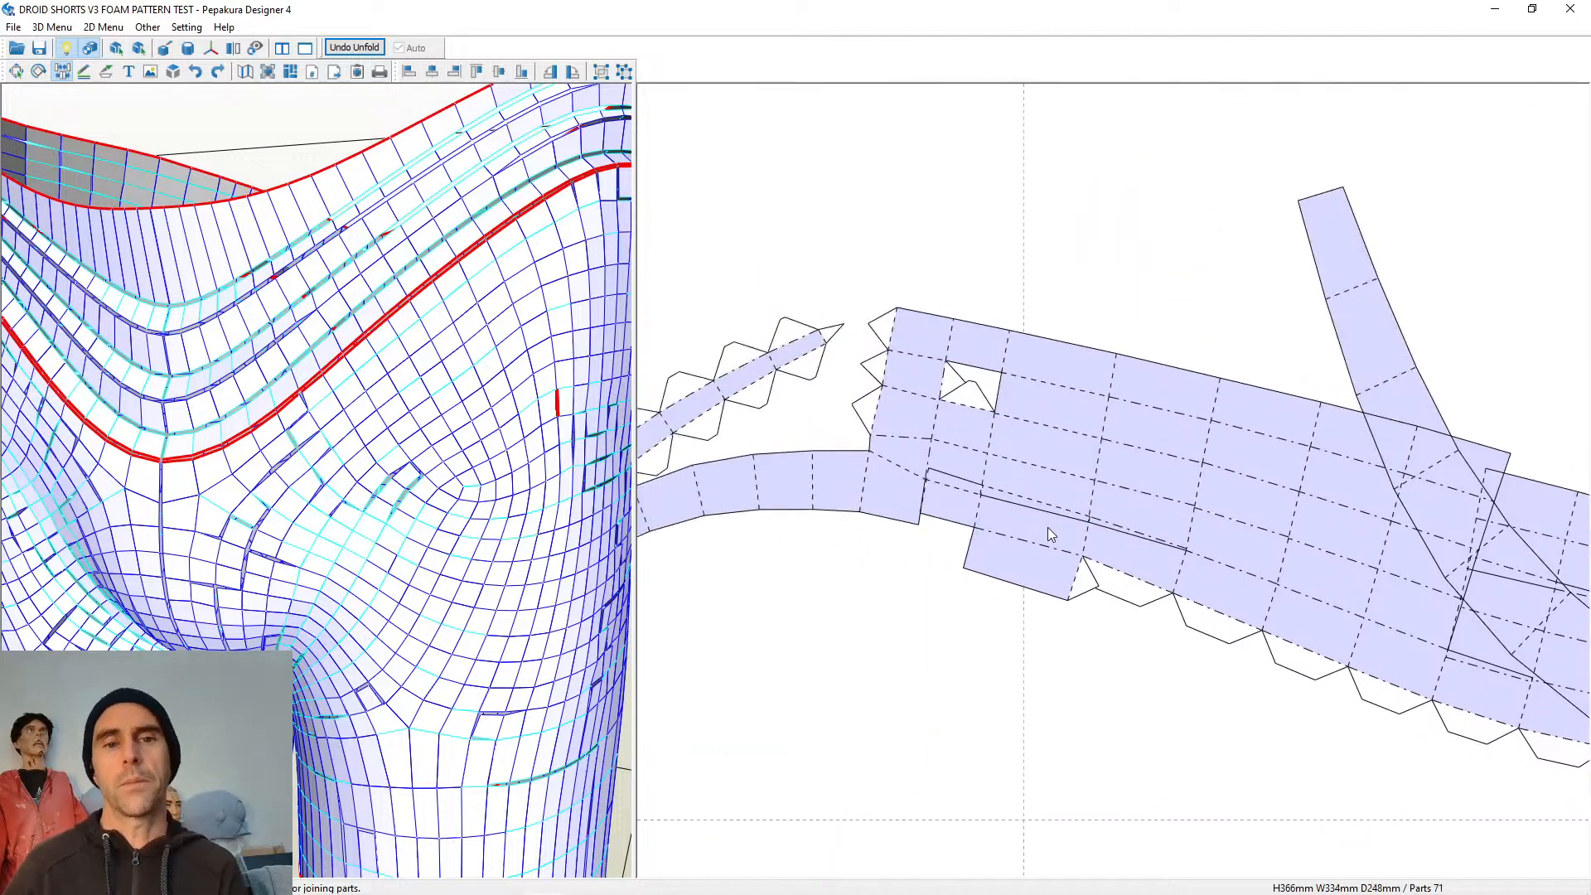
left_click(997, 386)
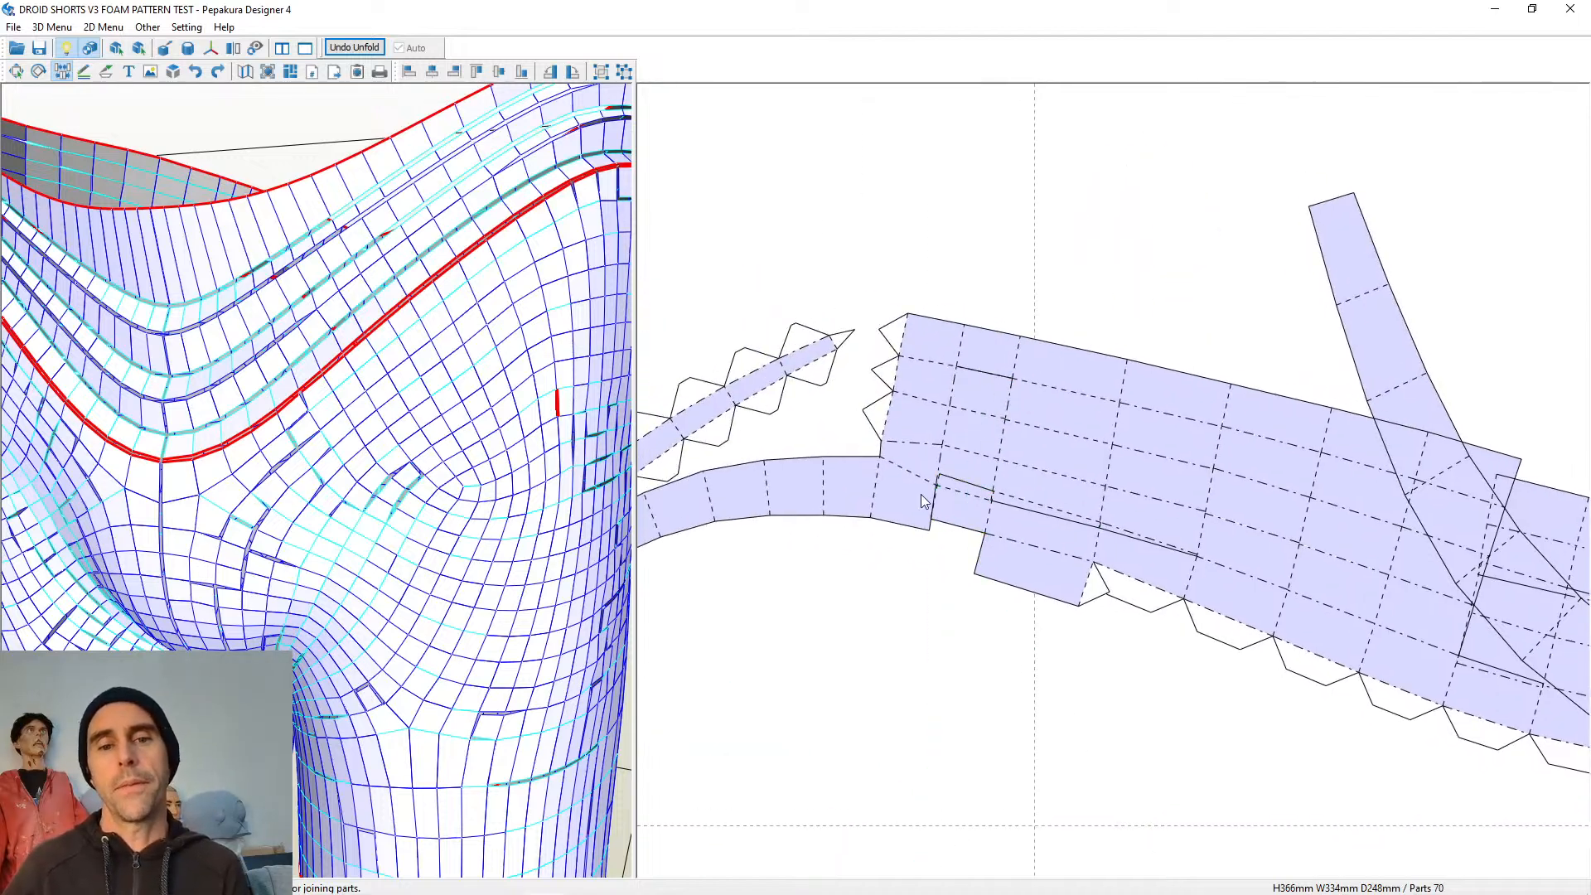
Attach the upper curved strip to the extended band's end and reposition its end faces along the seam
left_click(893, 377)
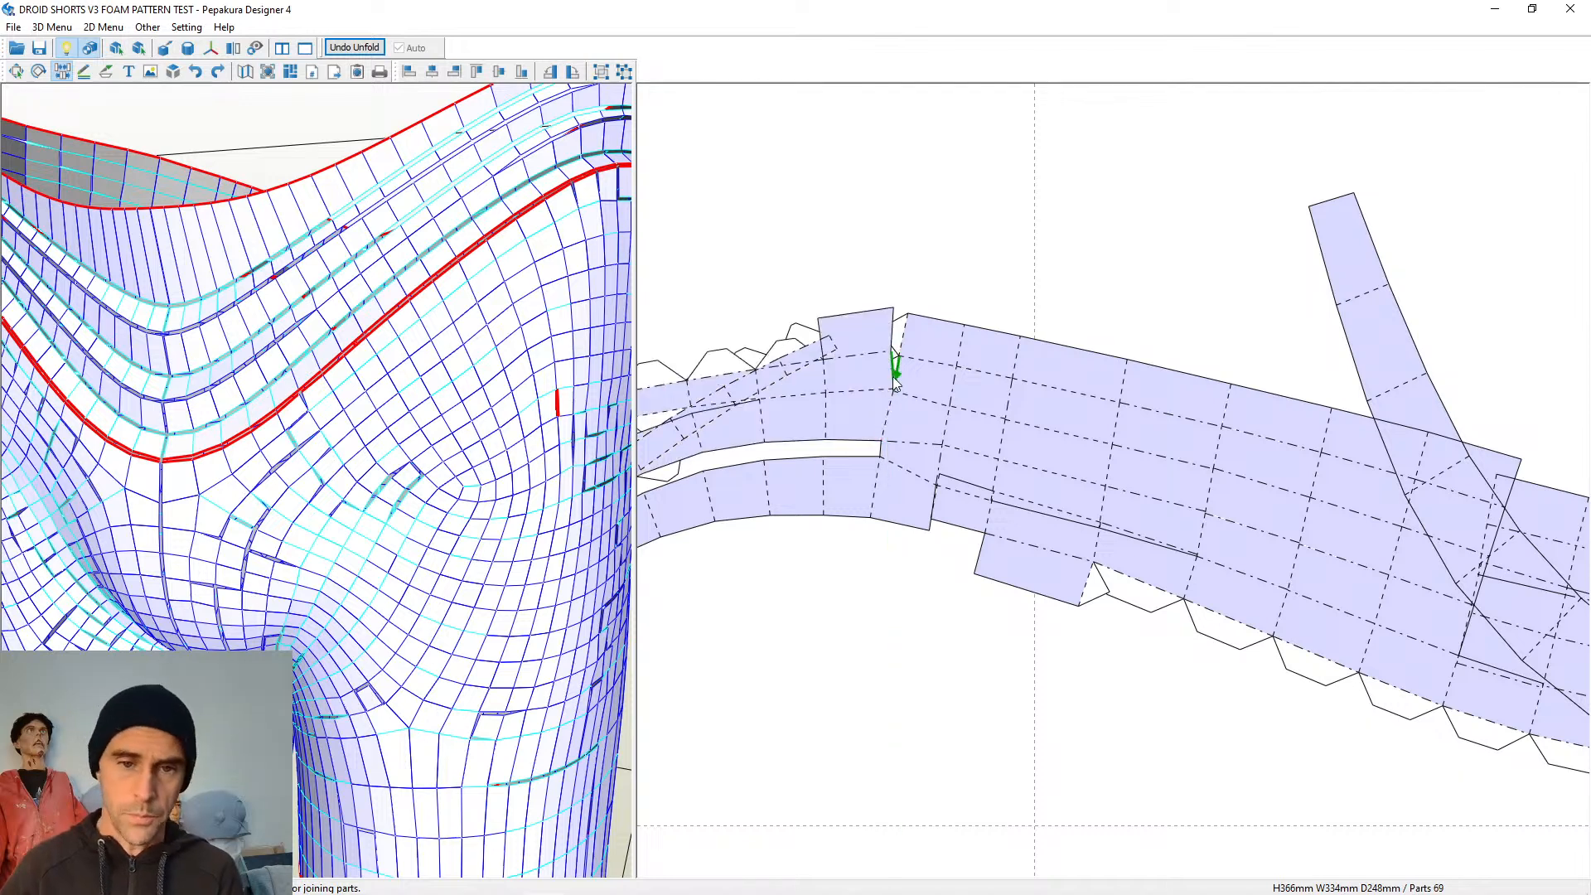
left_click(902, 362)
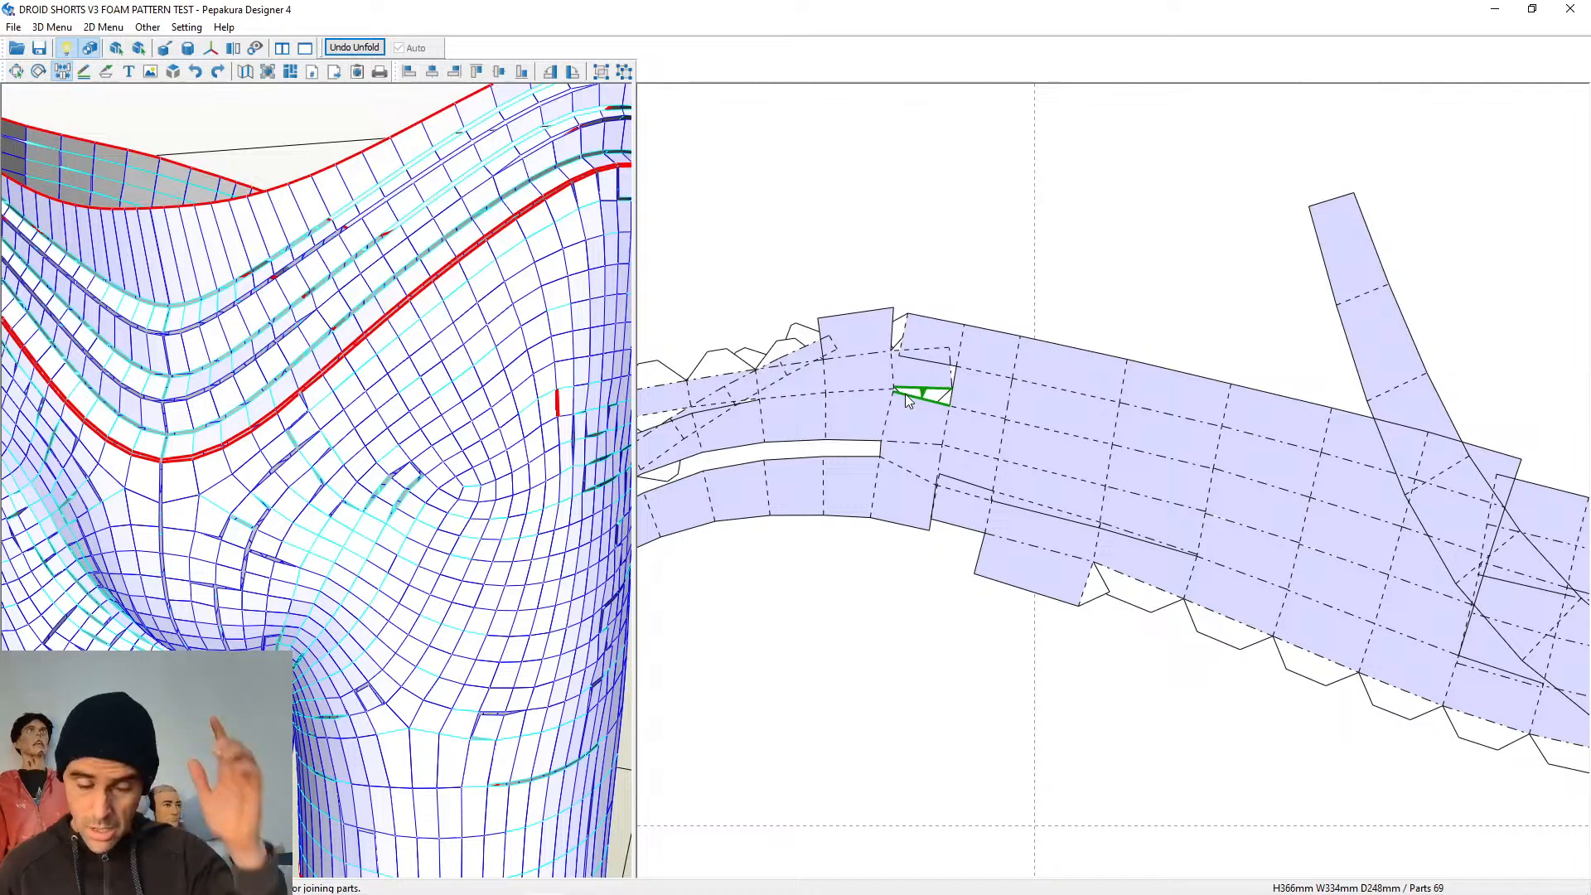
left_click(907, 398)
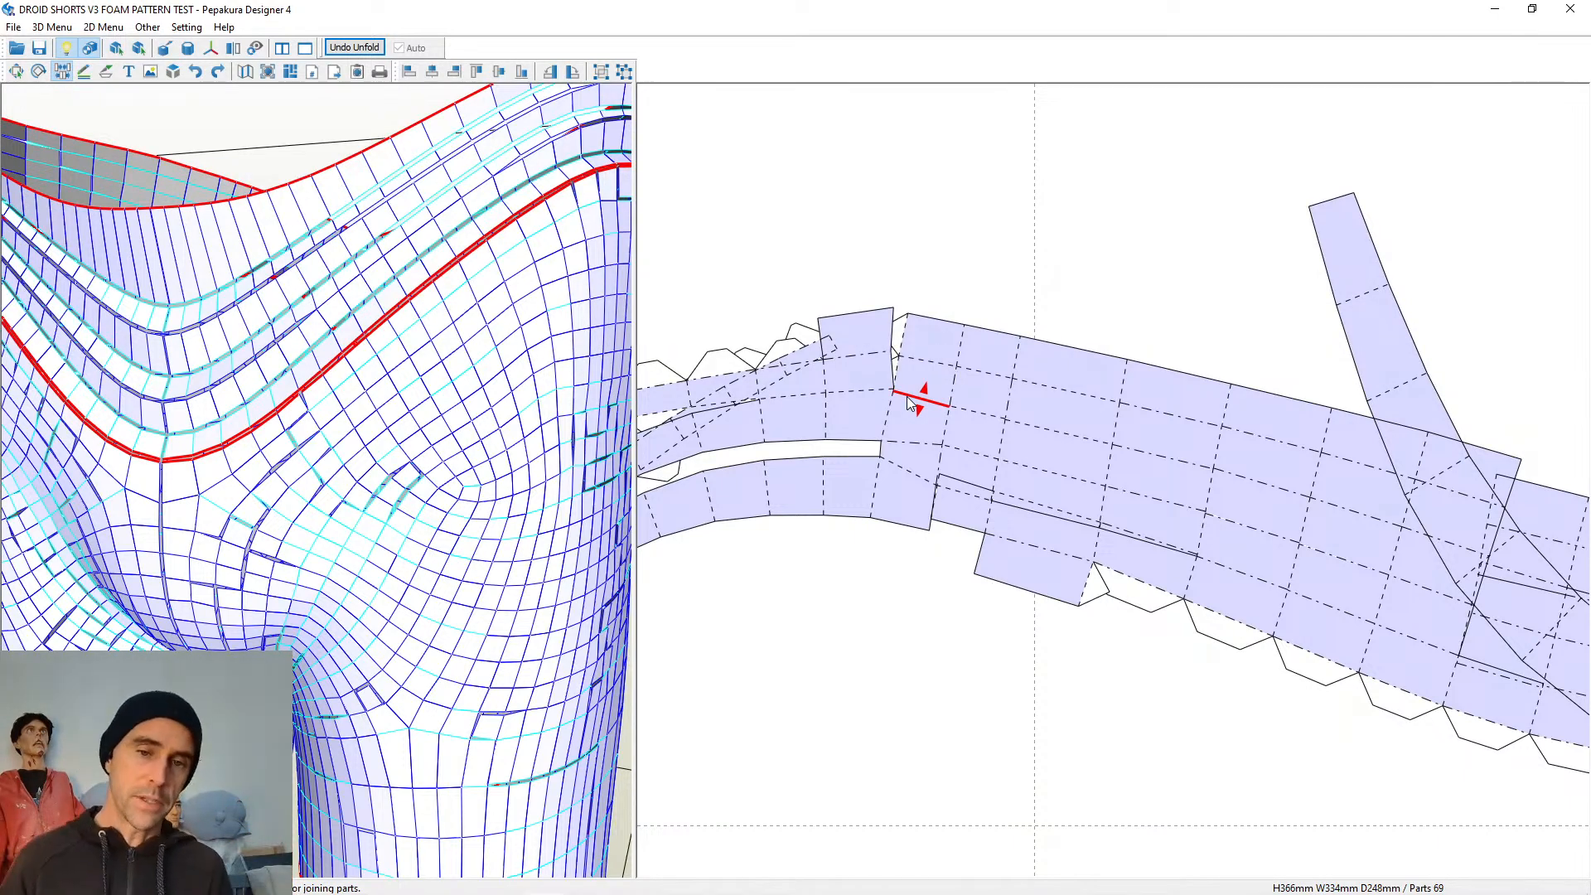
left_click(907, 398)
left_click(1130, 469)
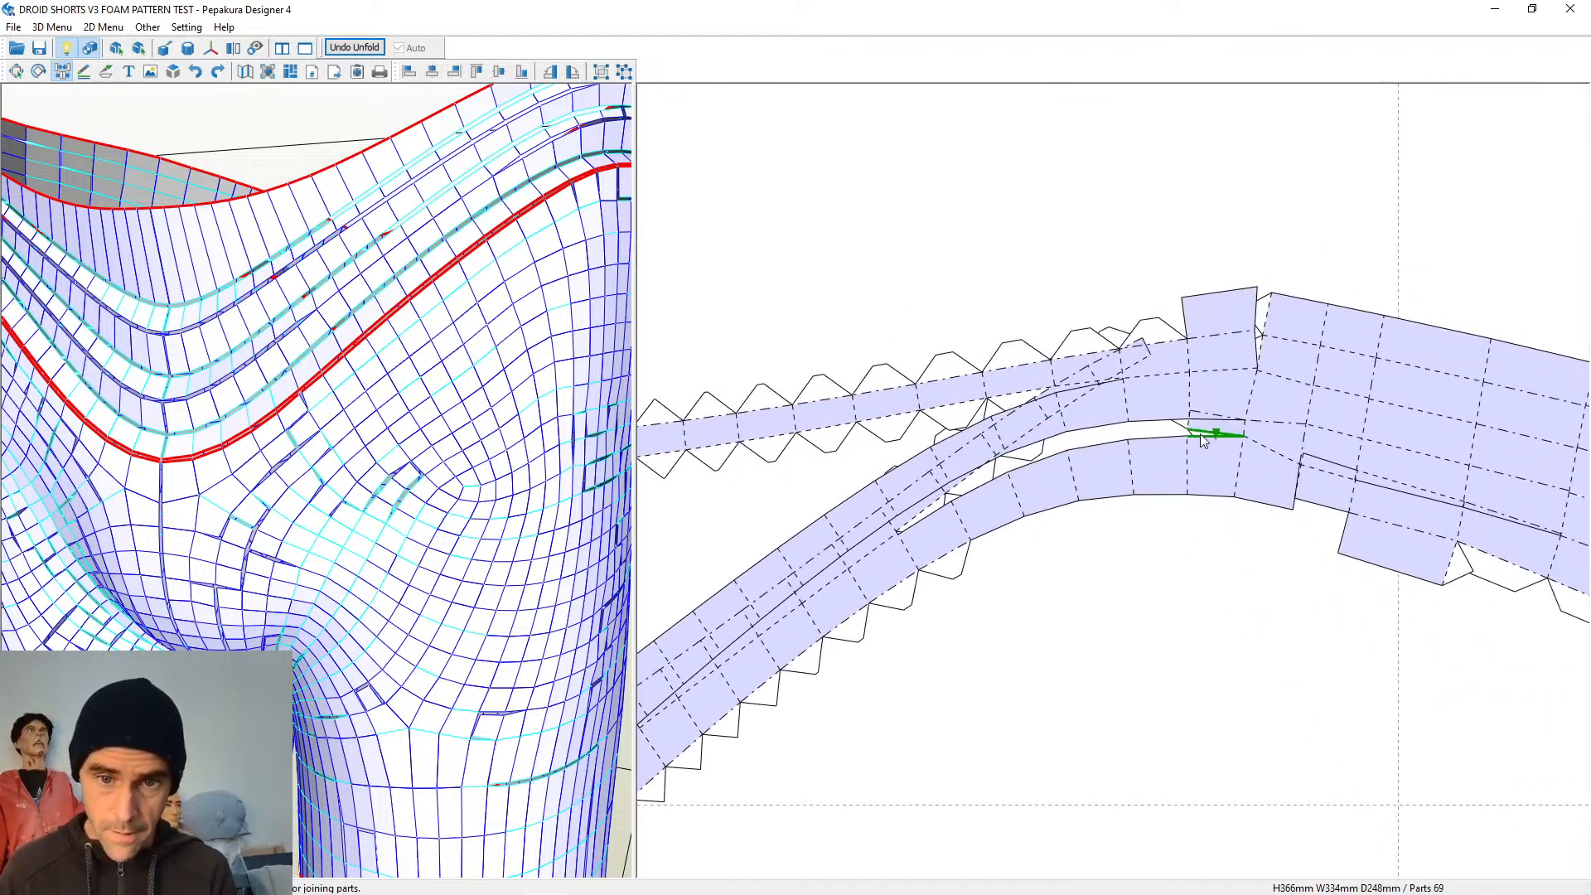
Transfer the narrow strip's faces from the lower strip to the seam side and rejoin the toothed upper strip to the band's end
left_click(1245, 410)
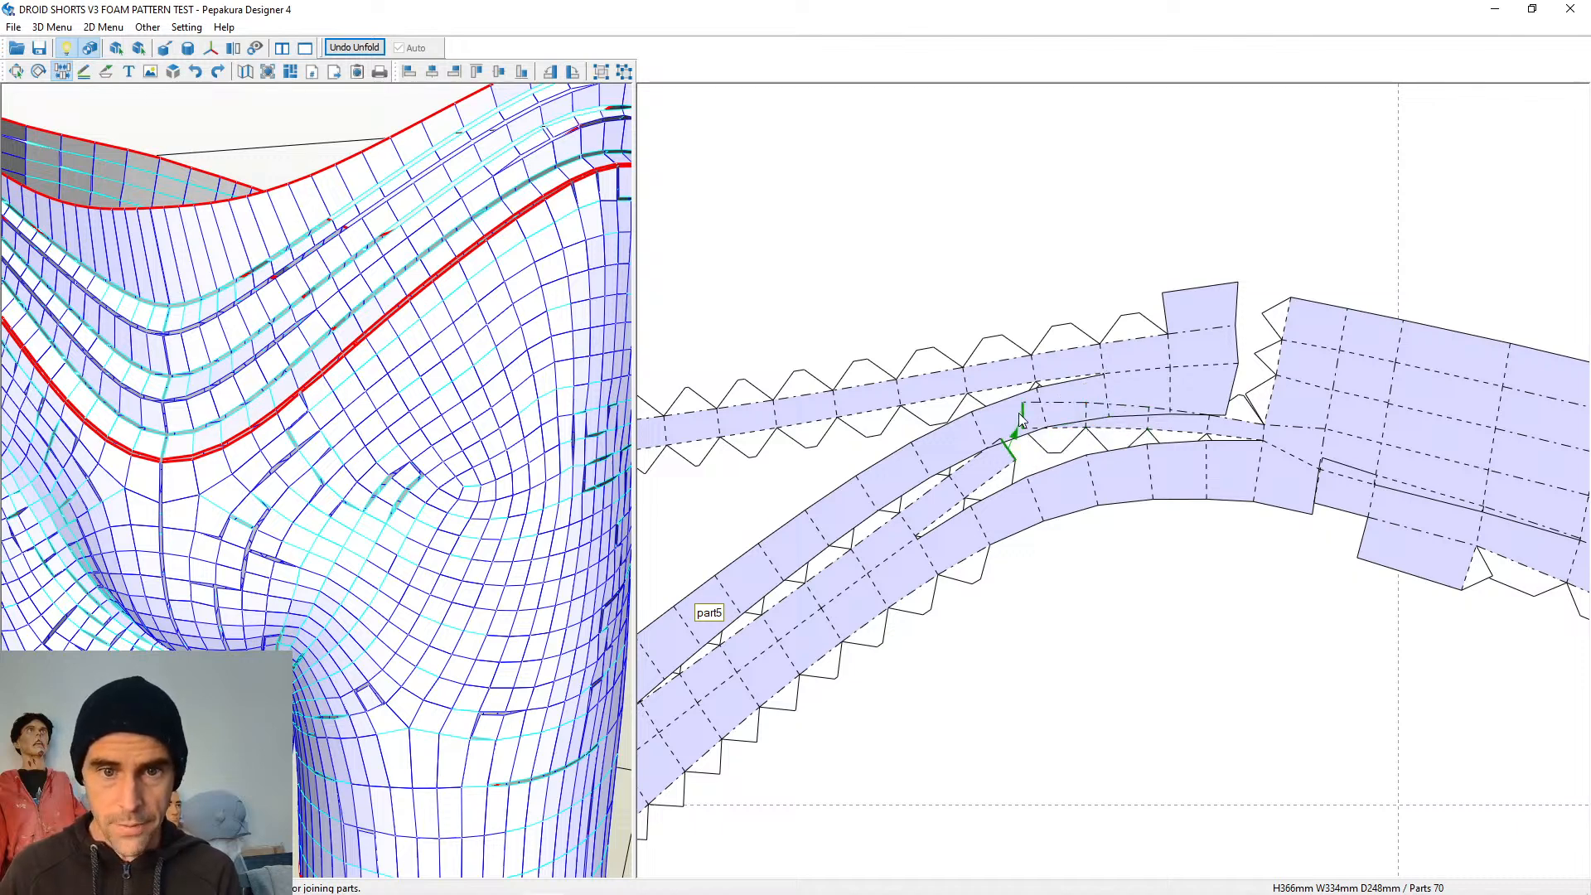
left_click(957, 421)
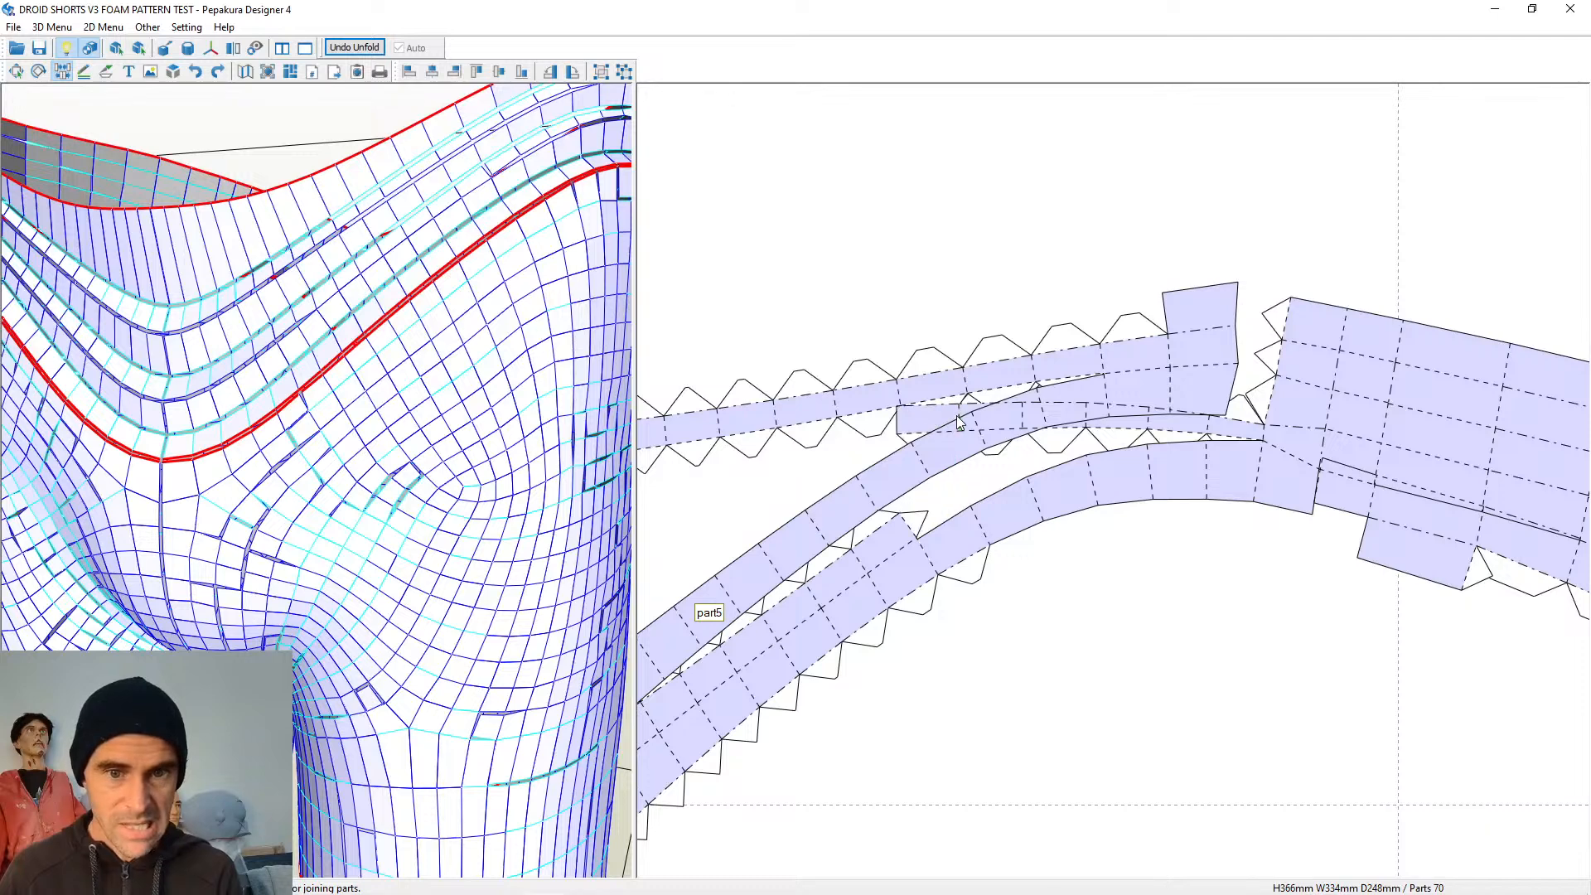
left_click(1287, 330)
Join Group17560-80 to the large body part and detach the small part5 piece from part1
middle_click_drag(1040, 492, 1297, 491)
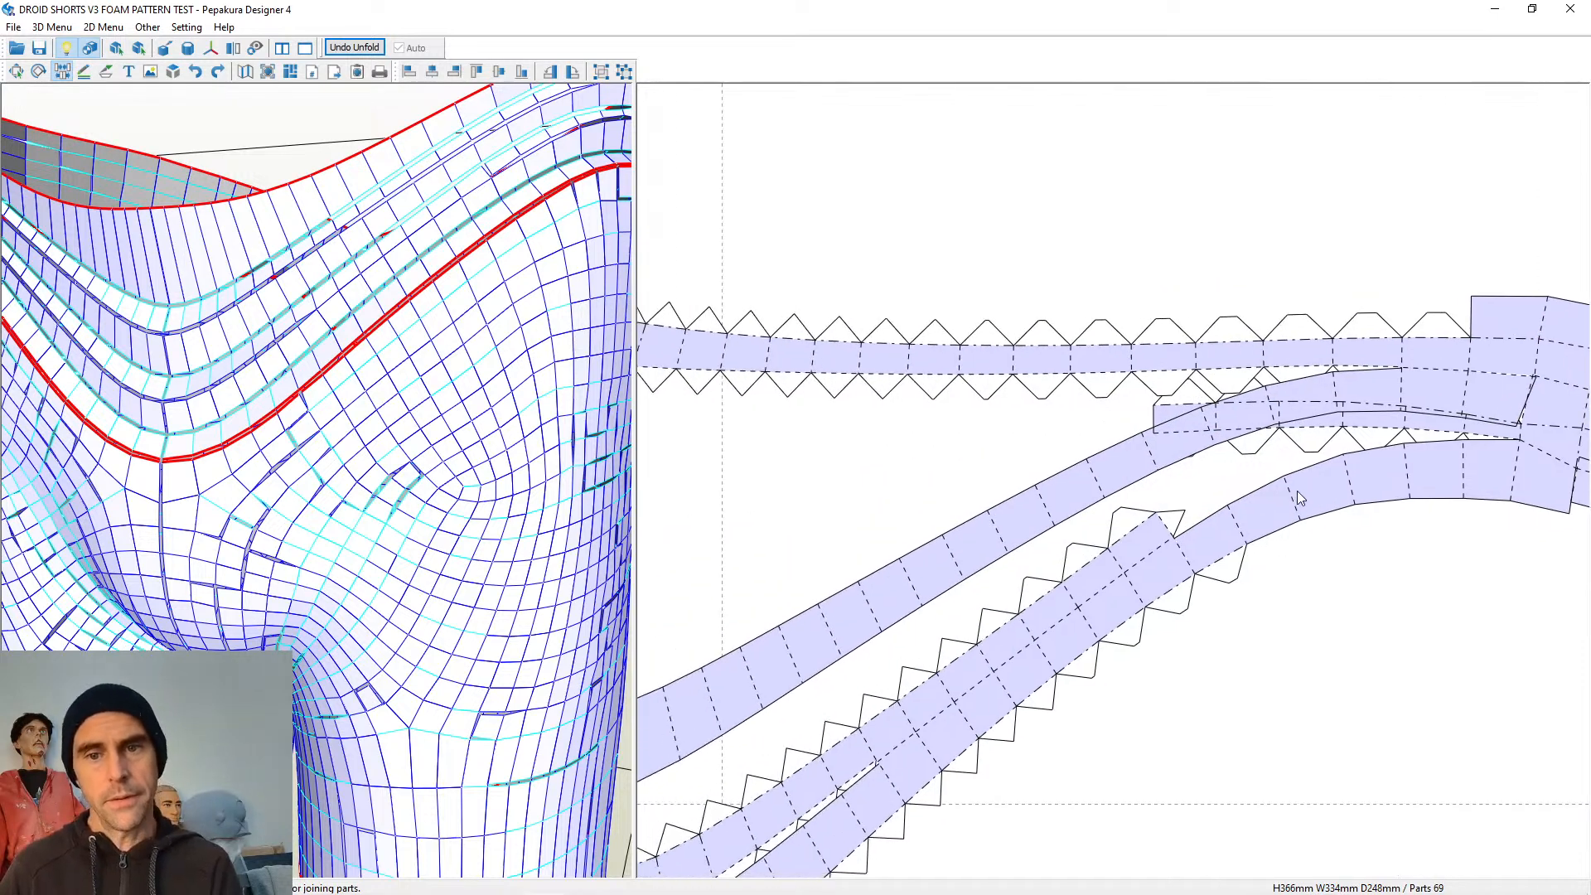
middle_click_drag(1439, 454, 1405, 371)
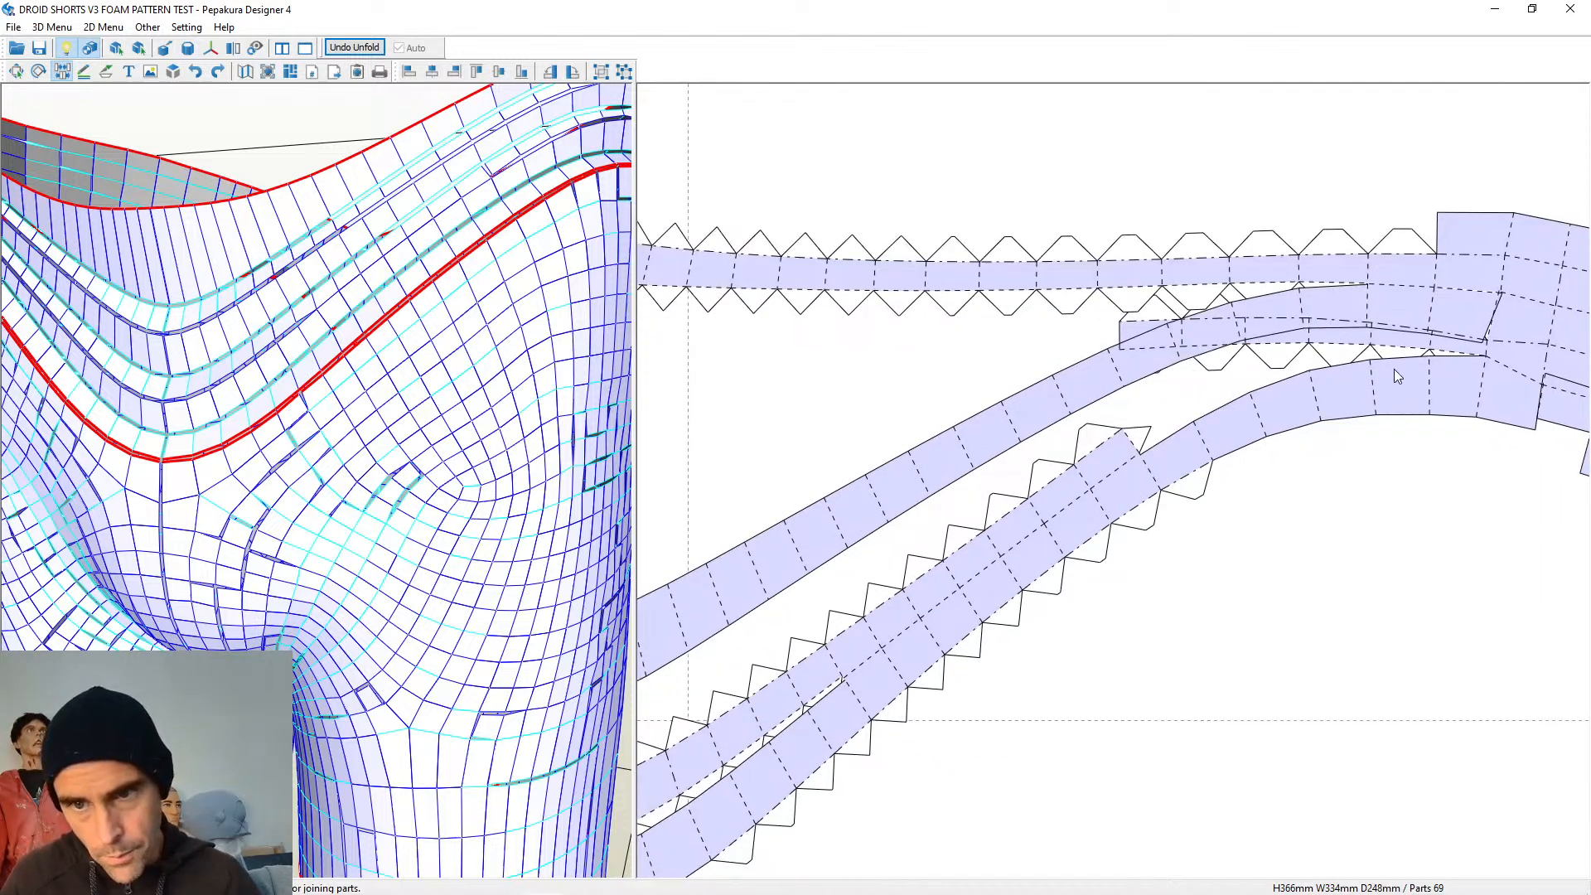
scroll(1202, 439, "down", 3)
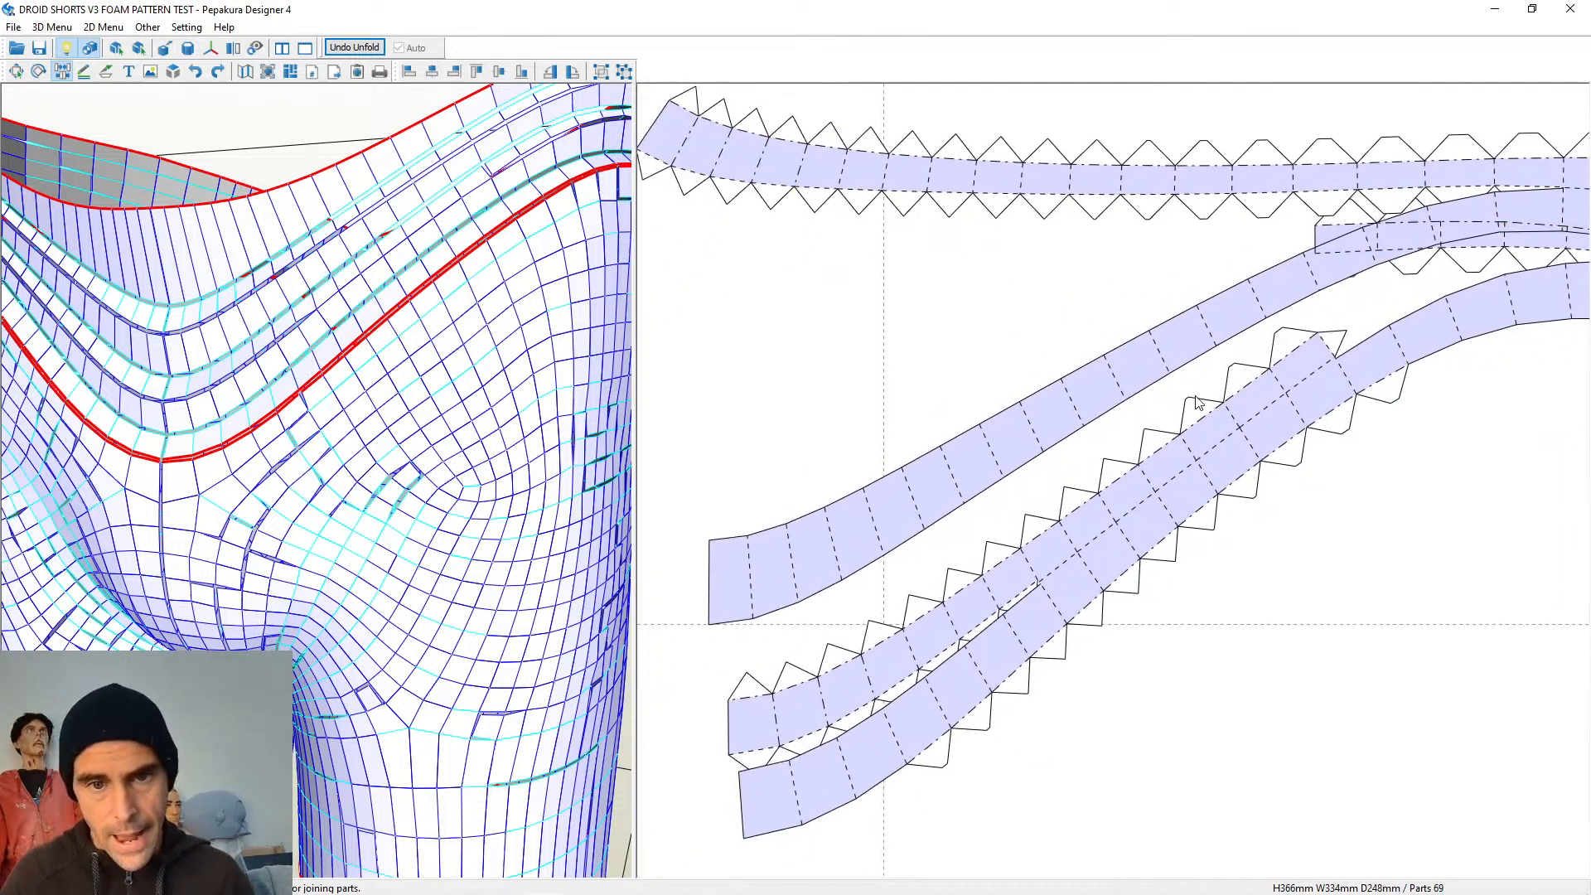
middle_click_drag(1187, 446, 995, 447)
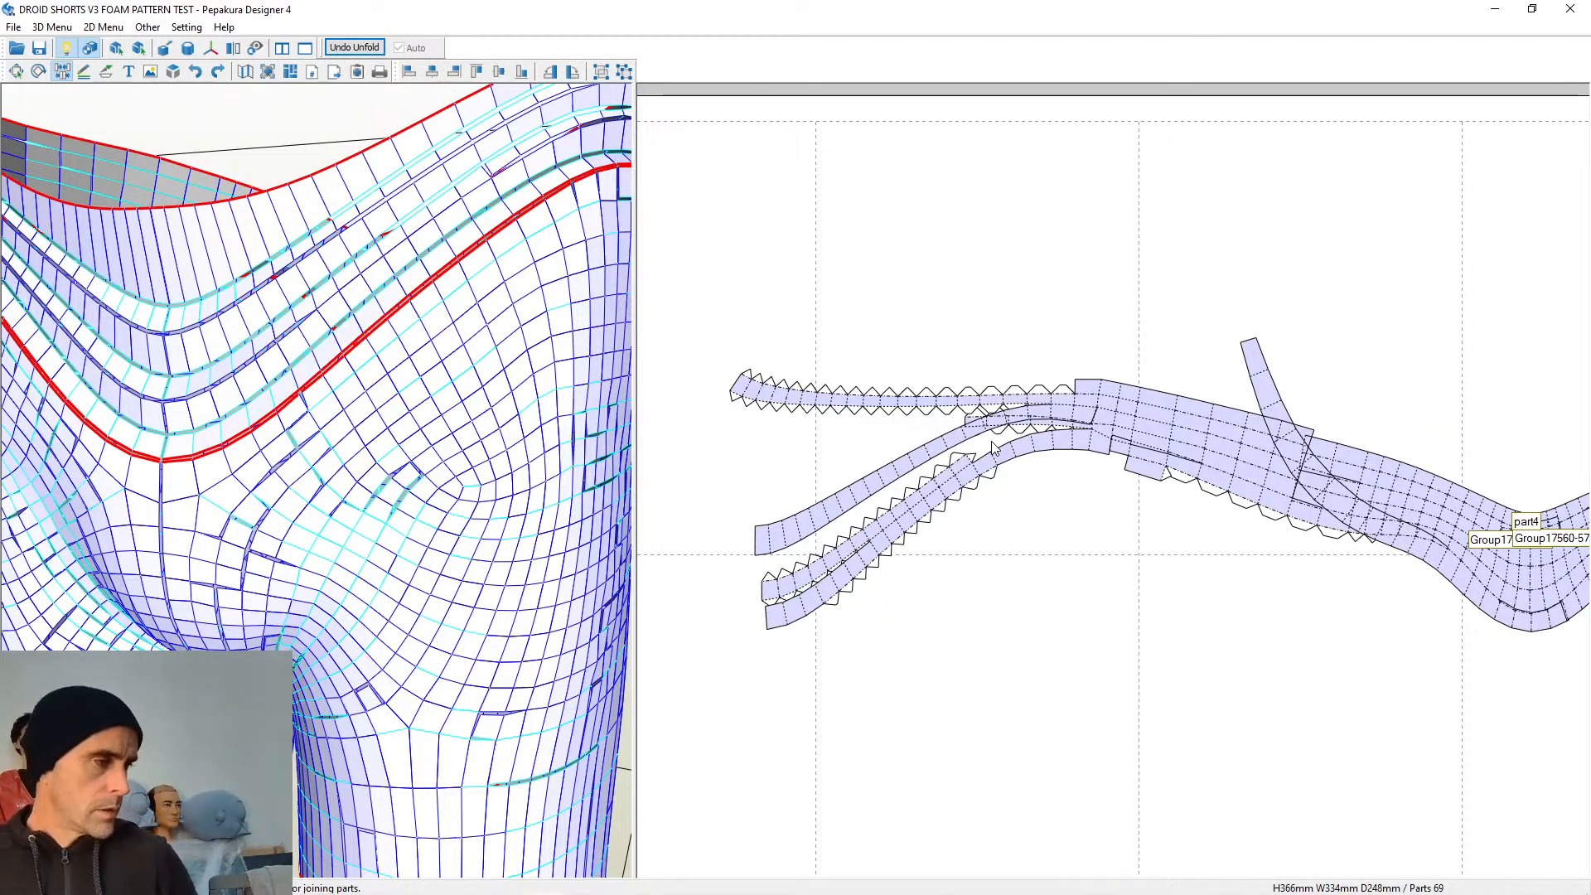
scroll(994, 448, "up", 4)
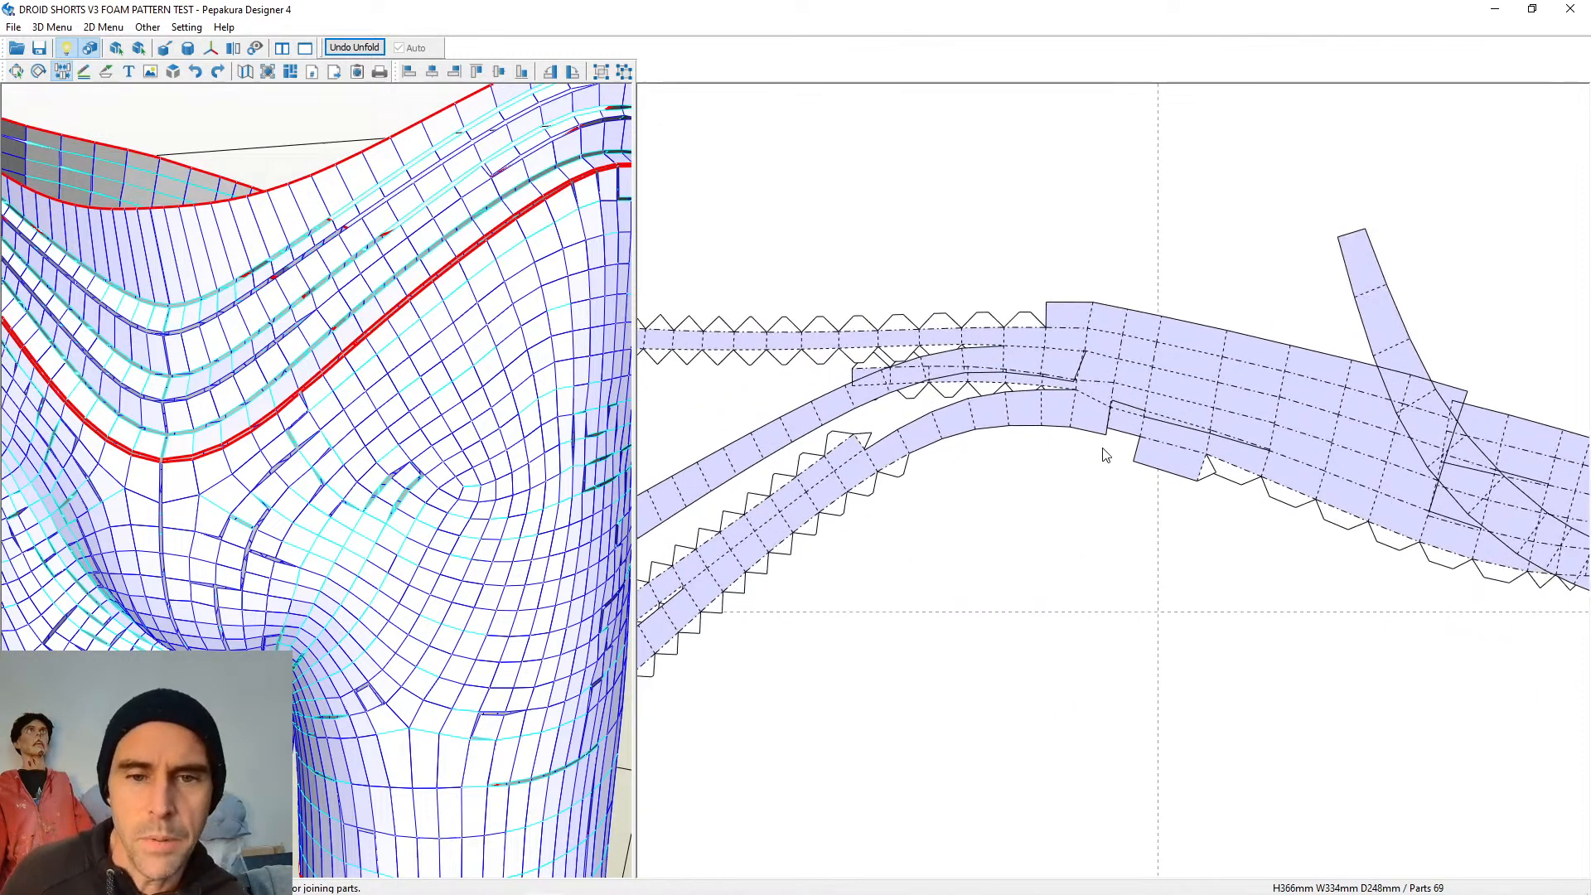
scroll(1188, 514, "down", 5)
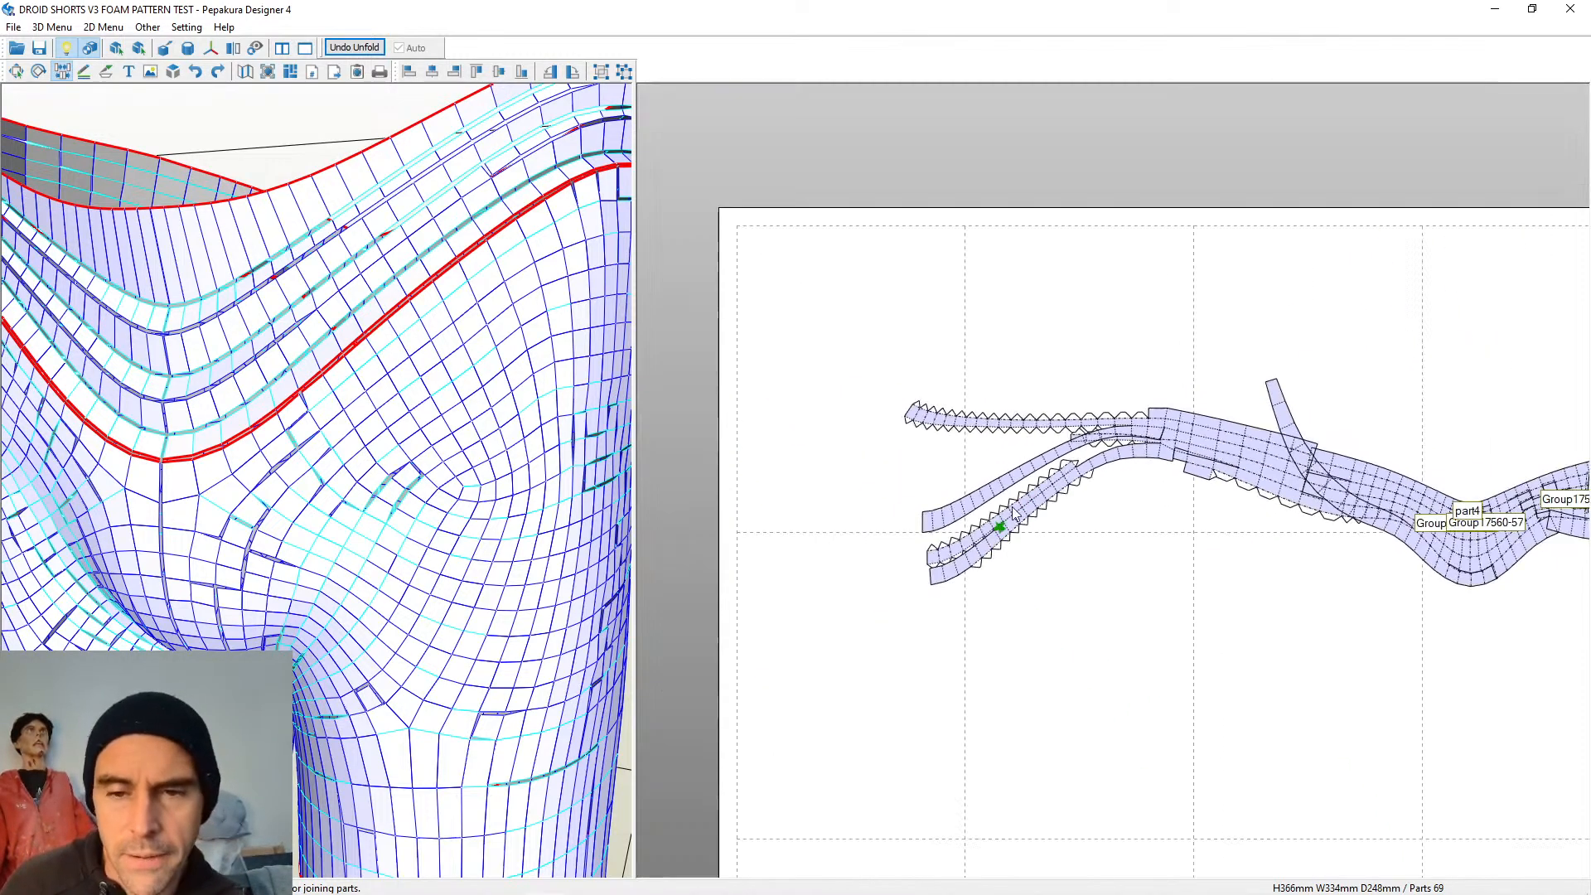
scroll(1182, 477, "down", 5)
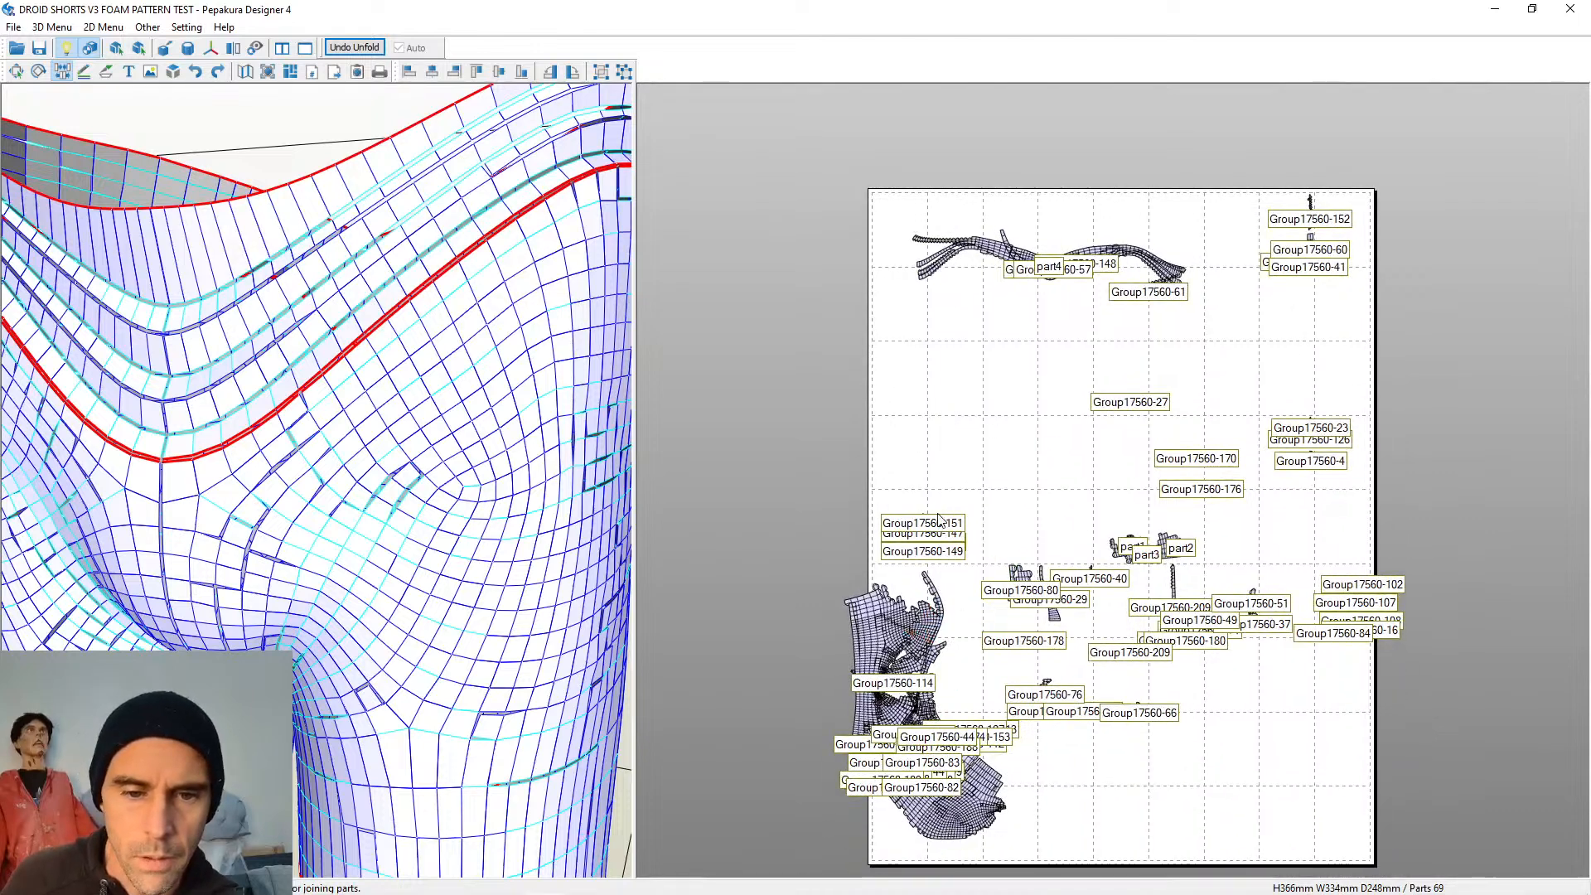
scroll(966, 562, "up", 3)
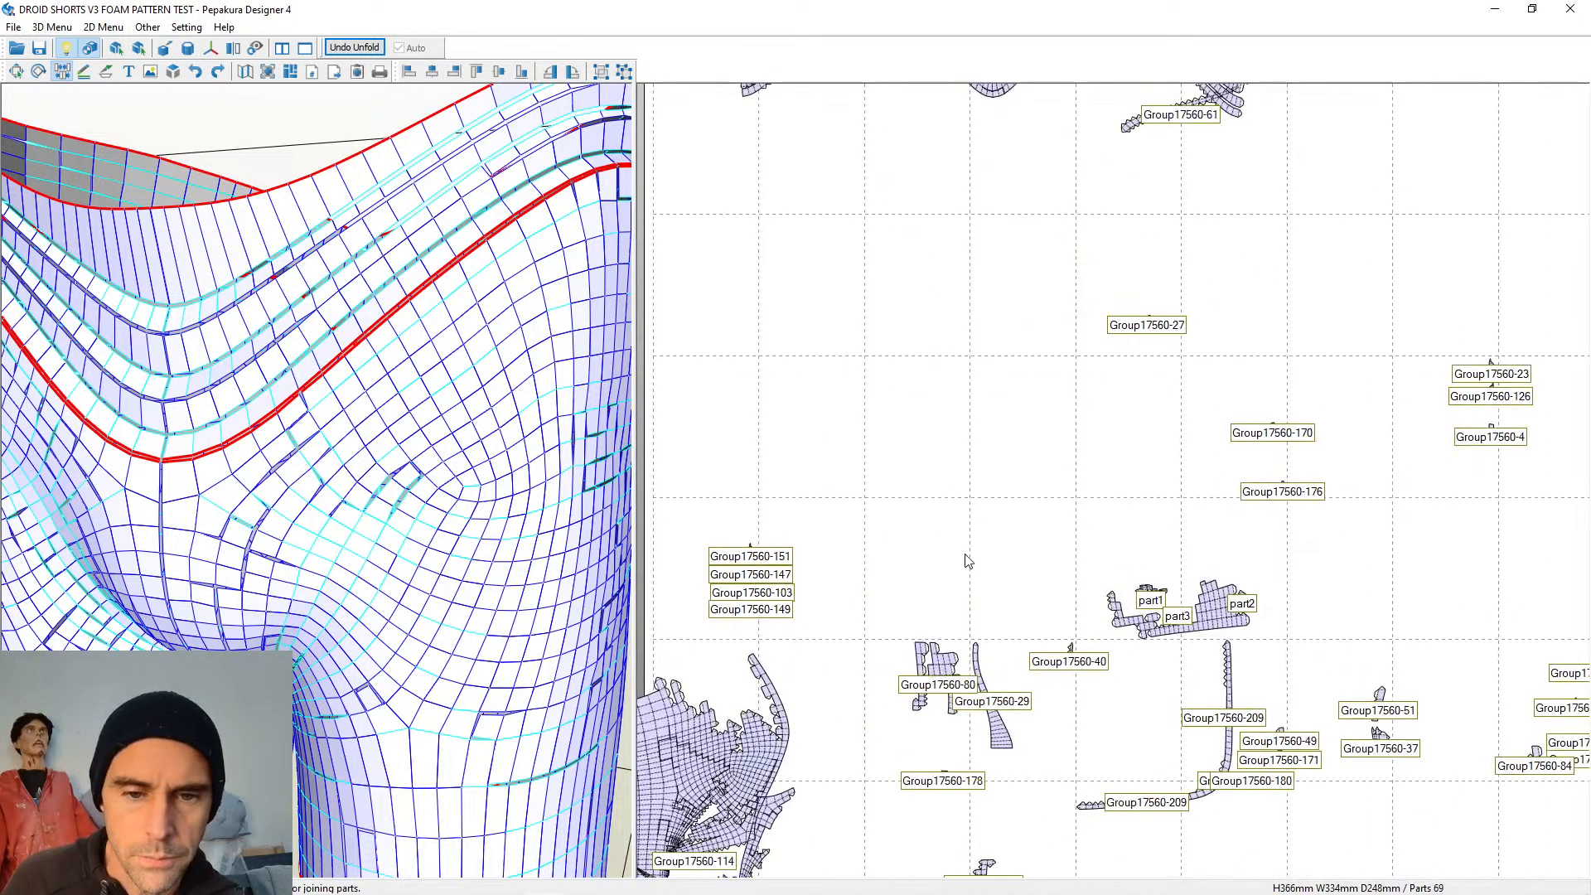
left_click(959, 652)
left_click(1159, 591)
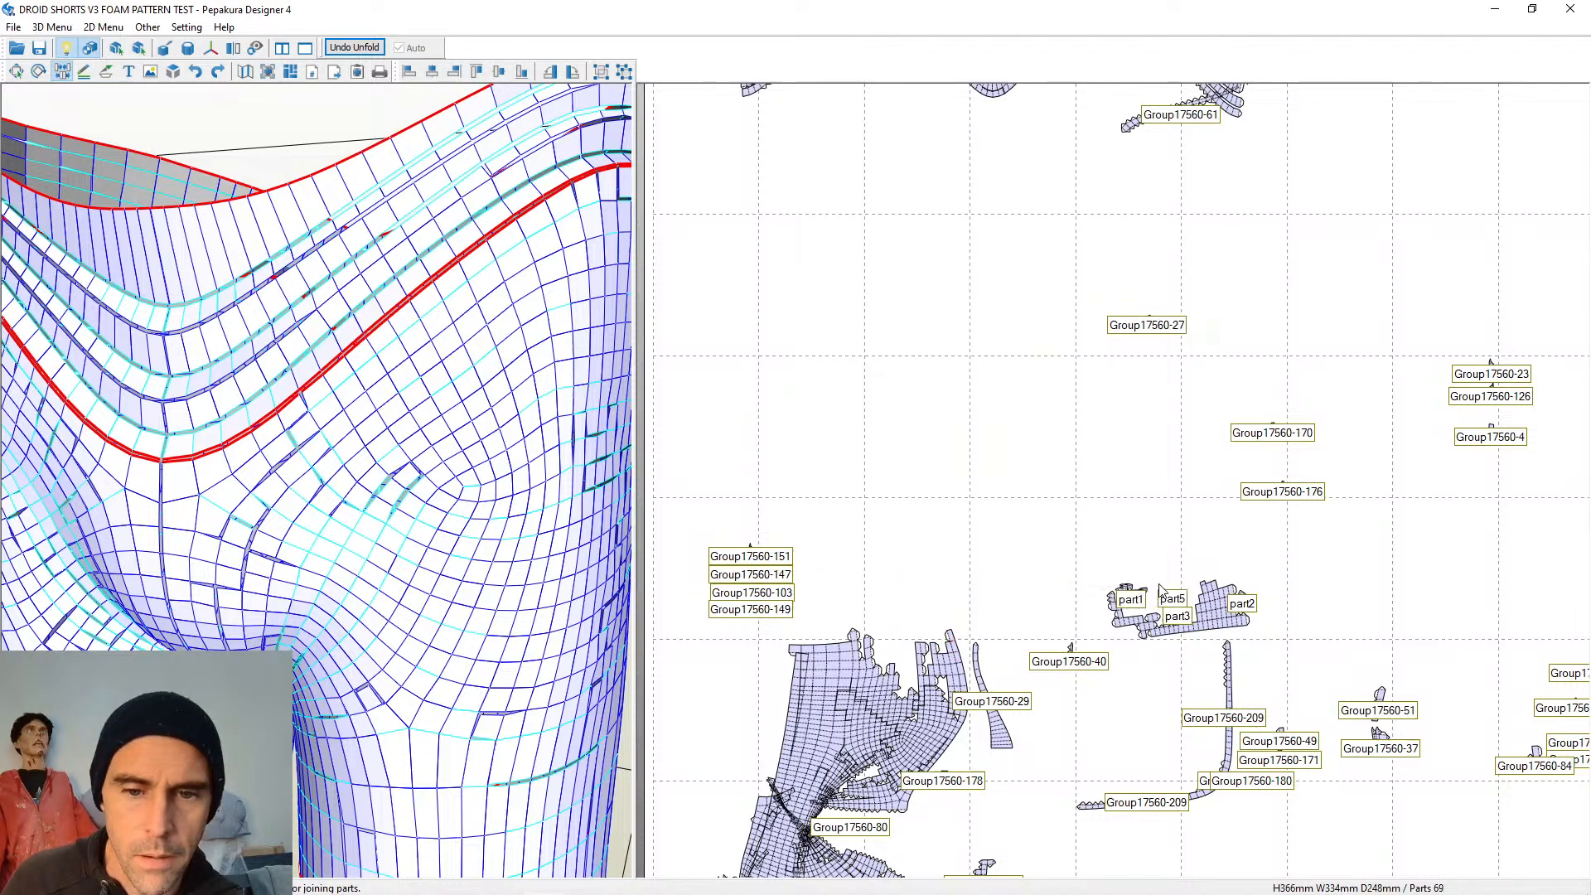
Join Group17560-170, Group17560-27 and Group17560-147 to the large body part
left_click(1275, 428)
scroll(1111, 302, "up", 5)
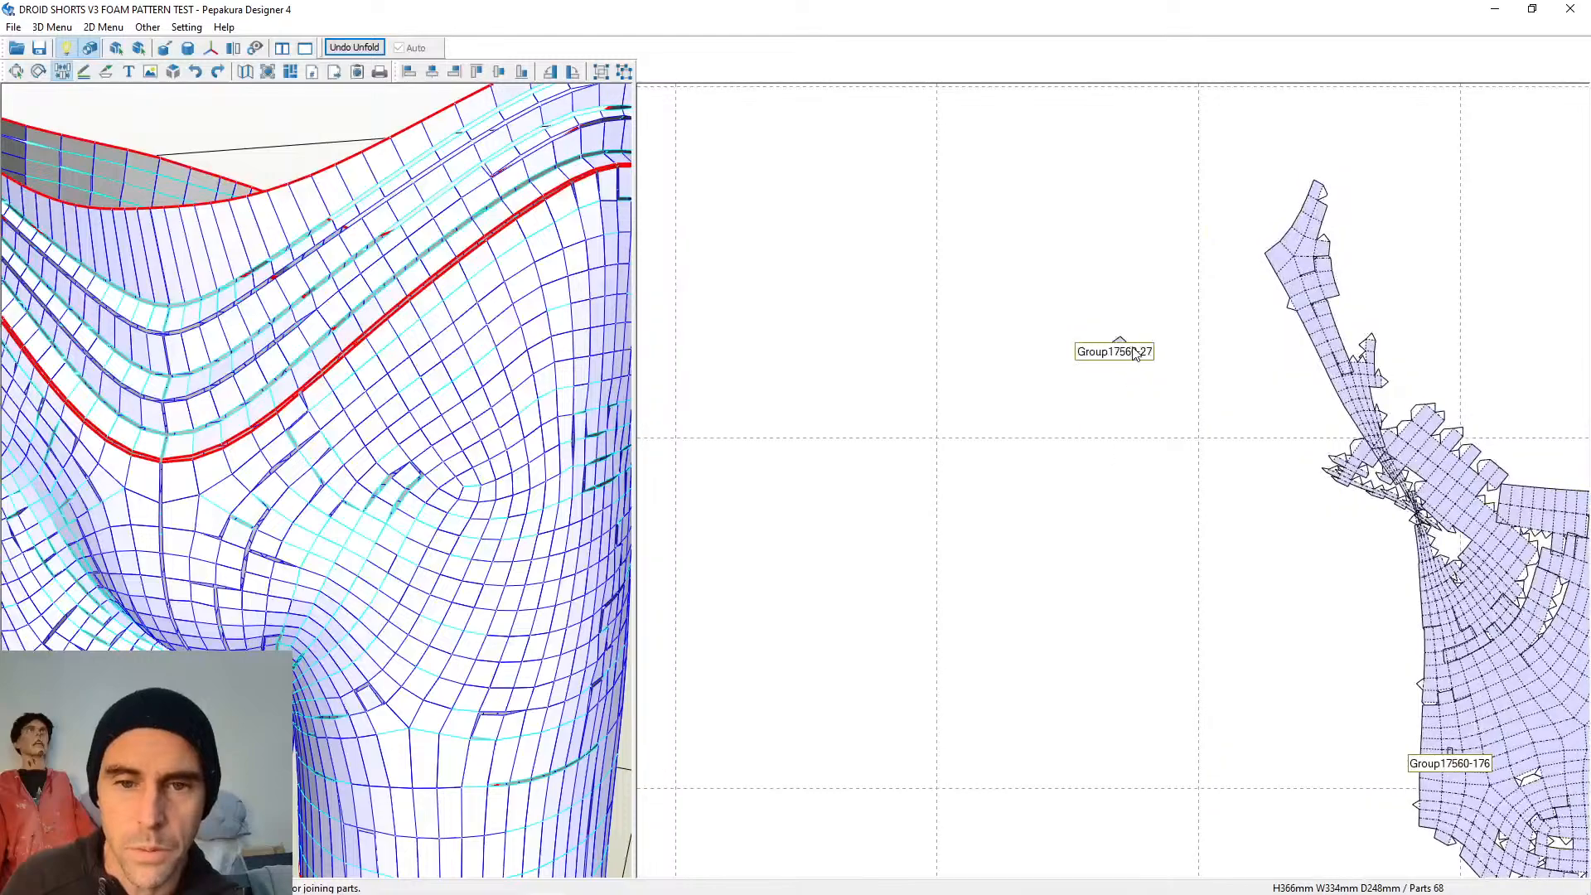
left_click(1121, 348)
scroll(1091, 426, "down", 5)
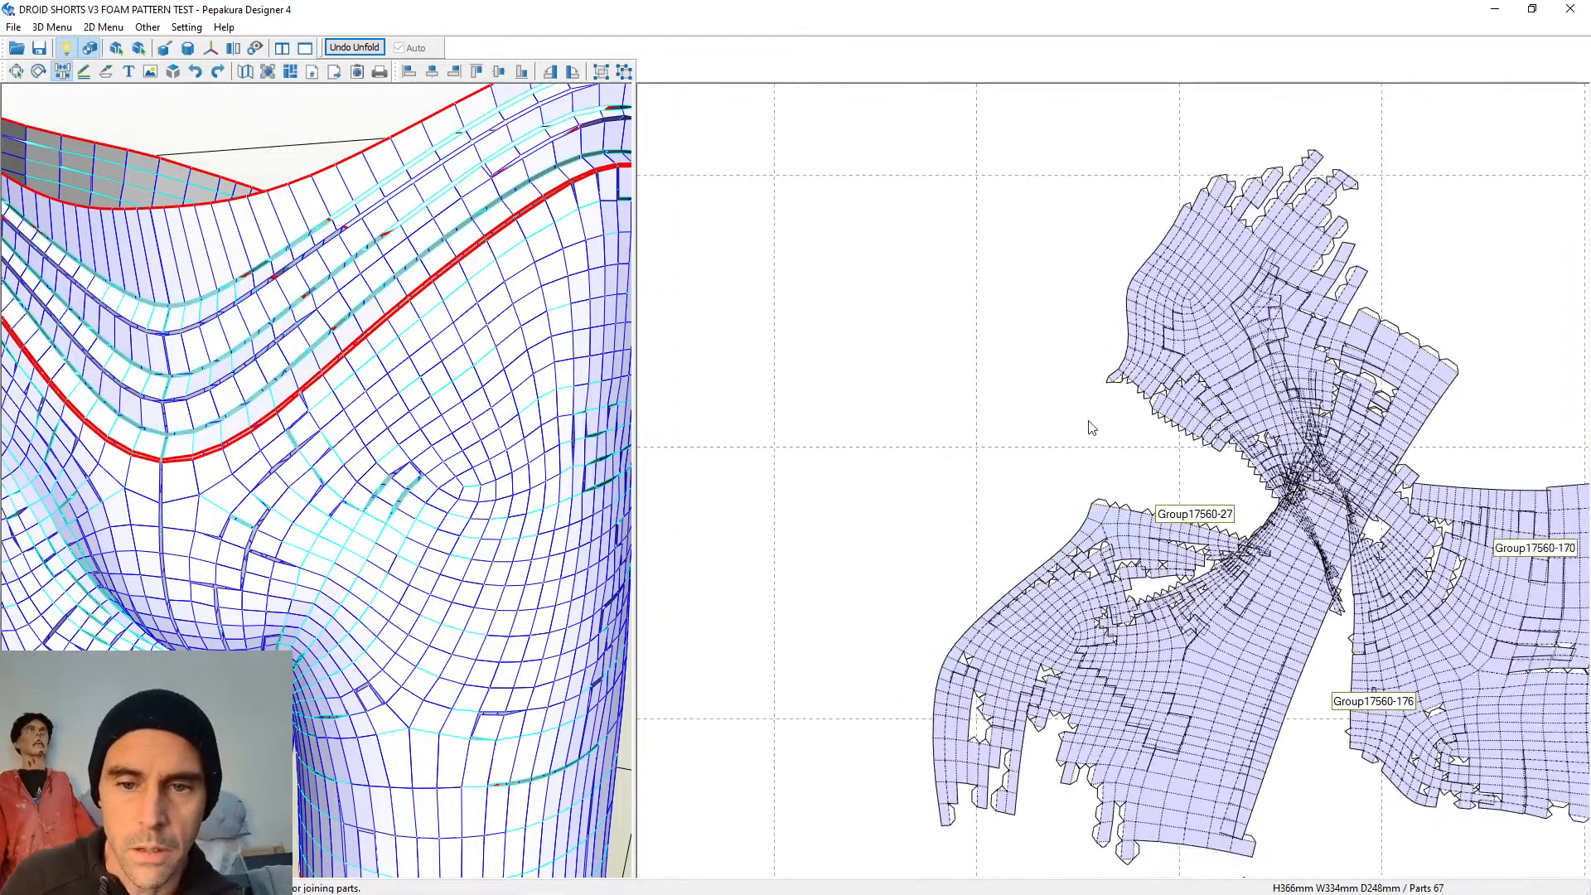
scroll(1077, 467, "up", 8)
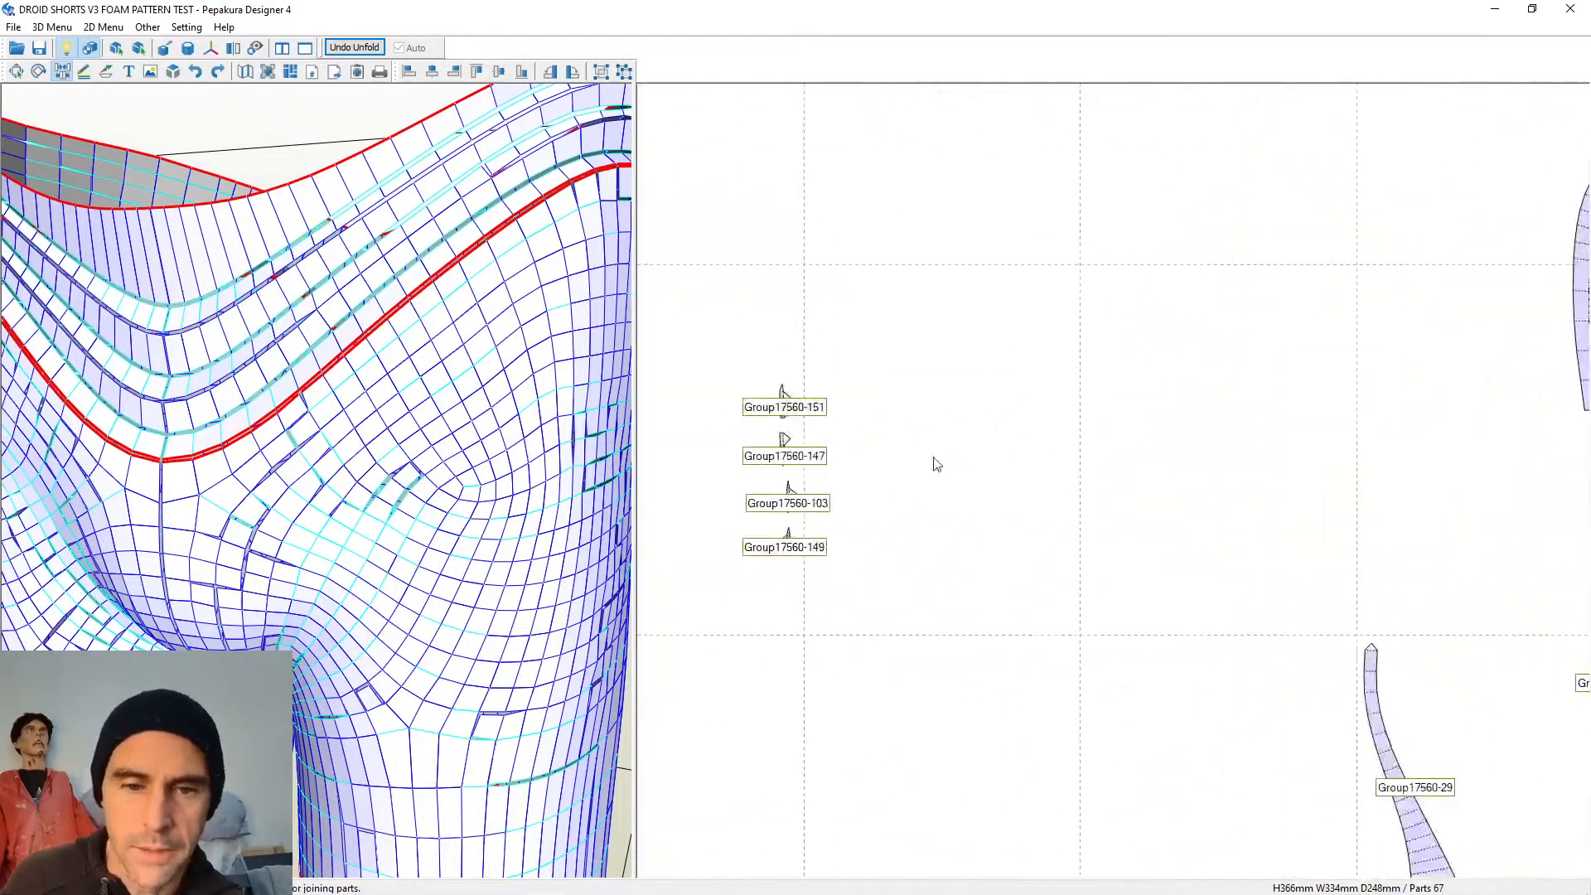
left_click(749, 452)
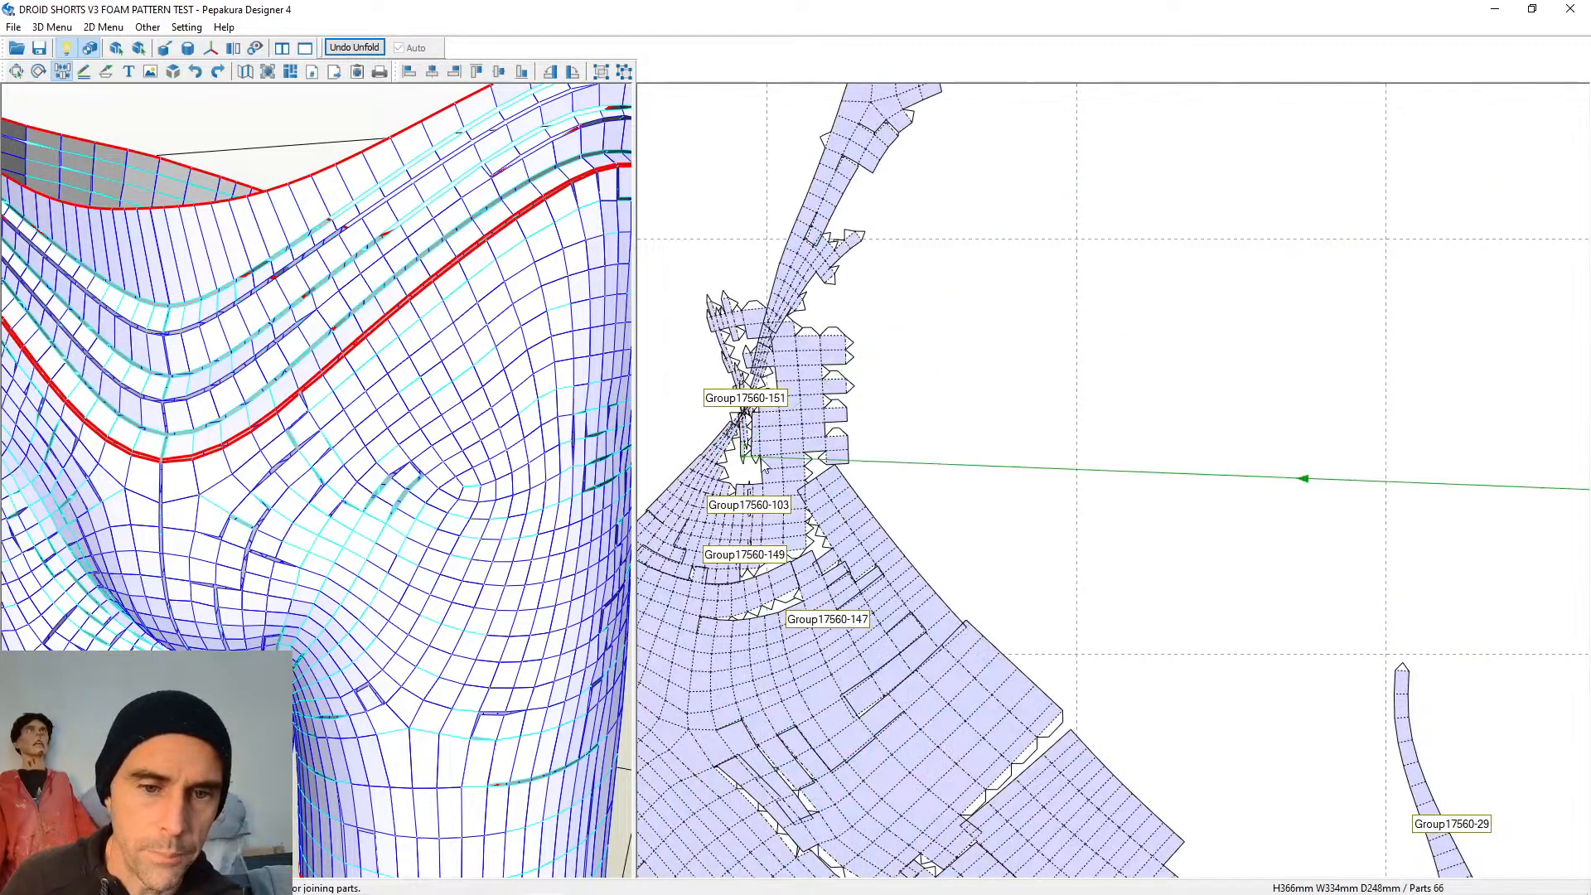
Join Group17560-29 to the band's split end, and attach Group17560-40 and Group17560-178 to the large body part
right_click_drag(1350, 705, 1095, 290)
left_click(1161, 267)
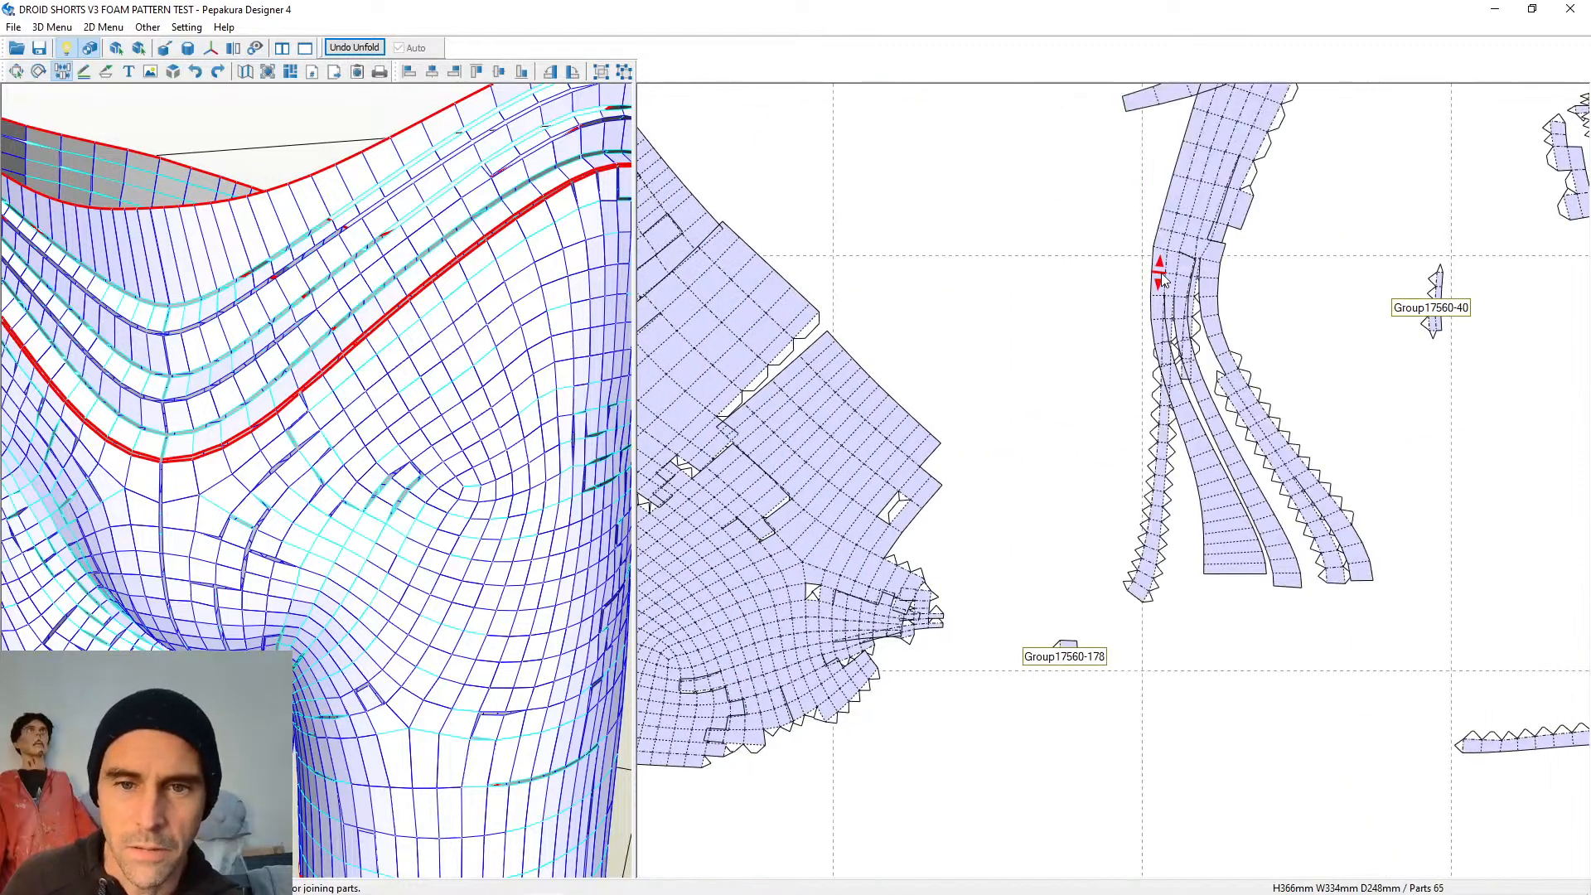
left_click(1442, 298)
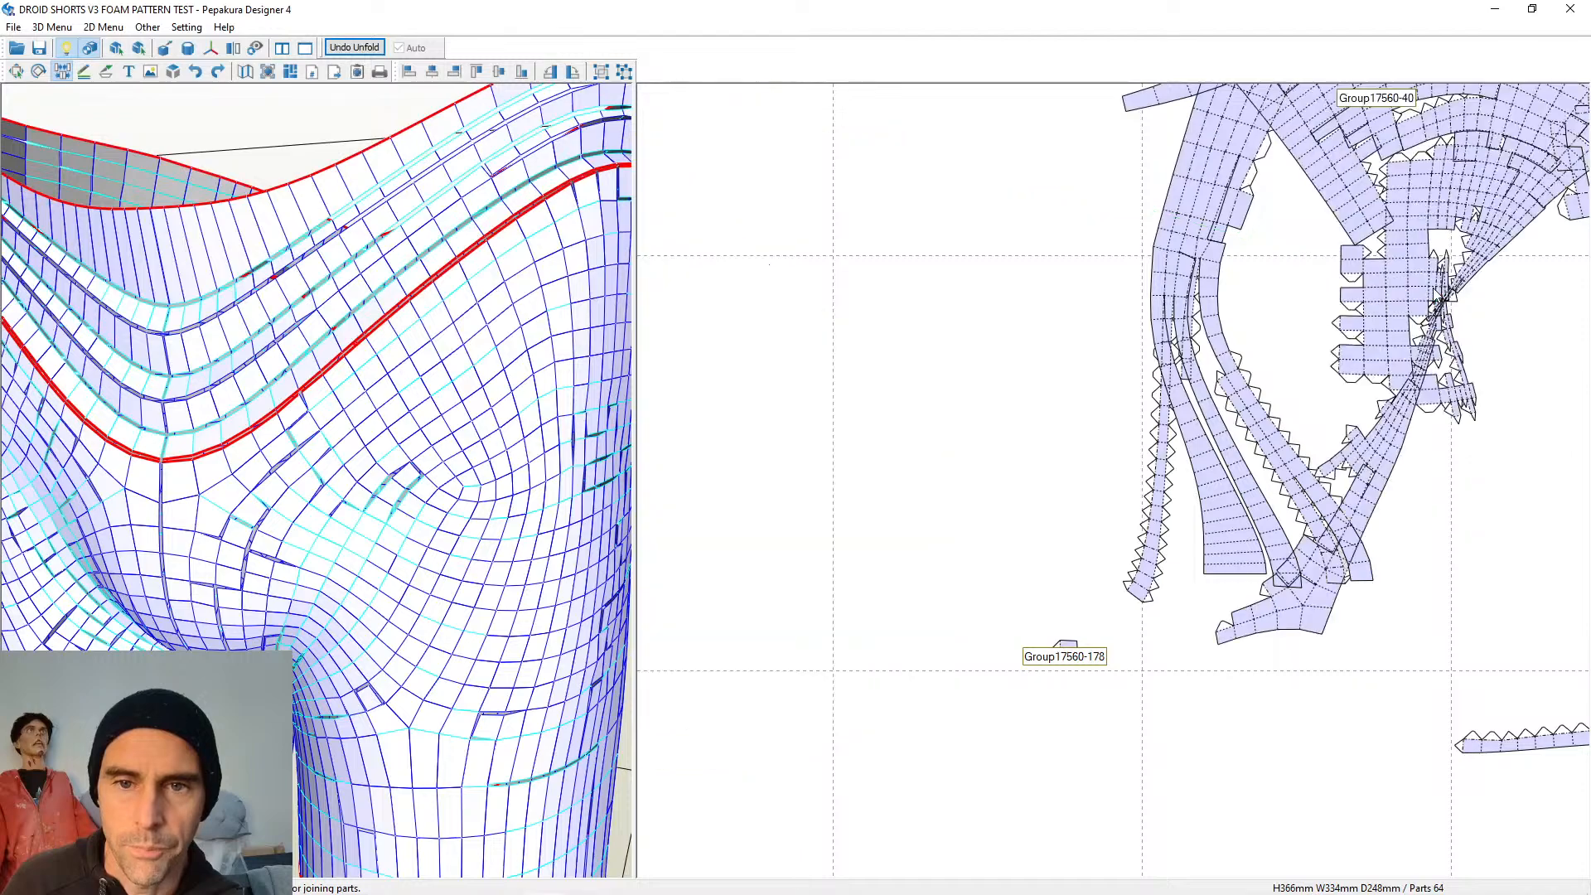
left_click(1070, 655)
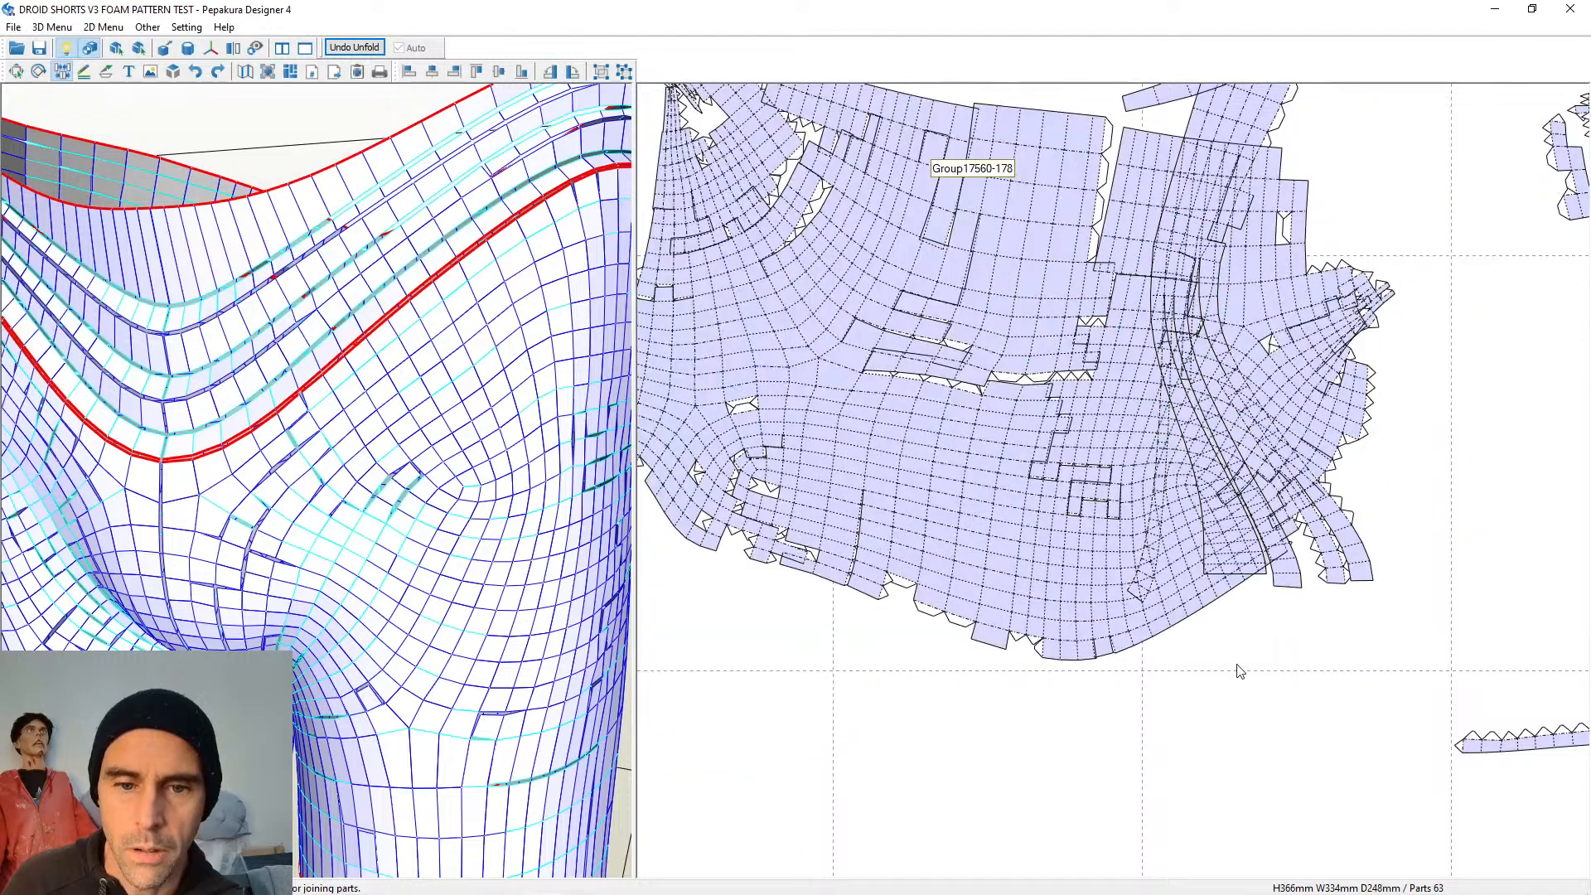
Join Group17560-76 to the large body part and close the stepped gaps near its notched lower edge
scroll(1204, 429, "down", 2)
scroll(1083, 613, "up", 3)
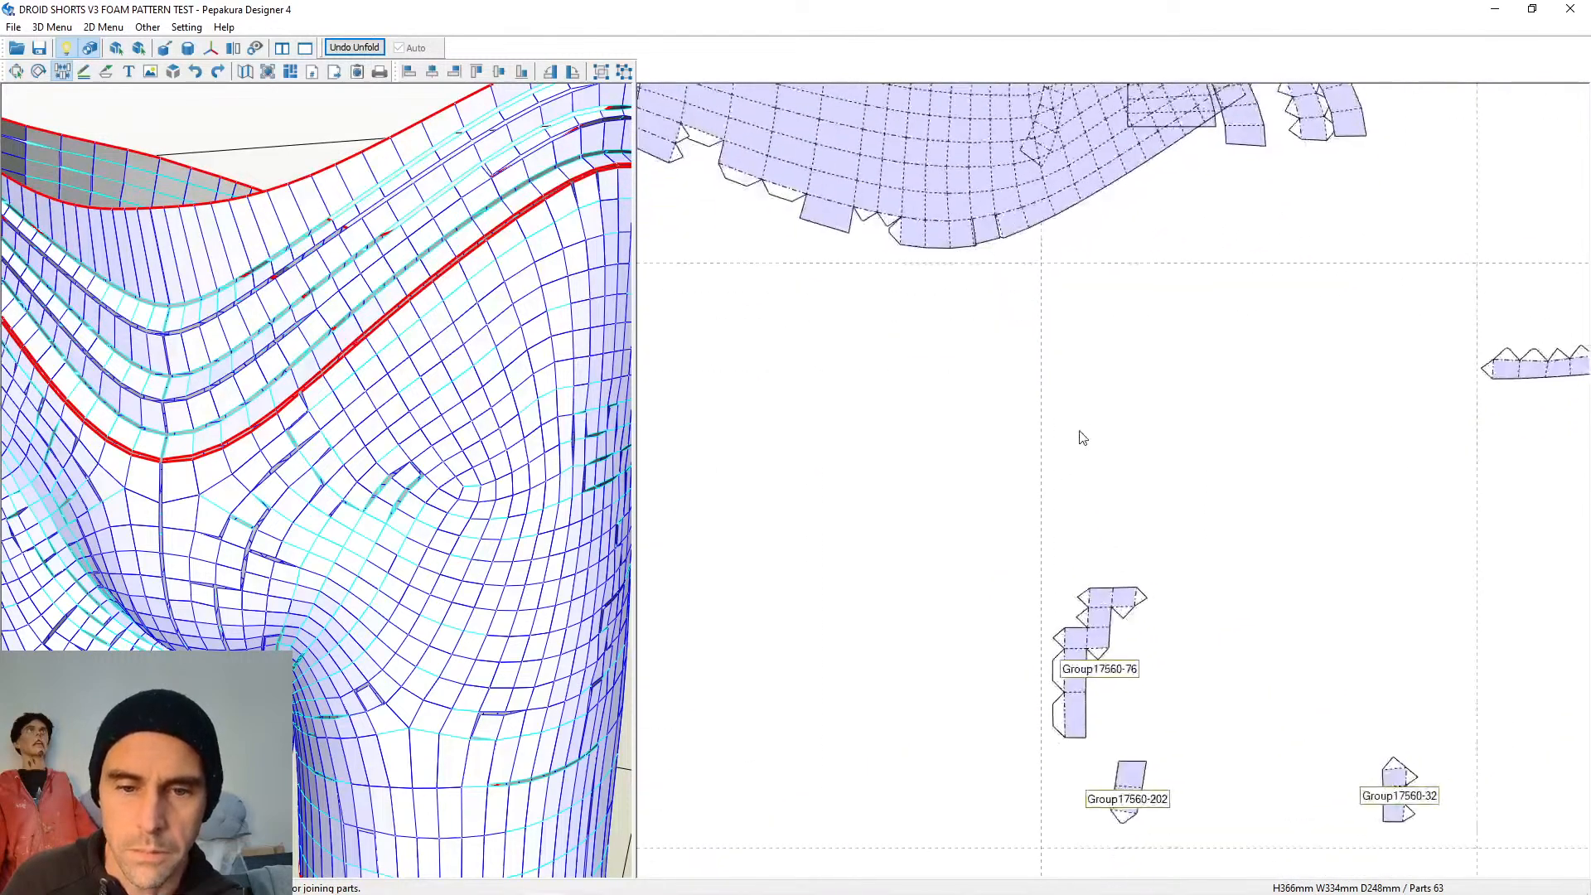
left_click(1081, 615)
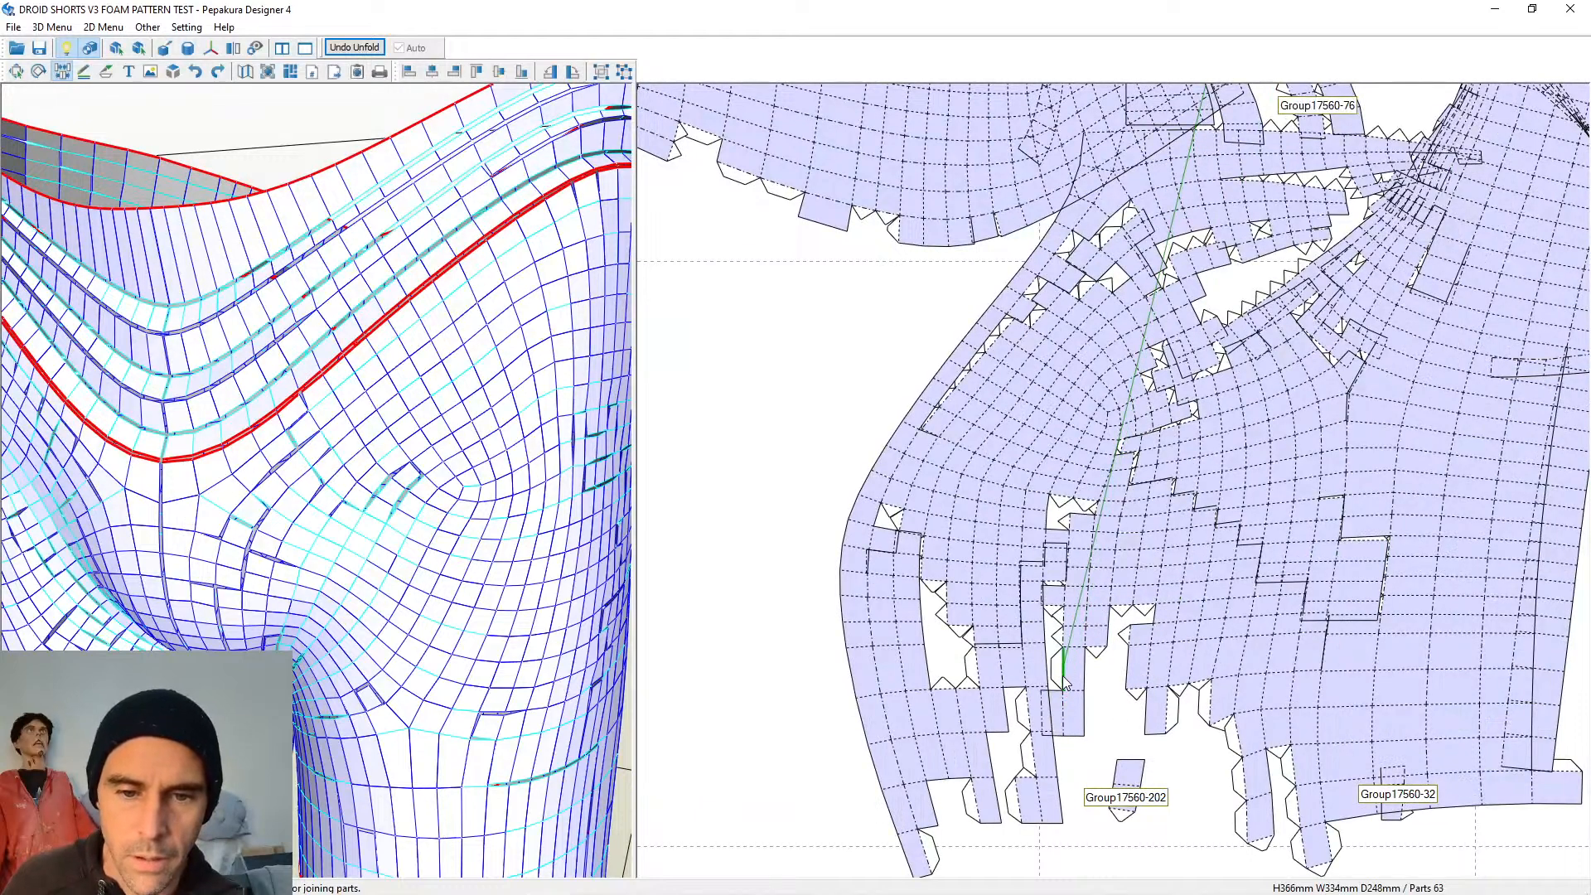
left_click(973, 667)
left_click(964, 630)
left_click(950, 617)
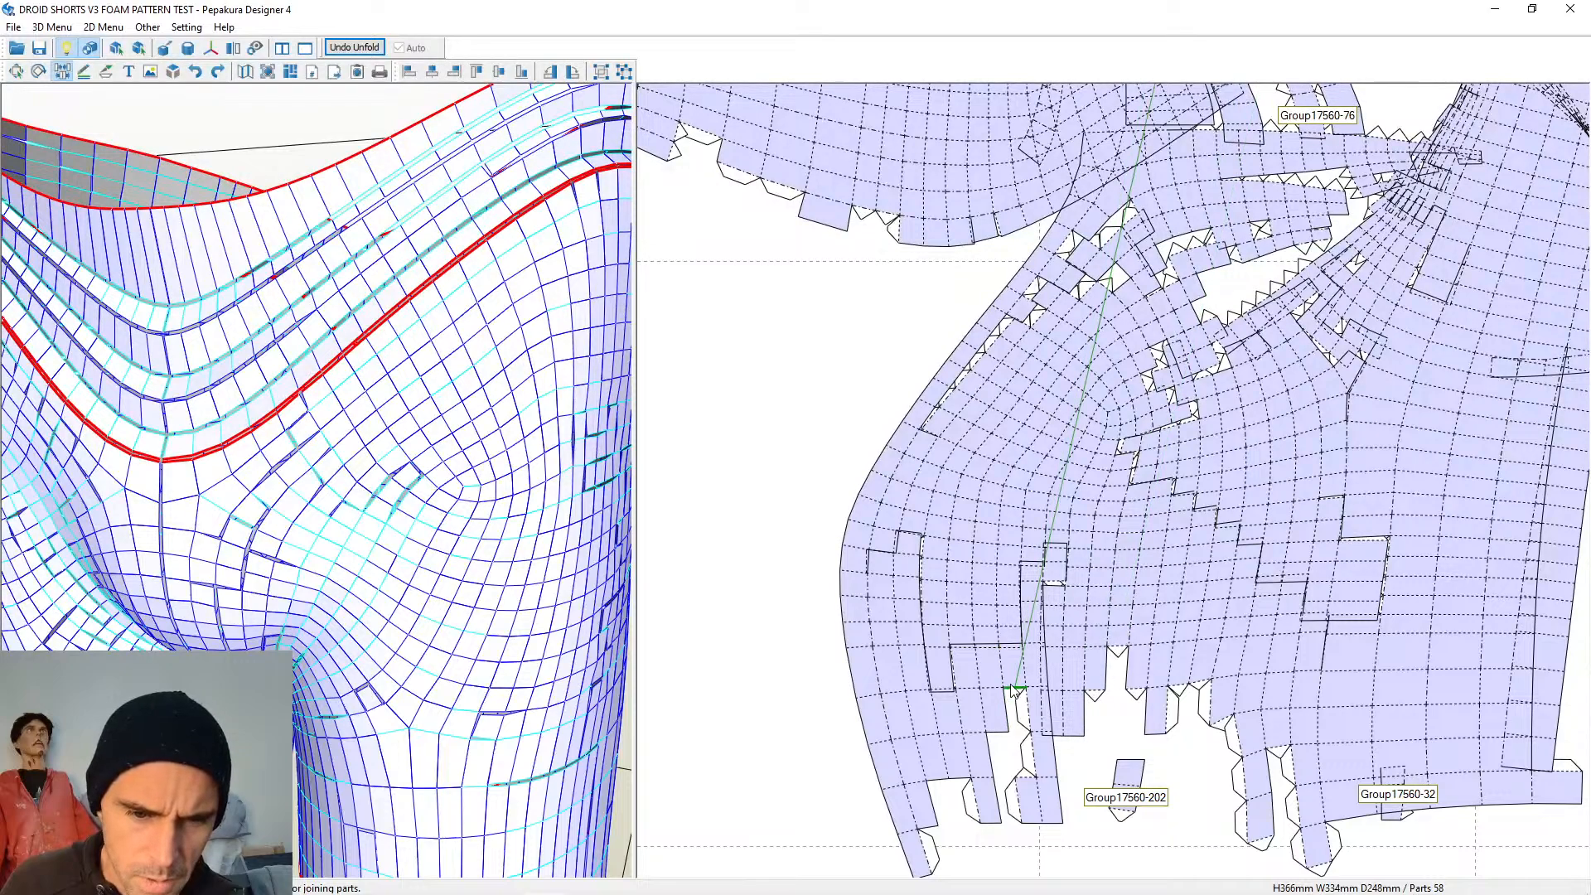
Join Group17560-185 to the large body part and close the small gap beside its curved inner seam
scroll(1017, 695, "down", 5)
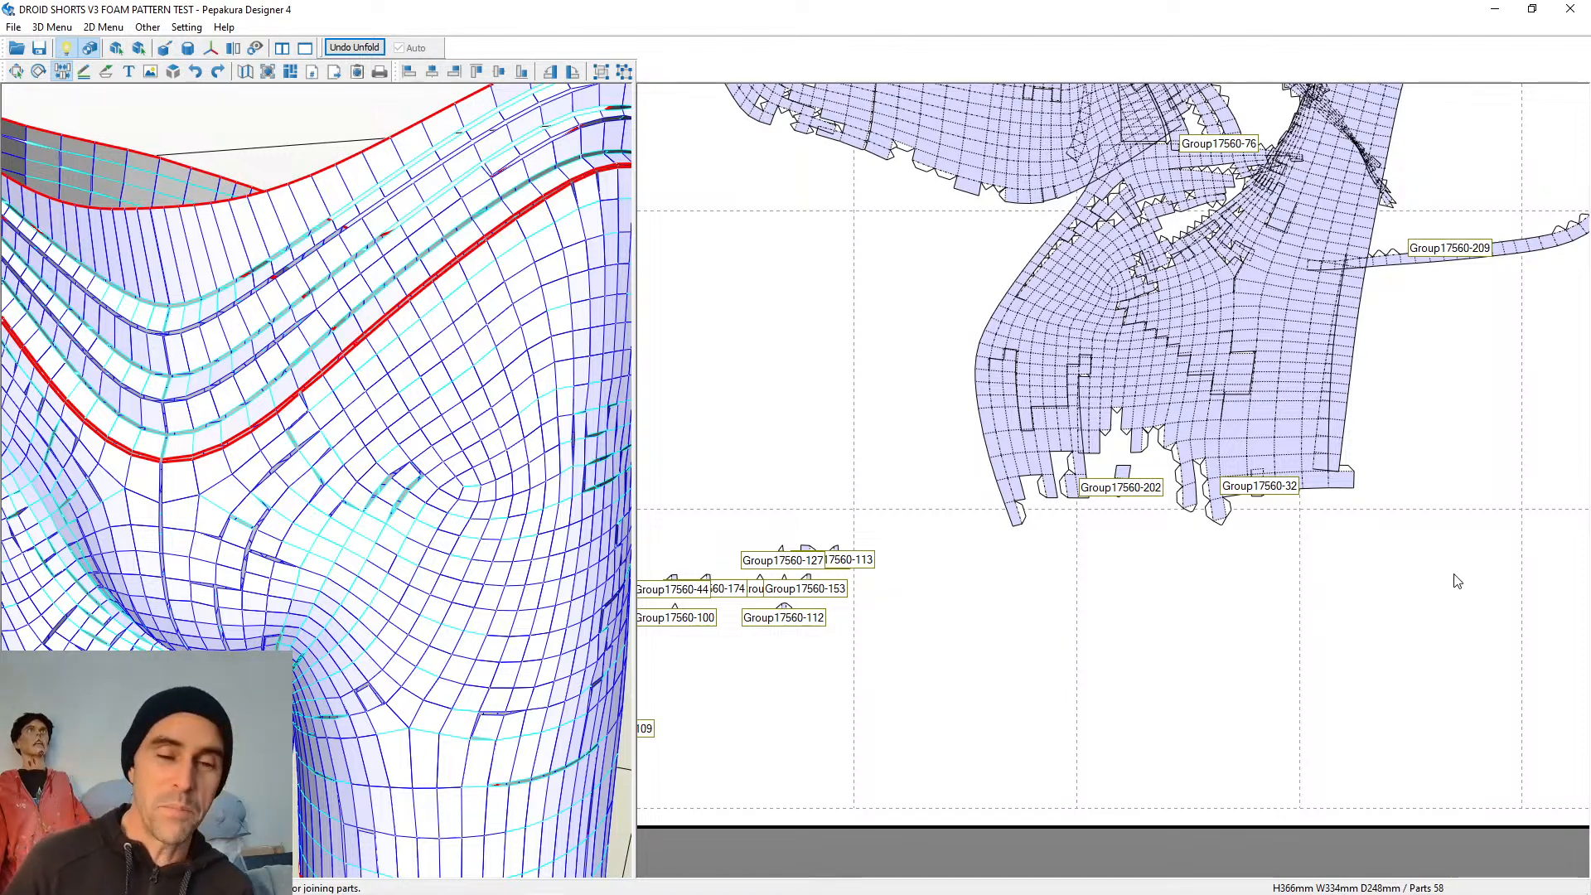
scroll(877, 575, "up", 3)
middle_click_drag(1042, 538, 1234, 414)
scroll(1234, 415, "down", 1)
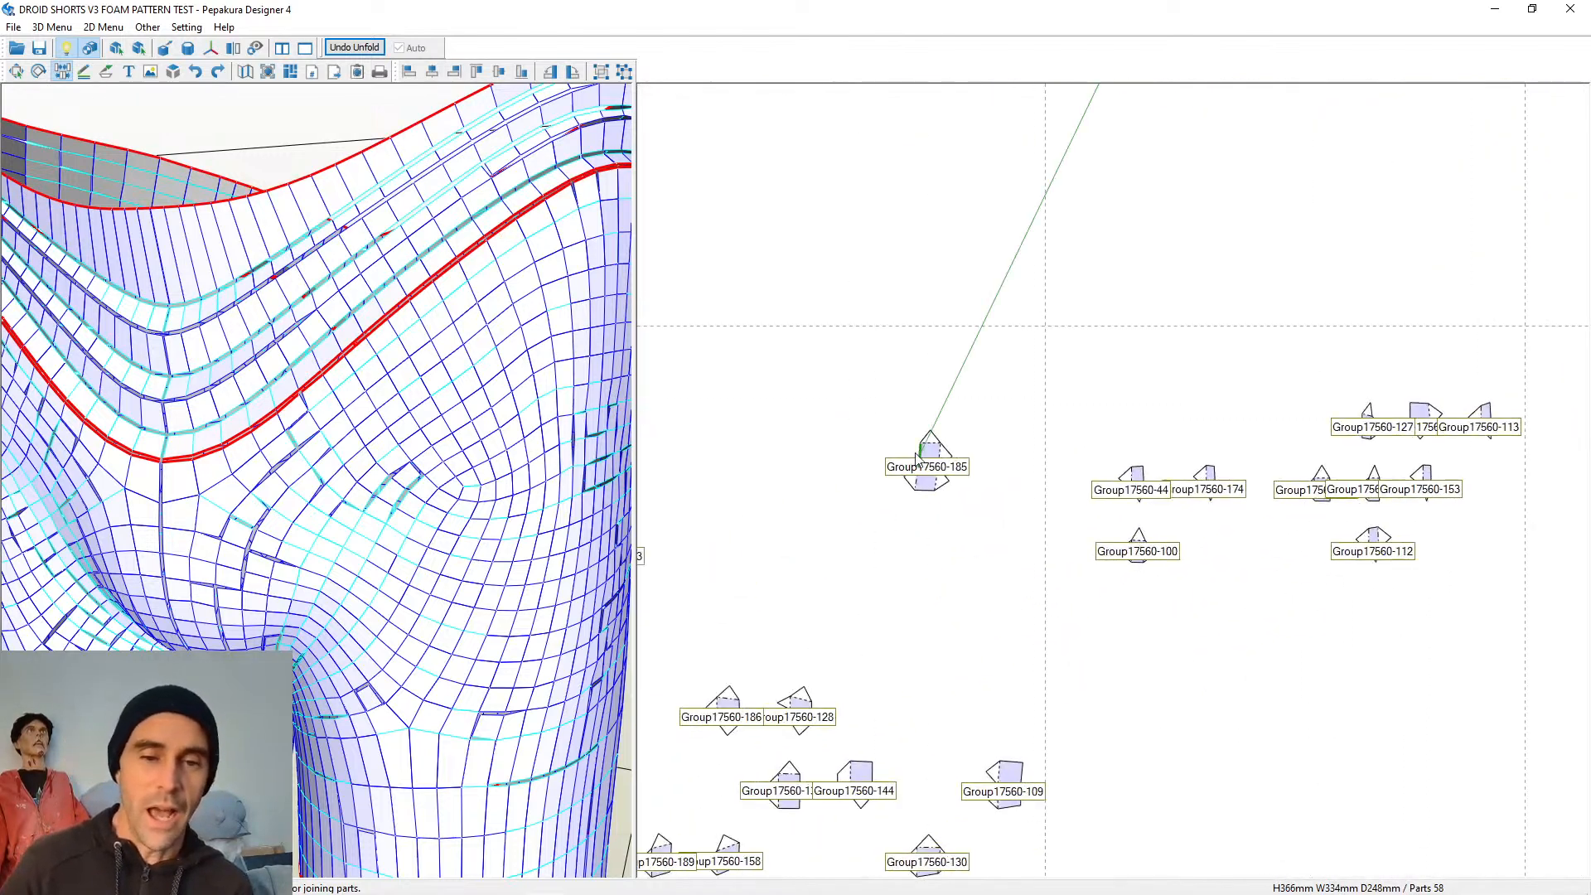
left_click(930, 444)
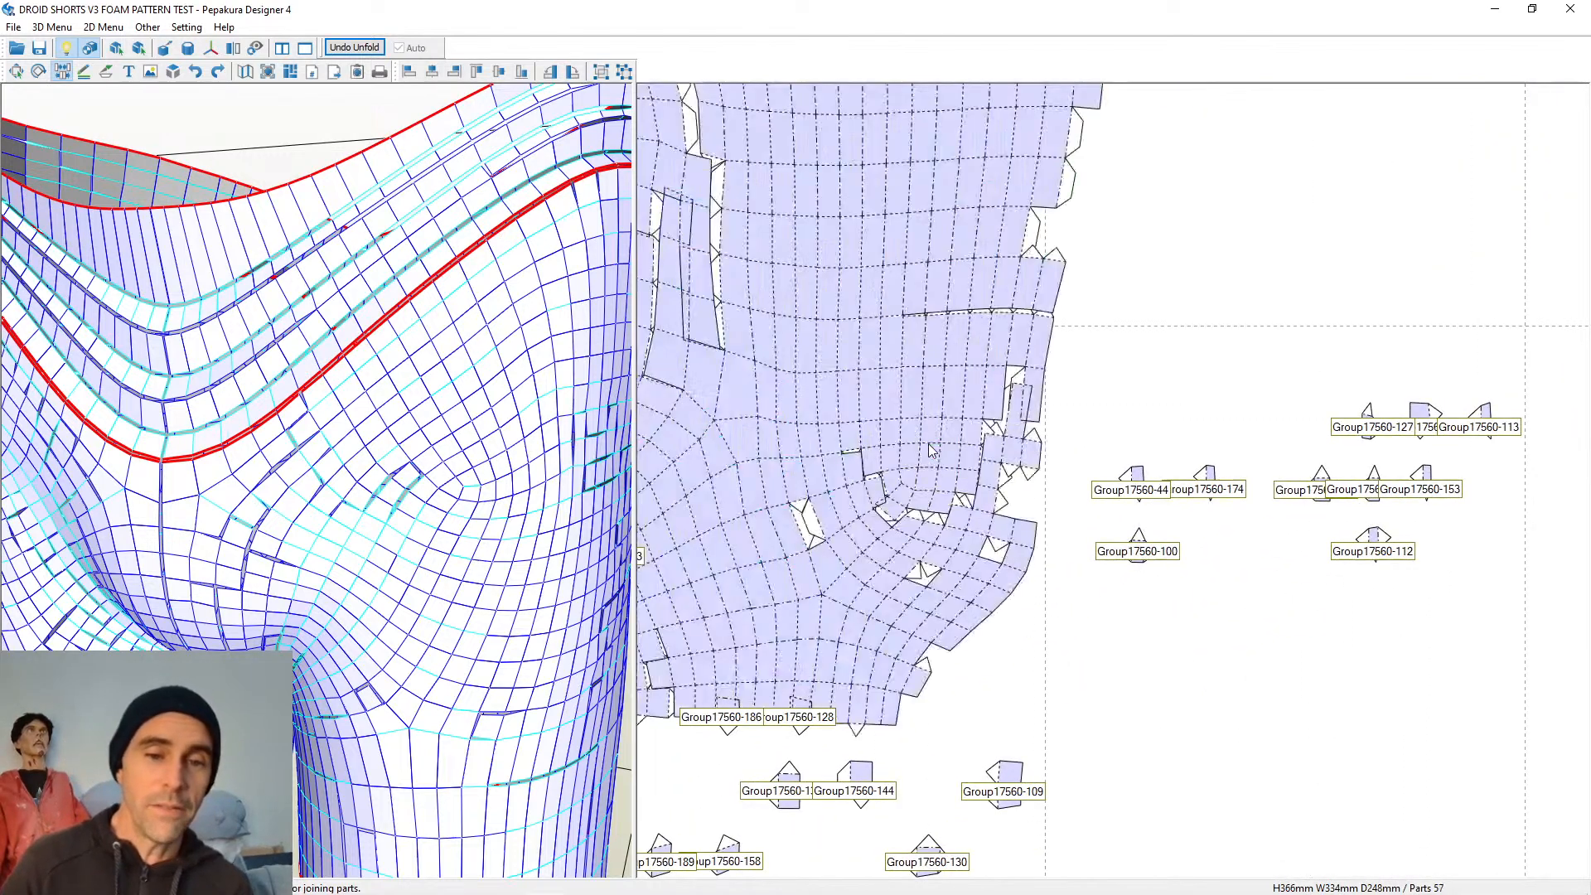
left_click(815, 520)
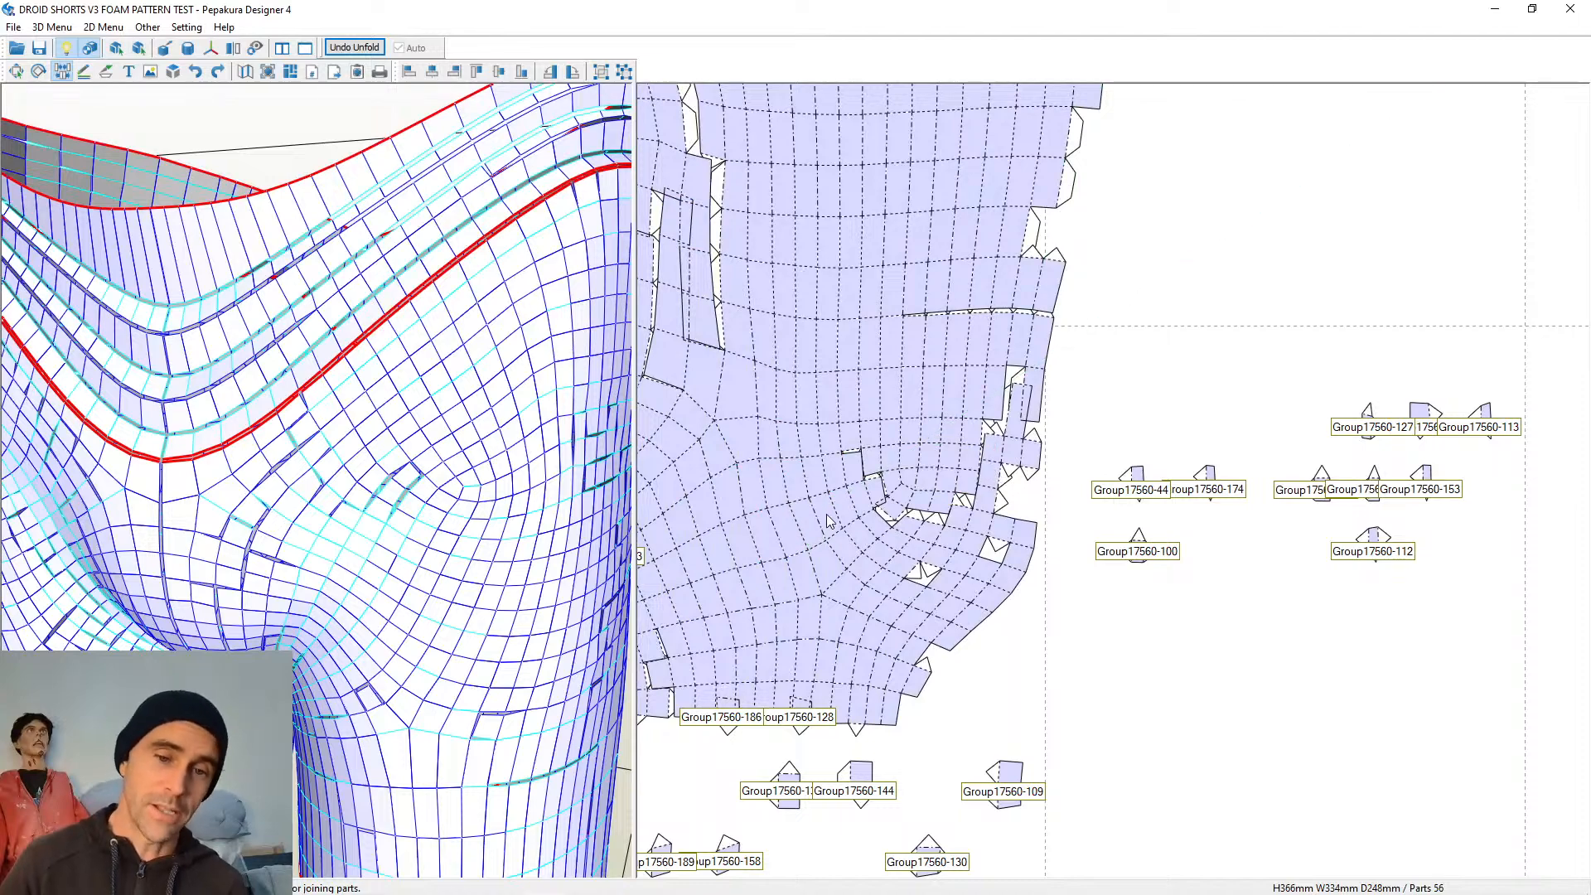
Join Group17560-173 to the large body part and connect the matching open edges beside its narrow neck
middle_click_drag(873, 553, 1093, 346)
scroll(923, 629, "up", 1)
left_click(908, 679)
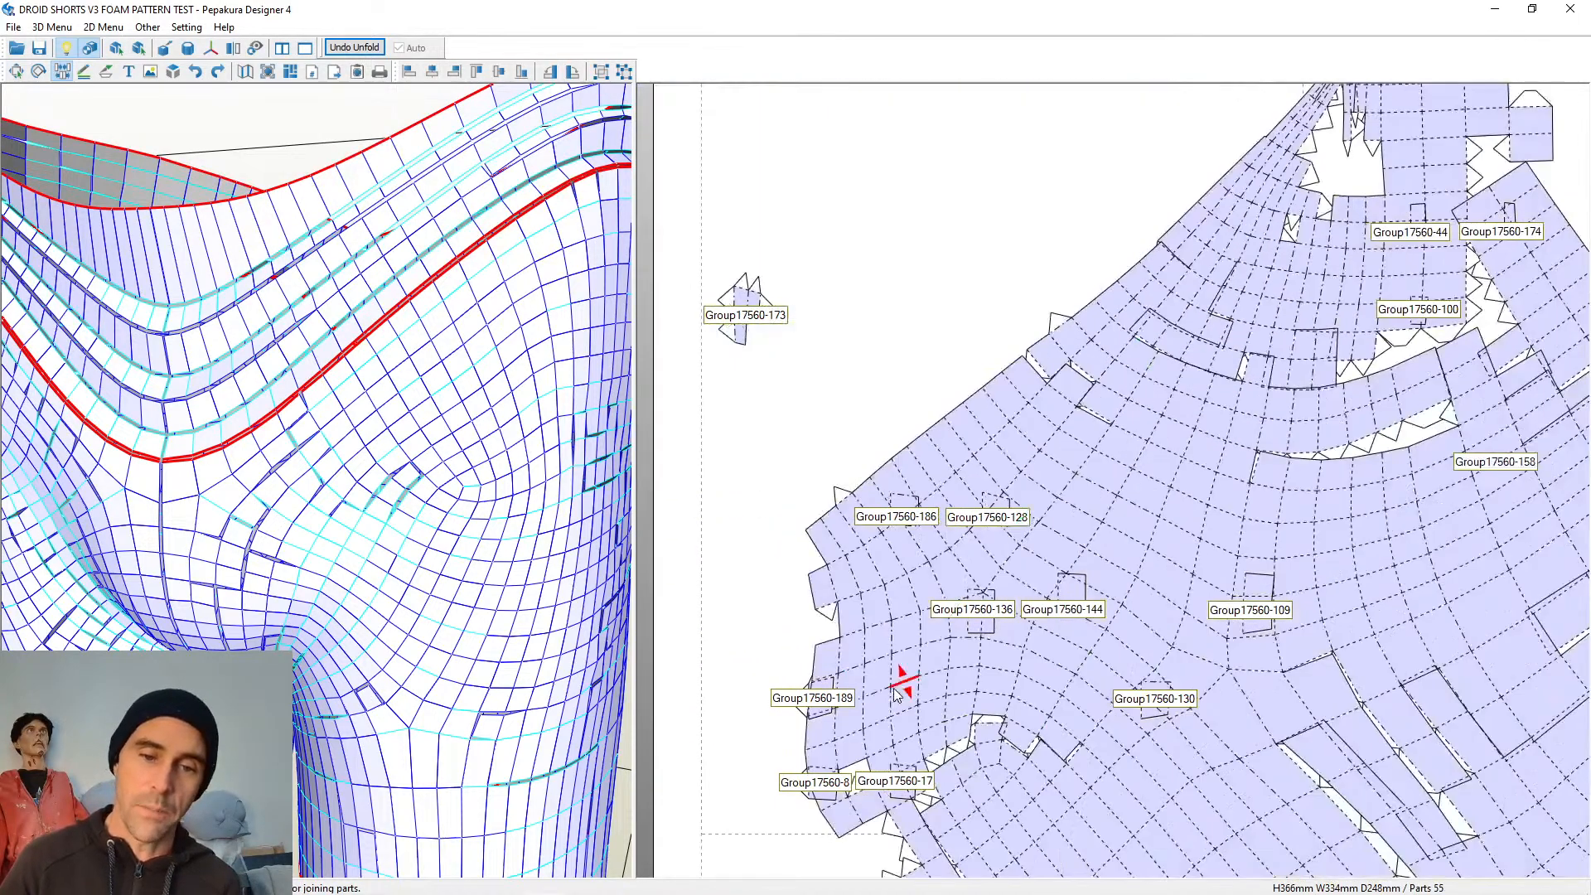
left_click(737, 337)
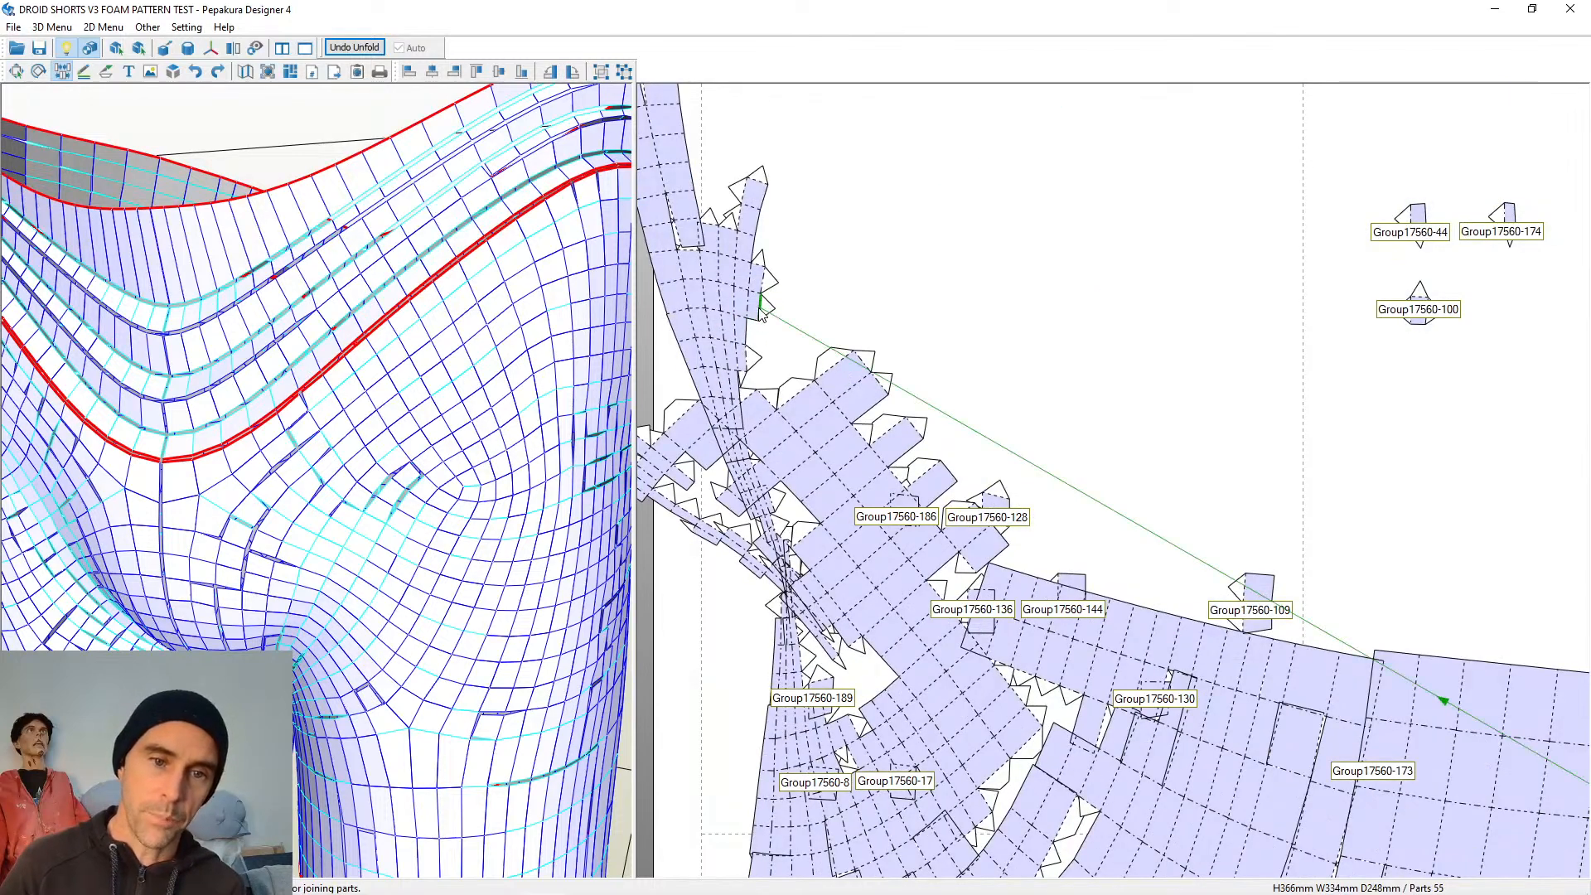
left_click(750, 334)
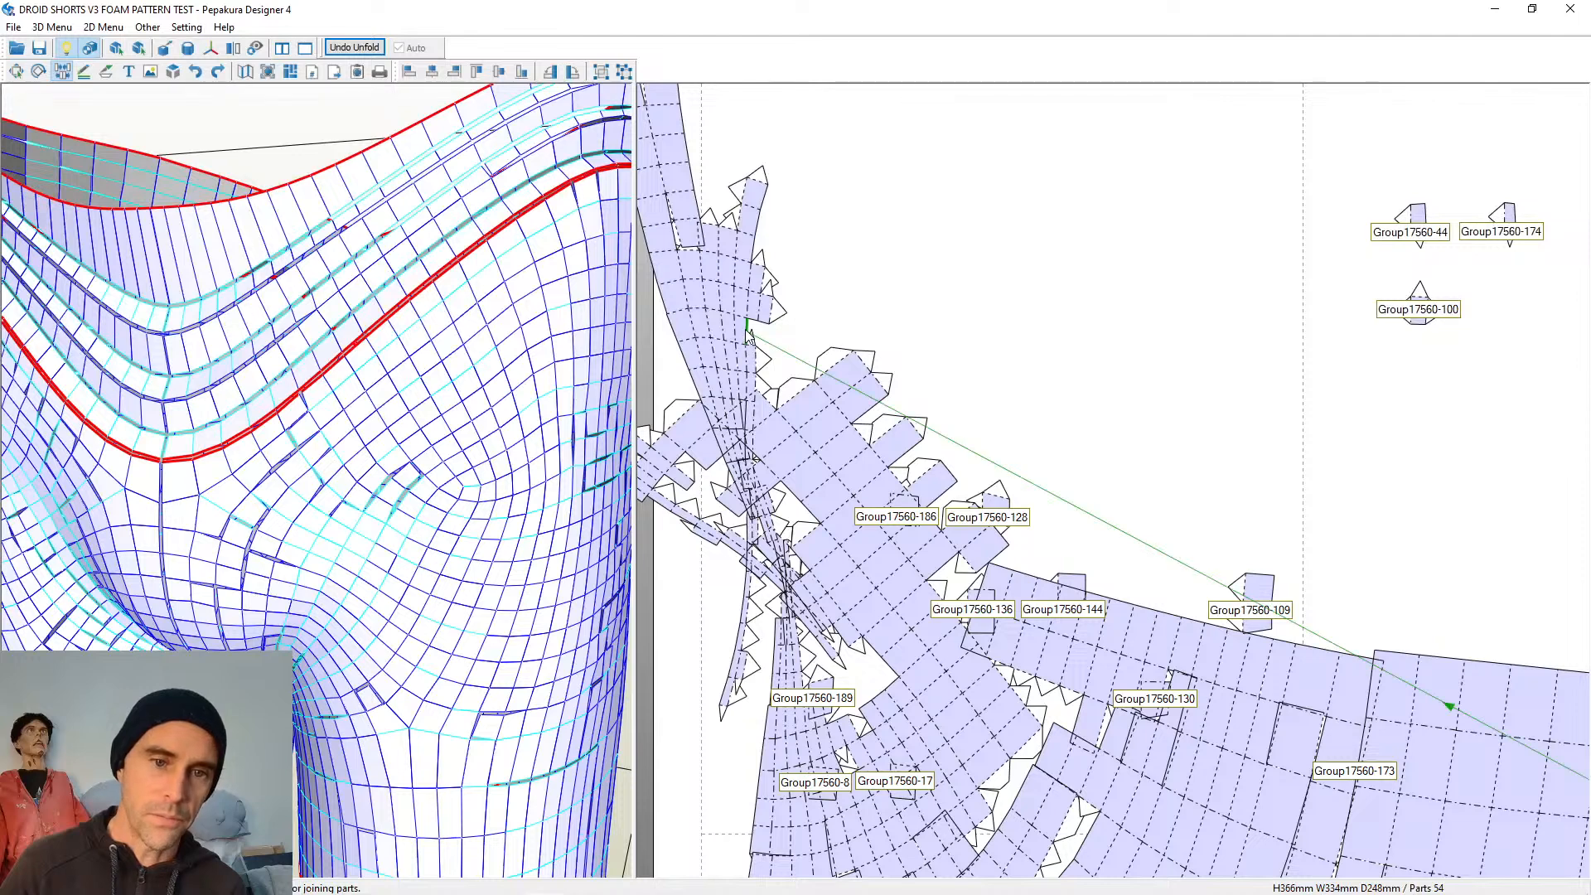
left_click(750, 334)
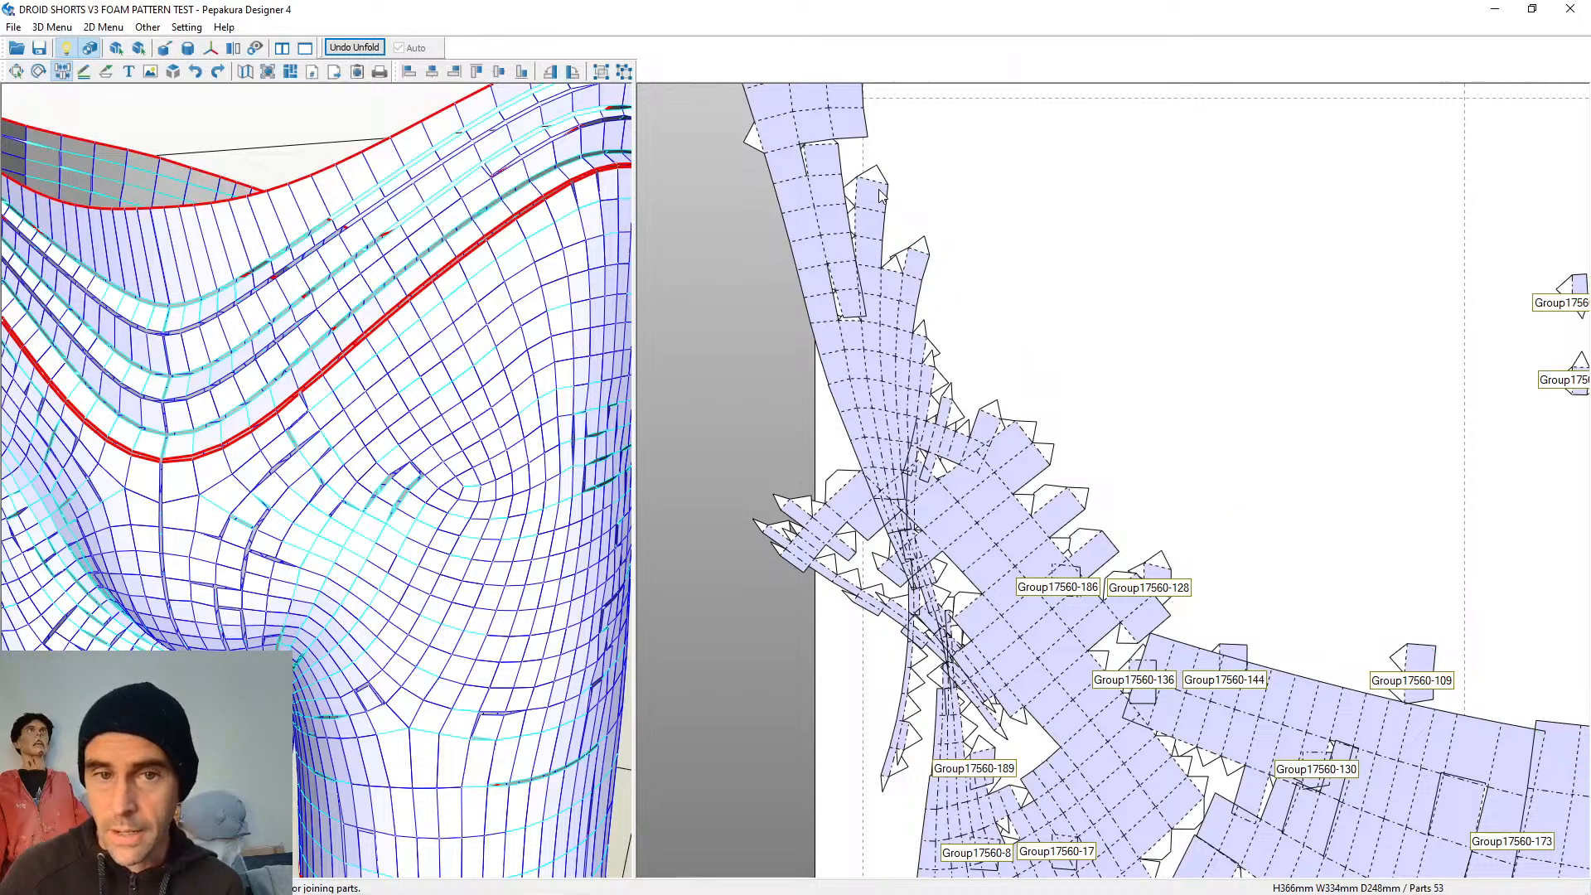
Move the faces above the neck onto the curved side strip one by one, and join the wide panel along the toothed edge
left_click(868, 207)
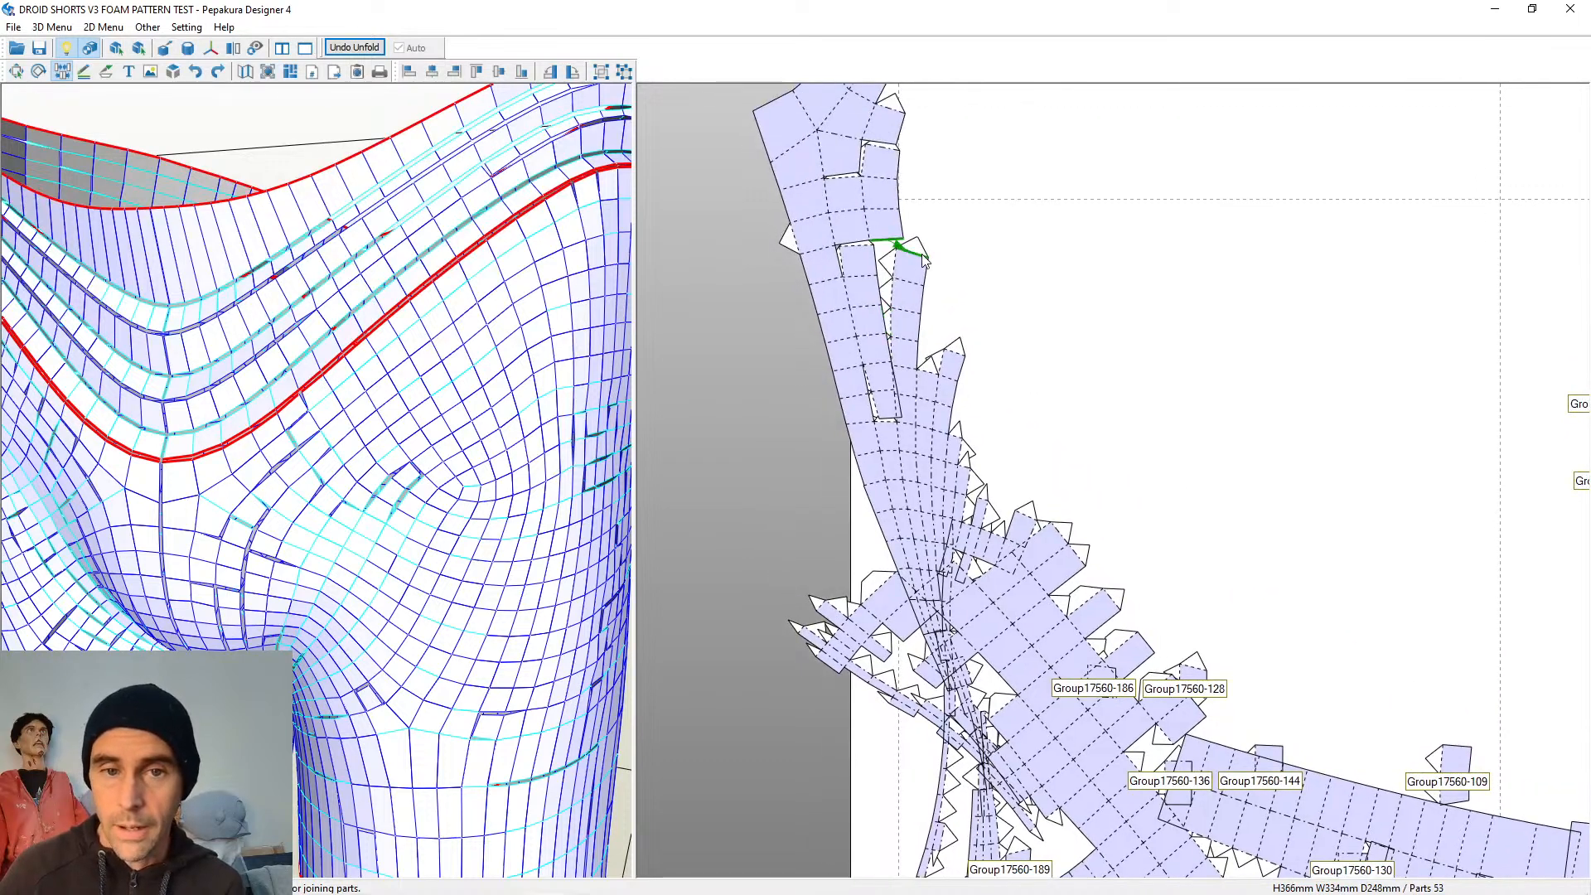
left_click(921, 254)
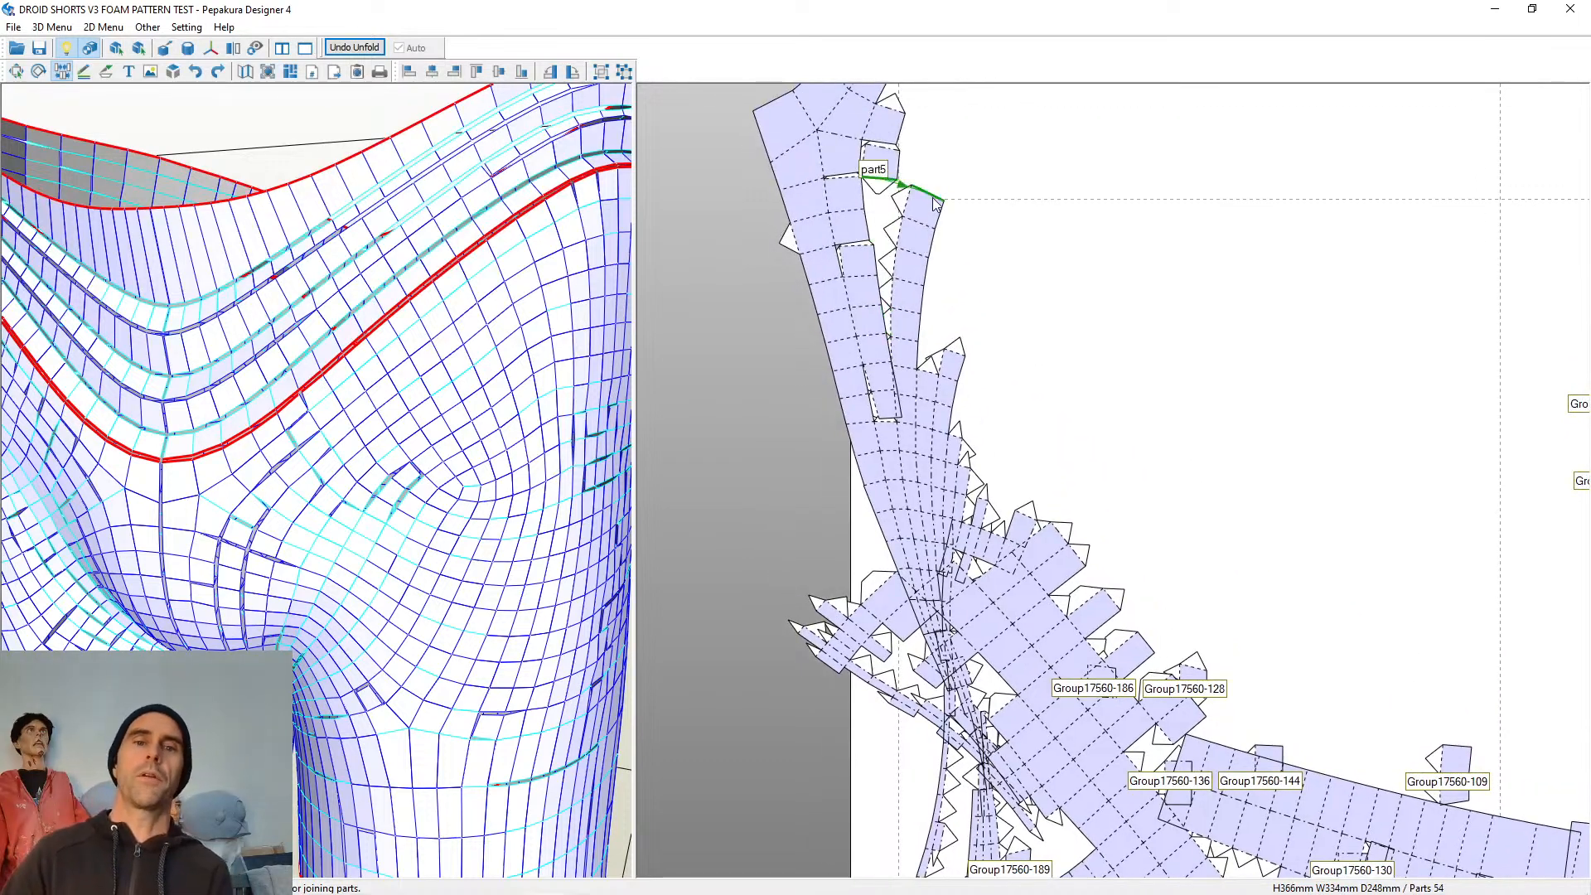
left_click(935, 197)
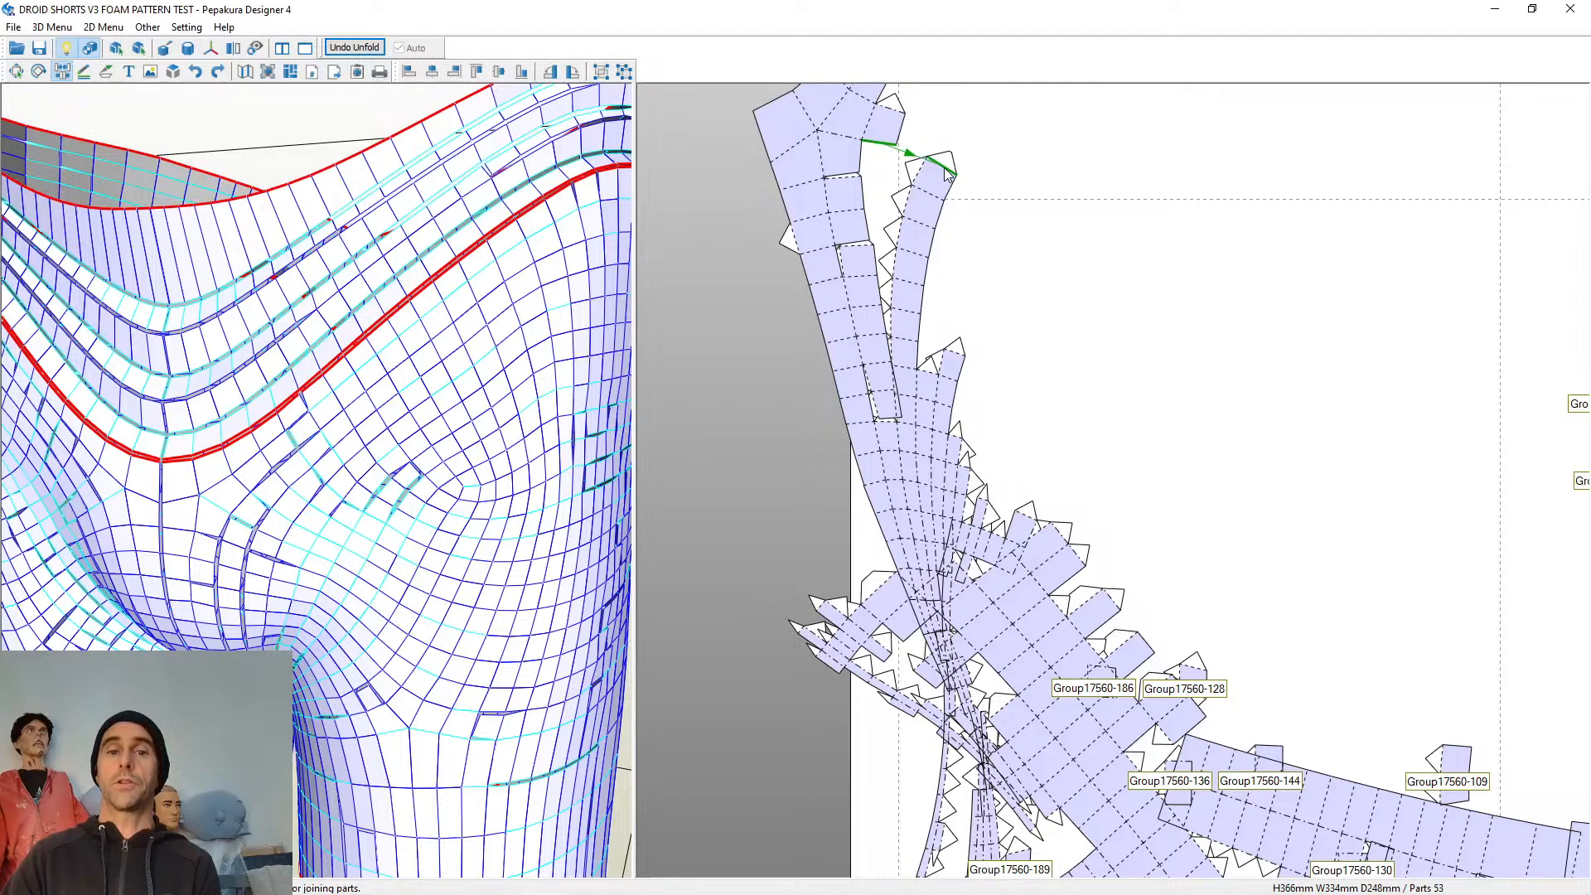
left_click(945, 174)
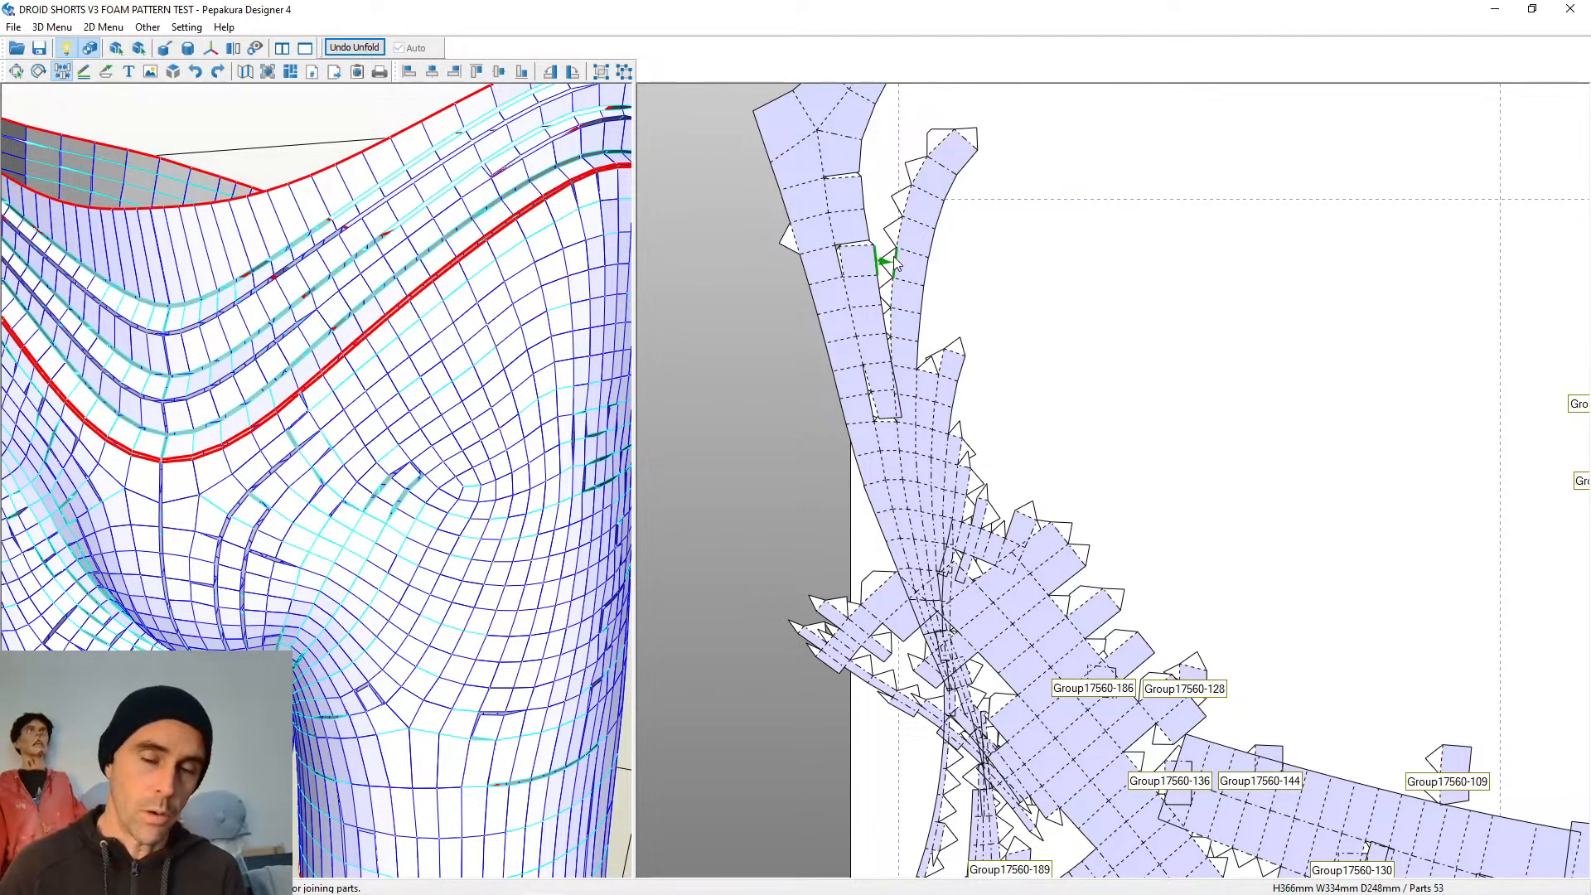
right_click_drag(1187, 519, 1180, 444)
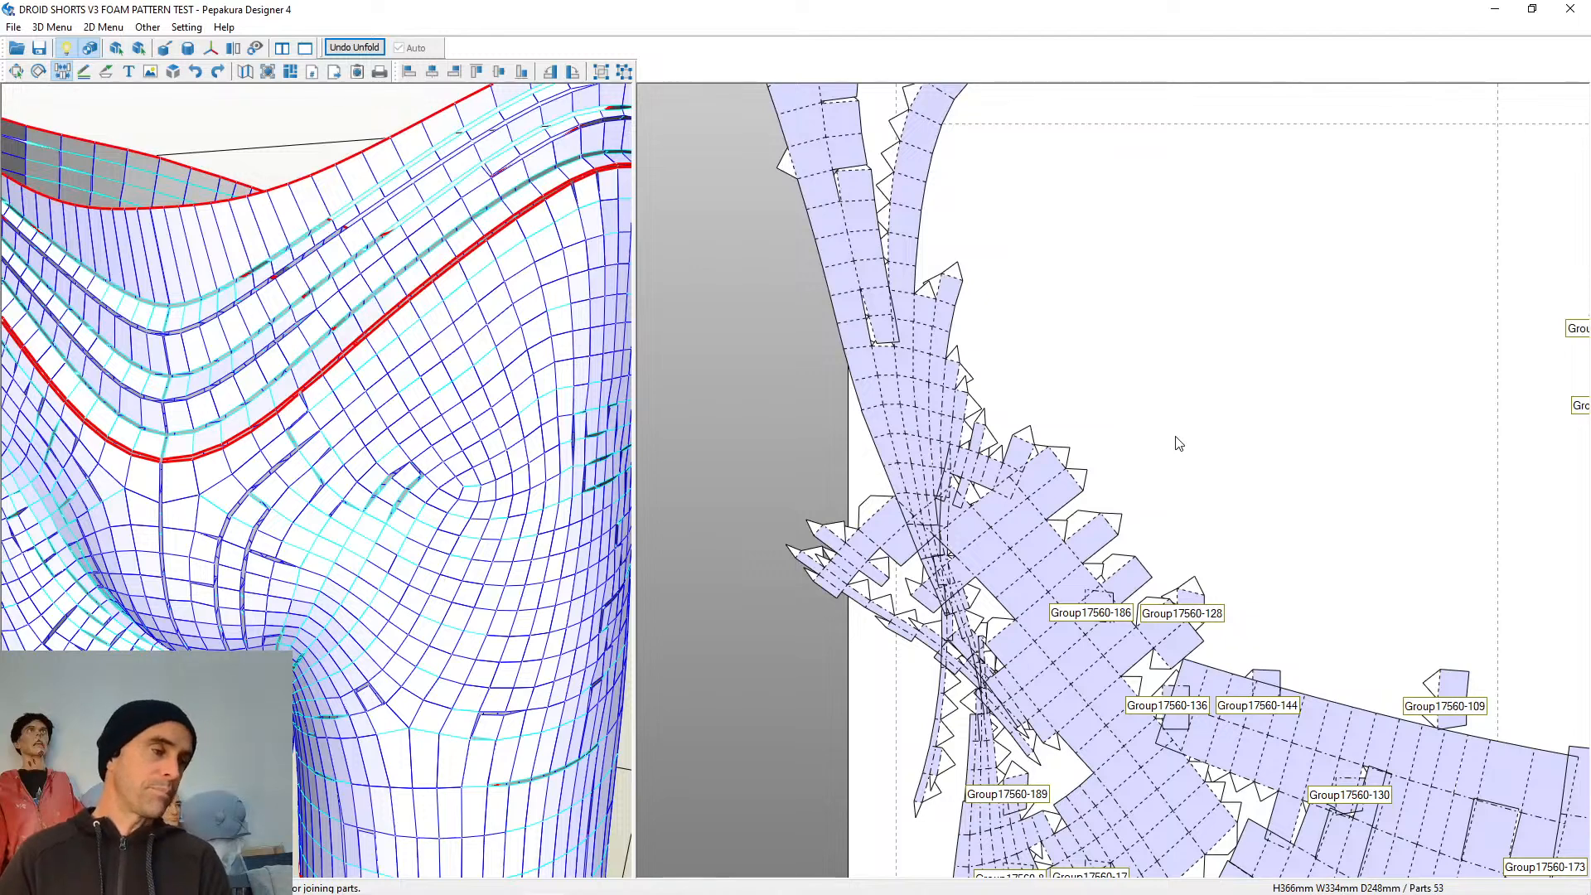
left_click(1077, 479)
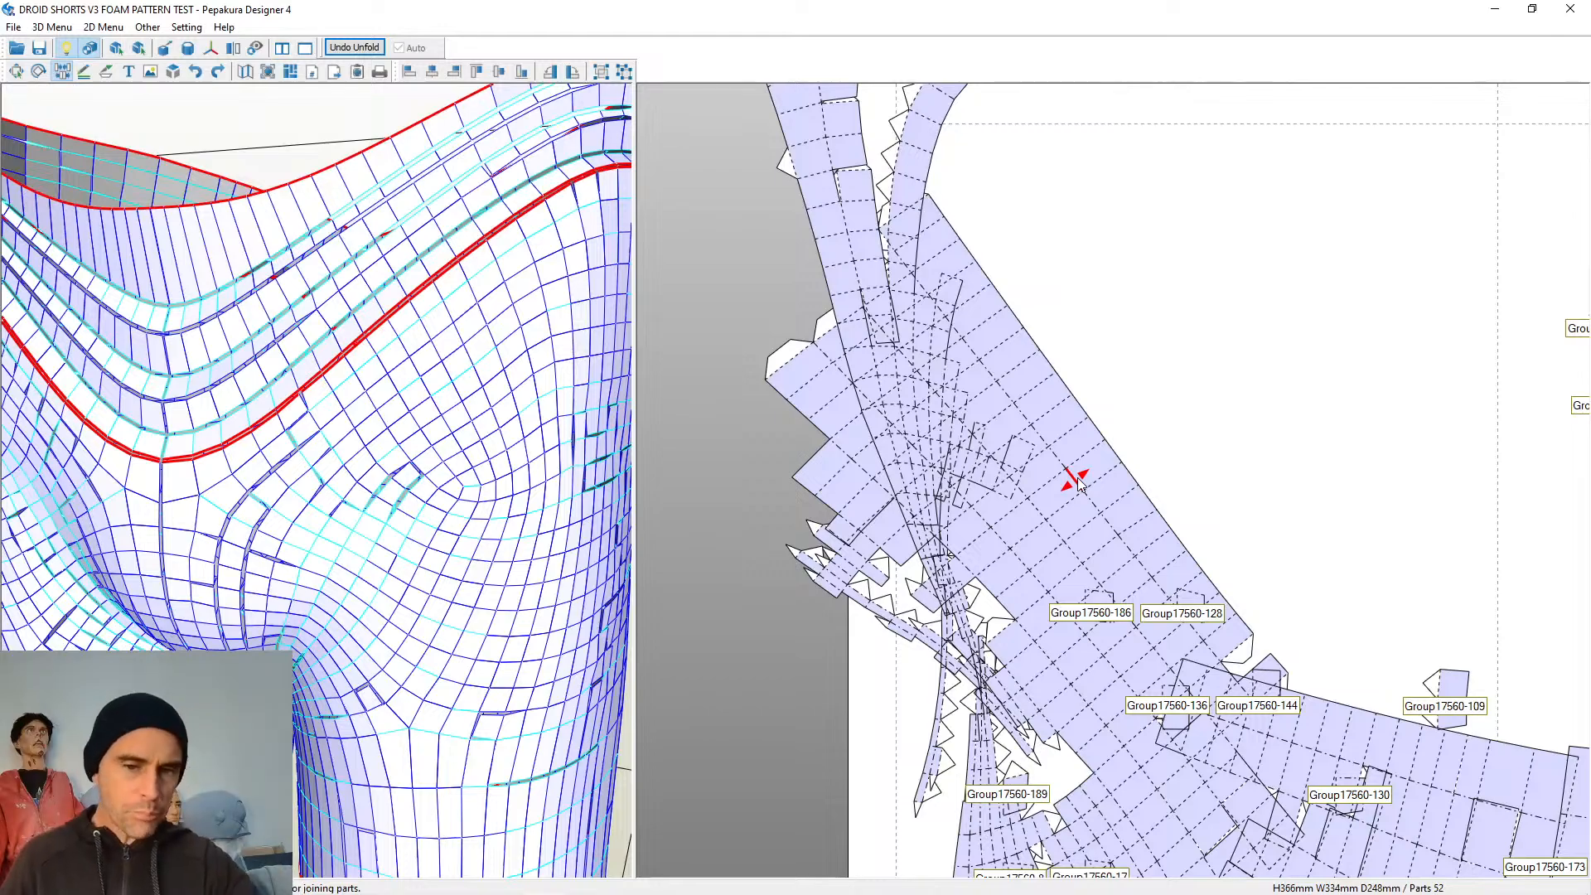
Join the small open edge at the lower tip of the large body part's curved outer strip
scroll(1194, 375, "up", 1)
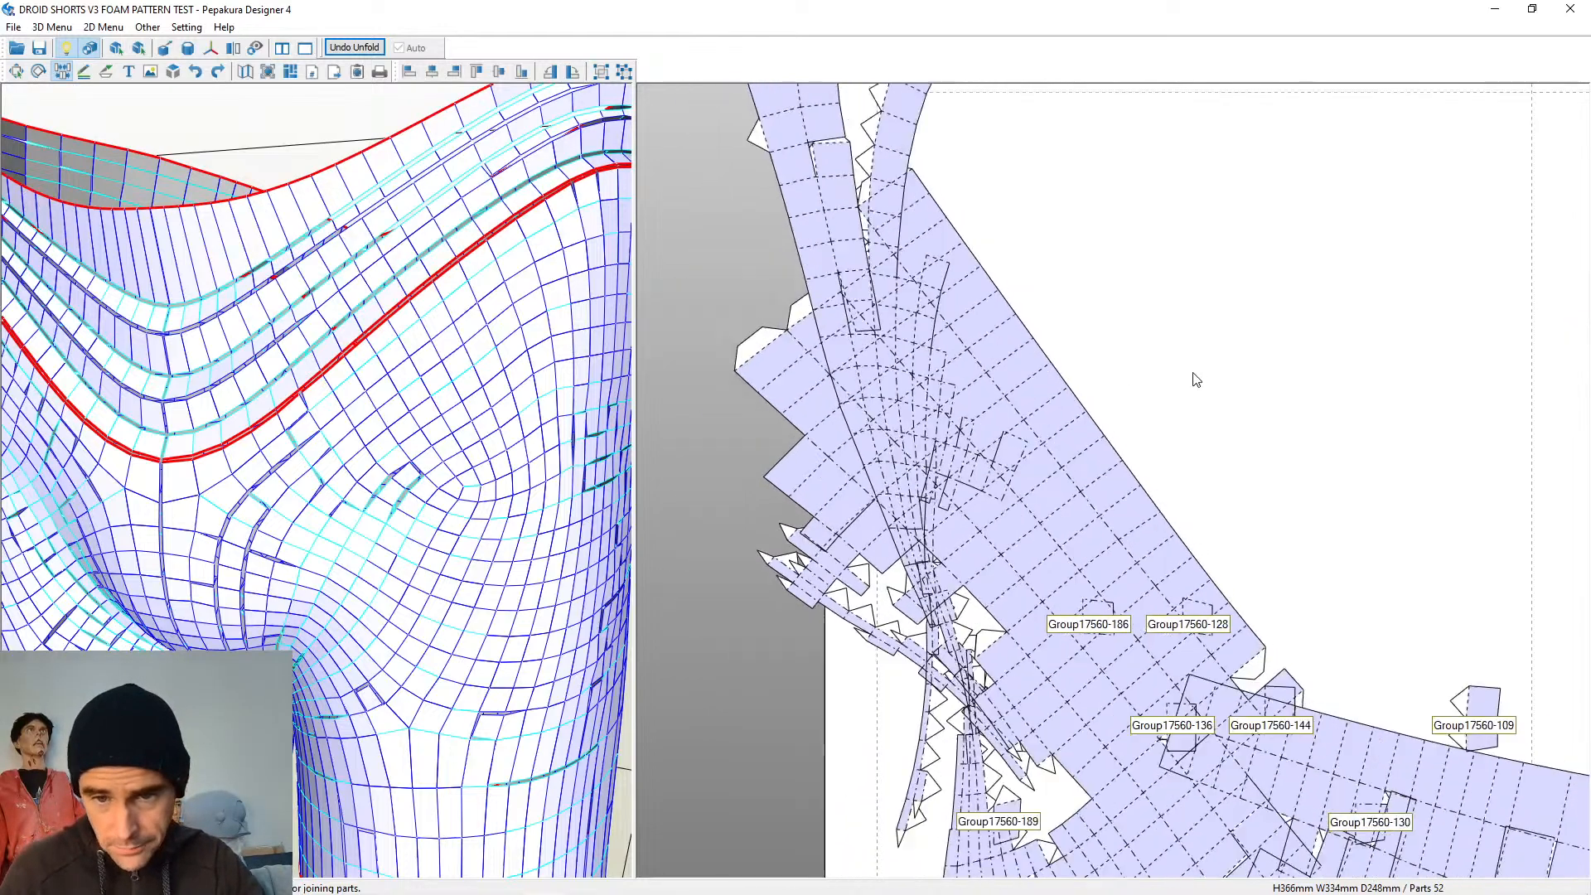
scroll(1193, 370, "down", 8)
middle_click_drag(1194, 370, 878, 490)
scroll(984, 483, "up", 3)
scroll(1169, 462, "up", 2)
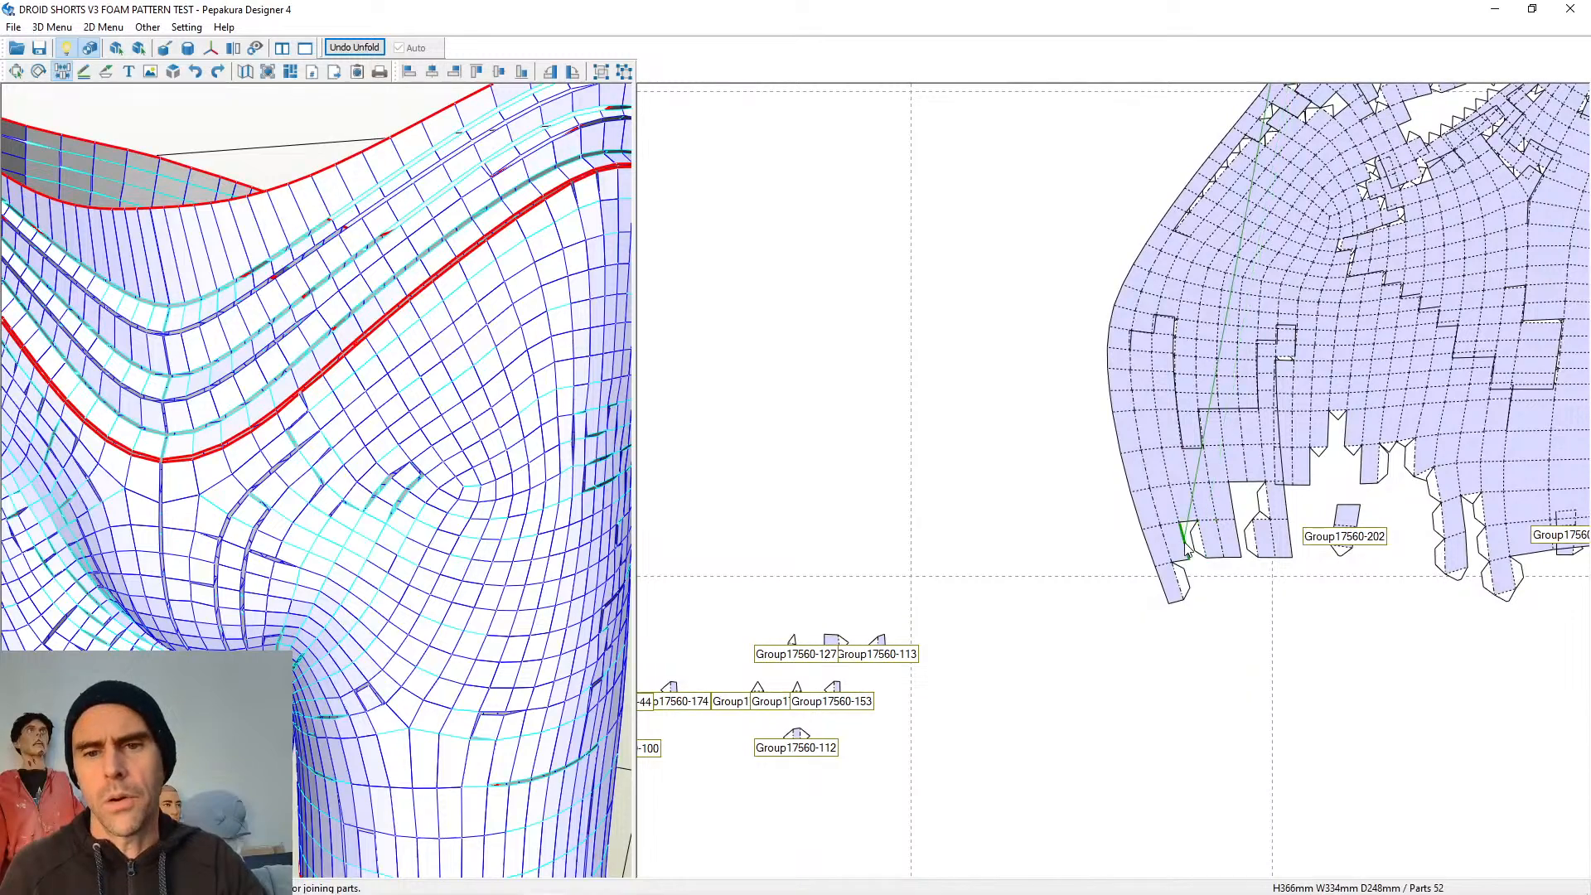
left_click(1182, 580)
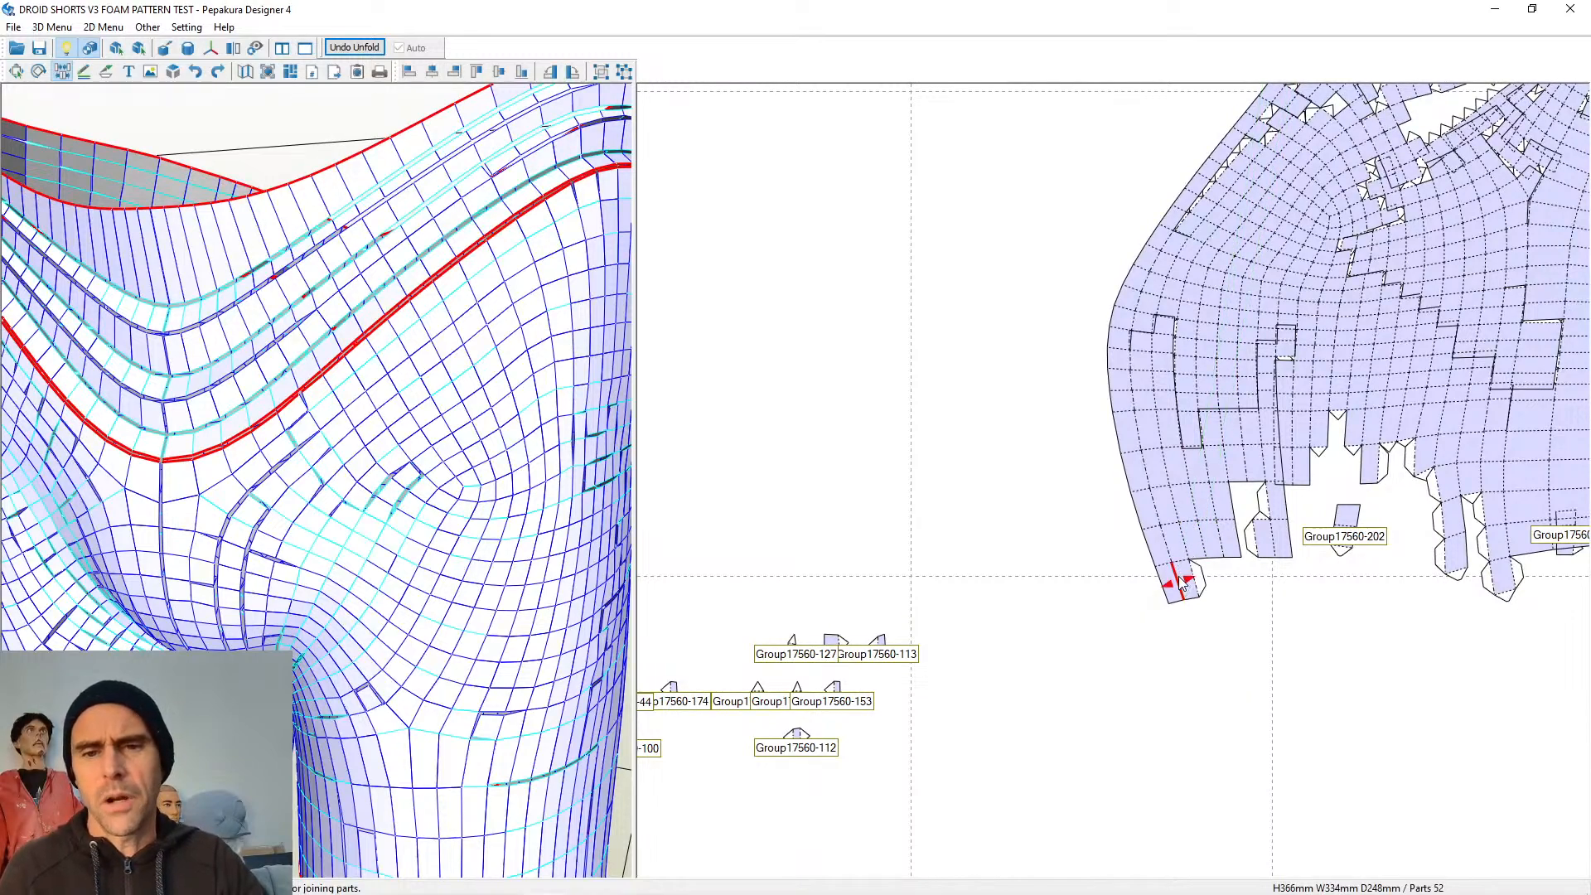
Join the small loose pieces part2 and part3 to the large body parts
scroll(441, 566, "down", 2)
middle_click_drag(369, 530, 403, 532)
mouse_move(357, 716)
right_mouse_down()
mouse_move(407, 718)
mouse_move(361, 713)
right_mouse_up()
middle_click_drag(1310, 497, 864, 558)
scroll(863, 557, "up", 2)
scroll(1066, 410, "down", 6)
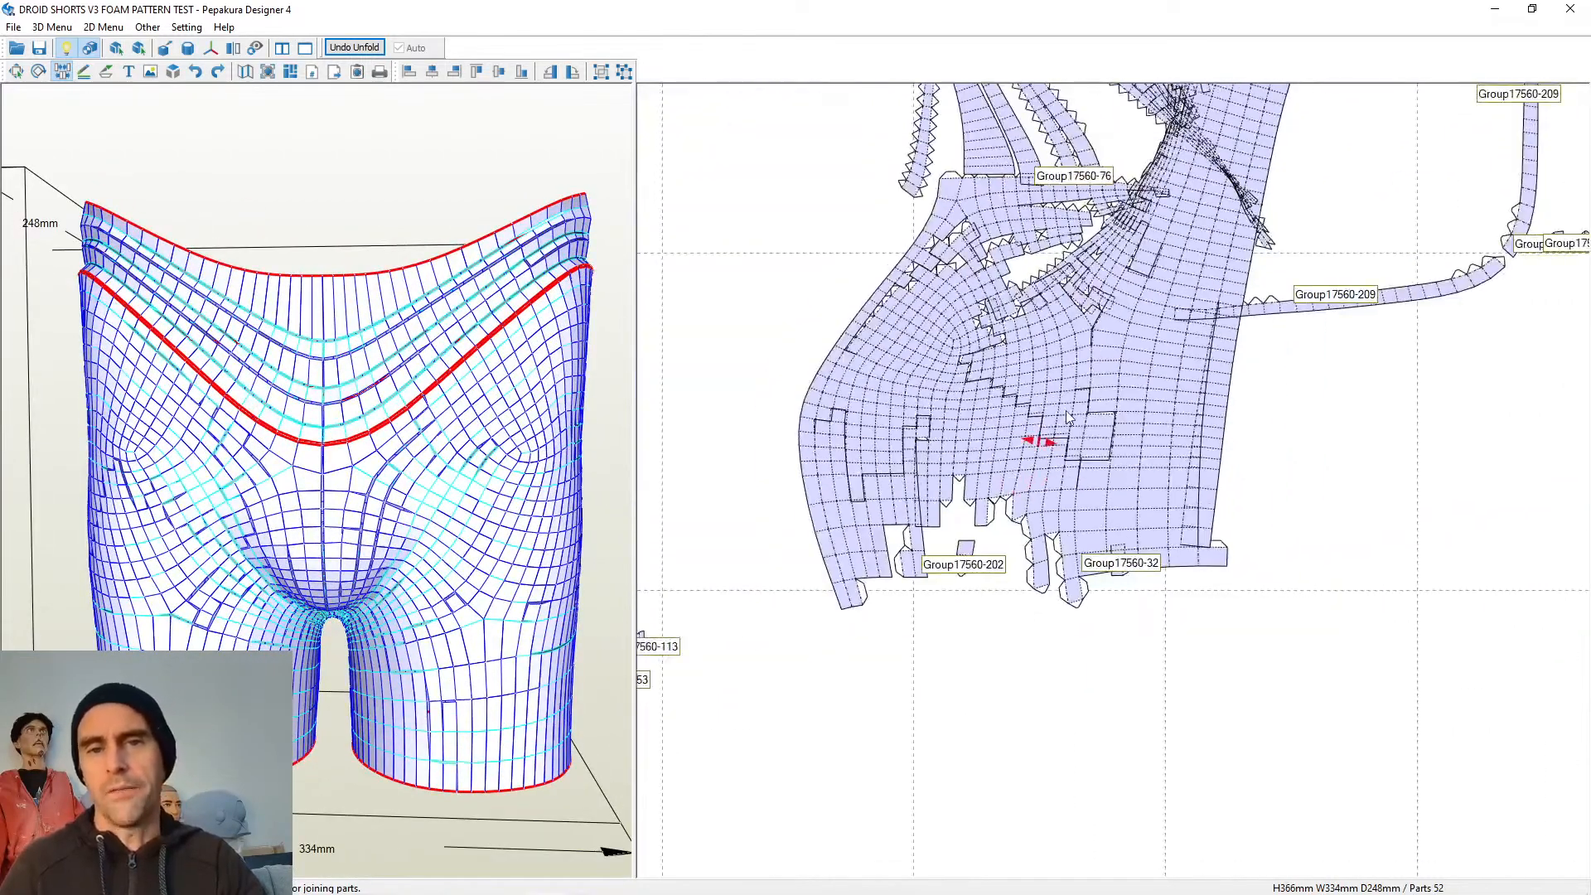
middle_click_drag(1467, 184, 1183, 450)
scroll(1183, 450, "up", 4)
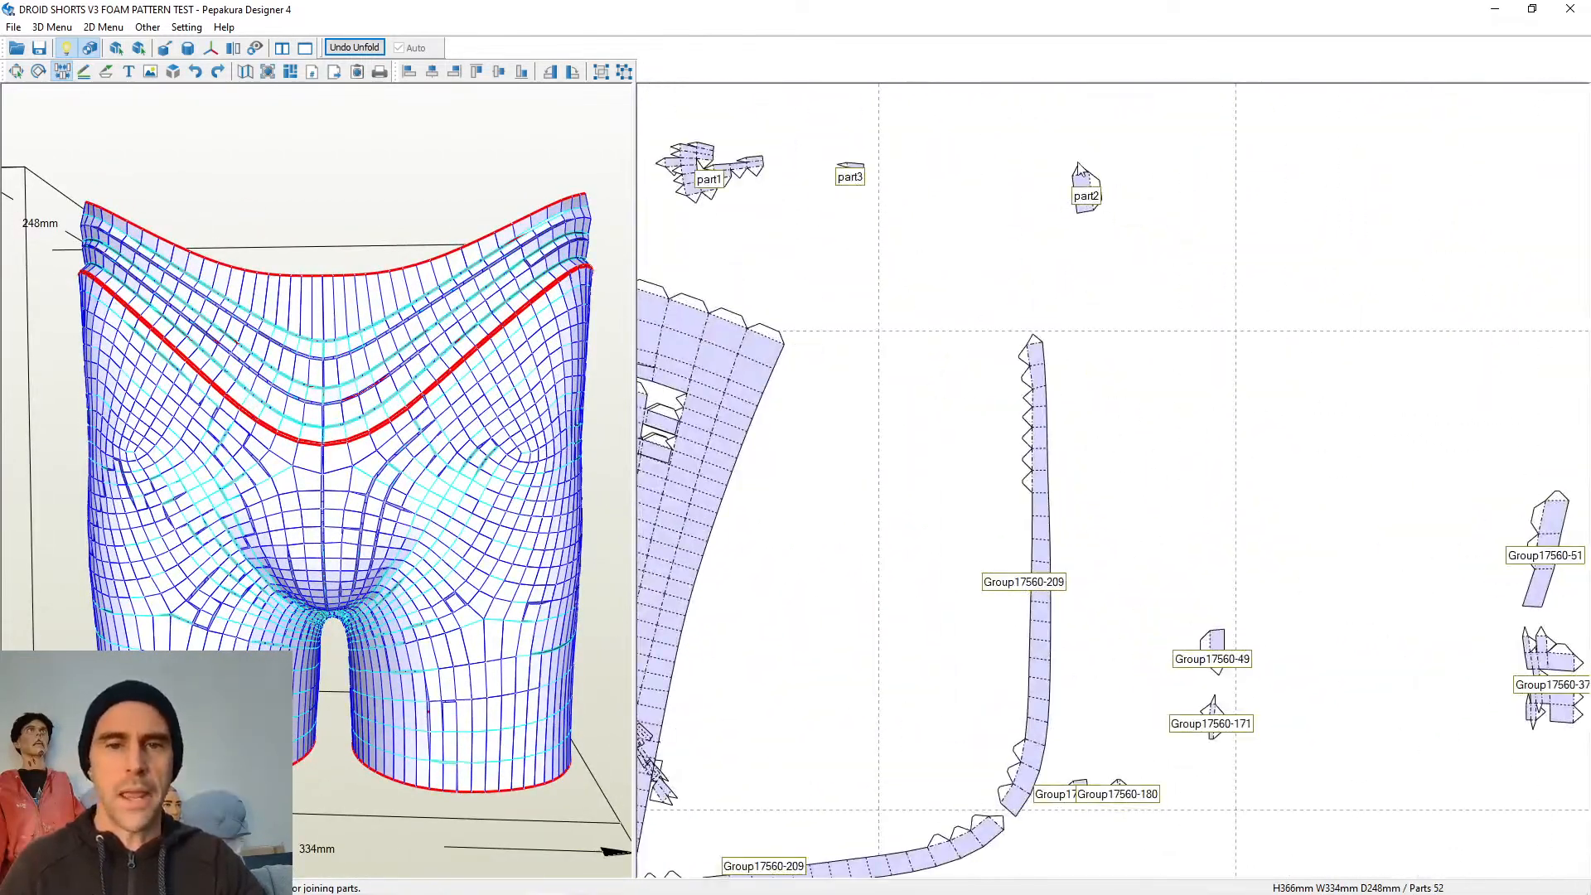
left_click(1077, 168)
left_click(847, 166)
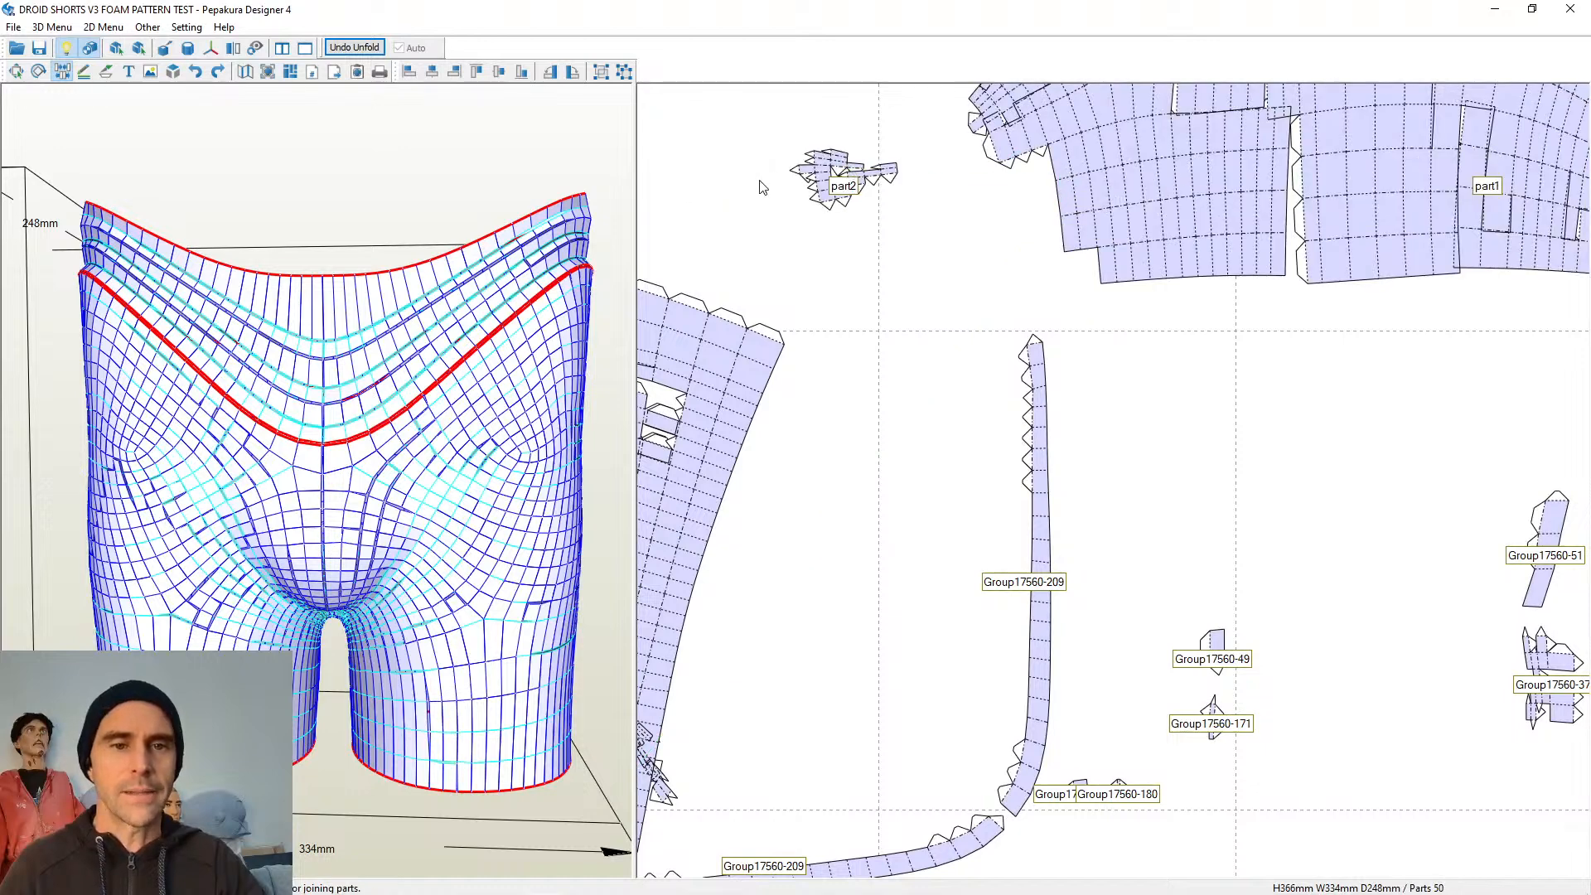
Join the loose pieces Group17560-49, Group17560-51 and Group17560-171 to the matching edges of the large body parts
left_click(1208, 655)
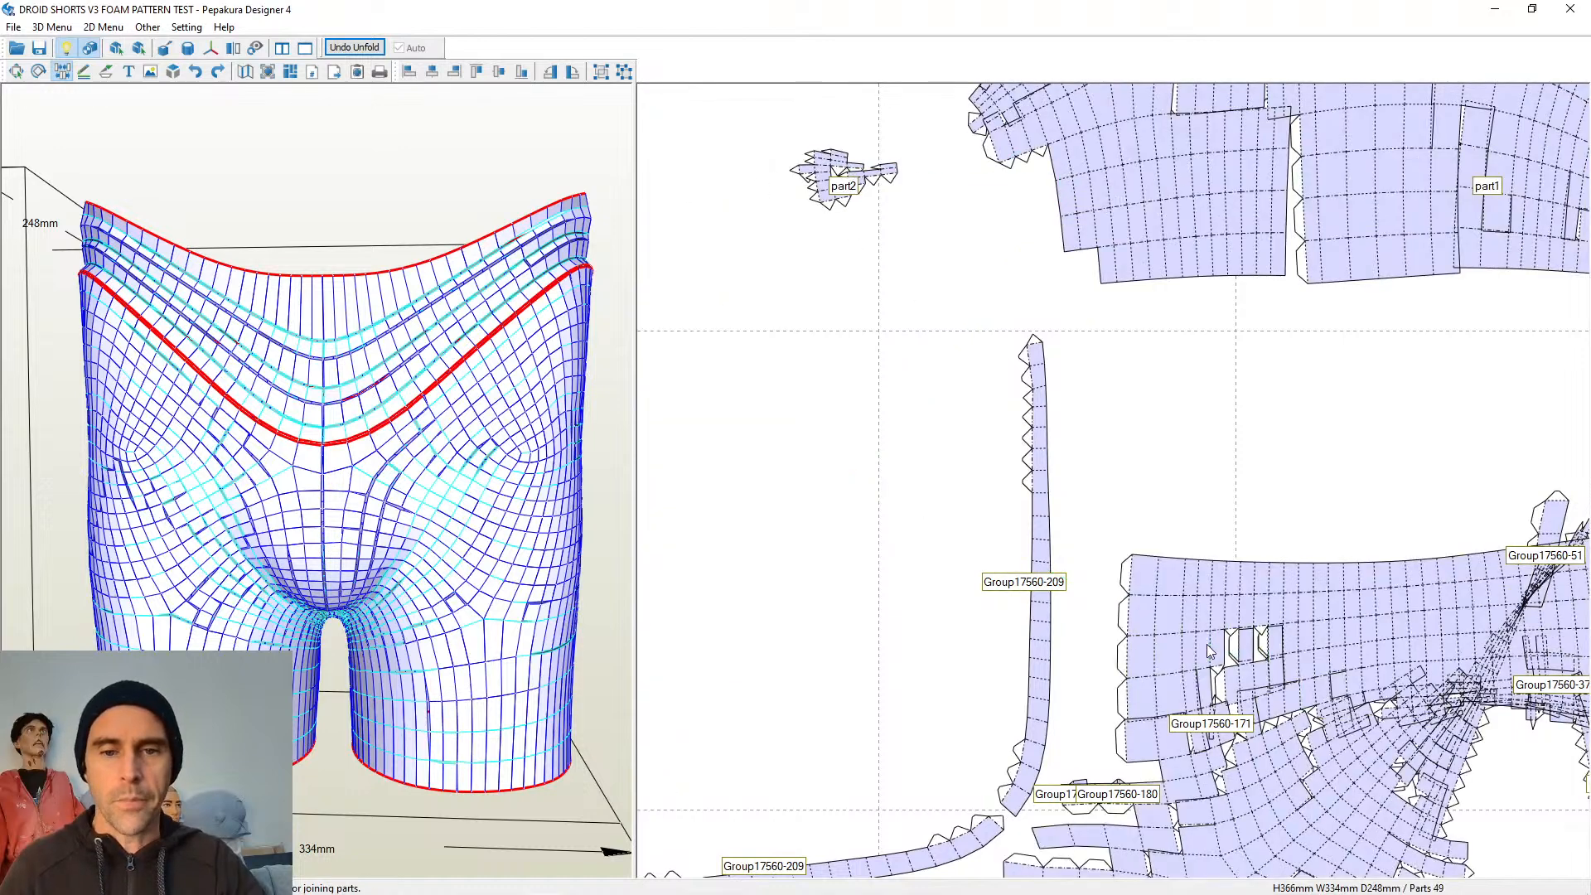
left_click(1546, 527)
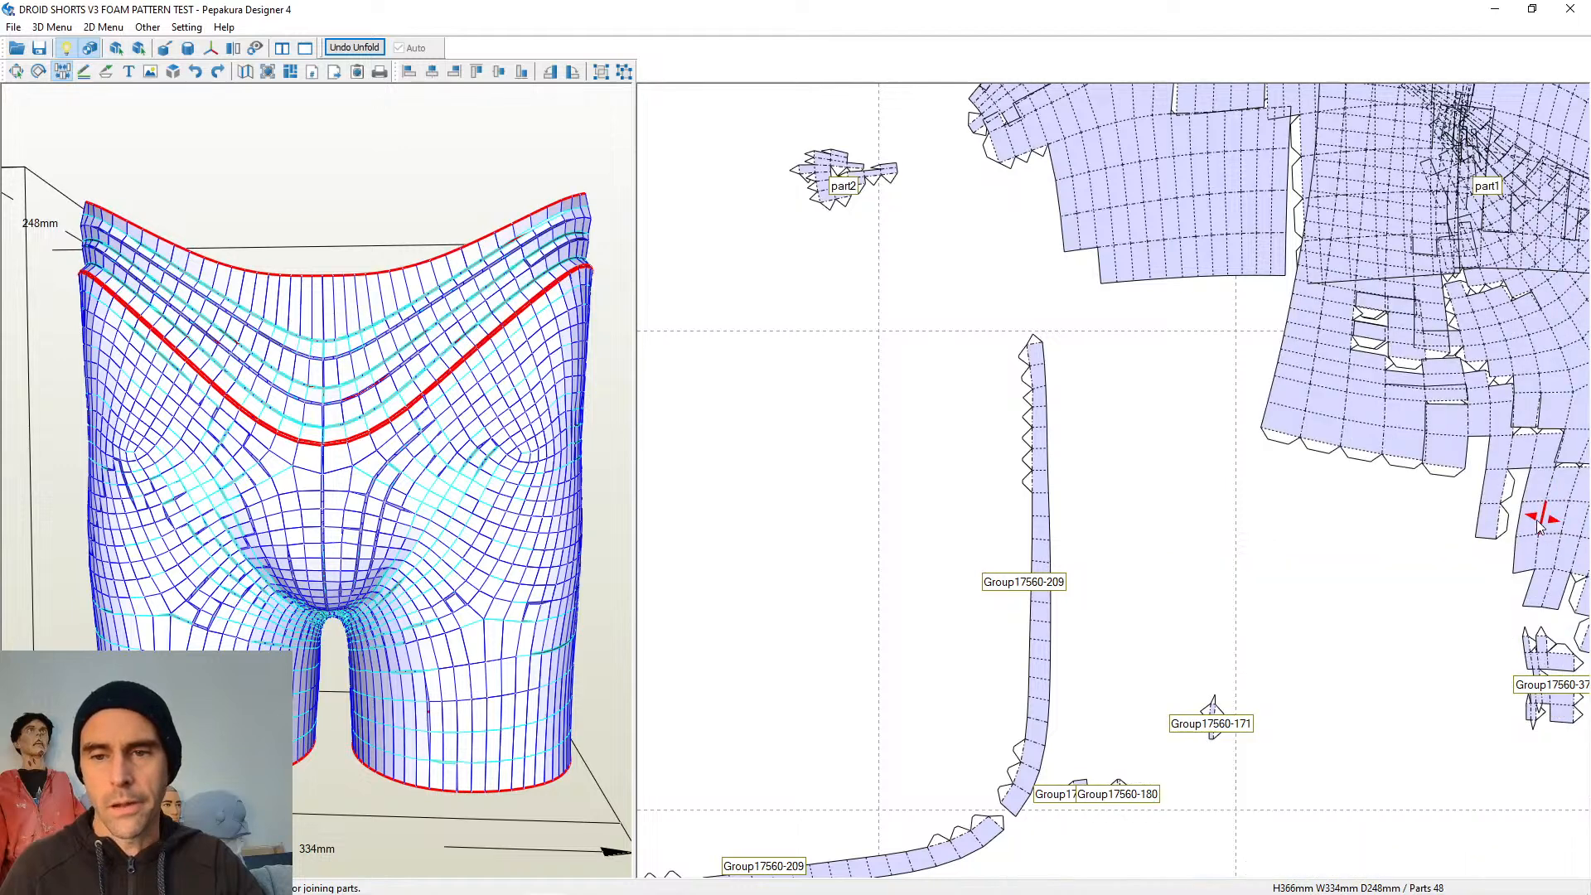
left_click(1211, 716)
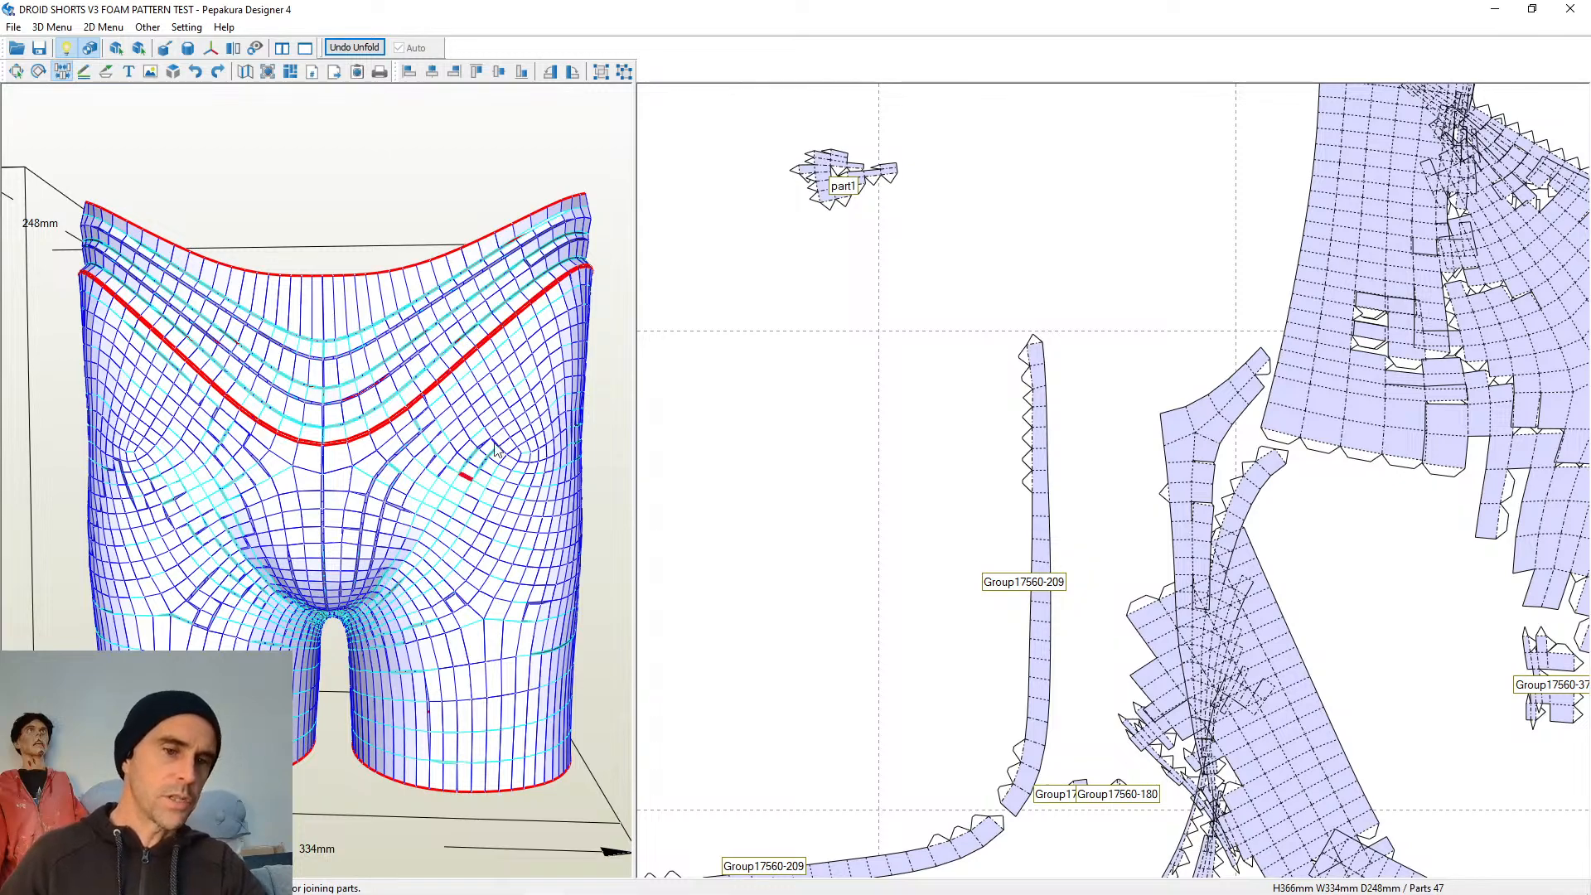
Join the toothed cluster part1 to the large body part and rework the joins at the narrow pointed tip
scroll(1200, 455, "down", 3)
scroll(1037, 291, "down", 2)
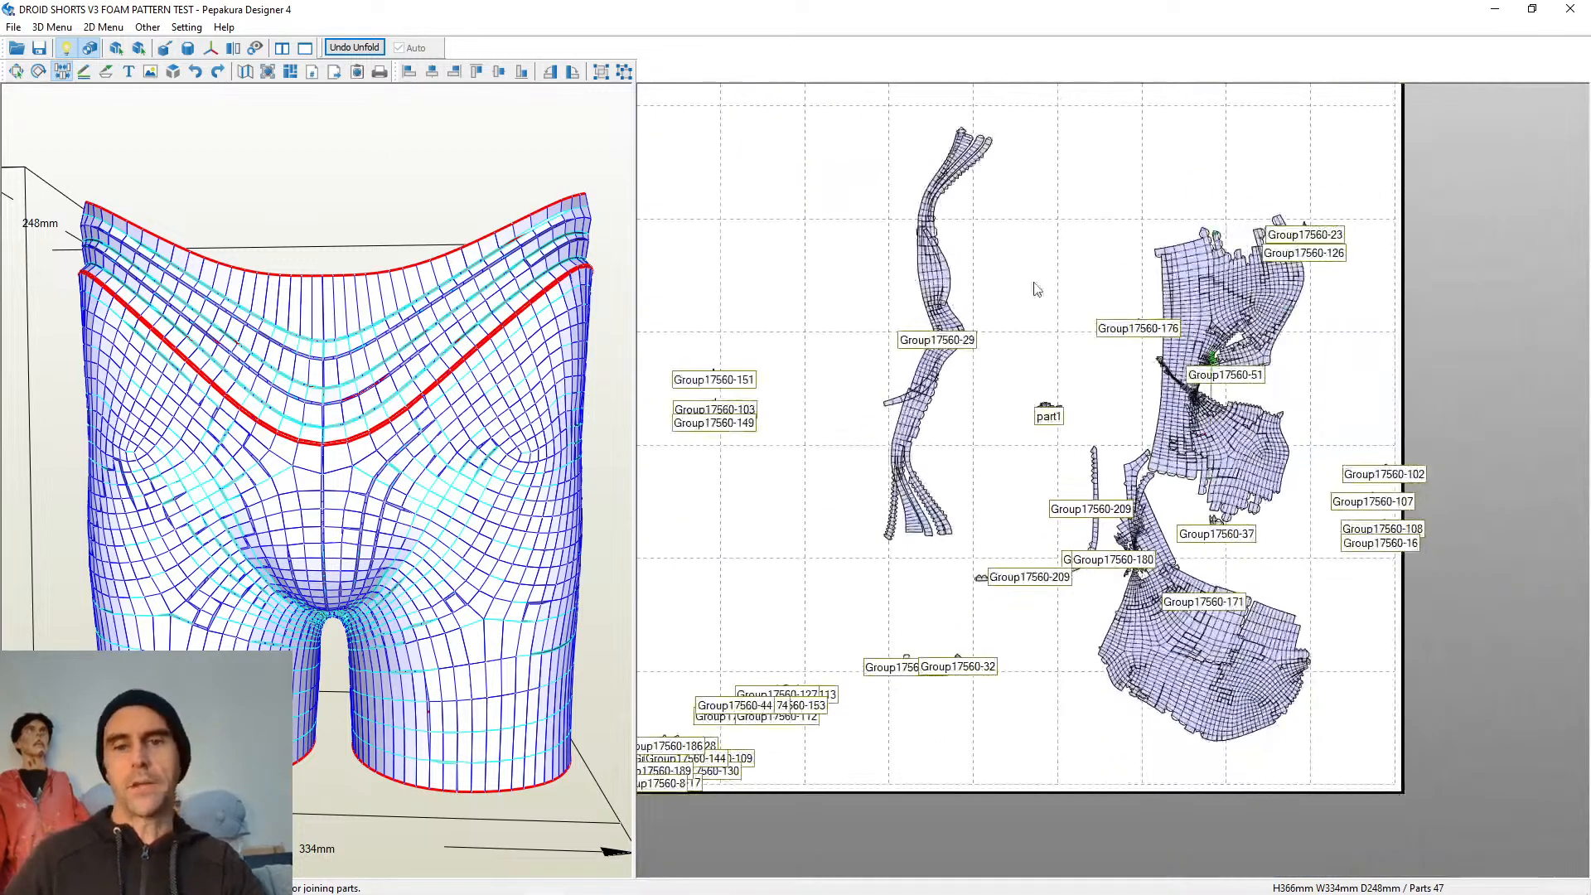
scroll(846, 462, "up", 5)
scroll(973, 444, "up", 4)
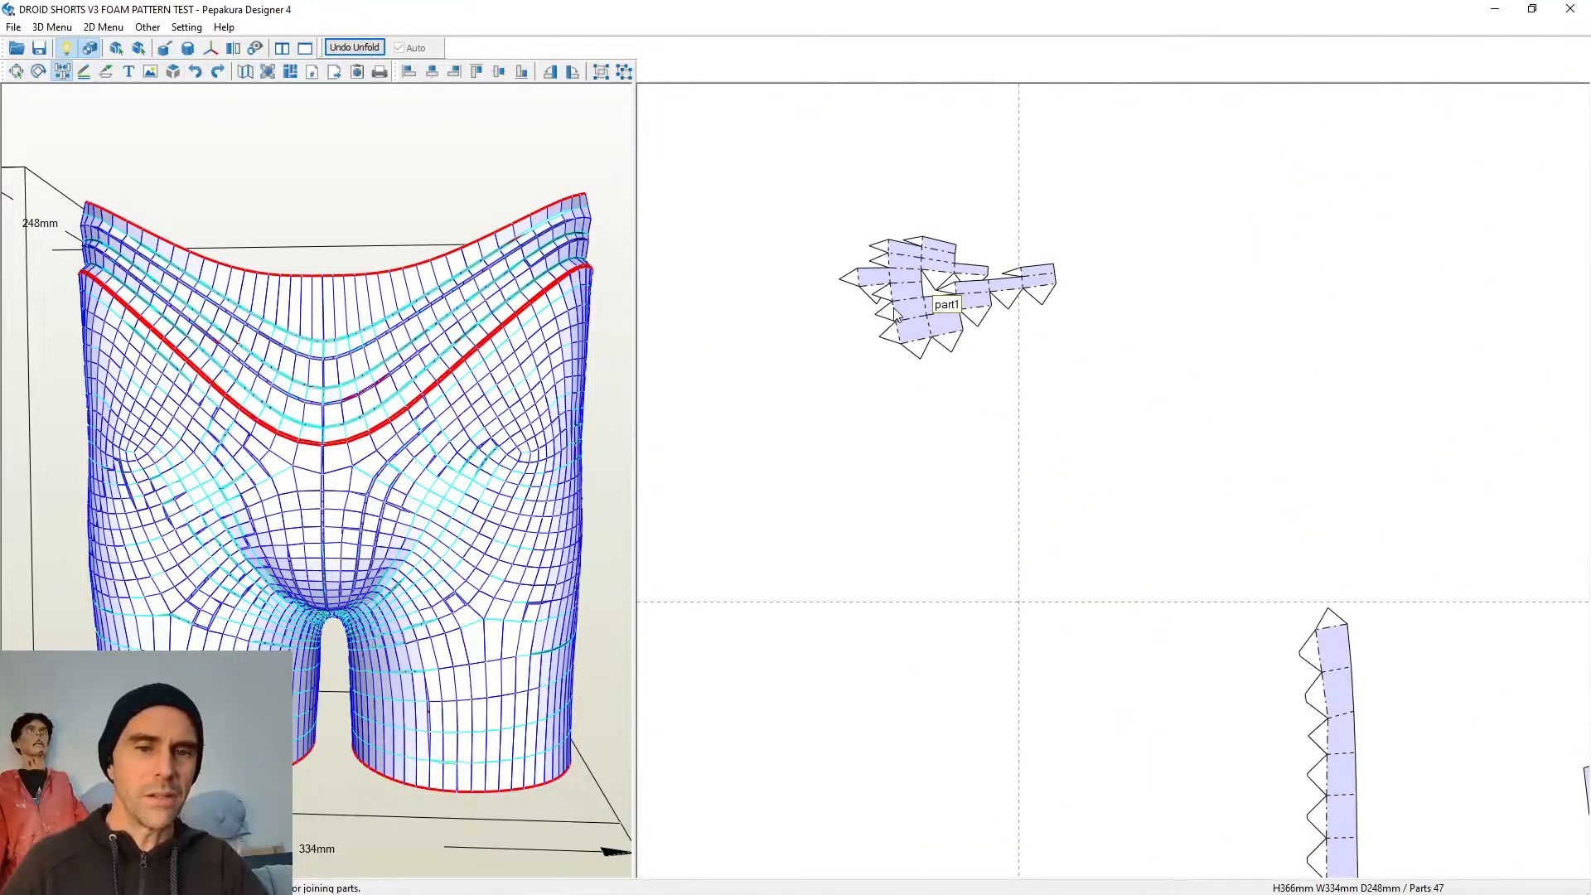
left_click(941, 277)
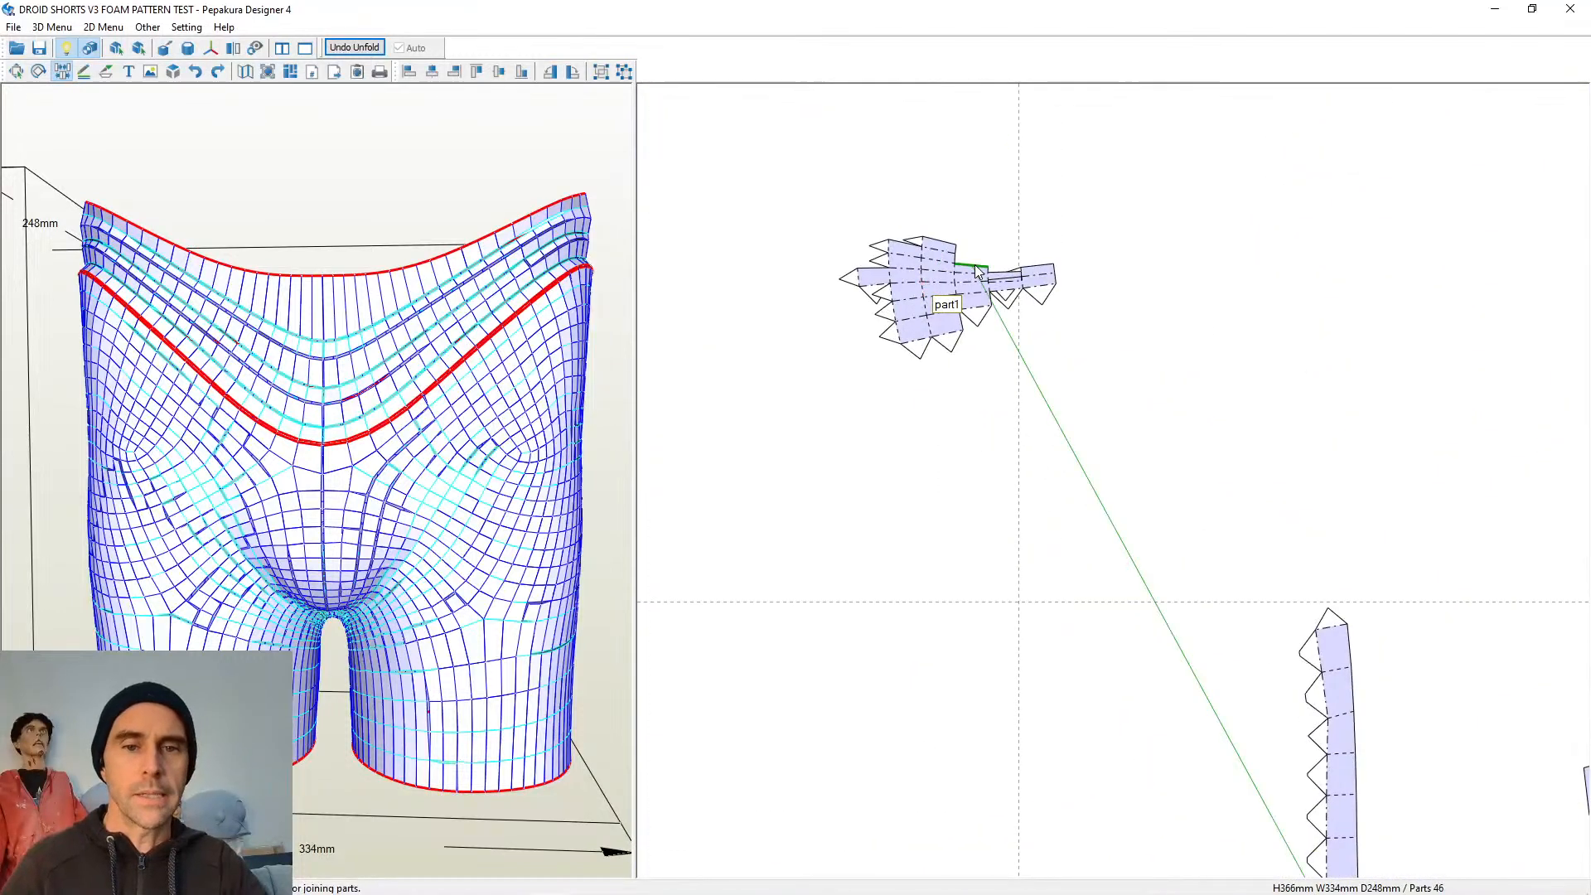
left_click(975, 268)
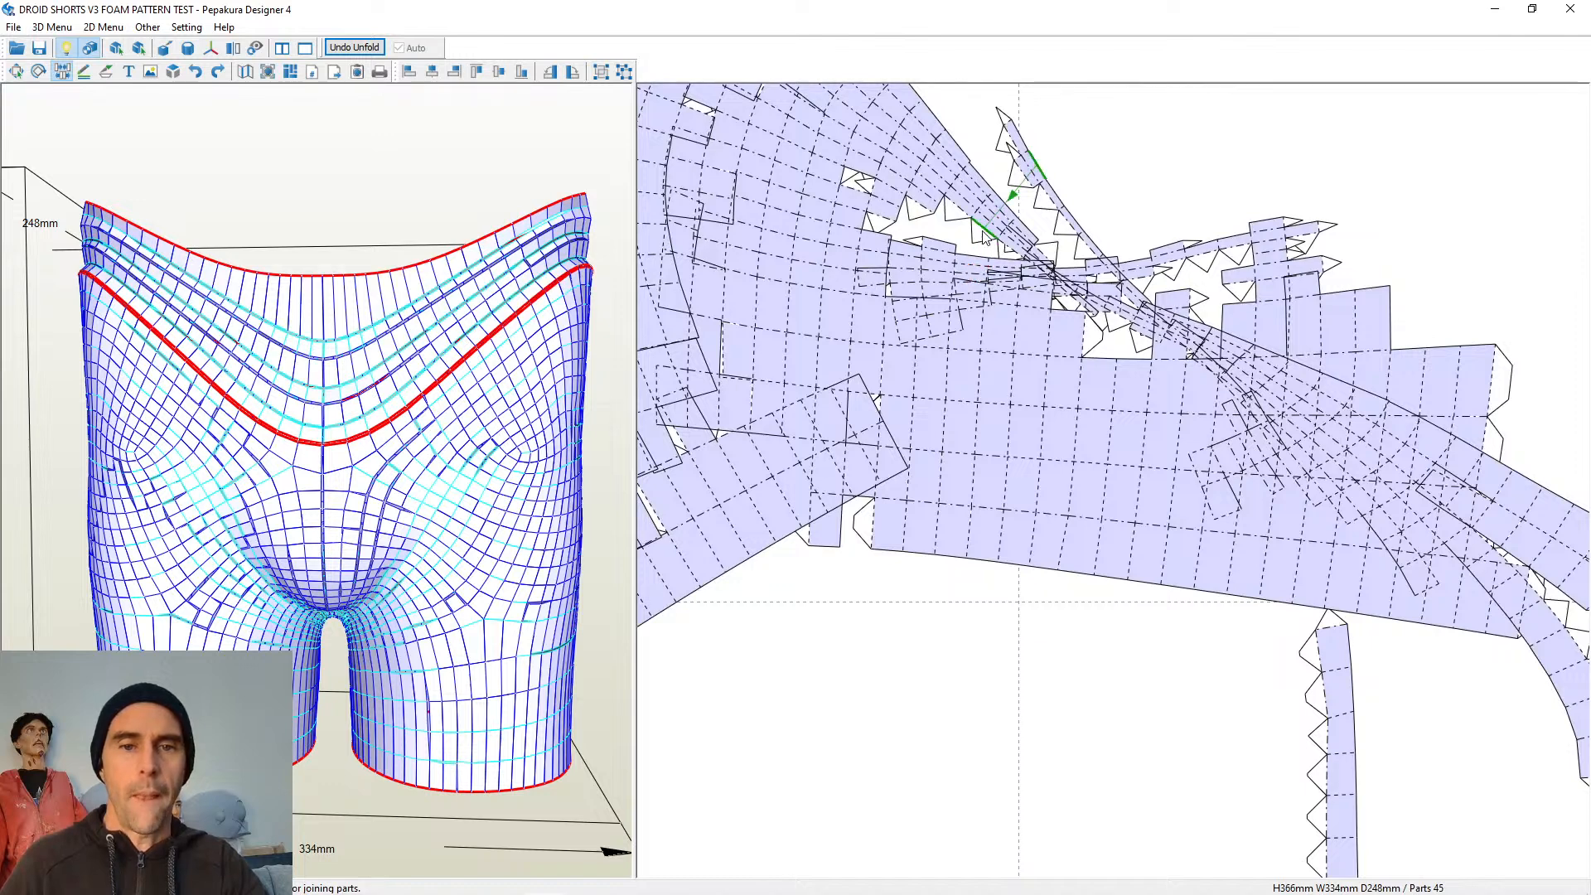
left_click(1009, 152)
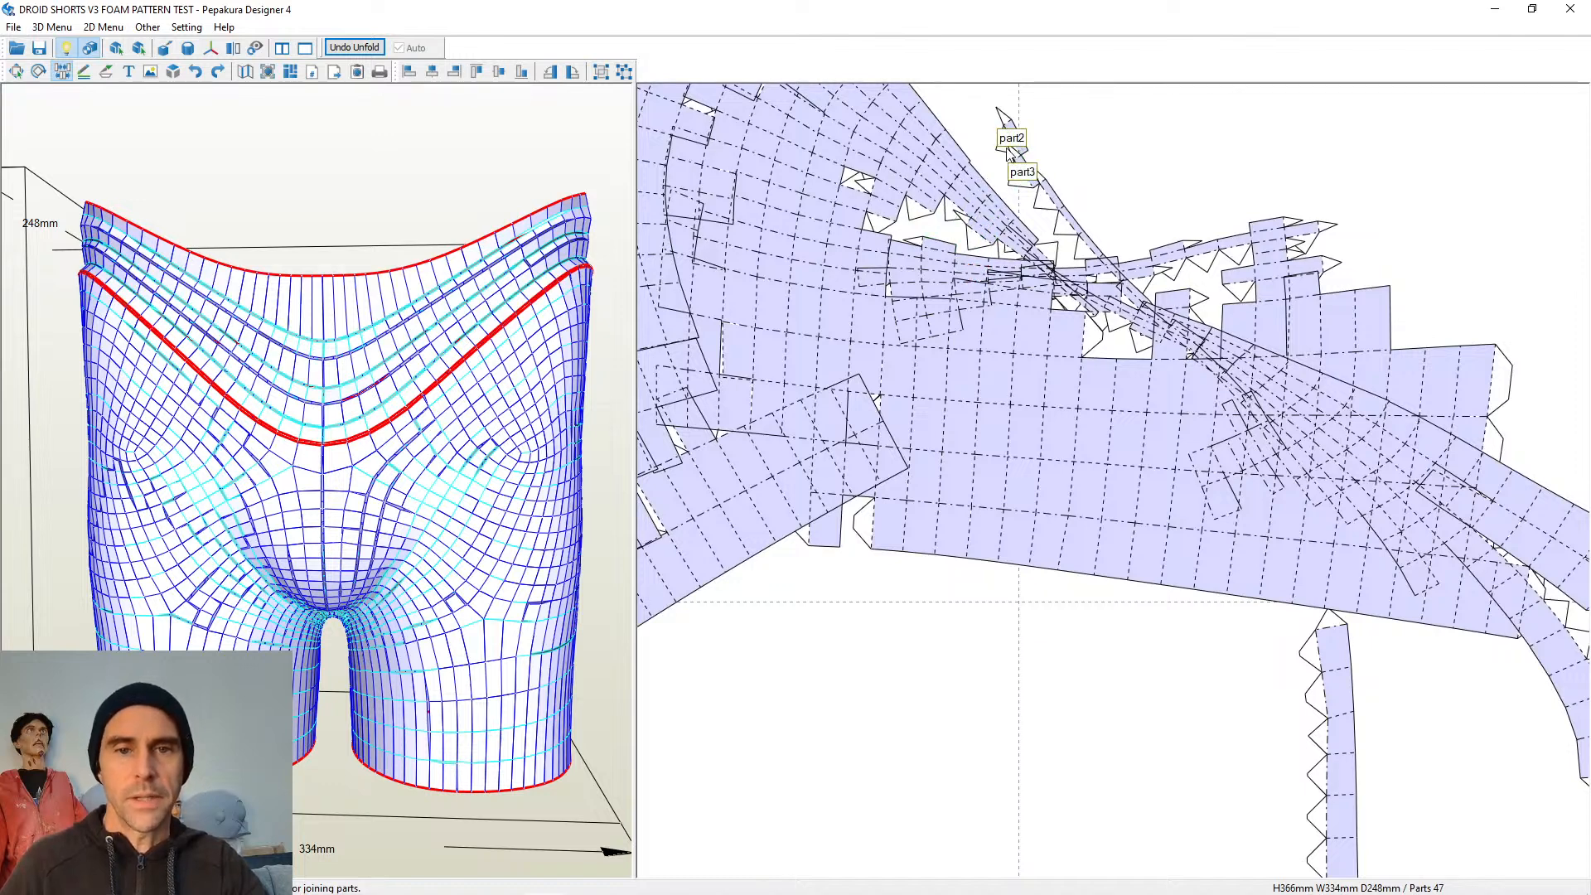
left_click(1008, 158)
Join the loose pieces Group17560-100, Group17560-174, Group17560-113 and Group17560-109 to the large body parts
scroll(902, 633, "down", 3)
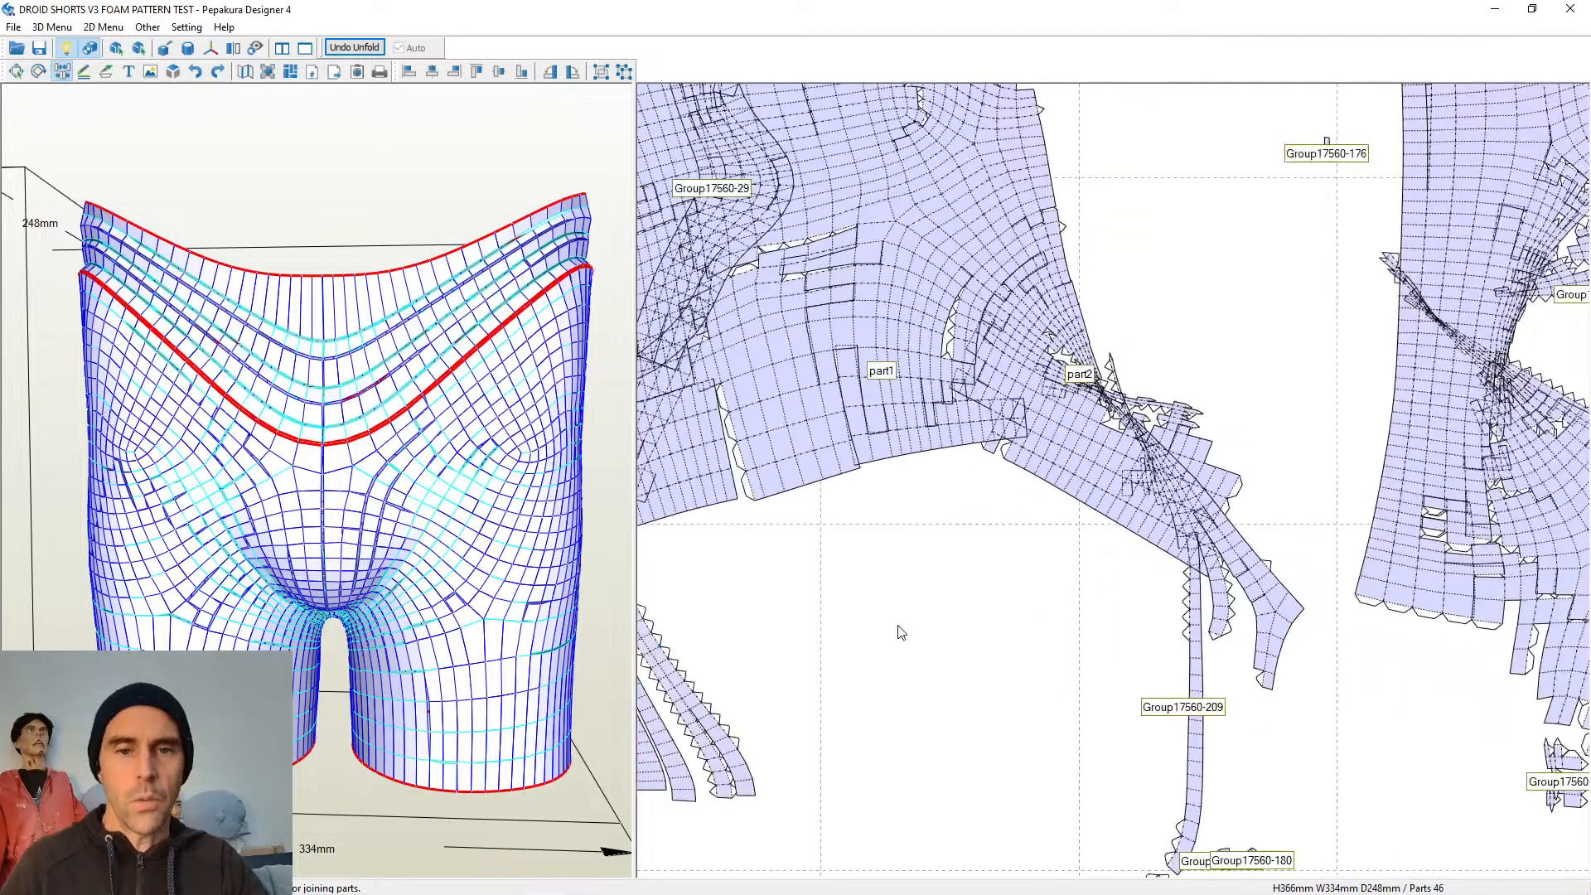
scroll(941, 586, "down", 4)
middle_click_drag(871, 608, 1340, 461)
scroll(1168, 608, "up", 5)
middle_click_drag(1249, 704, 1072, 307)
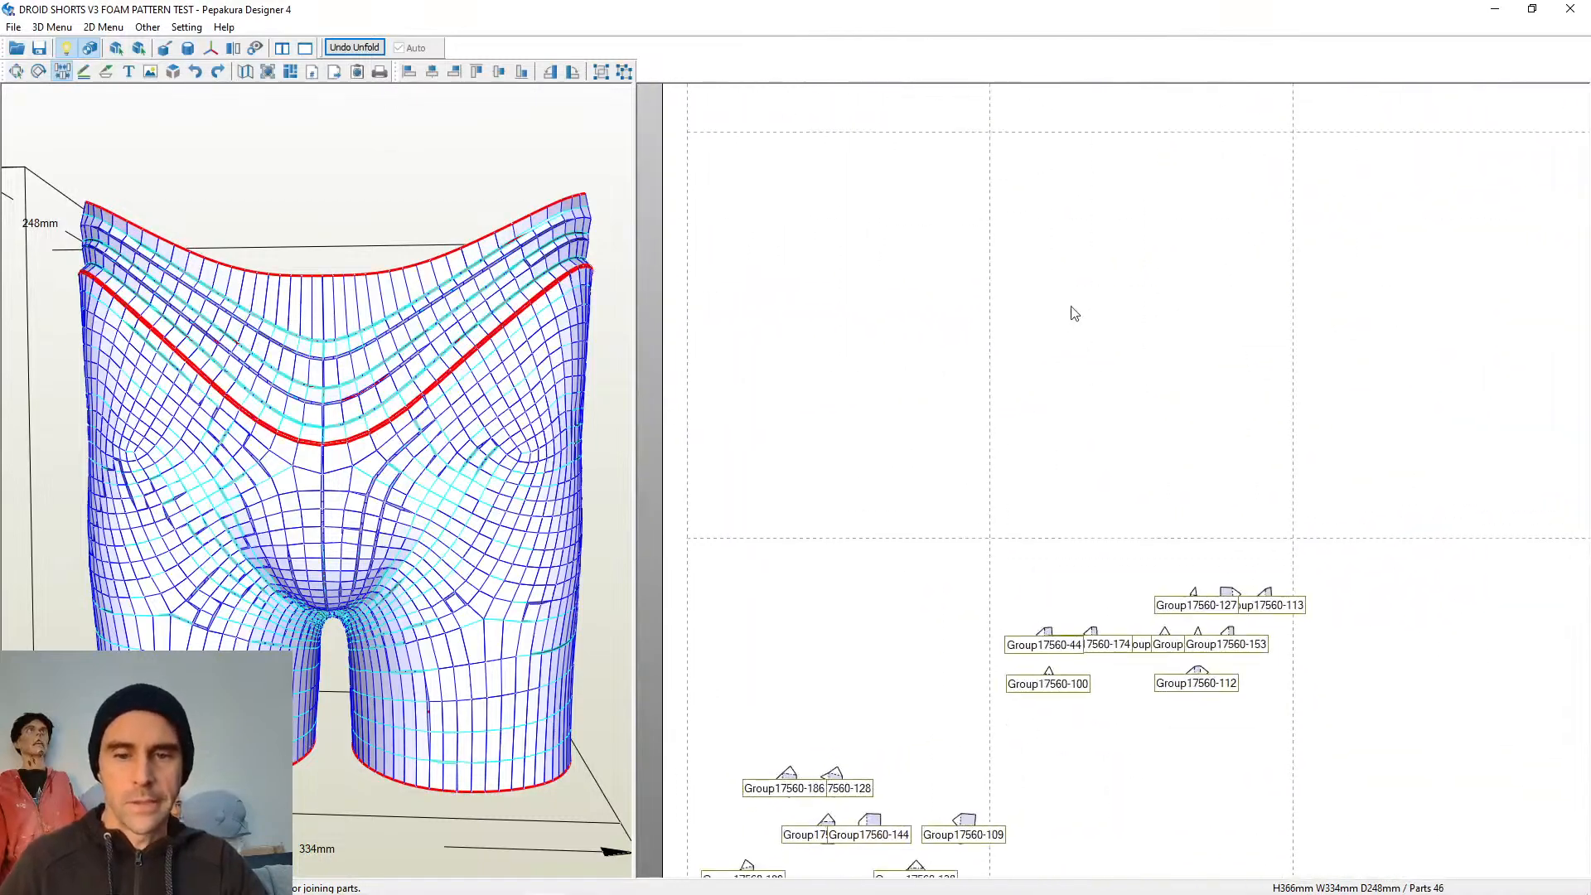
scroll(1152, 608, "up", 2)
middle_click_drag(1151, 608, 1075, 347)
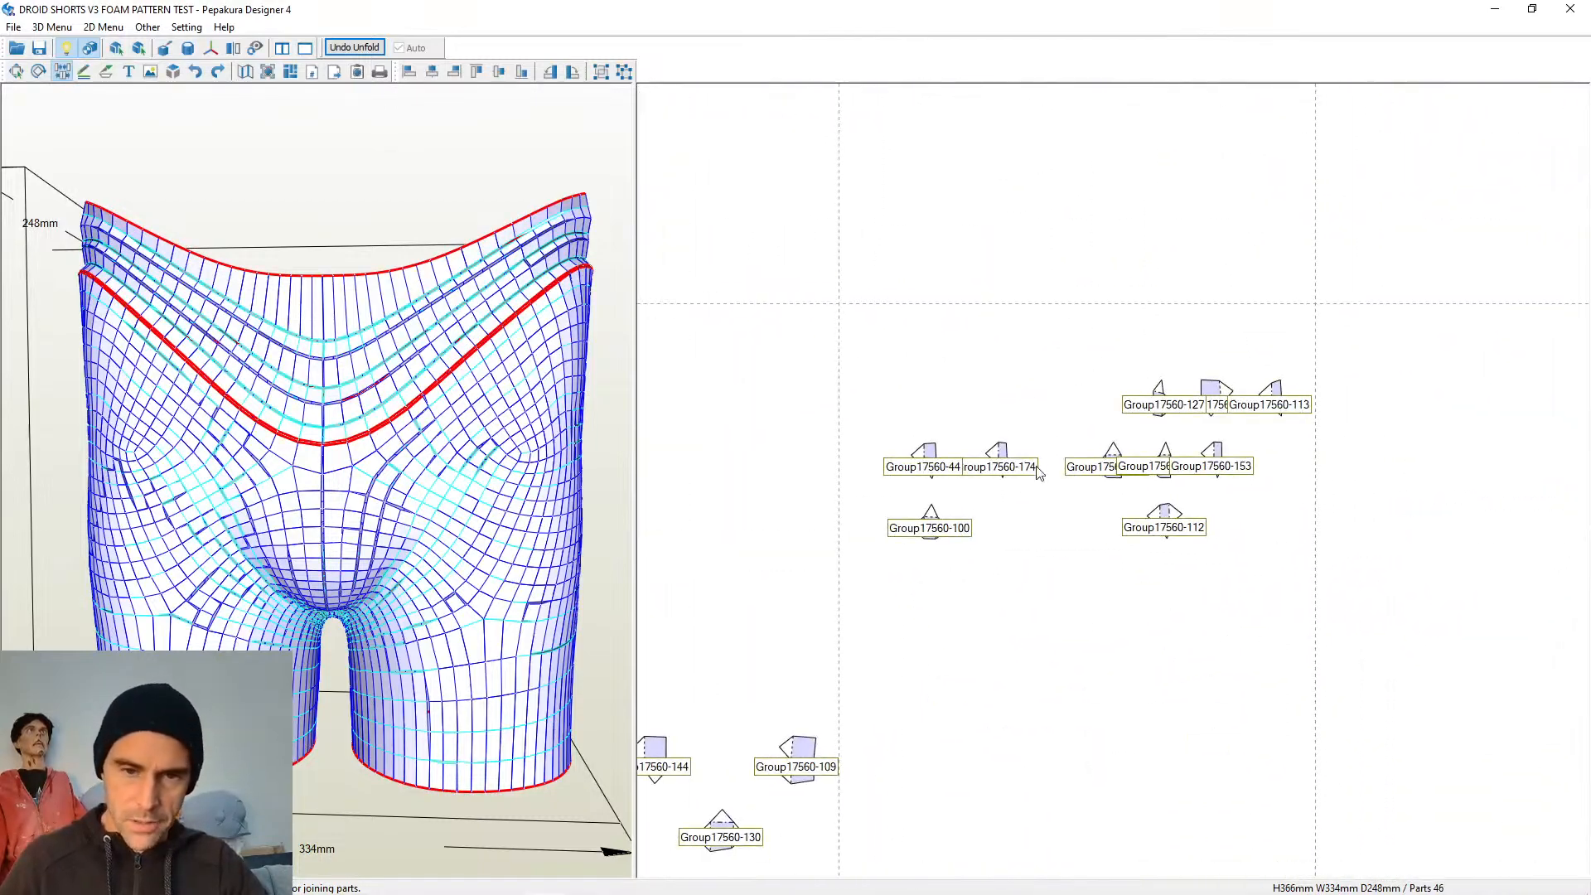
left_click(937, 523)
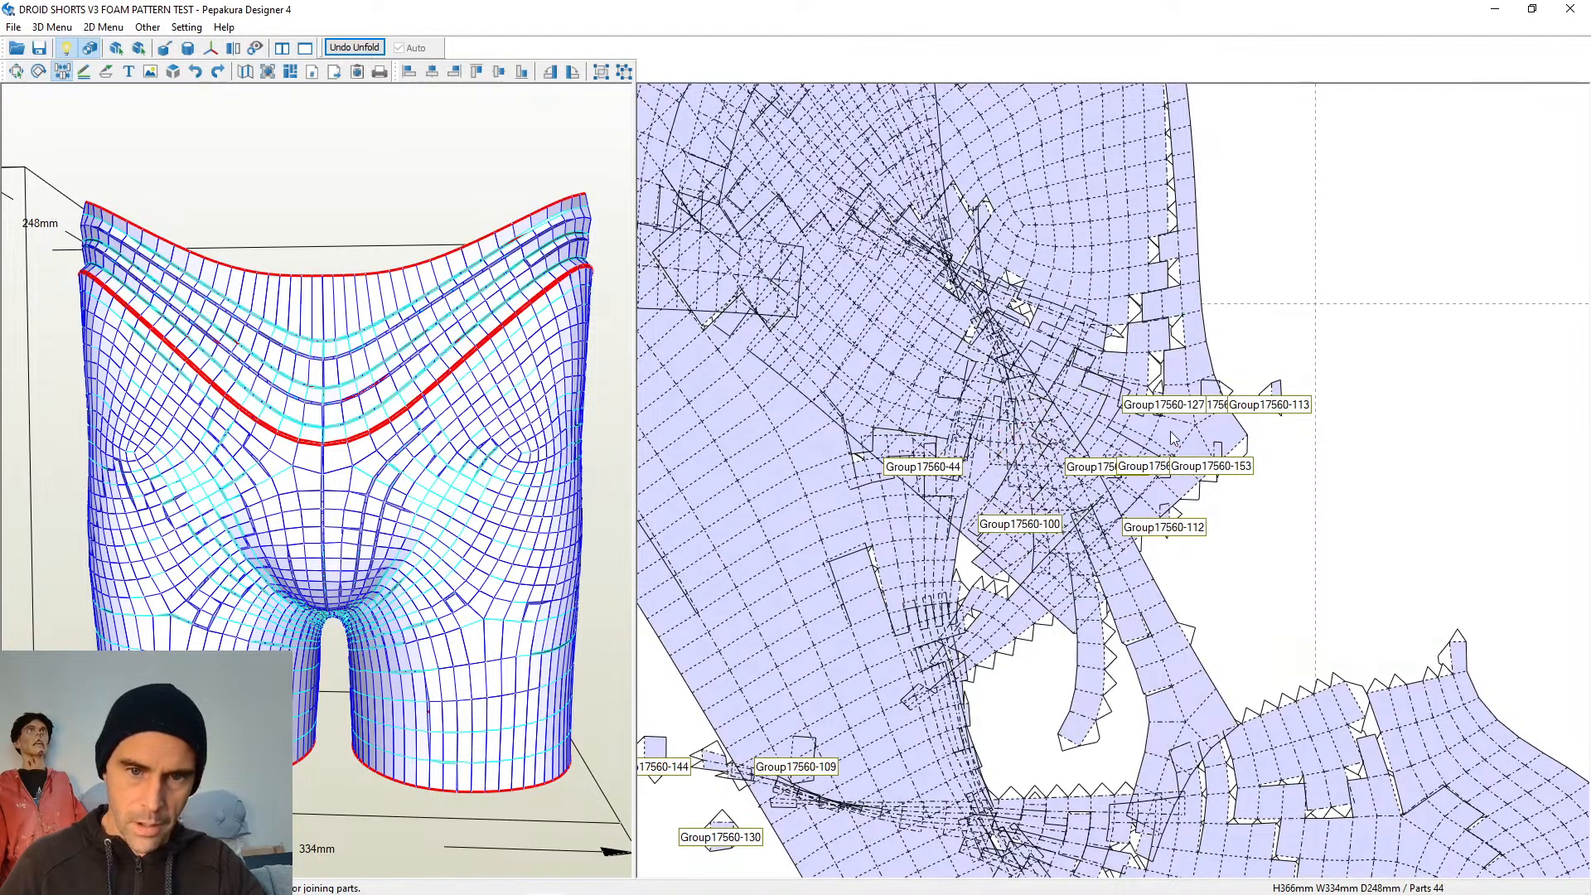
left_click(1278, 387)
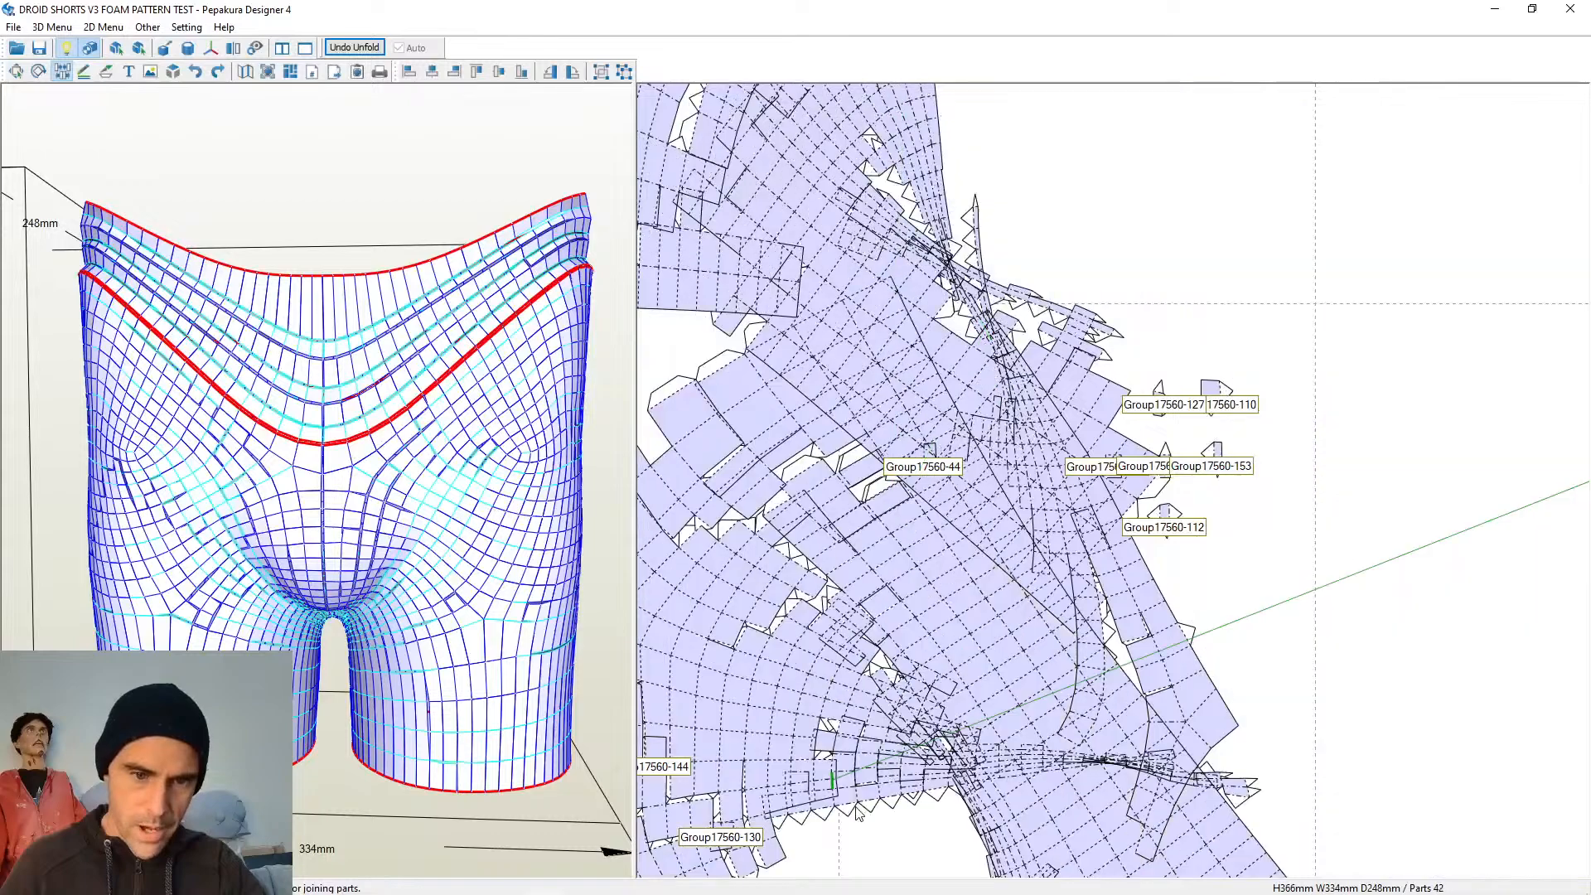
Join the large body parts Group17560-174 and Group17560-109 at the flapped edge above the narrow neck
scroll(895, 568, "down", 2)
scroll(896, 568, "down", 3)
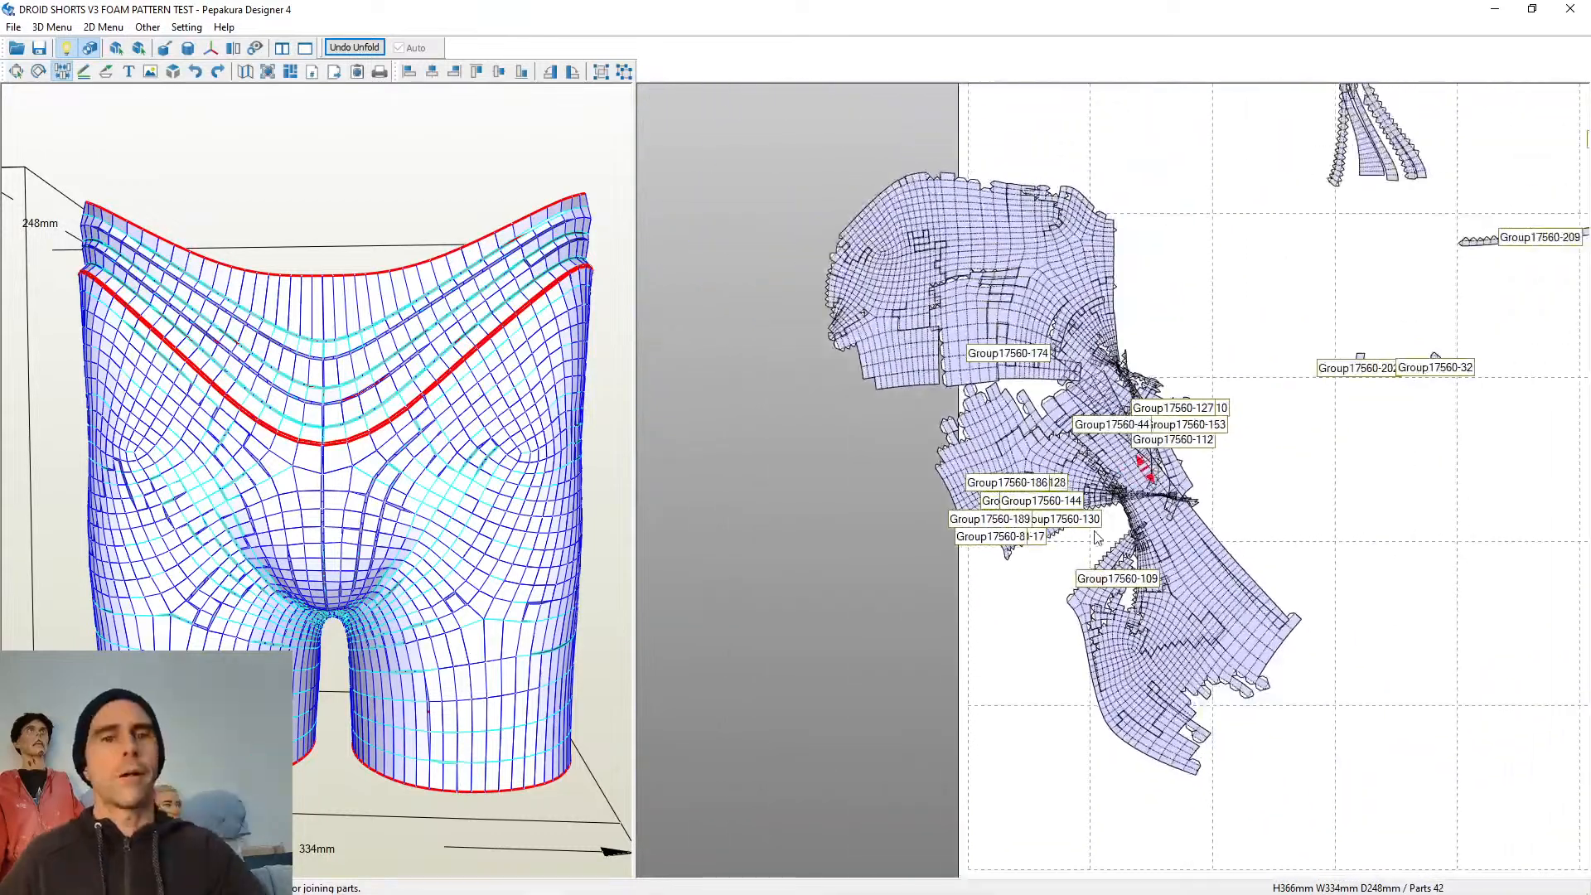
middle_click_drag(1095, 531, 1050, 592)
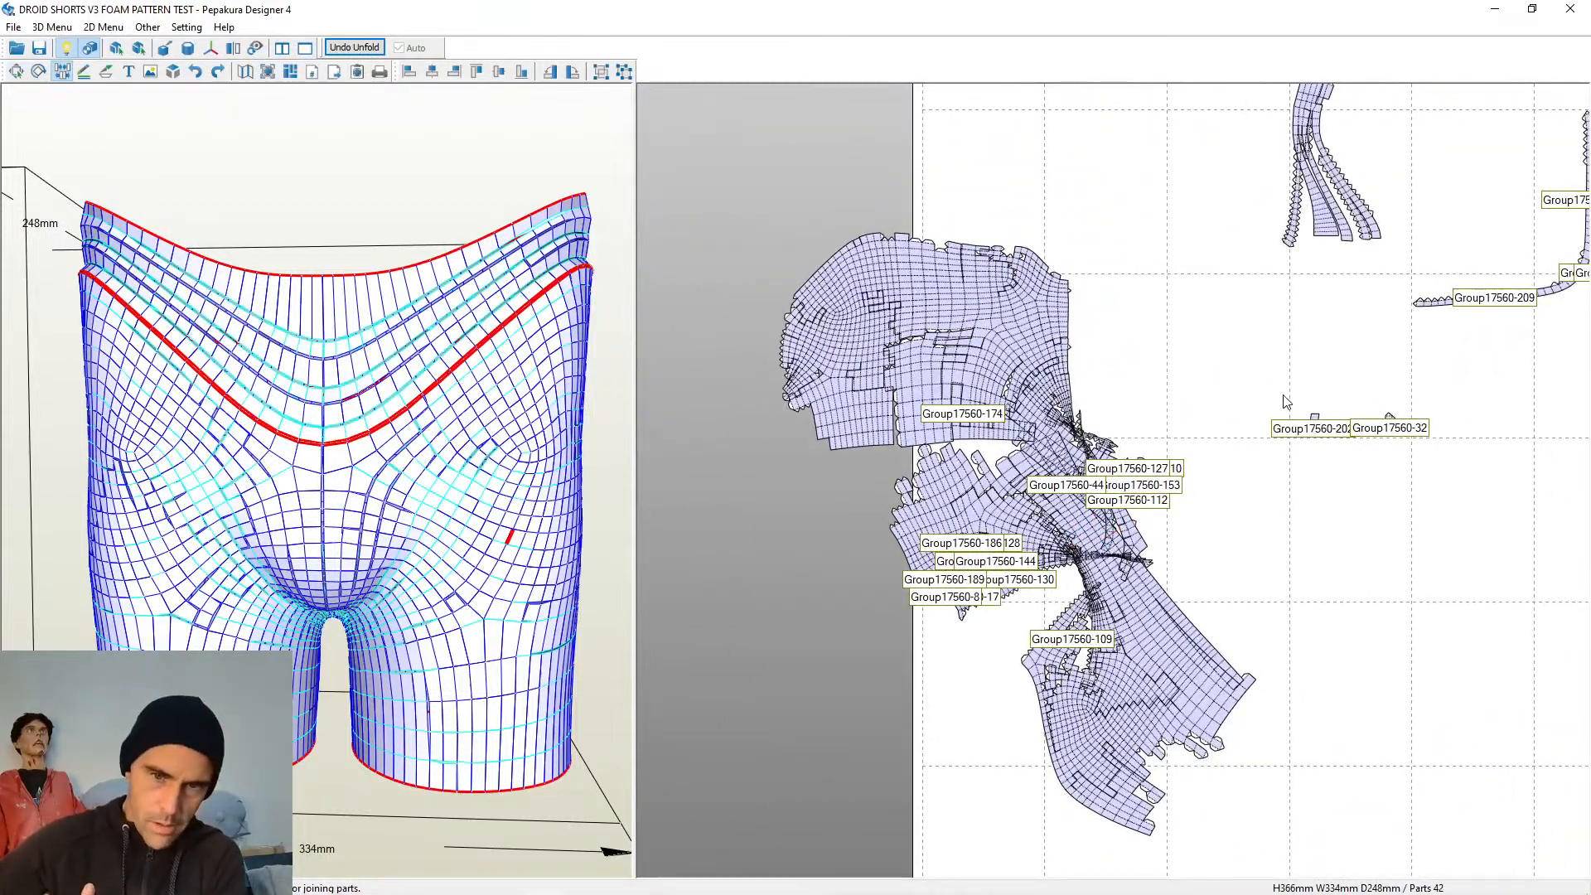
scroll(1286, 402, "up", 3)
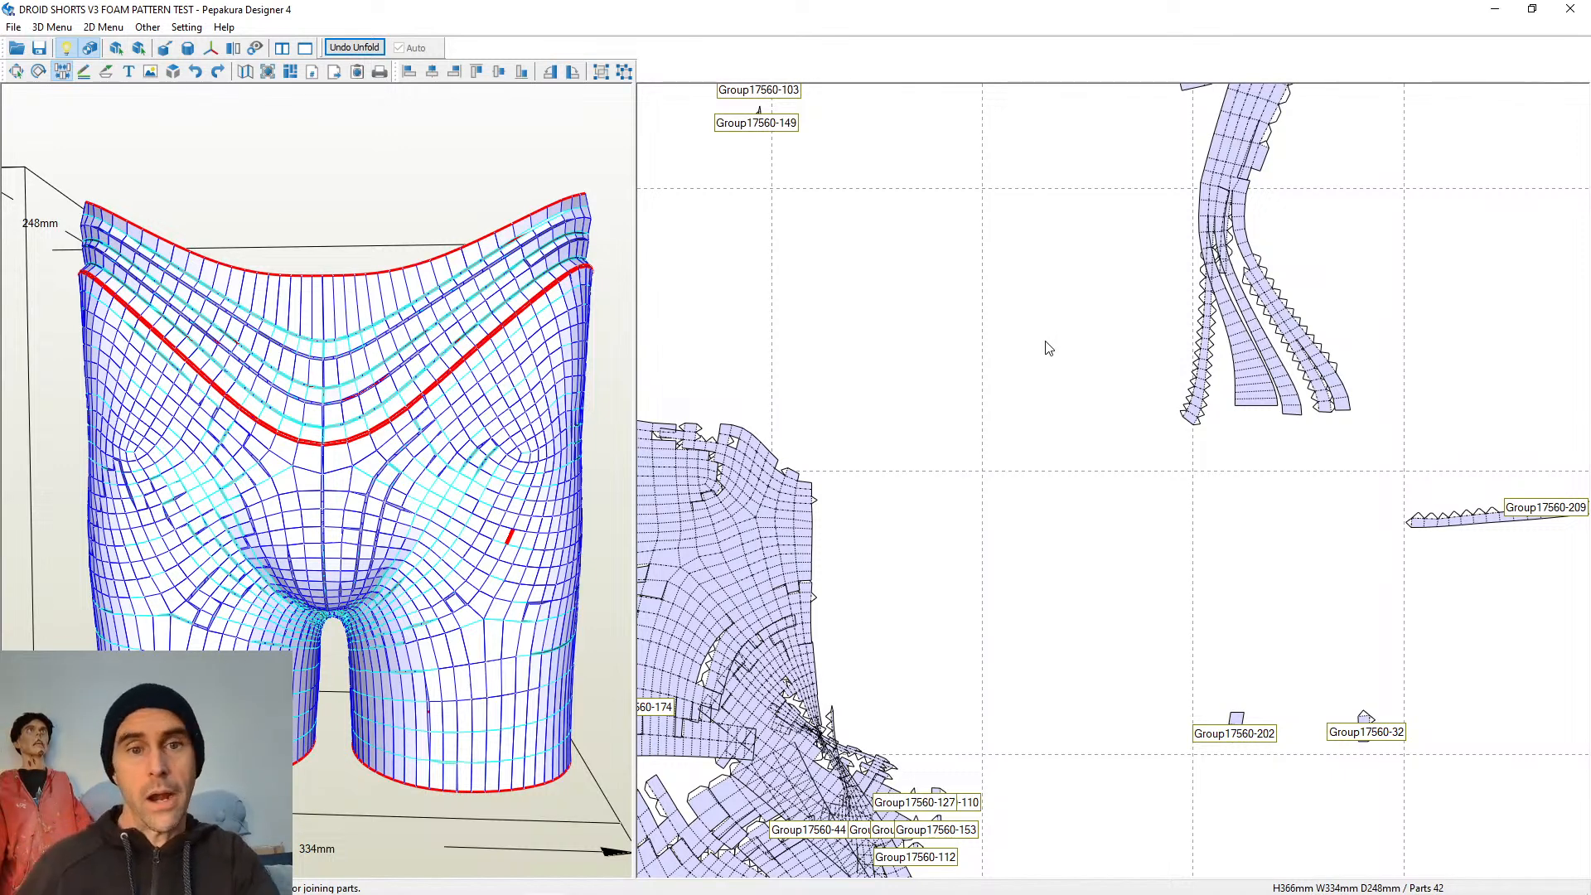
middle_click_drag(828, 500, 950, 421)
scroll(951, 421, "down", 1)
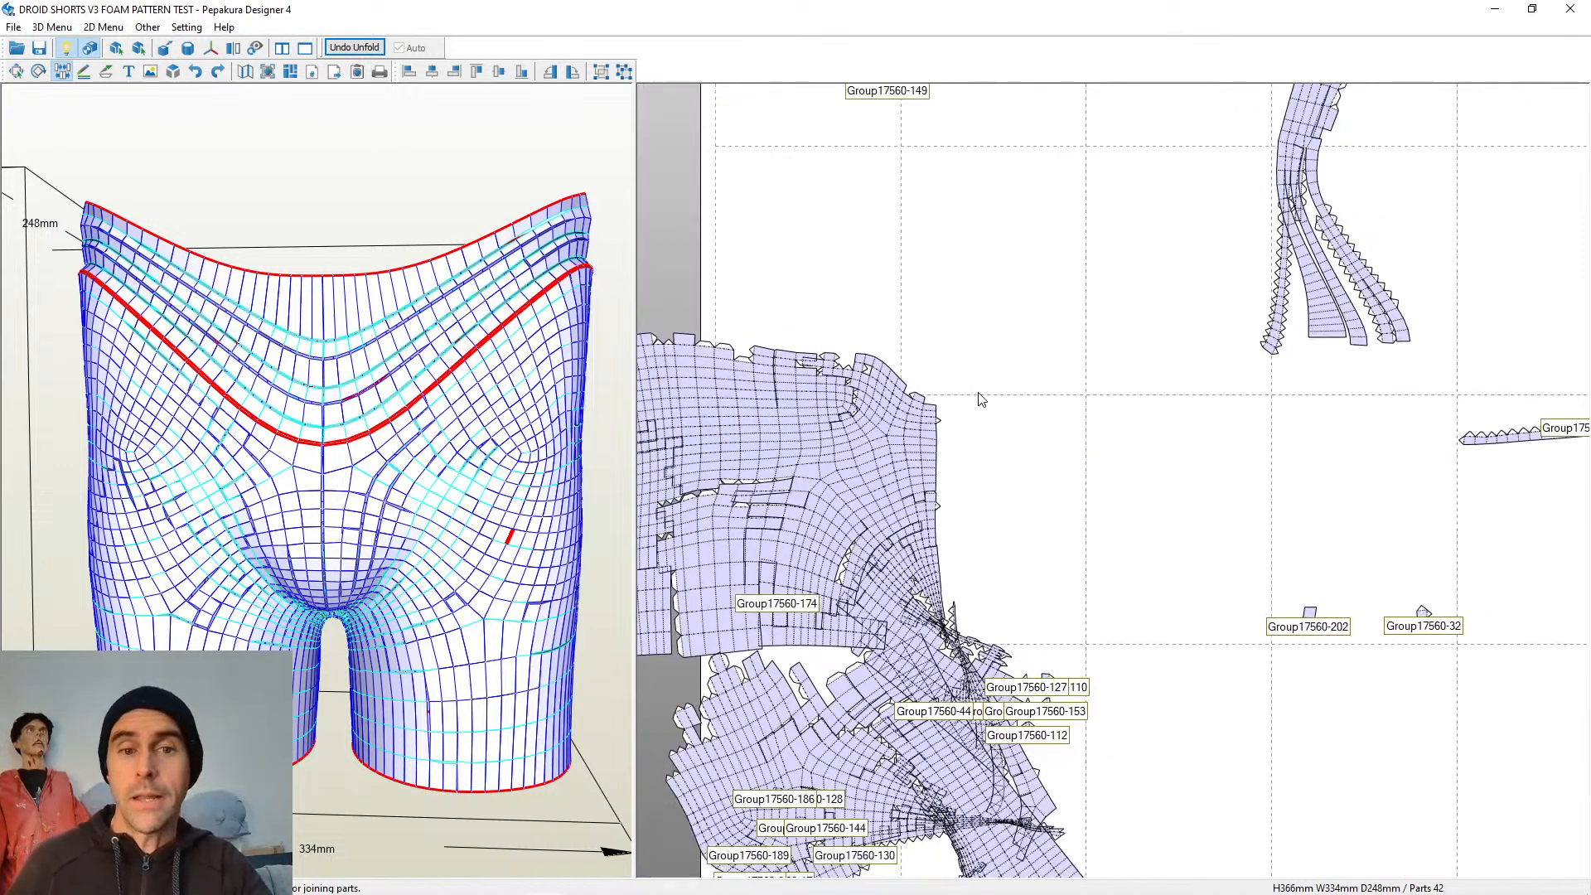
middle_click_drag(808, 411, 1107, 331)
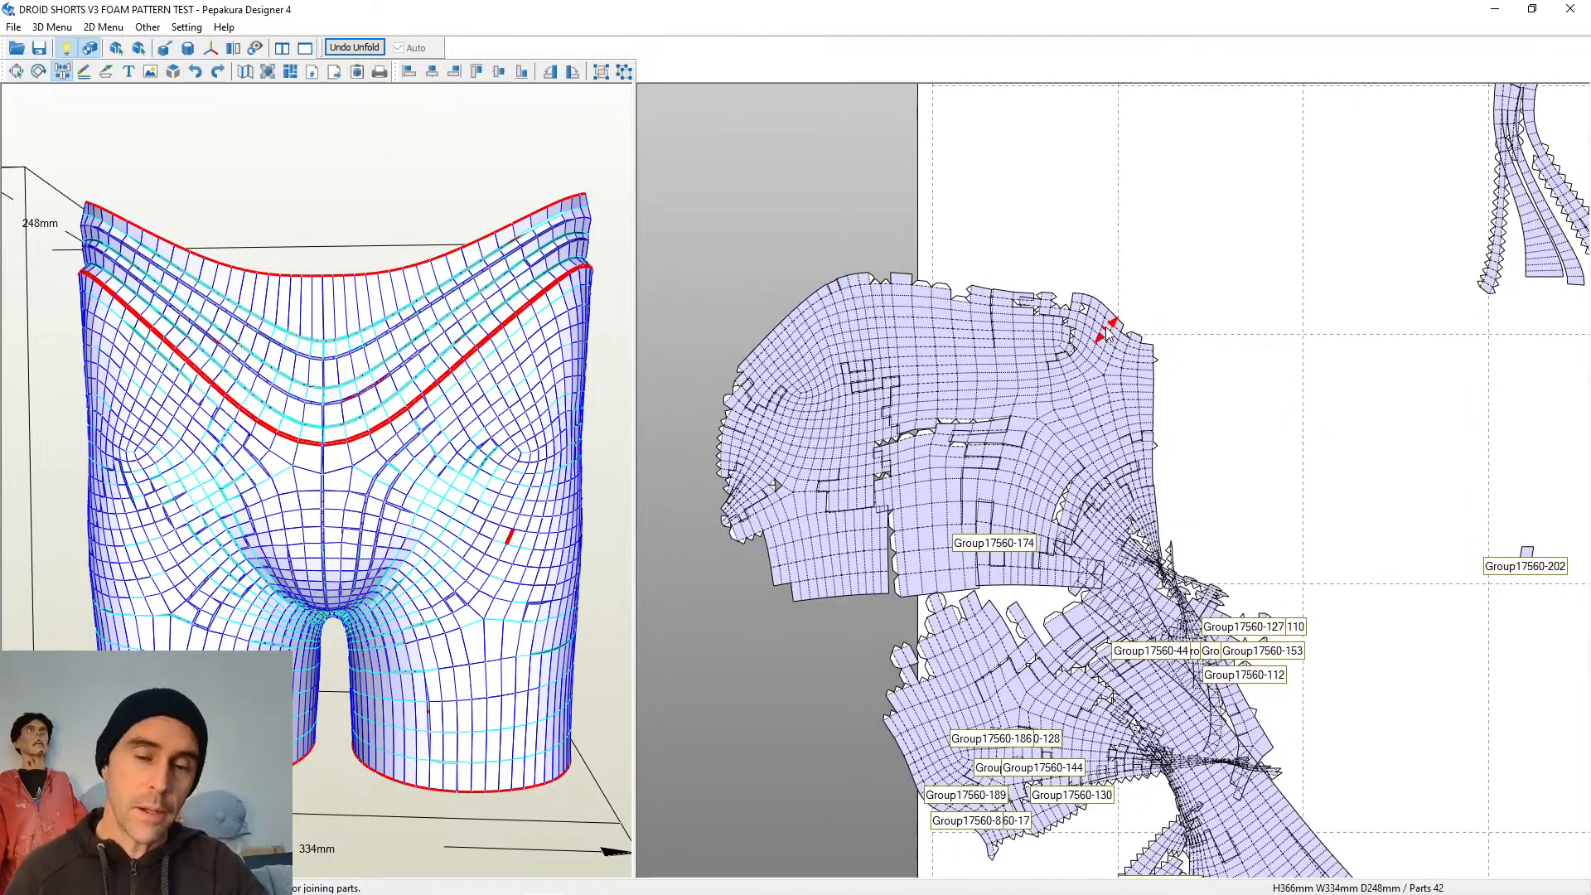
scroll(1107, 332, "up", 5)
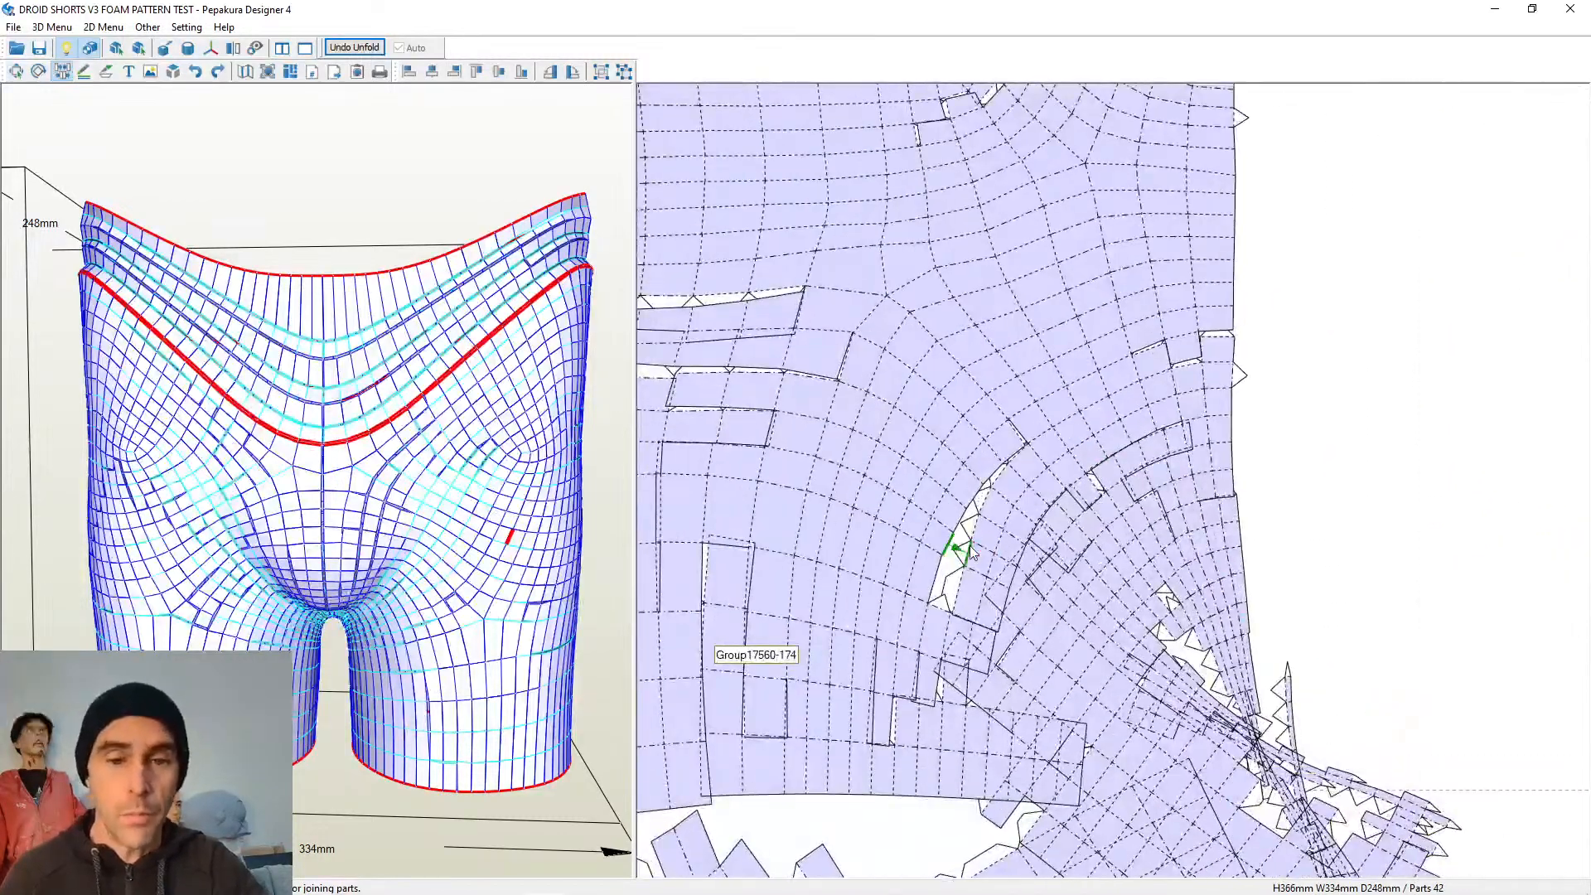
middle_click_drag(1285, 625, 1199, 610)
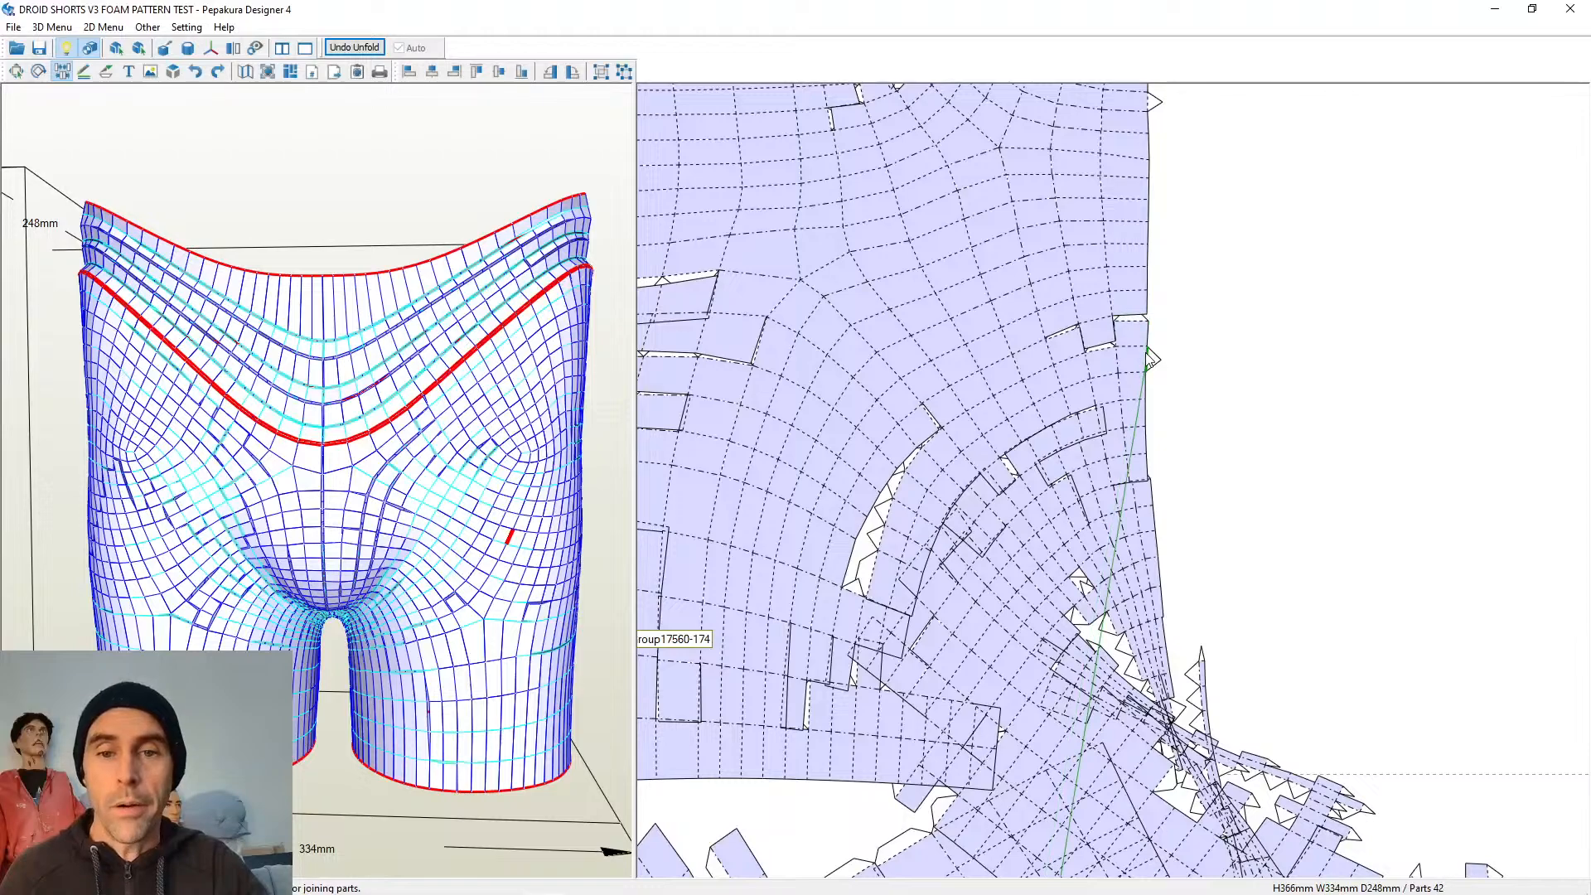
left_click(1150, 356)
scroll(1165, 435, "down", 5)
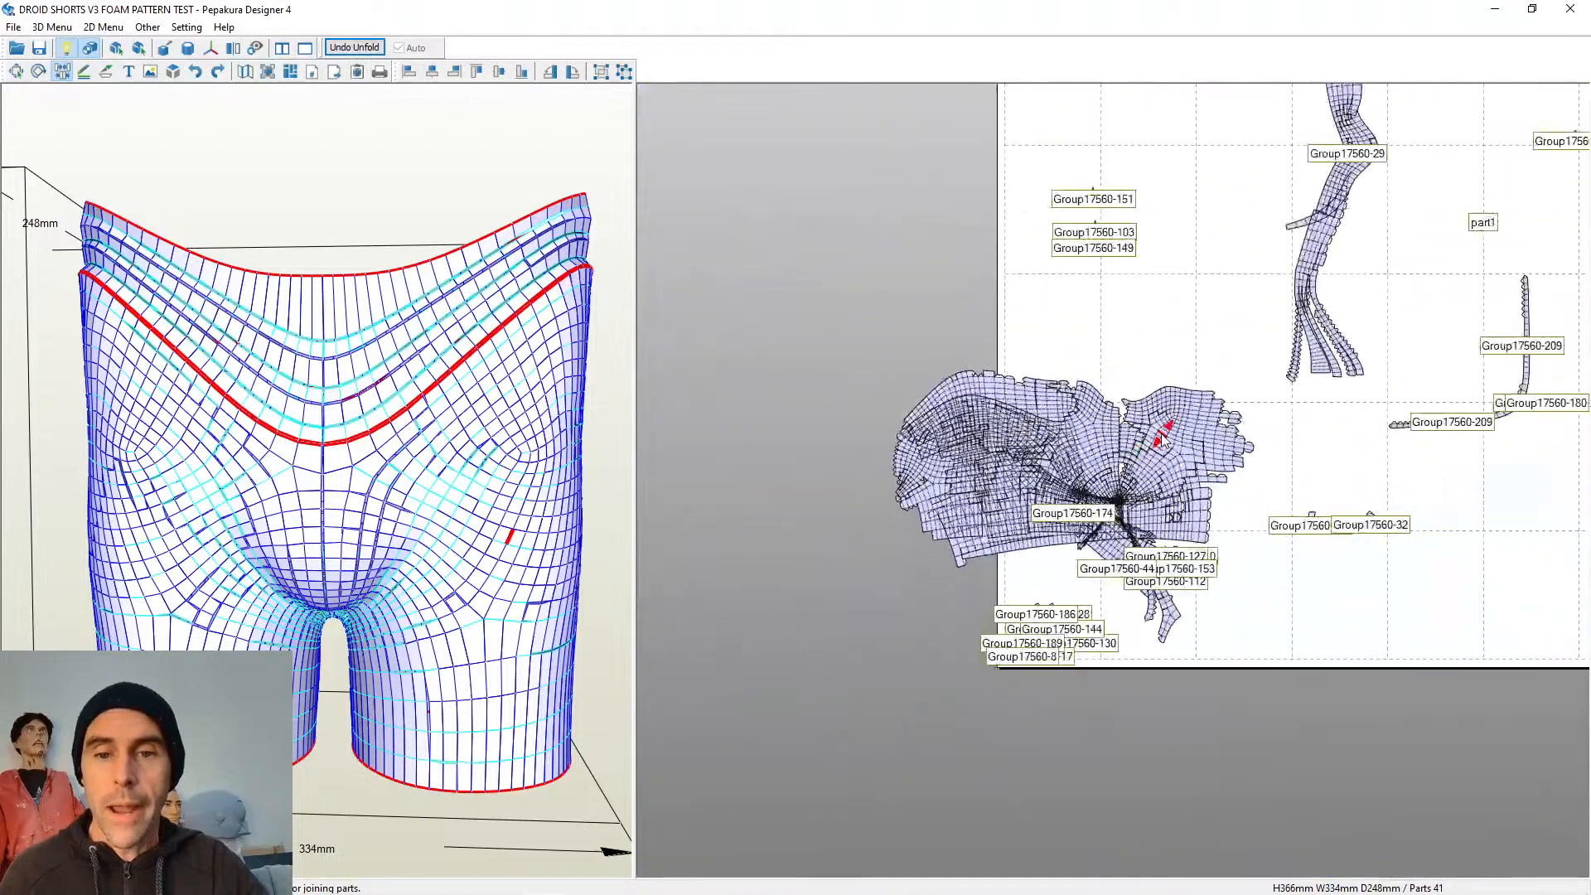
Join Group17560-202 and Group17560-32 to the large body part and connect the open rim edge near the curved Group17560-209 strip
scroll(1163, 440, "up", 5)
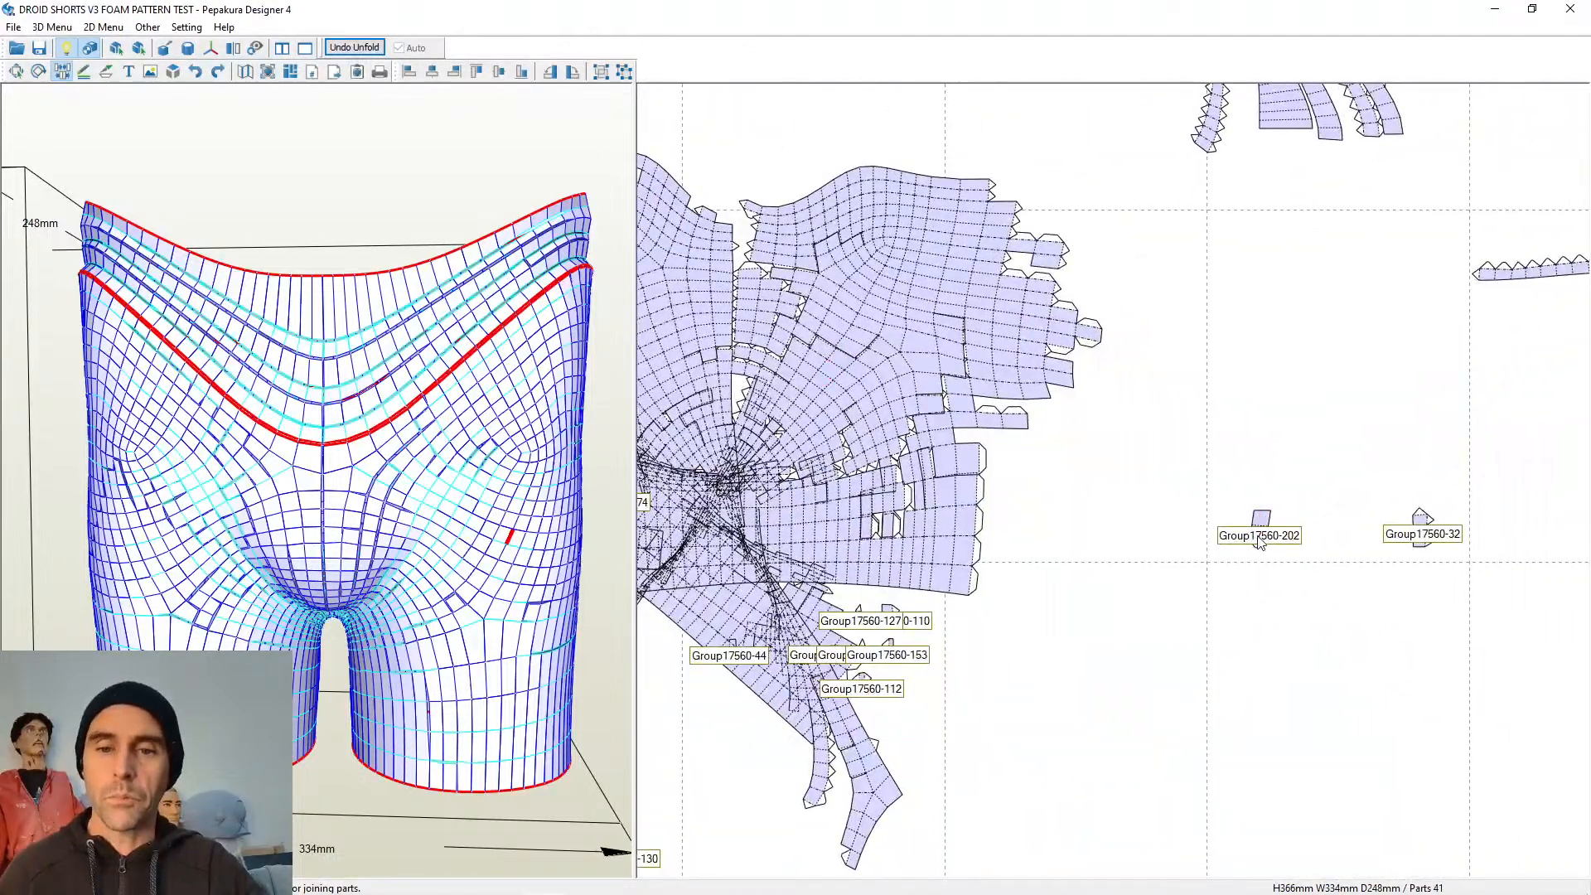
left_click(1260, 543)
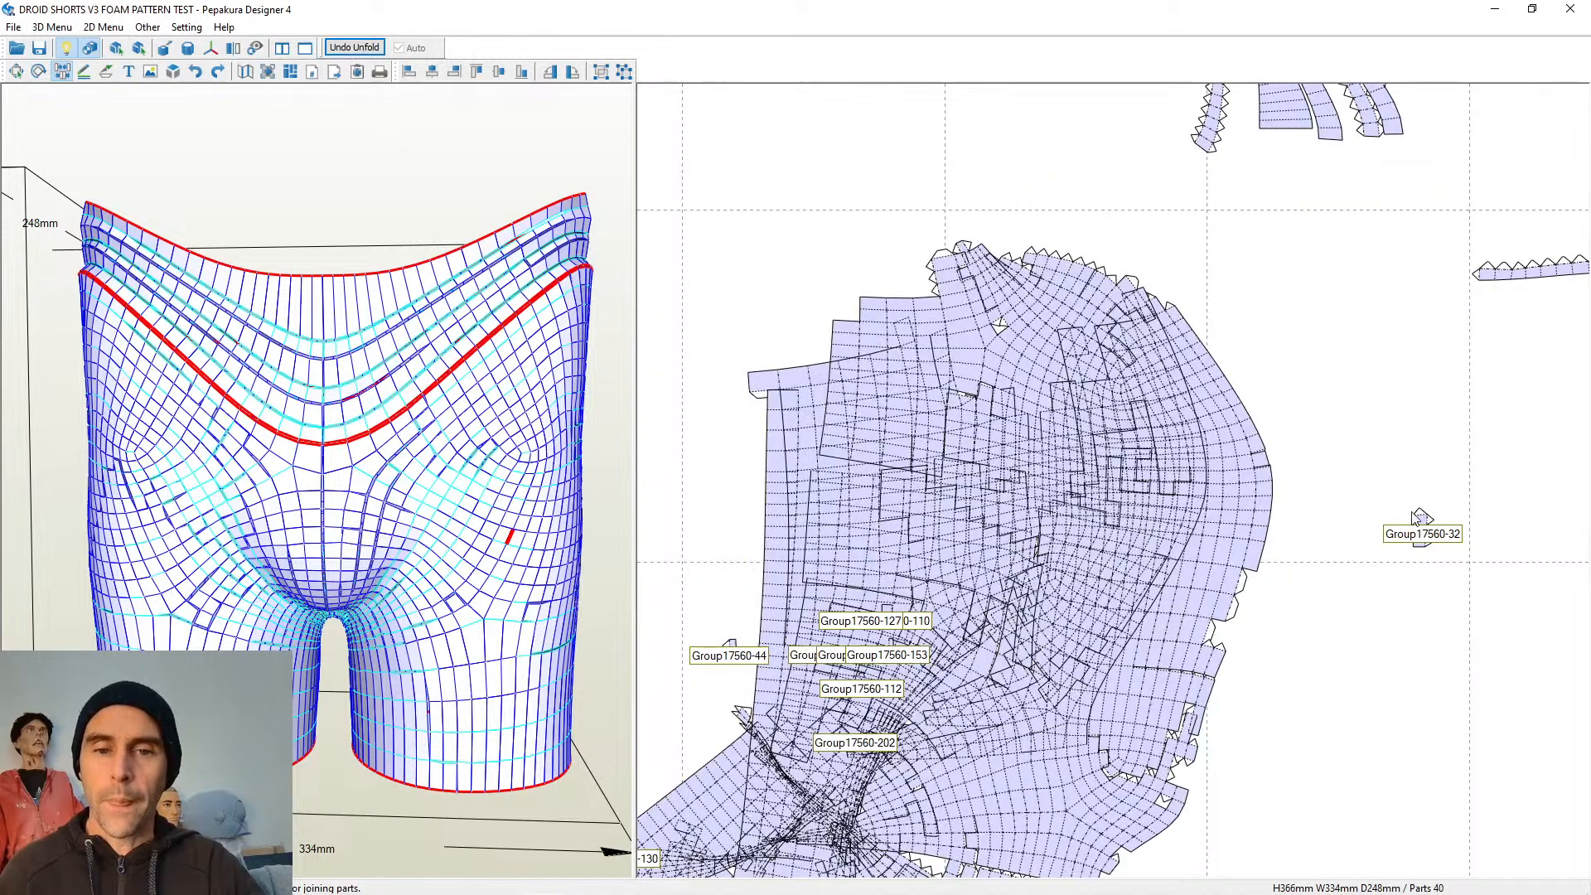
left_click(1419, 518)
scroll(1036, 495, "up", 3)
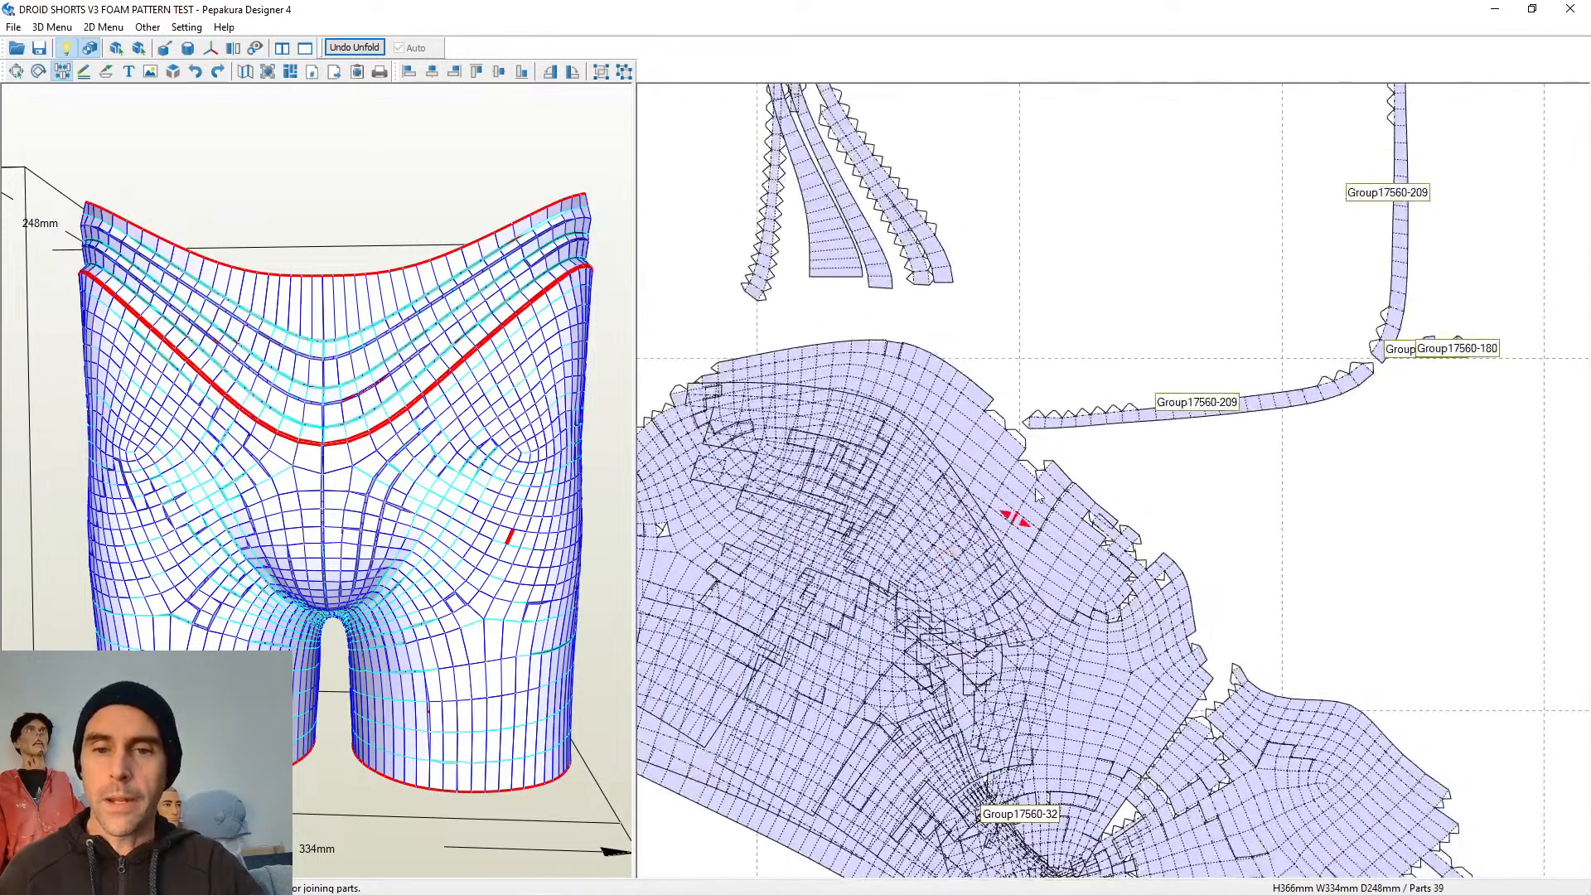
left_click(990, 418)
scroll(1008, 389, "down", 3)
middle_click_drag(897, 444, 1185, 332)
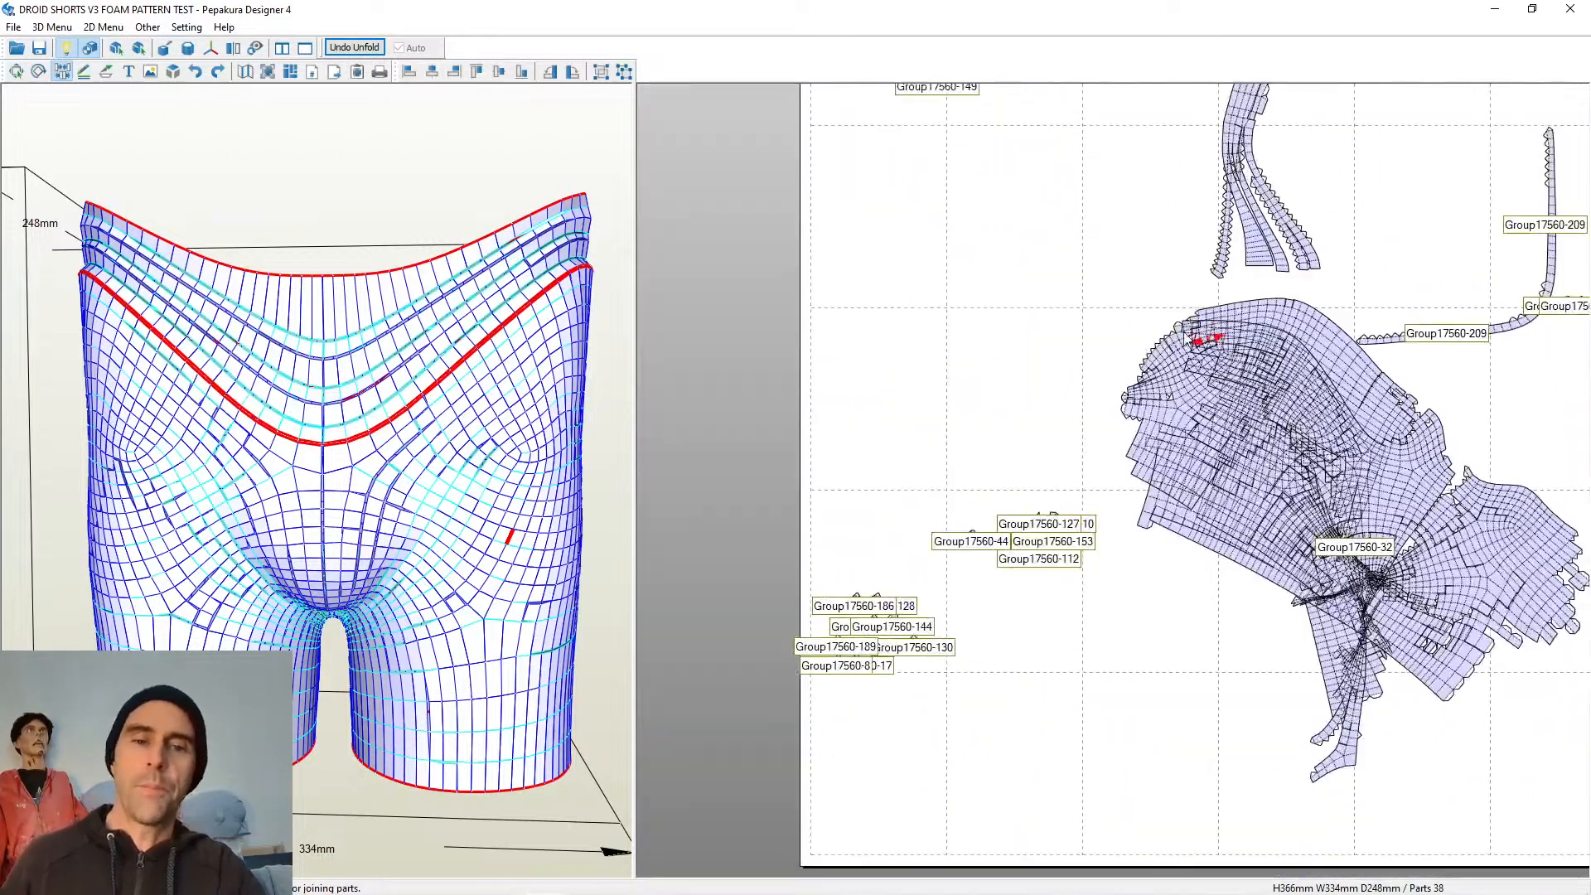
Join the loose pieces Group17560-189 and Group17560-17 to the large body part
scroll(1103, 489, "up", 6)
middle_click_drag(1032, 565, 1338, 433)
middle_click_drag(813, 657, 1164, 549)
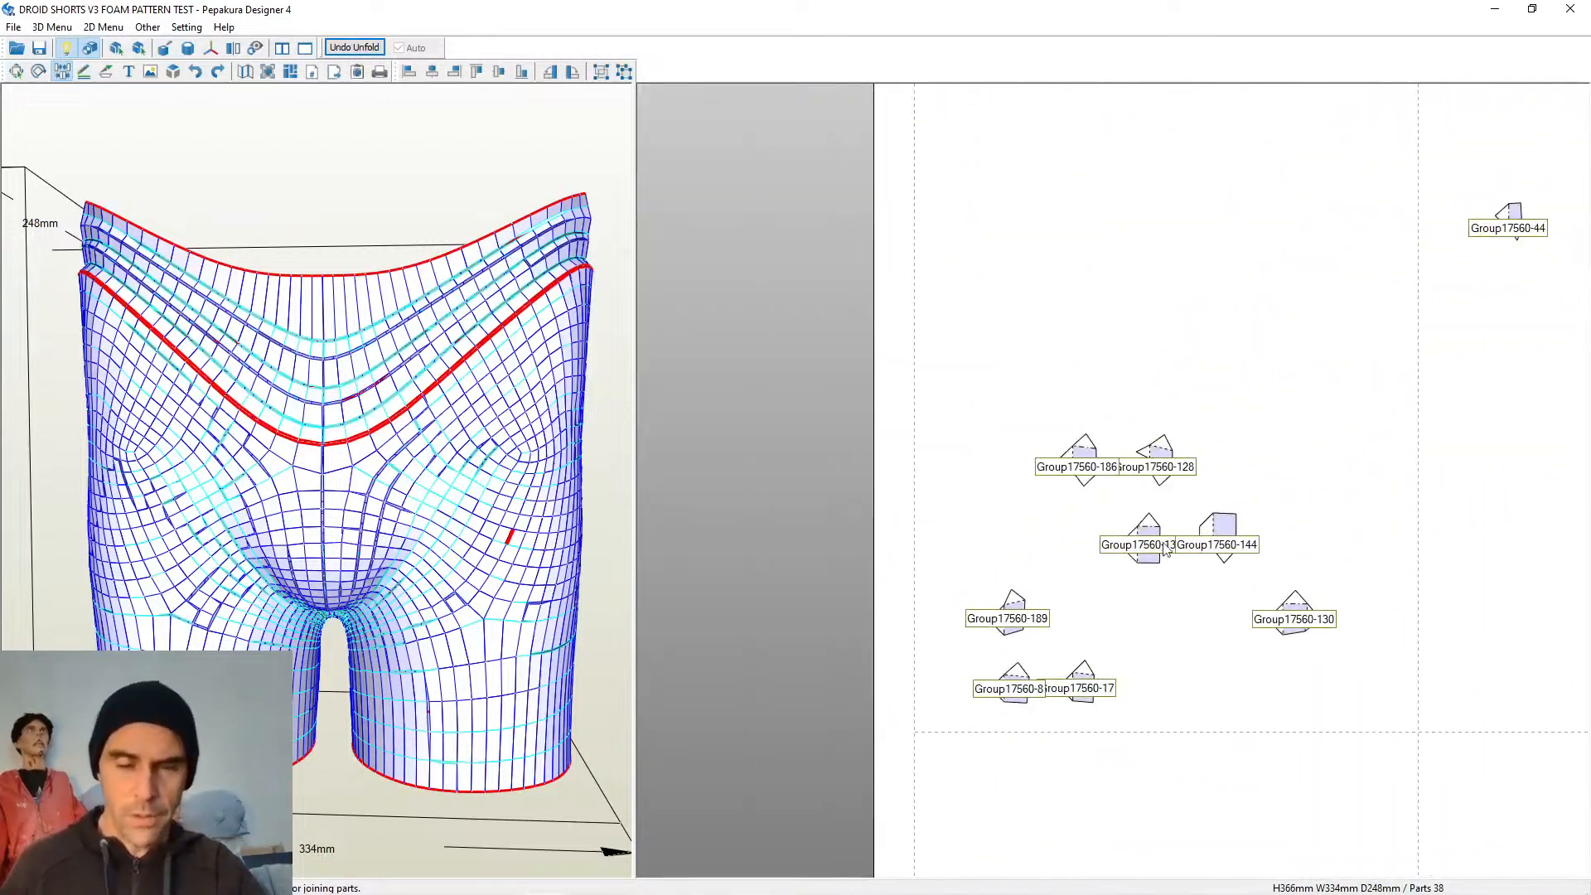
left_click(1028, 605)
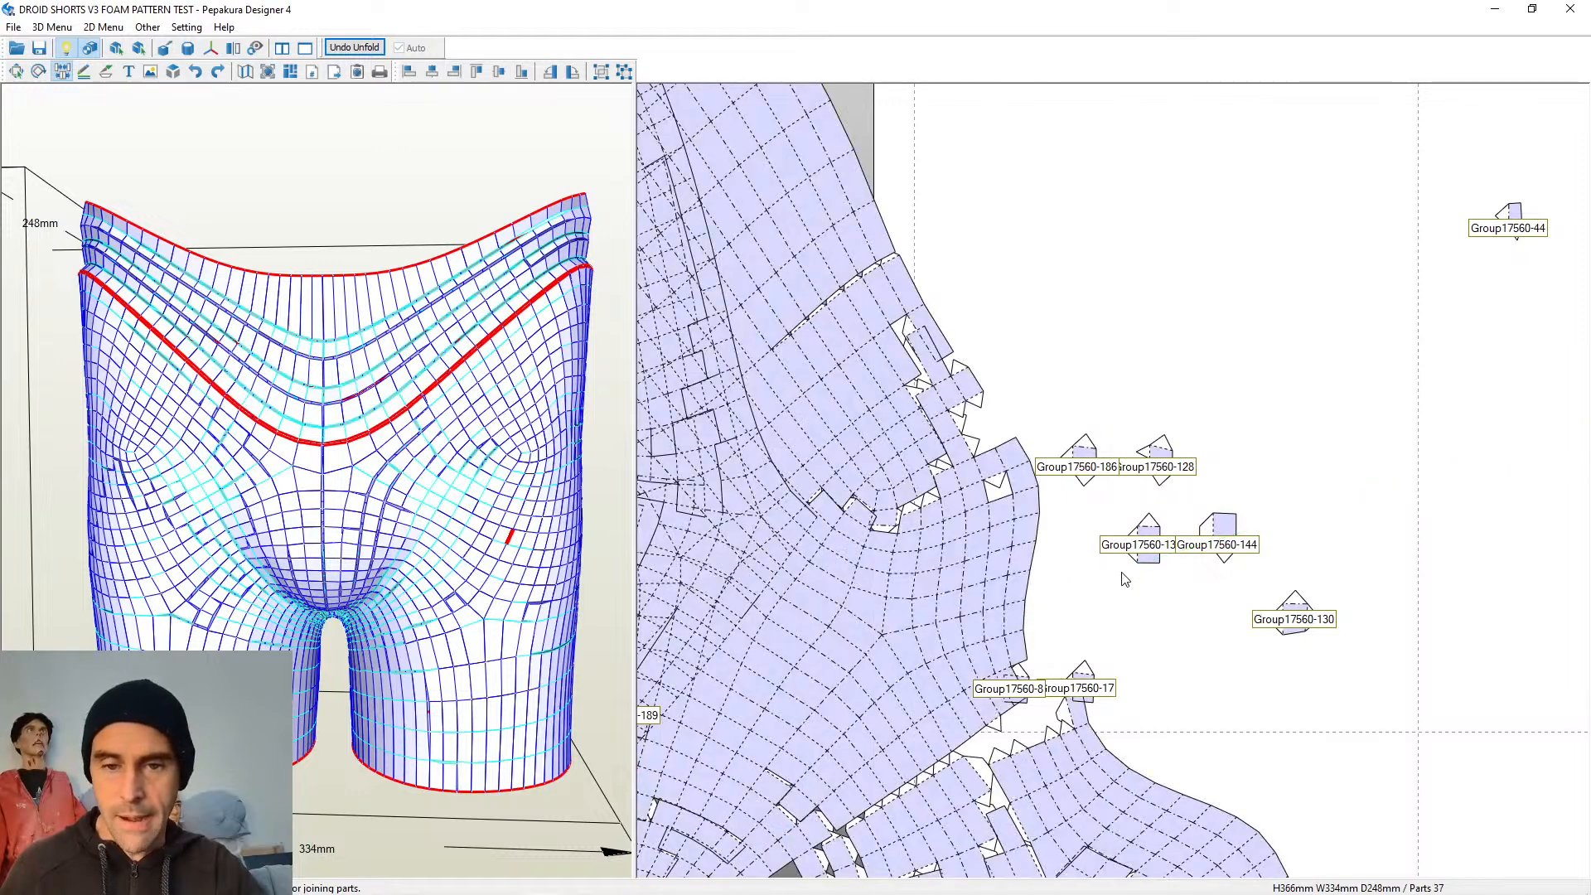
left_click(1083, 663)
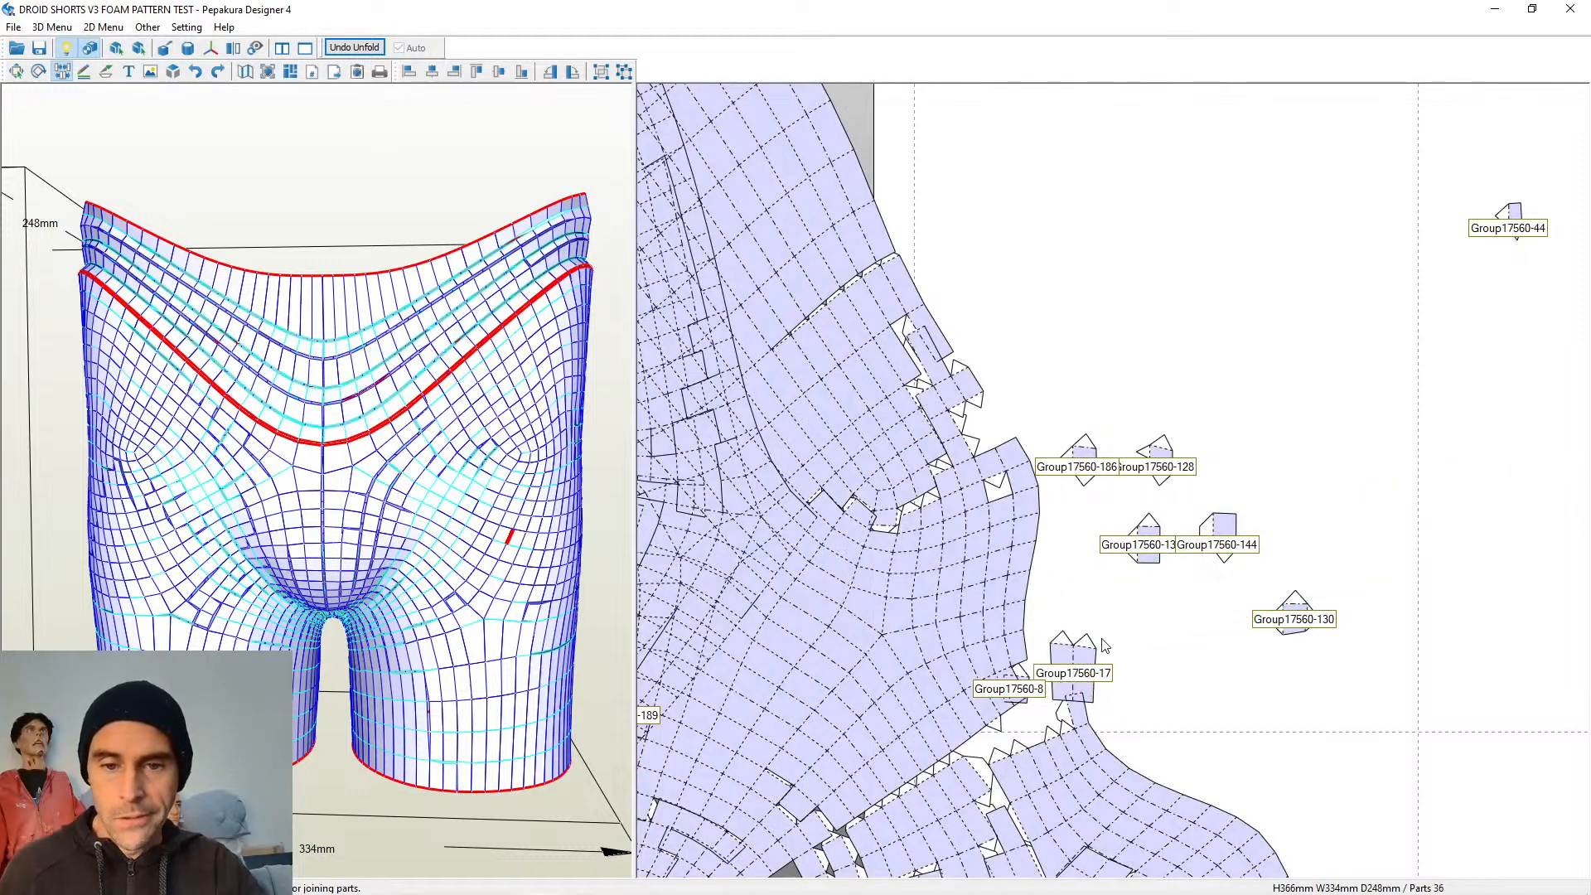
left_click(1087, 648)
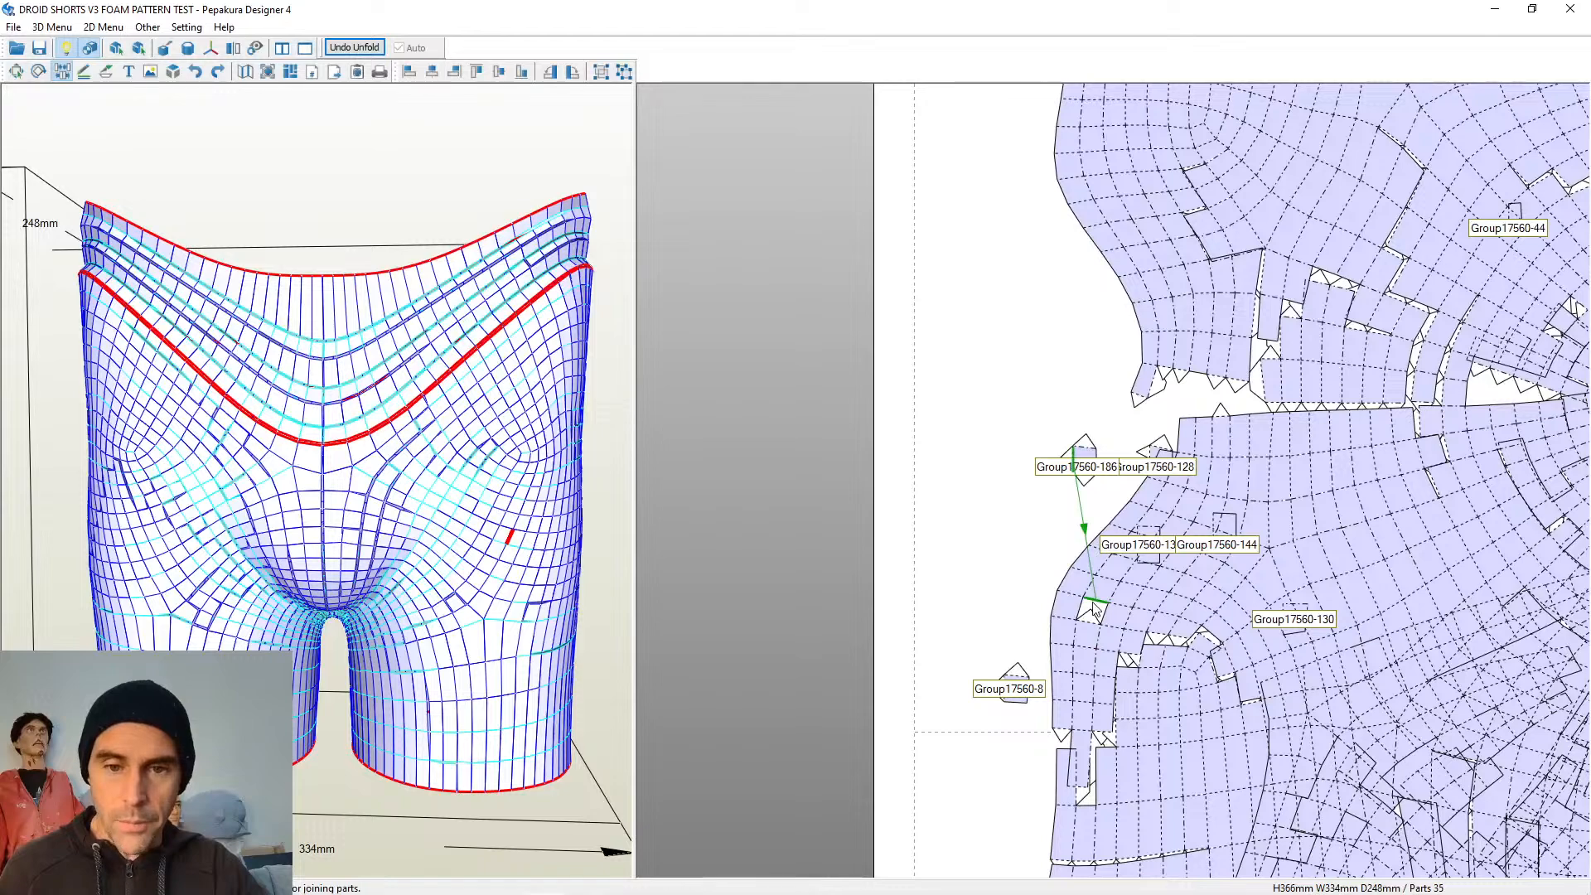
Join the loose pieces Group17560-8, Group17560-130 and Group17560-110 to the large body part
left_click(1009, 679)
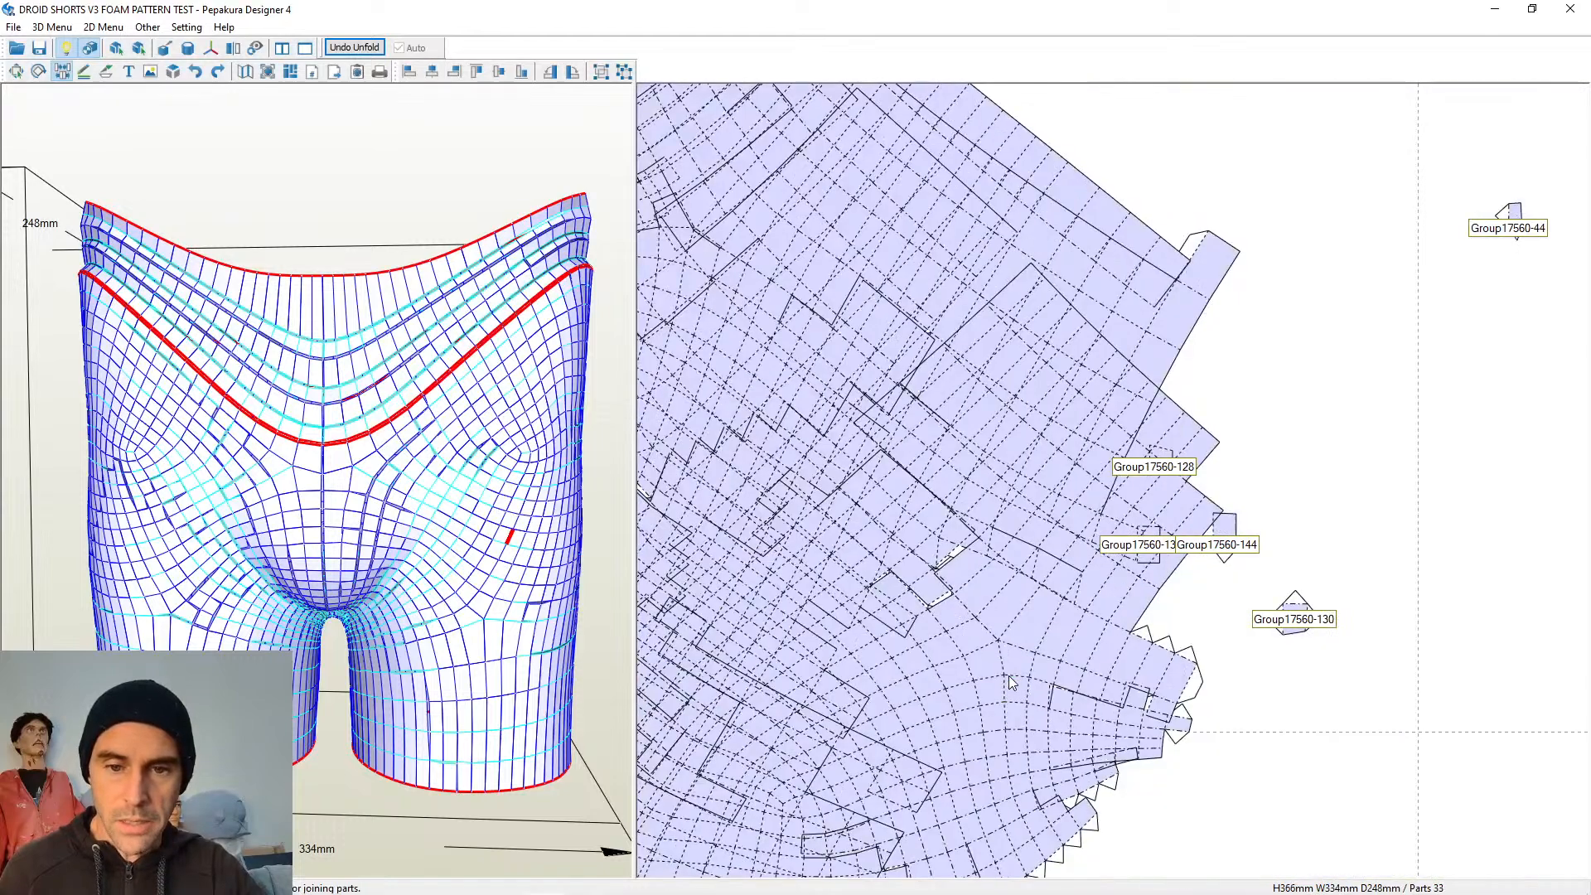
left_click(1297, 608)
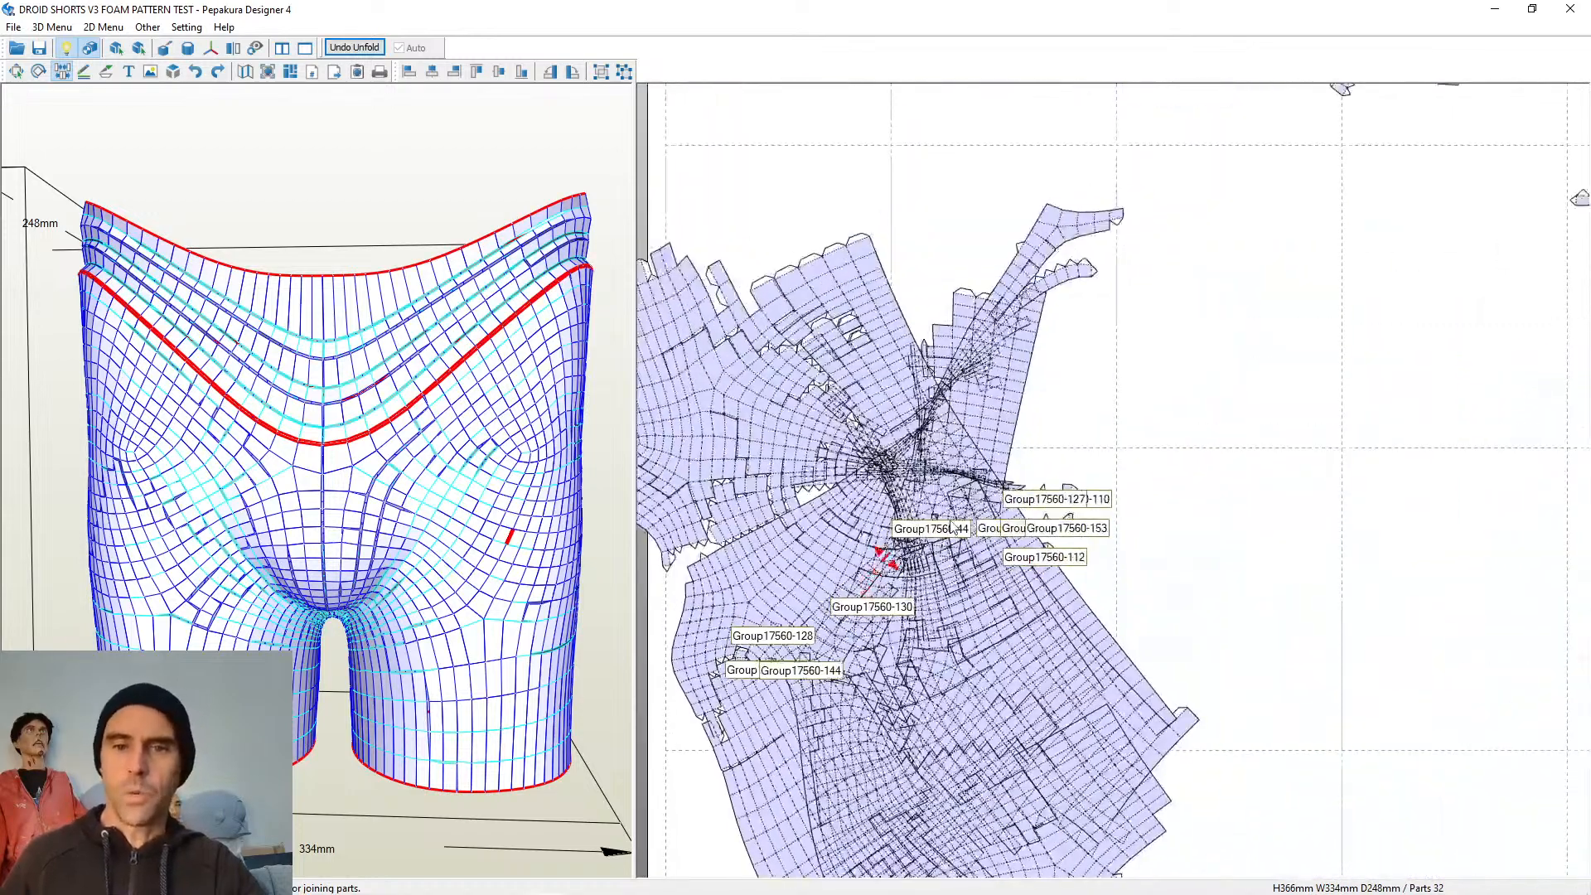
scroll(962, 507, "up", 6)
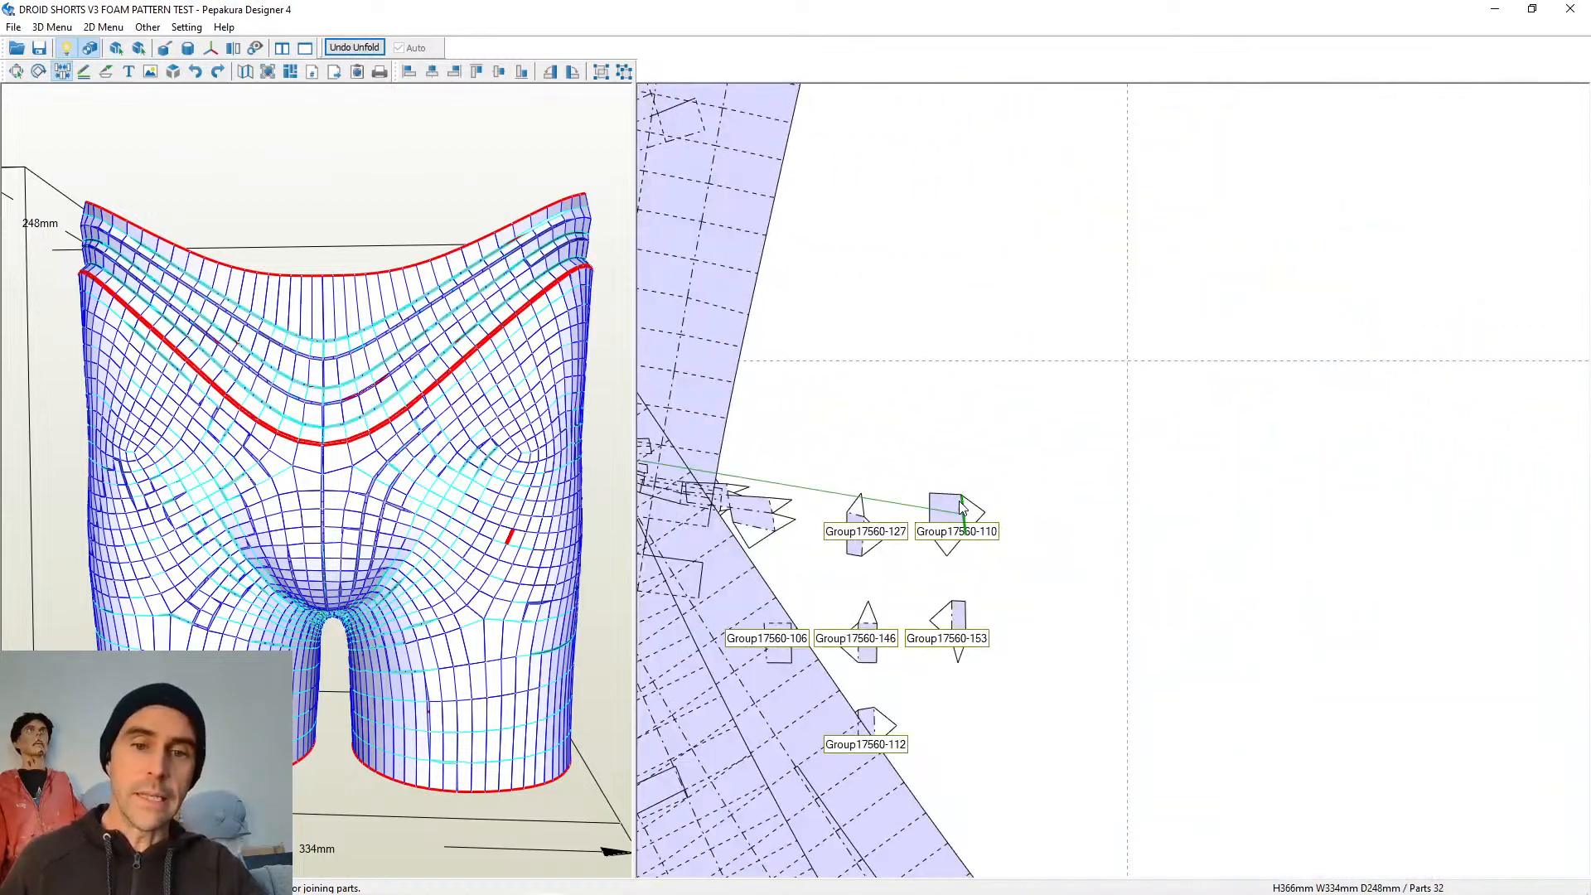
scroll(962, 507, "down", 5)
left_click(980, 518)
scroll(980, 518, "down", 1)
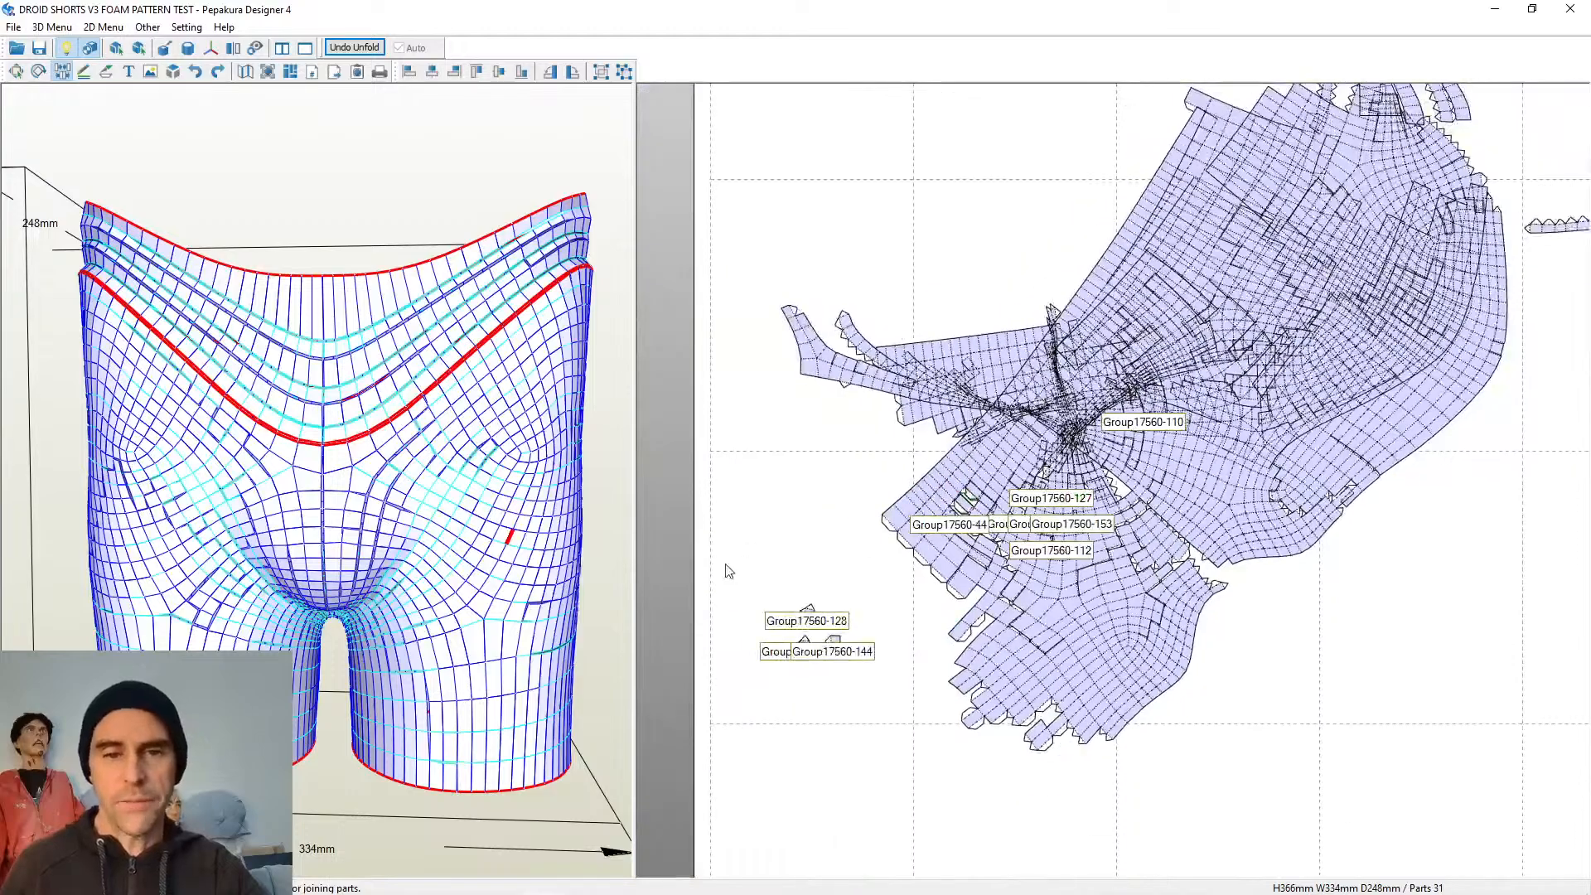
Join the loose pieces Group17560-128 and Group17560-149 to the large body part
scroll(727, 568, "up", 3)
middle_click_drag(728, 568, 1360, 337)
scroll(1236, 479, "up", 2)
left_click(1202, 527)
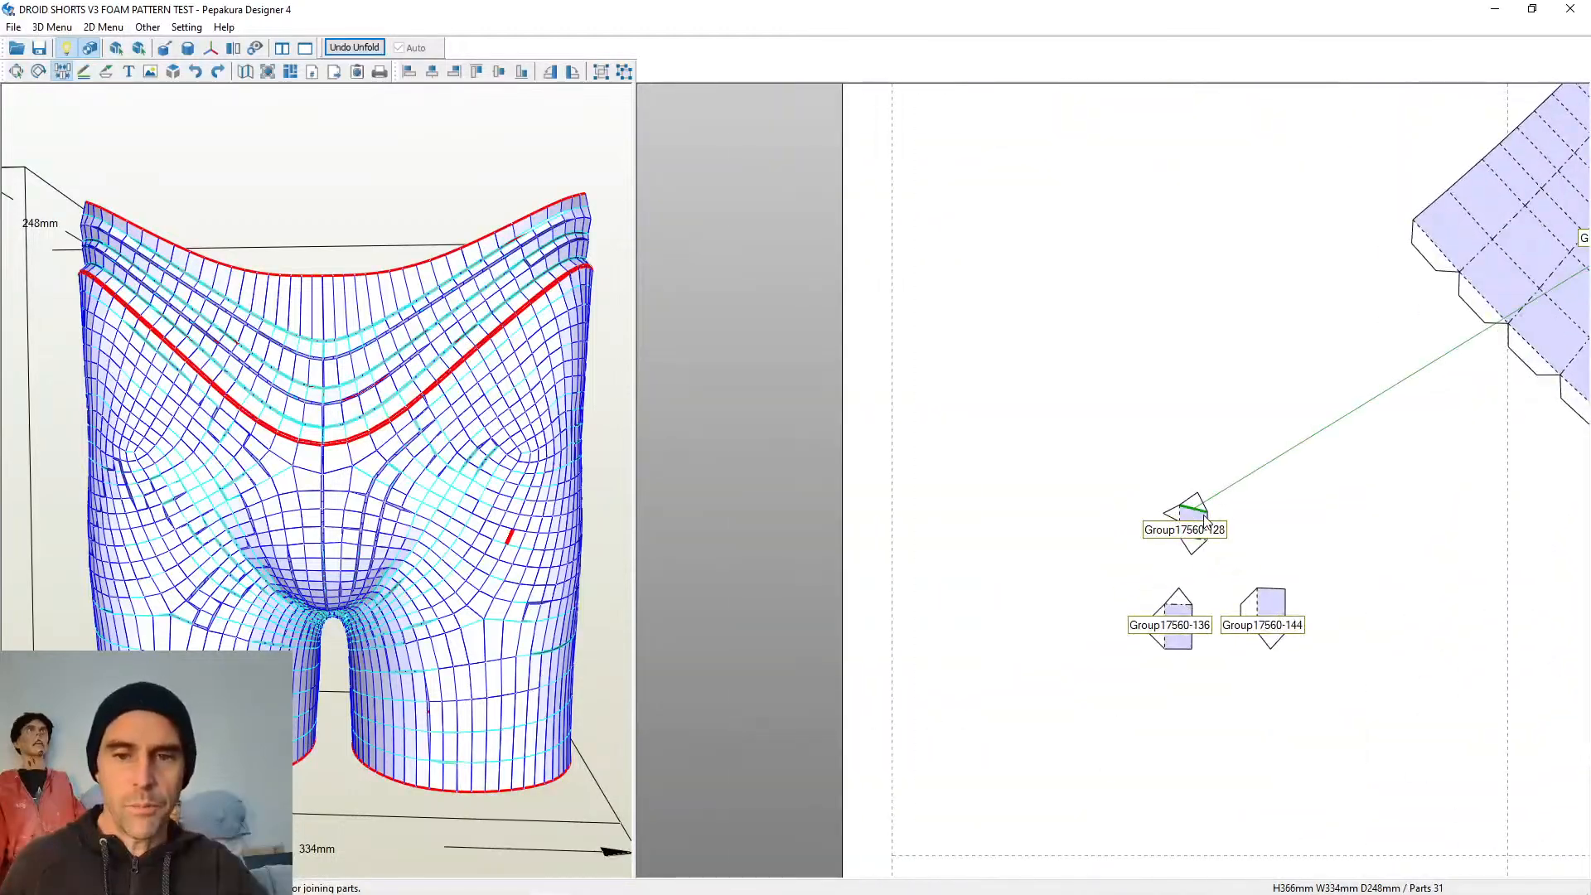
scroll(1206, 521, "down", 3)
middle_click_drag(1285, 280, 912, 610)
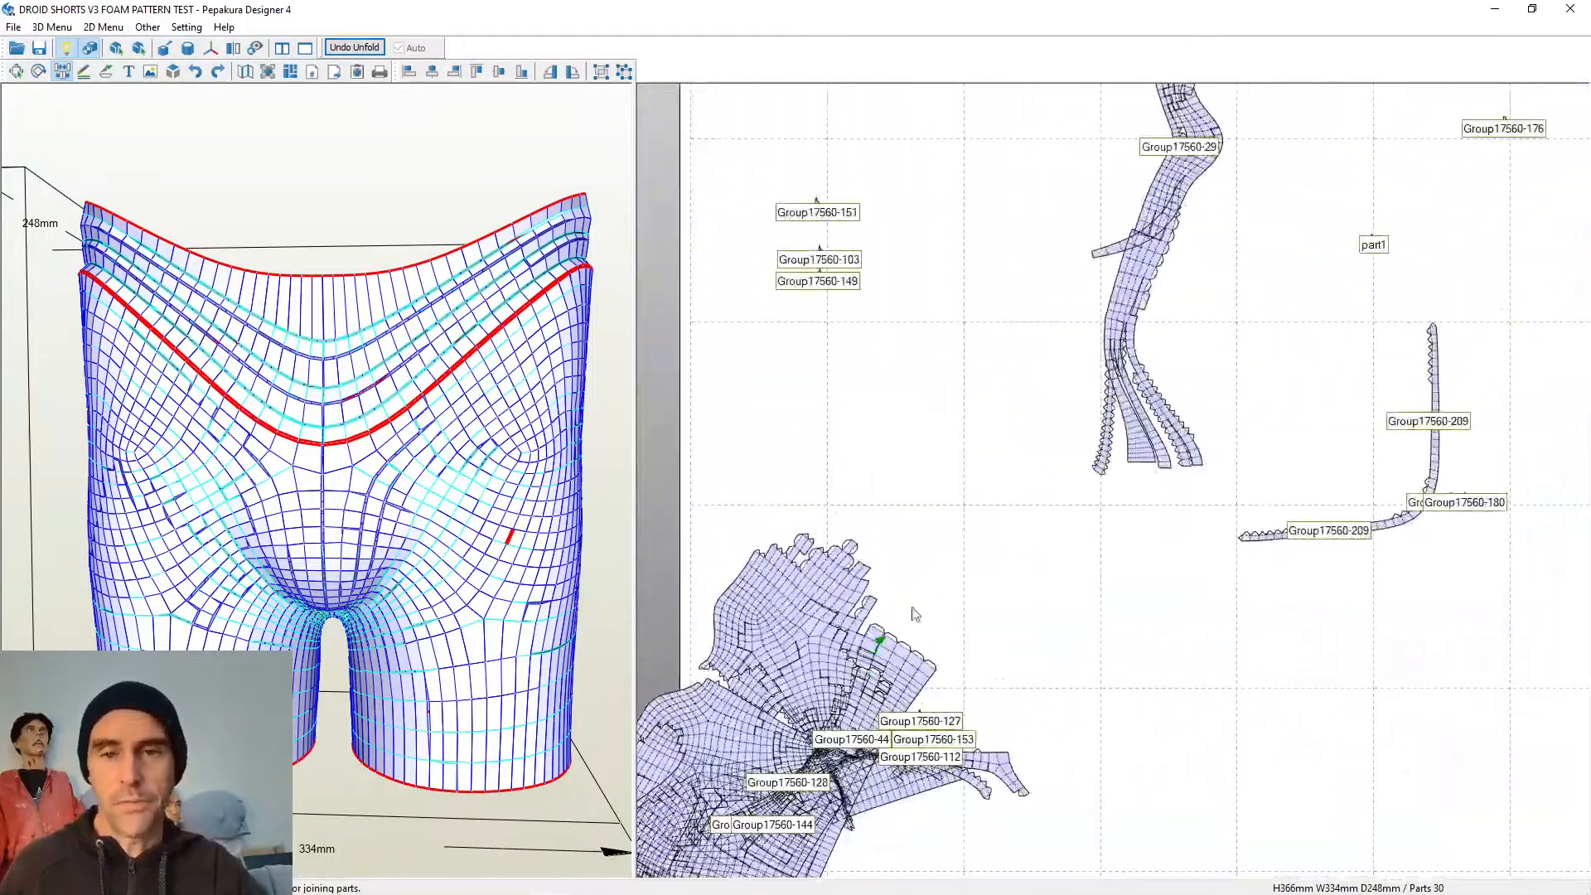
scroll(919, 405, "up", 5)
middle_click_drag(760, 243, 1163, 514)
scroll(923, 455, "up", 4)
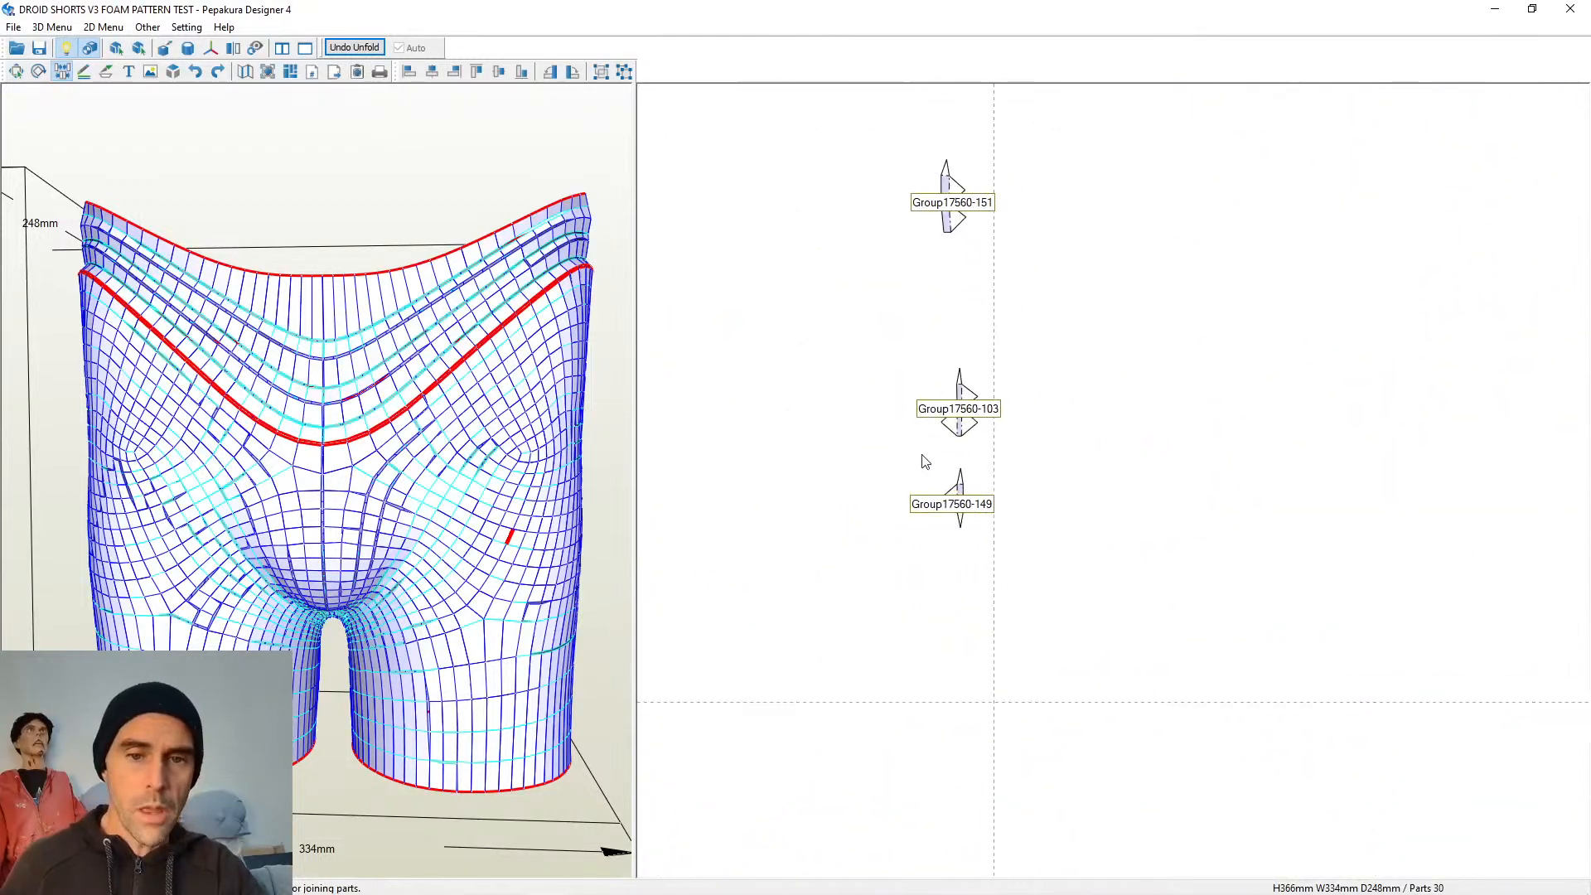
left_click(869, 497)
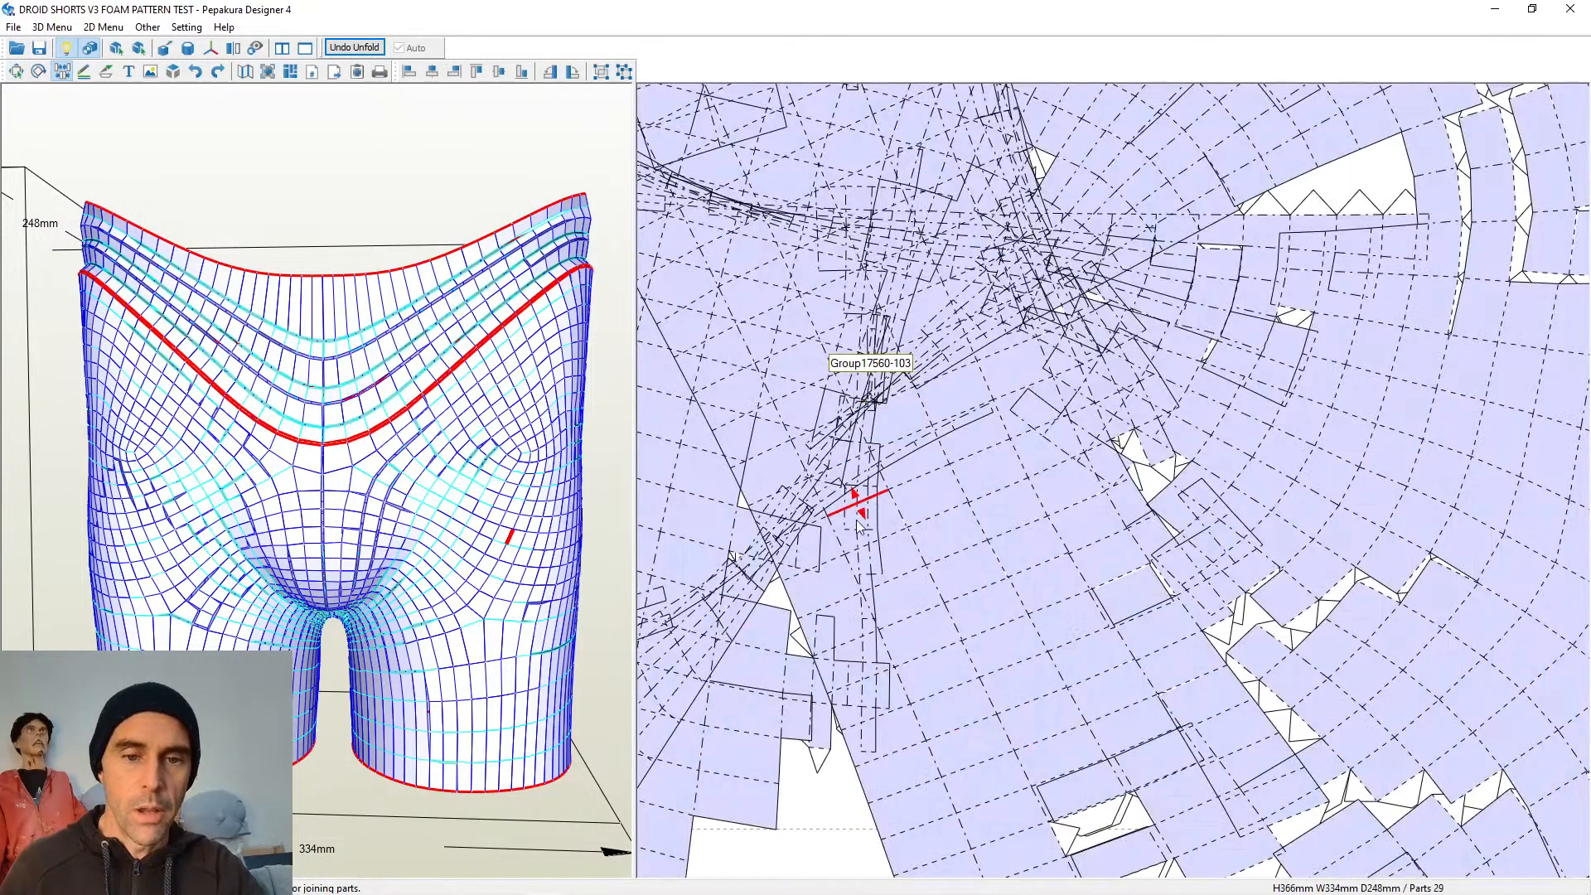
Join the loose piece part1 to the large body part
scroll(862, 505, "down", 6)
middle_click_drag(1409, 89, 1082, 441)
middle_click_drag(1348, 488, 1007, 545)
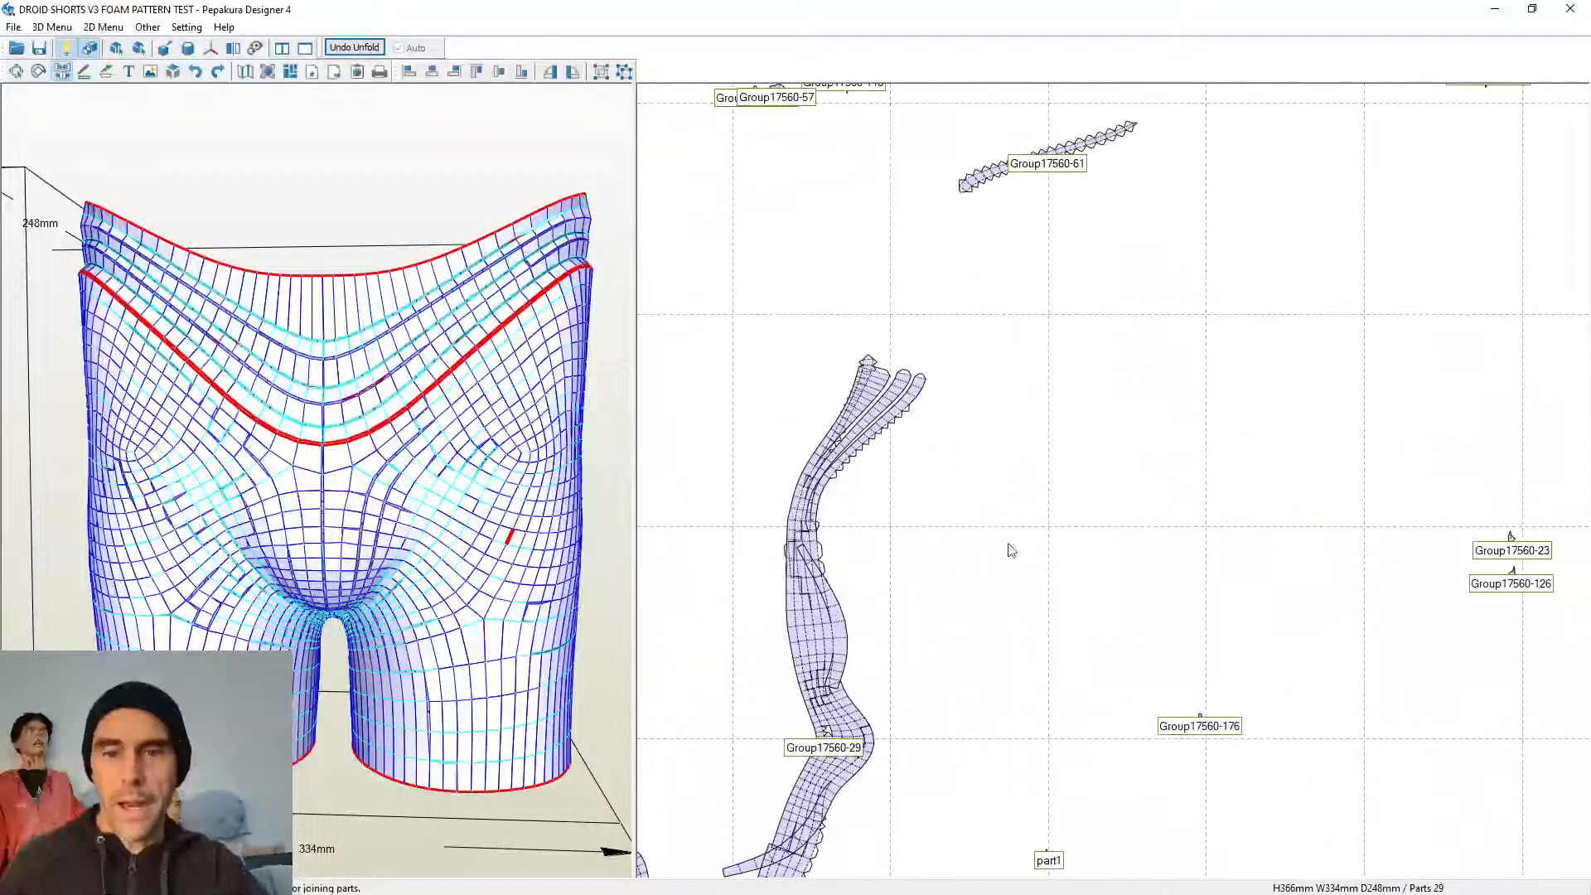
middle_click_drag(1024, 870, 986, 611)
scroll(985, 611, "up", 8)
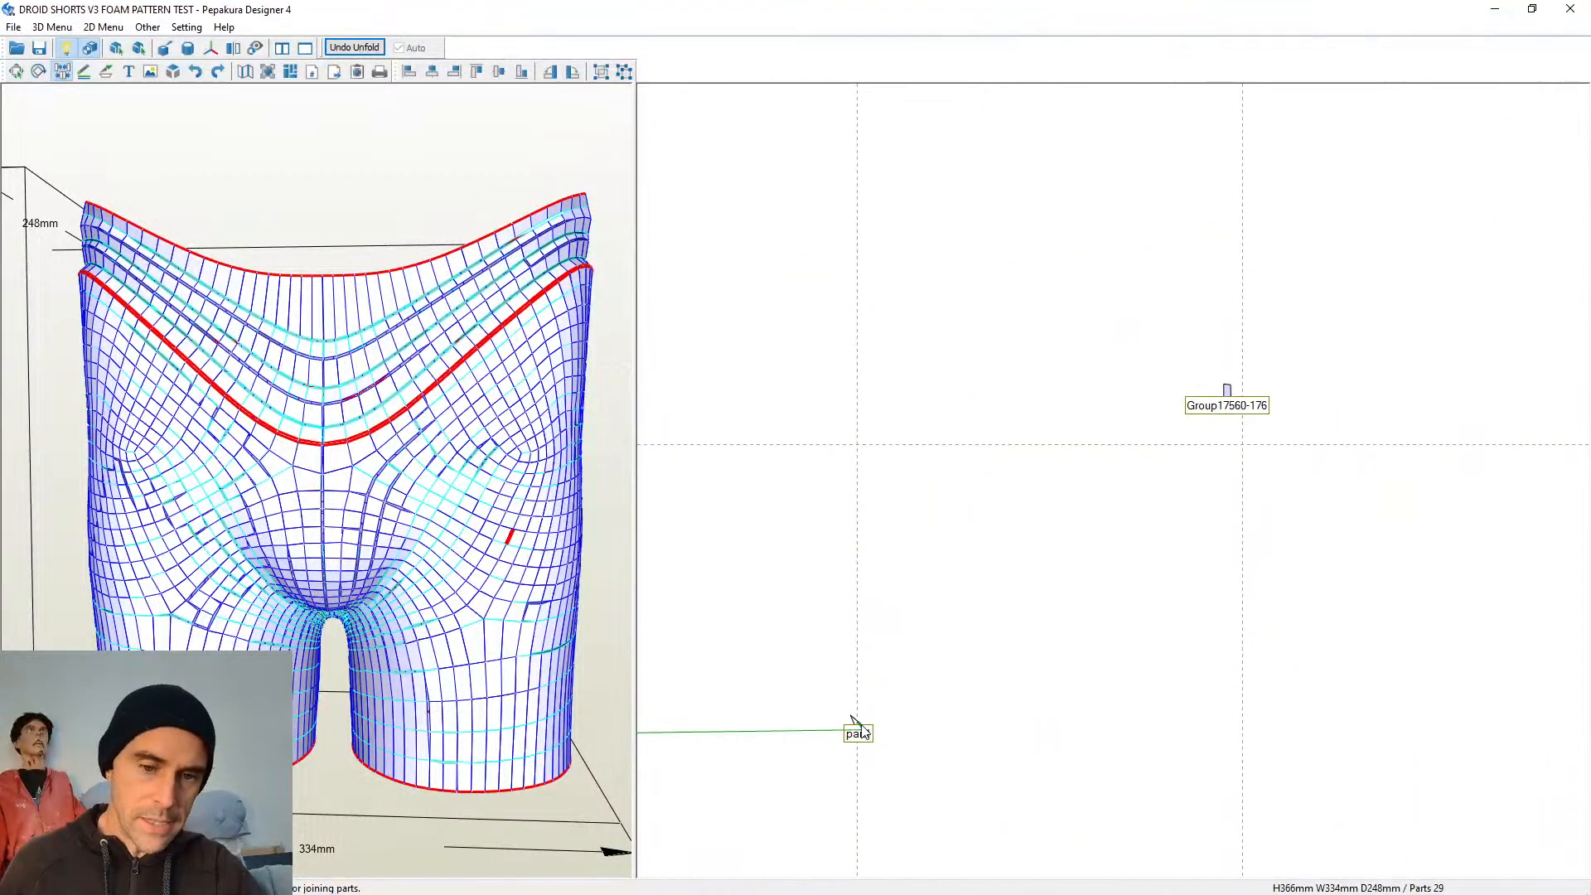
left_click(858, 728)
Separate a strip at the stepped outer edge above Group17560-176 and join matching edges up towards the curved rim
scroll(1297, 472, "down", 2)
scroll(1158, 373, "up", 5)
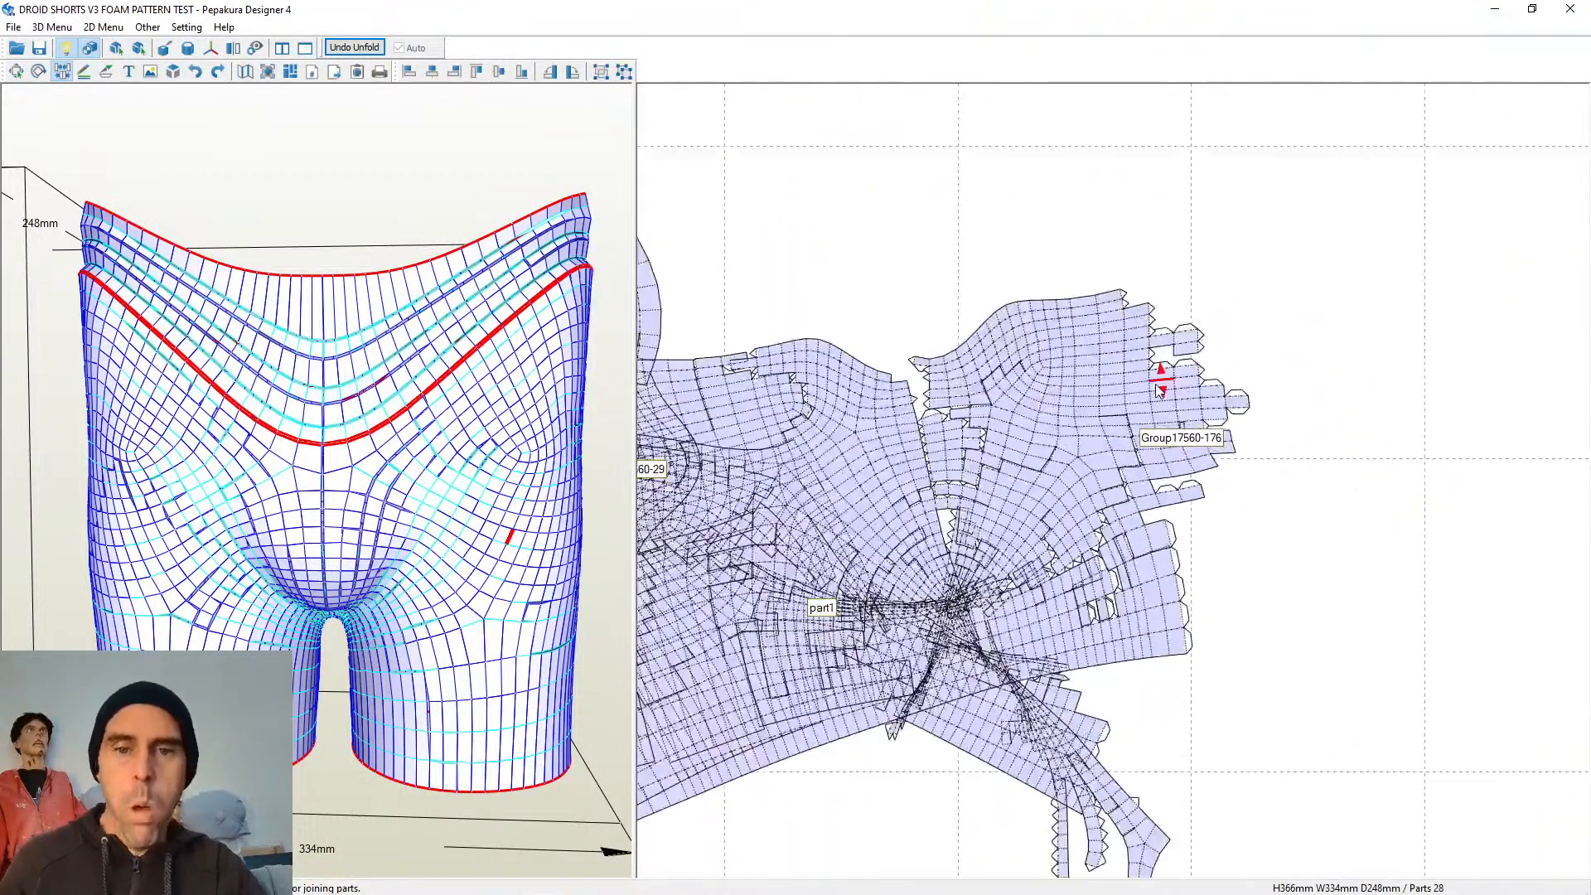
left_click(1158, 373)
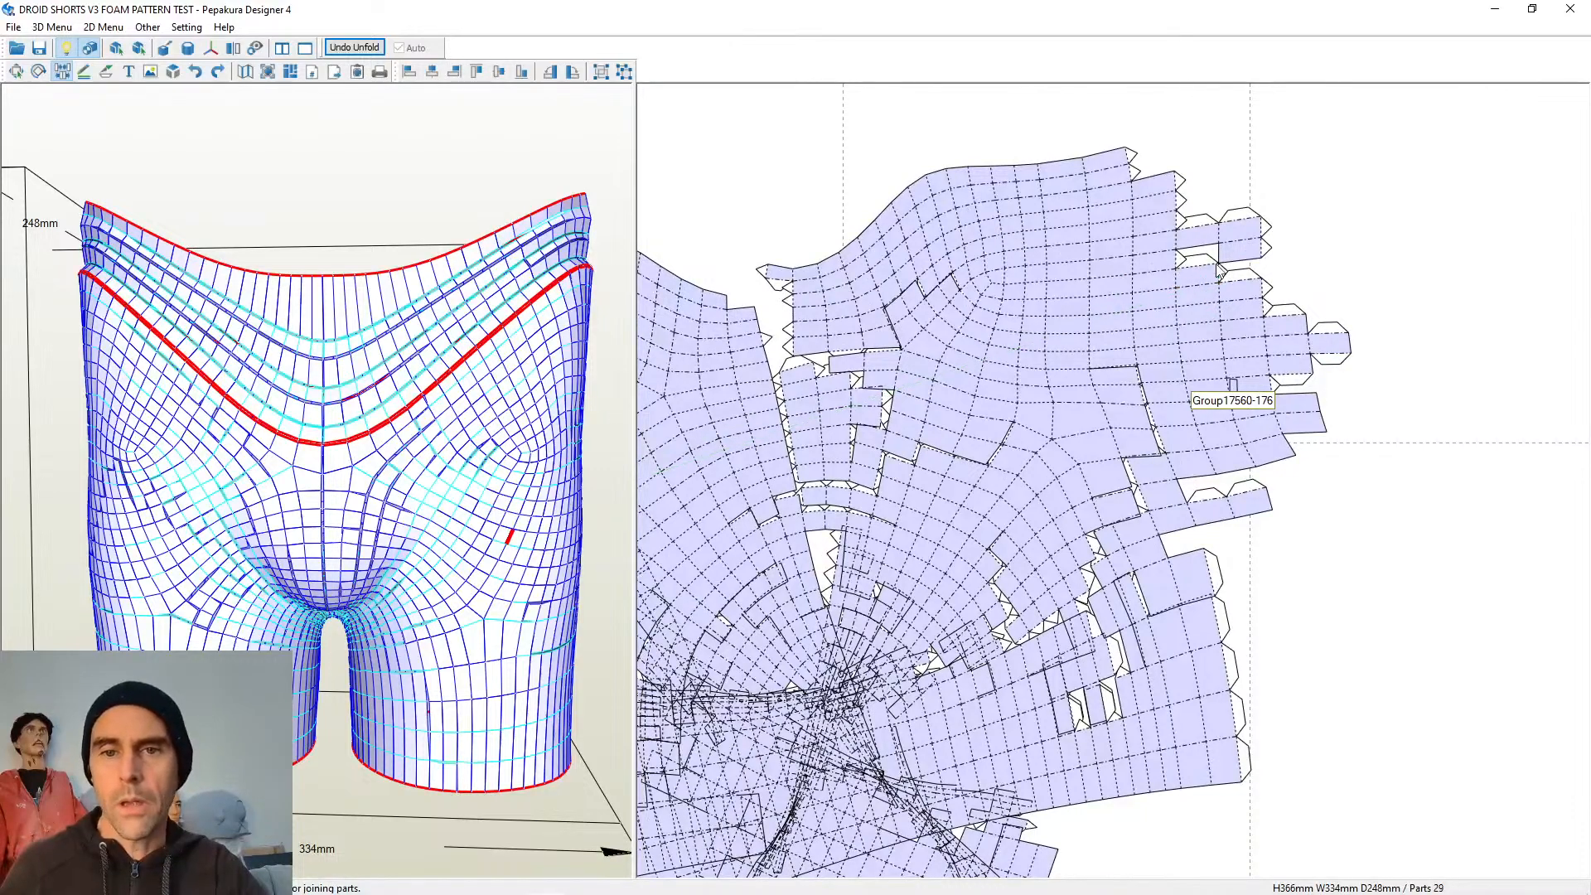
left_click(1204, 266)
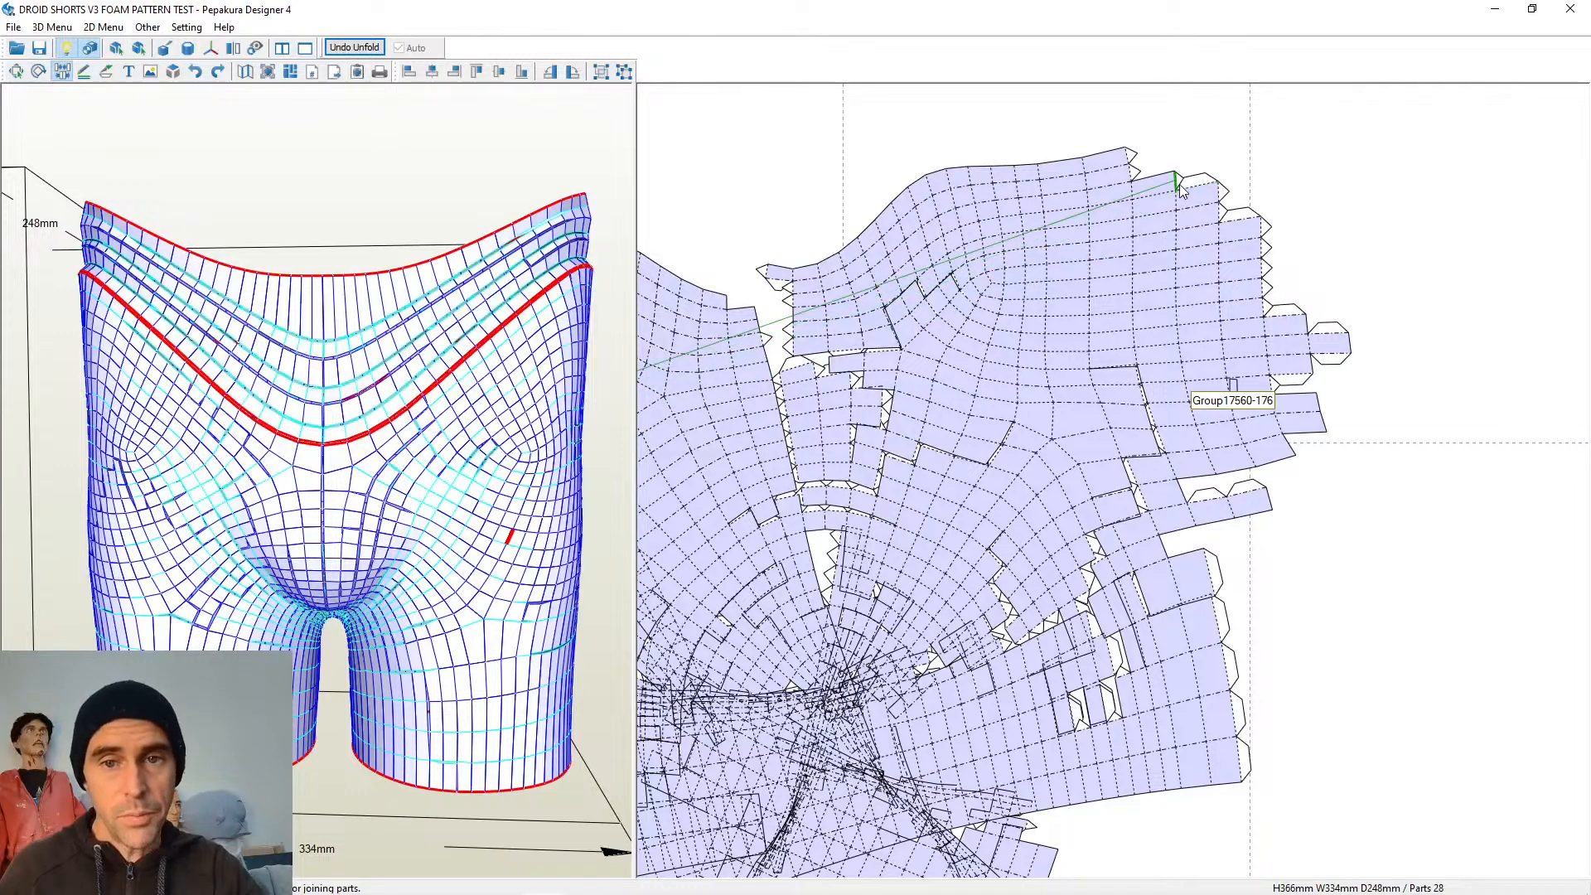
right_click(1132, 159)
left_click(1078, 221)
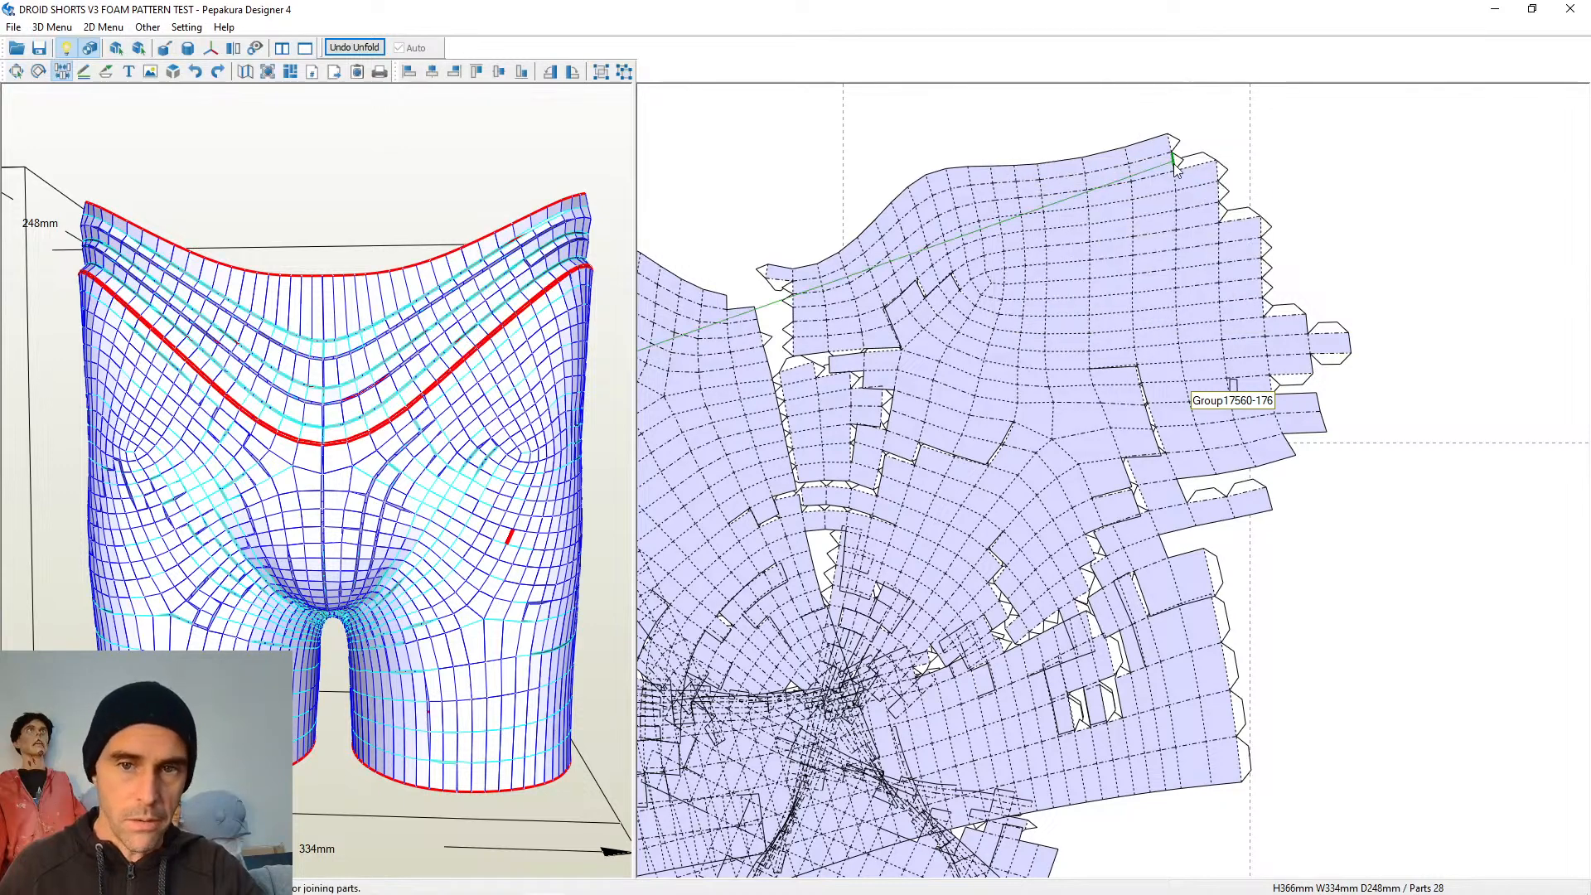
left_click(1174, 151)
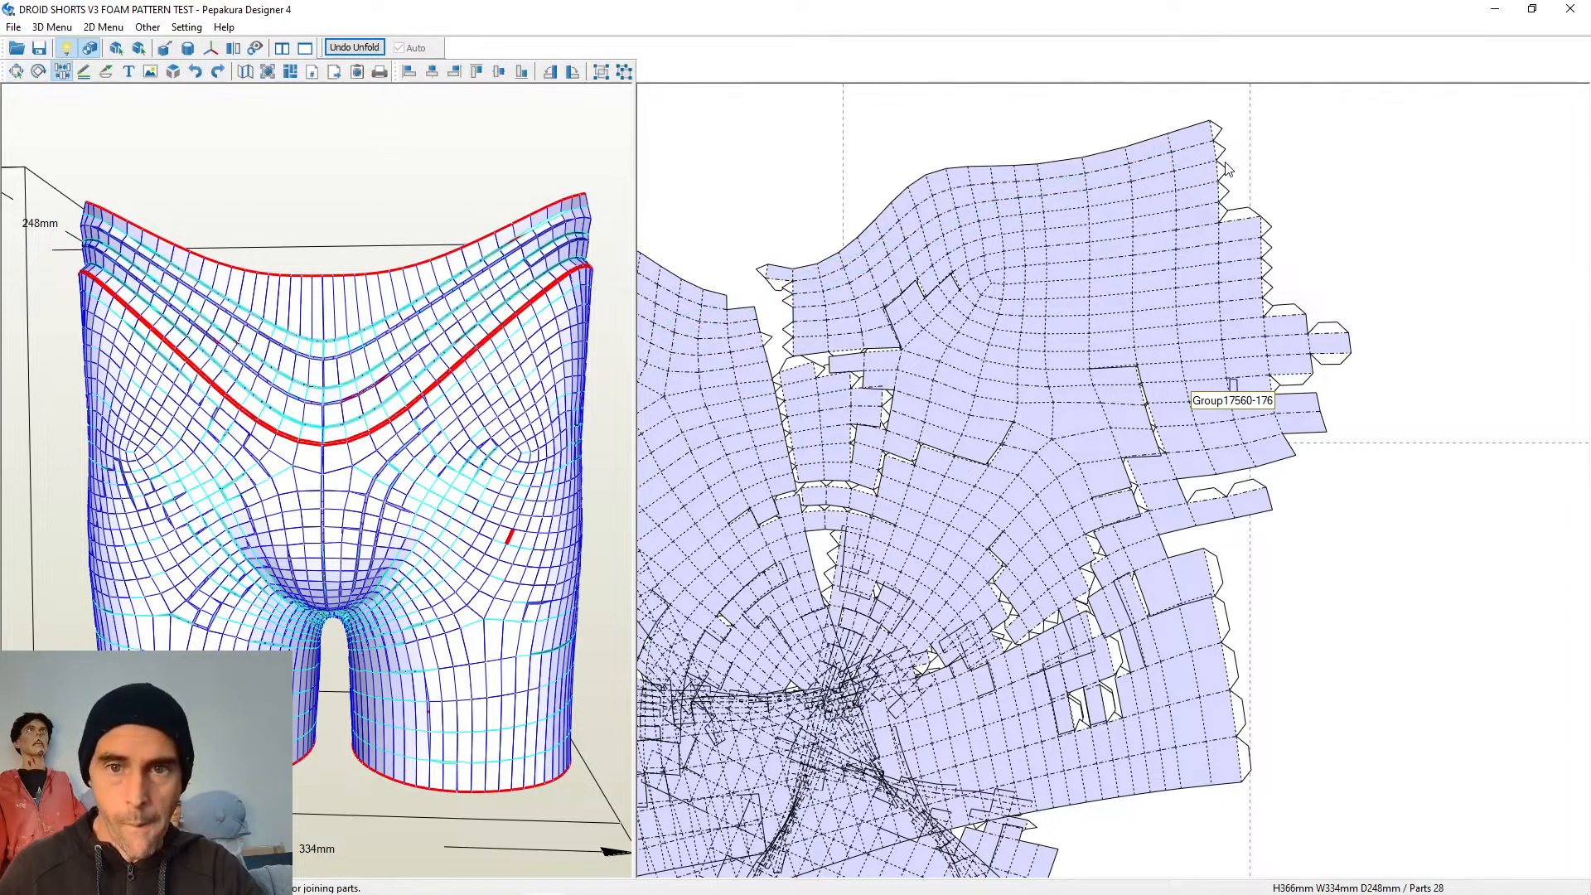
Join the matching faces along the flapped outer edge from the curved rim down to the stepped strips
left_click(1213, 135)
left_click(1215, 154)
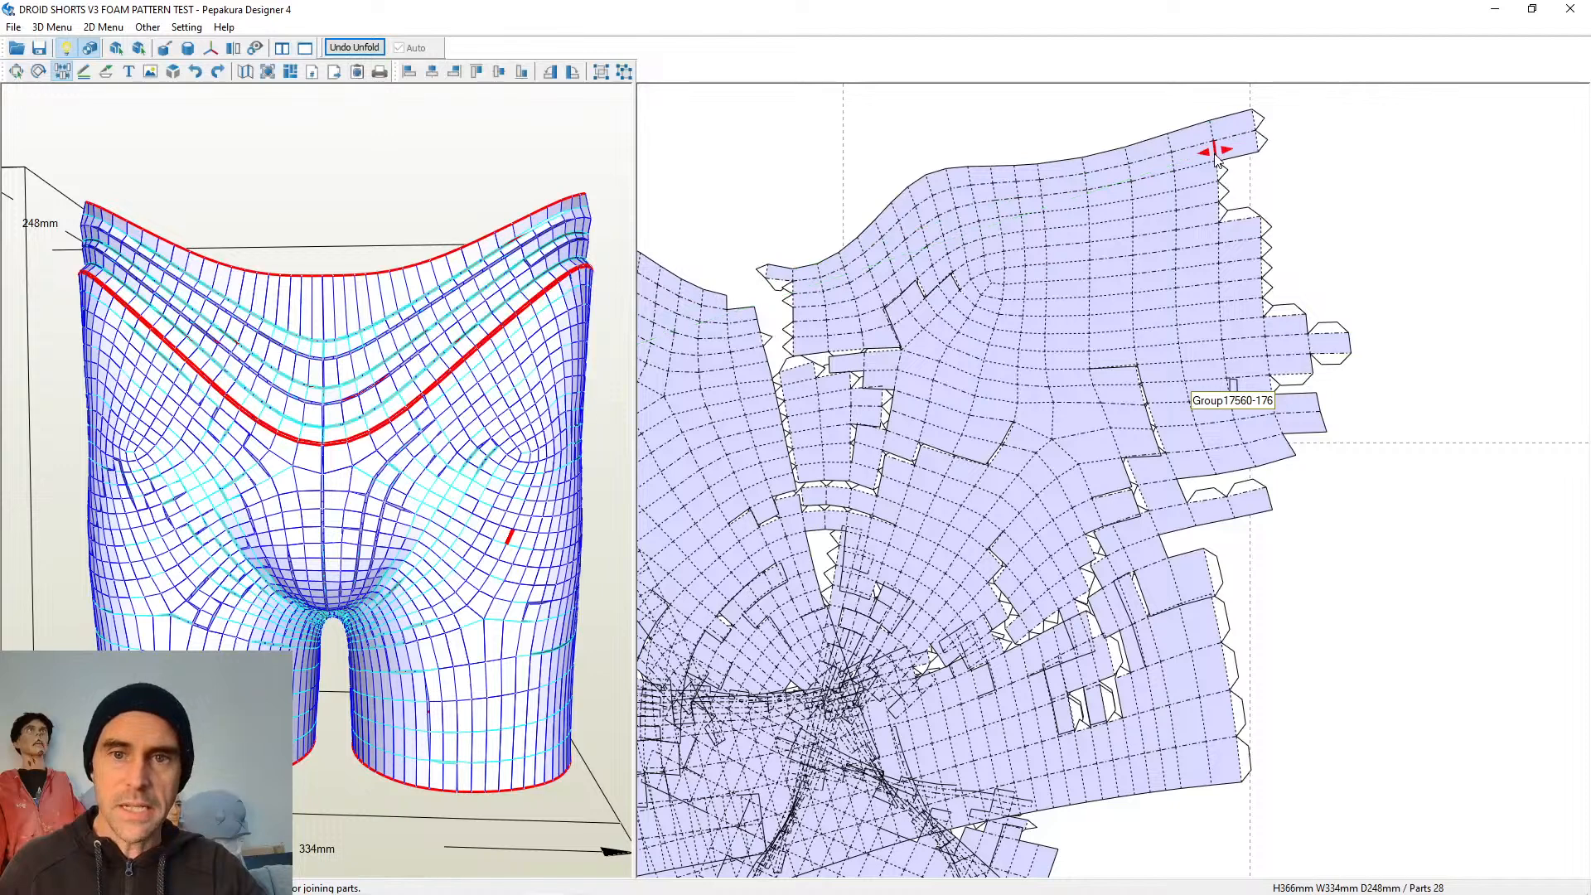
left_click(1218, 174)
left_click(1222, 195)
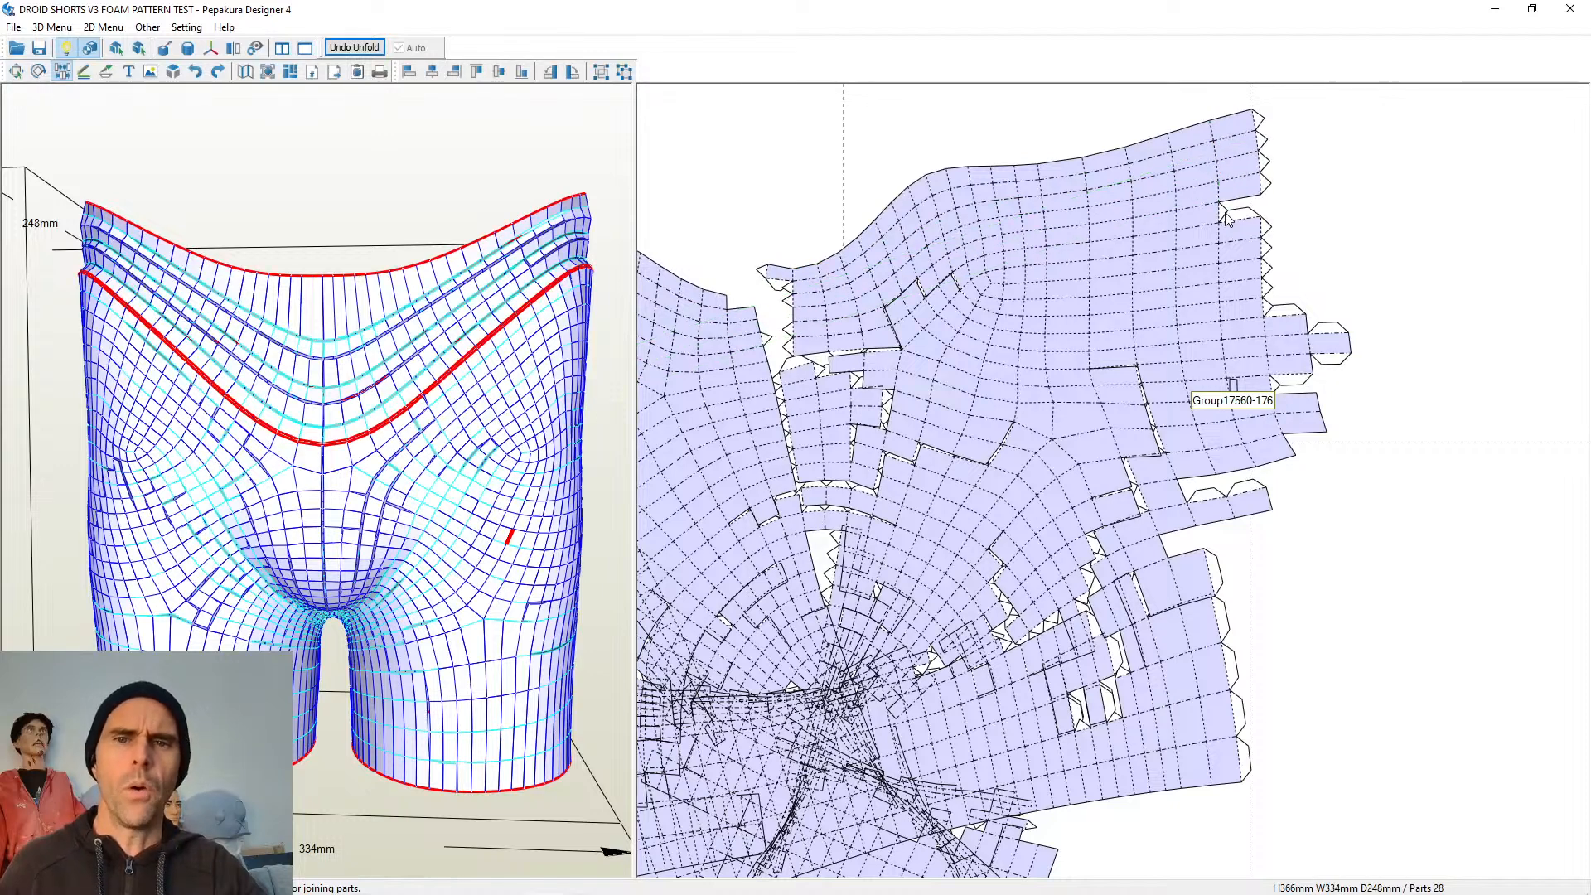
left_click(1227, 217)
left_click(1264, 240)
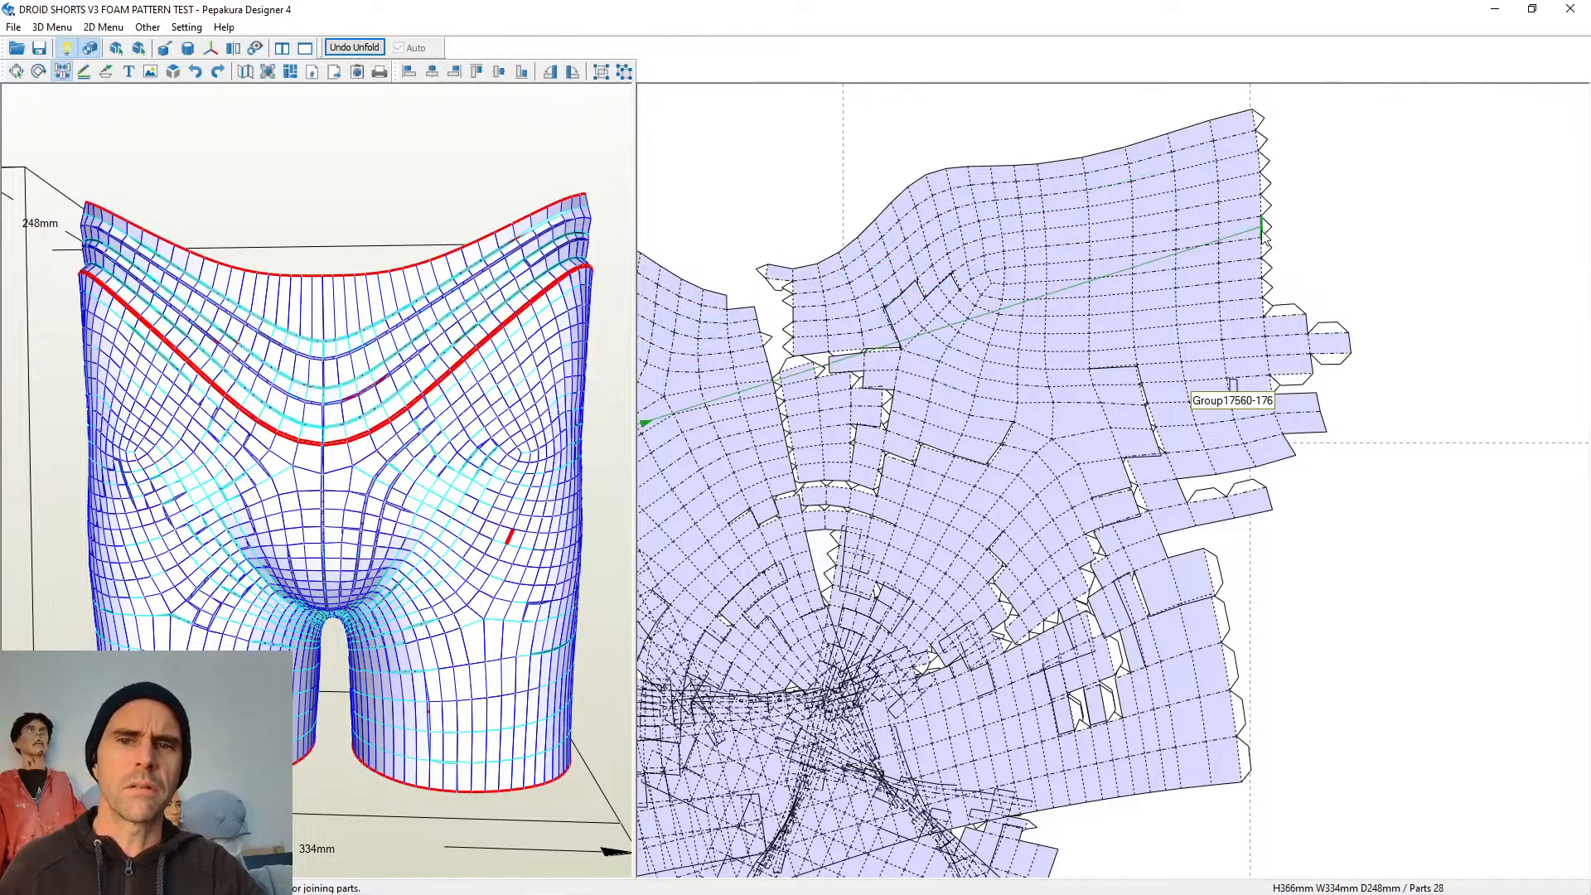
Add another column of faces outside the flapped edge up to the rim corner and join the stepped edge below it
left_click(1264, 191)
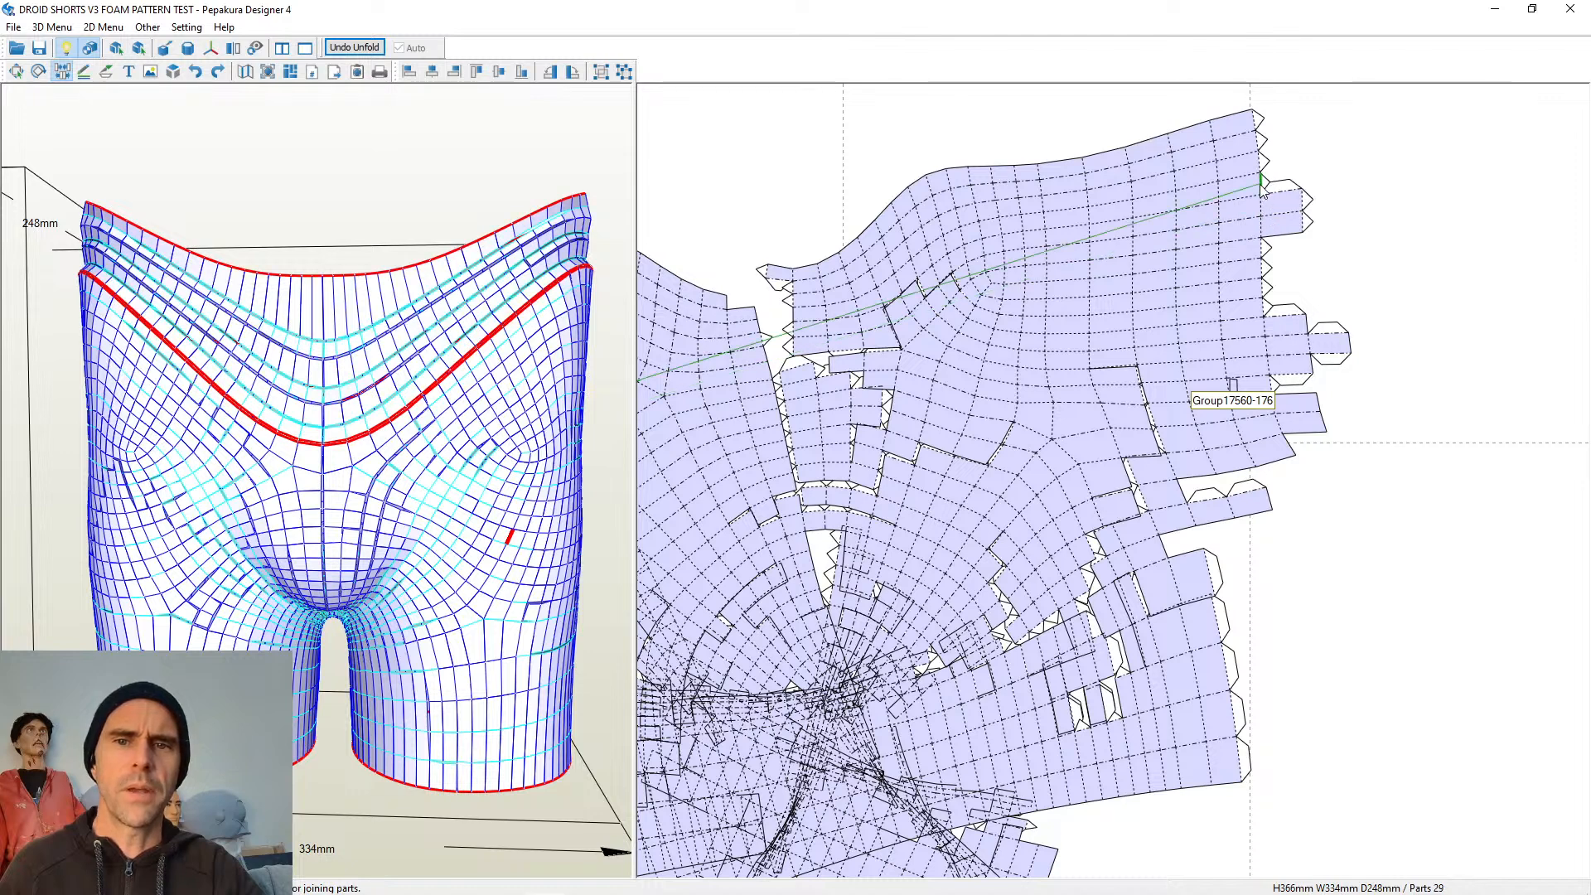
left_click(1261, 133)
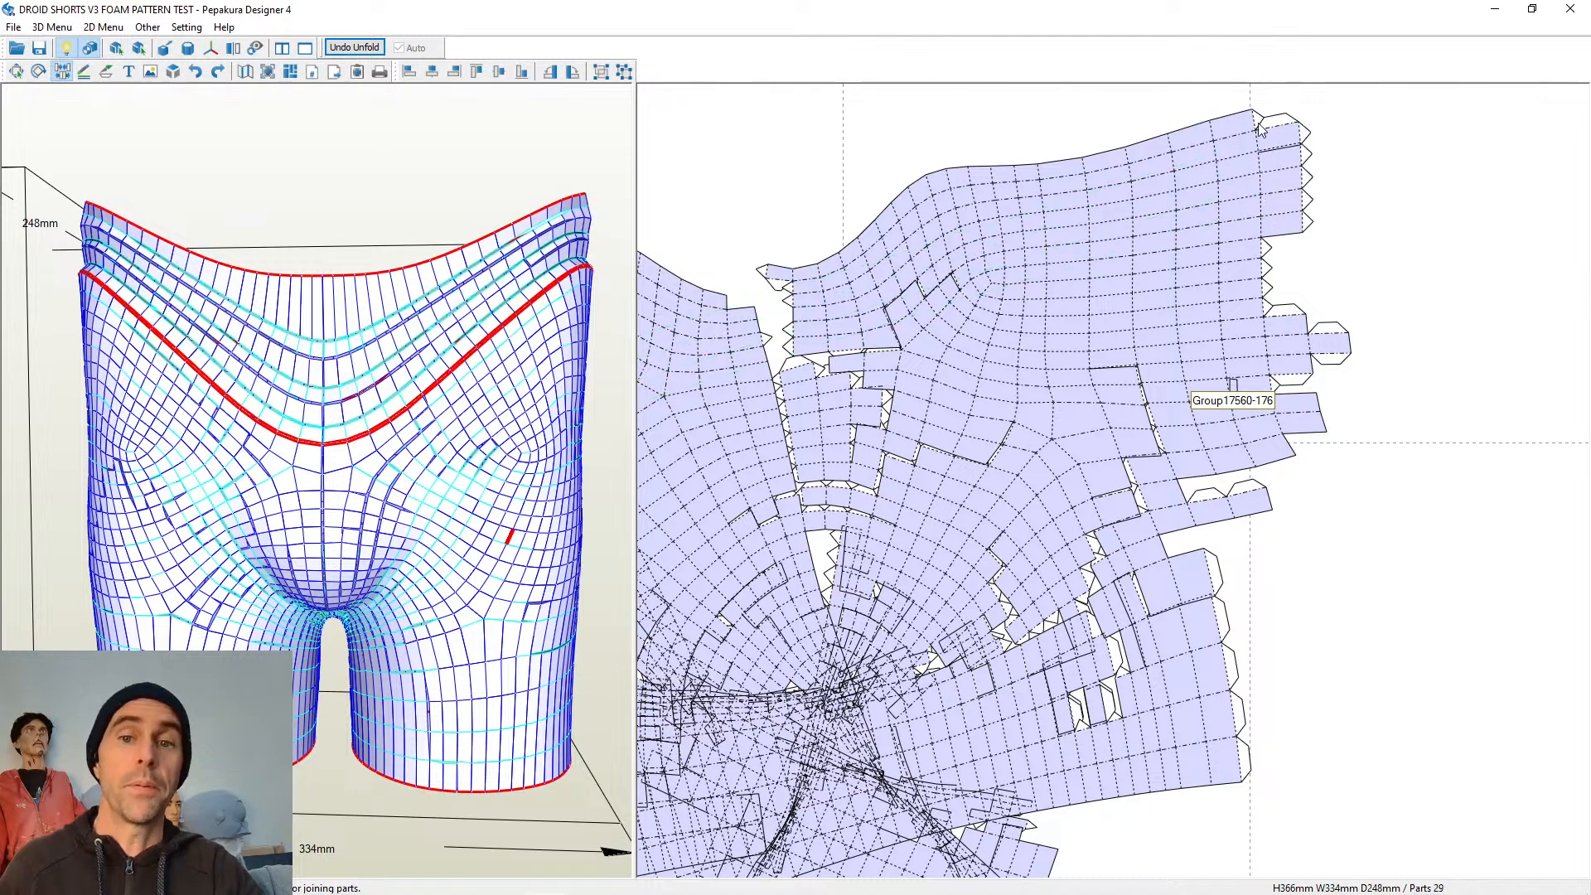
left_click(1257, 128)
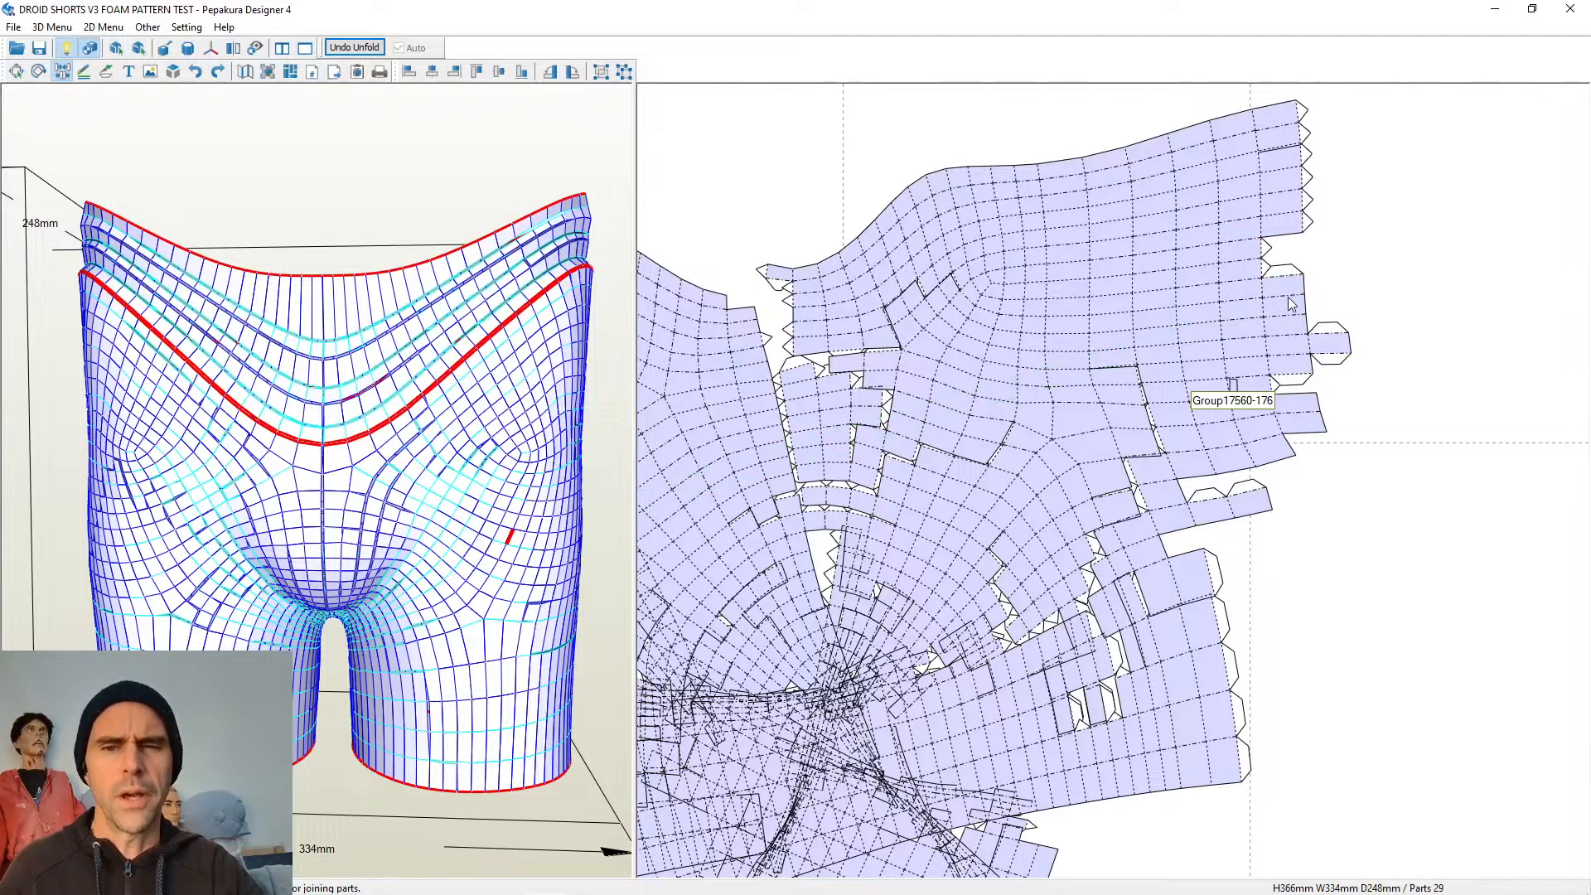
left_click(1286, 275)
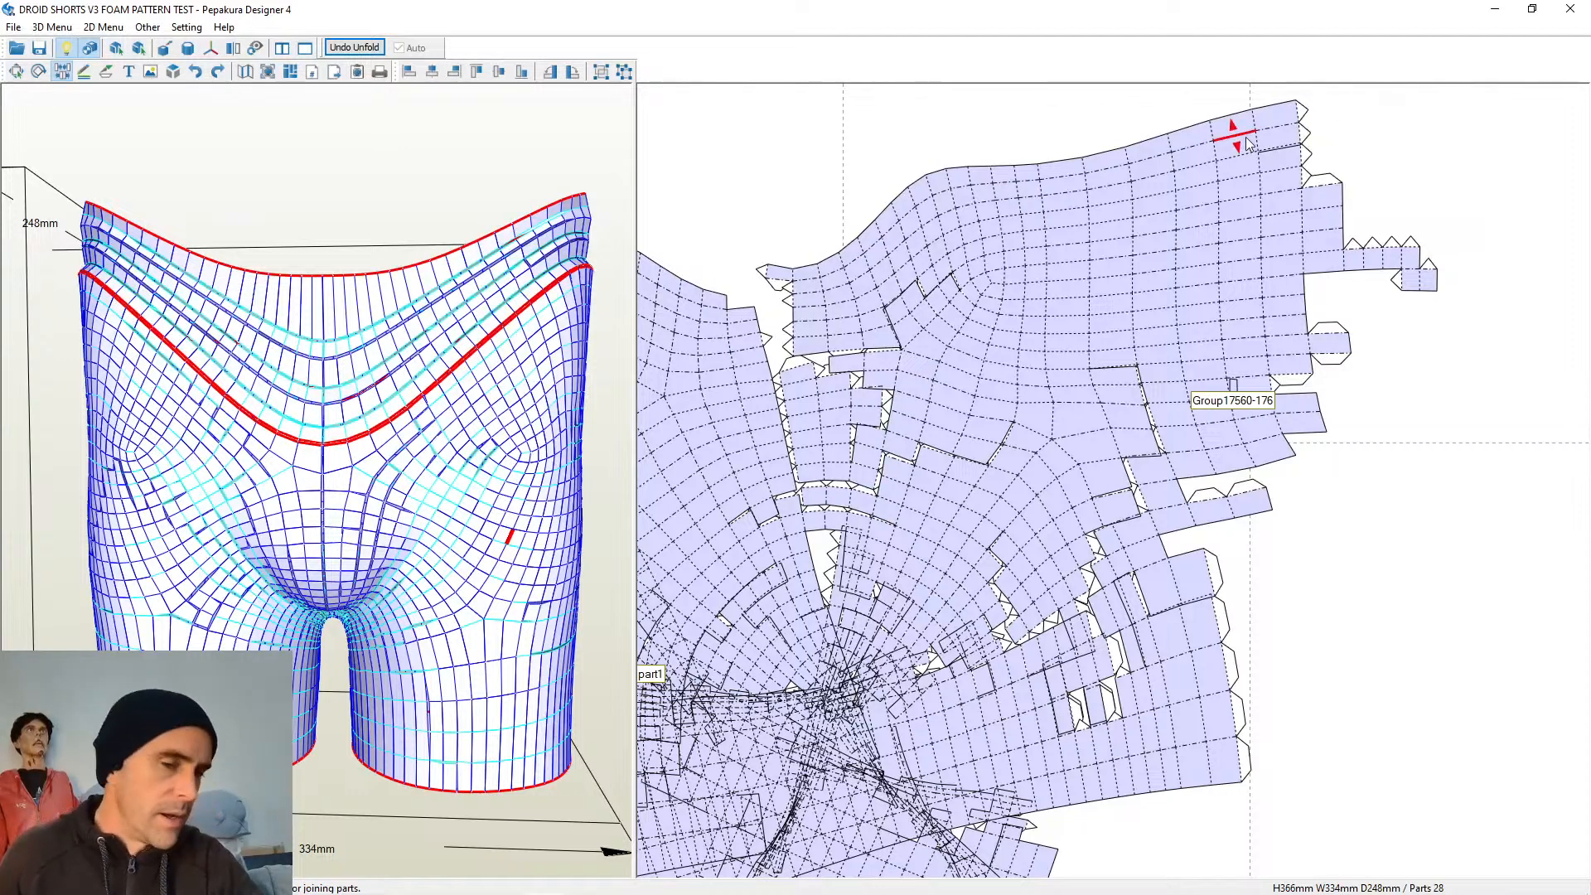
Join the open edges of the outermost column up to the rim corner and add a face beside the protruding strip
left_click(1328, 336)
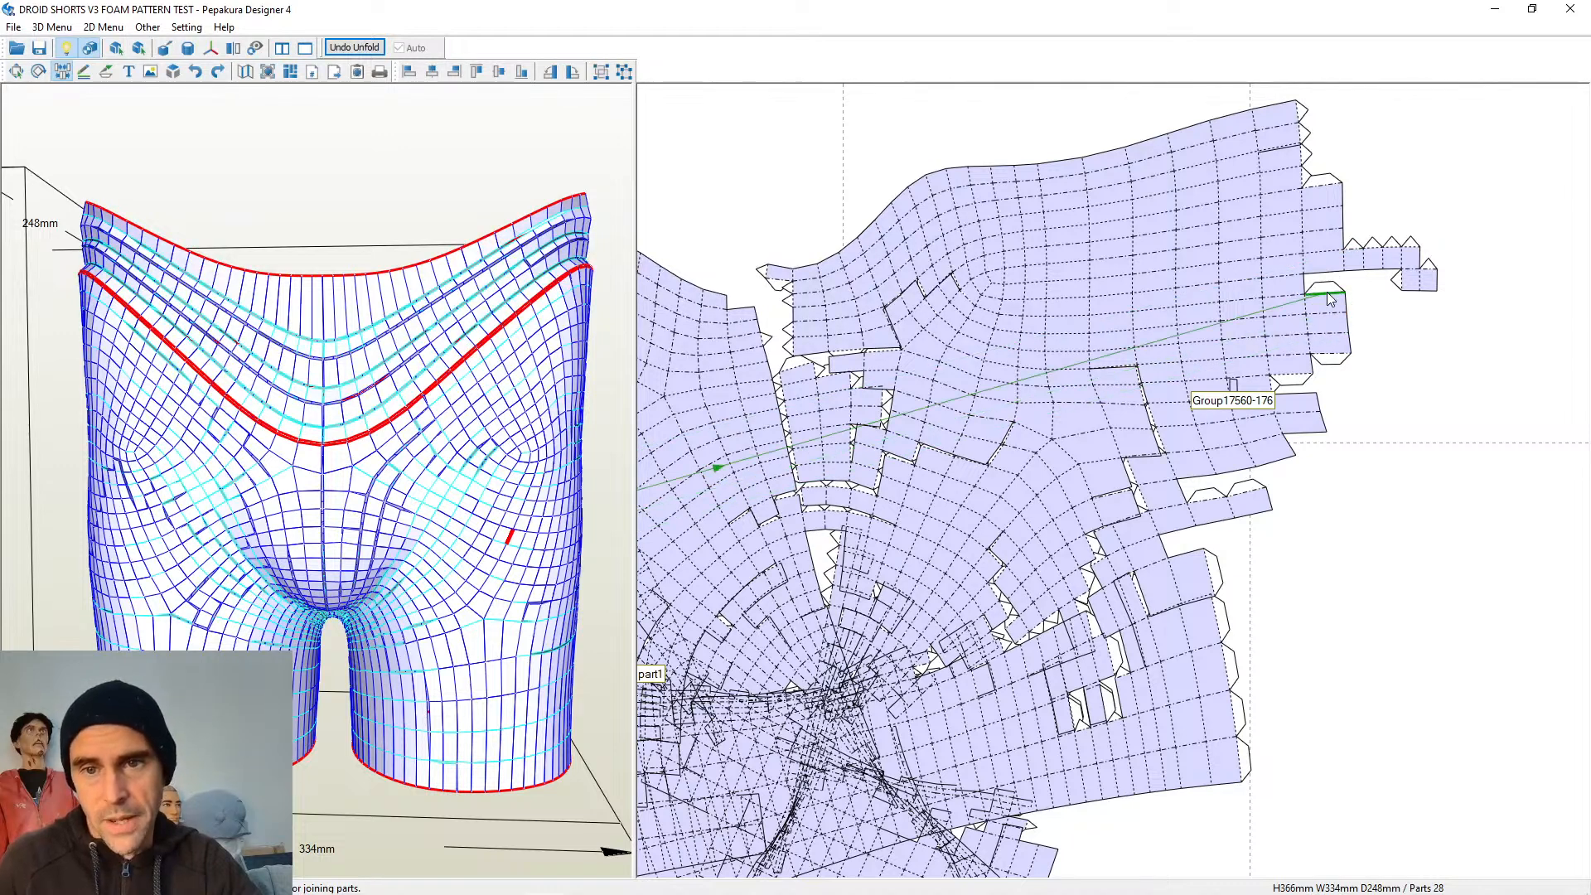
left_click(1326, 291)
left_click(1320, 184)
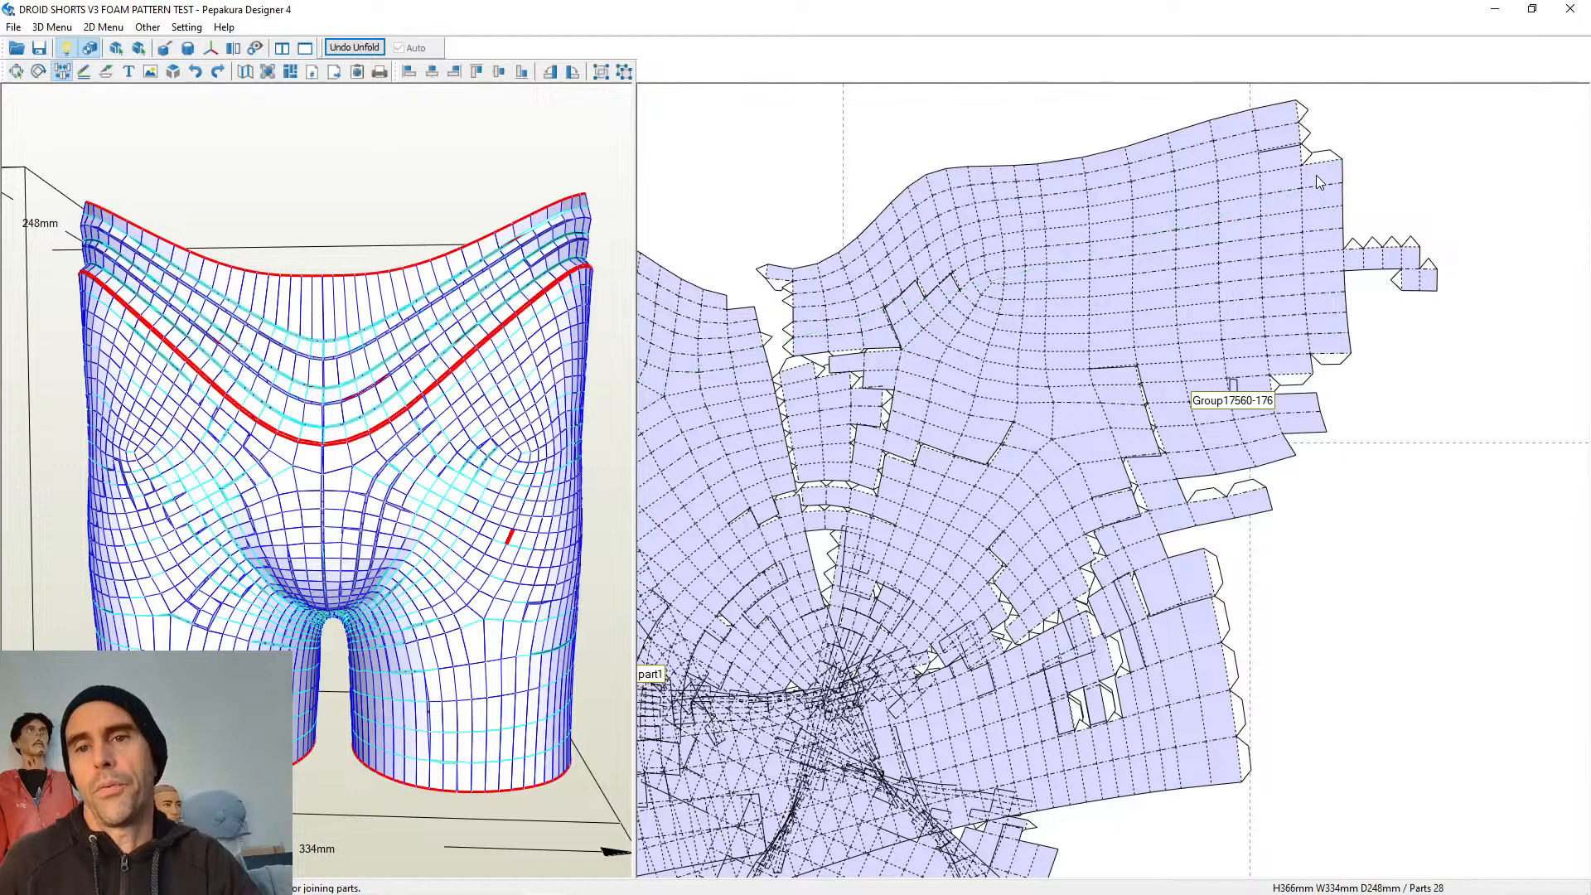
left_click(1322, 179)
left_click(1324, 134)
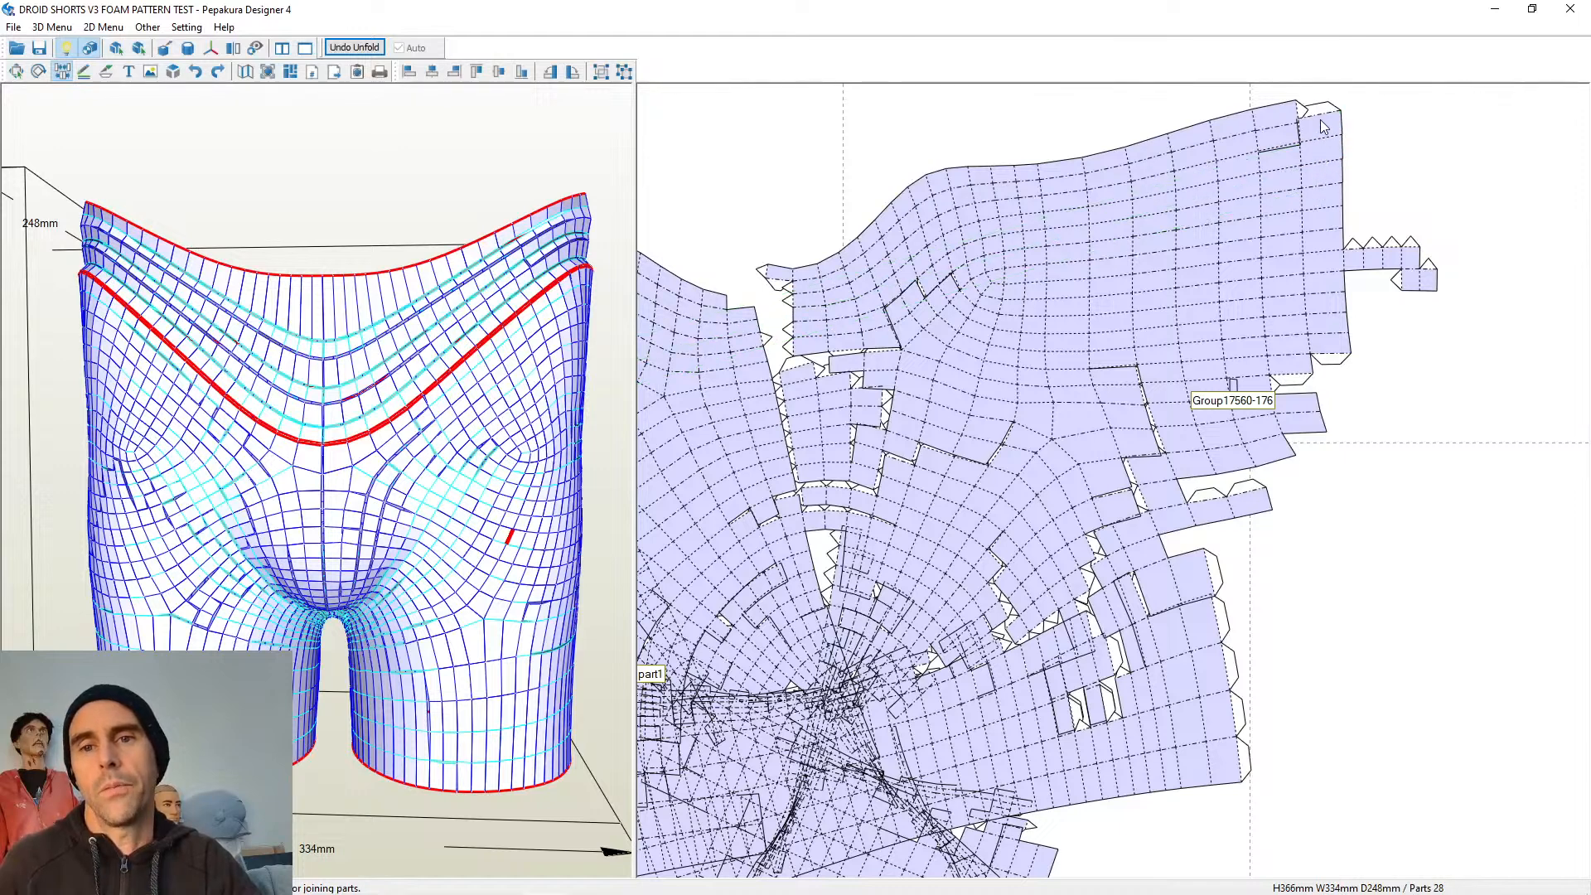
left_click(1319, 121)
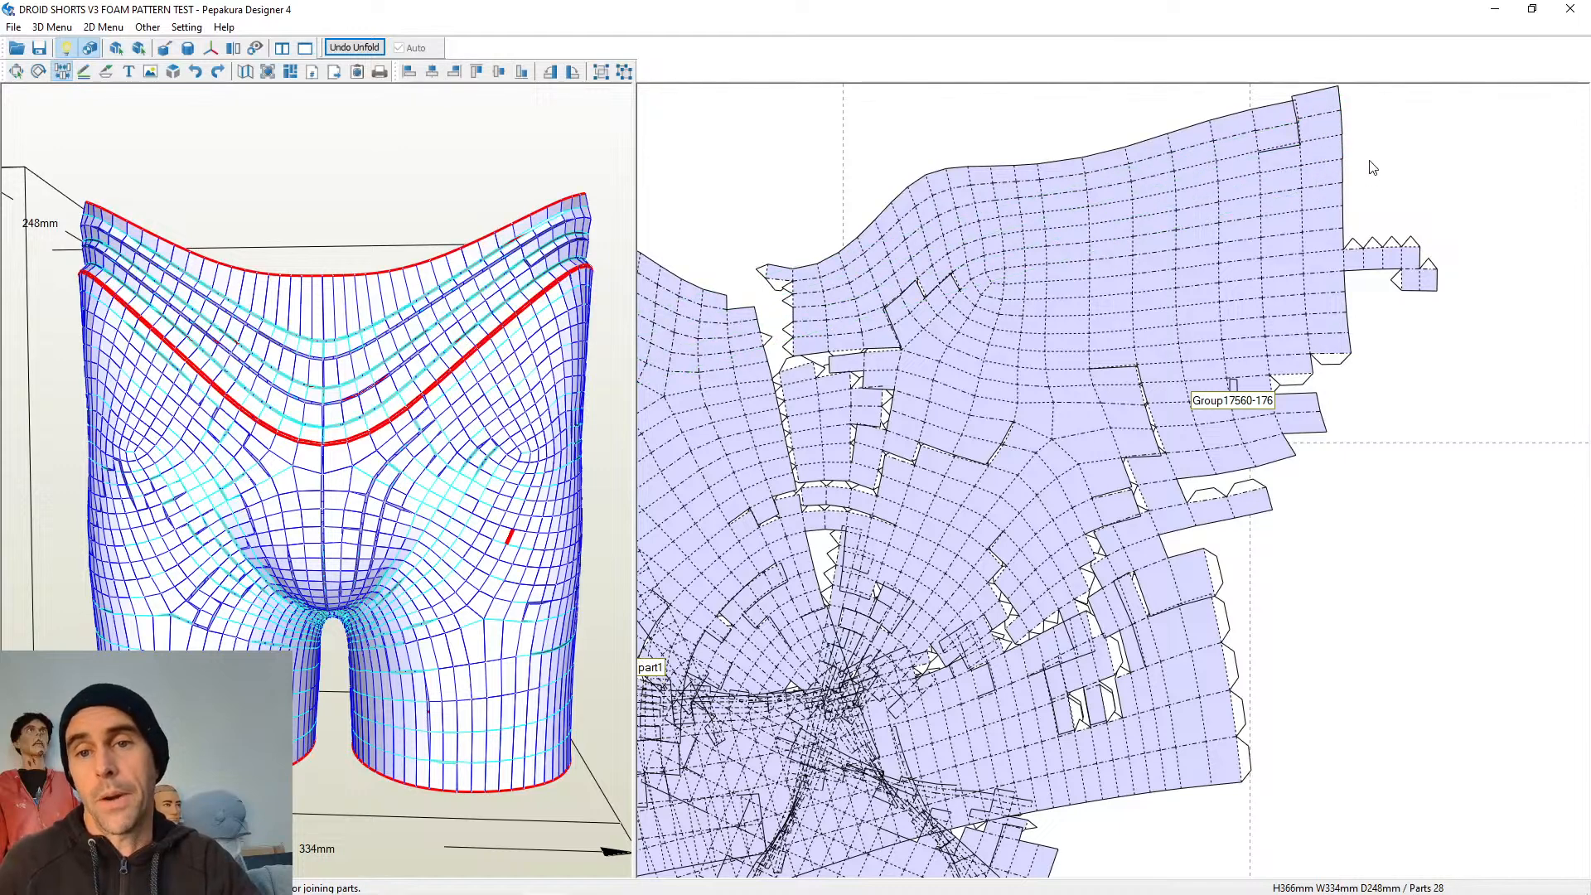
left_click(1345, 225)
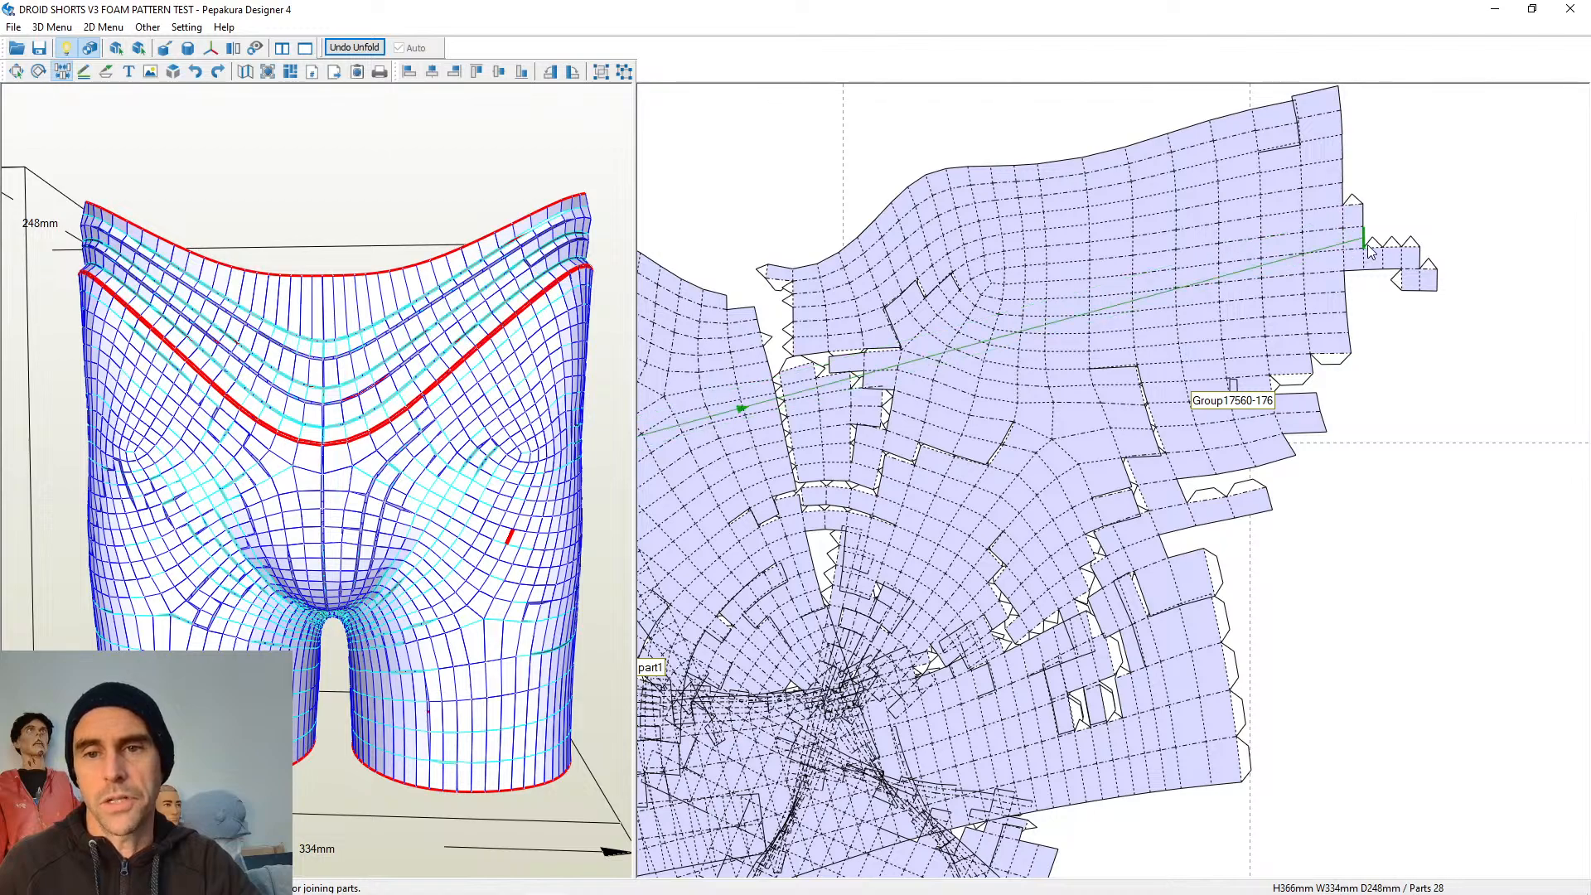
Join the loose piece Group17560-151 to the large body part
scroll(1326, 319, "down", 5)
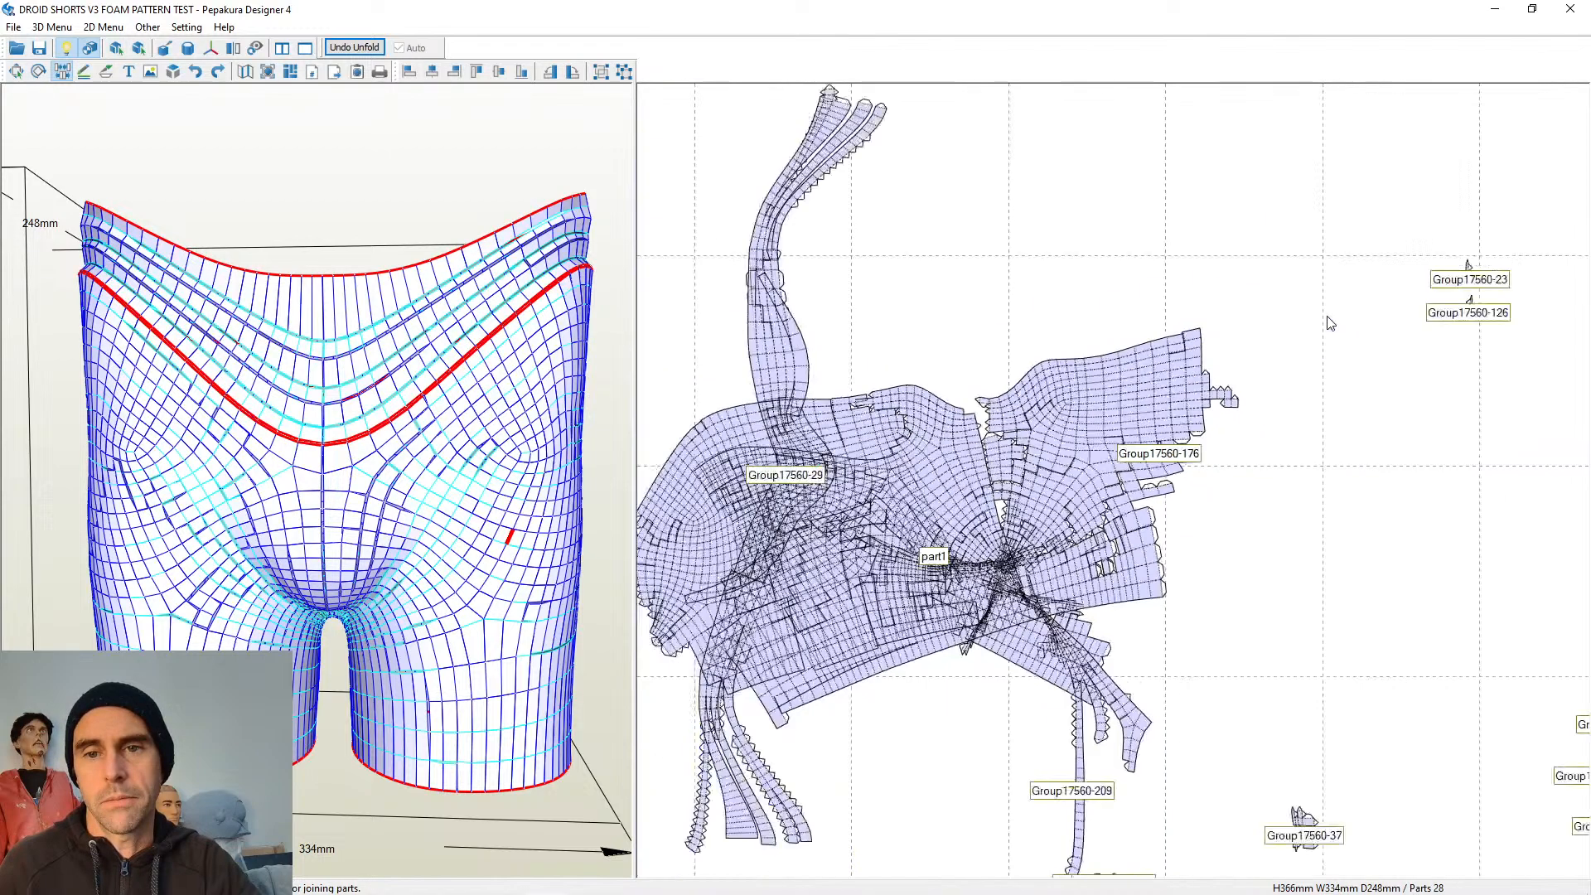
scroll(1228, 327, "up", 4)
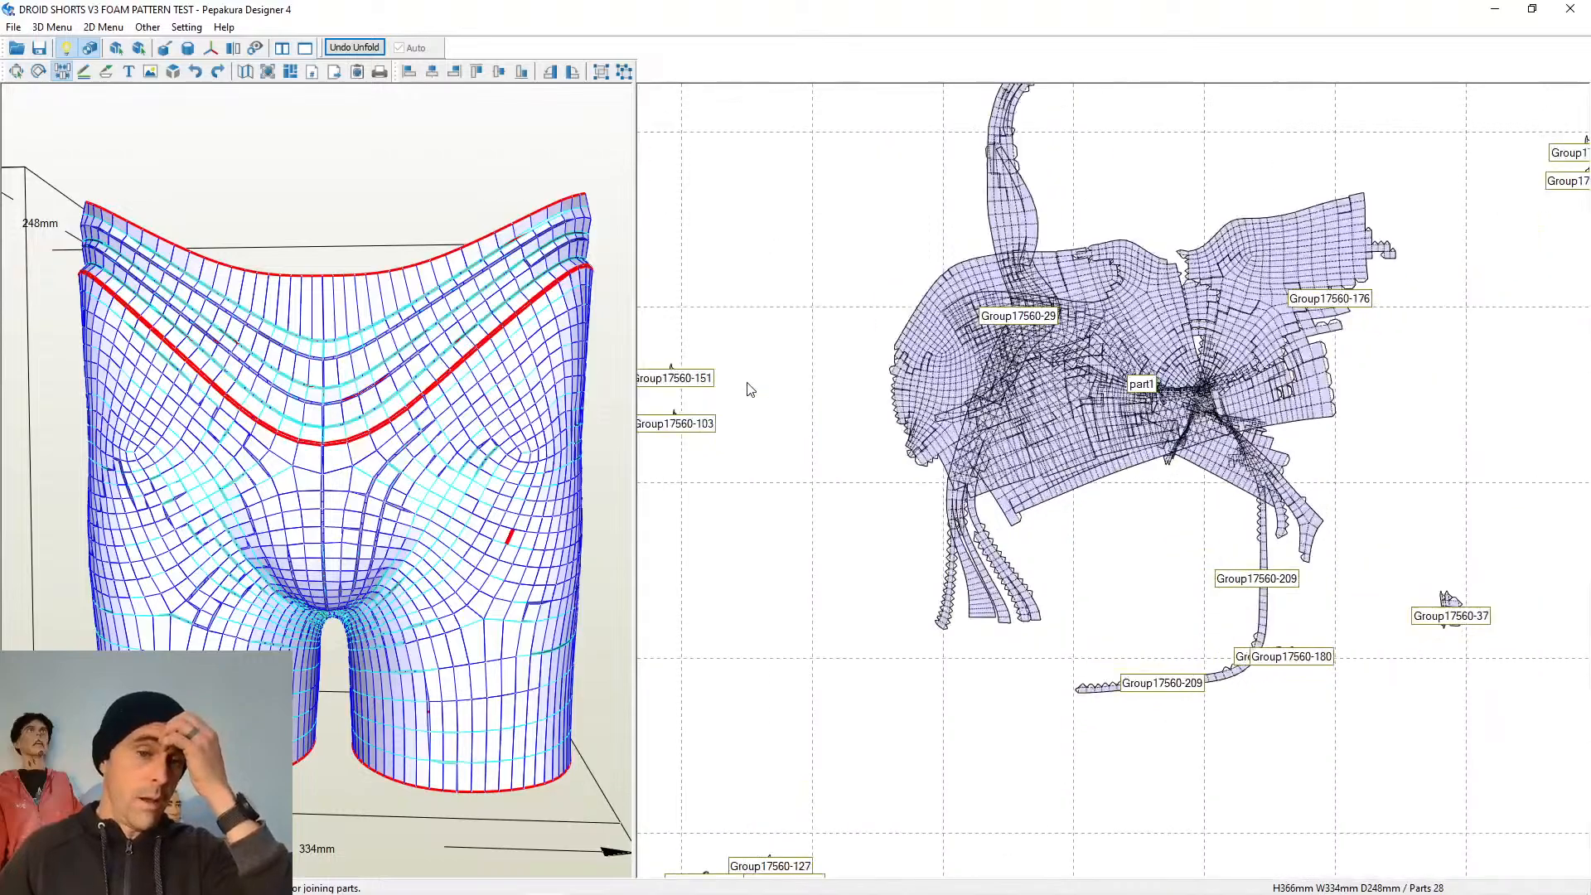
scroll(1261, 291, "up", 4)
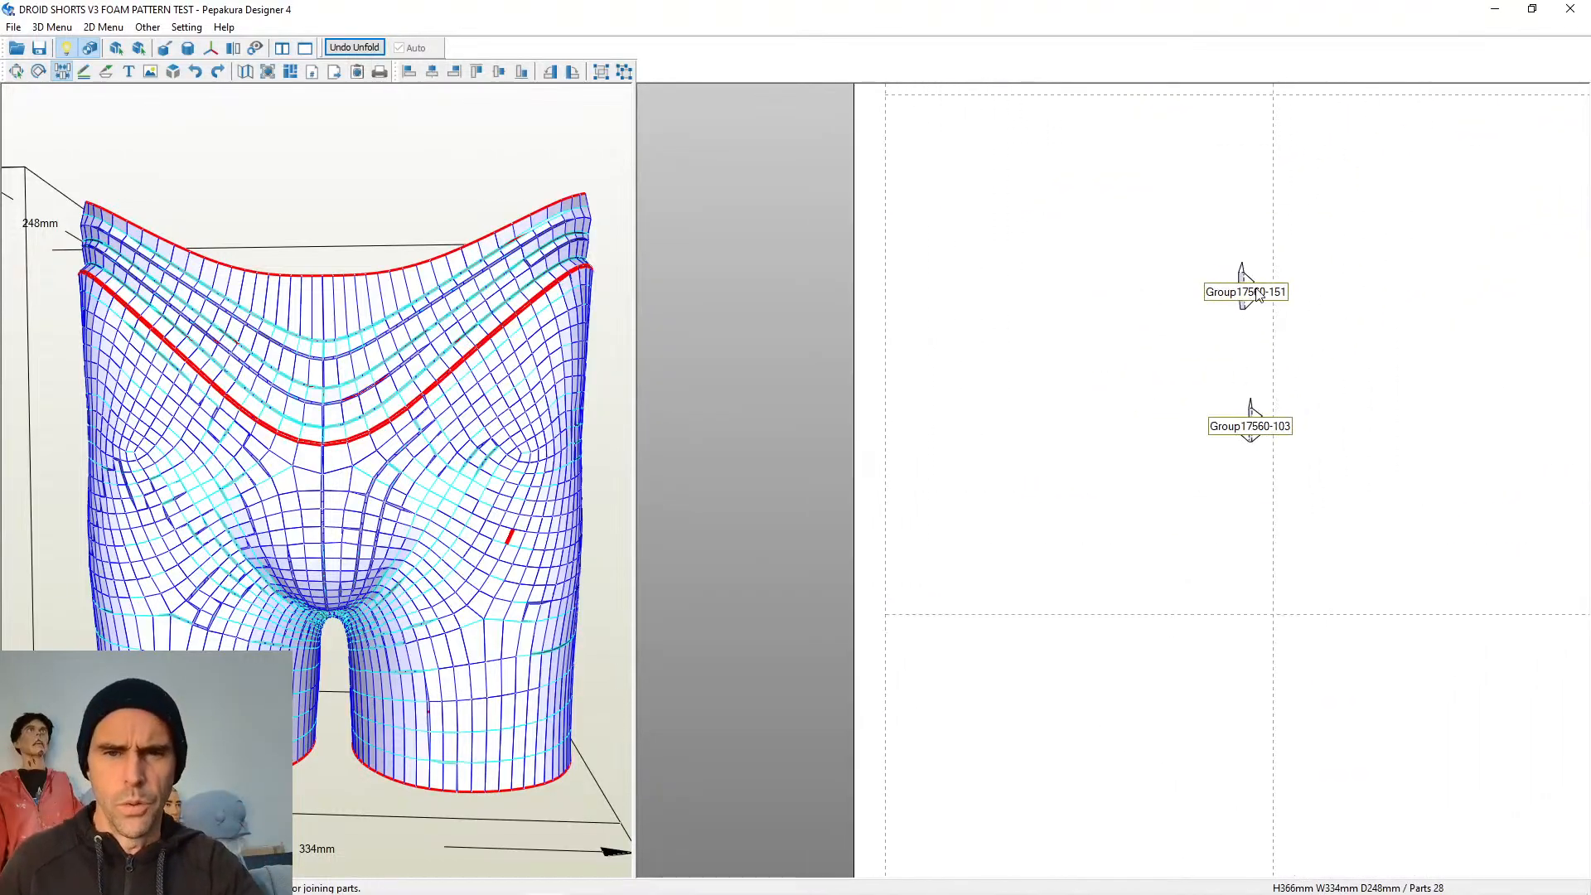
left_click(1245, 282)
scroll(976, 429, "down", 3)
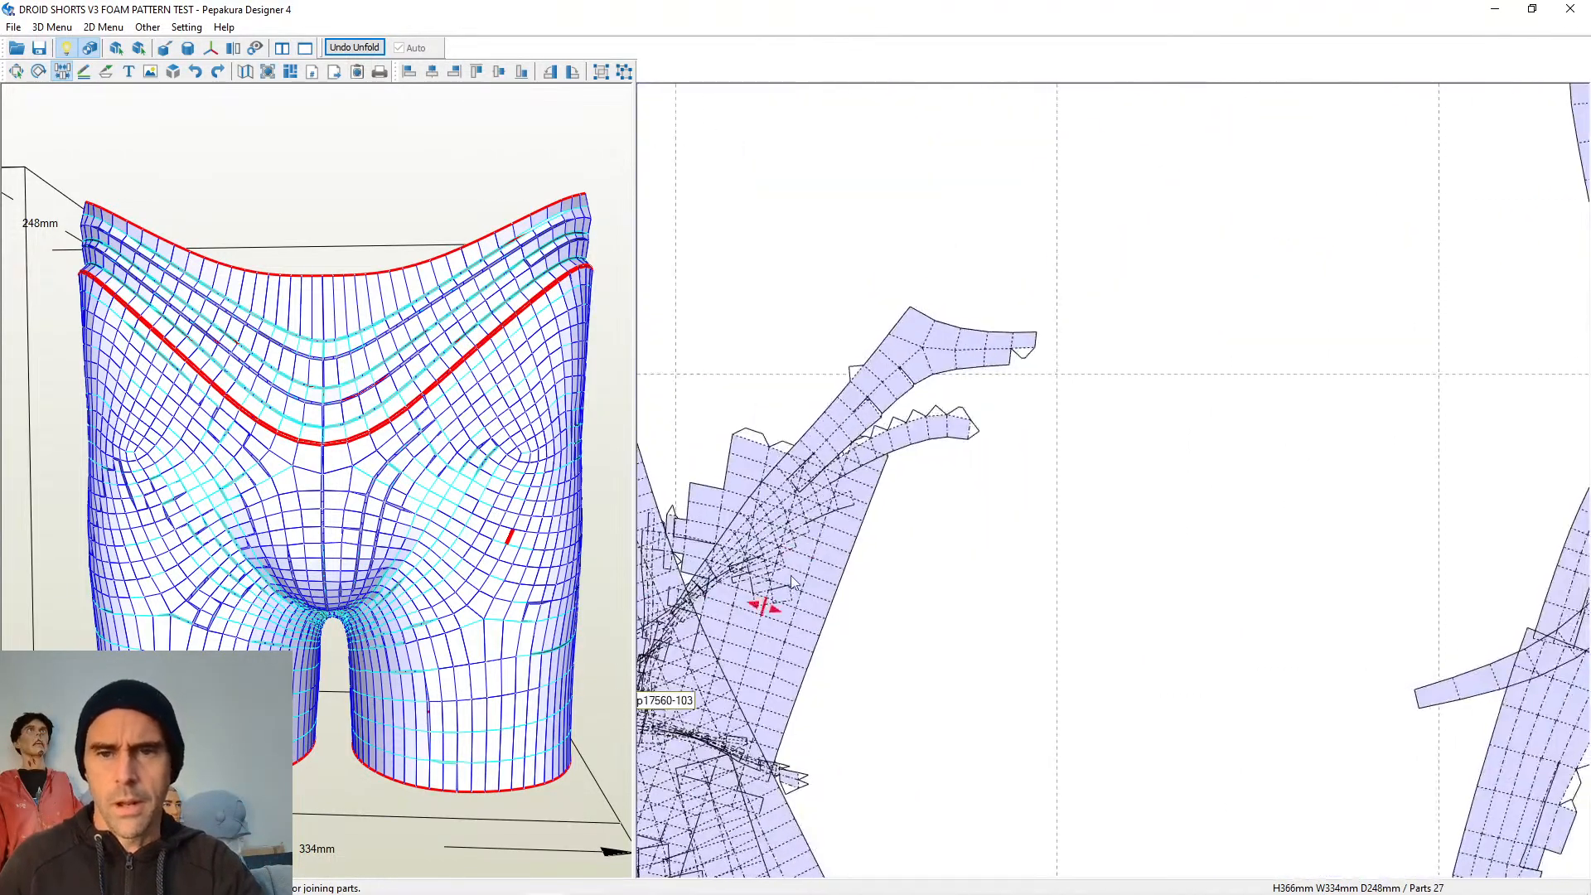
Join the loose piece Group17560-176 to the large body part and join the matching small fragment to Group17560-23
scroll(1026, 451, "up", 5)
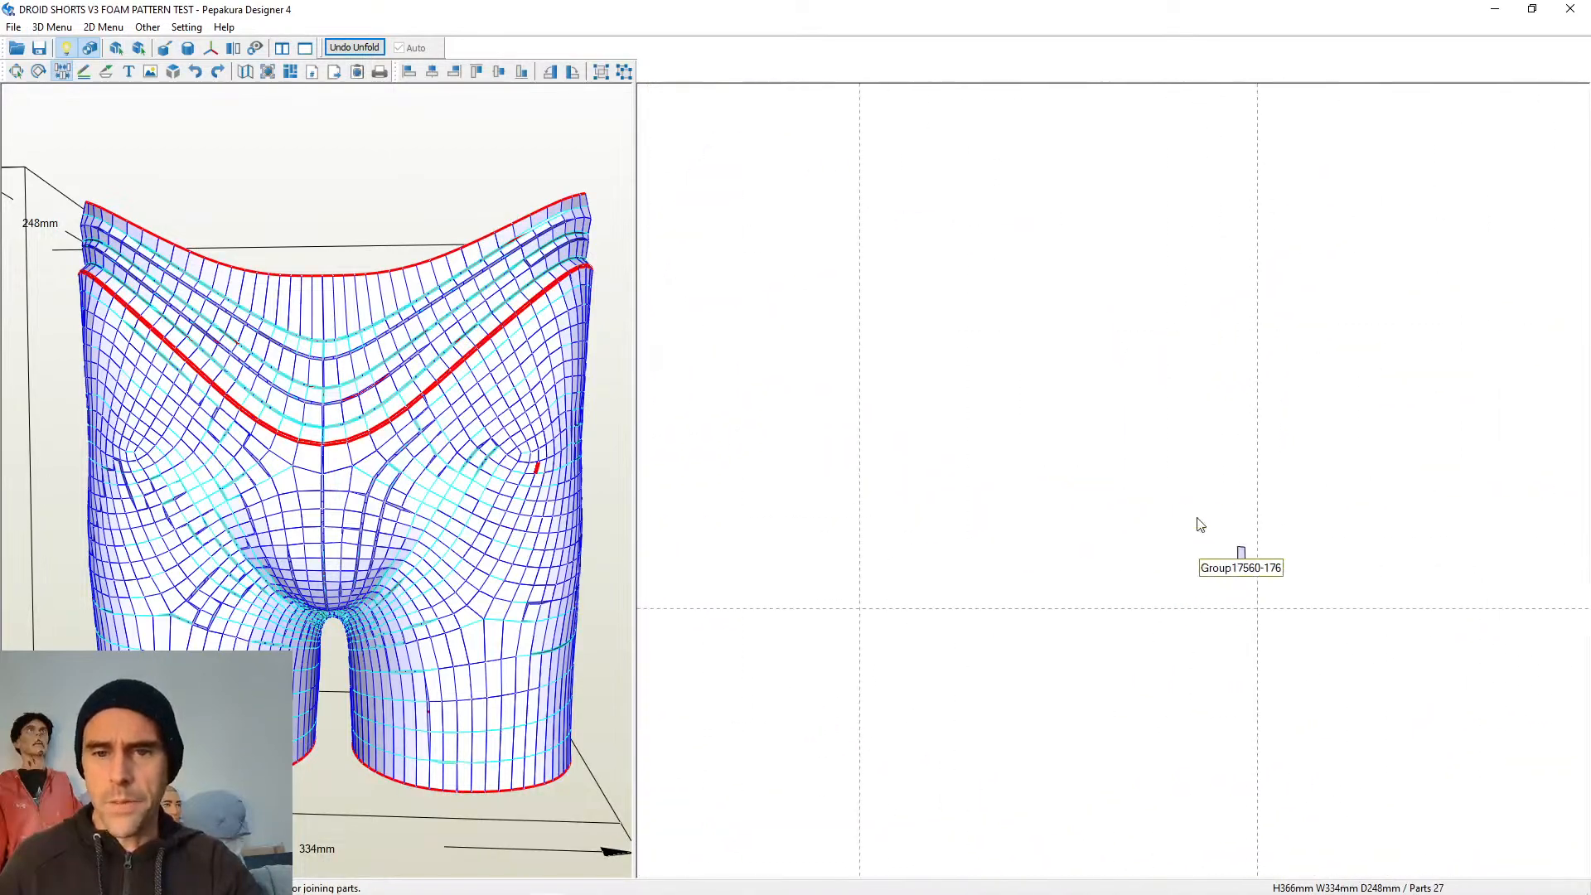
left_click(1293, 580)
scroll(1062, 390, "down", 4)
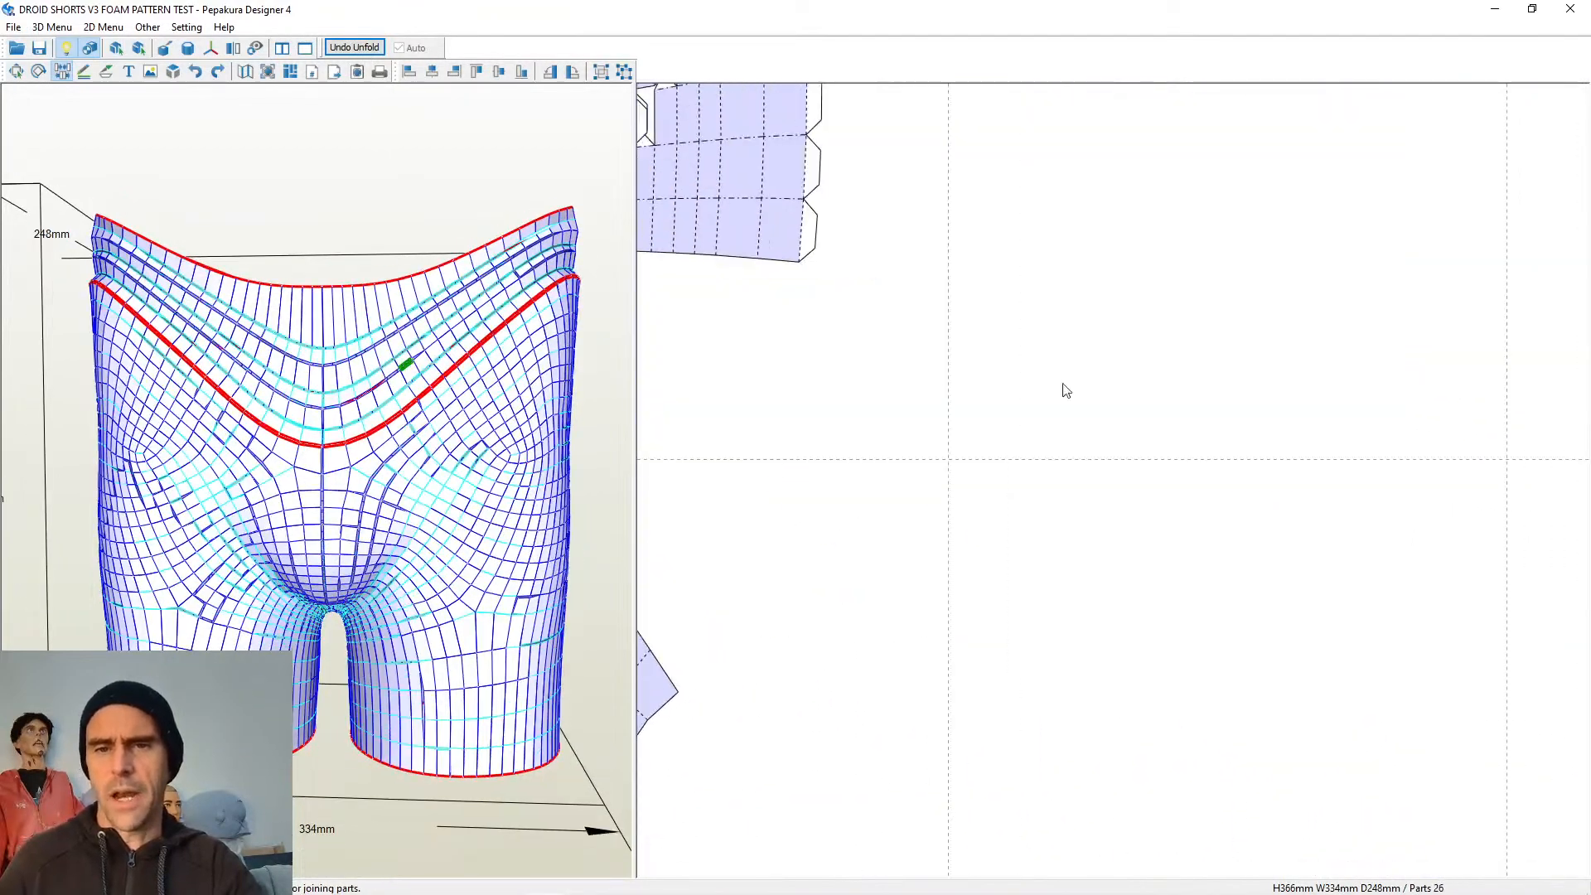
scroll(1177, 248, "up", 4)
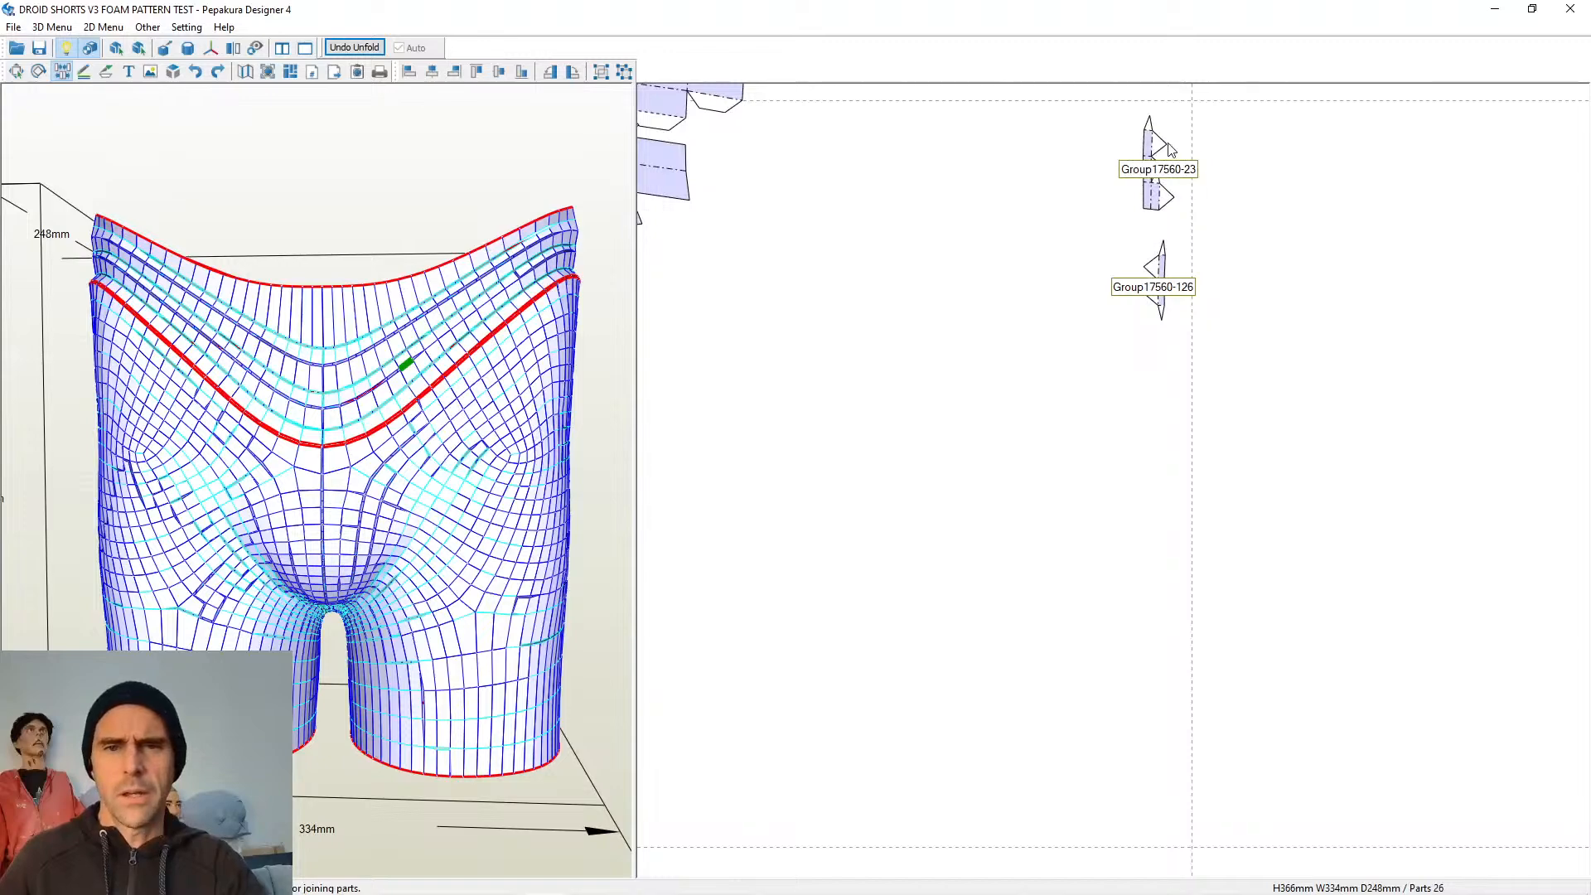
left_click(1156, 145)
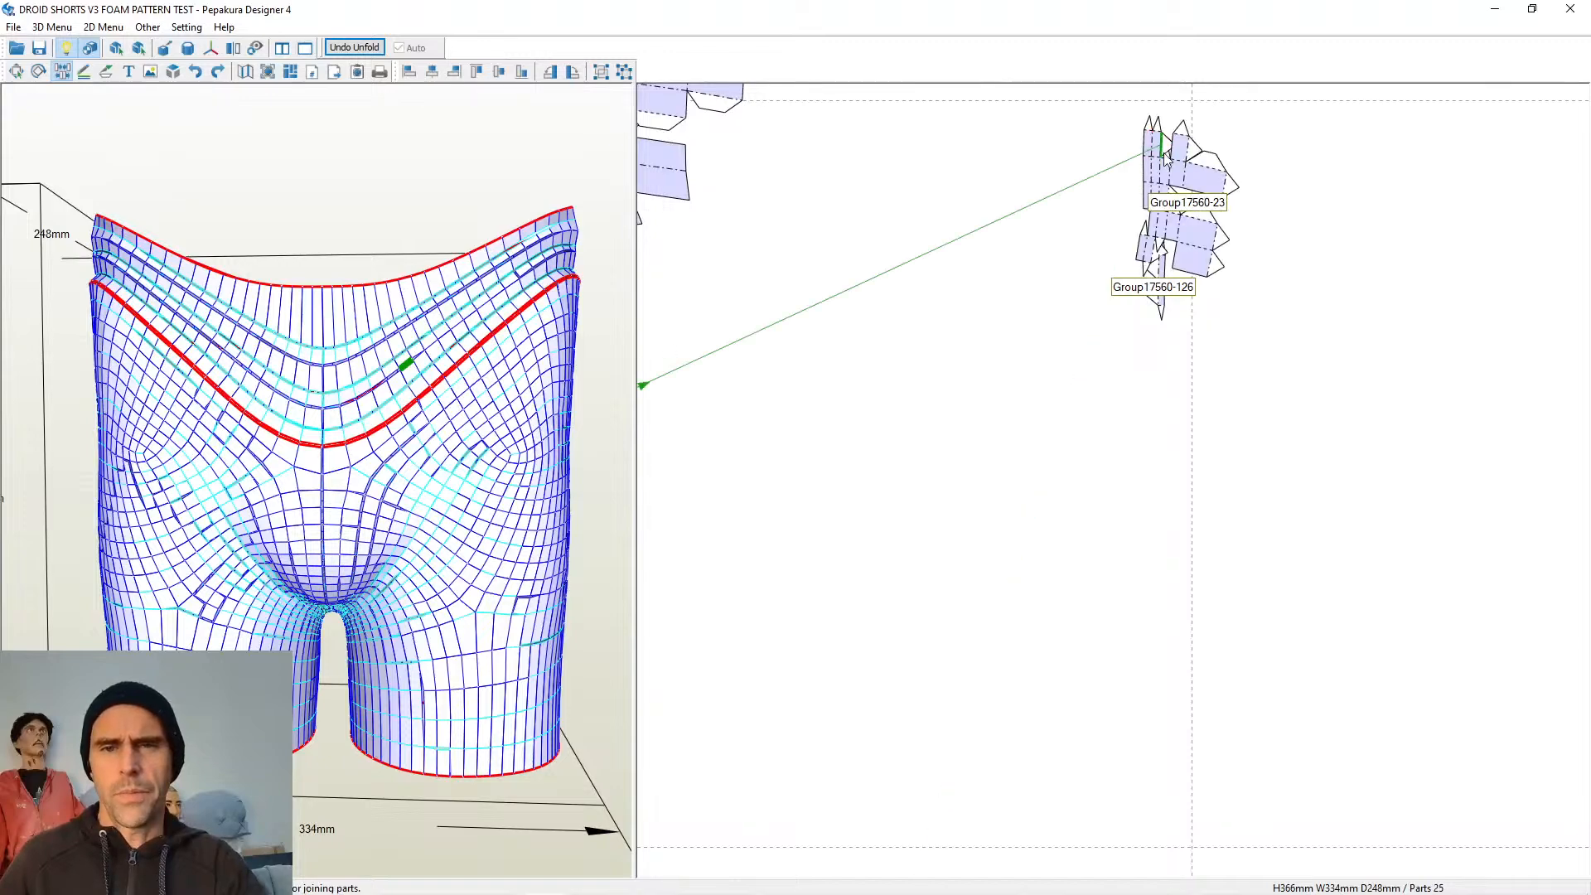
Join loose pieces Group17560-126 and Group17560-148 to the large body part, and Group17560-192 and Group17560-57 to the long curved waistband strip
left_click(1162, 310)
scroll(1083, 455, "down", 5)
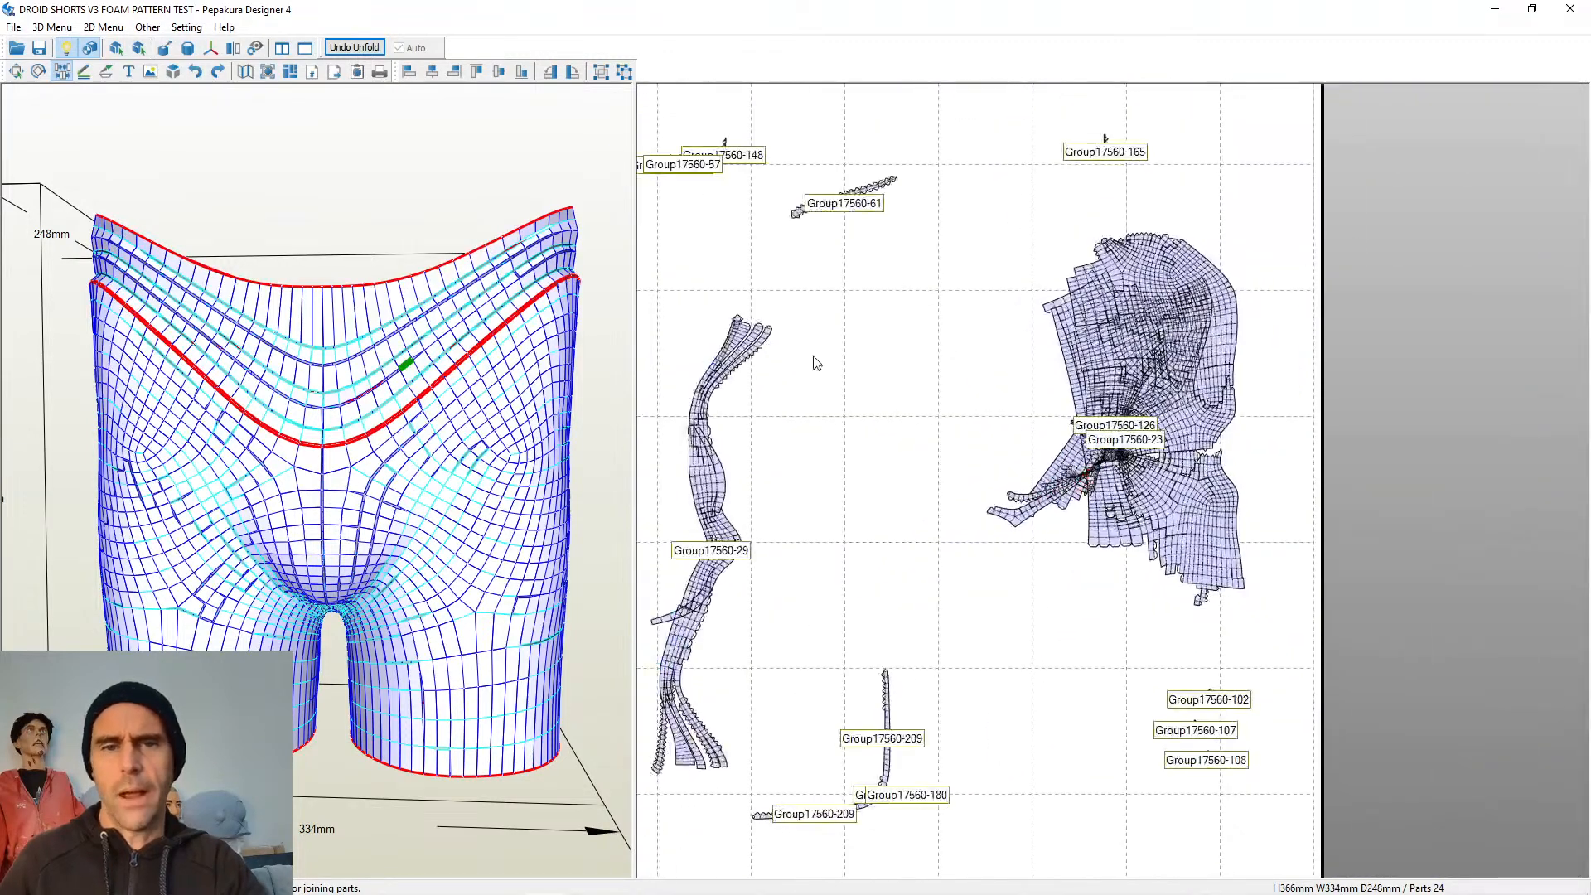
scroll(1189, 554, "up", 2)
scroll(1069, 365, "up", 5)
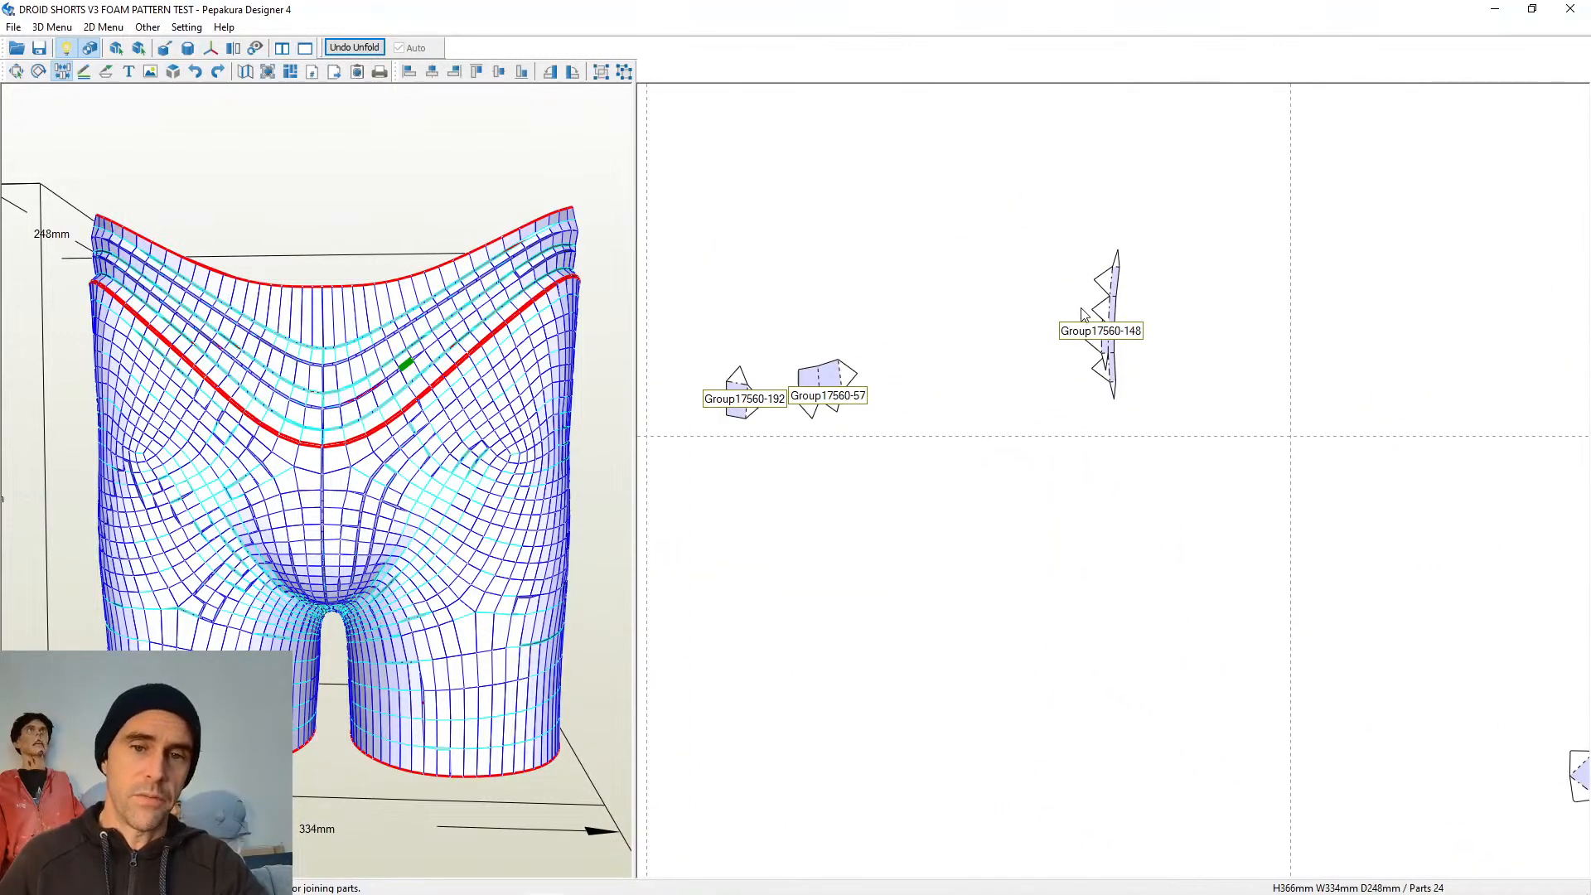
left_click(1111, 296)
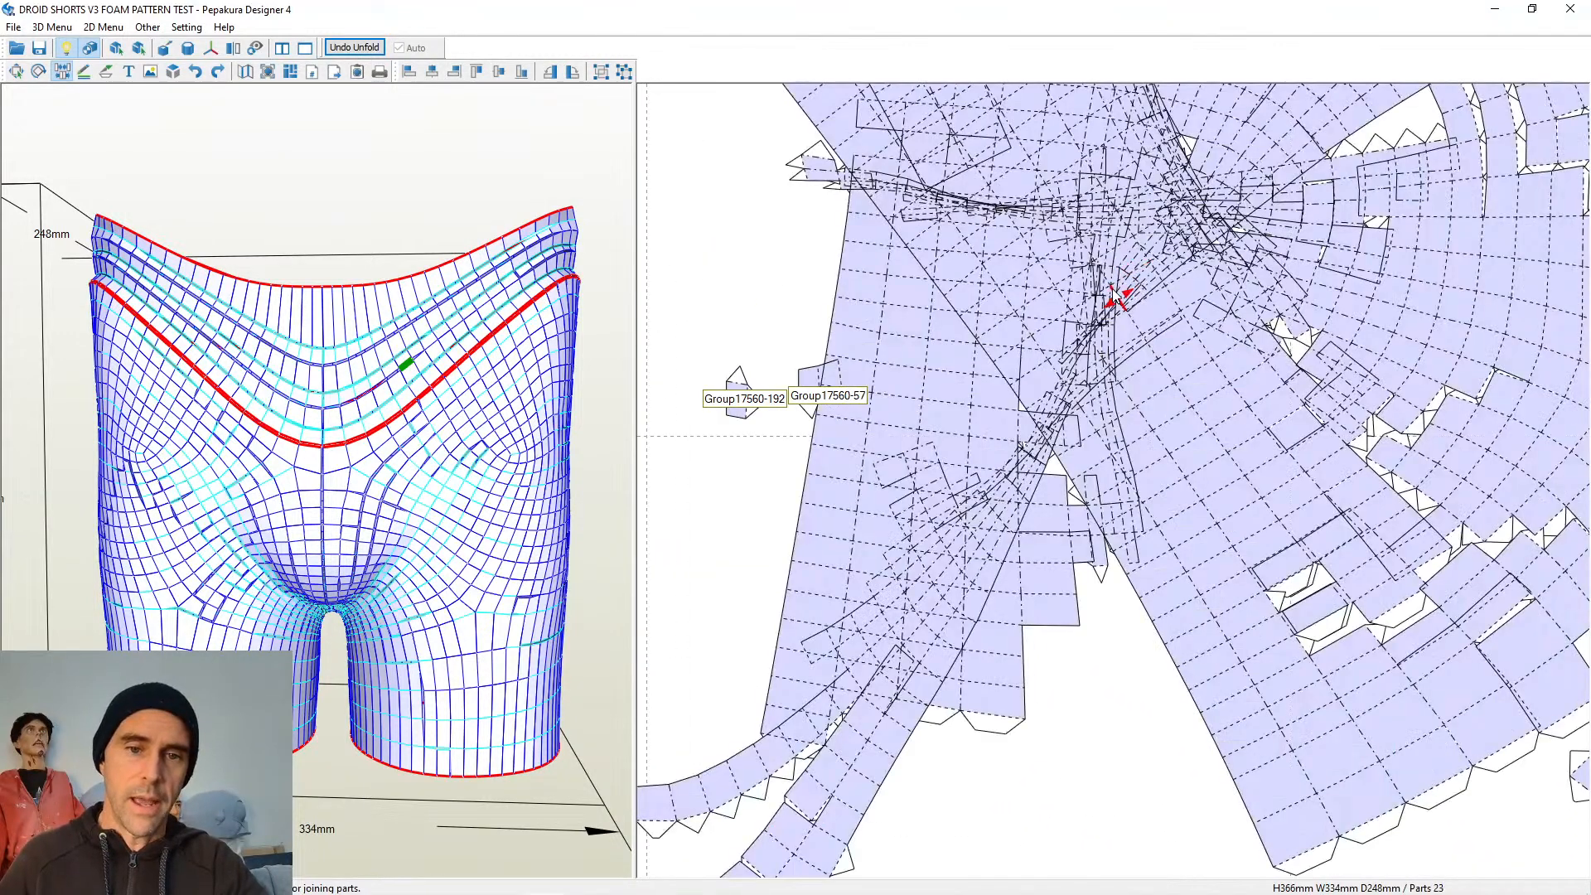
left_click(733, 384)
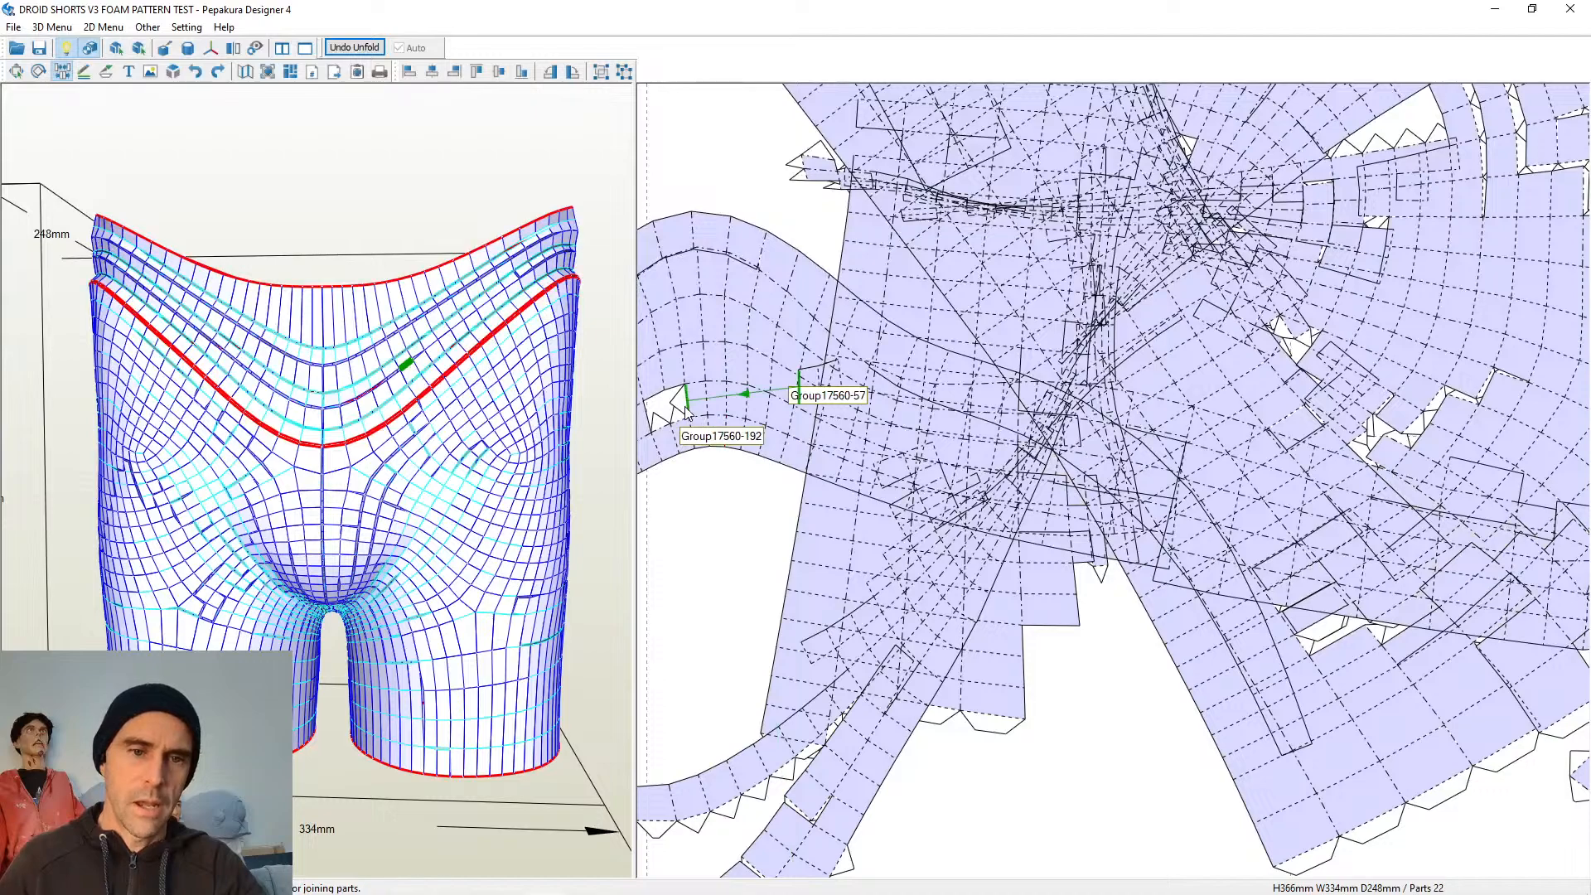
scroll(926, 489, "down", 8)
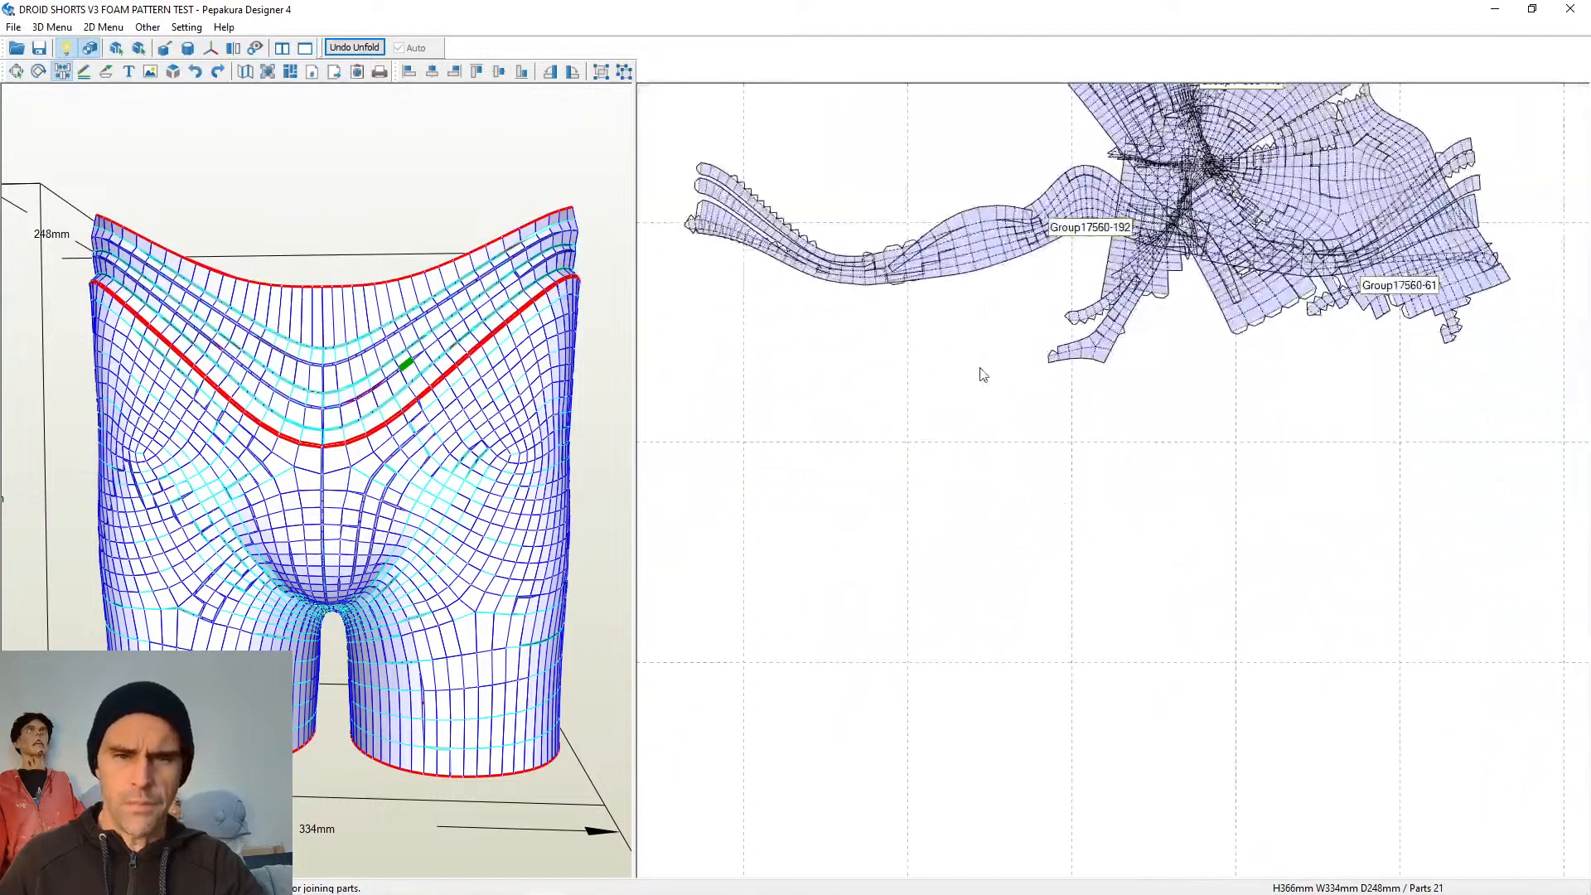
Join the loose piece Group17560-23 to the large body part
middle_click_drag(1033, 541, 805, 373)
scroll(1296, 388, "up", 5)
middle_click_drag(1283, 383, 845, 439)
scroll(985, 396, "up", 3)
scroll(987, 400, "up", 2)
left_click(898, 418)
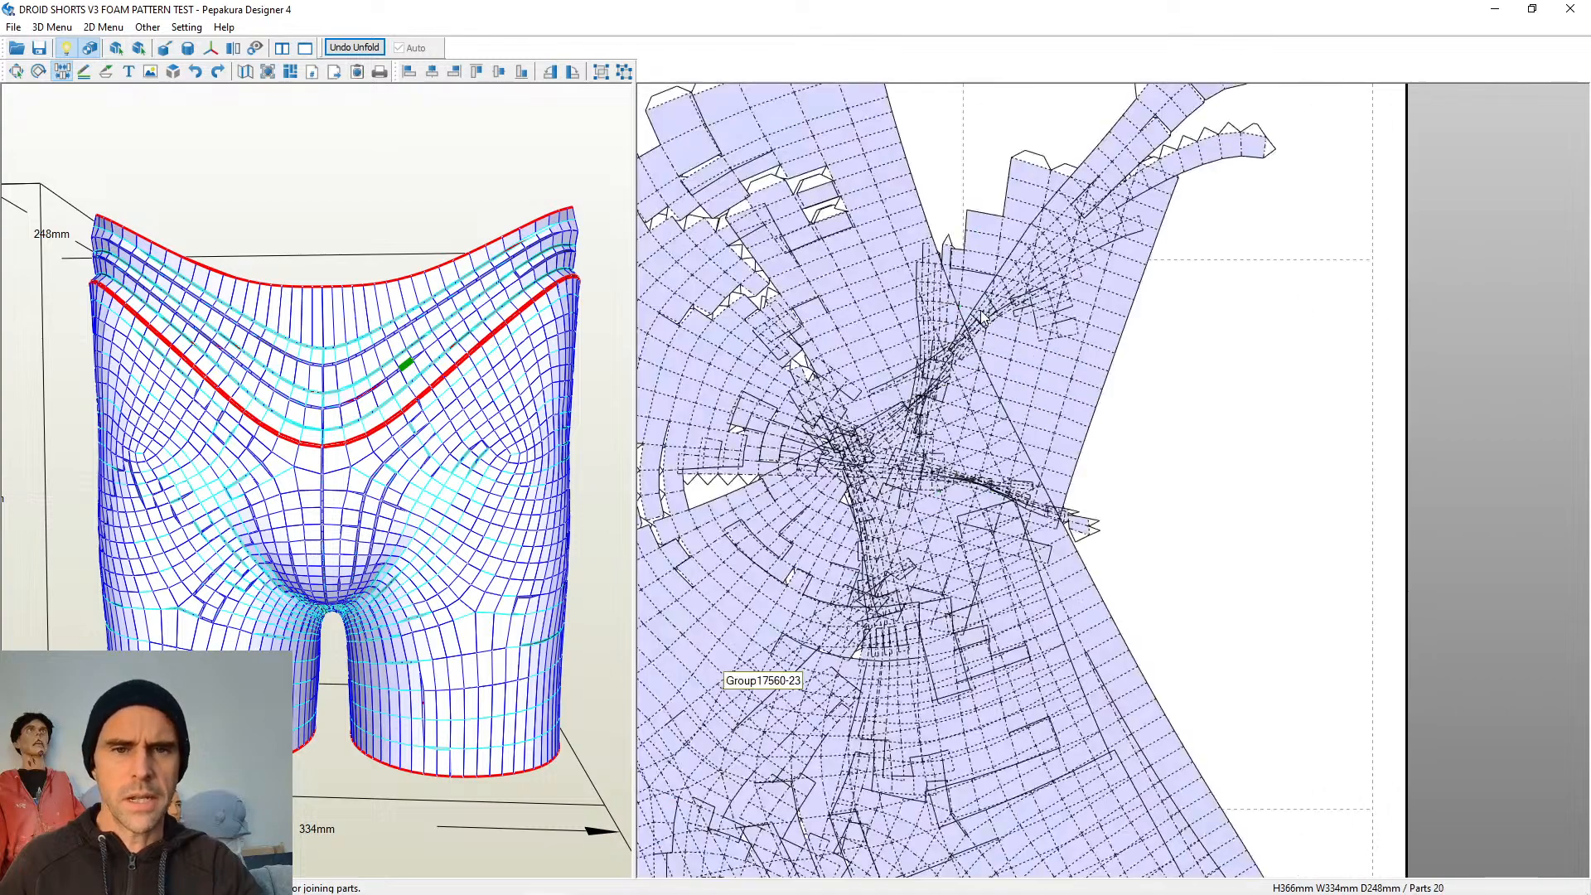
Join the matching open edges around the stepped gap below the flapped rim of Group17560-23
scroll(898, 419, "down", 5)
scroll(821, 381, "up", 5)
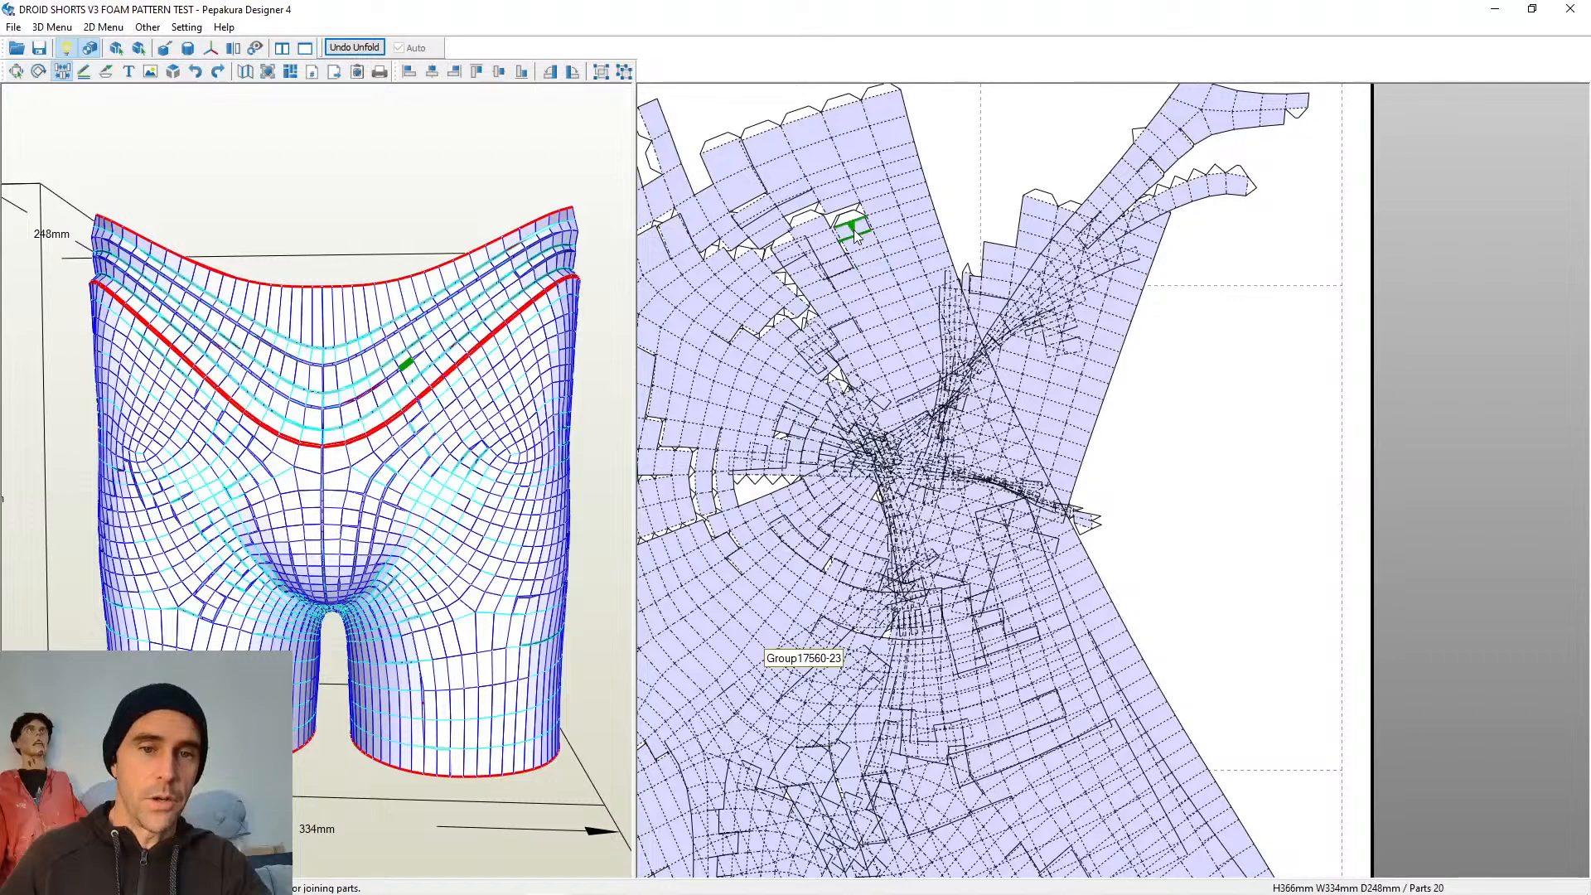
left_click(854, 230)
scroll(953, 248, "up", 4)
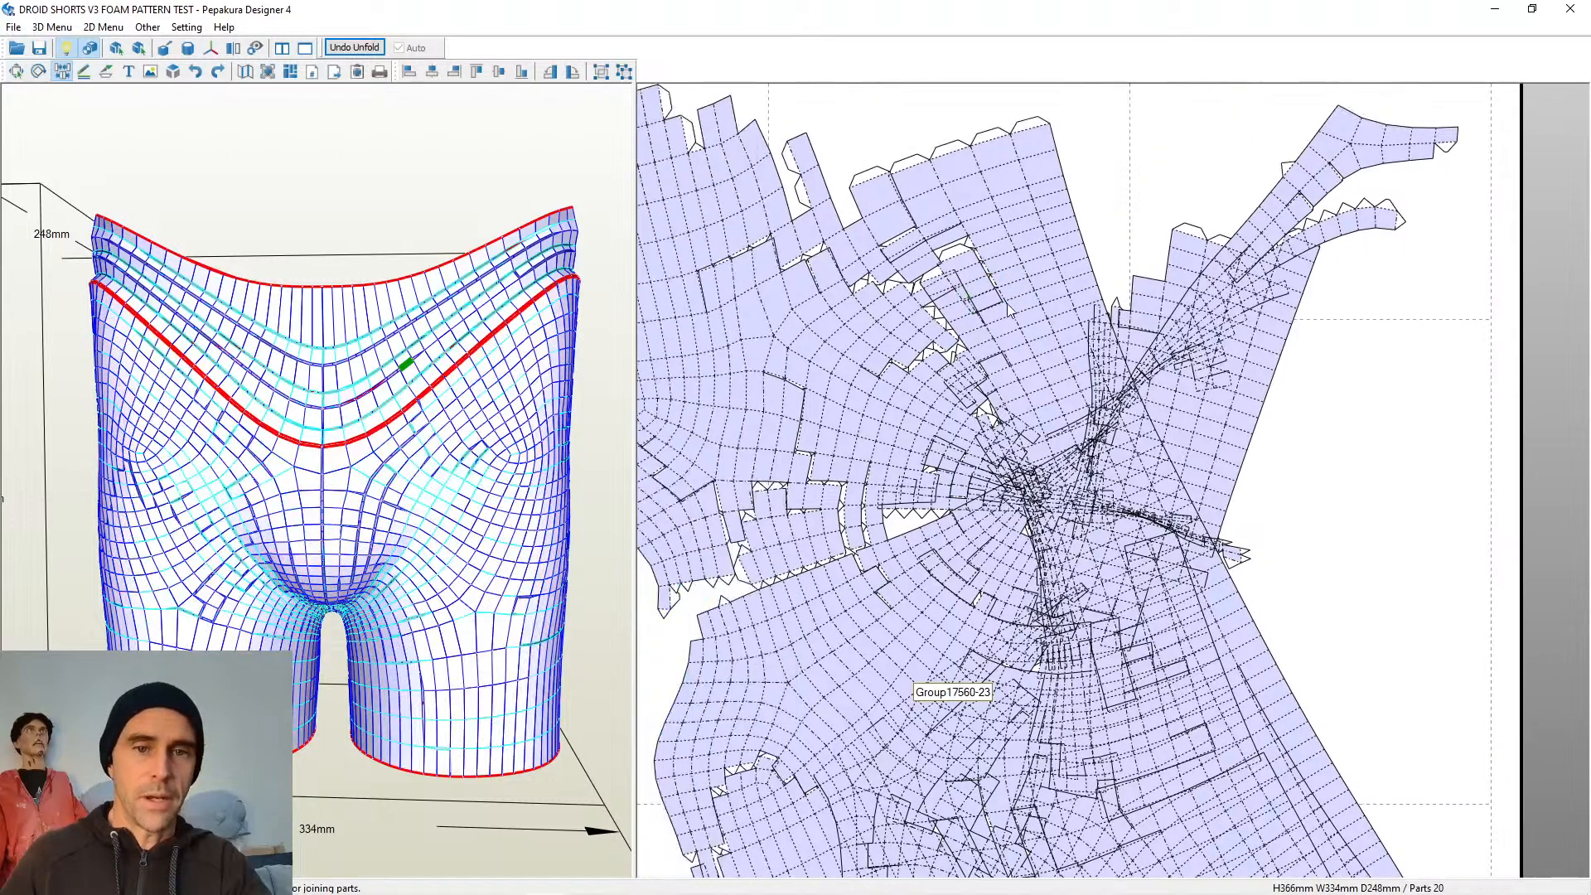
right_click_drag(879, 133, 1006, 340)
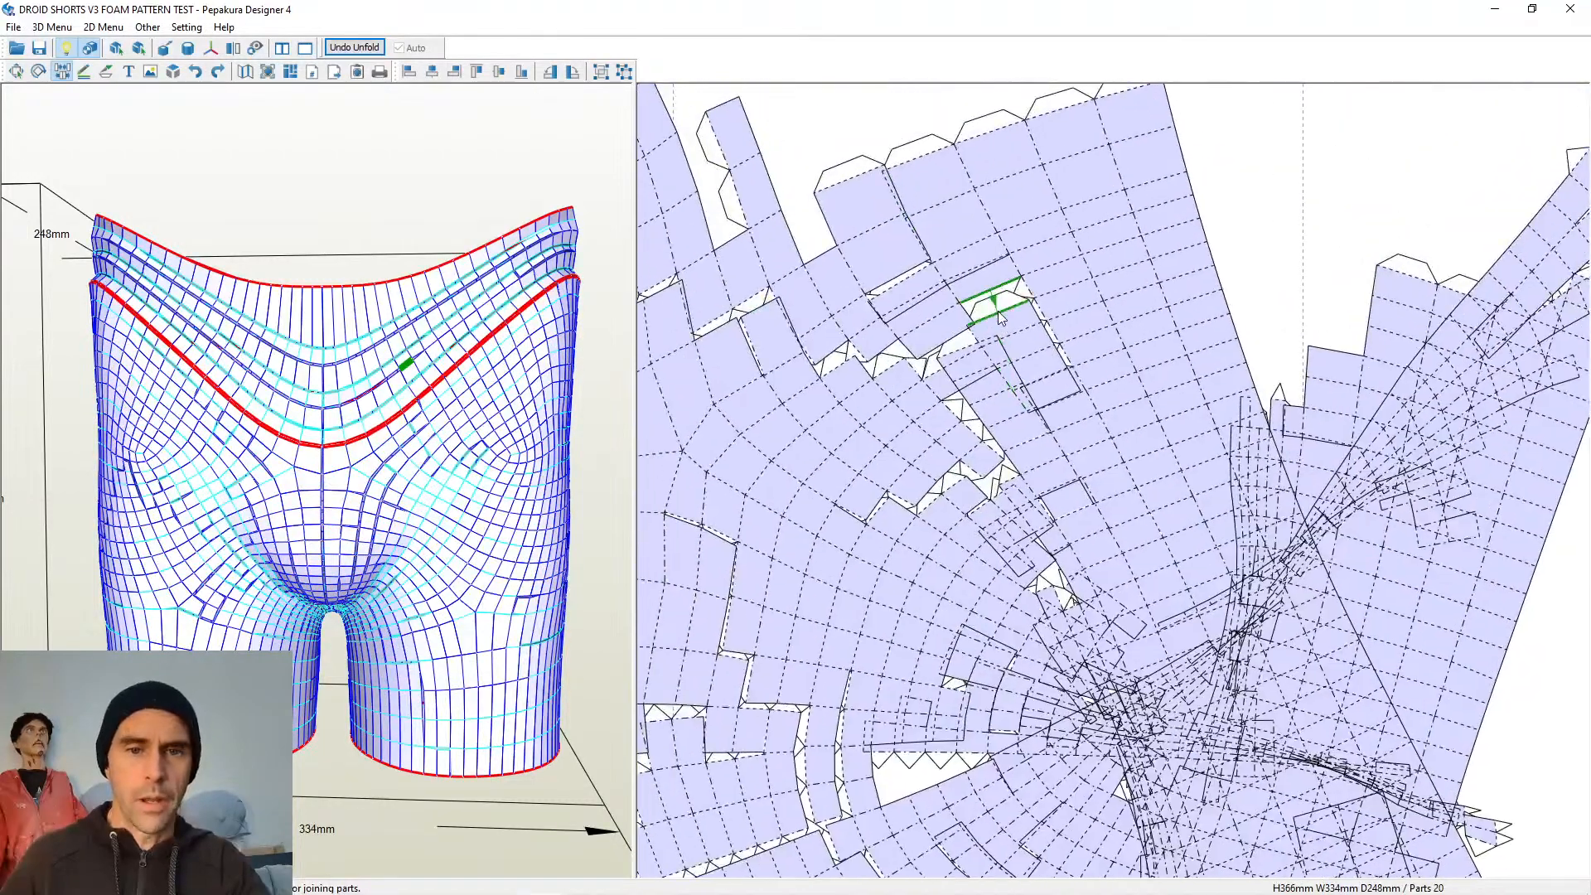
left_click(982, 291)
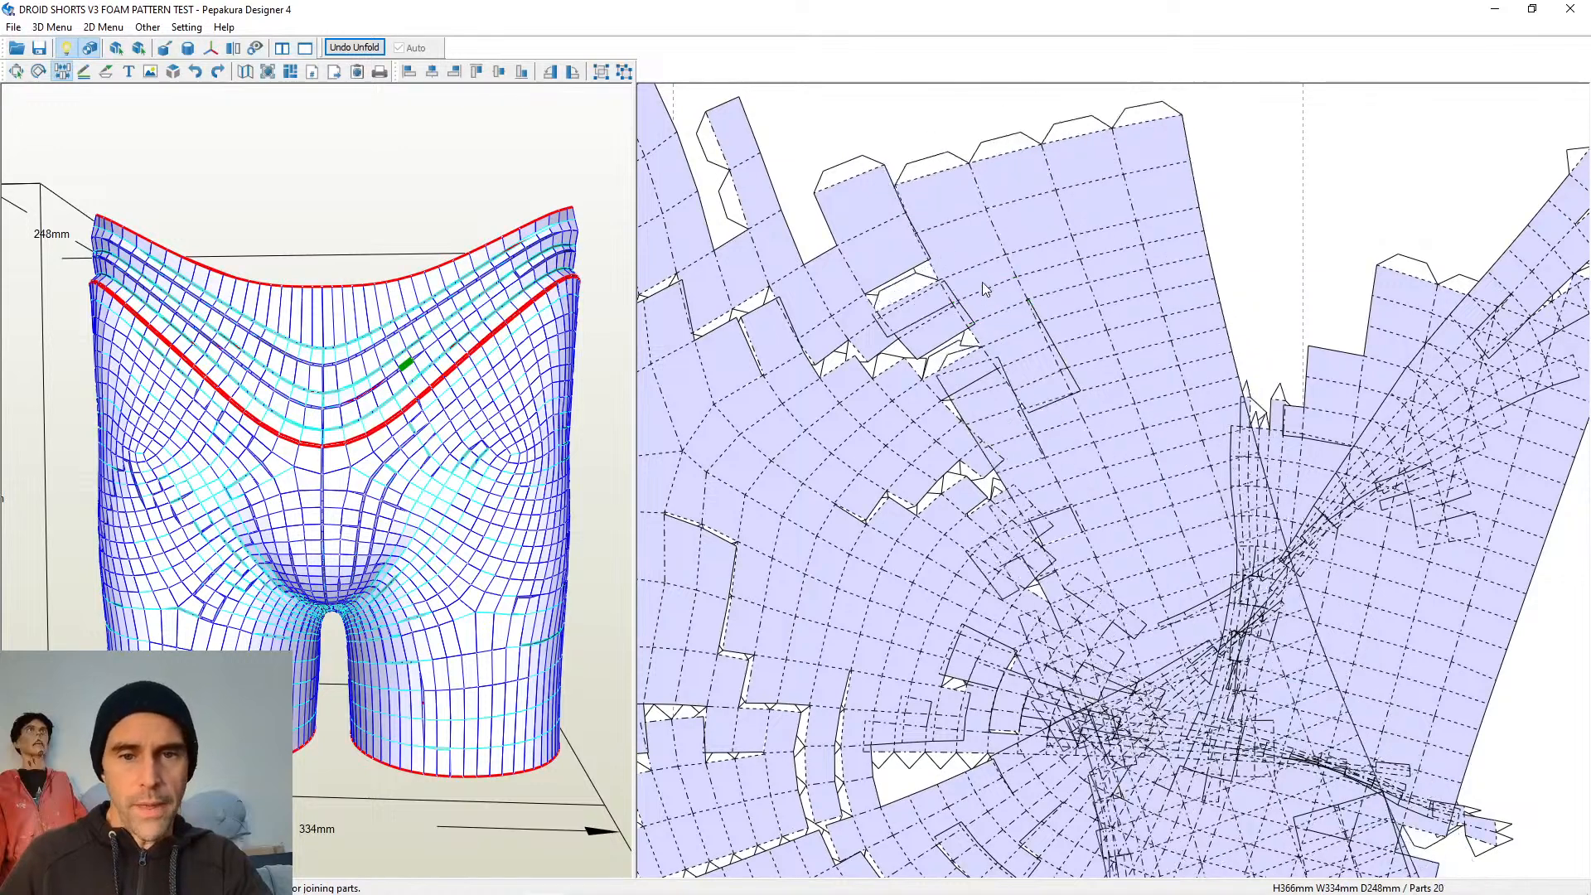
left_click(944, 345)
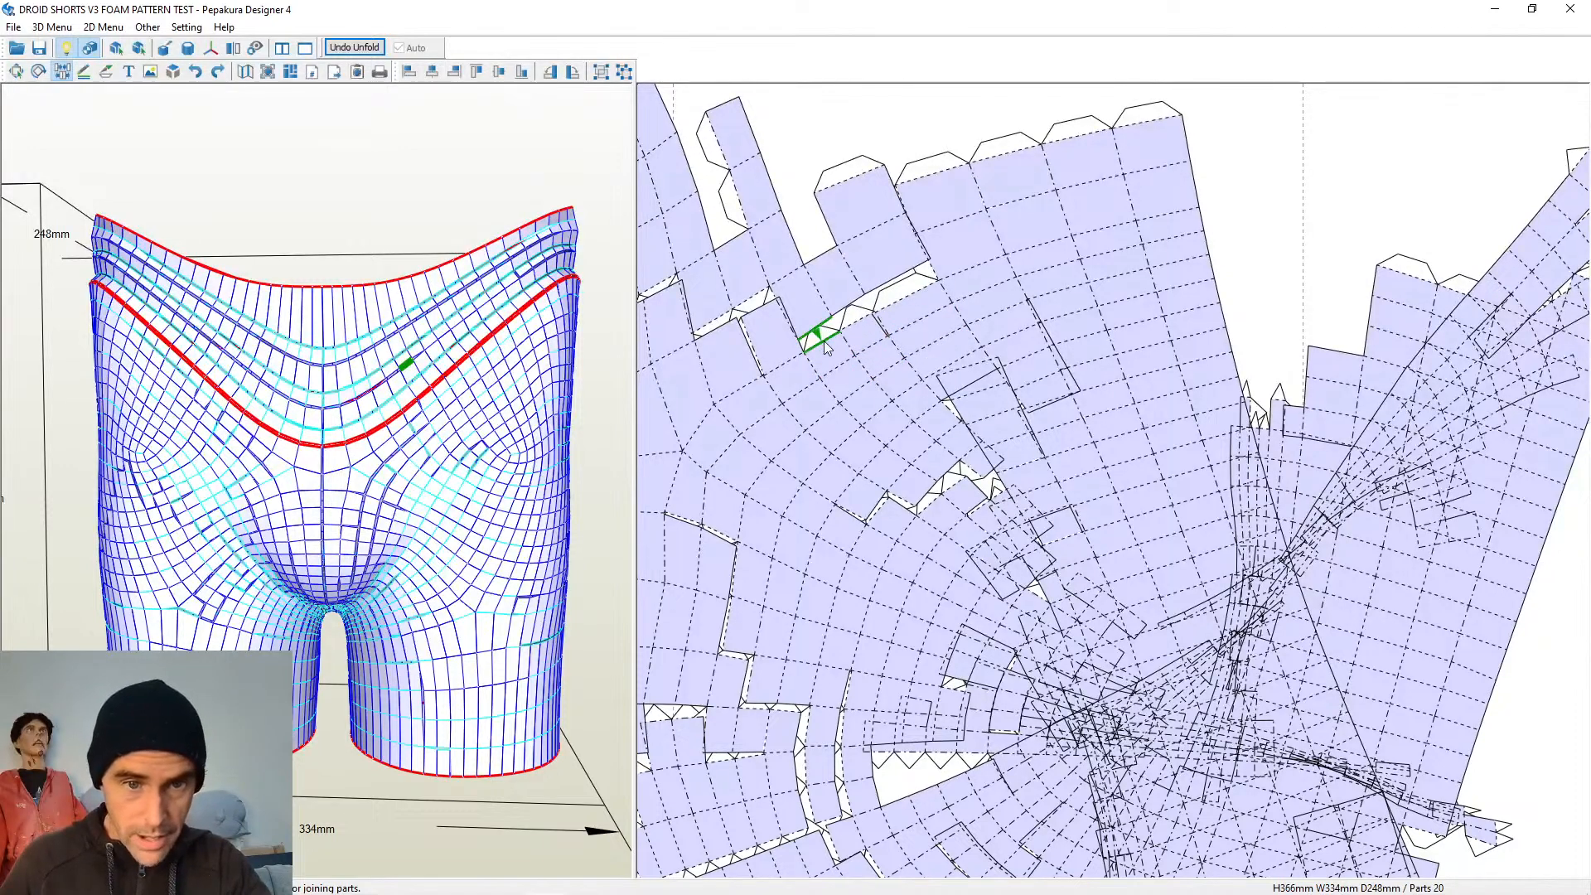
left_click(884, 311)
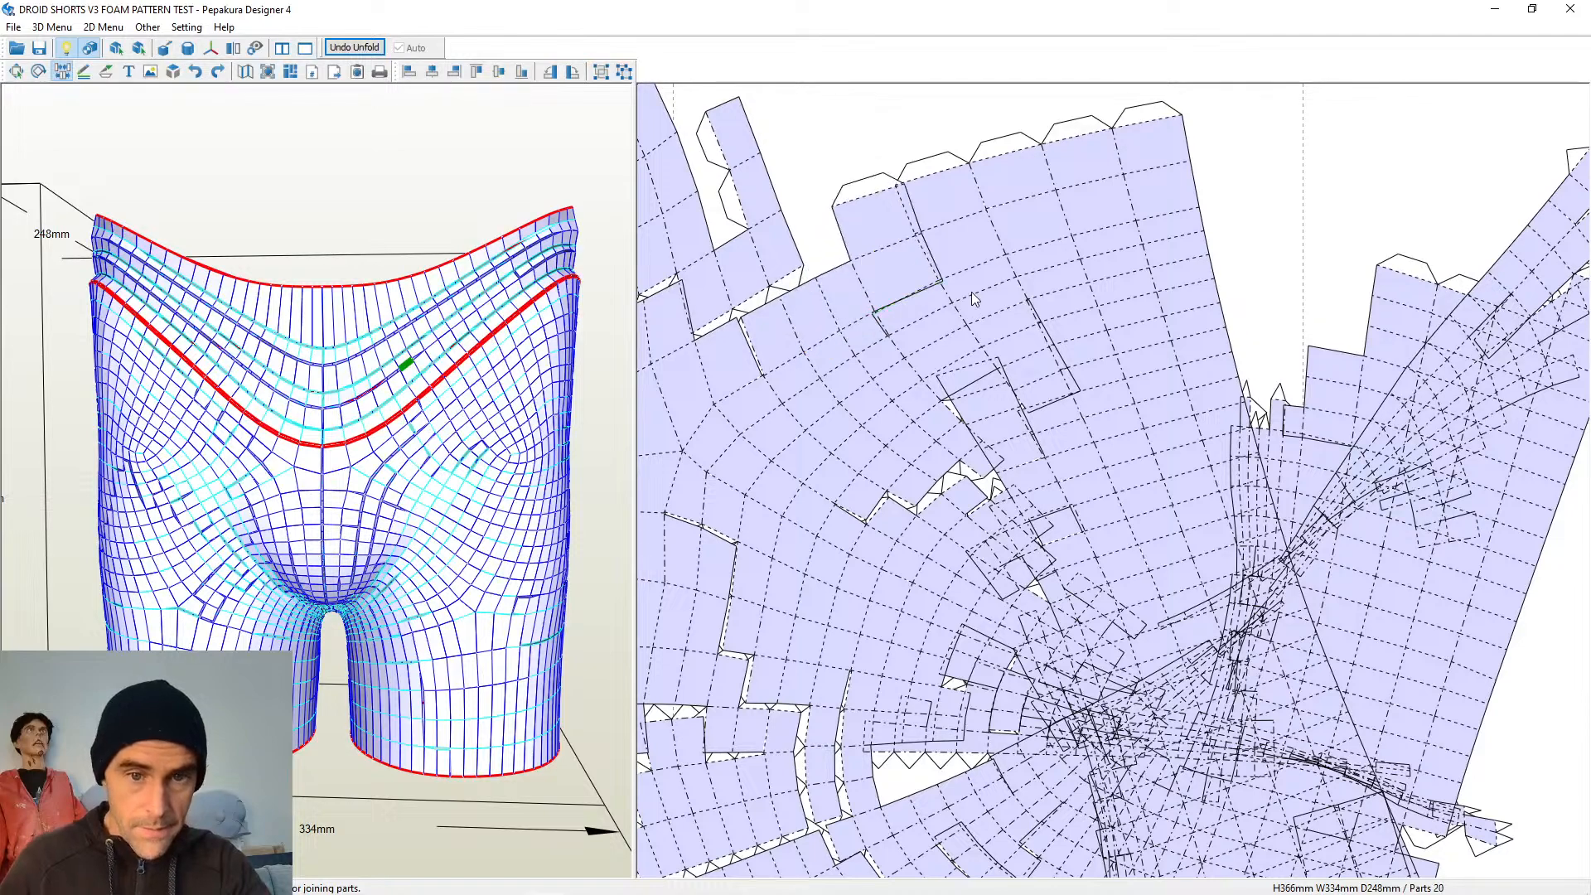
Join the loose sliver Group17560-165 near the upper edge of the sheet to the large body part
scroll(971, 292, "down", 5)
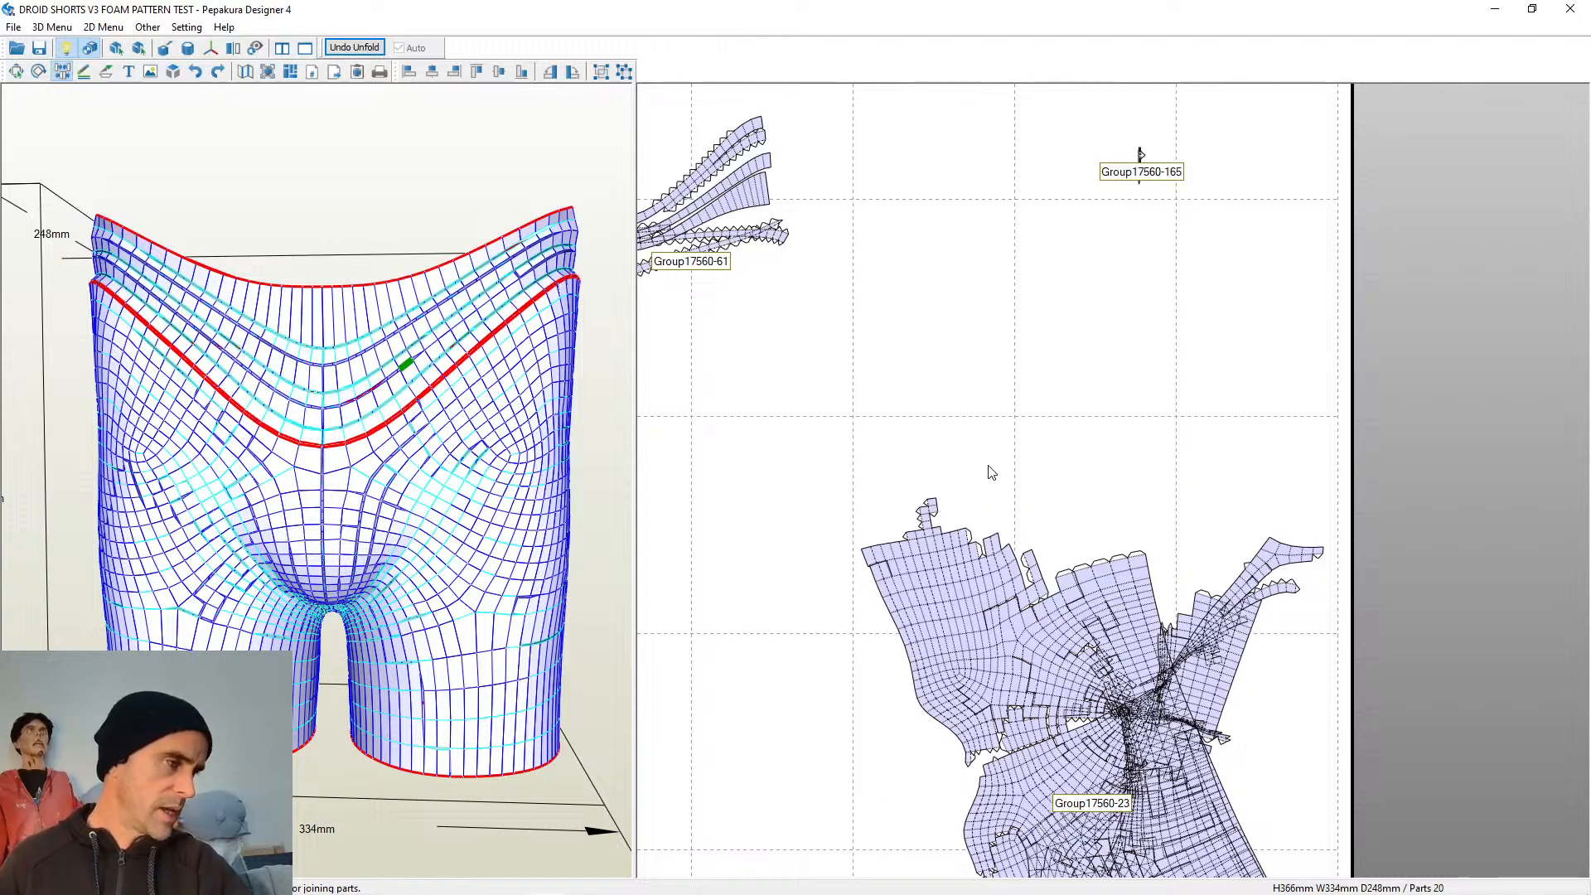
scroll(1091, 420, "up", 3)
middle_click_drag(1136, 150, 1129, 397)
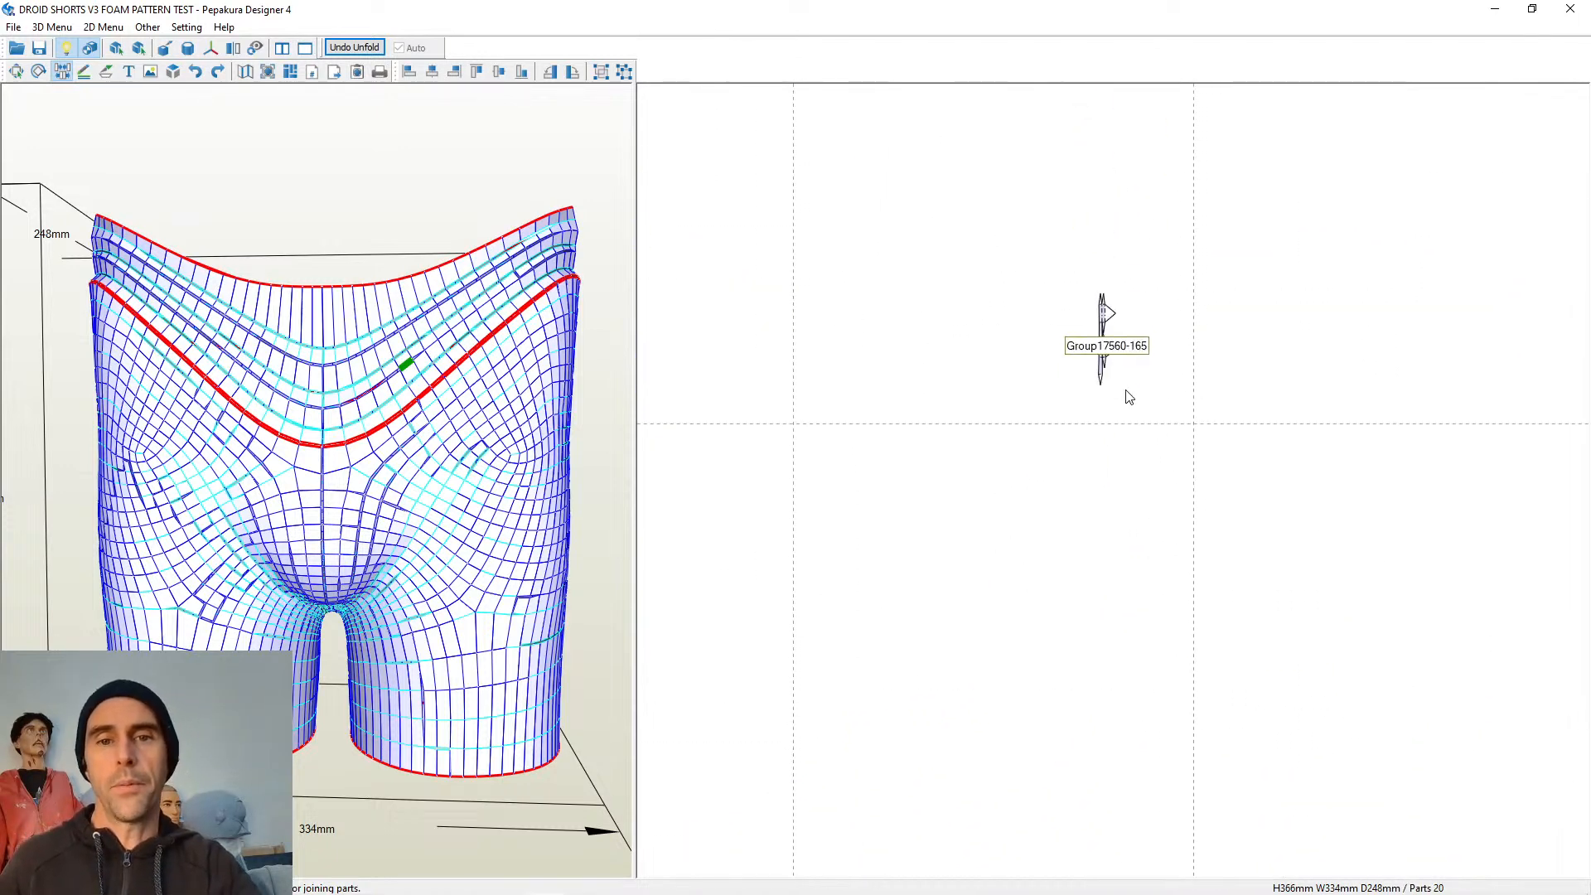
left_click(1106, 312)
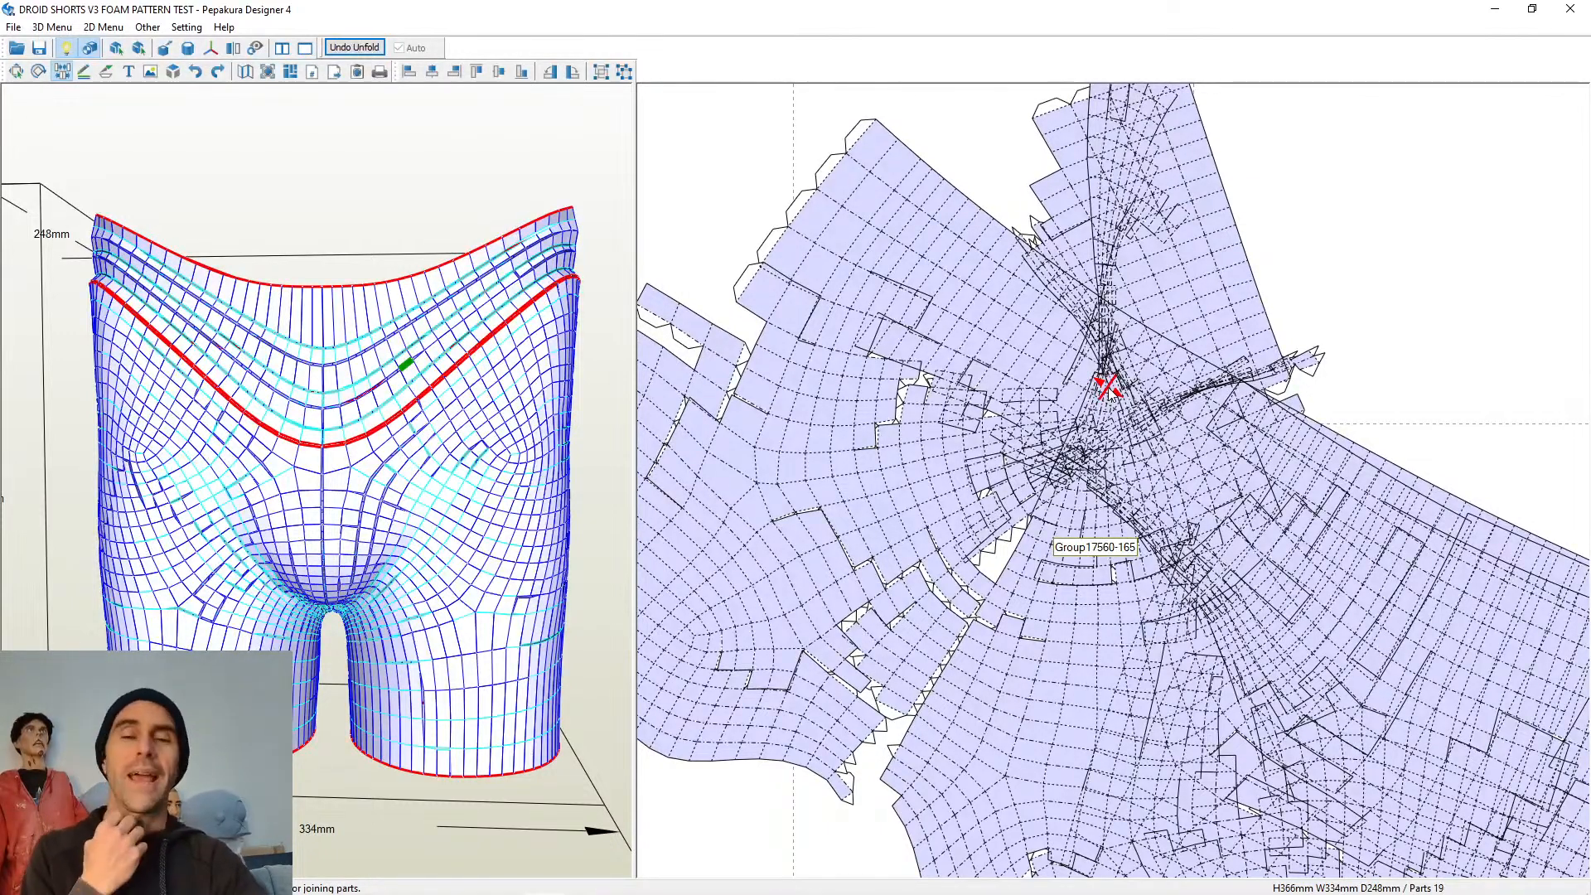
Join the small loose piece Group17560-103 to the large body part
scroll(1073, 475, "down", 6)
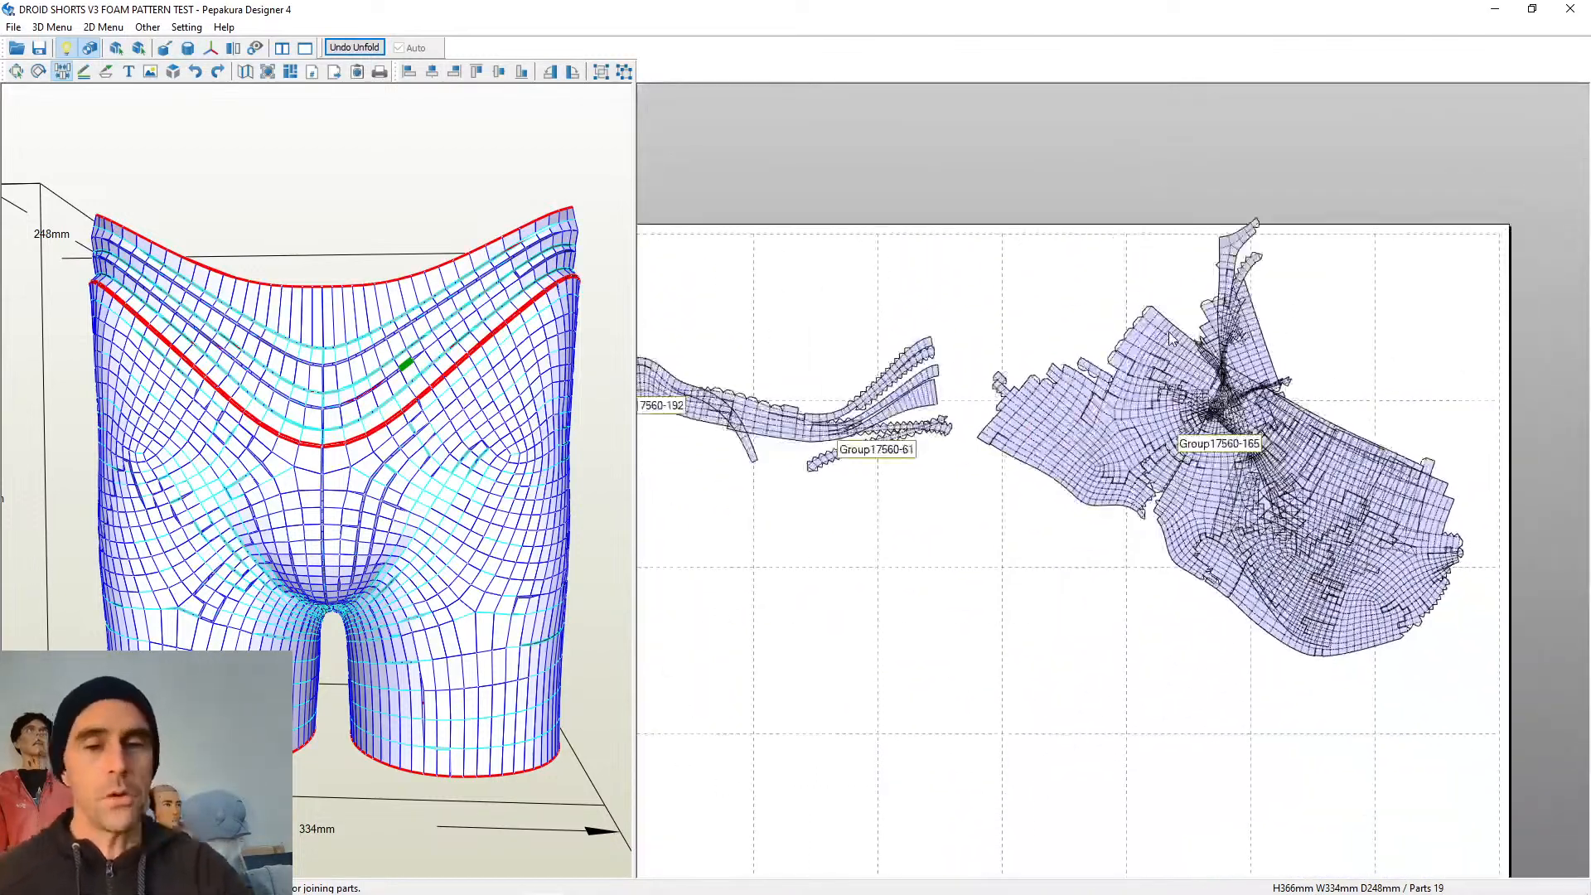
scroll(1073, 475, "down", 1)
scroll(931, 444, "up", 5)
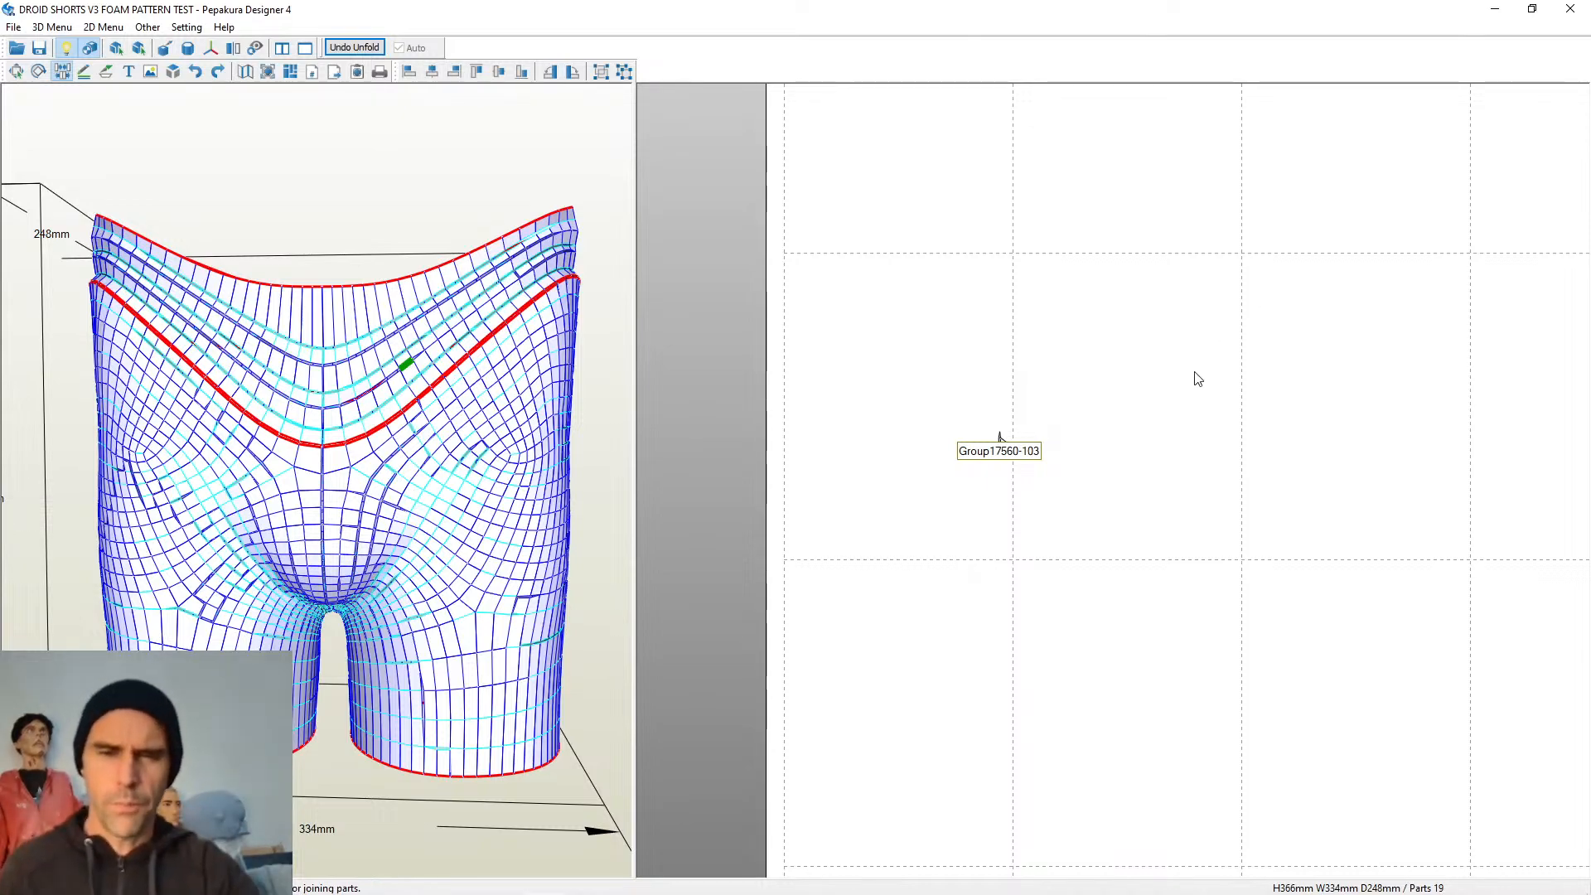
scroll(1002, 393, "up", 2)
scroll(1003, 392, "up", 2)
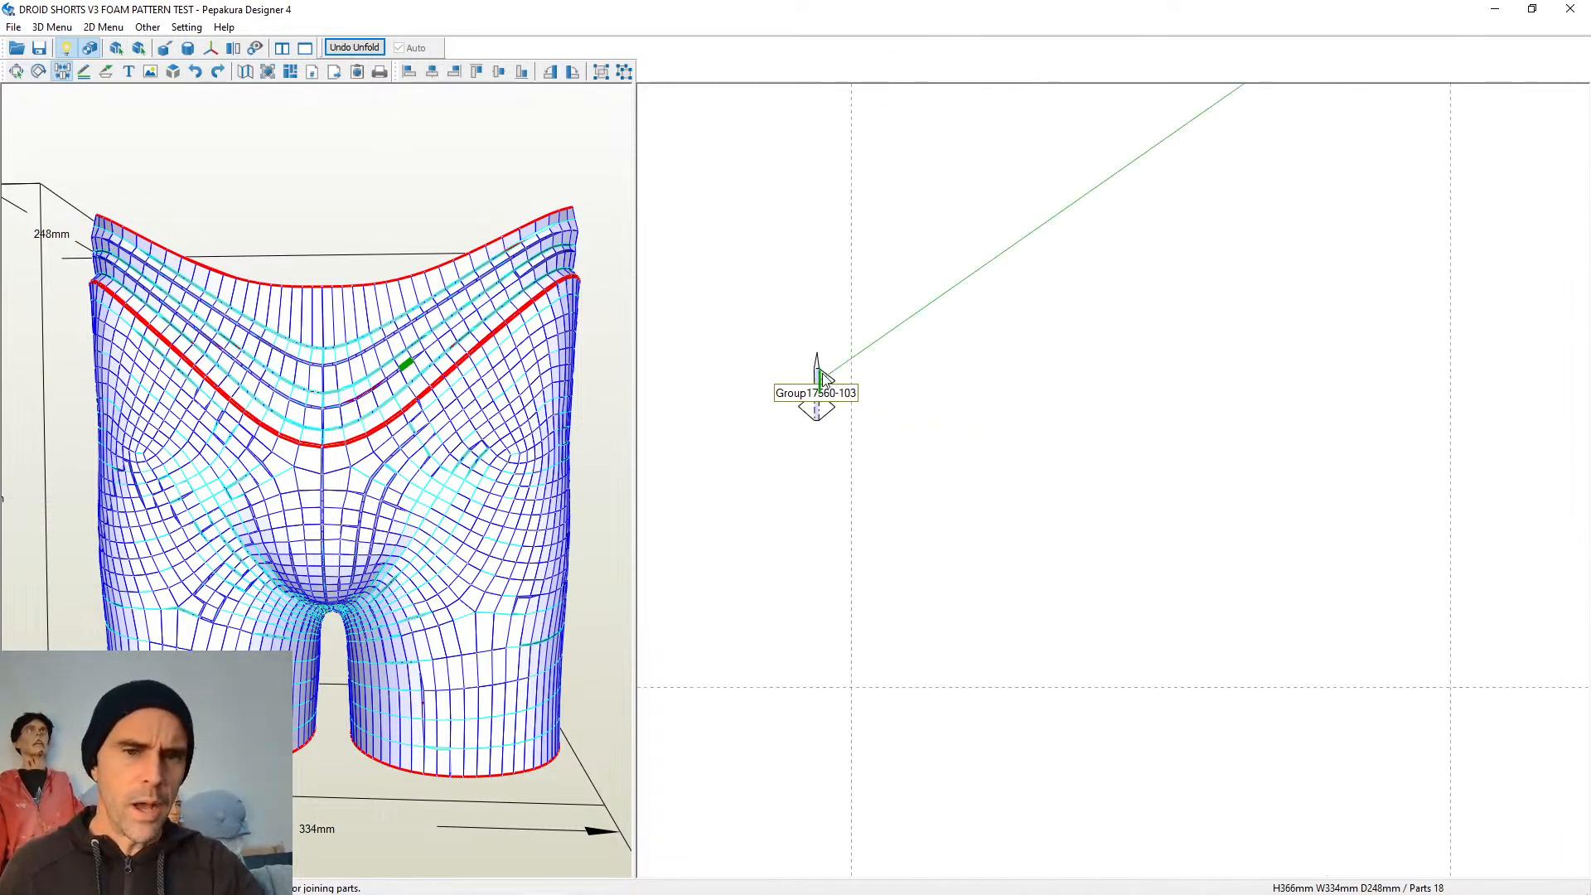
left_click(822, 373)
Join the small loose piece Group17560-127 from the cluster near the sheet's lower edge to the large body part
scroll(910, 390, "down", 8)
middle_click_drag(1178, 394, 965, 255)
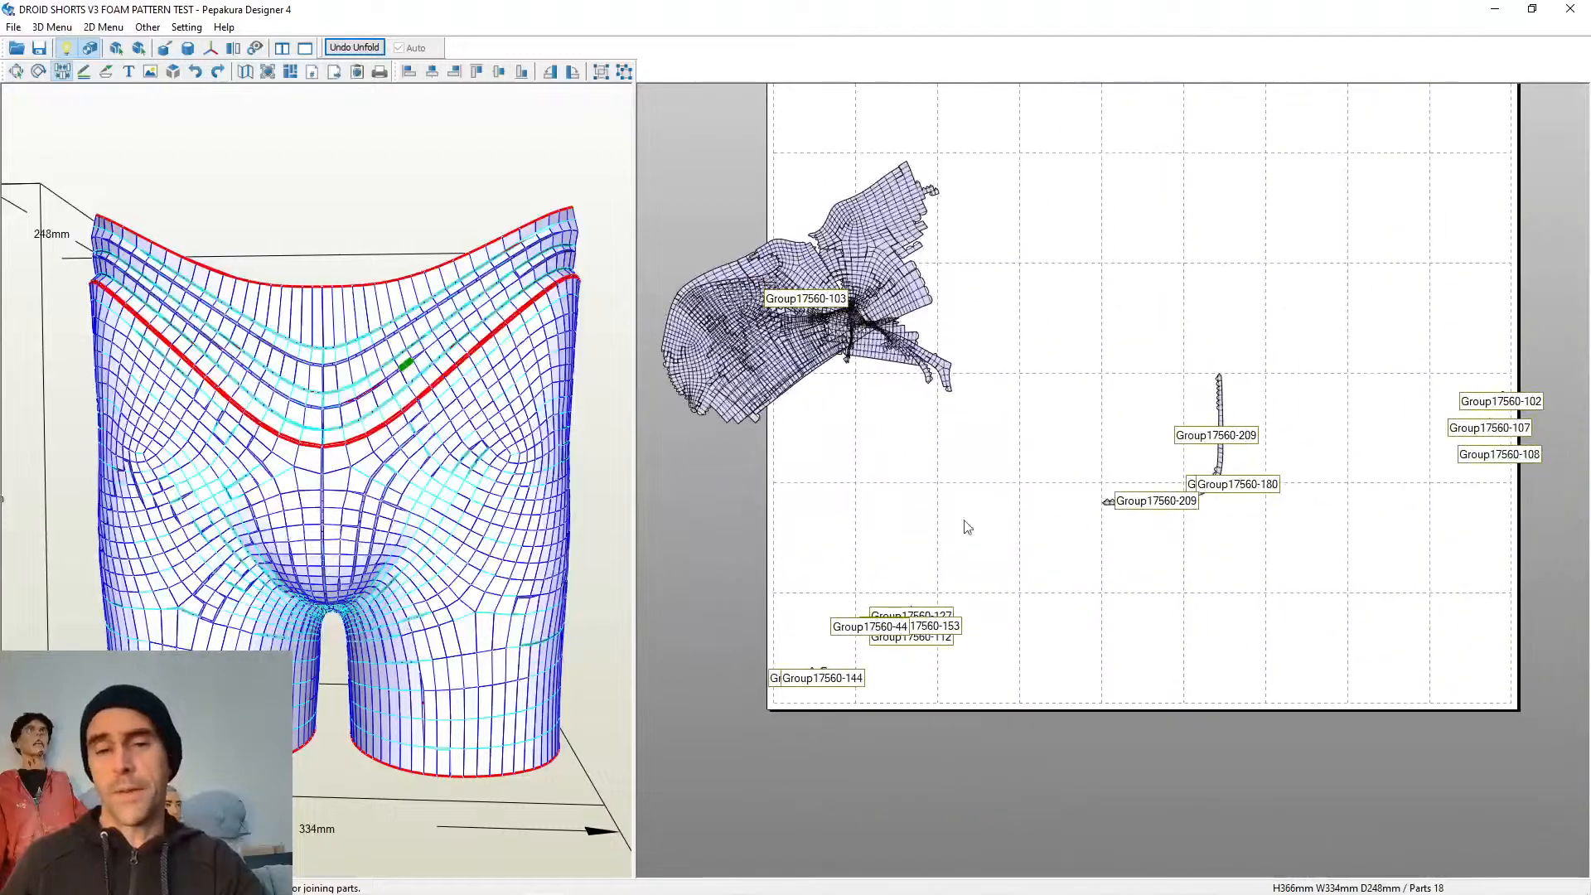
scroll(965, 528, "up", 1)
middle_click_drag(965, 527, 878, 583)
scroll(785, 647, "up", 2)
middle_click_drag(662, 771, 1233, 497)
scroll(1206, 549, "up", 5)
middle_click_drag(1215, 694, 1170, 386)
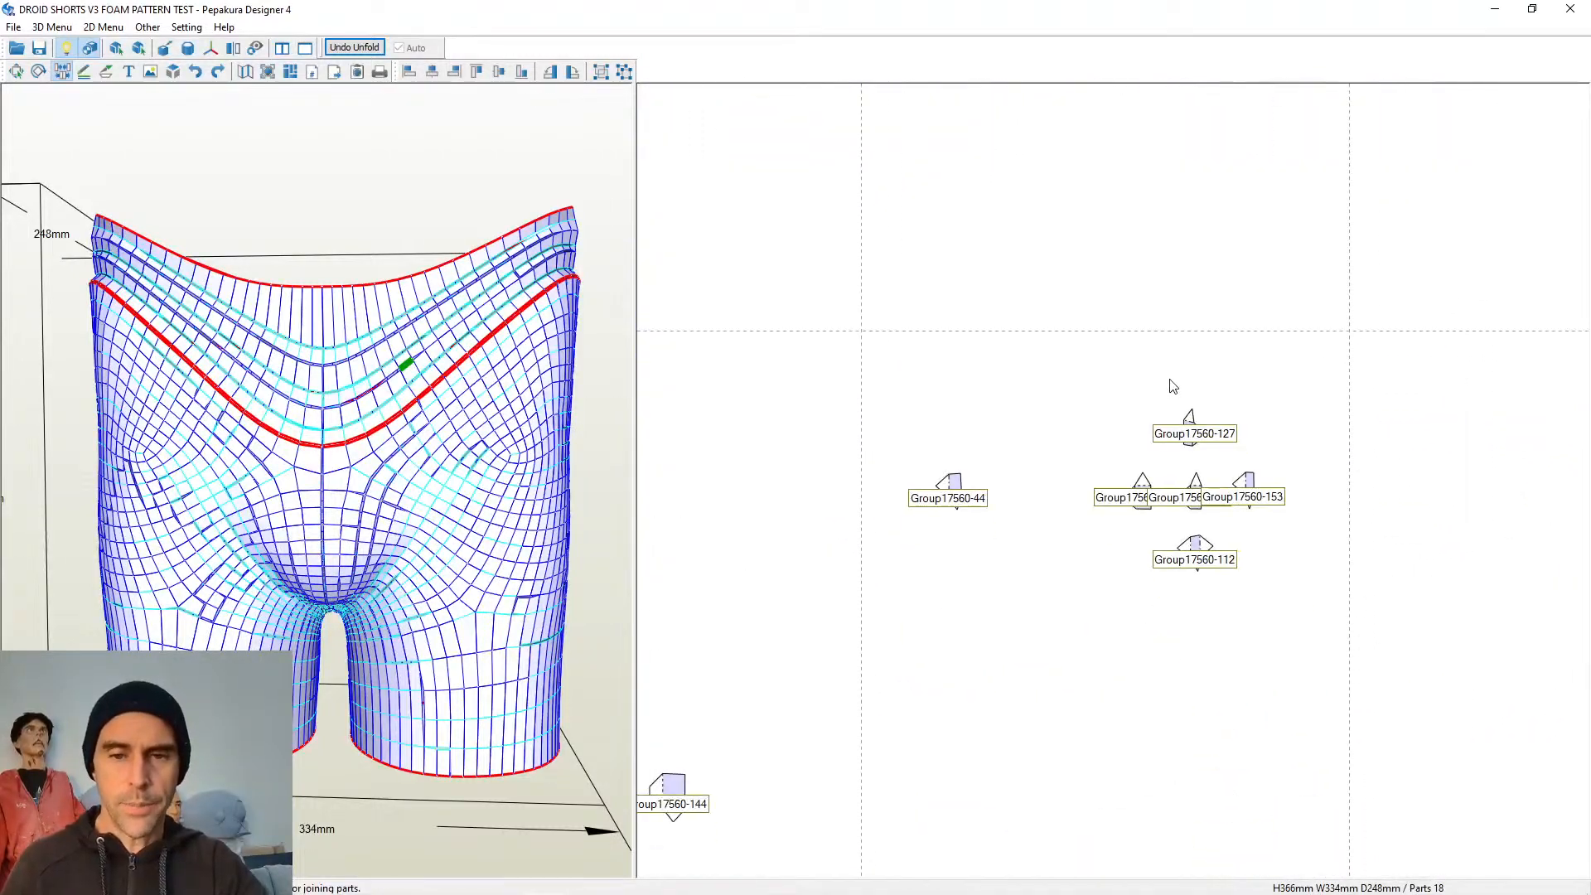
left_click(1189, 424)
Examine the remaining loose pieces and strips across the pattern sheet for their matching edges
middle_click_drag(1154, 444, 870, 338)
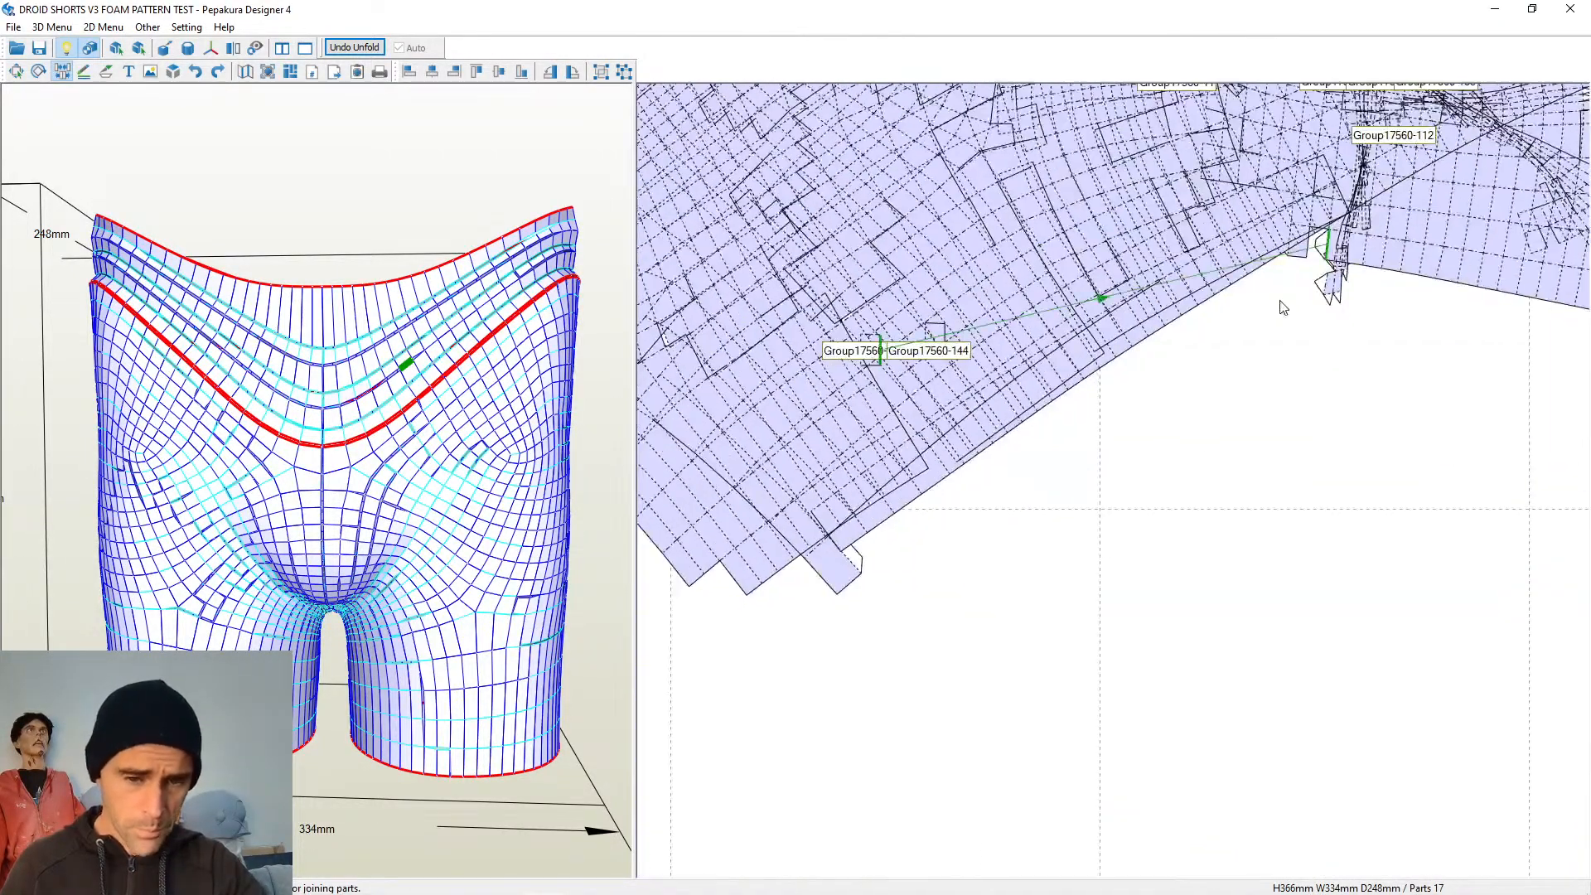
scroll(987, 650, "down", 2)
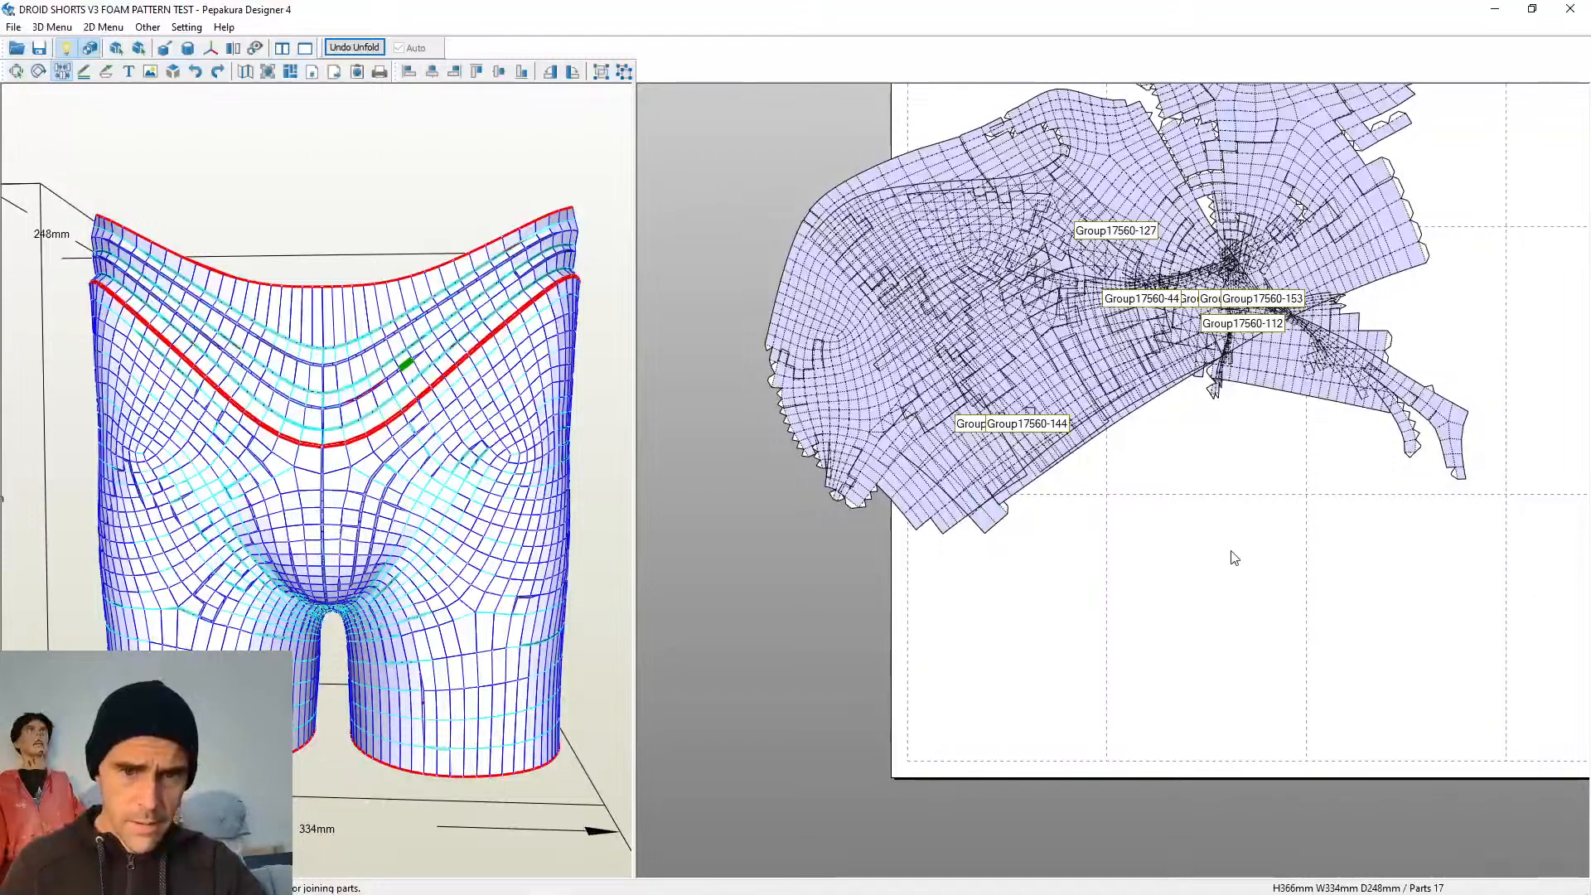
middle_click_drag(1232, 551, 890, 872)
scroll(890, 872, "down", 1)
scroll(1143, 311, "up", 5)
scroll(1139, 304, "down", 5)
middle_click_drag(1167, 339, 1051, 630)
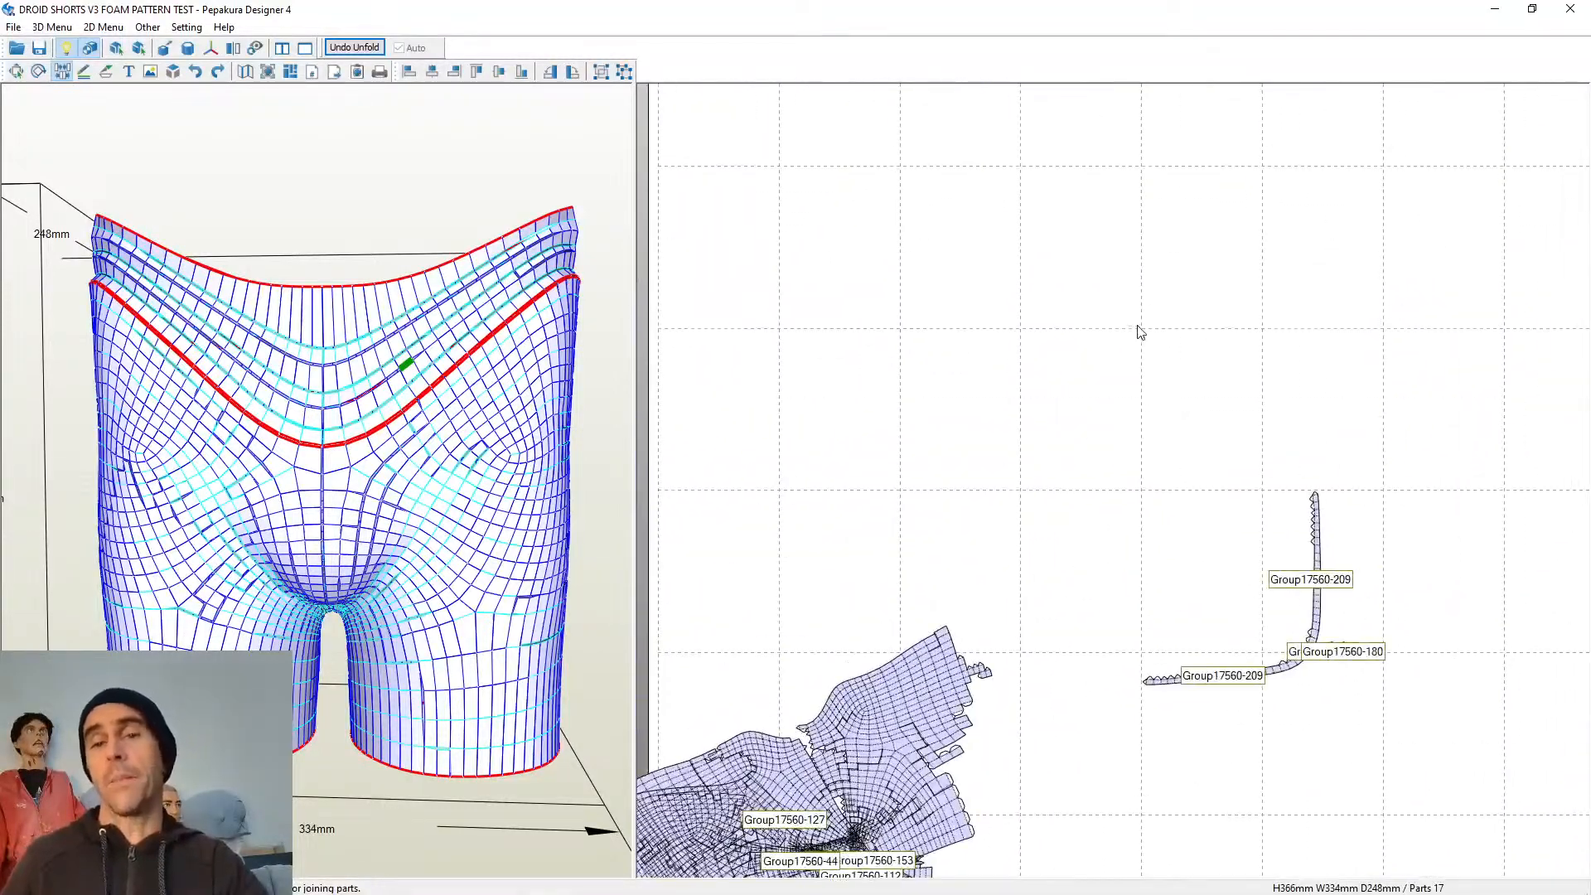
scroll(1141, 331, "down", 3)
middle_click_drag(1119, 359, 905, 648)
scroll(1018, 518, "up", 2)
middle_click_drag(1054, 581, 1037, 259)
scroll(1009, 338, "up", 3)
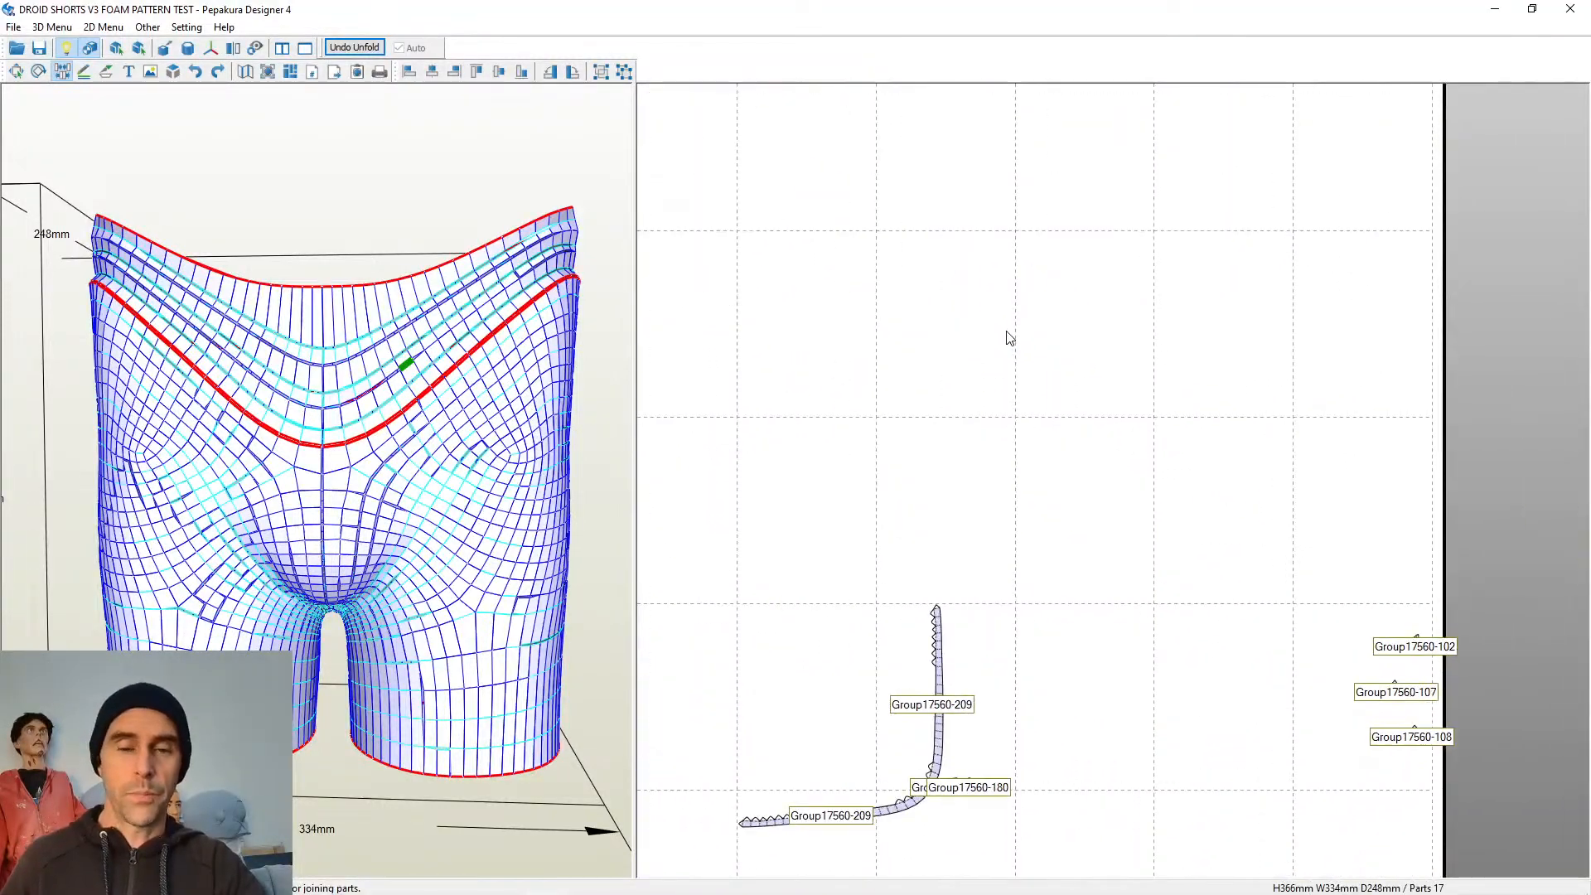
scroll(1006, 337, "down", 5)
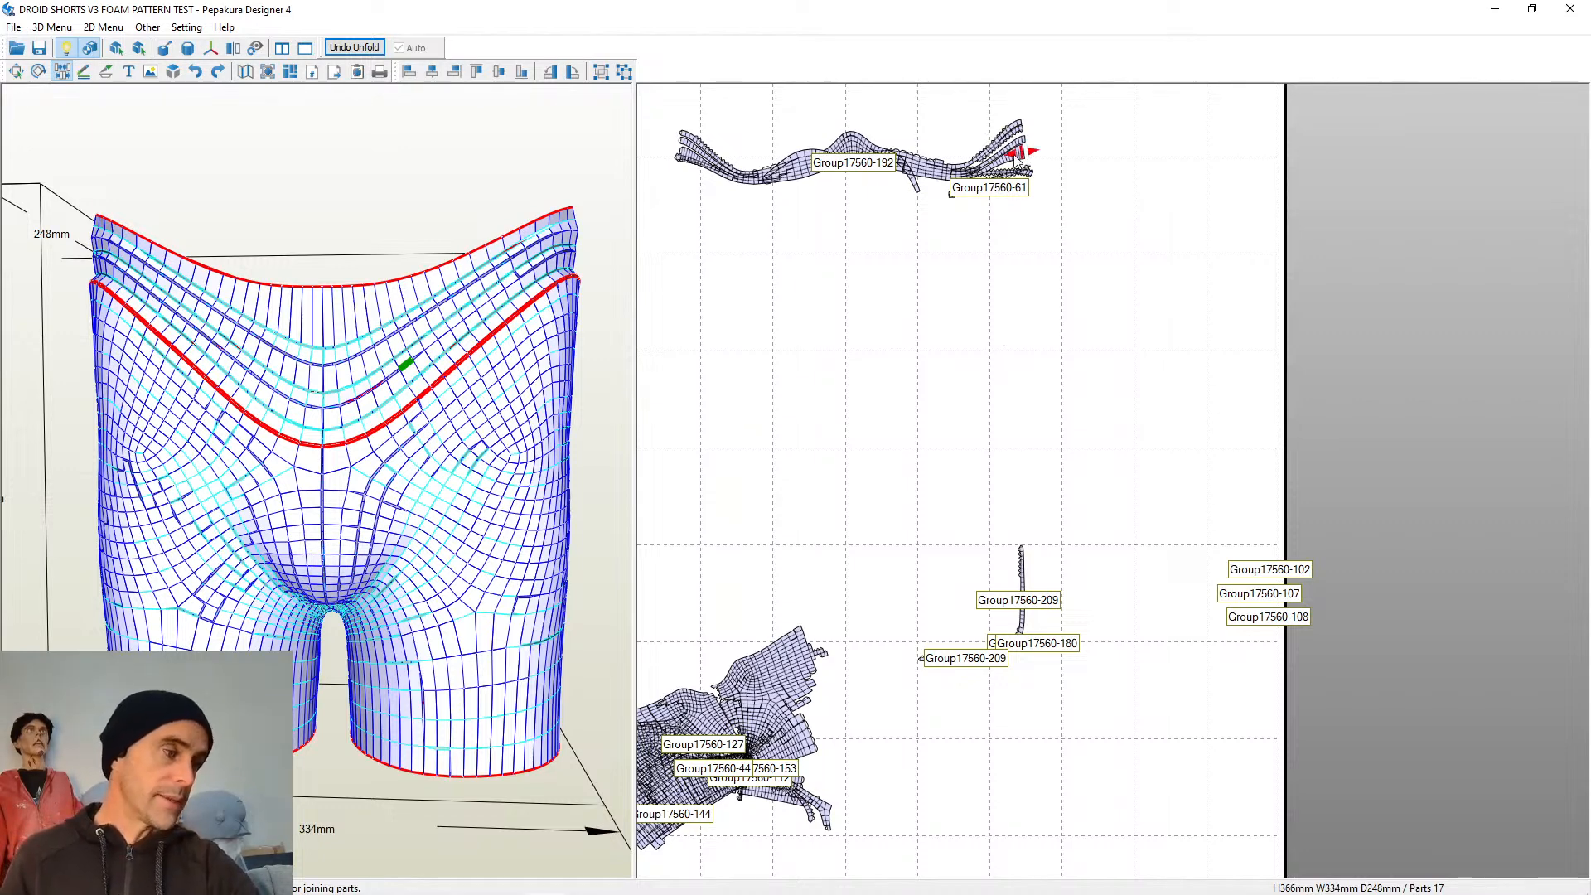
Join the free end faces of the overlapping branch to the flapped upper edge of the waistband strip Group17560-192
right_click_drag(906, 319, 967, 428)
scroll(967, 429, "up", 6)
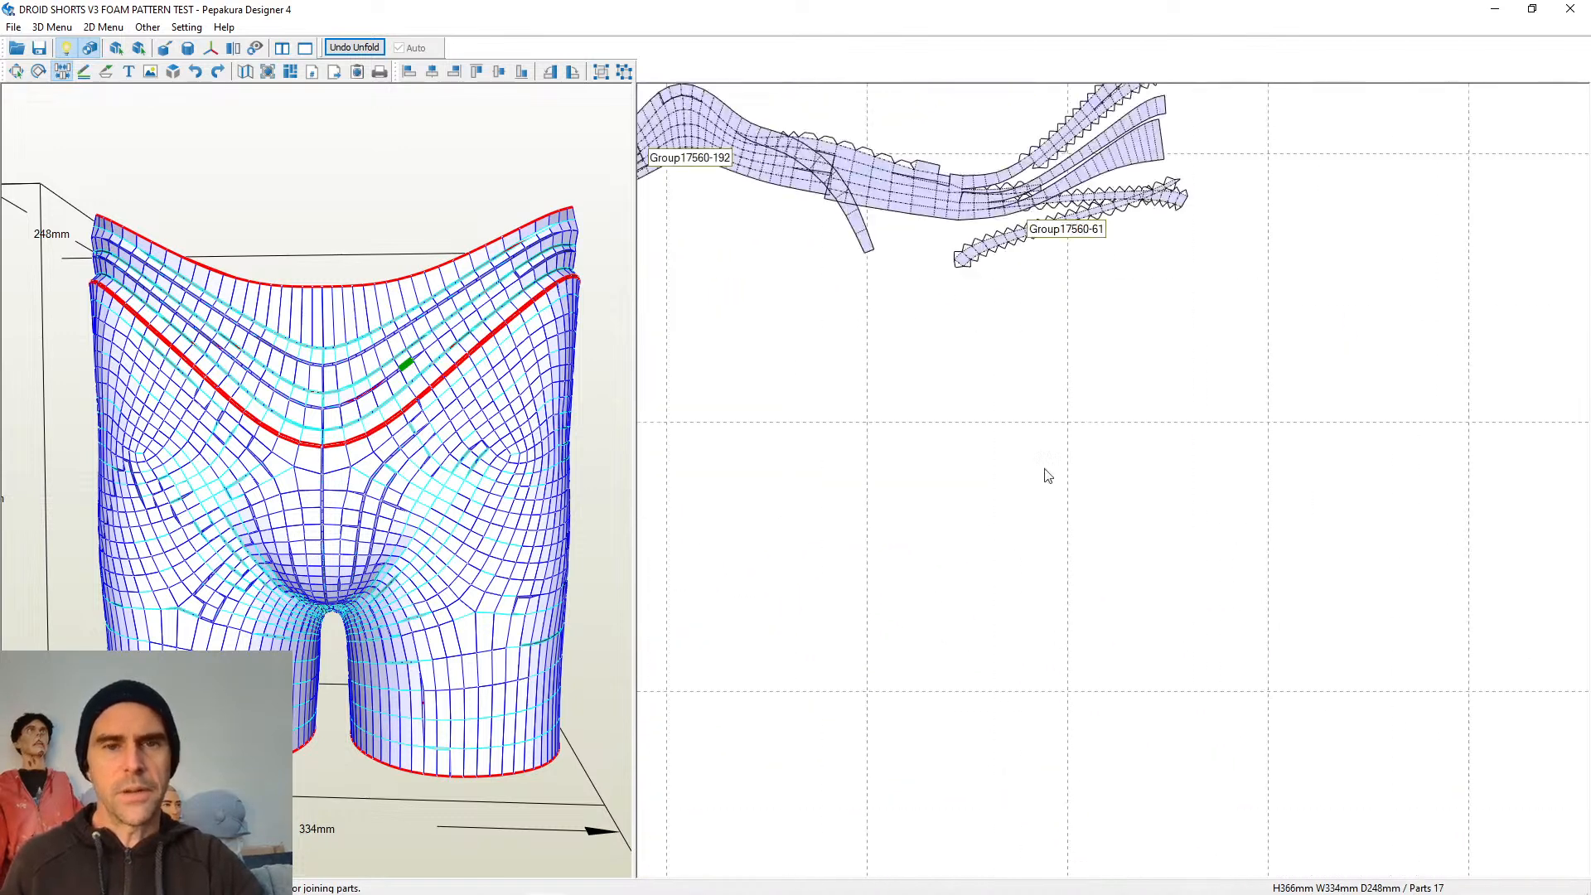
middle_click_drag(1048, 467, 1071, 508)
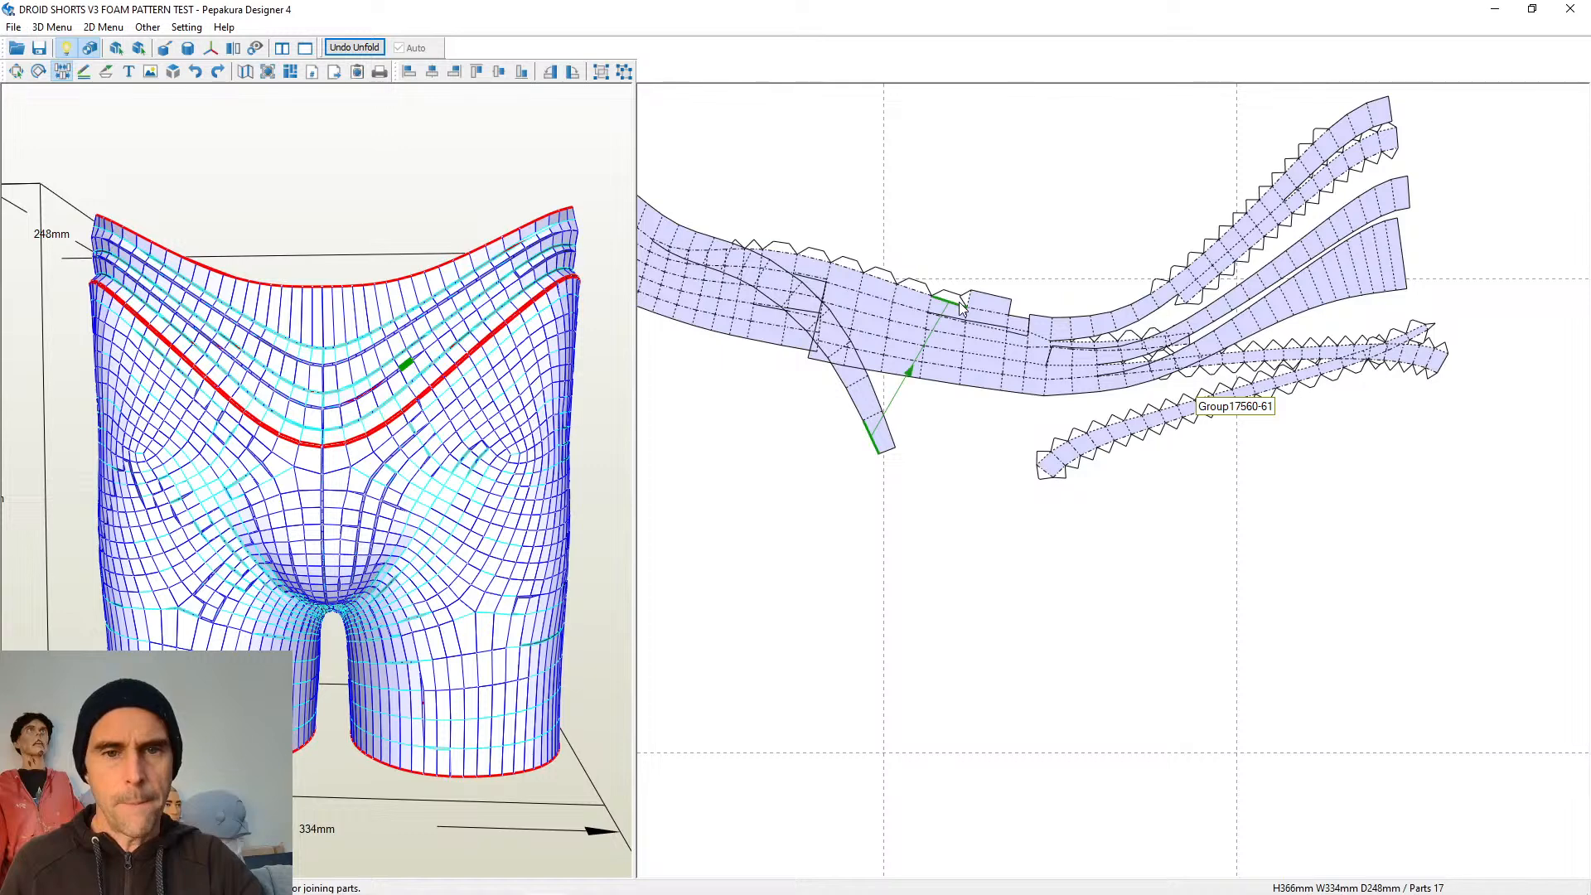
scroll(919, 305, "up", 2)
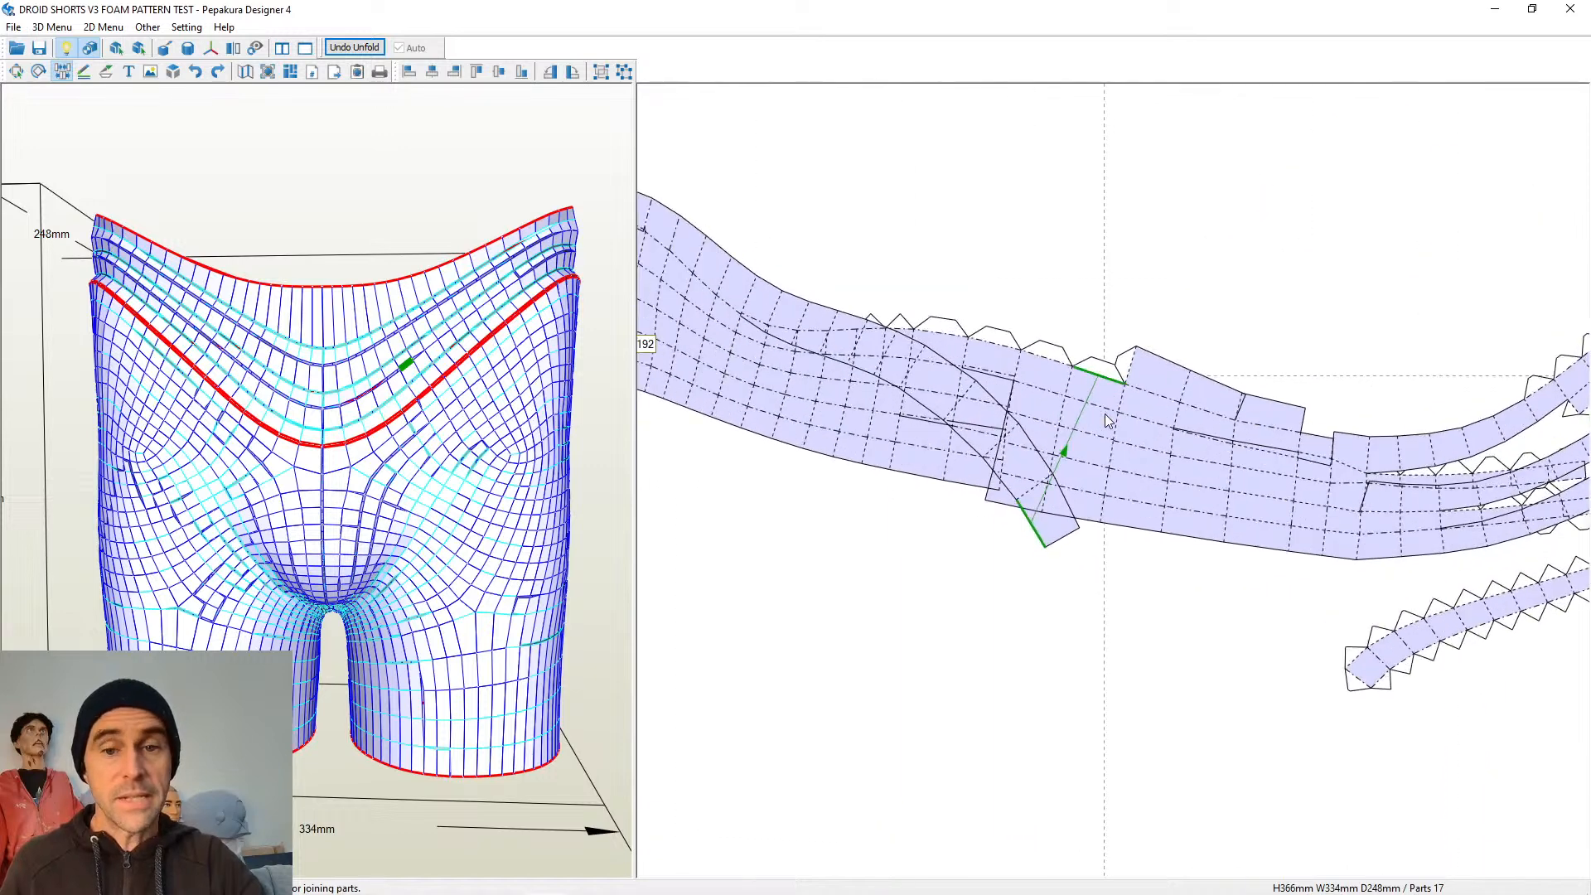
left_click(1094, 376)
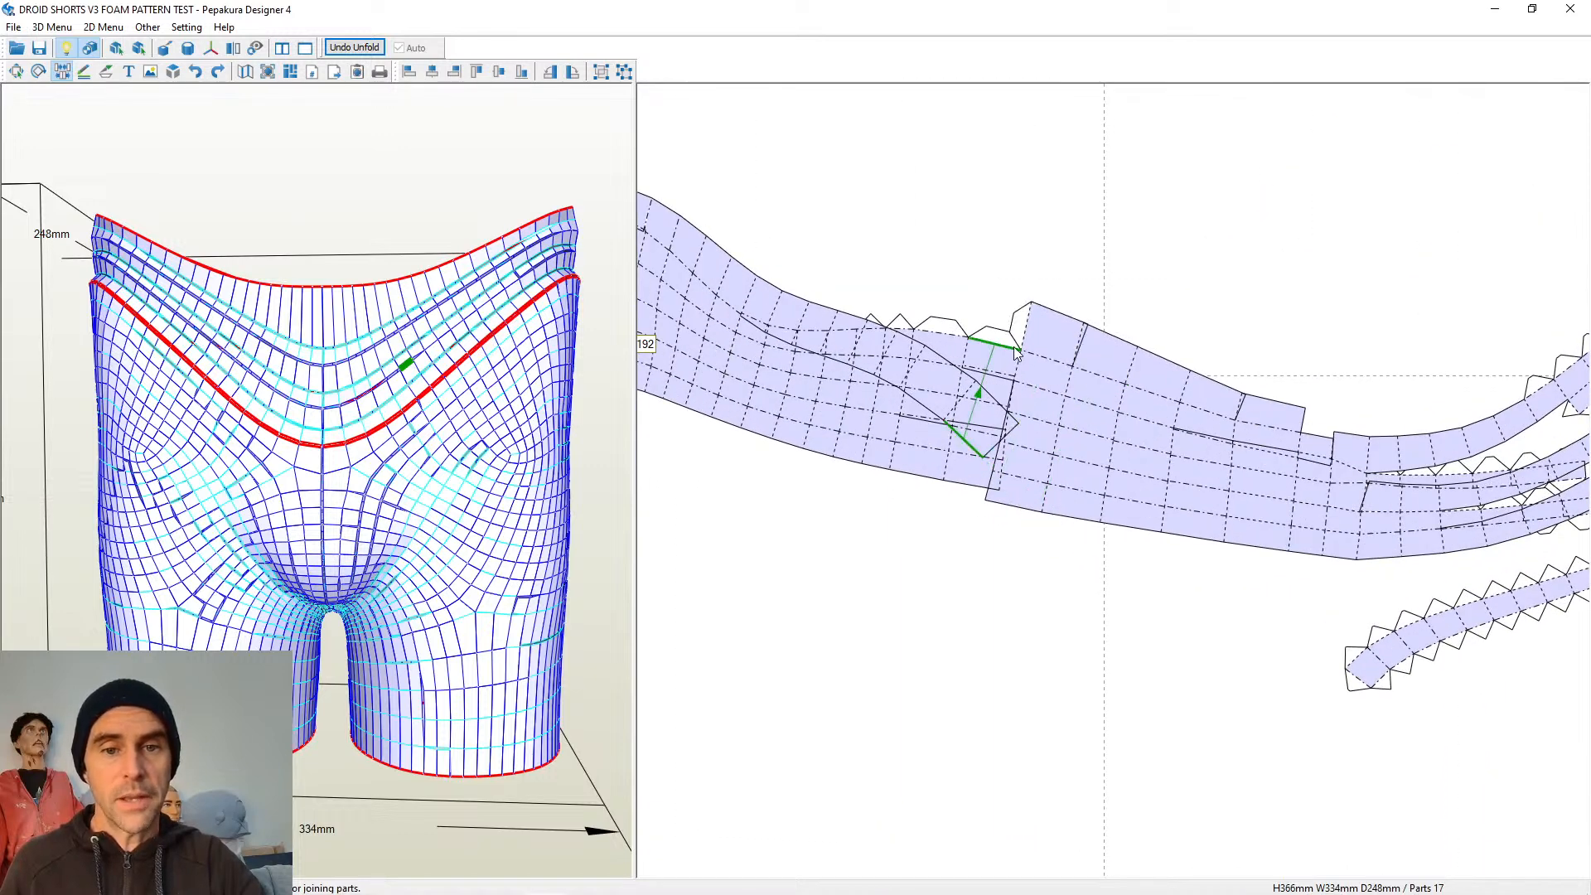
left_click(1017, 352)
Continue joining the overlapping branch's faces one after another along the waistband strip's upper edge toward its central bend
right_click_drag(917, 326, 1008, 372)
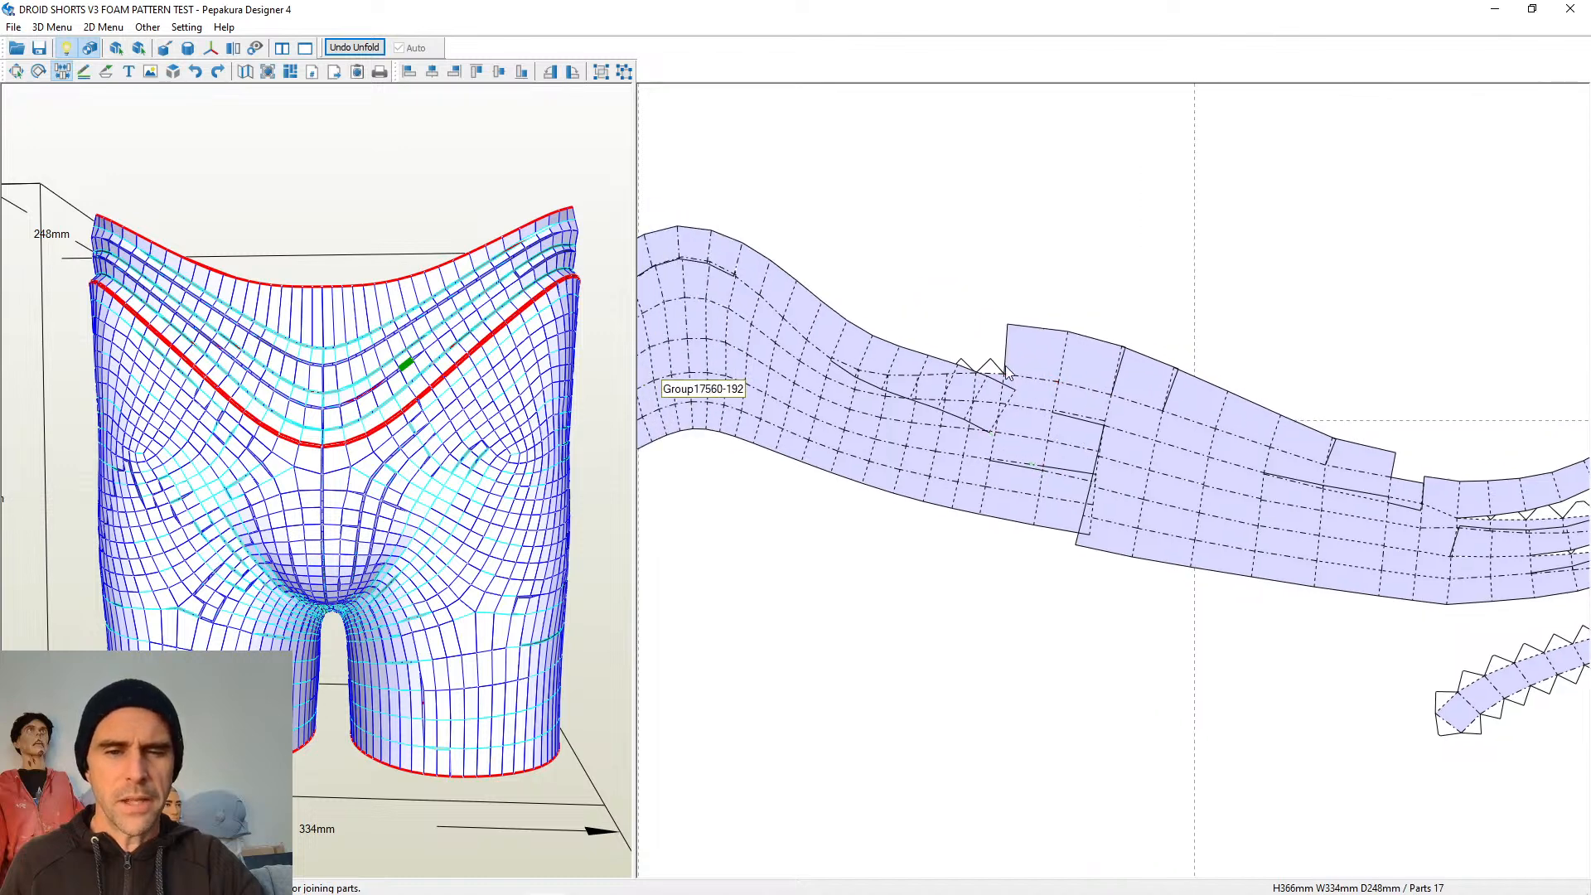
scroll(1008, 371, "up", 2)
left_click(930, 317)
right_click_drag(930, 317, 1026, 390)
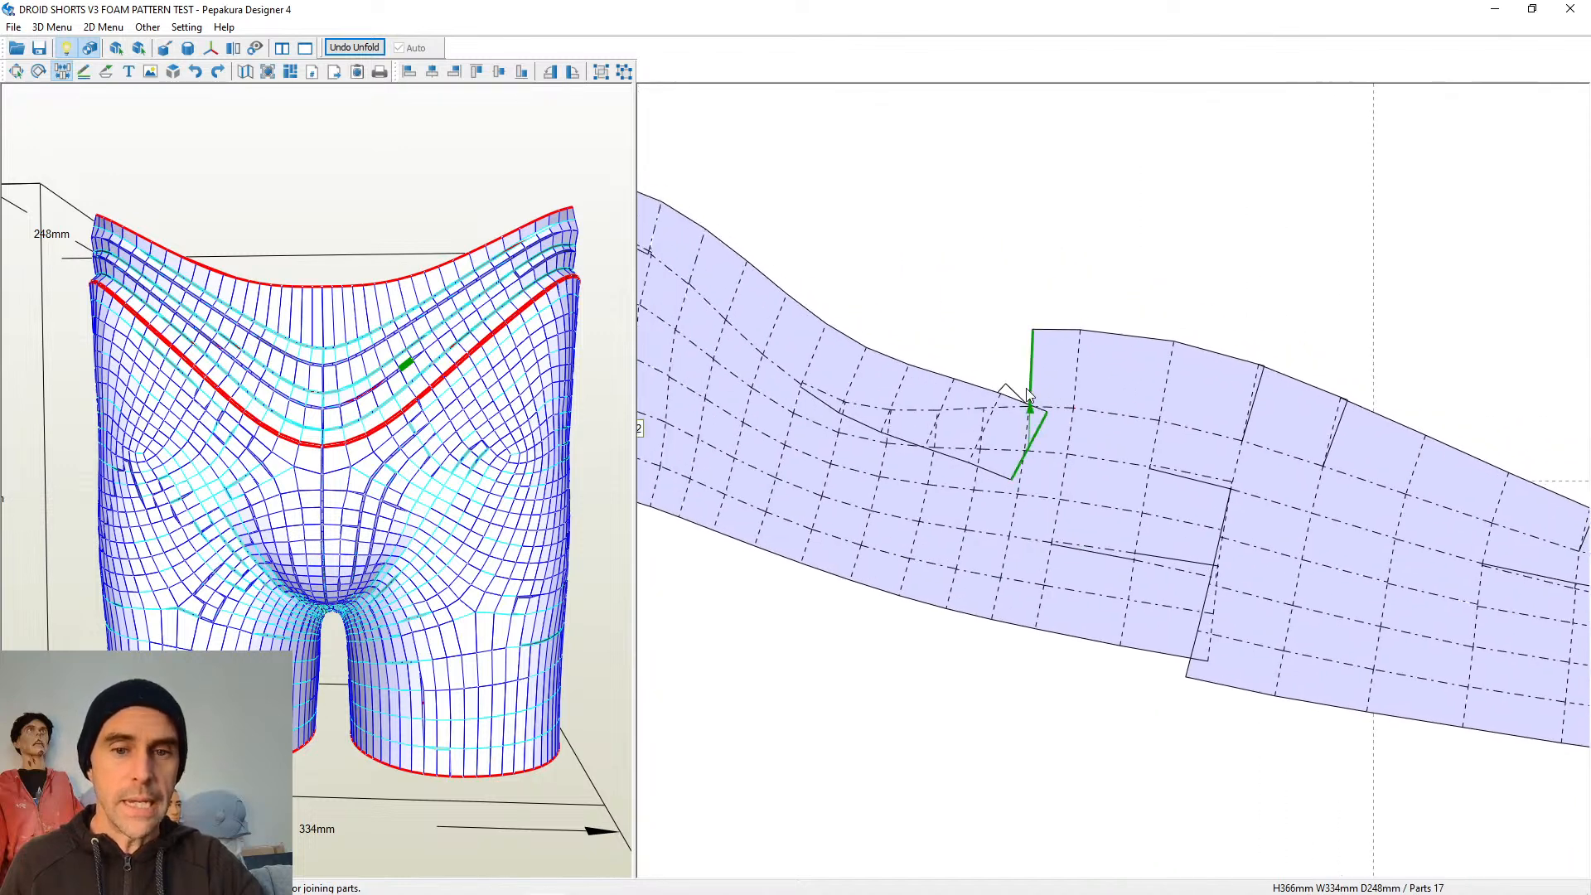
left_click(1028, 379)
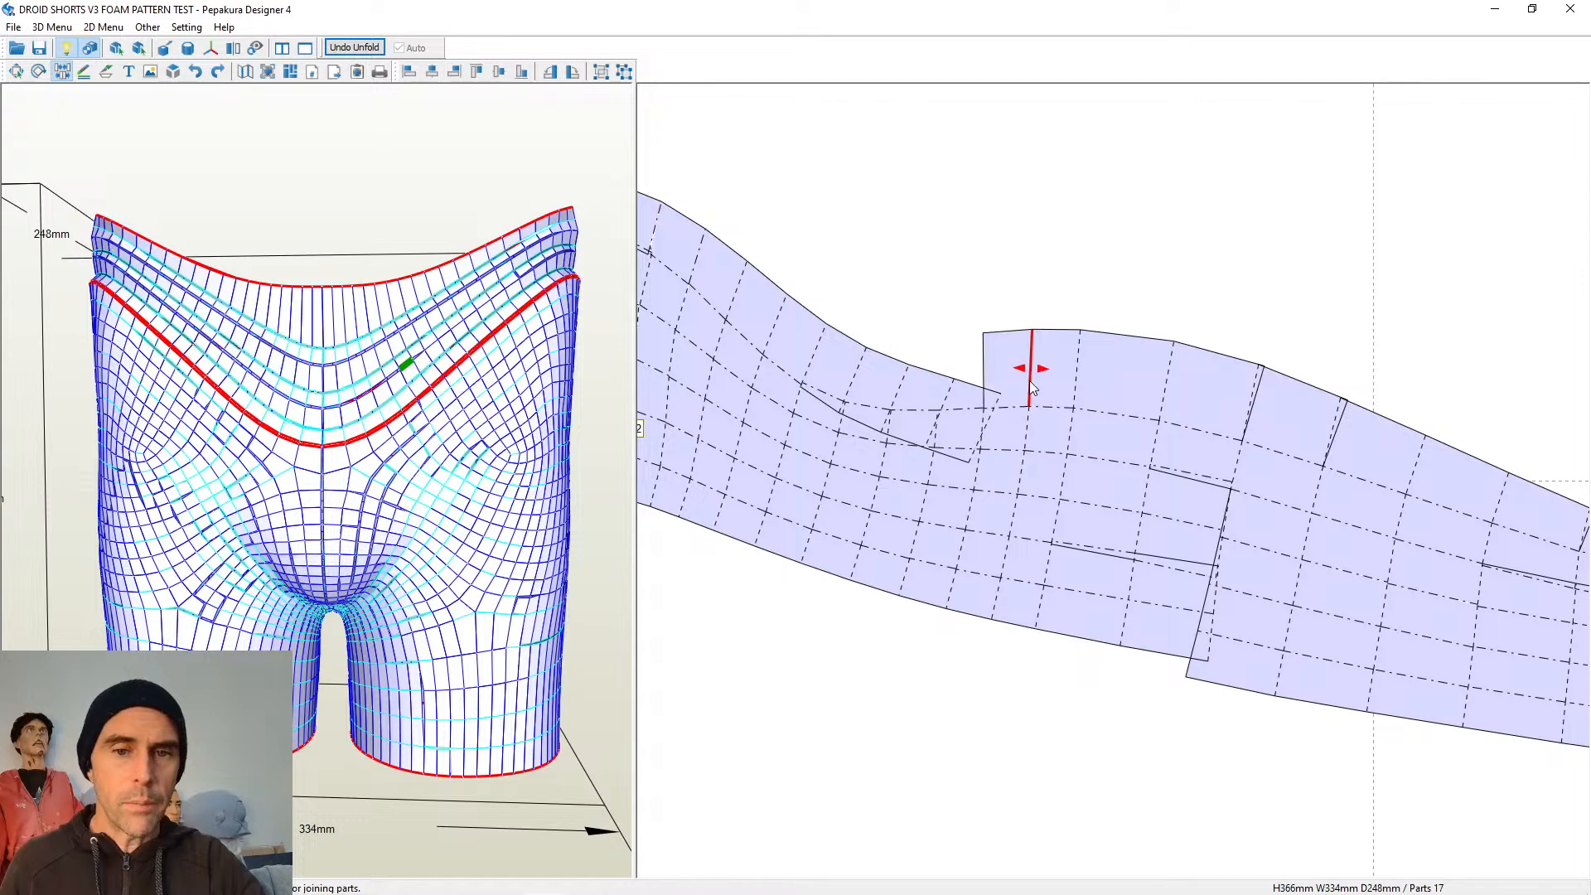
left_click(983, 365)
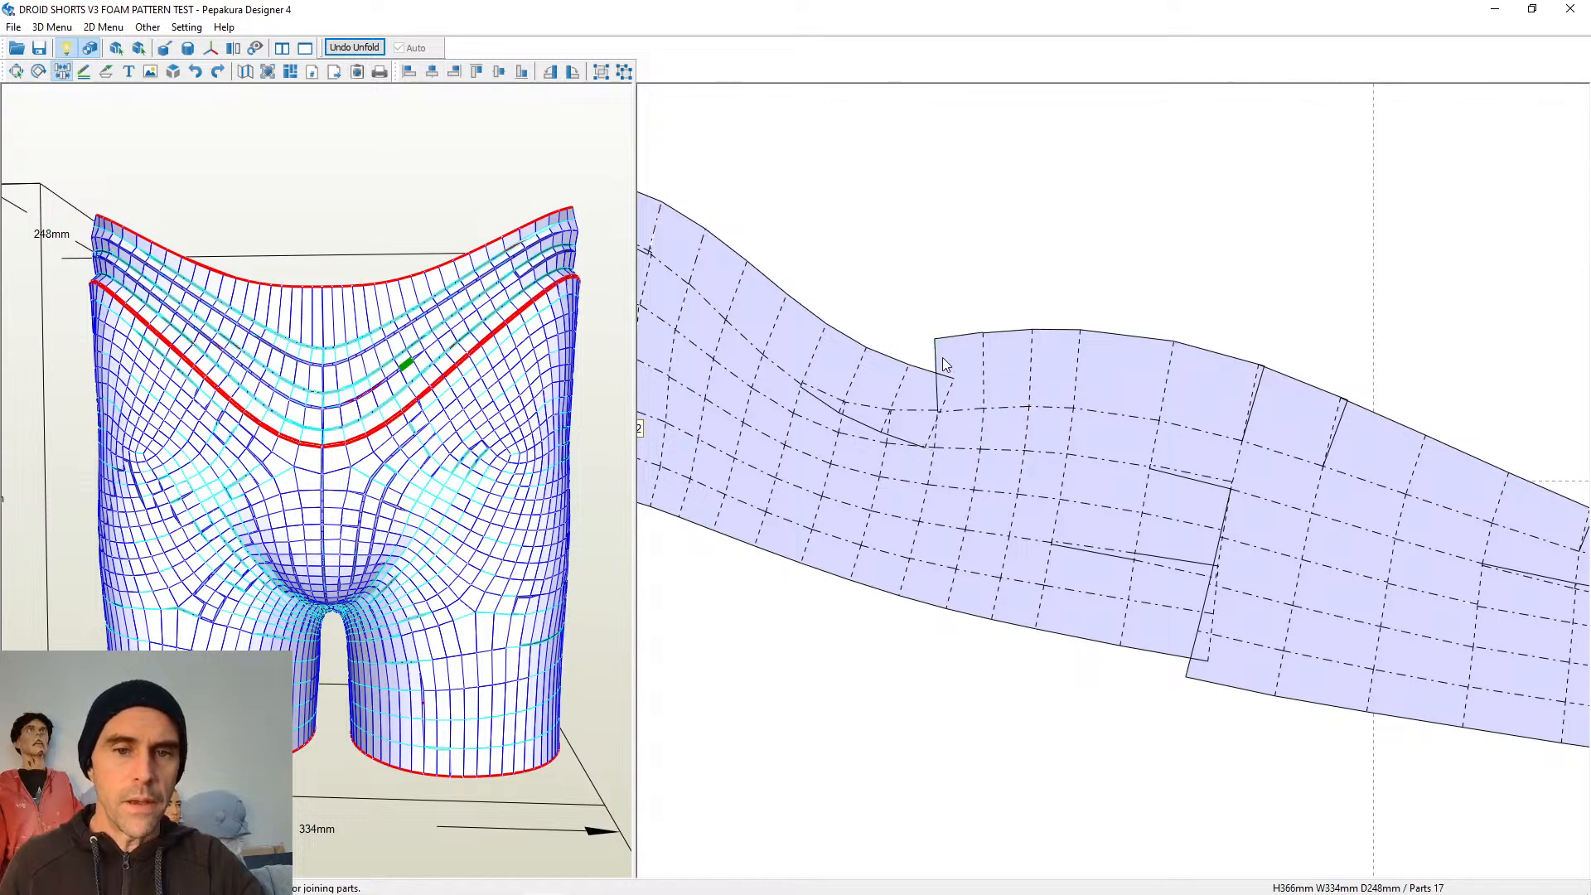
left_click(942, 365)
right_click_drag(941, 365, 1130, 412)
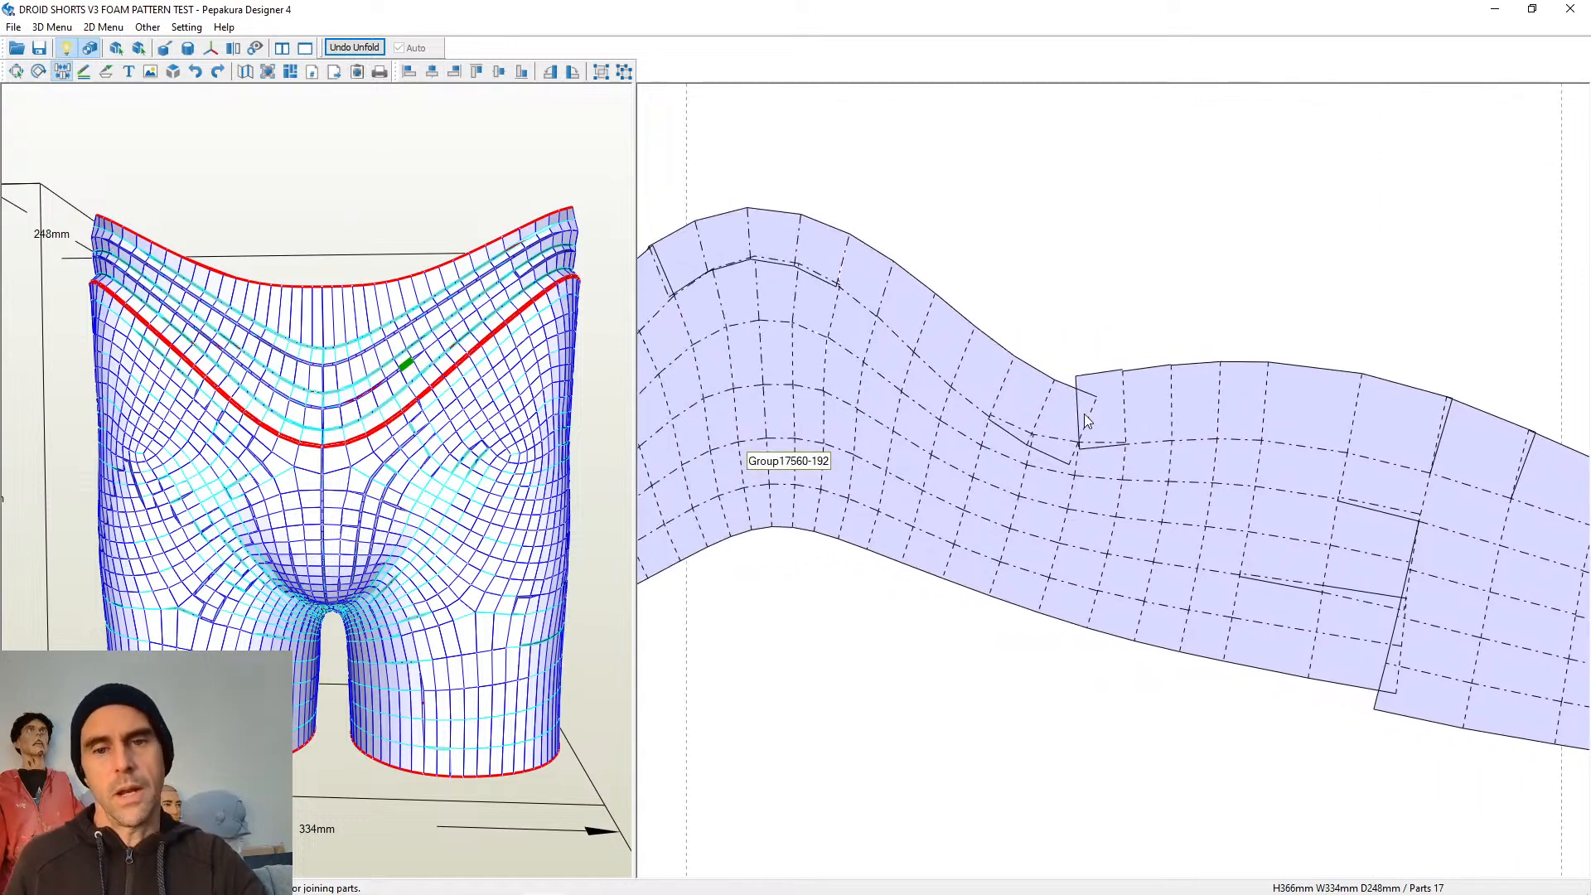
scroll(1147, 320, "down", 11)
scroll(1137, 363, "up", 6)
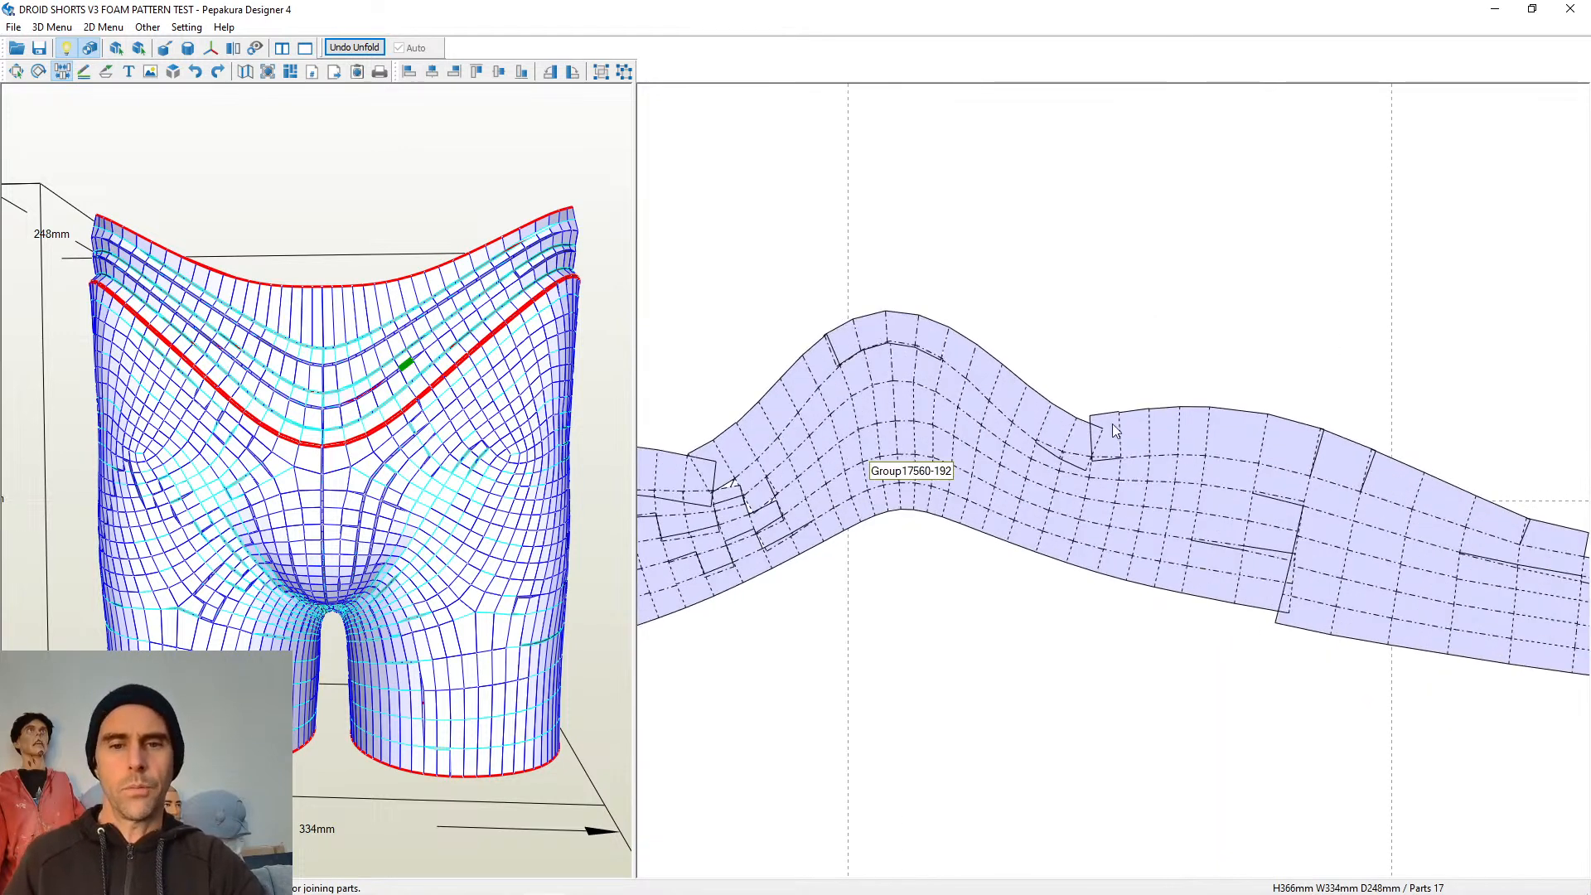
Detach the lowest end branch of the waistband strip Group17560-192 across its width and rejoin it at the adjacent upper edge
scroll(1127, 406, "down", 5)
scroll(1152, 360, "up", 6)
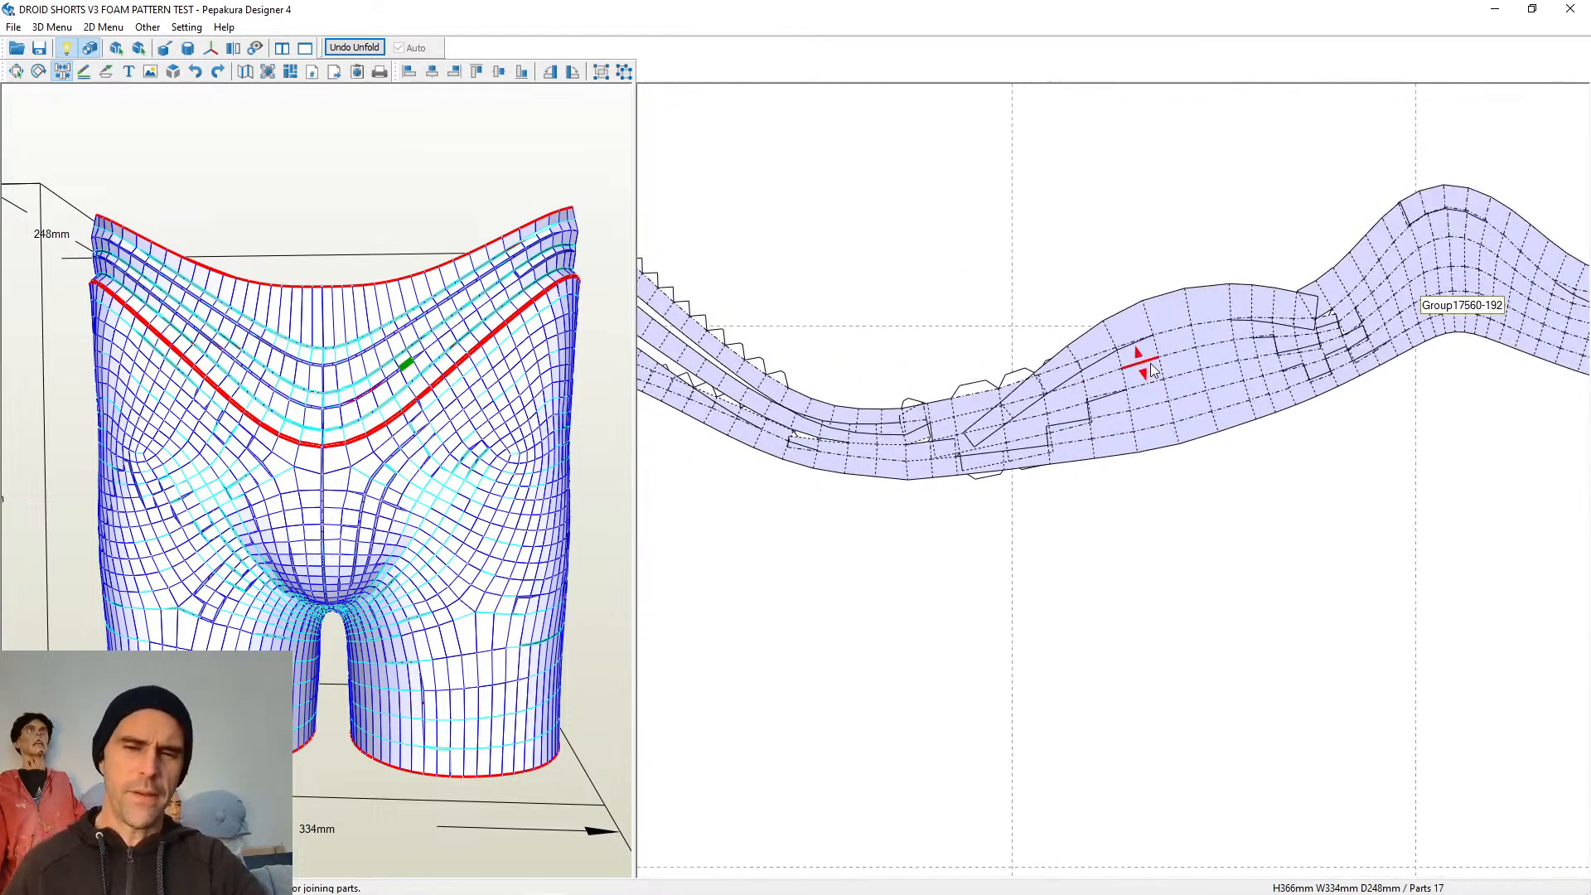
scroll(1152, 364, "up", 2)
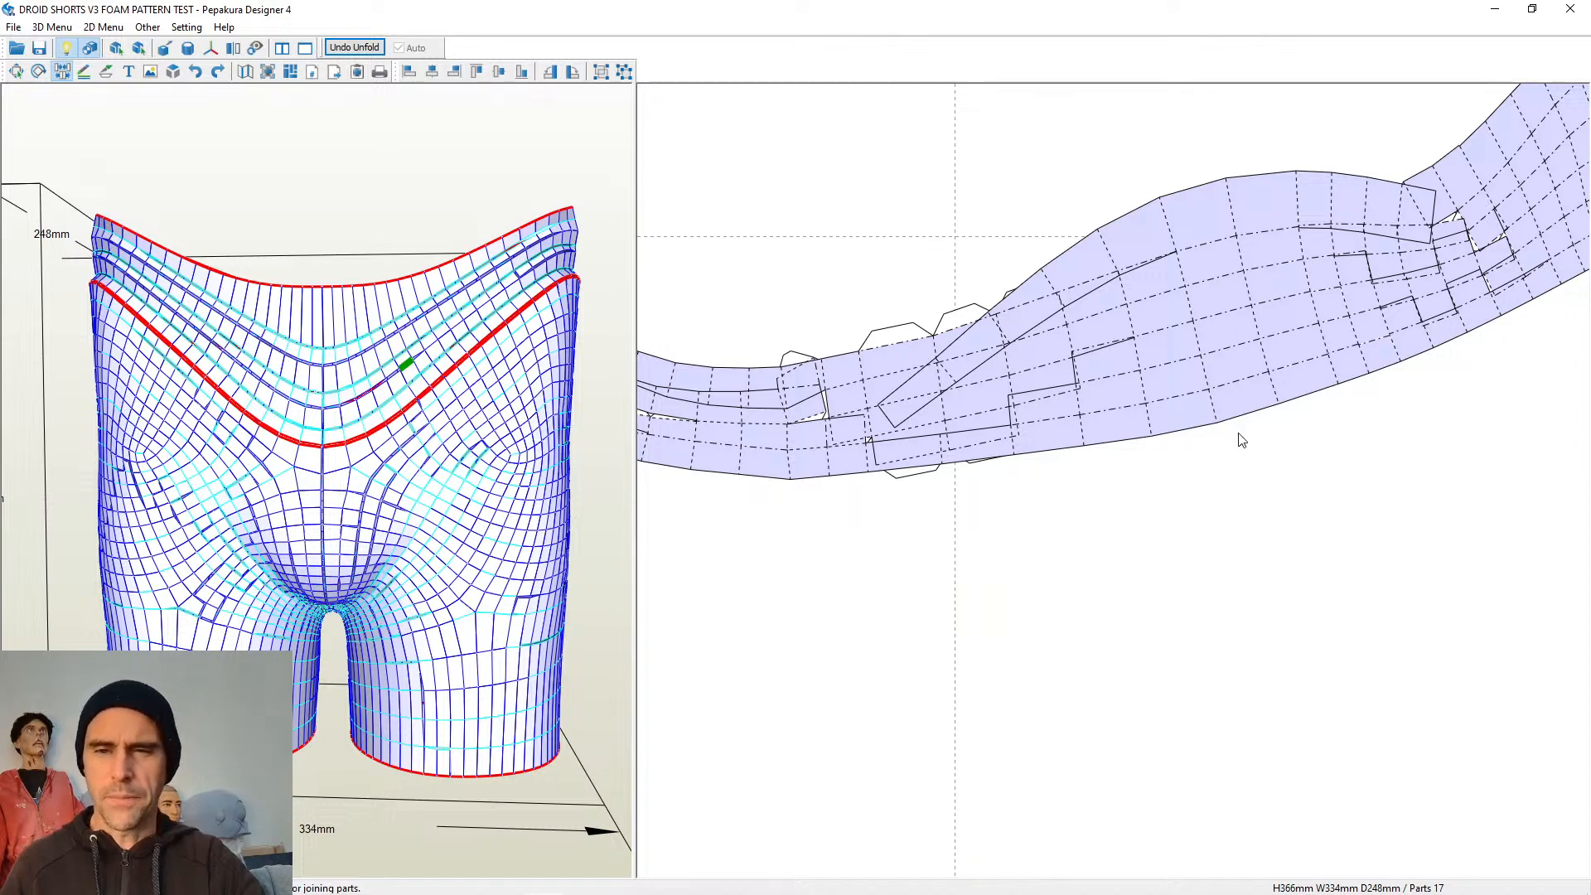
scroll(1236, 448, "down", 4)
scroll(783, 332, "up", 3)
scroll(1026, 486, "up", 3)
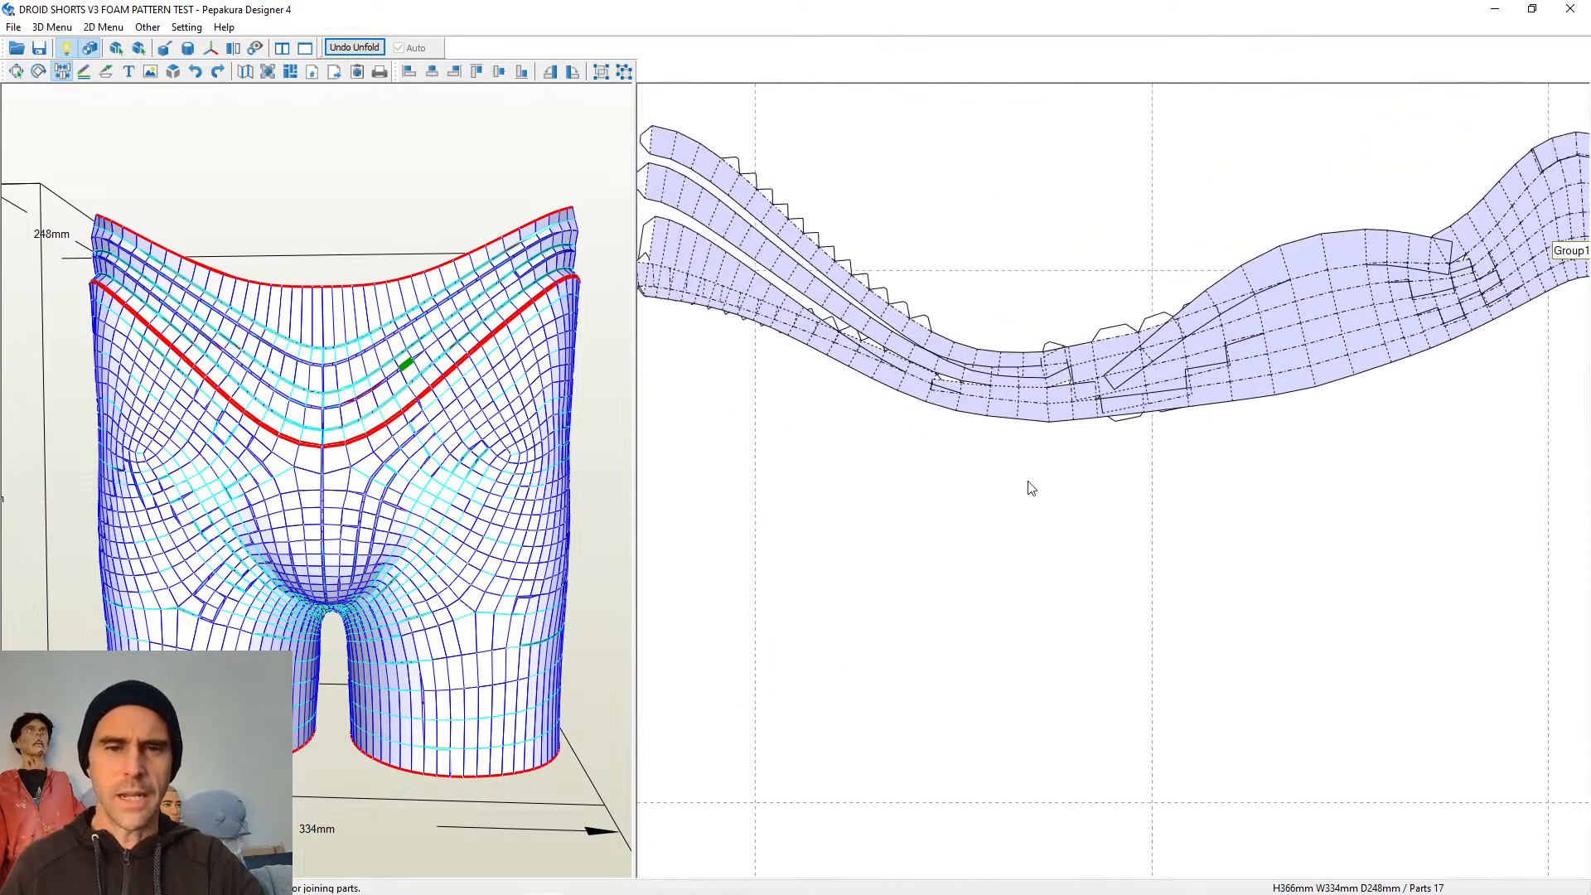
scroll(1117, 495, "up", 2)
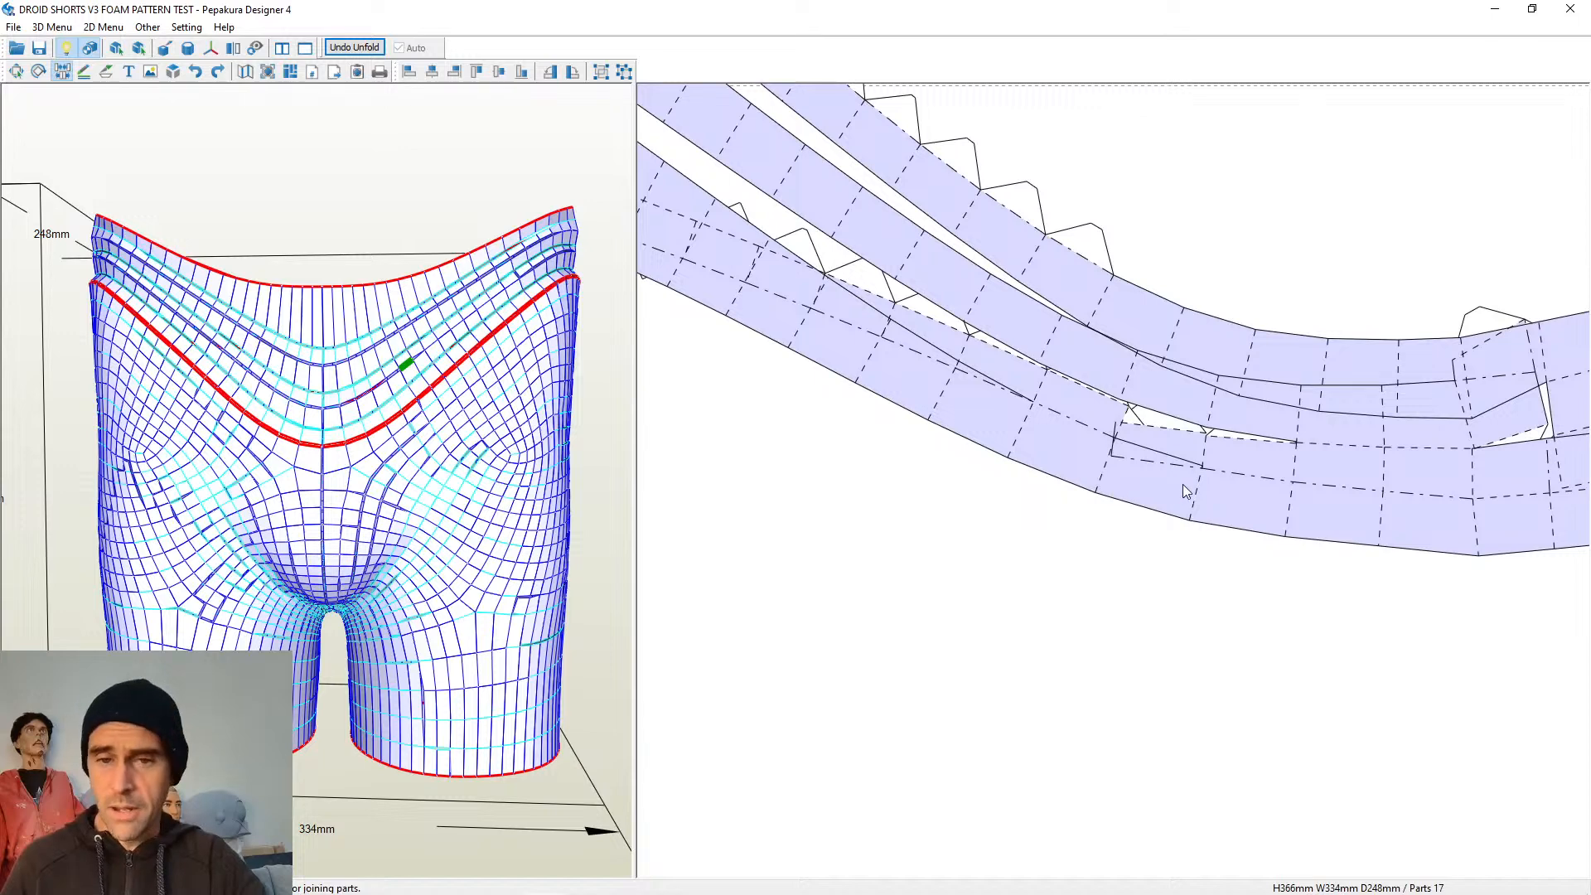
left_click(1197, 502)
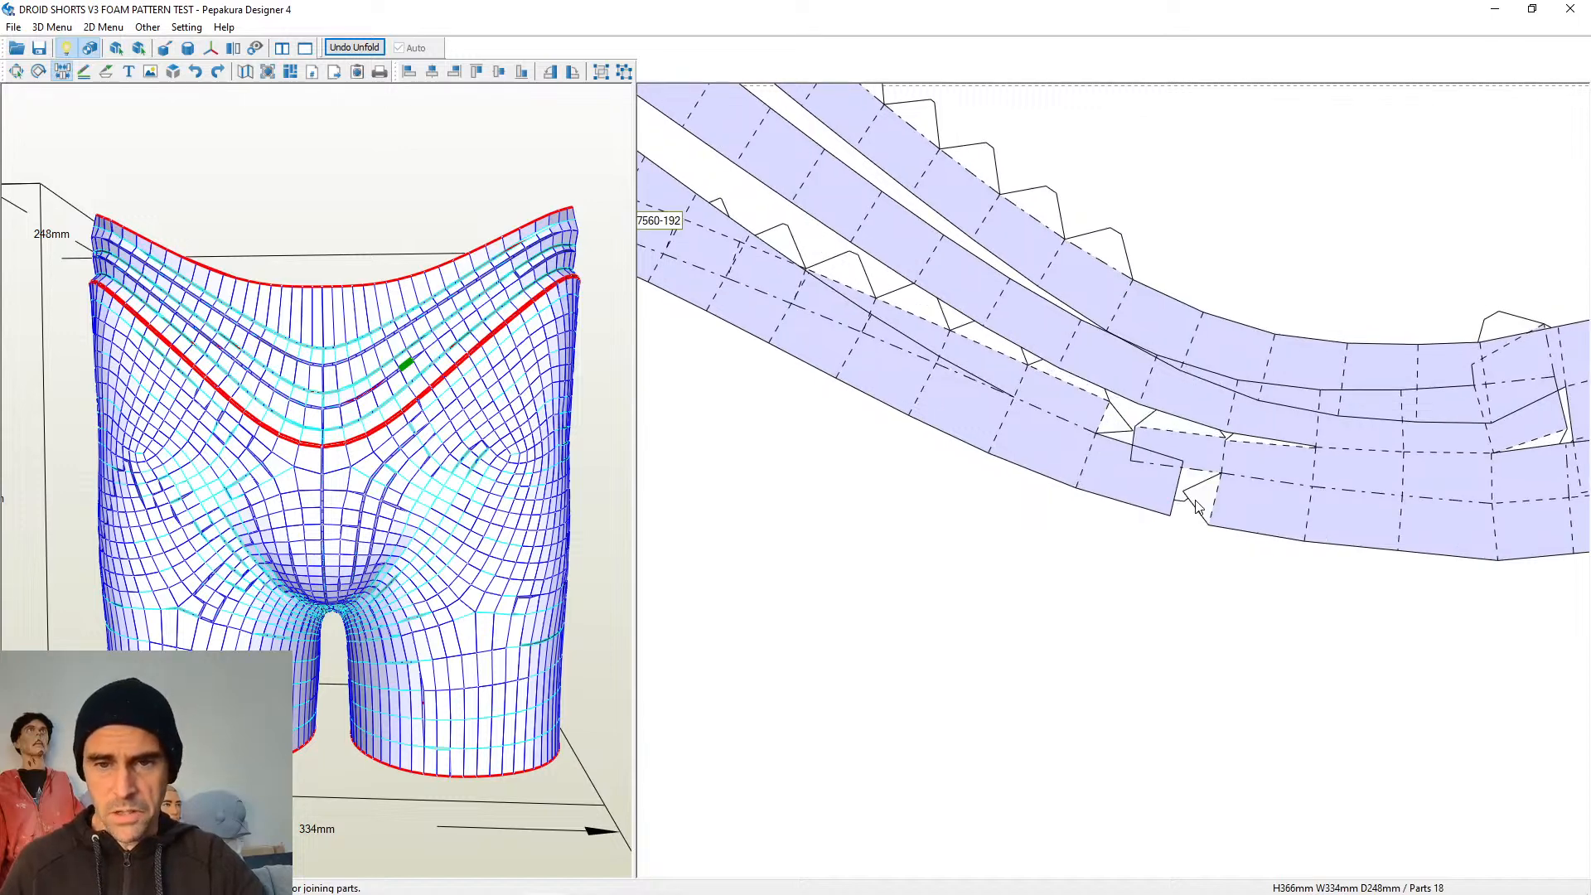
left_click(1135, 446)
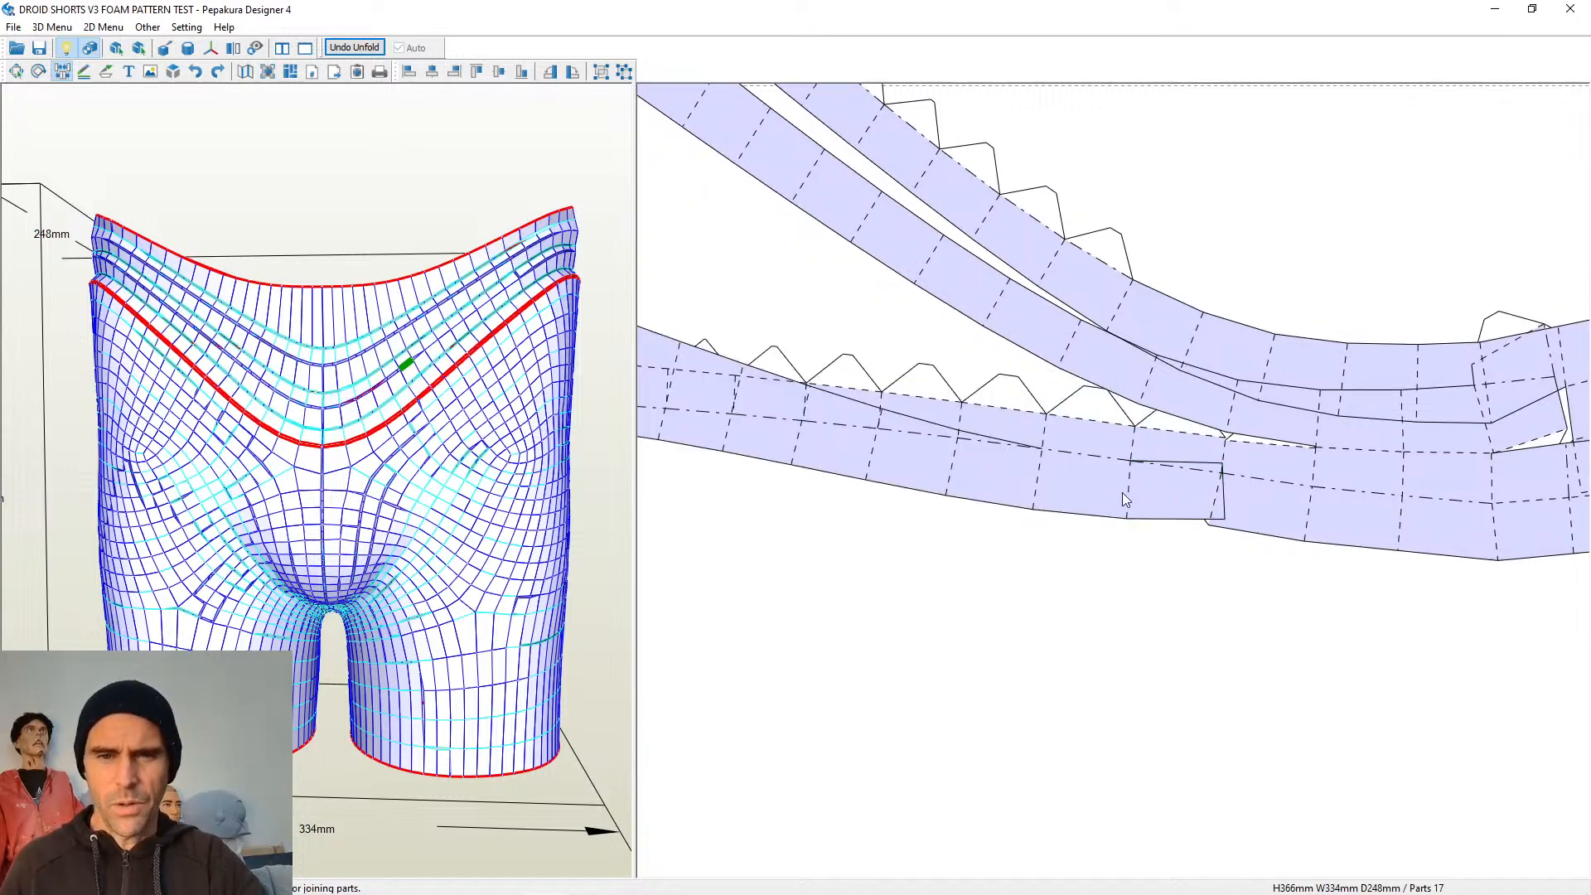
Join the small loose piece Group17560-102 near the sheet's right edge to the large body part
scroll(1121, 493, "down", 3)
middle_click_drag(1104, 505, 1516, 574)
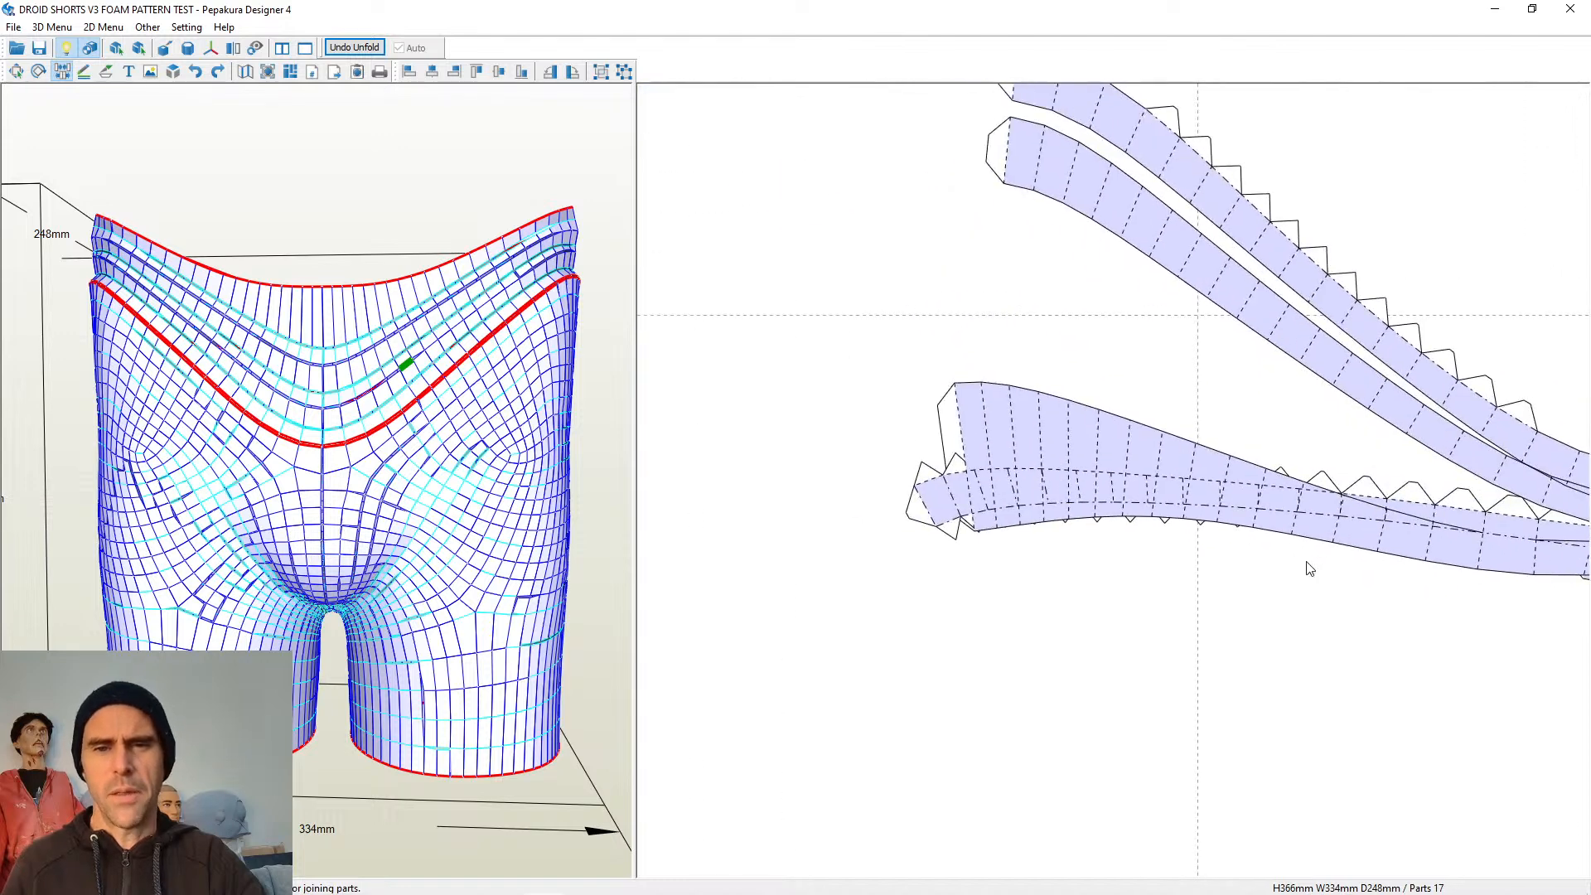
middle_click_drag(1345, 604, 1068, 578)
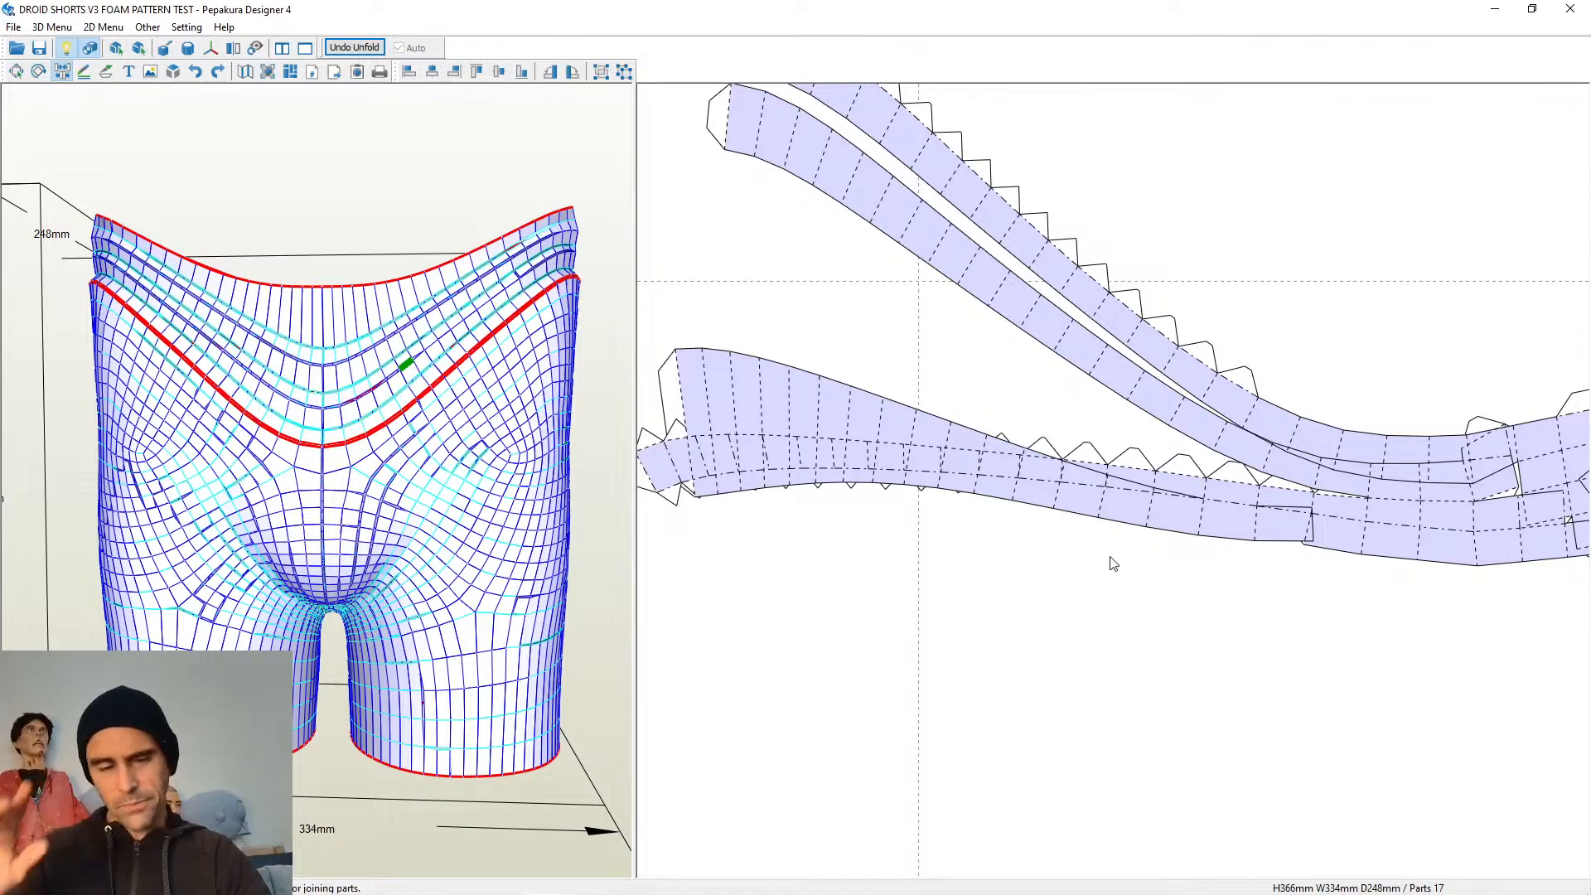
scroll(1141, 572, "down", 5)
middle_click_drag(1304, 603, 1059, 332)
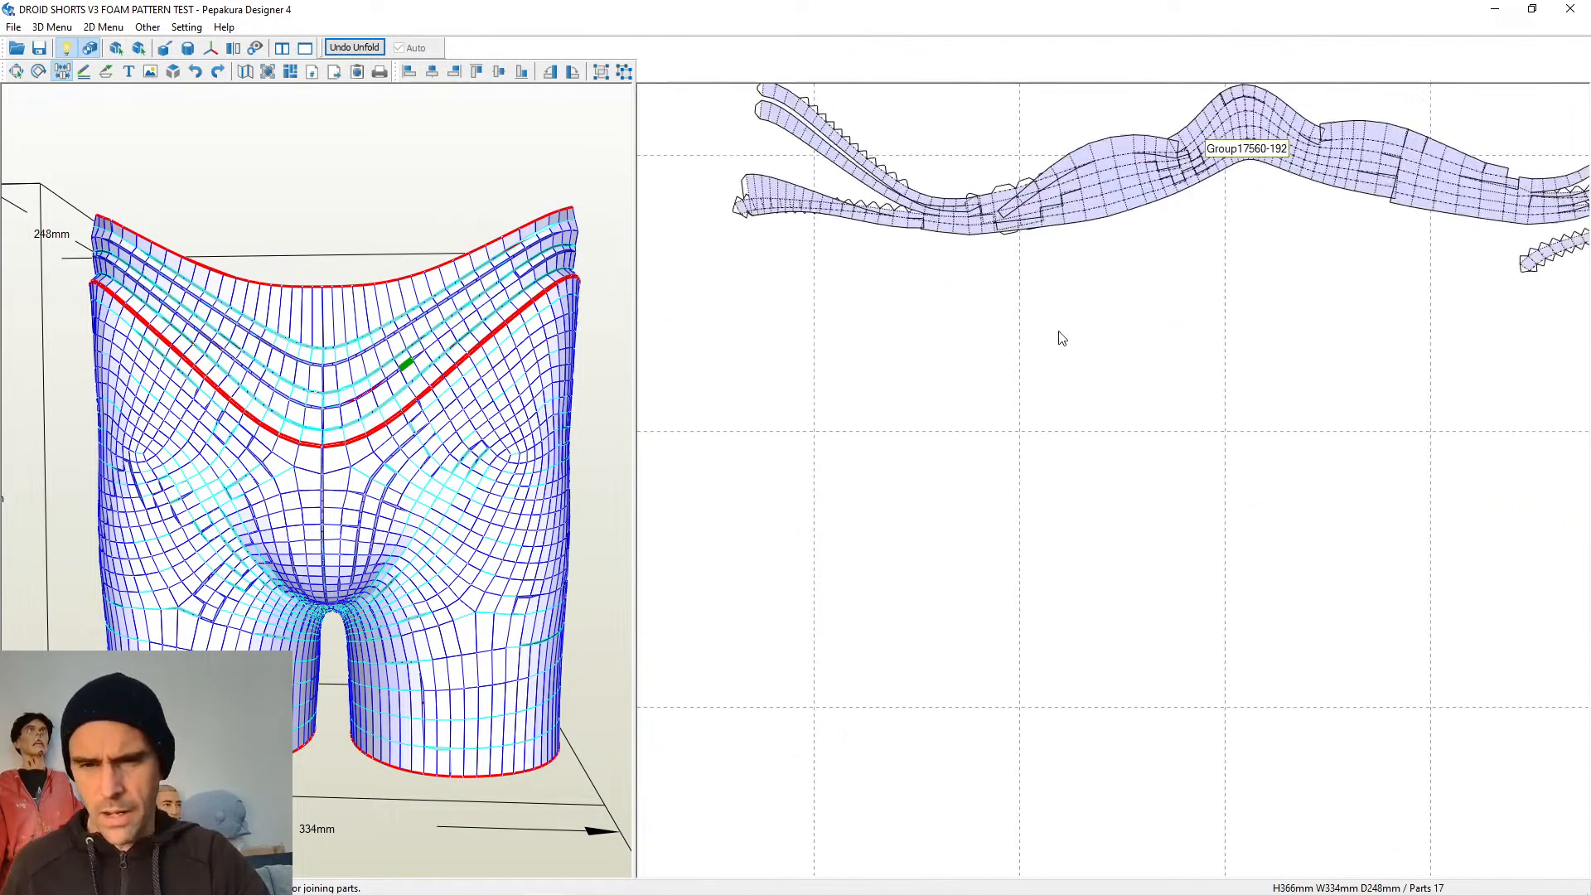
scroll(1061, 335, "up", 1)
scroll(1108, 419, "down", 5)
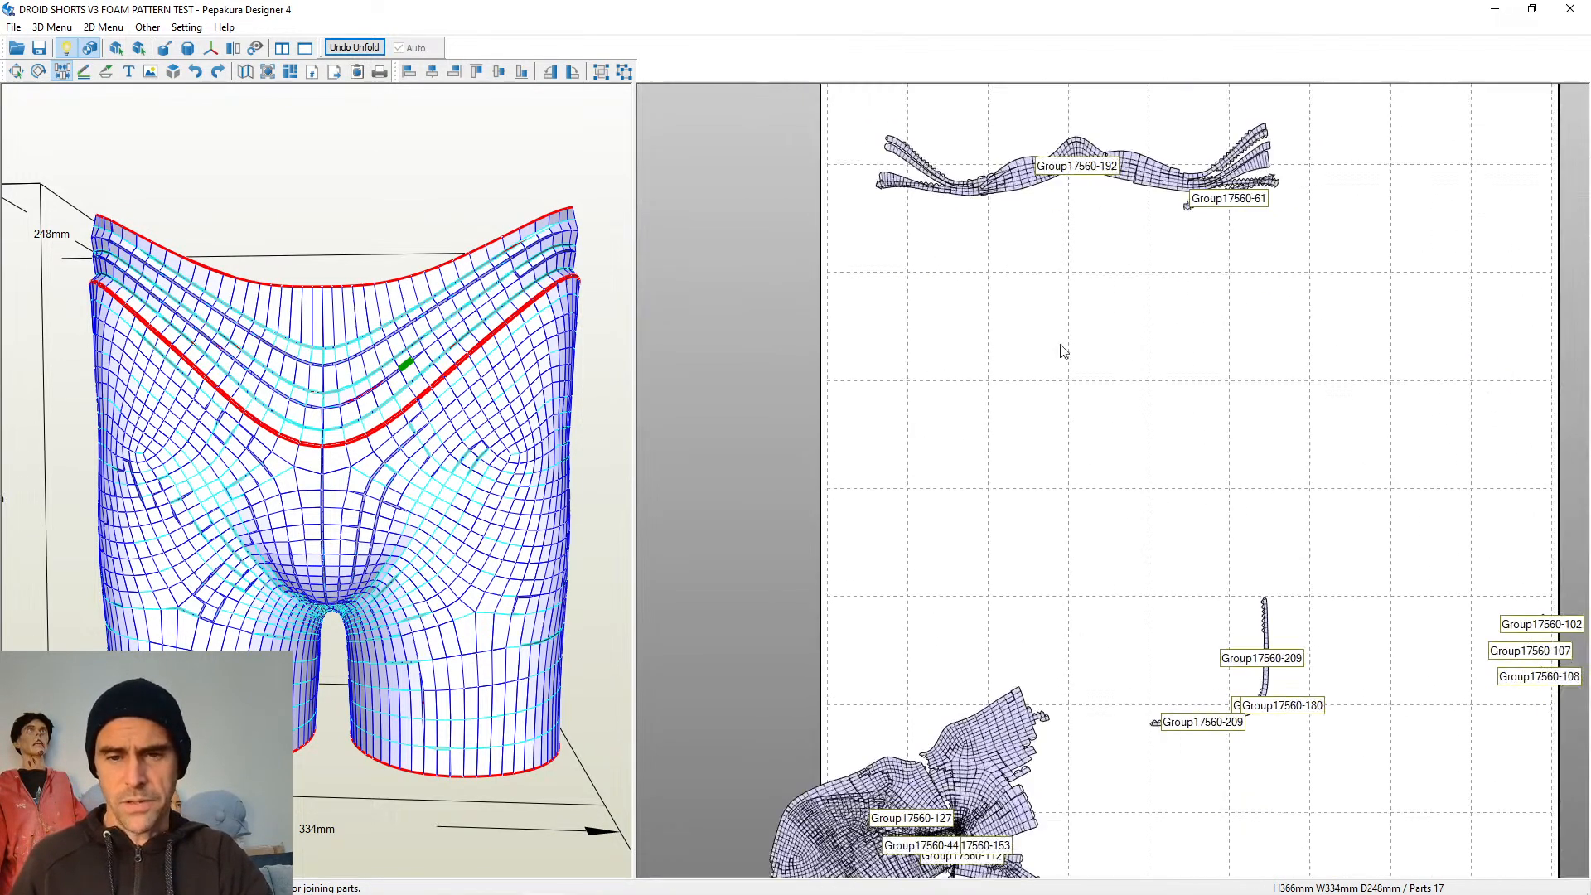
scroll(1136, 423, "up", 7)
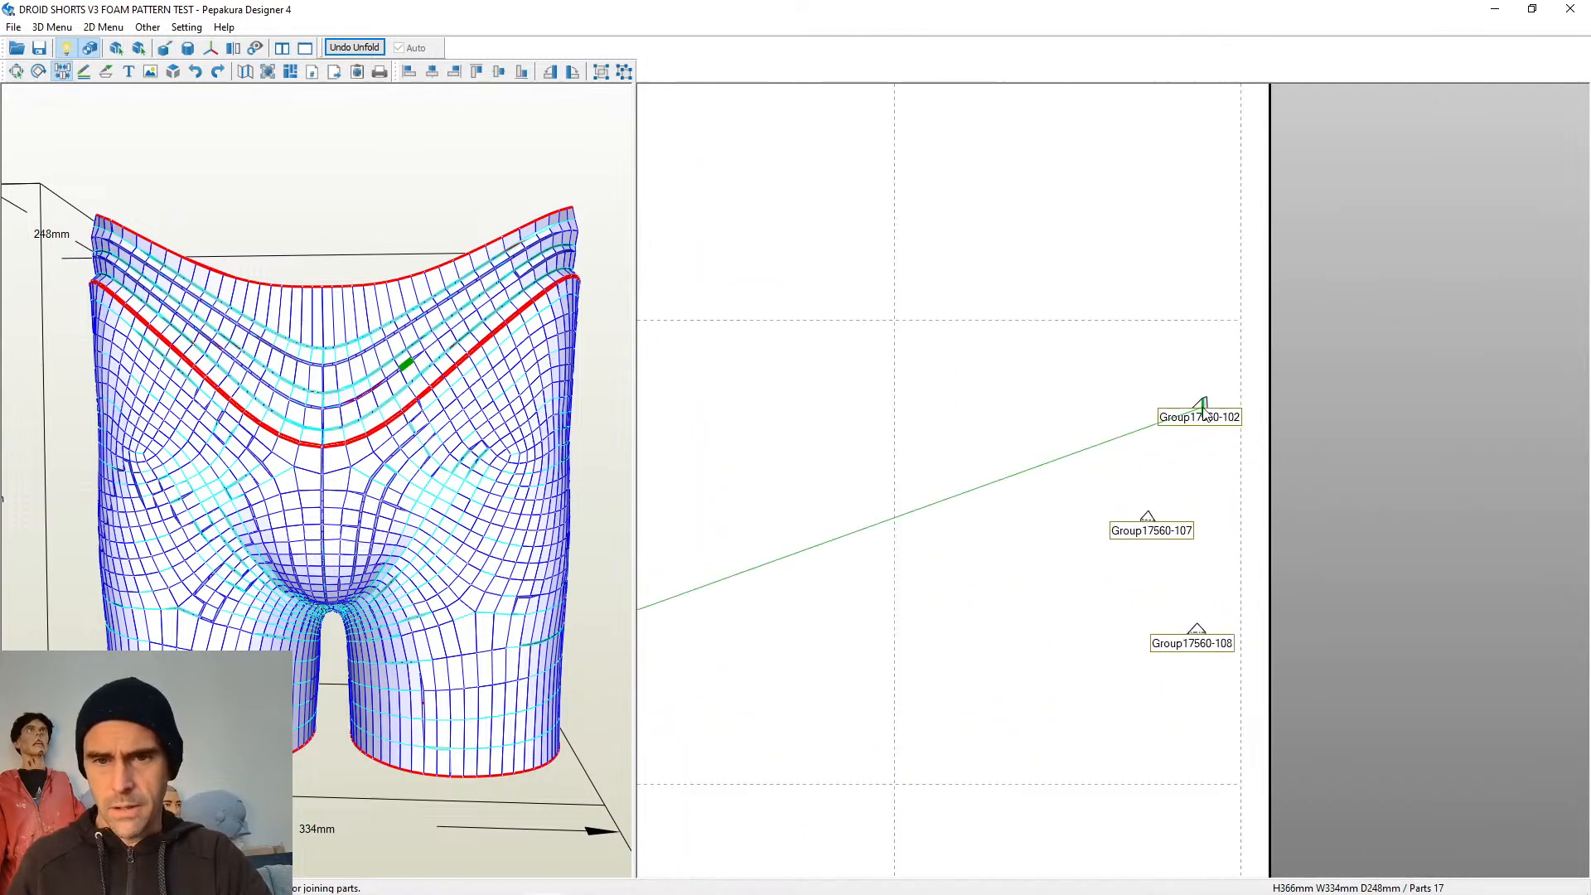
left_click(1204, 407)
Join the small loose piece Group17560-44 from the sheet's lower-left area to the large body part
scroll(770, 560, "down", 3)
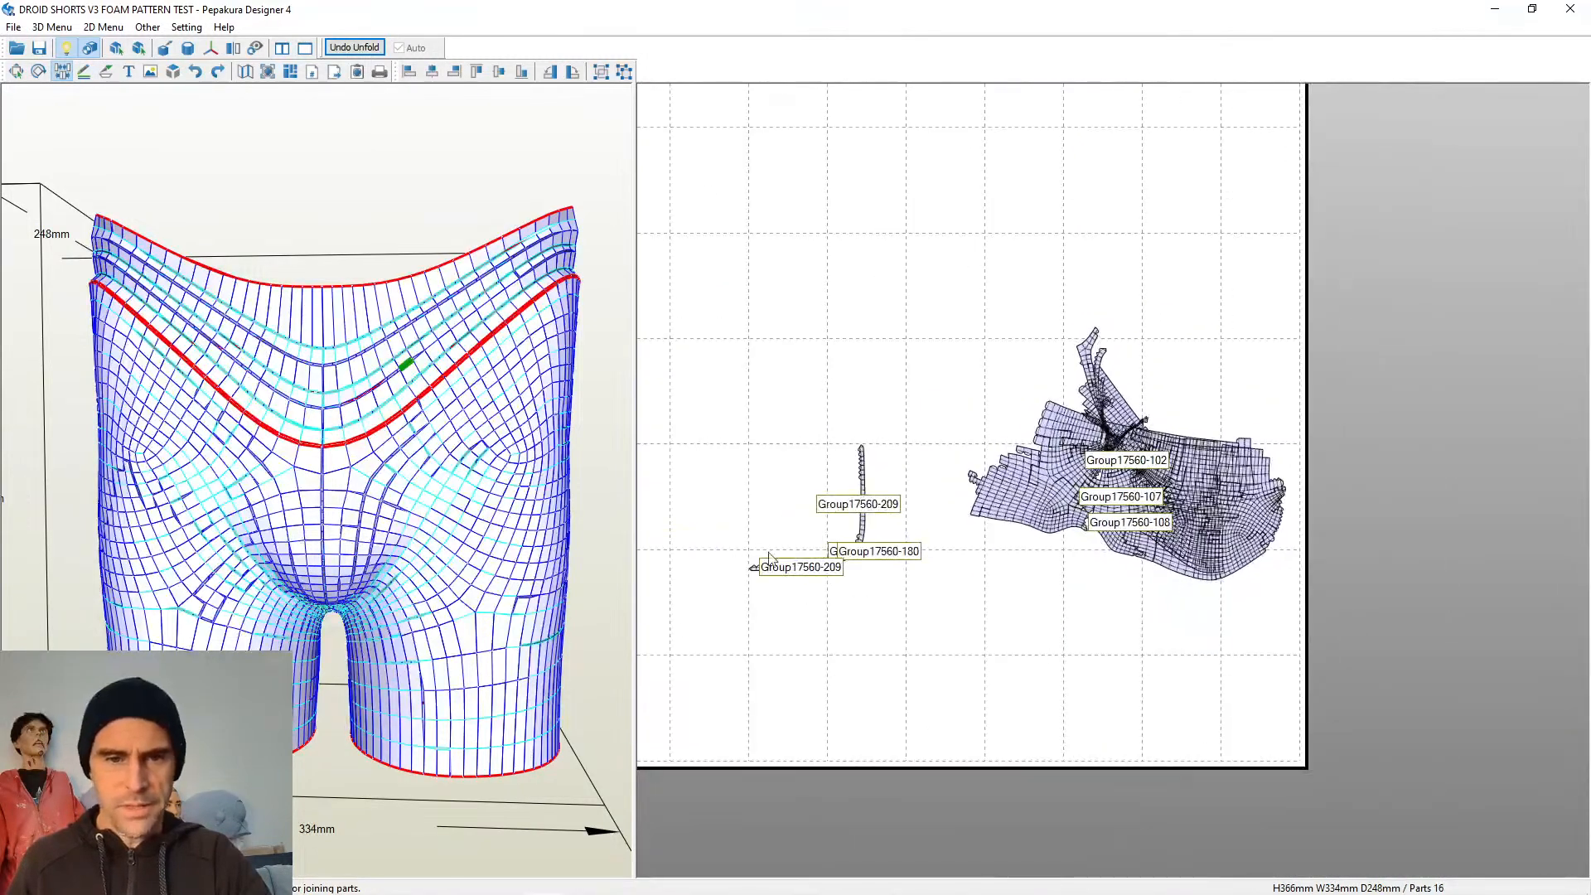
middle_click_drag(768, 560, 1297, 451)
scroll(1144, 489, "up", 7)
middle_click_drag(1208, 537, 1162, 436)
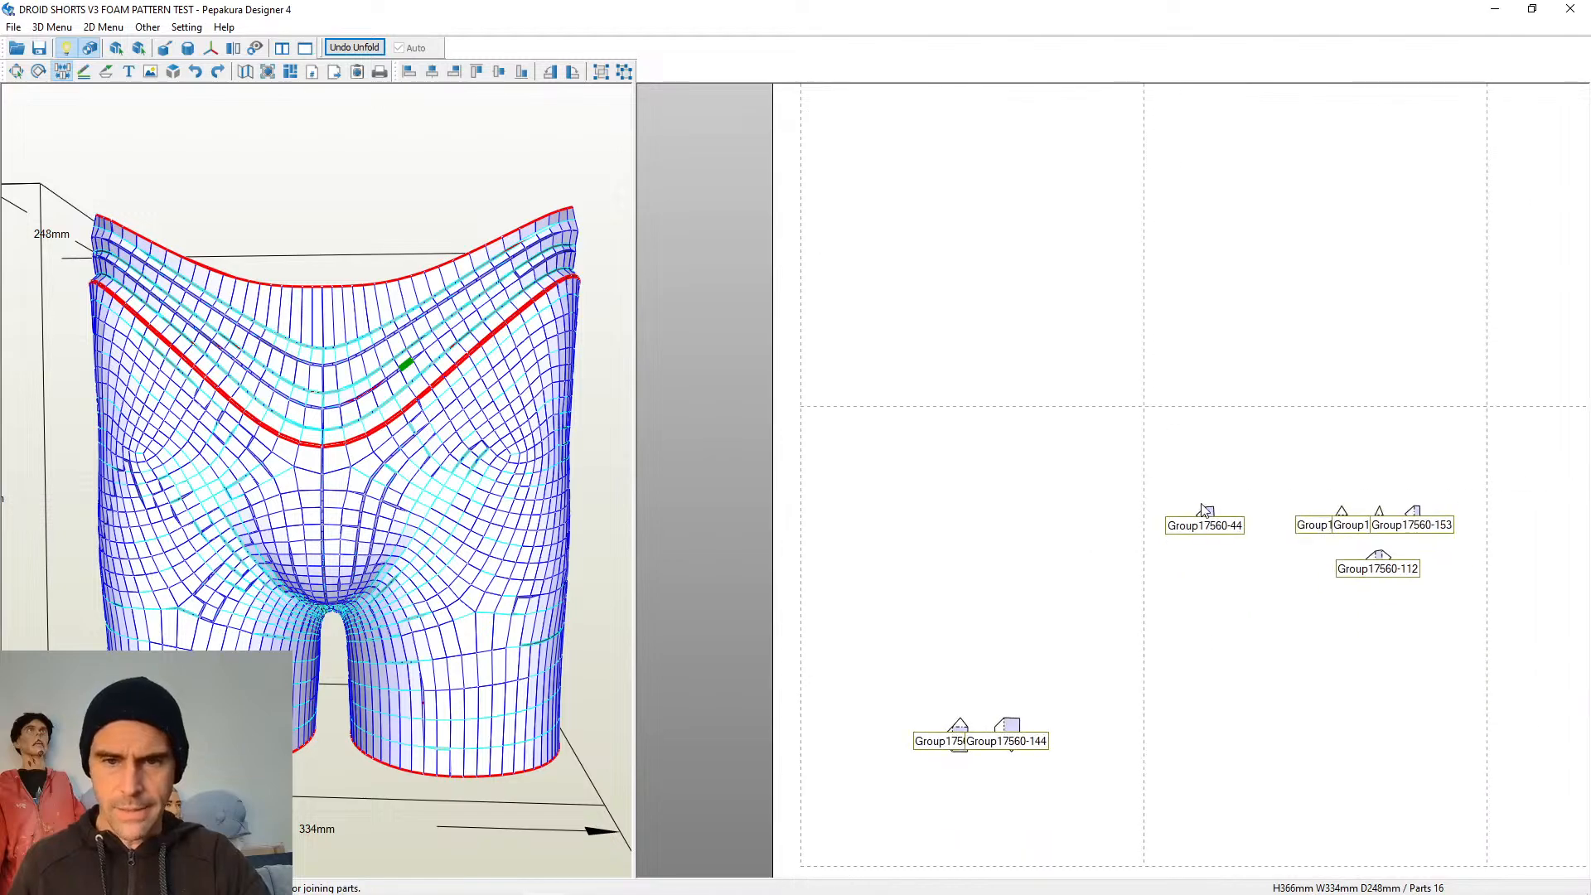
left_click(1204, 509)
Join the small loose piece Group17560-108 to the large body part and close the matching open edges in its interior
scroll(1295, 349, "down", 5)
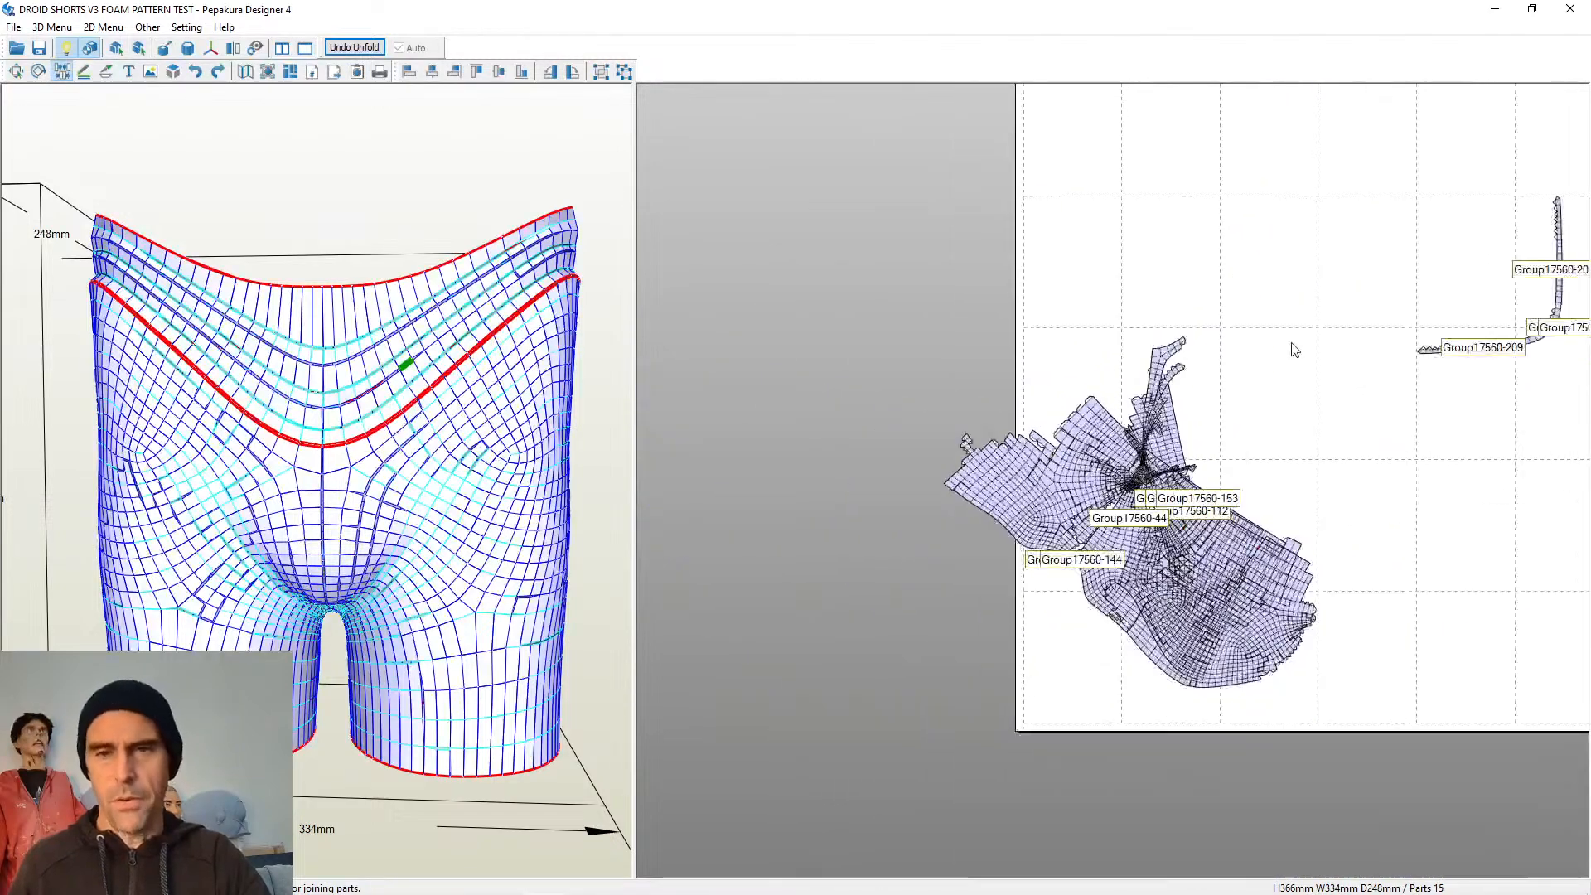
middle_click_drag(1296, 349, 900, 462)
scroll(1055, 469, "up", 3)
middle_click_drag(1056, 469, 718, 511)
scroll(1067, 433, "up", 3)
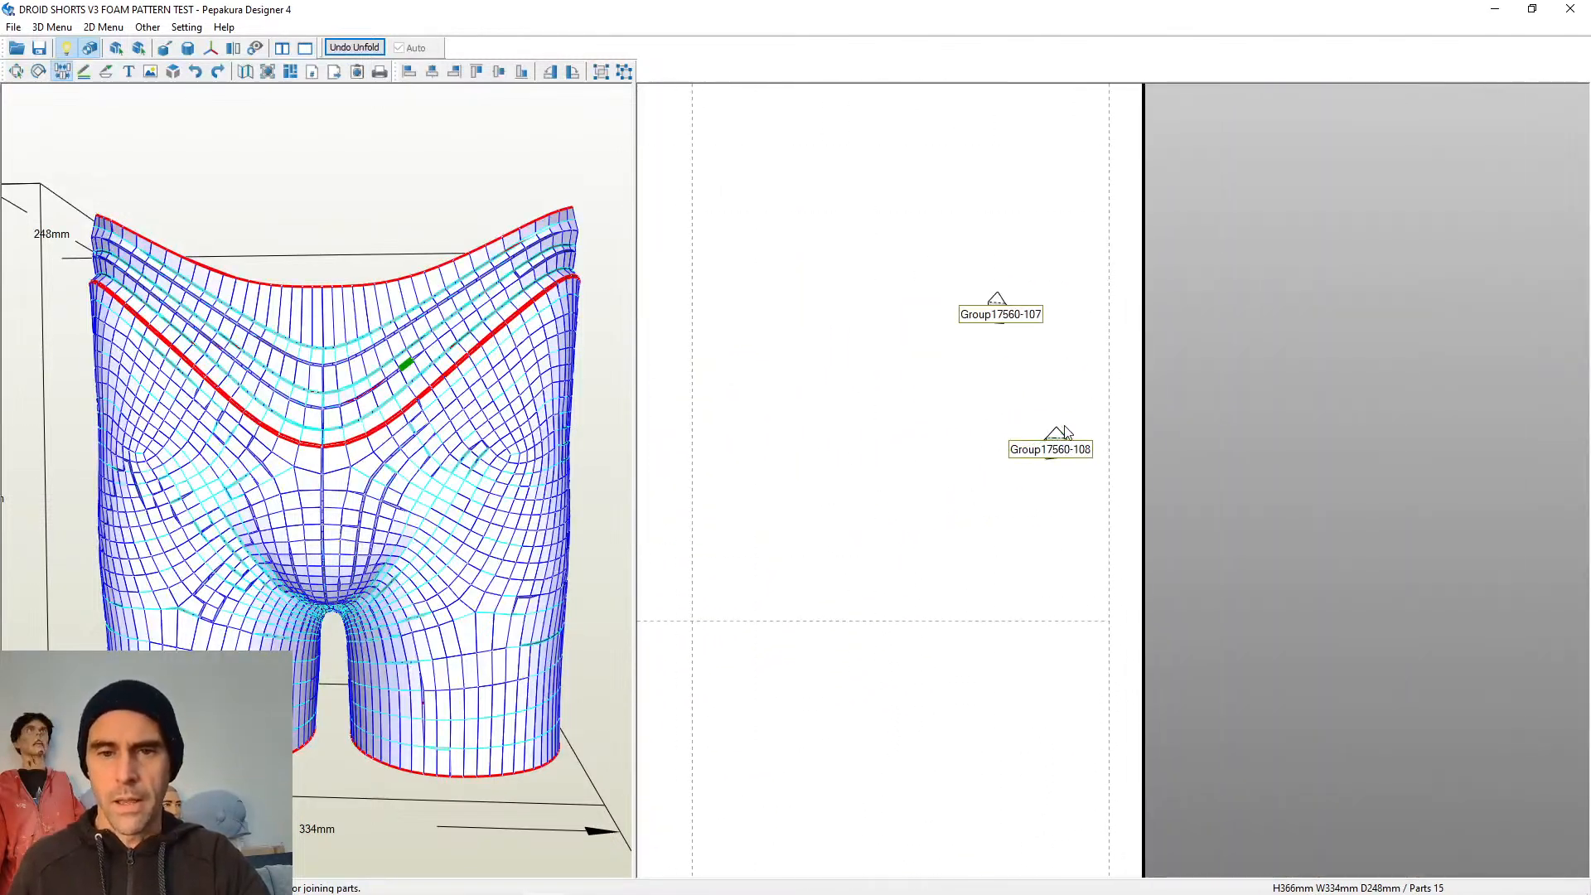
scroll(1066, 431, "up", 2)
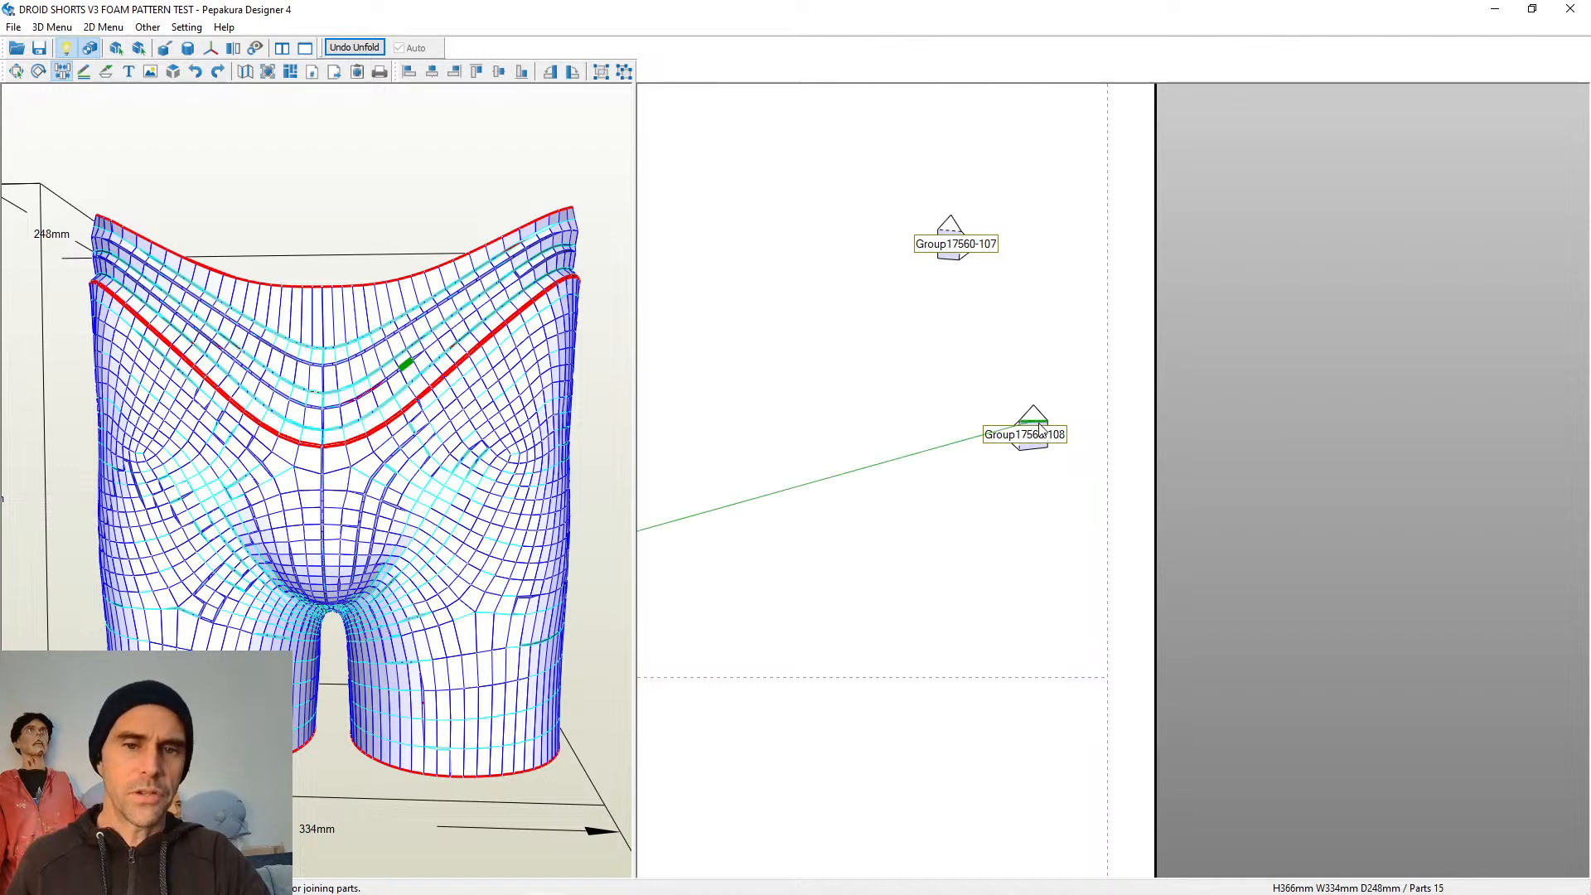
left_click(1041, 428)
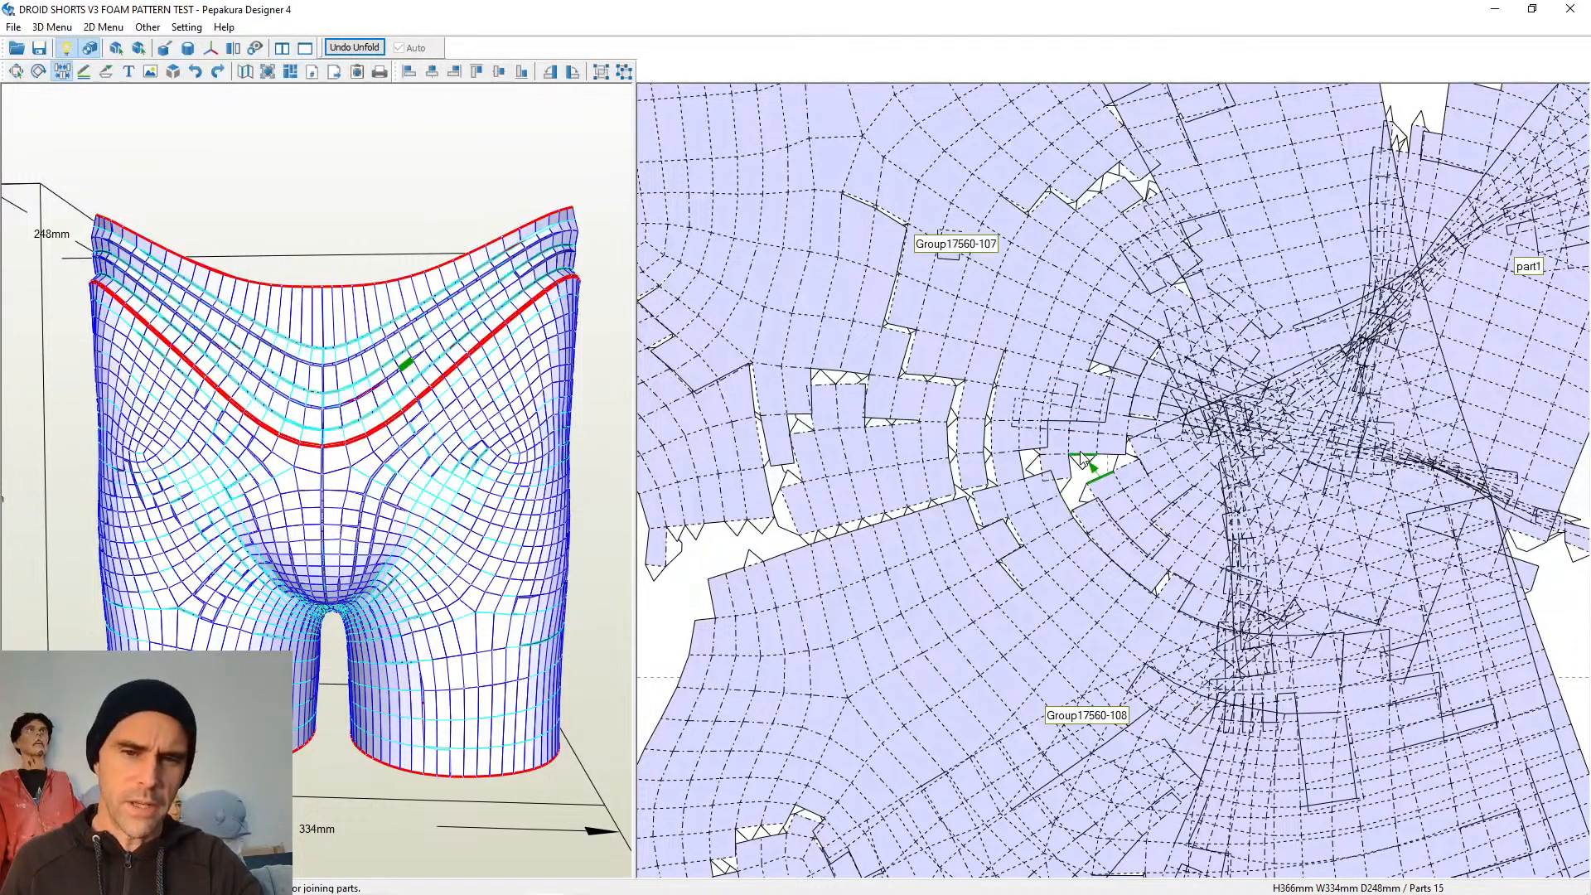
left_click(1067, 446)
Join the upright narrow strip Group17560-209 to the end of the waistband strip
scroll(1120, 415, "down", 8)
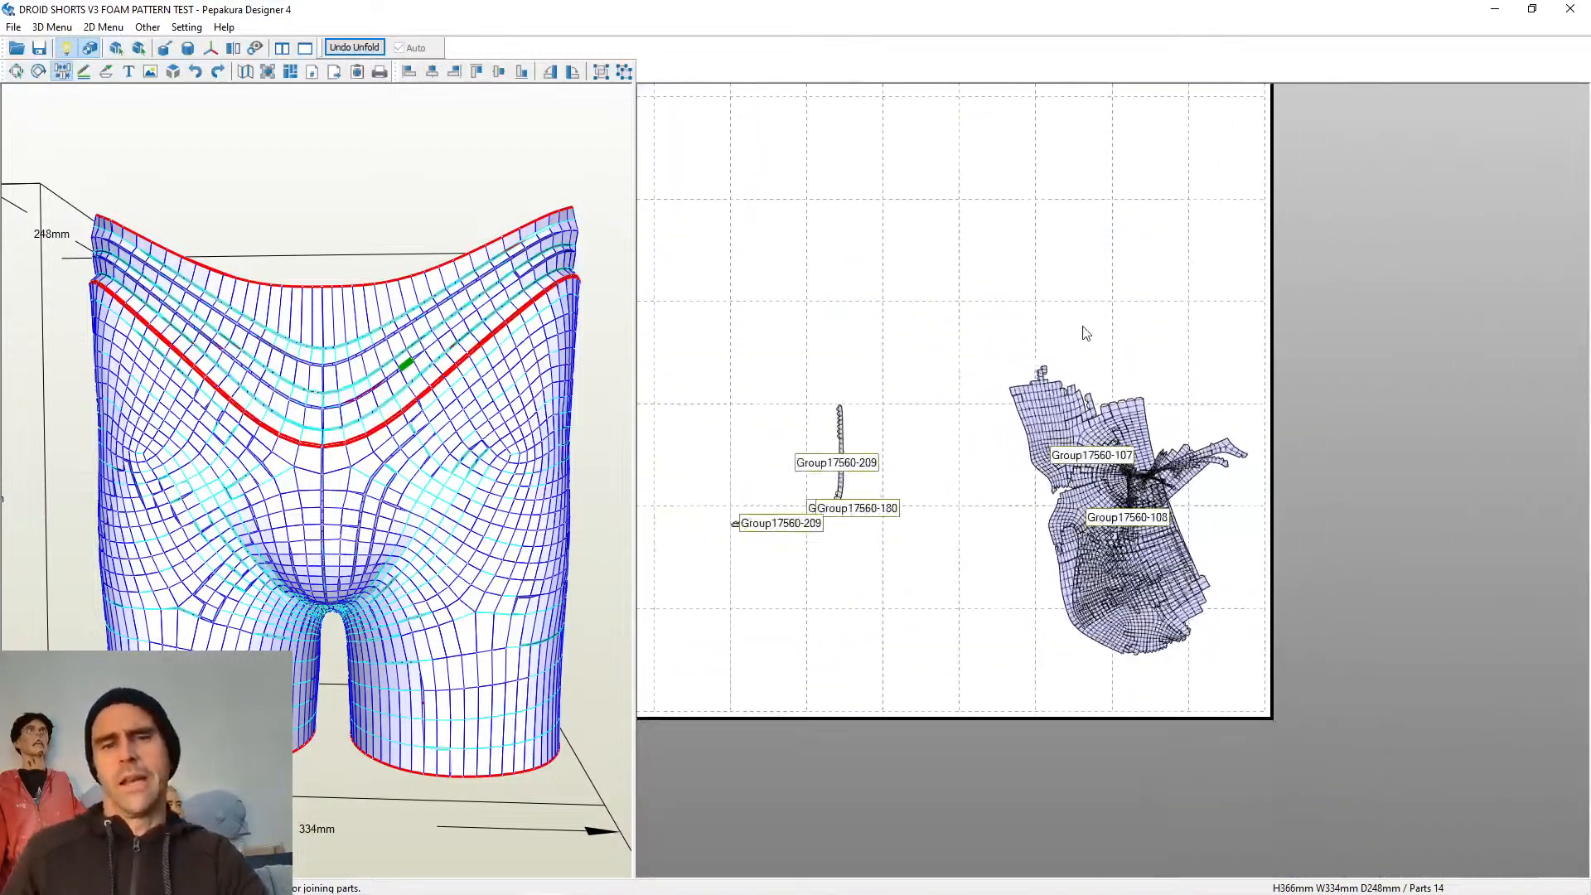
middle_click_drag(1084, 331, 1336, 274)
scroll(1049, 386, "up", 4)
left_click(1051, 392)
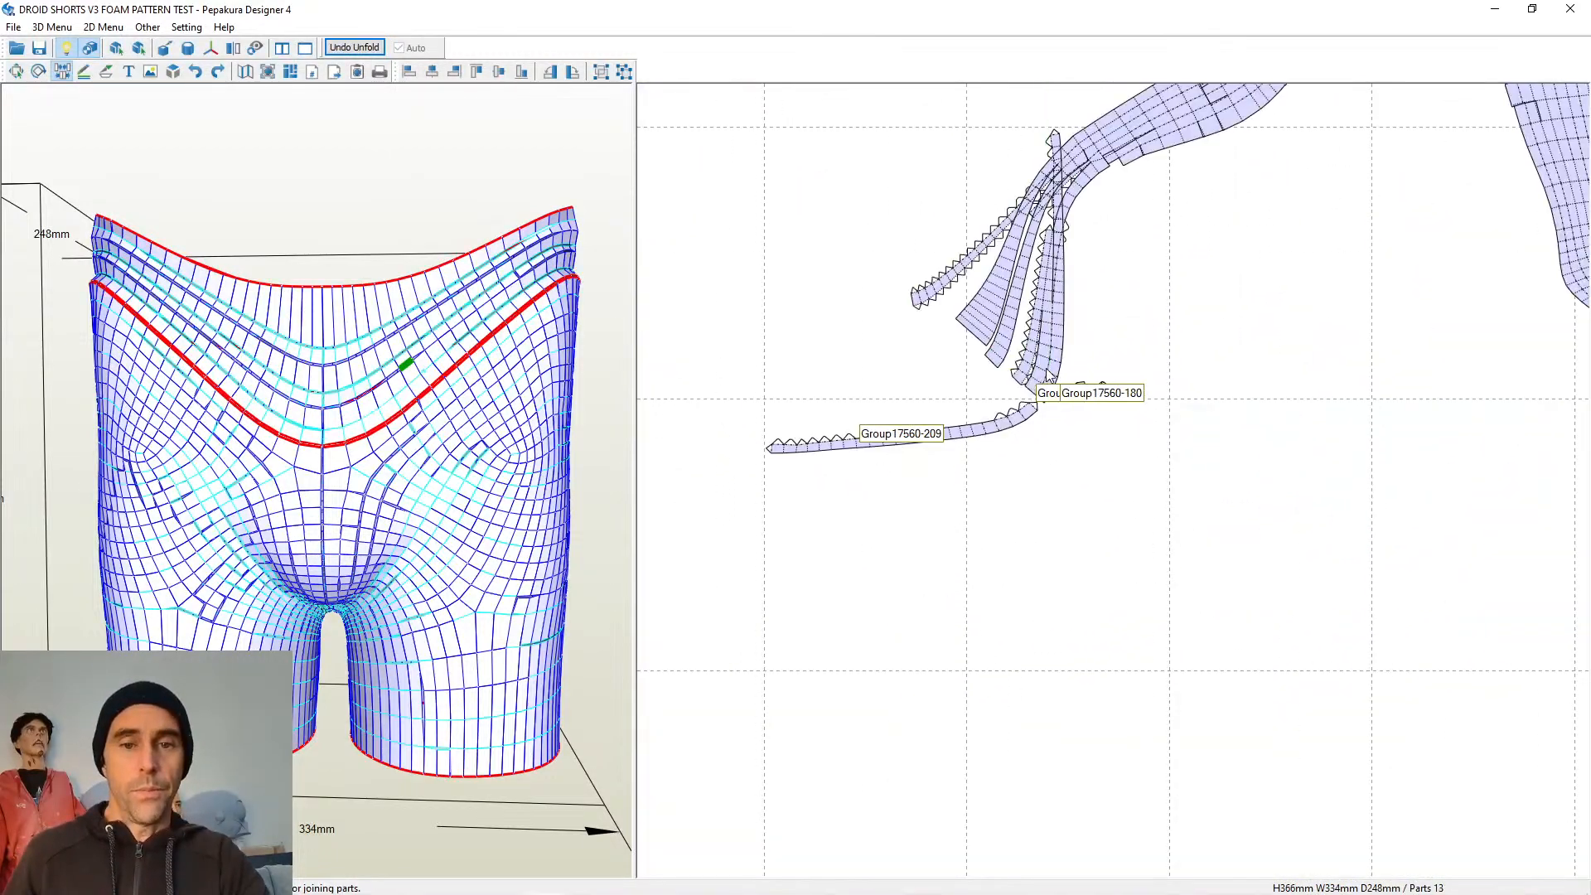
Join the small loose piece Group17560-112 from the lower-left cluster to the large body part
middle_click_drag(1119, 465, 1421, 389)
middle_click_drag(670, 659, 1228, 498)
scroll(1235, 504, "up", 5)
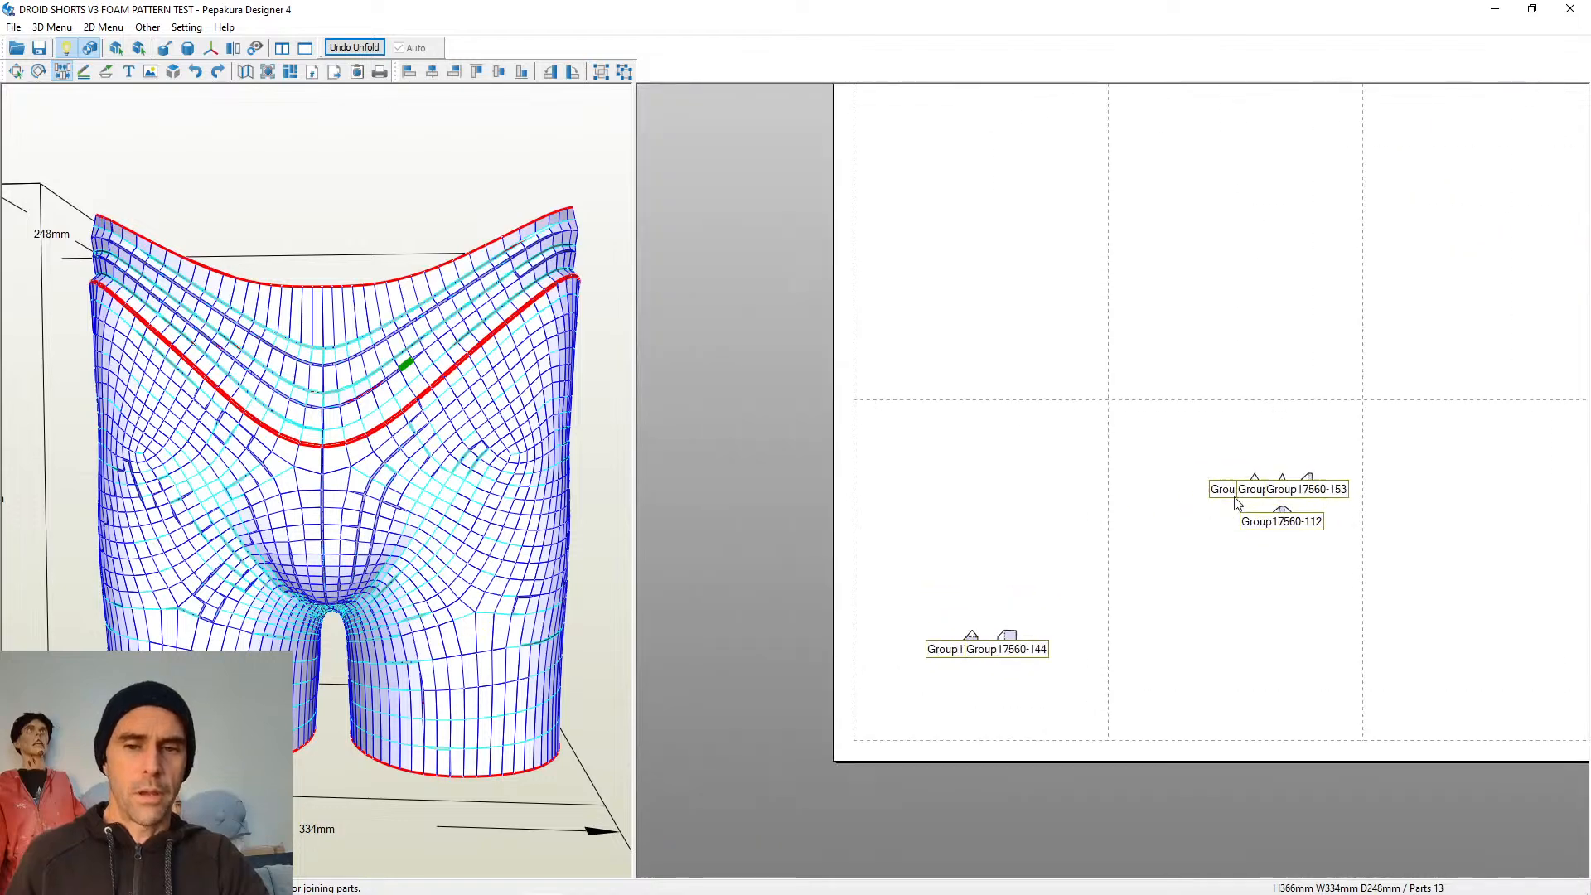
left_click(1470, 540)
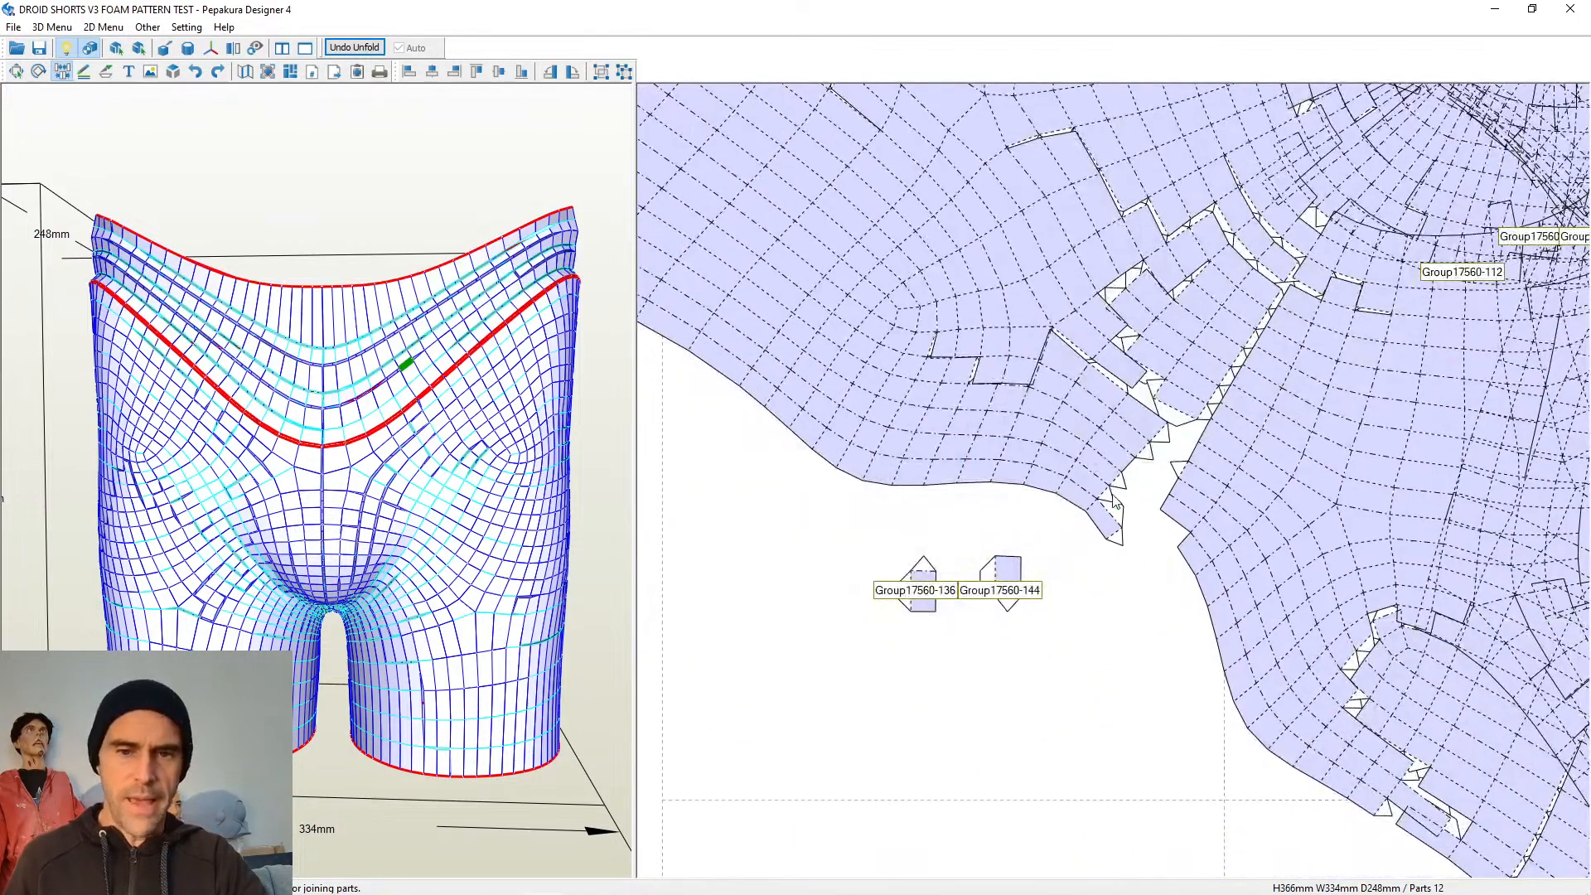
Join the free corner face across the body part's lower gap, and join the loose piece Group17560-144 to the body
left_click(1169, 525)
scroll(961, 640, "up", 1)
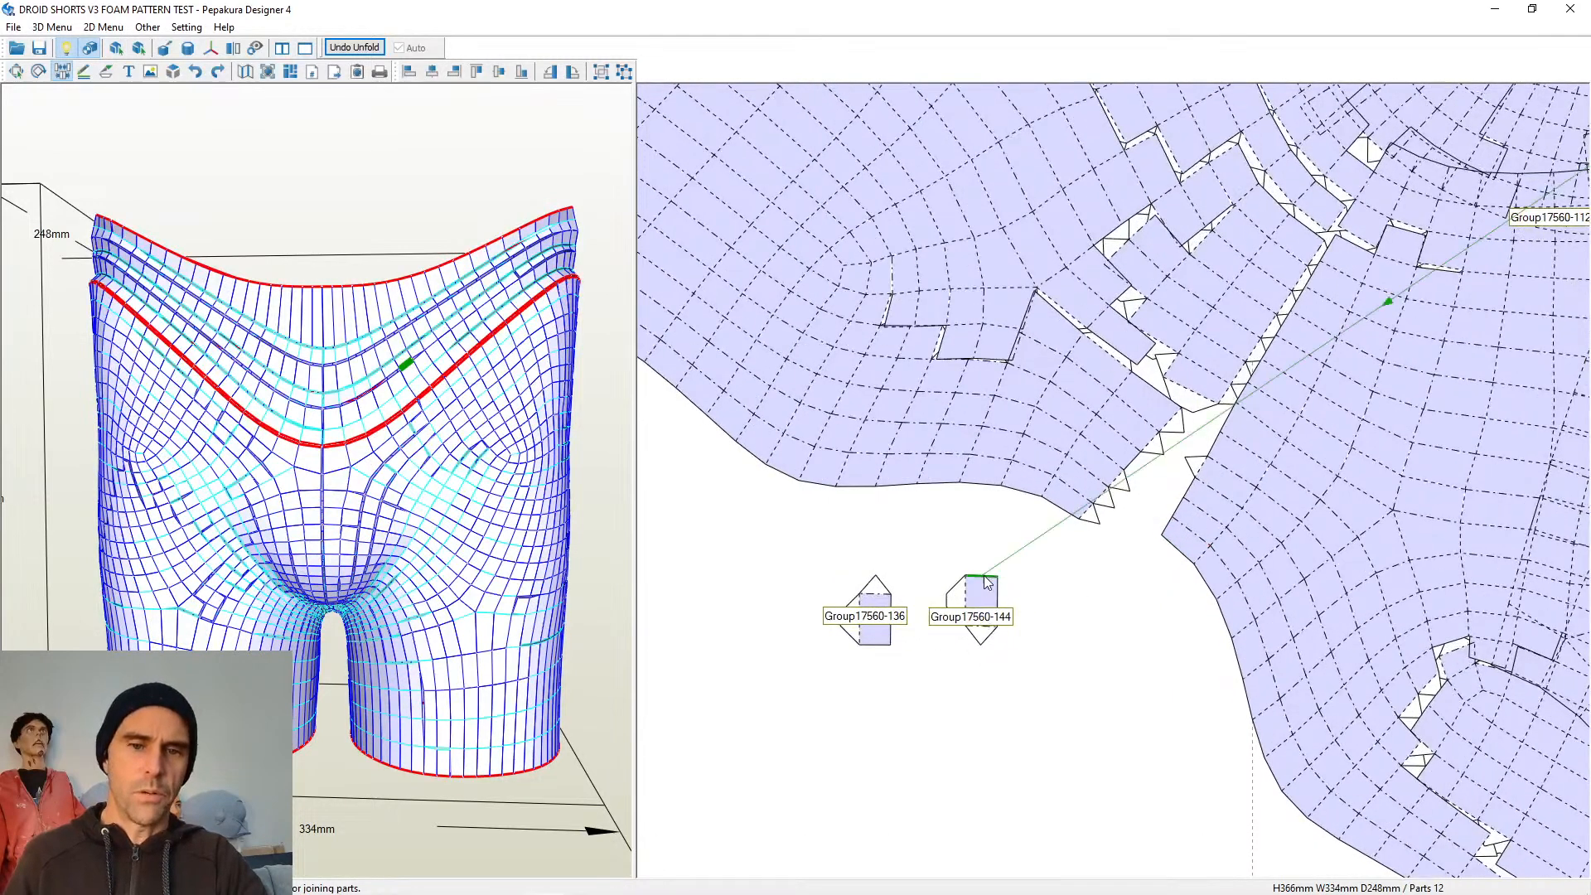
left_click(970, 596)
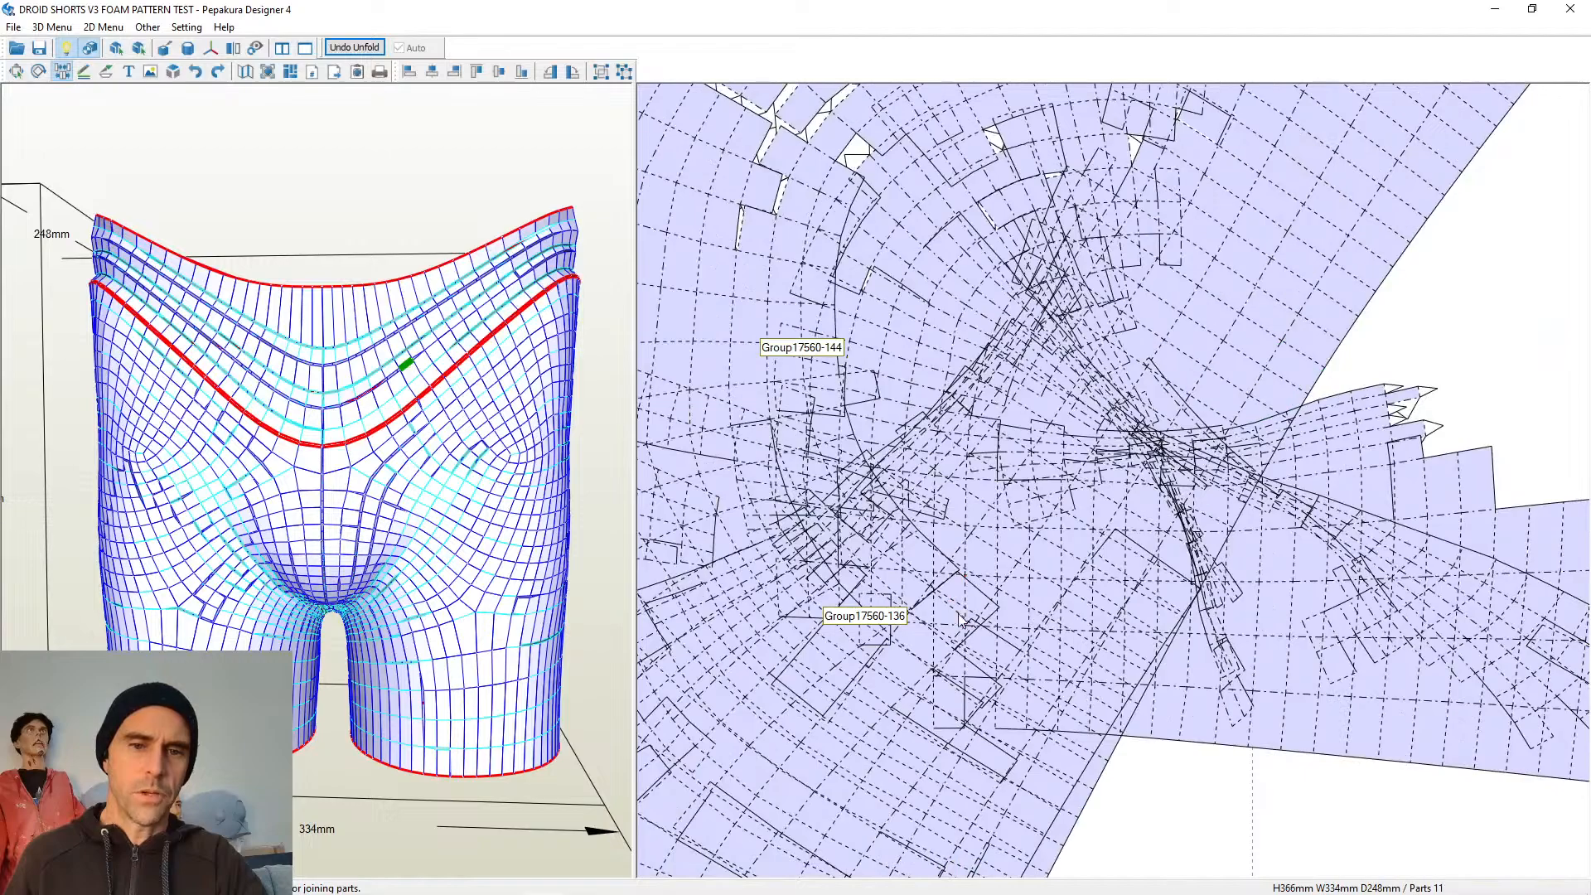
Join the small loose piece Group17560-107 near the sheet's right edge to the large body part
scroll(1036, 572, "down", 3)
middle_click_drag(1305, 333, 754, 575)
middle_click_drag(1024, 443, 672, 518)
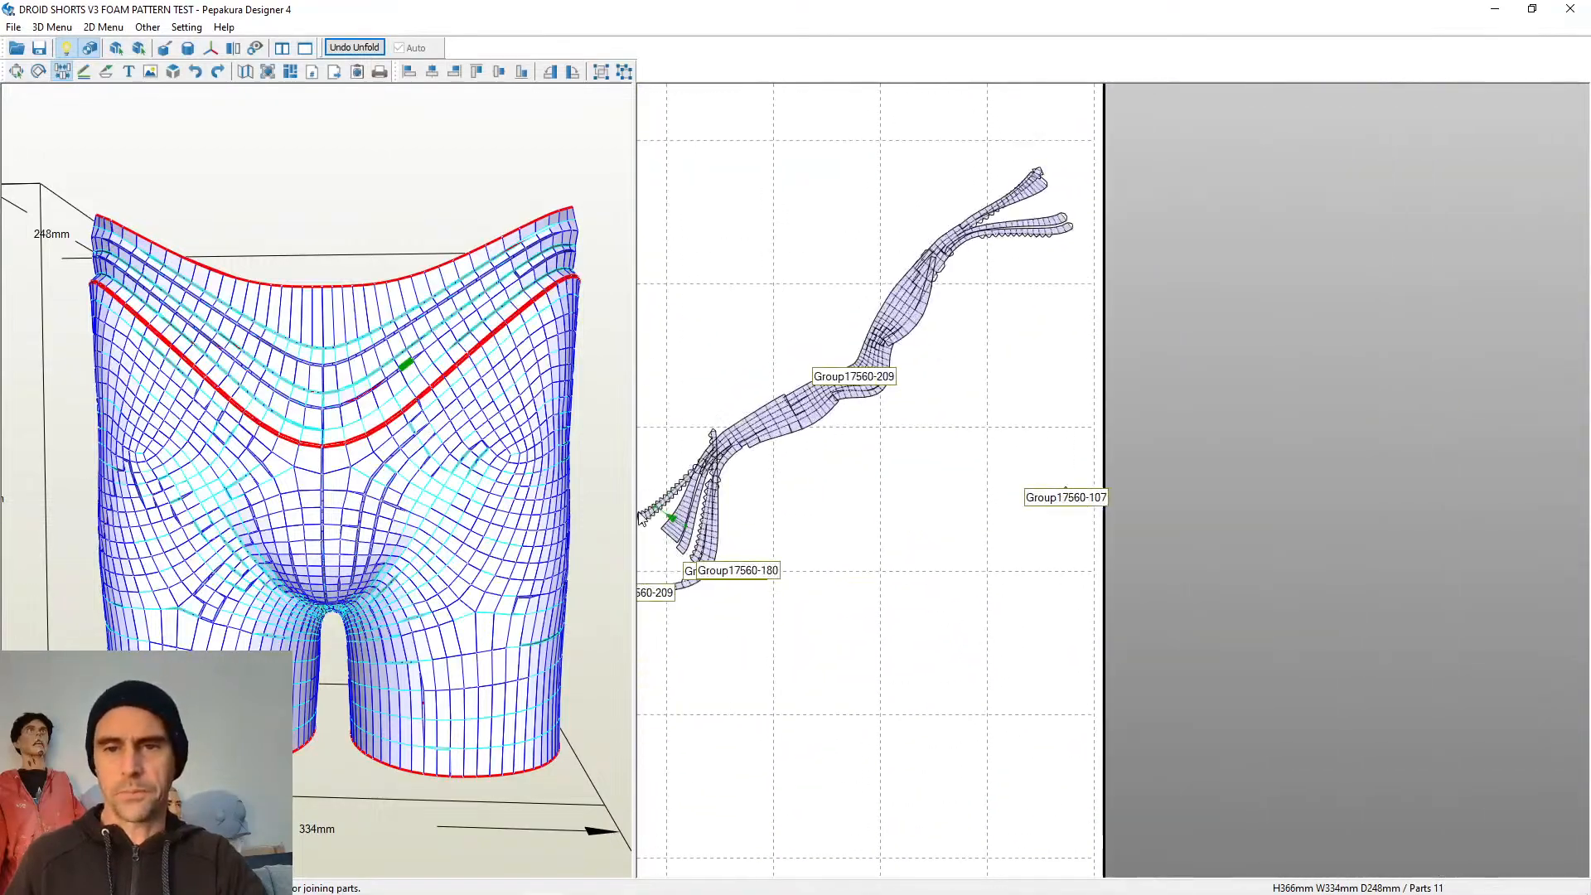
scroll(860, 480, "up", 7)
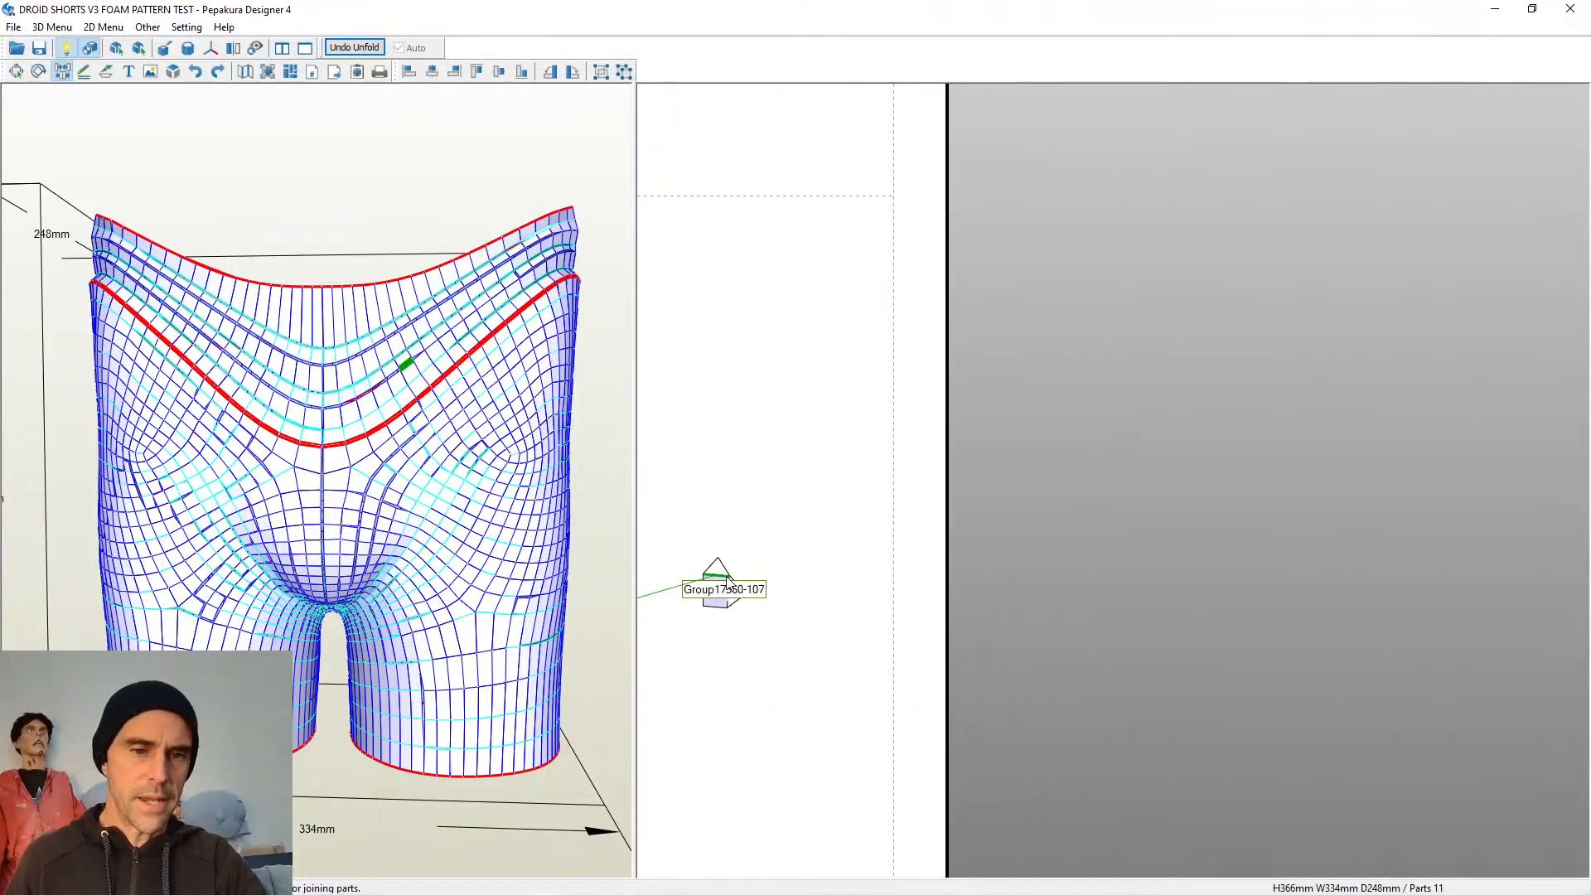
left_click(726, 583)
Join the loose piece Group17560-136 and the first piece in the row beside Group17560-153 to the large body part
scroll(744, 560, "down", 5)
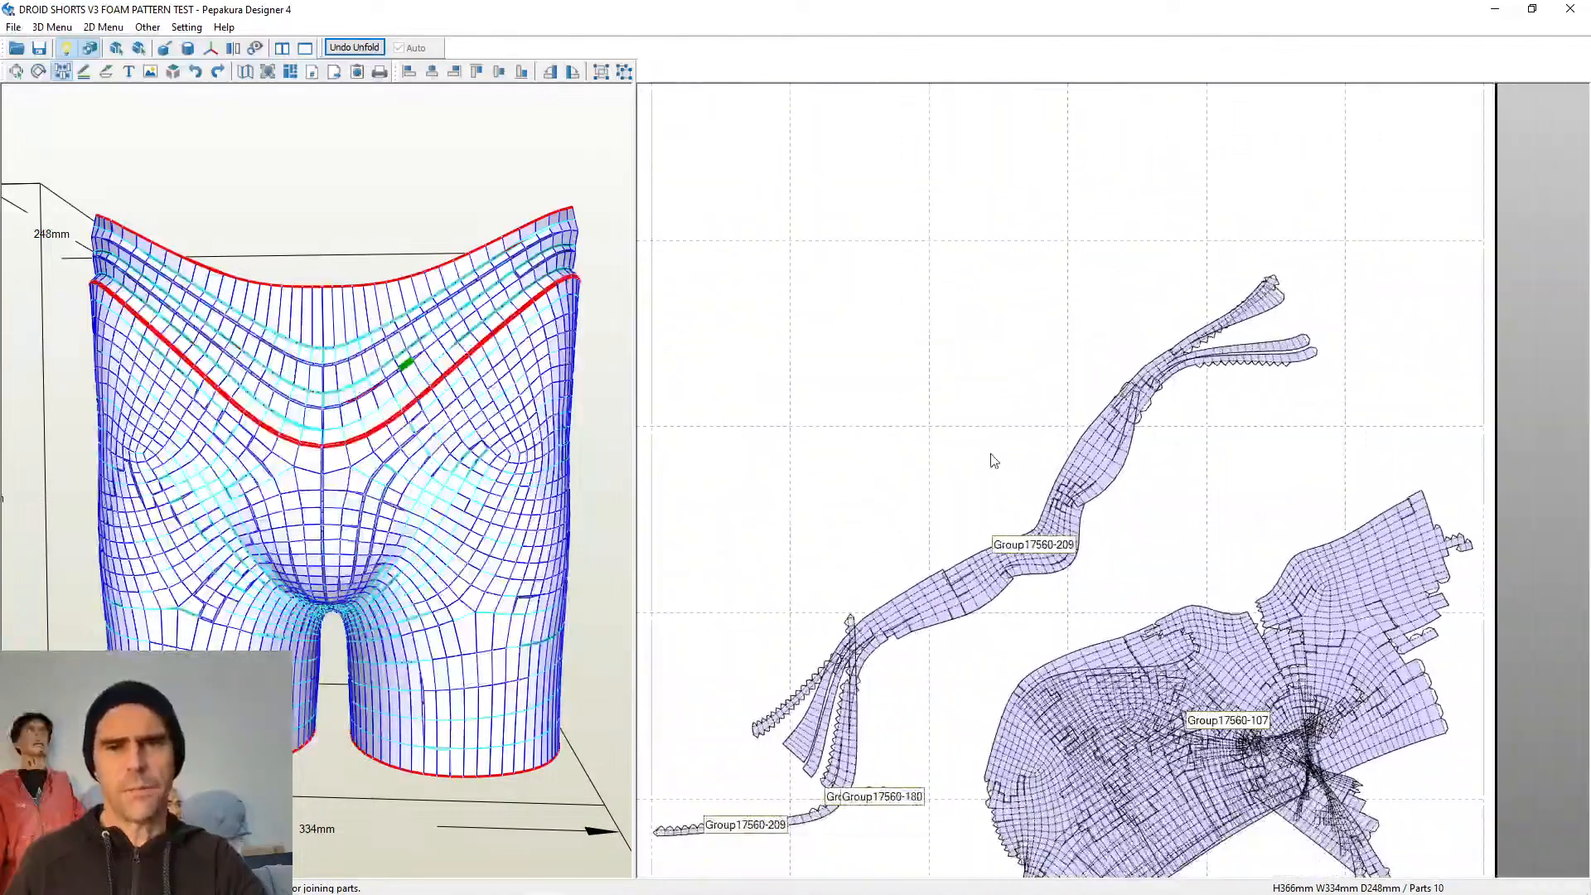
scroll(991, 456, "down", 5)
middle_click_drag(799, 554, 1044, 423)
scroll(1045, 423, "up", 7)
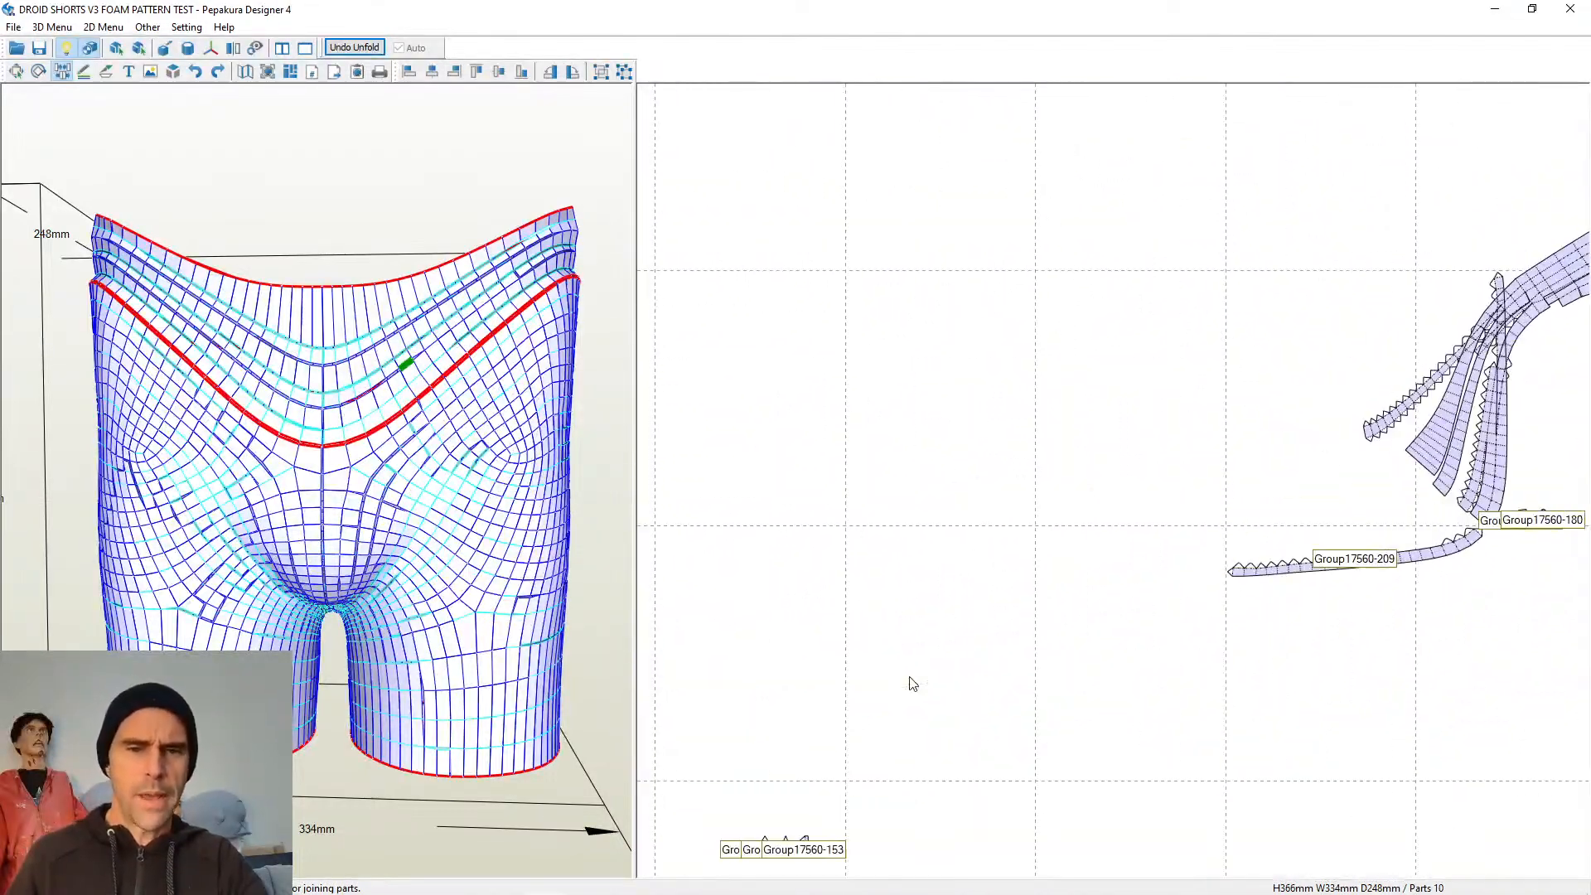
scroll(913, 684, "down", 4)
scroll(813, 647, "up", 6)
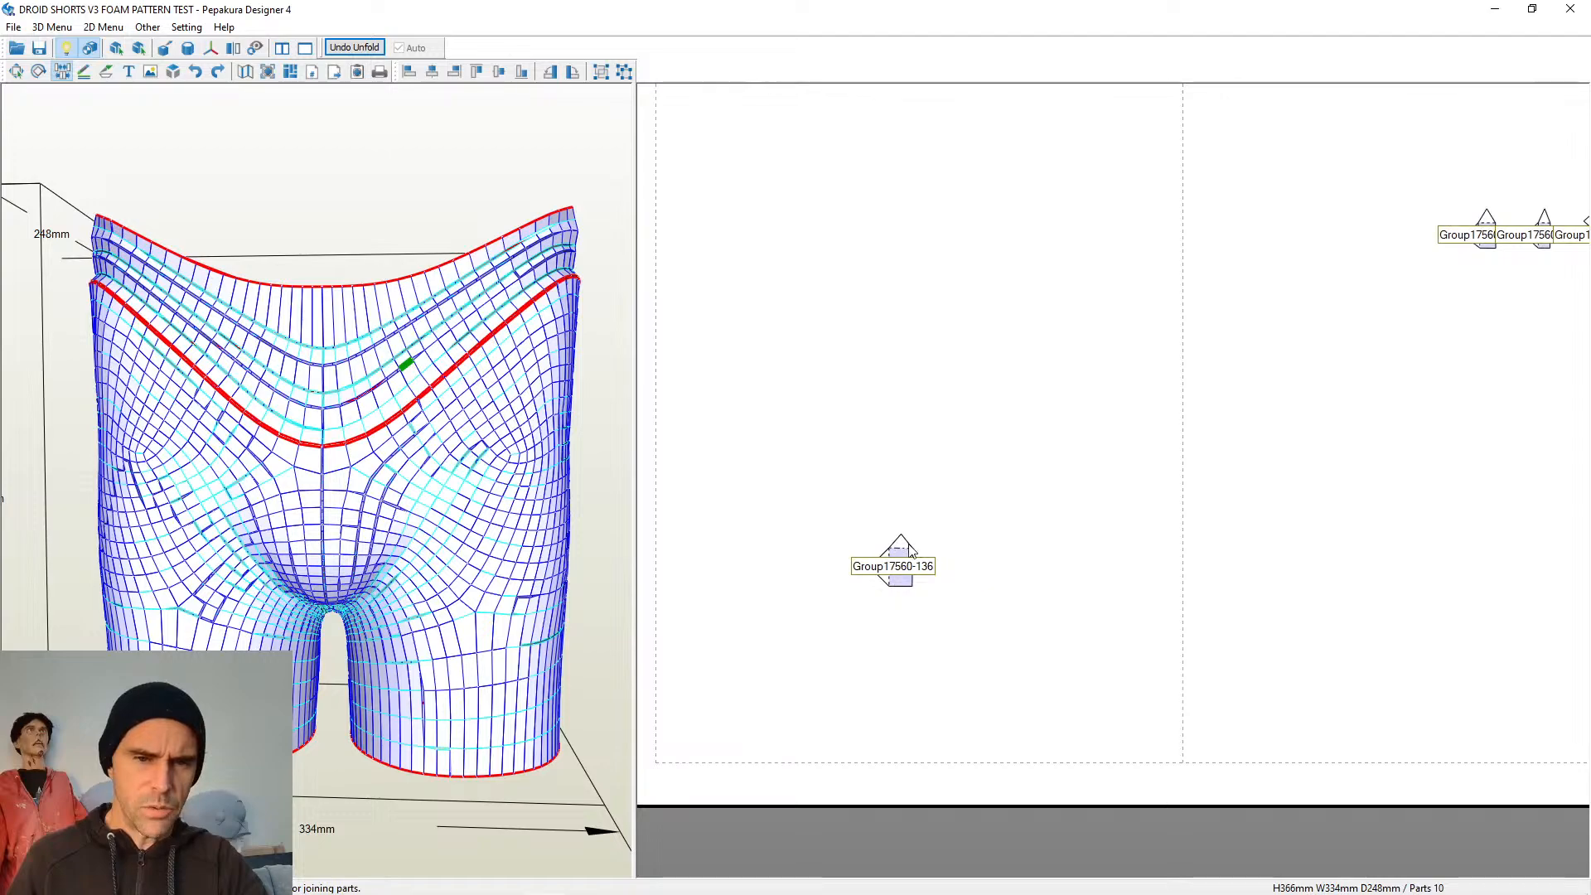
left_click(909, 550)
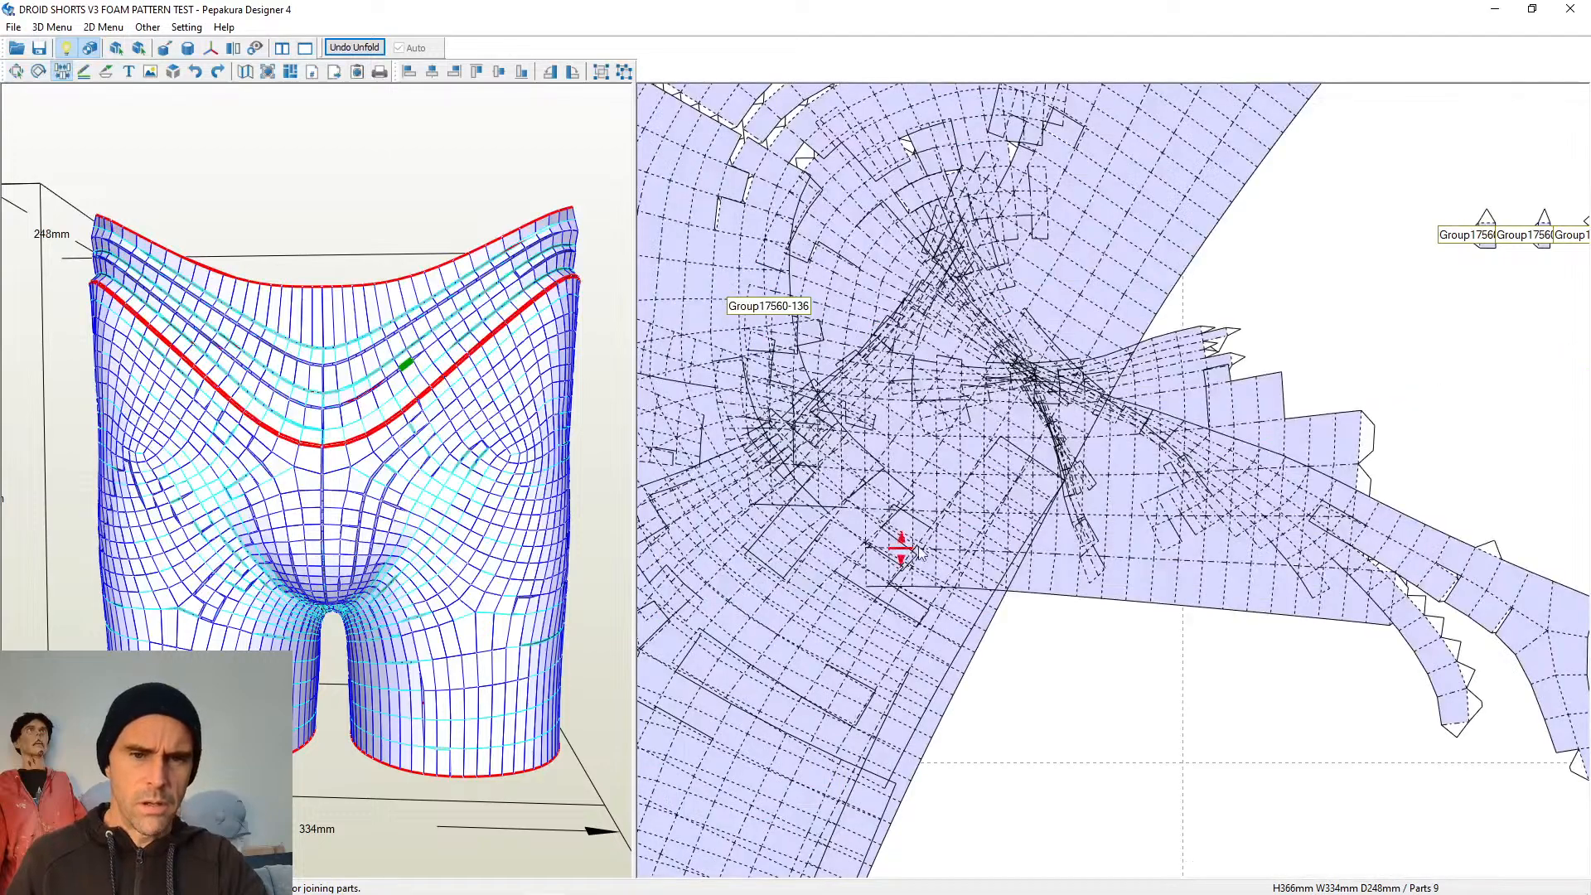
left_click(1490, 232)
Join the remaining narrow flapped strip Group17560-209 to the waistband strip along its matching edge
scroll(1129, 470, "down", 4)
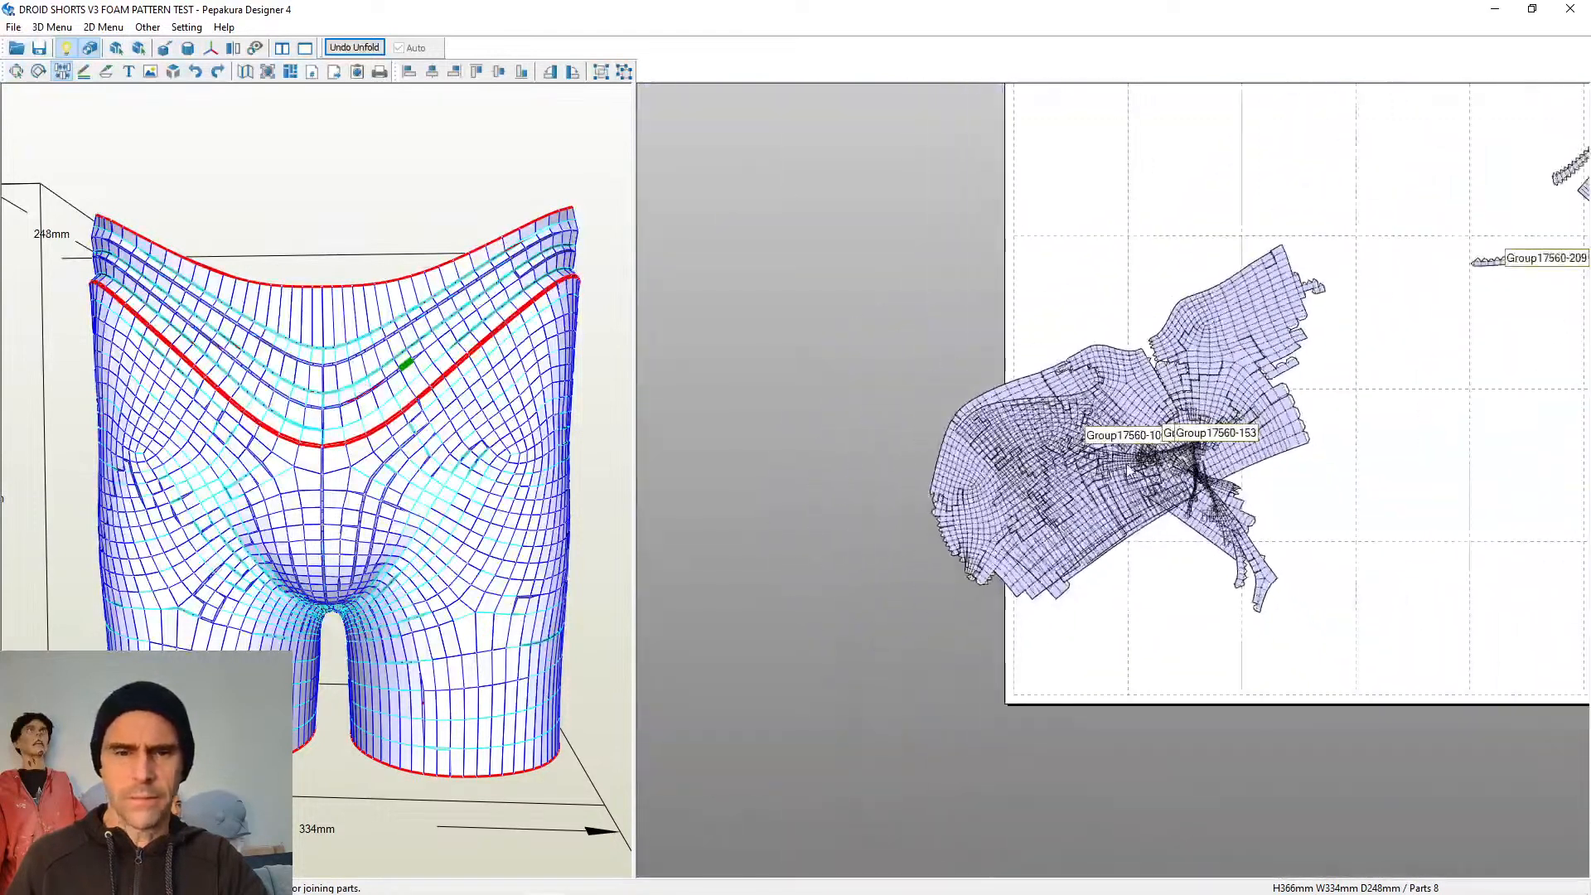
middle_click_drag(1376, 300, 973, 551)
scroll(1019, 545, "up", 5)
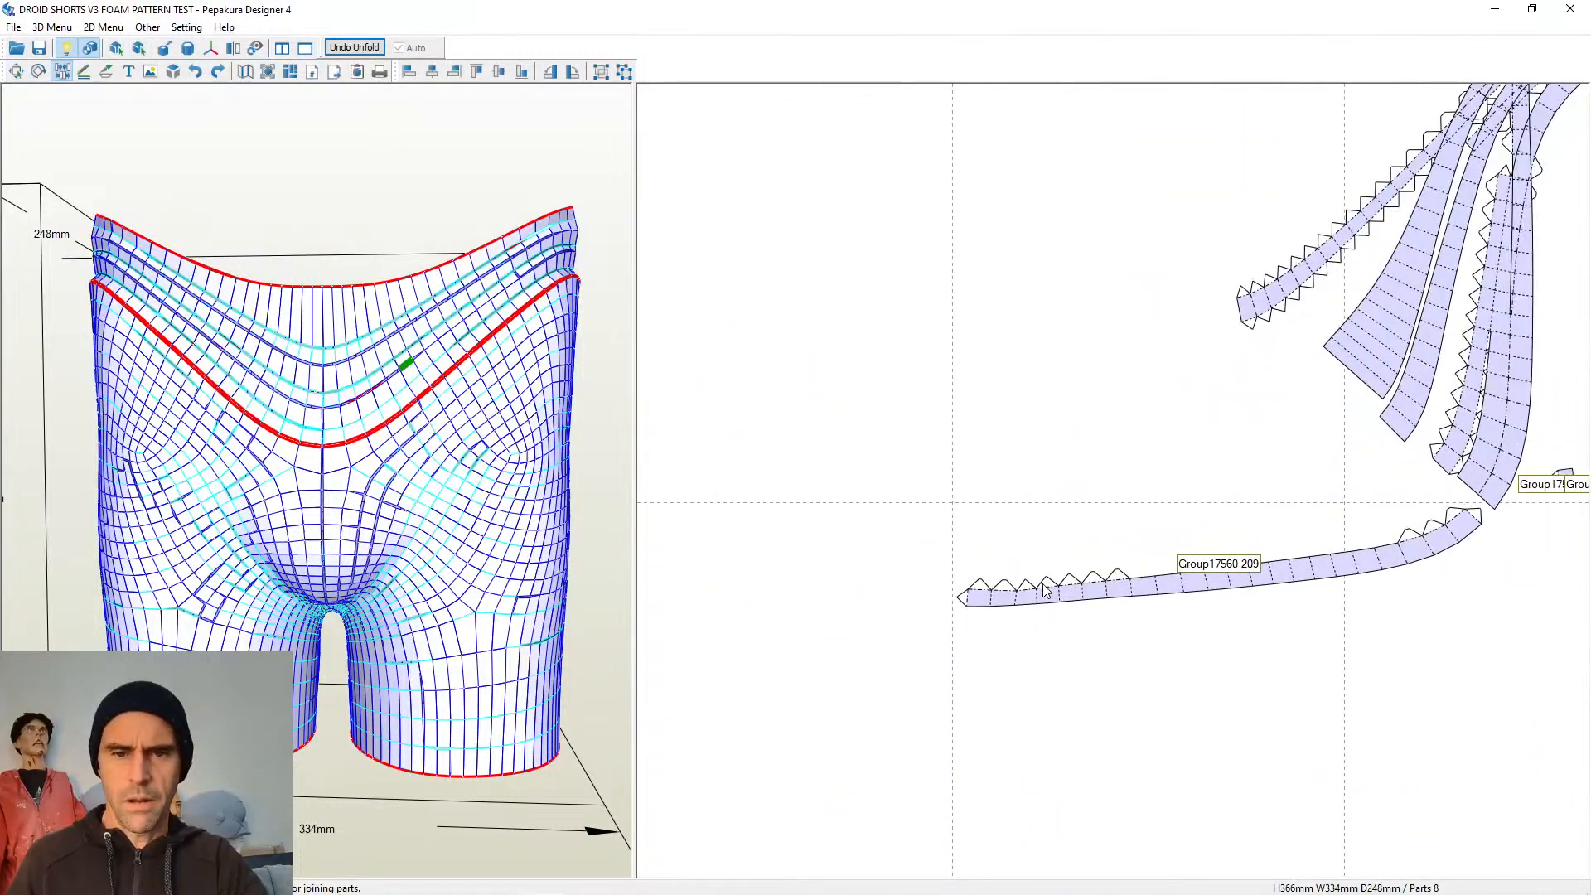
left_click(1046, 590)
Join the small loose piece Group17560-101 beyond the waistband strip's end to the large body part
scroll(1202, 580, "down", 2)
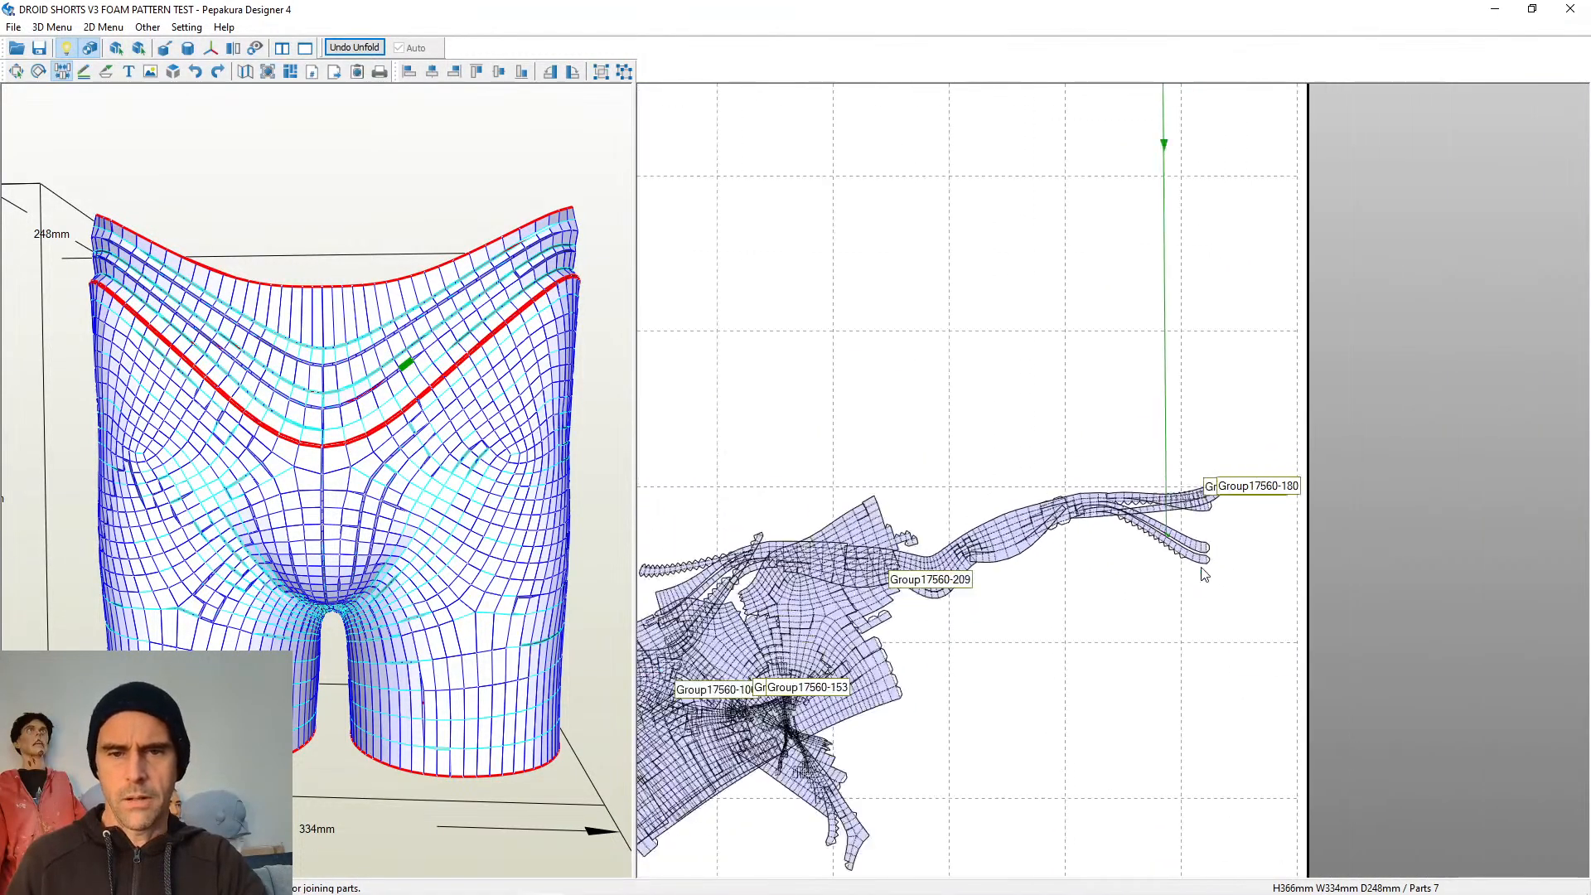
scroll(1208, 561, "down", 1)
scroll(1243, 555, "up", 6)
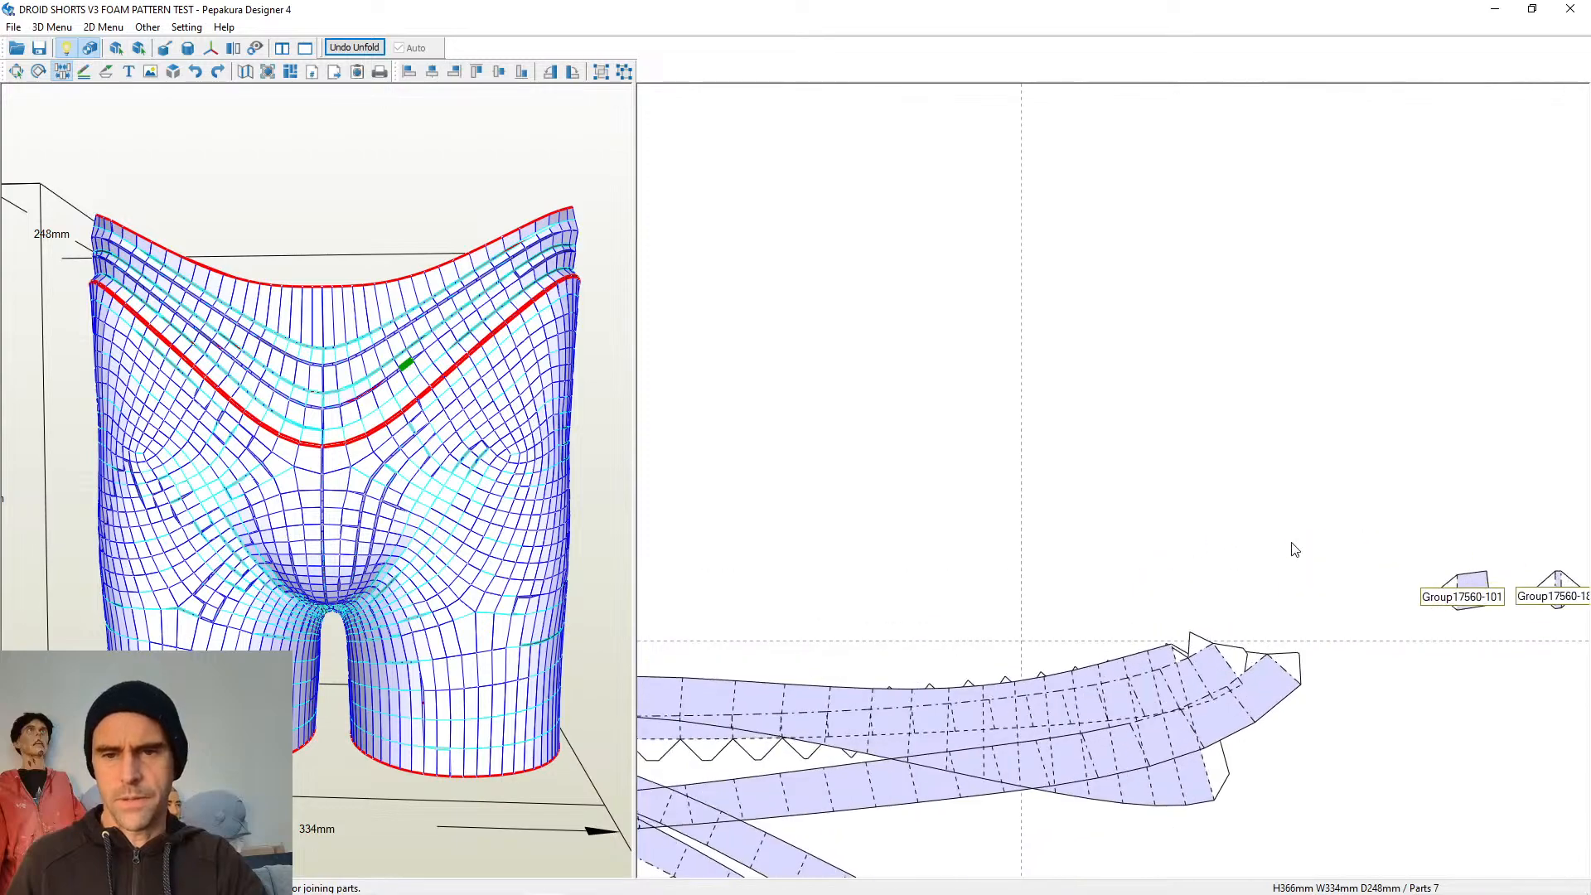
left_click(1459, 584)
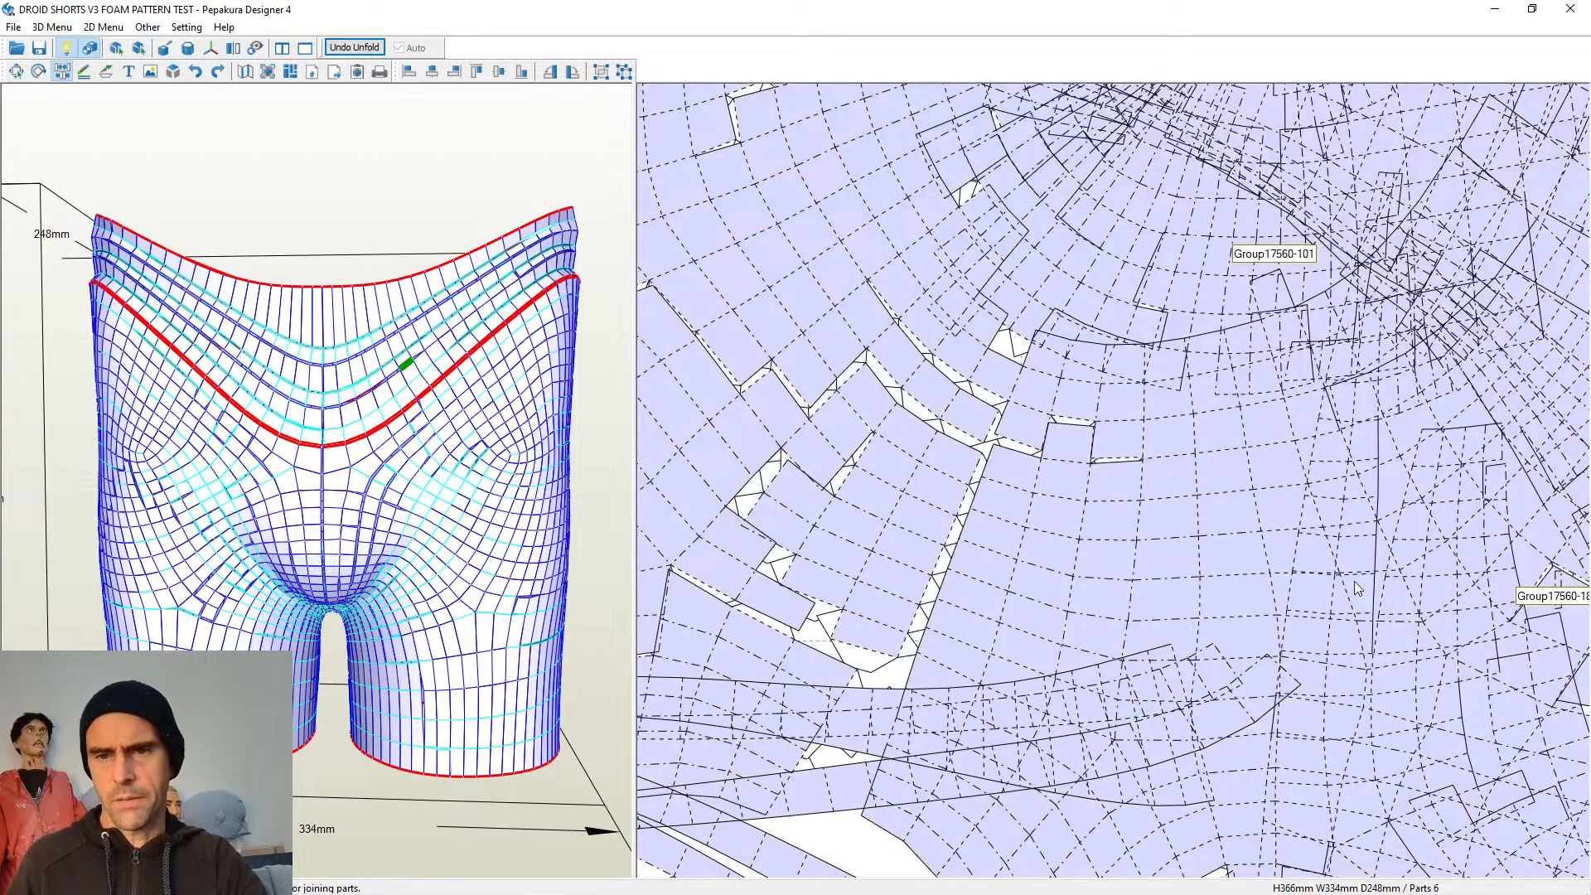
Join the small loose piece beside Group17560-153 to the large body part
scroll(1343, 584, "down", 6)
middle_click_drag(683, 711, 1159, 453)
scroll(1205, 460, "up", 4)
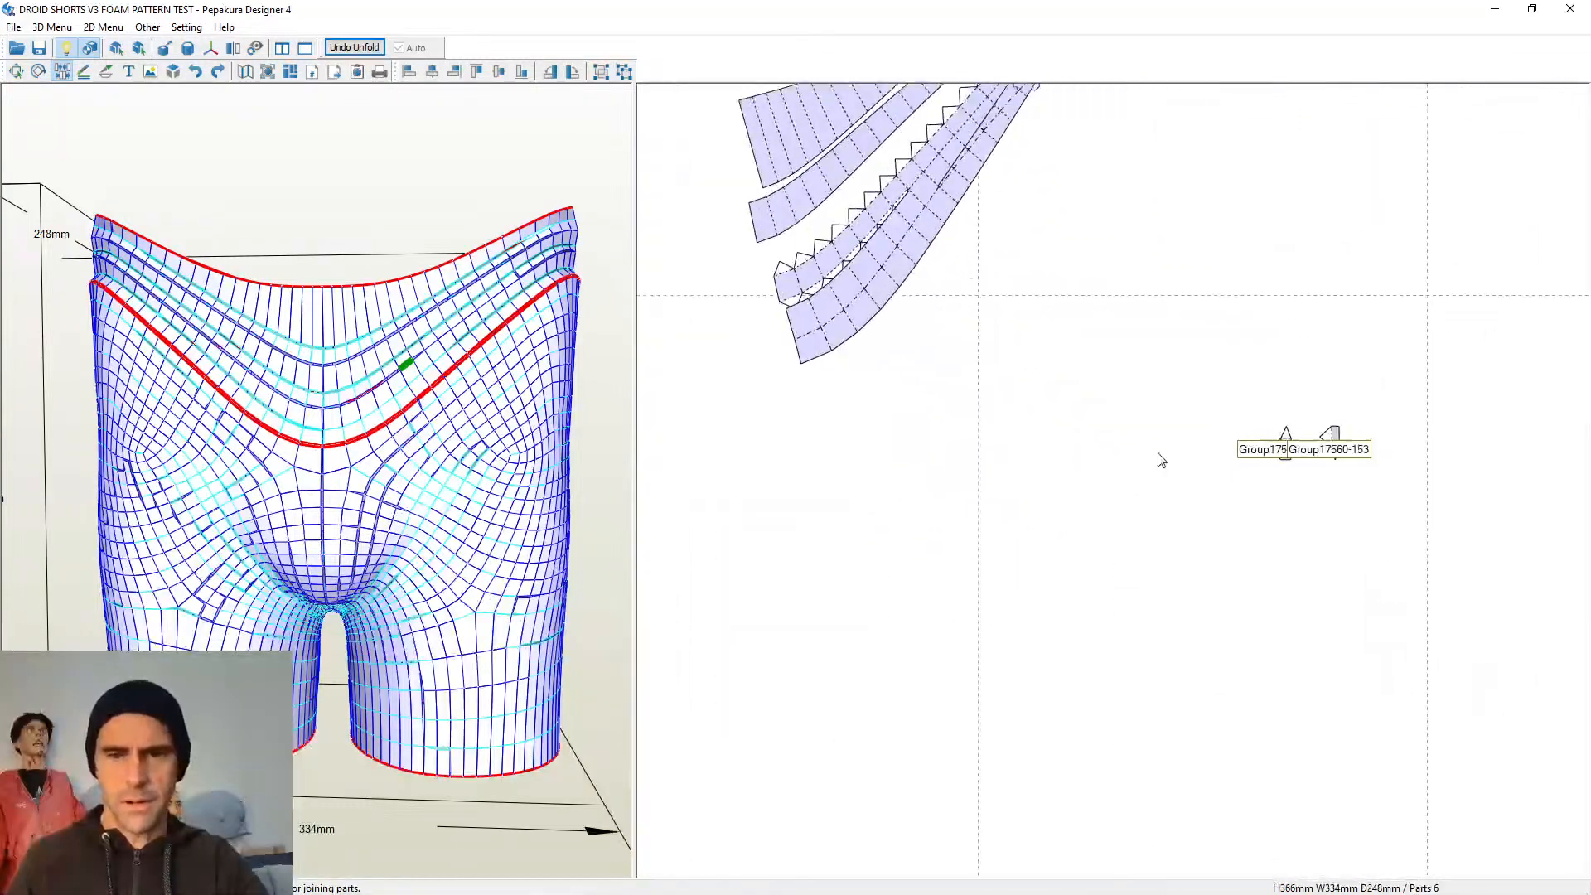
scroll(1162, 461, "up", 2)
left_click(1156, 450)
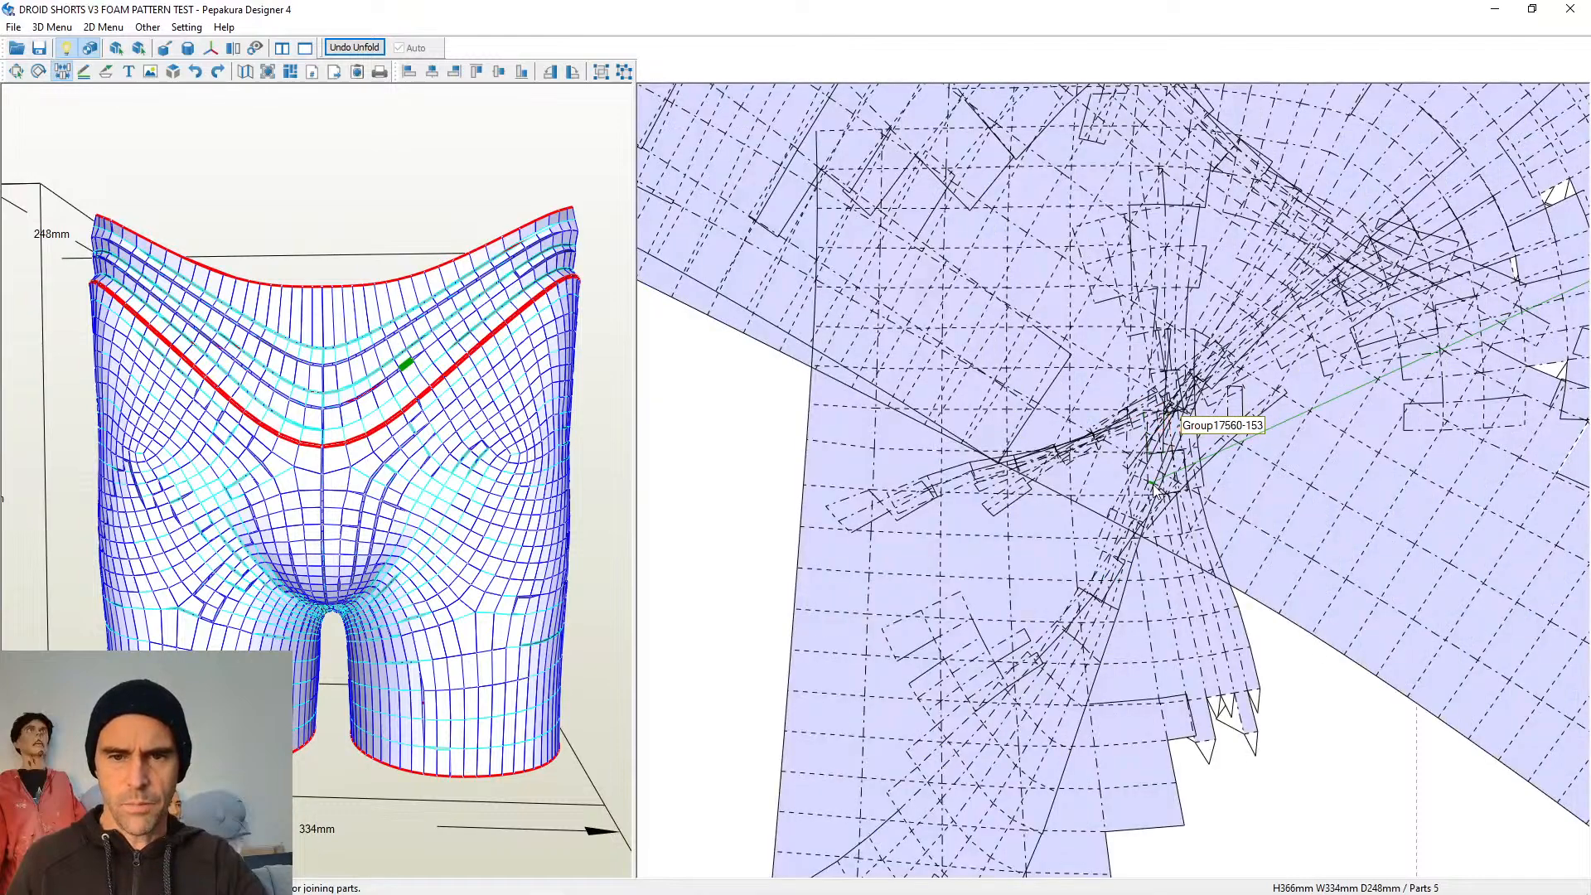
Join the small loose piece Group17560-180 beyond the waistband strip's end to the large body part
scroll(1155, 489, "down", 5)
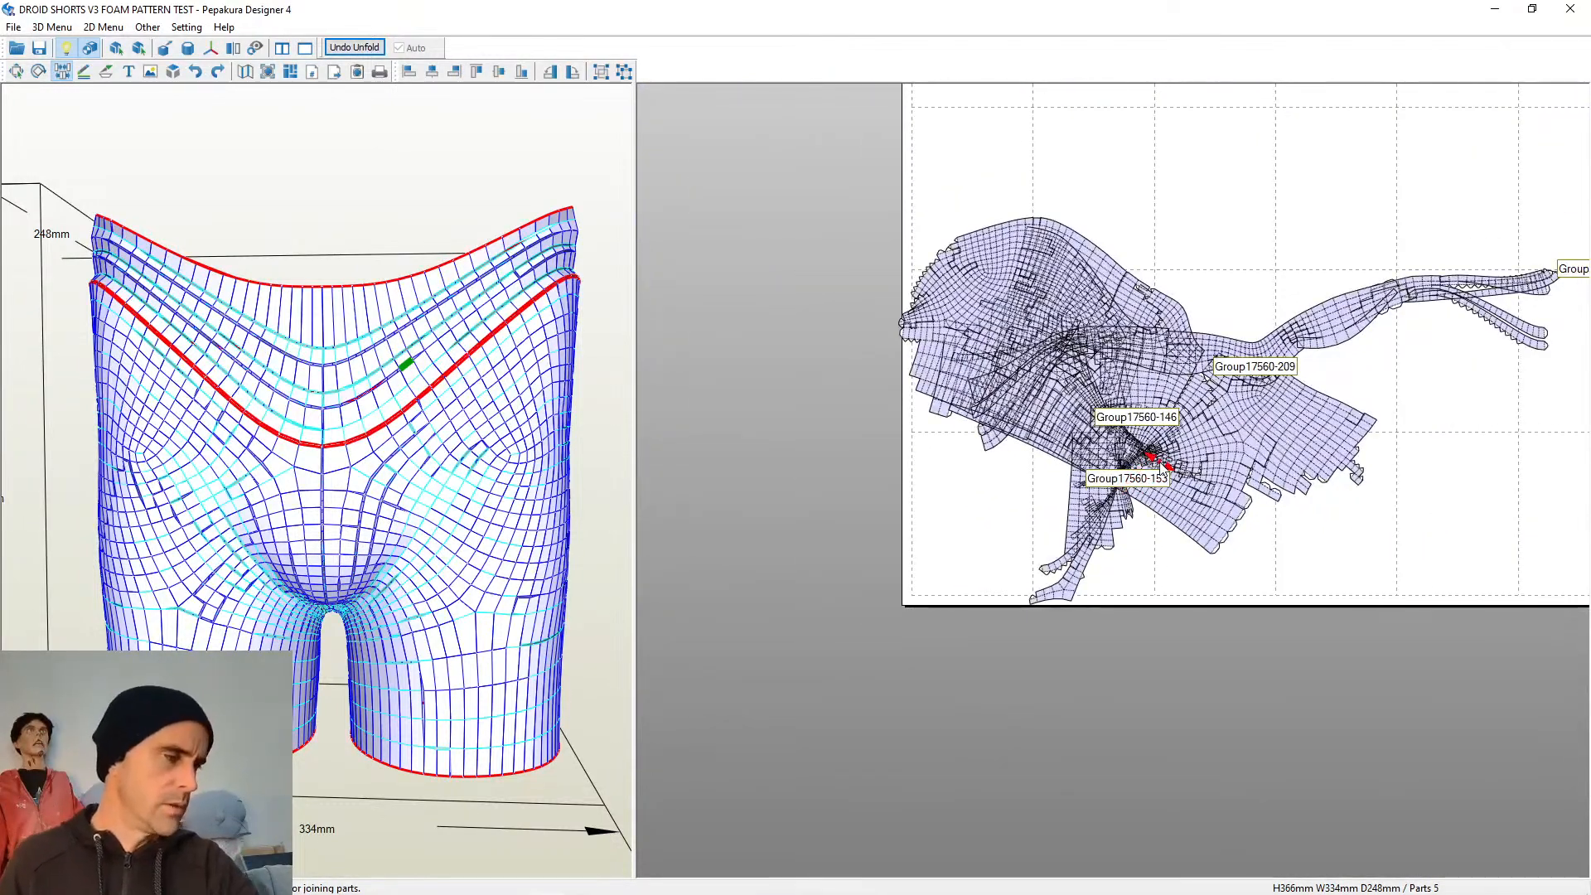
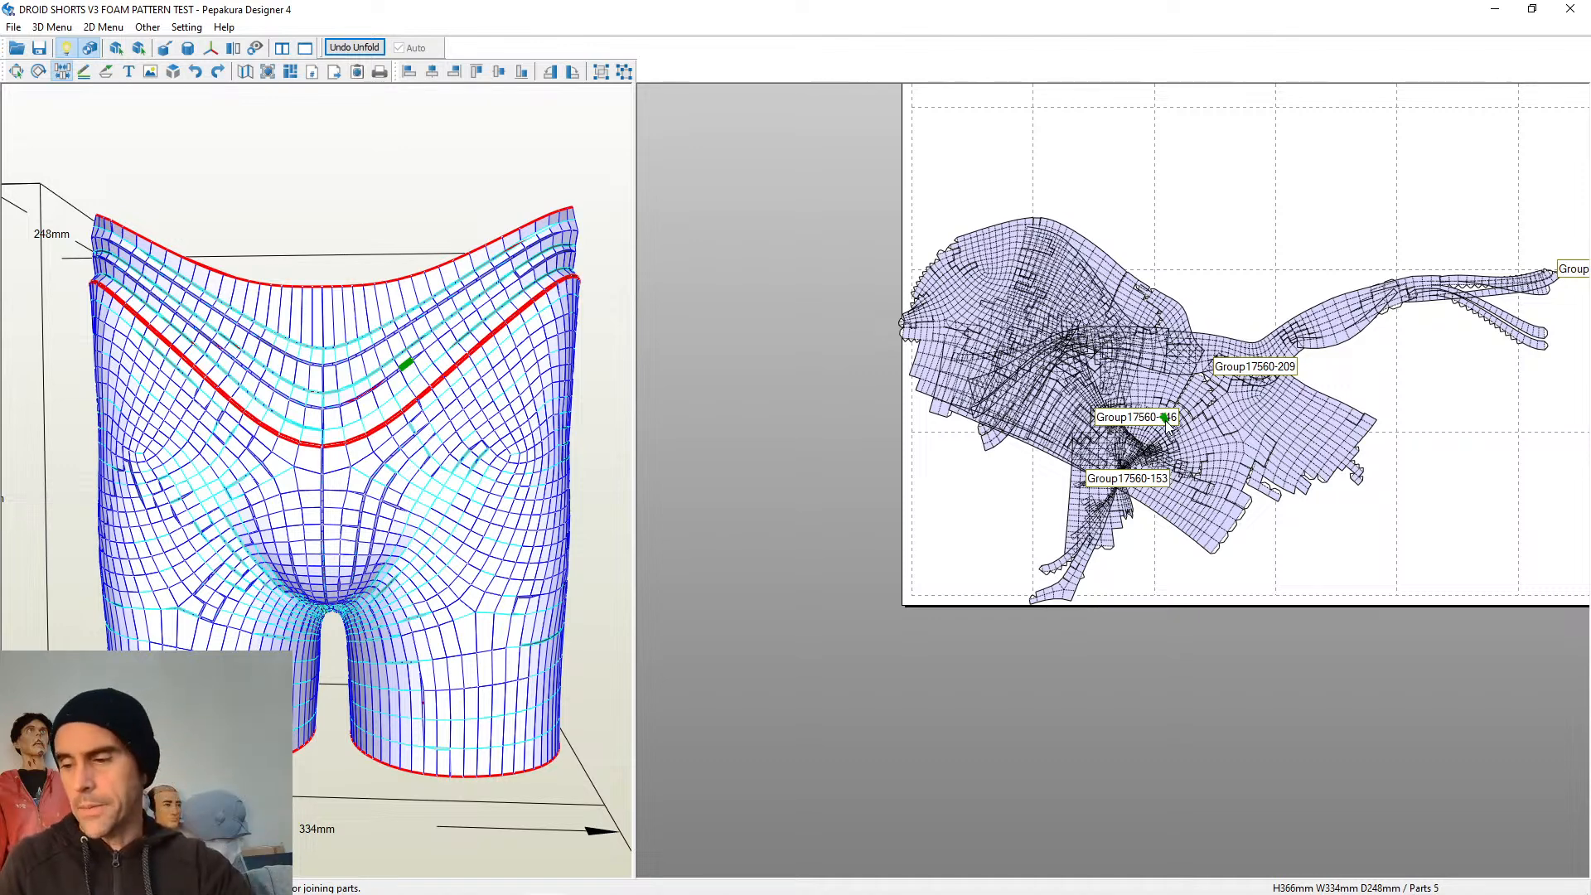
scroll(1127, 464, "up", 5)
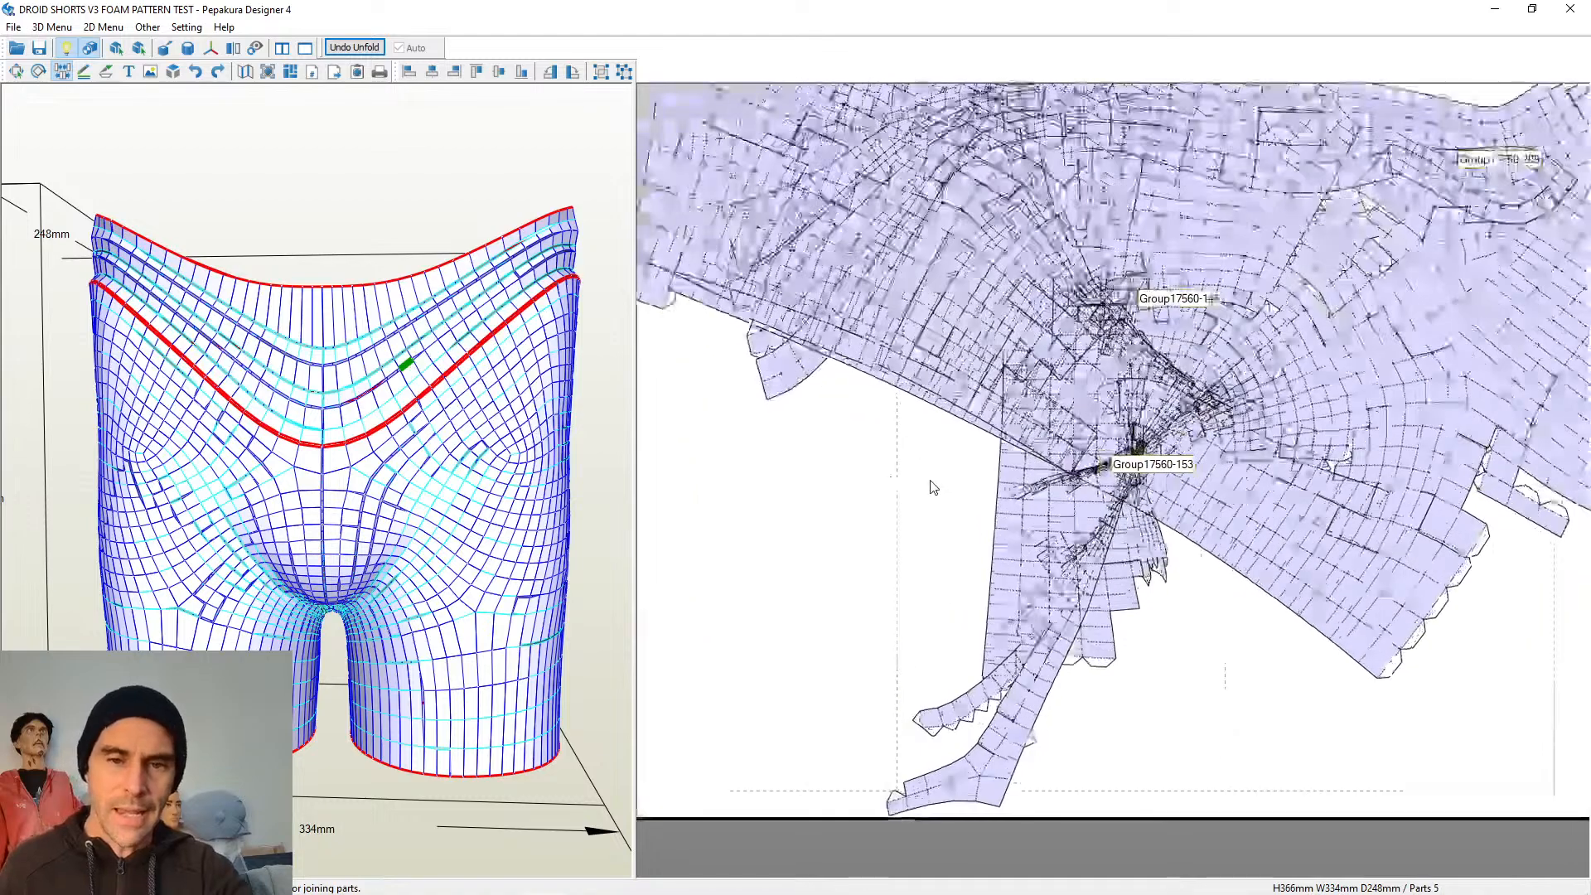
scroll(932, 540, "down", 8)
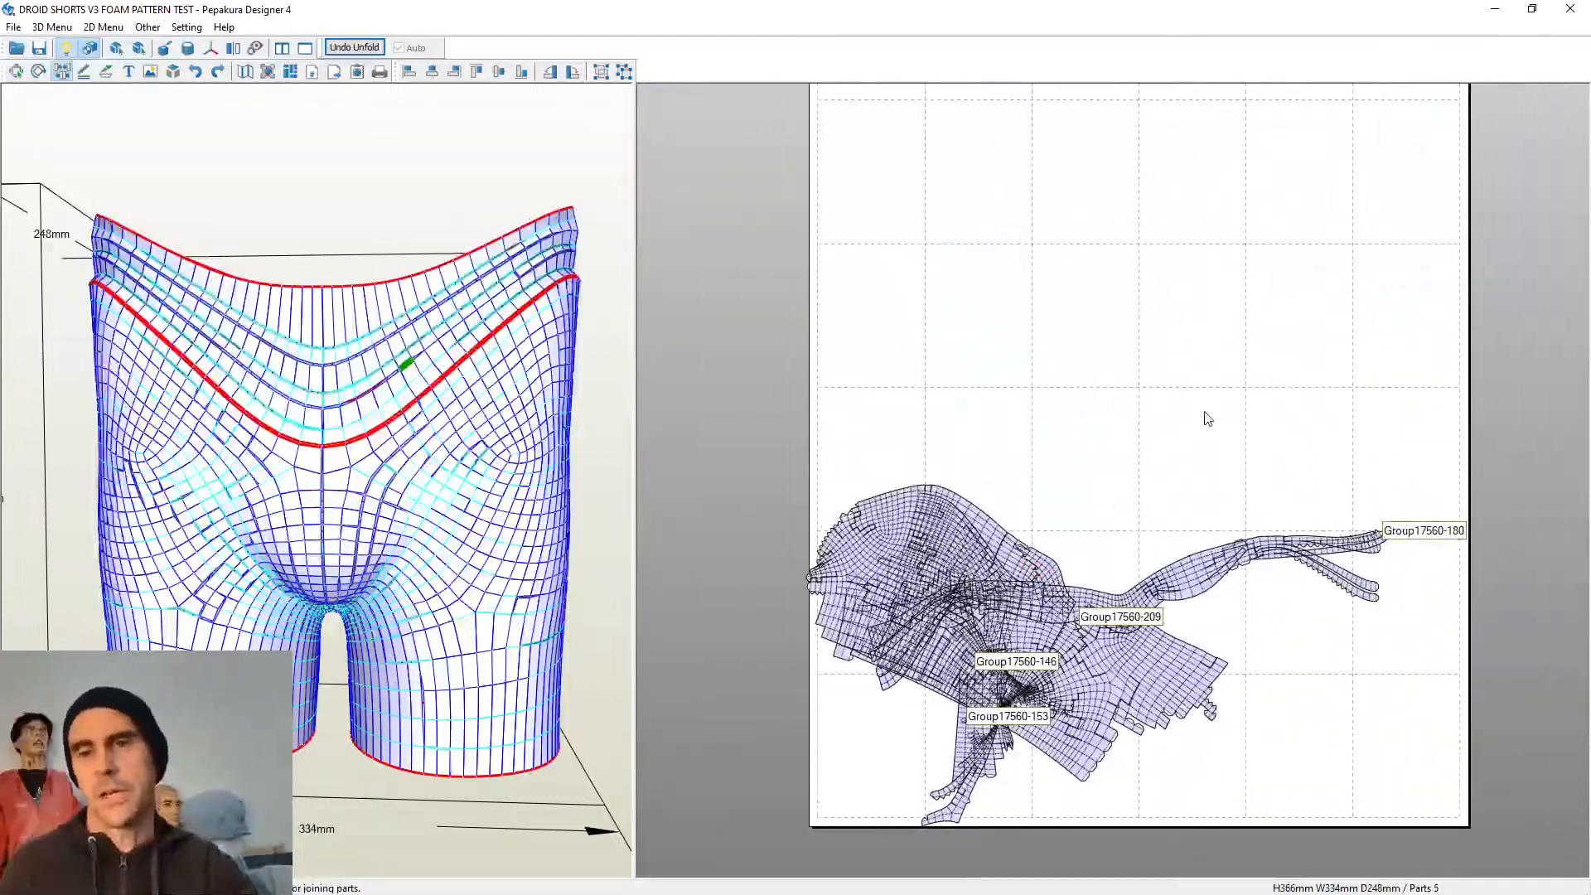
scroll(1251, 547, "up", 6)
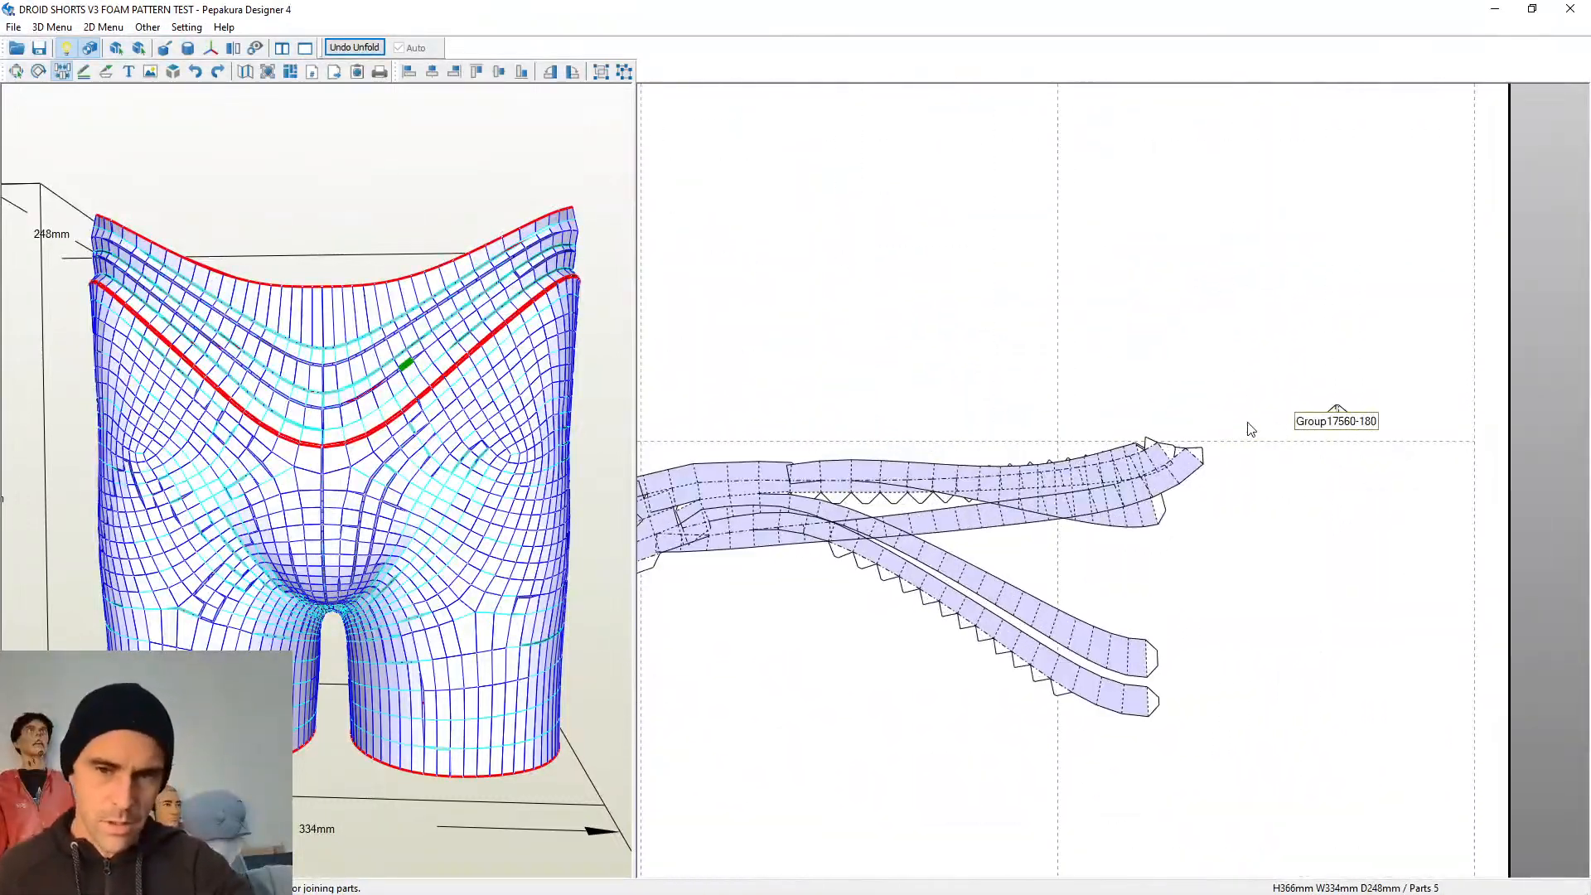
scroll(1395, 404, "up", 4)
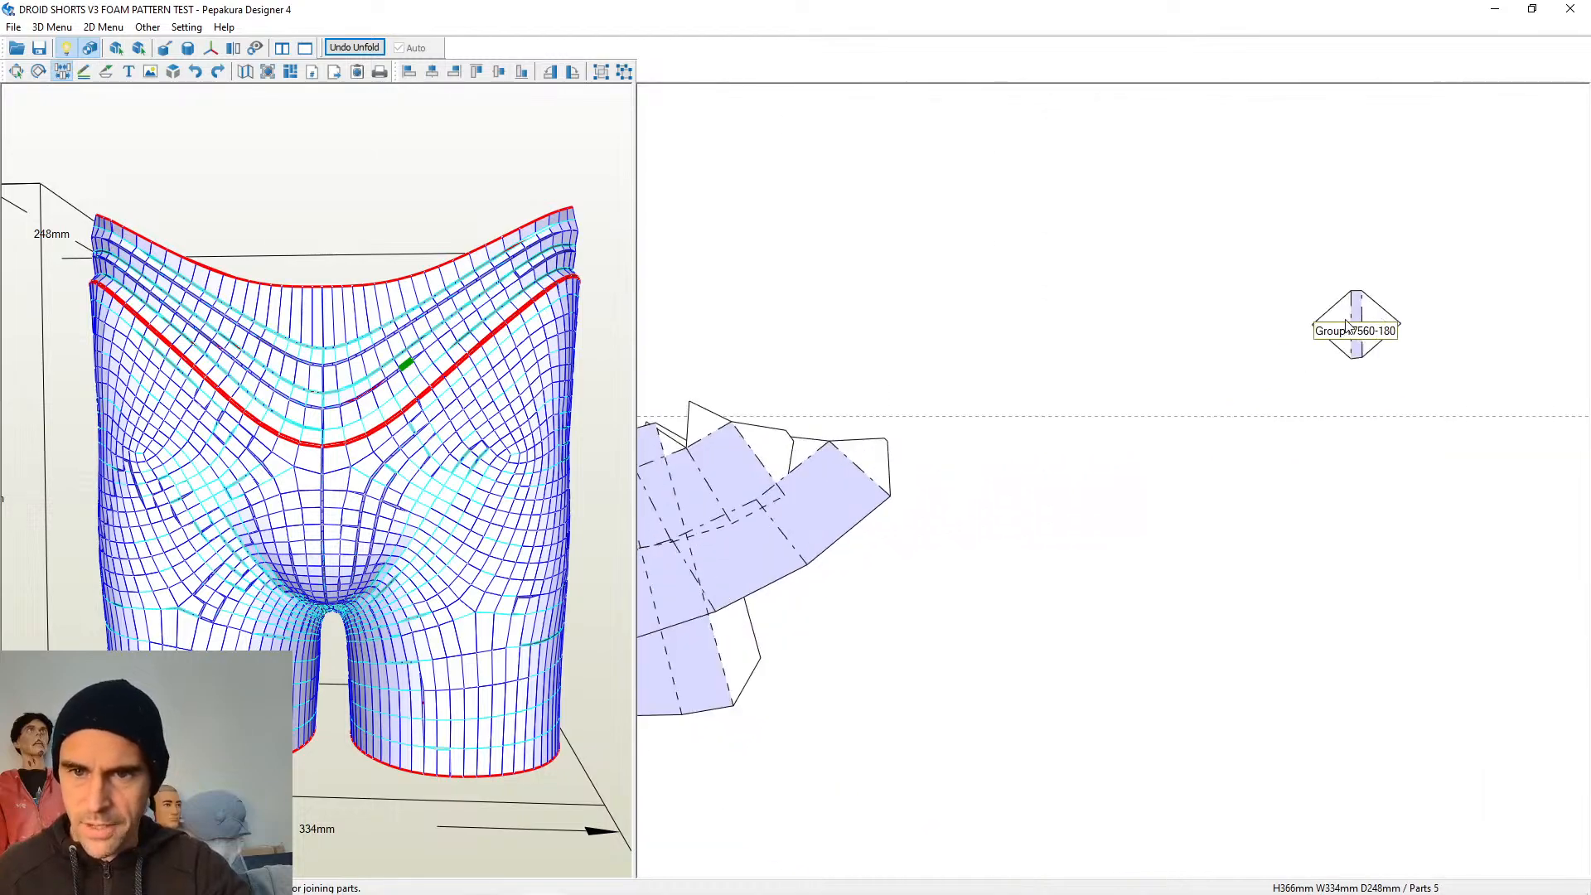
left_click(1354, 320)
Join the small loose piece Group17560-153 to the large body part along its matching edge
scroll(994, 481, "down", 6)
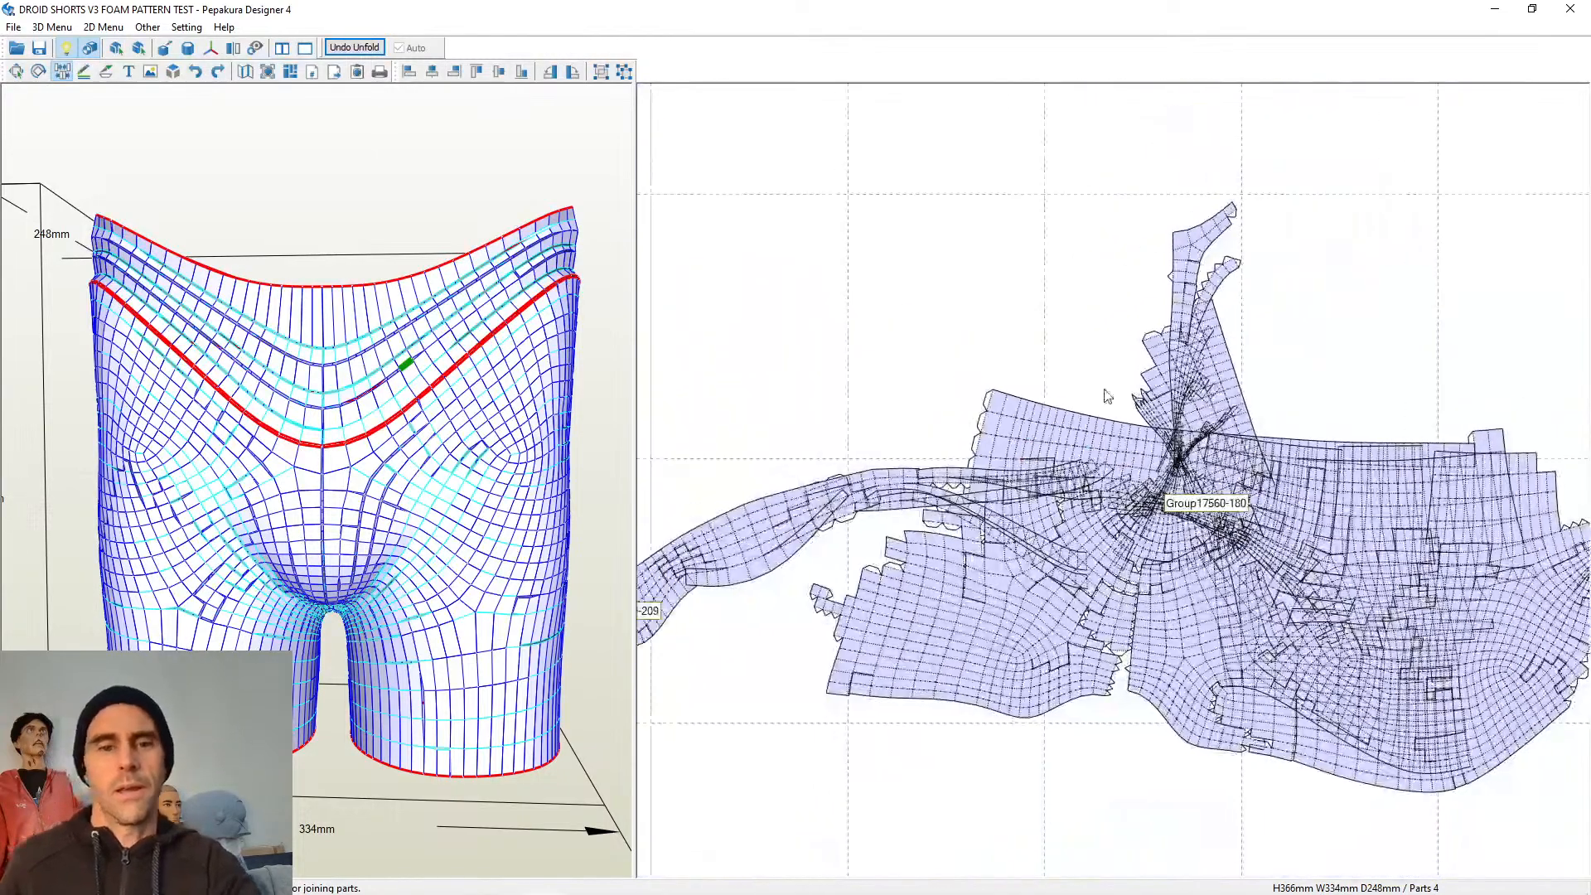
scroll(968, 496, "up", 8)
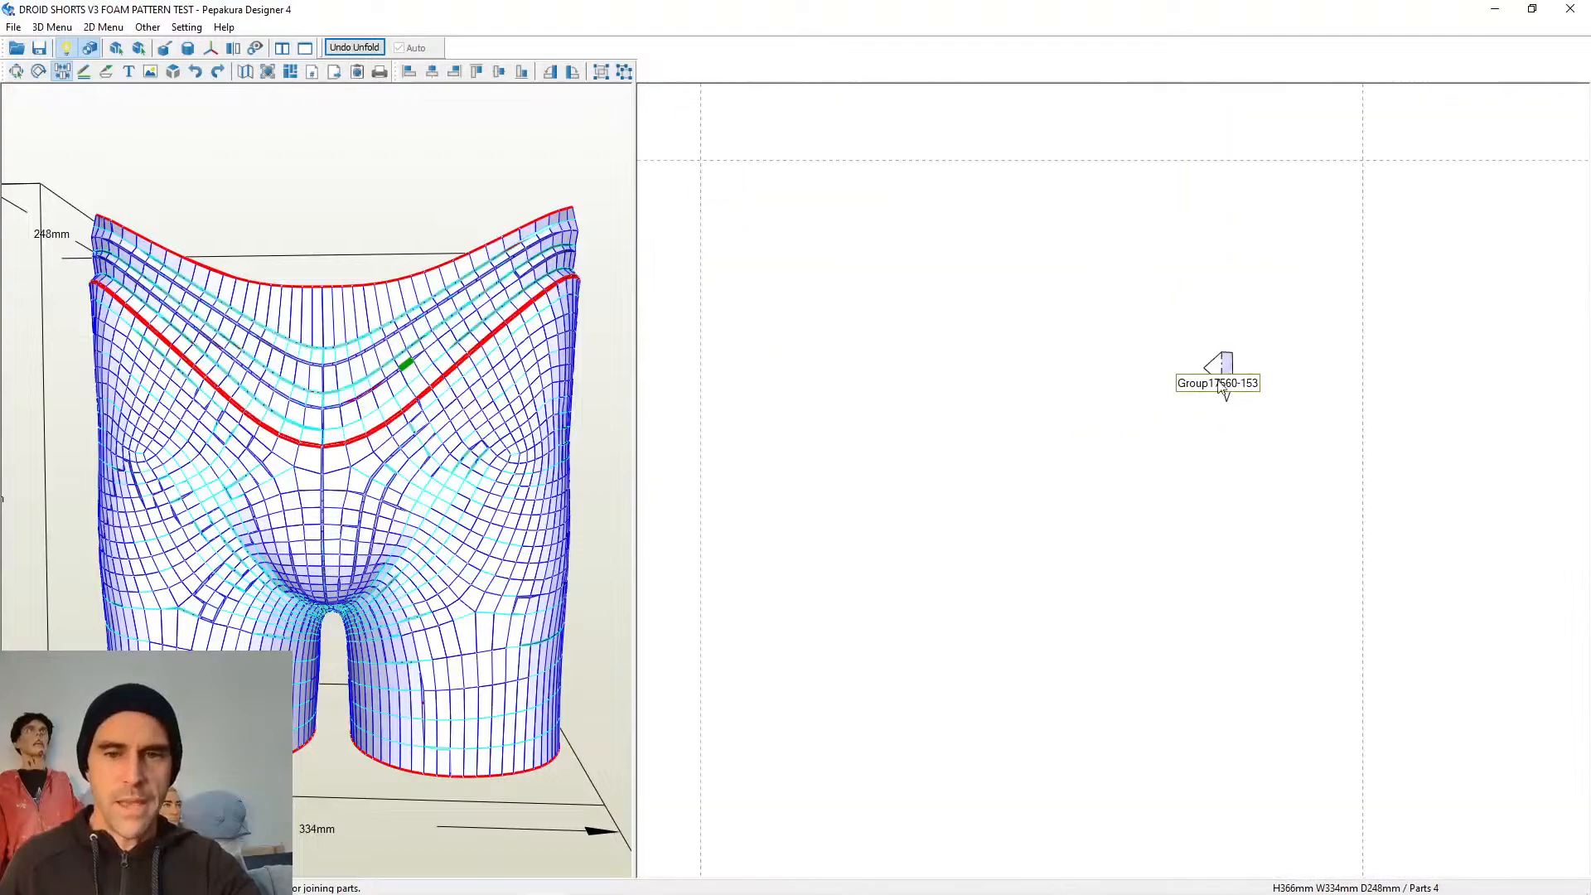
left_click(1227, 364)
Join the long flapped strip Group17560-61 by its wide end edge to the waistband strip
scroll(1227, 352, "down", 8)
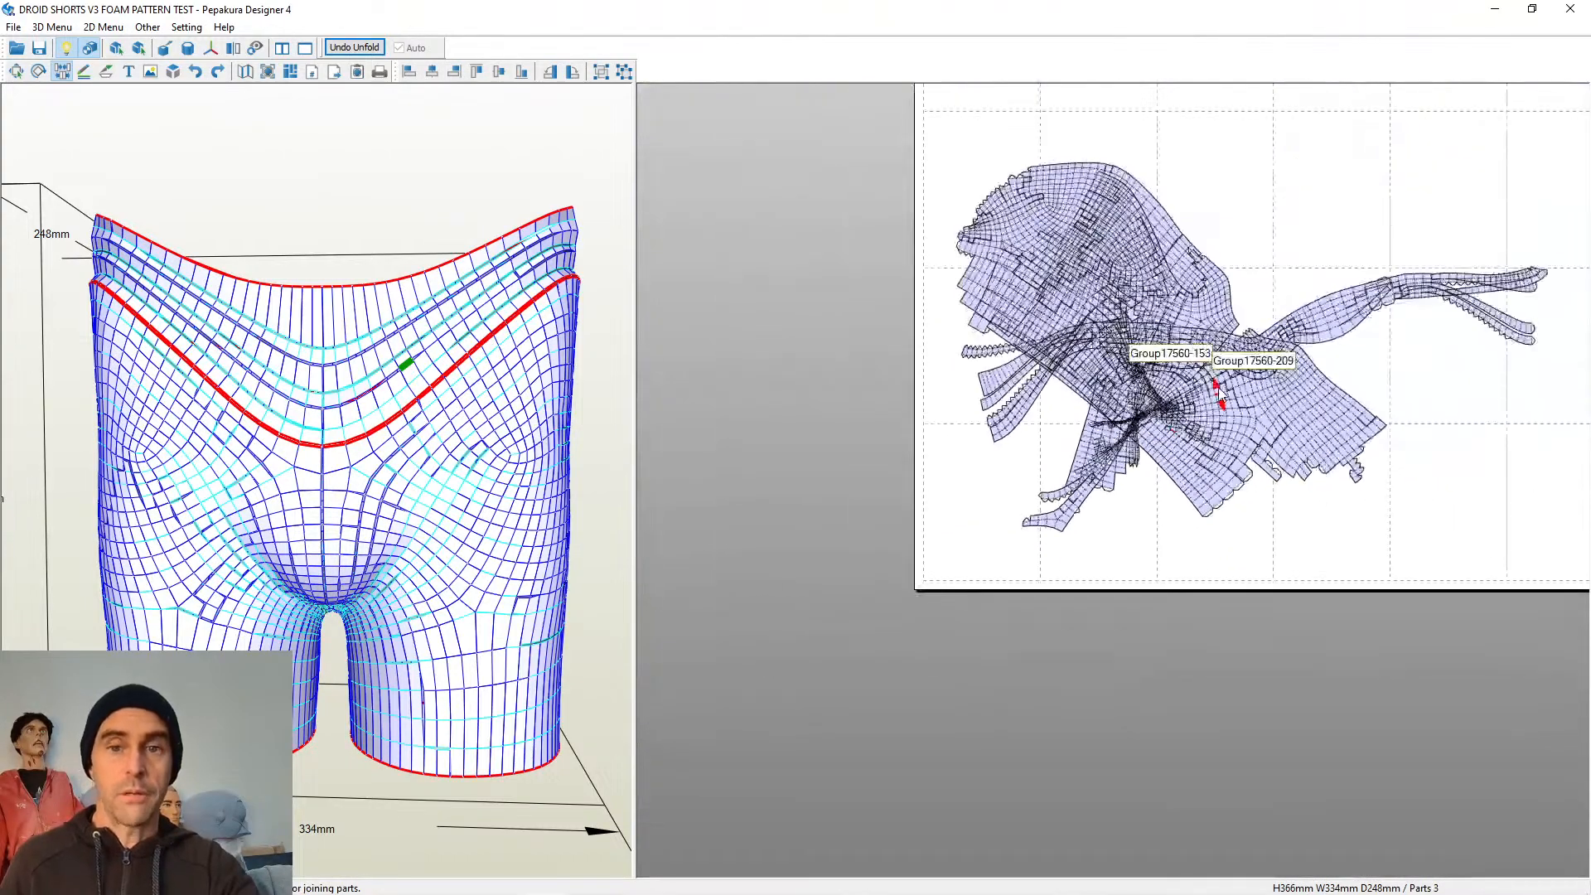
scroll(1197, 315, "up", 6)
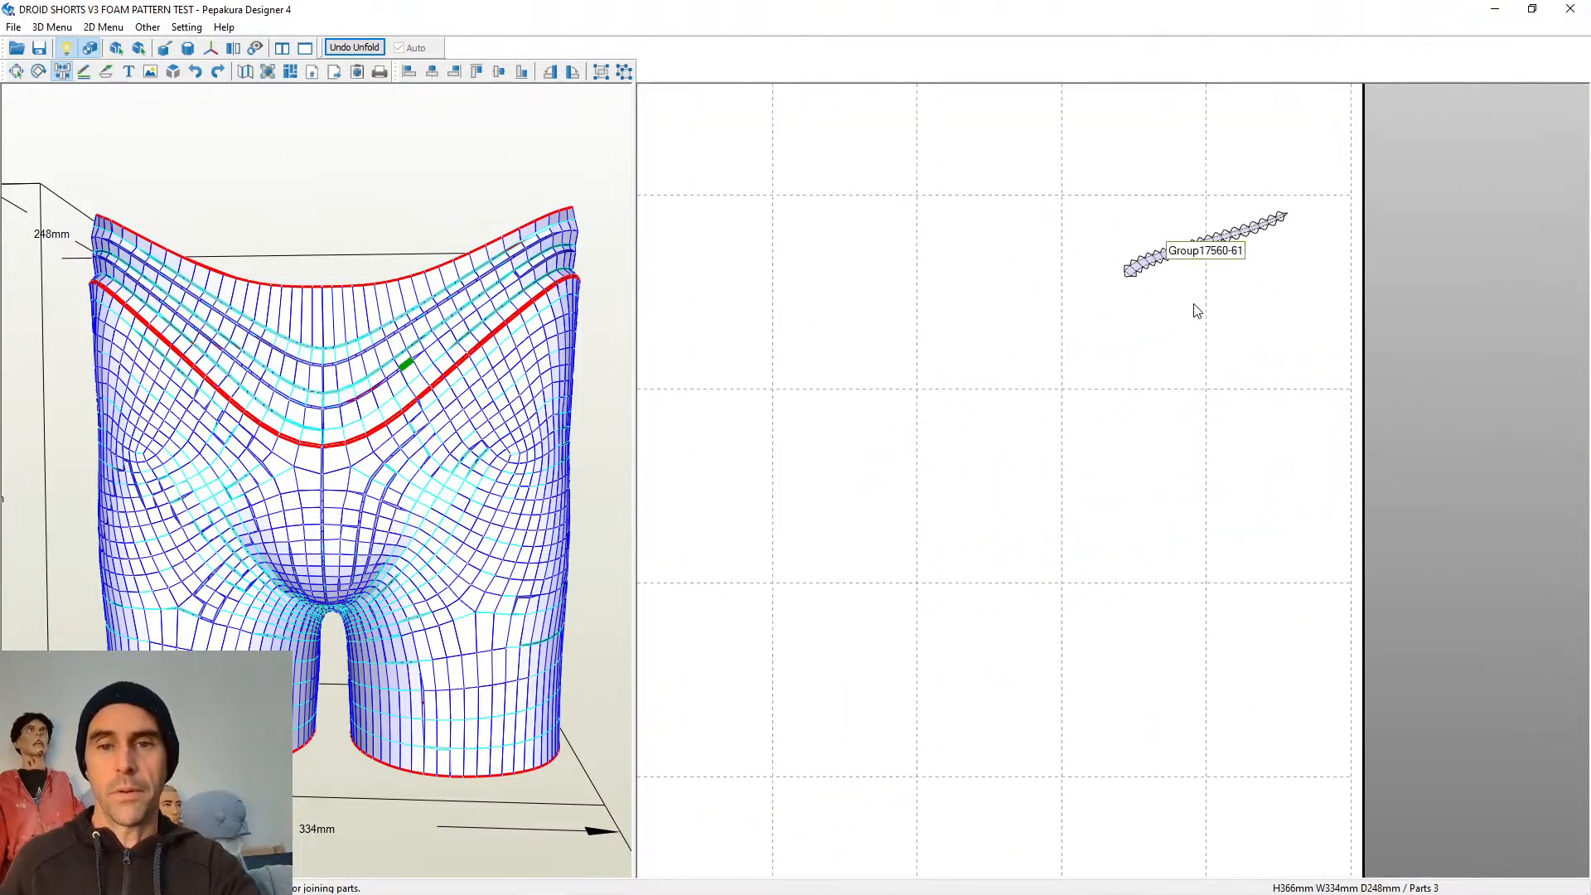
left_click(1136, 276)
scroll(1152, 249, "up", 4)
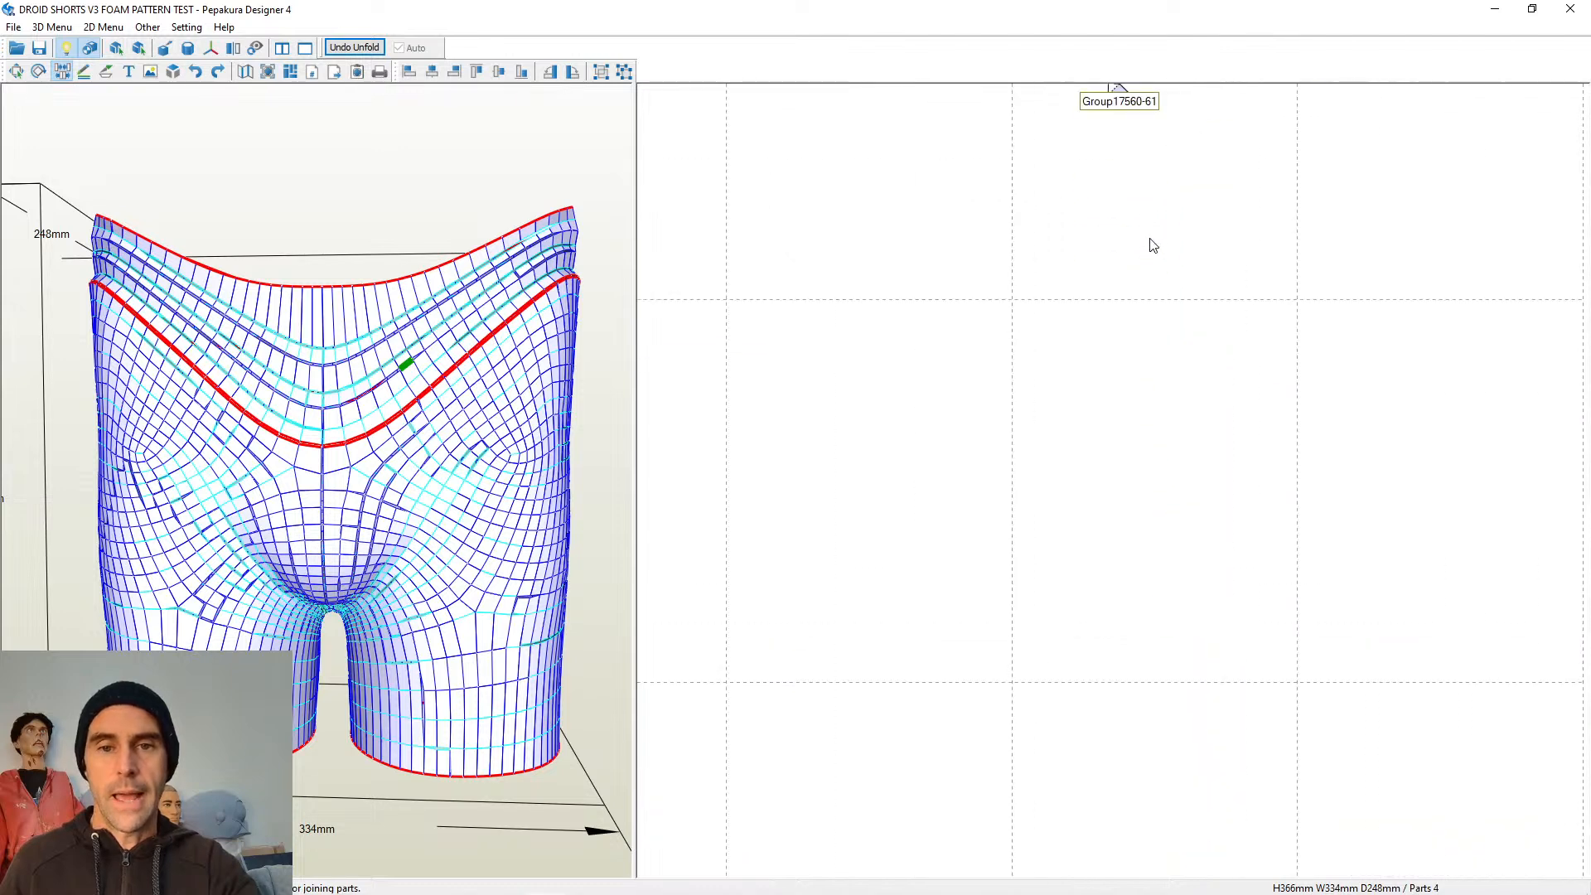
scroll(1069, 434, "up", 1)
left_click(1033, 345)
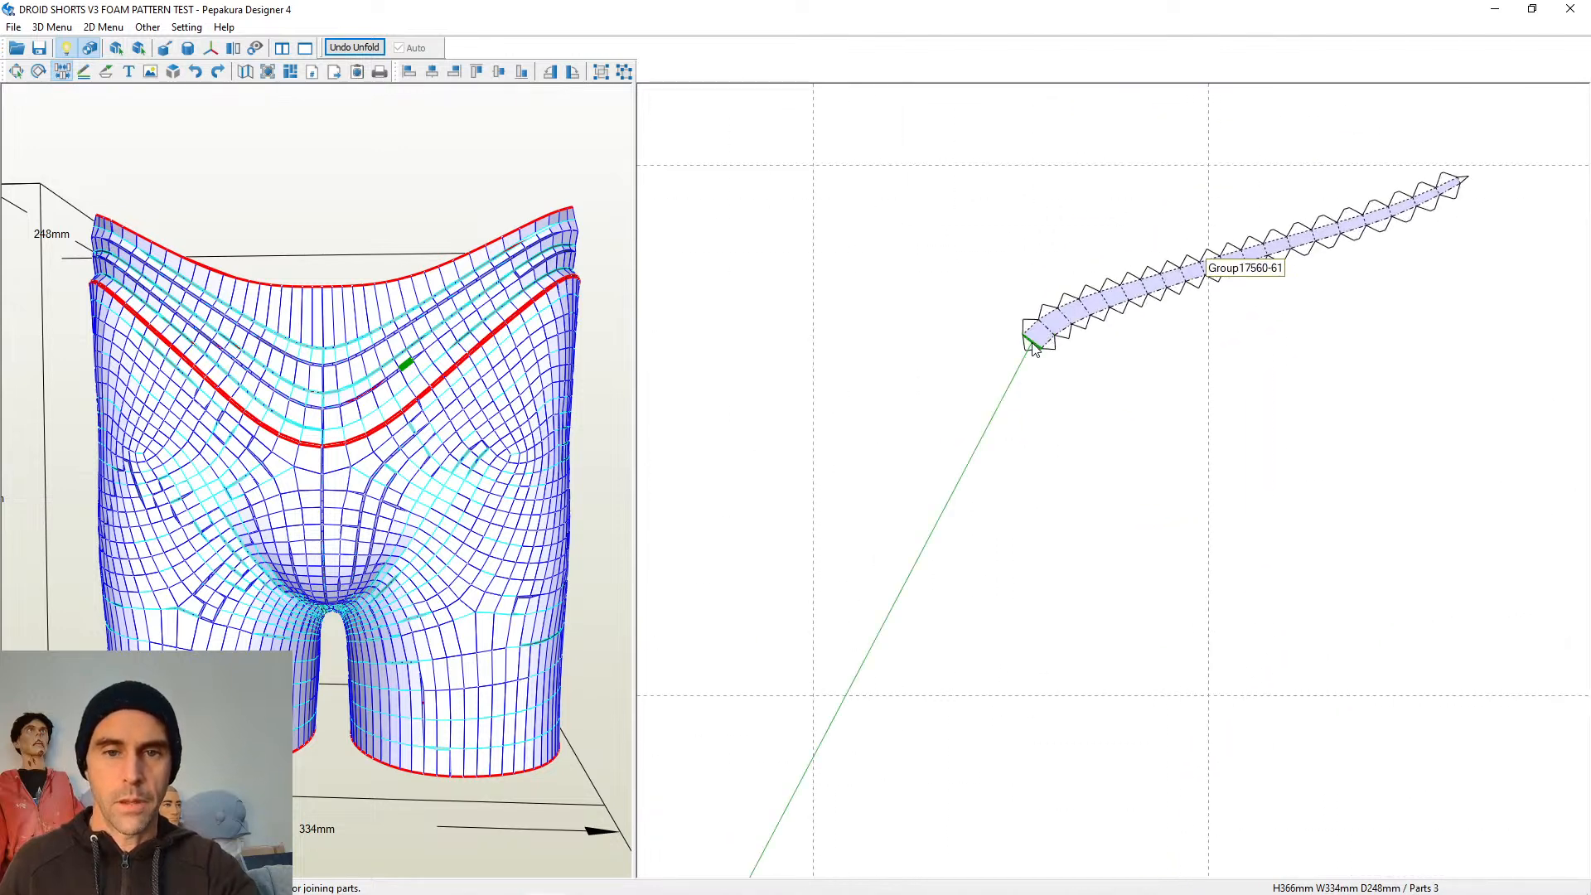
left_click(1032, 348)
scroll(1051, 332, "down", 8)
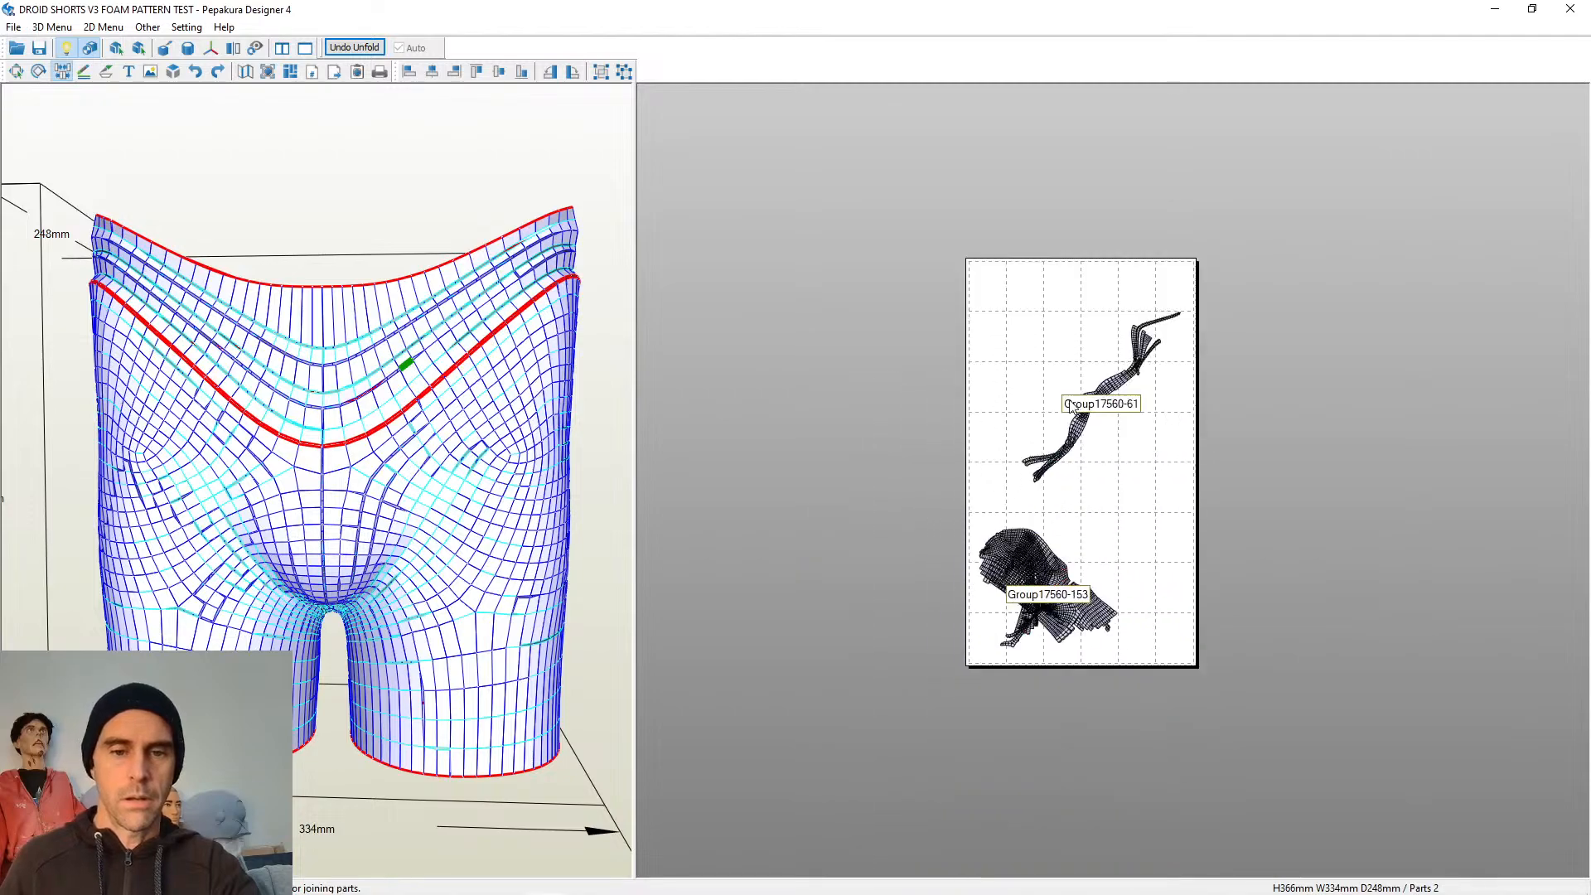
Examine the overlapping sections of the large body part and the forked end of the waistband strip
scroll(1069, 398, "up", 6)
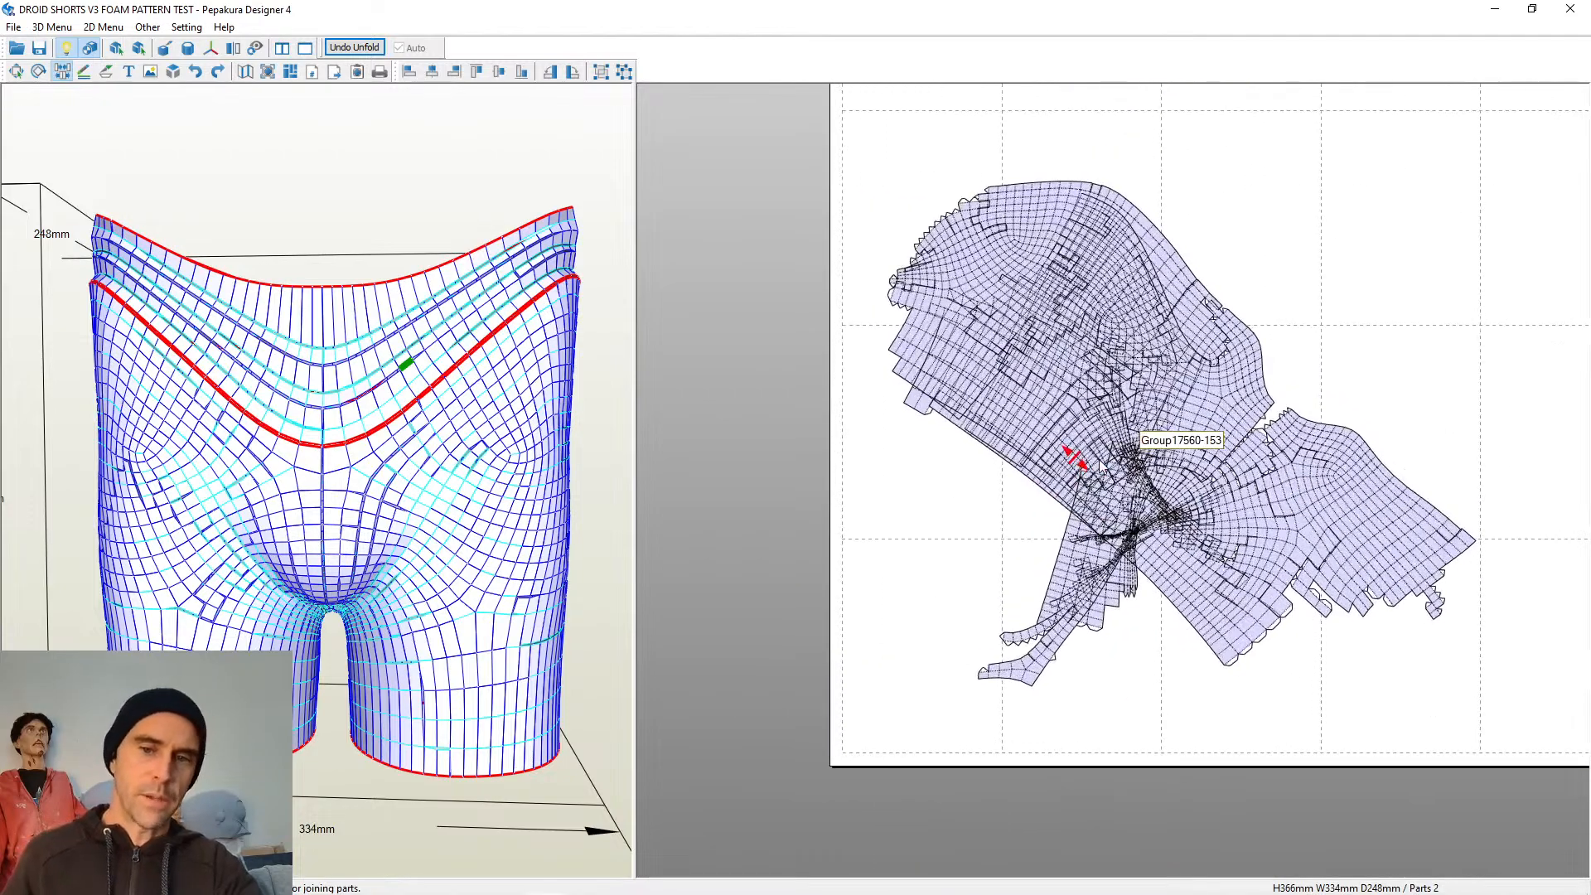
scroll(1095, 456, "up", 2)
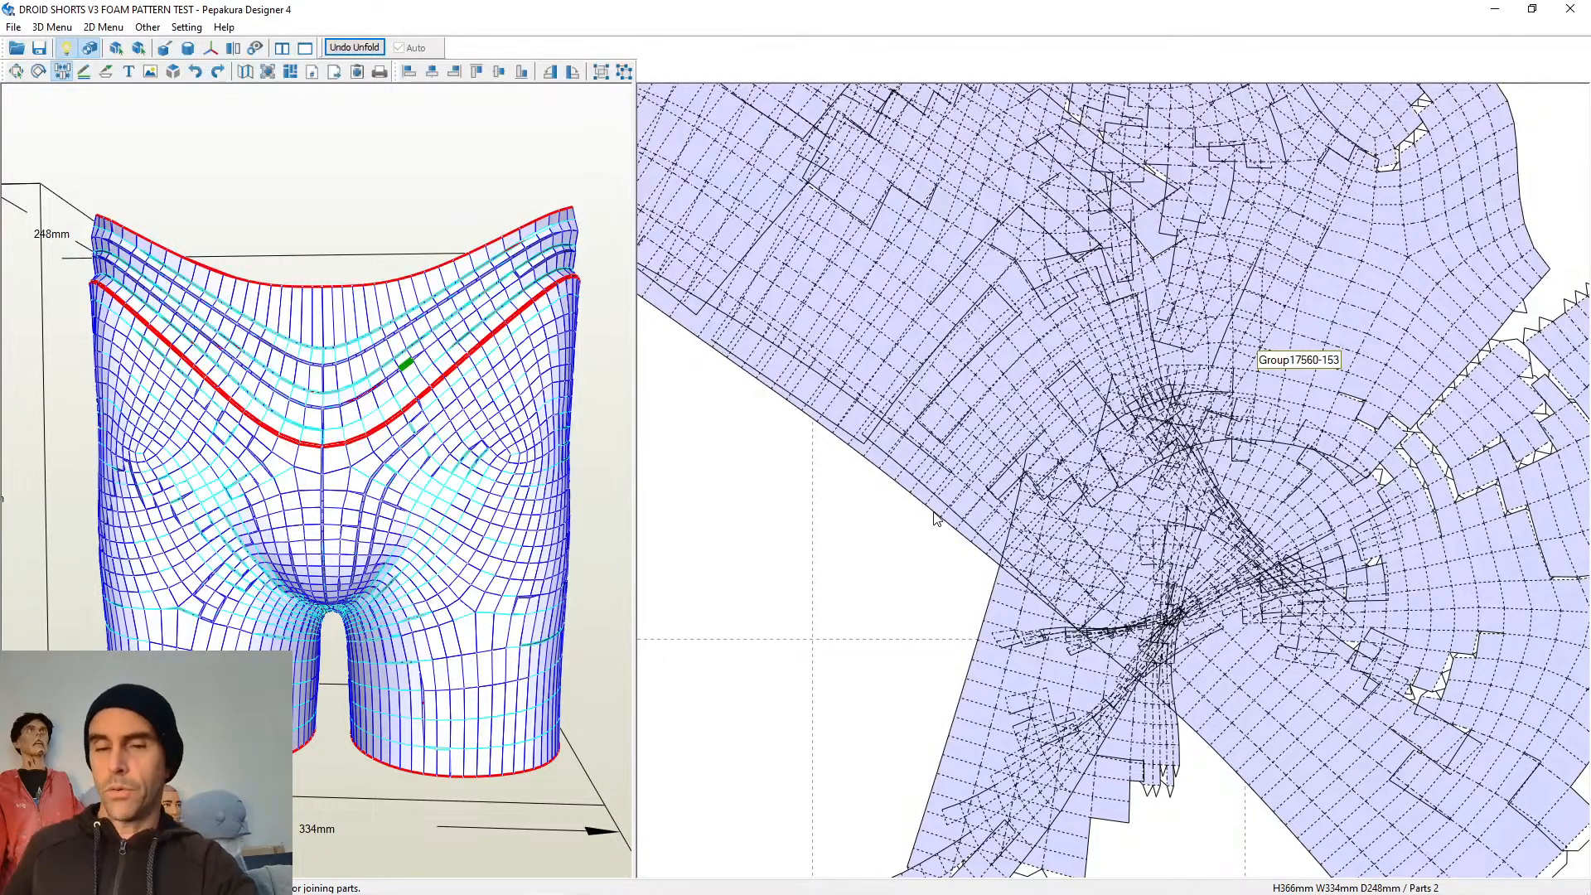
scroll(911, 439, "down", 3)
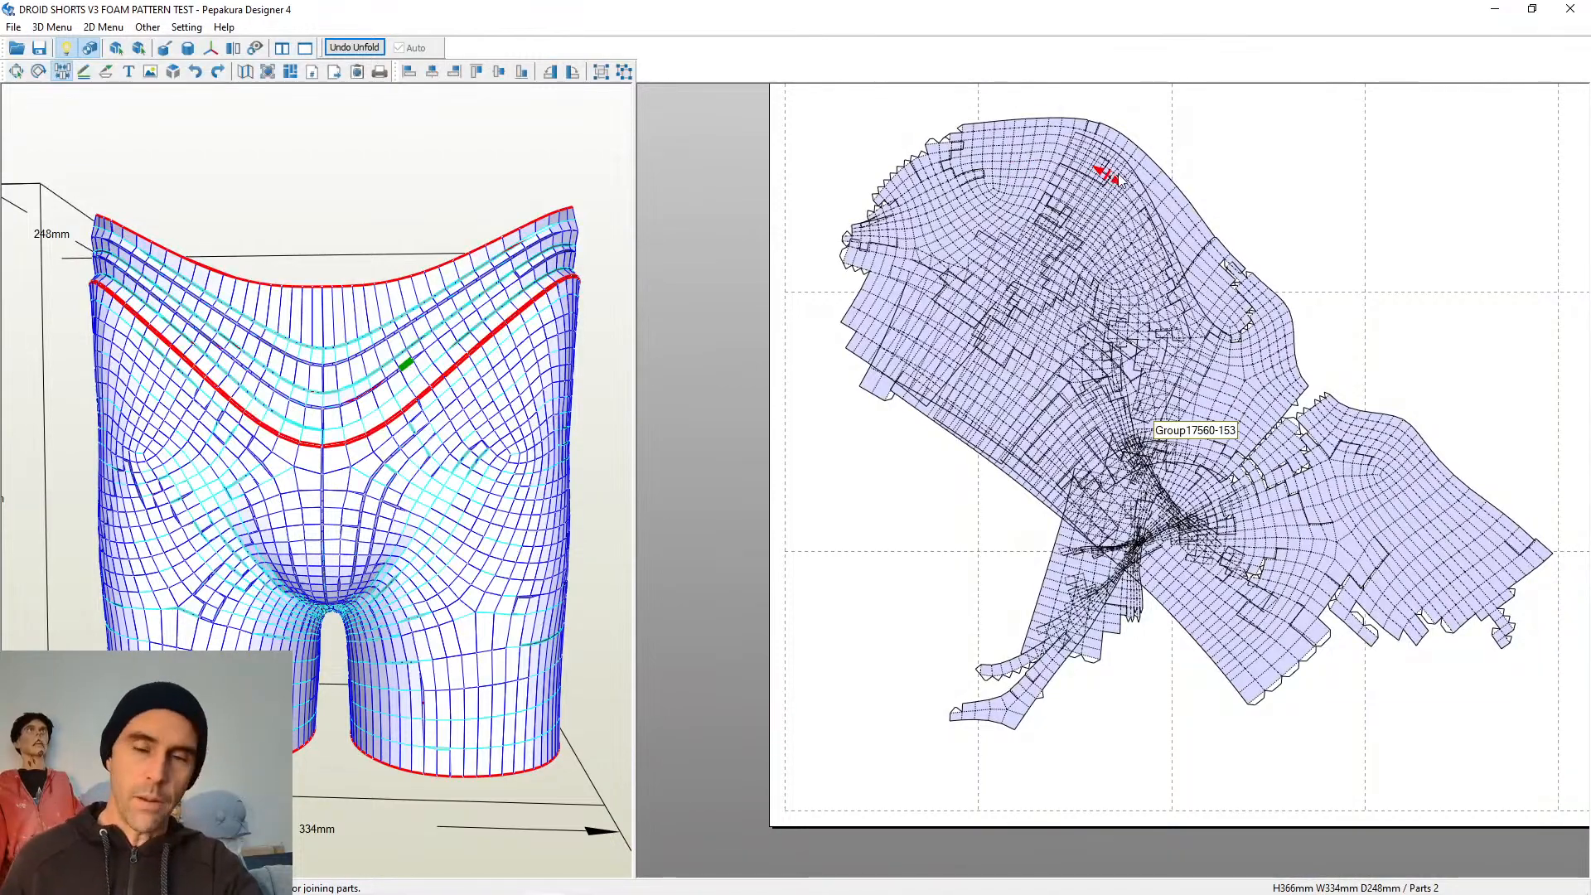
scroll(1111, 177, "up", 3)
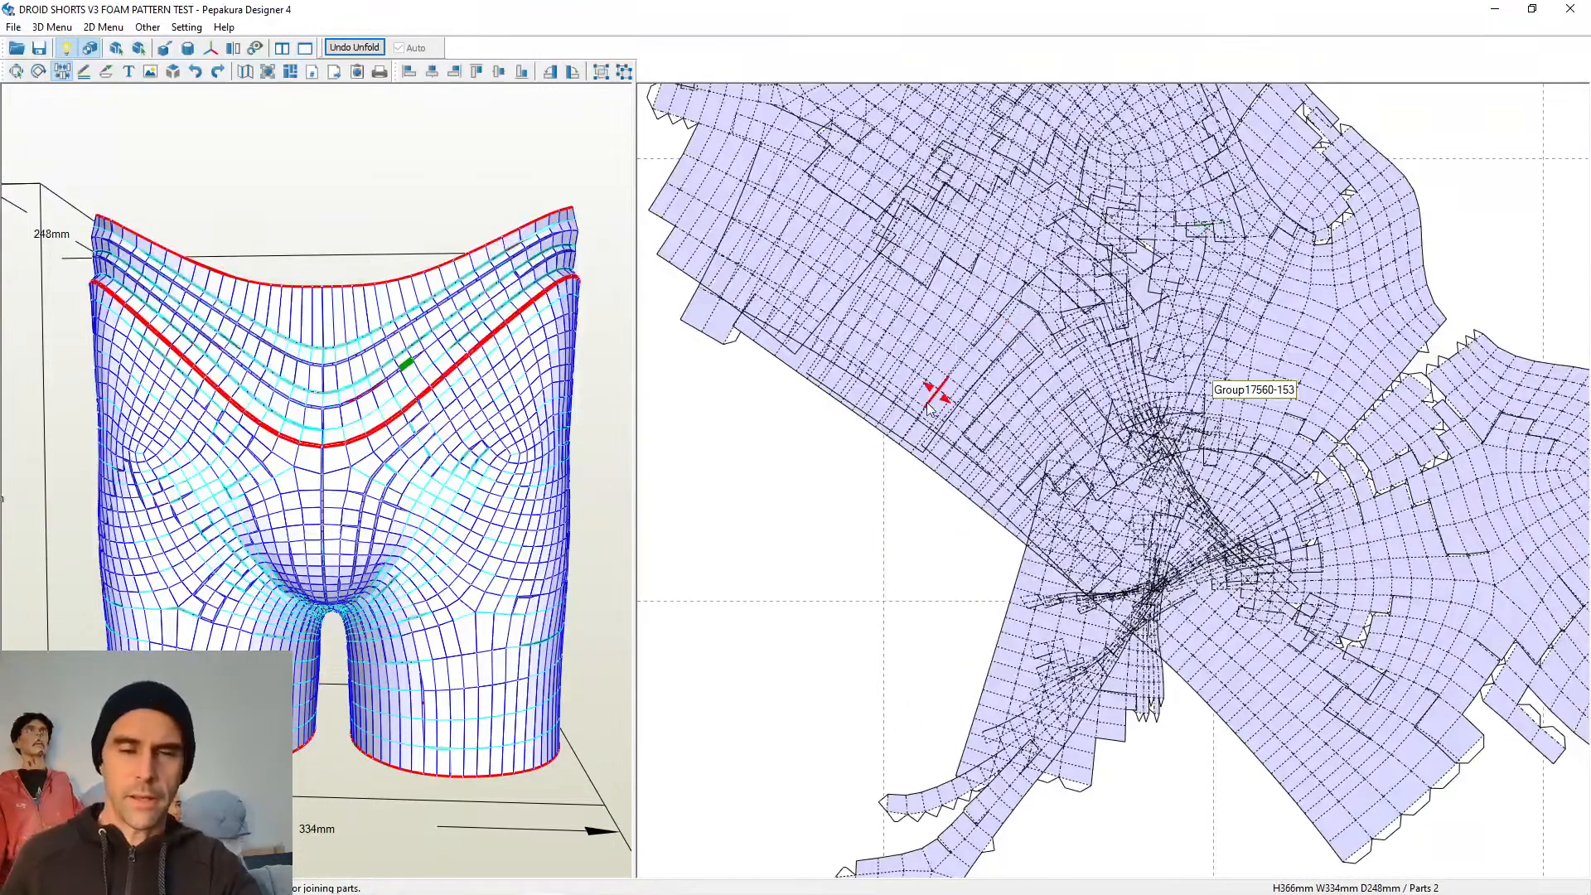
scroll(933, 395, "down", 3)
scroll(1202, 332, "up", 4)
scroll(873, 341, "up", 6)
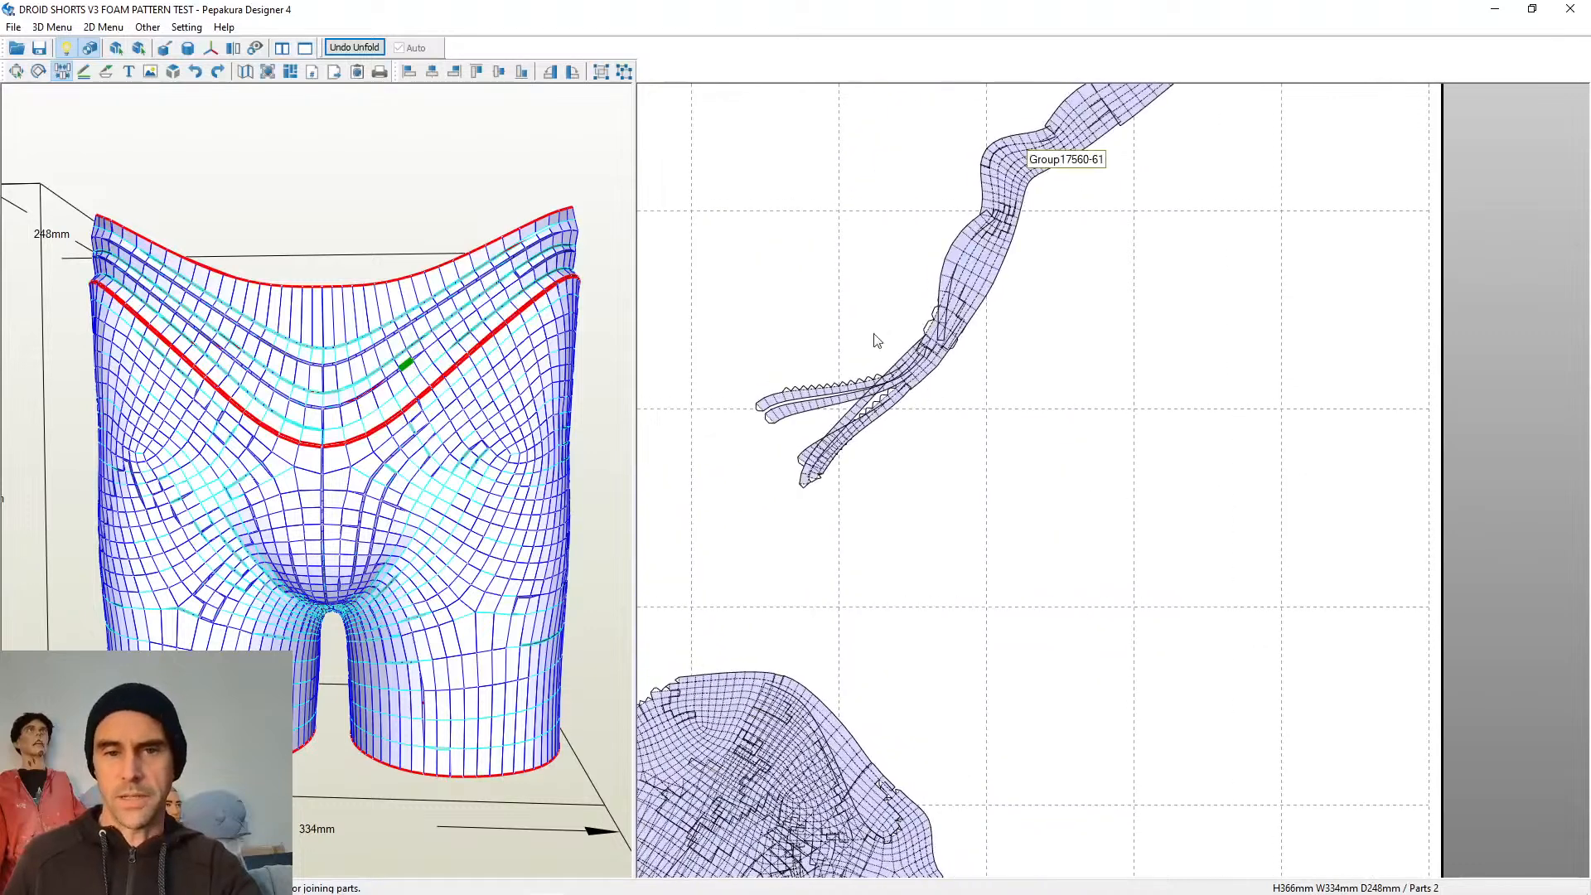
scroll(1195, 543, "up", 1)
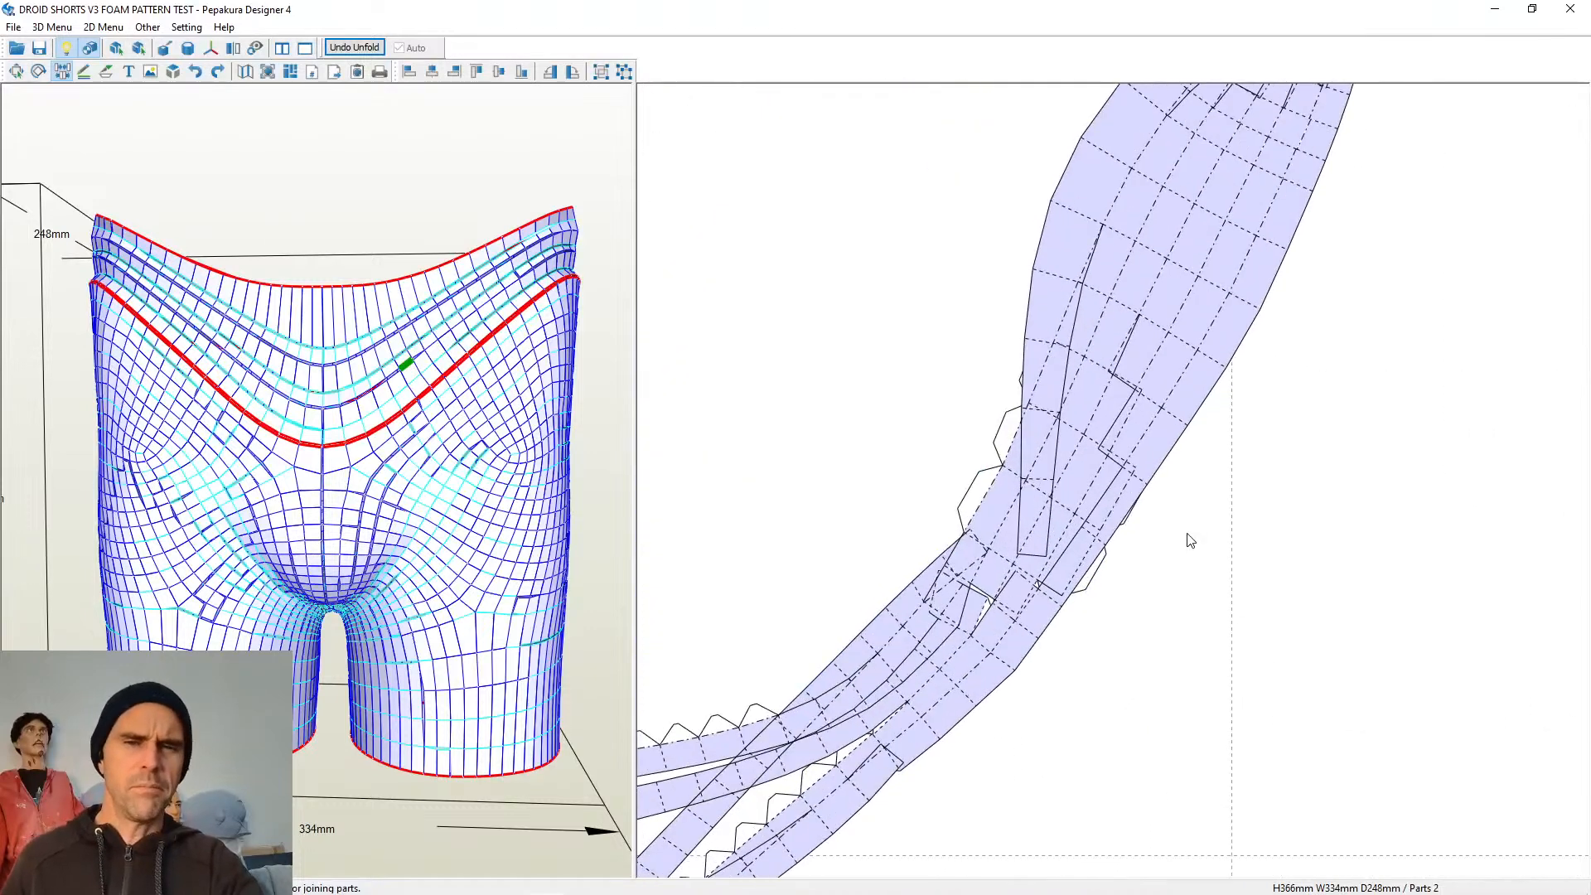
Detach the narrow side section on the waistband strip's bulging outer edge and rejoin it along the adjacent lengthwise edge
right_click_drag(1314, 468, 1305, 630)
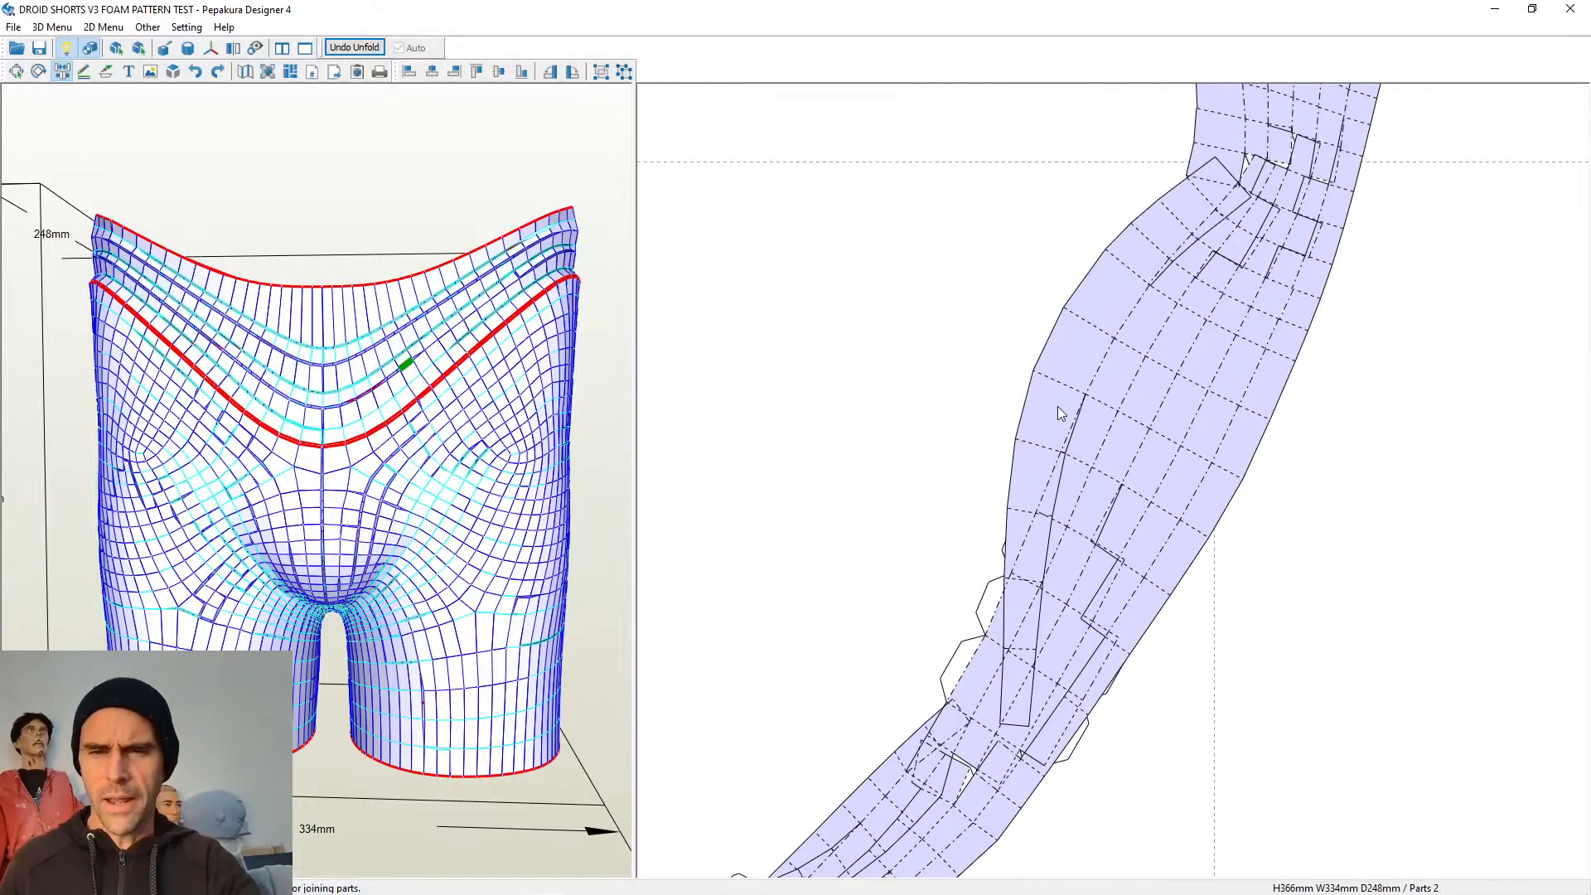
left_click(1067, 383)
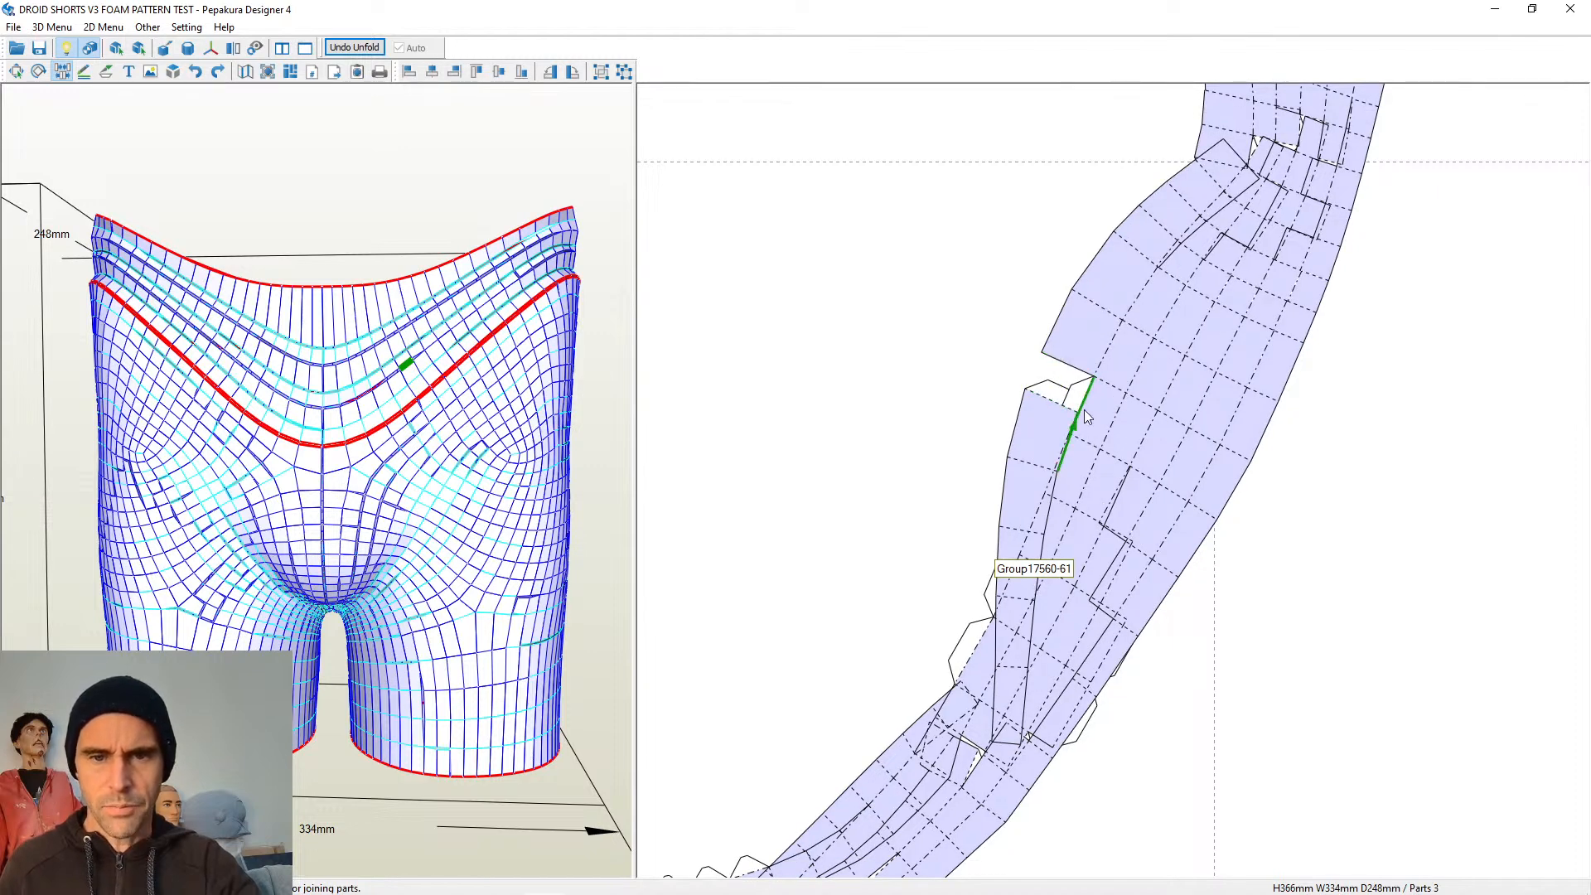
left_click(1083, 409)
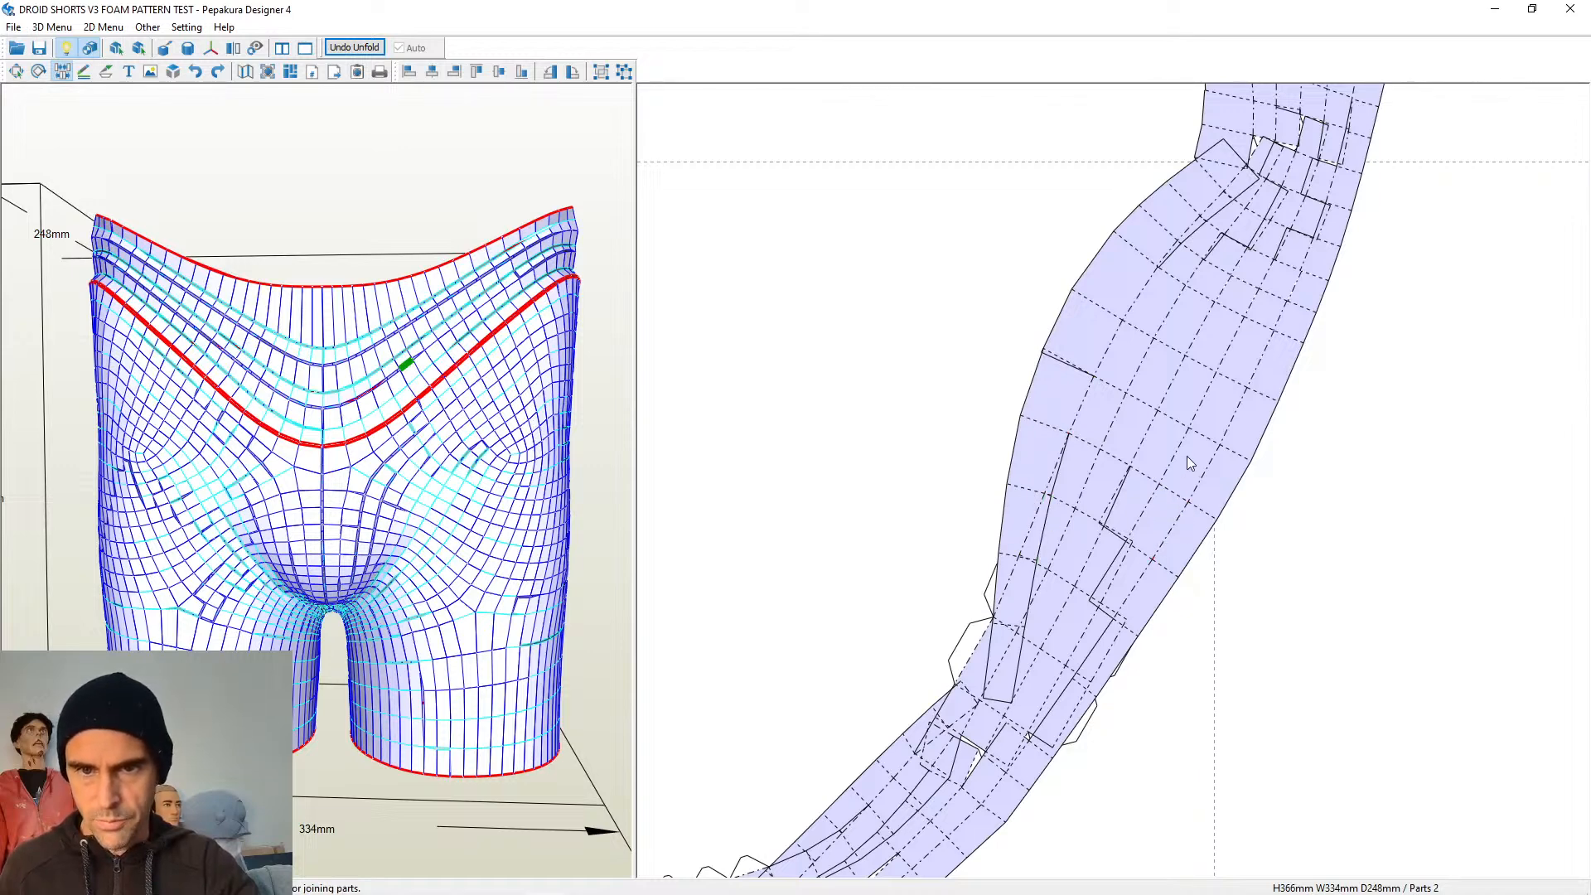
Detach the overlapping outer section below the waistband strip's bend and rejoin it to the strip section above the bend
scroll(1185, 449, "down", 3)
scroll(1122, 608, "up", 3)
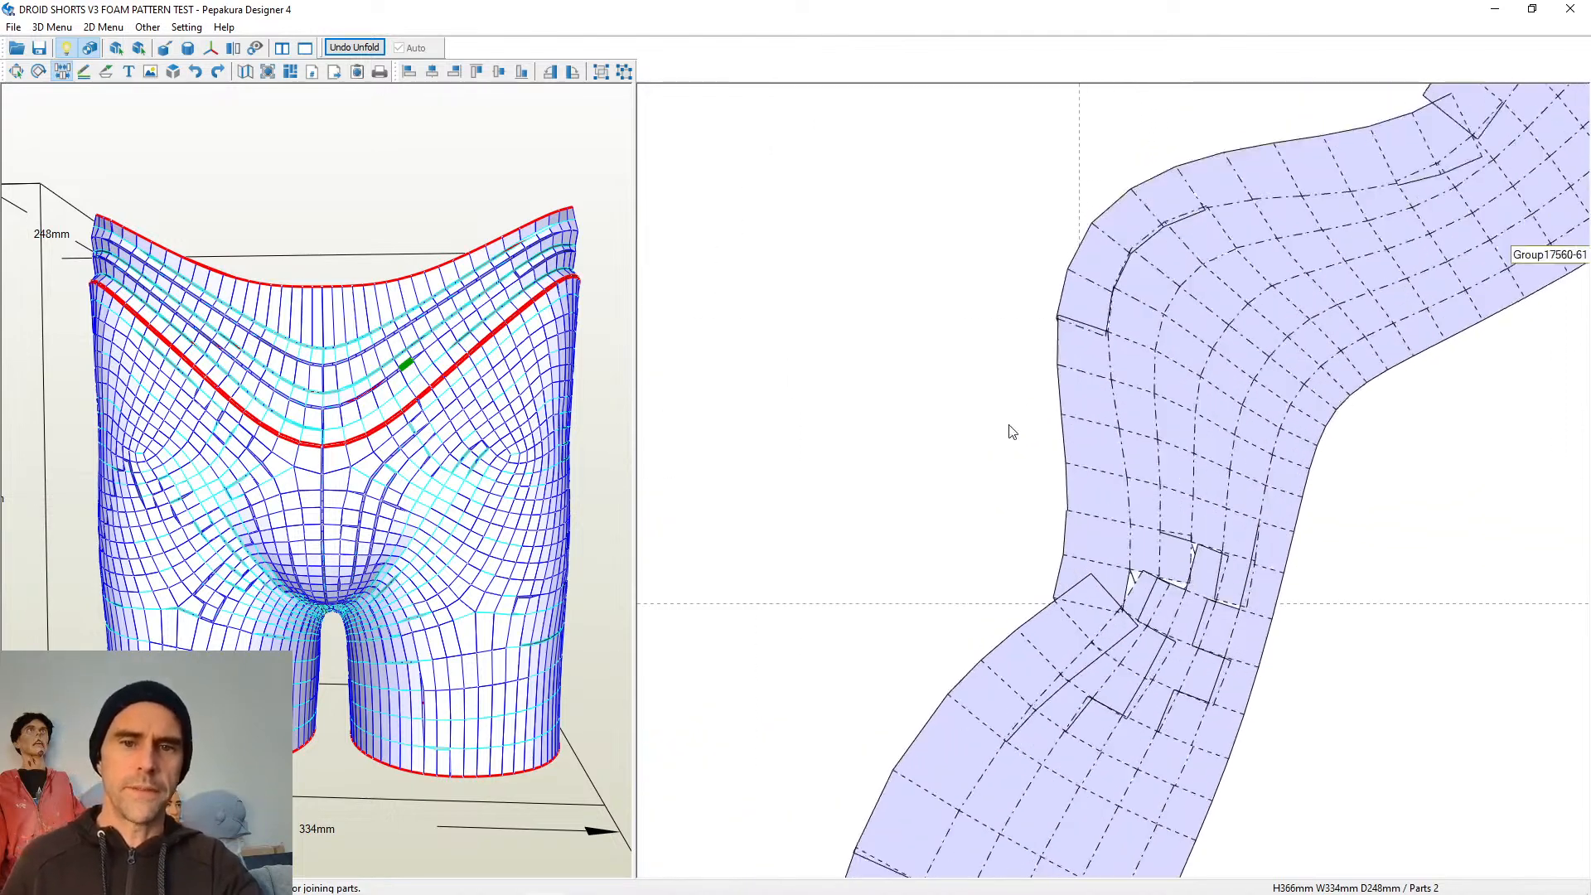
middle_click_drag(1035, 489, 1084, 370)
scroll(1084, 369, "up", 2)
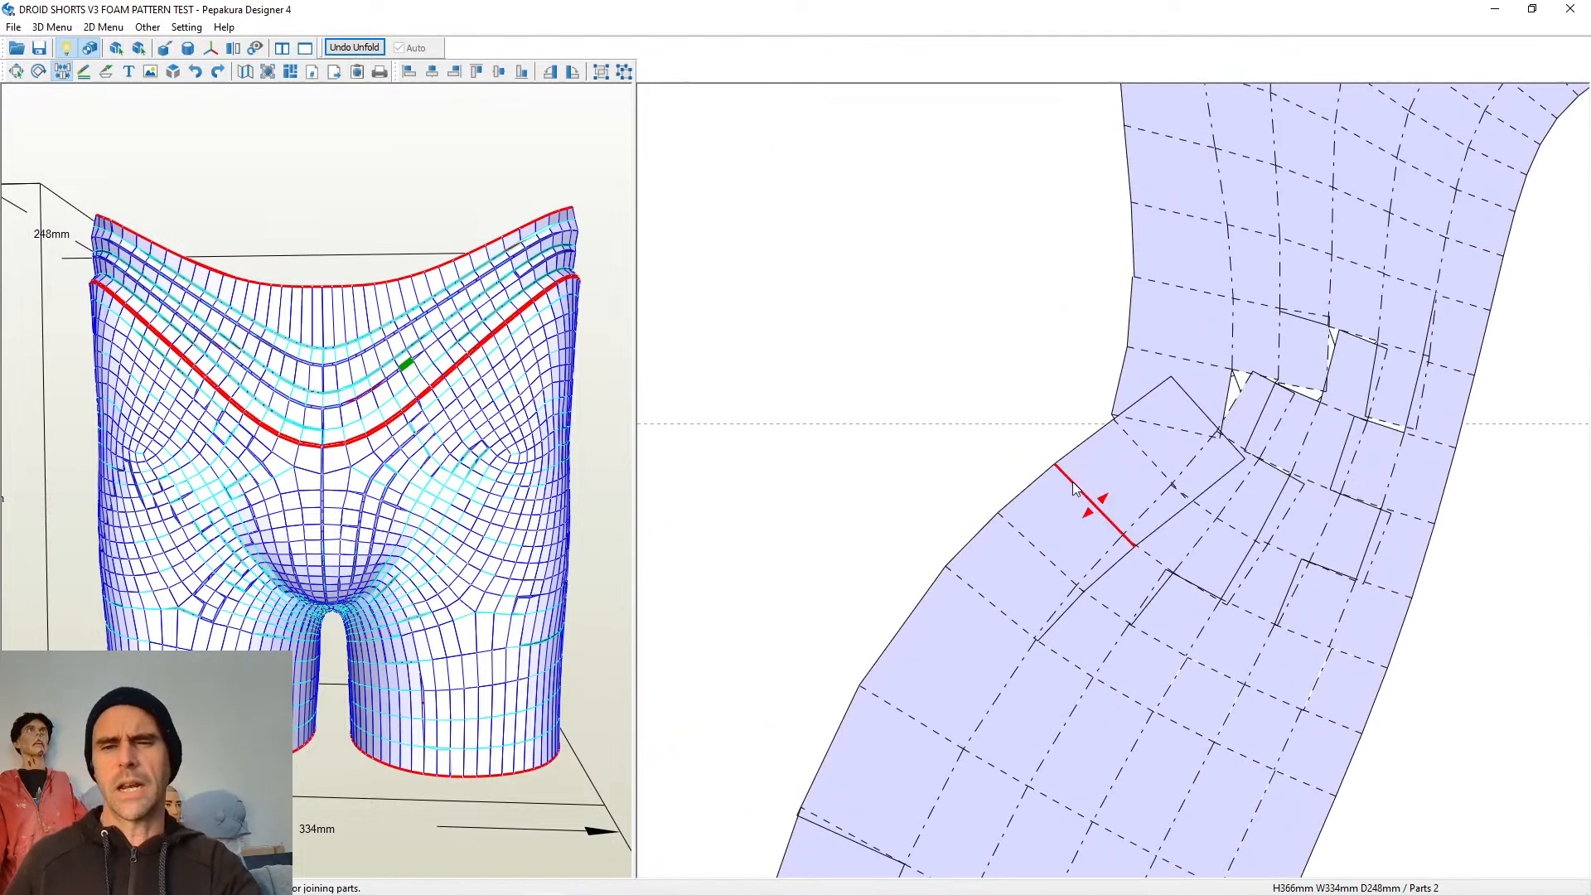
left_click(997, 603)
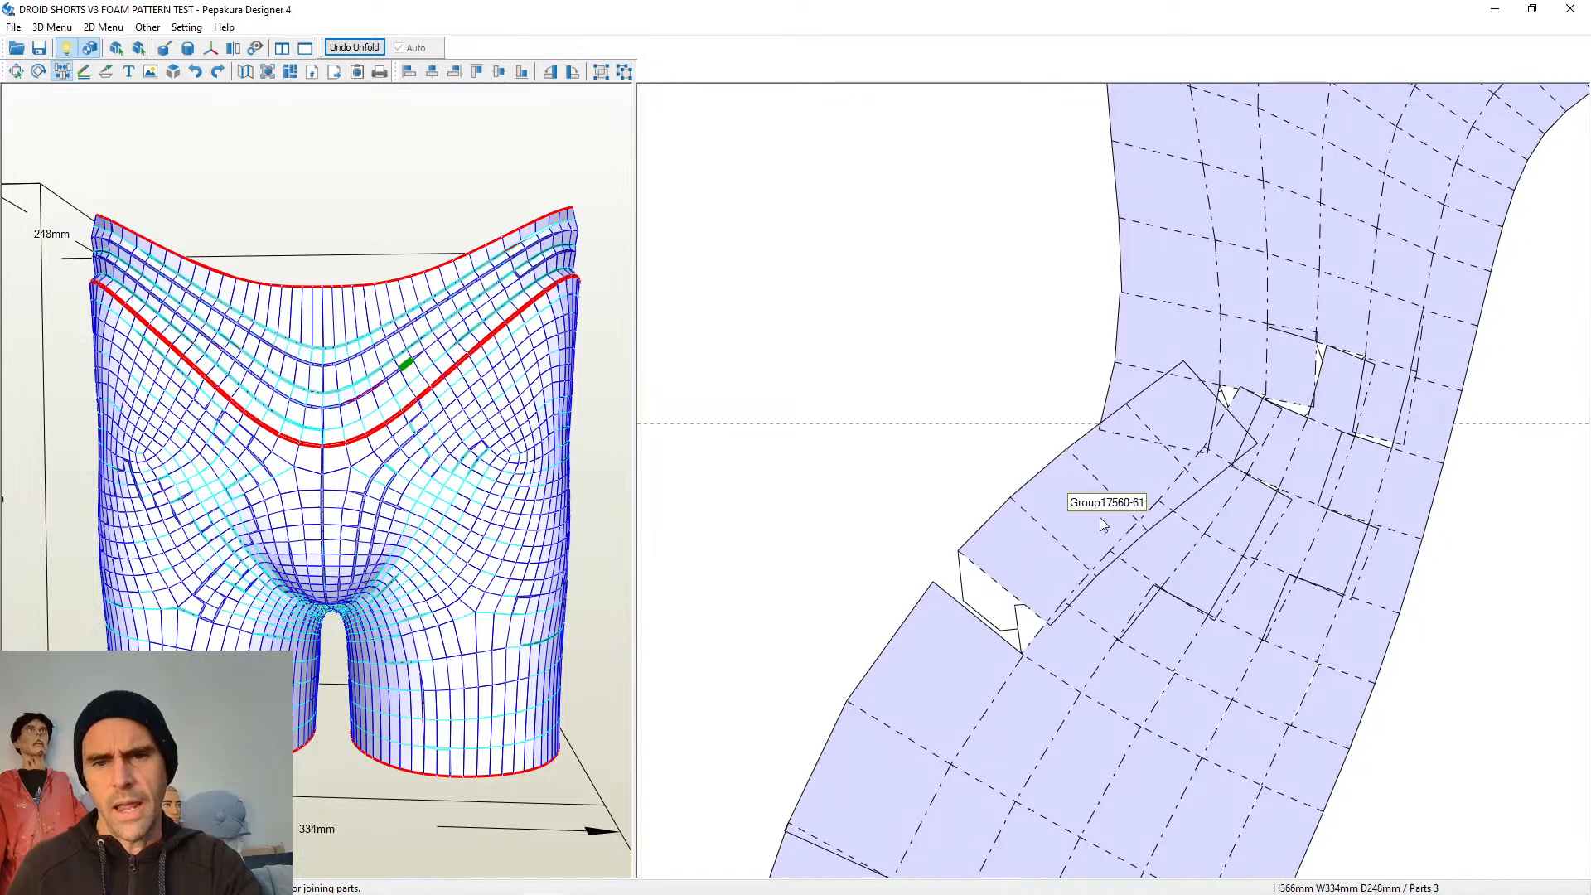
left_click(1217, 399)
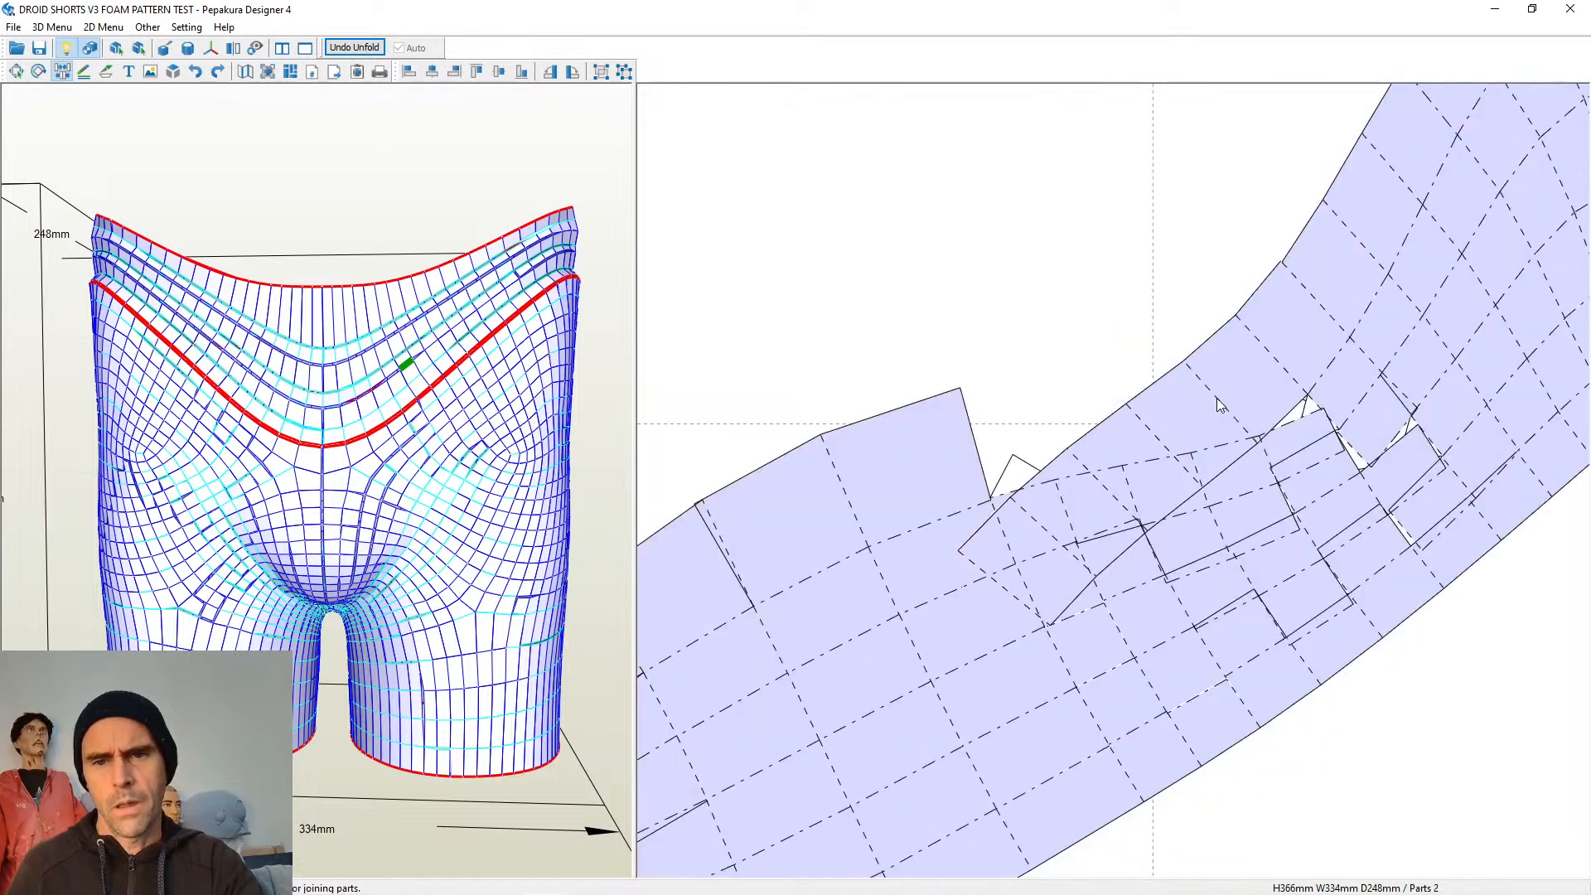
Split the waistband strip in two along the remaining cross edge below the bend
middle_click_drag(1214, 414, 1079, 479)
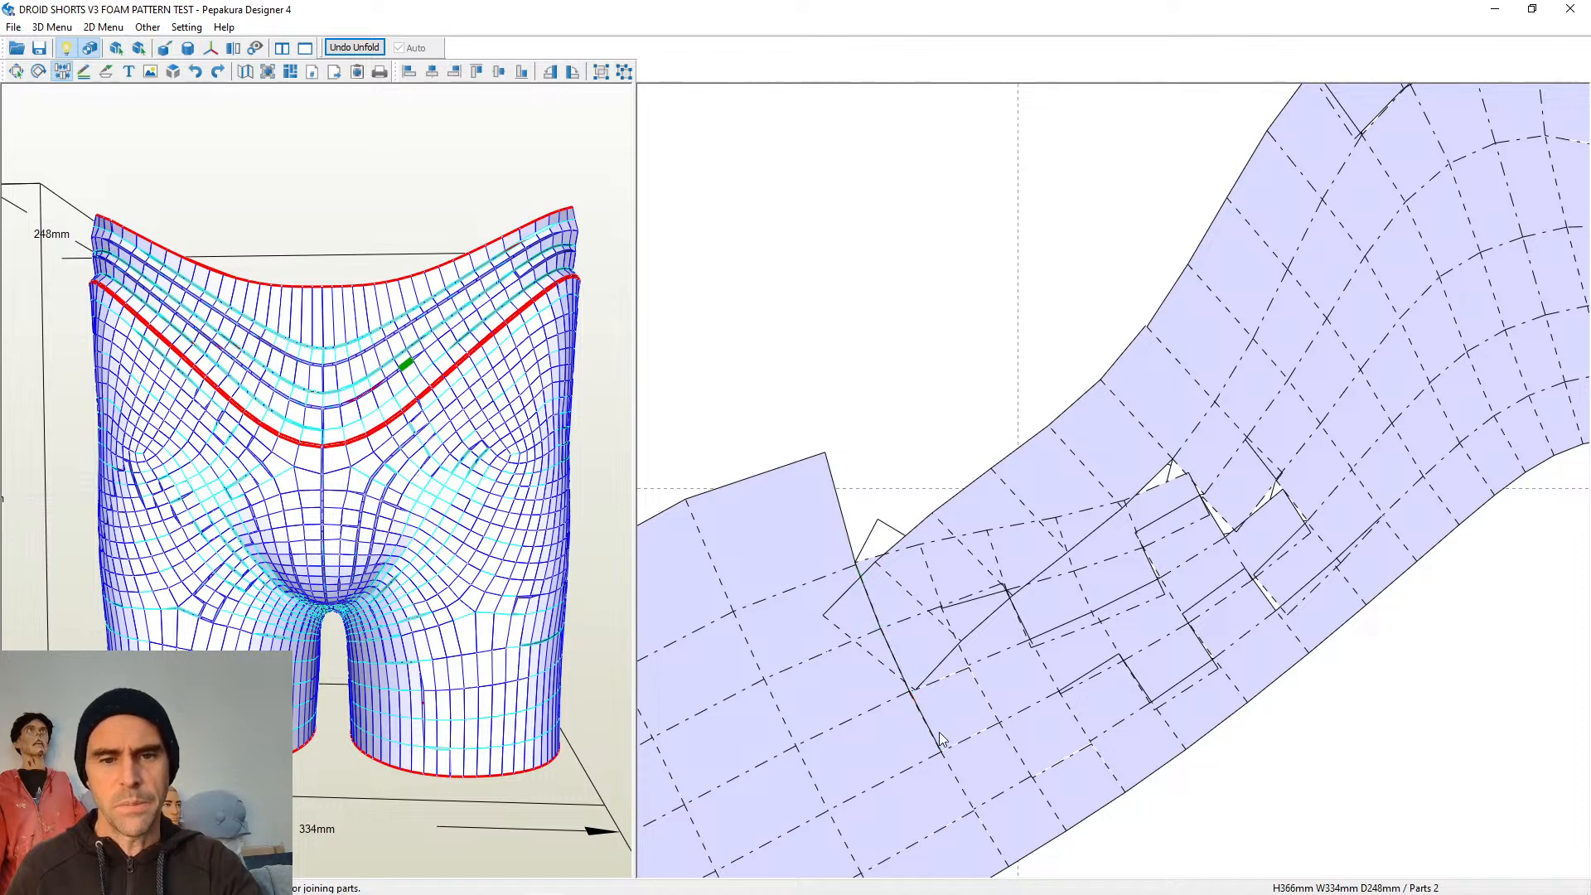
middle_click_drag(951, 774, 909, 613)
left_click(943, 697)
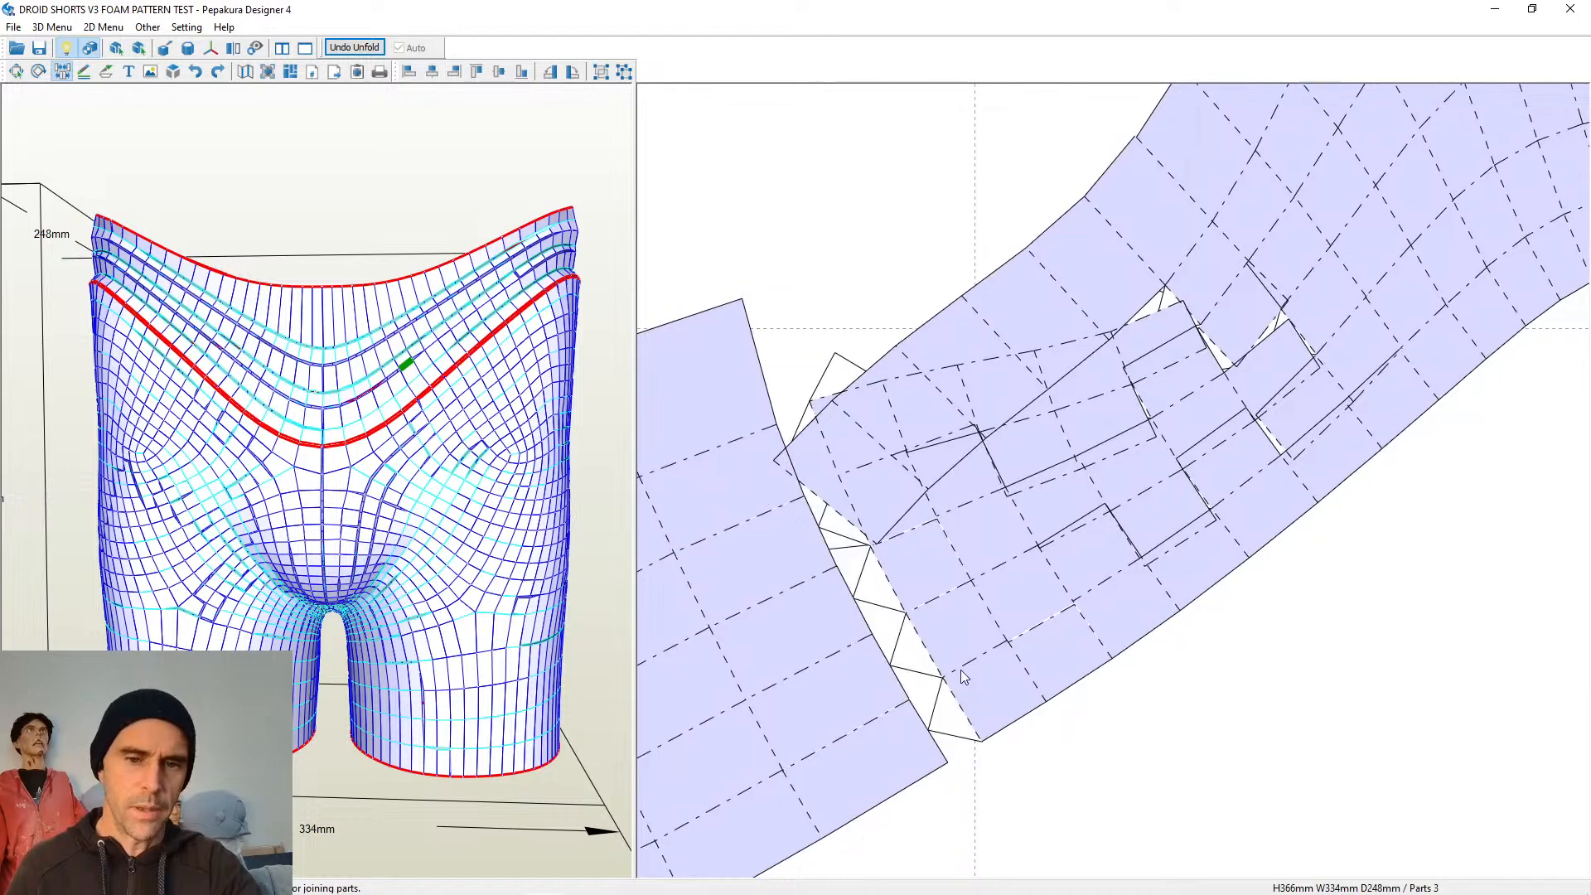
Rejoin the cut edges inside the overlapping strip section below the bend to close its gaps
scroll(969, 638, "down", 2)
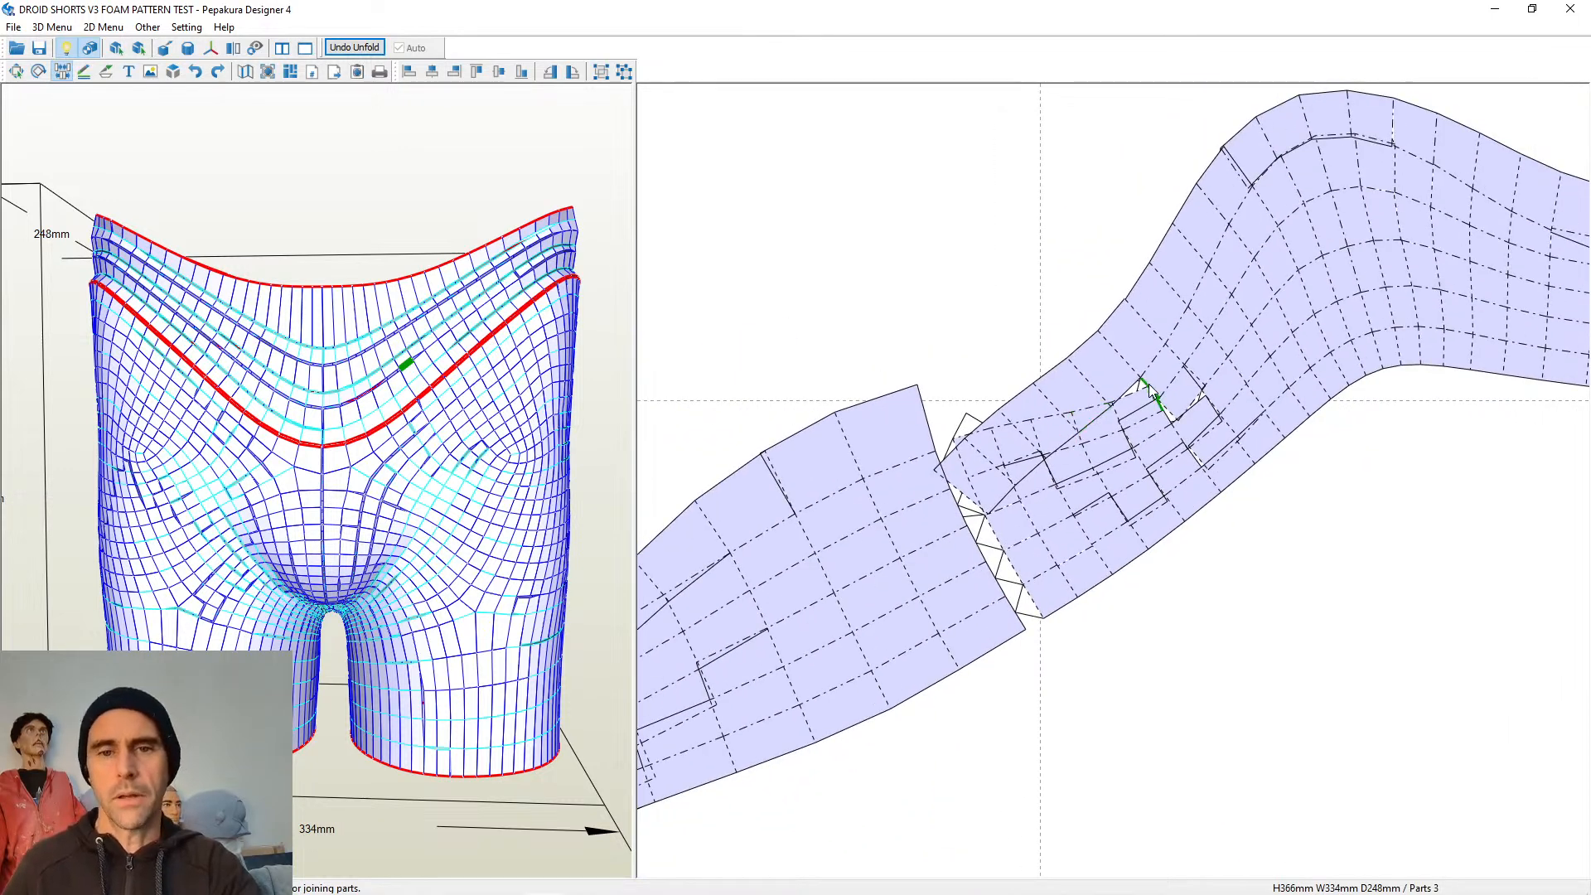
scroll(1153, 394, "up", 2)
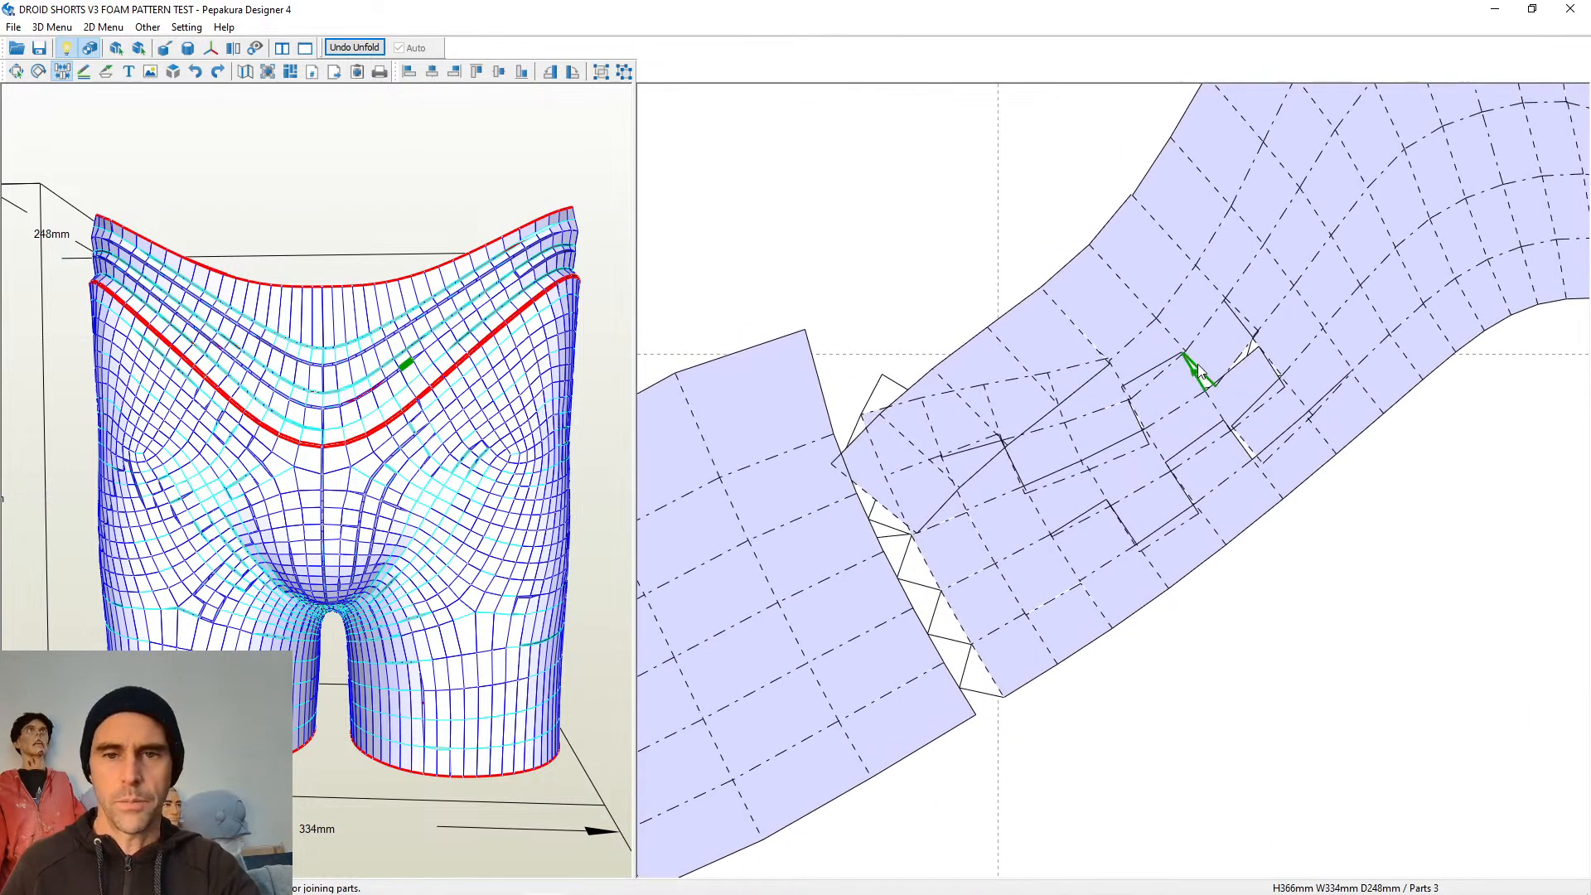
left_click(1261, 349)
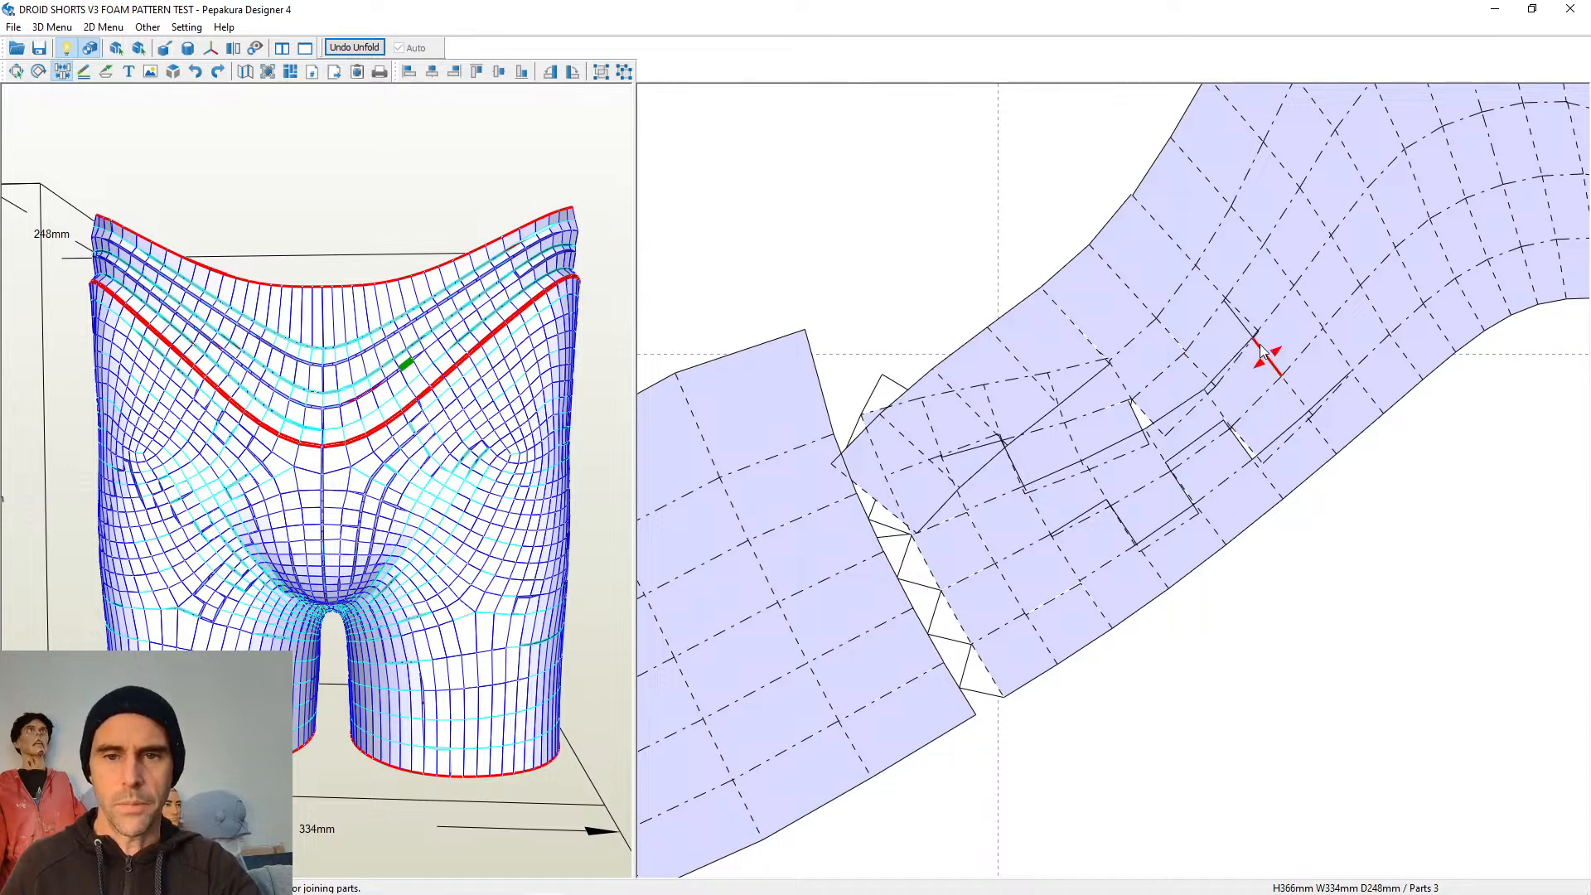
left_click(1243, 435)
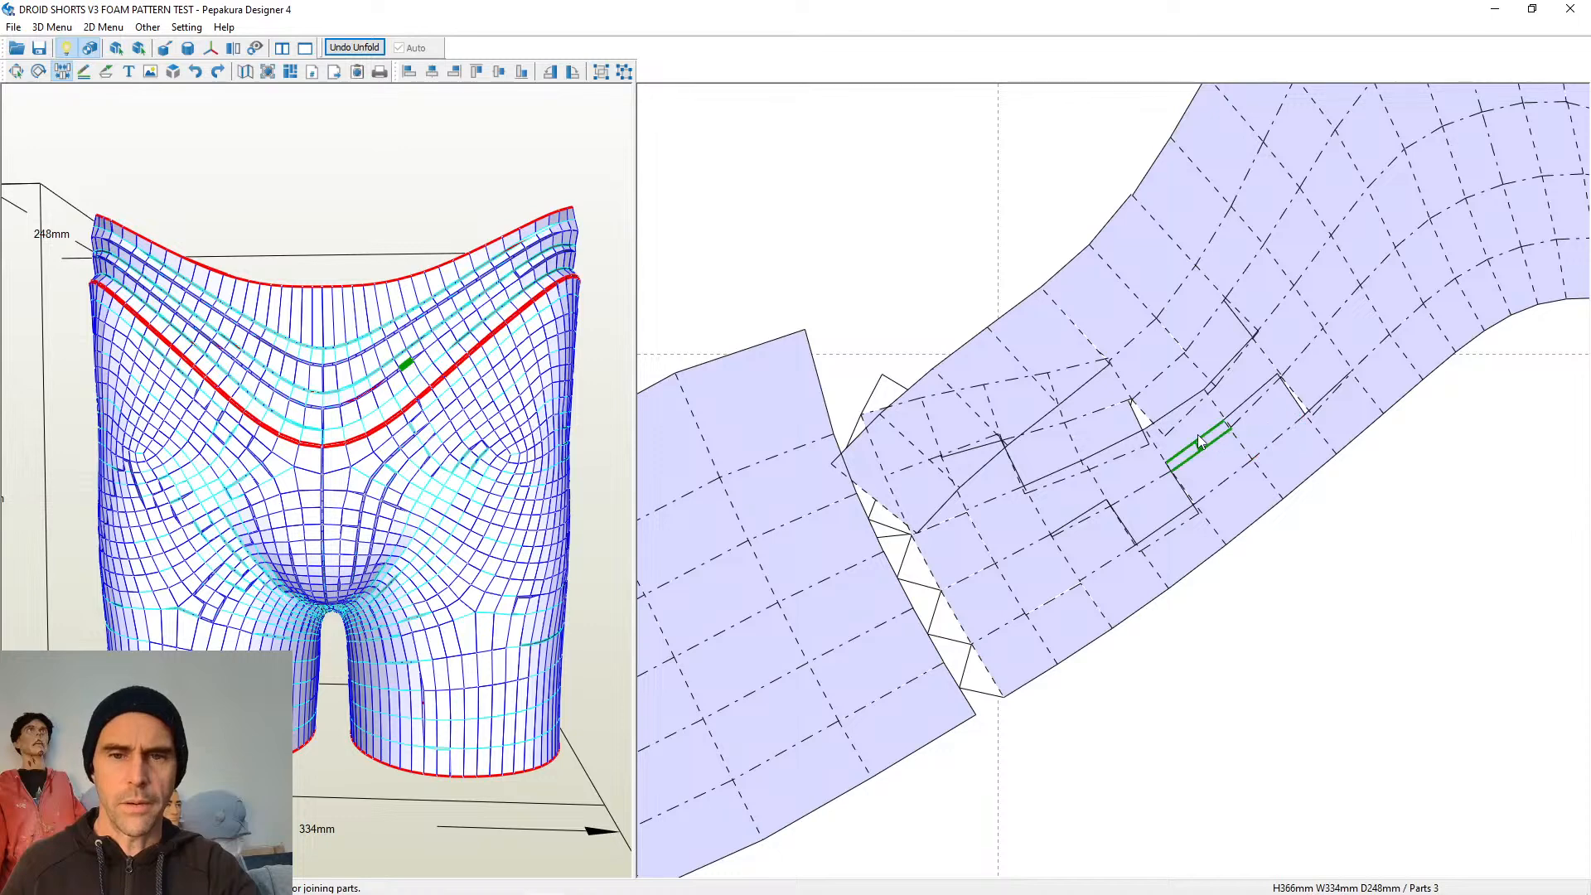
left_click(1153, 421)
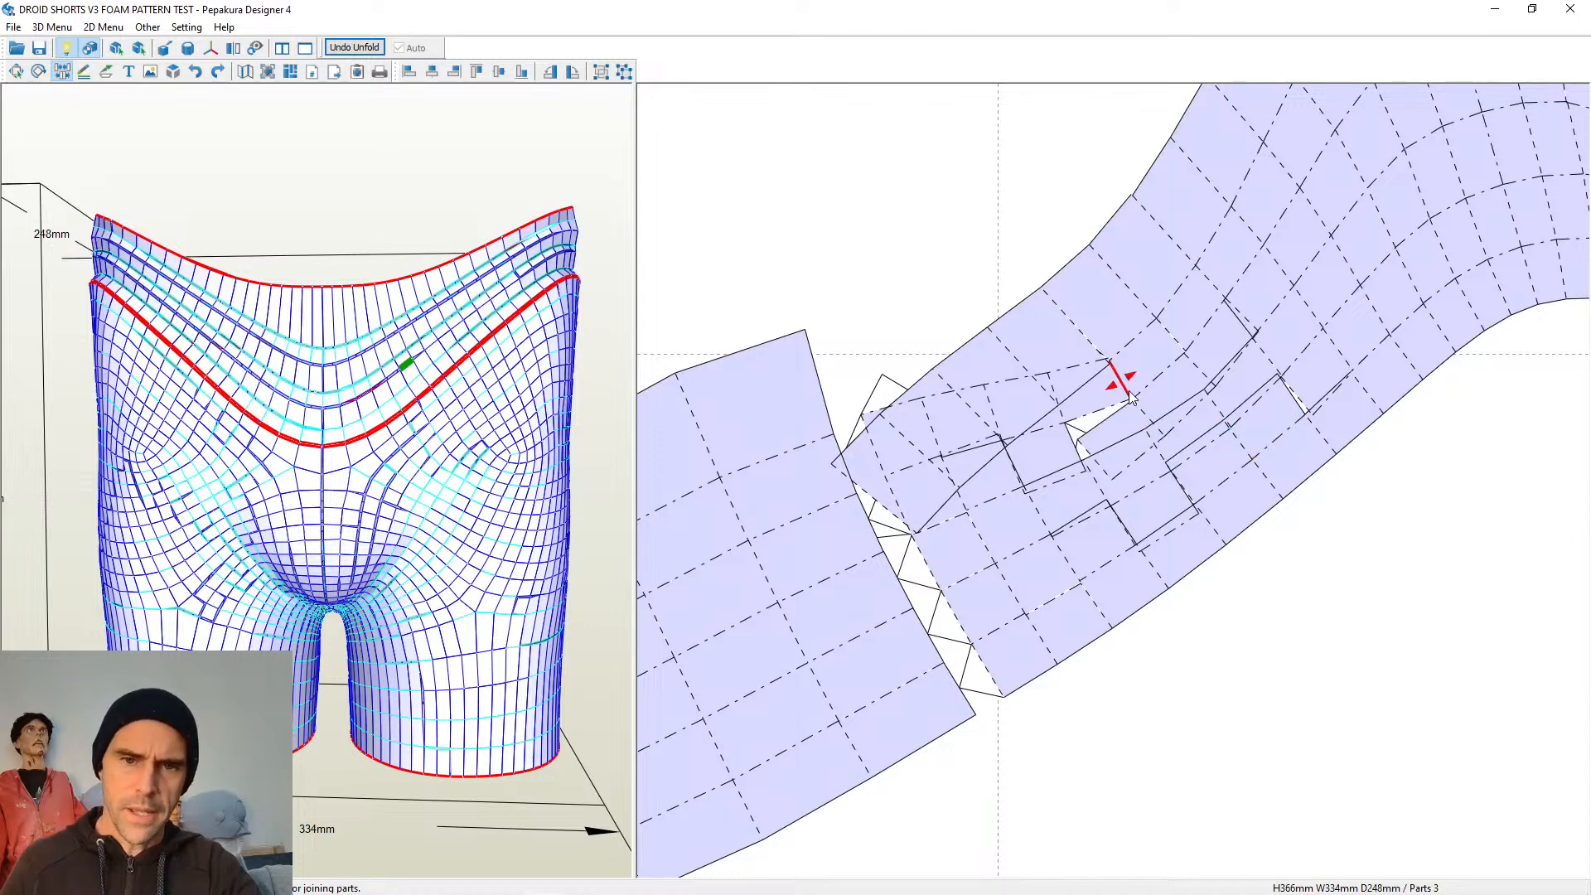
left_click(1077, 360)
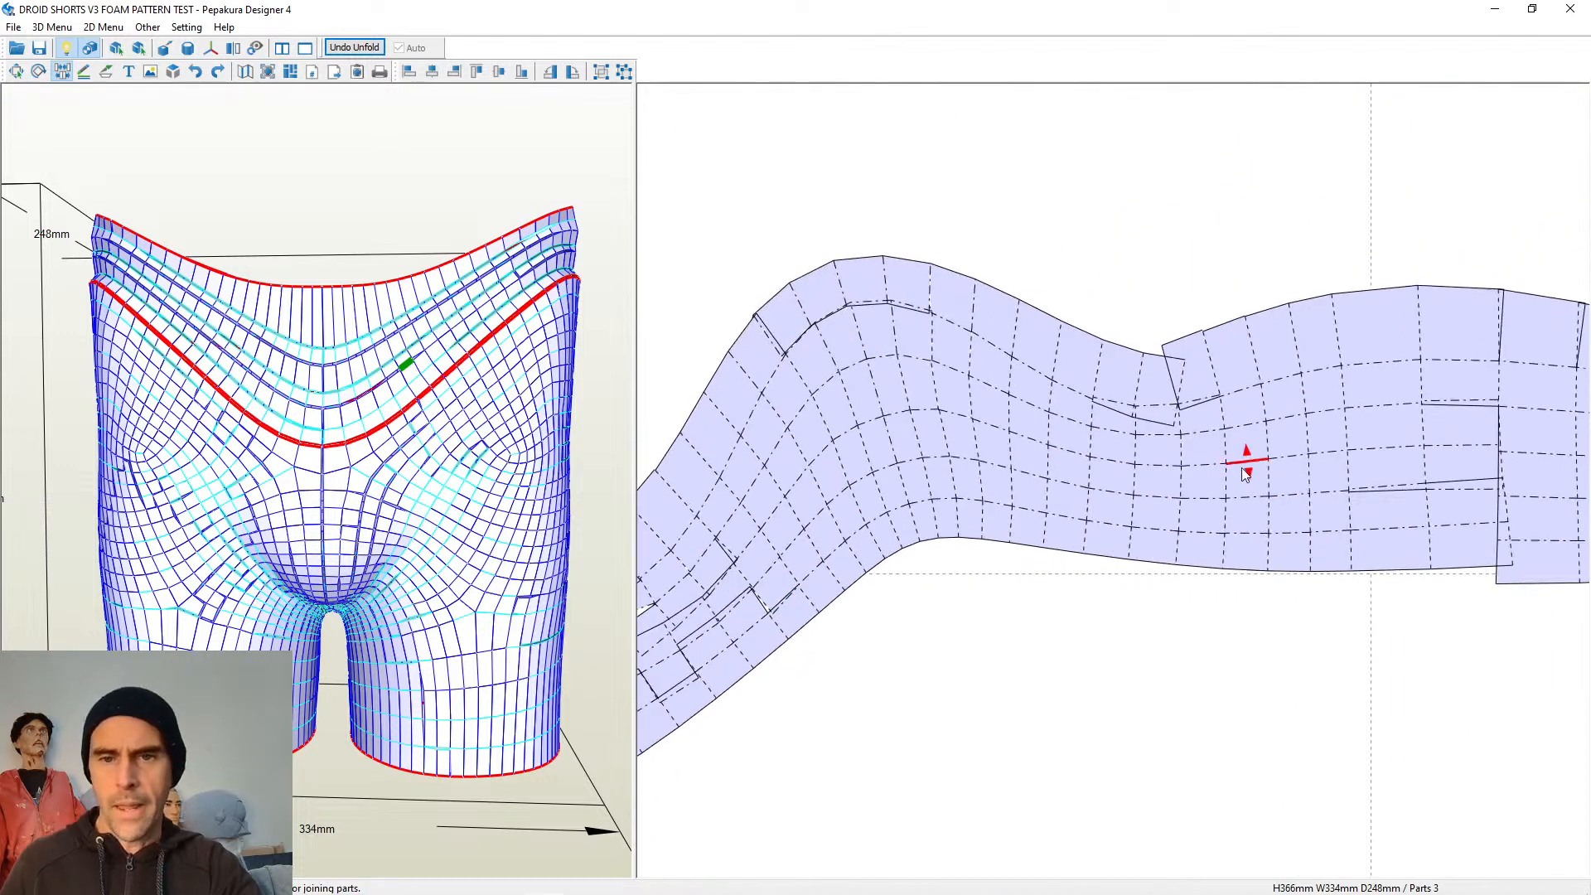
Split the middle of the waistband strip along the cross edge where its lower outline steps
middle_click_drag(1243, 468, 1084, 508)
middle_click_drag(1202, 521, 1022, 496)
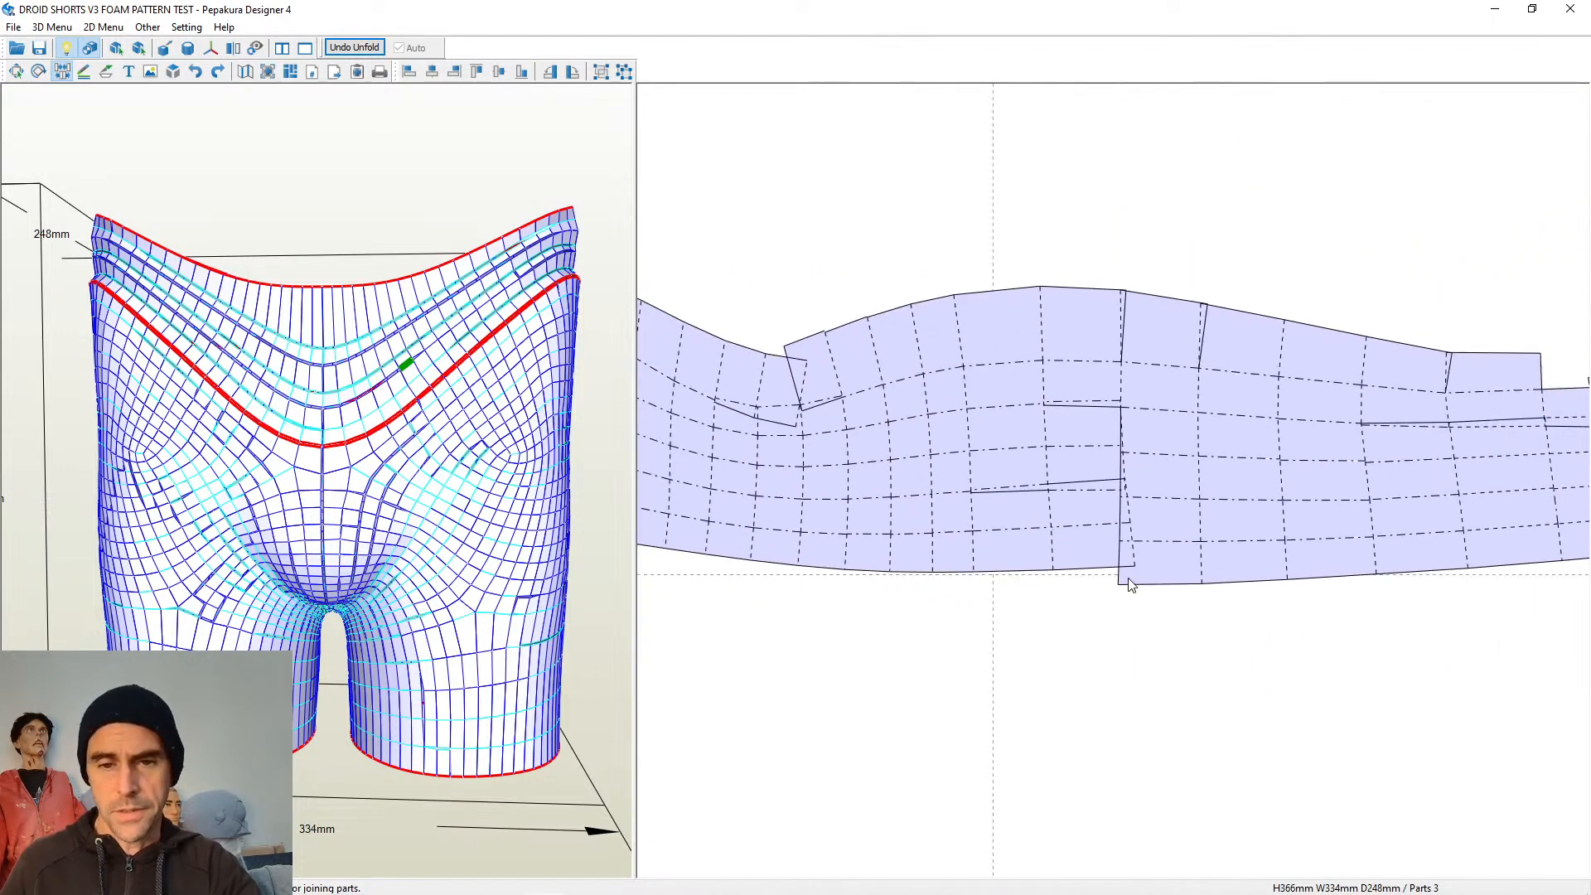
left_click(1124, 390)
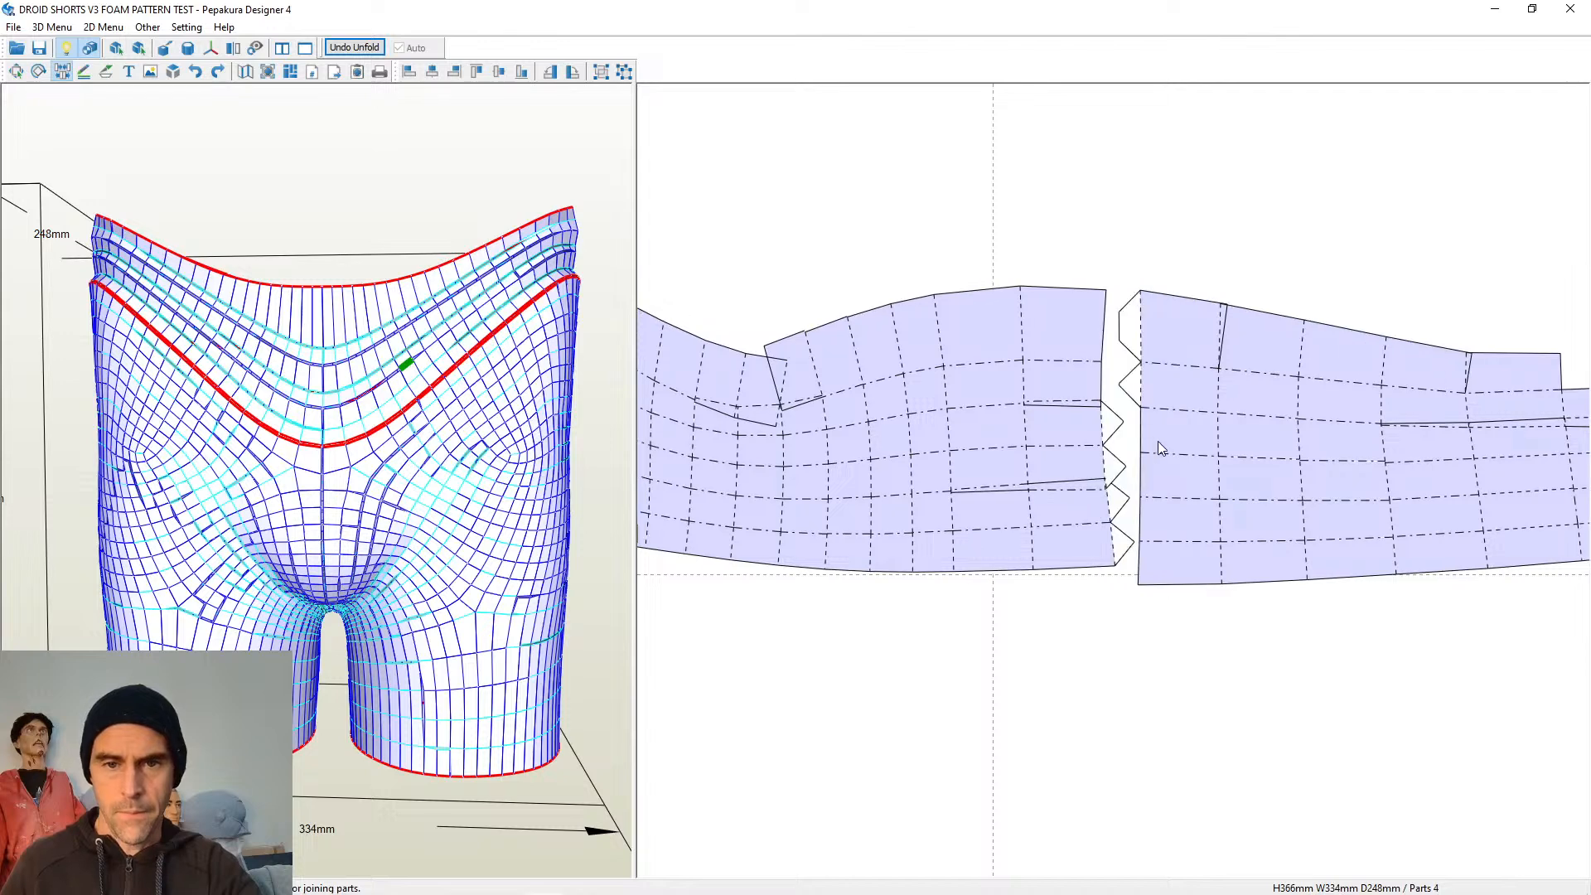
Rejoin the loose faces along the outer edge before the toothed fork and split the strip along the cross edge there
scroll(1180, 456, "down", 3)
middle_click_drag(1176, 441, 780, 546)
scroll(896, 520, "up", 3)
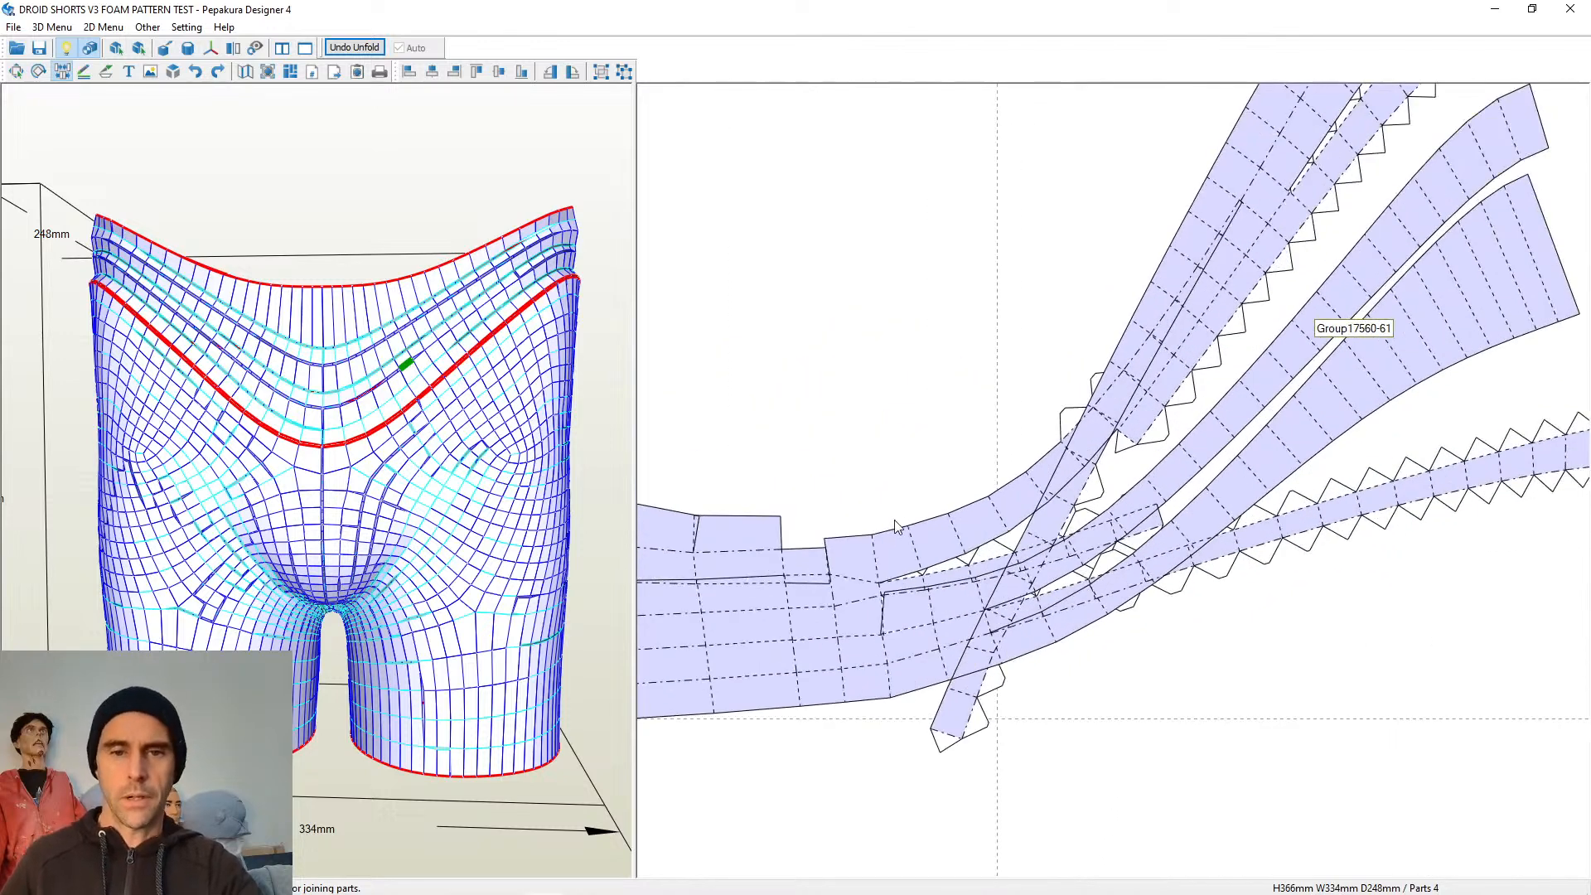
left_click(797, 550)
left_click(834, 537)
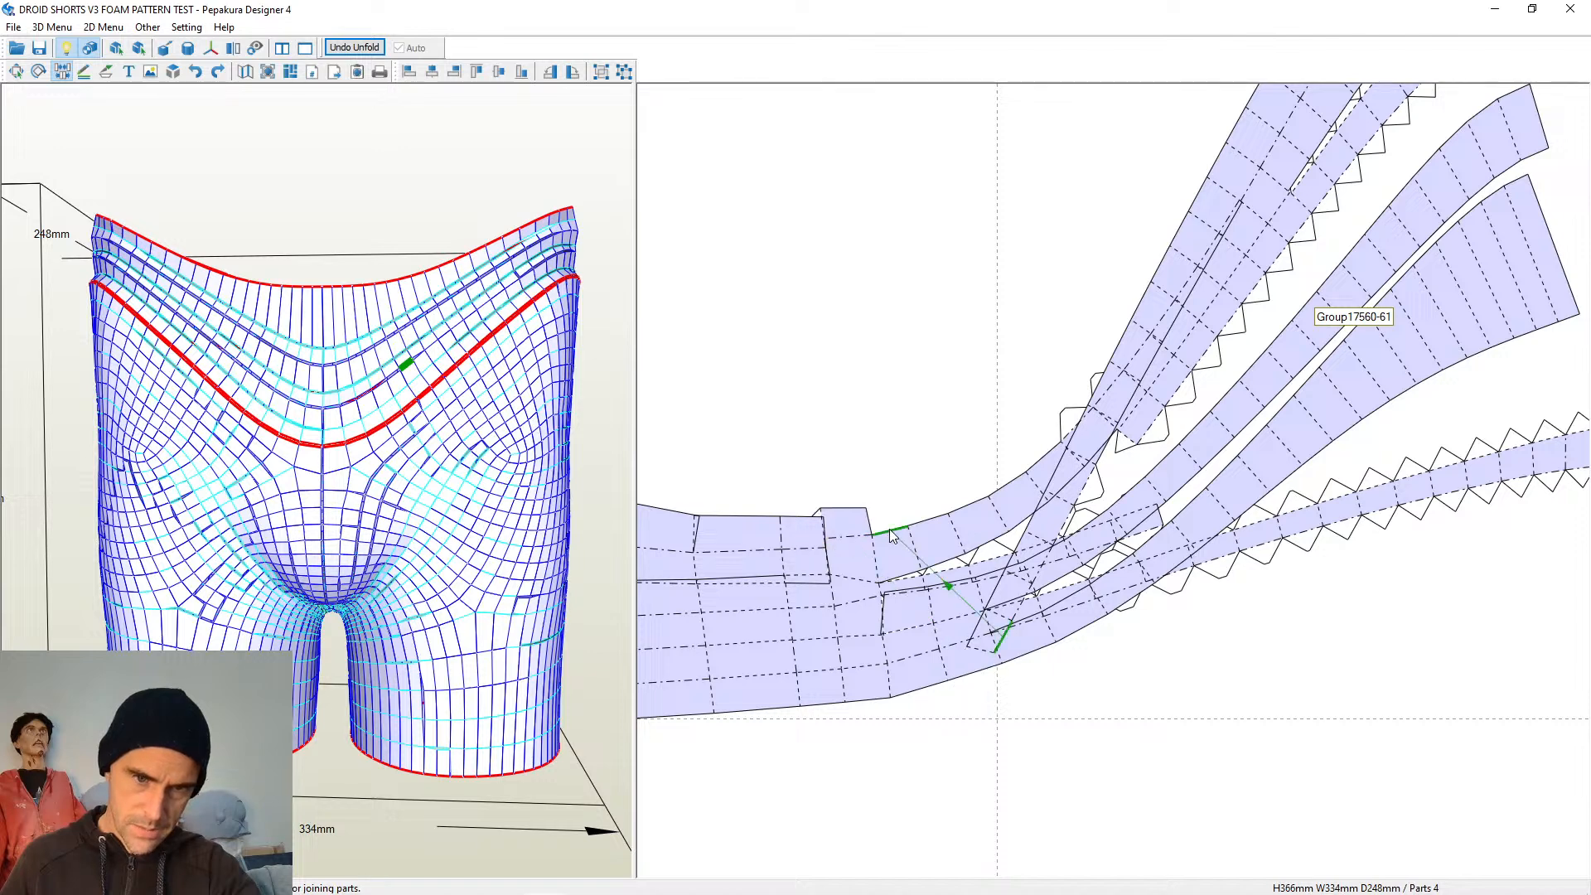
left_click(893, 533)
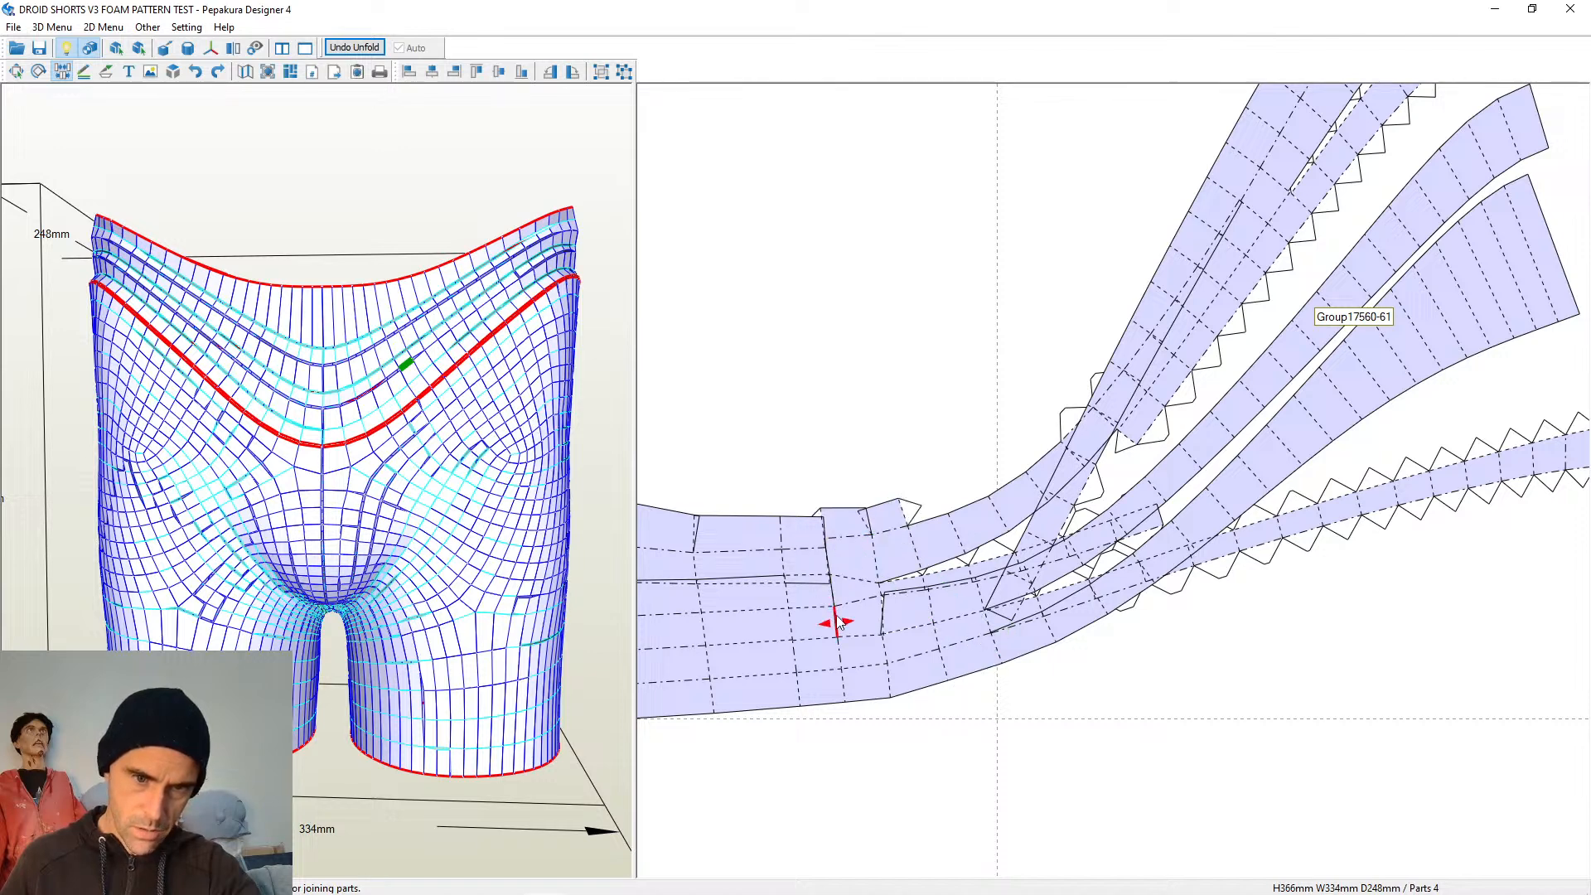
left_click(844, 686)
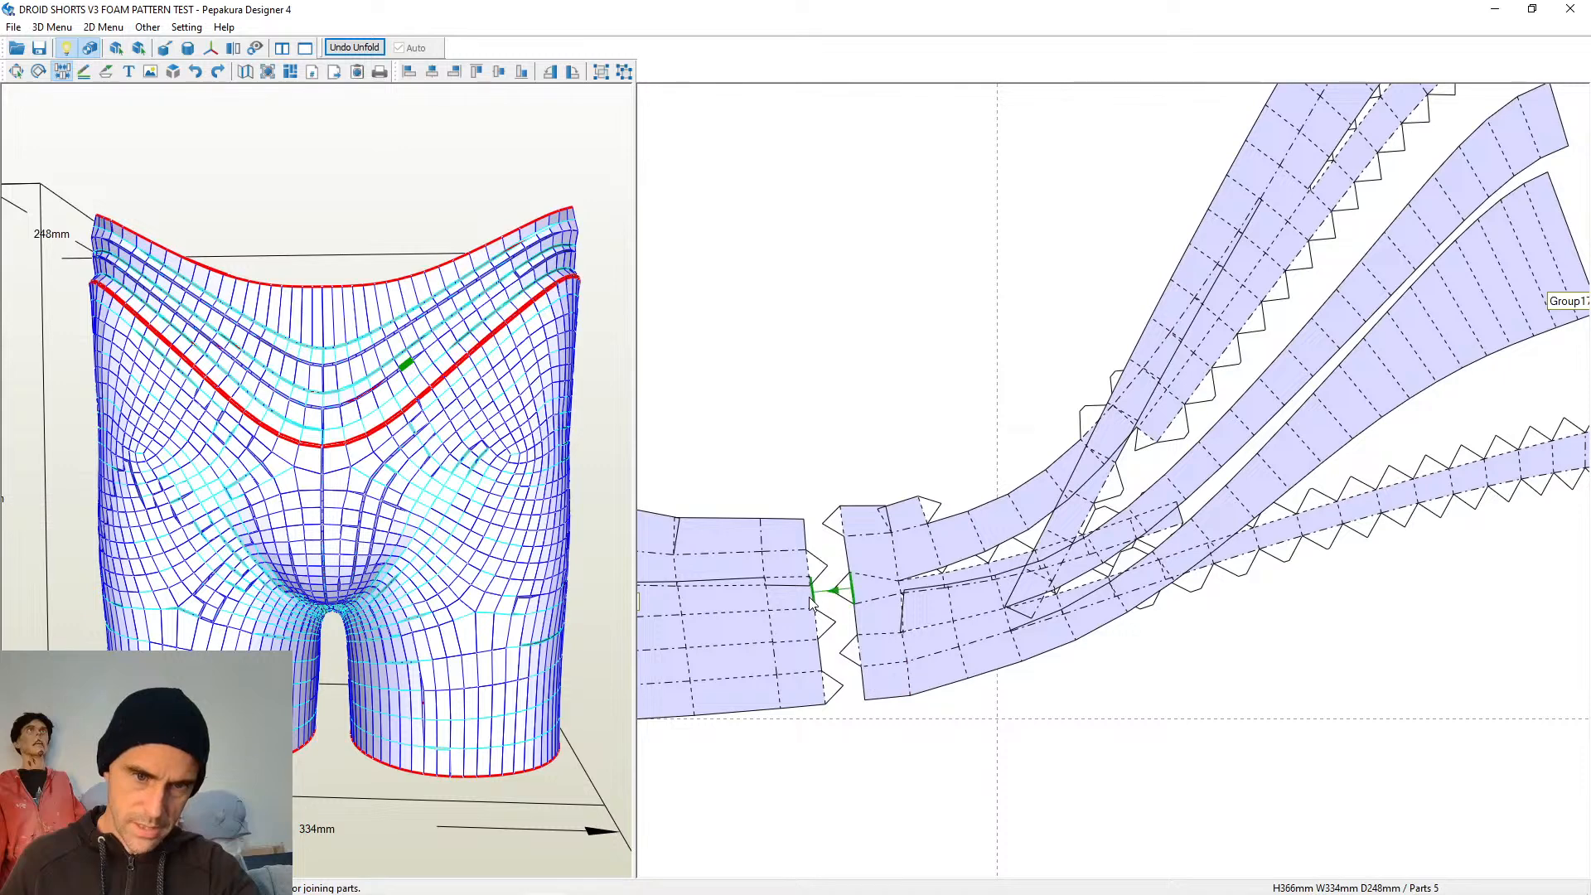
Rejoin the cut lengthwise edges at the end of the middle strip piece beside the new split
scroll(1040, 602, "up", 2)
scroll(1074, 591, "up", 2)
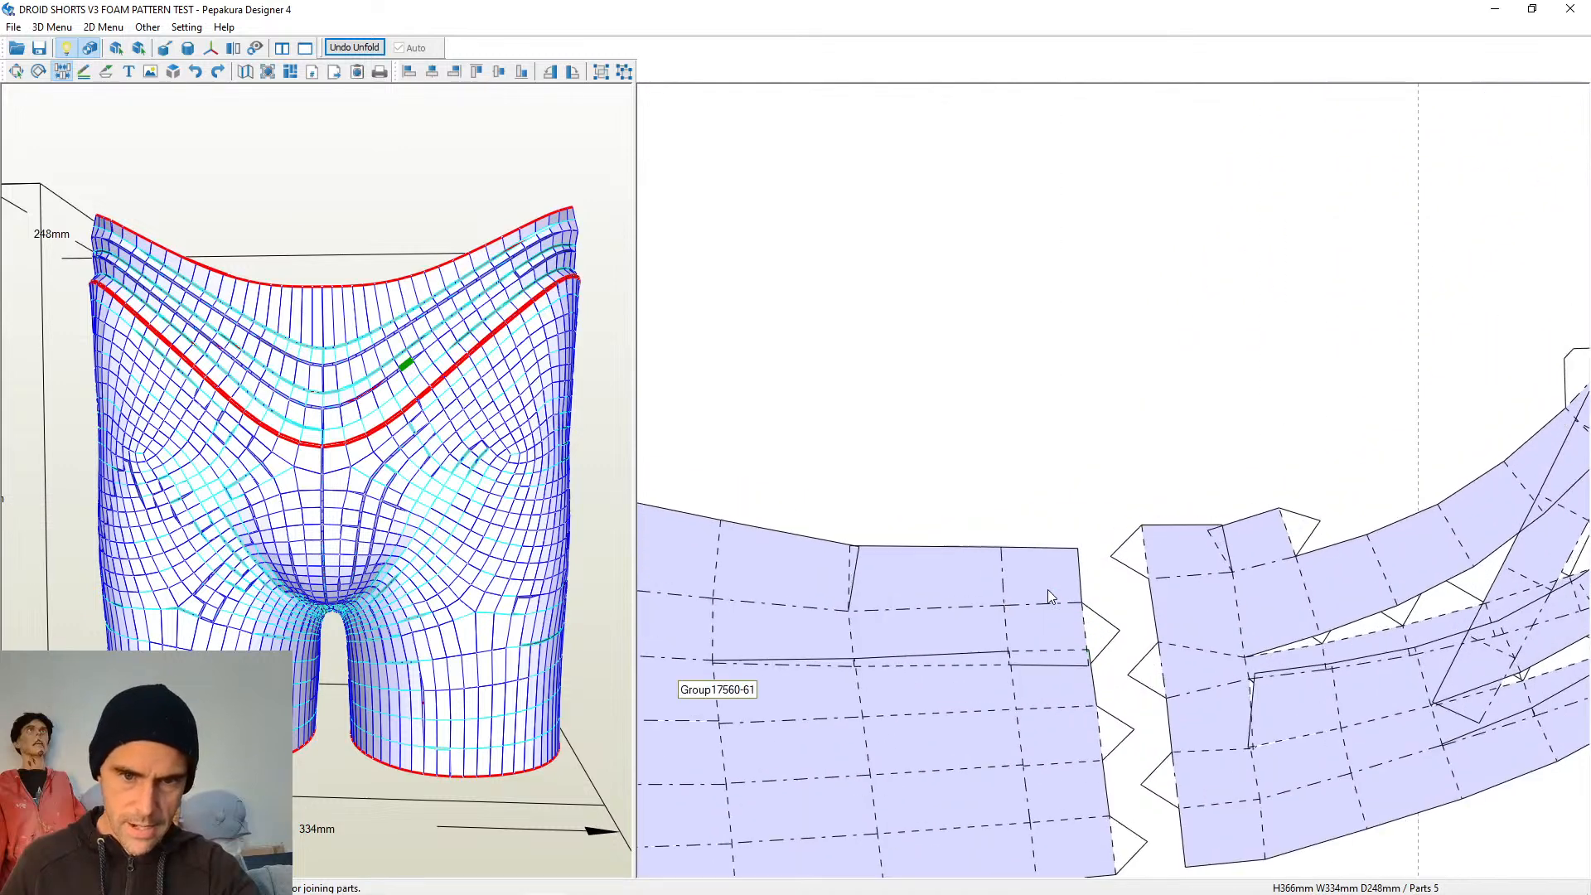
left_click(1026, 654)
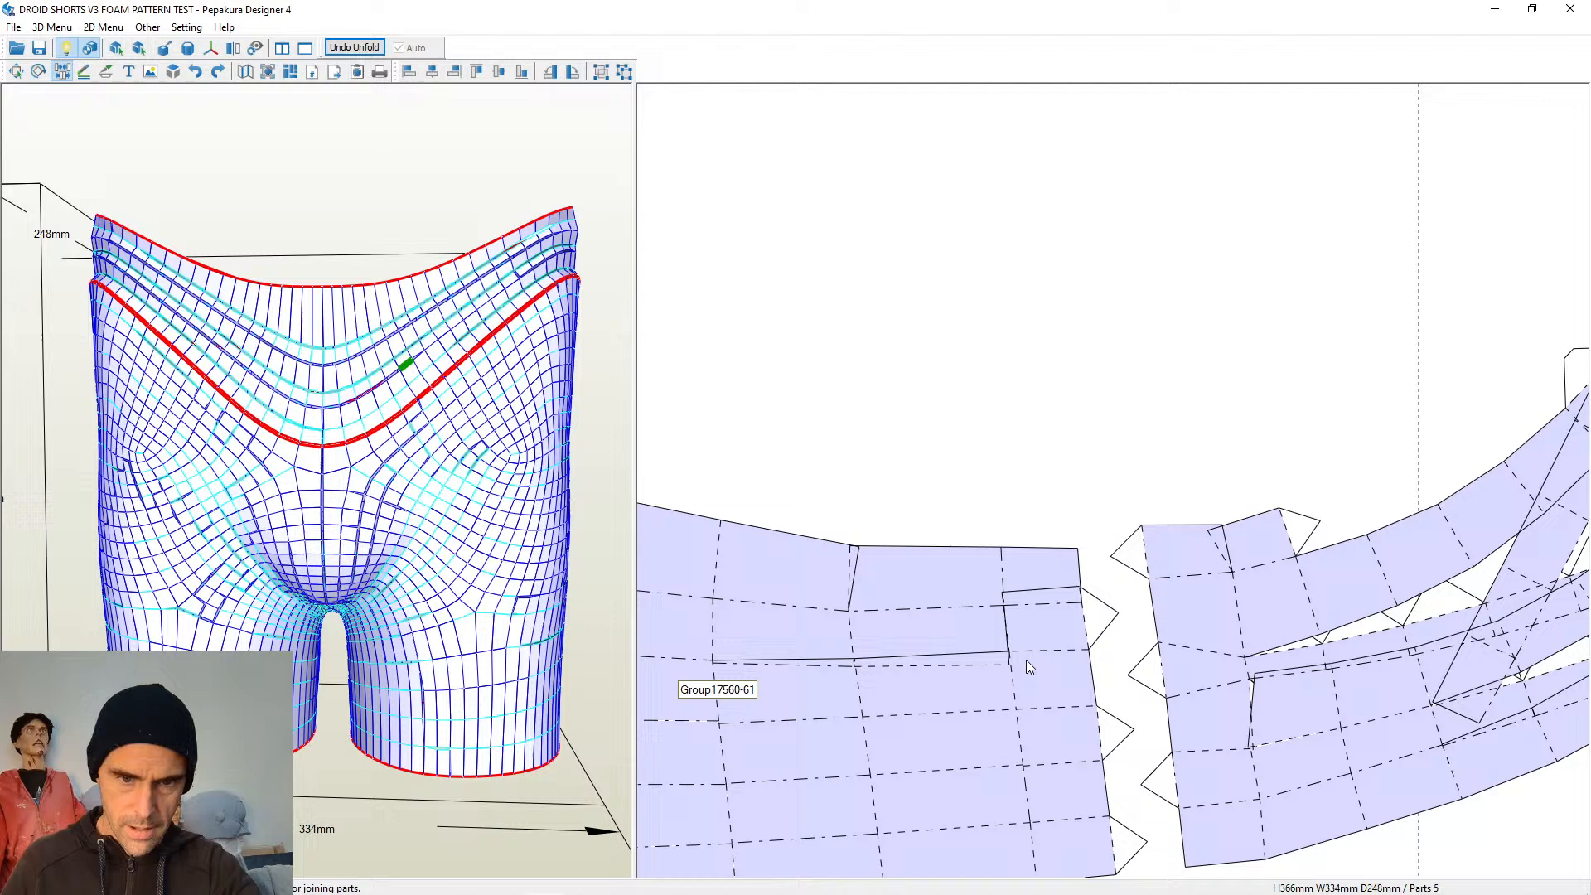
left_click(958, 664)
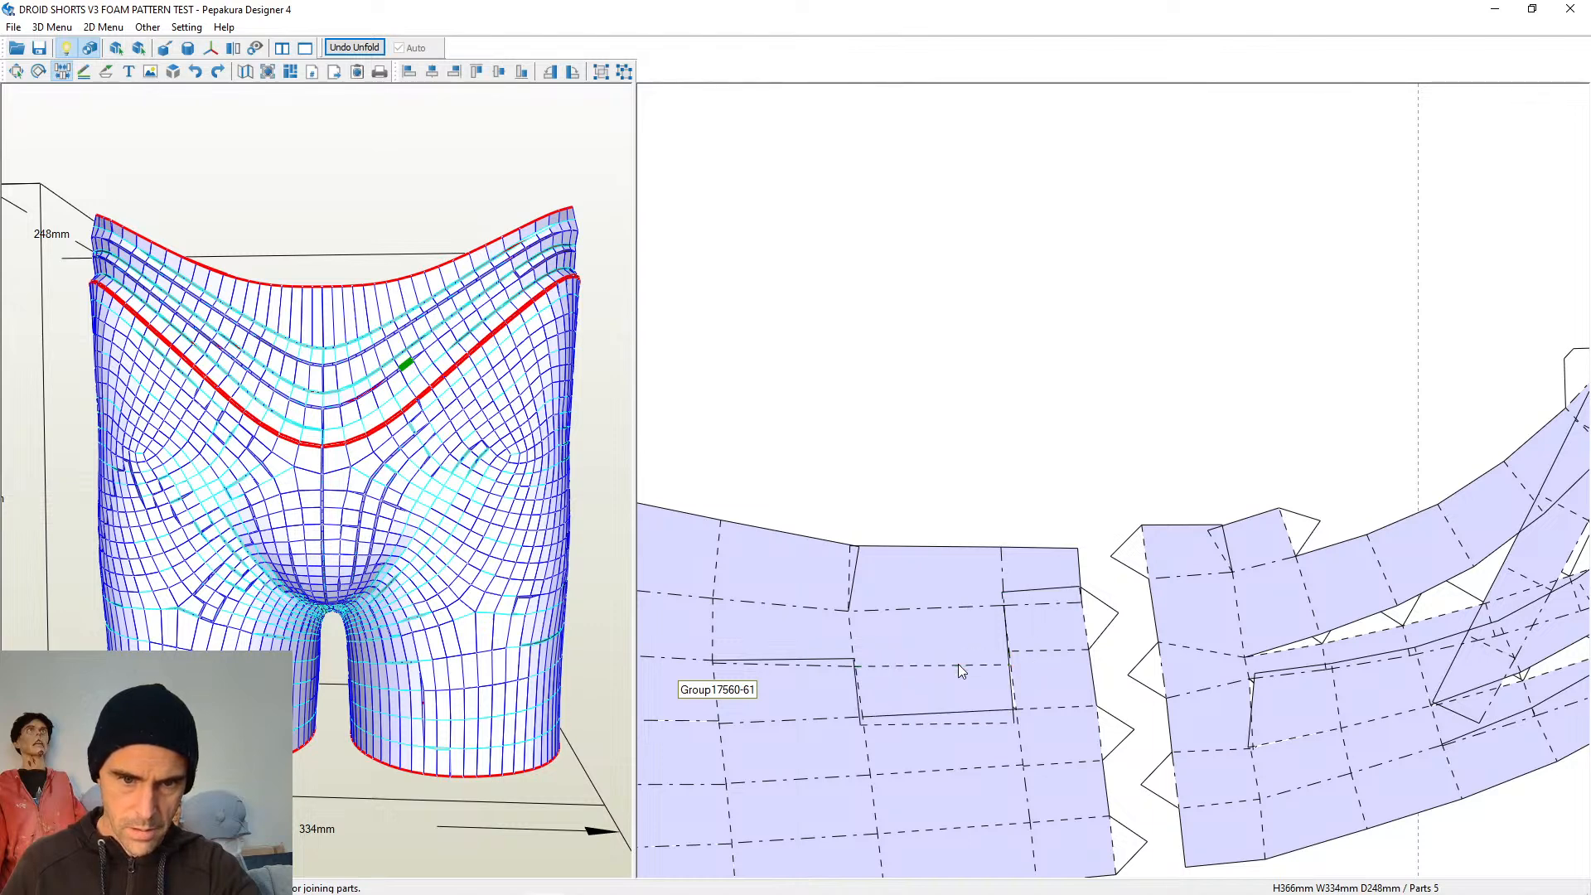
left_click(943, 667)
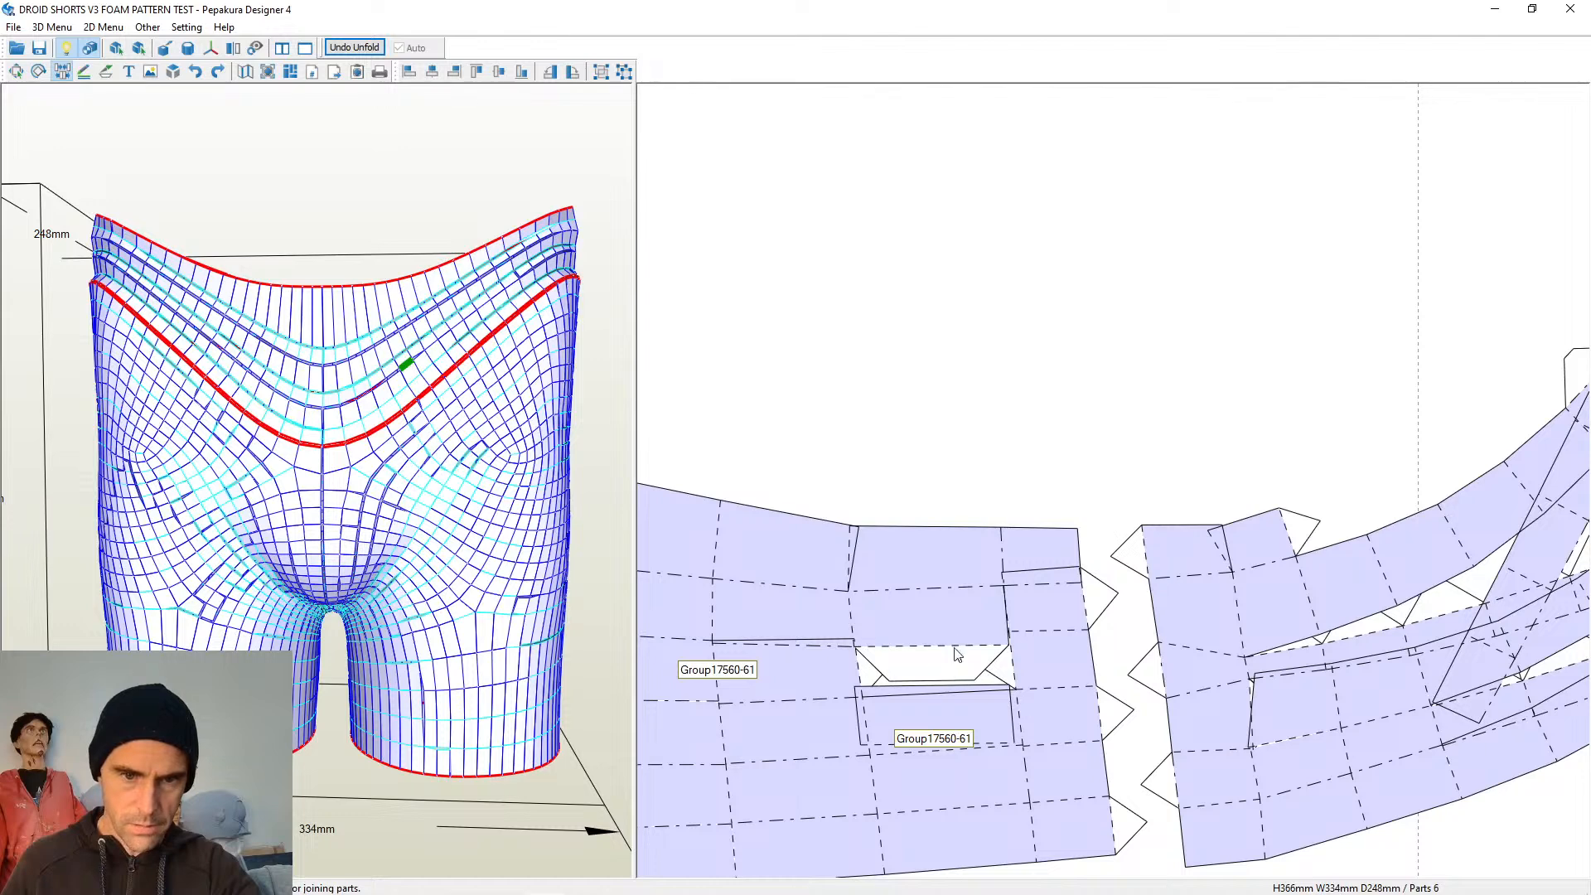
left_click(955, 645)
scroll(957, 491, "down", 3)
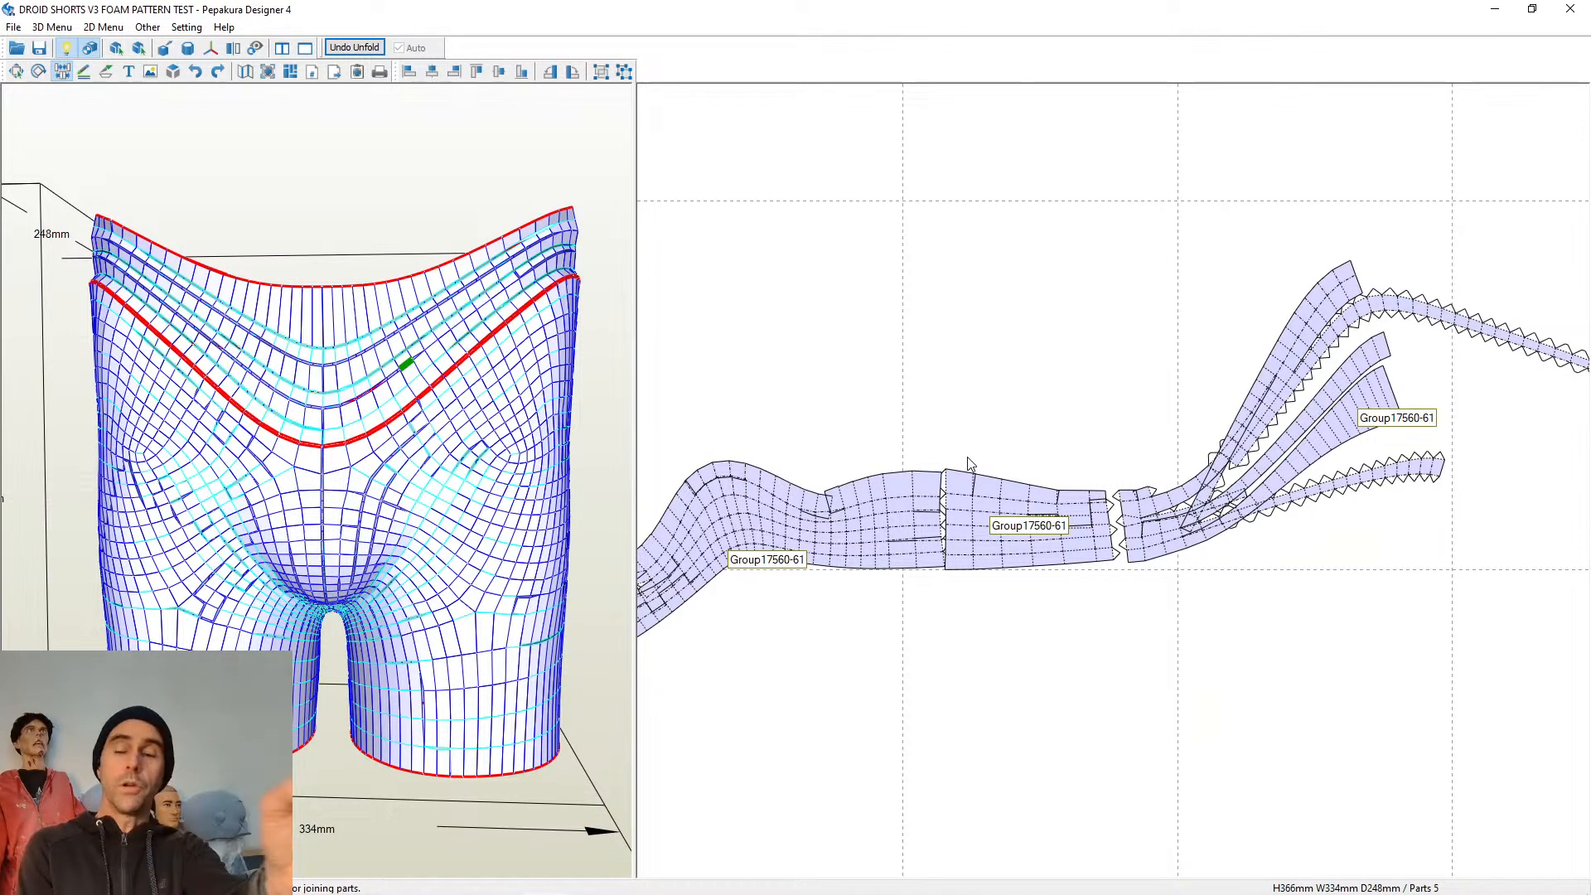
Split the waistband strip along the cross edge at the notch just past the bend
scroll(986, 424, "up", 5)
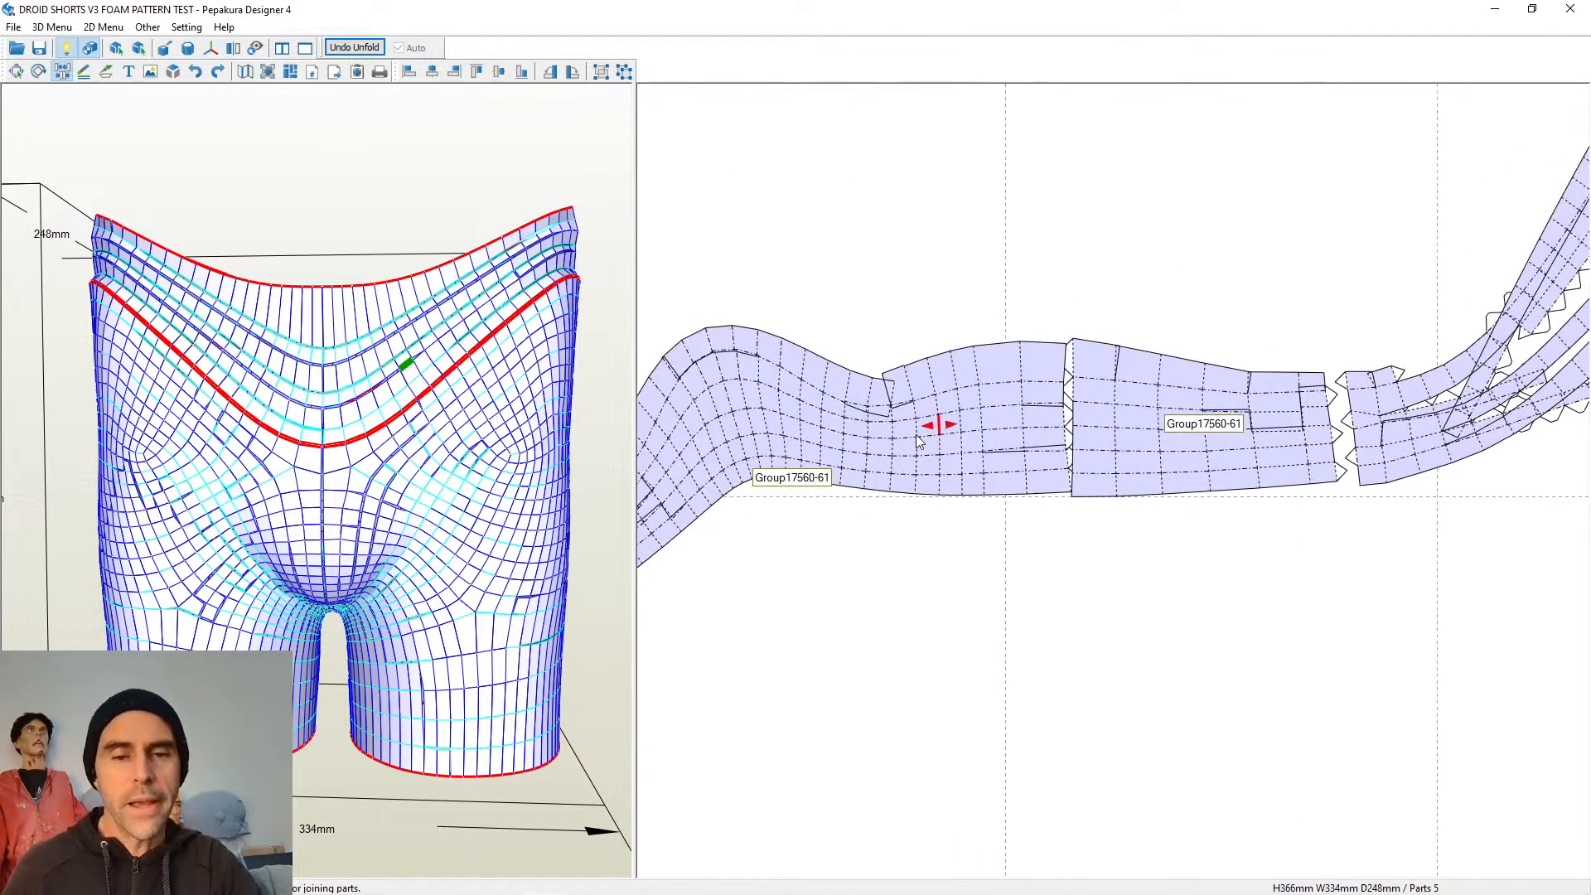
scroll(1035, 414, "up", 2)
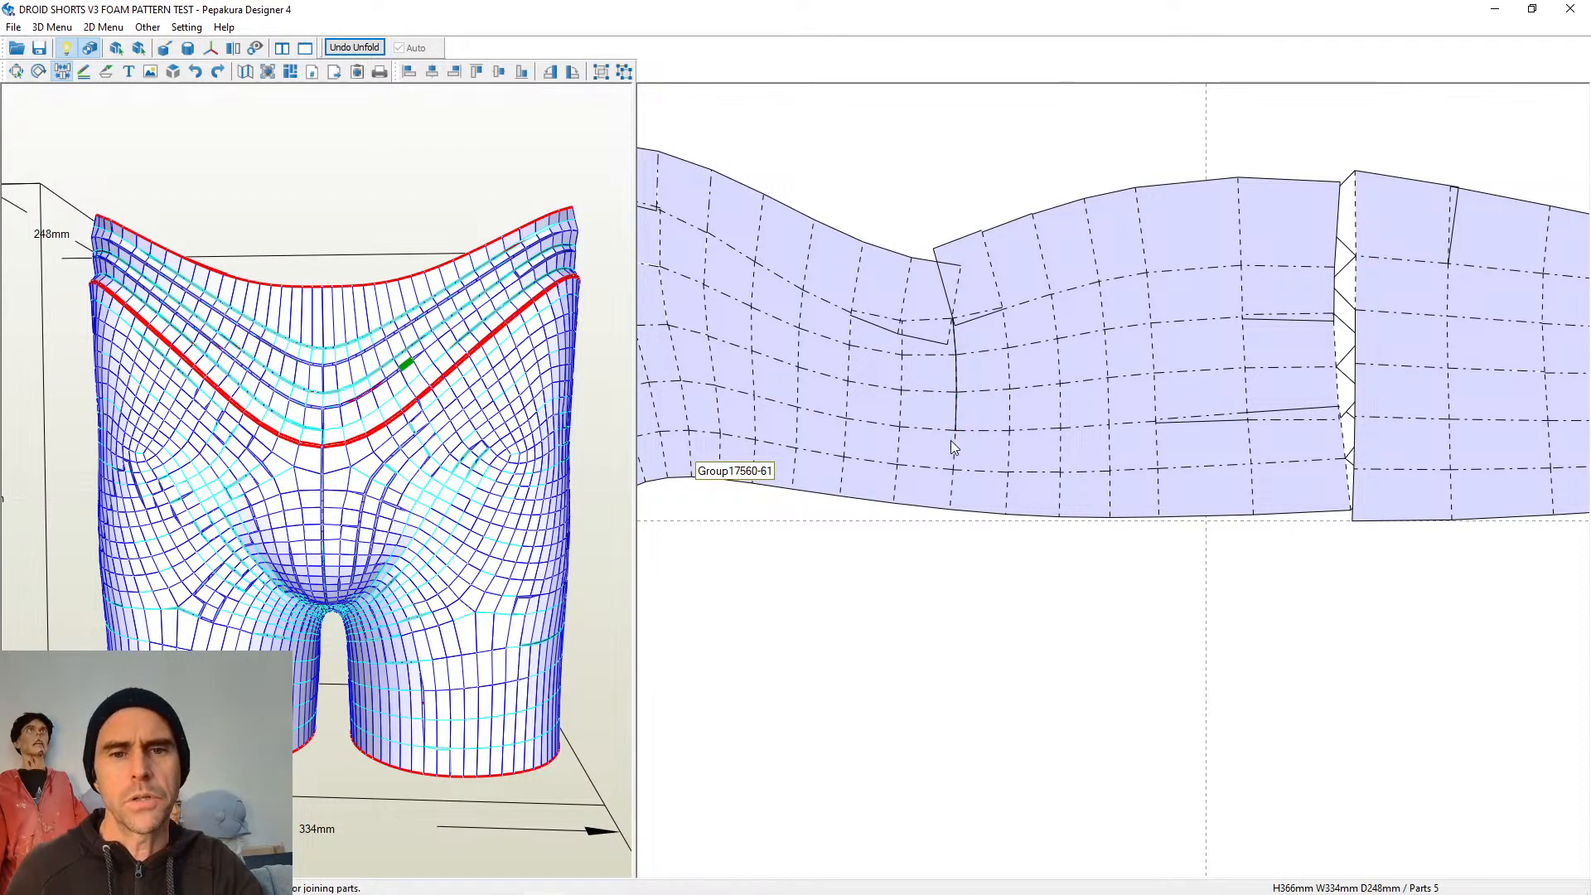
left_click(954, 496)
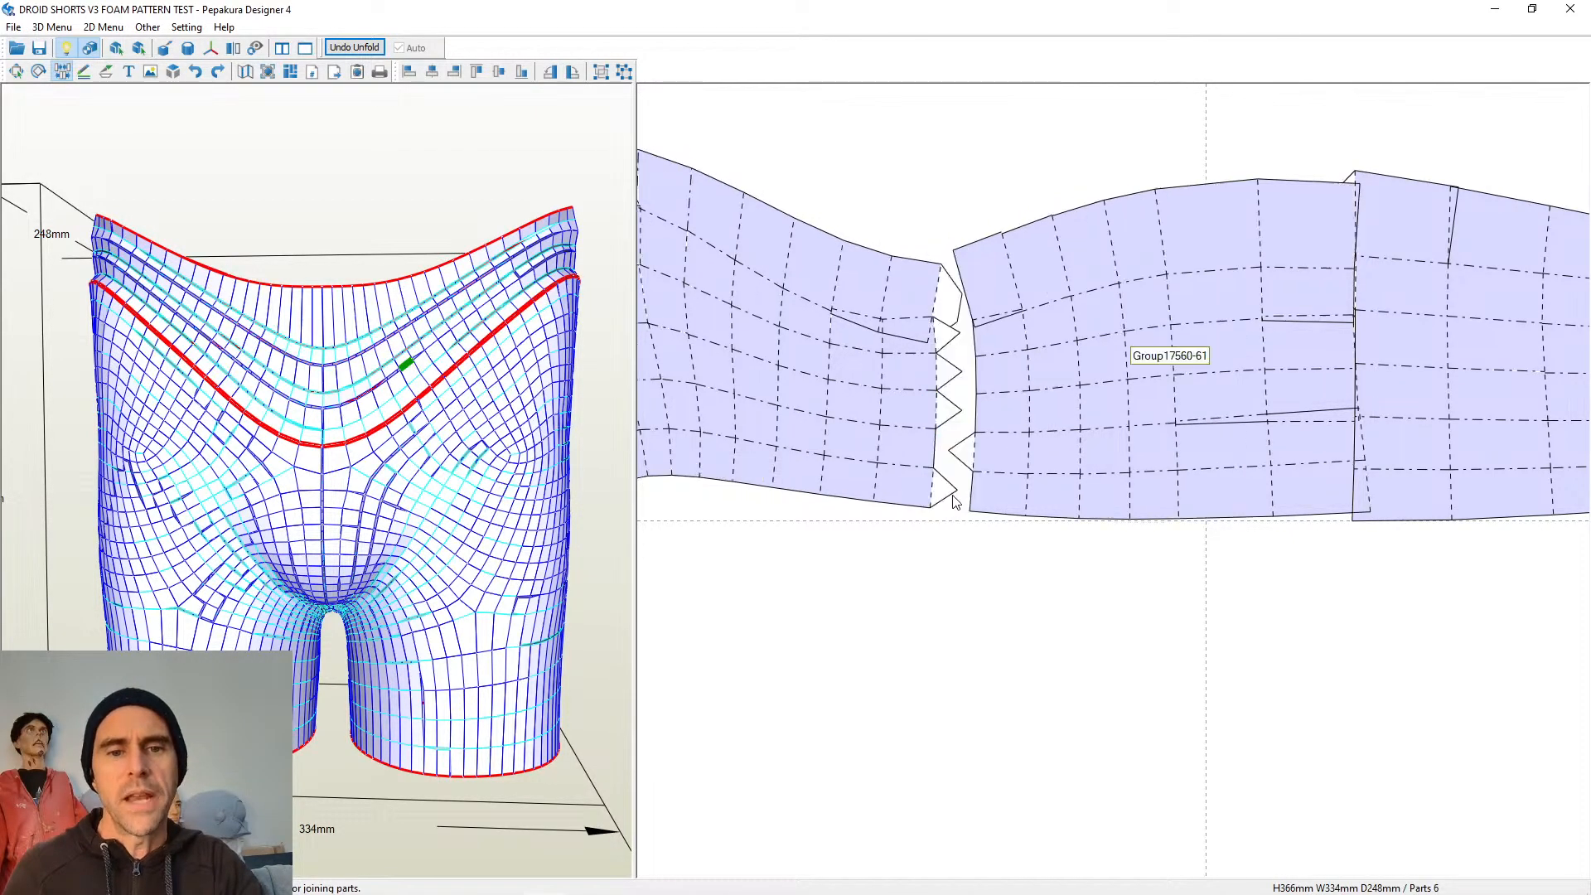
Detach the lowest prong of the opposite forked end and split it lengthwise into a wide and a narrow toothed strip
scroll(960, 466, "down", 3)
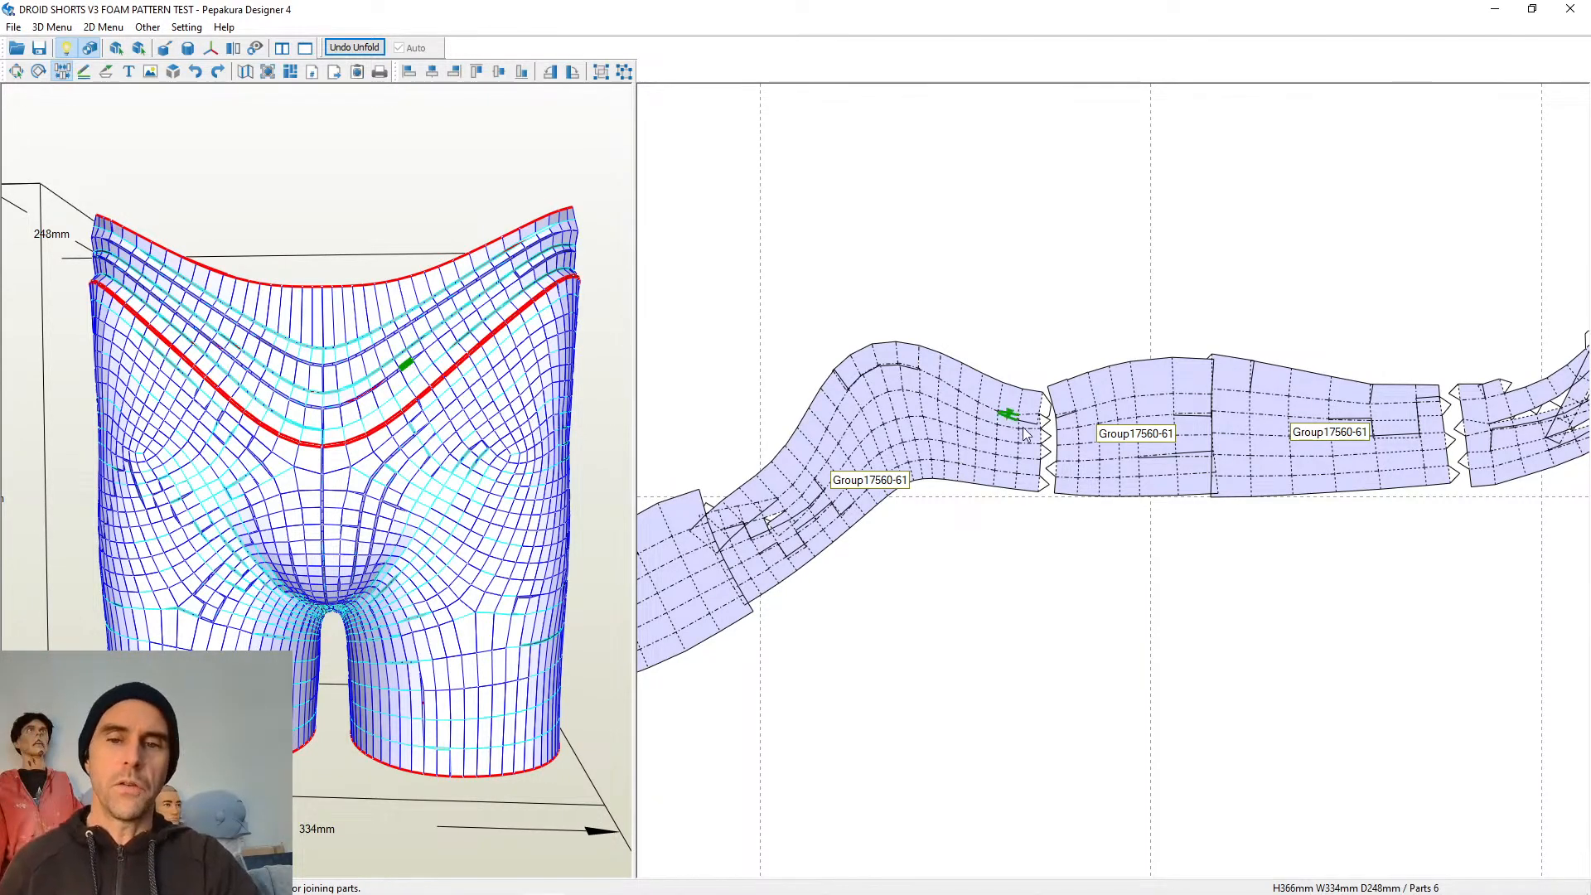
scroll(1026, 434, "down", 5)
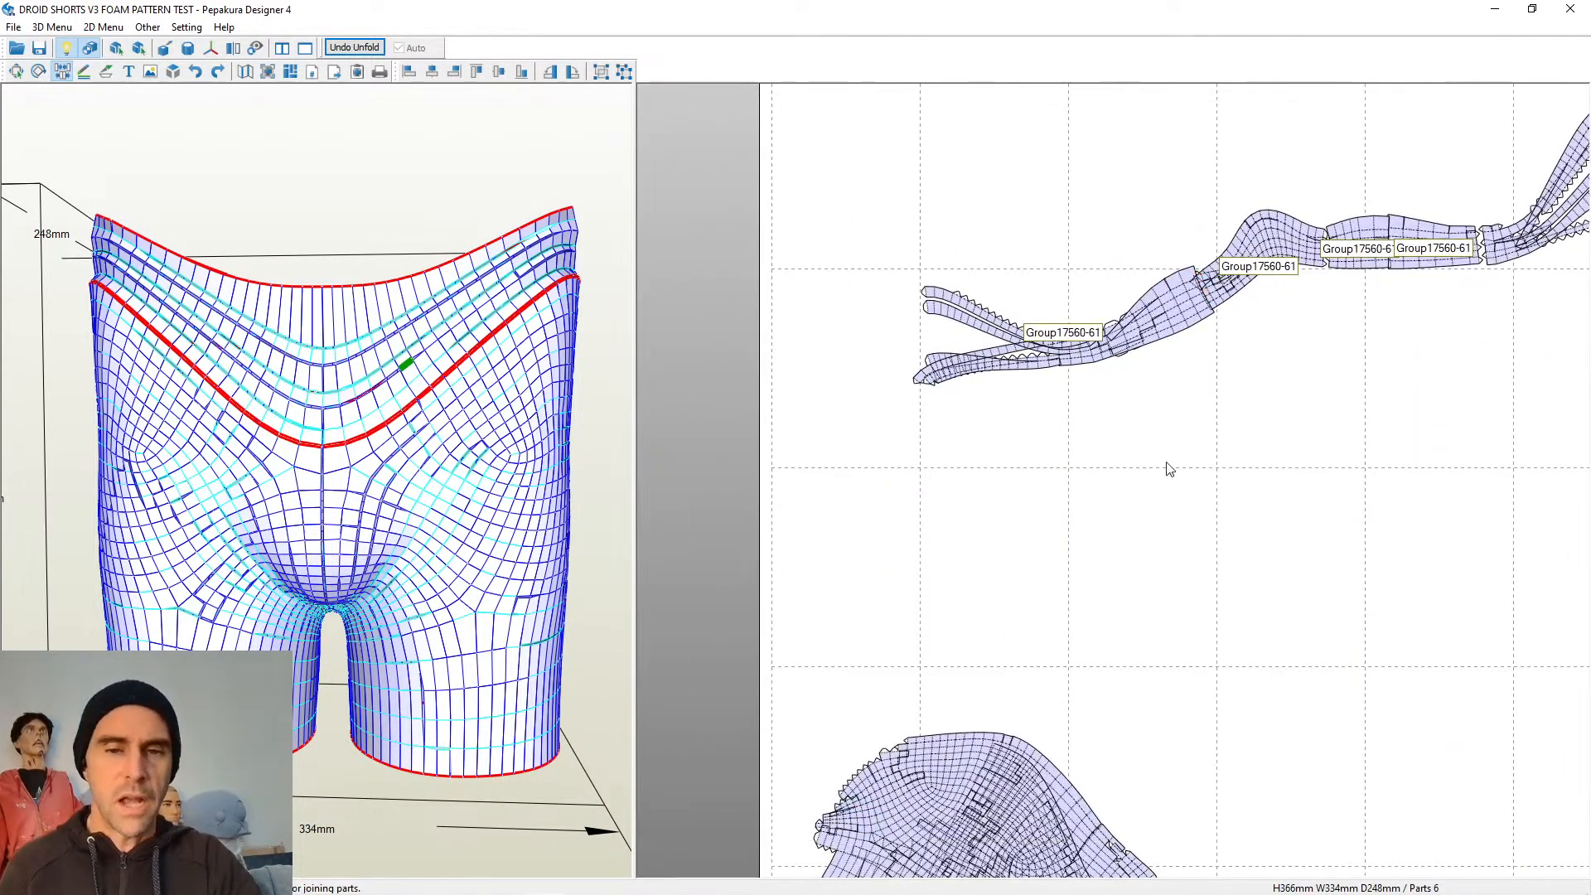
scroll(1164, 464, "down", 3)
middle_click_drag(1111, 556, 1051, 530)
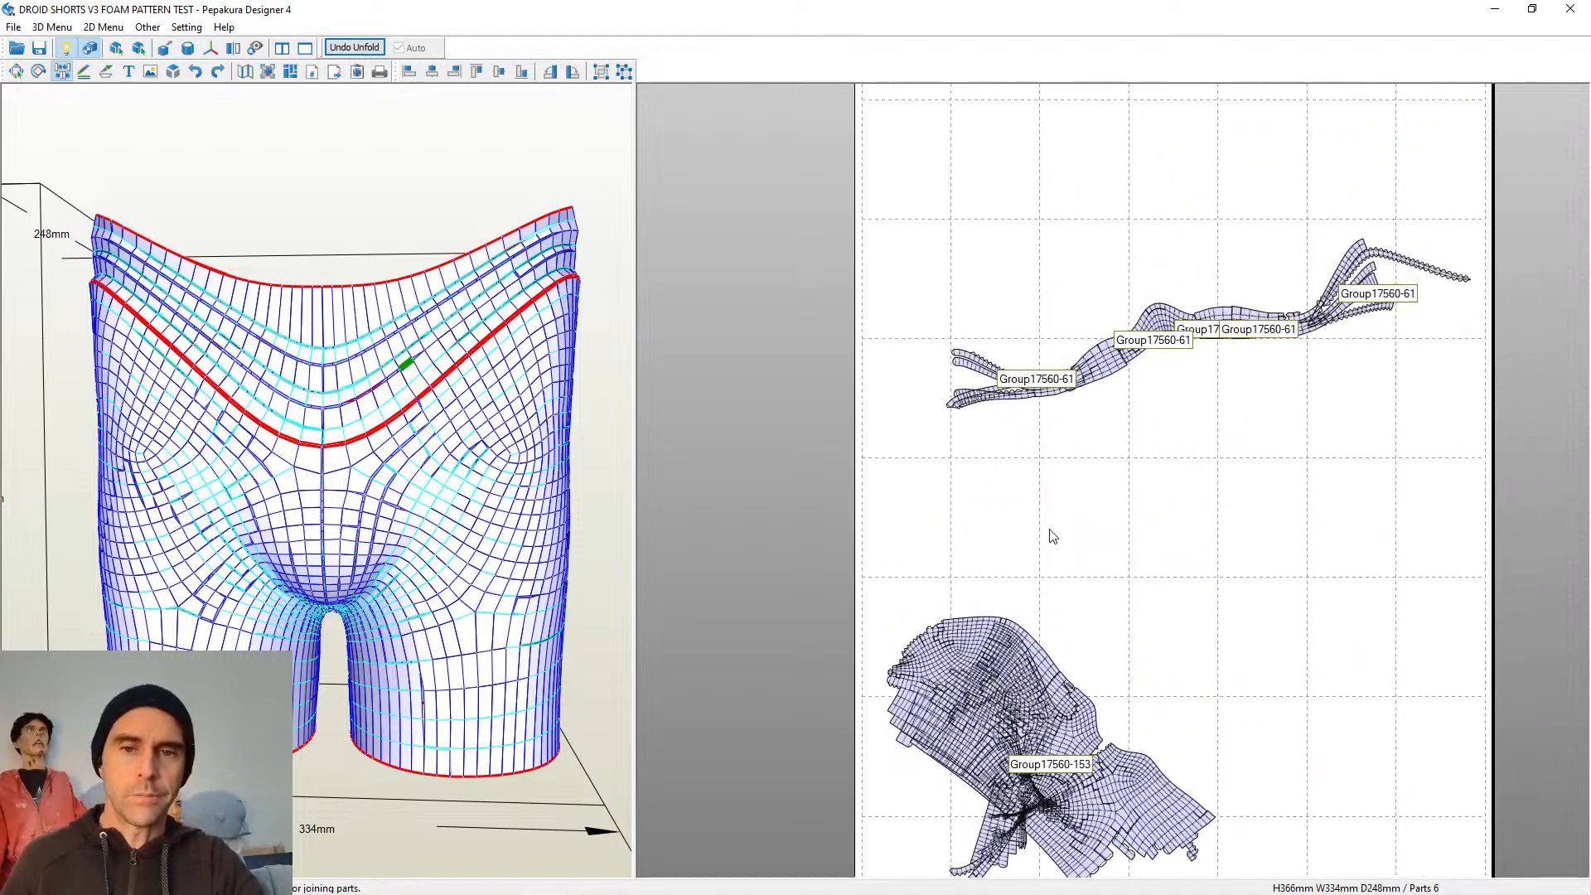
scroll(1053, 537, "up", 6)
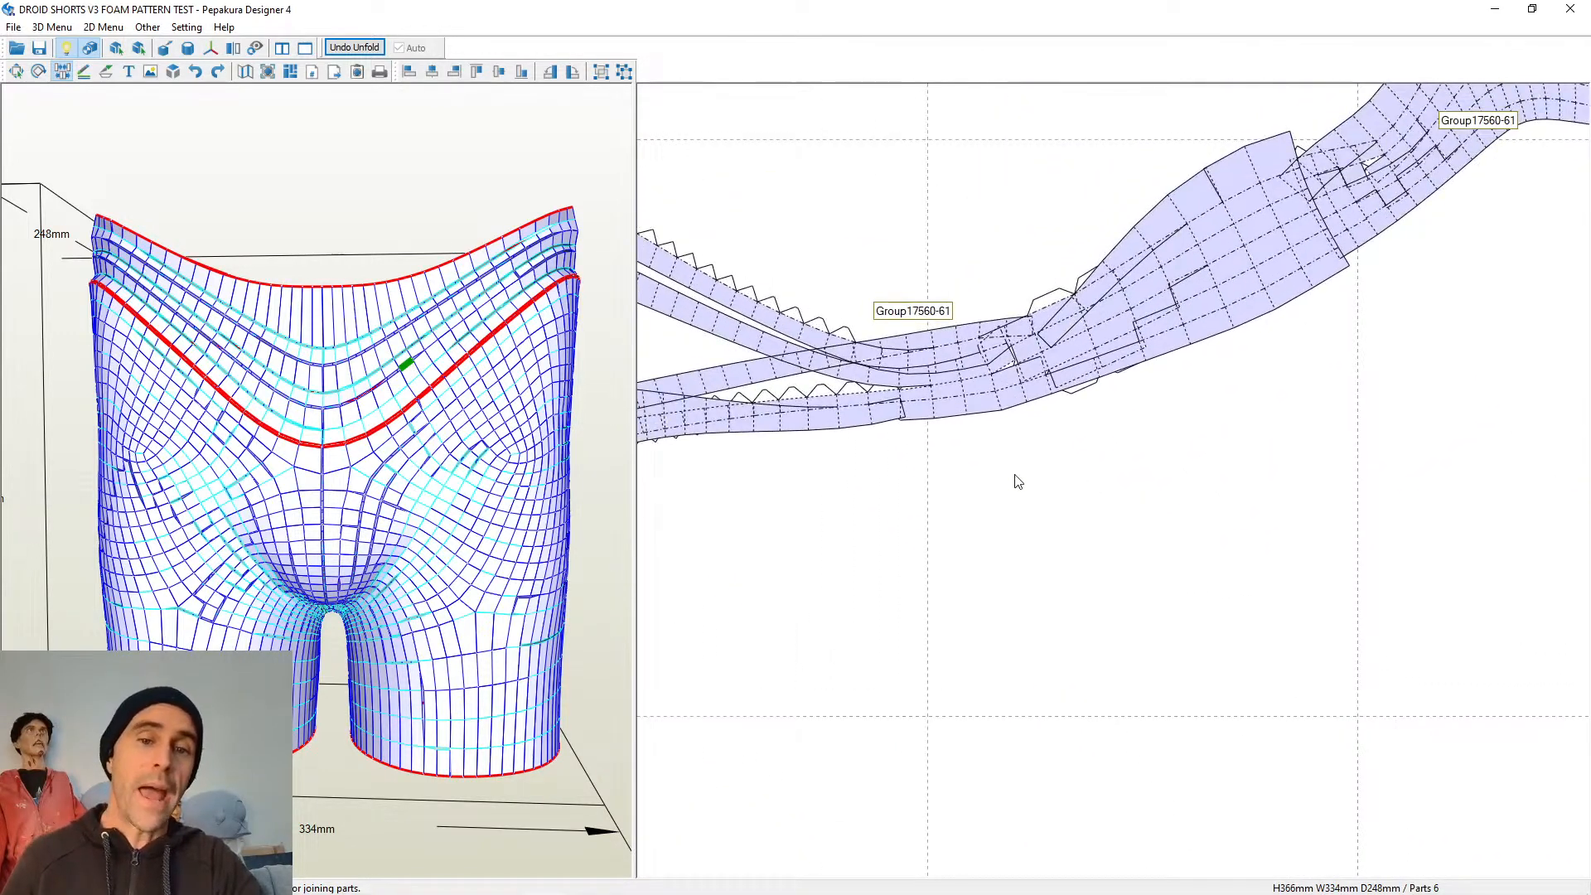
scroll(1018, 482, "up", 4)
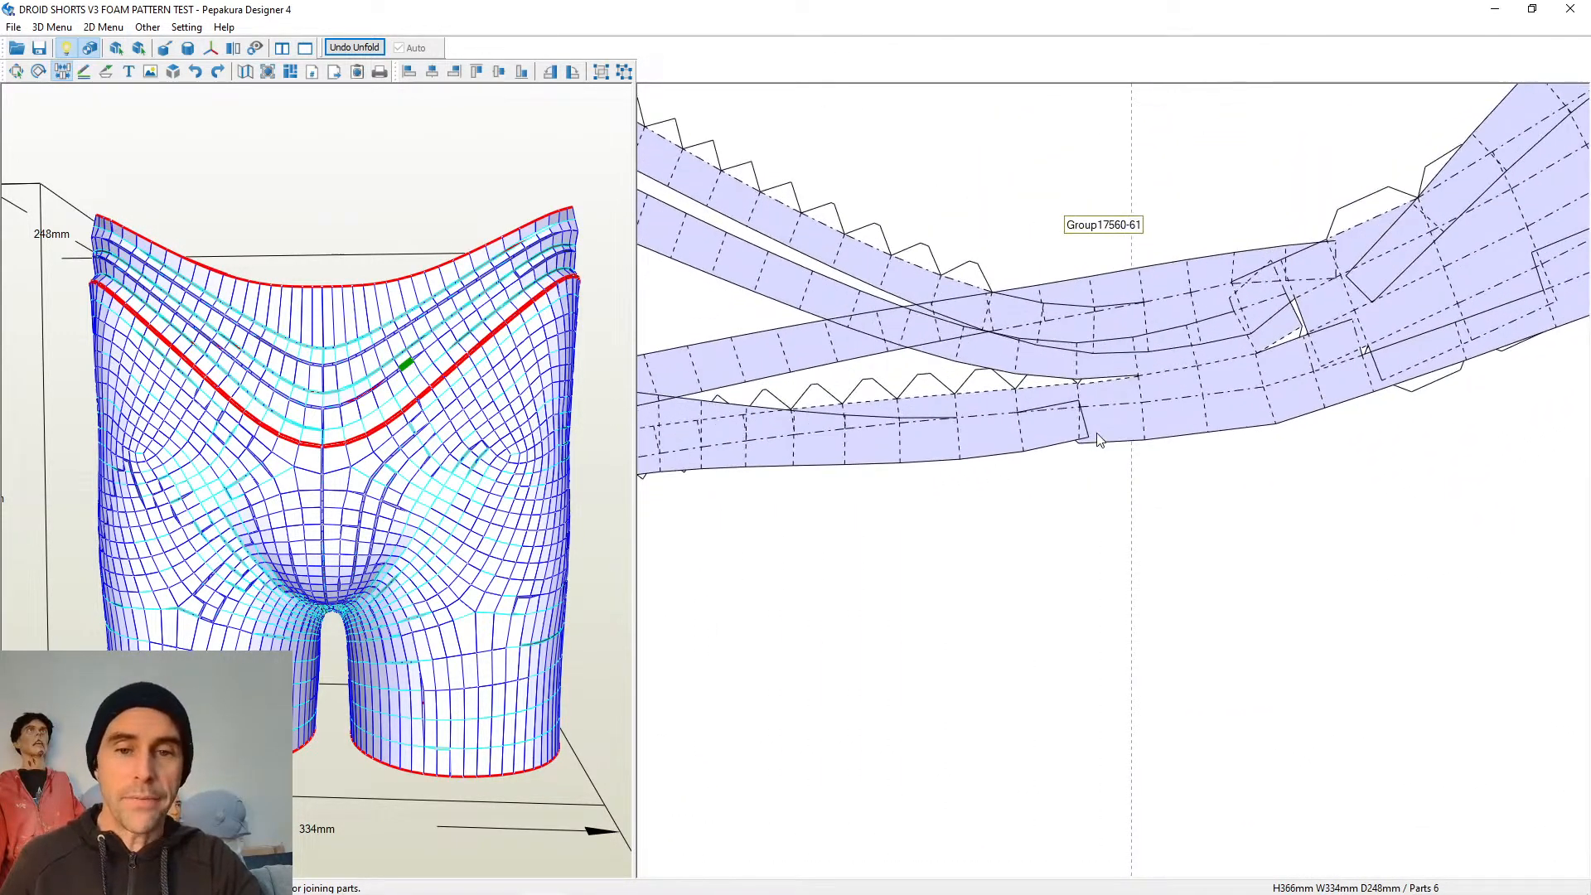
left_click(1079, 399)
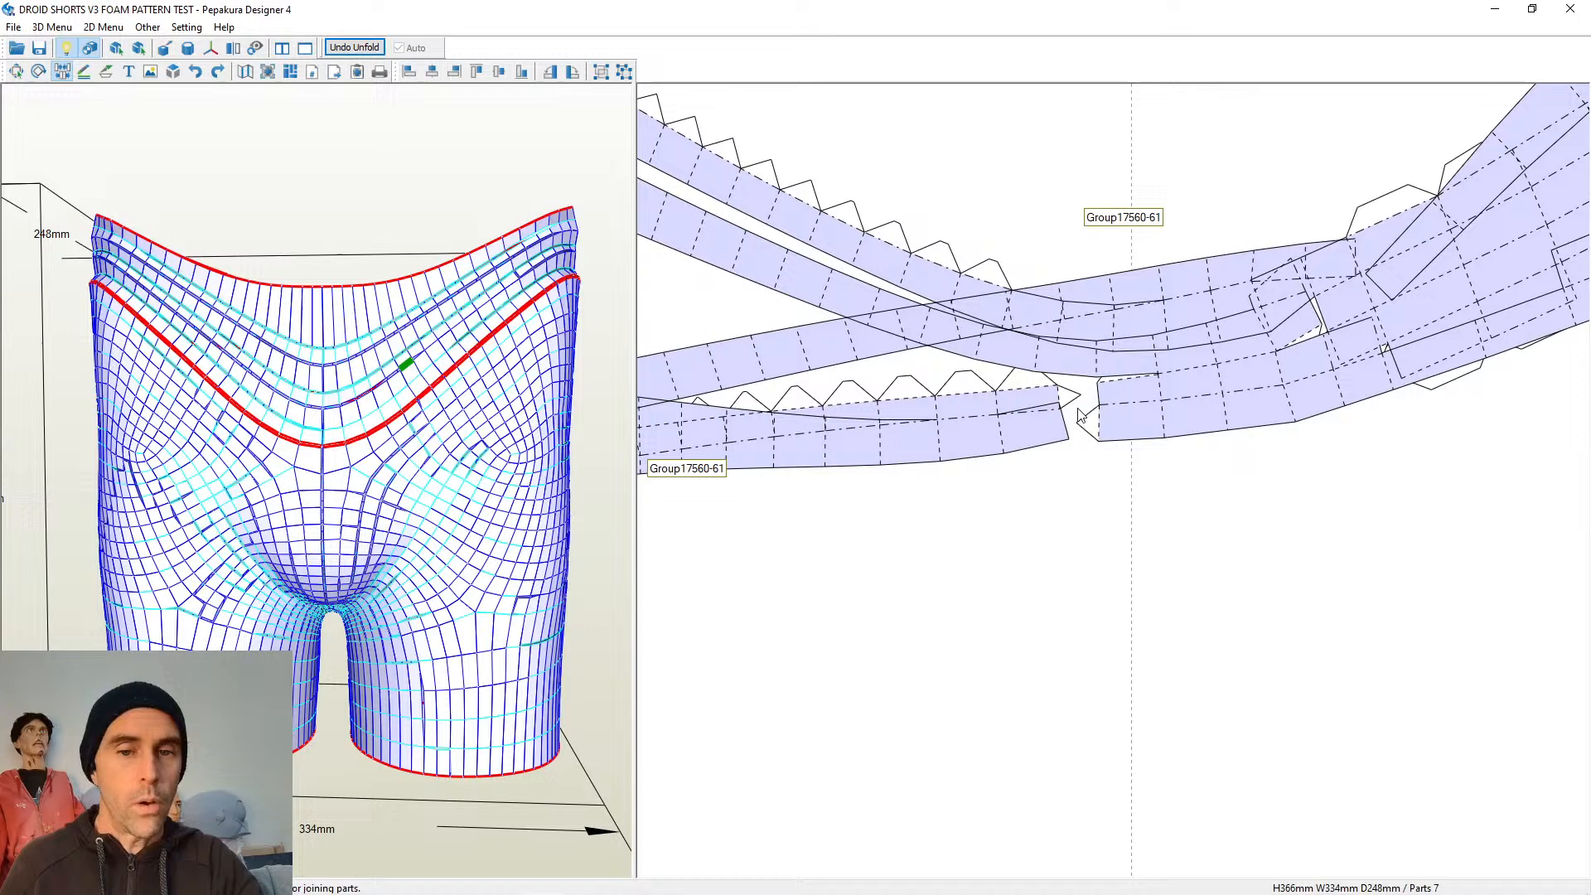
left_click(982, 414)
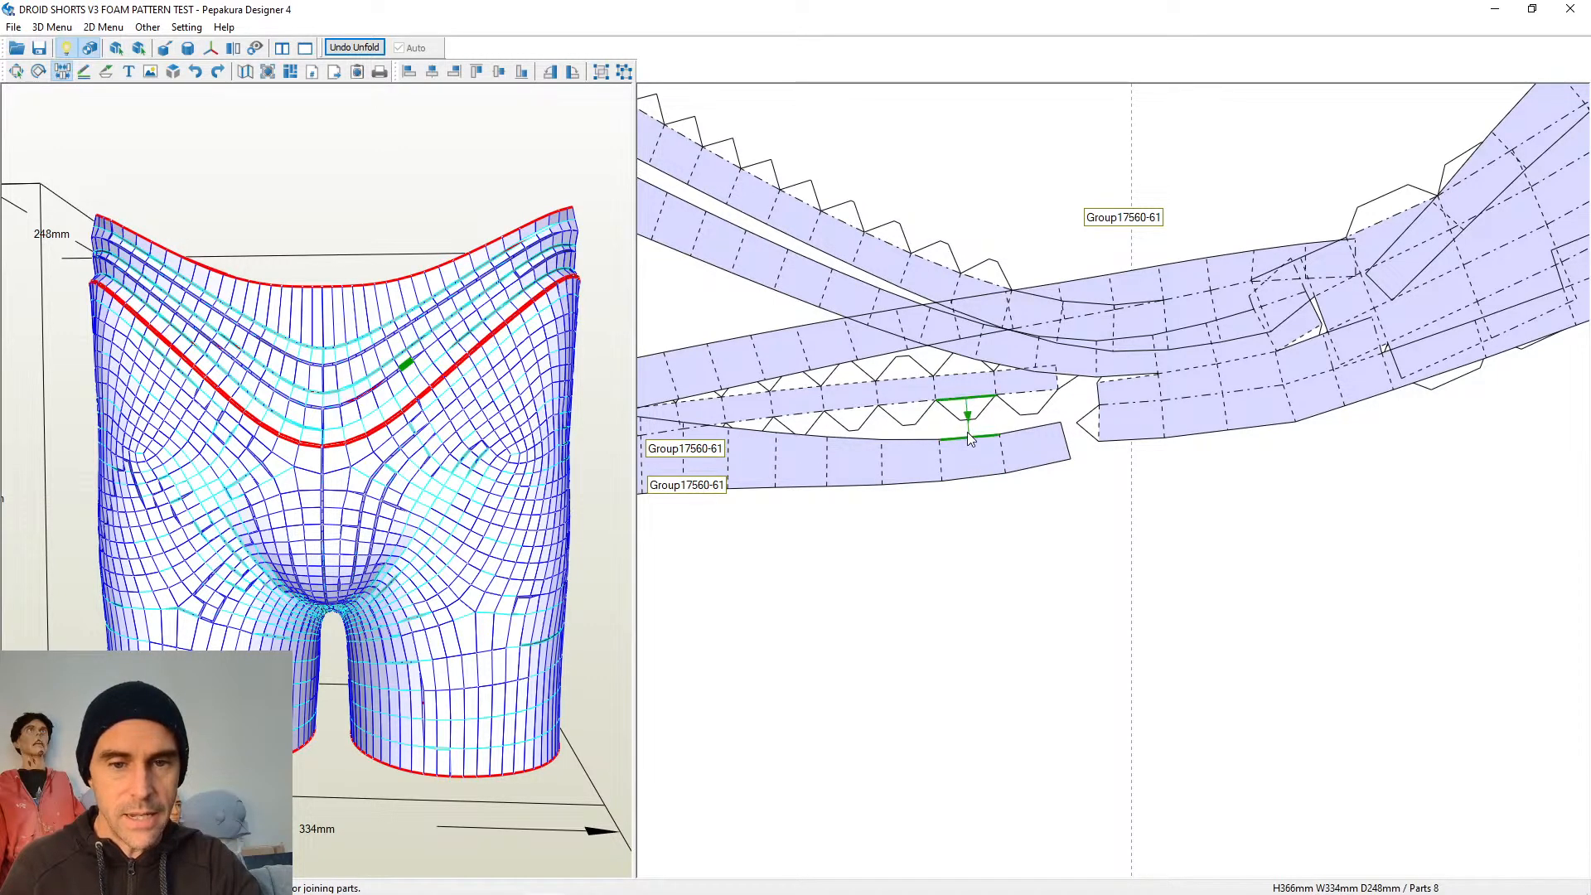
Detach the uppermost toothed strip of the fork and rejoin it along the long prong below, including the adjoining faces
middle_click_drag(1012, 435, 1326, 461)
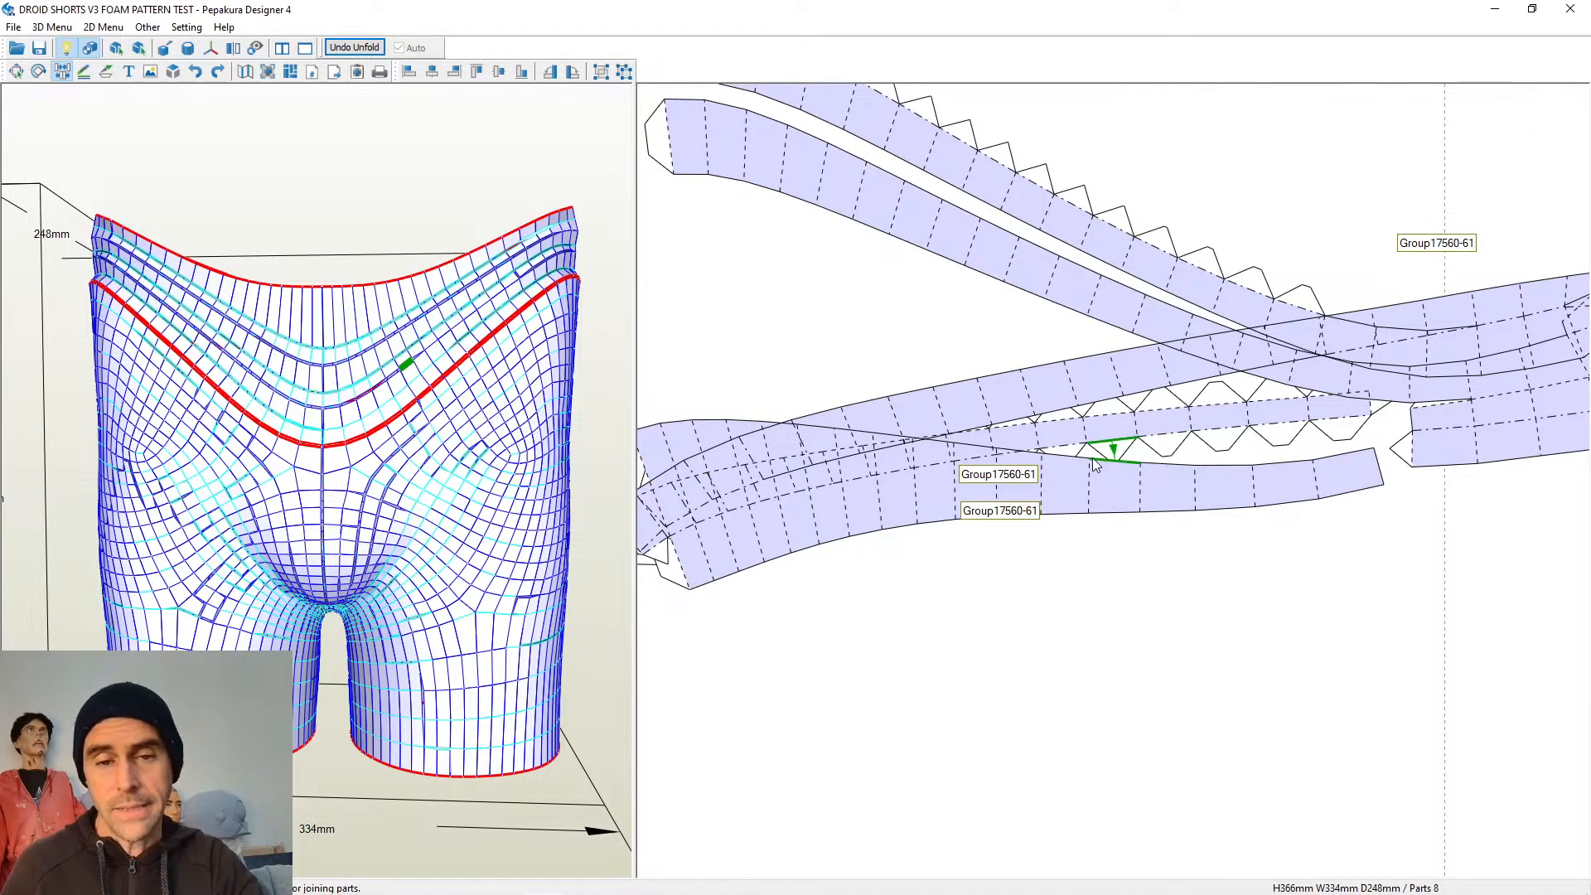
left_click(1155, 311)
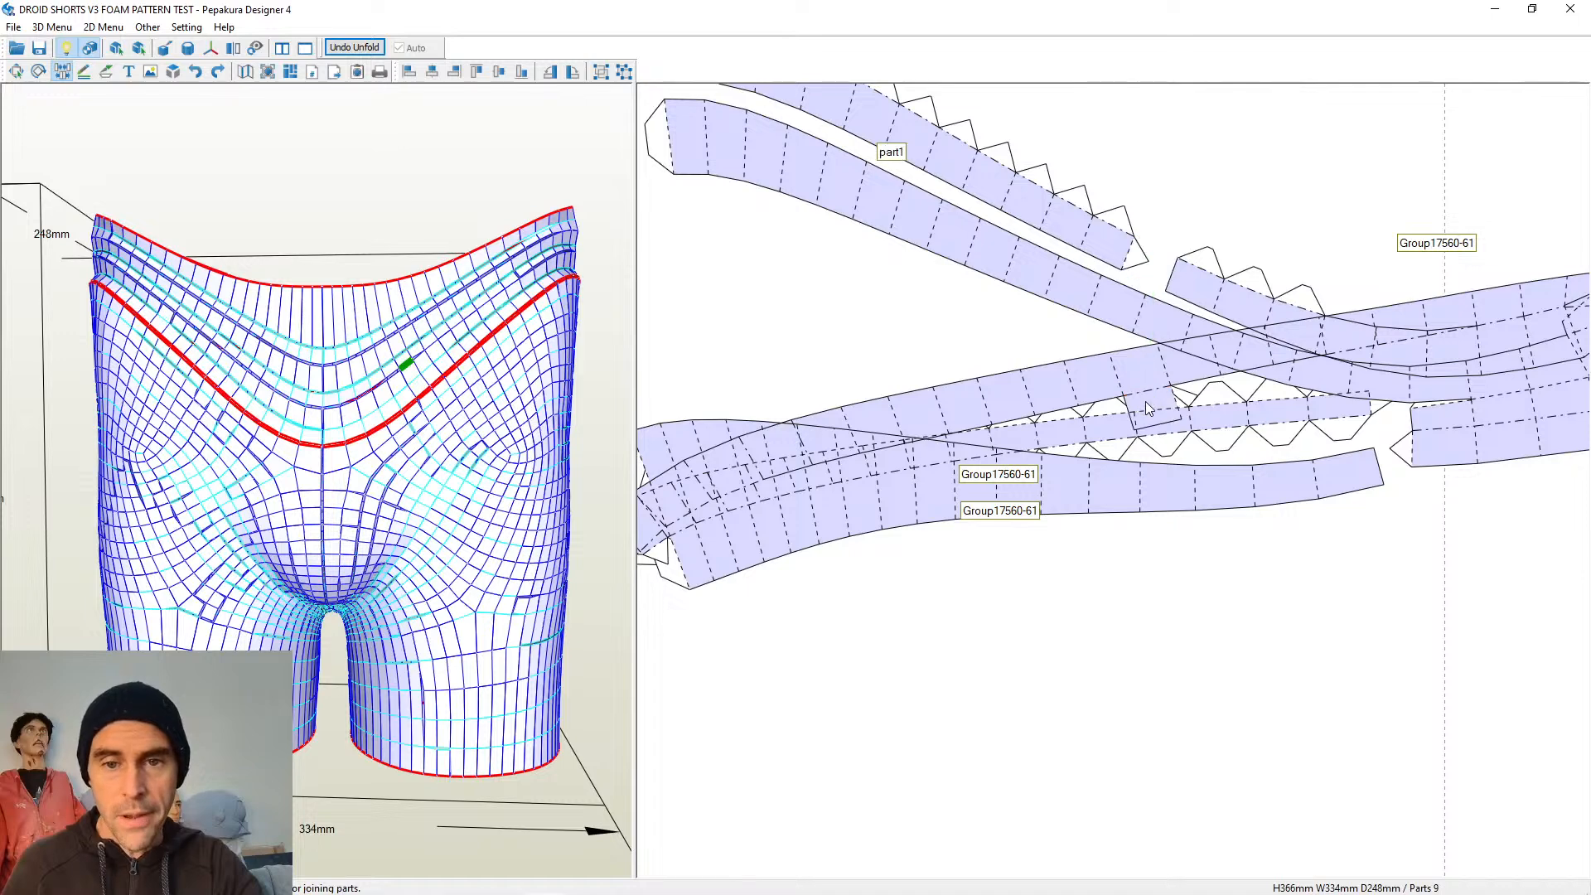
left_click(1110, 406)
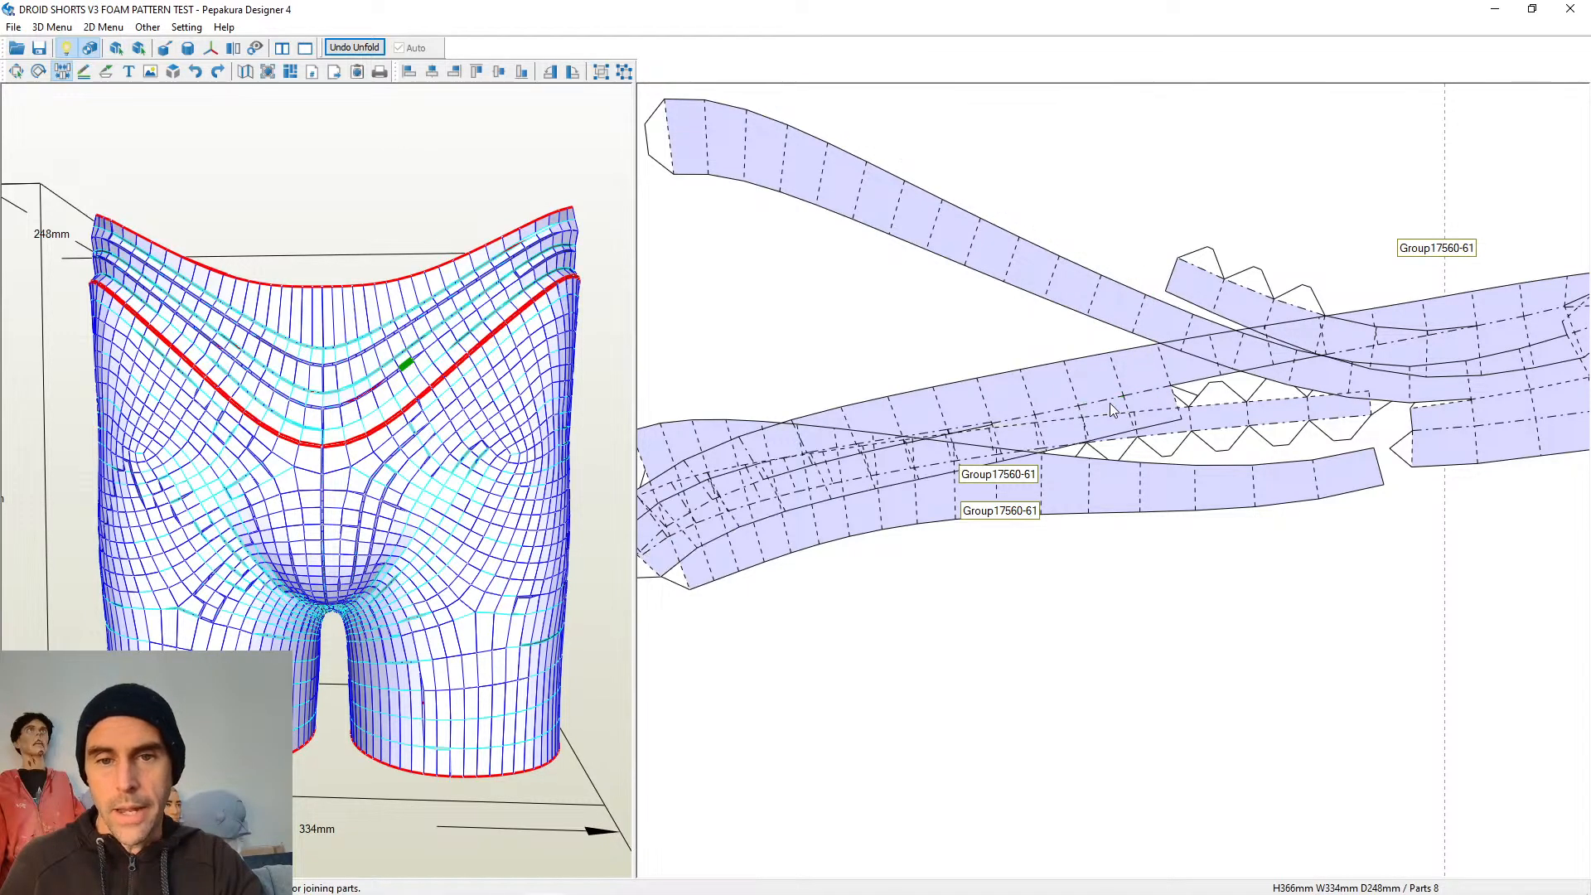
left_click(1242, 380)
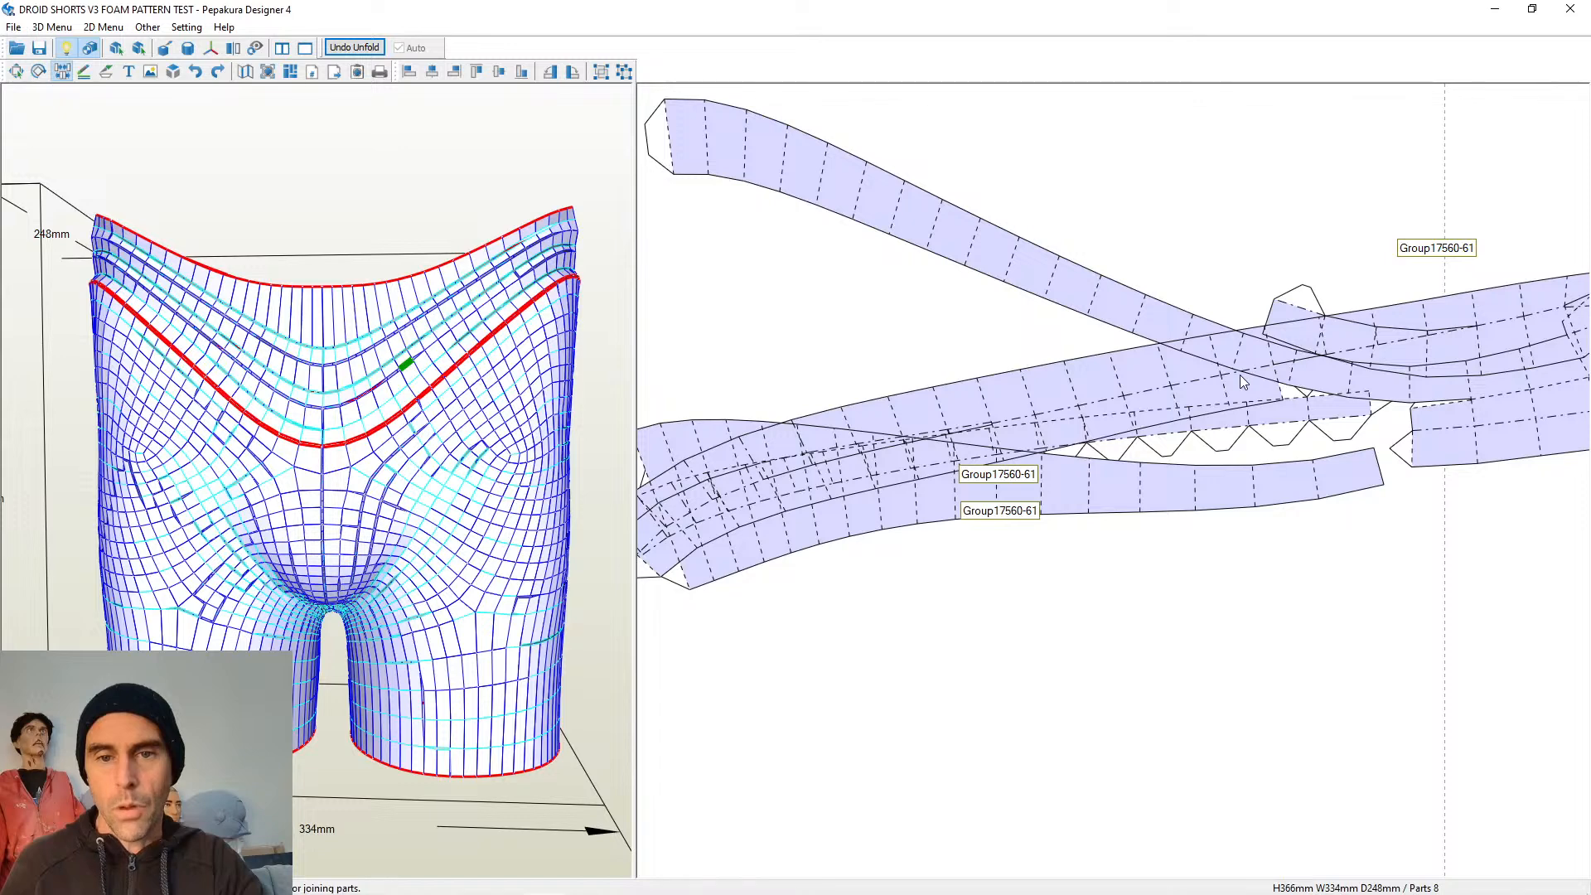
Split the curved upper prong off the fork's lower base along their shared lengthwise edge
middle_click_drag(1382, 407, 1179, 396)
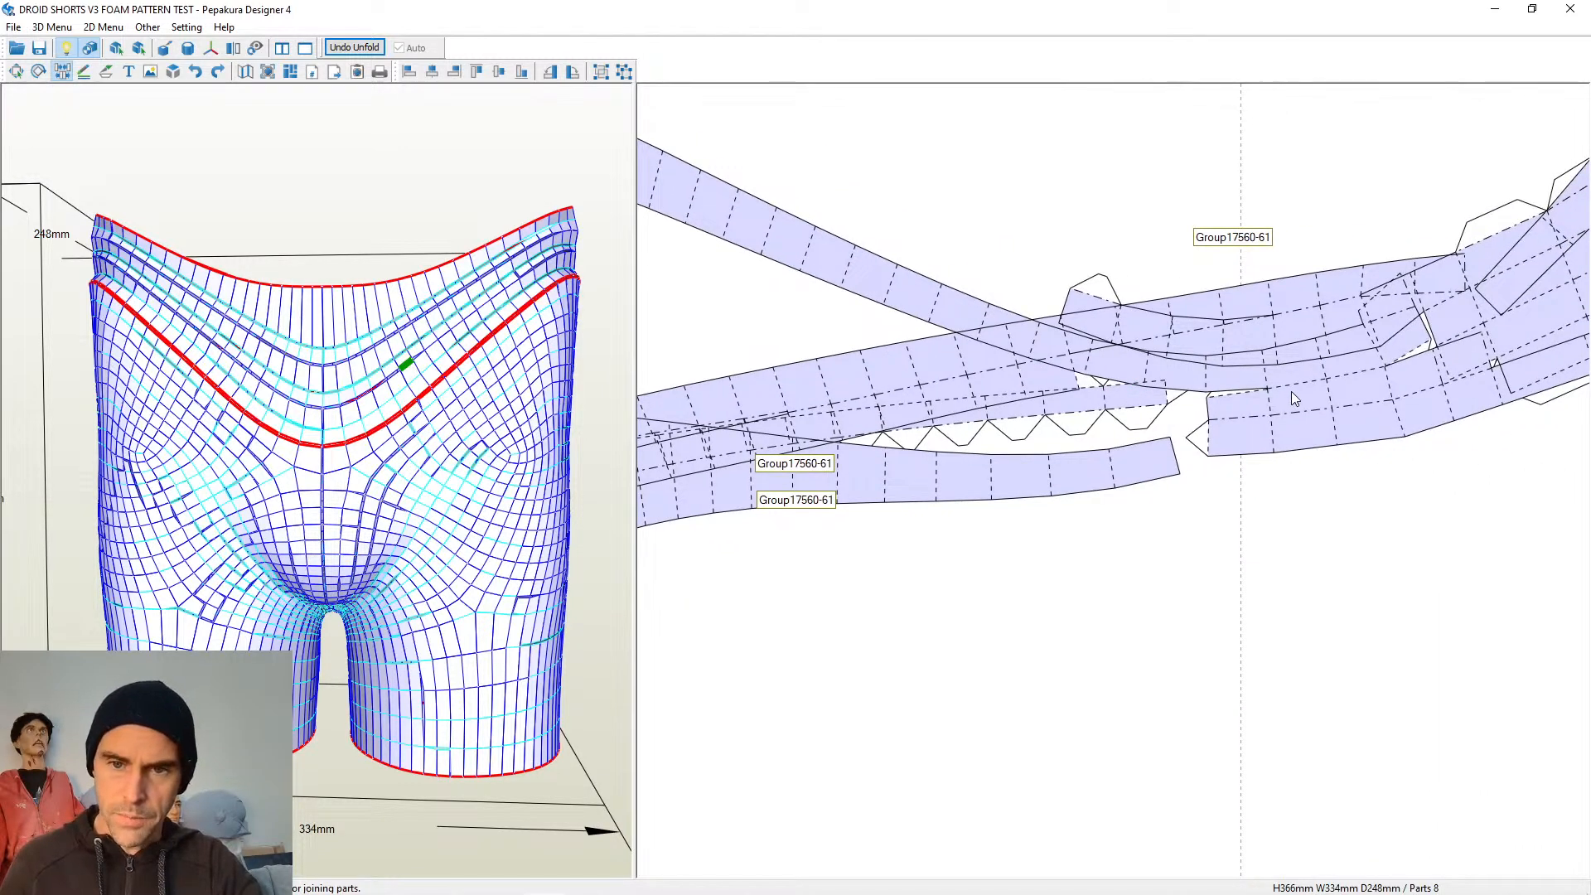
left_click(1345, 375)
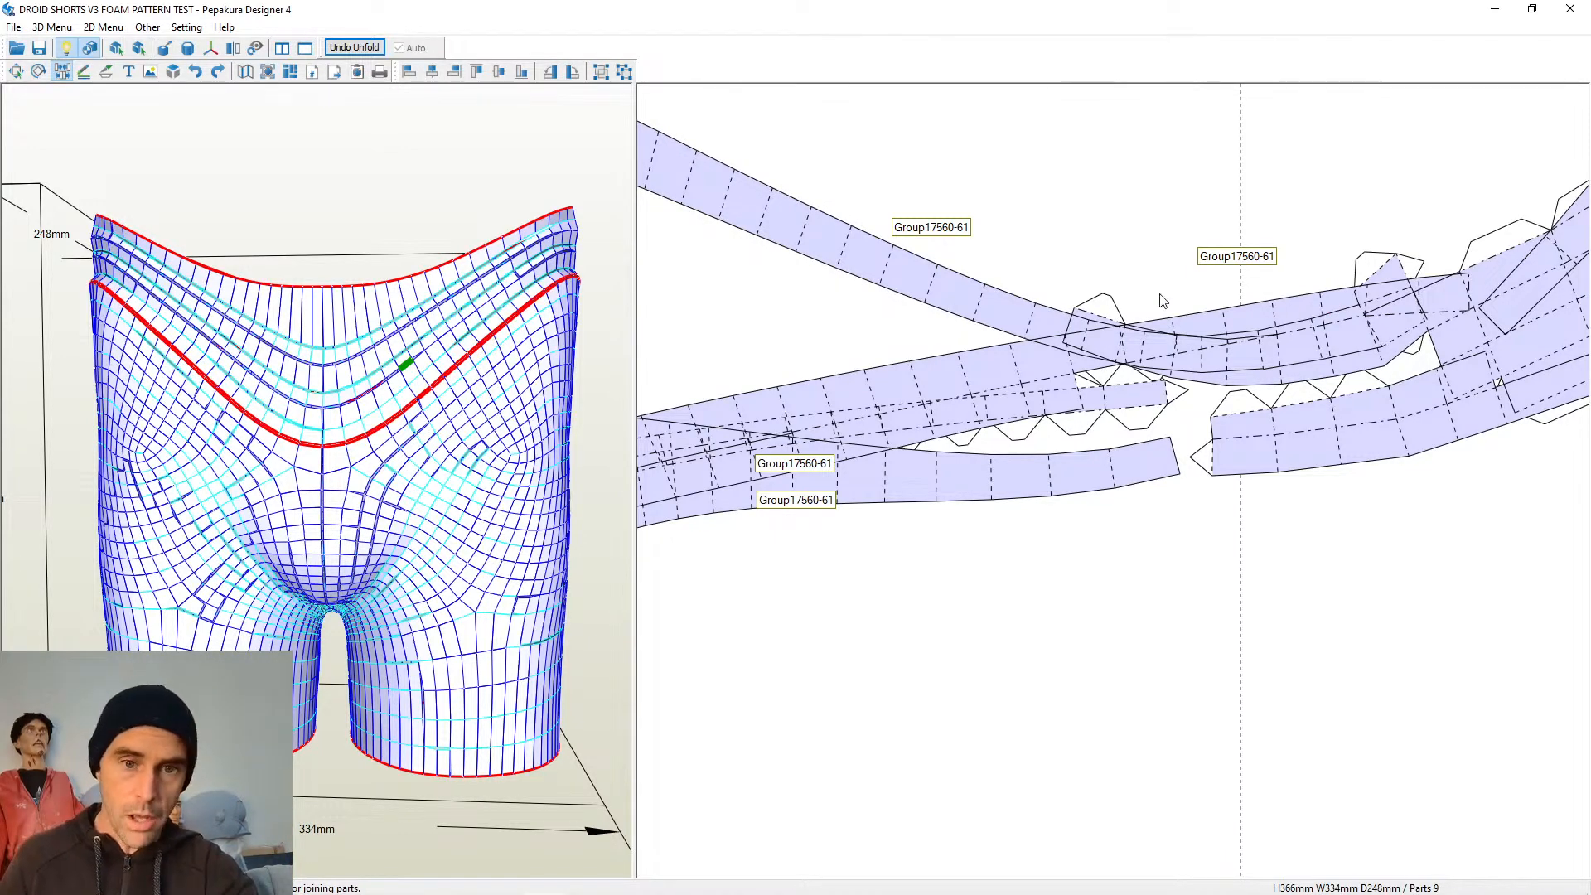
scroll(1161, 294, "down", 3)
scroll(1156, 289, "up", 3)
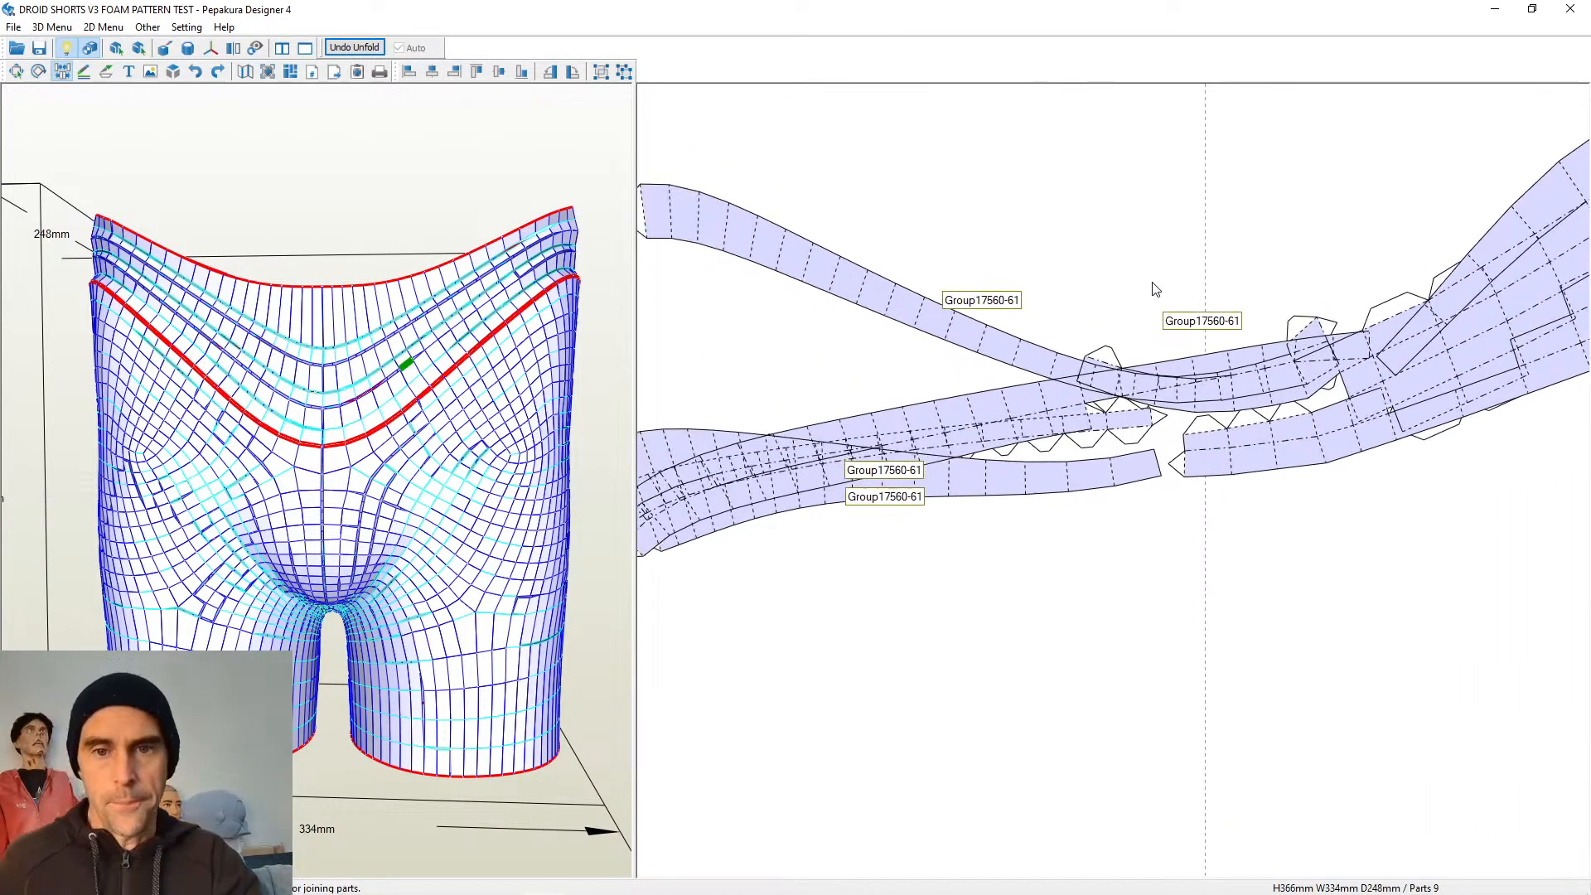
scroll(1158, 291, "up", 4)
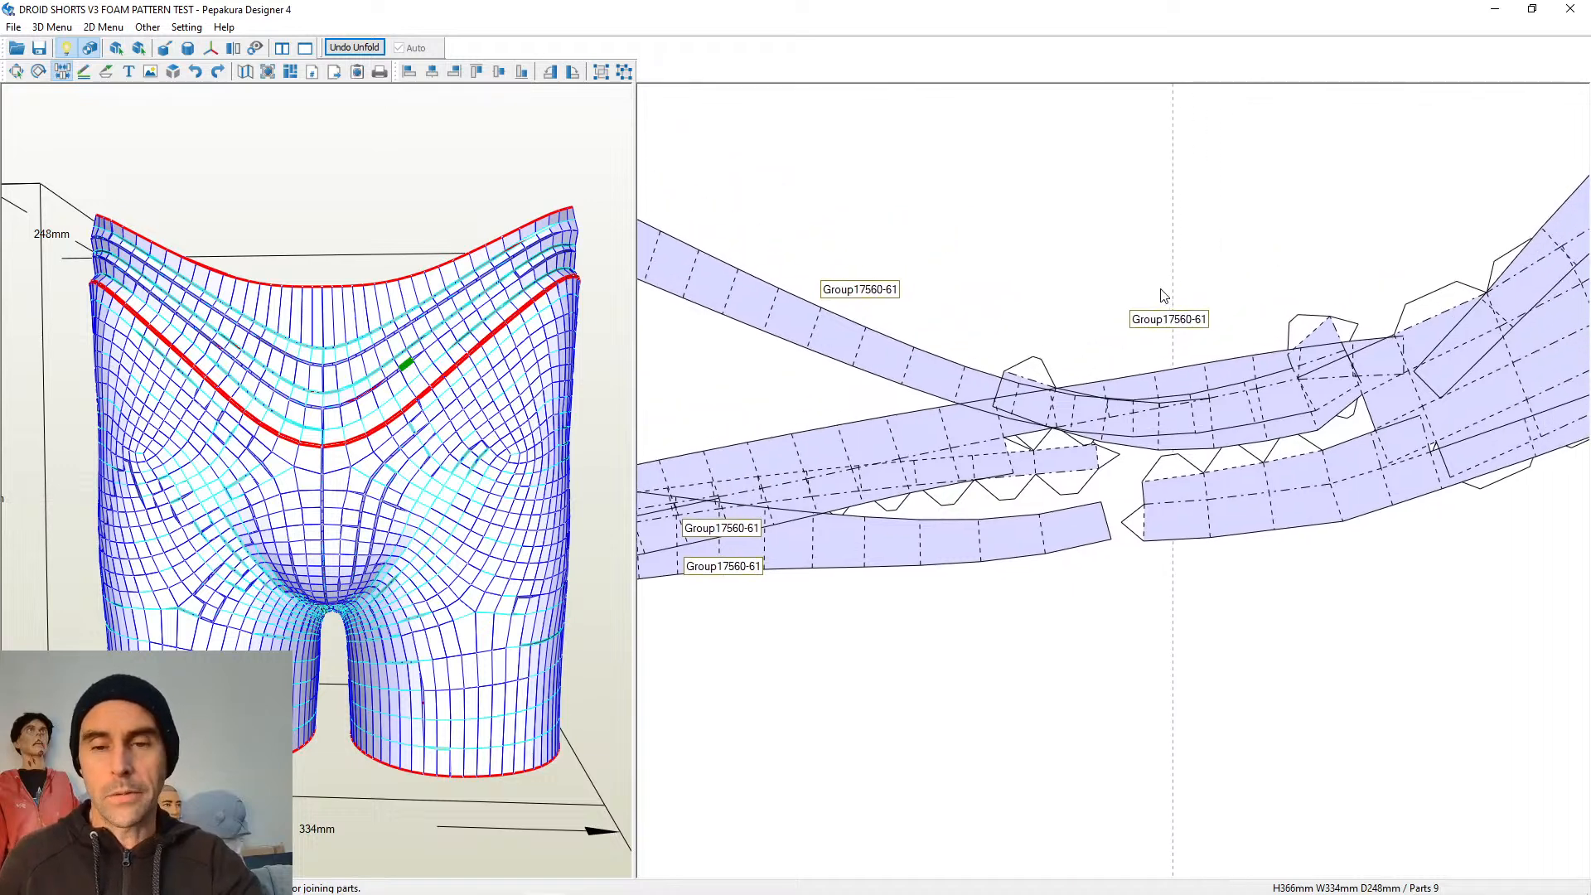
Examine the waistband strips, the large overlapping shorts part, and the seams on the front of the 3D model
scroll(1163, 294, "down", 3)
scroll(1144, 290, "up", 4)
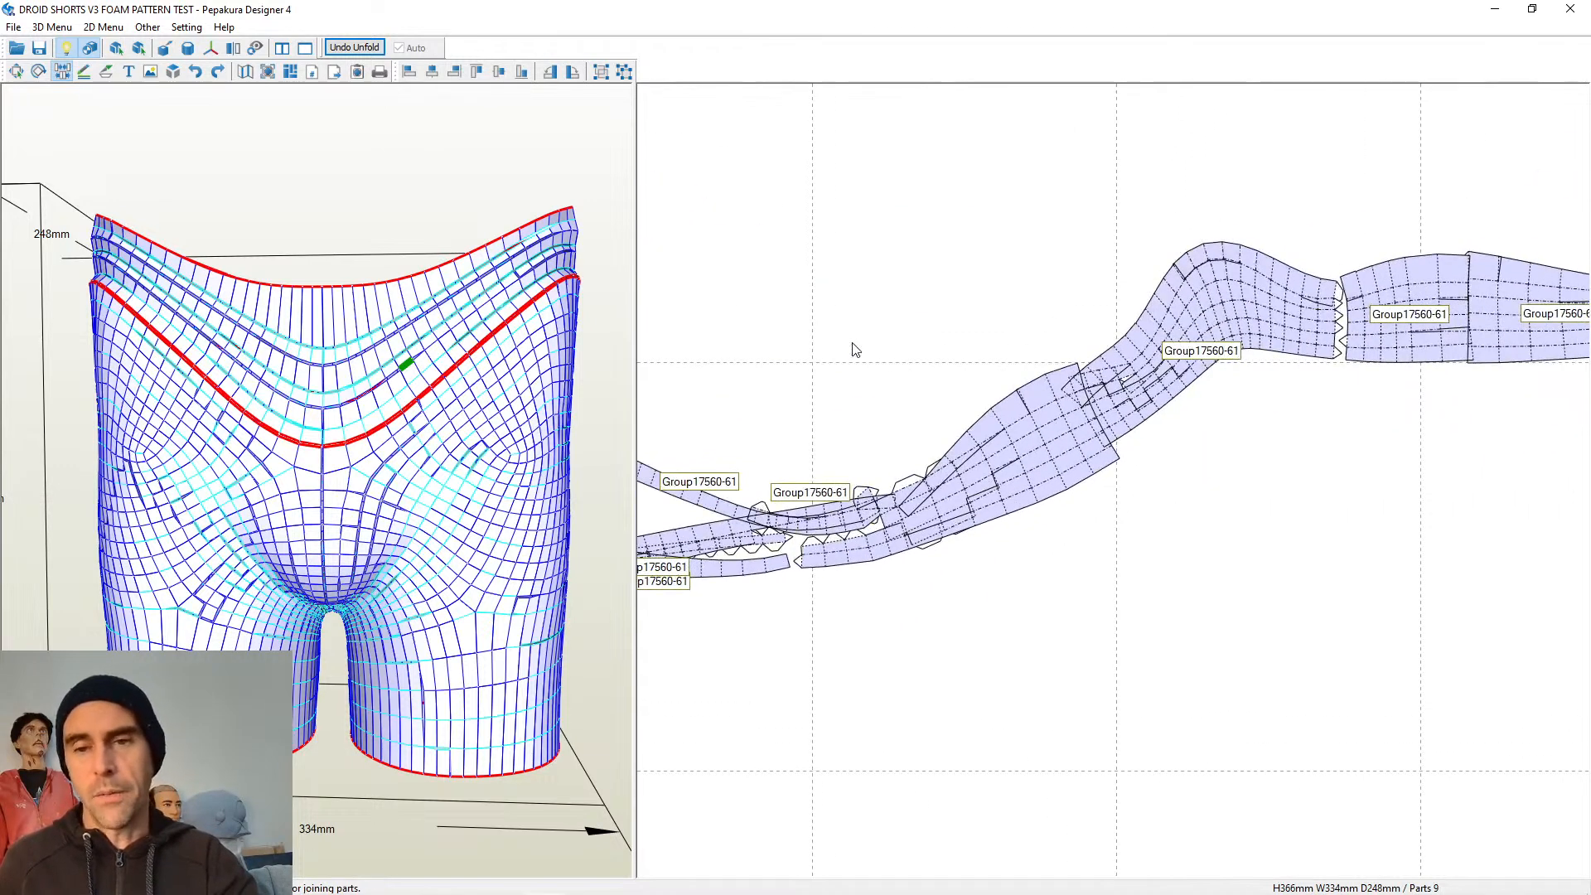
scroll(1139, 292, "up", 4)
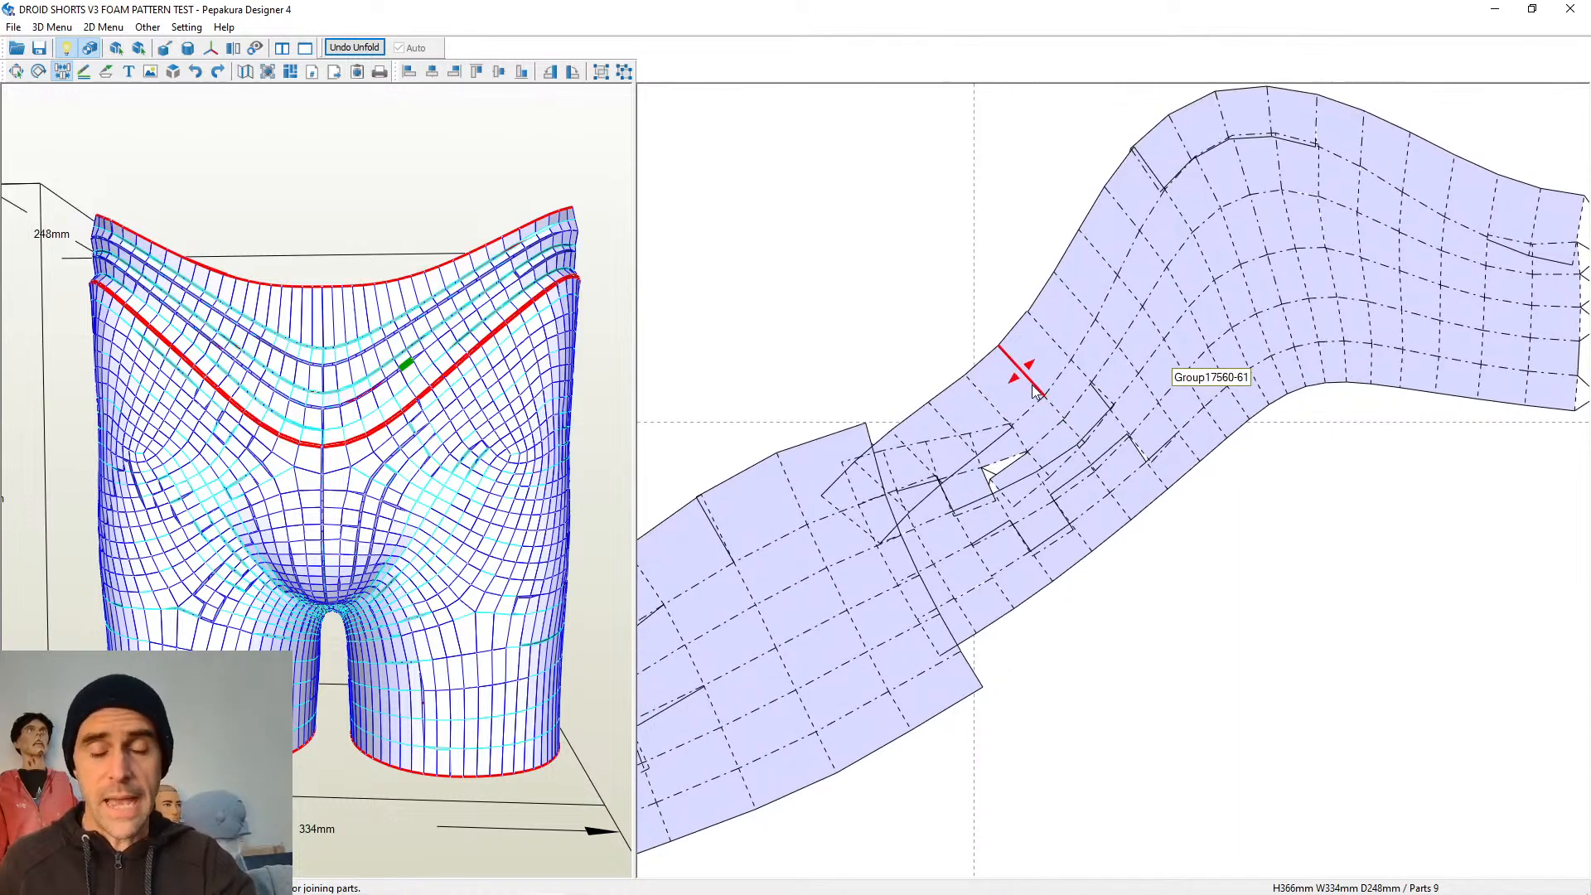
scroll(1033, 391, "down", 6)
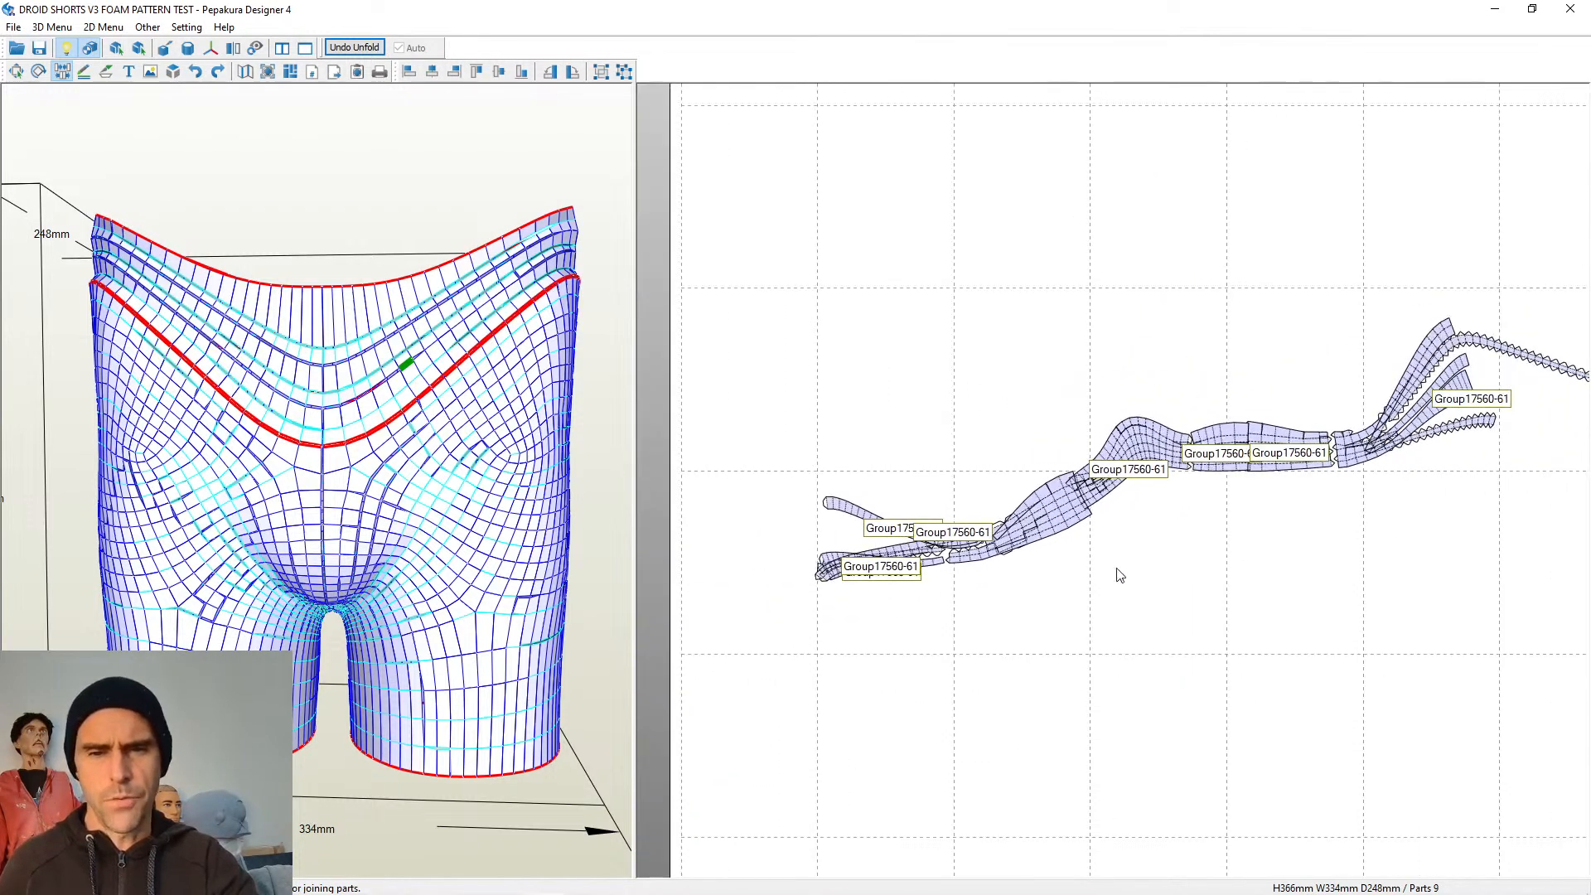
middle_click_drag(976, 703, 1240, 309)
scroll(1137, 332, "up", 5)
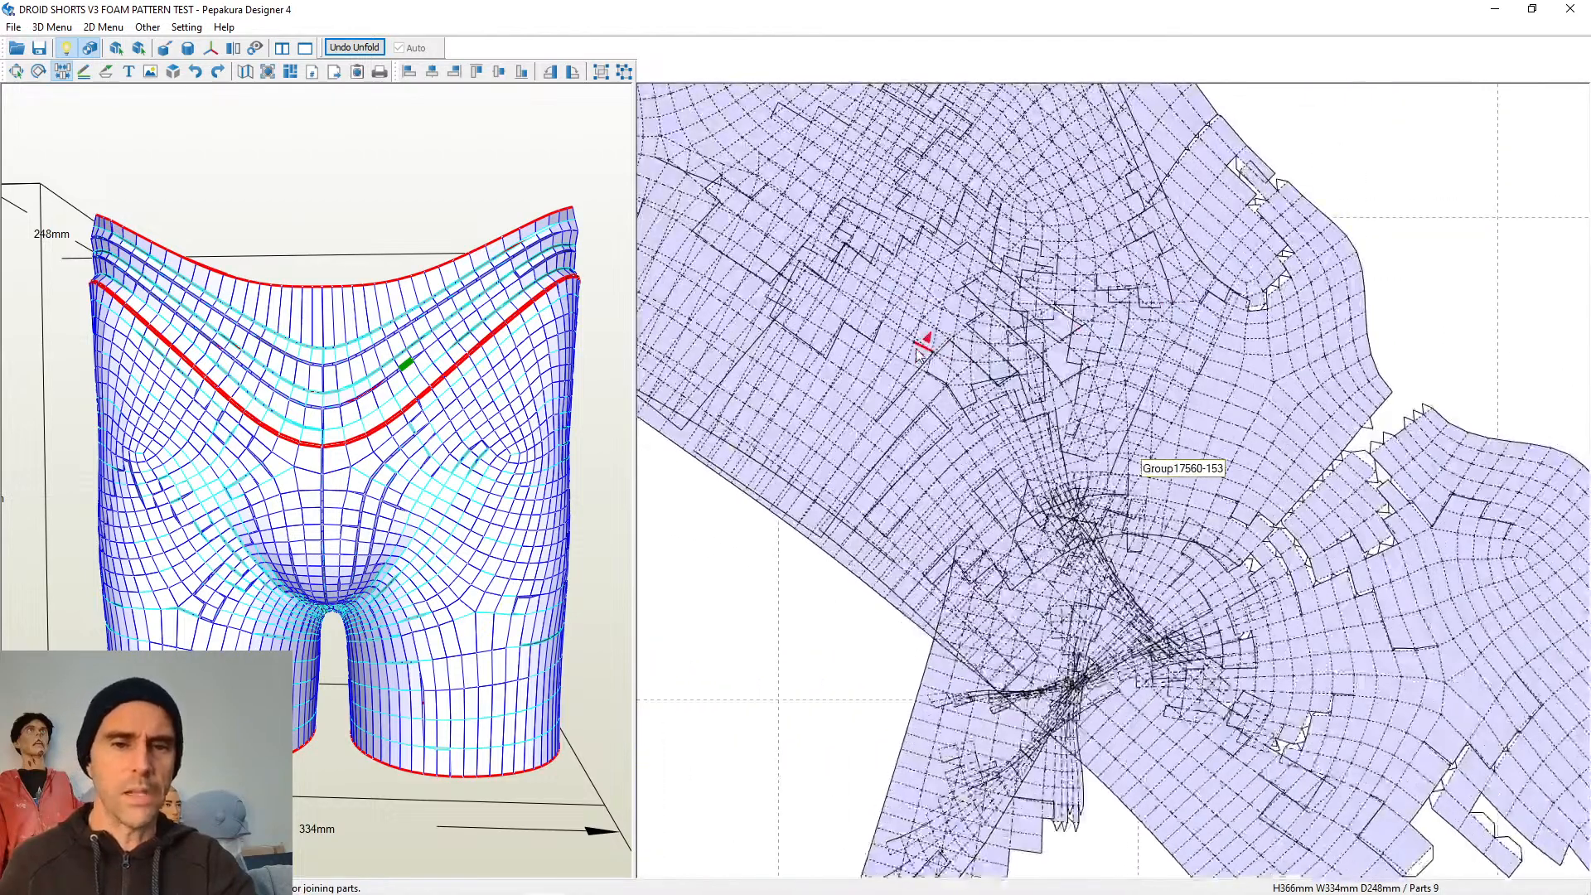
middle_click_drag(845, 369, 1064, 344)
scroll(319, 456, "up", 6)
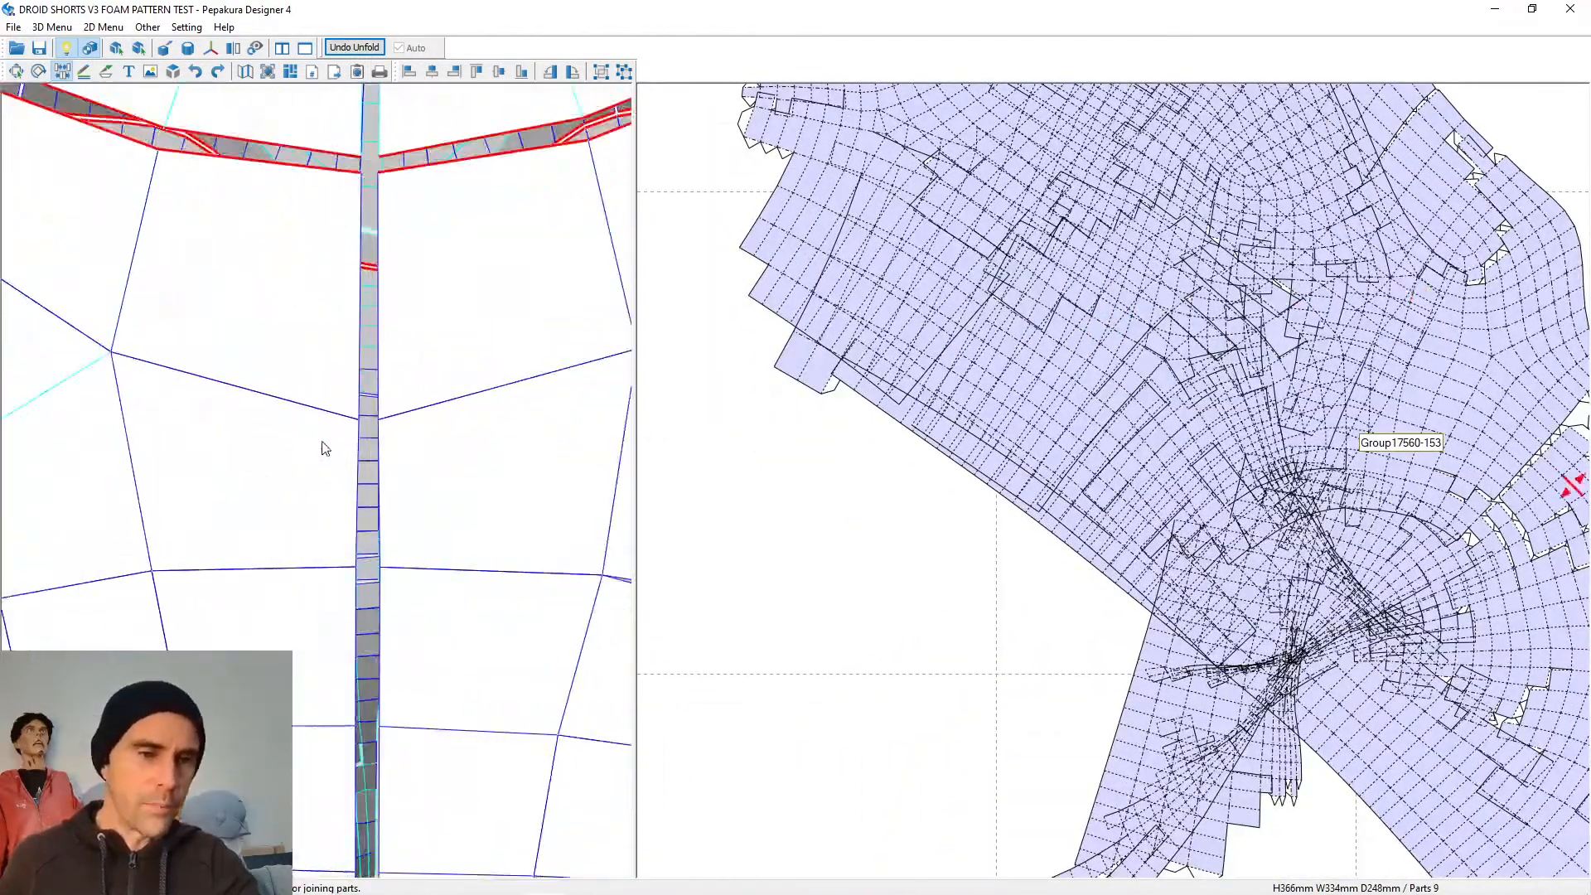
scroll(352, 415, "down", 2)
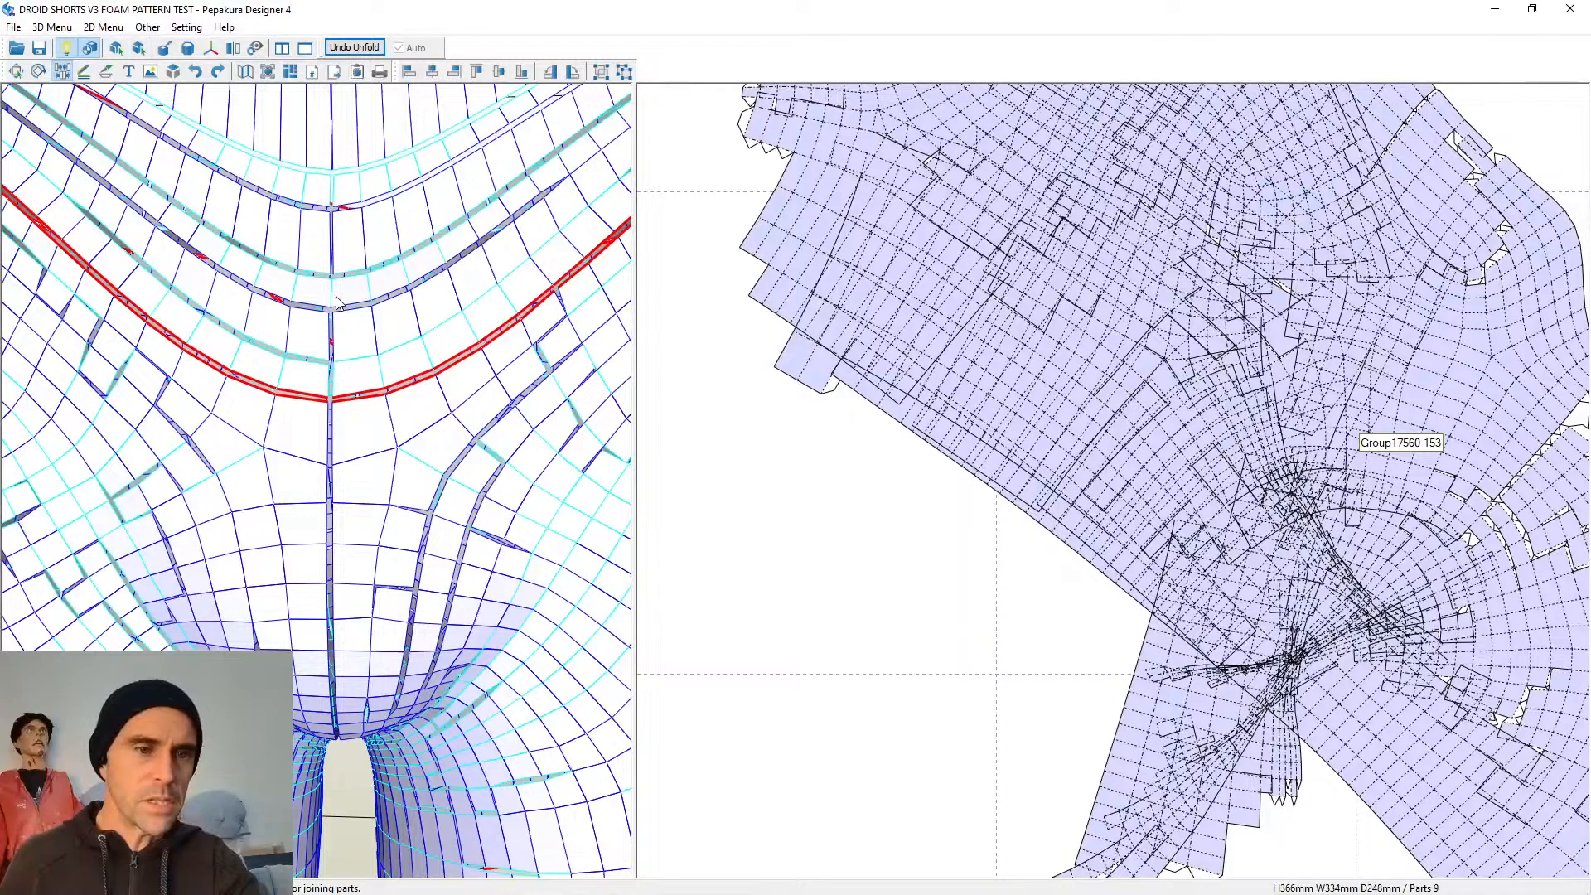
middle_click_drag(378, 243, 390, 397)
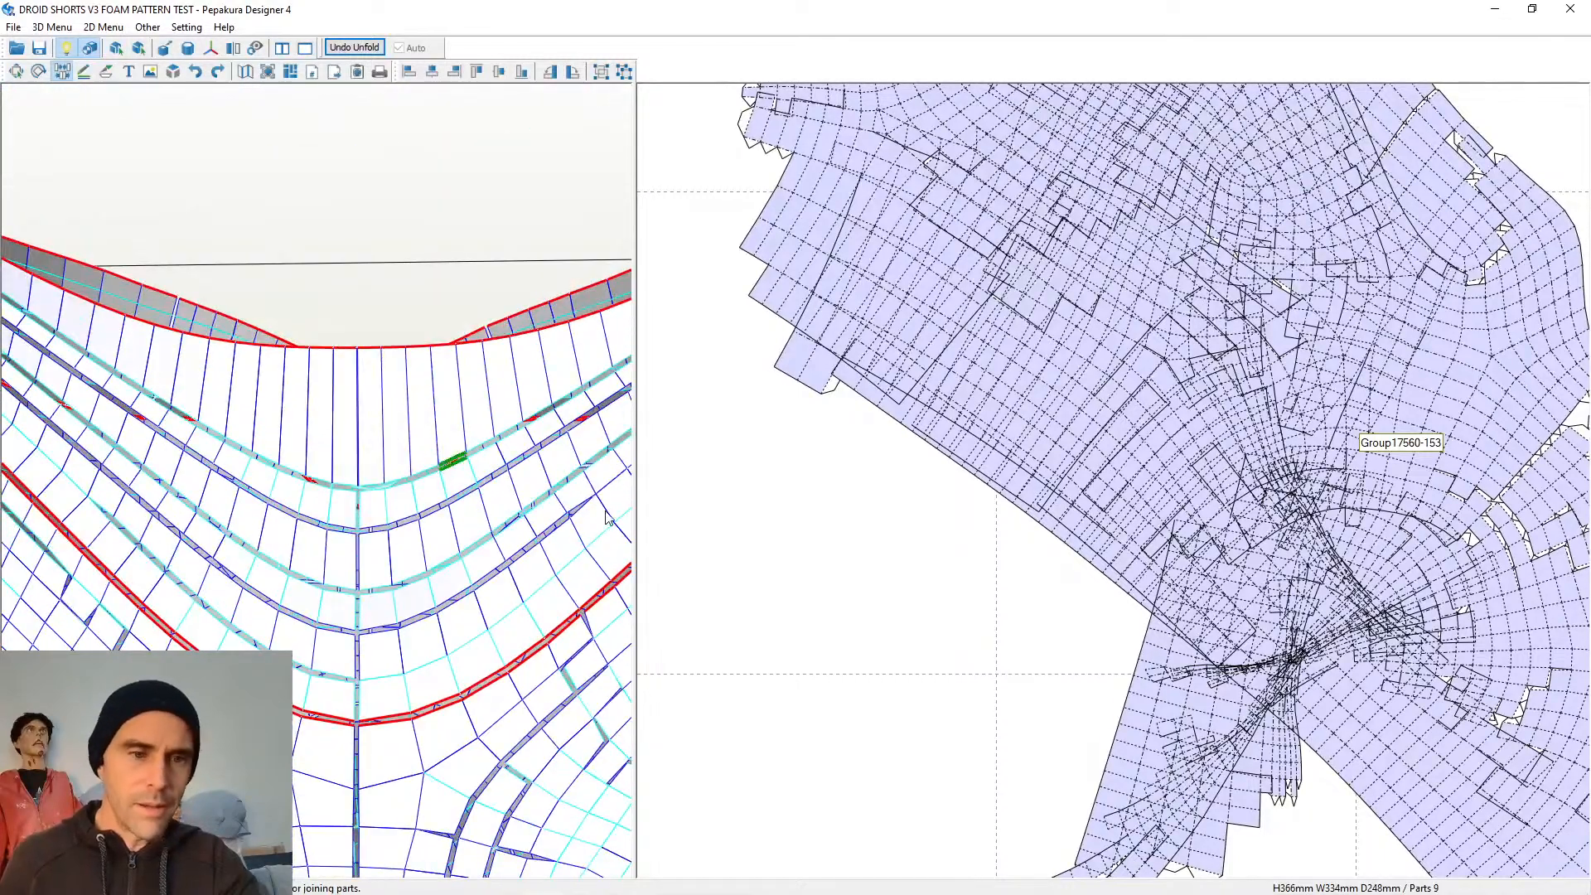
left_click_drag(451, 459, 335, 414)
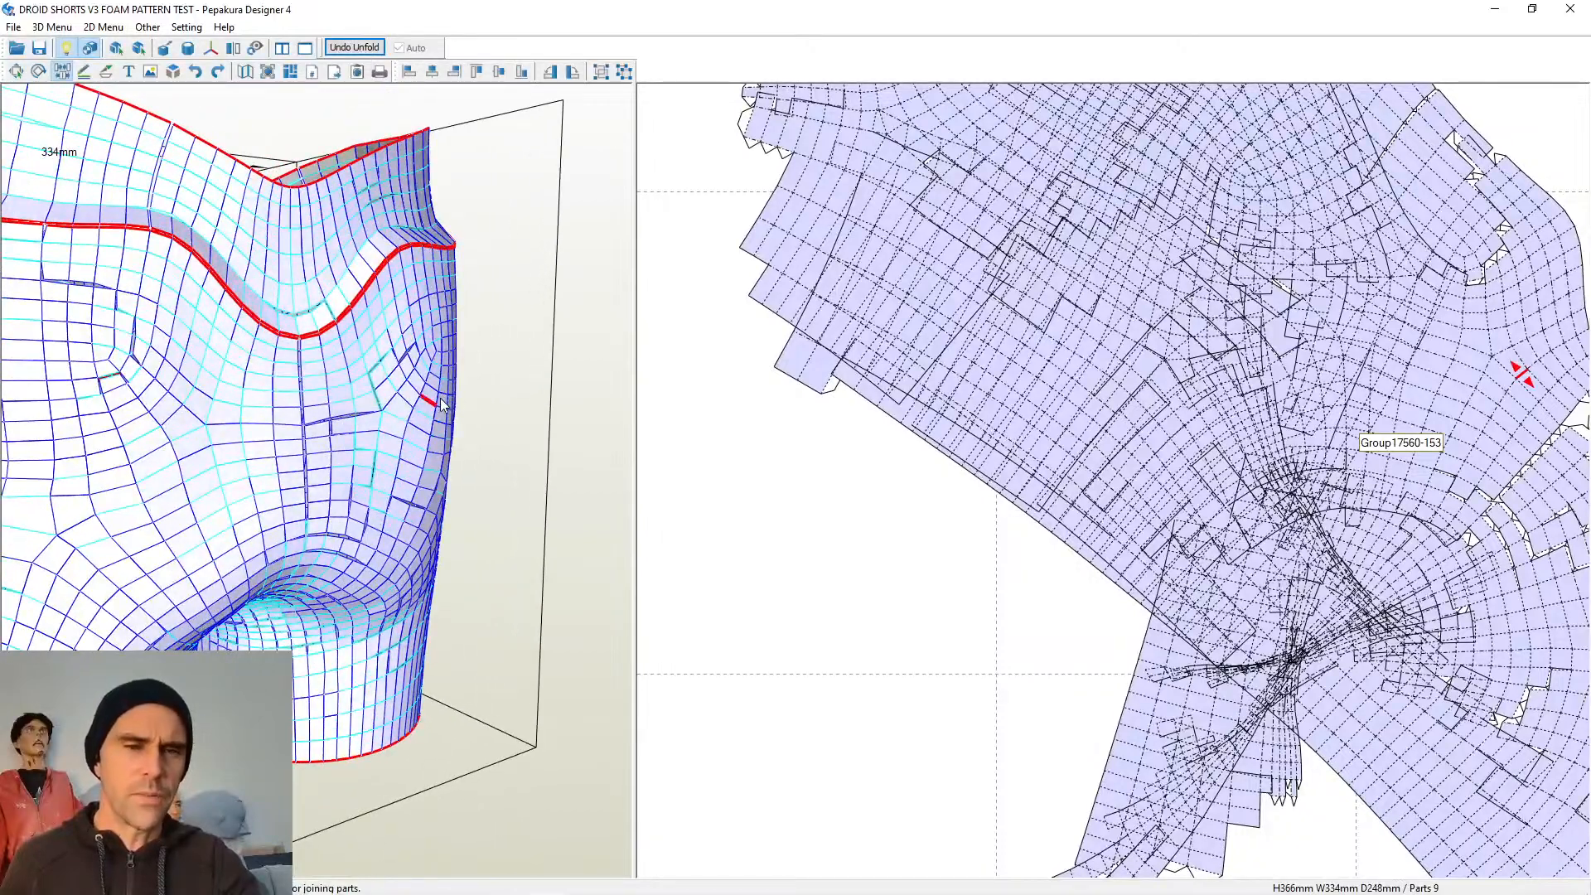
Split the centre-back seam of the 3D shorts from its upper end to the top edge of the panel
mouse_move(440, 398)
left_mouse_down()
mouse_move(464, 402)
mouse_move(451, 415)
mouse_move(220, 356)
mouse_move(398, 368)
left_mouse_up()
scroll(268, 367, "up", 5)
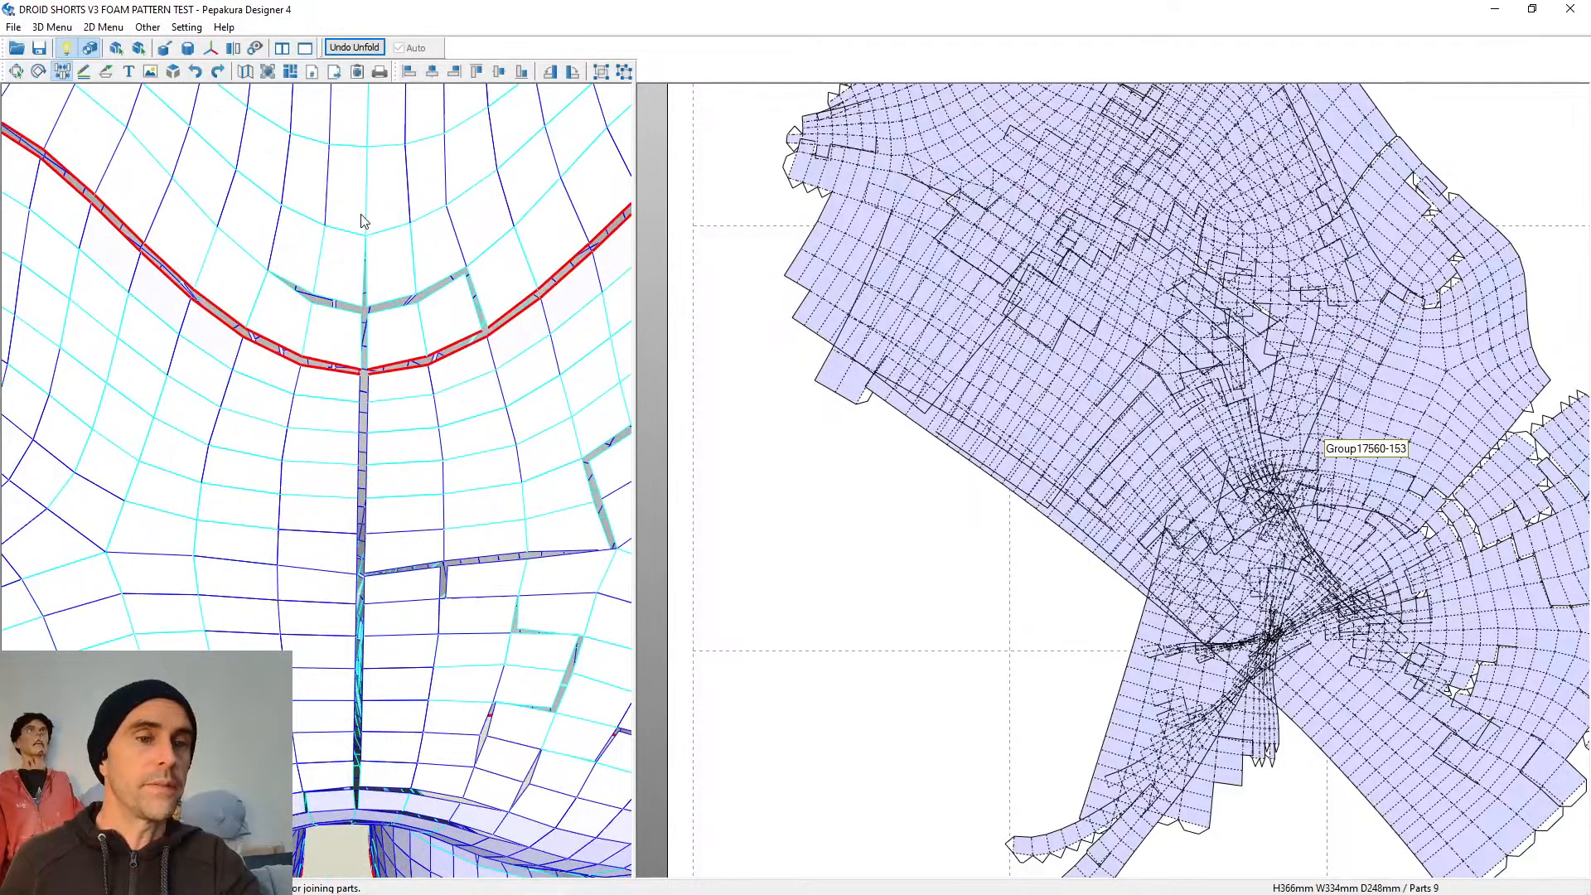
left_click_drag(368, 277, 388, 345)
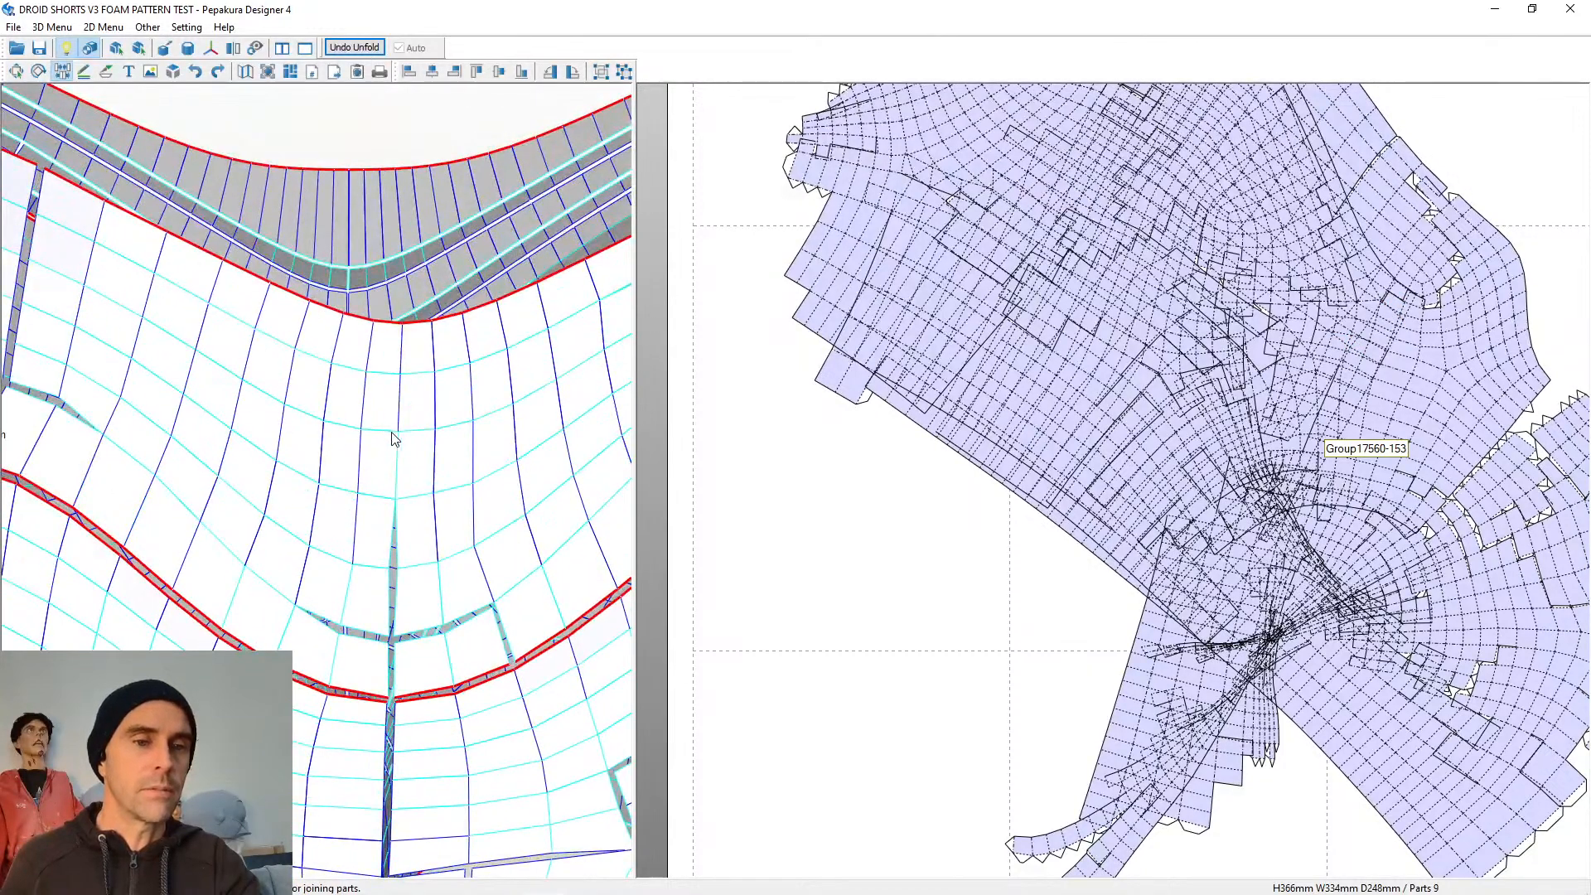
left_click(404, 356)
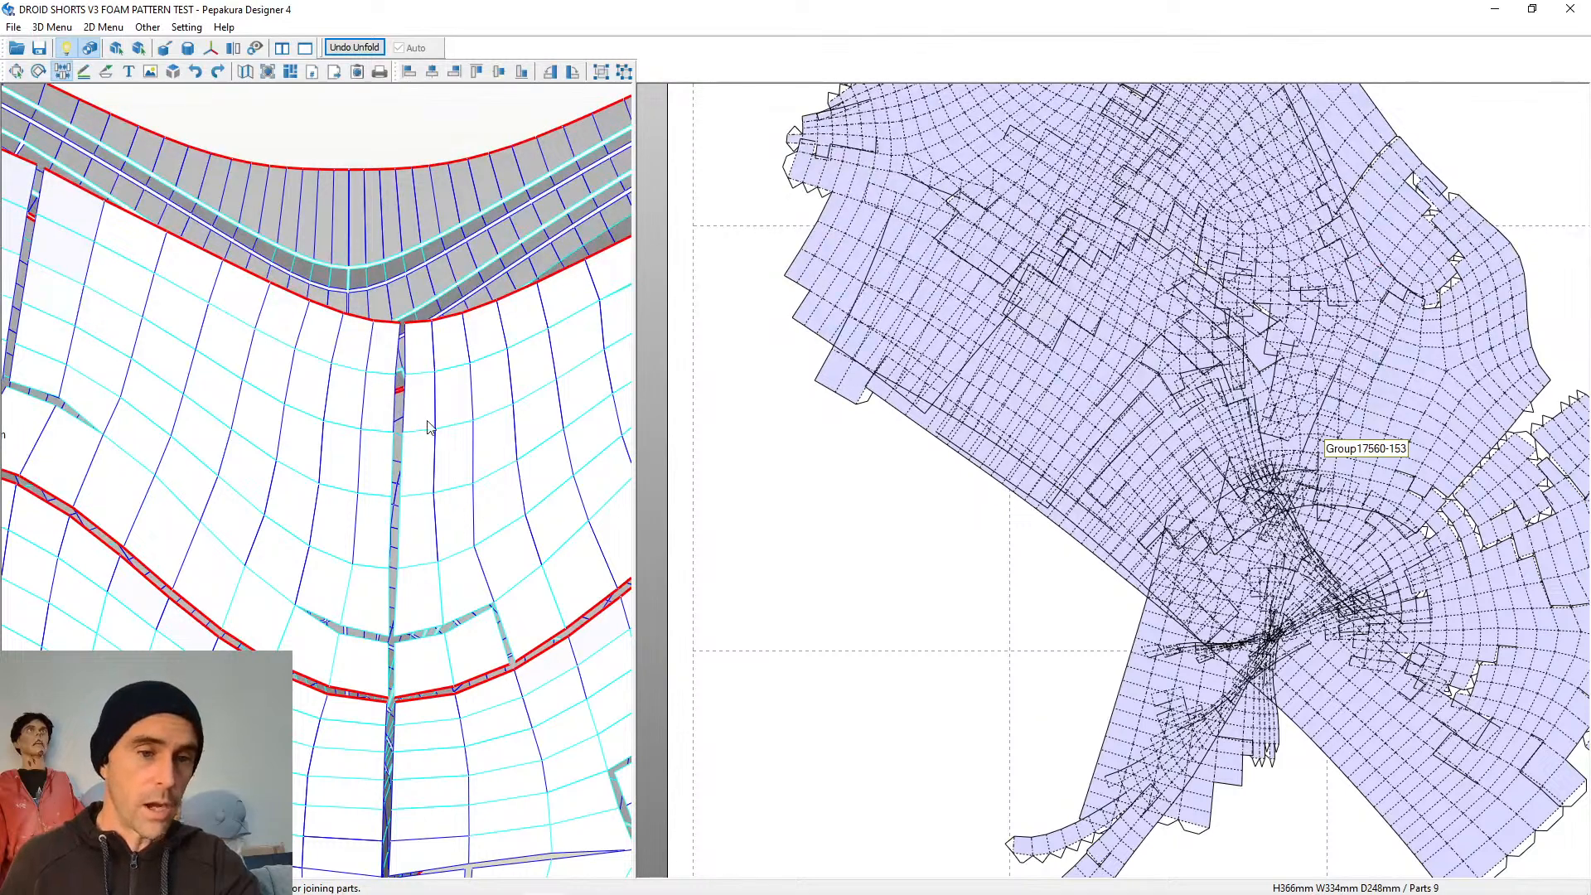
Split the remaining joined edges along the shorts' centre-back line down toward the crotch
right_click_drag(421, 478, 426, 433)
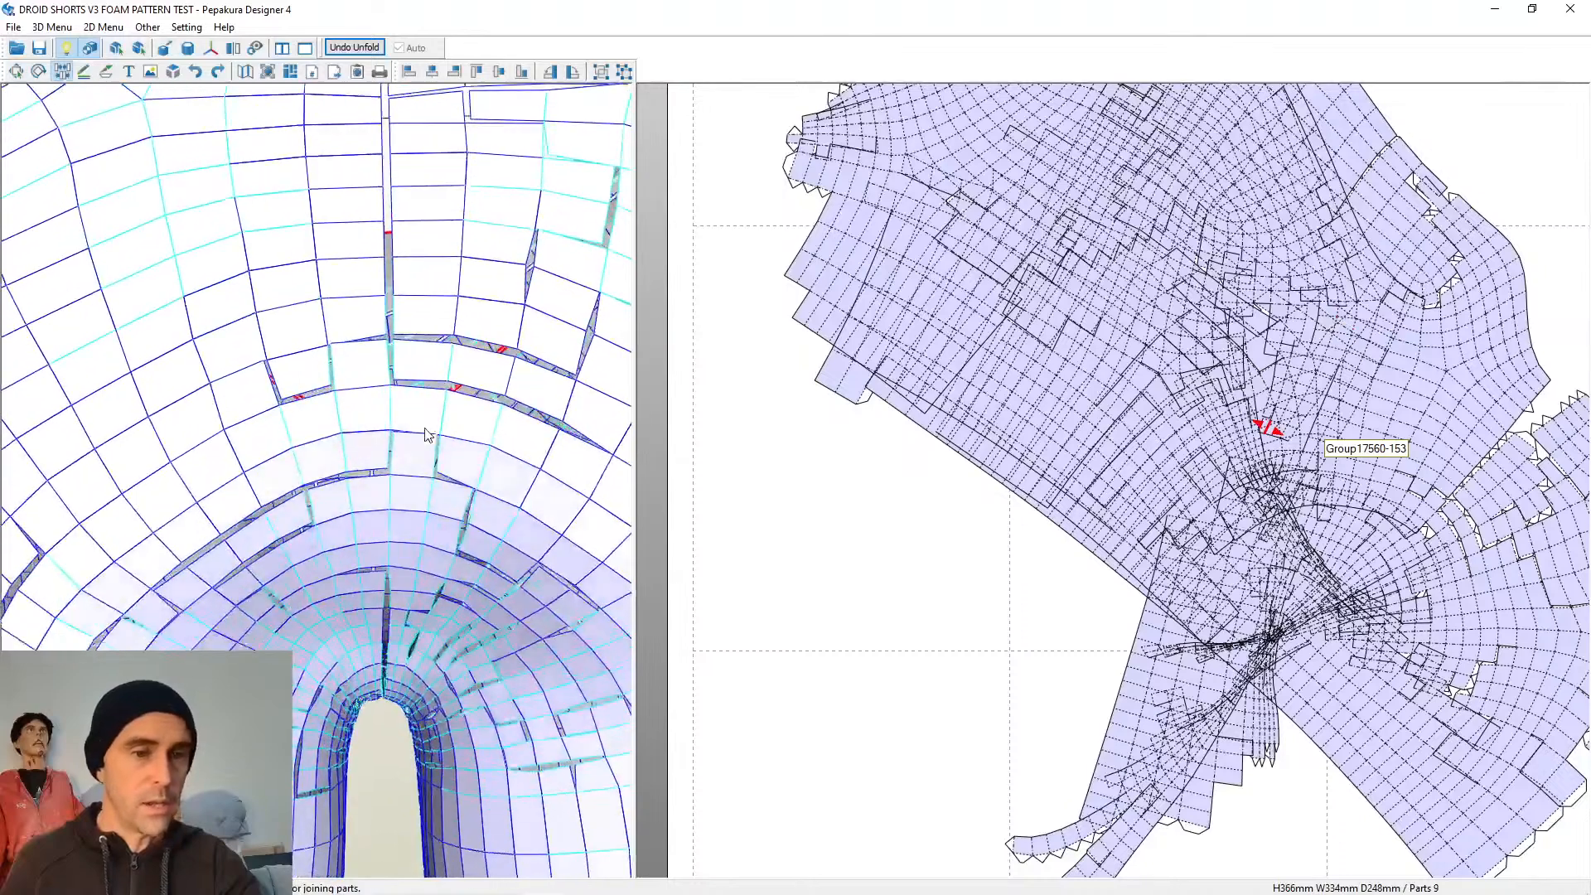
left_click(391, 414)
left_click(392, 446)
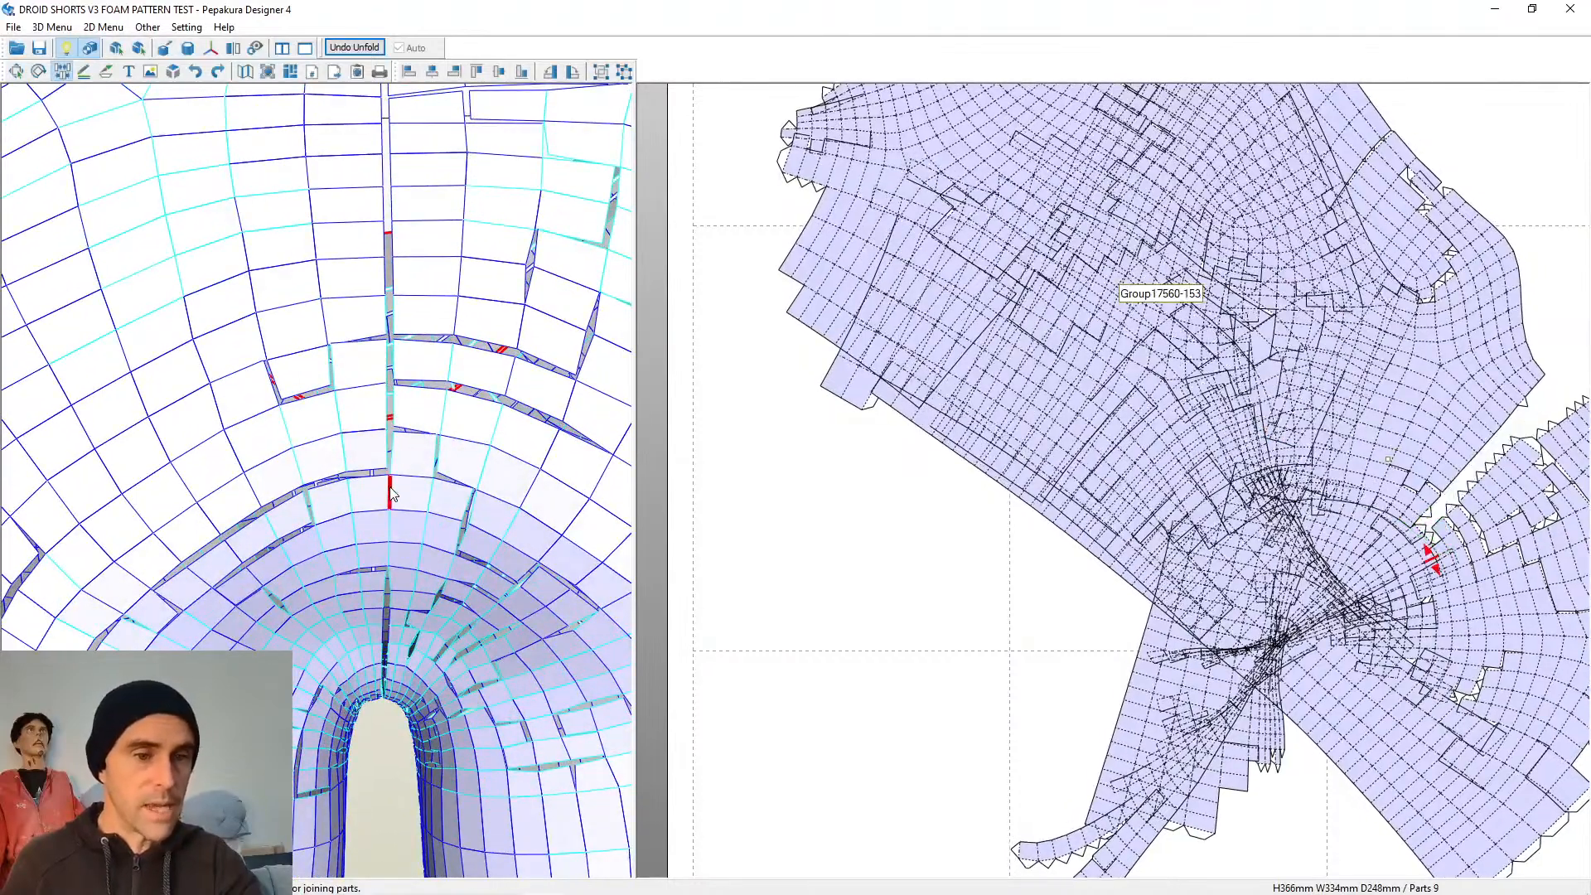
left_click(390, 491)
left_click(390, 527)
right_click_drag(406, 524, 416, 479)
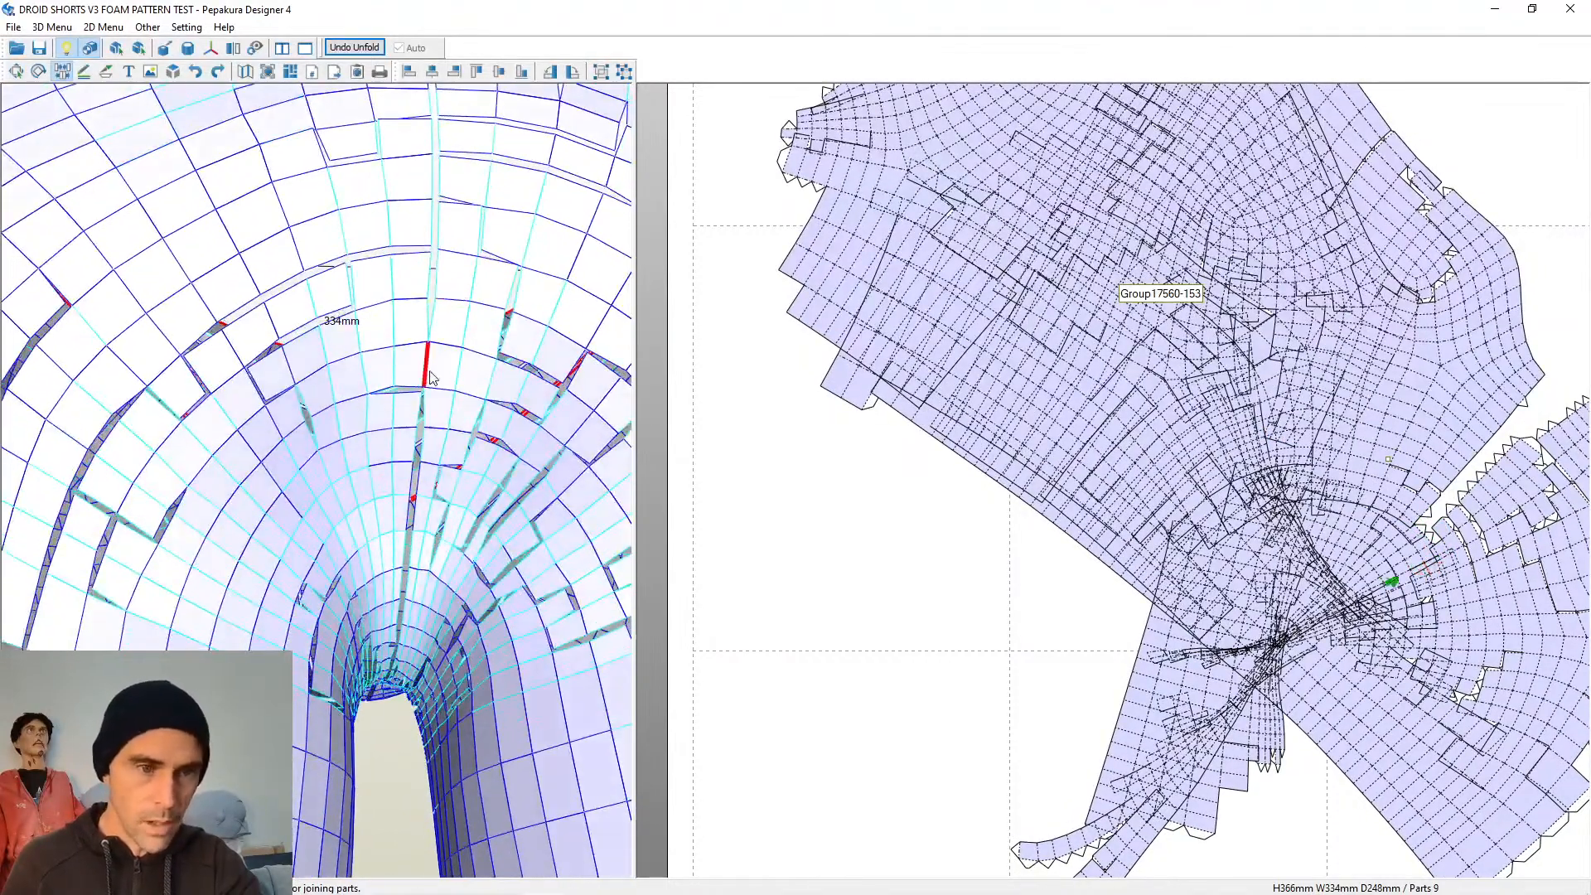
left_click(429, 368)
right_click_drag(428, 419, 417, 373)
scroll(418, 371, "up", 10)
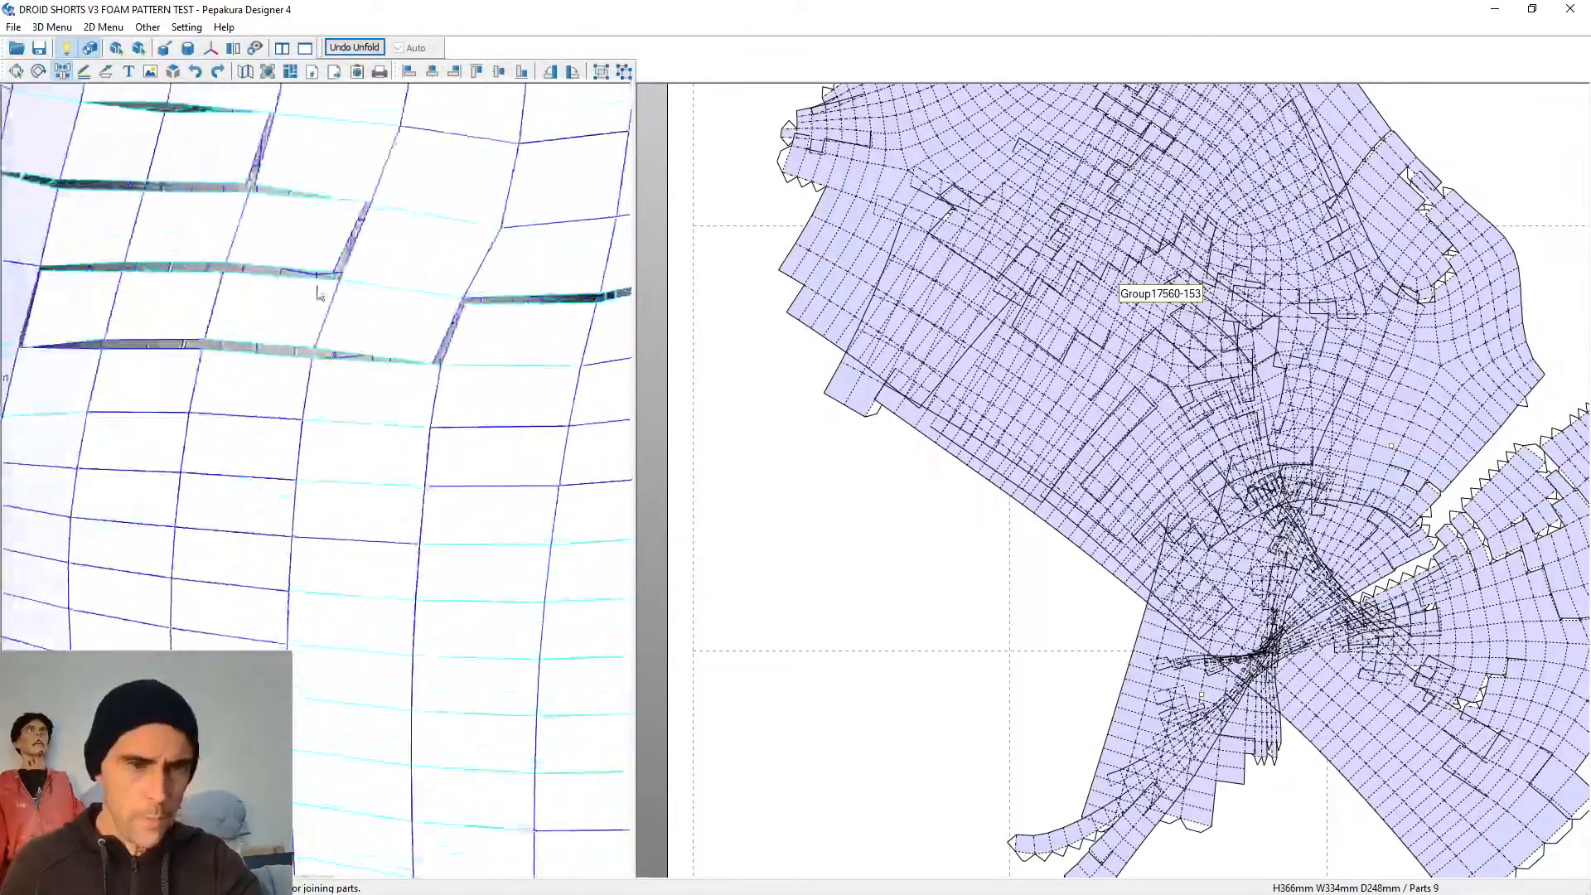
left_click(358, 369)
Move the unfolded part with the flared legs clear of the overlapping curved half
scroll(1256, 633, "down", 4)
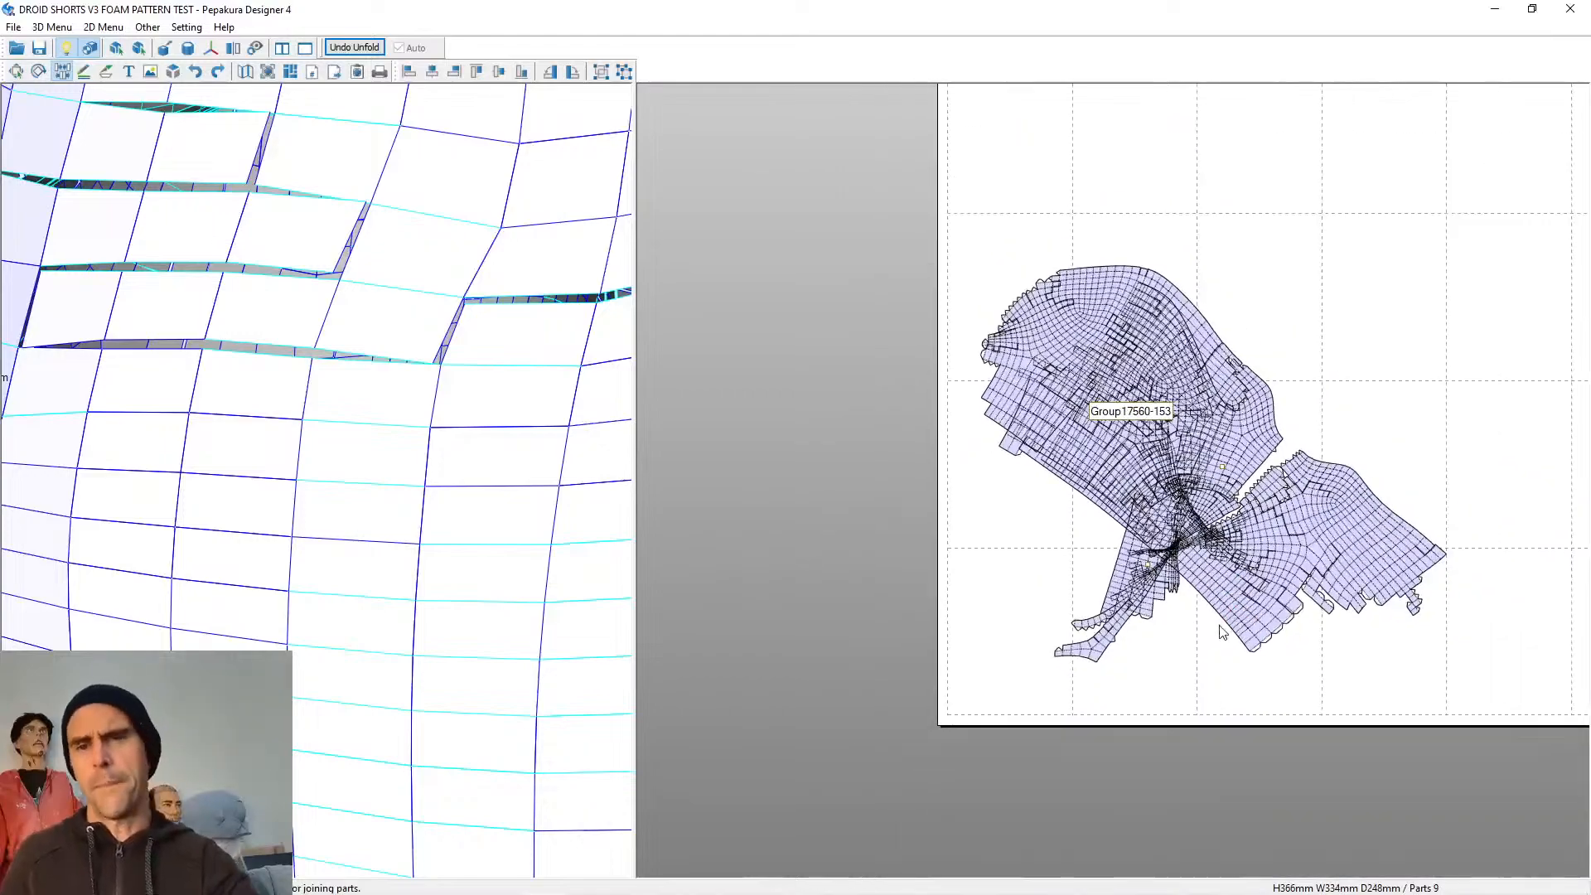
scroll(992, 630, "up", 5)
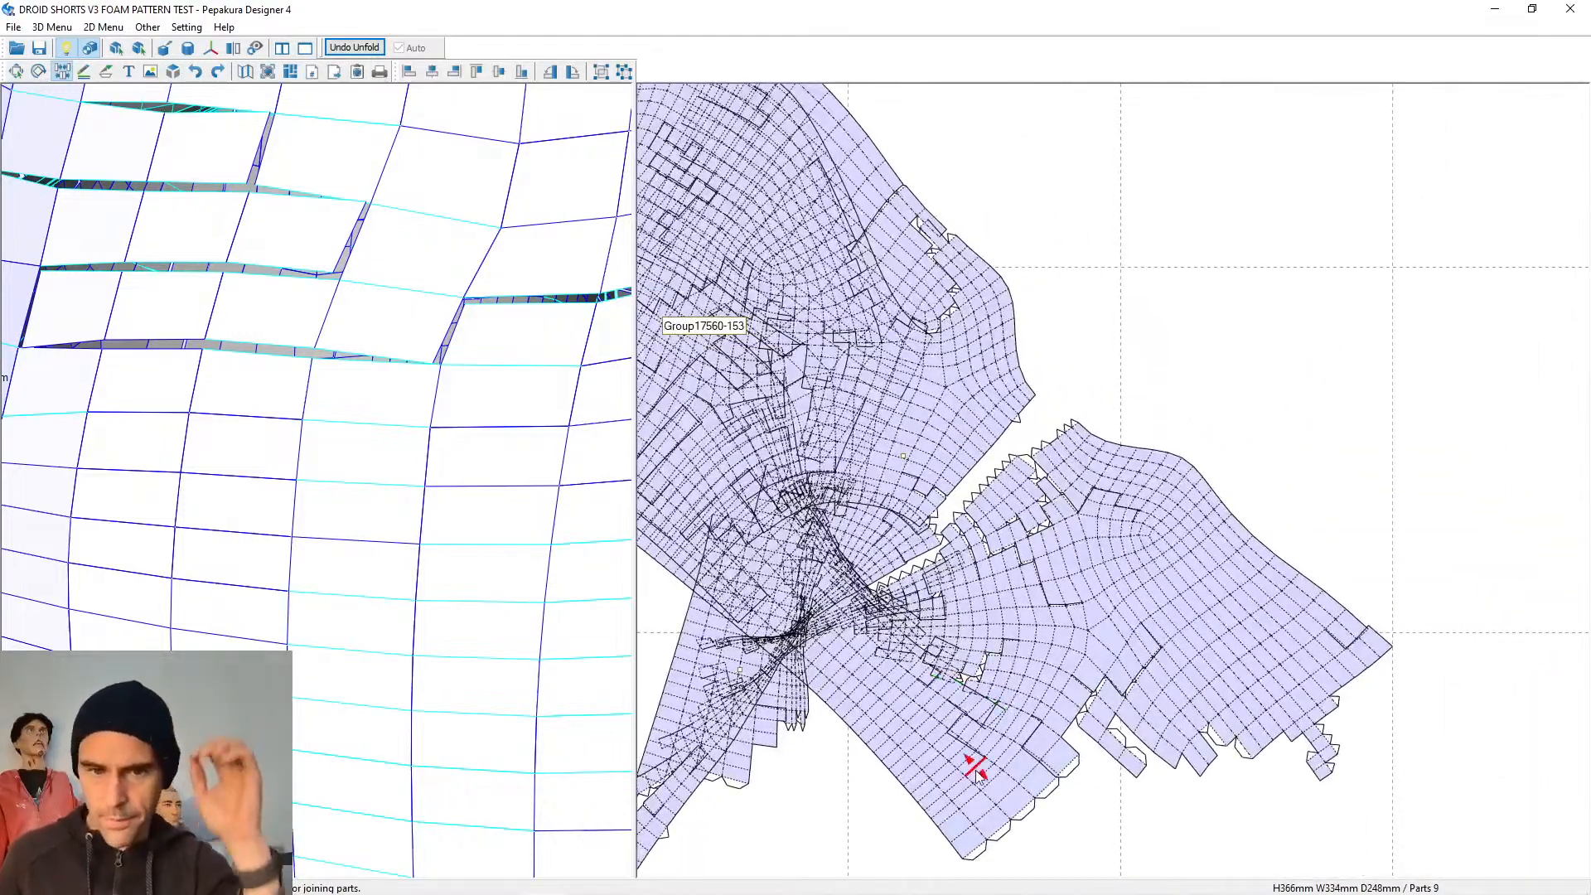
left_click_drag(961, 820, 1331, 396)
scroll(1125, 496, "down", 3)
scroll(1128, 504, "down", 1)
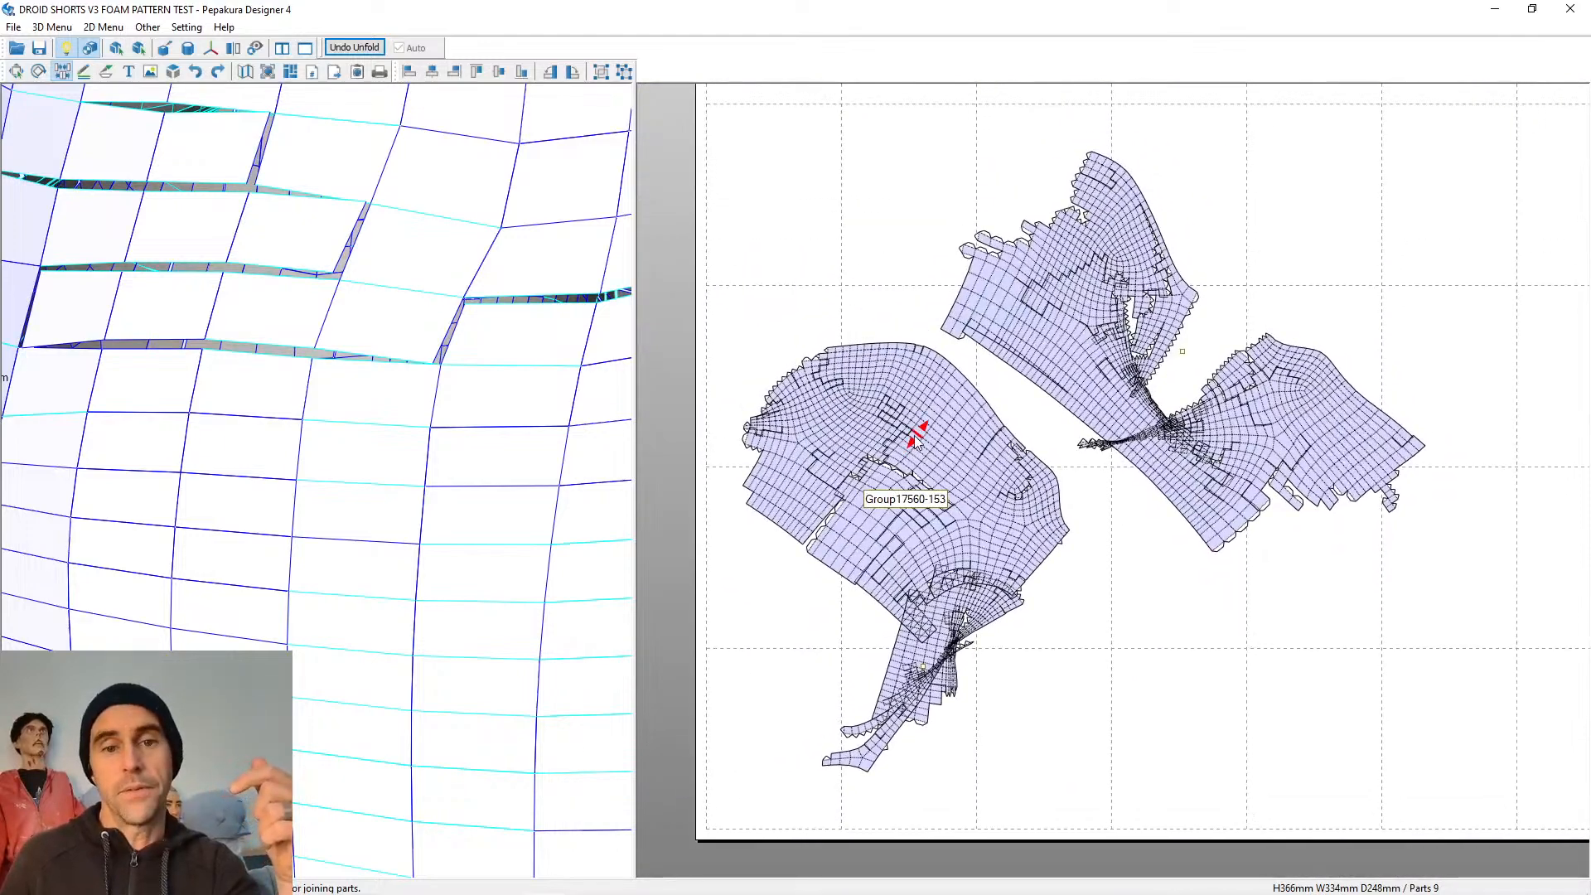
Separate the inner-leg section from the lower end of the curved half and place it further below
scroll(913, 435, "up", 3)
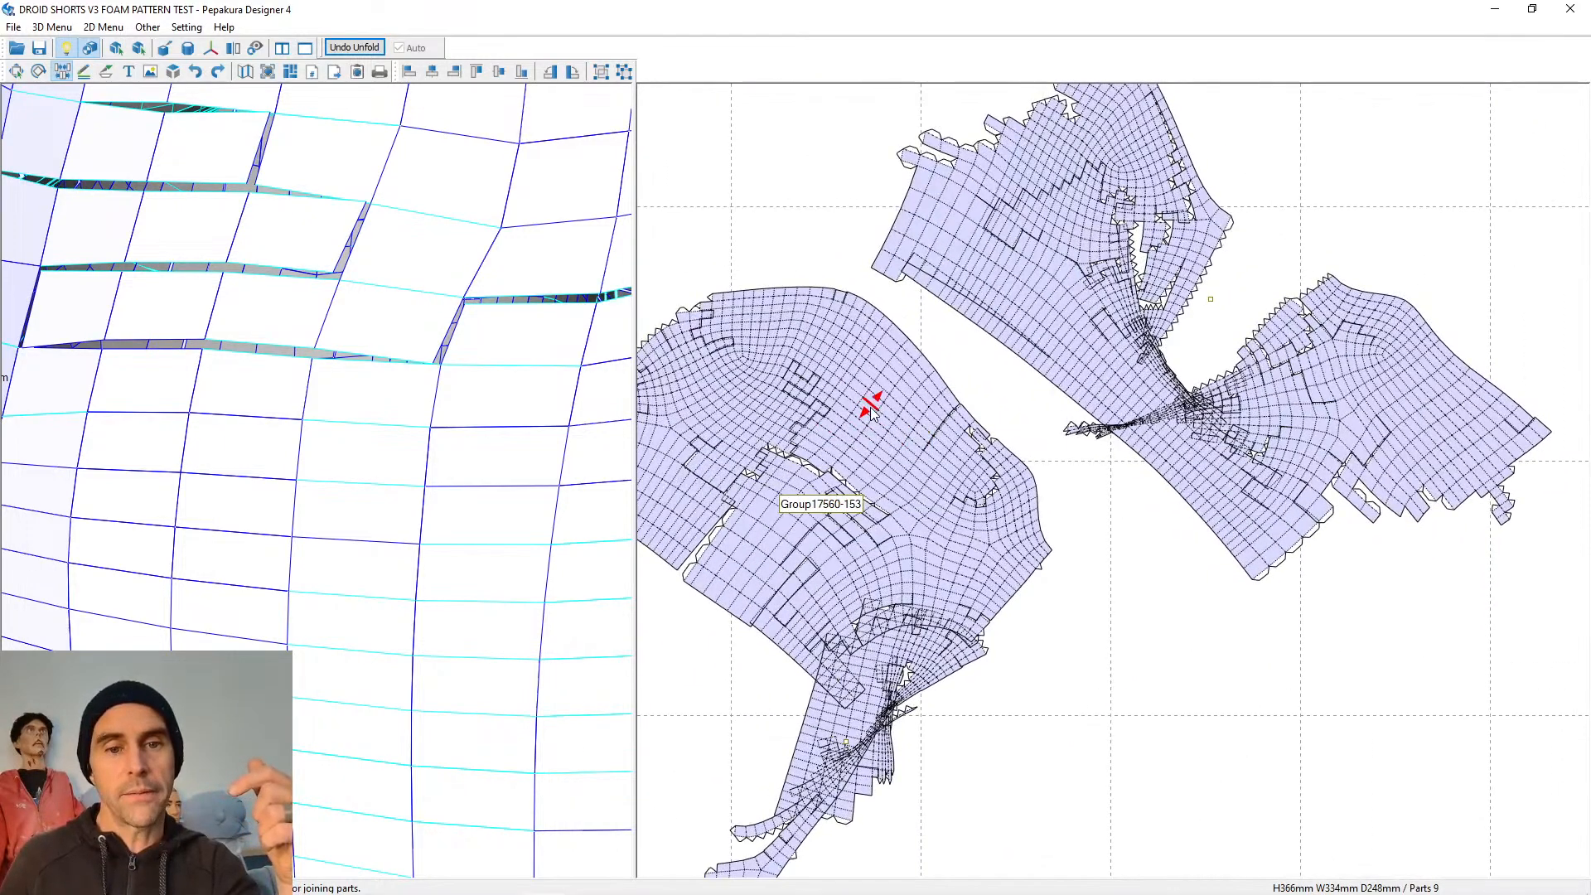
scroll(904, 407, "up", 3)
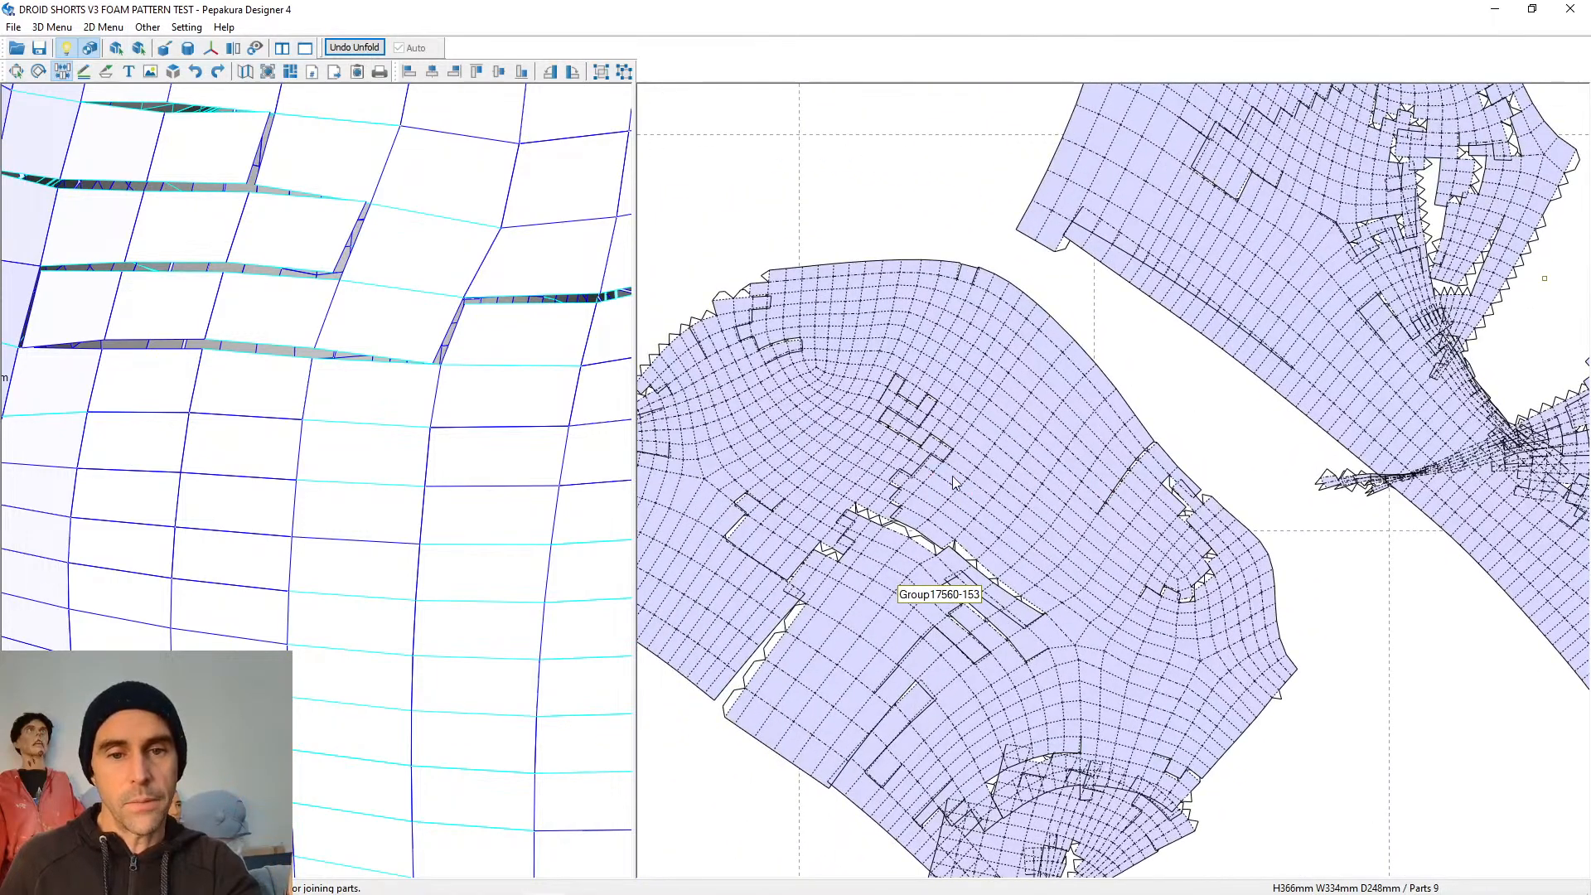
scroll(952, 476, "down", 4)
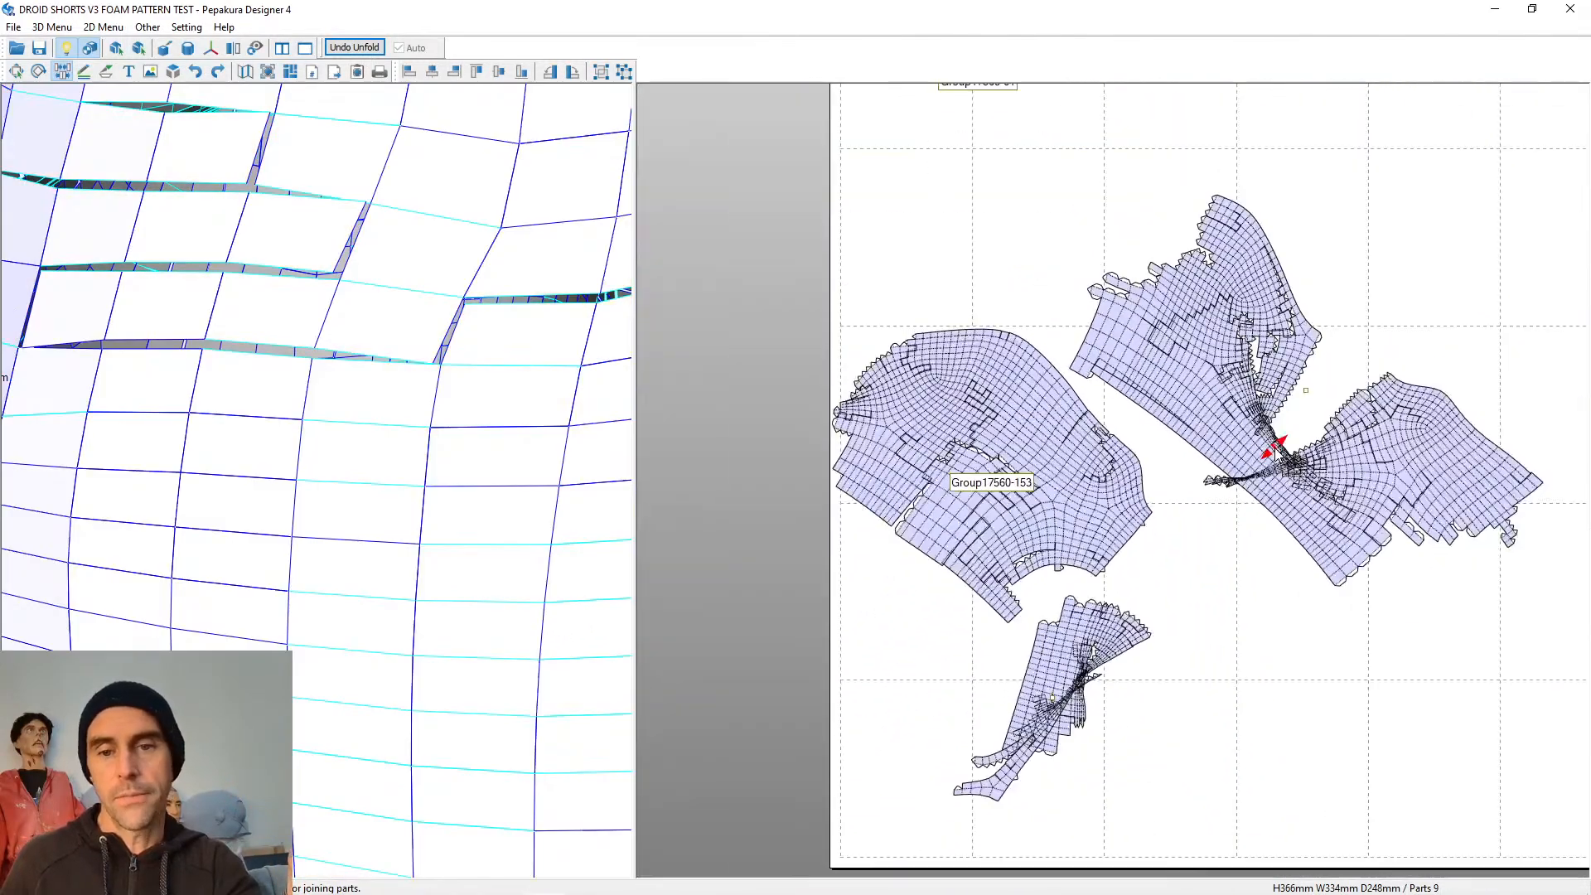
scroll(1027, 431, "up", 4)
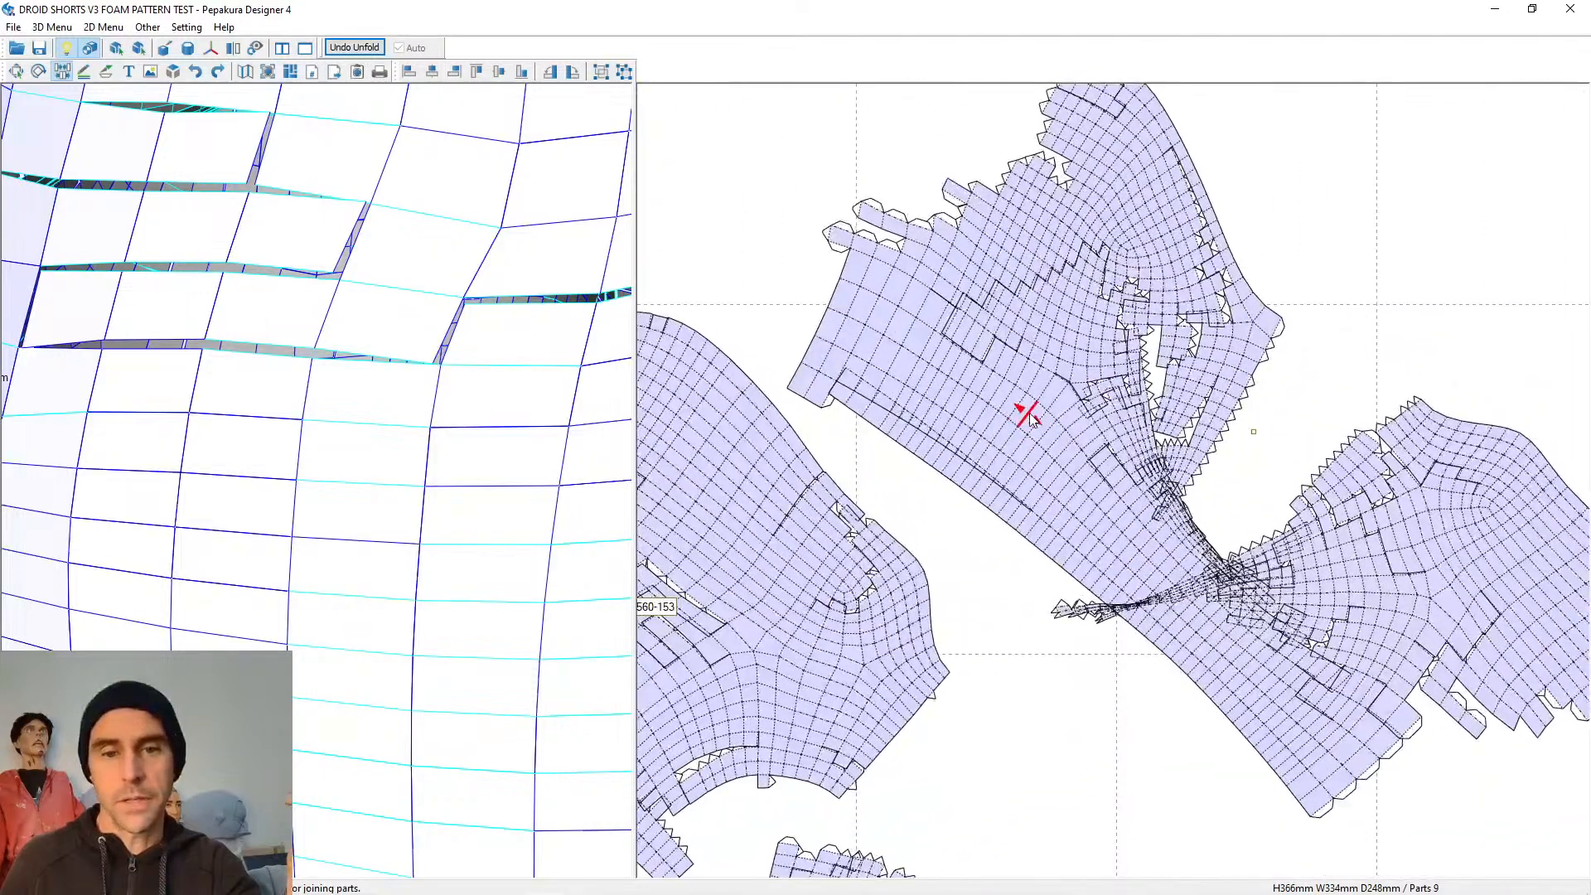
scroll(1032, 415, "up", 5)
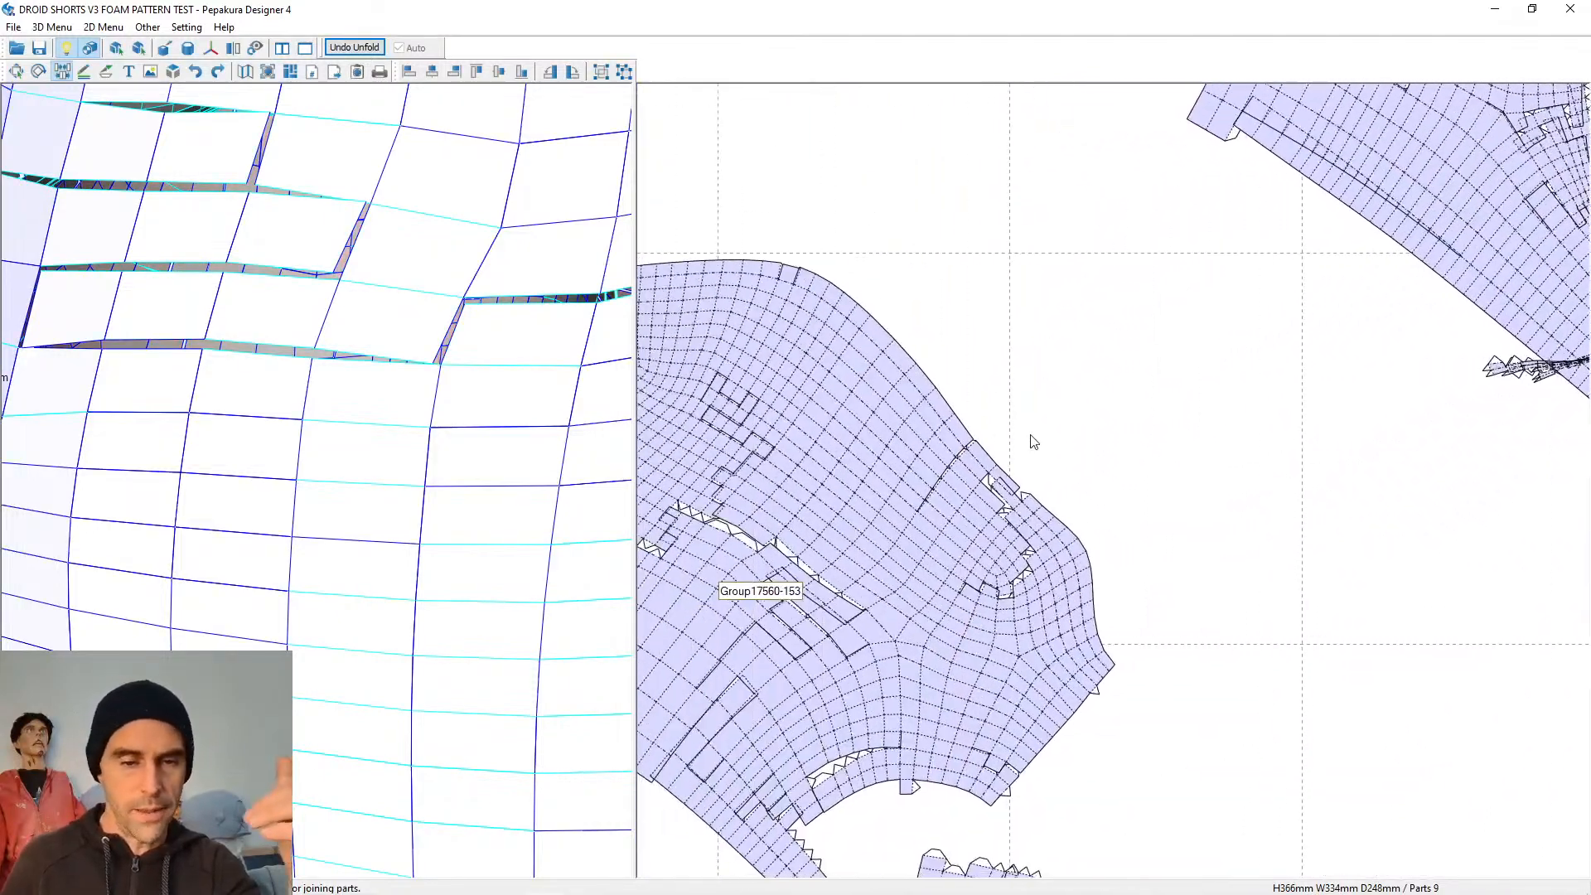
scroll(937, 474, "up", 2)
right_click_drag(909, 476, 1089, 186)
scroll(1087, 373, "down", 6)
middle_click_drag(1281, 559, 1212, 639)
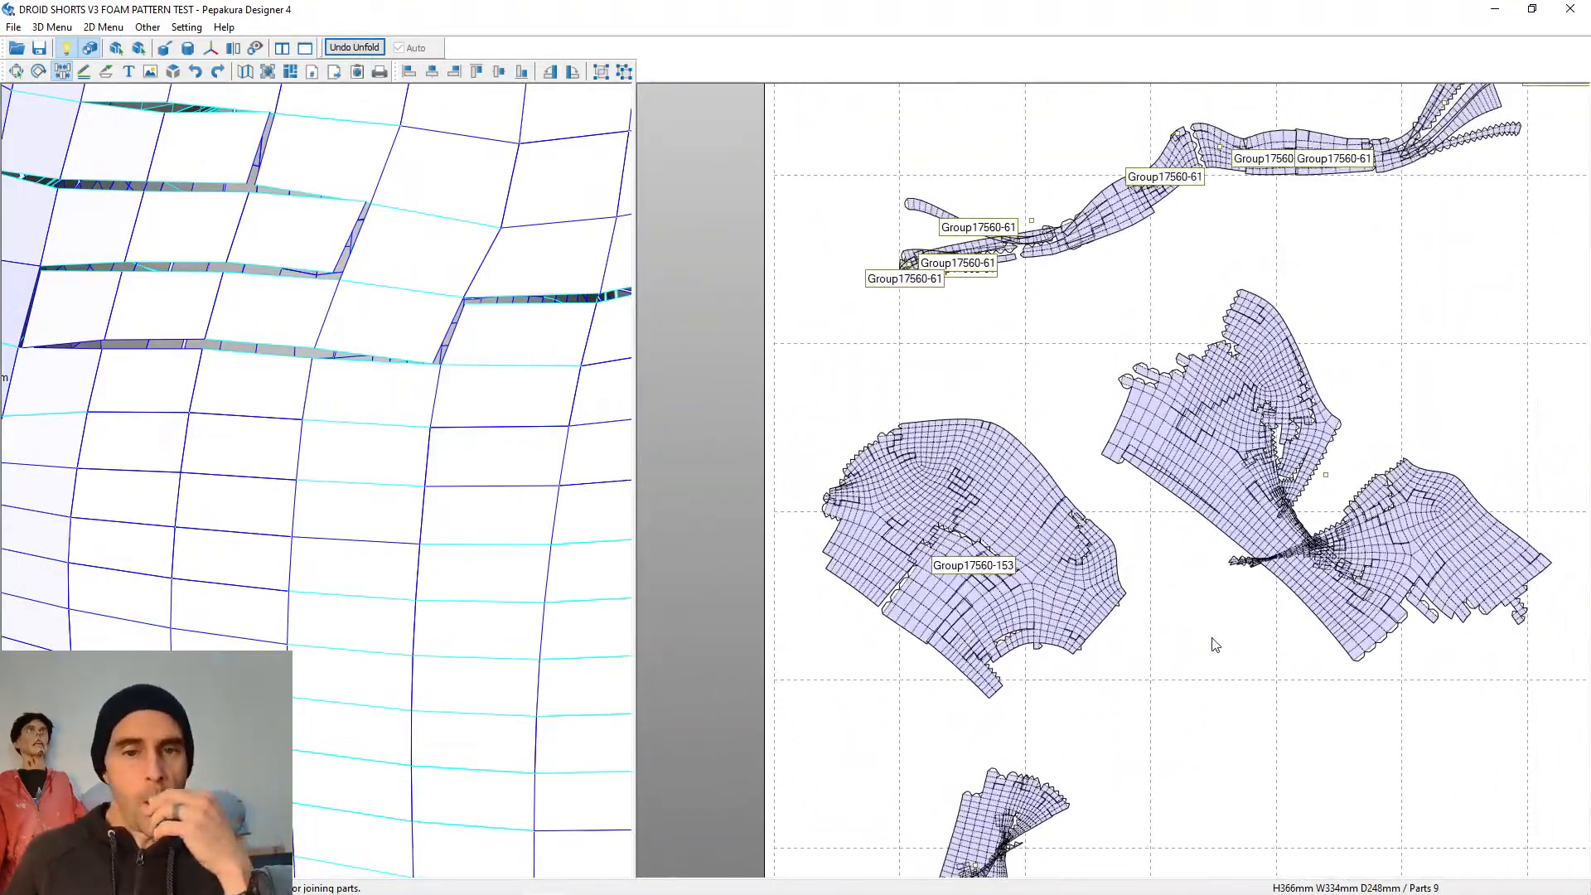
Detach the overlapping row of faces beside the curved half's interior gap and rejoin it to the adjoining surface
scroll(1212, 639, "up", 1)
scroll(1215, 645, "up", 2)
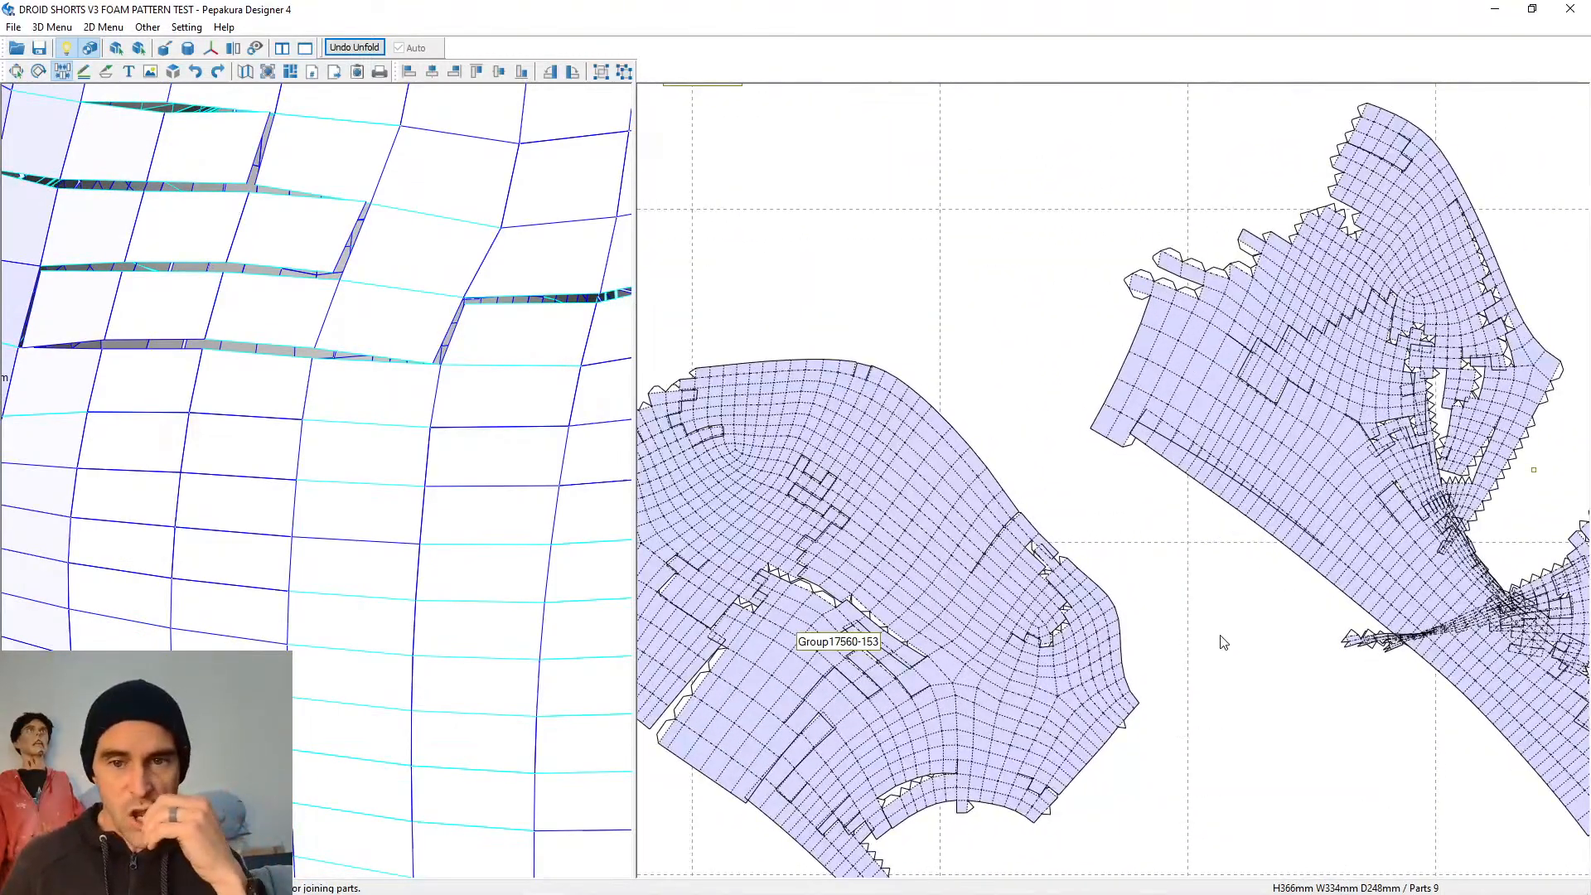
middle_click_drag(1255, 638, 1190, 657)
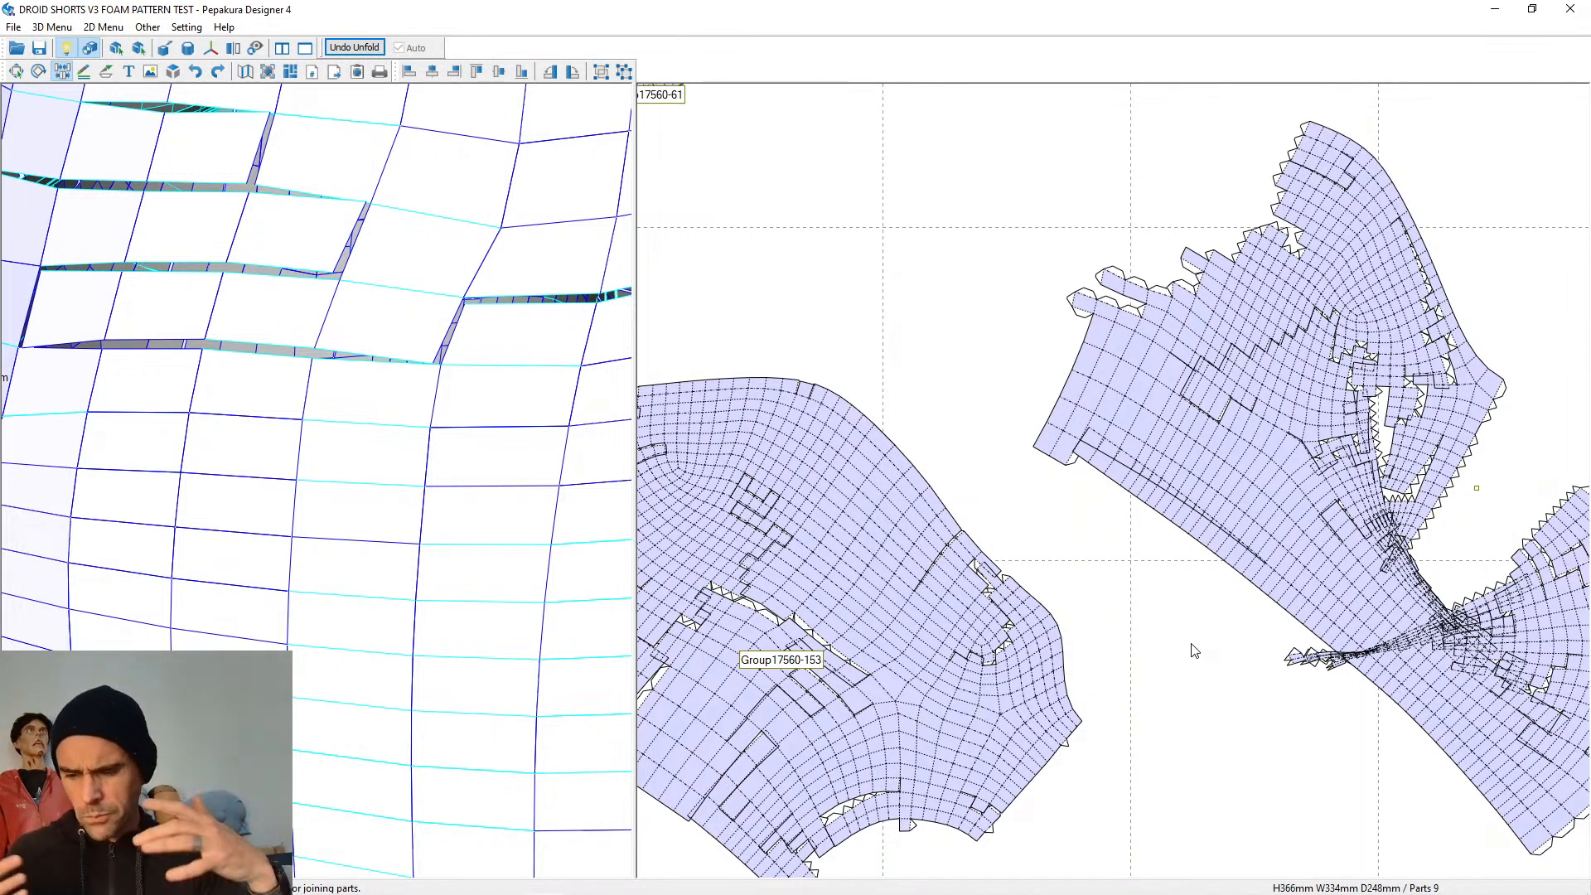
scroll(1252, 625, "up", 5)
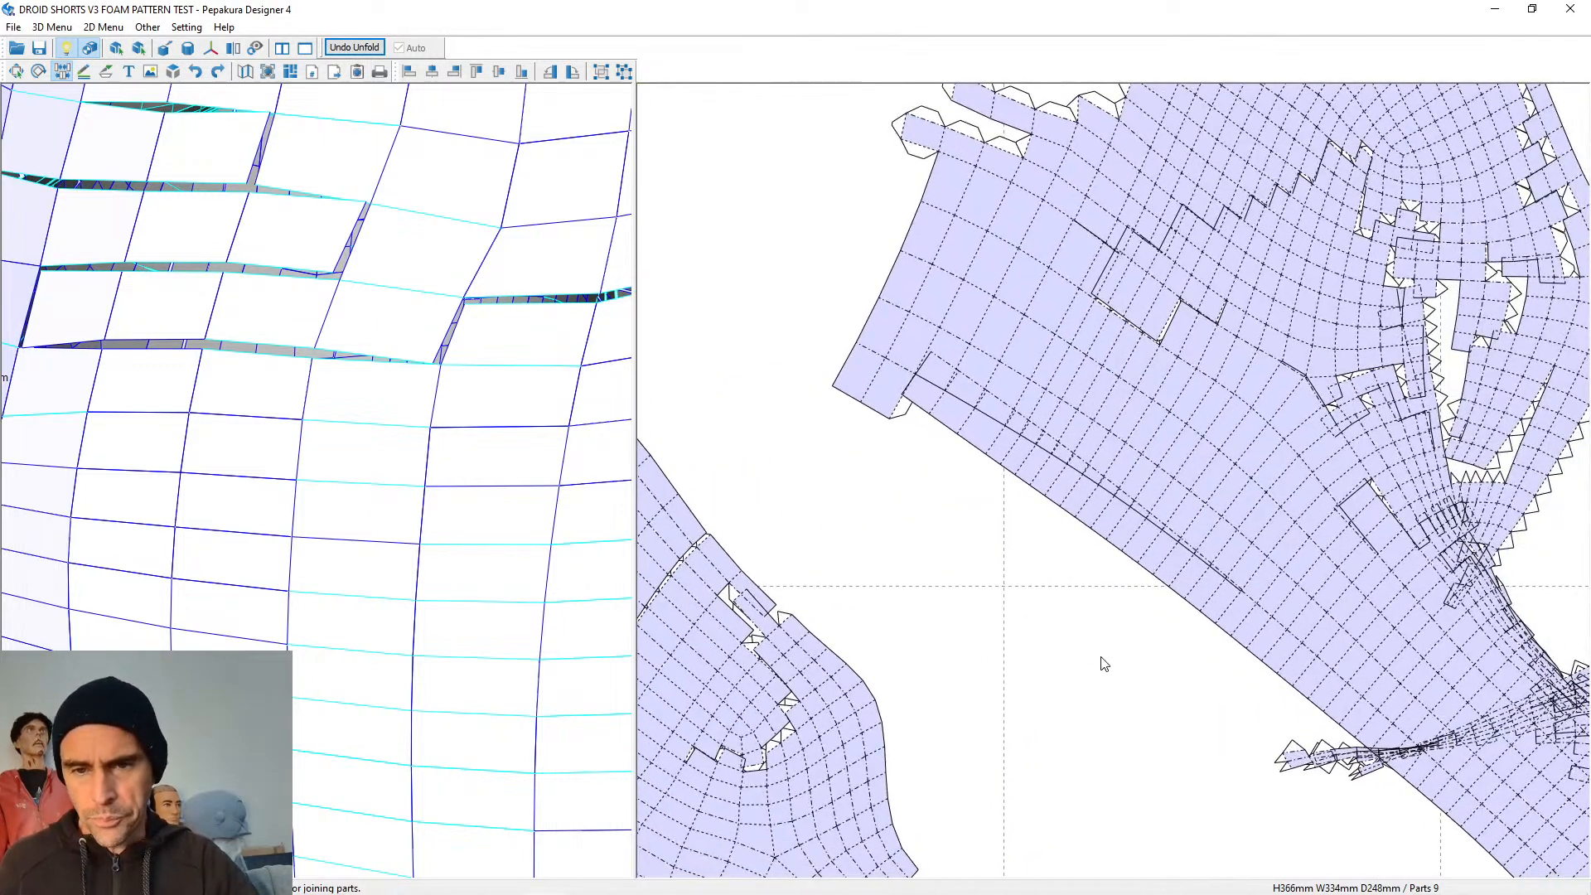
scroll(1070, 635, "down", 3)
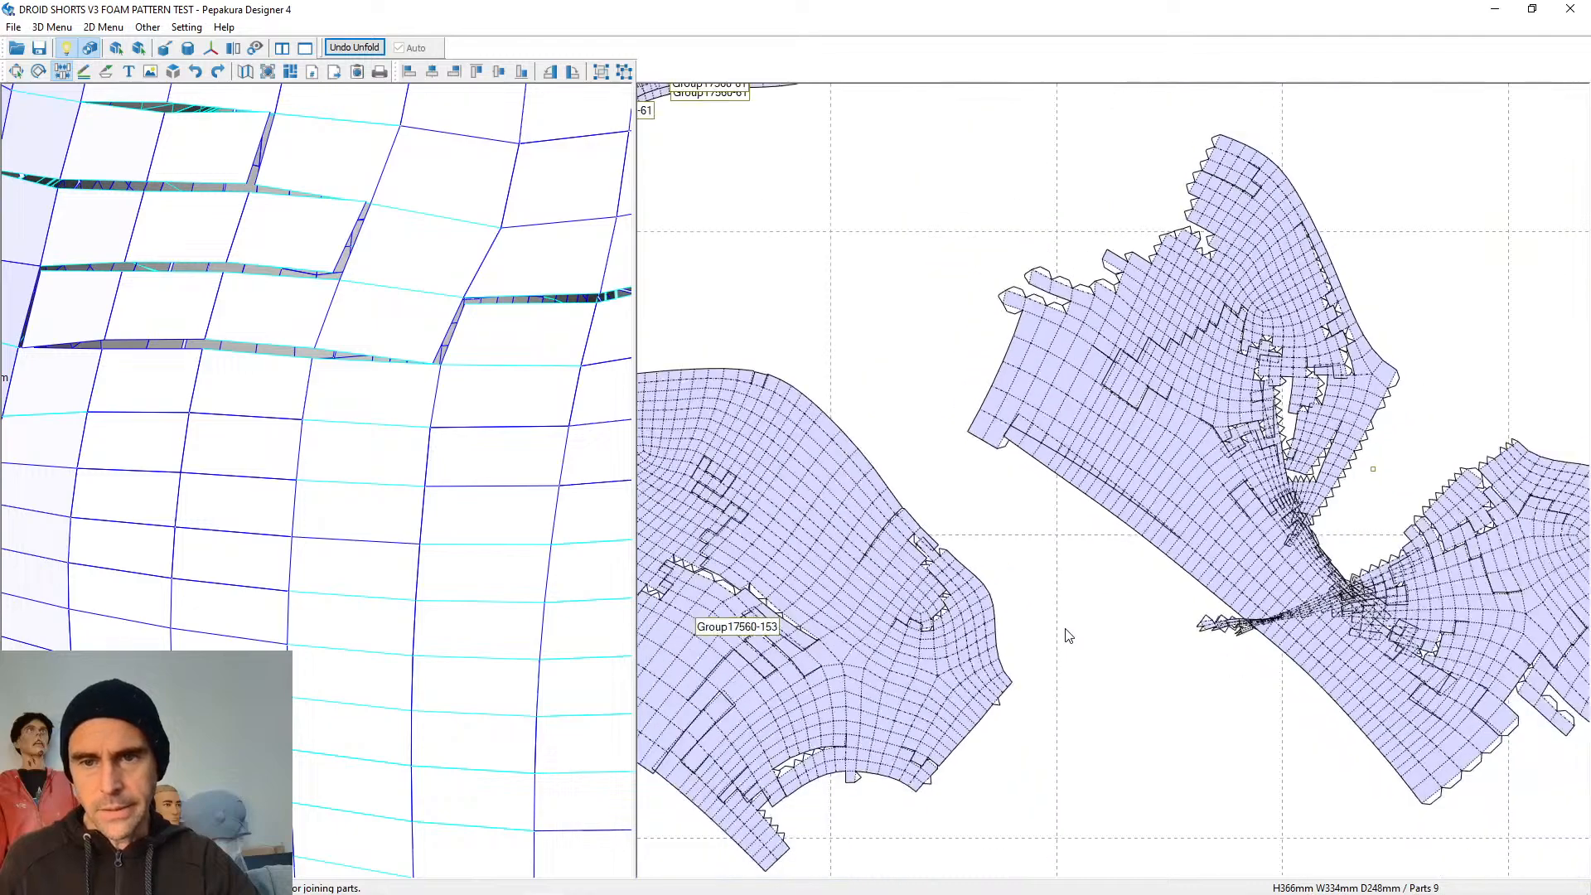
scroll(1060, 655, "up", 6)
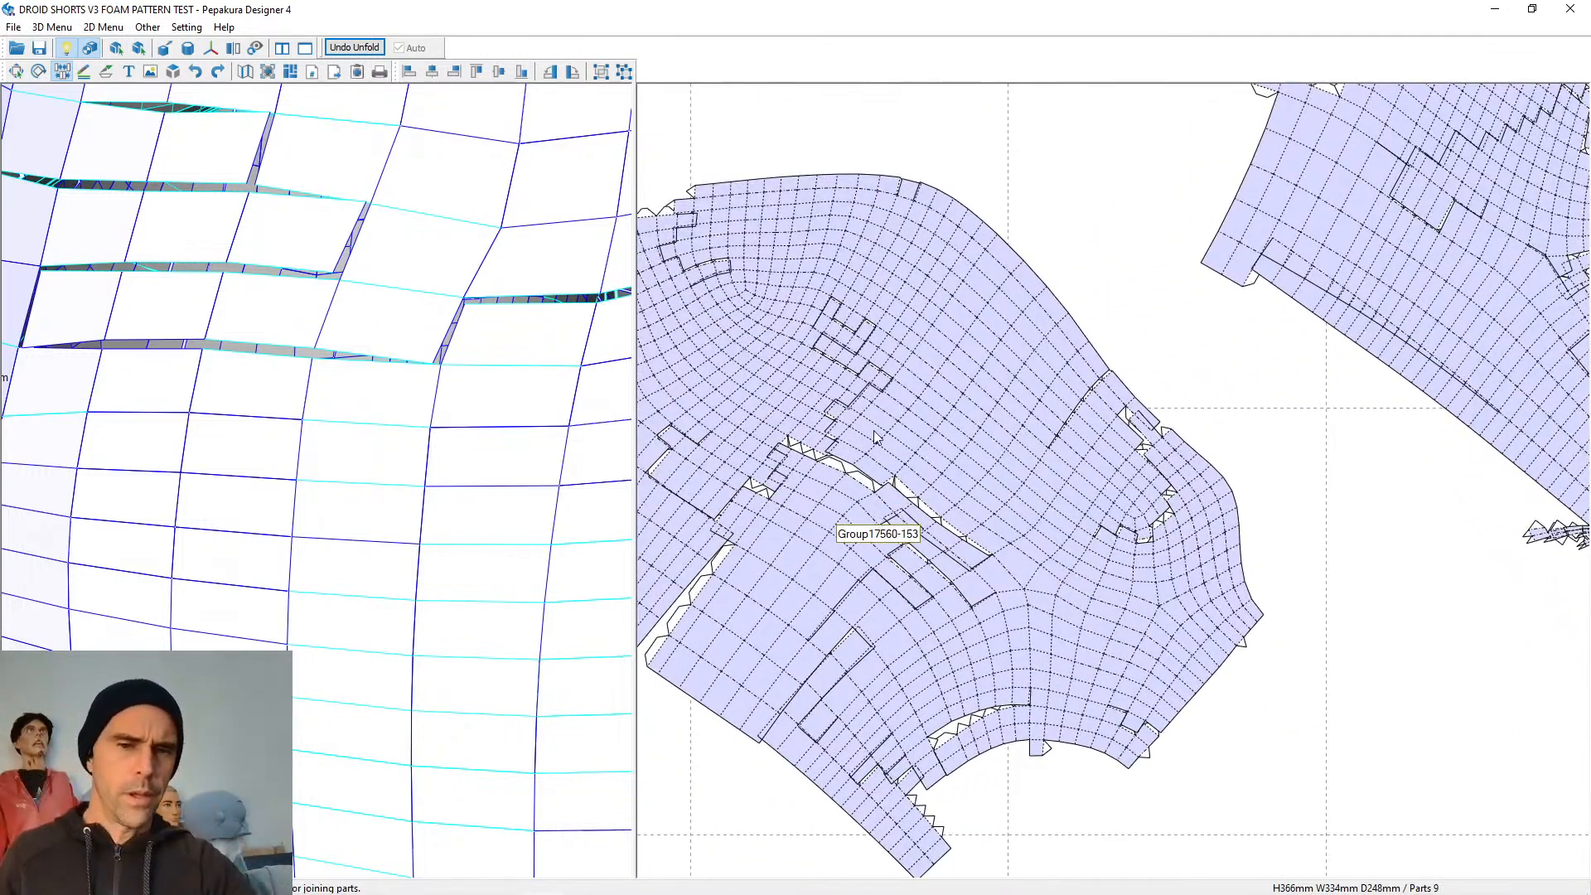
scroll(876, 517, "up", 5)
left_click(1114, 433)
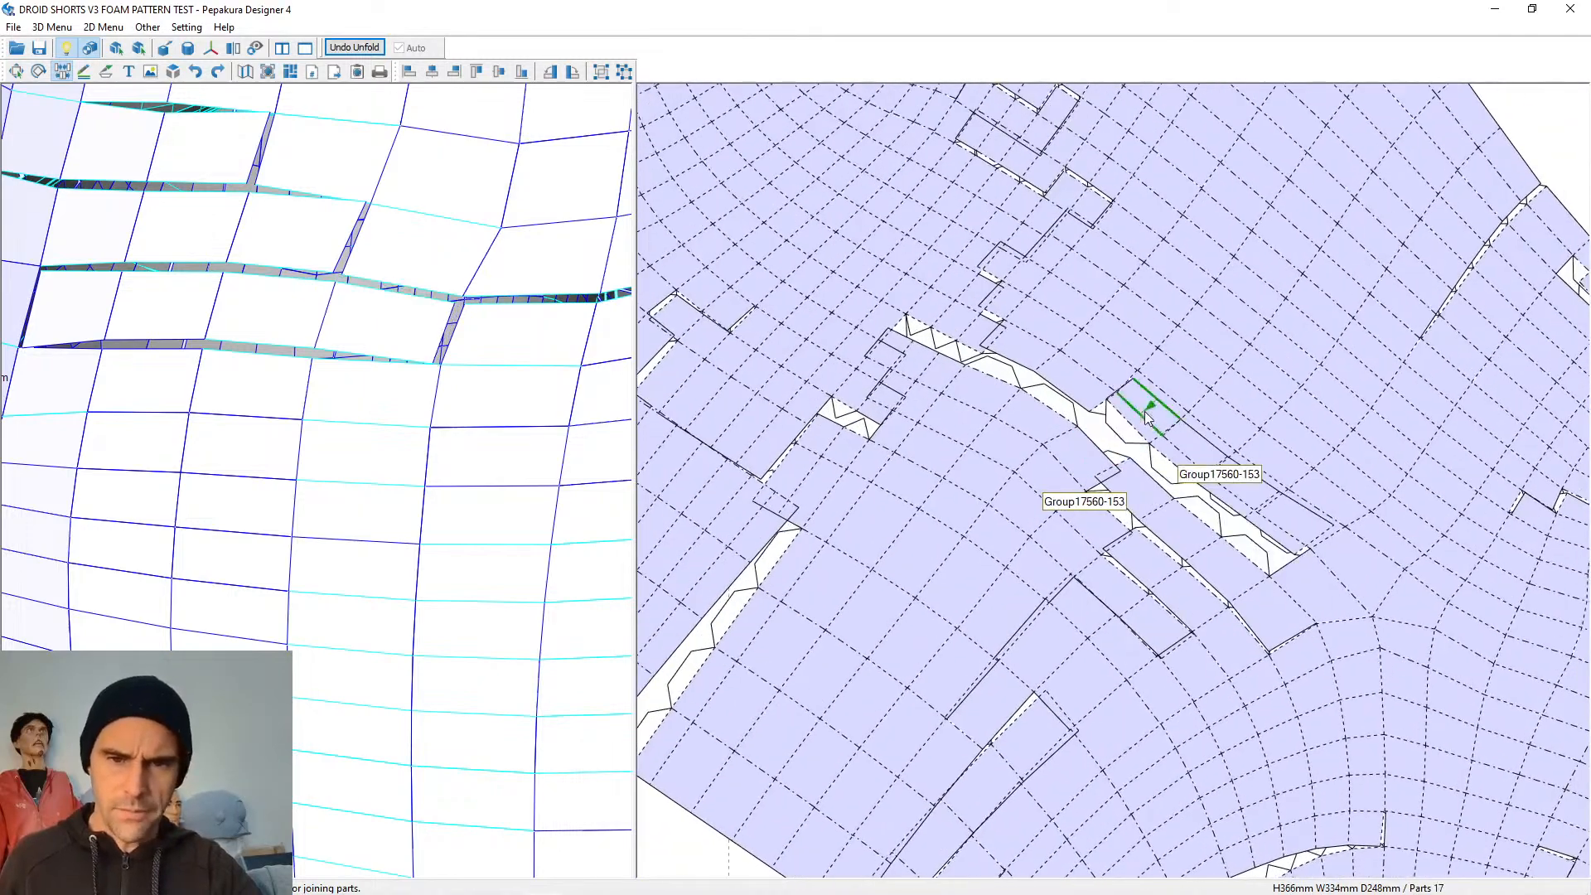
left_click(1099, 412)
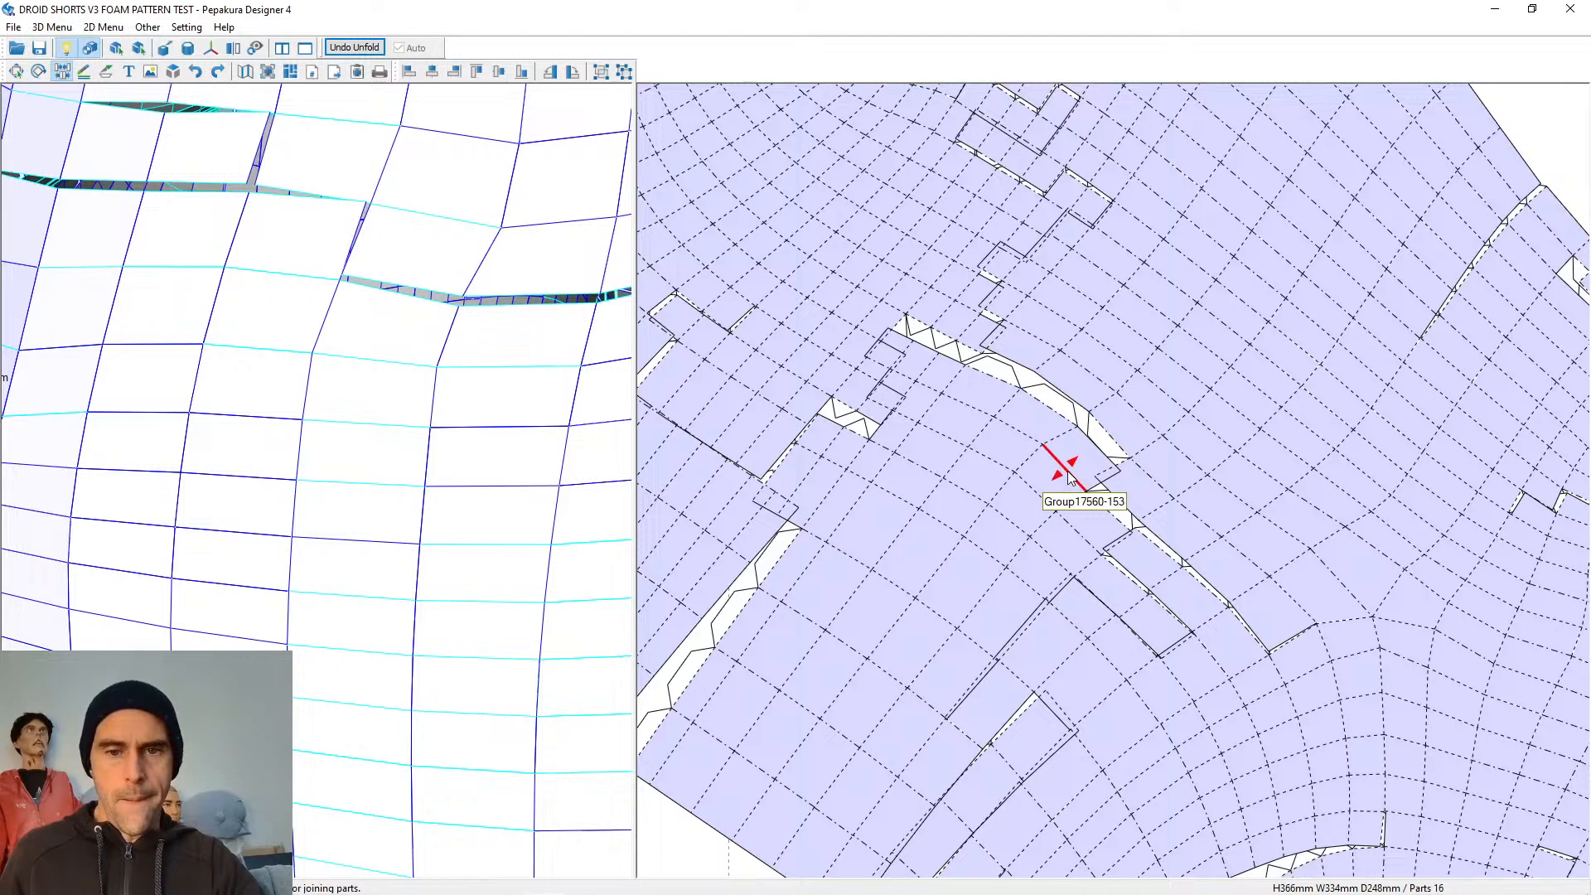
Detach the next overlapping row and the short flap at the gap's upper end, rejoining each to the adjoining surface
left_click(902, 369)
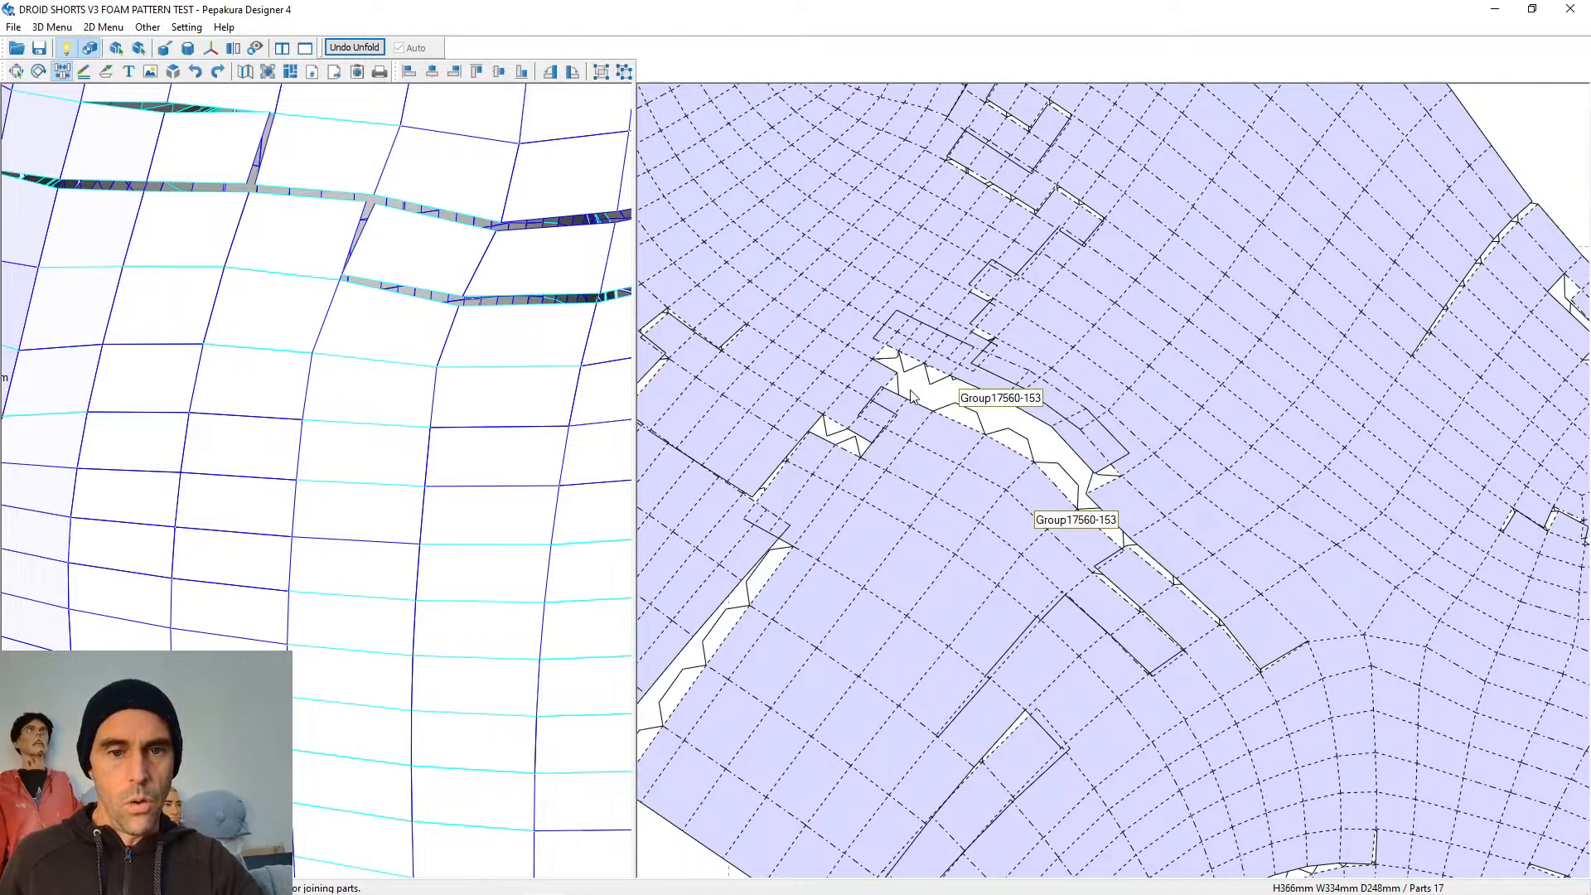
left_click(1103, 488)
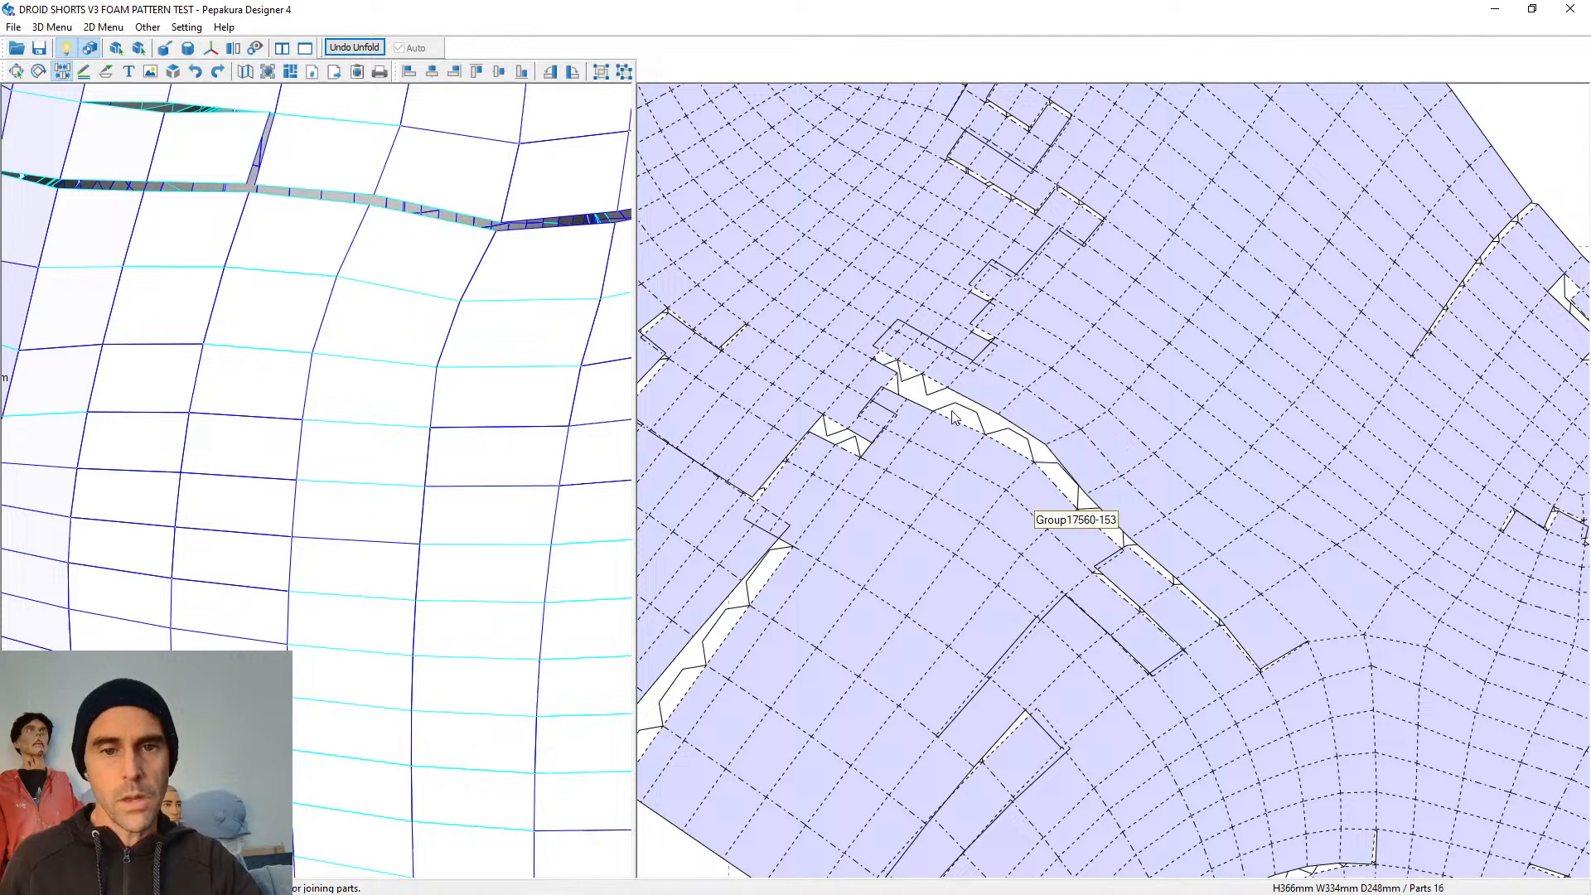
left_click(959, 370)
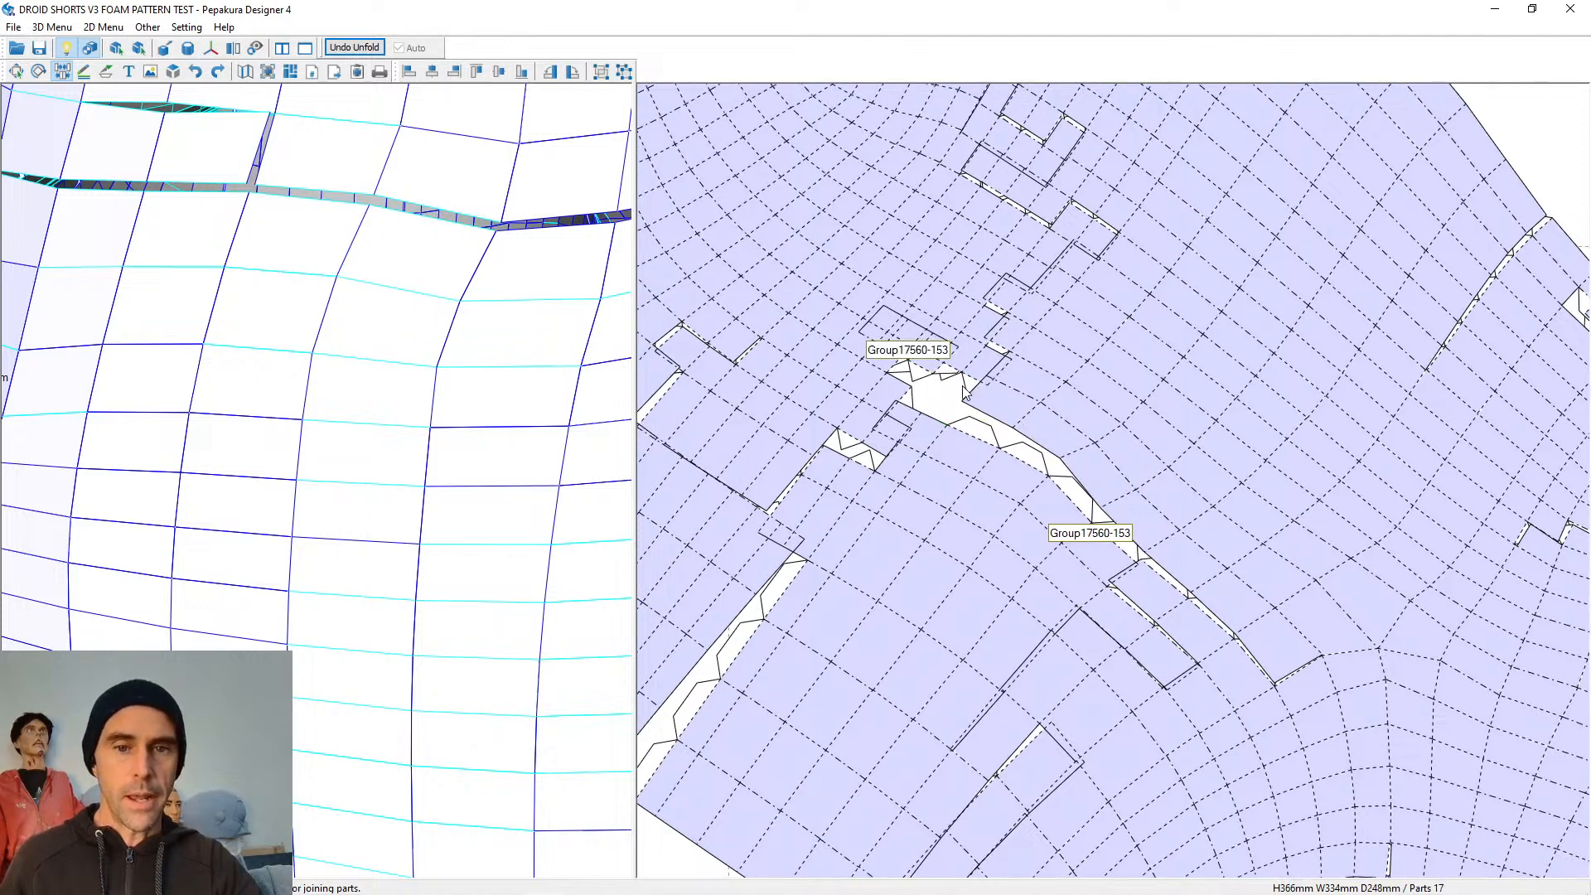
left_click(894, 375)
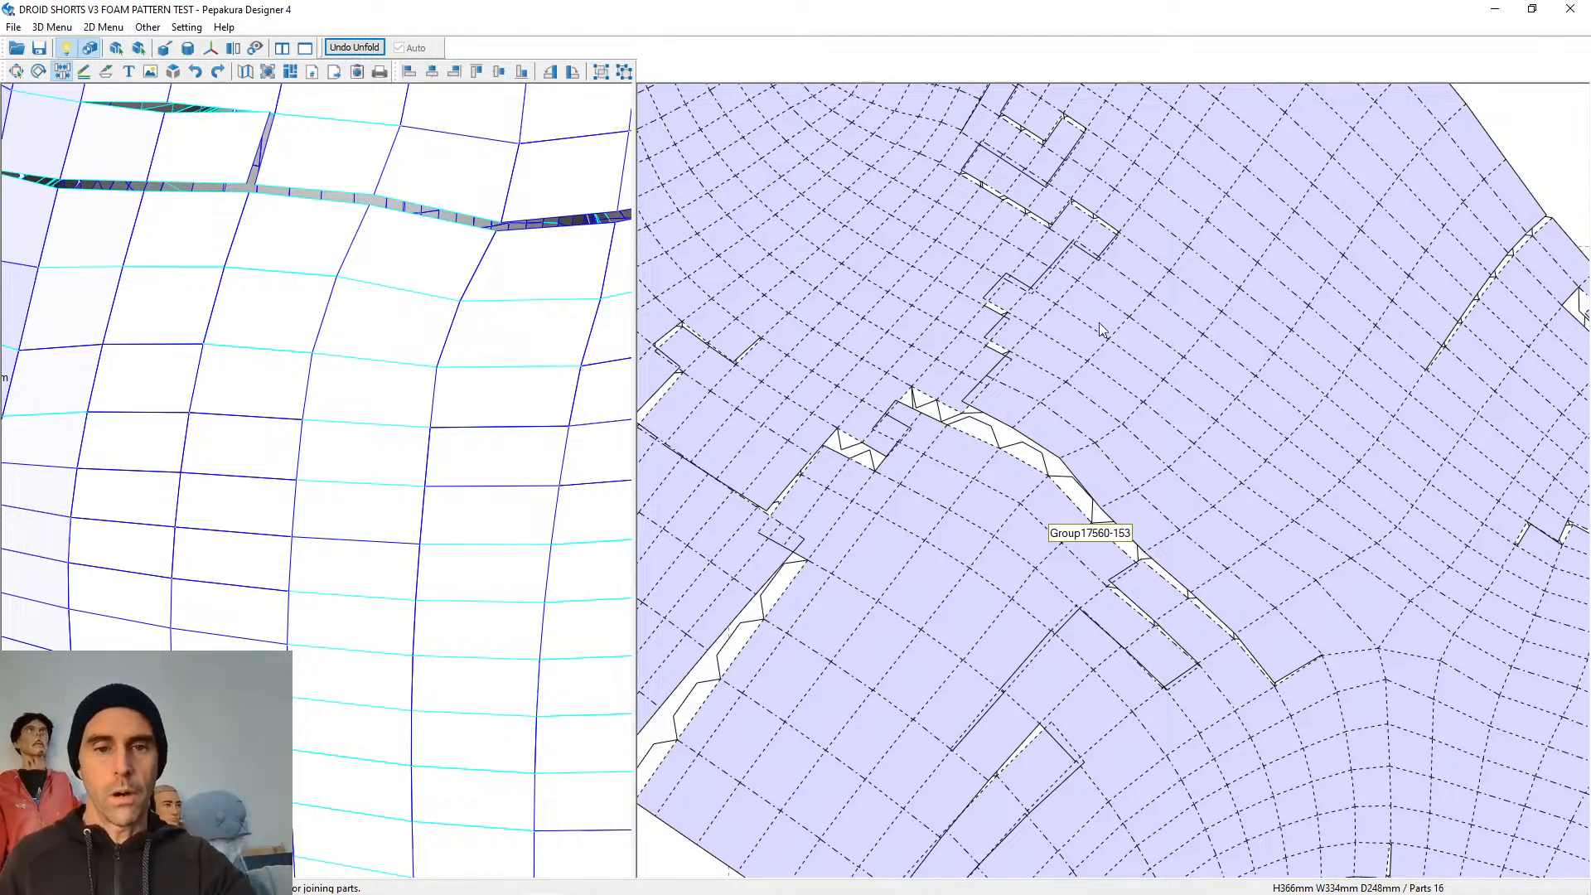
Reassign the edge faces beside the short toothed gap across the seam, joining them to the adjoining surface at the gap's lower-left end
left_click(916, 425)
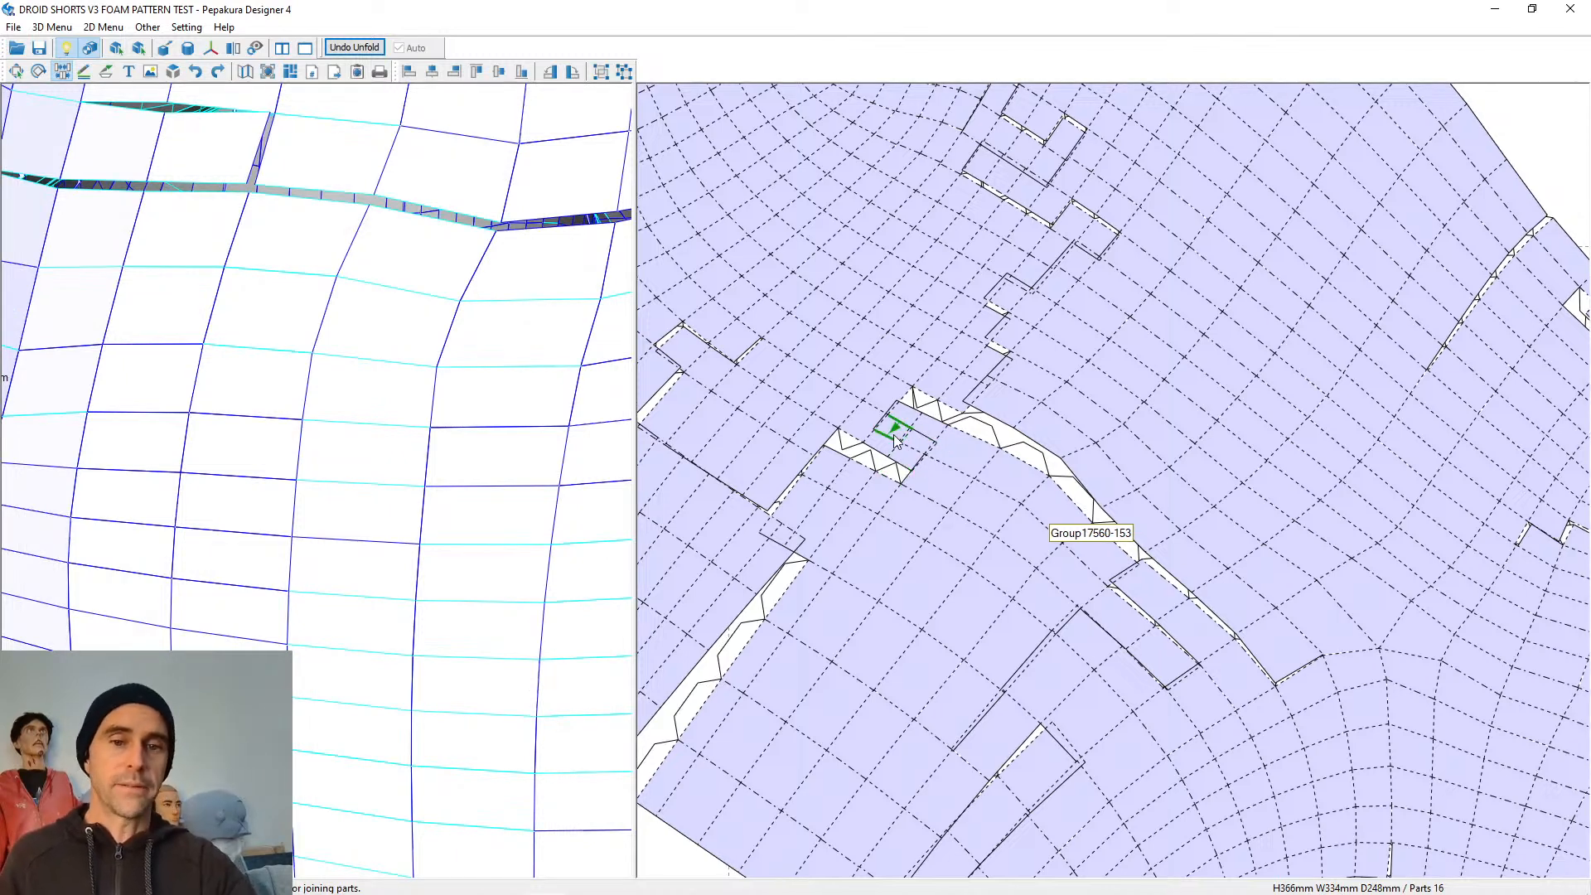
left_click(802, 451)
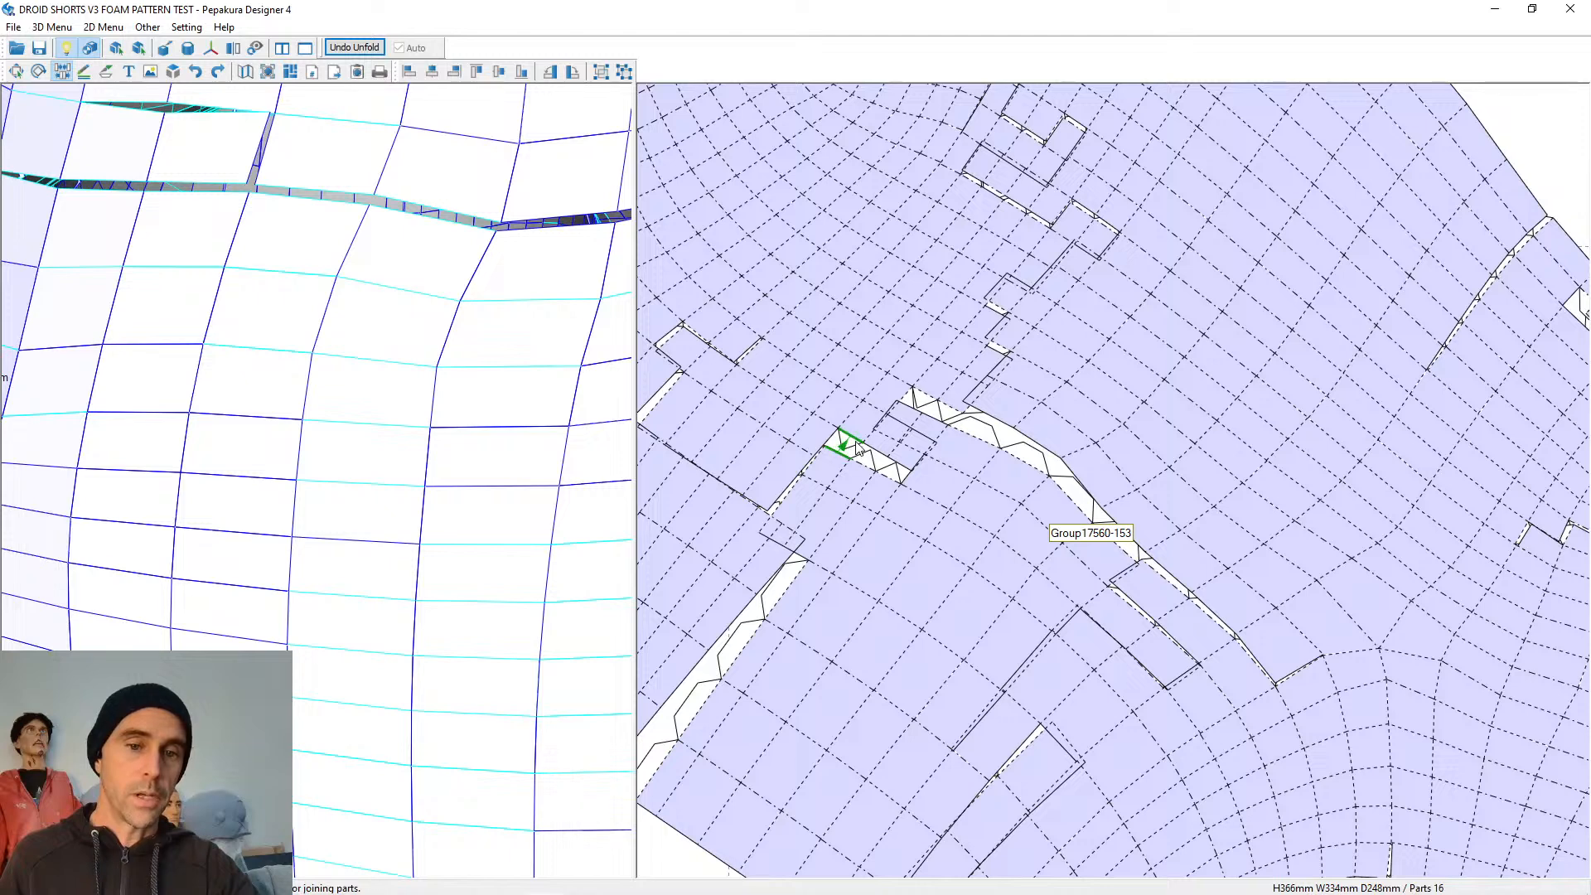
left_click(821, 469)
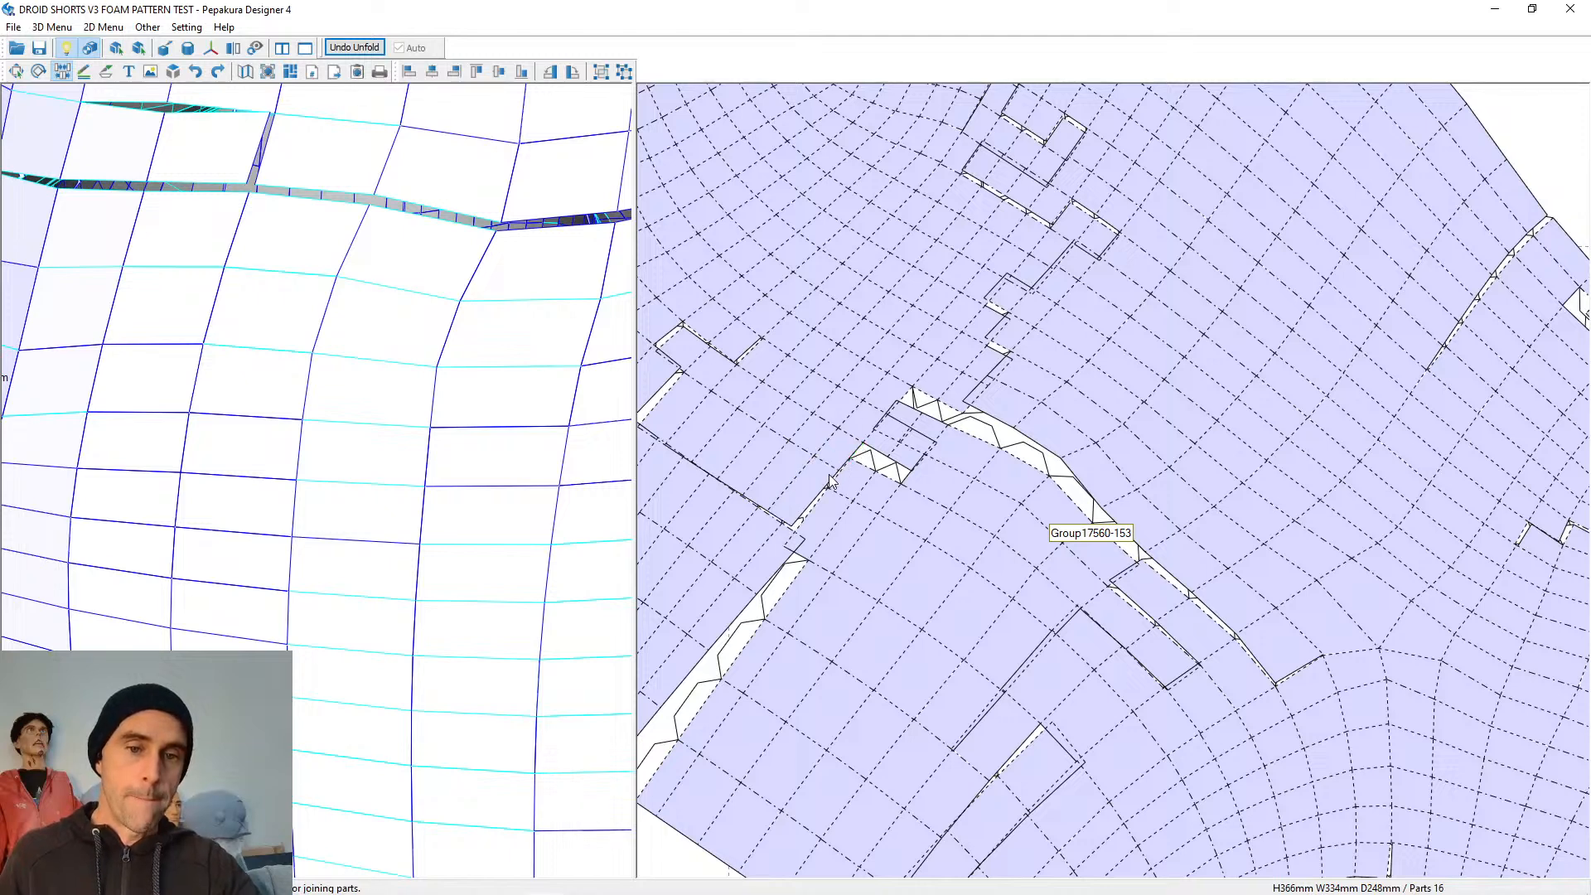
Detach the two overlapping face groups between the short toothed gap and the long curved gap, rejoining each to the adjoining upper surface
left_click(935, 442)
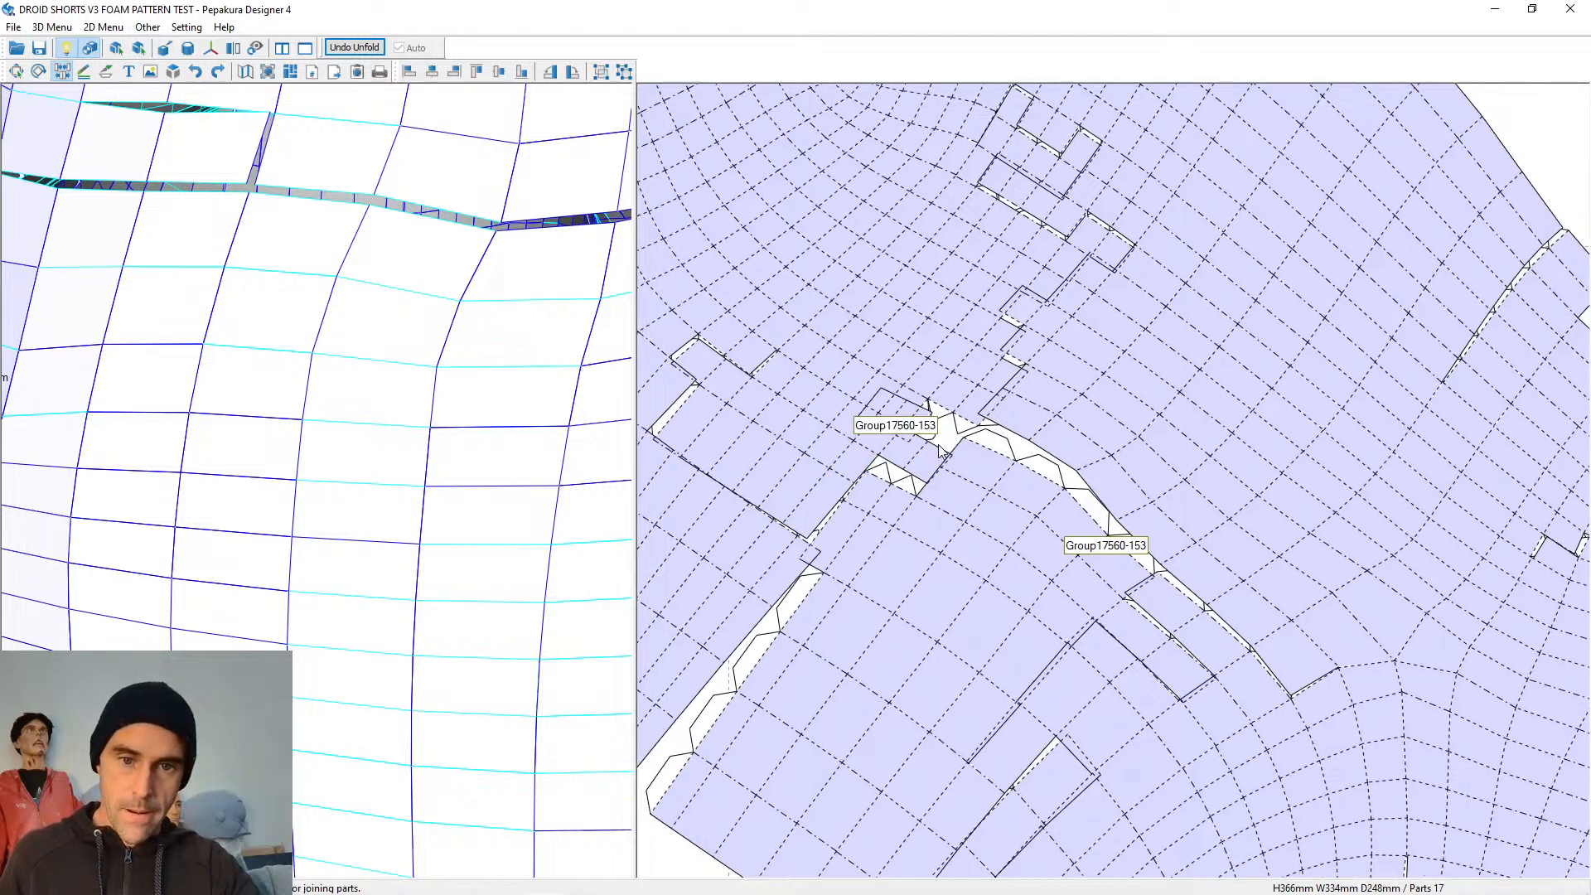
left_click(884, 454)
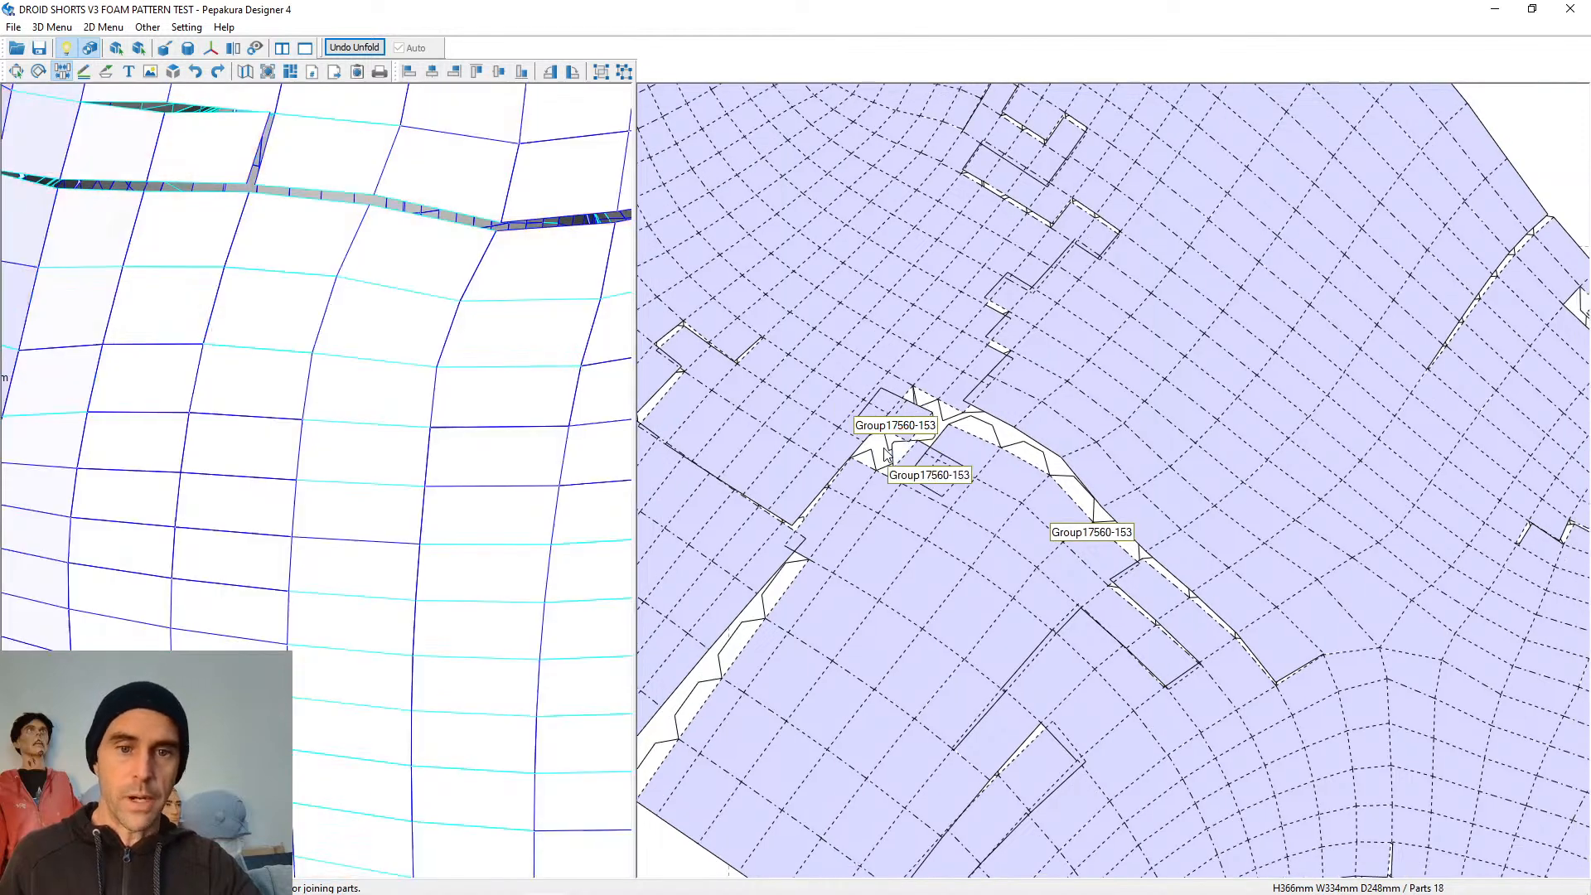
left_click(934, 402)
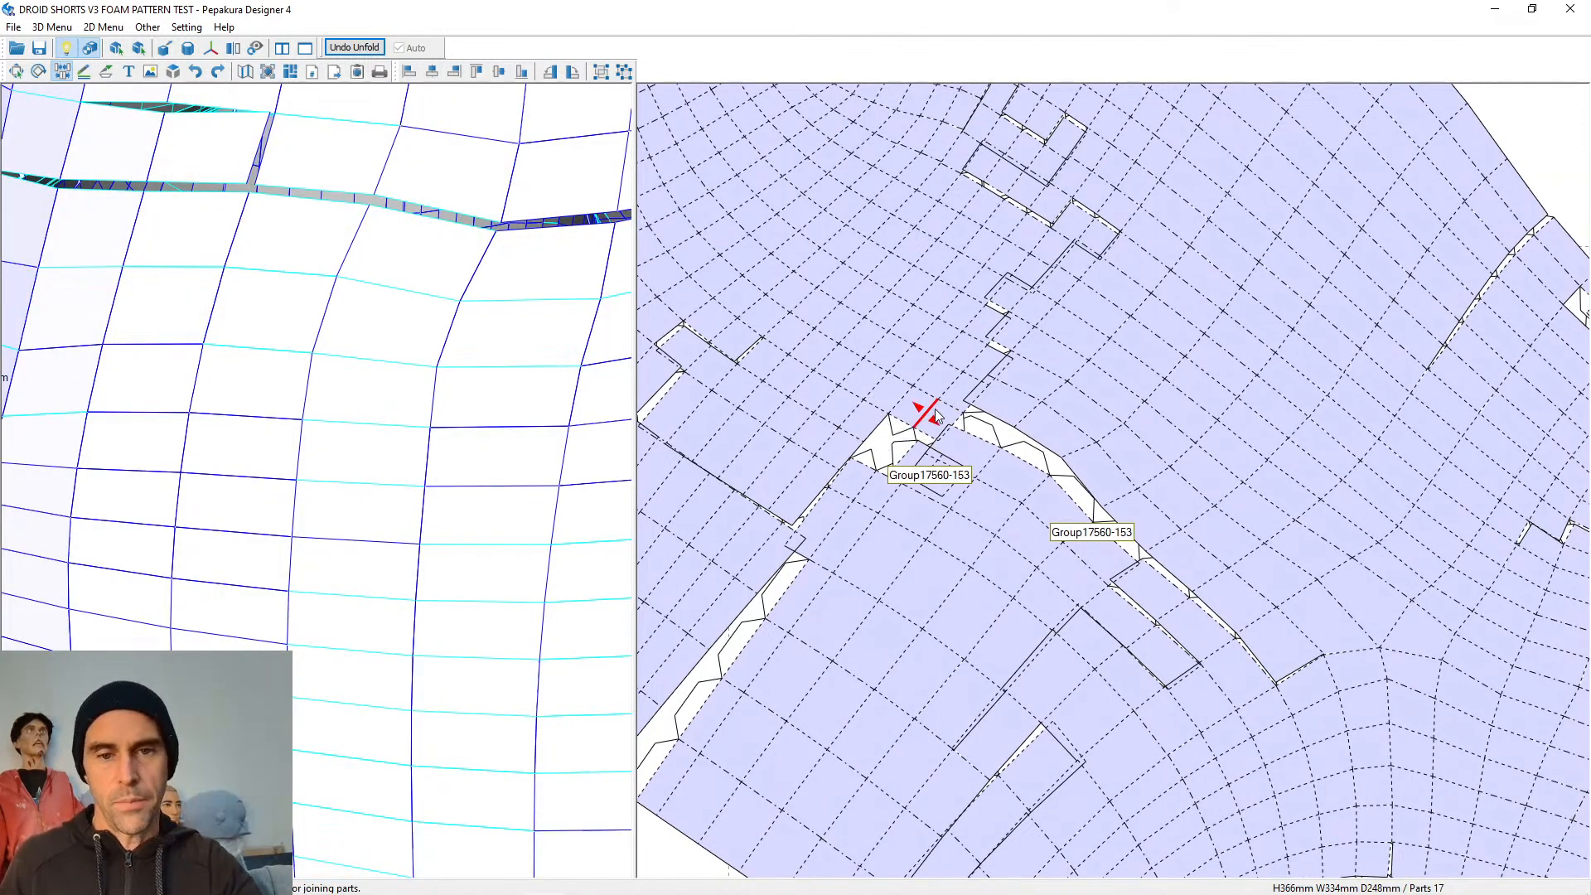
left_click(900, 435)
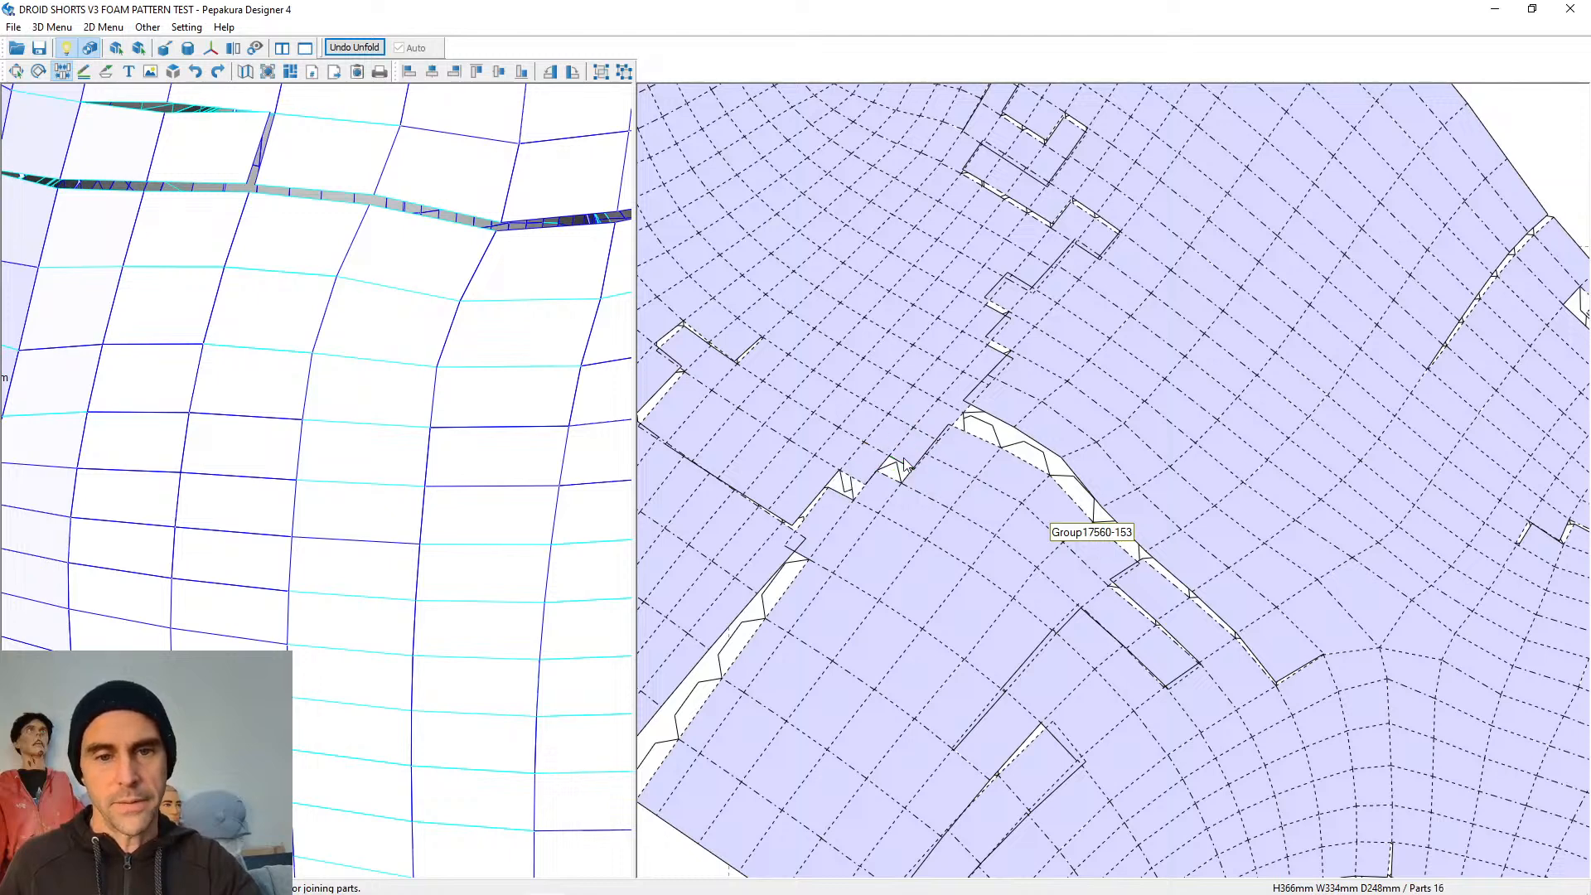
Join the faces across the small zigzag gap in the middle of the Group17560-153 pattern piece
left_click(903, 467)
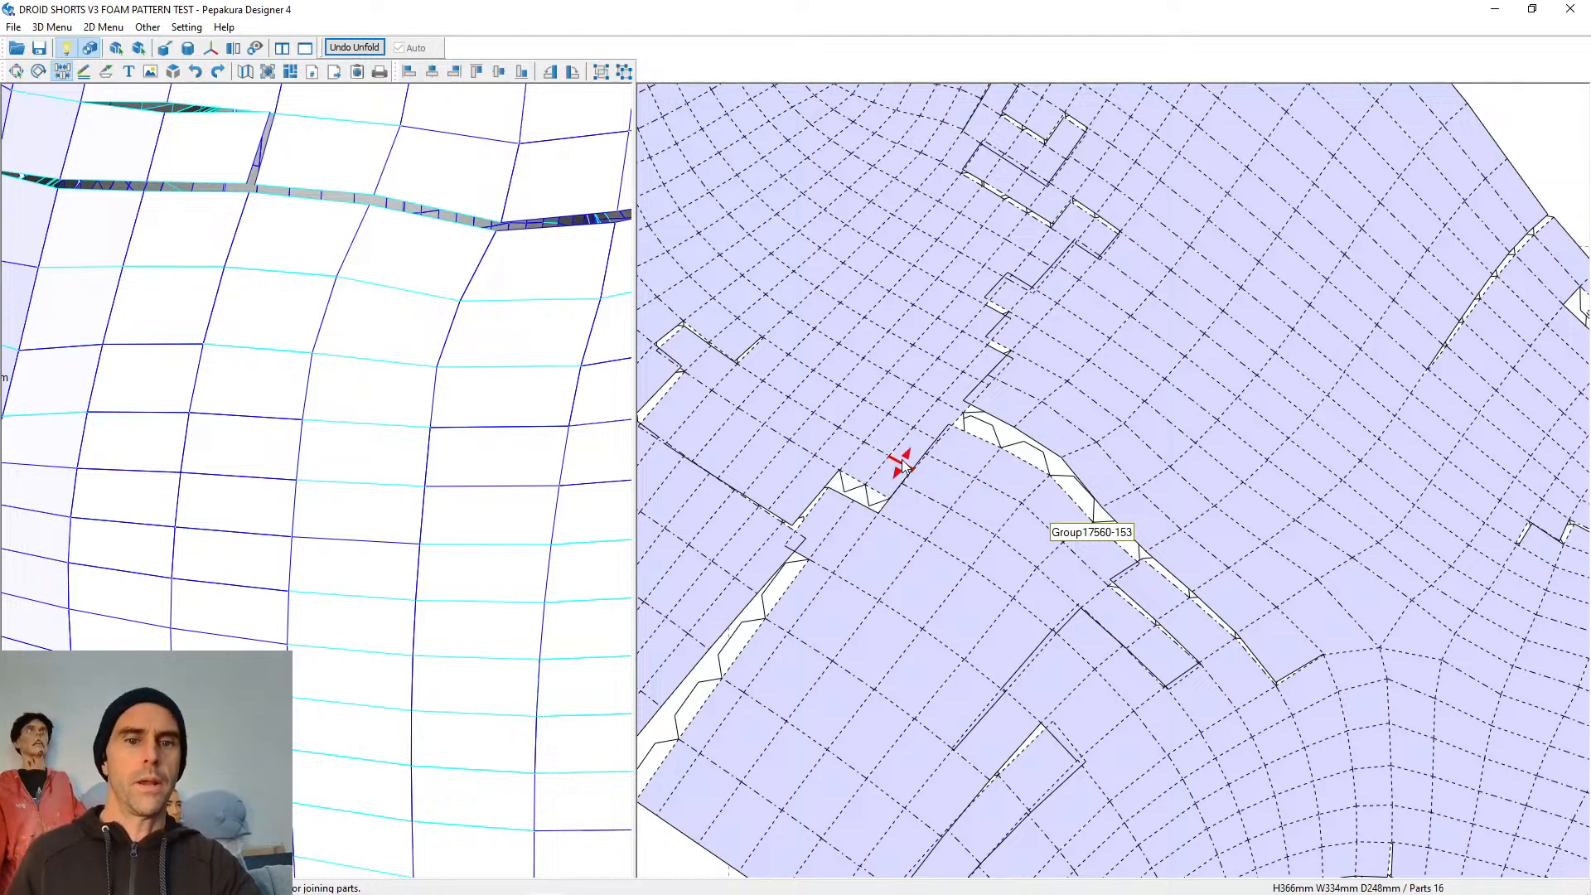
left_click(844, 482)
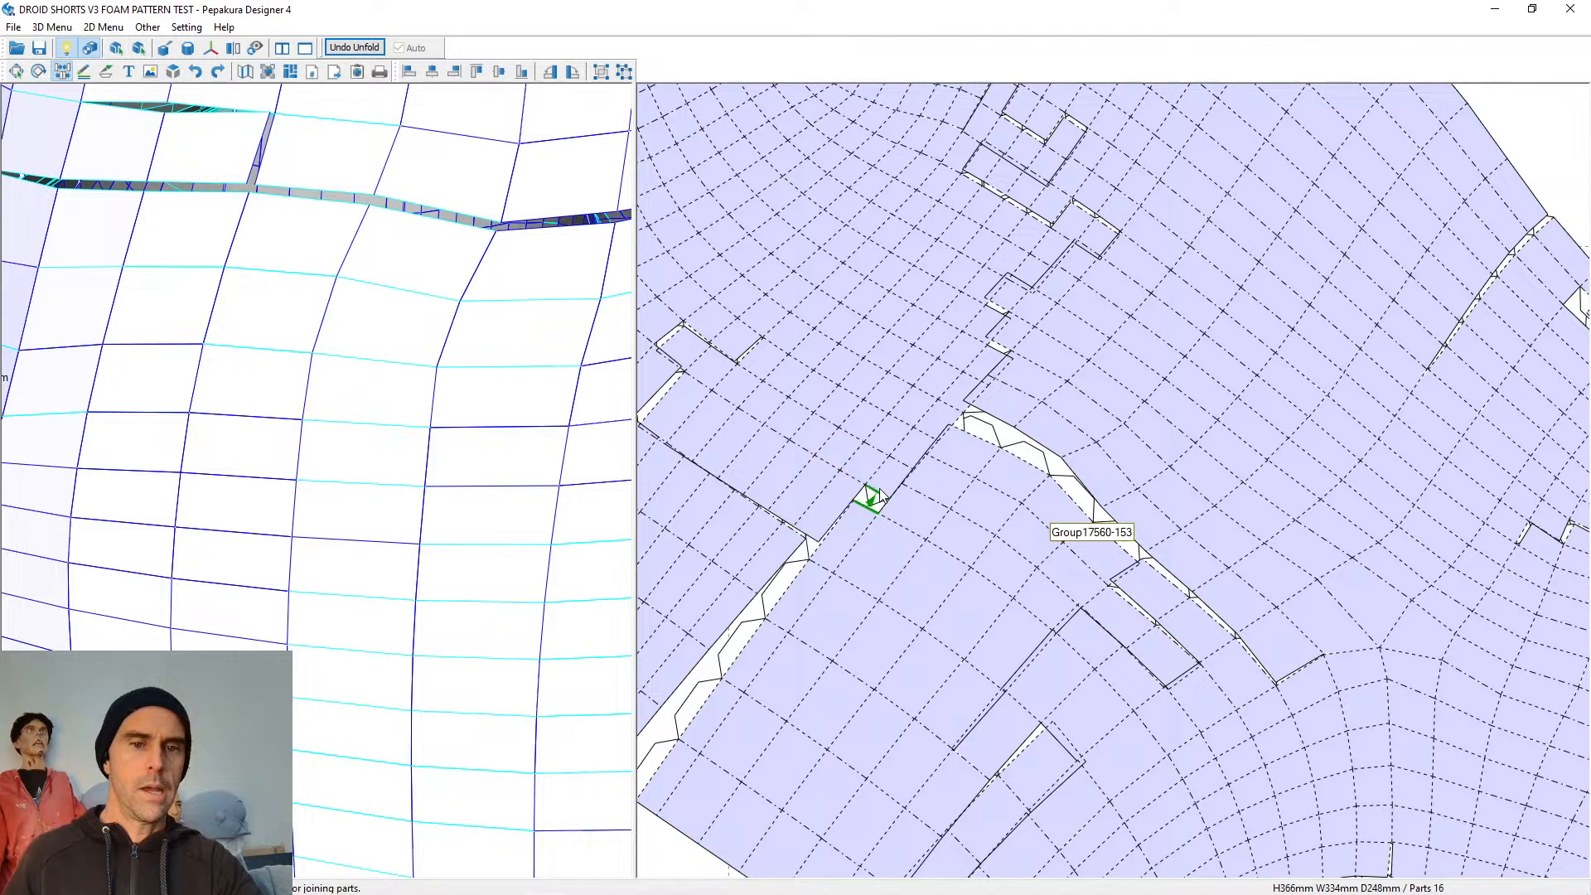
left_click(867, 497)
On the other large Group17560-153 piece, join faces across the deep notch below its rounded tip
scroll(905, 503, "down", 5)
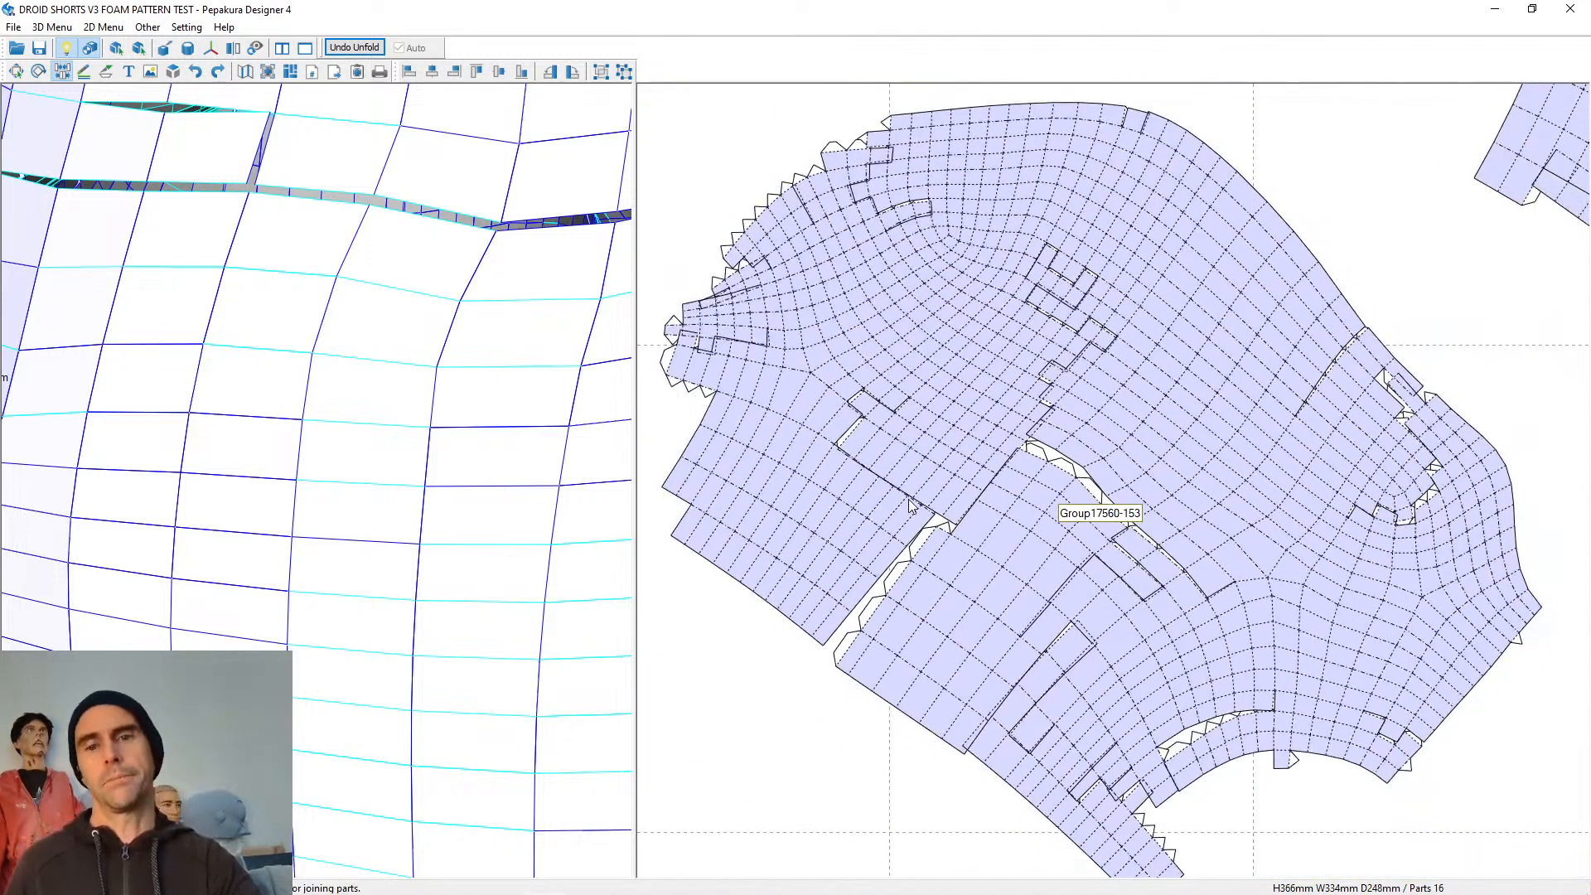
scroll(945, 427, "down", 2)
scroll(1088, 438, "down", 4)
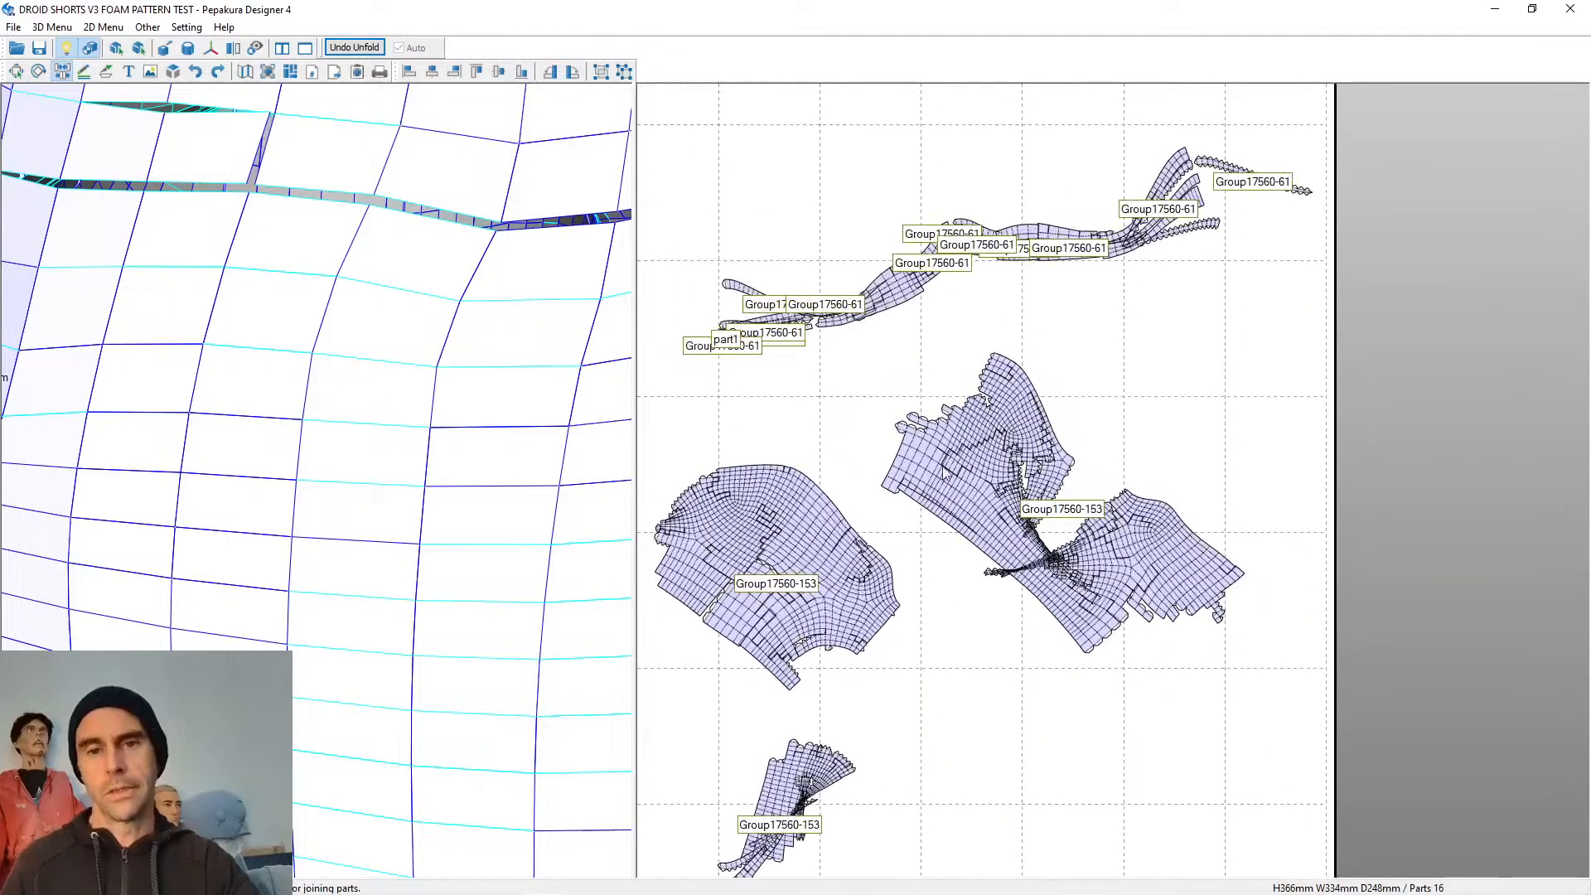
scroll(452, 556, "up", 2)
scroll(452, 556, "down", 3)
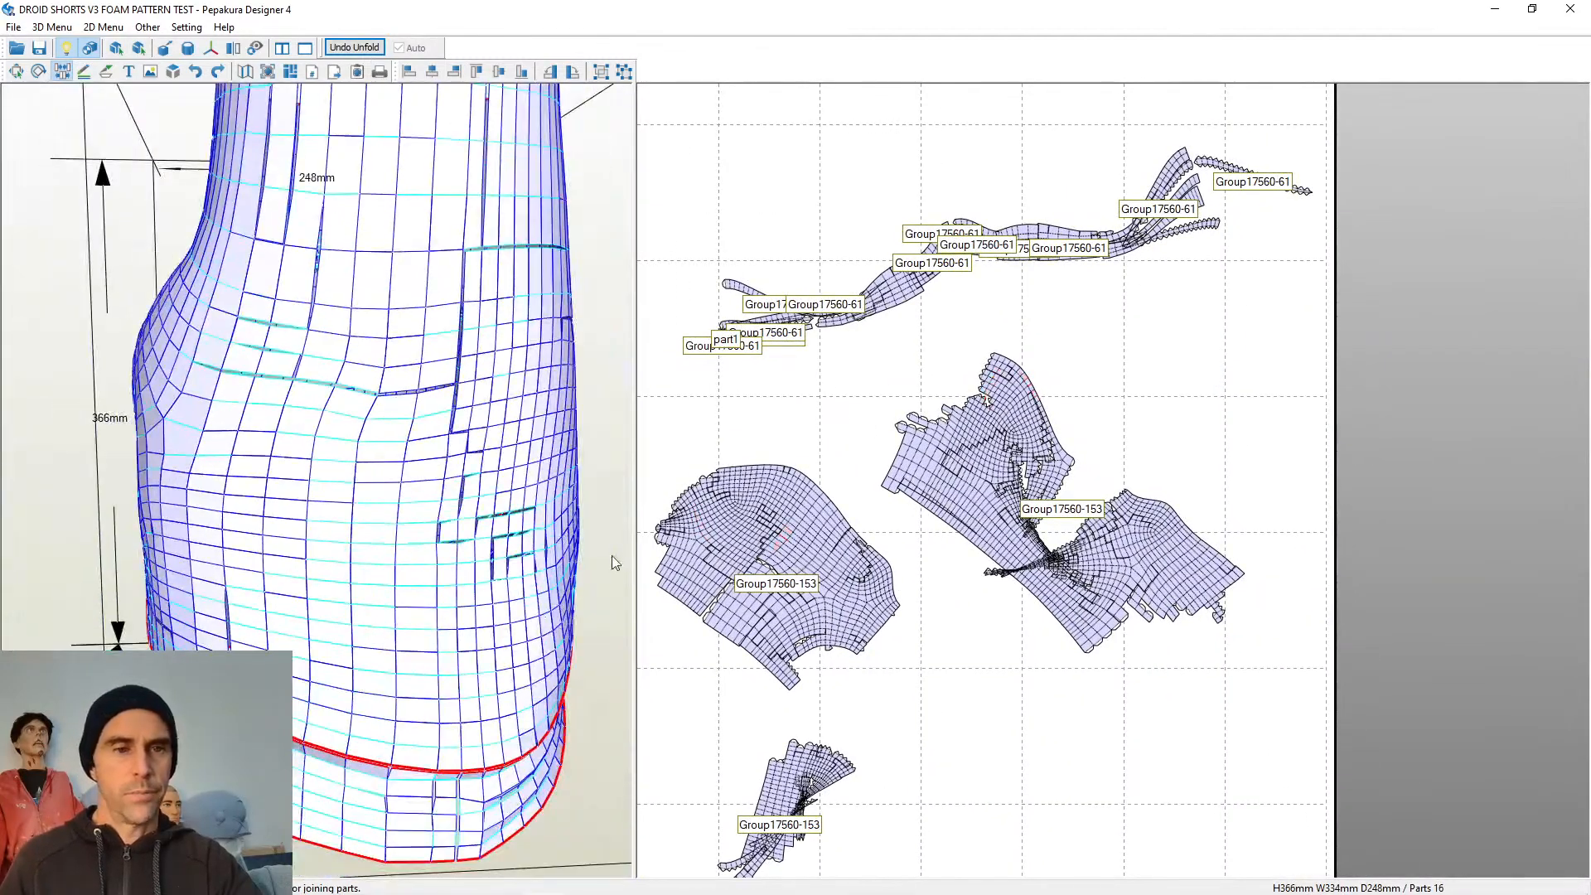
left_click_drag(612, 555, 514, 508)
right_click_drag(880, 369, 922, 412)
scroll(922, 413, "up", 8)
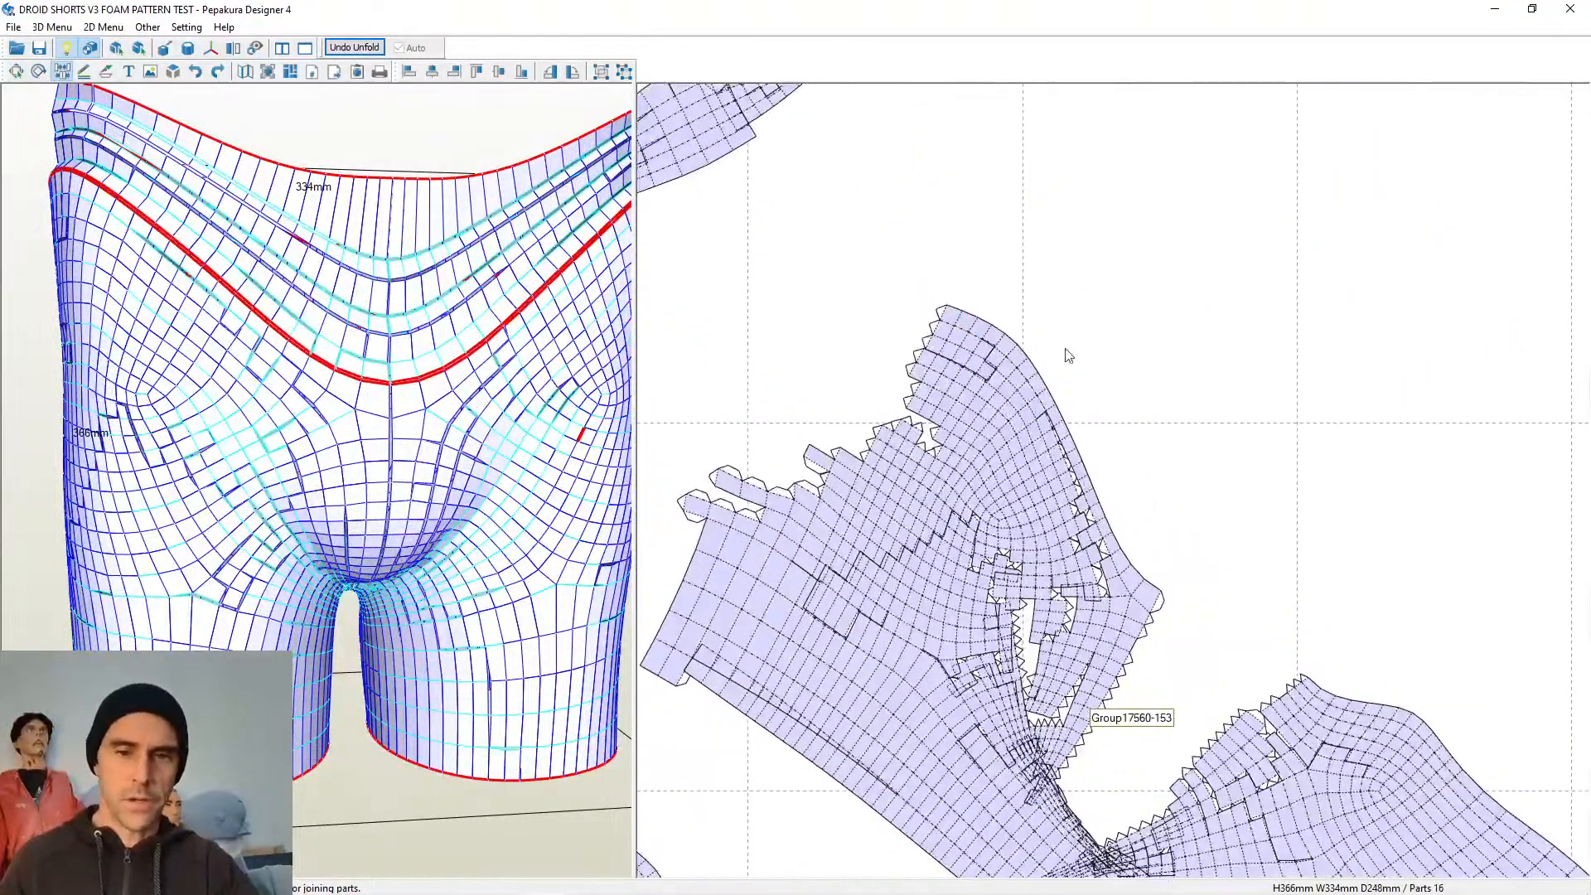
scroll(1206, 260, "up", 1)
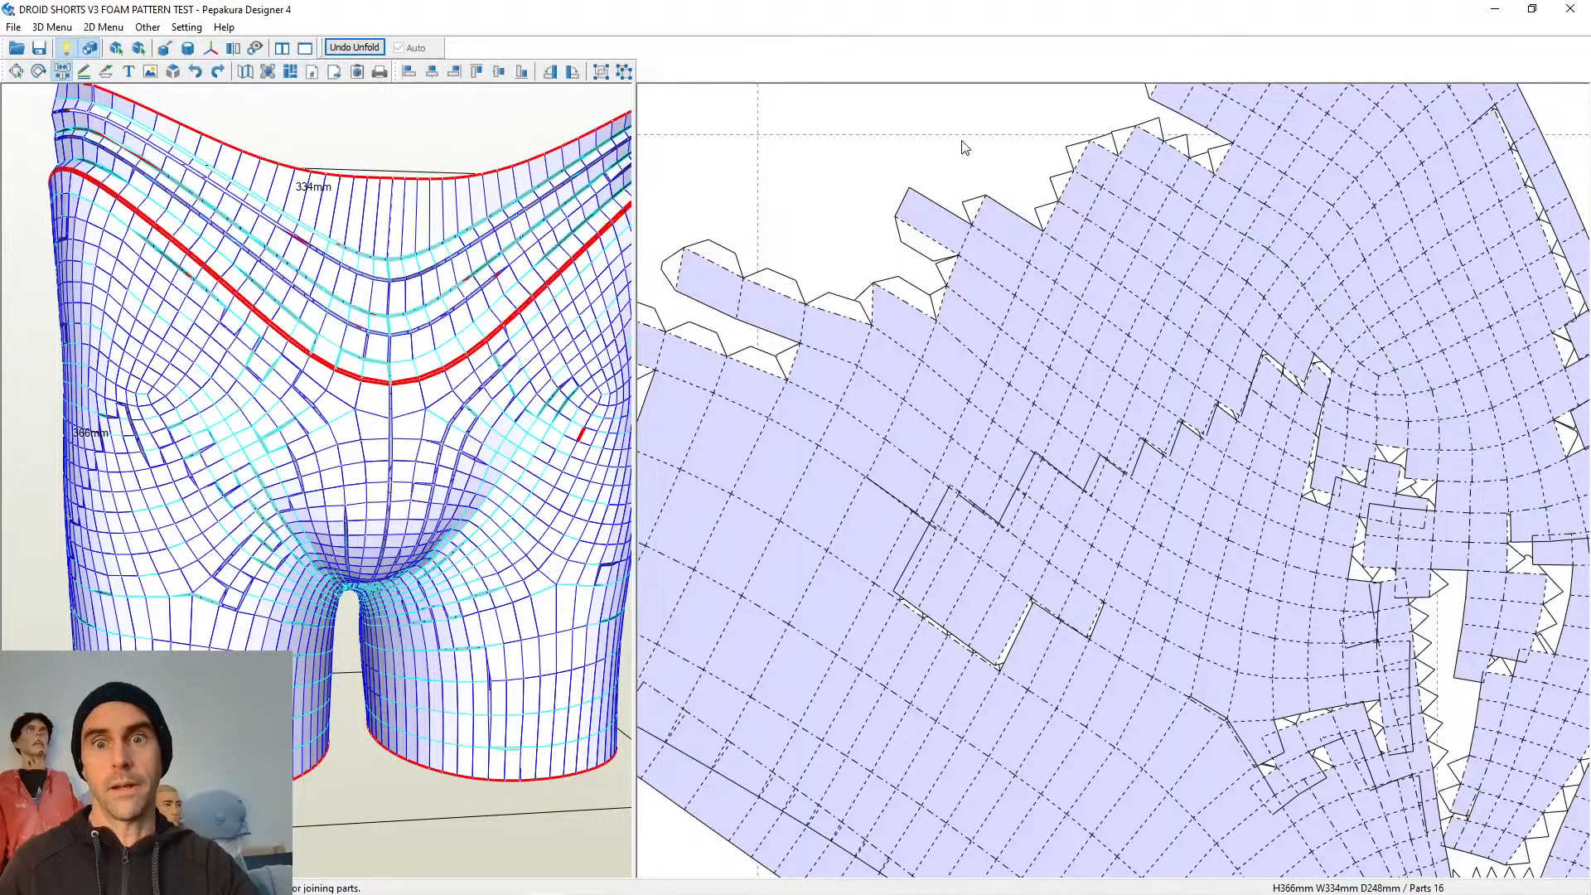
right_click_drag(959, 149, 888, 313)
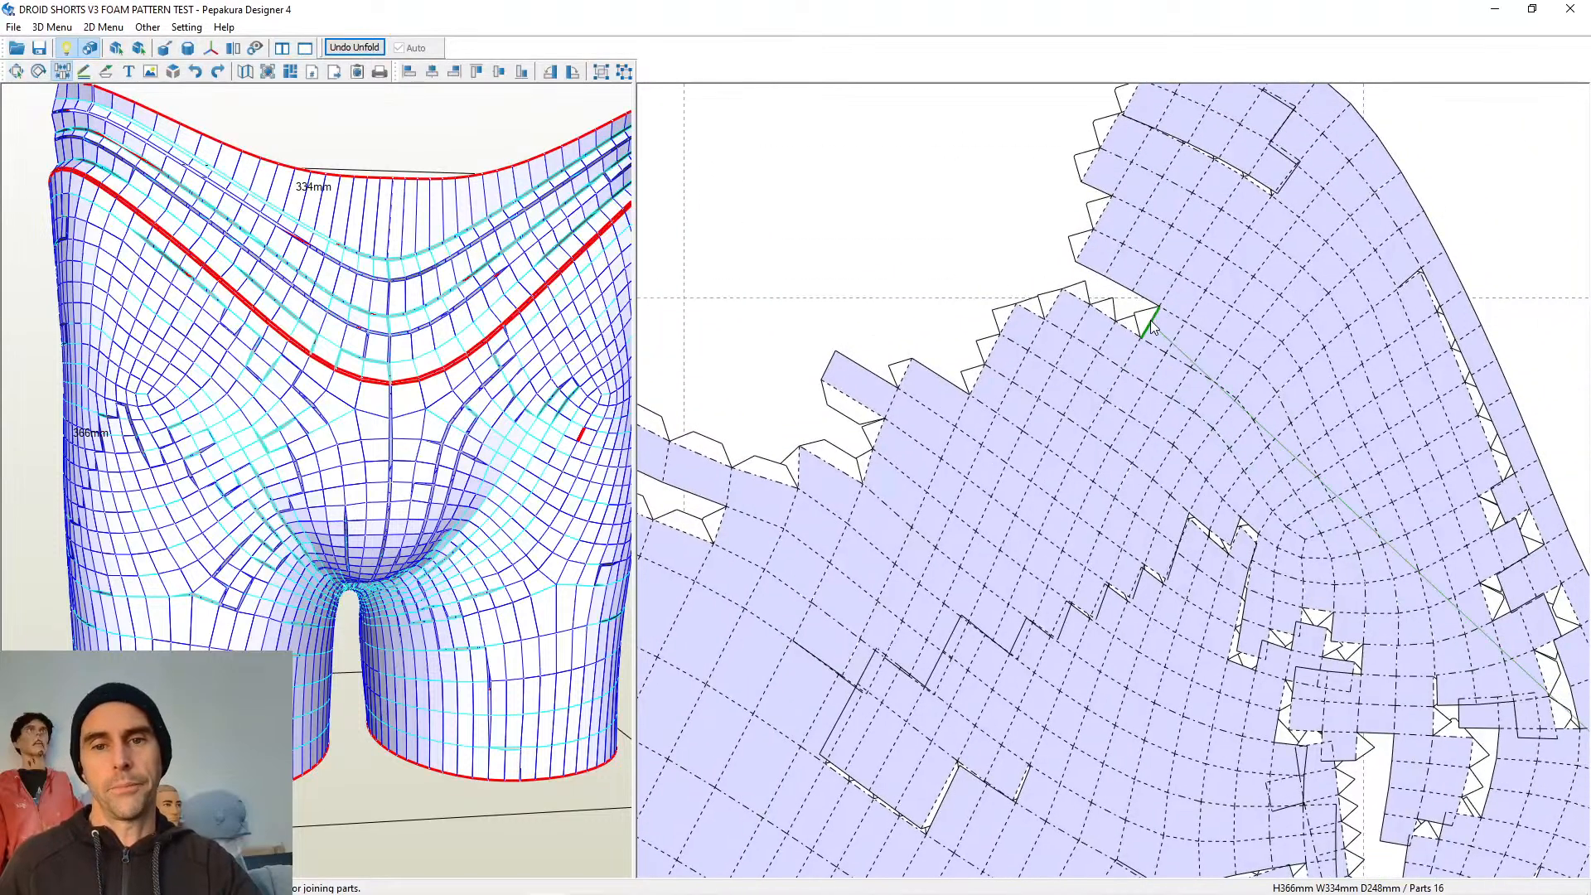
left_click(1092, 290)
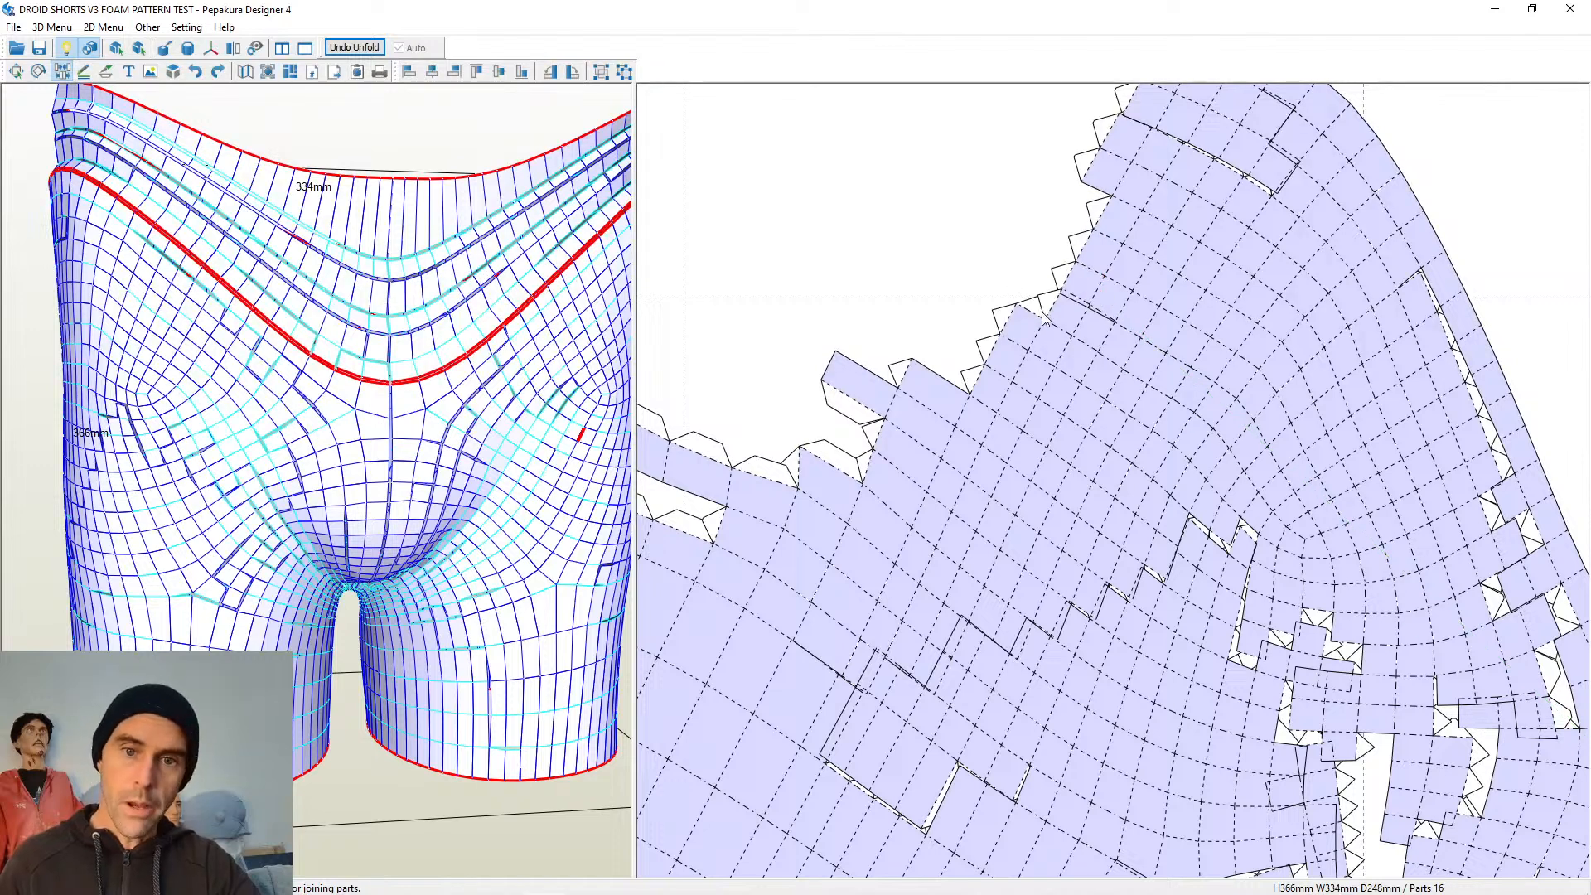
left_click(1072, 284)
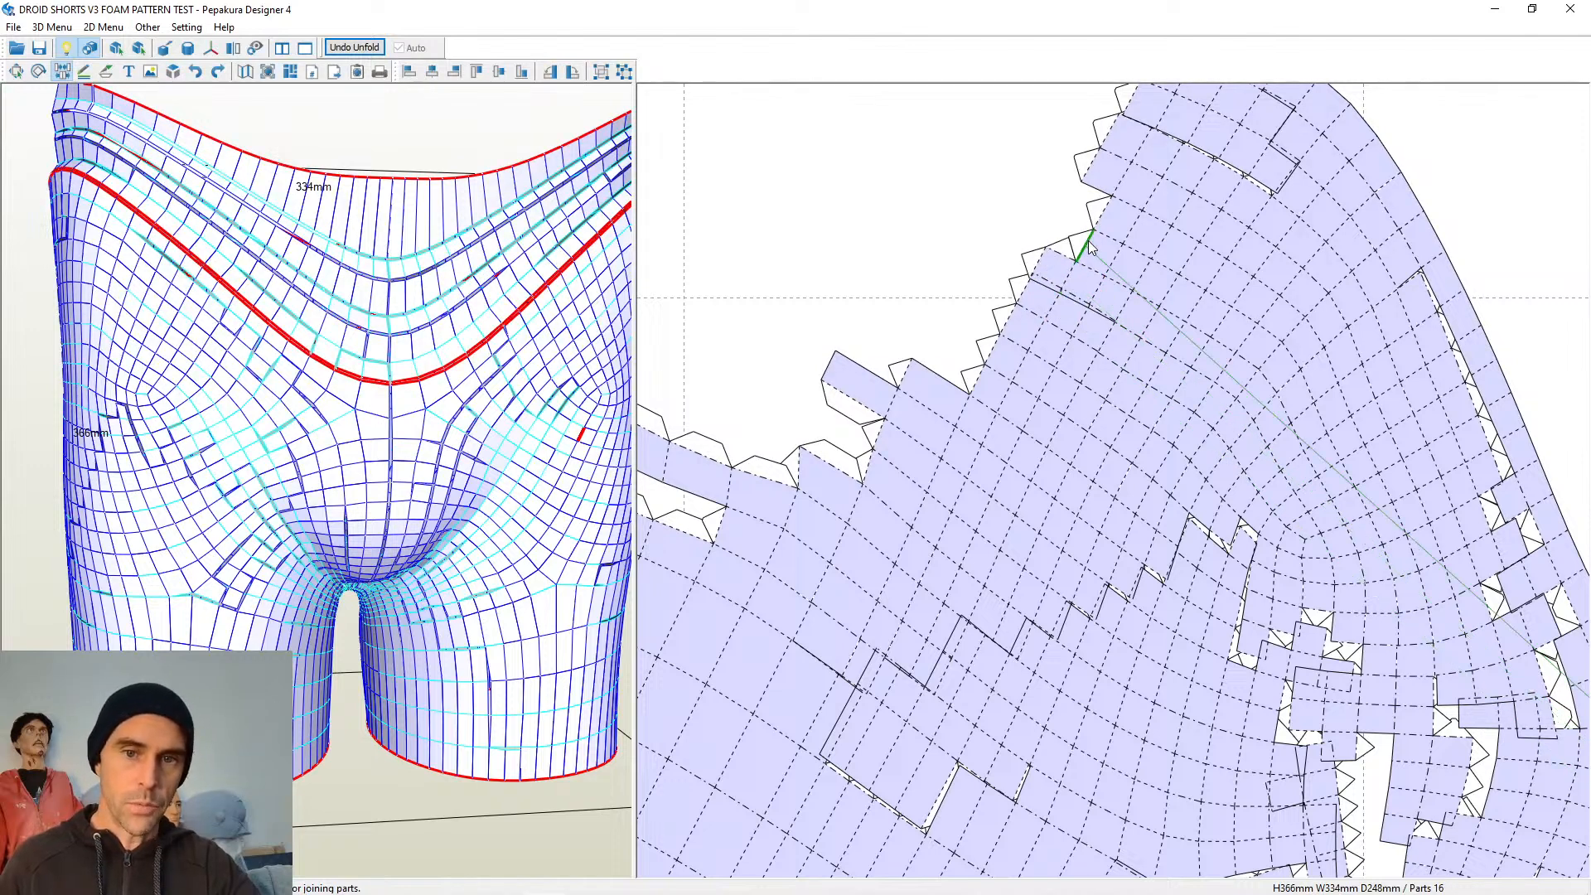
Join another column of faces to the toothed outer edge, working up to the piece's rounded tip
right_click_drag(989, 218, 980, 321)
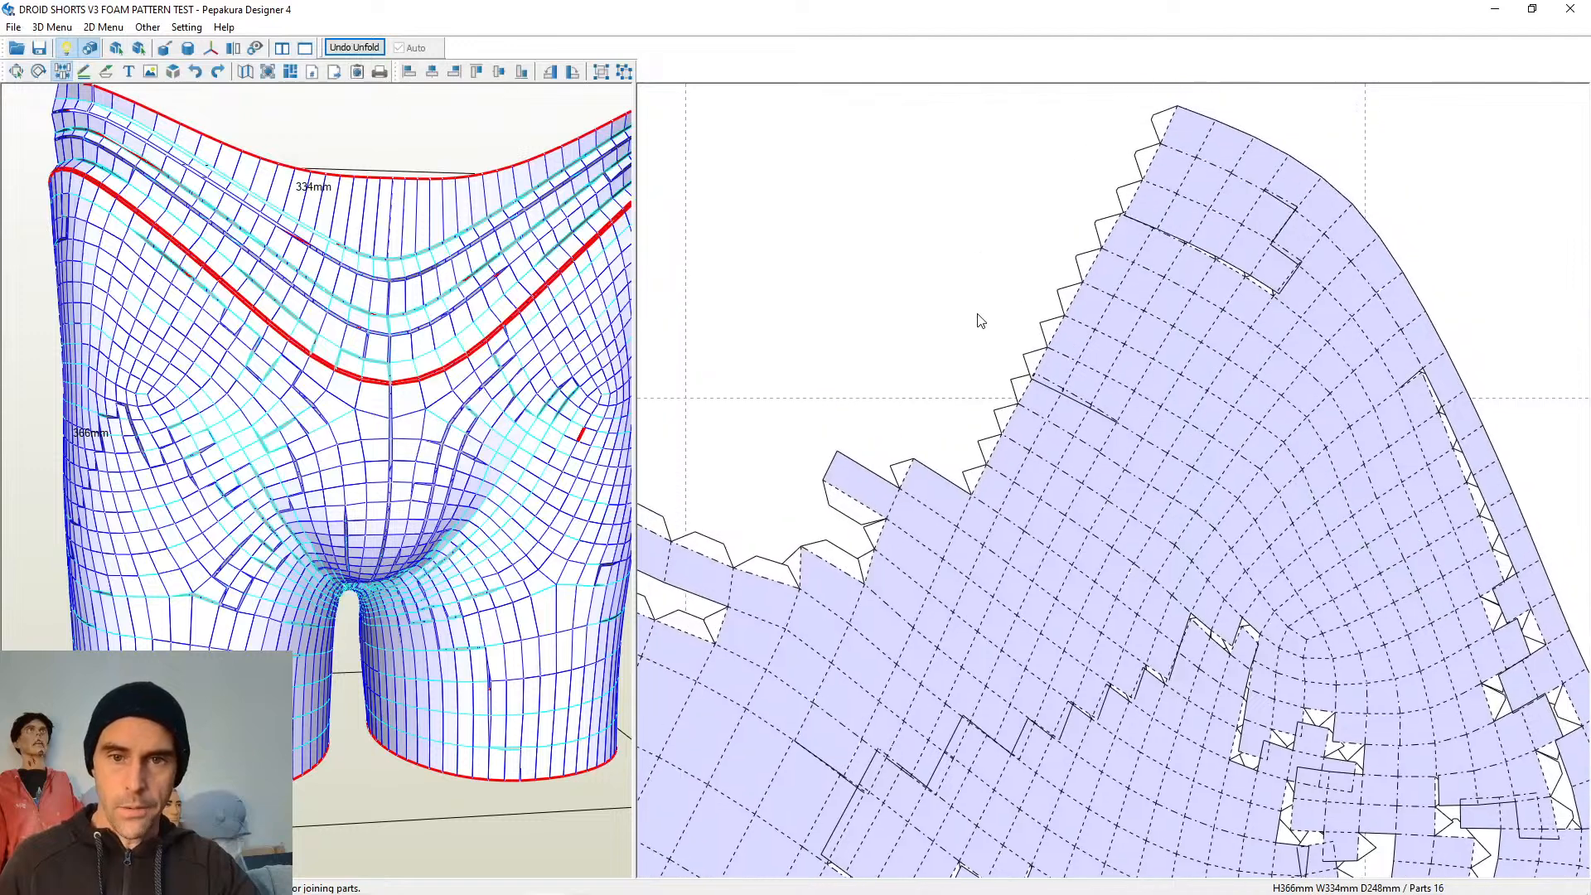
left_click(979, 483)
left_click(1003, 440)
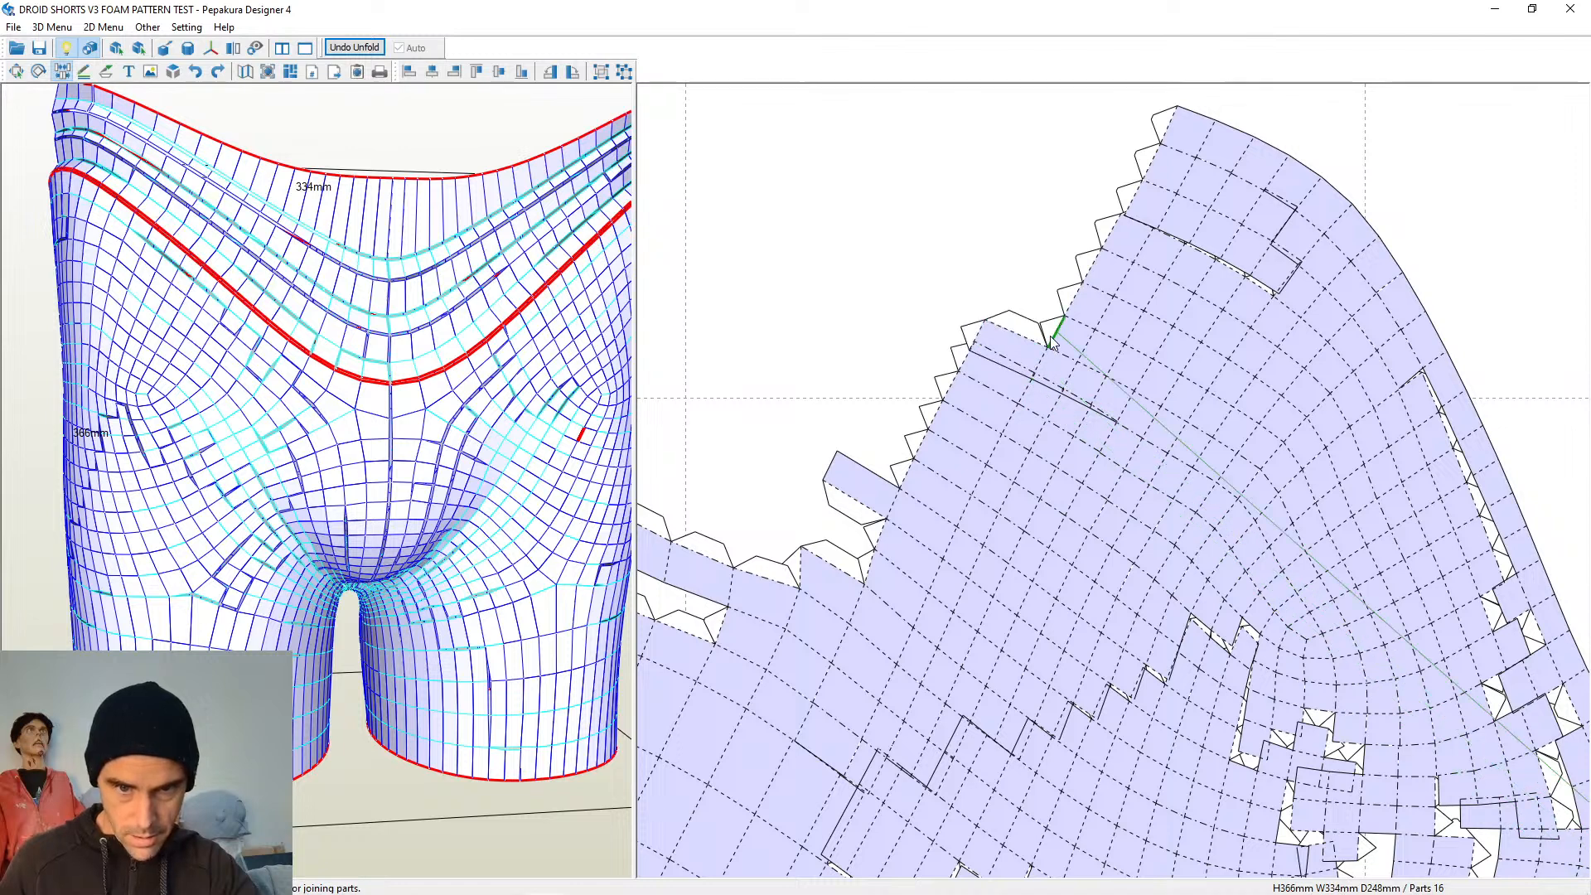
left_click(1046, 352)
left_click(1081, 296)
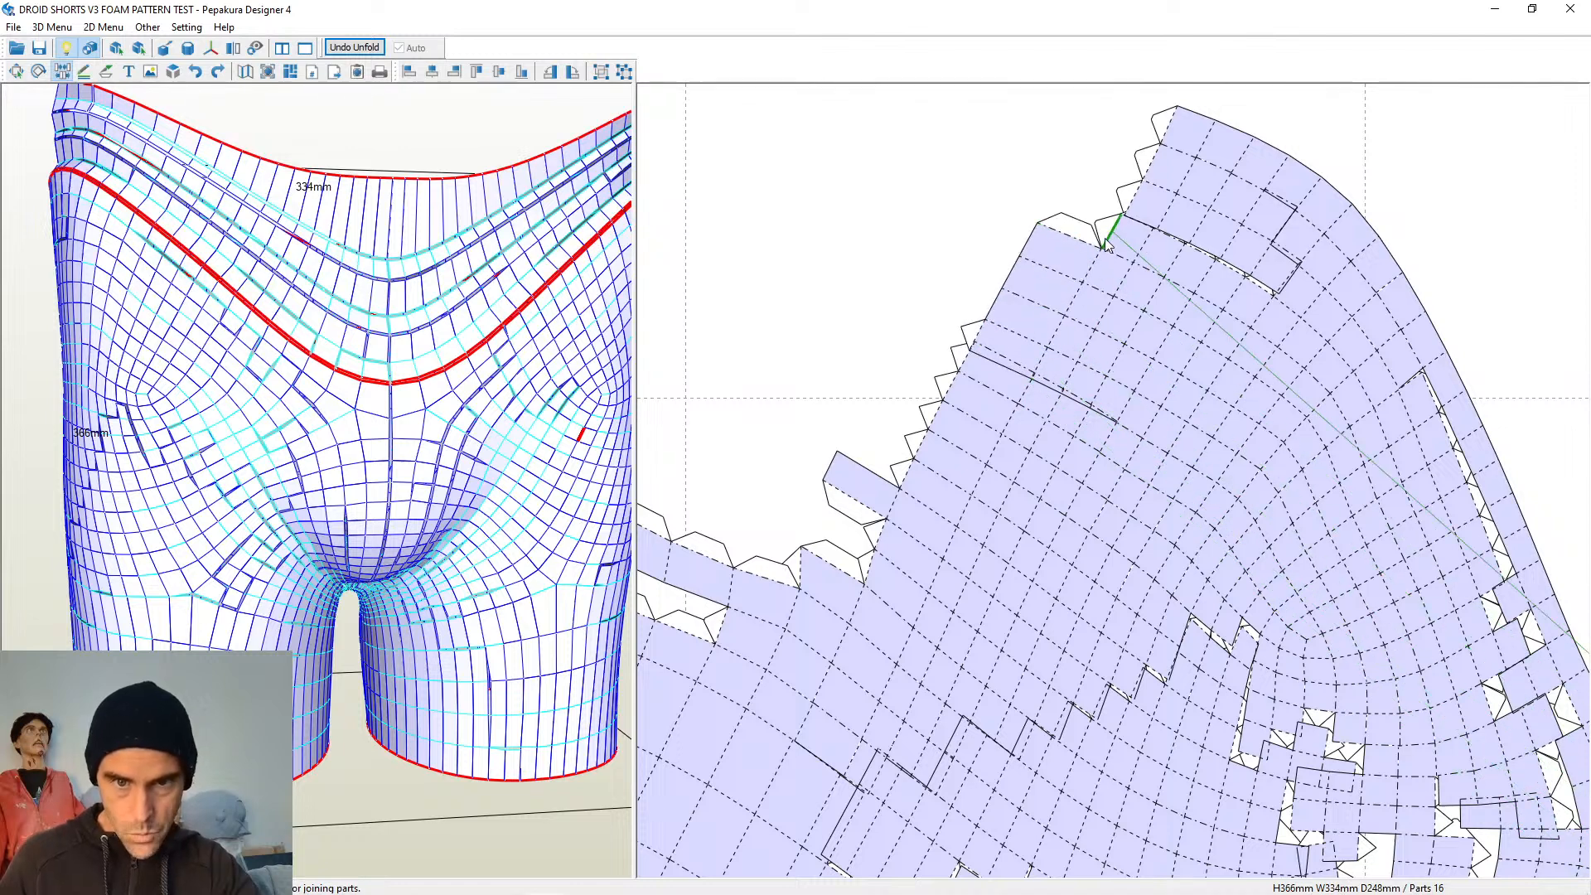
left_click(1136, 197)
left_click(1156, 169)
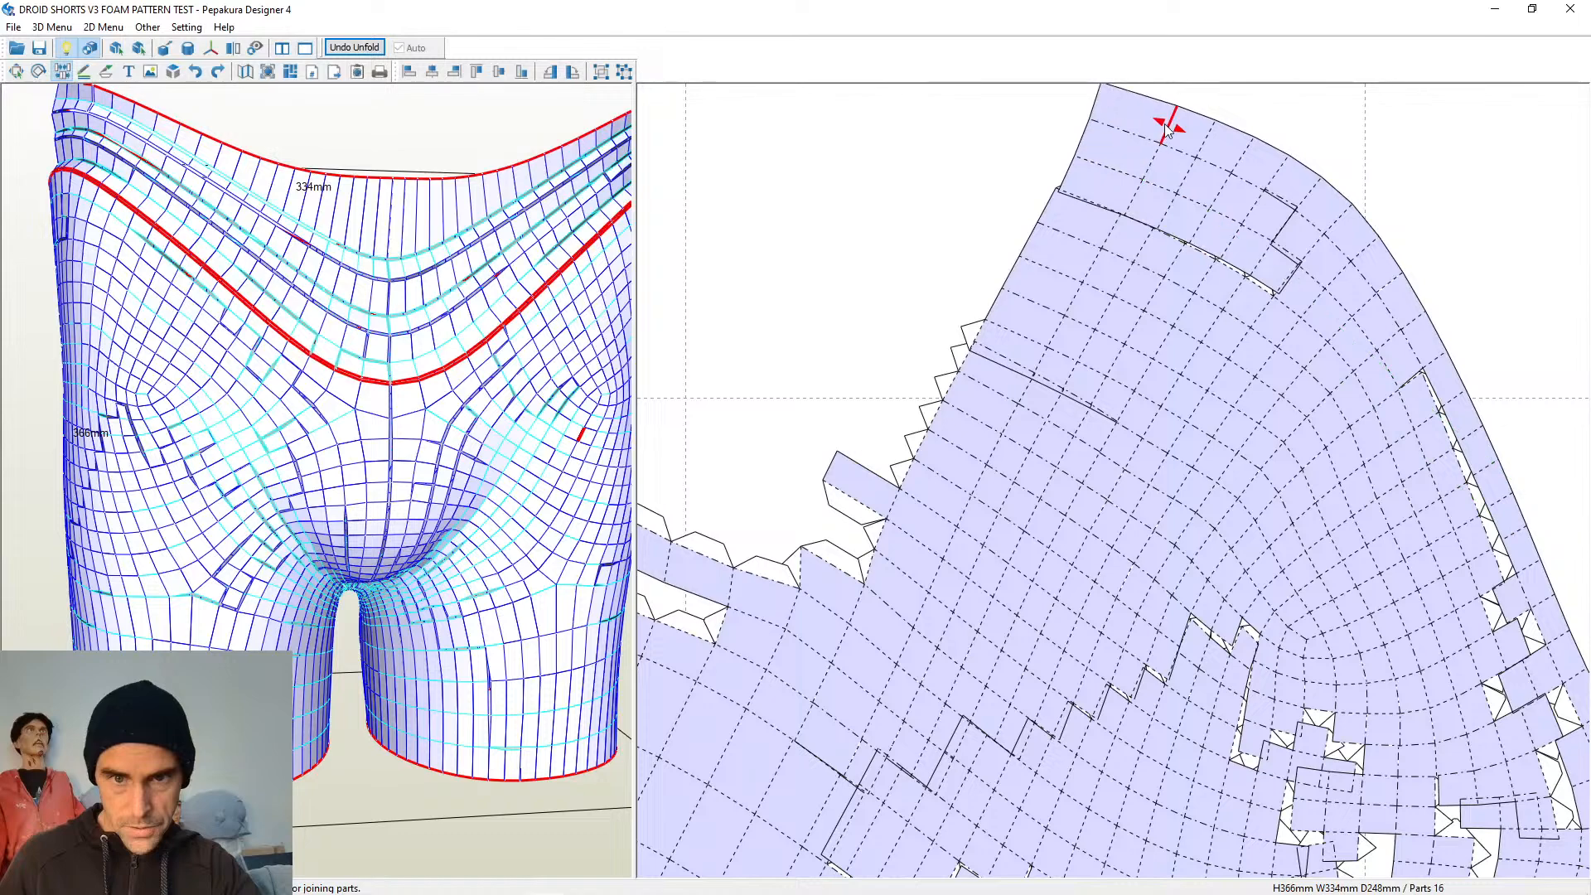
Join the short projecting strip and the adjacent faces across the gaps below the long toothed edge
scroll(793, 390, "down", 3)
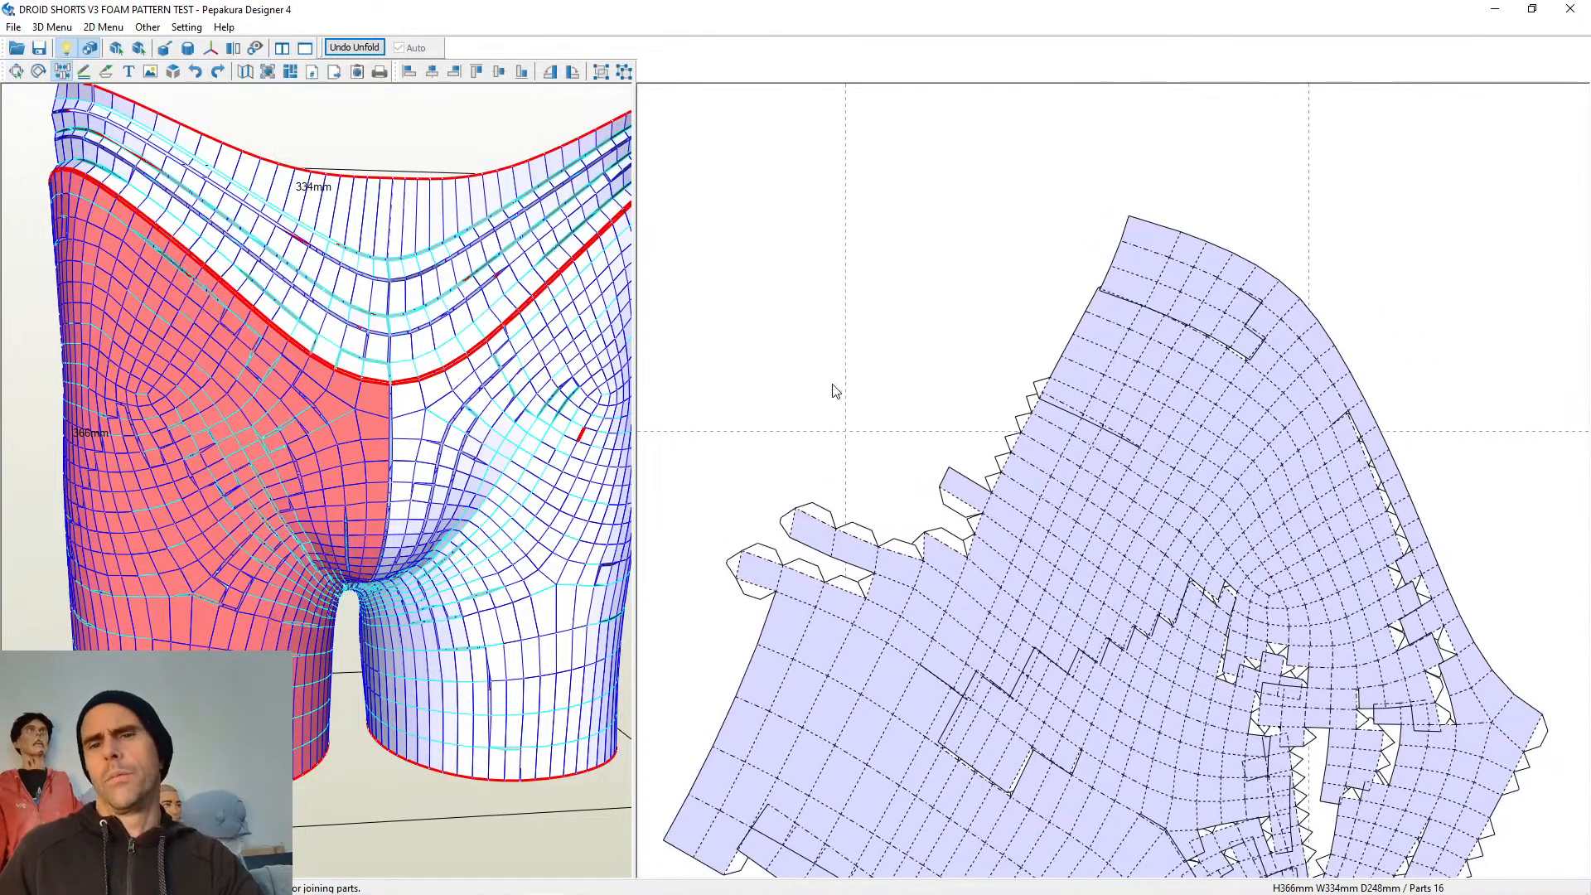
scroll(854, 407, "up", 3)
middle_click_drag(892, 387, 958, 345)
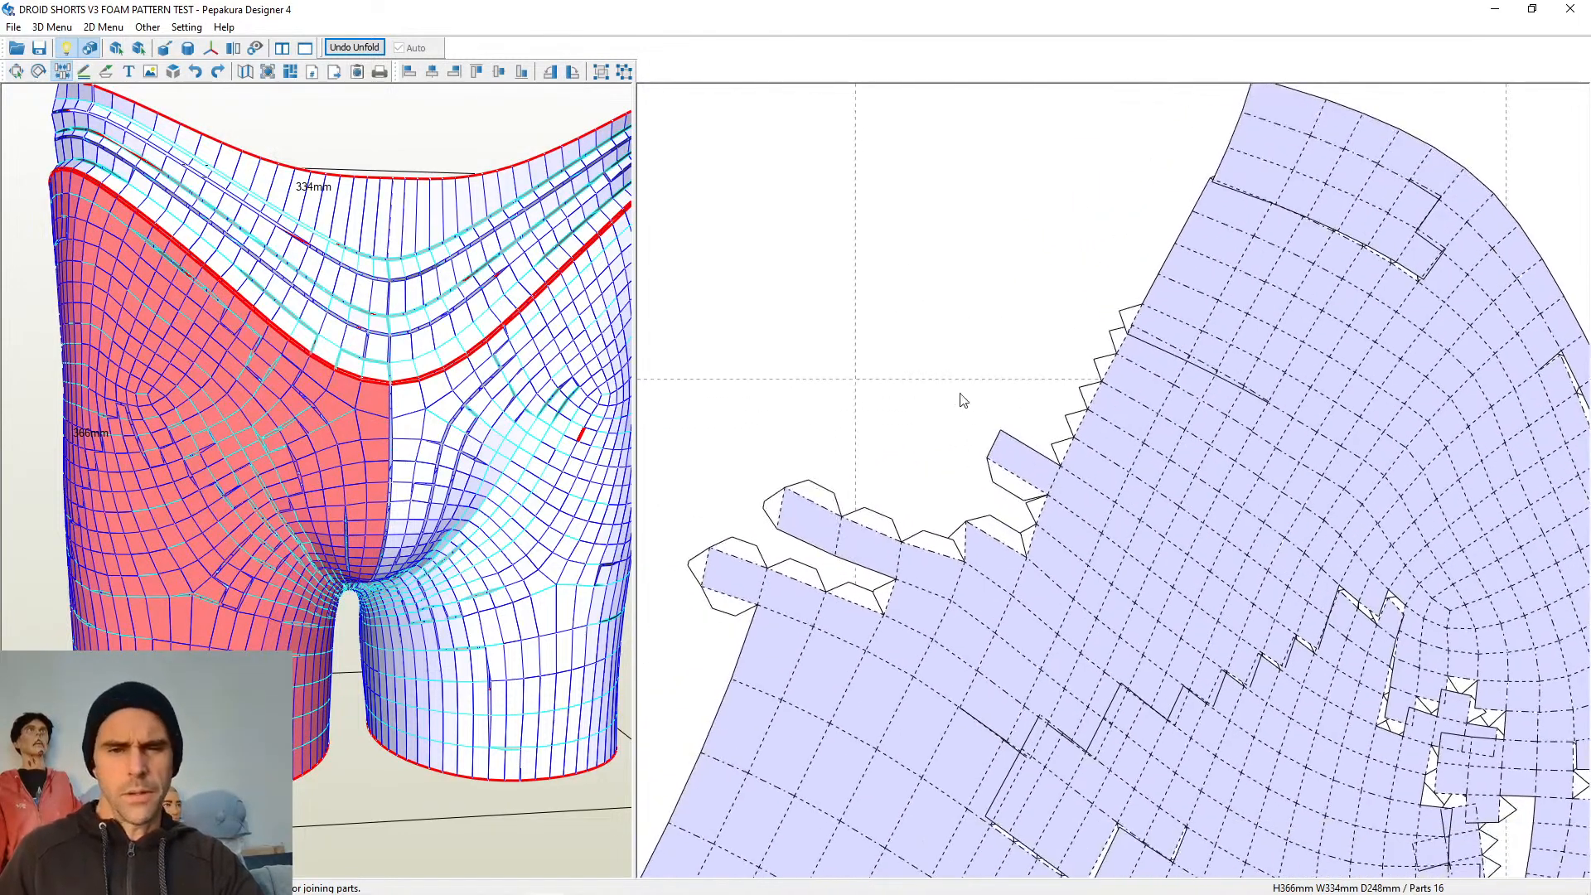
left_click(1031, 540)
left_click(1037, 519)
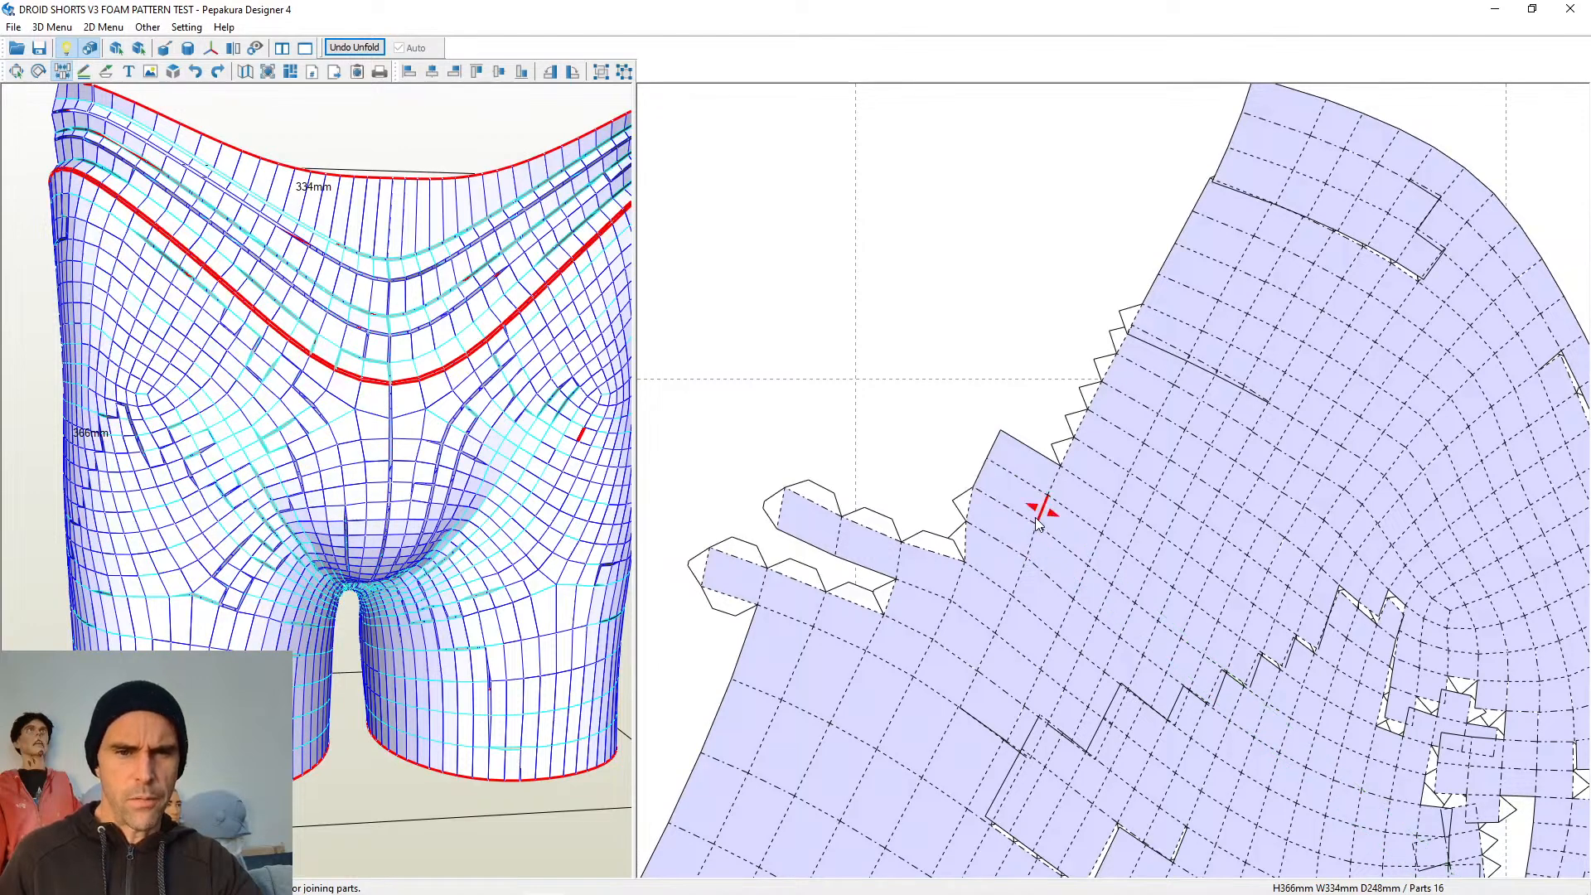
left_click(959, 522)
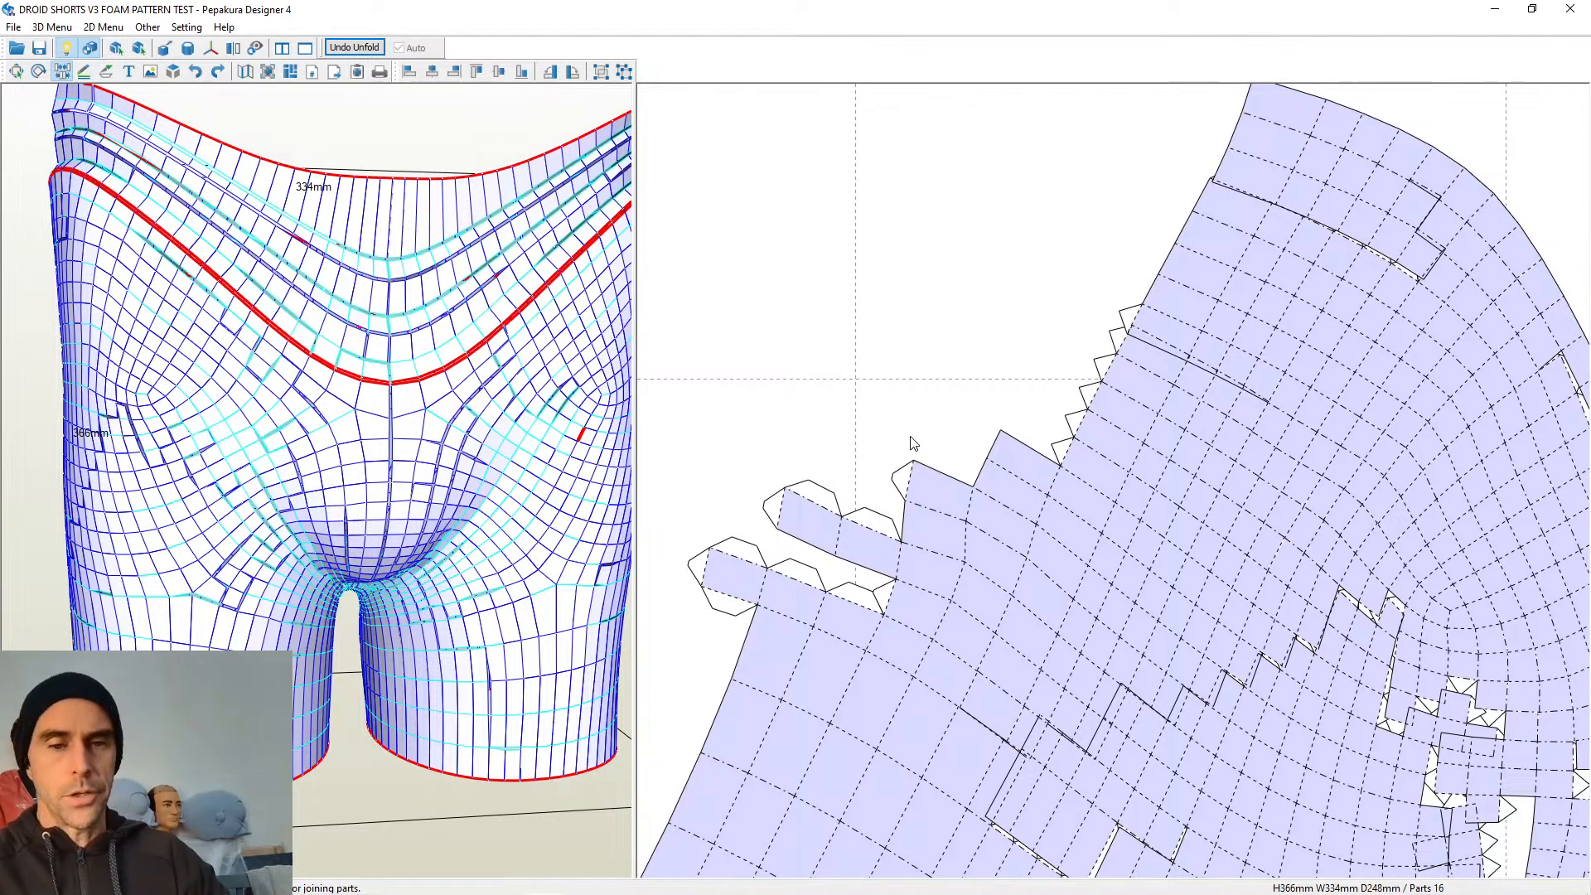
Join the two projecting strips at the piece's outer corner and add rows of faces above them to even out the outline
left_click(863, 610)
left_click(807, 584)
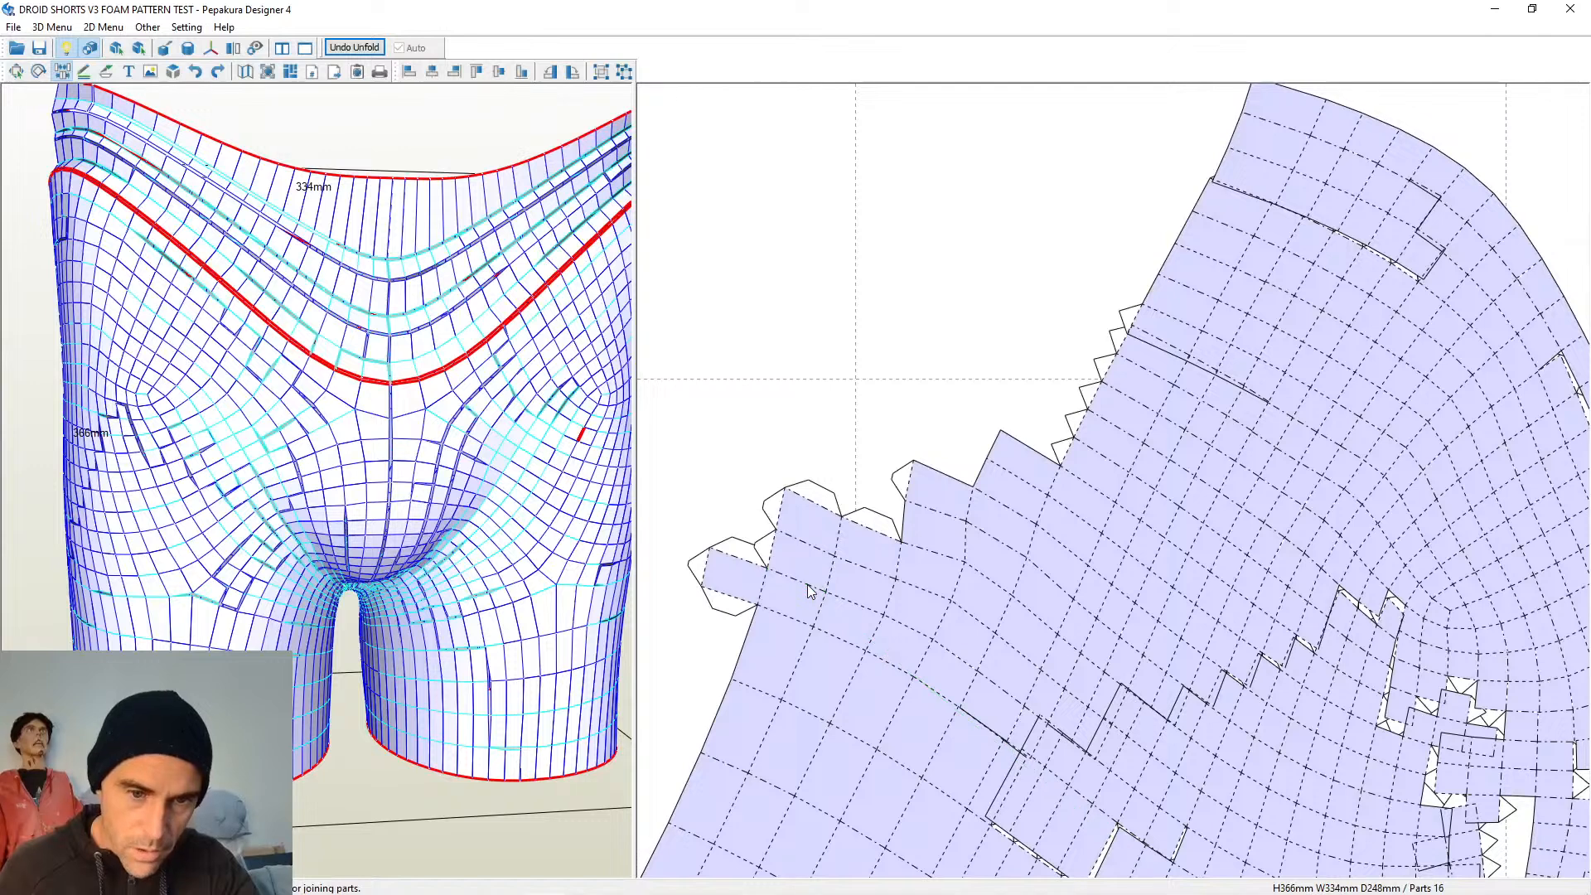
left_click(744, 565)
left_click(771, 534)
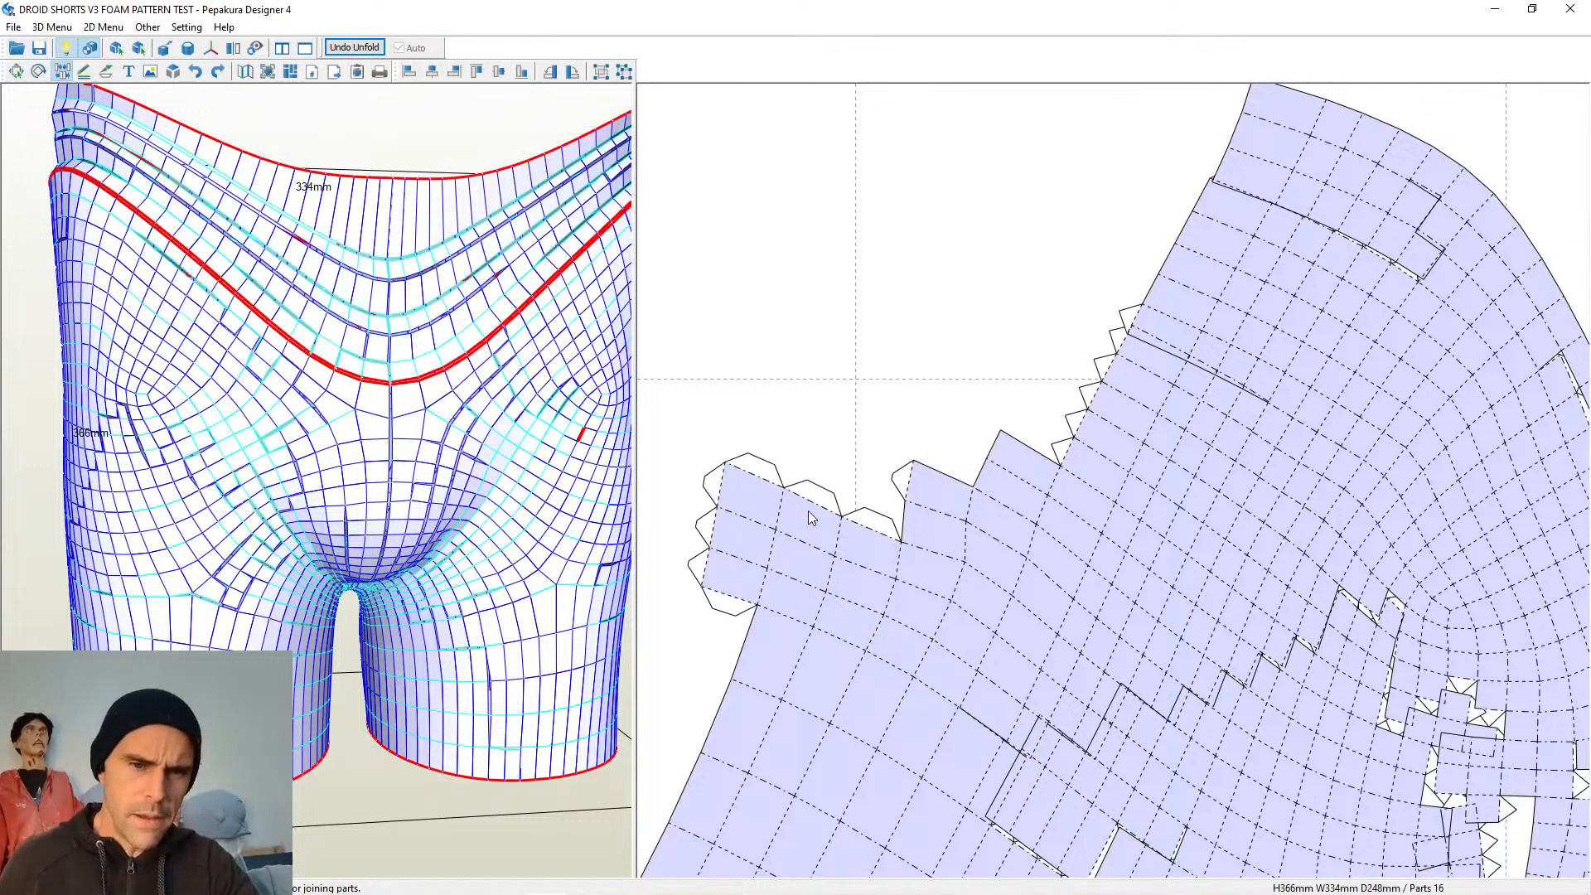
left_click(897, 543)
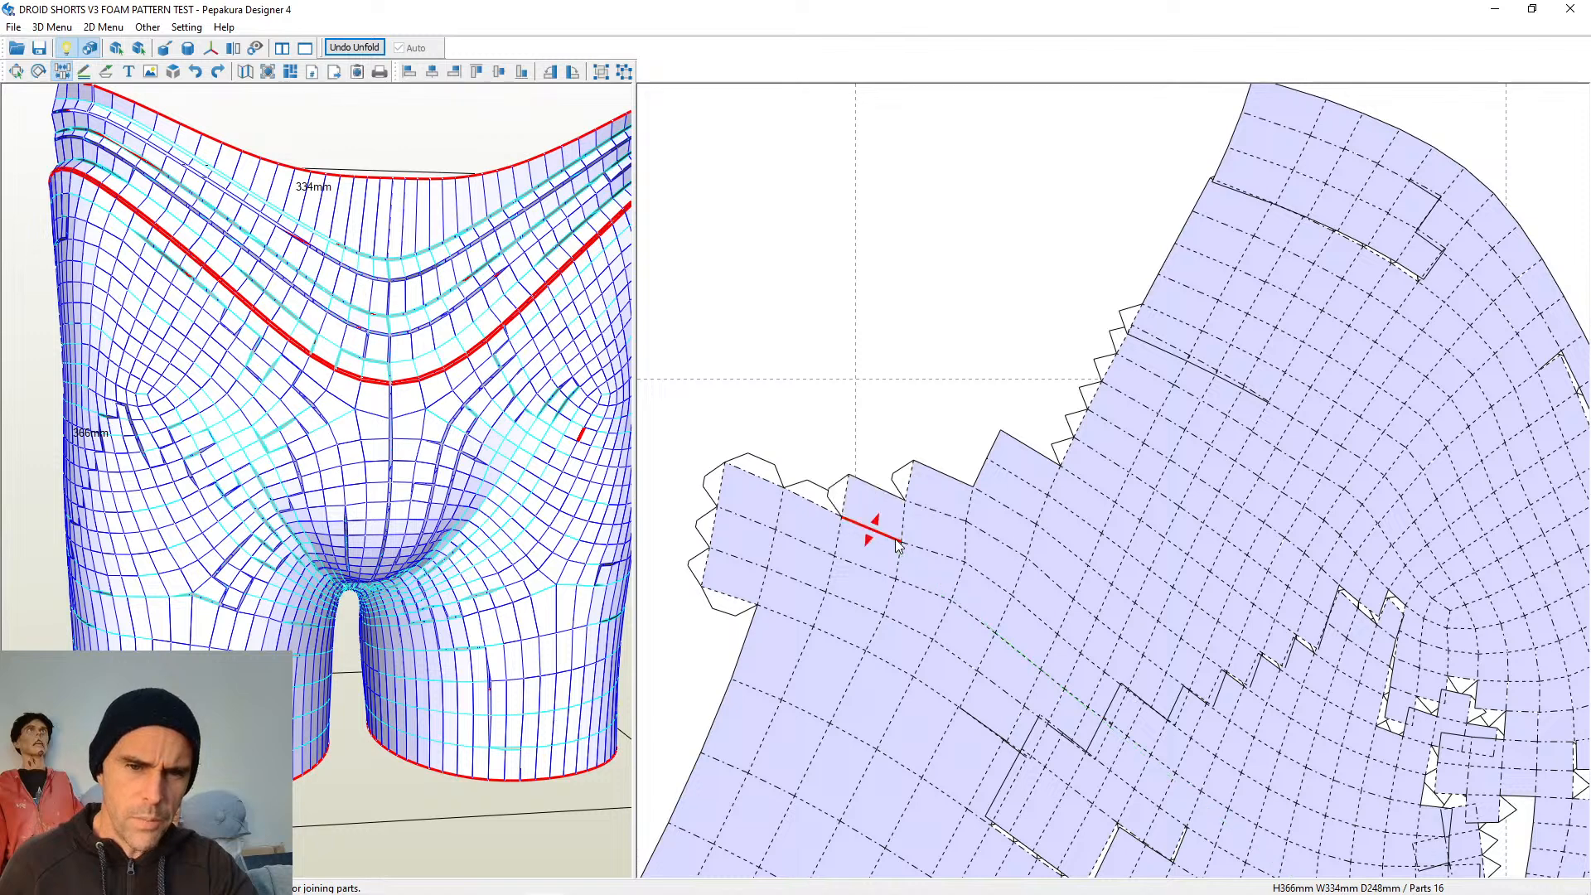
left_click(827, 515)
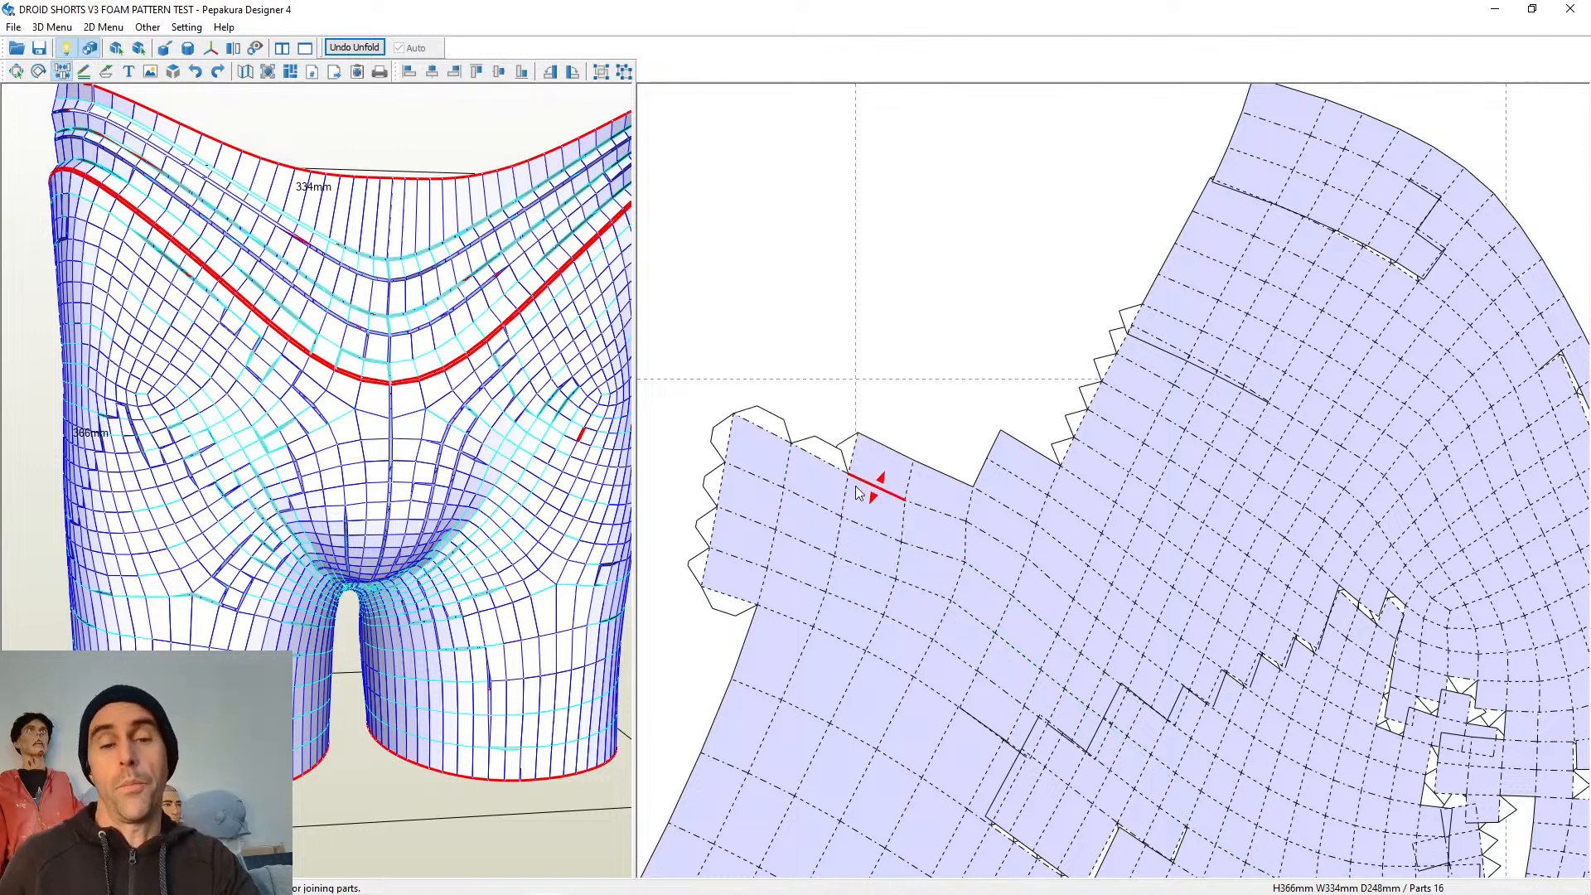
left_click(768, 432)
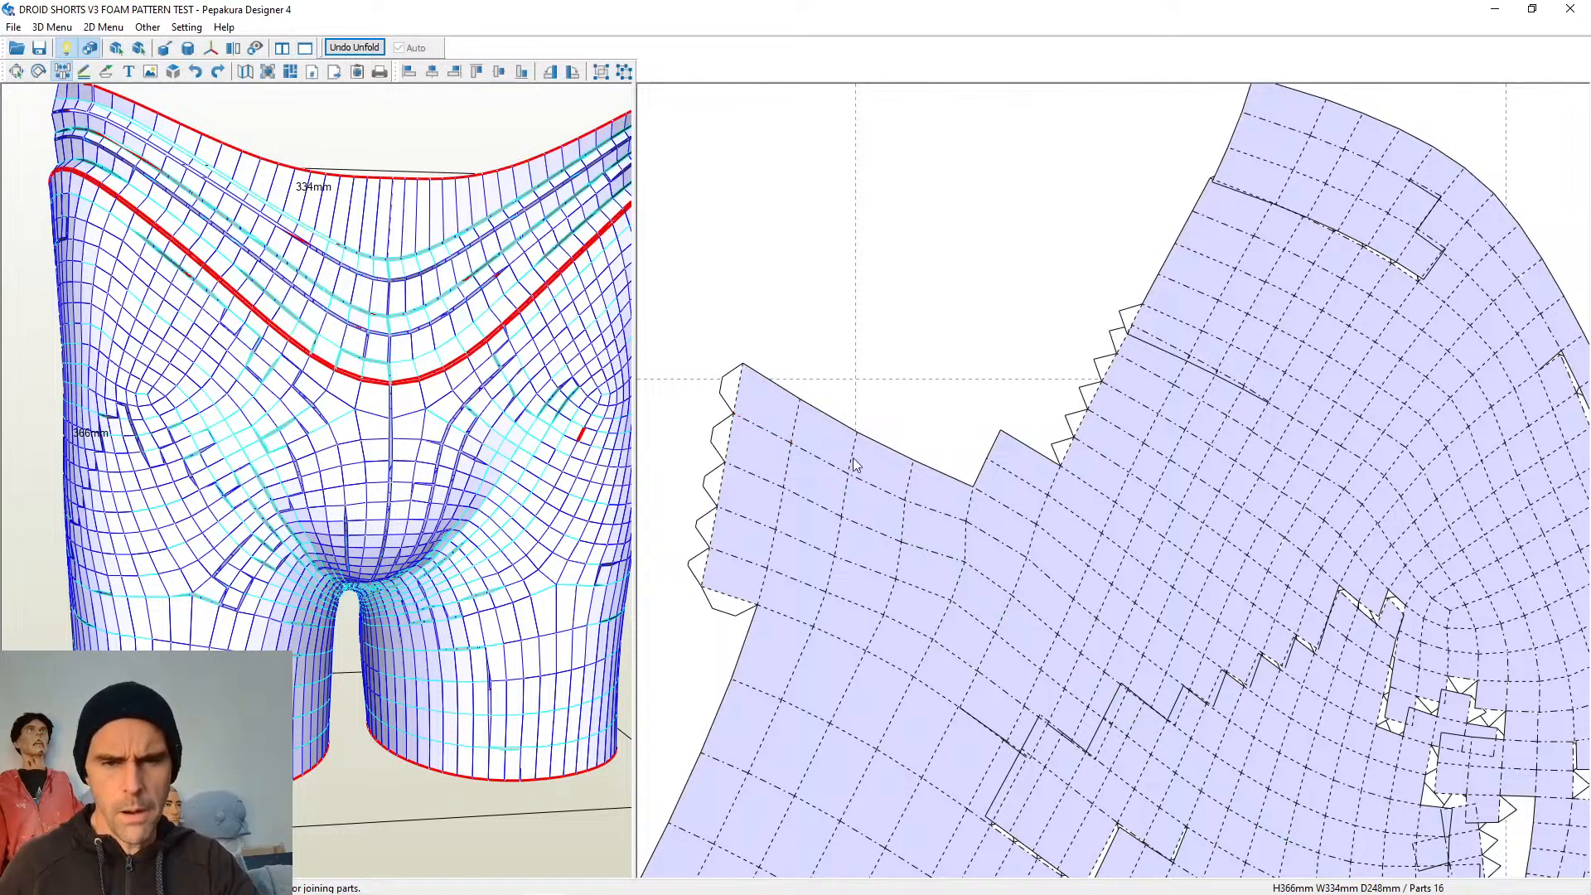
Join faces to the stepped edge between the outer corner and the tip, building two columns up the outline
left_click(978, 472)
left_click(997, 451)
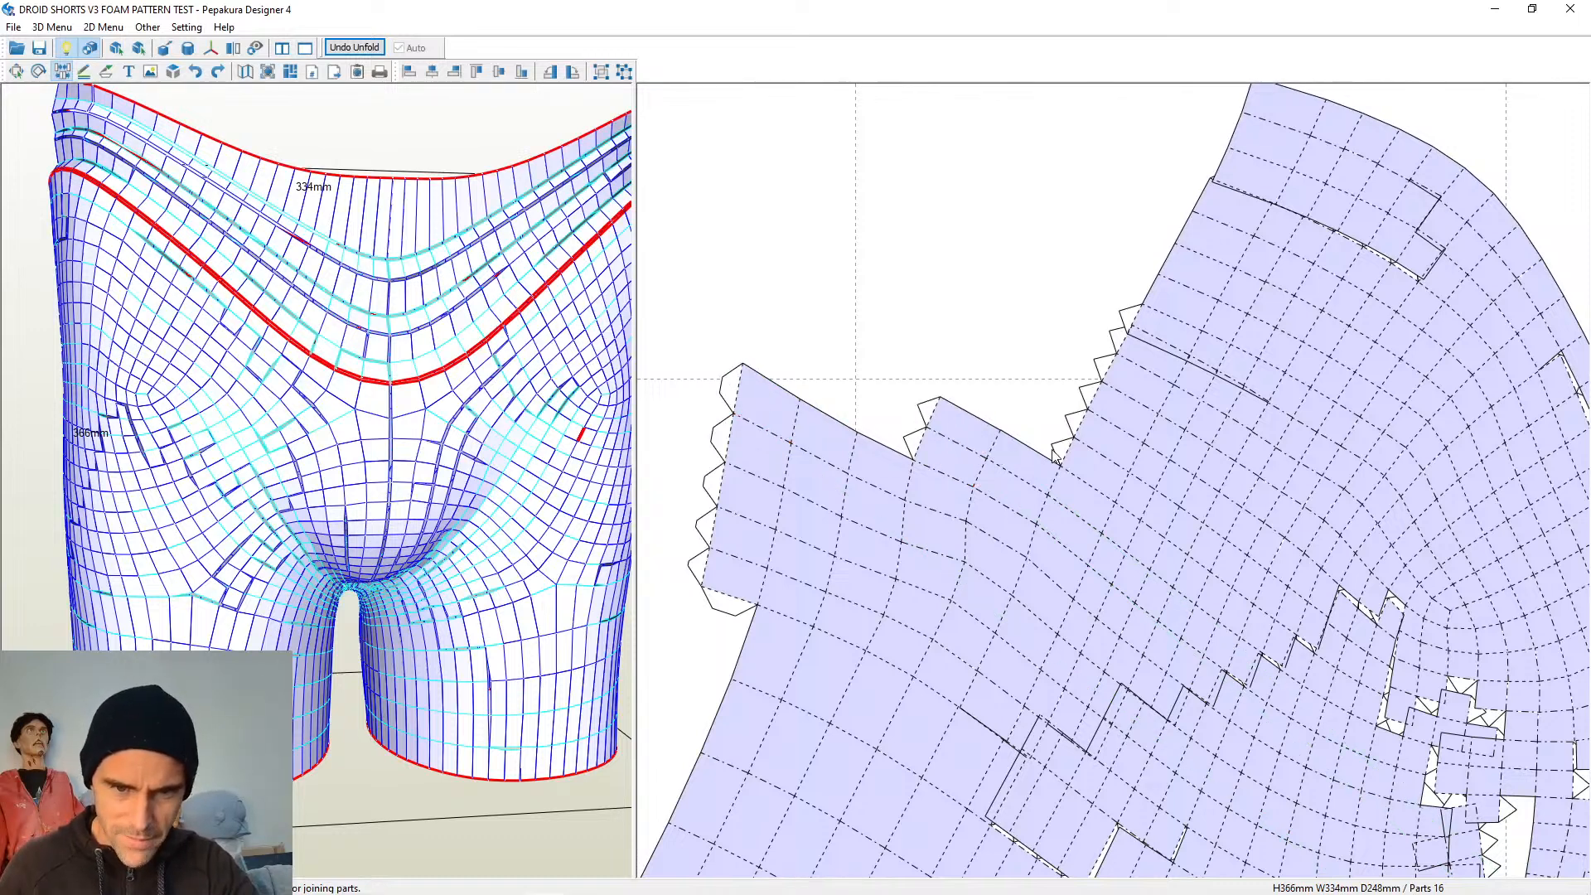
left_click(1074, 446)
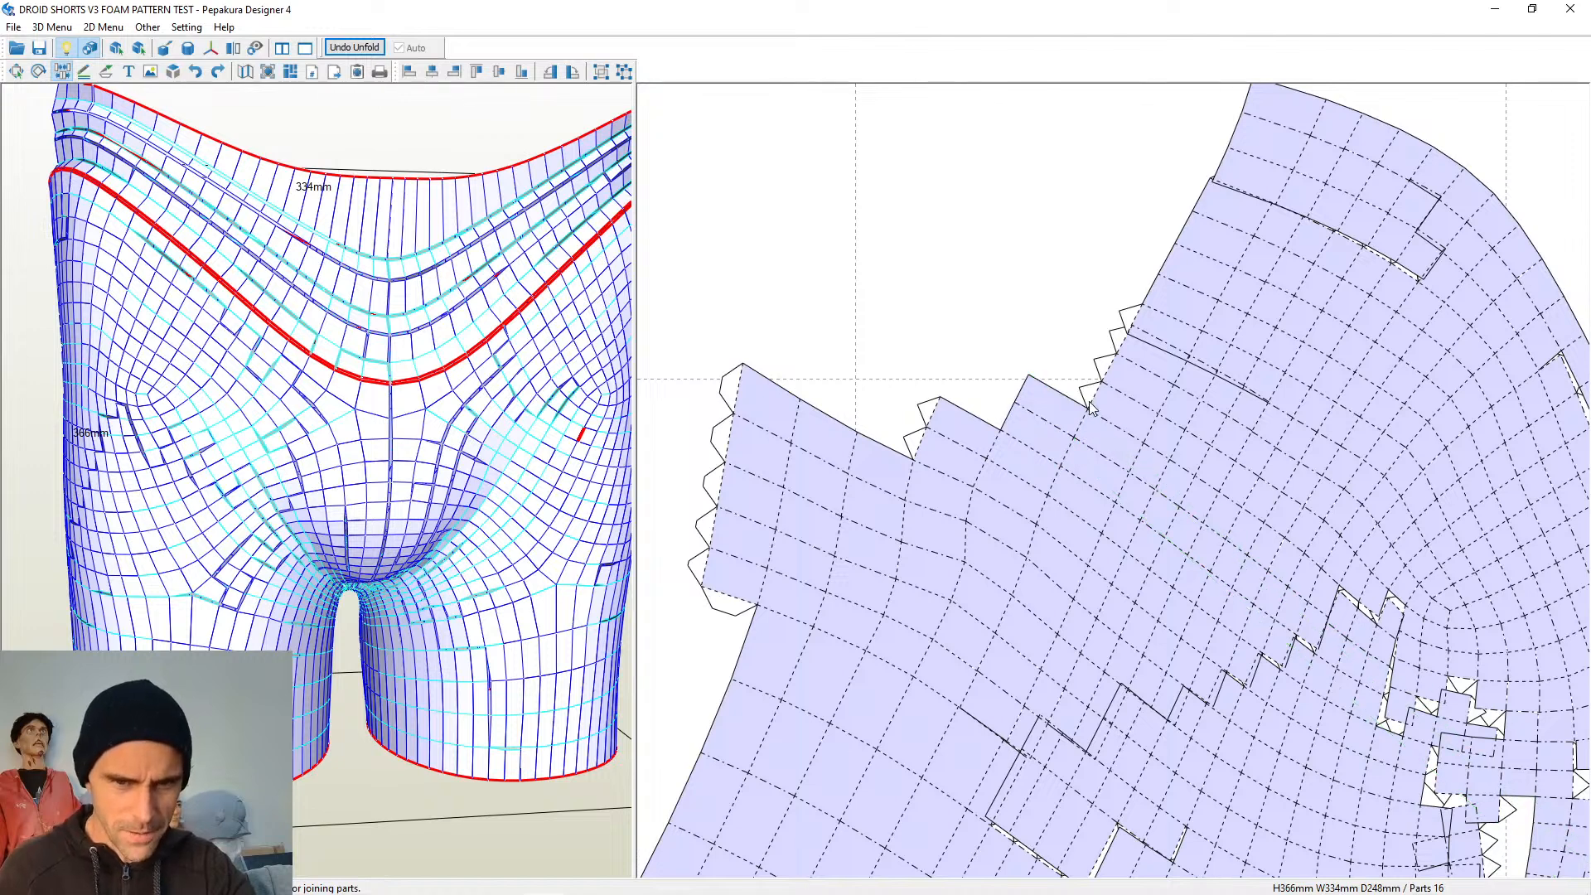
left_click(1107, 376)
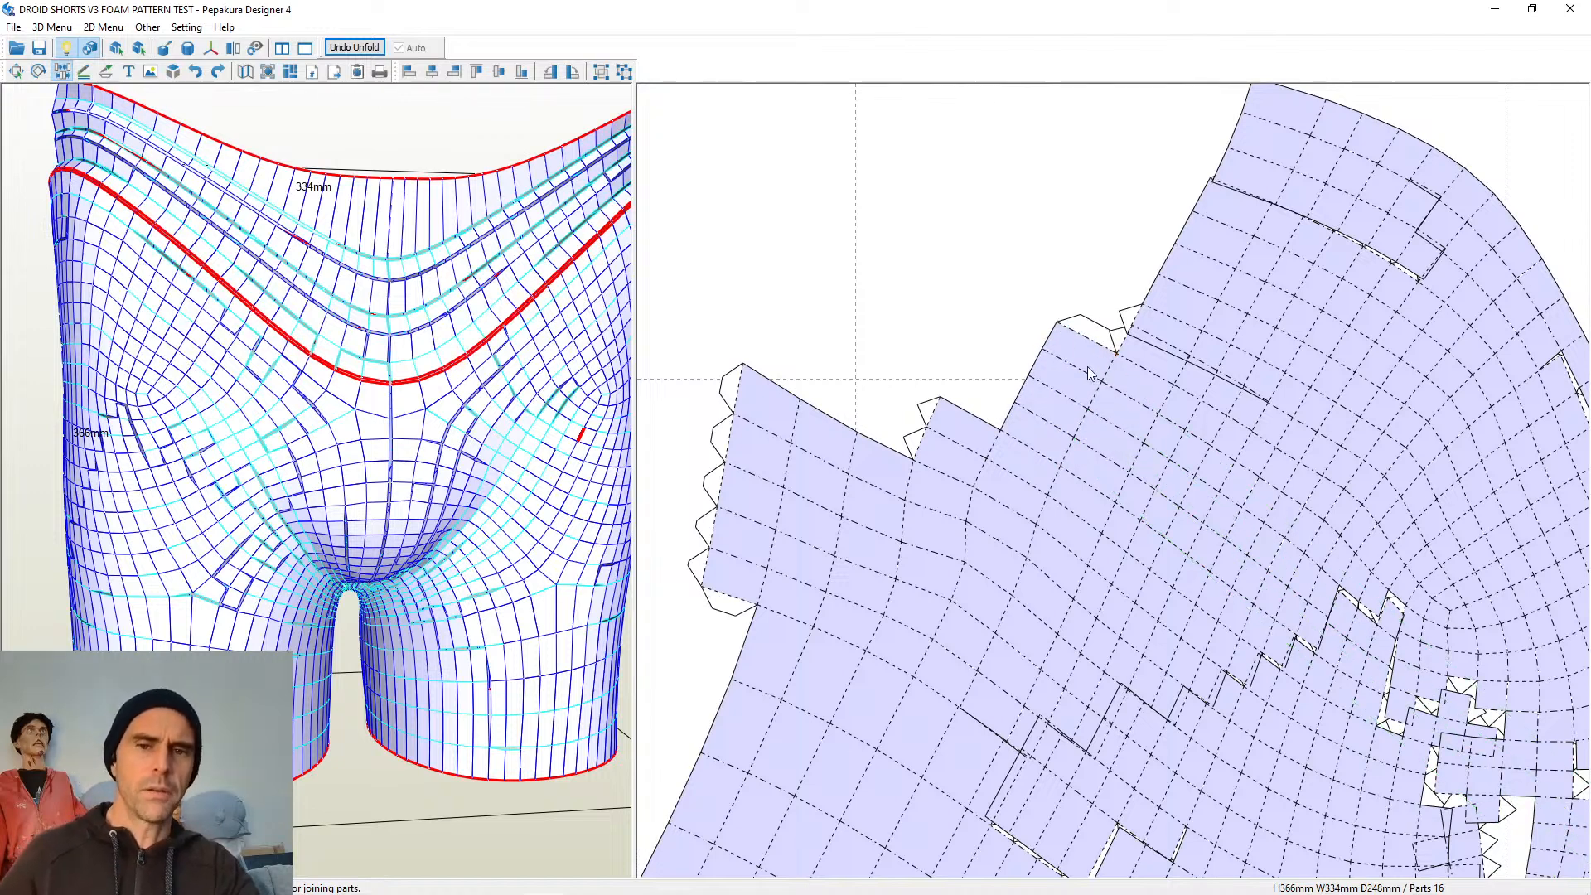
left_click(1126, 353)
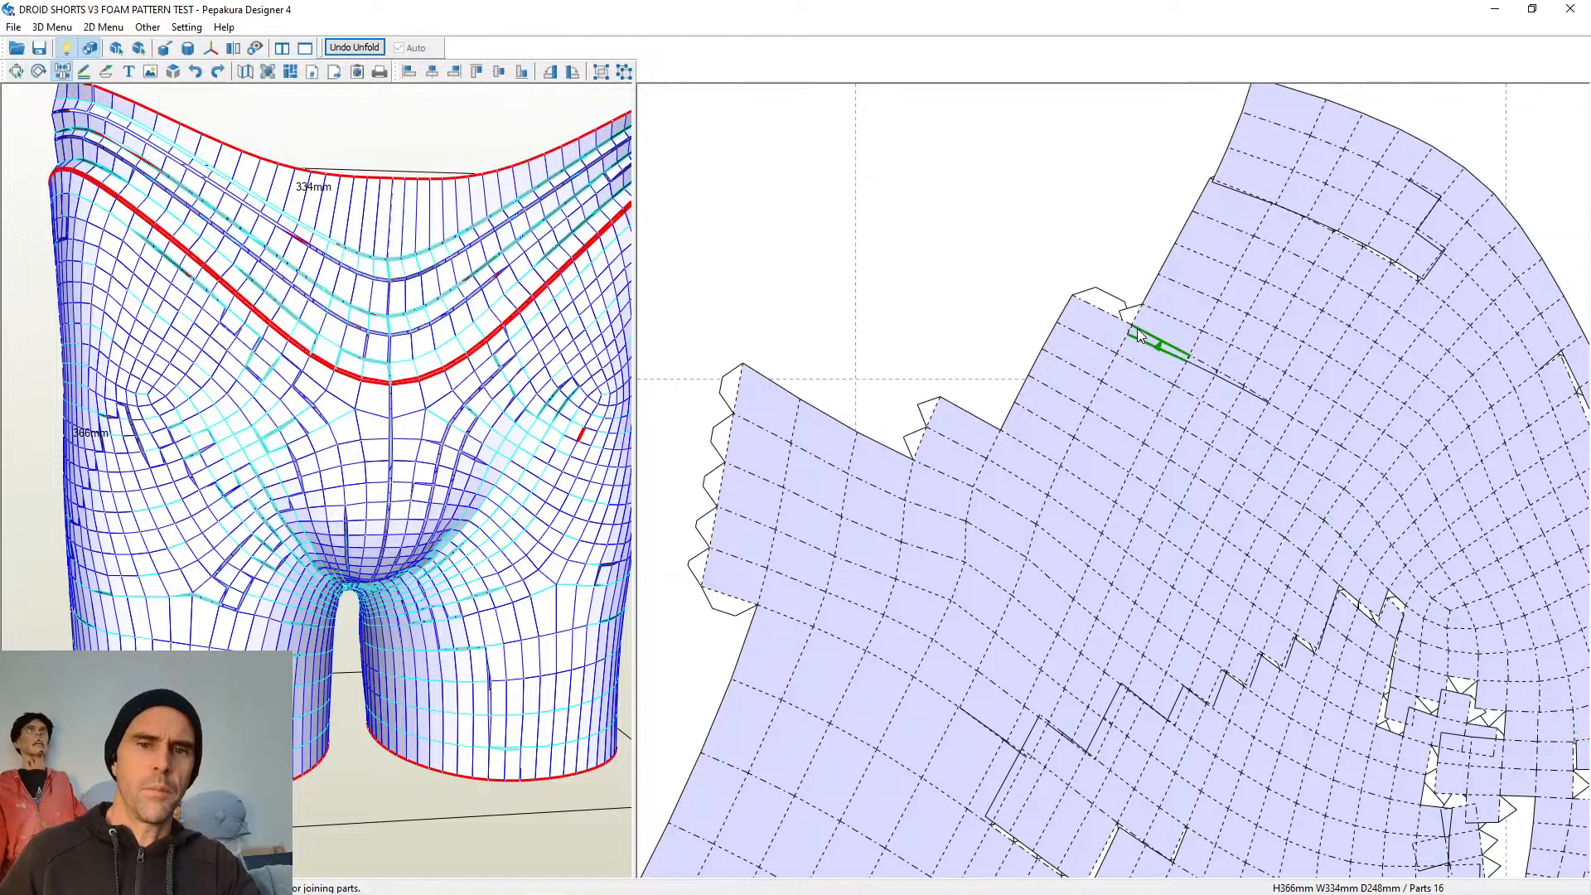
left_click(1138, 322)
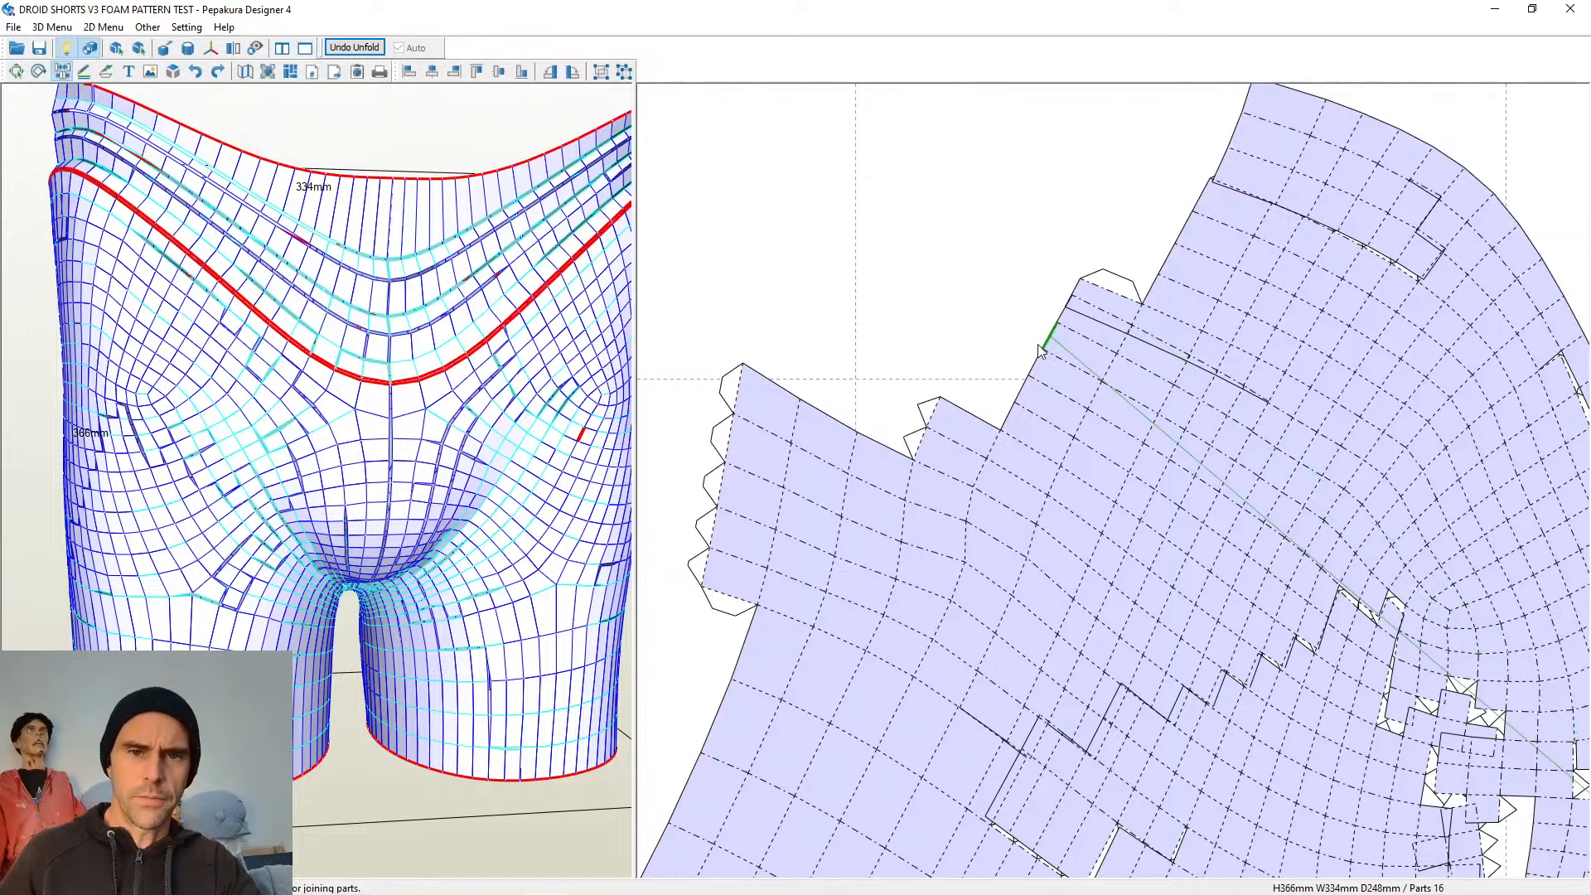
left_click(1012, 417)
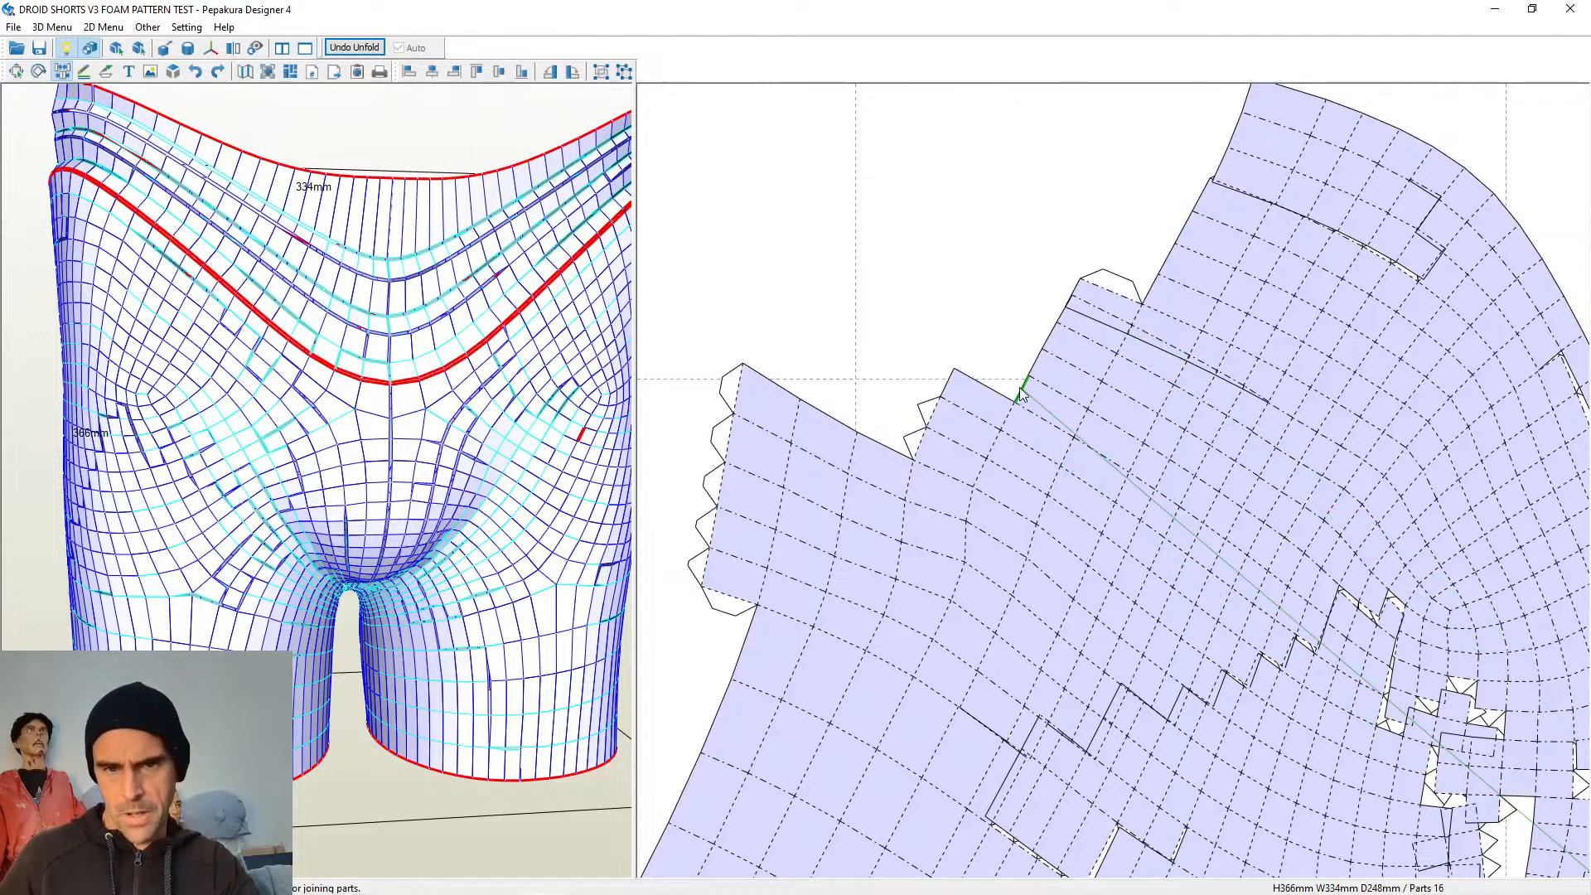
left_click(1038, 370)
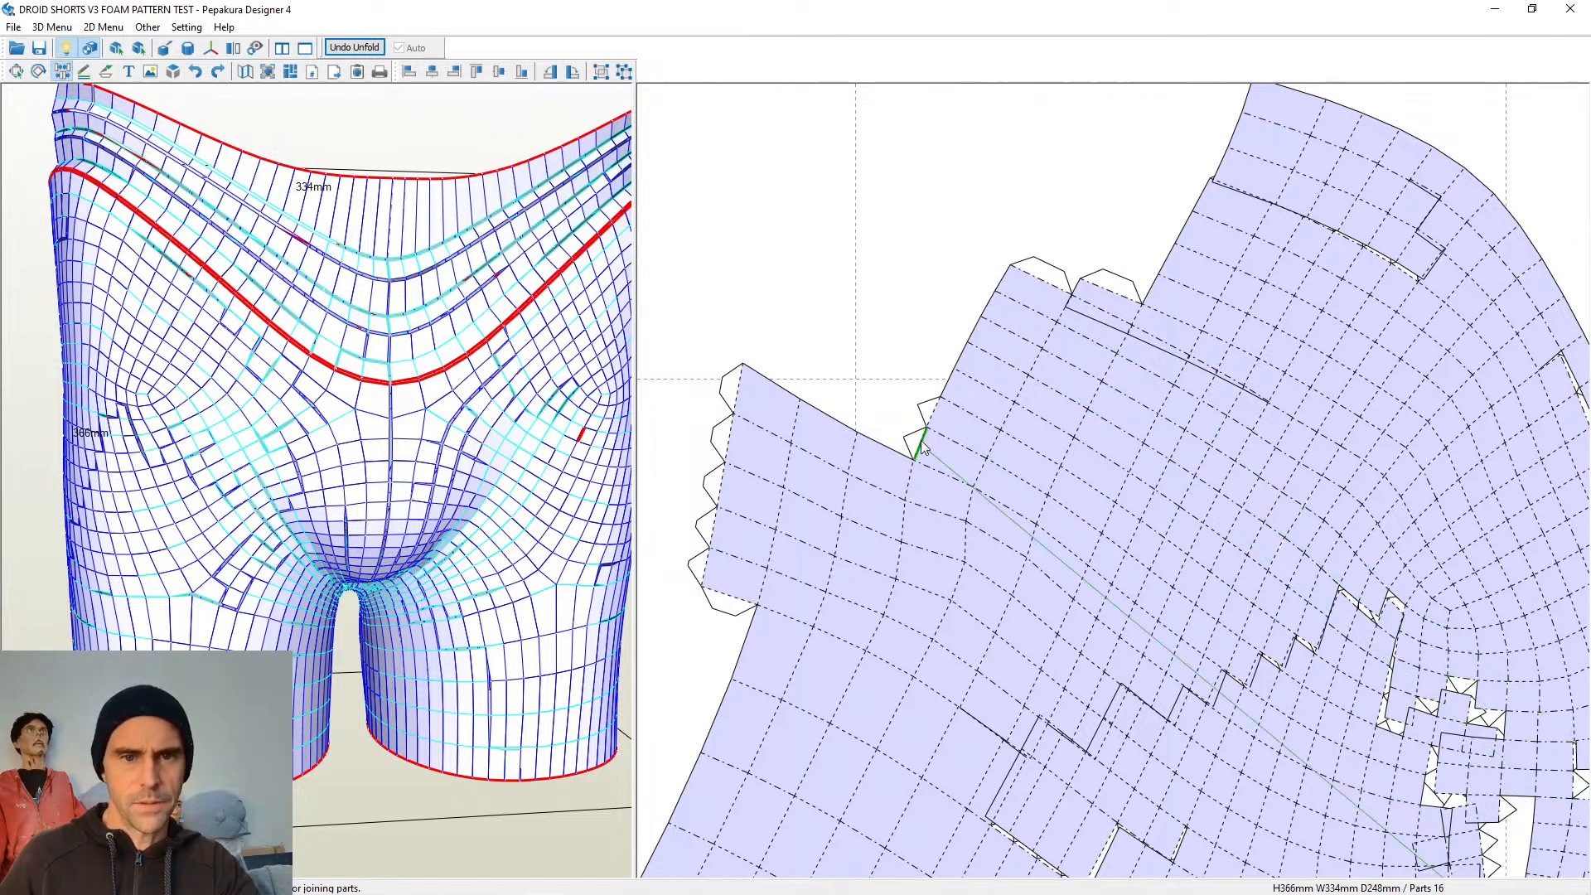
Join a column of faces to the stepped outline of the leg piece, building it up to the tabbed upper edge
left_click(974, 353)
left_click(942, 402)
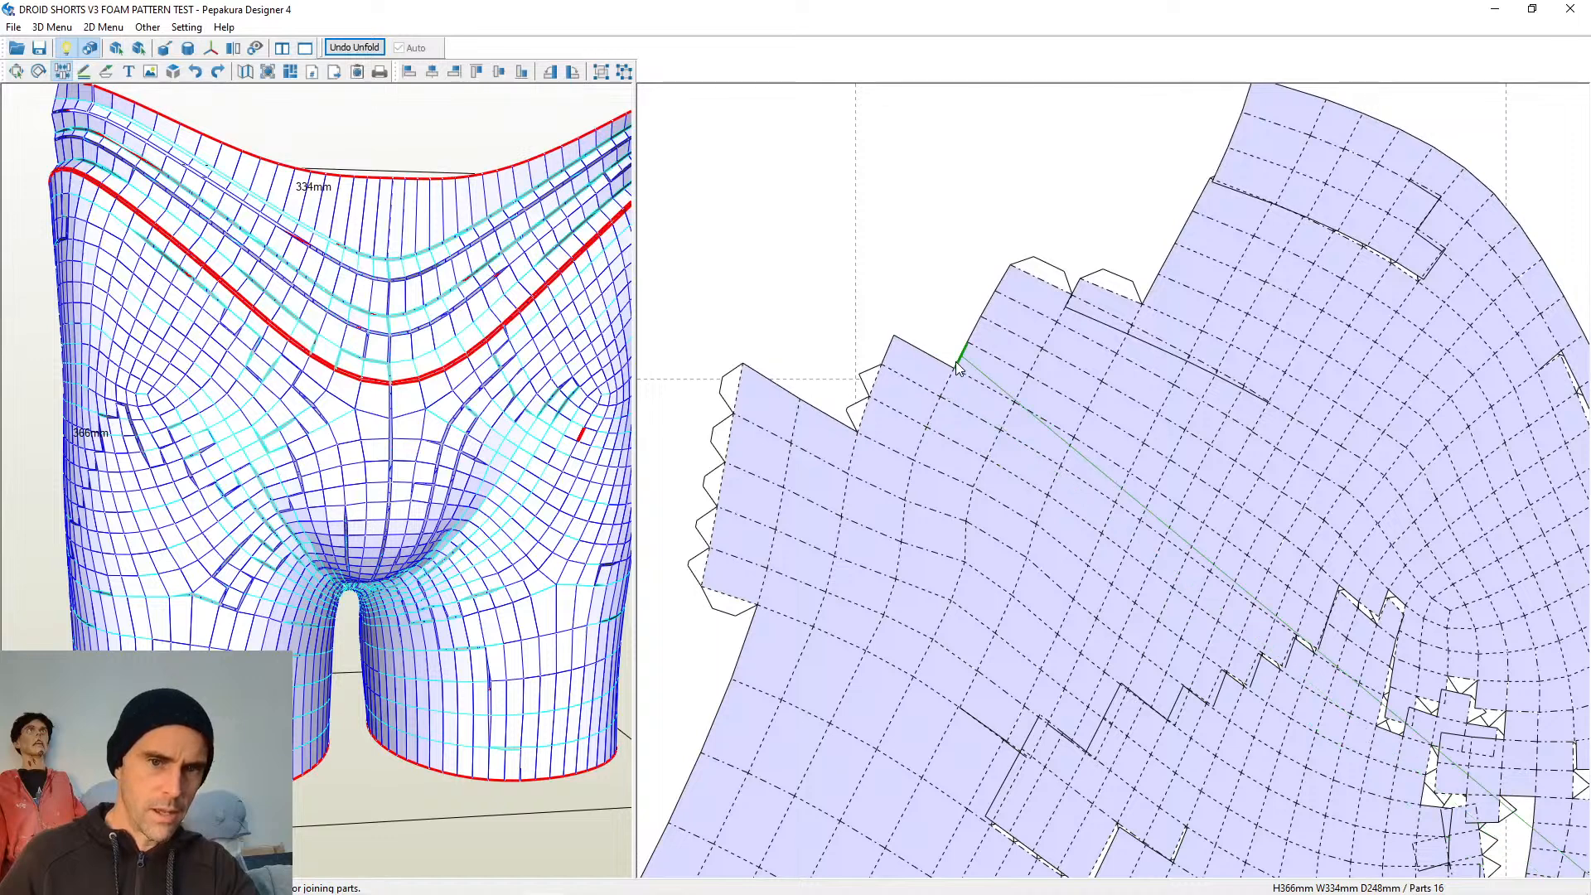
left_click(973, 327)
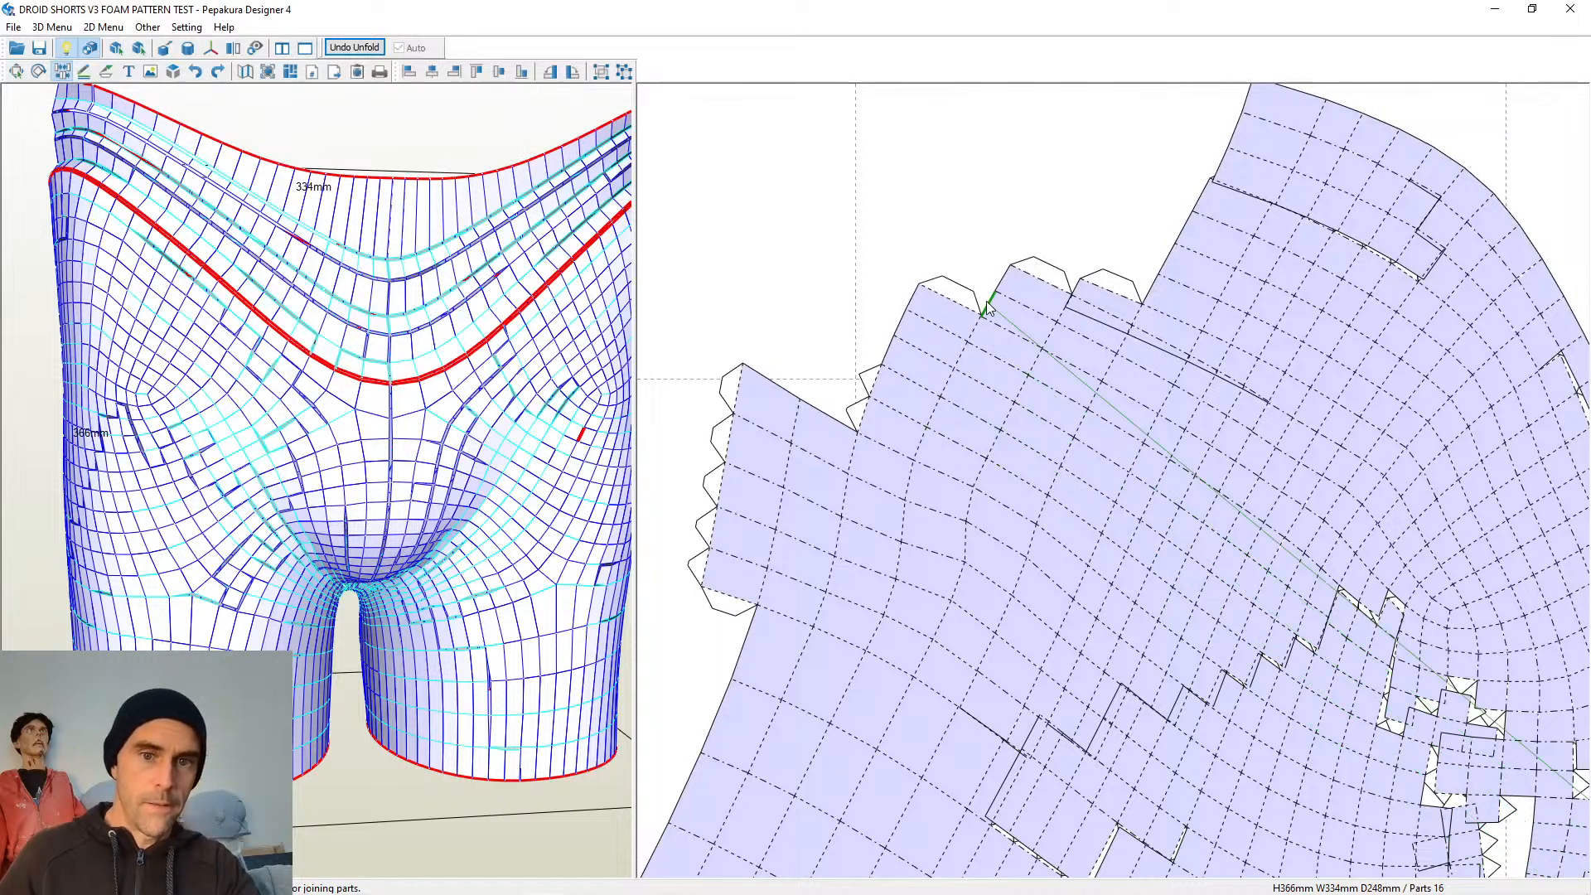
left_click(989, 308)
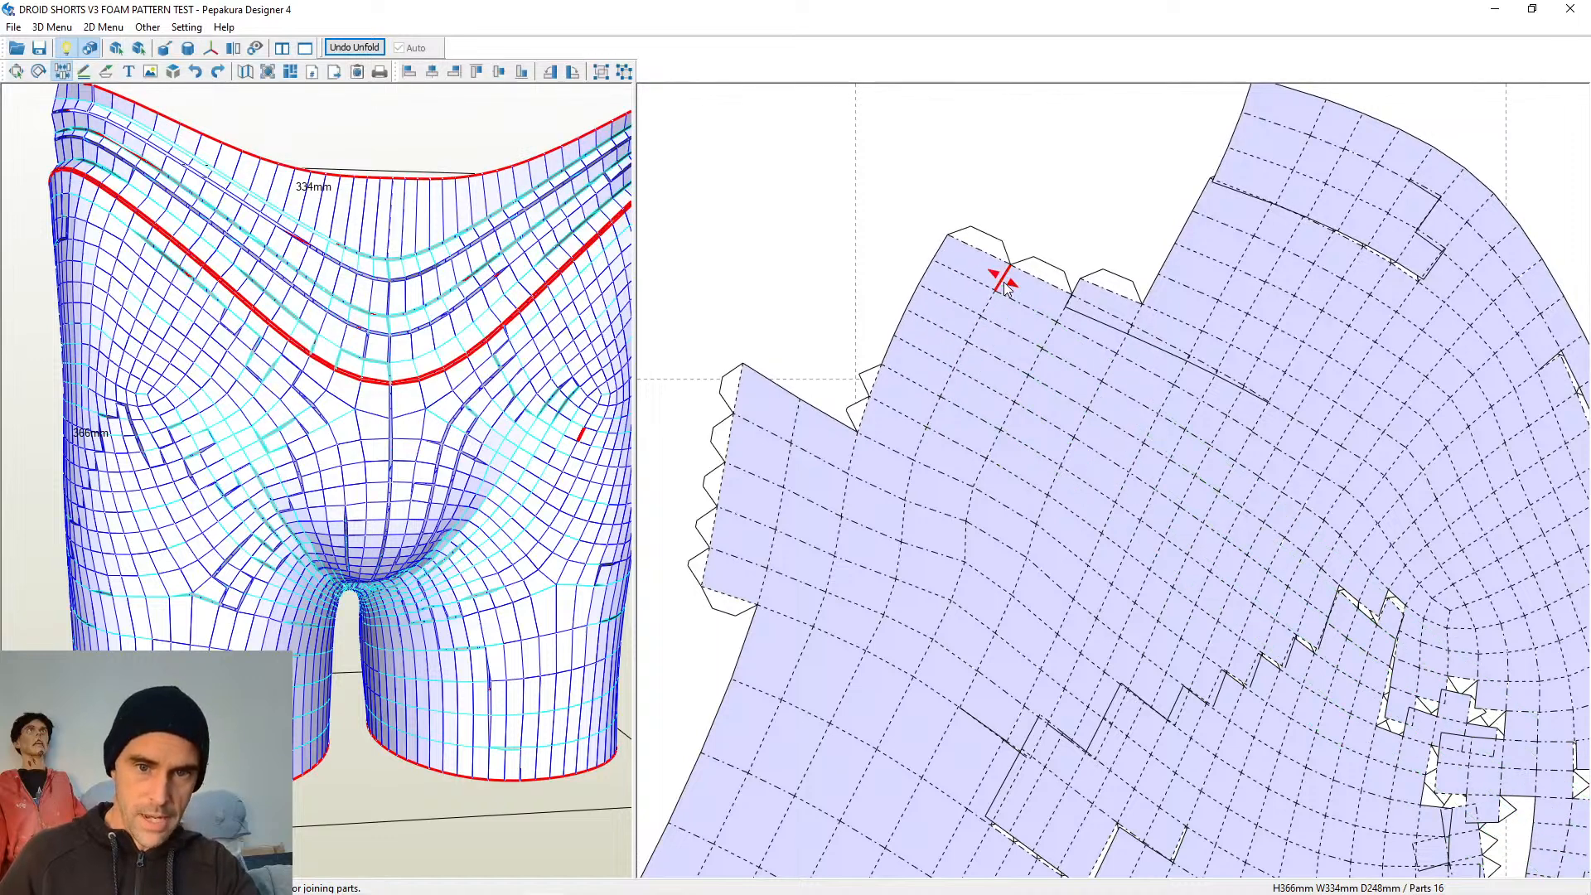
Join a second column of faces beside the new one, extending the tabbed upper edge outward
left_click(869, 424)
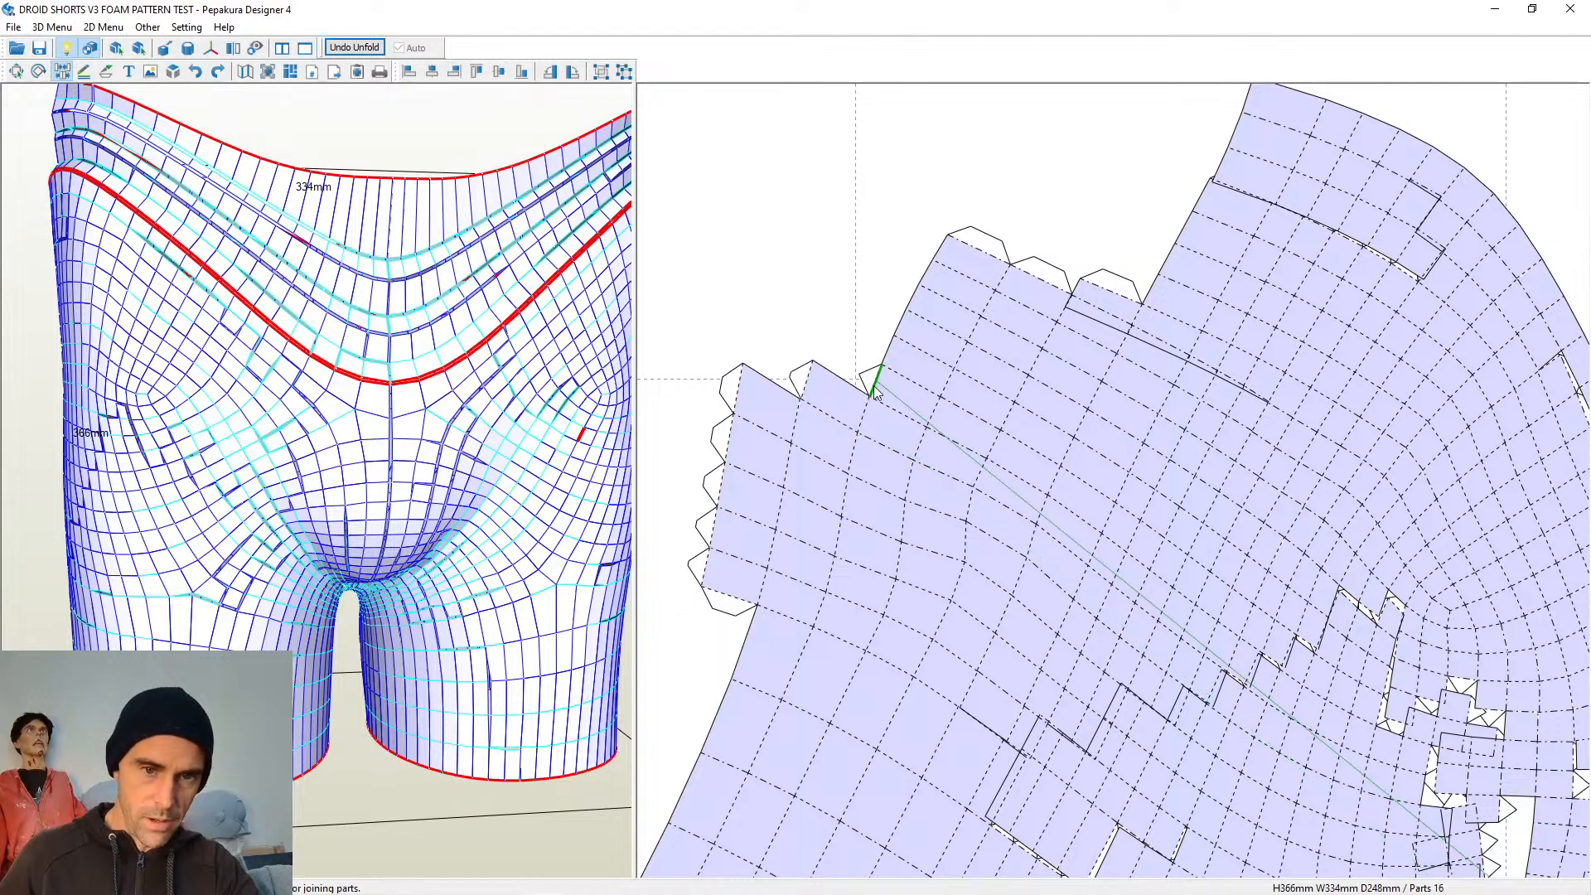
left_click(885, 369)
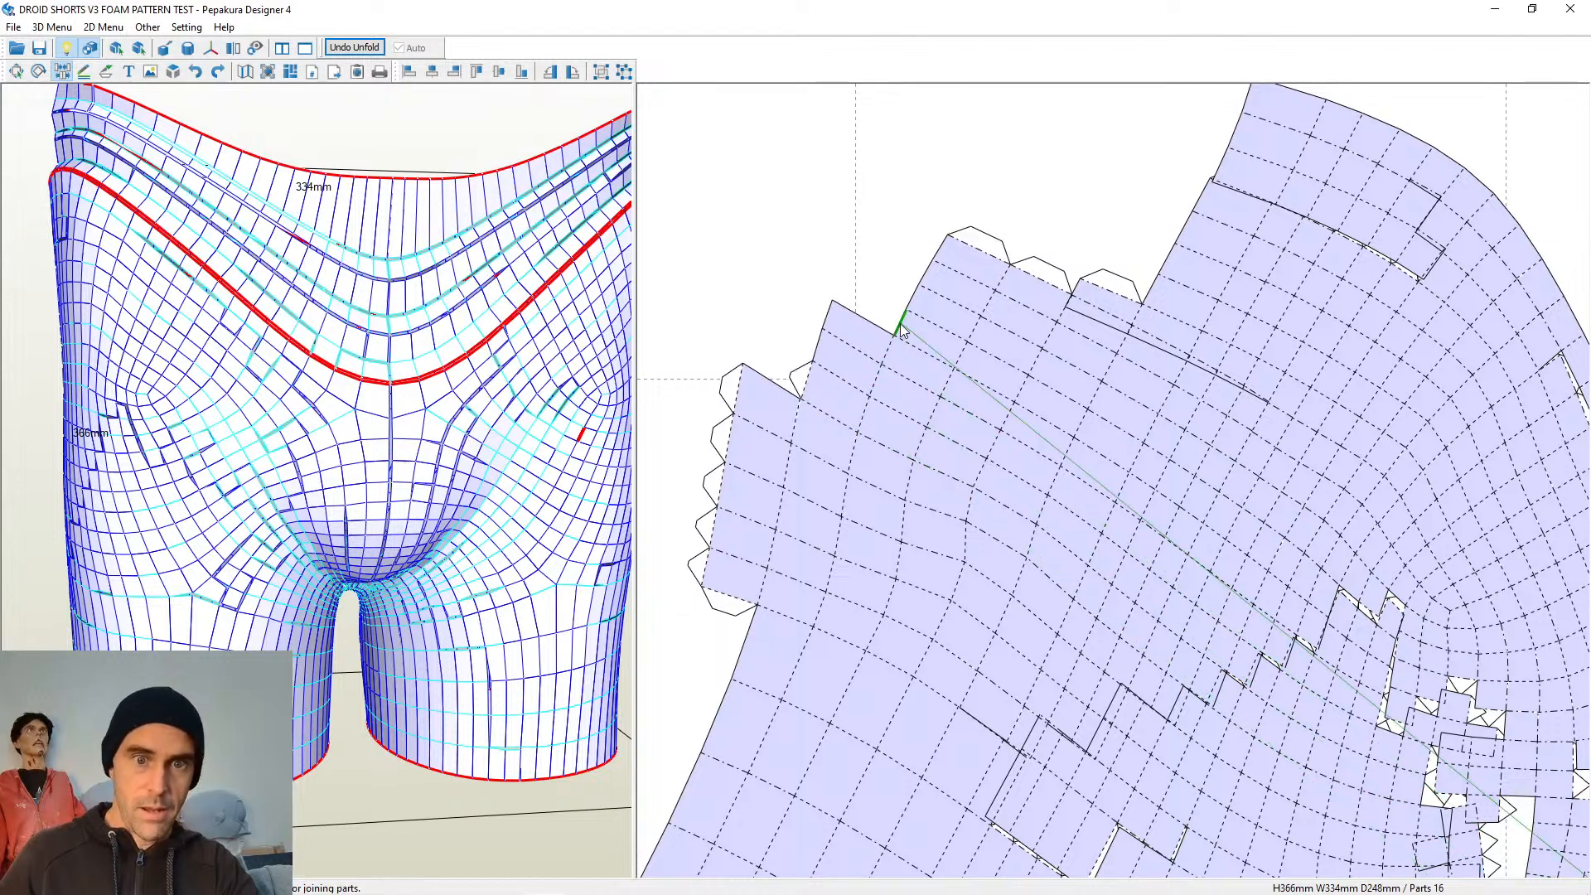
left_click(910, 305)
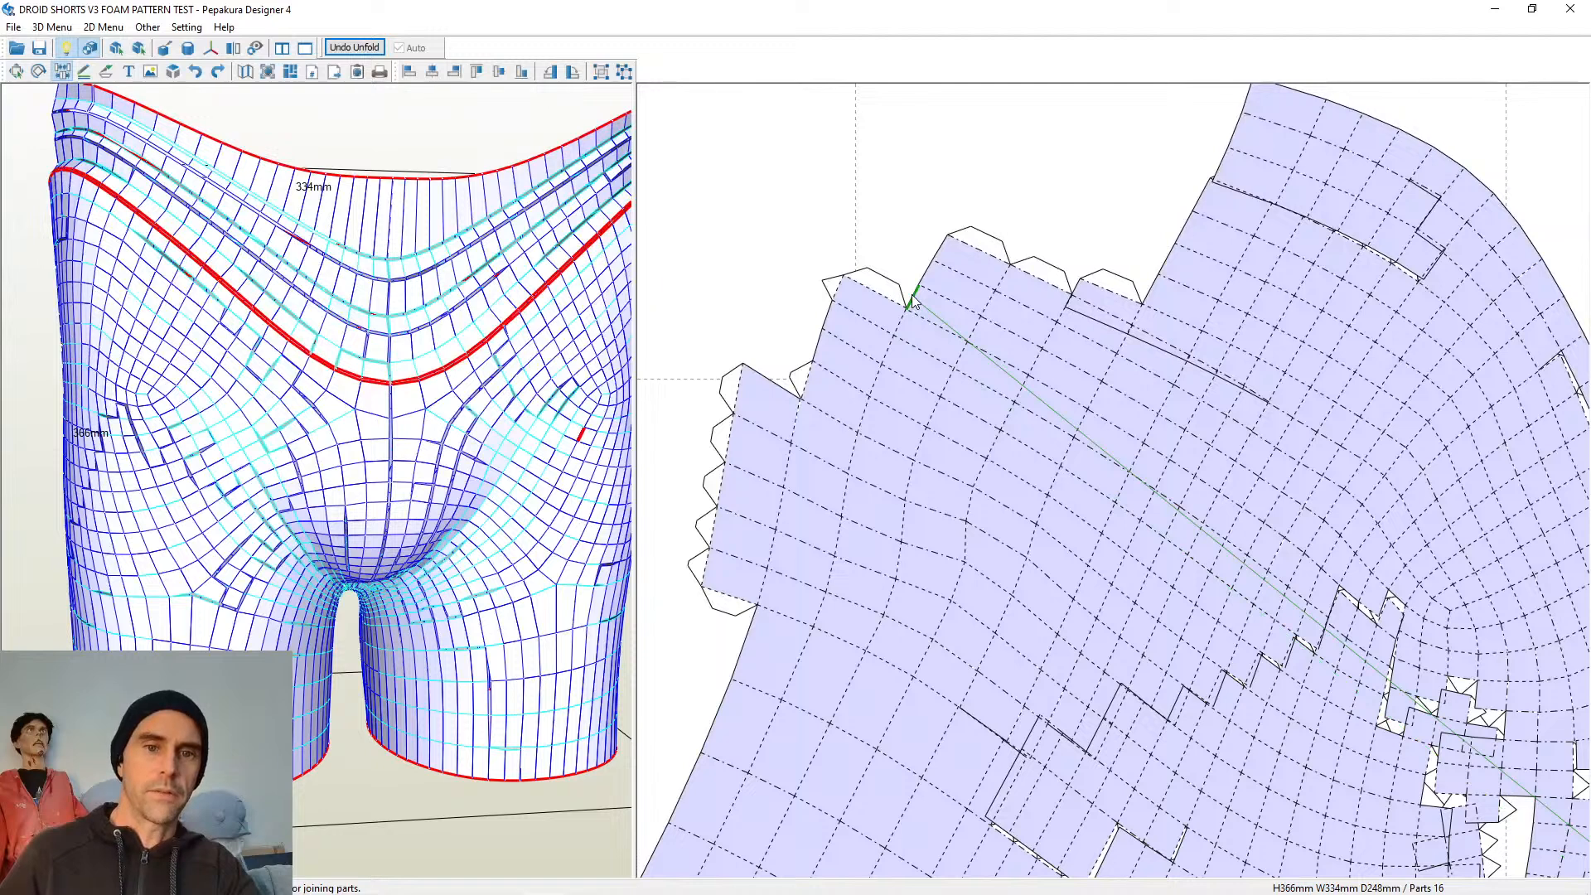
left_click(939, 257)
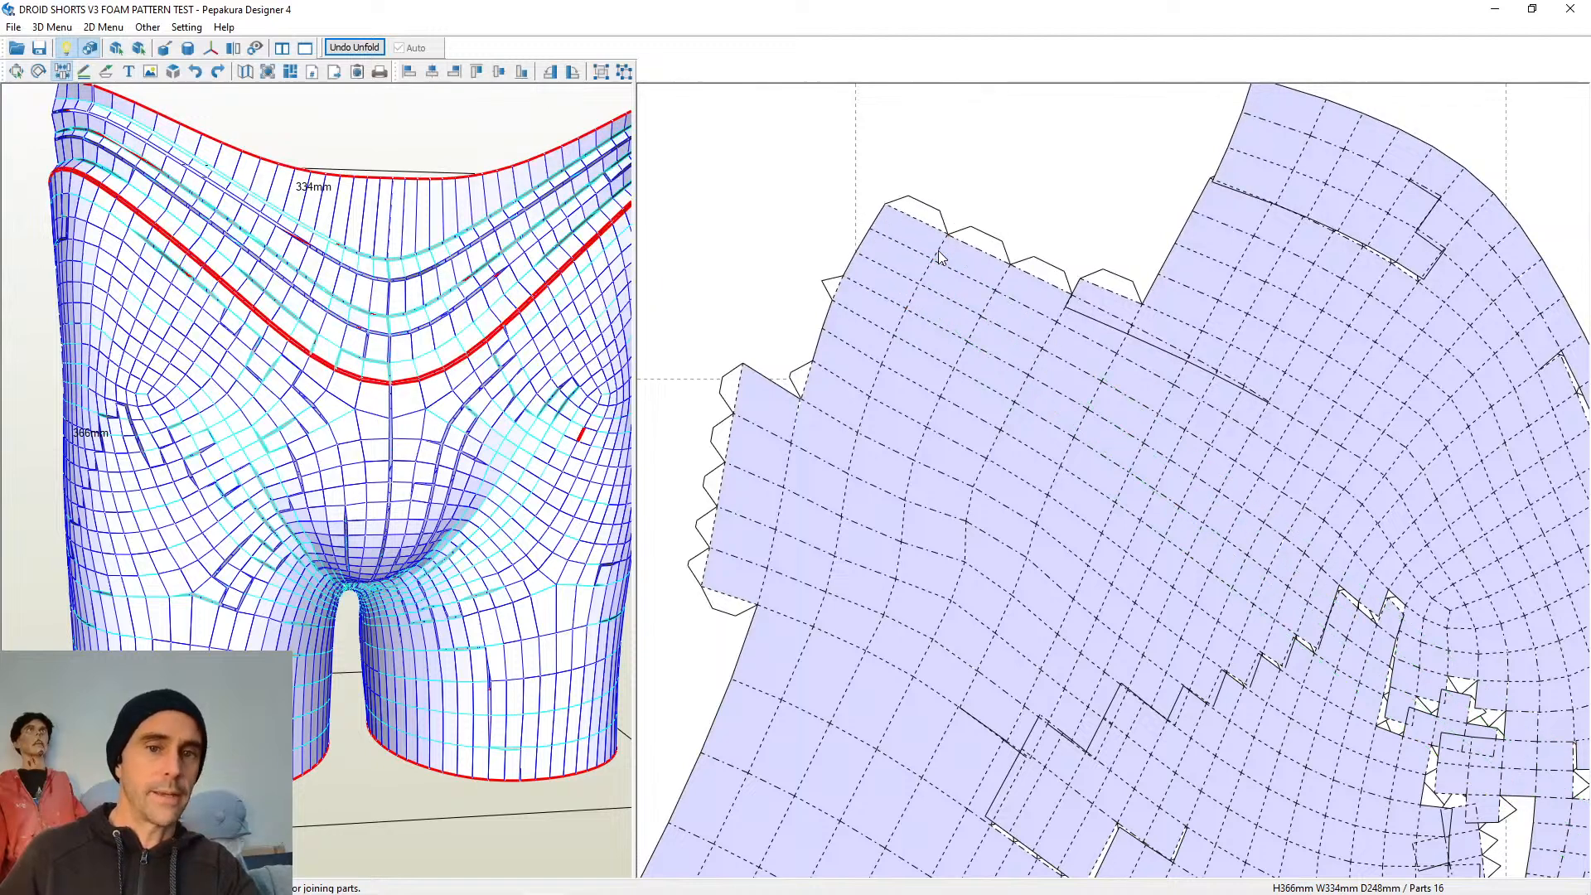
Join the outermost column of faces to fill the notch between the tabbed side edge and the upper edge
left_click(821, 353)
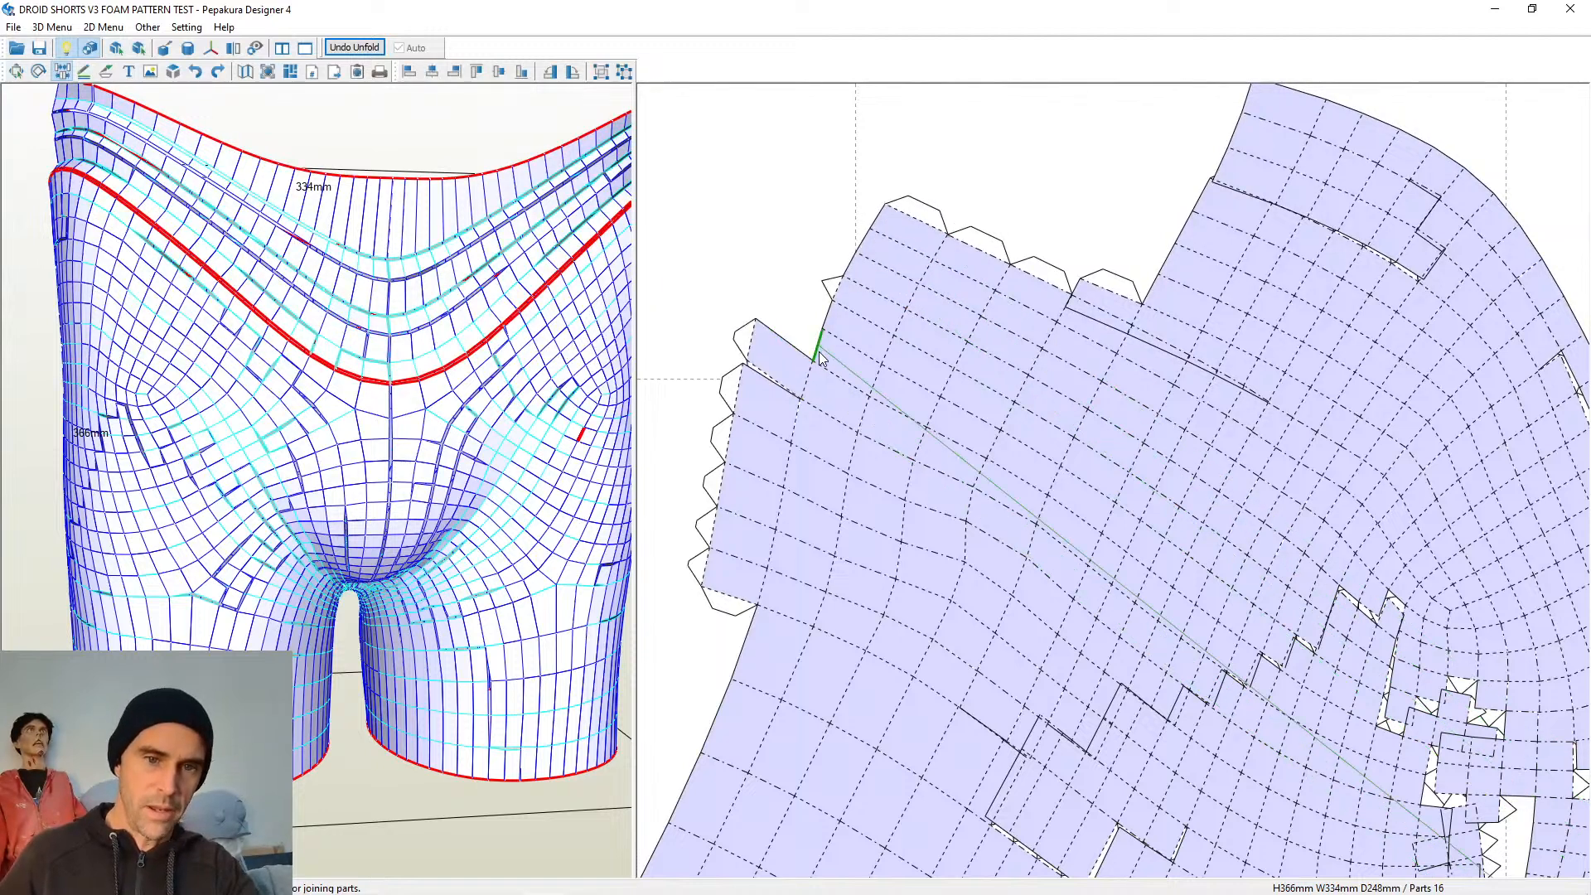
left_click(824, 346)
left_click(830, 323)
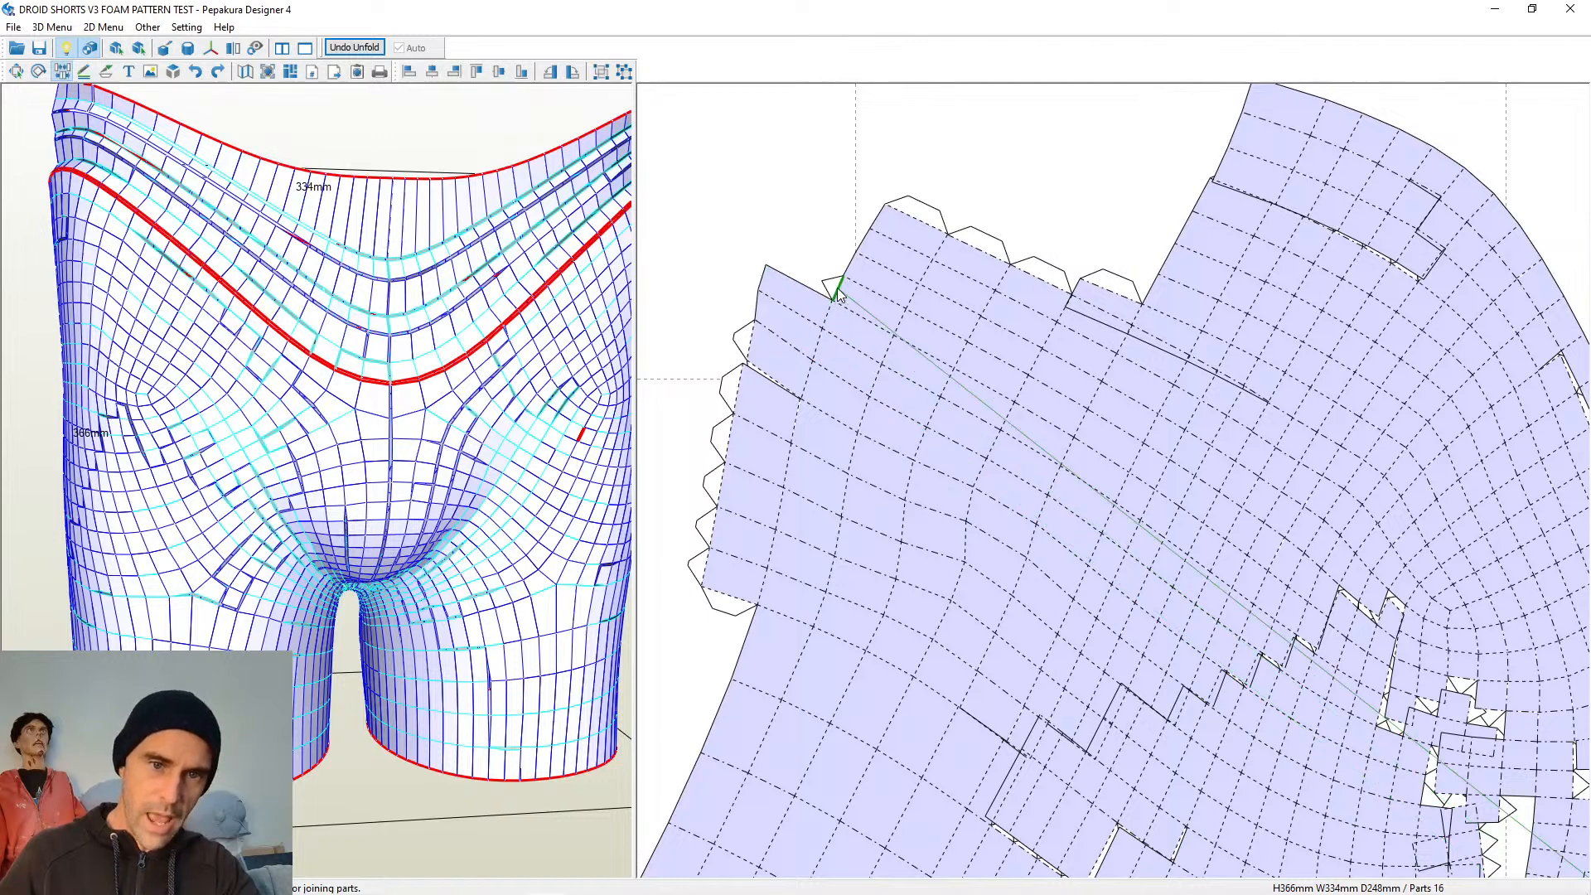
left_click(838, 289)
left_click(848, 266)
left_click(862, 244)
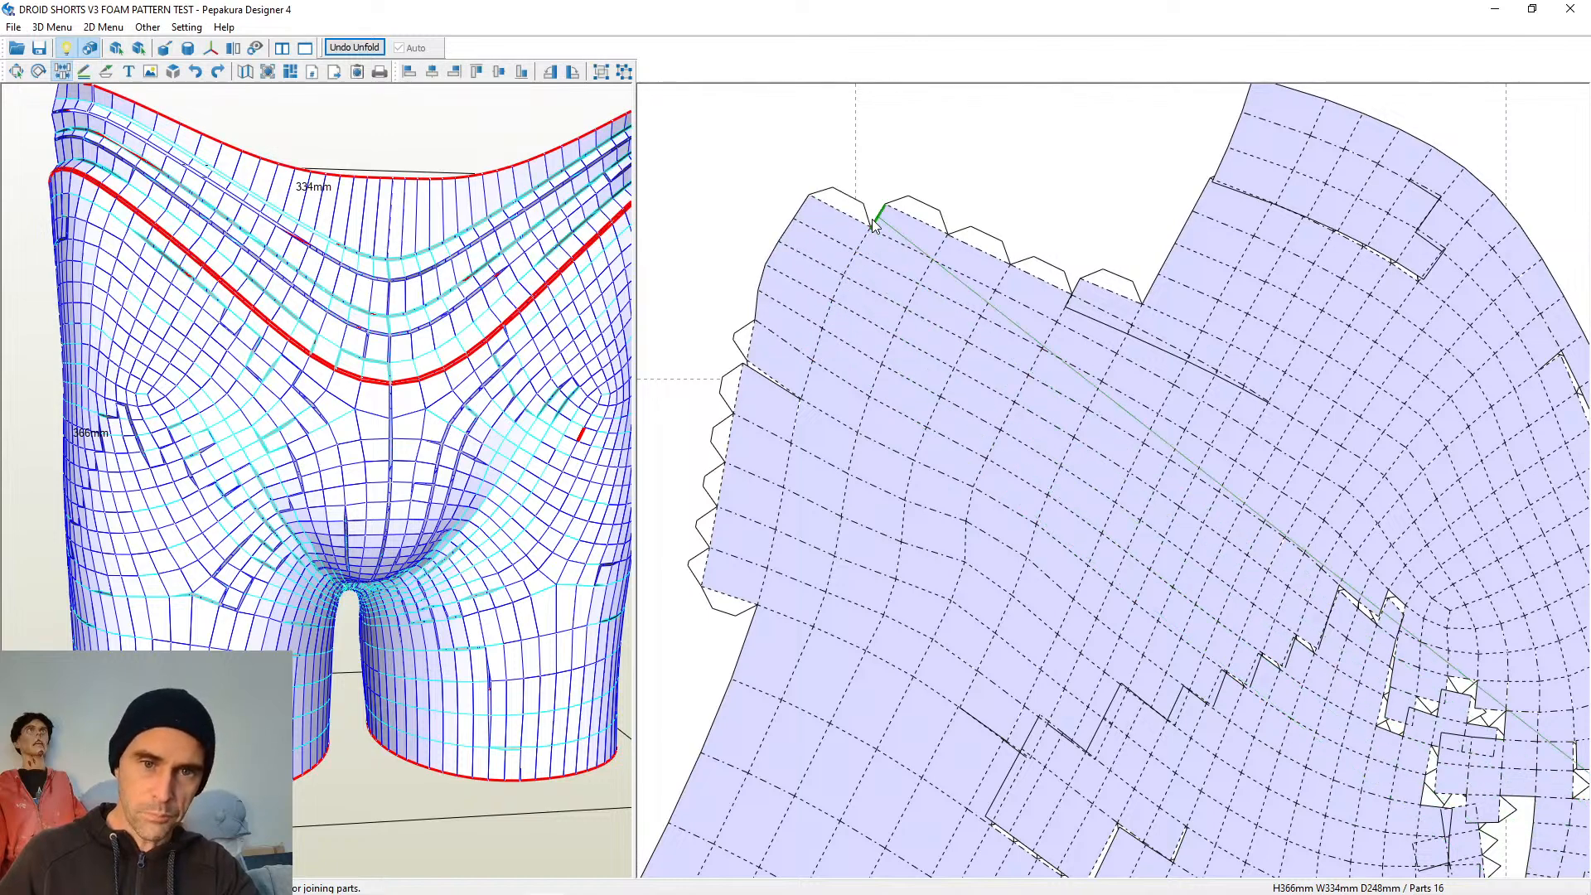
left_click(875, 223)
Cut the curved waistband strip apart across its wide middle section, separating the overlapping segments
scroll(1053, 400, "down", 3)
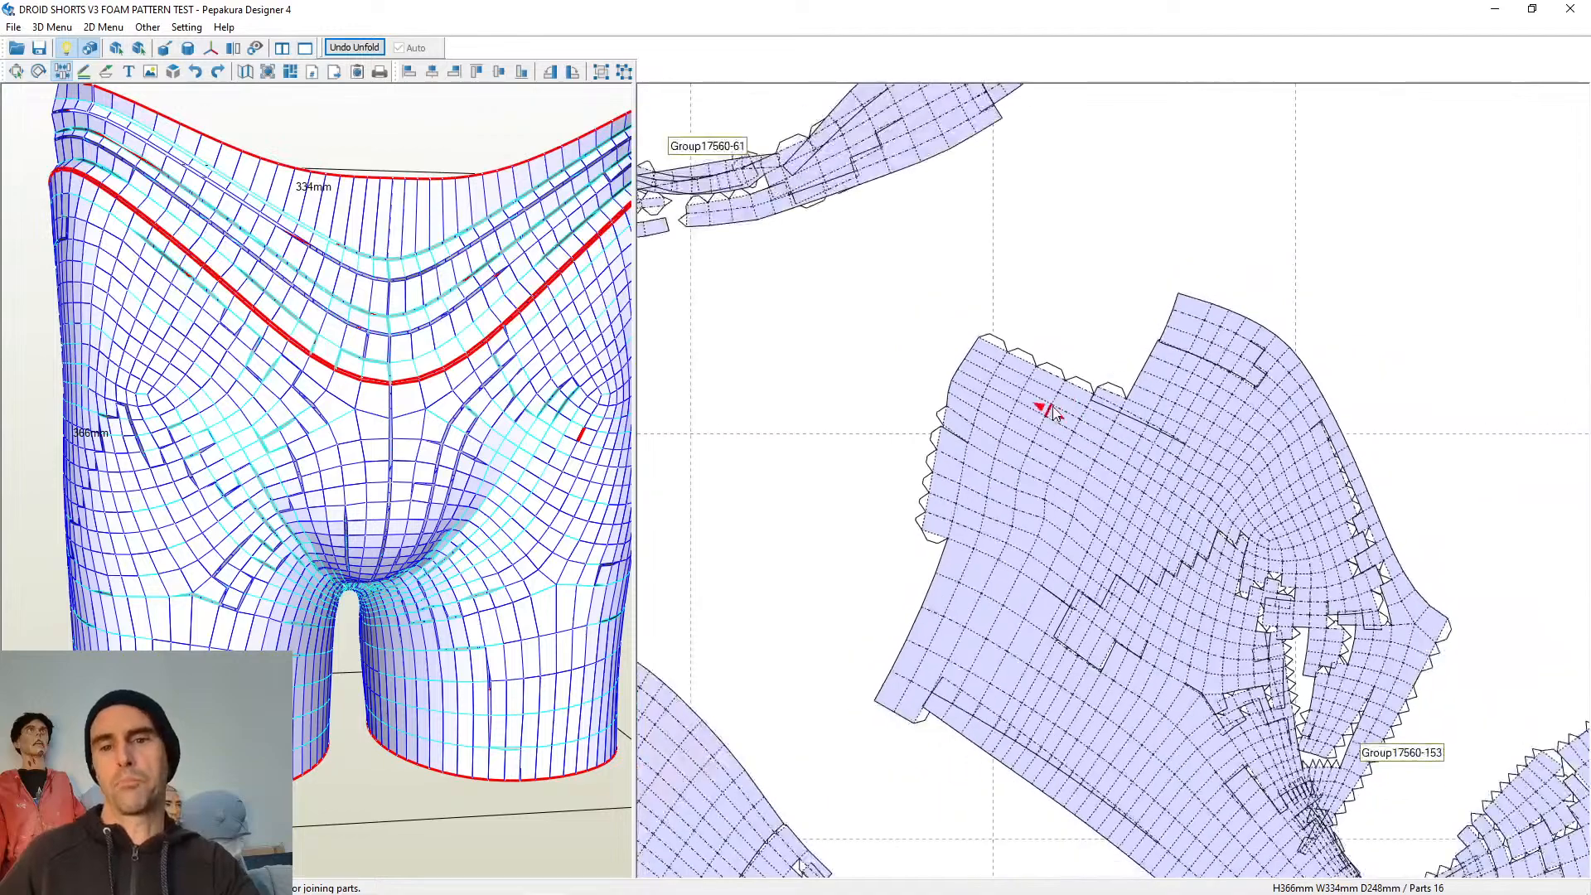
scroll(1053, 410, "down", 2)
scroll(1082, 425, "up", 3)
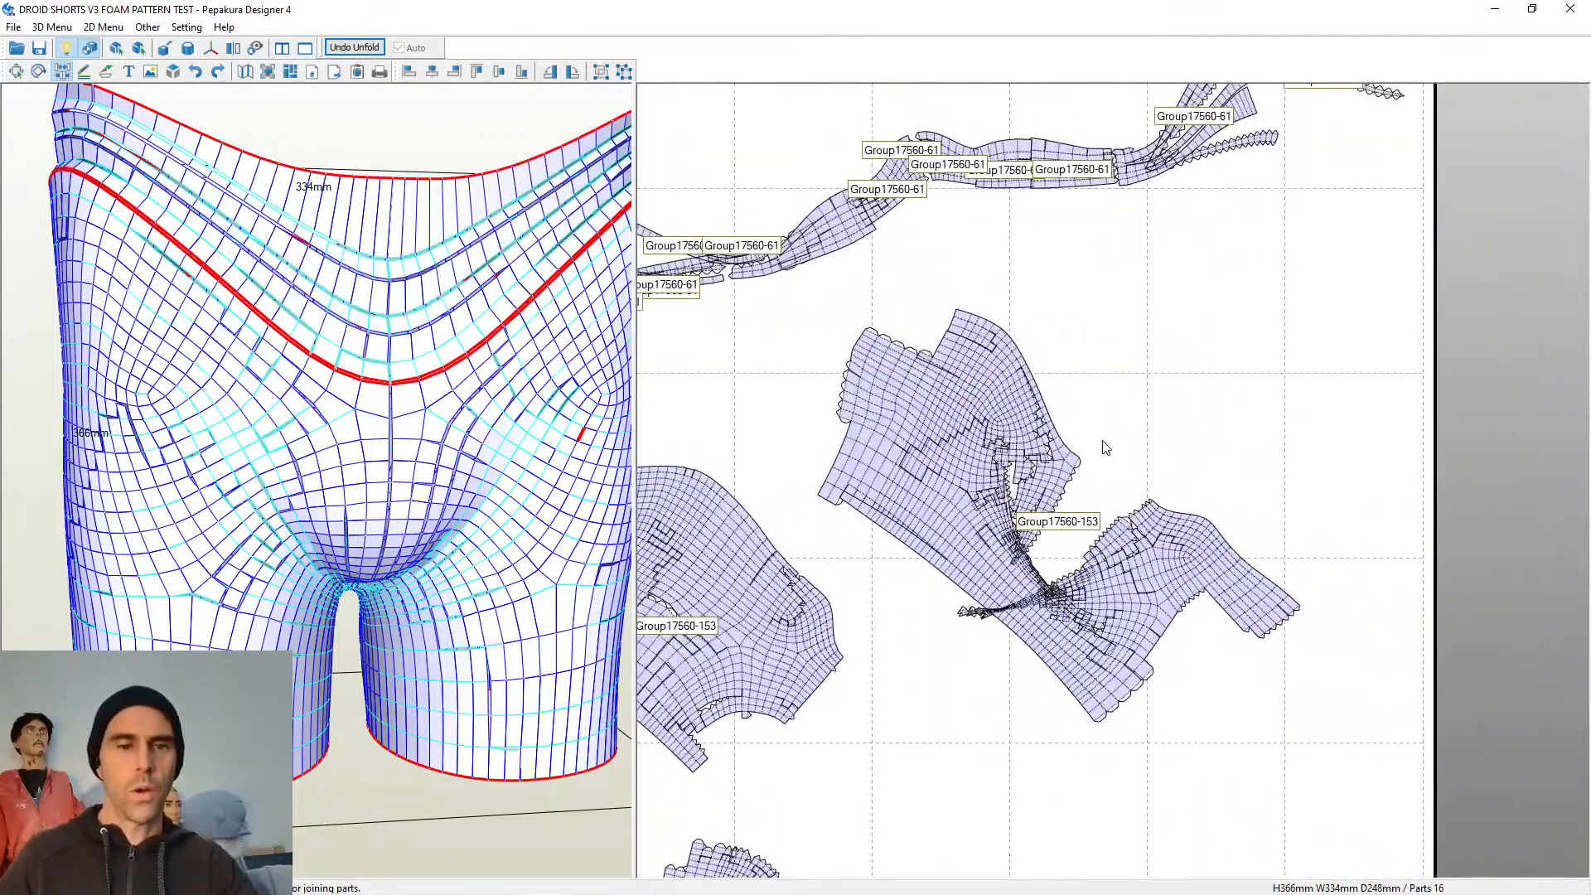
scroll(1042, 387, "down", 1)
scroll(1131, 441, "up", 1)
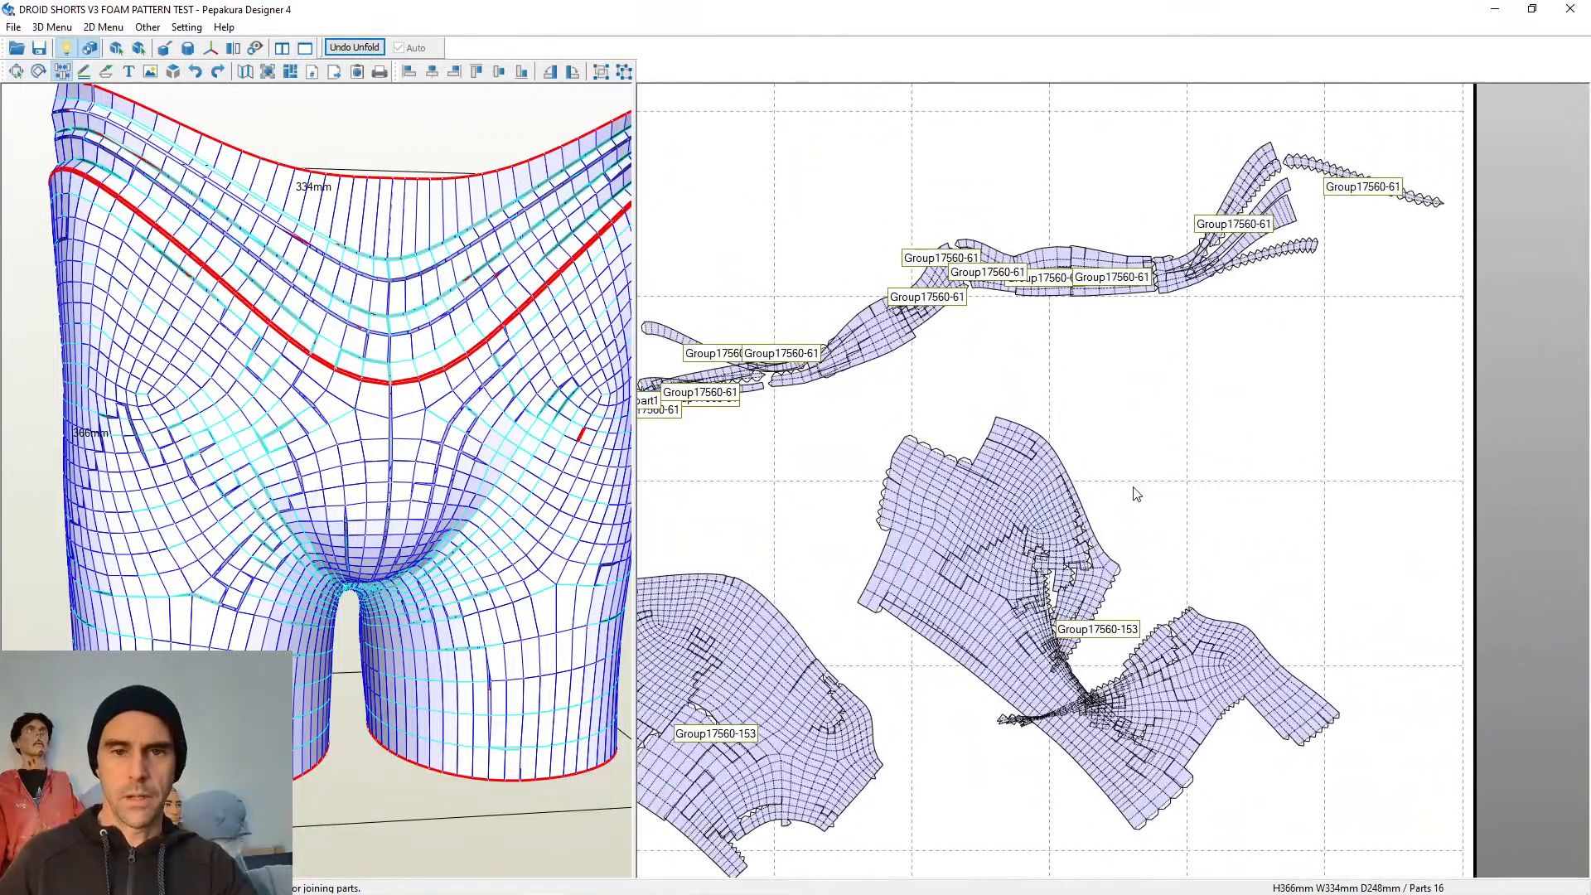
scroll(1137, 494, "up", 4)
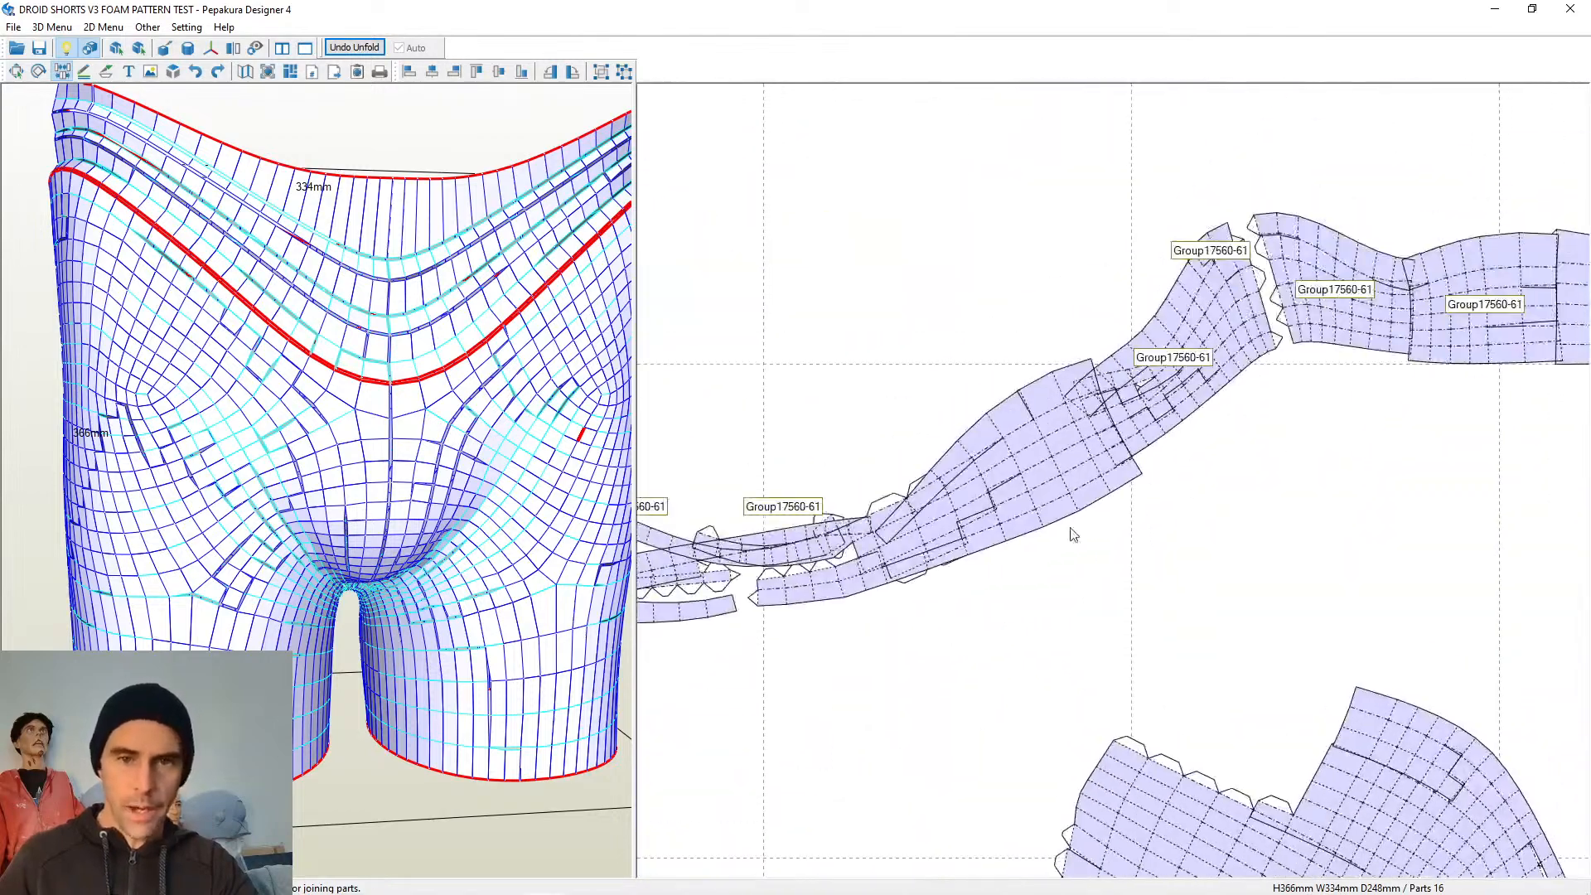
scroll(1074, 535, "up", 1)
scroll(1152, 535, "up", 1)
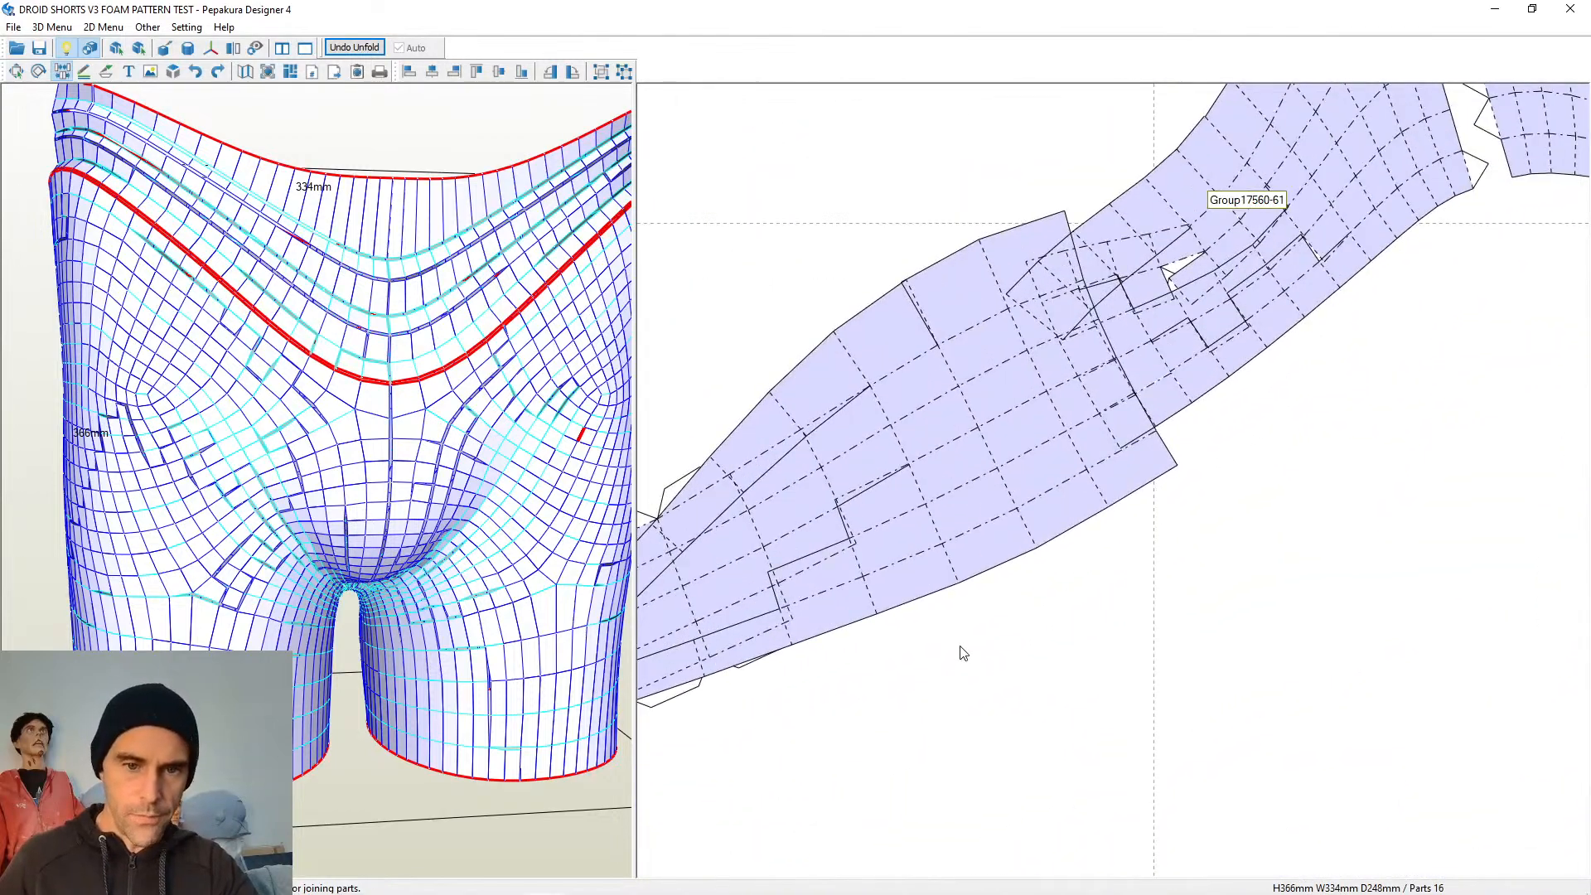
middle_click_drag(961, 647, 1015, 627)
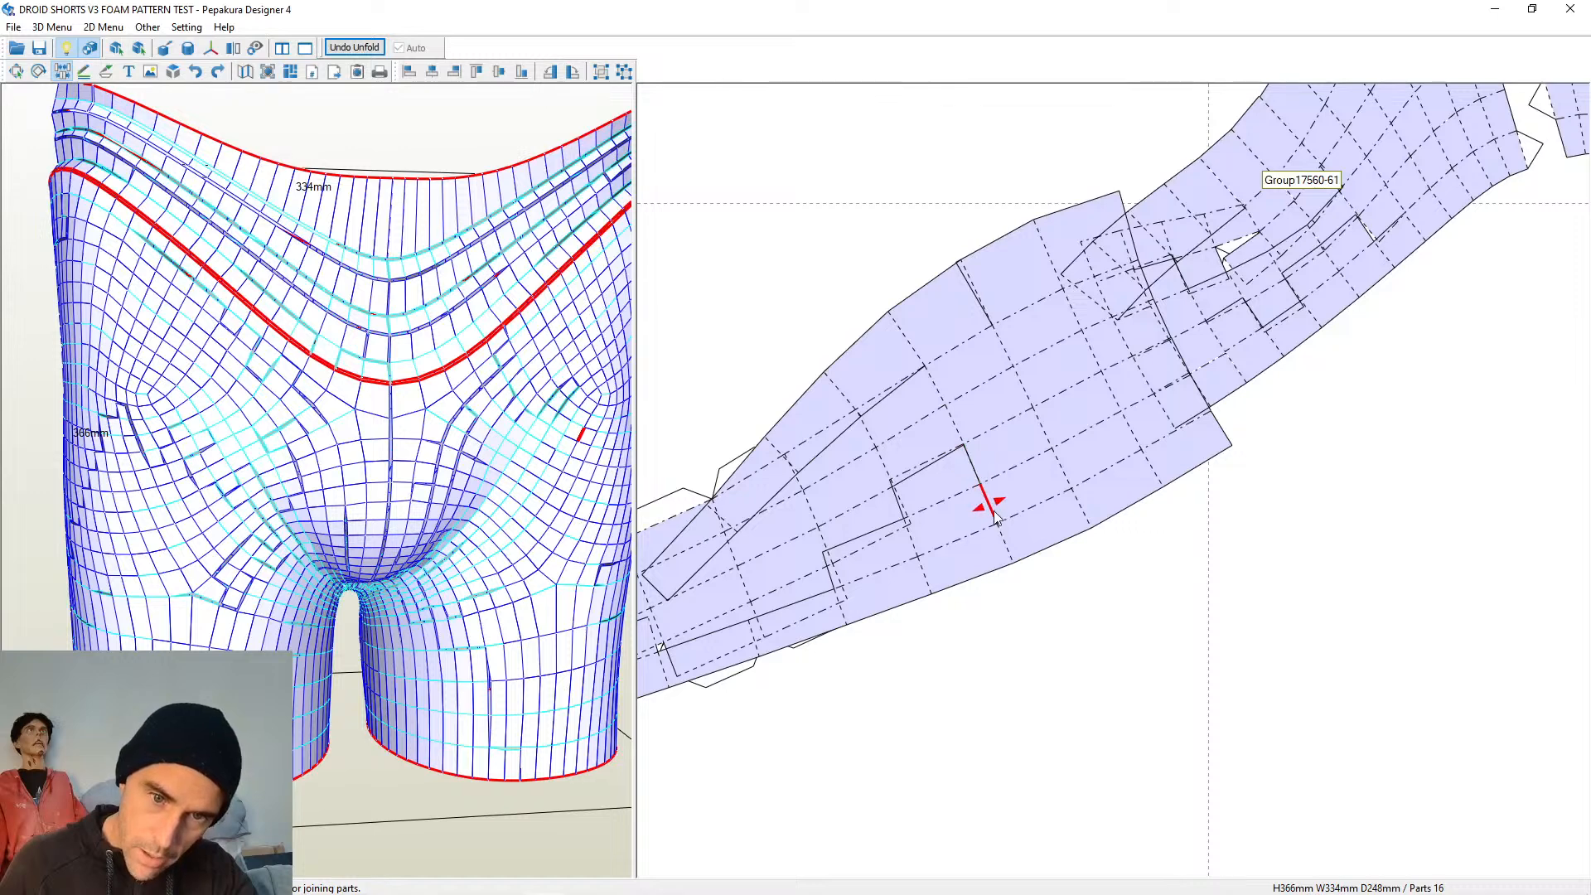
left_click(1005, 545)
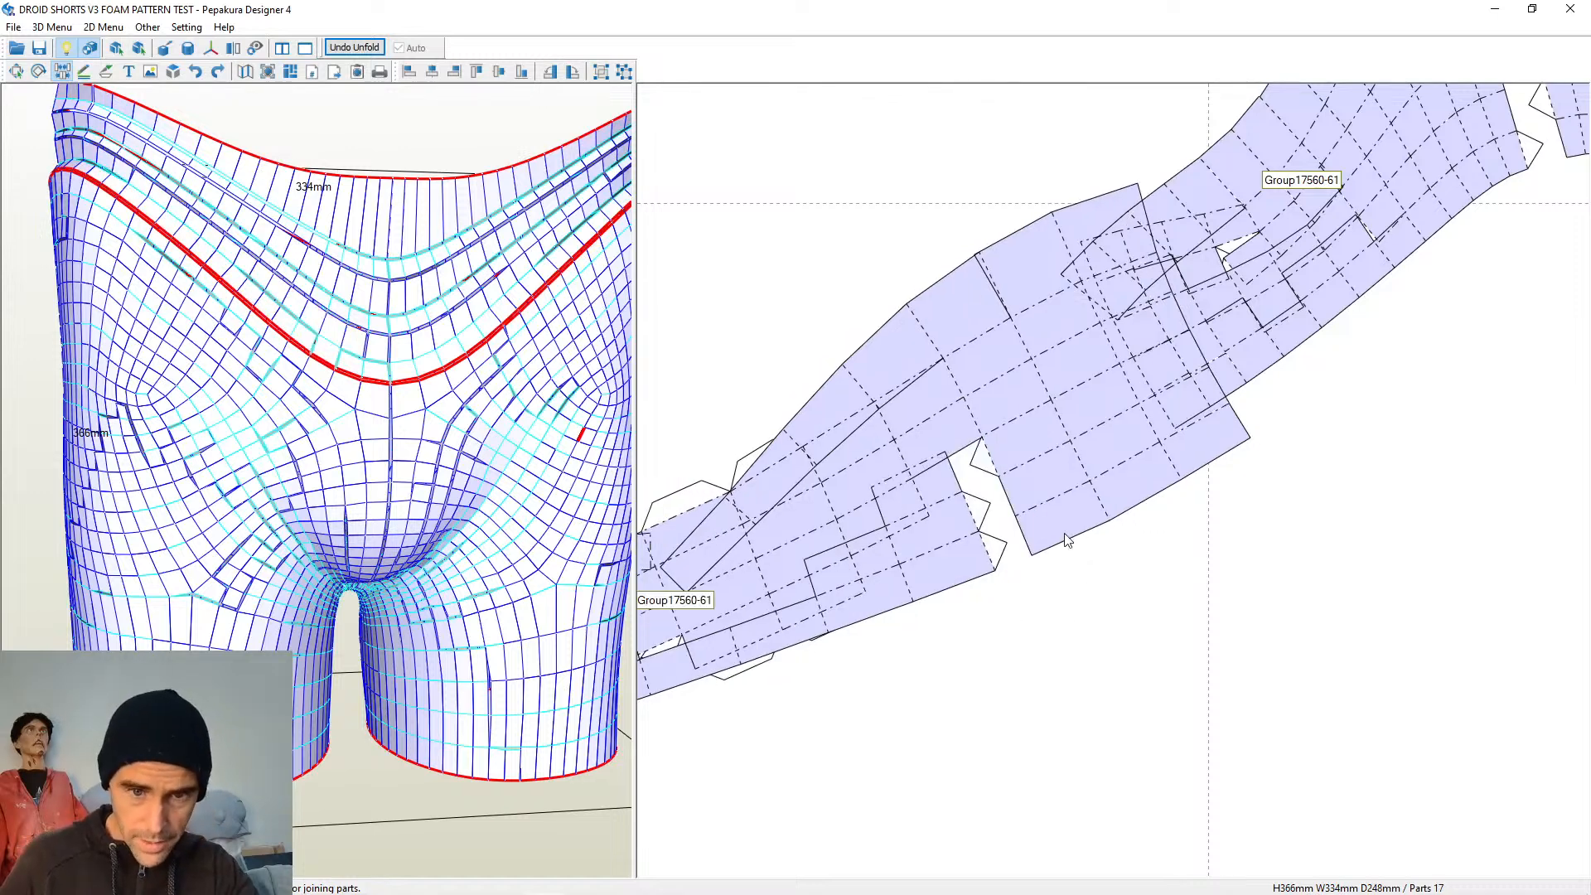
left_click(953, 378)
left_click(947, 331)
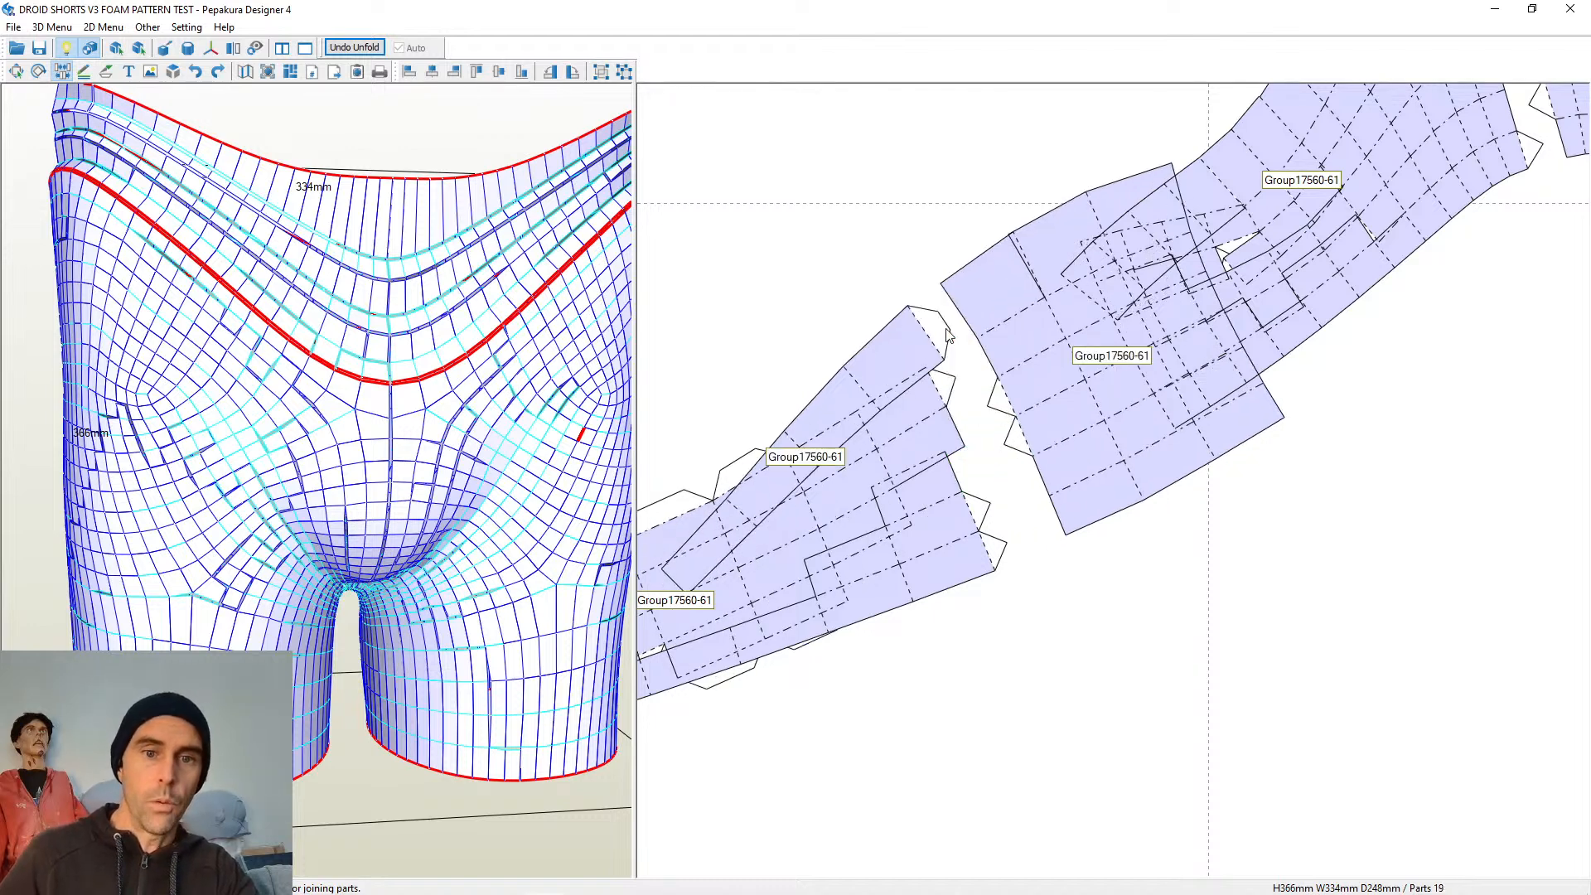
Join the loose segments along the narrow end of the cut waistband piece, closing its upper and inner edges
right_click_drag(736, 437, 940, 346)
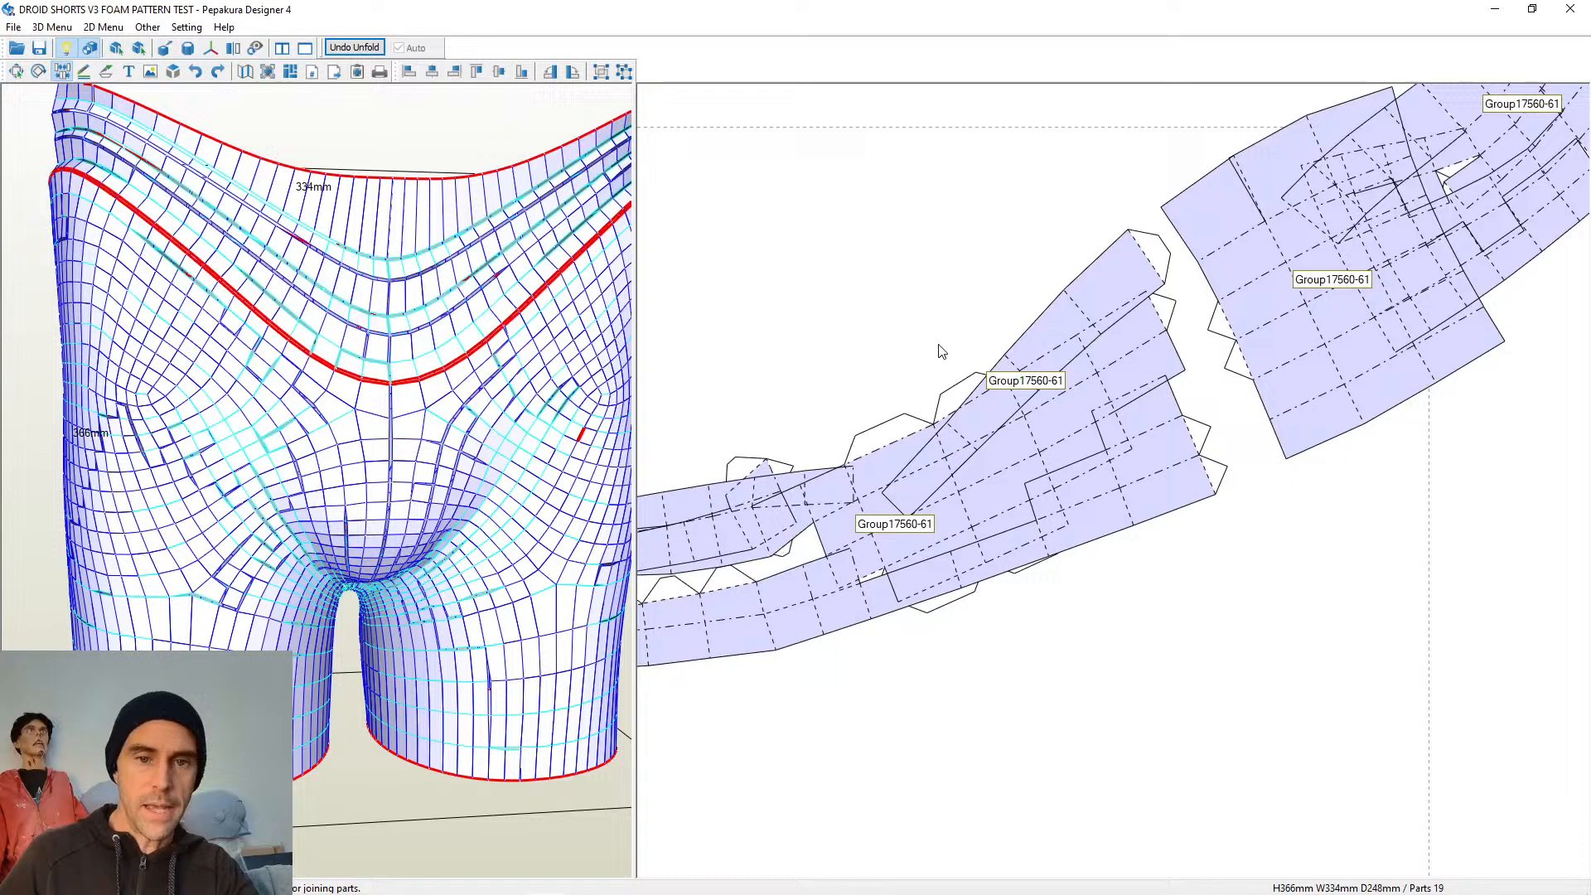
left_click(876, 455)
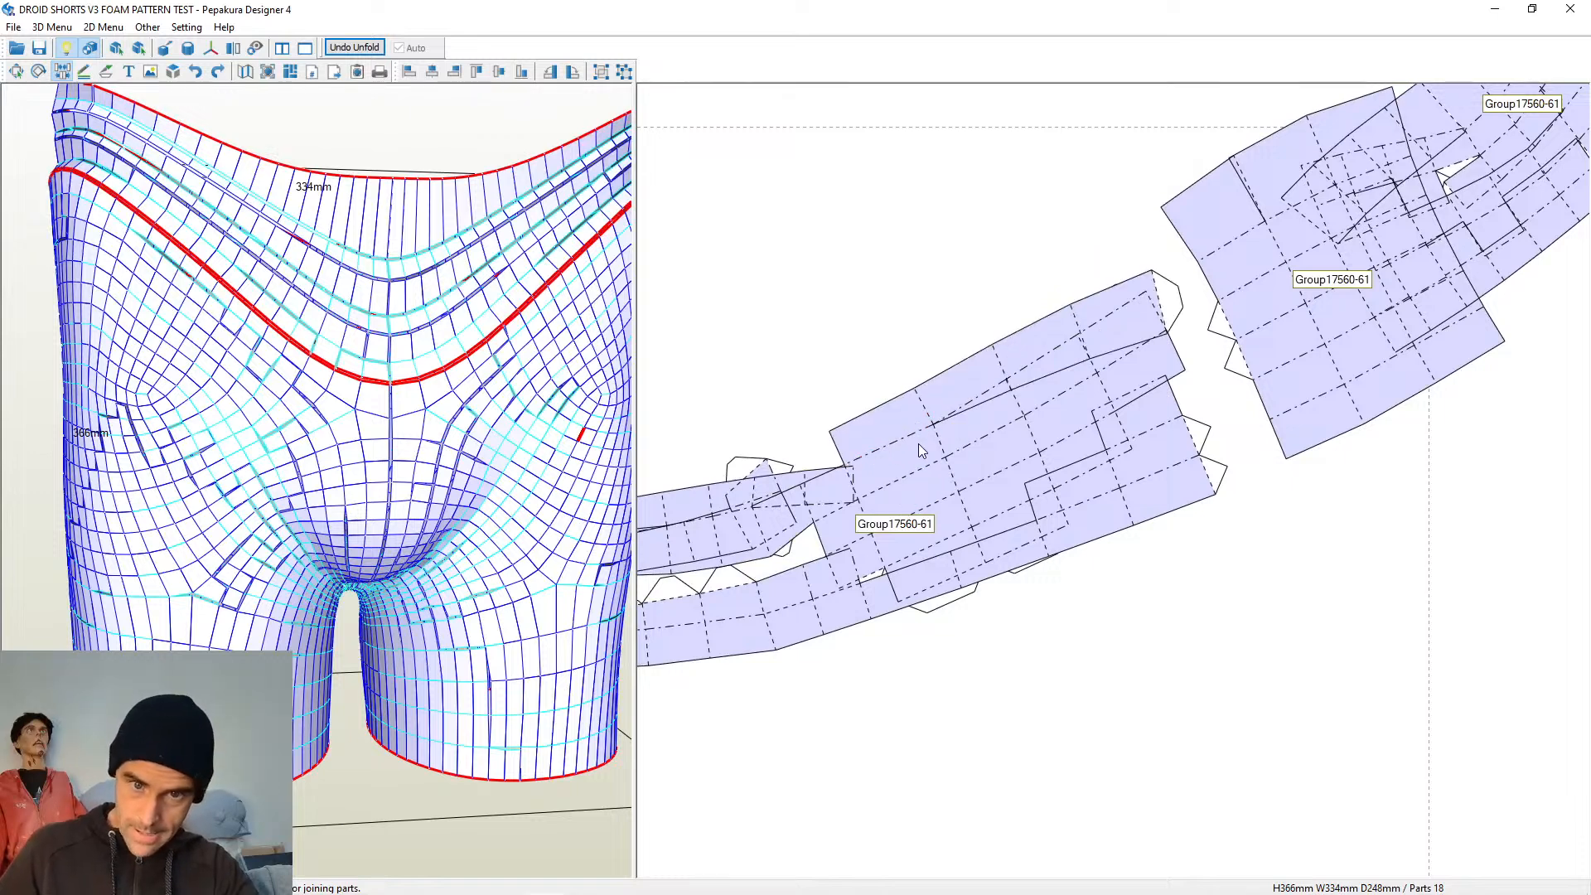
left_click(825, 549)
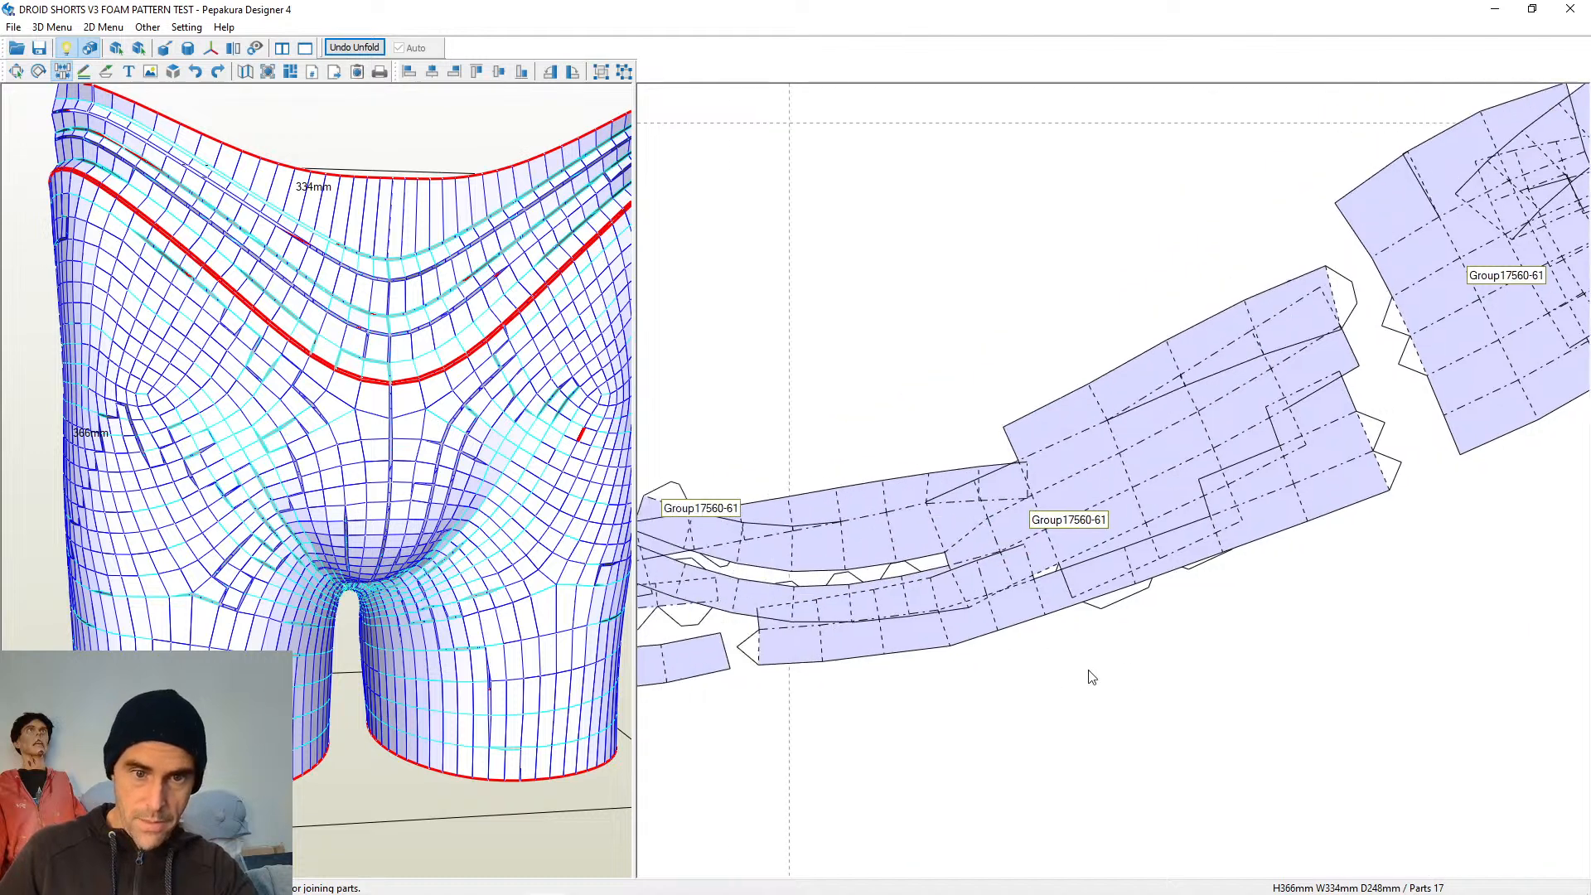
left_click(972, 559)
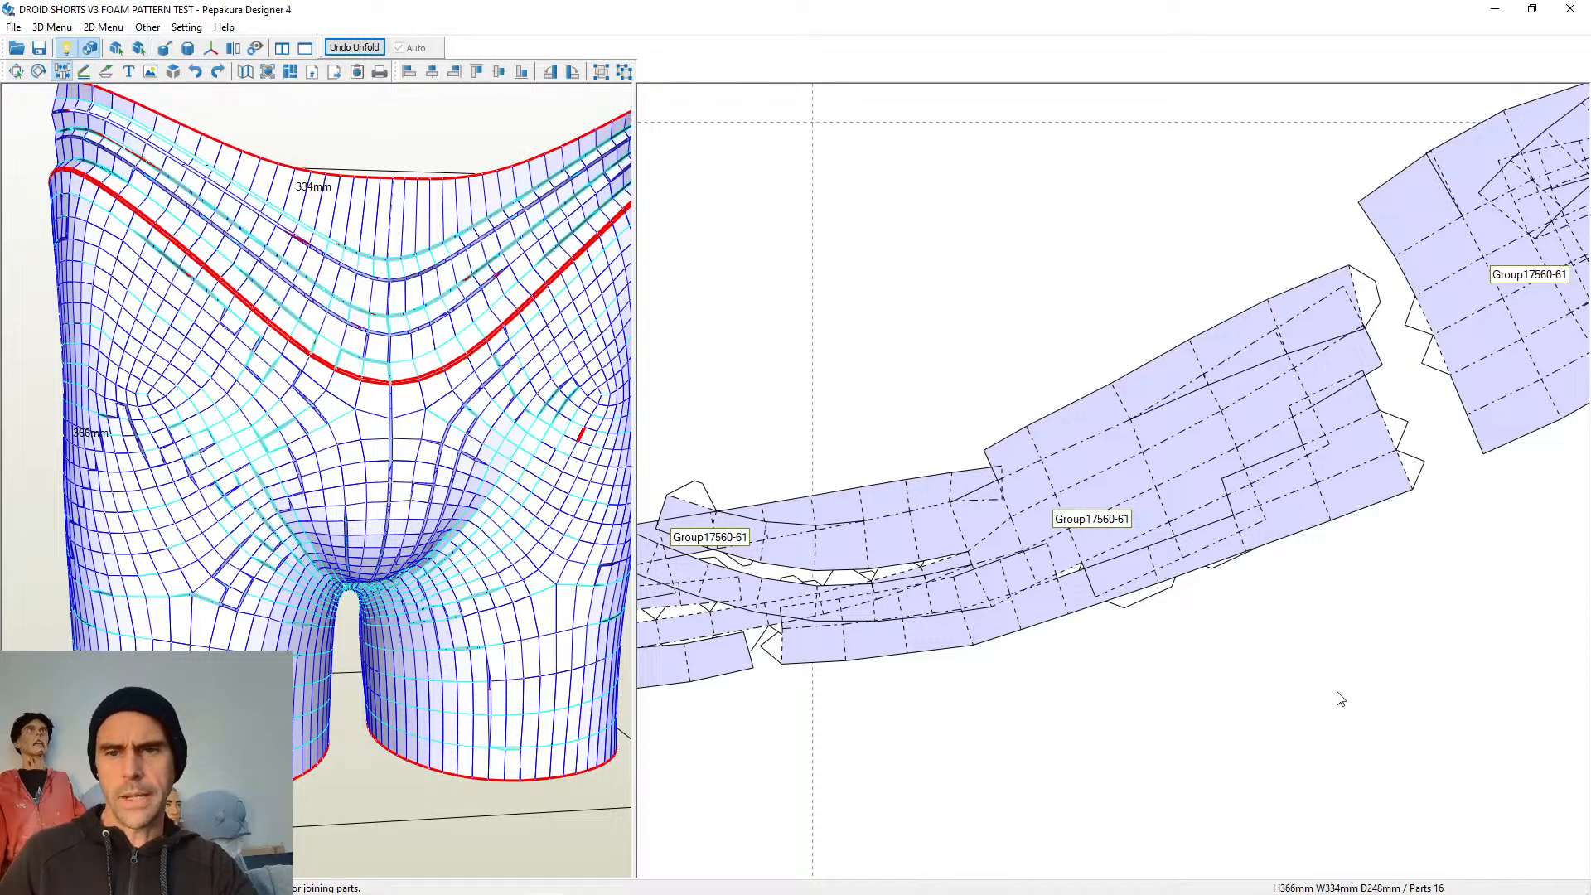
Join the cut-off middle waistband section to its neighbouring section at the lower corner
scroll(1012, 686, "up", 2)
scroll(1034, 568, "up", 2)
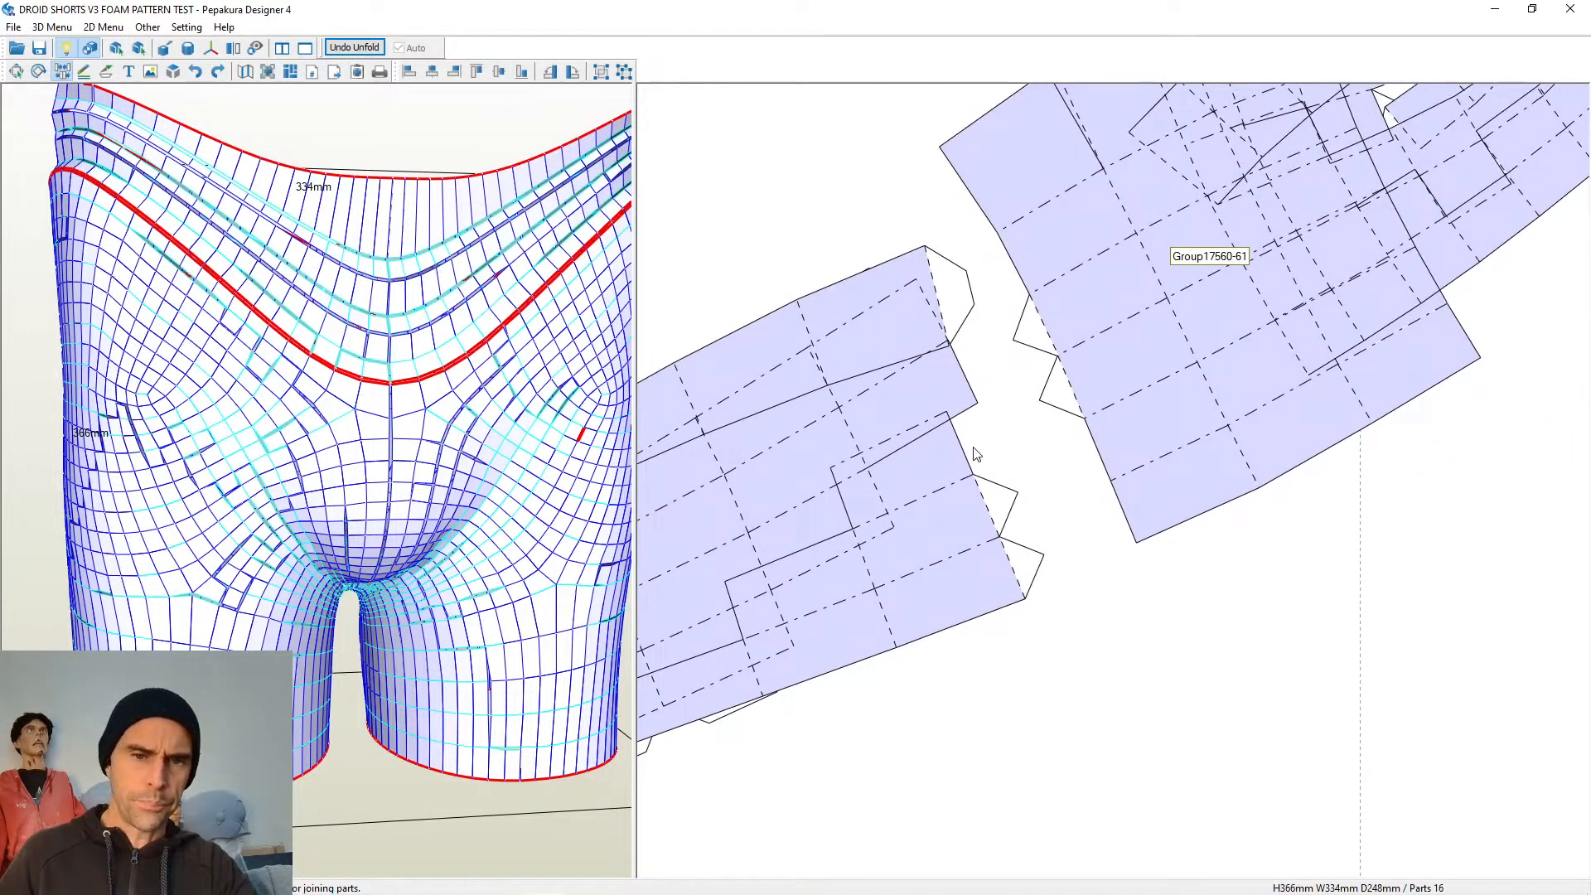
scroll(1243, 611, "down", 2)
scroll(1141, 721, "up", 2)
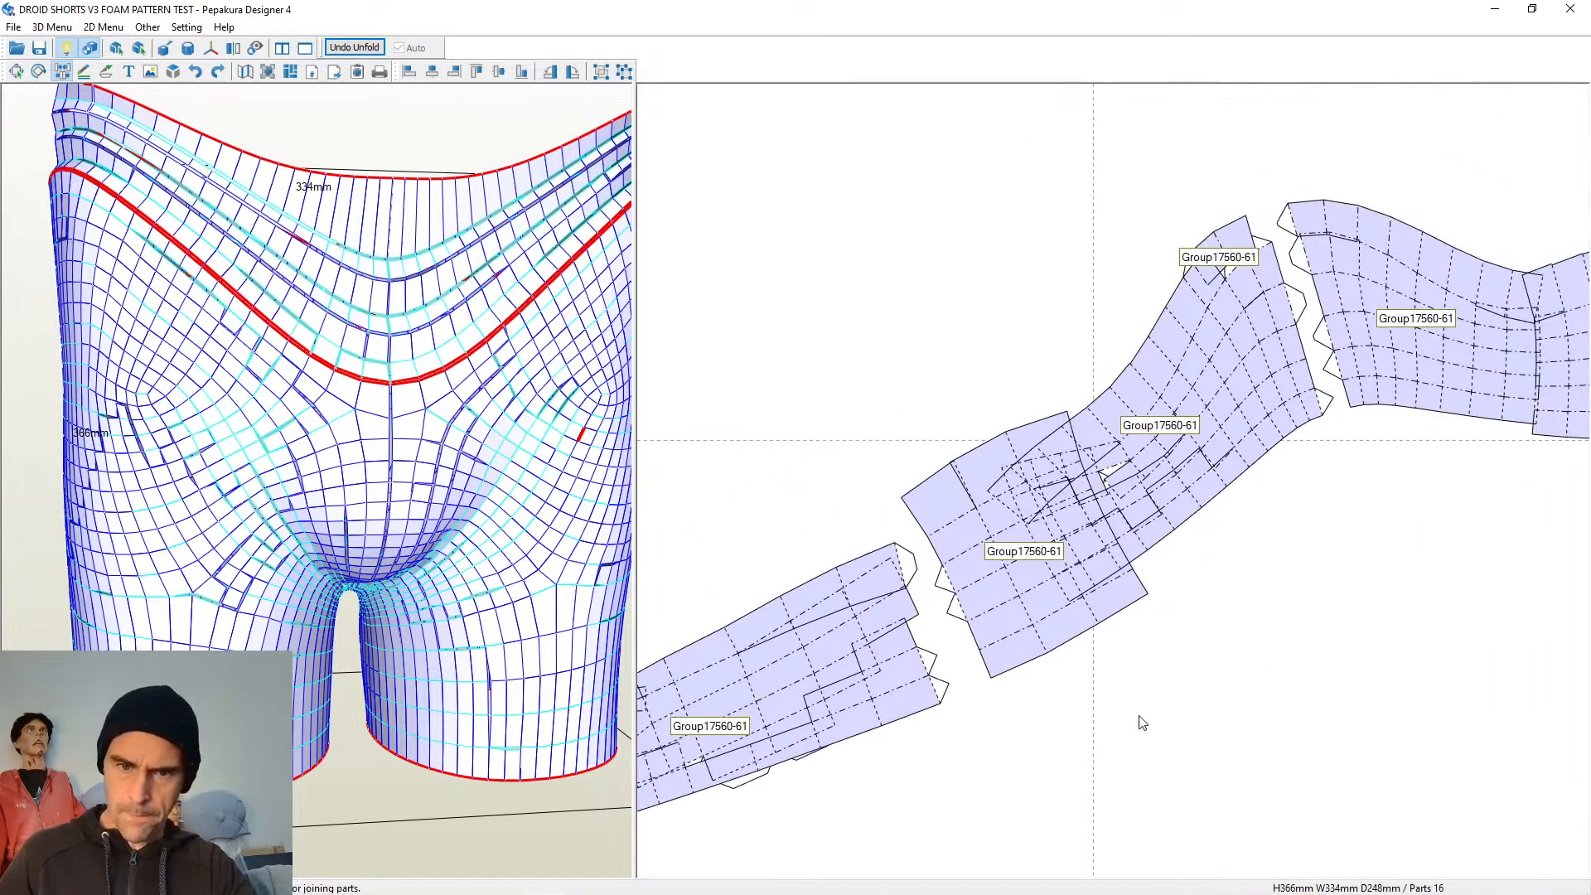
scroll(1091, 711, "up", 1)
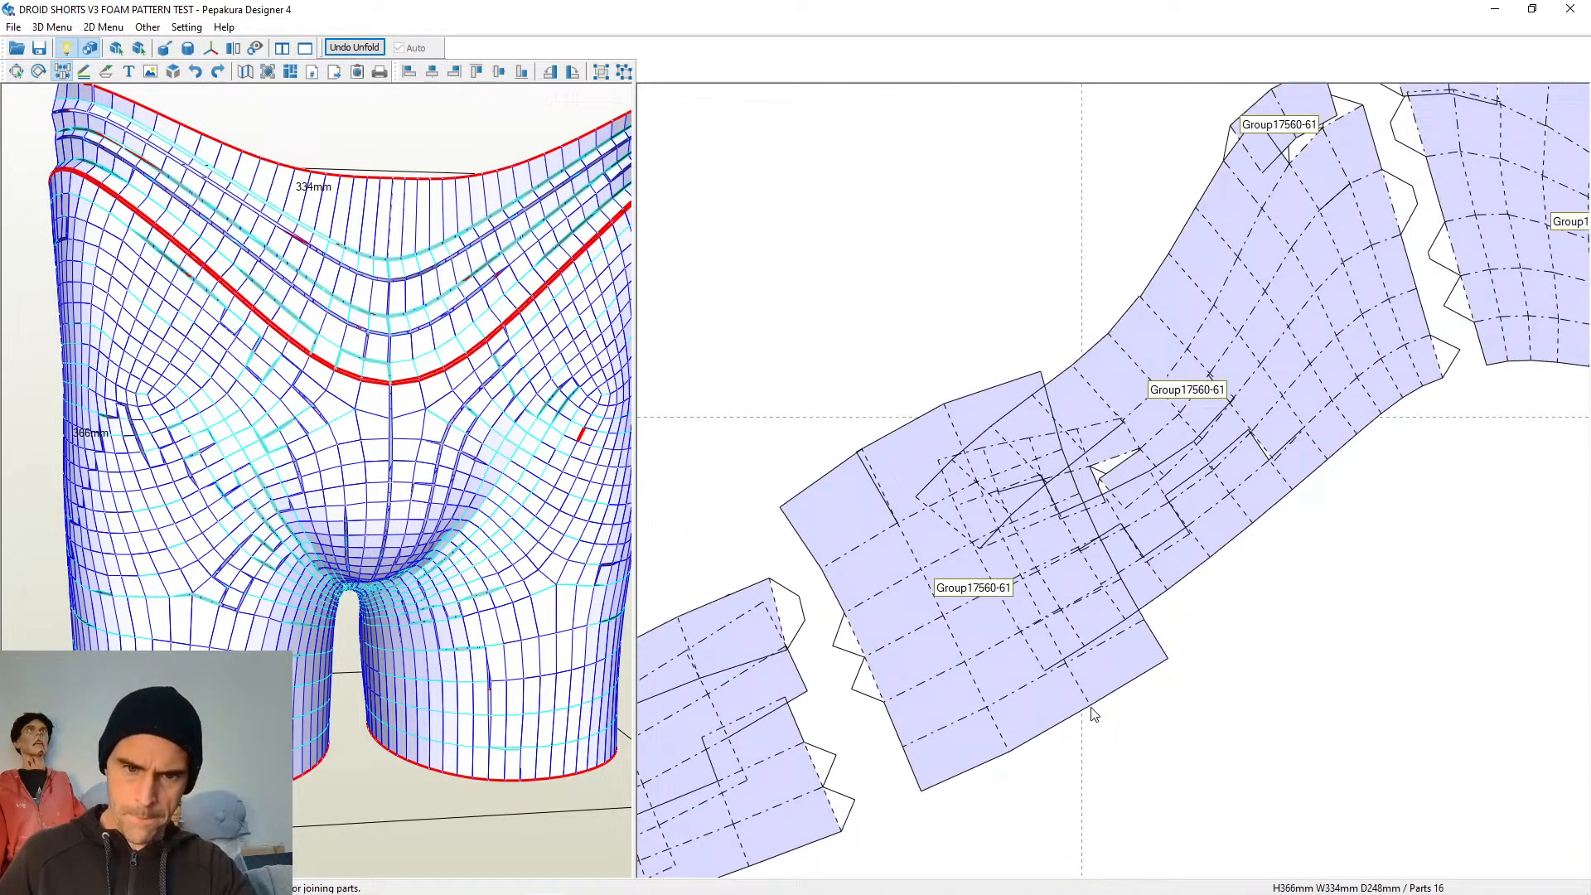
left_click(1159, 653)
Join a stray strip of faces to the tabbed side edge of the large leg piece
middle_click_drag(1221, 640, 1012, 684)
scroll(1052, 655, "down", 4)
middle_click_drag(1211, 669, 792, 451)
scroll(1073, 683, "down", 1)
middle_click_drag(1307, 580, 1023, 445)
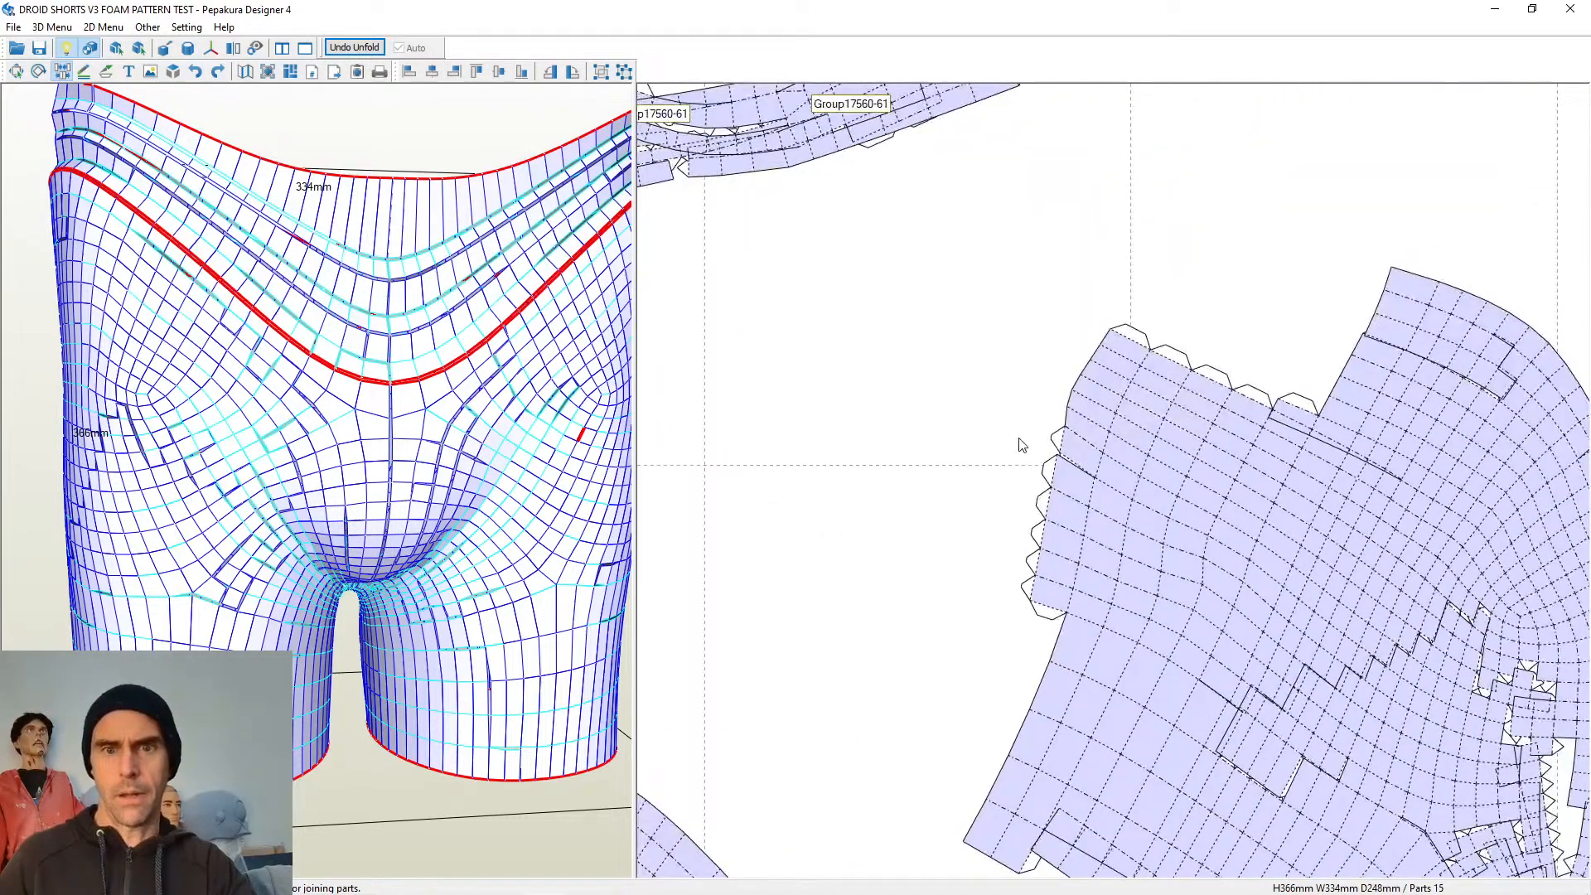
left_click(1061, 441)
Detach the lower leg strip from the fan-shaped section above it by cutting the connecting edge
middle_click_drag(1172, 498, 906, 390)
scroll(906, 391, "down", 3)
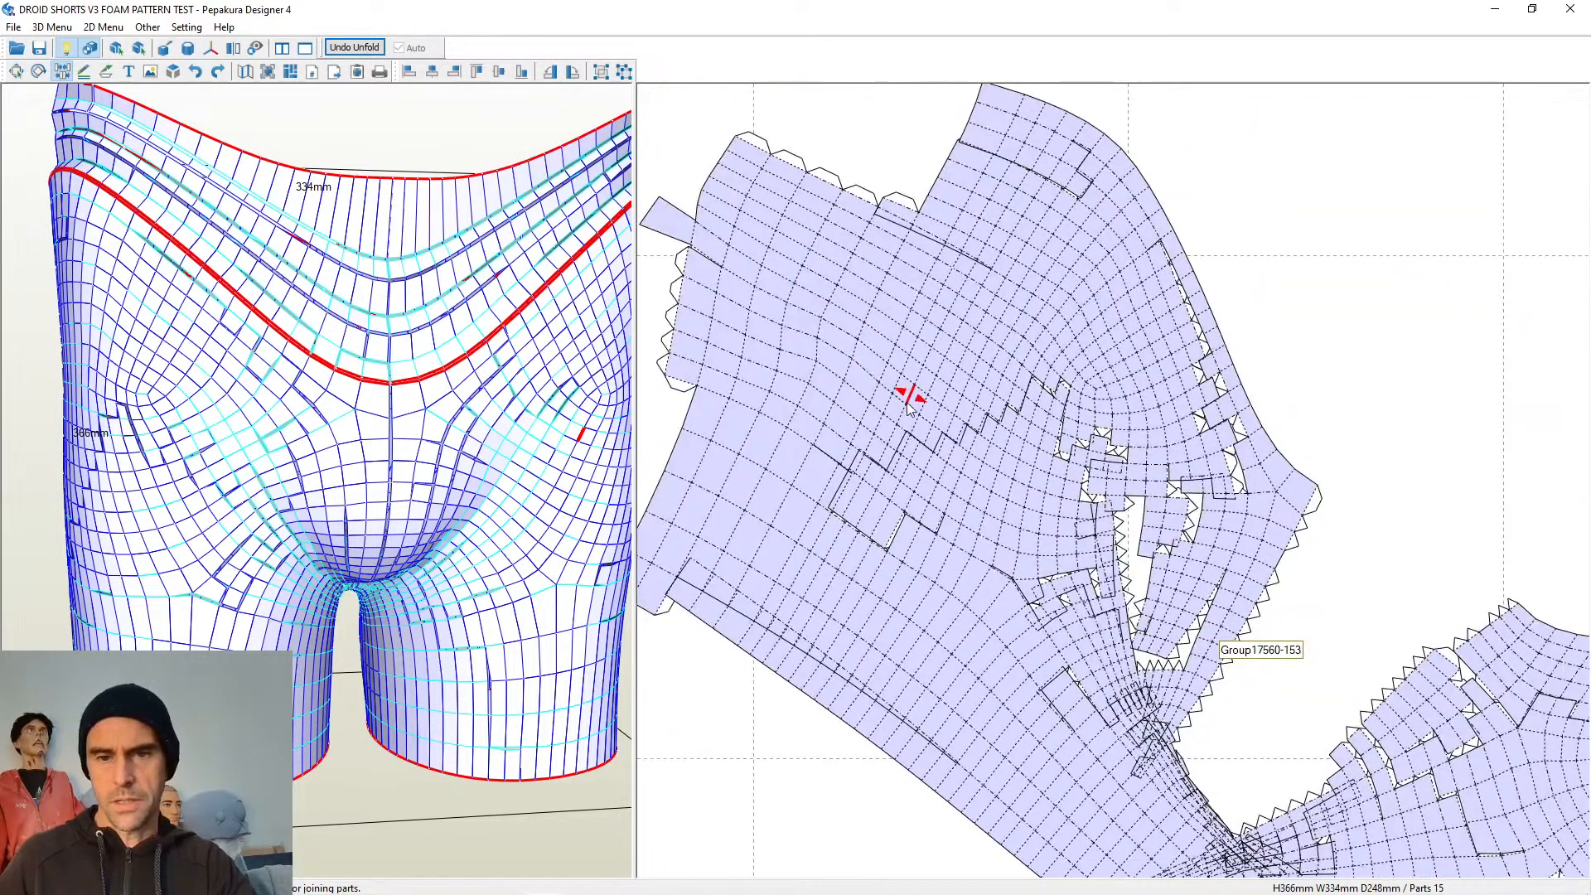
scroll(1176, 554, "up", 6)
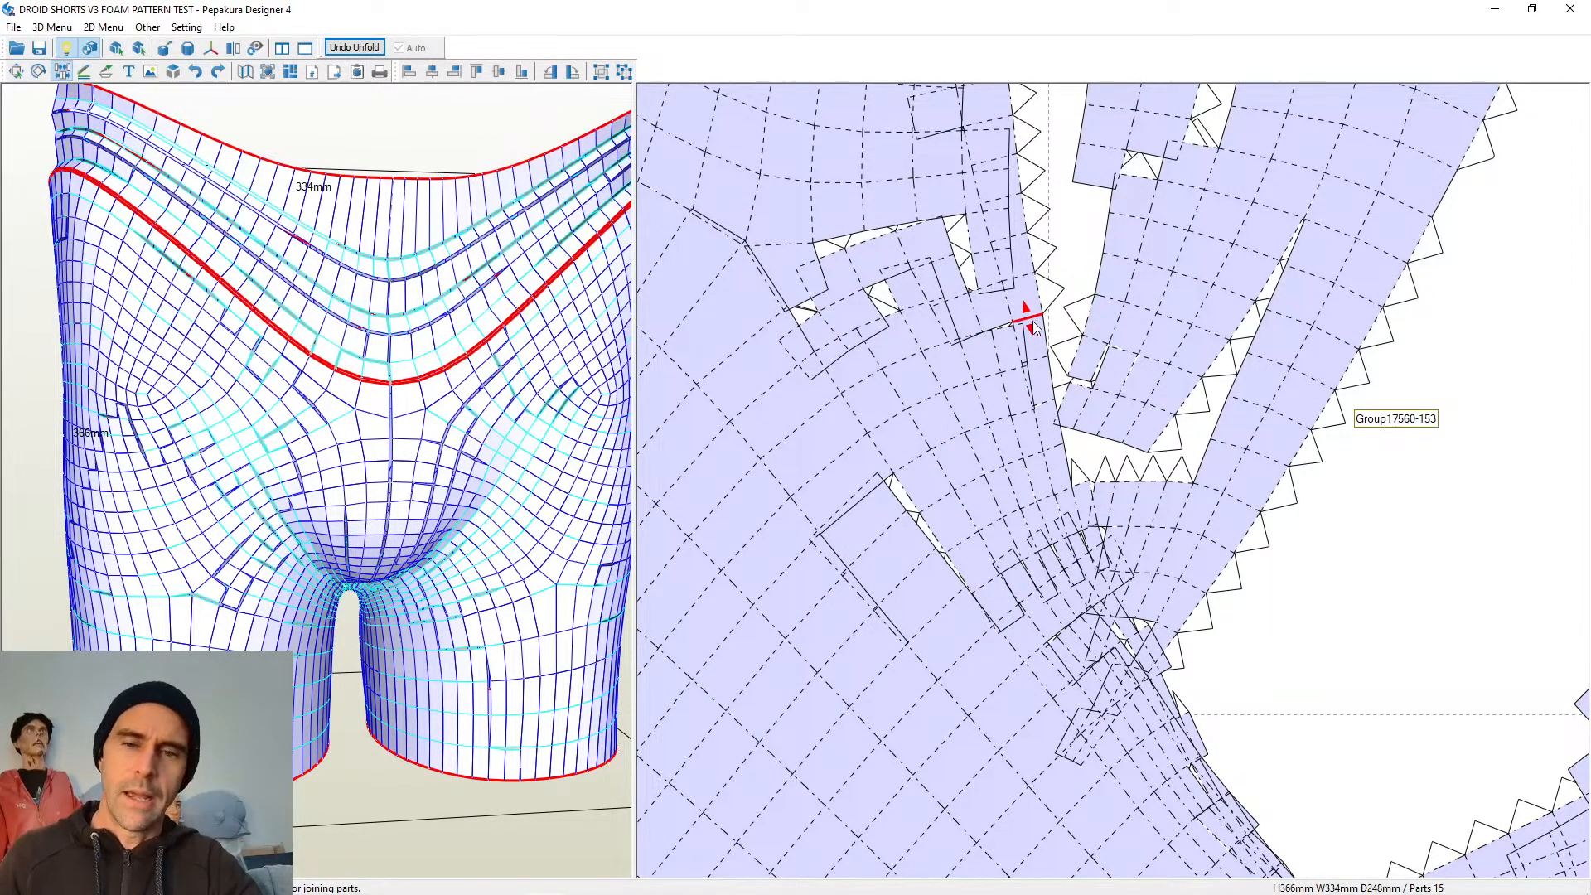
middle_click_drag(1133, 614, 983, 251)
scroll(983, 250, "down", 1)
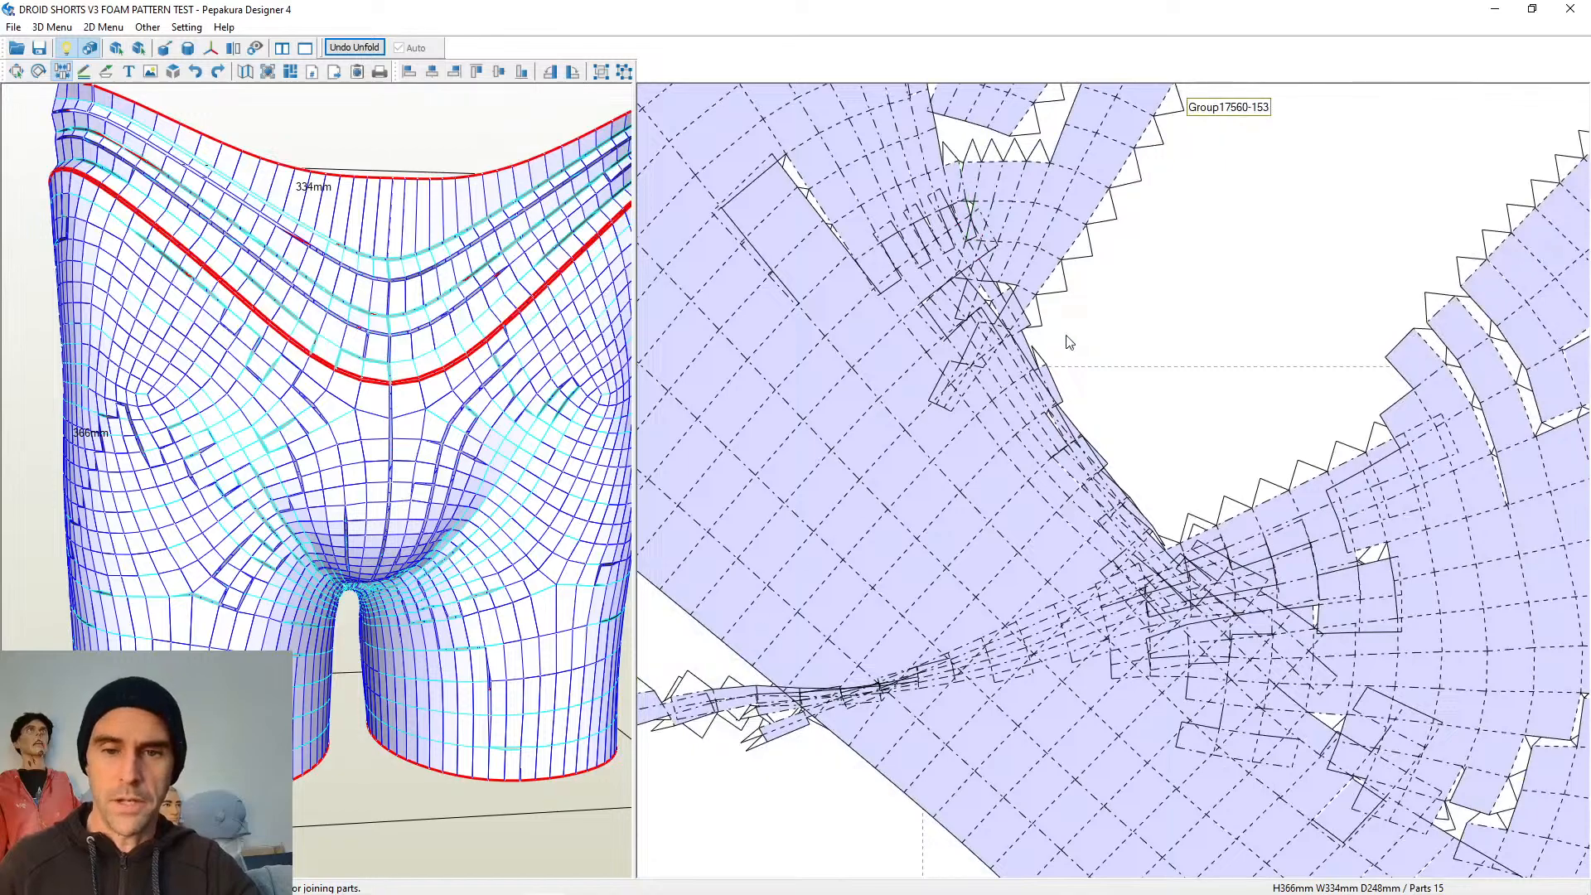
scroll(1129, 398, "up", 3)
scroll(1129, 406, "down", 5)
middle_click_drag(1155, 401, 1147, 290)
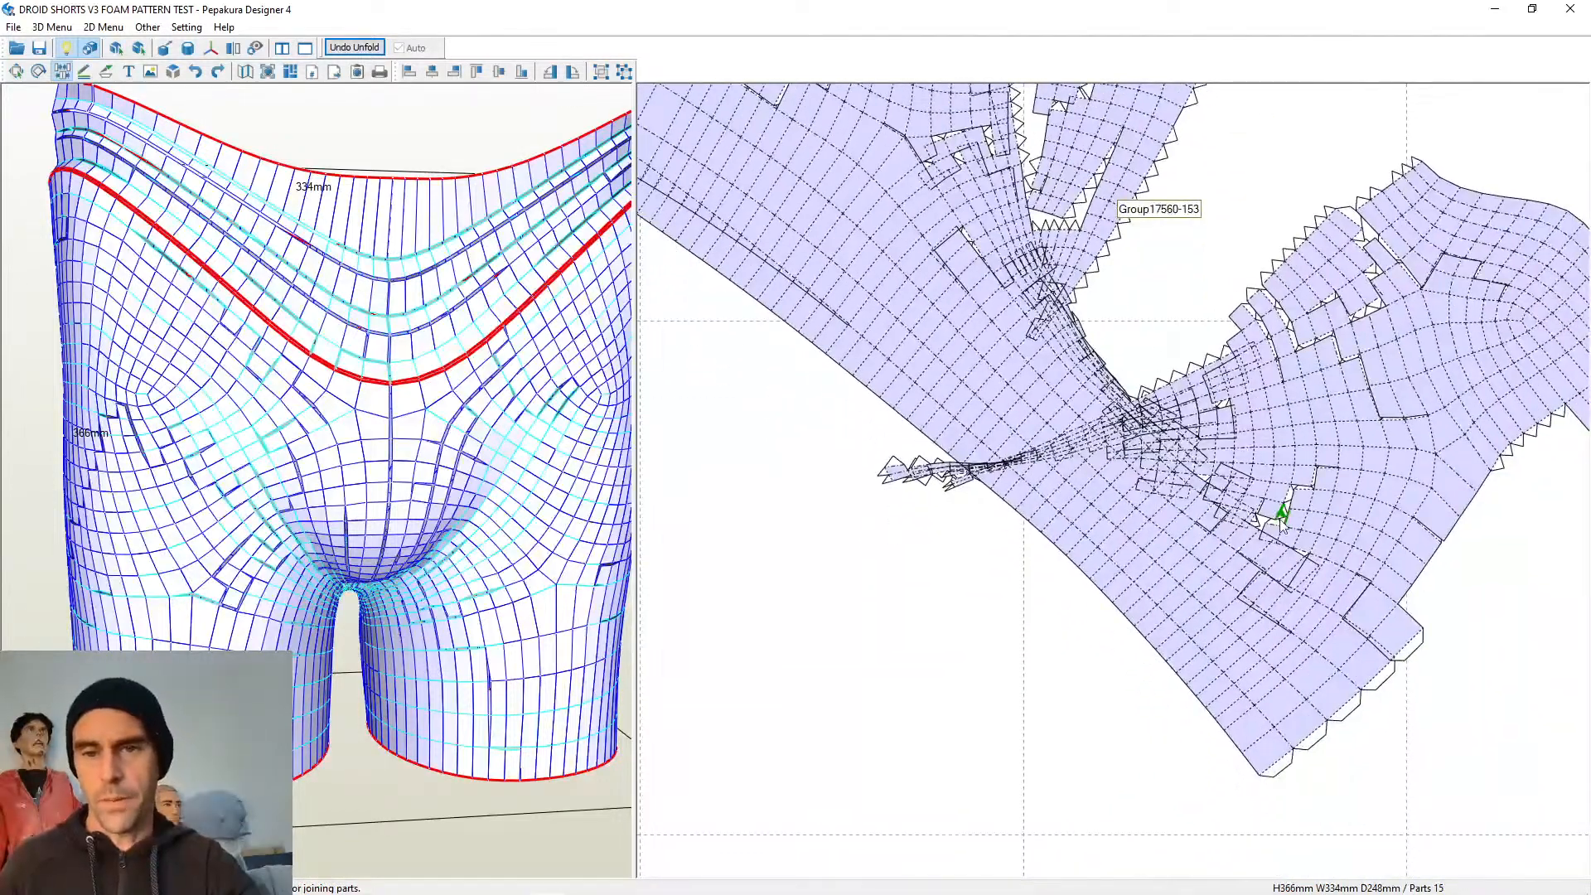
middle_click_drag(1269, 539, 1081, 432)
scroll(1082, 437, "up", 1)
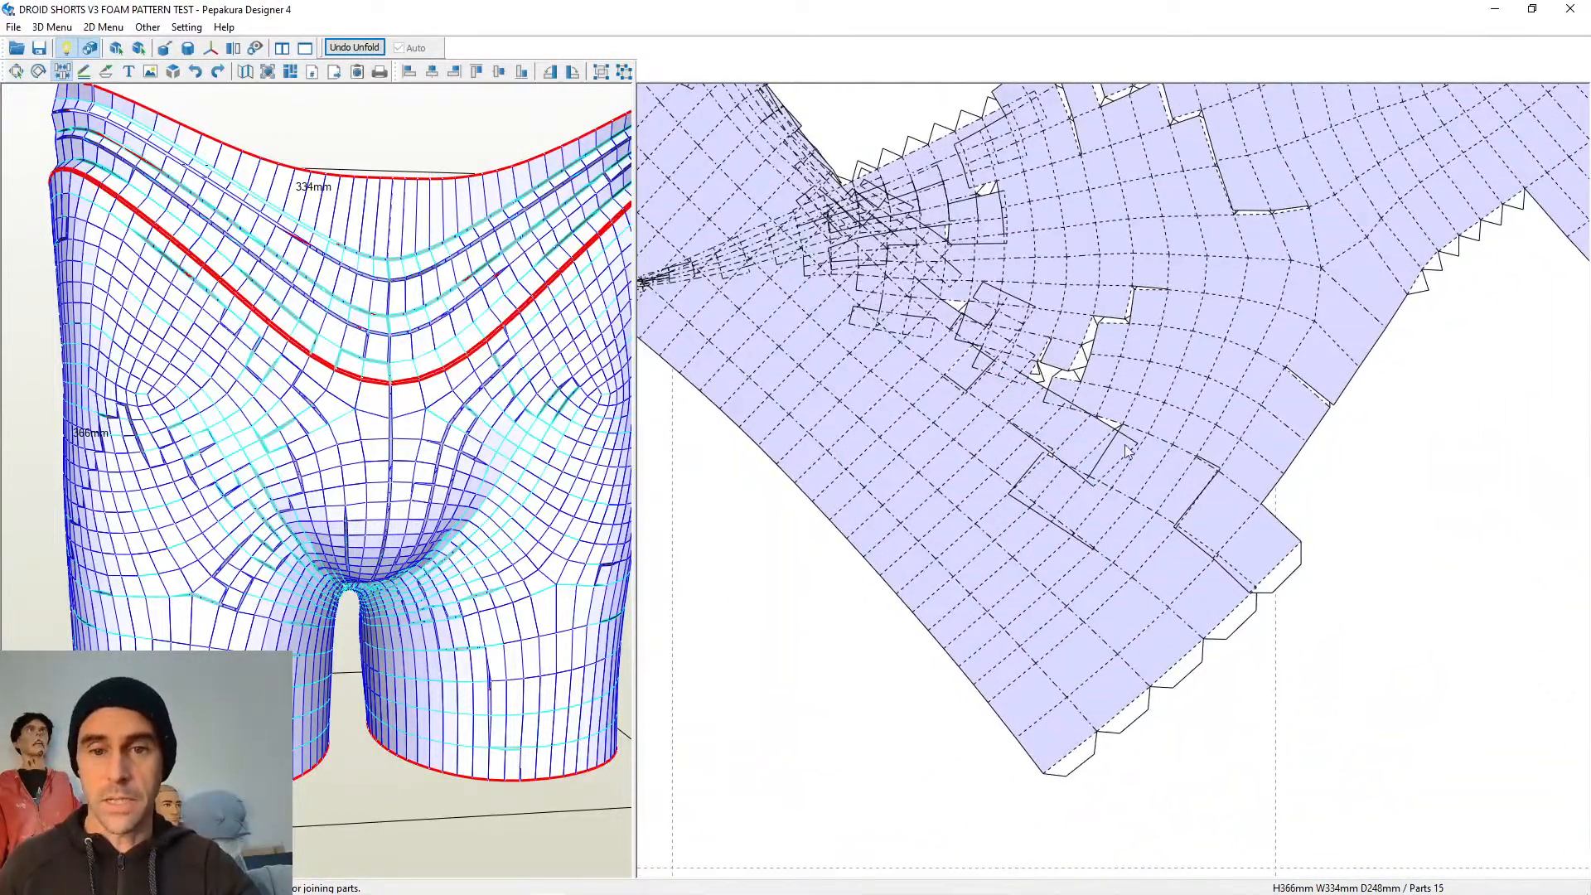
left_click(1183, 453)
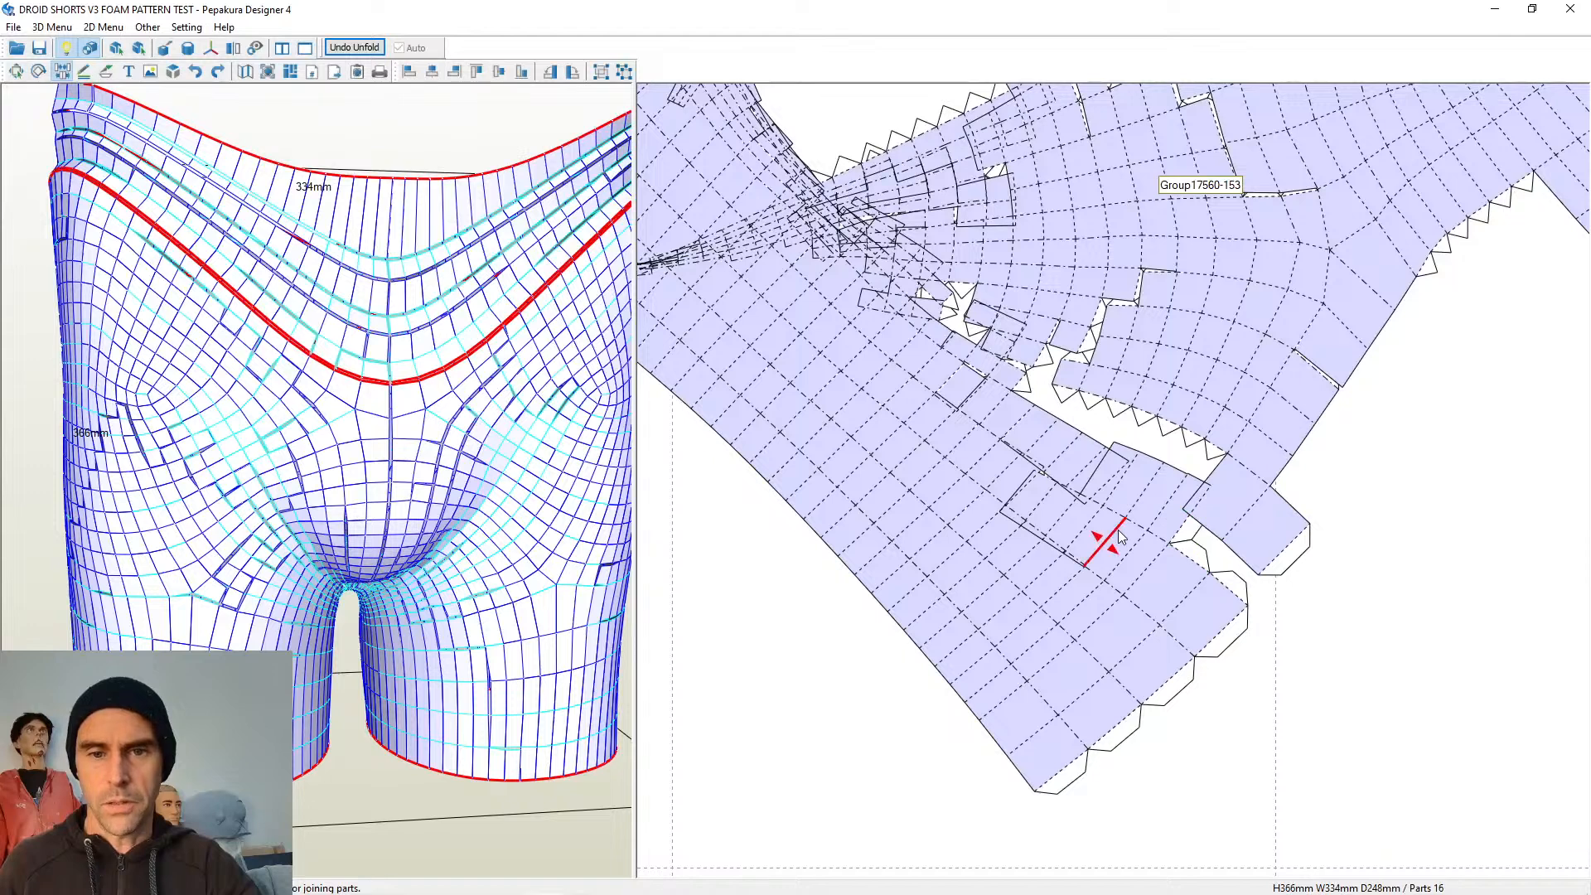
Detach the overlapping strip along the lower leg piece and join it to the tabbed side edge of that piece
left_click(1148, 619)
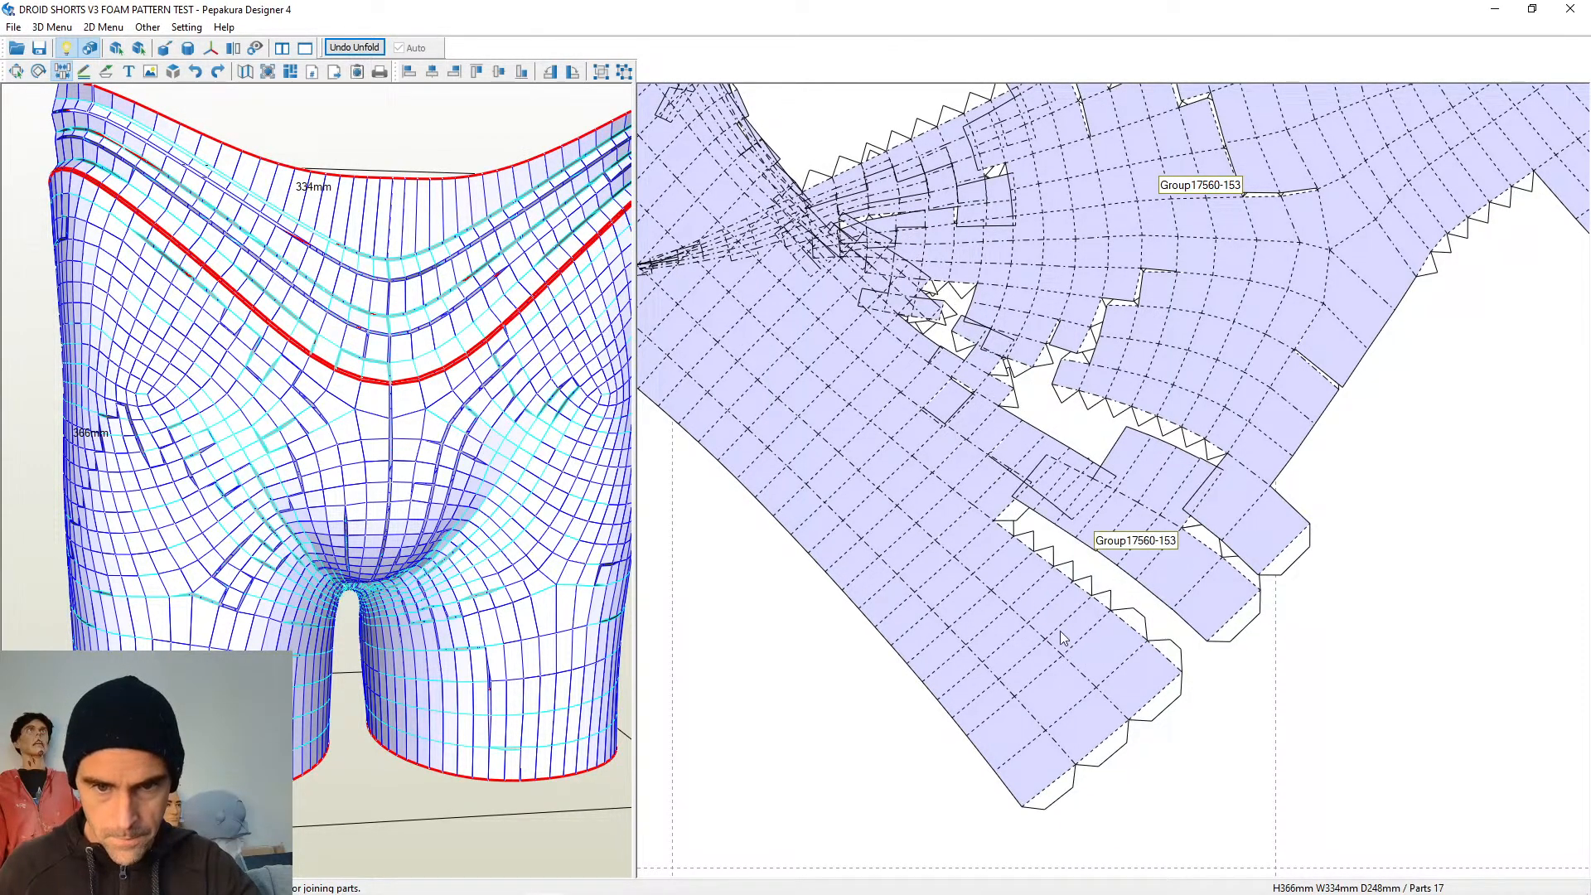
left_click(1004, 513)
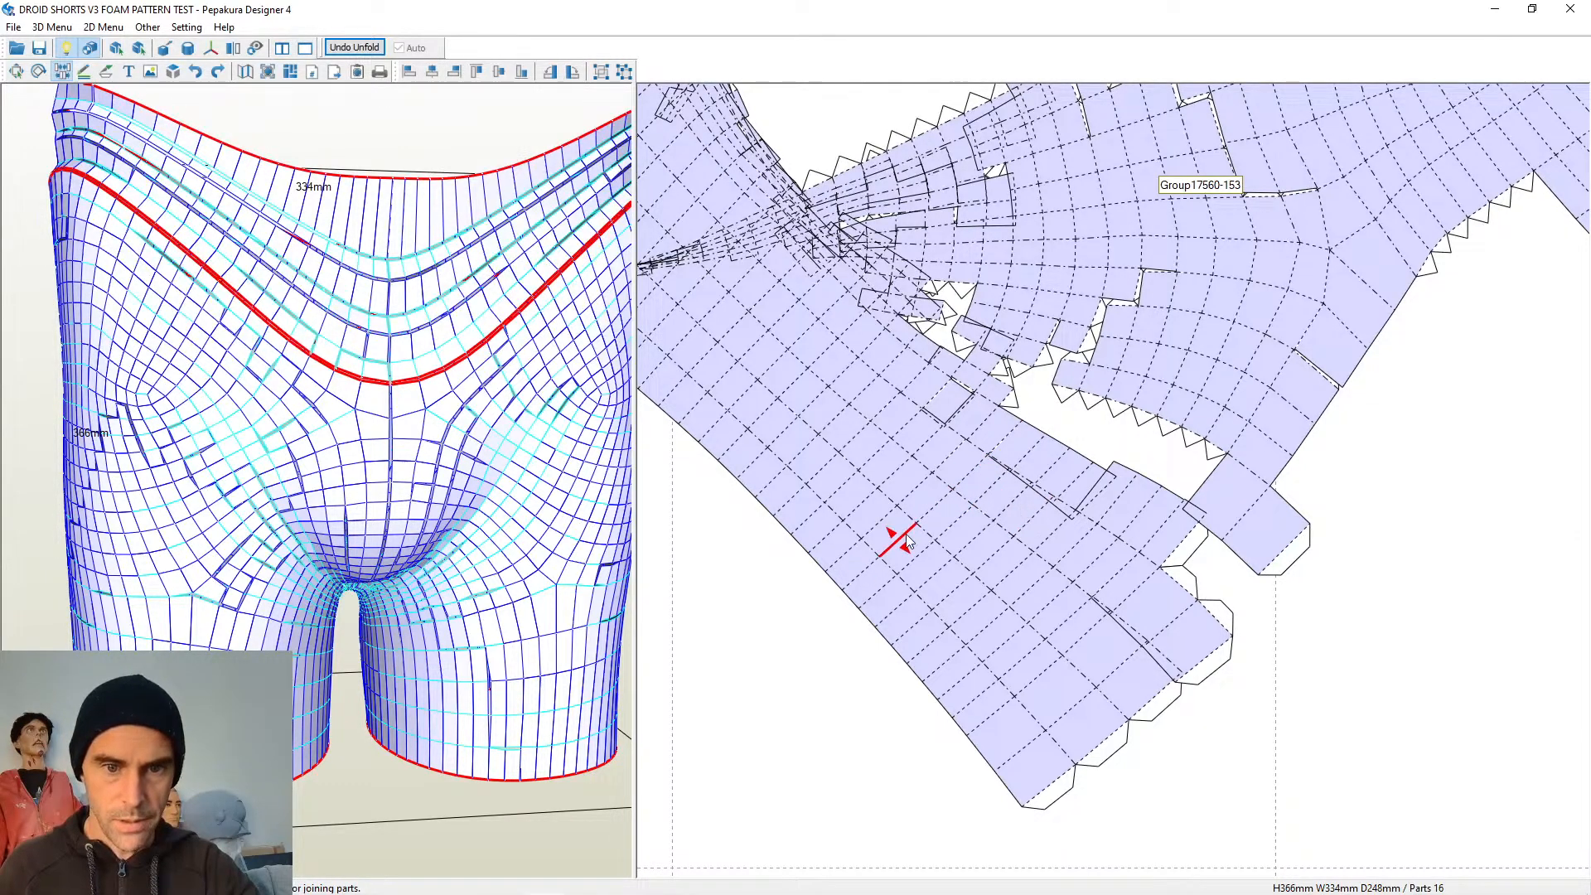
Cut the lower leg section off across its full width and join it to the fan-shaped section above it
left_click_drag(907, 537, 1005, 449)
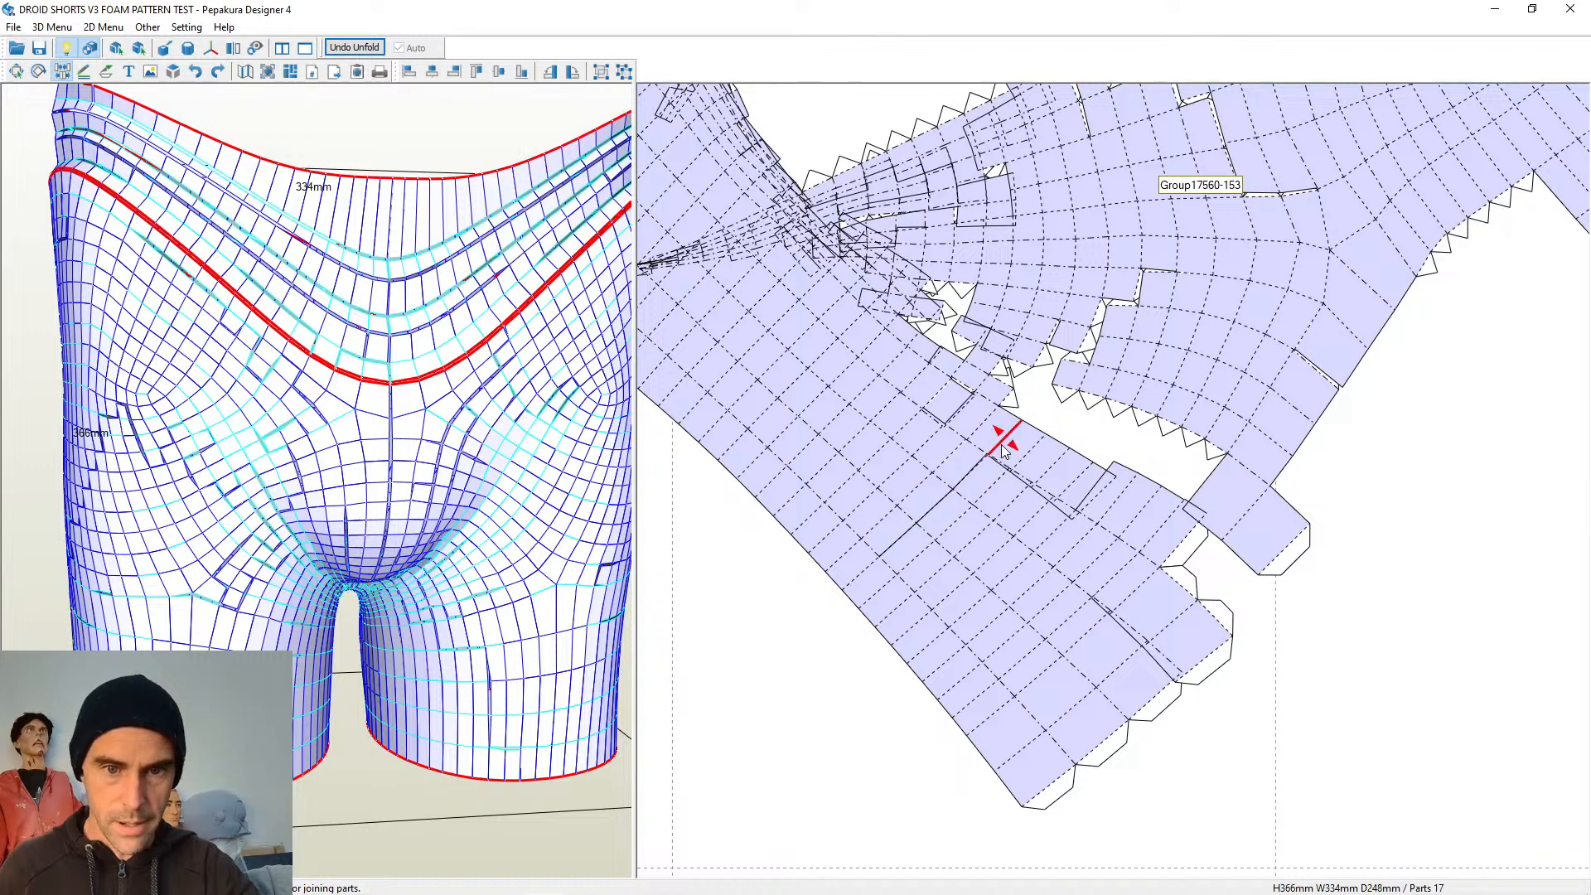
left_click(1002, 445)
left_click(857, 550)
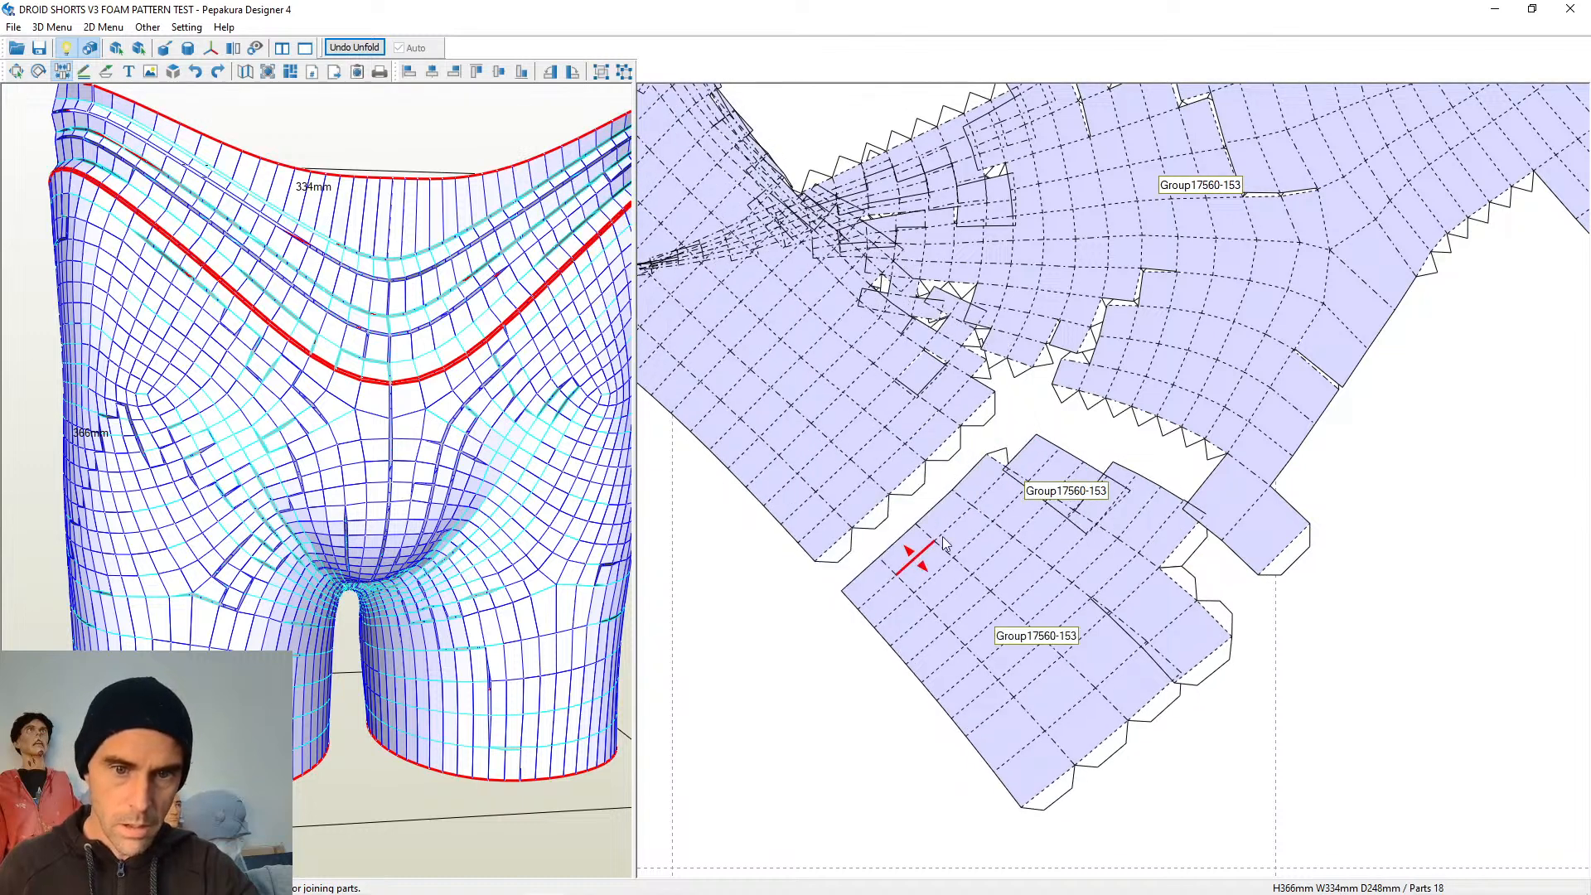
left_click(998, 464)
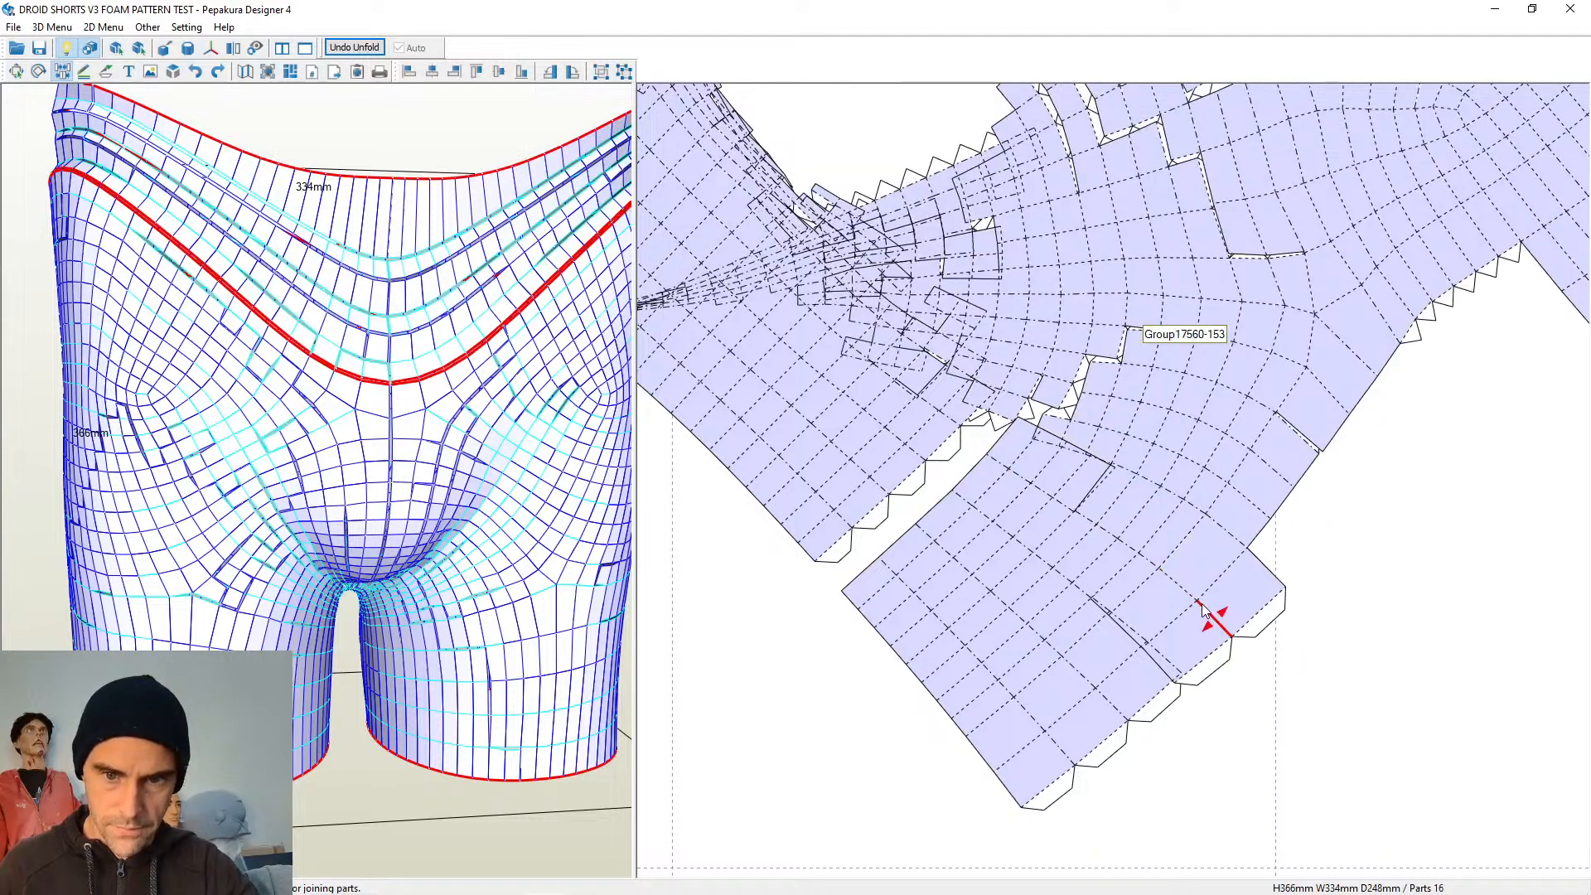
left_click(1217, 614)
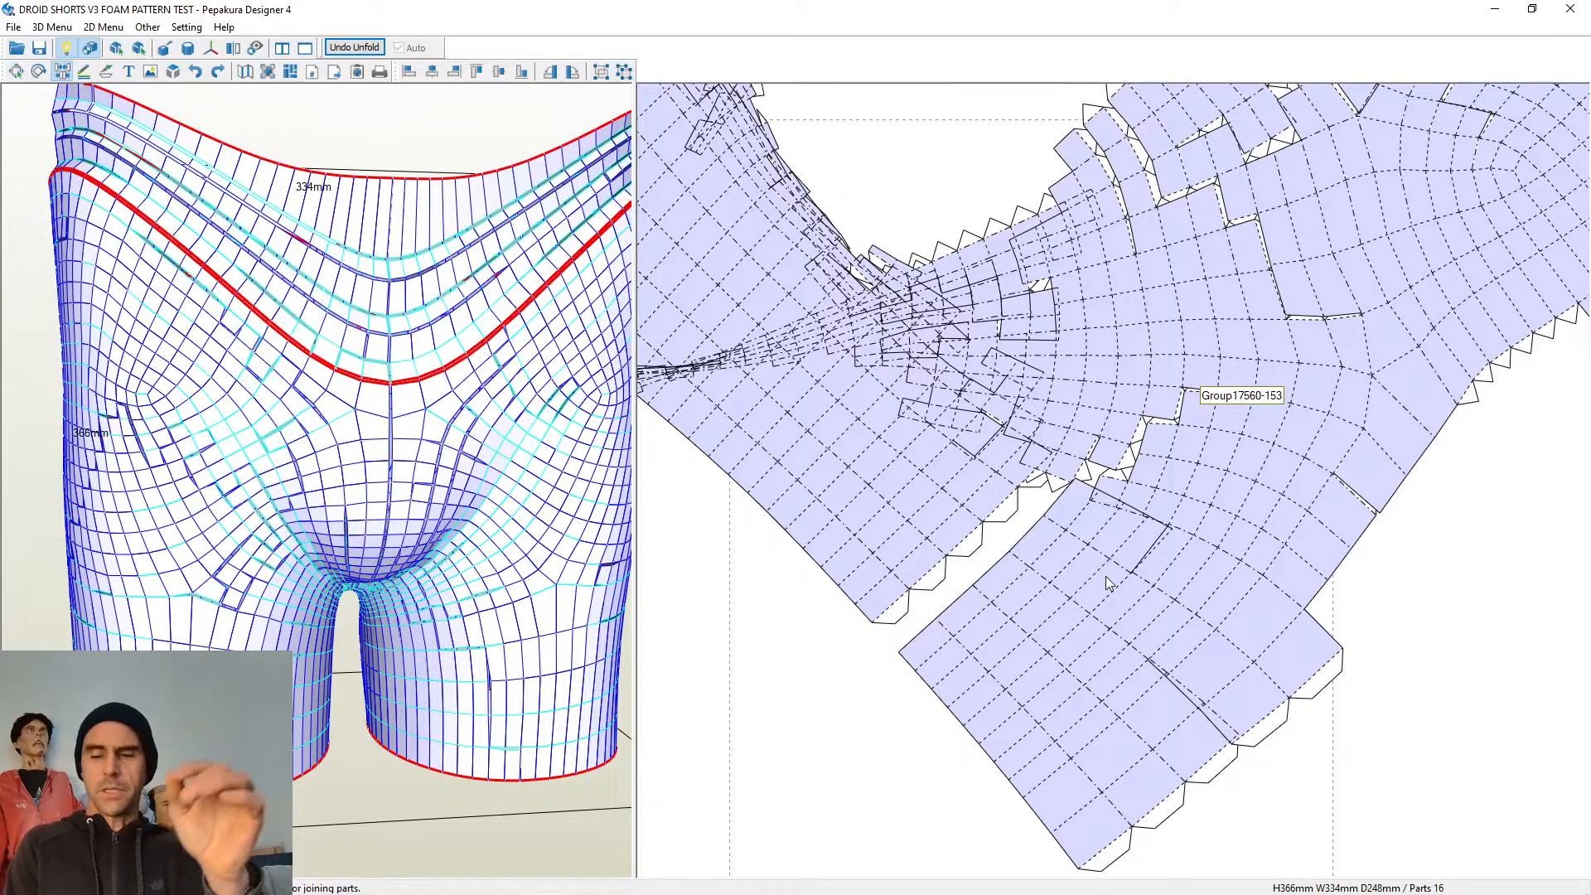
Switch to the prop collection photo in the image viewer and examine the cabinet shelves behind the seated man
key("alt+Tab")
key("alt+Tab")
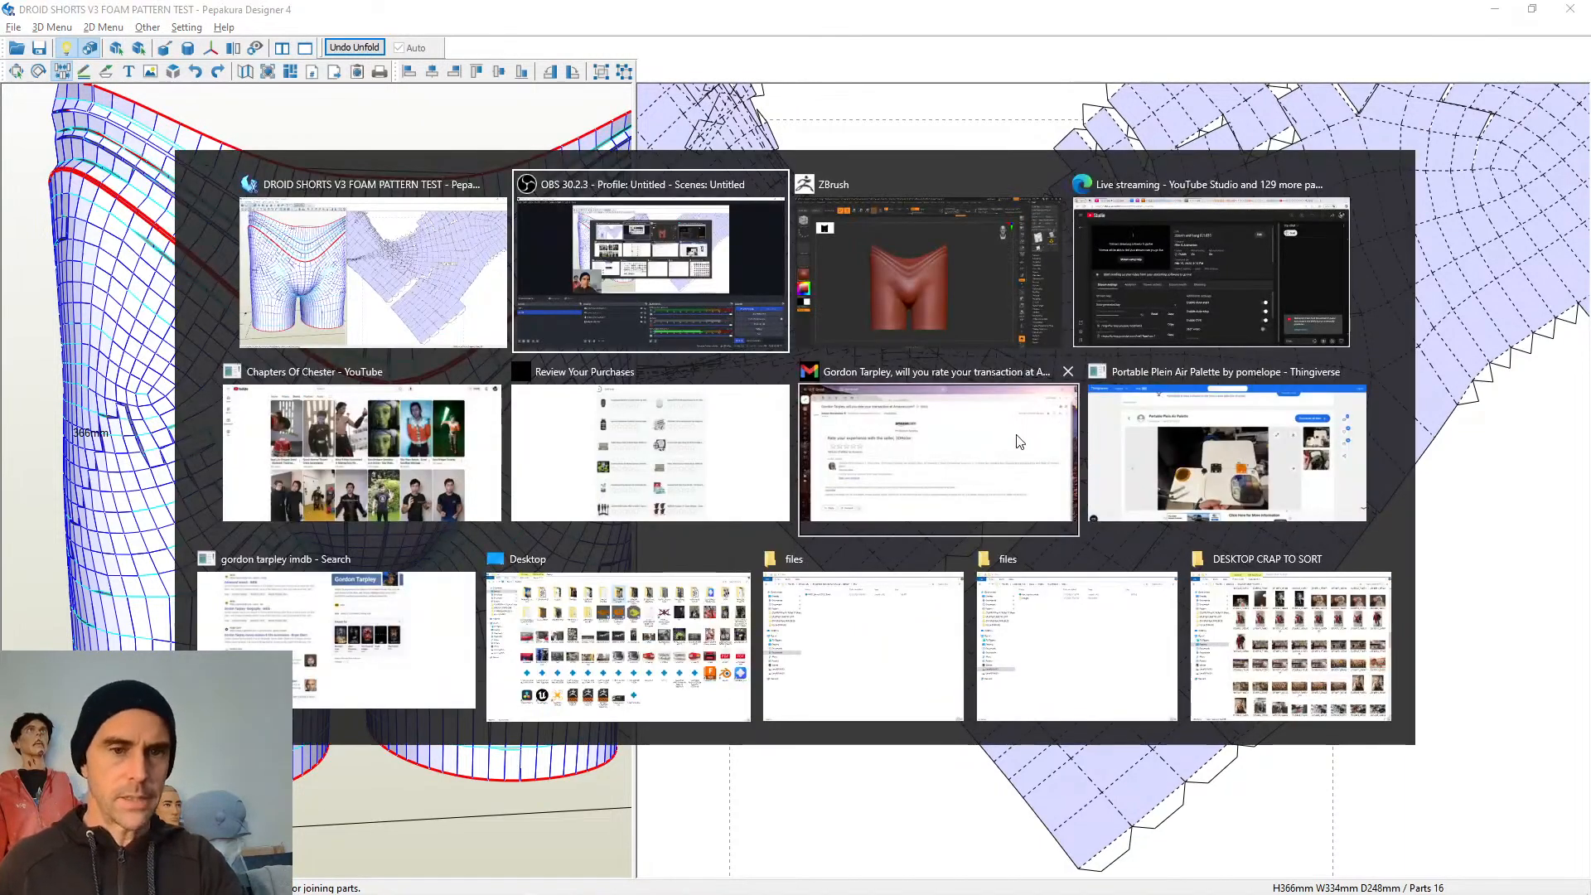
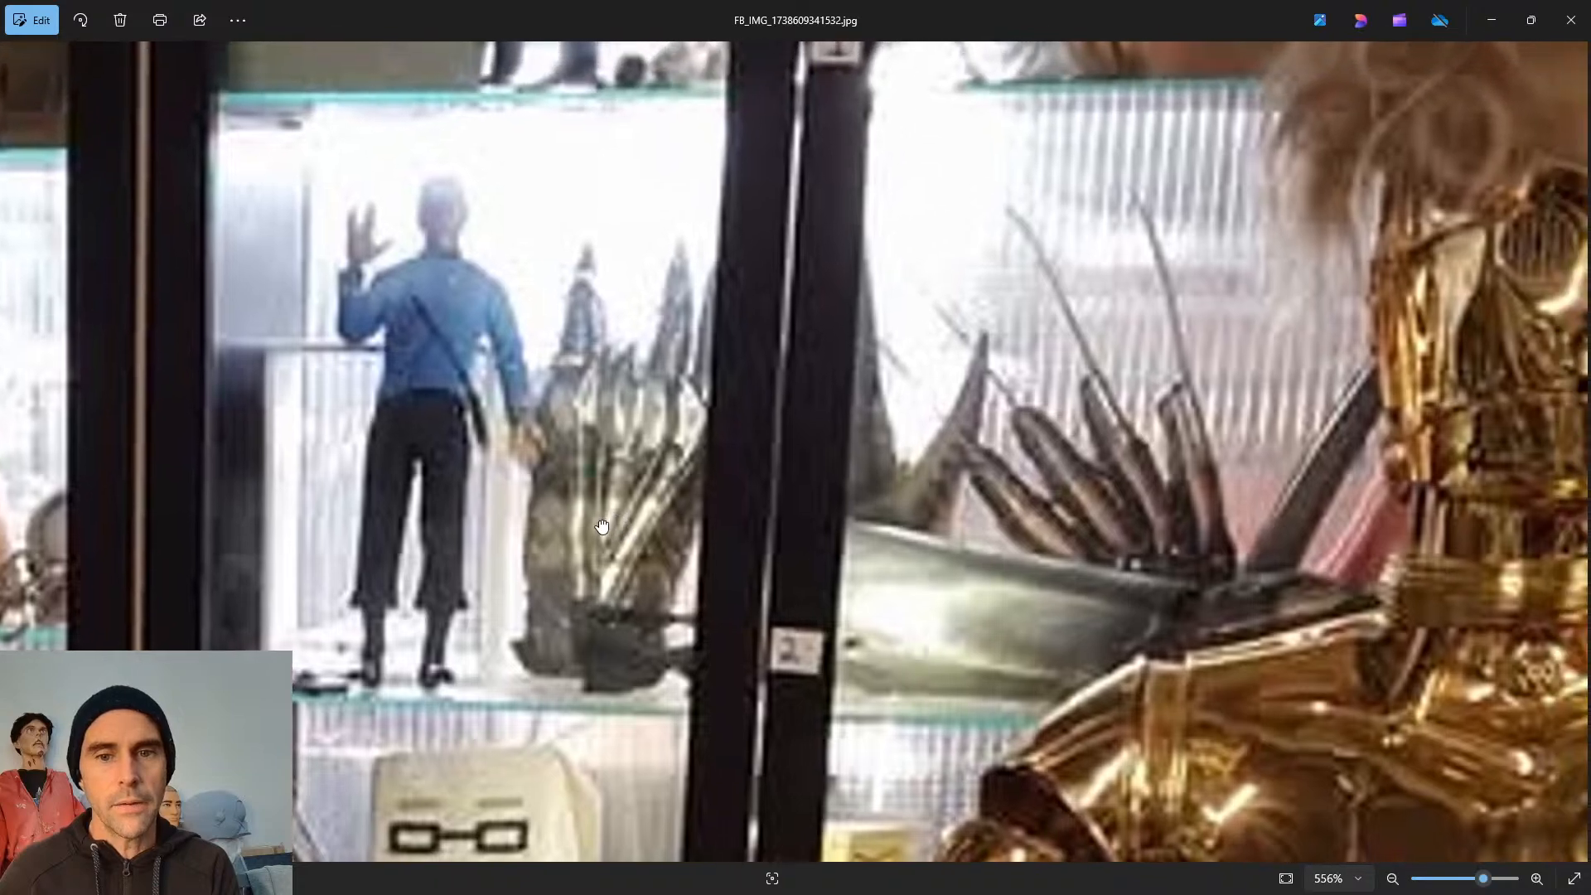
mouse_move(326, 353)
left_mouse_down()
mouse_move(380, 367)
mouse_move(844, 364)
left_mouse_up()
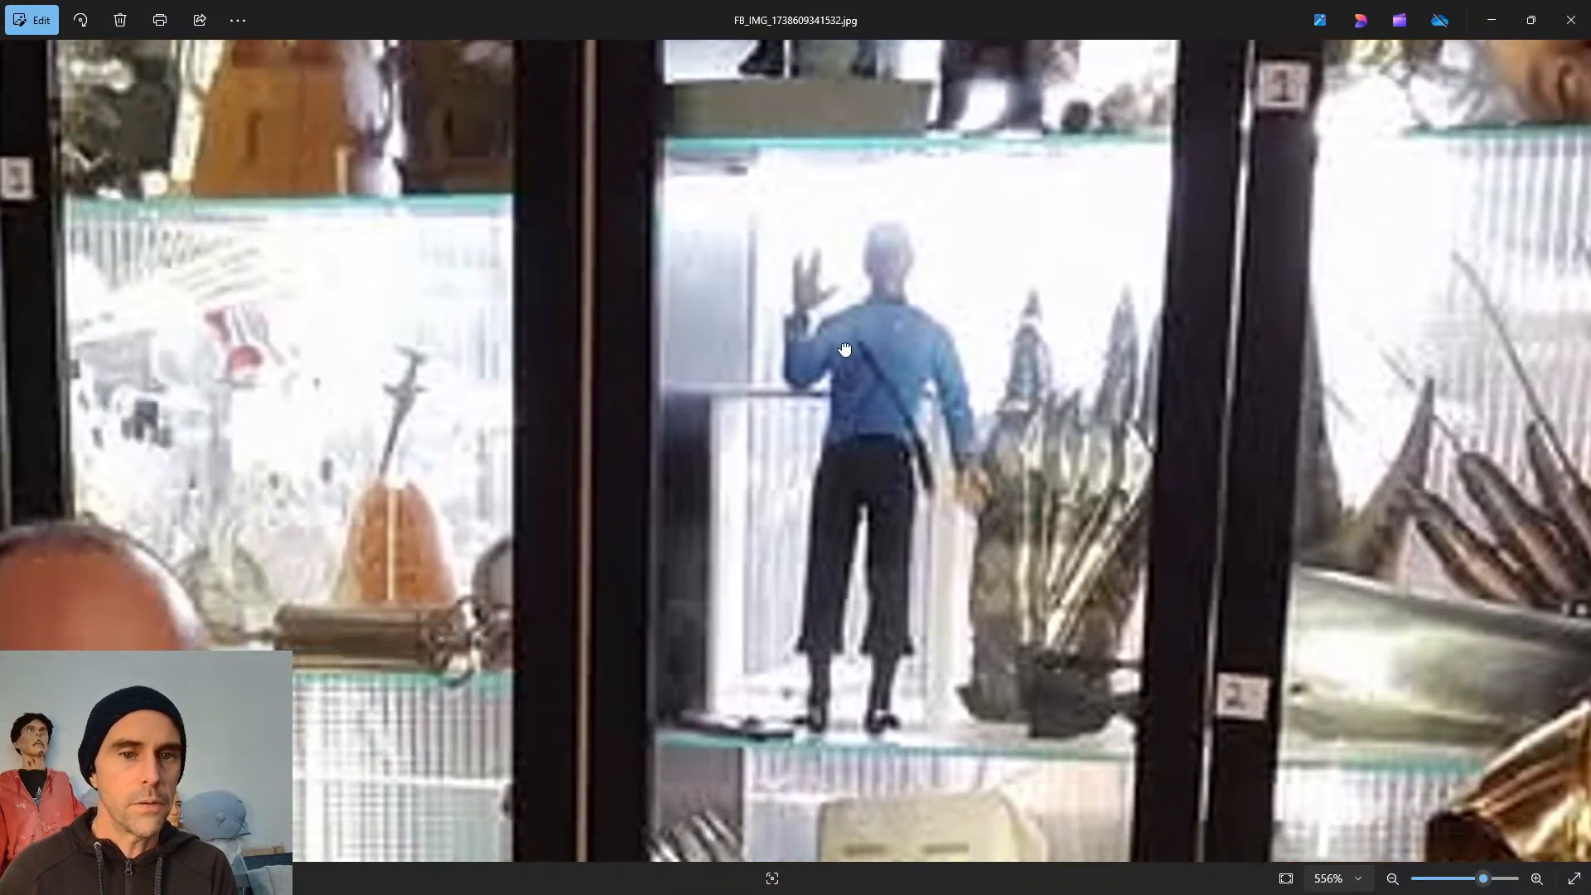
left_click_drag(398, 365, 538, 364)
left_click_drag(248, 365, 912, 357)
mouse_move(423, 429)
left_mouse_down()
mouse_move(532, 363)
mouse_move(808, 293)
mouse_move(959, 160)
left_mouse_up()
mouse_move(600, 388)
left_mouse_down()
mouse_move(724, 423)
mouse_move(794, 533)
mouse_move(805, 586)
left_mouse_up()
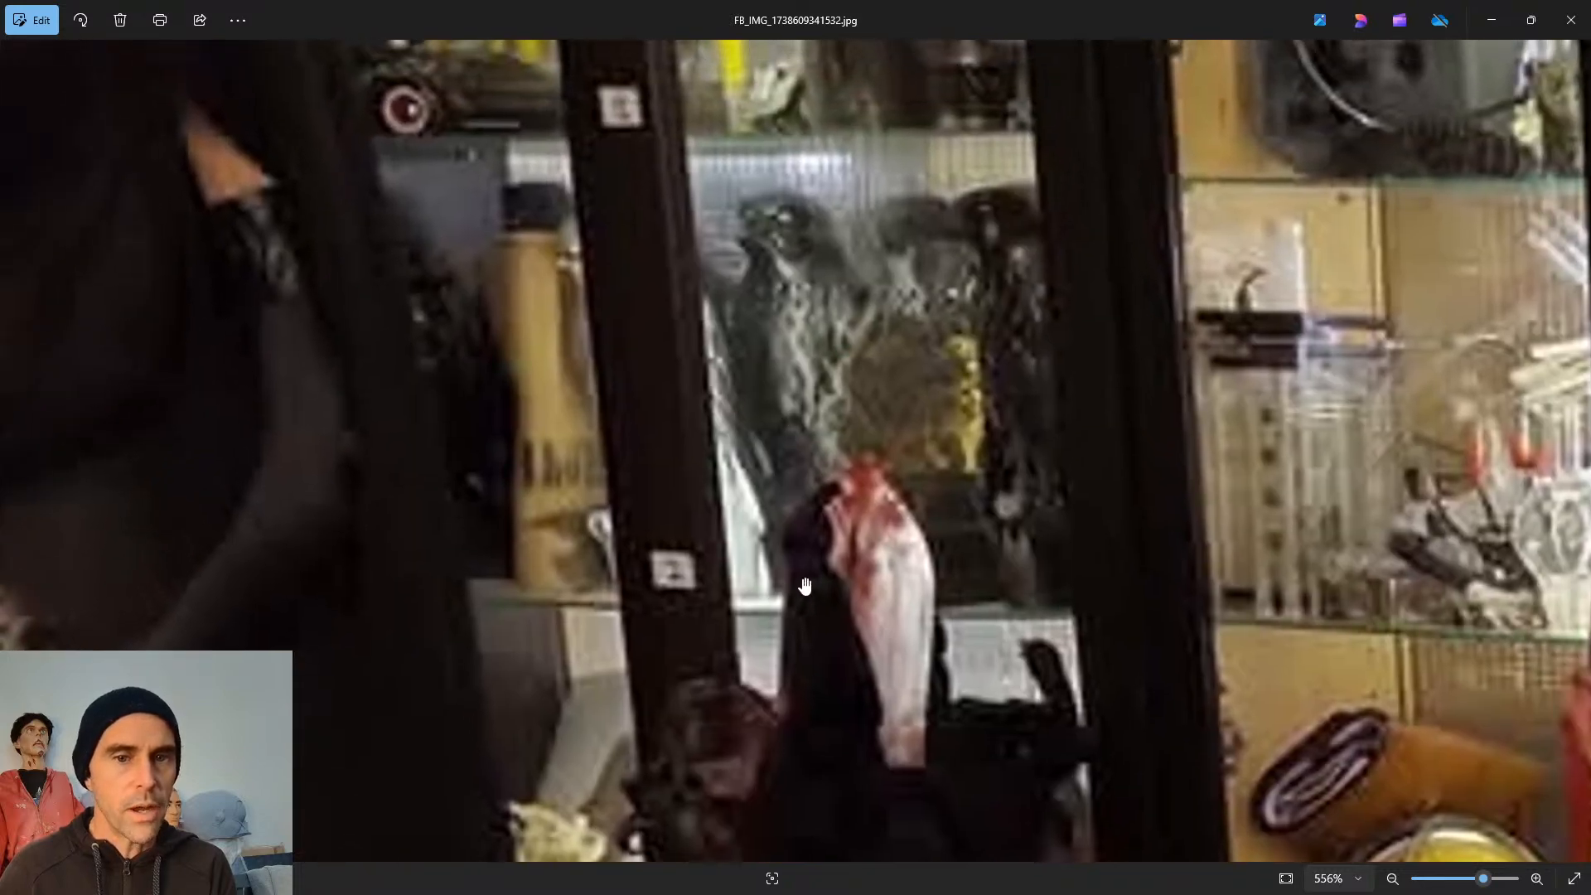
left_click_drag(777, 398, 782, 451)
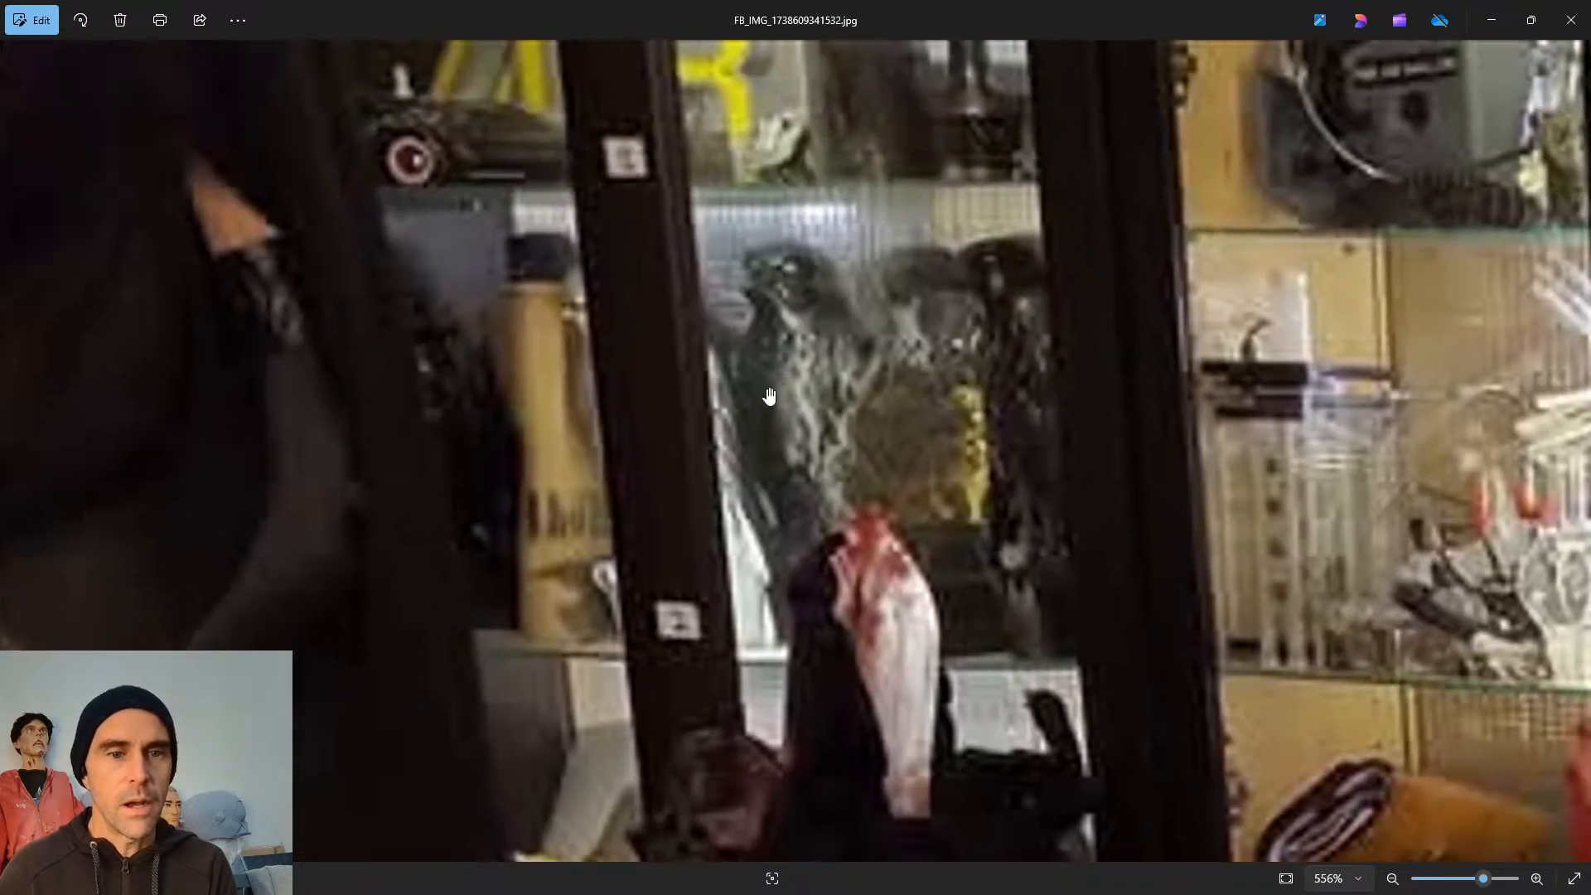
Examine the lamp and light-up armrest controls of the chair in the photo up close
scroll(704, 274, "up", 2)
mouse_move(681, 641)
left_mouse_down()
mouse_move(1118, 668)
mouse_move(895, 195)
mouse_move(1006, 221)
mouse_move(508, 327)
mouse_move(683, 392)
left_mouse_up()
scroll(683, 392, "down", 4)
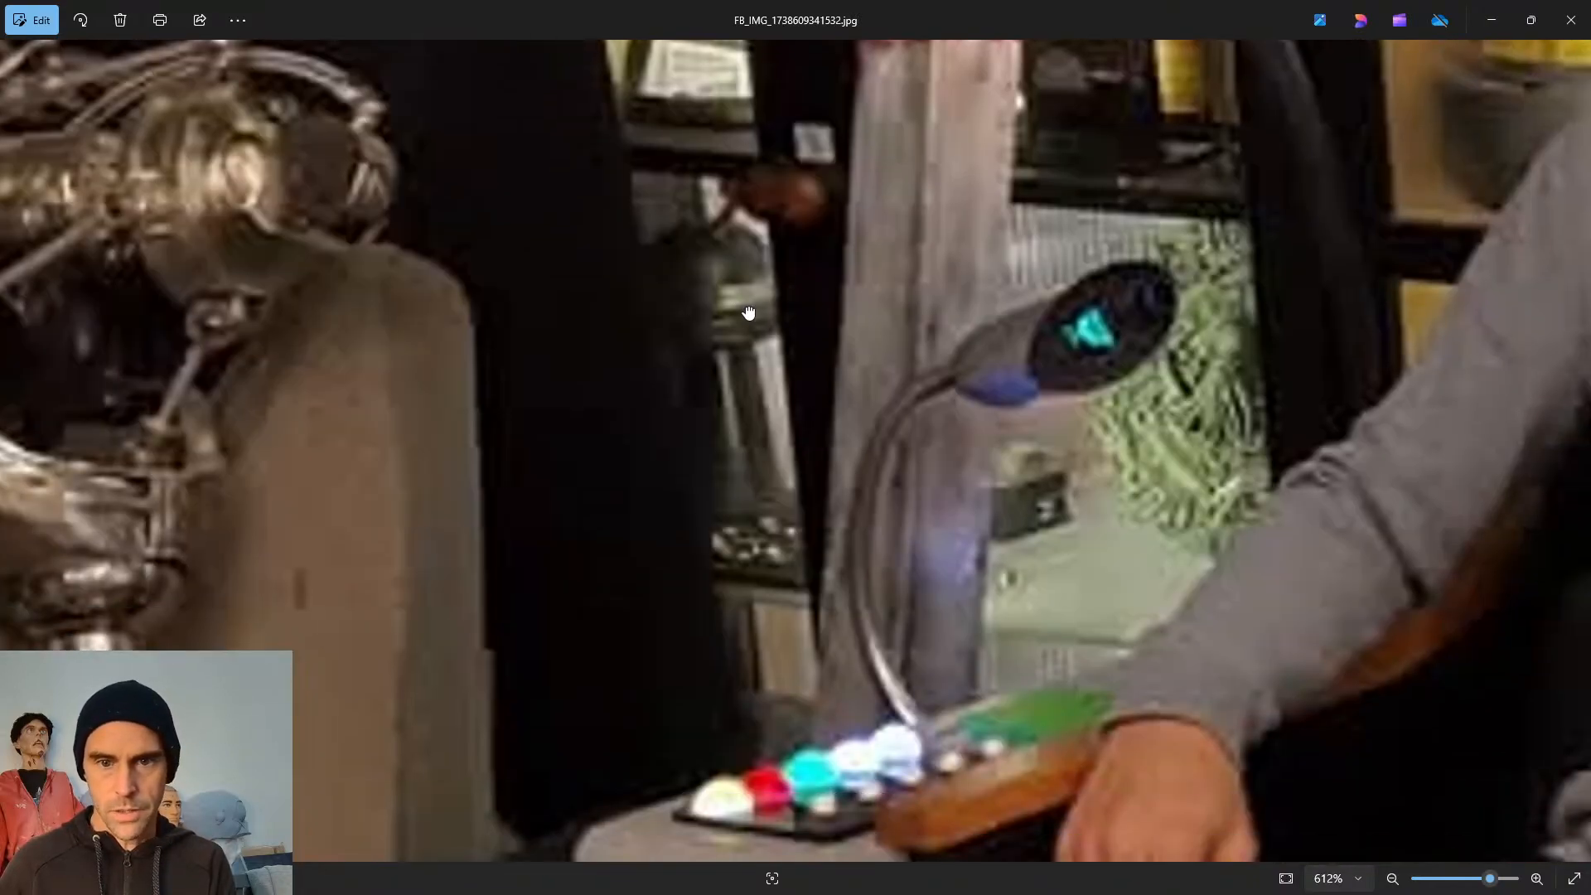
scroll(556, 335, "up", 3)
scroll(555, 334, "down", 5)
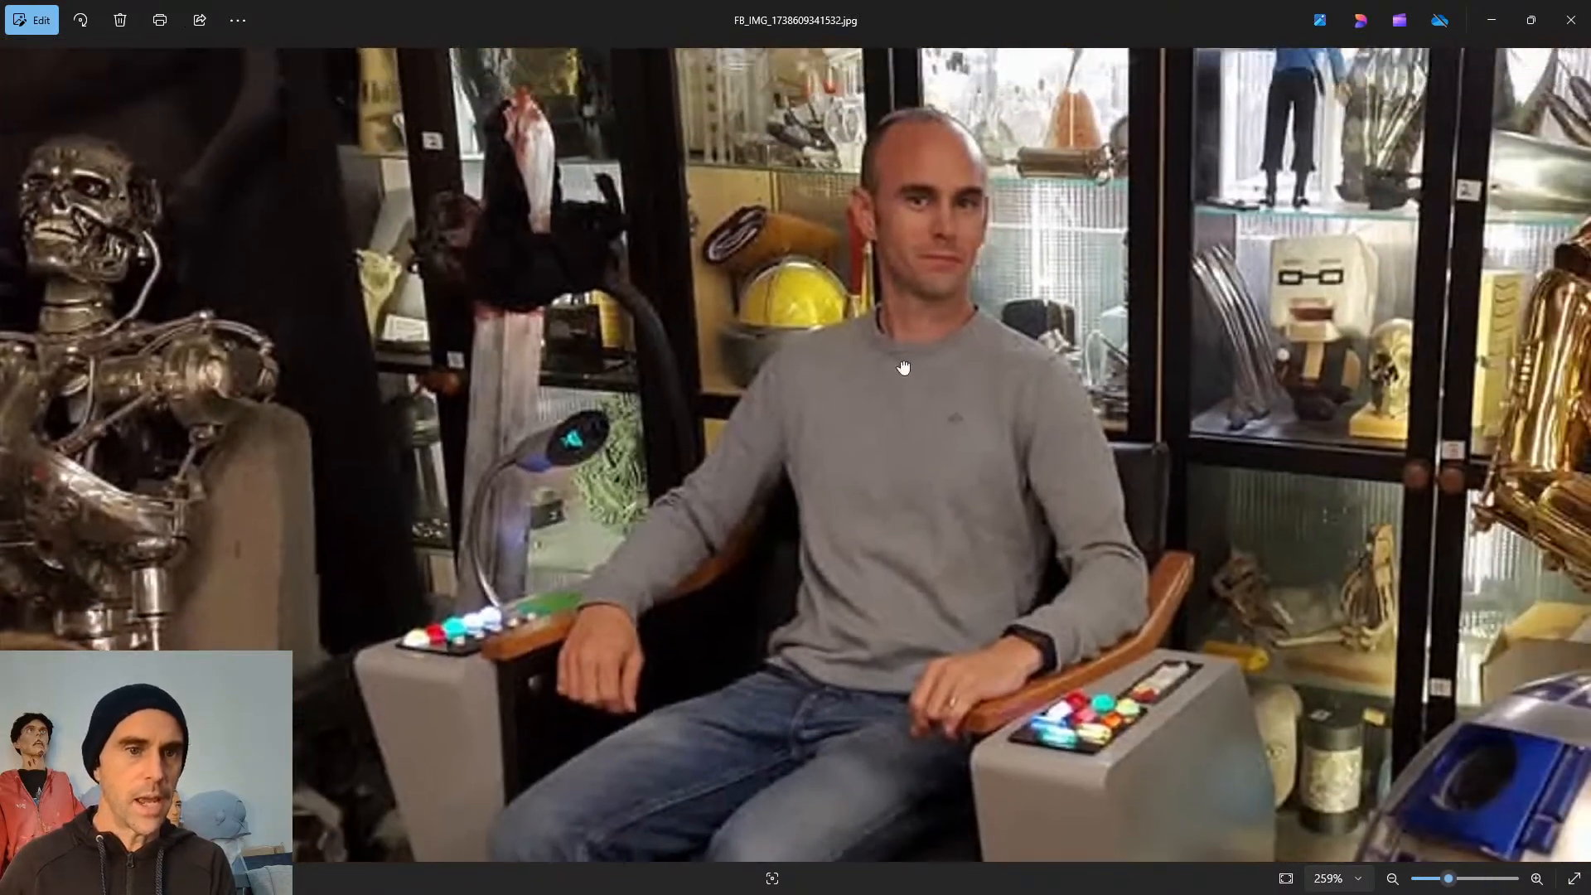
scroll(381, 279, "down", 1)
scroll(764, 219, "up", 4)
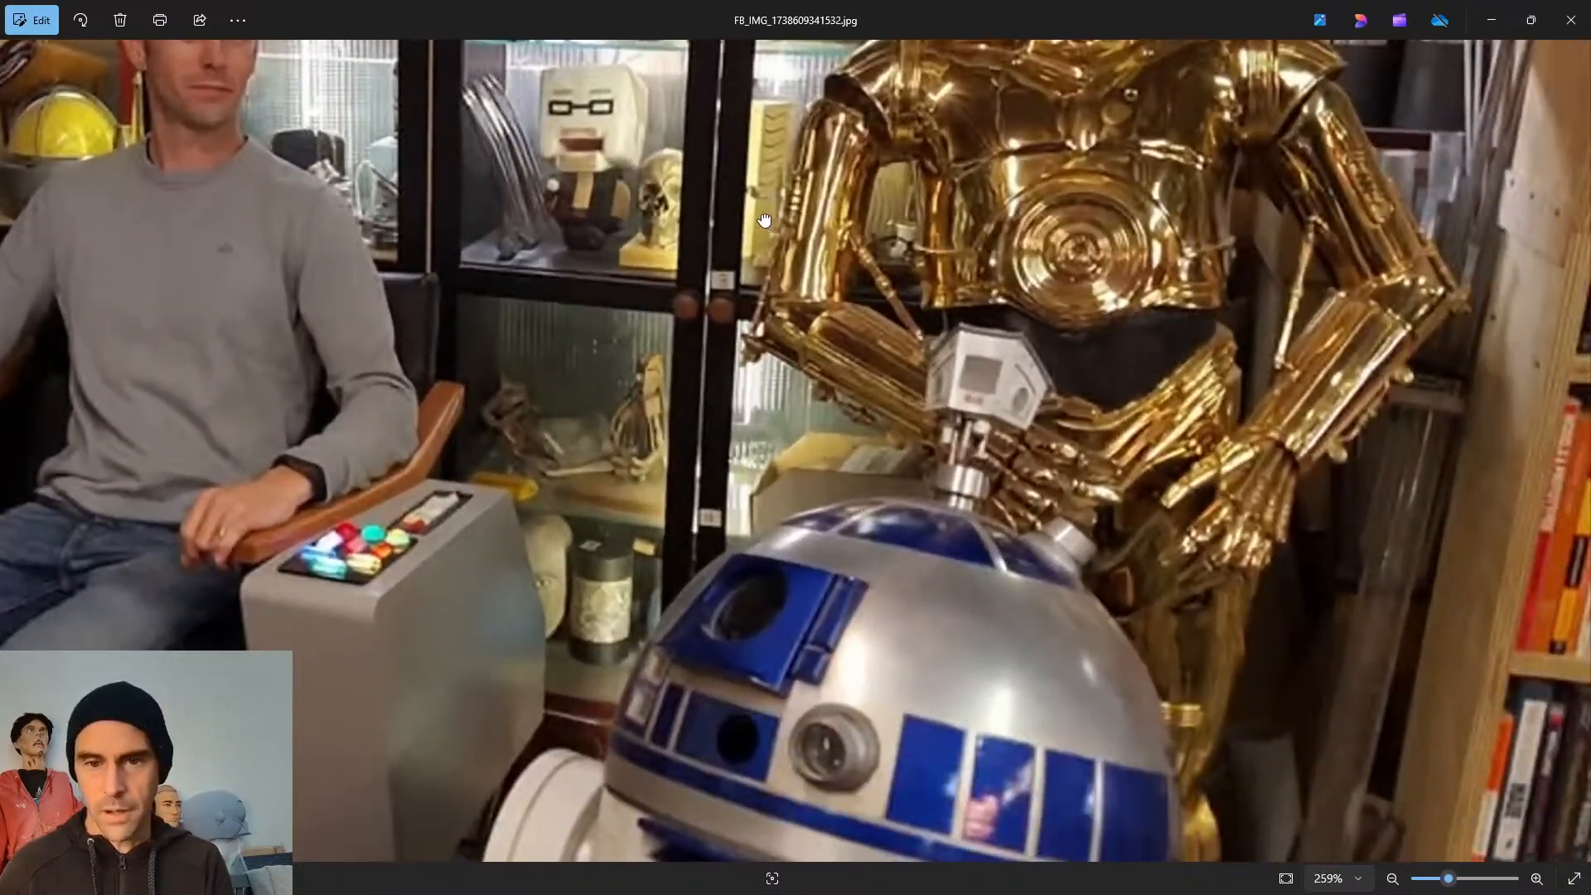
Examine the gold C-3PO figure from head to waist in the photo
left_click_drag(765, 220, 759, 504)
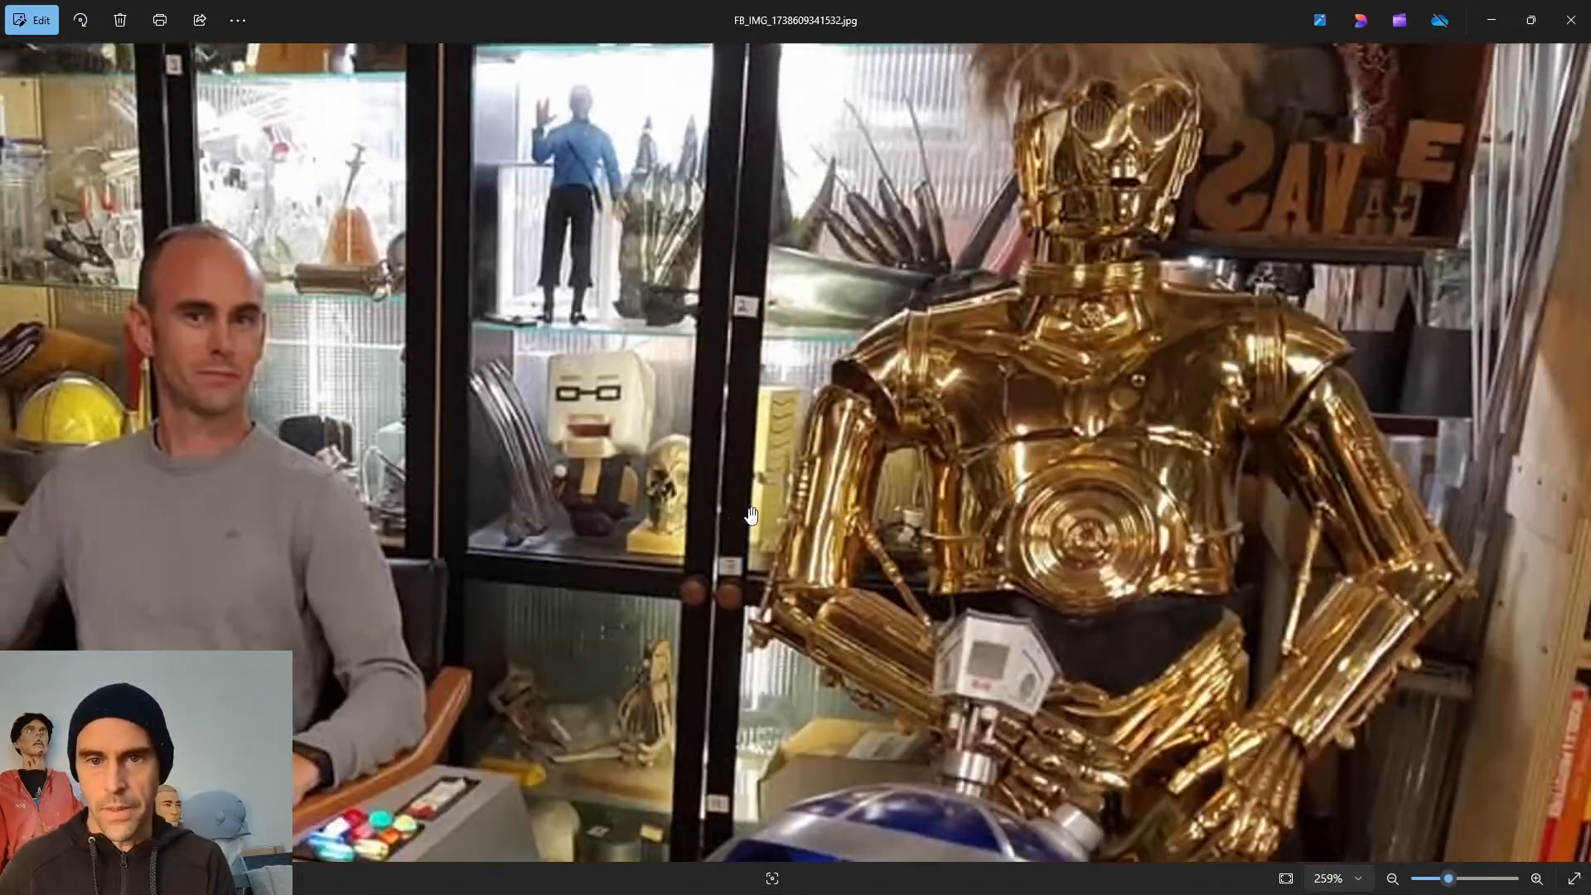
scroll(995, 257, "up", 3)
left_click_drag(1256, 338, 738, 149)
scroll(866, 519, "down", 5)
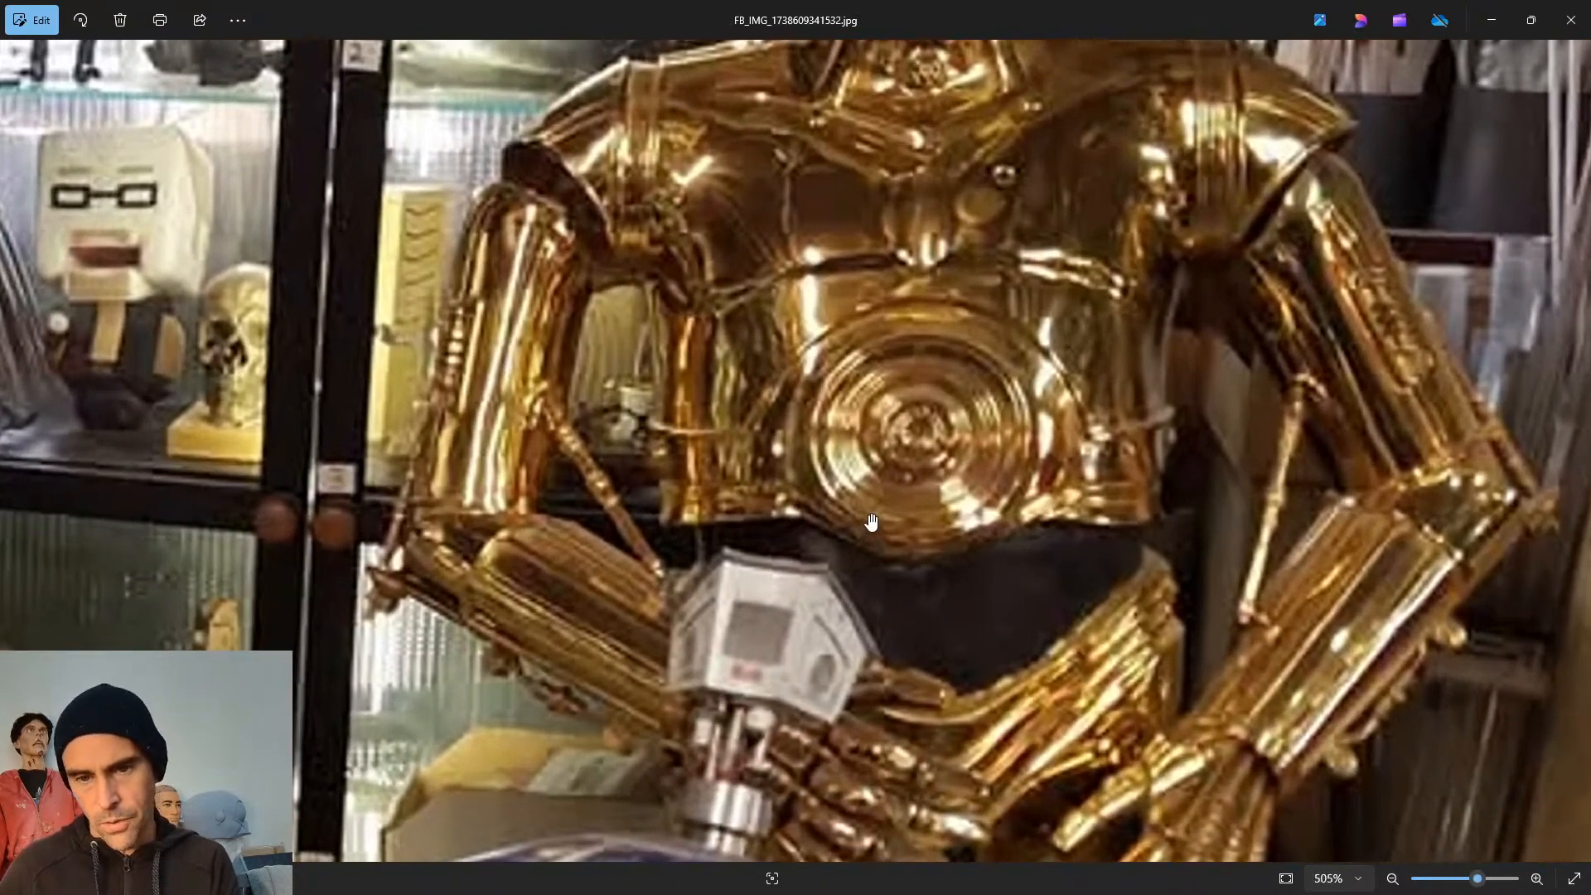
scroll(686, 425, "down", 4)
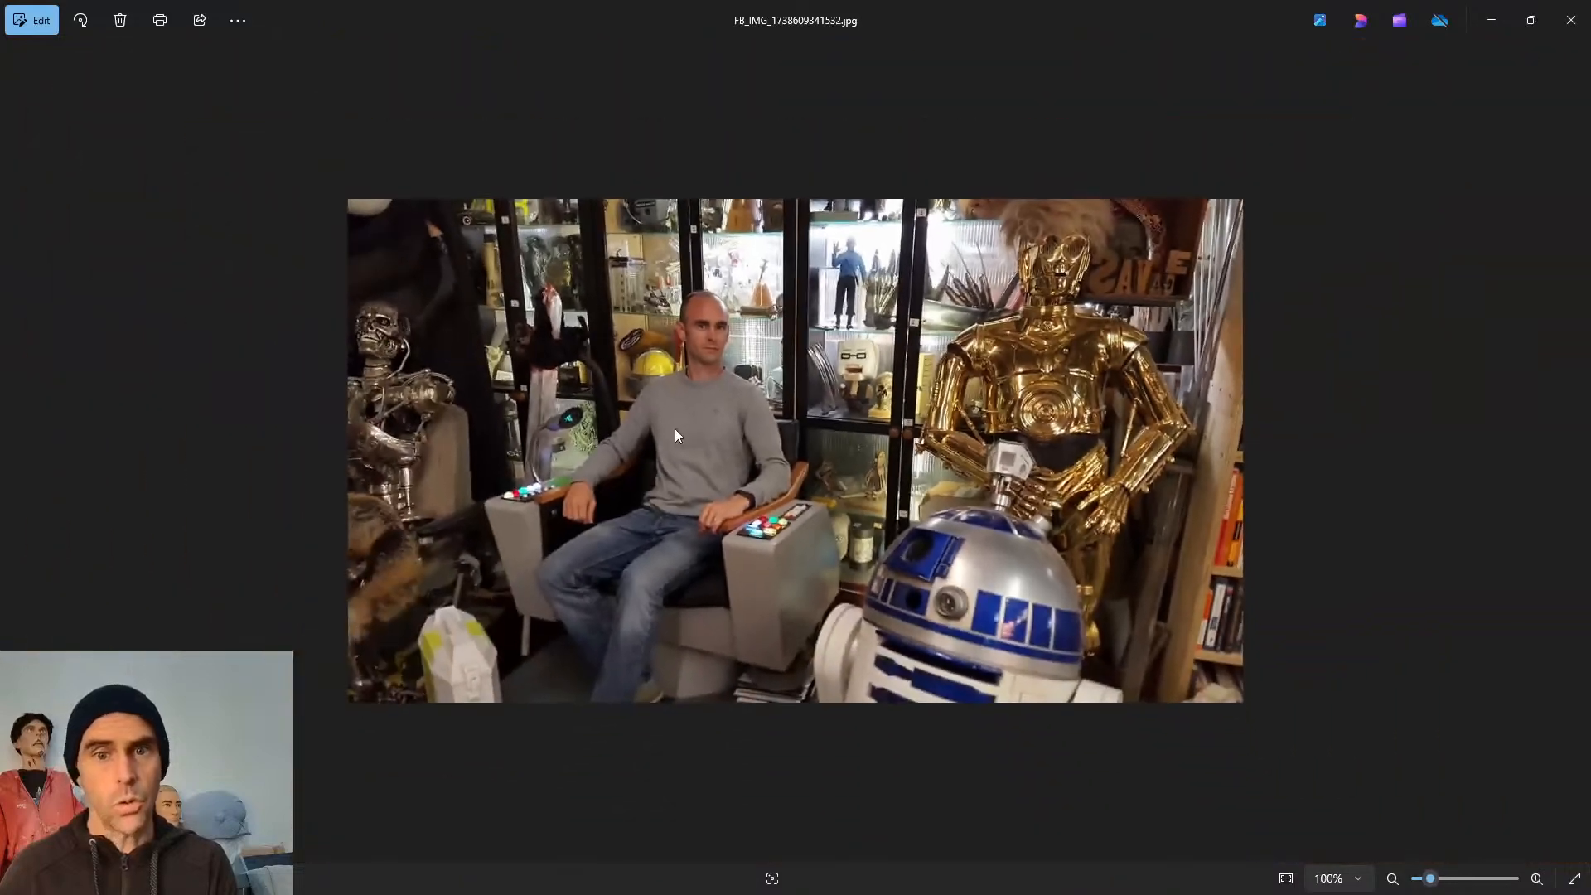
Examine the white-and-yellow case standing on the floor beside the chair in the photo
scroll(356, 583, "up", 6)
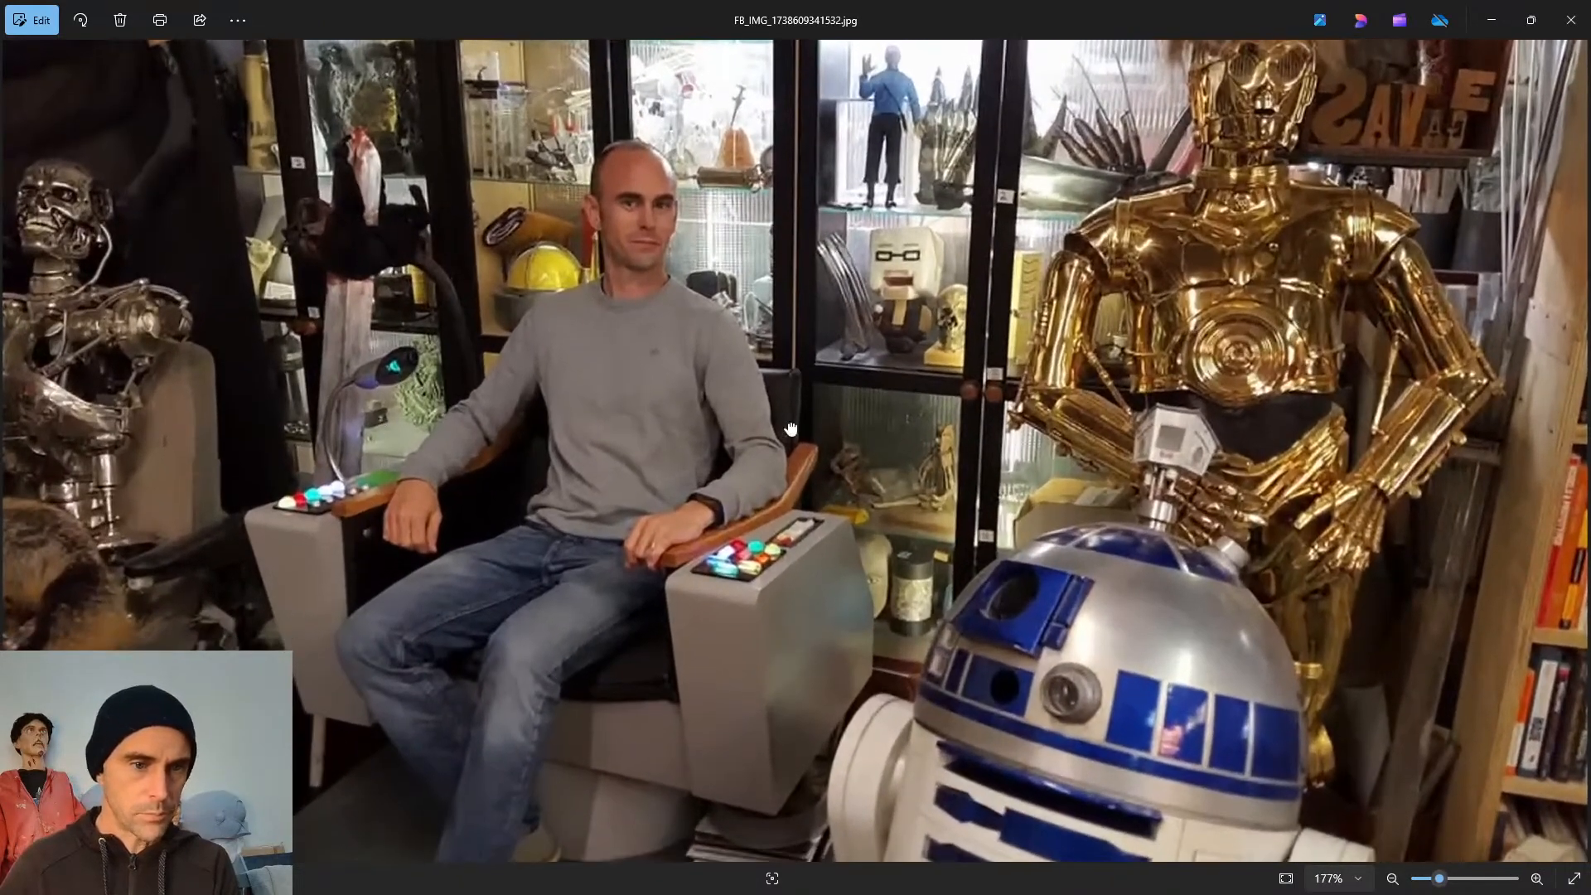
scroll(273, 525, "up", 3)
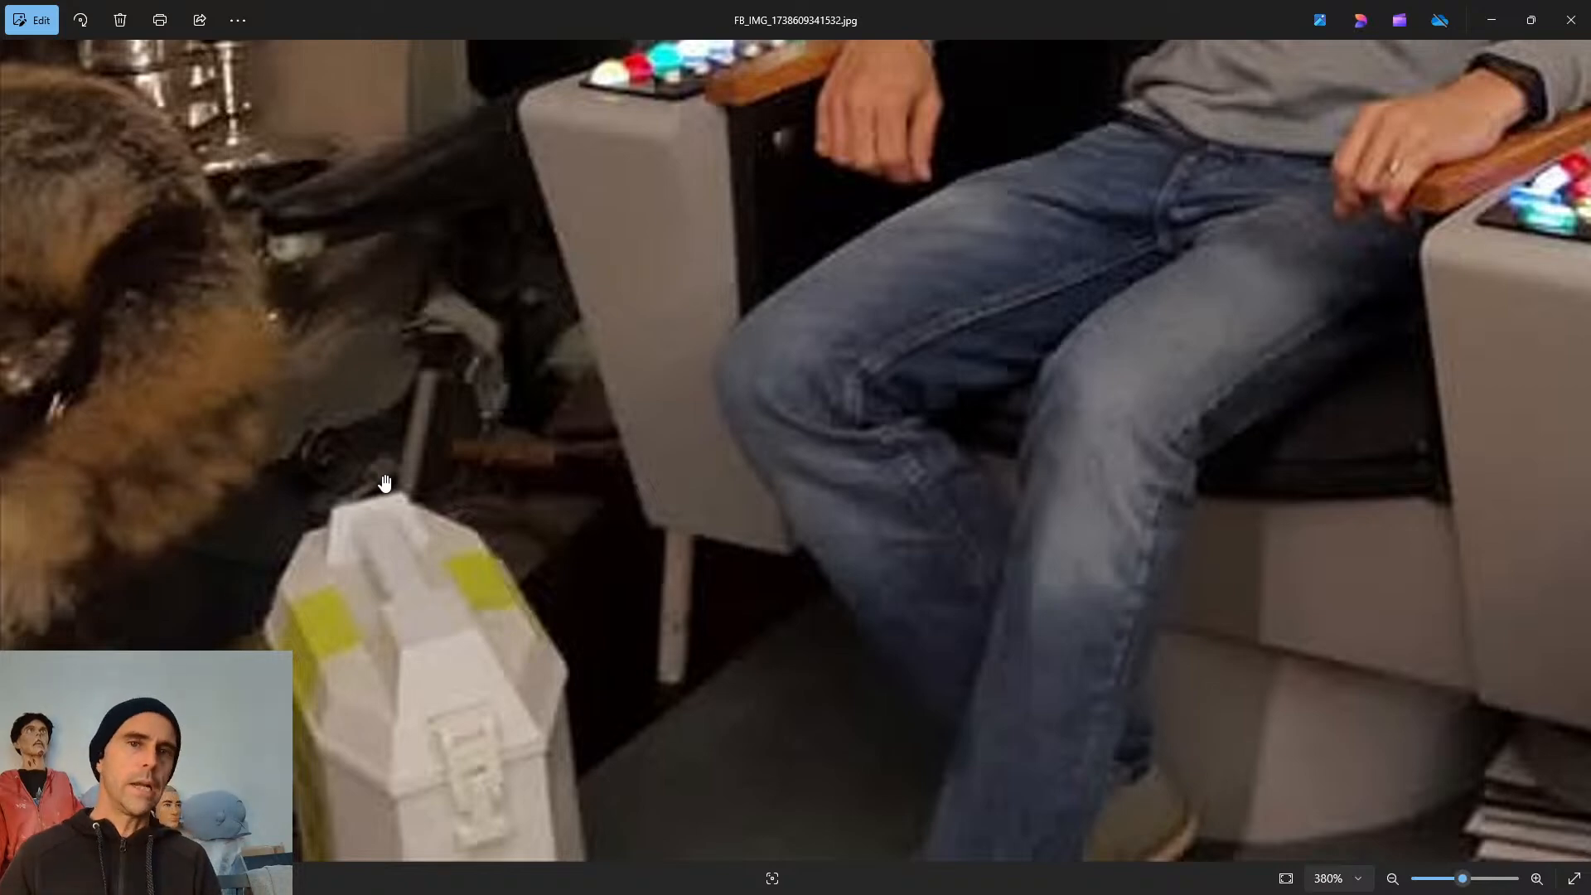
scroll(382, 523, "down", 9)
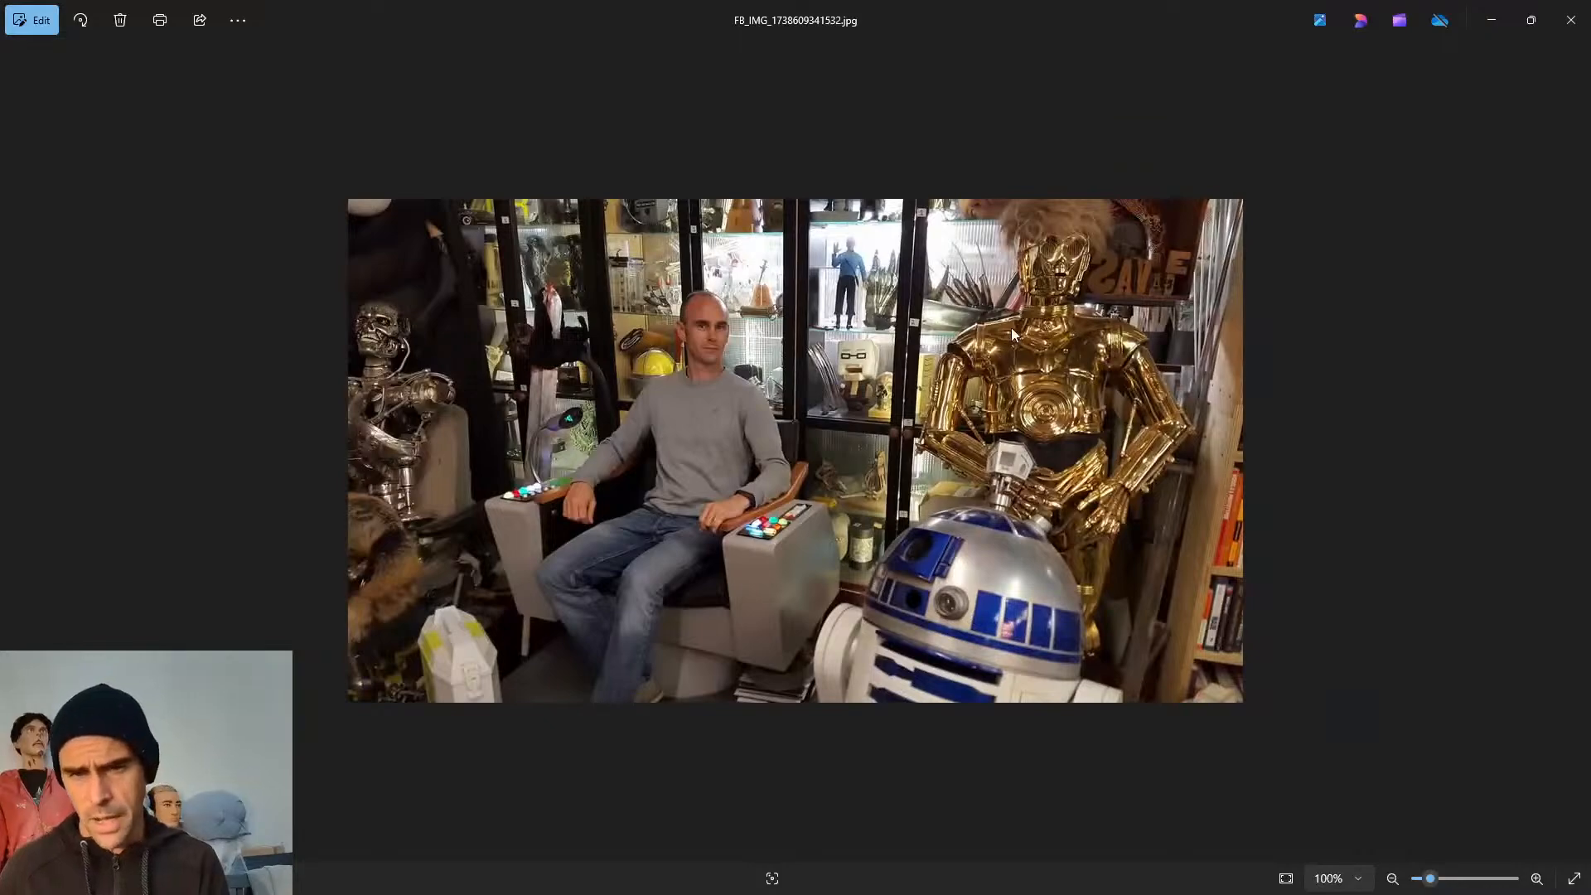
Examine the labelled canister on the lower cabinet shelf and the R2-D2 dome in front of it
scroll(878, 284, "up", 8)
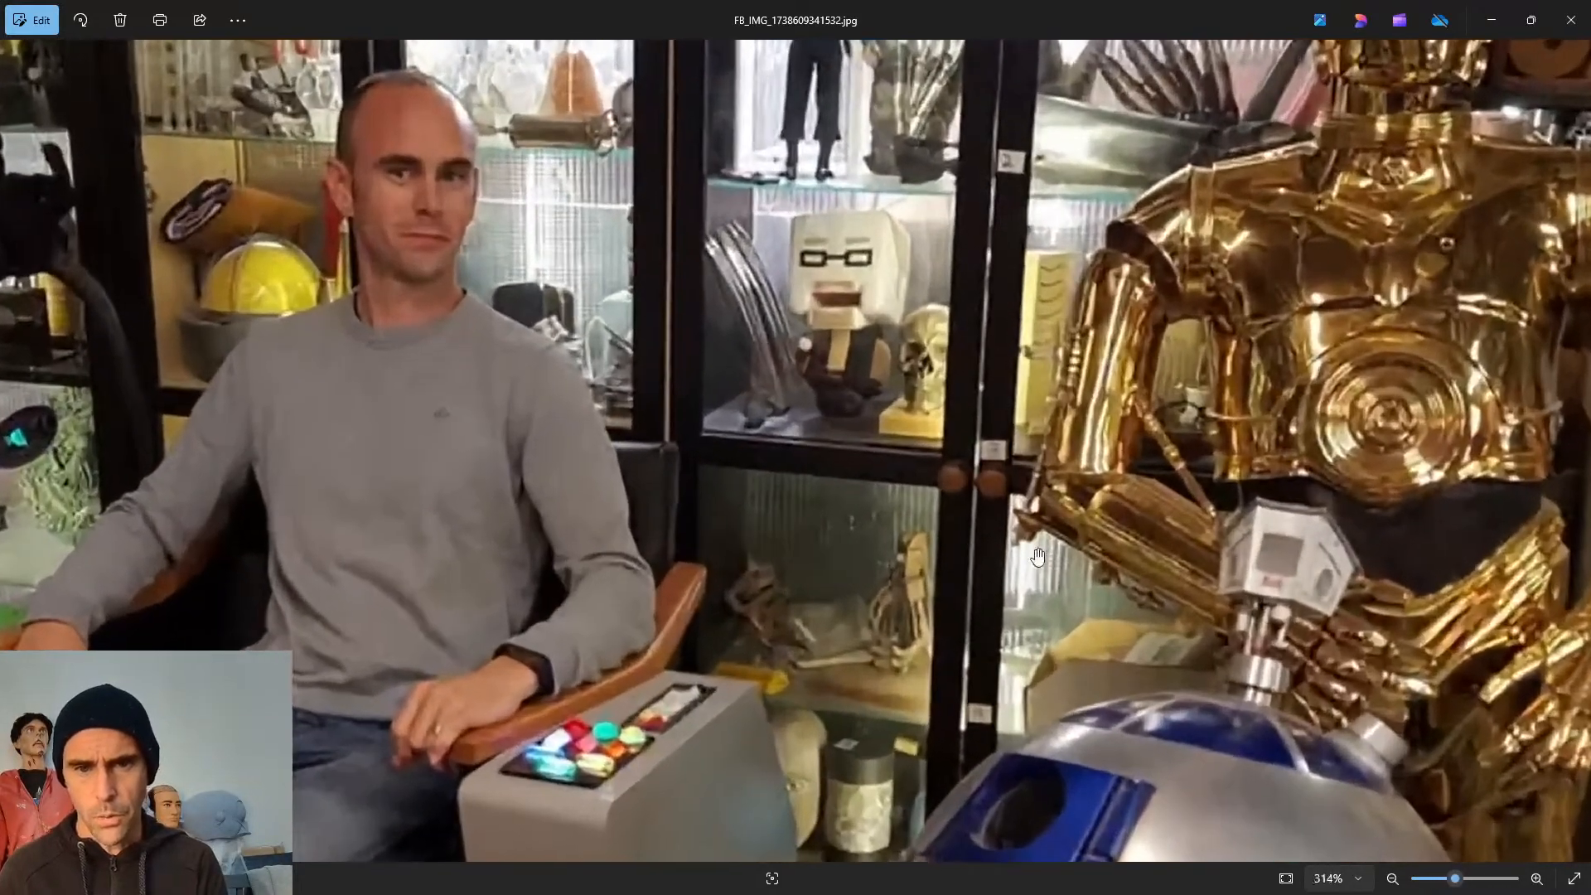
scroll(903, 378, "up", 2)
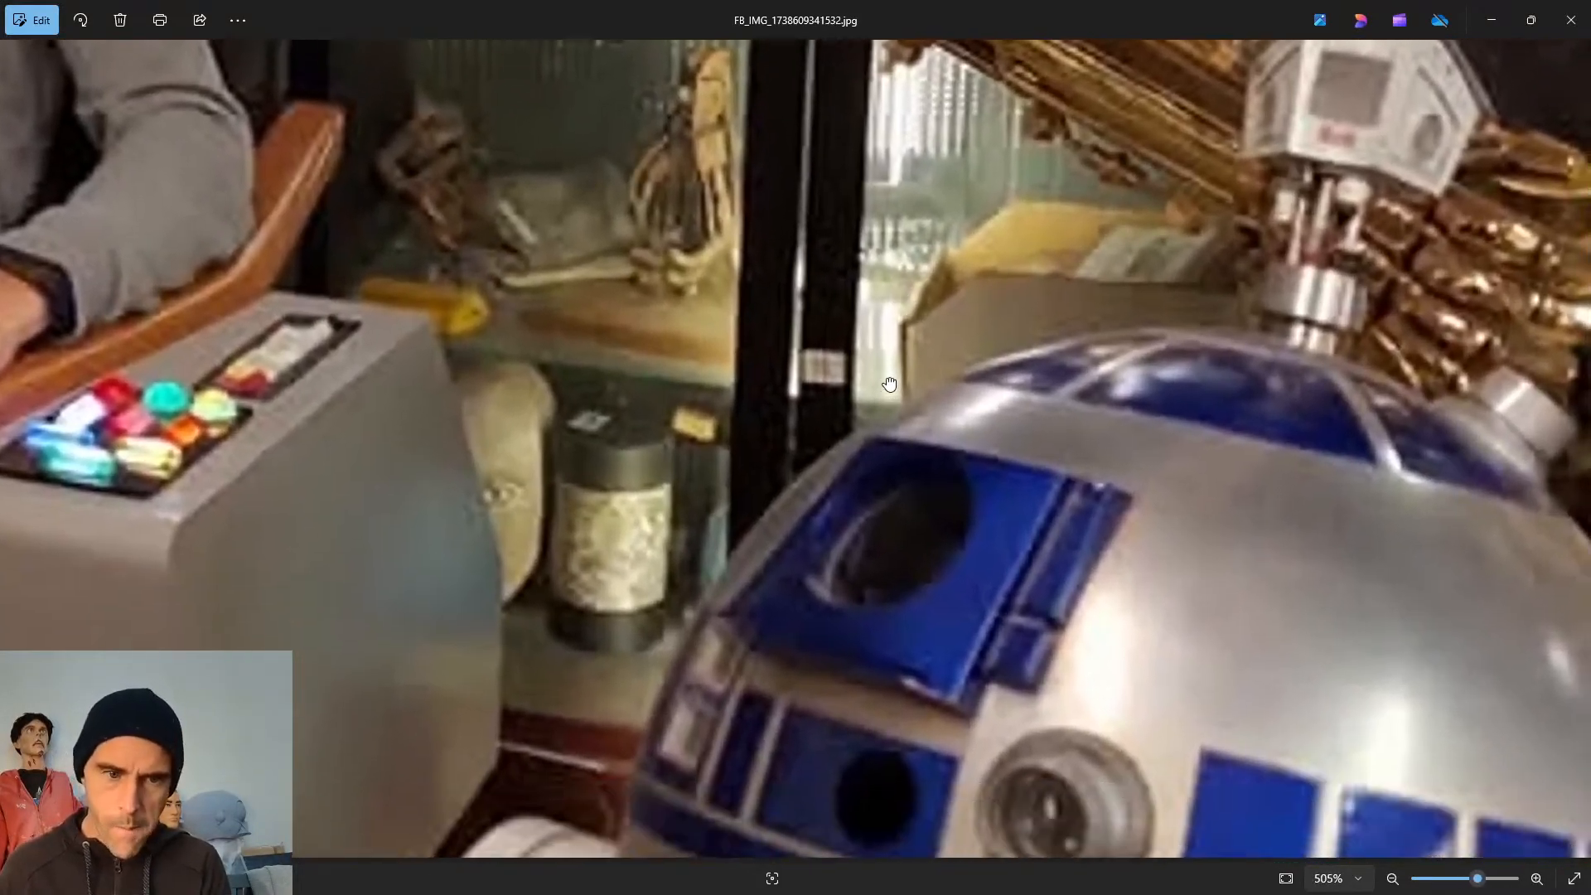
scroll(385, 536, "up", 3)
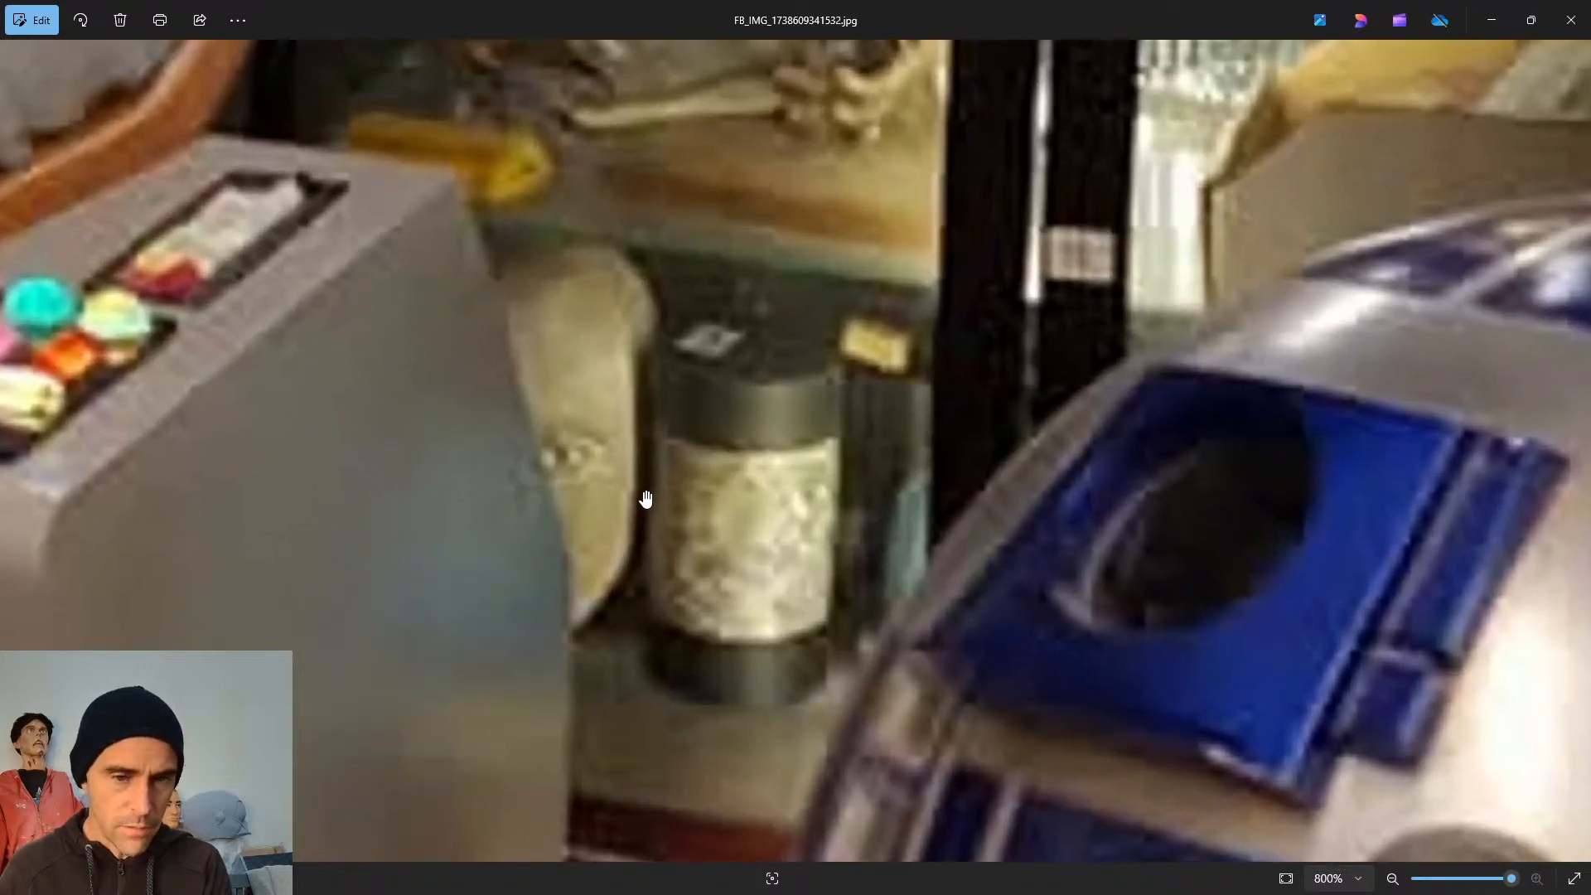
scroll(744, 532, "down", 2)
left_click_drag(743, 443, 595, 642)
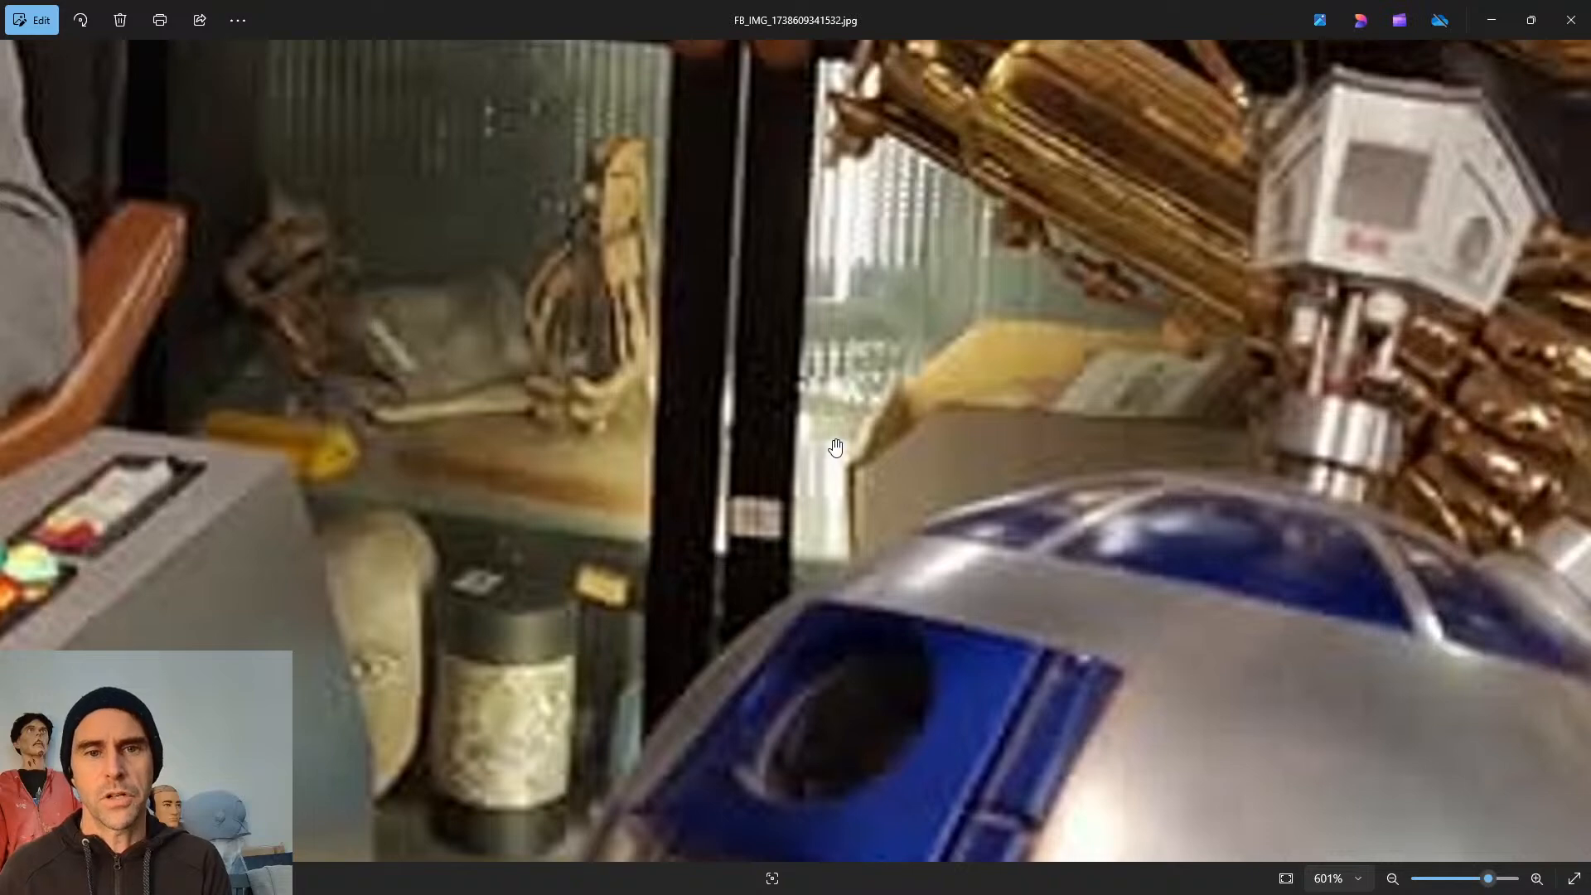
scroll(805, 456, "up", 2)
scroll(785, 457, "down", 3)
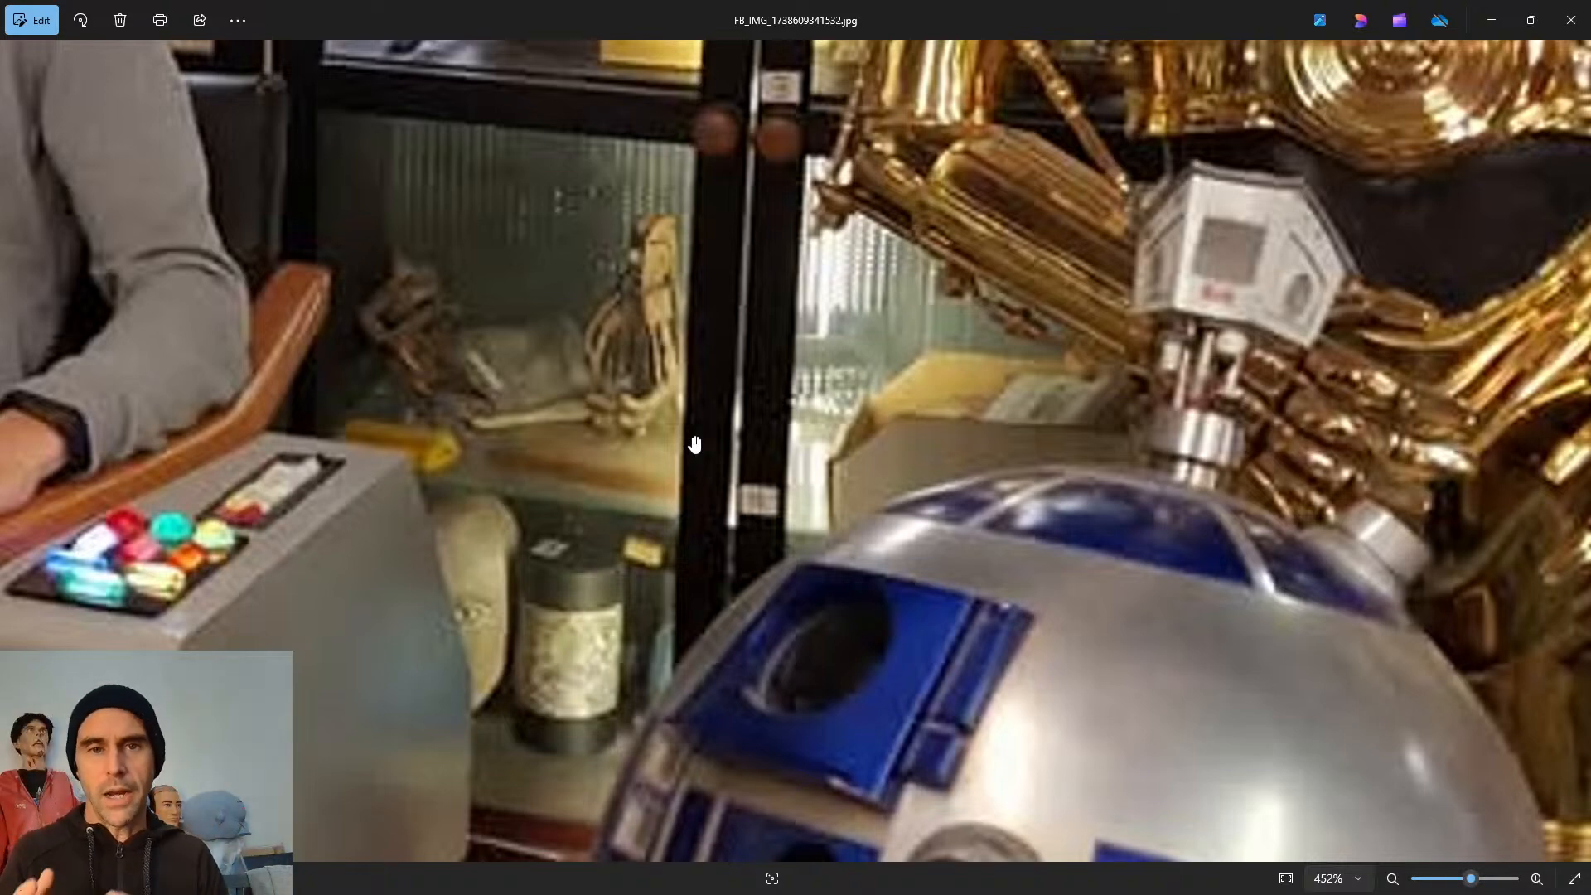
scroll(694, 445, "down", 5)
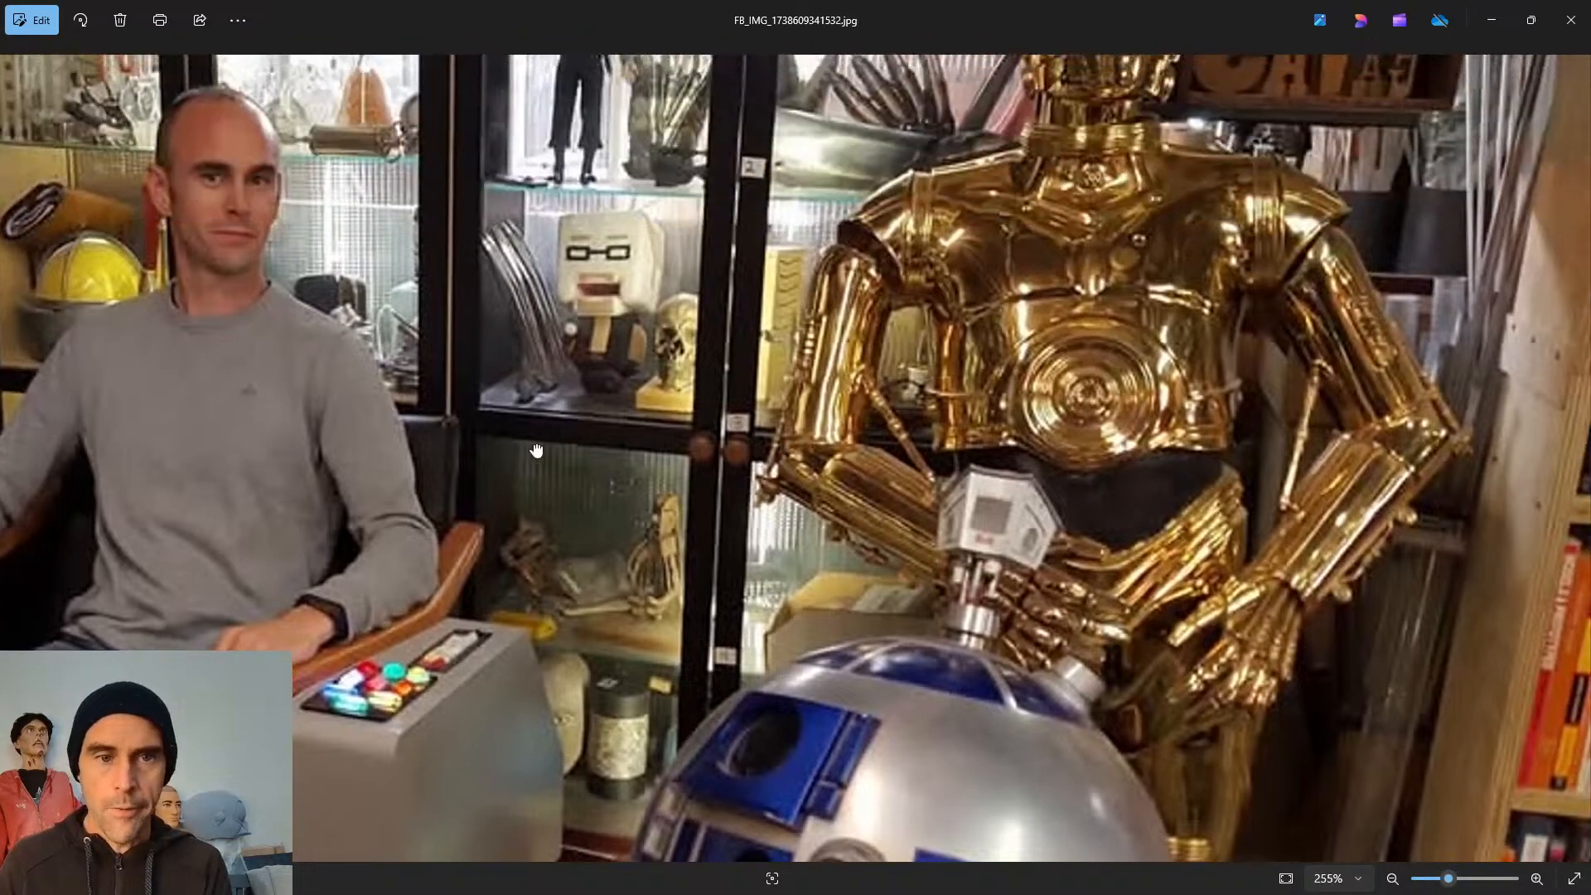
Examine the props on the upper cabinet shelves, from the blue-shirted figure across to the dark-robed figure
left_click_drag(626, 319, 639, 472)
left_click_drag(846, 281, 1028, 390)
scroll(821, 498, "up", 1)
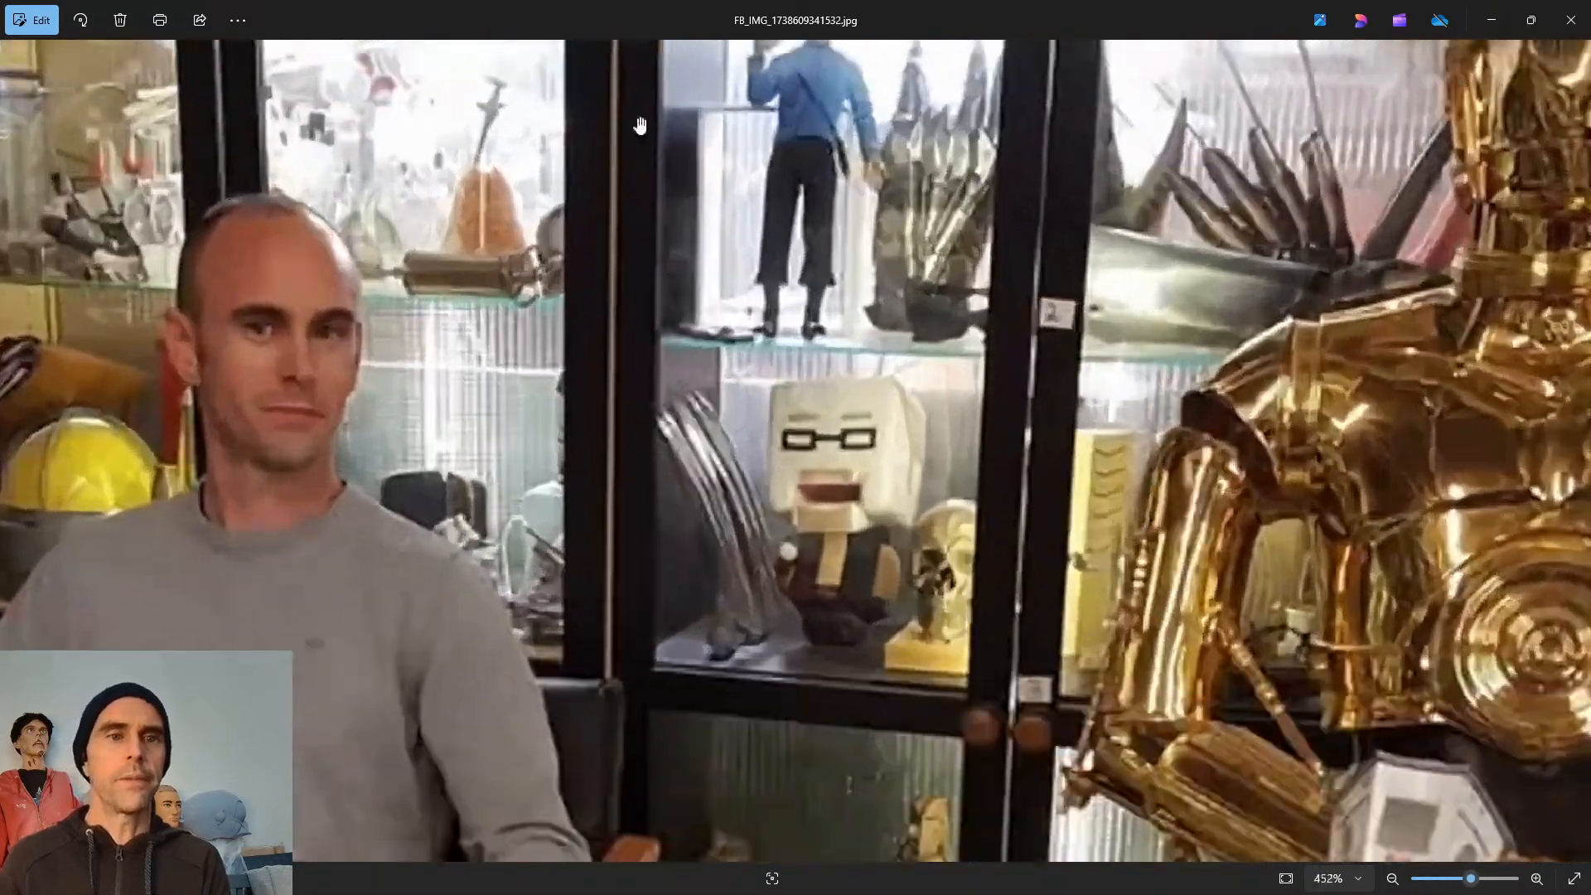
scroll(782, 244, "up", 8)
scroll(781, 243, "up", 1)
left_click_drag(689, 207, 1293, 273)
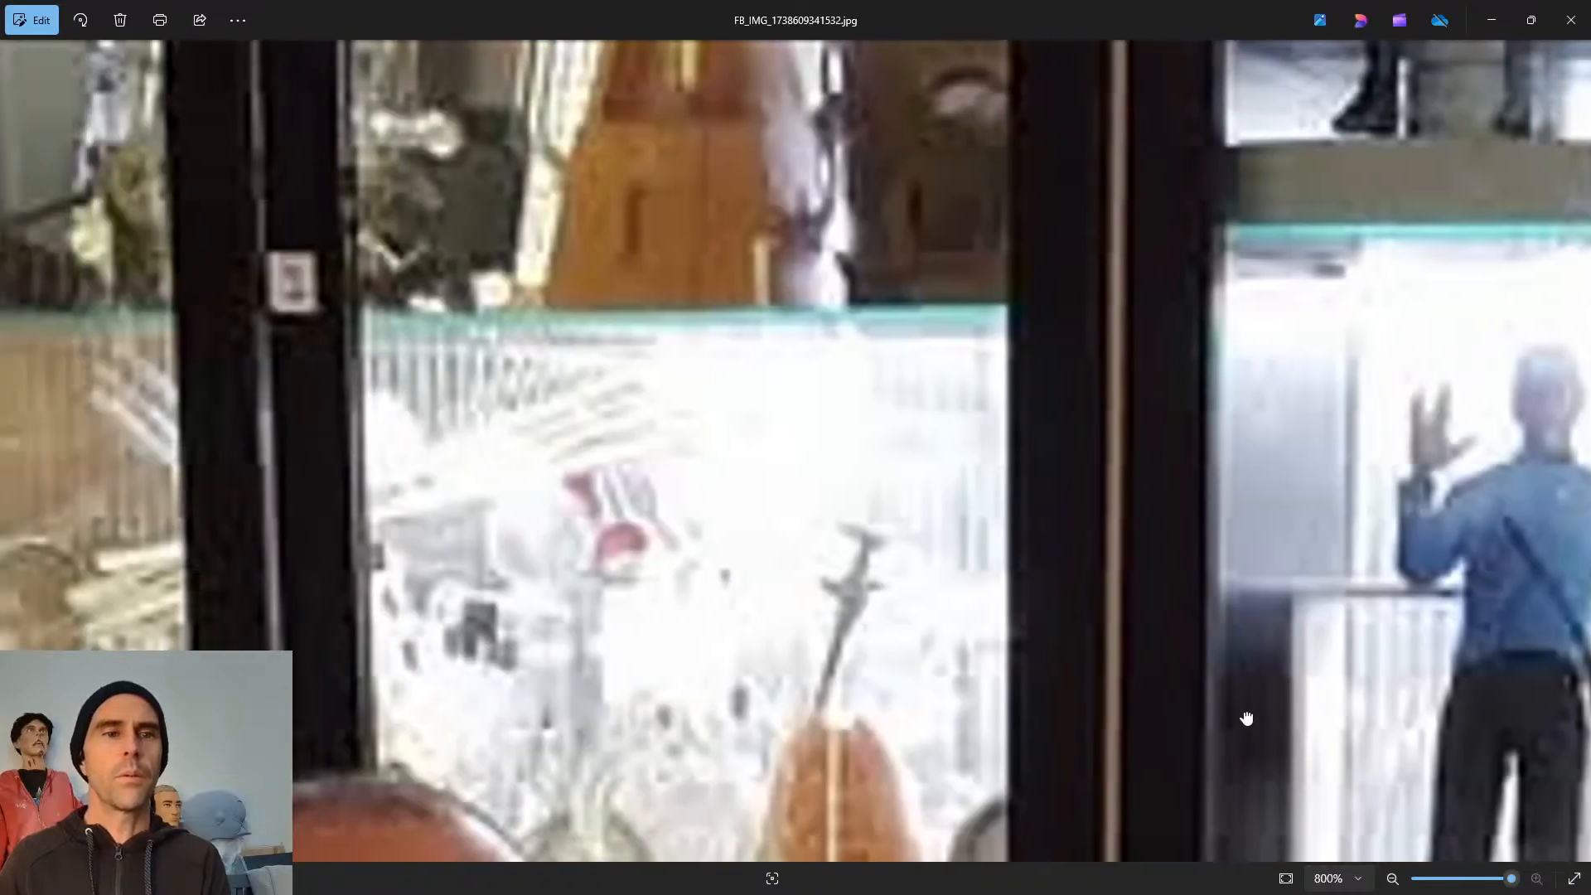
left_click_drag(495, 321, 1304, 340)
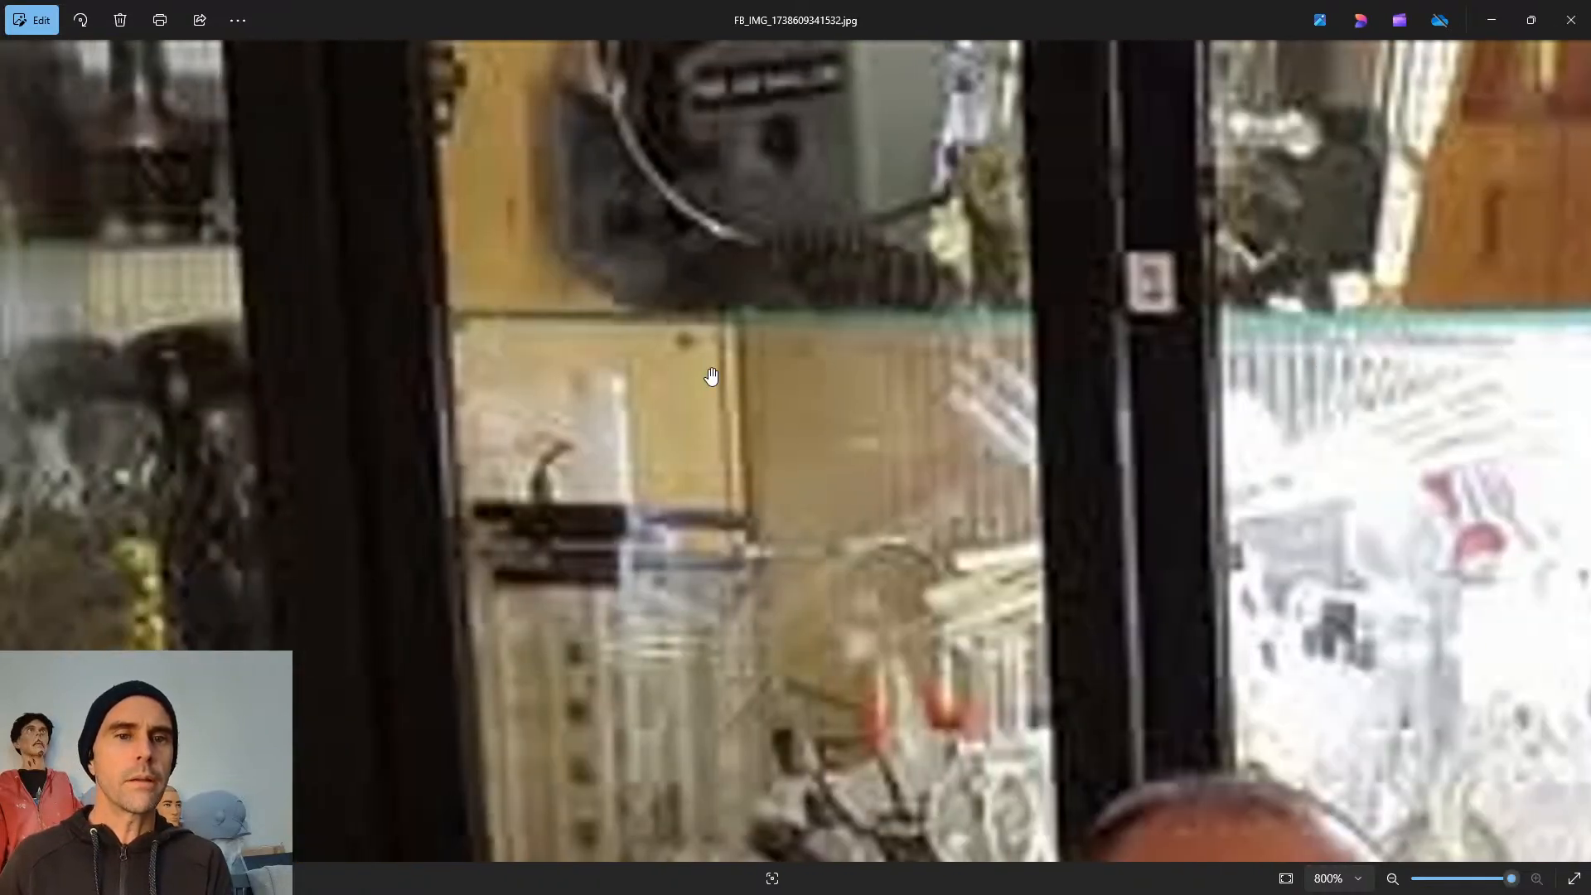
left_click_drag(712, 377, 1295, 391)
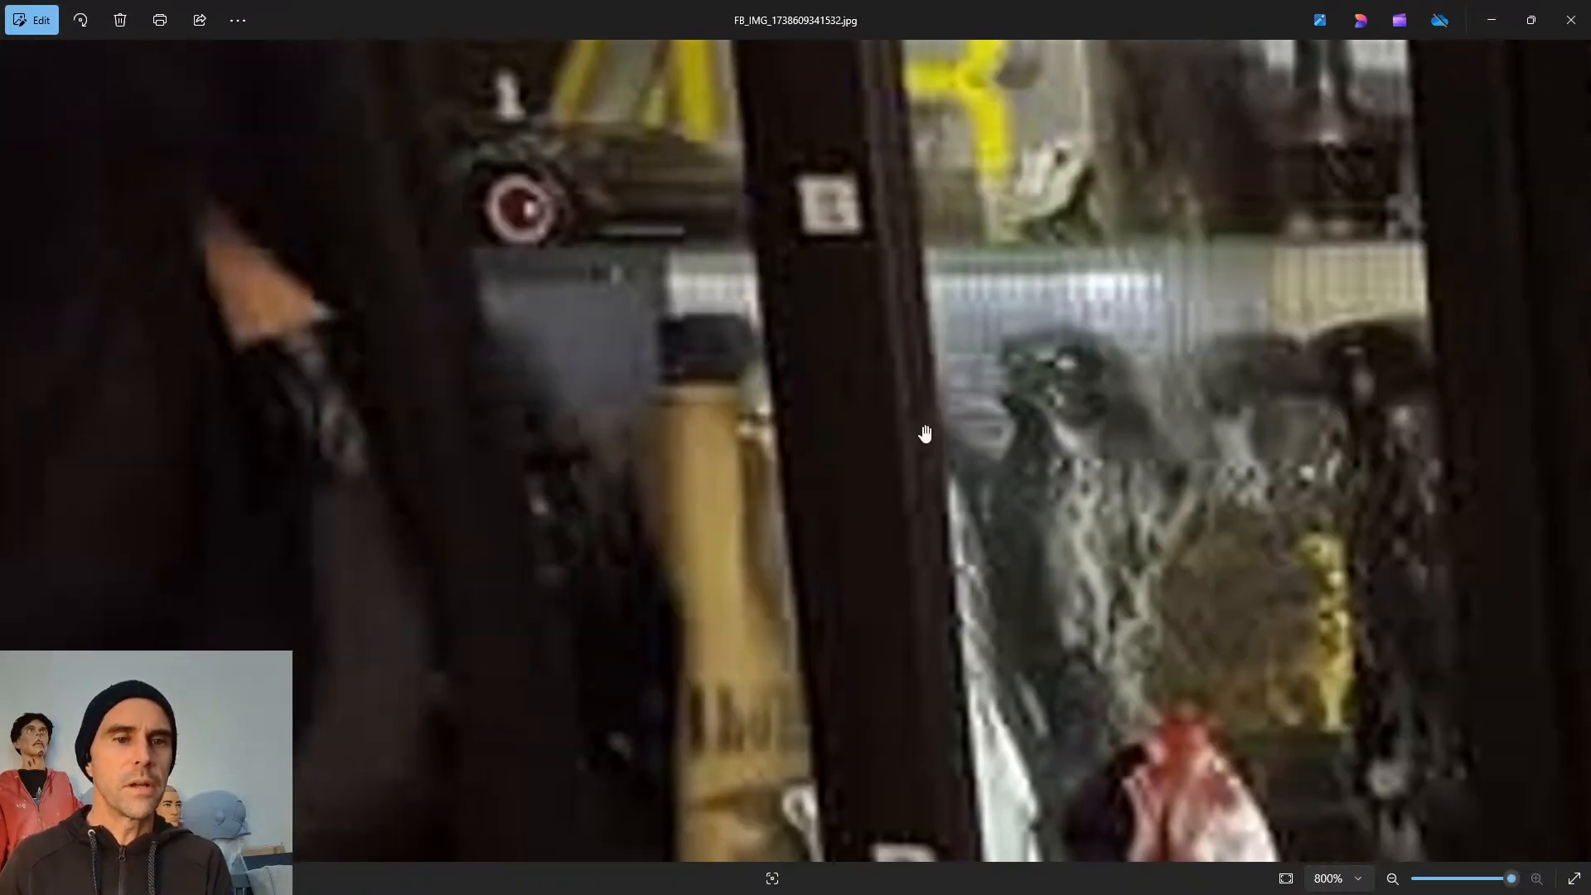
left_click_drag(630, 404, 785, 406)
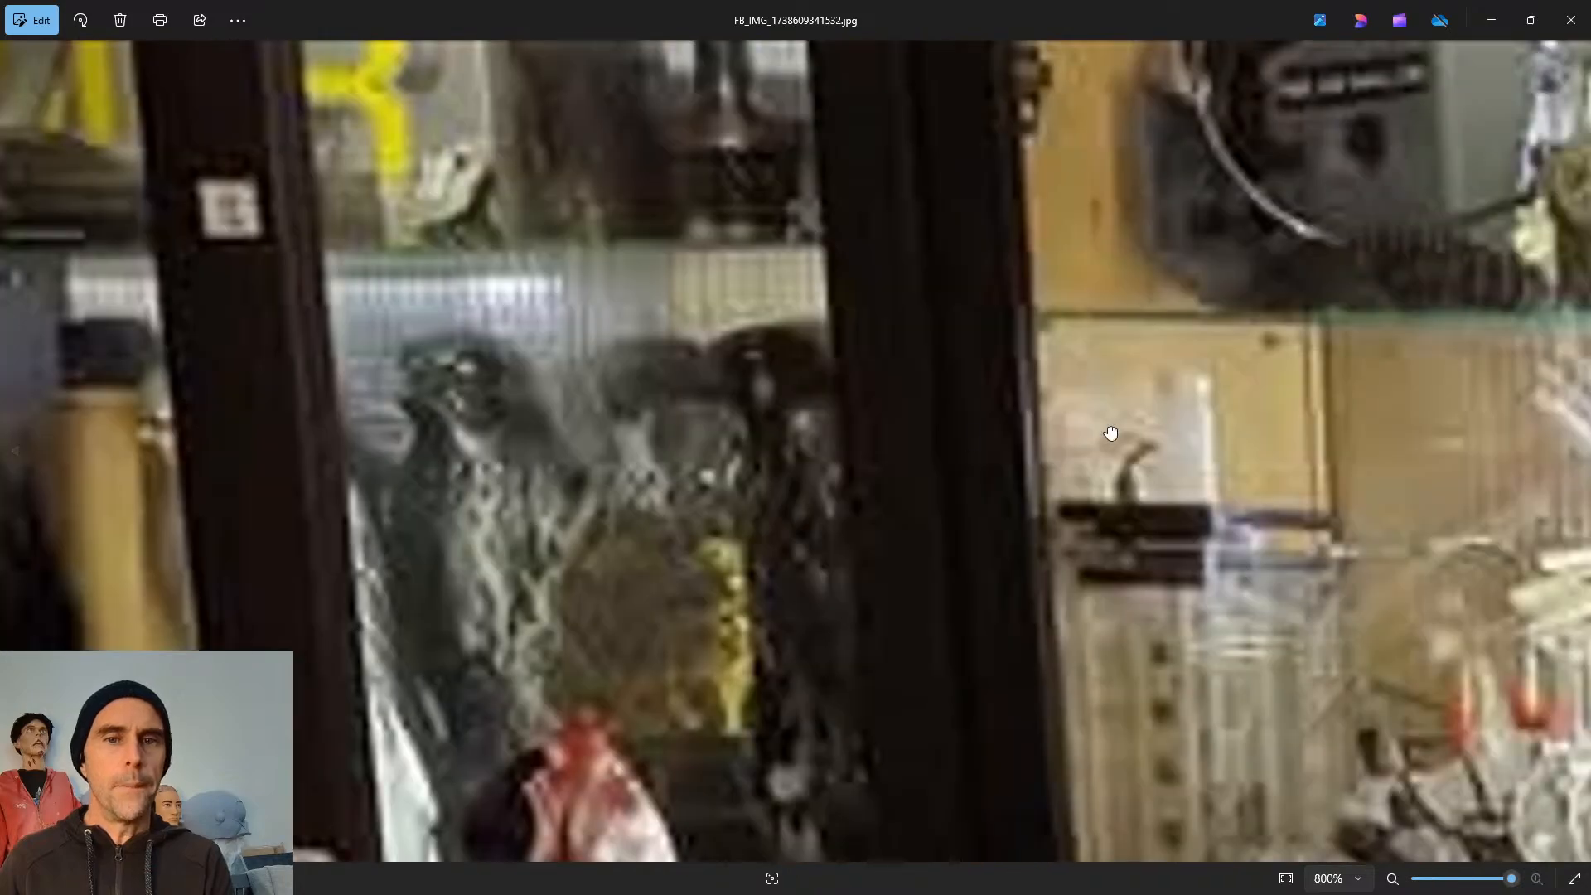
Return the photo to its full view and switch back to the droid shorts pattern in Pepakura Designer
scroll(1112, 434, "down", 10)
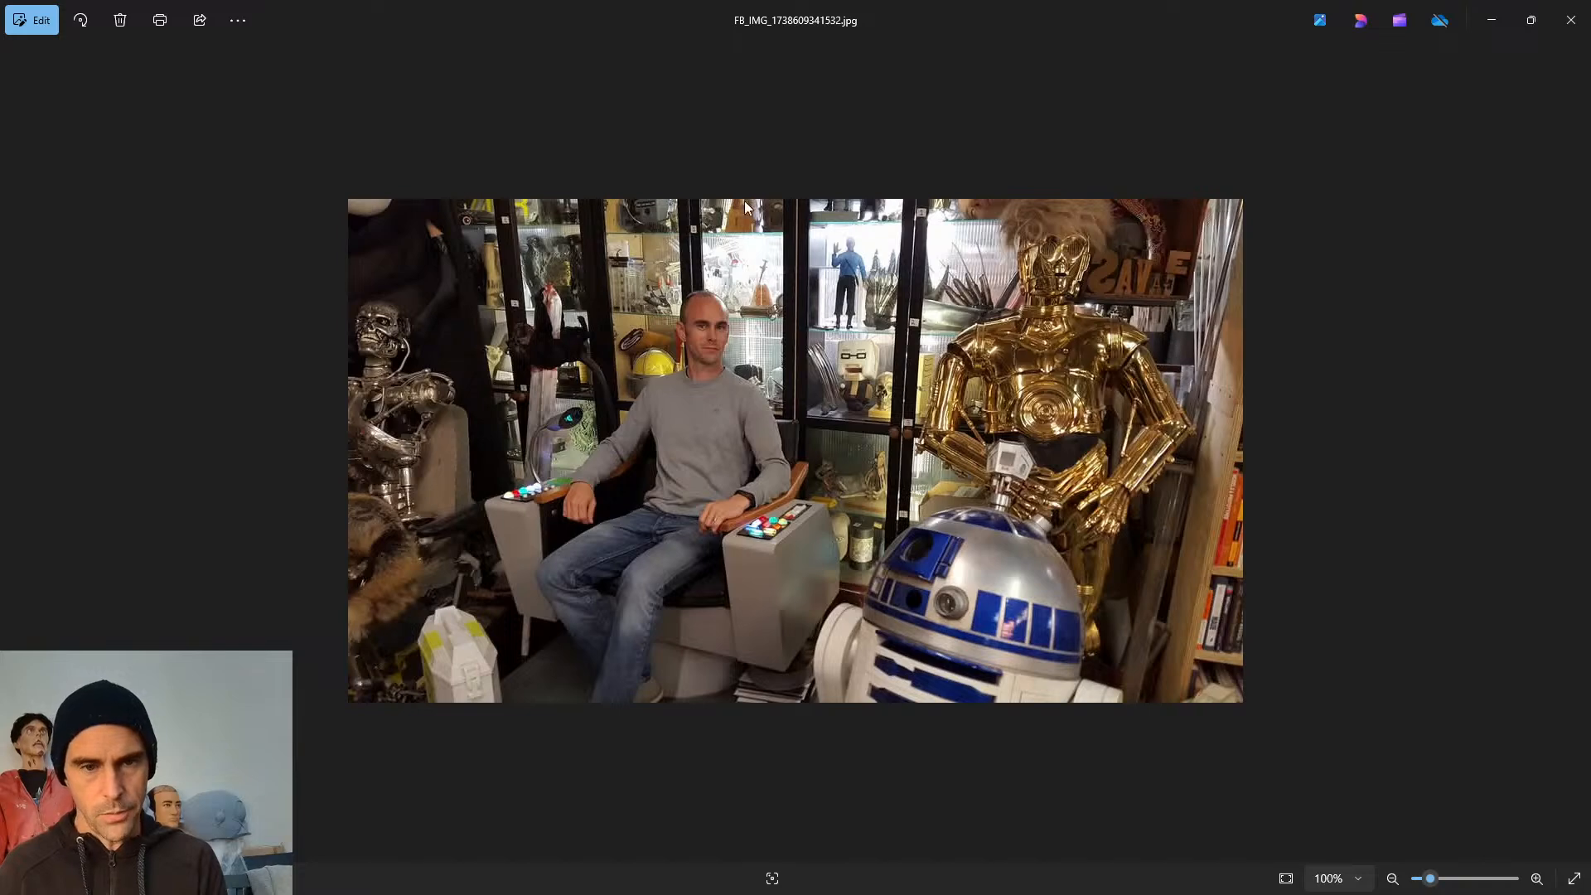
scroll(868, 317, "up", 2)
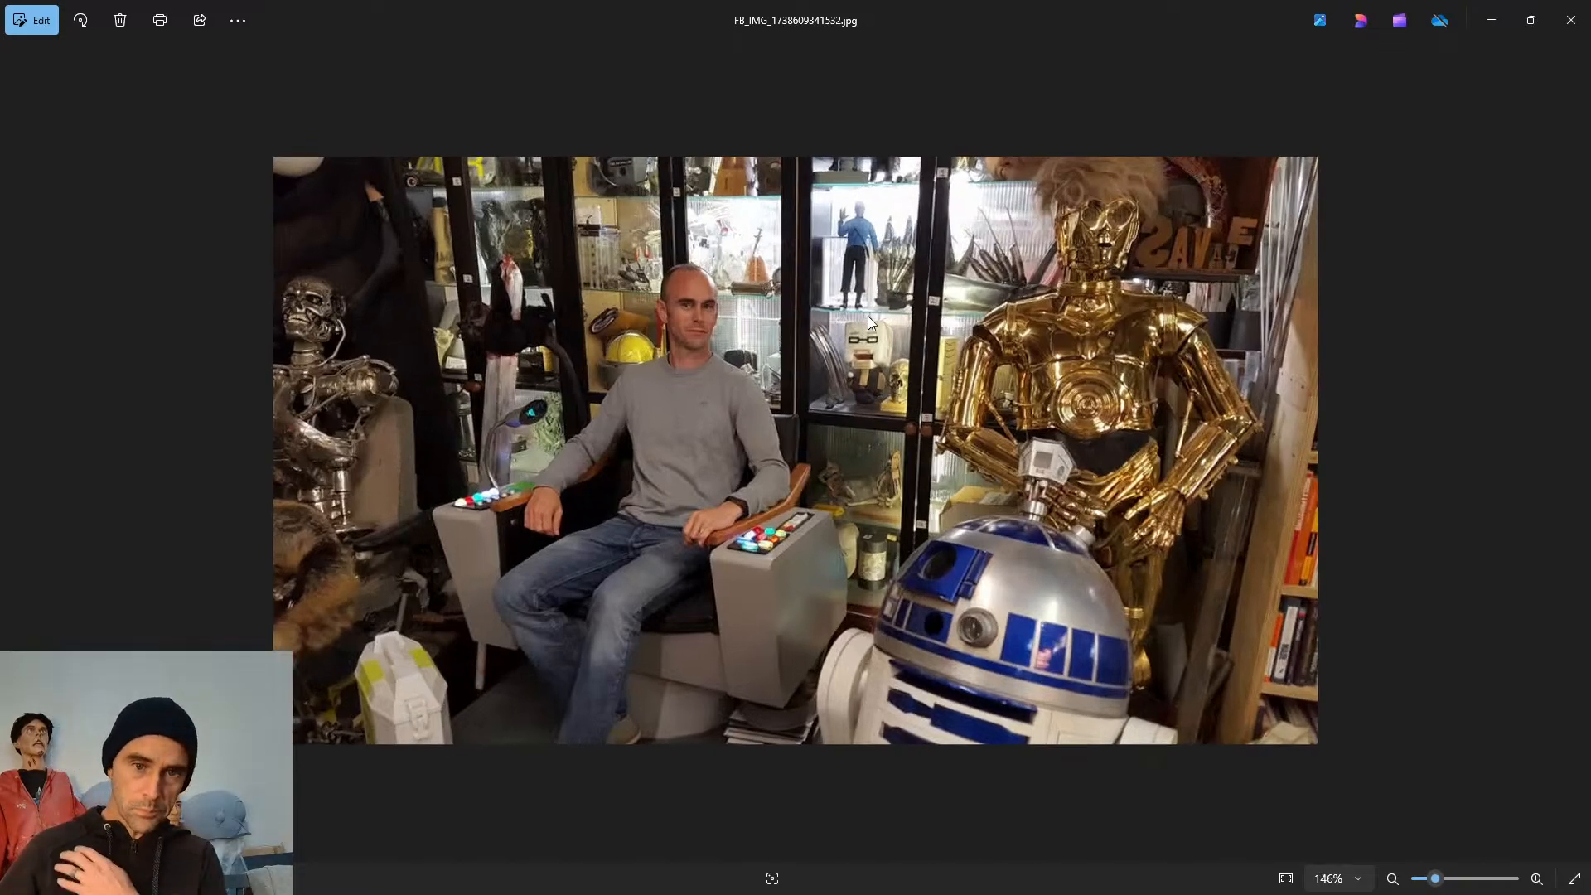
scroll(868, 317, "down", 2)
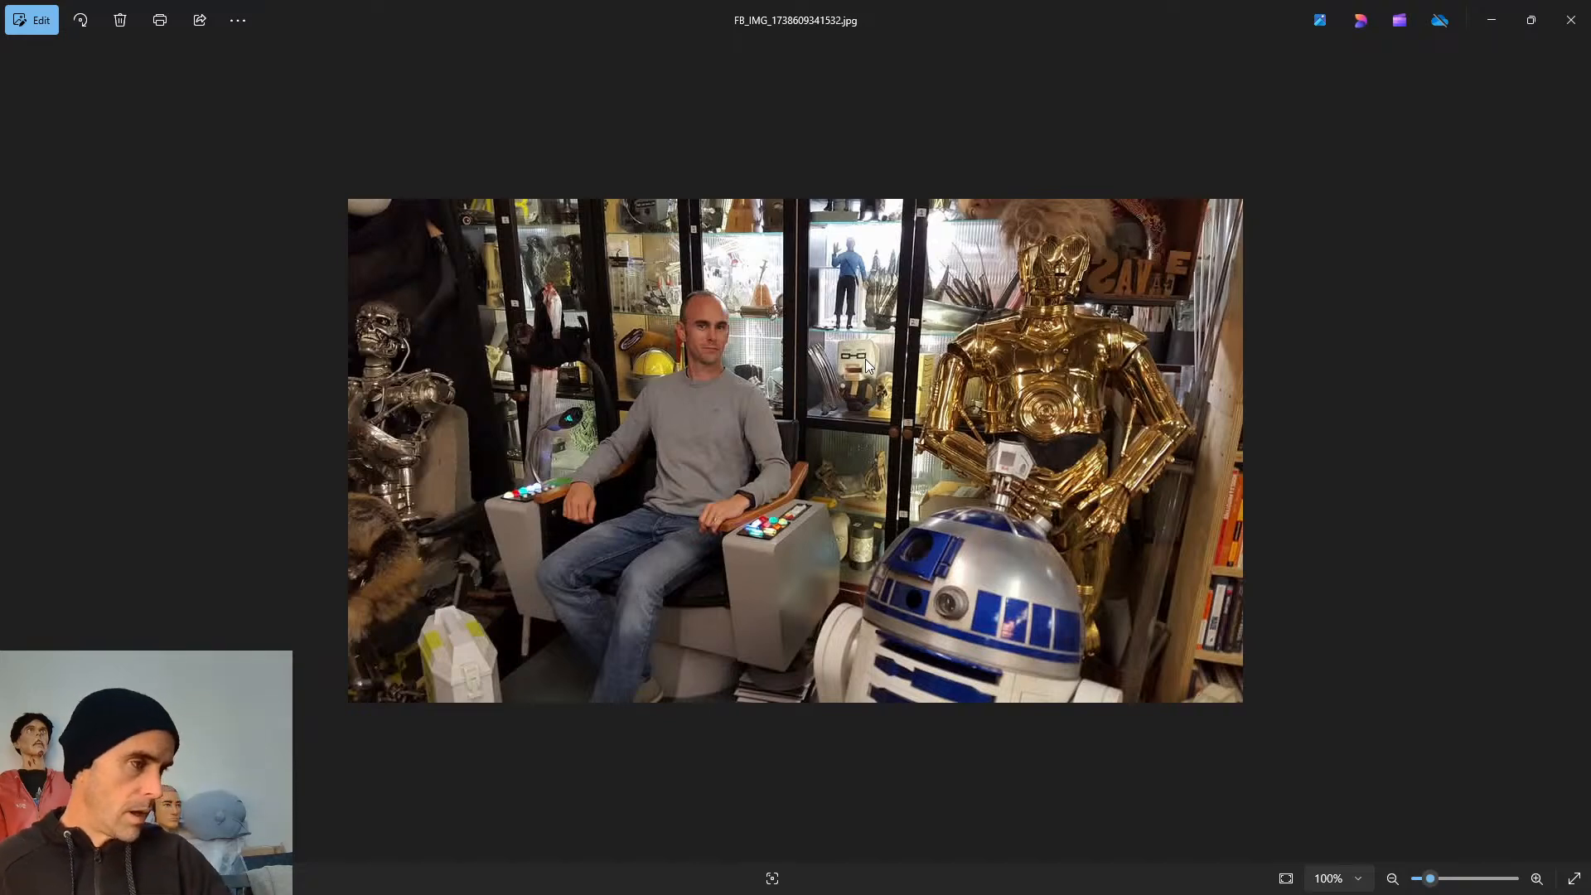
key("alt+Tab")
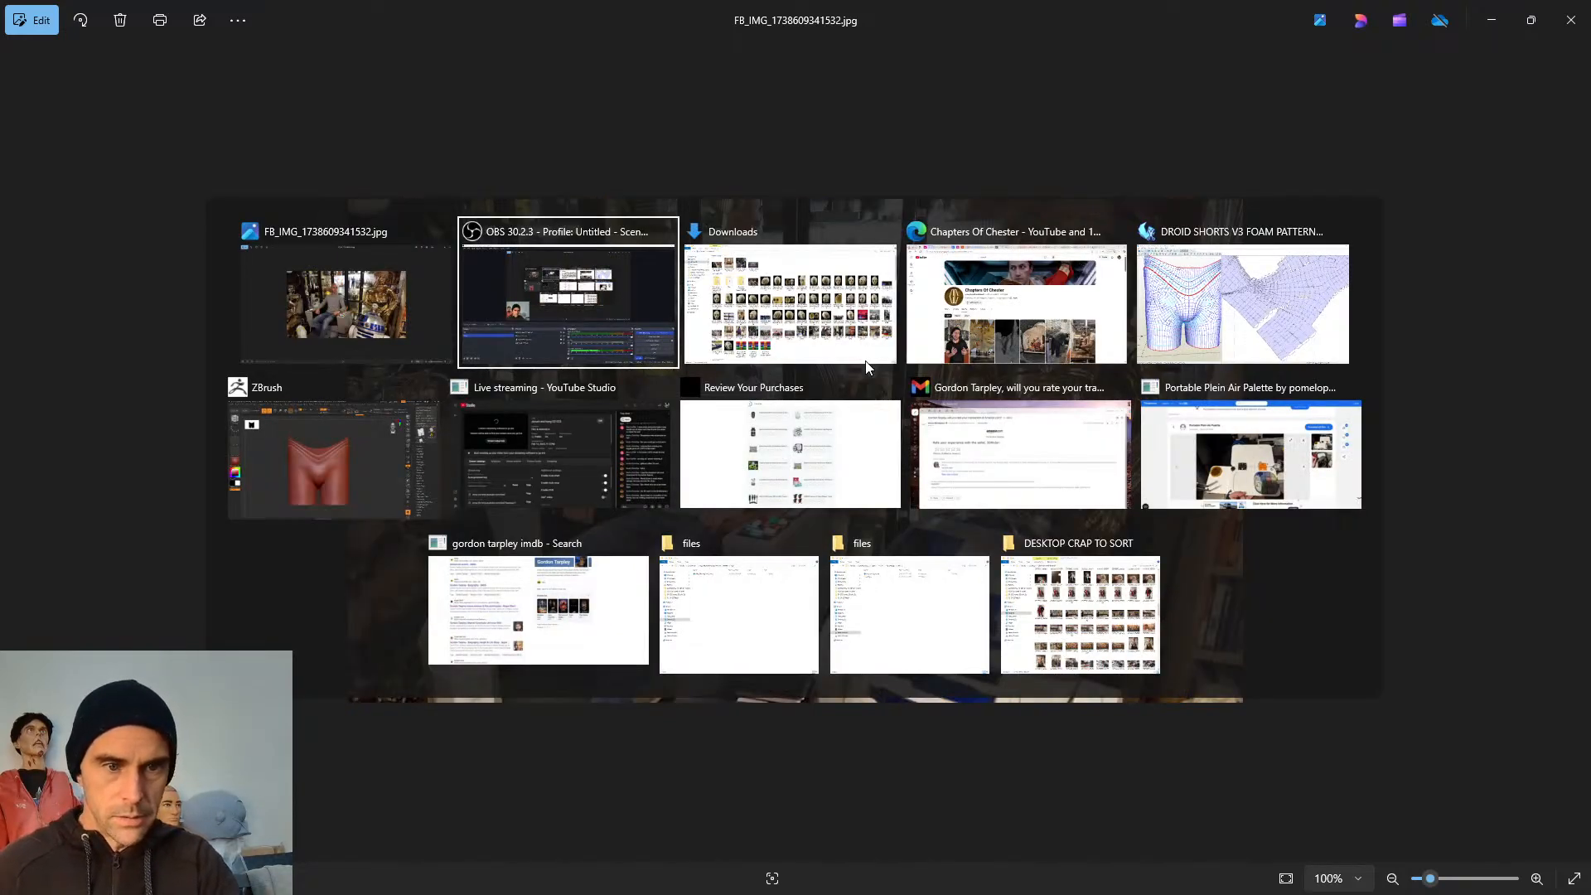
key("alt+Tab")
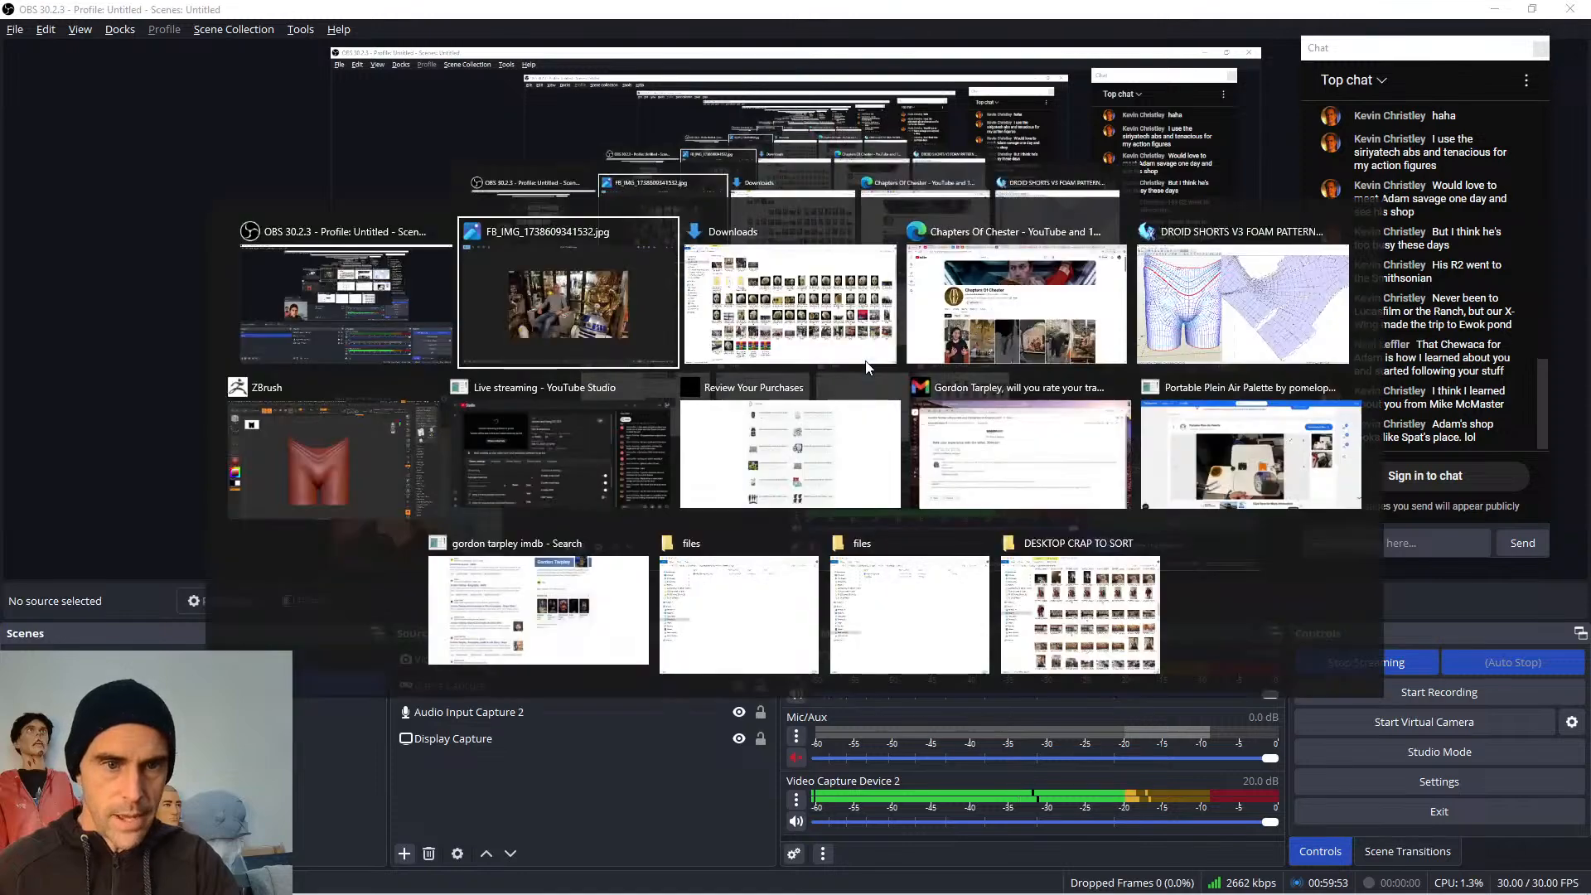
key("alt+Tab")
key("alt+Tab")
key("alt+Tab")
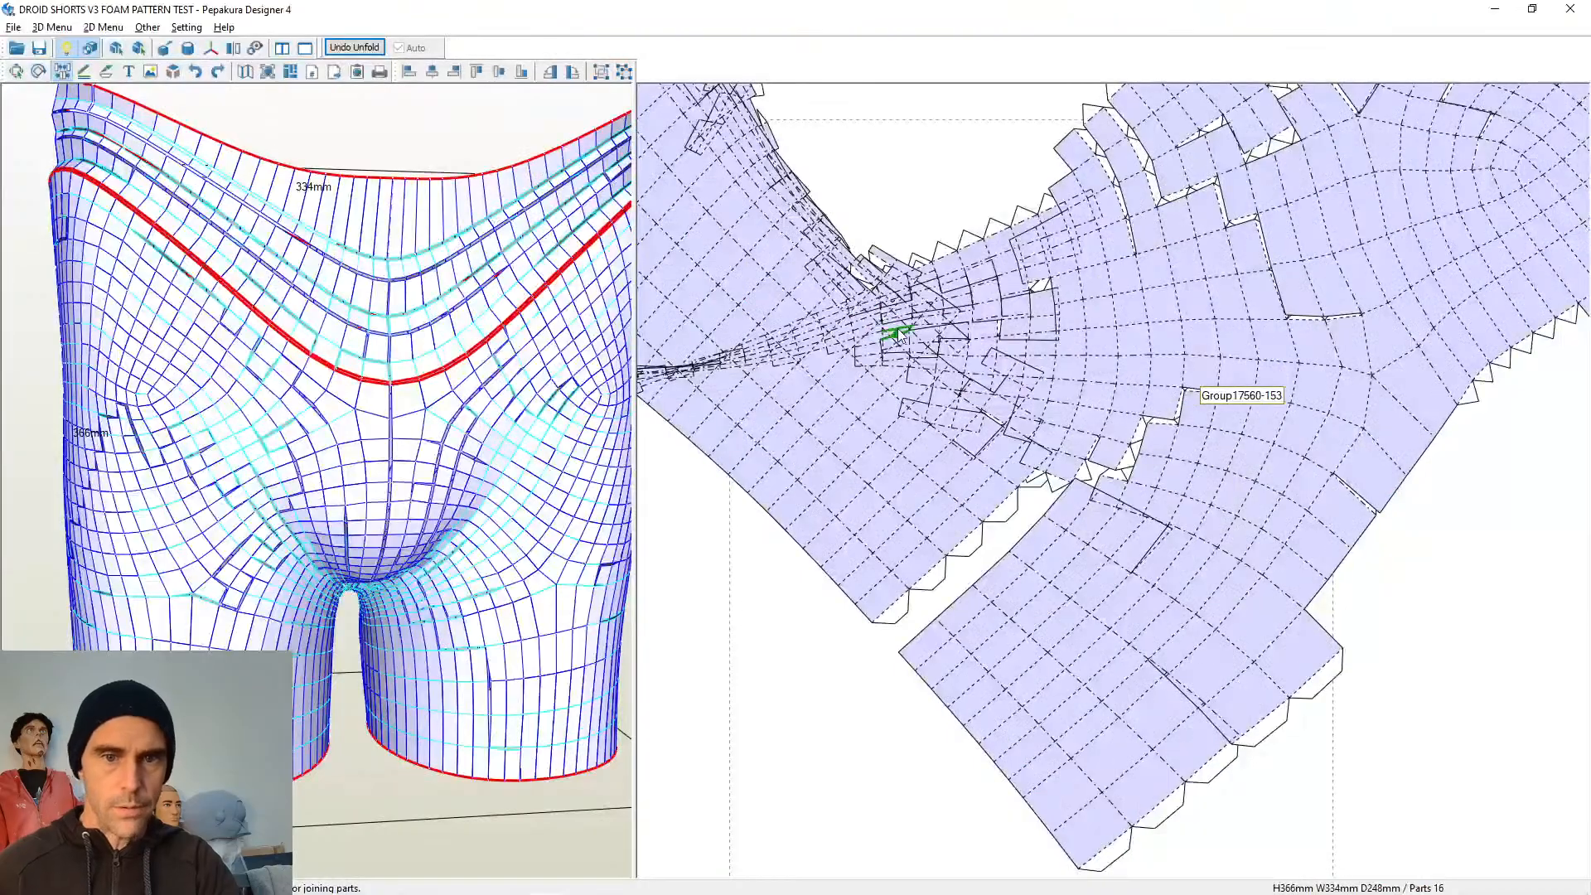
Join the stray faces along the upper edge of the gap between the narrow strips on the large leg piece
left_click_drag(898, 329, 914, 280)
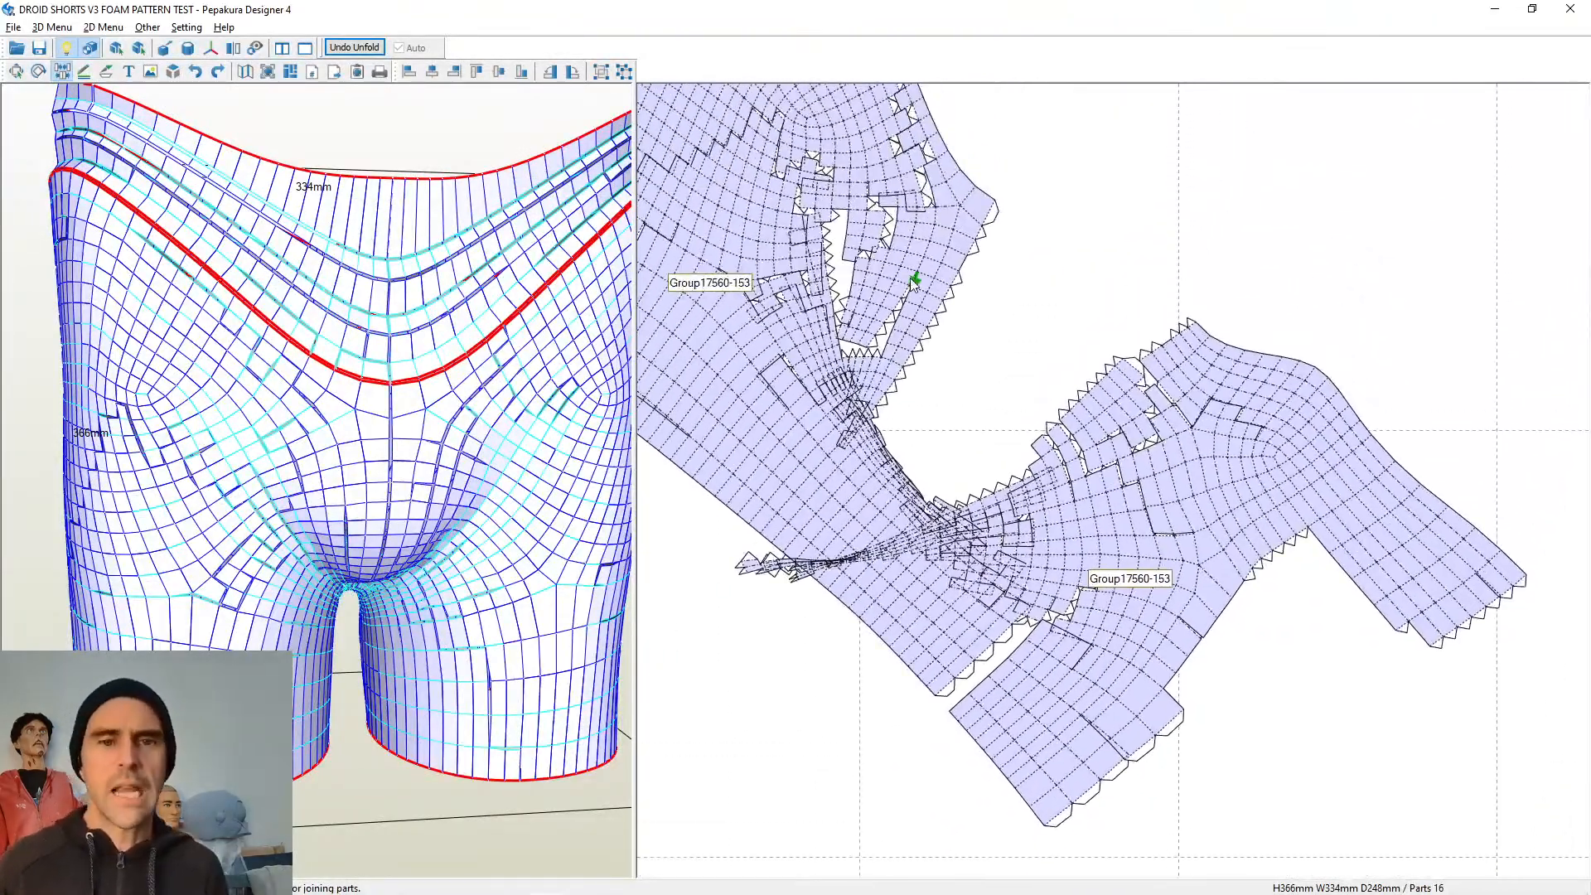
scroll(914, 280, "up", 5)
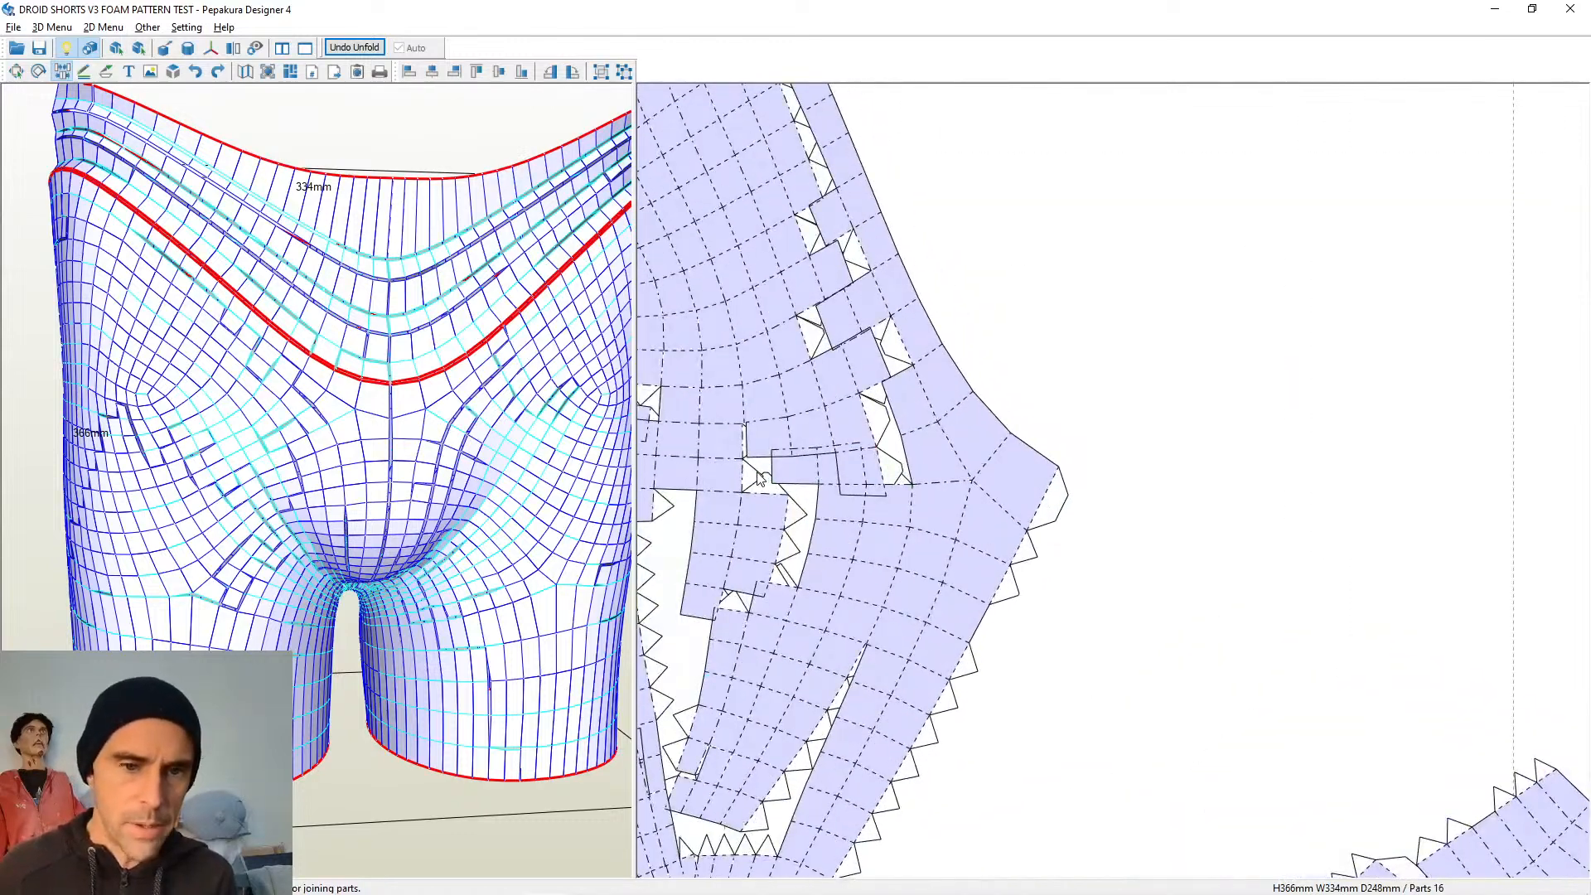
left_click(746, 465)
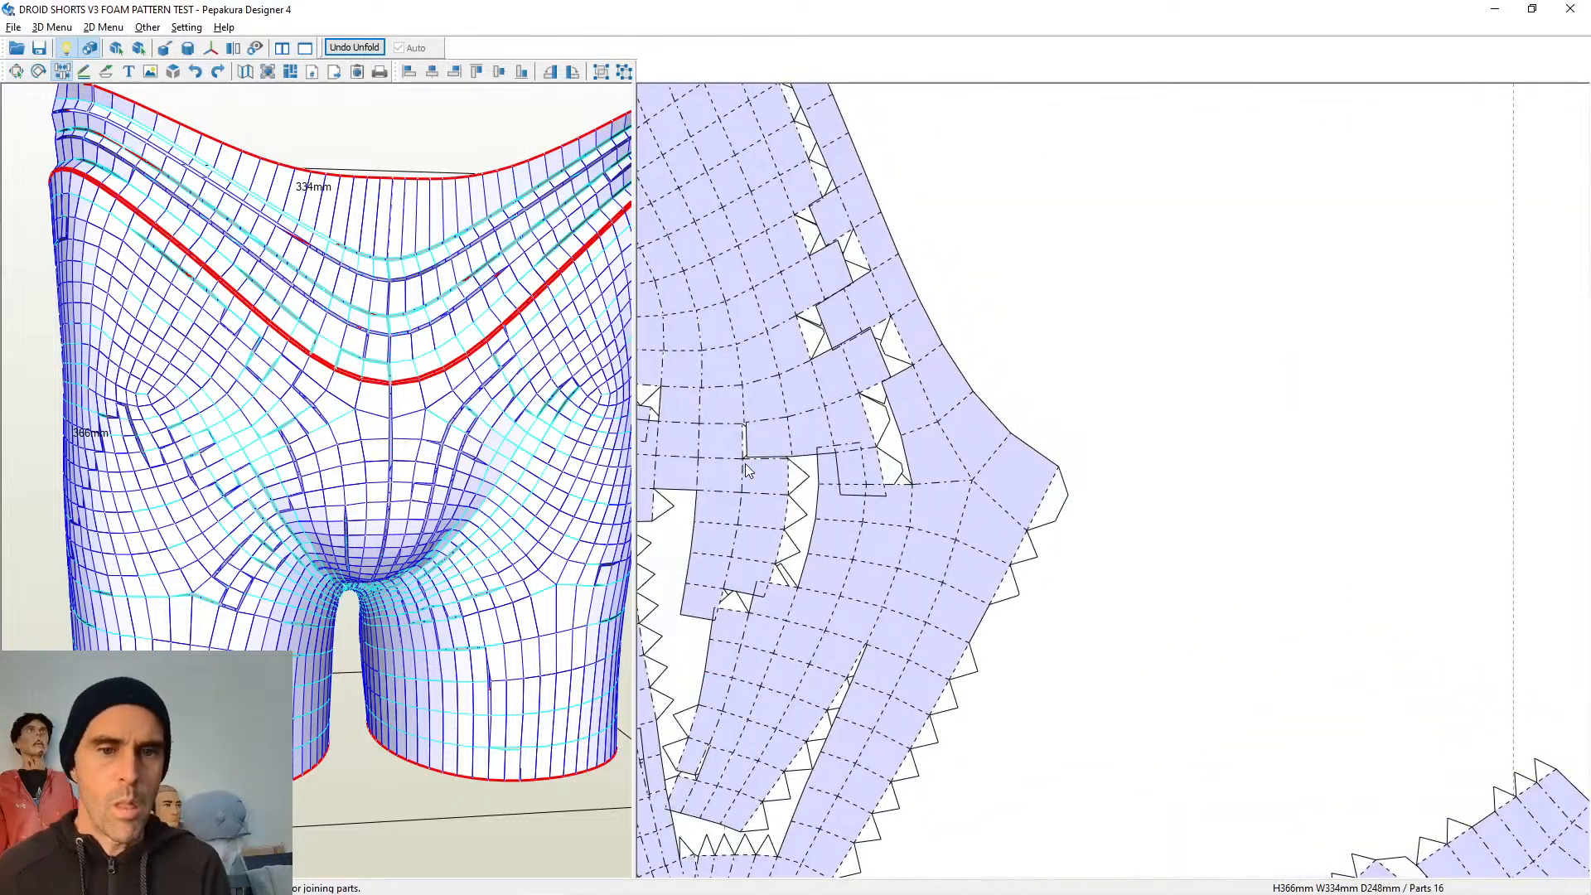
left_click(794, 479)
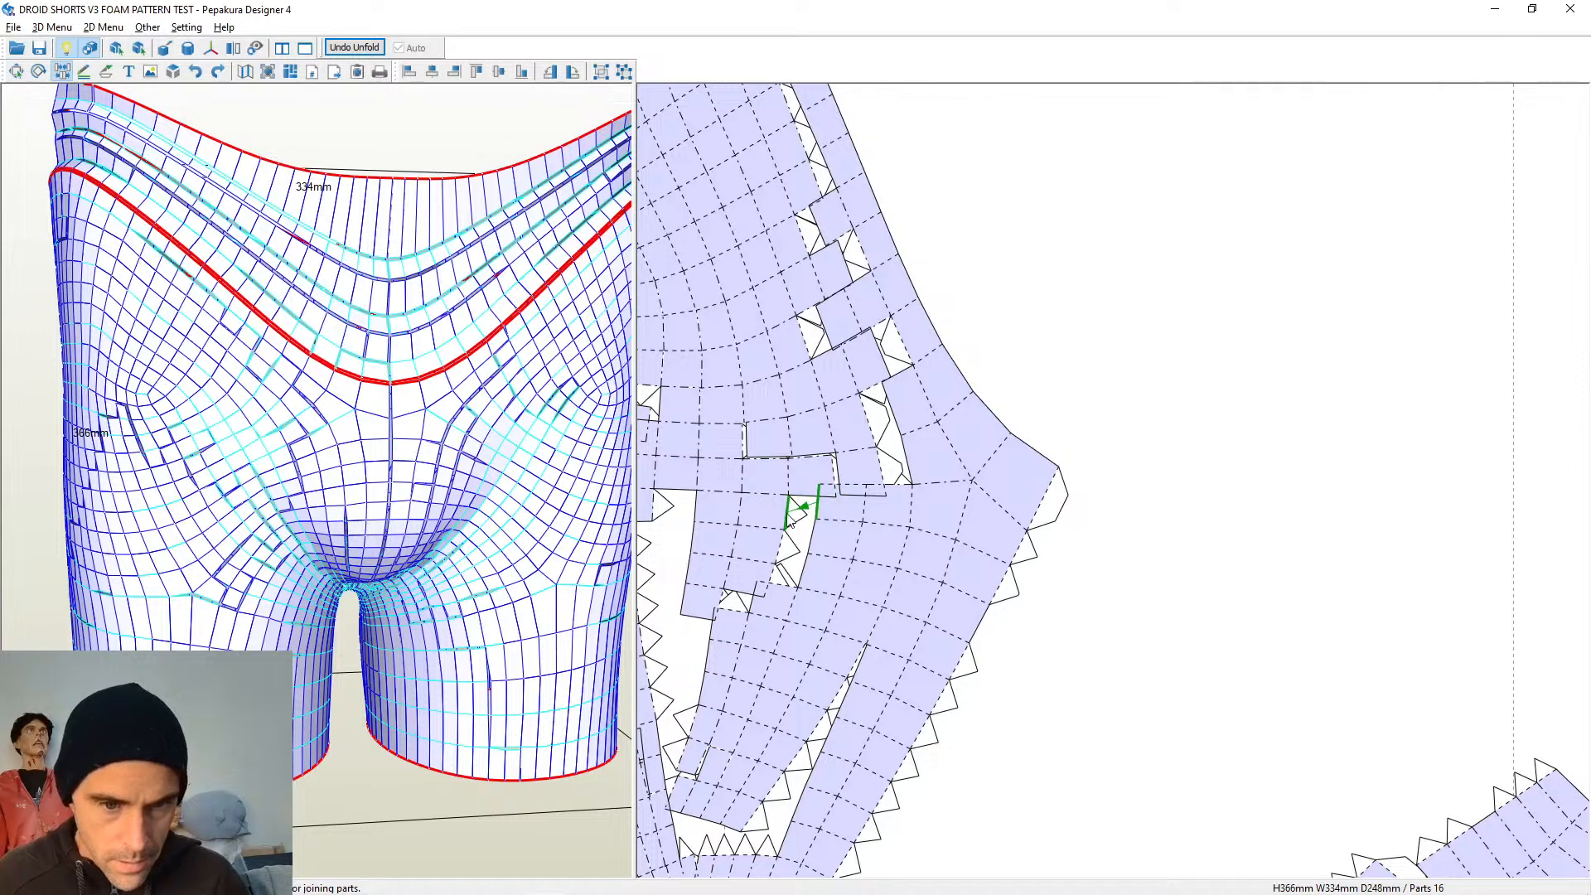
left_click(792, 518)
left_click(786, 549)
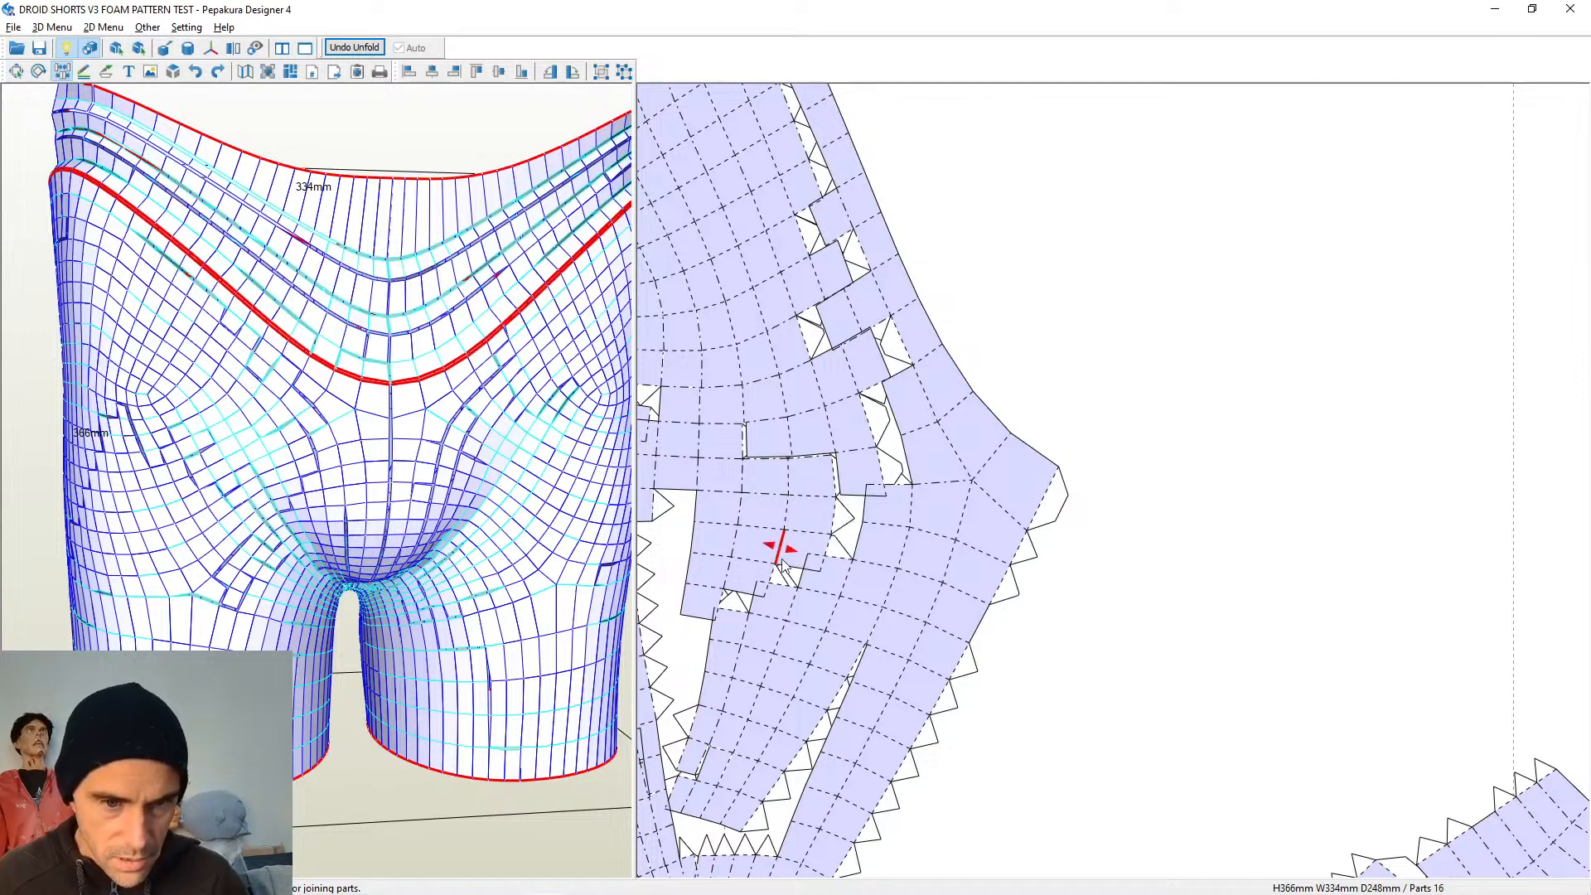
Join and separate faces at the lower end of the short strip inside the gap on the large leg piece
left_click(733, 596)
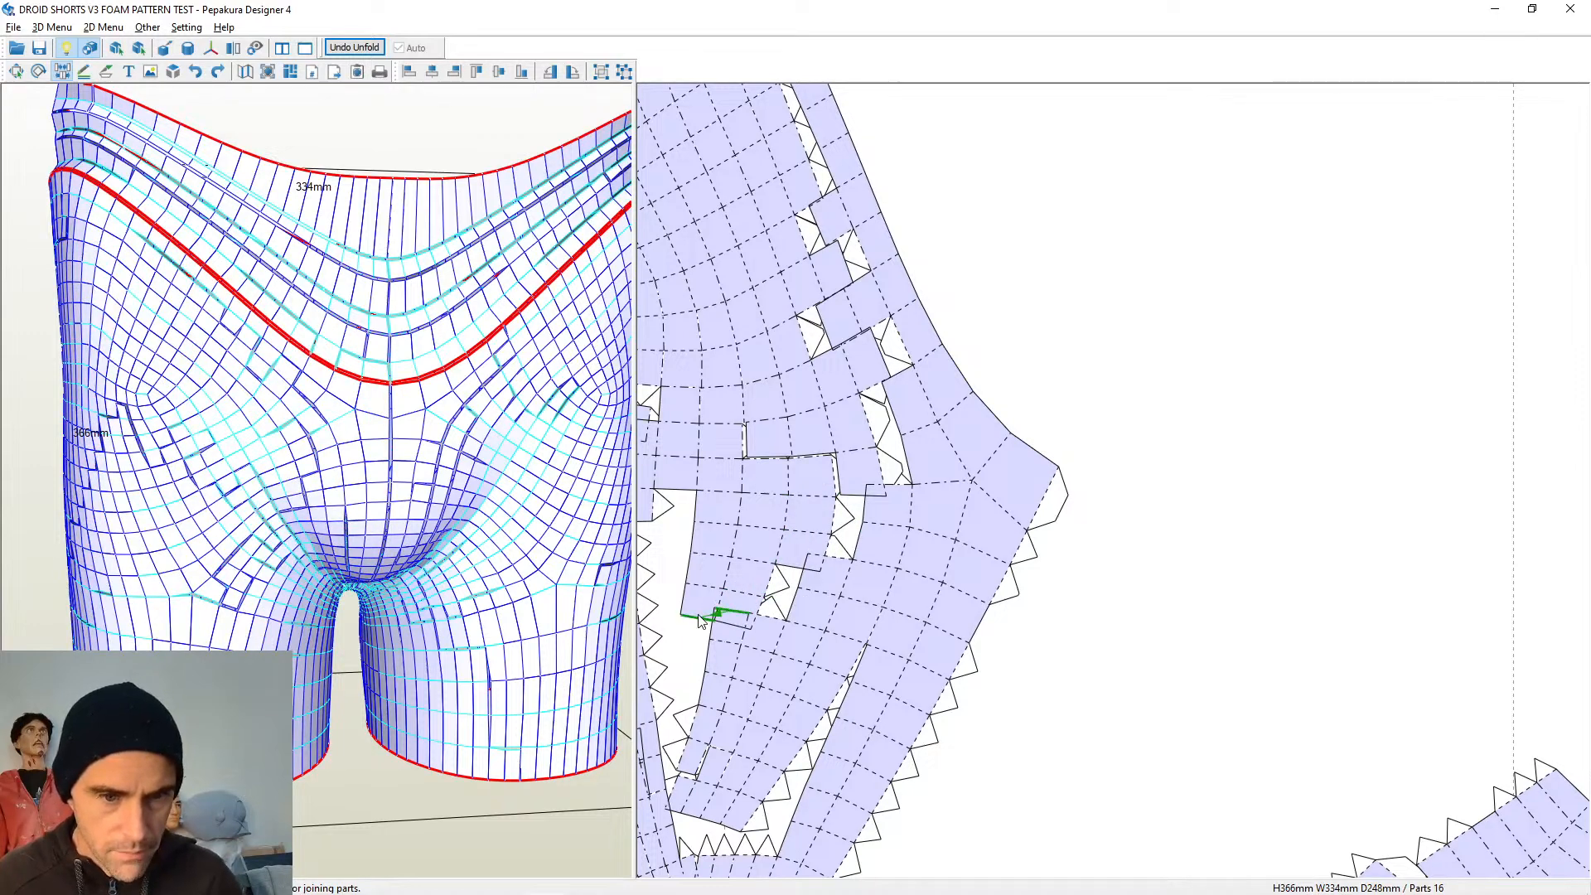
left_click(699, 615)
left_click(686, 651)
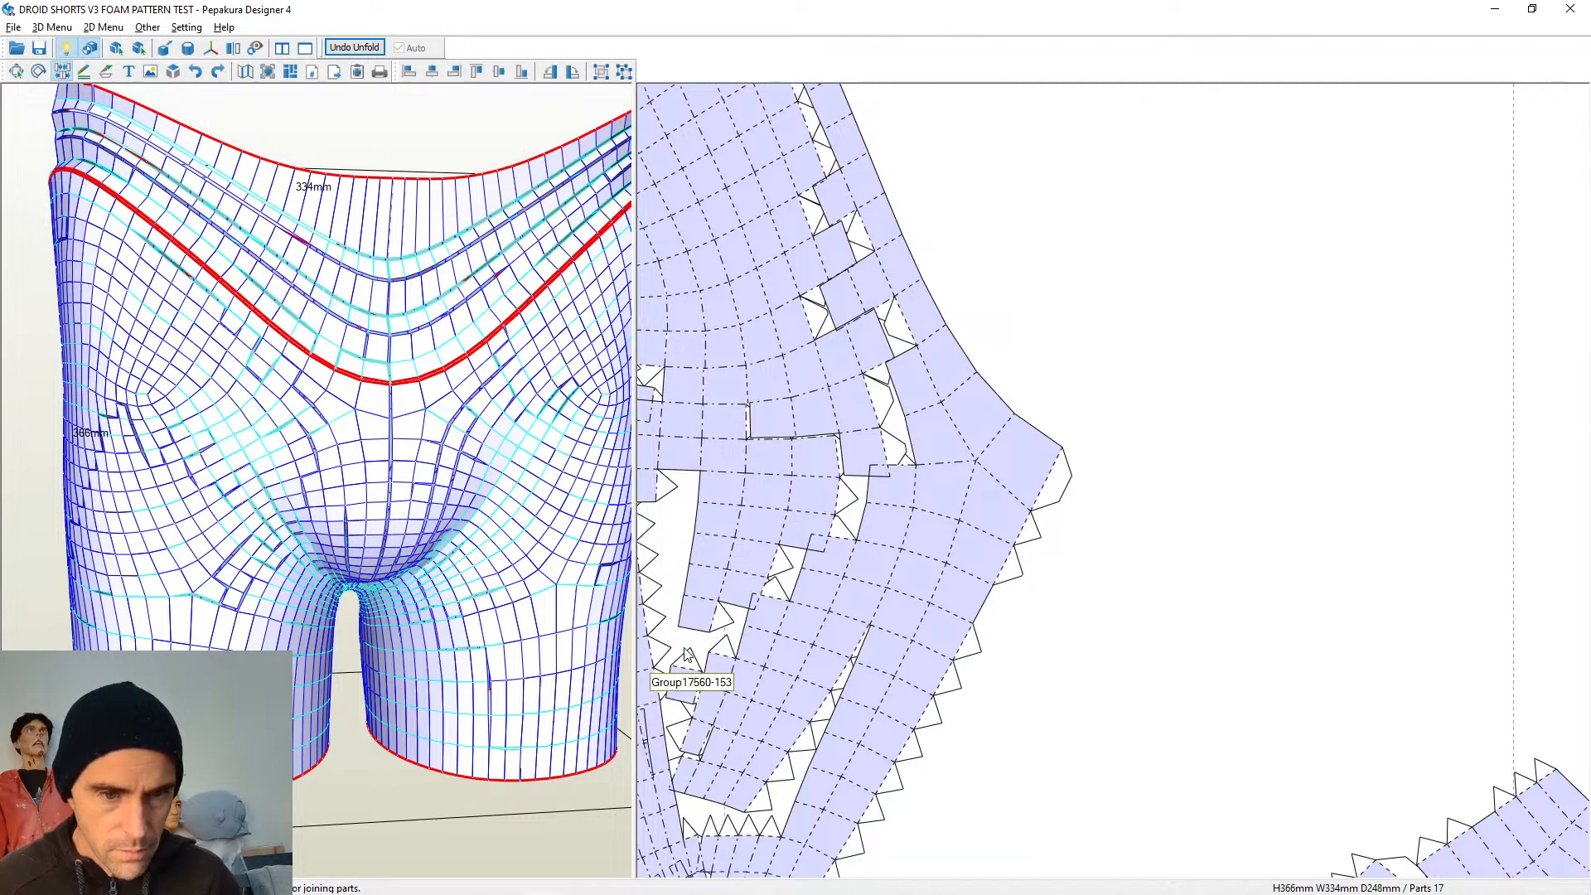
left_click(694, 653)
With Select and Move, pull the curved waistband piece off the neighbouring waistband pieces into the empty space beside them
scroll(1228, 477, "down", 5)
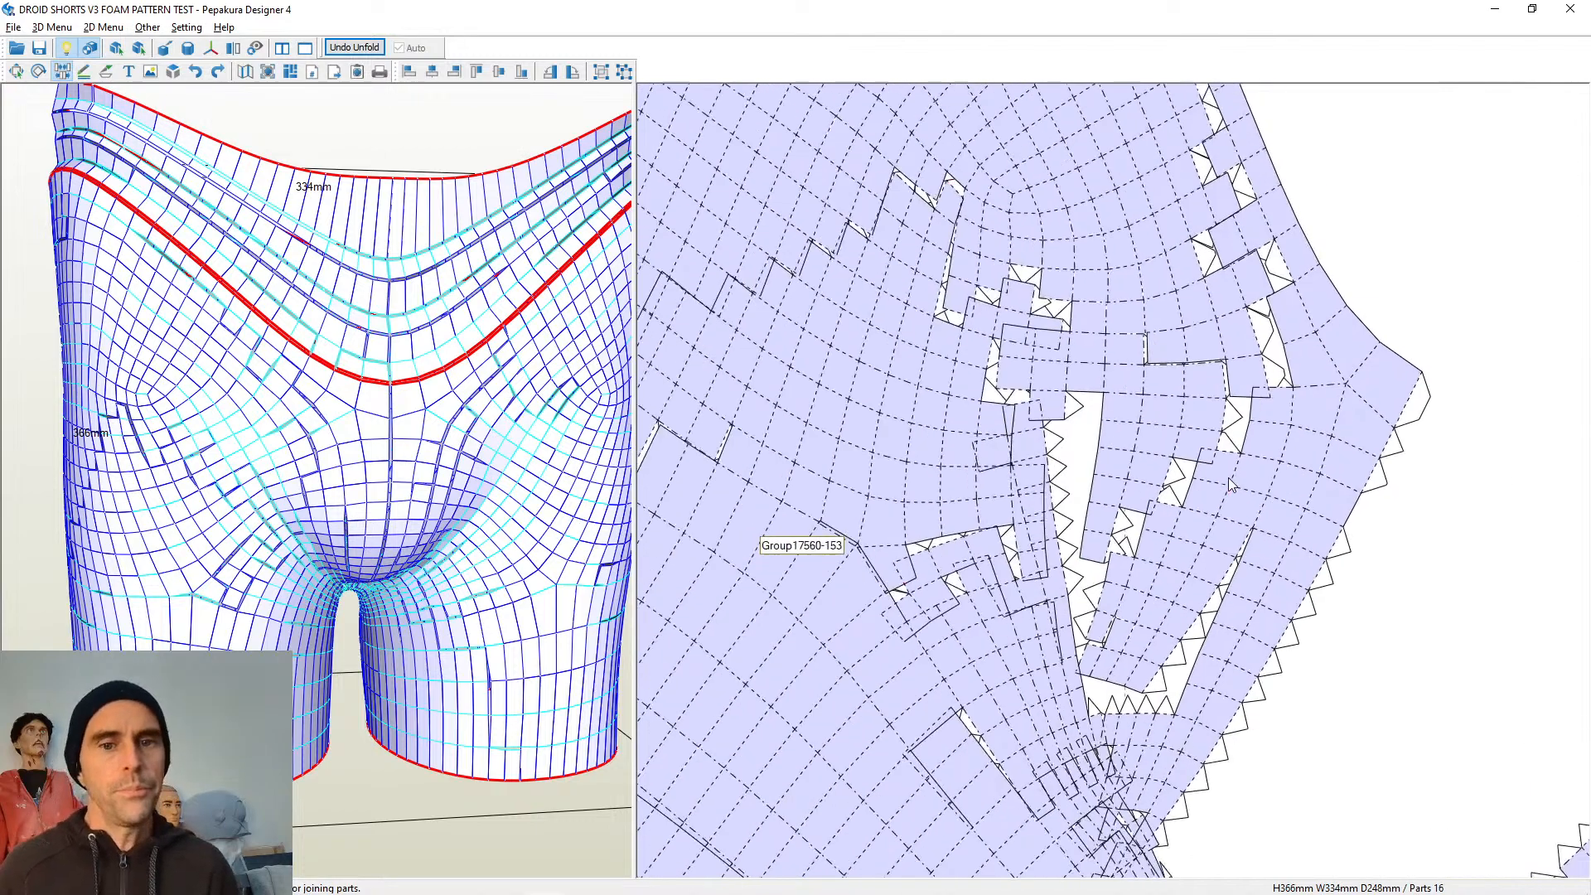
scroll(1210, 396, "down", 3)
scroll(1206, 365, "up", 2)
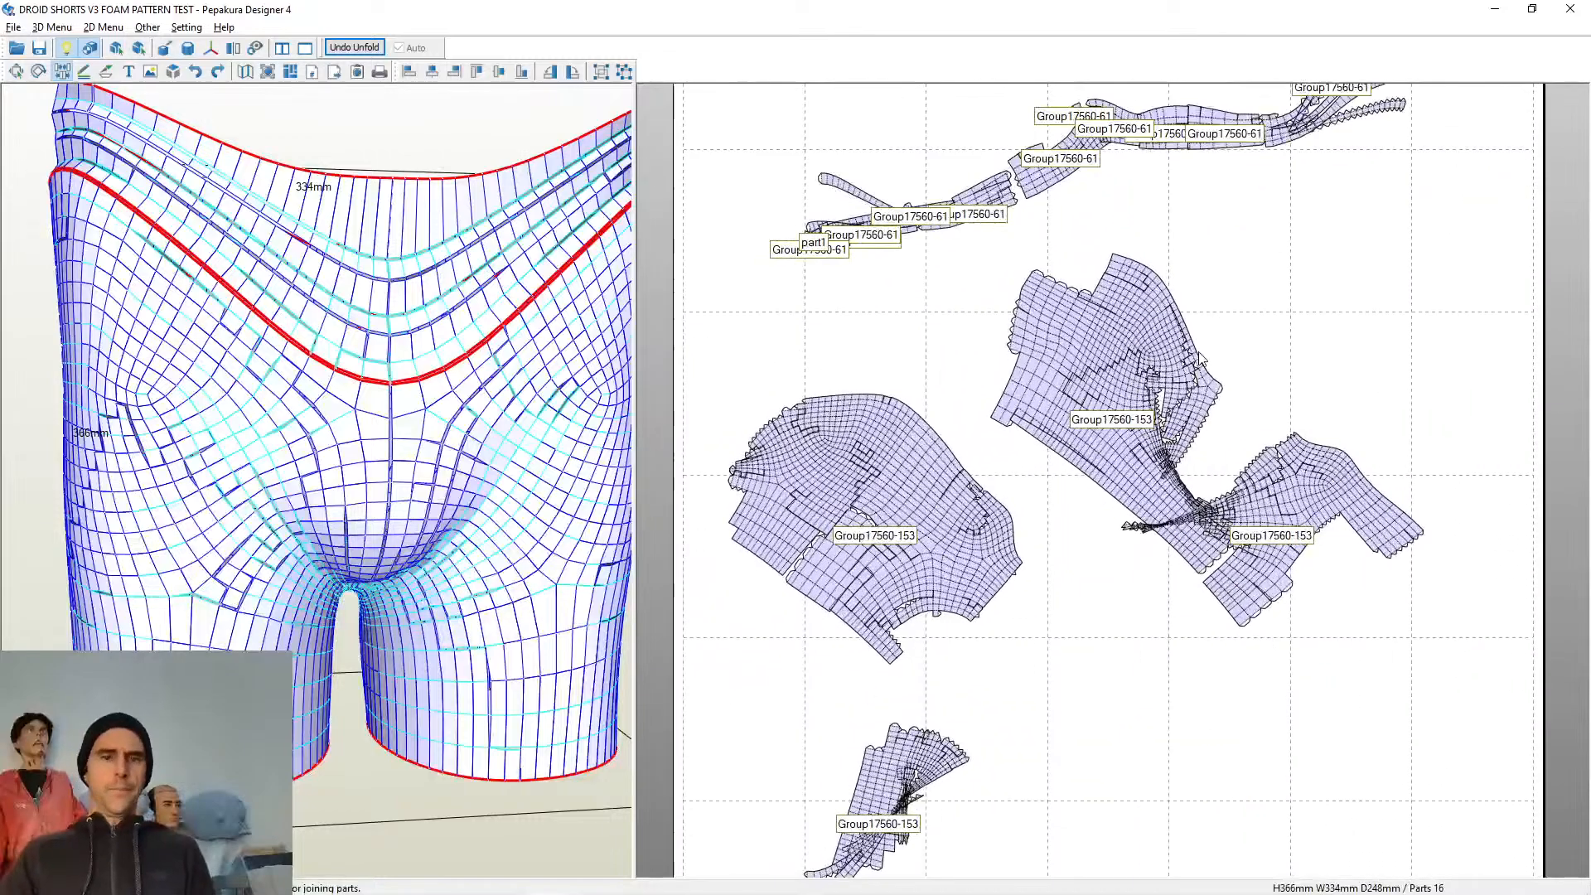
scroll(1115, 282, "up", 3)
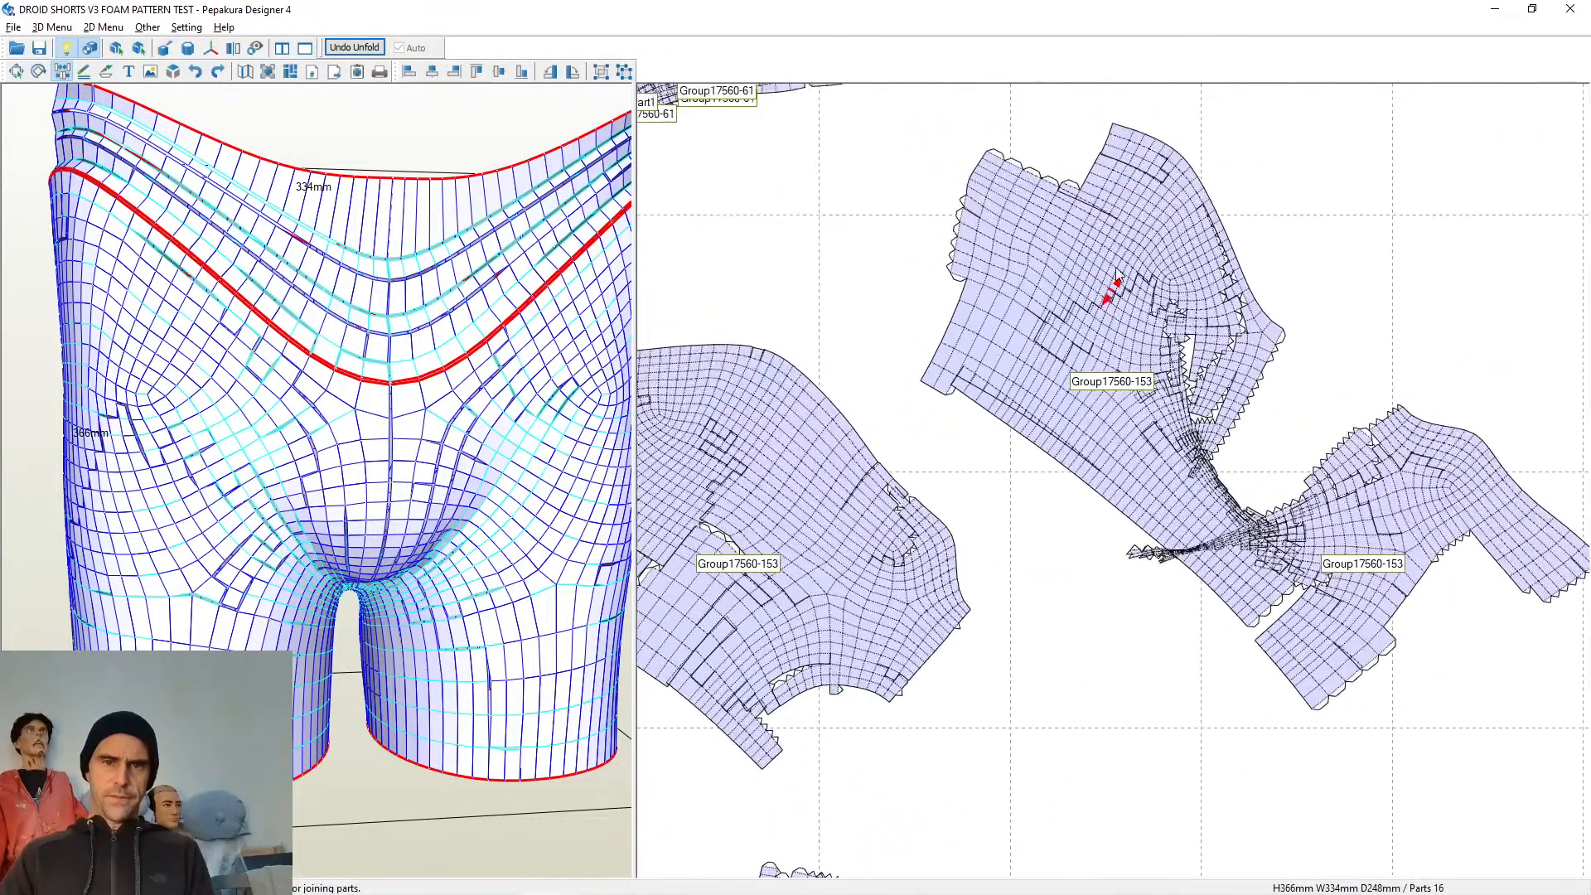
scroll(1069, 473, "up", 2)
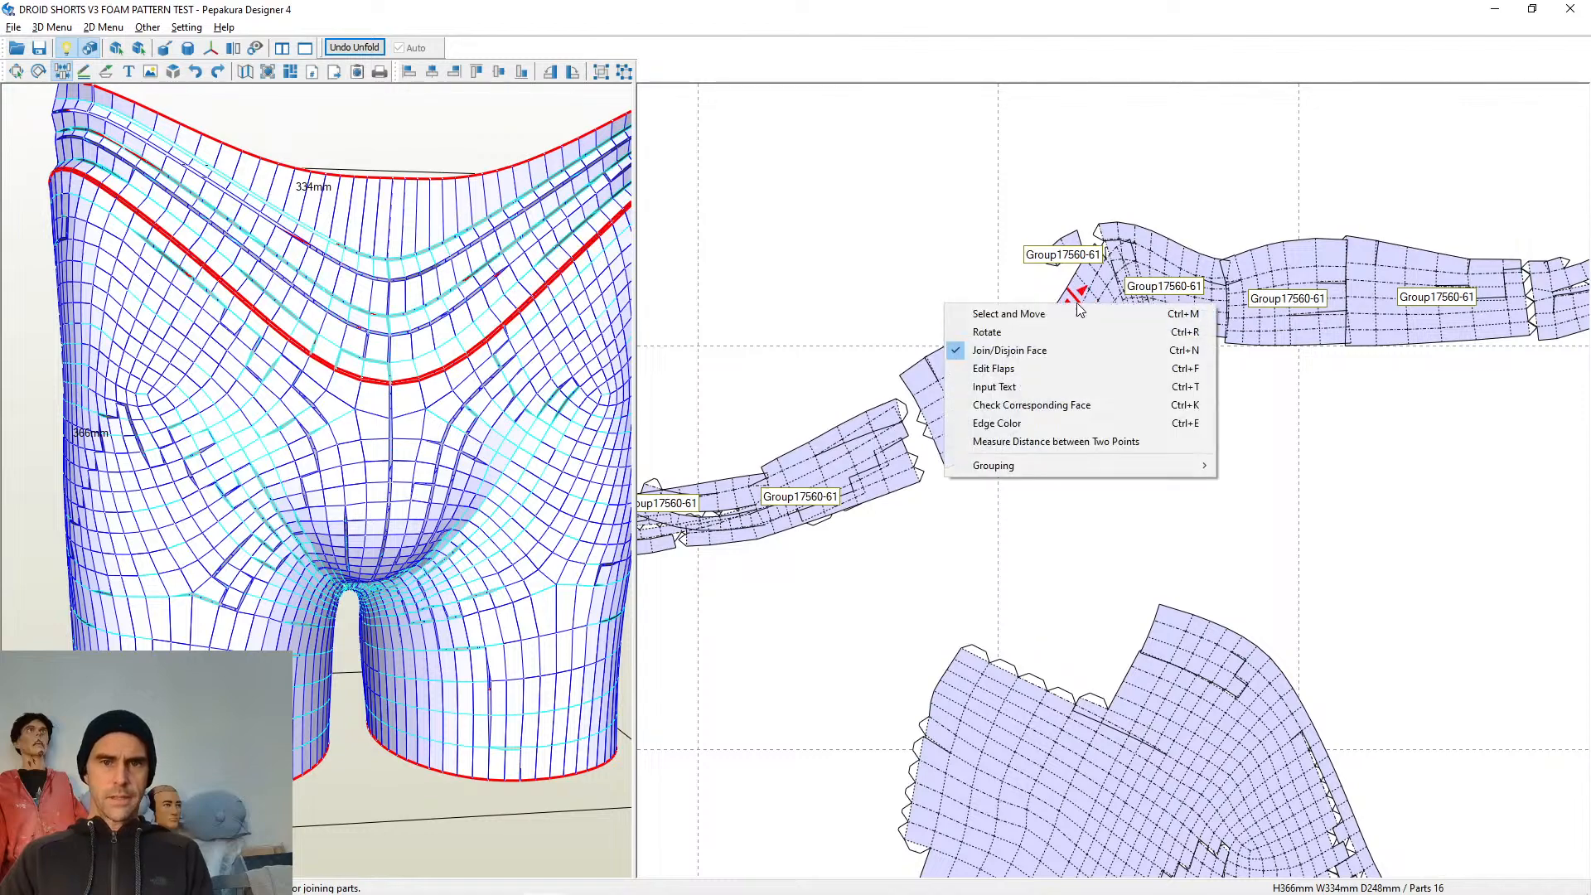
right_click(1075, 300)
left_click(1021, 314)
left_click(1067, 306)
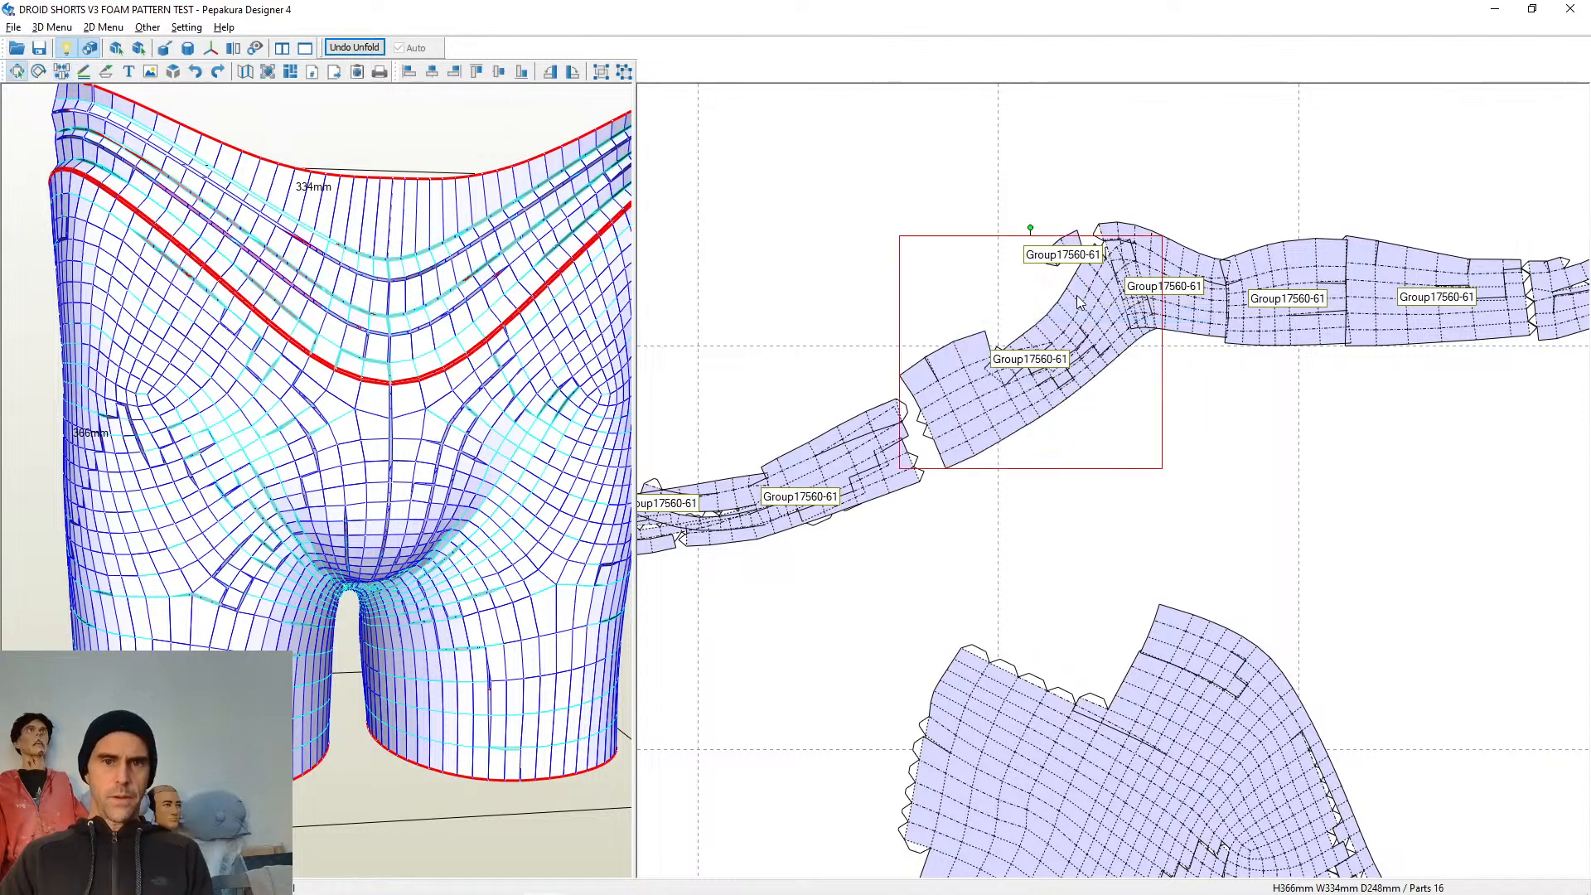
right_click_drag(550, 334, 277, 385)
left_click_drag(1057, 315, 880, 252)
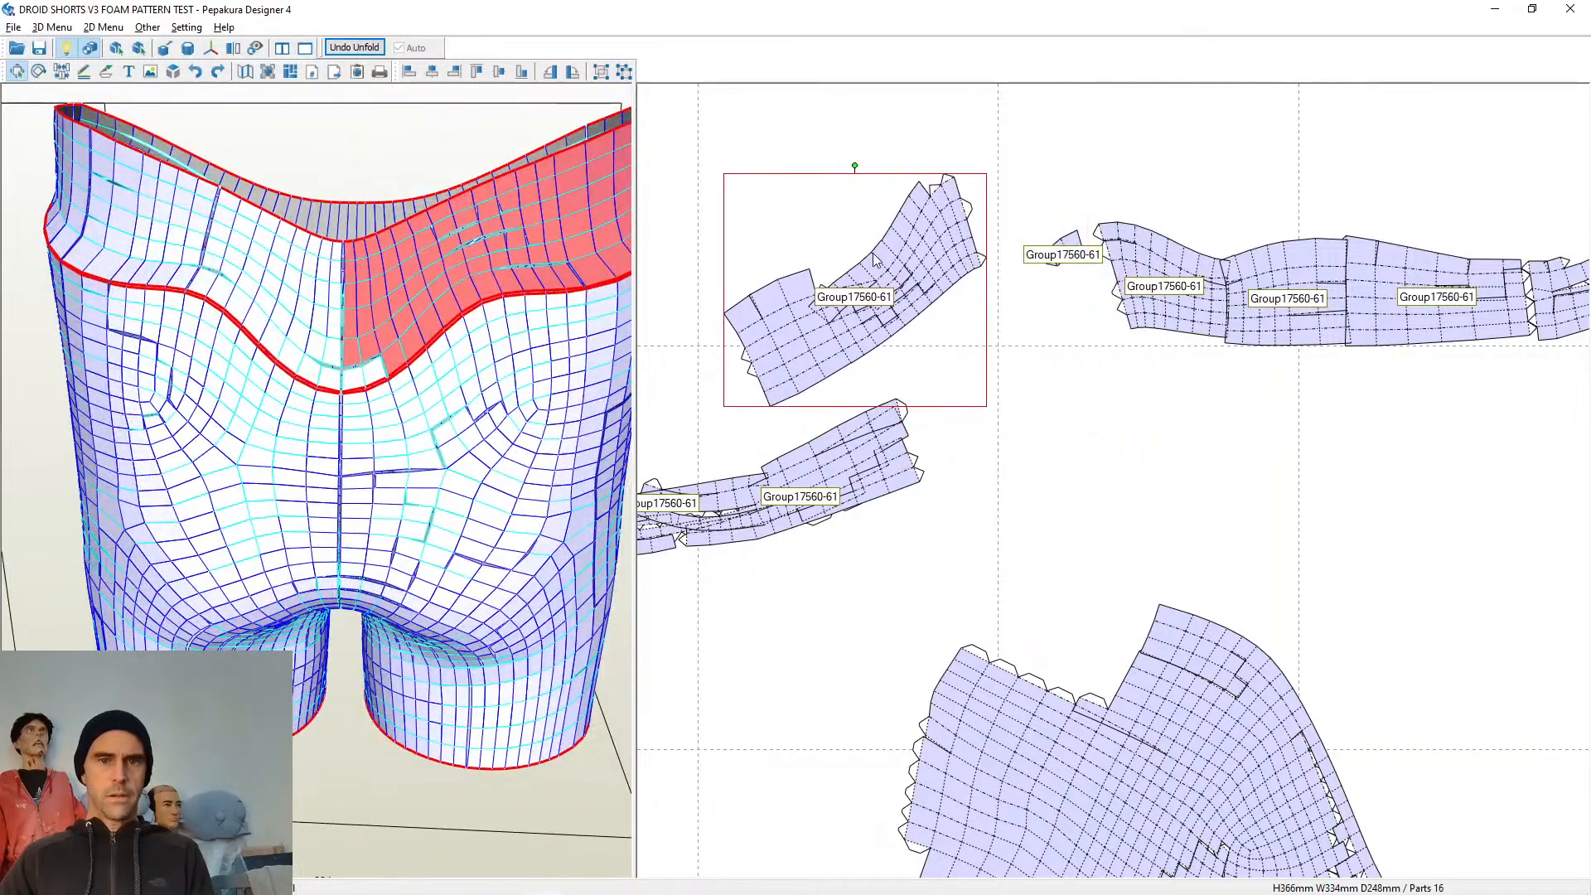
Spread the three adjoining waistband pieces apart so that they no longer touch each other
left_click_drag(1145, 253, 1167, 171)
left_click_drag(1291, 294, 1344, 189)
left_click_drag(1459, 265, 1525, 187)
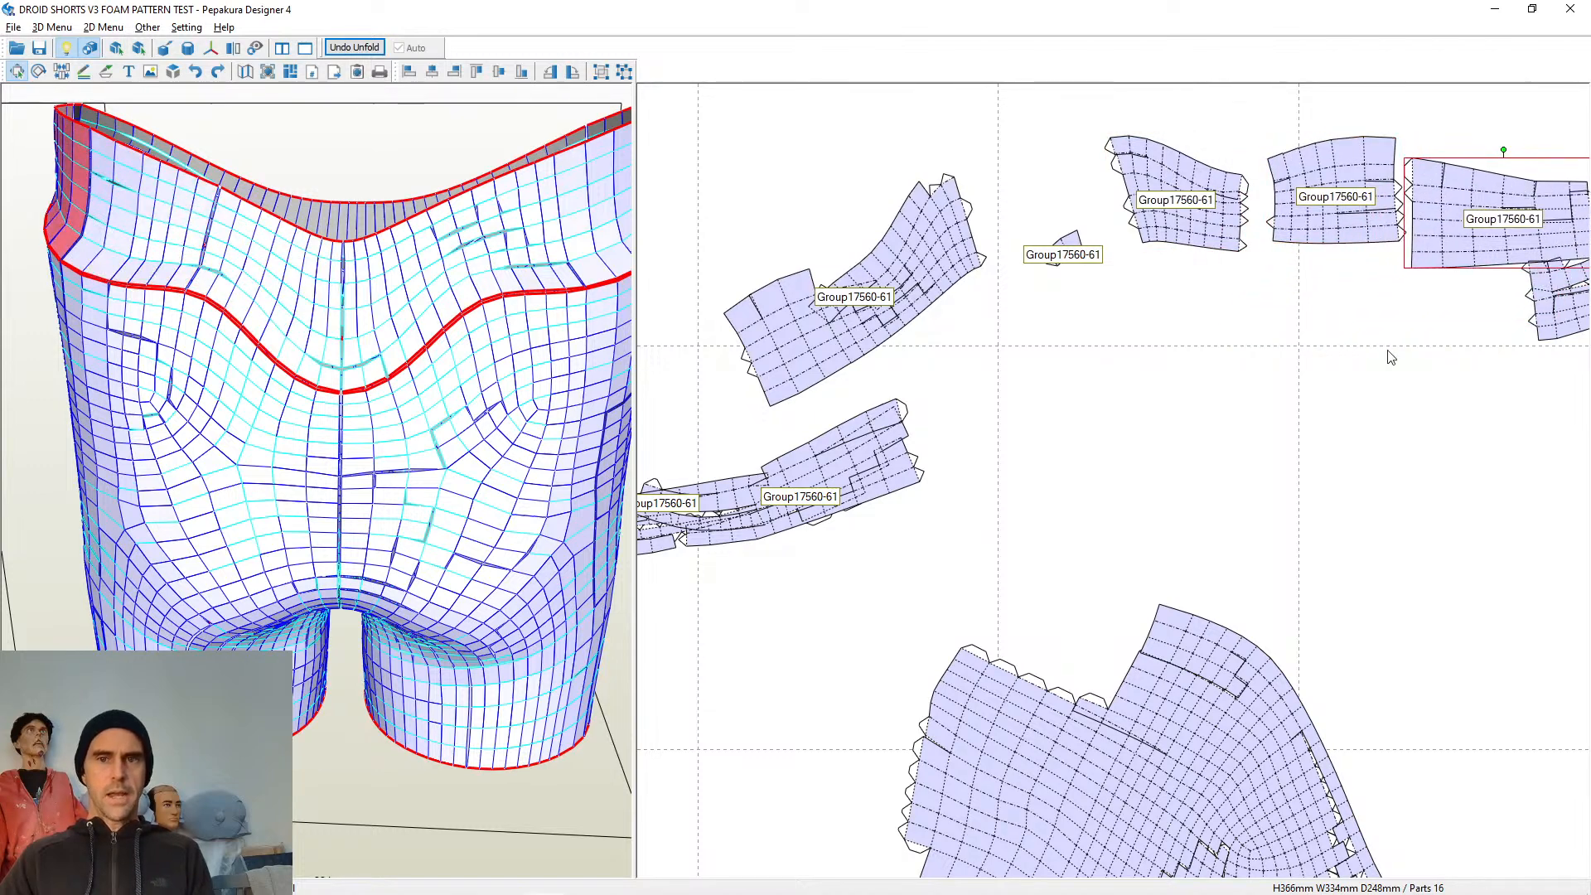
Reposition the large pointed leg piece and the large rounded leg piece below the waistband pieces, checking the front of the 3D model
left_click_drag(1211, 630, 1287, 514)
left_click_drag(465, 738, 300, 750)
right_click_drag(298, 749, 195, 753)
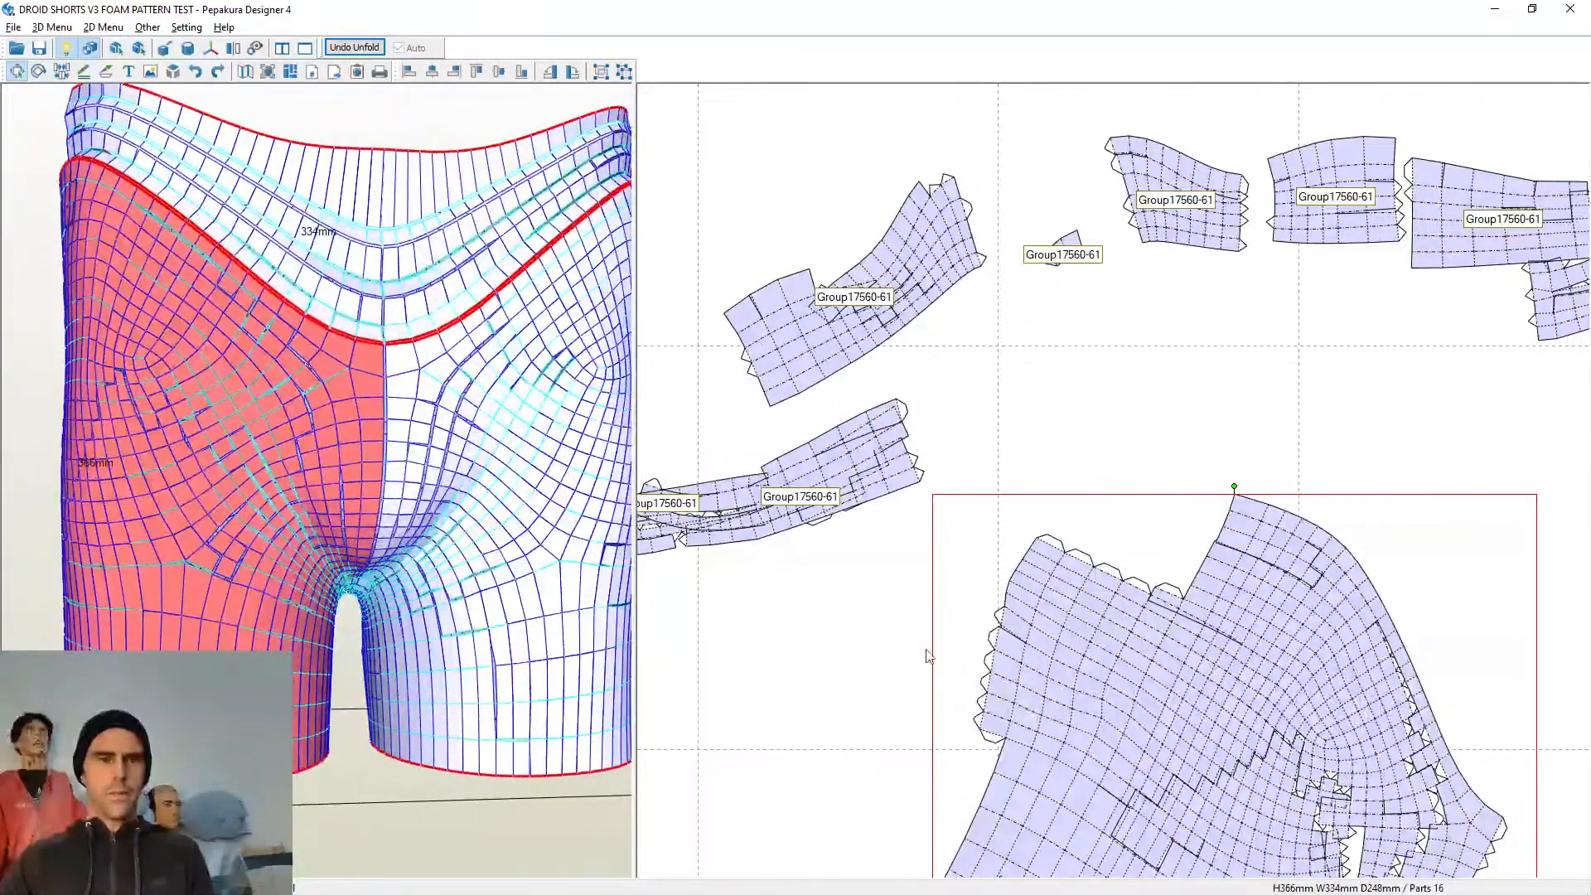
middle_click_drag(1072, 666, 1152, 436)
scroll(1114, 485, "down", 6)
left_click_drag(881, 626, 921, 593)
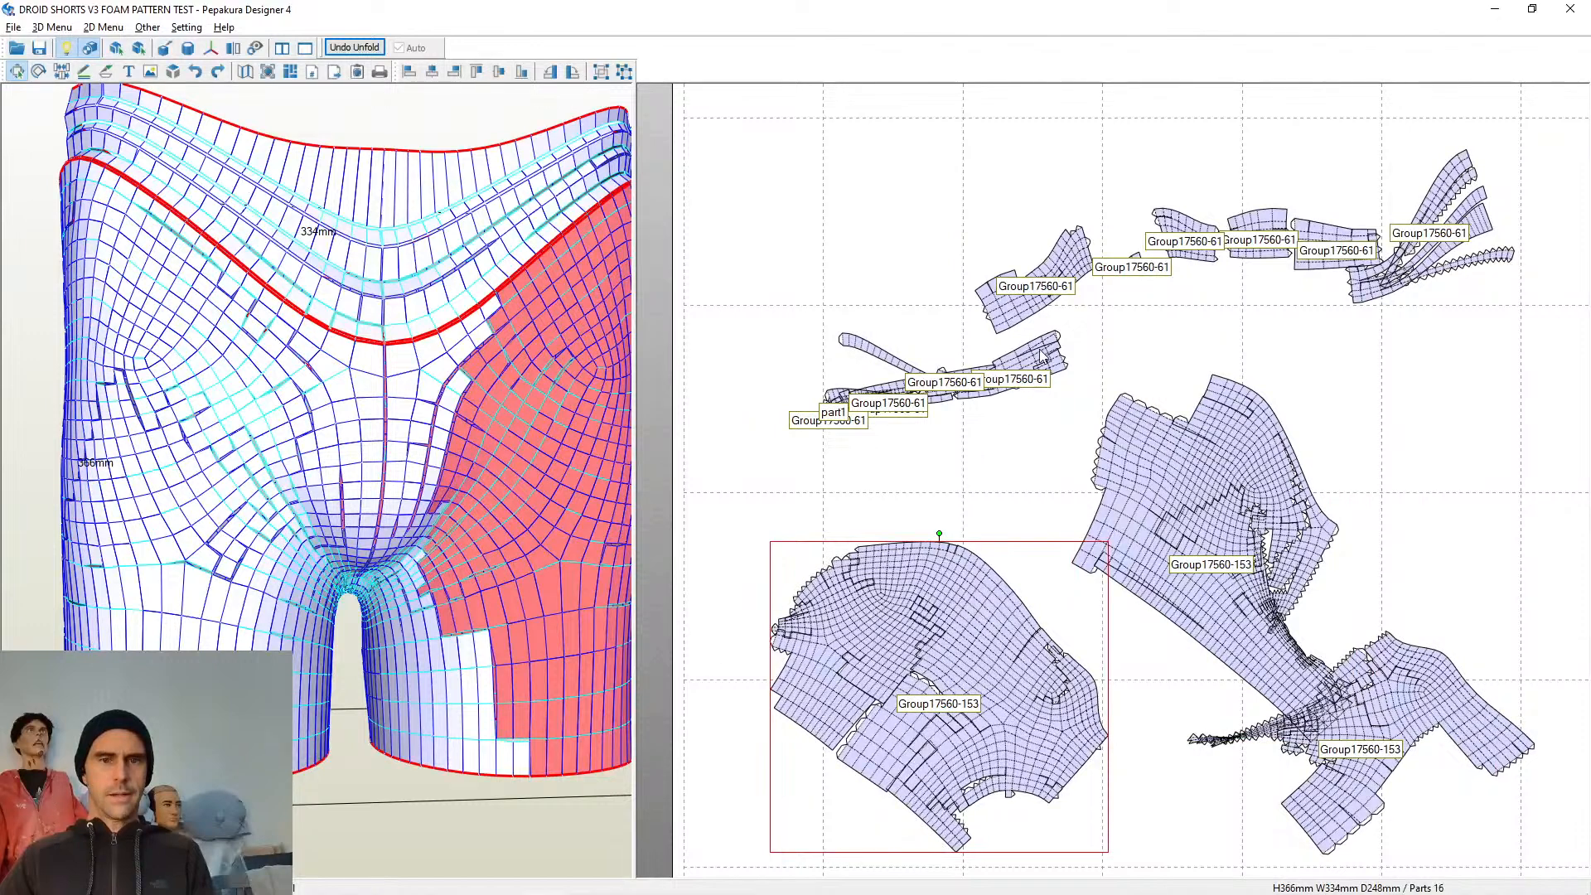
Move the forked waistband strip off the thin strips into free space and place the curved waistband piece just below it
left_click_drag(1041, 349, 962, 166)
left_click_drag(1006, 323, 930, 324)
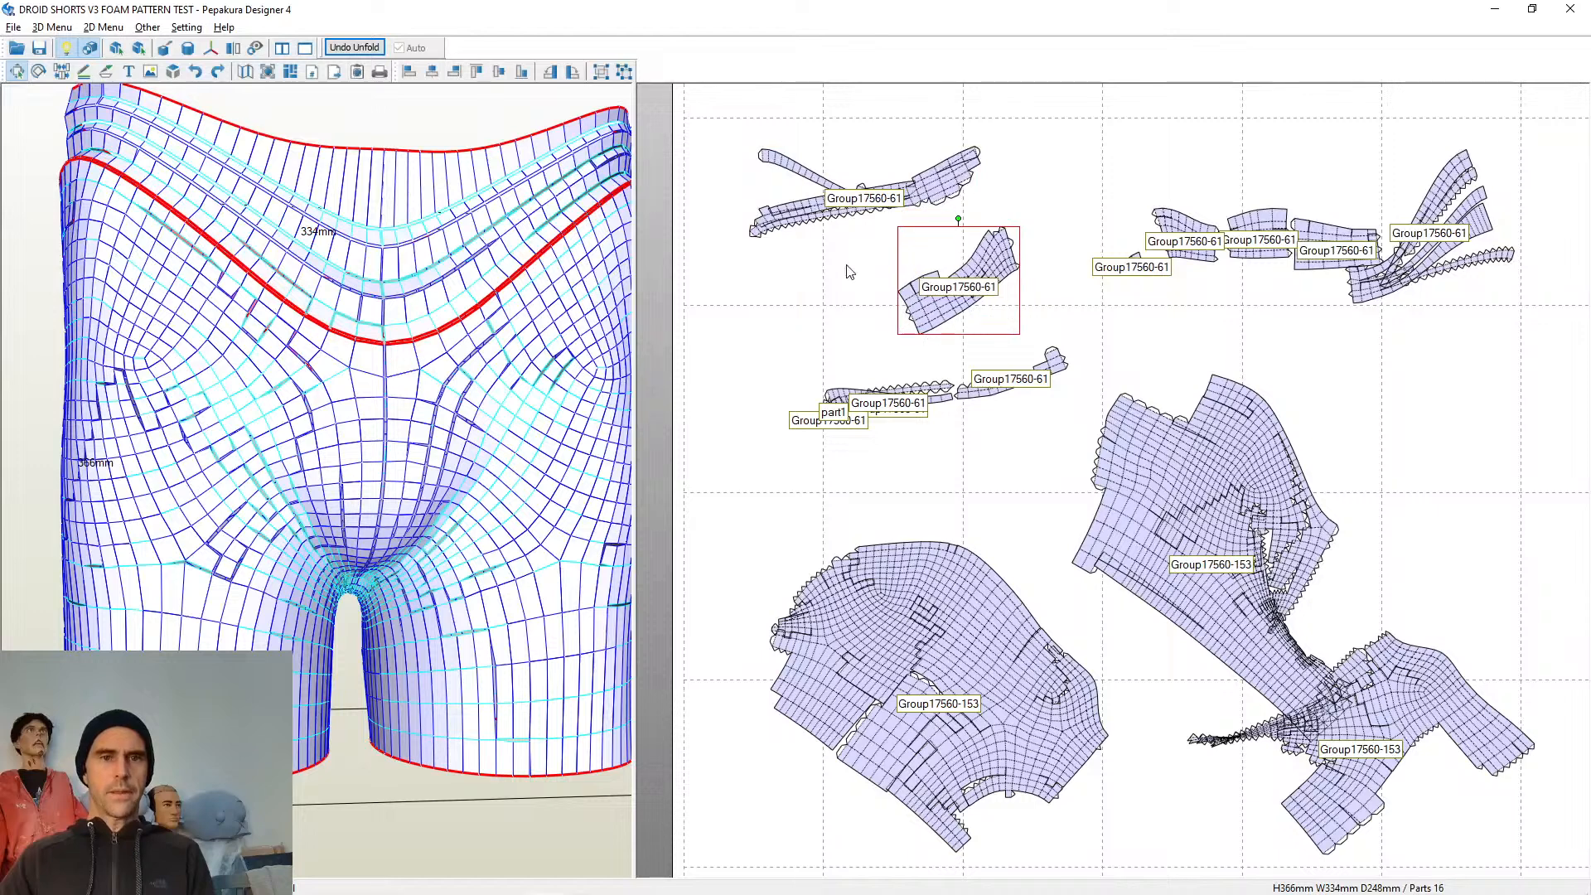
left_click_drag(809, 214, 820, 234)
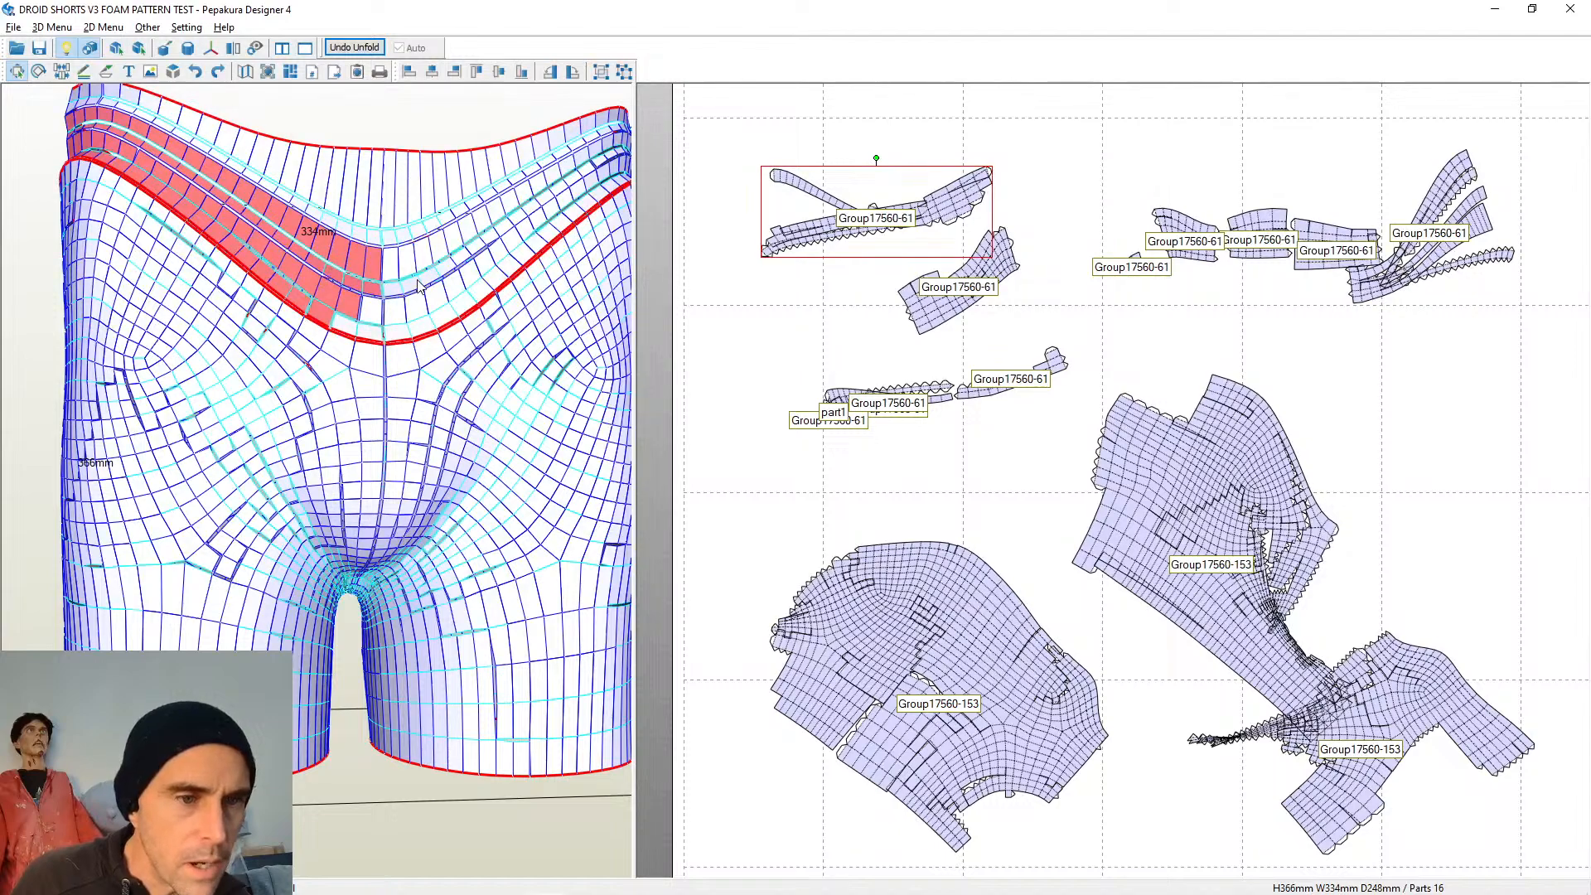
Examine where the selected forked waistband strip sits around the front centre of the 3D shorts
scroll(381, 290, "down", 1)
scroll(373, 273, "up", 4)
middle_click_drag(370, 267, 207, 750)
left_click_drag(268, 595, 360, 550)
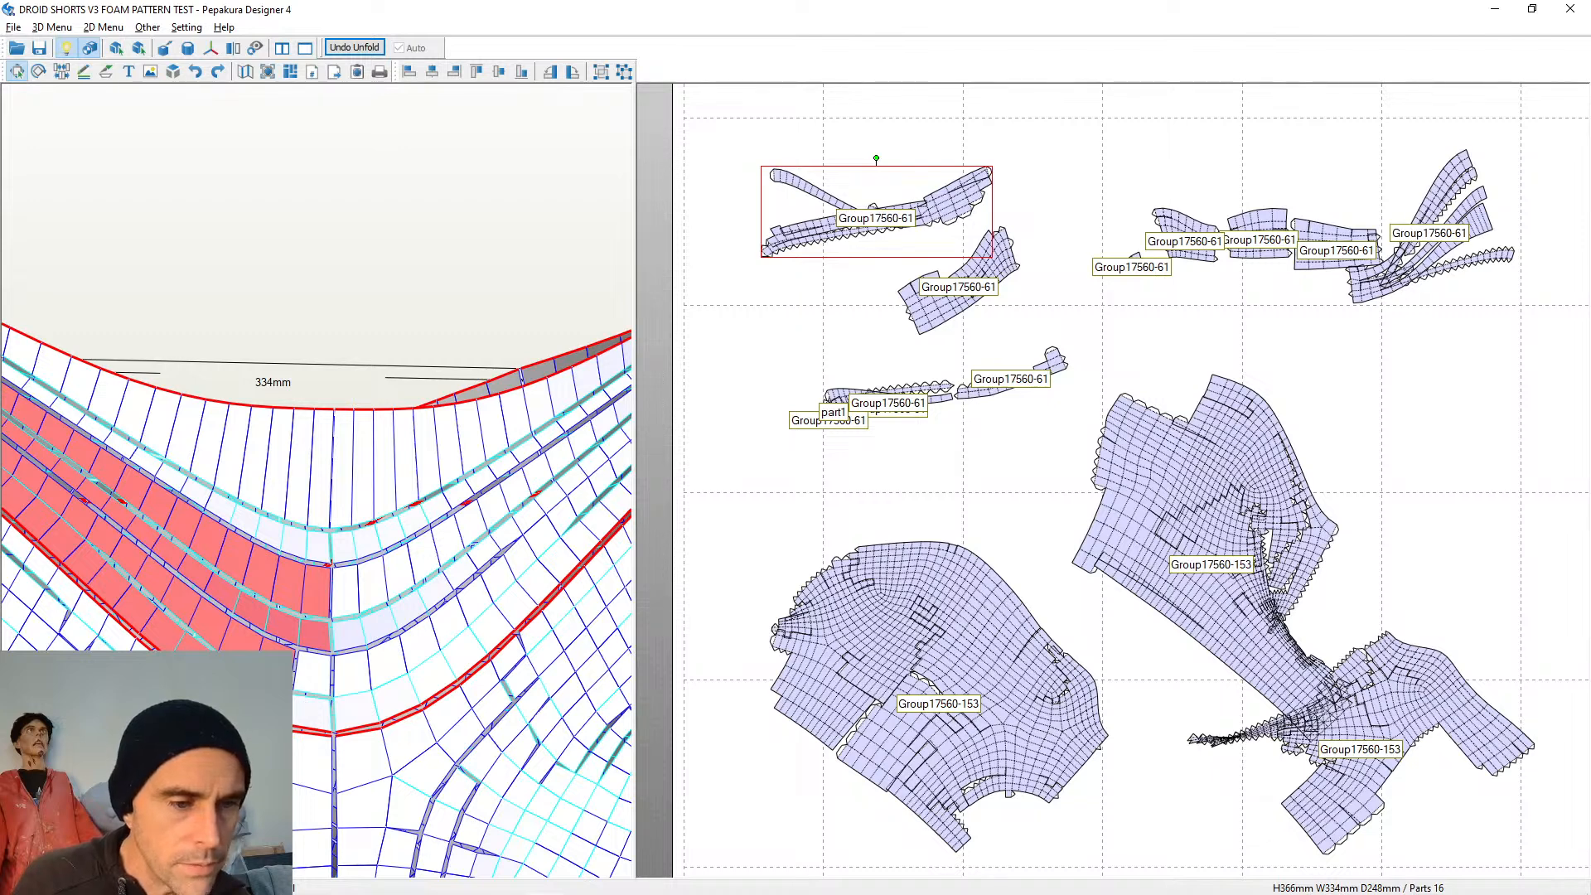
scroll(317, 481, "down", 1)
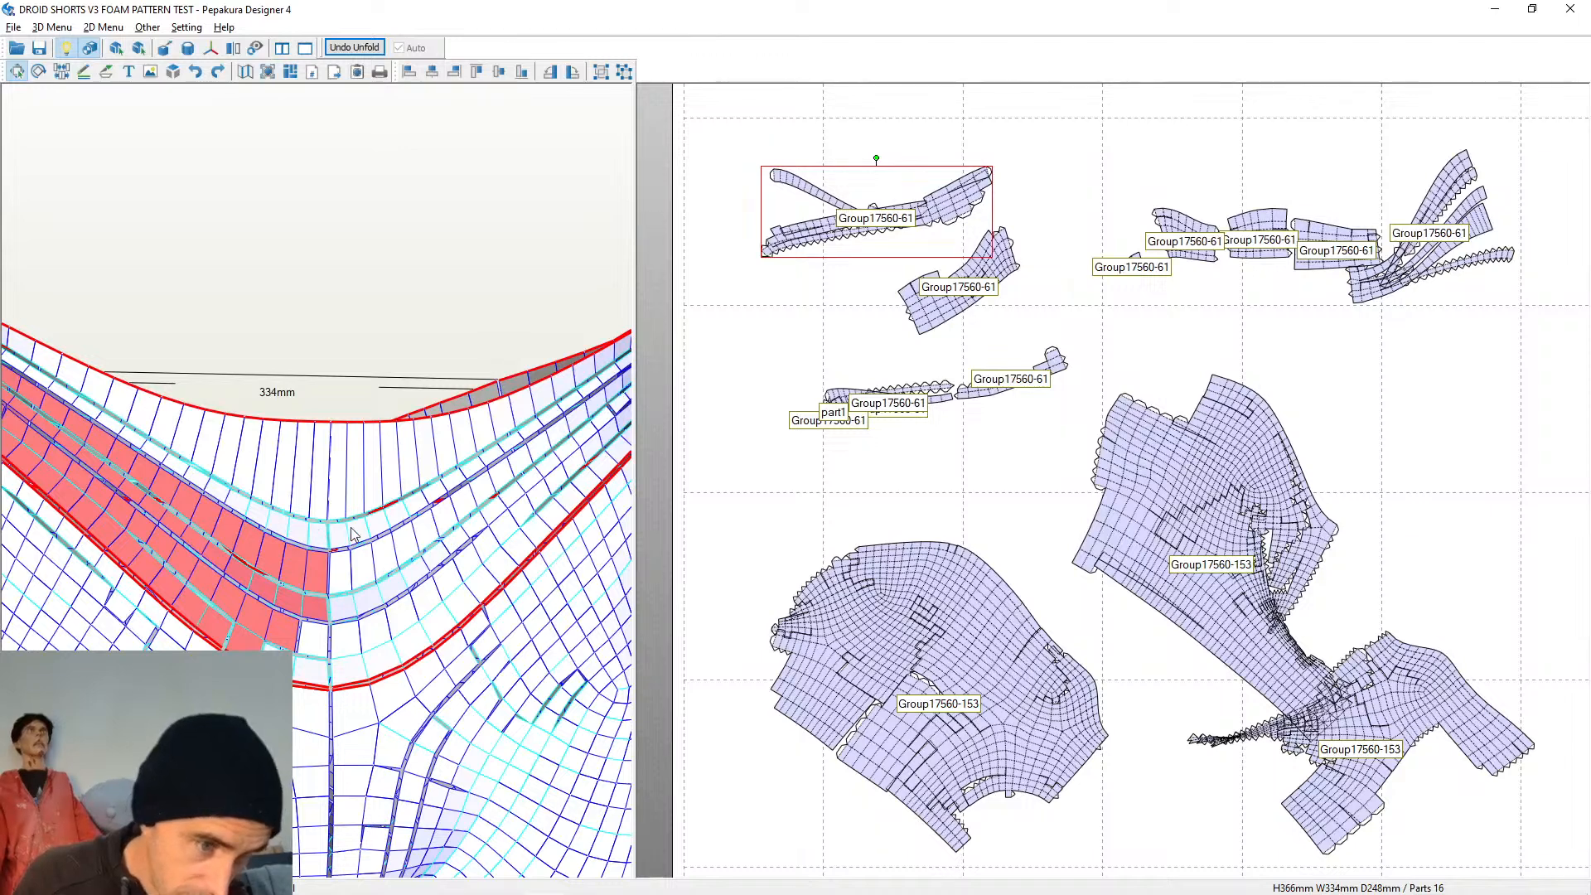
scroll(361, 531, "down", 2)
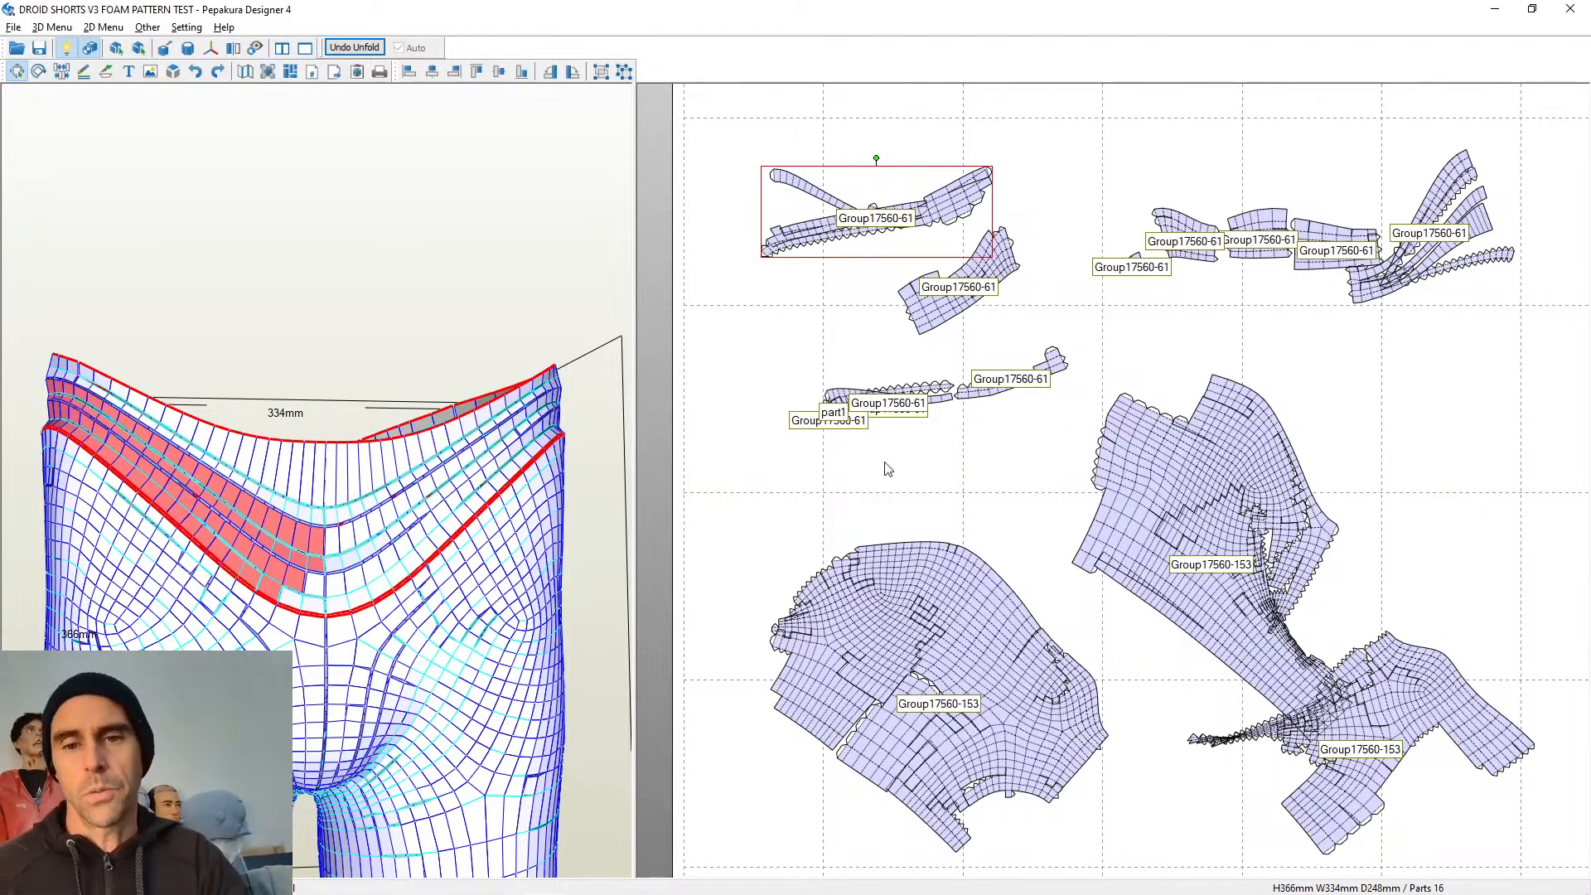
Examine the outline and internal cuts of the large pointed leg piece and highlight its area on the 3D model
left_click(976, 469)
scroll(1009, 472, "up", 1)
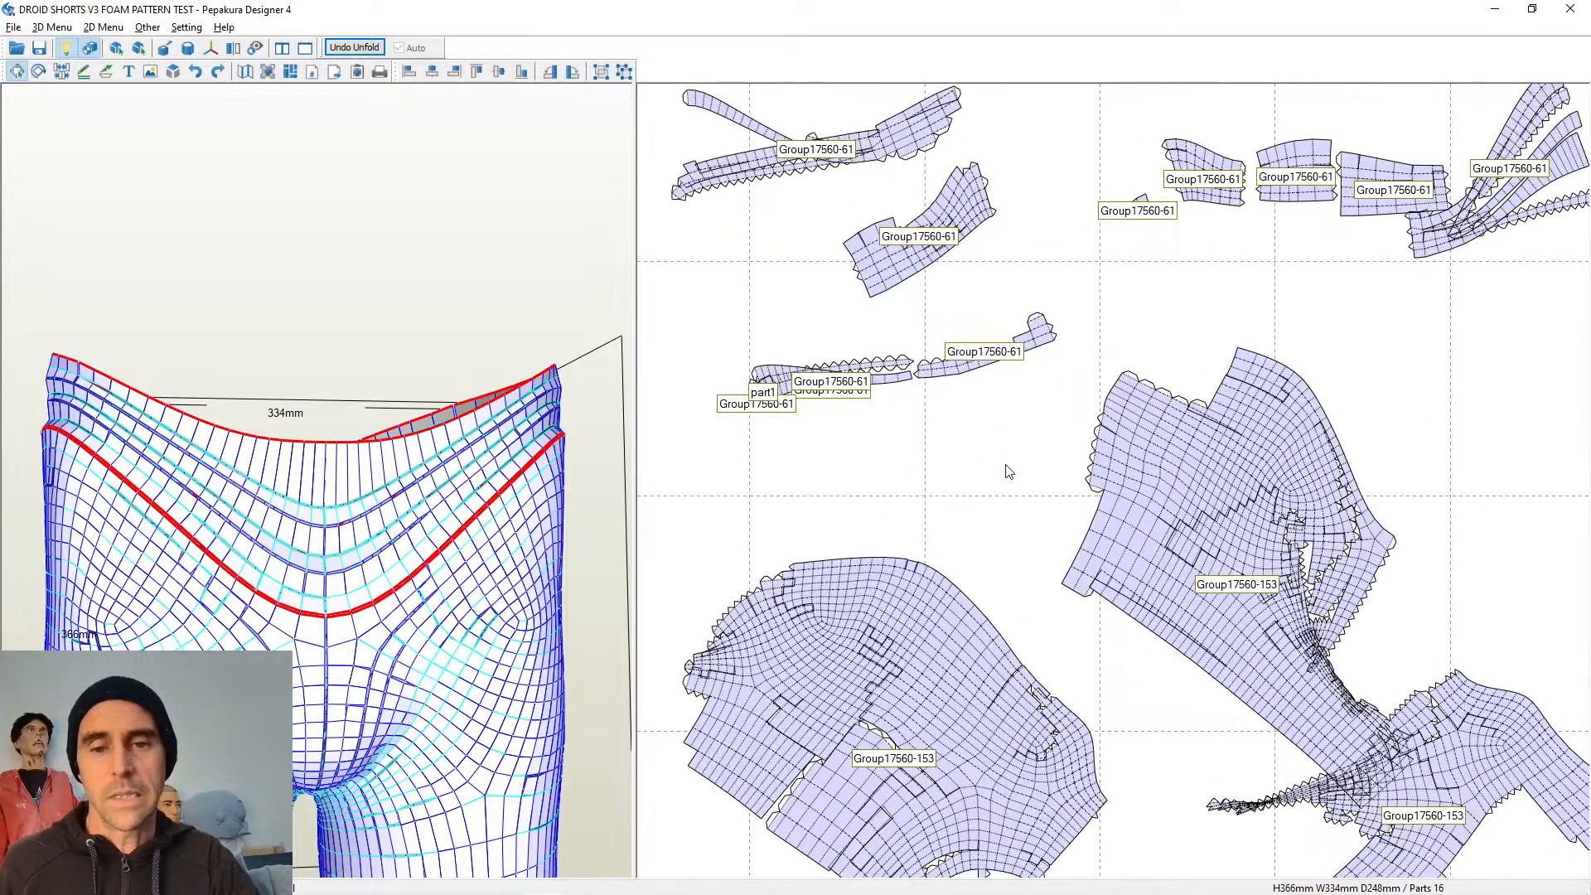
scroll(1006, 465, "up", 2)
middle_click_drag(955, 470, 838, 467)
left_click_drag(837, 469, 813, 439)
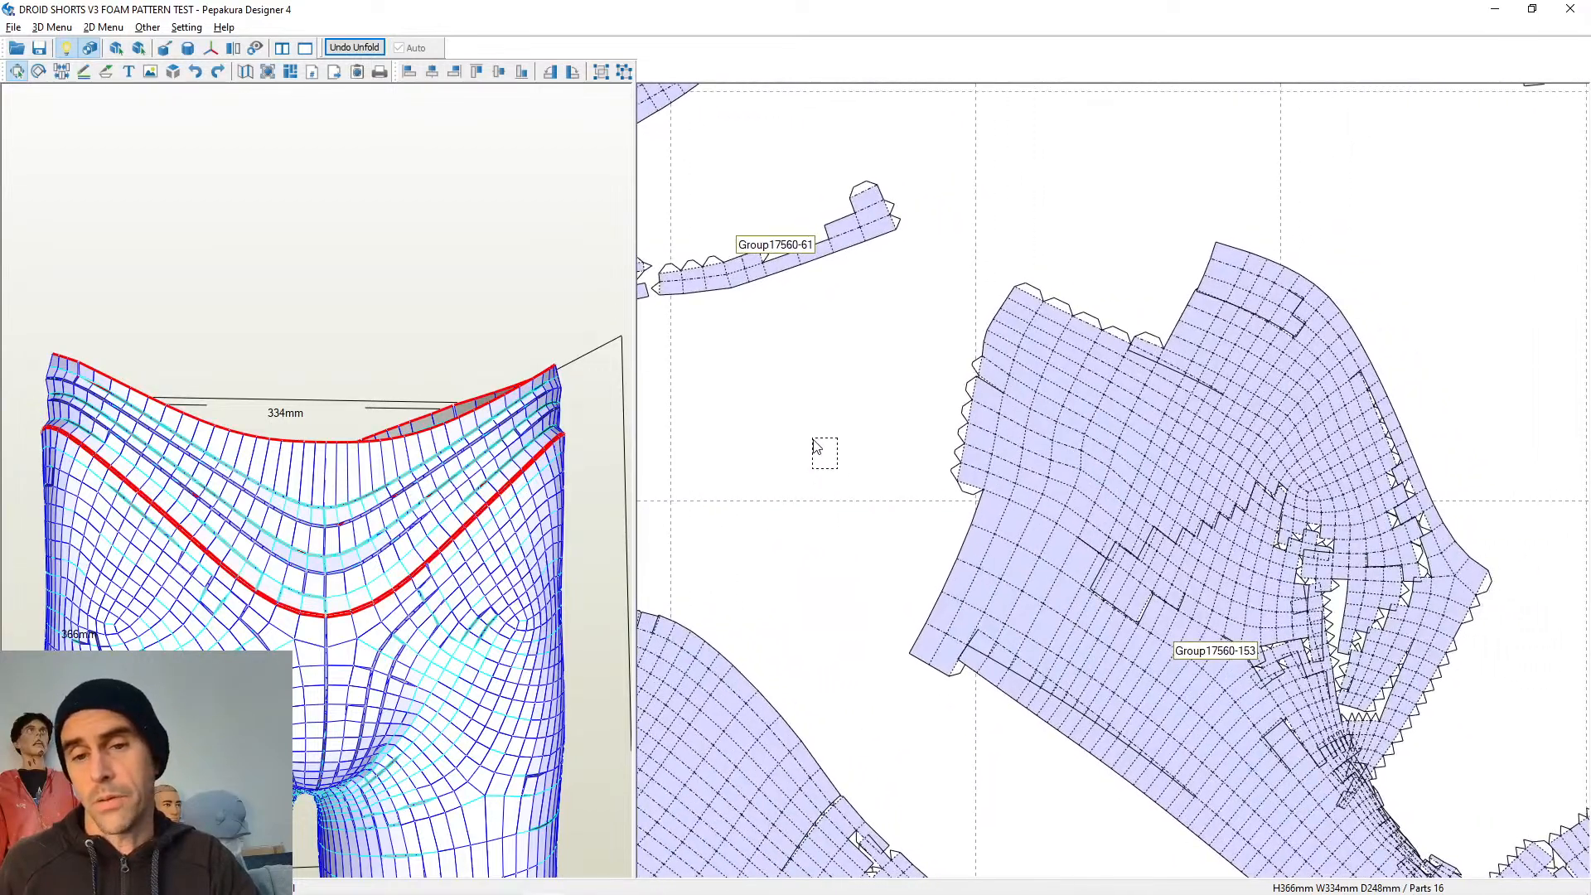
scroll(853, 487, "up", 4)
middle_click_drag(856, 496, 894, 411)
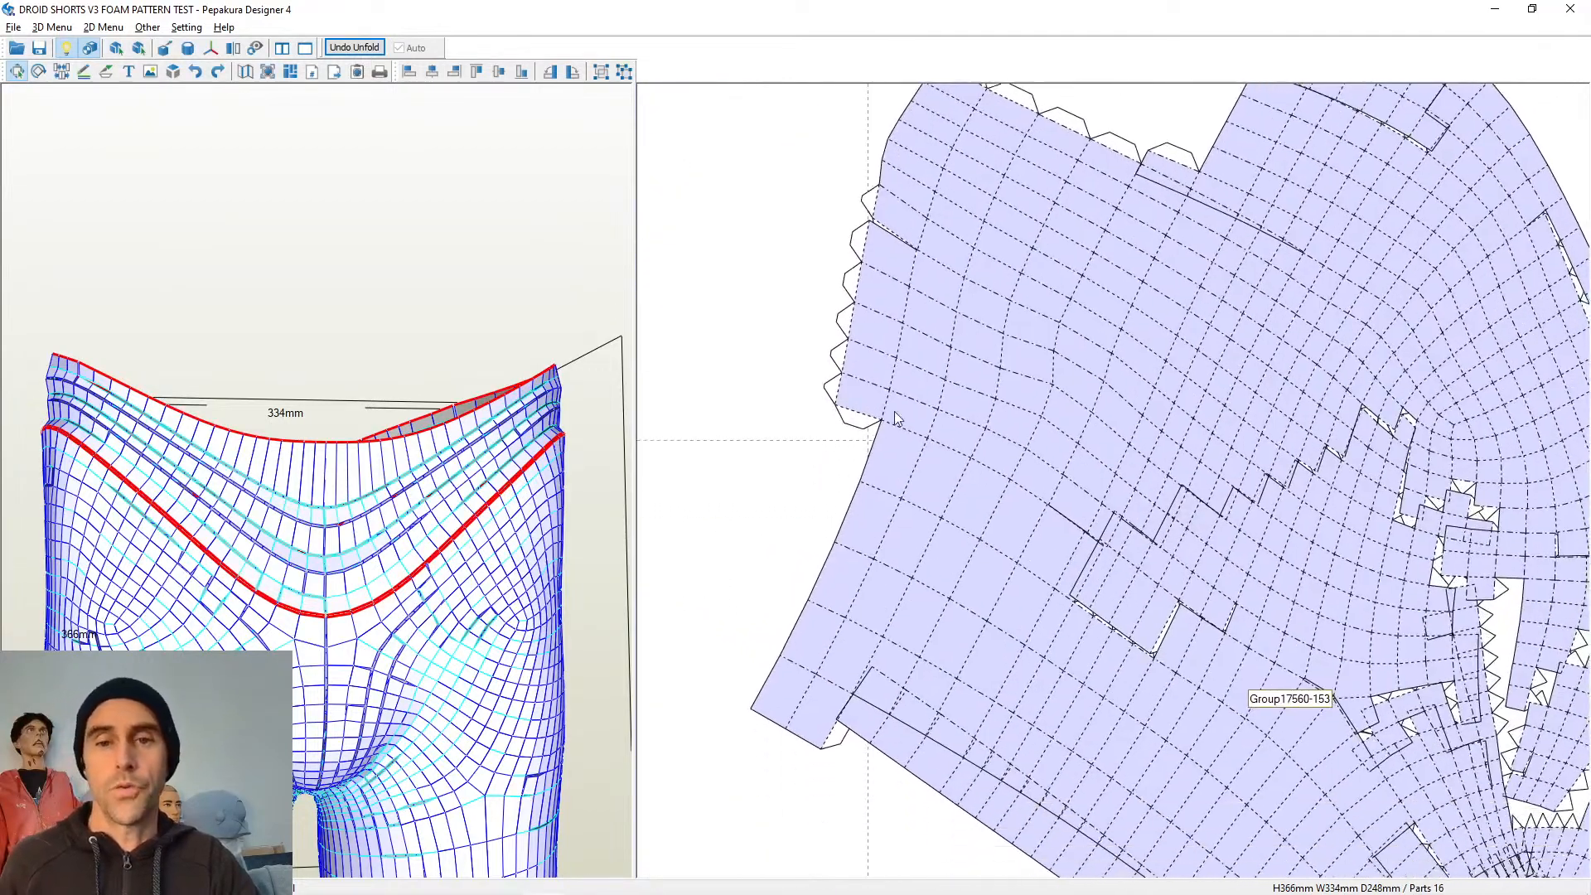
left_click(1310, 262)
scroll(1310, 262, "down", 3)
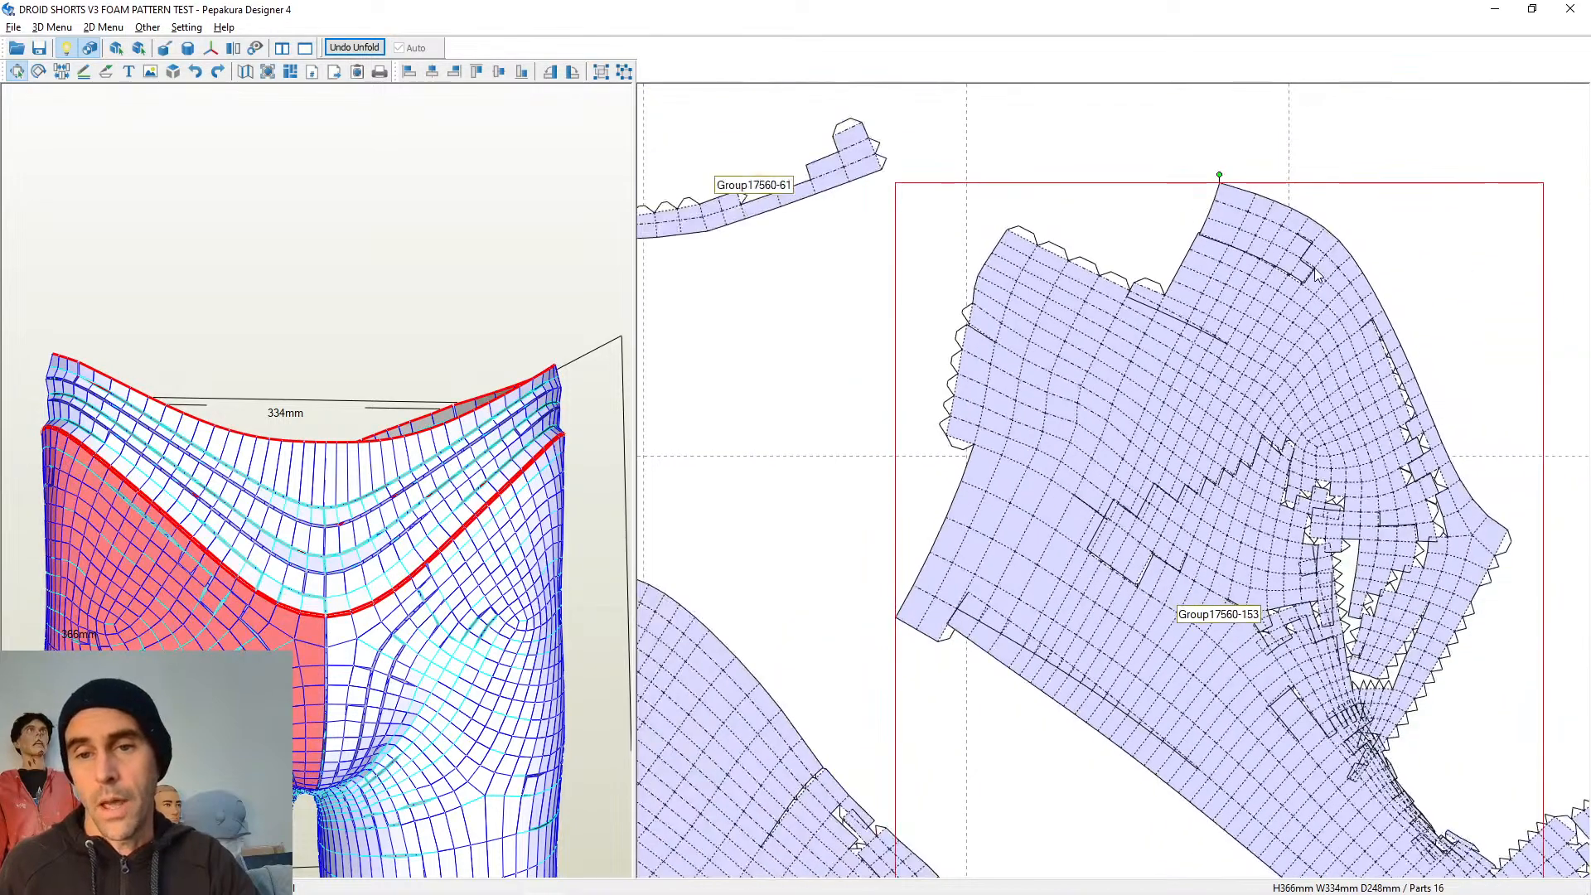
Examine the thin overlapping waistband strips around the small part labelled part1
scroll(1120, 416, "up", 2)
scroll(1119, 412, "up", 2)
middle_click_drag(873, 296, 1076, 412)
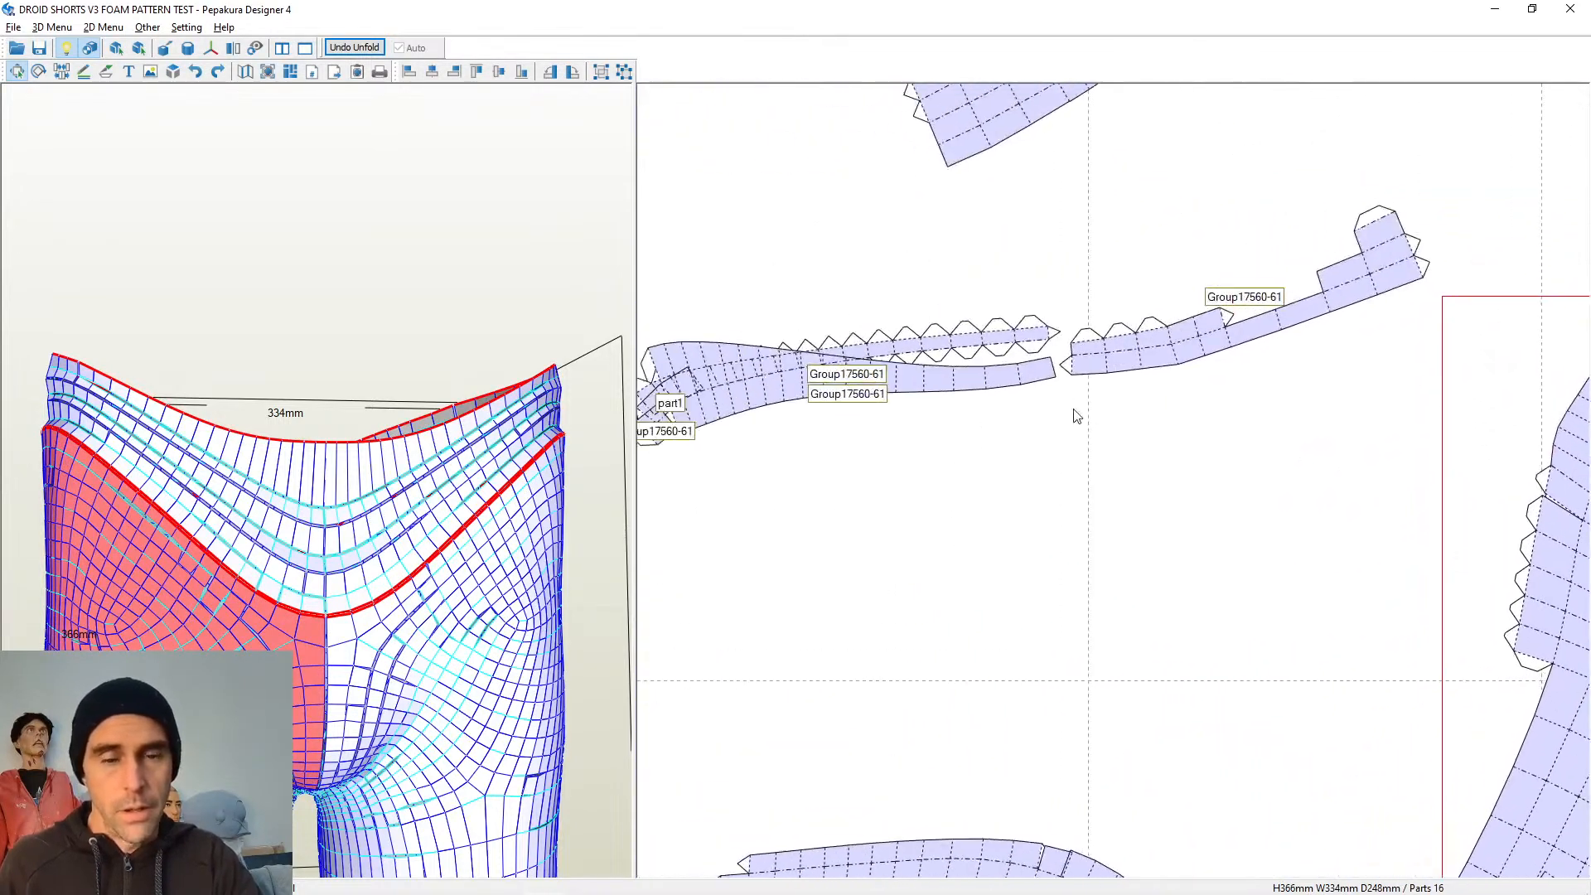
scroll(1057, 409, "up", 2)
scroll(853, 406, "down", 1)
middle_click_drag(804, 407, 1206, 433)
scroll(1109, 461, "up", 2)
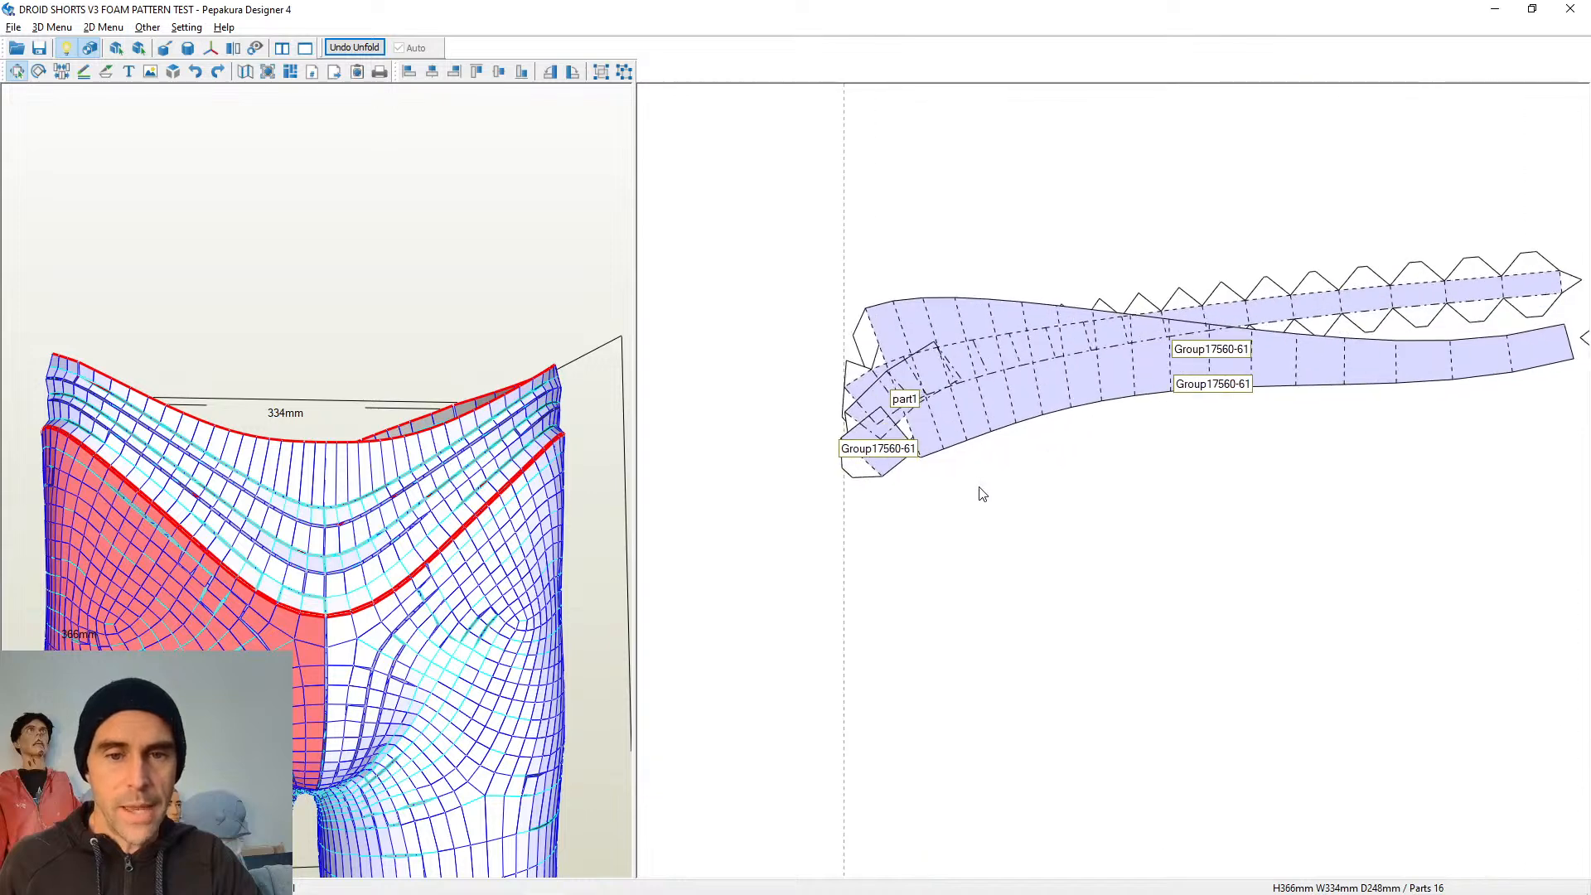
scroll(1020, 530, "down", 3)
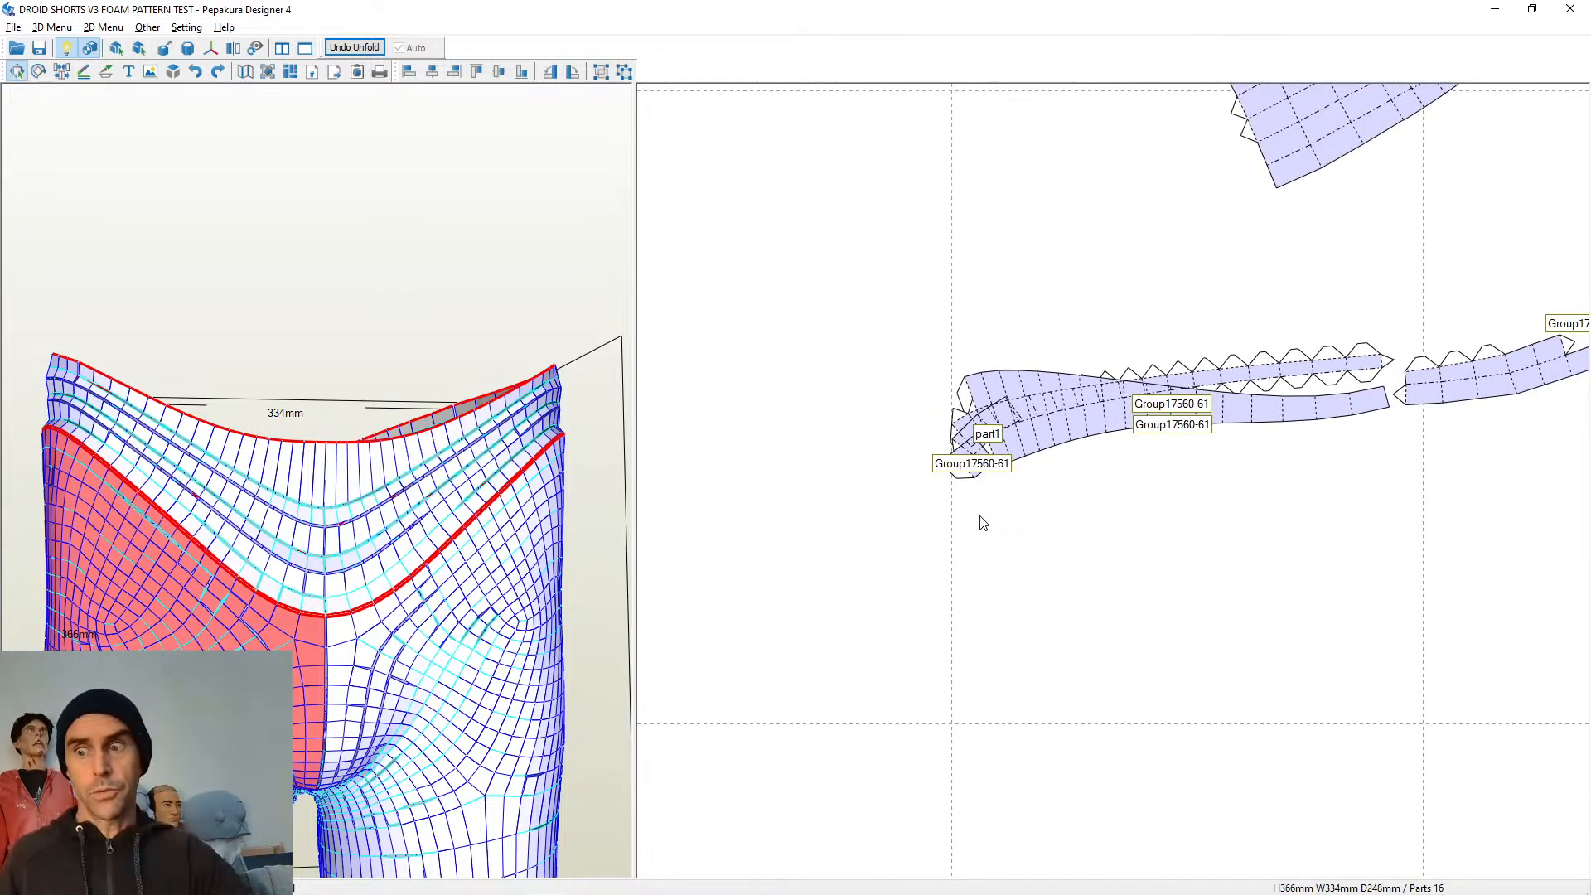
scroll(966, 332, "up", 1)
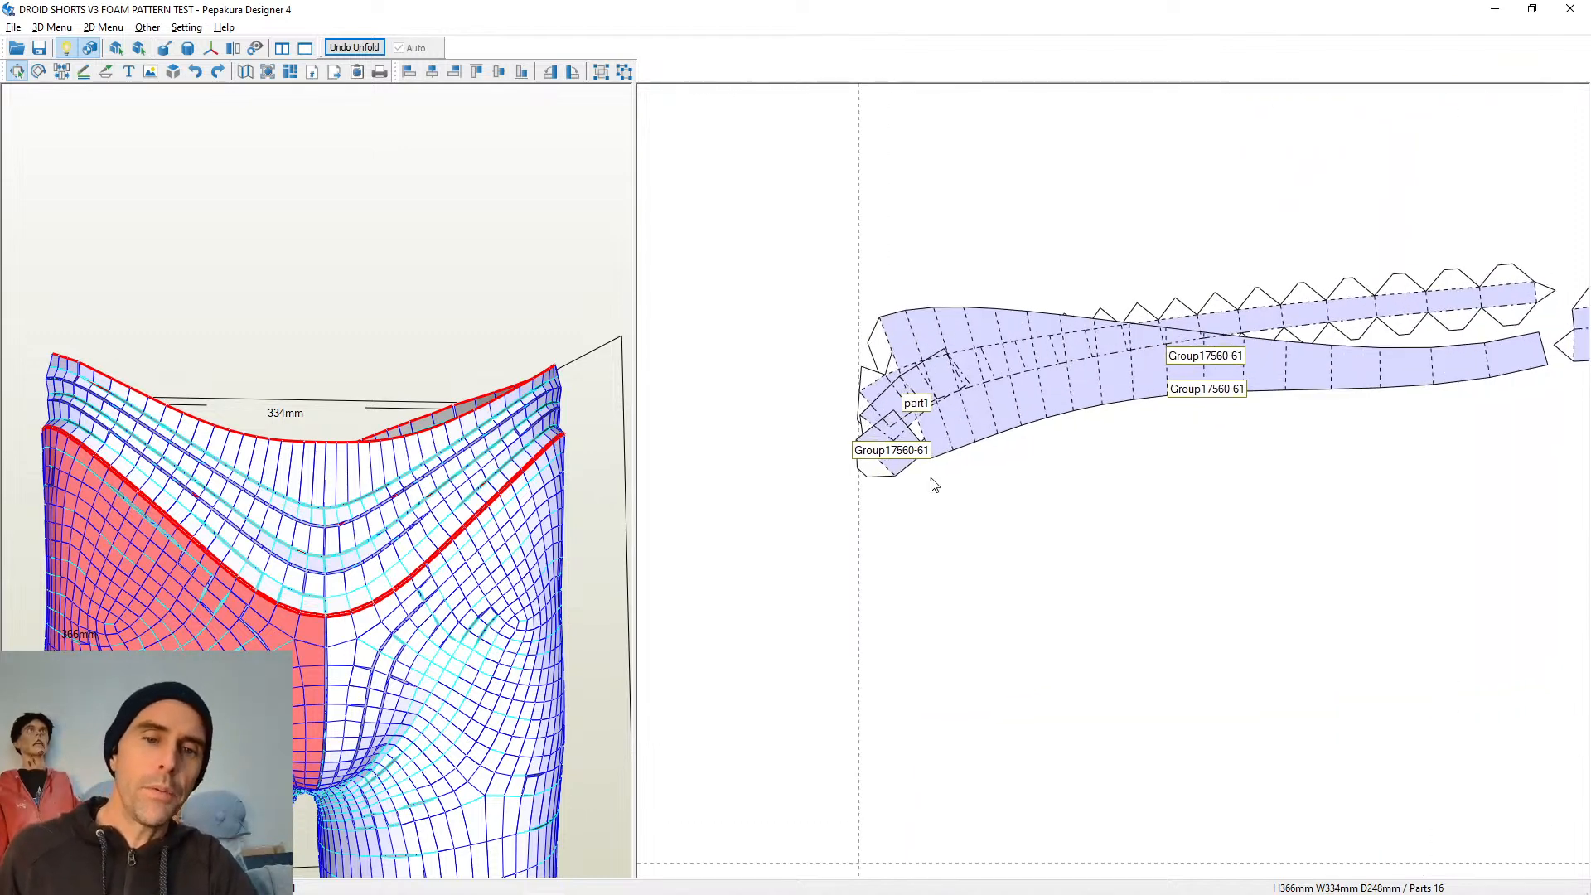
Join the forked waistband piece back onto the narrow stepped strip with Join/Disjoin Face
scroll(961, 506, "up", 2)
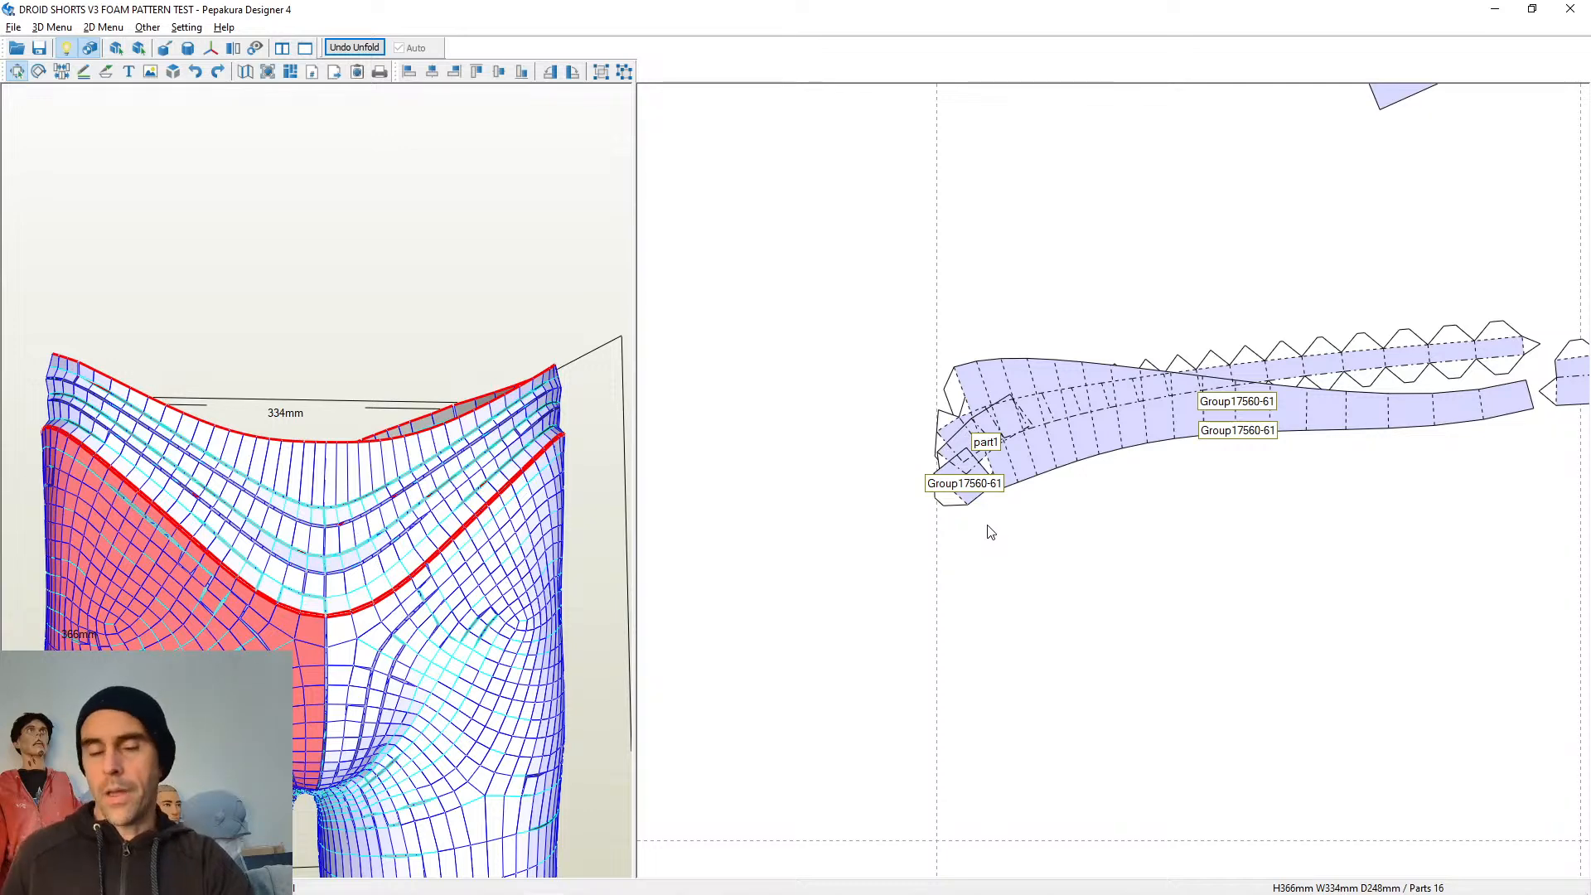
mouse_move(1140, 515)
right_mouse_down()
mouse_move(1087, 524)
mouse_move(1122, 533)
right_mouse_up()
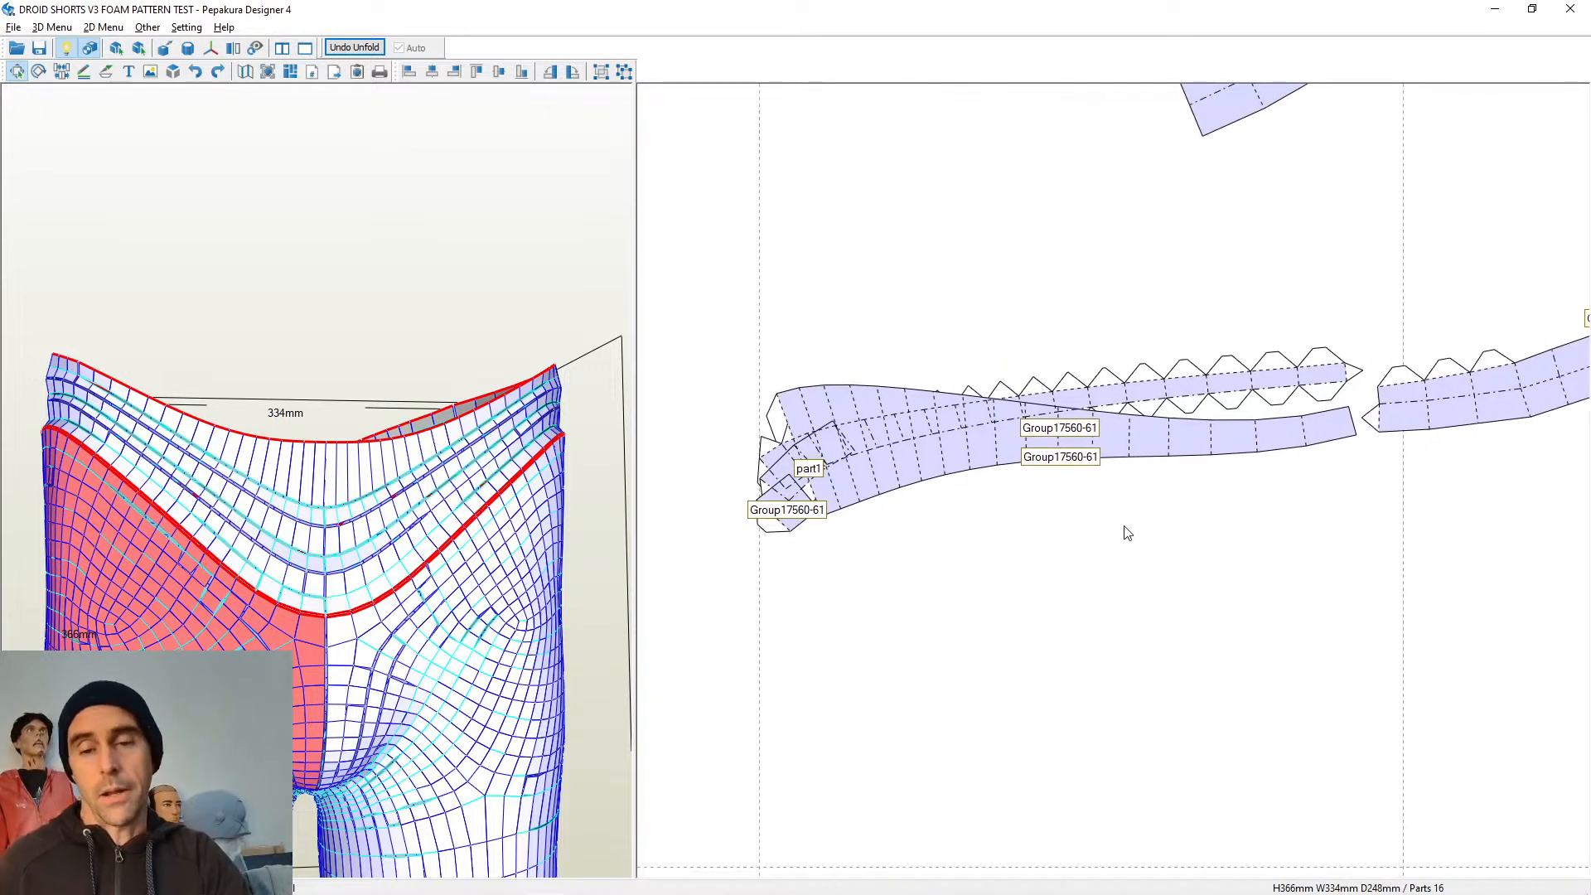
scroll(1124, 526, "down", 1)
scroll(1074, 340, "up", 5)
scroll(1078, 306, "down", 7)
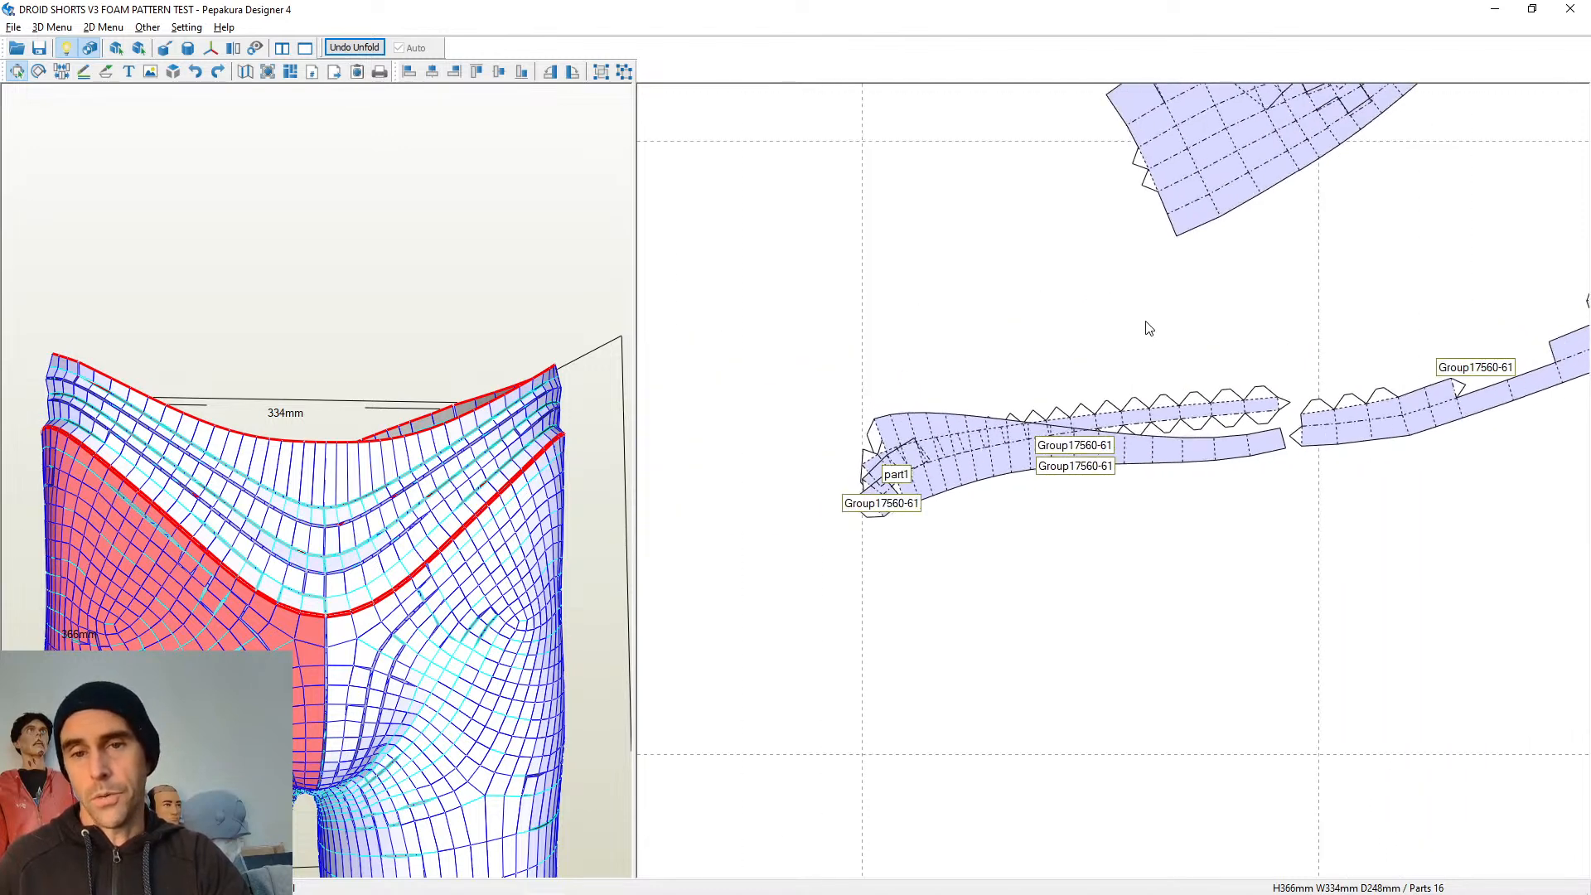
middle_click_drag(1146, 322, 1171, 307)
left_click_drag(1171, 307, 1131, 324)
middle_click_drag(1374, 338, 1095, 298)
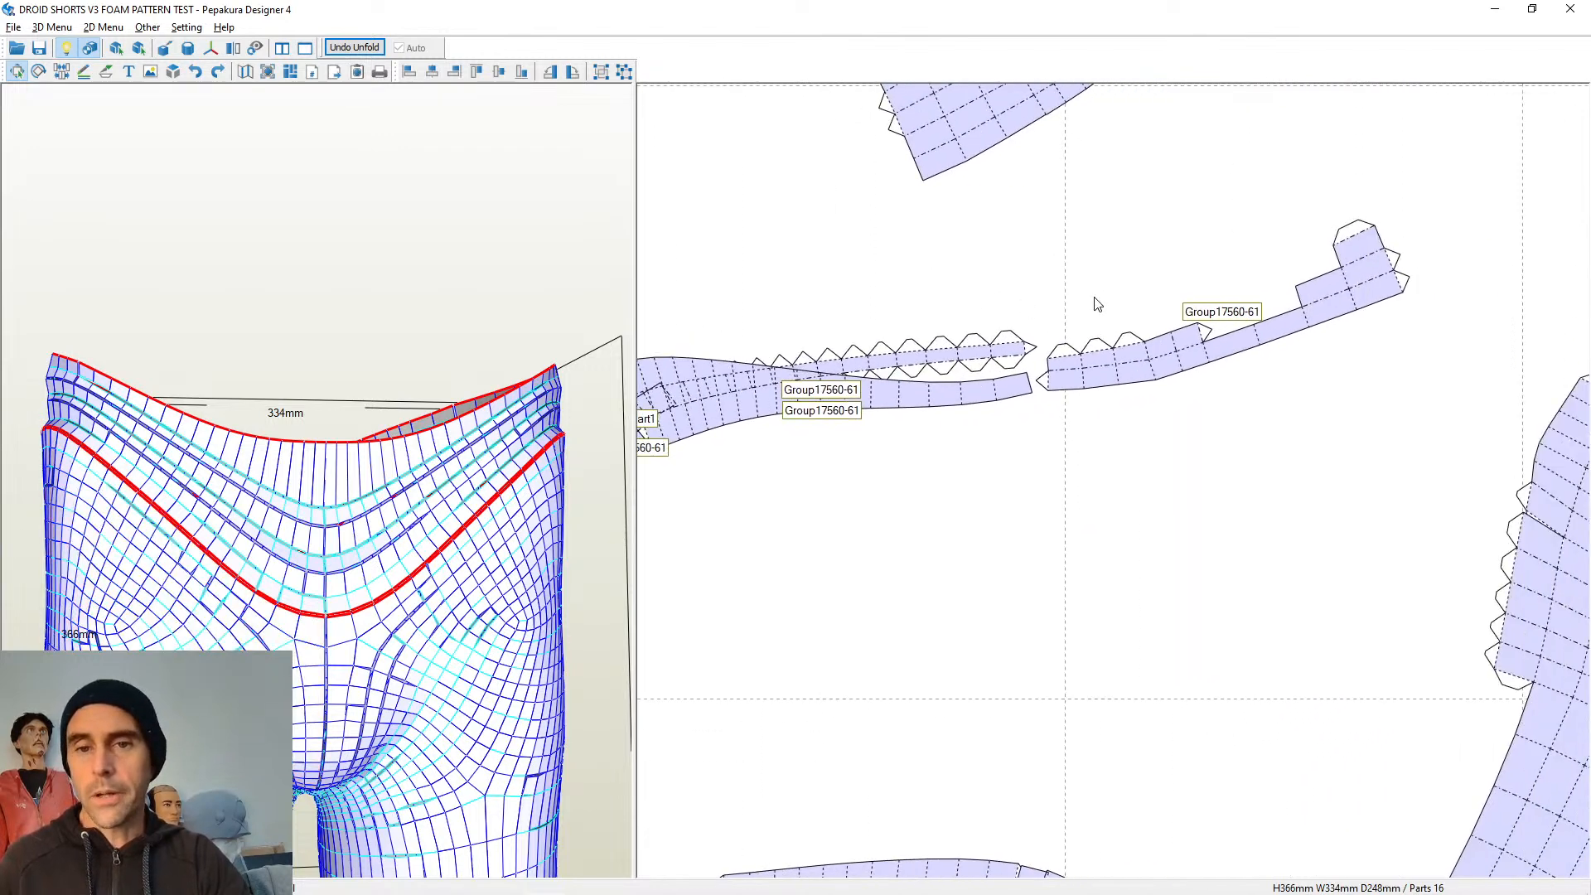
scroll(1097, 304, "up", 4)
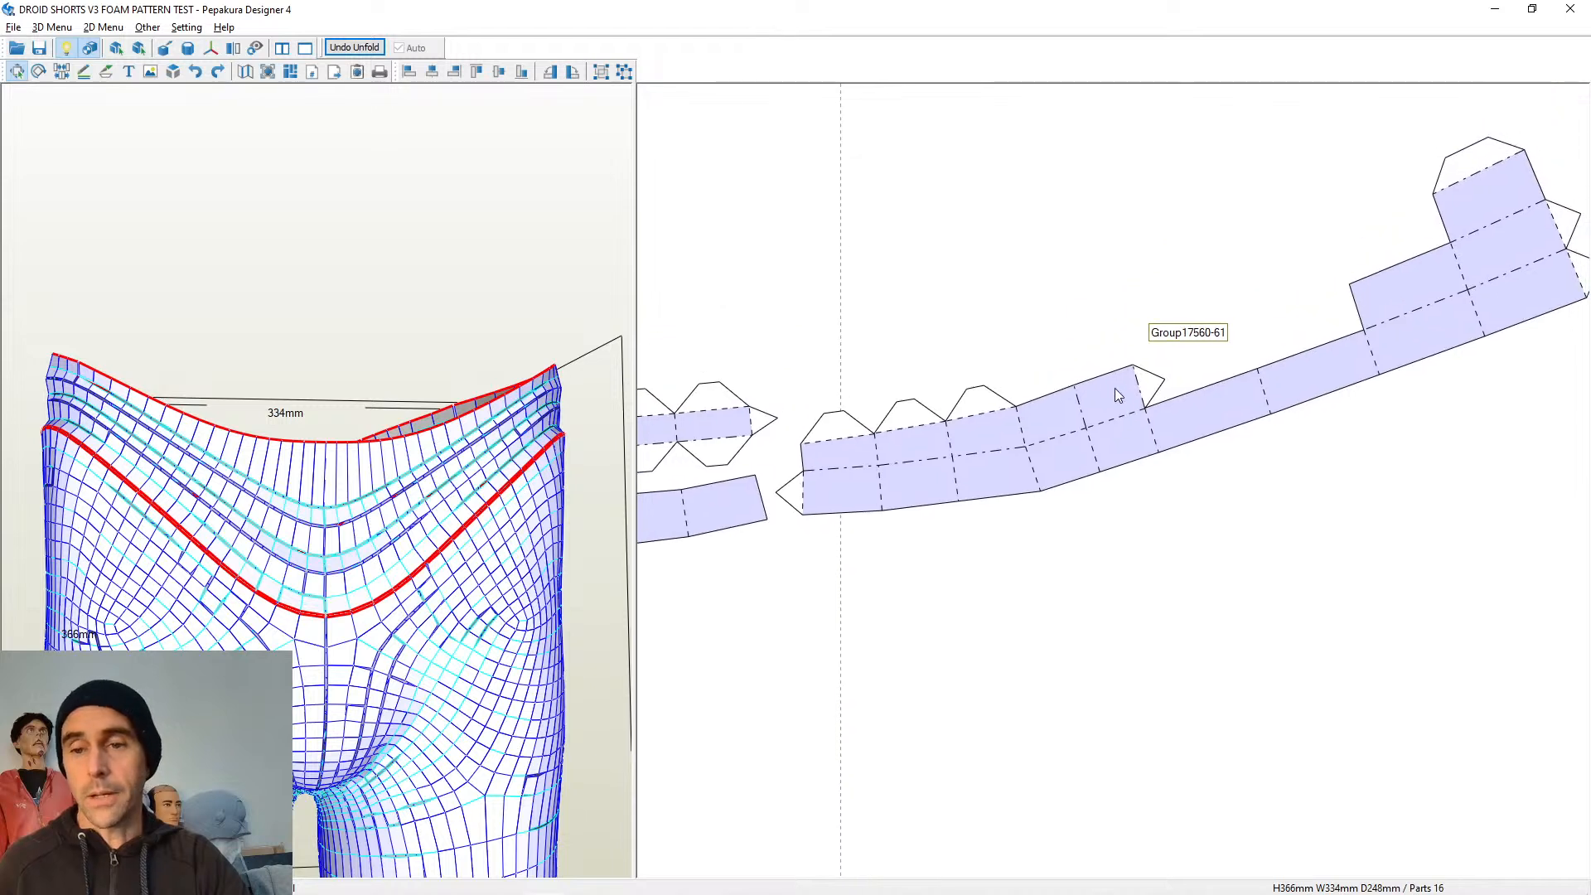
right_click(1187, 391)
left_click(1142, 441)
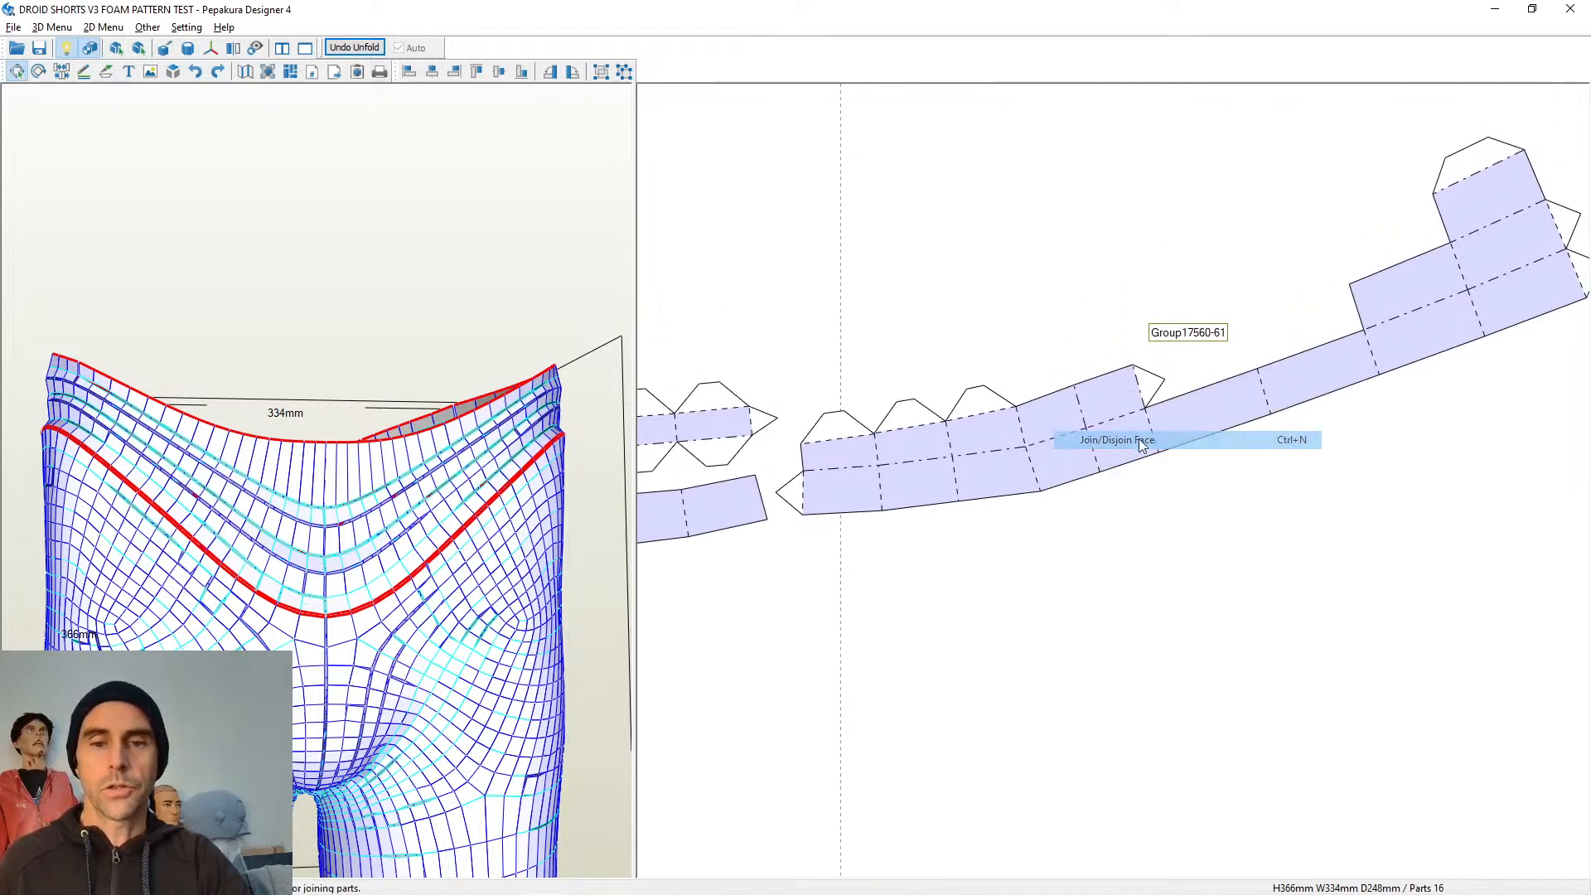
left_click(1186, 385)
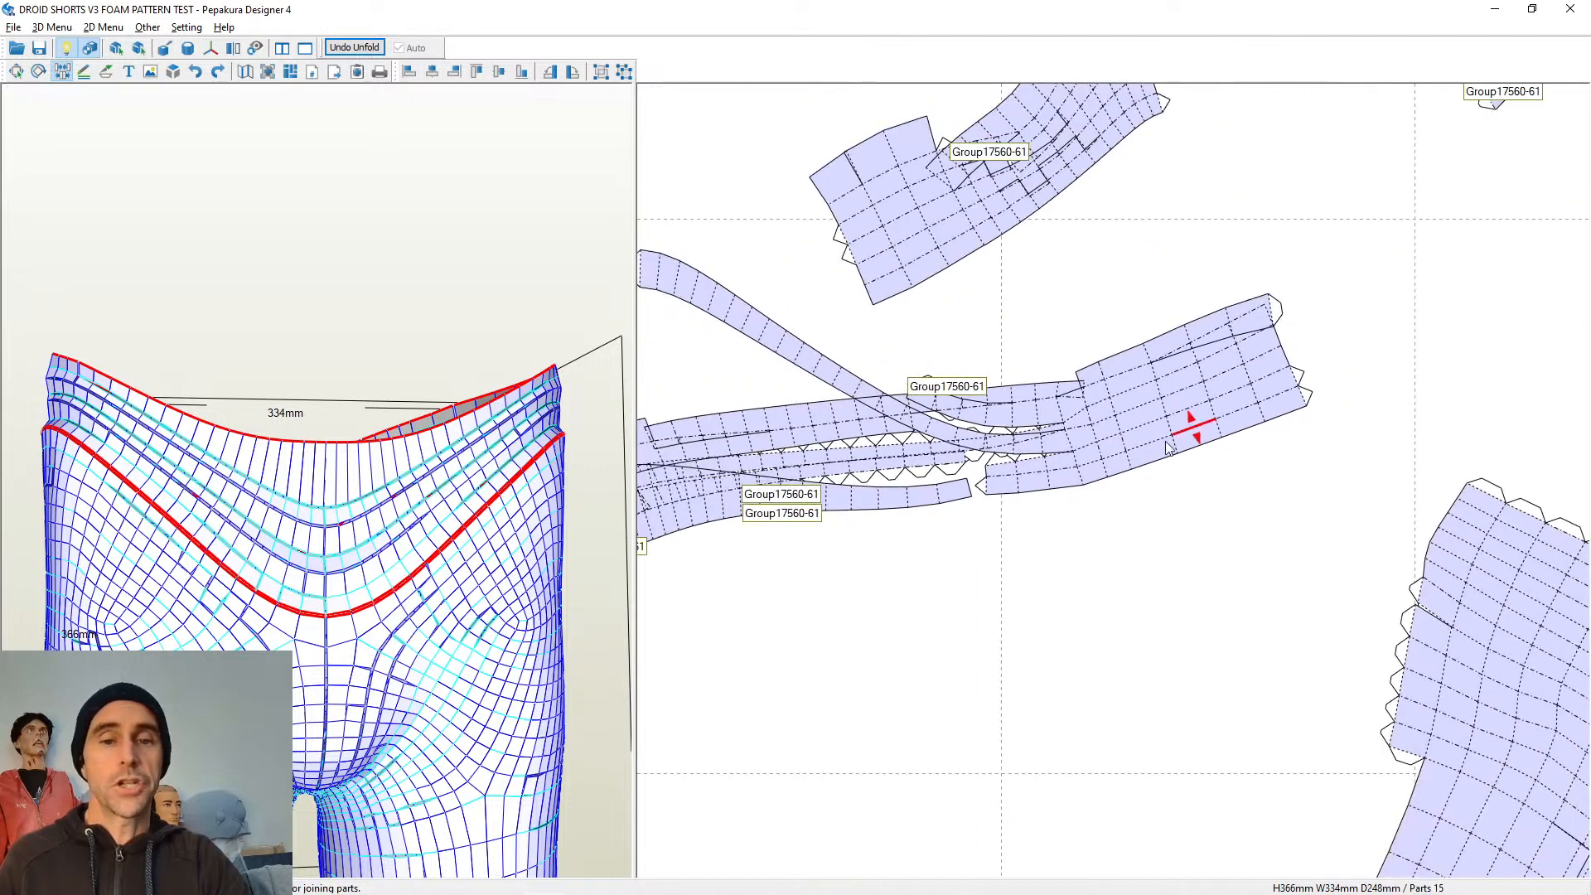
Close the open notch on the wide section's upper edge and join the separate curved waistband strip to its lowest branch
right_click_drag(1168, 448, 1503, 398)
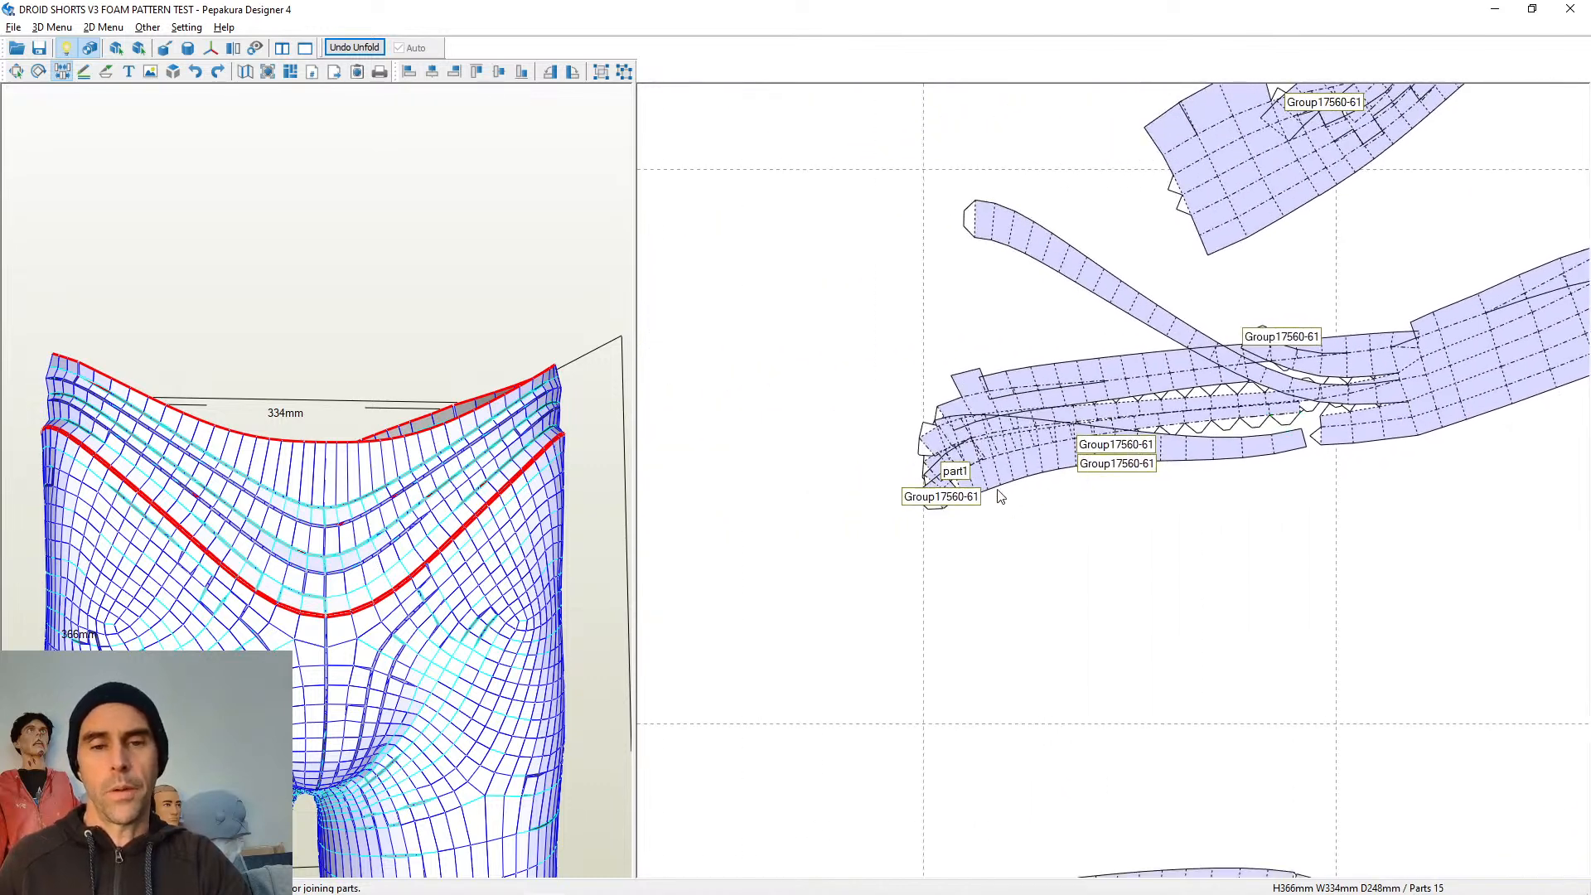
middle_click_drag(1158, 371, 976, 430)
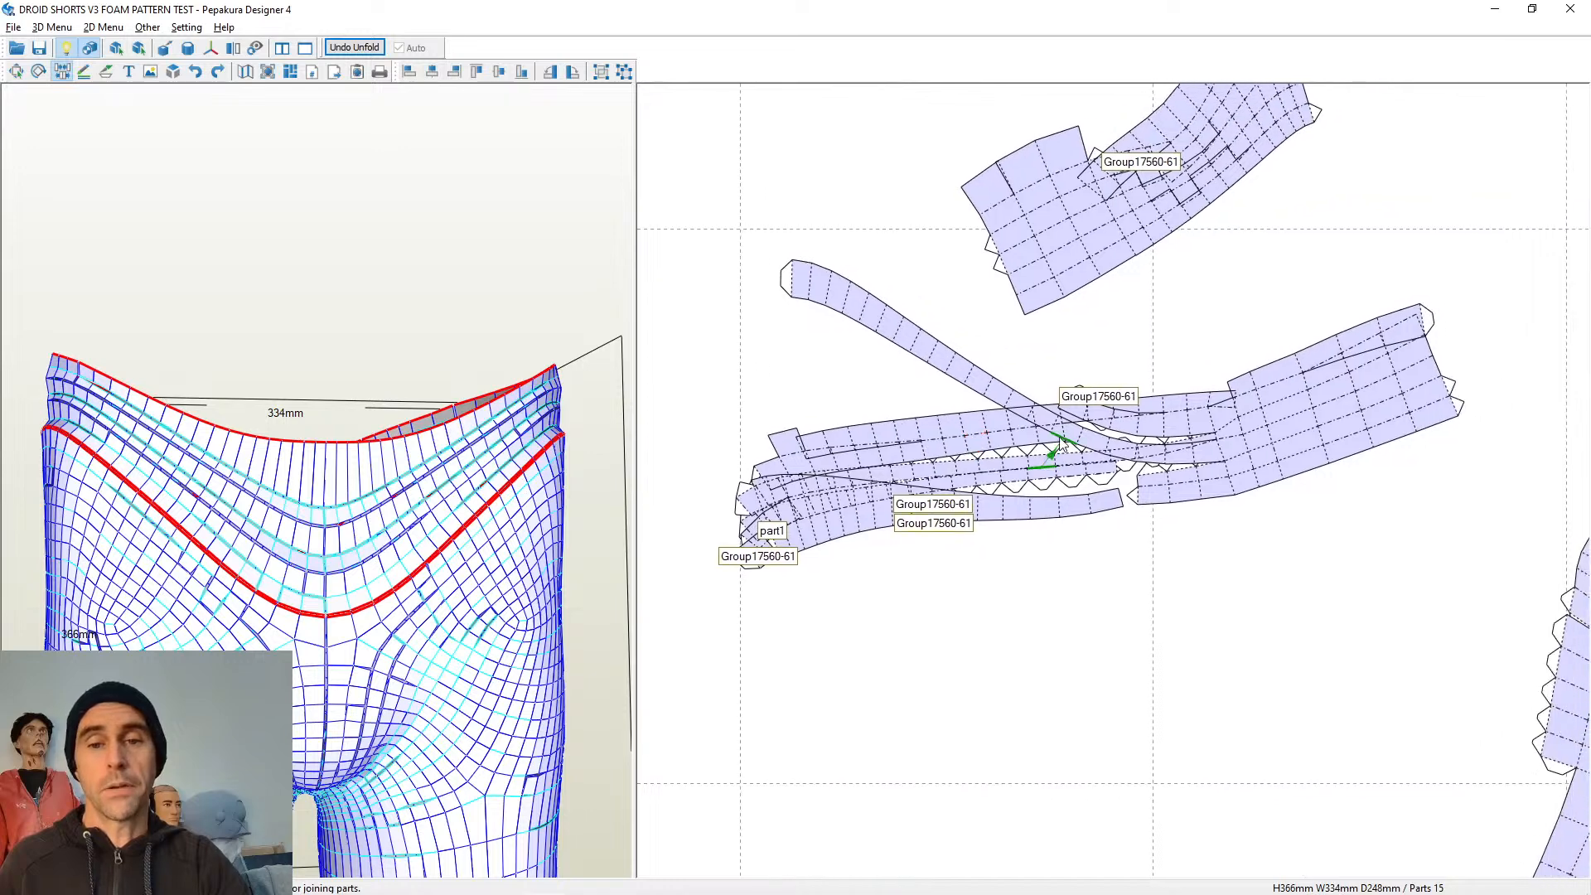
left_click(1230, 387)
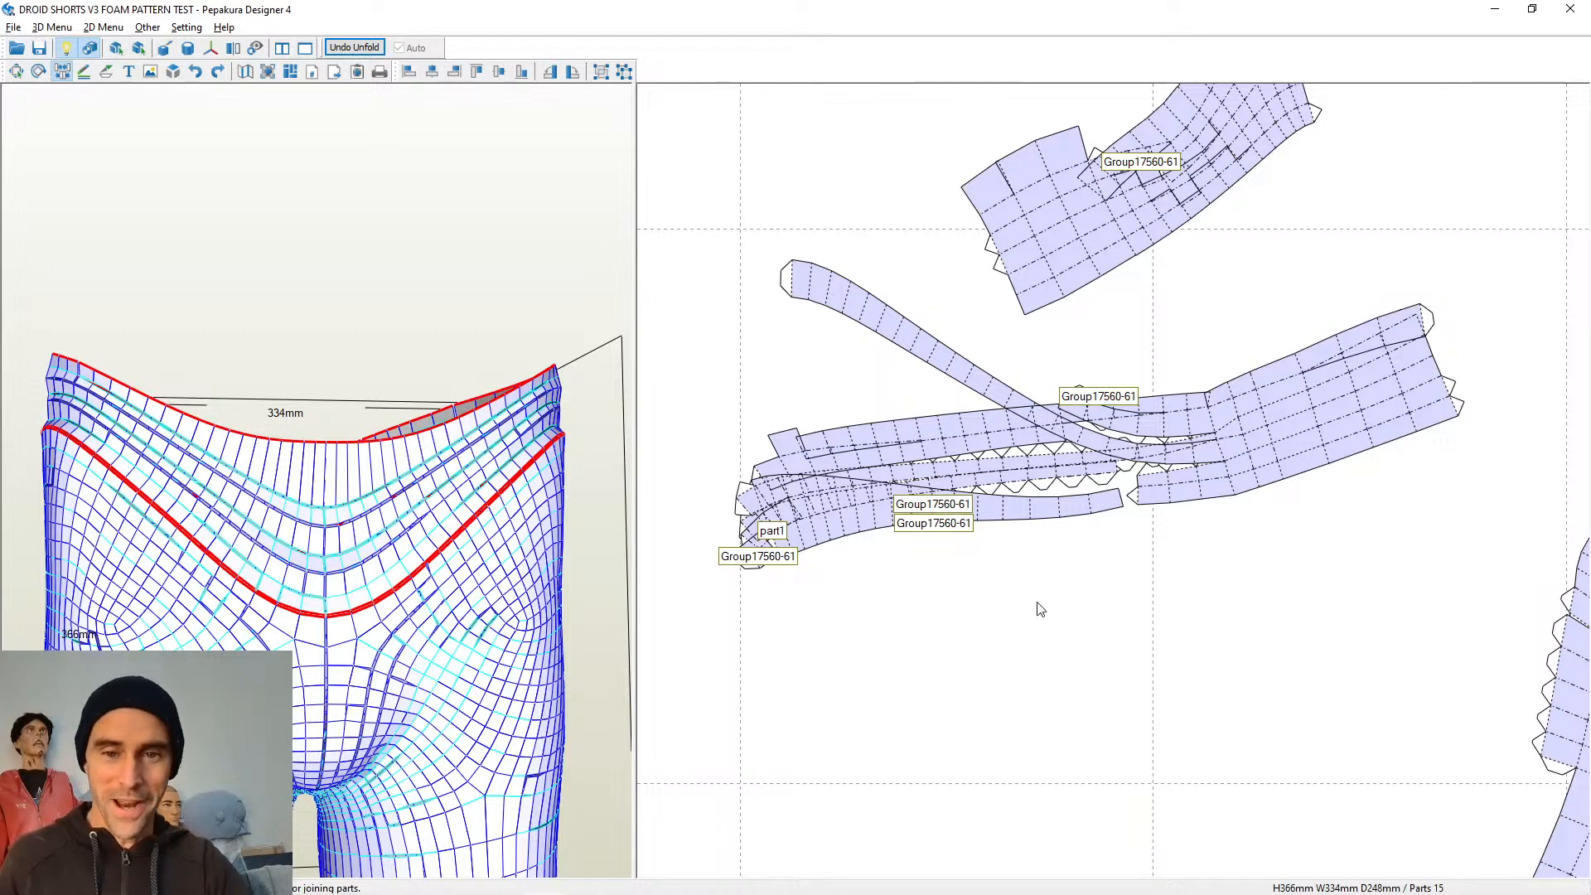
left_click(1126, 494)
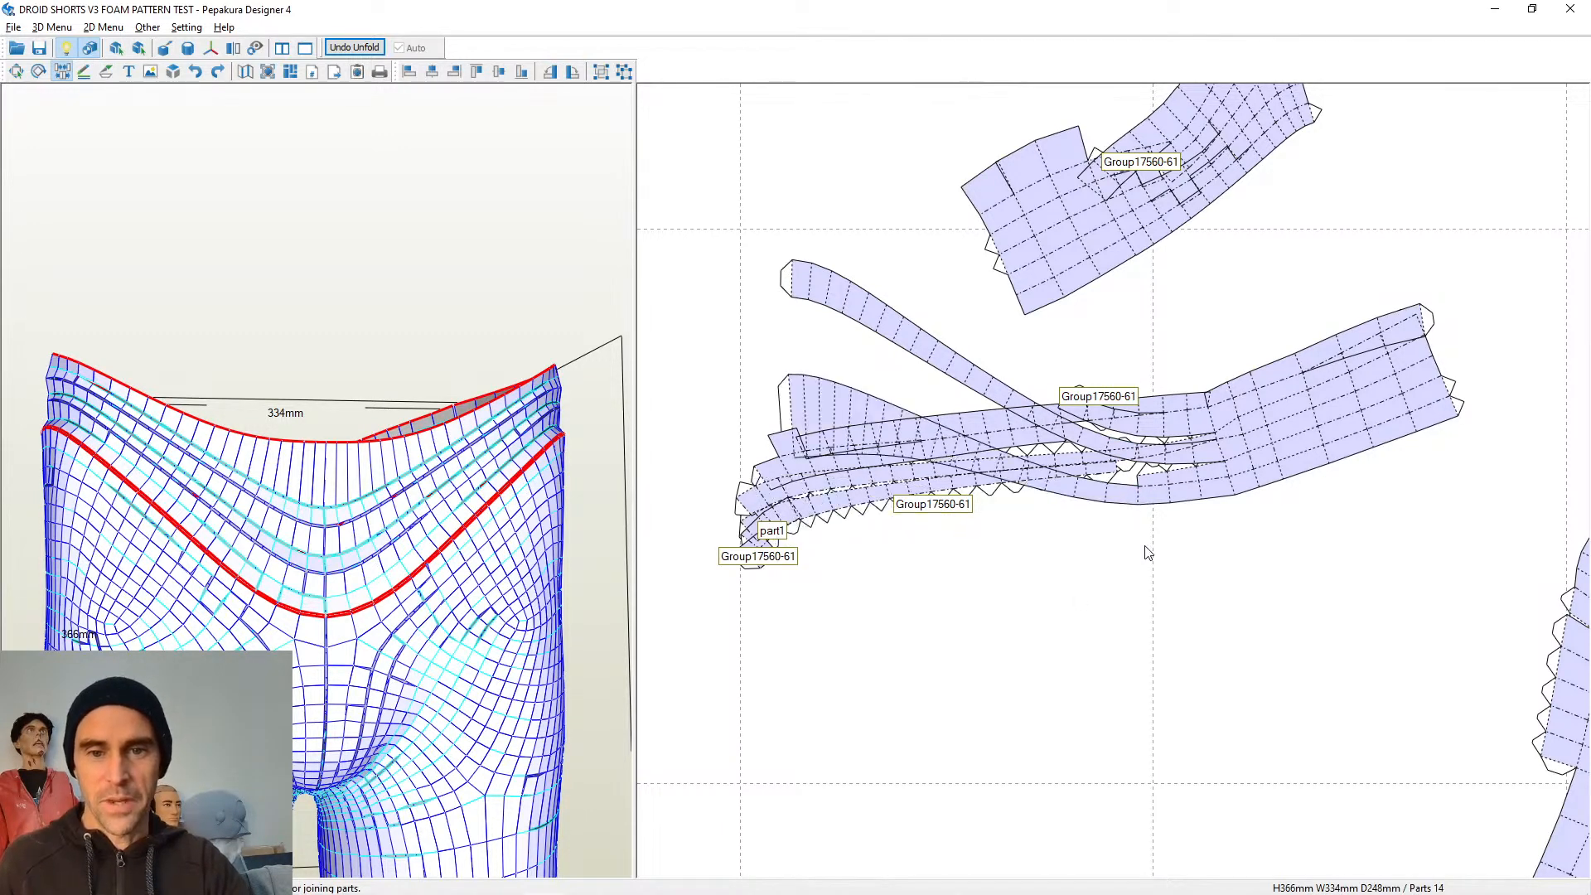
Join the adjoining faces where the thin lower strips meet and cut the bottom row free as one long curved strip
scroll(1135, 551, "up", 1)
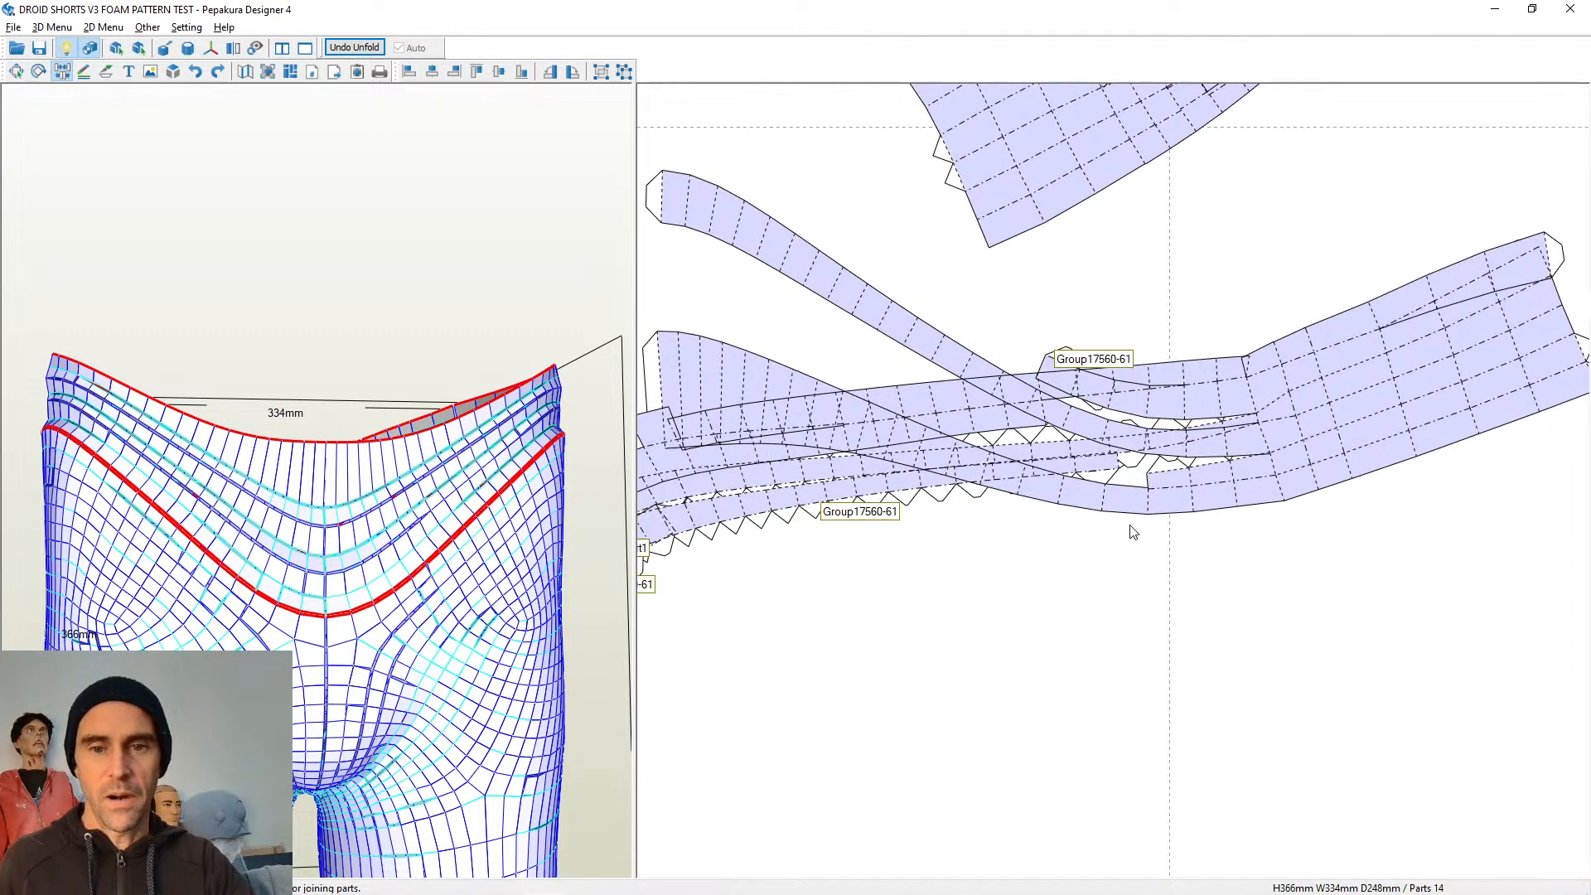
left_click(1149, 479)
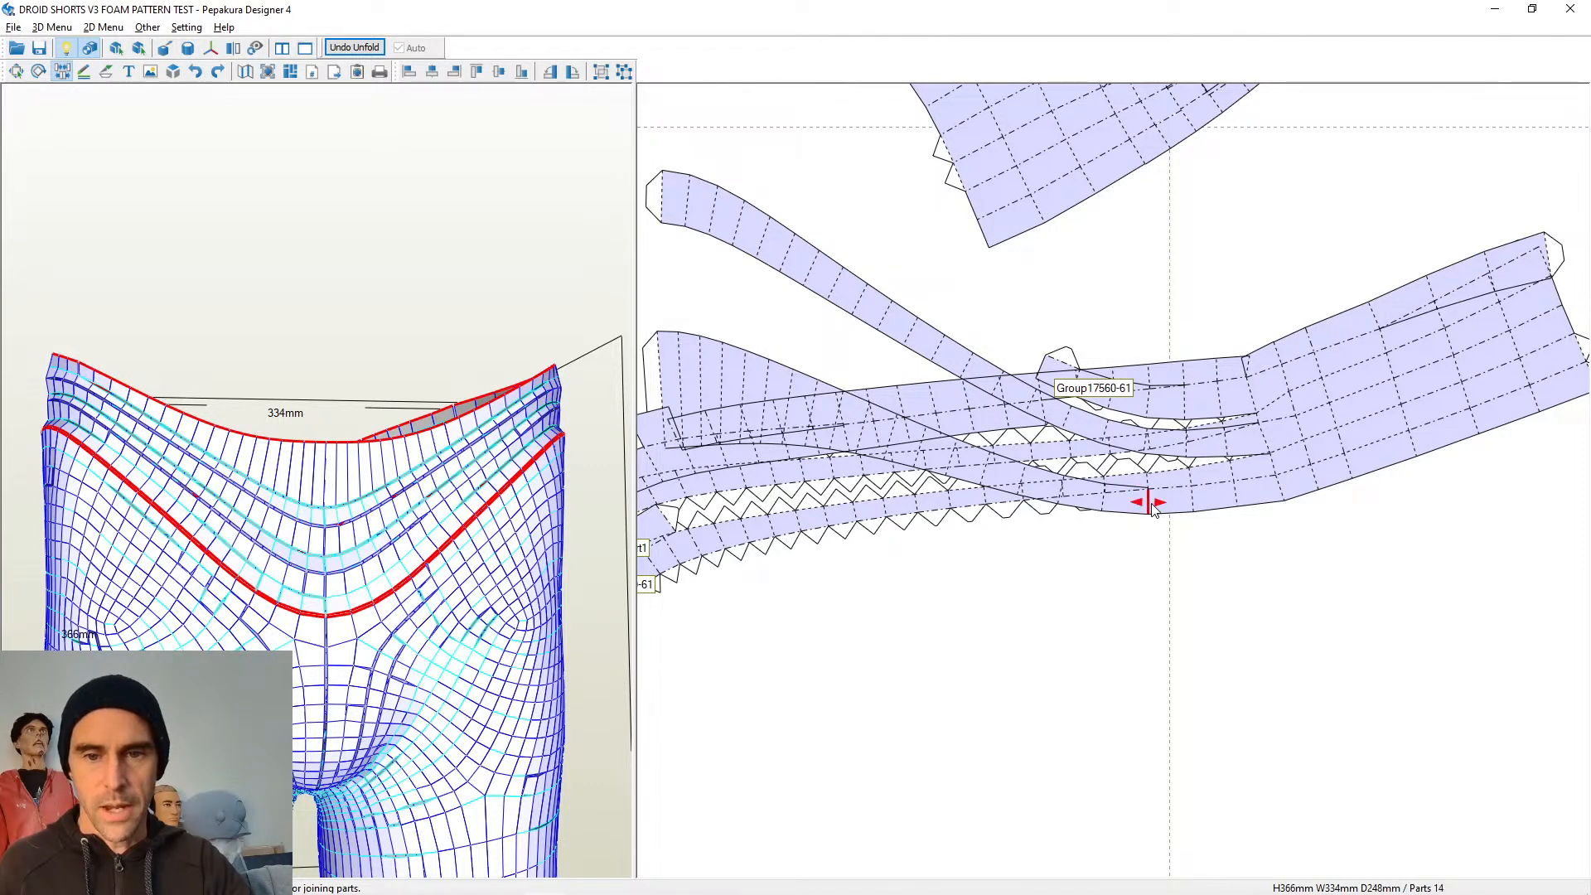
left_click(1154, 509)
left_click(1162, 501)
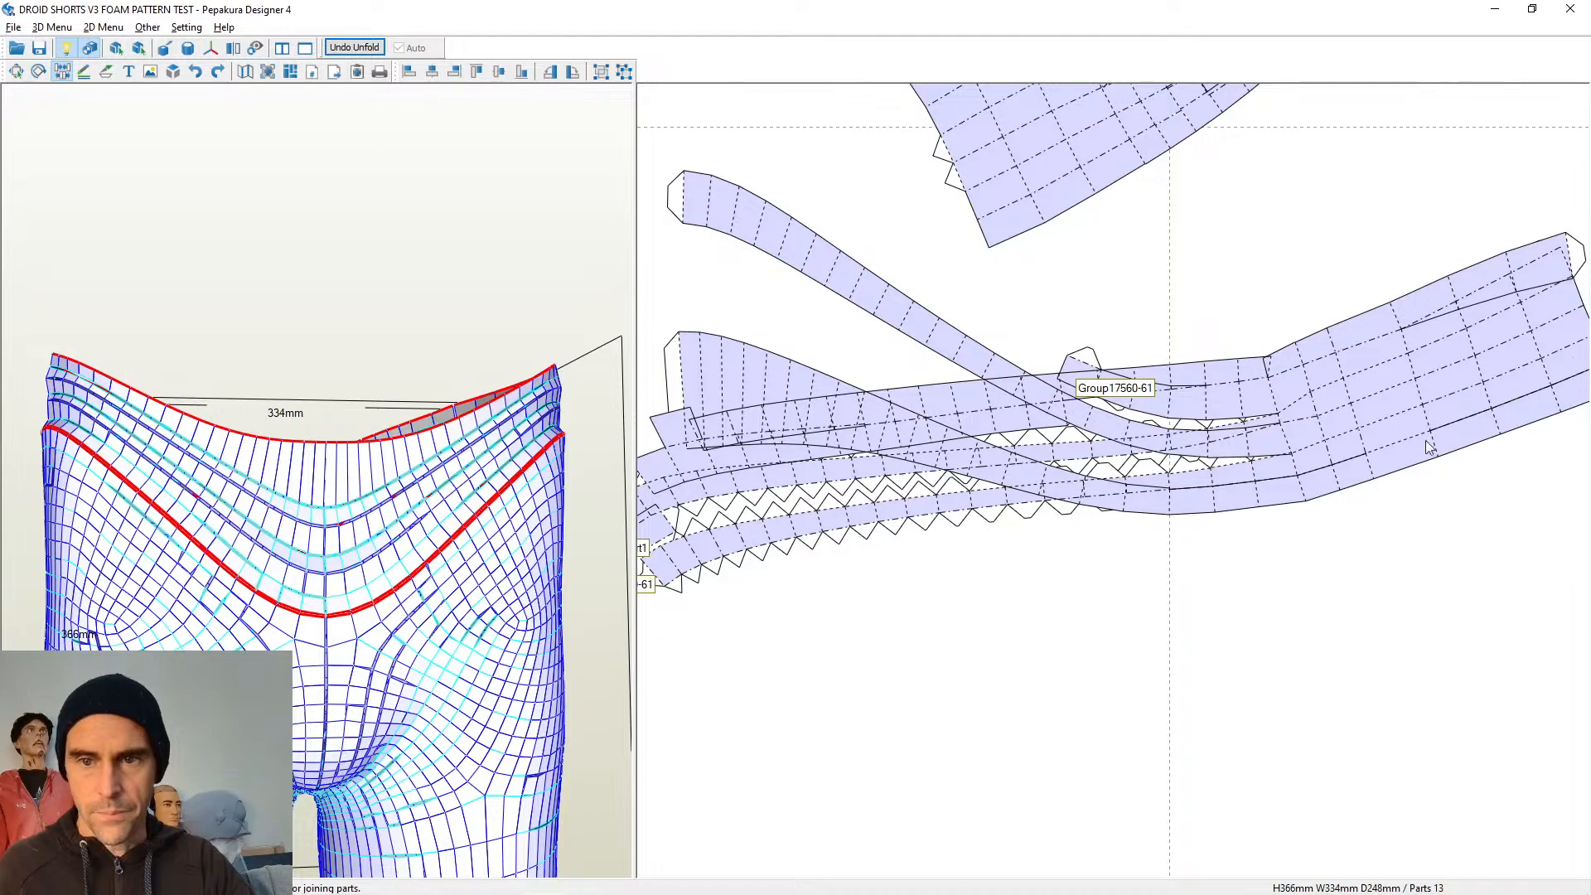
left_click(1399, 445)
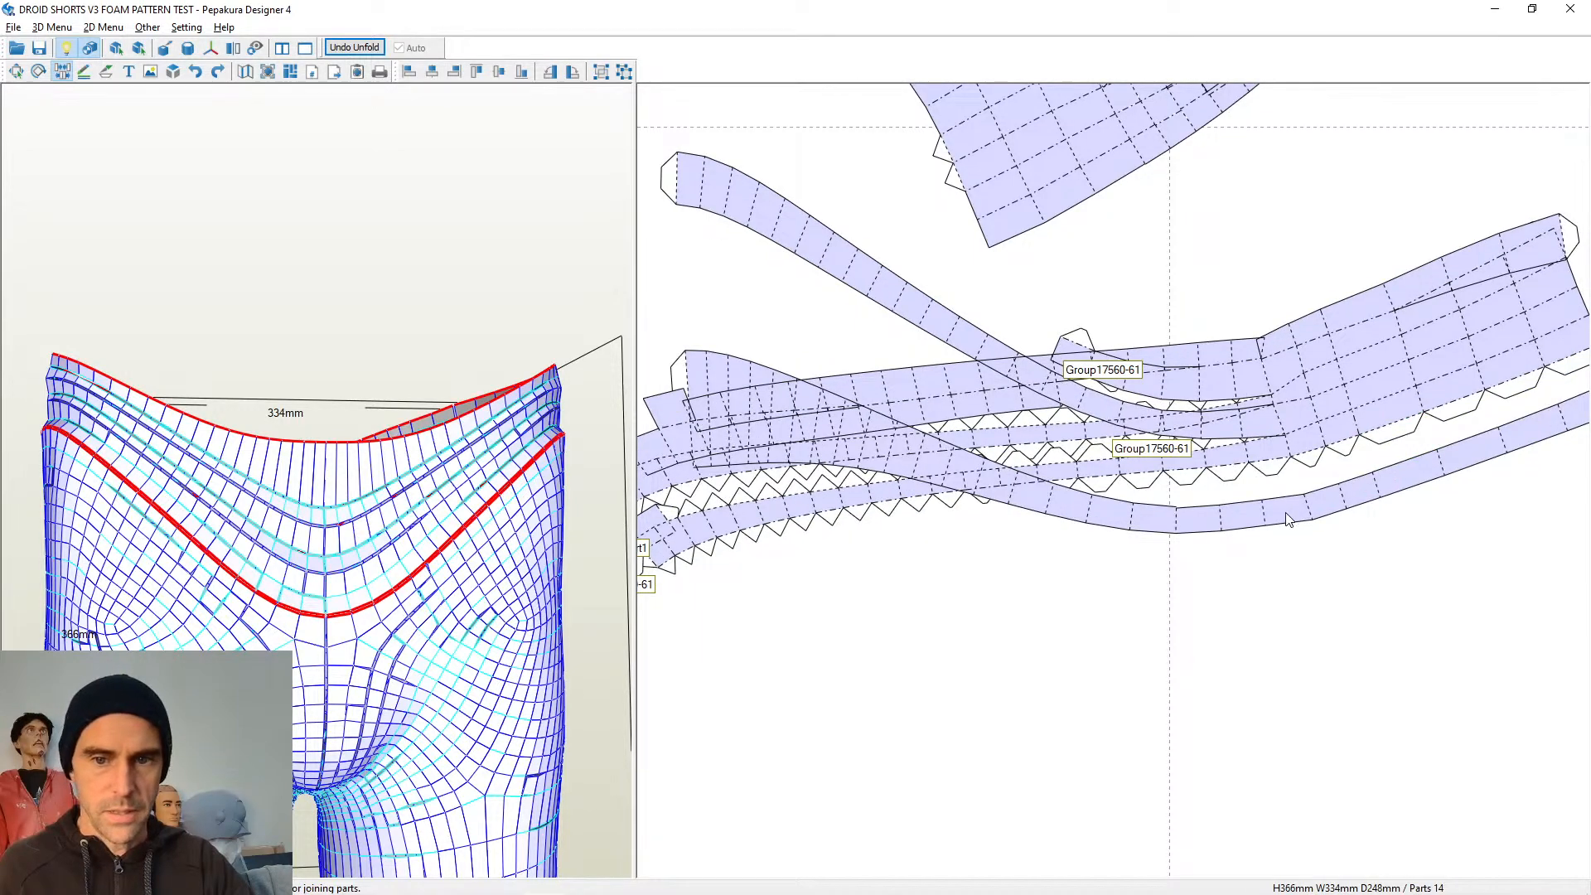
Join the wide side panel onto the narrow end of the long curved waistband strip
scroll(1003, 663, "down", 3)
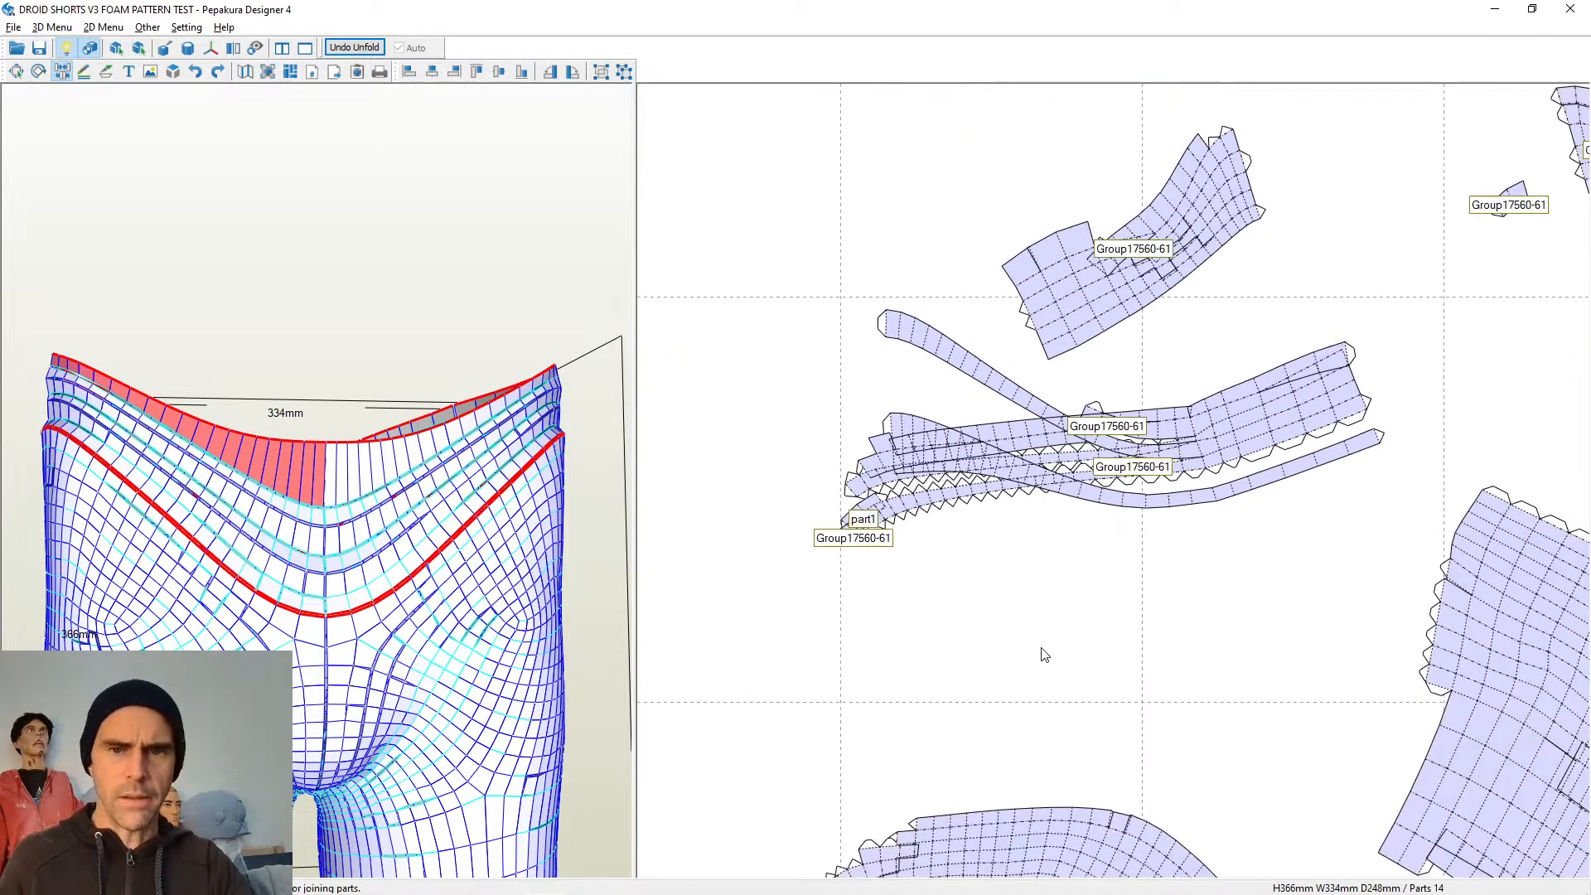
scroll(1009, 645, "up", 1)
right_click_drag(229, 408, 531, 464)
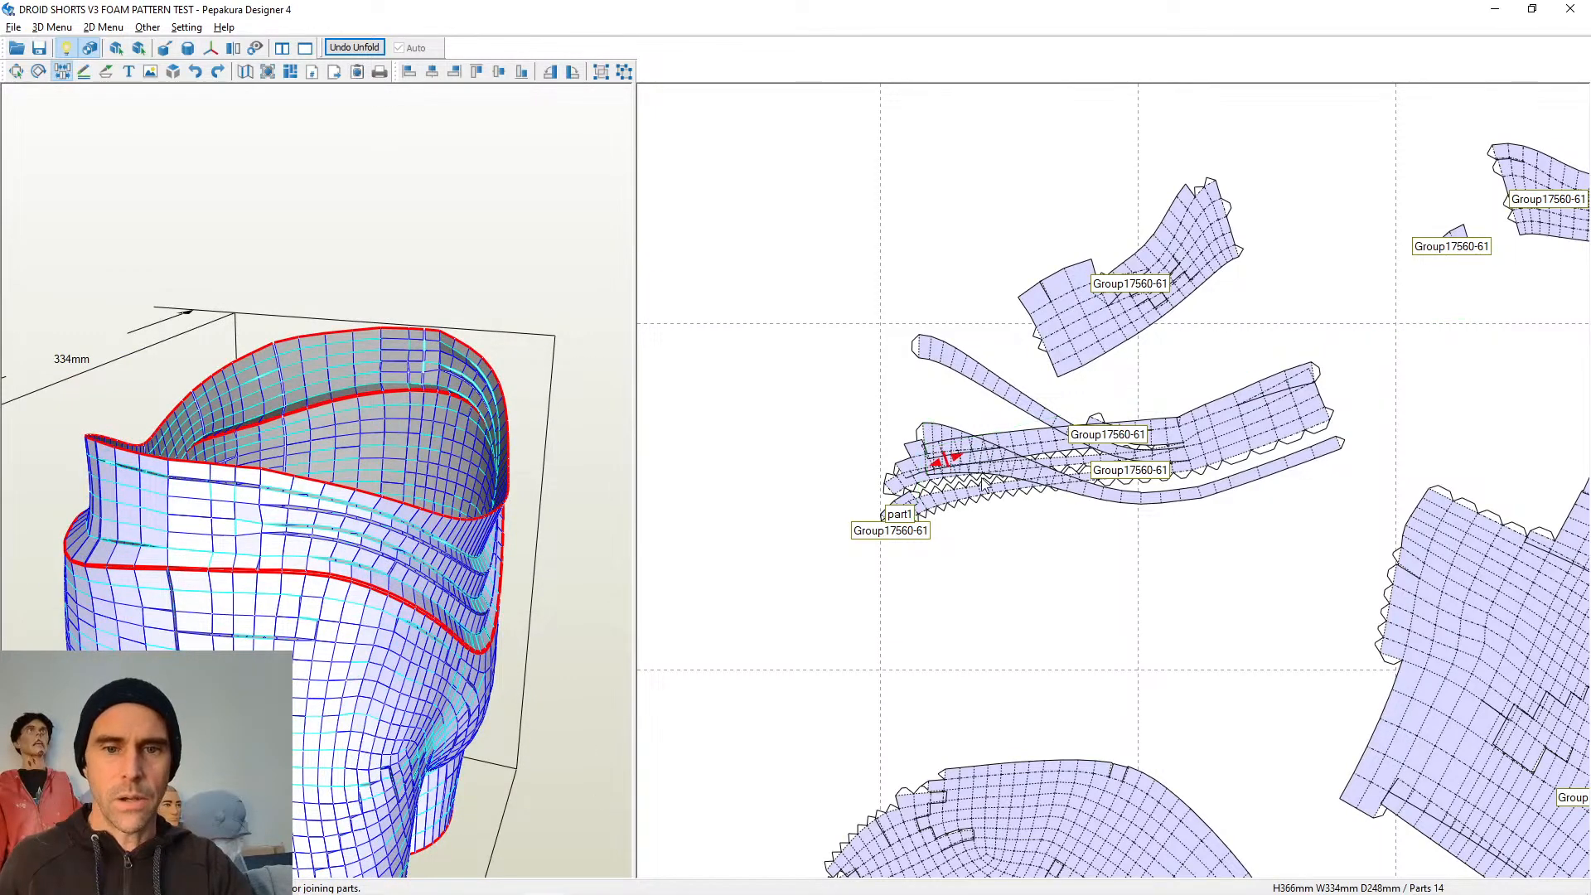
left_click(1341, 445)
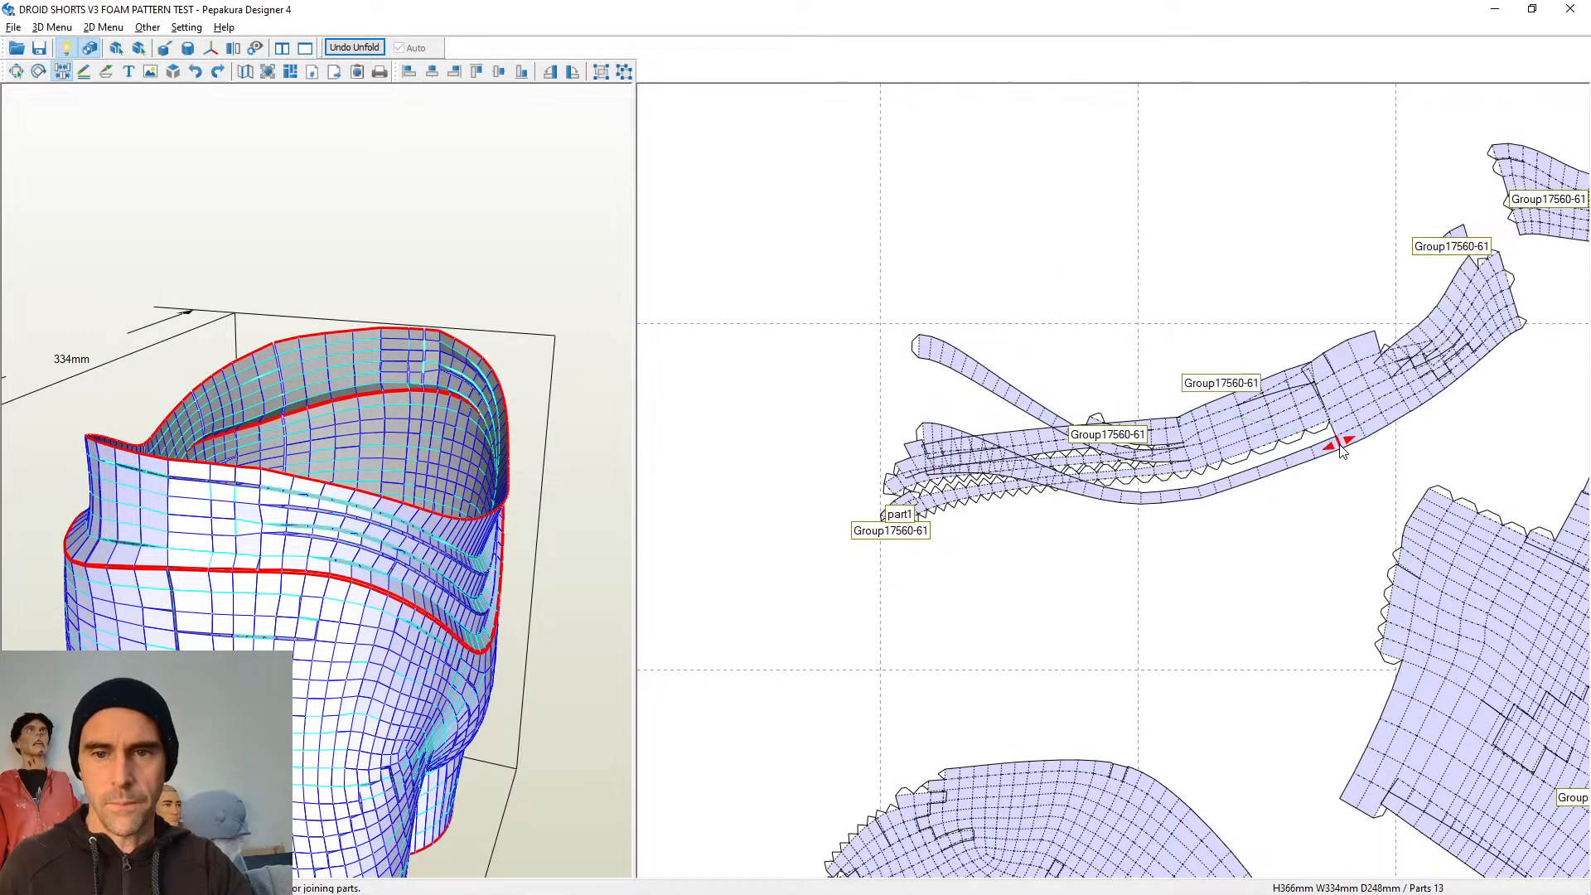
Cut the thin toothed strip off the lower edge of the wide waistband section and move it into free space below
scroll(1280, 472, "up", 1)
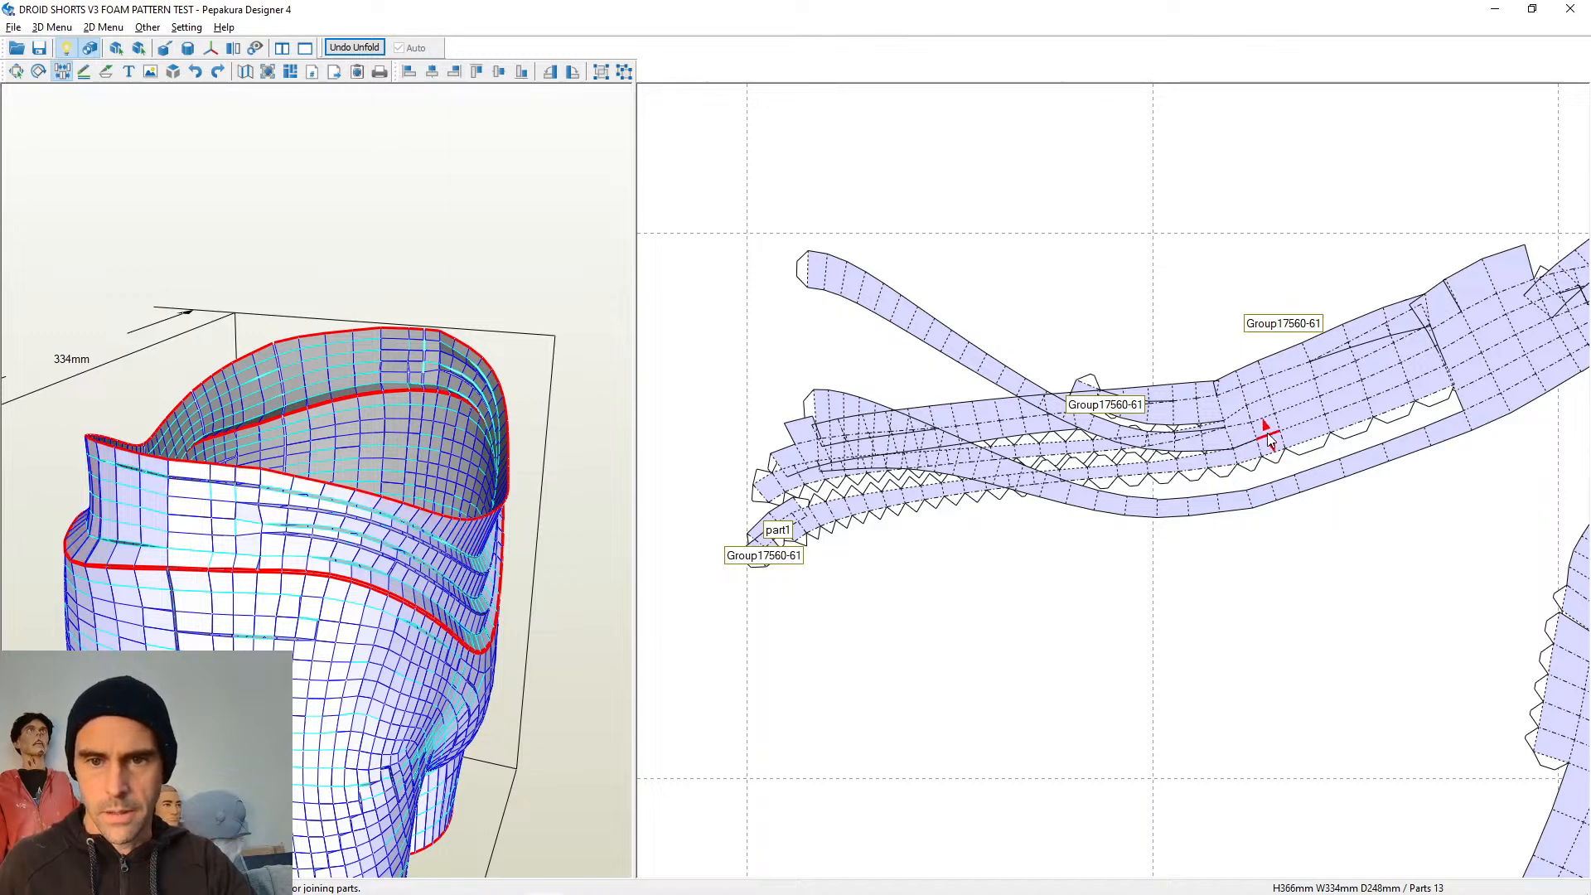
left_click(1427, 385)
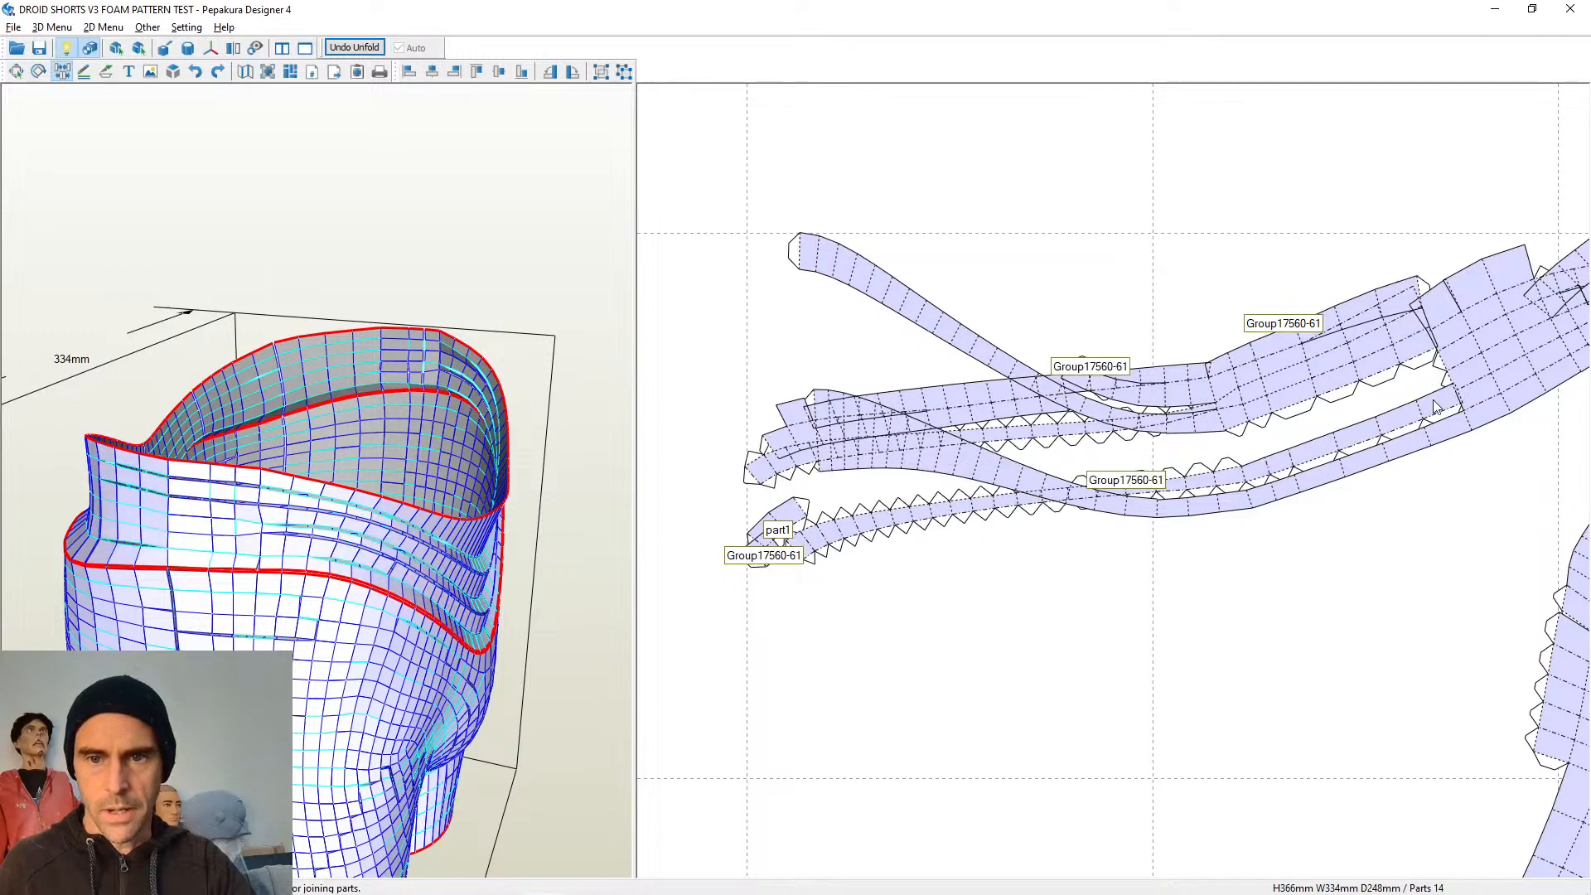
left_click_drag(1434, 400, 1368, 550)
Examine the separated toothed strip against the curved and overlapping waistband strips above it
scroll(1338, 521, "down", 5)
scroll(1318, 485, "up", 3)
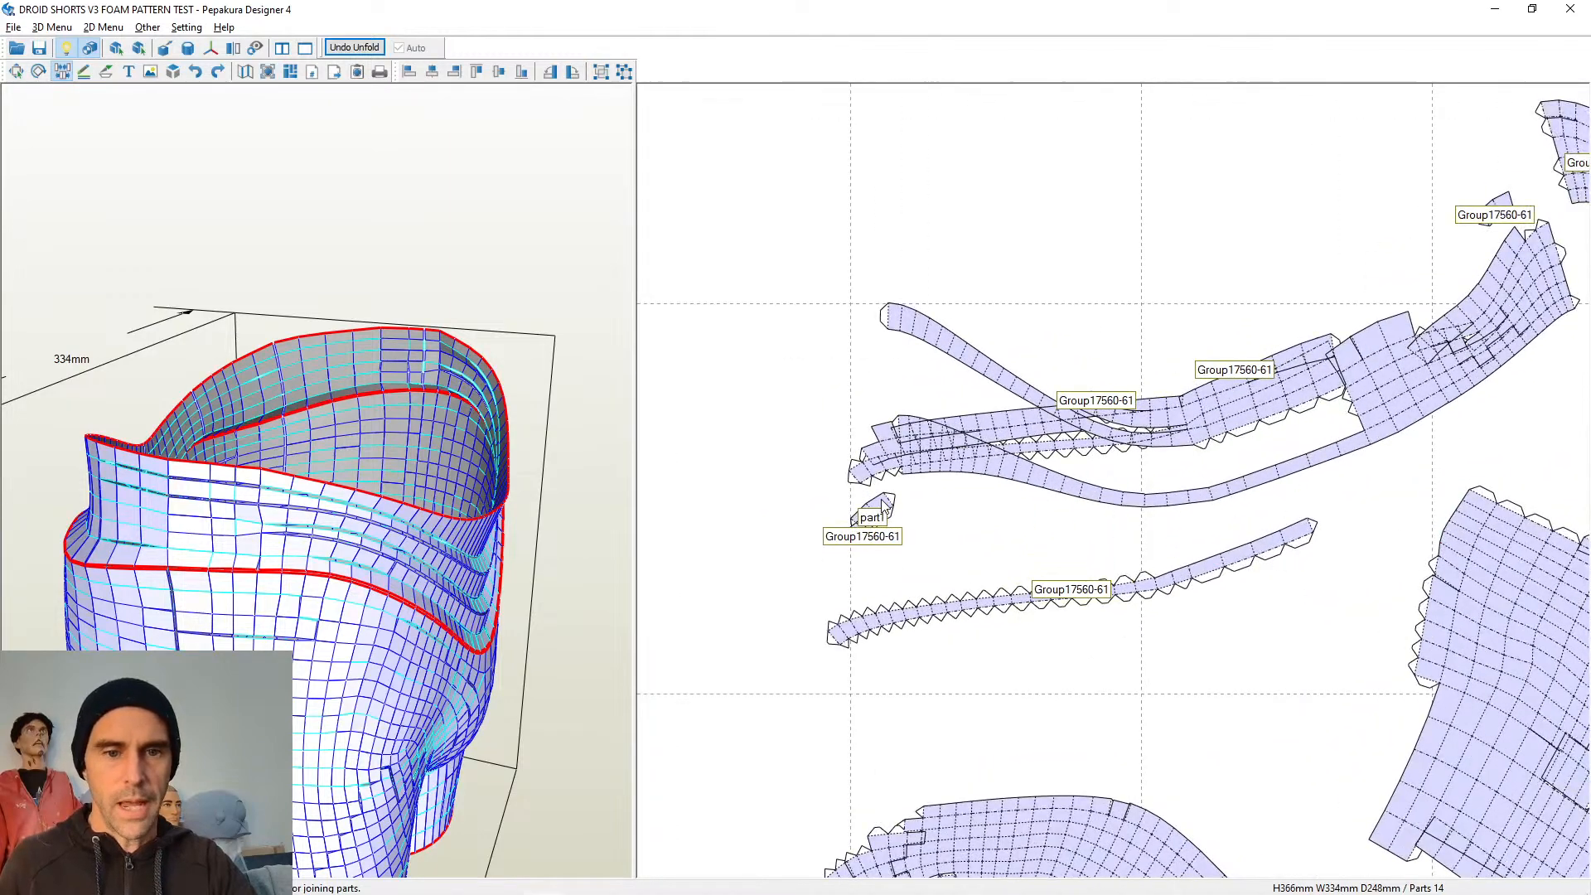
scroll(1143, 530, "up", 1)
scroll(1159, 532, "up", 1)
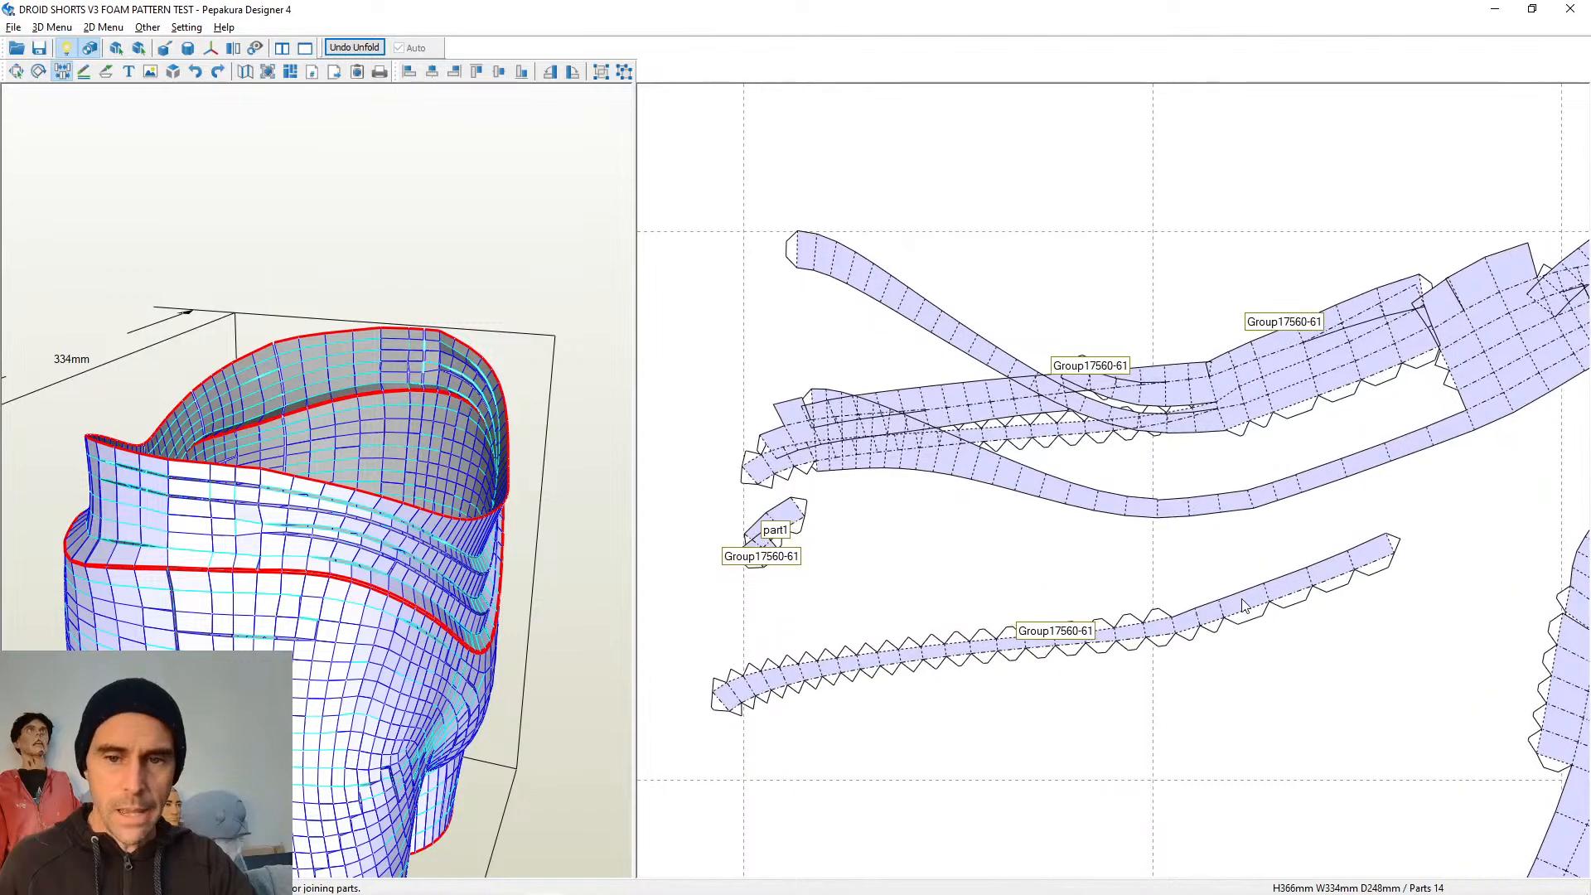
scroll(924, 603, "down", 2)
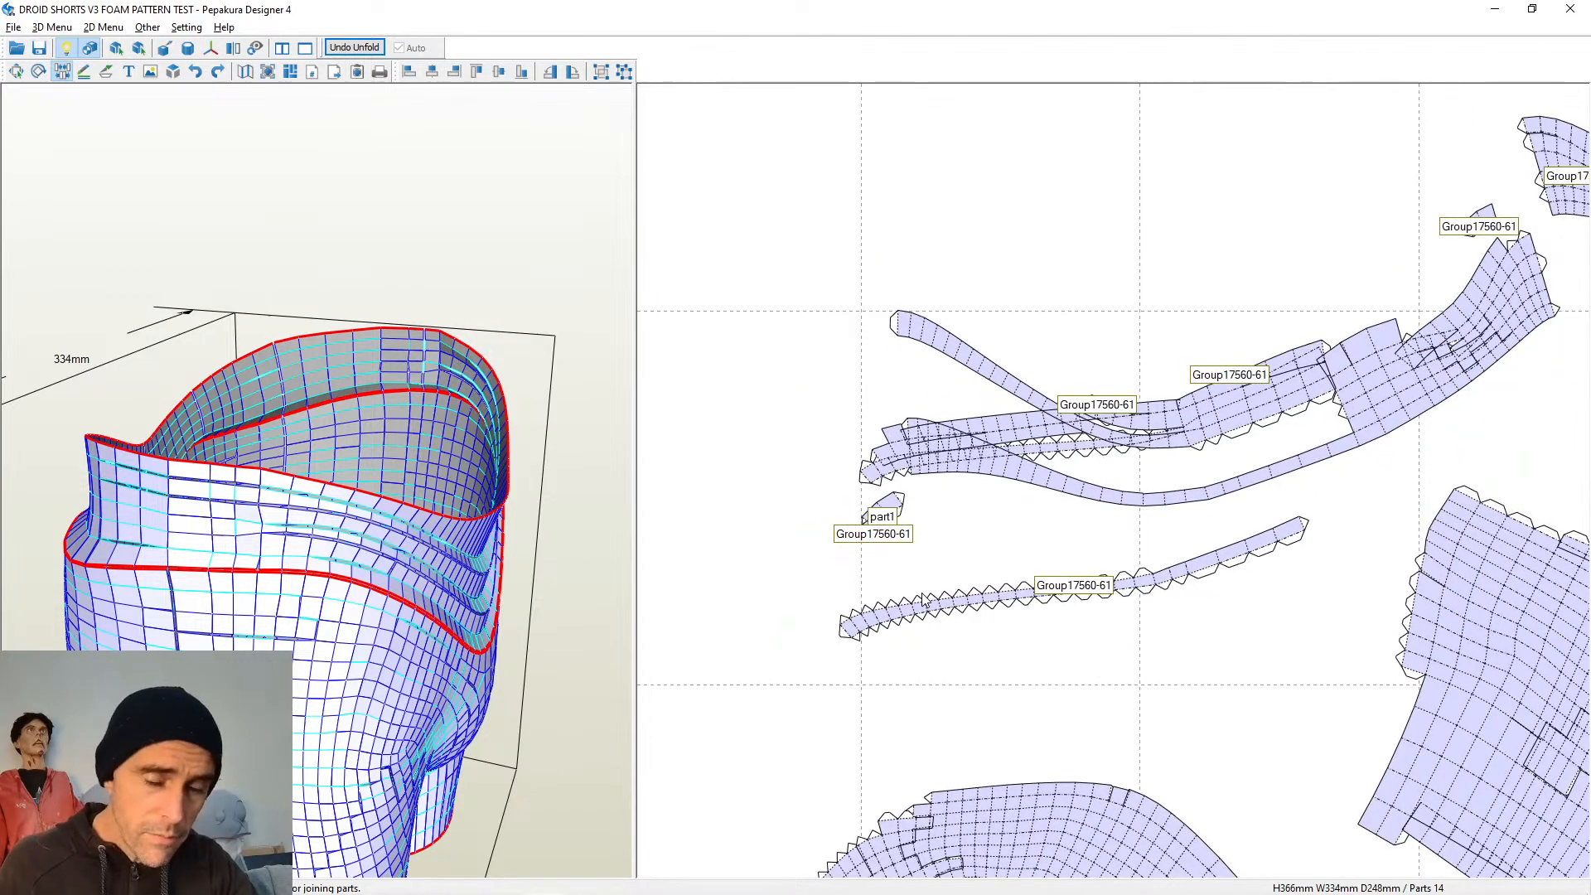
scroll(924, 599, "up", 3)
scroll(954, 593, "down", 2)
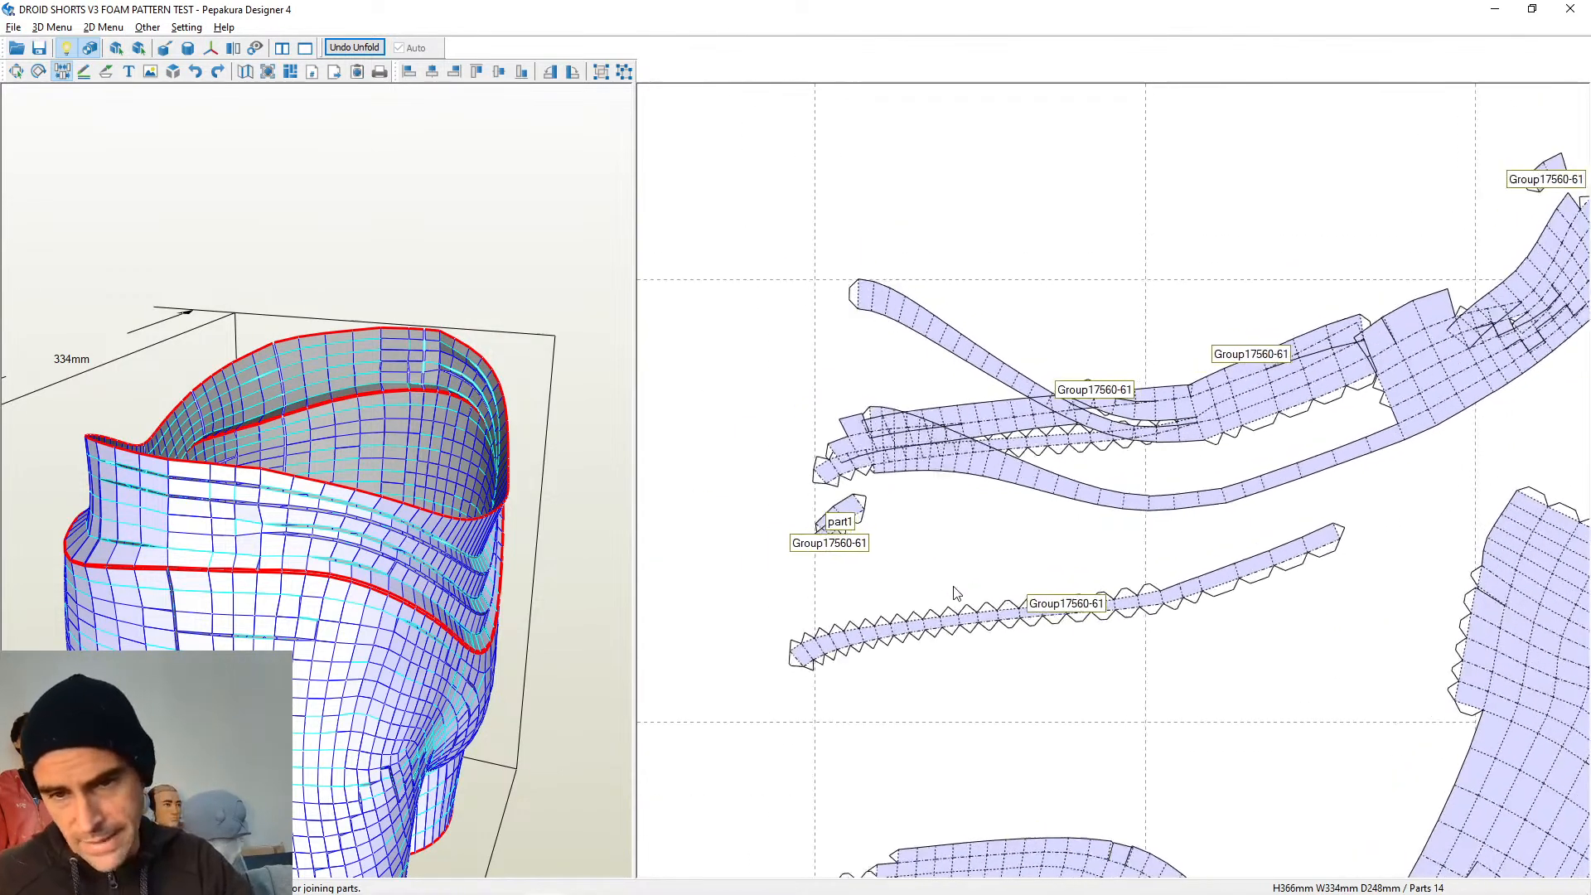
scroll(953, 592, "up", 1)
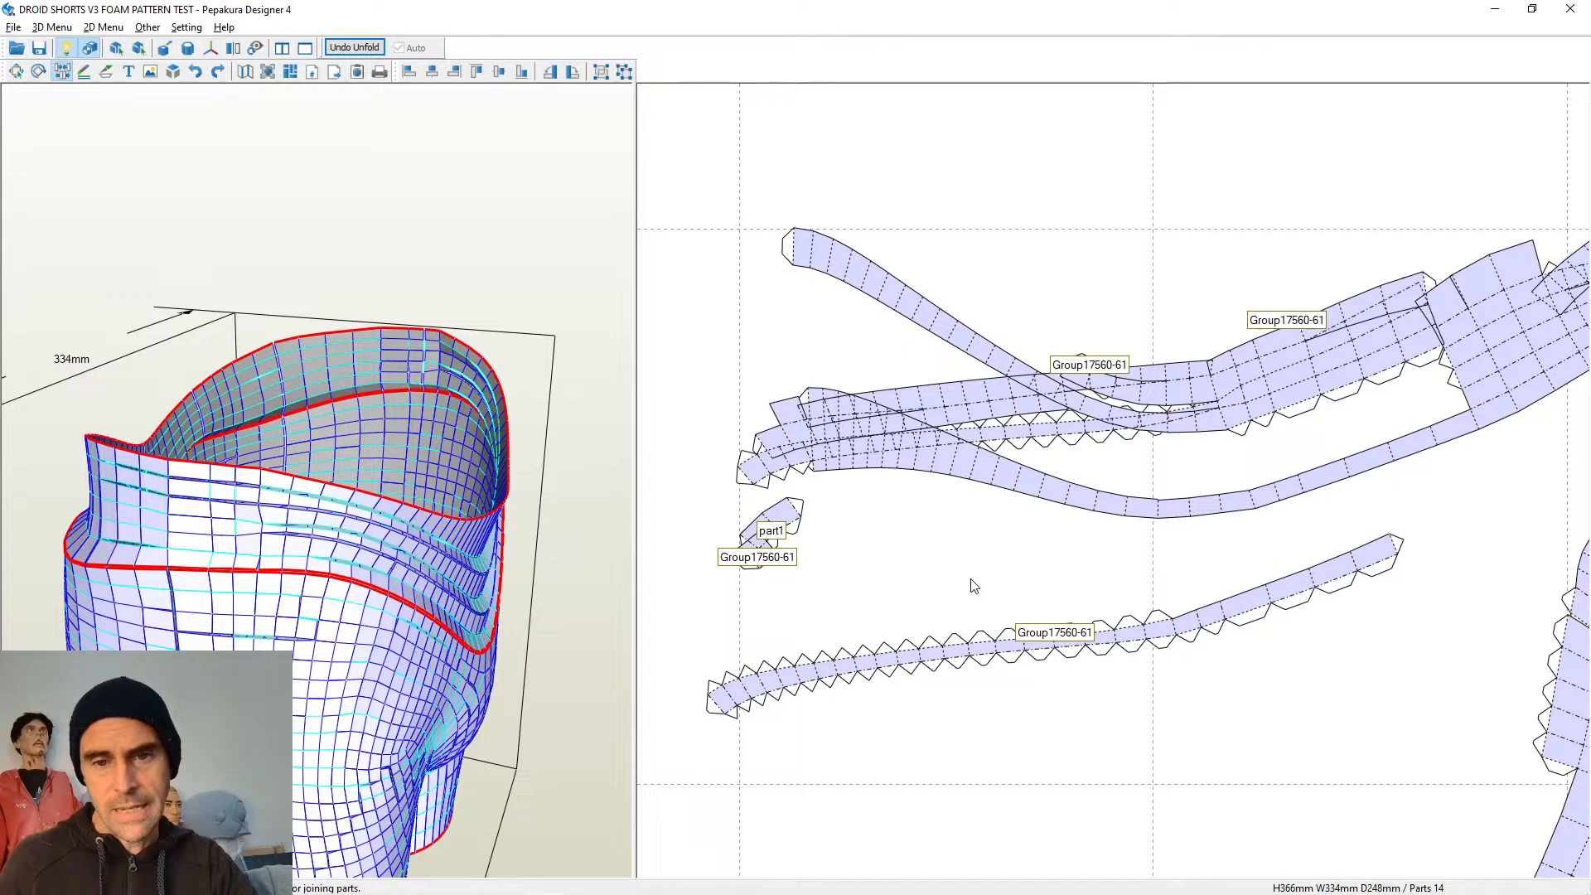
Try to join the thin toothed strip back along the long curved waistband strip
left_click(1207, 510)
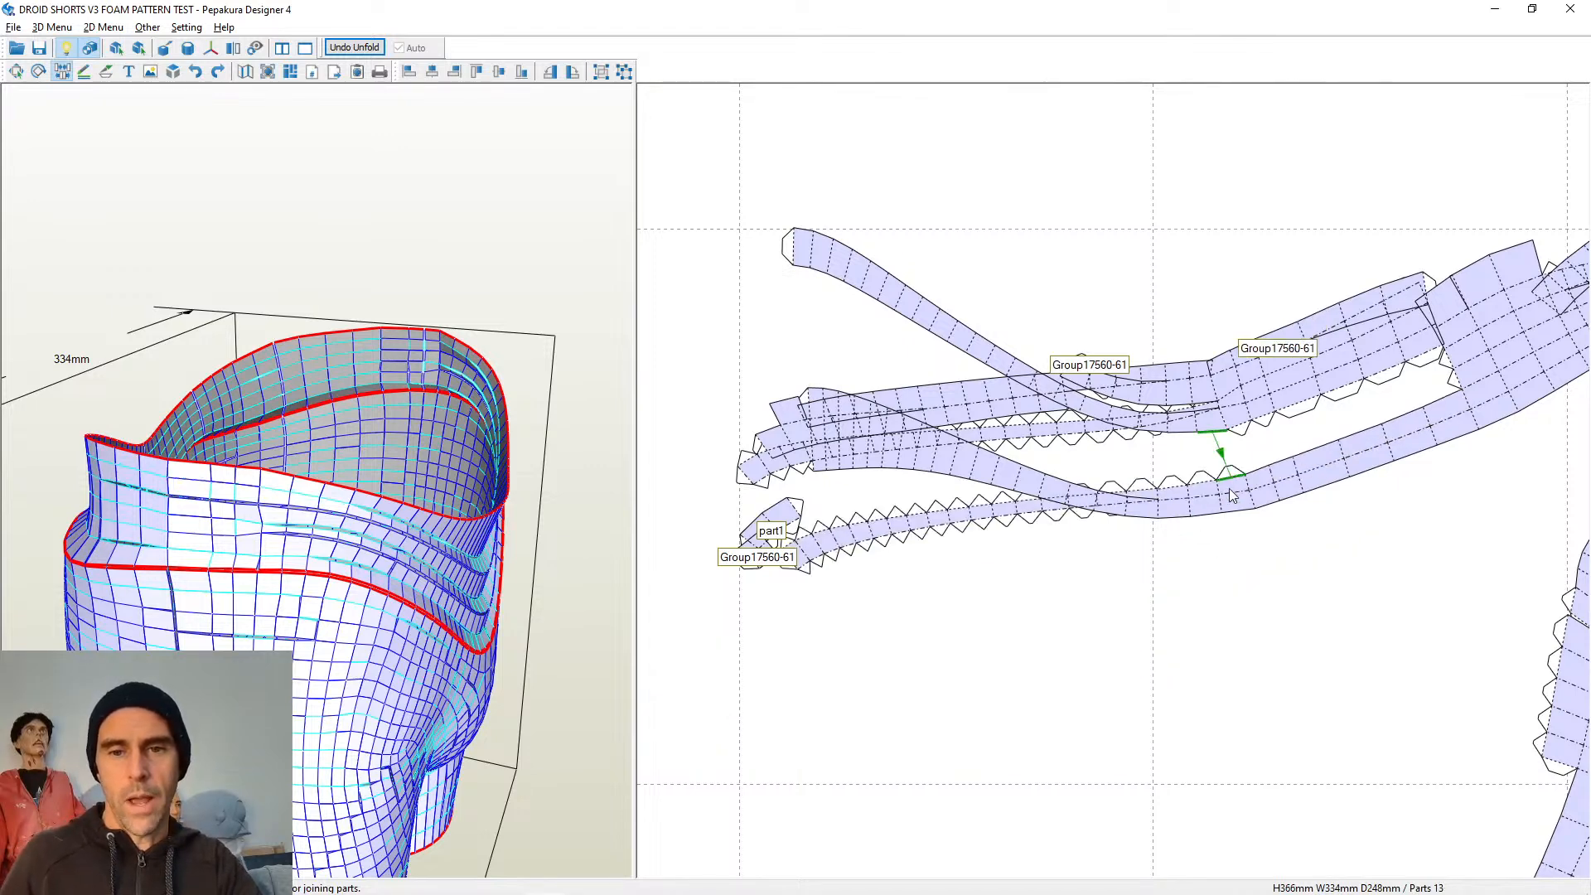
left_click(1153, 495)
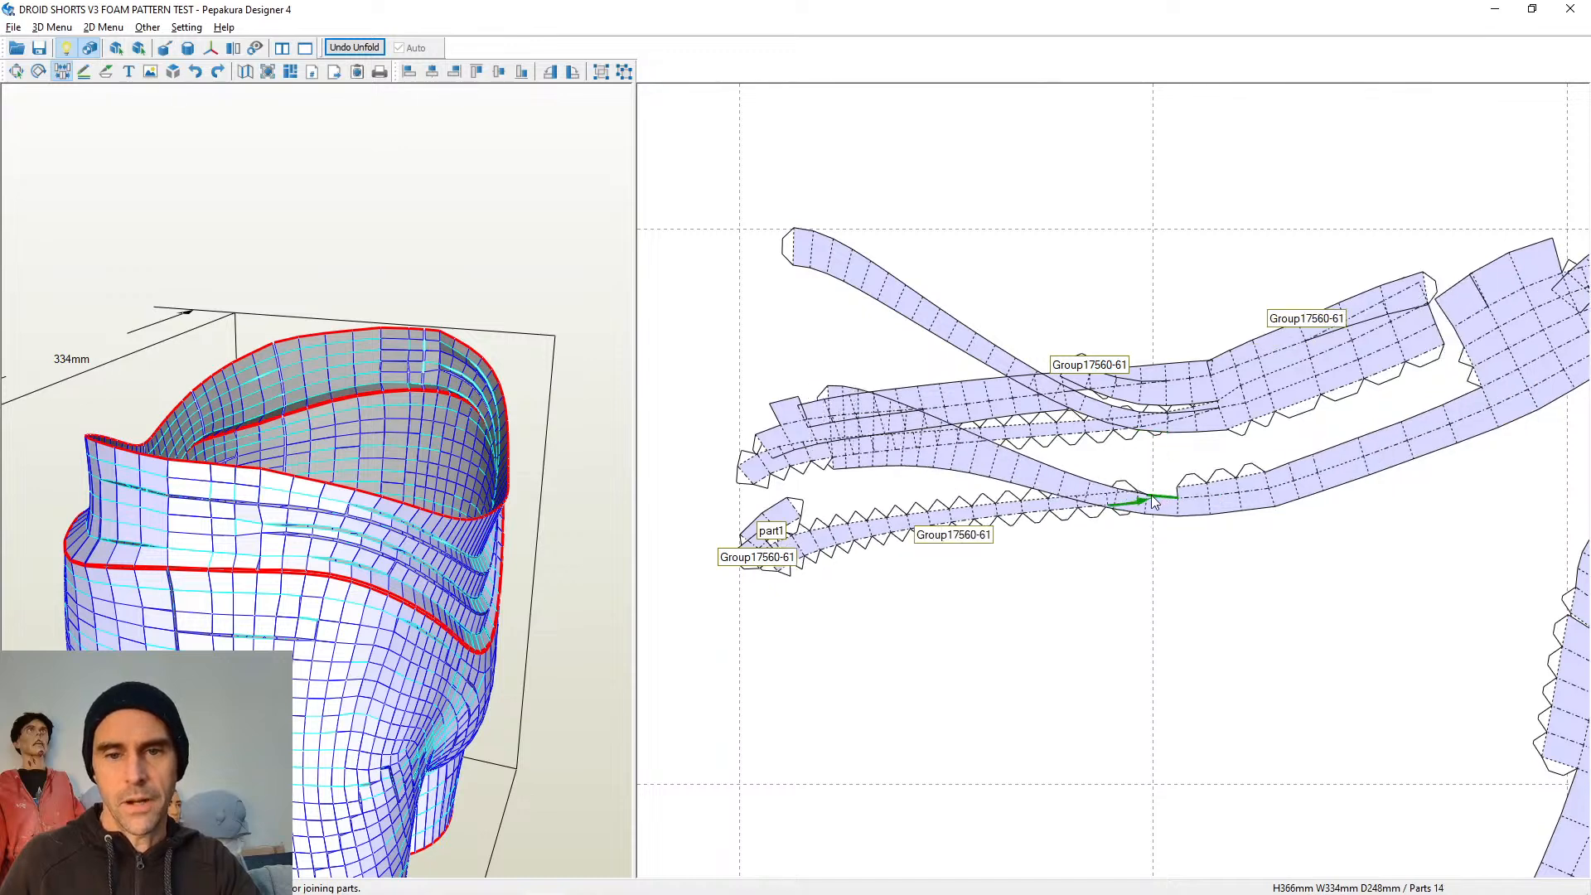
left_click(1104, 489)
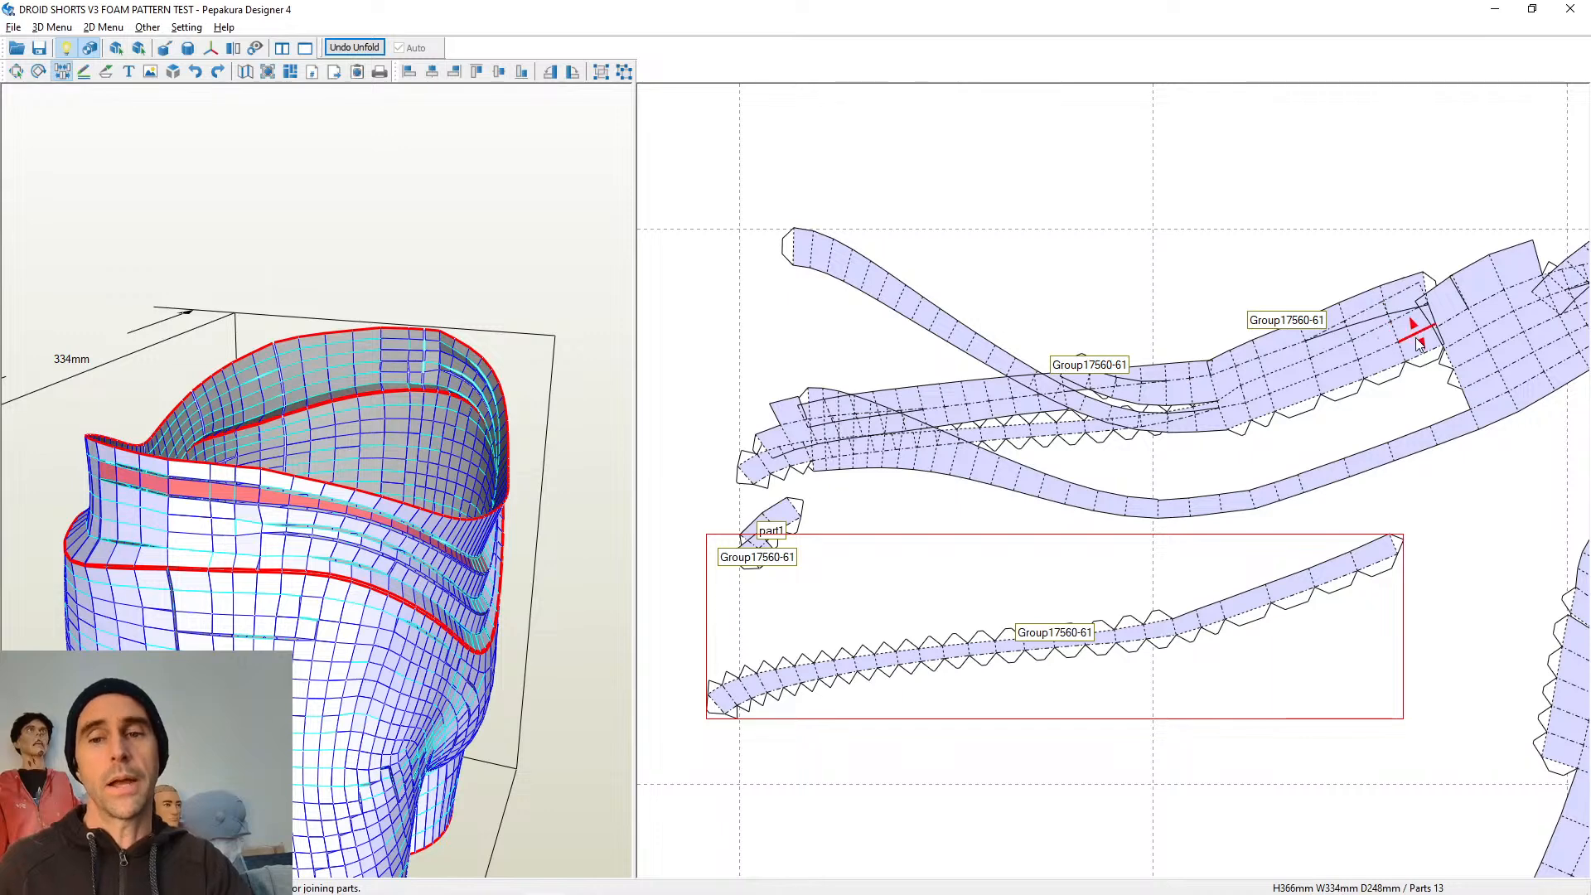
Move the toothed strip further down and the forked waistband piece up, clear of the long curved strip
mouse_move(1416, 341)
left_mouse_down()
mouse_move(1295, 262)
mouse_move(1420, 411)
left_mouse_up()
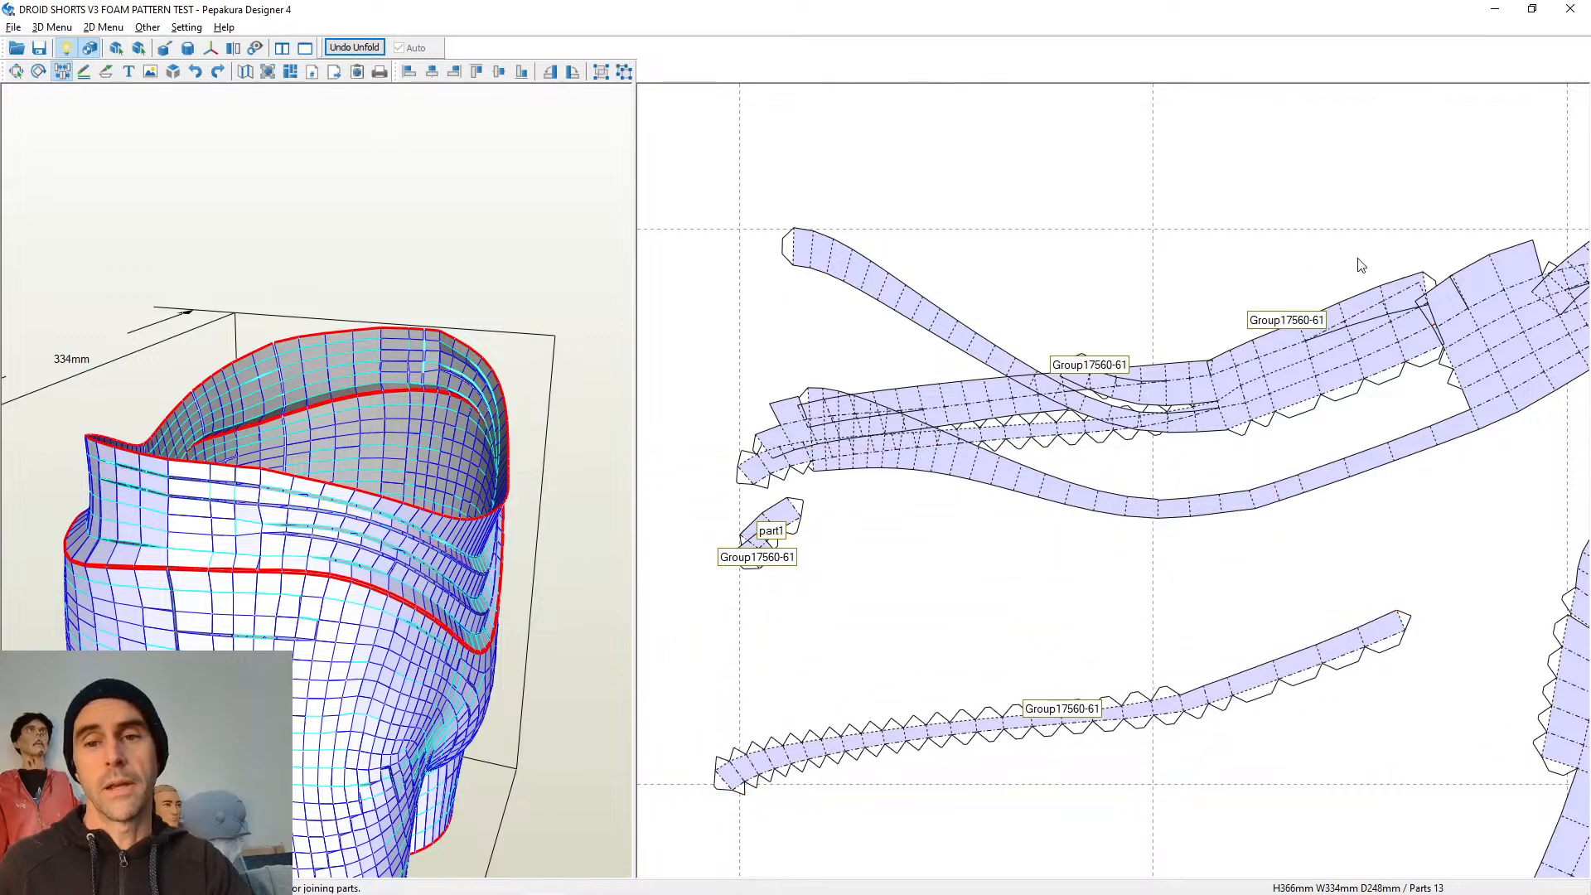
left_click_drag(1399, 304, 1298, 186)
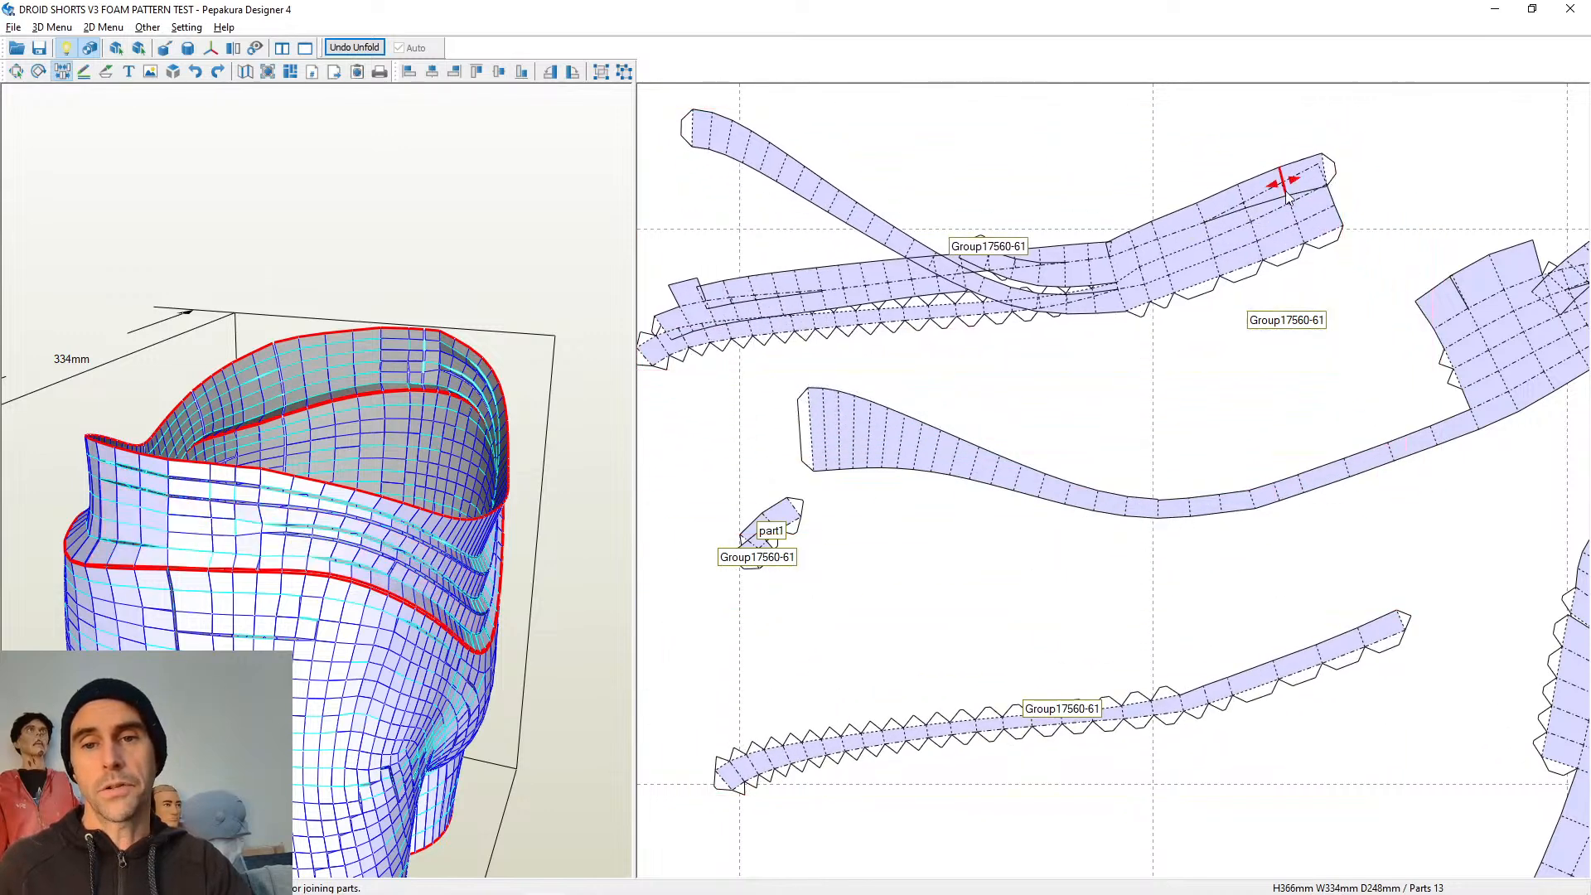
Cut the short end strip and the upper branches off the forked waistband piece and move the cut branches up
left_click(1127, 256)
left_click(1129, 257)
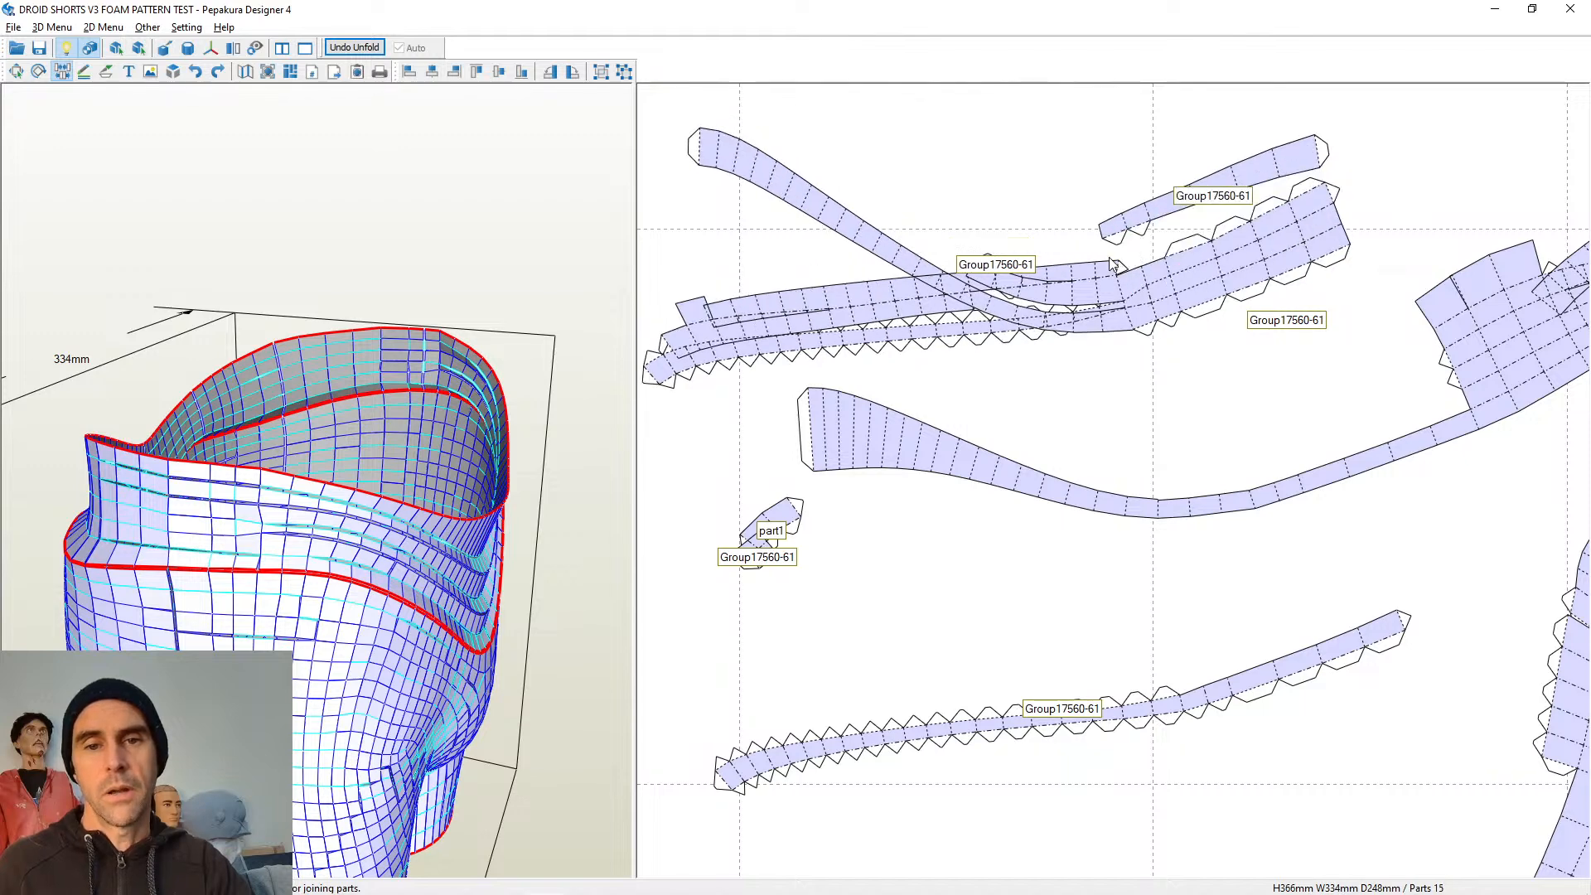
left_click(1073, 288)
left_click_drag(1091, 252, 1067, 178)
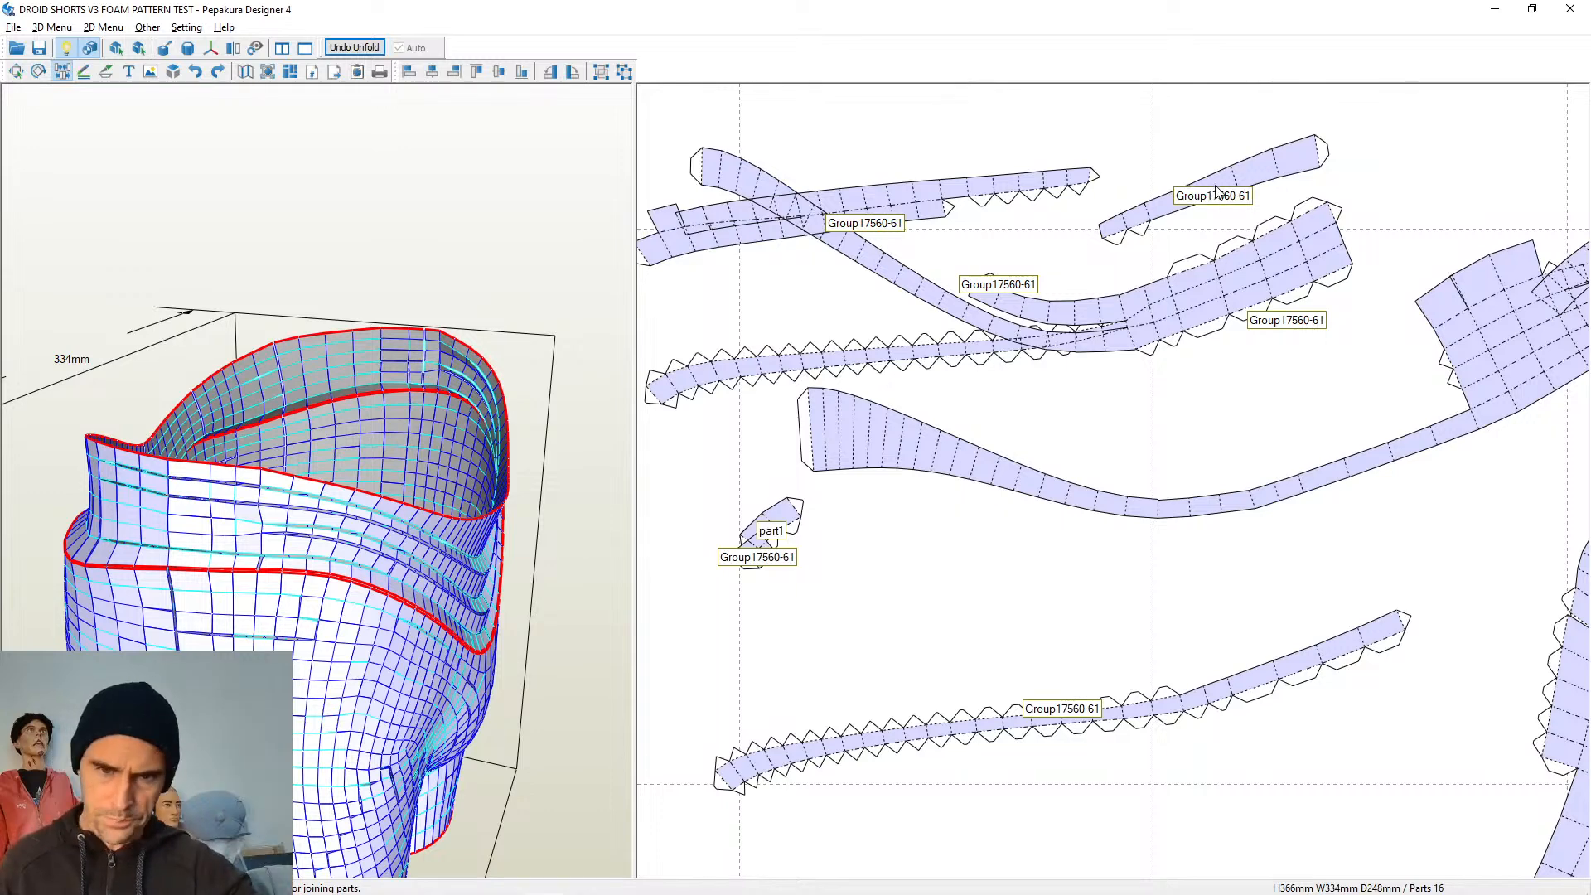
Cut the side panel with the overlapping faces in two across its middle
scroll(1360, 394, "up", 3)
scroll(1025, 491, "up", 2)
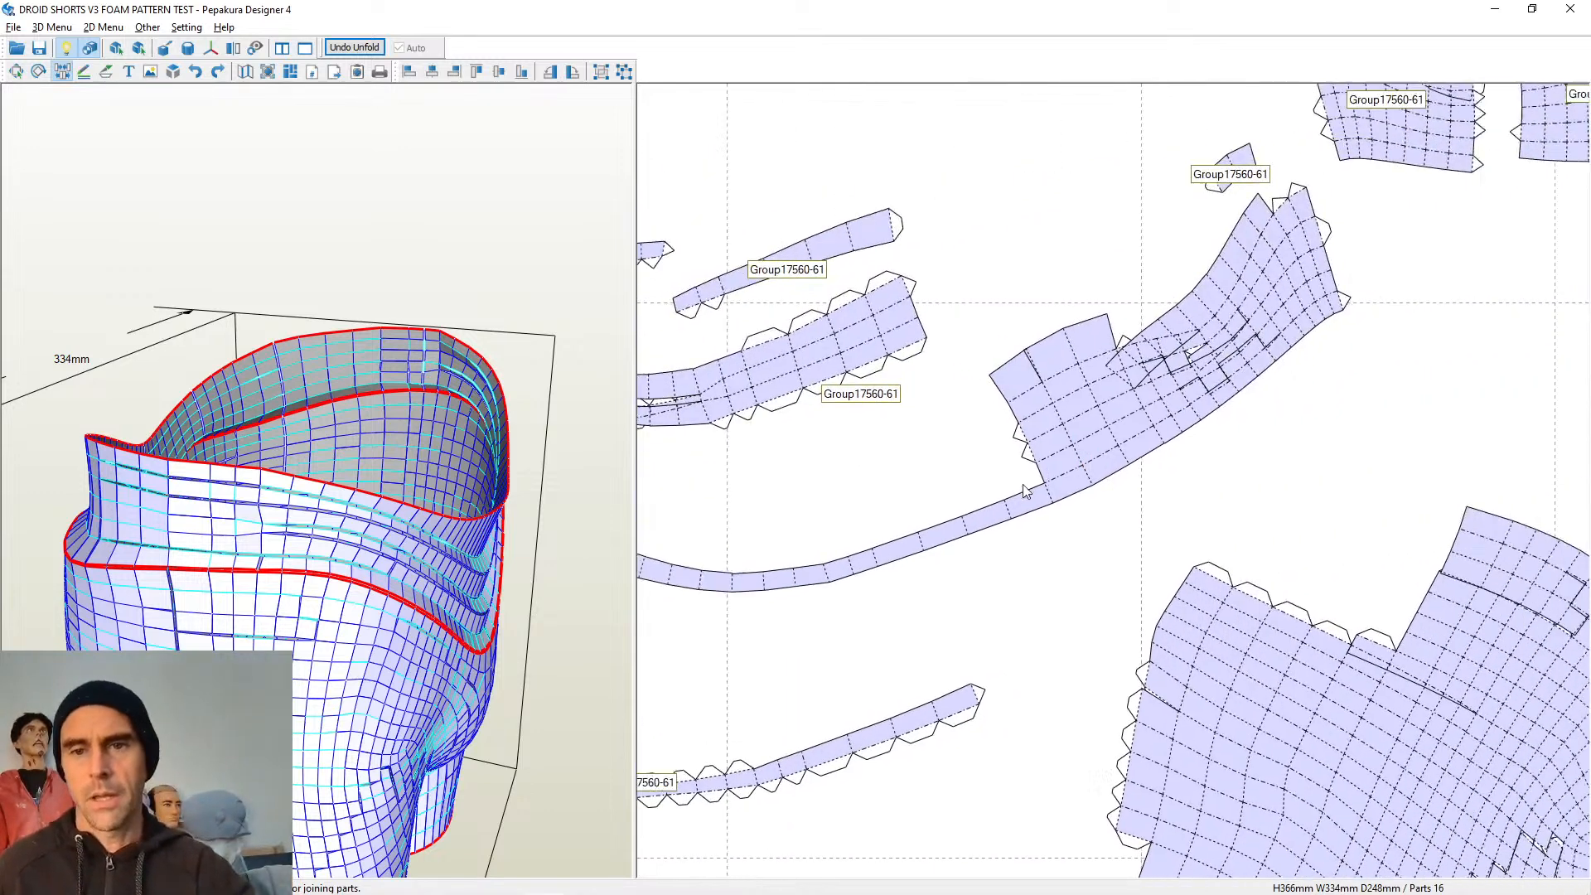
scroll(1026, 490, "up", 2)
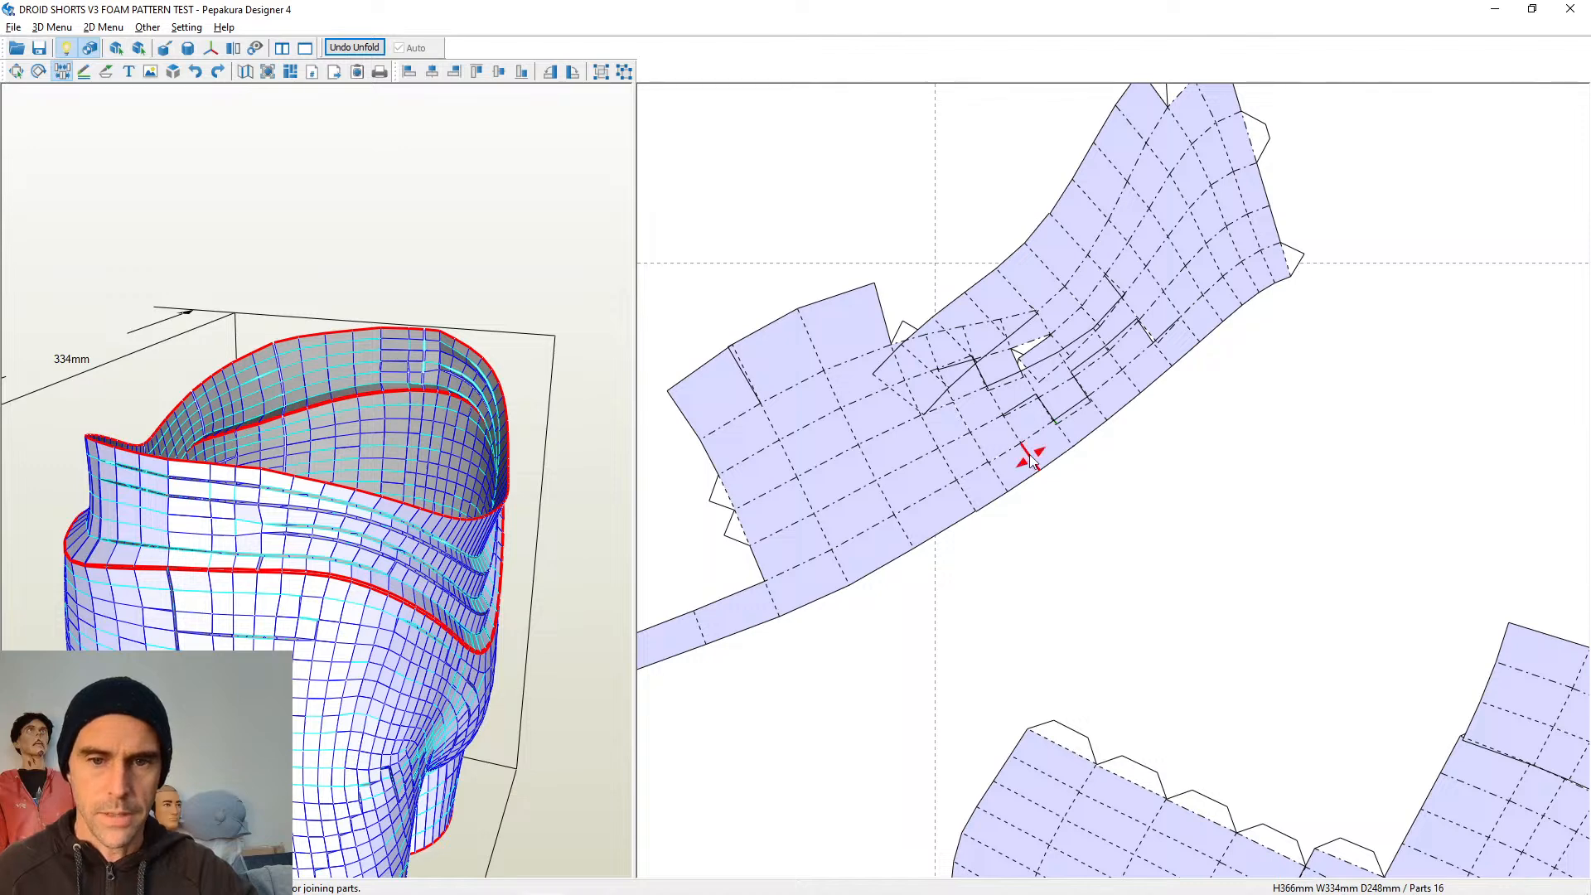
left_click(982, 356)
middle_click_drag(1080, 454, 1141, 510)
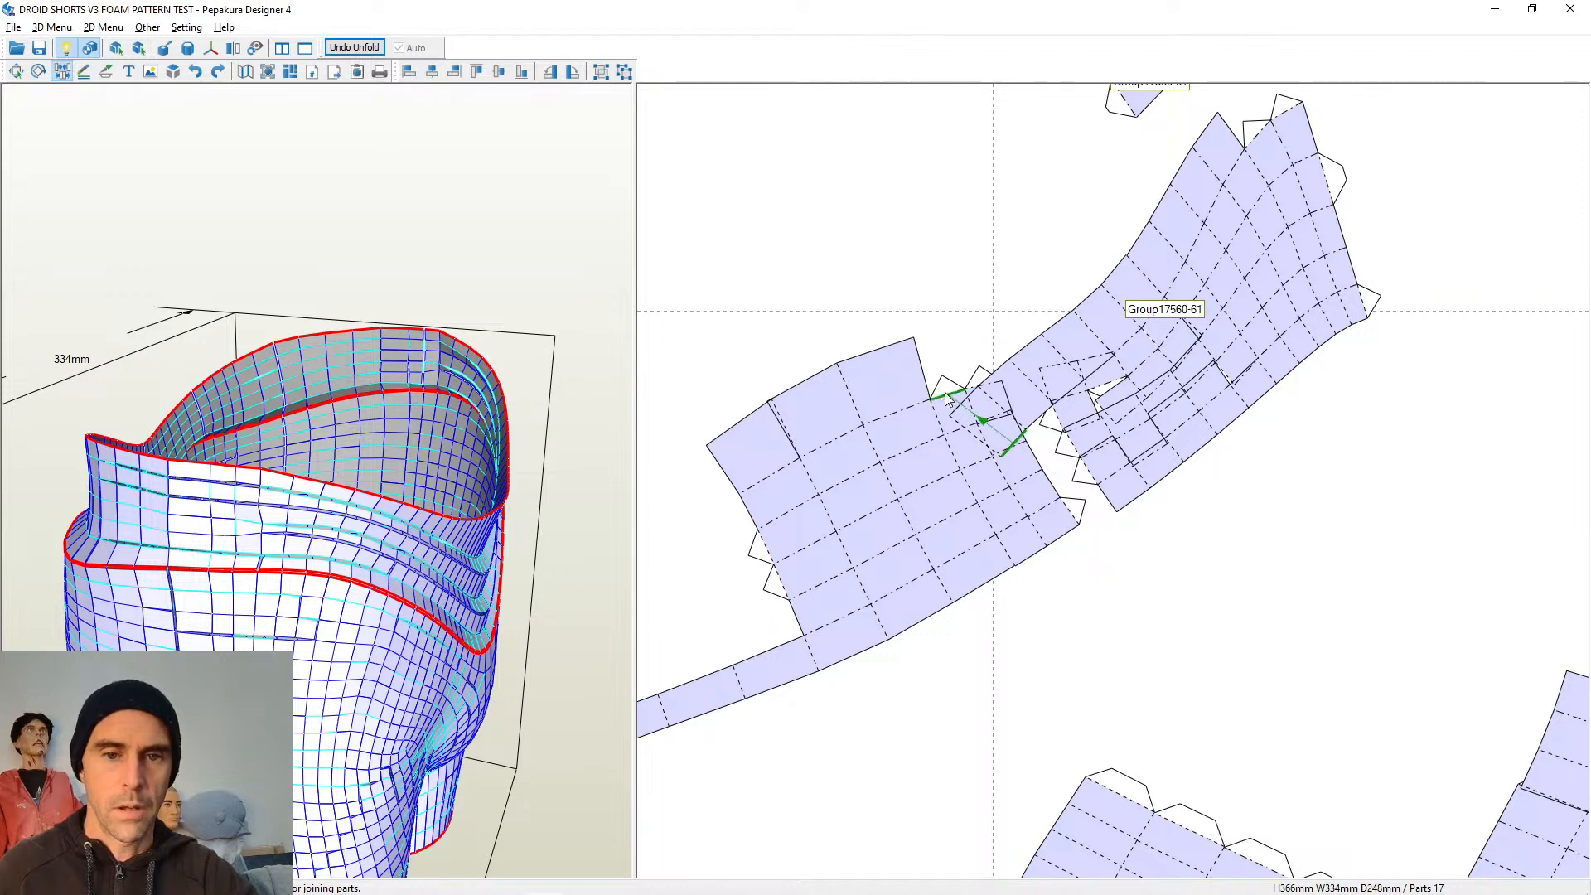
Shift the side panel's dividing cut one column over and cut the long thin strip off the panel's lower corner
left_click(947, 398)
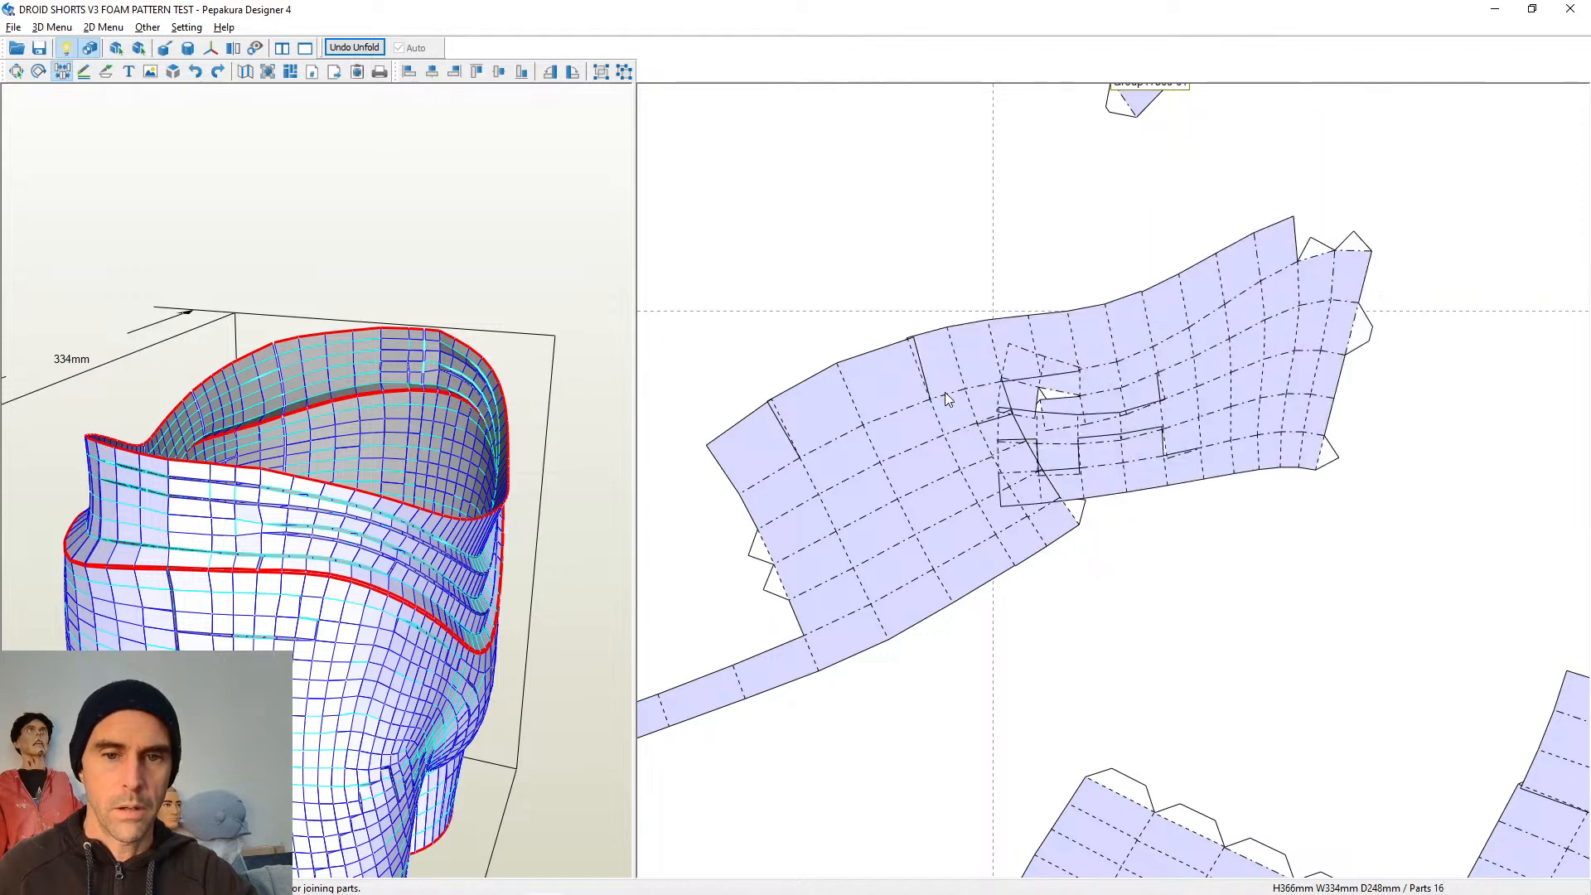
left_click(999, 353)
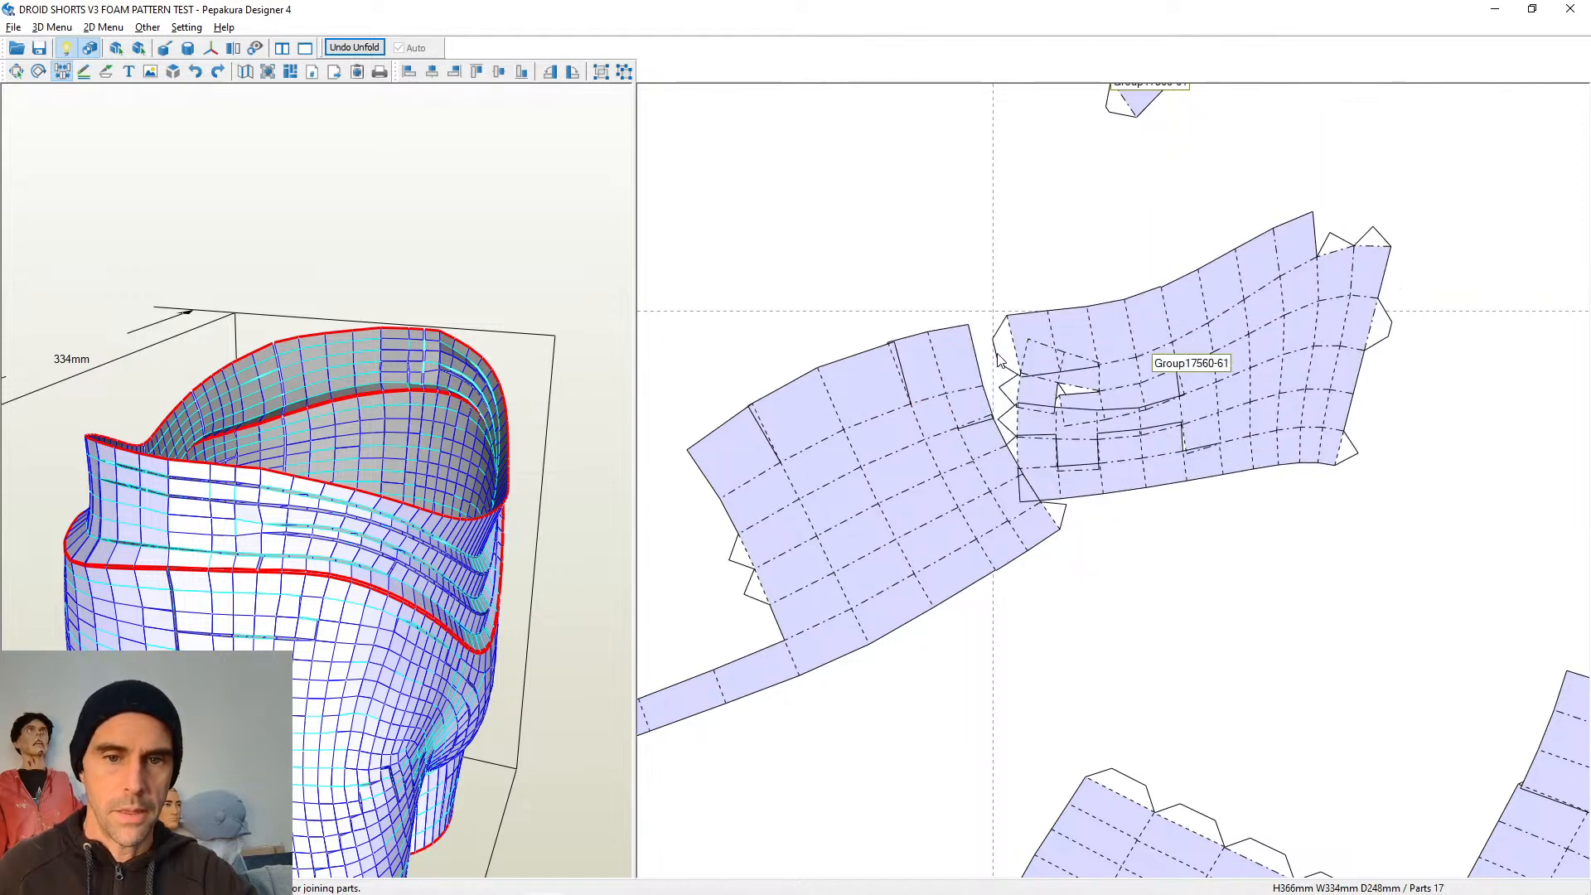
left_click(789, 654)
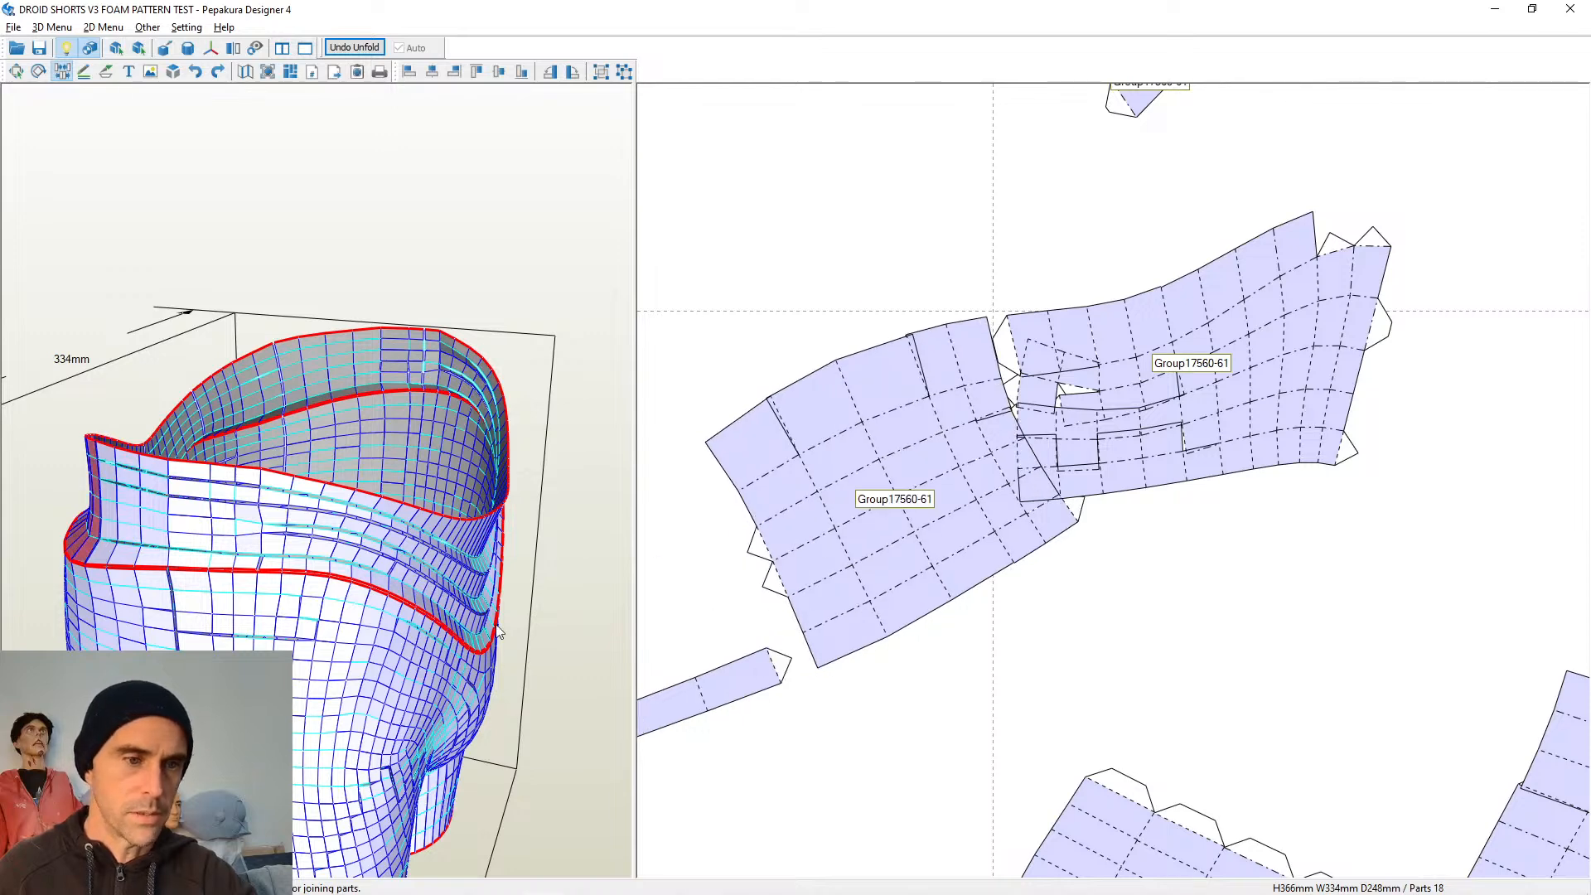
Cut the end section off the long thin waistband strip and move it up into the gap beside the side panel
left_click_drag(597, 633, 752, 590)
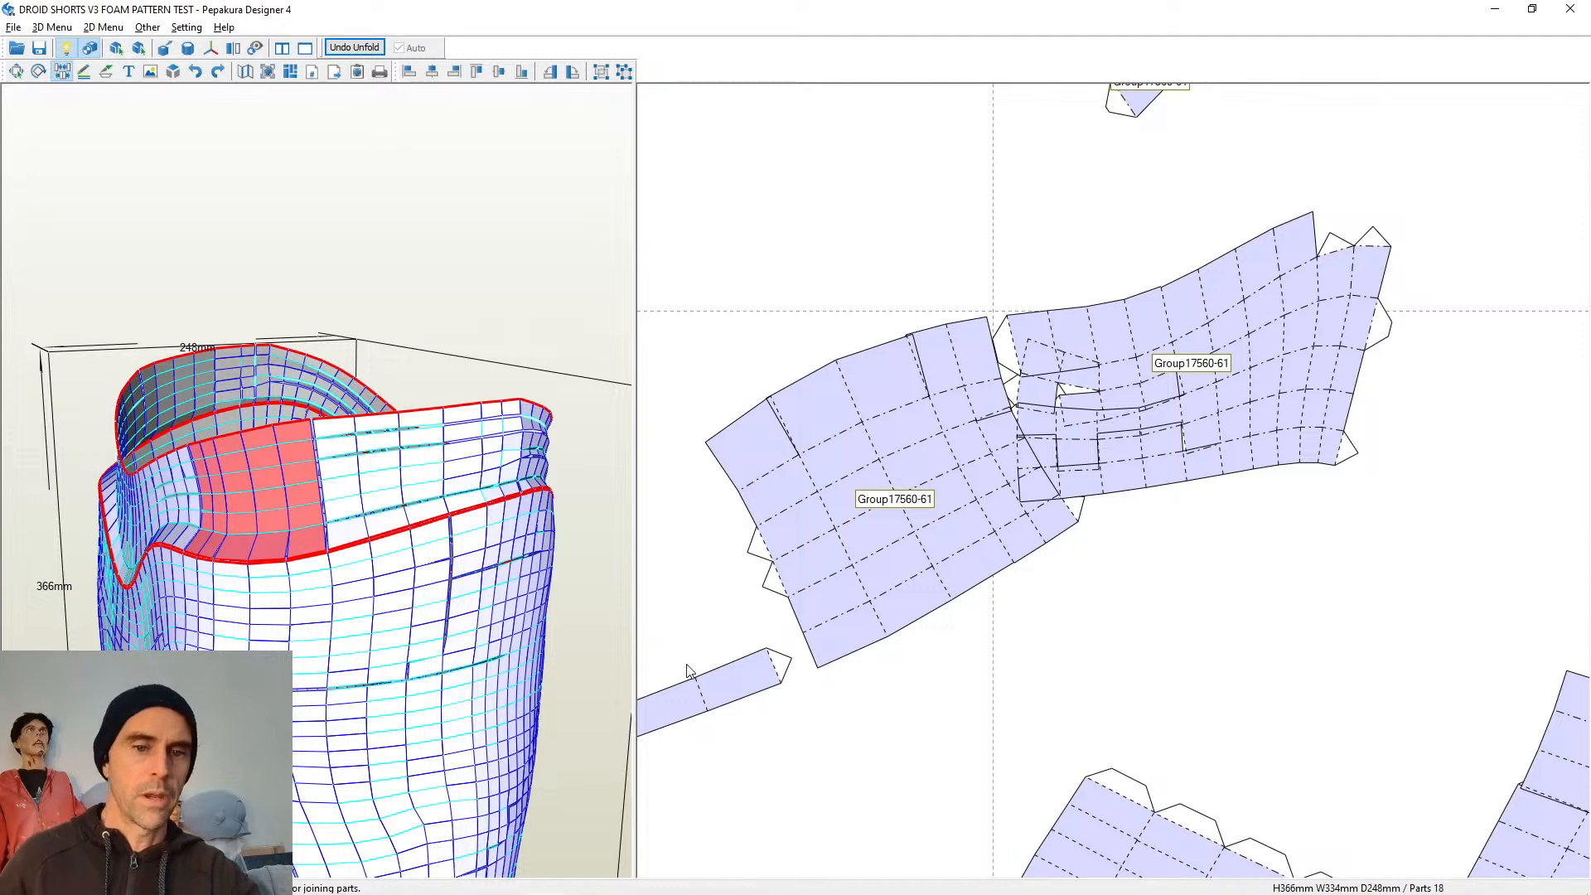
right_click_drag(746, 710, 1170, 612)
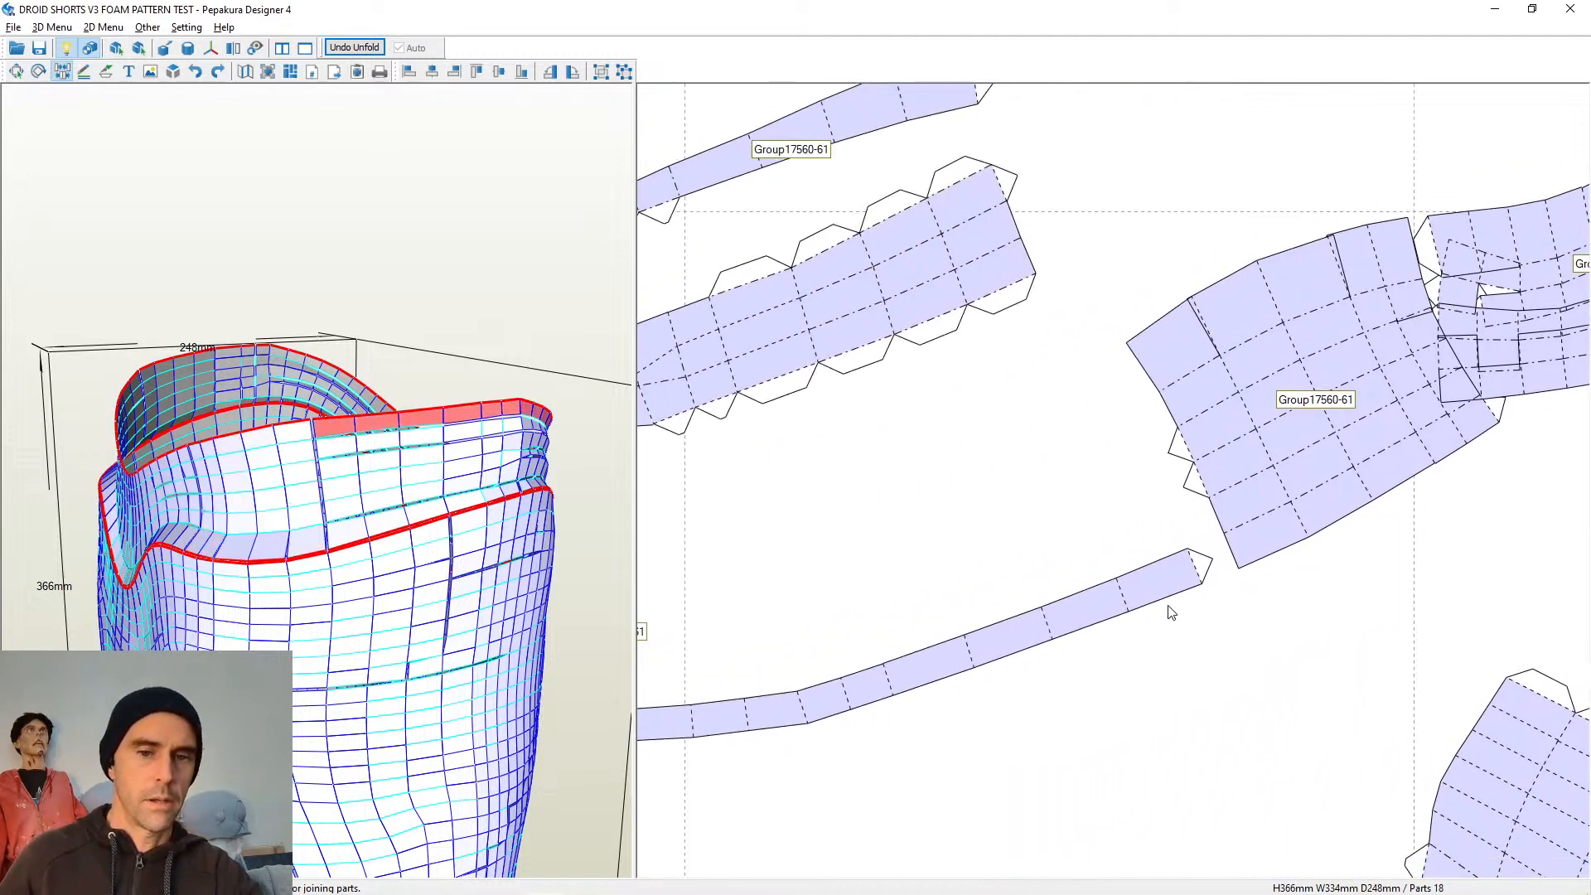
middle_click_drag(1169, 606, 1207, 592)
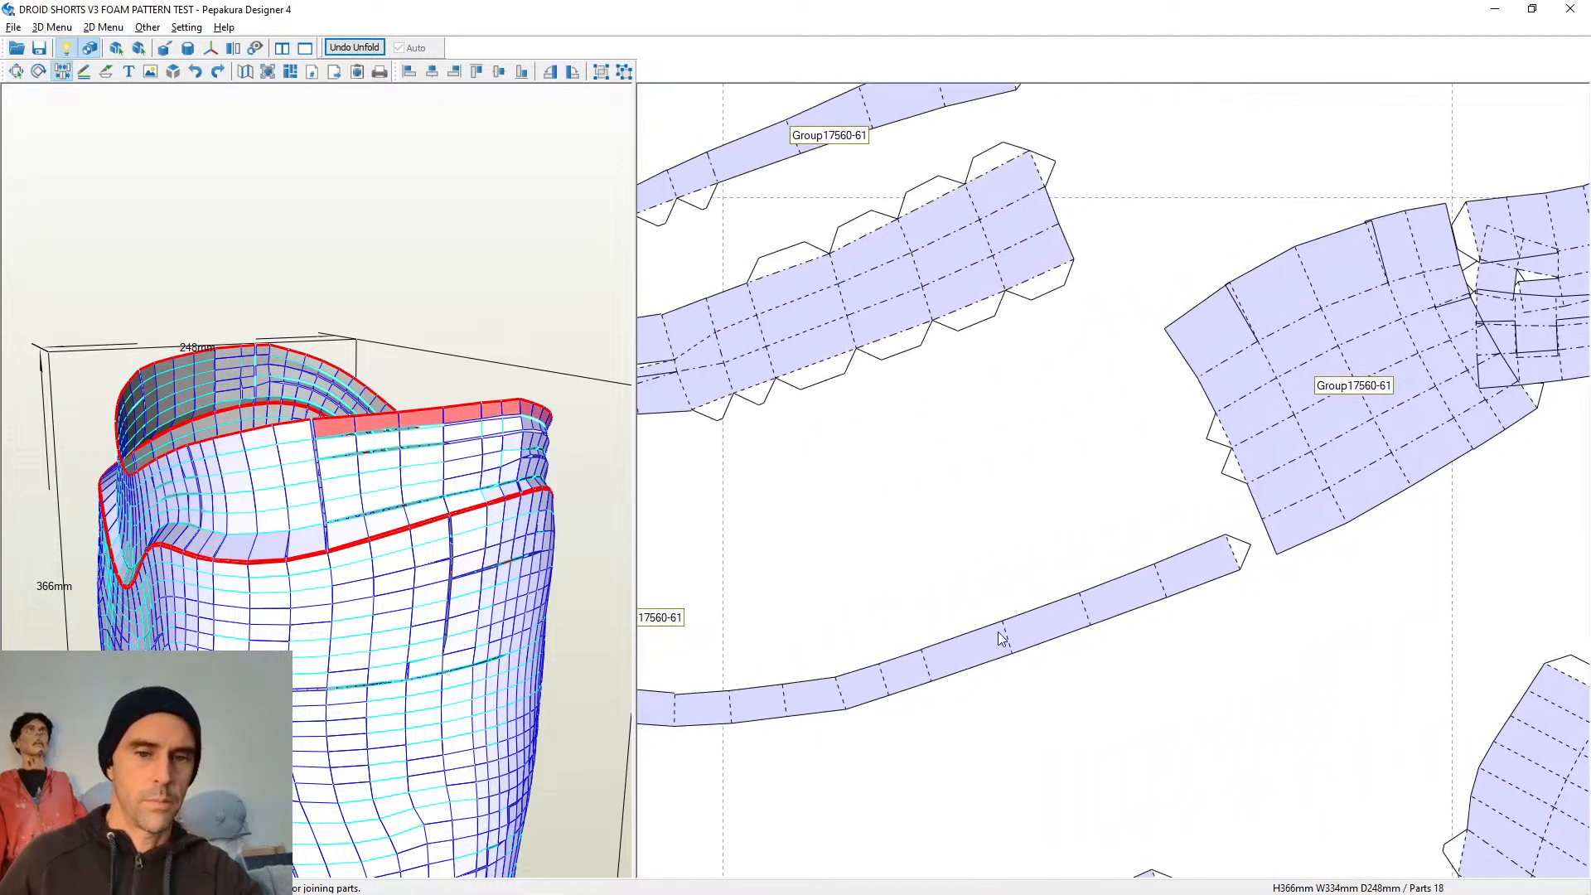
left_click(924, 663)
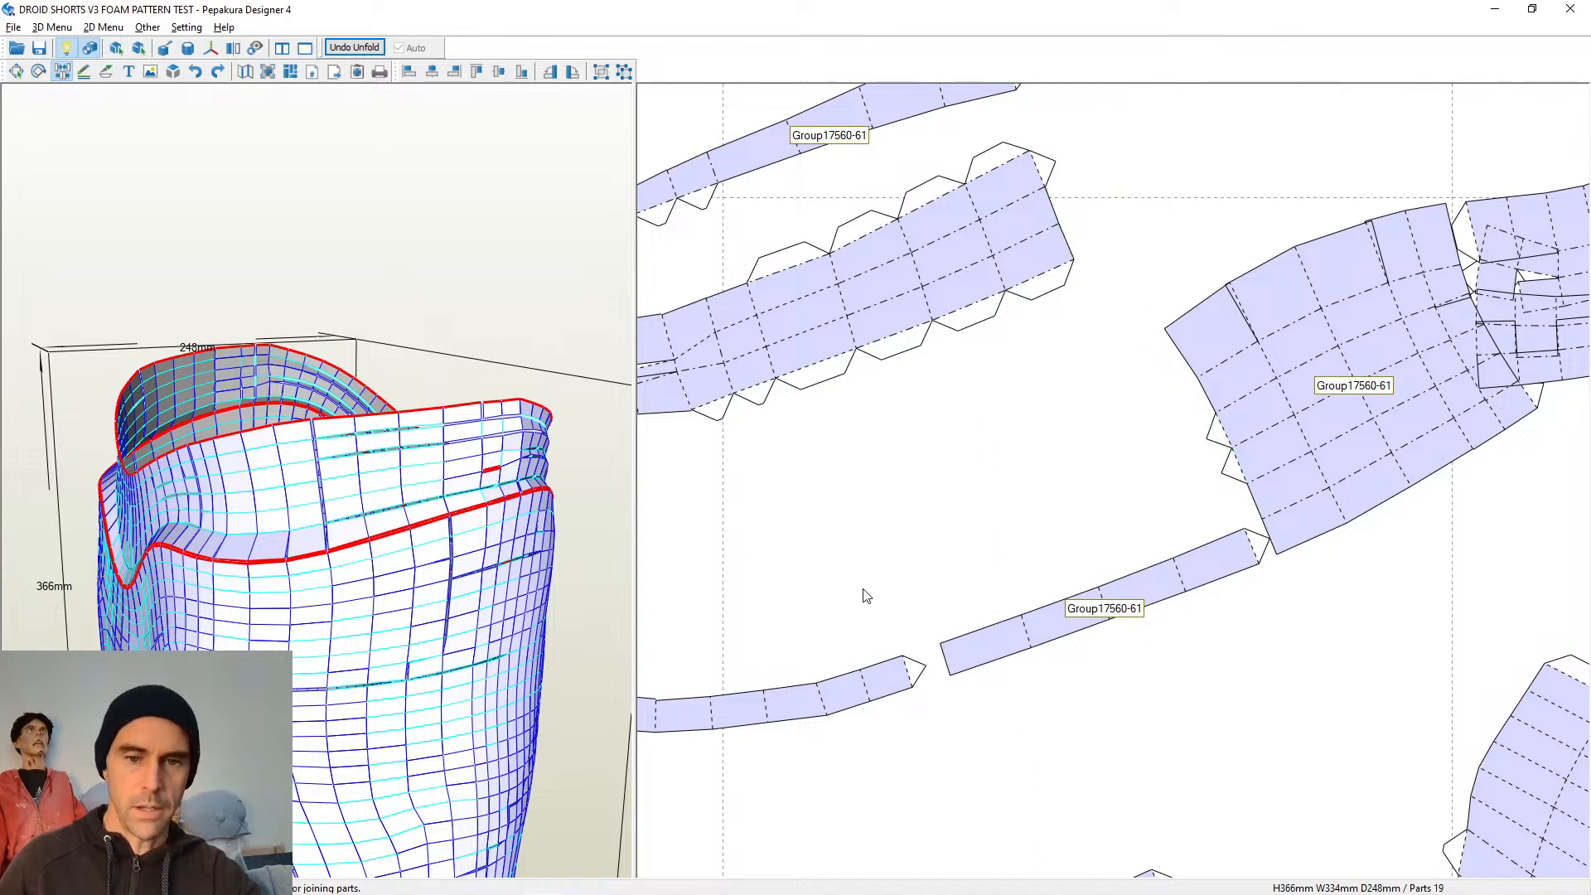
left_click(939, 667)
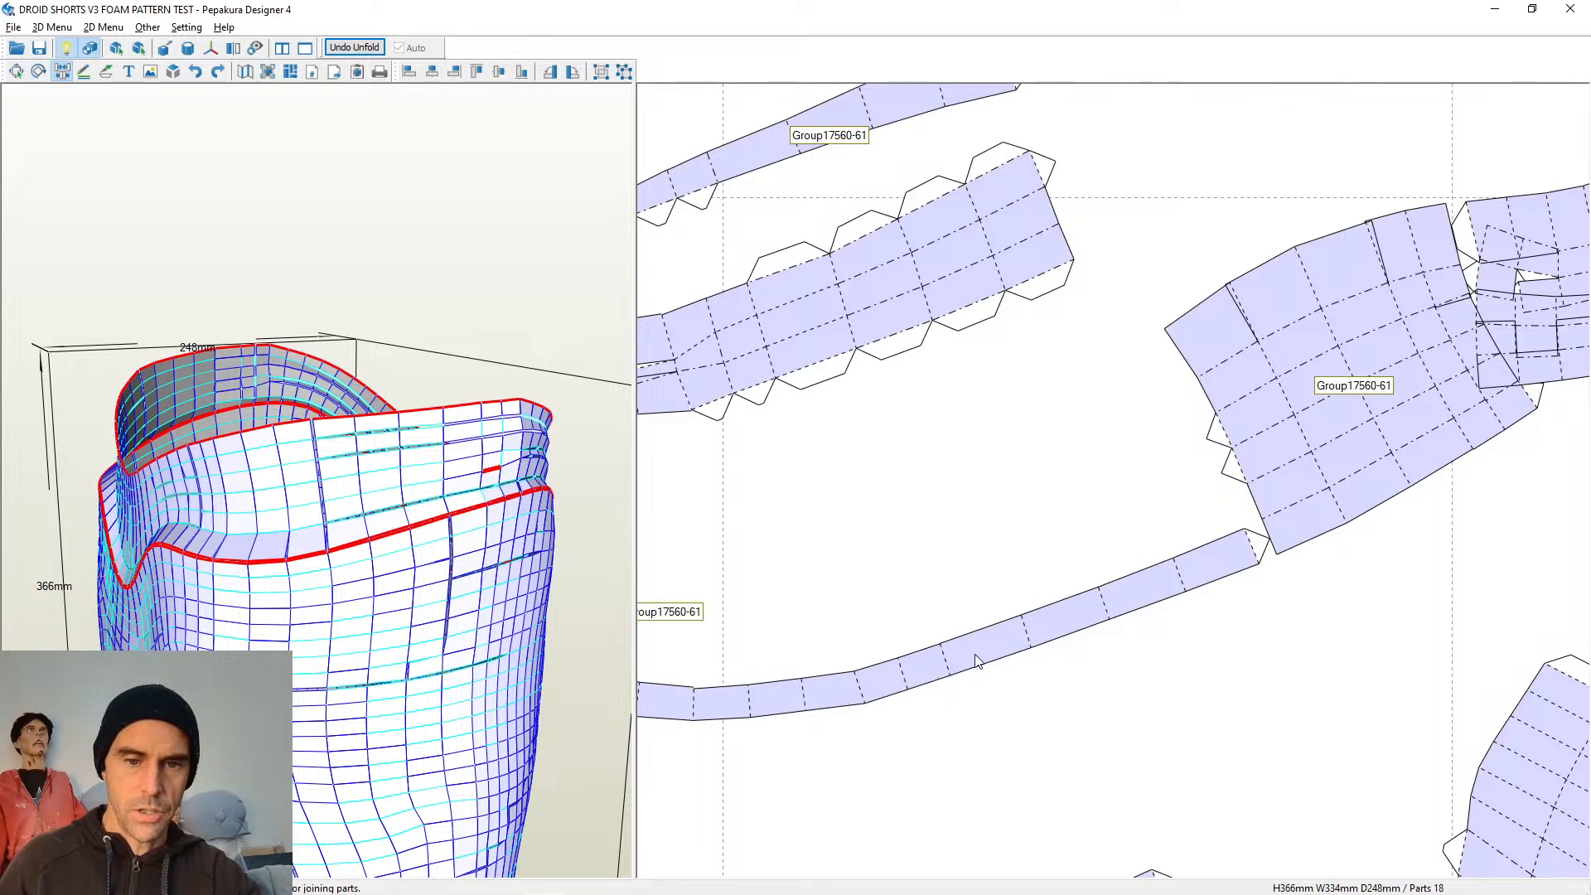
left_click(1036, 639)
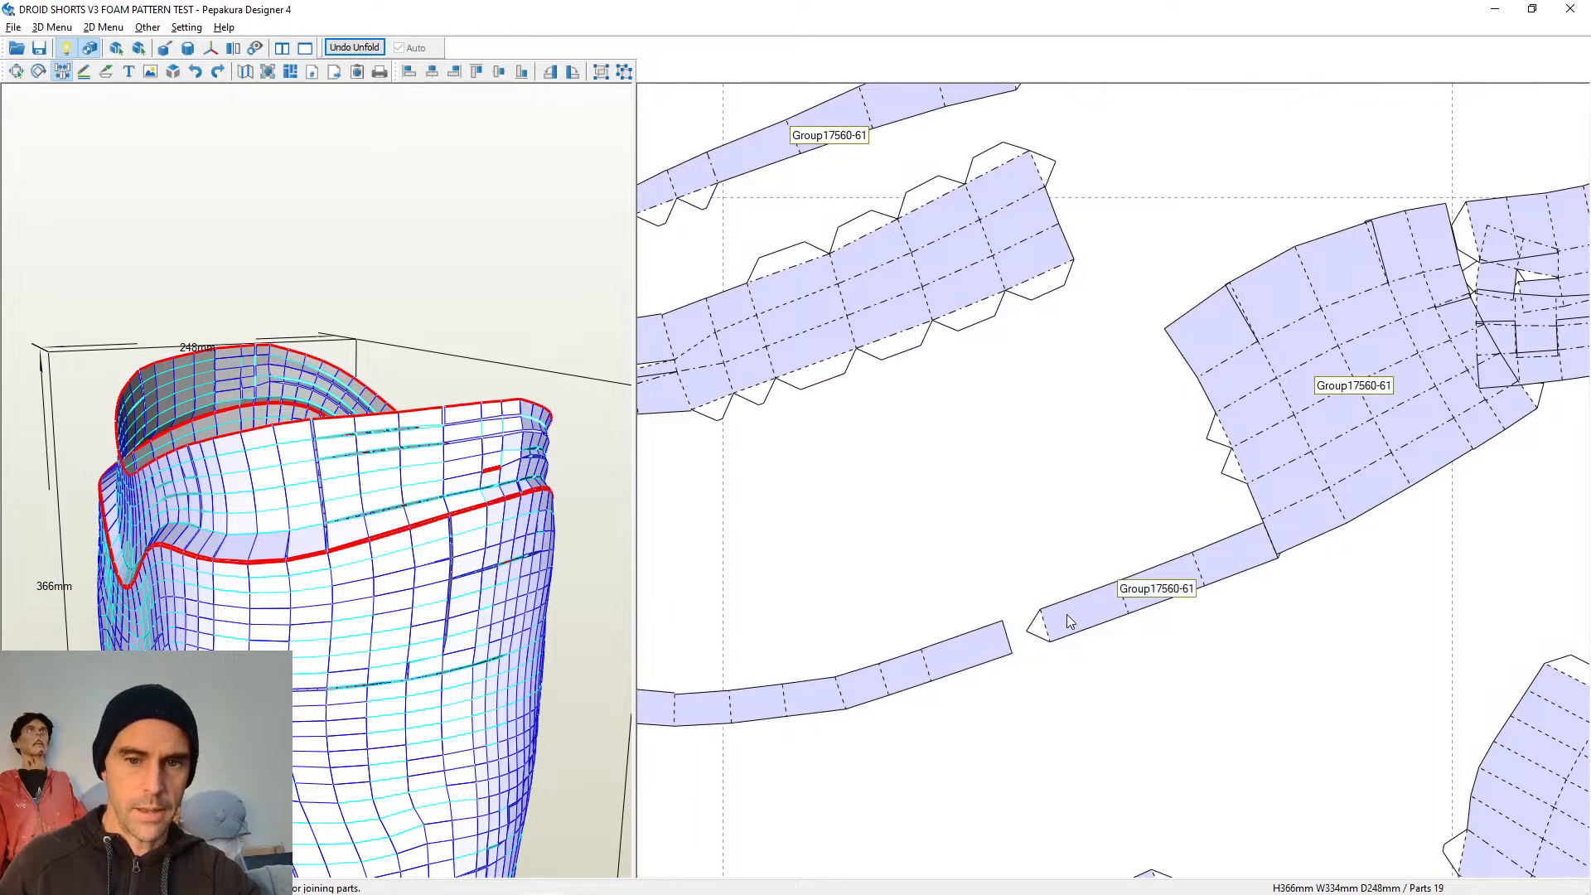
left_click_drag(1069, 621, 988, 521)
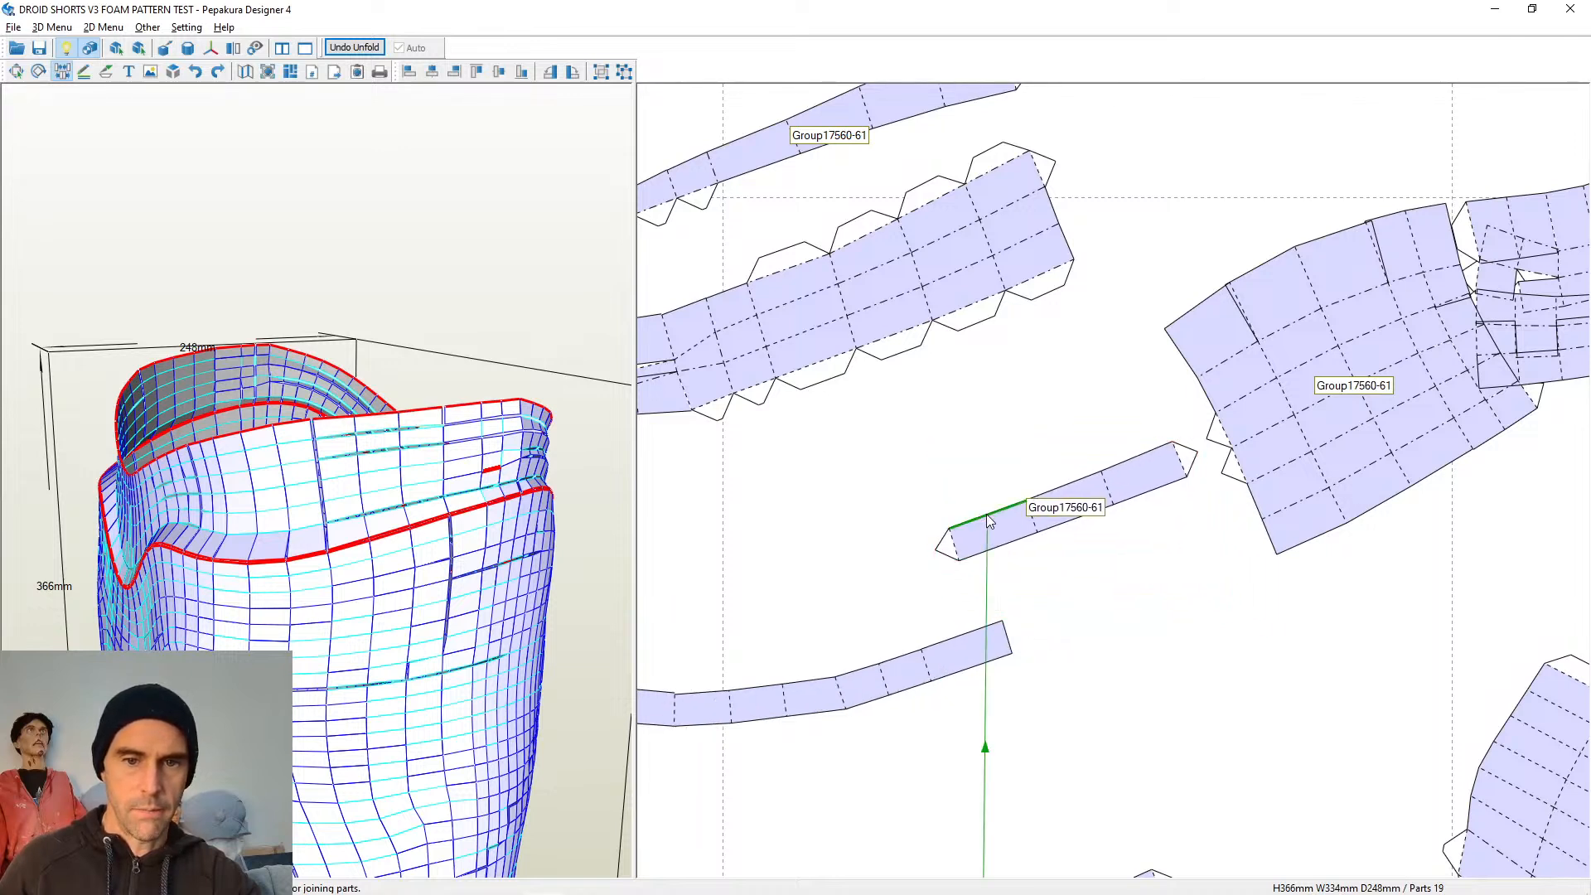
Join the cut section to the adjoining waistband rows, cut the resulting block free and space it between the forked strip and side panel
left_click(987, 518)
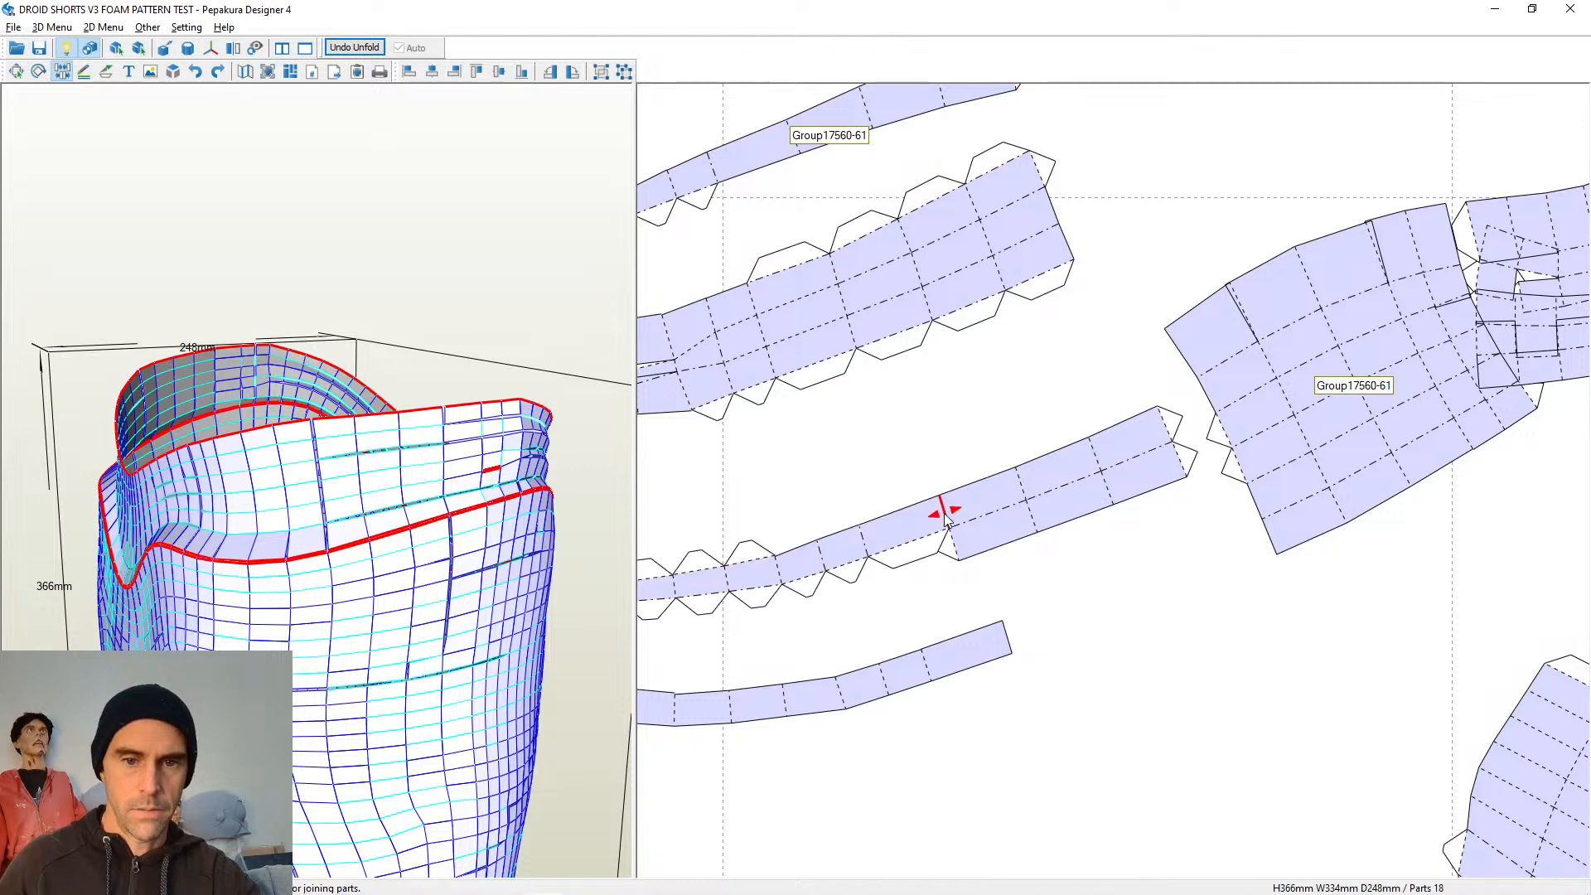
left_click(988, 480)
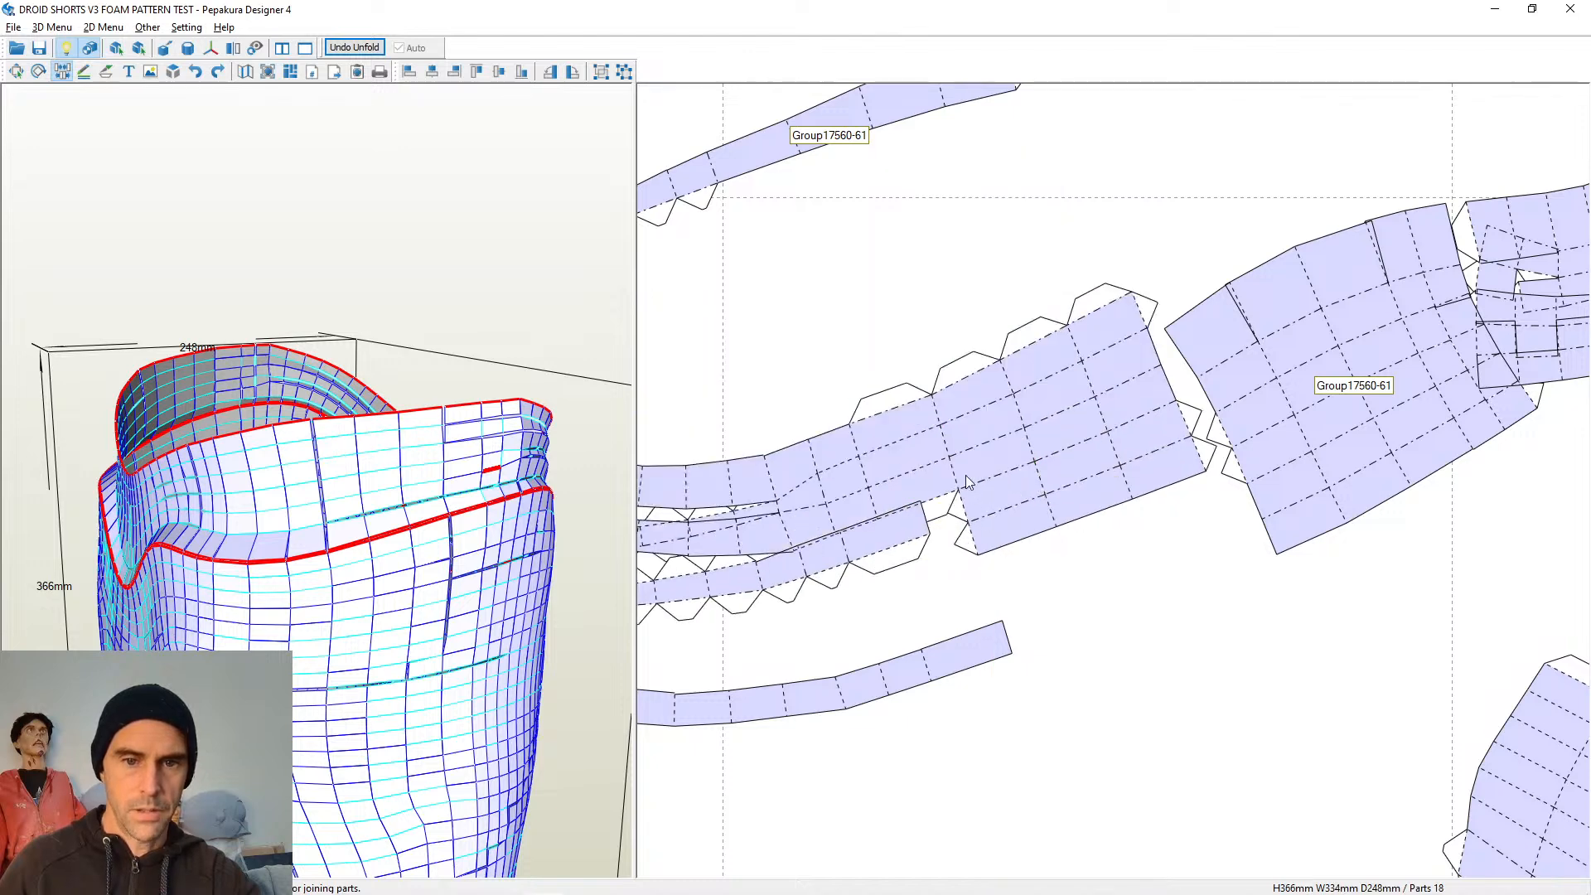
left_click(942, 439)
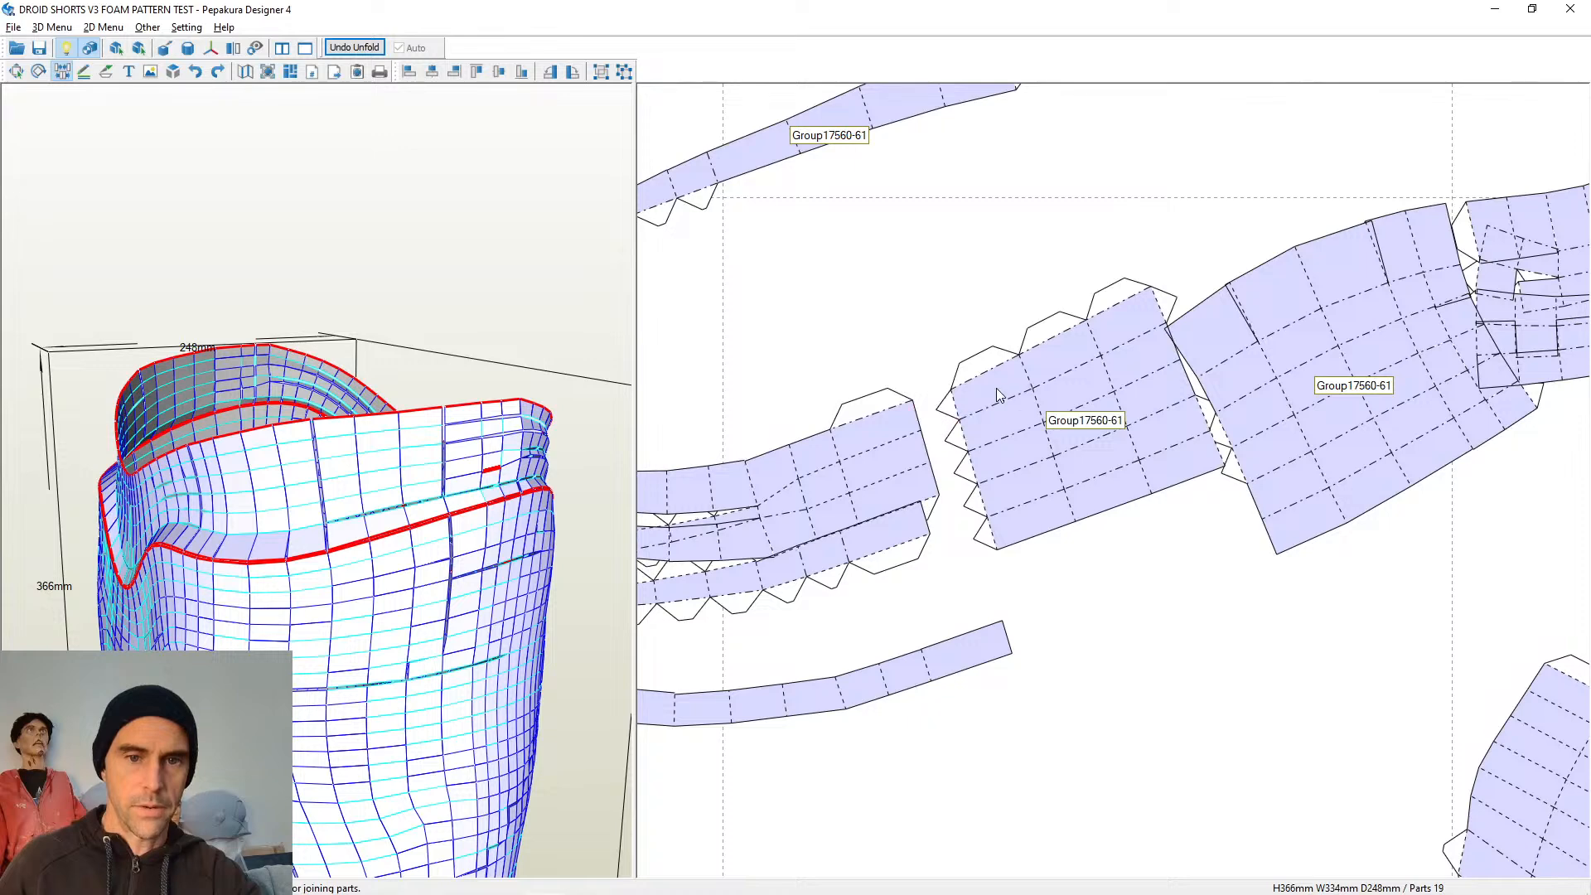
mouse_move(999, 394)
left_mouse_down()
mouse_move(953, 361)
mouse_move(975, 395)
left_mouse_up()
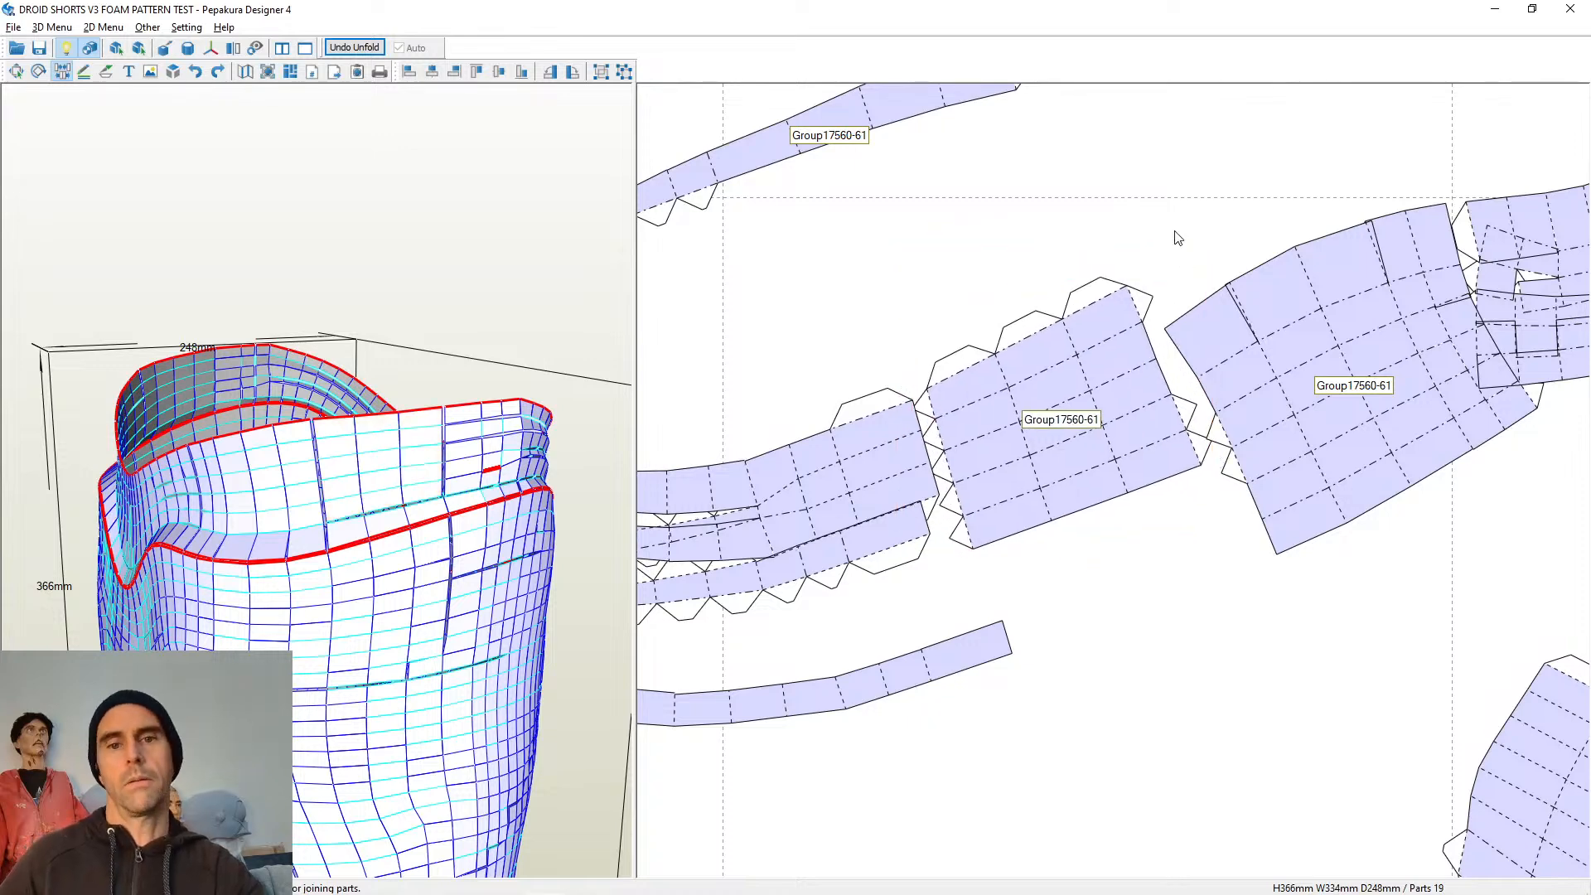
scroll(1177, 240, "down", 2)
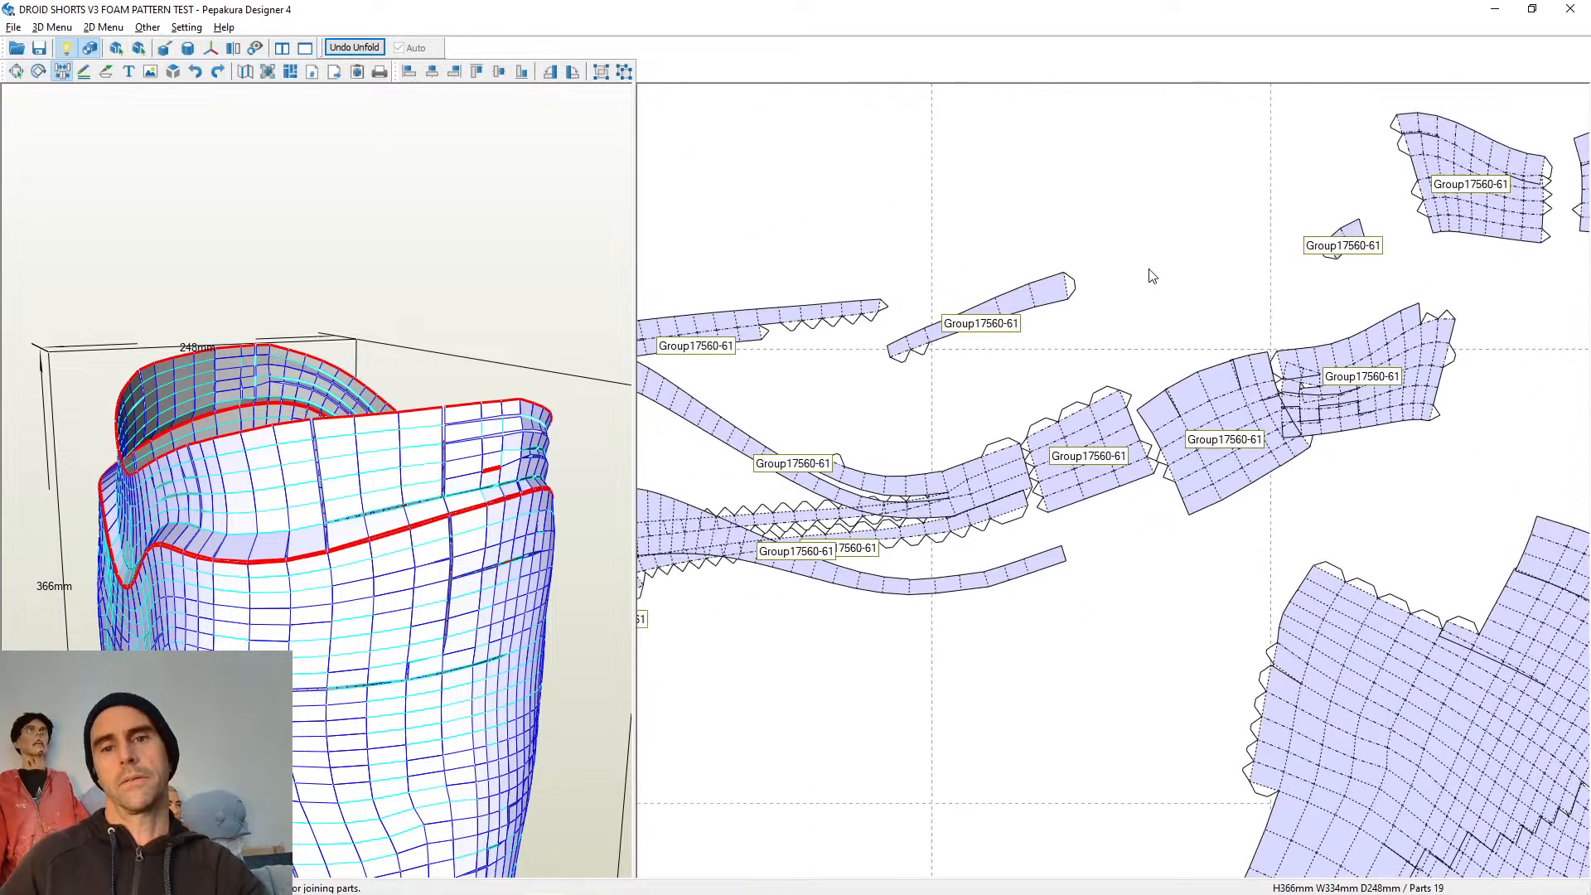
left_click(1010, 456)
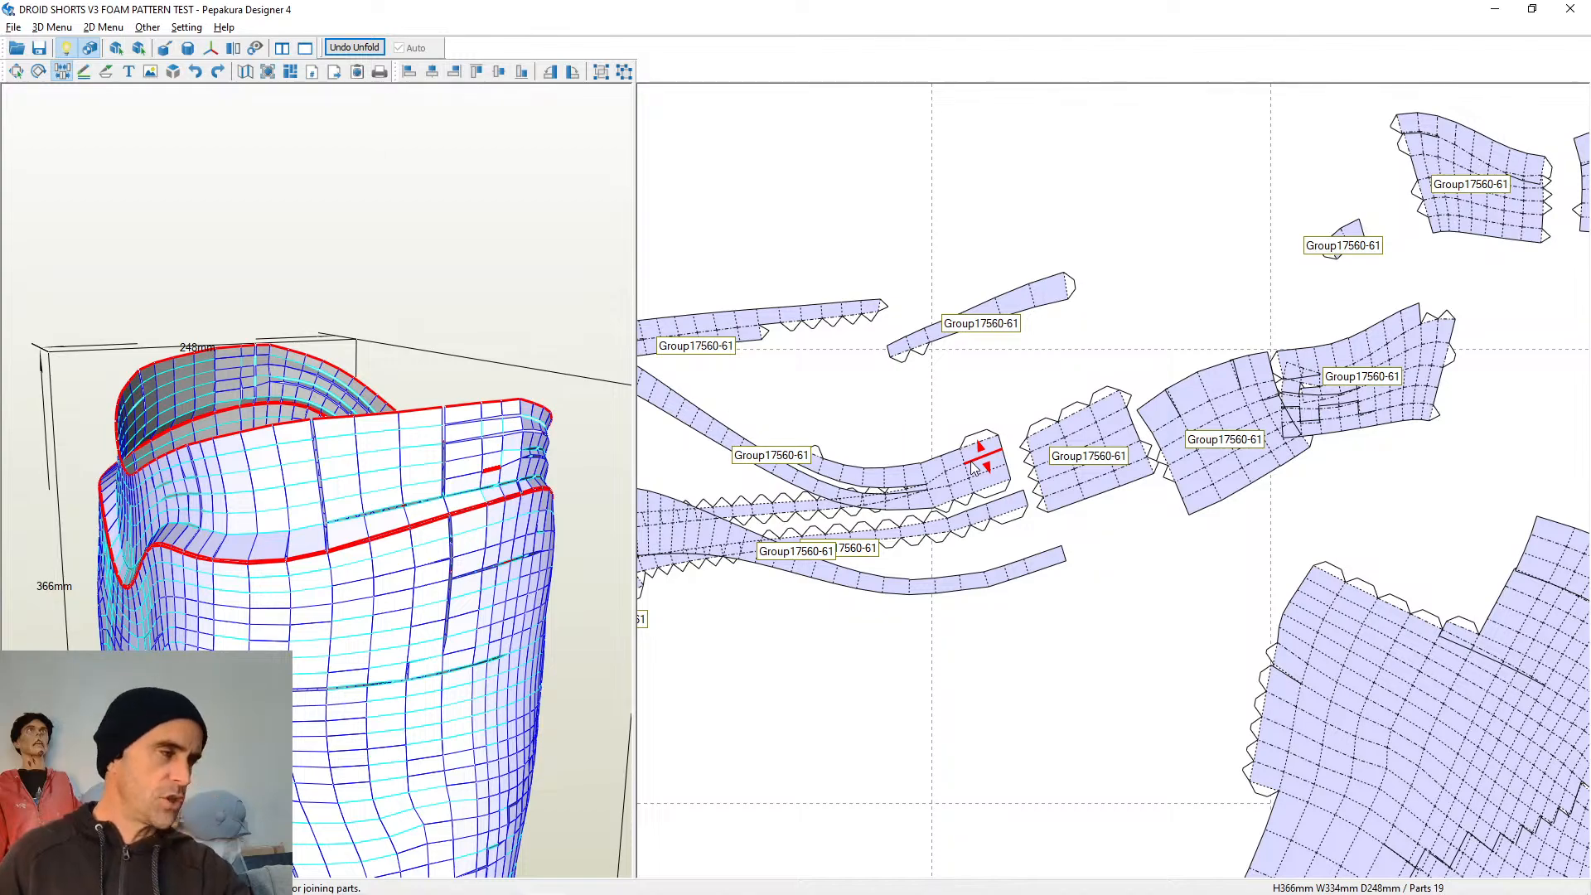
Examine the large leg panels for overlapping faces, slits and gaps around their narrow crotch ends
scroll(1329, 181, "down", 3)
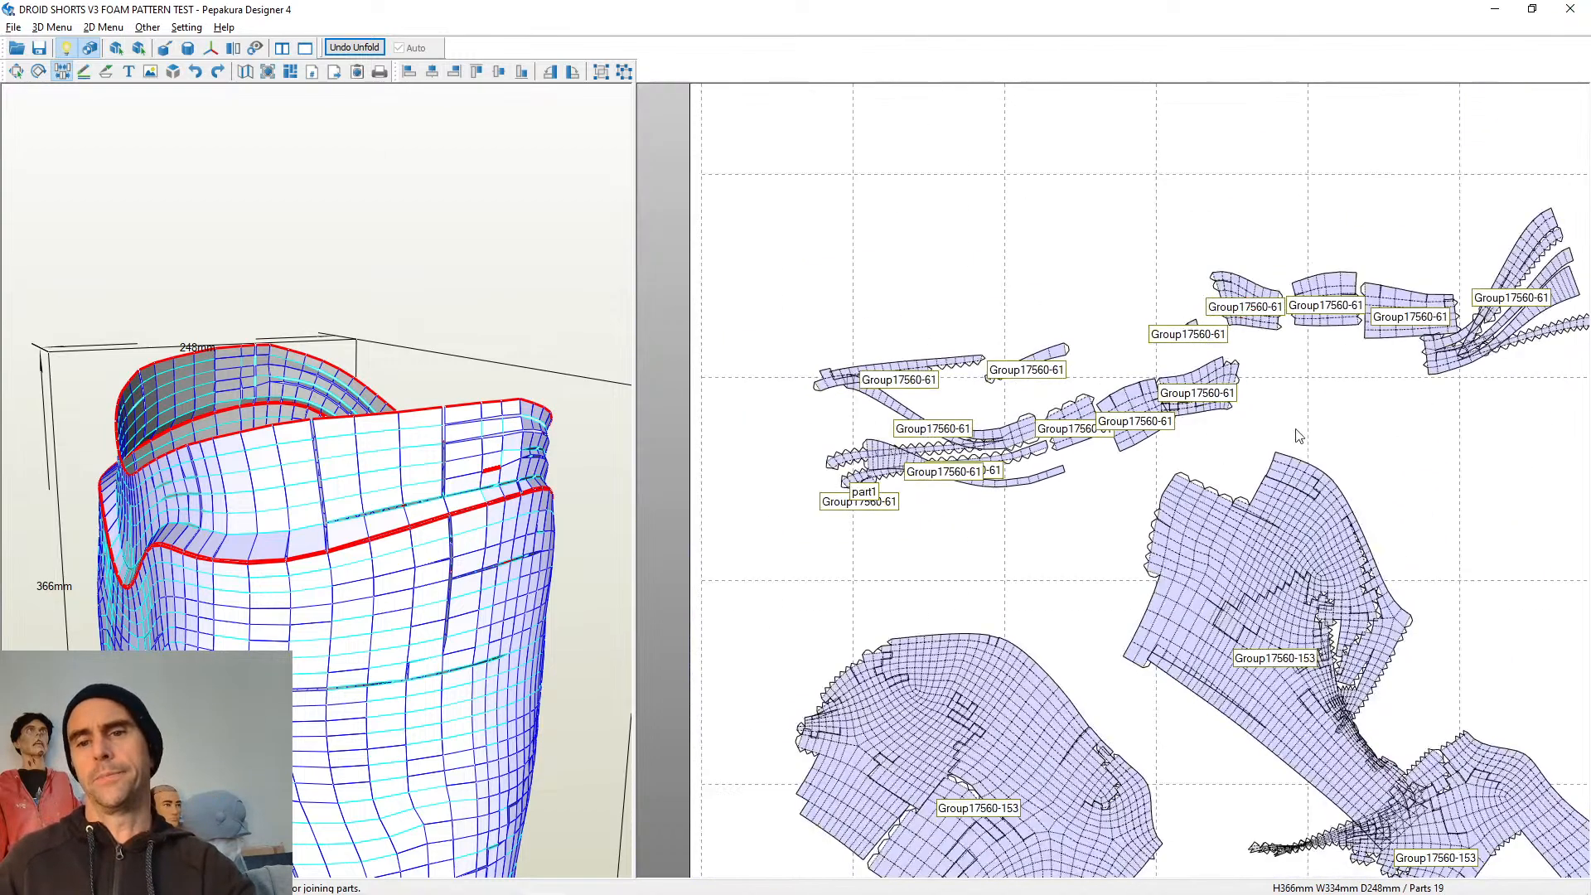
middle_click_drag(1299, 436, 1160, 141)
scroll(1119, 259, "down", 1)
scroll(1154, 383, "up", 3)
scroll(1074, 472, "up", 4)
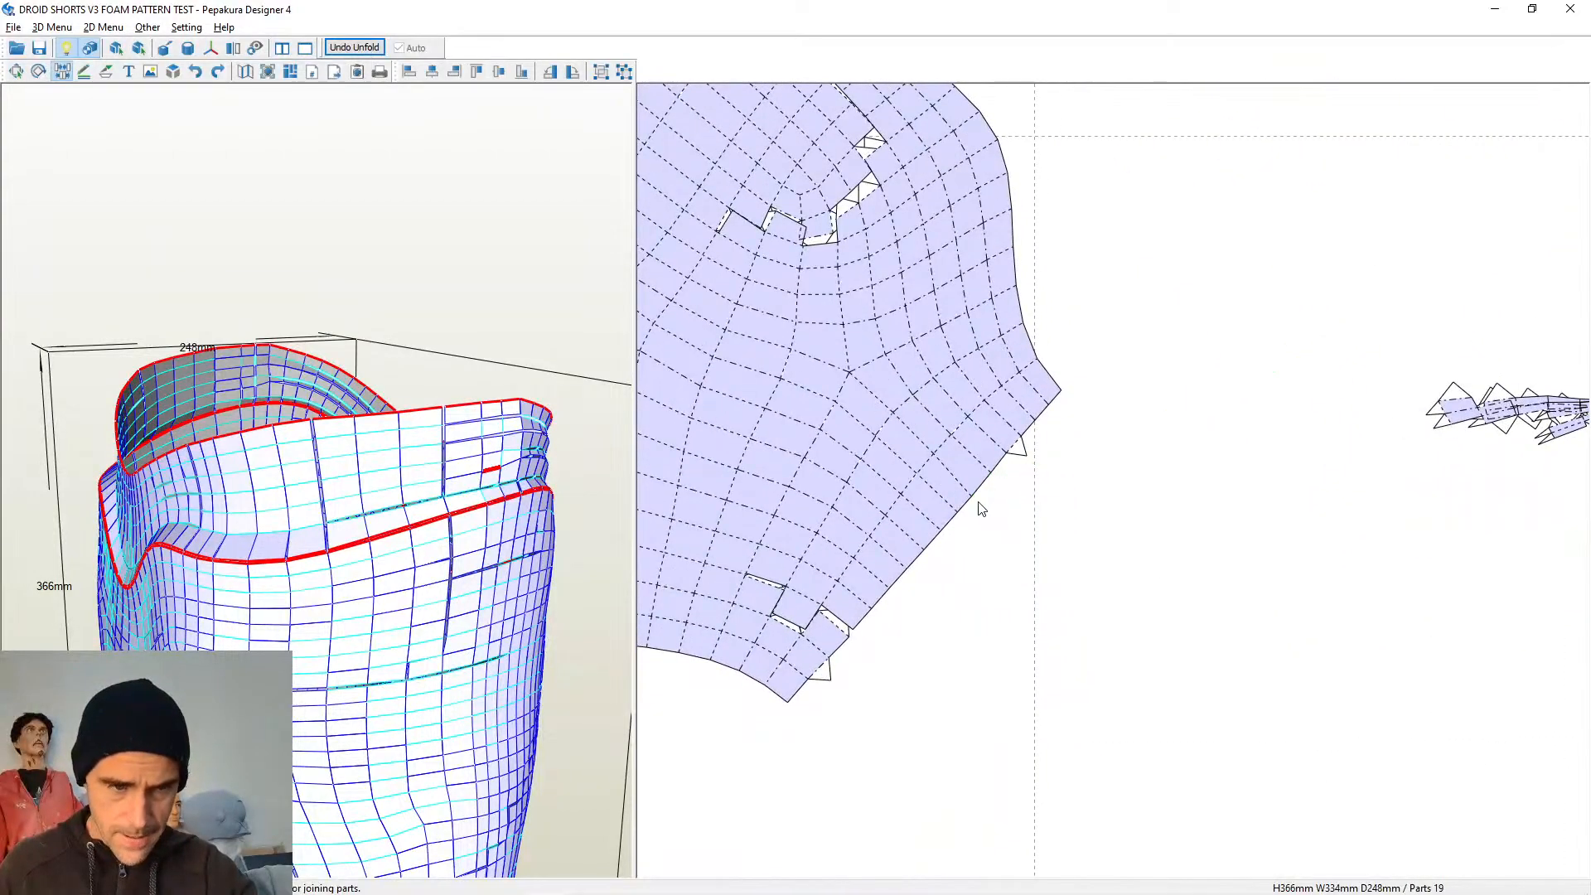
scroll(995, 616, "down", 3)
scroll(1142, 587, "down", 1)
middle_click_drag(1141, 587, 867, 820)
scroll(1095, 618, "up", 4)
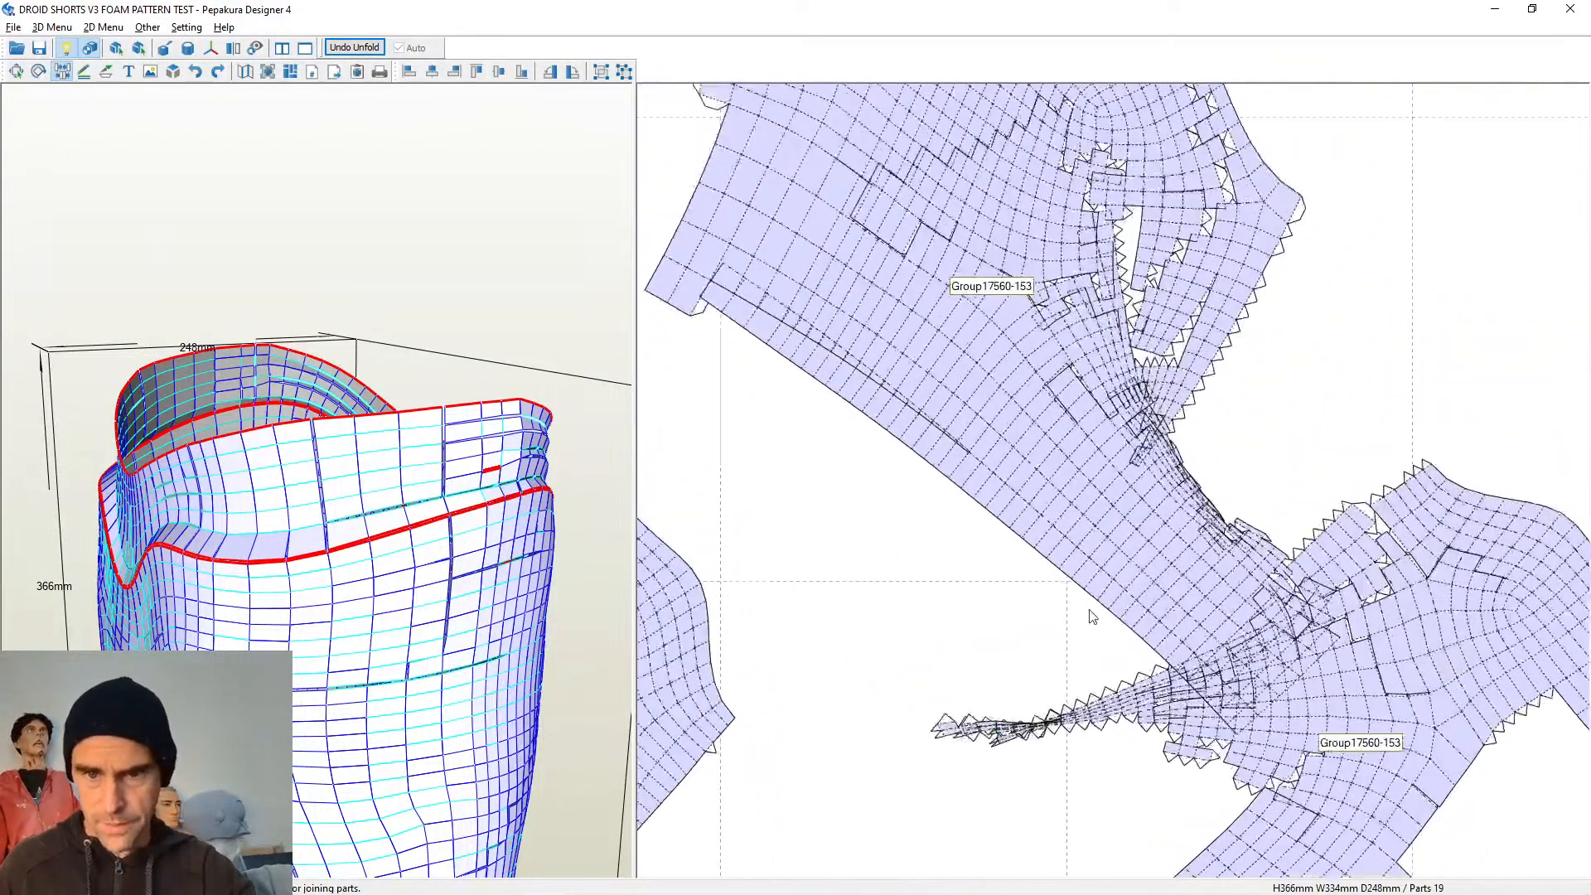
middle_click_drag(1315, 415, 1242, 560)
scroll(1243, 560, "up", 2)
scroll(1113, 484, "up", 5)
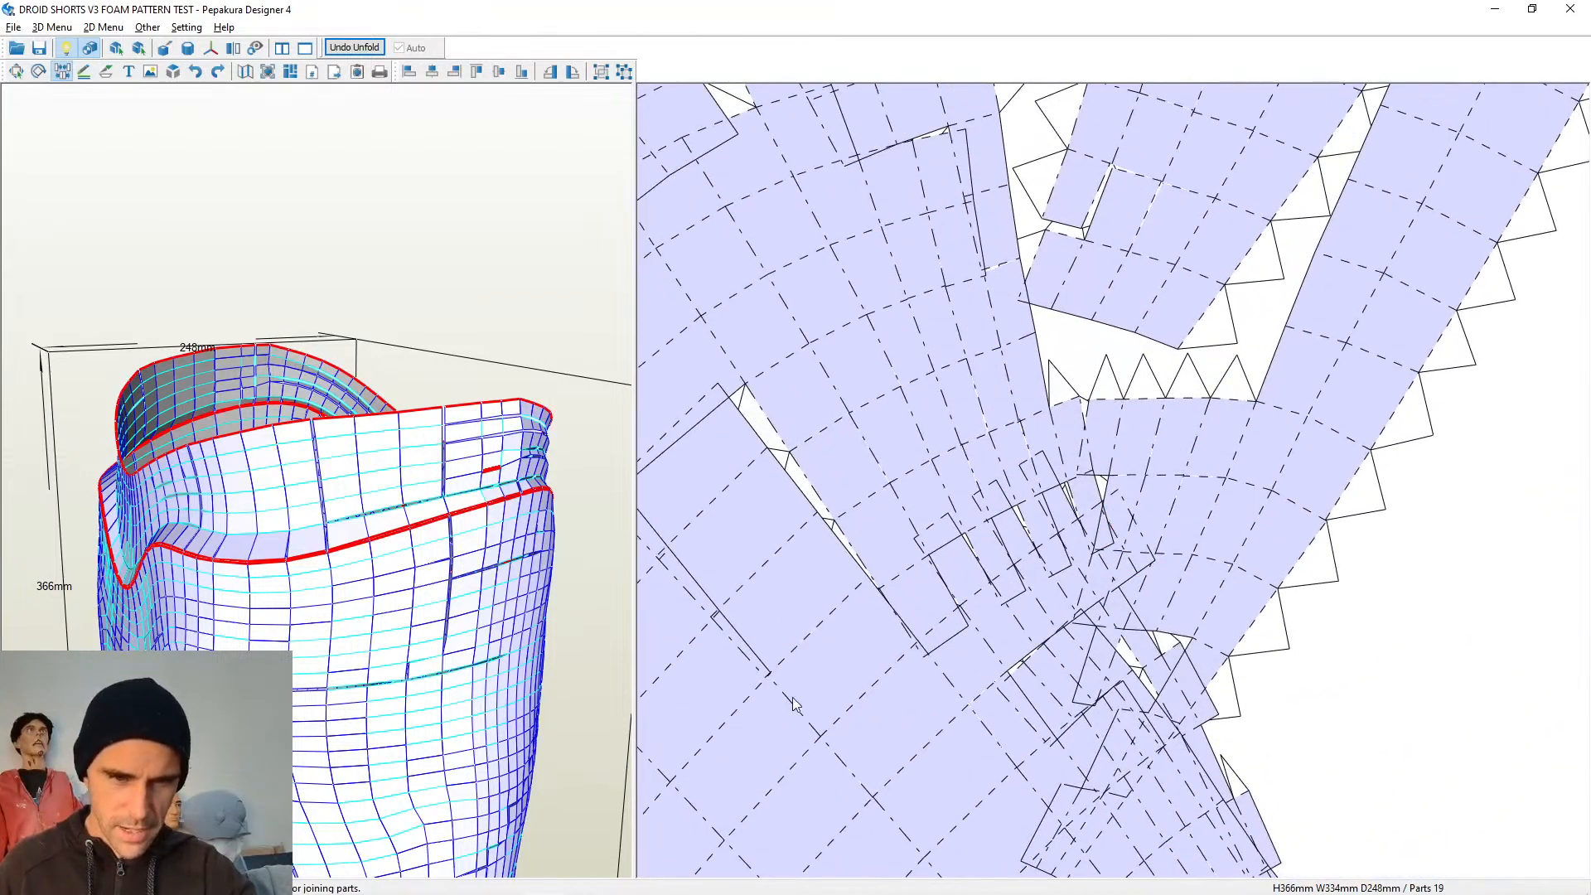
middle_click_drag(805, 713, 1009, 804)
scroll(1038, 583, "down", 3)
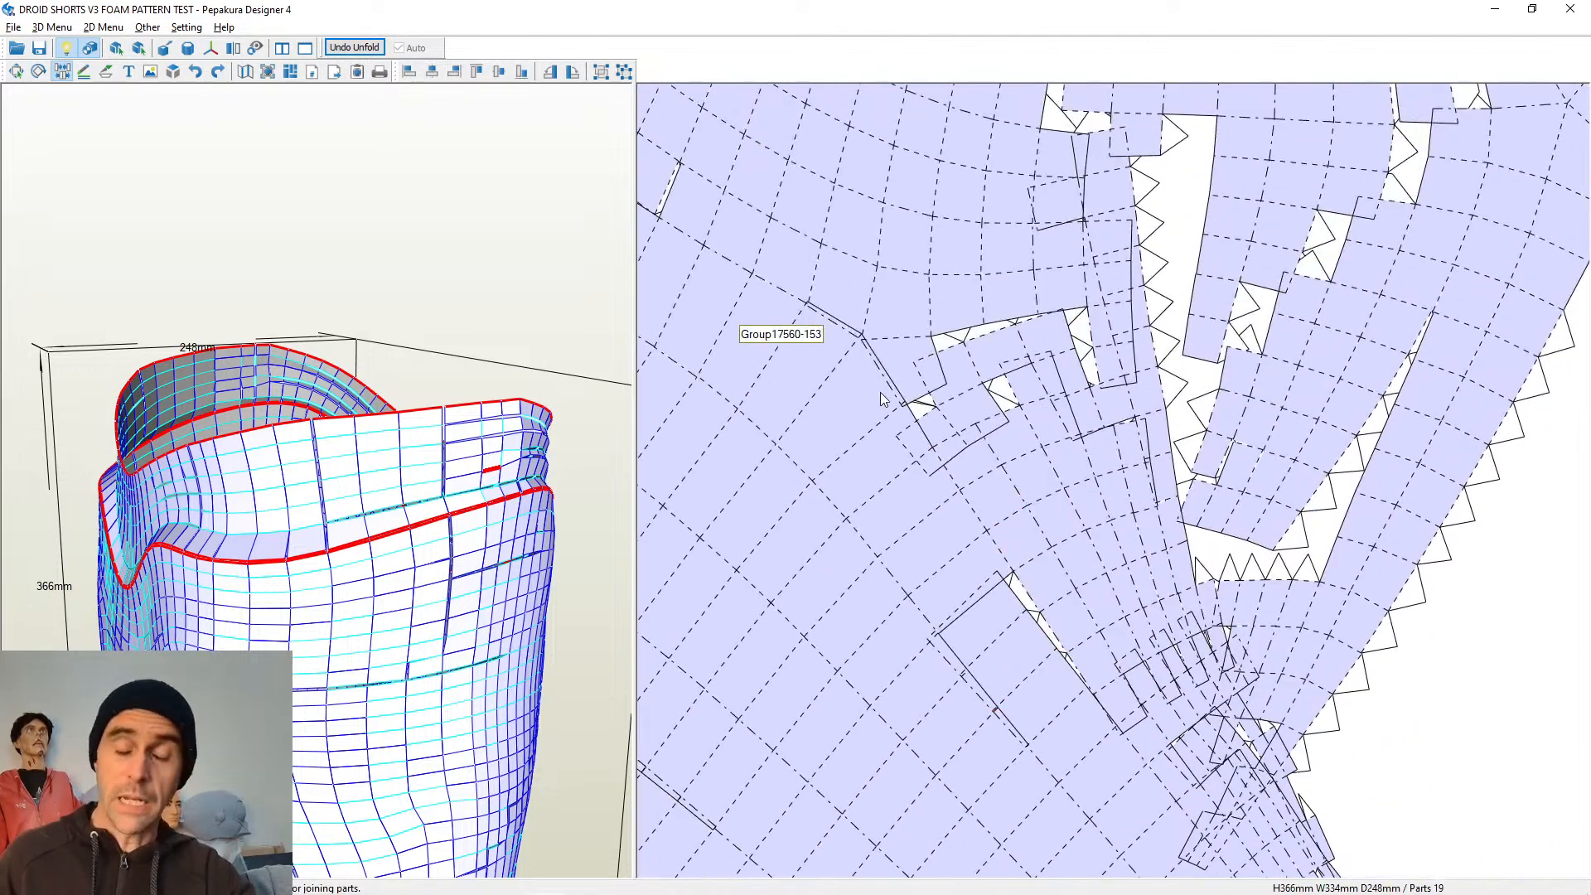
middle_click_drag(1047, 329, 1000, 632)
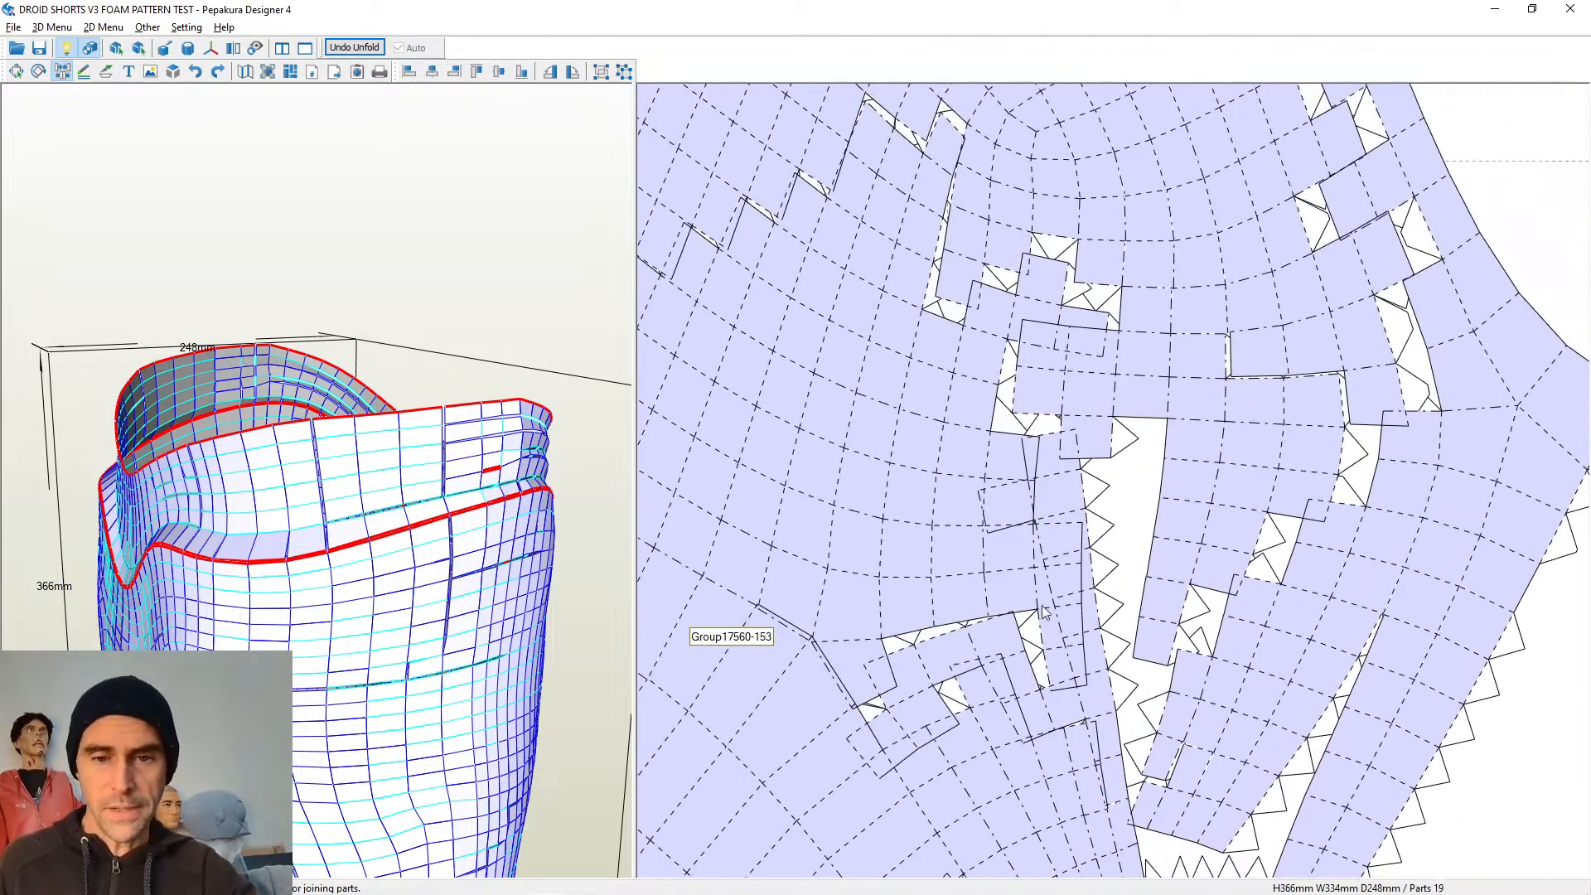
middle_click_drag(1046, 490, 935, 753)
middle_click_drag(1126, 439, 1026, 650)
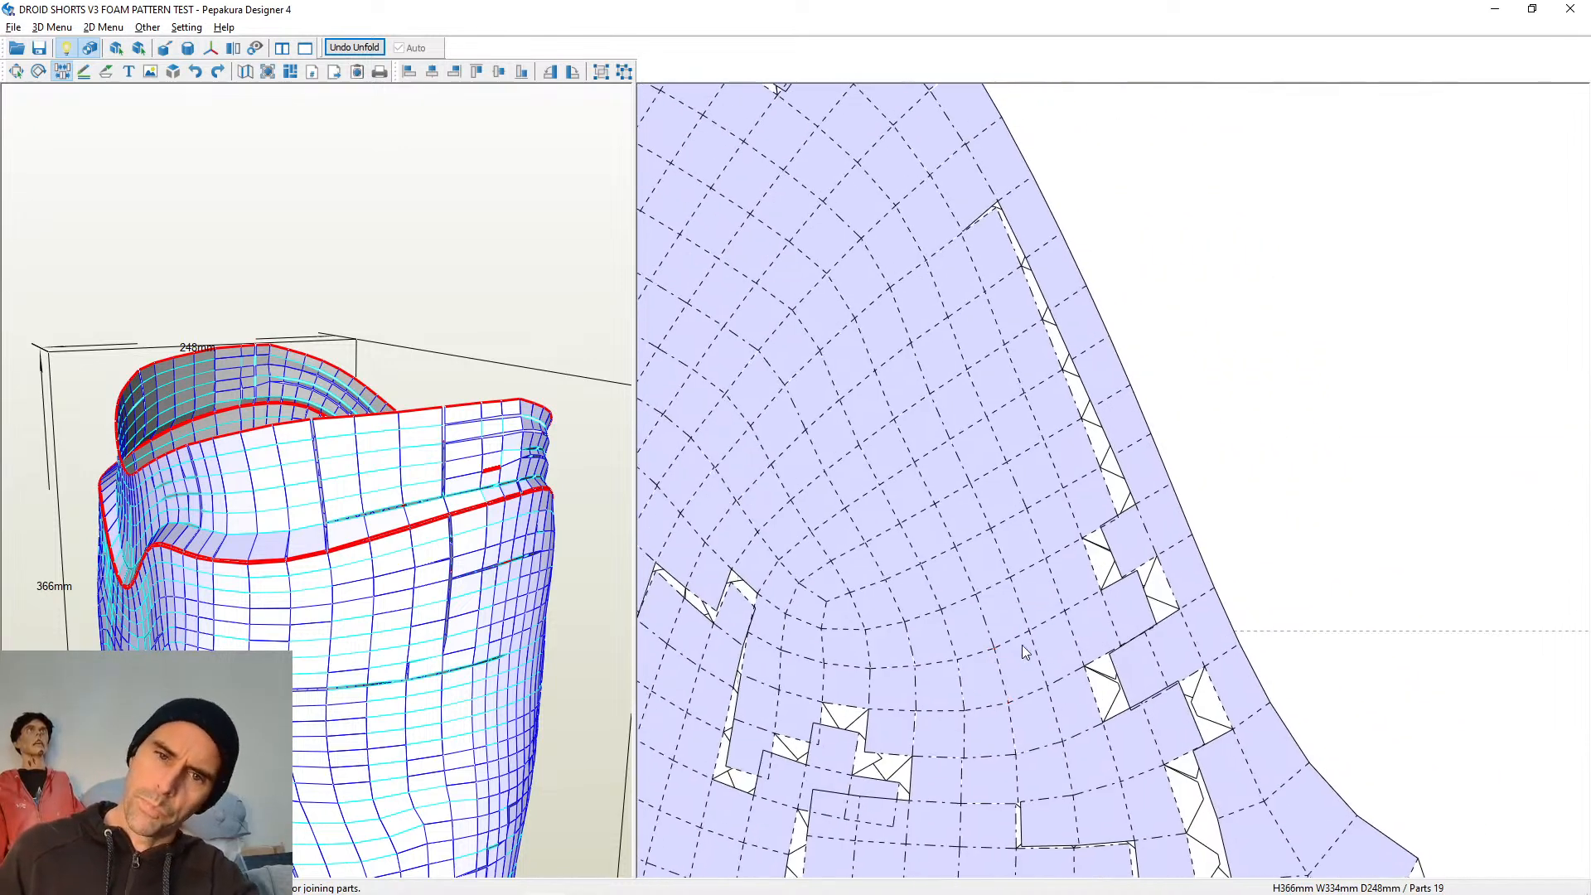
Cut the narrow outer row of faces off the leg panel's curved edge and move the strip clear of the panel
middle_click_drag(1046, 308, 1174, 577)
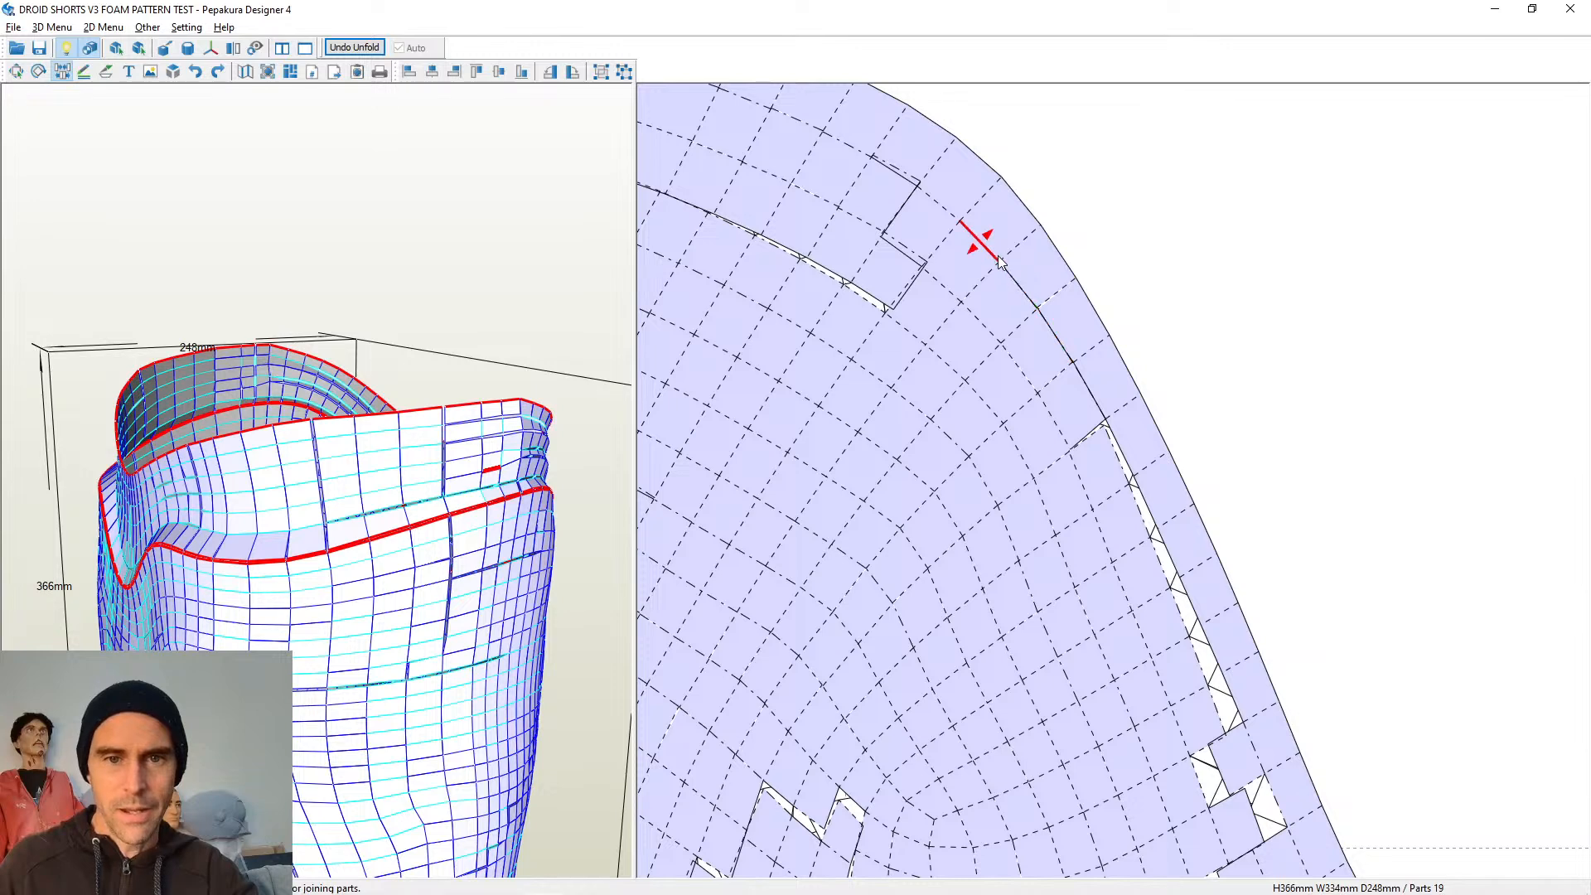
left_click(946, 211)
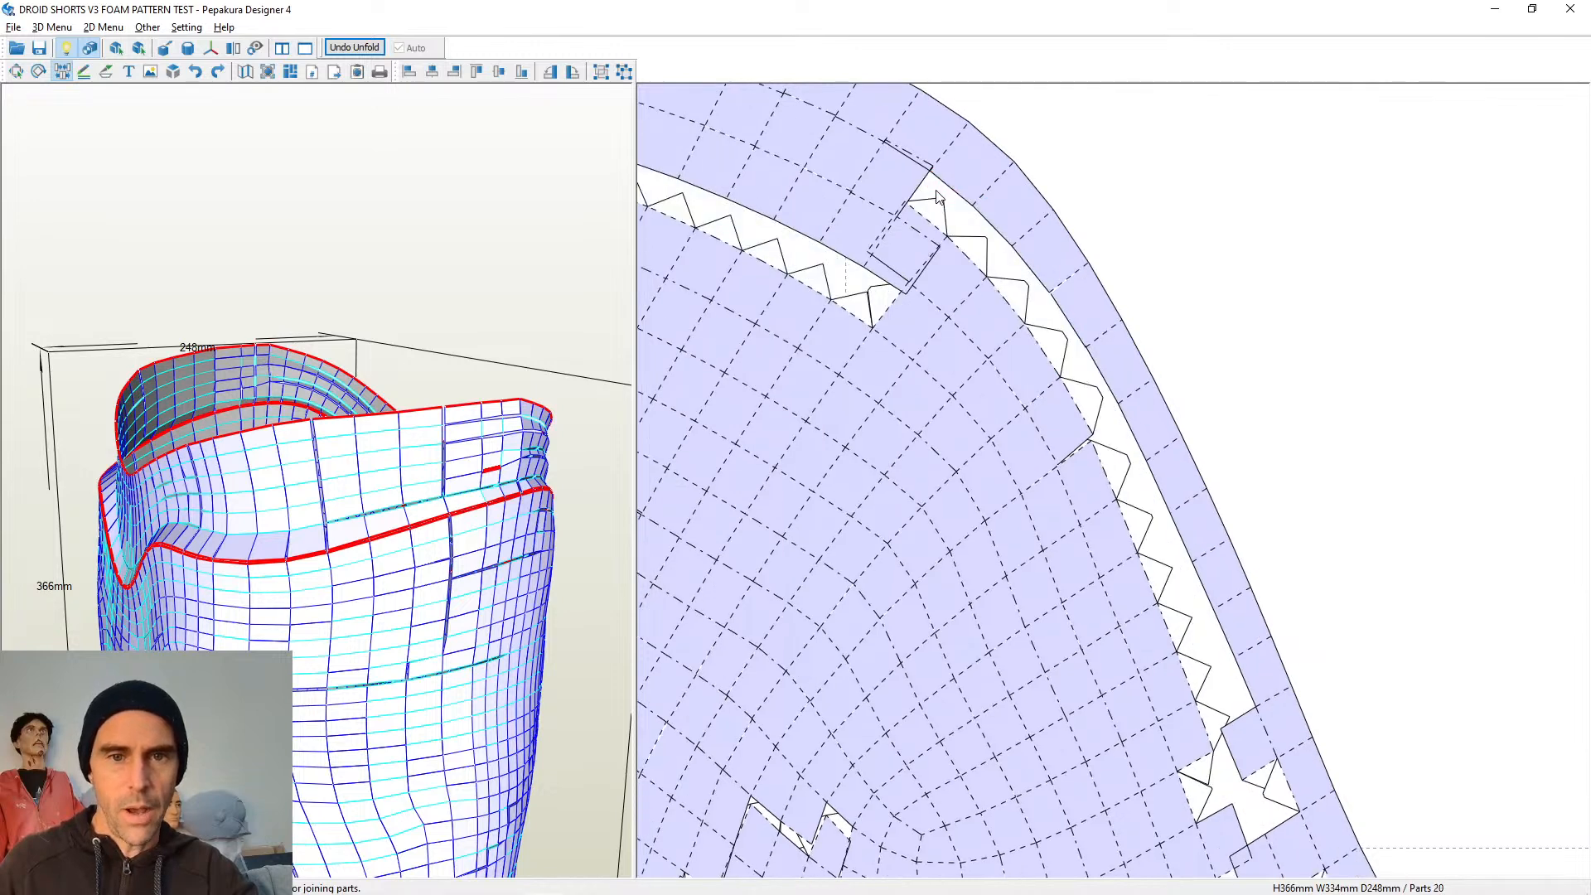
left_click(943, 166)
left_click_drag(1107, 311, 1198, 201)
left_click_drag(530, 572, 423, 614)
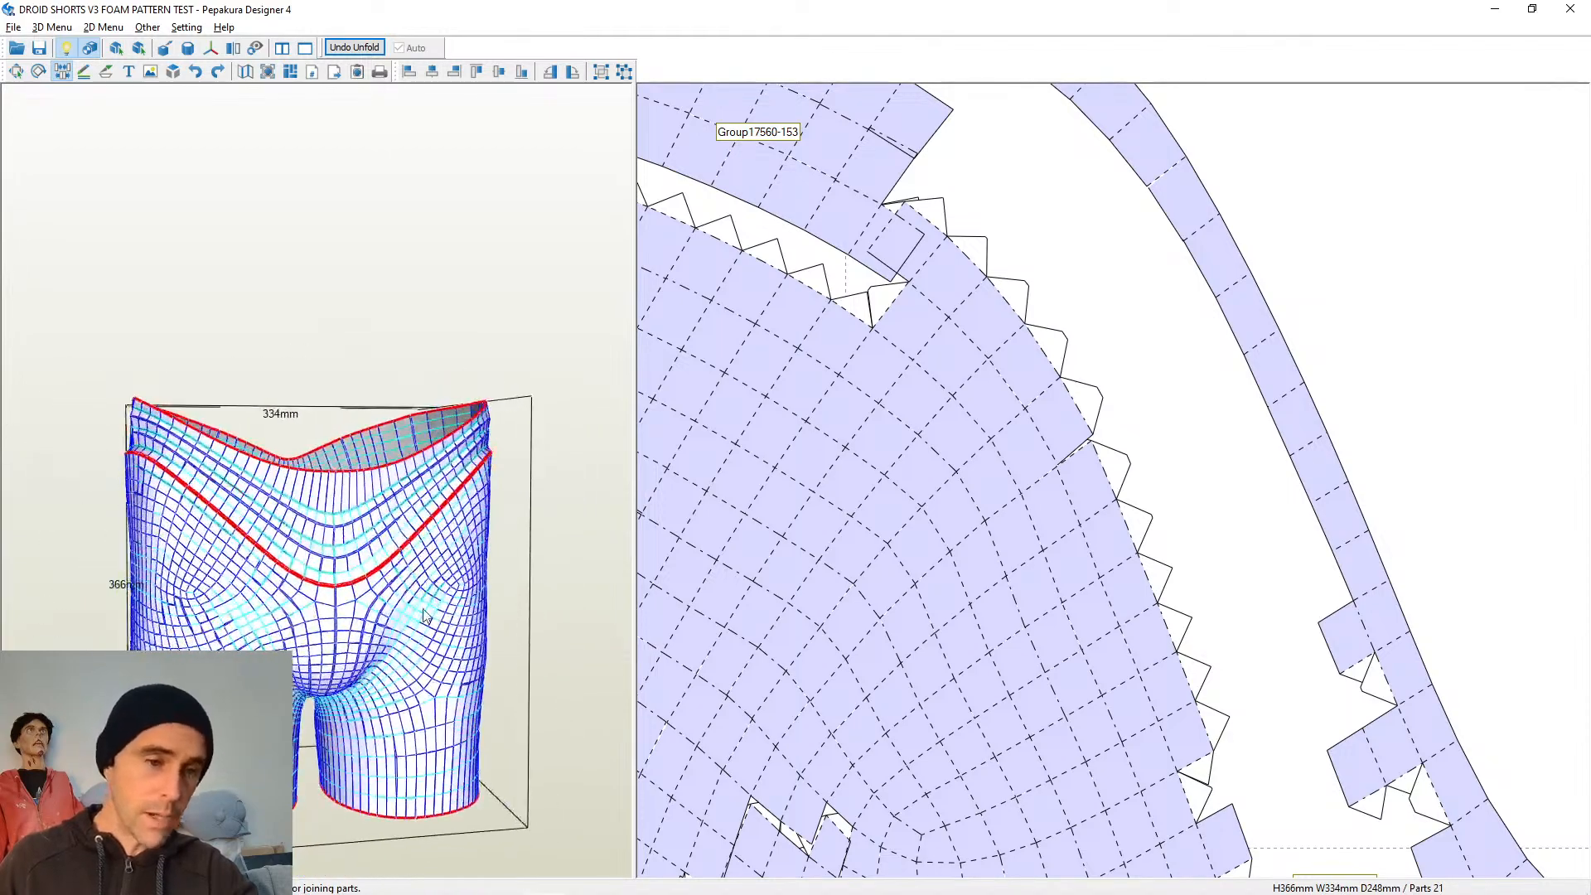
scroll(424, 615, "up", 5)
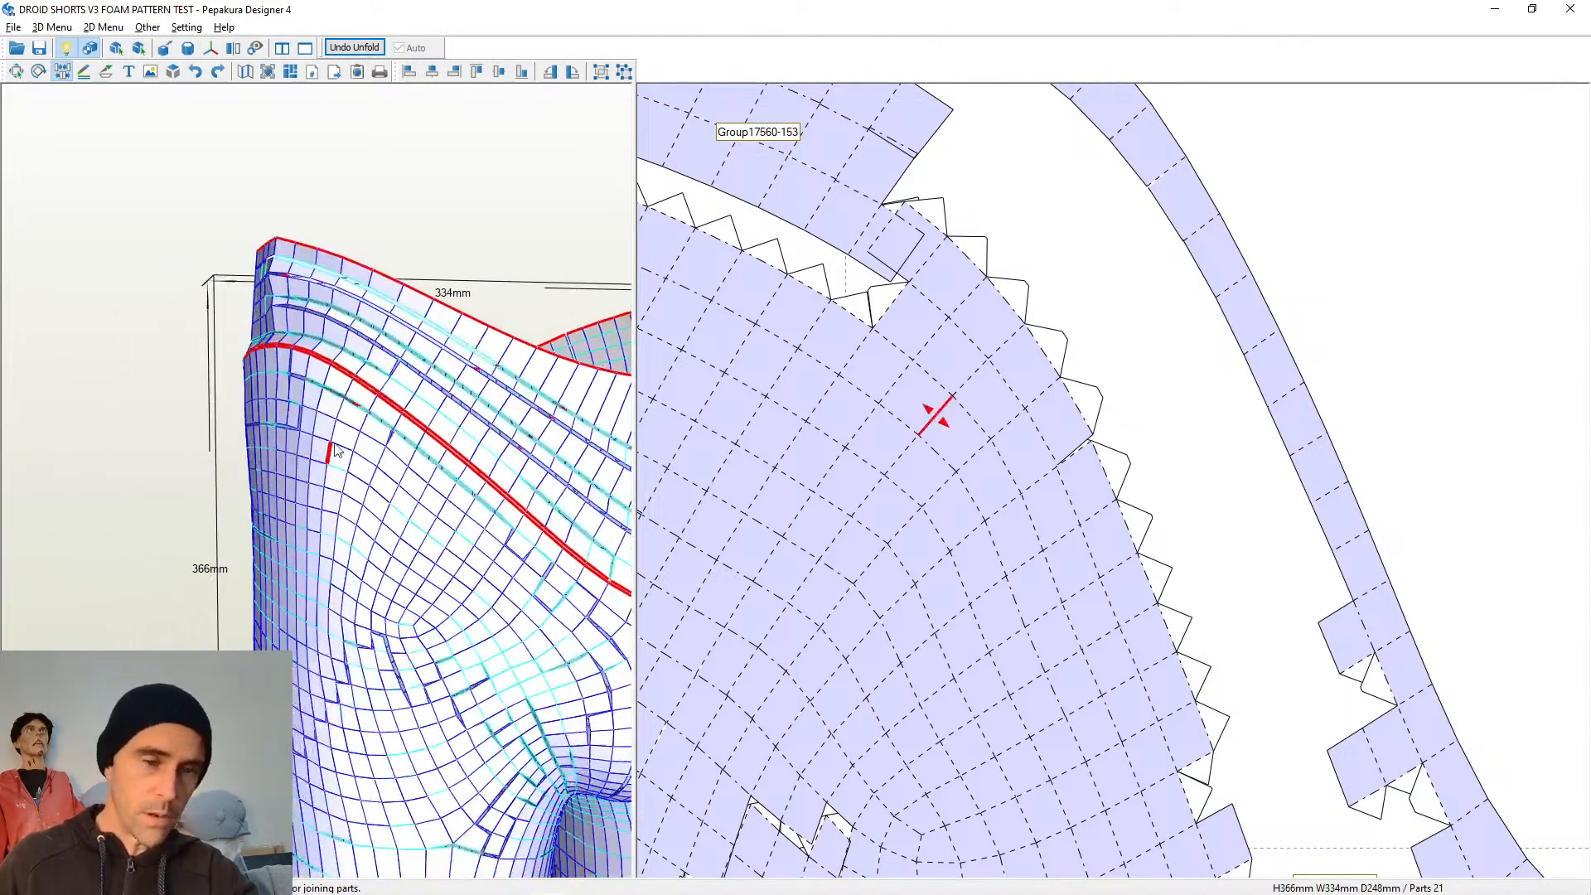
left_click_drag(1213, 257, 1274, 241)
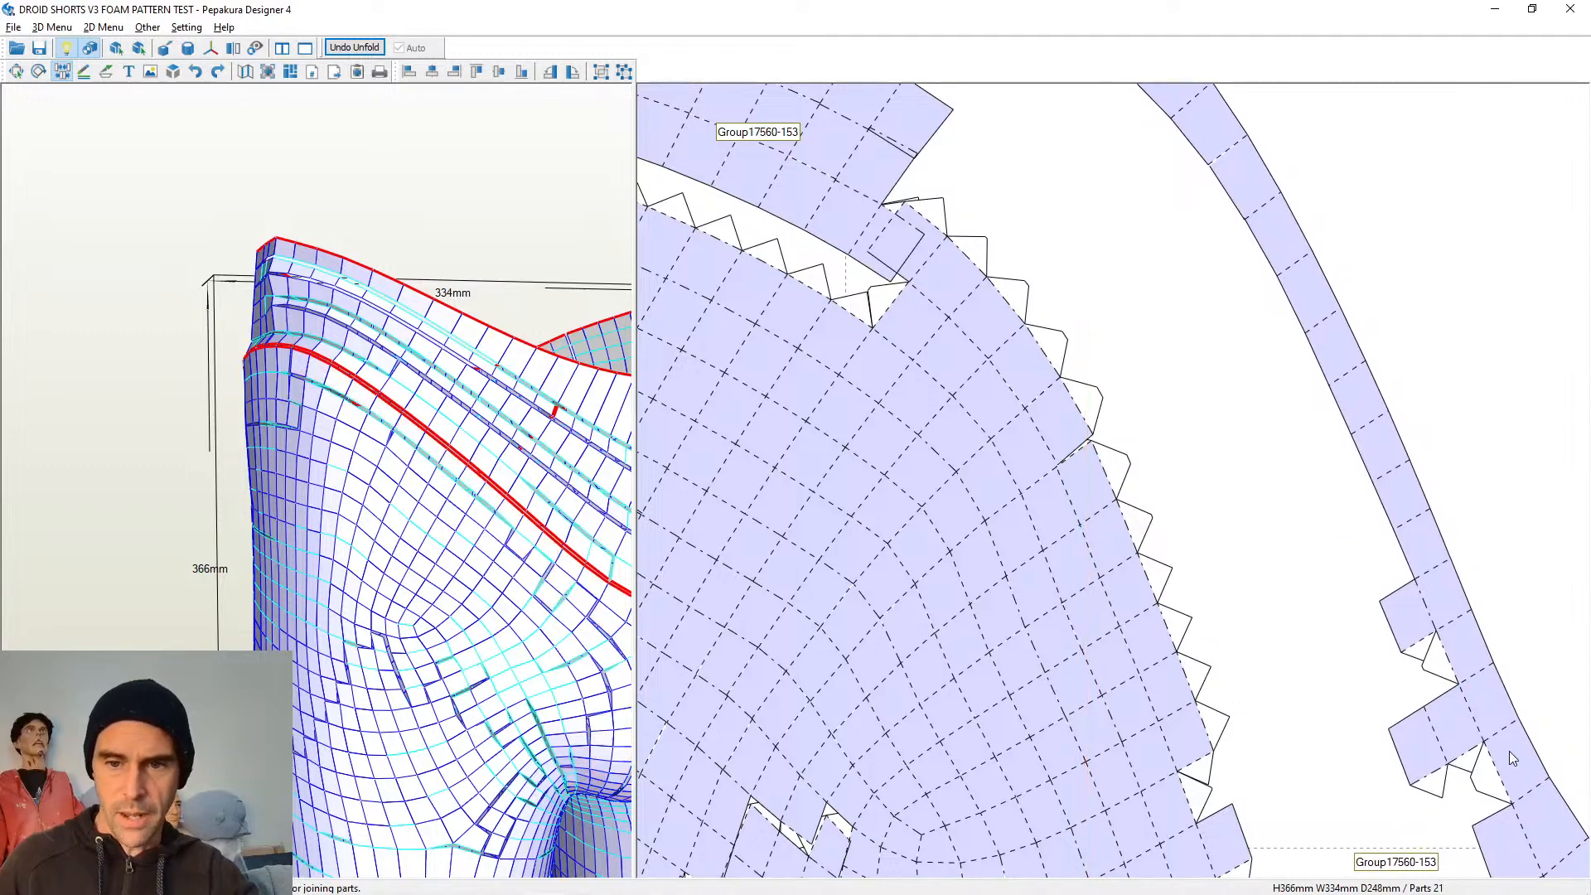
Rejoin the outer edge strip to the leg panel's side and attach the loose upper piece back onto the panel's top
left_click(1451, 670)
scroll(1375, 561, "down", 3)
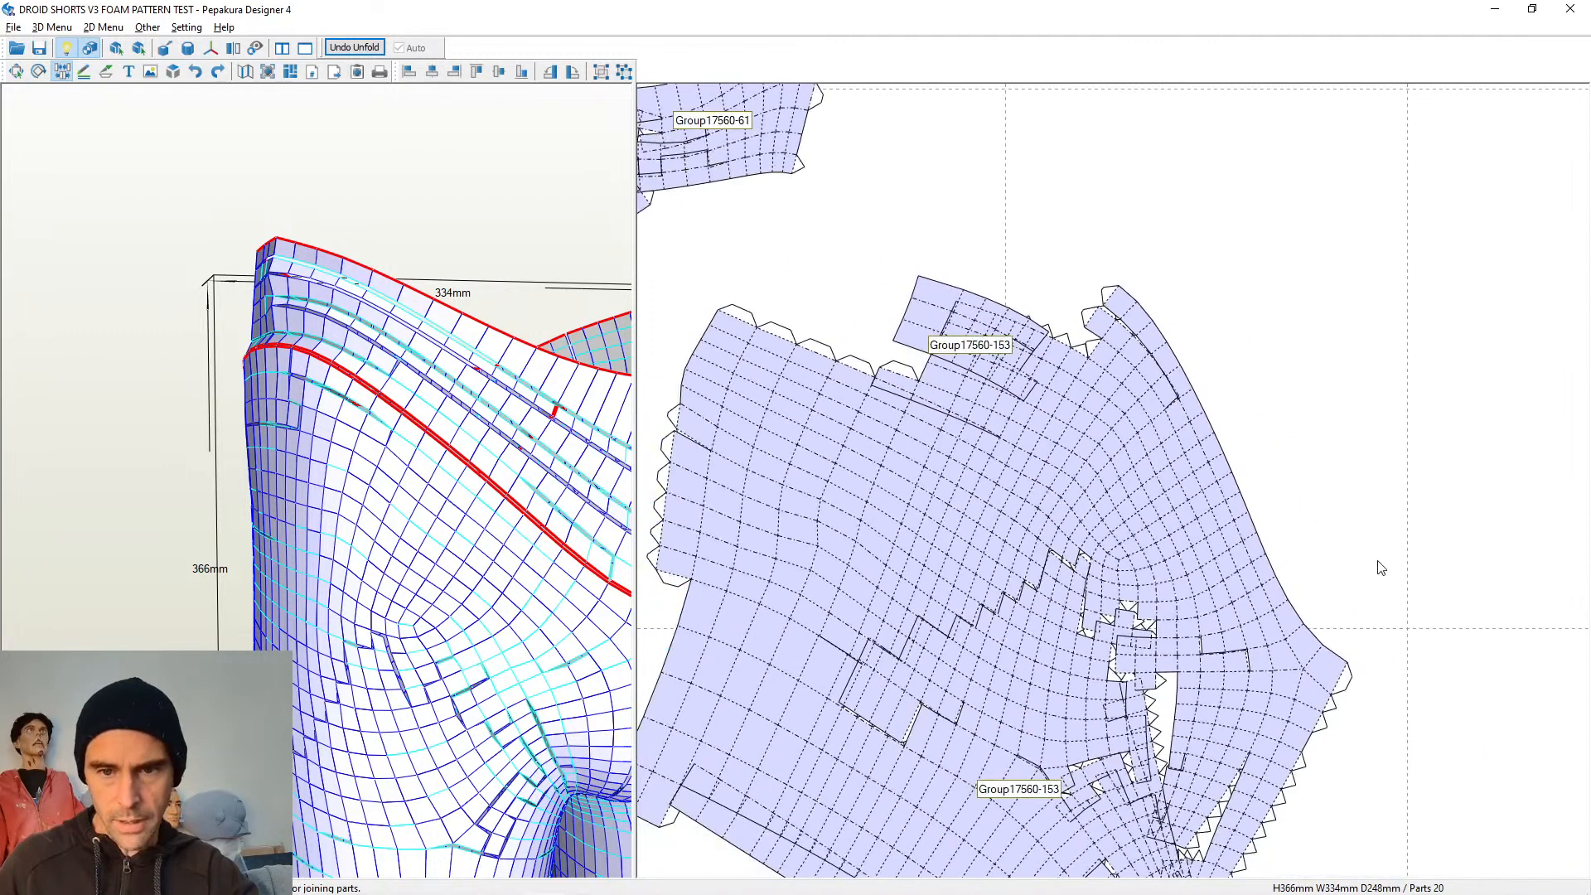
scroll(1277, 503, "up", 3)
scroll(1277, 503, "down", 3)
scroll(1278, 391, "up", 3)
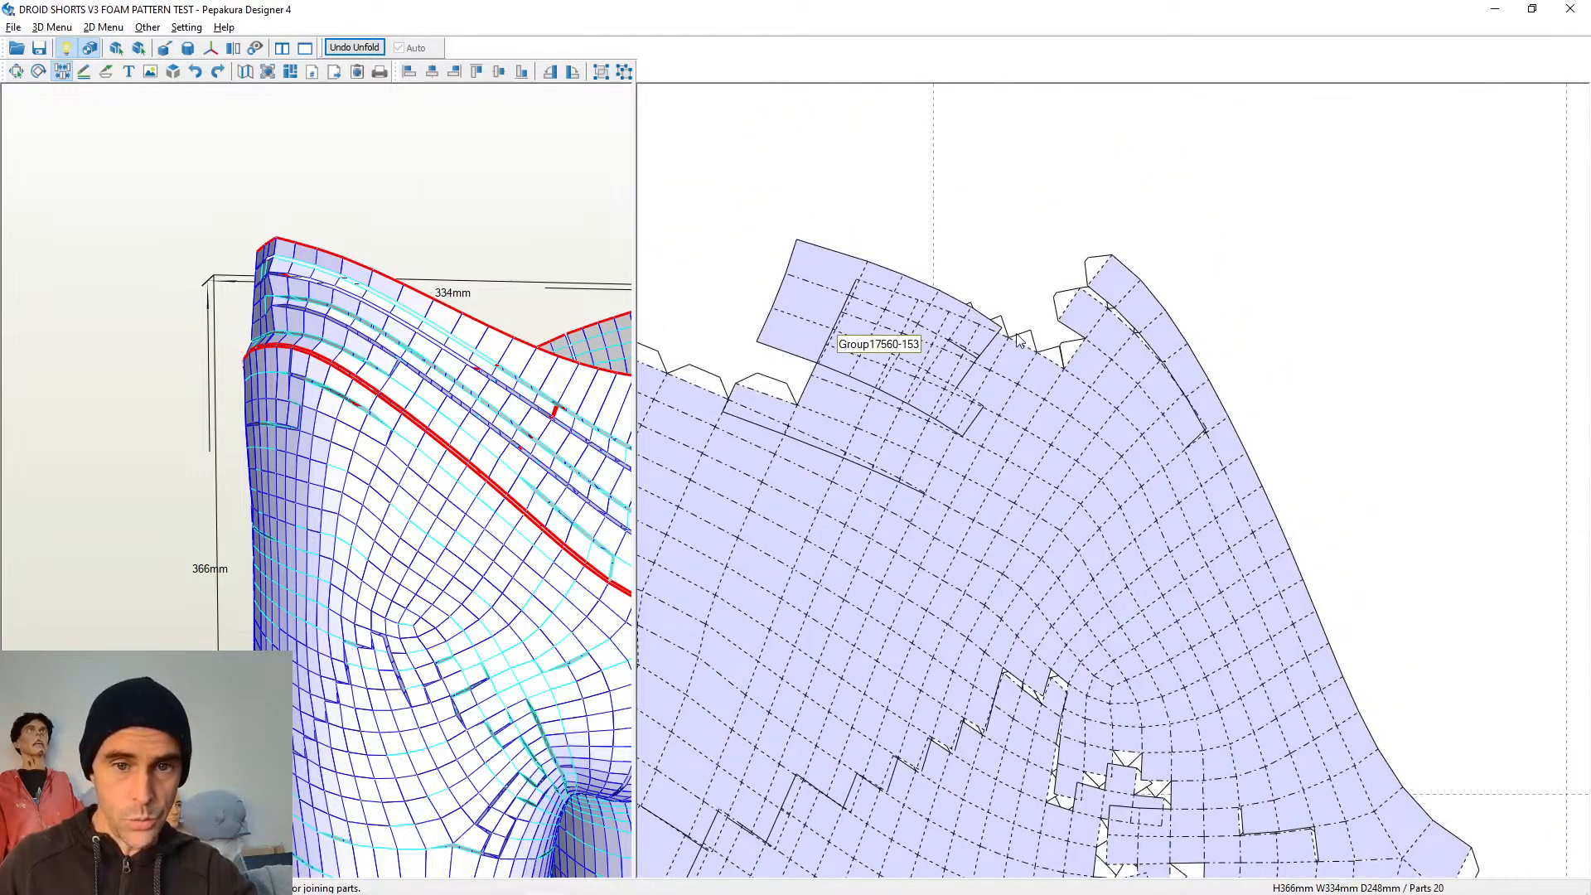
left_click(1077, 352)
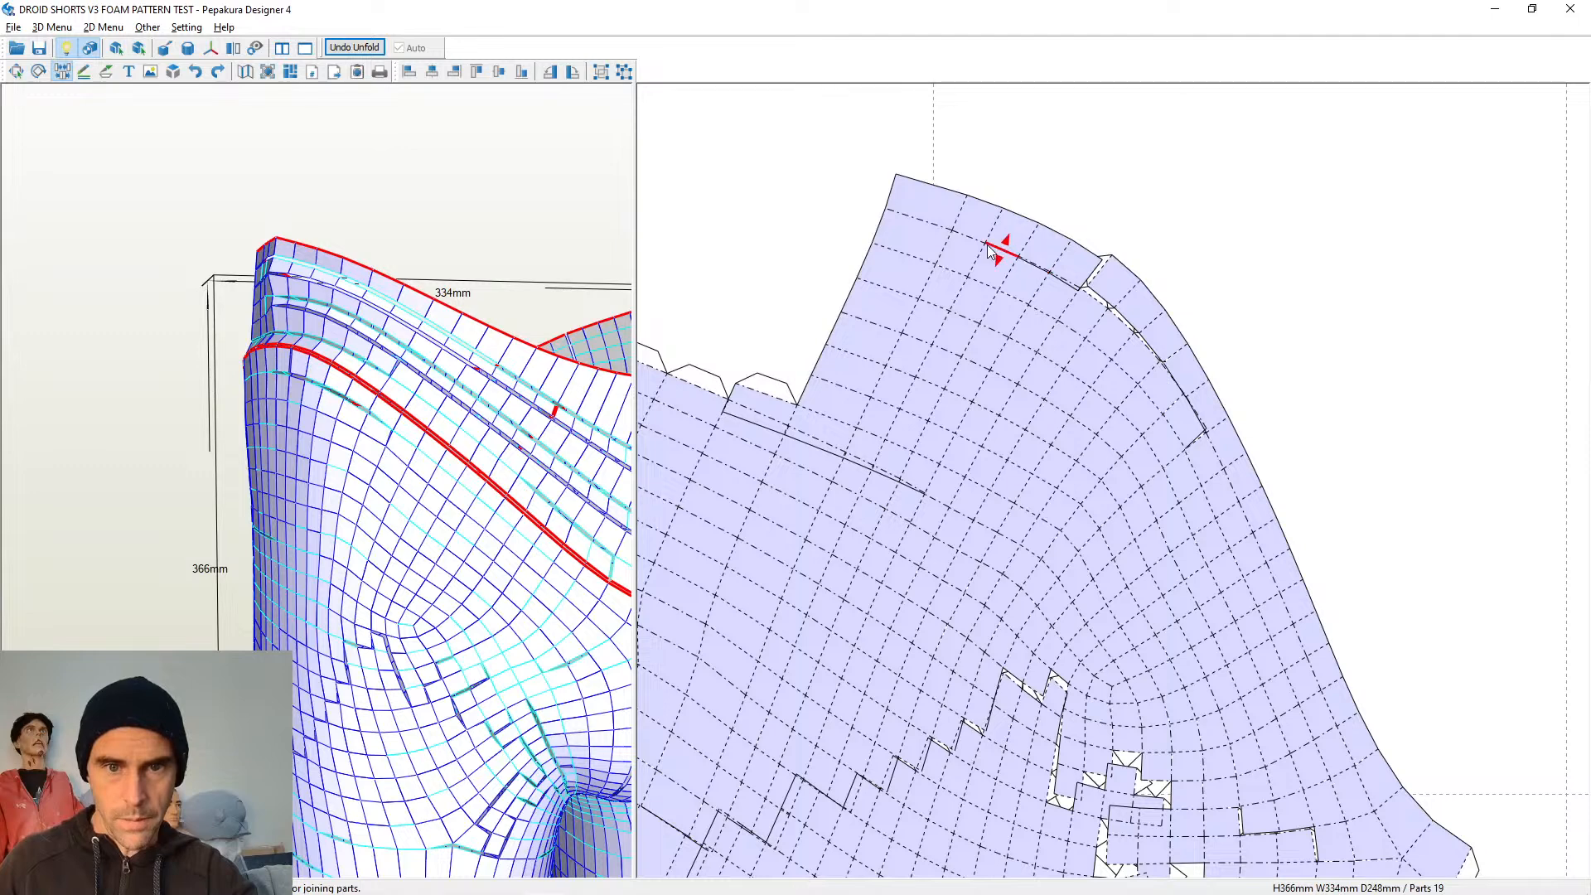
Cut the top row of faces off the leg panel's upper section and join that row to the outer edge strip
left_click(933, 232)
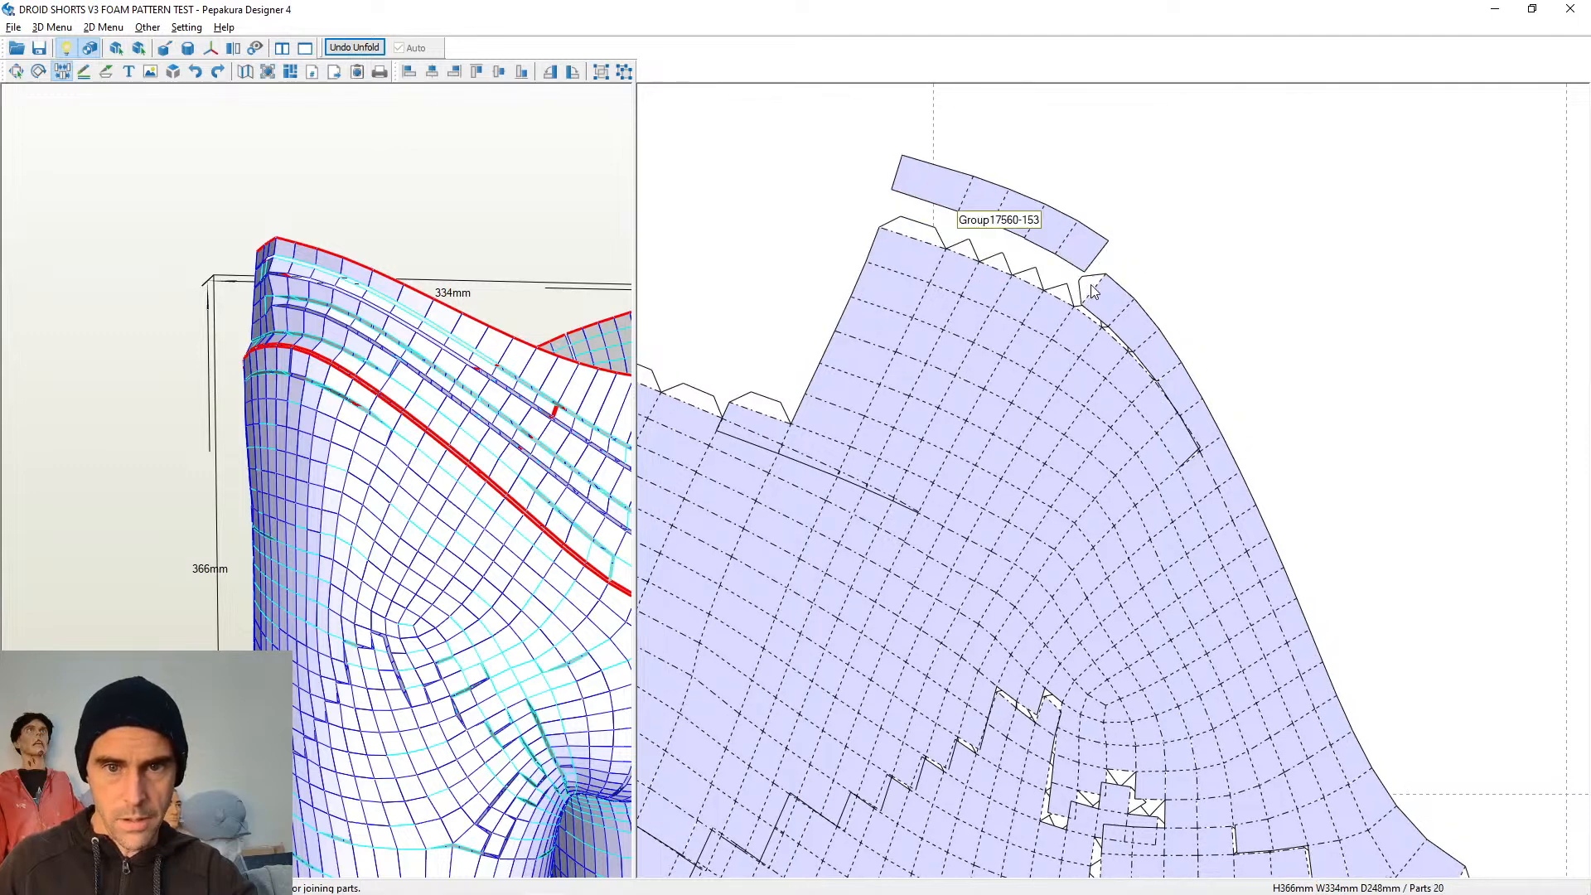
left_click(1098, 286)
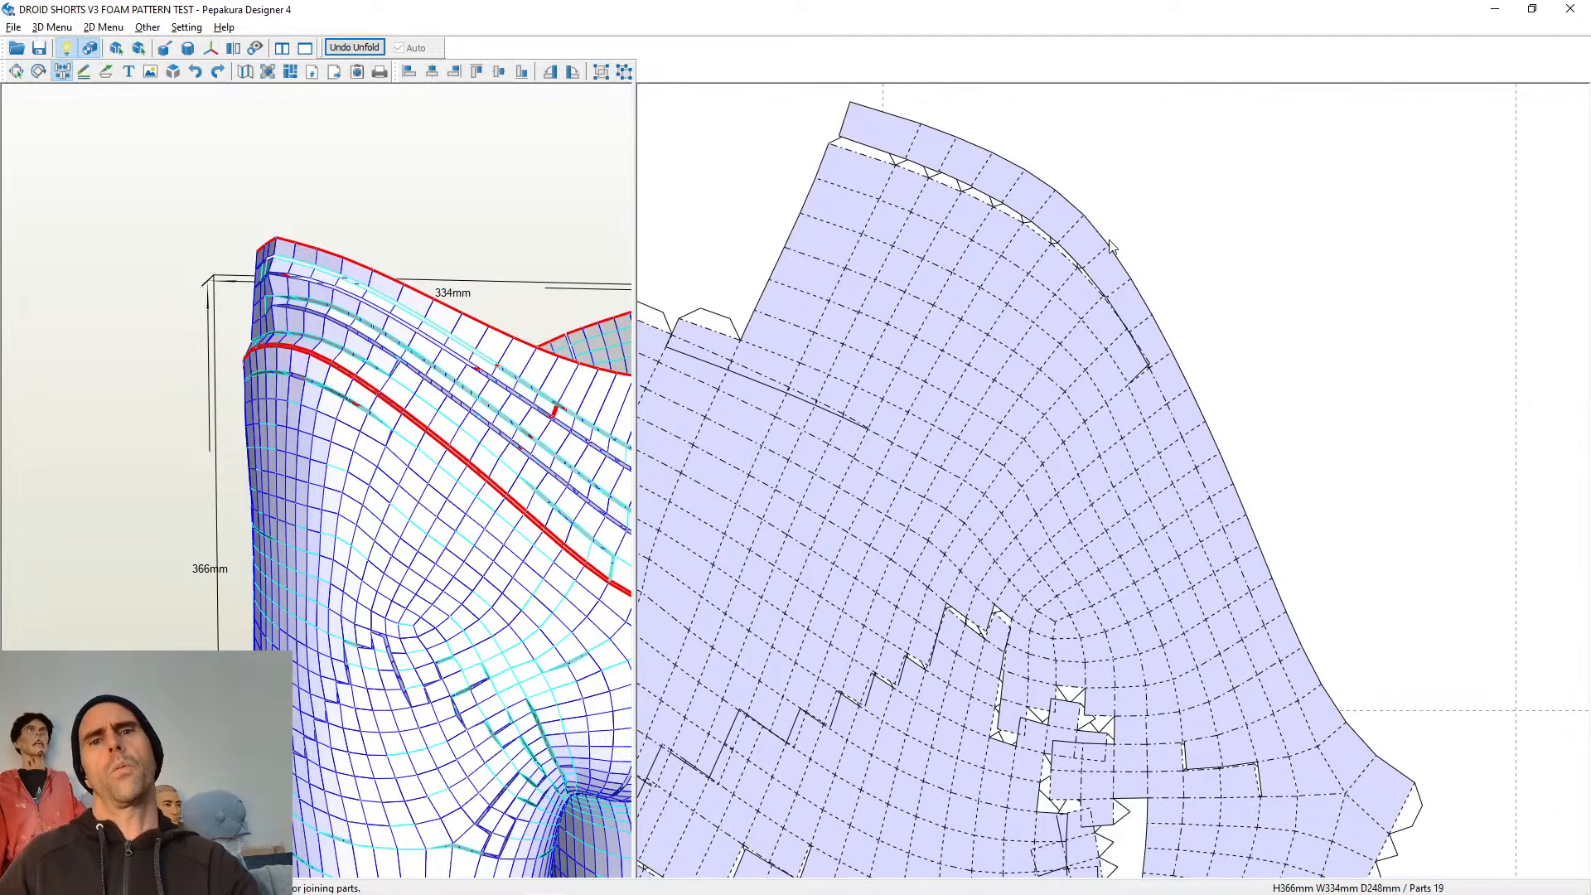
left_click(1030, 359)
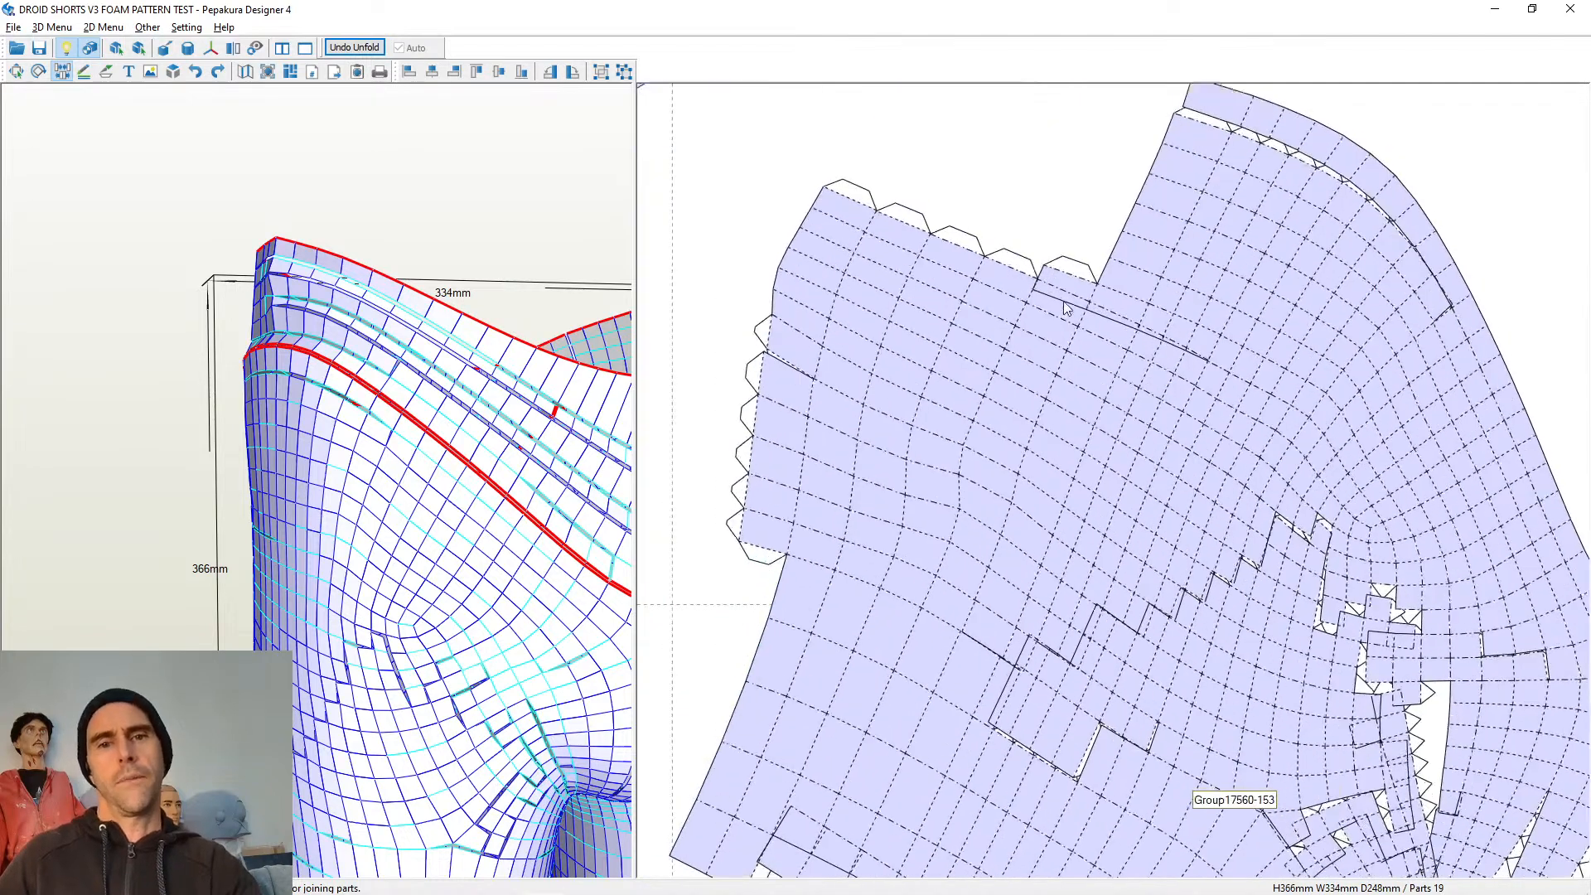
scroll(1067, 309, "up", 1)
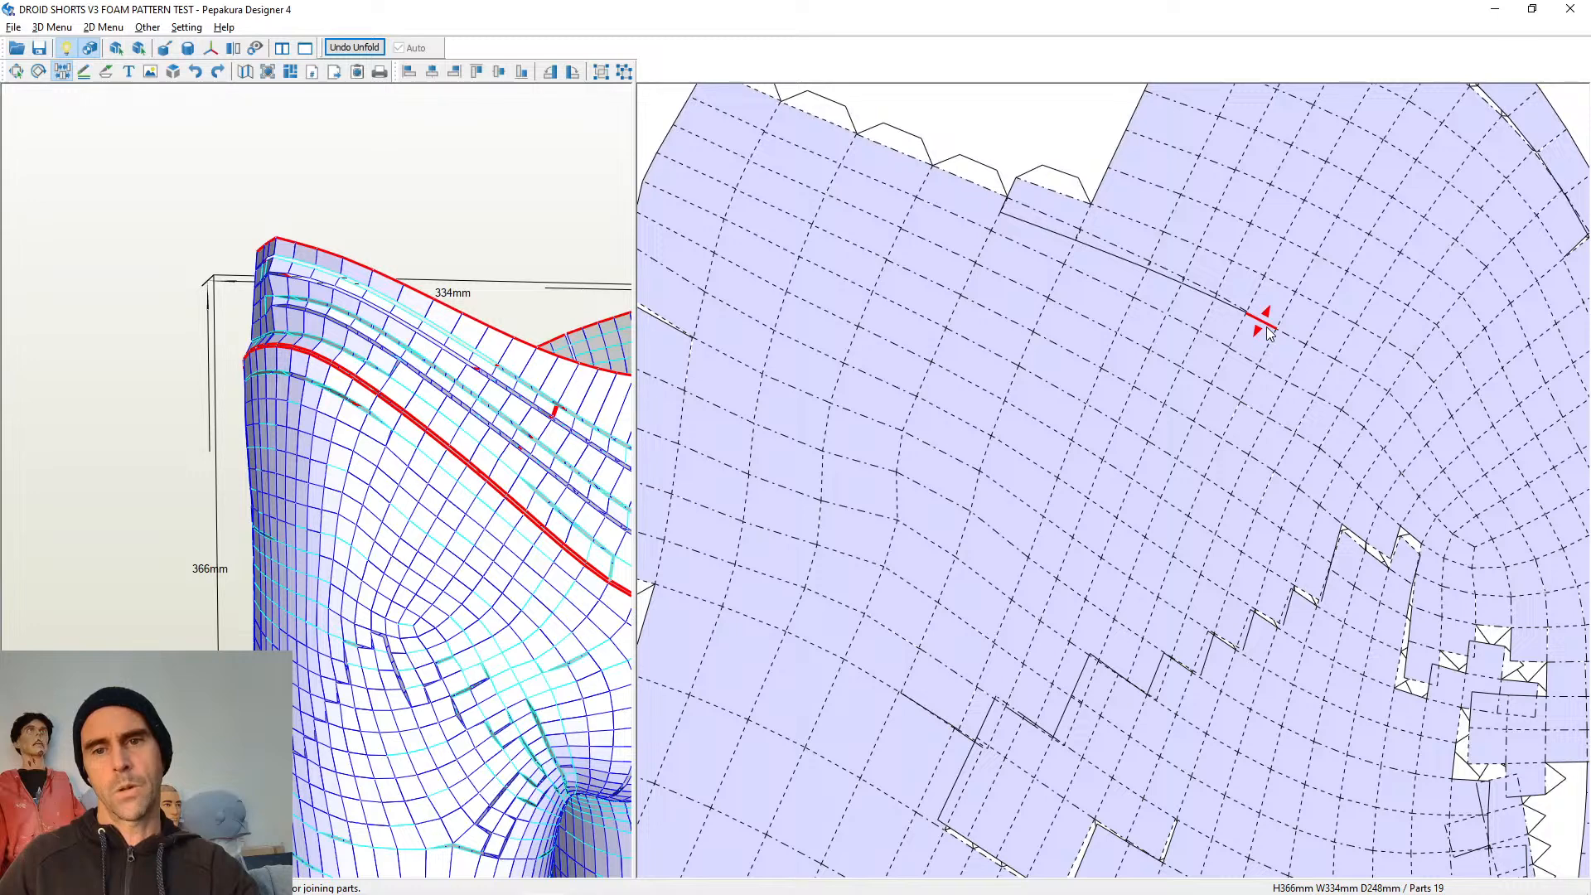
Cut the leg panel's upper side section free along the curved row of edges down to the small inner gap
left_click(1358, 373)
left_click(1399, 405)
scroll(1403, 427, "up", 1)
middle_click_drag(1403, 434, 1190, 270)
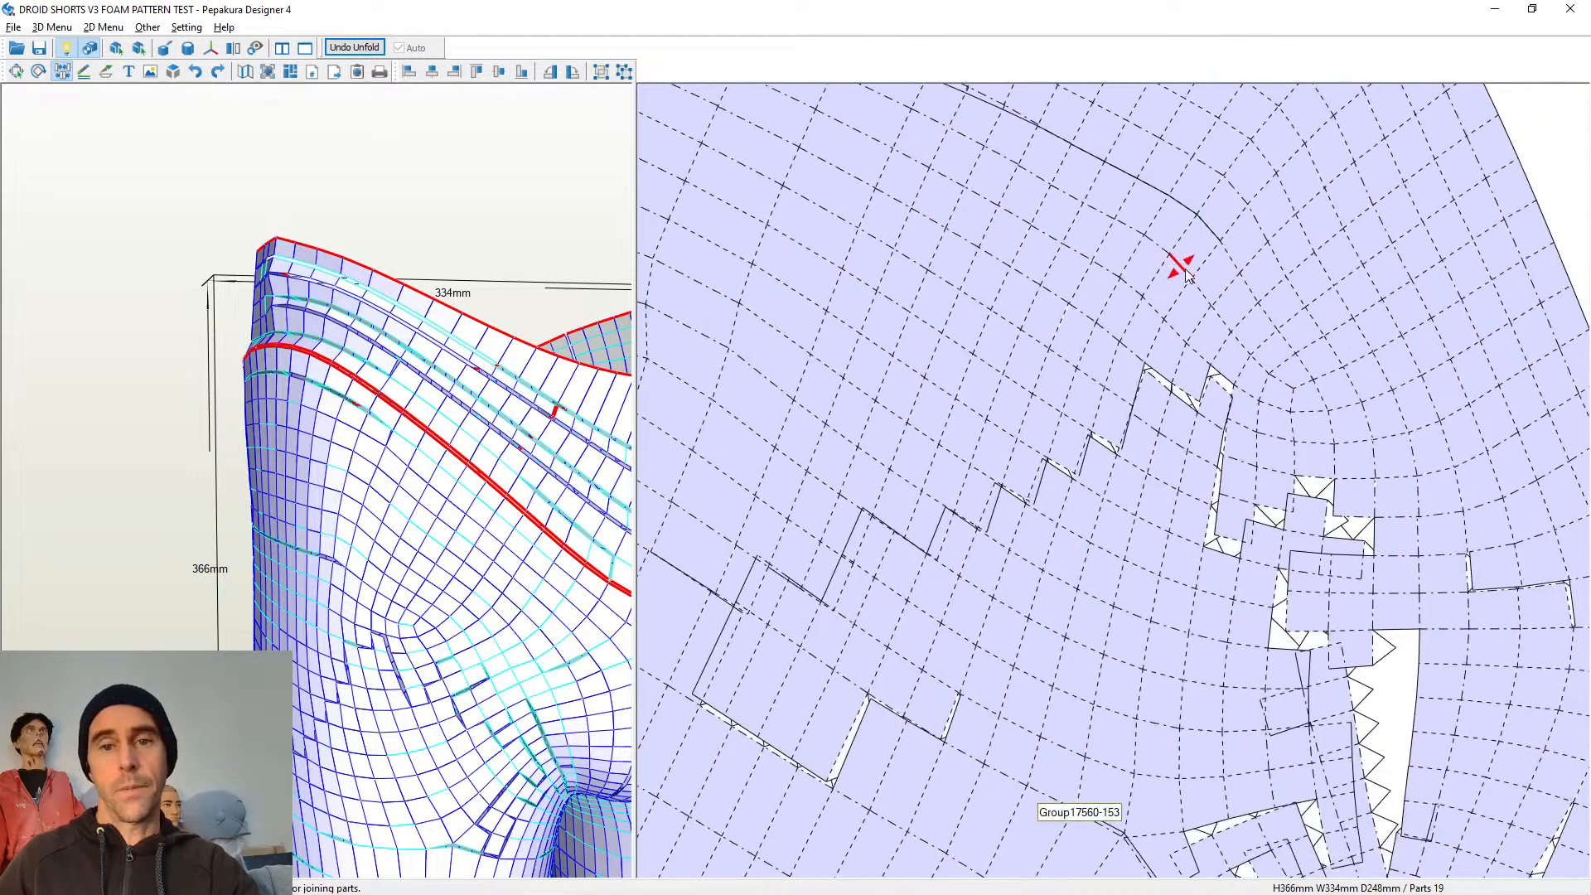
left_click(1231, 257)
left_click(1258, 300)
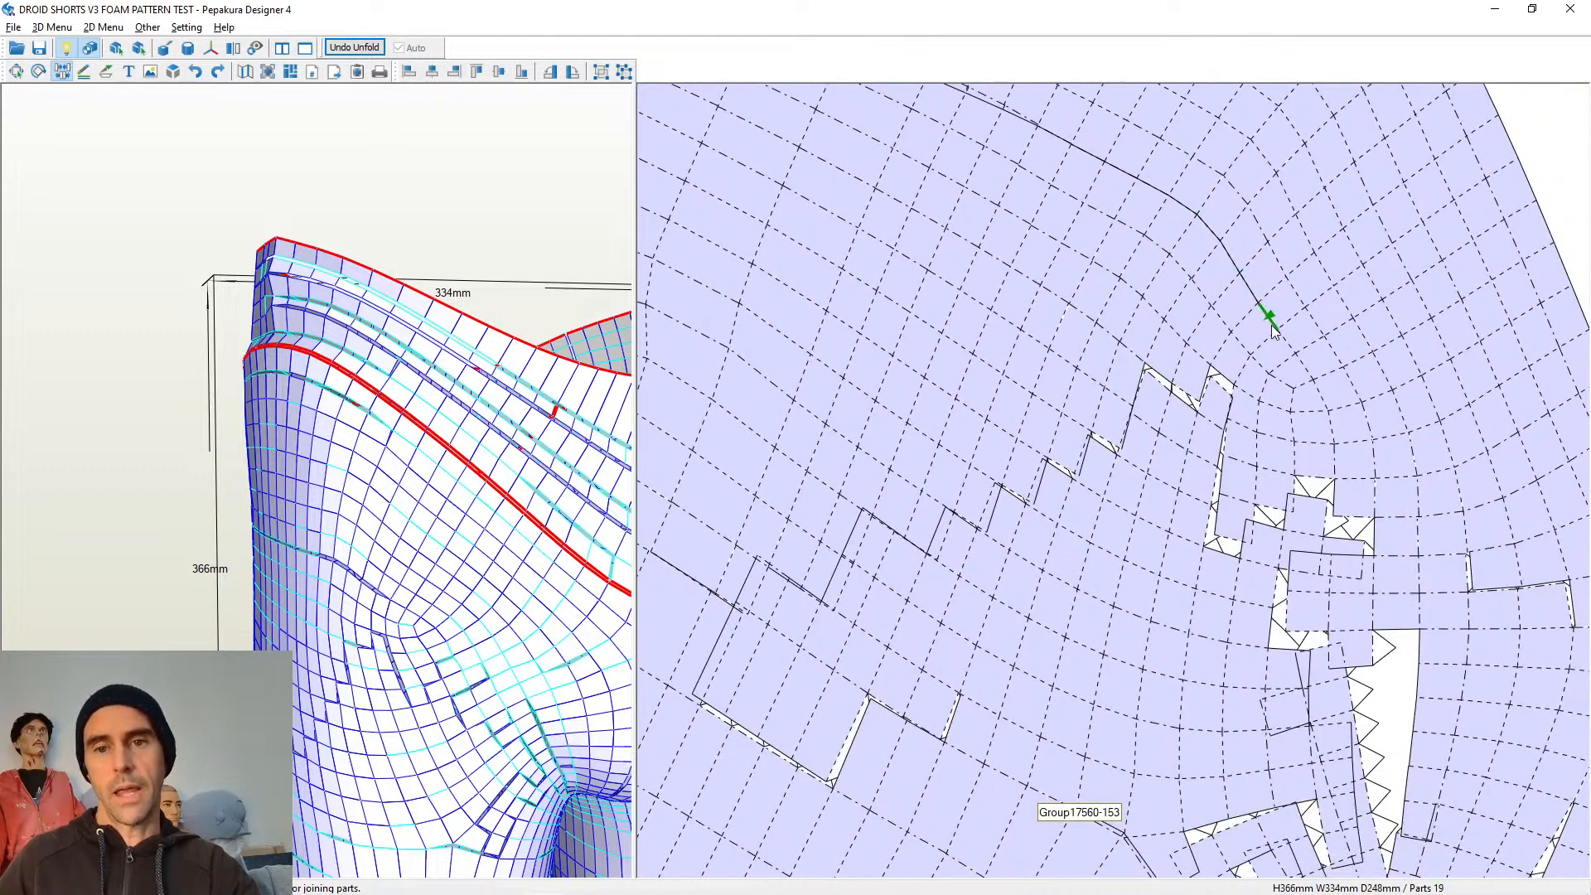
left_click(1300, 359)
left_click(1316, 391)
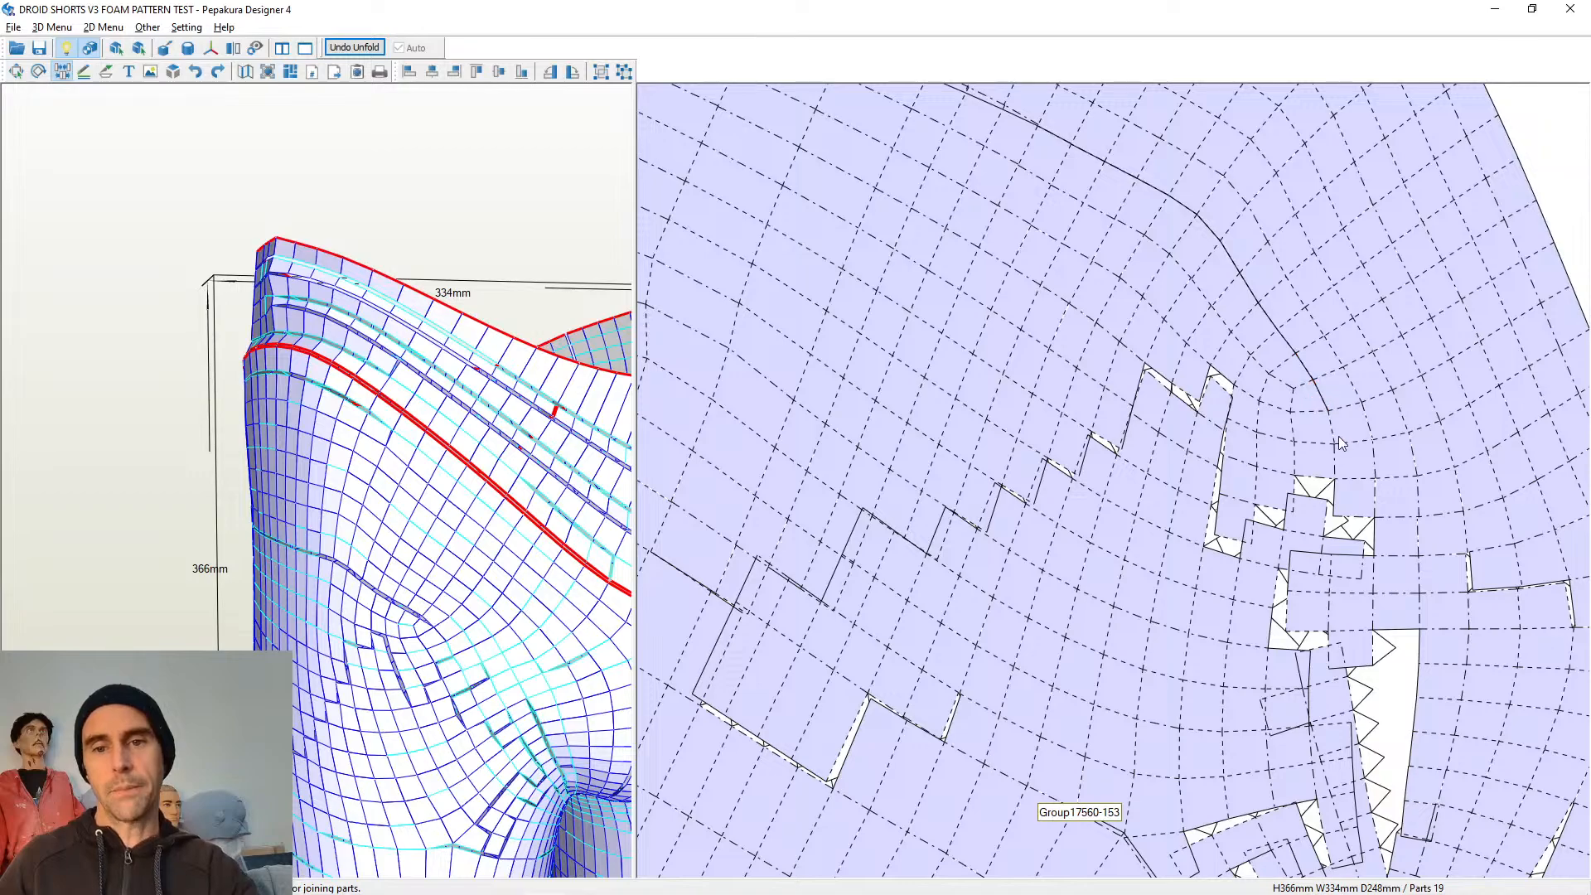
left_click(1335, 435)
left_click(1336, 455)
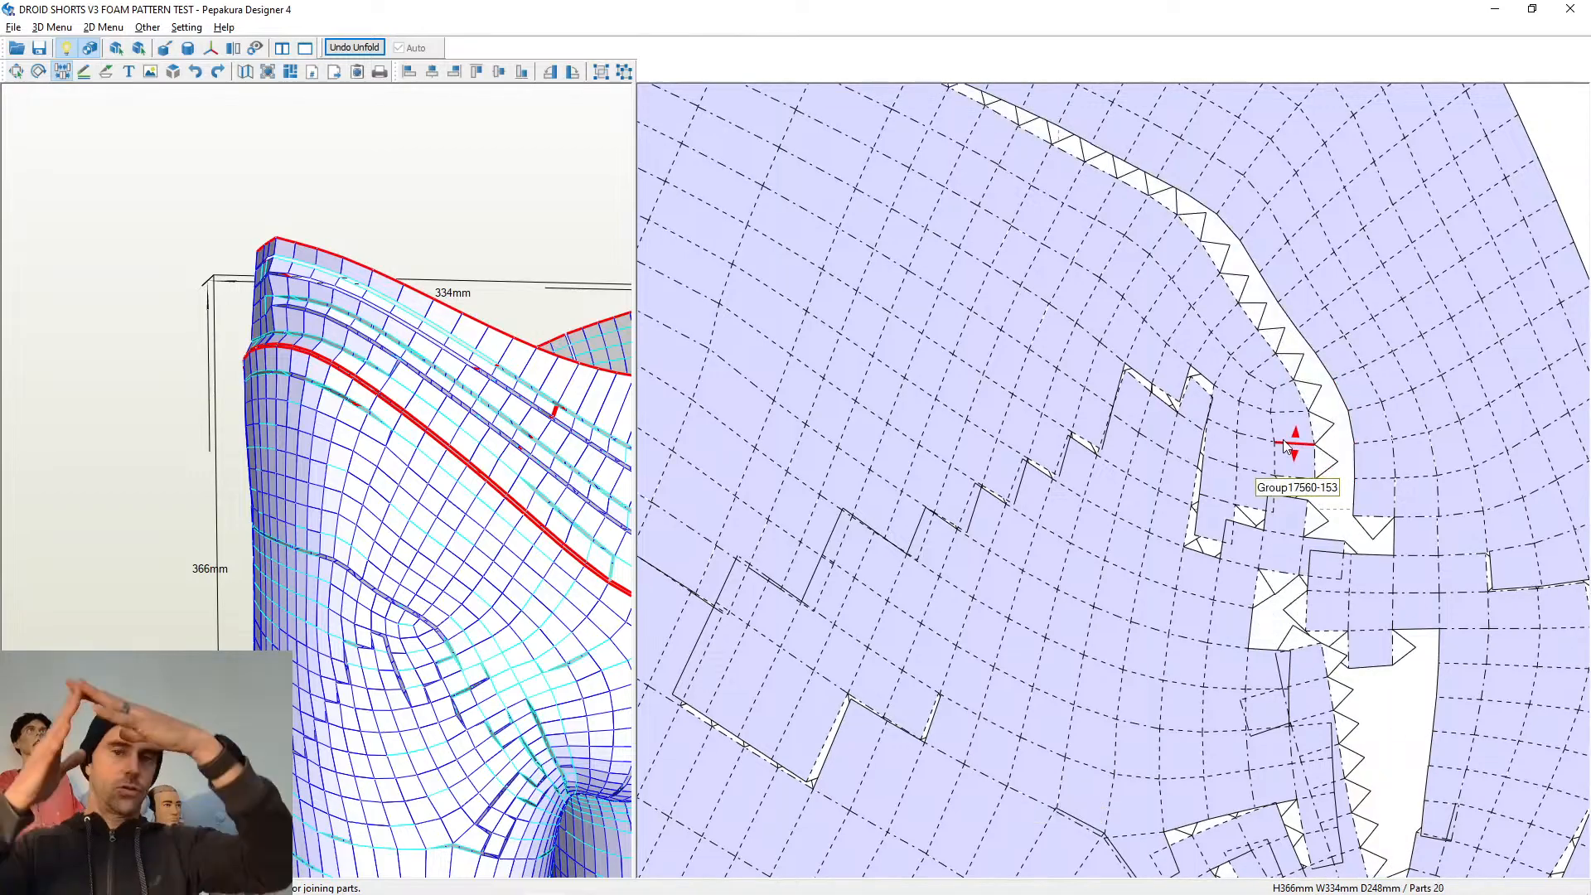
scroll(1285, 446, "down", 3)
scroll(1226, 487, "up", 4)
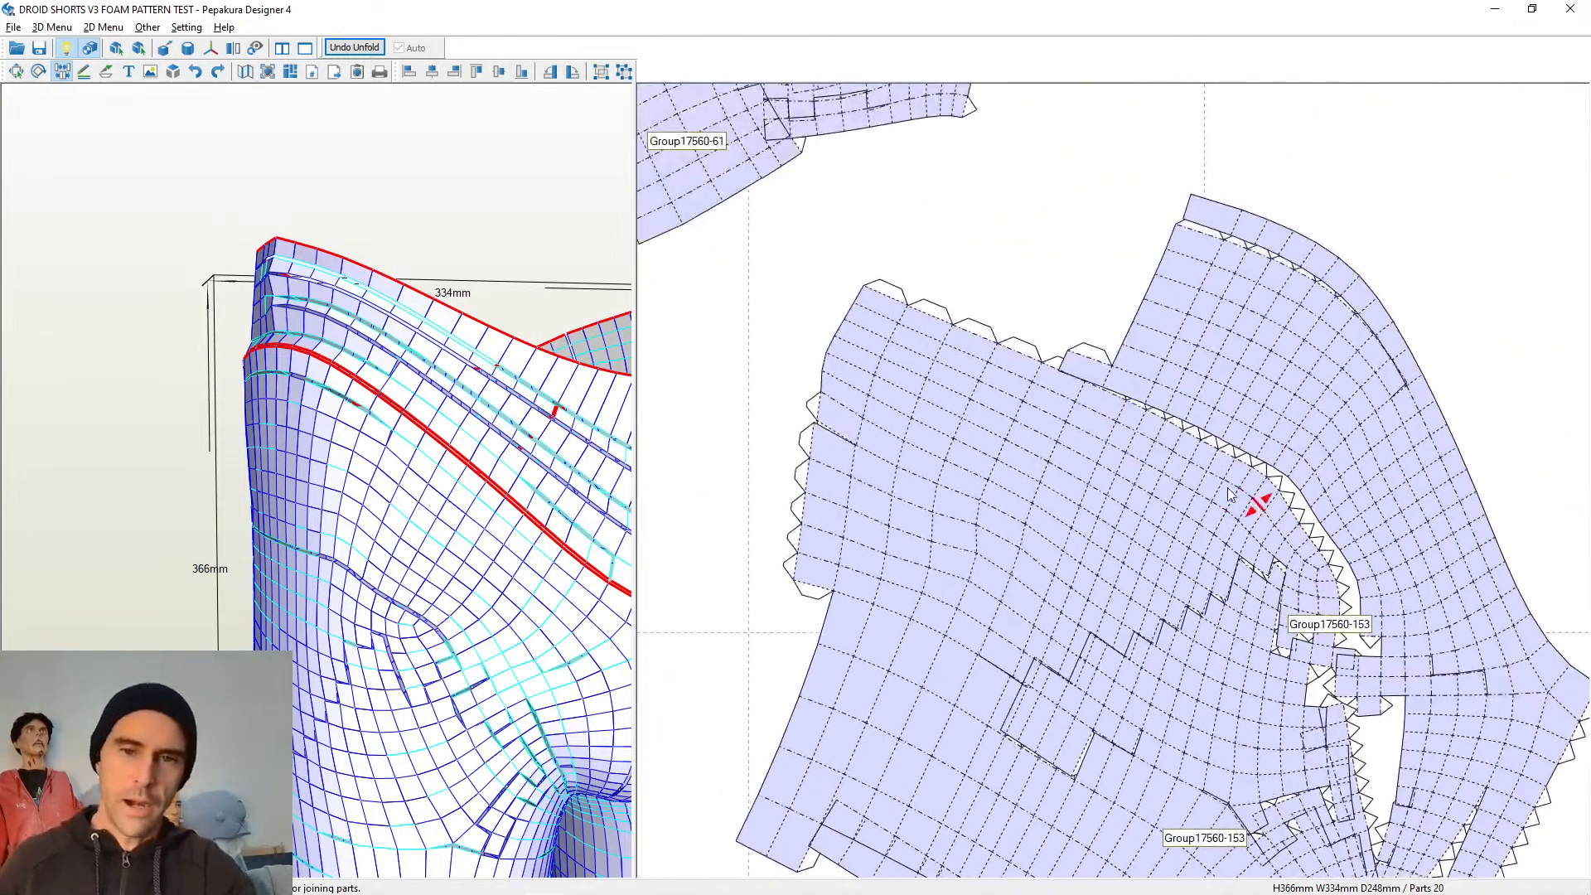
Move the separated side section away and rejoin it to the leg panel along the panel's upper edge
left_click_drag(1080, 304, 1117, 237)
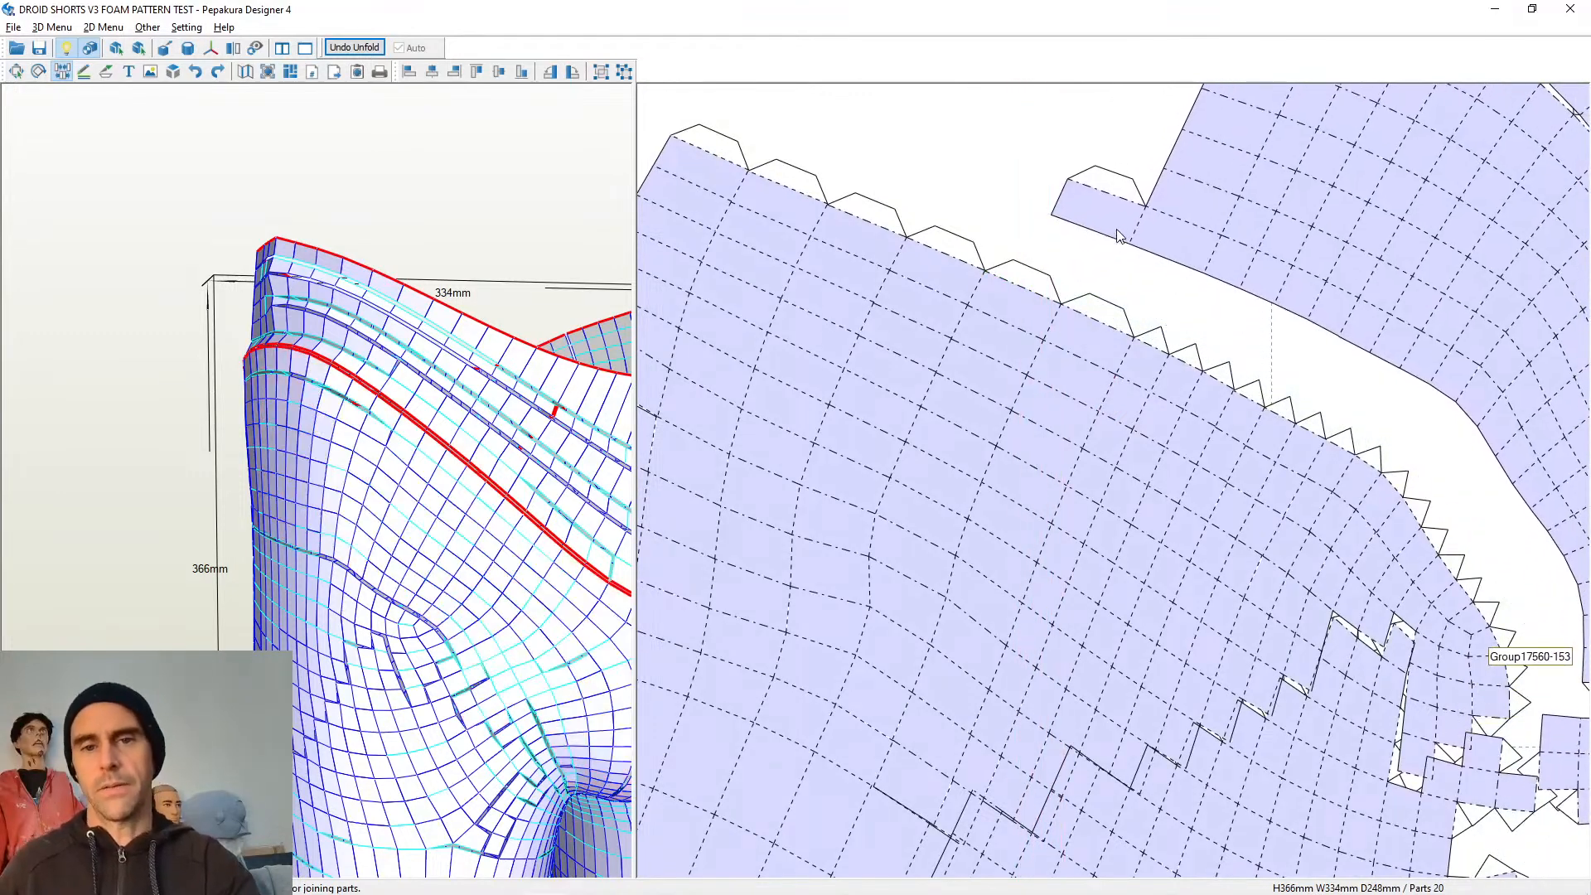
left_click(1051, 300)
middle_click_drag(1260, 380, 924, 184)
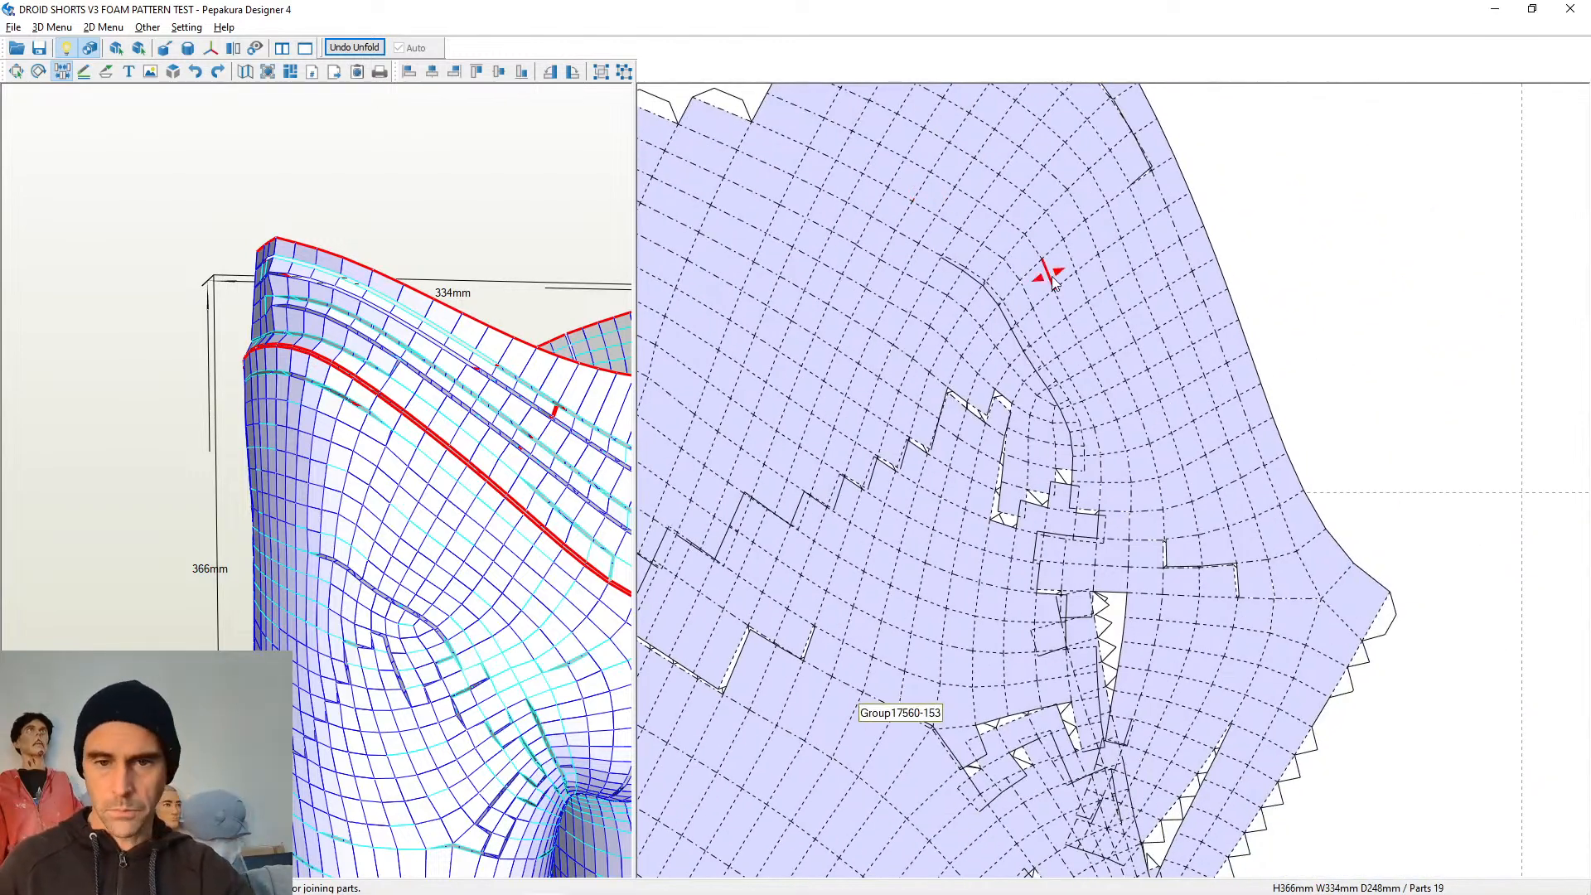
scroll(1048, 274, "up", 5)
scroll(976, 531, "up", 2)
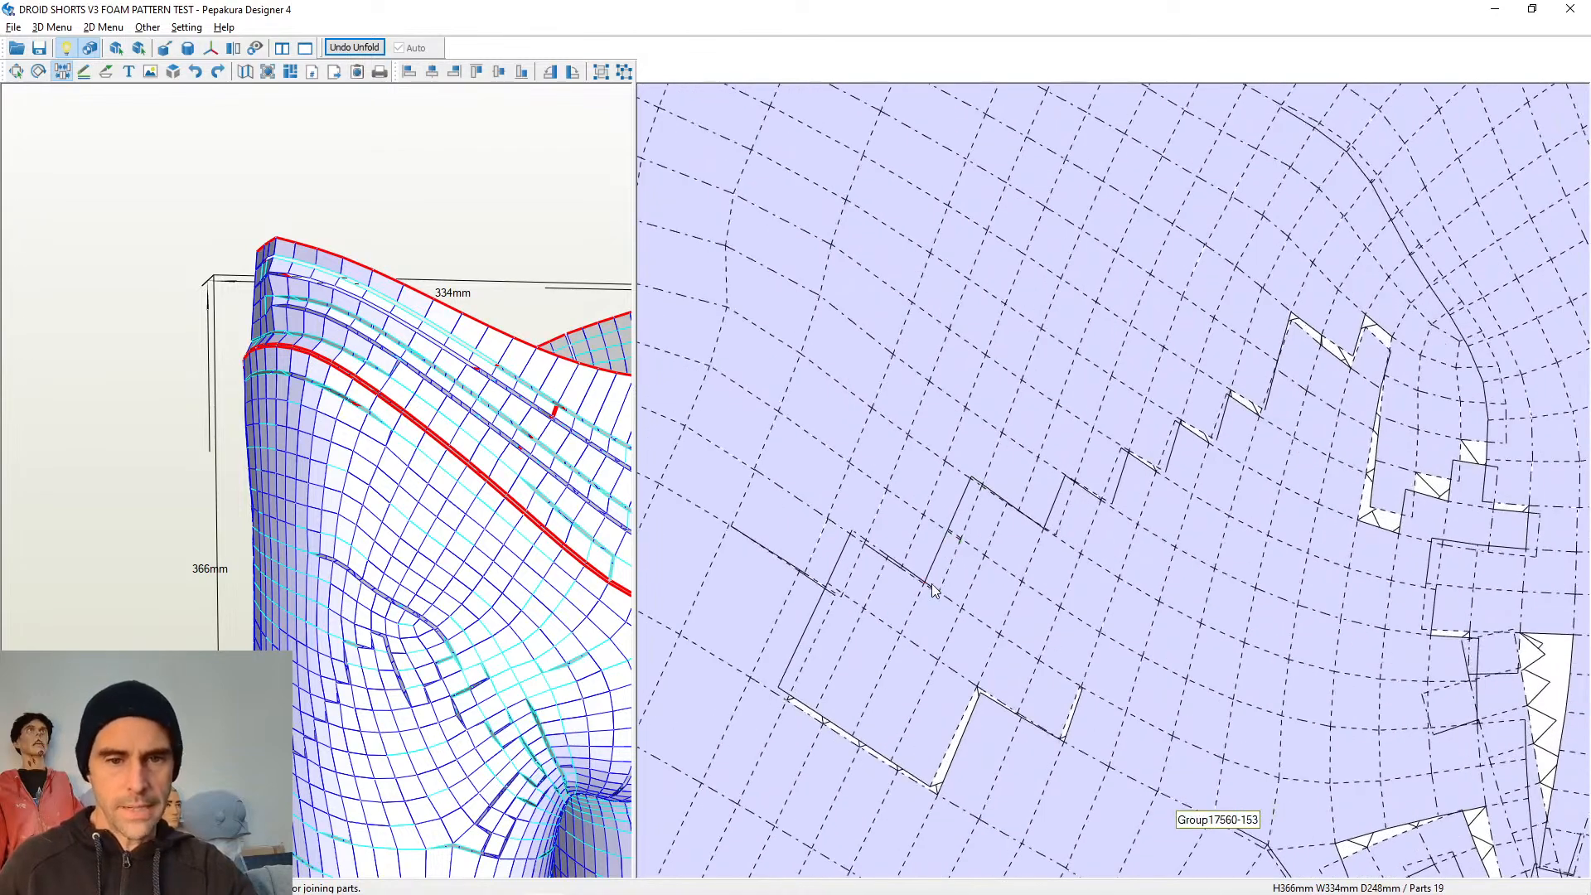
Recut and rejoin the small faces at the upper end of the stepped slit to straighten the slit's edge
middle_click_drag(948, 570, 990, 500)
scroll(989, 499, "down", 1)
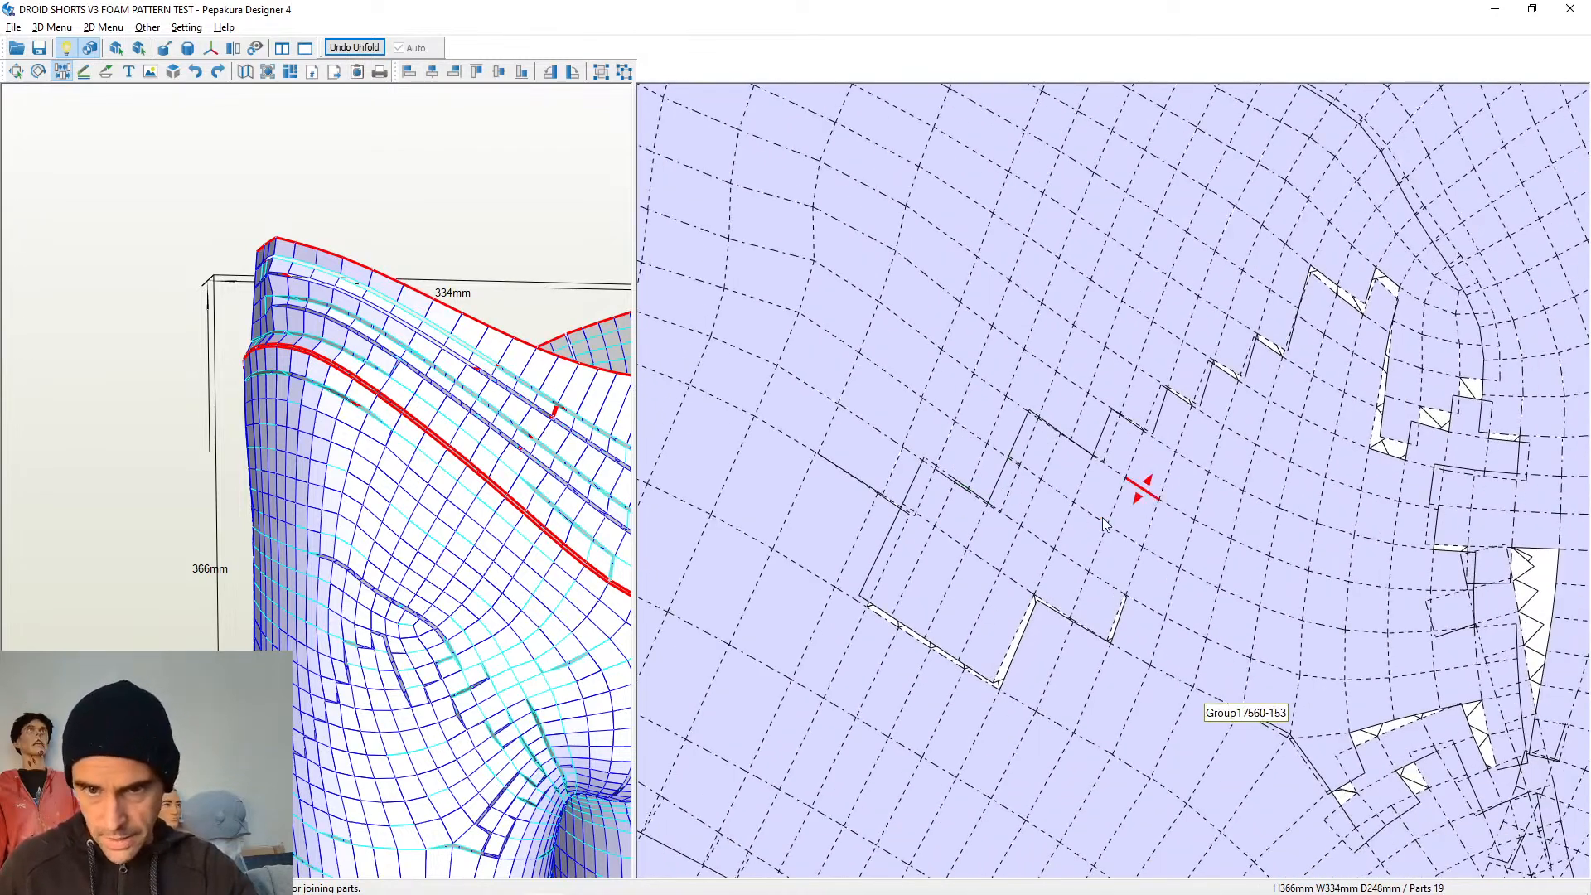
middle_click_drag(1229, 378, 1103, 449)
left_click(1143, 418)
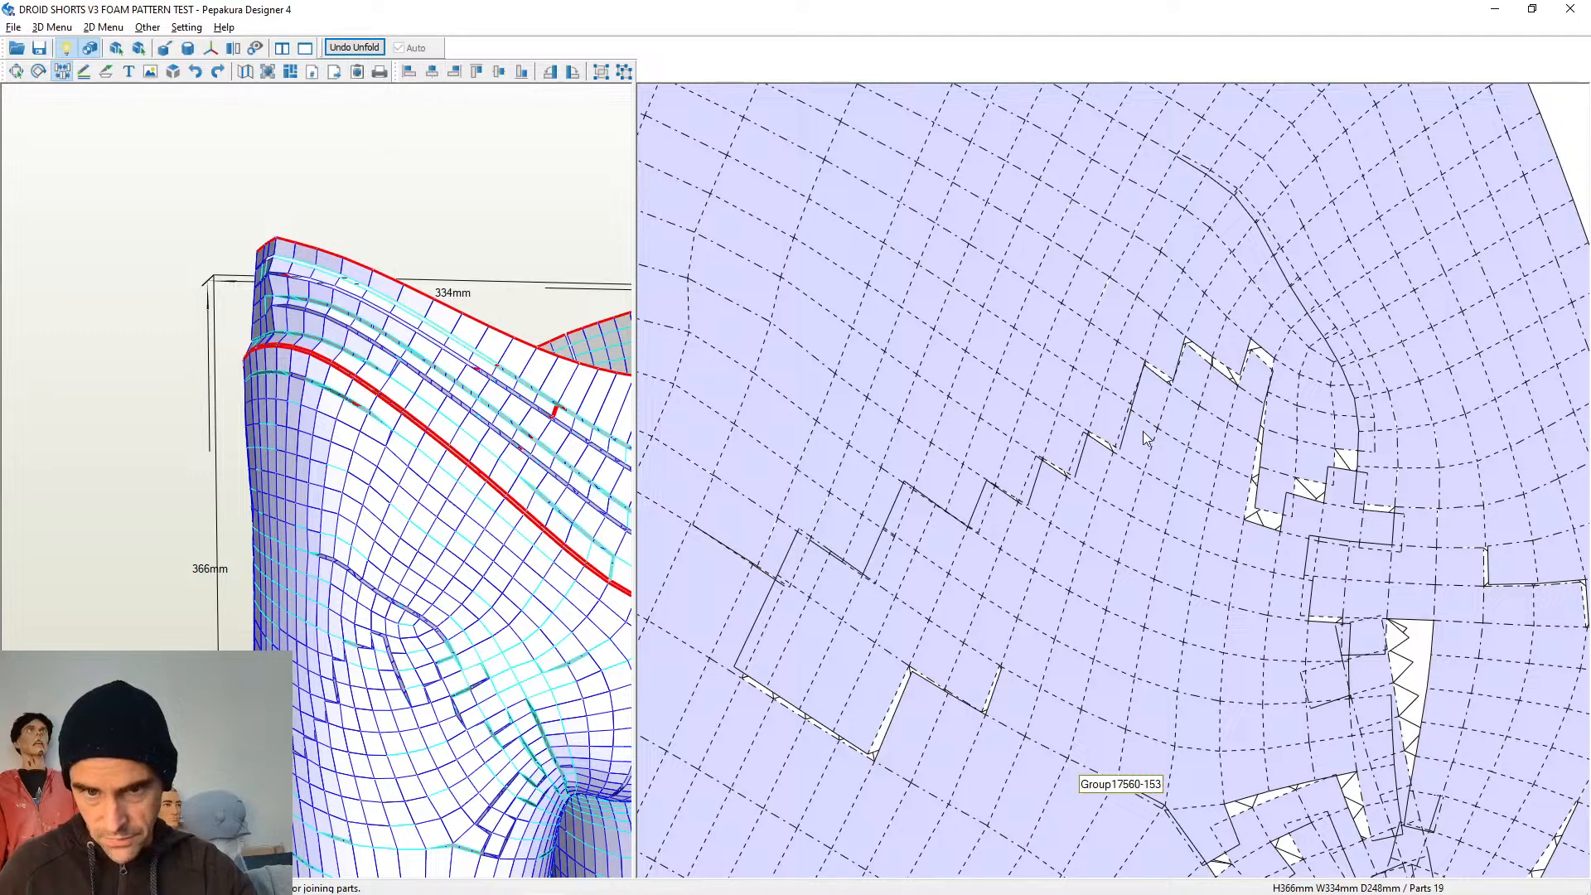
left_click(1154, 360)
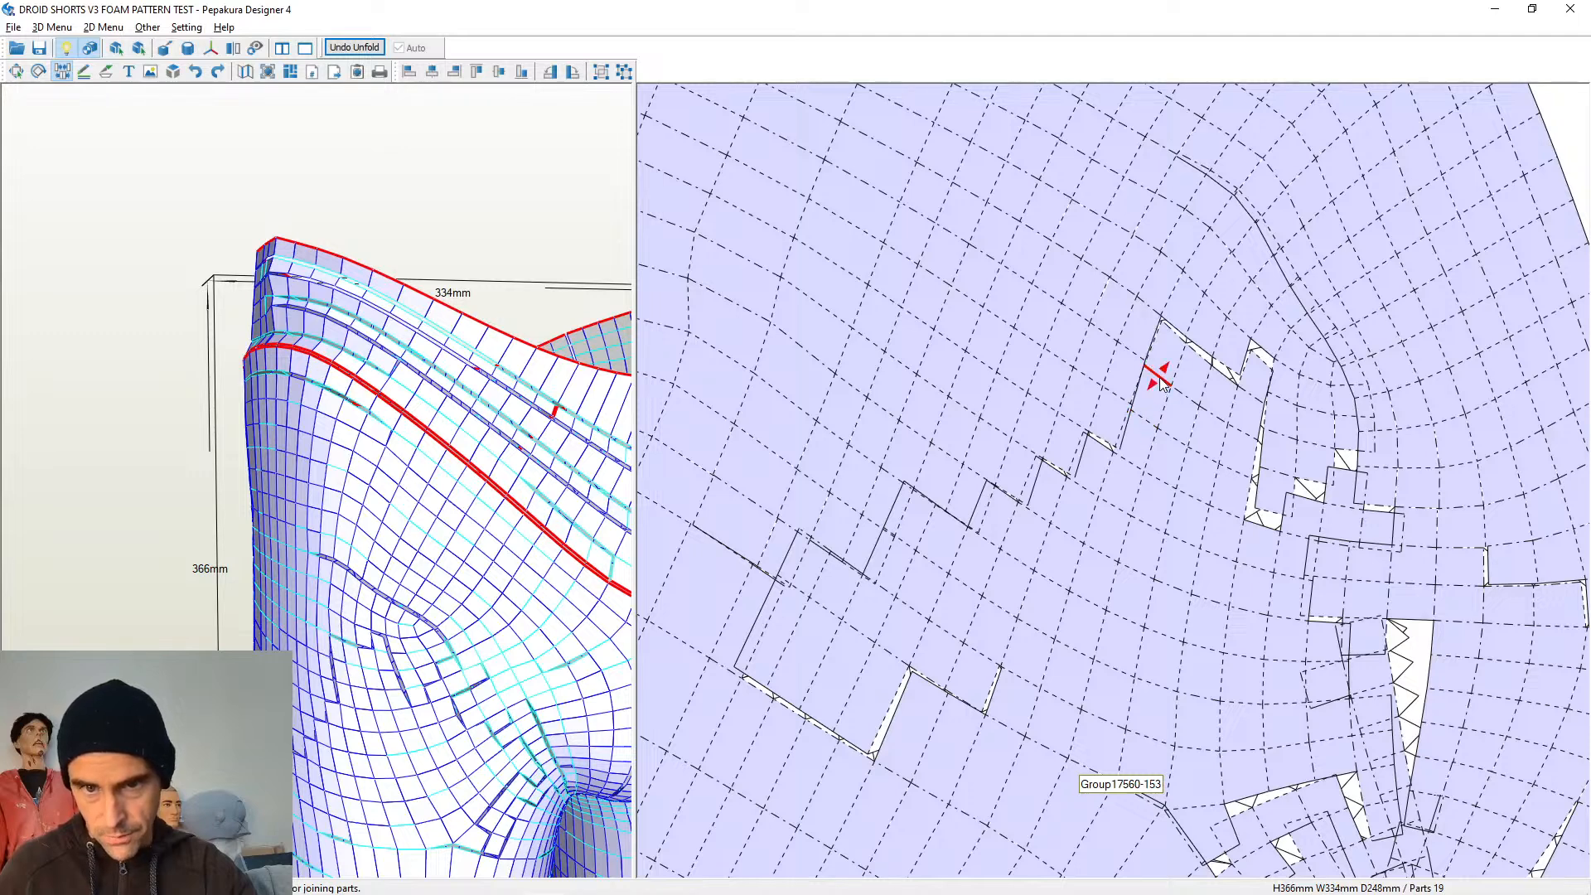
left_click(1167, 330)
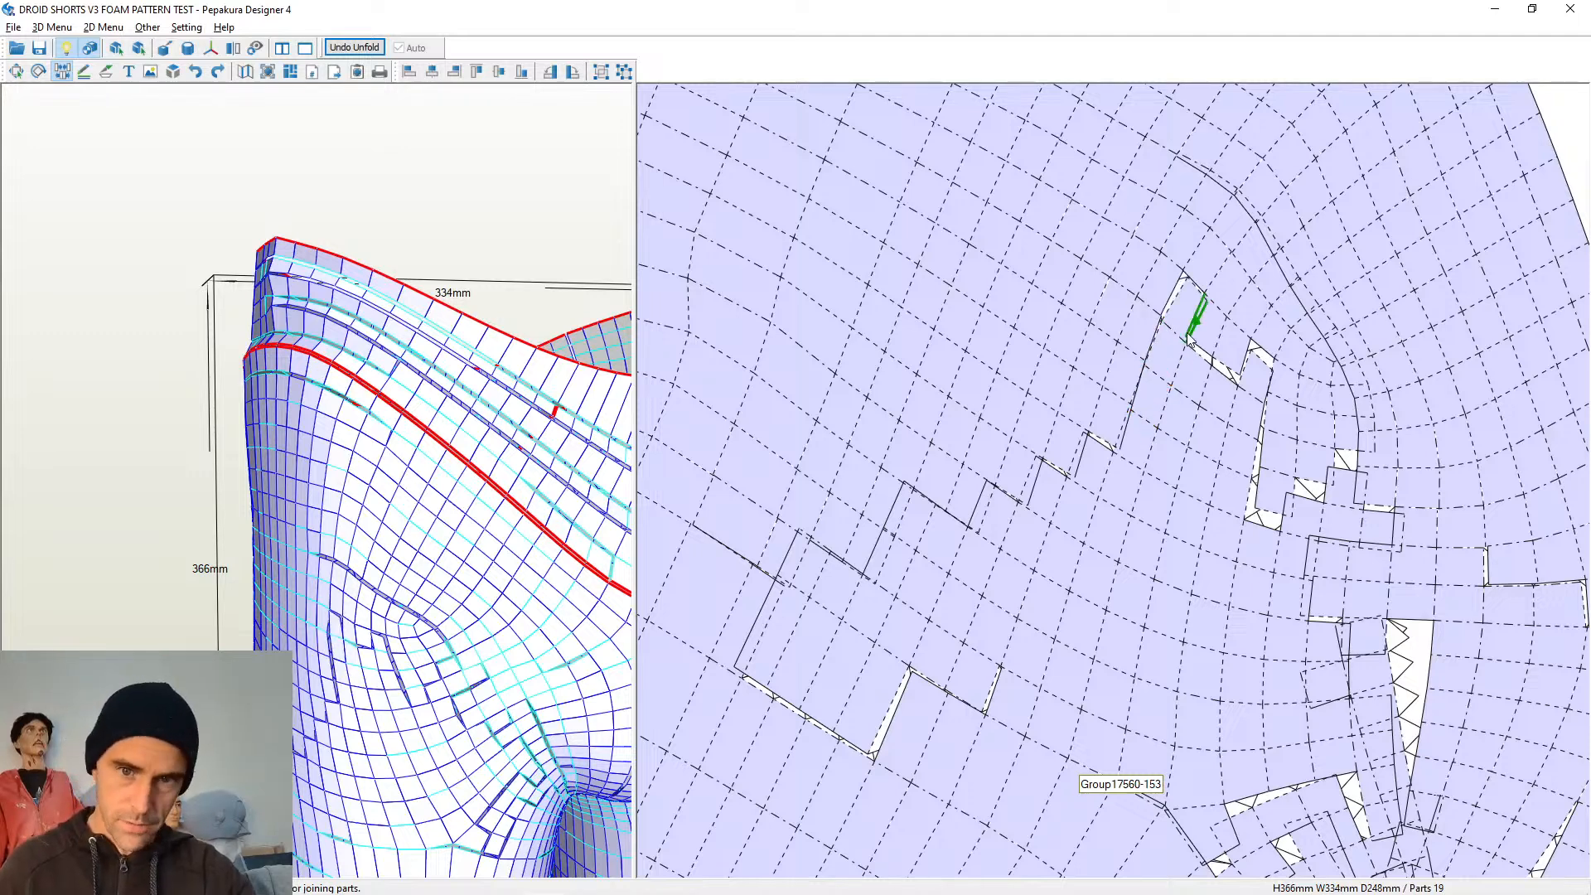
left_click(1194, 324)
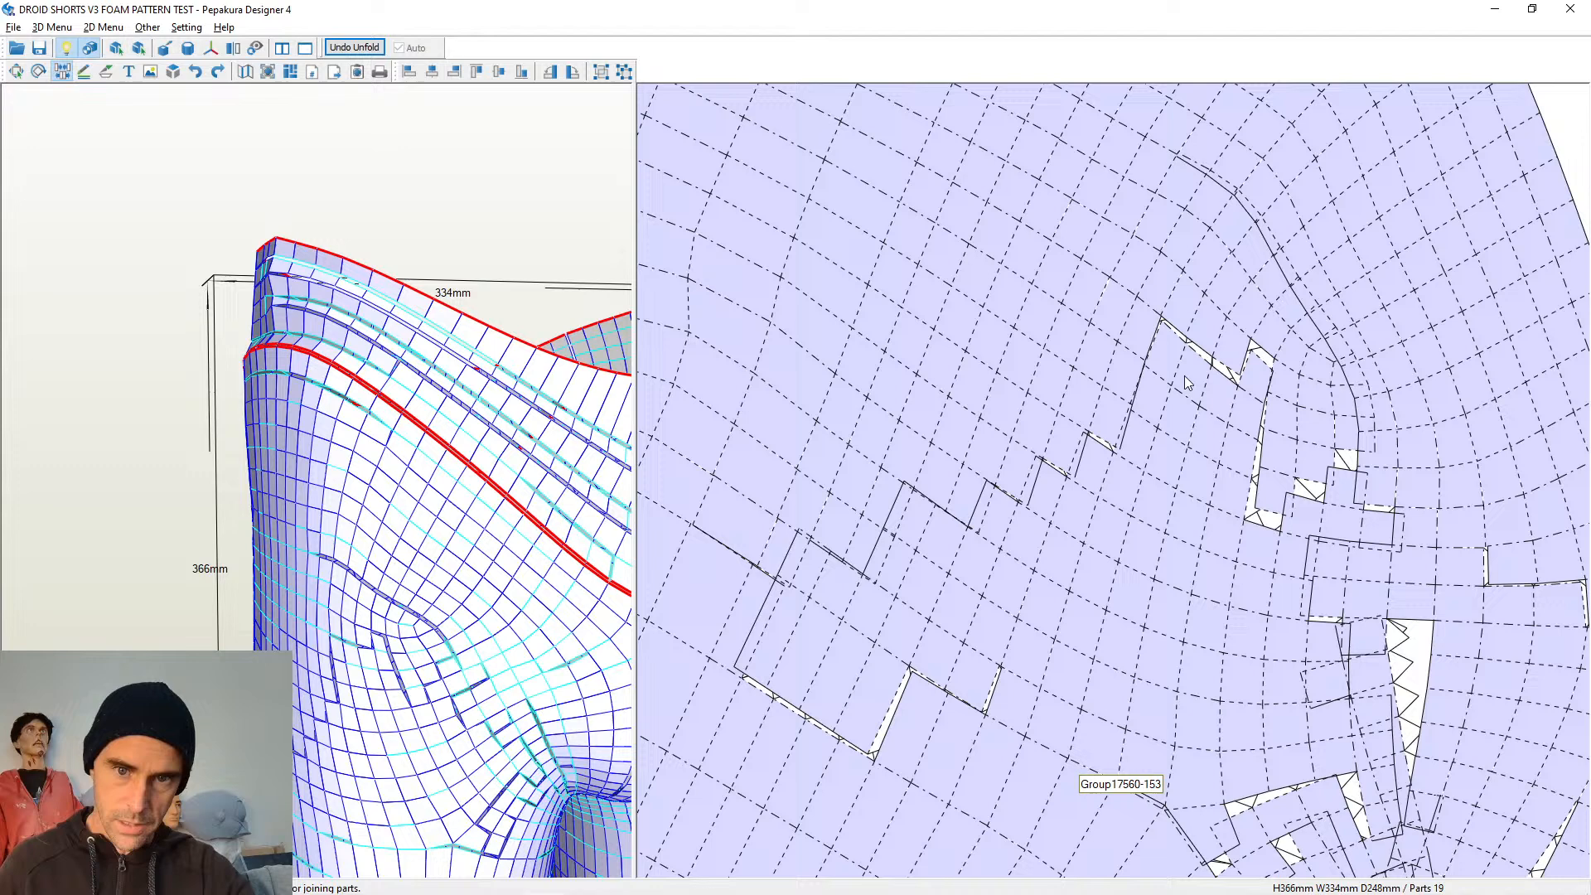
left_click(1142, 303)
left_click(1250, 386)
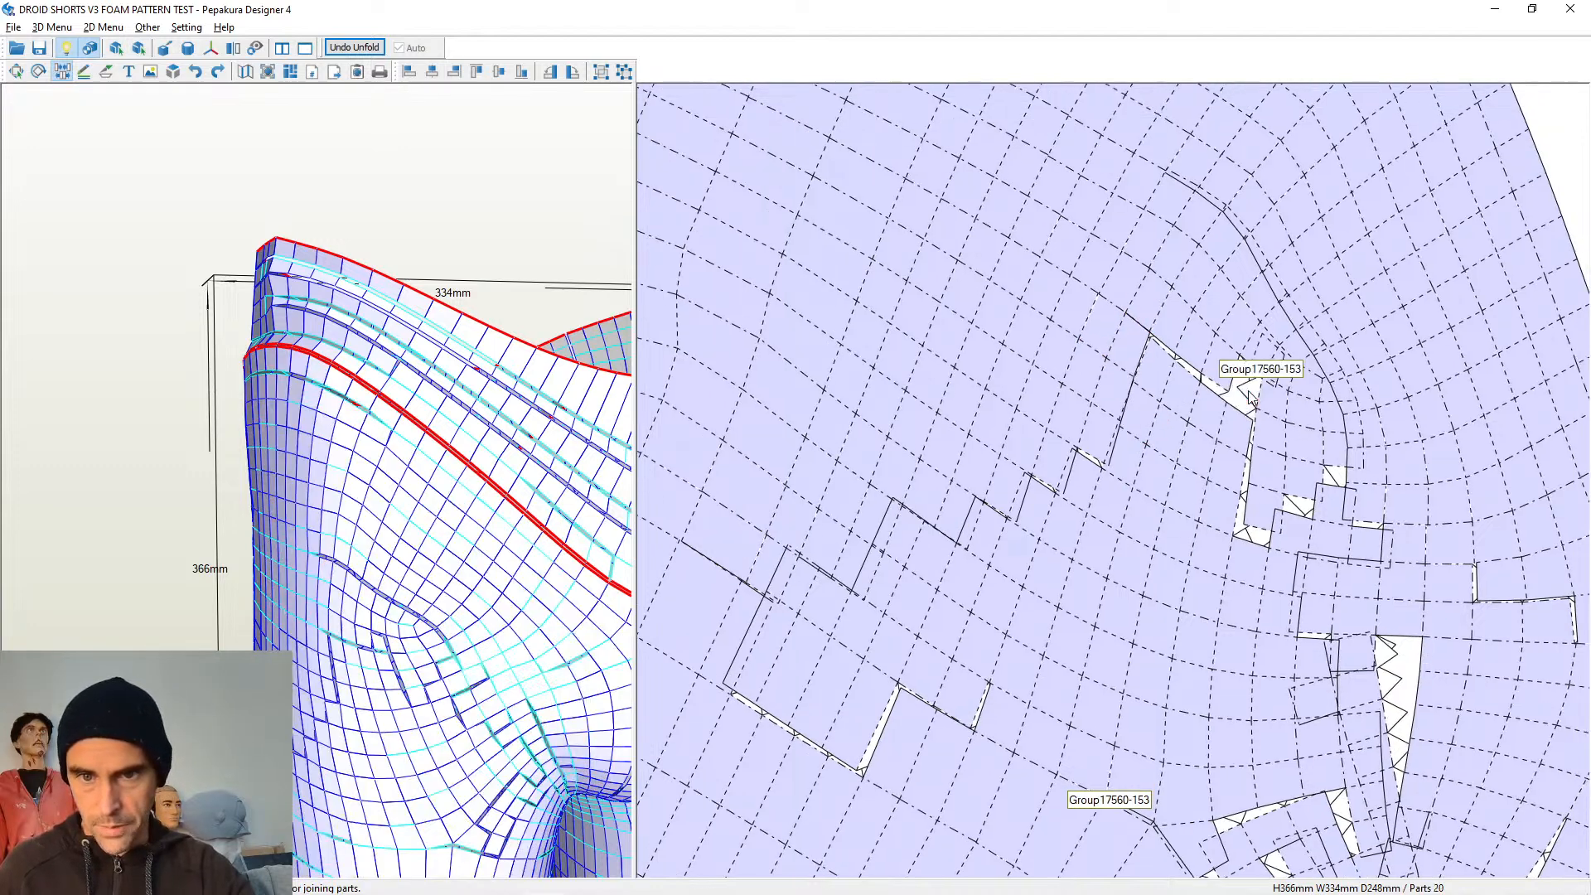
left_click(1240, 401)
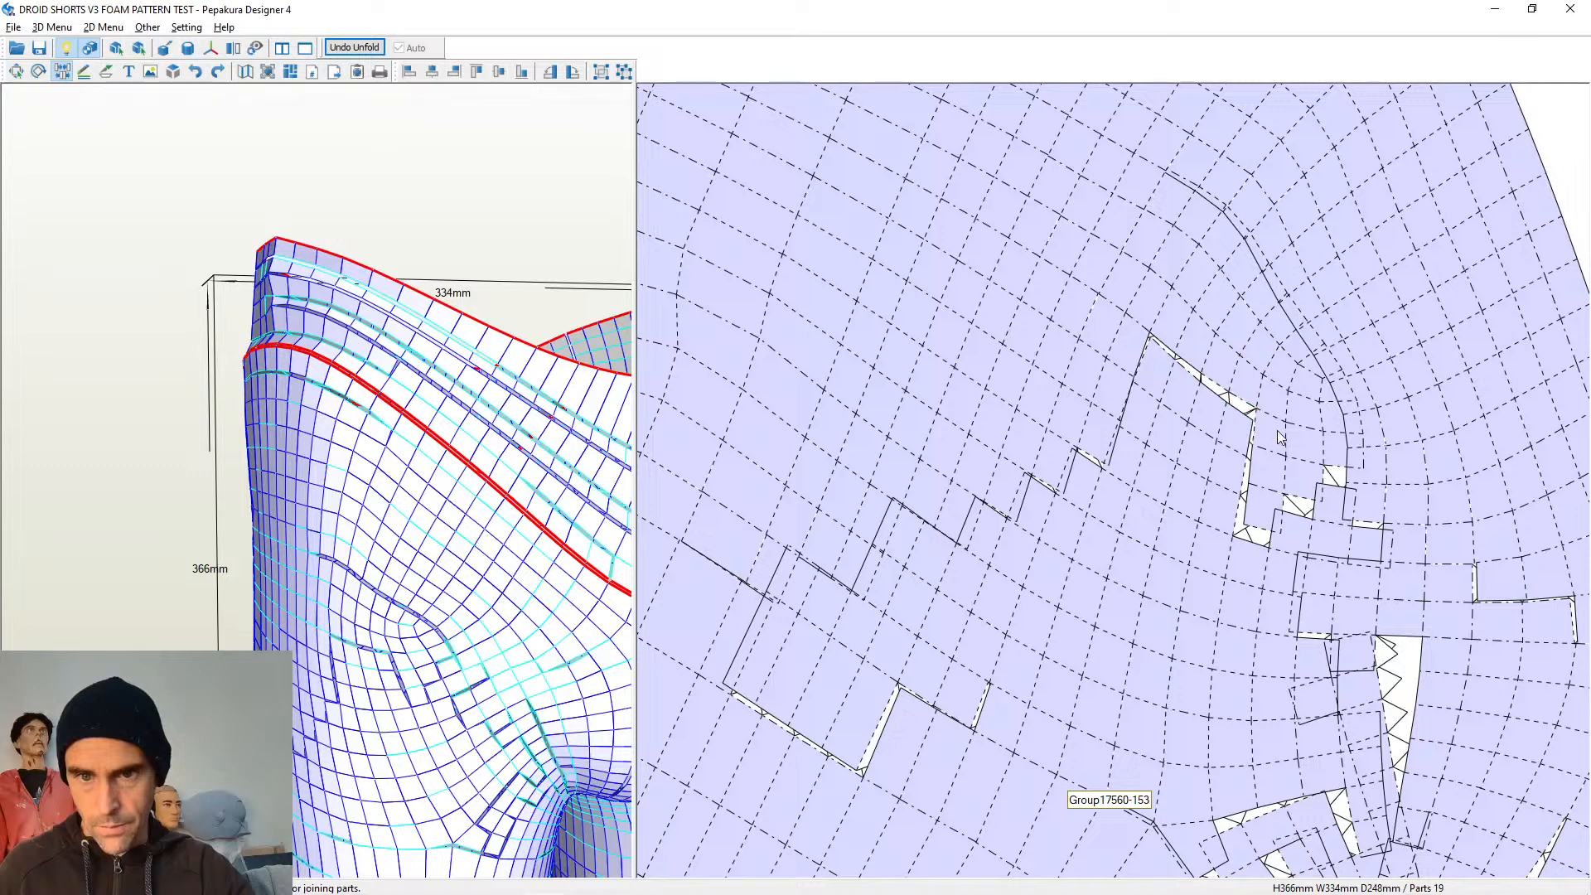
Reattach the small faces at the lower end of the inner gap to the opposite side, forming a smooth curved gap
right_click_drag(1263, 450, 1043, 451)
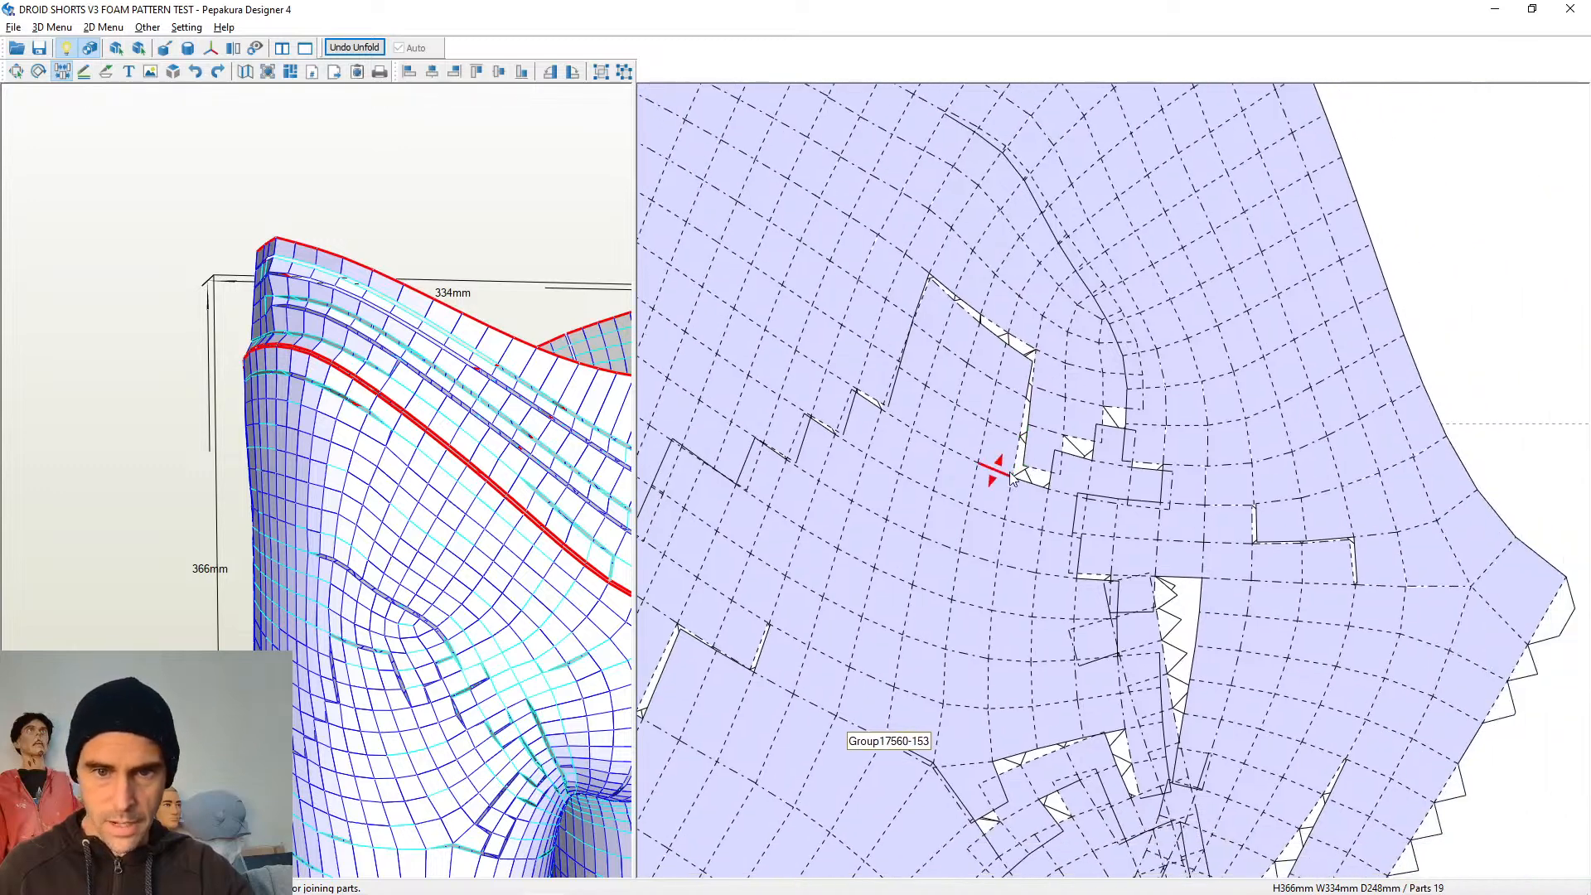
left_click(1060, 444)
left_click(1062, 455)
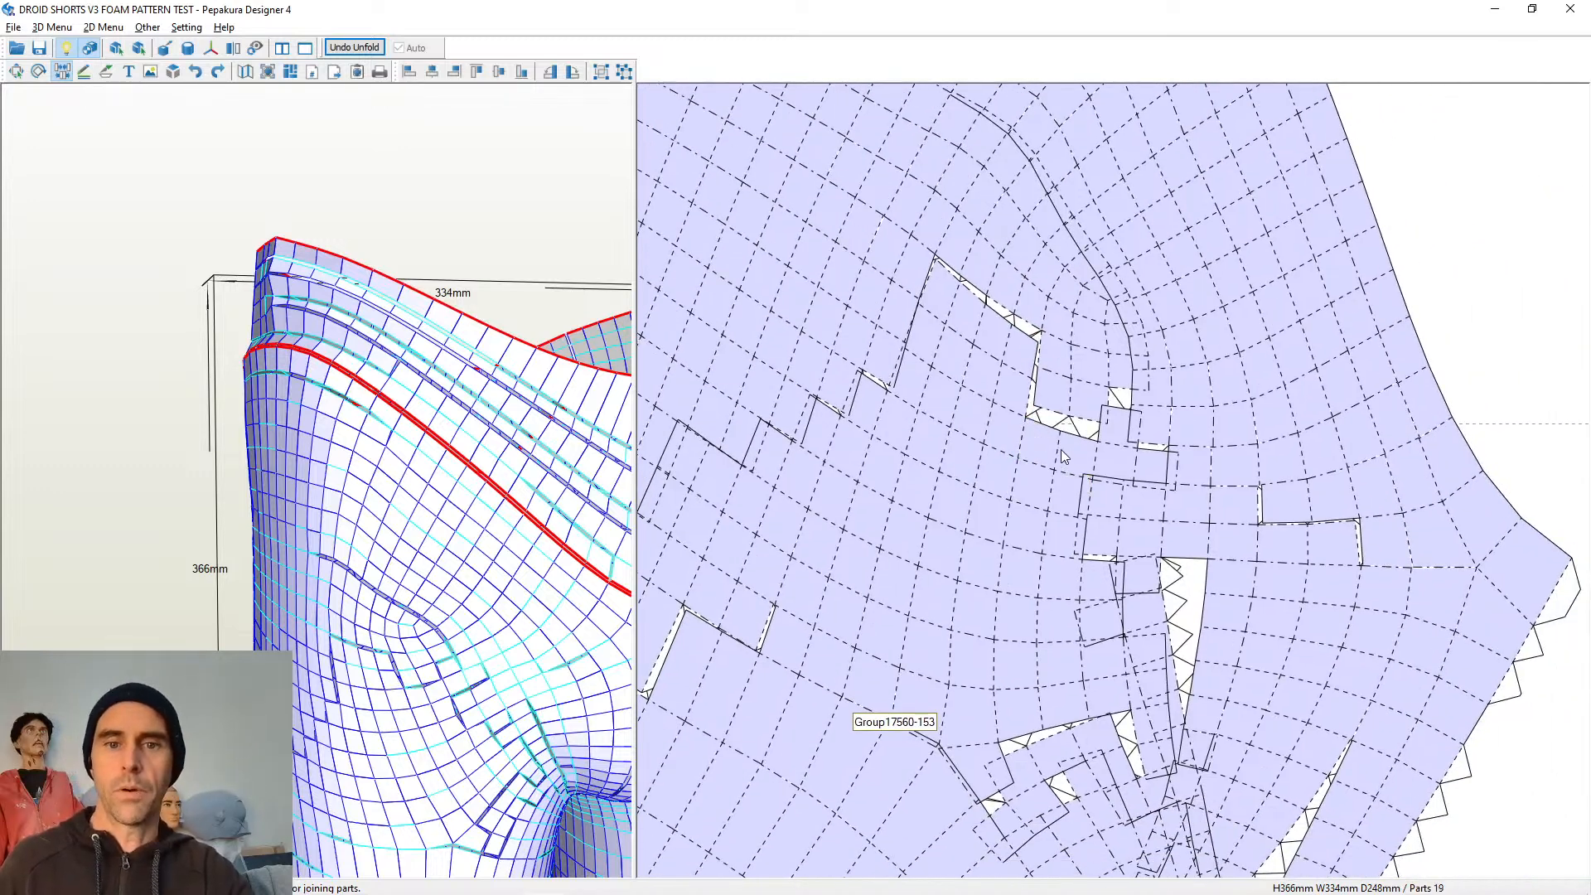
left_click(1117, 442)
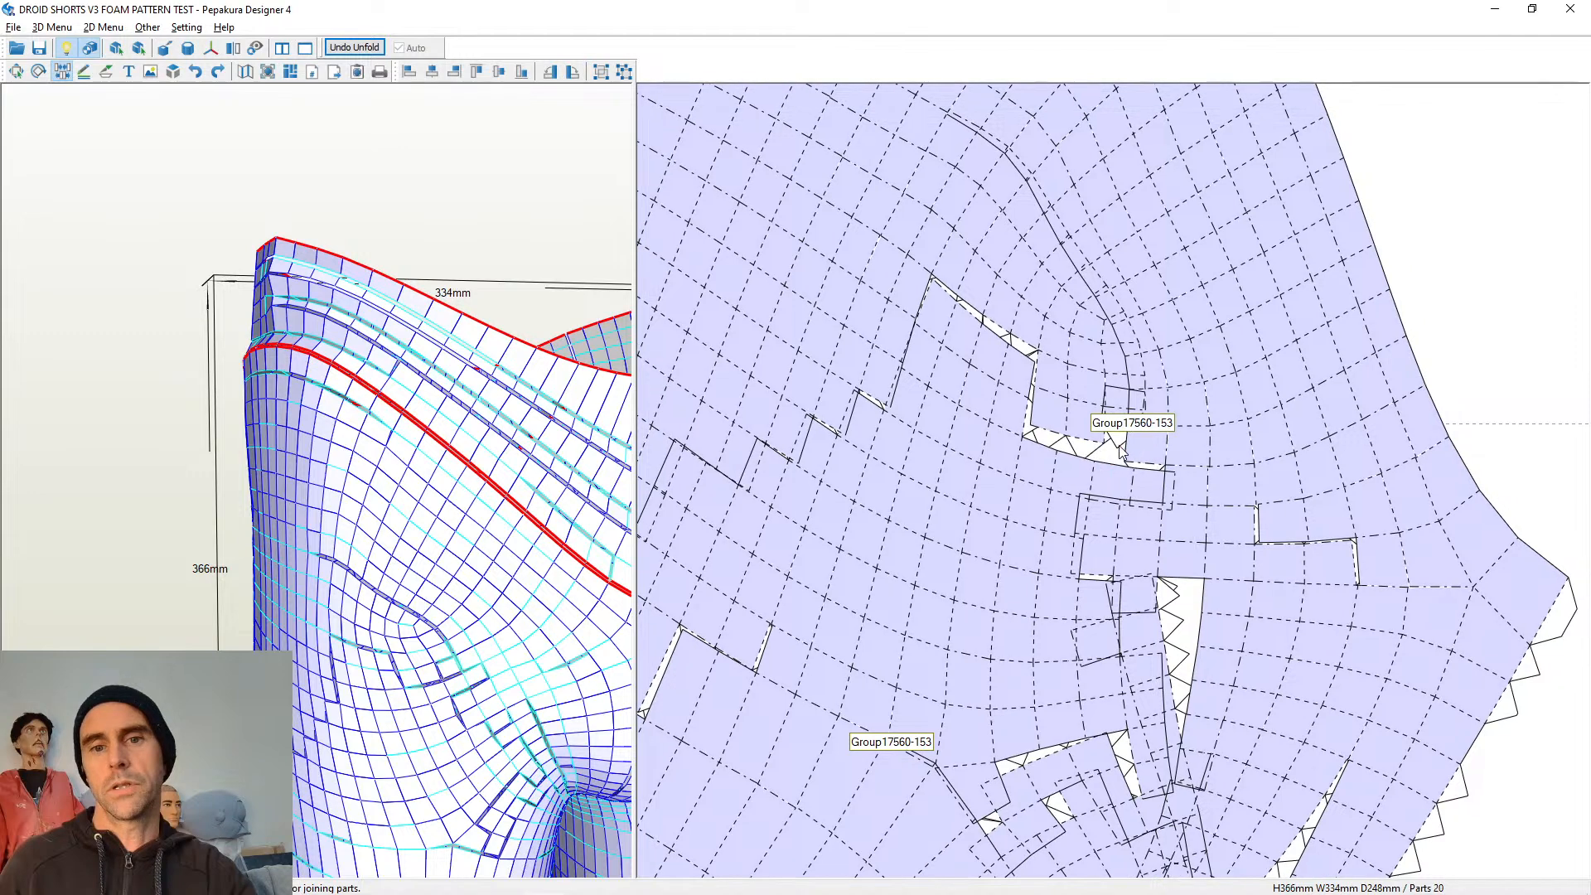
left_click(1104, 441)
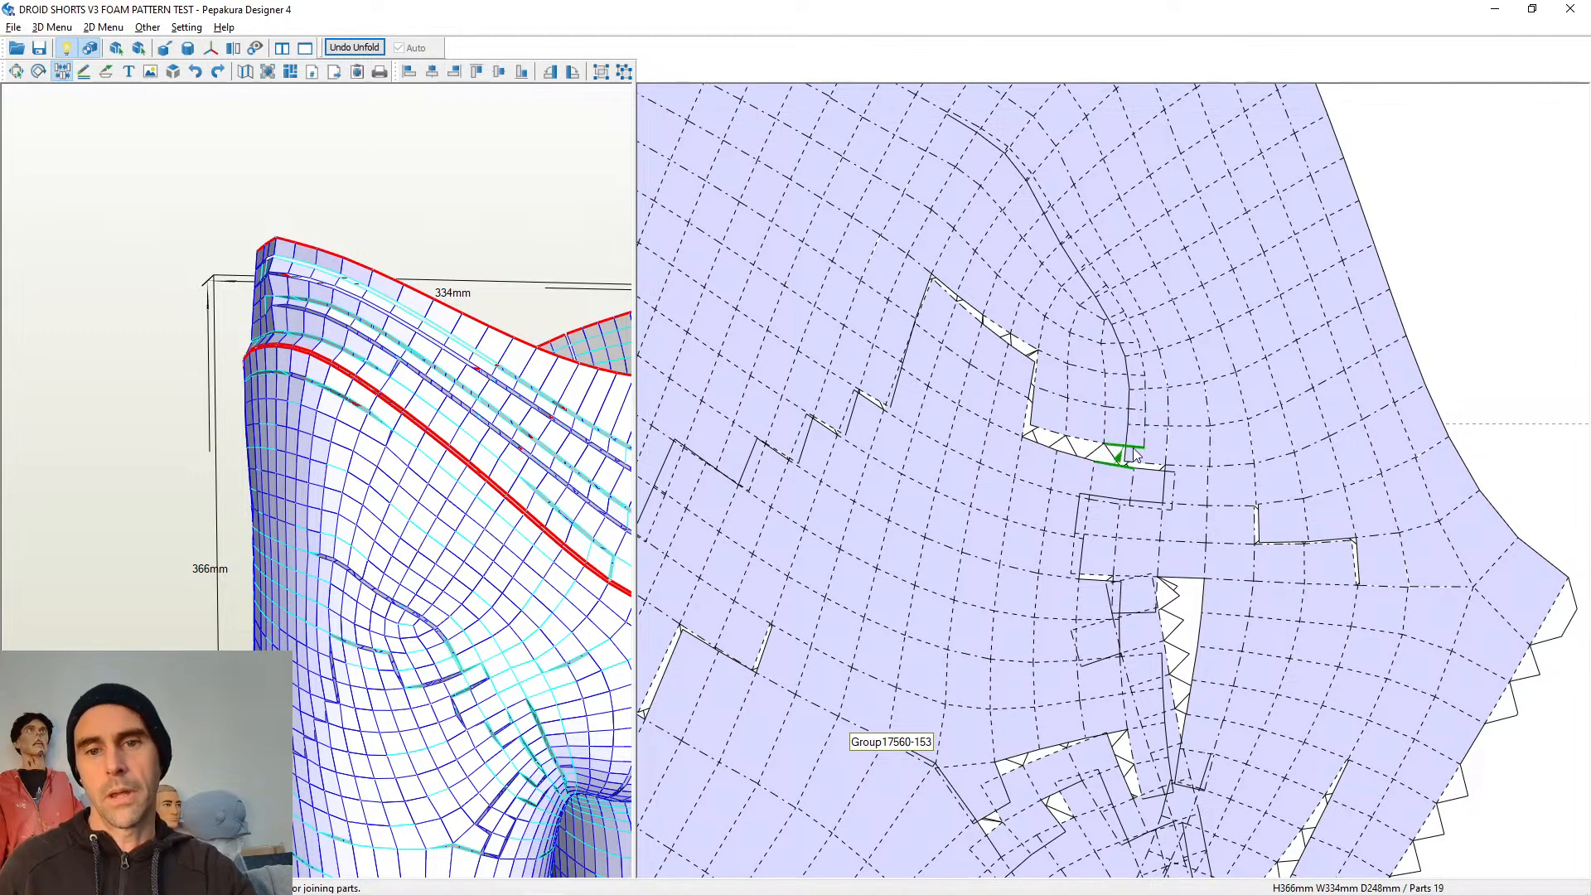
middle_click_drag(1169, 406, 1228, 405)
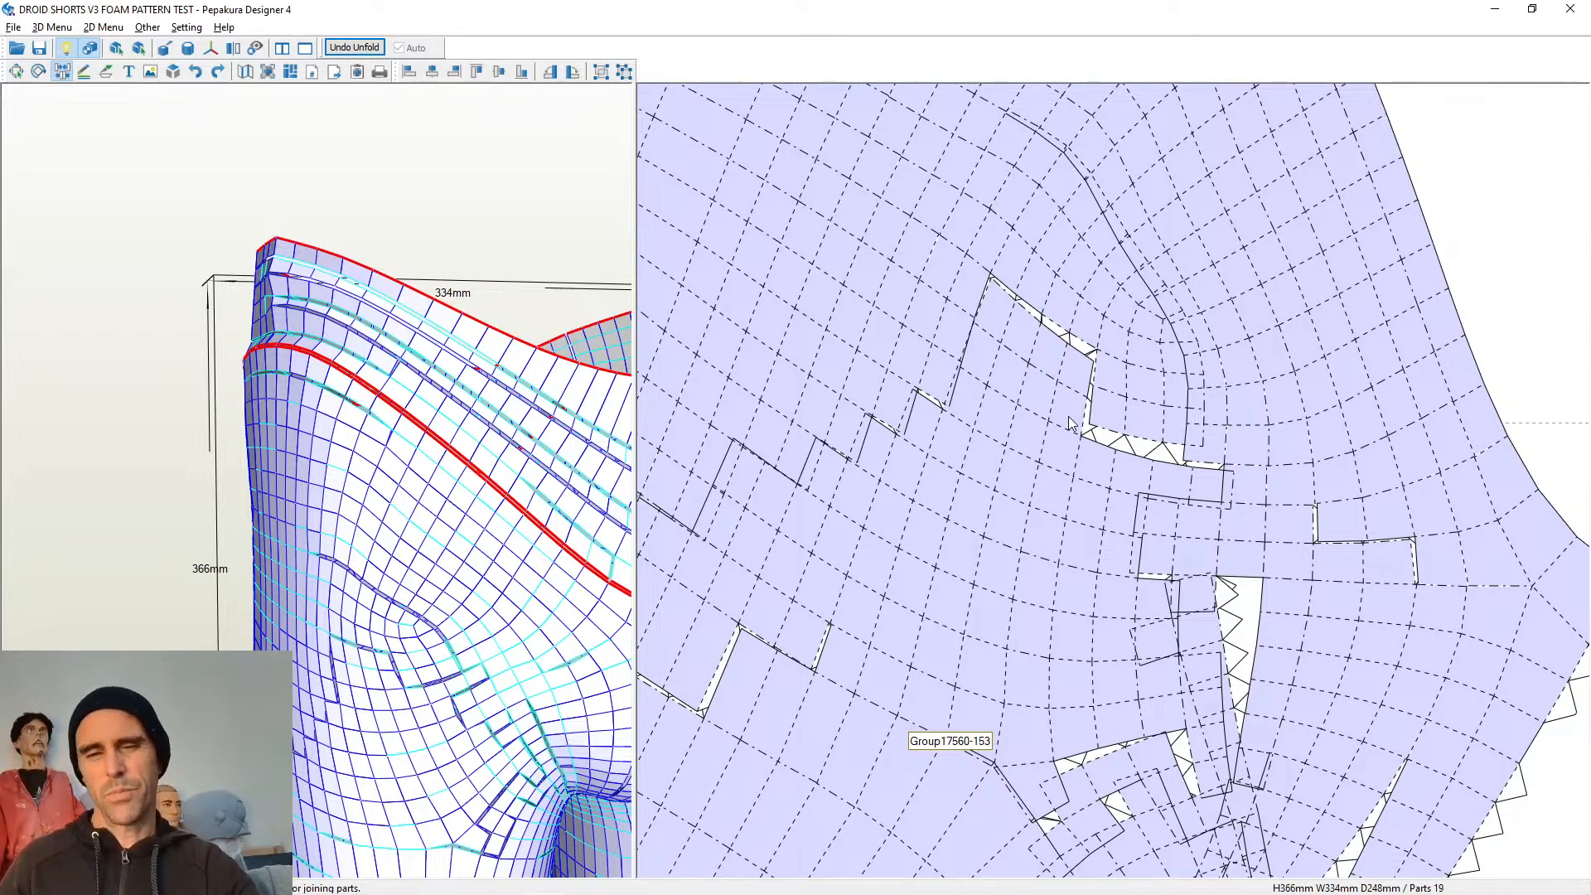
Cut the overlapping strip free along the leg panel's long outer edge and rejoin it at the panel's outer corner
middle_click_drag(962, 493, 1012, 524)
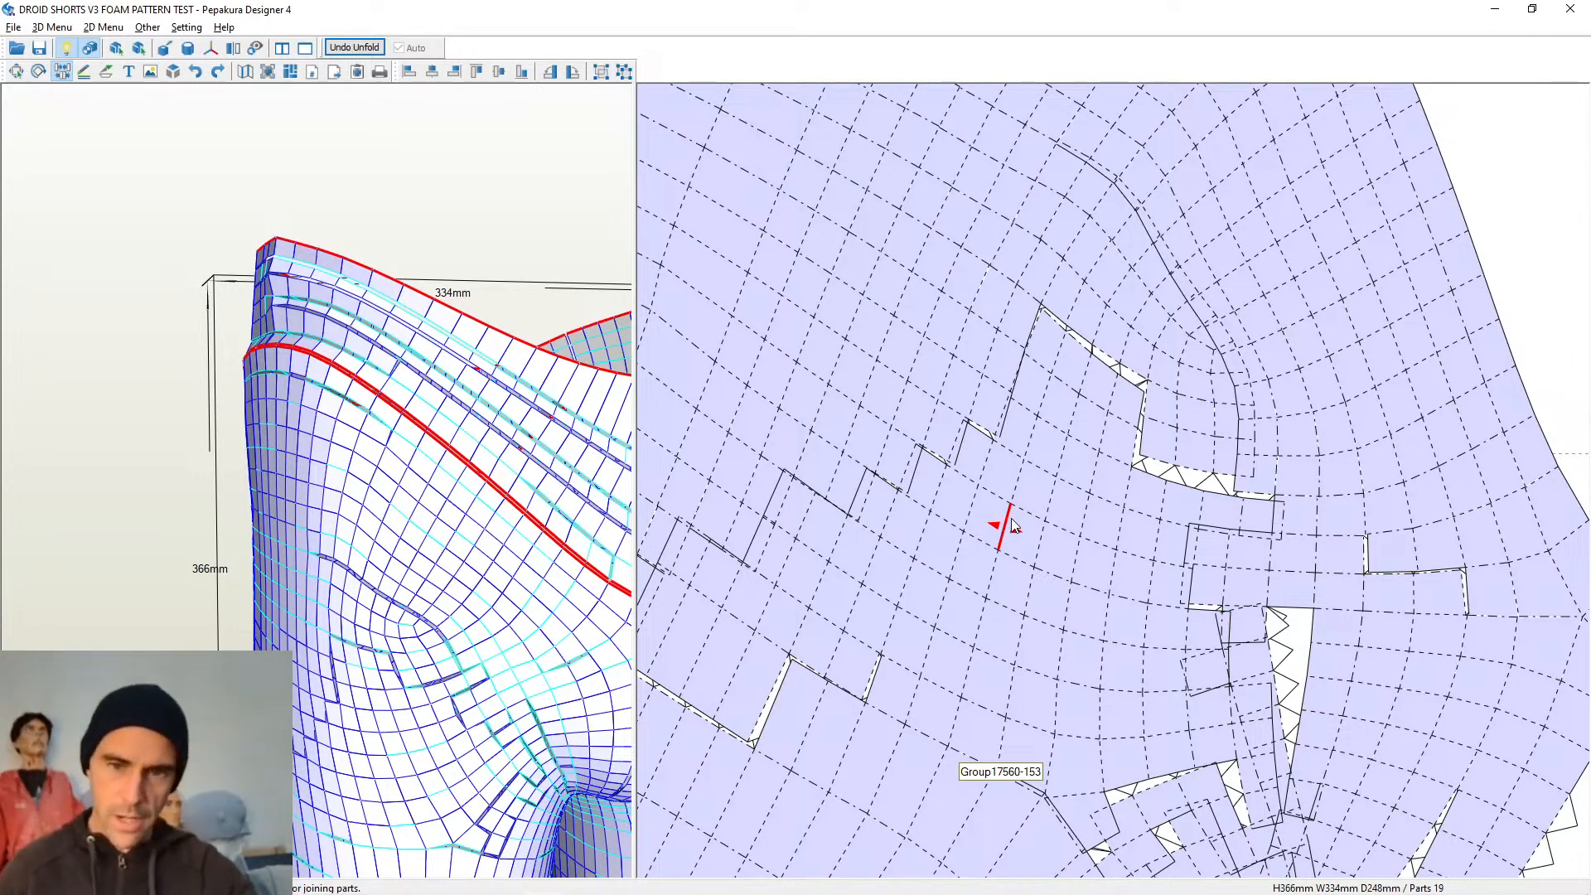
scroll(1013, 524, "down", 5)
scroll(1076, 457, "up", 5)
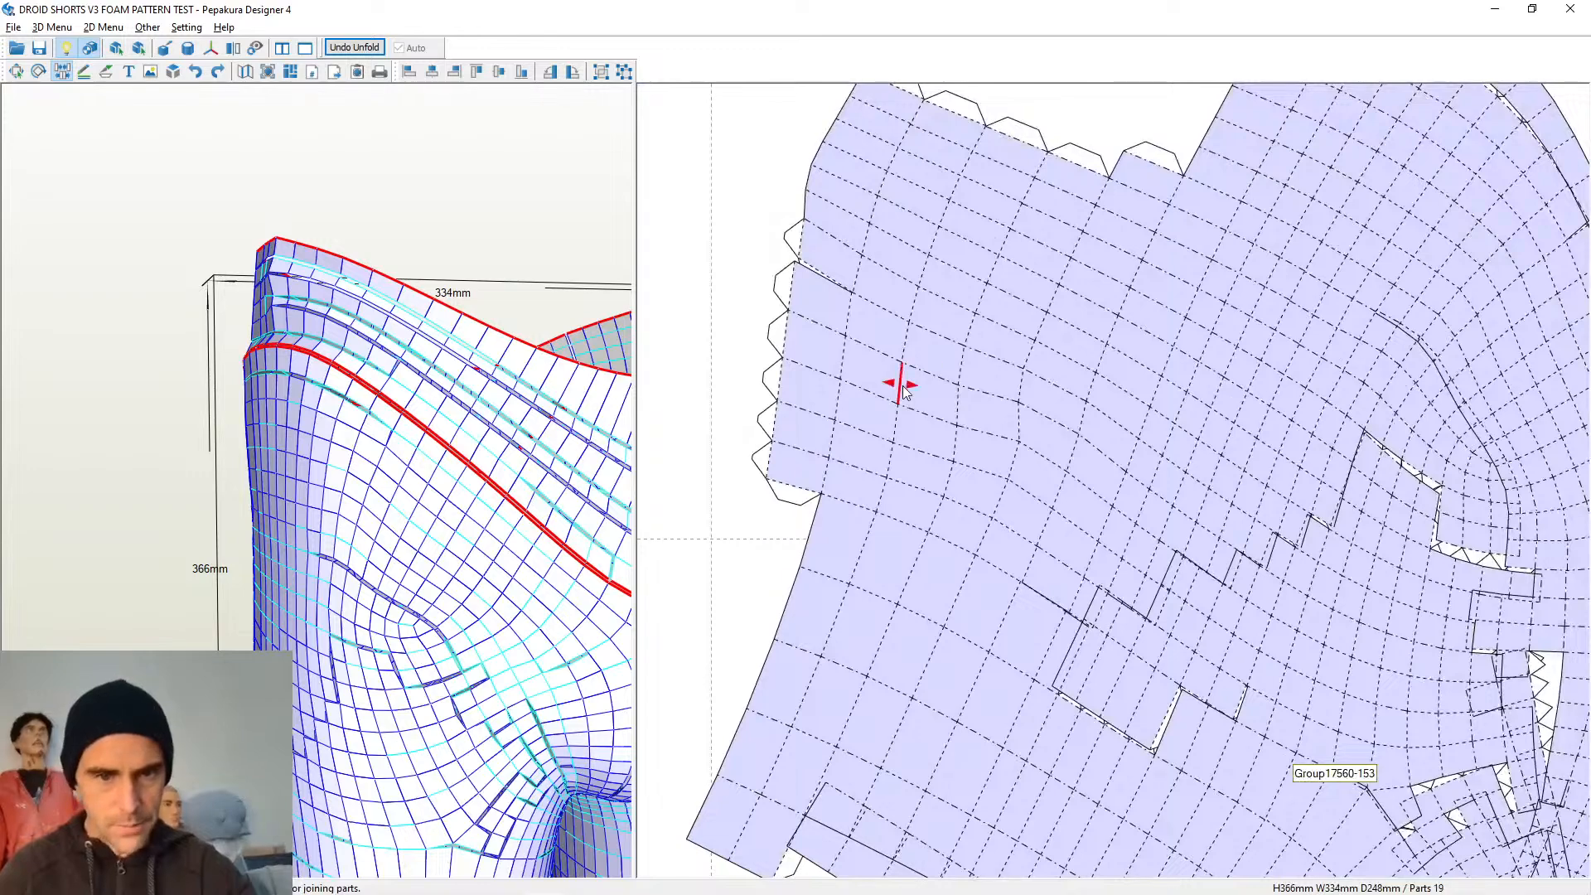
middle_click_drag(895, 631, 930, 436)
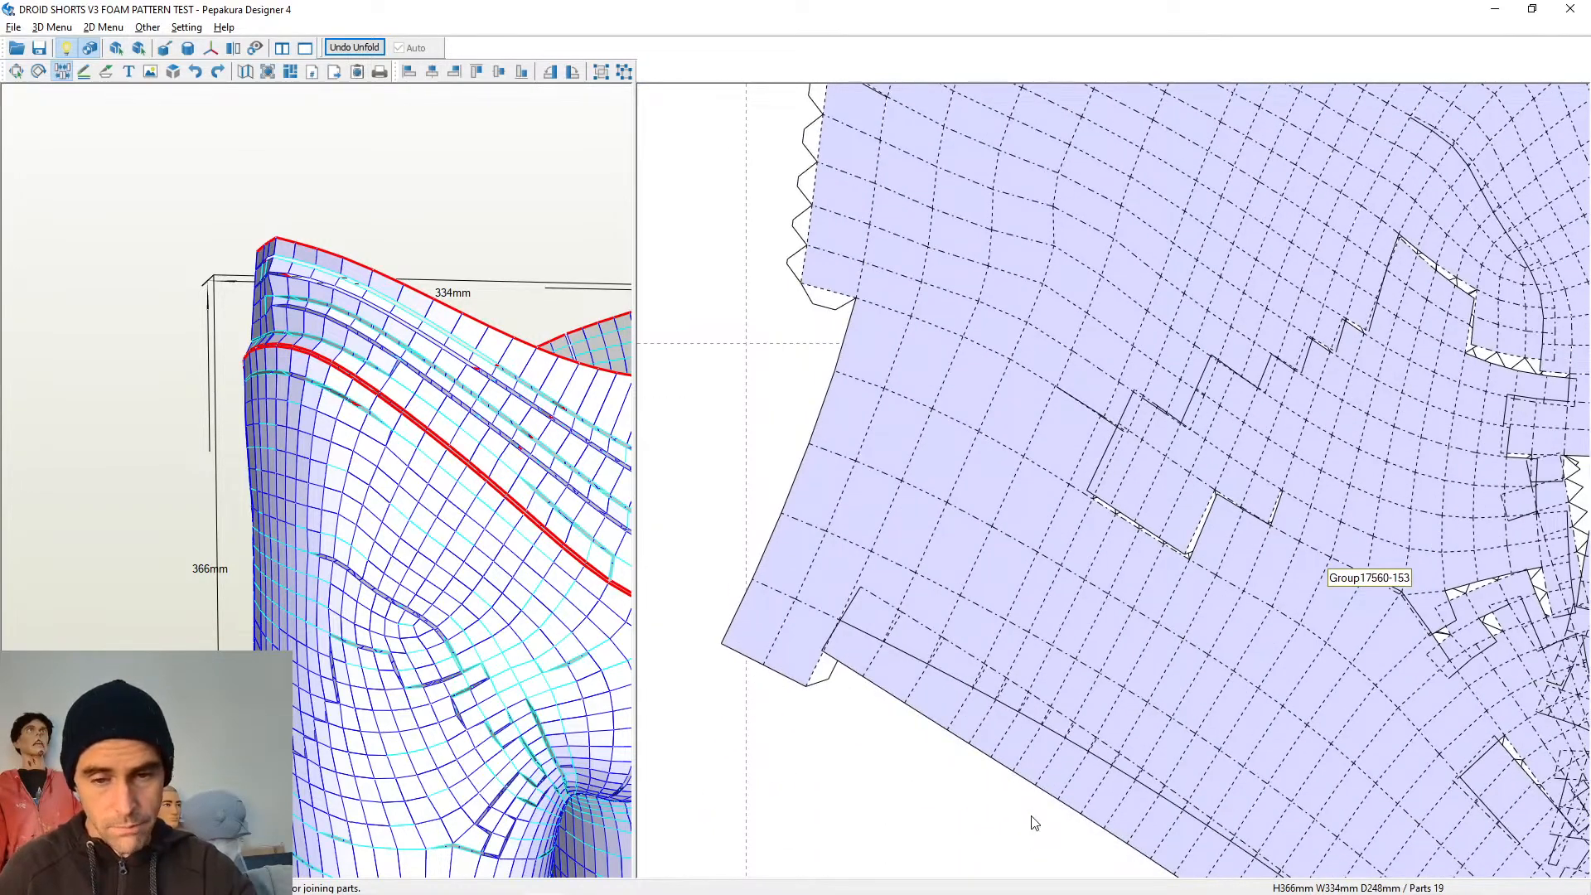
middle_click_drag(1035, 824, 876, 524)
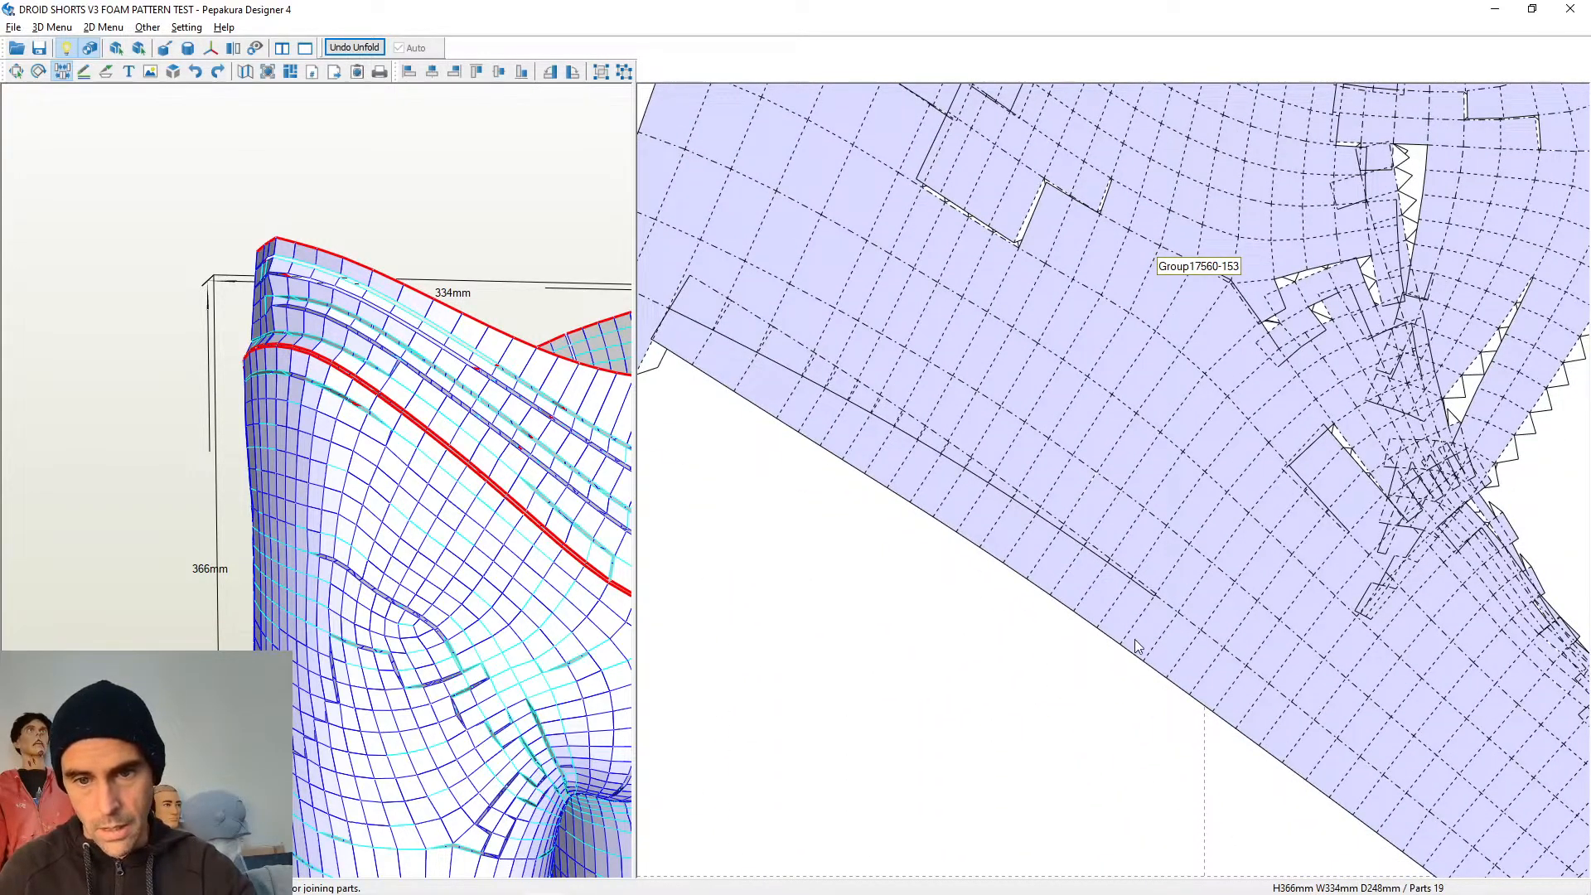
middle_click_drag(1066, 675, 1164, 707)
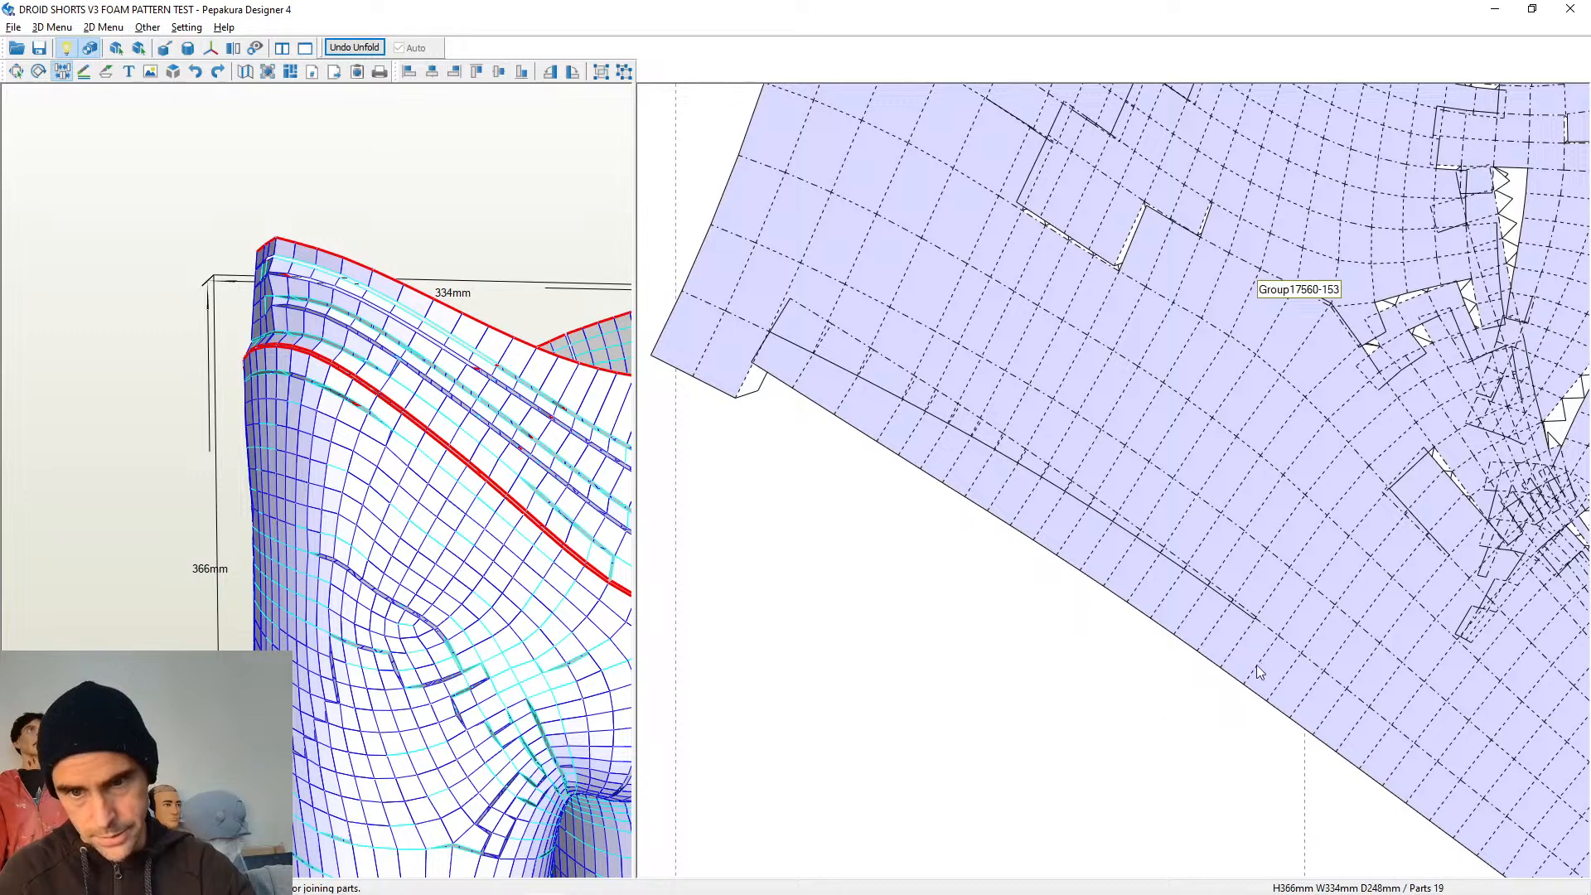
left_click(1233, 654)
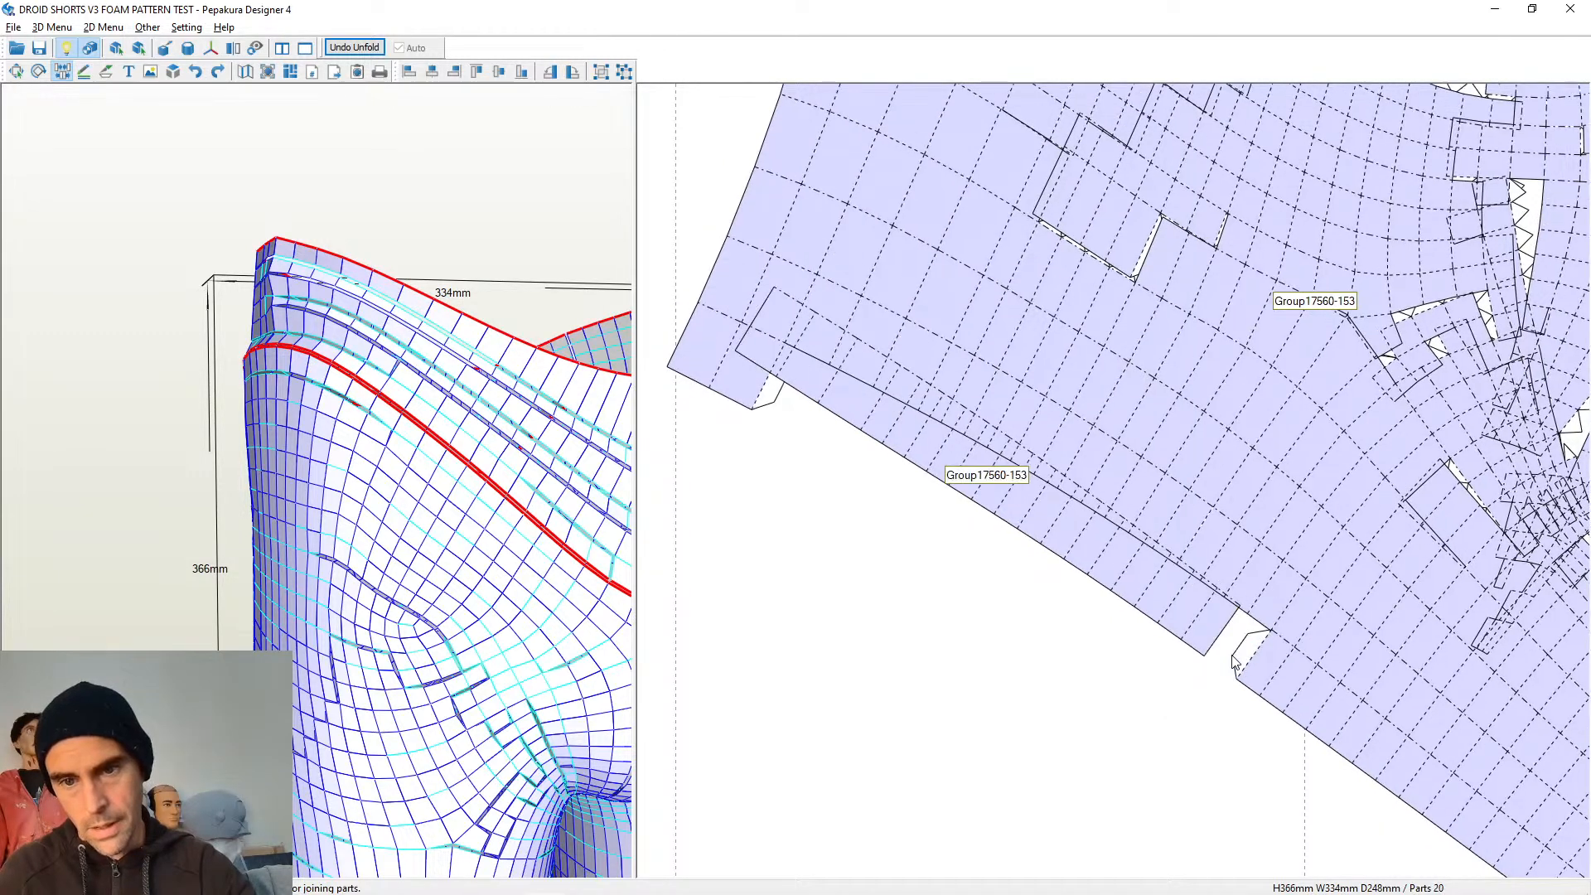
left_click(756, 408)
middle_click_drag(1143, 623, 1080, 623)
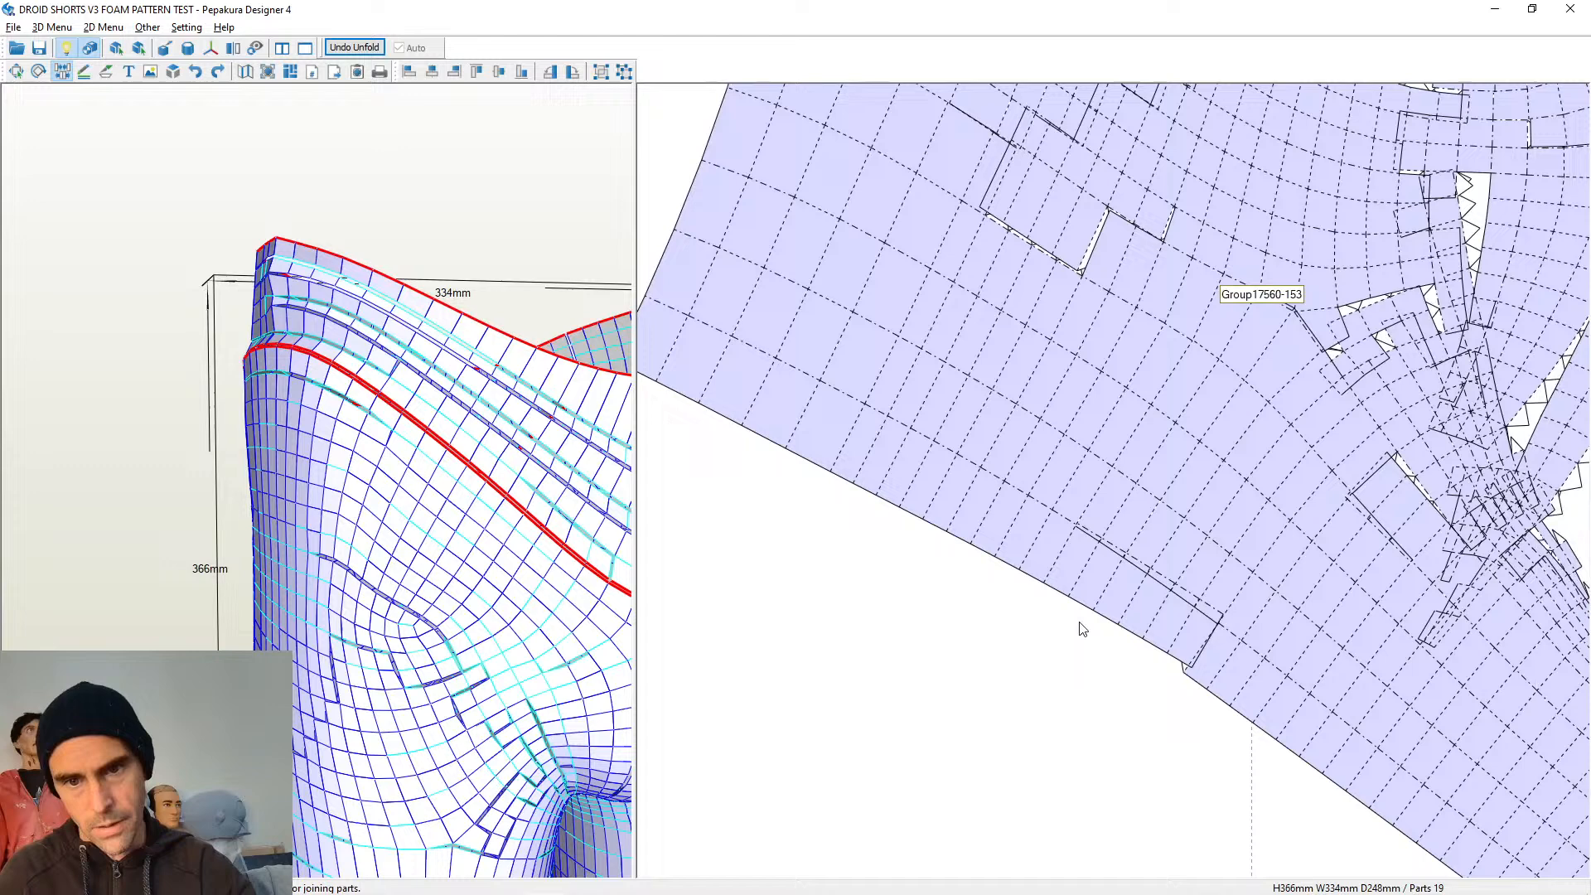
Cut across the panel at the remaining overlap and rejoin the small edge piece to the strip beside it
left_click(1061, 559)
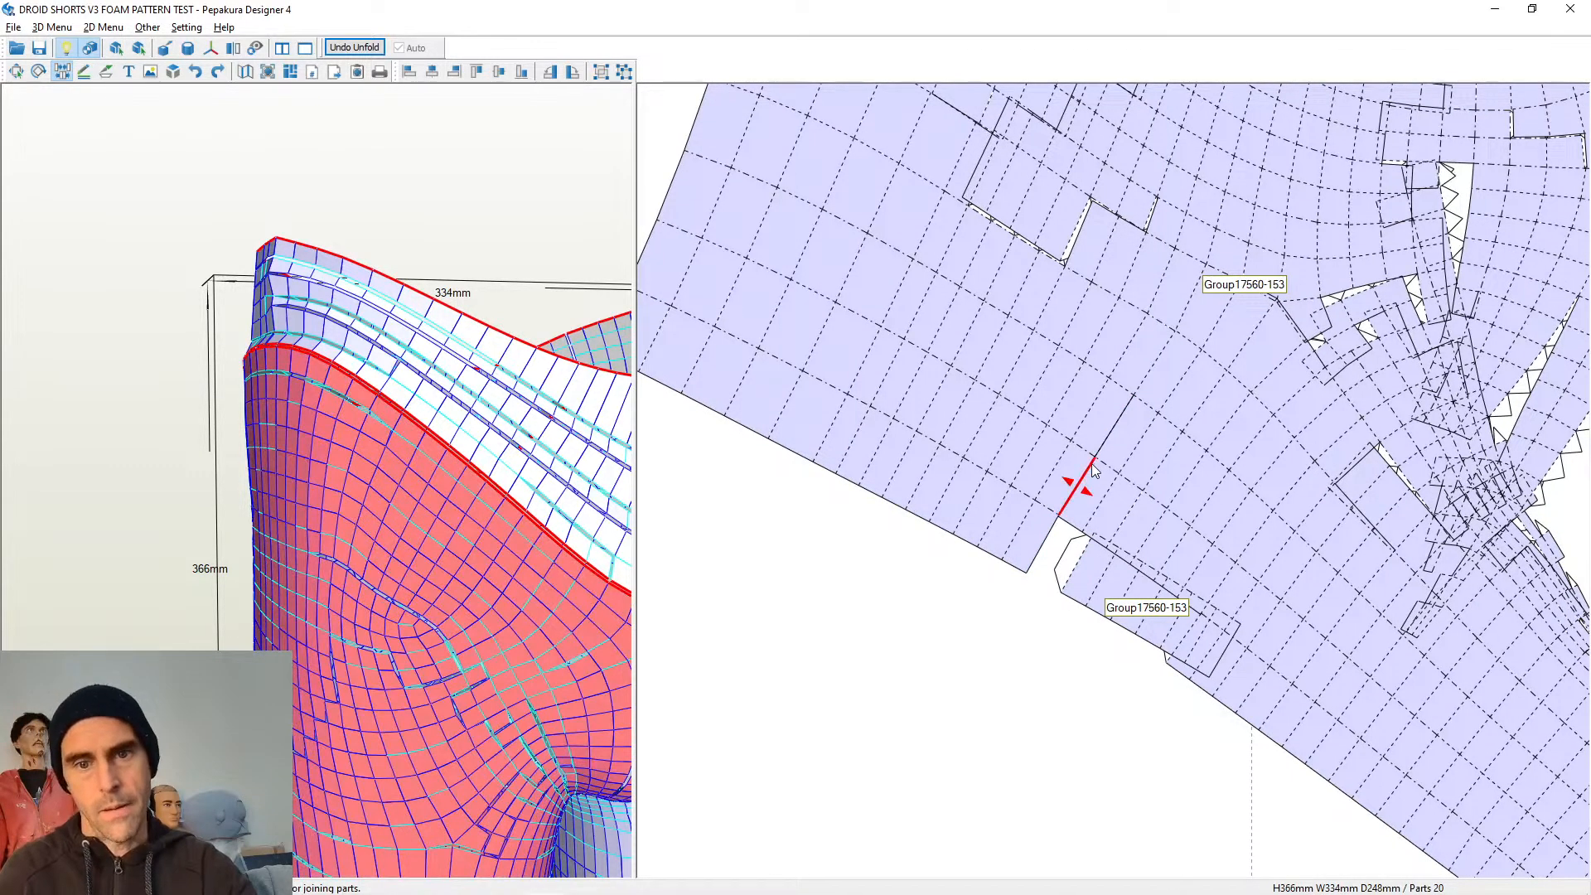
left_click(1078, 475)
left_click(1159, 358)
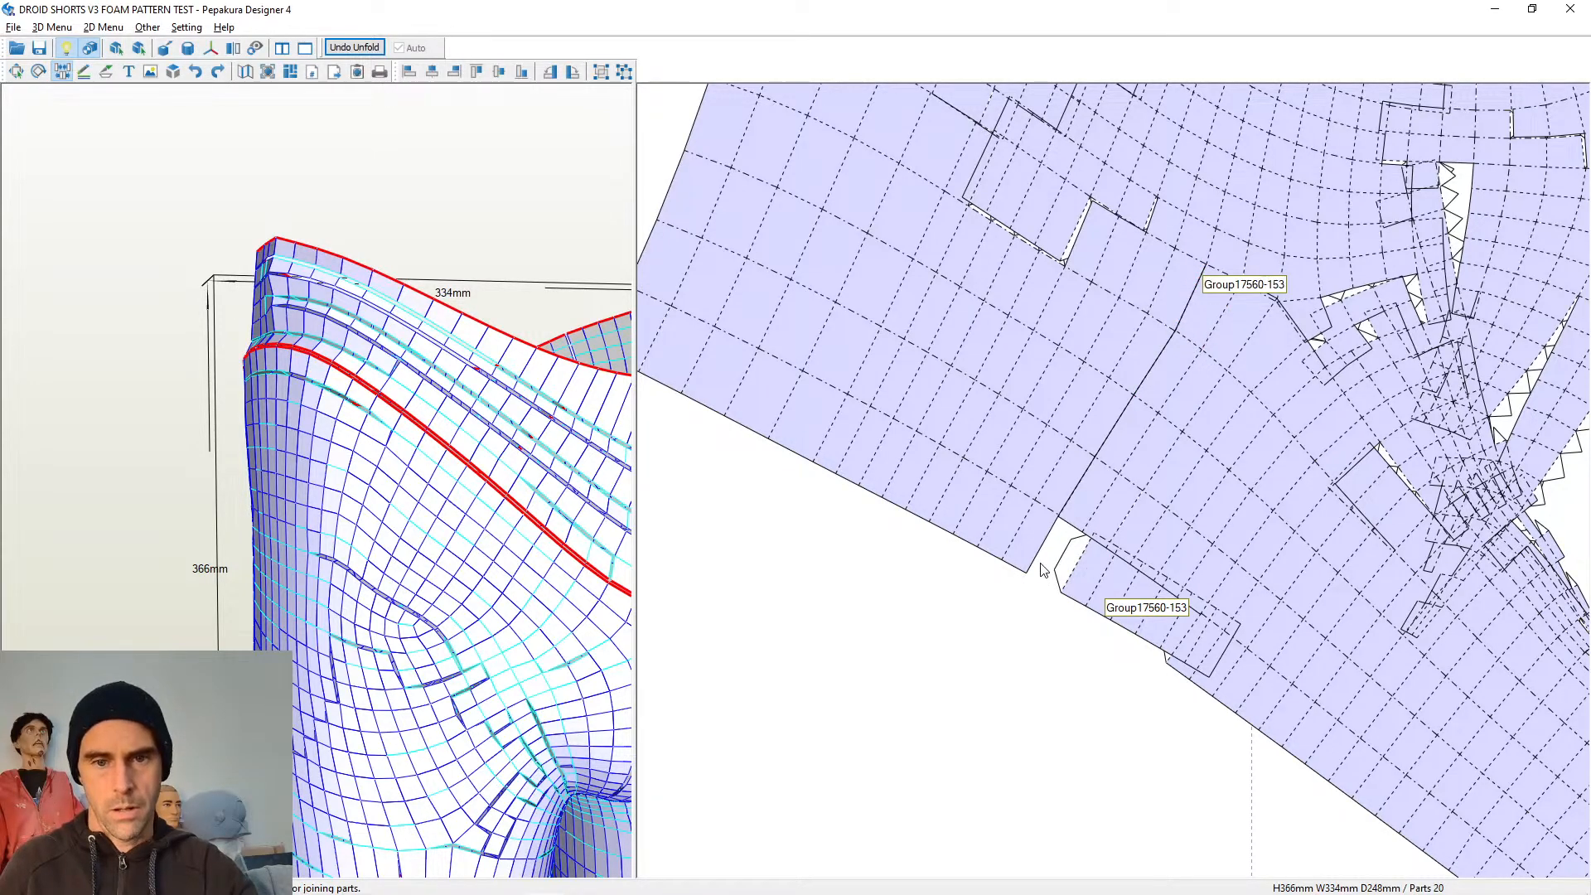
left_click(1074, 540)
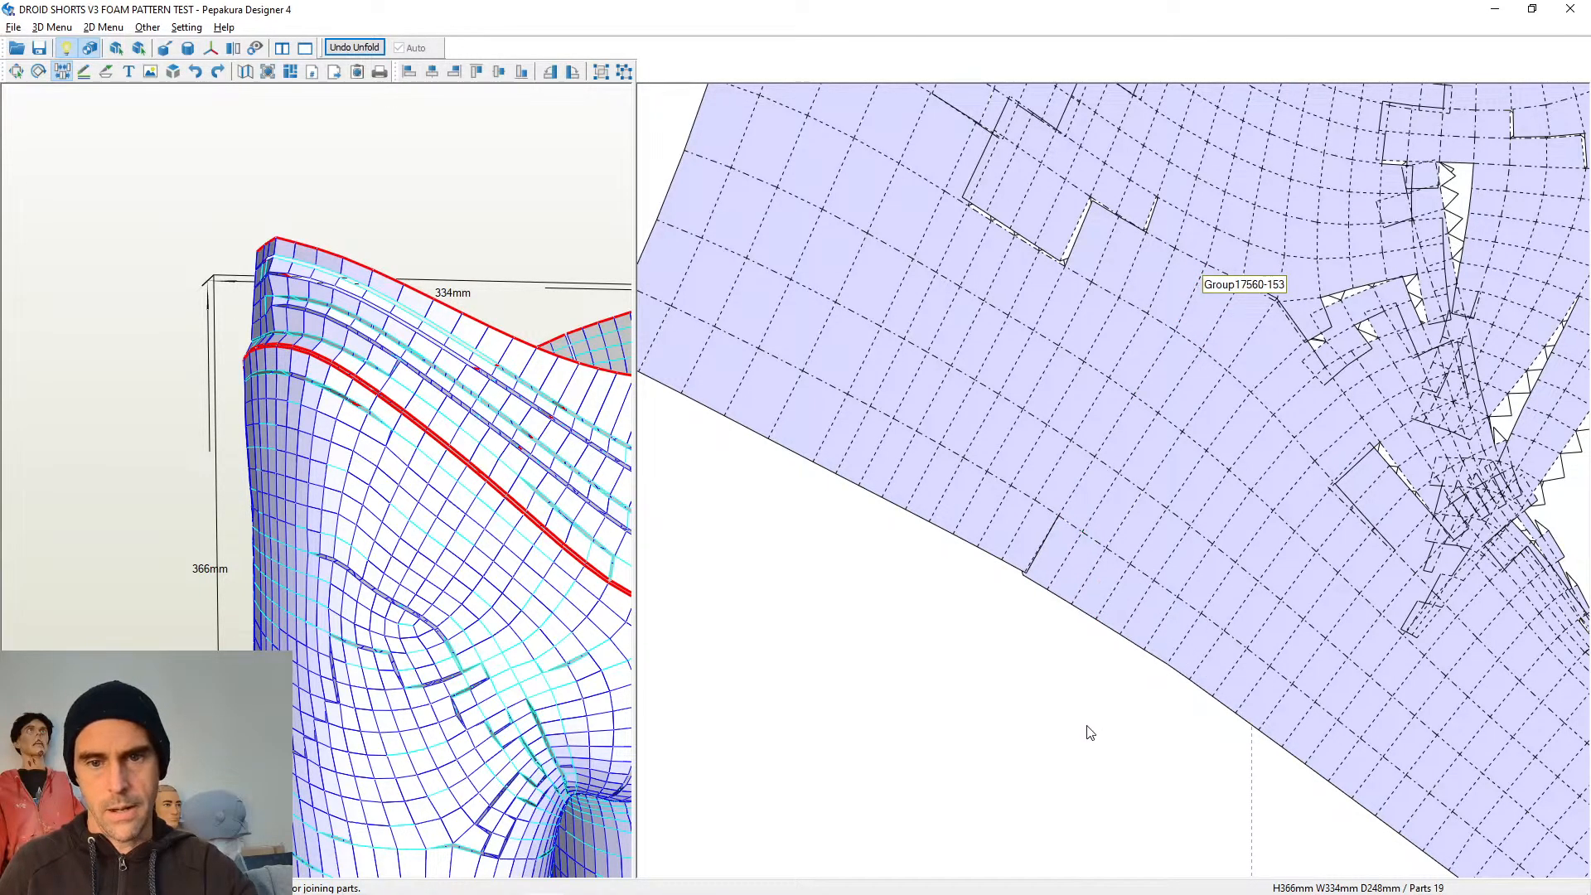
Join the neighbouring leg panel to the outer side of the cleaned leg panel
scroll(1051, 656, "down", 2)
scroll(1050, 655, "down", 2)
scroll(1039, 653, "up", 3)
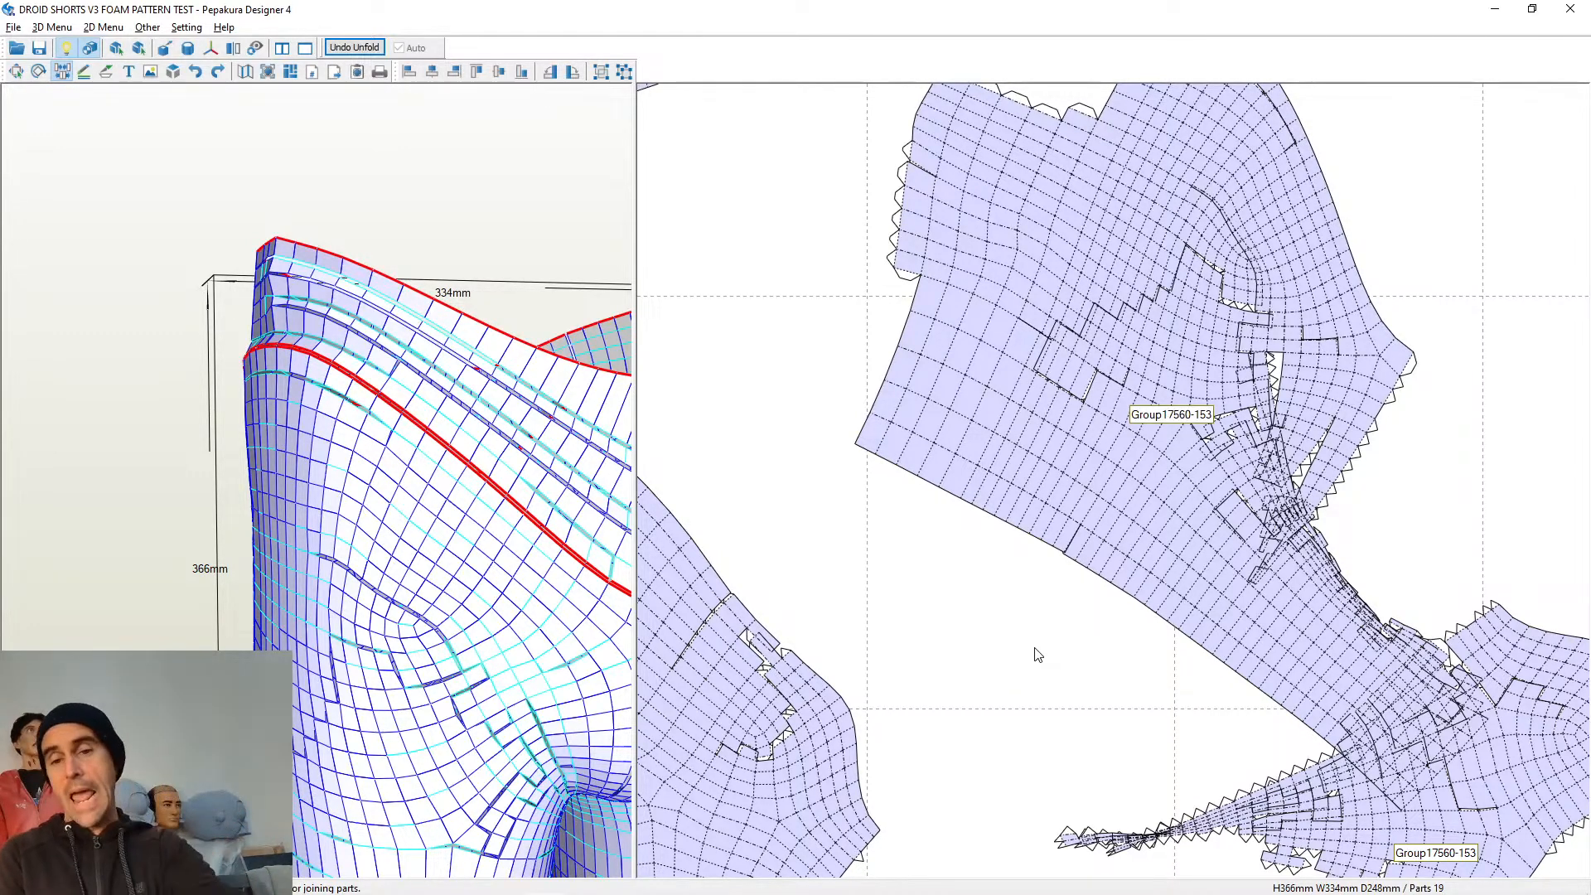
scroll(879, 282, "up", 5)
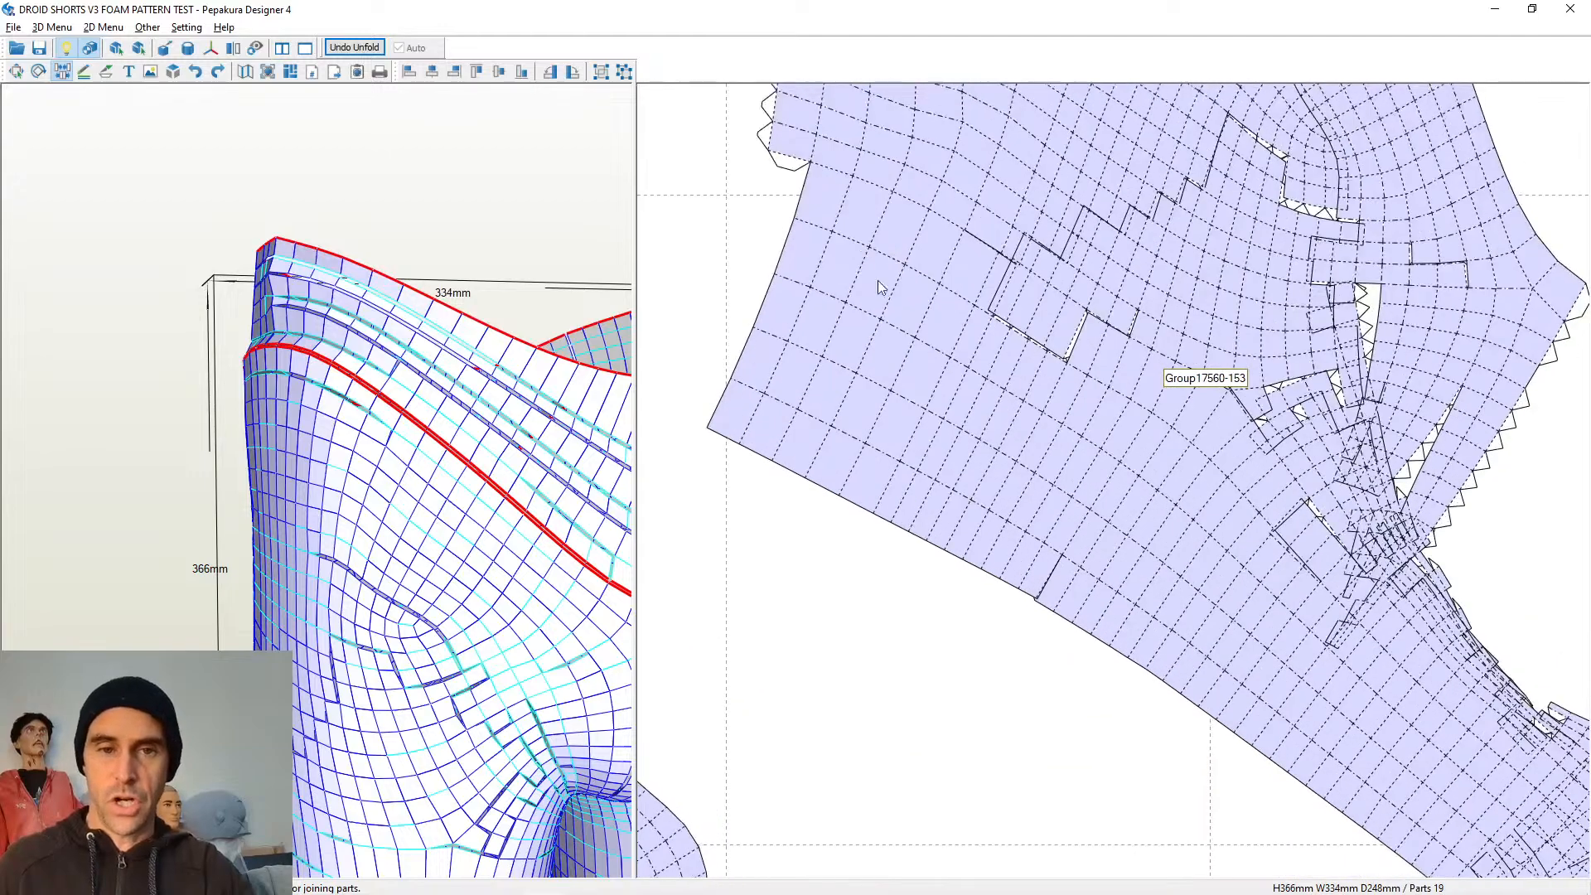
left_click(929, 344)
scroll(930, 381, "down", 5)
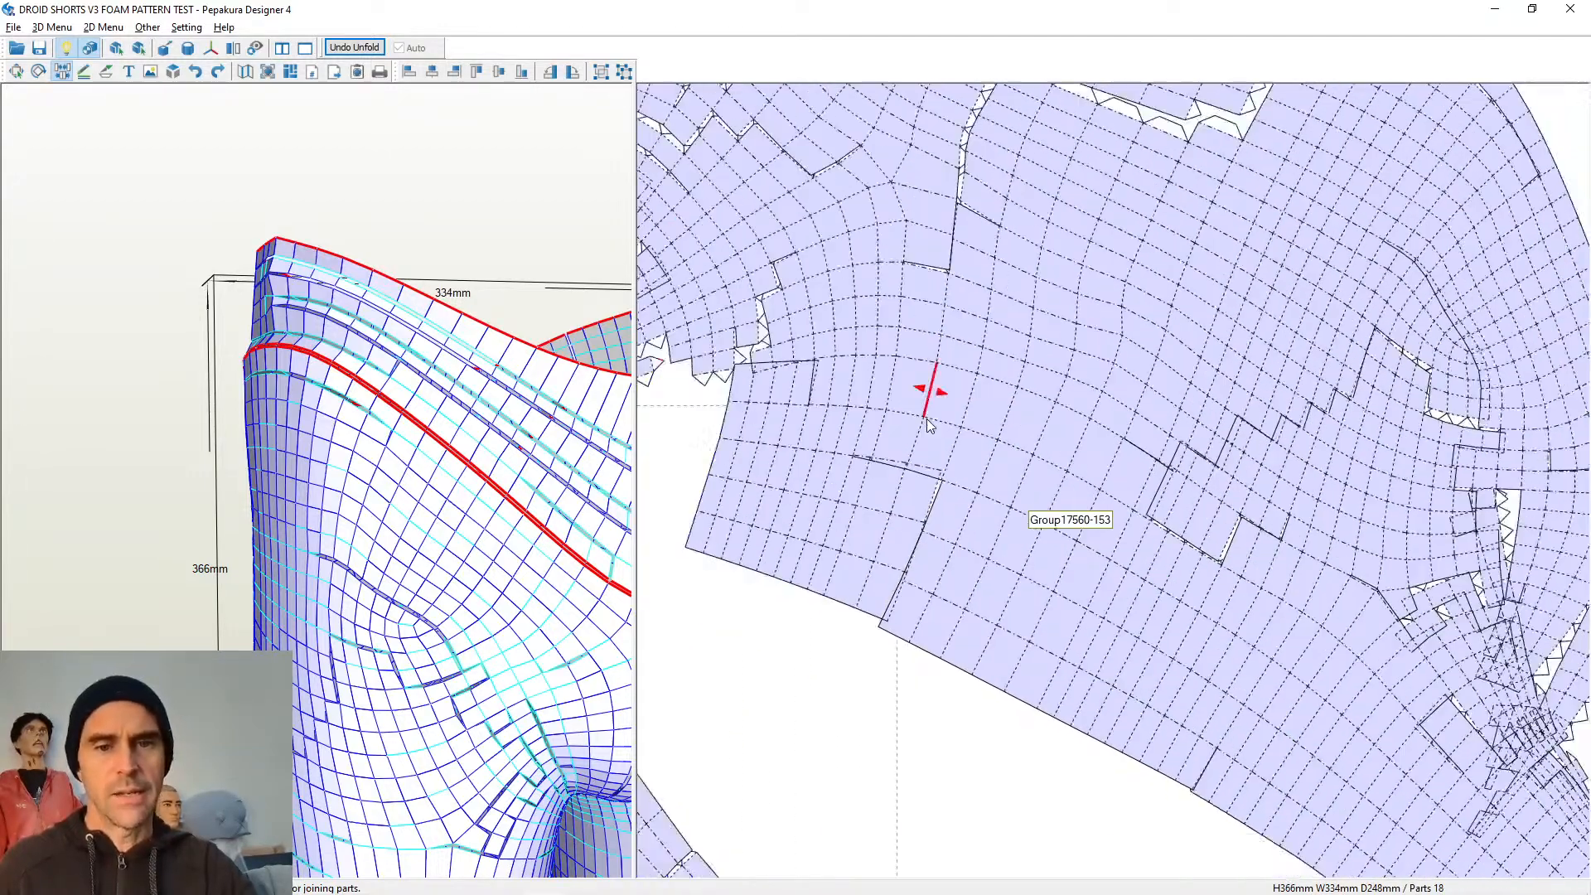
Cut the short strip free at the upper outer end of the leg fan and transfer the first faces beside the gap onto the fan
scroll(881, 491, "up", 5)
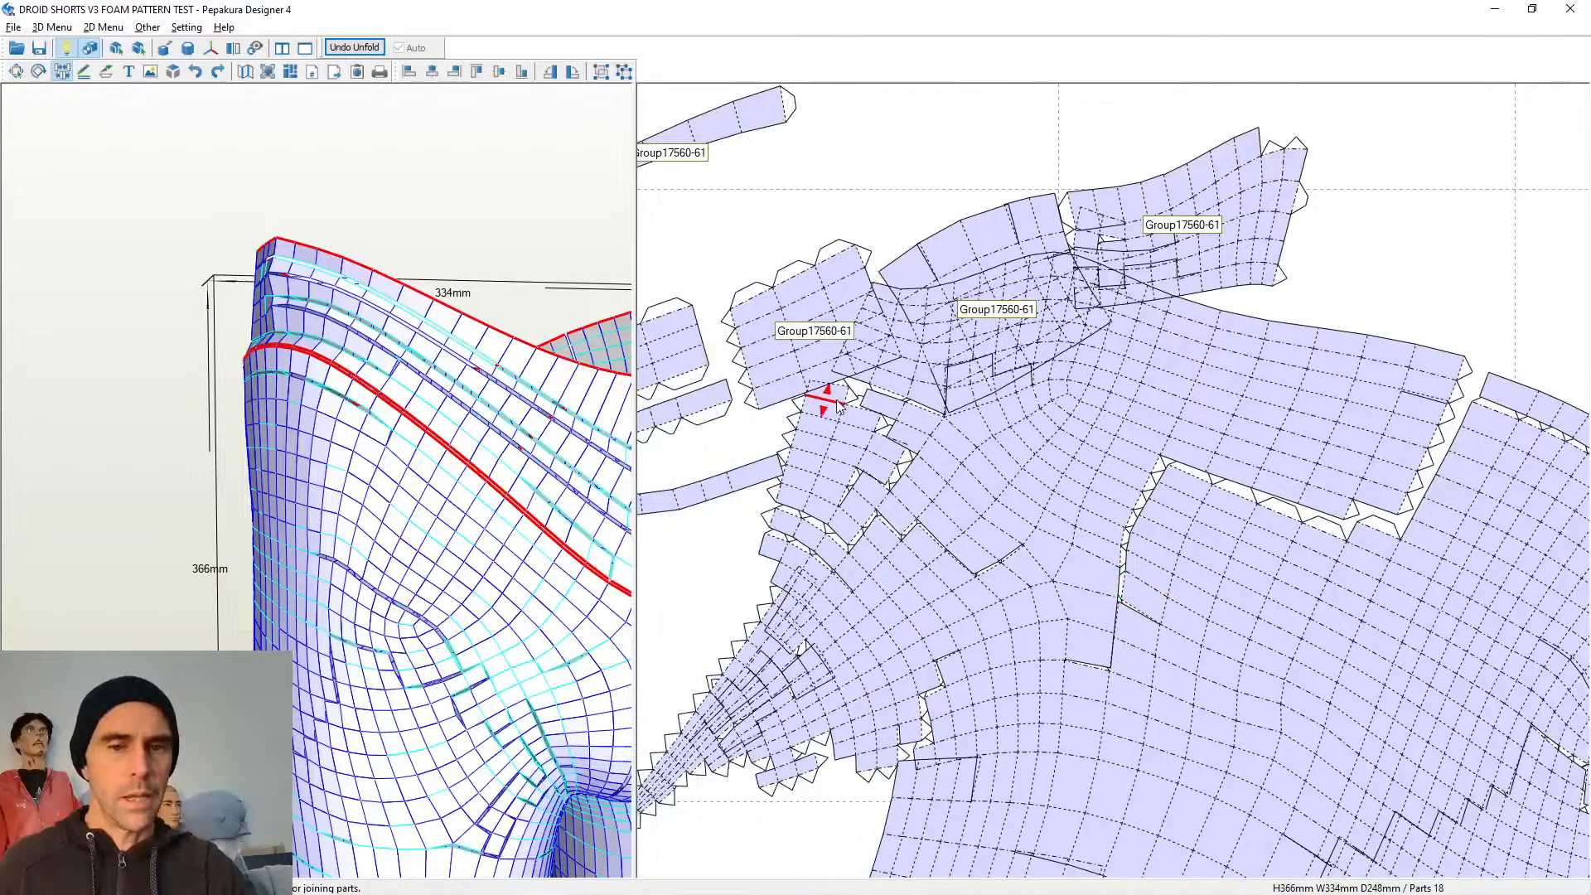
left_click(900, 475)
scroll(1034, 530, "up", 4)
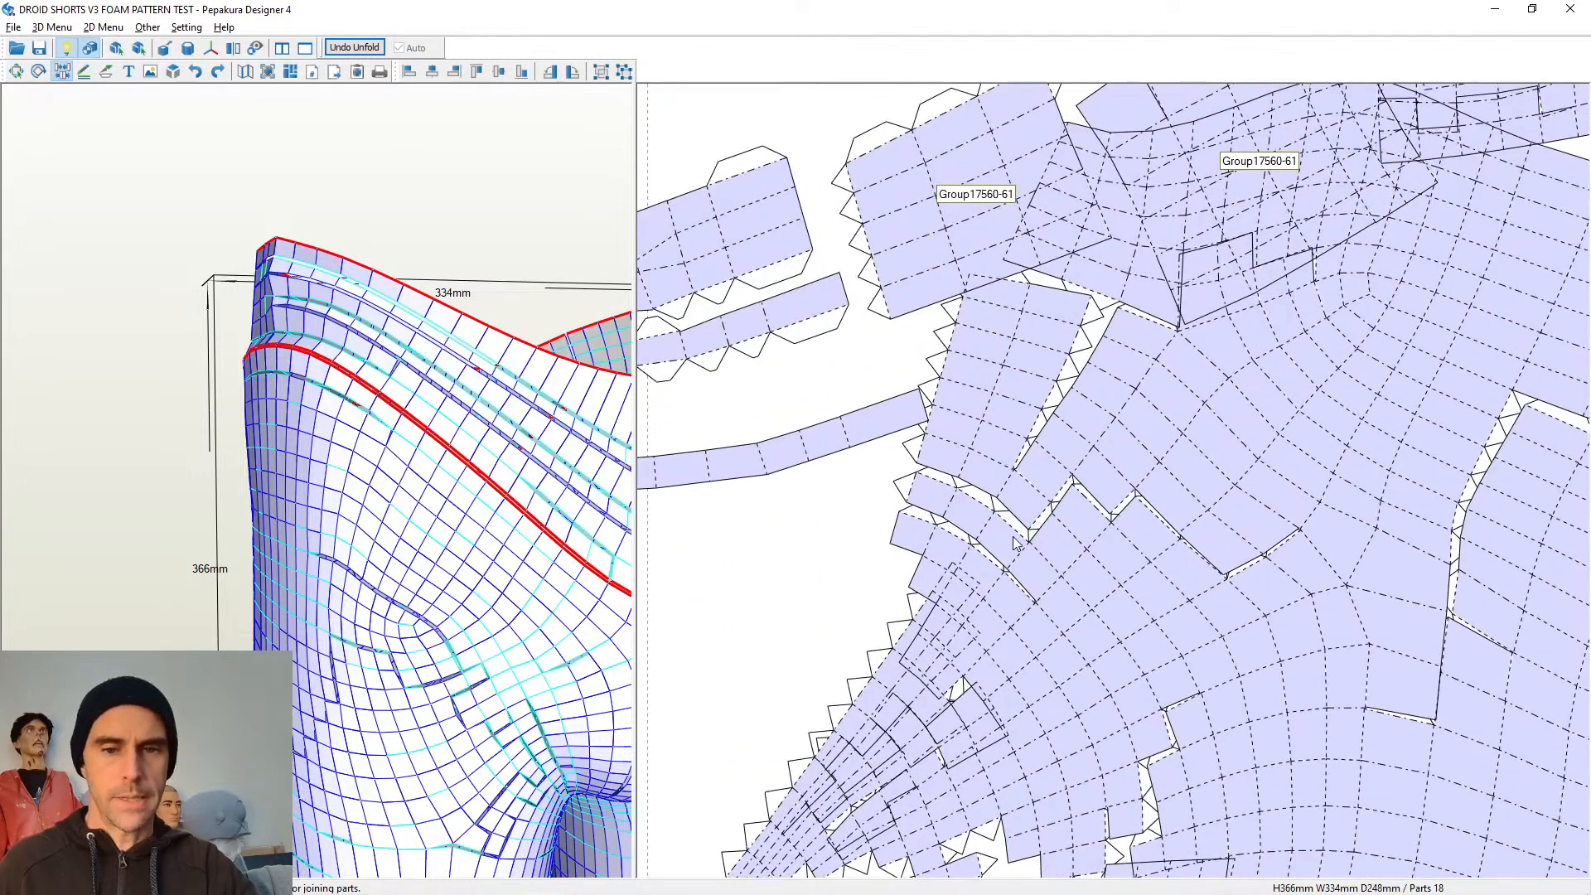
left_click(1016, 533)
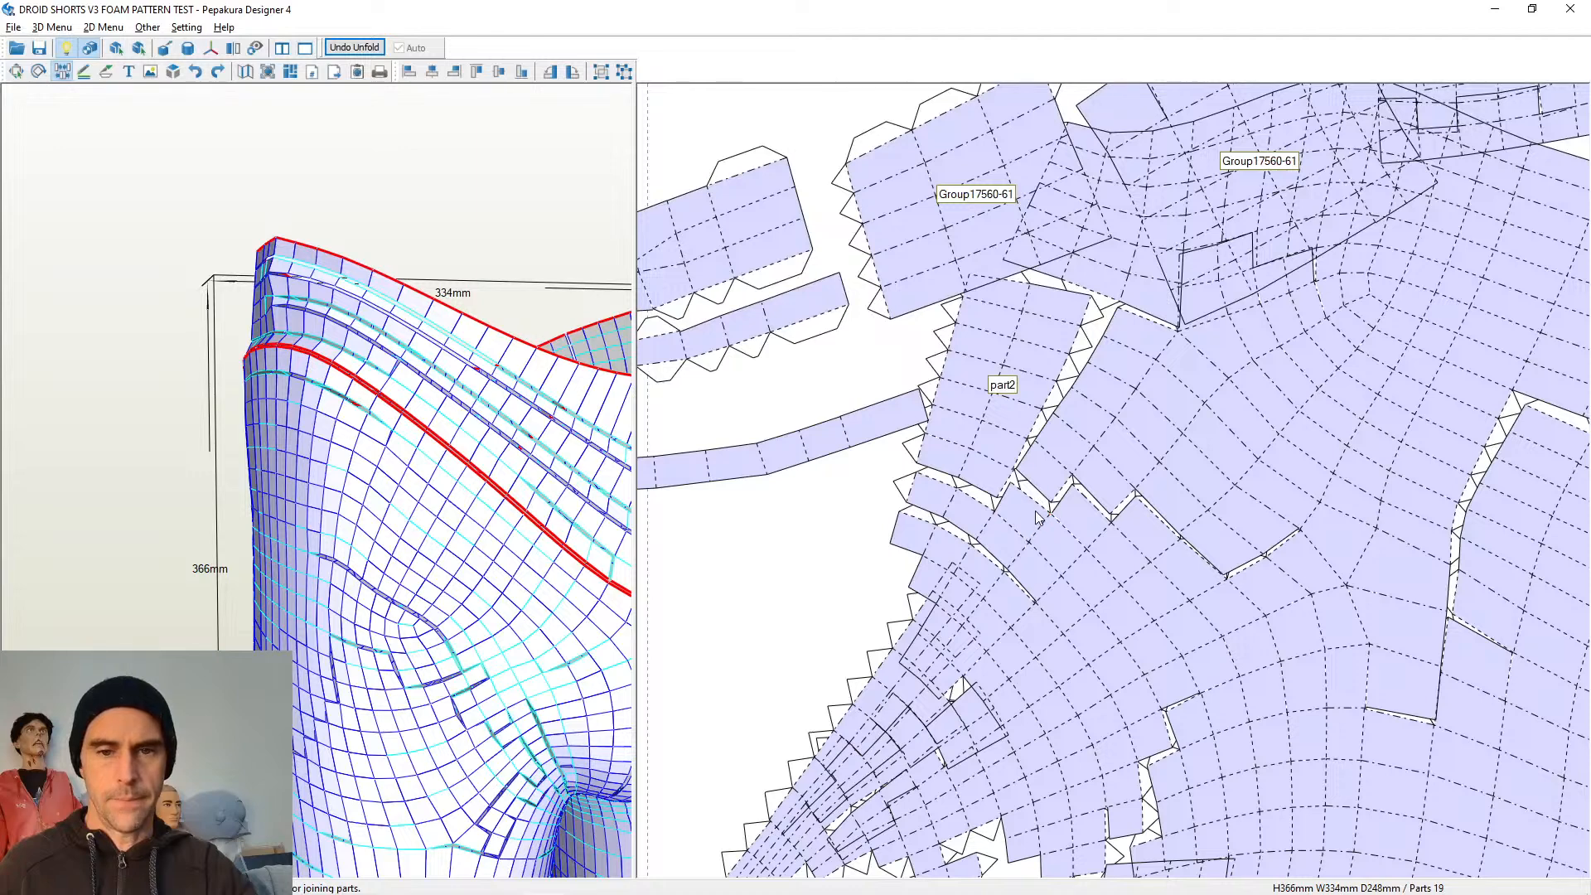
left_click(1039, 505)
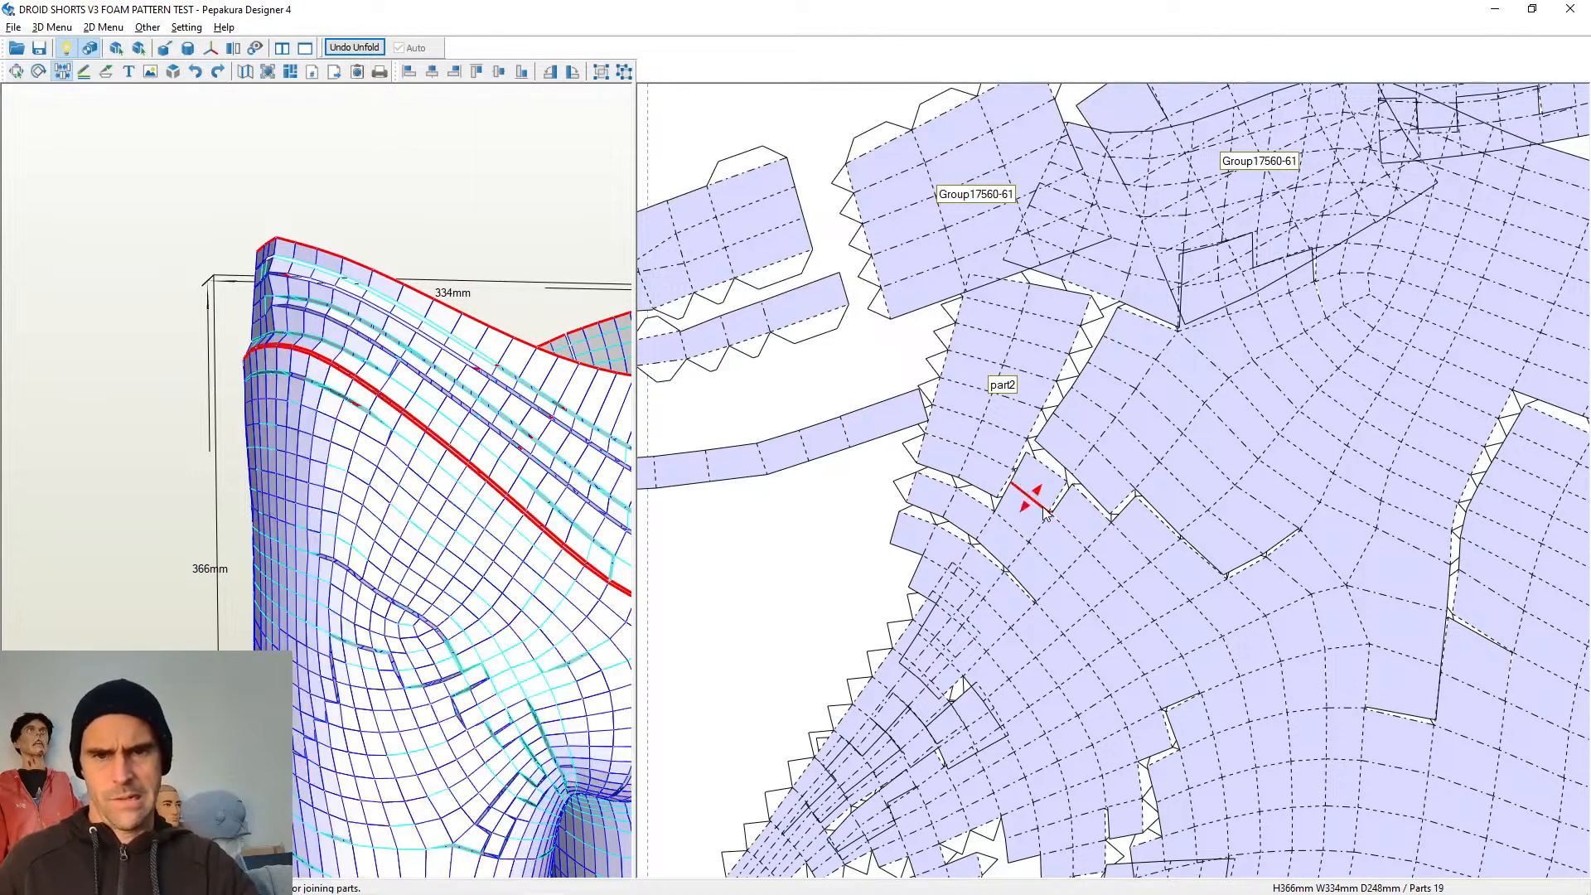
left_click(1052, 474)
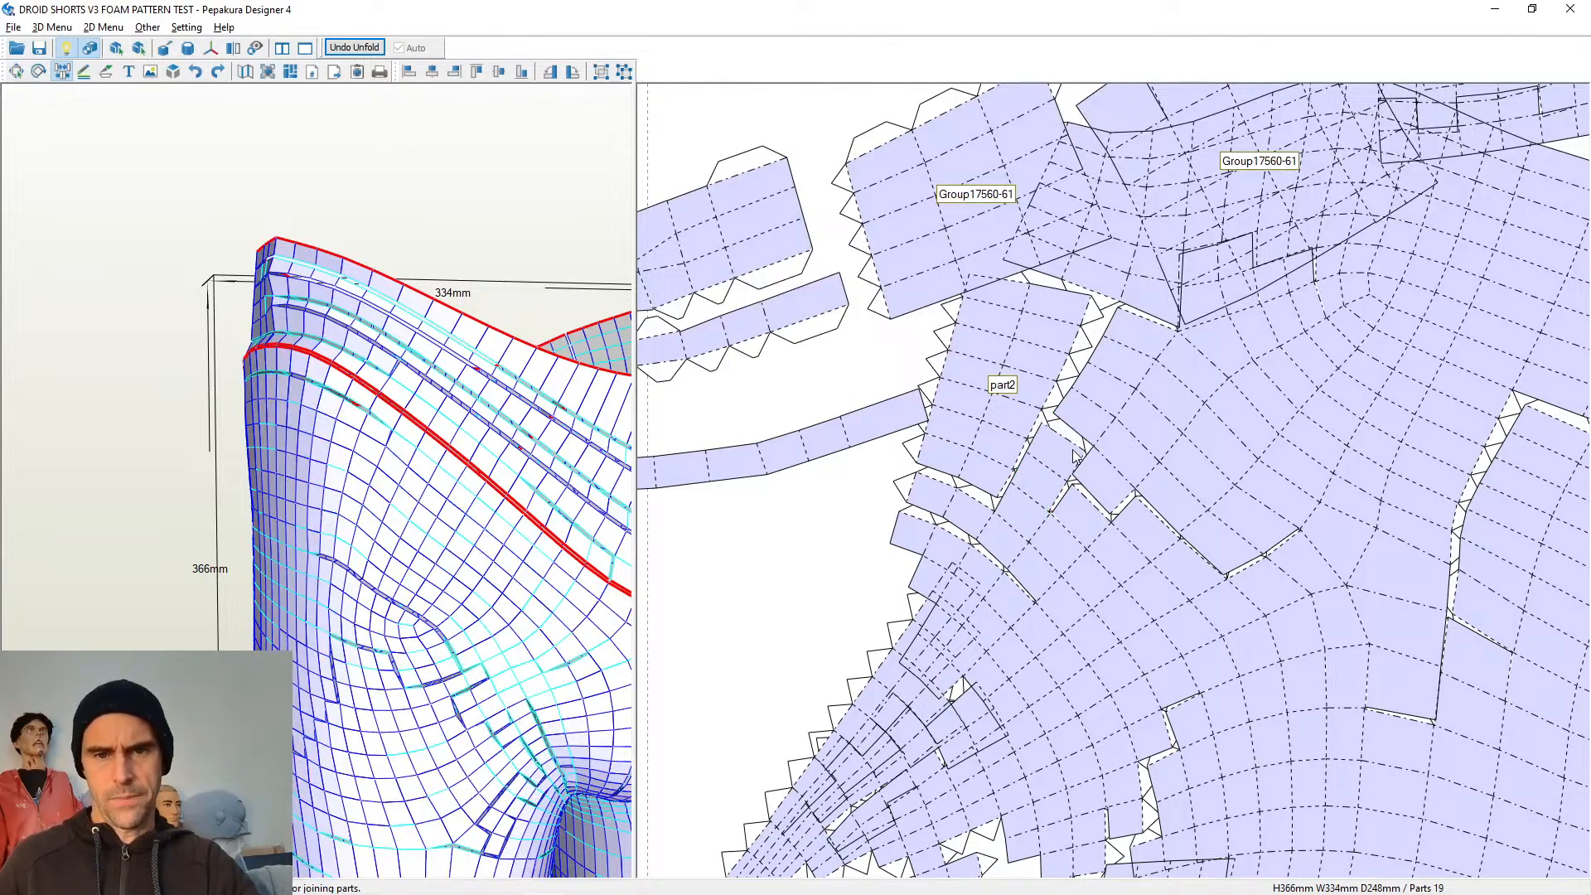
Transfer the remaining faces along the gap's inner edge onto the fan column, and join the detached strip to that column
left_click(1073, 448)
left_click(1093, 419)
right_click(1092, 415)
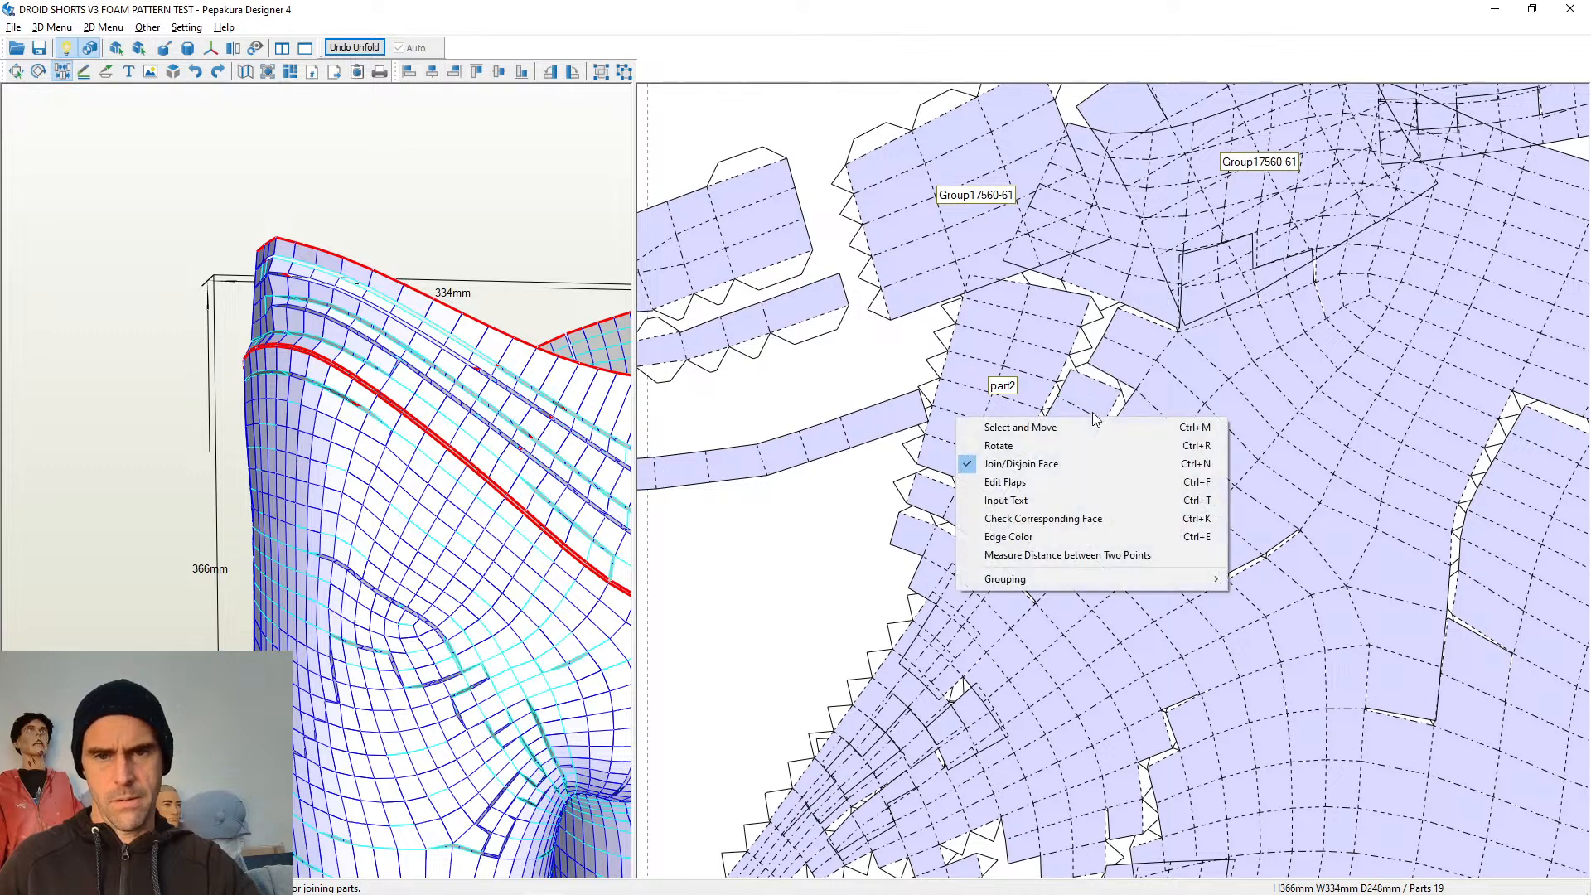
left_click(1102, 383)
left_click(1106, 383)
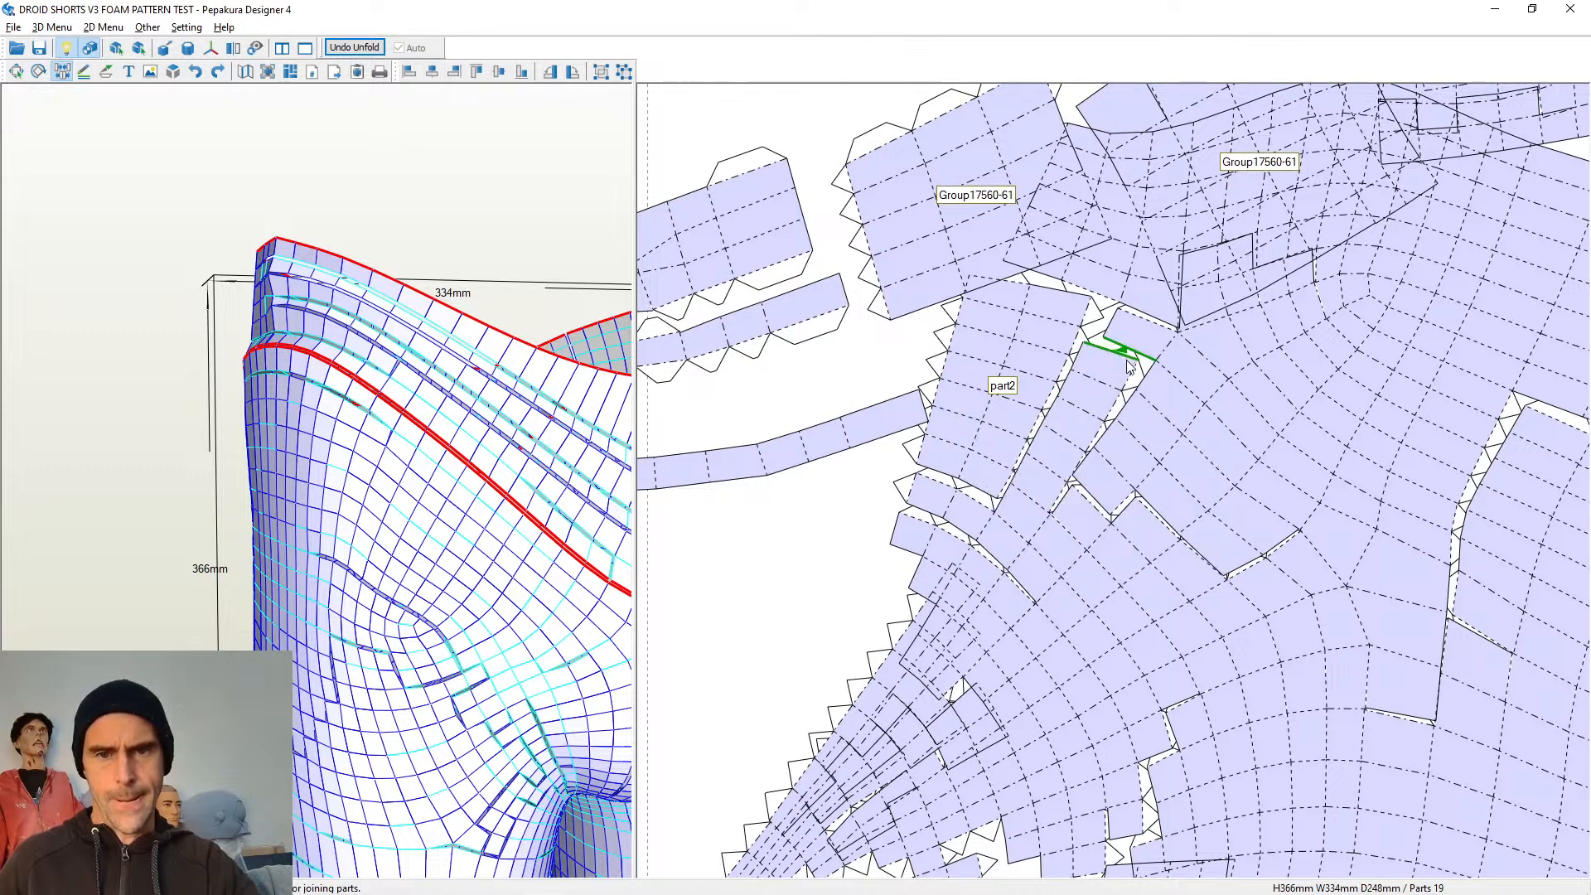
left_click(1121, 361)
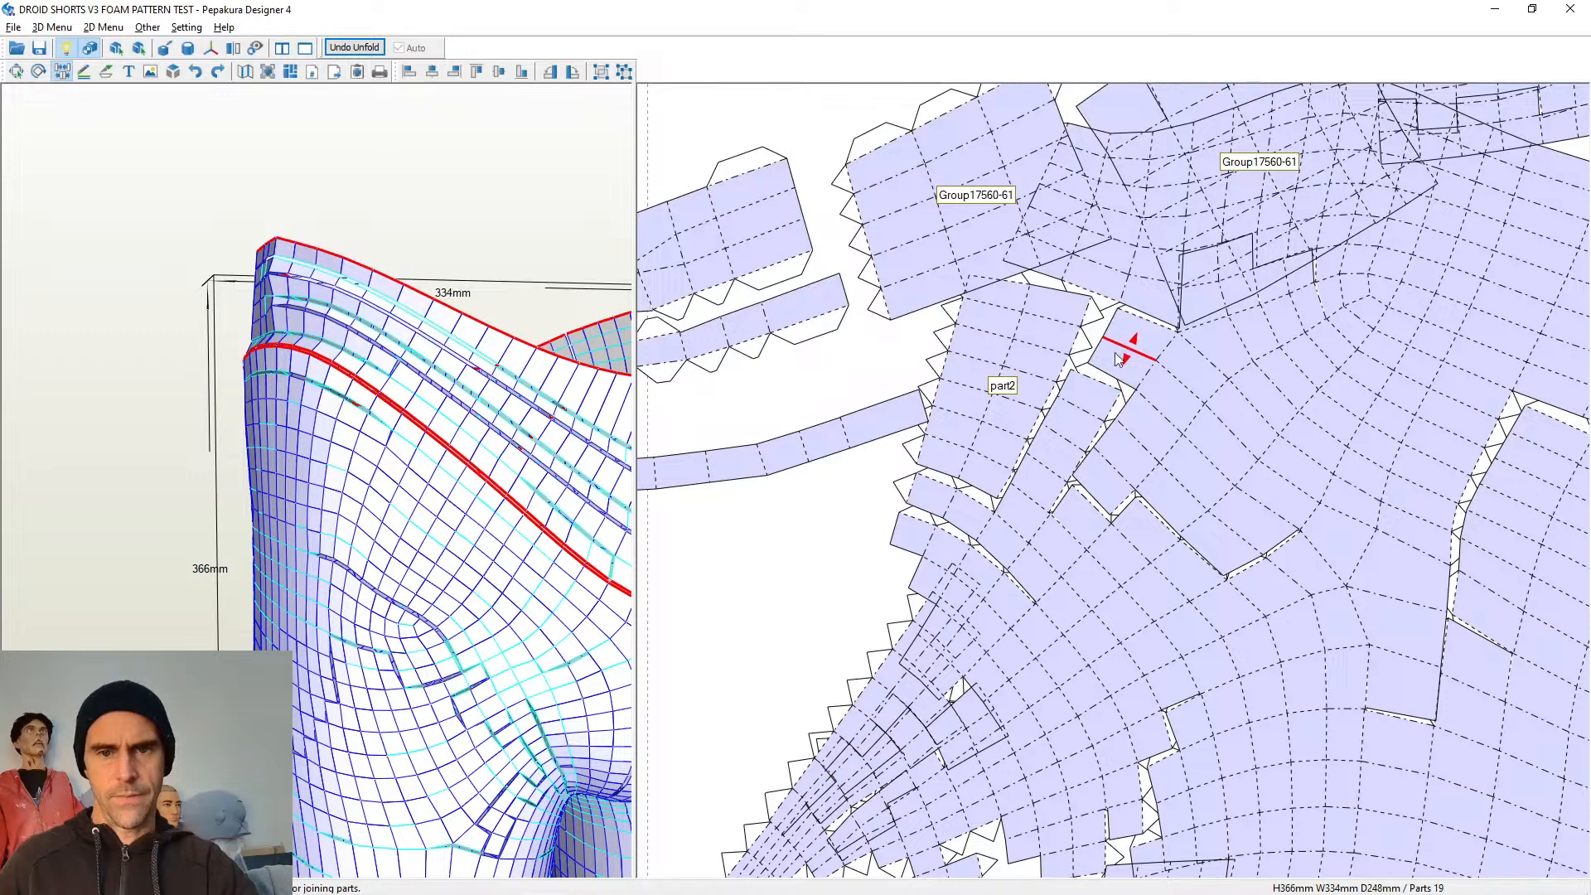
left_click(1113, 350)
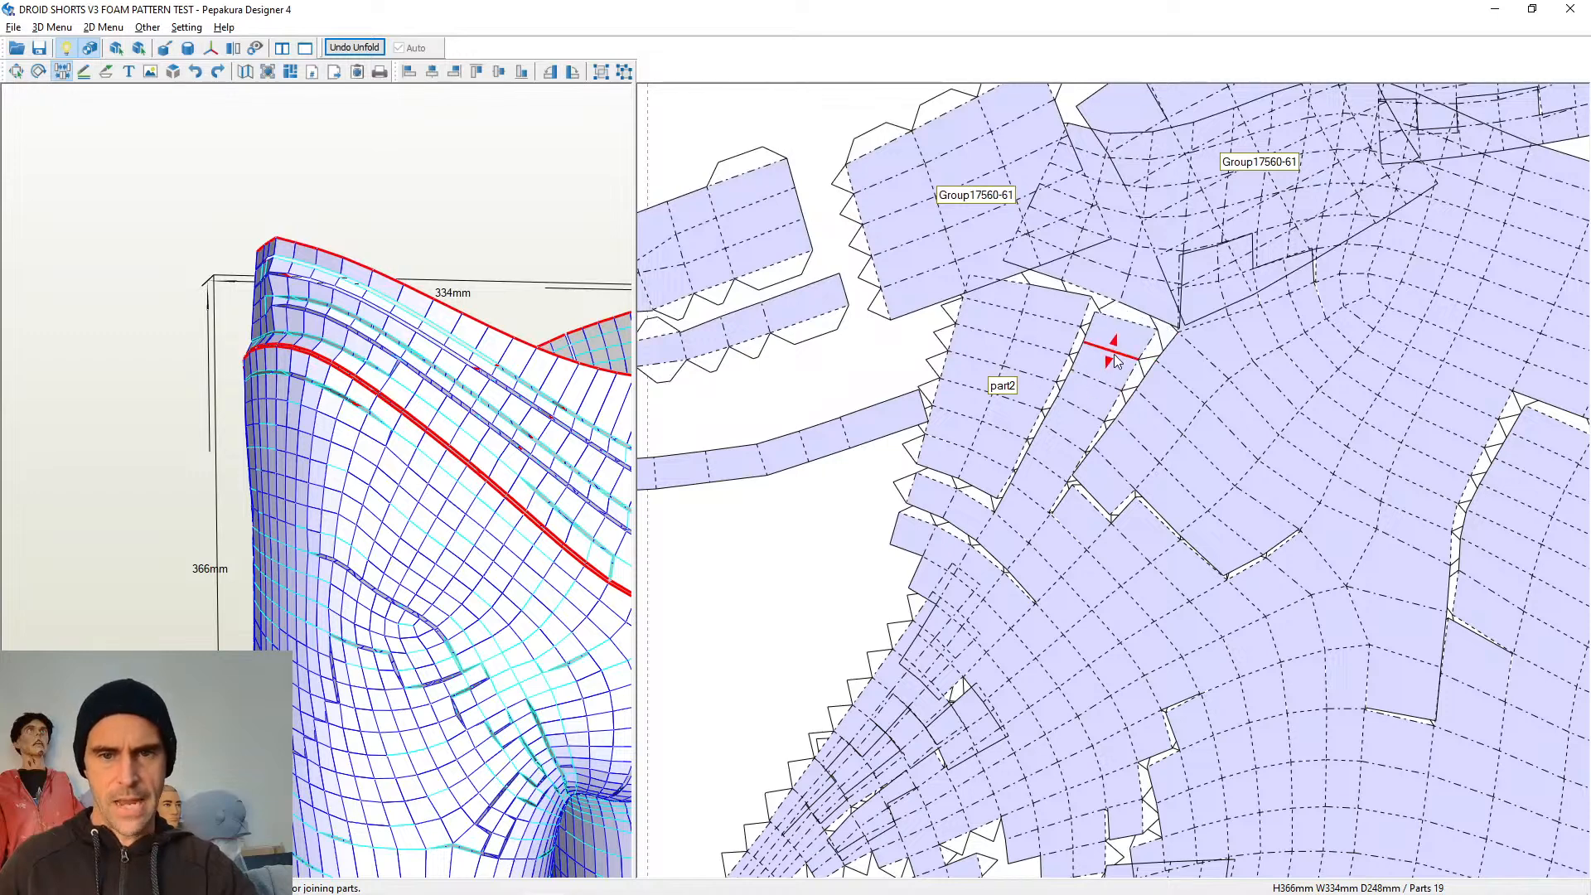
left_click(977, 497)
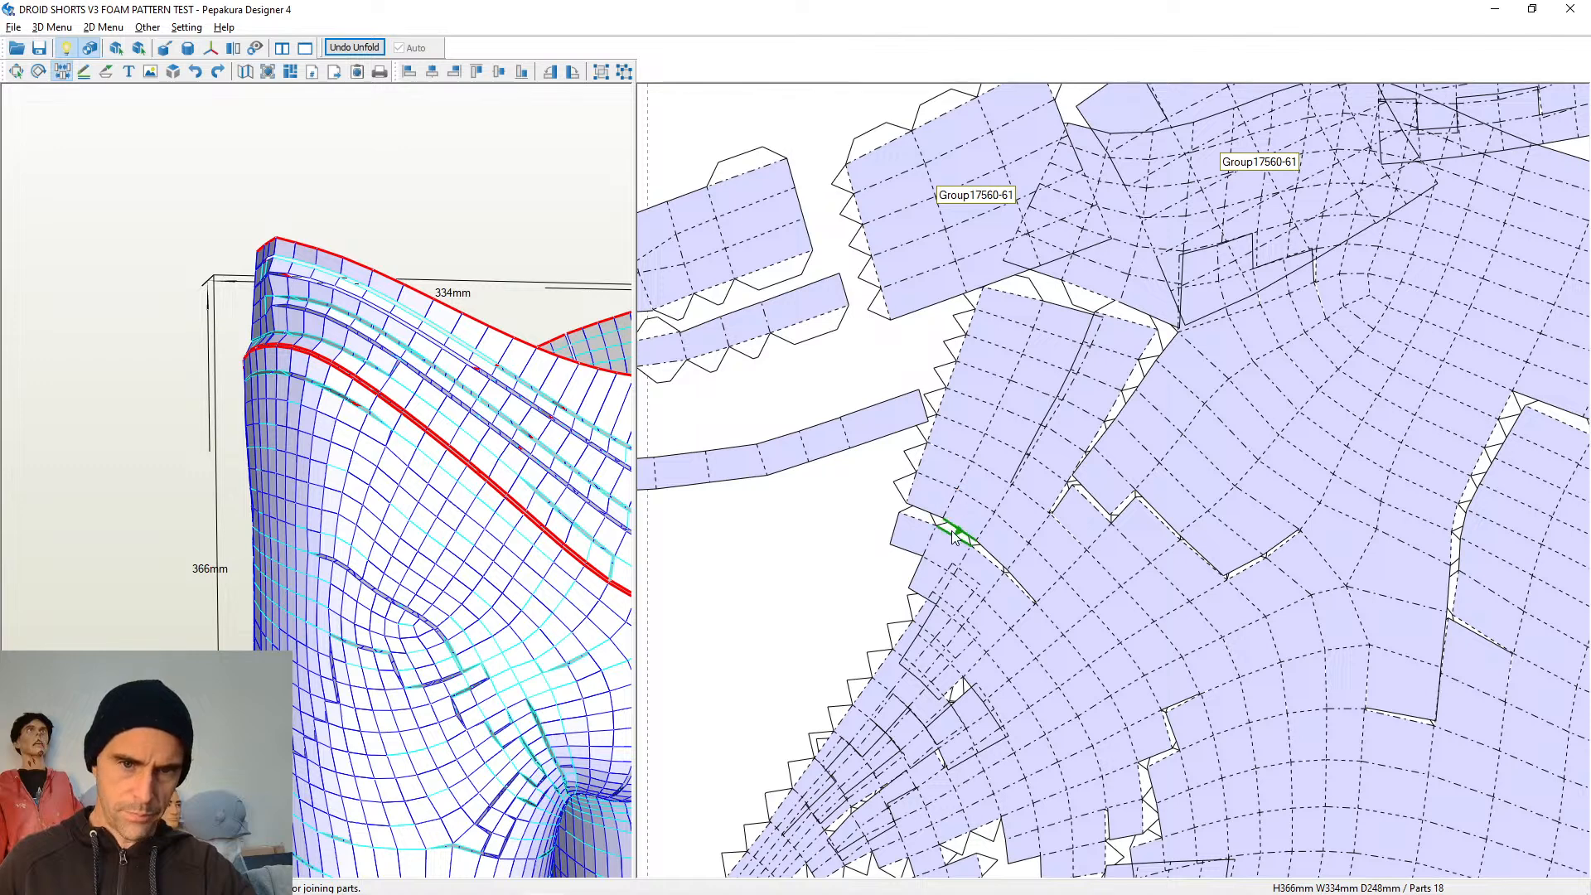
Join the small face below the strip's end to it and extend the strip down the fan's outer edge with adjacent edge faces
scroll(955, 537, "up", 1)
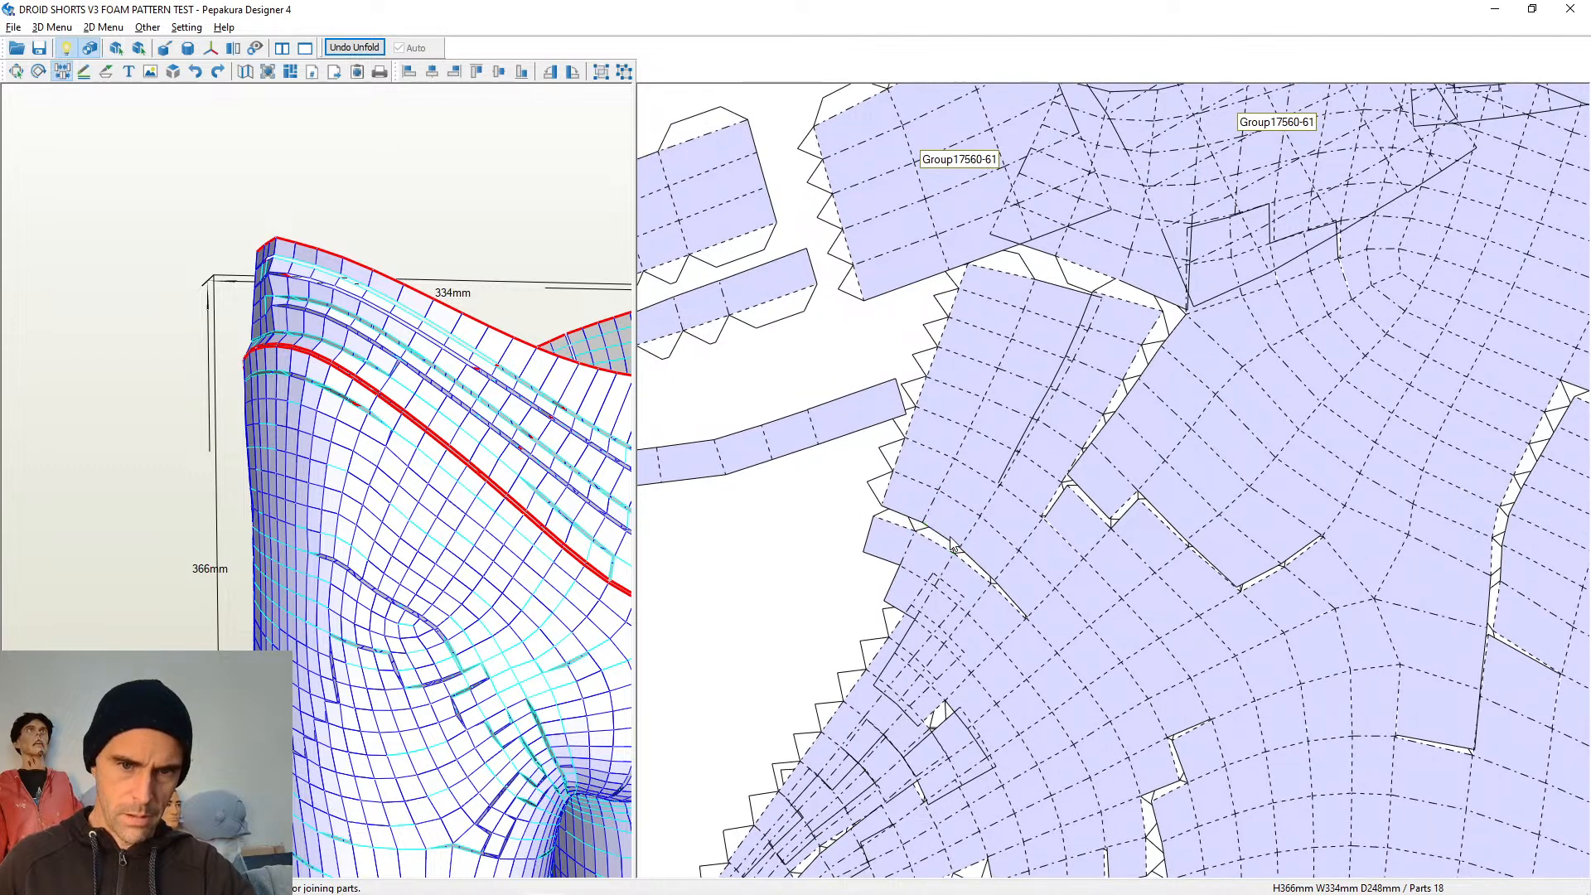
left_click(894, 531)
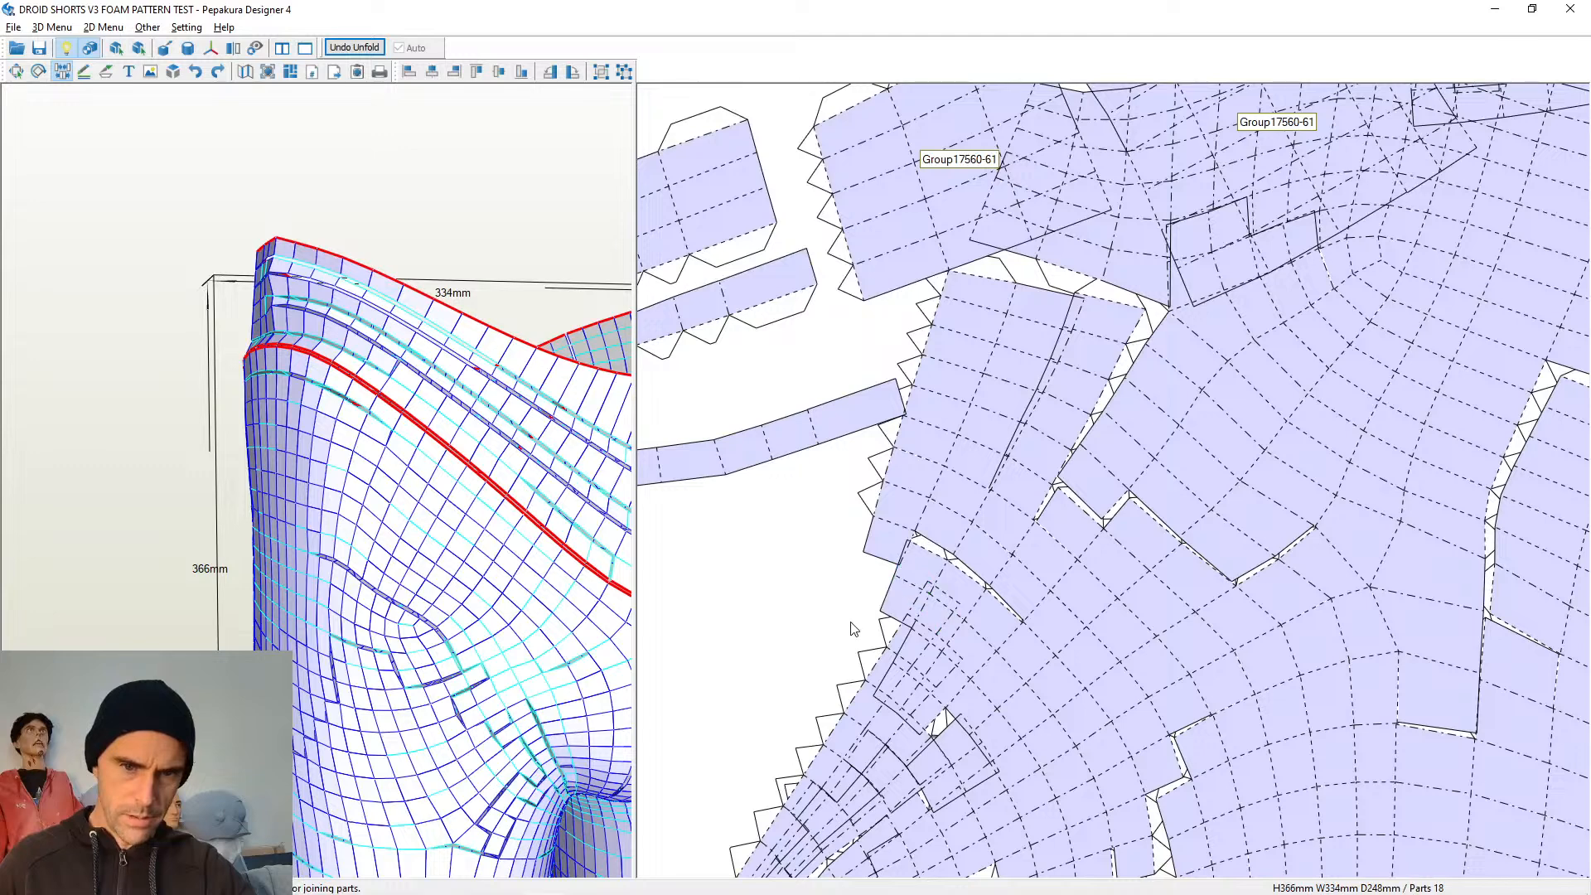
middle_click_drag(851, 622, 1030, 482)
scroll(1029, 482, "up", 3)
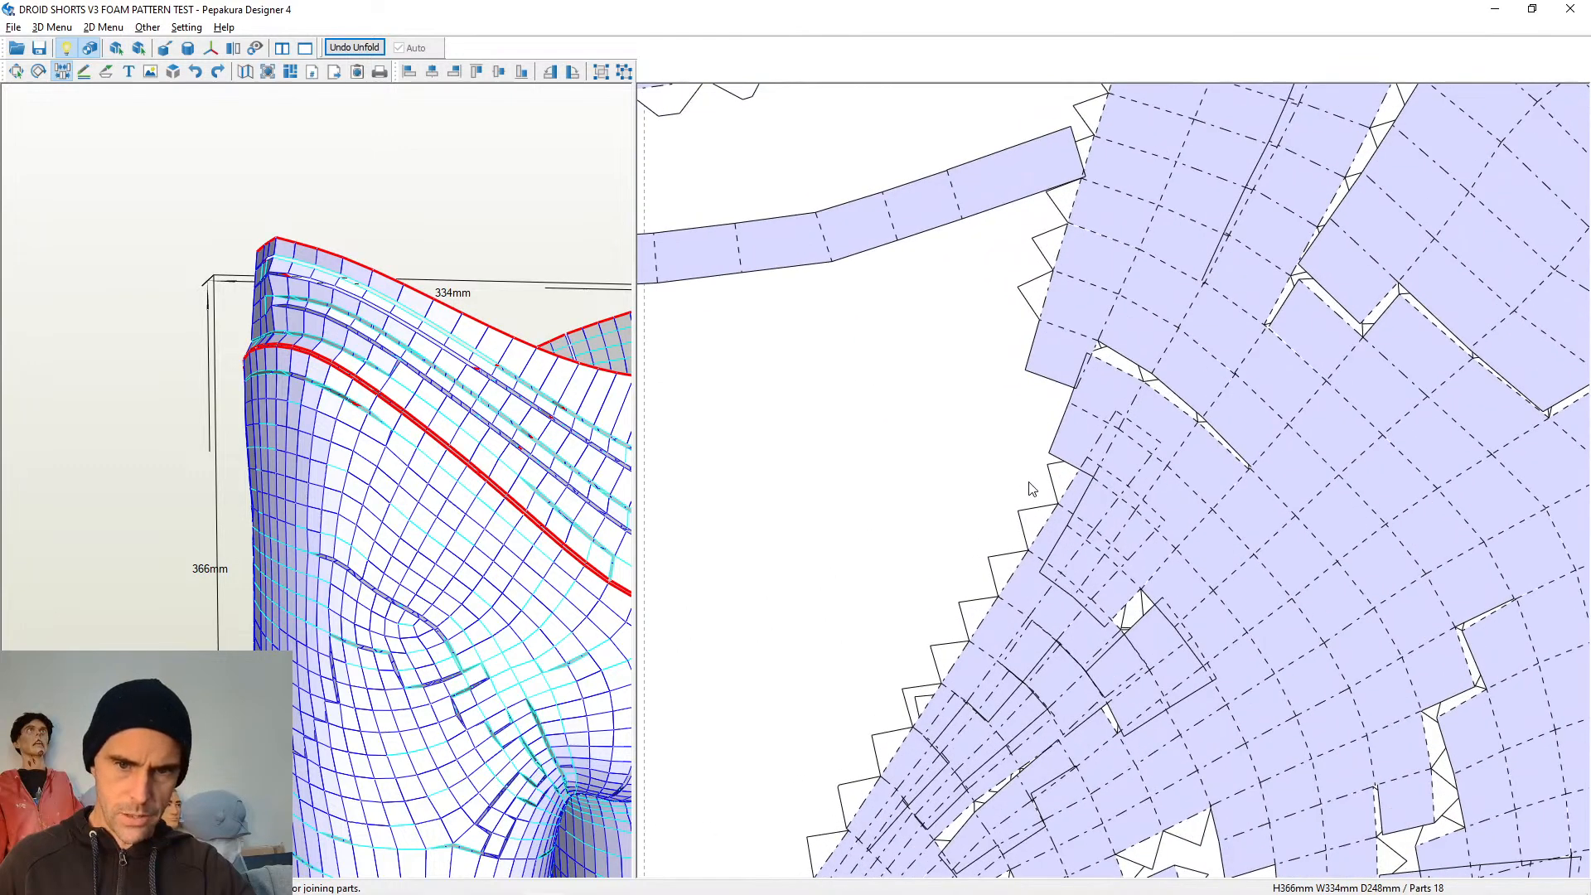
left_click(1056, 394)
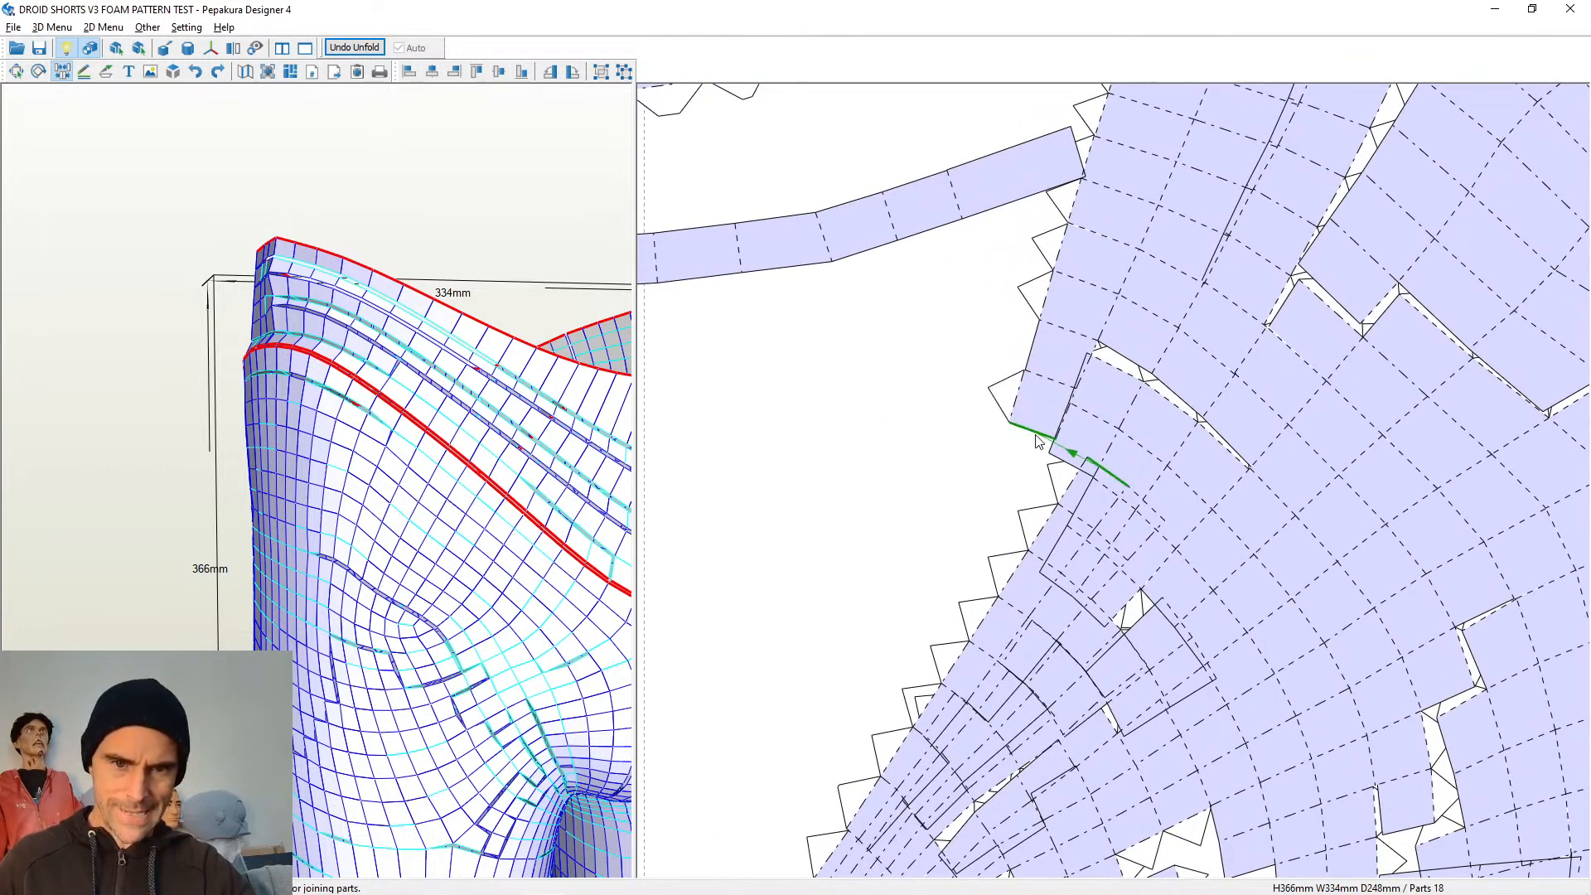
left_click(1037, 441)
Shift the overlapping faces of the two outermost fan columns further down so both columns run continuously along the outer edge
left_click(1032, 442)
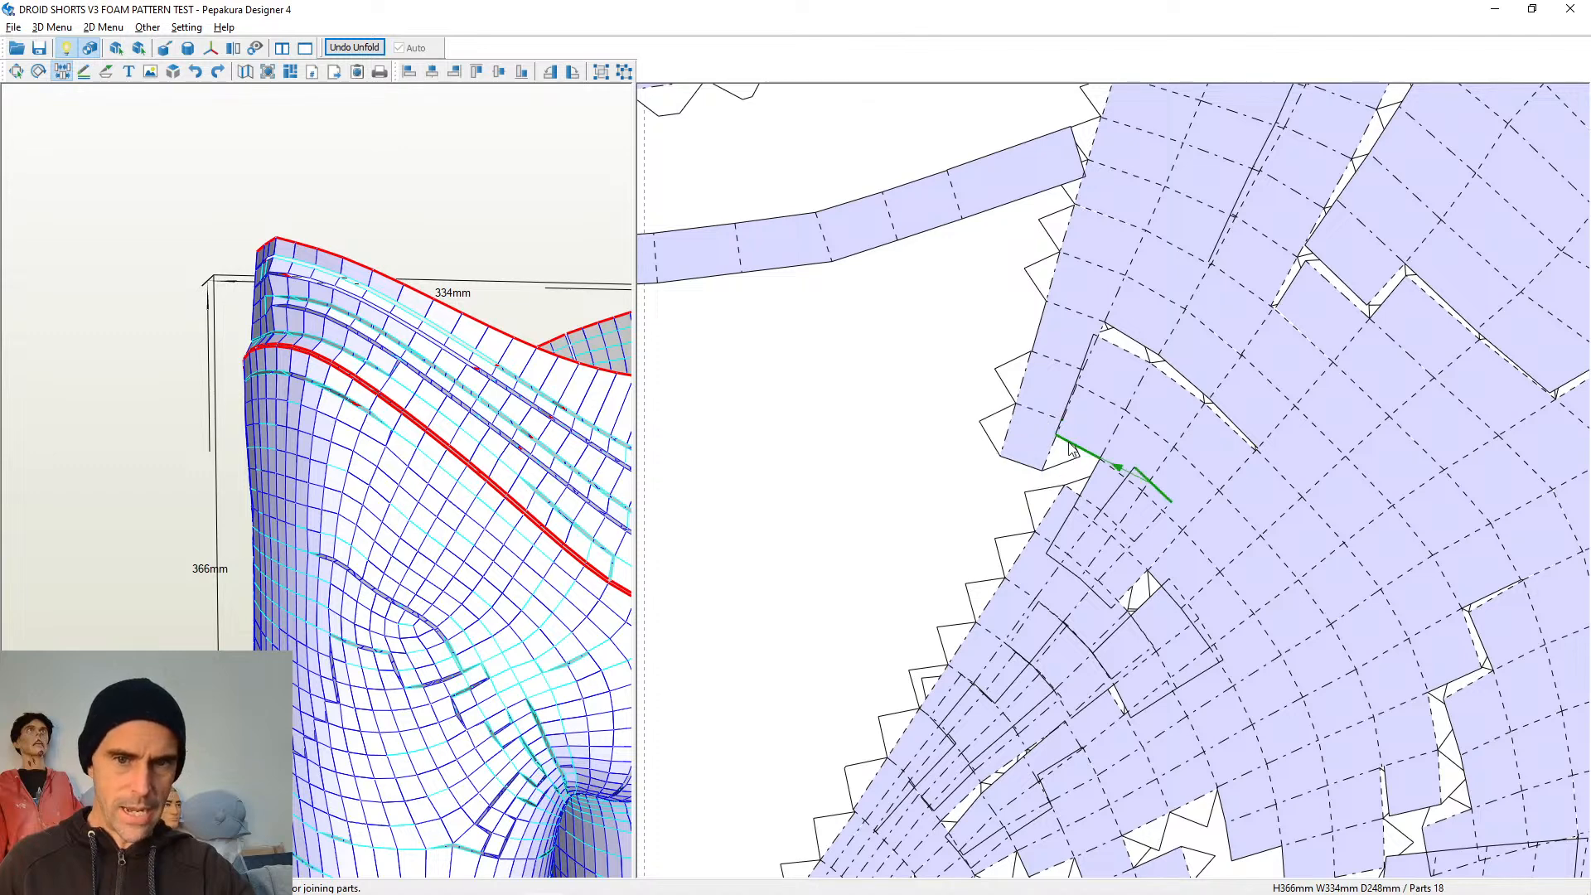
left_click(1087, 453)
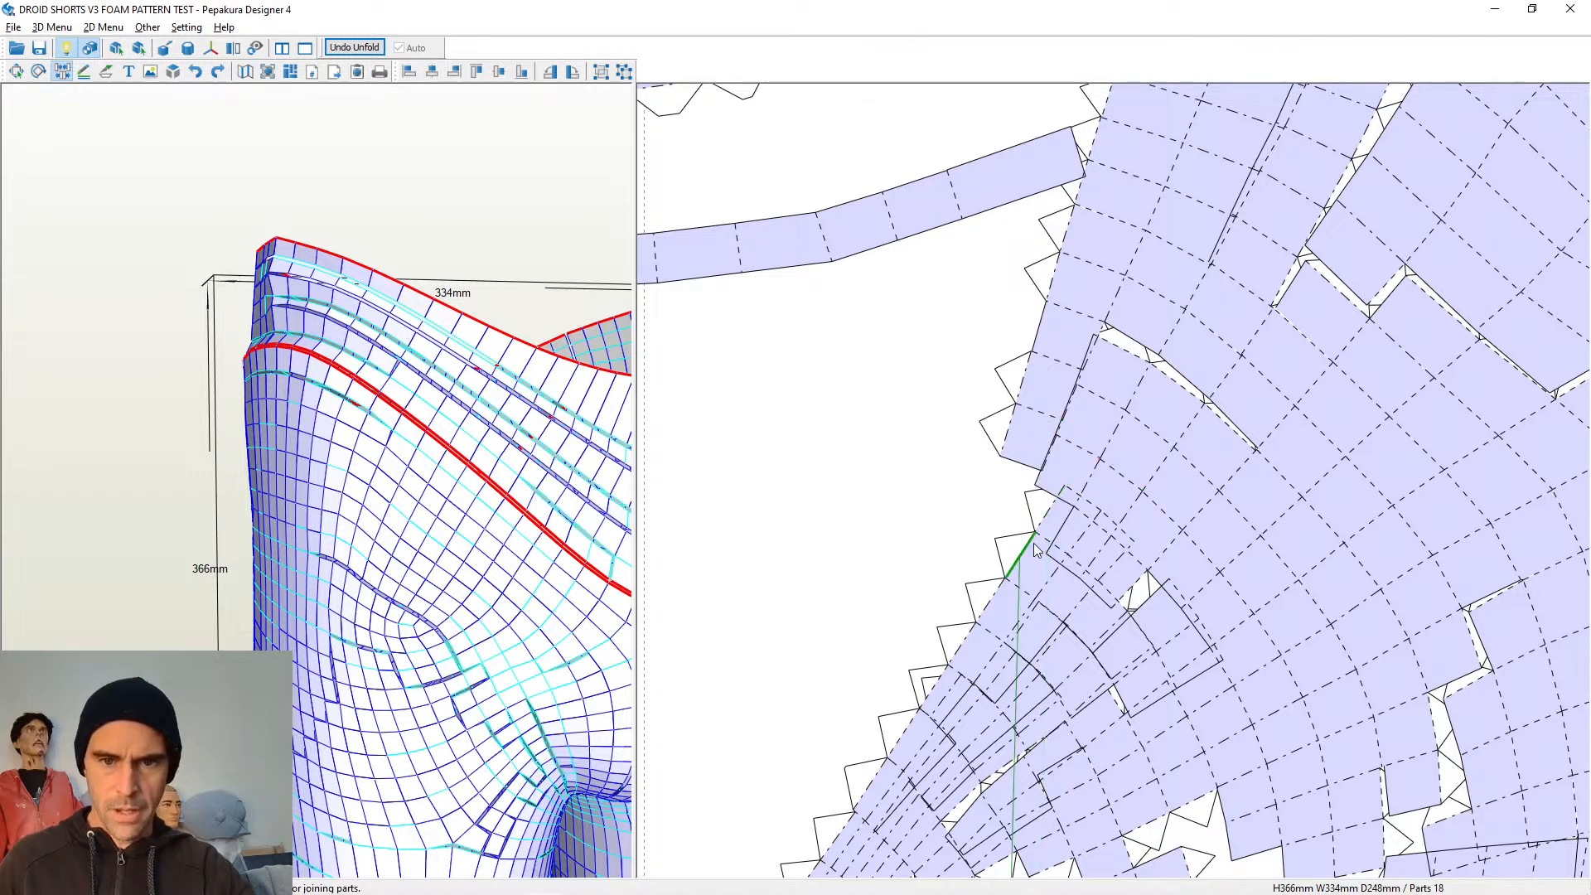
left_click(1029, 482)
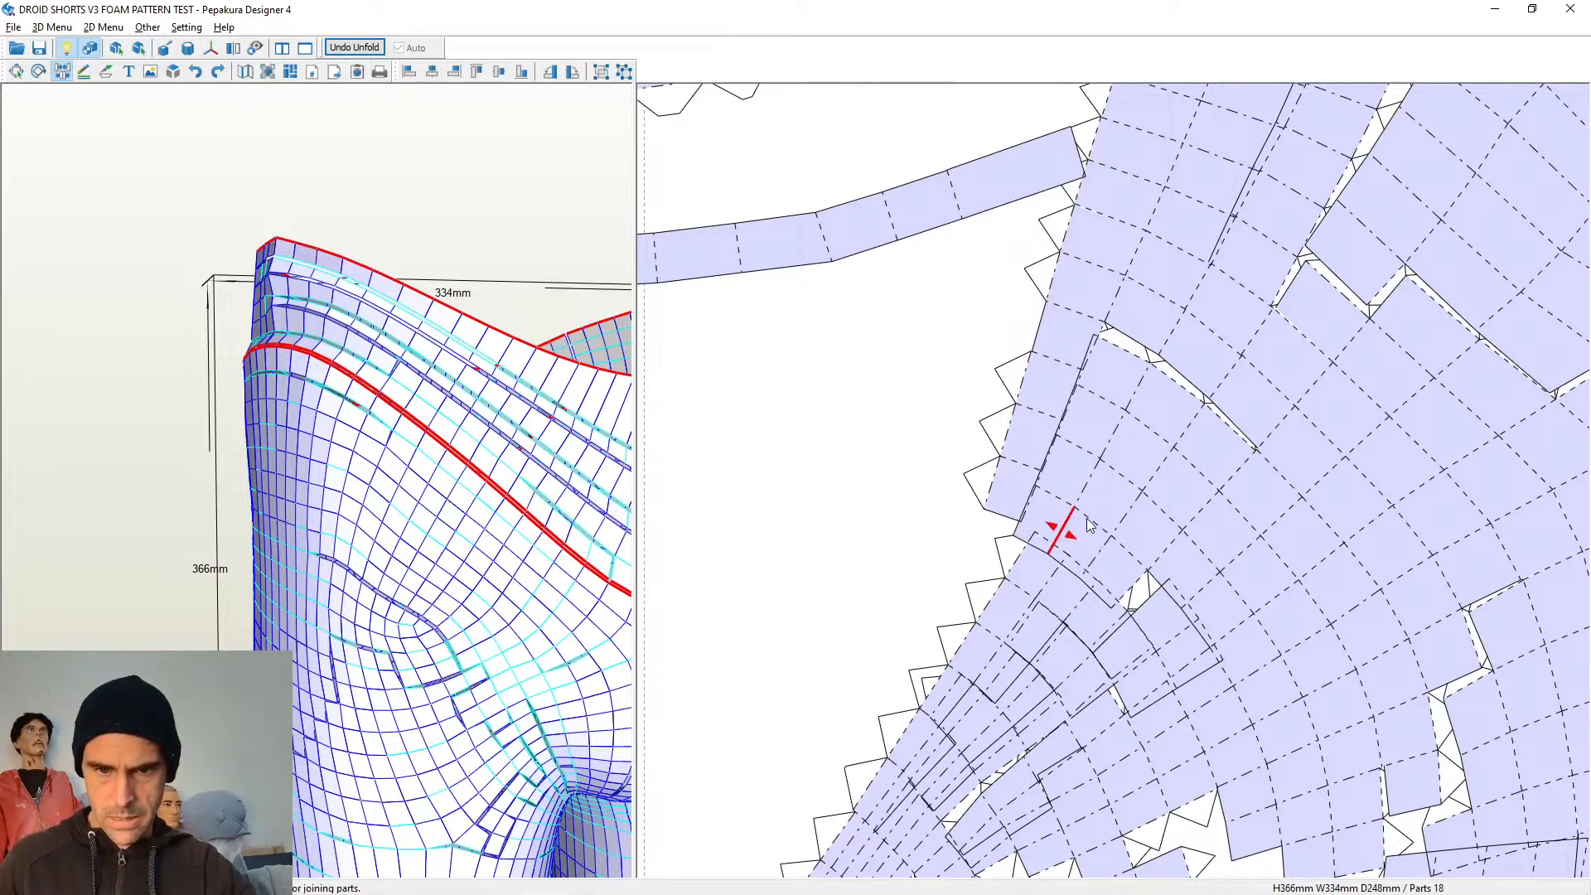
left_click(1008, 527)
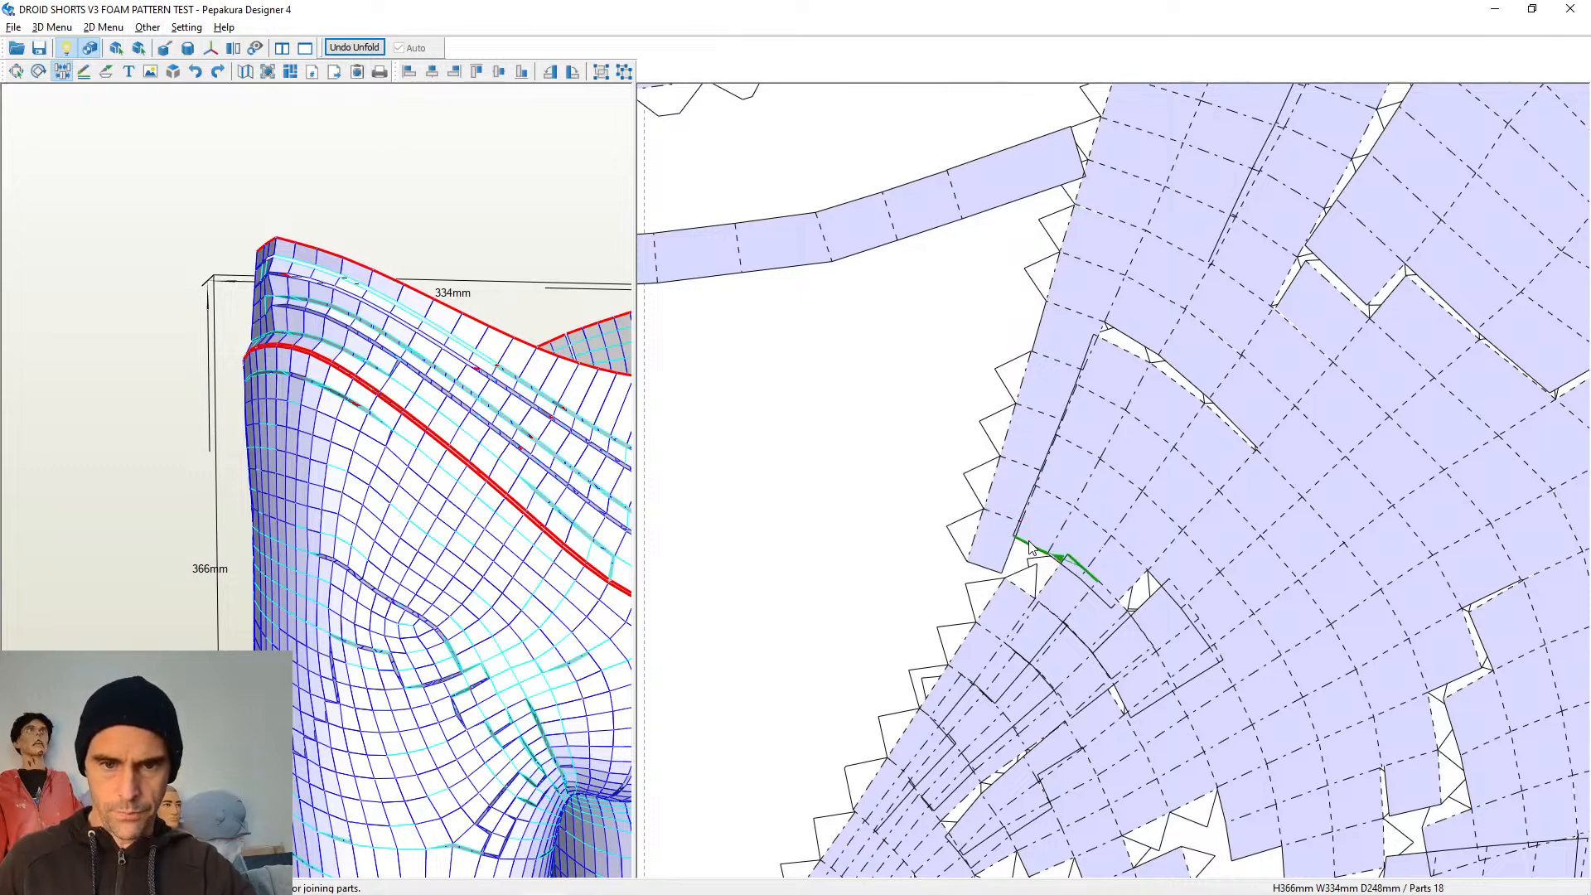
left_click(1028, 547)
left_click(1066, 574)
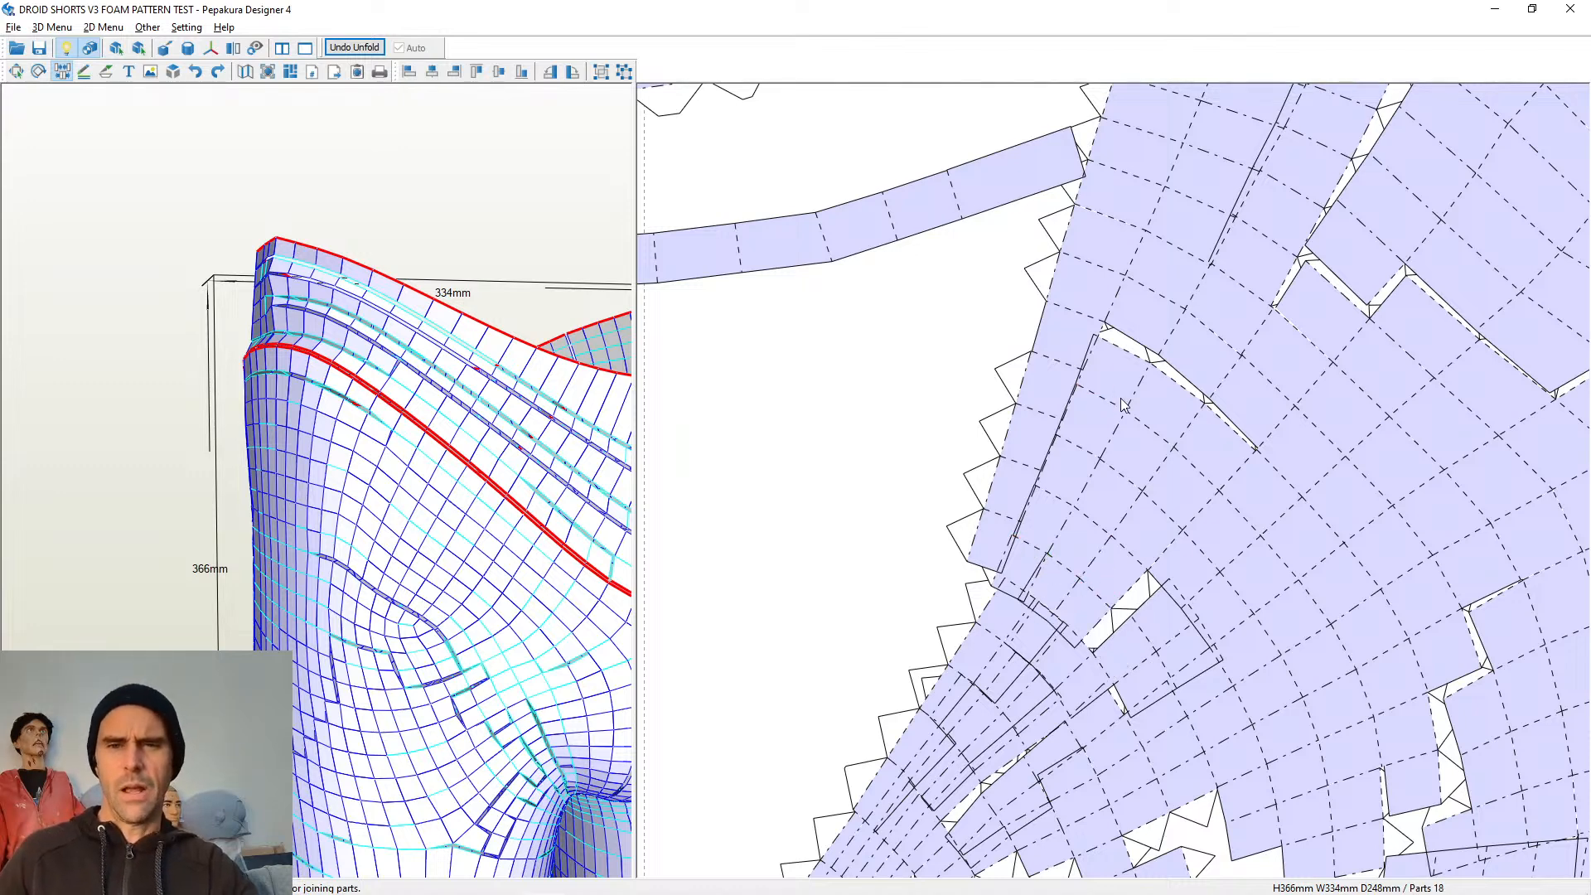
Extend the outermost strip further toward the narrow point and rejoin the separated small piece to the fan column beside it
left_click(1316, 517)
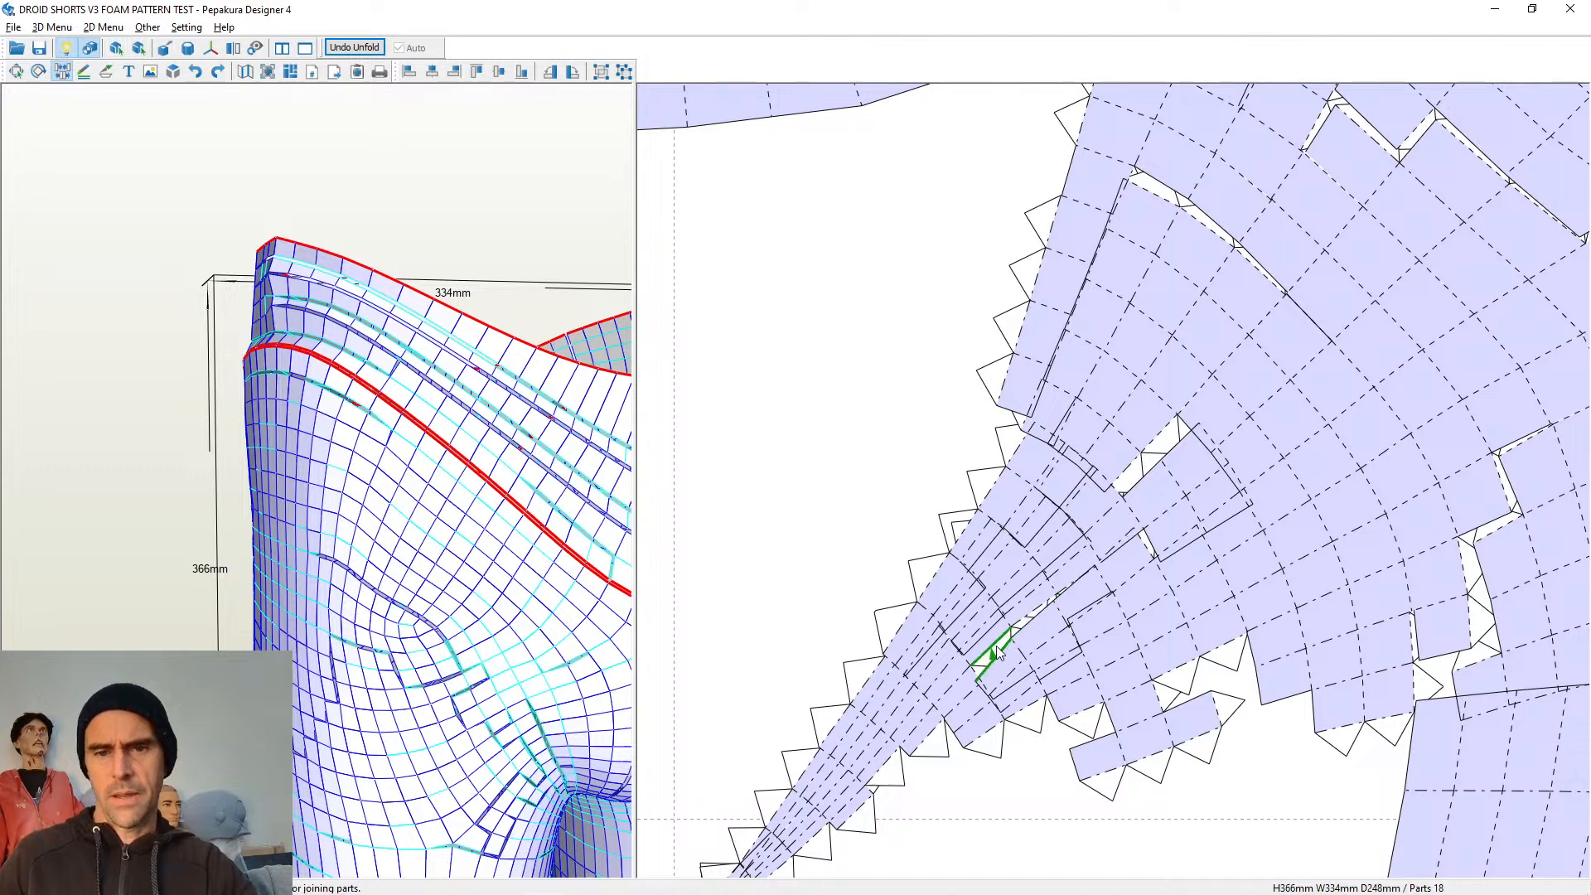
left_click(1019, 420)
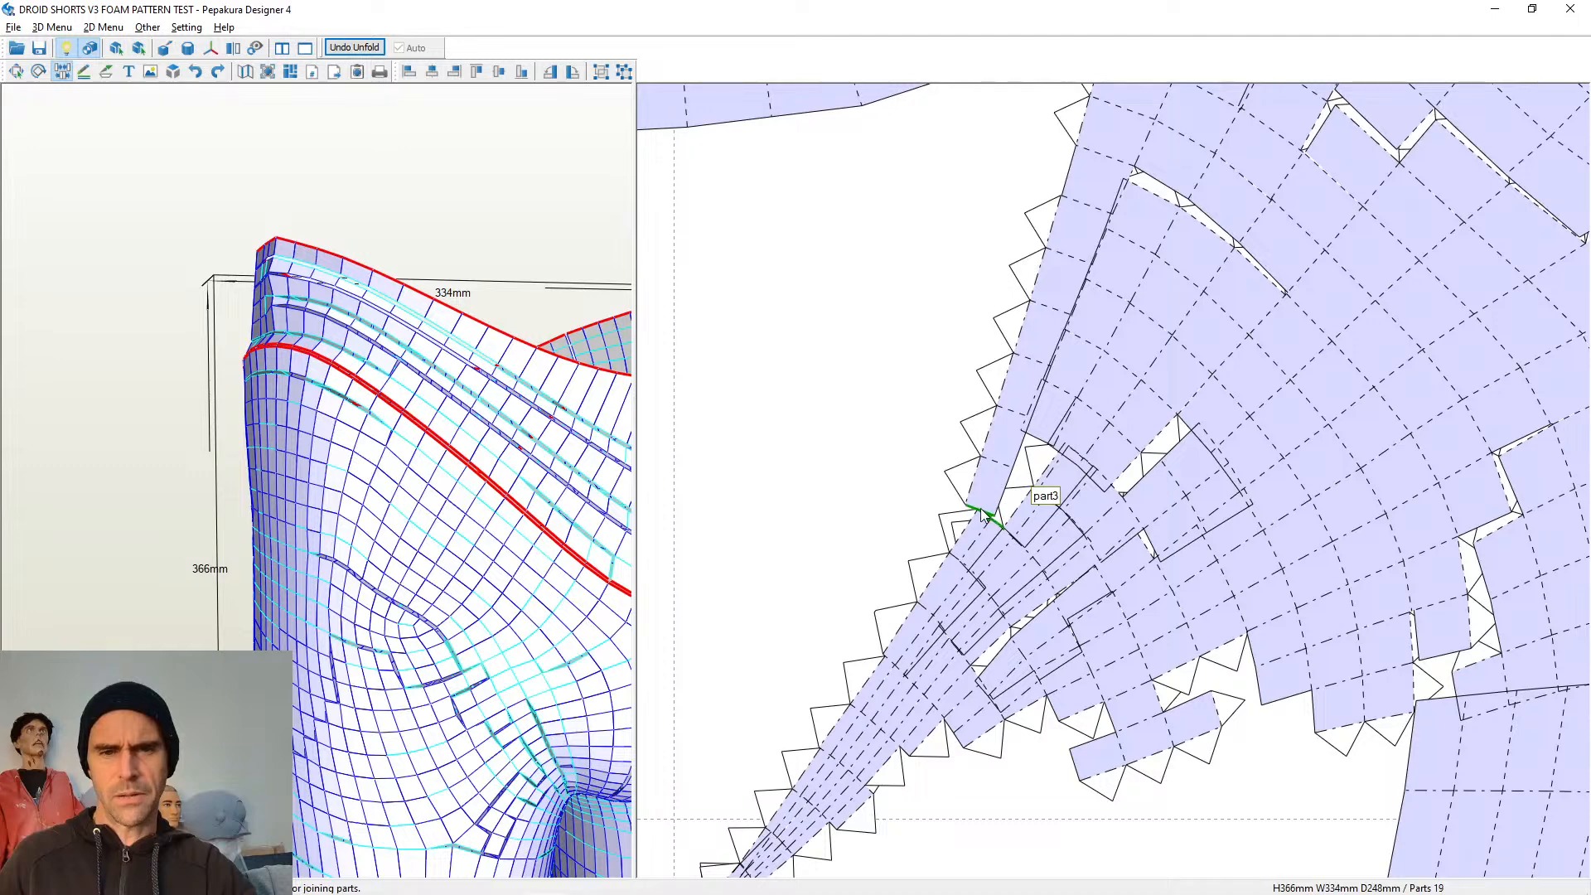
left_click(981, 512)
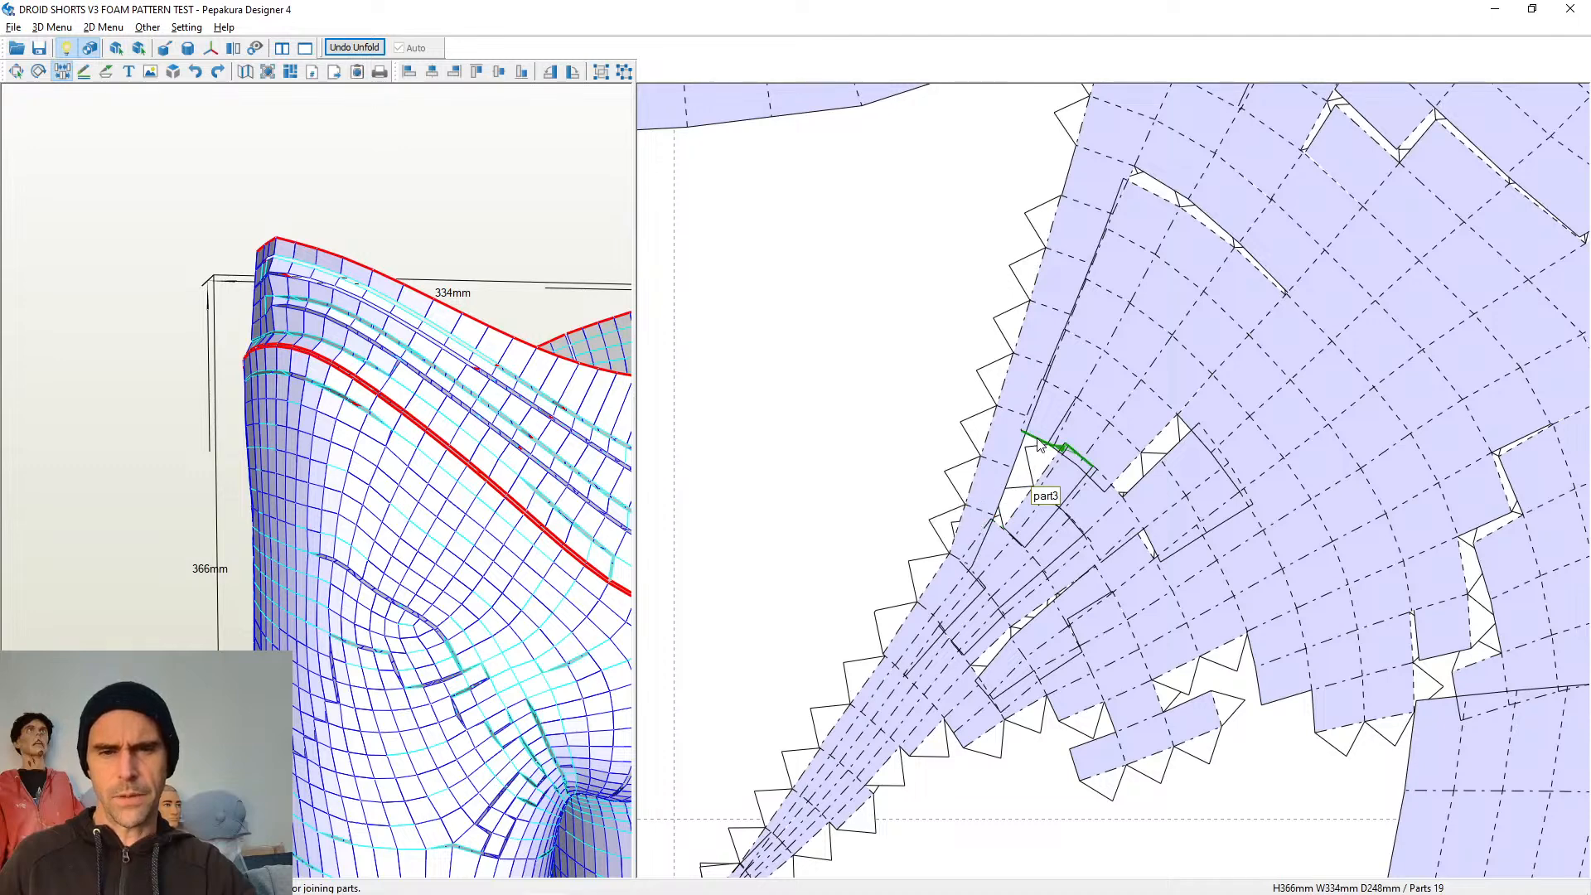
left_click(1055, 467)
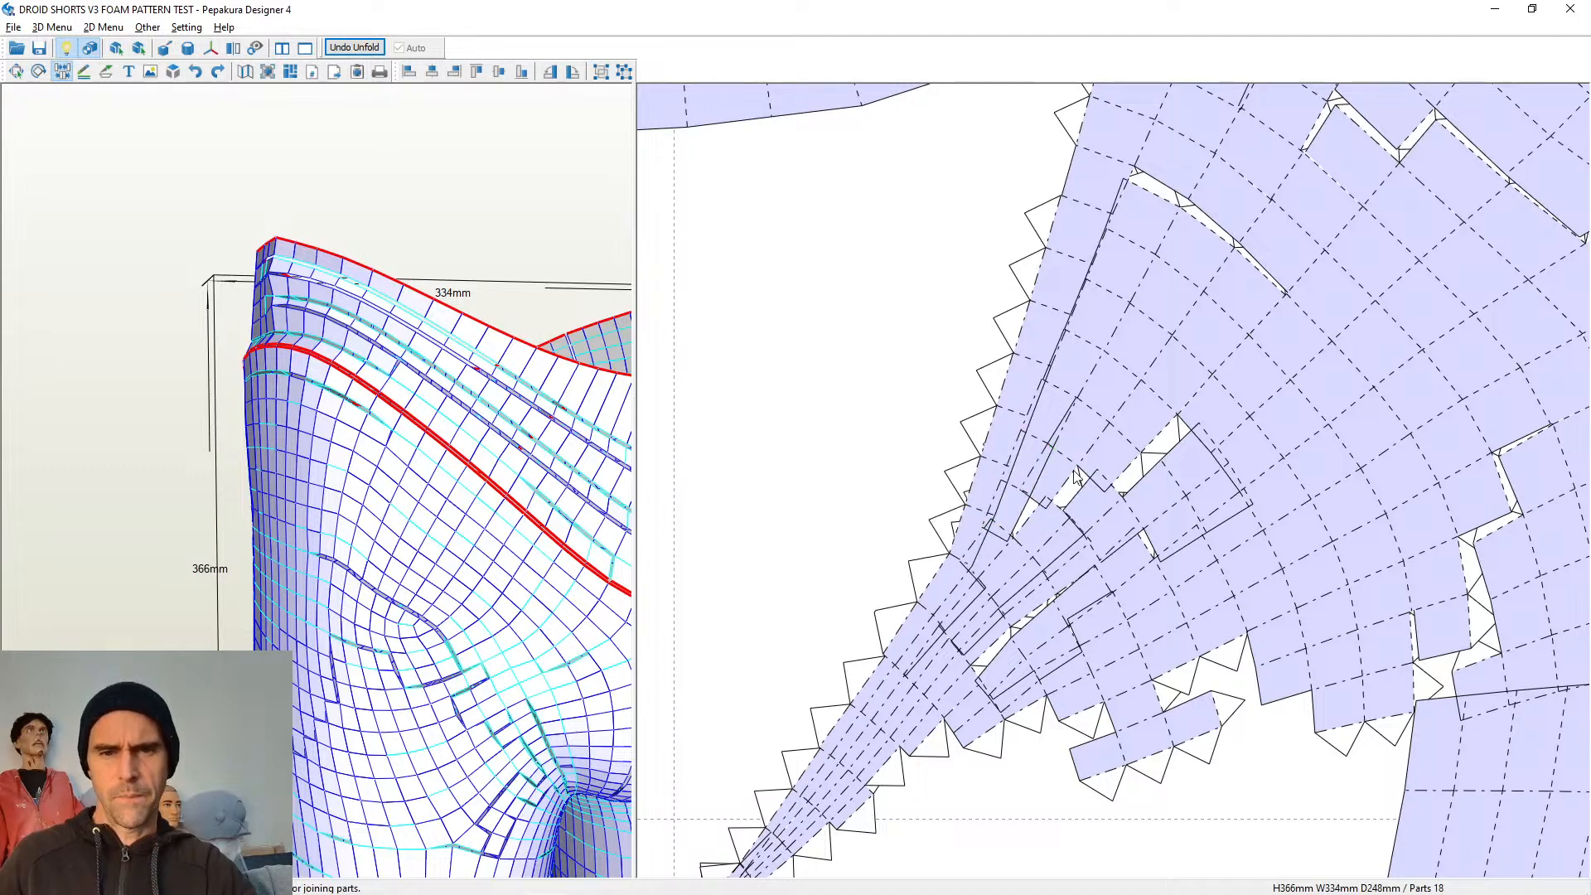
Recut the overlapping faces around the fan's inner slit and rejoin them to the adjacent fan columns to shorten the slit
left_click(1081, 470)
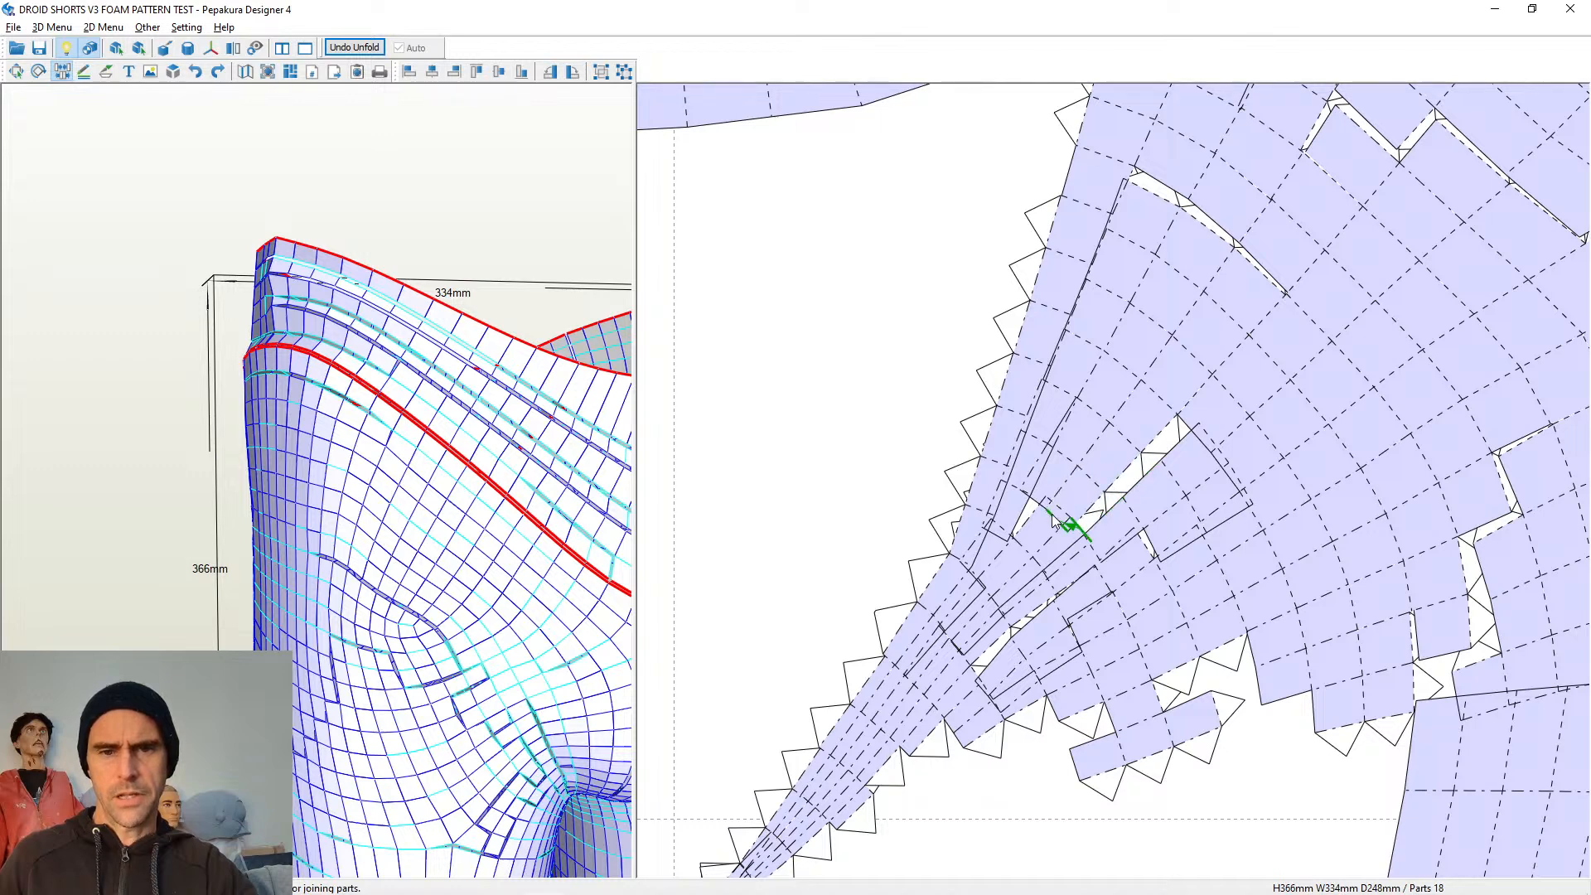
left_click(1185, 429)
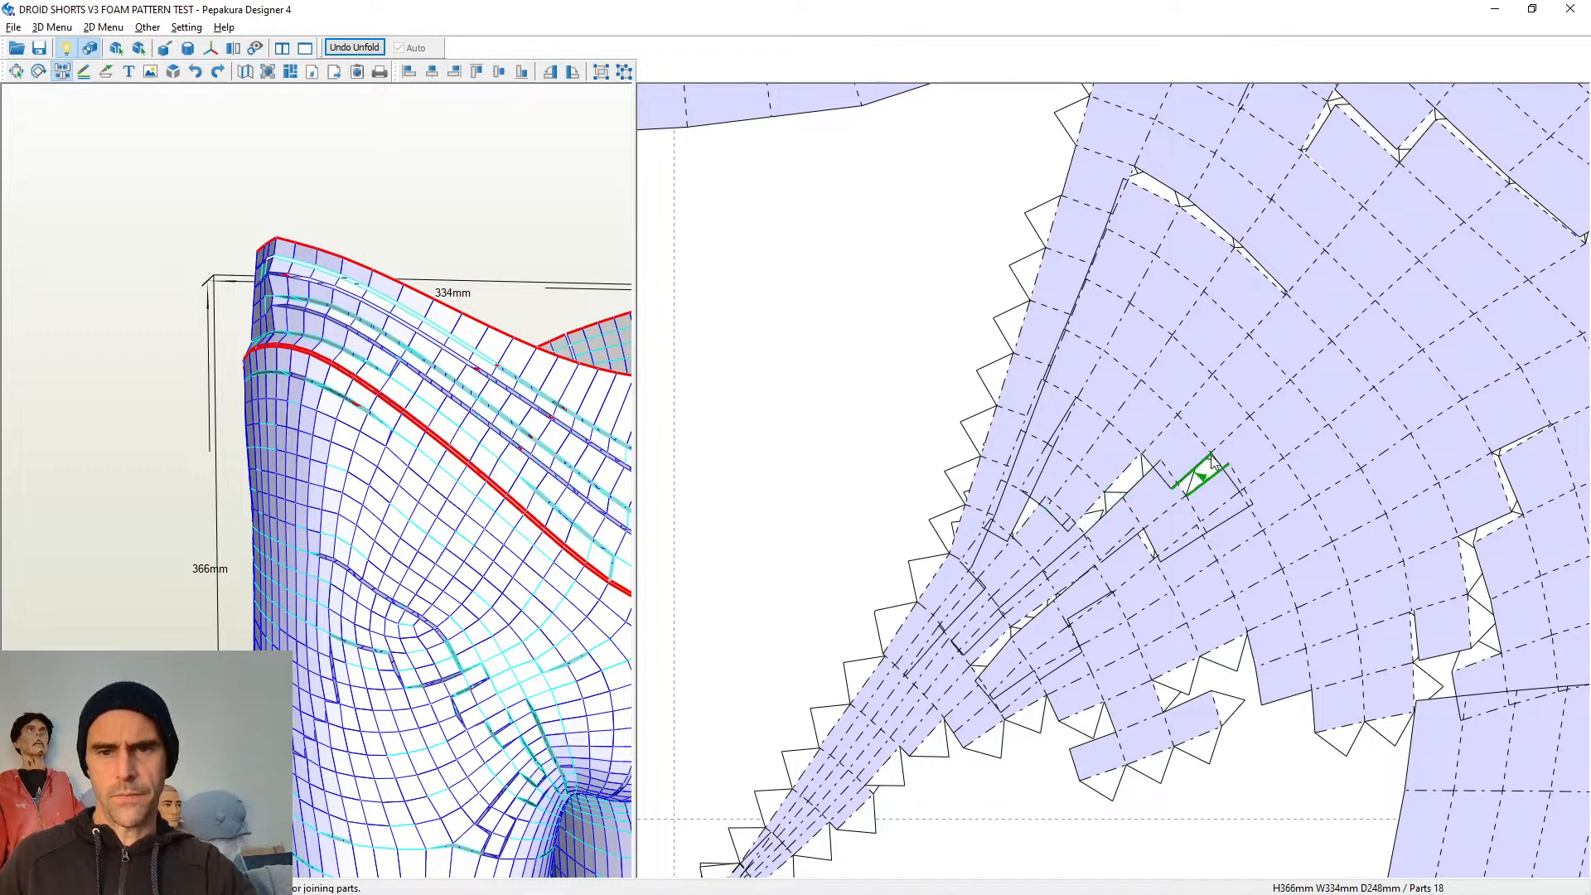
left_click(1153, 468)
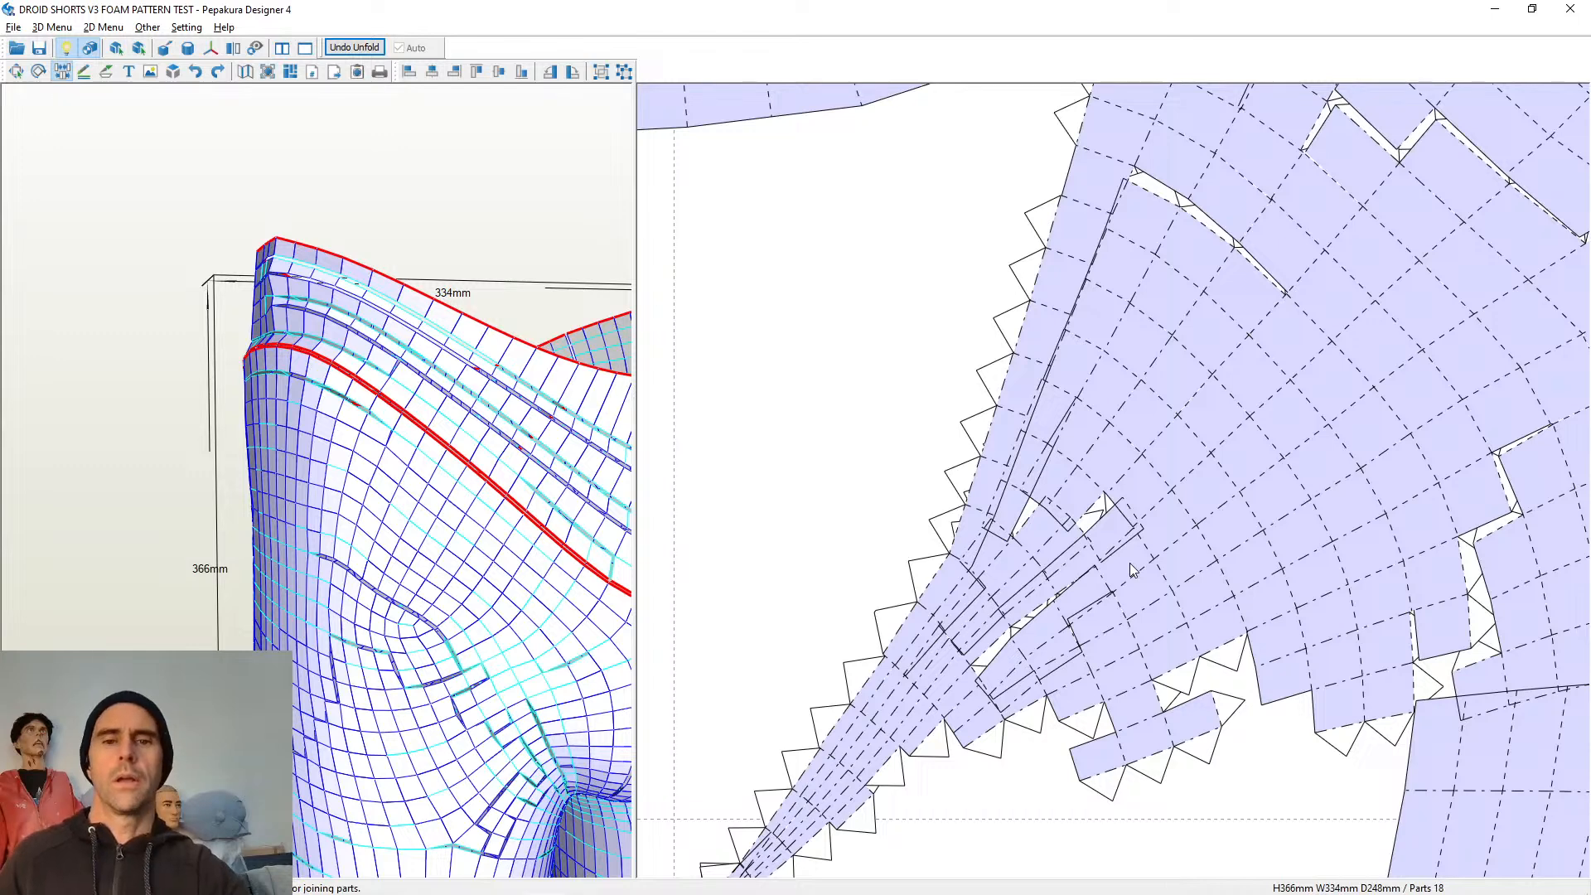
left_click(1112, 501)
Add neighbouring lower-edge faces to the short strip below the fan and join the strip to the fan's lower edge
left_click(1247, 639)
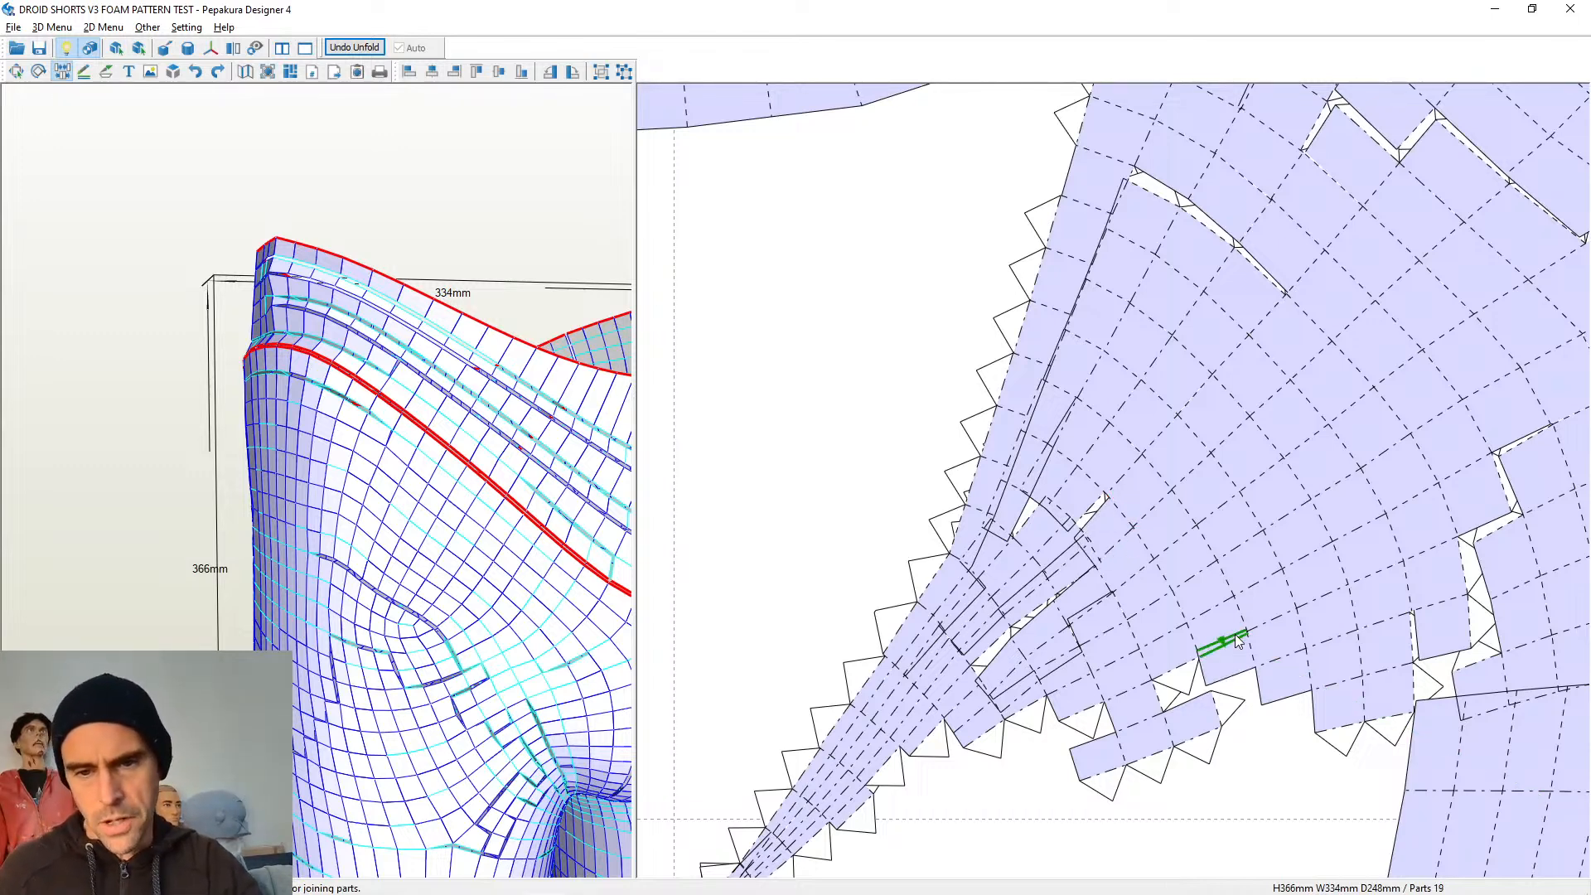
left_click(1259, 687)
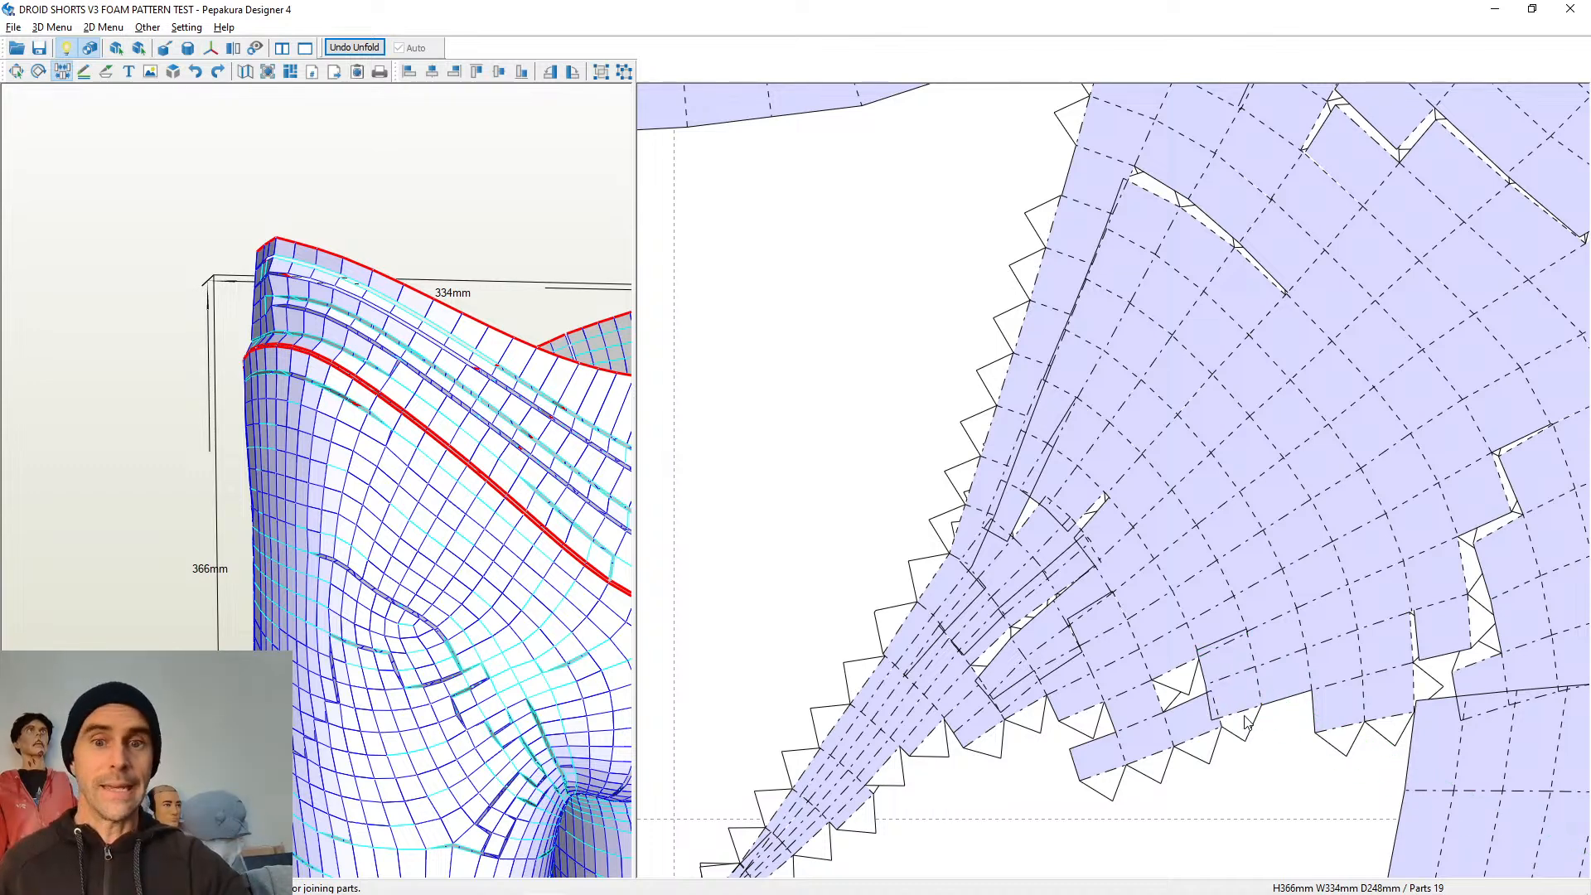
right_click_drag(1261, 687, 1192, 569)
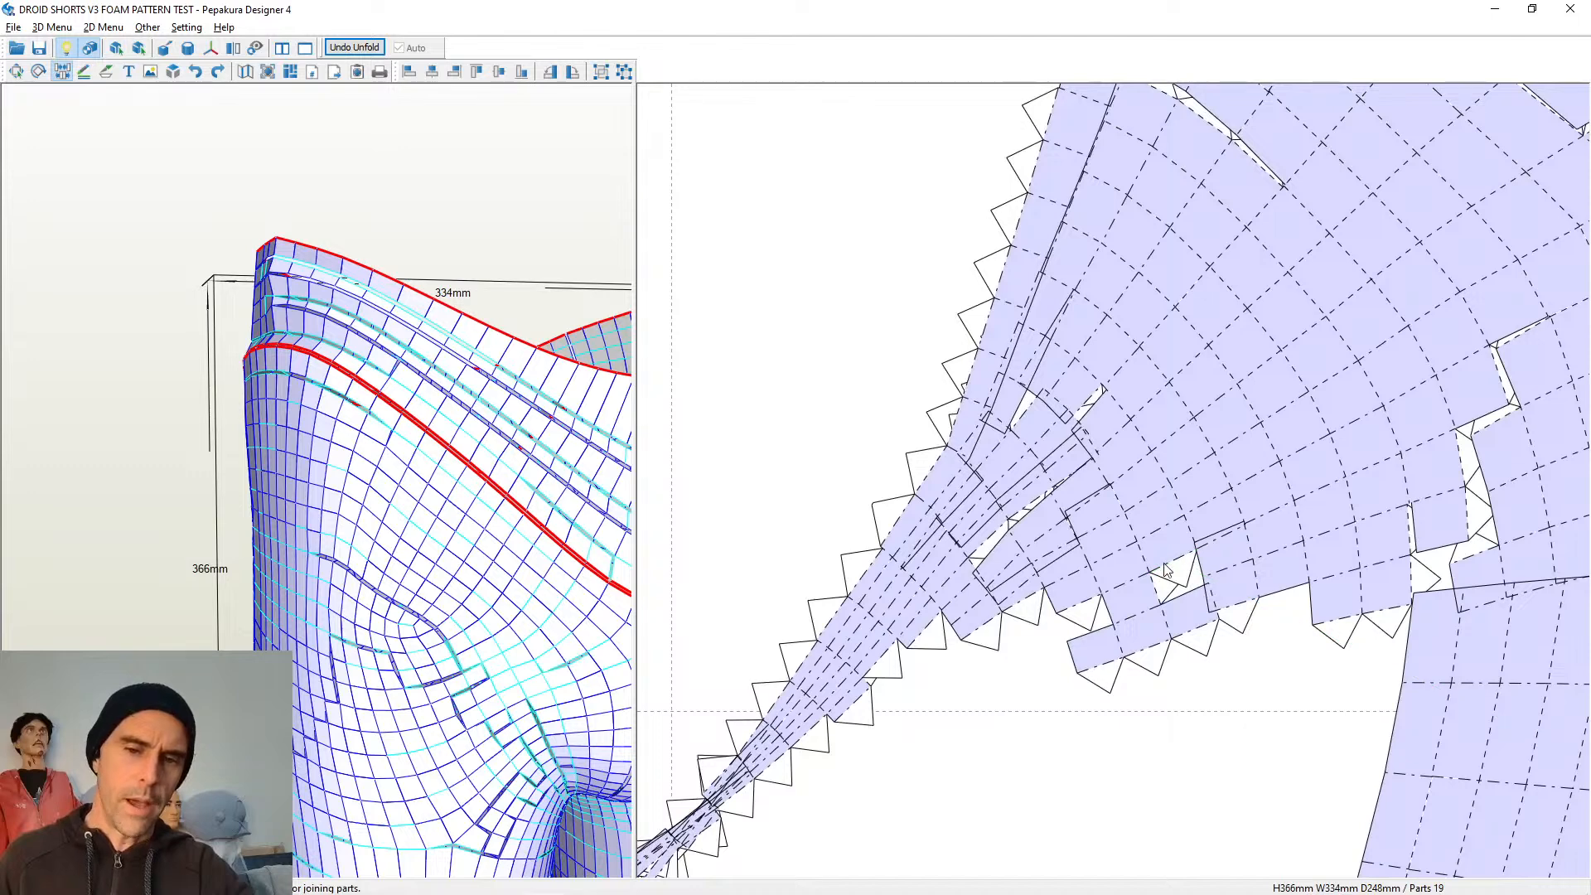
left_click(1168, 569)
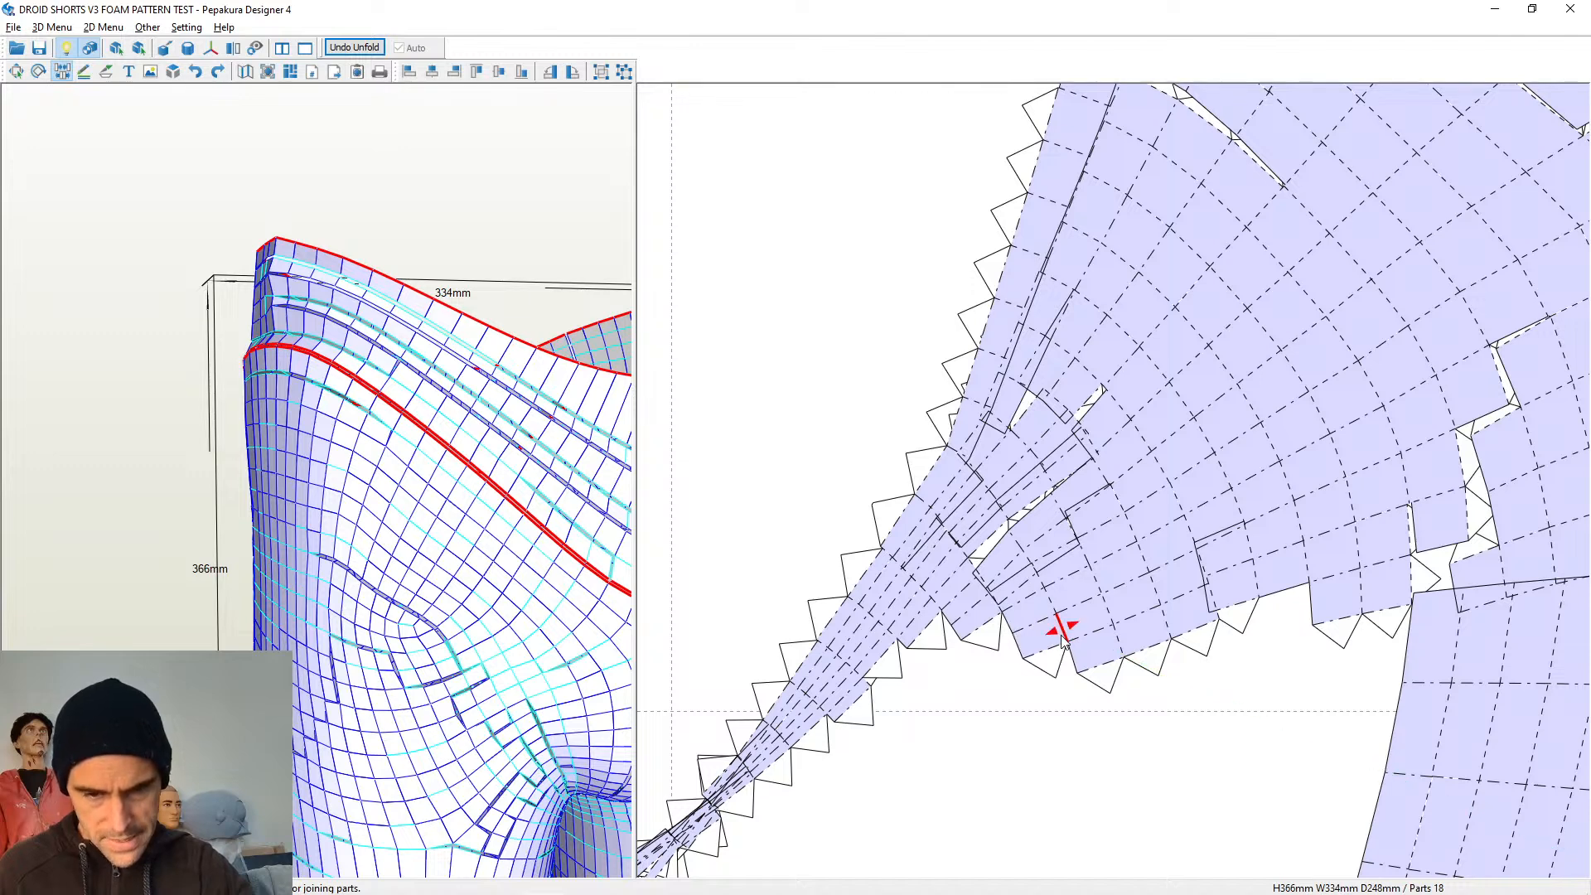
Extend both ends of the lower-edge strip by transferring adjacent faces onto it
left_click(1024, 657)
left_click(1015, 649)
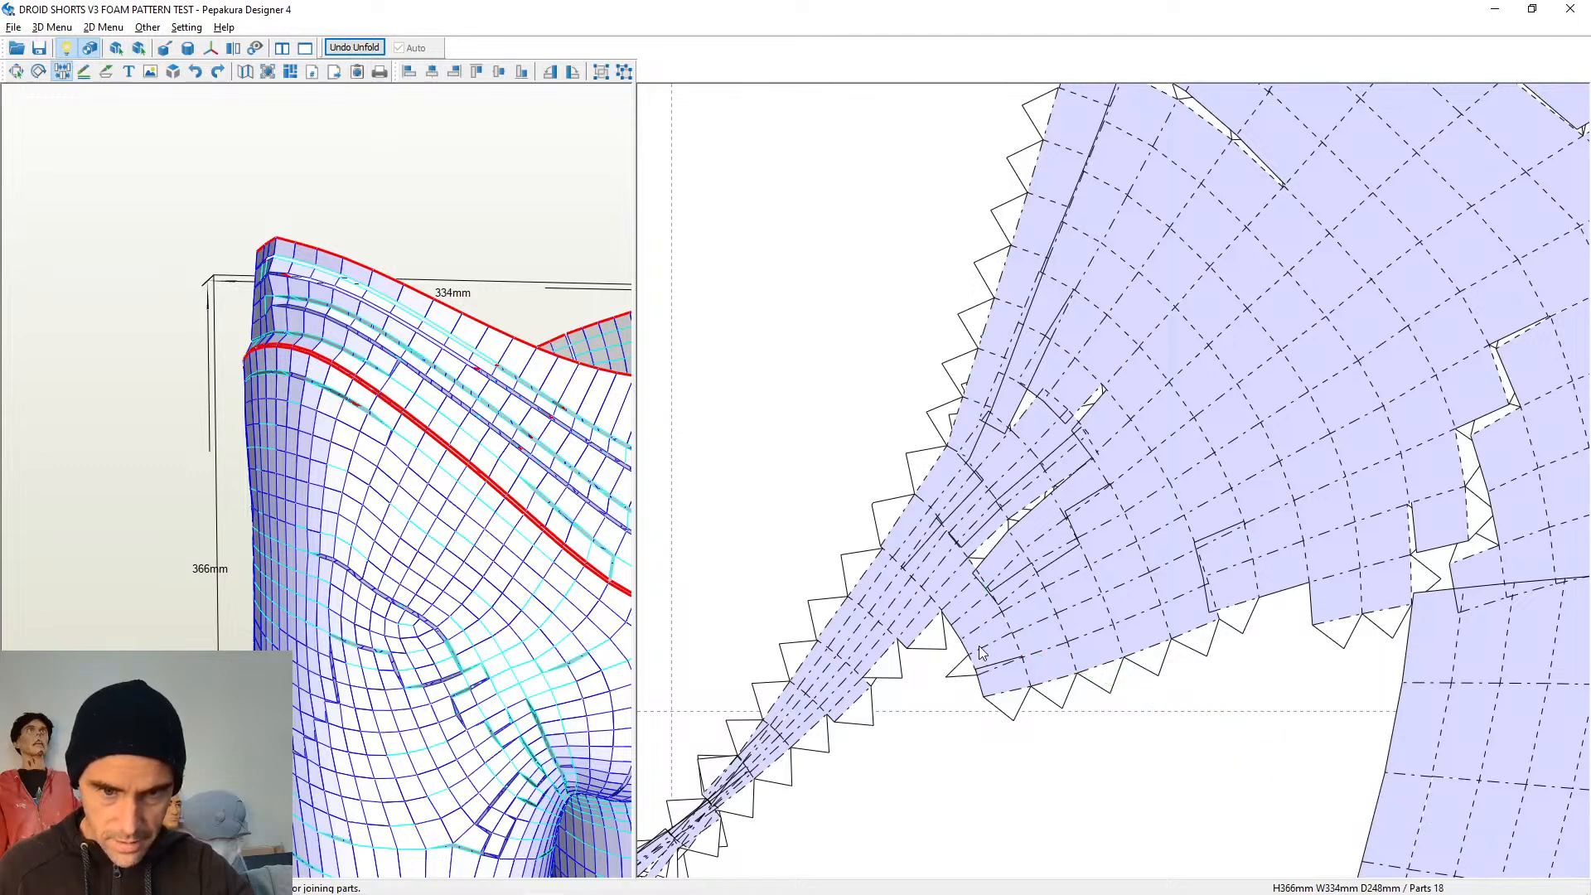
left_click(1202, 632)
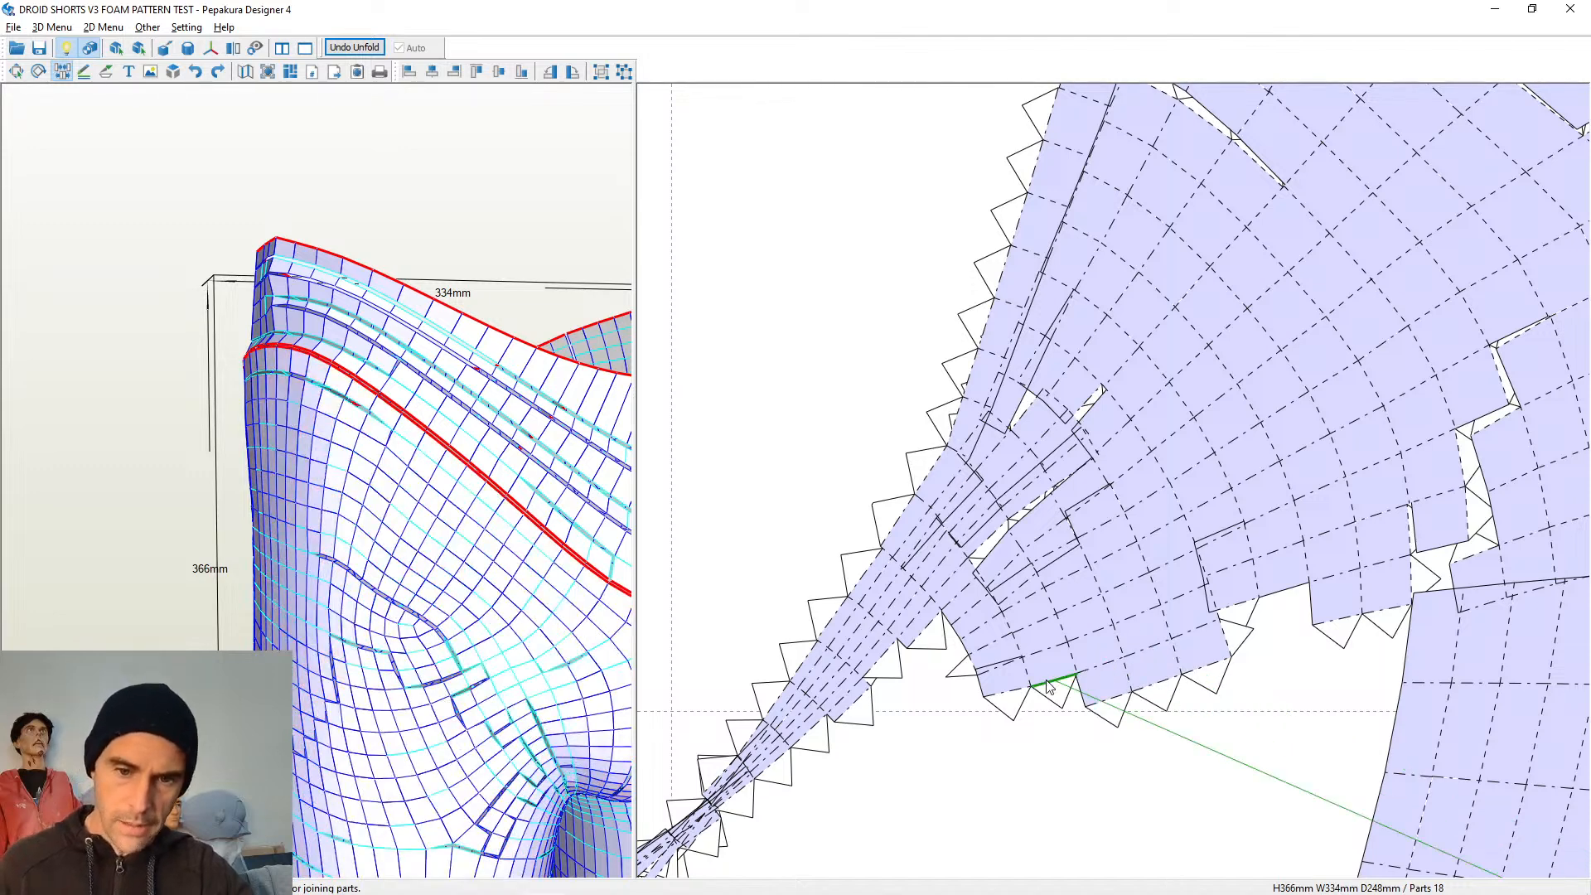
left_click(1011, 696)
Extend the fan's lower-edge columns down to the adjoining leg section by rejoining the neighbouring faces along their ends
scroll(1006, 689, "down", 3)
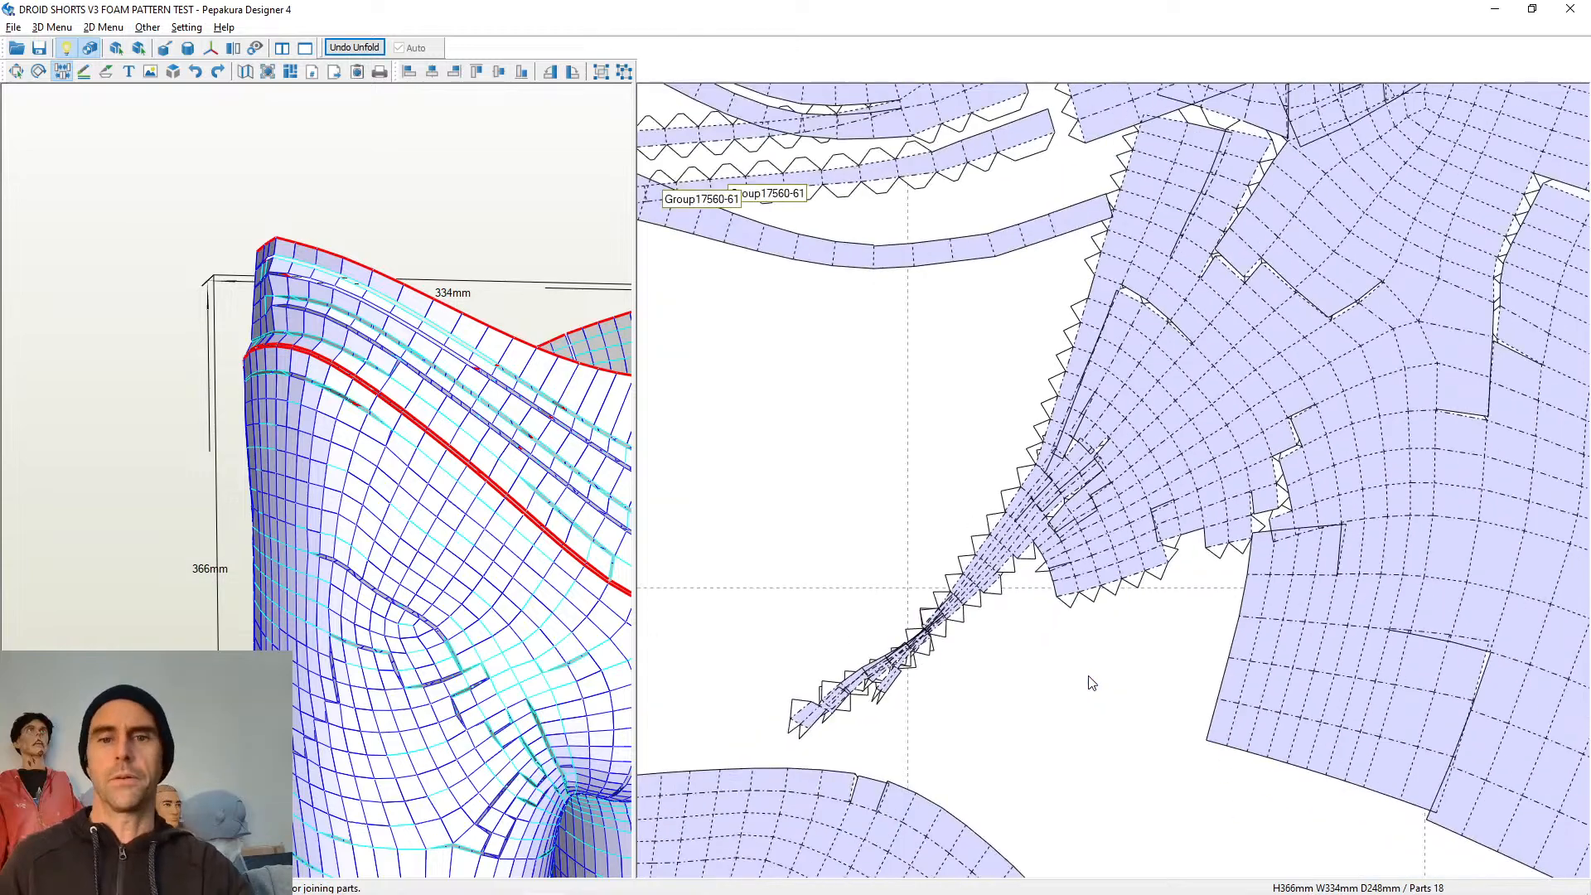
scroll(1052, 650, "up", 3)
scroll(1277, 578, "up", 2)
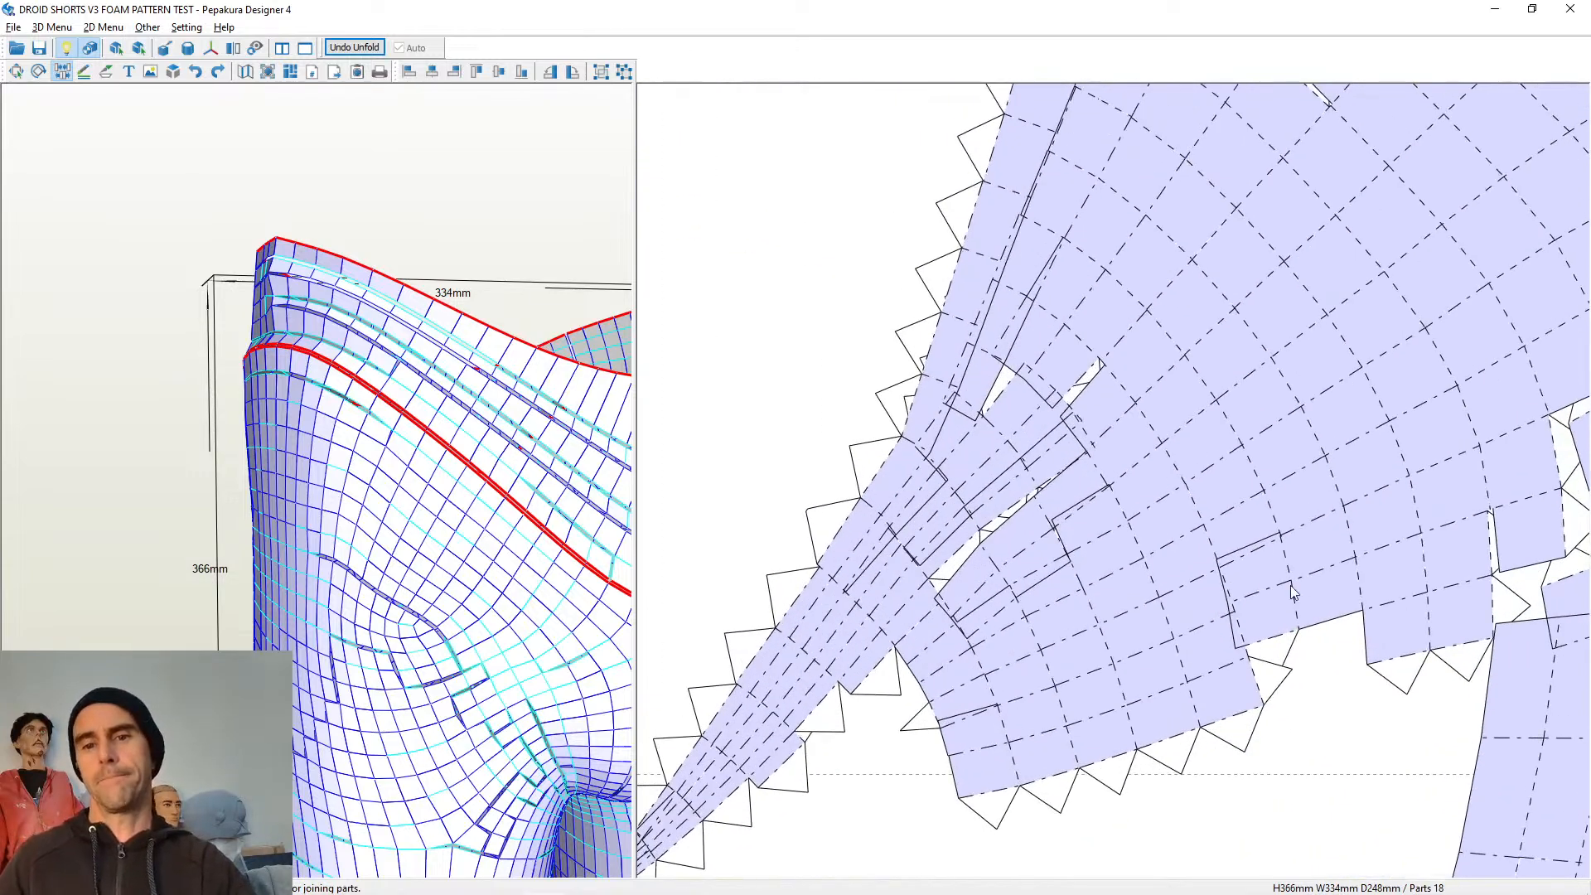
left_click(1329, 619)
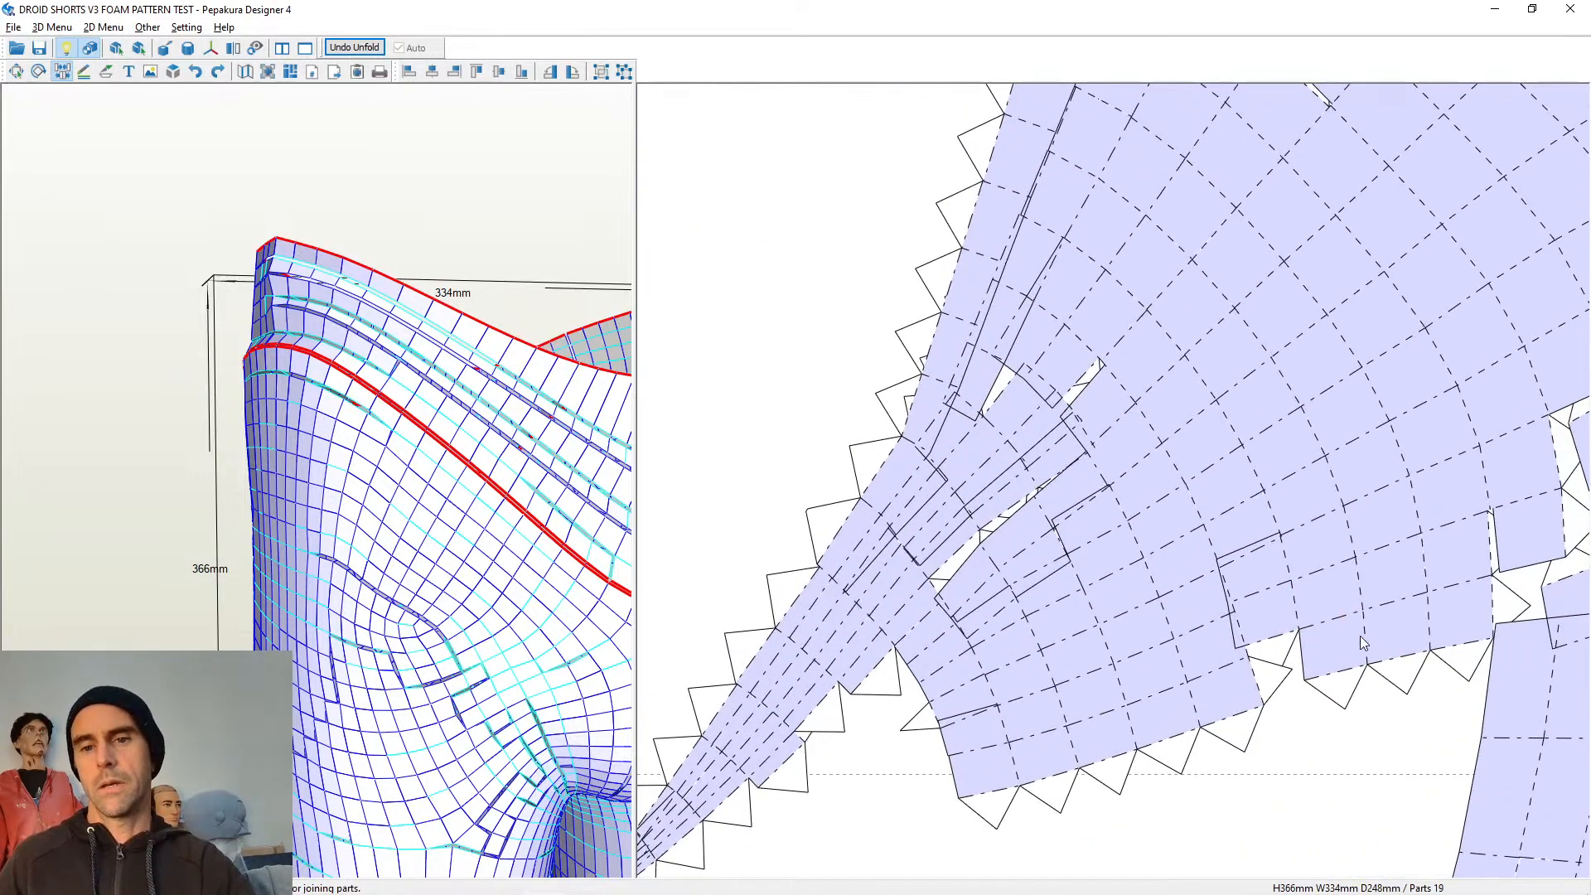
left_click(1446, 661)
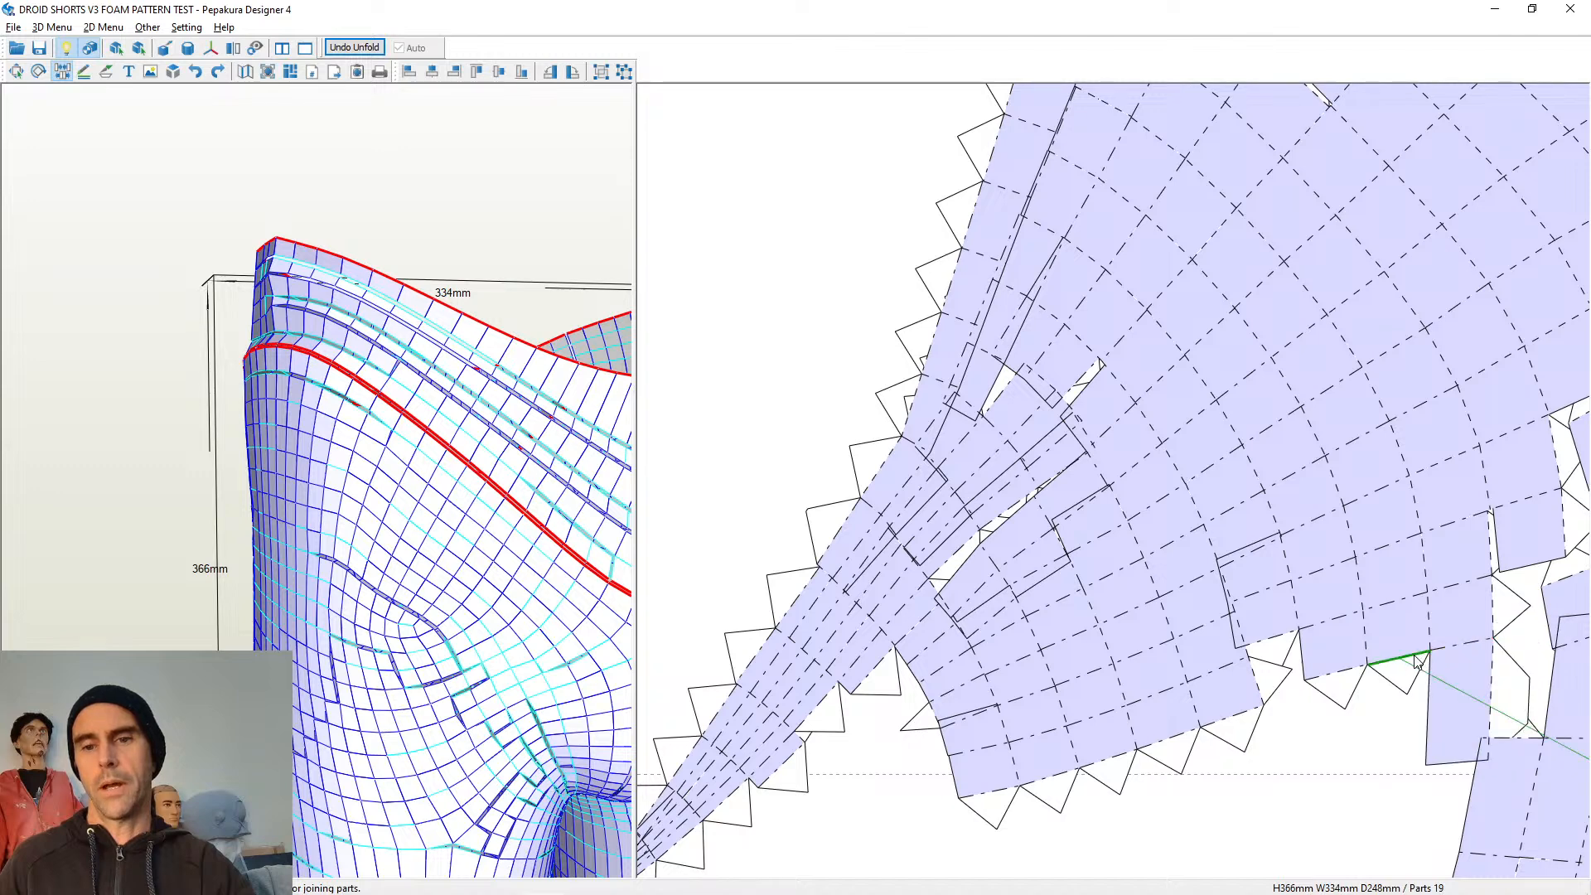
left_click(1417, 660)
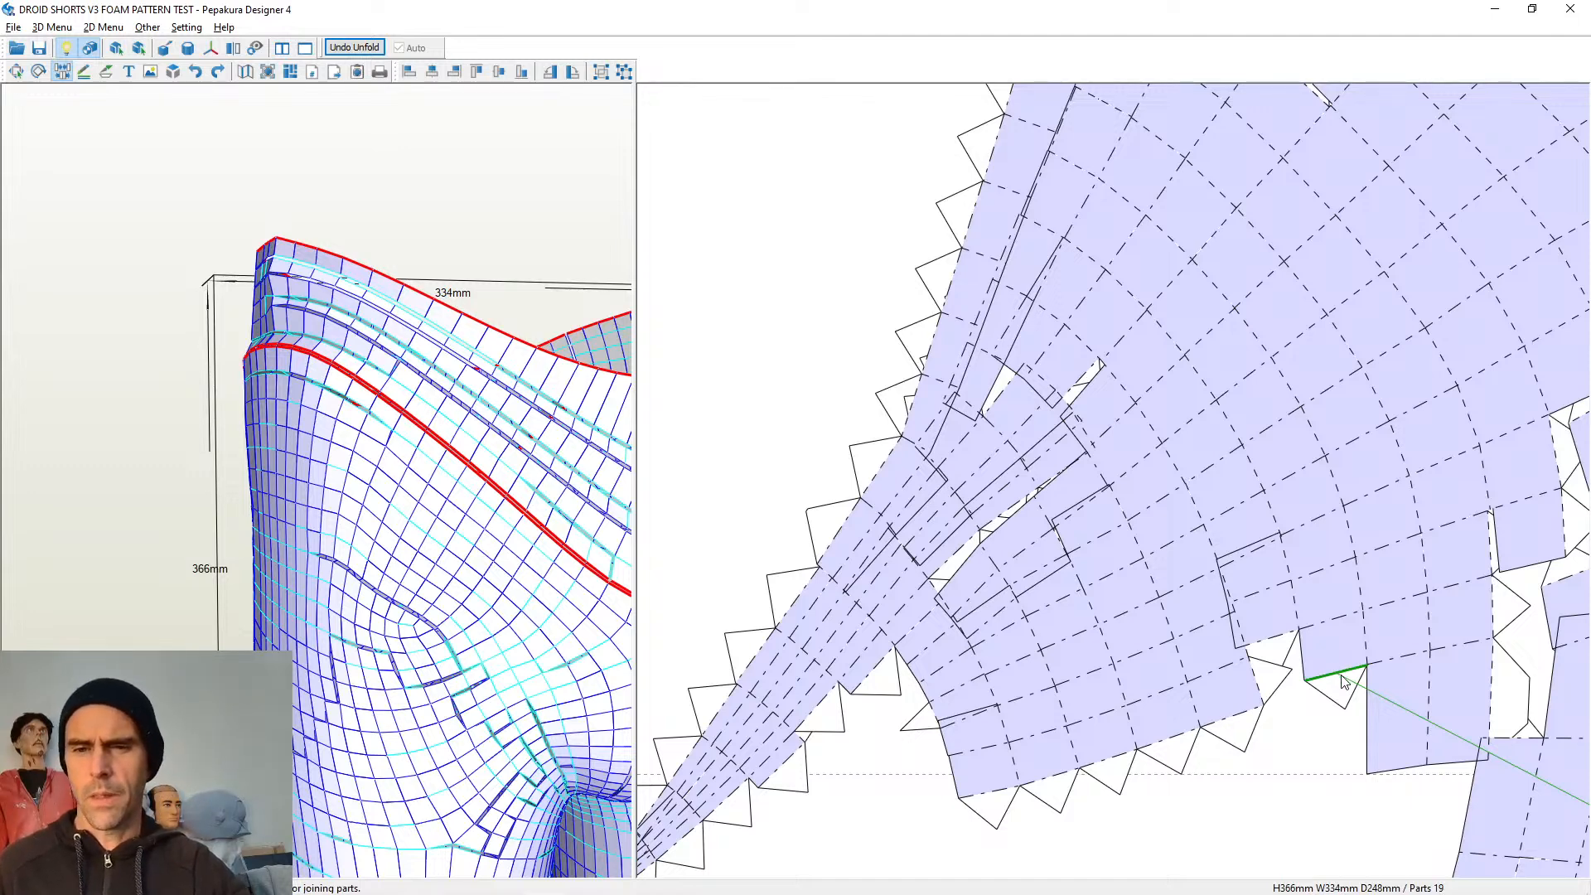
left_click(1340, 672)
scroll(1283, 731, "down", 4)
middle_click_drag(1283, 722, 1154, 706)
scroll(1234, 585, "up", 2)
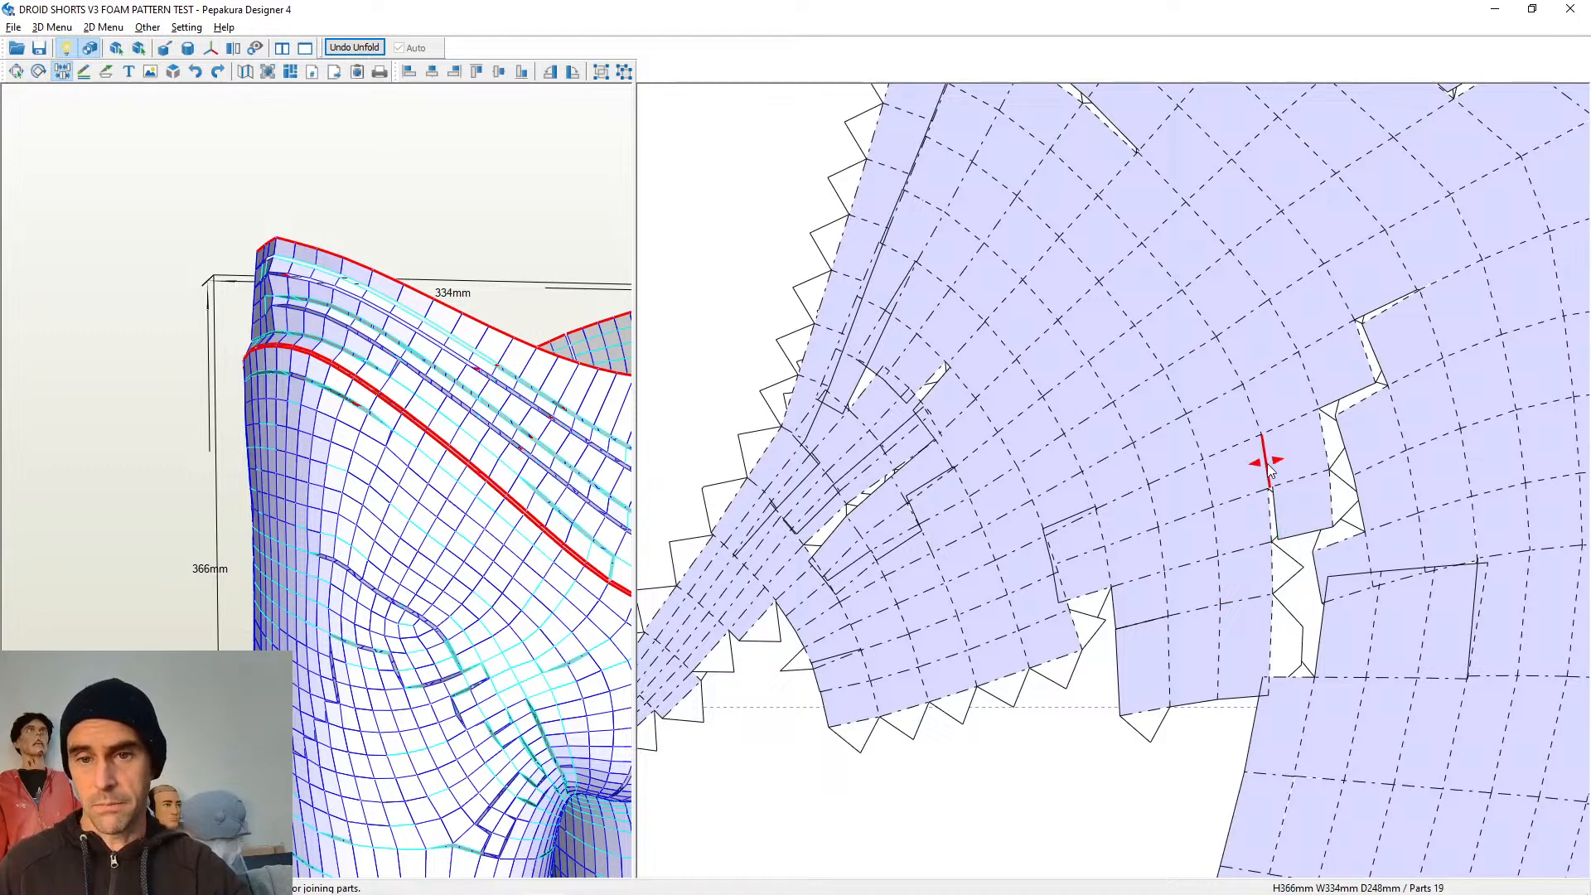
Transfer neighbouring faces onto the next two fan columns so both run down to the leg section's upper edge
left_click(1306, 543)
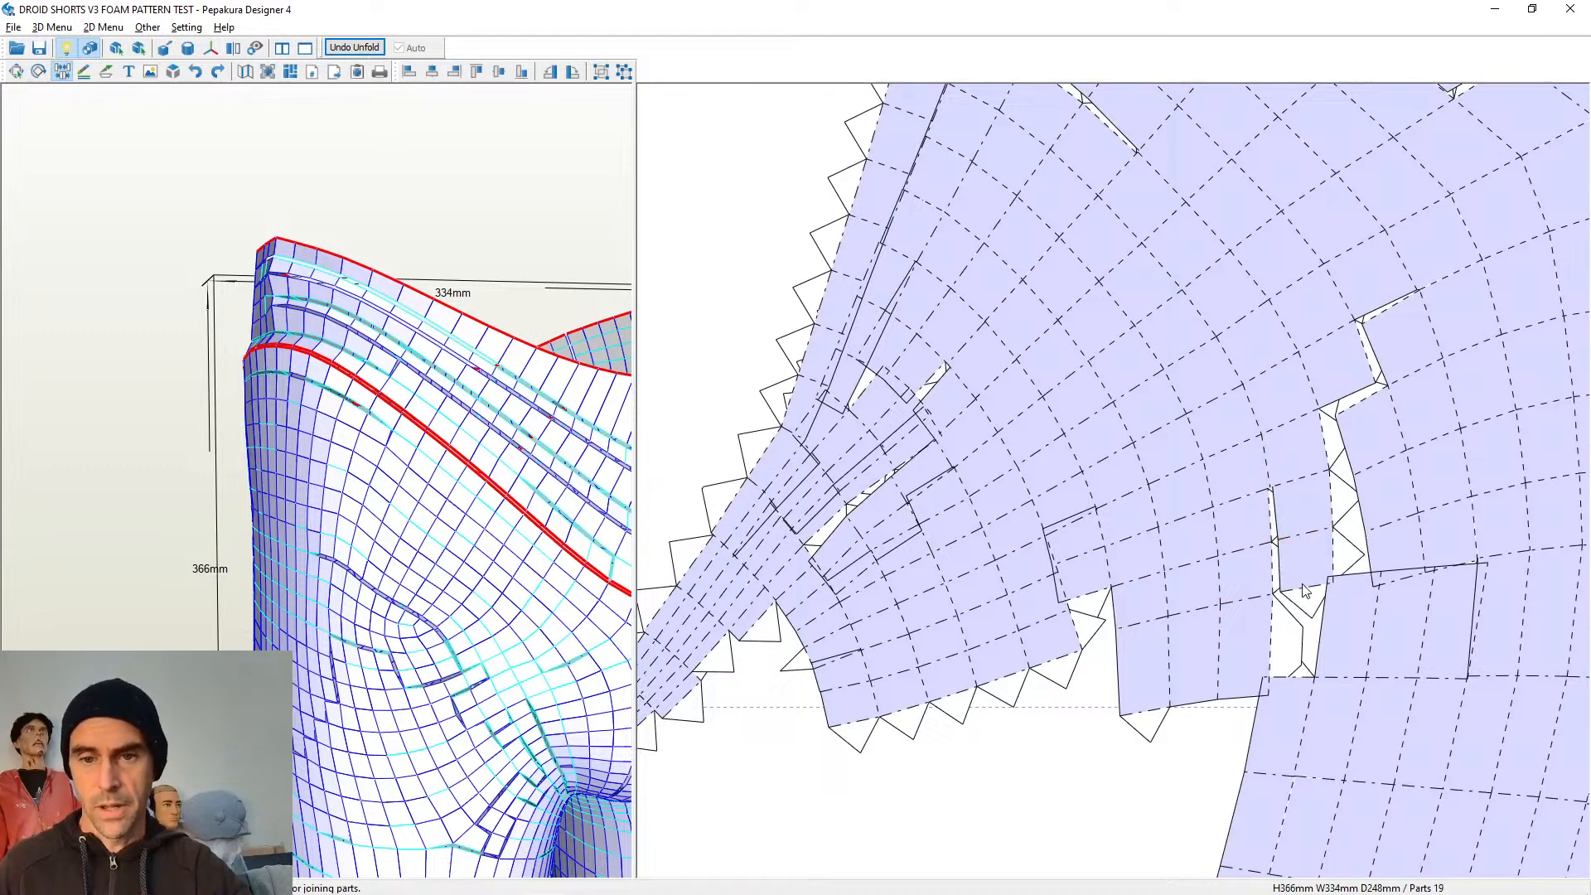
left_click(1324, 579)
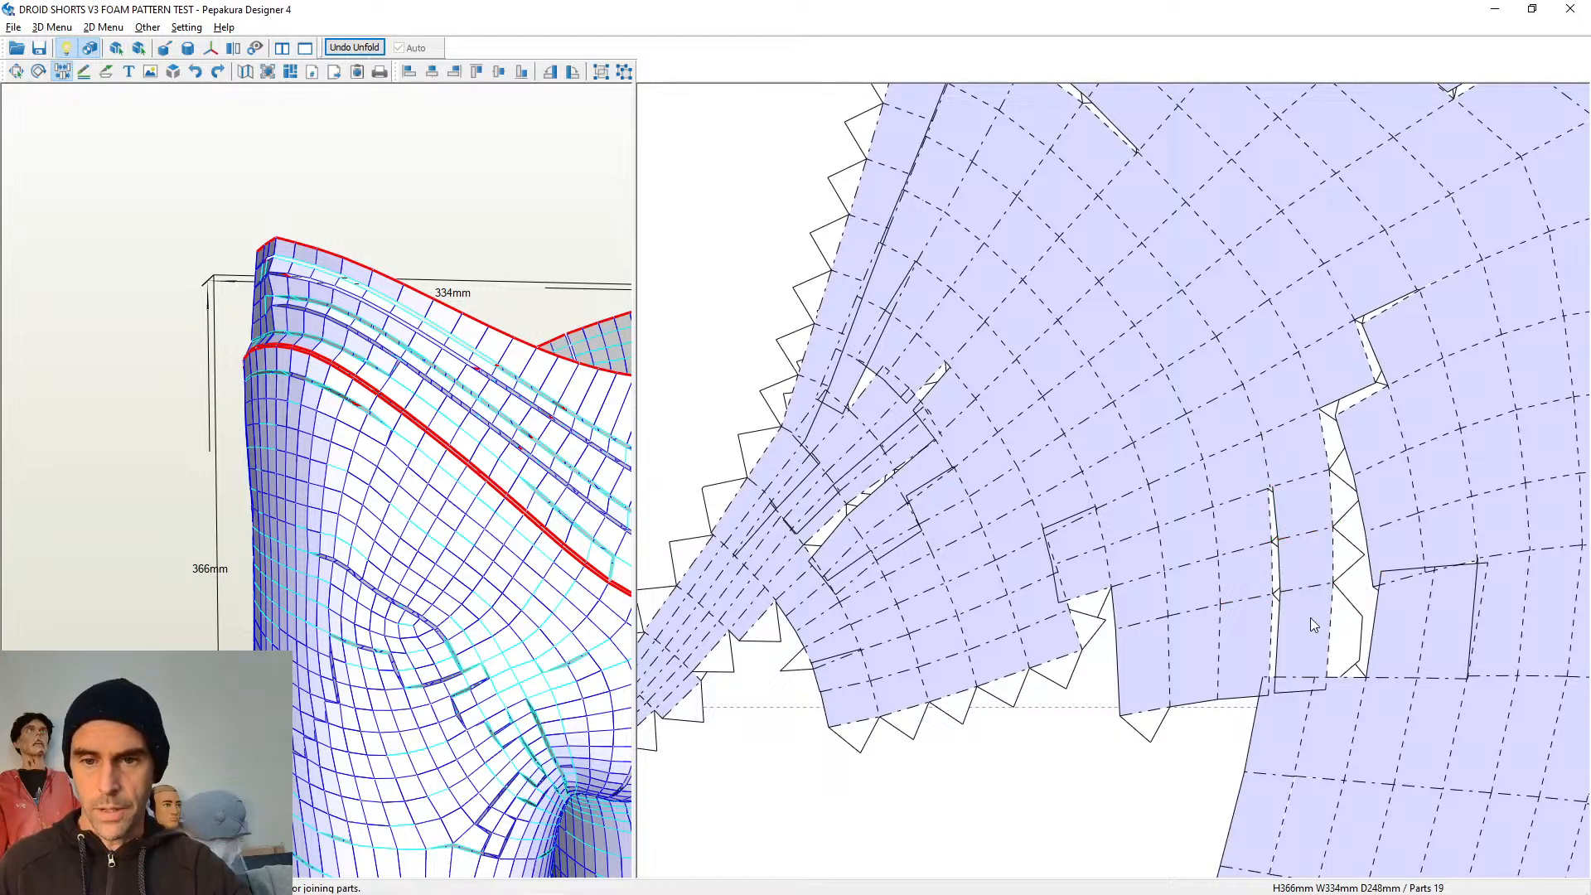
left_click(1340, 403)
left_click(1360, 462)
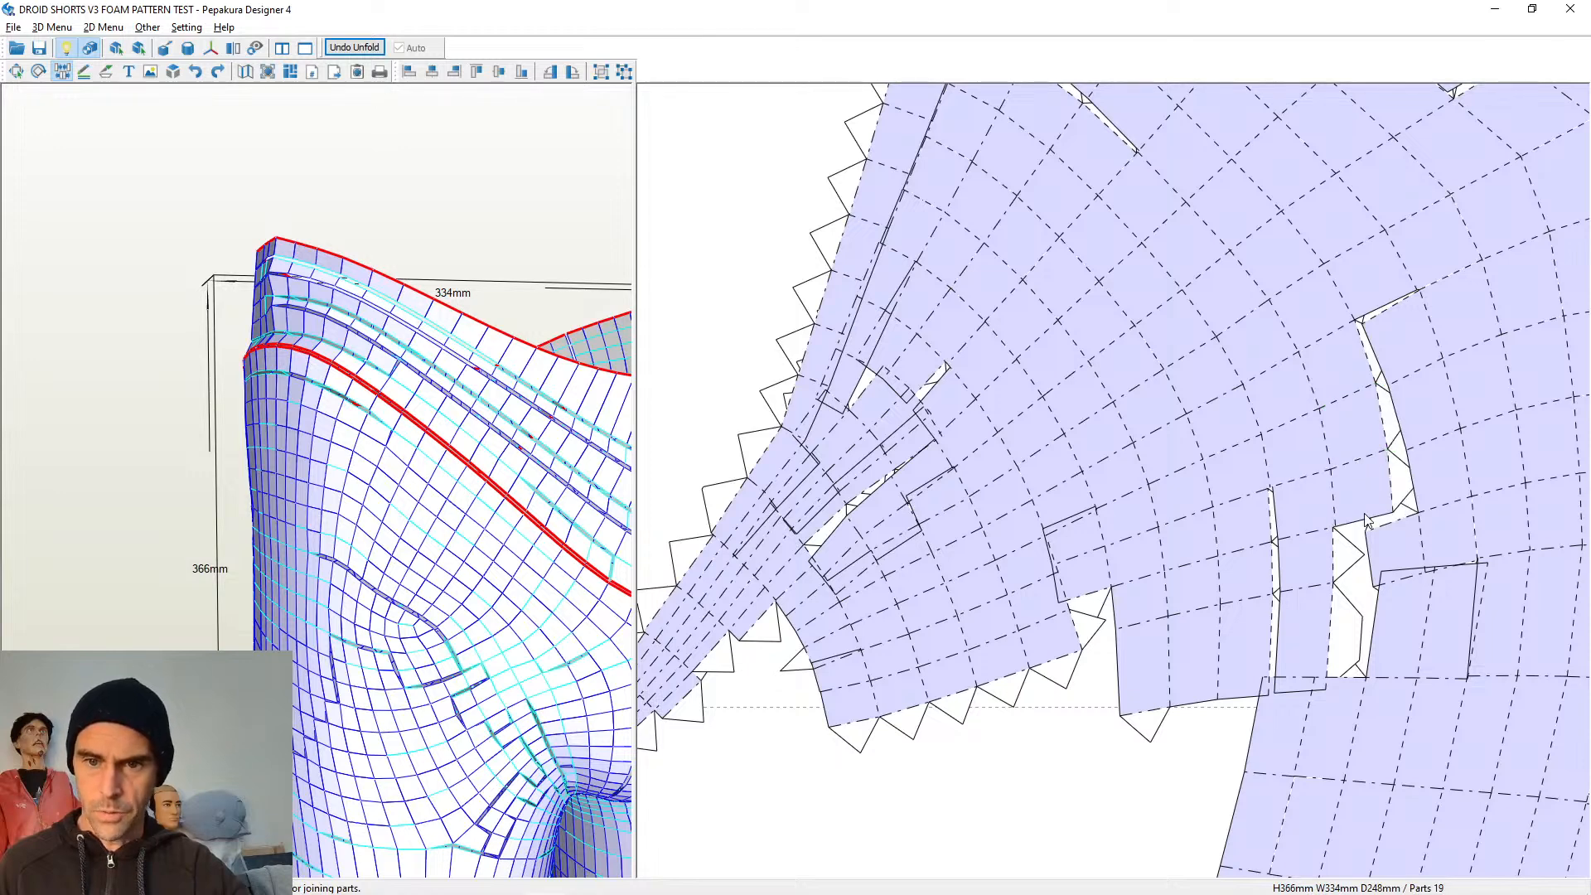
left_click(1367, 524)
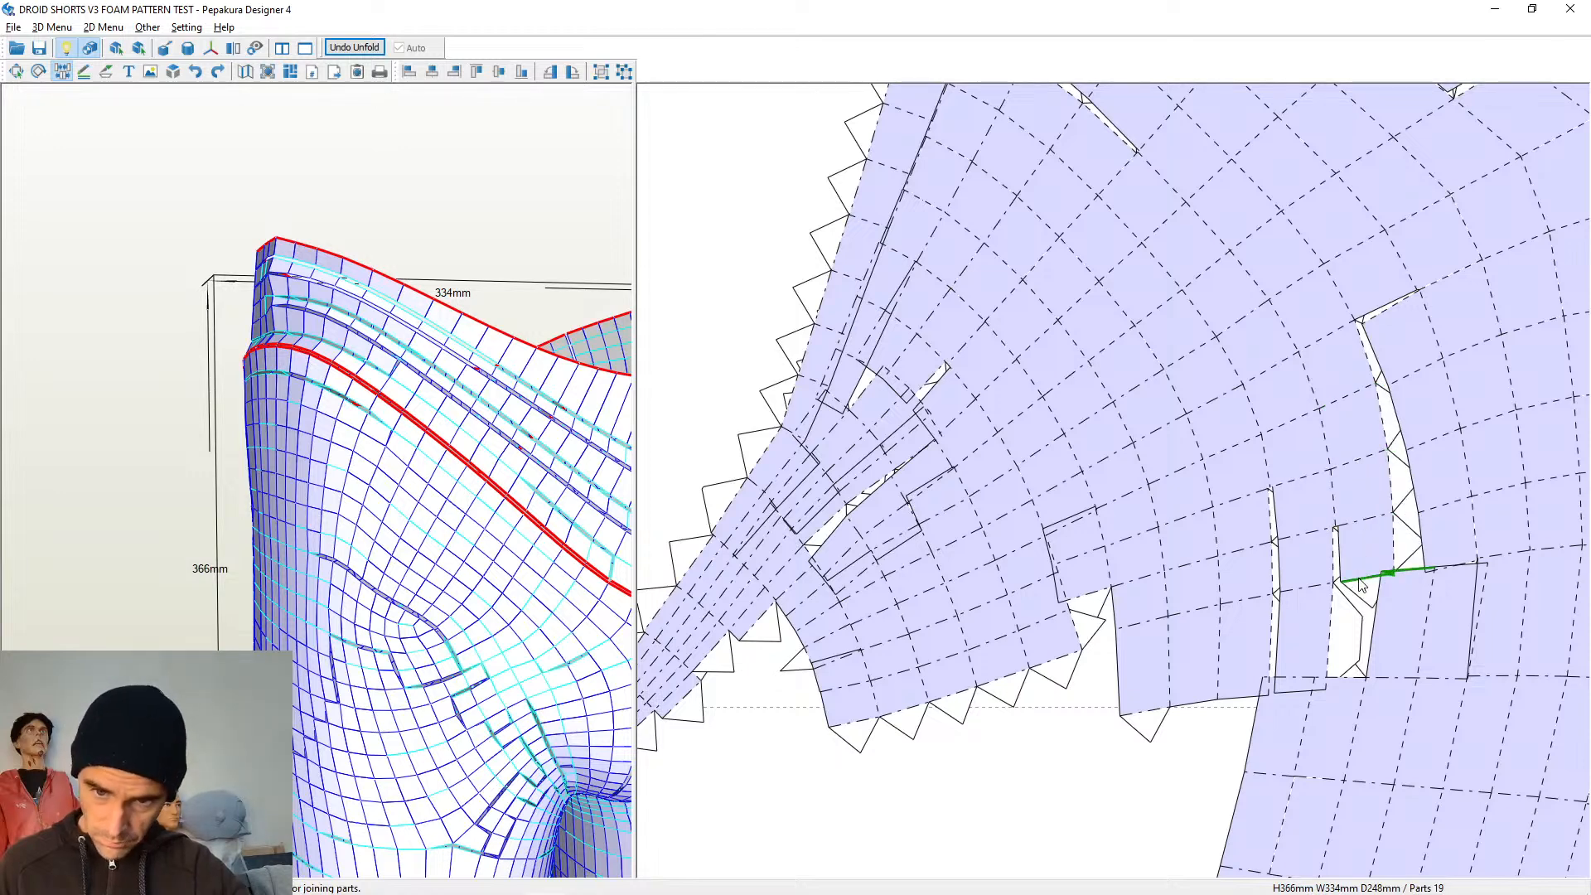
left_click(1359, 579)
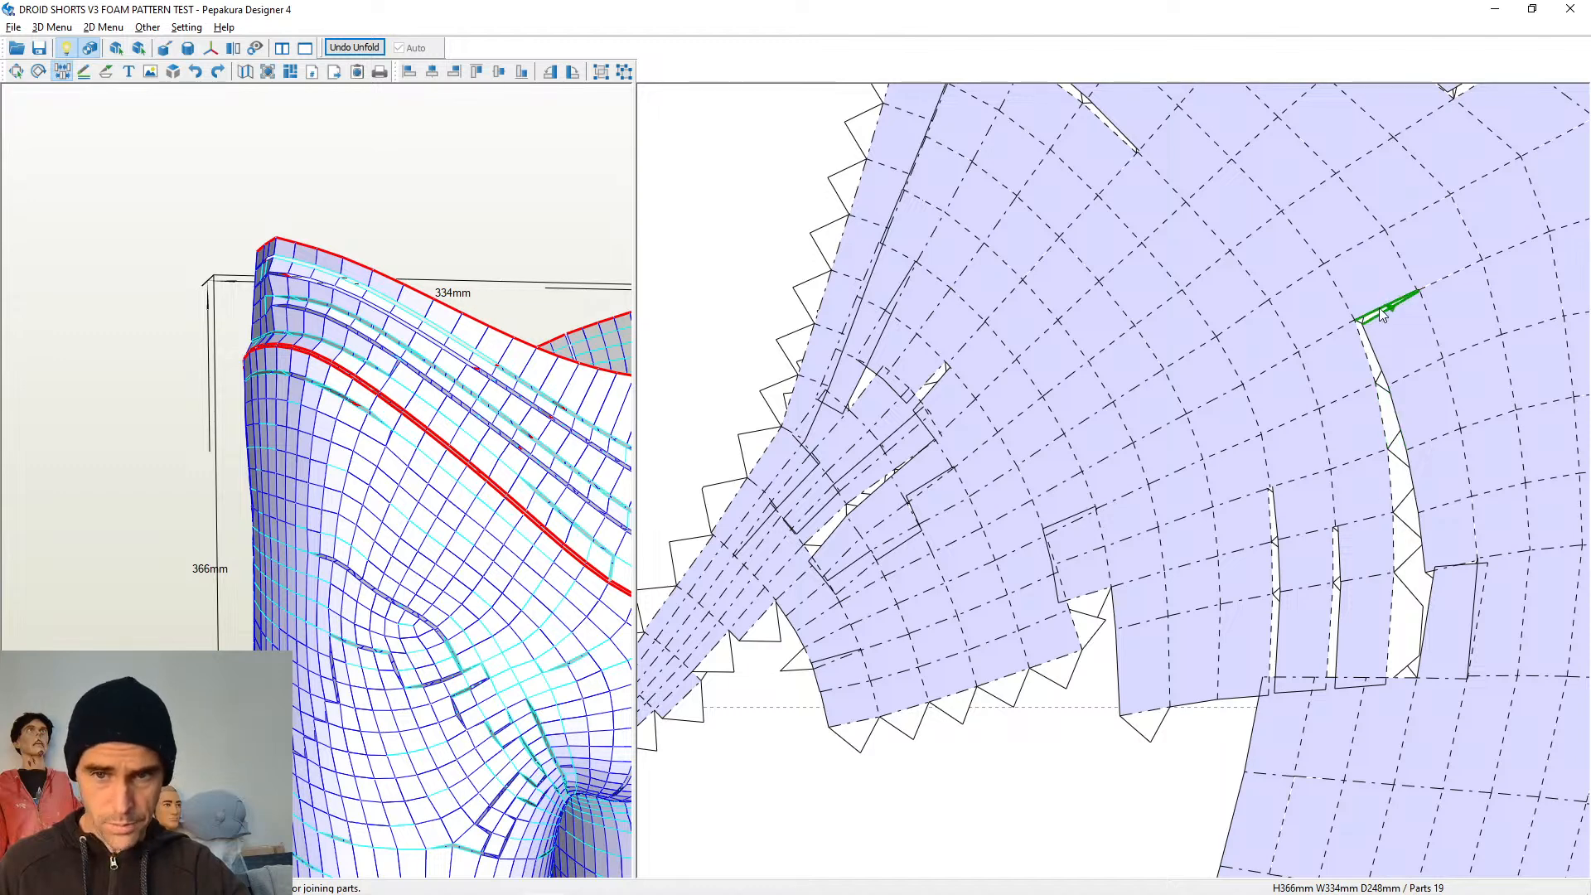
Move the stepped cut one column outward by transferring its adjacent faces onto the fan down to the leg section
left_click(1405, 370)
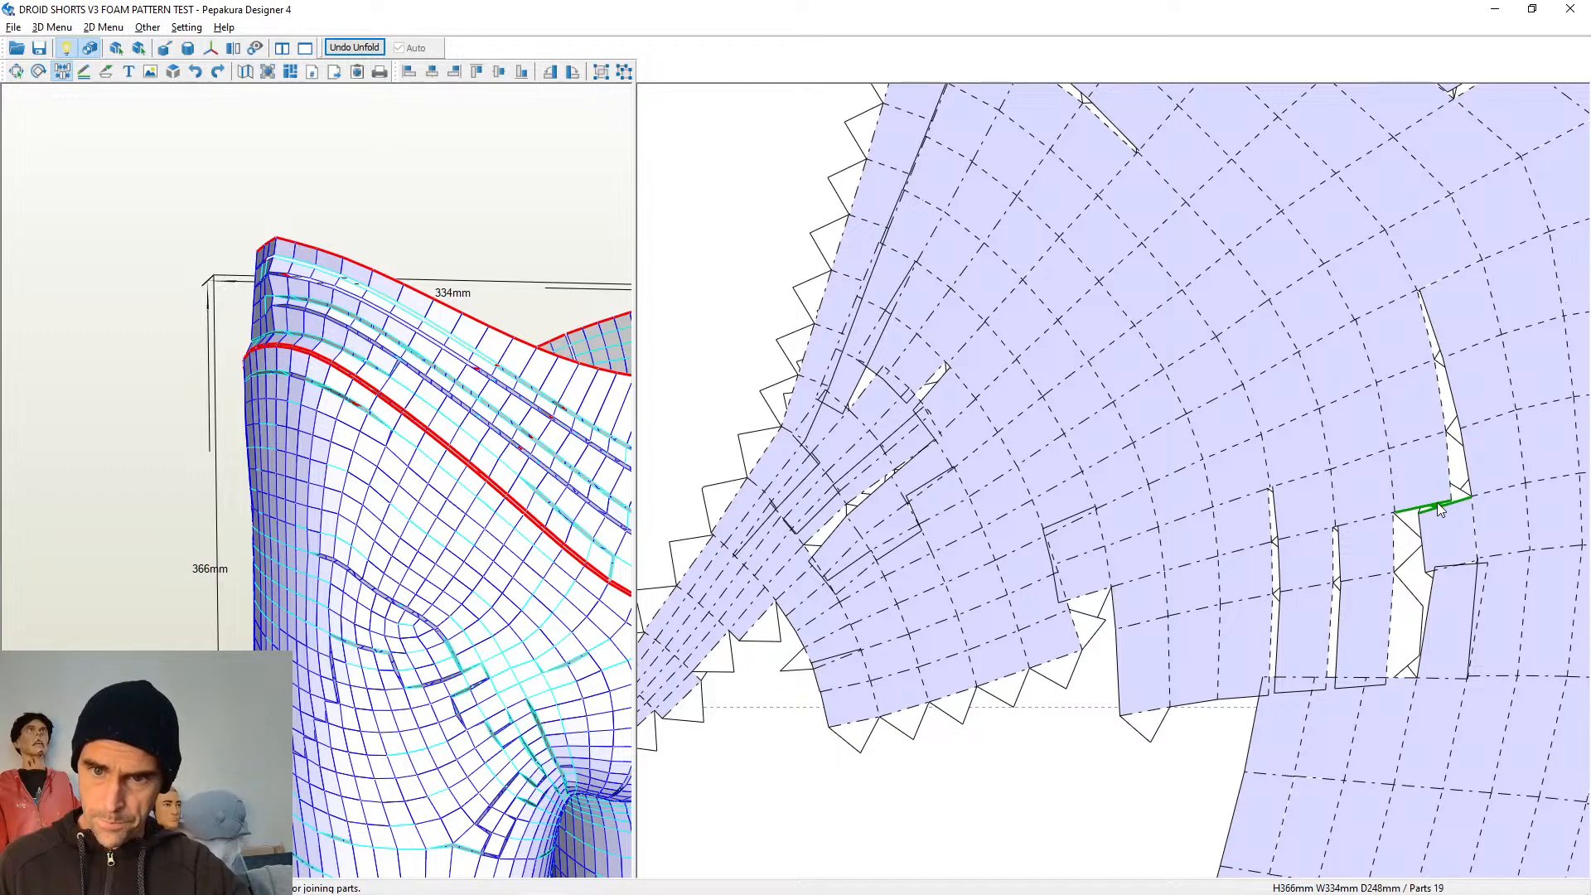
left_click(1438, 506)
left_click(1422, 440)
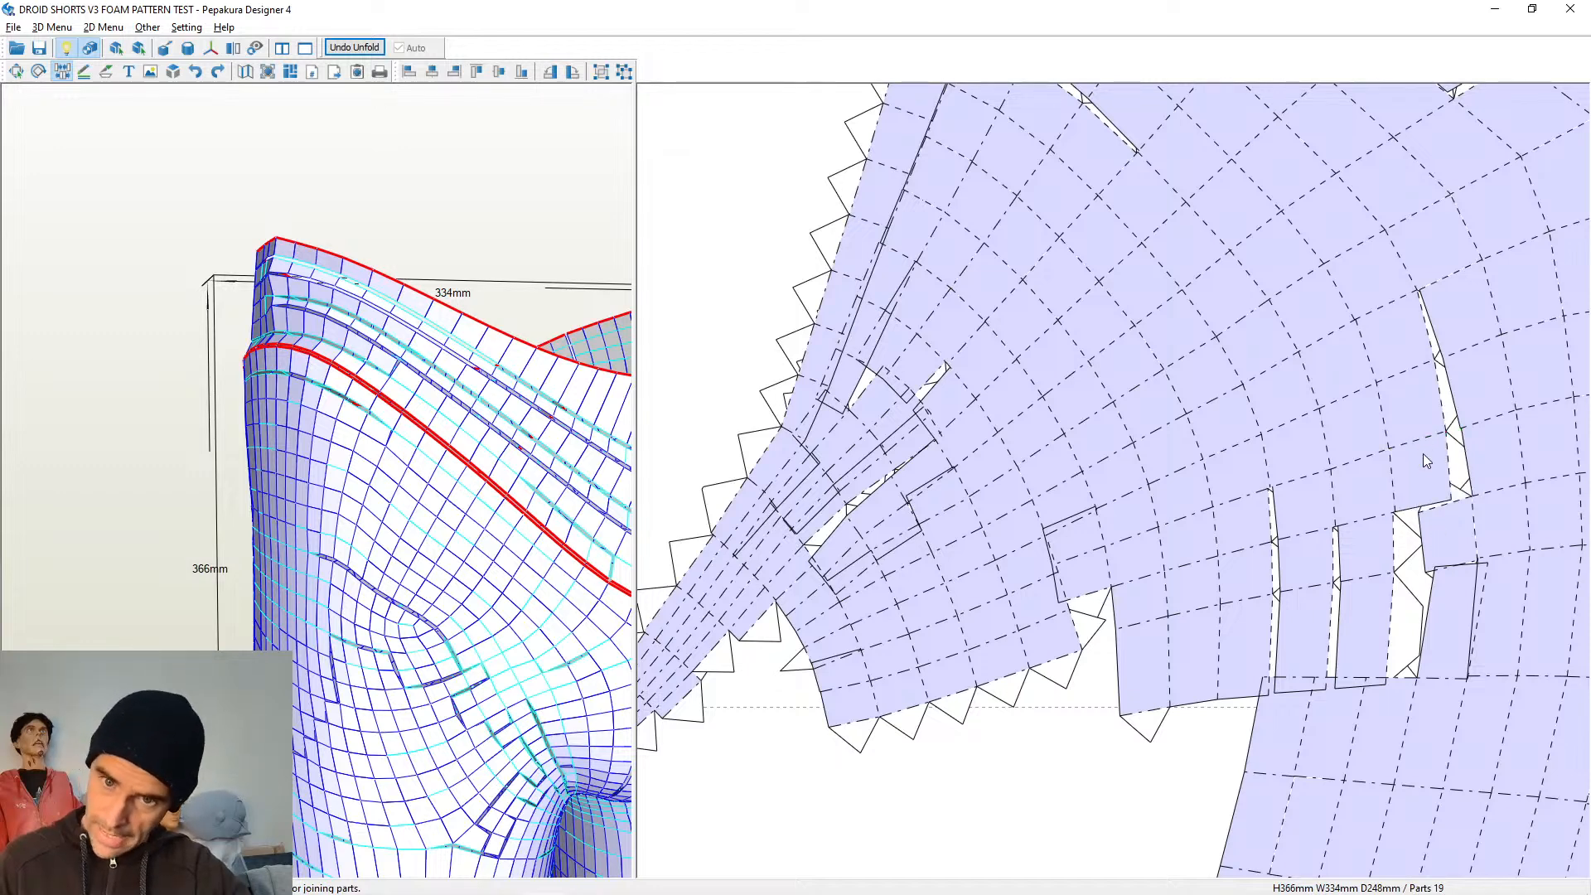
left_click(1427, 509)
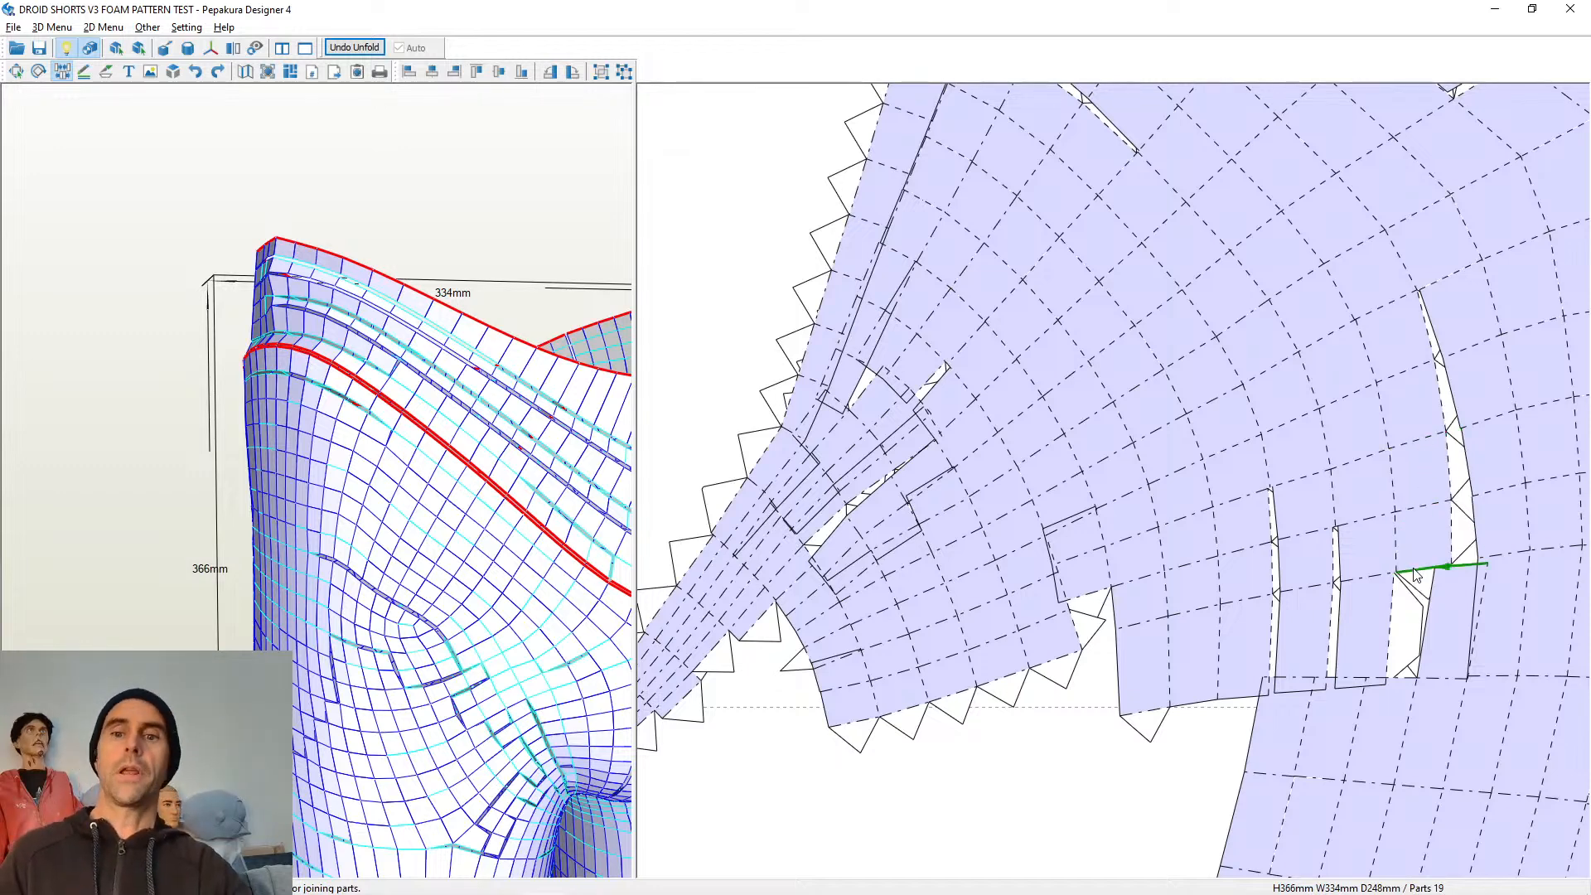
left_click(1414, 572)
scroll(1409, 580, "down", 3)
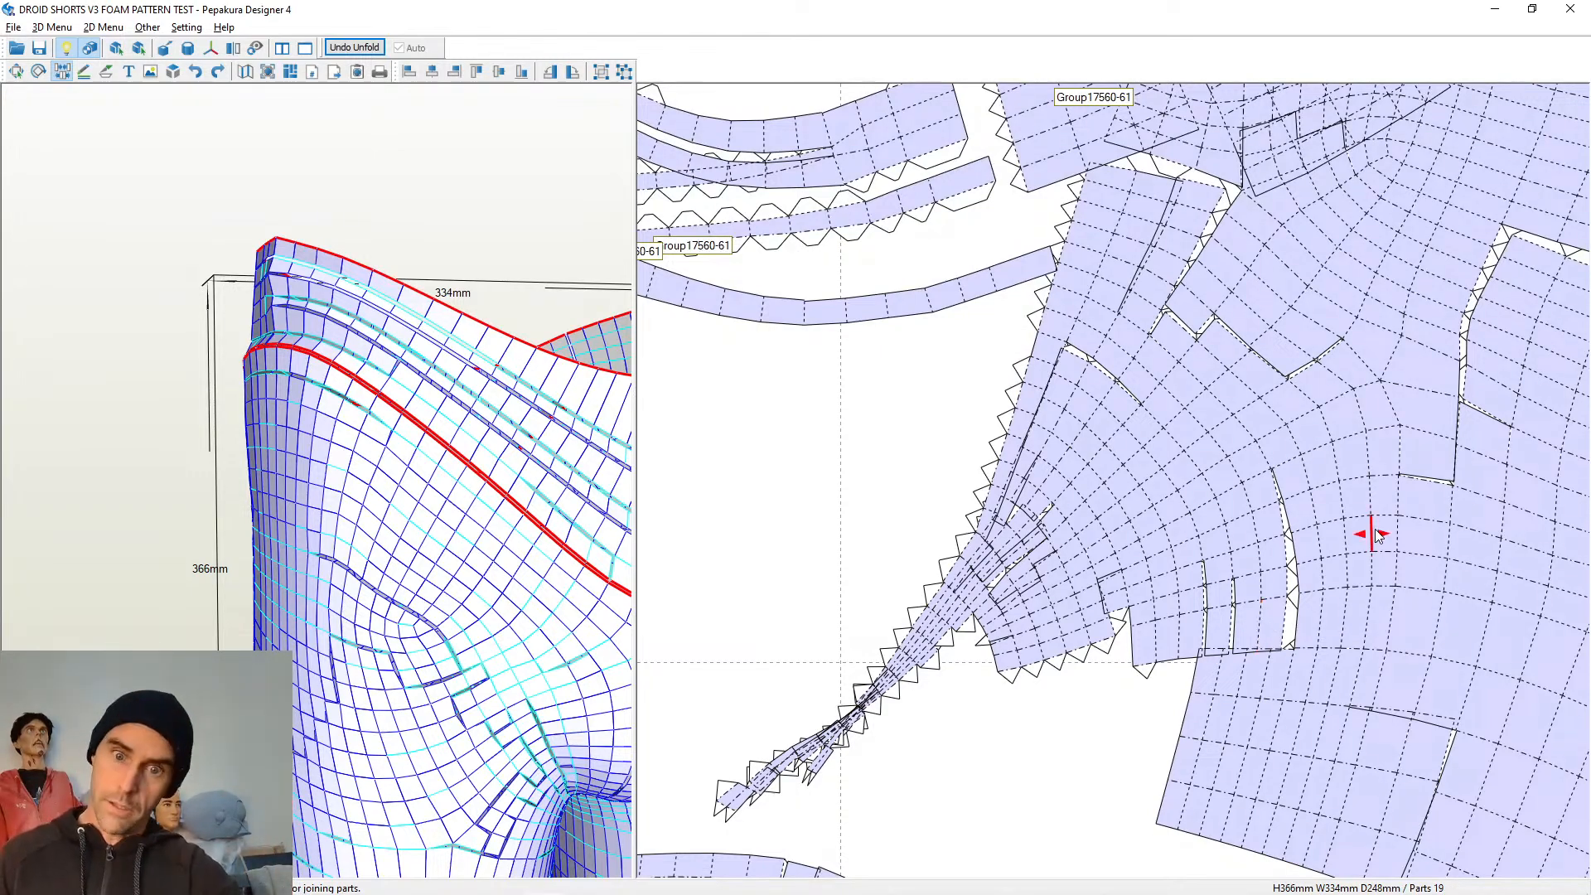
scroll(987, 565, "up", 5)
scroll(1102, 475, "up", 2)
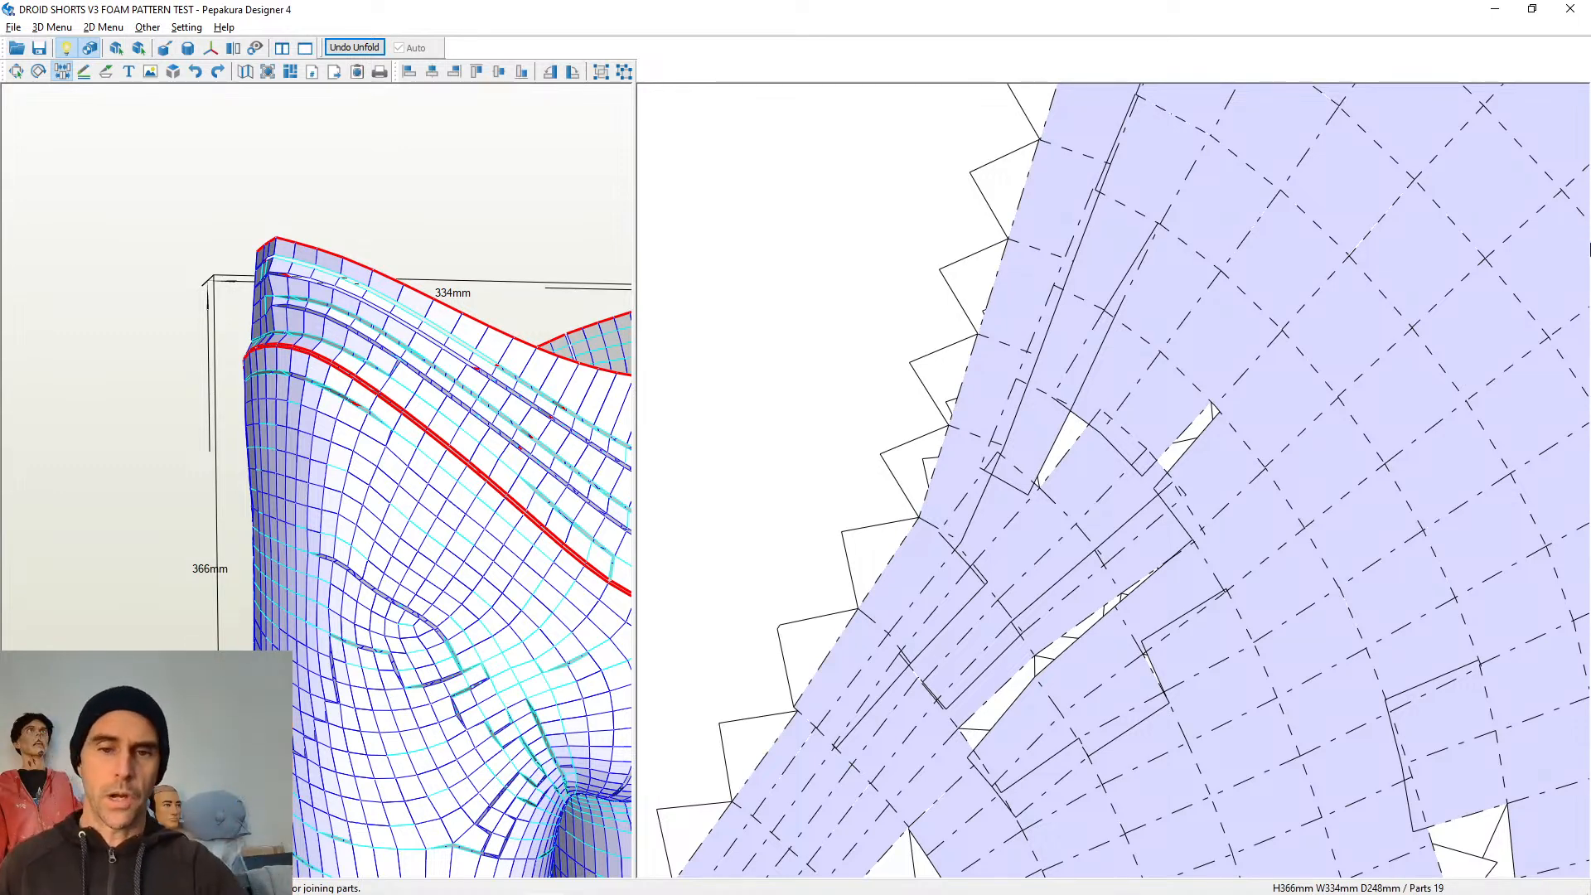
scroll(870, 426, "up", 1)
scroll(870, 427, "down", 5)
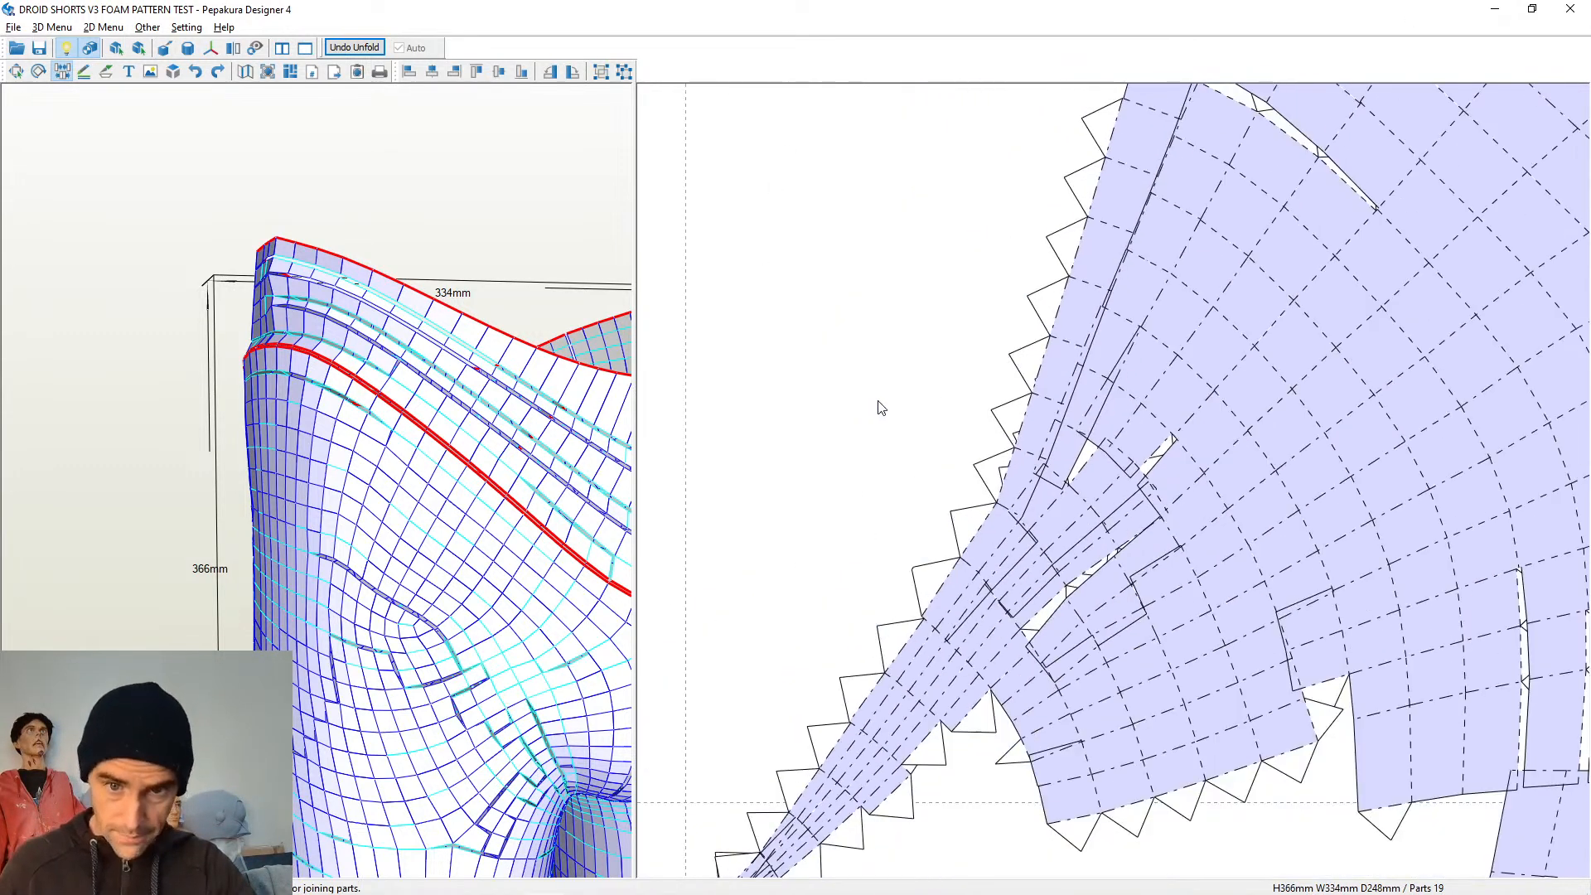
scroll(861, 408, "down", 1)
Split the overlapping waistband strips apart at their shared edges and join the two-row strip to the small part1 piece
middle_click_drag(847, 388, 1048, 593)
middle_click_drag(1024, 501, 1222, 555)
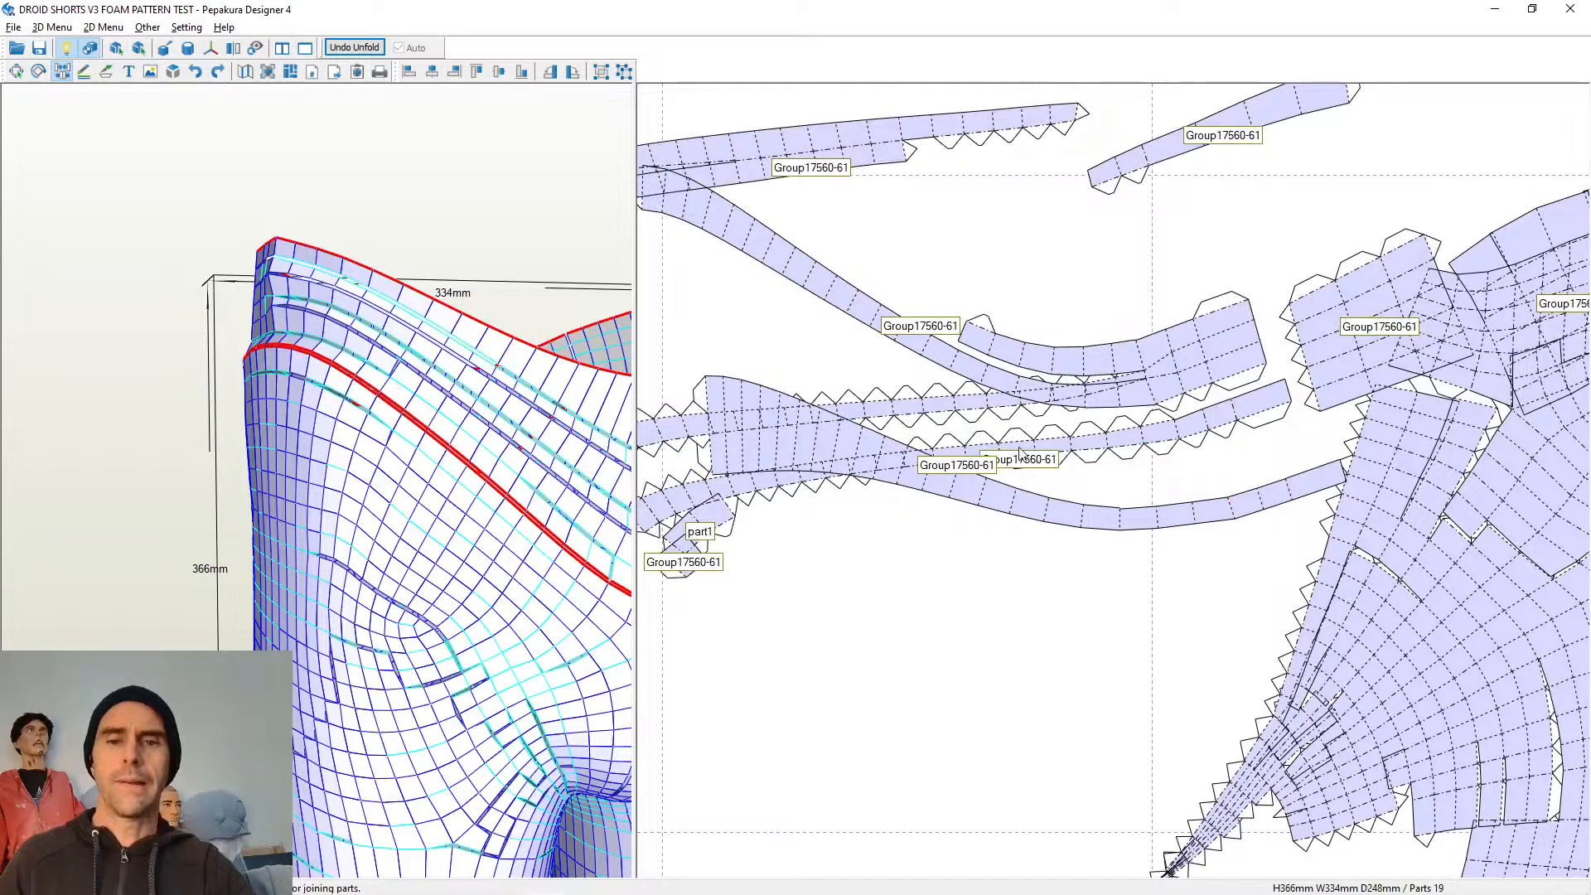
middle_click_drag(1020, 454, 1027, 562)
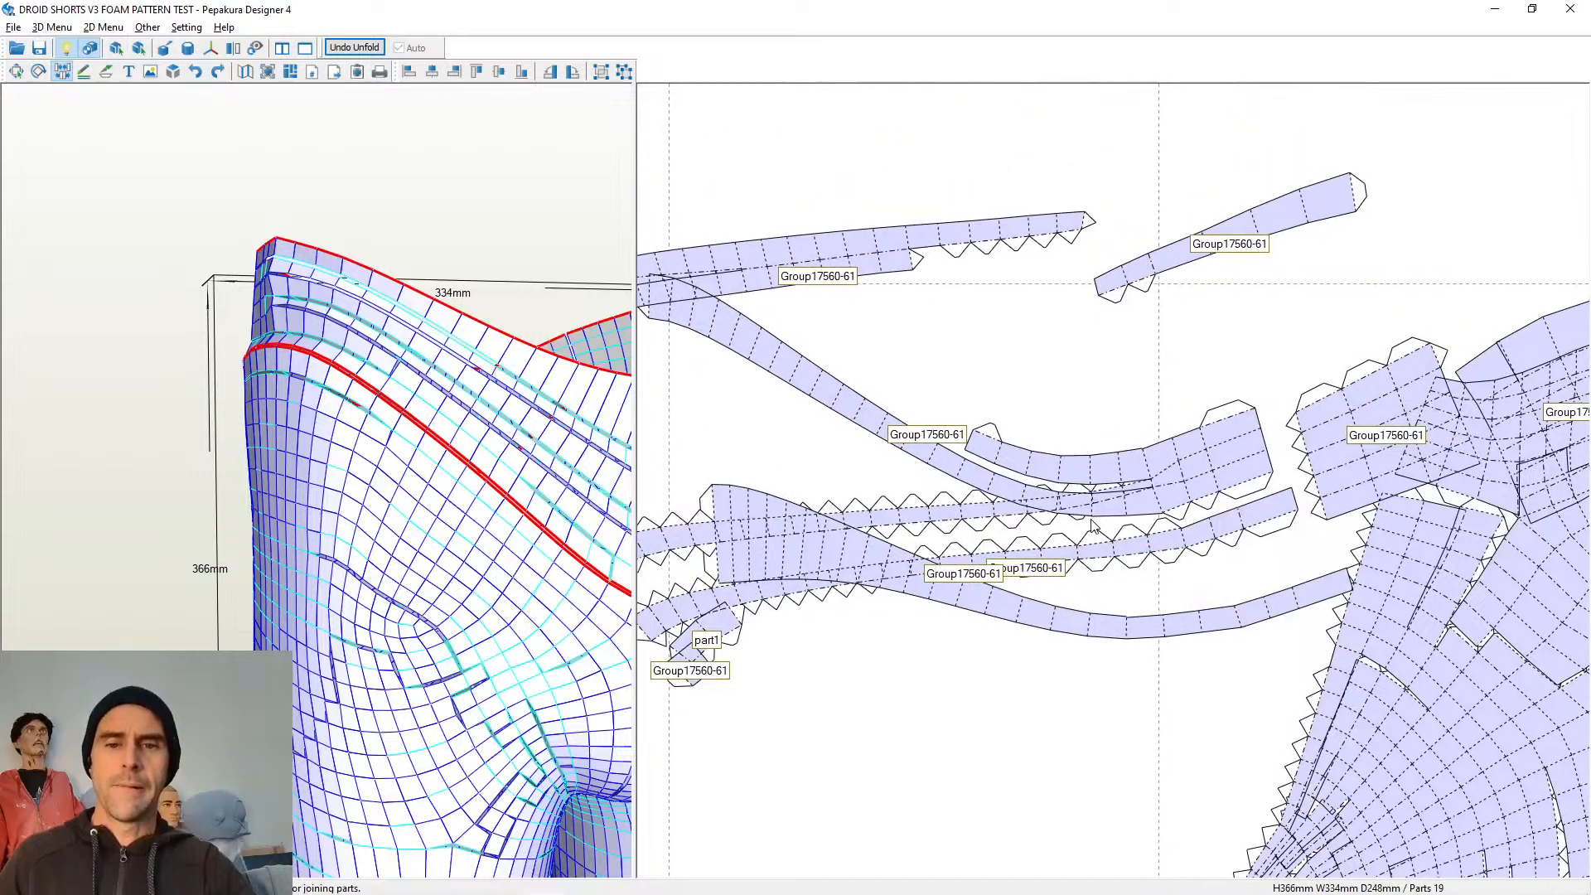
left_click(1208, 484)
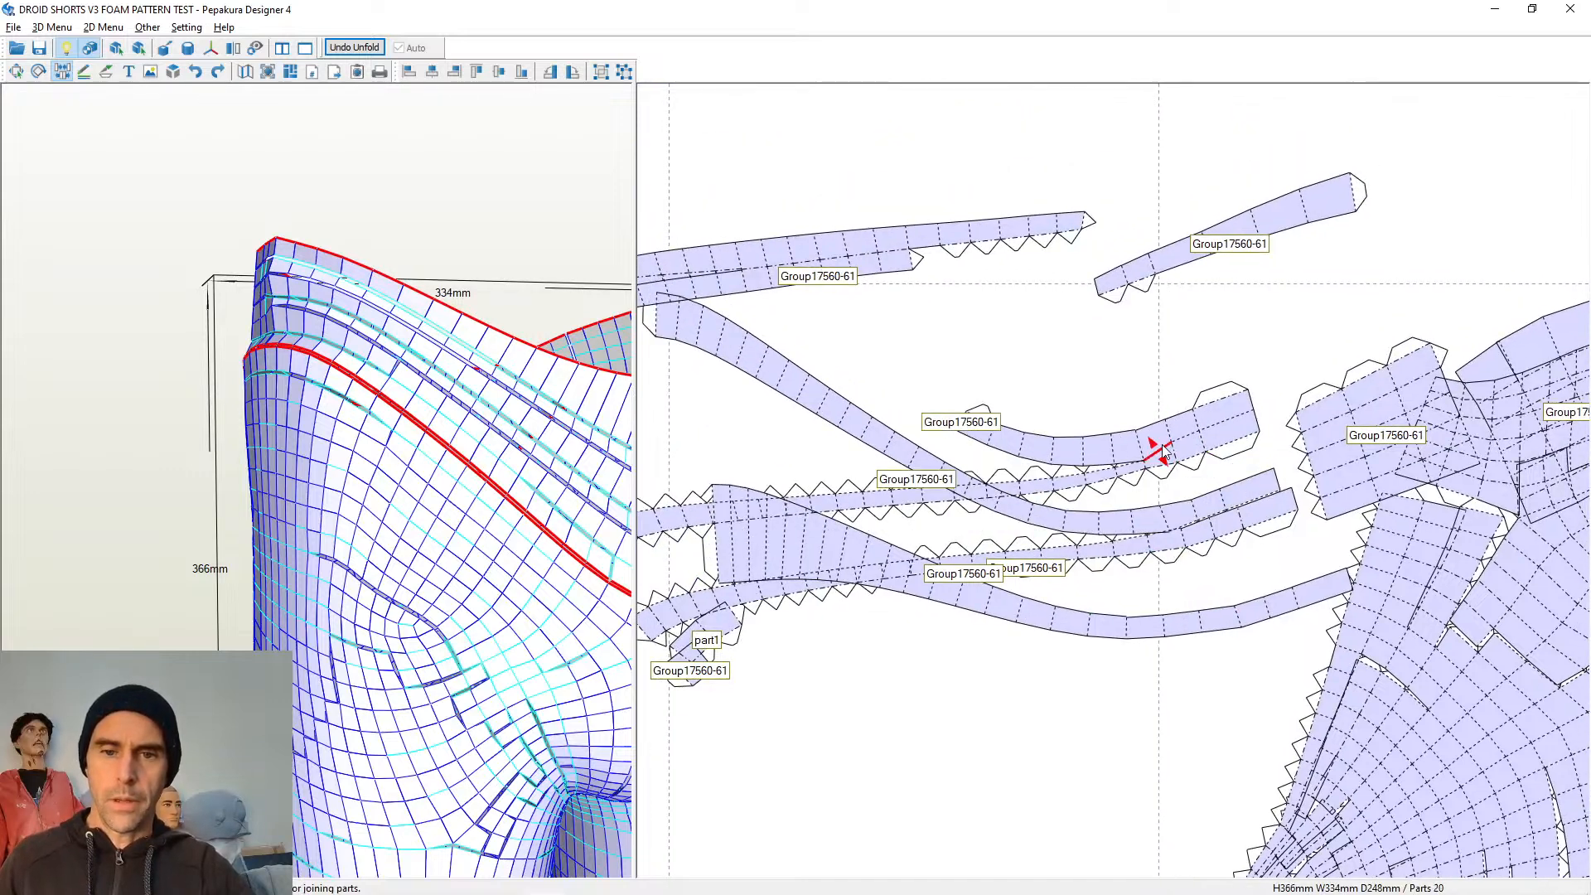
left_click(1228, 428)
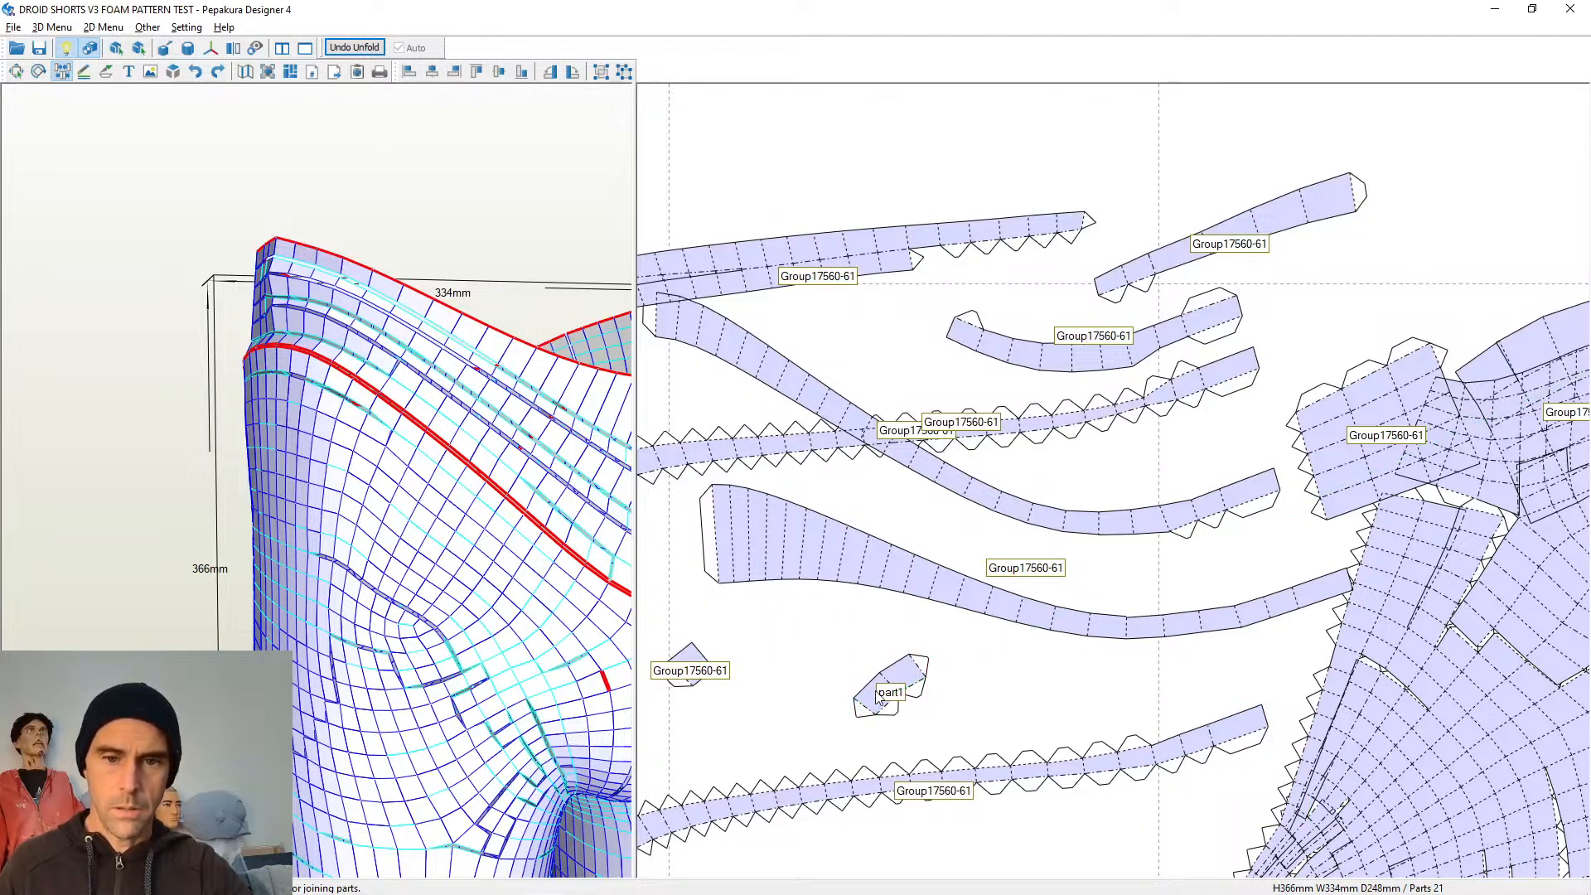
left_click(921, 667)
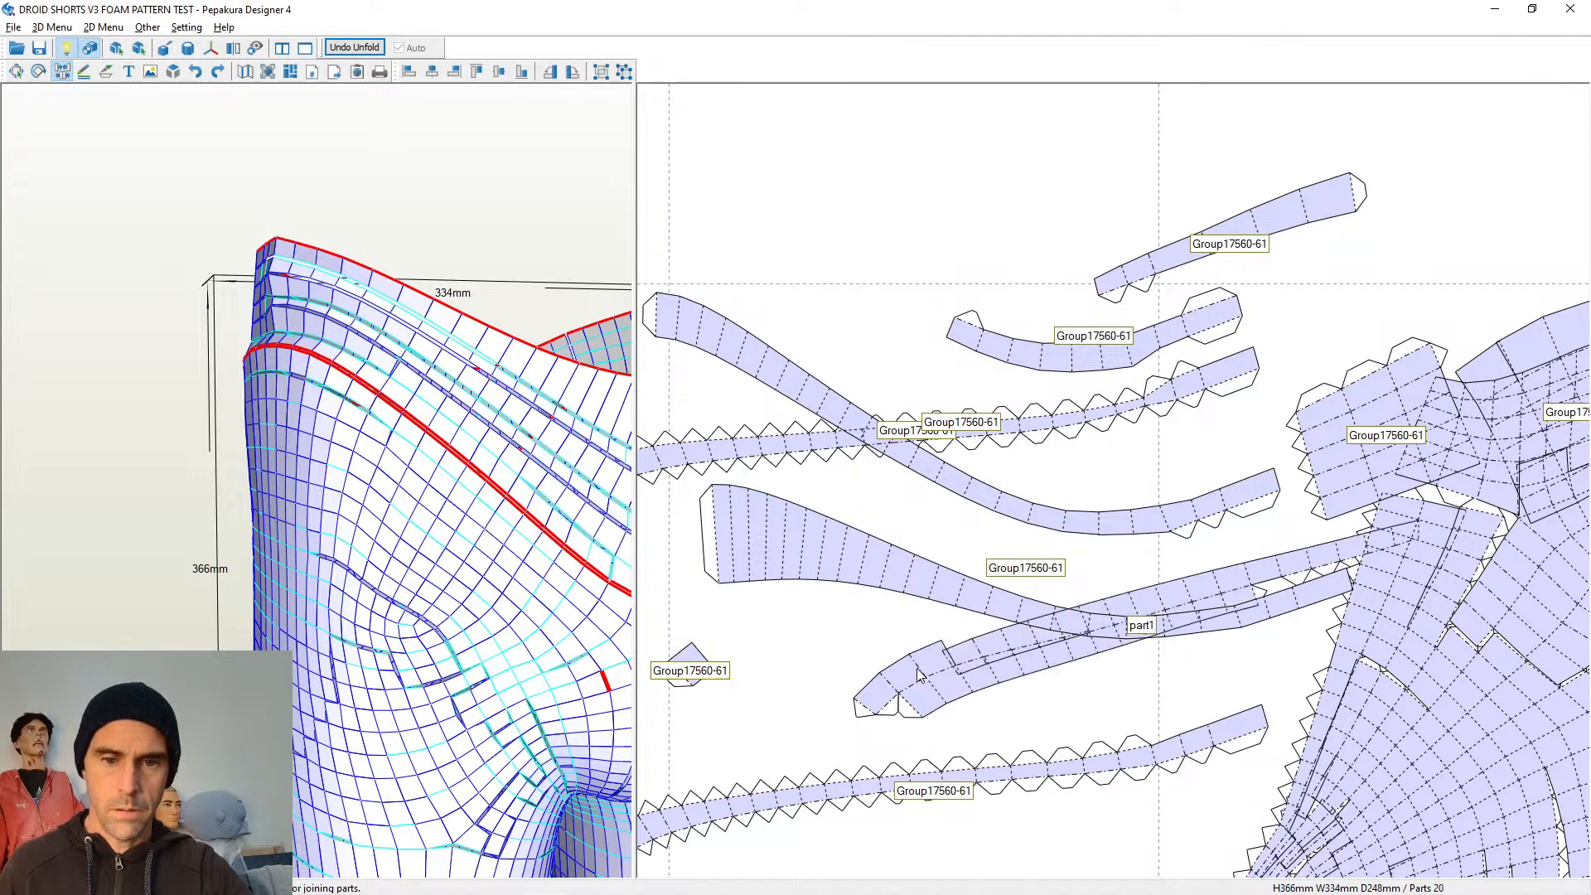
left_click_drag(868, 650, 794, 702)
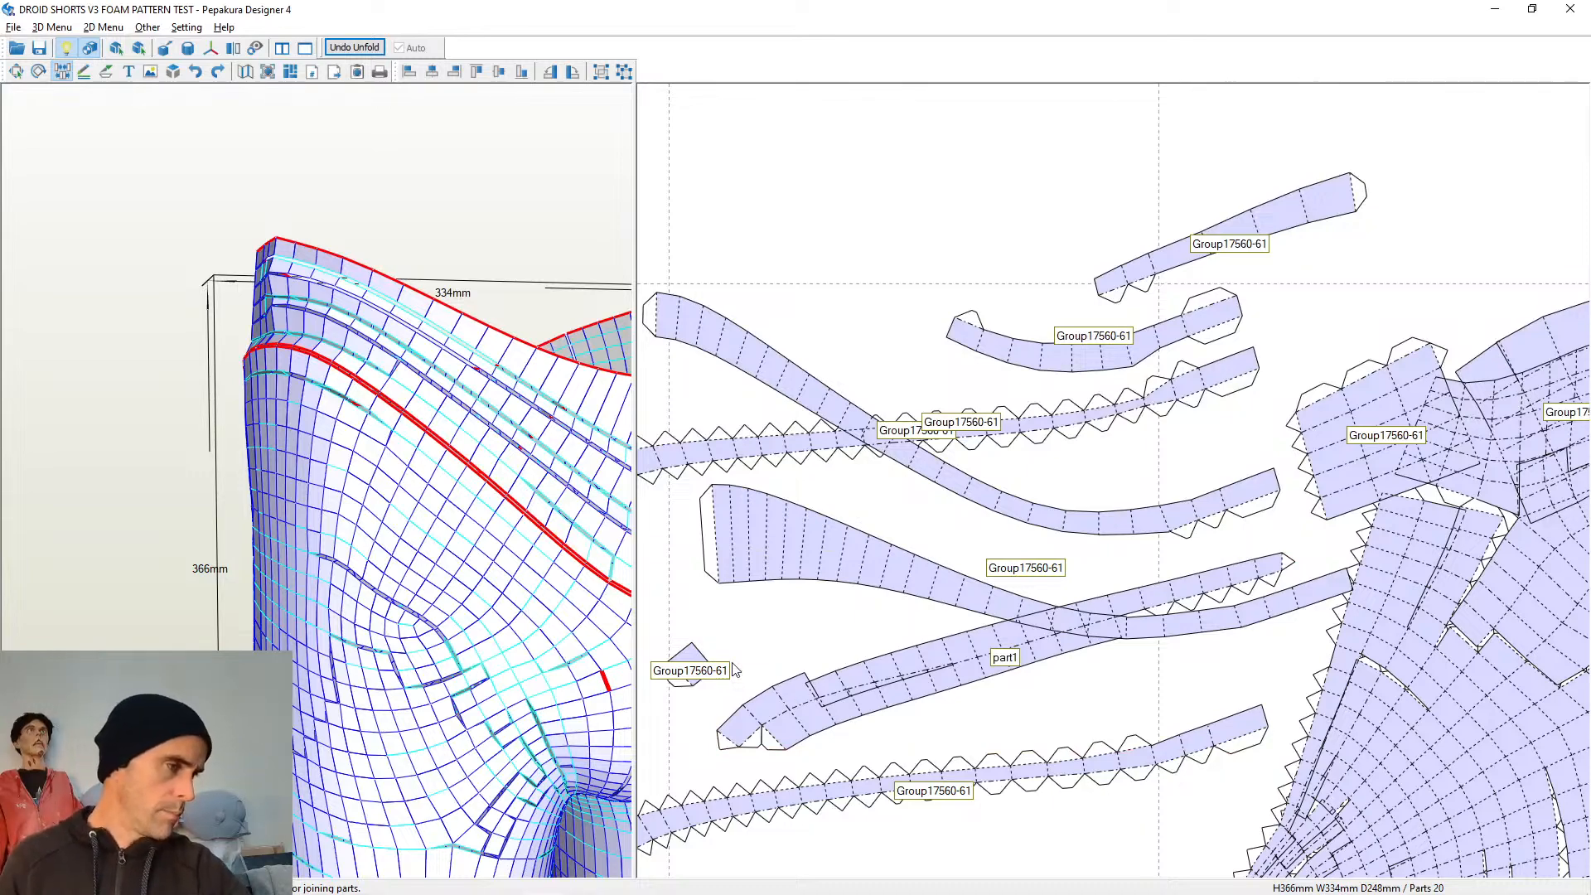
Move the long curved waistband strip off the toothed strip into the empty space above the other pieces
scroll(833, 485, "down", 2)
scroll(833, 487, "down", 1)
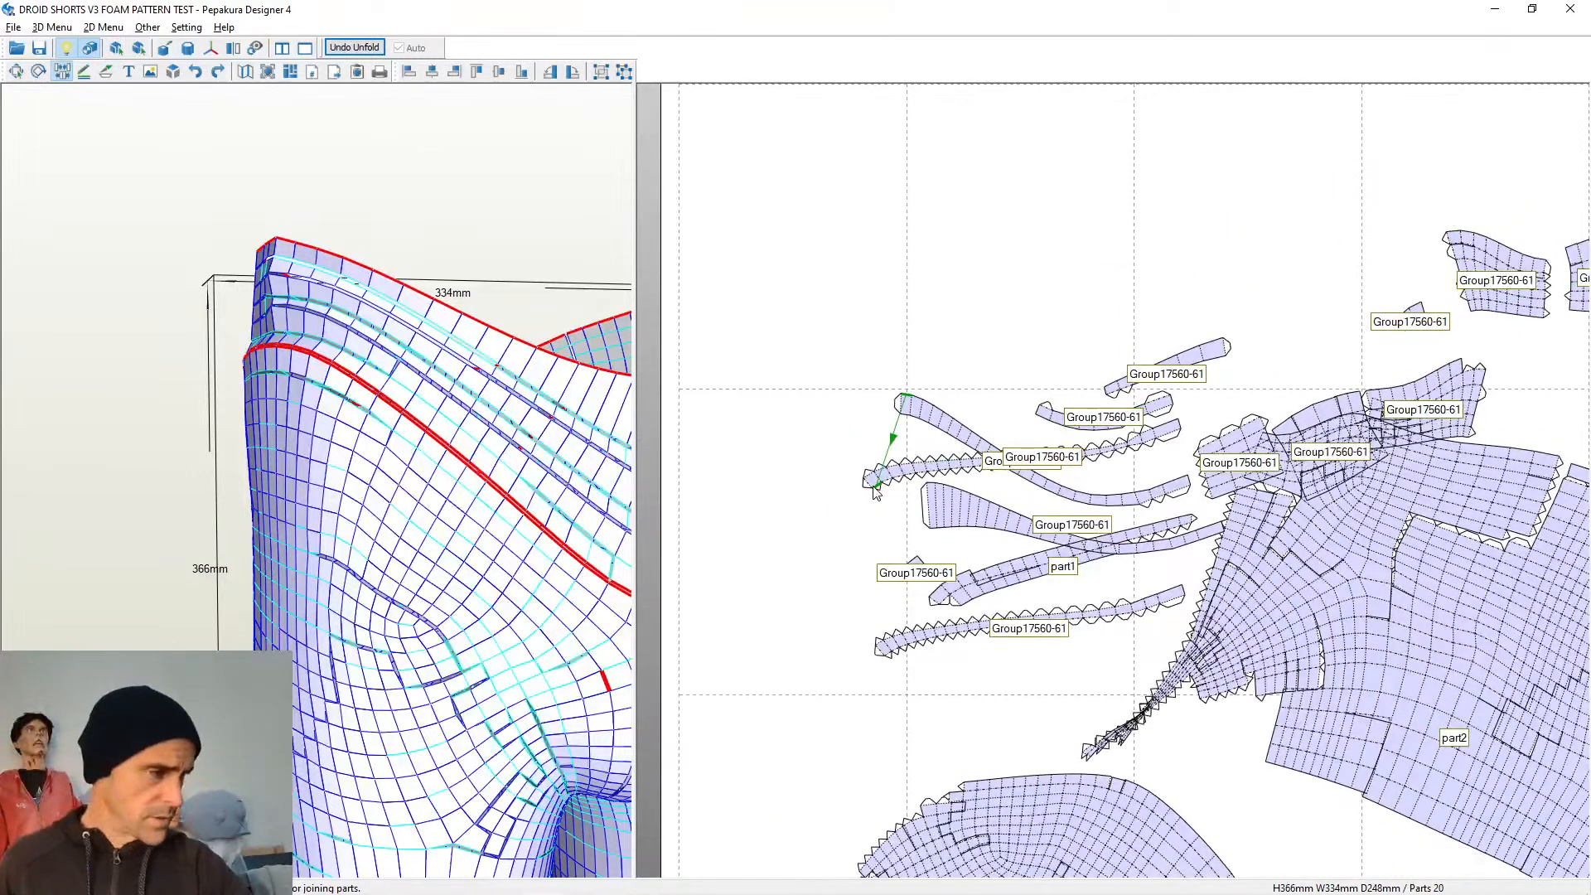
scroll(862, 447, "up", 4)
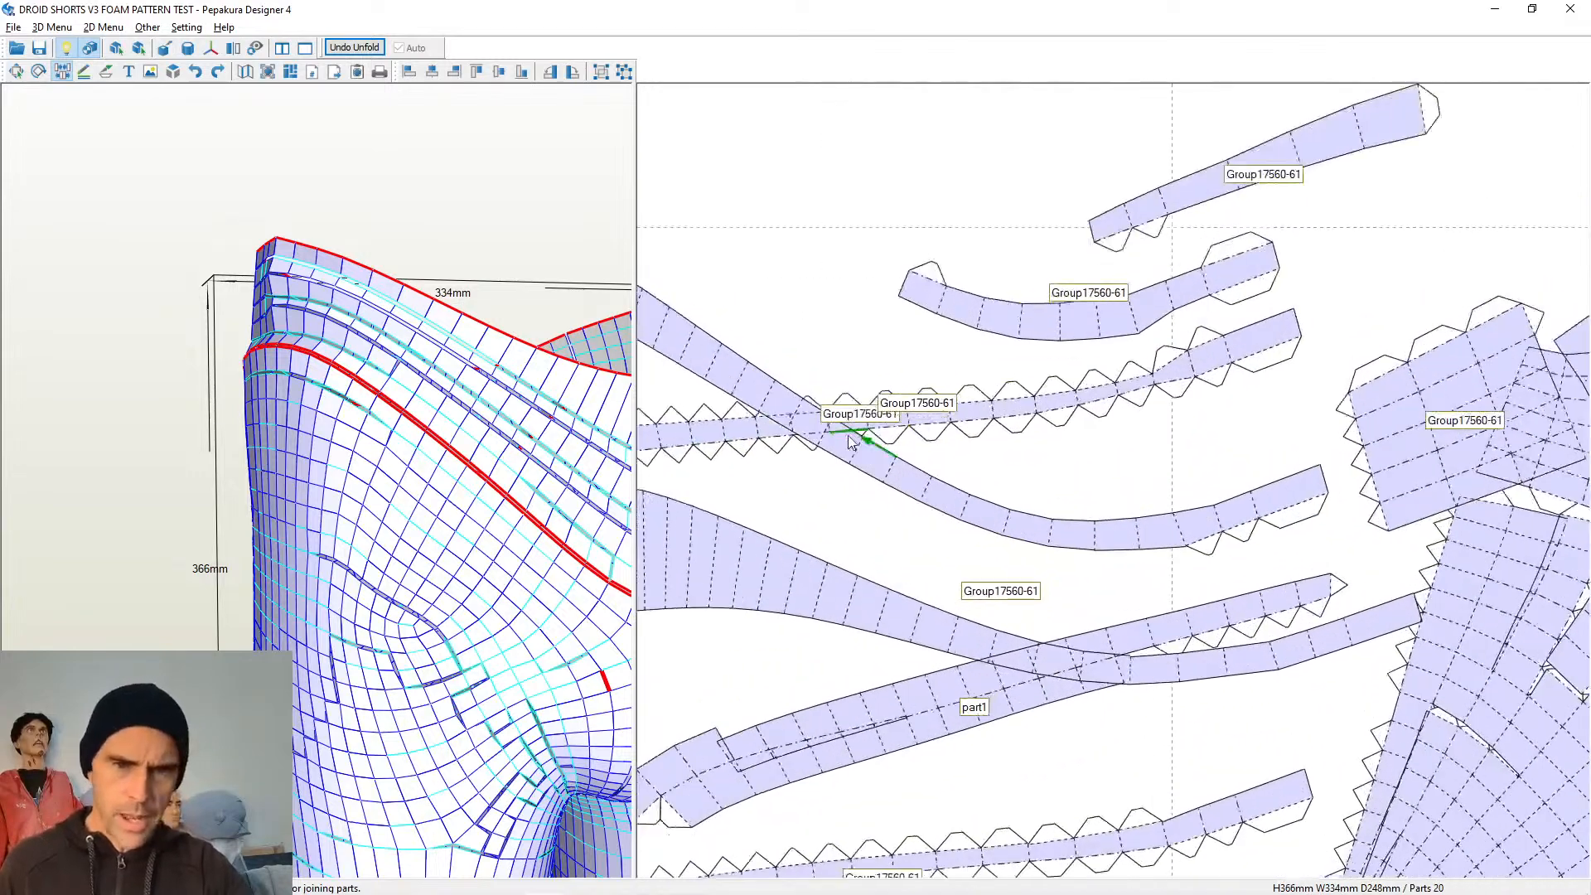
scroll(842, 483, "down", 1)
scroll(977, 514, "up", 1)
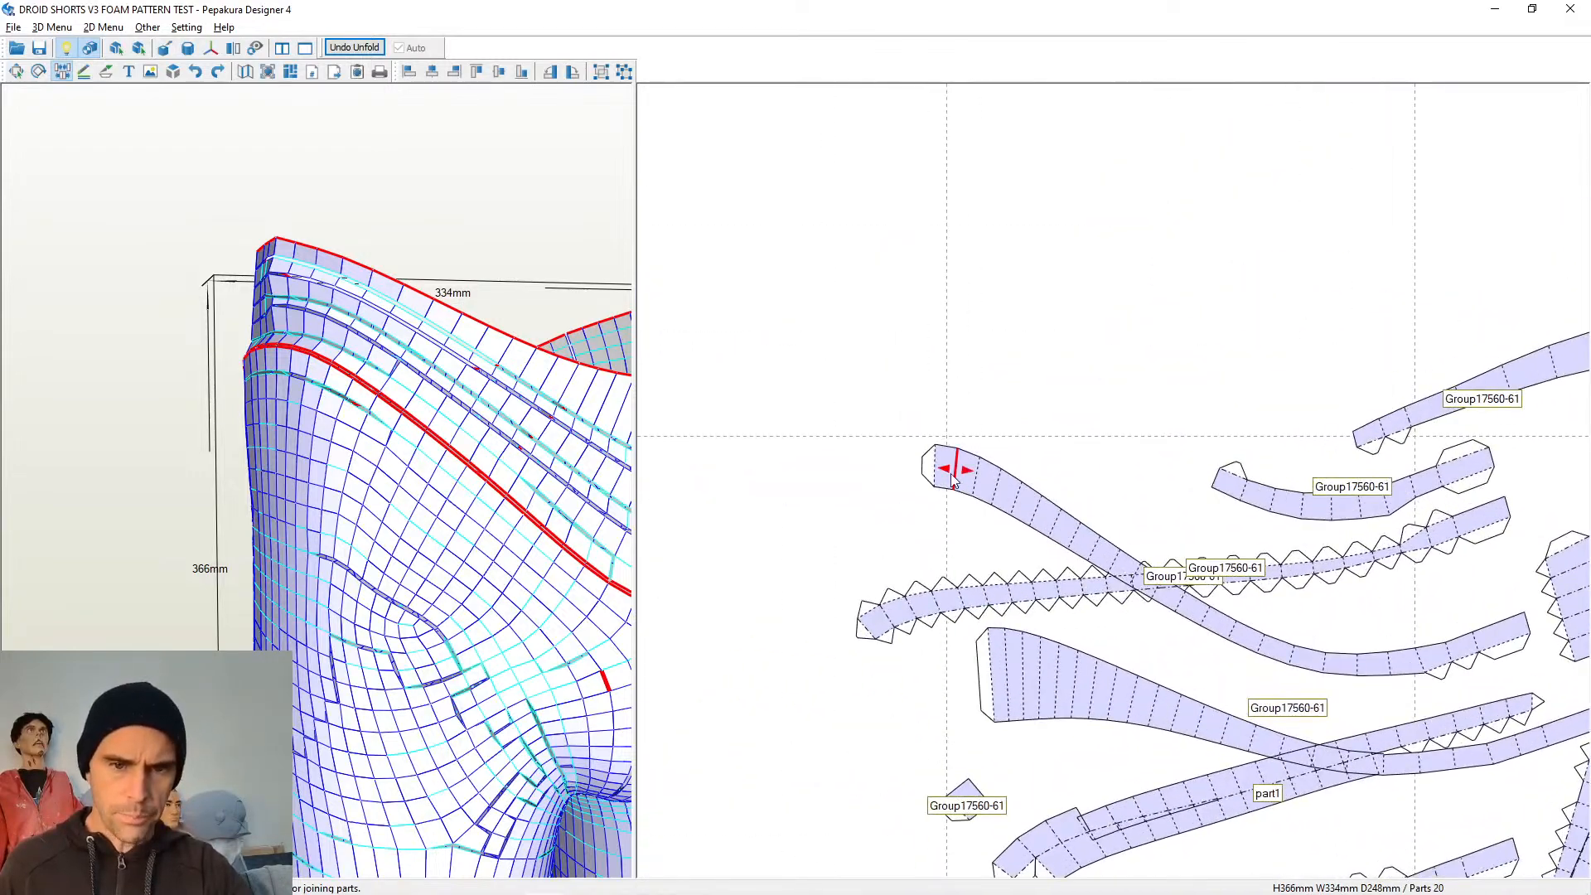
left_click(930, 421)
left_click_drag(930, 421, 736, 104)
left_click(977, 444)
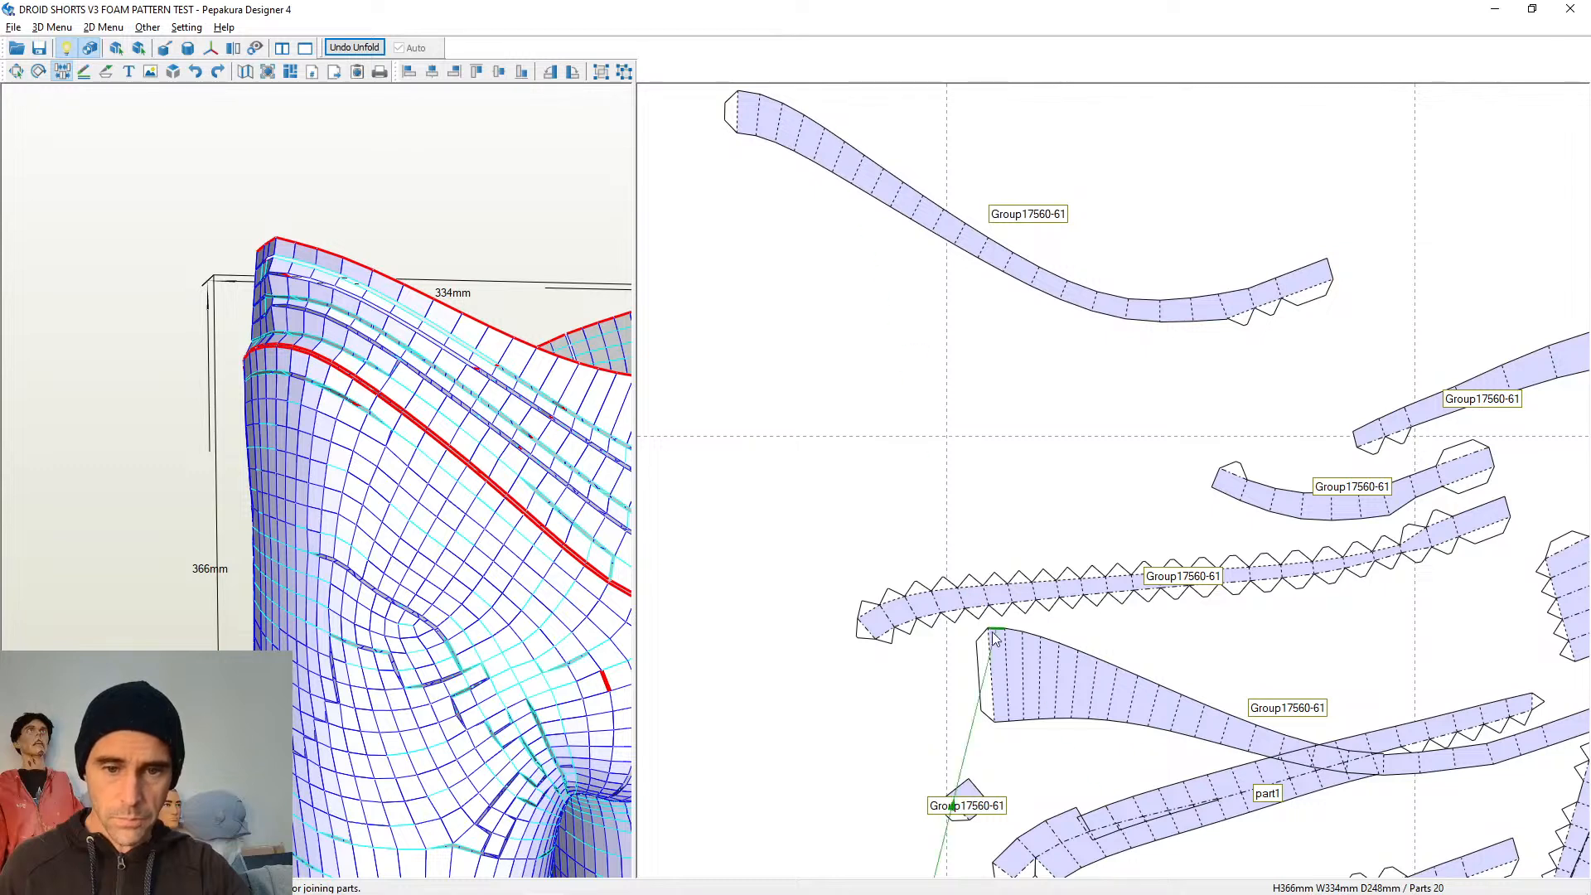
Move the tapered band, the toothed strip and the two short curved strips towards the page's outer side
left_click_drag(1003, 663, 733, 711)
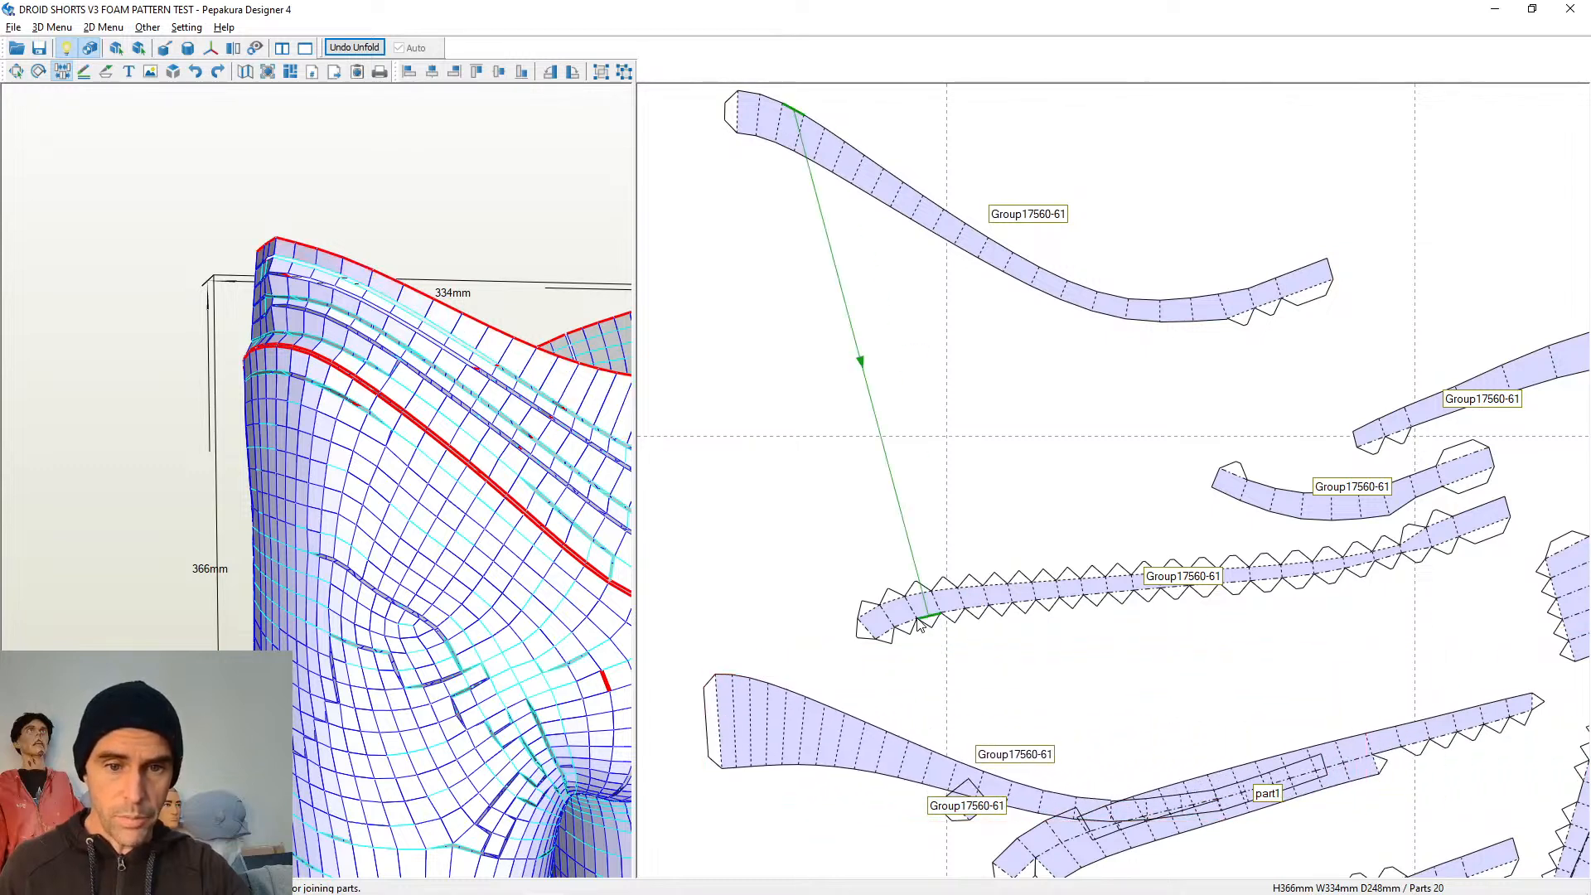
left_click_drag(903, 615, 662, 647)
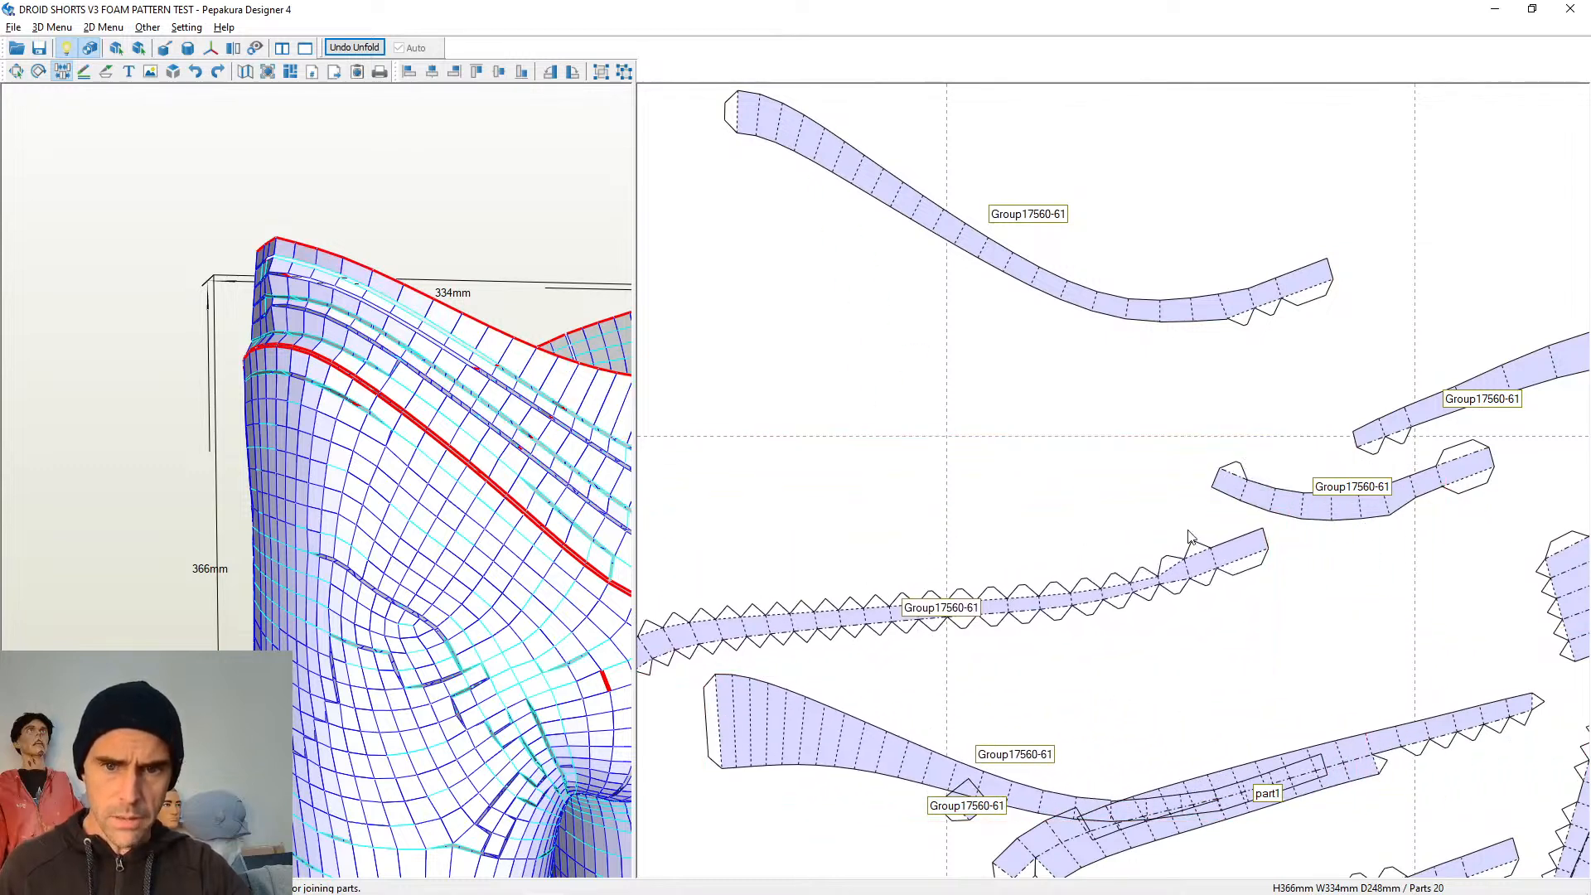
left_click_drag(1258, 508, 718, 559)
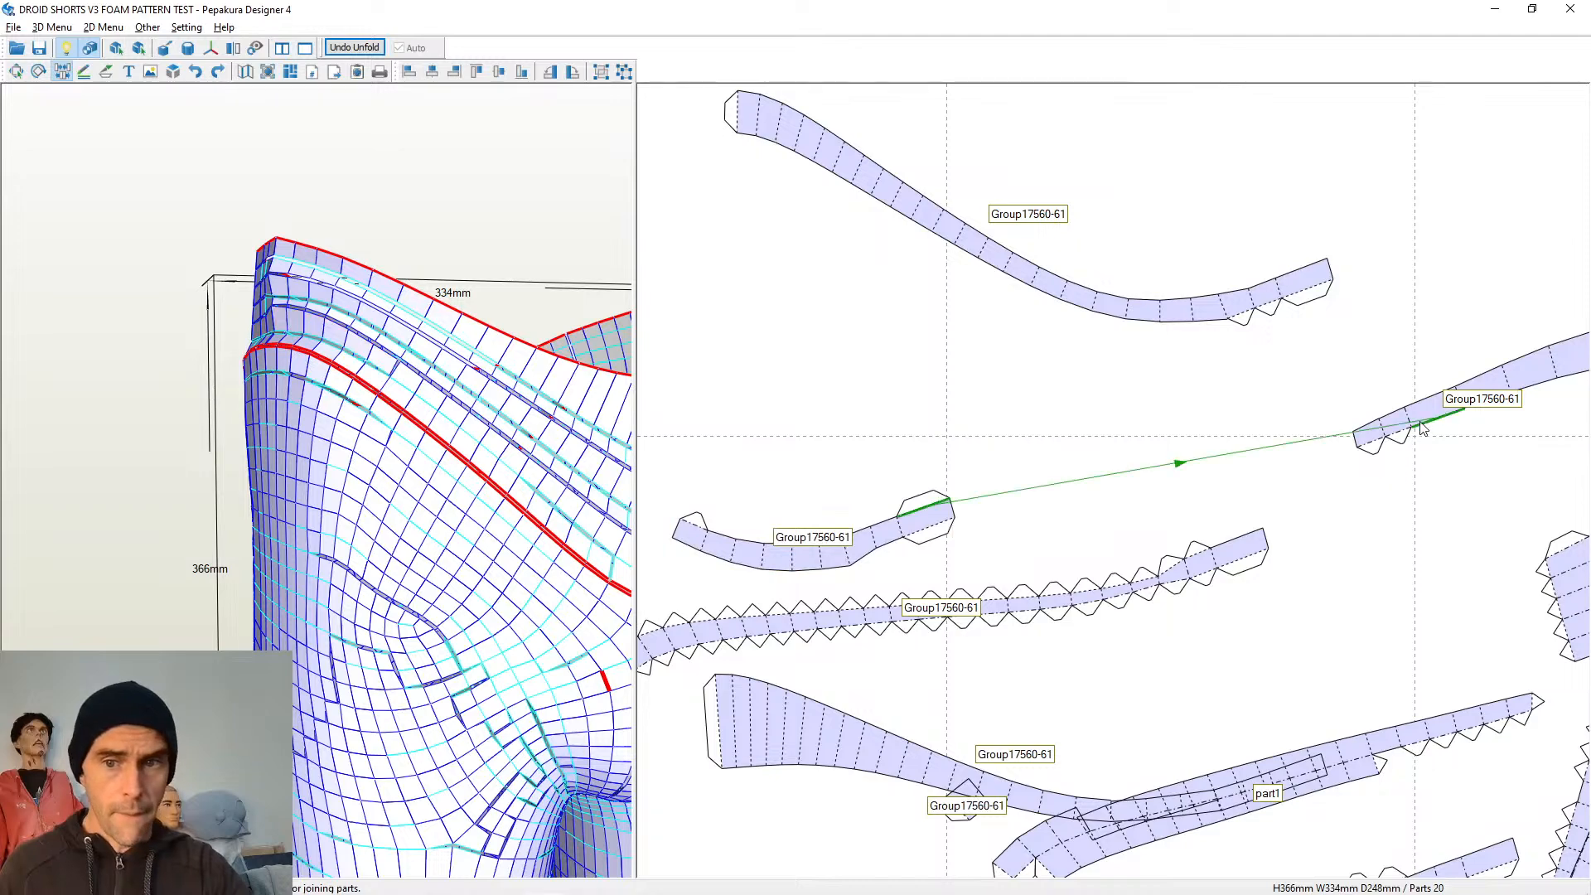
left_click_drag(1371, 409, 692, 415)
Move the two waistband panels overlapping part2 into the empty space above it, beside each other
scroll(1211, 460, "down", 3)
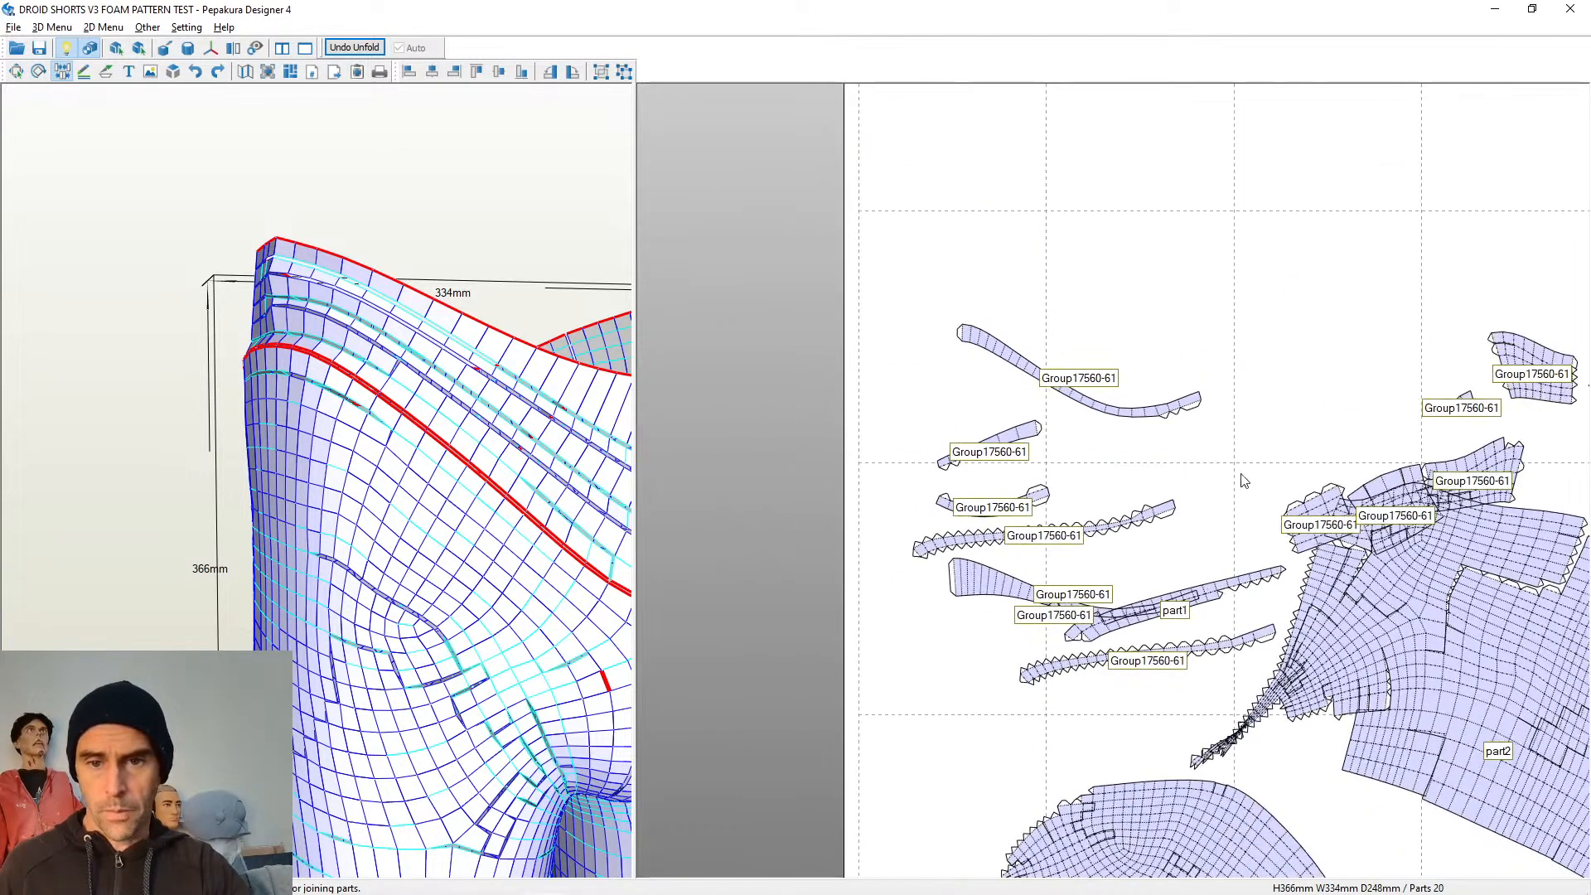
scroll(1322, 494, "up", 2)
scroll(1321, 494, "up", 2)
left_click_drag(1148, 502, 1088, 247)
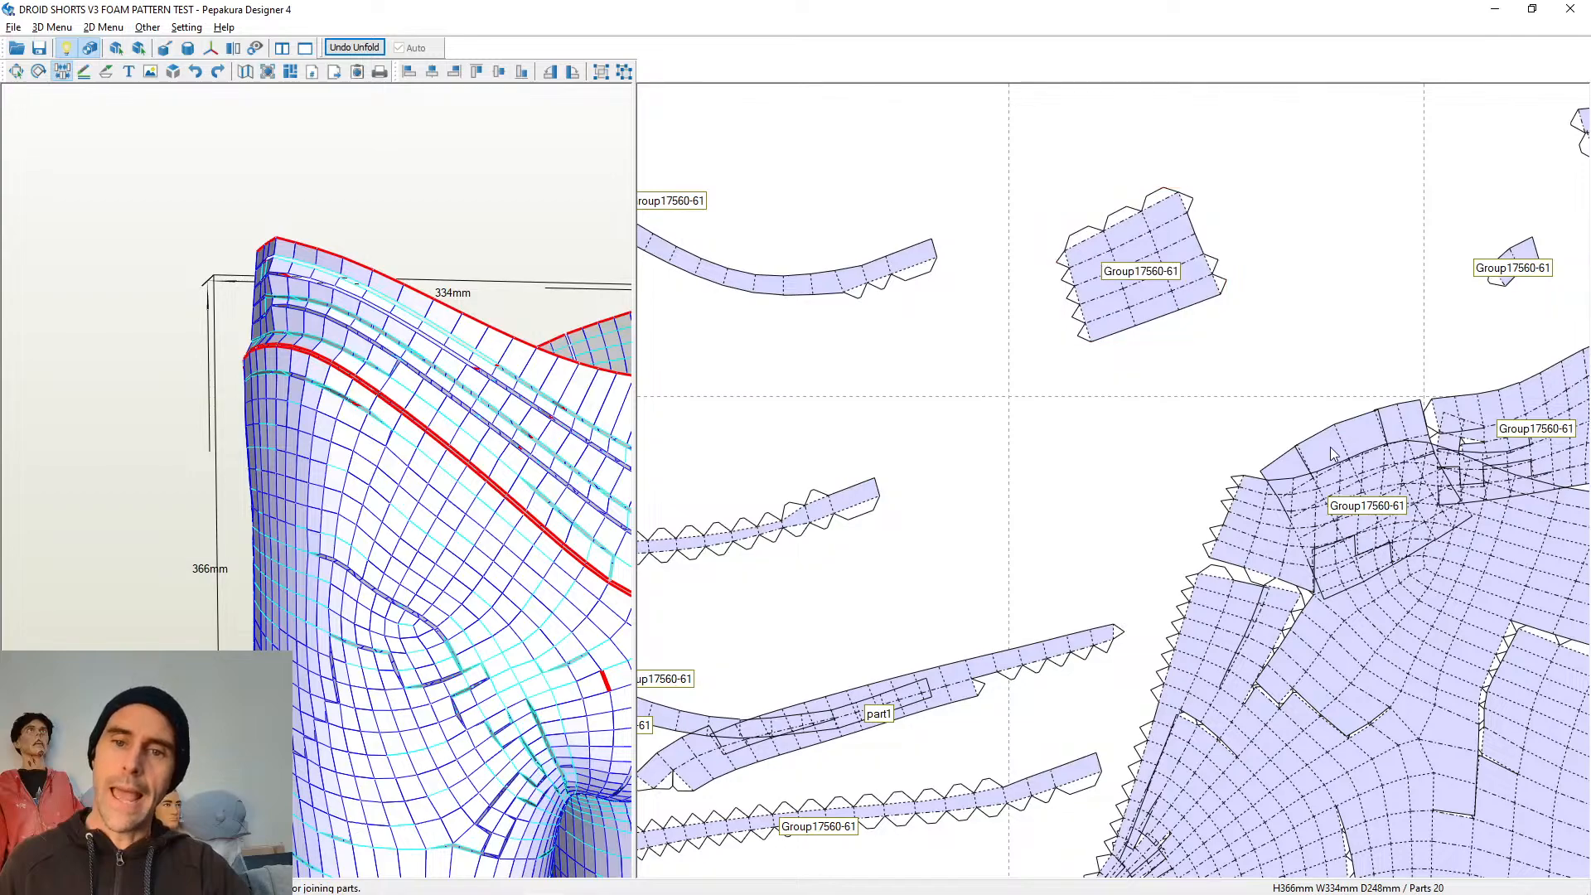
left_click_drag(1330, 446, 1275, 150)
scroll(1149, 449, "down", 3)
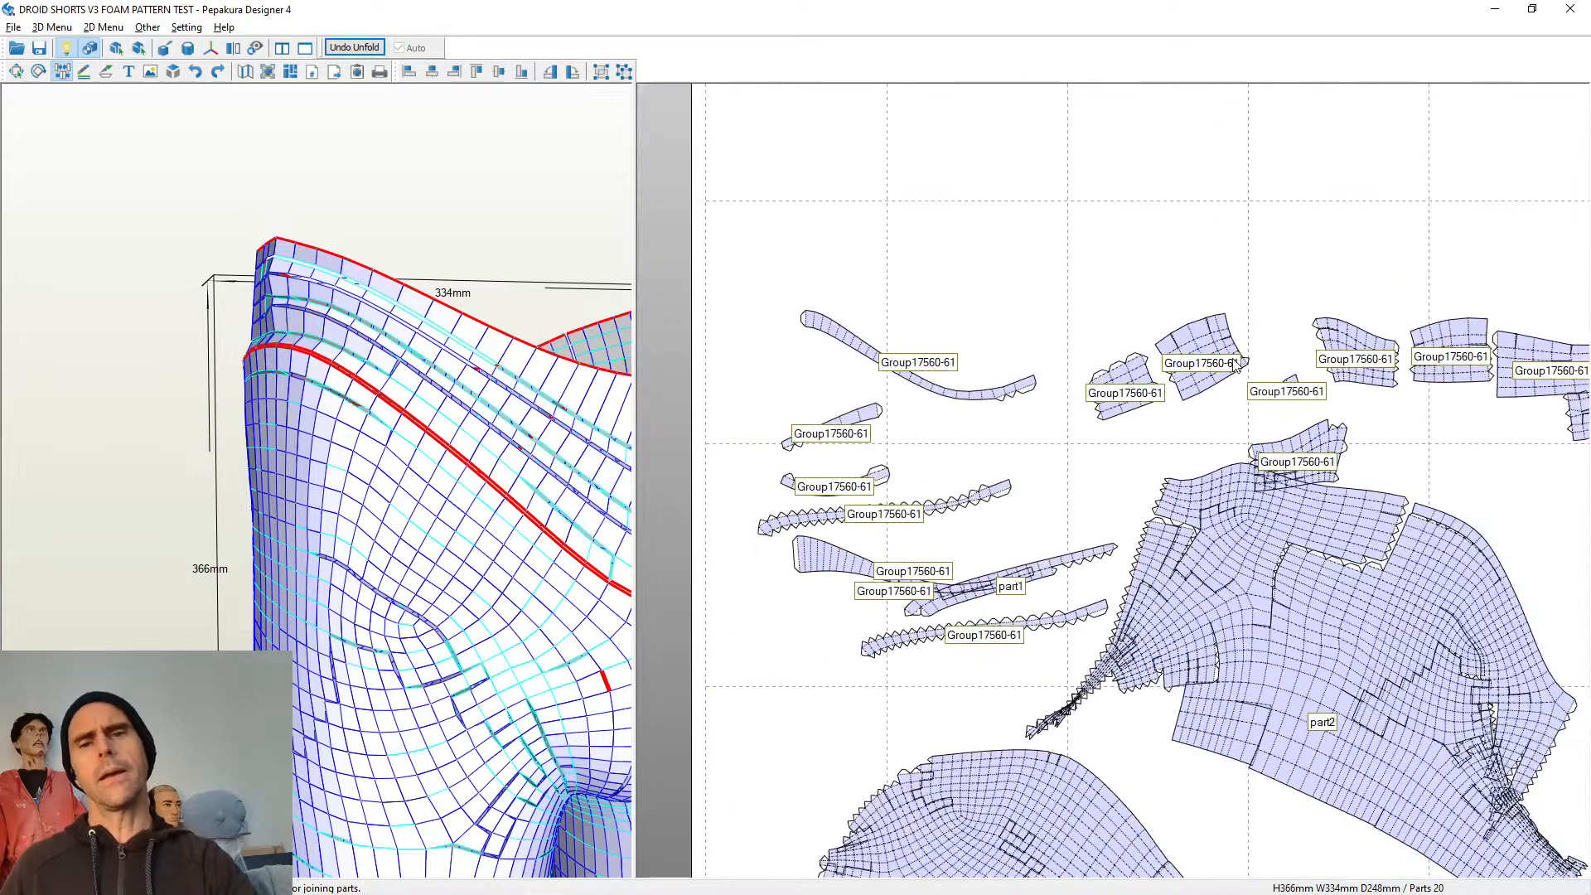
Move part1 clear of the tapered waistband piece it overlaps, into the gap above it
scroll(1150, 449, "up", 3)
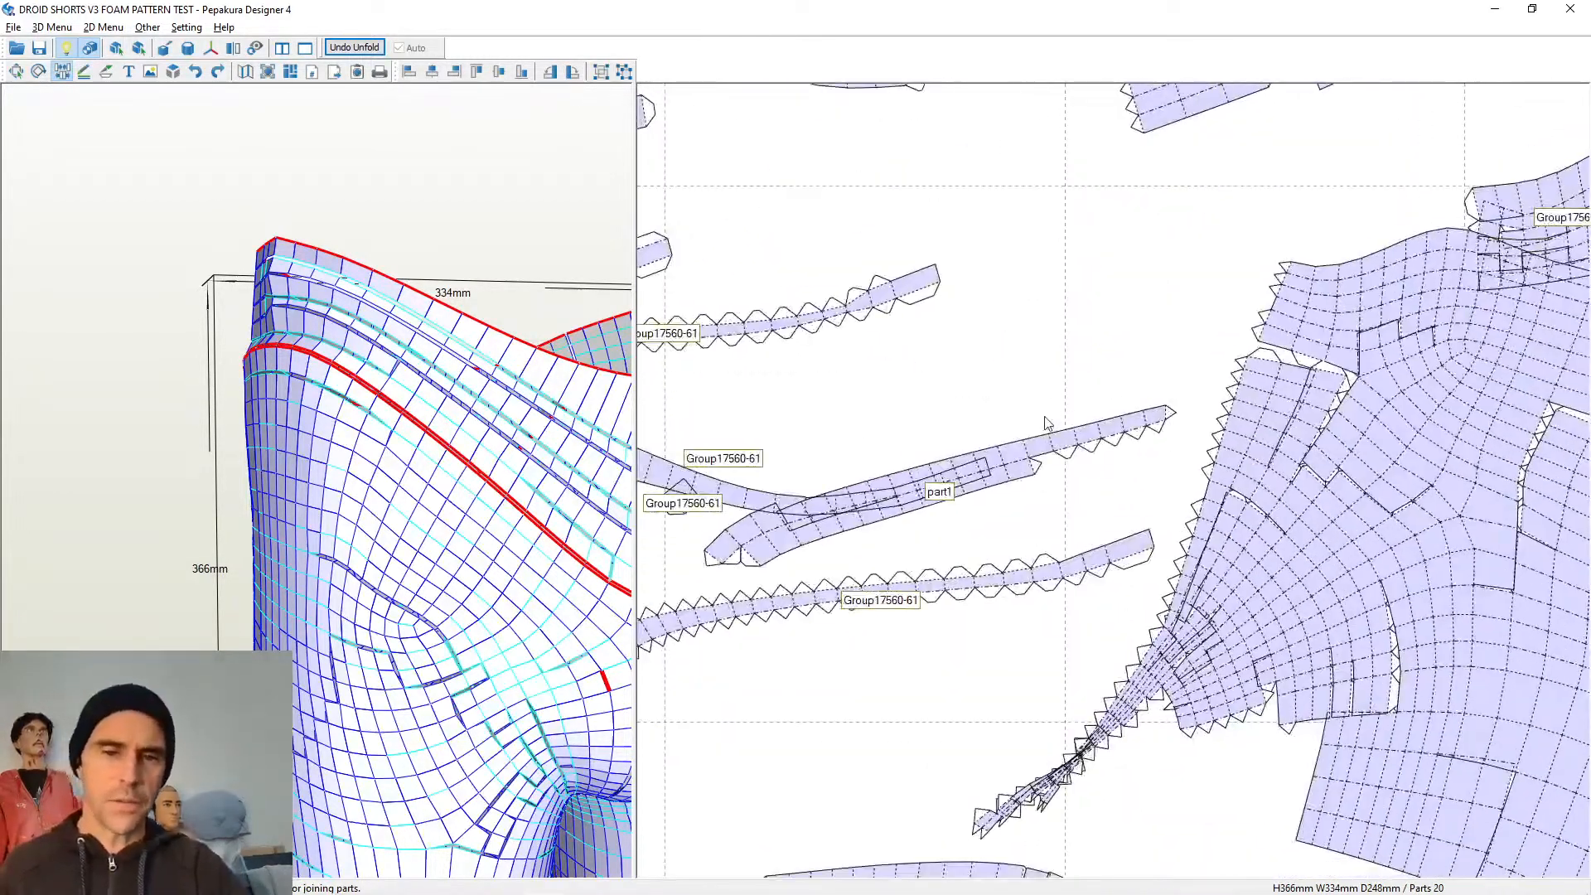
left_click_drag(1019, 454, 1049, 328)
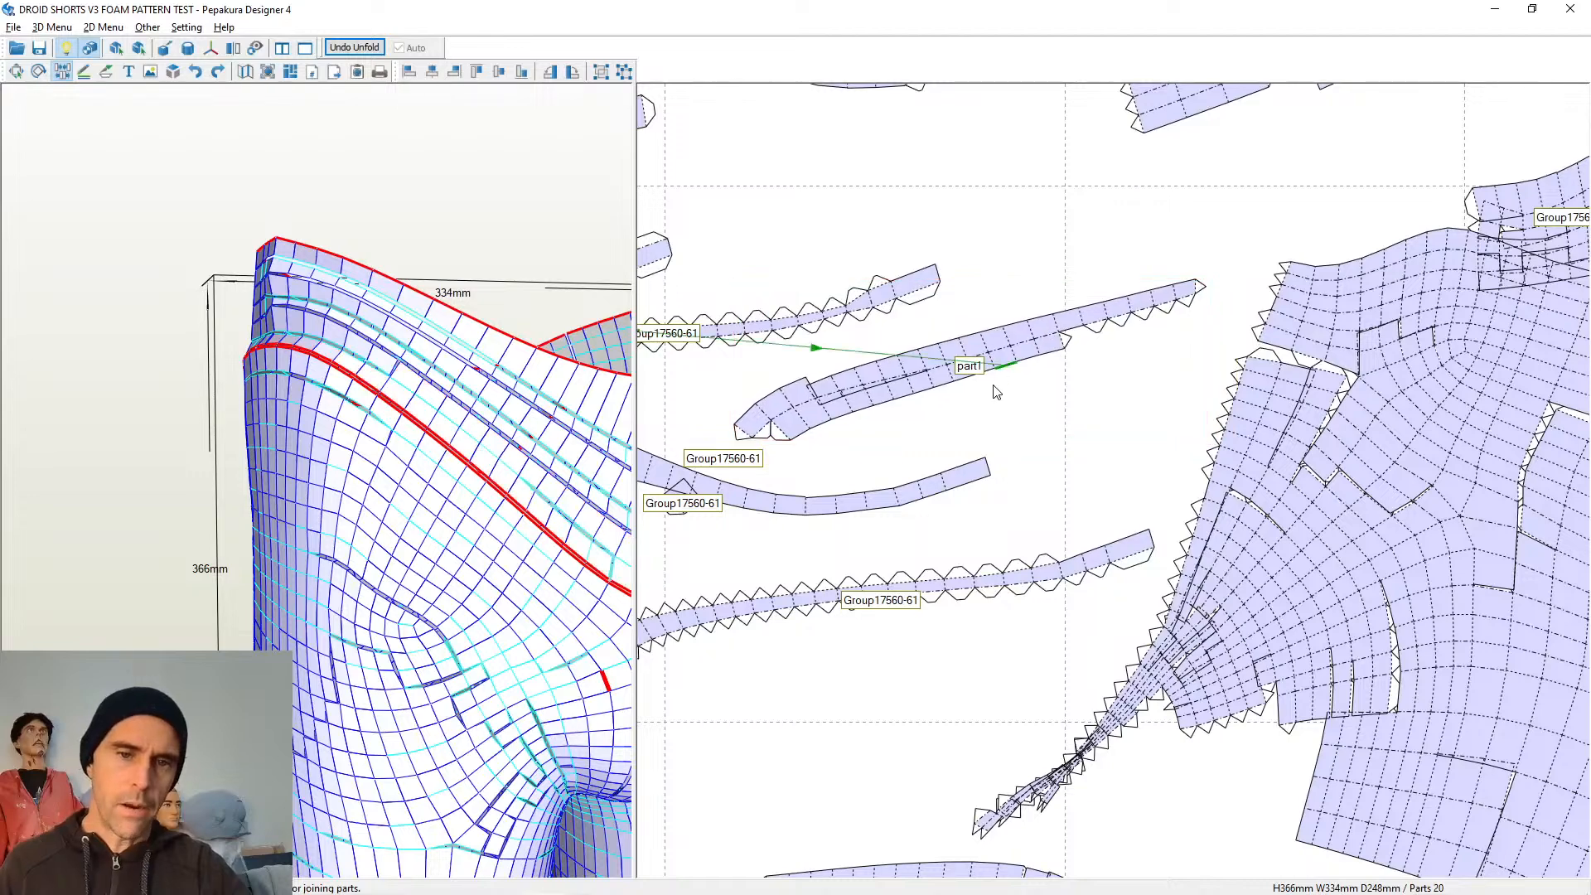
Shift the large leg piece slightly towards the toothed waistband strip above it
middle_click_drag(1009, 492, 1099, 350)
middle_click_drag(1037, 494, 1083, 302)
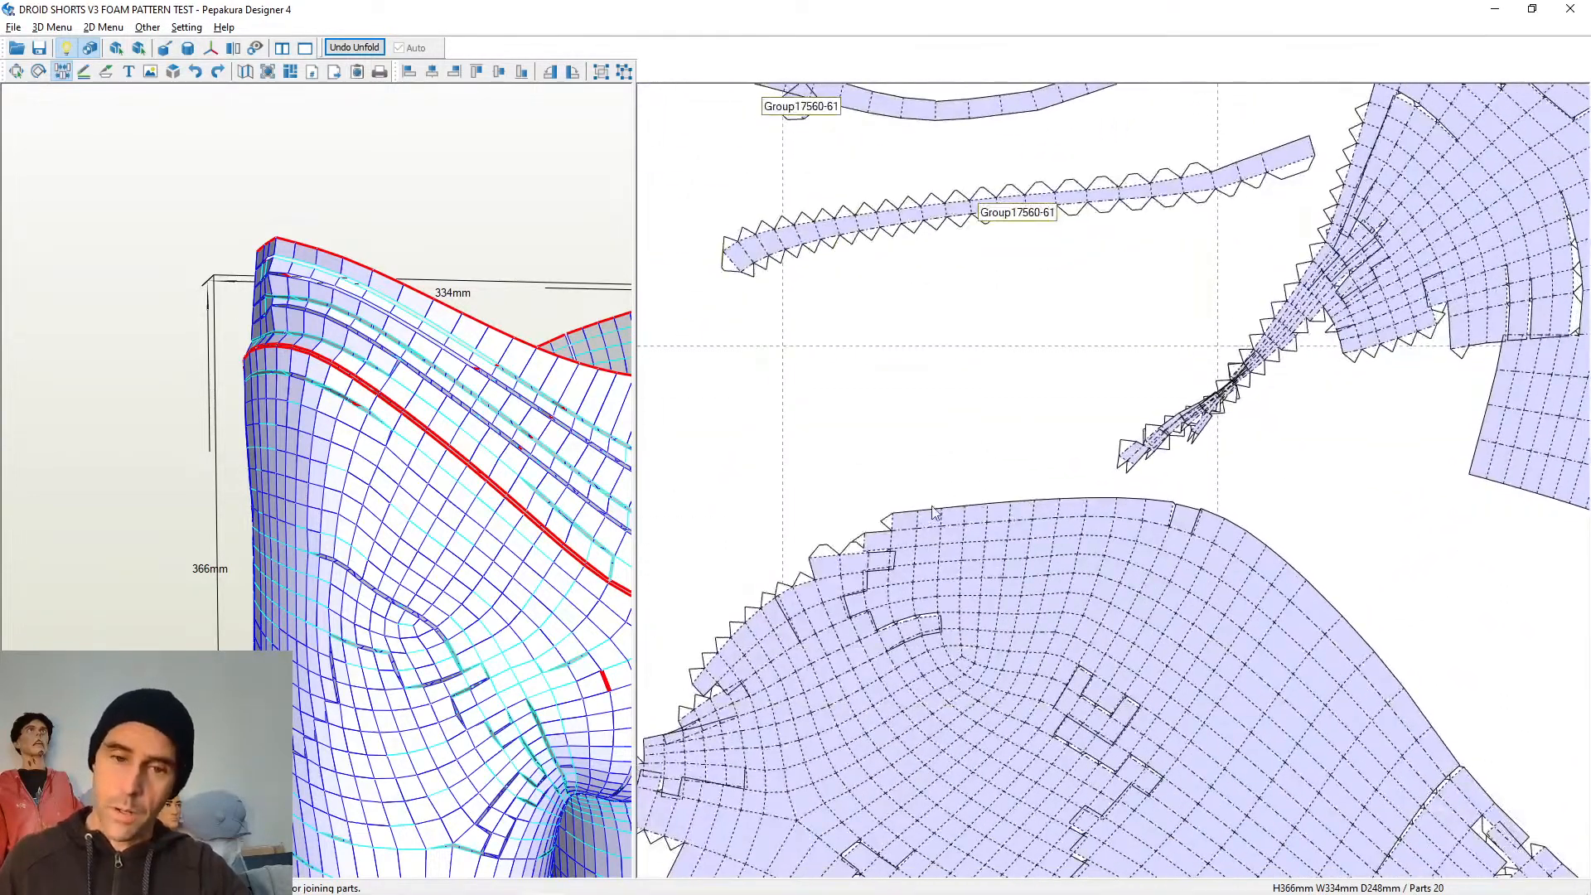
left_click_drag(977, 539, 965, 515)
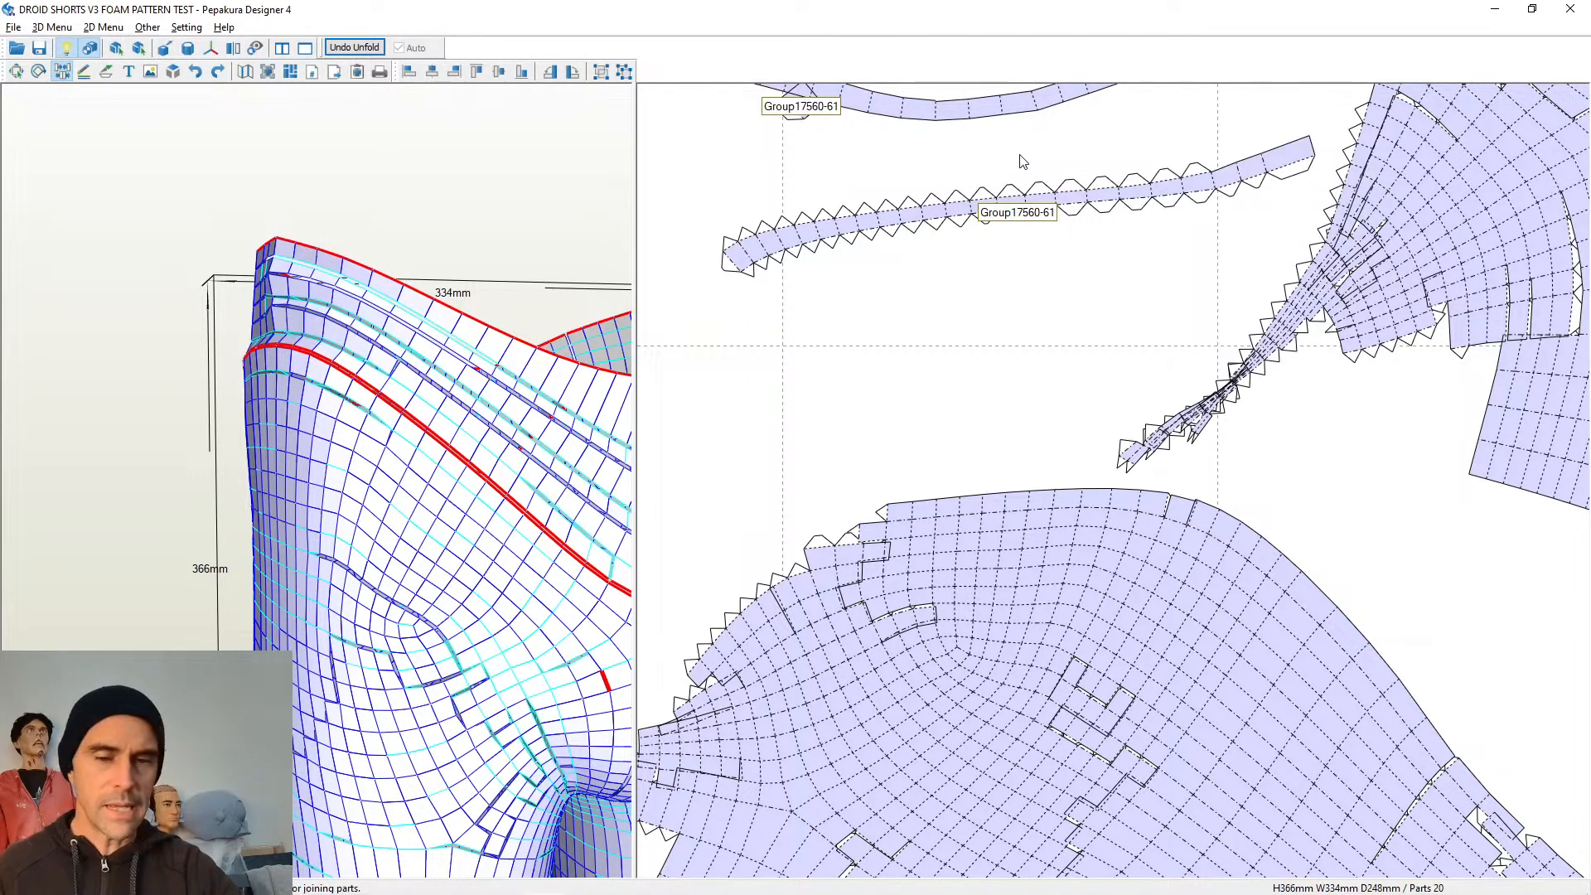
scroll(1034, 356, "down", 1)
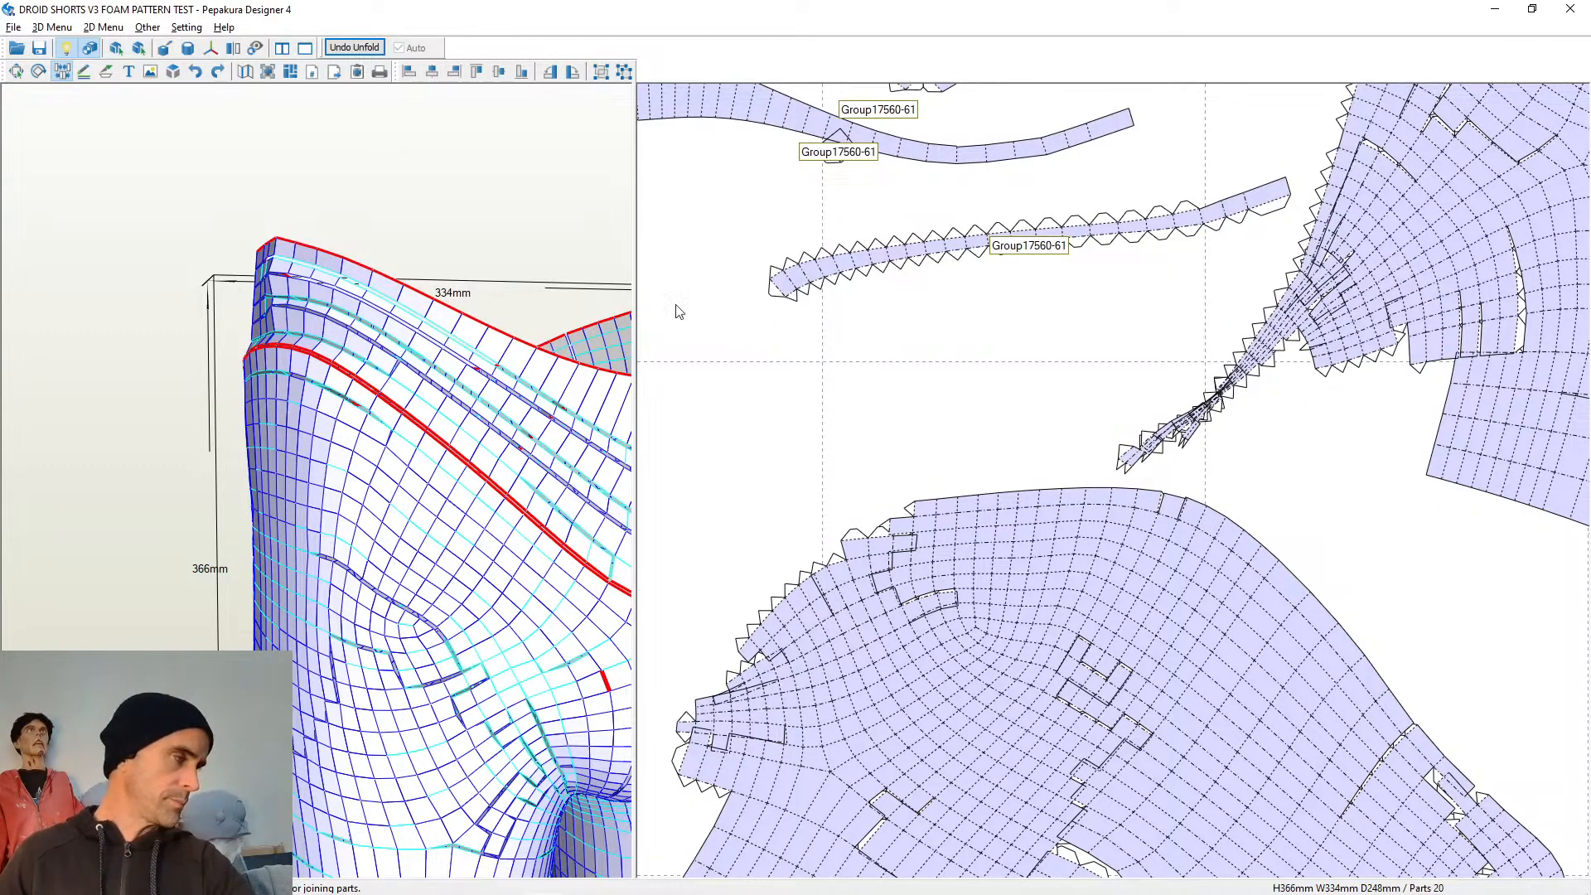
Switch to OBS, hide the Video Capture Device 2 source, and return to Pepakura Designer
key("alt+Tab")
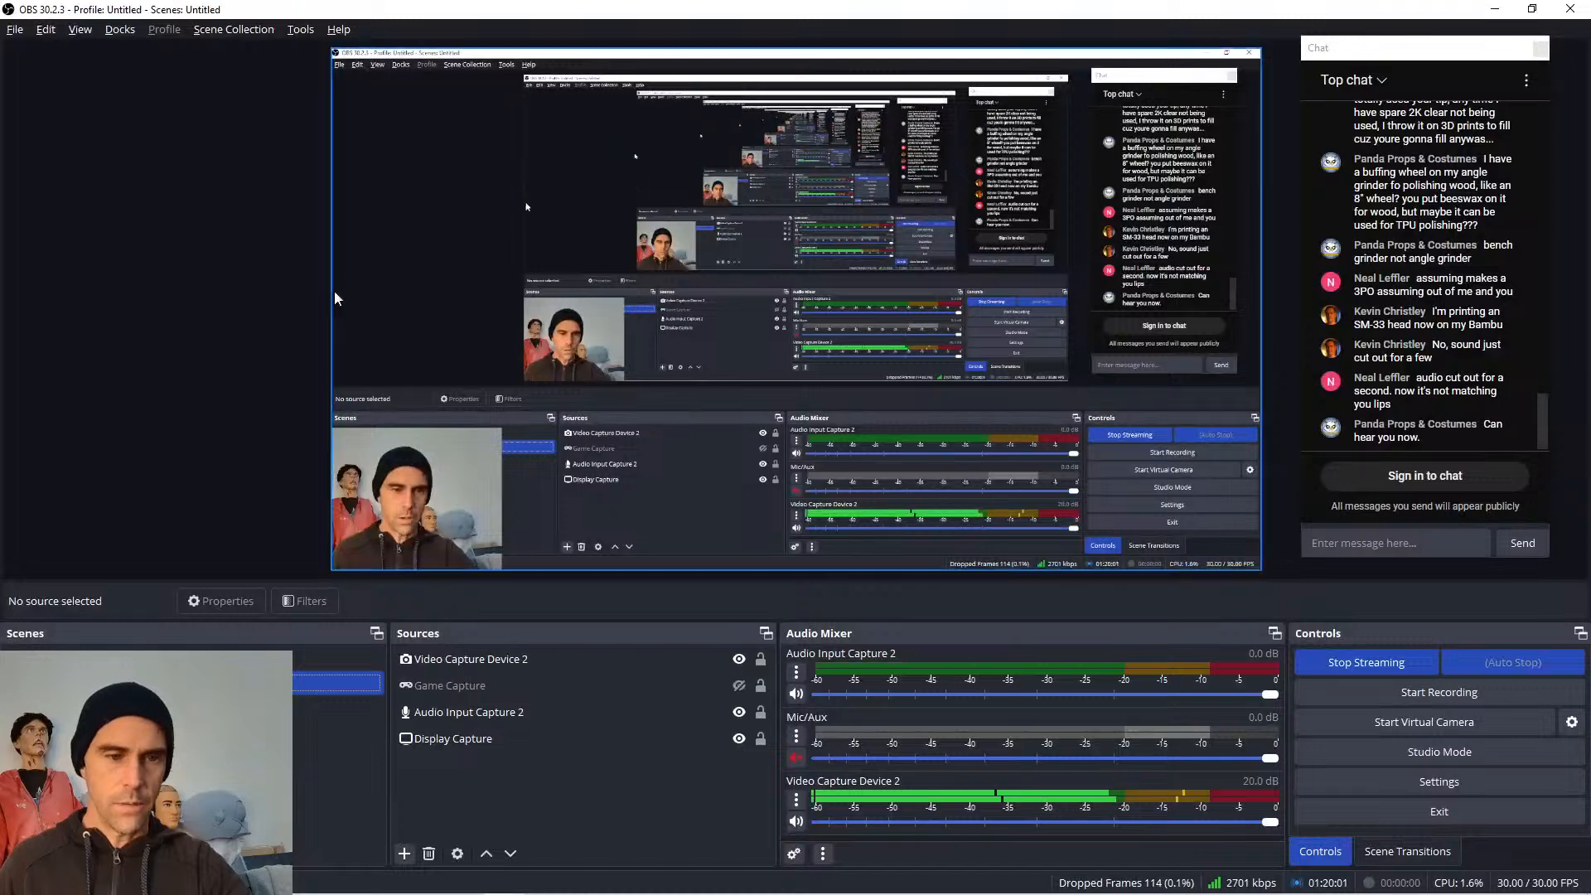
left_click(719, 663)
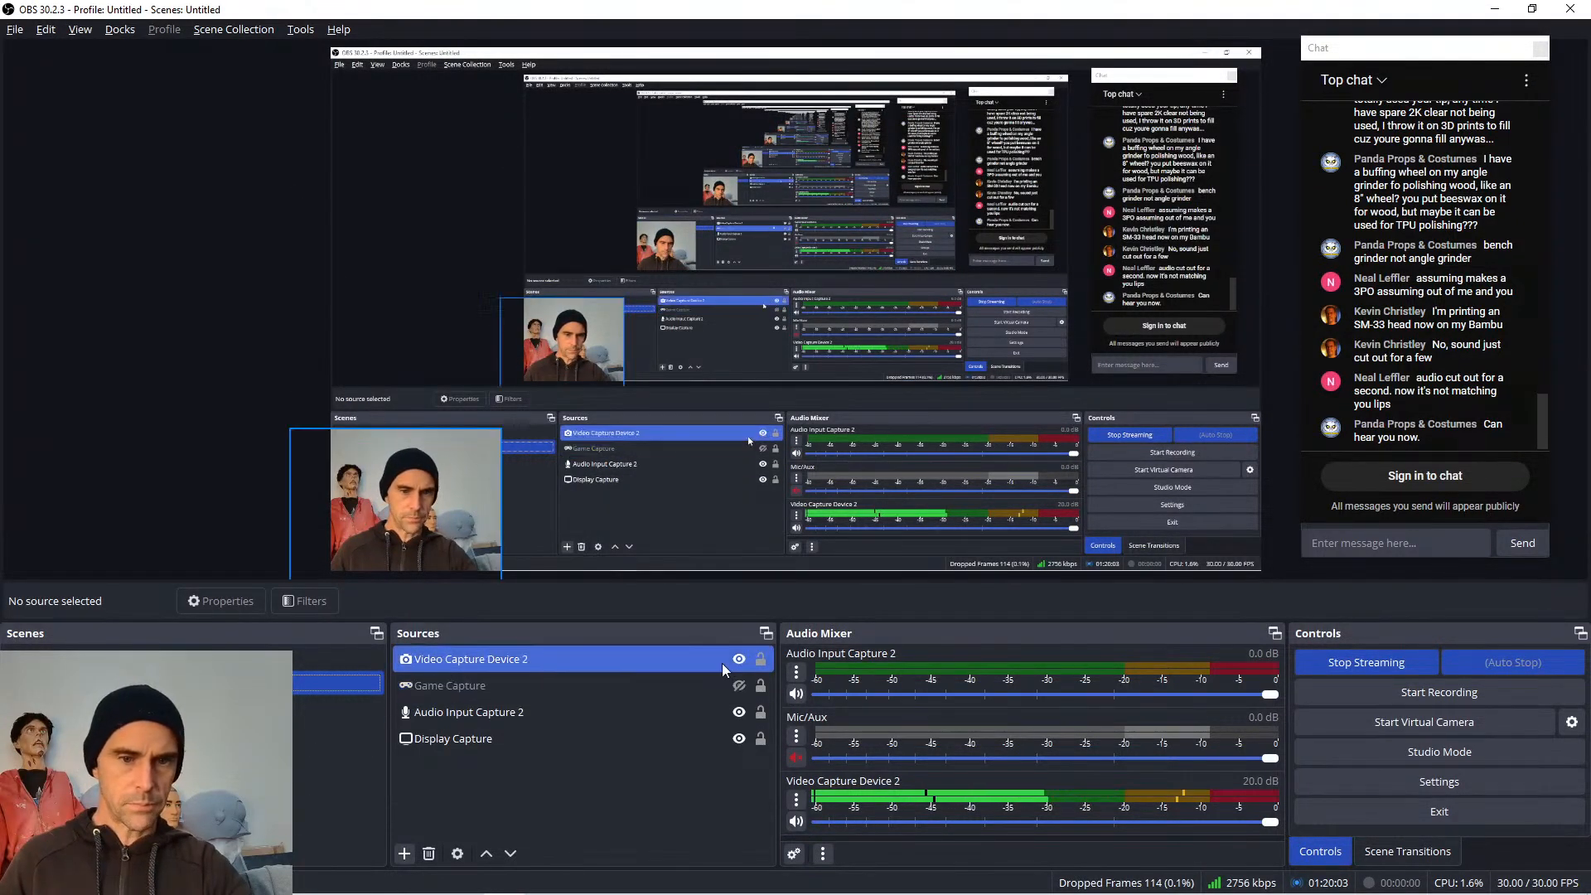
left_click(739, 661)
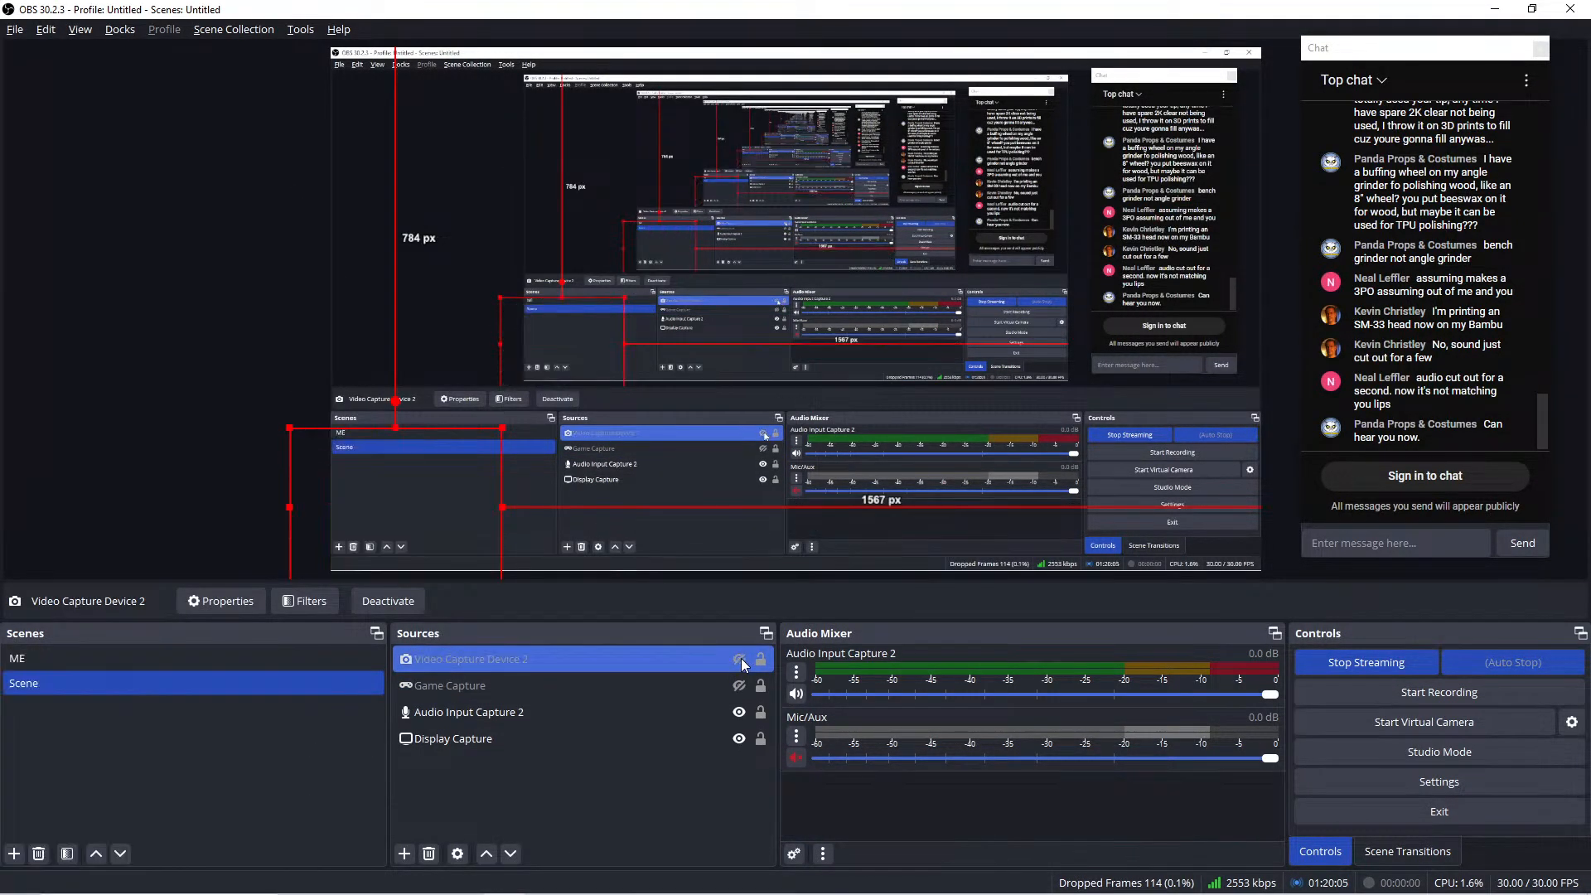
key("alt+Tab")
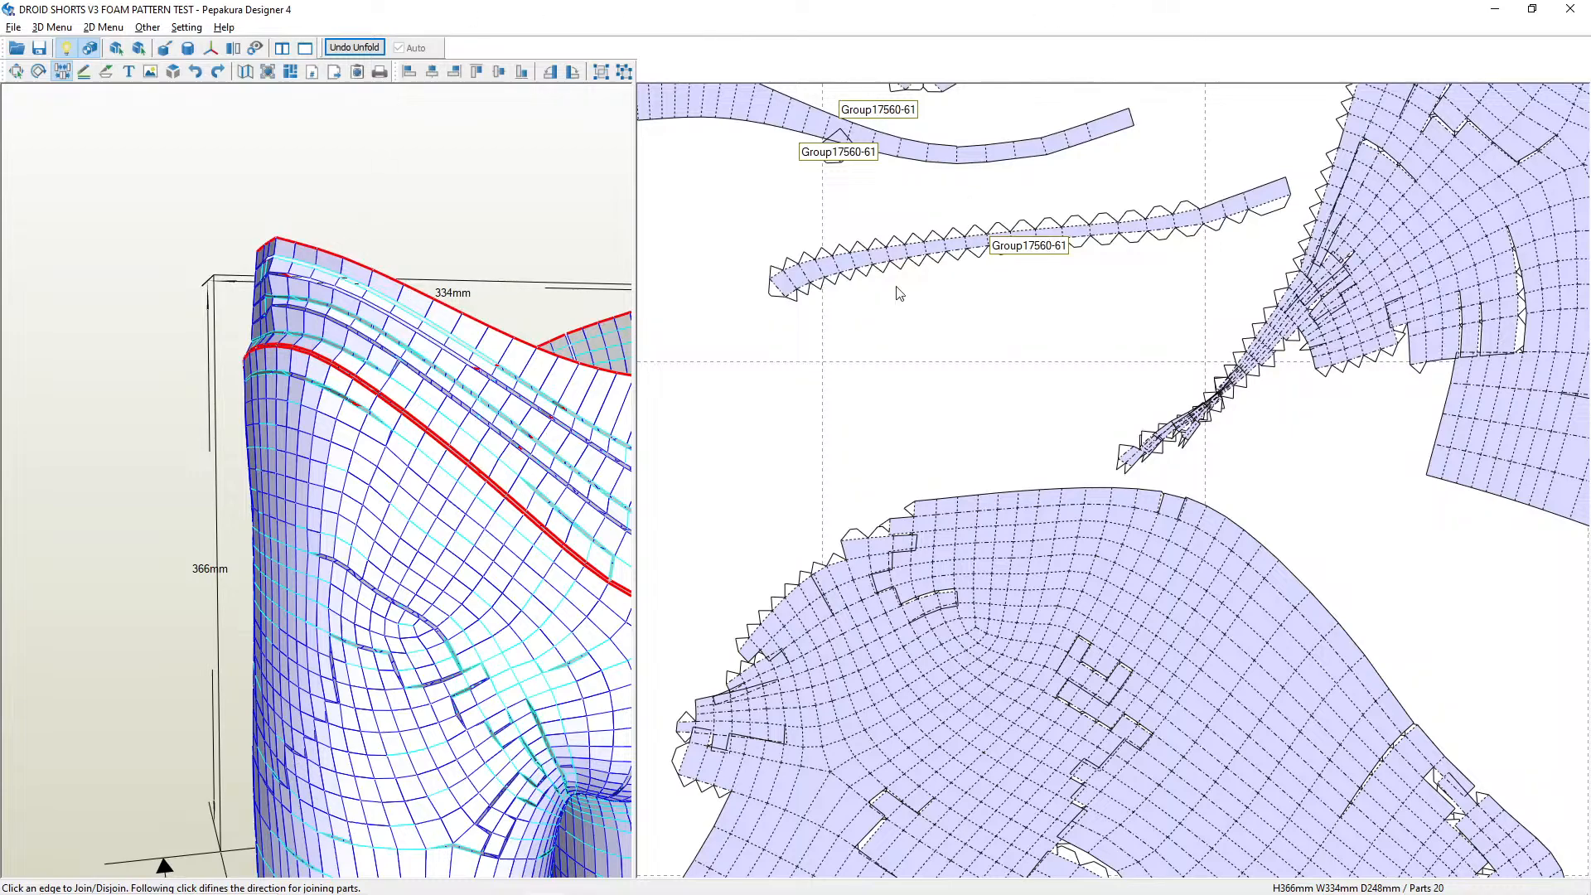
Join the matching curved strip to part1's stepped edge and cut the overlapping upper strip free along its long seam
scroll(938, 341, "down", 3)
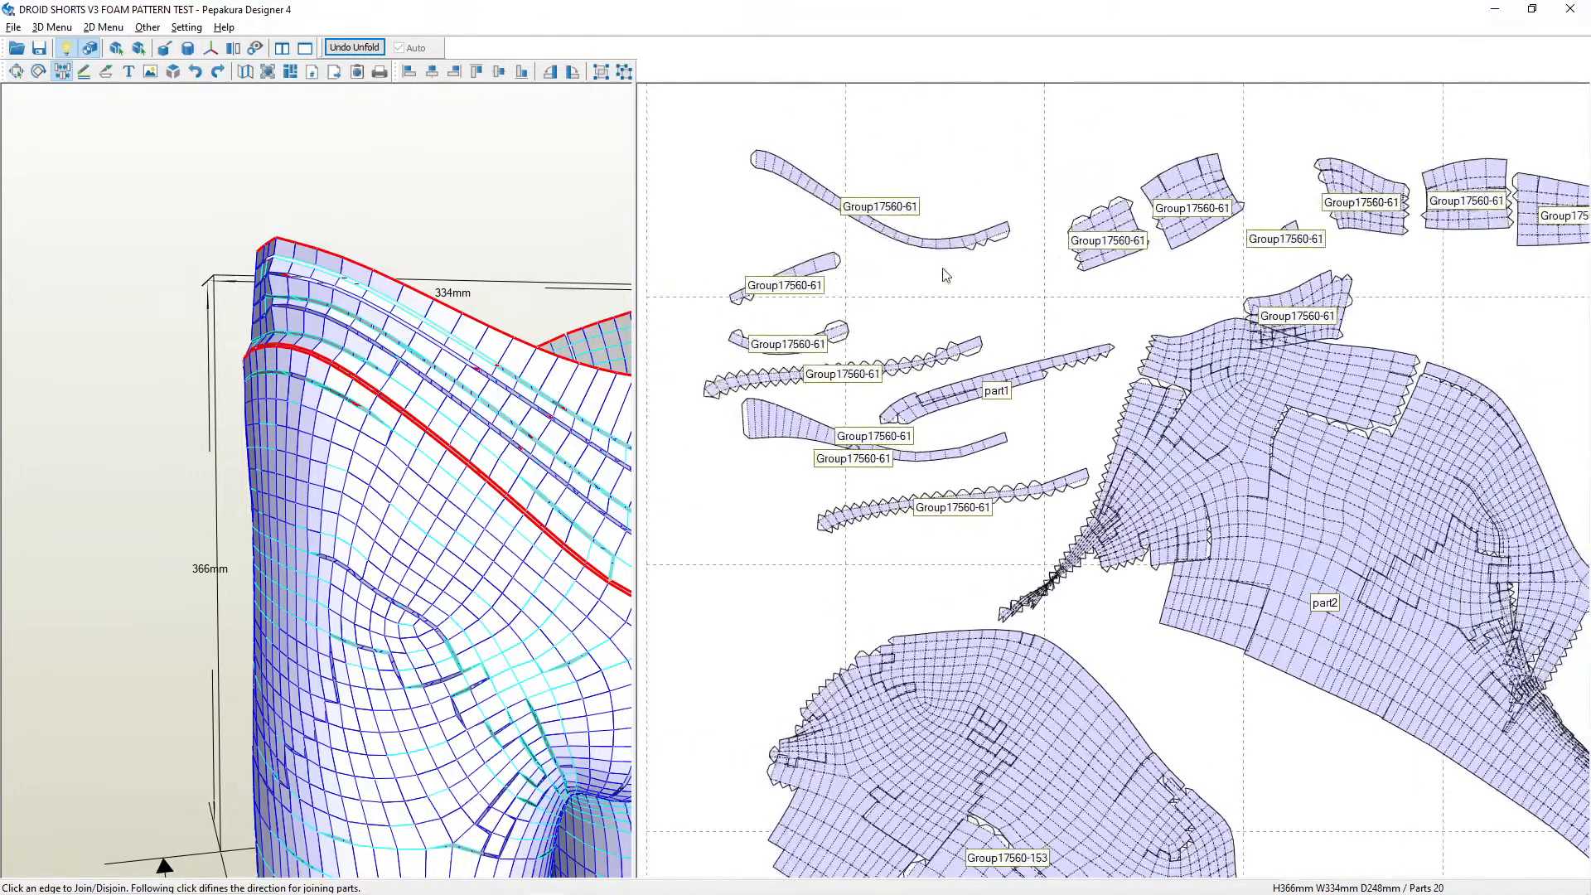
scroll(954, 282, "up", 4)
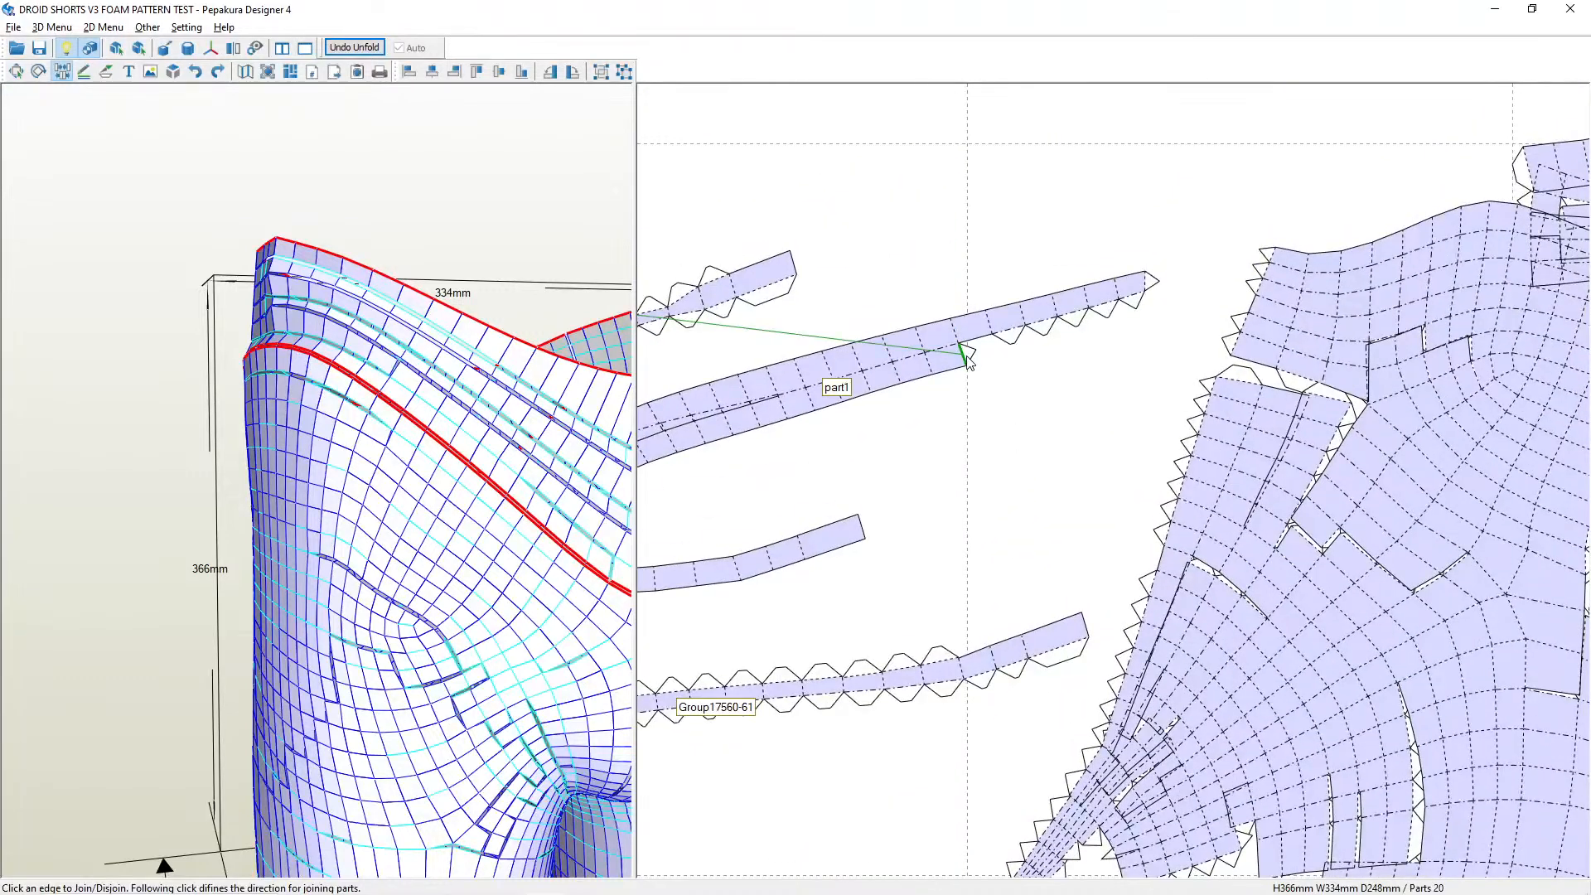
left_click(967, 358)
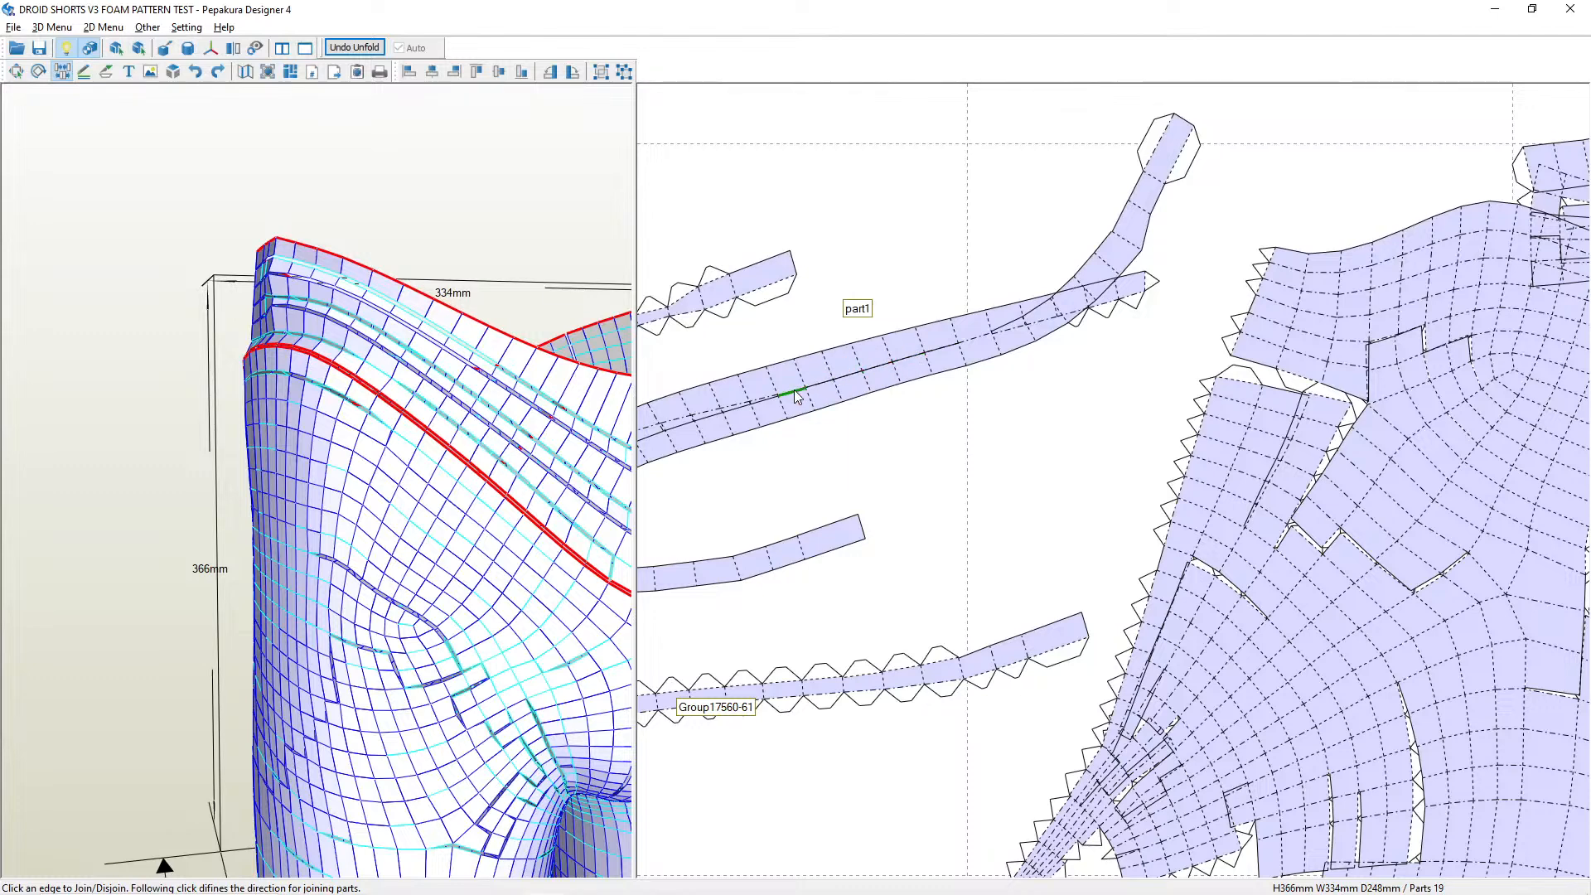
left_click(818, 378)
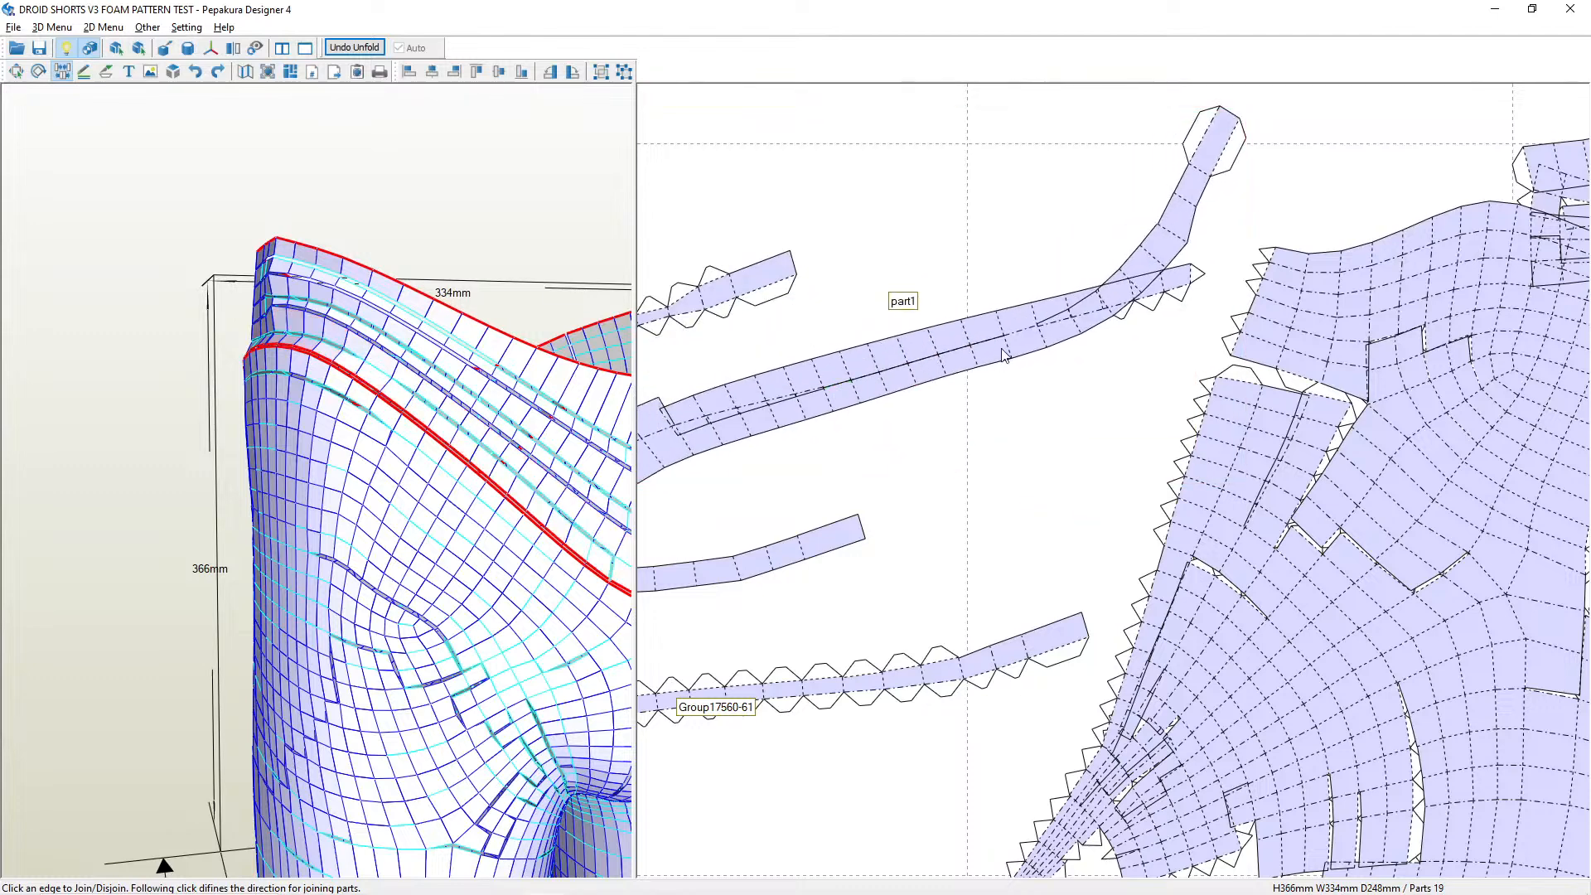
left_click(1021, 329)
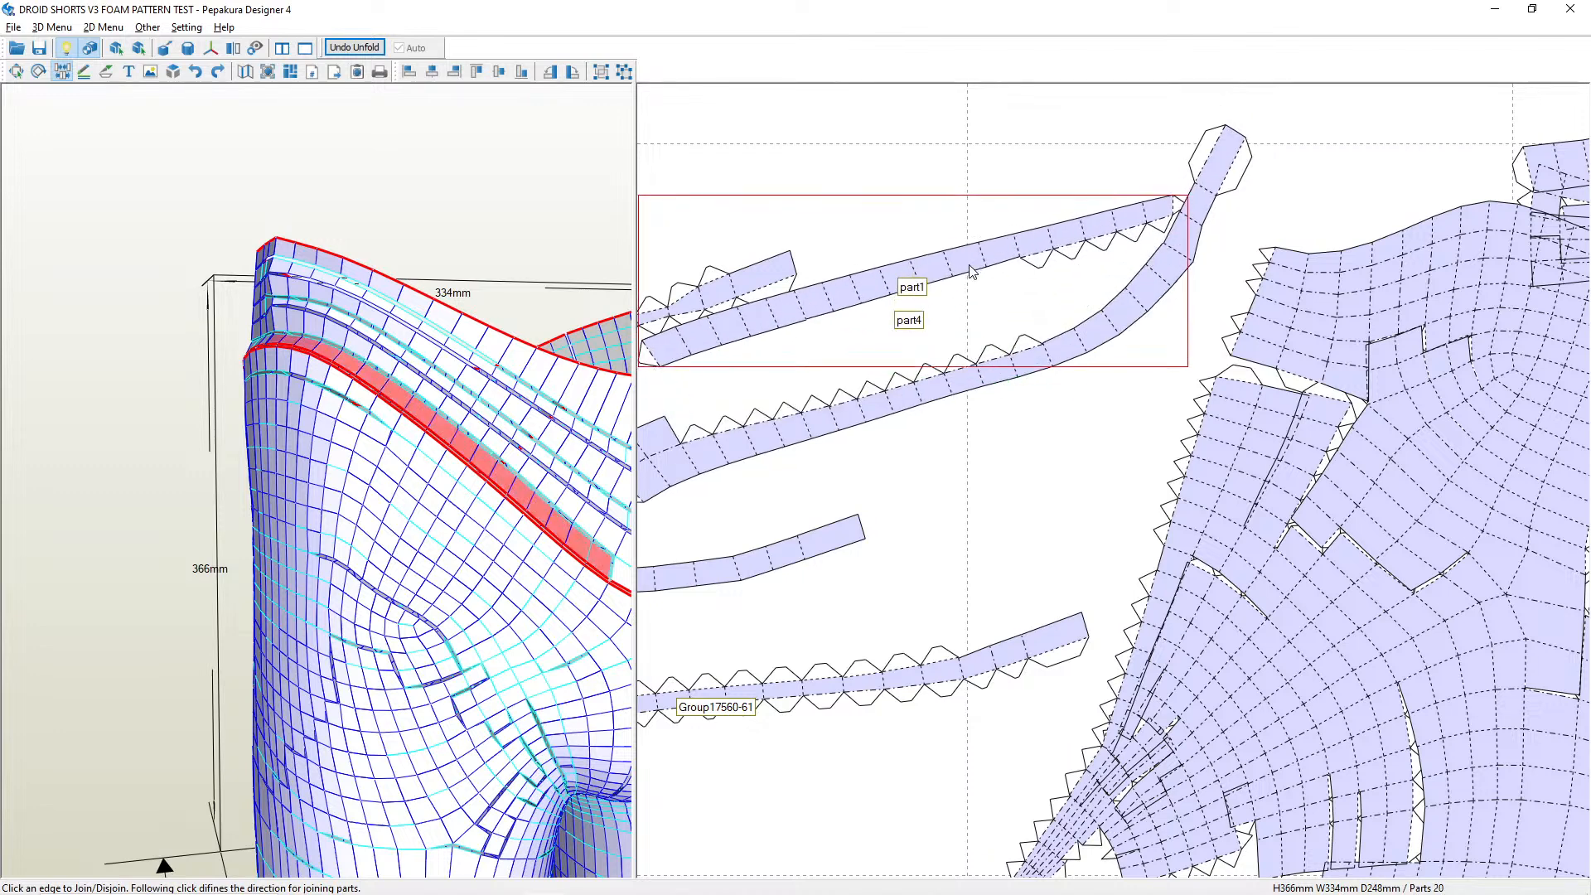
Cut the short end section off the lower curved strip, rejoin it to the upper strip, and move the joined strip clear
right_click_drag(664, 444, 1020, 425)
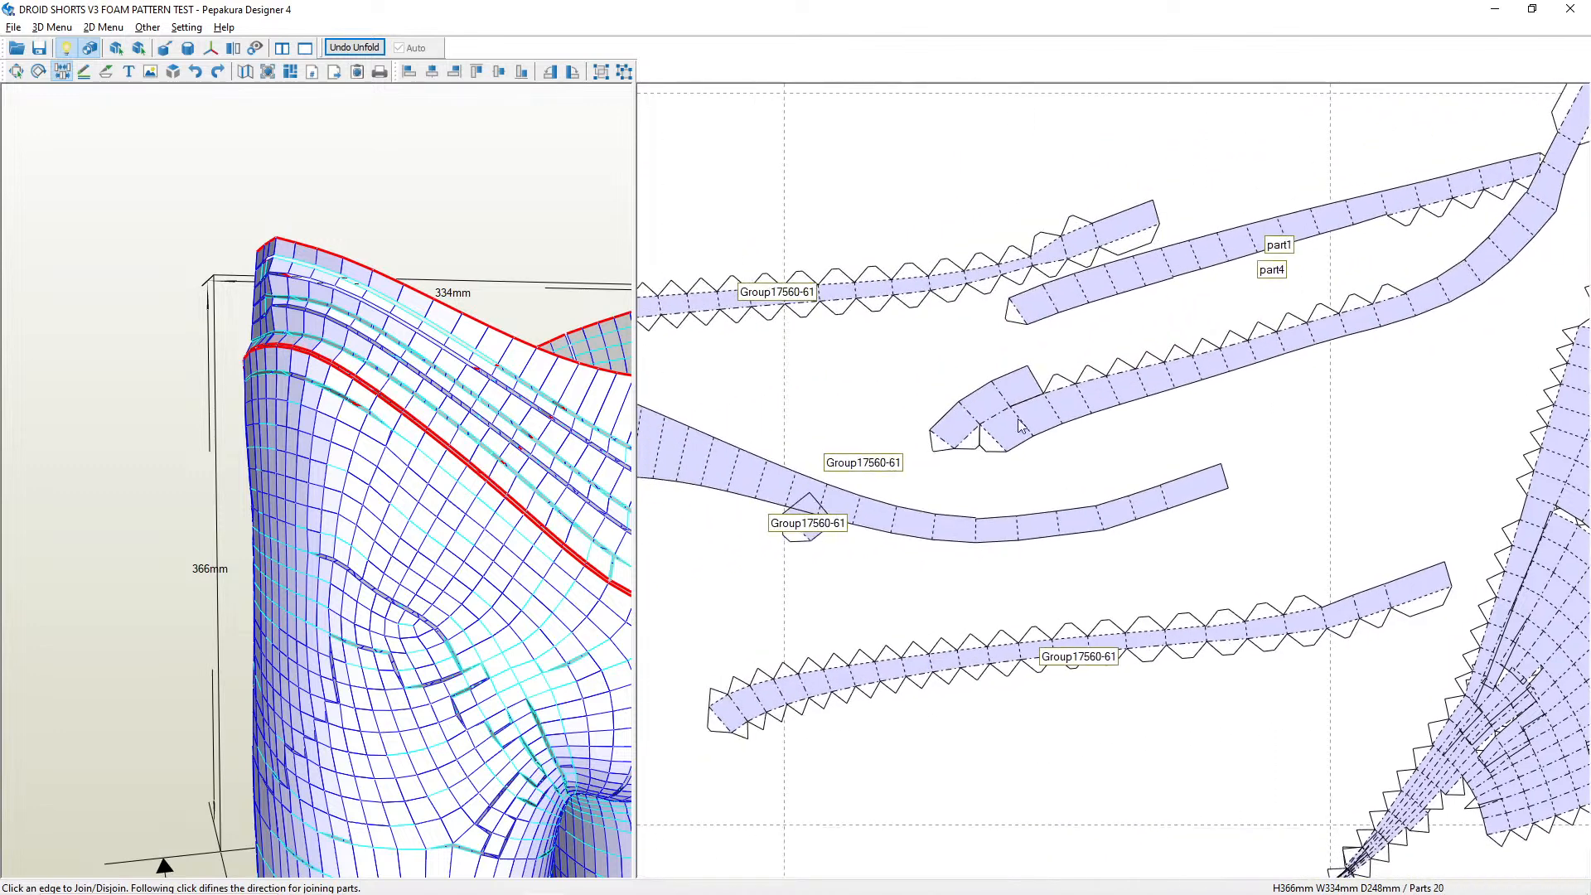
left_click(998, 418)
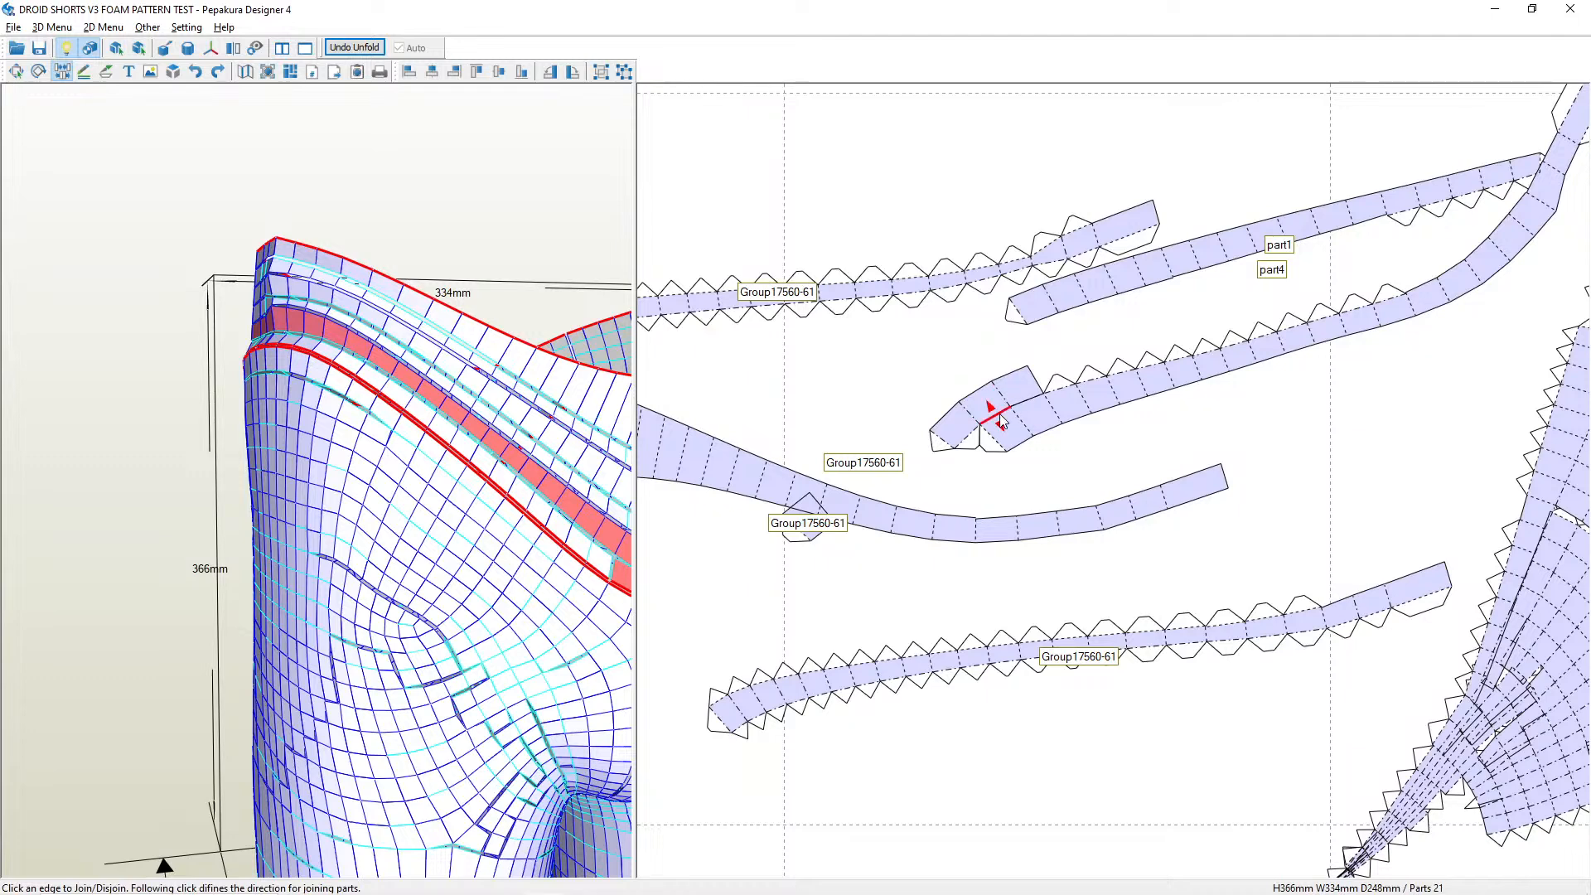
left_click(1000, 421)
left_click(1033, 373)
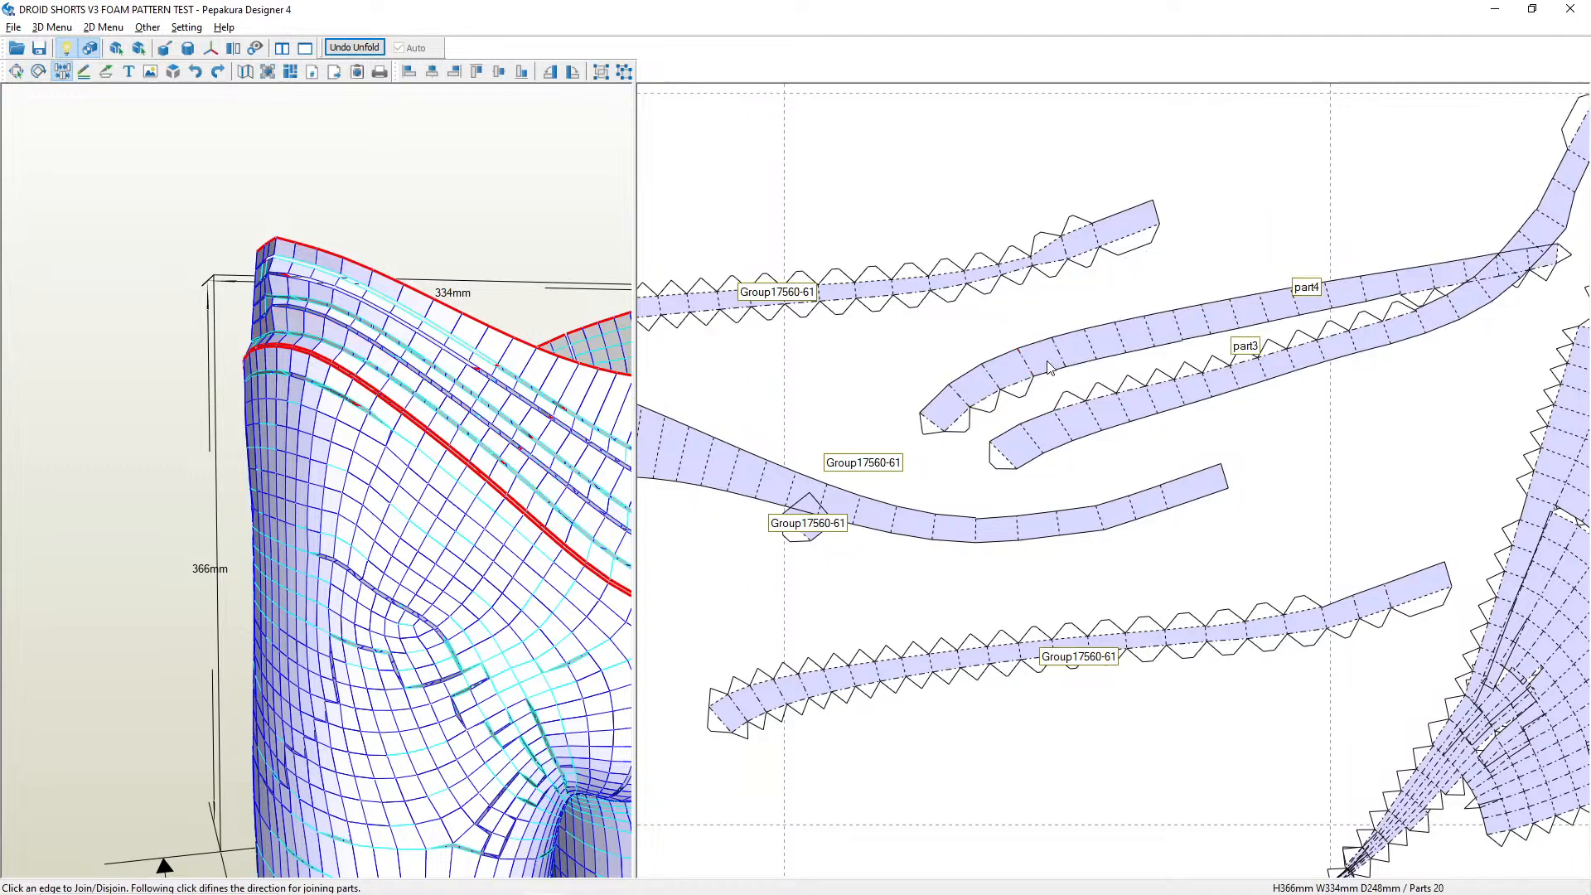
left_click_drag(1051, 368, 903, 361)
Move the toothed waistband strip up and away from the two recut curved strips
scroll(975, 375, "down", 3)
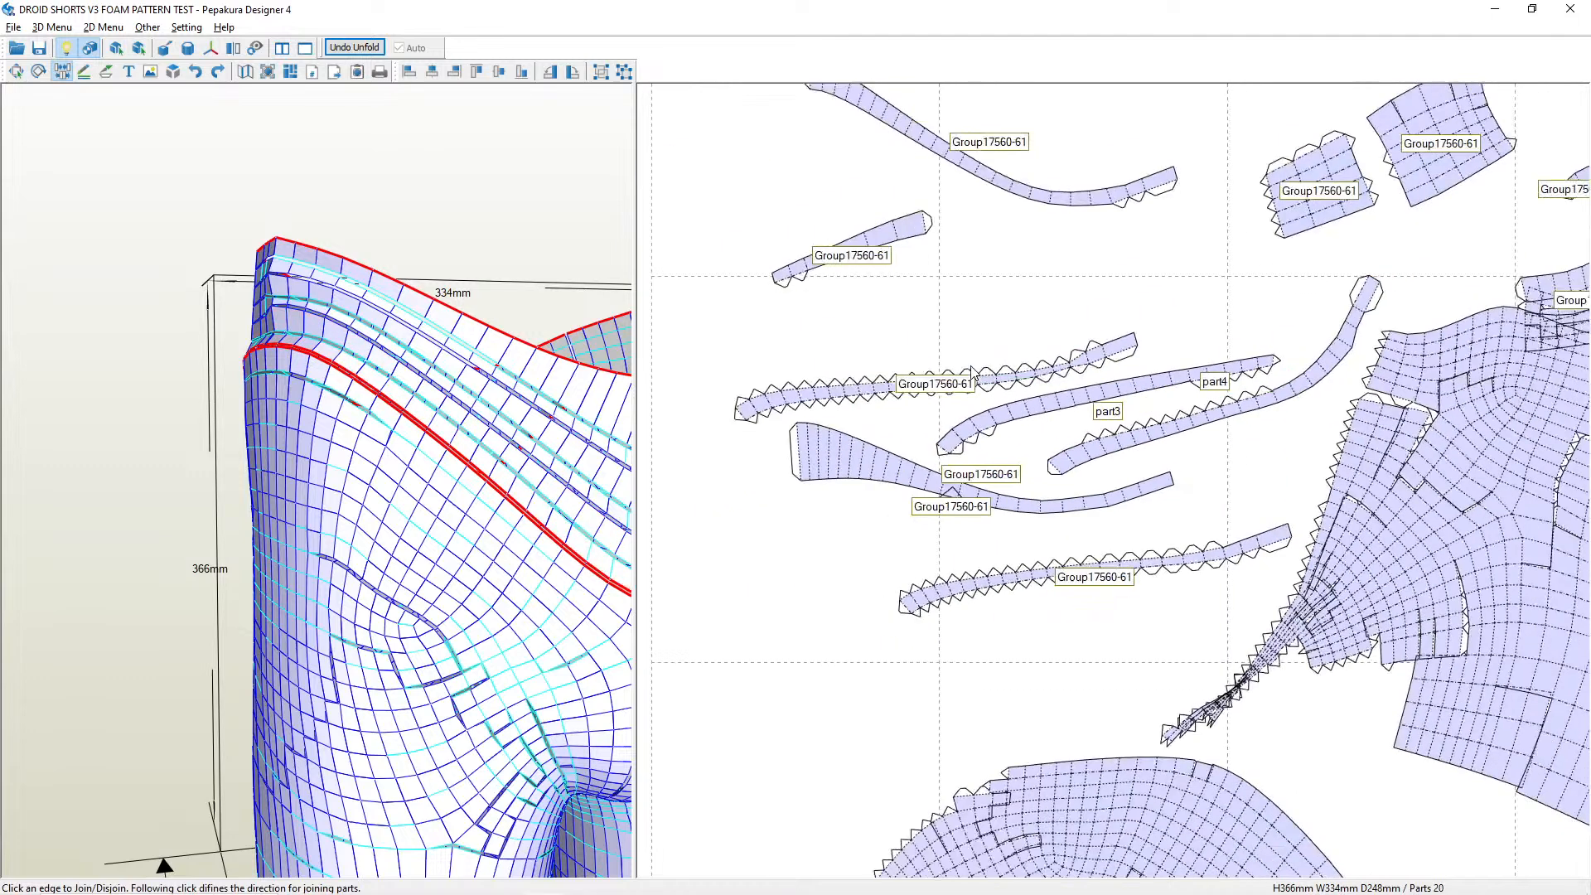
scroll(975, 375, "up", 2)
left_click_drag(1126, 275, 1282, 198)
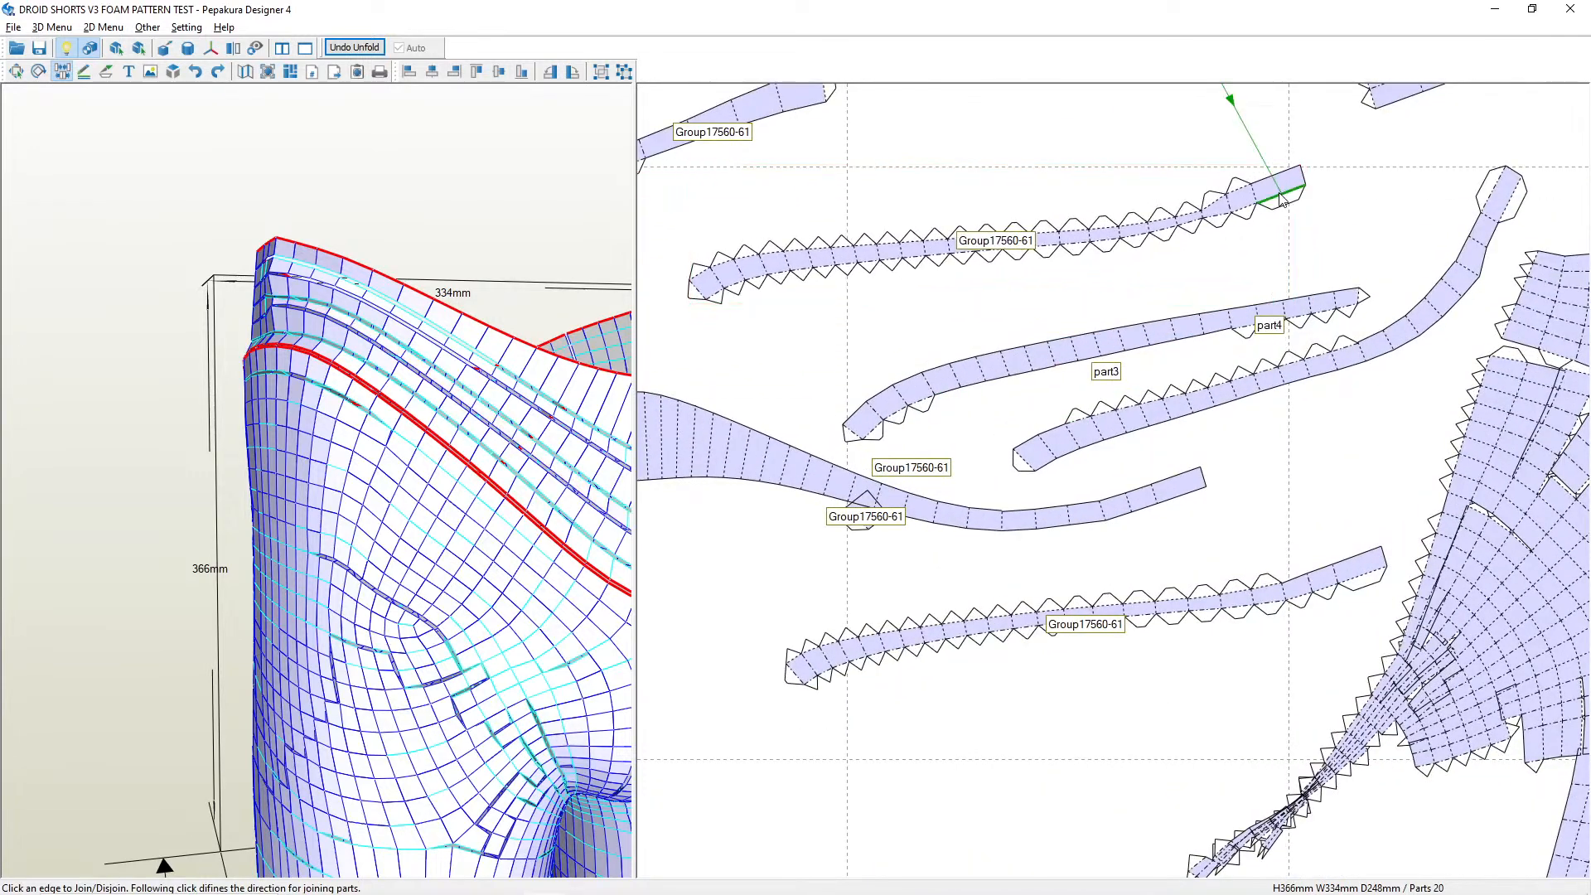
scroll(1251, 196, "down", 3)
scroll(1074, 386, "up", 2)
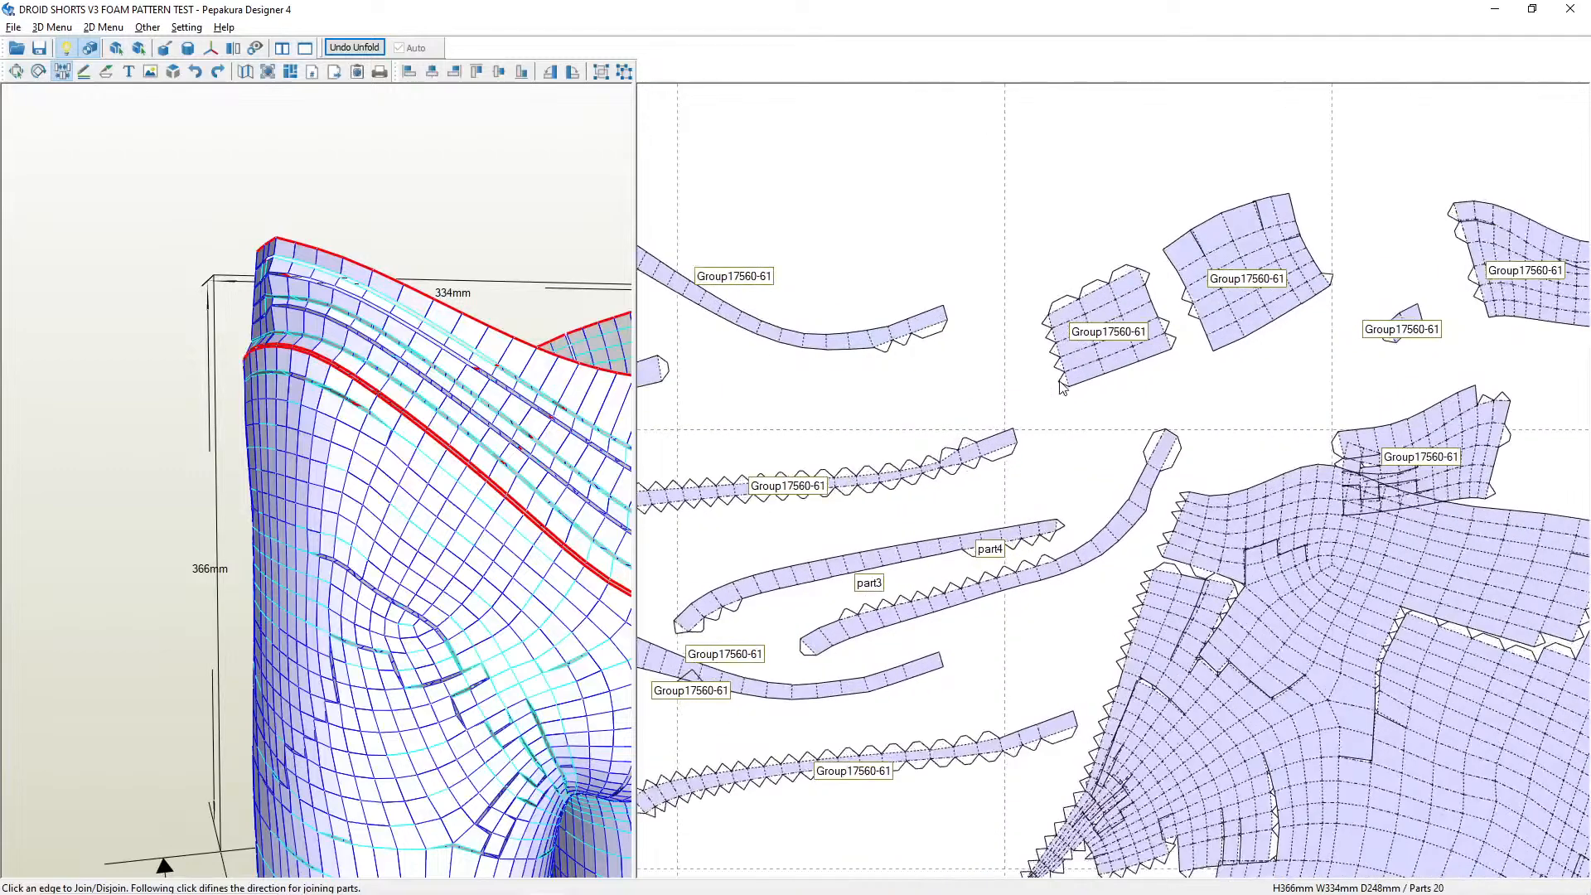
scroll(1077, 387, "up", 1)
middle_click_drag(942, 404, 1119, 233)
scroll(1008, 429, "down", 2)
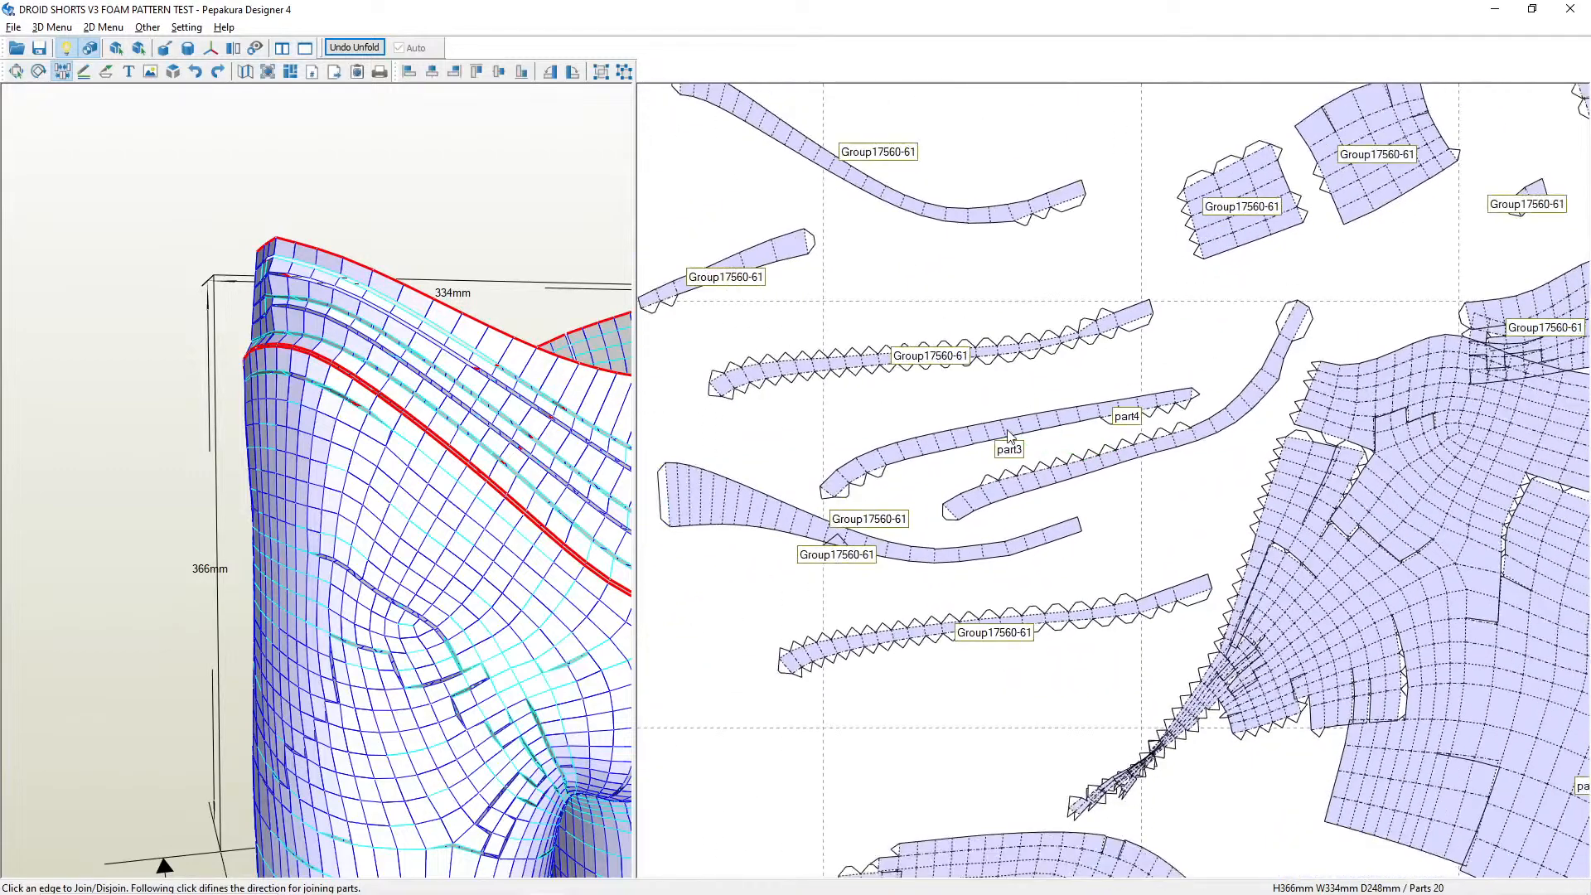
Cut and rejoin the small block beside the large leg piece's diagonal slit, and slide the detached block into the gap
middle_click_drag(1093, 360, 1144, 217)
scroll(1111, 469, "down", 2)
middle_click_drag(1110, 469, 1093, 302)
middle_click_drag(1102, 584, 951, 388)
scroll(950, 383, "up", 3)
middle_click_drag(858, 438, 922, 260)
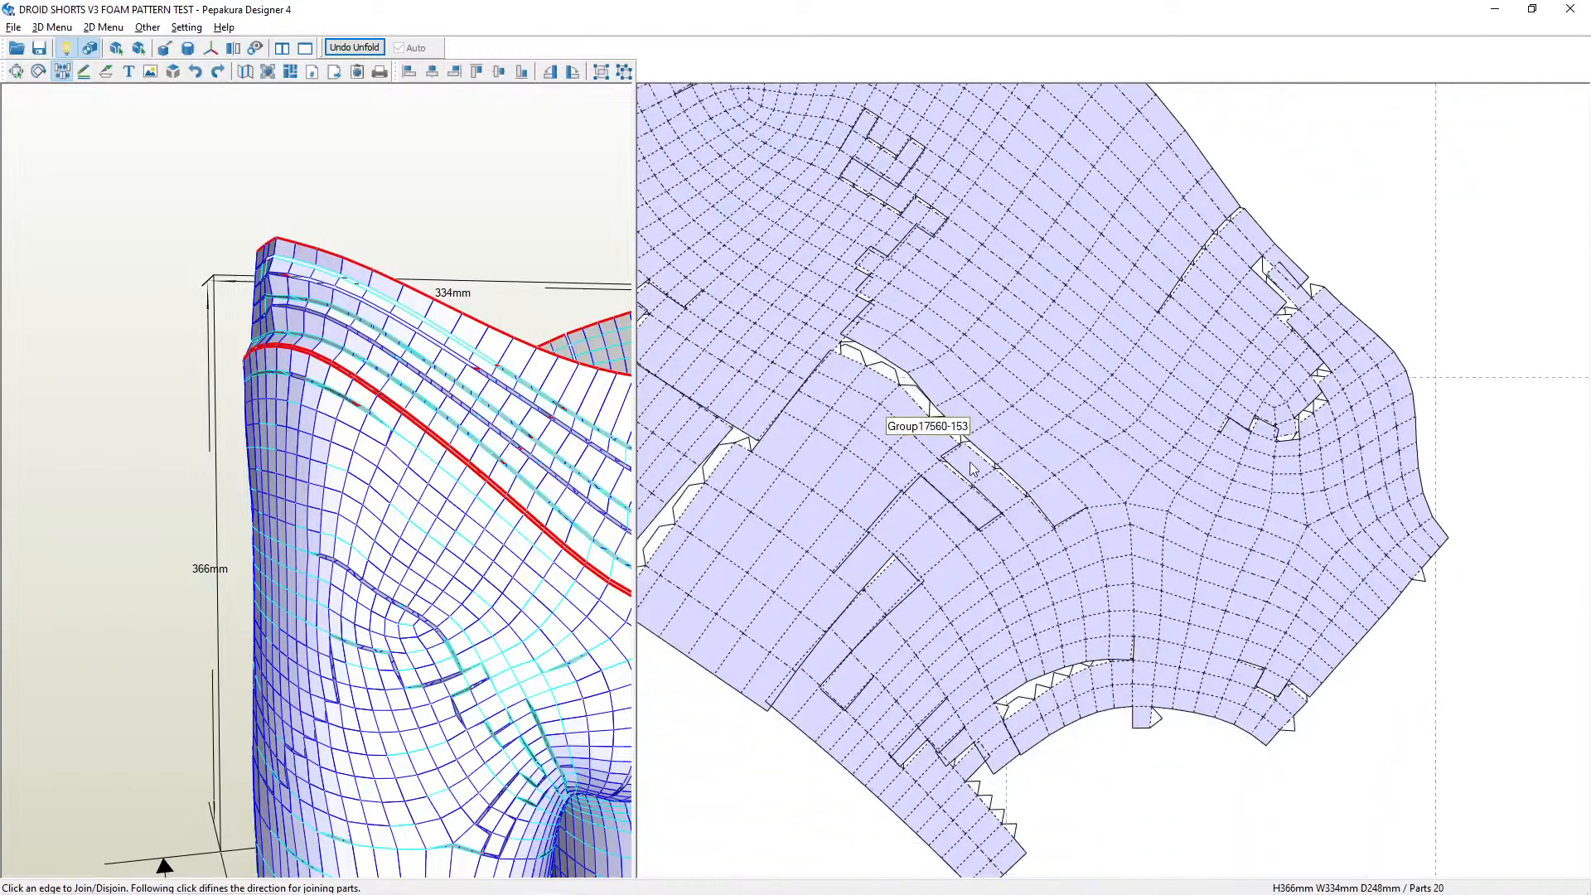
left_click(1013, 508)
scroll(945, 504, "up", 2)
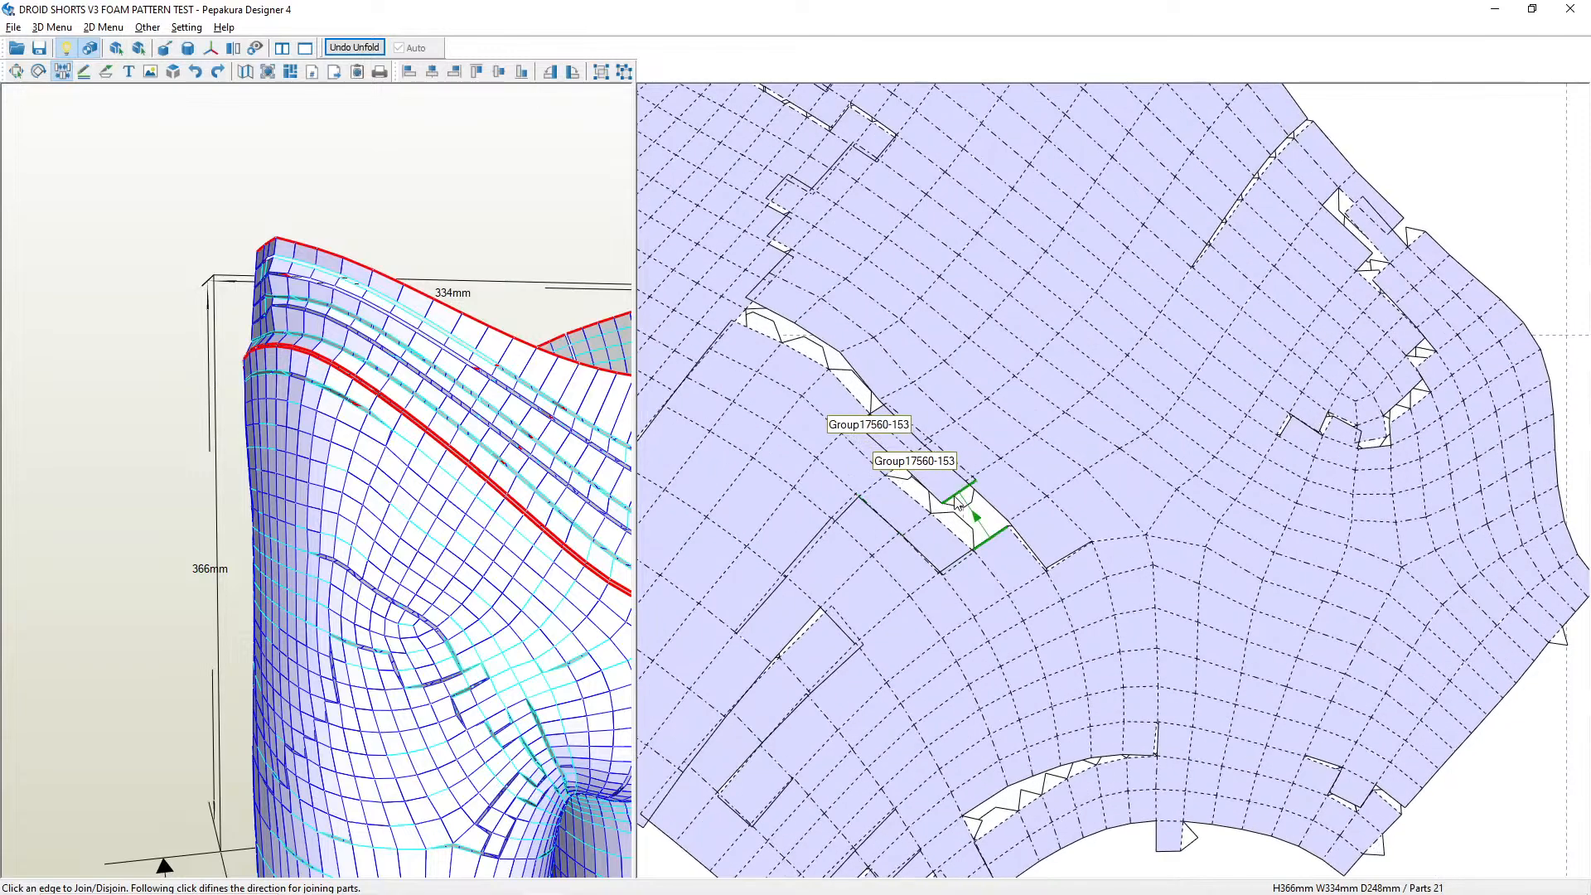
middle_click_drag(938, 499, 1021, 502)
left_click(1016, 504)
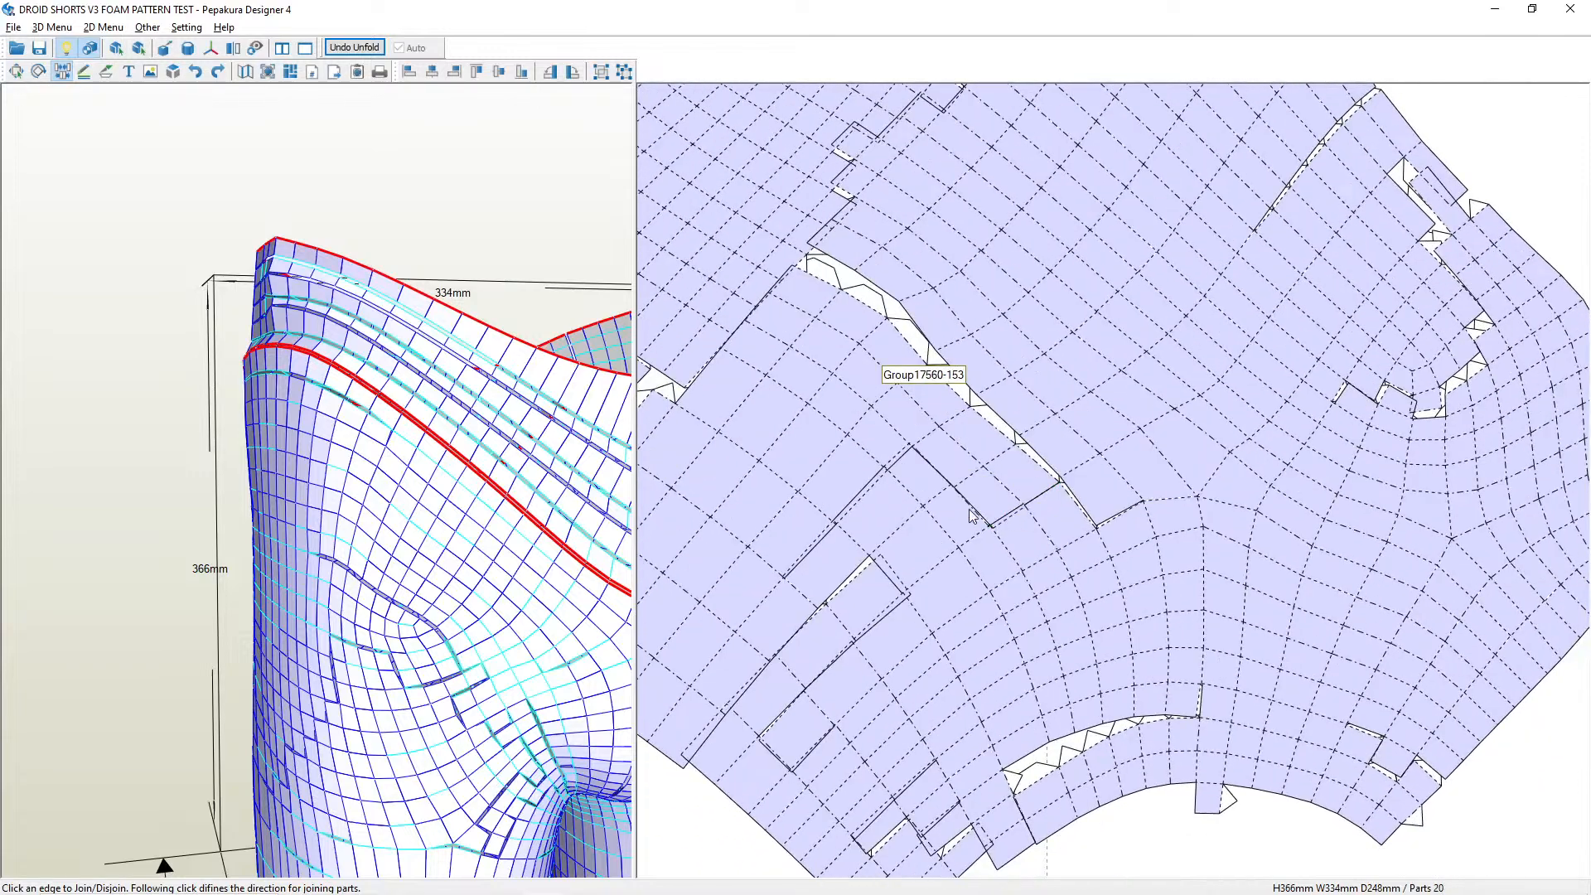
left_click(953, 417)
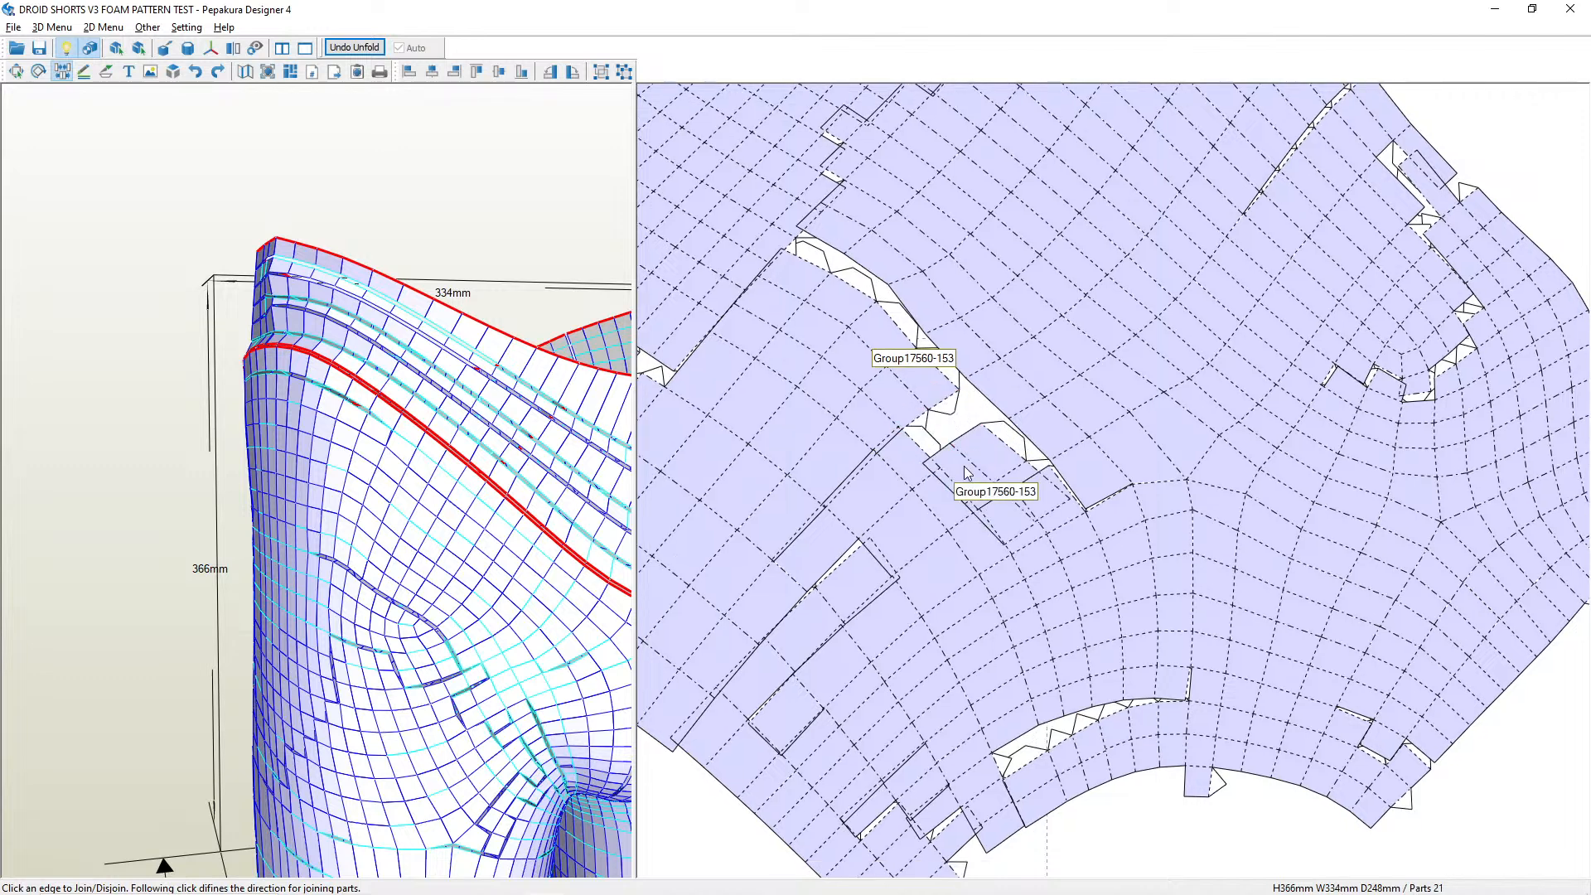
left_click_drag(995, 471, 952, 415)
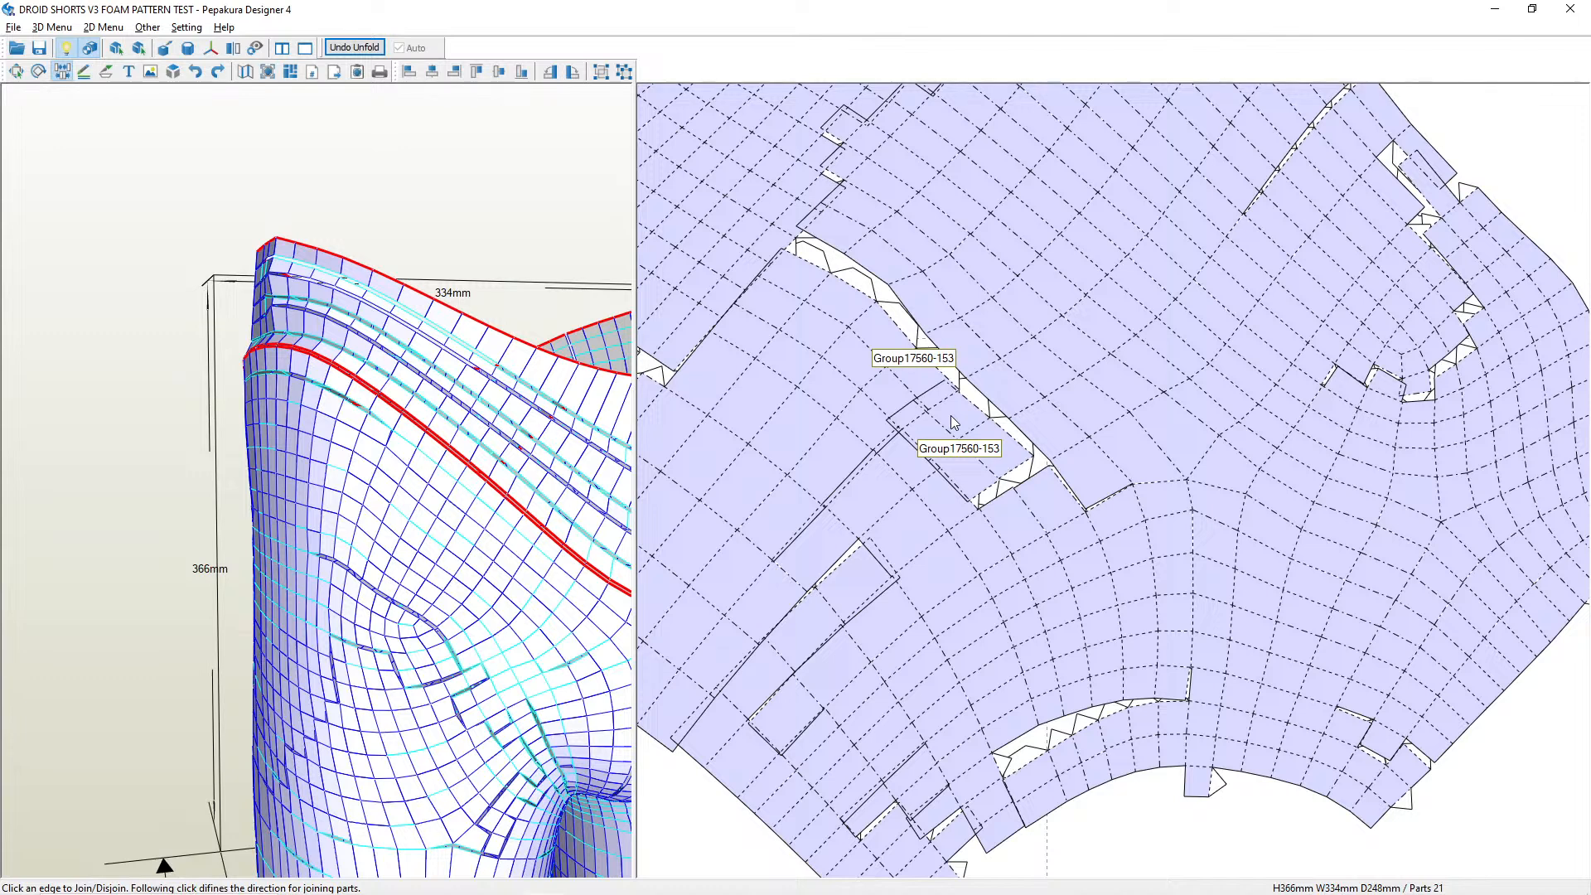
Switch to OBS, show the Video Capture Device 2 source again, and return to Pepakura Designer
key("alt+Tab")
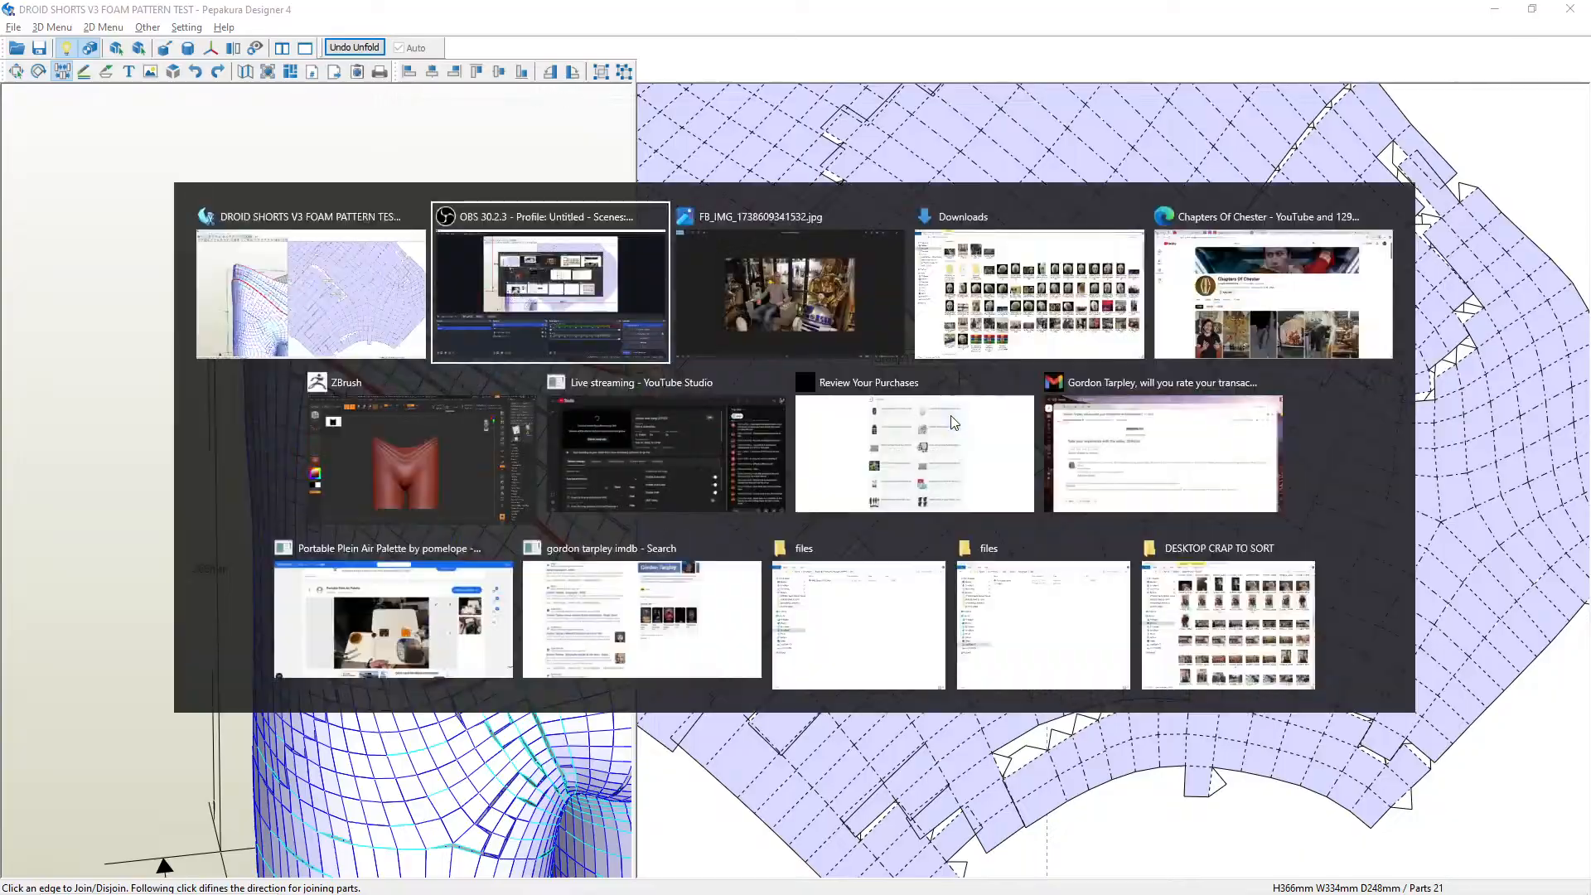
left_click(740, 660)
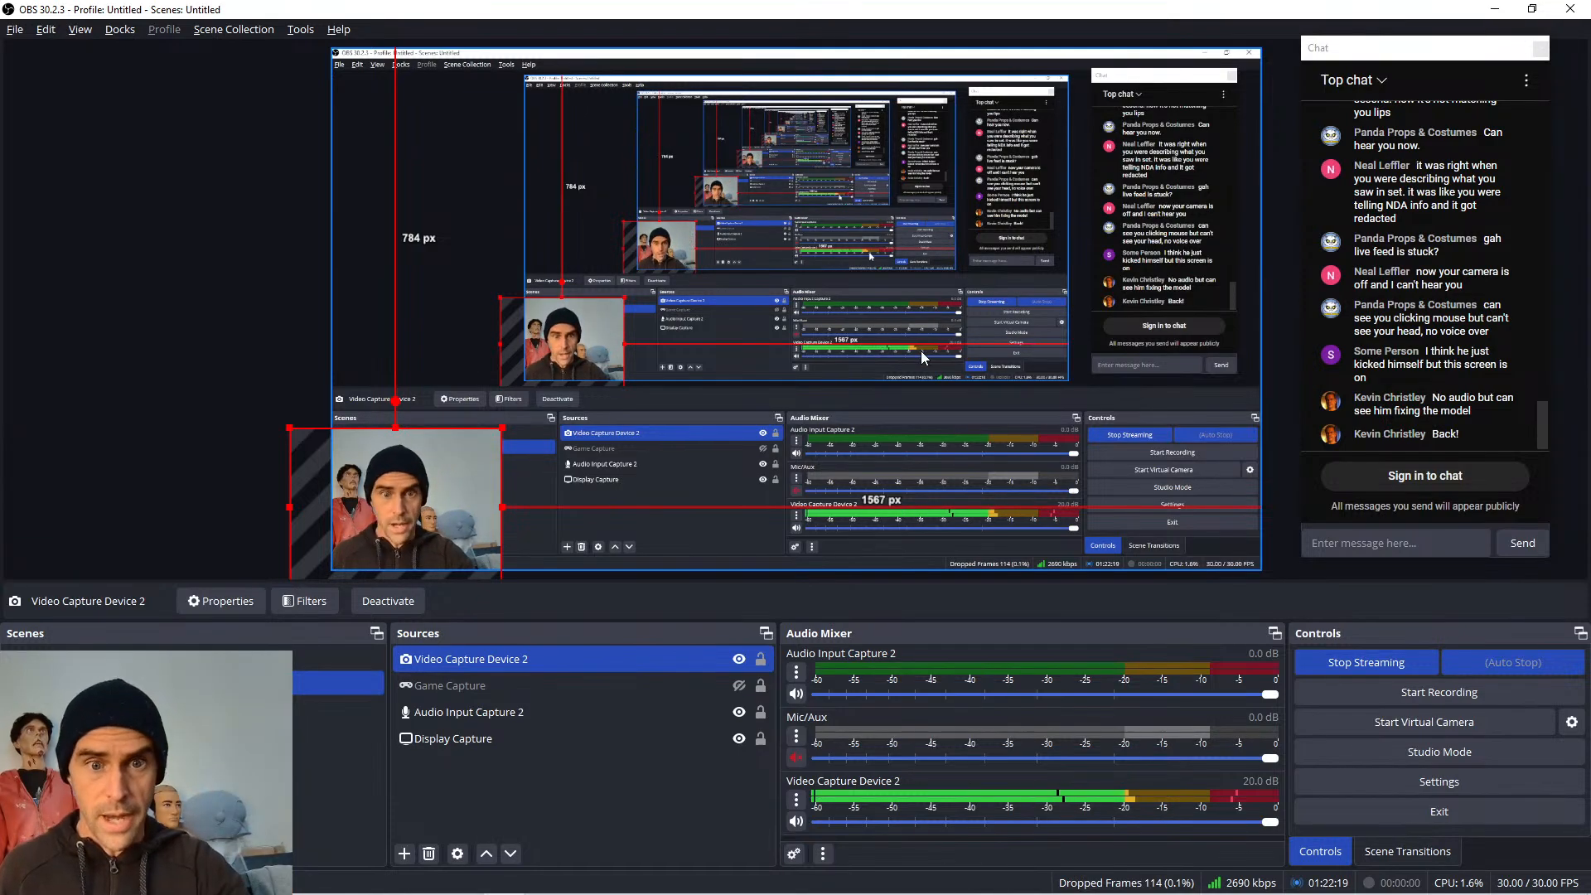
key("alt+Tab")
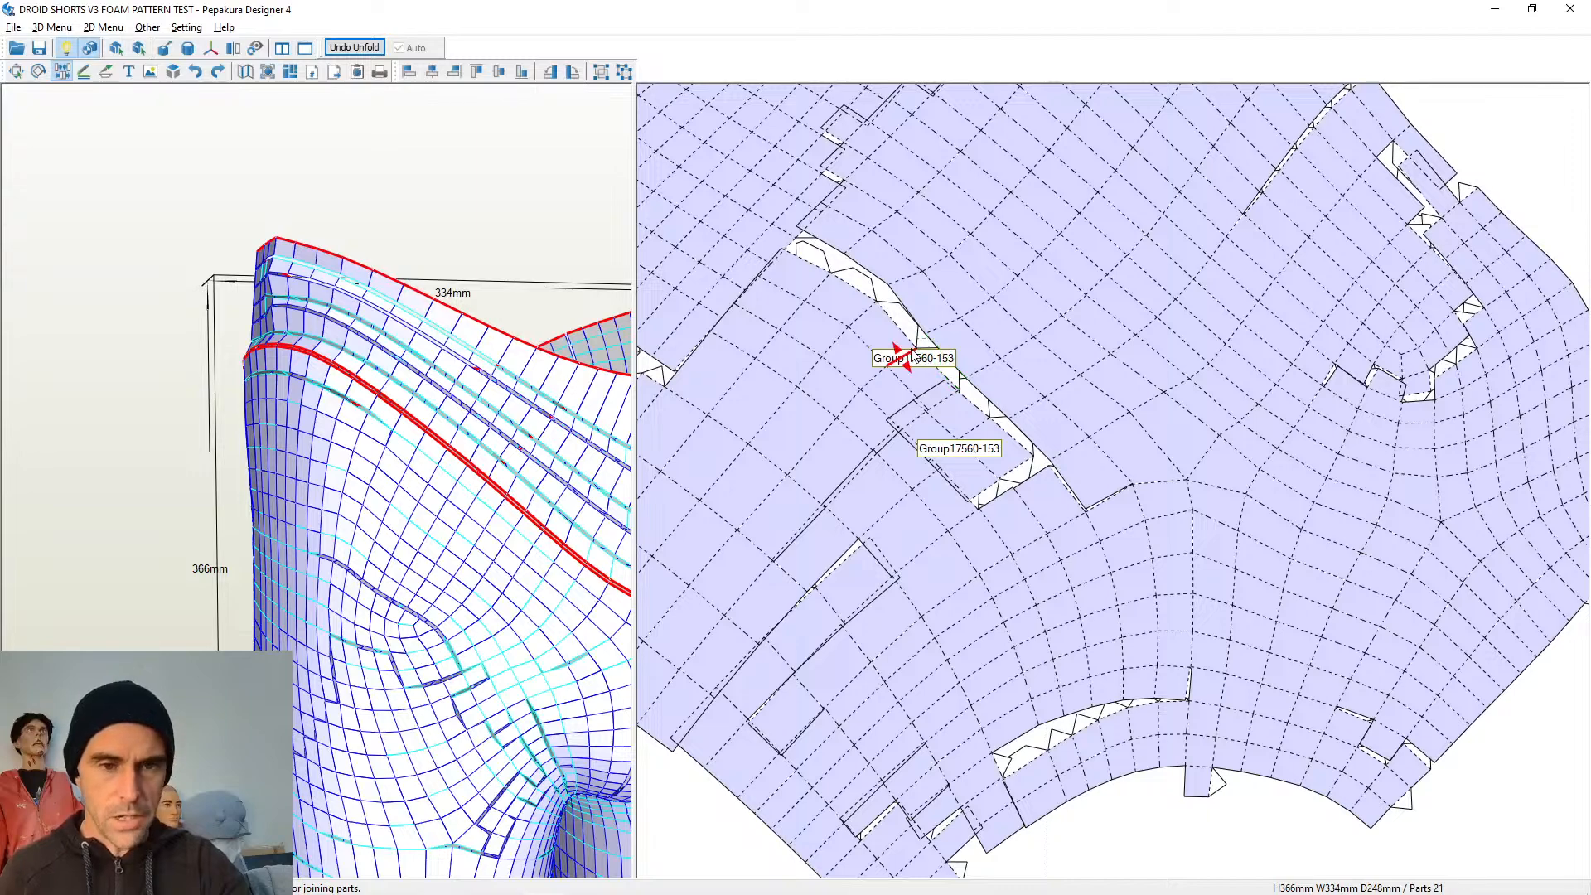
key("alt+Tab")
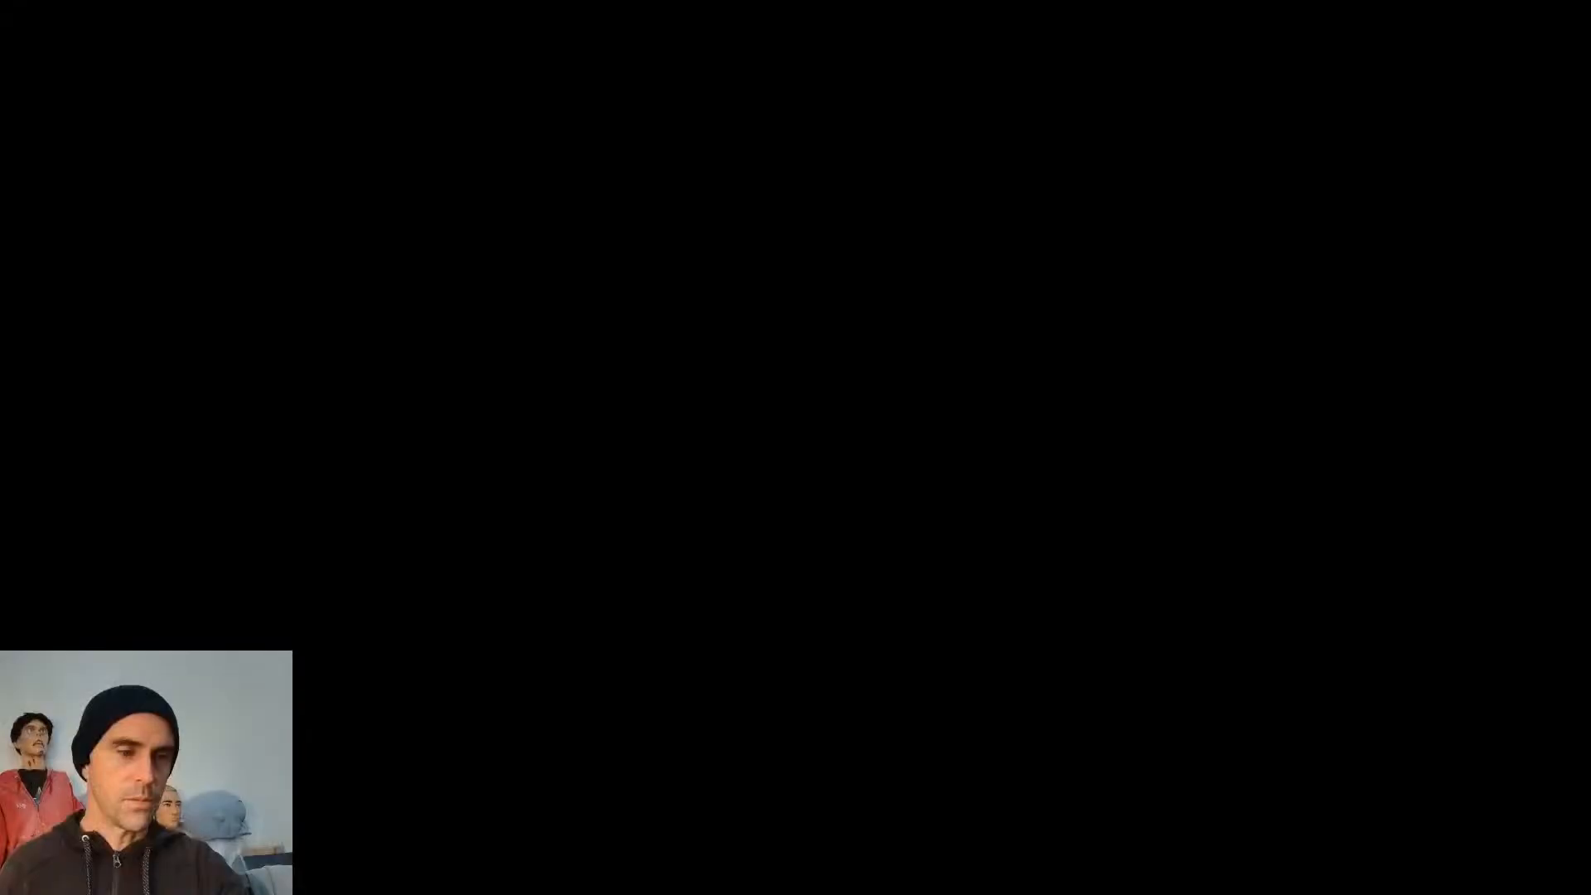
key("alt+Tab")
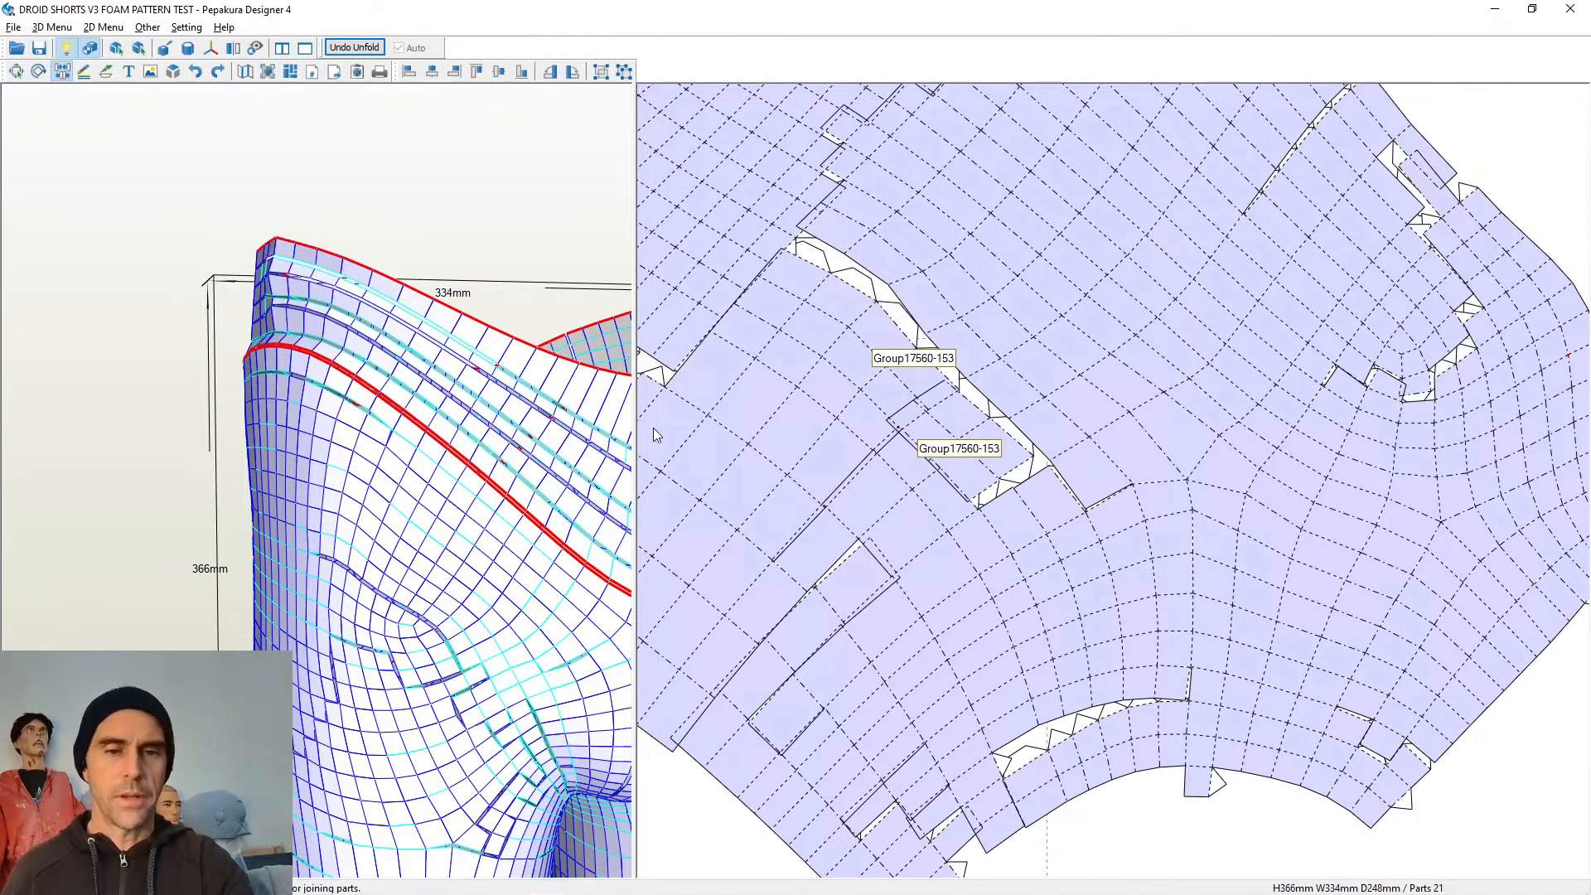
Recut and rejoin the small faces at the diagonal slit's upper end and along the jagged seam of the large leg piece
left_click(815, 265)
middle_click_drag(776, 343, 923, 380)
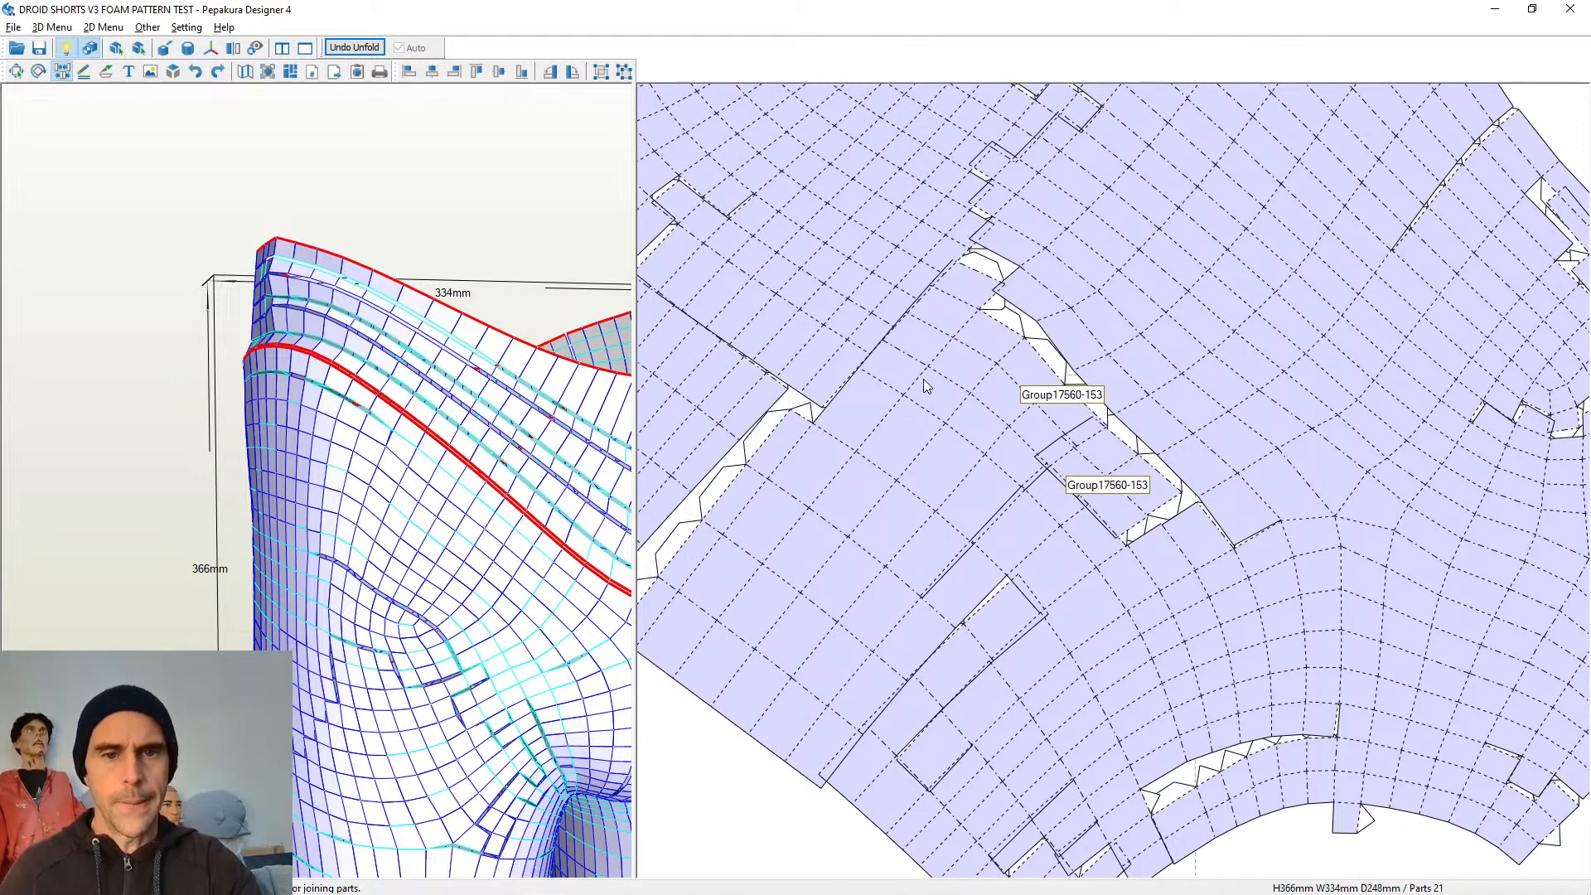
middle_click_drag(942, 297, 943, 447)
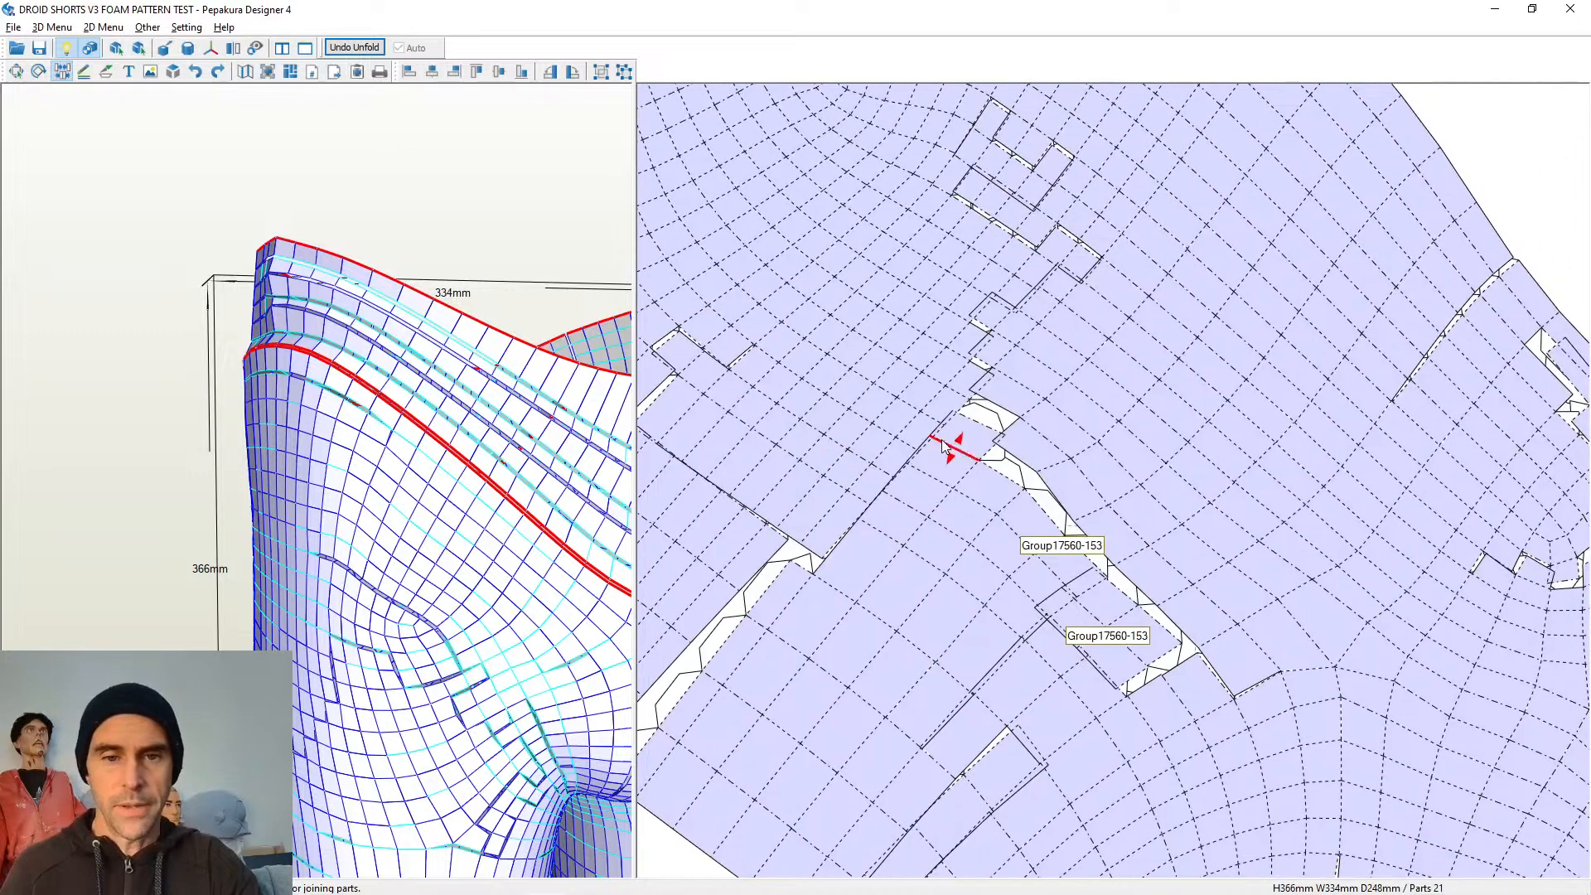
left_click(968, 419)
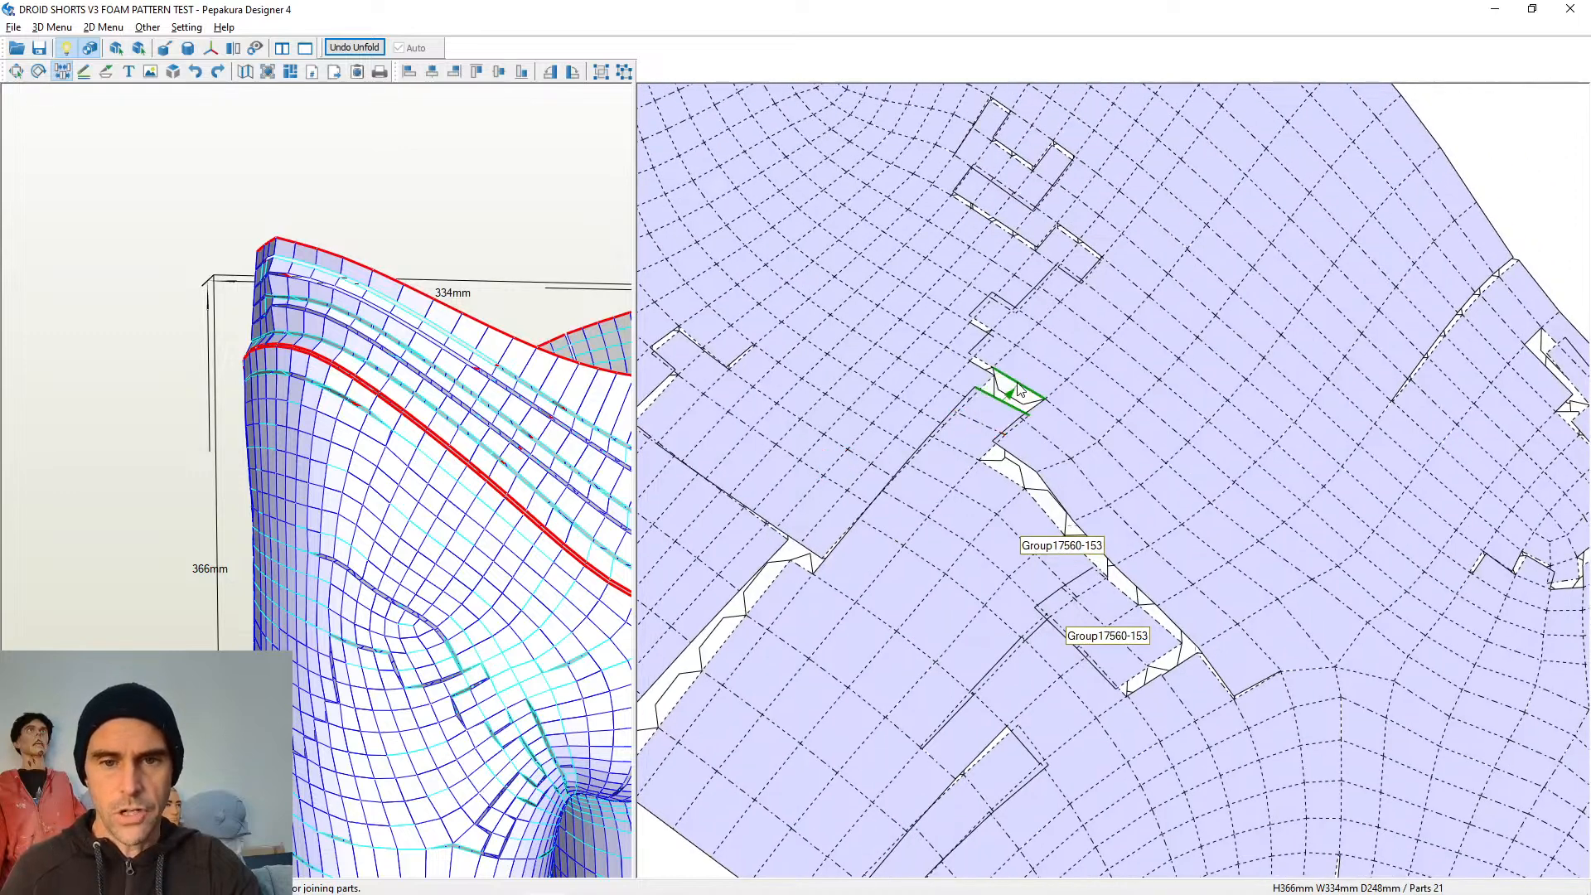
left_click(982, 368)
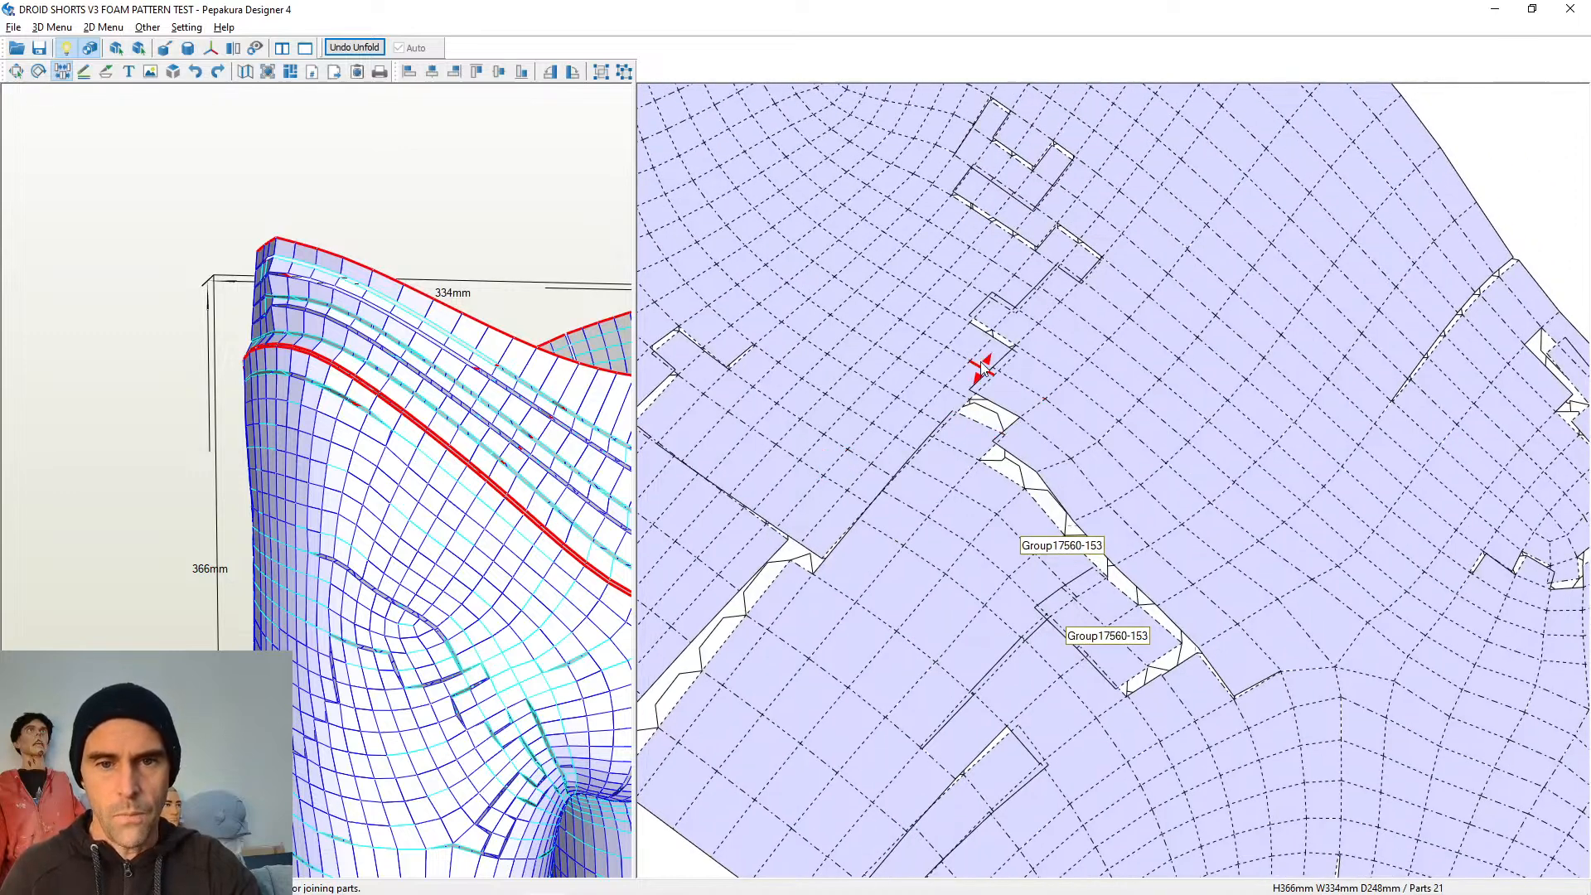
left_click(977, 325)
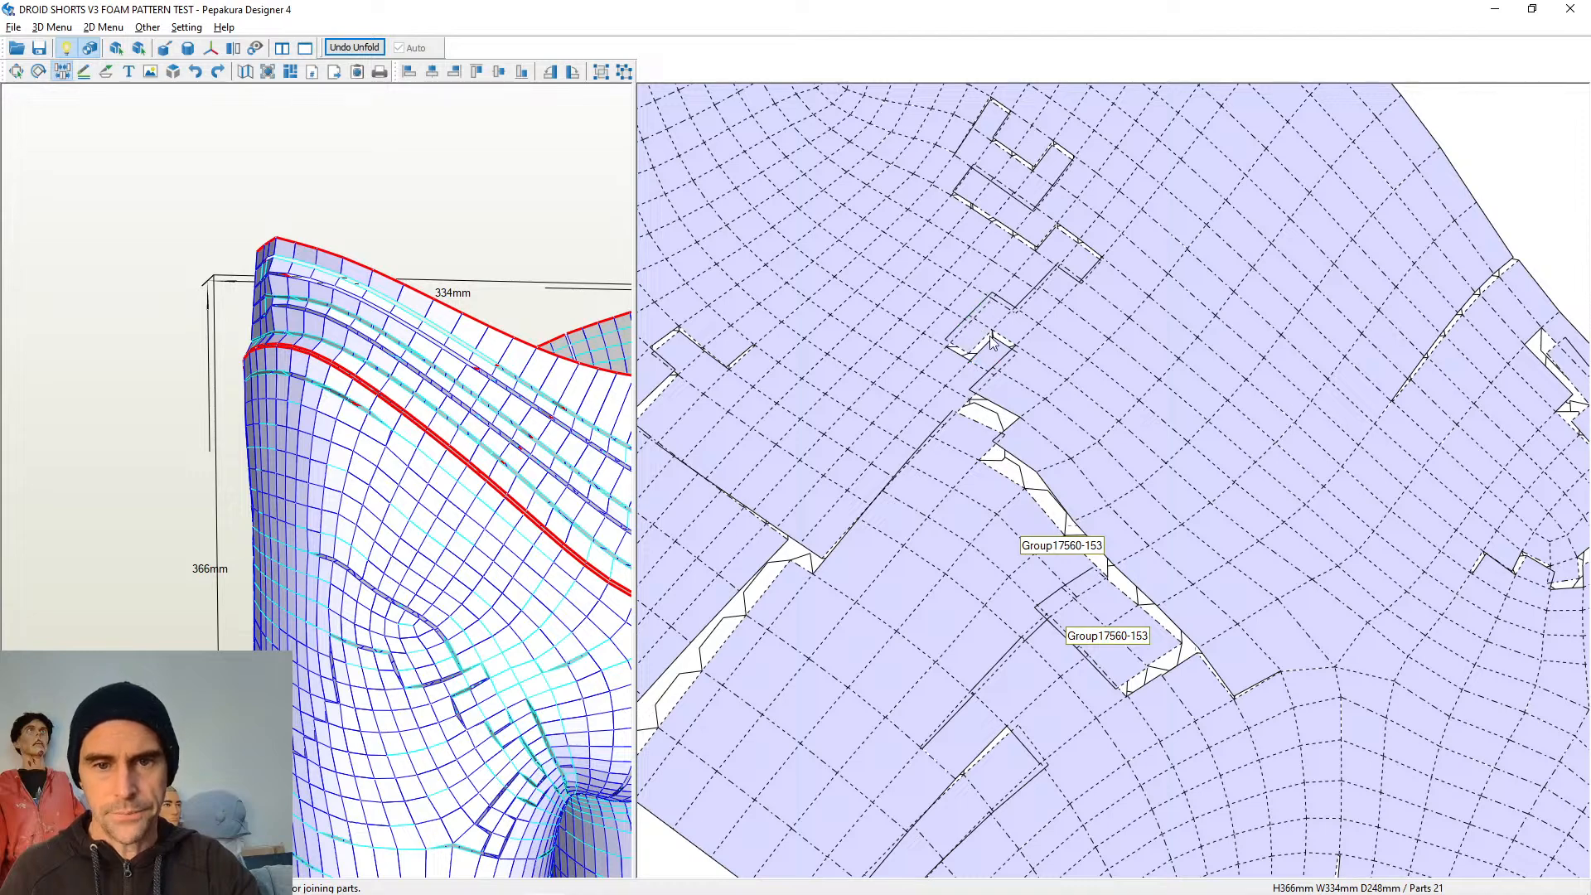
scroll(1021, 369, "down", 5)
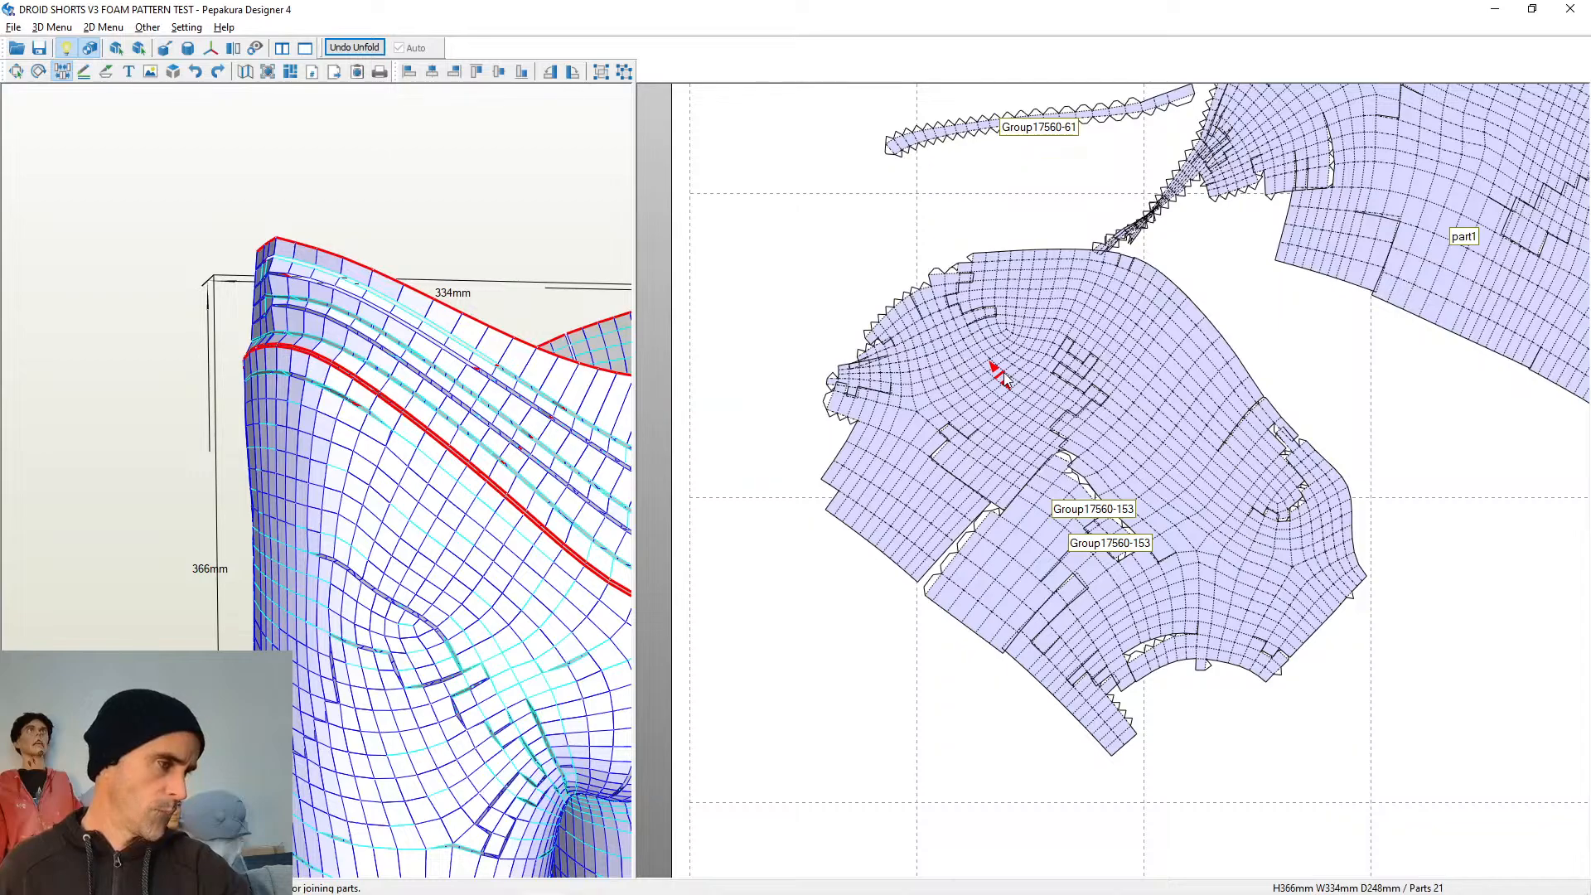
Detach the narrow strip alongside the large leg piece's diagonal slit and rejoin it at the slit's upper end
scroll(1001, 374, "up", 5)
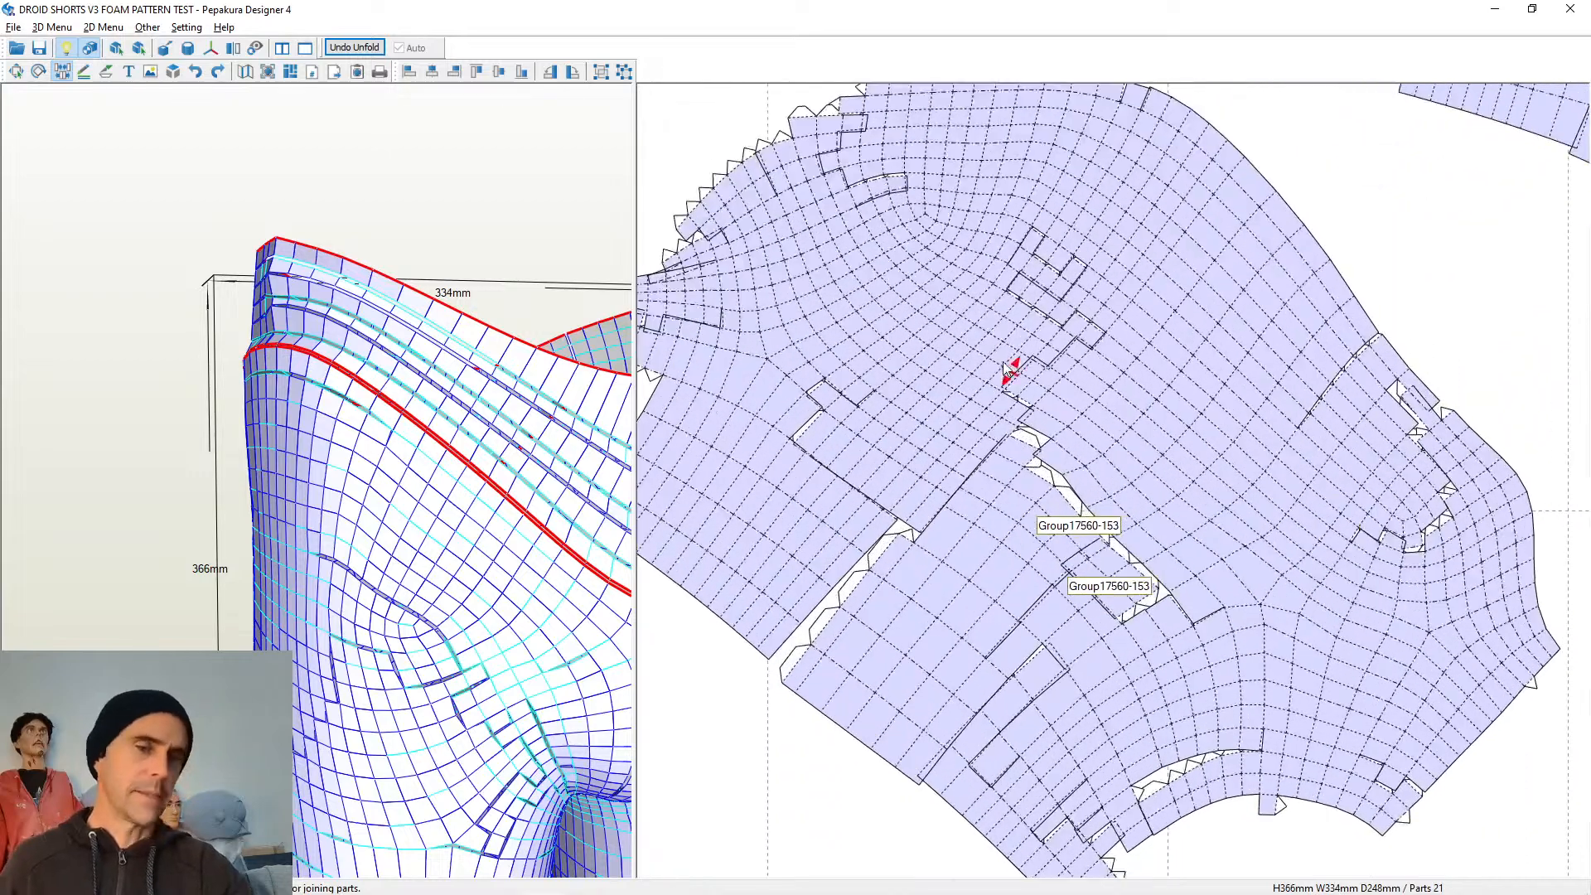
scroll(1003, 520, "up", 1)
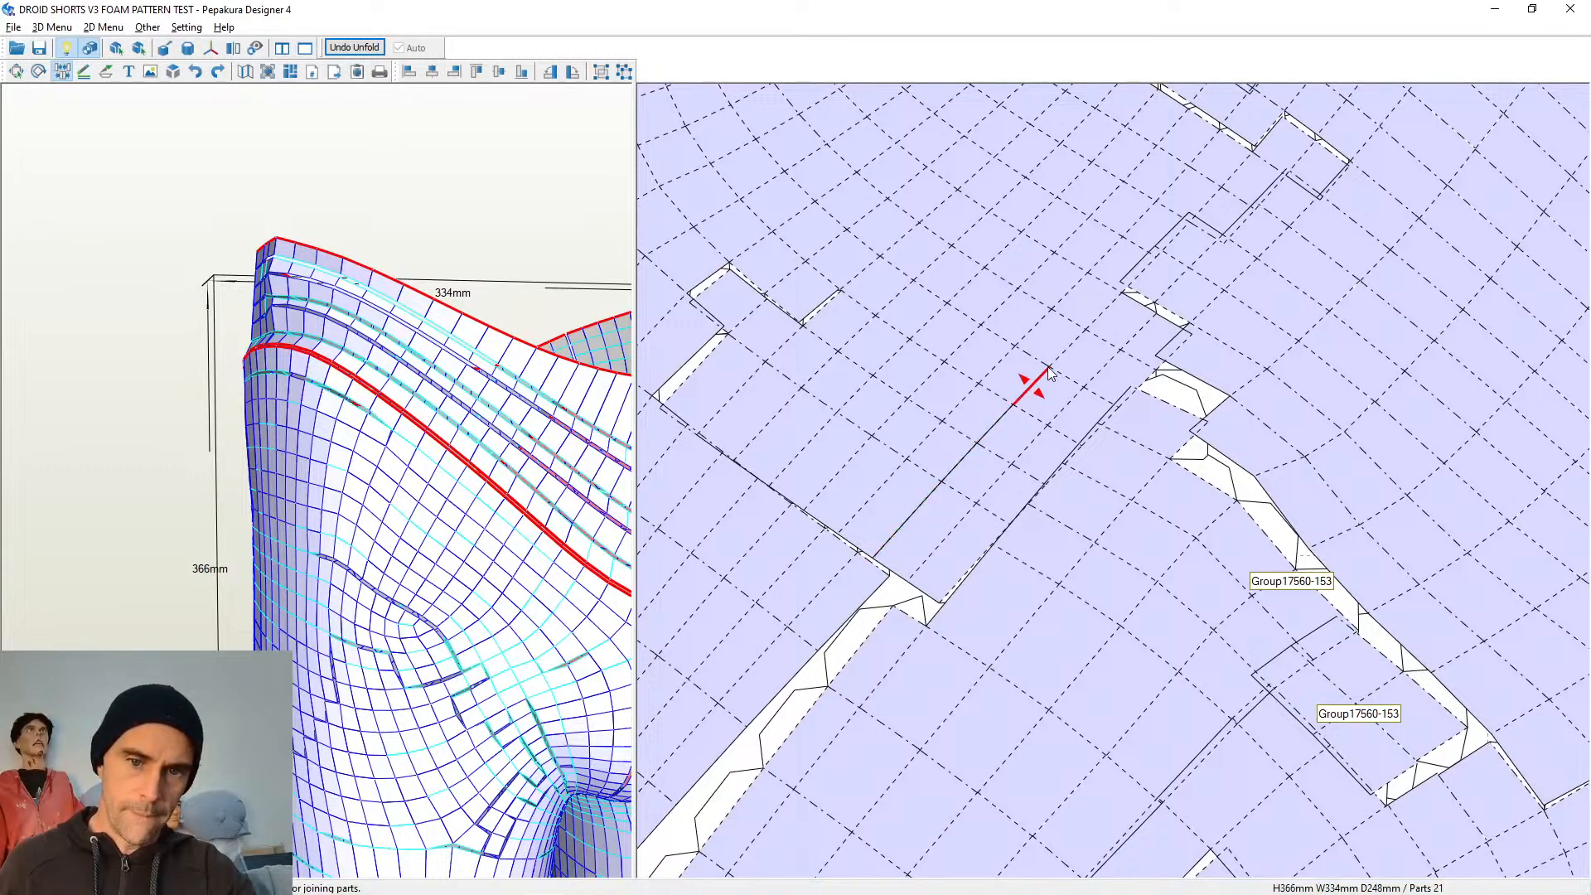
left_click(1102, 322)
right_click_drag(946, 485, 978, 592)
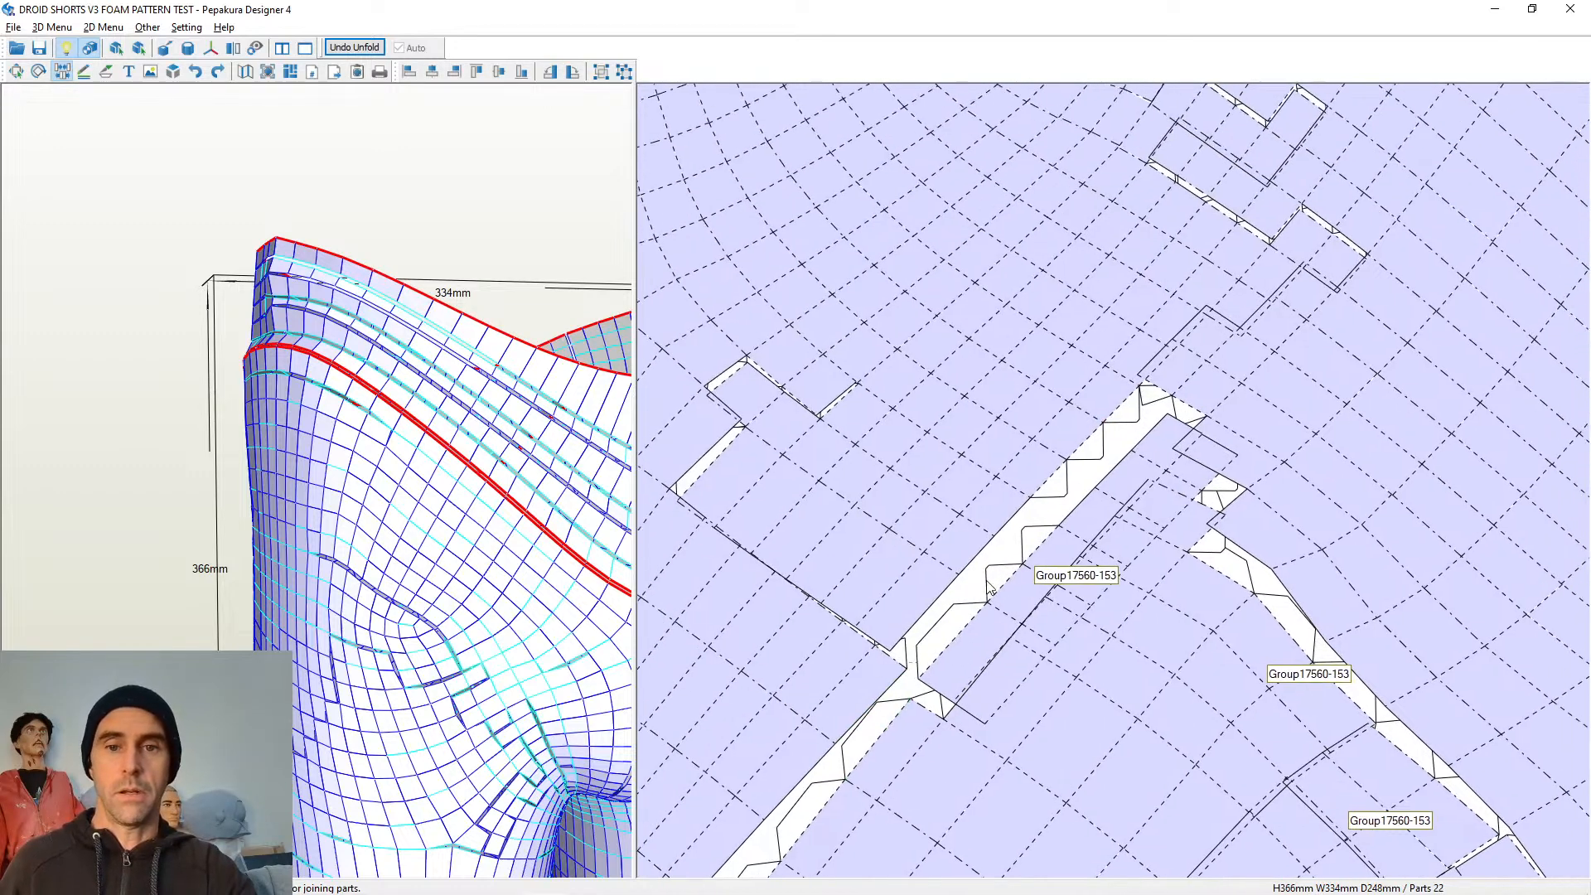
left_click(1188, 411)
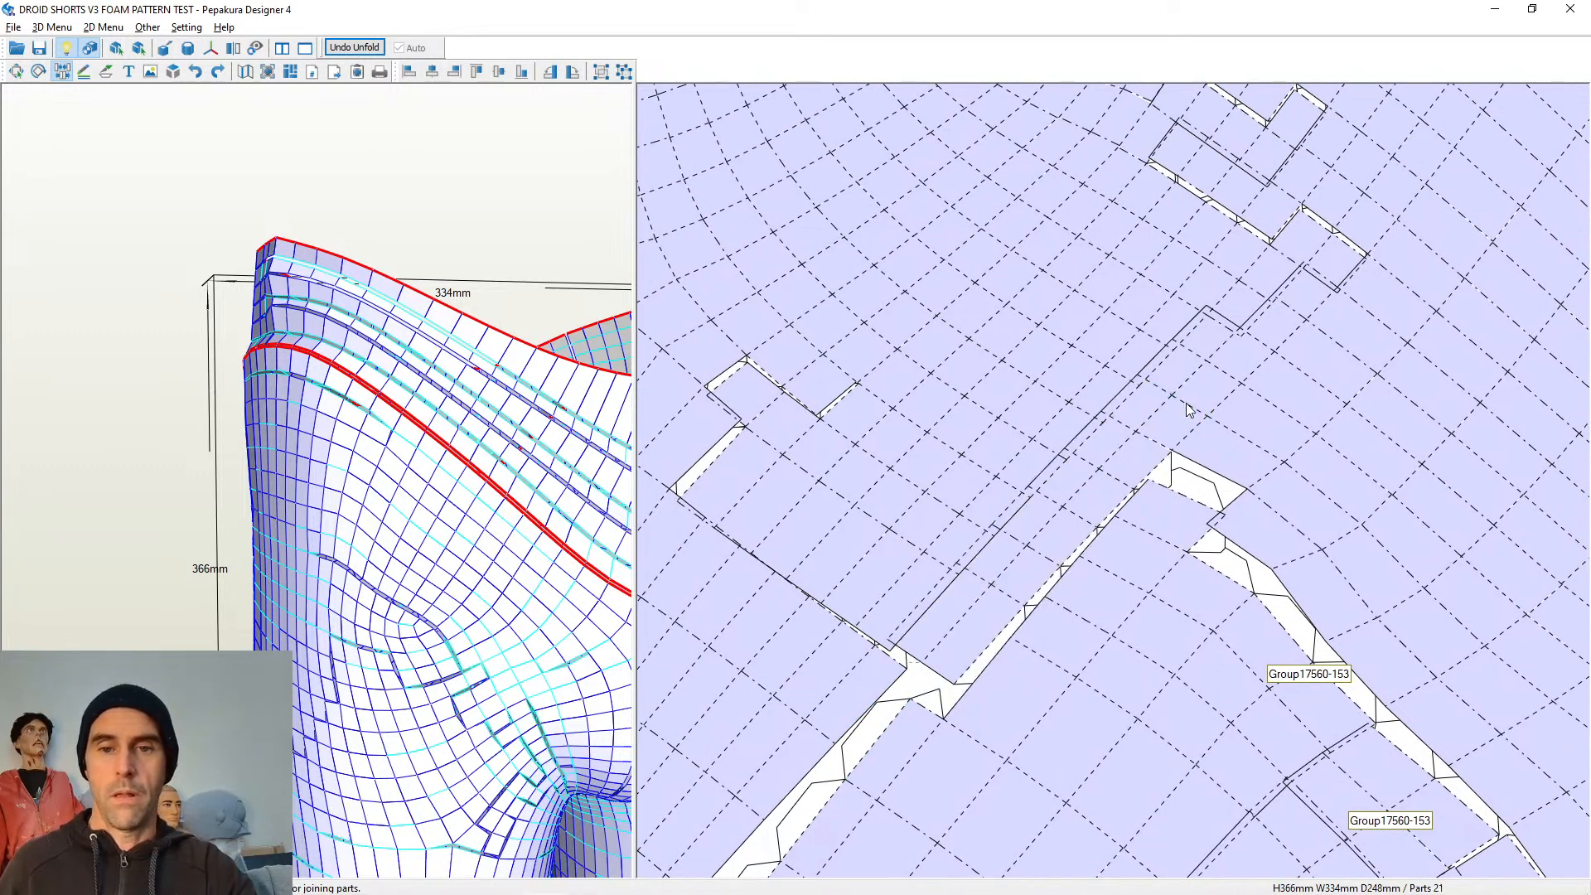
Cut and rejoin the small faces along the stepped seam above the diagonal slit to straighten the seam
right_click_drag(1244, 377, 1119, 497)
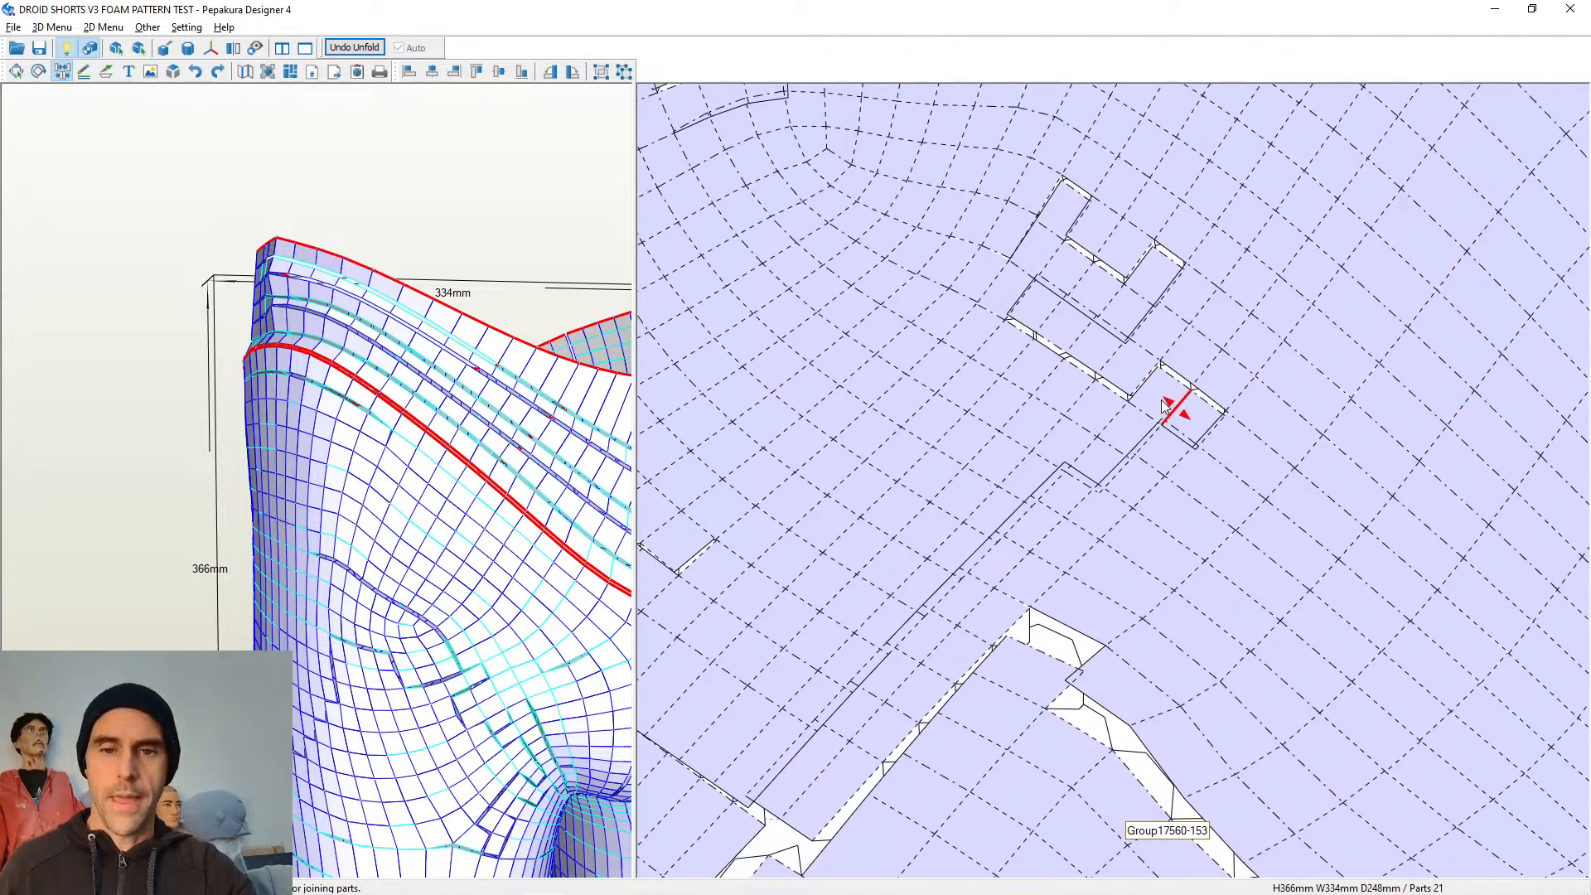
left_click(1113, 388)
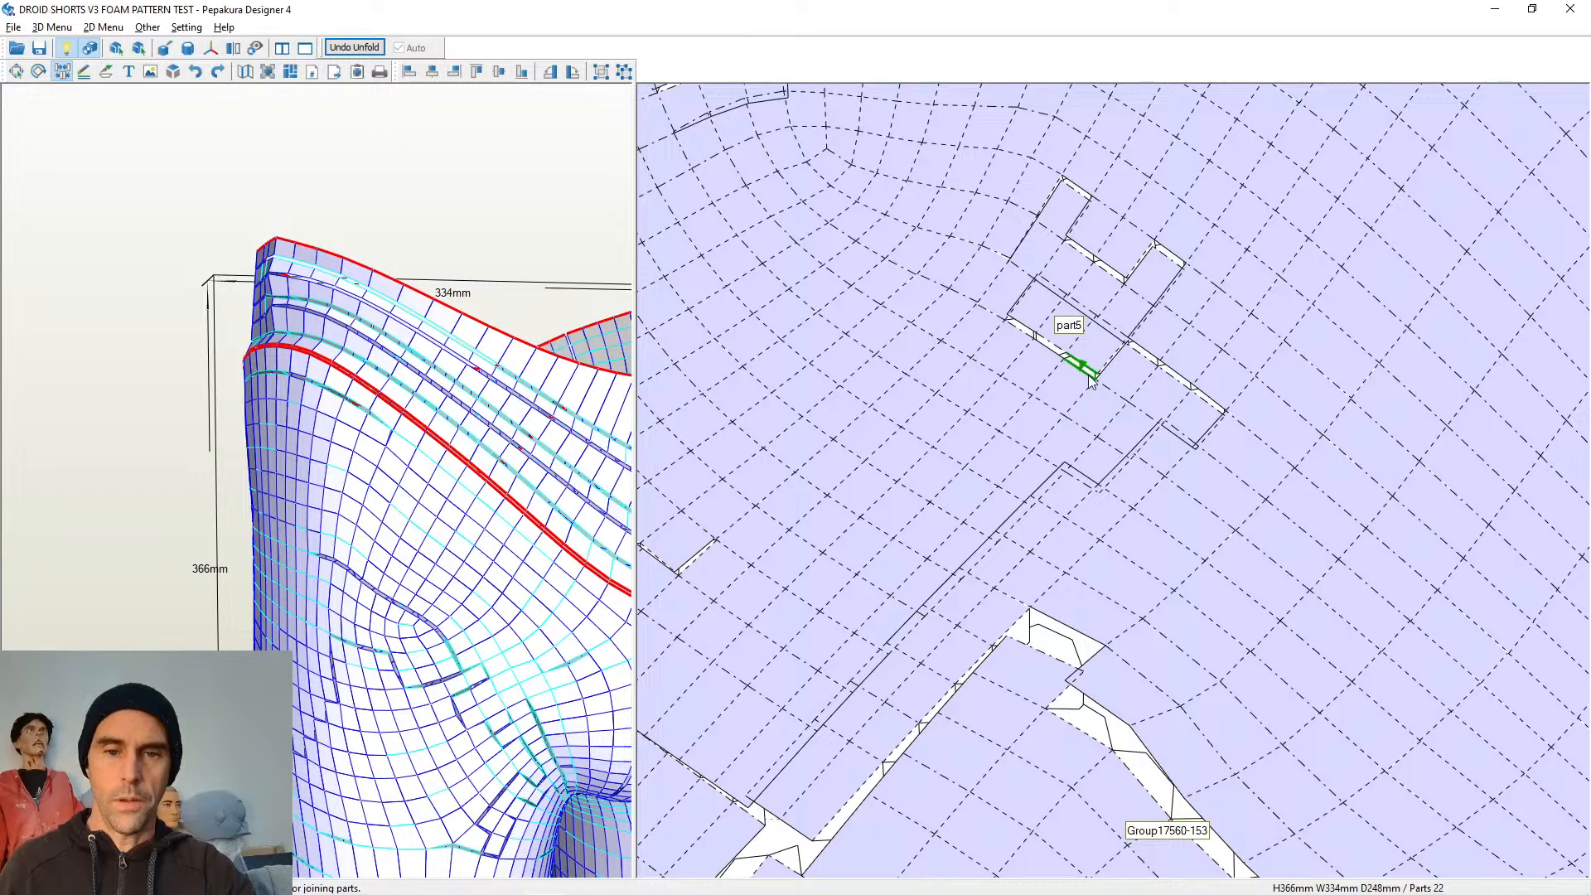
left_click(1082, 367)
left_click(1106, 276)
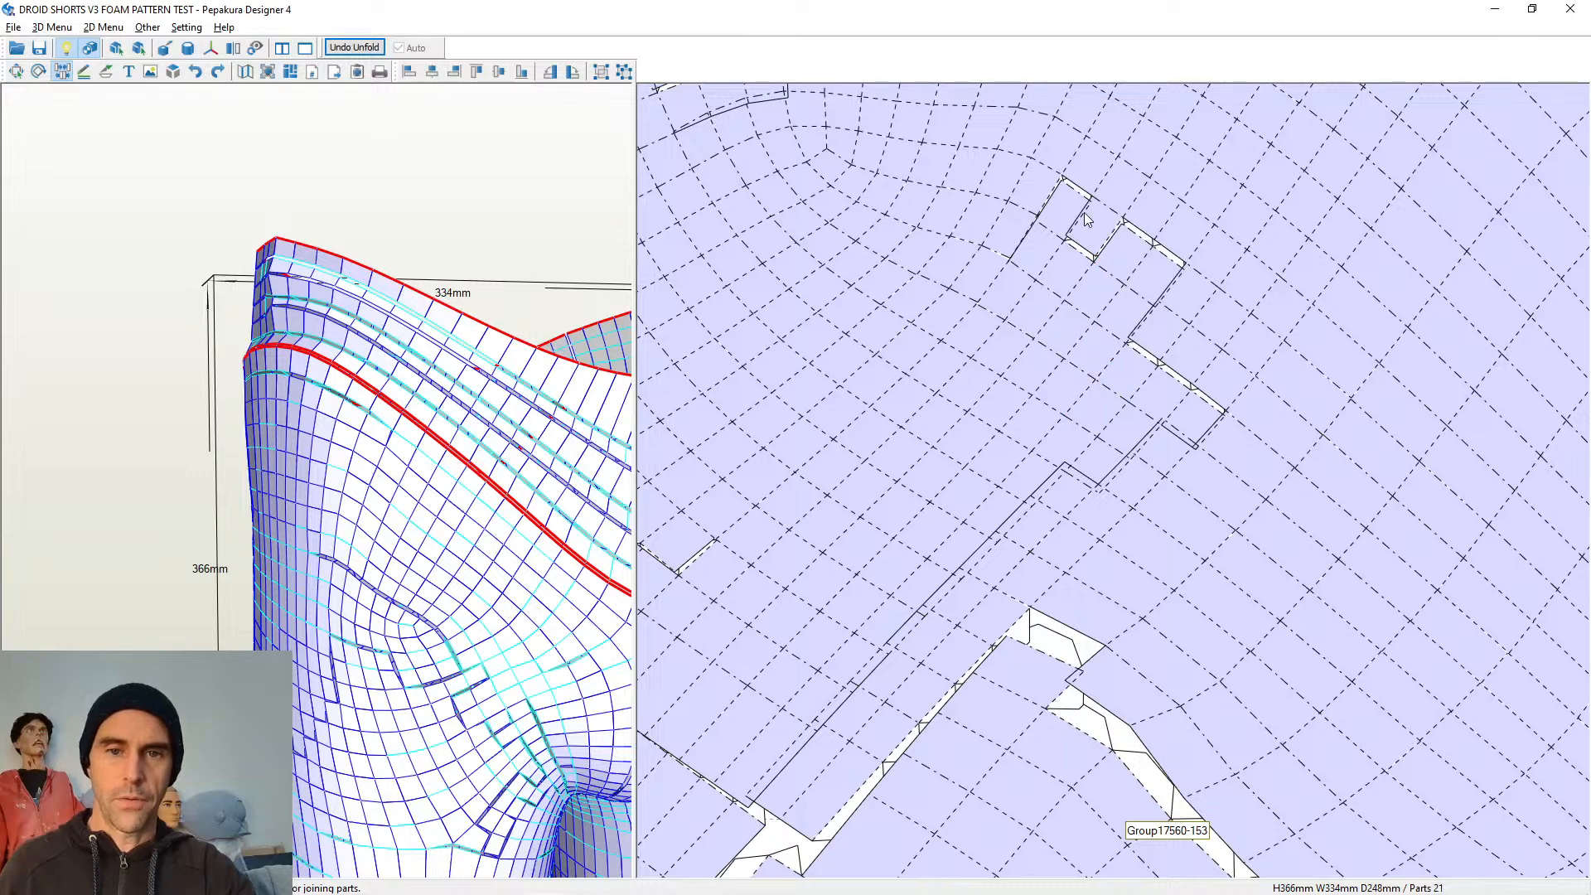
left_click(1082, 249)
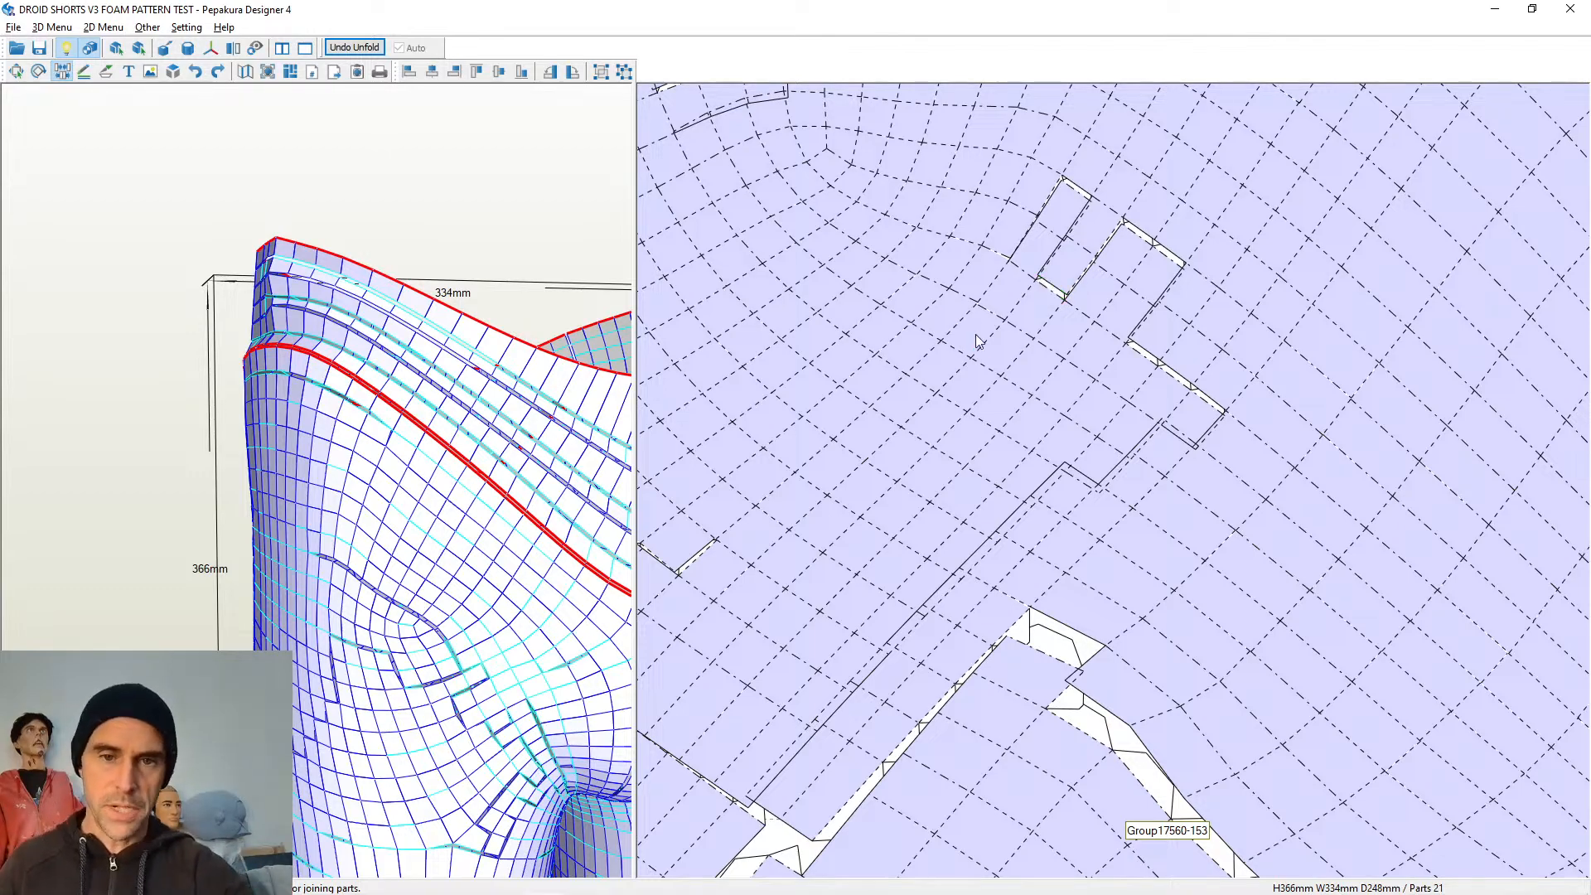
Transfer the row of faces along the lower diagonal slit onto the narrow strip's end, extending it to the leg piece's outer edge
scroll(1057, 286, "down", 5)
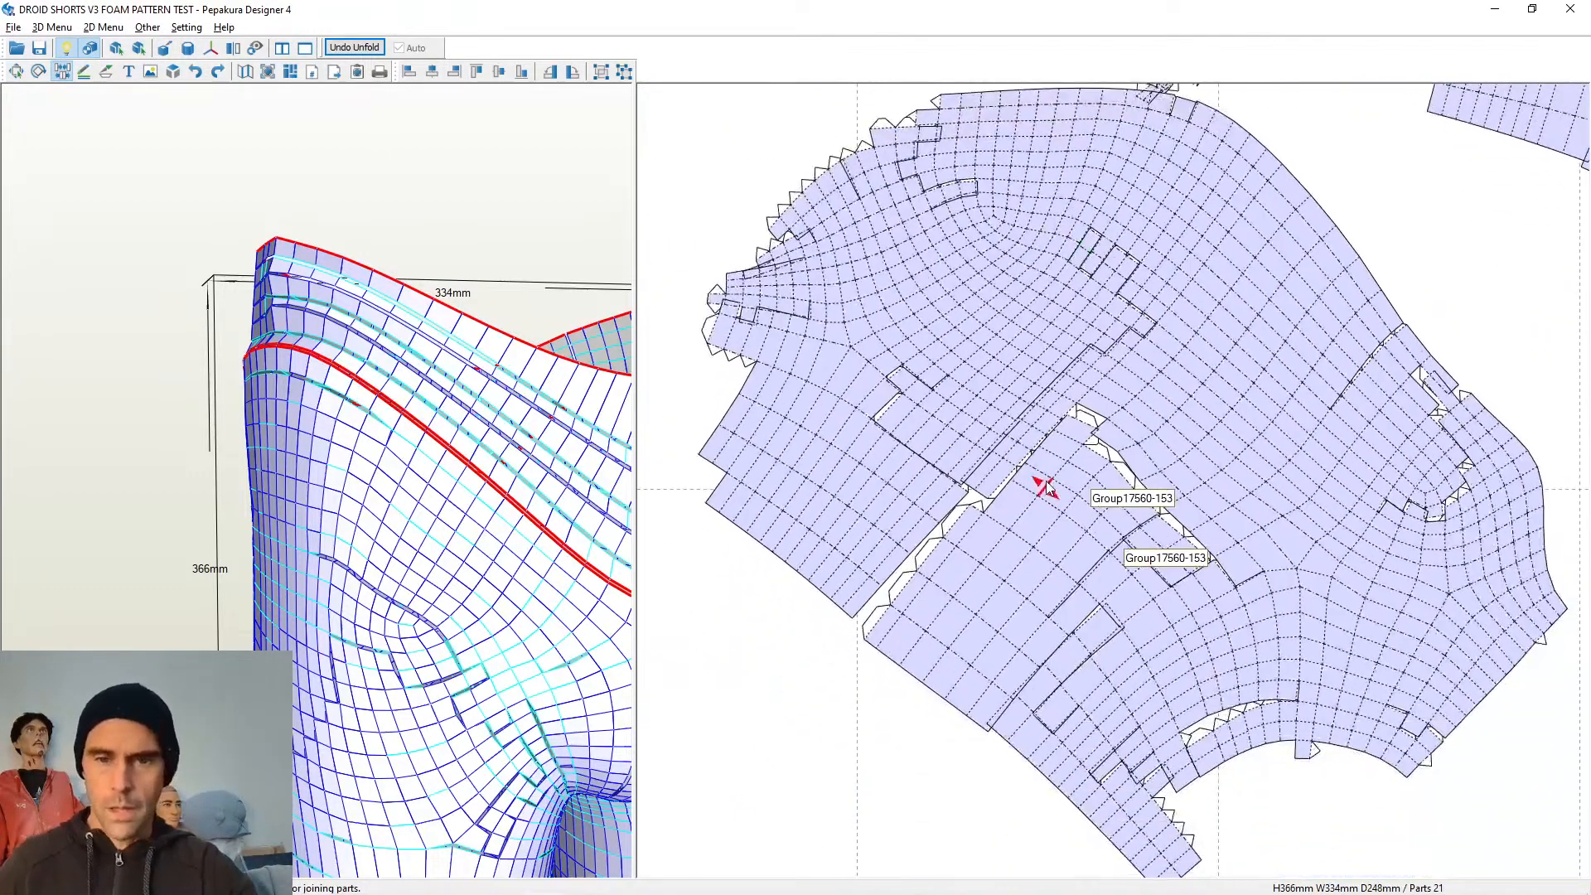
scroll(1041, 490, "up", 4)
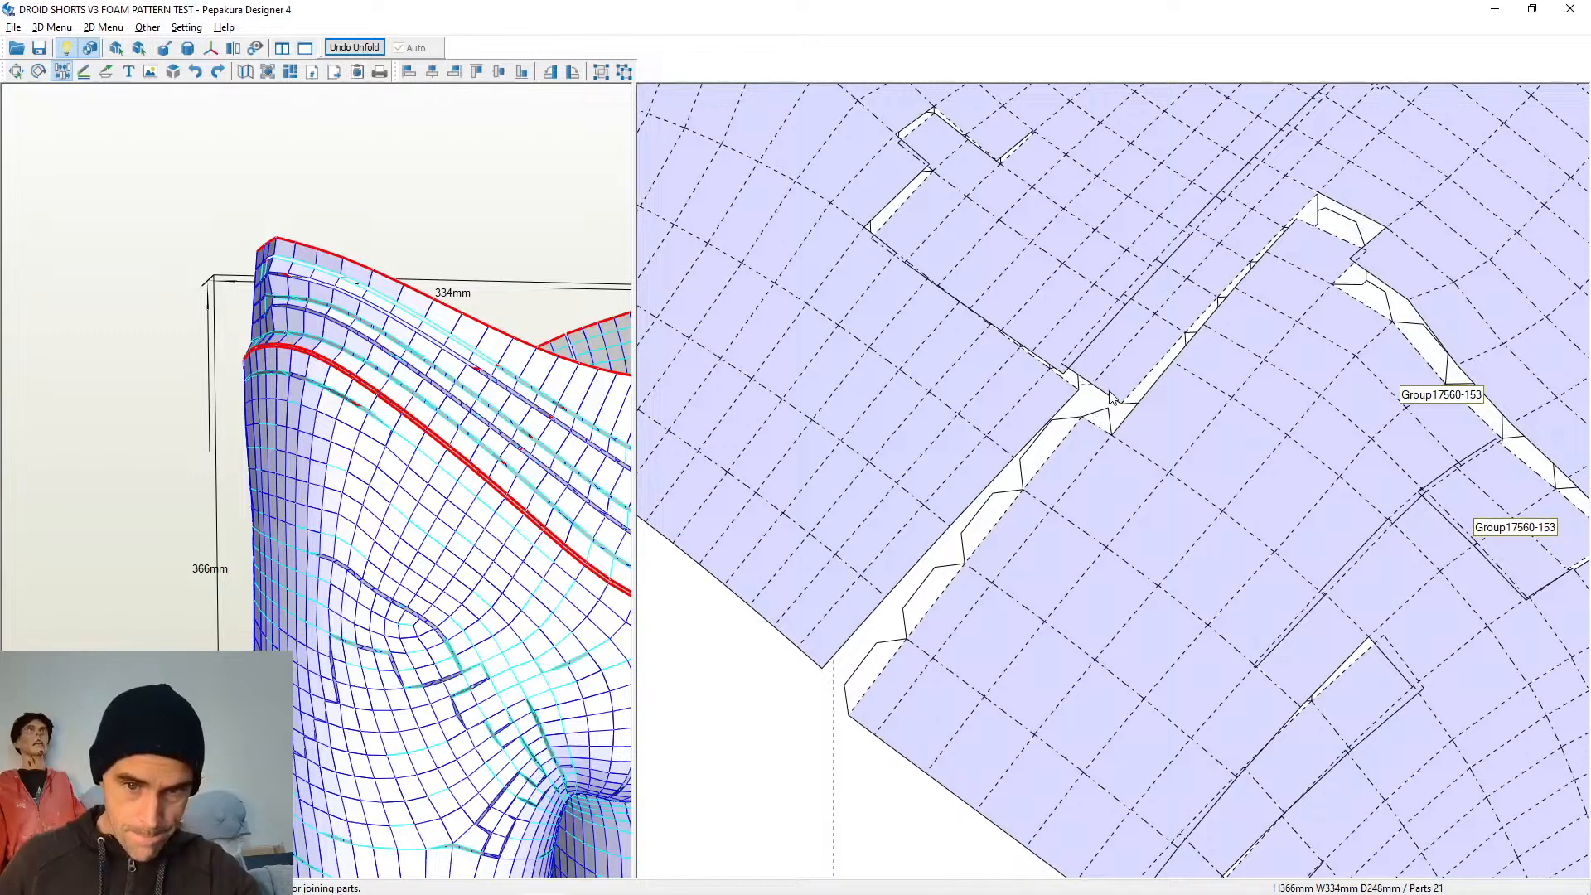
left_click(1103, 396)
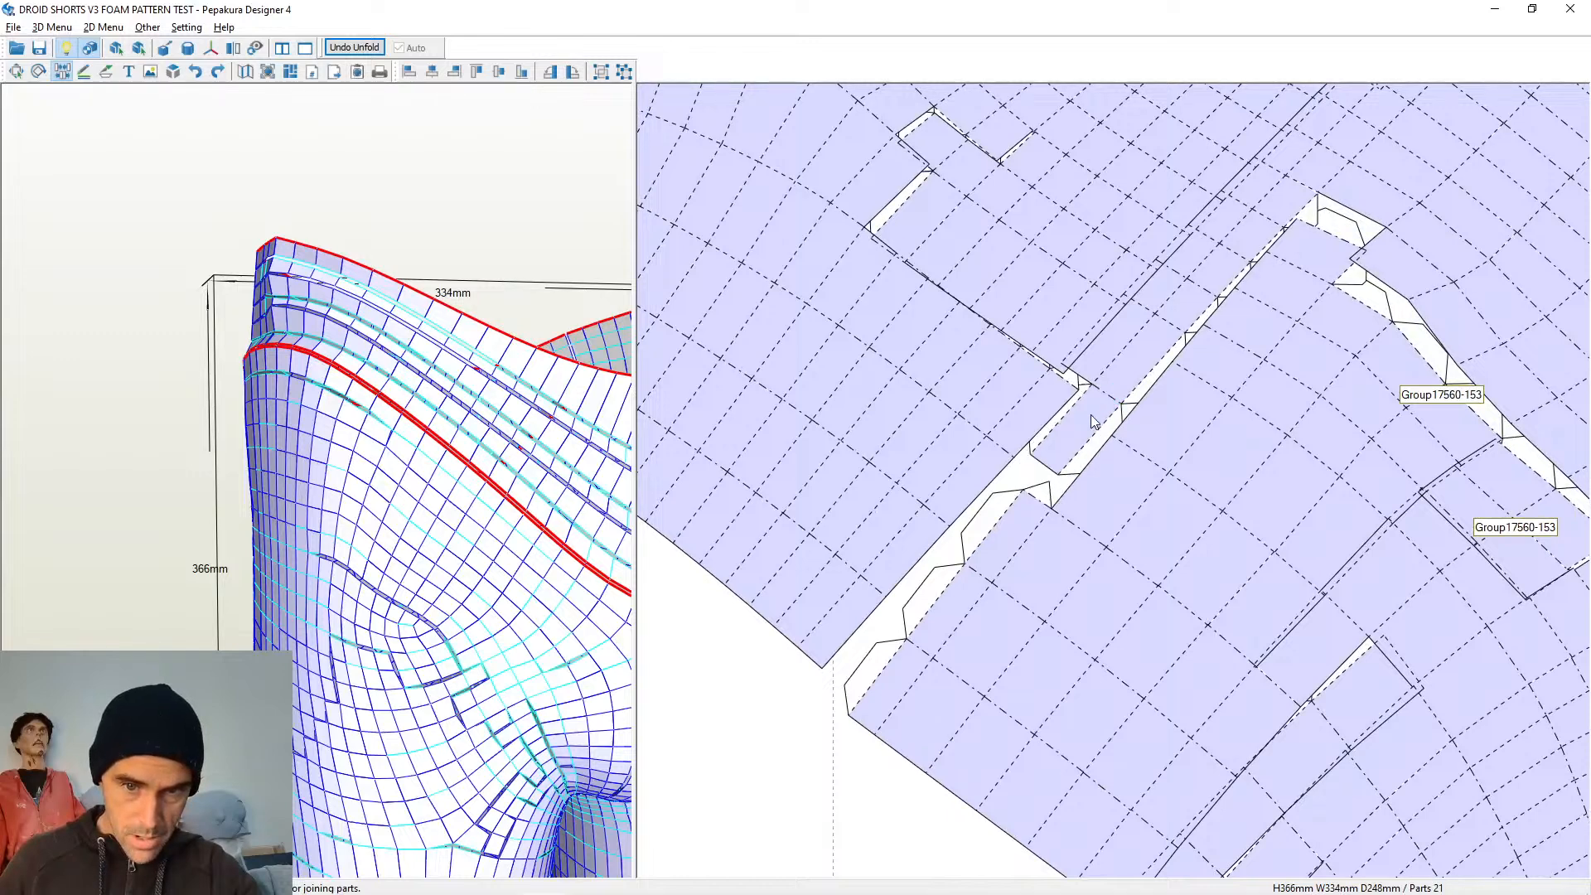
left_click(1046, 479)
left_click(972, 548)
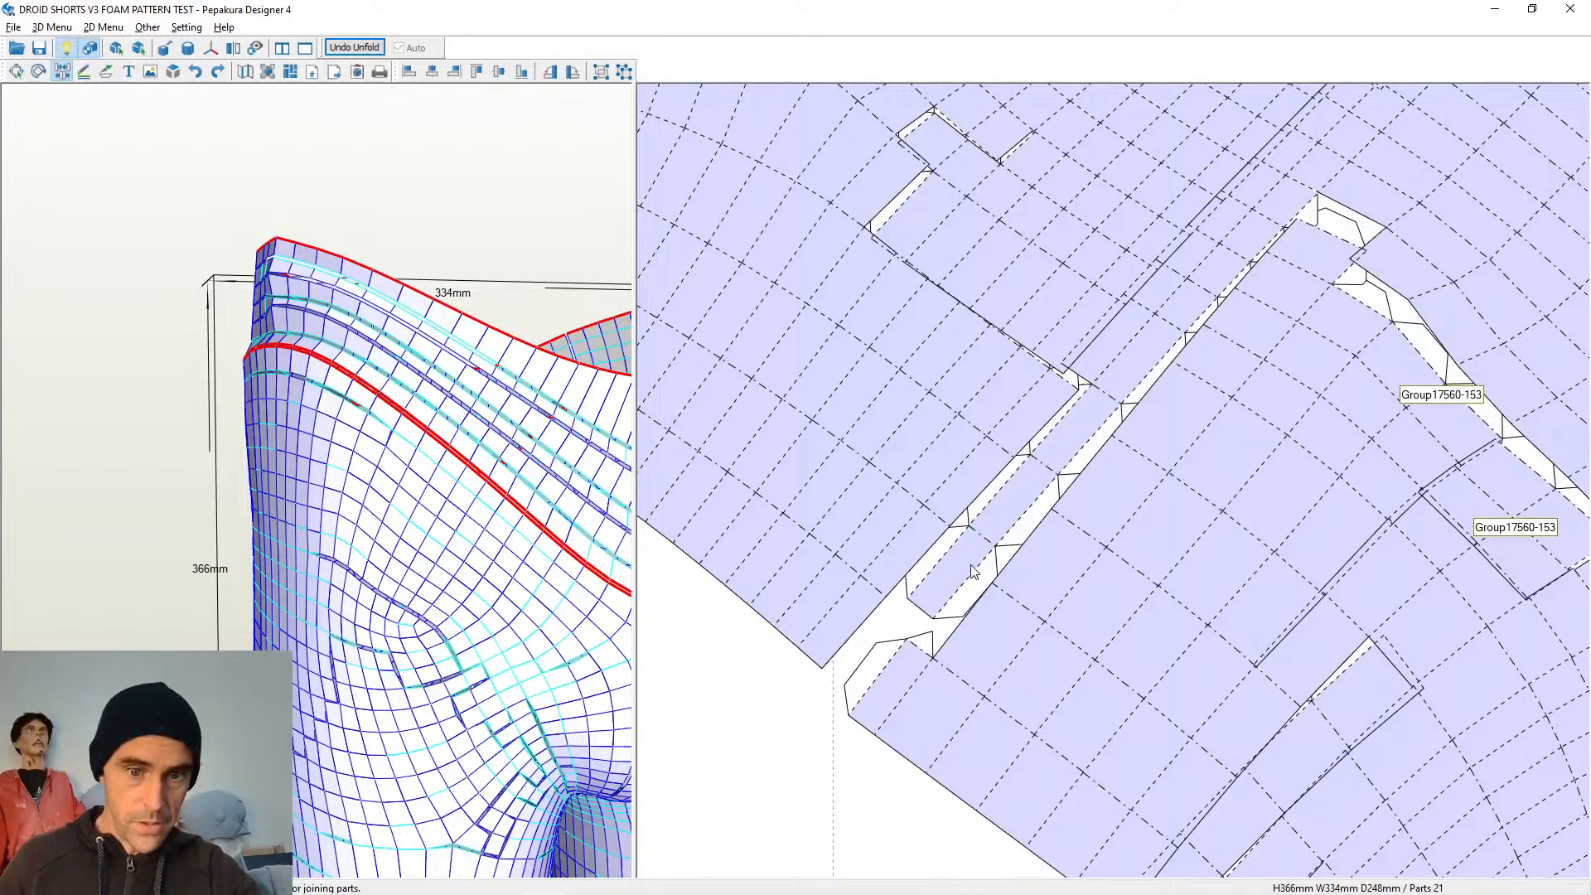
left_click(921, 617)
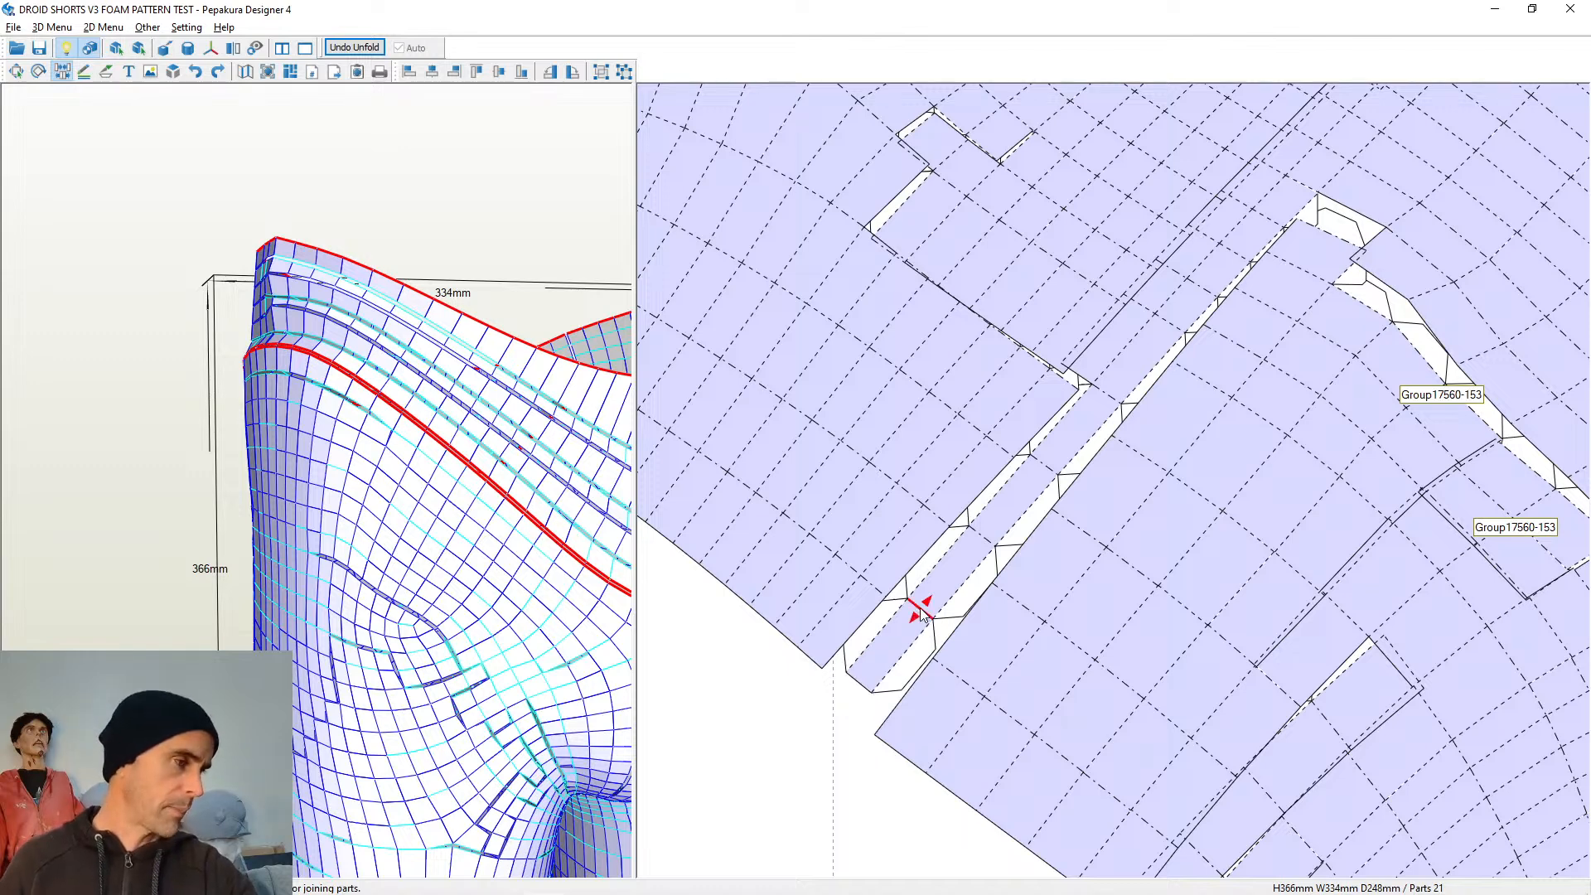
Join the narrow strip of faces inside the long diagonal gap to the large panel on its waist side, starting from the straight hem
left_click(854, 645)
left_click(908, 580)
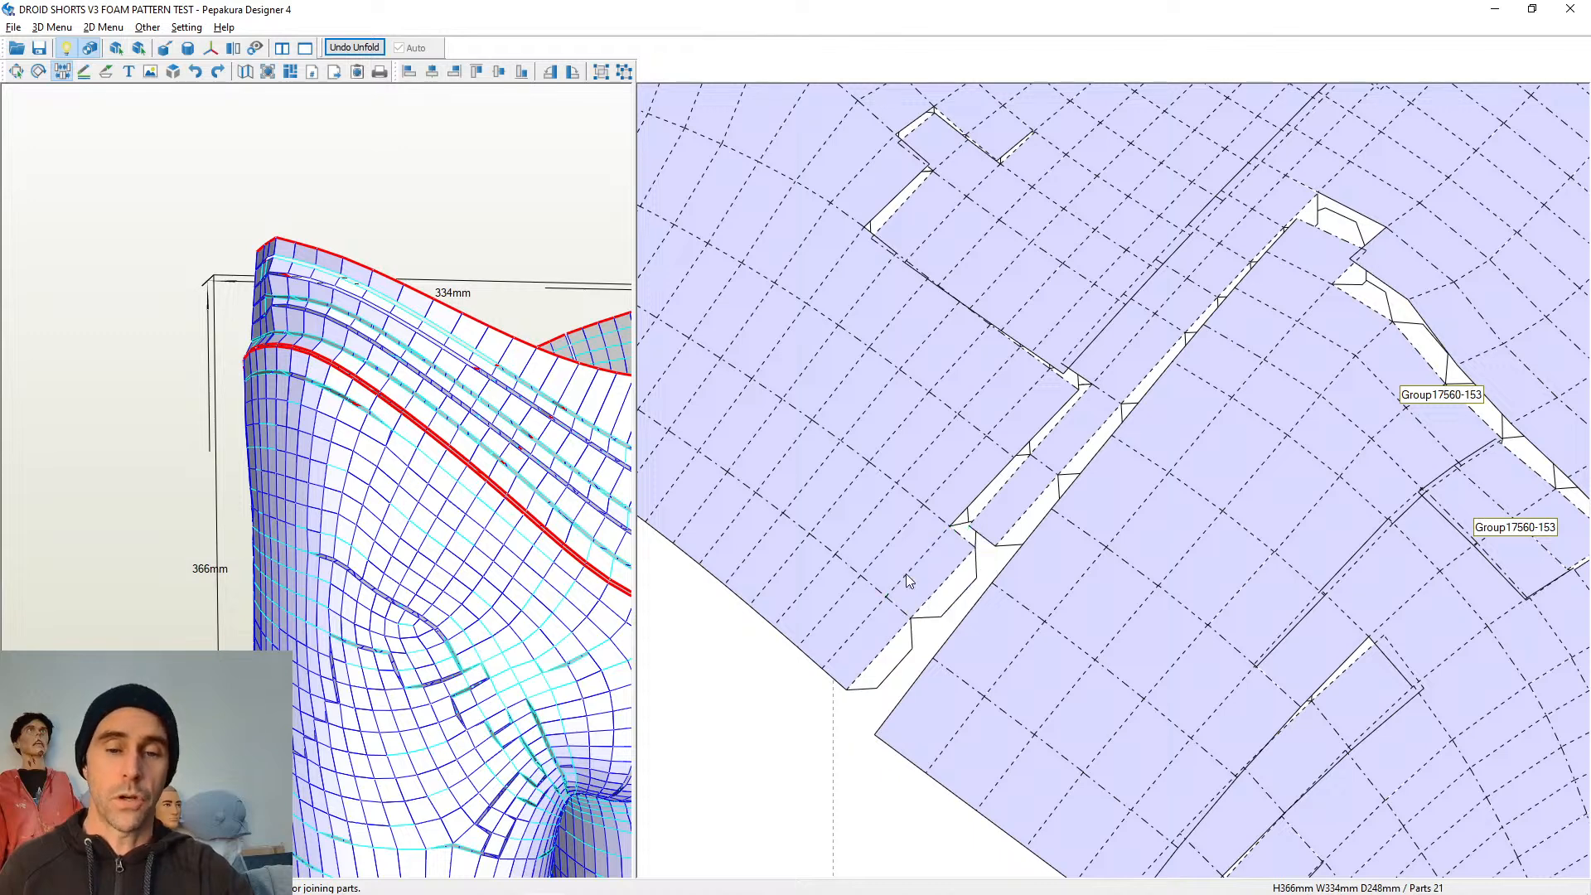
left_click(913, 570)
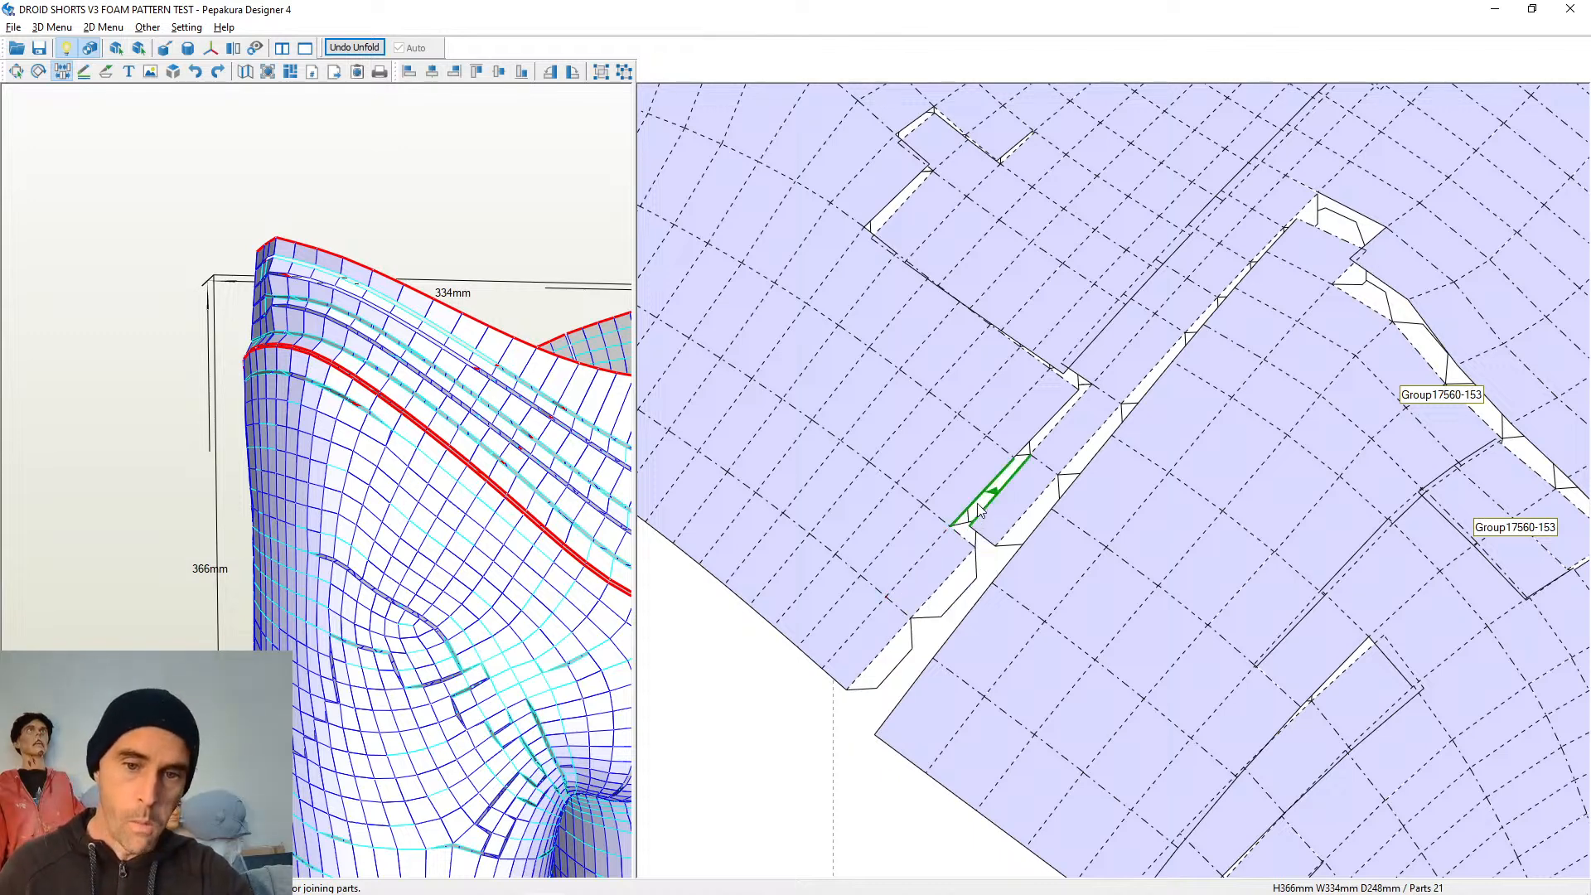
left_click(977, 504)
left_click(1032, 447)
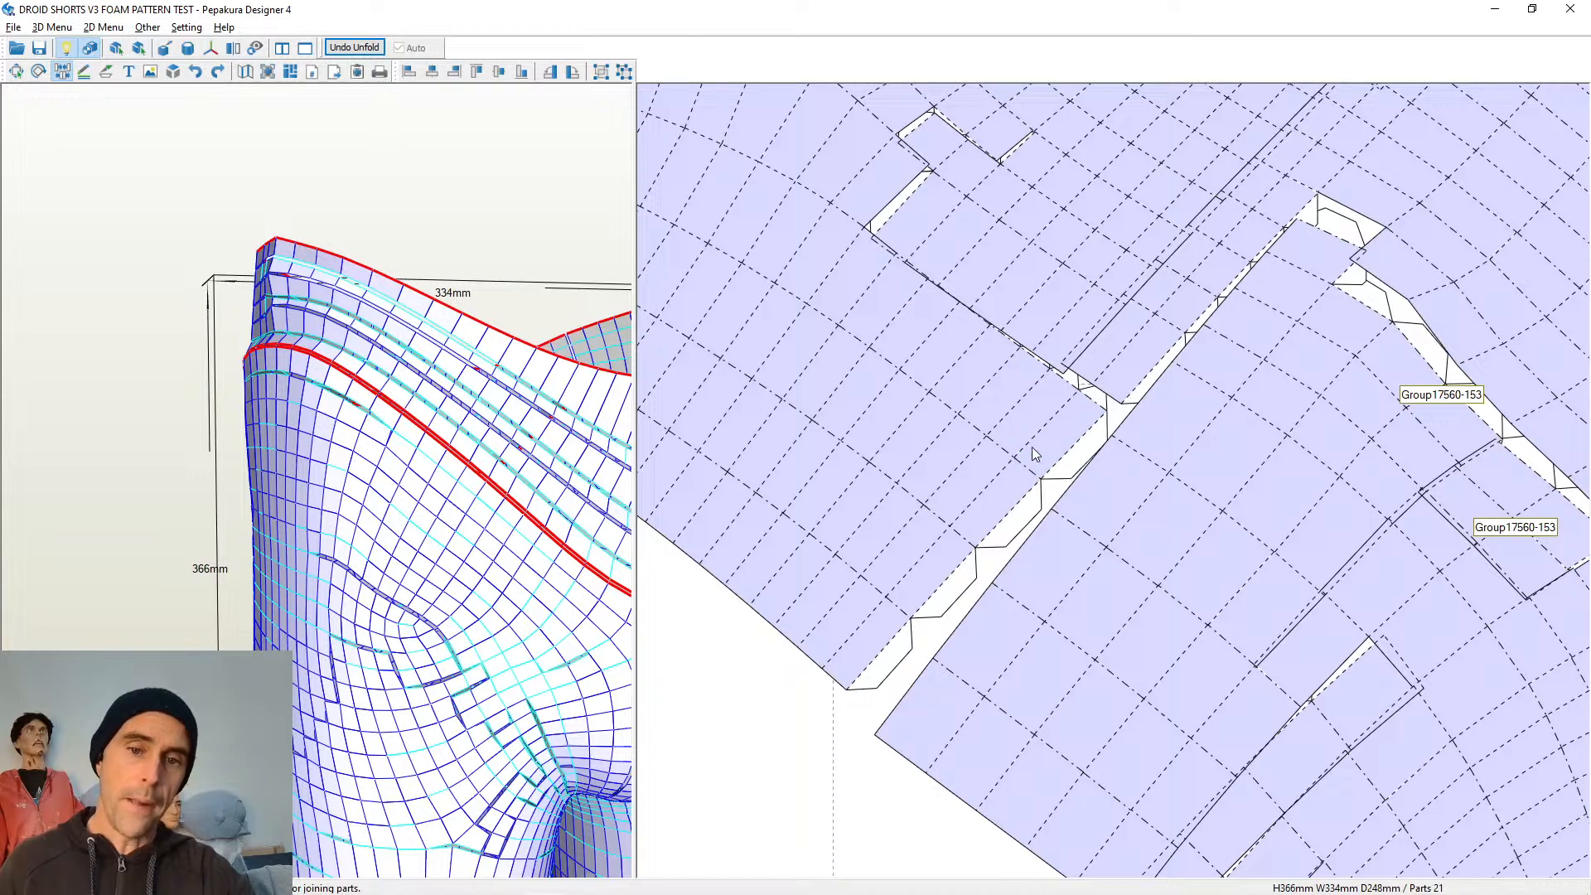
Transfer the next column of faces across the diagonal gap to the opposite panel, and rejoin the corner face at the gap's inner tip
left_click(881, 661)
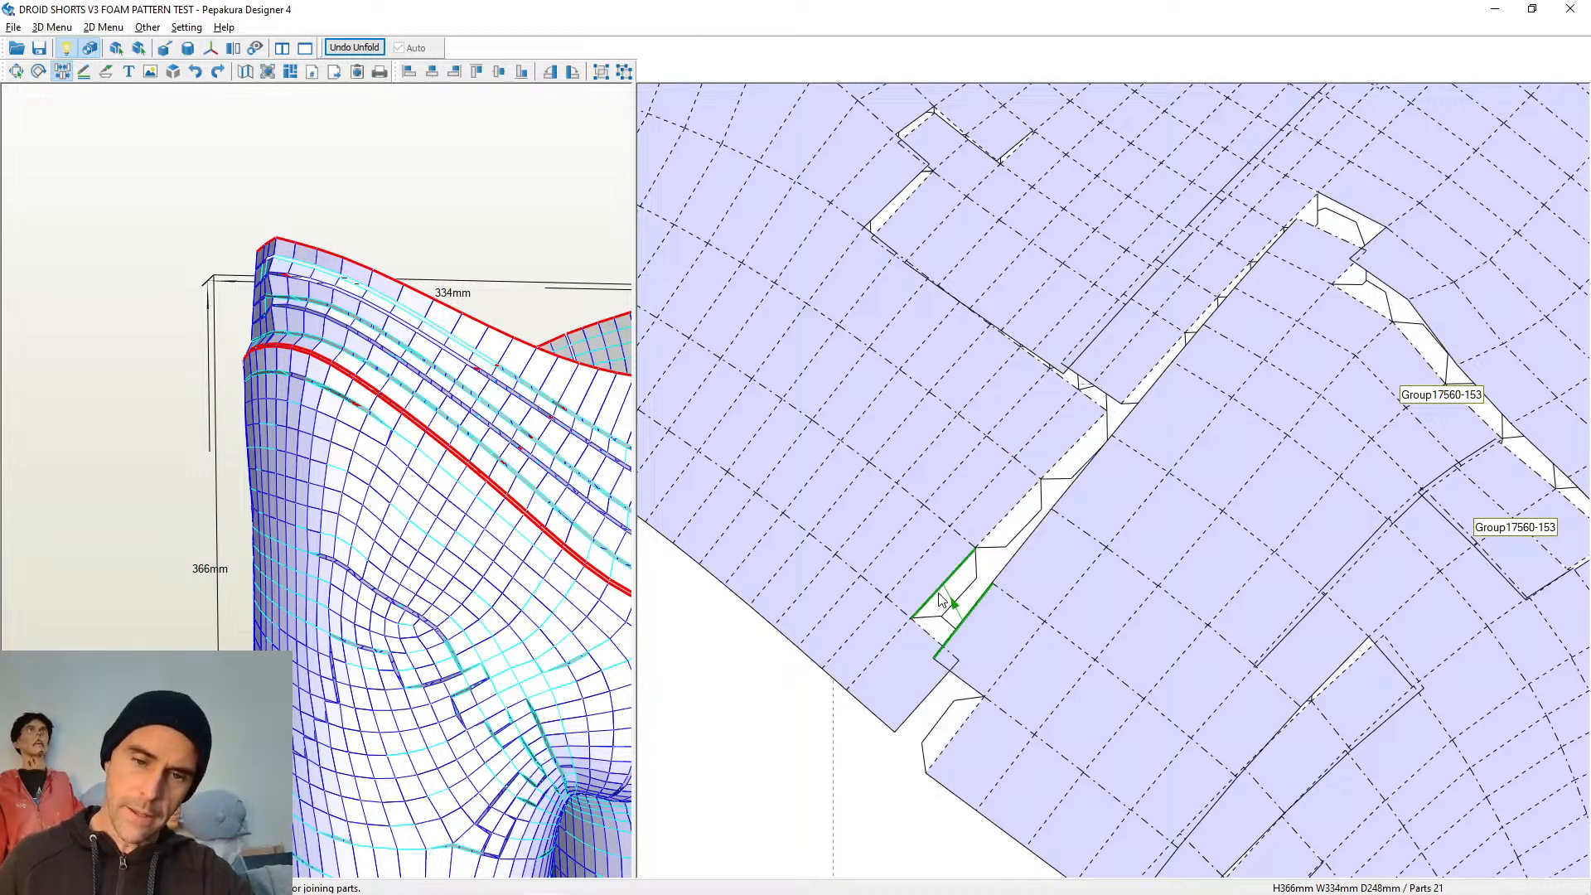
left_click(940, 599)
left_click(999, 535)
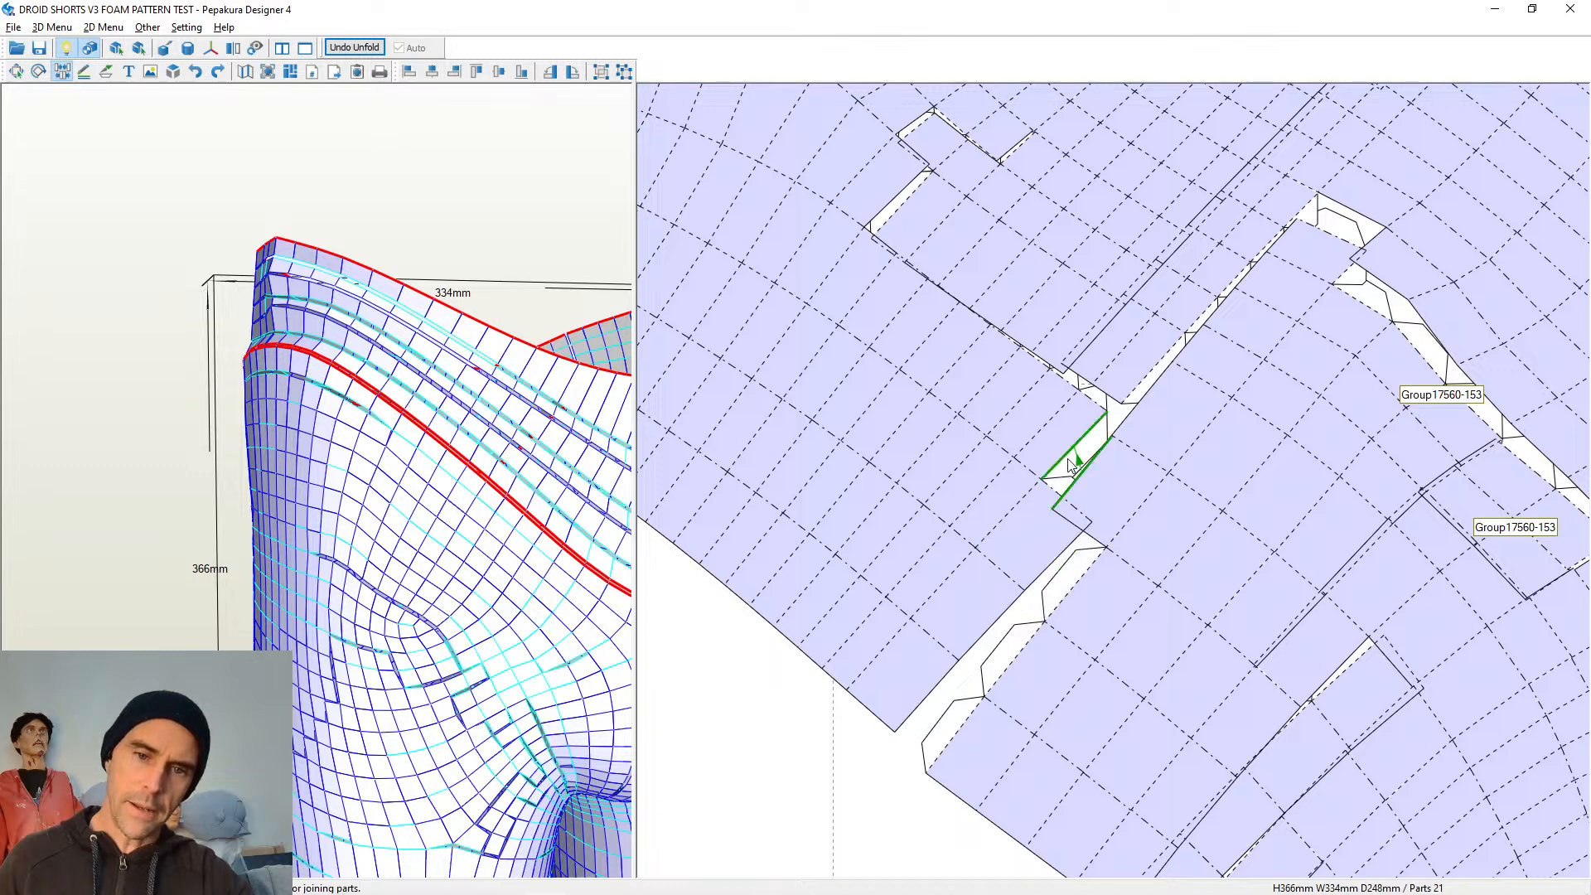
left_click(1068, 459)
middle_click_drag(1161, 467, 1119, 639)
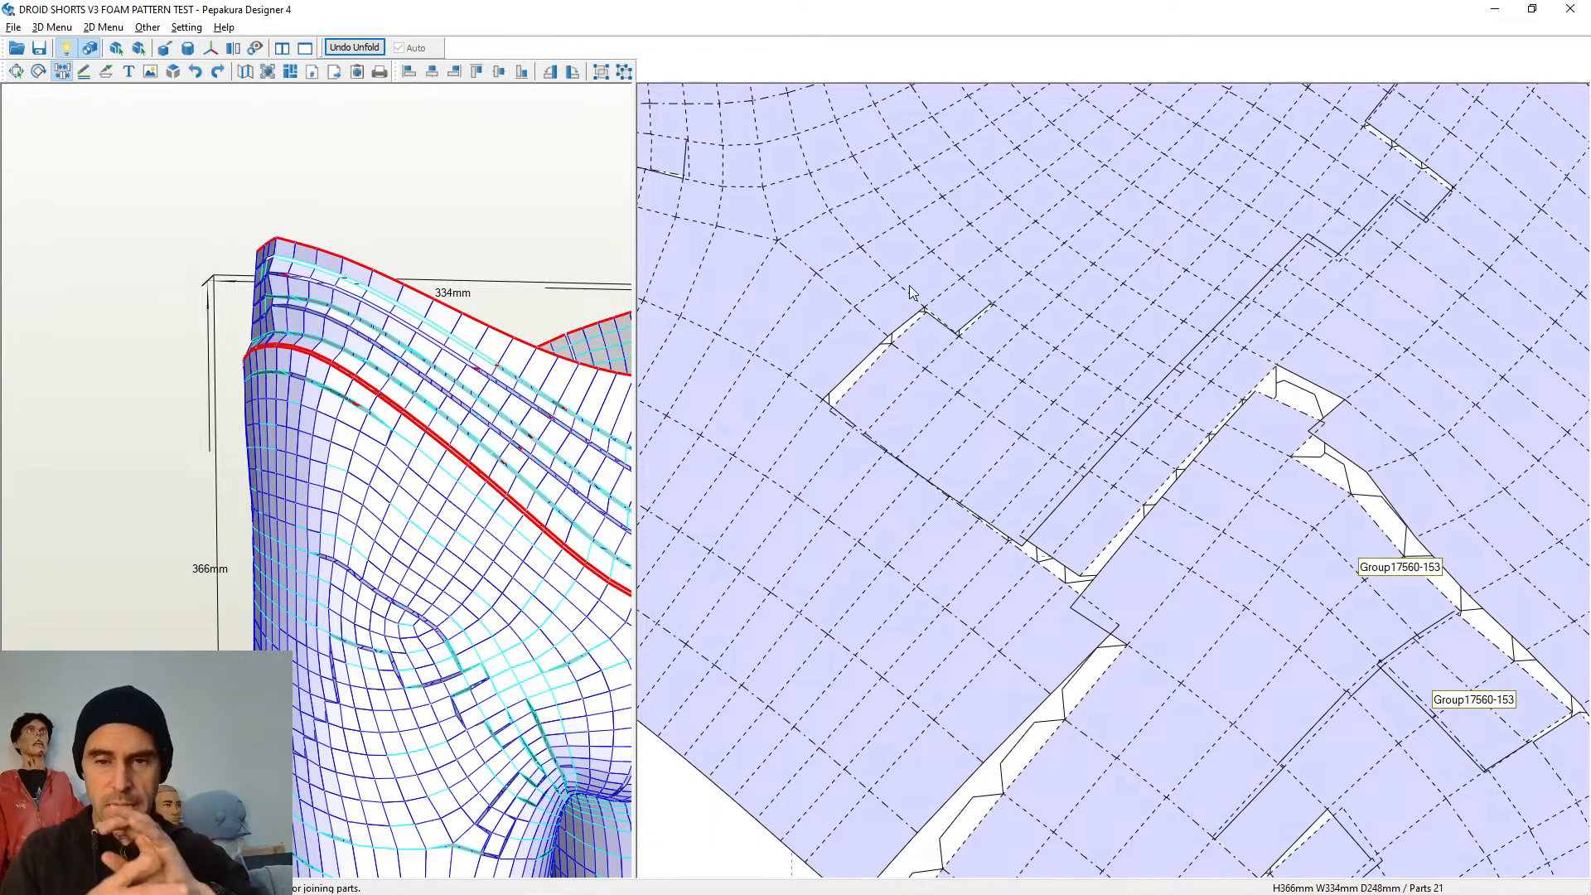
left_click(1308, 382)
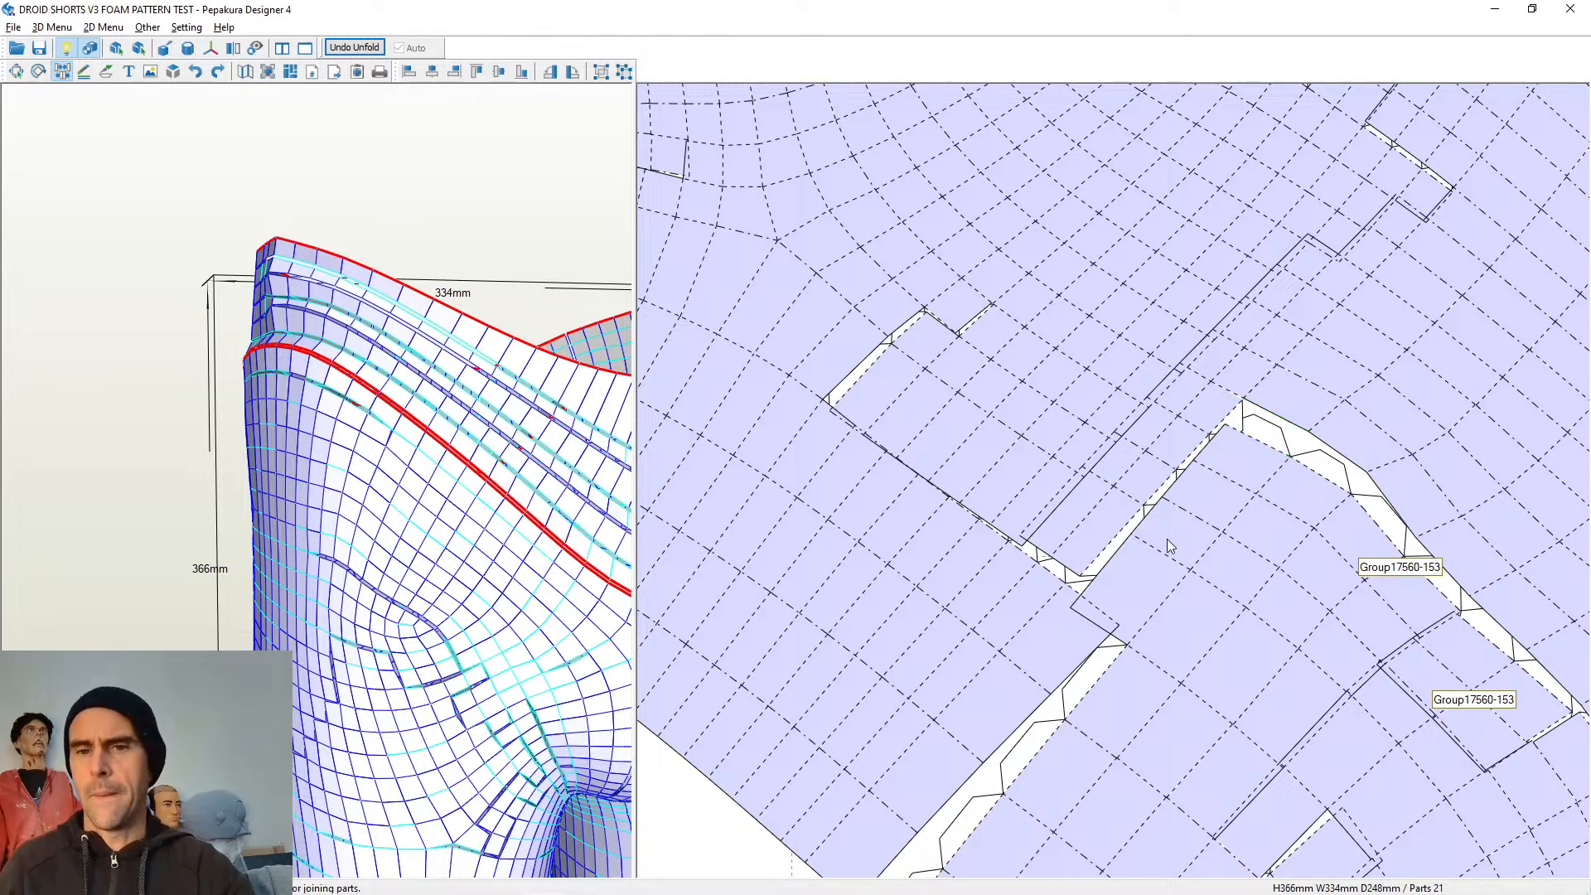
Separate the strip of faces along the inner half of the diagonal gap and join it to the adjoining upper body section
middle_click_drag(1226, 426, 1082, 558)
scroll(1155, 456, "down", 5)
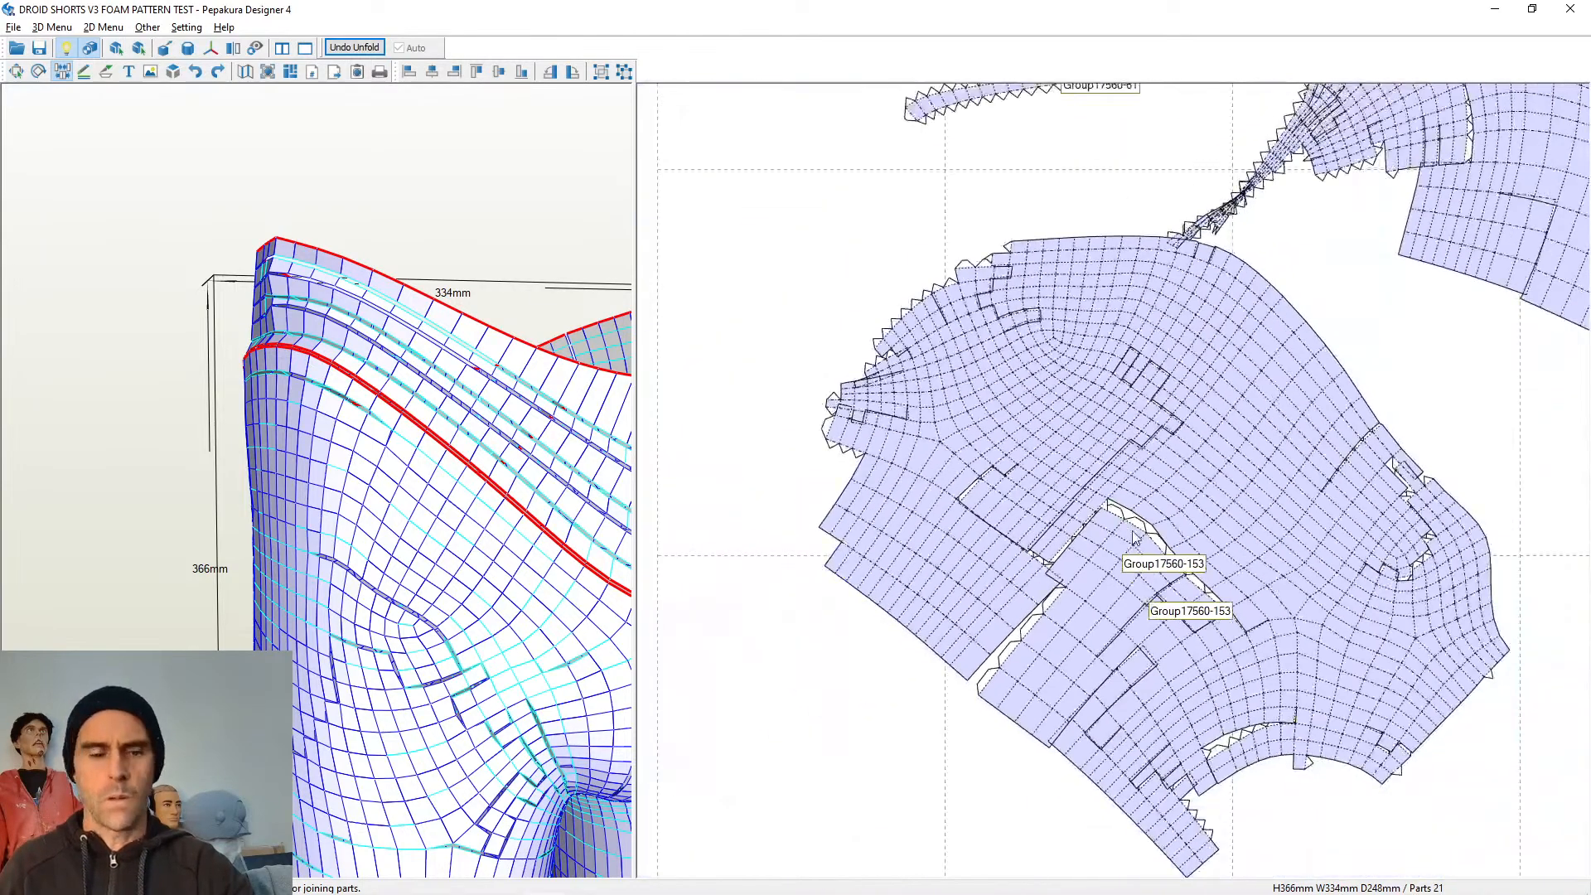
scroll(1073, 483, "up", 4)
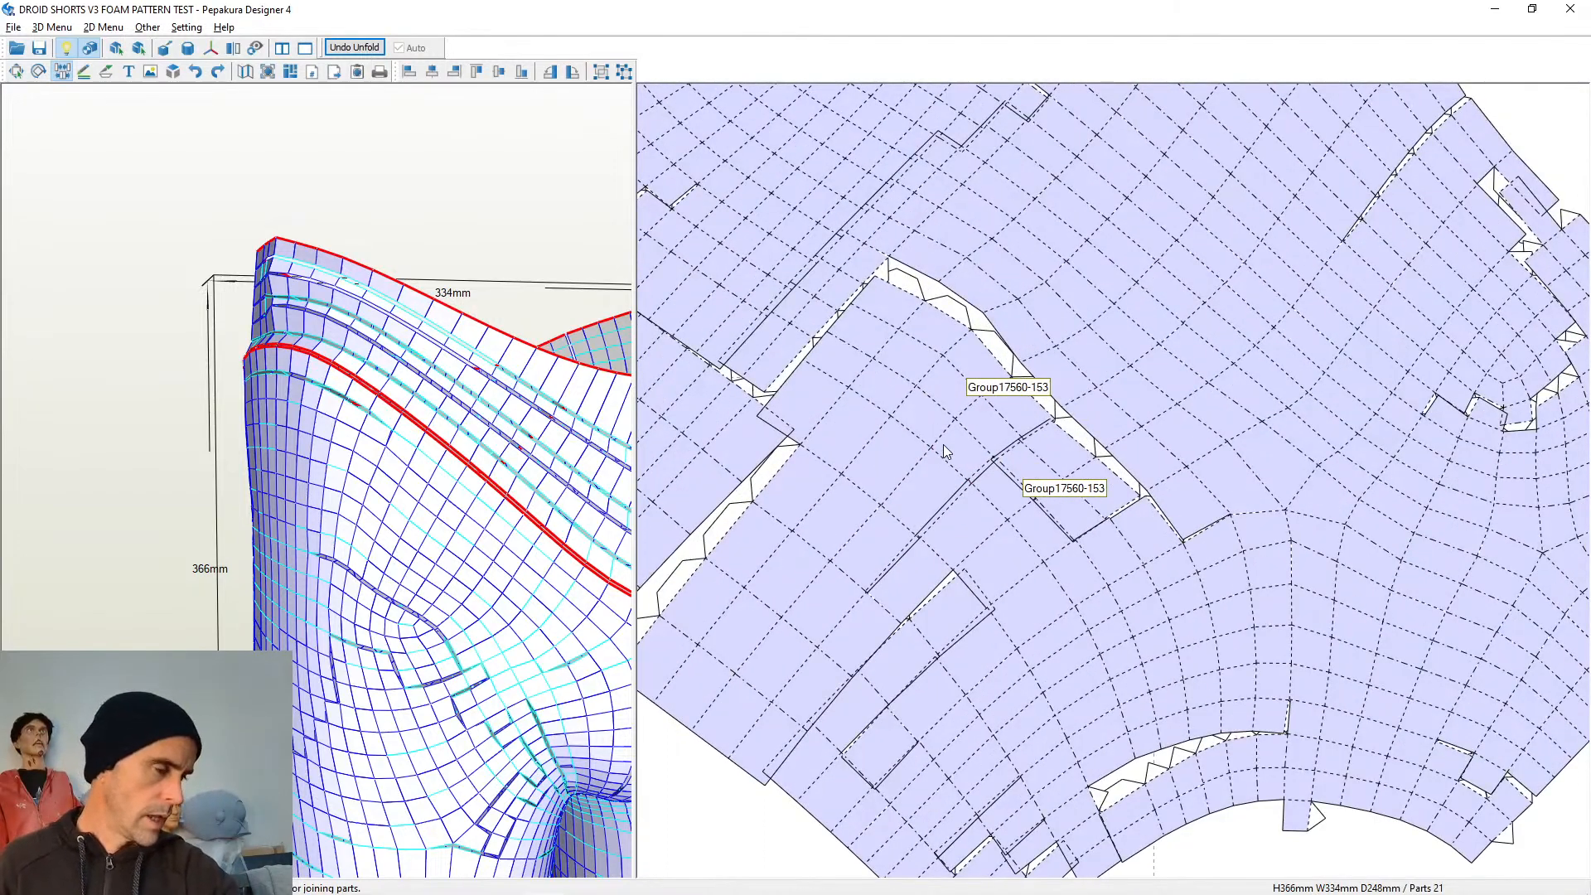
scroll(944, 444, "up", 2)
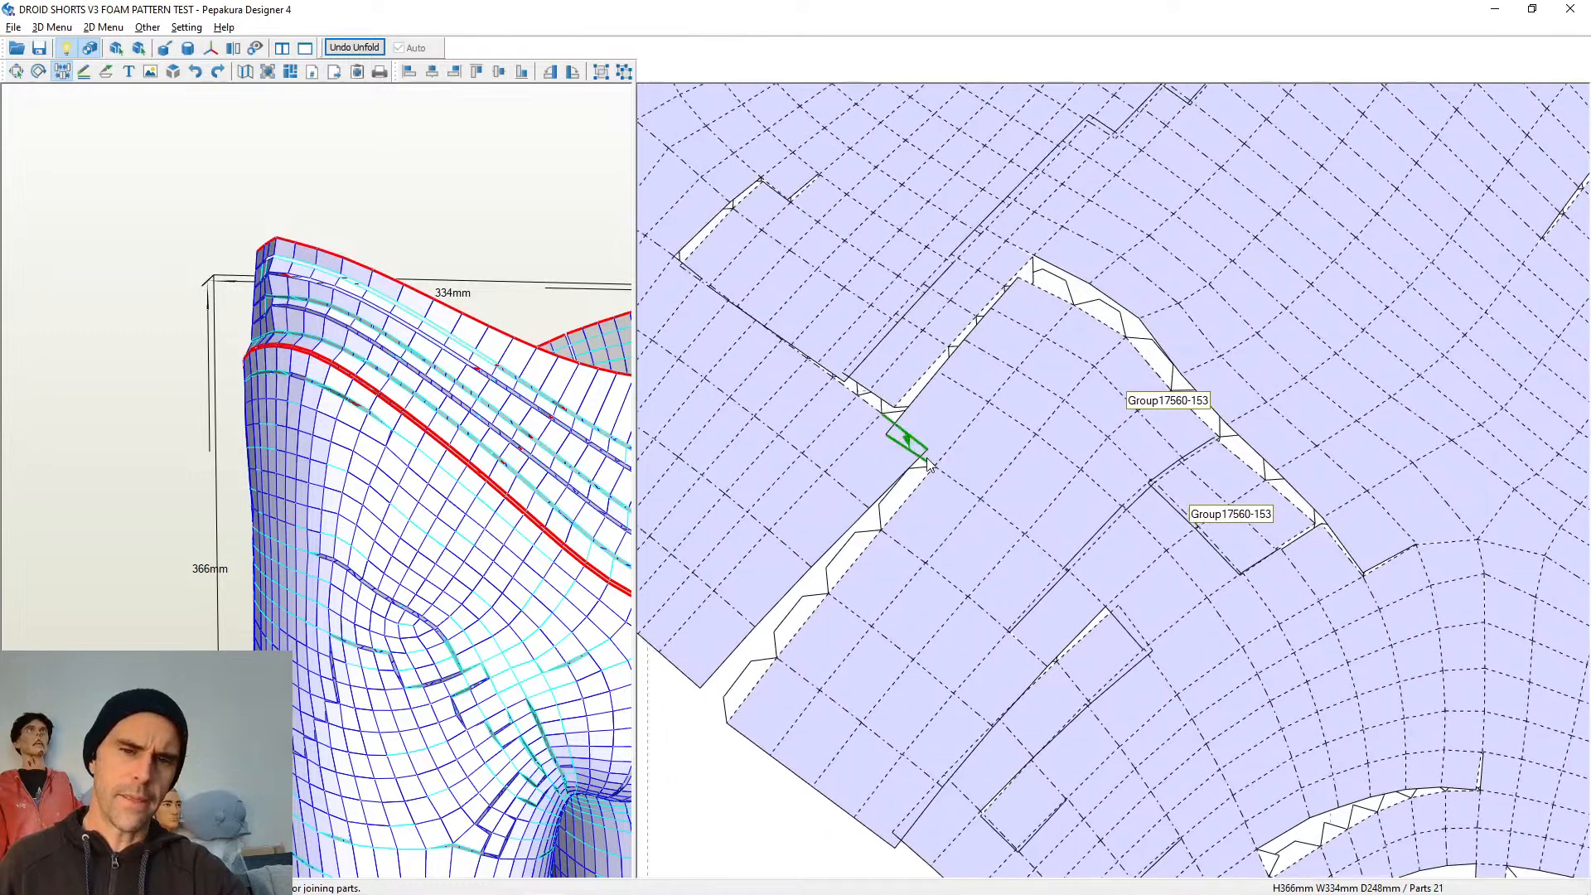
left_click(930, 421)
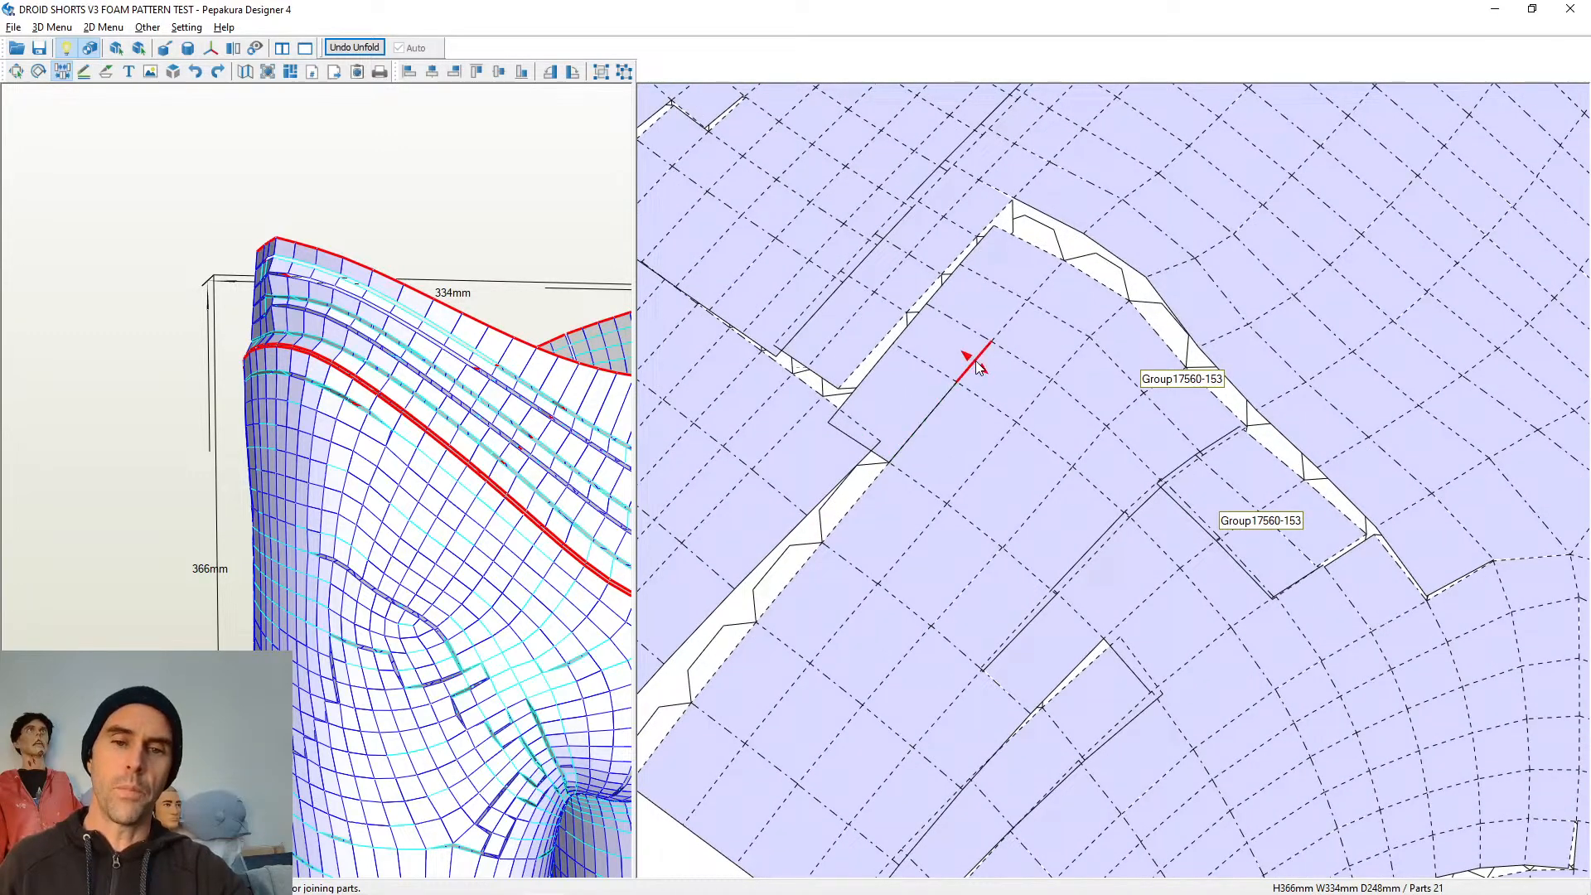
left_click(976, 363)
left_click(1018, 320)
left_click(1041, 284)
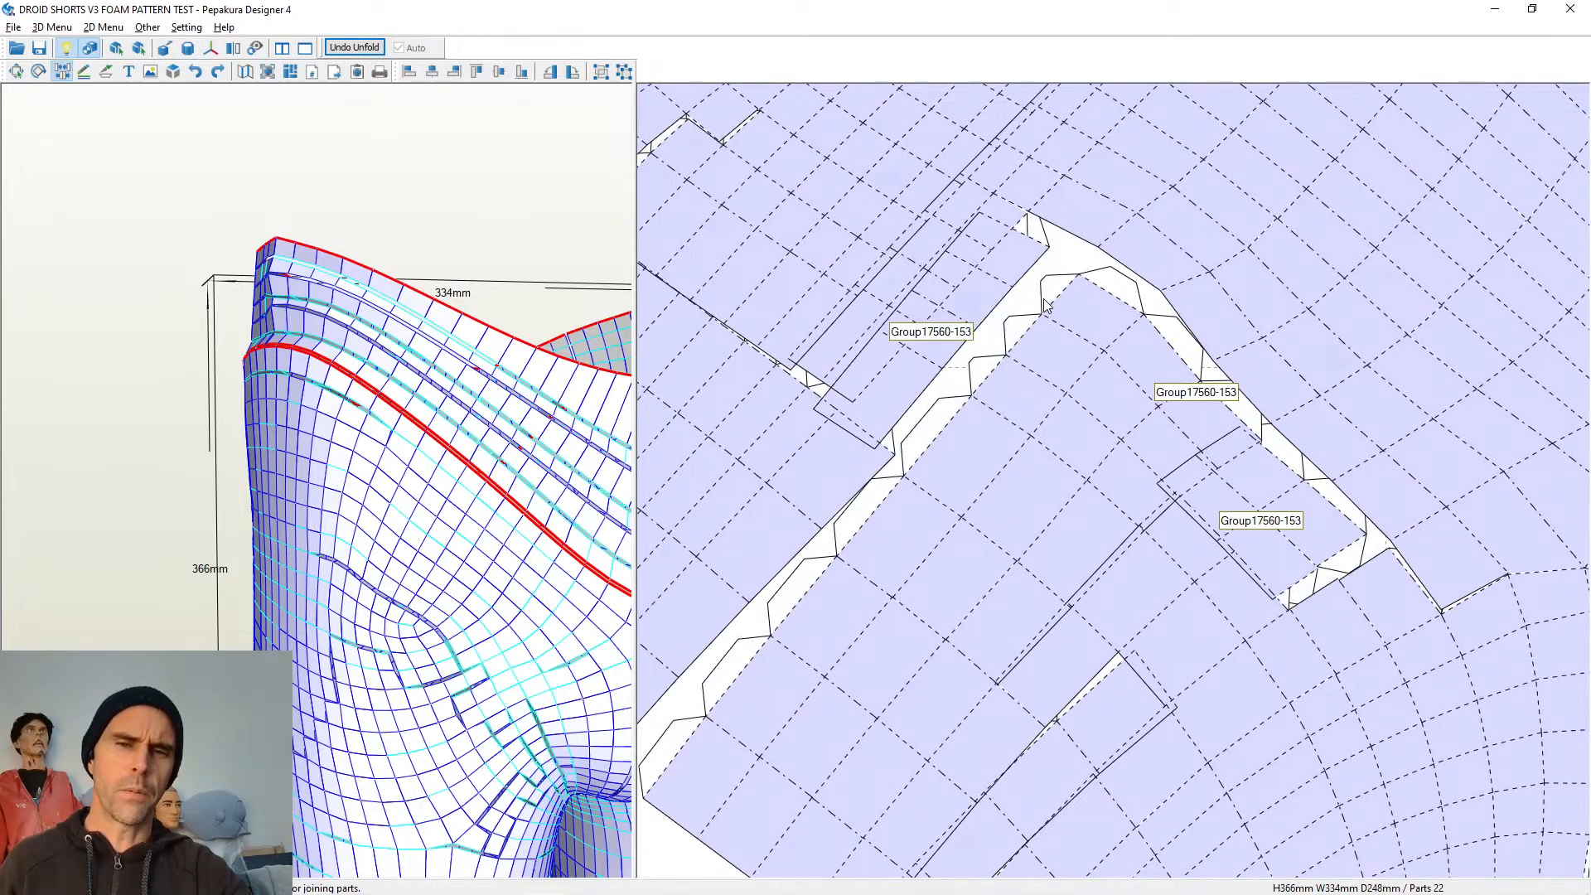
left_click(1054, 230)
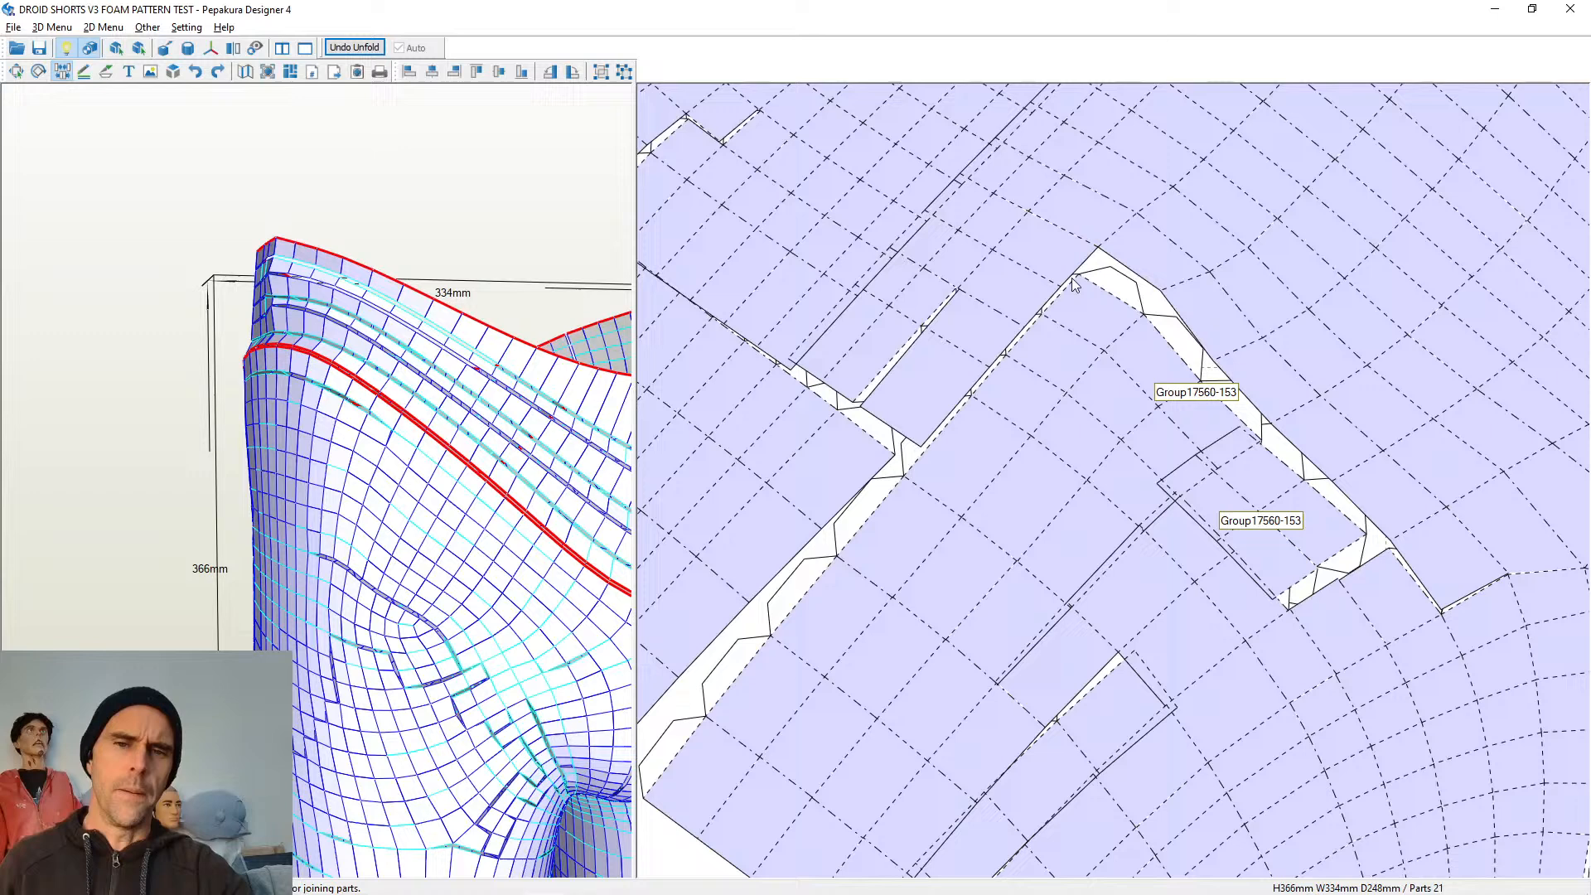
Extend the joined strip to the hem by attaching the remaining faces of its column one after another
left_click(892, 431)
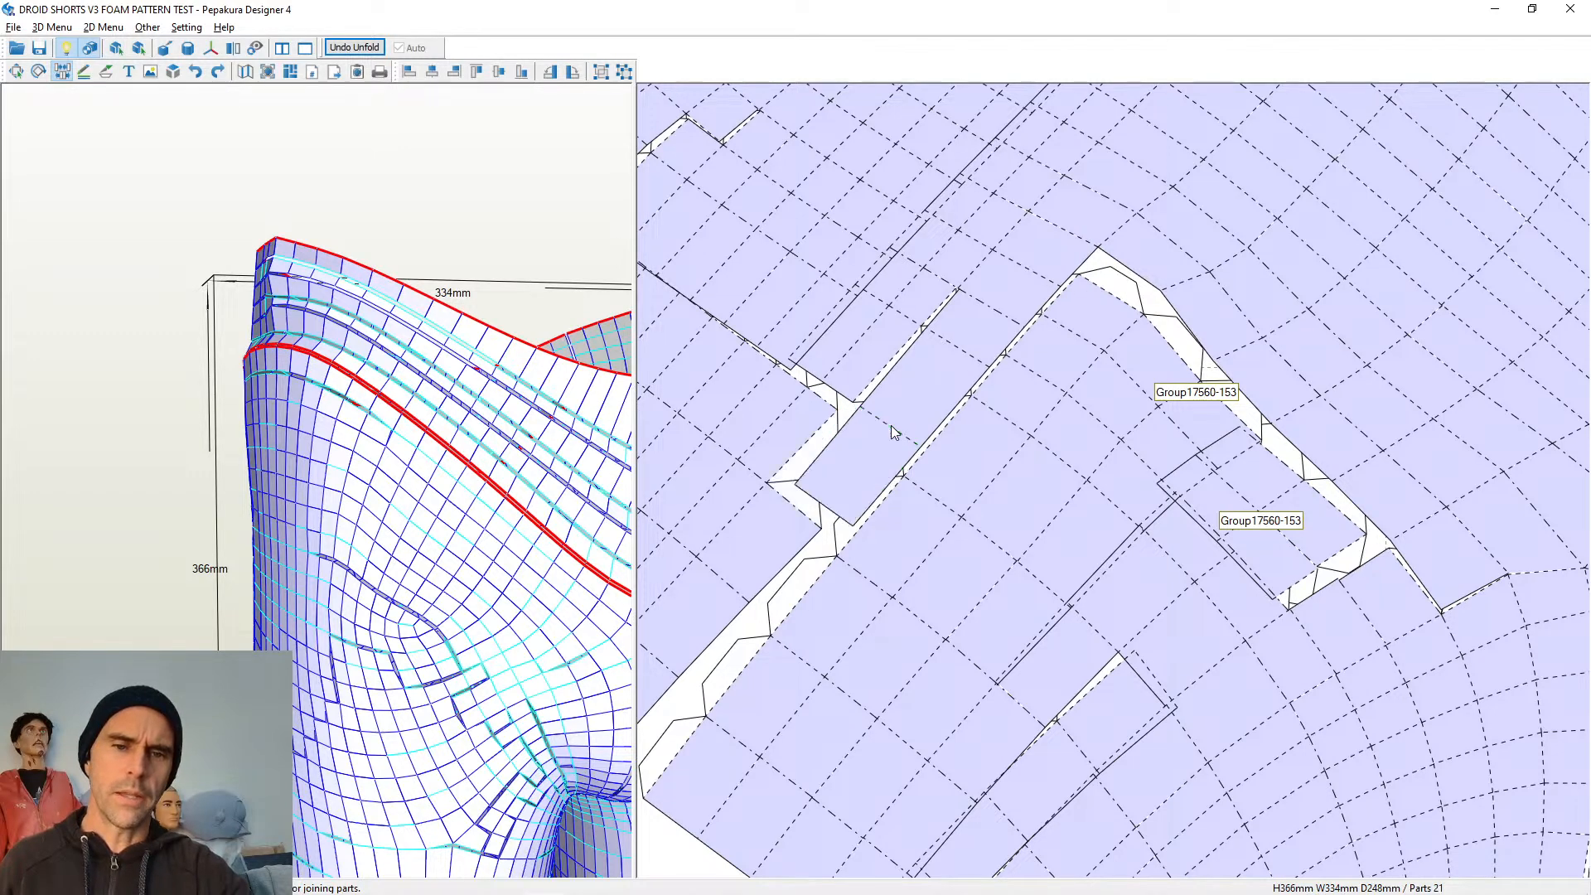
left_click(829, 510)
left_click(760, 586)
middle_click_drag(783, 580, 923, 403)
left_click(842, 492)
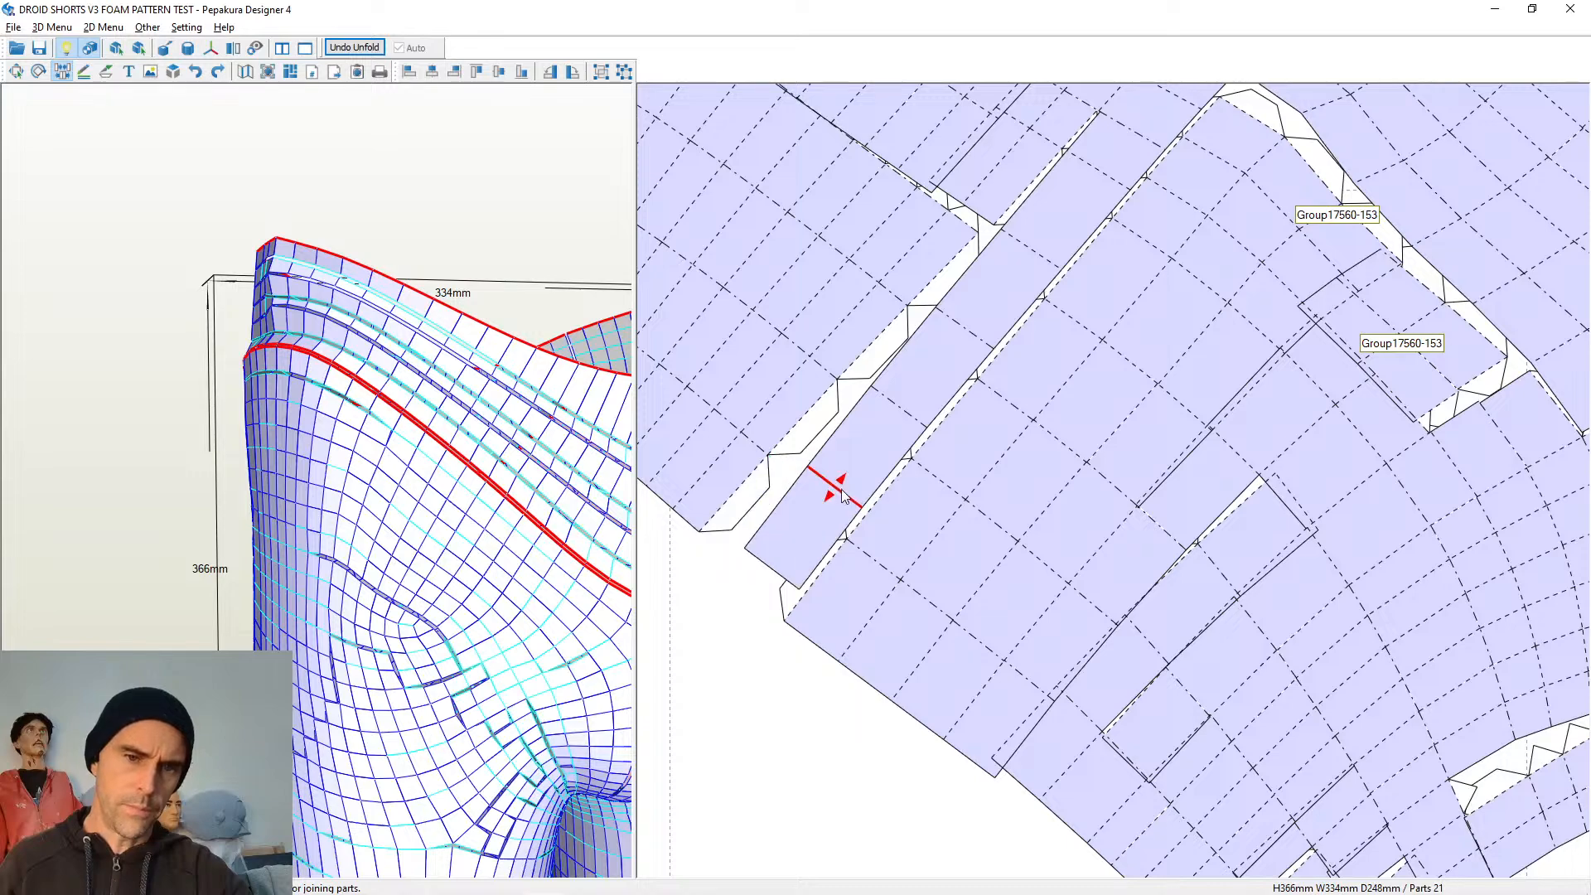
Shift the first row of faces across the stepped cut near the part's outer edge, joining them to the large upper panel
middle_click_drag(918, 409, 874, 610)
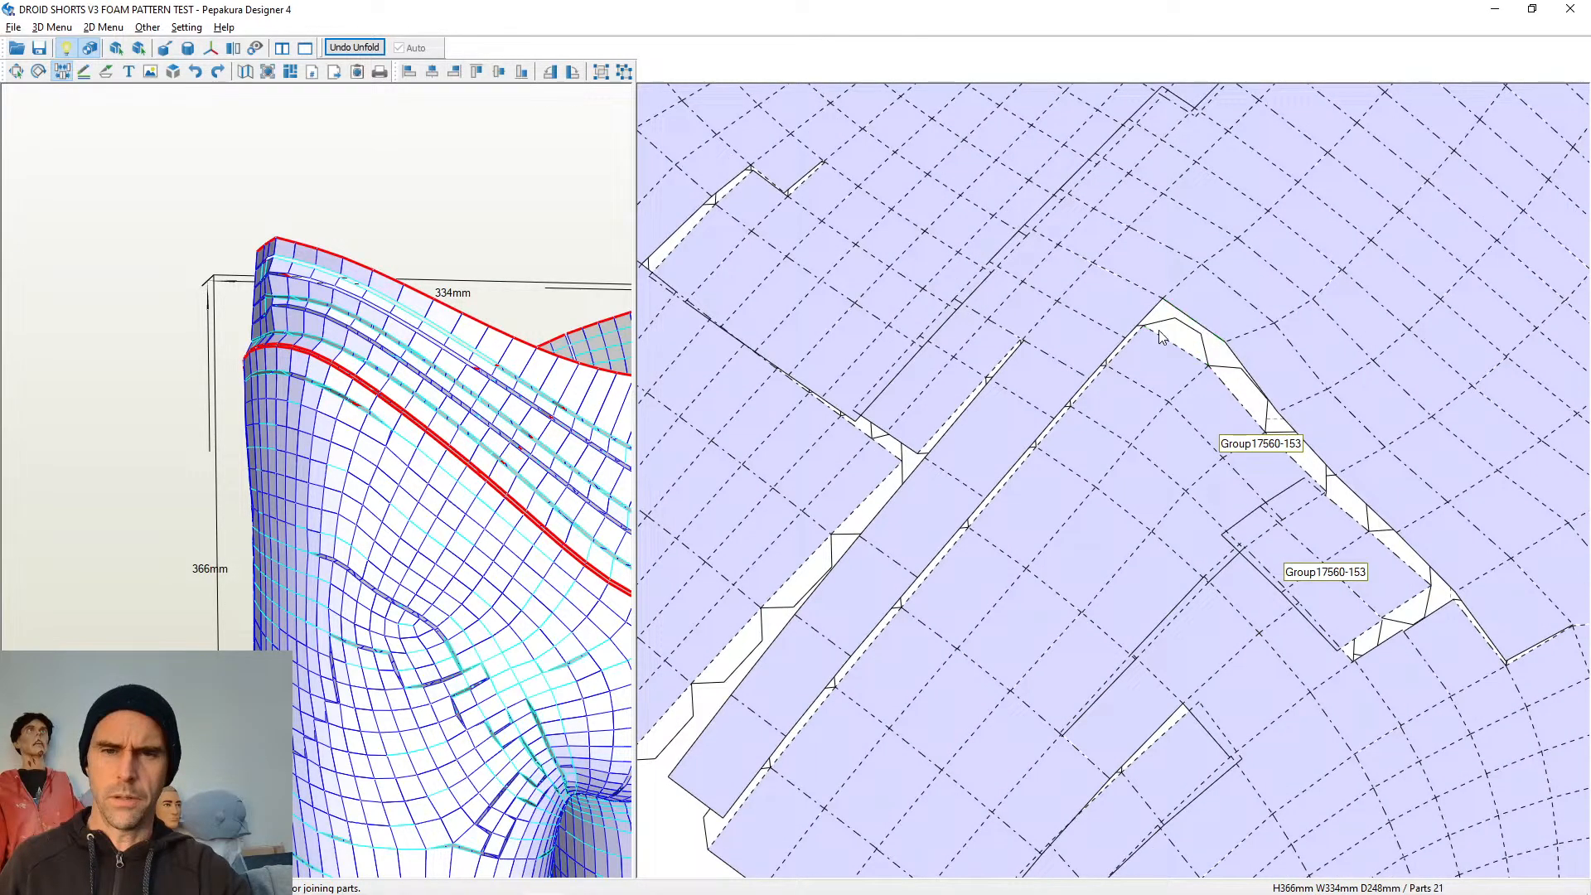
scroll(1210, 373, "up", 1)
scroll(1218, 384, "down", 7)
scroll(1211, 385, "up", 4)
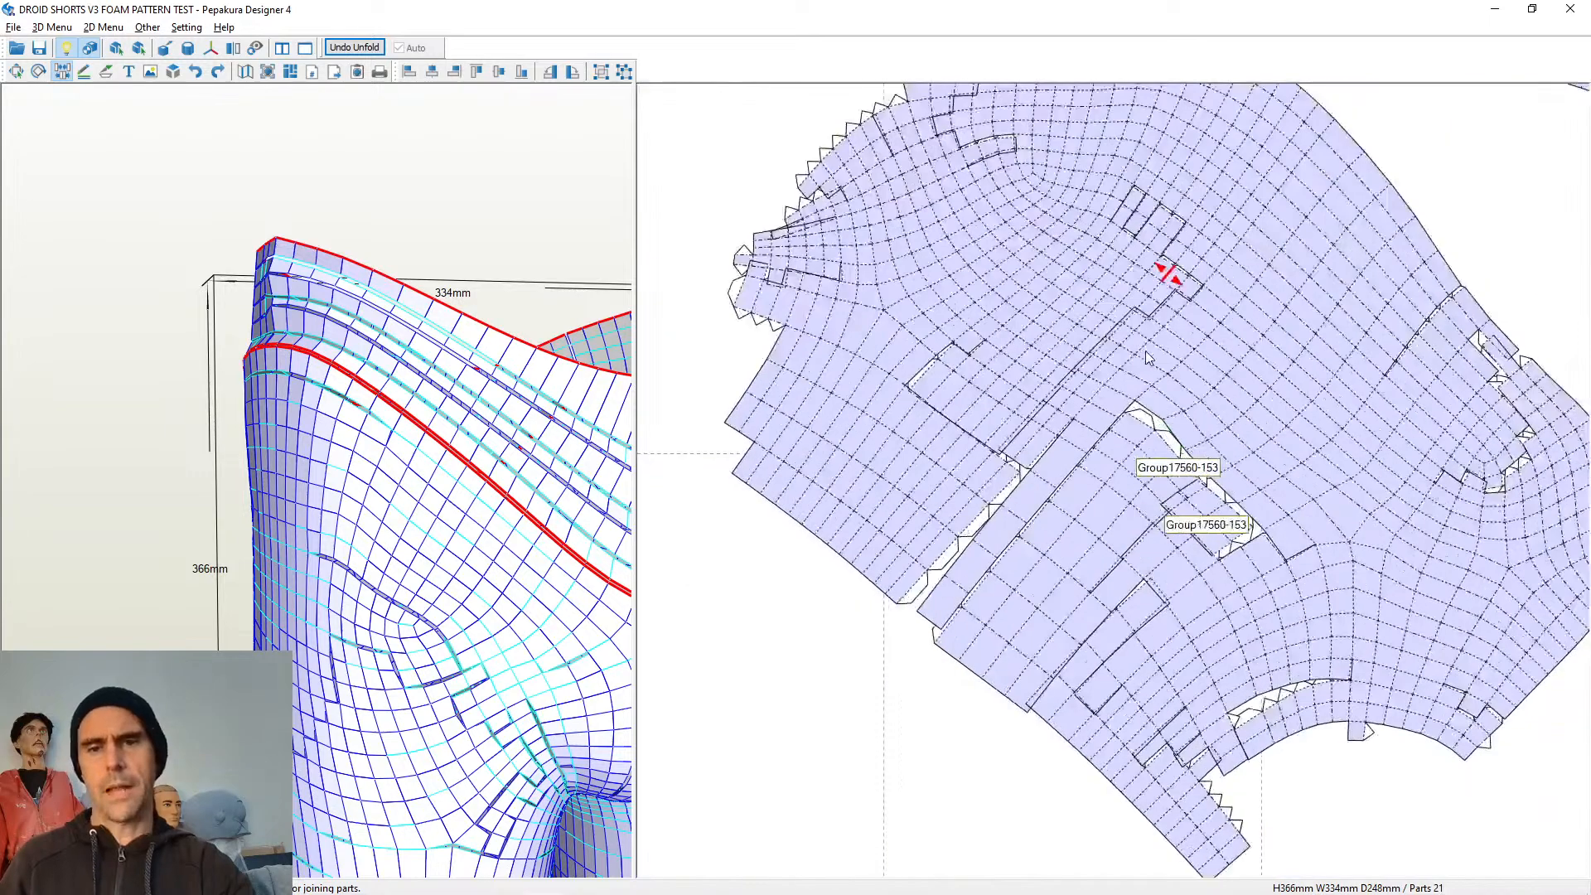
scroll(1184, 407, "up", 3)
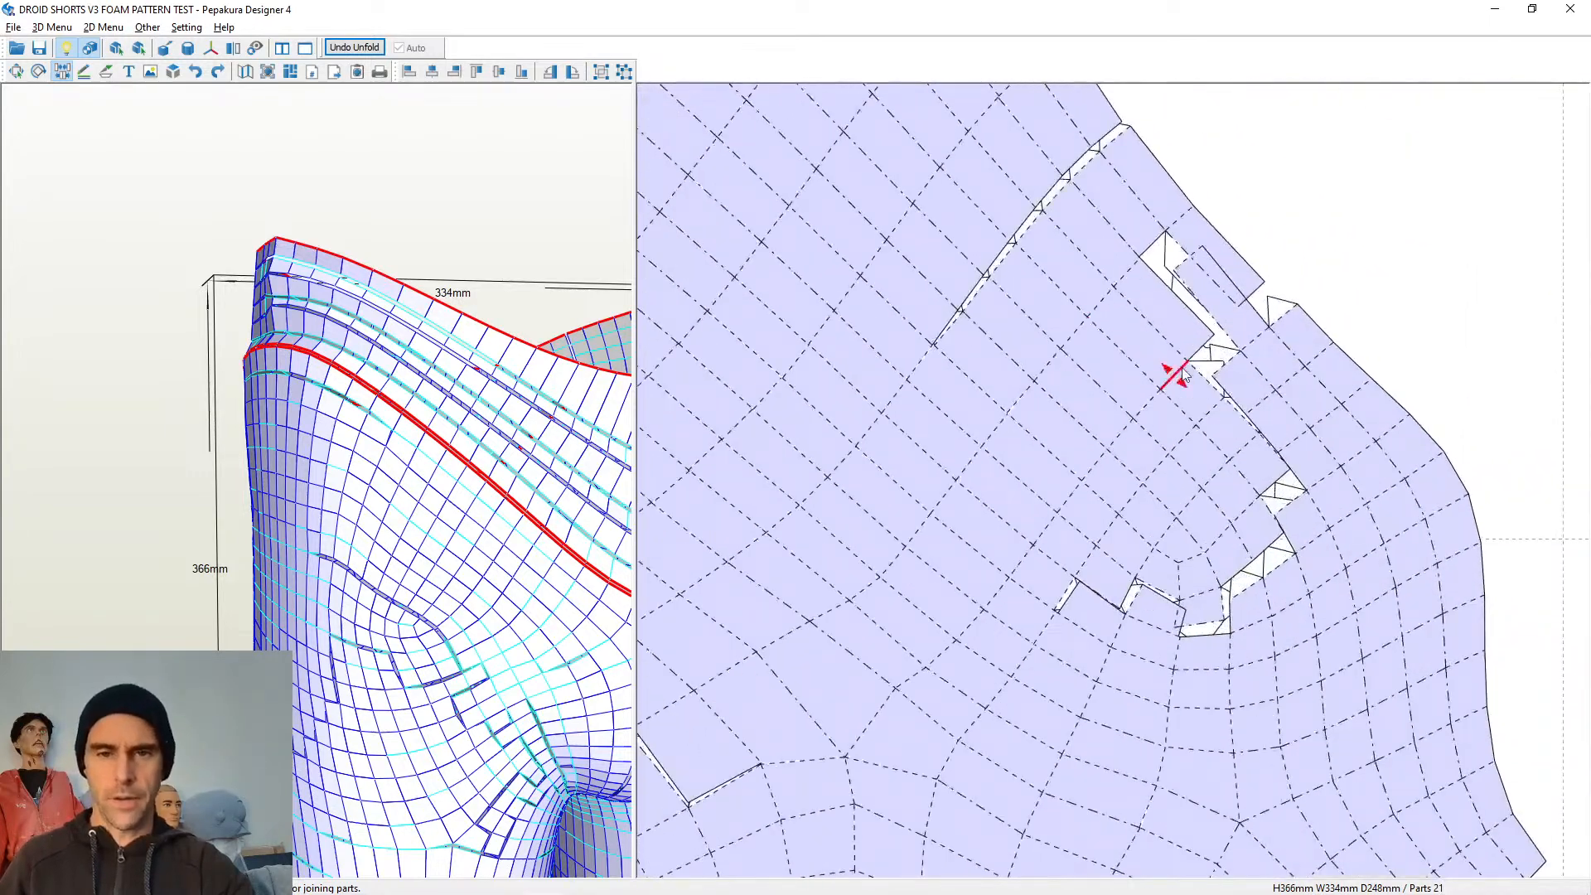
left_click(1152, 253)
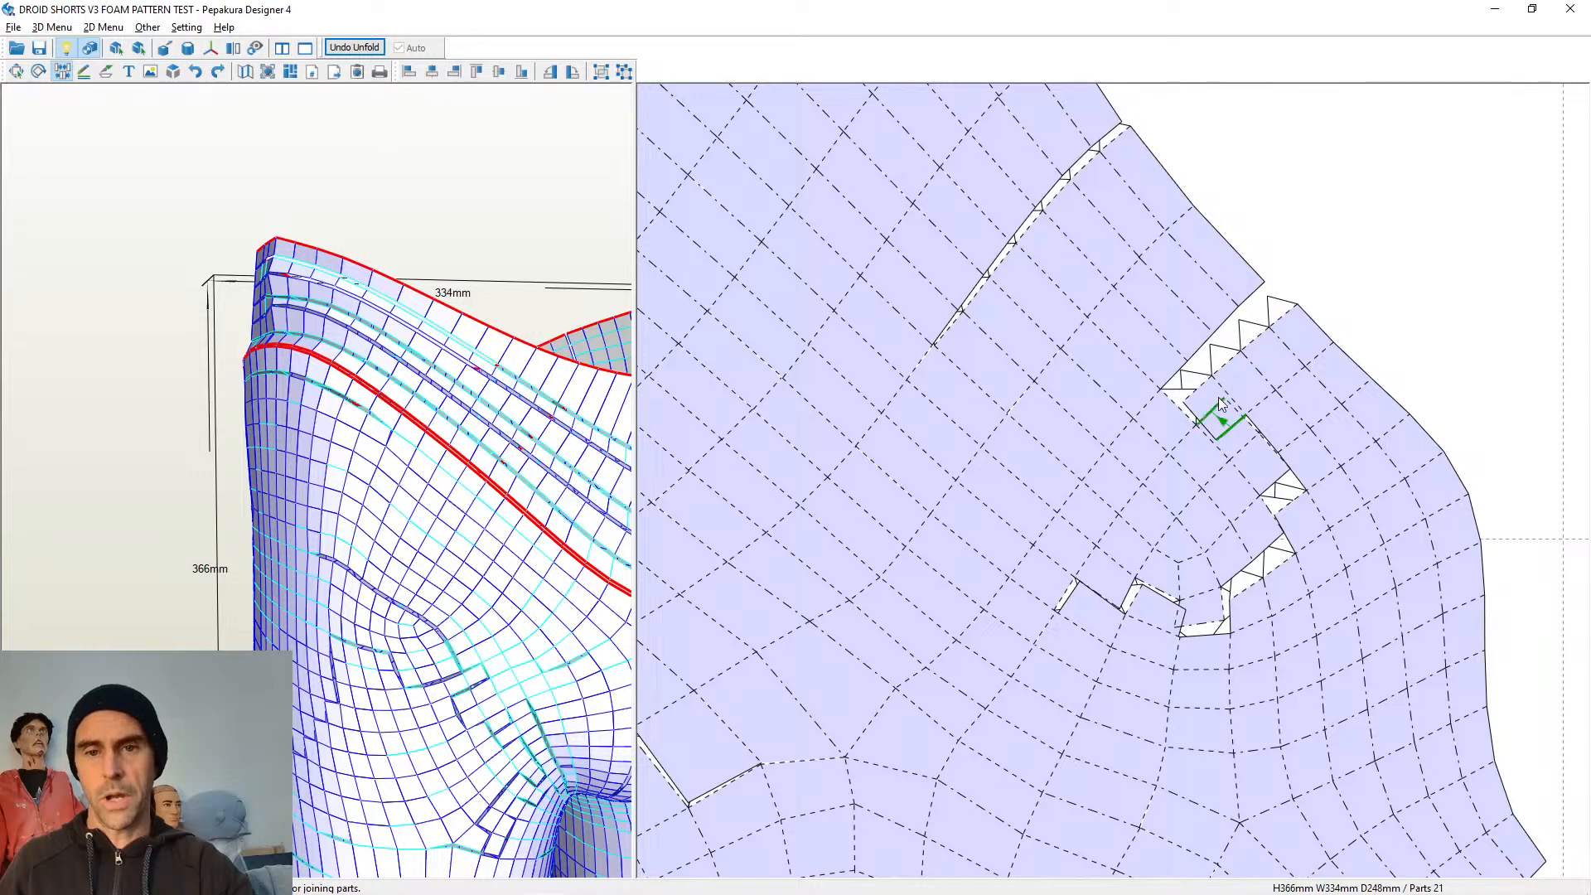
left_click(1209, 379)
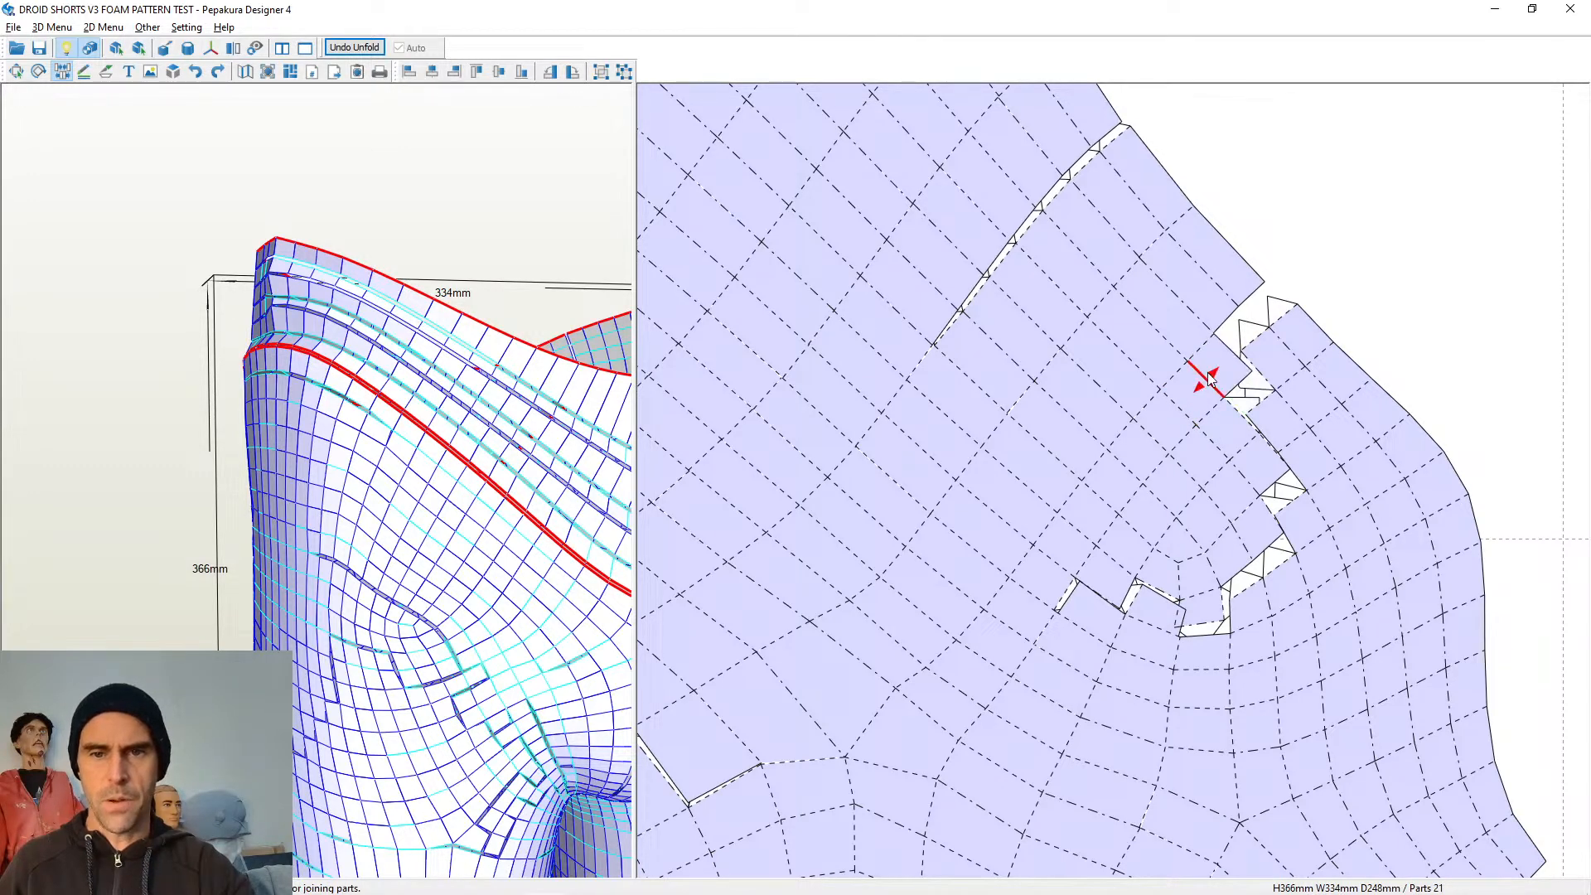
left_click(1230, 350)
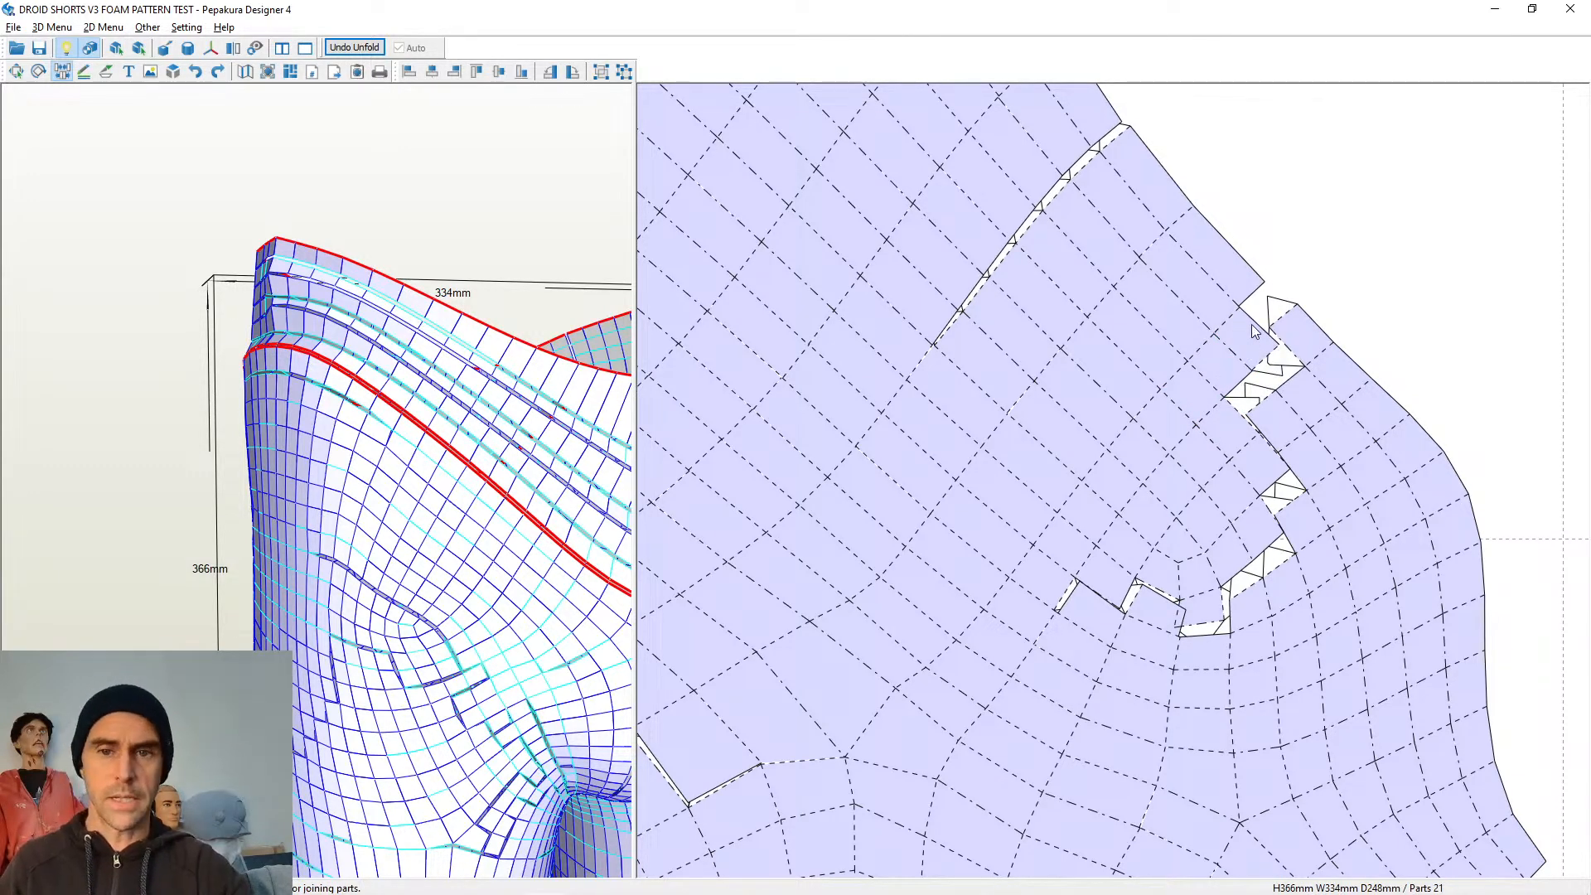
left_click(1254, 331)
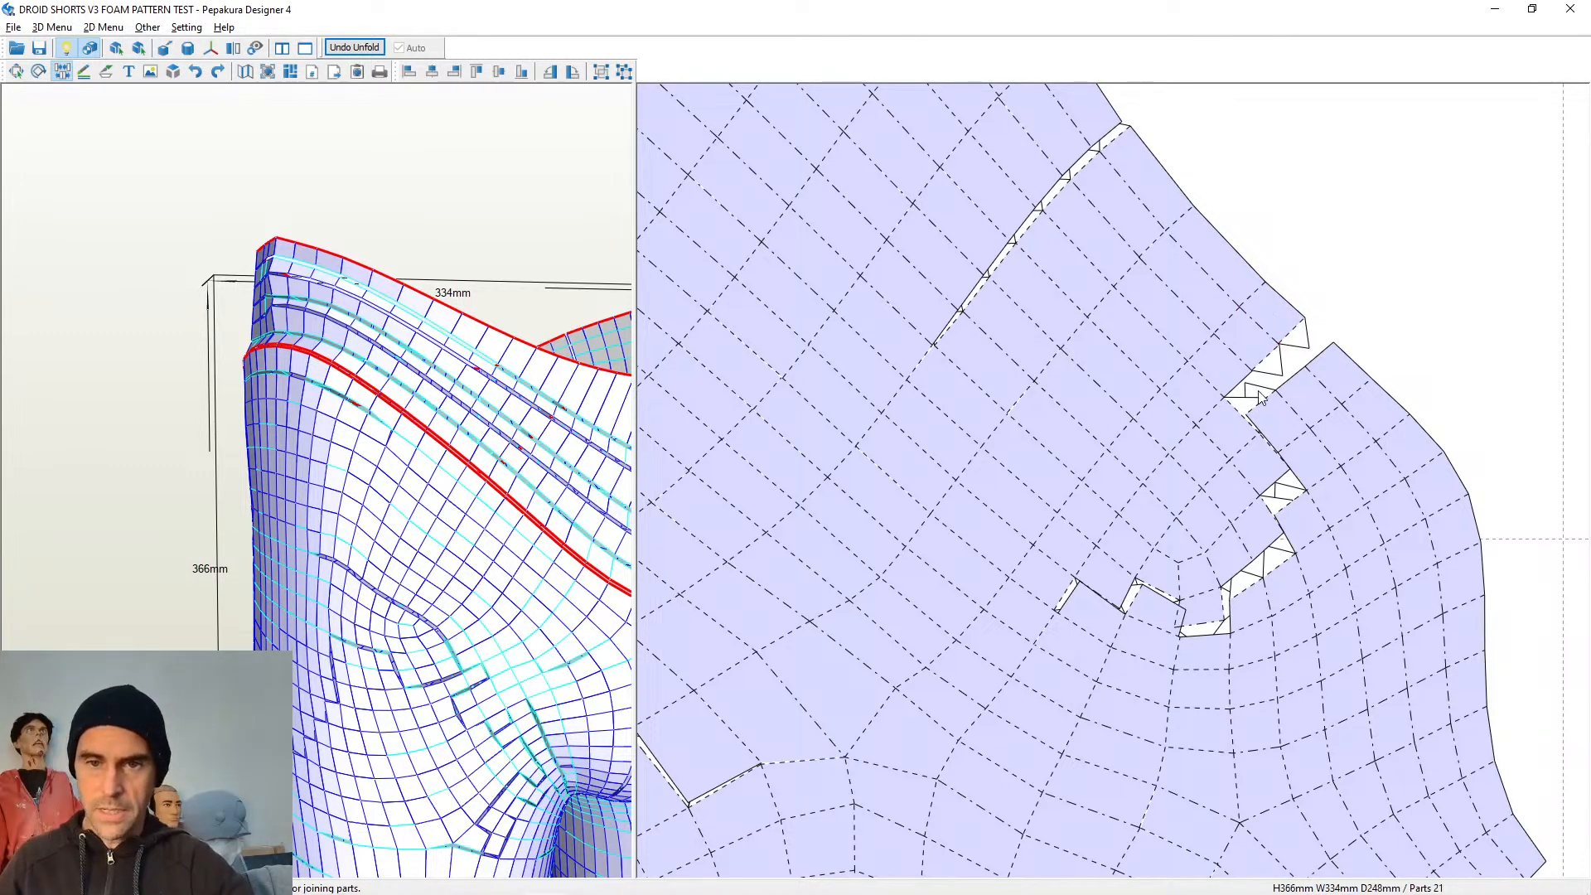
Join the second row of faces along the same outer-edge cut to the large upper panel
left_click(1238, 416)
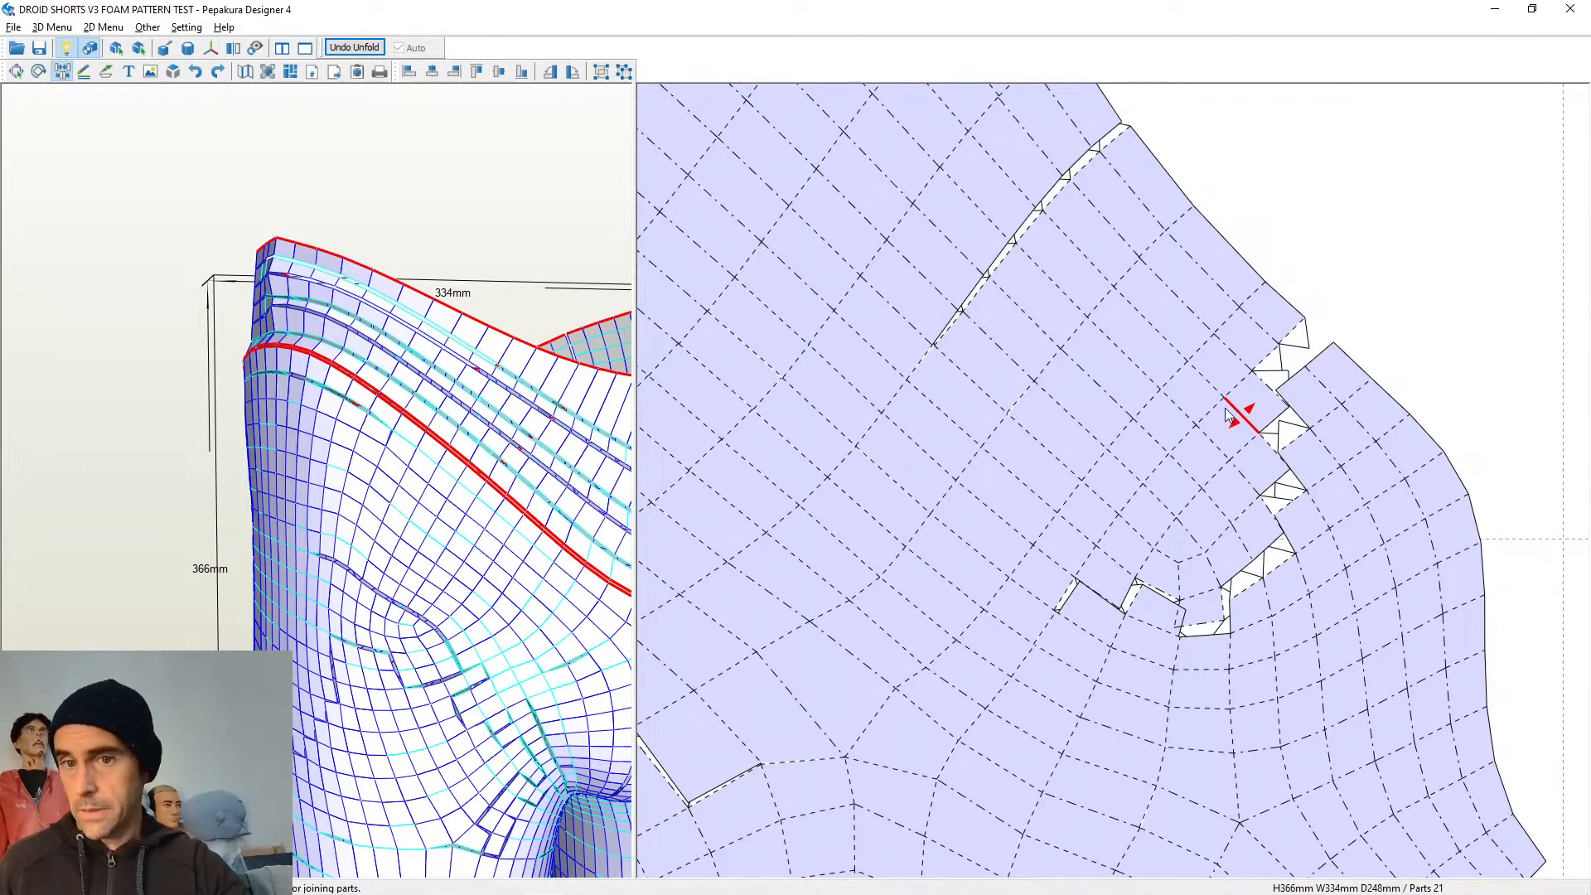
left_click(1260, 381)
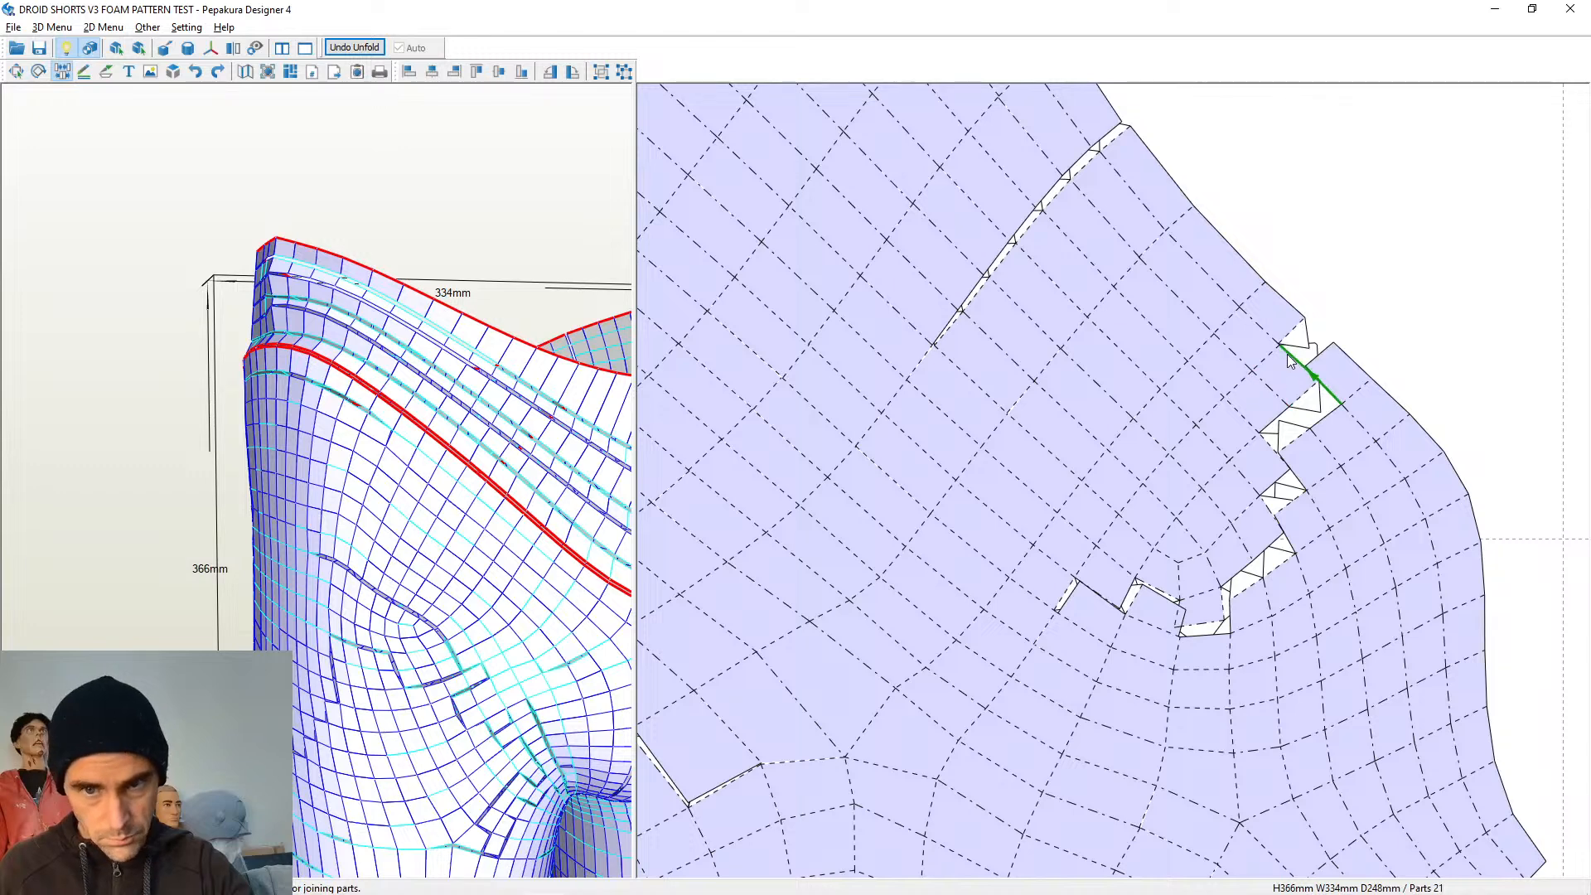
left_click(1285, 353)
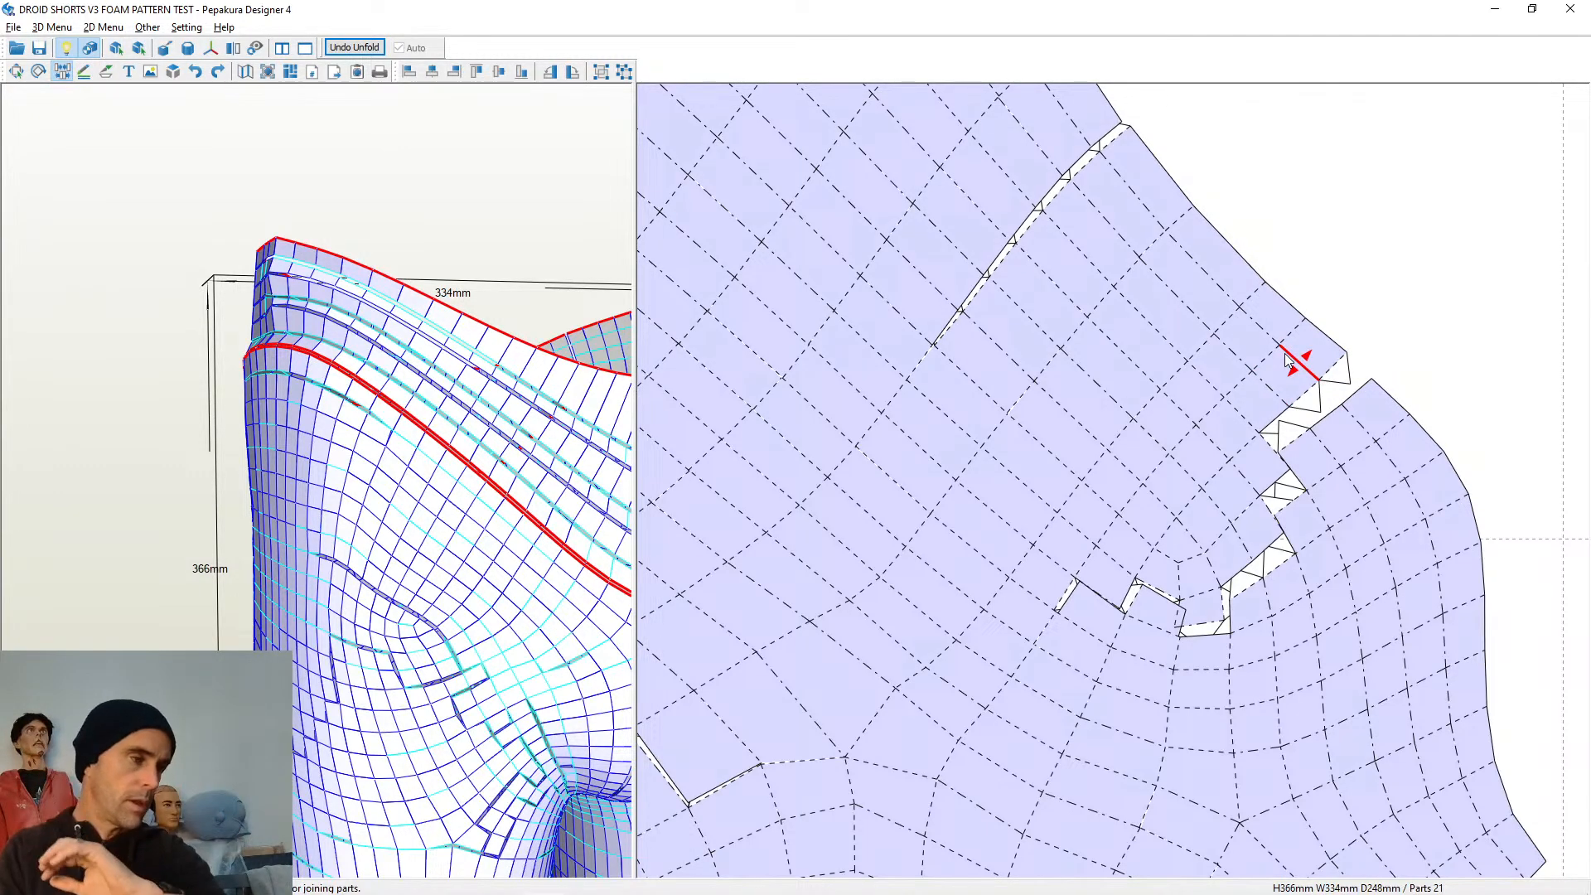
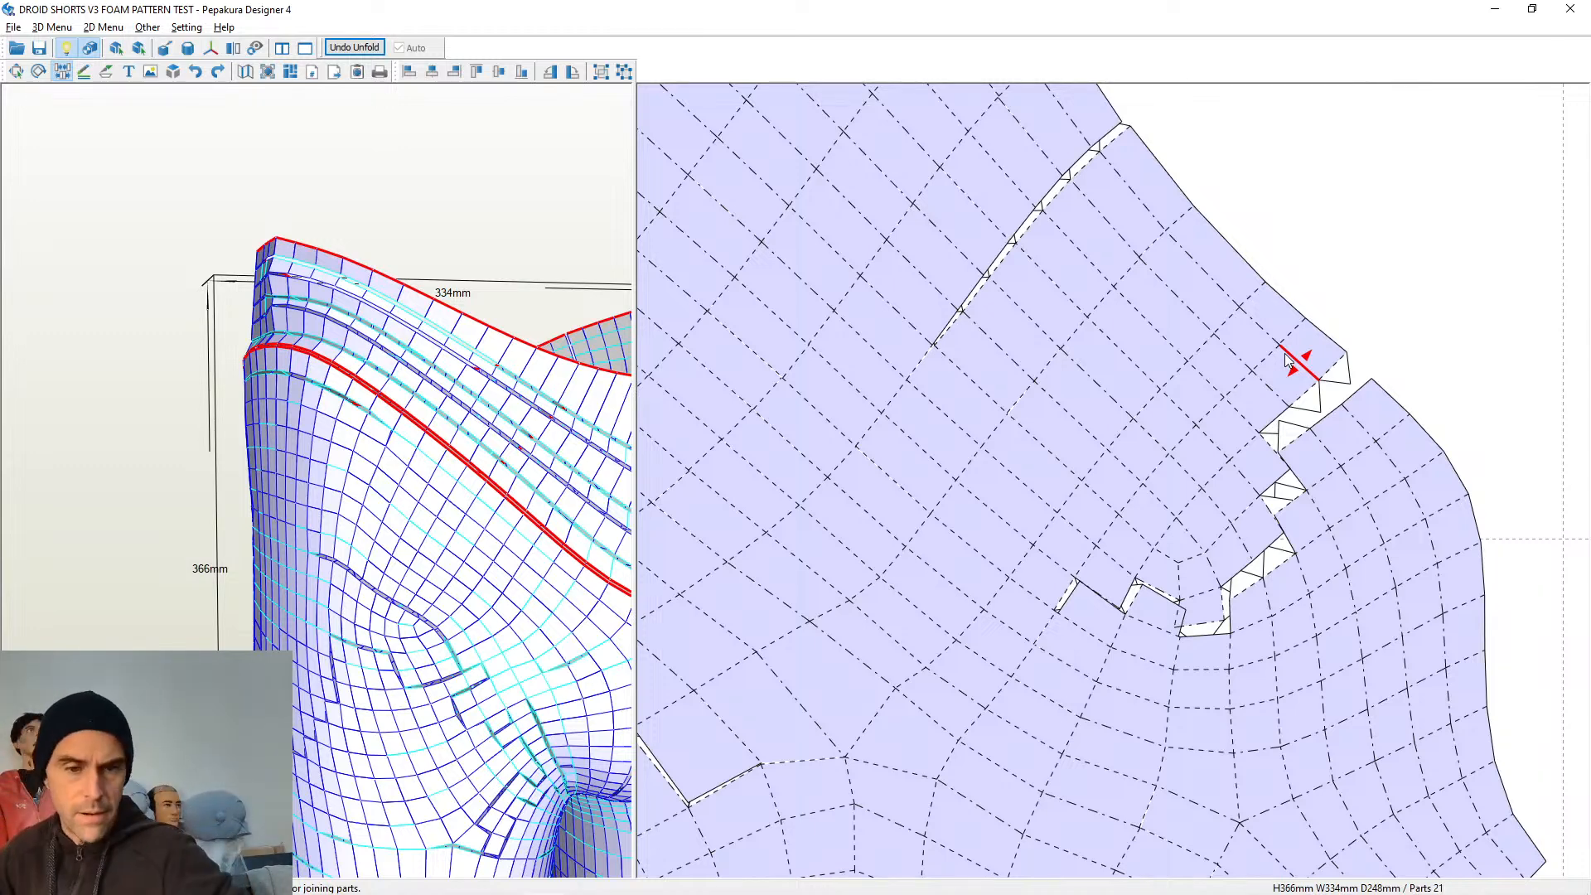
Switch to OBS Studio to check the live stream and its chat
key("alt+Tab")
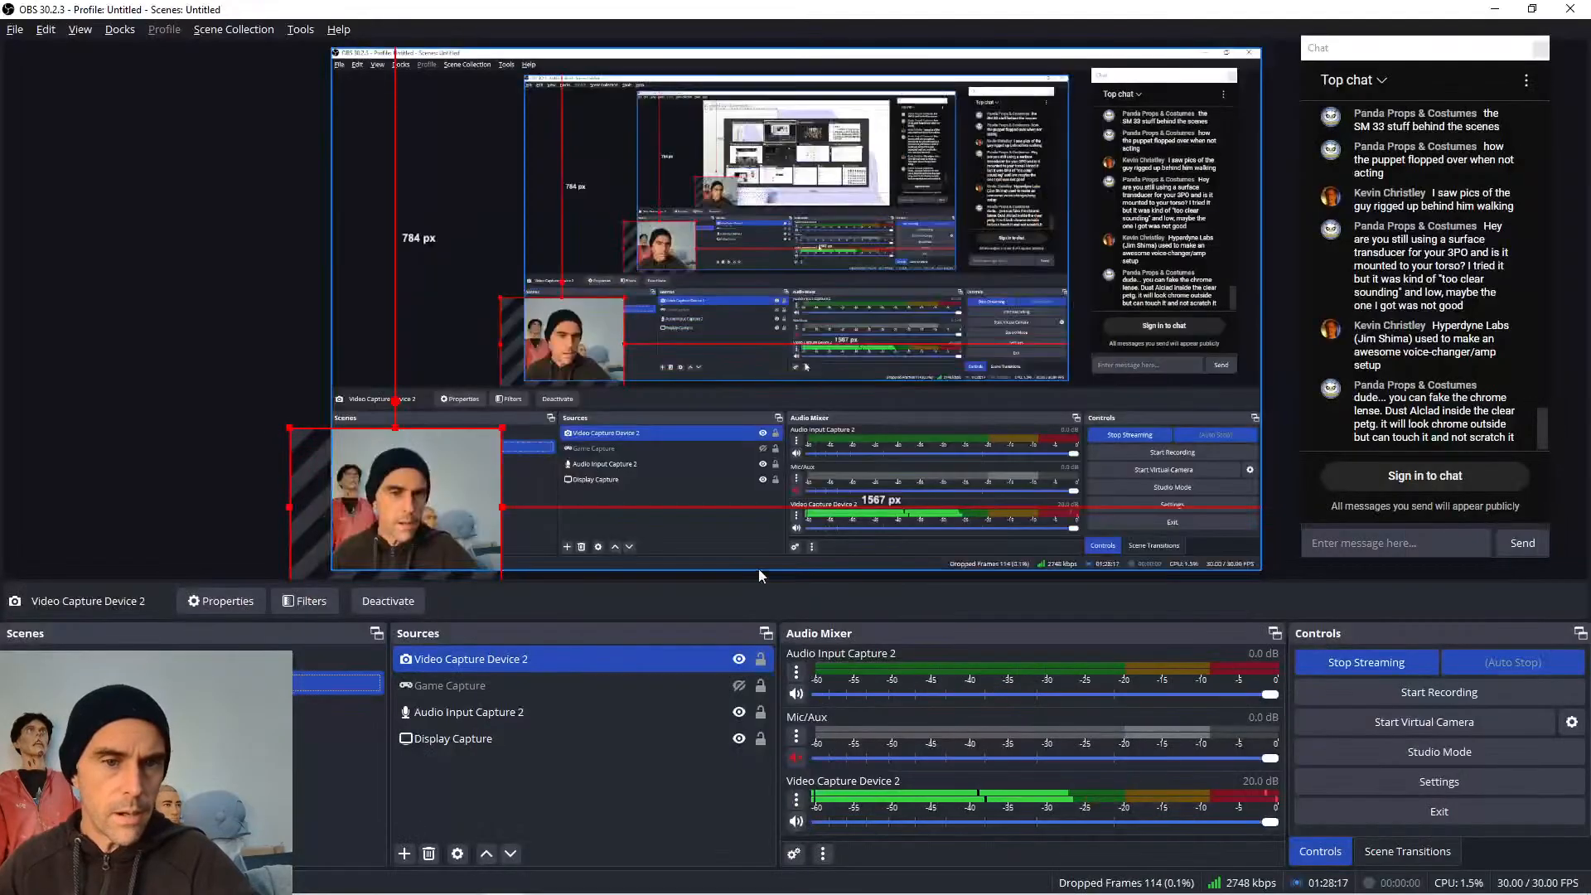
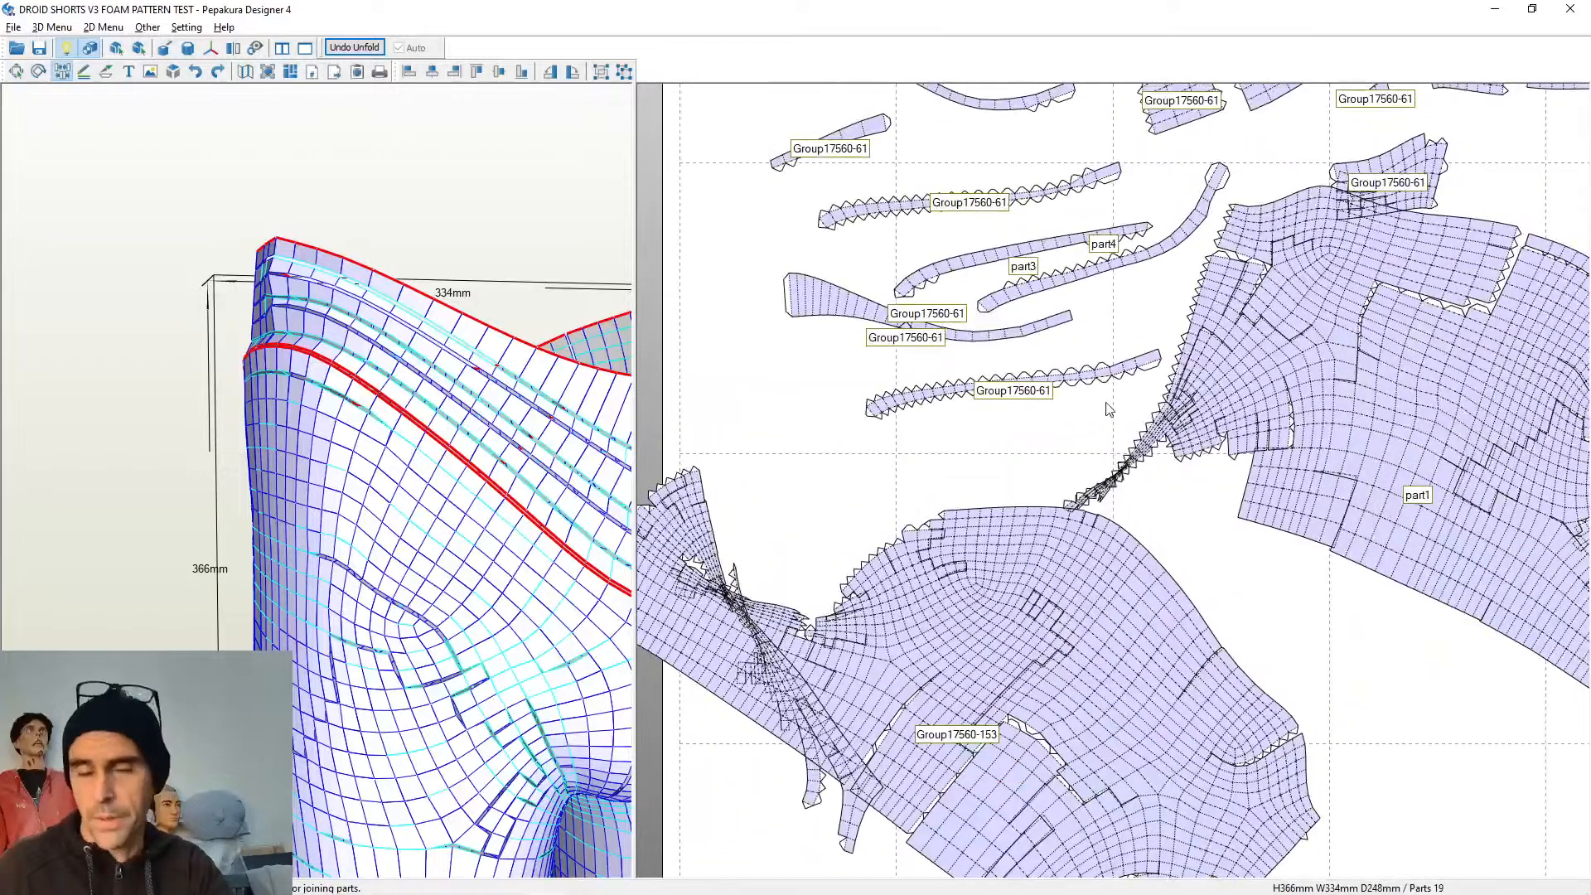
Join the matching narrow tabbed strip to the free end of the curved part4 strip
scroll(1107, 411, "up", 2)
middle_click_drag(1108, 239, 1127, 537)
middle_click_drag(1236, 358, 820, 456)
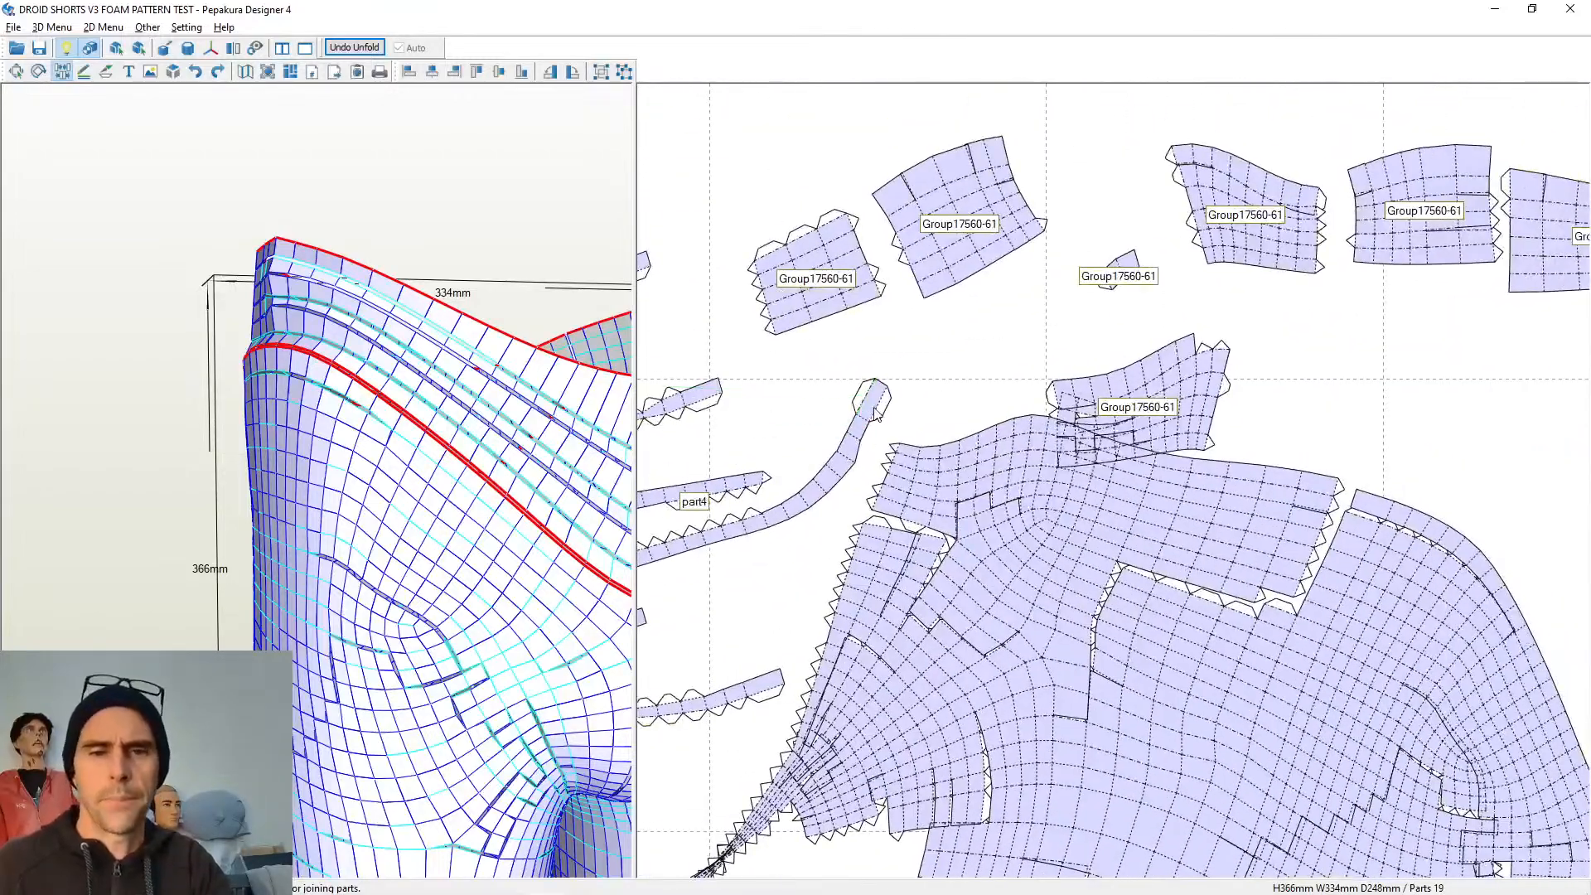
left_click(881, 416)
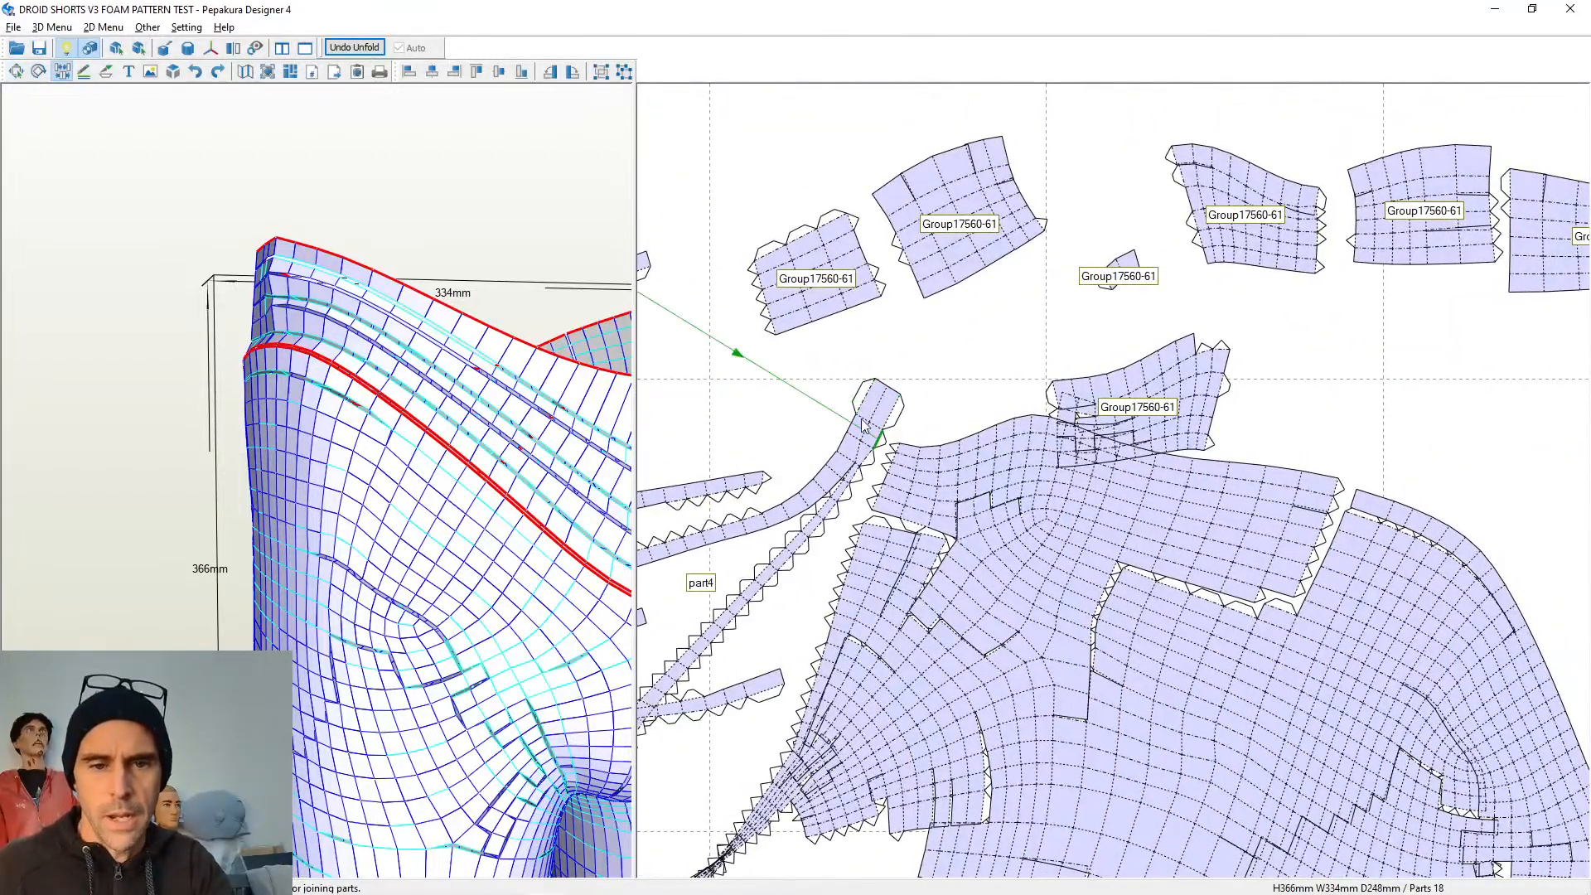
Join the matching waistband piece to the small piece overlapping the main panel, and move the combined piece clear of the panel
scroll(864, 421, "up", 1)
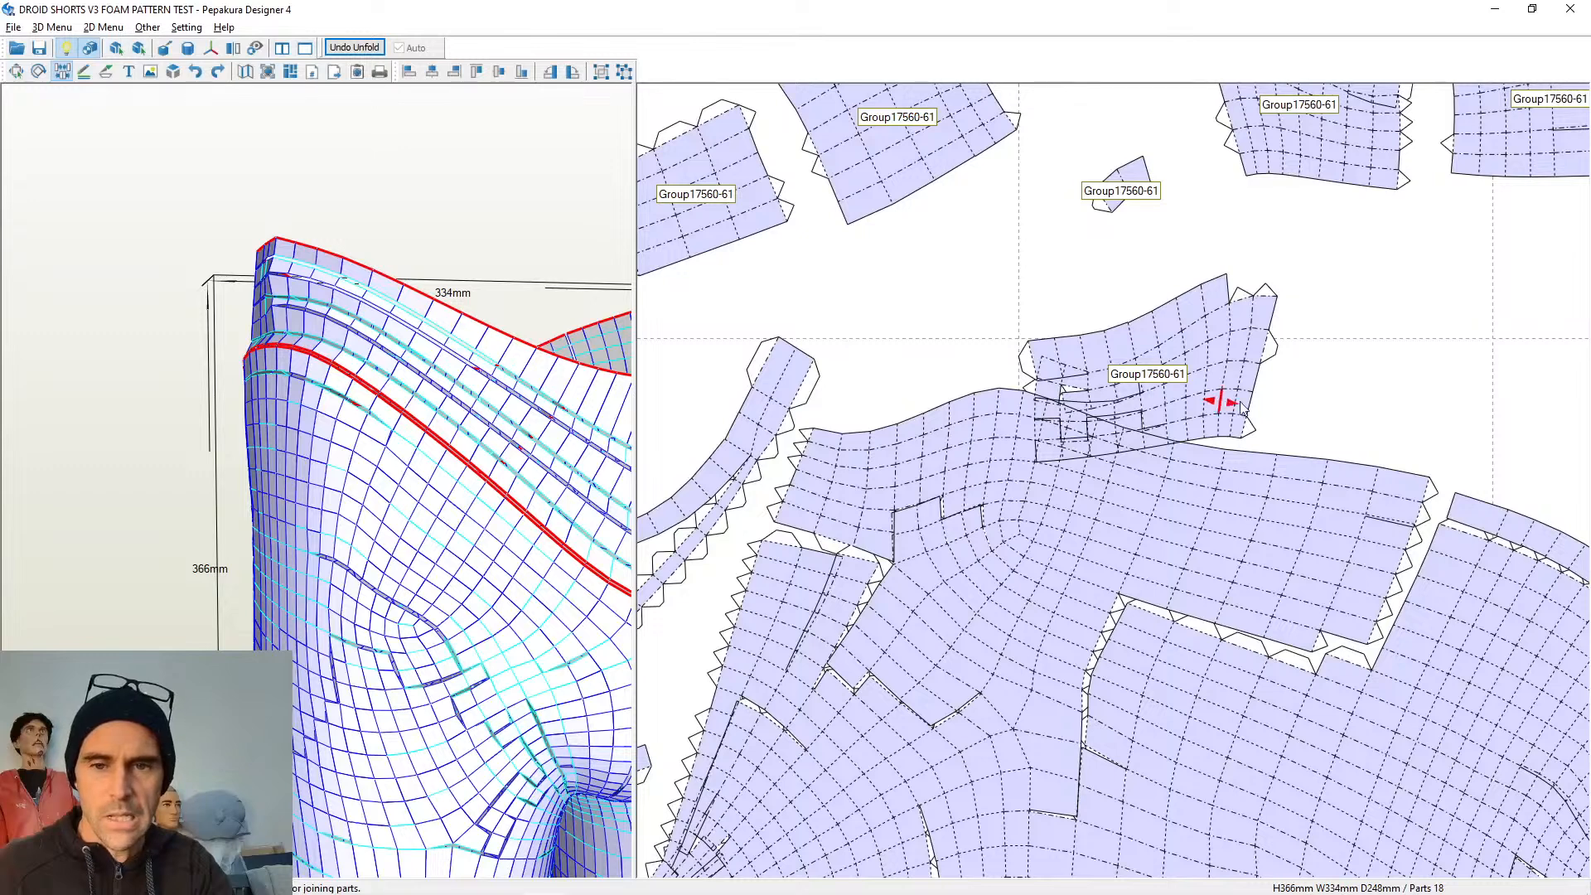
left_click(1267, 356)
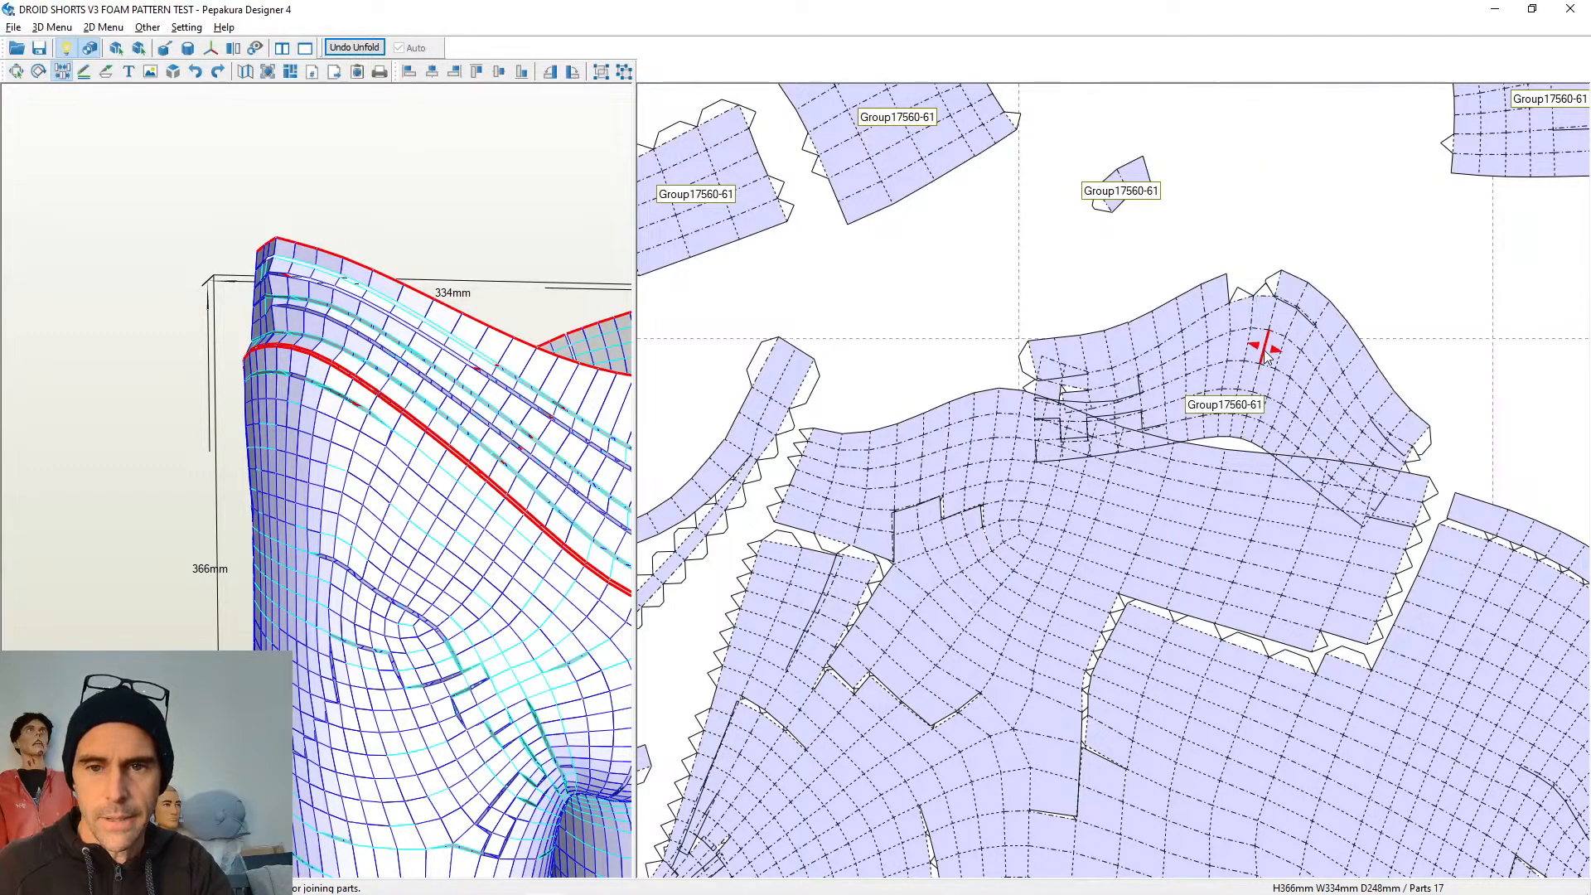
left_click_drag(1280, 336, 1286, 252)
right_click_drag(1304, 257, 1255, 527)
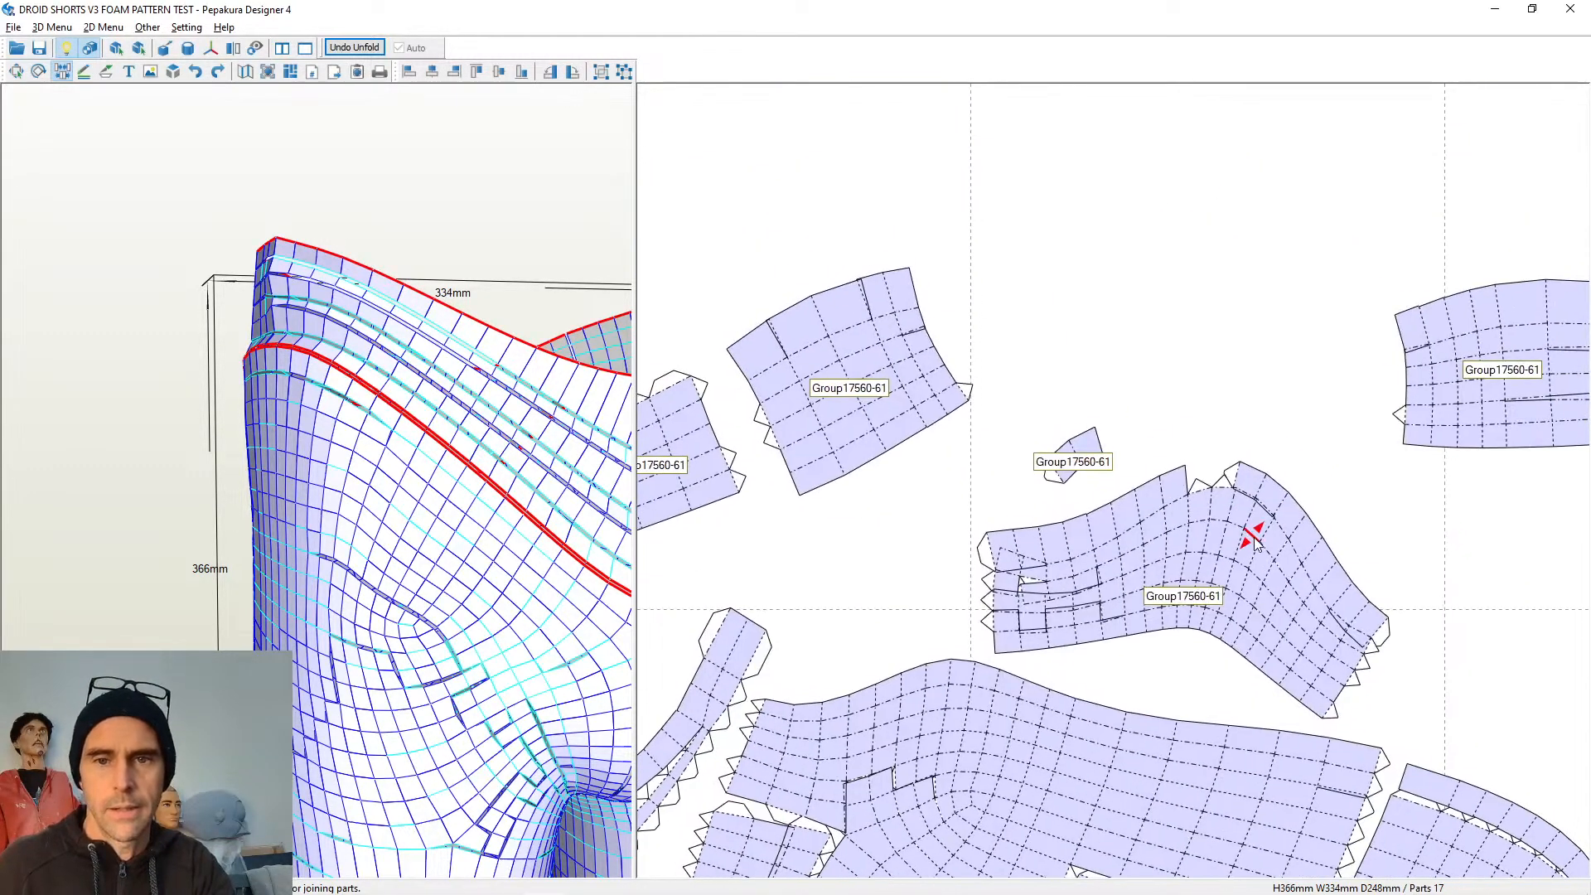
left_click_drag(1254, 515, 1241, 170)
Detach the two-row lower strip at the curved panel's left end and rejoin it to the row directly above
right_click_drag(1103, 287, 1052, 448)
scroll(1078, 373, "up", 3)
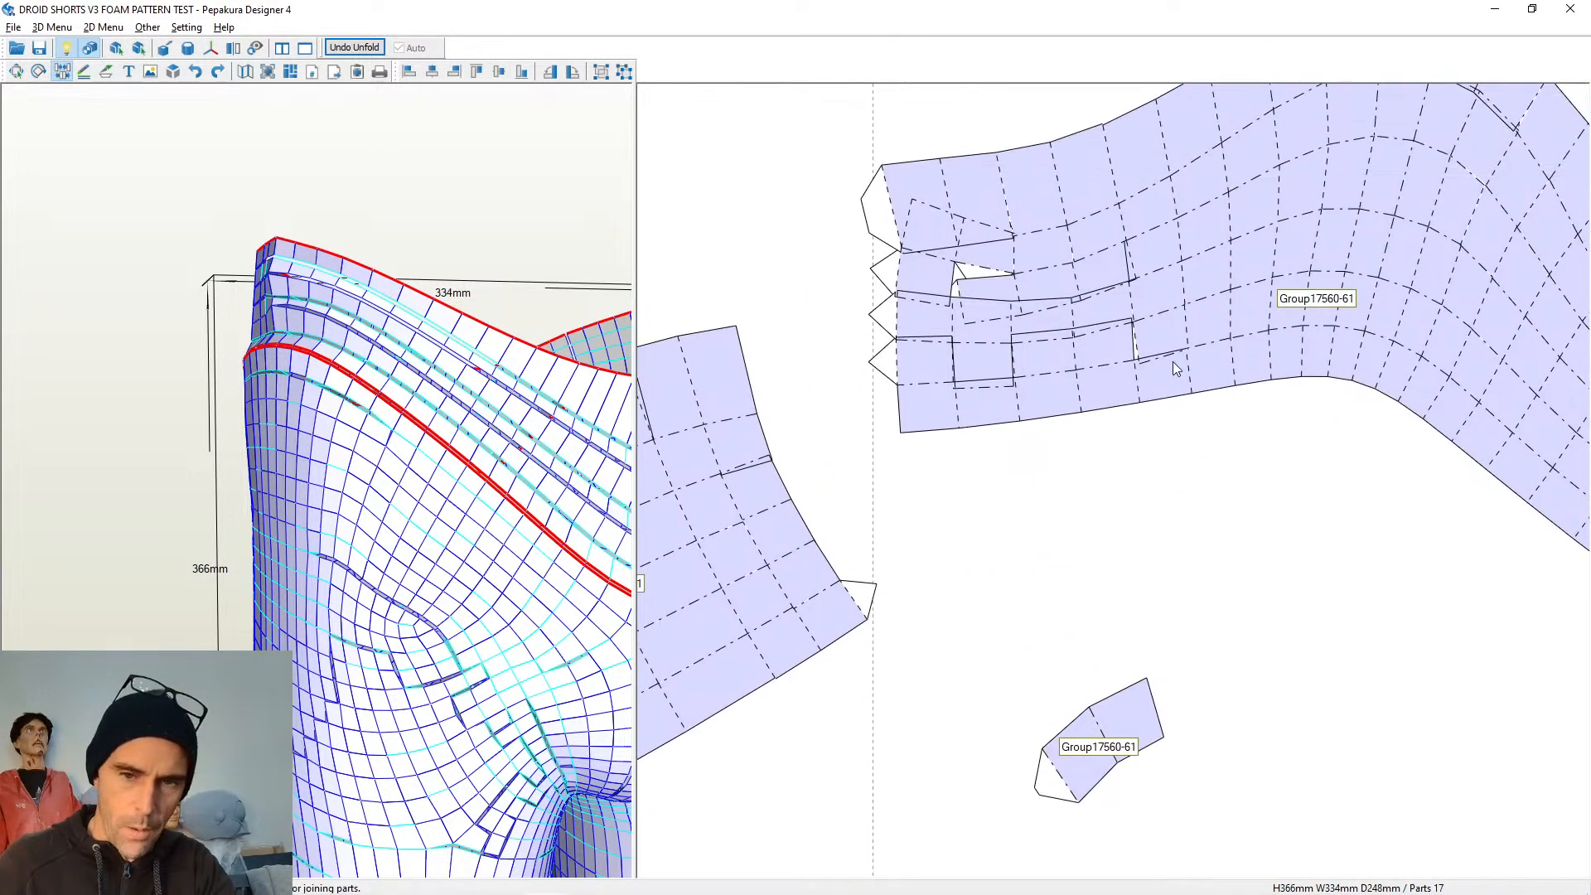
left_click(1140, 383)
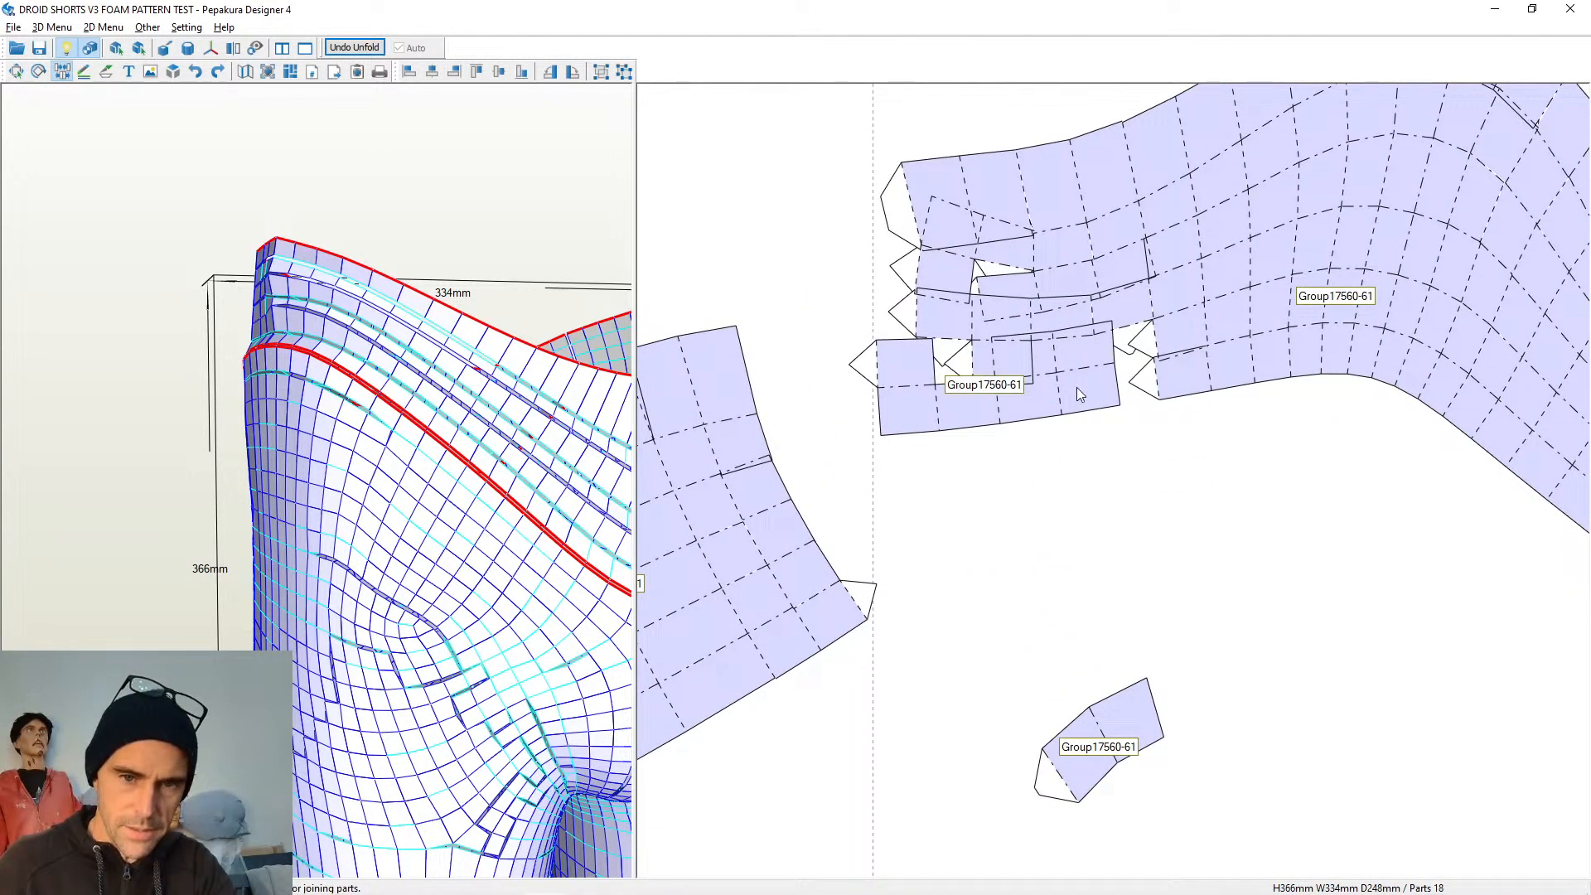
left_click(965, 340)
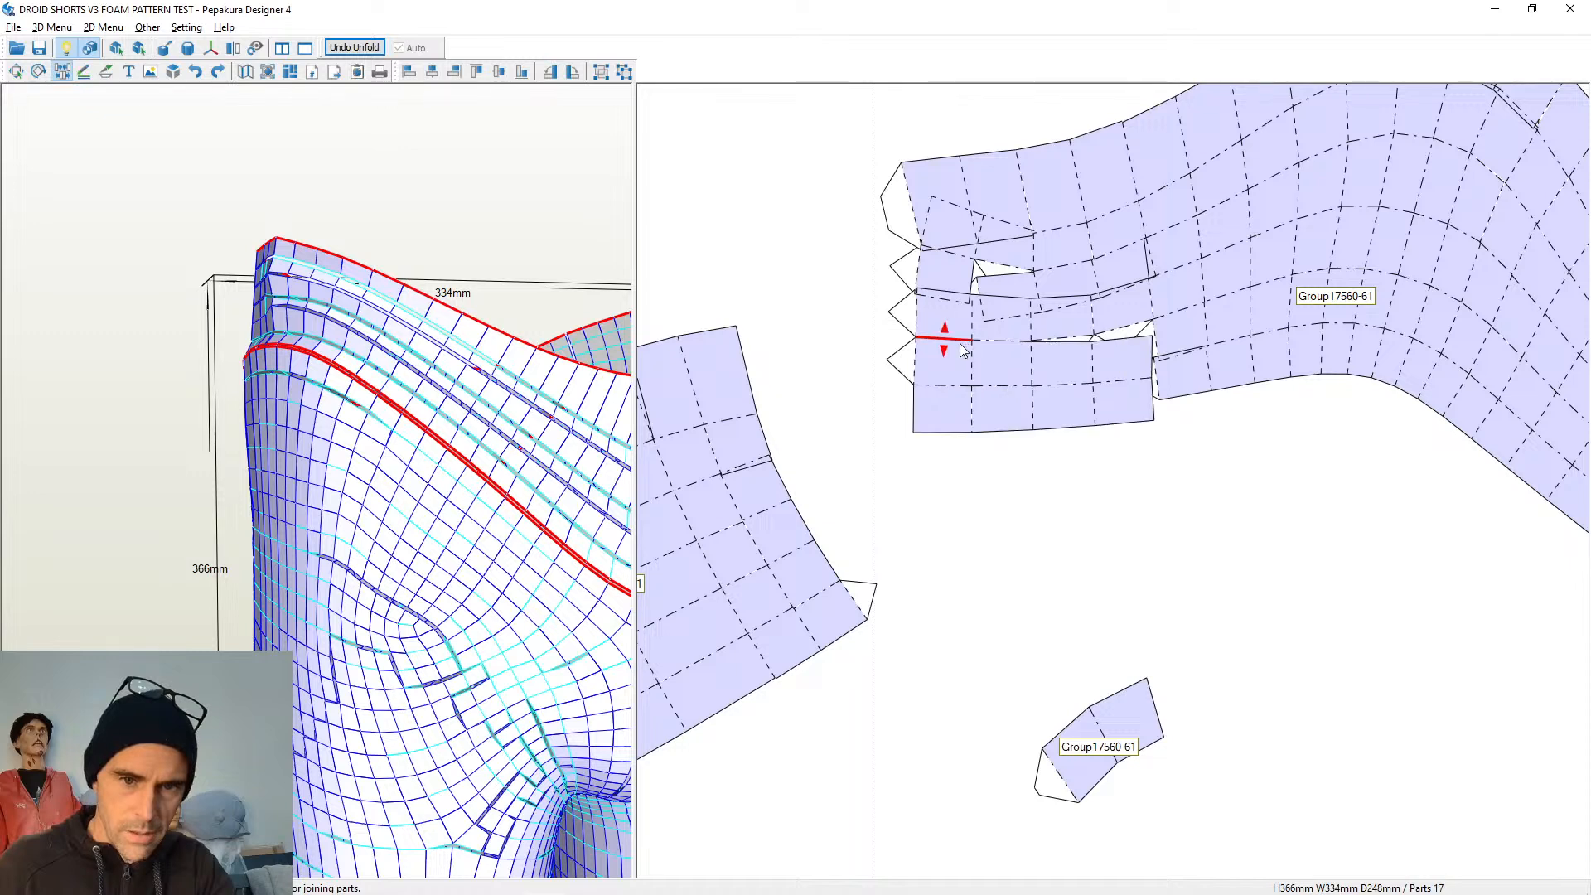
Separate the small overlapping face block at the curved panel's left end and join it to the rows beneath
left_click(968, 278)
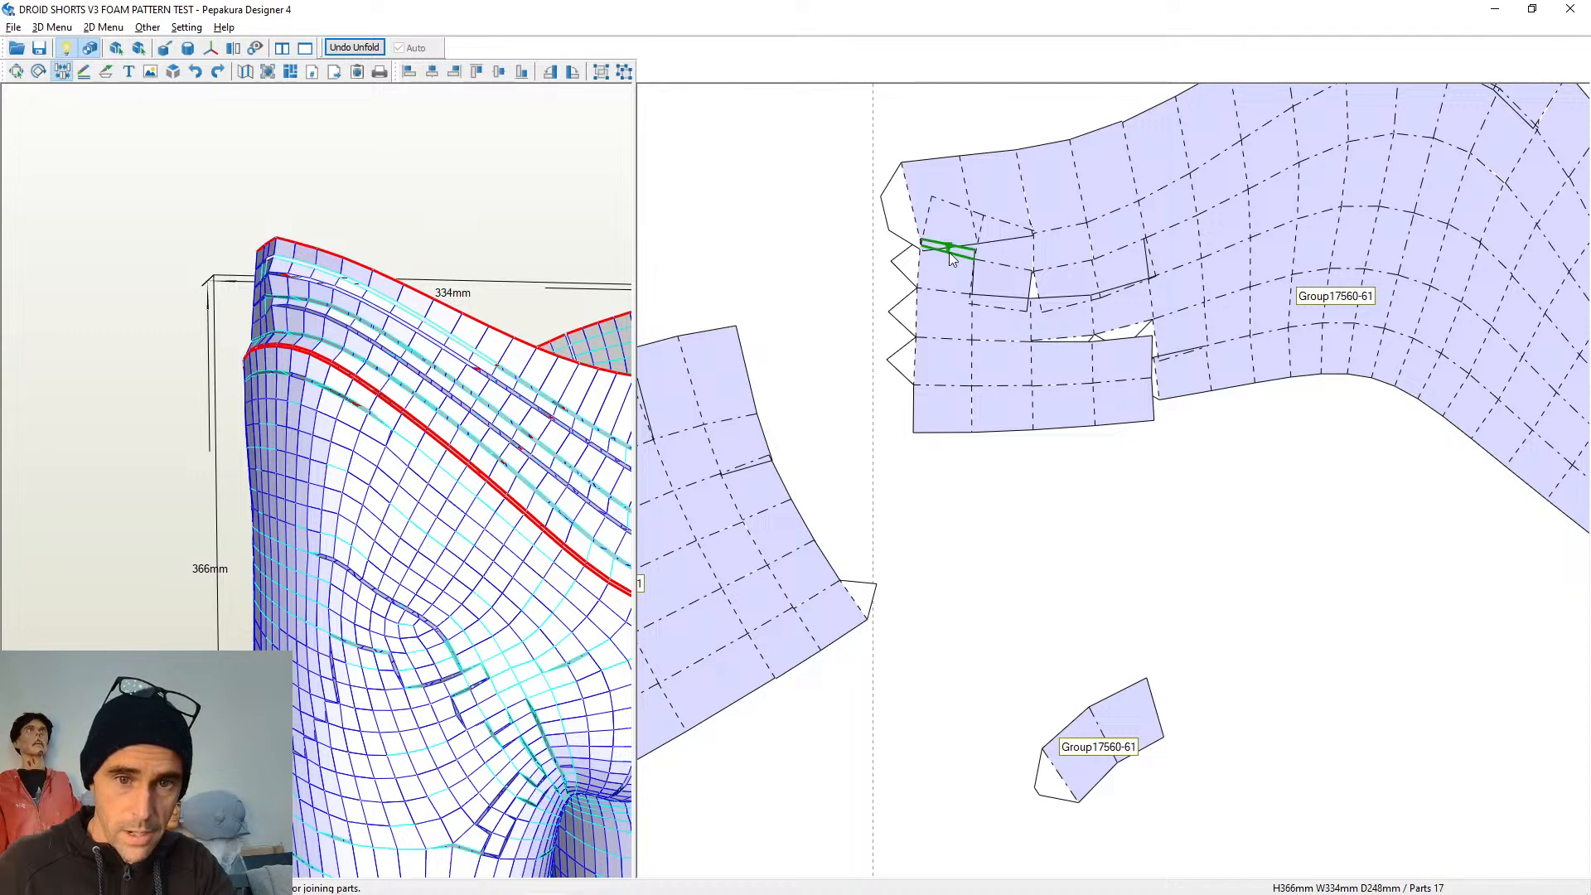
left_click(950, 253)
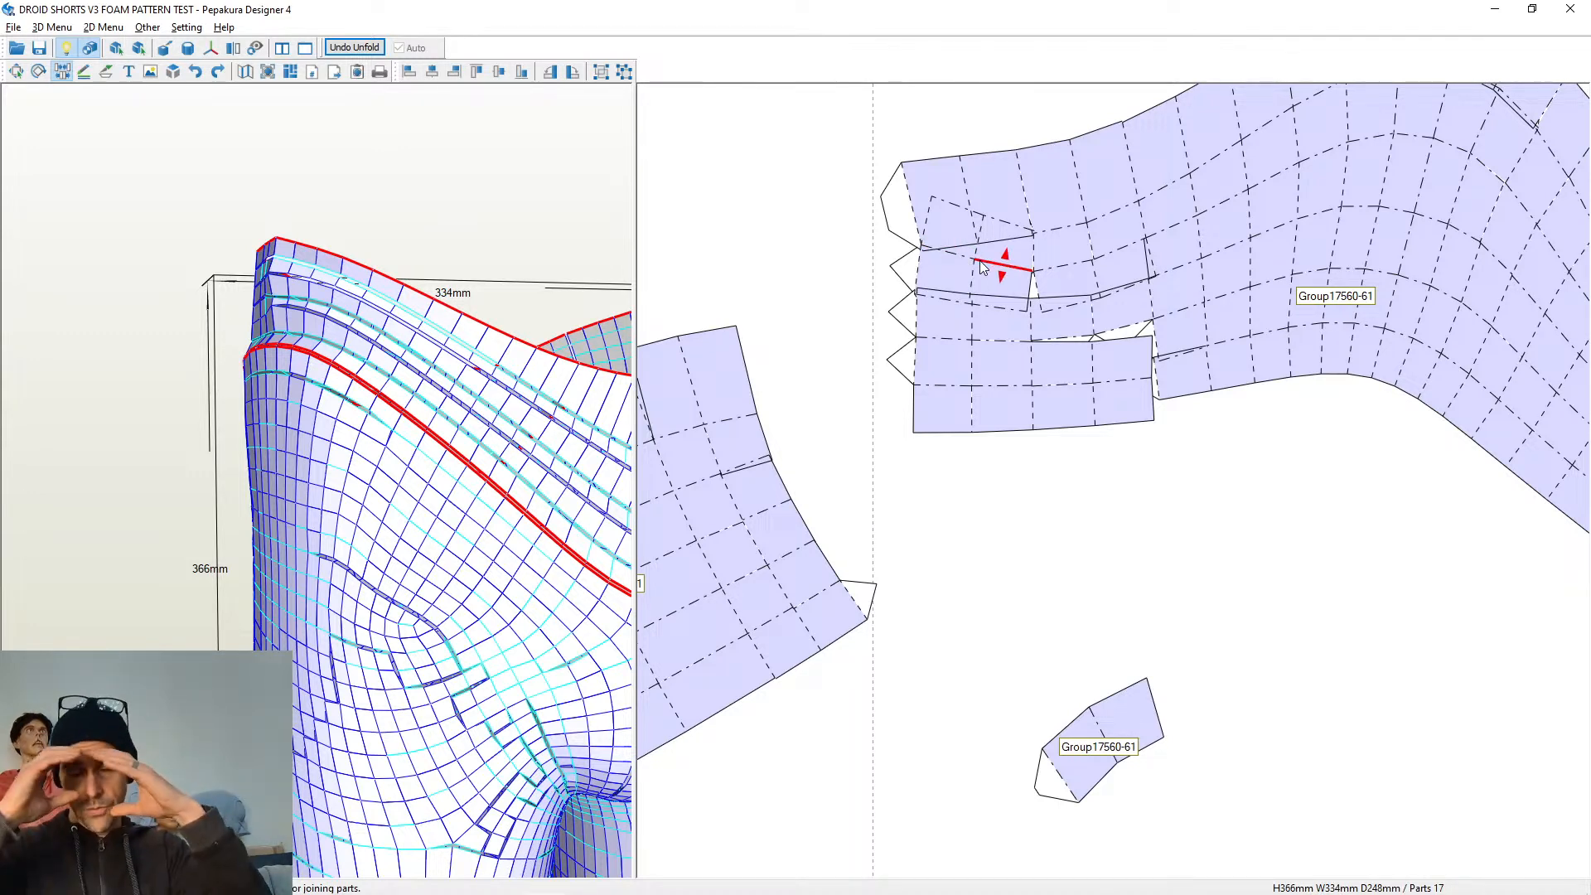
left_click(1038, 250)
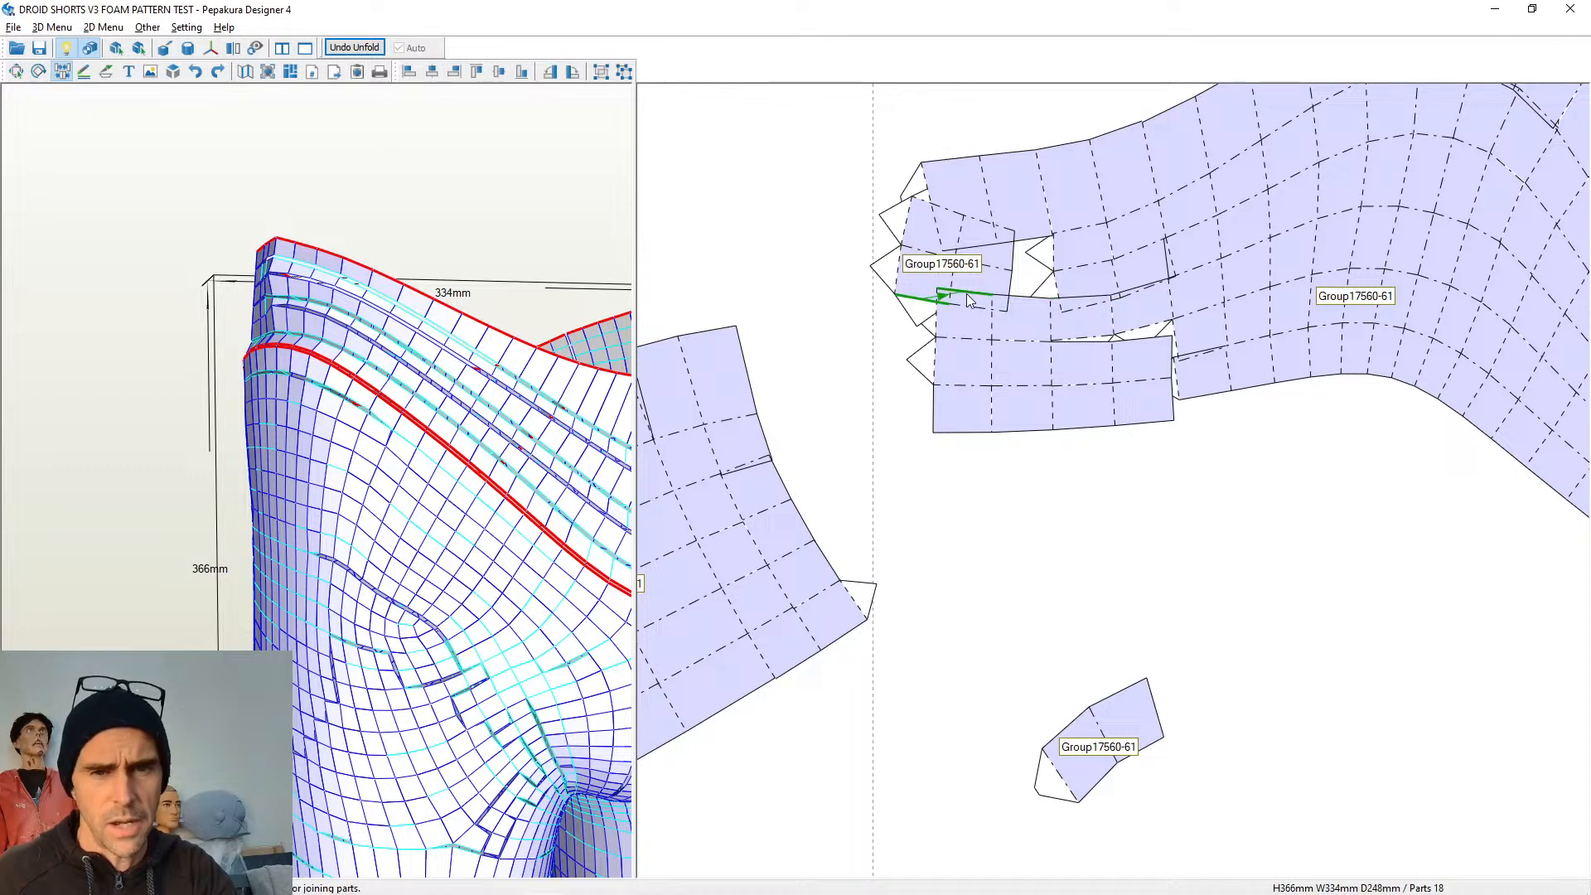
left_click(1027, 301)
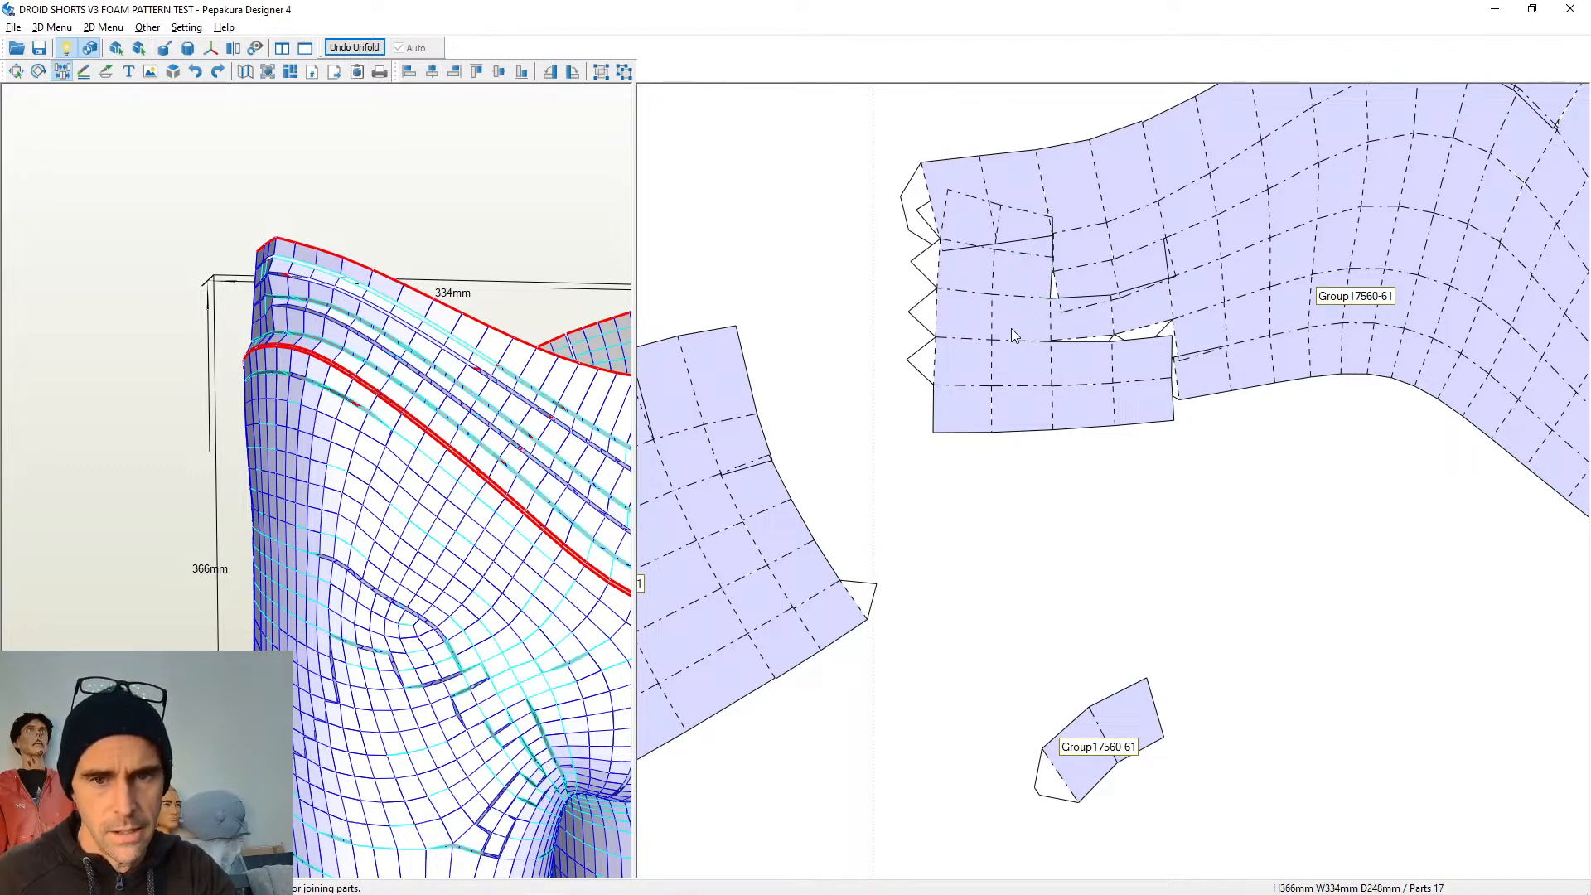
Detach the combined face block from the curved panel's left end and move the two pieces apart
left_click(1171, 262)
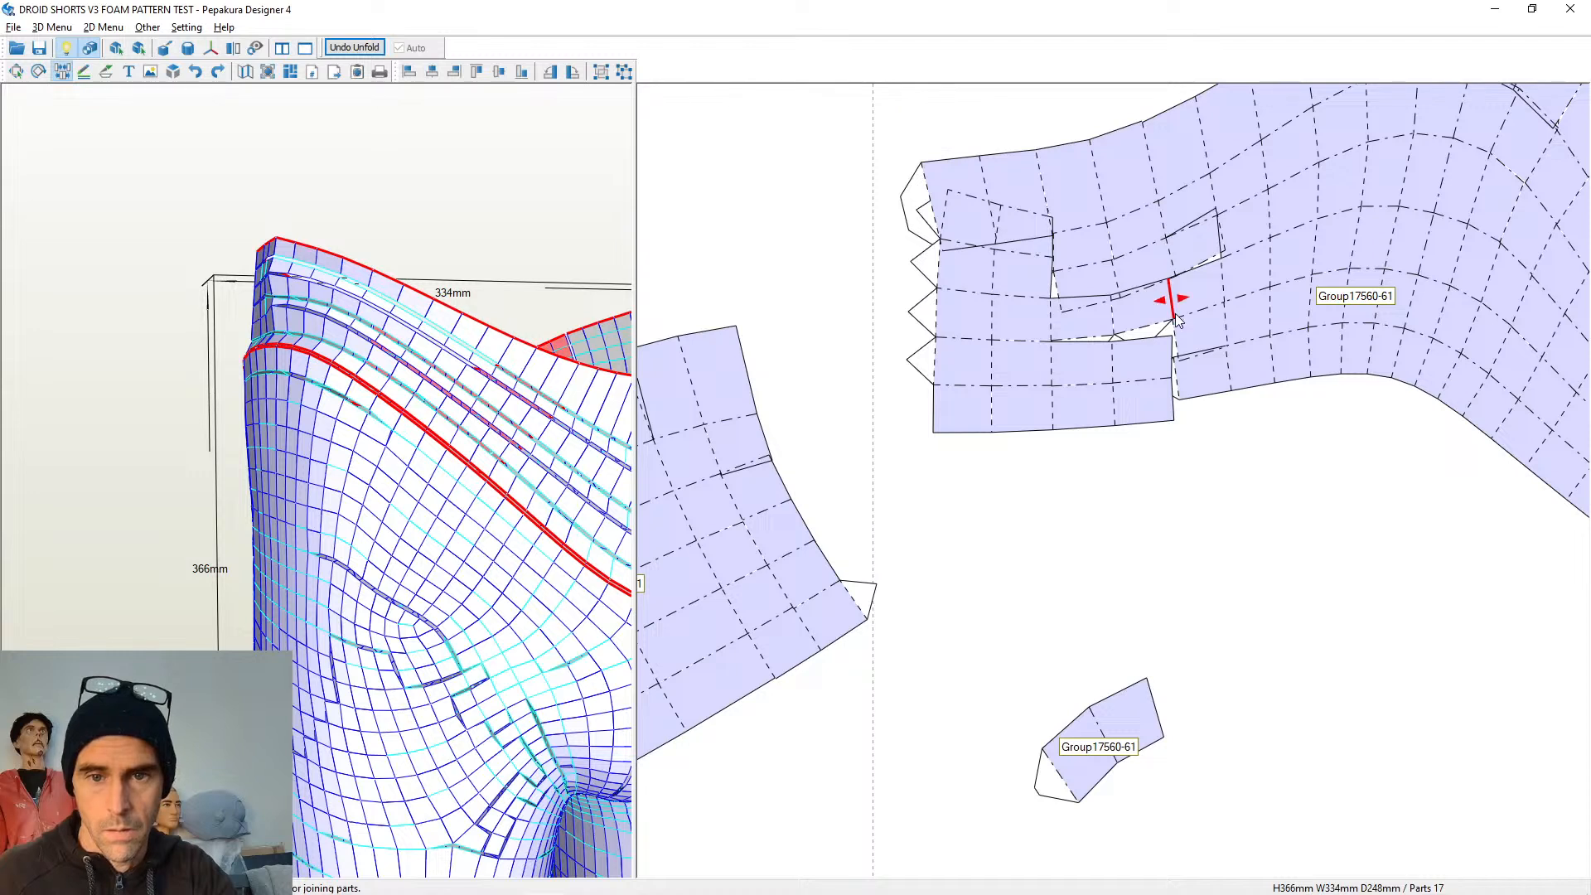
left_click(1174, 302)
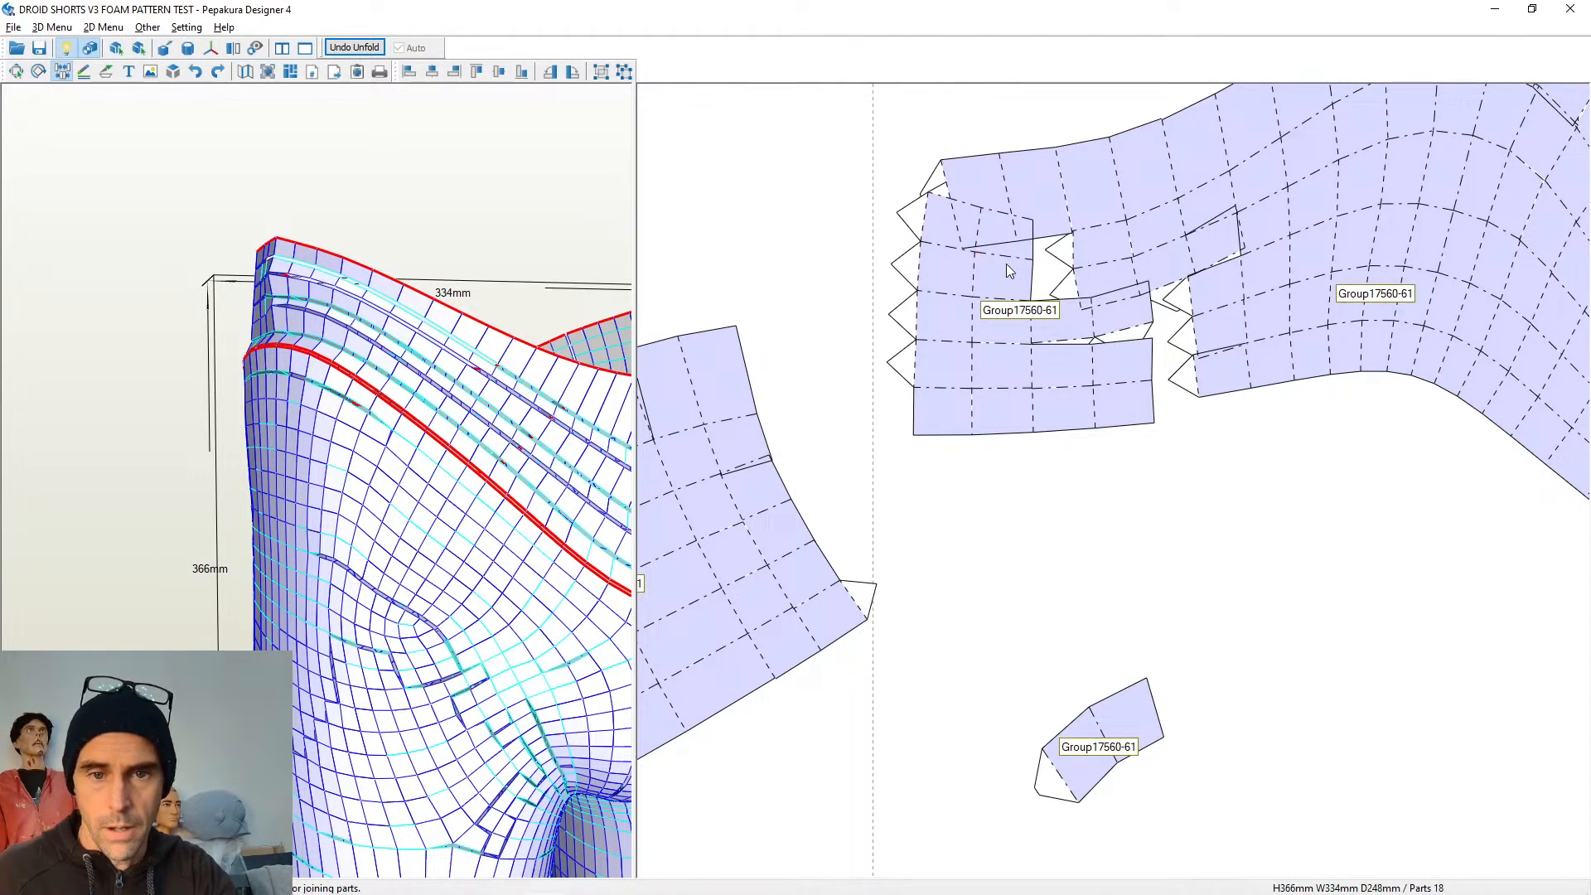
left_click_drag(1006, 264, 998, 437)
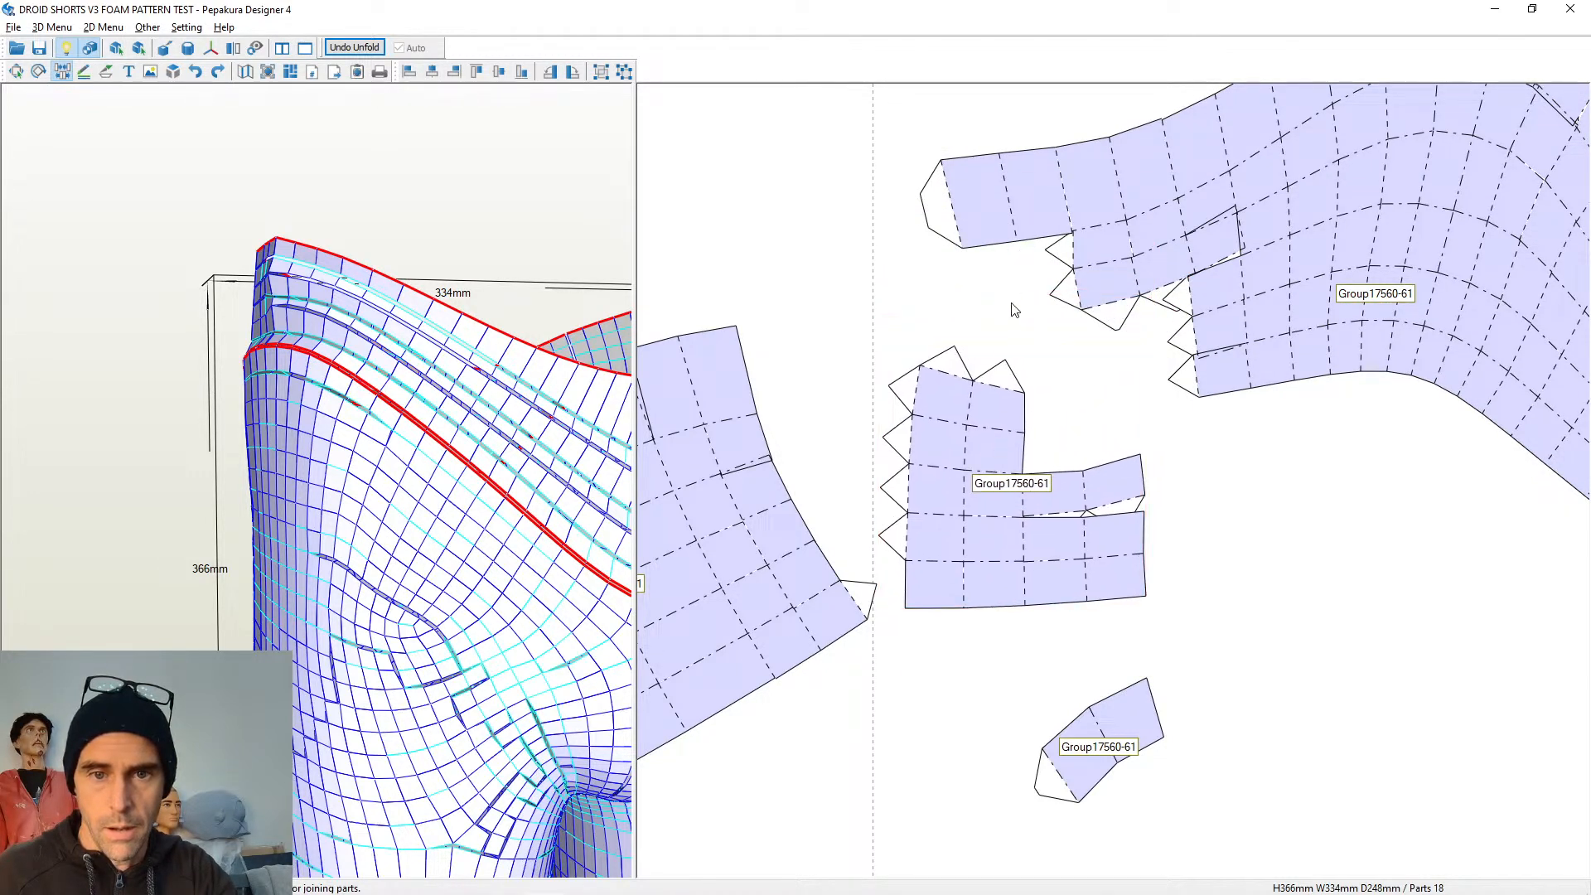
left_click(1071, 250)
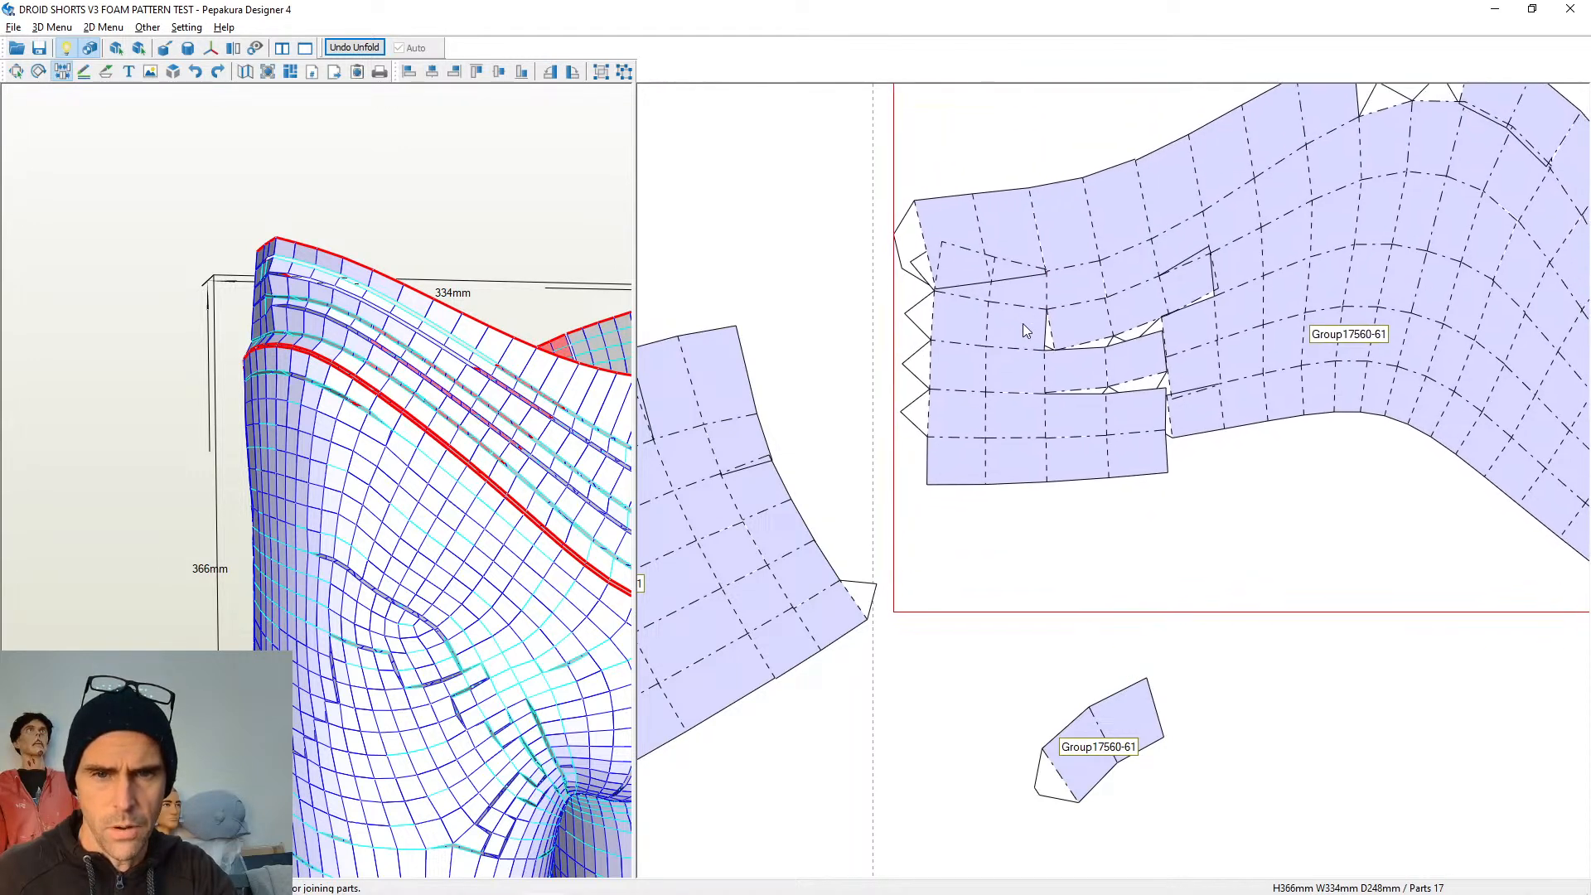
left_click(1047, 296)
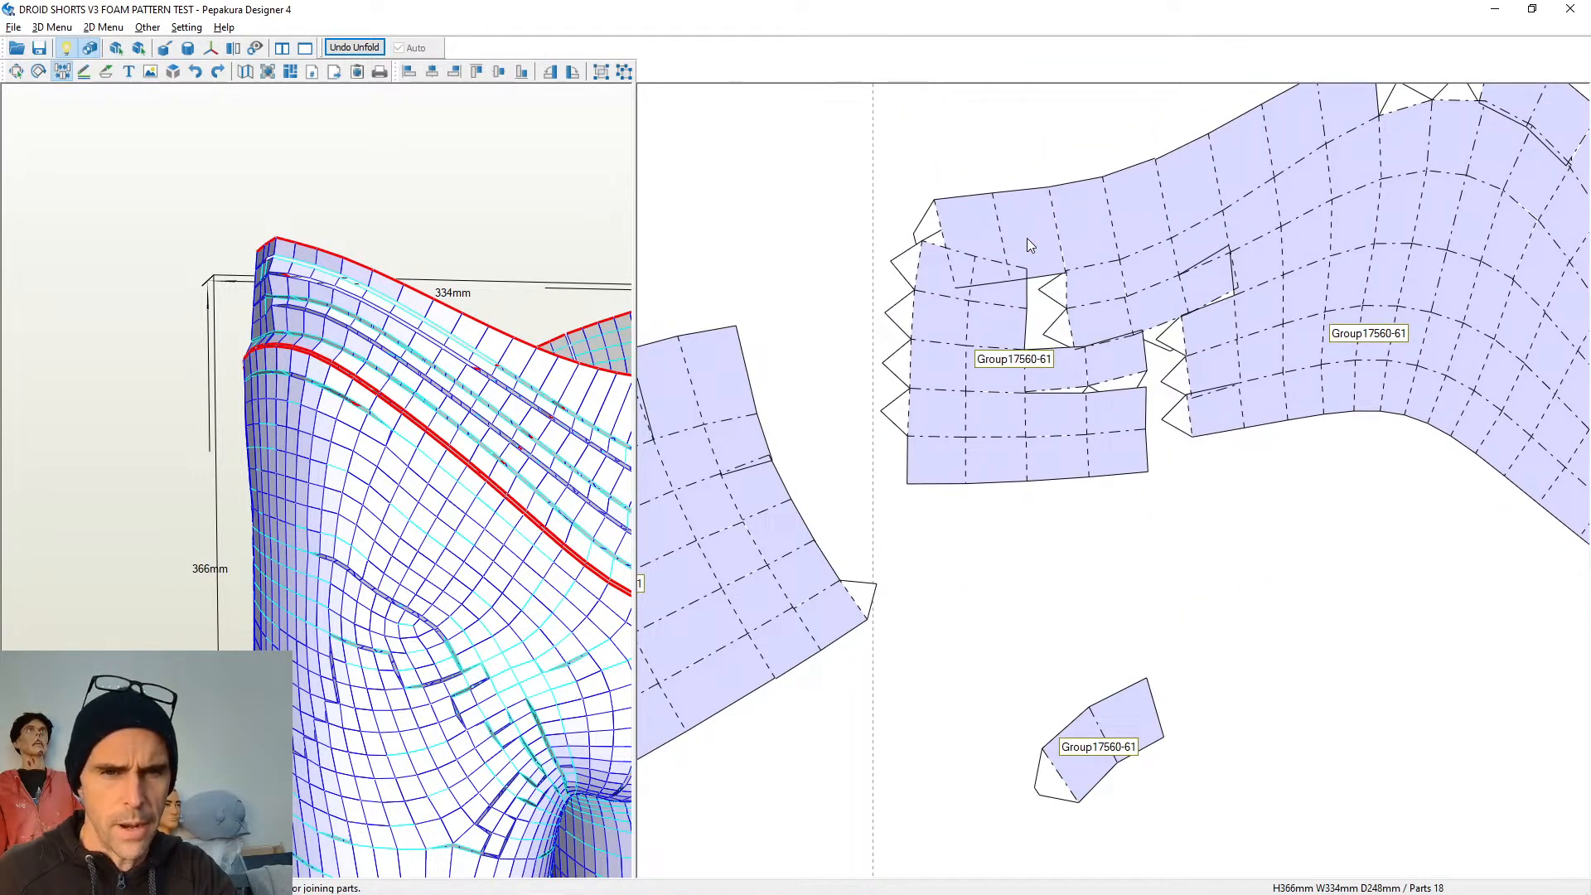
left_click_drag(1027, 246, 1032, 167)
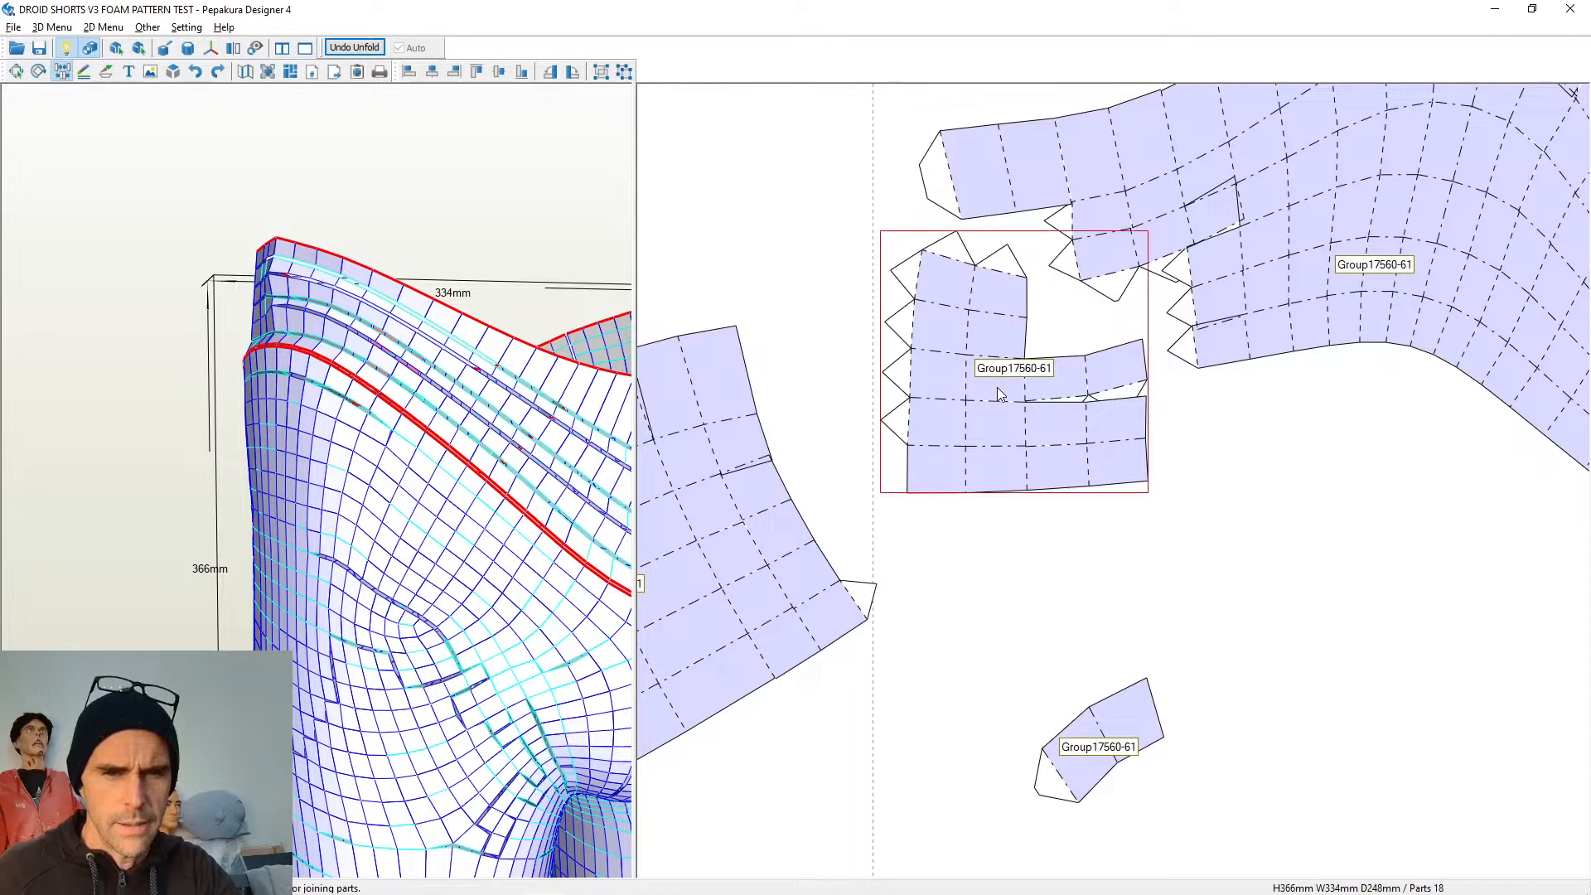
left_click_drag(997, 388, 1008, 450)
middle_click_drag(1188, 259, 1113, 320)
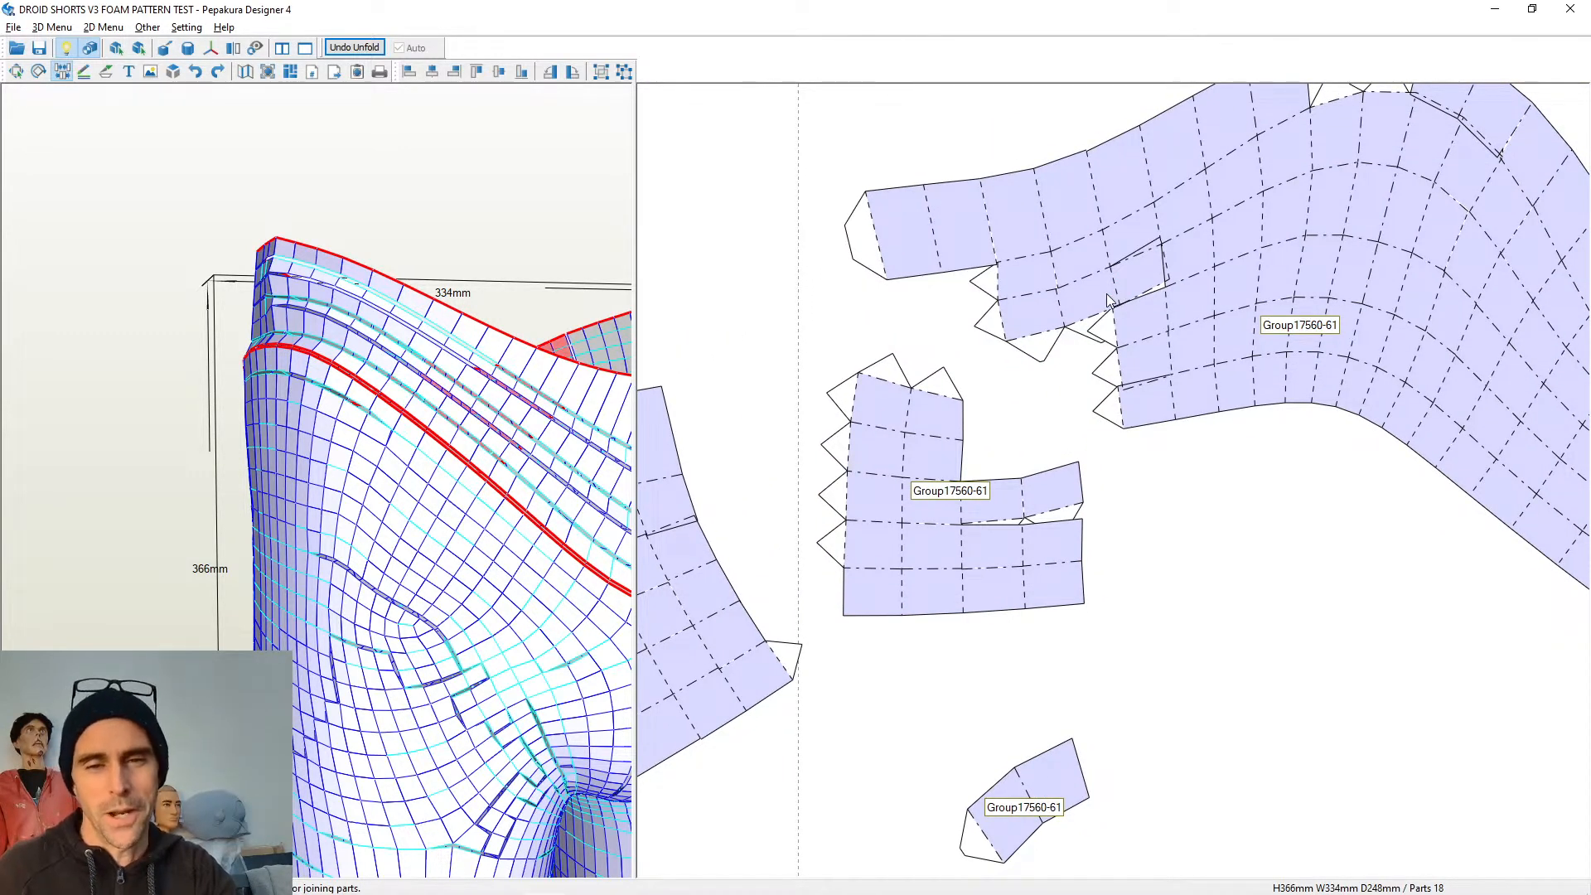
Detach the overlapping faces beside the curved panel's stepped left edge and rejoin them along the adjacent row above
left_click(1115, 295)
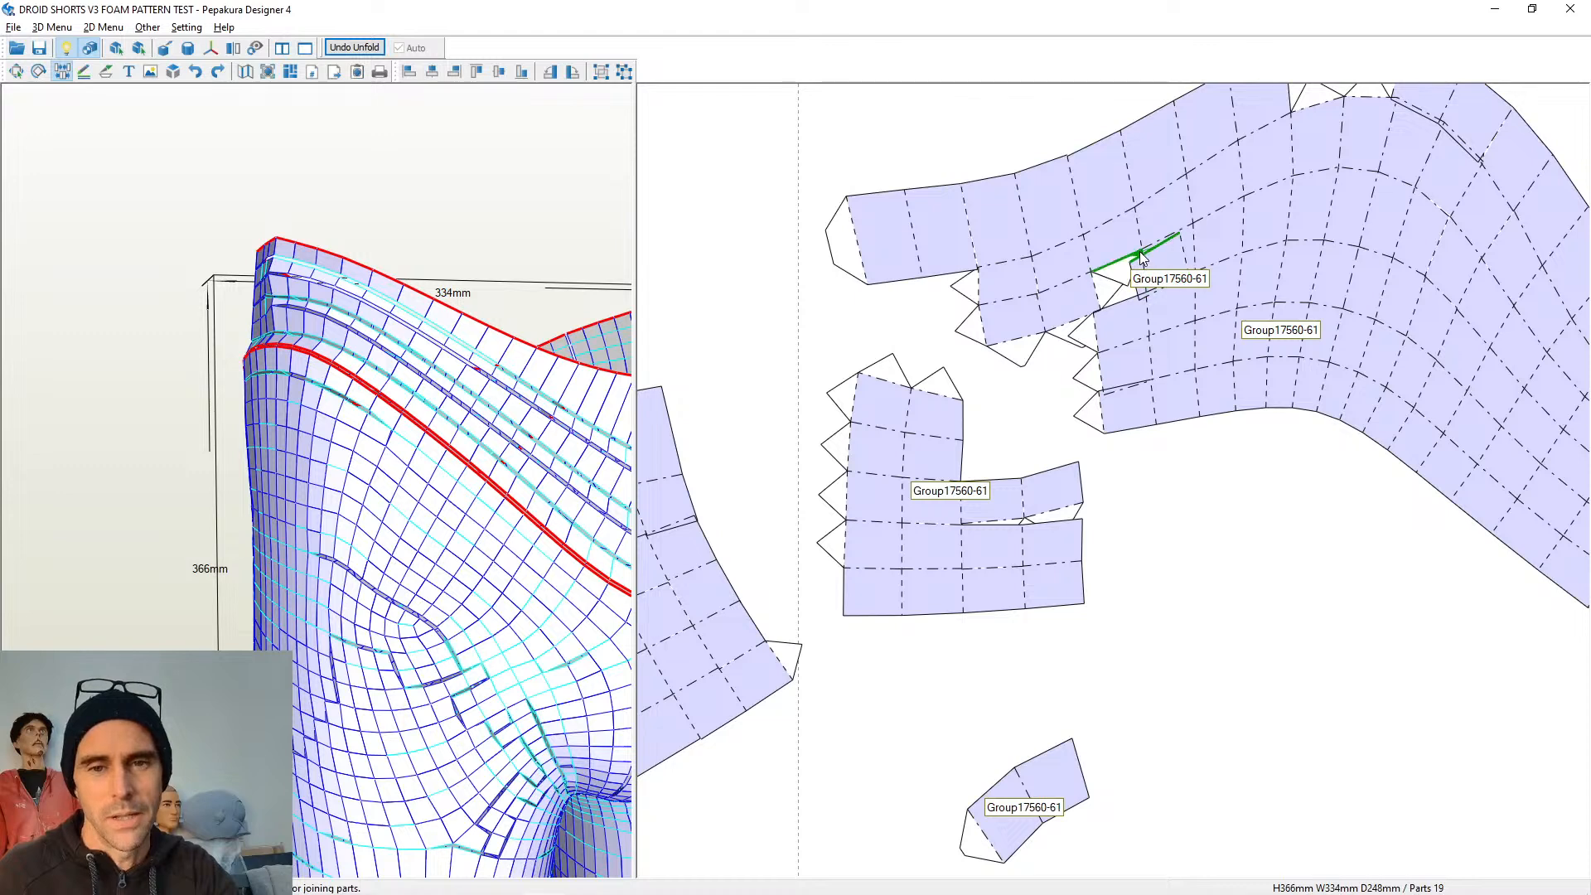
left_click(1156, 284)
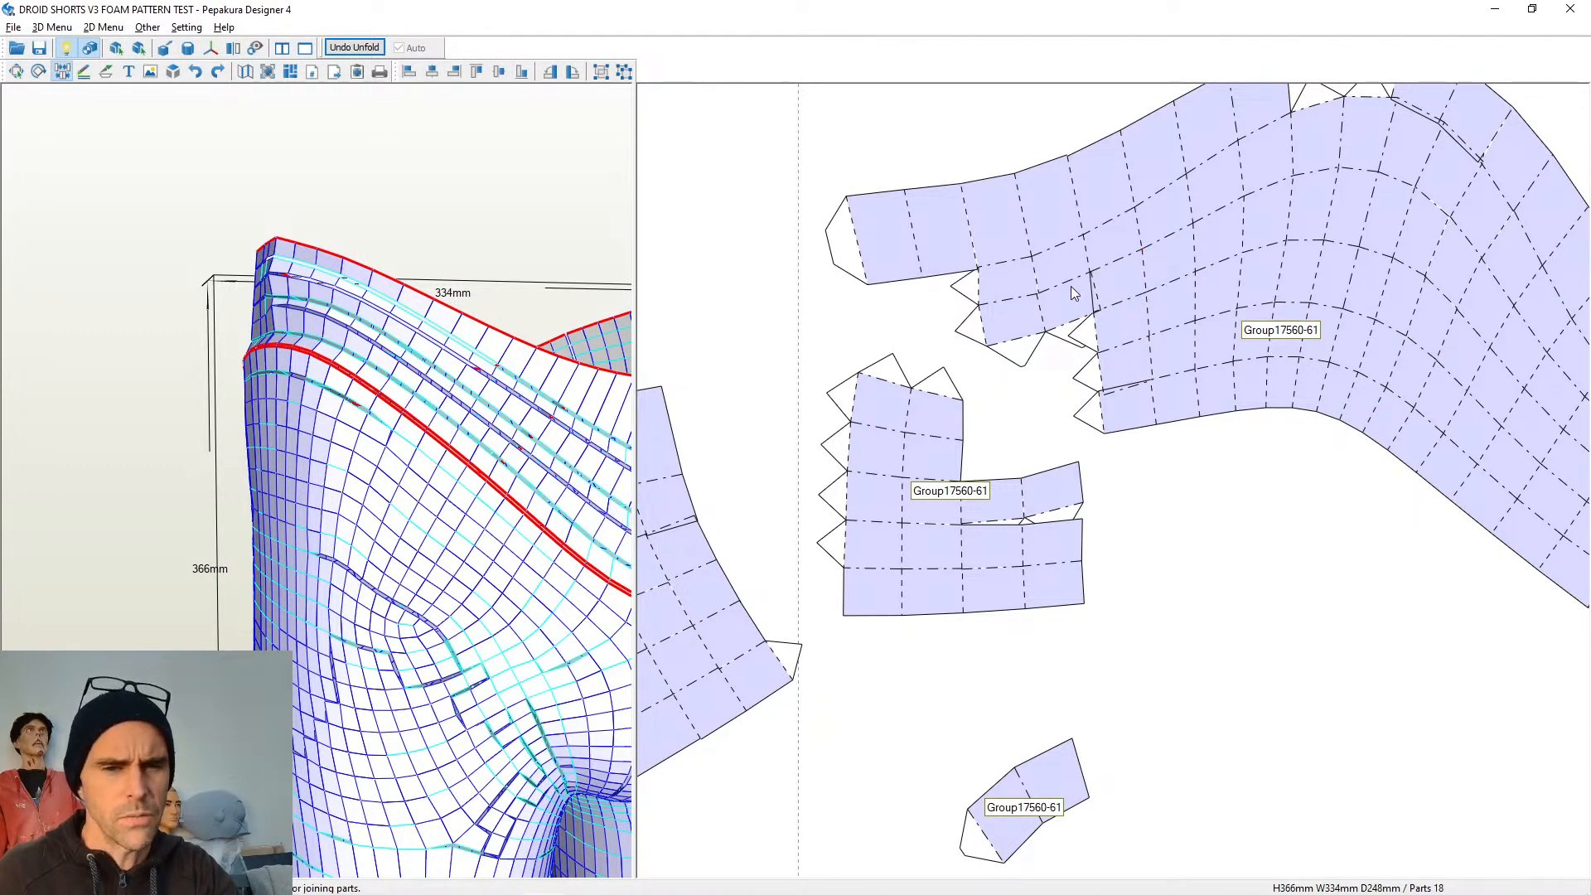
left_click(1007, 305)
mouse_move(1057, 318)
left_mouse_down()
mouse_move(974, 320)
mouse_move(1056, 335)
left_mouse_up()
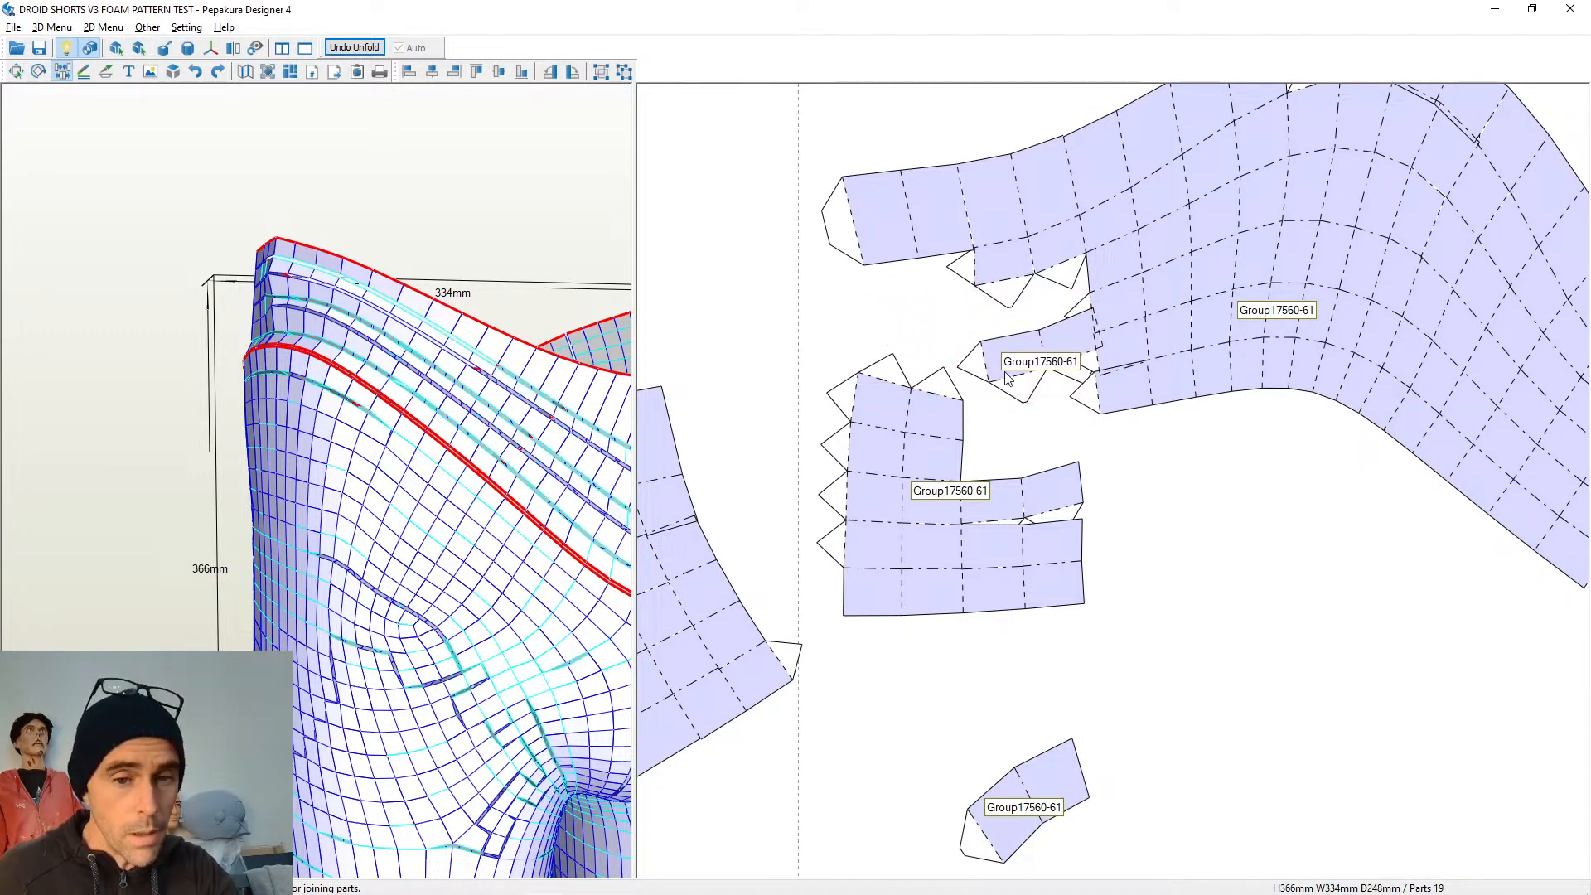
left_click(1092, 286)
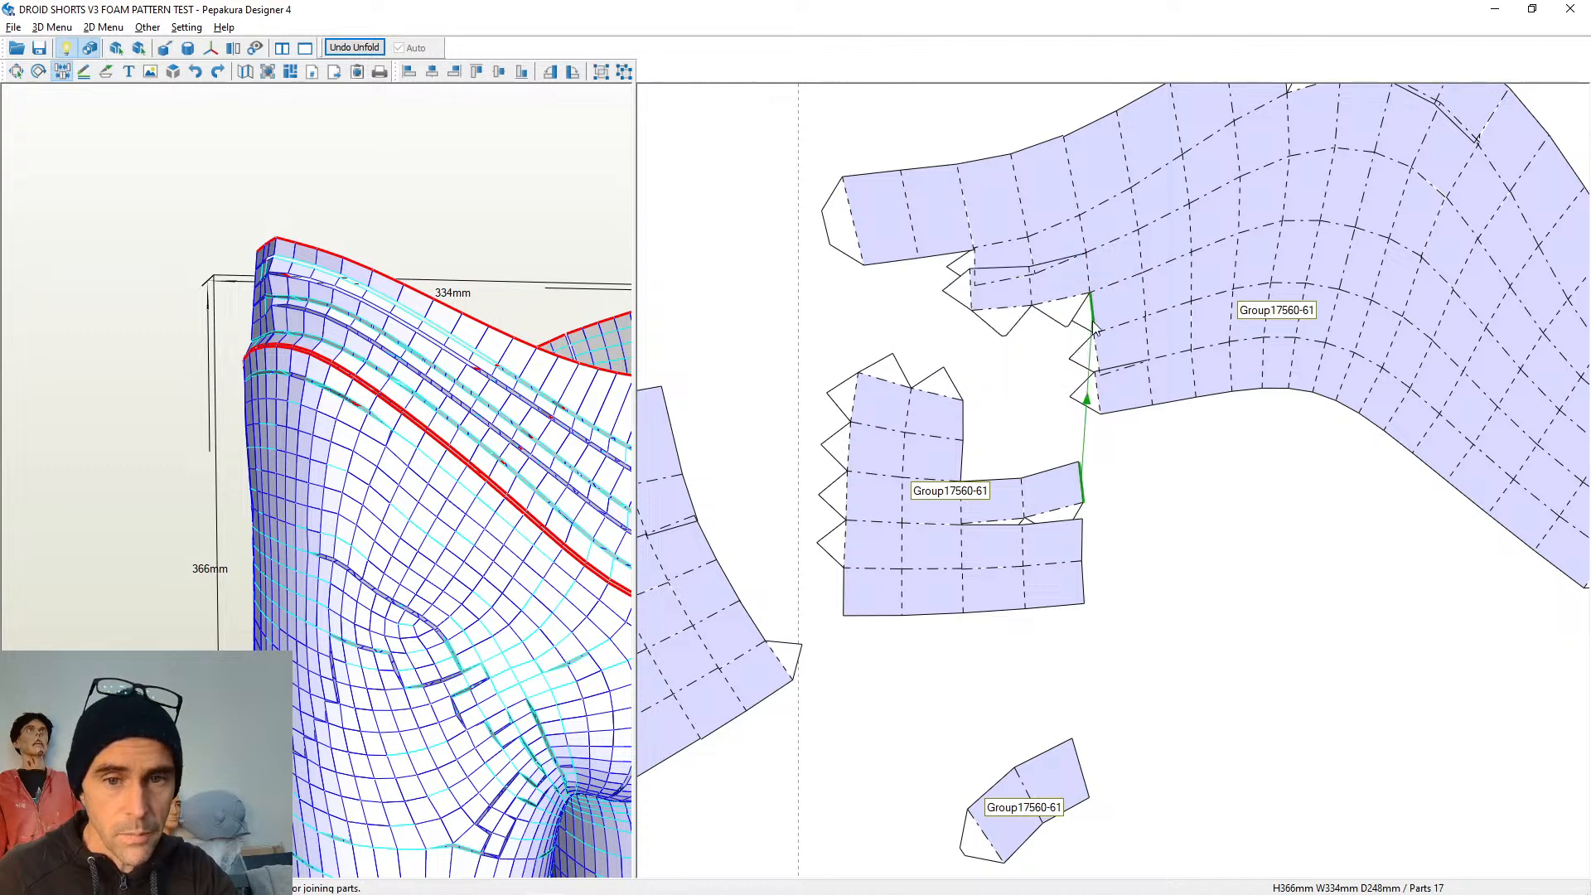
Reattach the face block to the curved panel, then separate its bottom two-row strip and join that to the panel's end edge
left_click(1093, 328)
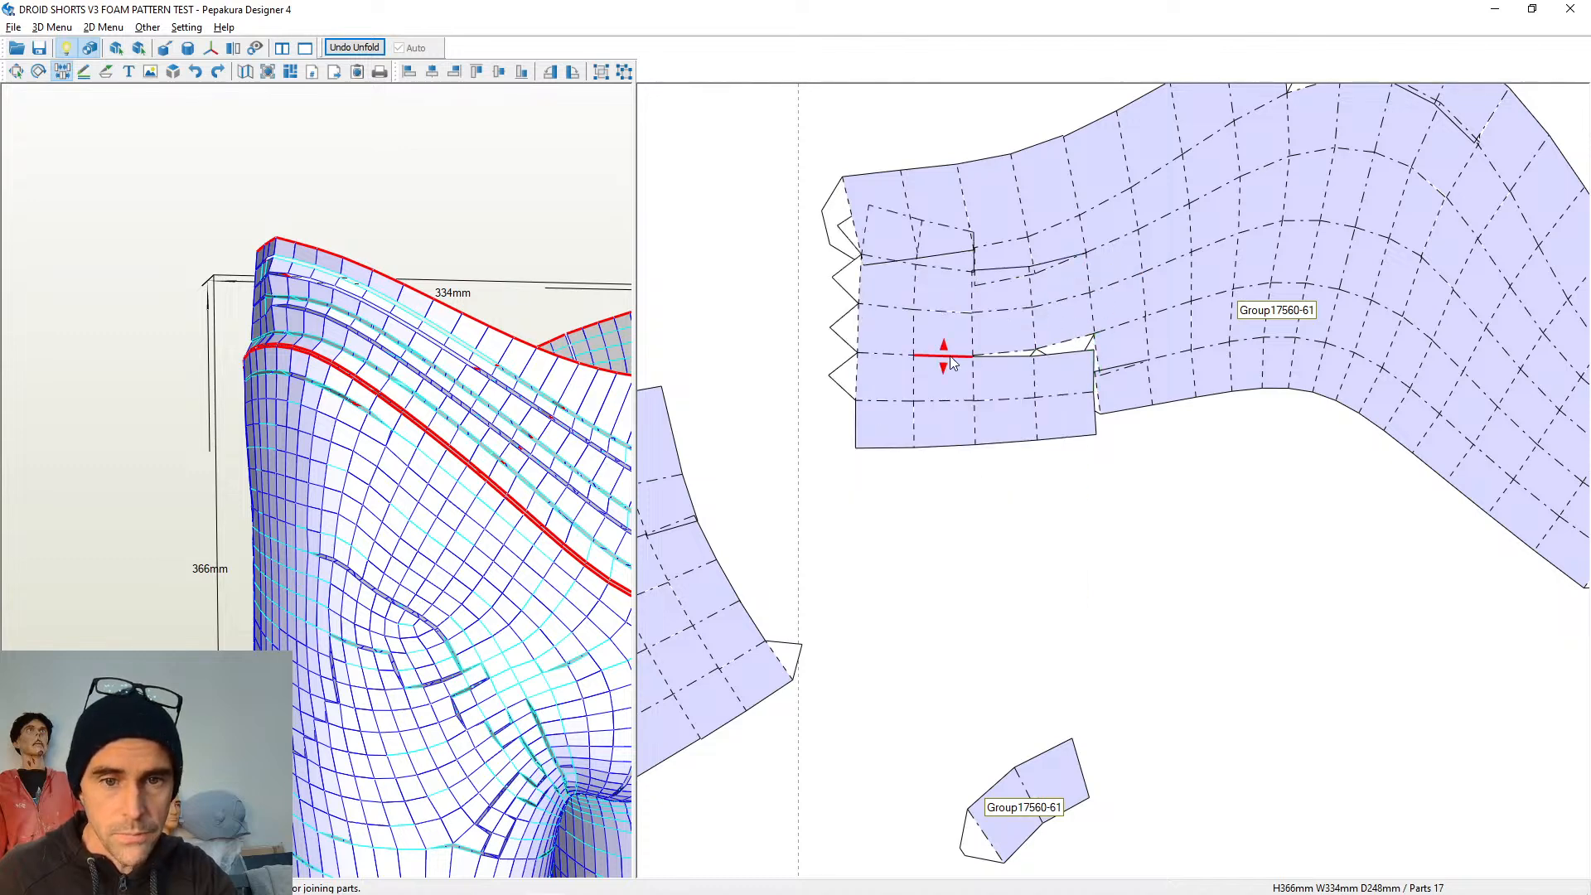
left_click(915, 356)
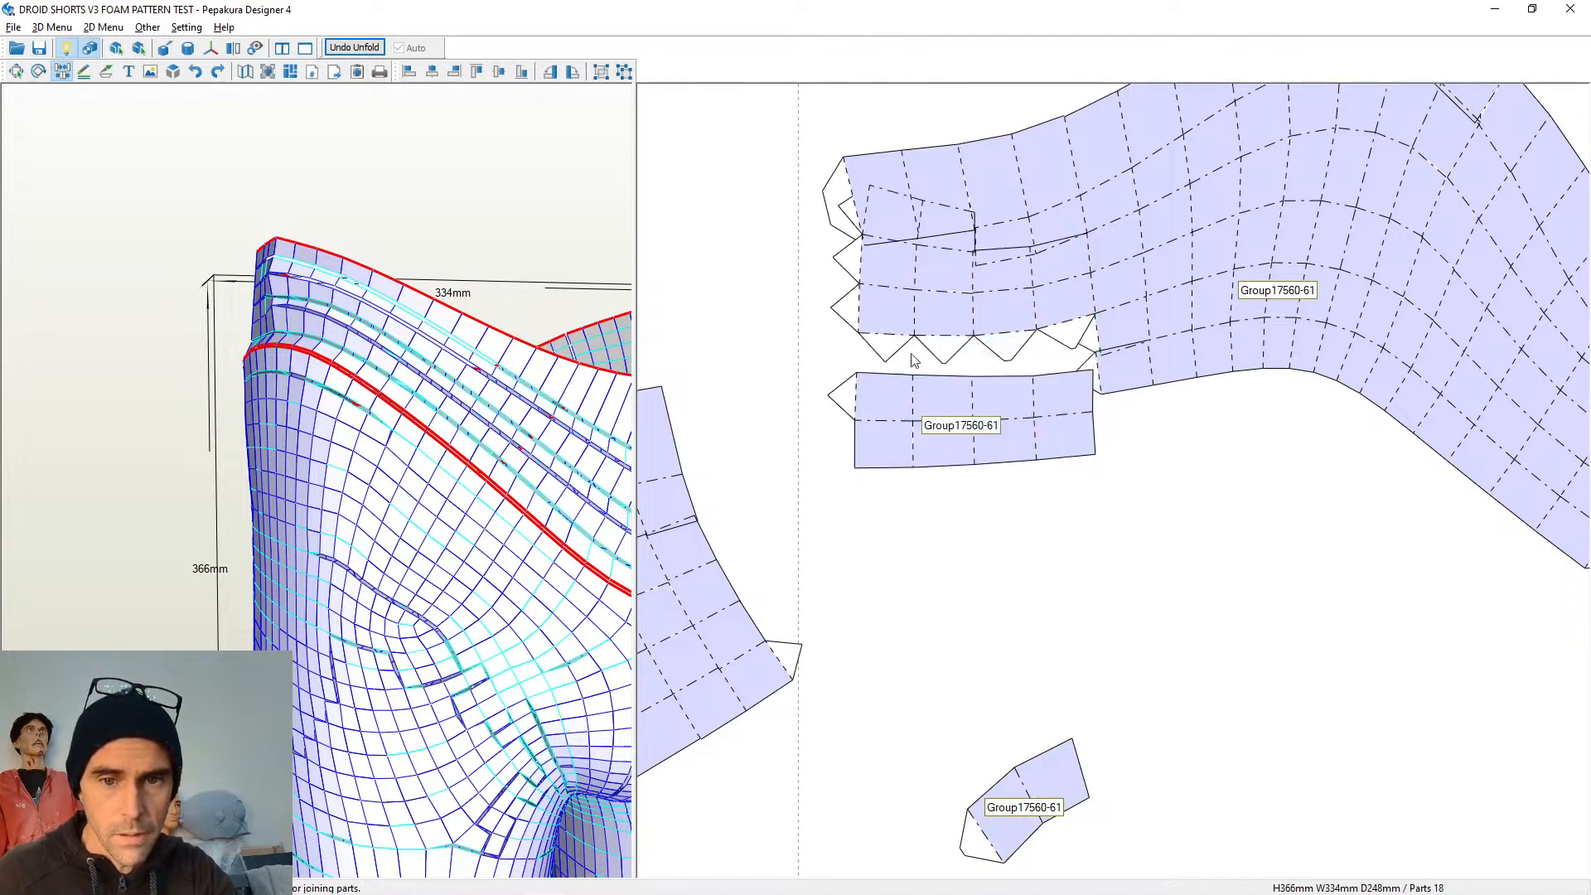
left_click(1098, 350)
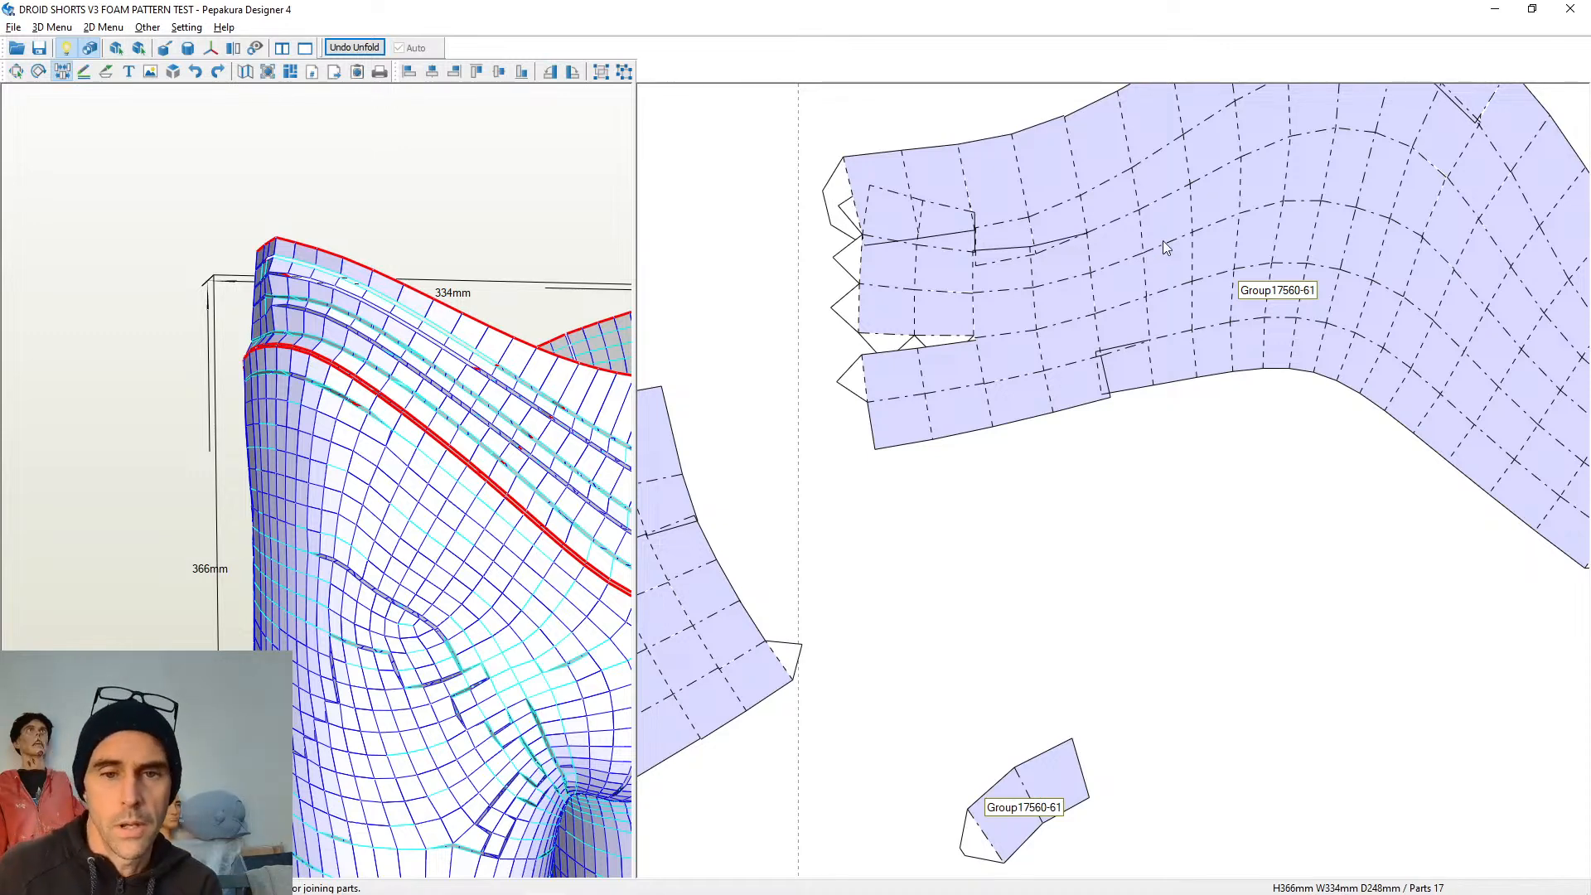
Join the curved panel to the neighbouring waistband panels at both of its ends
scroll(1132, 429, "down", 5)
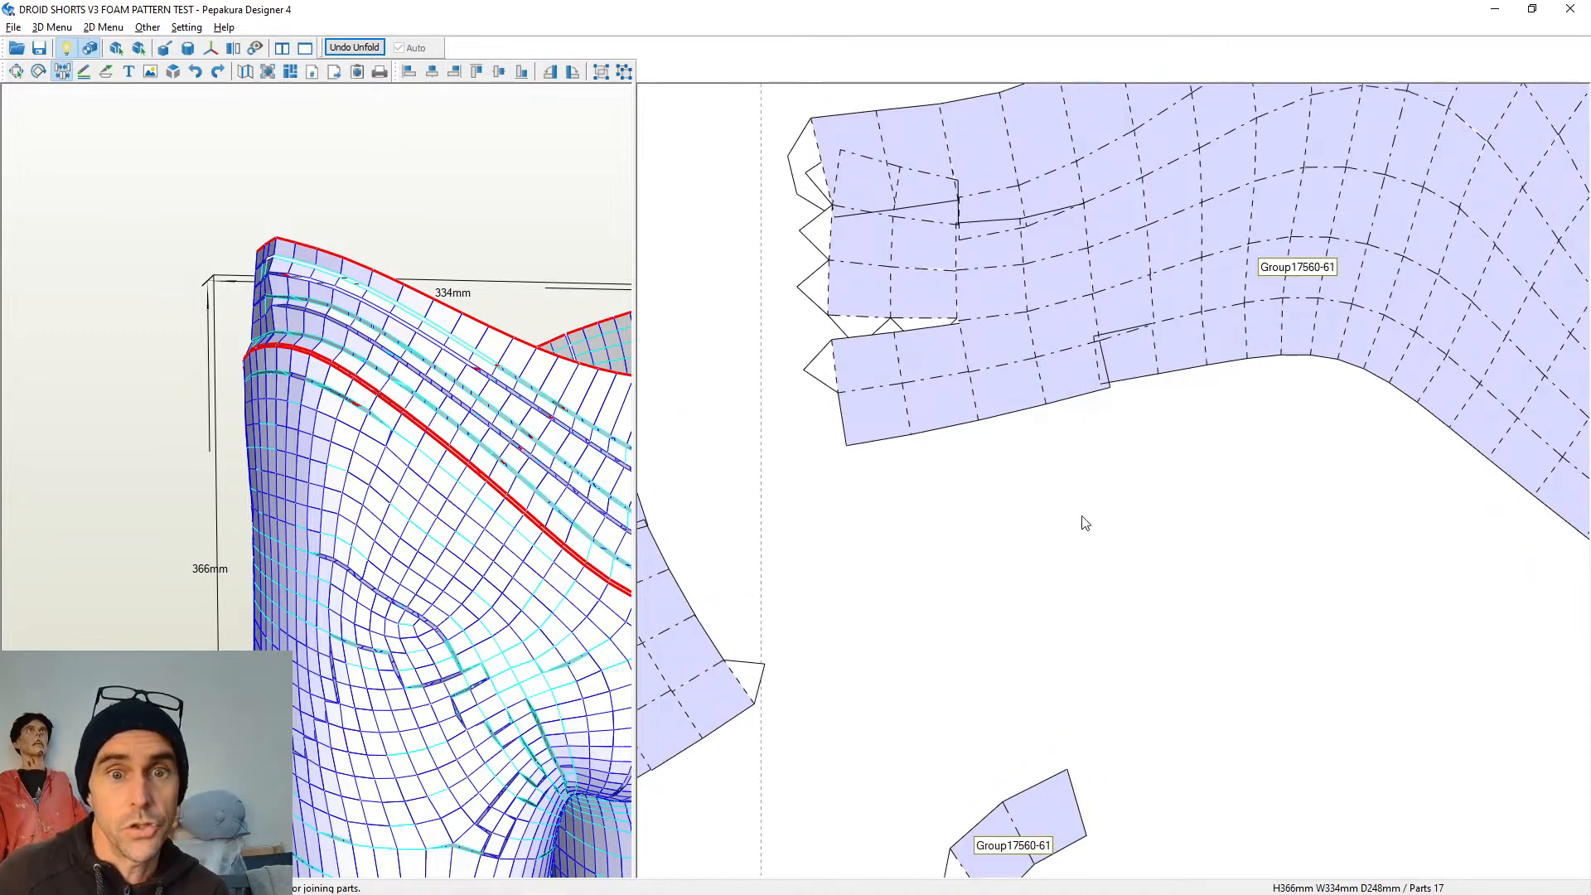
scroll(1100, 460, "up", 2)
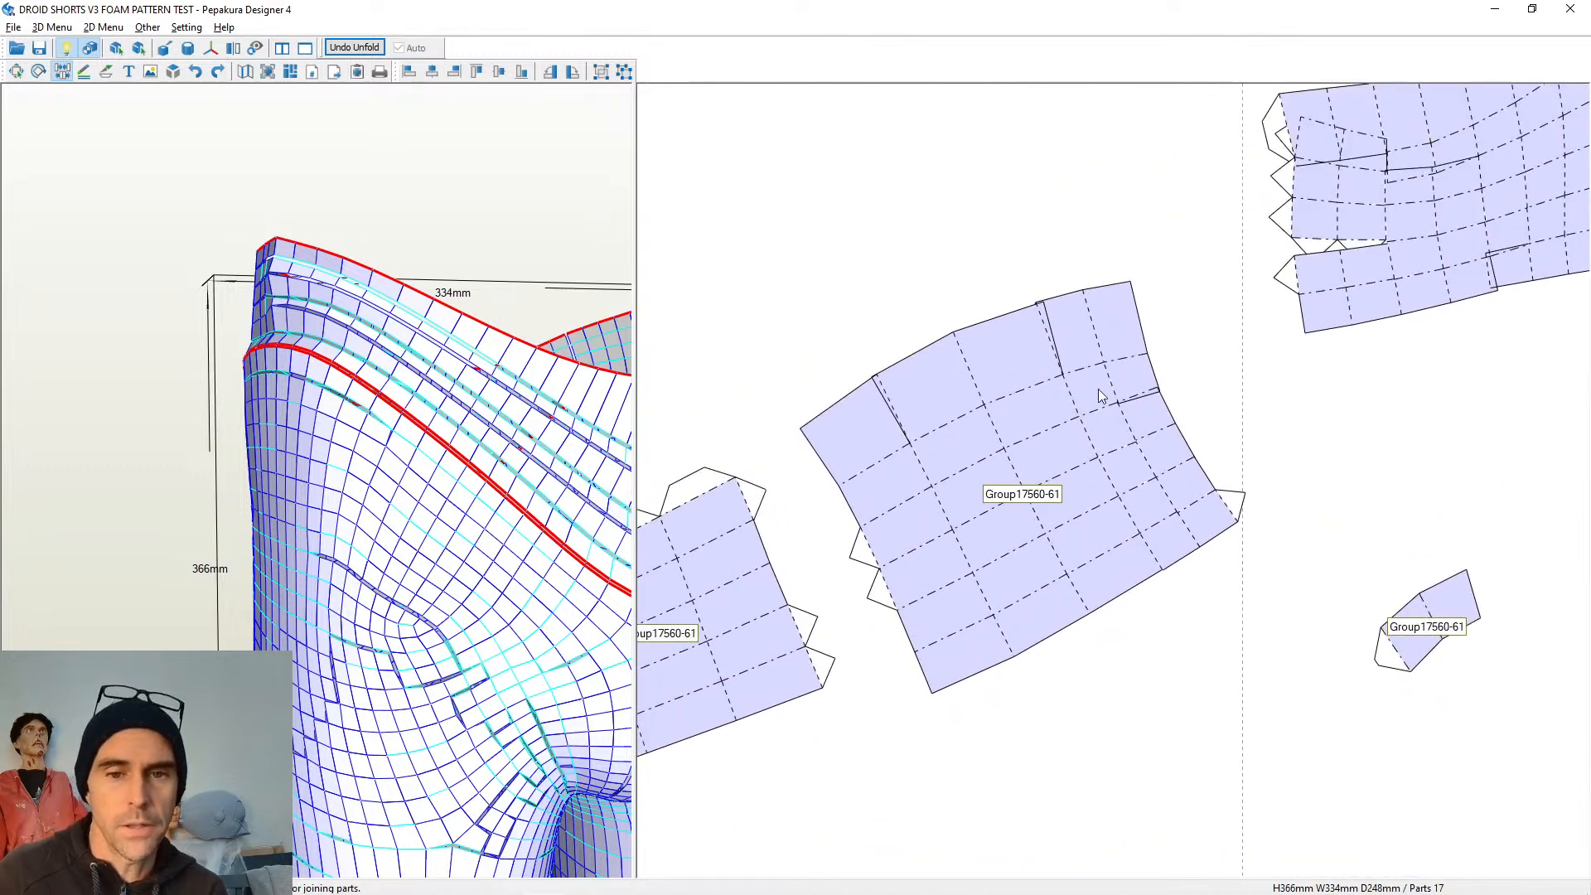
middle_click_drag(843, 558, 1134, 445)
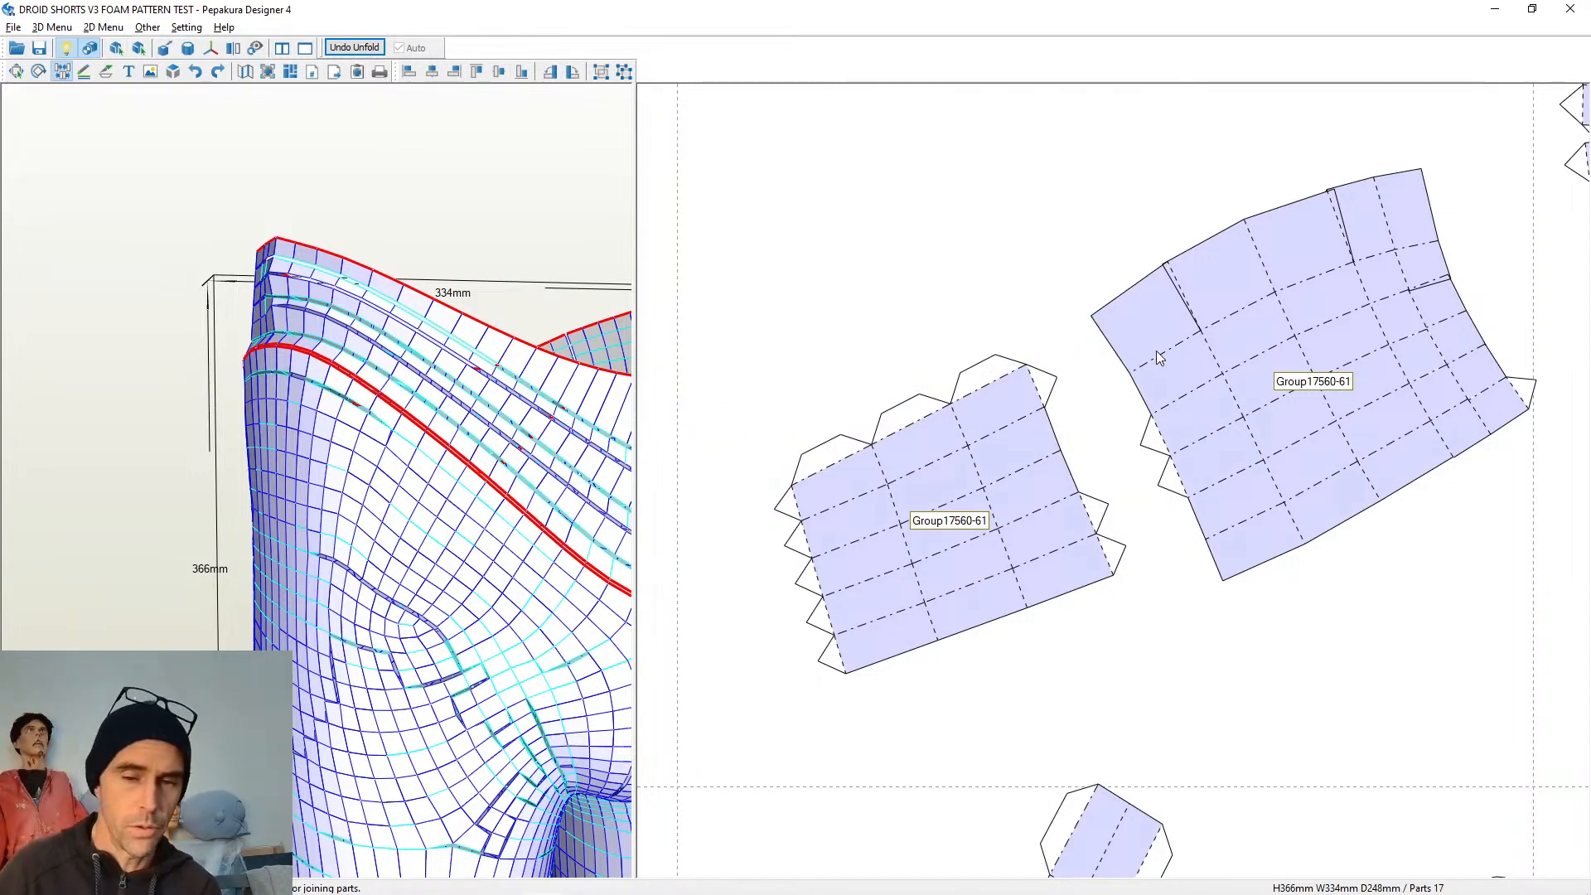
scroll(1156, 351, "down", 3)
scroll(1233, 530, "down", 1)
middle_click_drag(1402, 518, 1091, 431)
scroll(1119, 420, "up", 3)
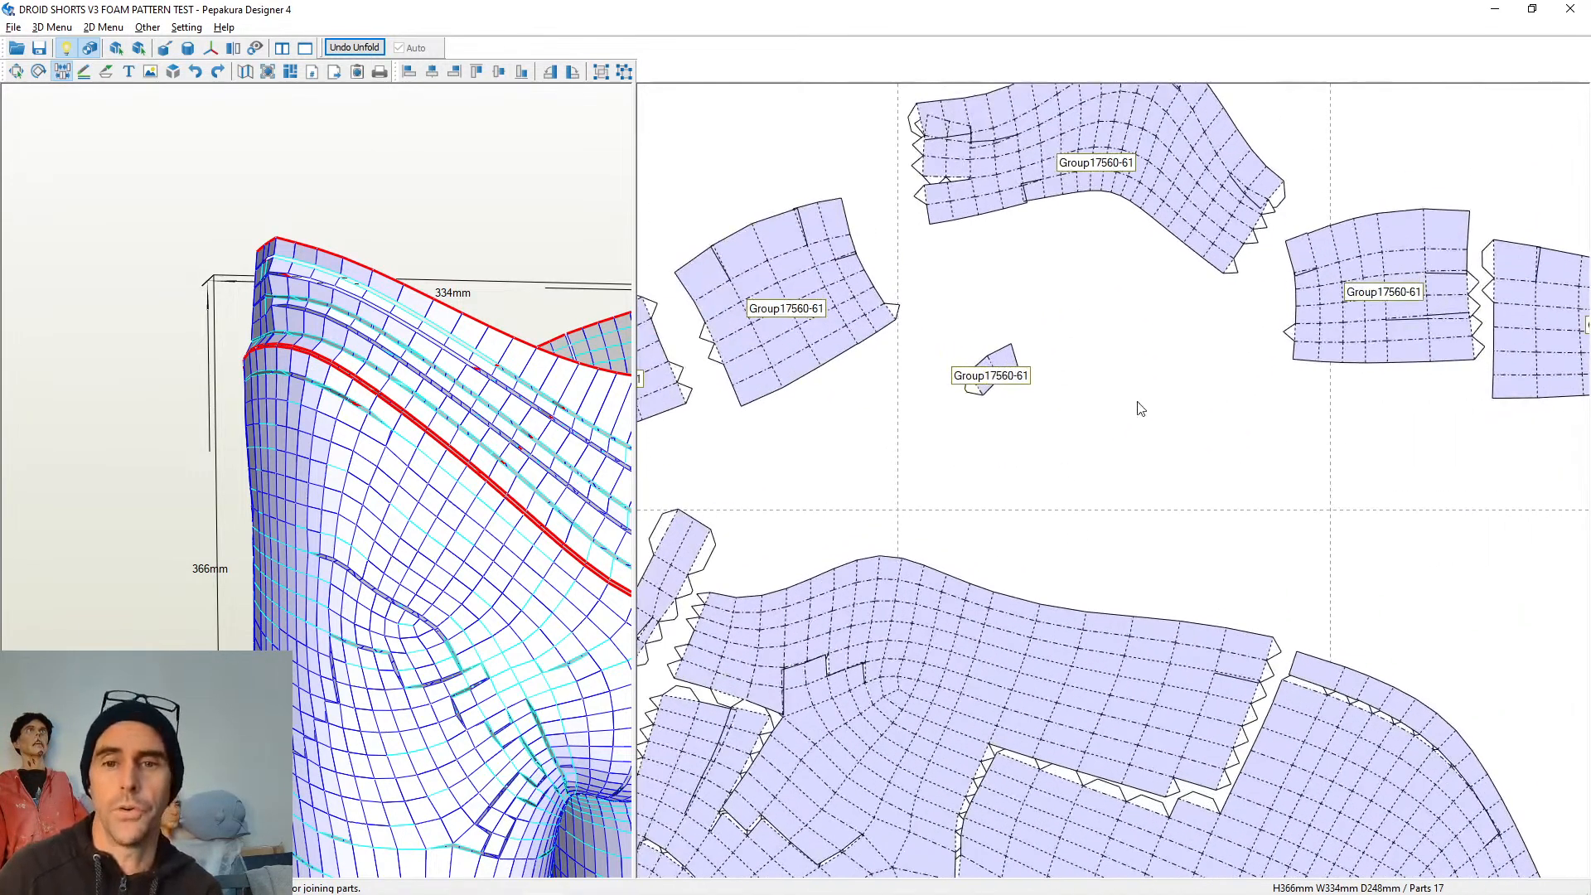
middle_click_drag(1234, 308, 1157, 428)
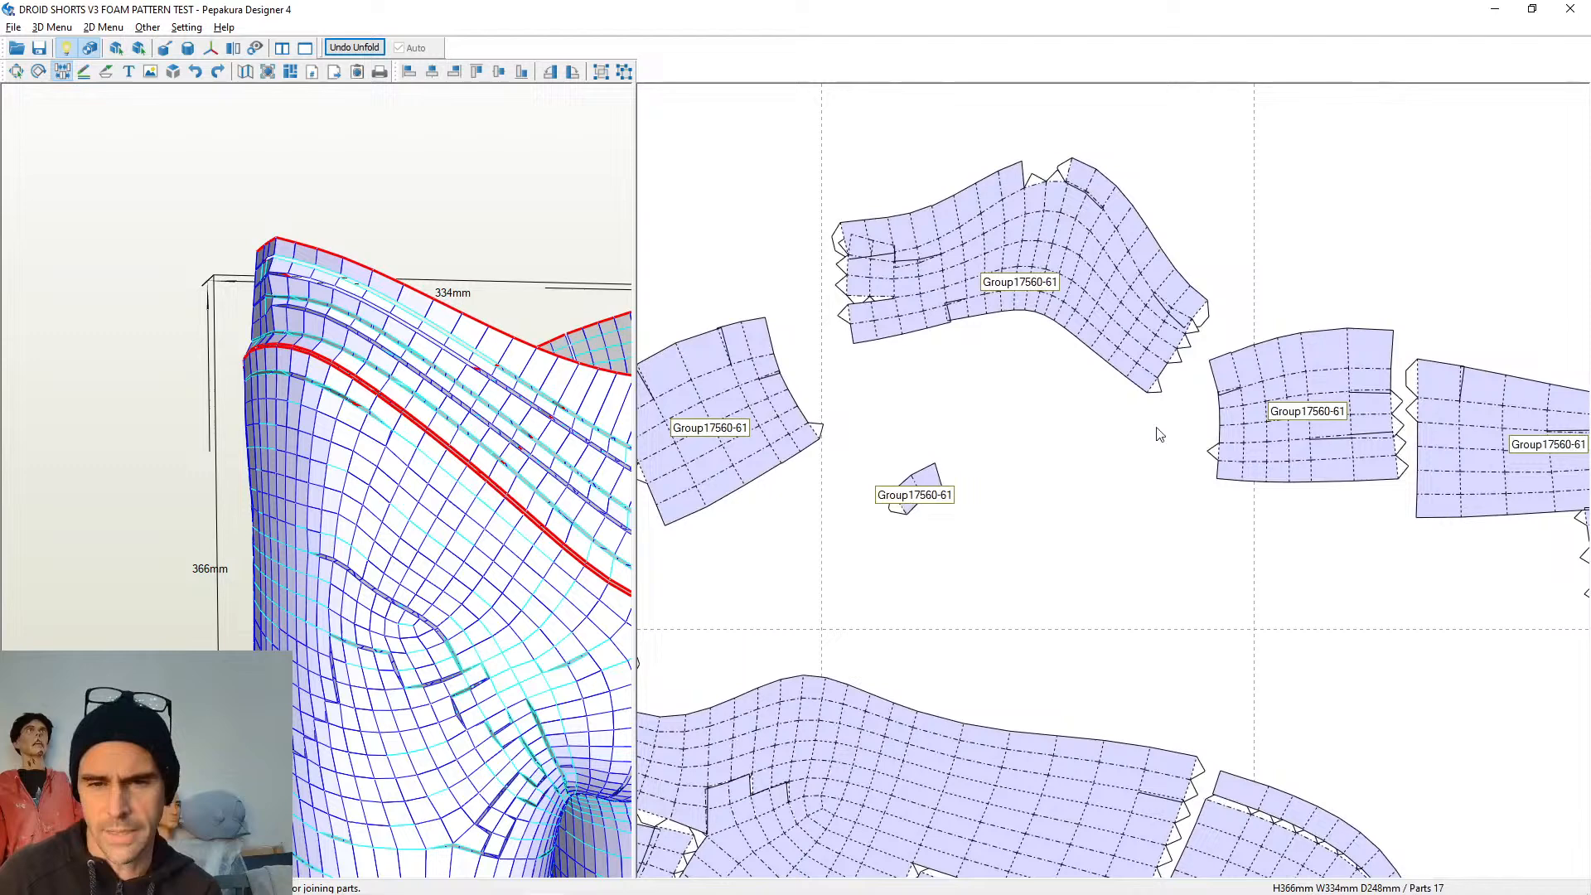
left_click(1221, 416)
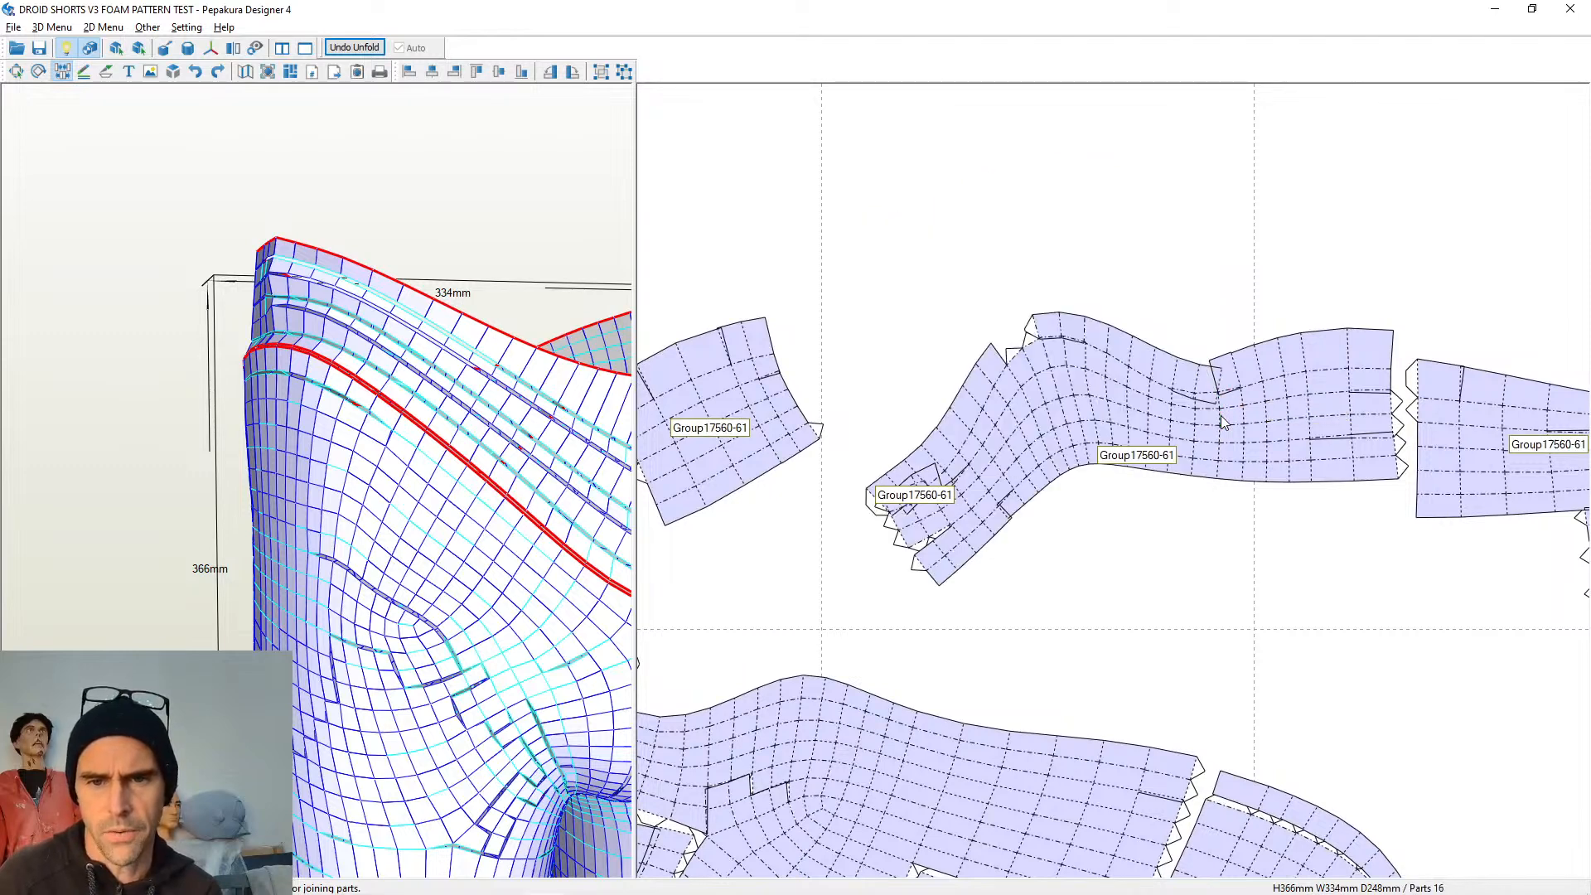
left_click(901, 554)
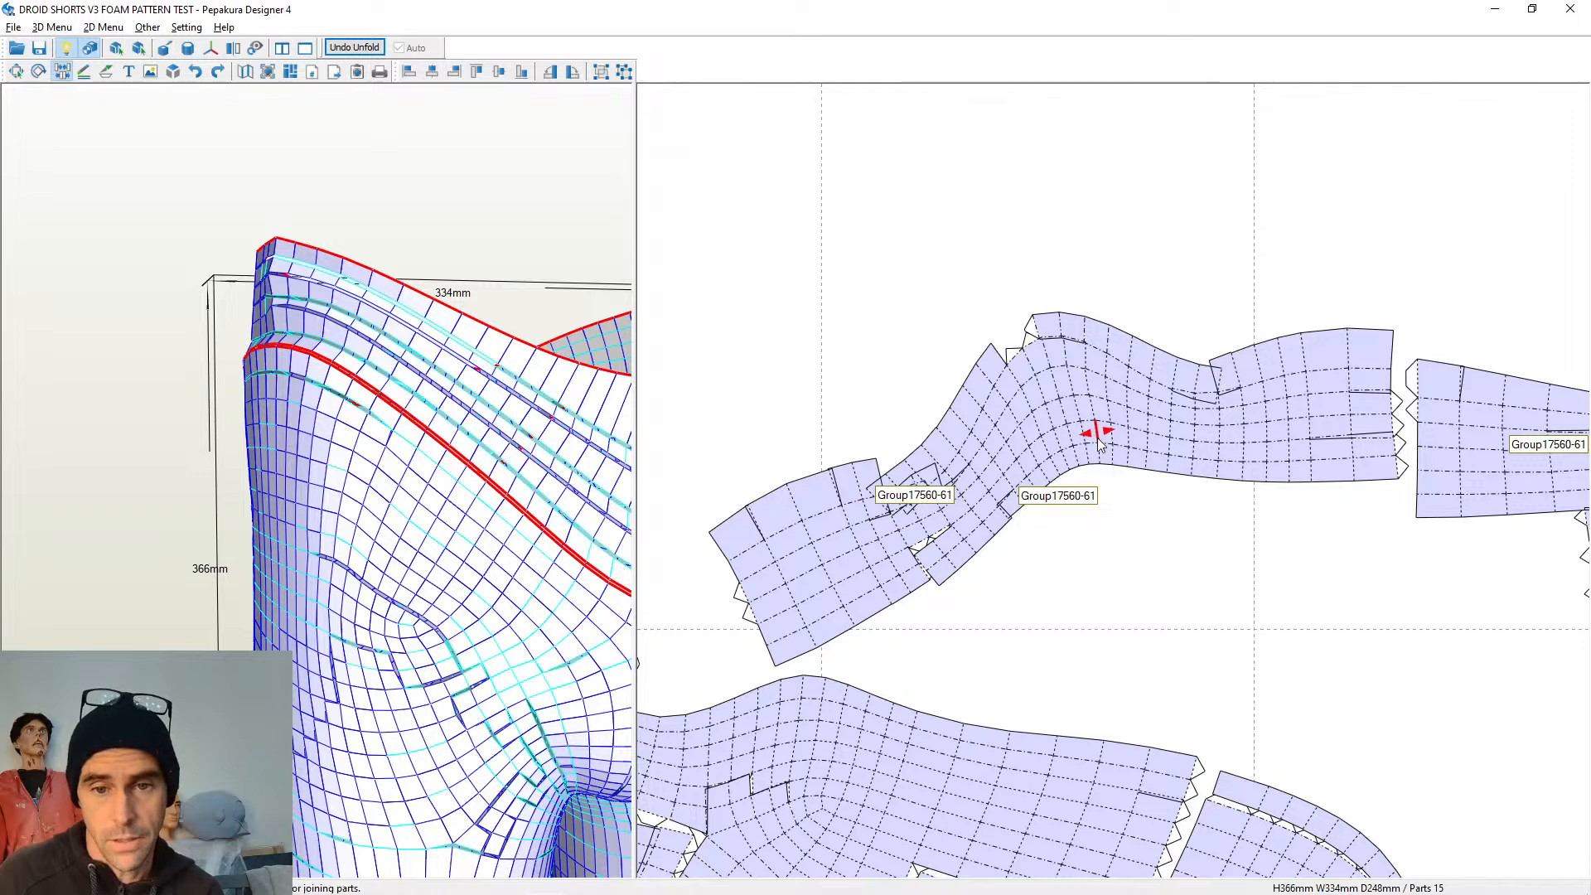
Move the combined waistband strip clear of the small loose piece and join that piece into the strip's upper notch
left_click_drag(1099, 437, 1039, 259)
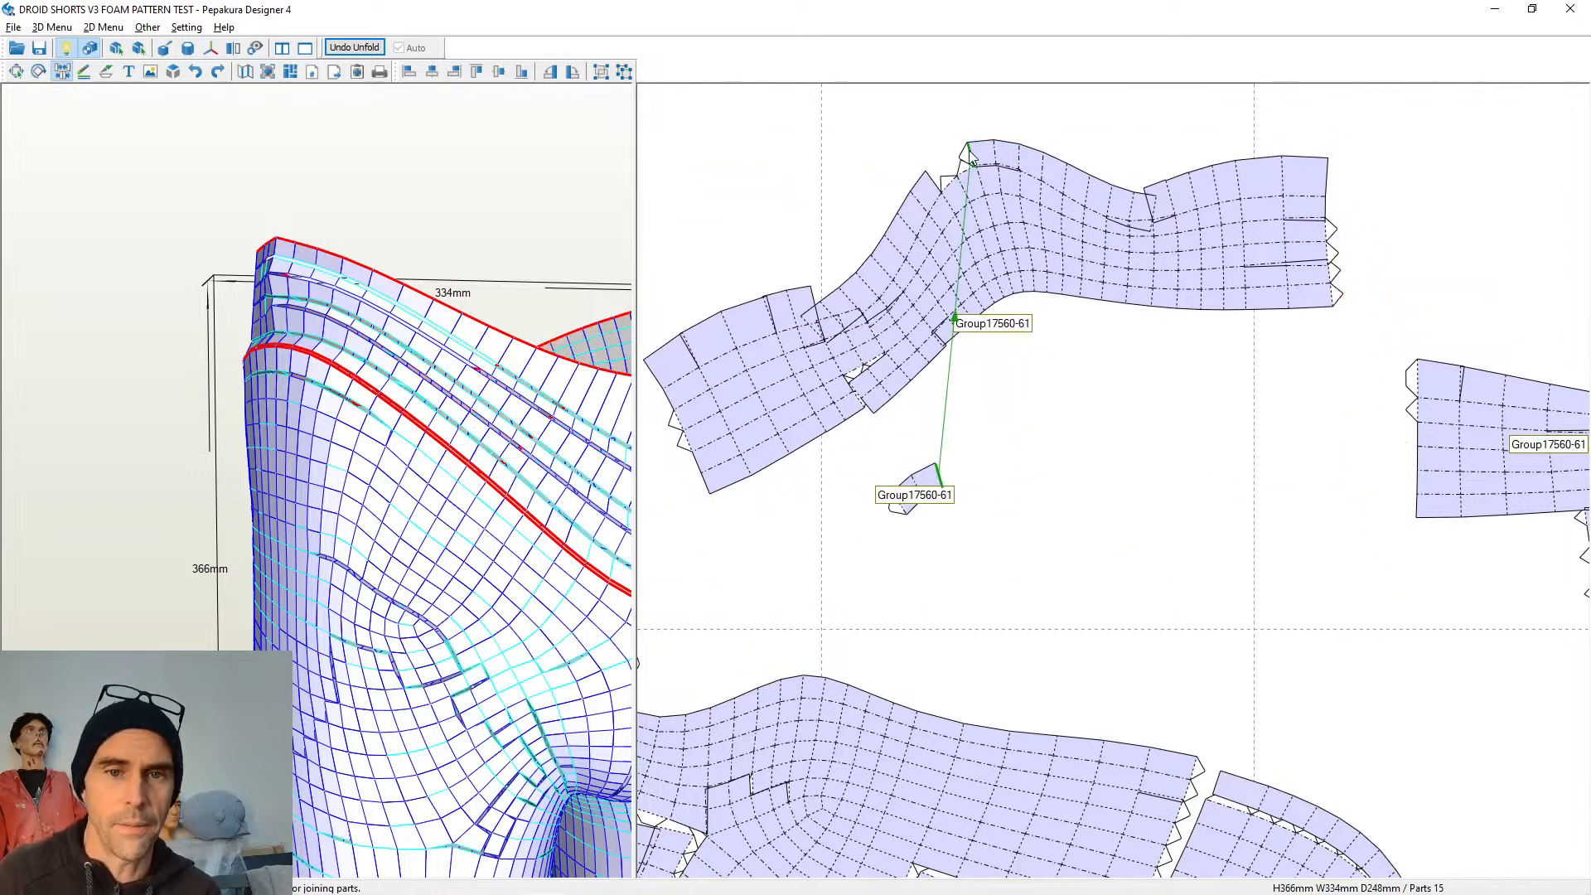
left_click(969, 150)
scroll(1121, 493, "down", 2)
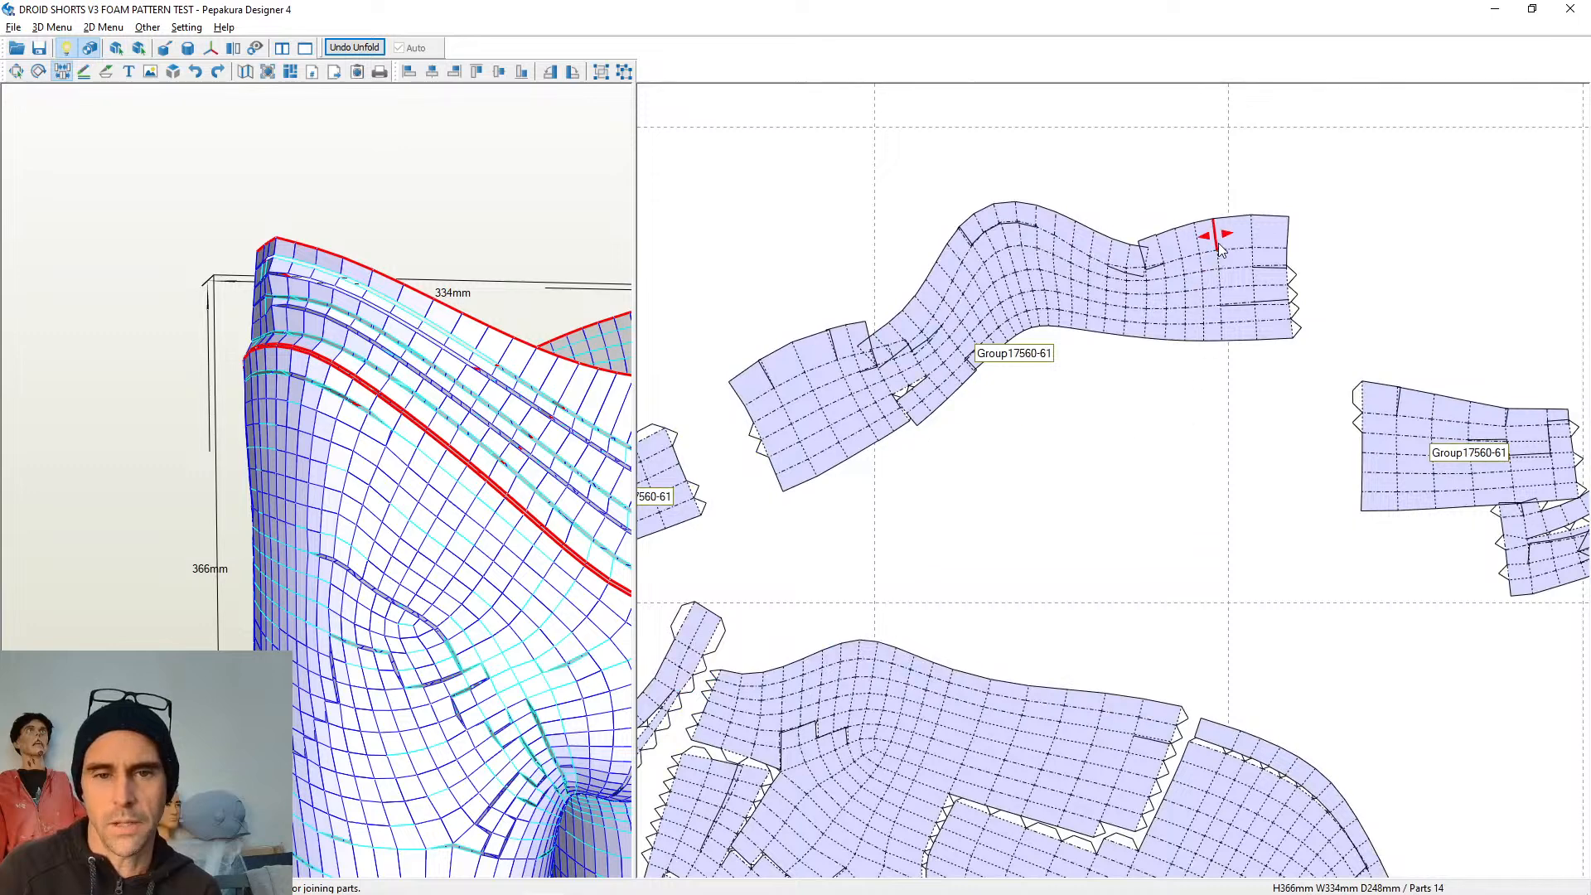
Bring the next tabbed panel beside the waistband strip's right end and join the two pieces
left_click_drag(1219, 234, 1207, 182)
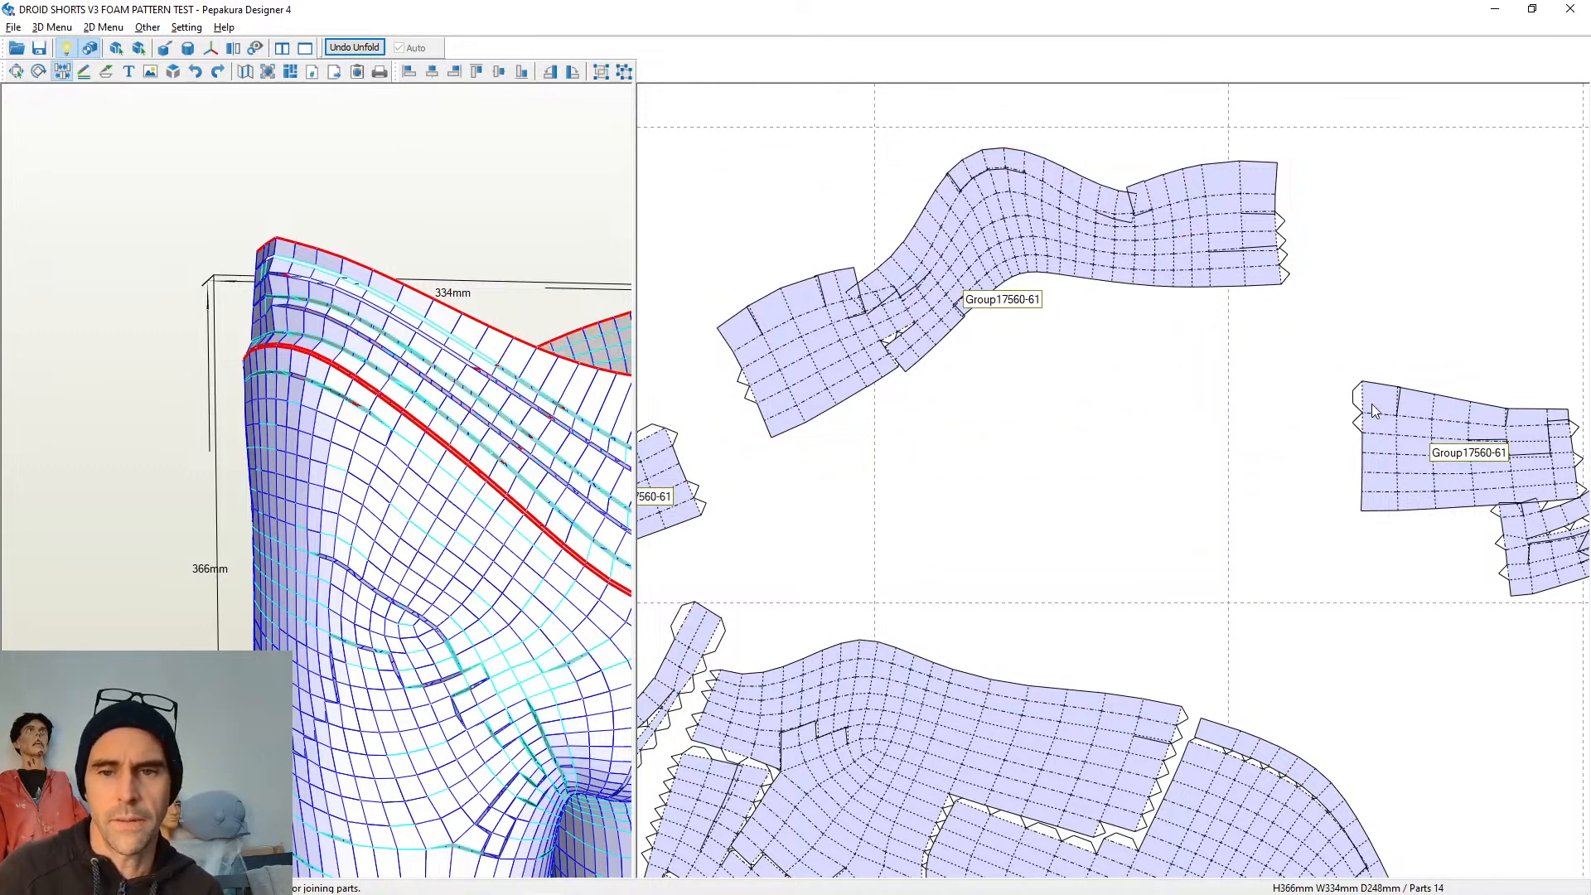
left_click_drag(1374, 409, 1381, 220)
left_click(1279, 181)
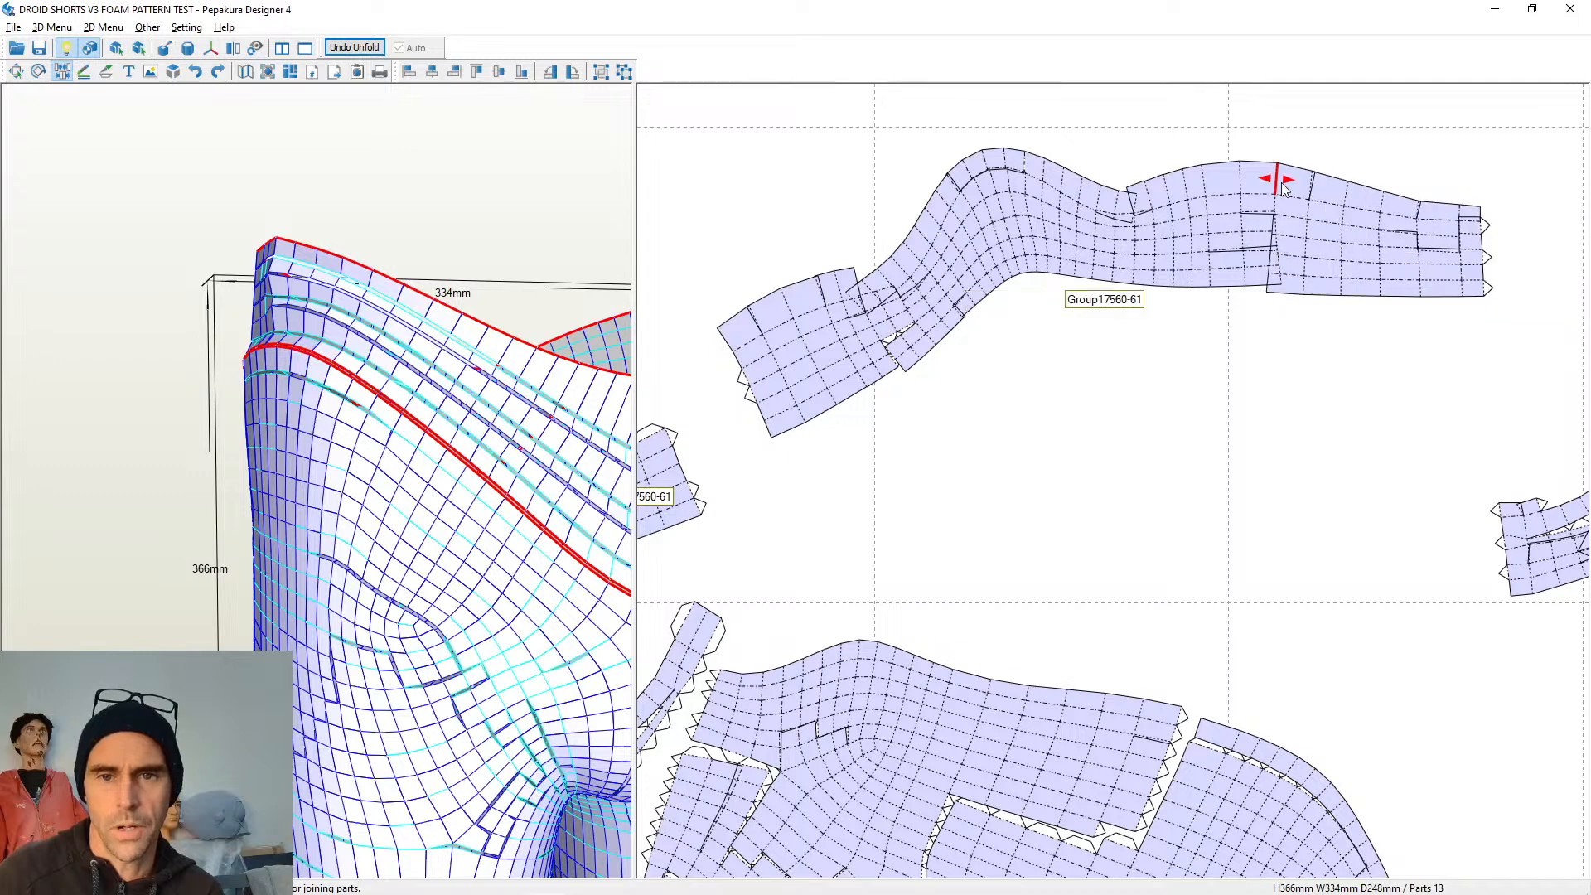
Join the narrow top strip and the small tabbed panel to the waistband strip's left end
middle_click_drag(1361, 440, 1445, 423)
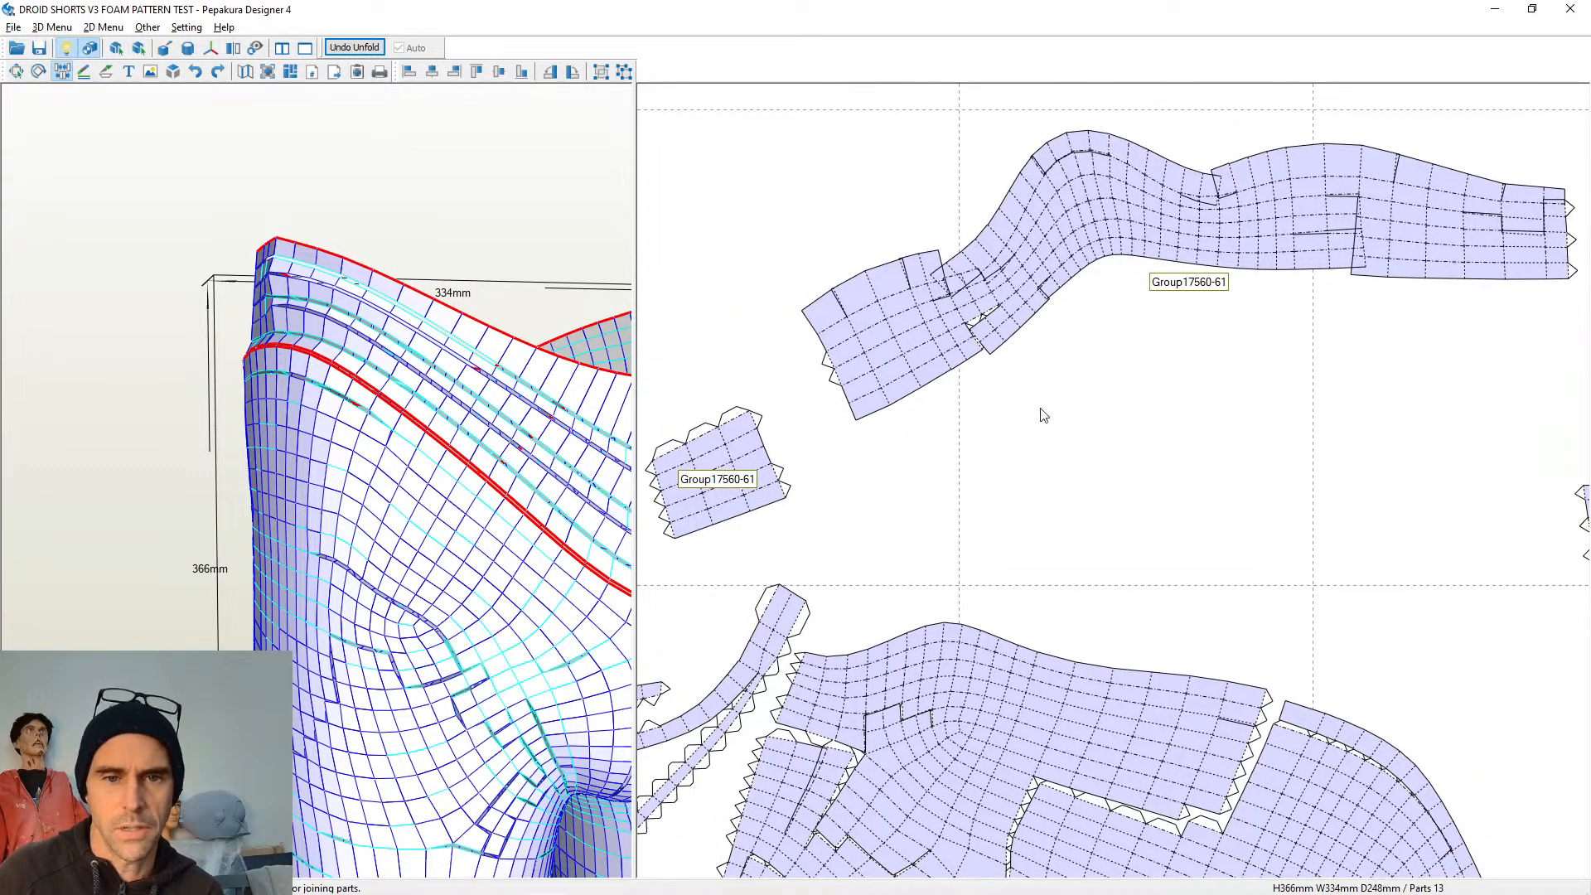
left_click(805, 325)
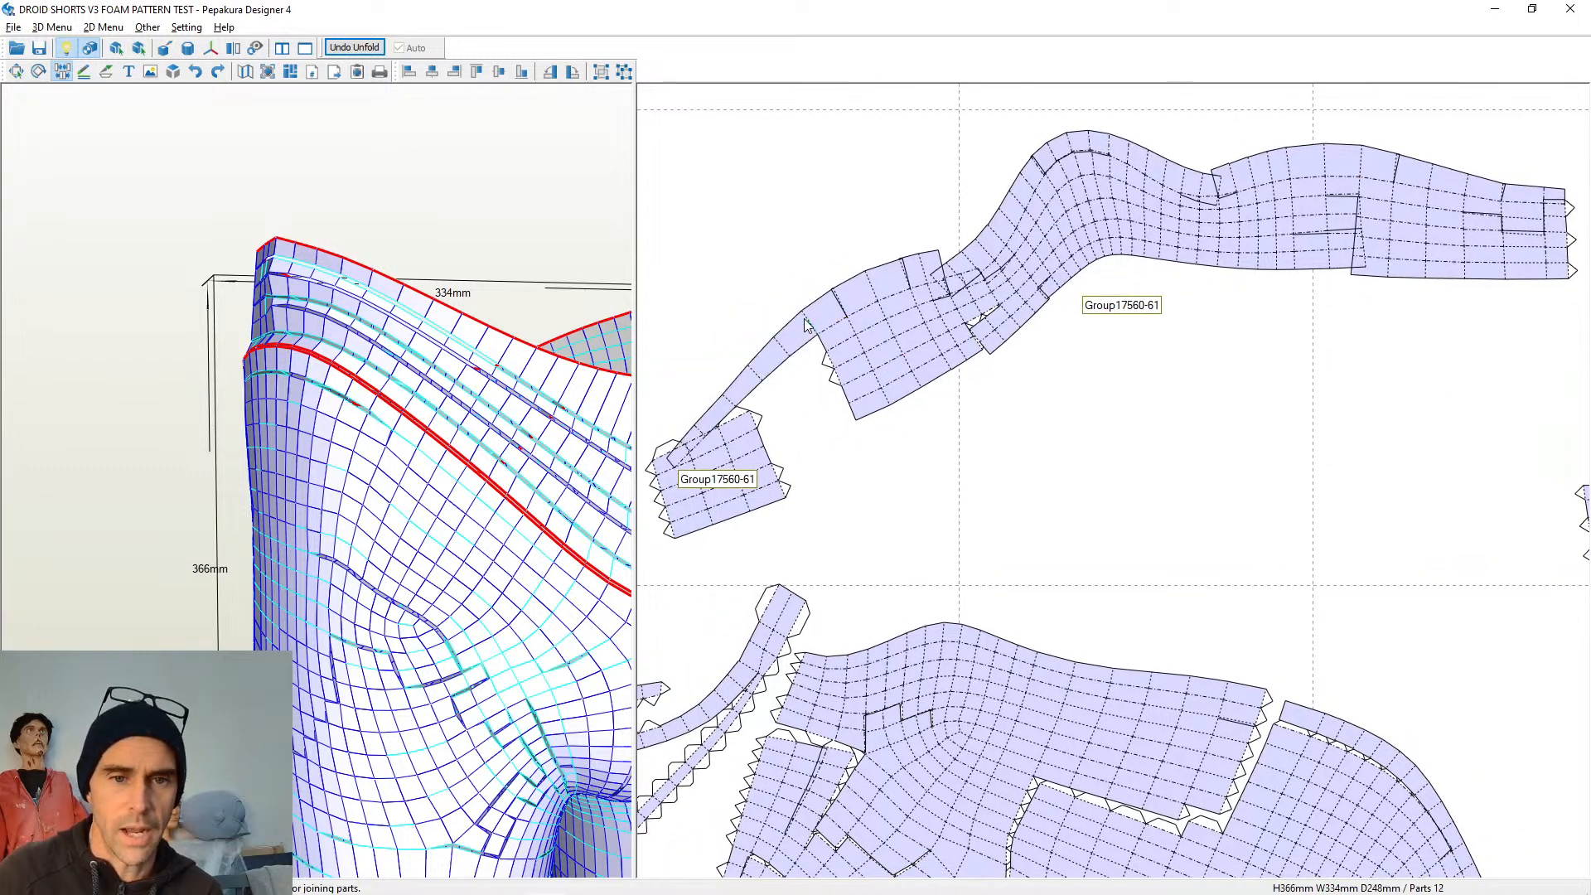
left_click(833, 373)
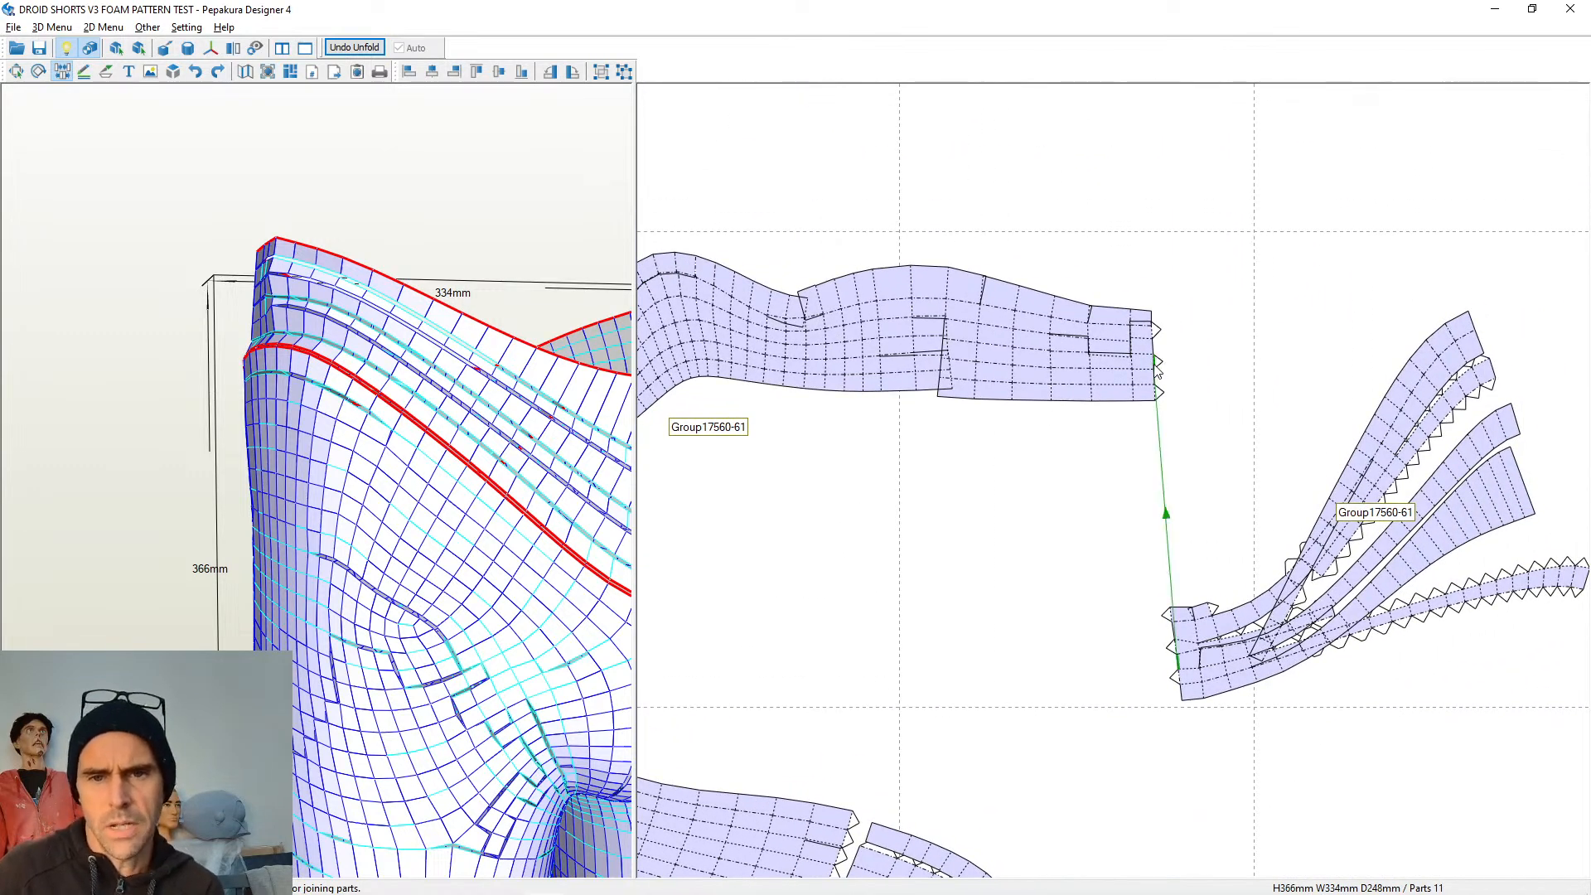
Join the fanned multi-strip piece to the waistband strip's right end and the four loose narrow strips to its left end
left_click(1157, 361)
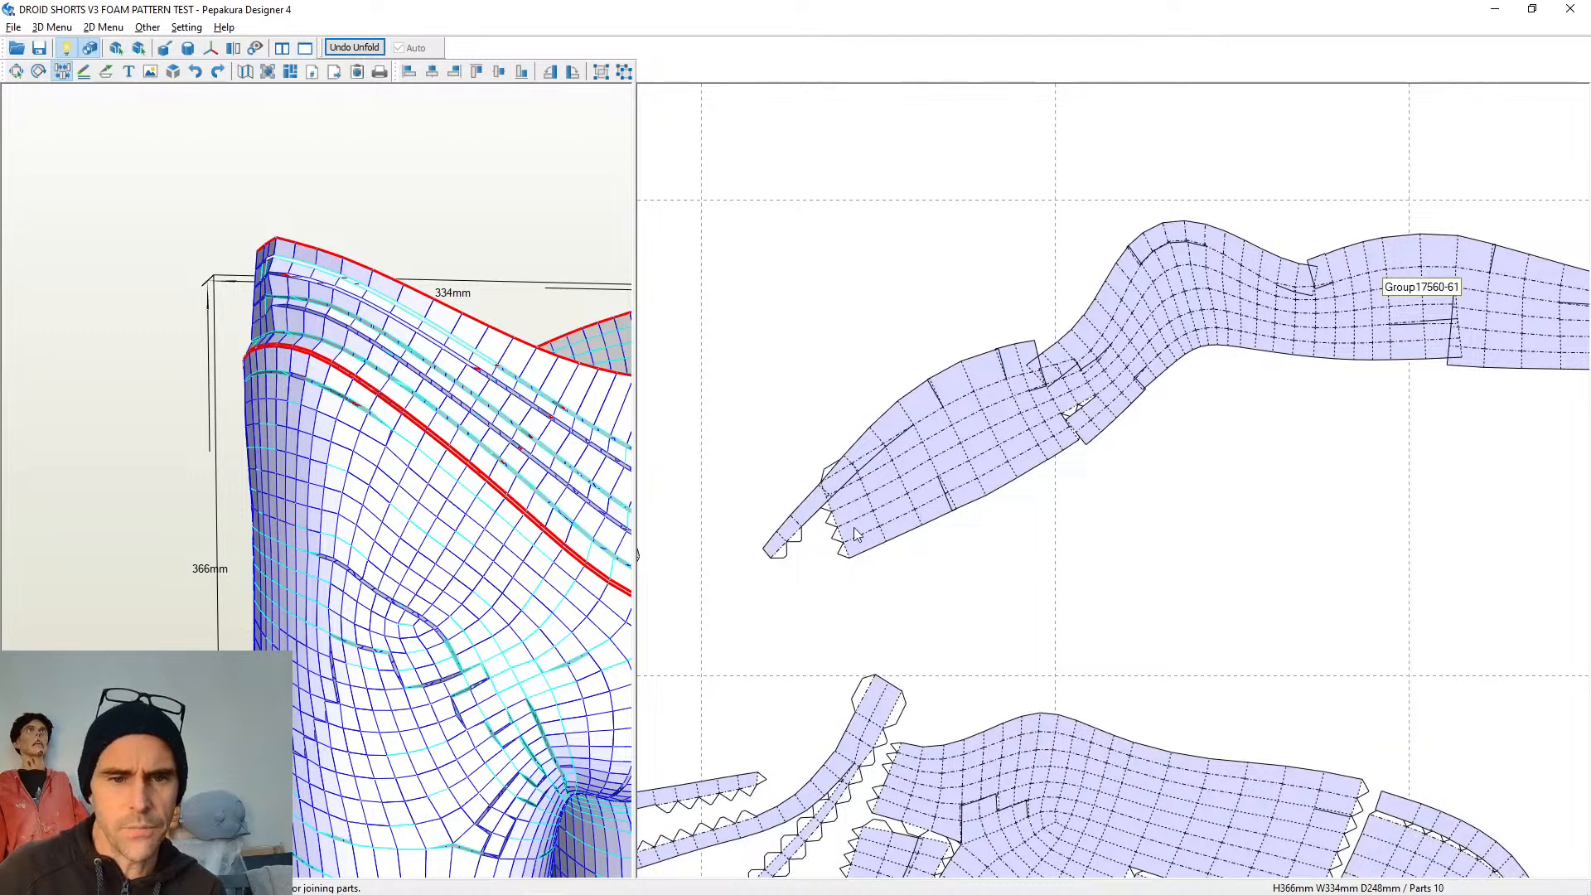
left_click(843, 537)
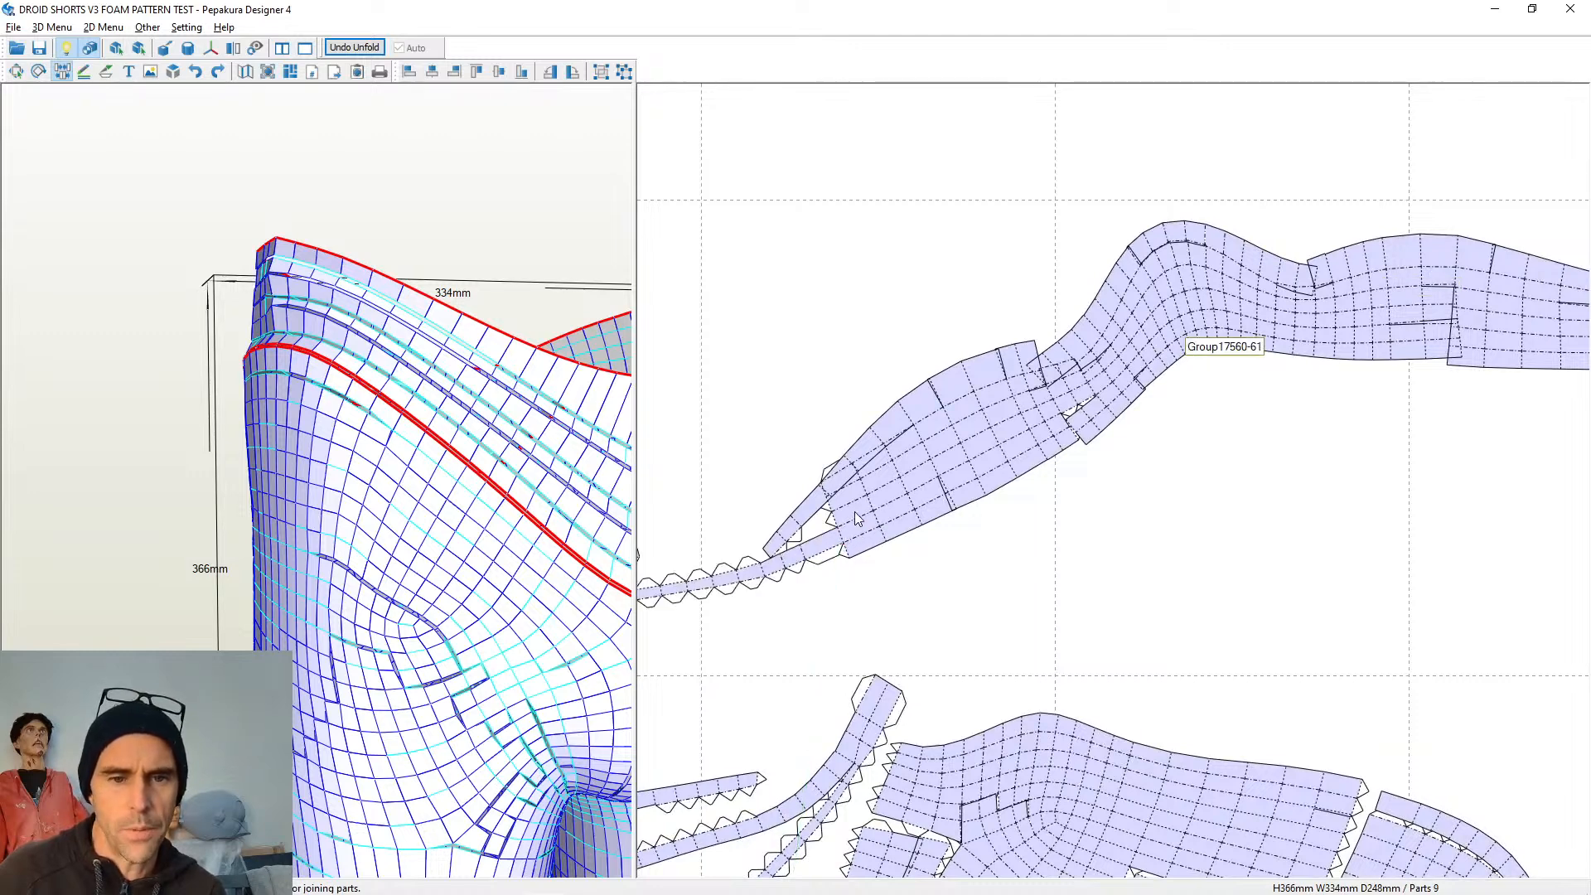
scroll(958, 535, "down", 3)
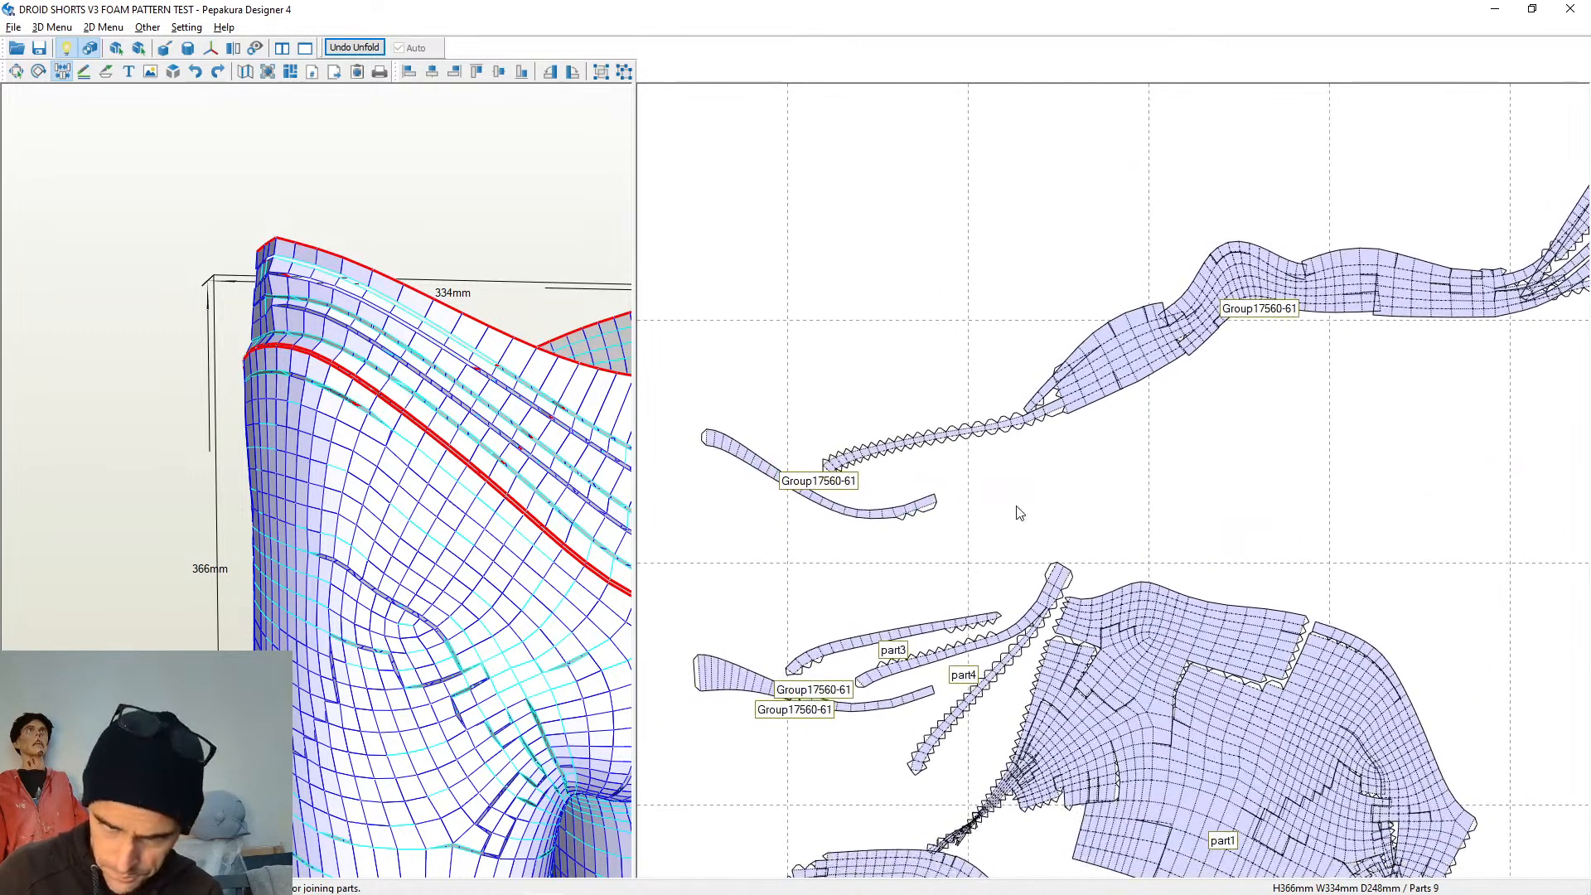
scroll(1050, 441, "up", 1)
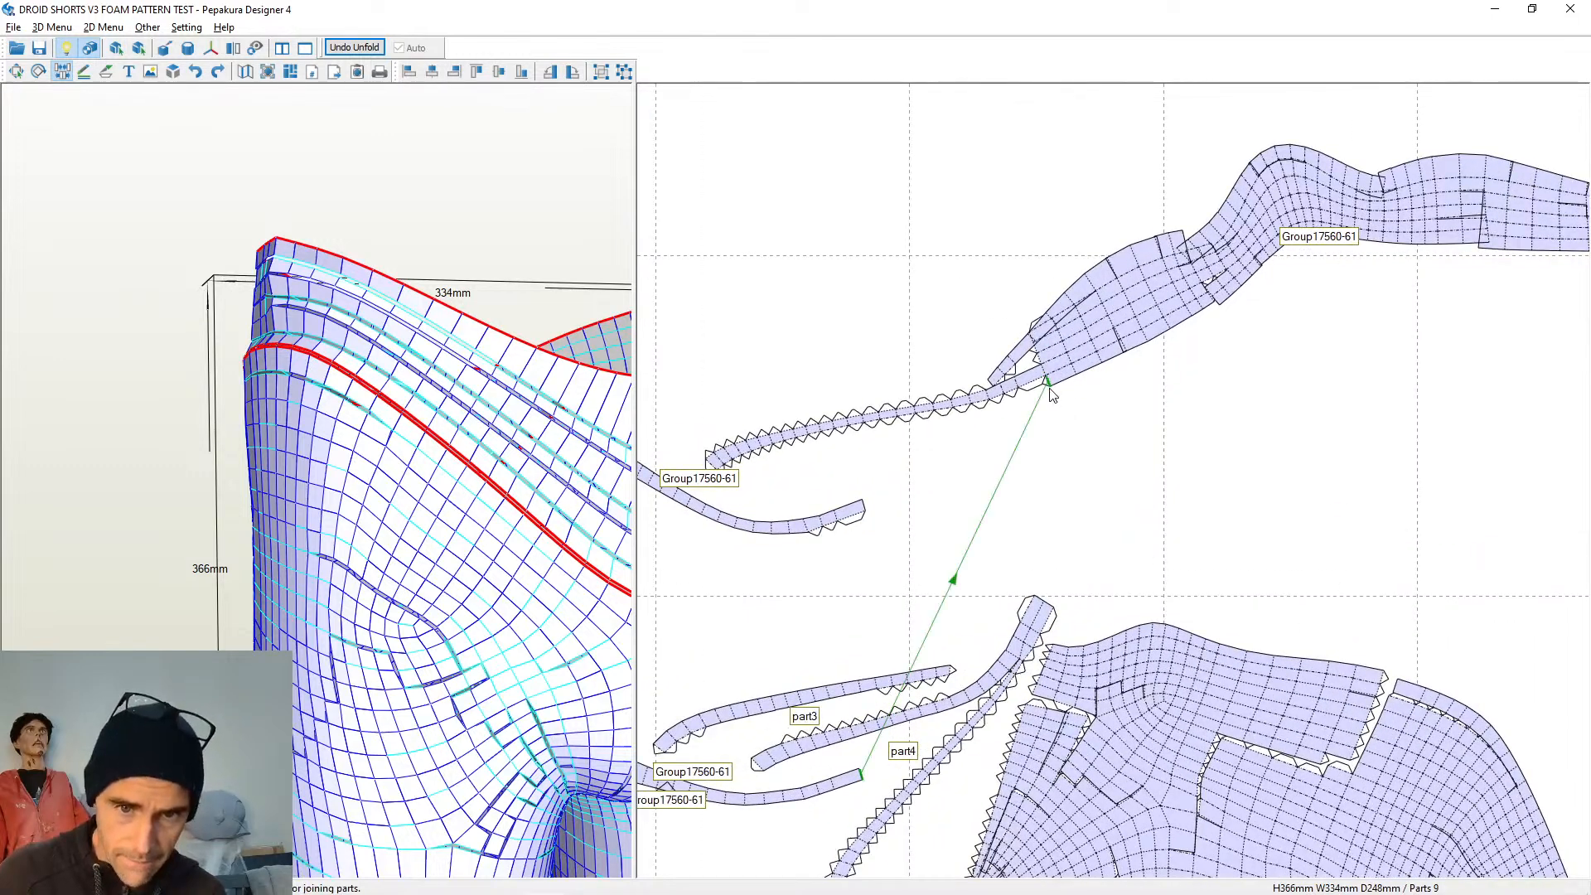
left_click(1048, 393)
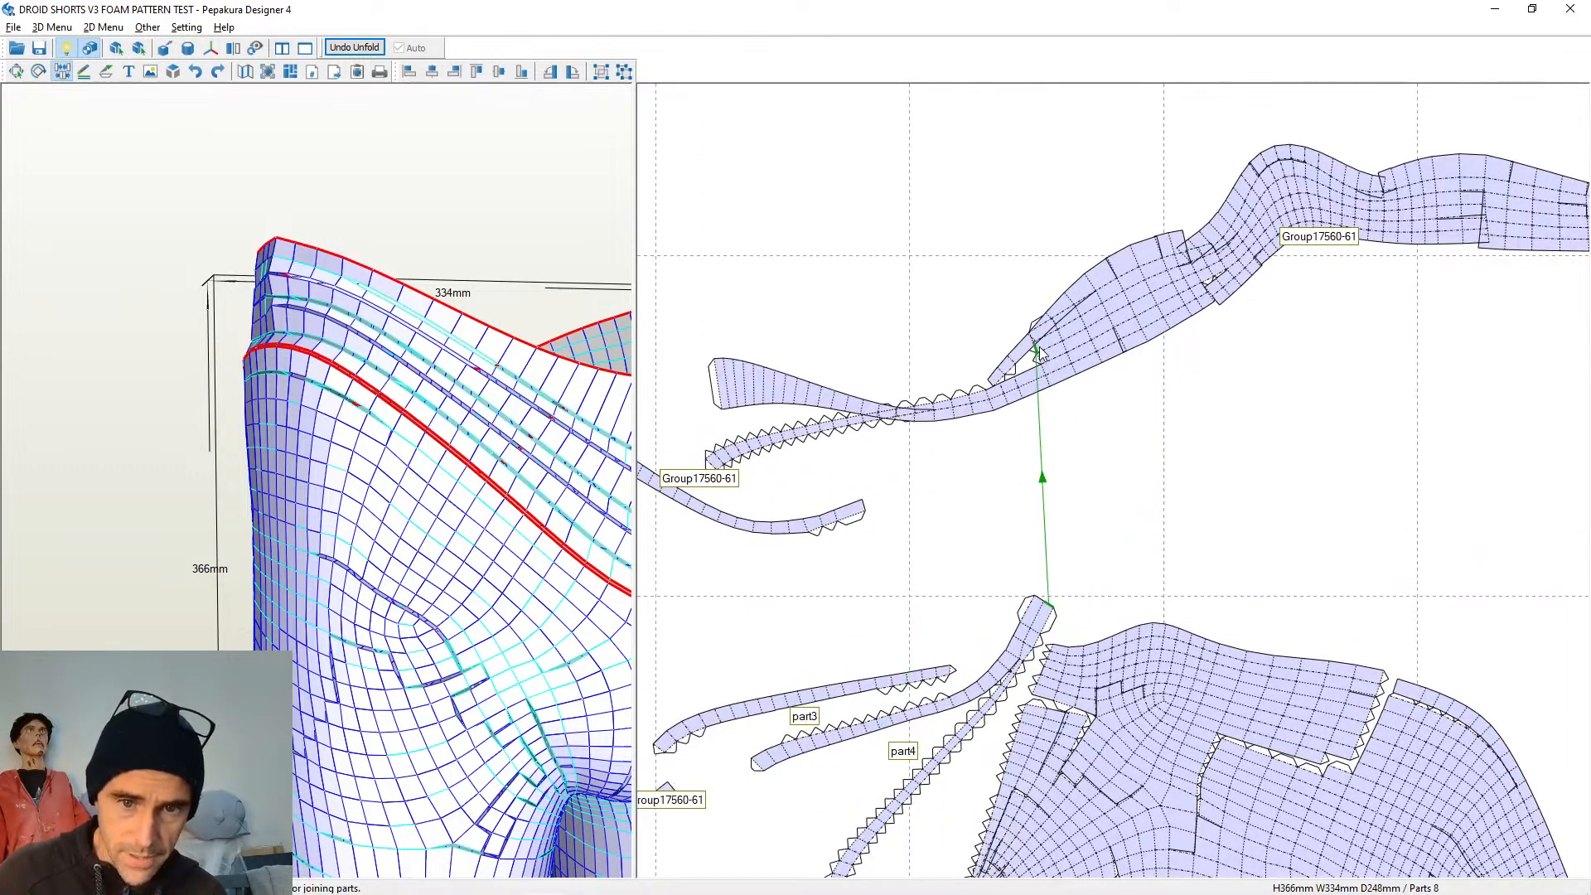
left_click(1039, 365)
scroll(1040, 390, "up", 2)
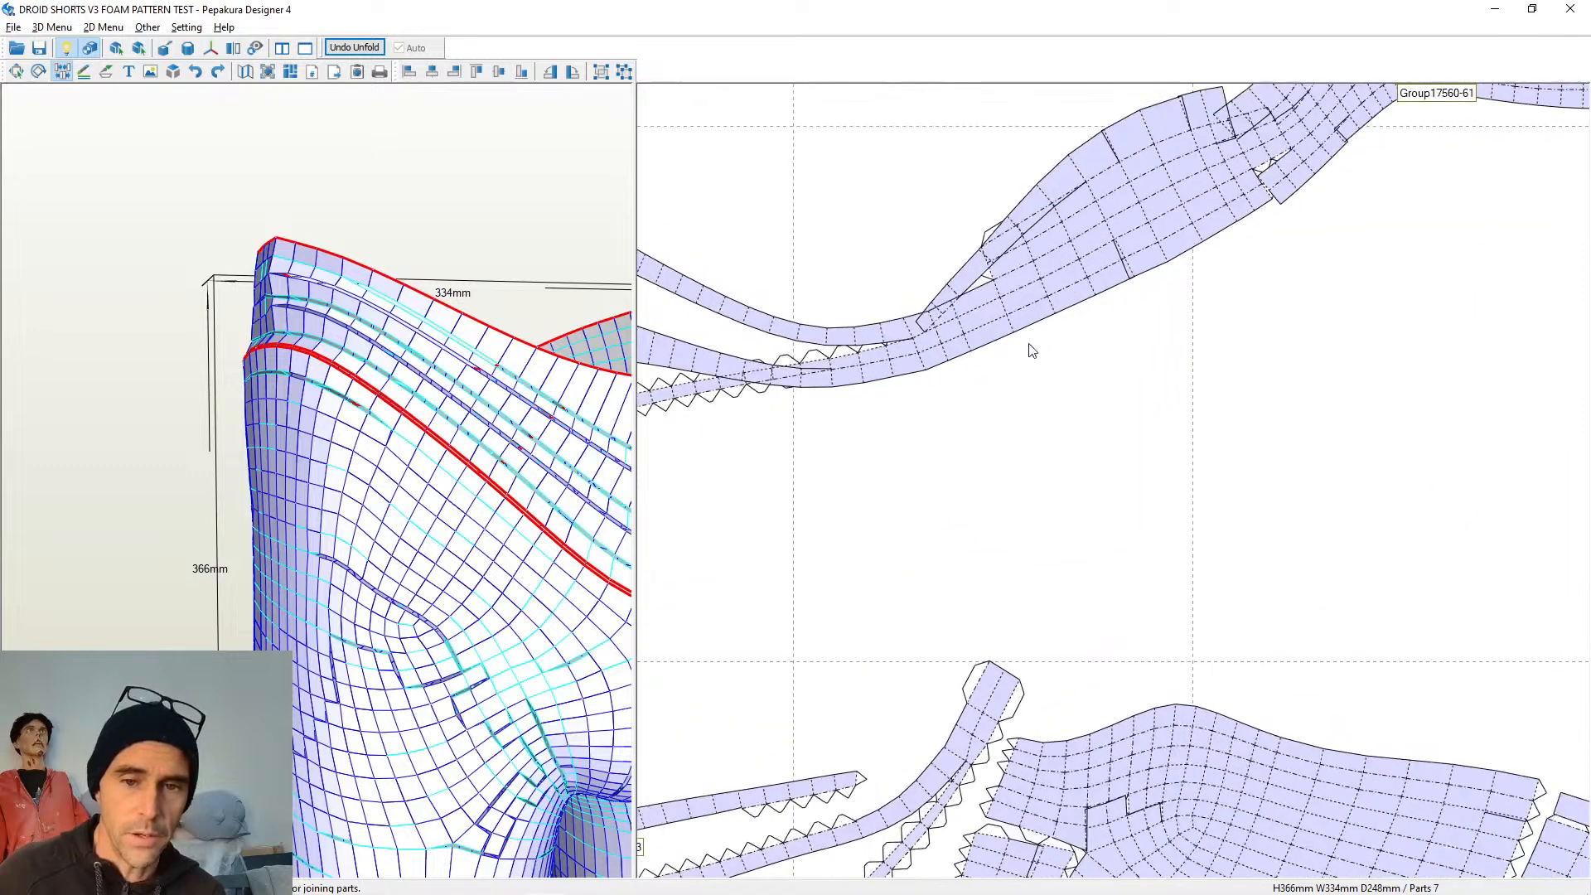
left_click(987, 249)
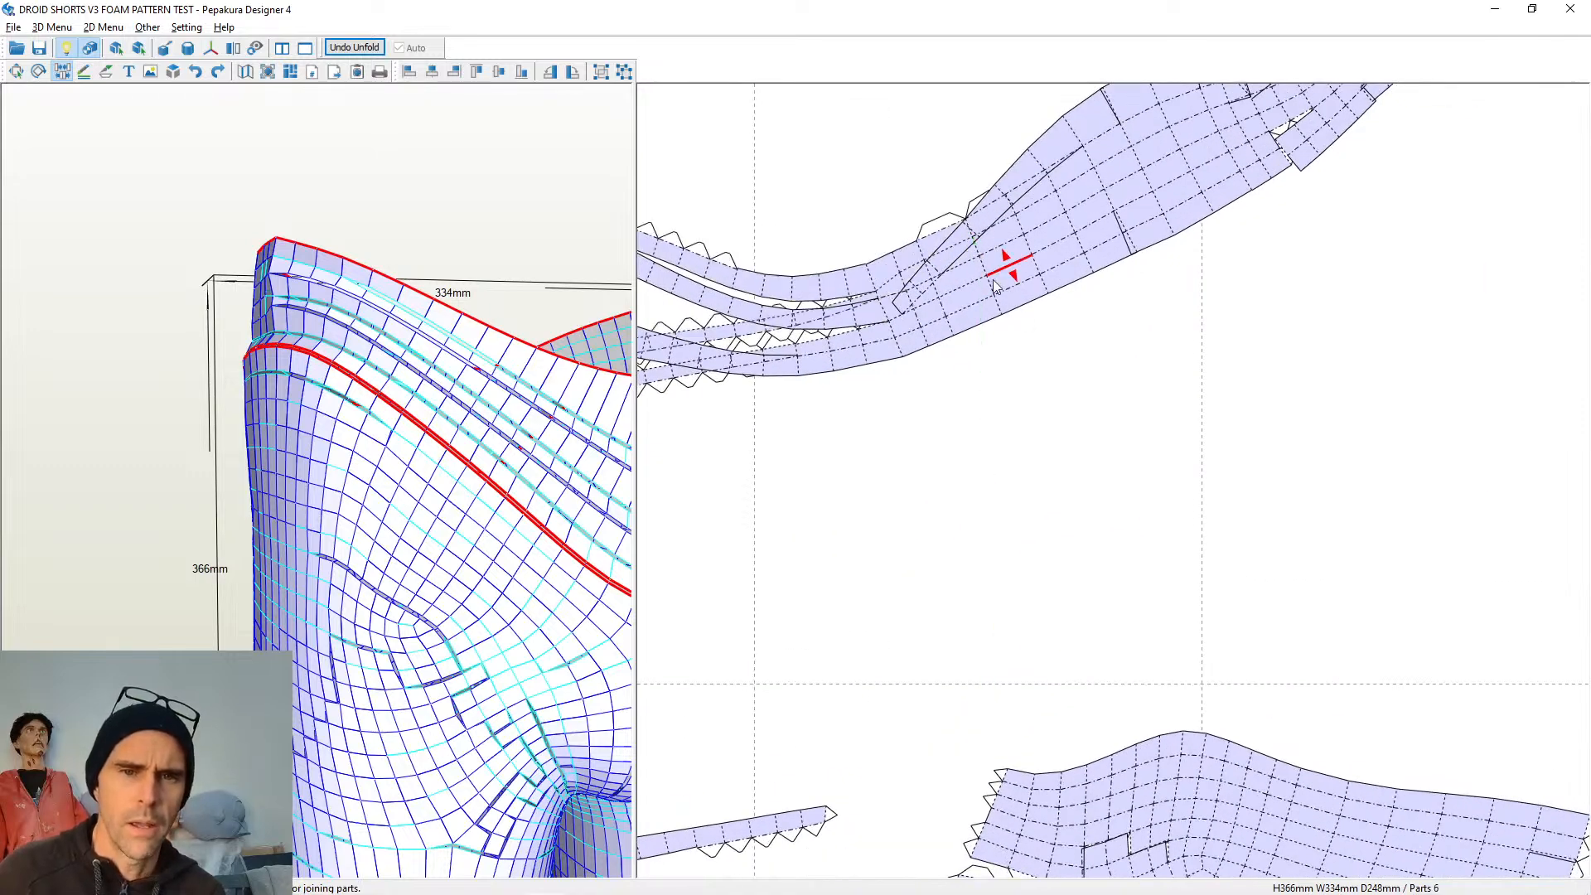
Rejoin the overlapping narrow row of faces to the adjoining upper edge at the waistband strip's left bend
scroll(1271, 547, "down", 3)
scroll(1164, 562, "up", 1)
scroll(1169, 551, "down", 1)
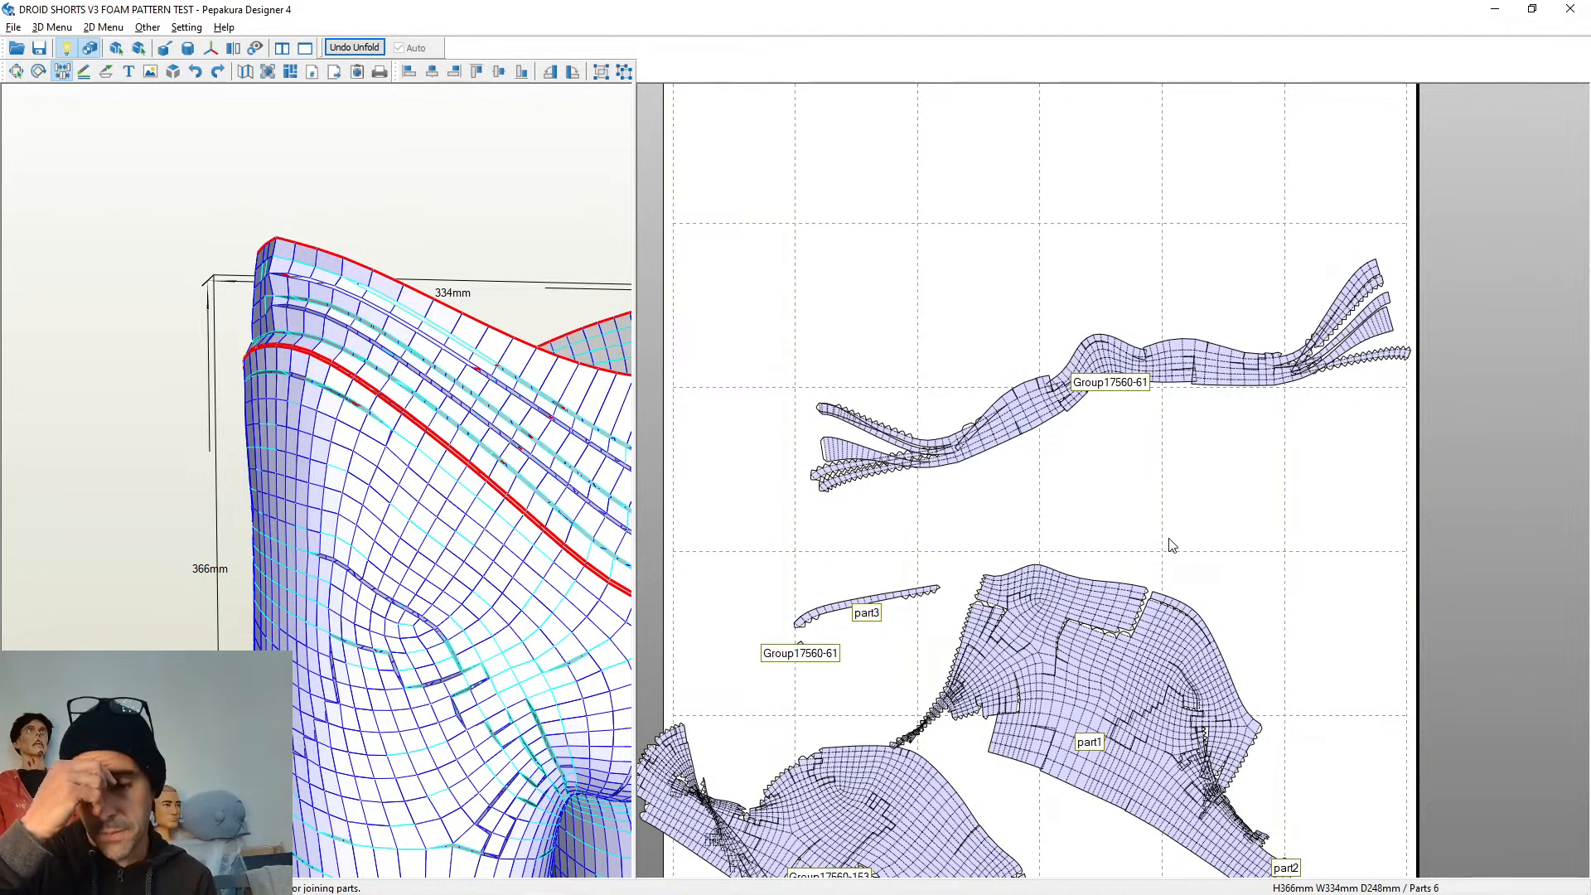
scroll(821, 544, "up", 3)
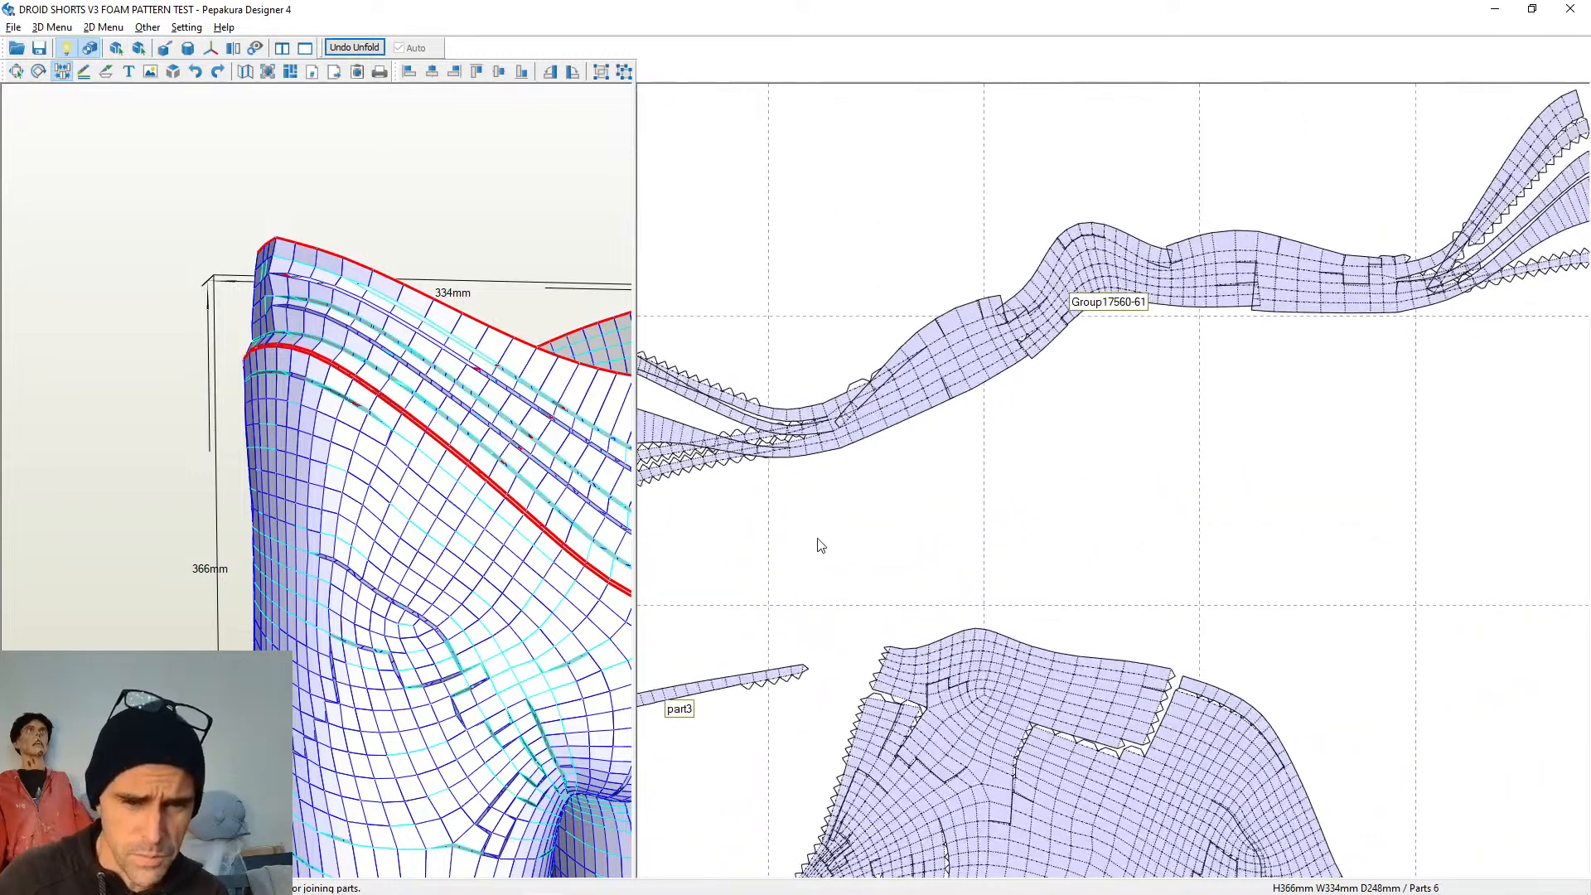
scroll(936, 497, "up", 4)
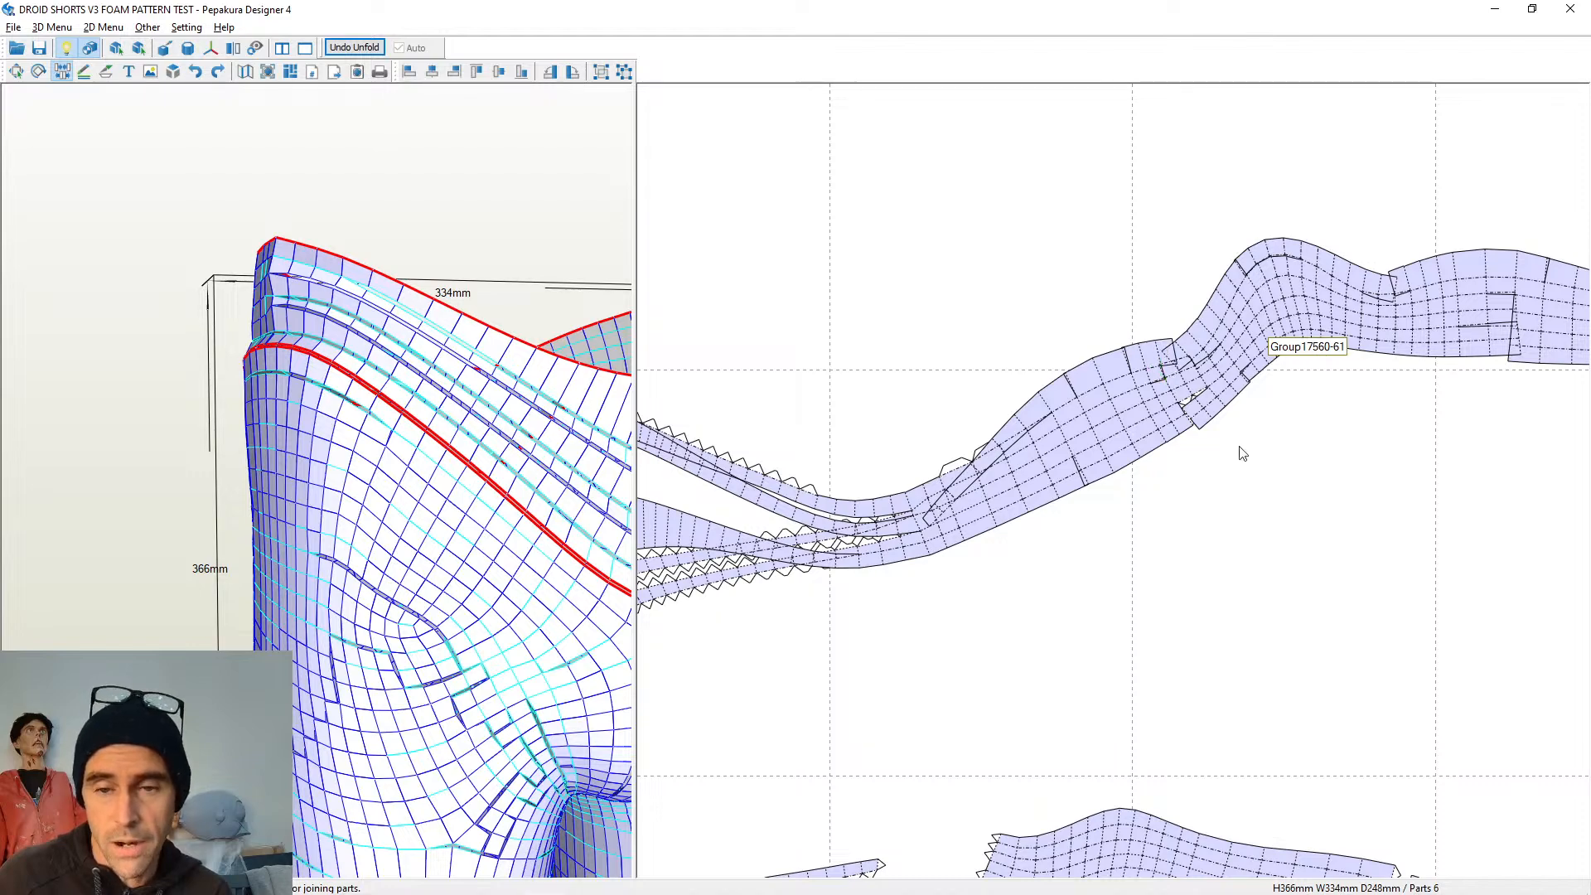
scroll(1261, 551, "down", 3)
scroll(1064, 487, "down", 1)
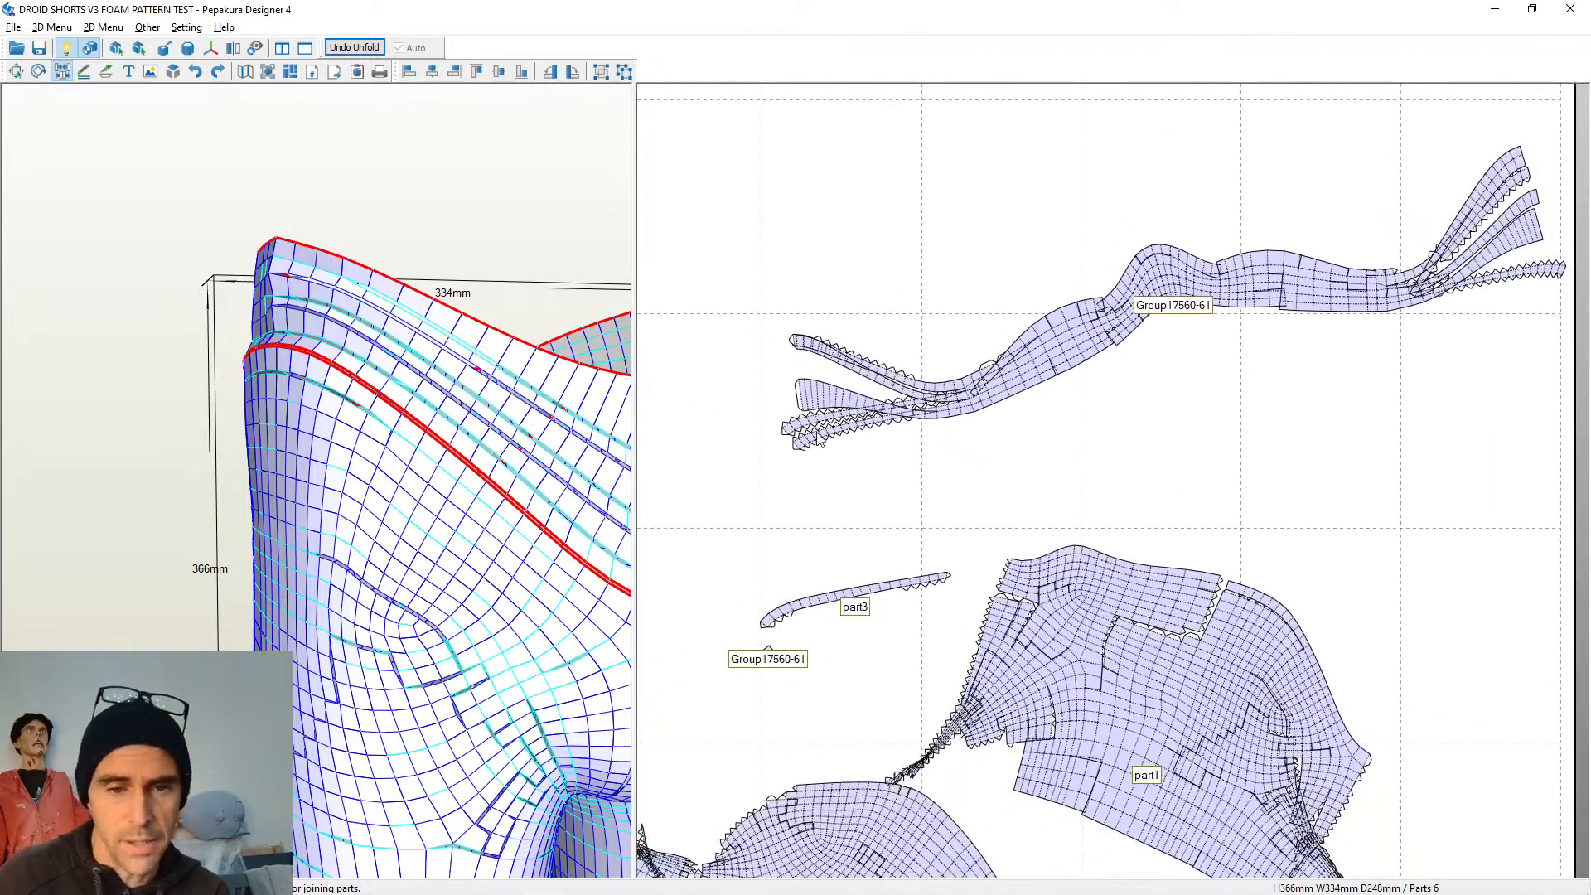
scroll(827, 523, "up", 5)
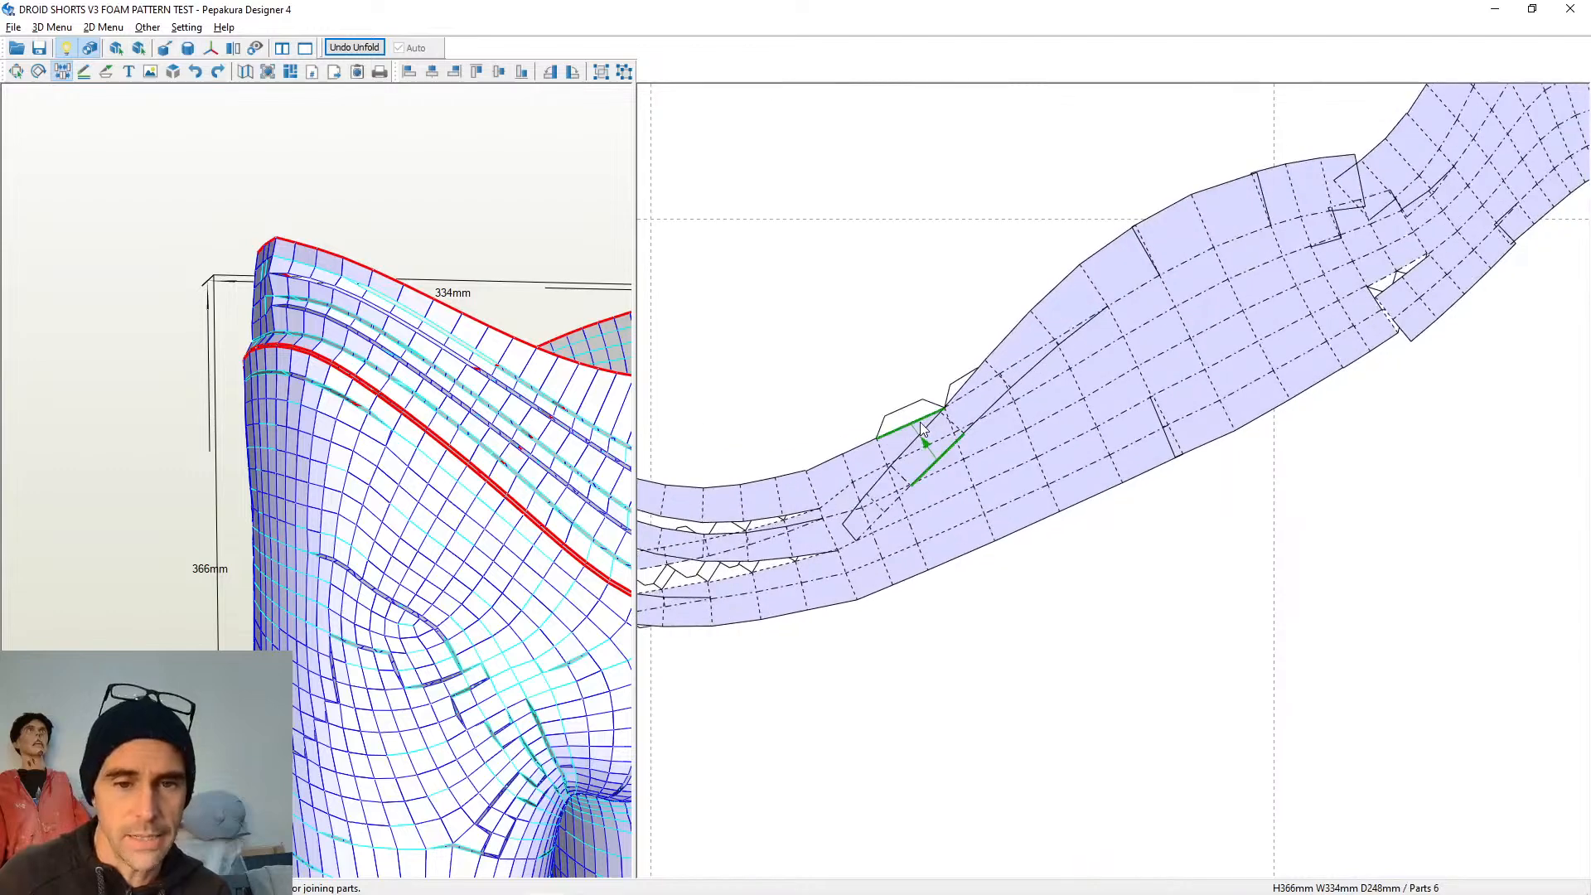
left_click(921, 425)
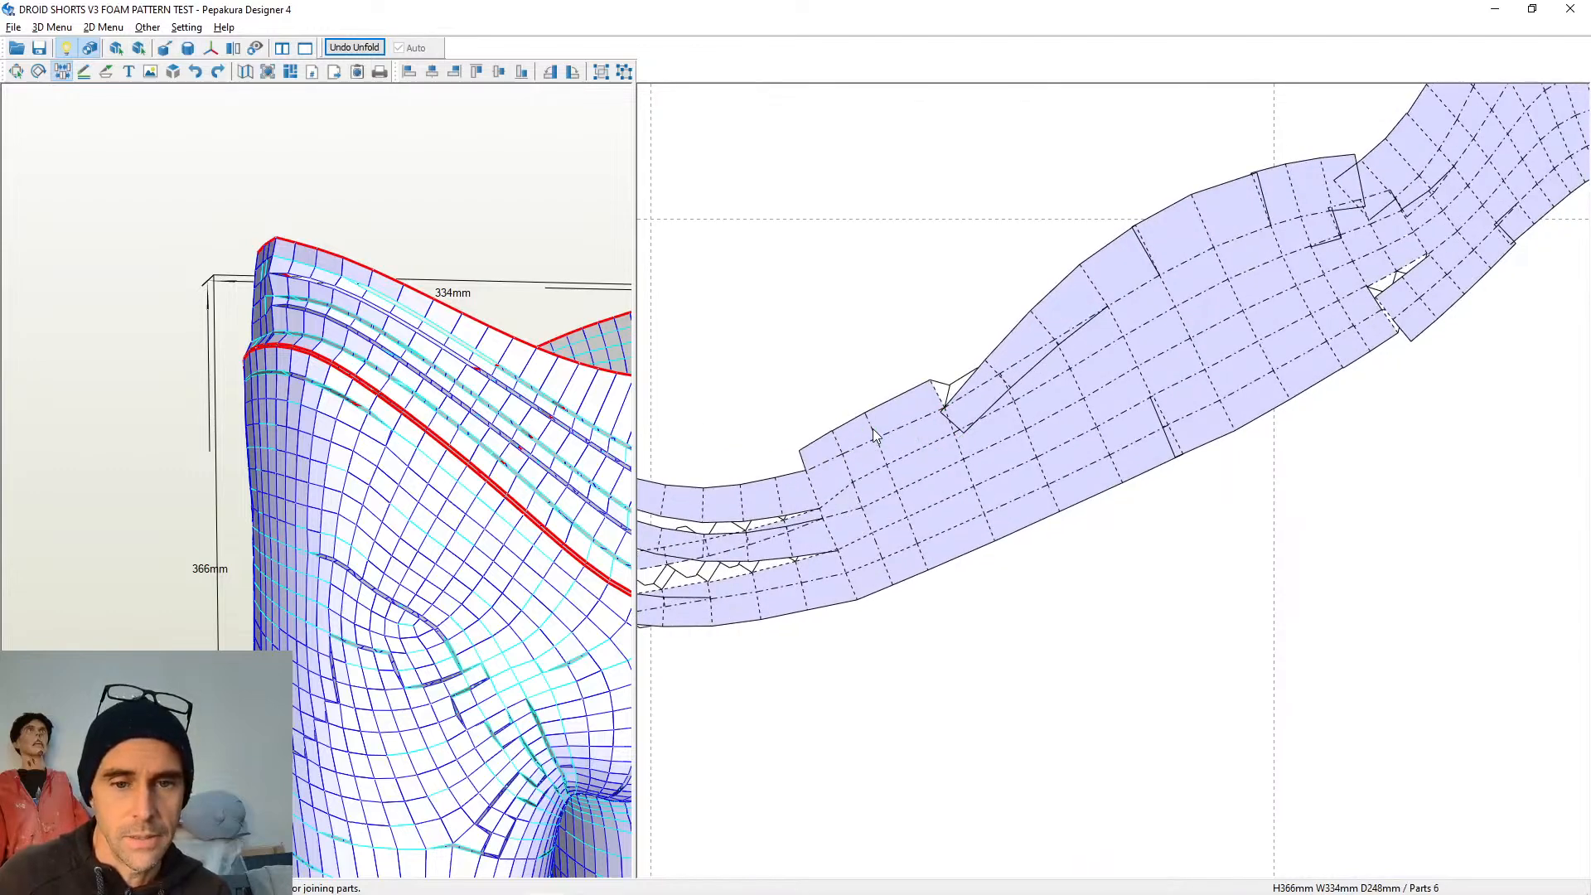
left_click(941, 406)
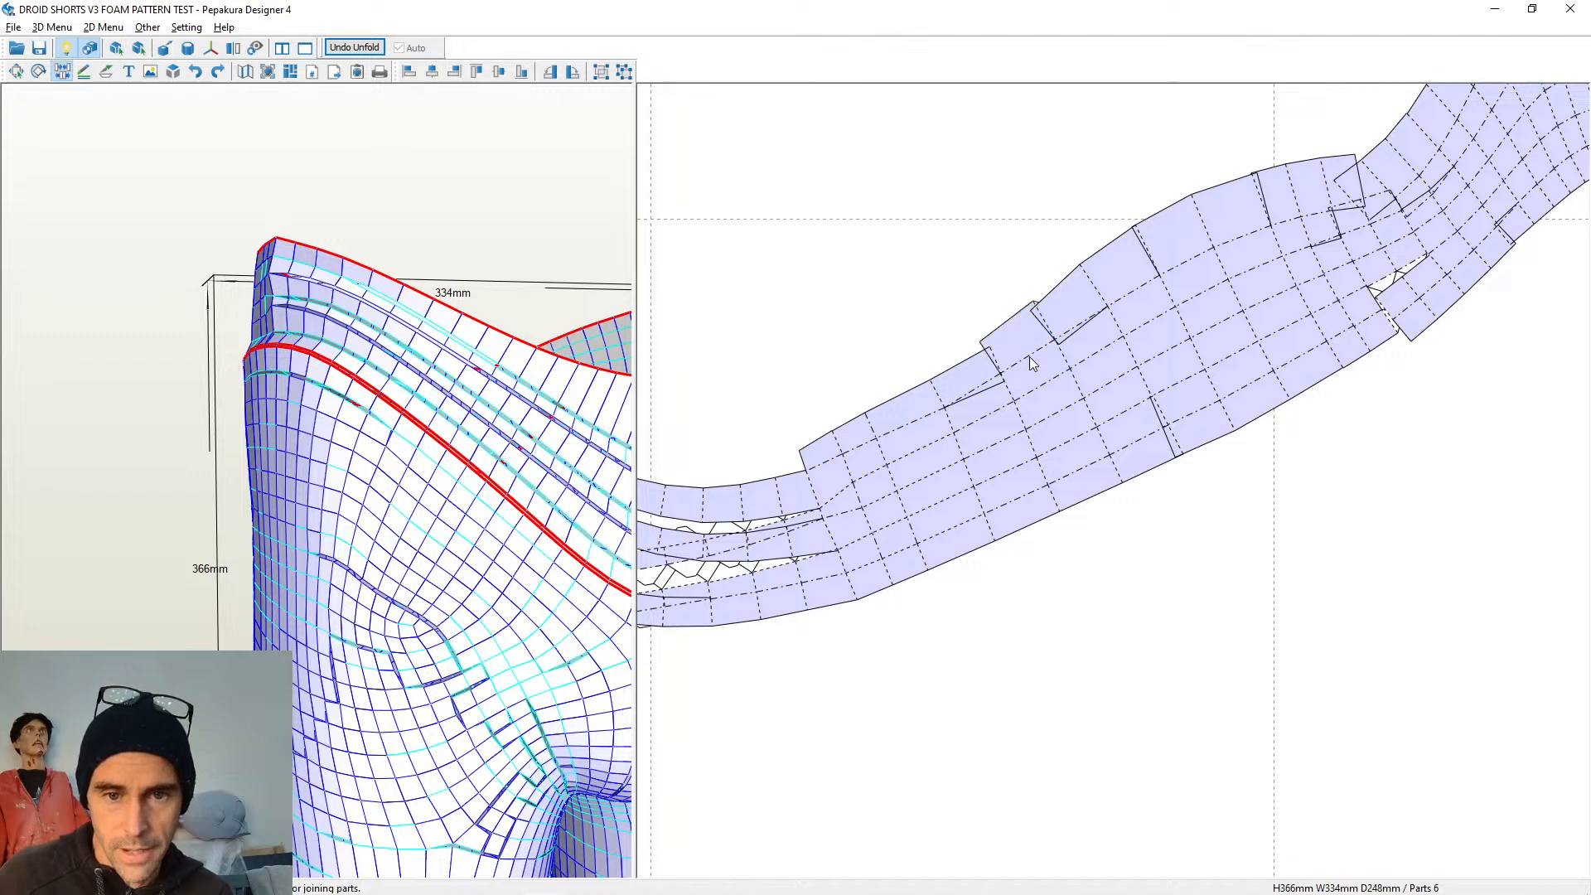
Move the joined waistband strip up the page, away from the large shorts panel
scroll(1005, 519, "down", 5)
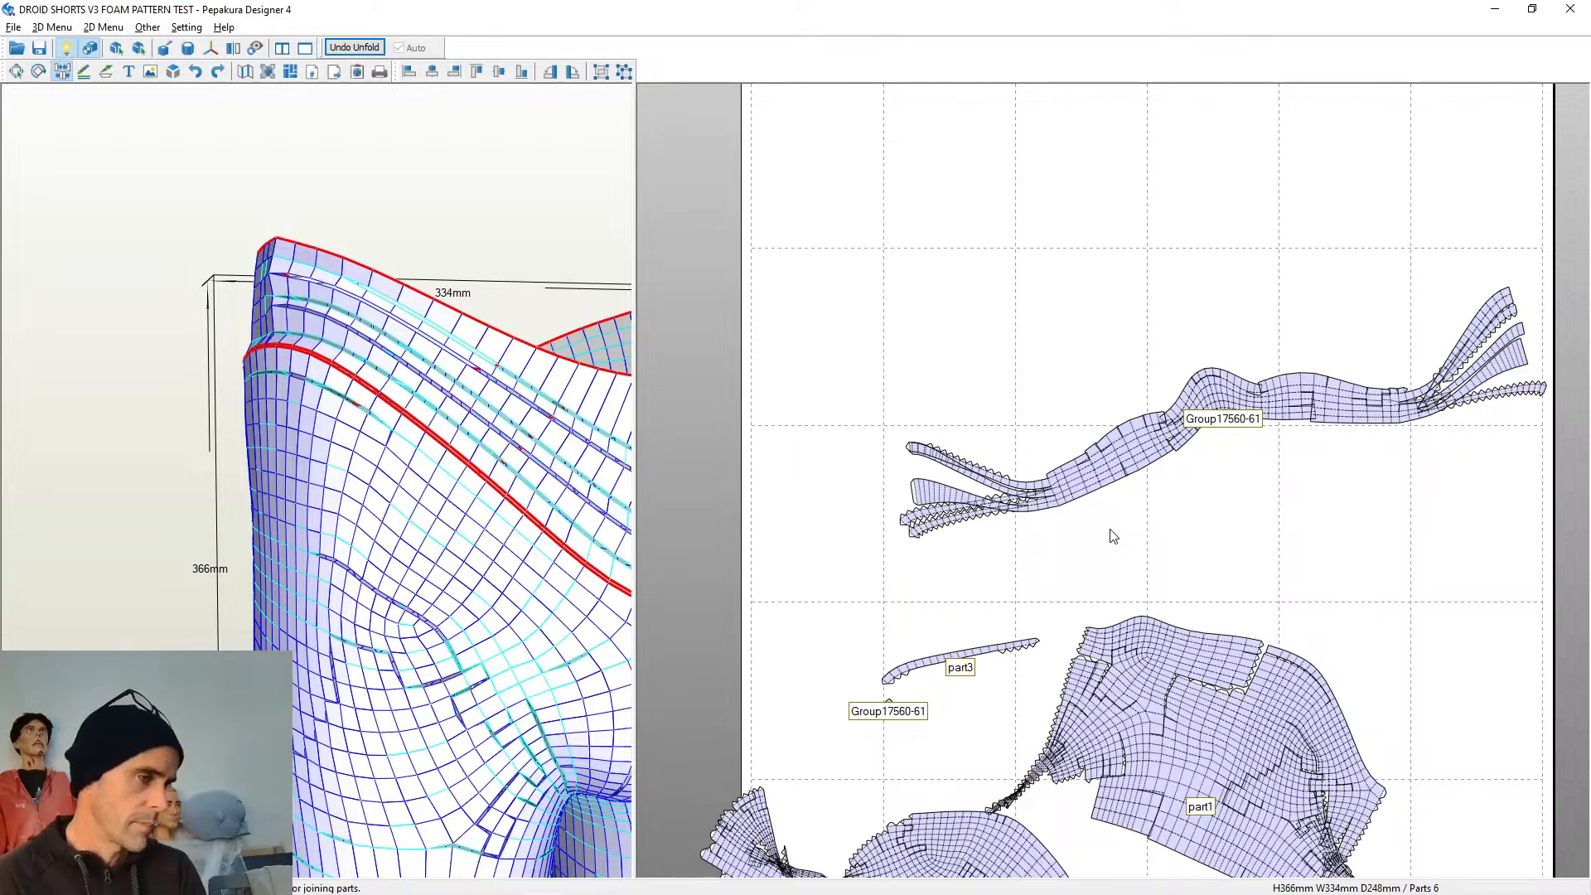
scroll(1114, 536, "up", 4)
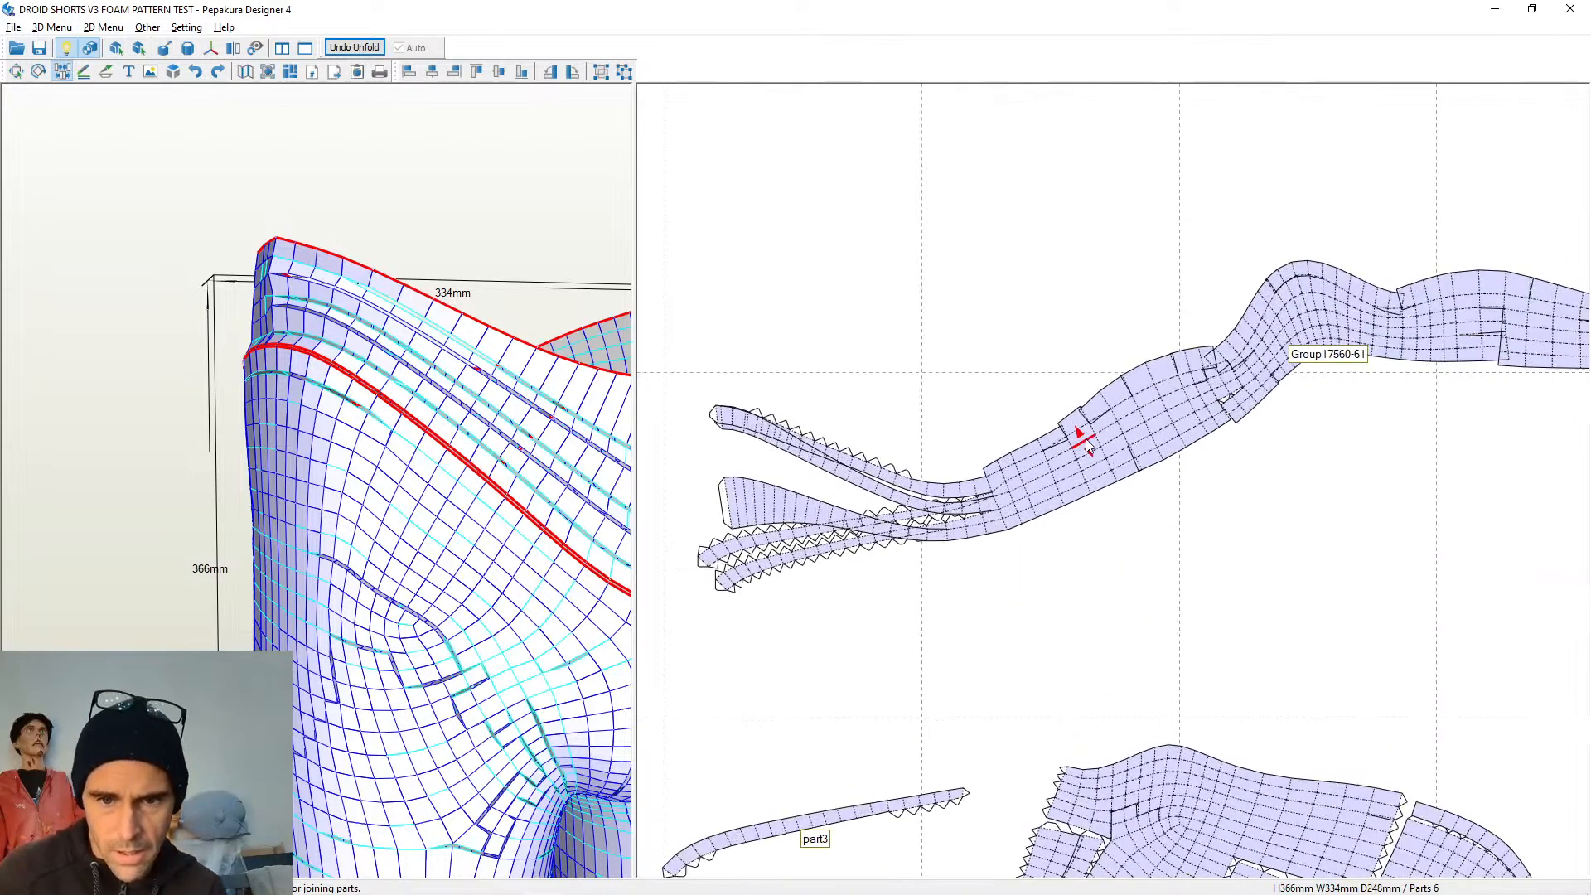
scroll(1172, 432, "down", 5)
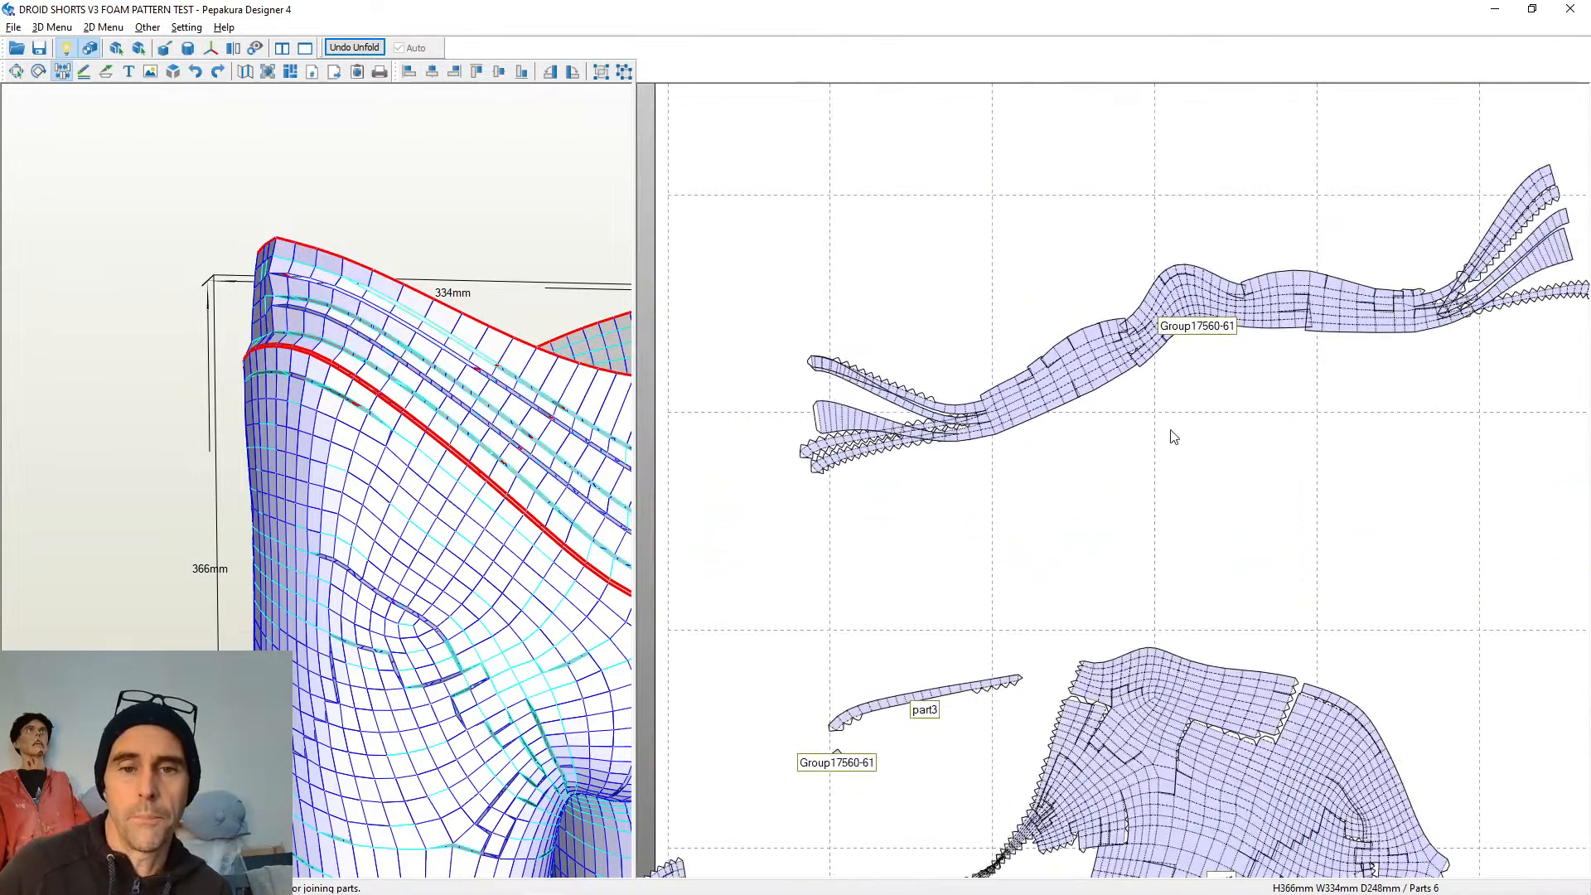
scroll(1179, 615, "up", 2)
left_click_drag(1026, 636, 946, 335)
scroll(946, 335, "down", 2)
scroll(1165, 614, "up", 3)
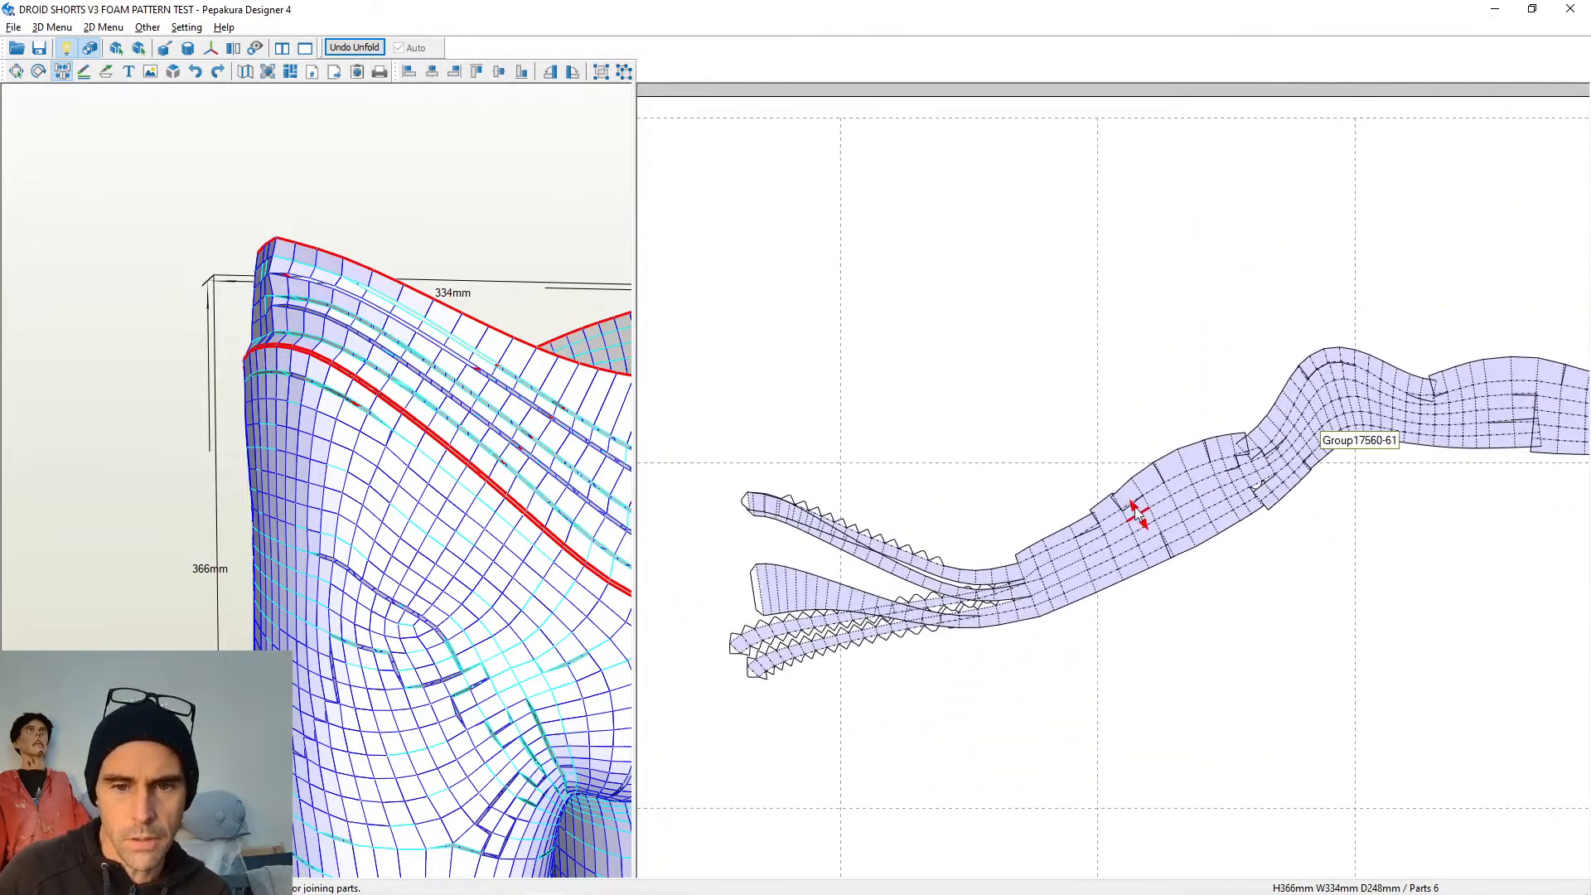
left_click_drag(1151, 479, 1009, 319)
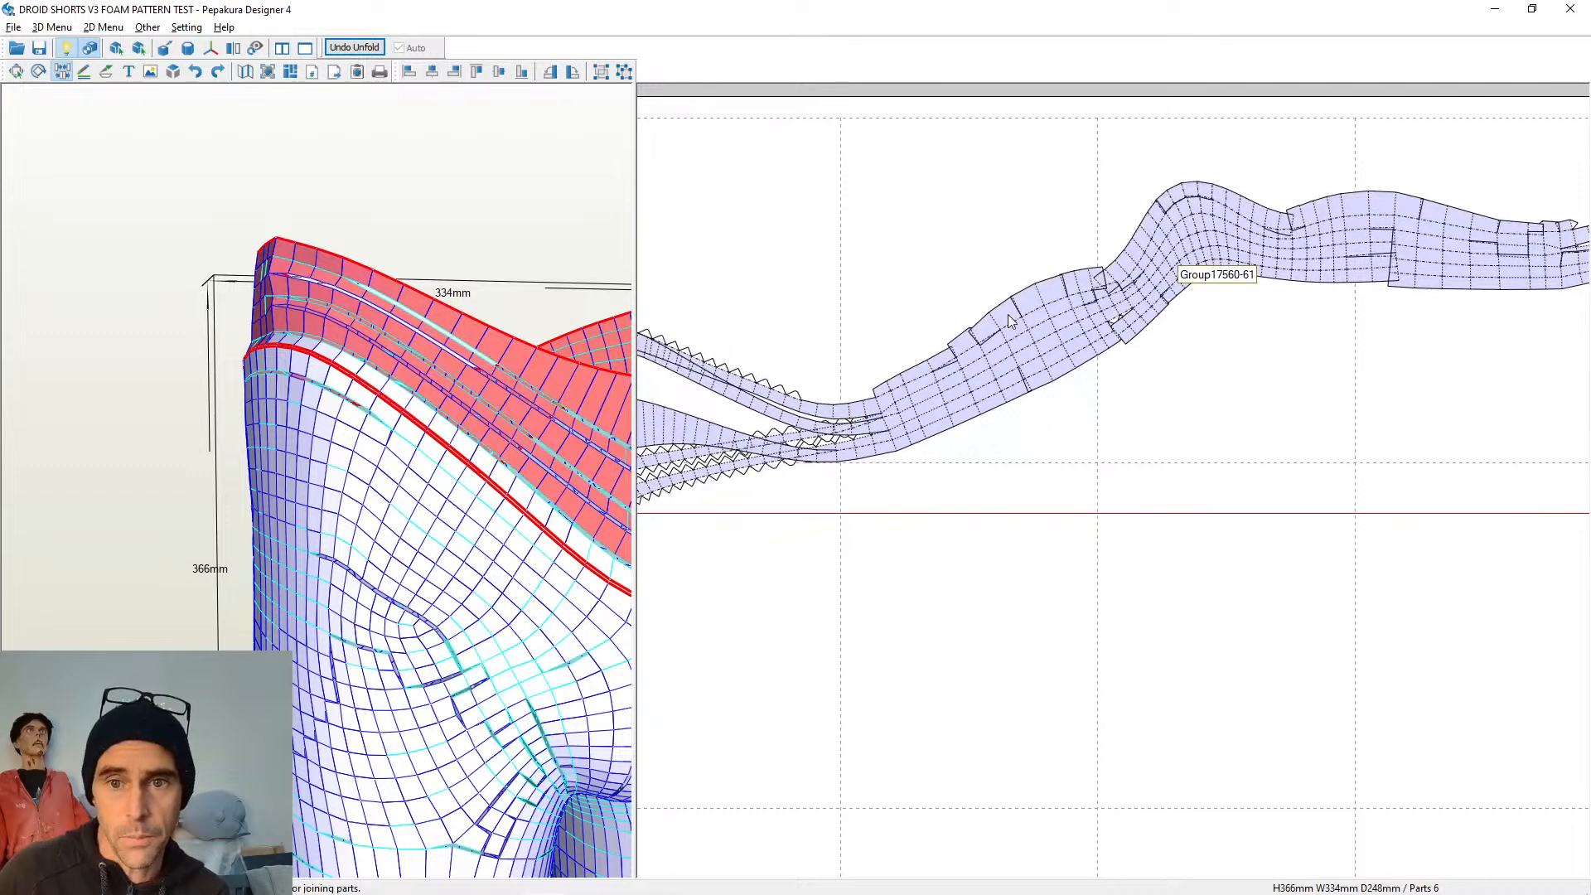
Nudge the waistband strip slightly down and to the right so it sits inside the page's upper margin
scroll(1118, 484, "down", 2)
scroll(1141, 561, "down", 1)
scroll(1137, 472, "up", 3)
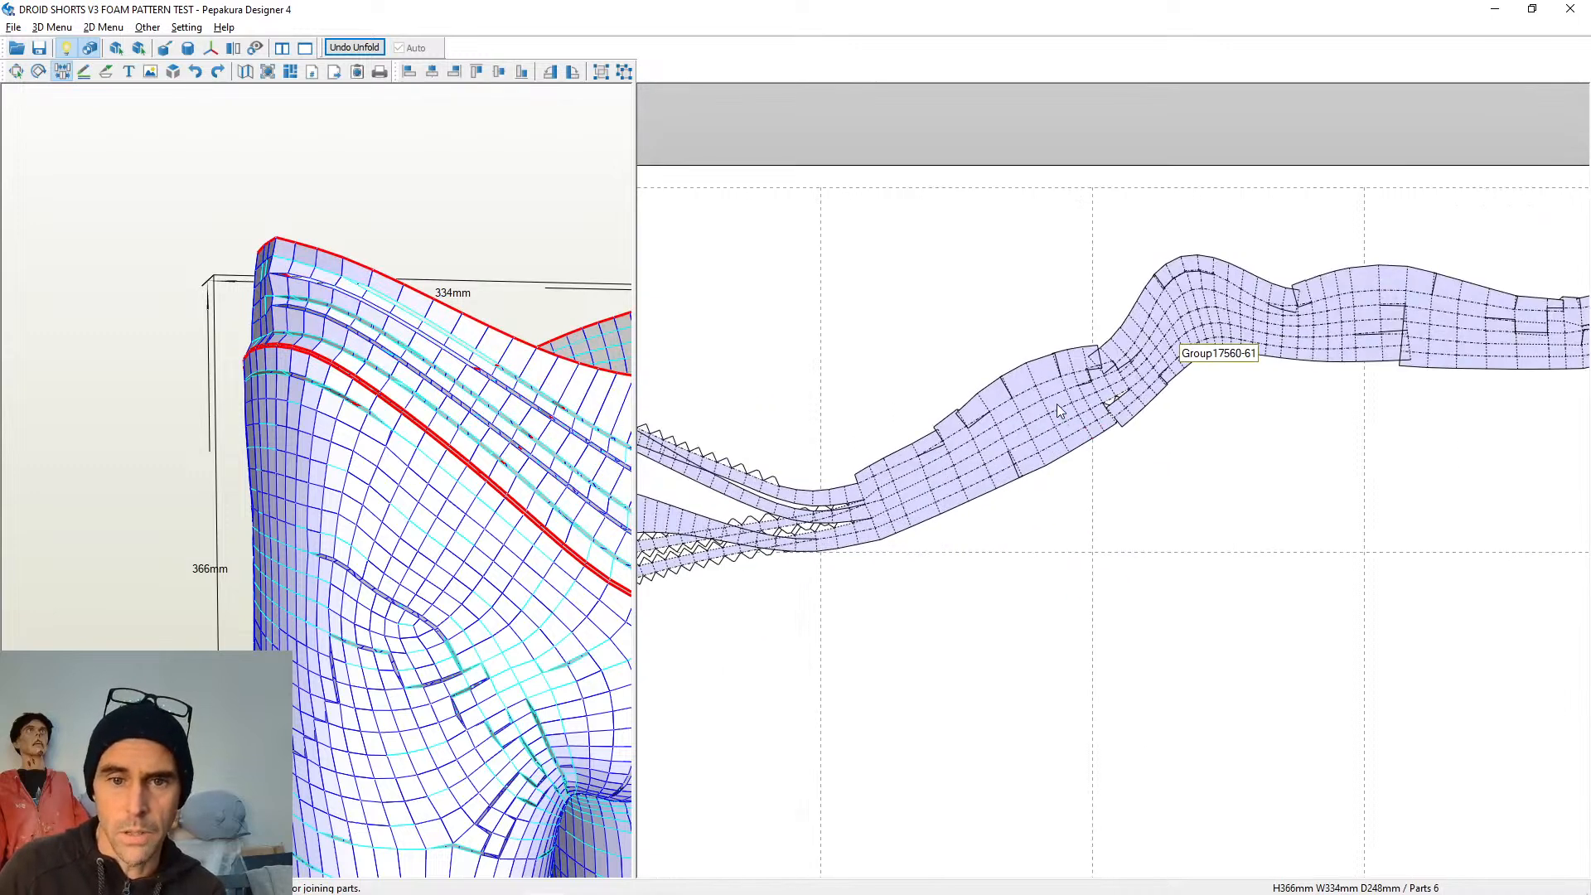
left_click_drag(1055, 401, 1088, 464)
scroll(1088, 464, "down", 2)
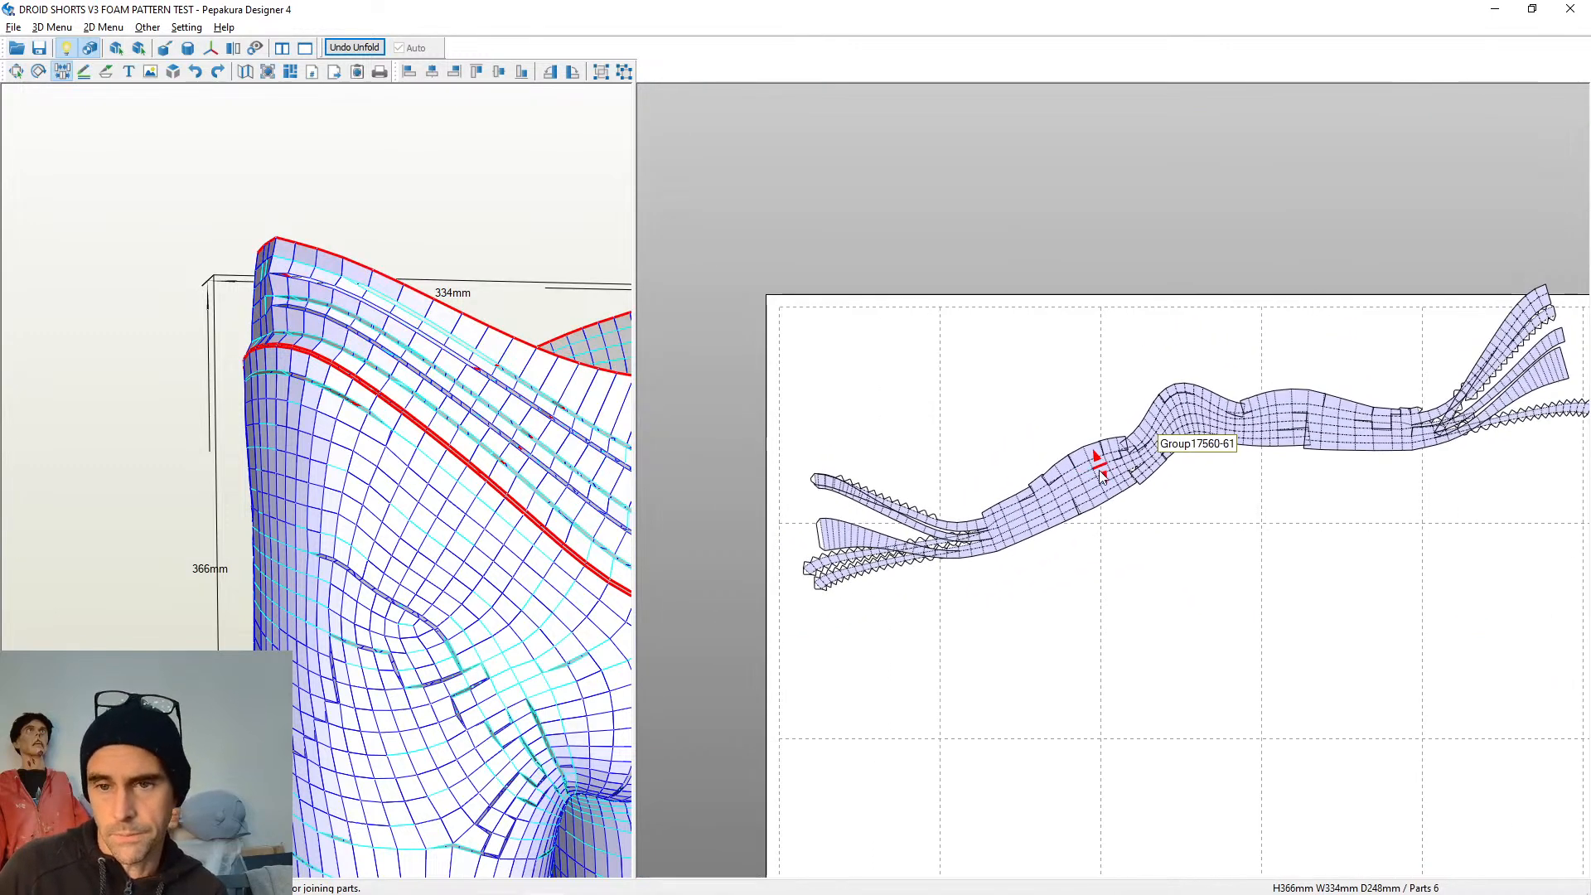
scroll(1168, 483, "up", 1)
scroll(1169, 483, "up", 2)
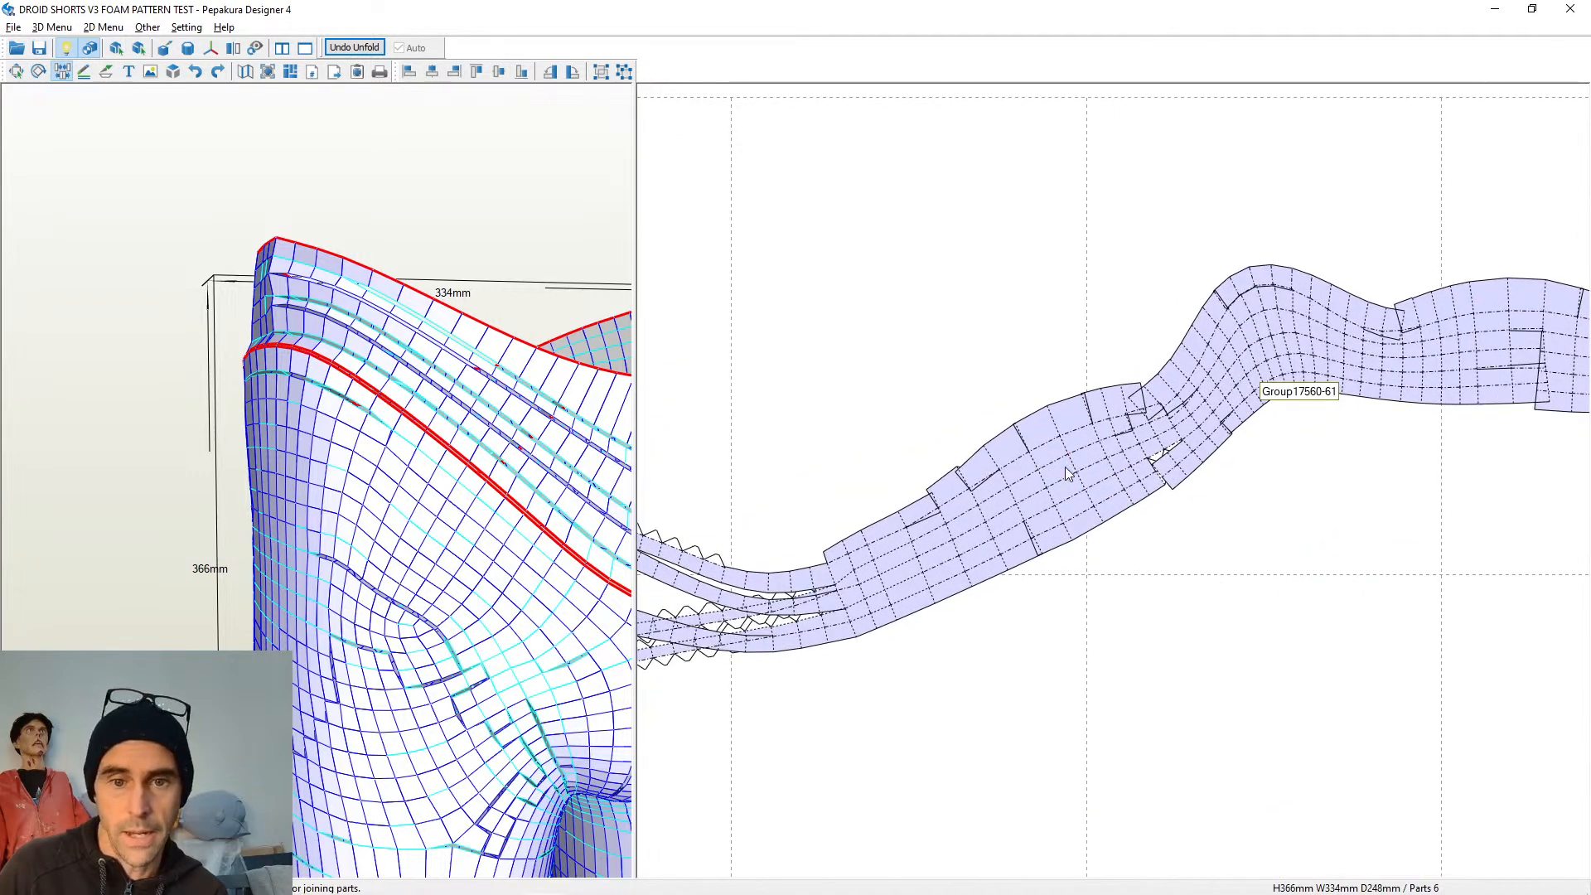
left_click_drag(1066, 473, 1088, 497)
scroll(1088, 497, "down", 2)
scroll(1151, 515, "up", 1)
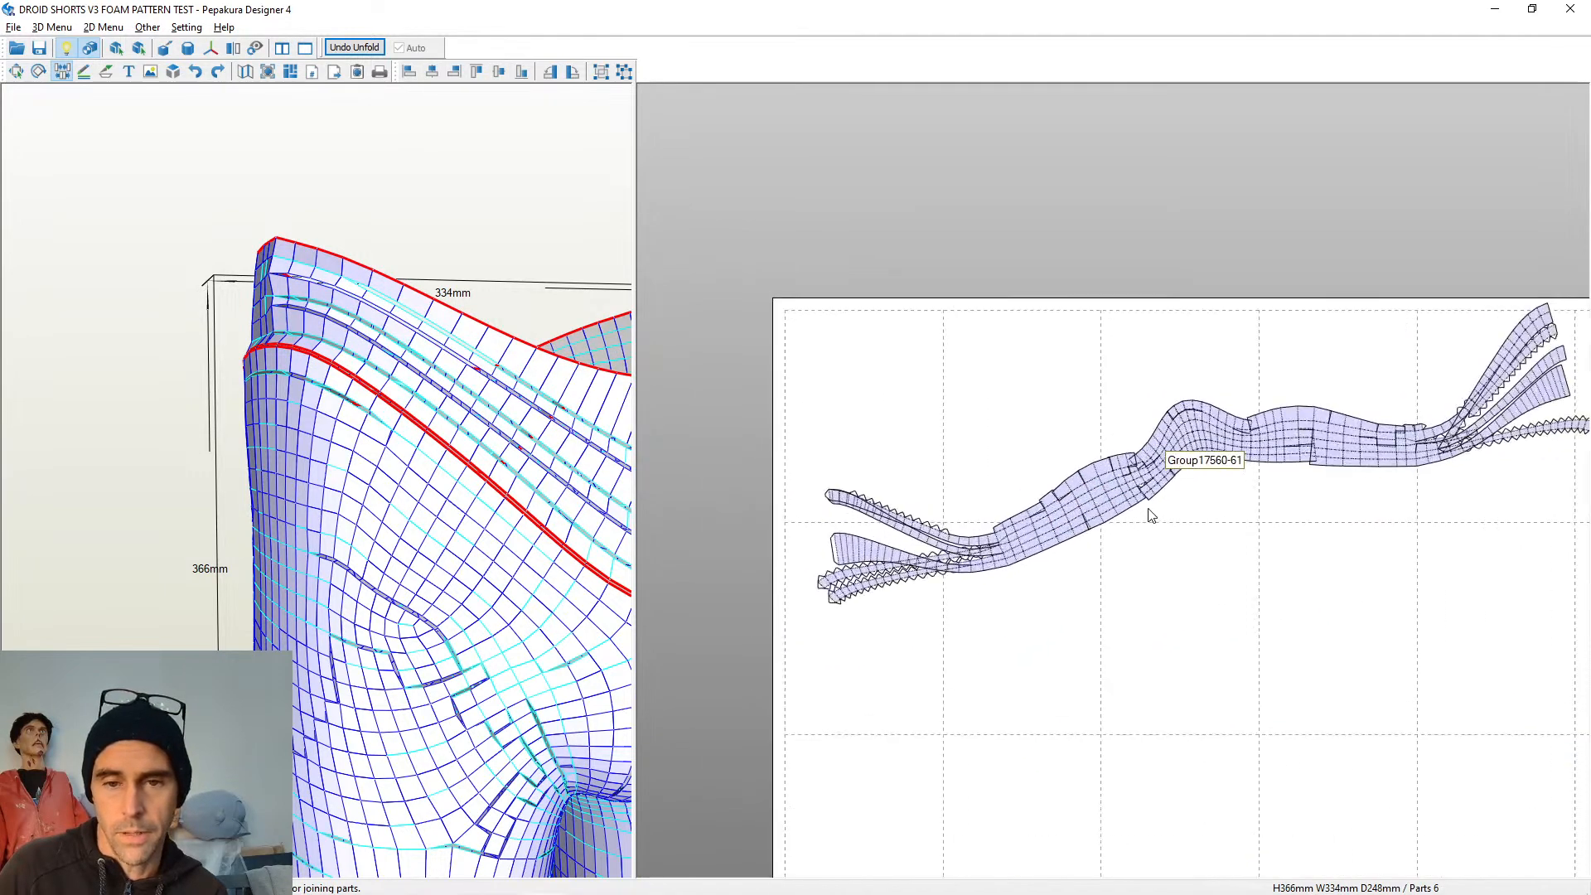
Move the large part1 panel up the page into the free space just below the waistband strip
scroll(1149, 509, "up", 1)
middle_click_drag(1165, 537, 1124, 248)
scroll(1148, 530, "up", 2)
middle_click_drag(1115, 667, 1113, 353)
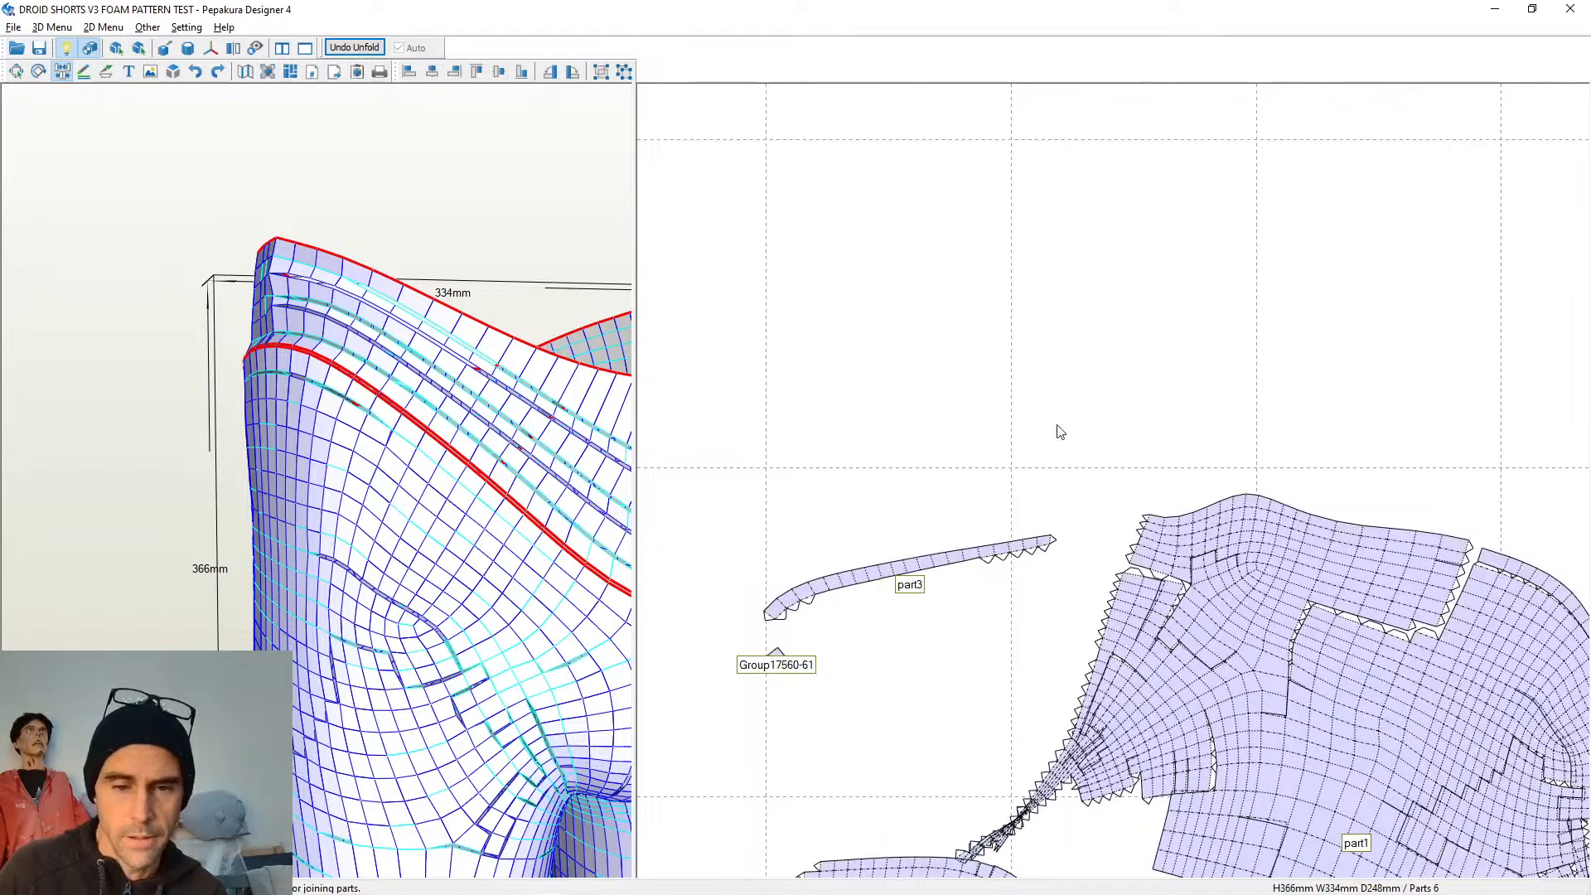
middle_click_drag(1061, 431, 1082, 252)
scroll(1235, 667, "down", 1)
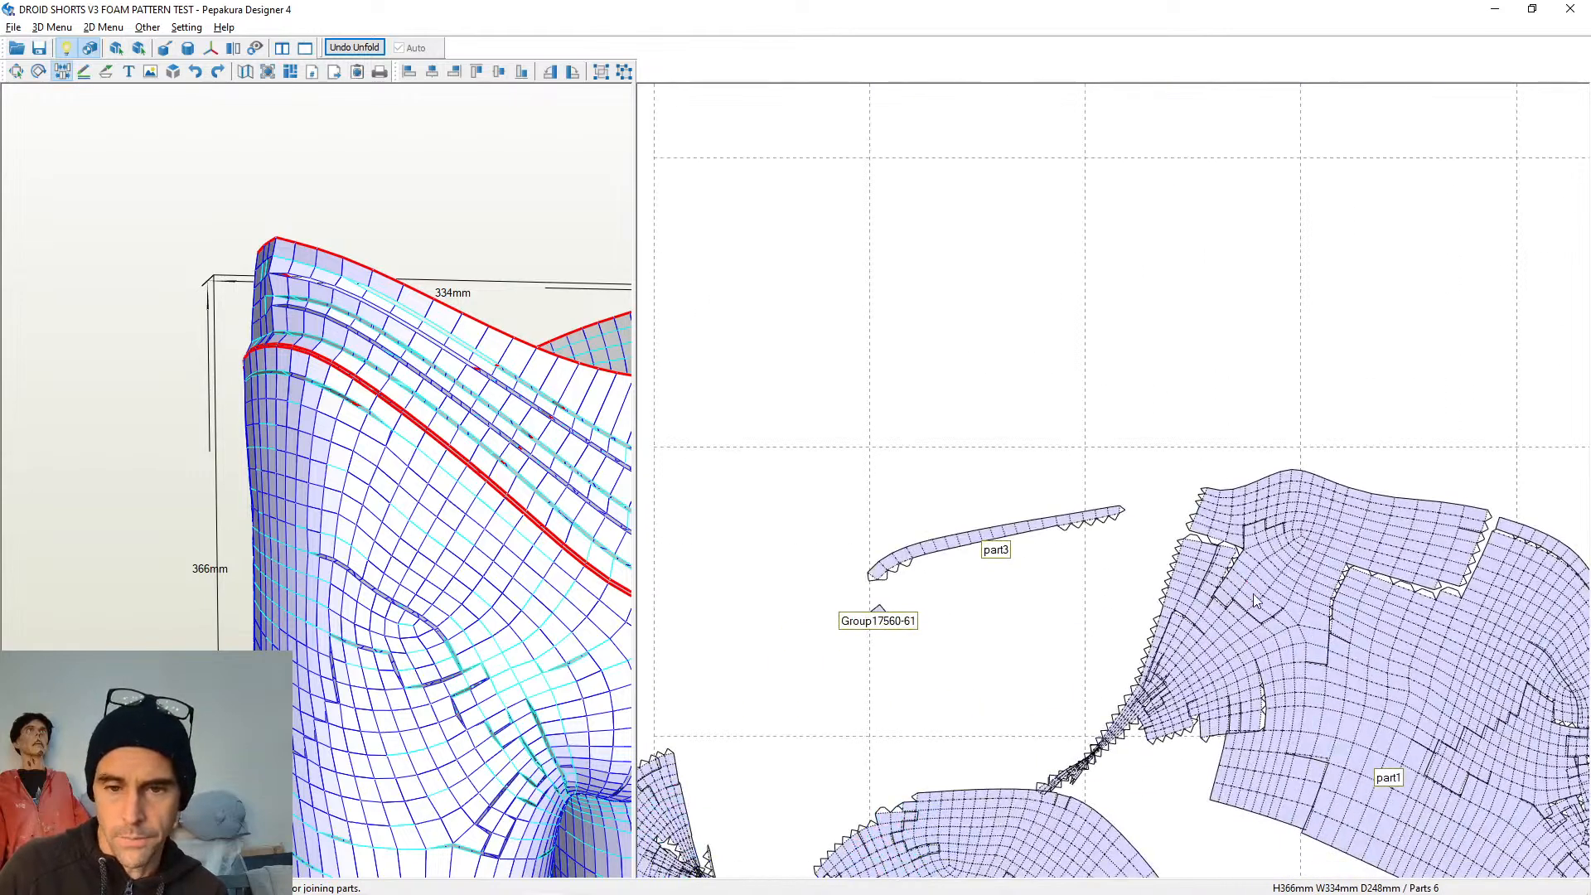
left_click_drag(1260, 585, 1195, 205)
scroll(1083, 320, "down", 3)
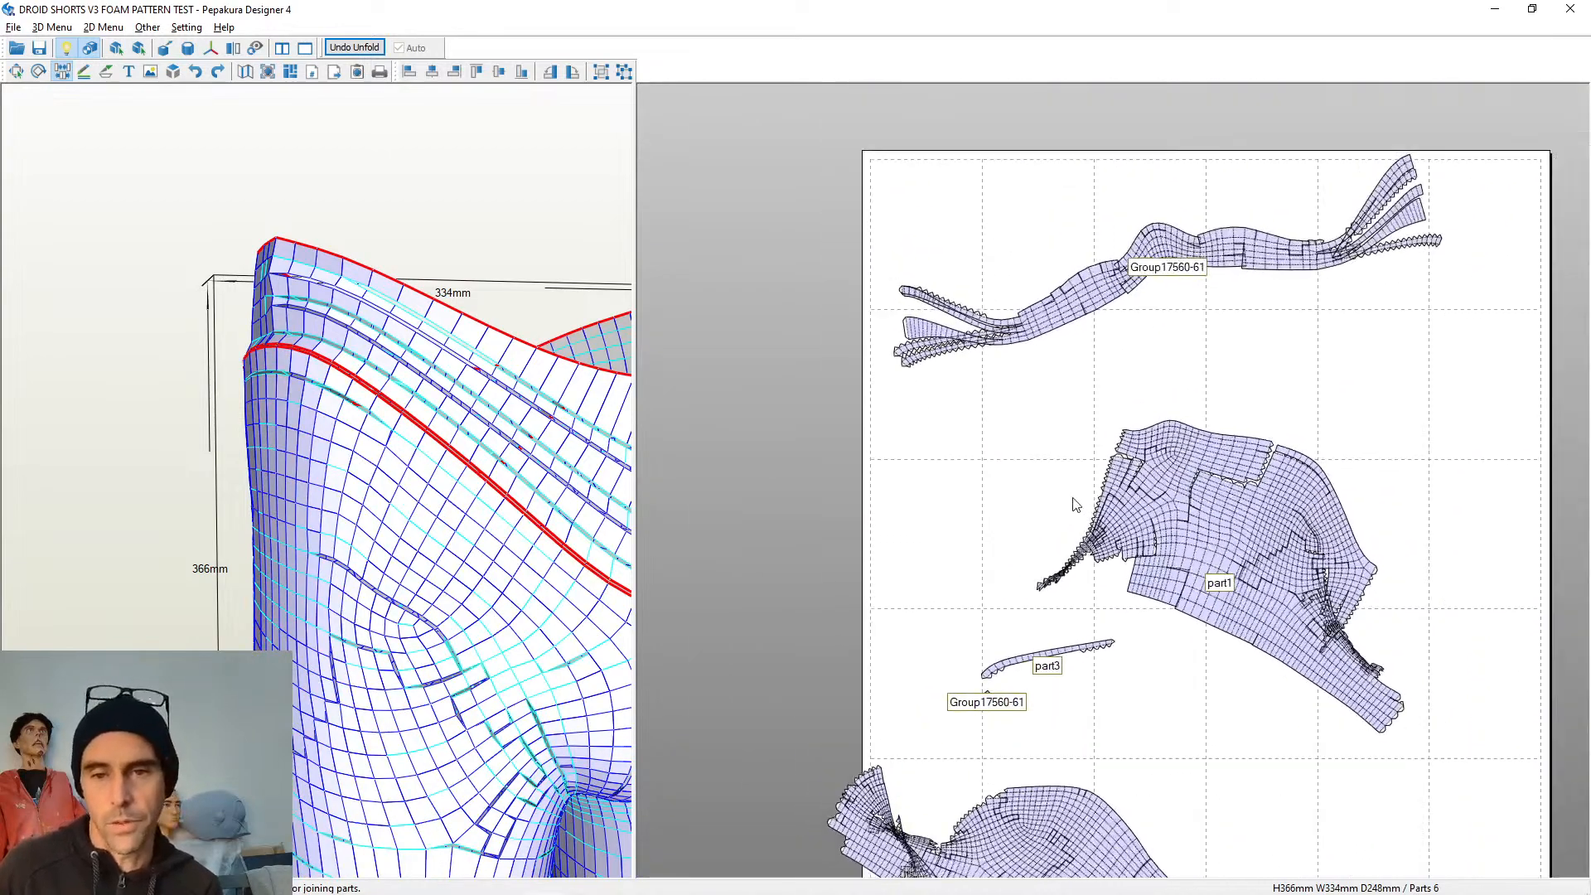
Move the loose part3 strip up to the left side of part1, beside its pointed tail
scroll(1078, 498, "up", 3)
scroll(944, 589, "up", 5)
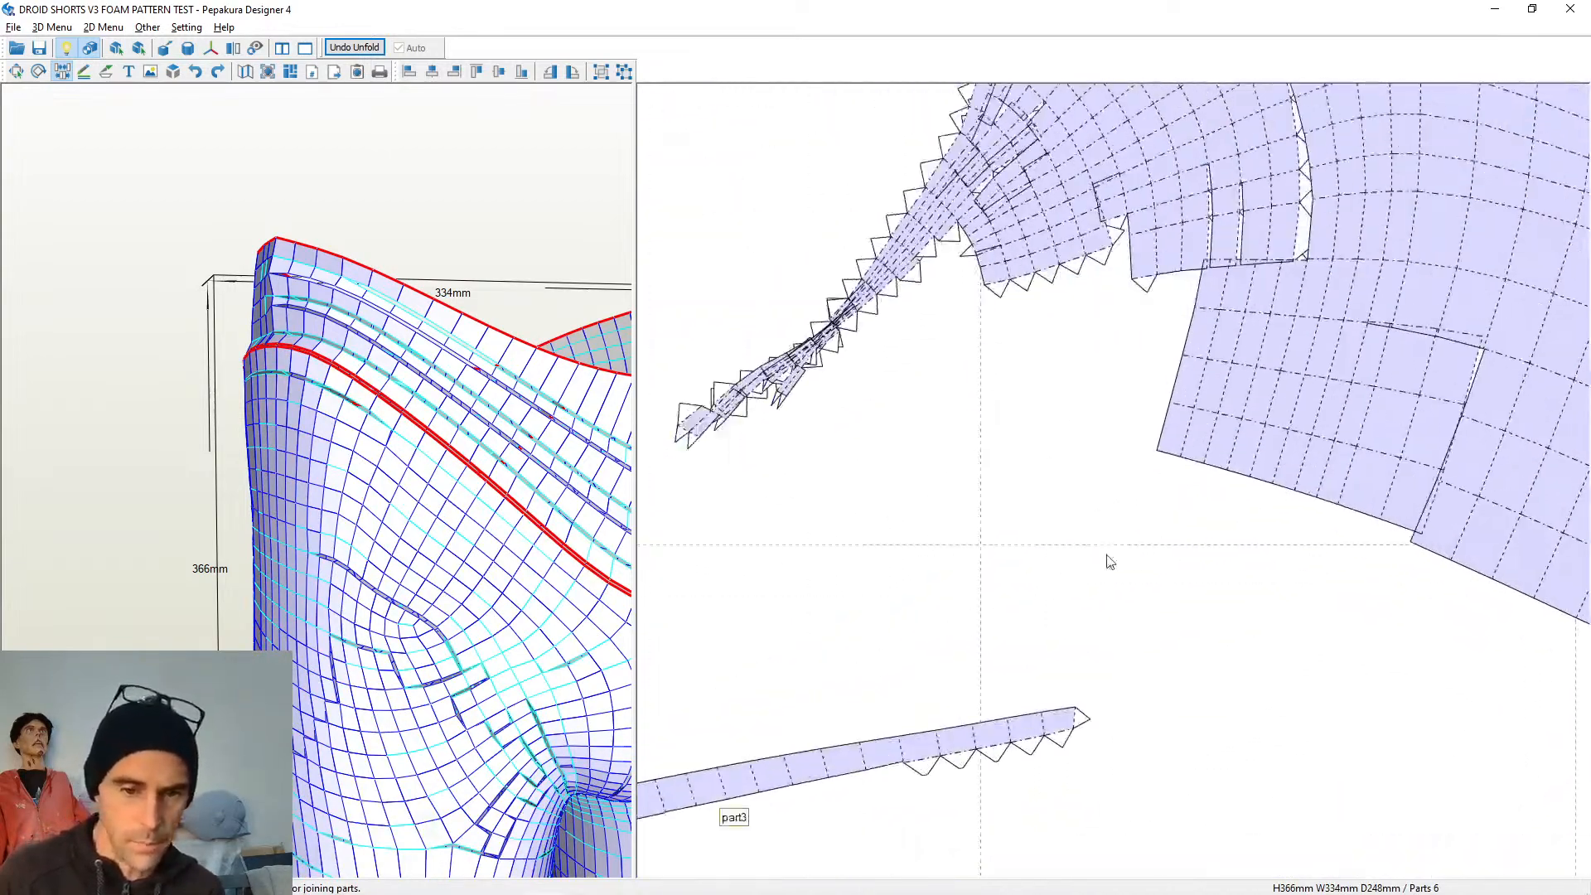
left_click(1051, 610)
left_click_drag(1051, 610, 938, 116)
scroll(1117, 544, "down", 4)
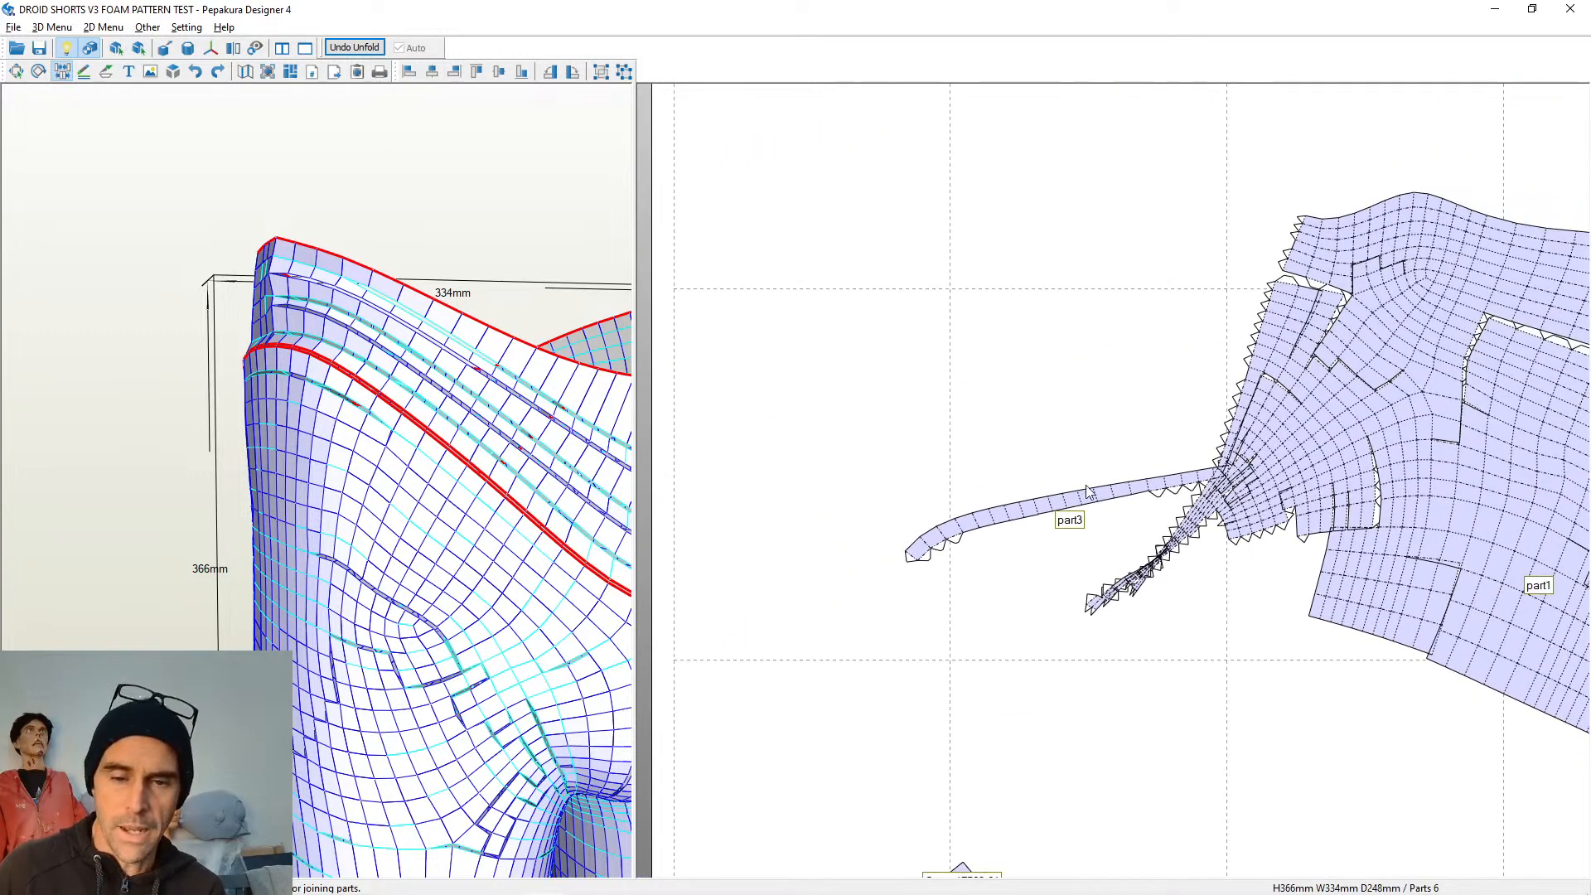
Try to rejoin the faces at the gap between part1's upper flap and the tabbed panel below, undoing the last change
left_click(1285, 286)
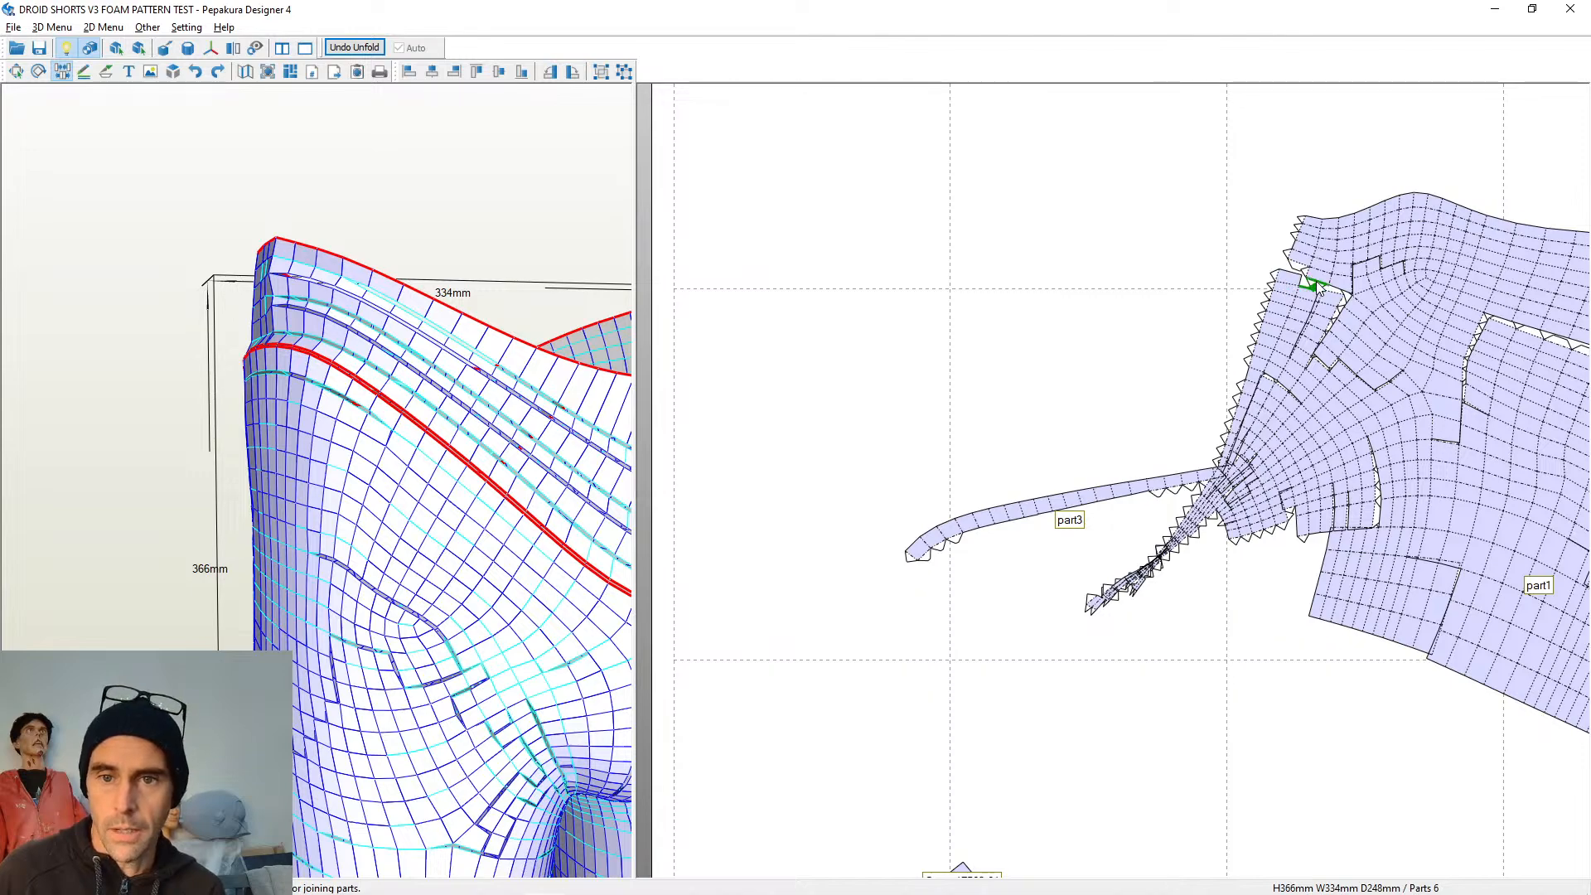
scroll(1317, 281, "up", 5)
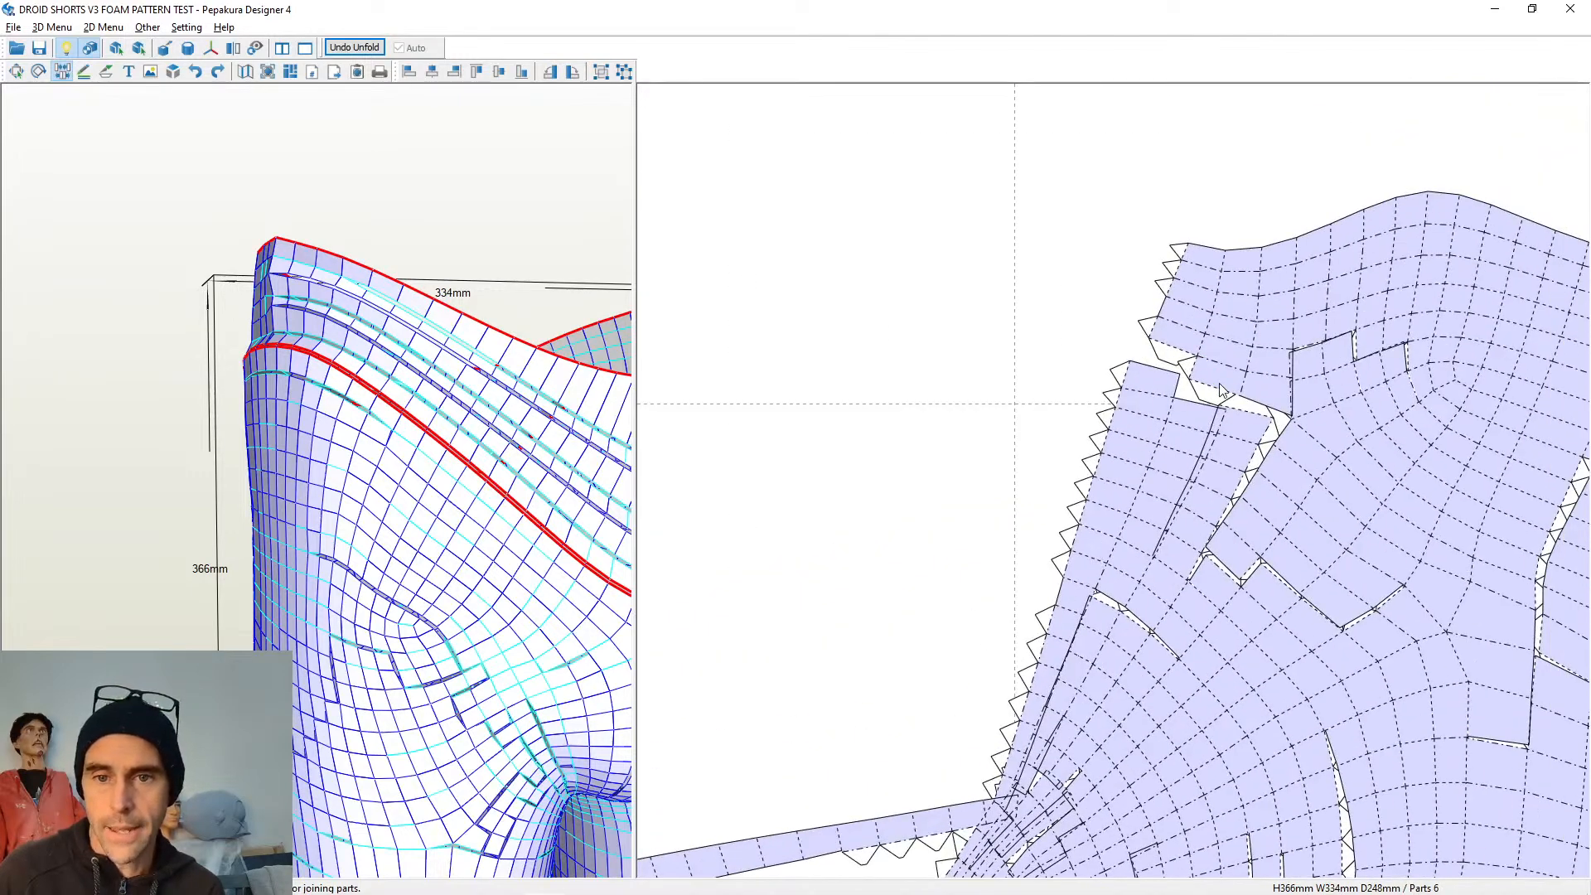
left_click(1220, 390)
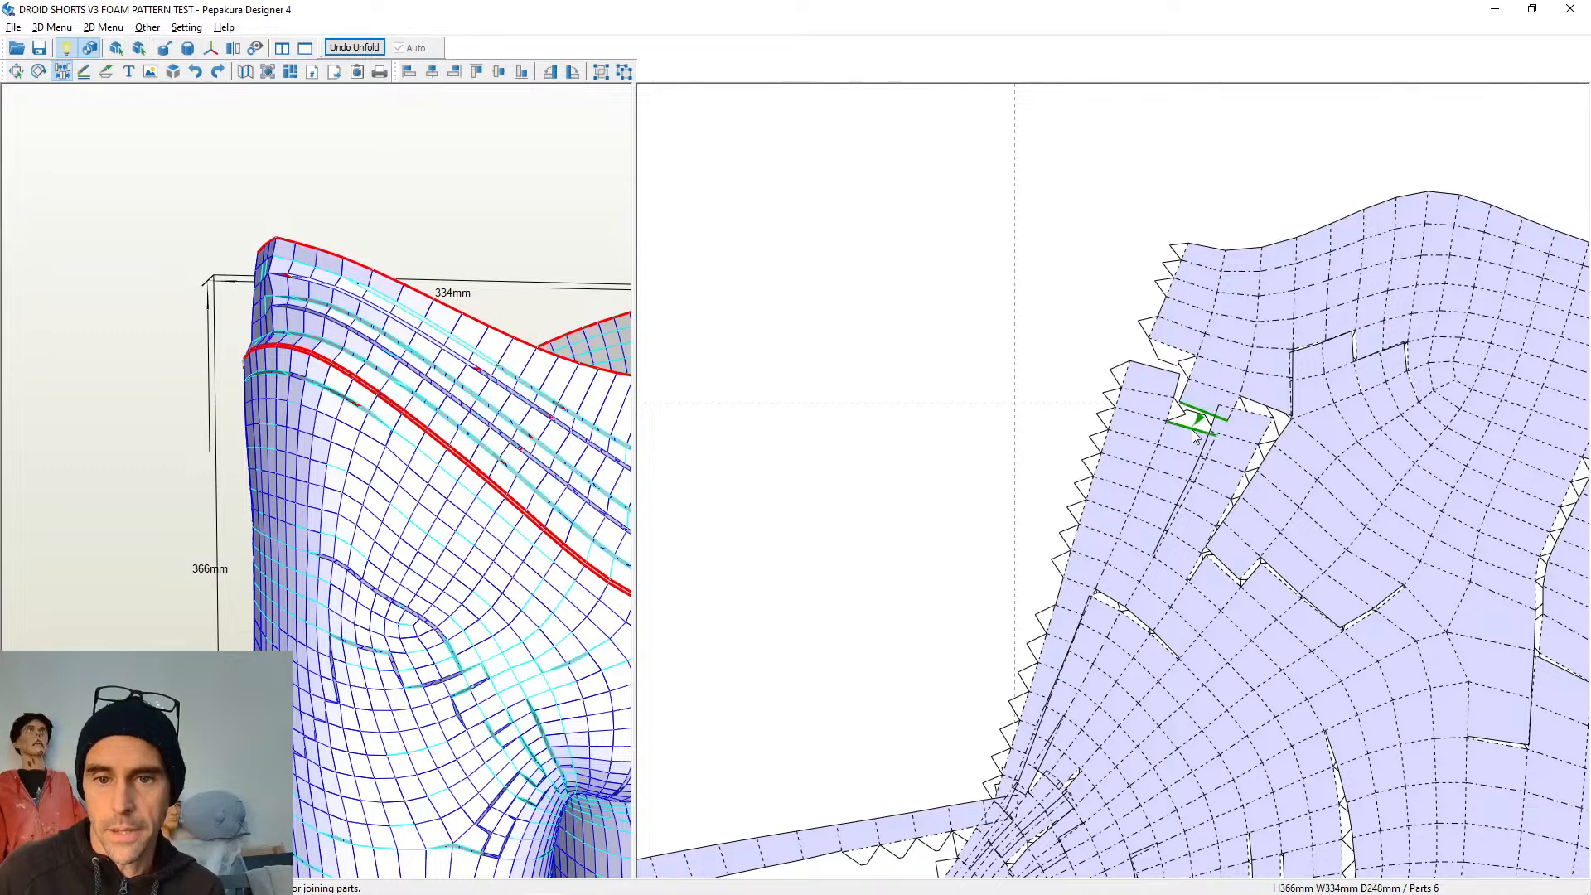
left_click(1208, 406)
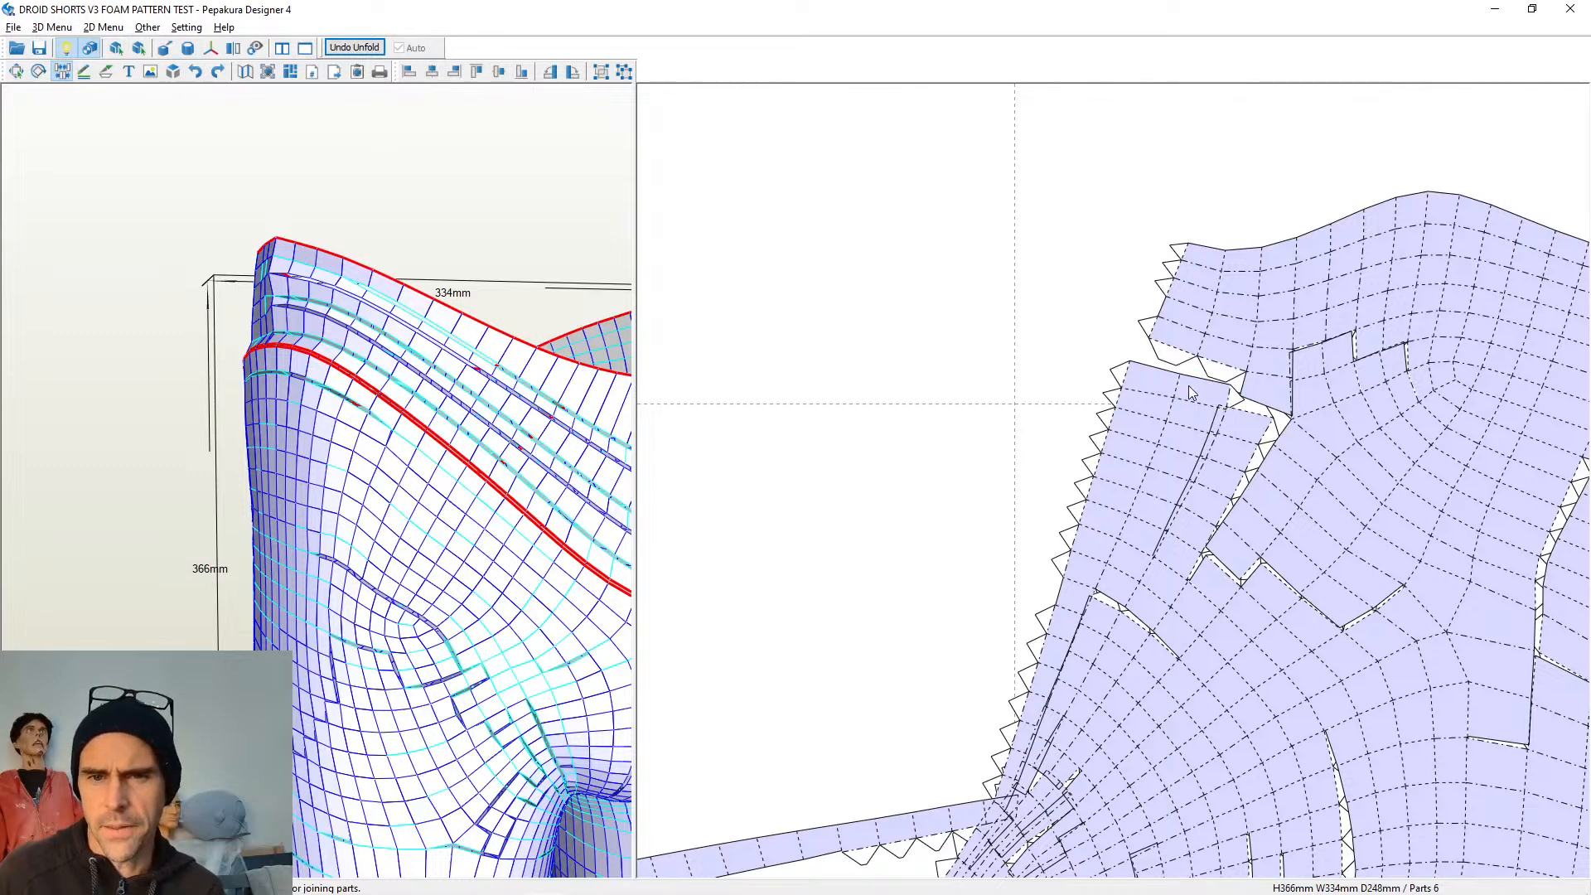
left_click(1246, 409)
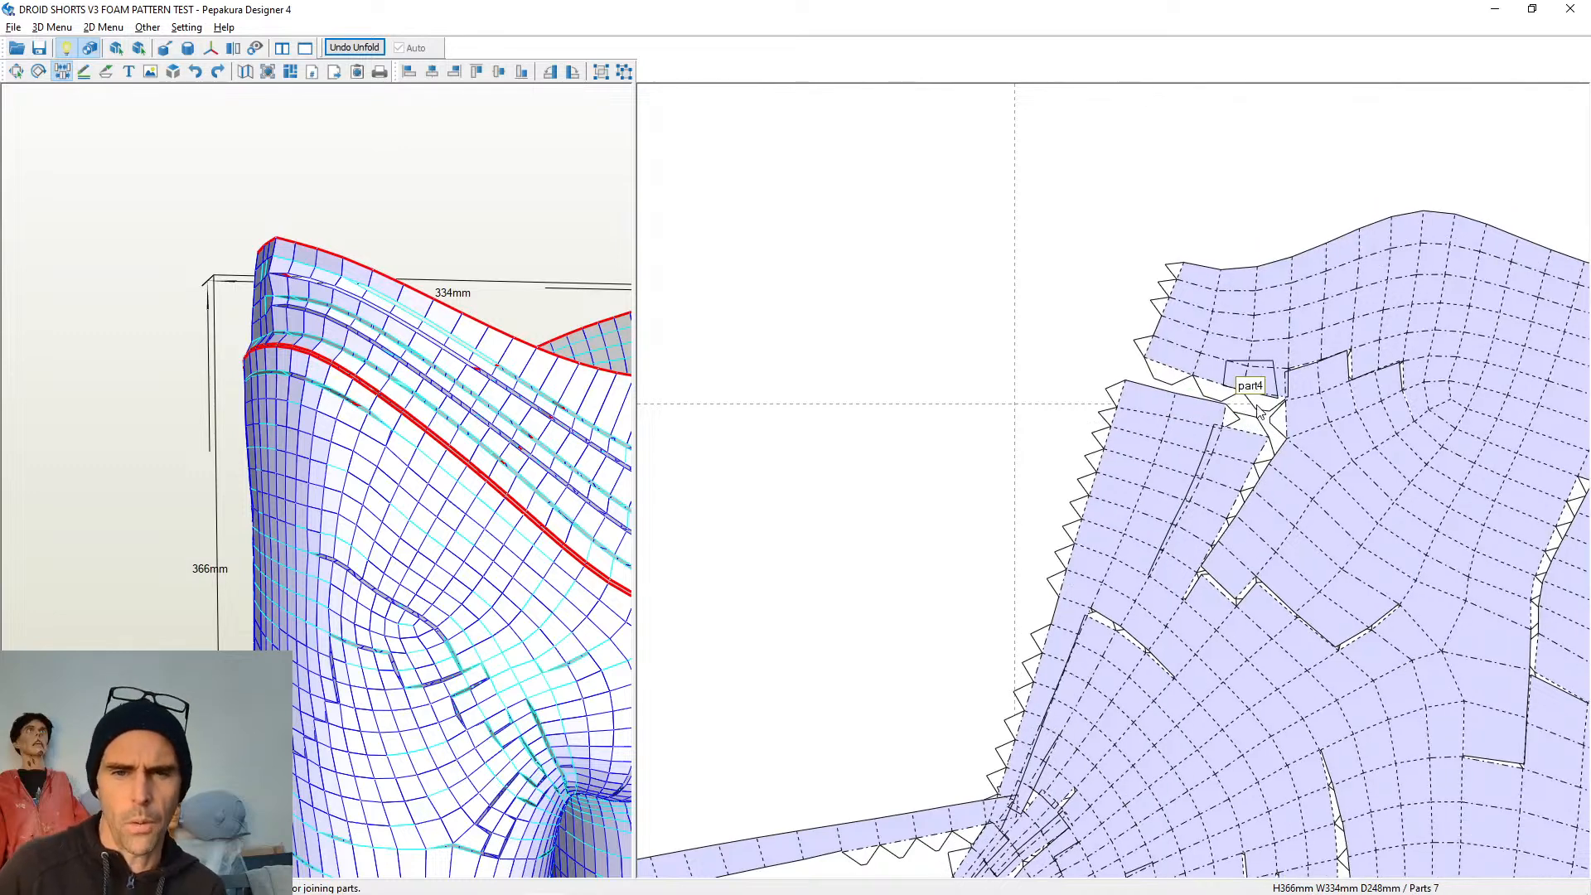
key("ctrl+z")
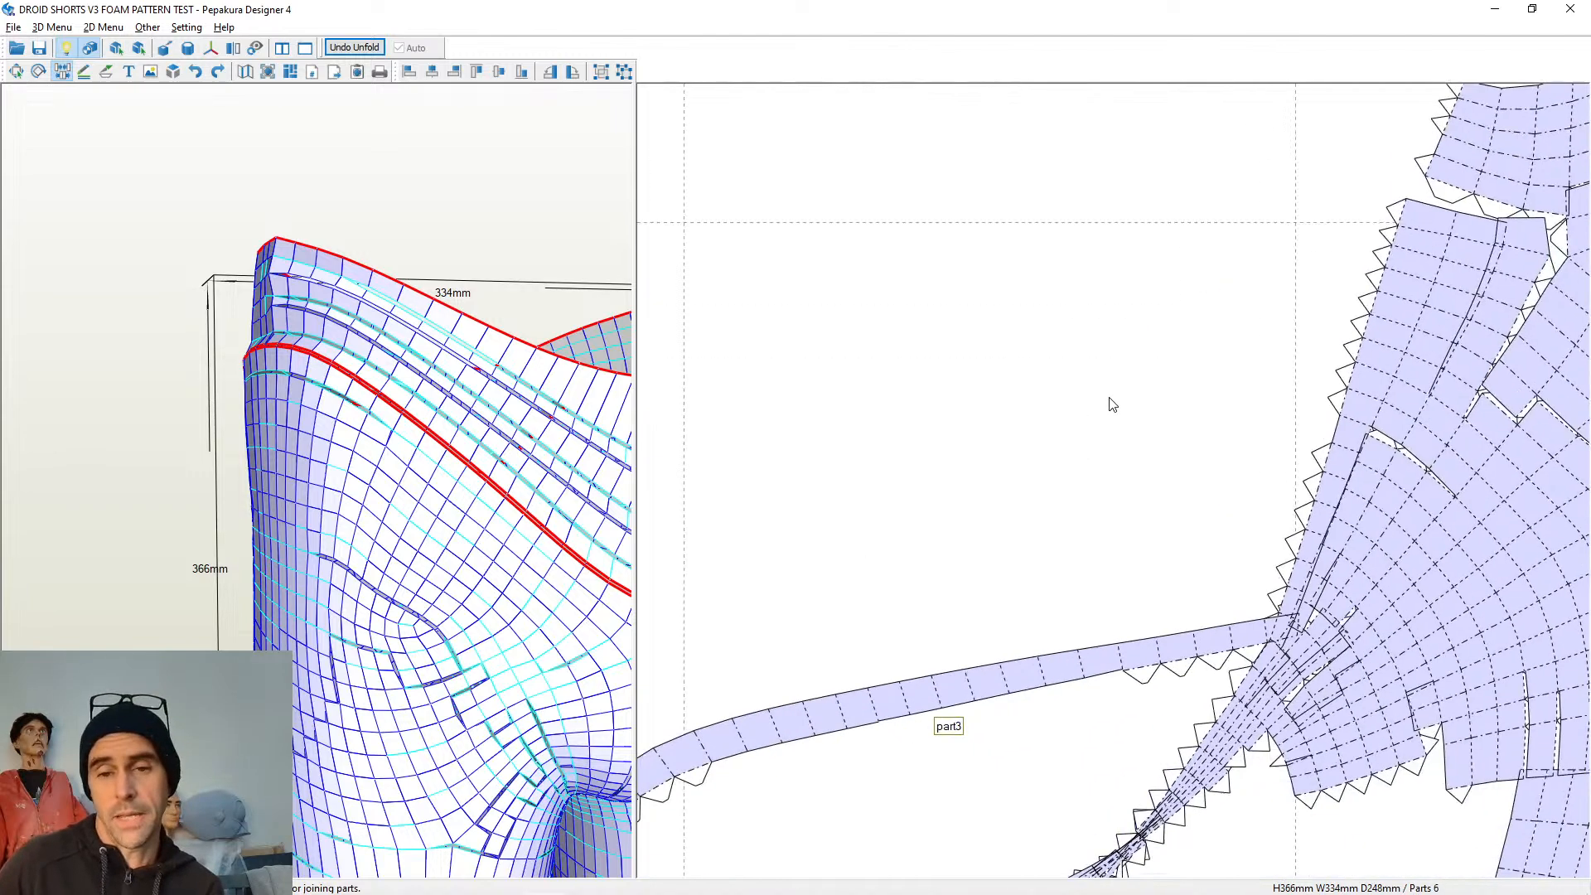
Move the part3 strip further up, clear of part1's tabbed left edge
left_click(1069, 644)
left_click_drag(1067, 636, 1034, 217)
scroll(1051, 274, "down", 5)
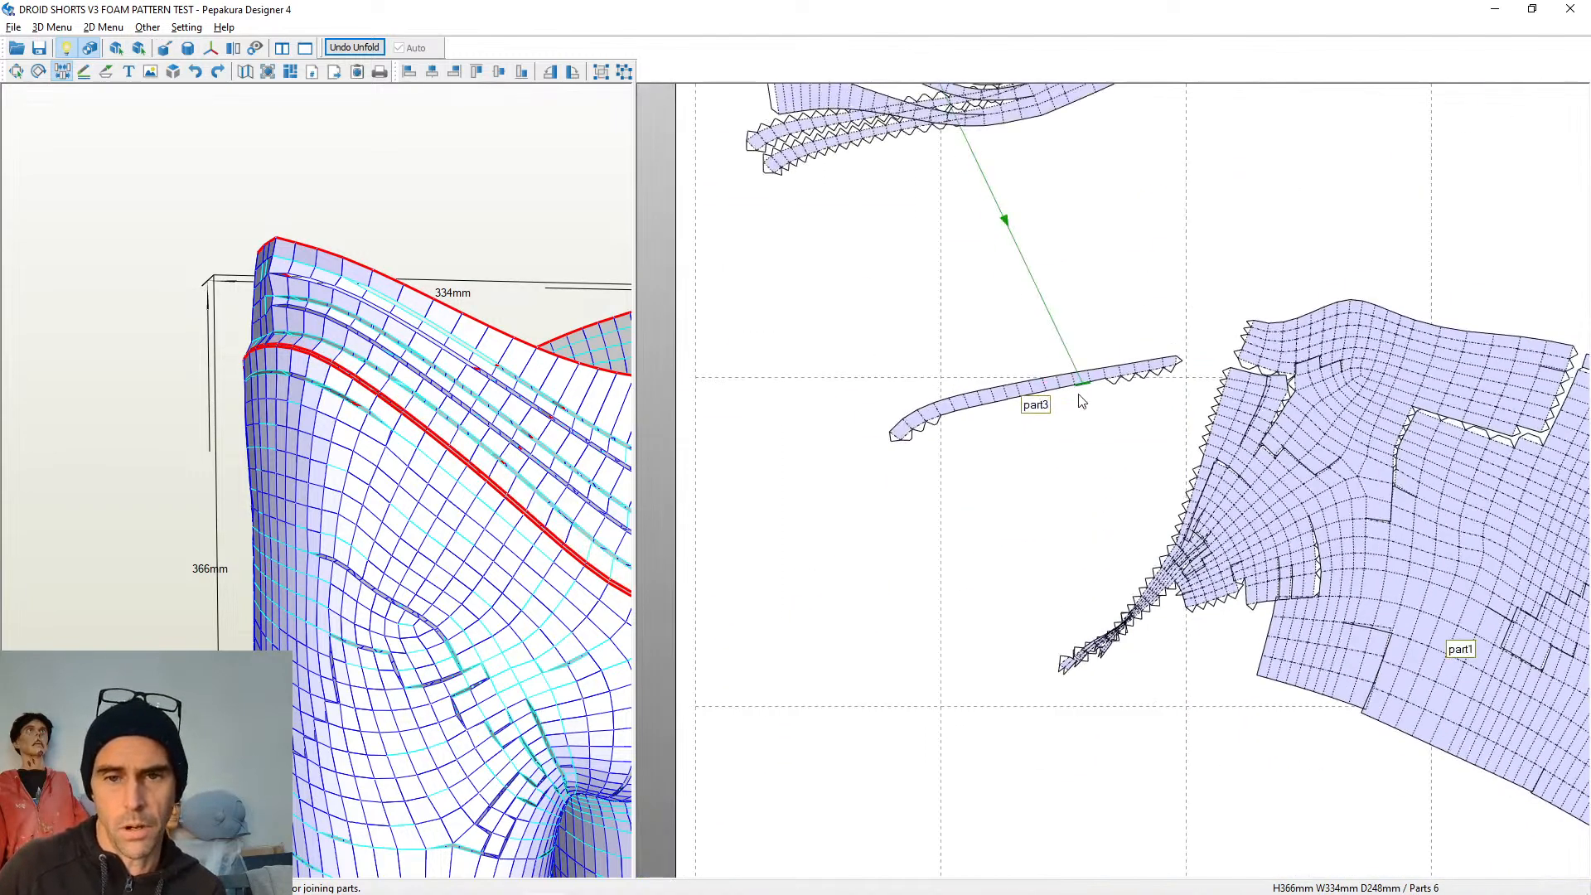
Move the part3 strip up the page to sit just below the waistband strip's tabbed tails
middle_click_drag(1080, 399, 1033, 610)
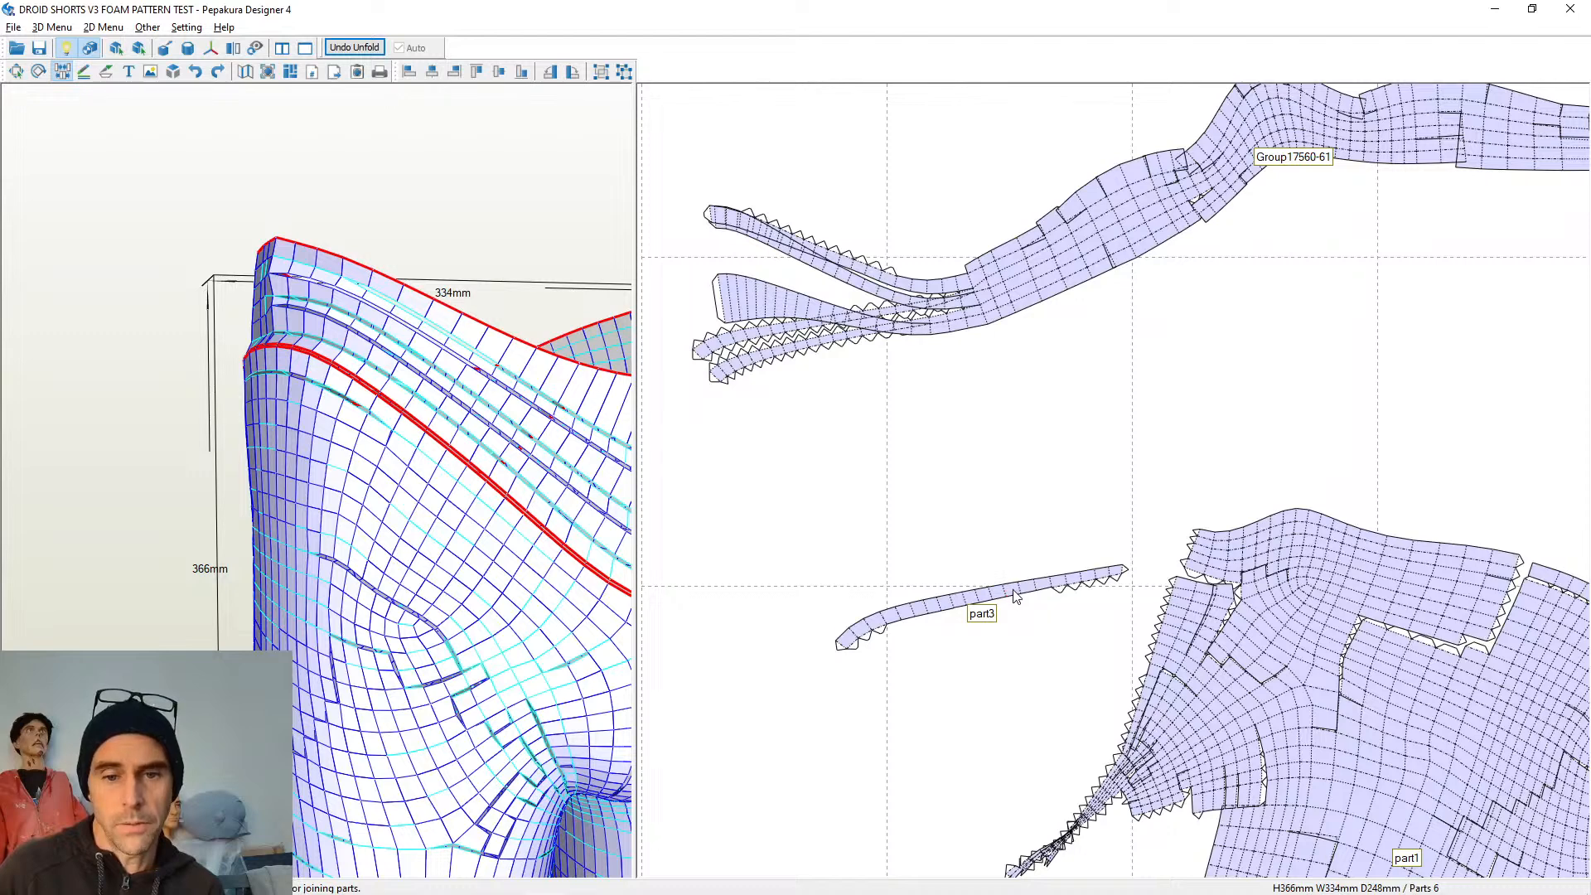
left_click_drag(1023, 590, 885, 404)
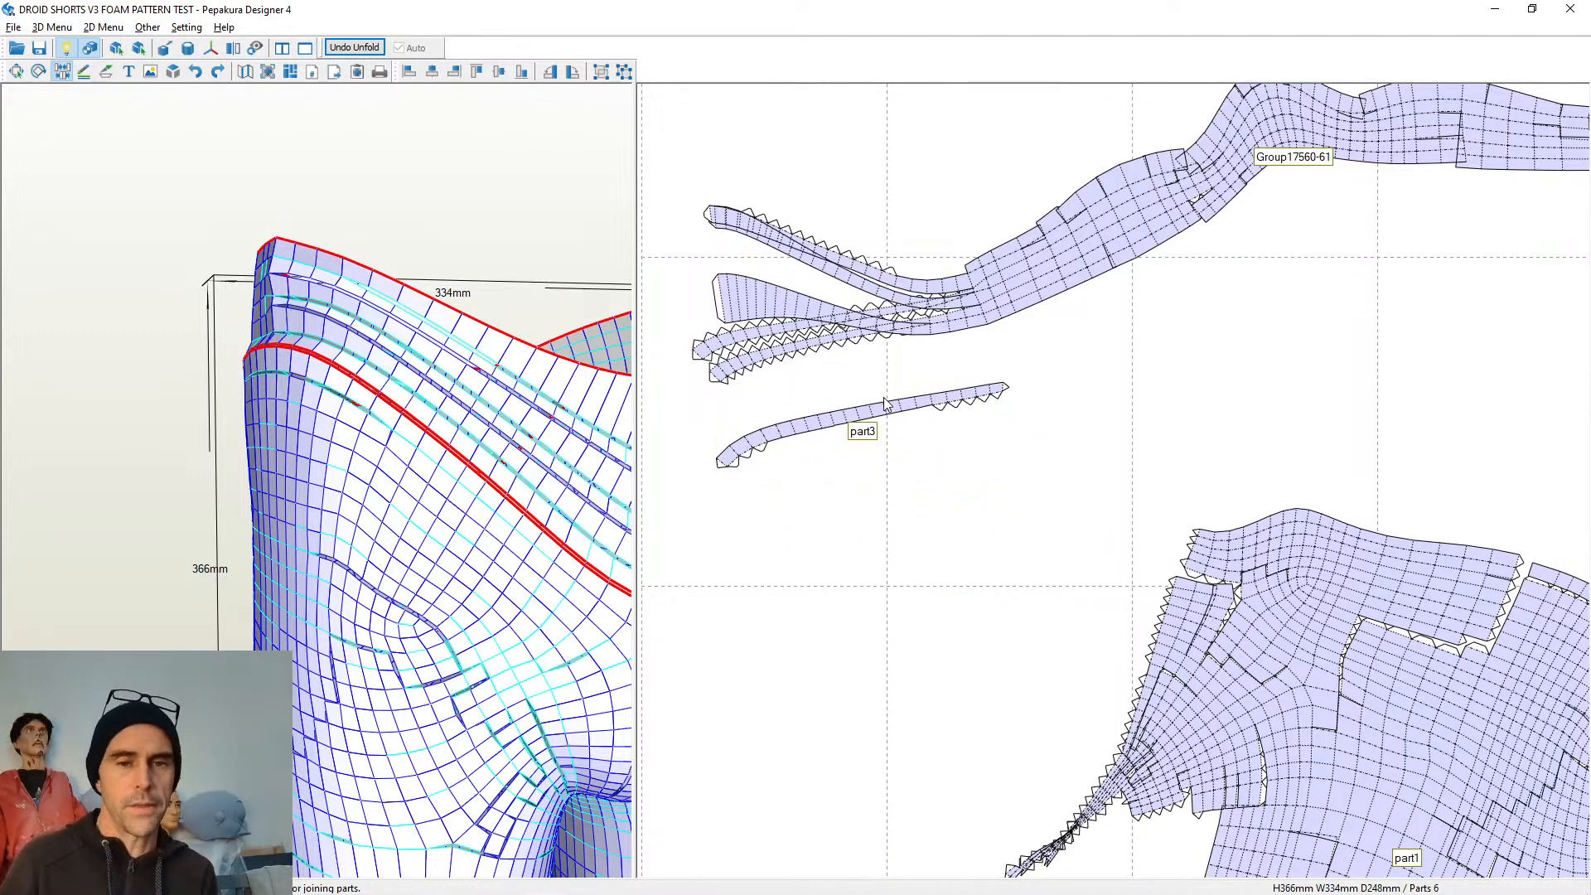
middle_click_drag(924, 393, 1058, 403)
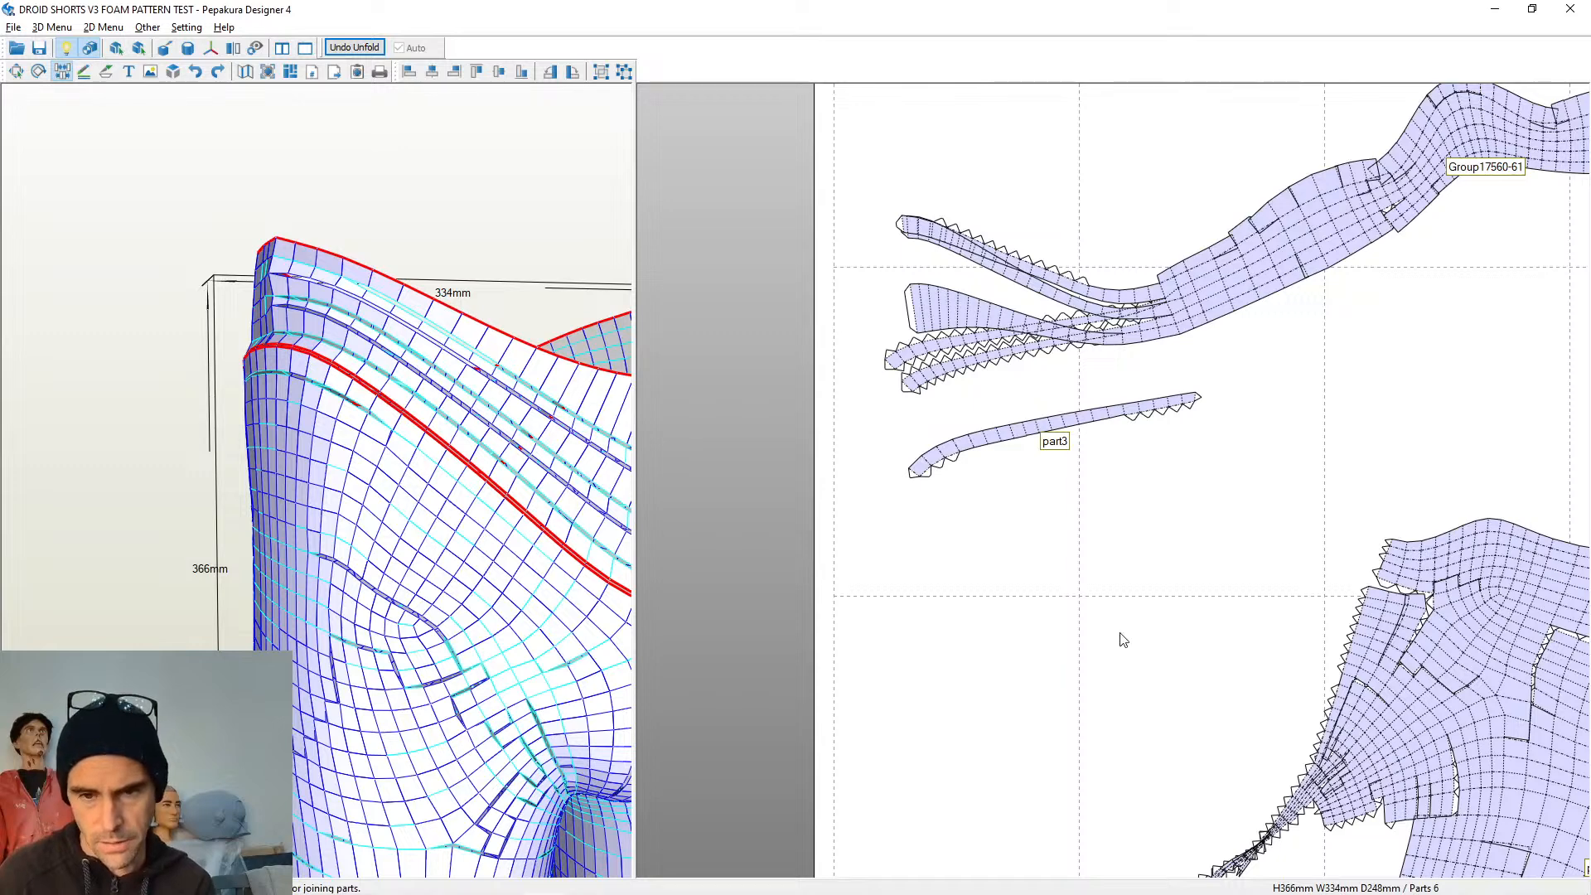
middle_click_drag(1119, 639, 1101, 578)
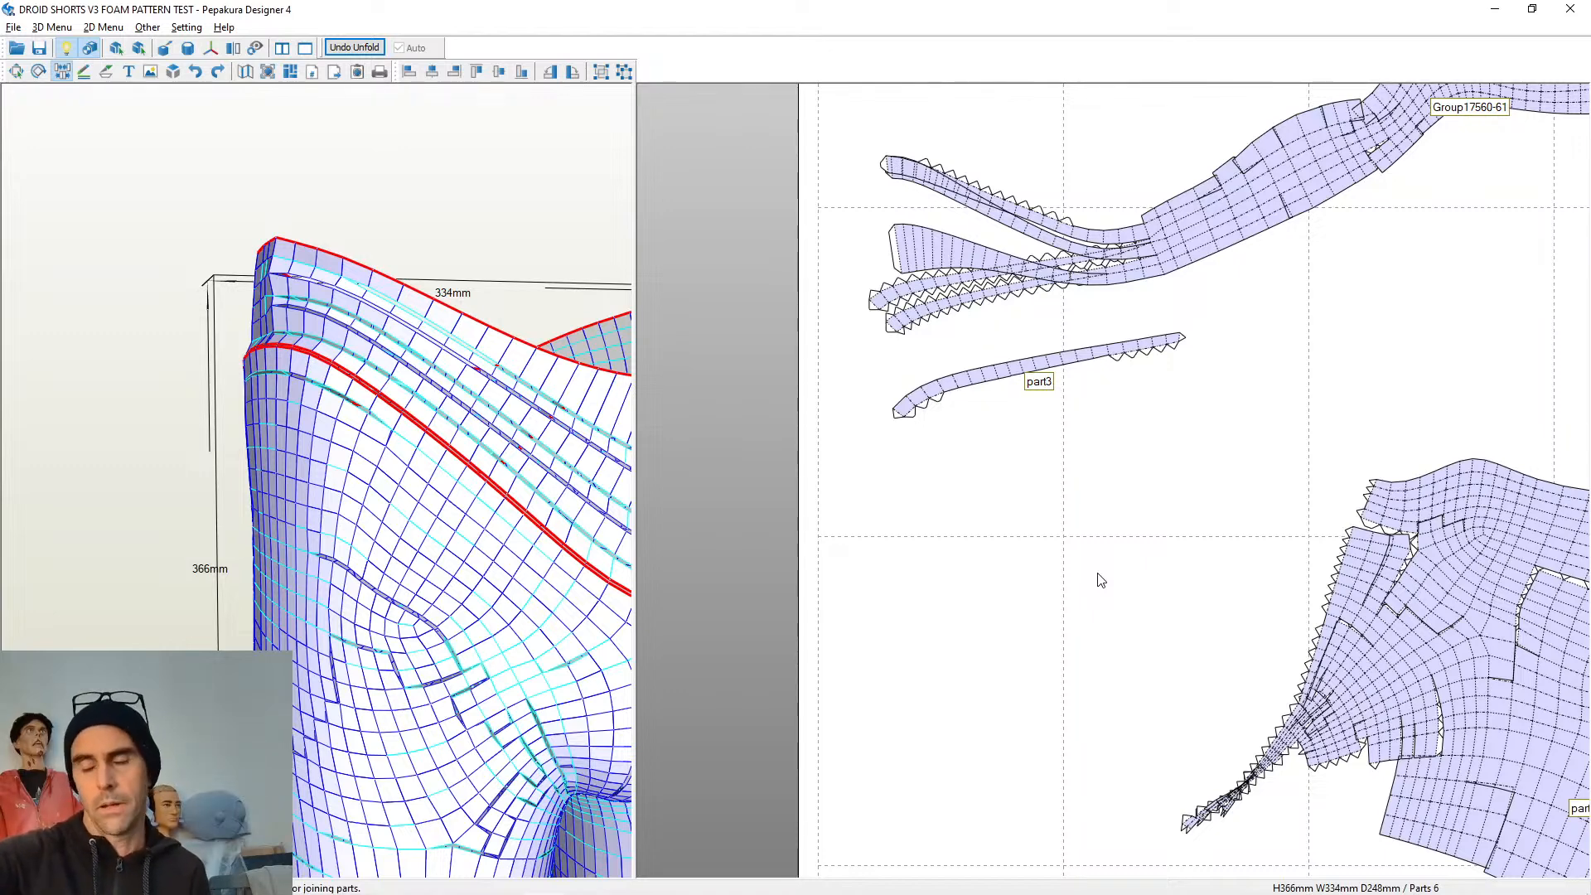
scroll(1097, 573, "up", 5)
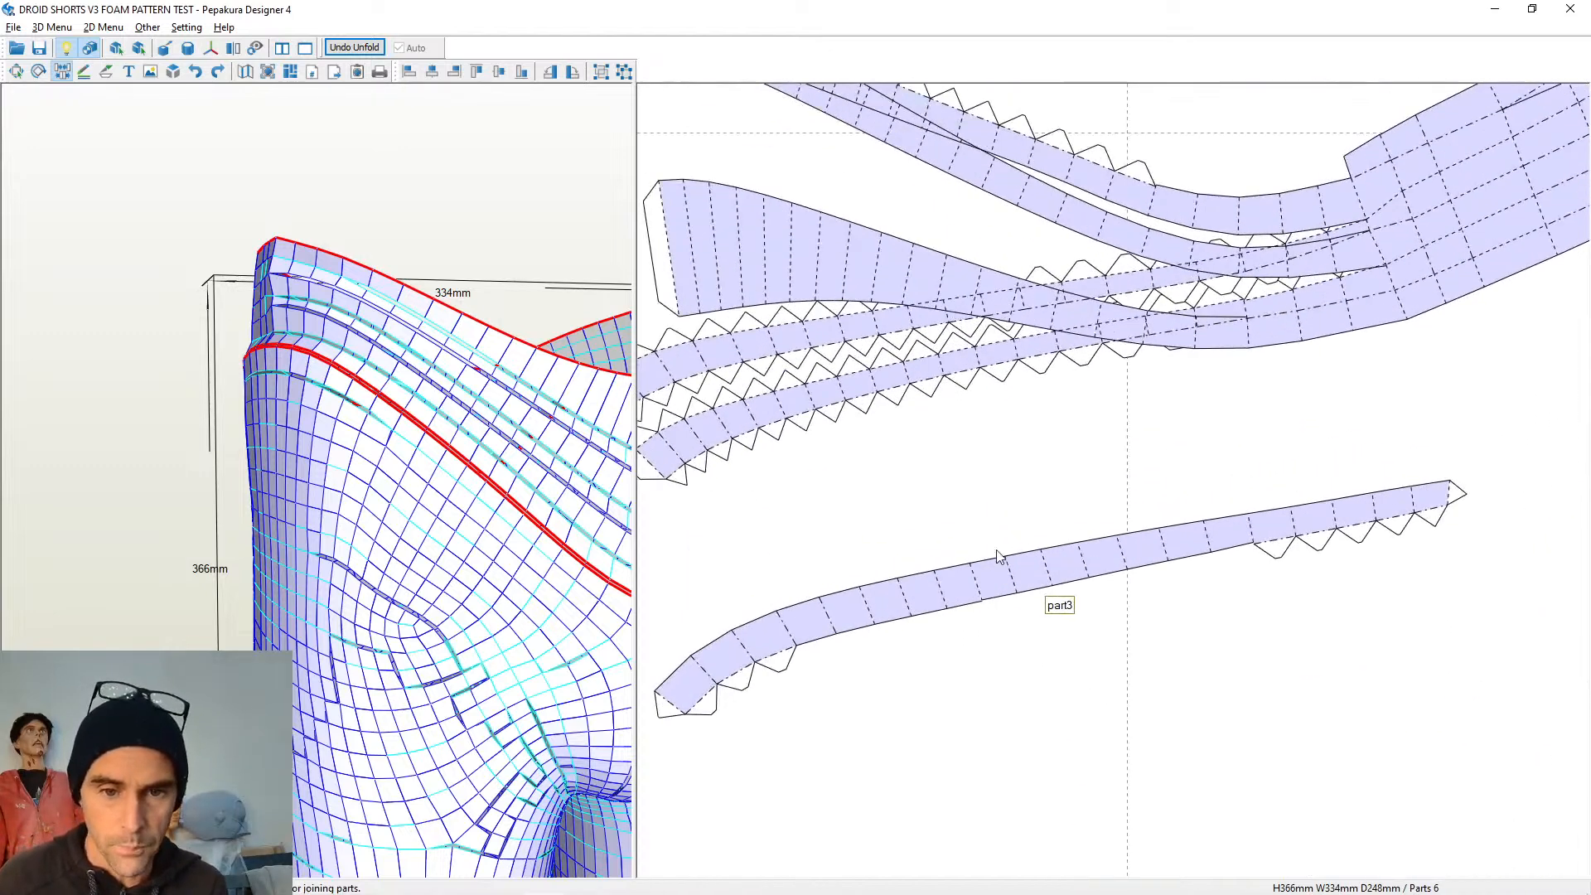
left_click_drag(952, 585, 941, 479)
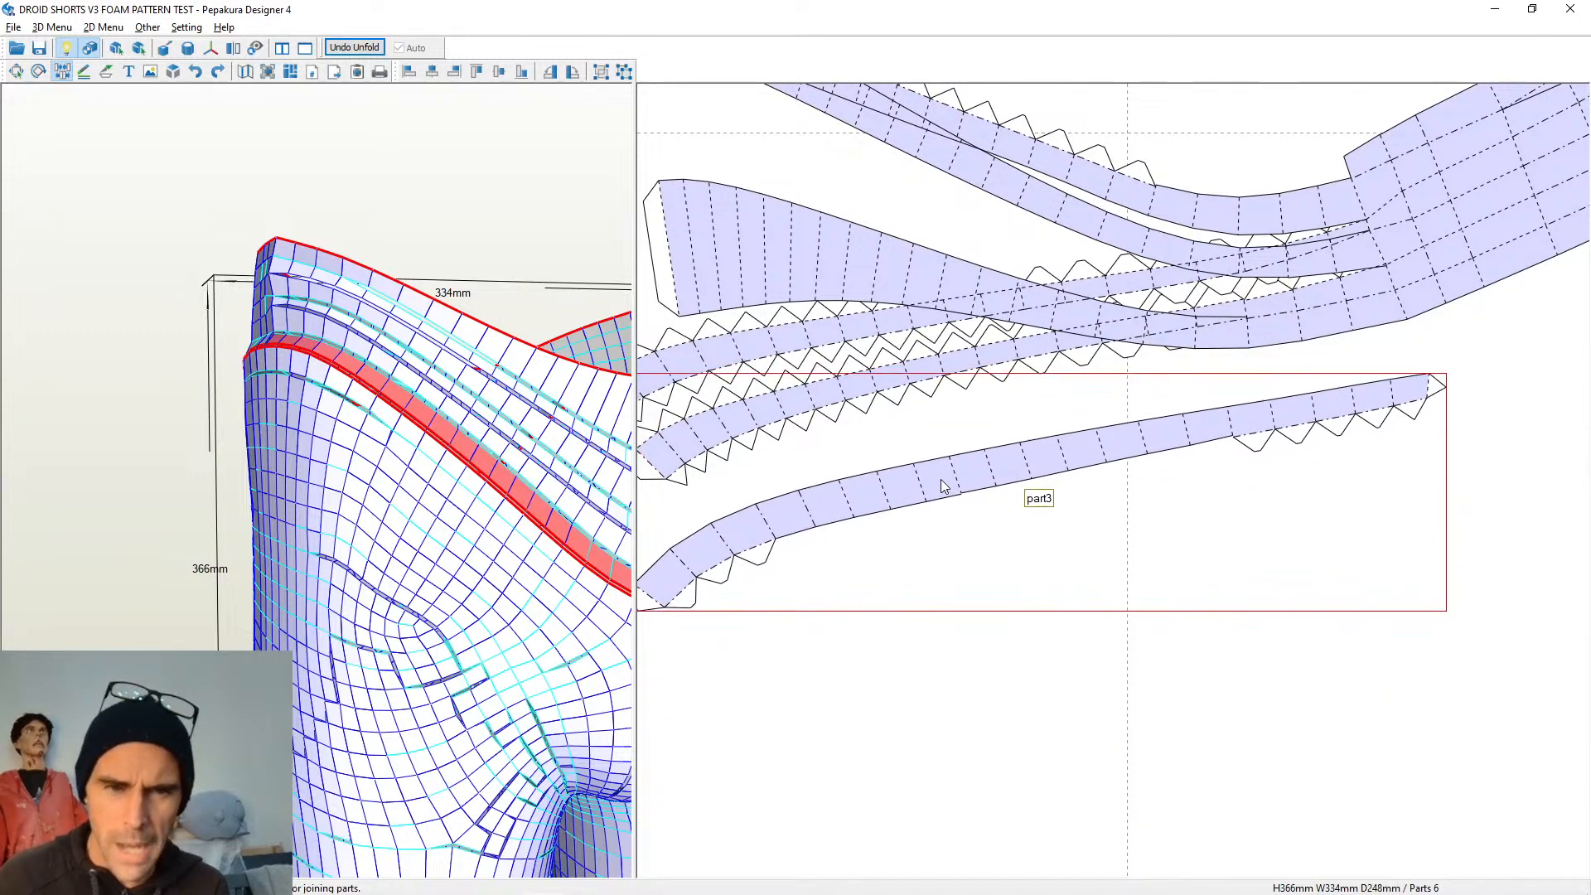
Join the first faces along the lower tabbed edge of part1, beside its pointed tail
scroll(1046, 627, "down", 3)
scroll(1133, 675, "down", 4)
middle_click_drag(1216, 734, 1055, 597)
scroll(1056, 597, "up", 6)
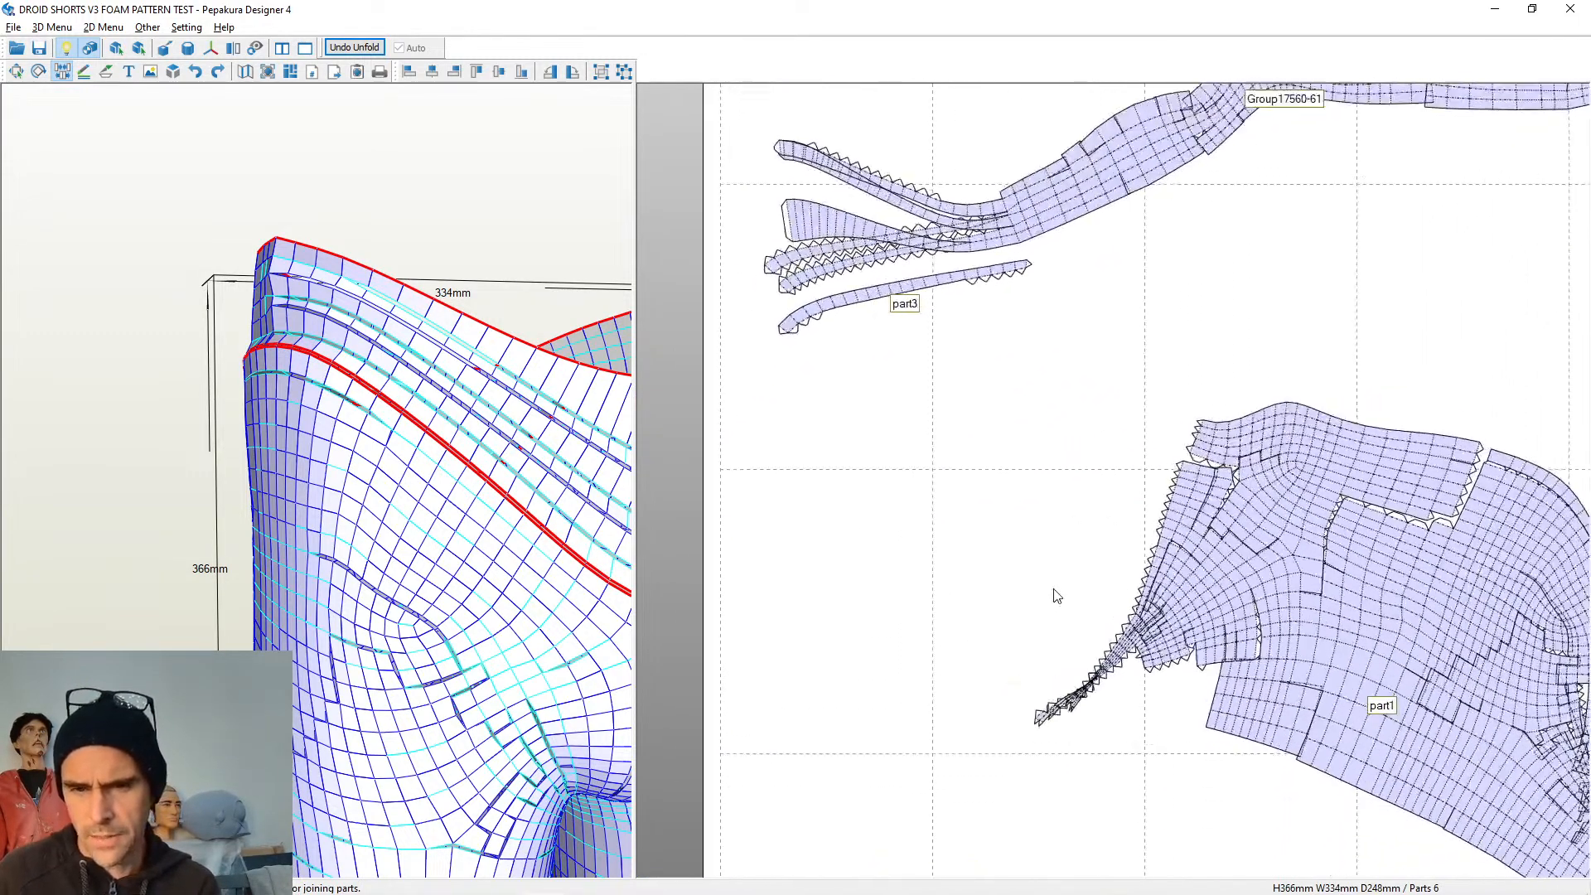
scroll(1176, 567, "up", 1)
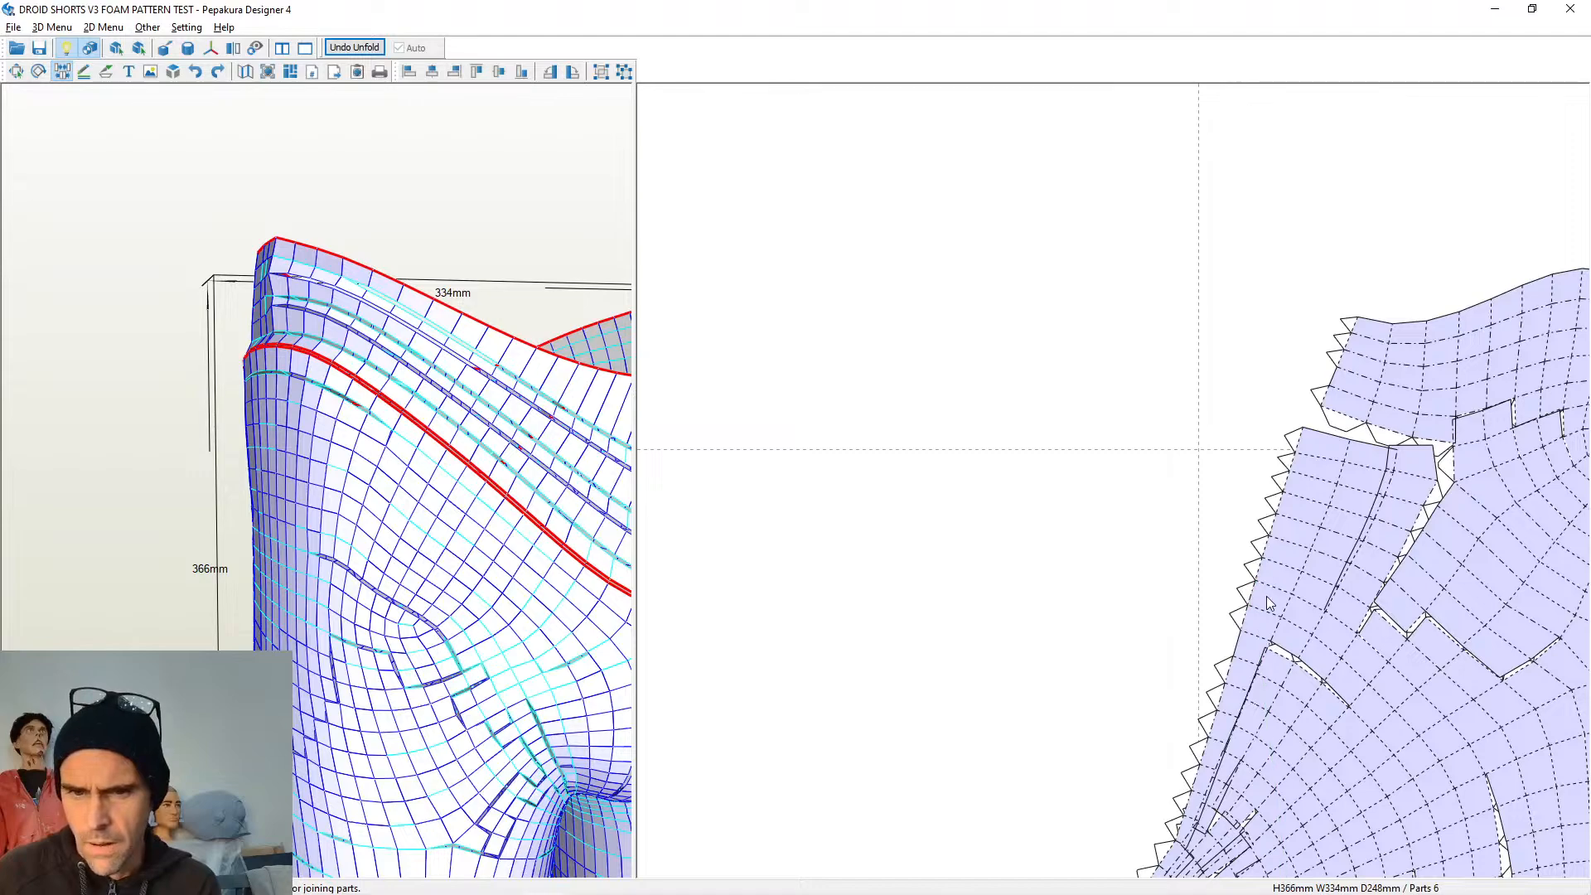
left_click_drag(1267, 595, 878, 358)
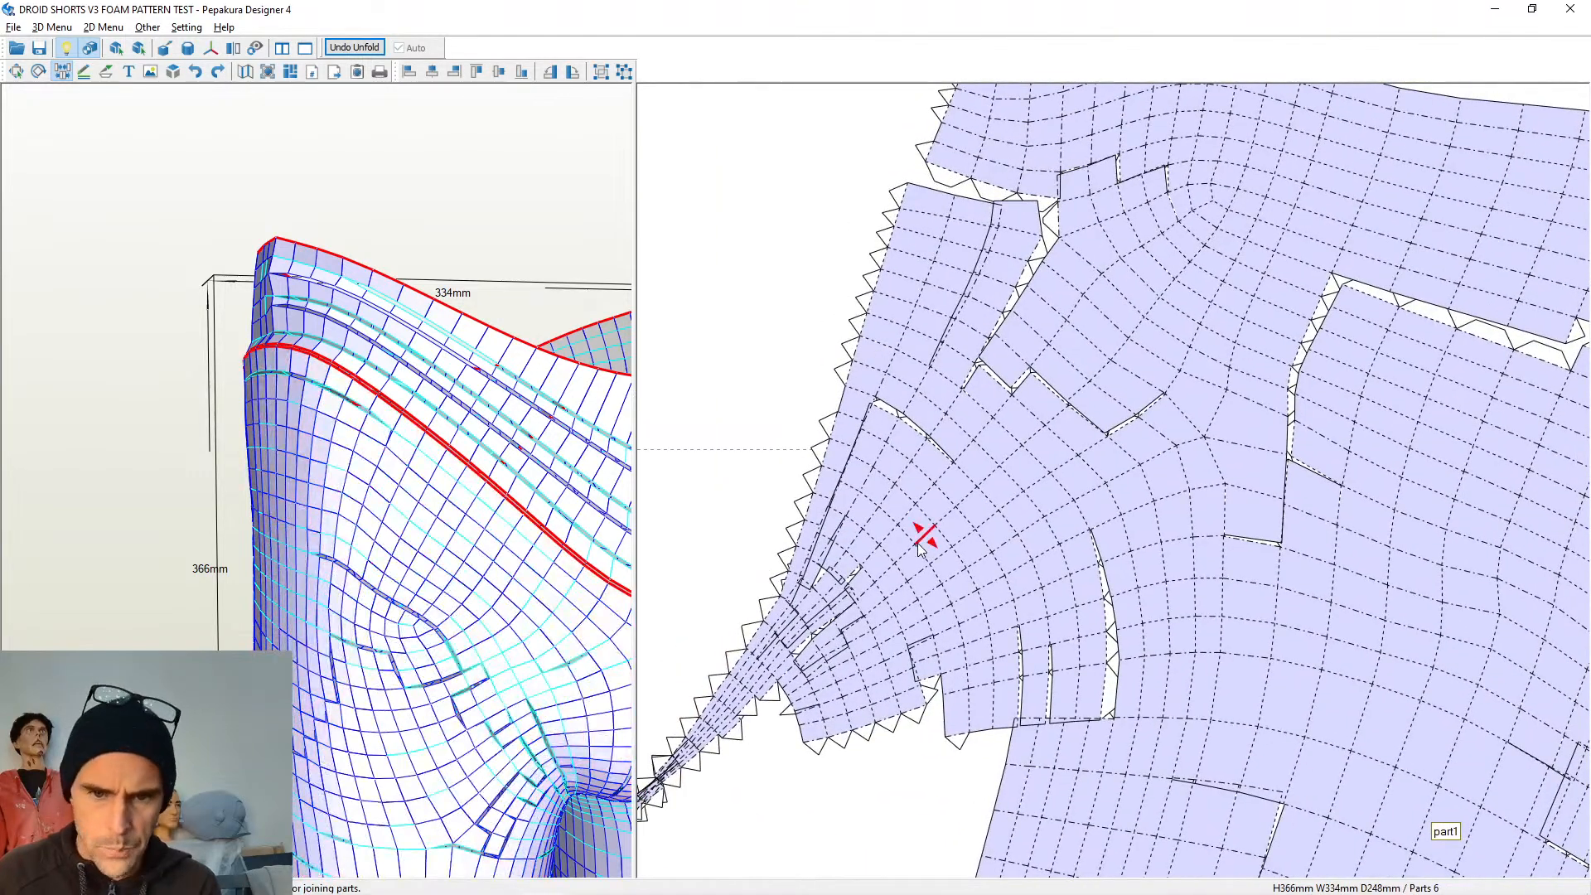
left_click(960, 726)
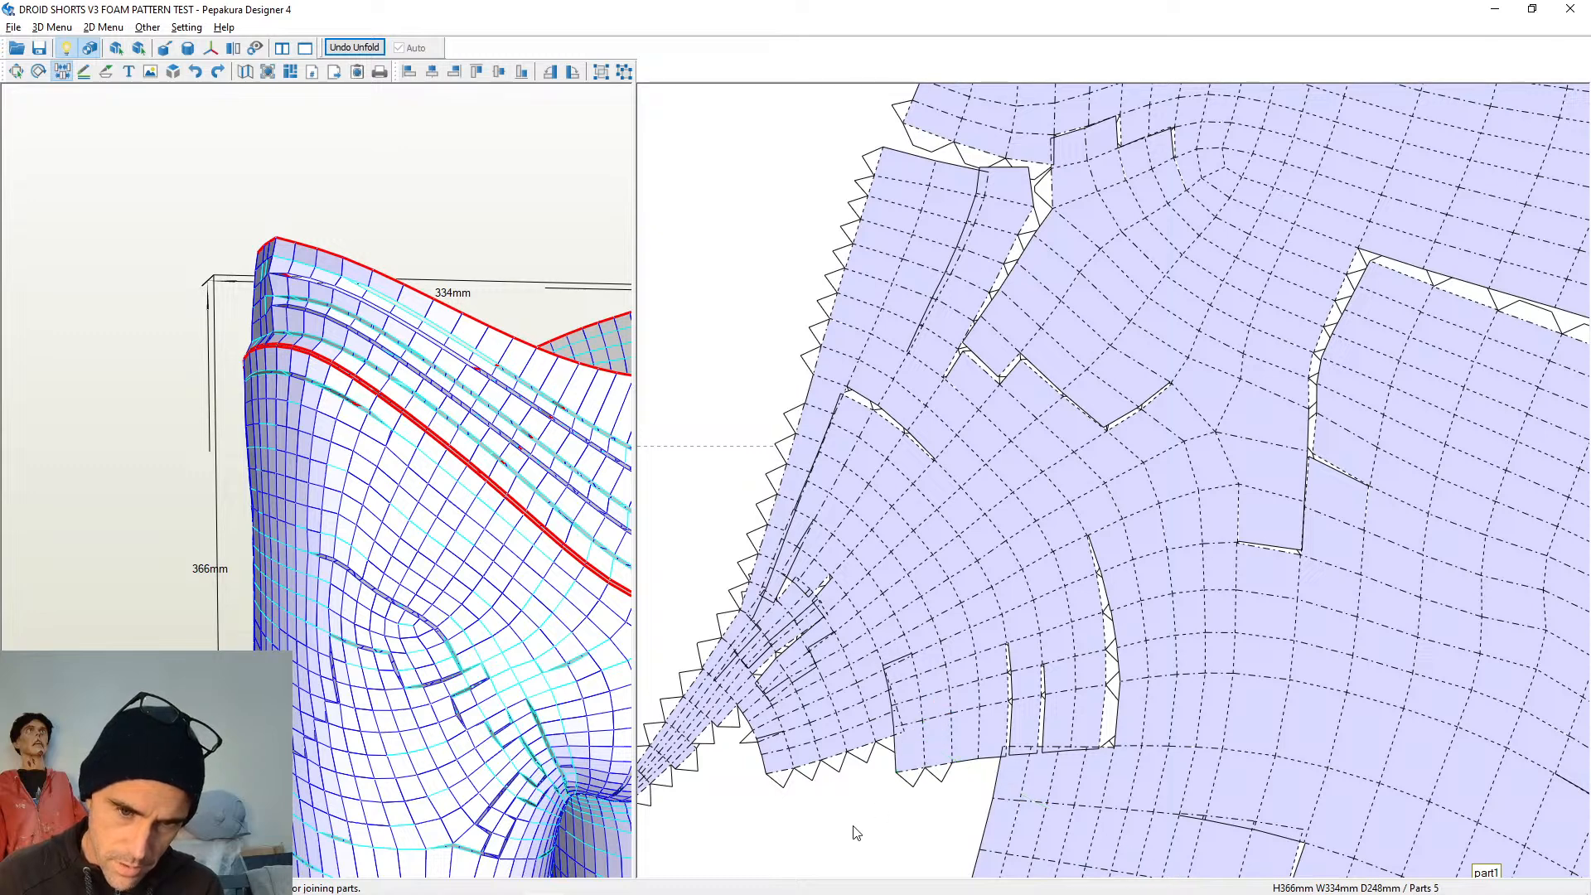
Extend part1's narrow lower flap downward by joining the adjoining faces along its tabbed edges
right_click_drag(858, 829, 917, 653)
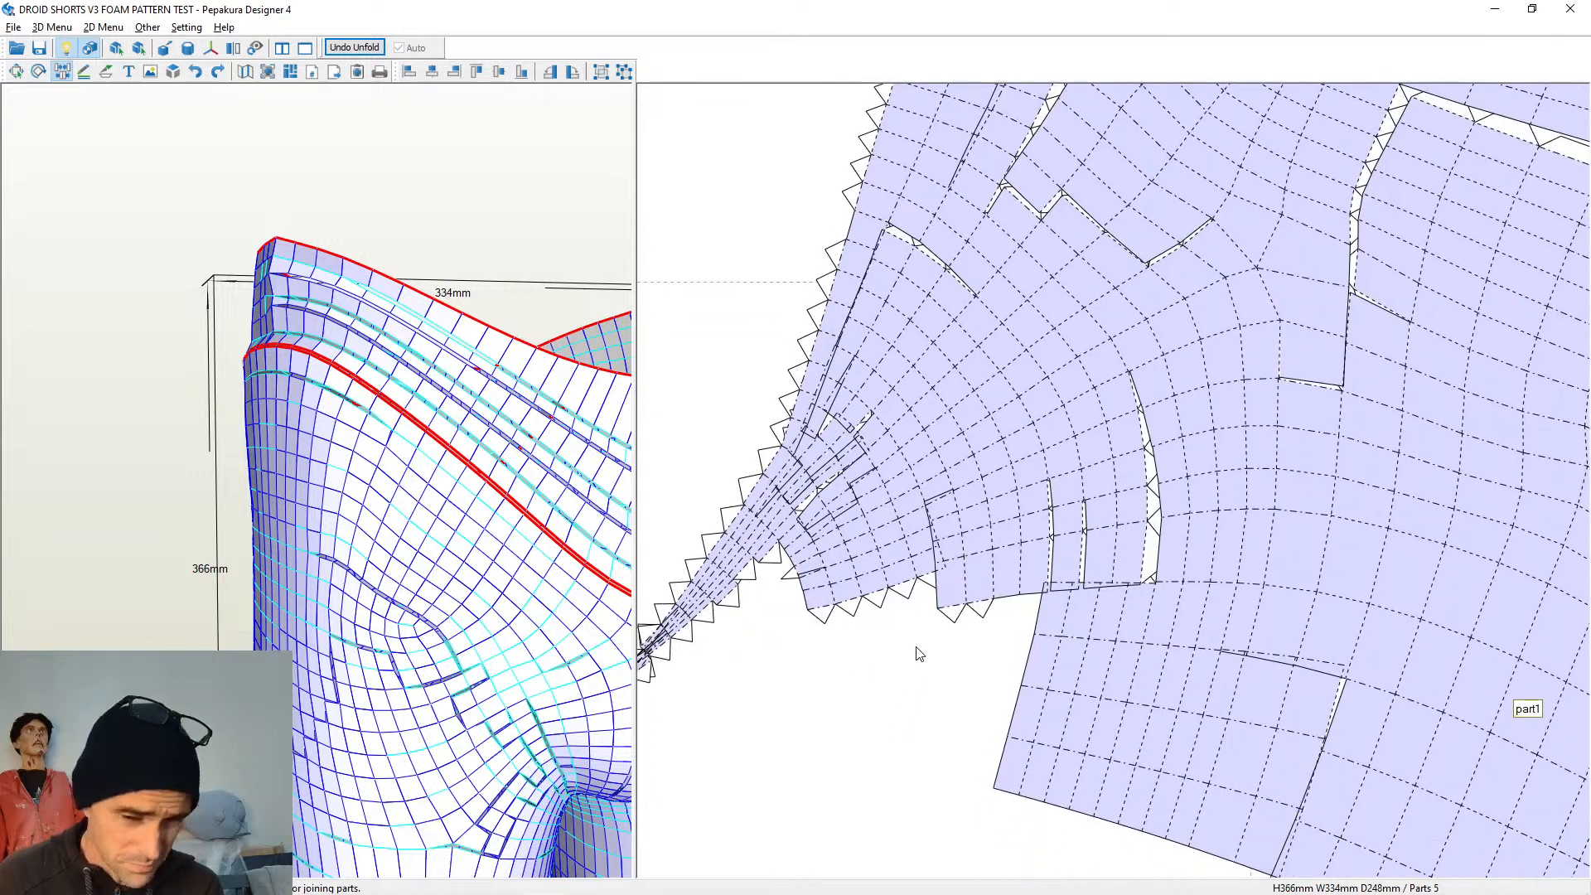
left_click(957, 612)
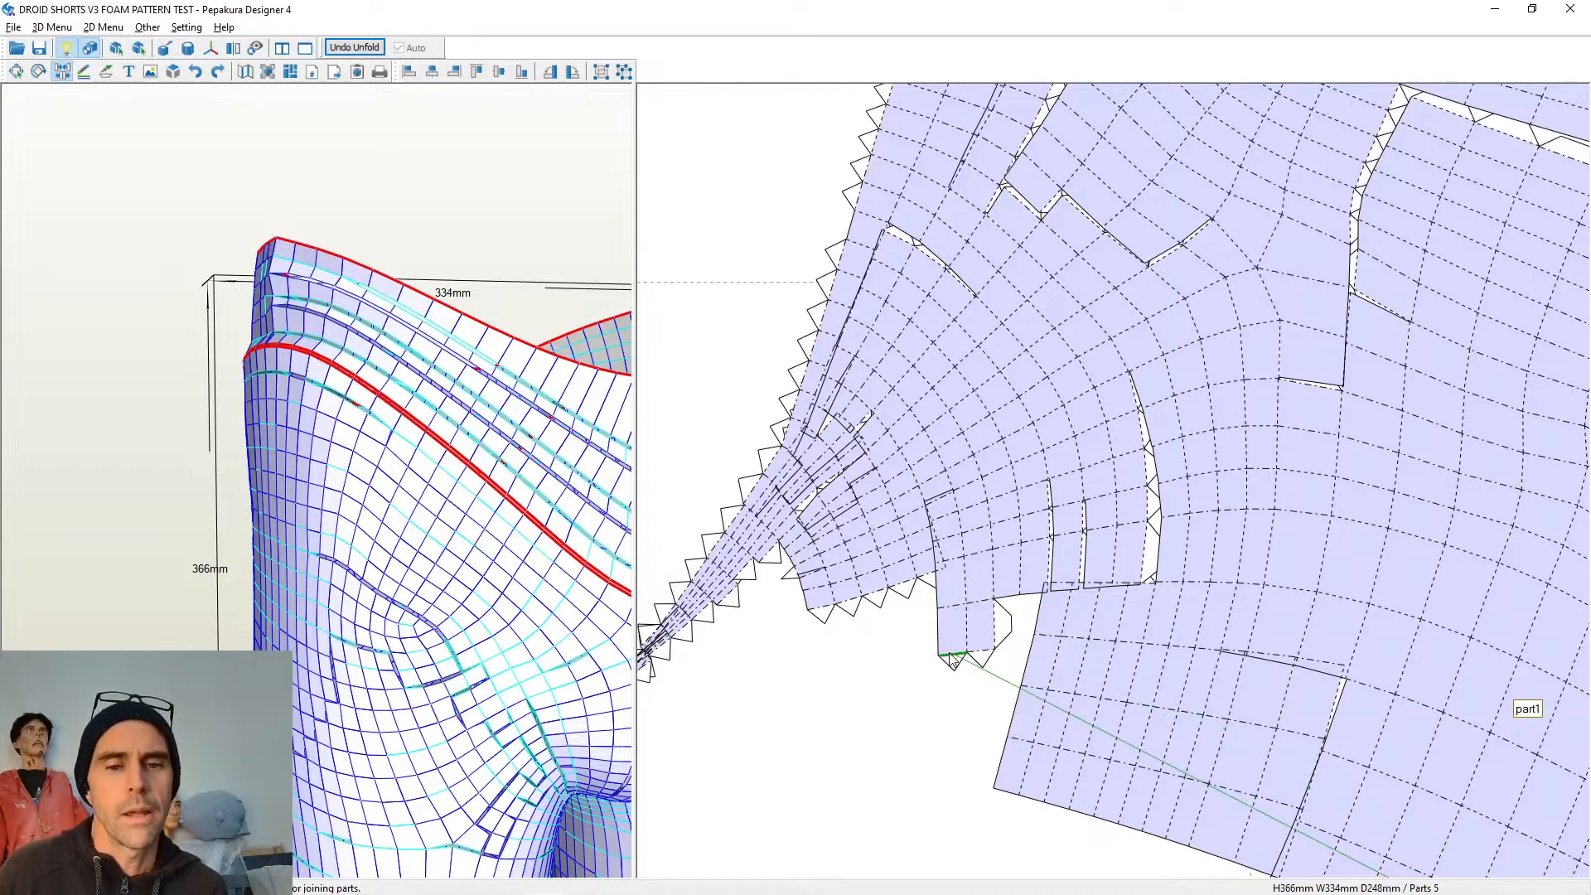
left_click(959, 660)
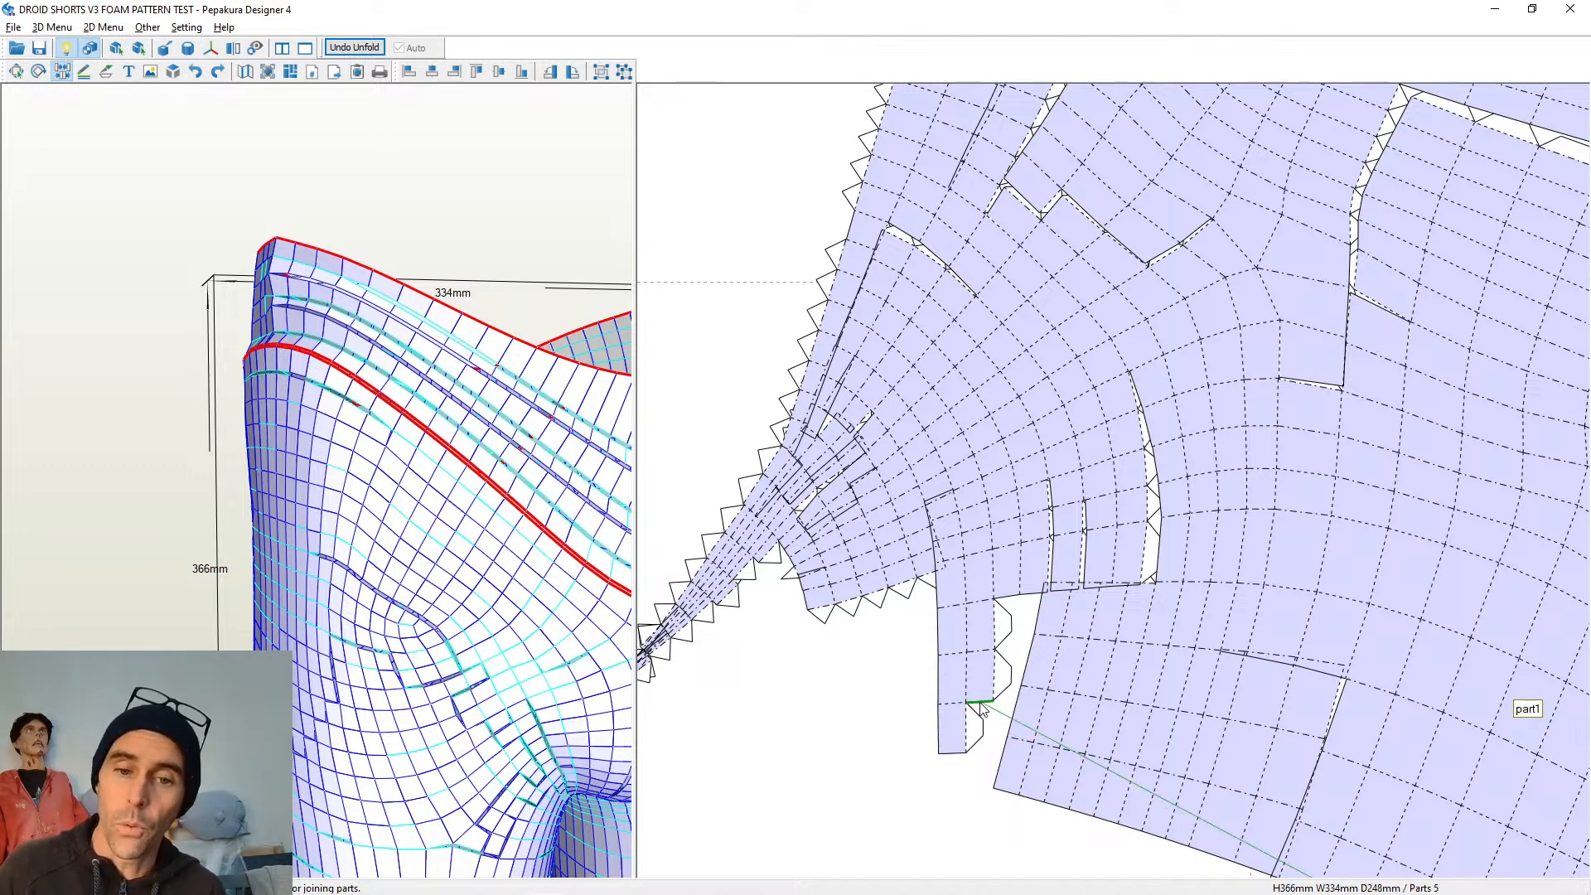
left_click(976, 705)
left_click(968, 753)
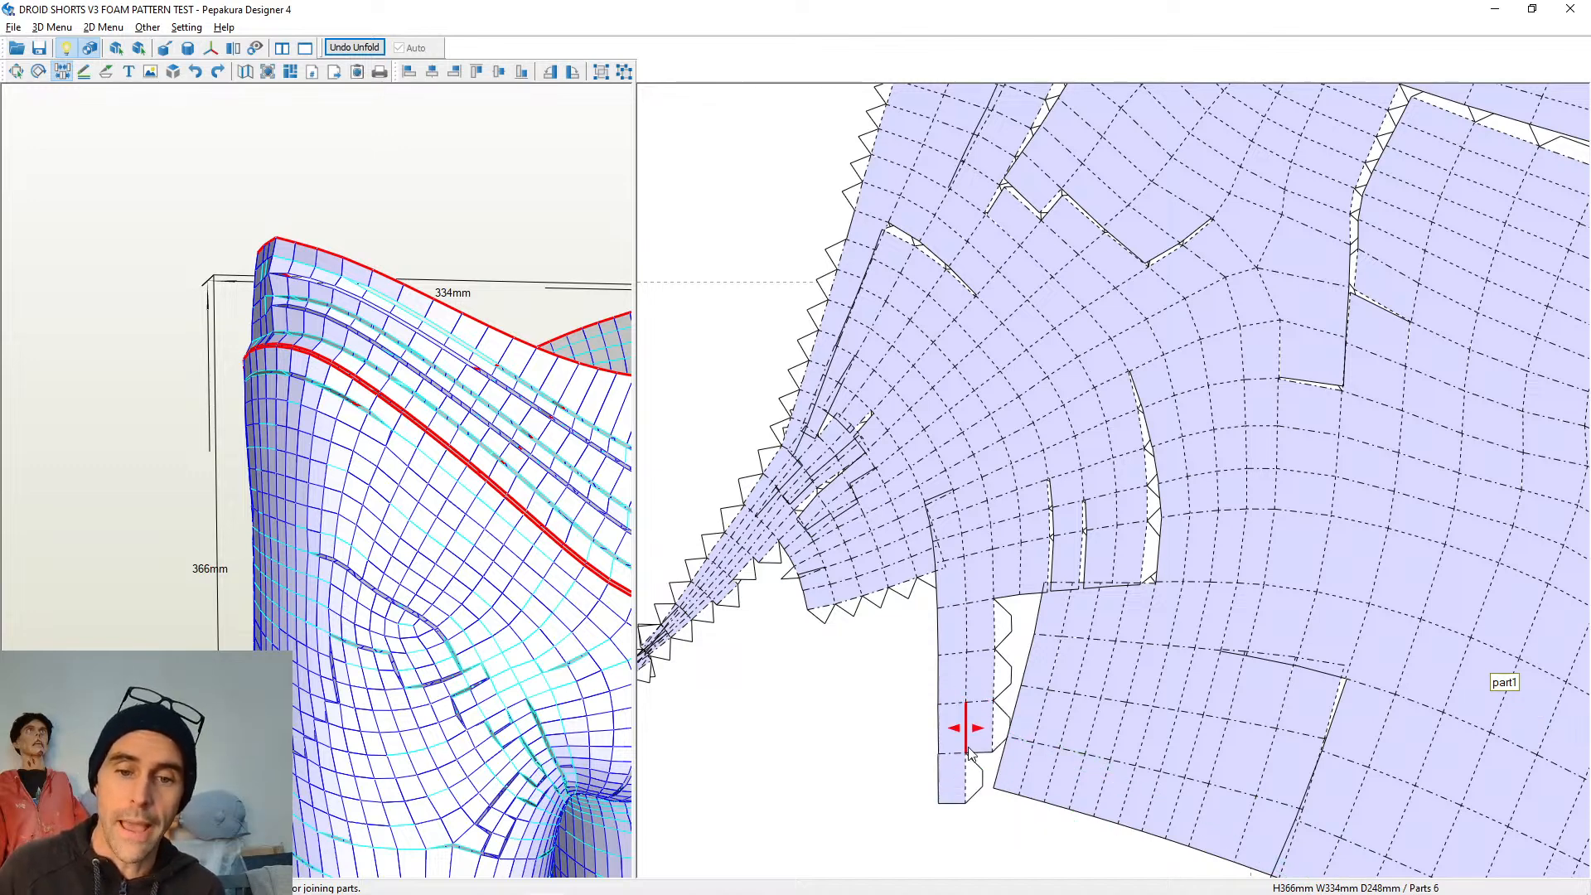
left_click(976, 754)
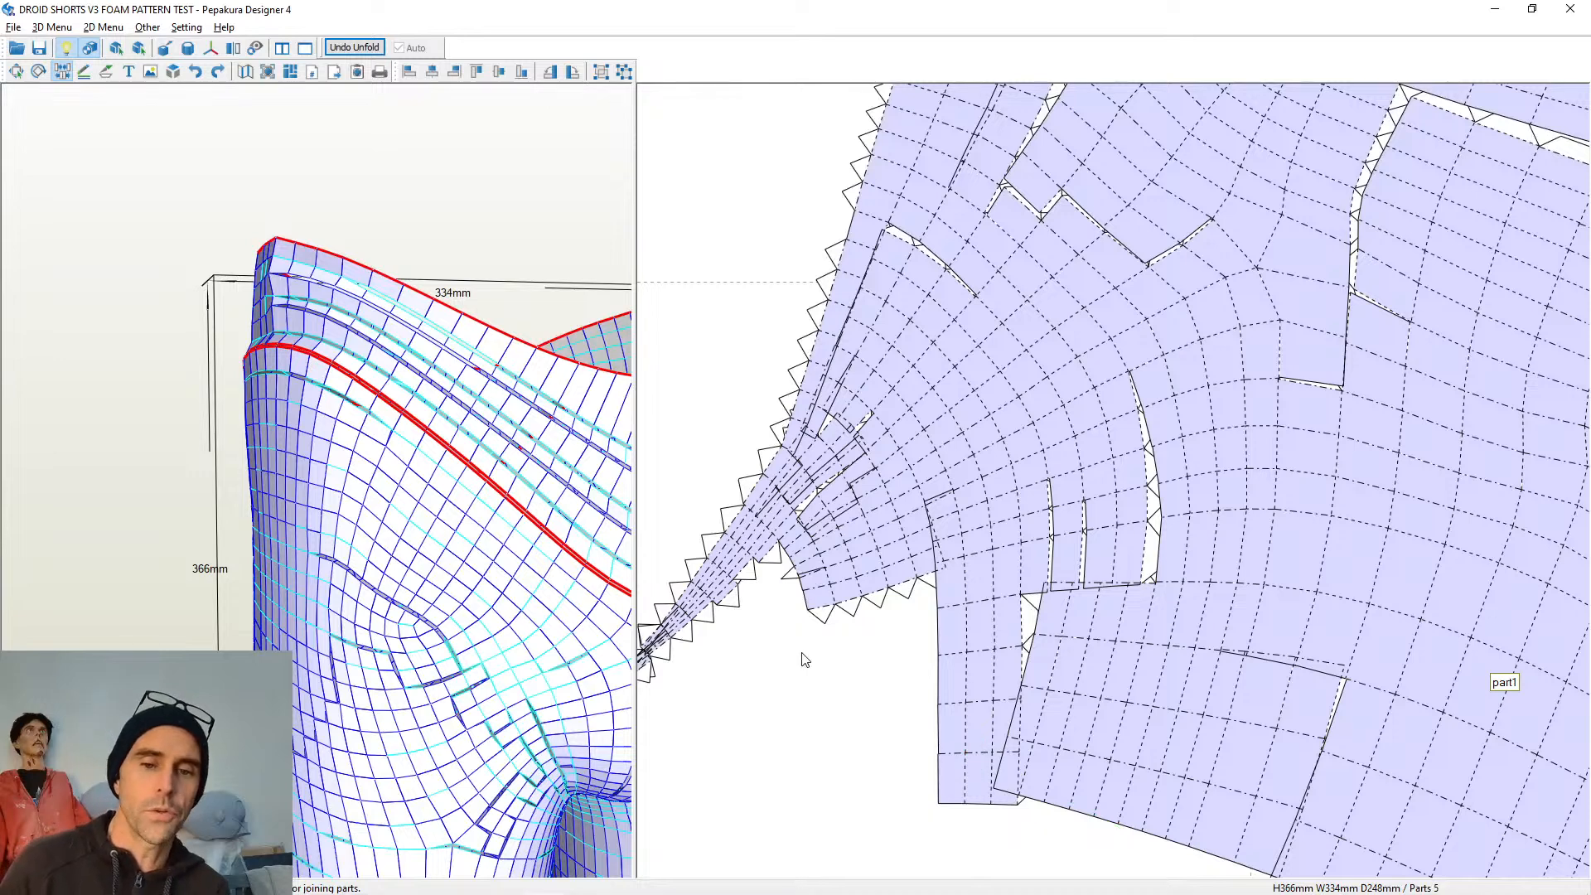
Split the lower flap and small tabbed strip from part1 along the diagonal row, and rejoin them to the main panel as one piece
right_click_drag(800, 690, 807, 709)
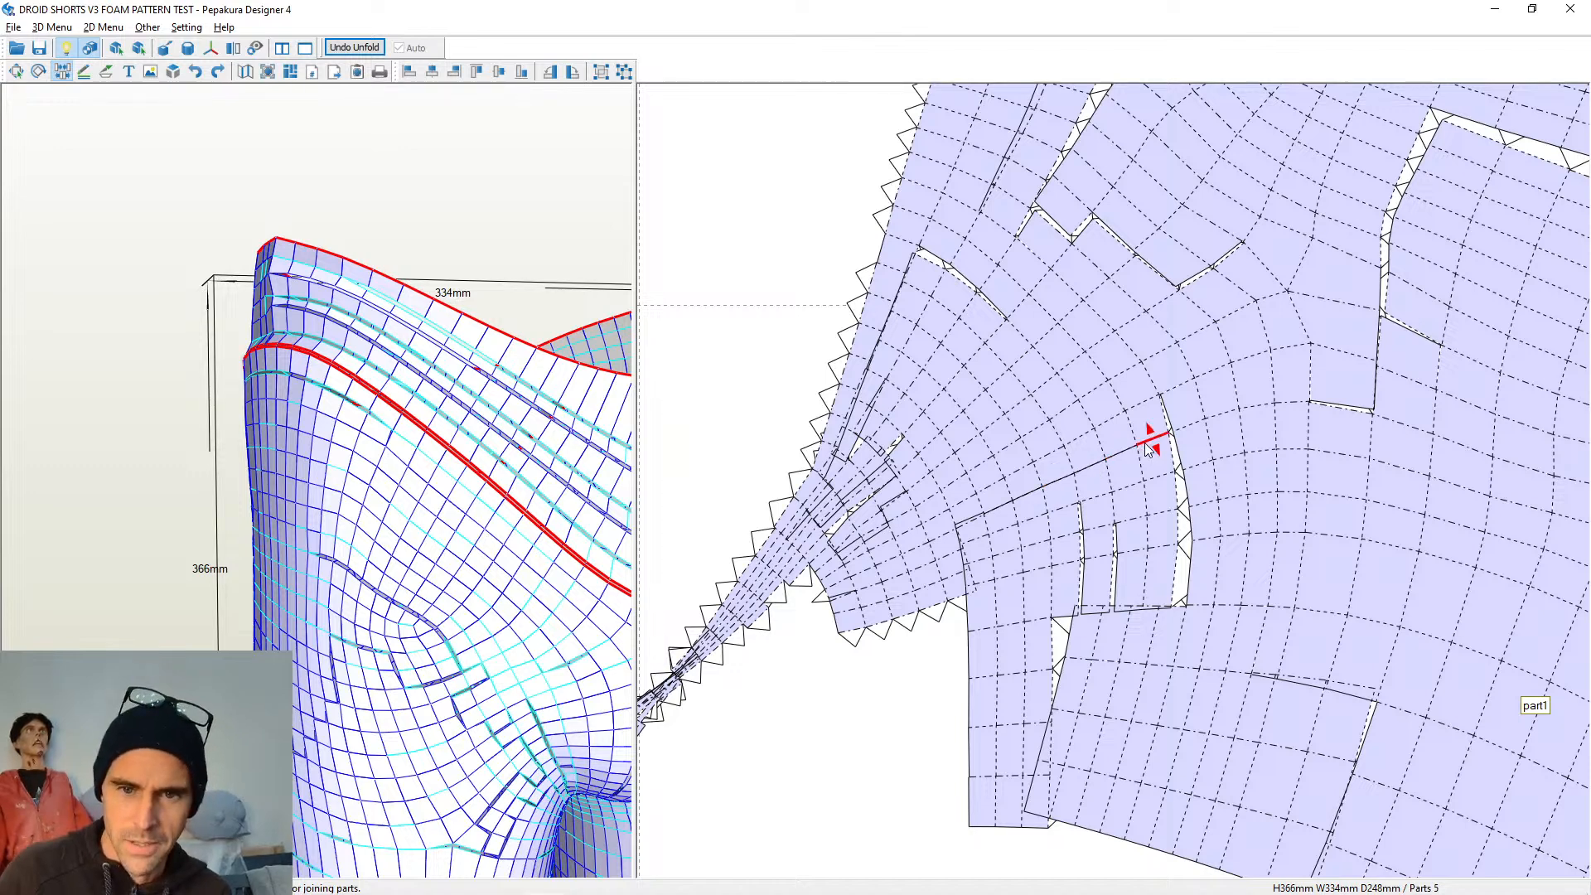
left_click(1155, 441)
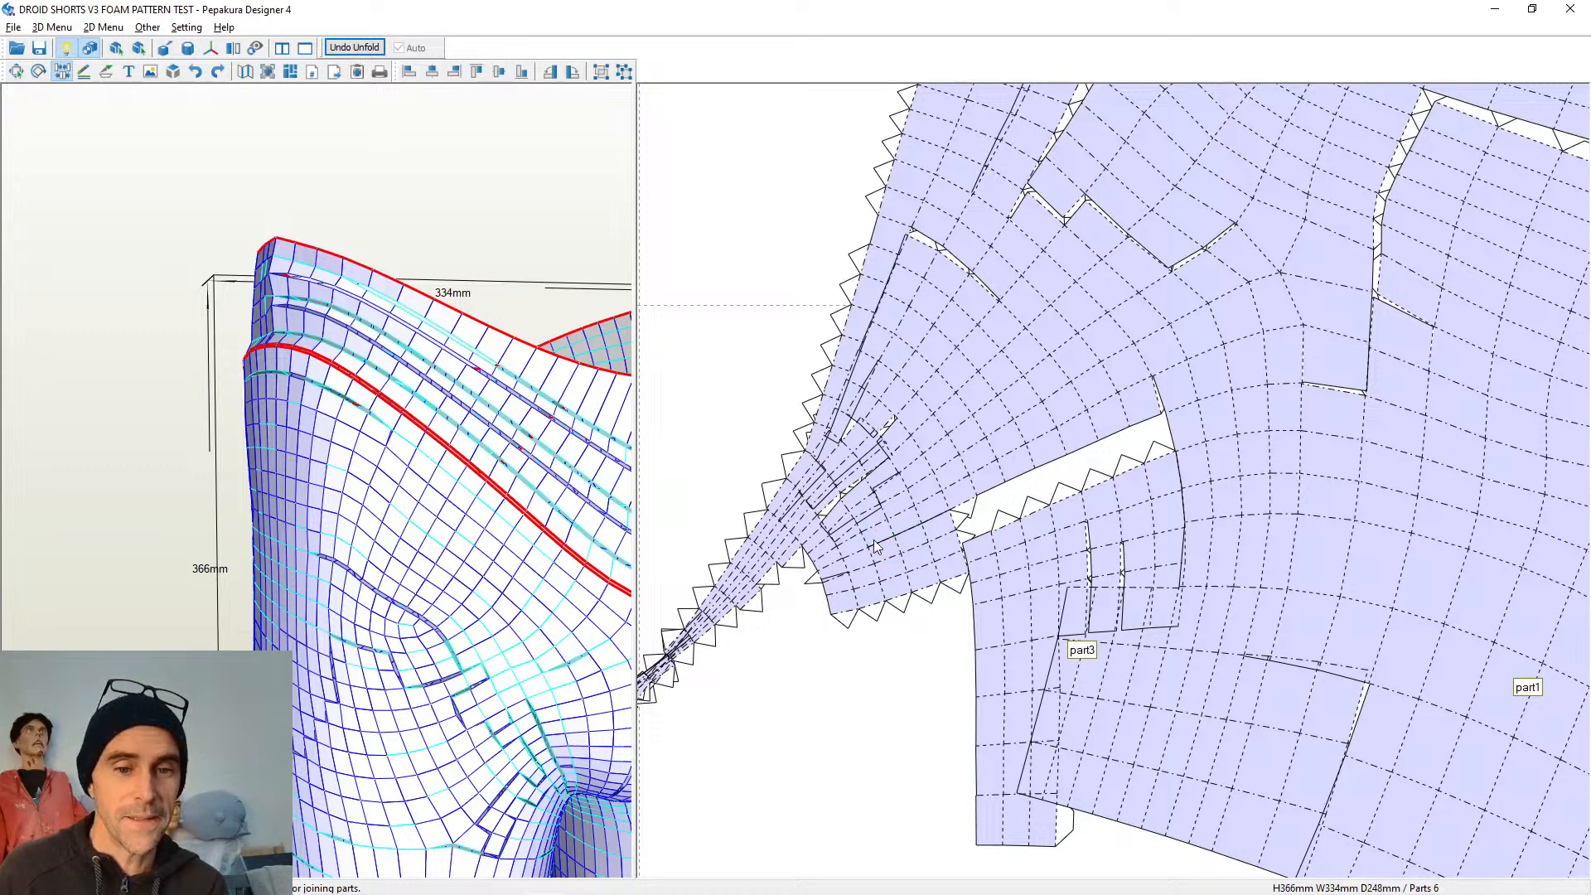
left_click(825, 557)
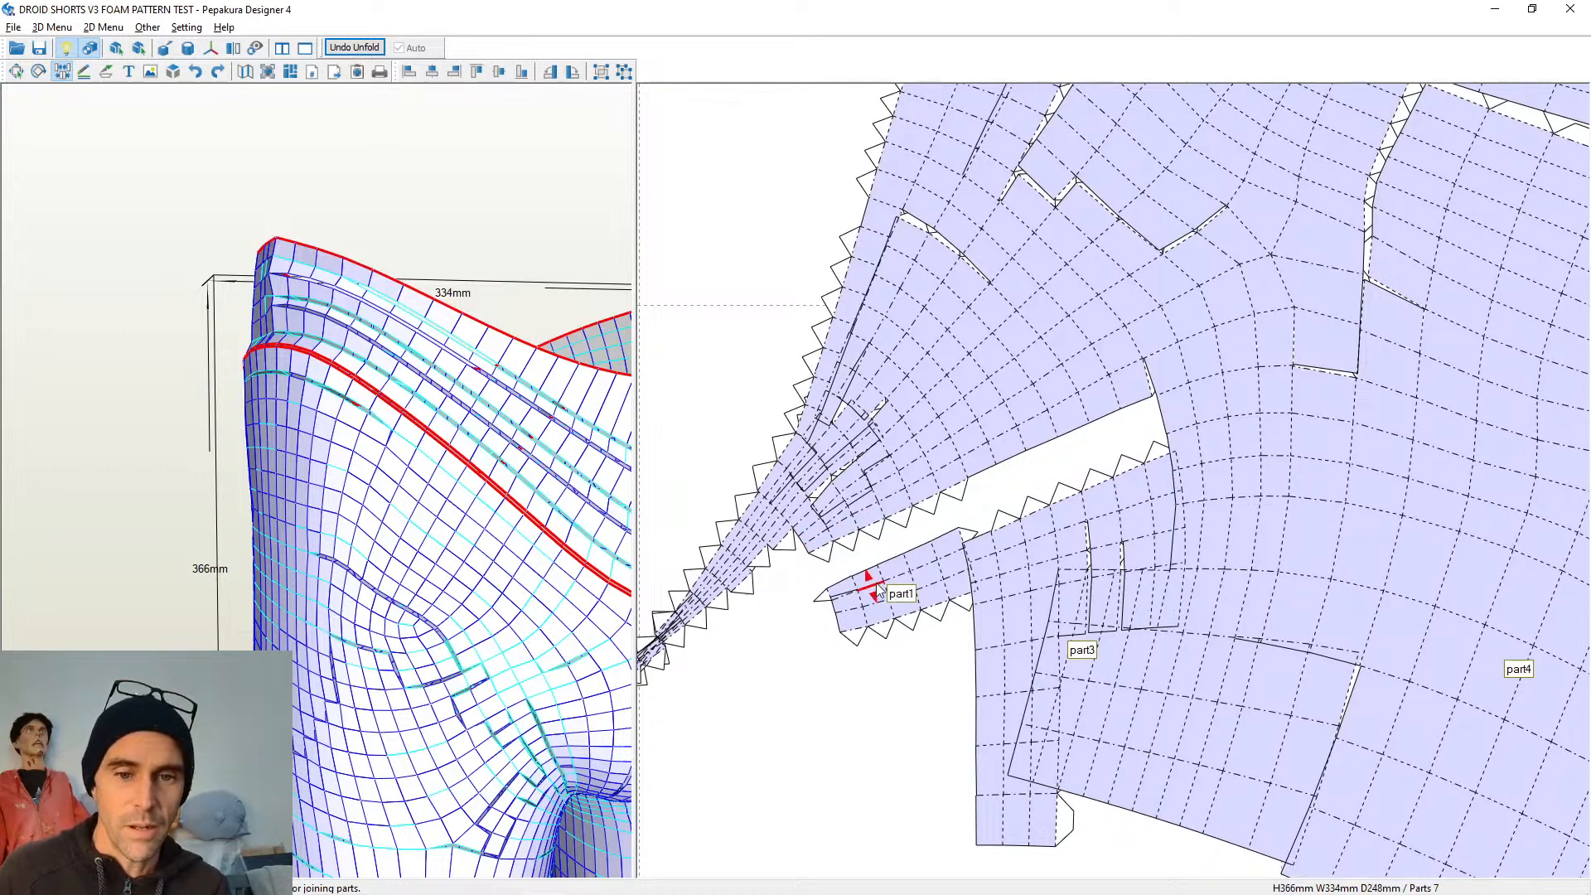
left_click(975, 631)
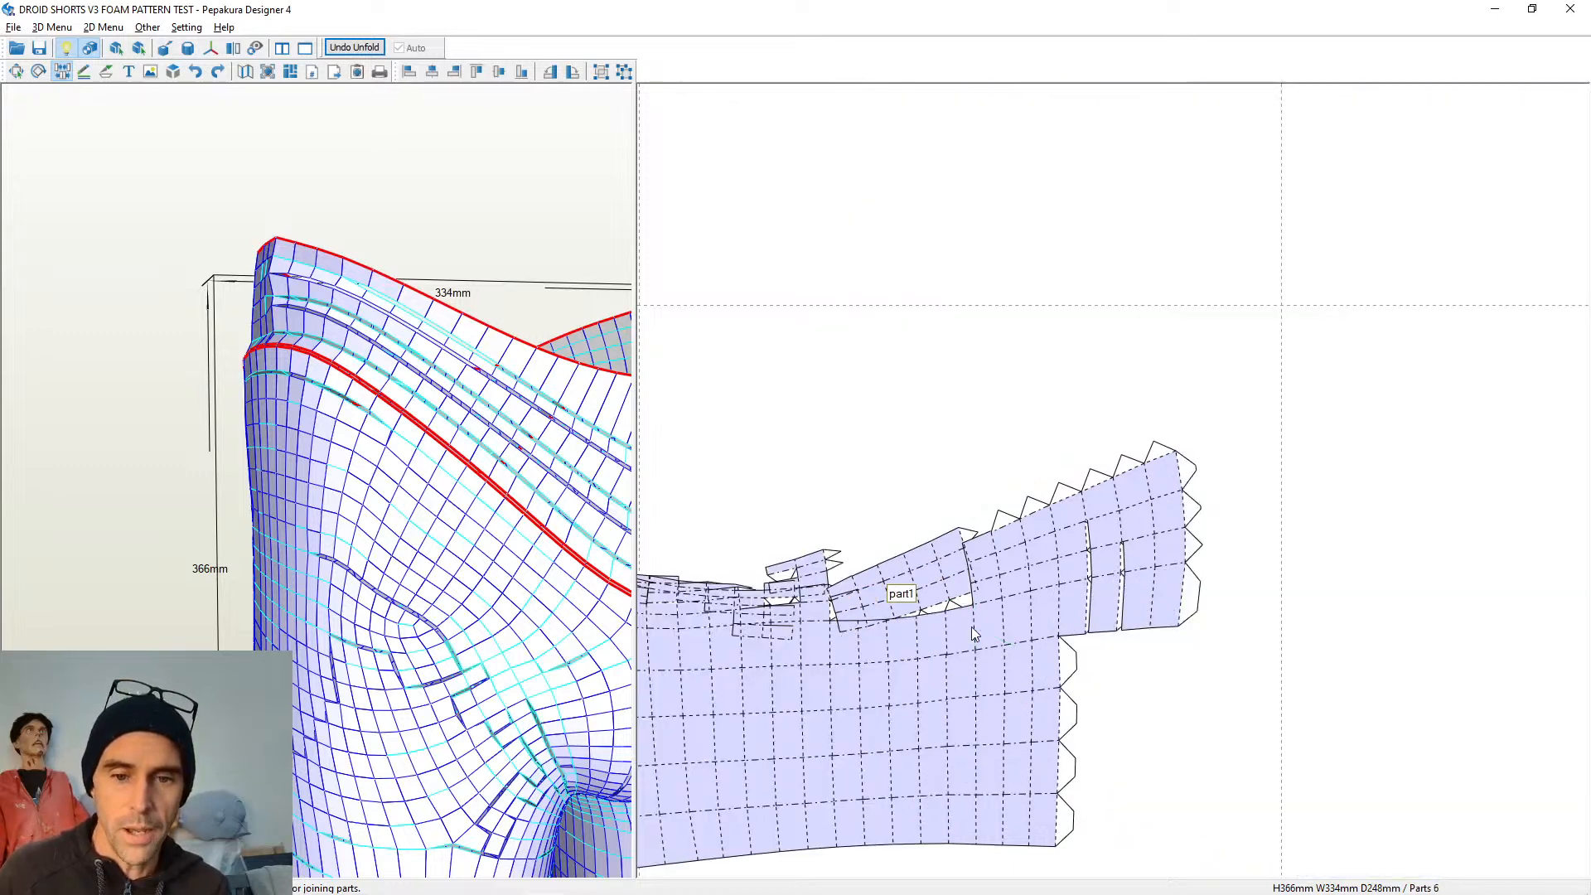
left_click(964, 605)
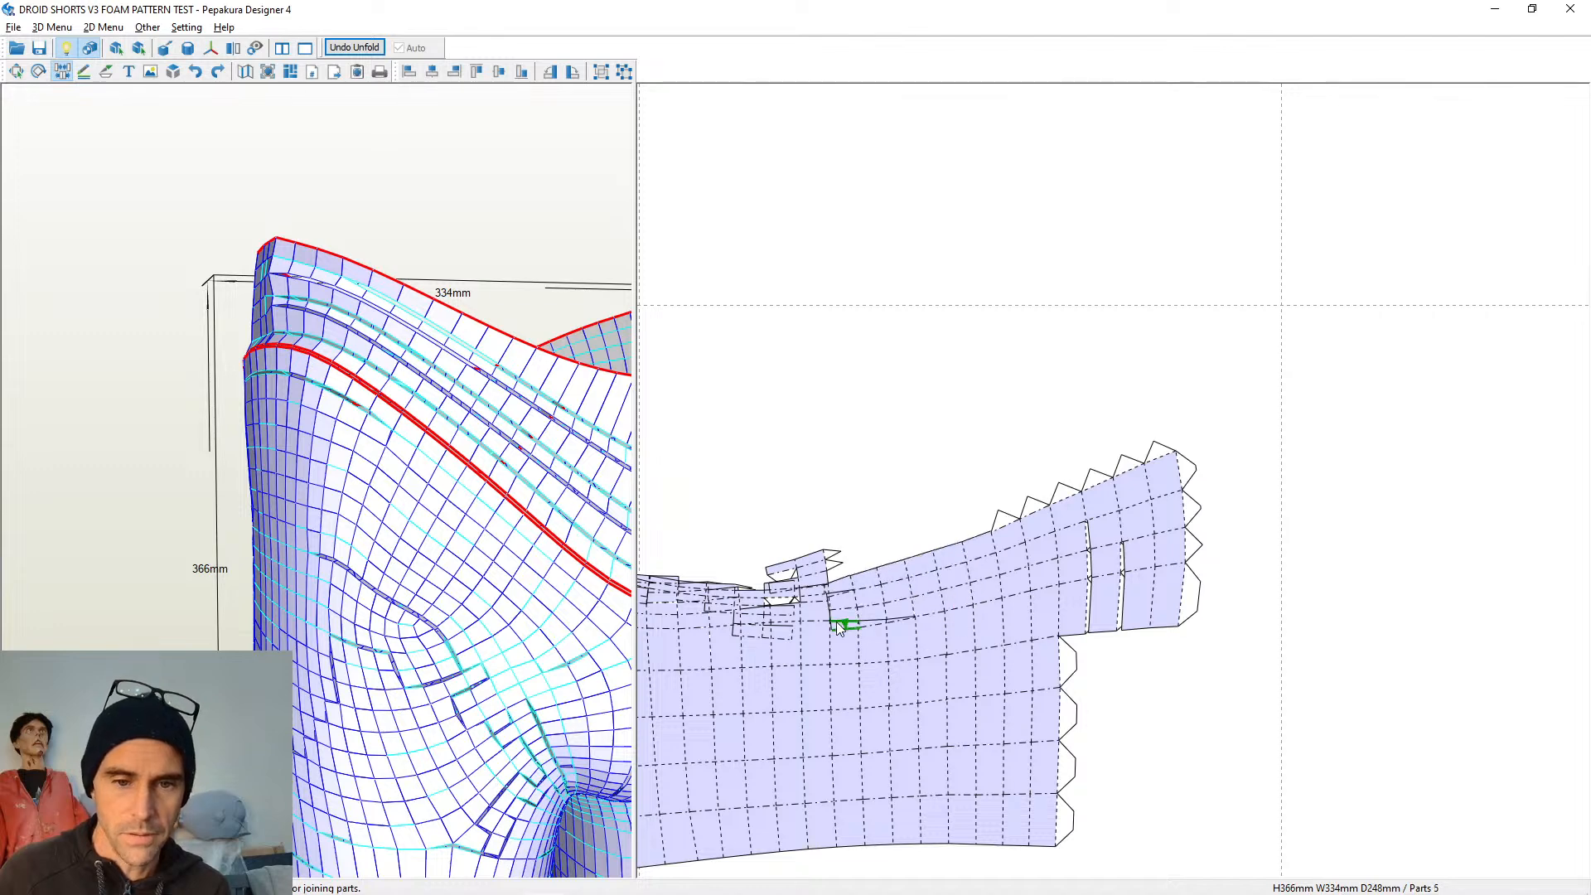
Examine the overlapping small faces and remaining seam gaps across the rejoined part2 panel
middle_click_drag(832, 617, 991, 547)
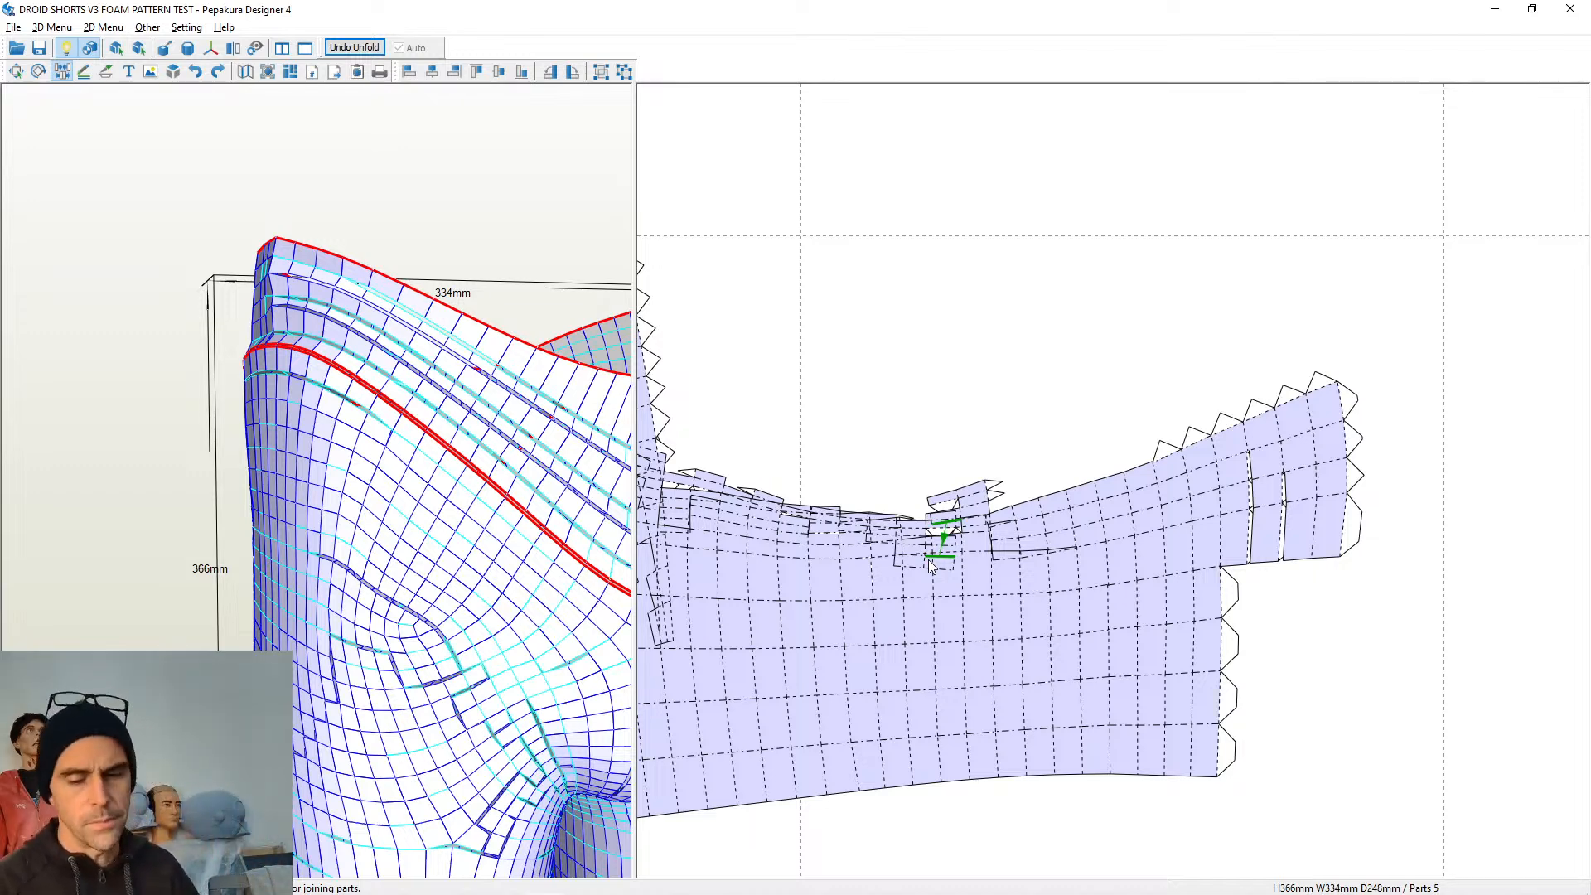
scroll(849, 406, "up", 2)
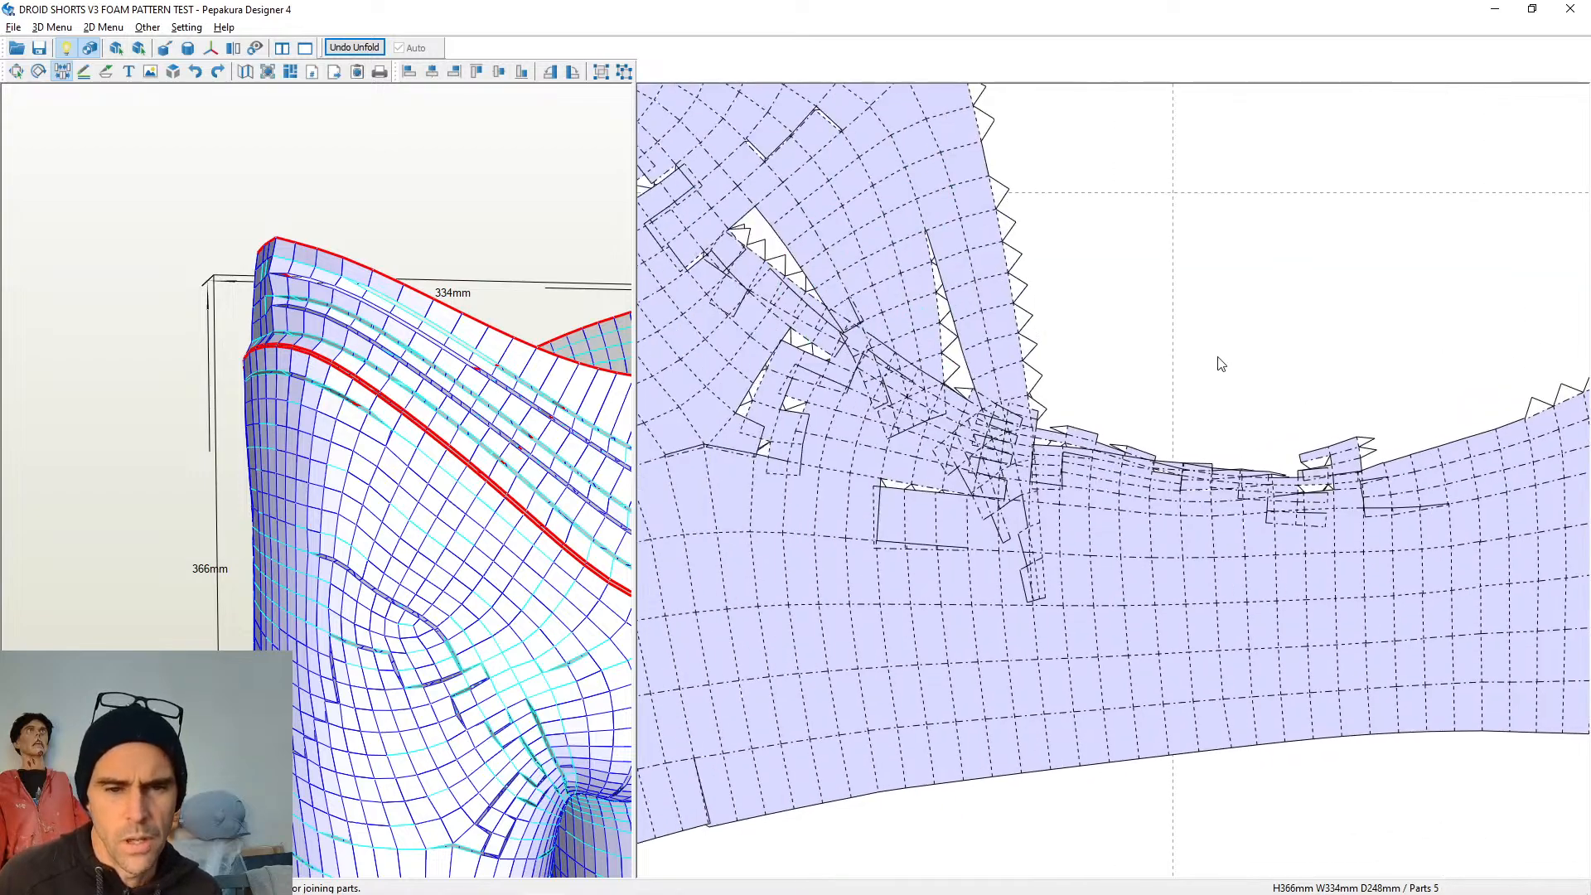
scroll(1177, 370, "up", 1)
scroll(1161, 377, "down", 2)
scroll(1201, 451, "up", 1)
scroll(953, 338, "up", 1)
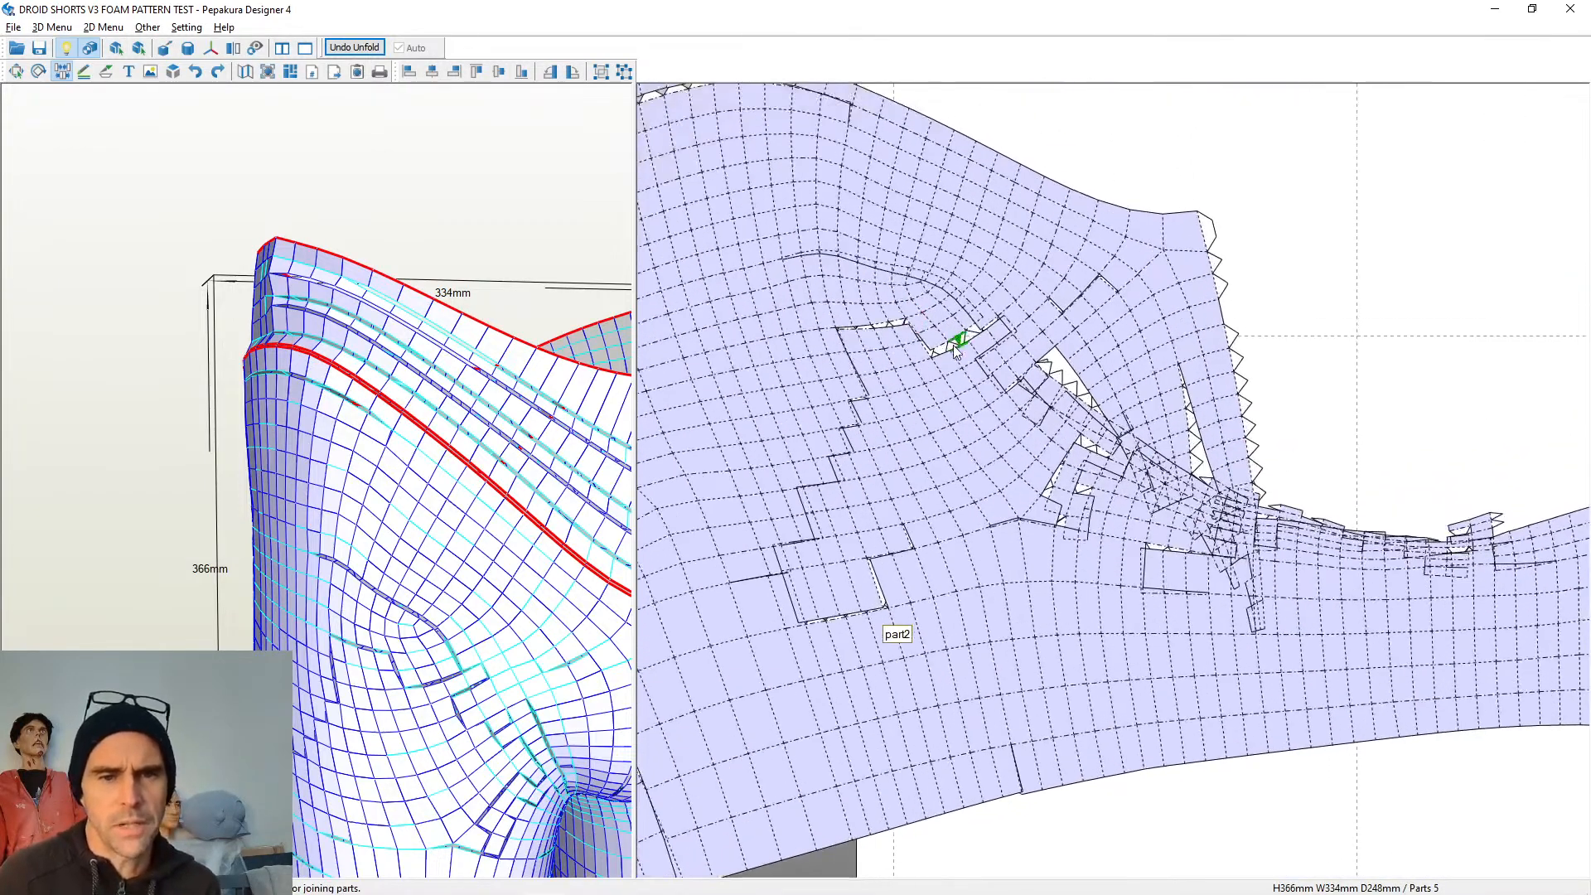
scroll(983, 405, "up", 1)
scroll(991, 422, "down", 1)
Transfer the face at the inner corner of part2's stepped gap from the lower panel to the upper flap
scroll(1119, 539, "up", 2)
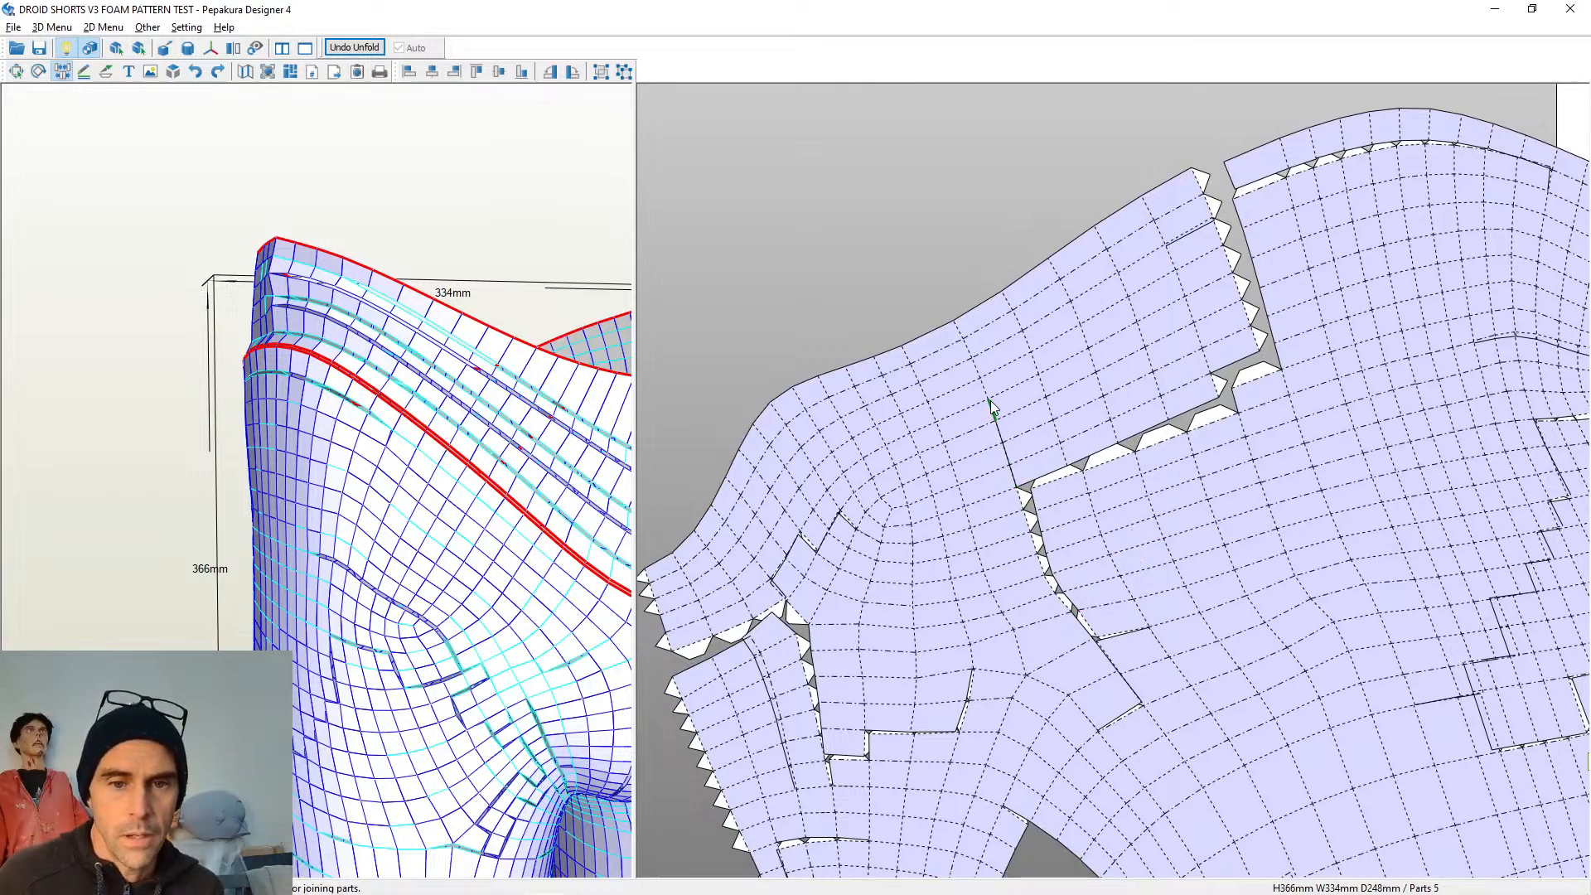
left_click(970, 356)
left_click(1057, 479)
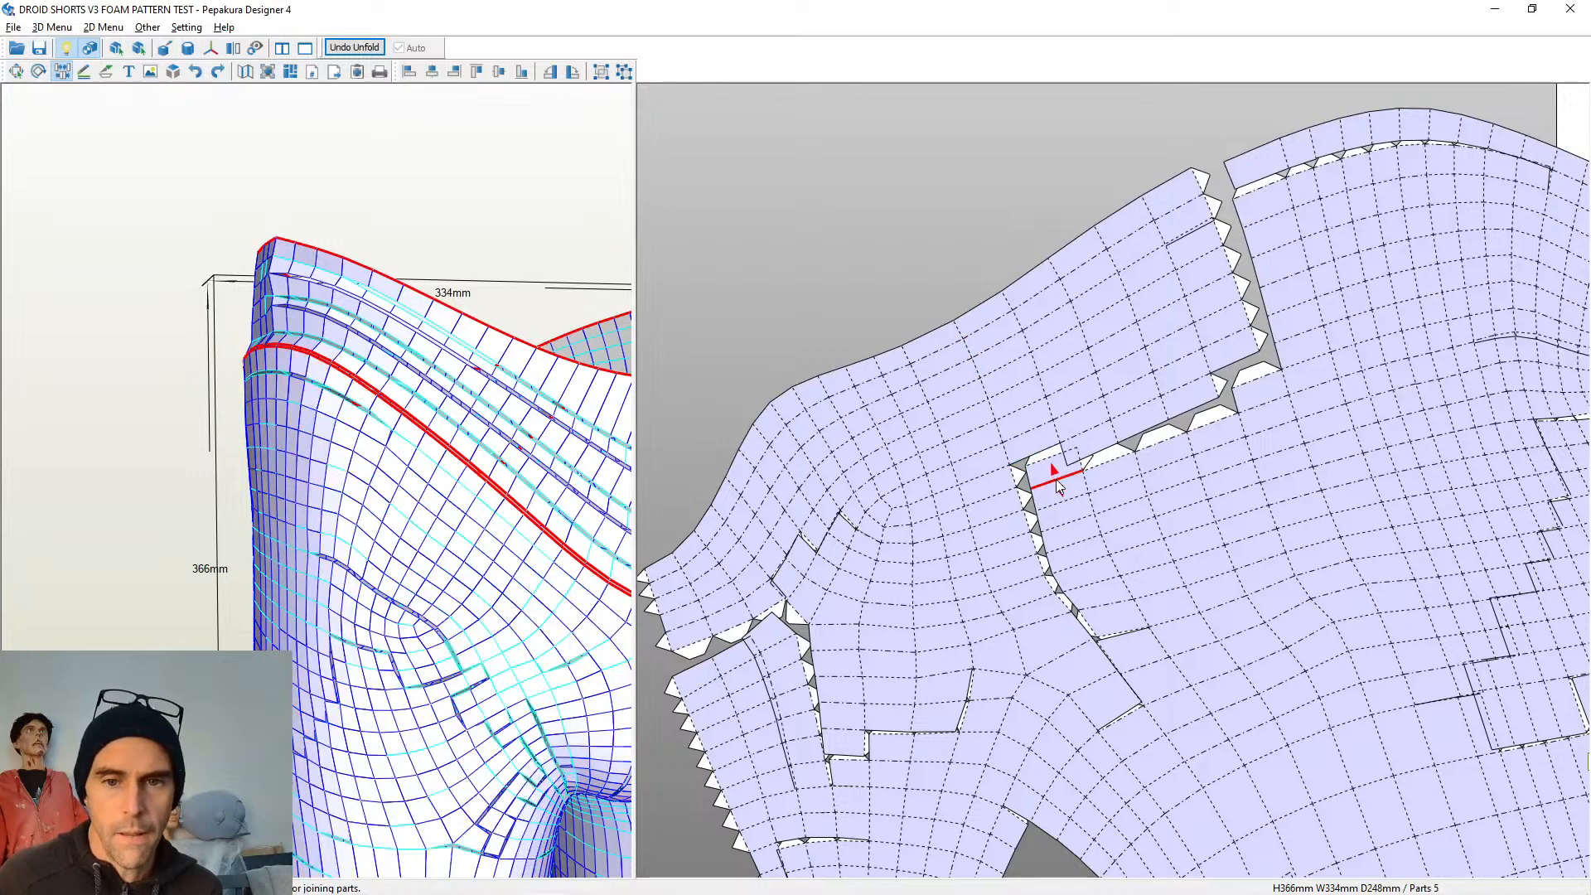
left_click(1033, 451)
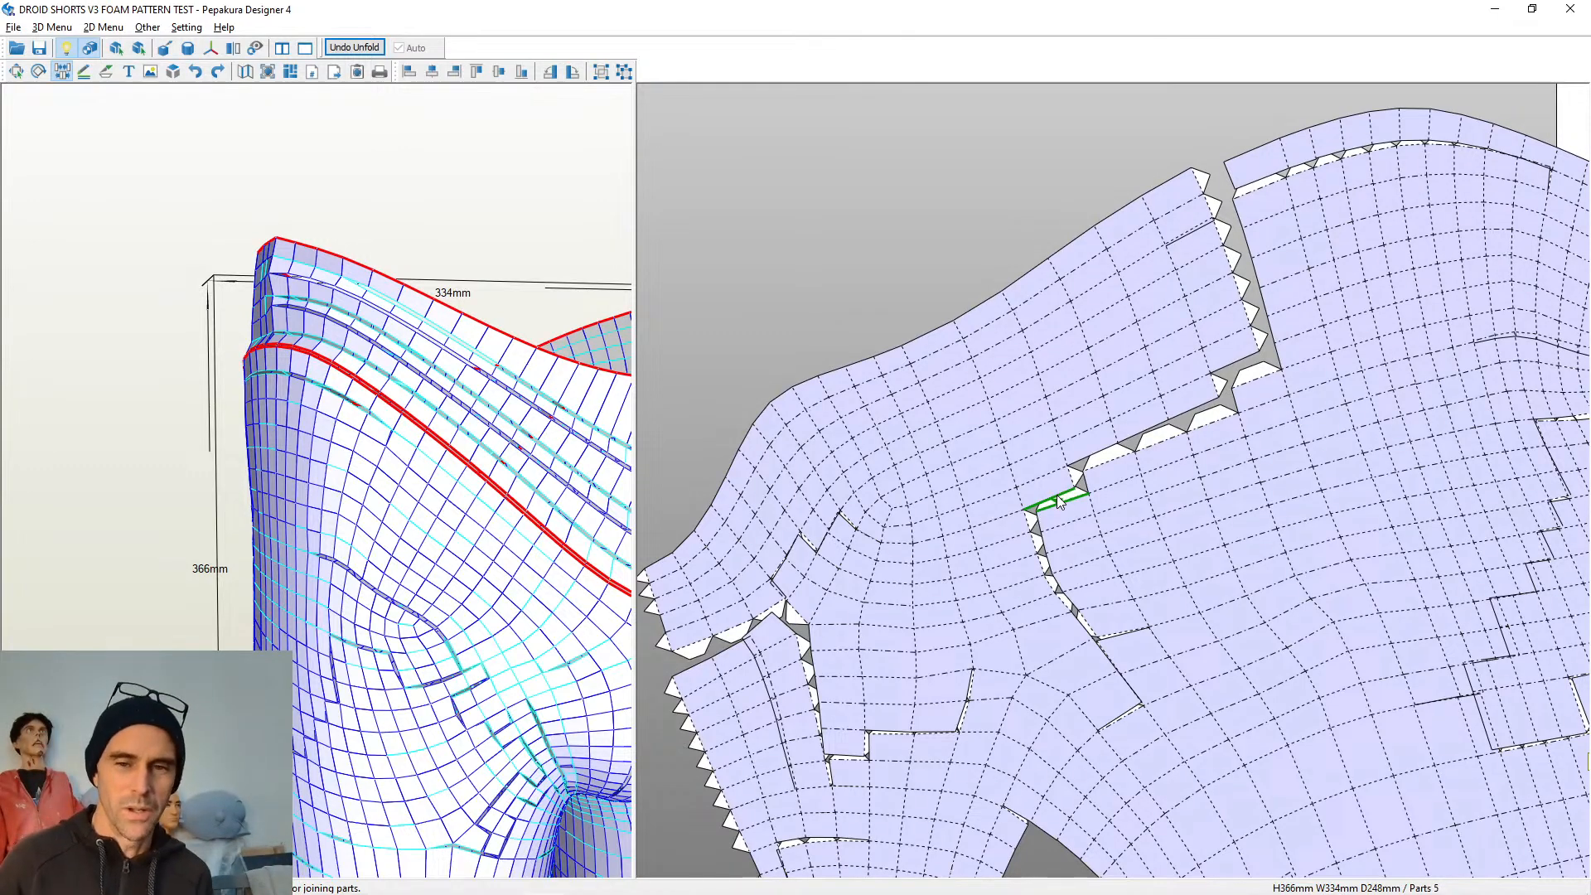
Transfer the end column of faces from the upper flap's tabbed edge to the neighbouring panel, one face at a time
left_click(1254, 380)
left_click(1252, 358)
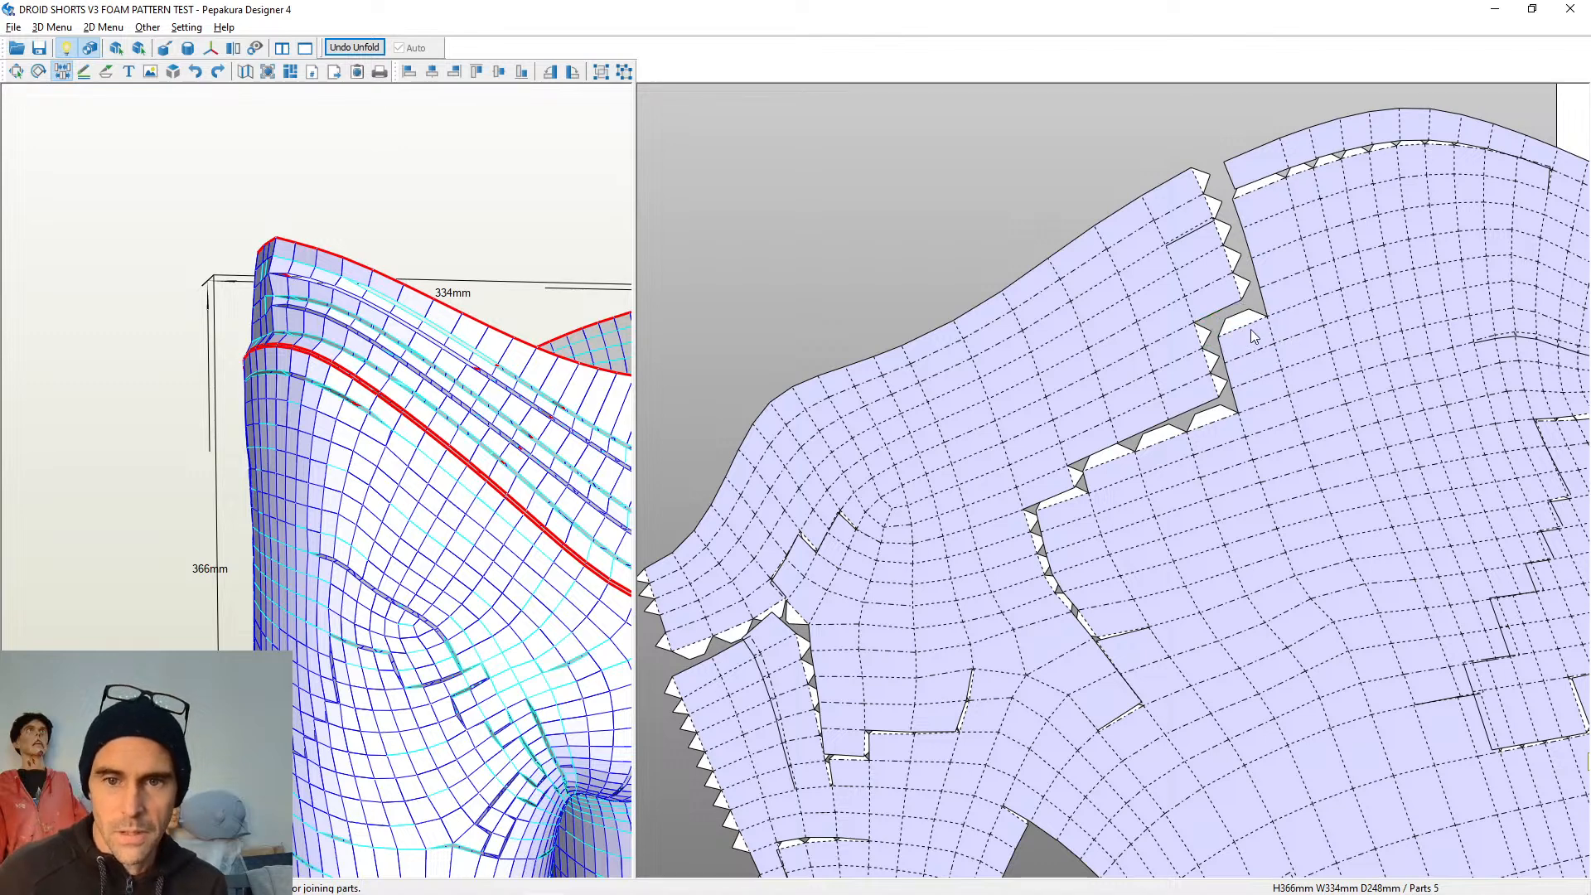
left_click(1250, 326)
left_click(1245, 299)
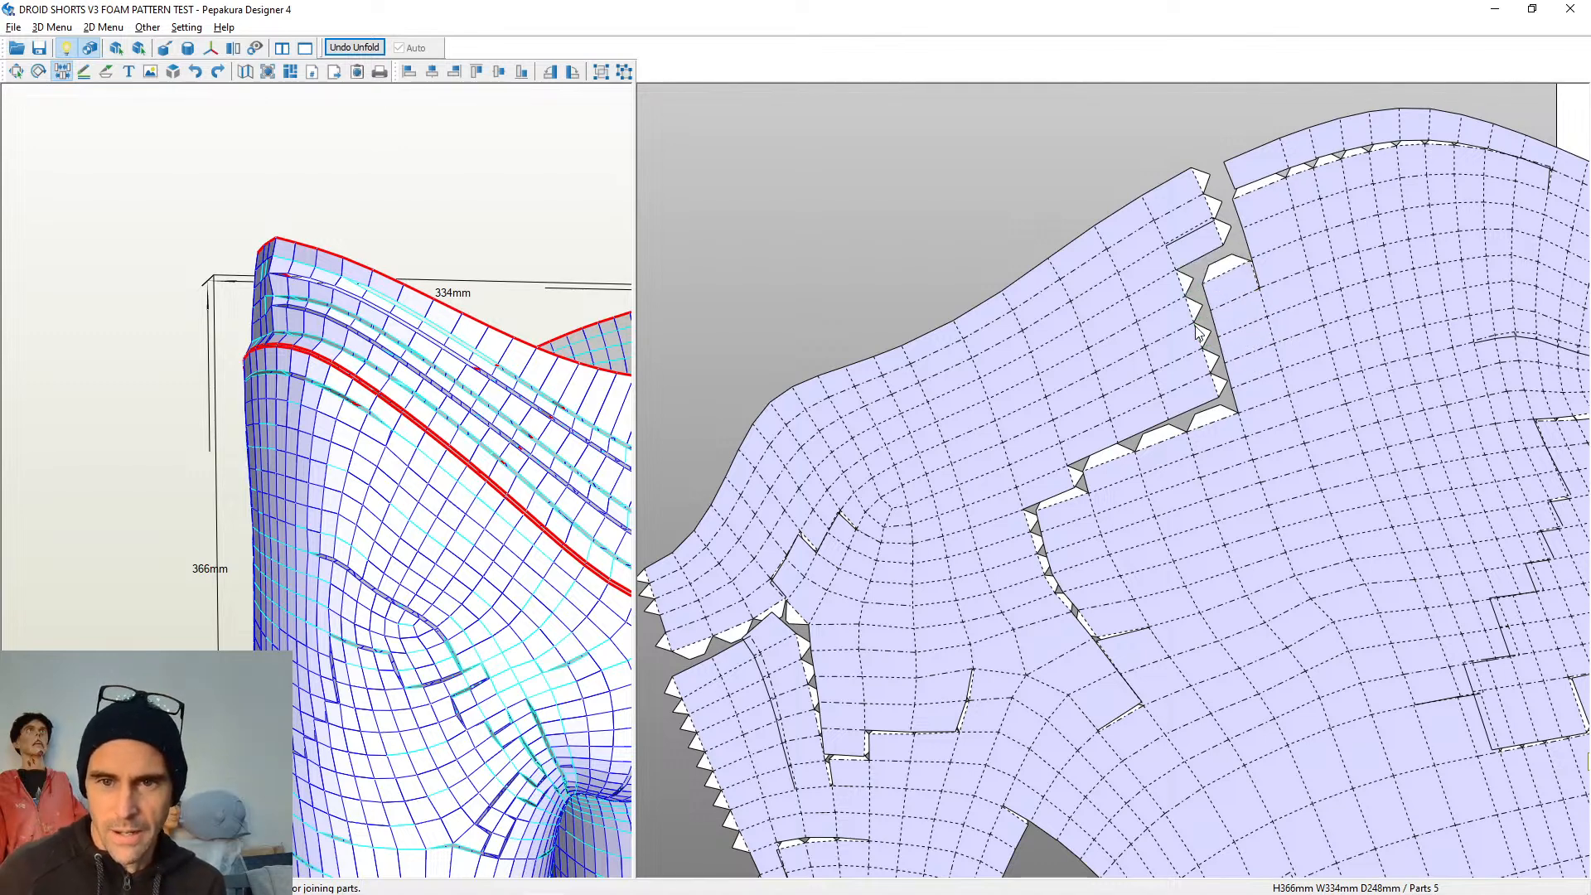
left_click(1221, 274)
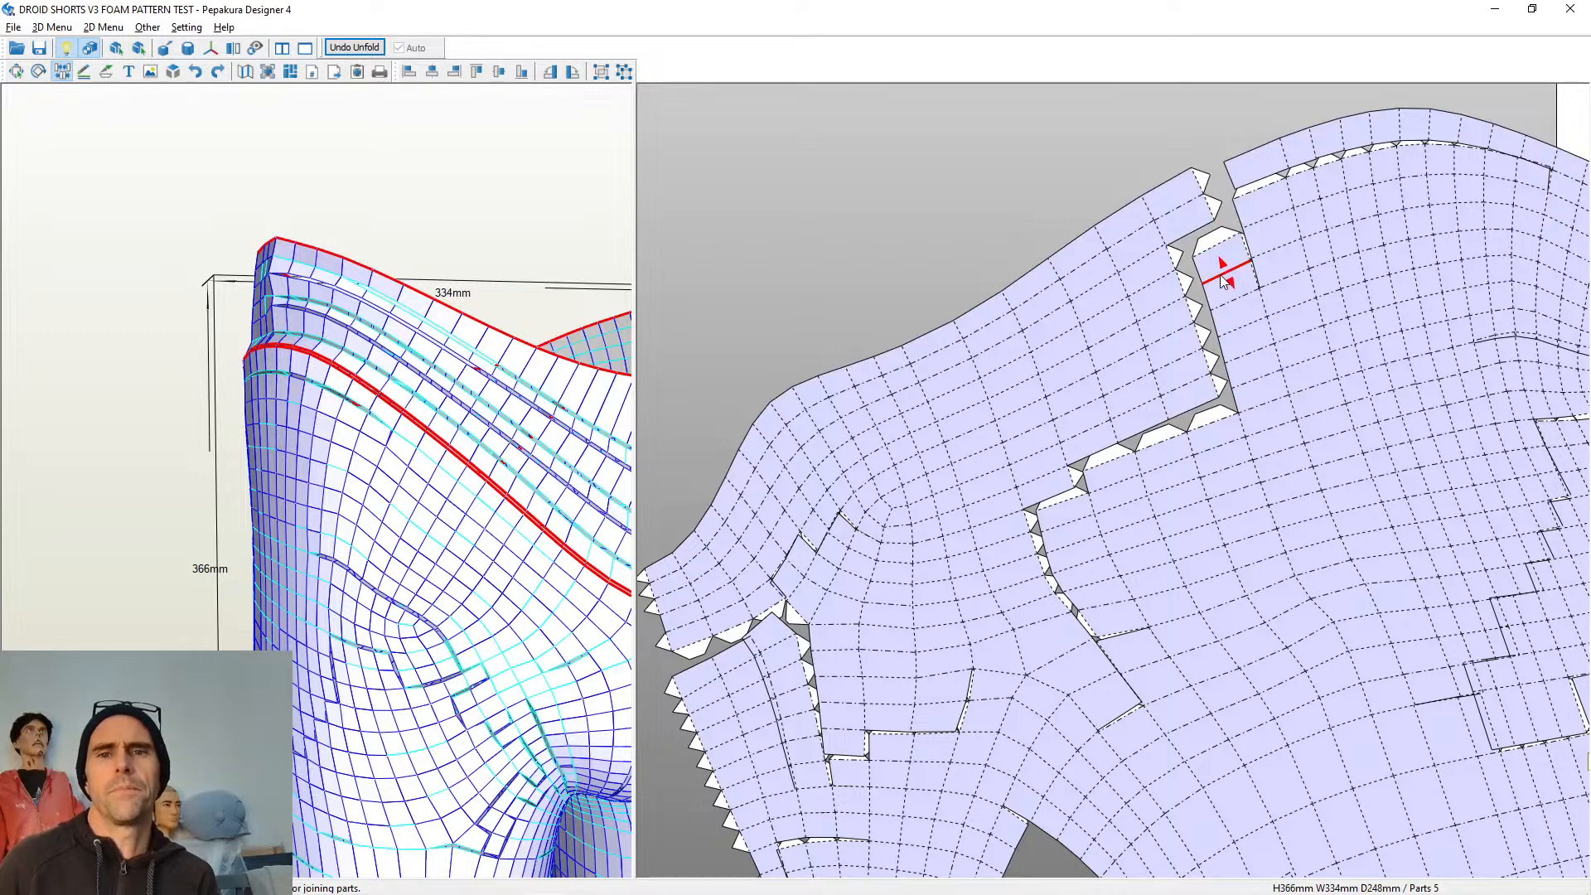
left_click(1220, 245)
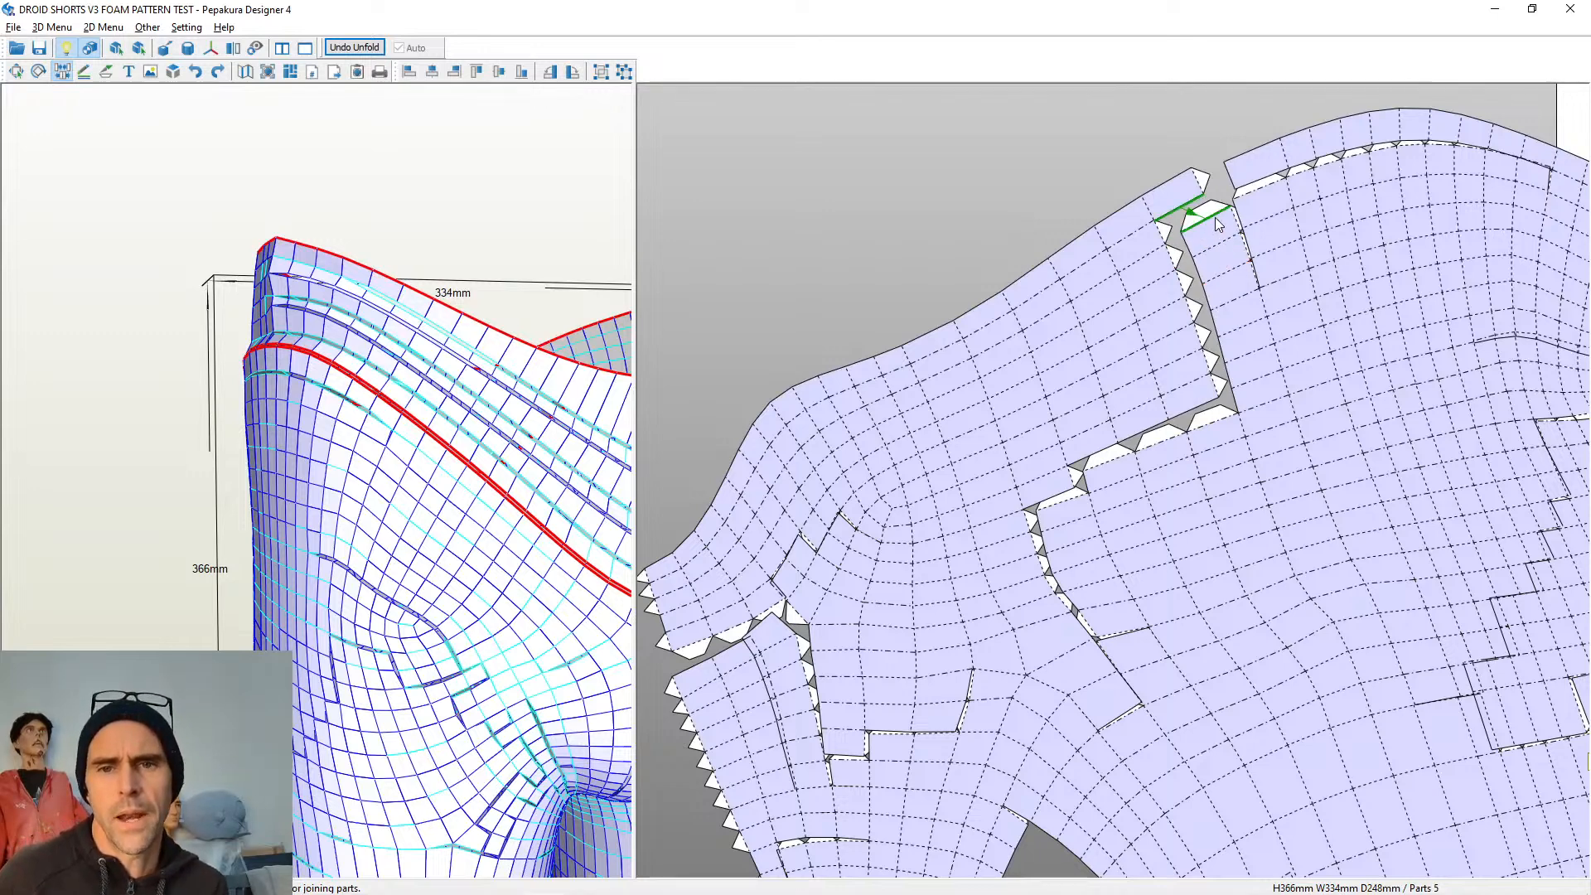
left_click(1215, 216)
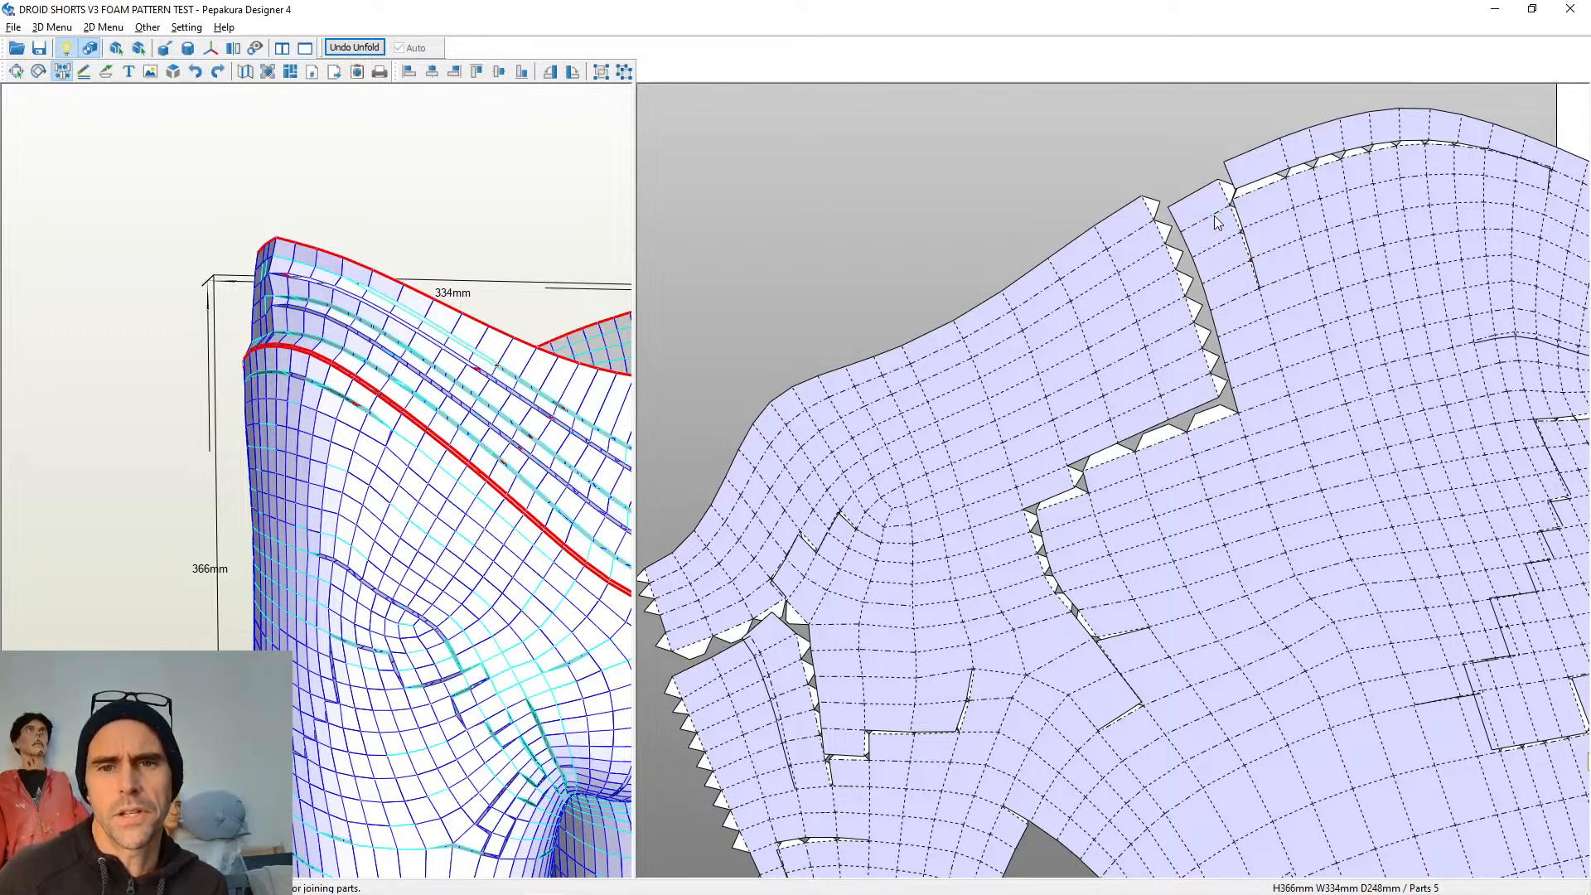
Transfer the outer row of faces along part2's upper curved edge onto the main panel, working along the open seam
left_click(1270, 187)
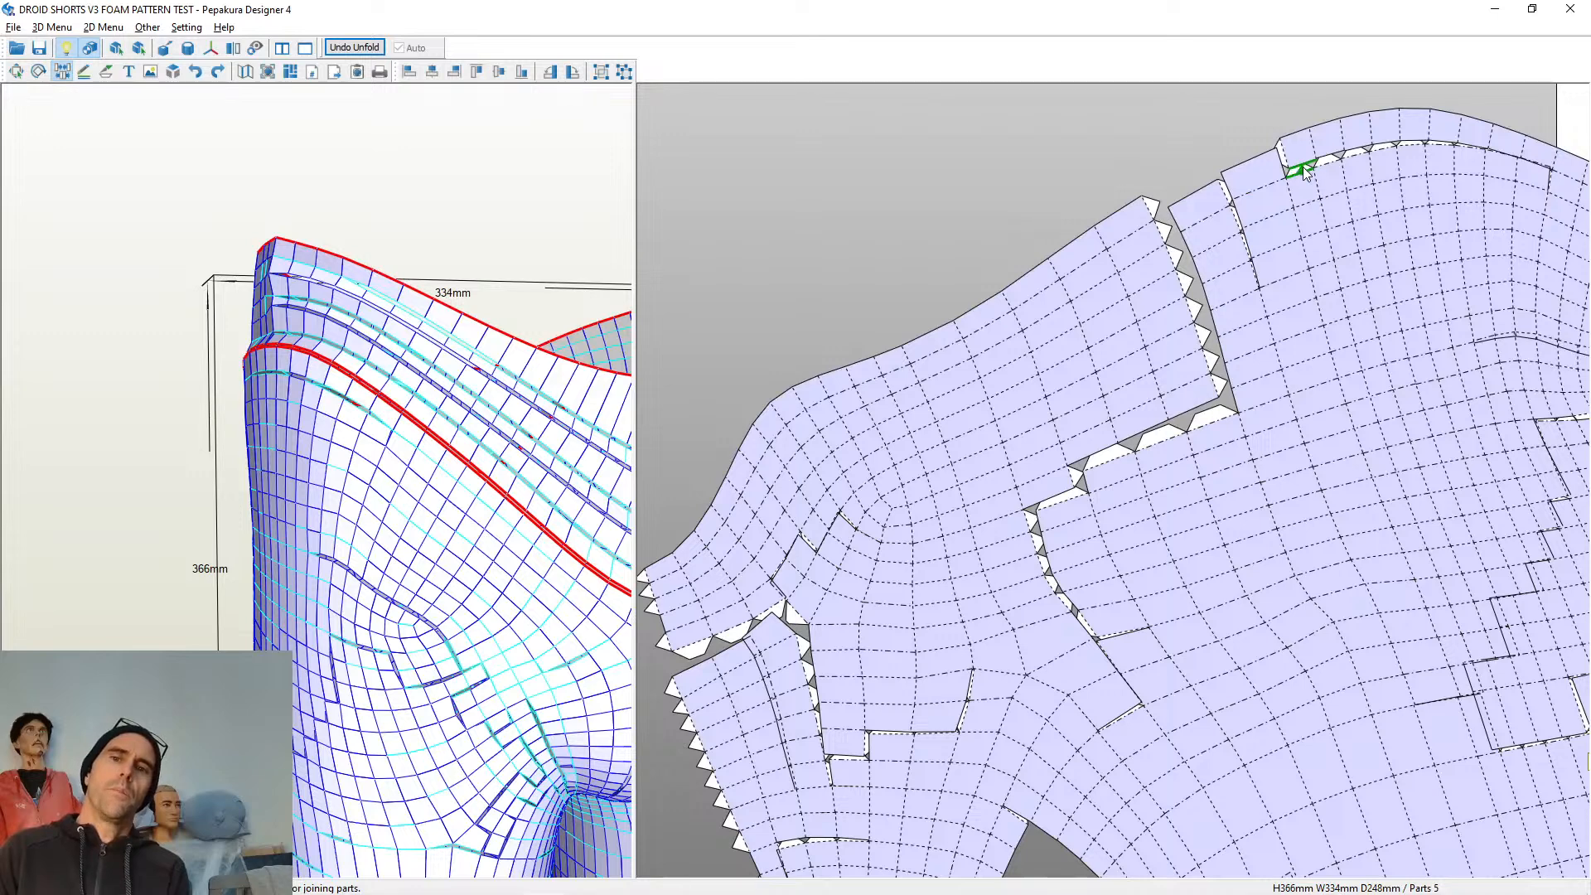
left_click(1303, 166)
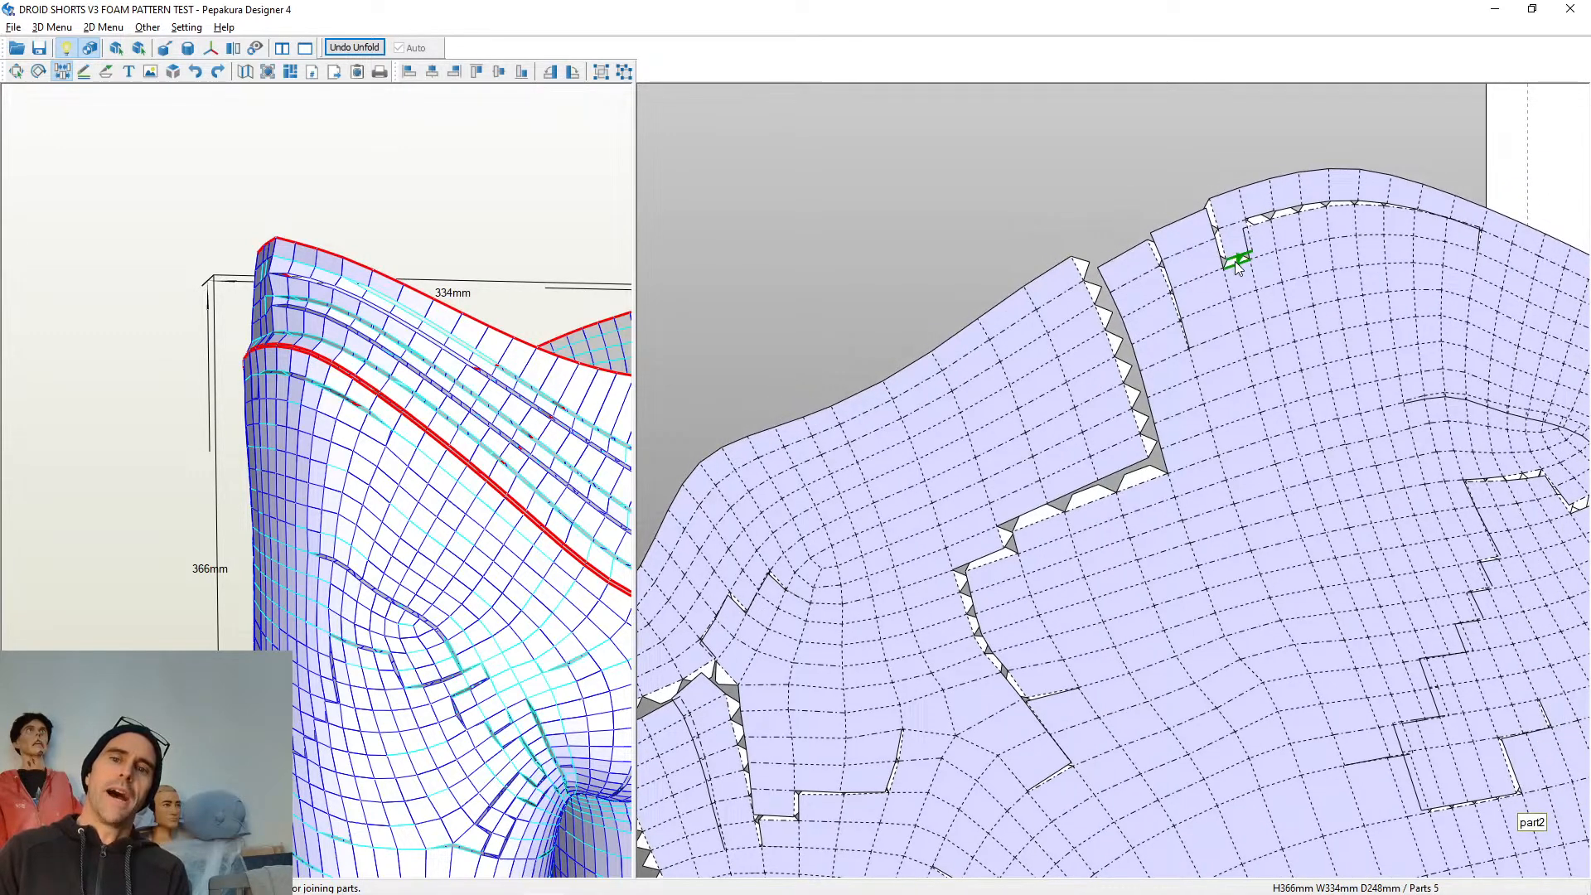
left_click(1235, 261)
left_click(1231, 234)
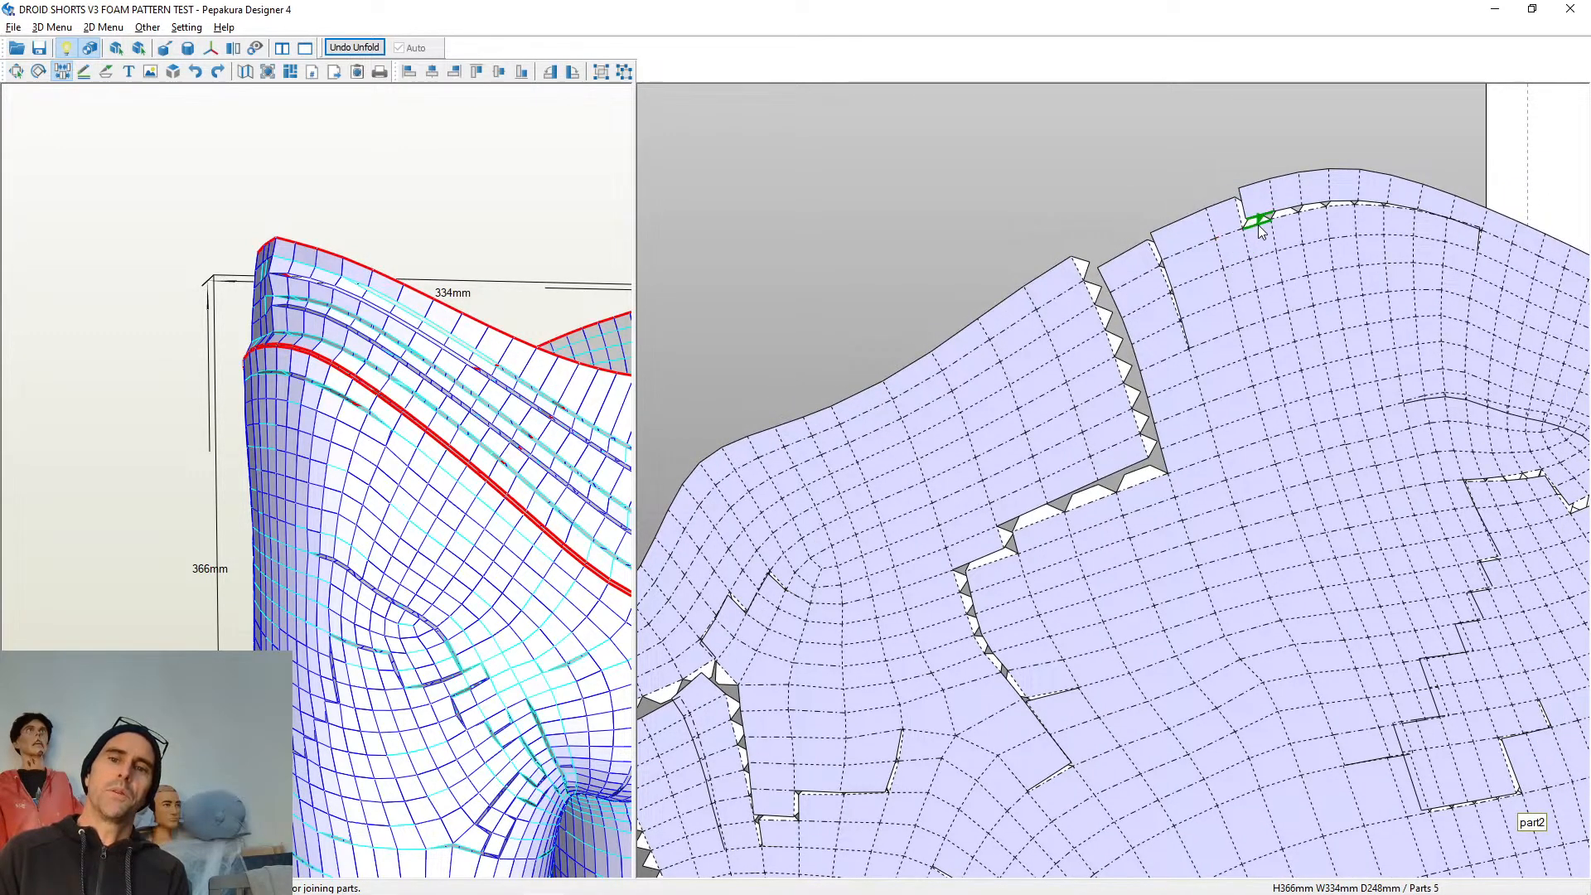
left_click(1261, 214)
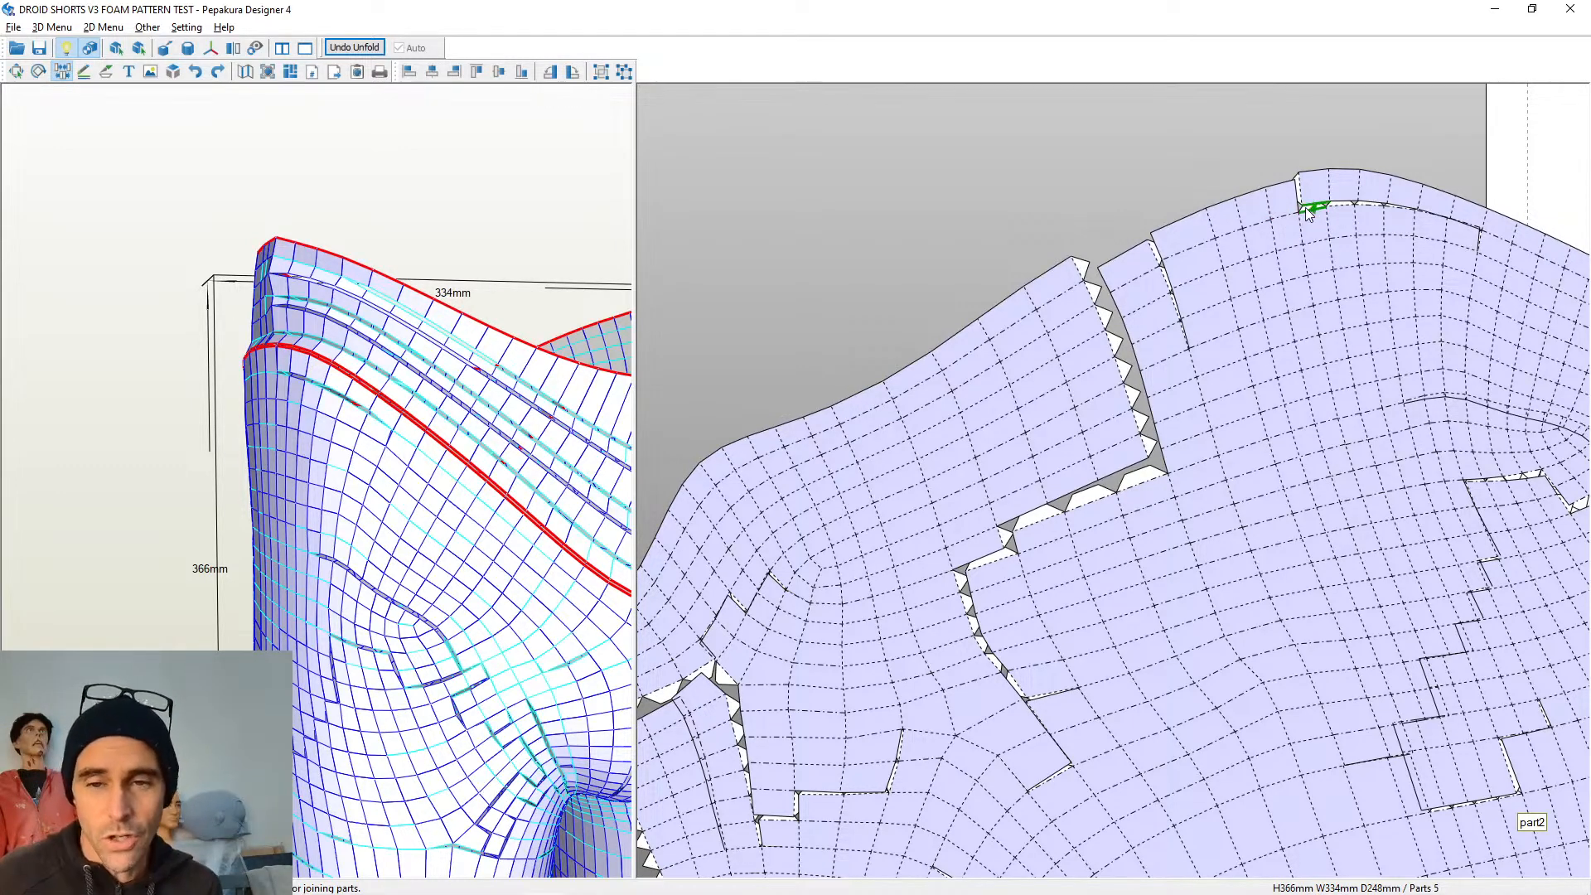
right_click_drag(1332, 220, 1057, 296)
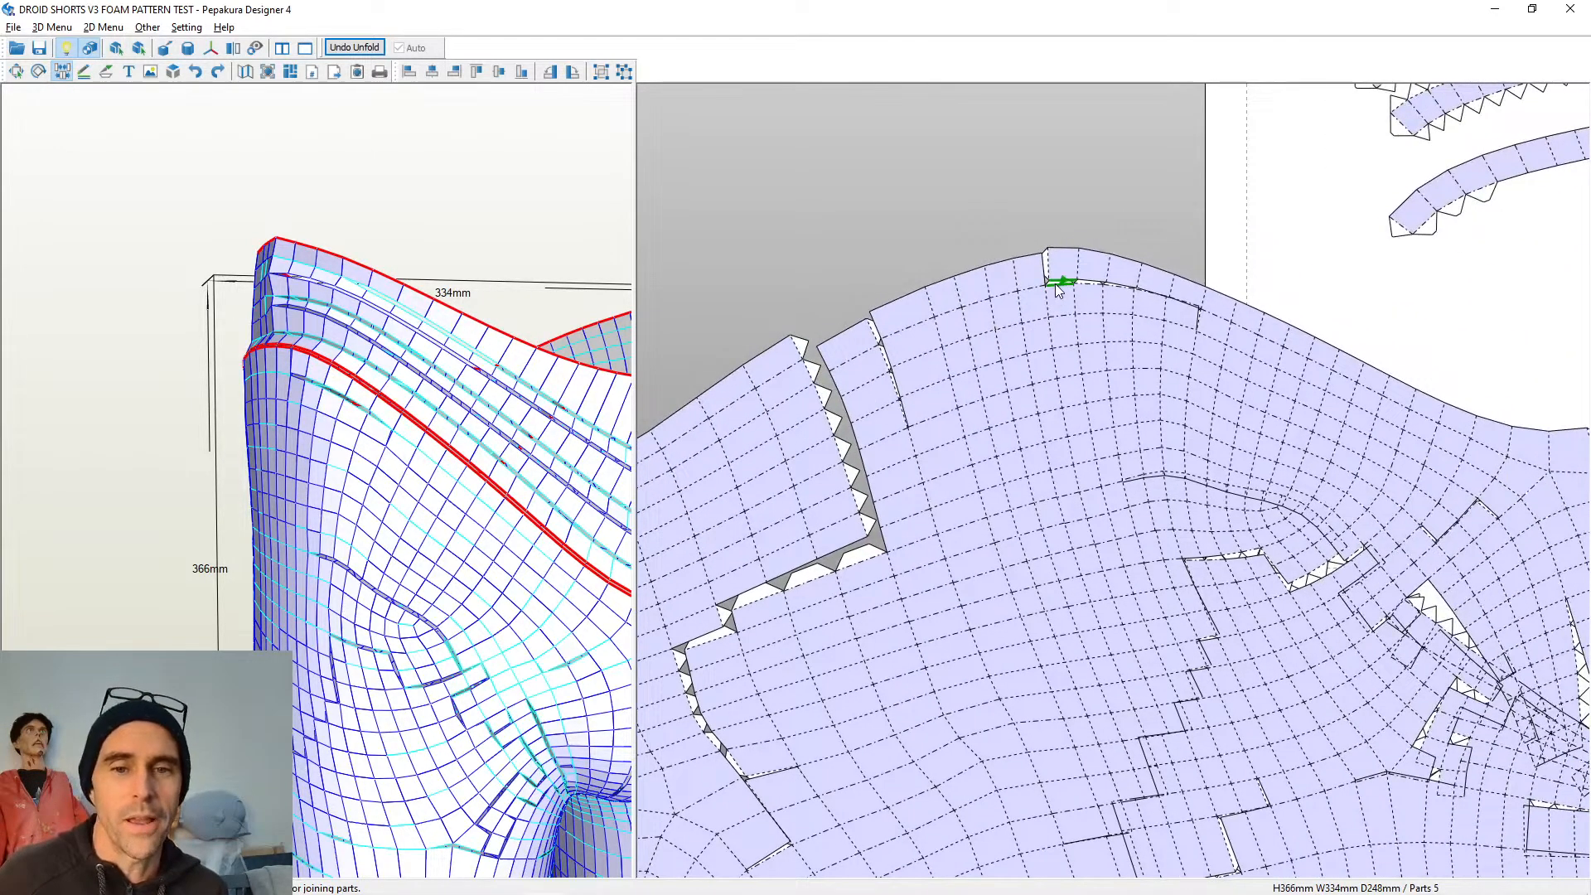
left_click(1058, 283)
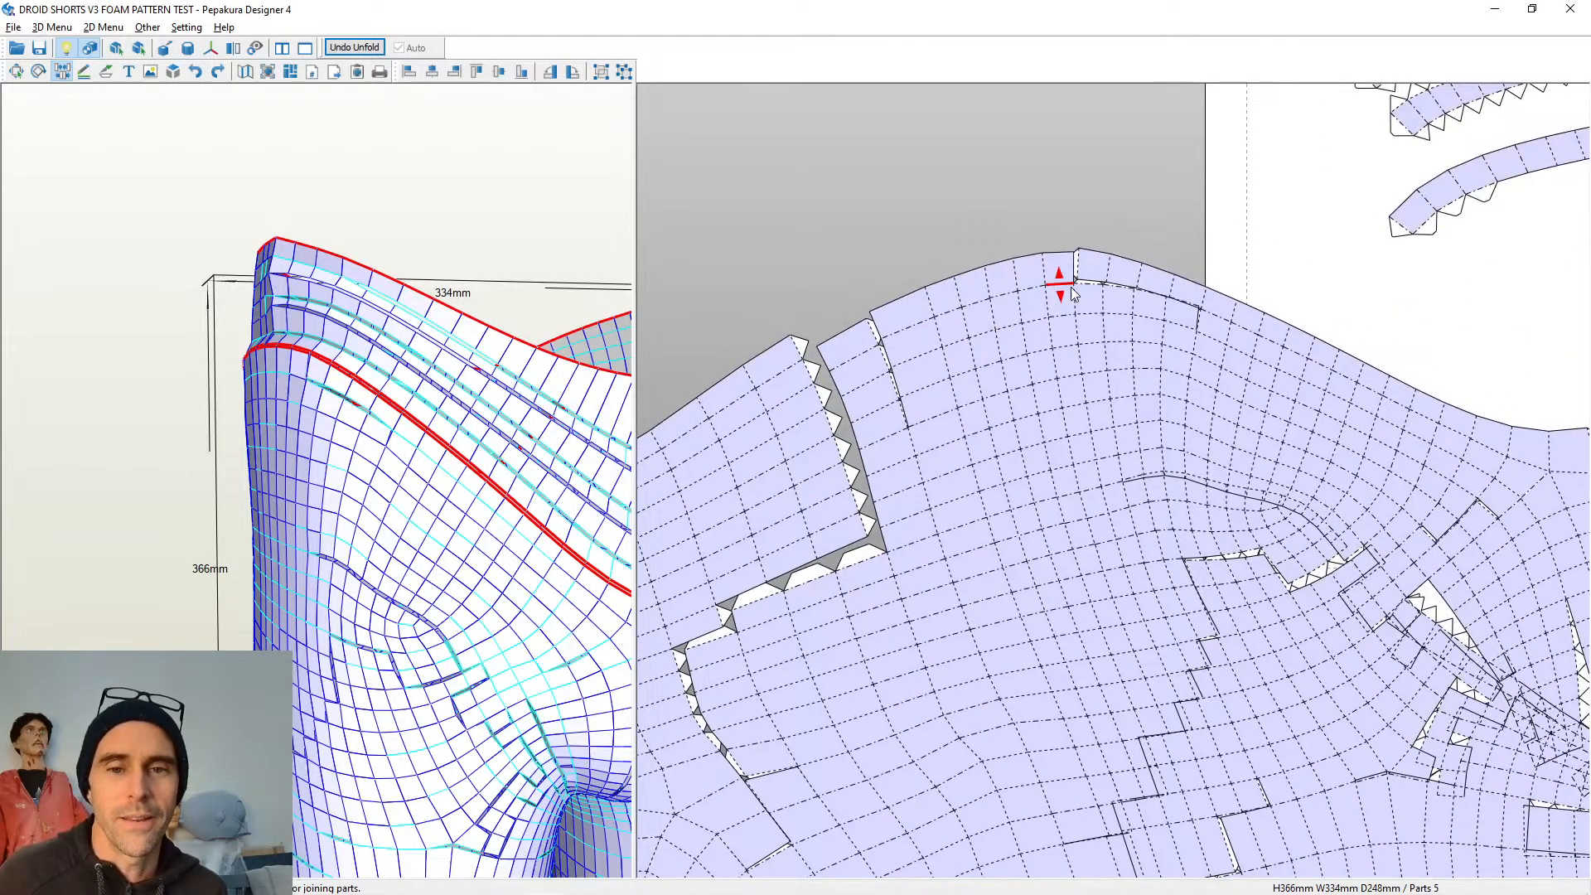
left_click(1119, 287)
left_click(1150, 291)
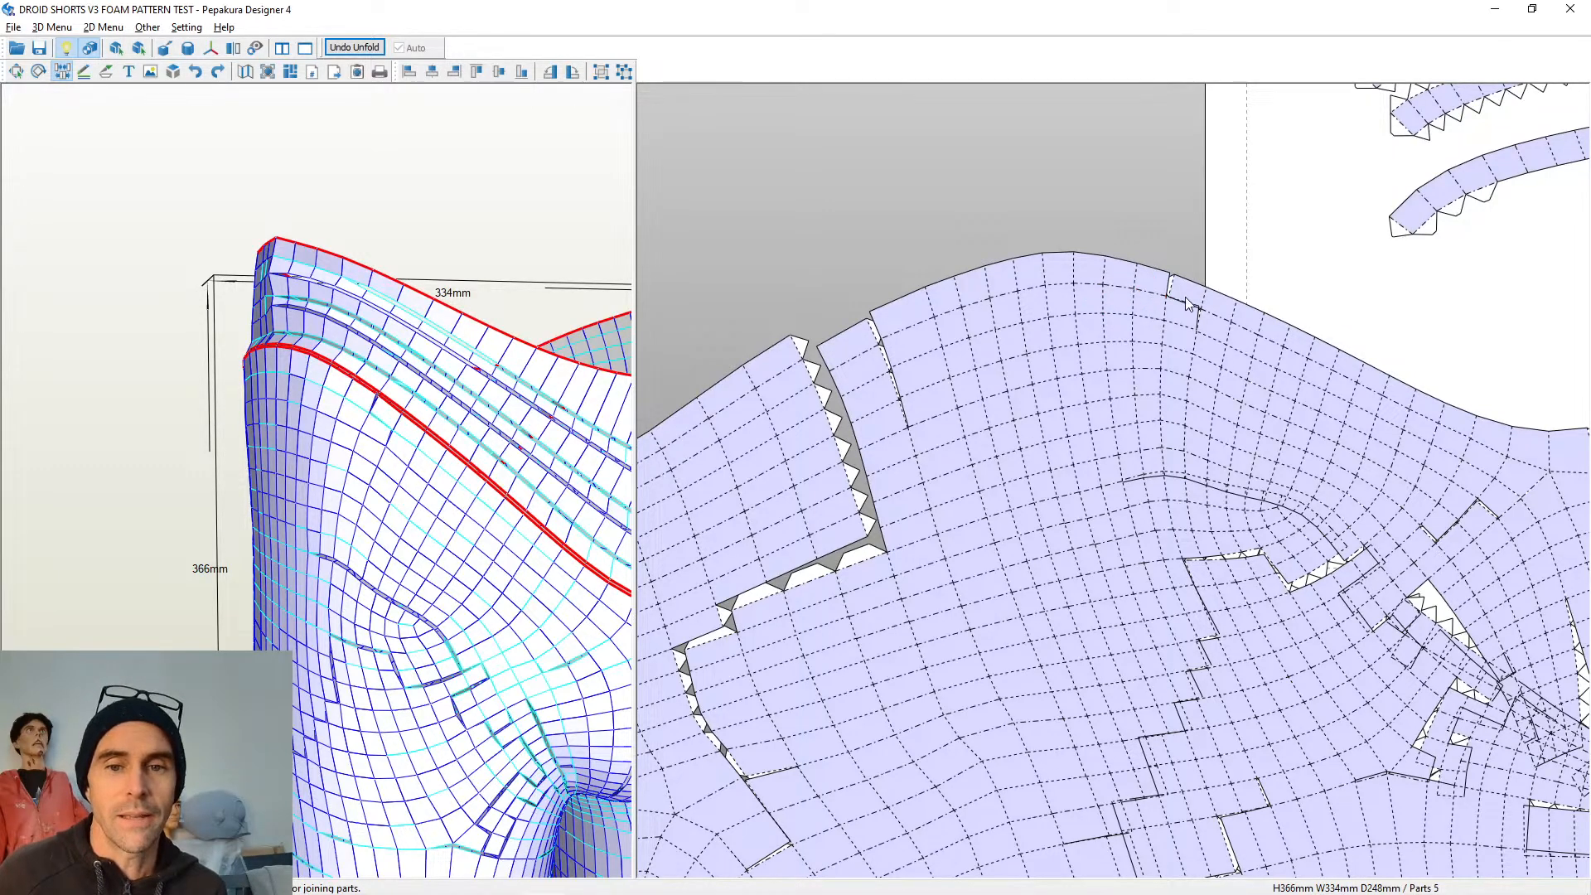
left_click(1187, 310)
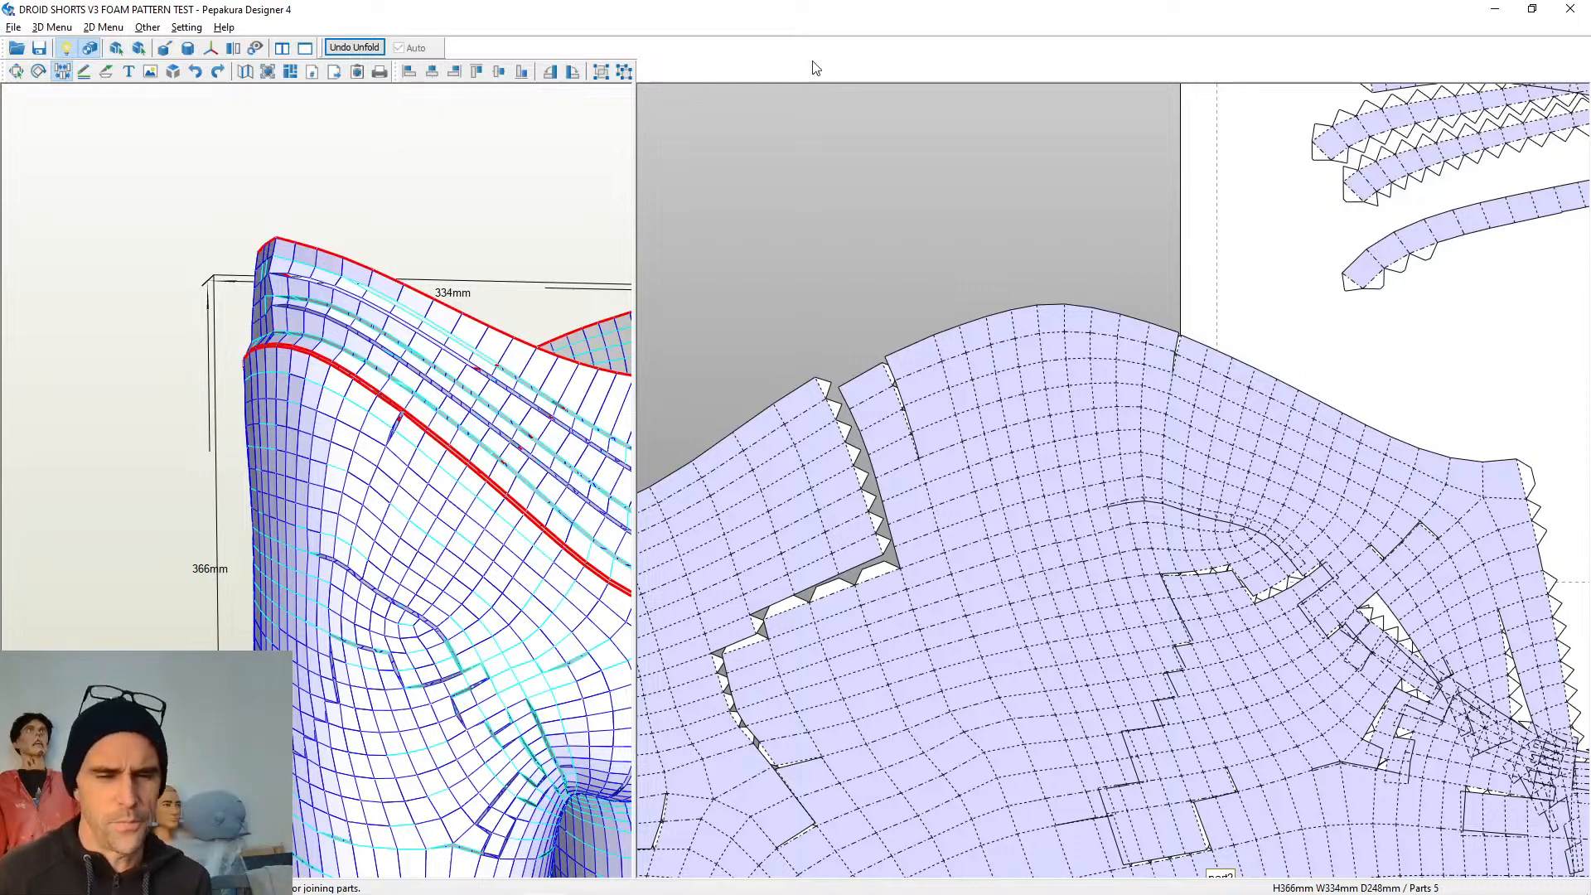
Transfer the flap's end column of faces across the tabbed gap to the main panel one by one, starting from the inner corner
scroll(1125, 340, "up", 2)
scroll(1125, 340, "up", 1)
middle_click_drag(1216, 343, 1102, 457)
scroll(1132, 385, "up", 2)
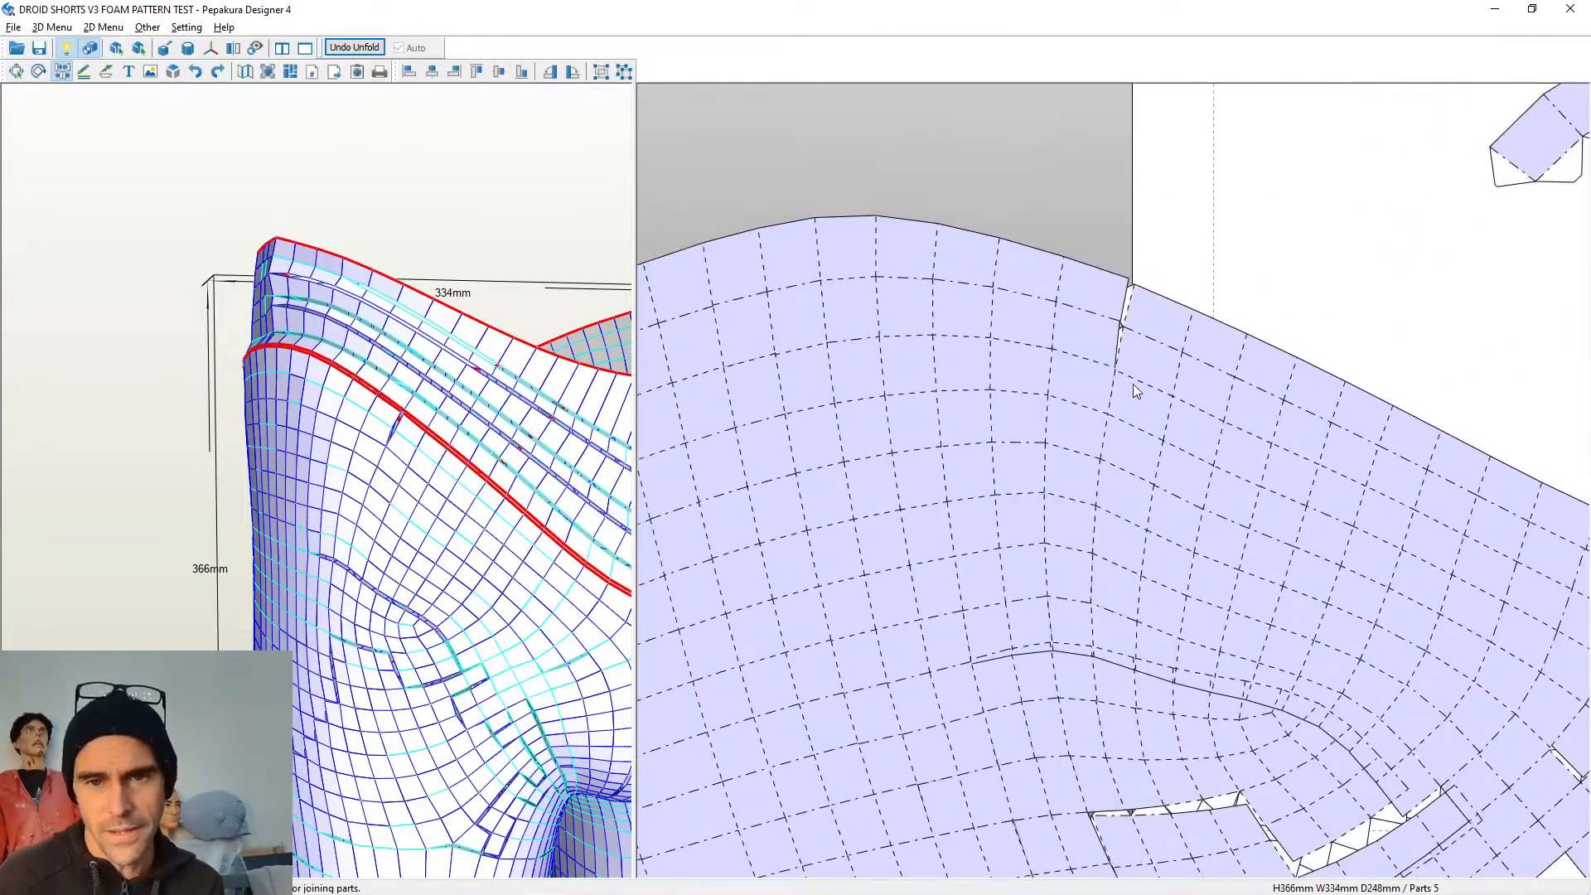
middle_click_drag(993, 414, 1288, 376)
middle_click_drag(935, 431, 1186, 364)
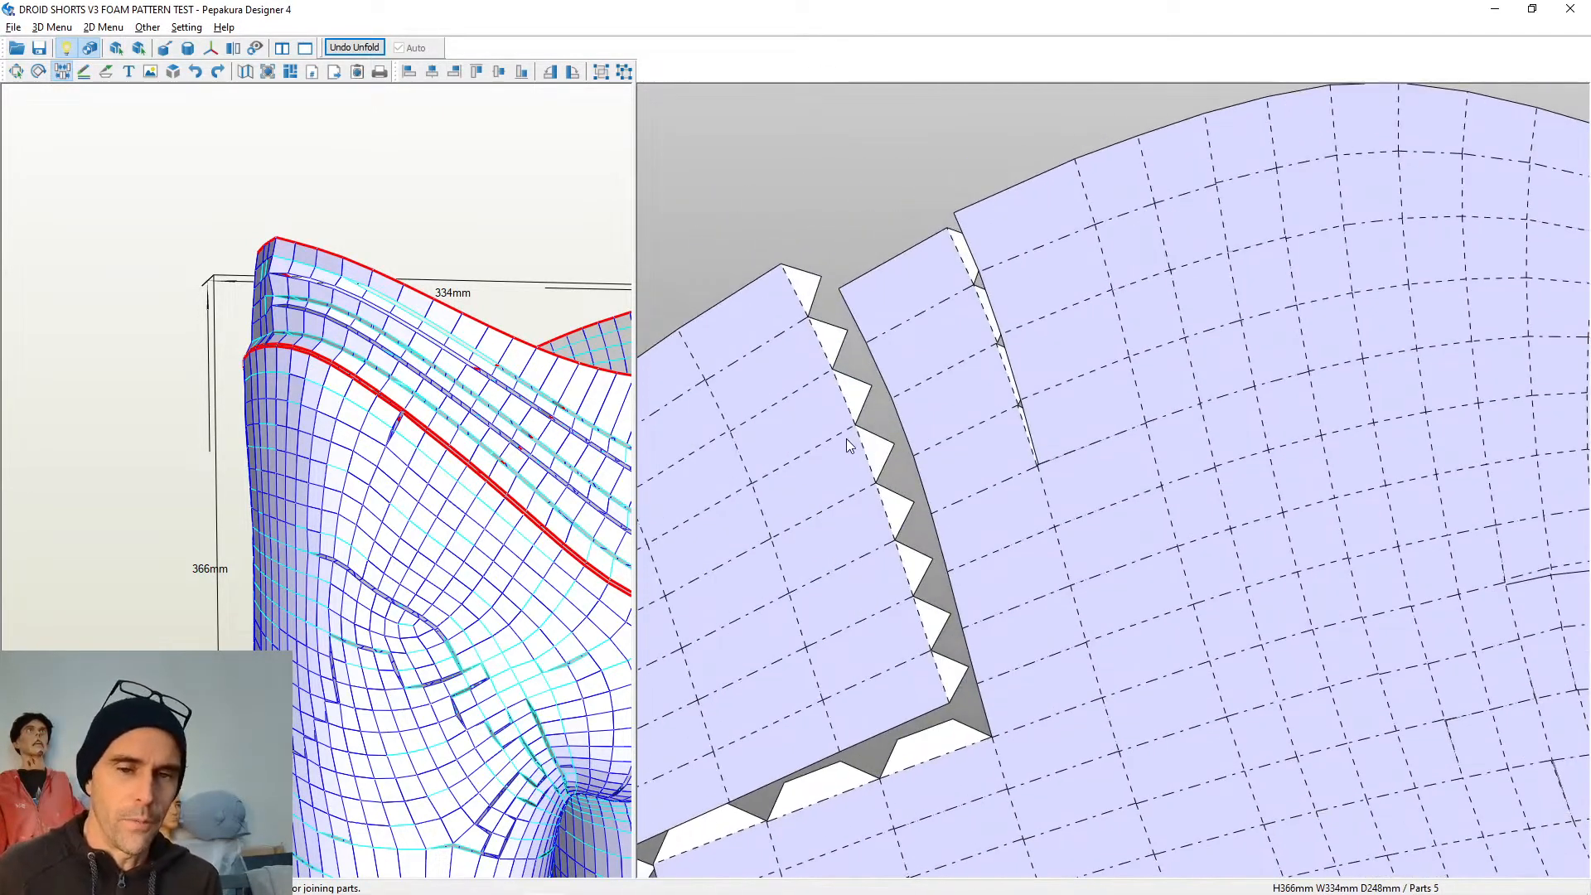
middle_click_drag(887, 520, 1134, 355)
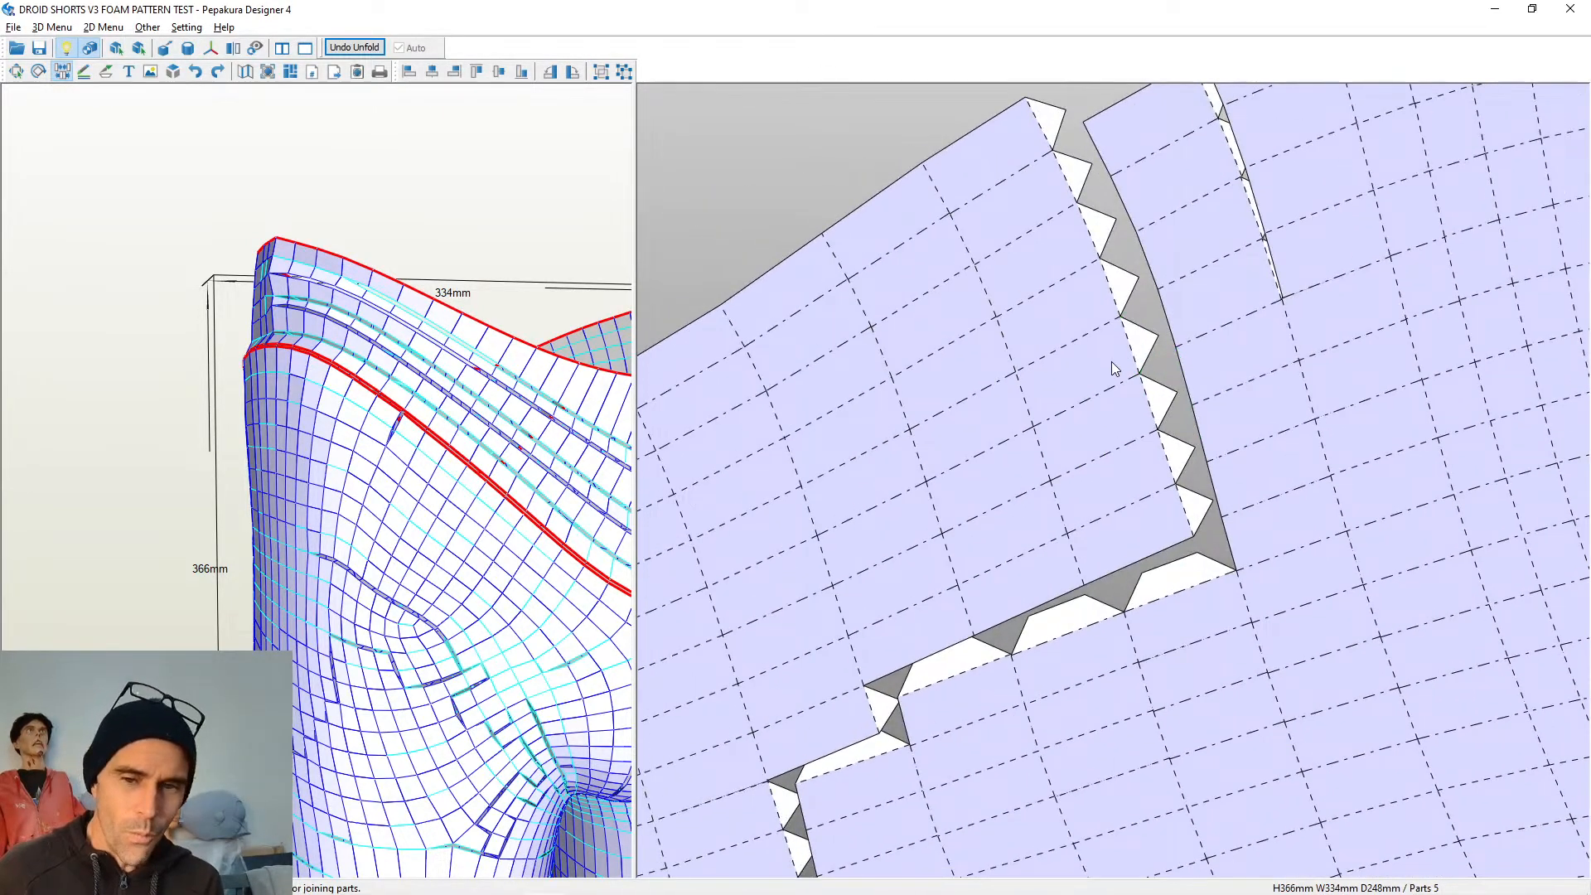
left_click(1176, 596)
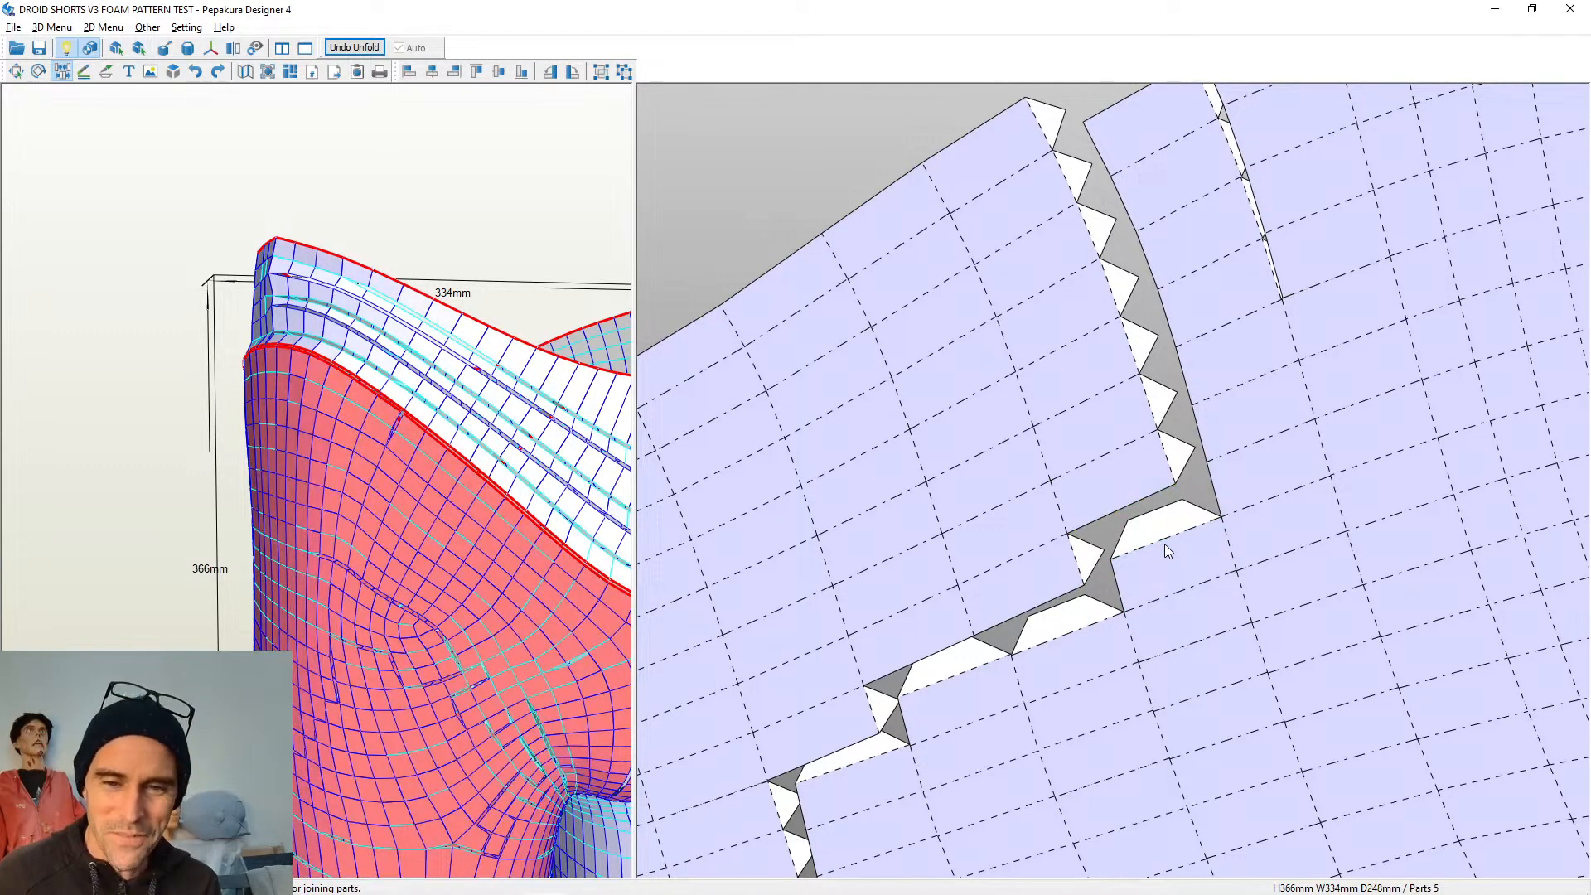
left_click(1166, 542)
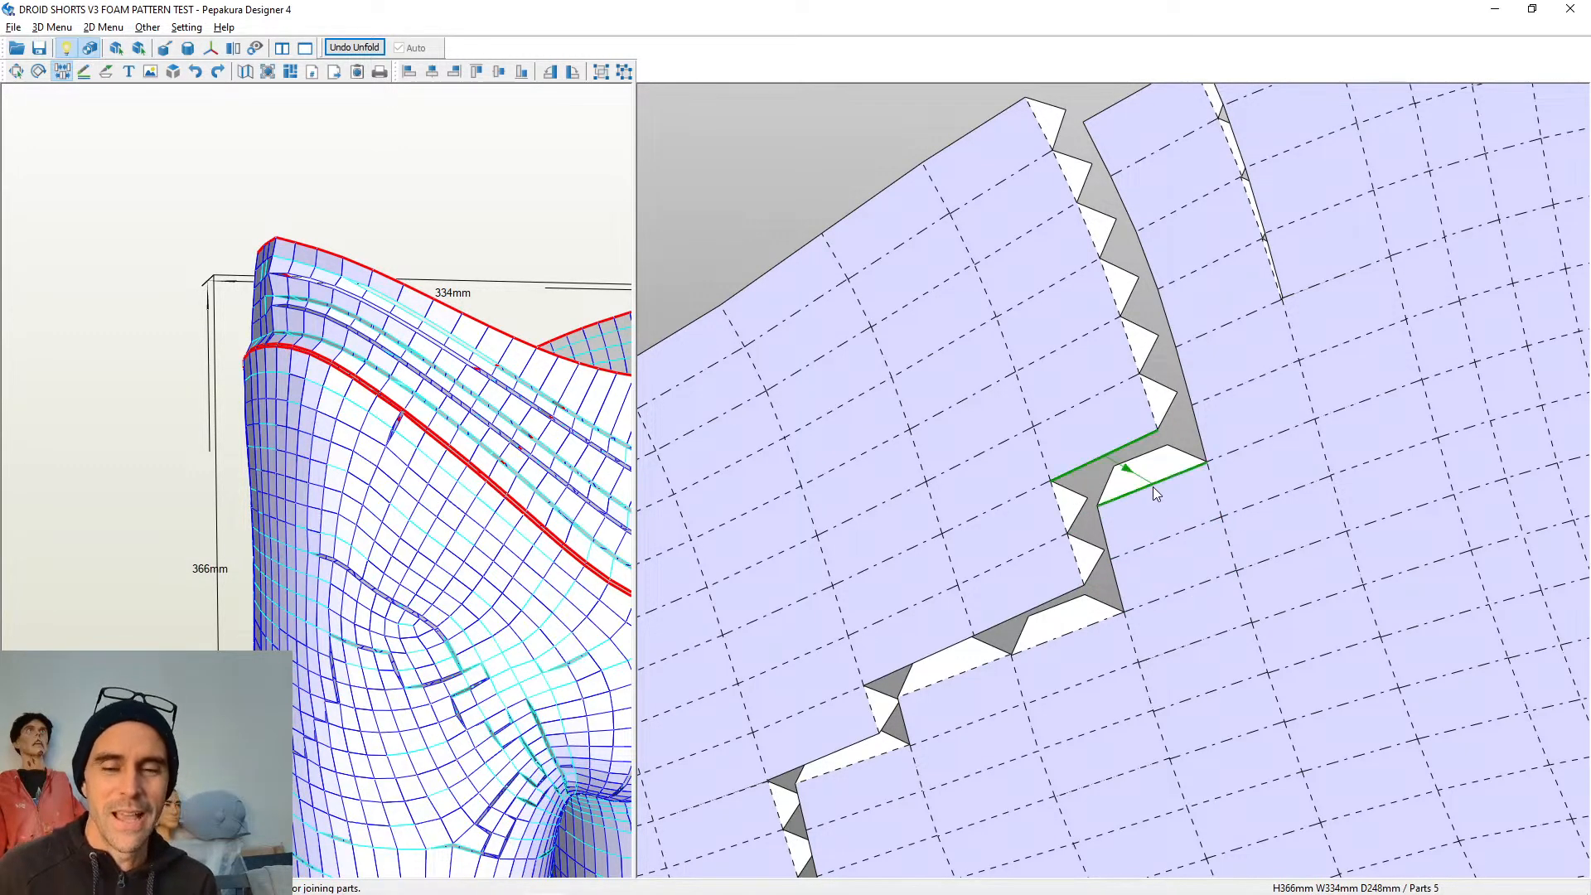
left_click(1152, 486)
left_click(1137, 429)
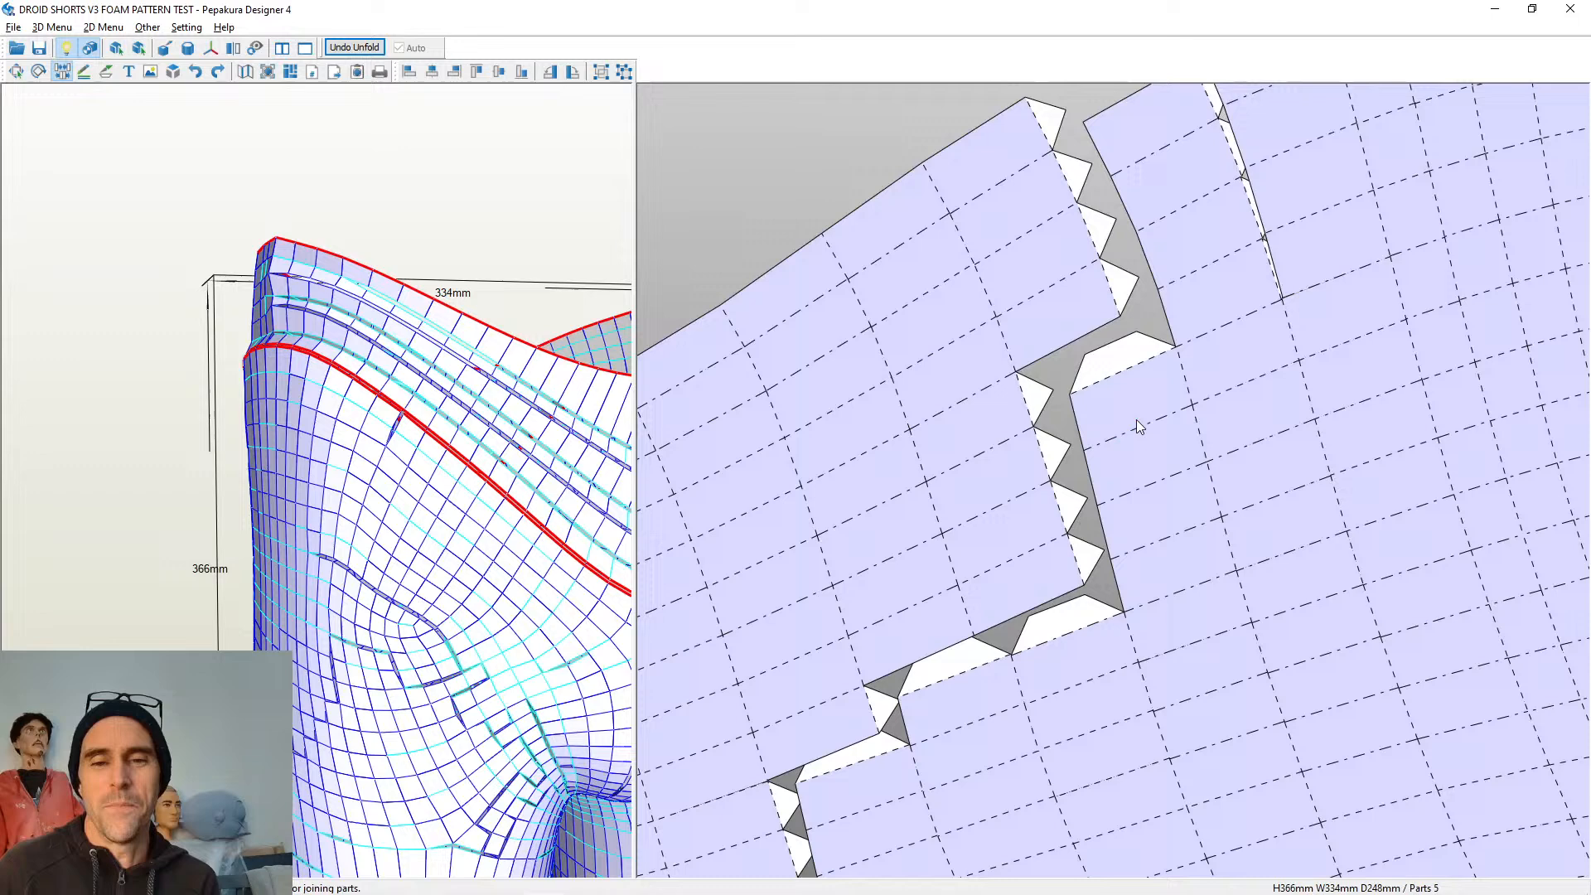
left_click(1122, 369)
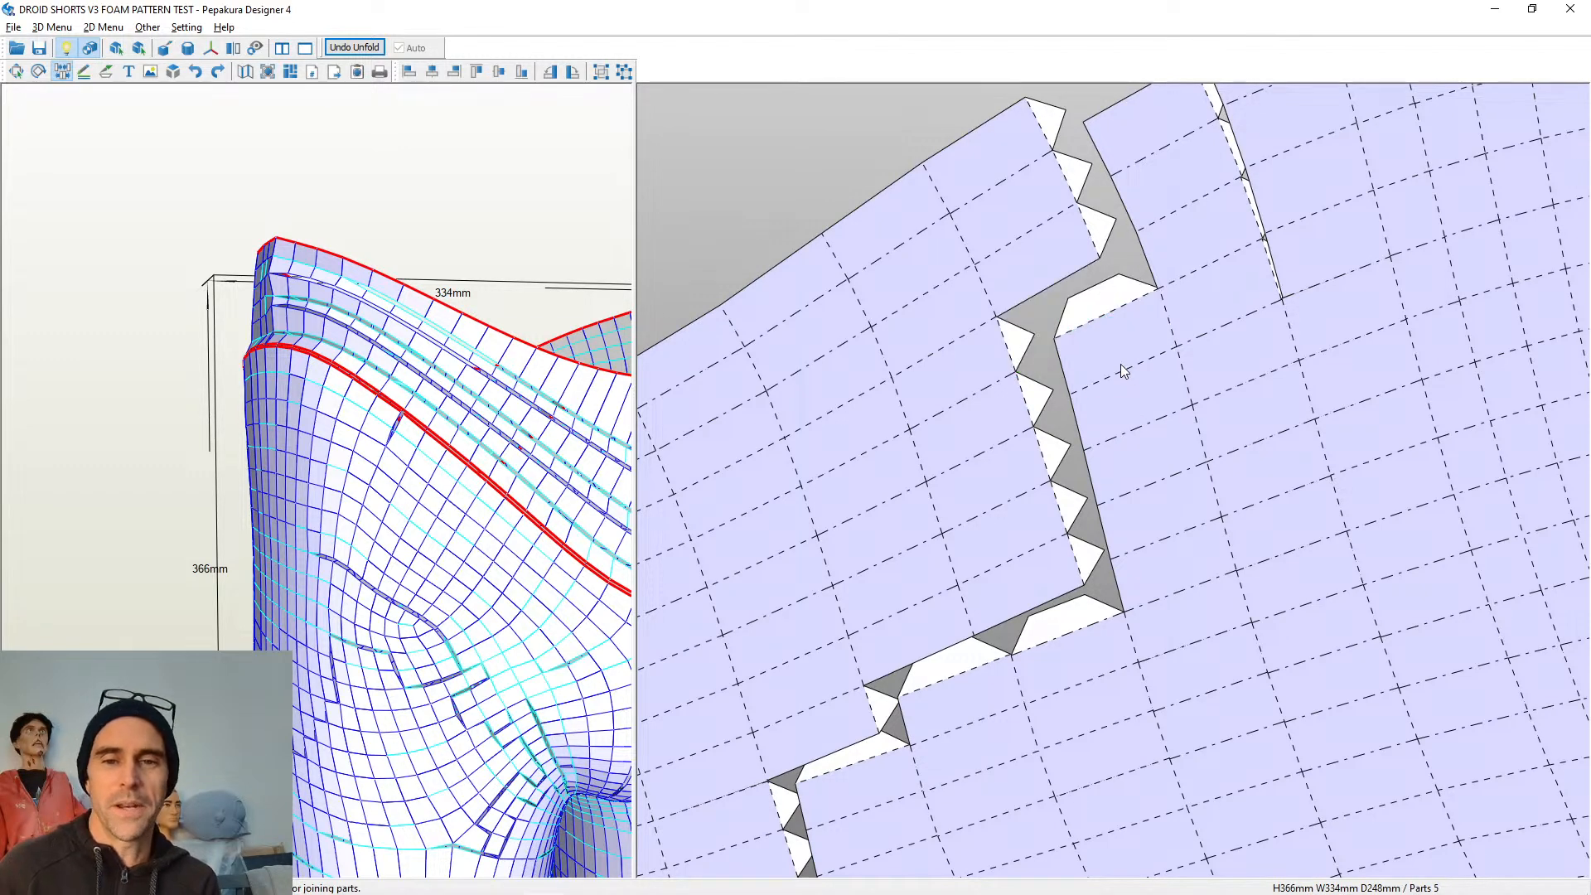
left_click(1119, 311)
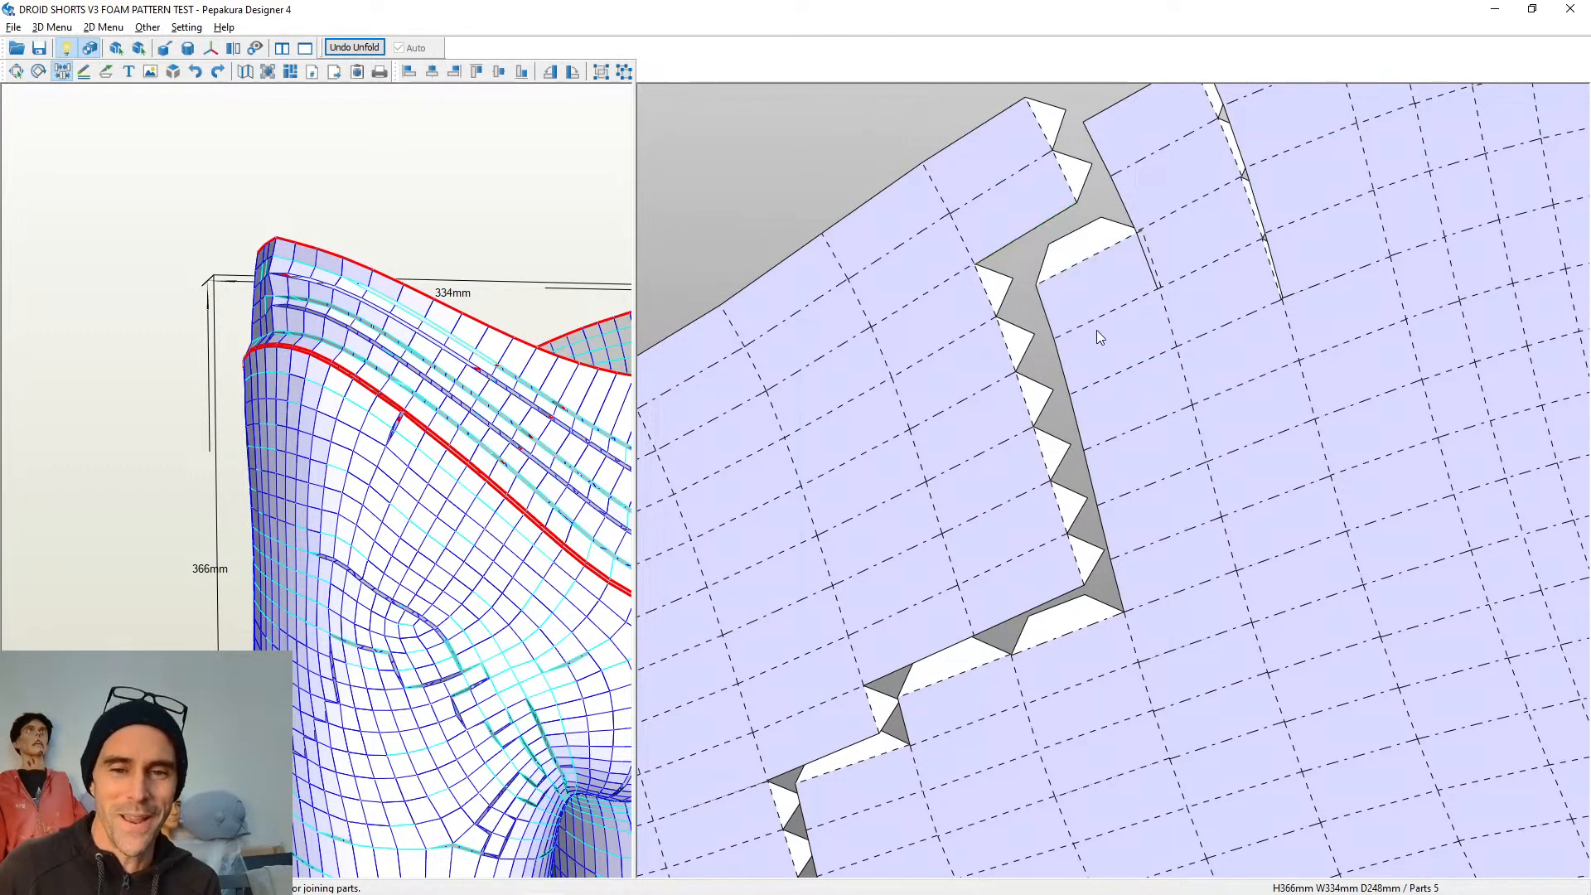
Split off the remaining faces at the column's outer end, join them together, and attach them to the main panel
left_click(1096, 320)
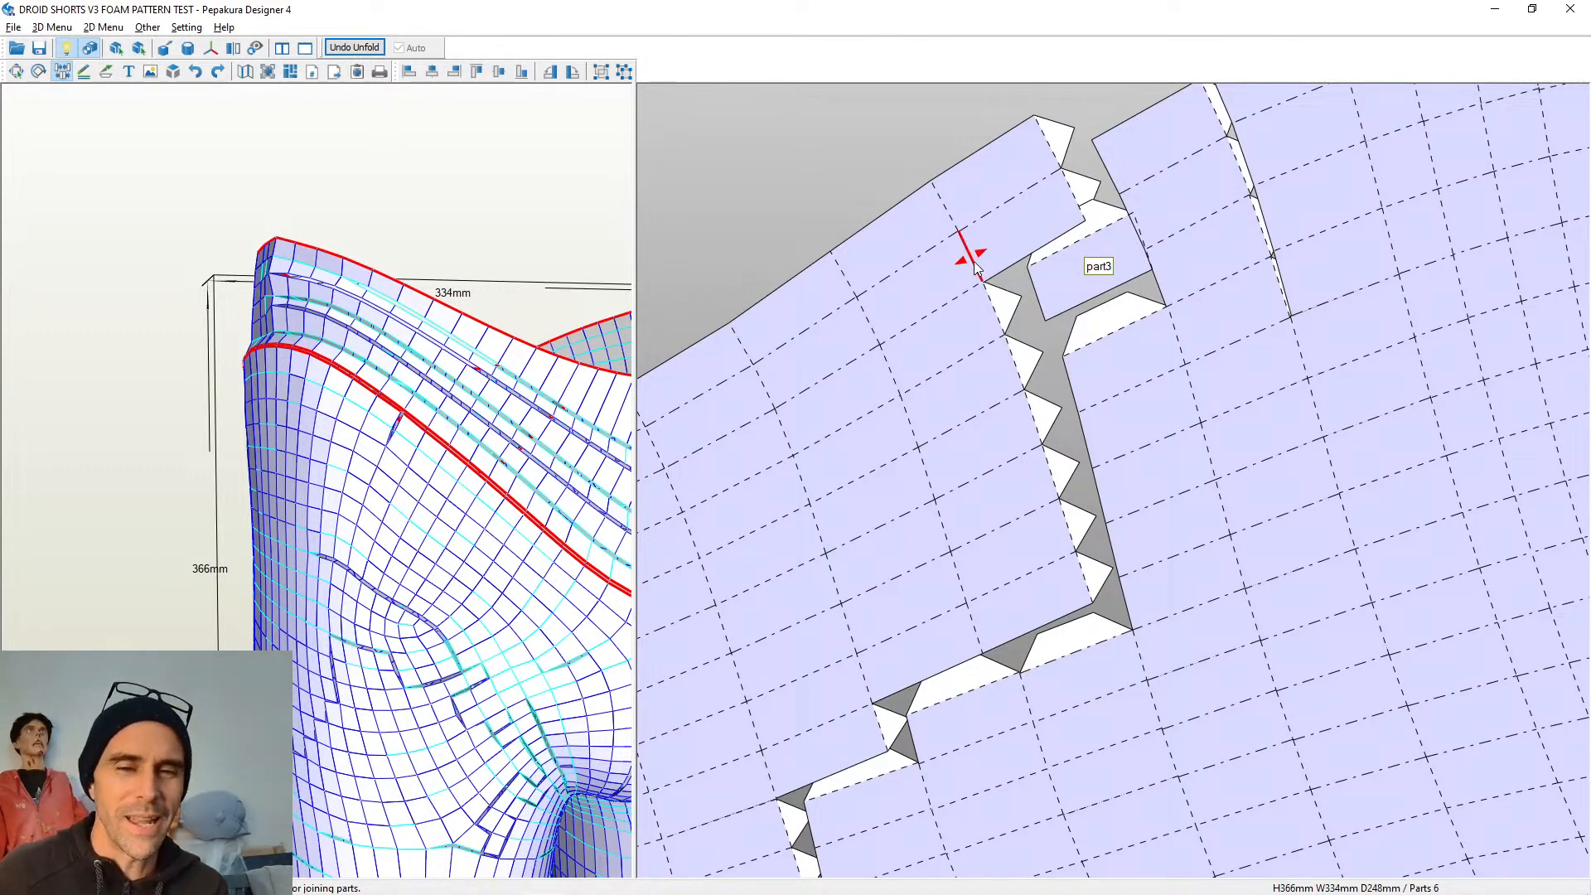
left_click(953, 216)
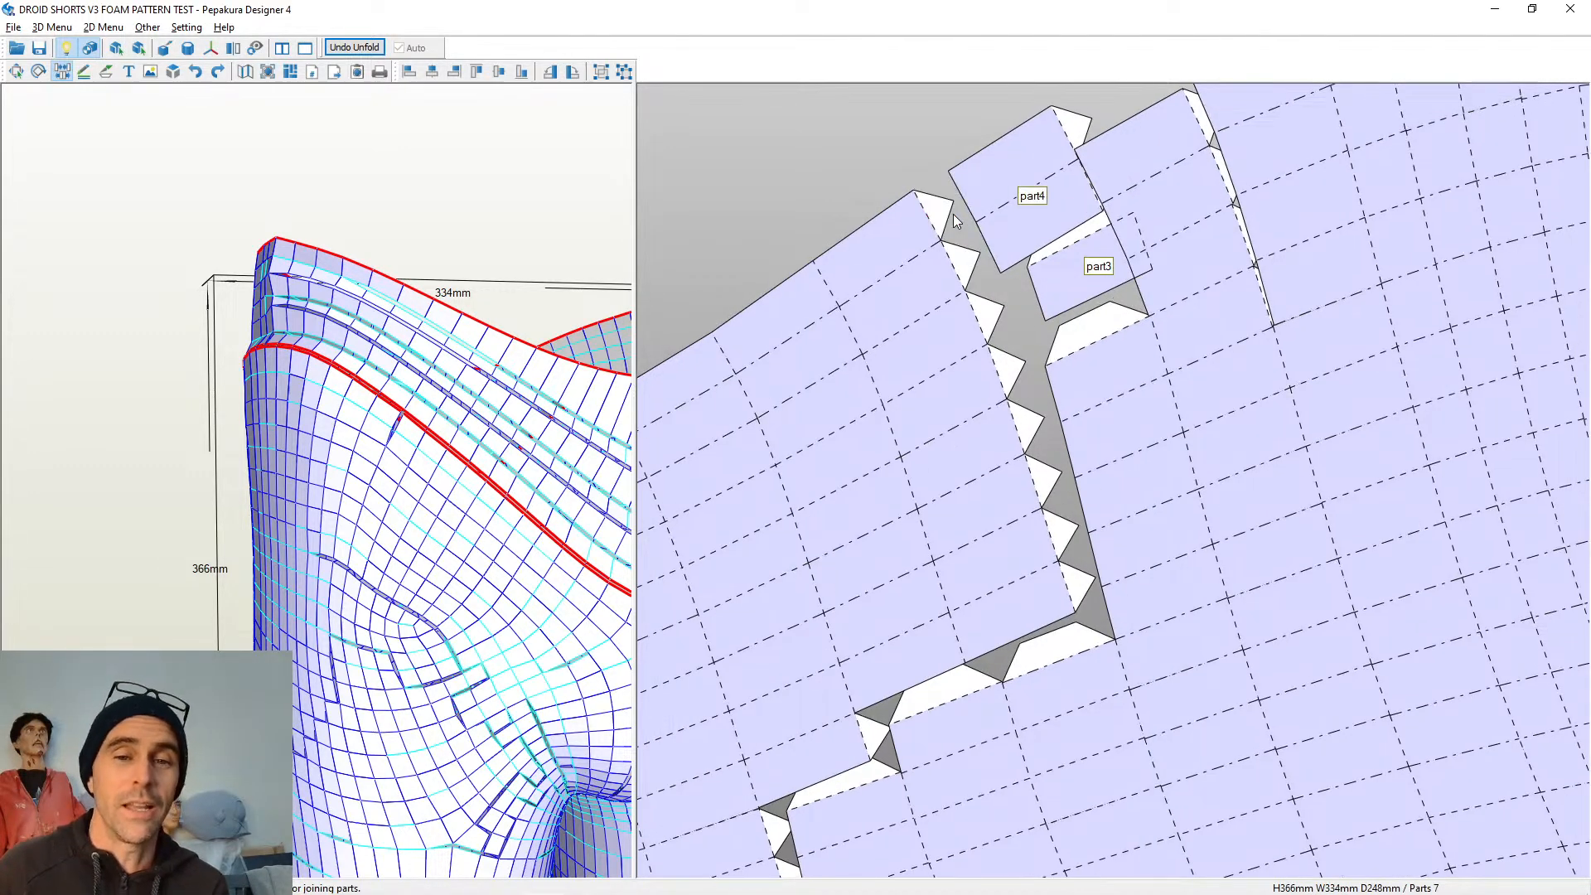
left_click(1066, 258)
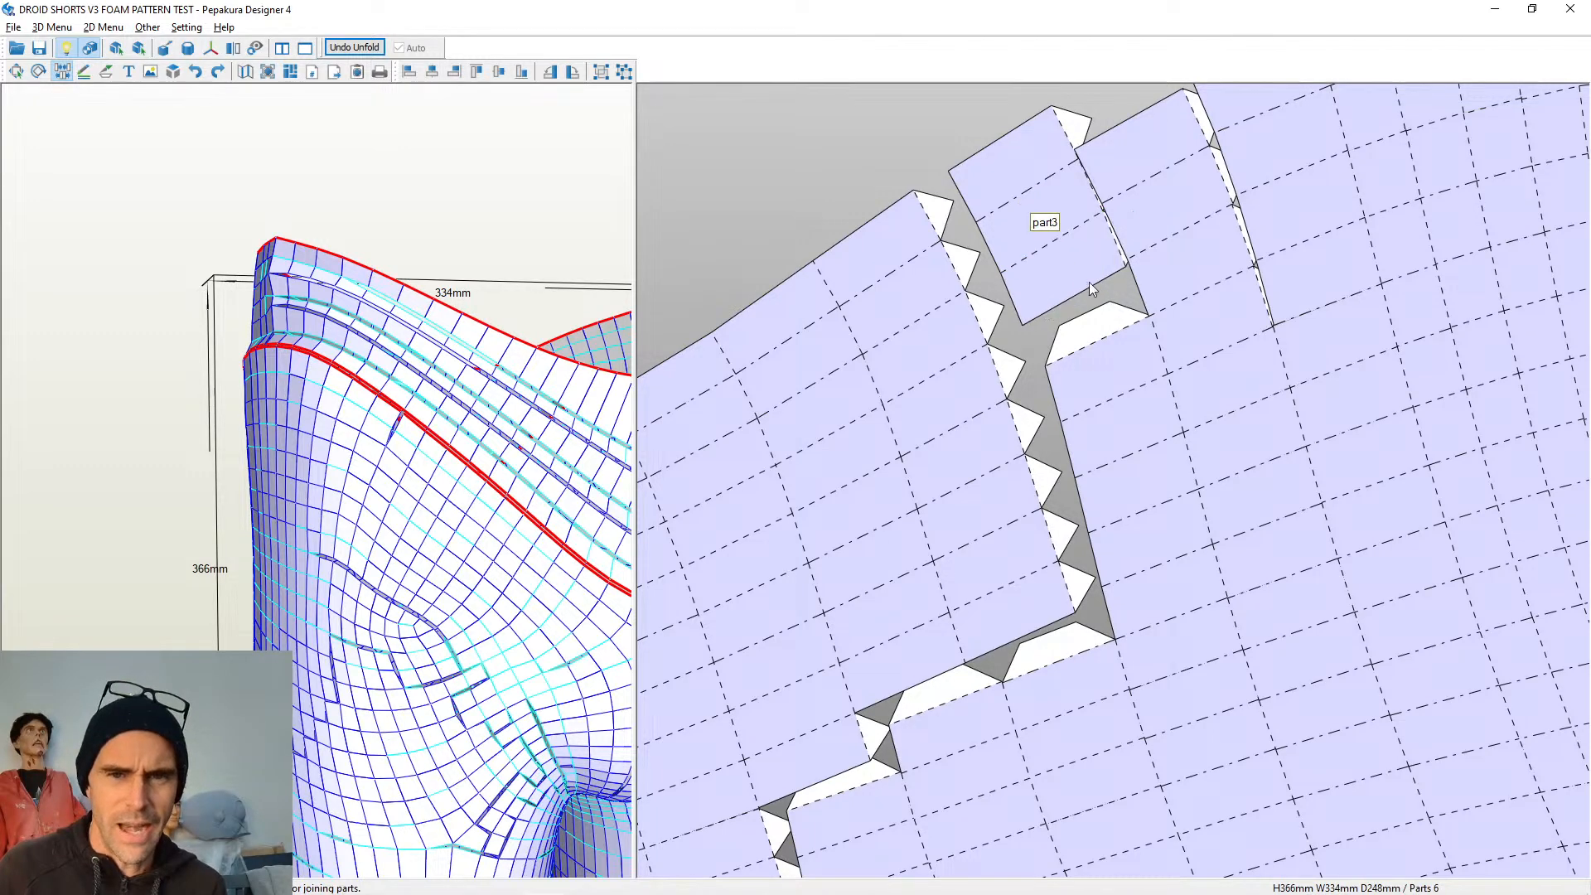
left_click(1096, 339)
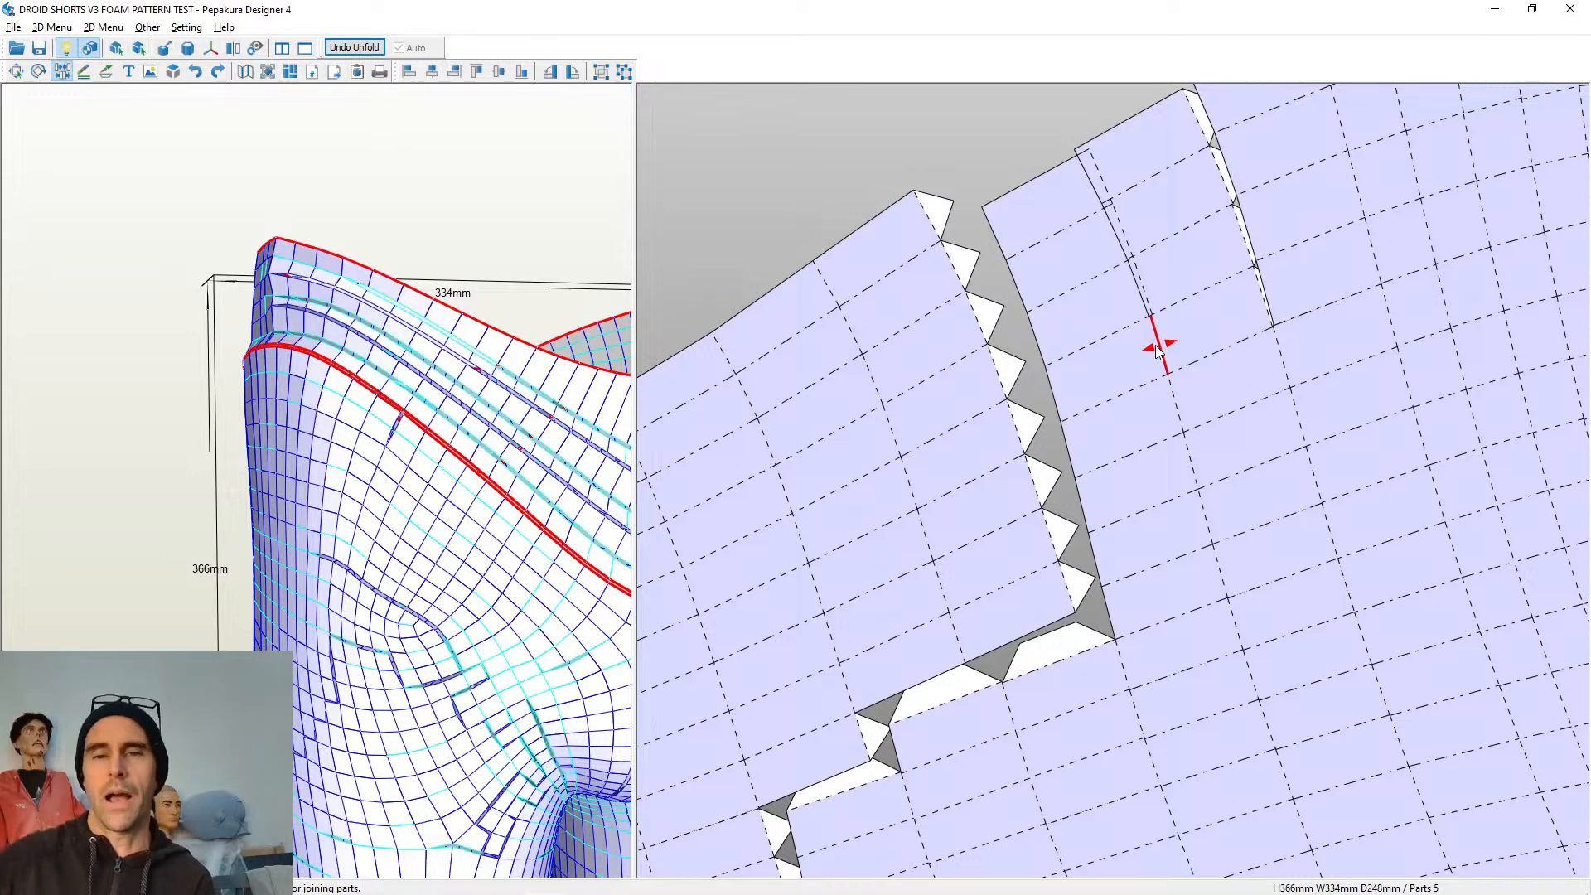
Cut the next two columns from the flap along the line above the stepped corner, and join the block to the main panel
right_click_drag(1054, 543, 1172, 449)
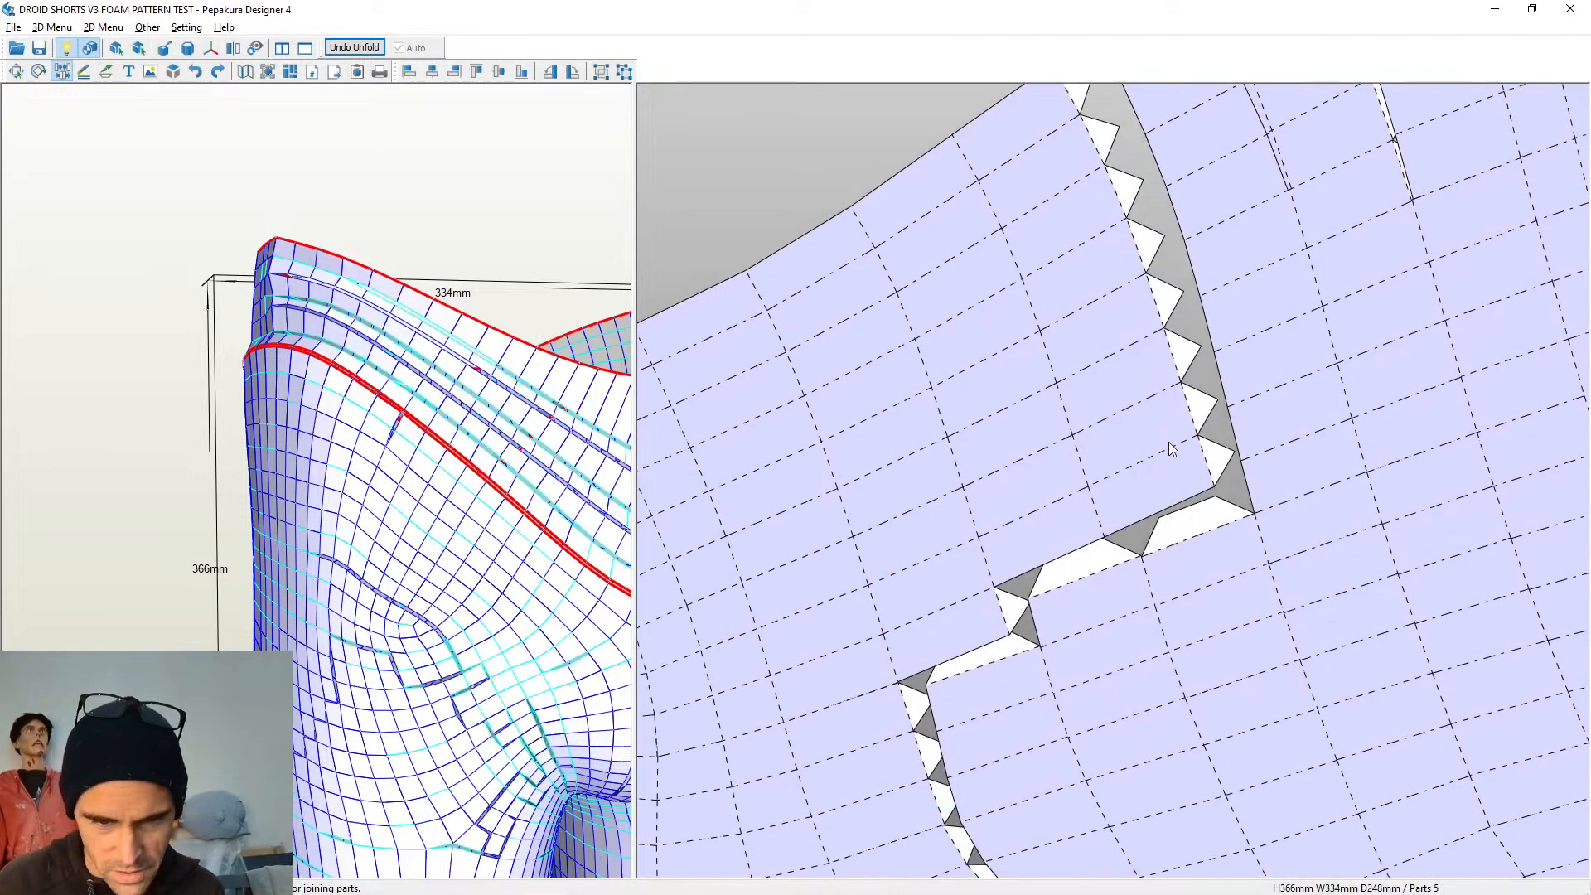
scroll(1134, 506, "down", 1)
middle_click_drag(1077, 557, 1152, 486)
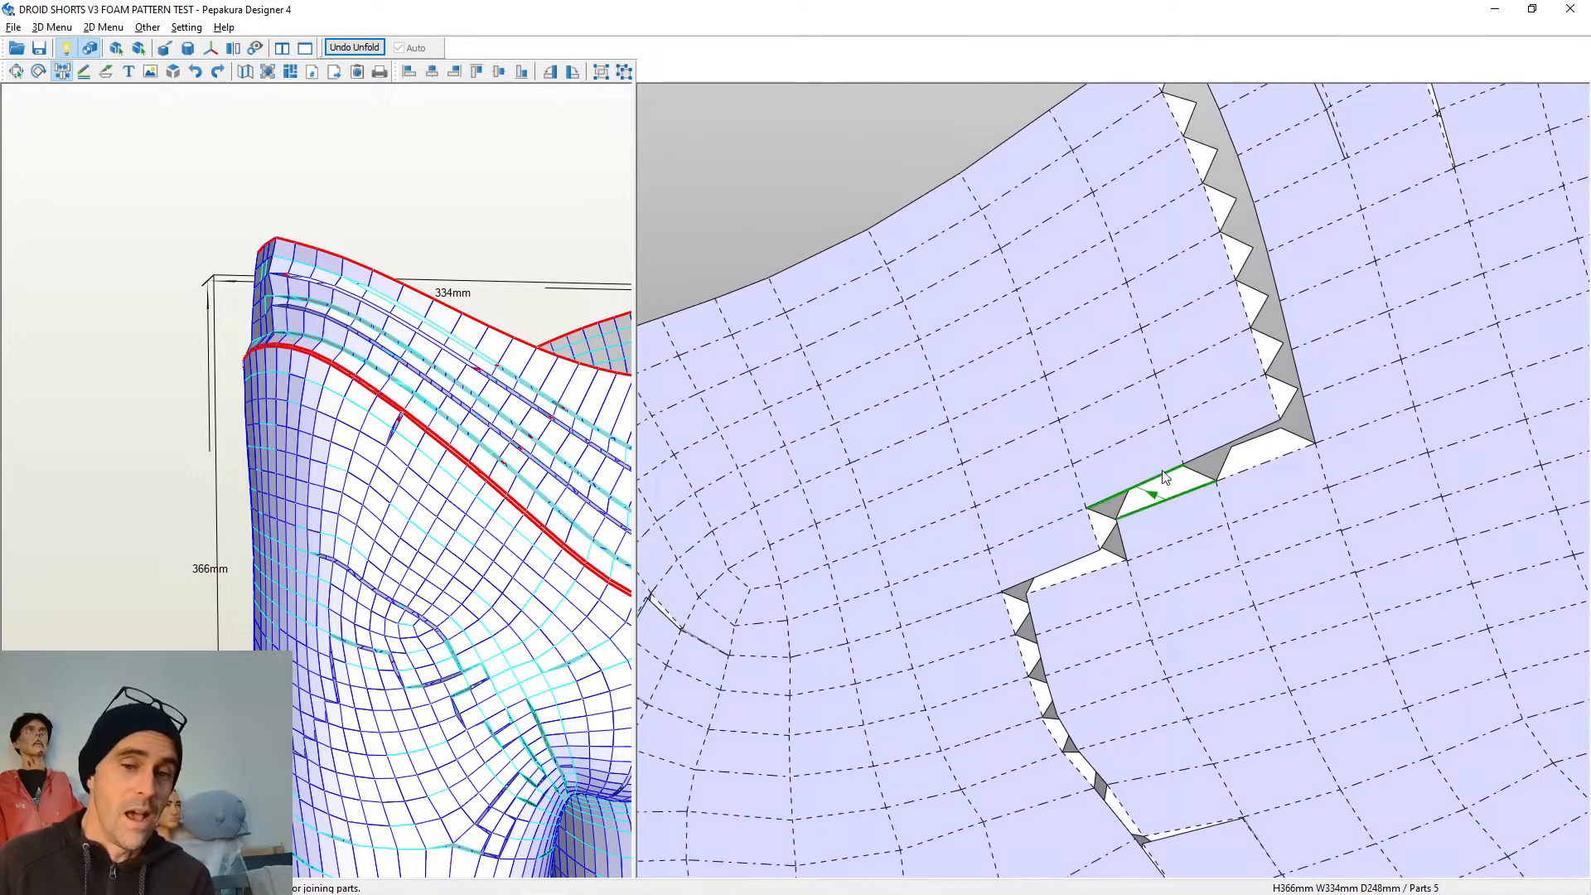
left_click(1082, 489)
left_click(1066, 445)
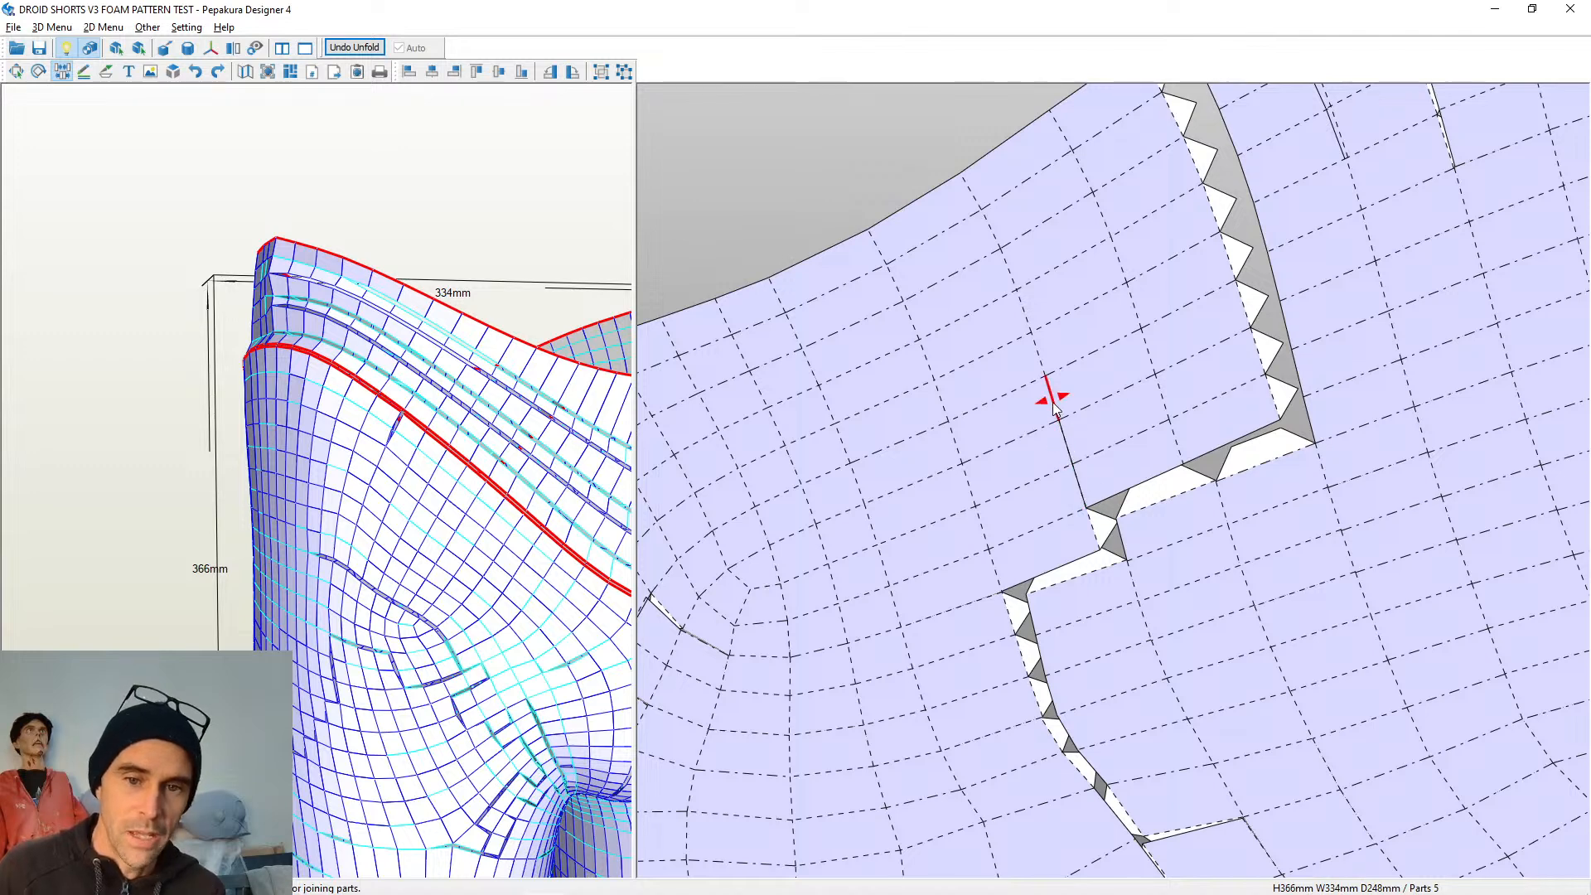
left_click(1051, 400)
left_click(1038, 355)
left_click(1024, 310)
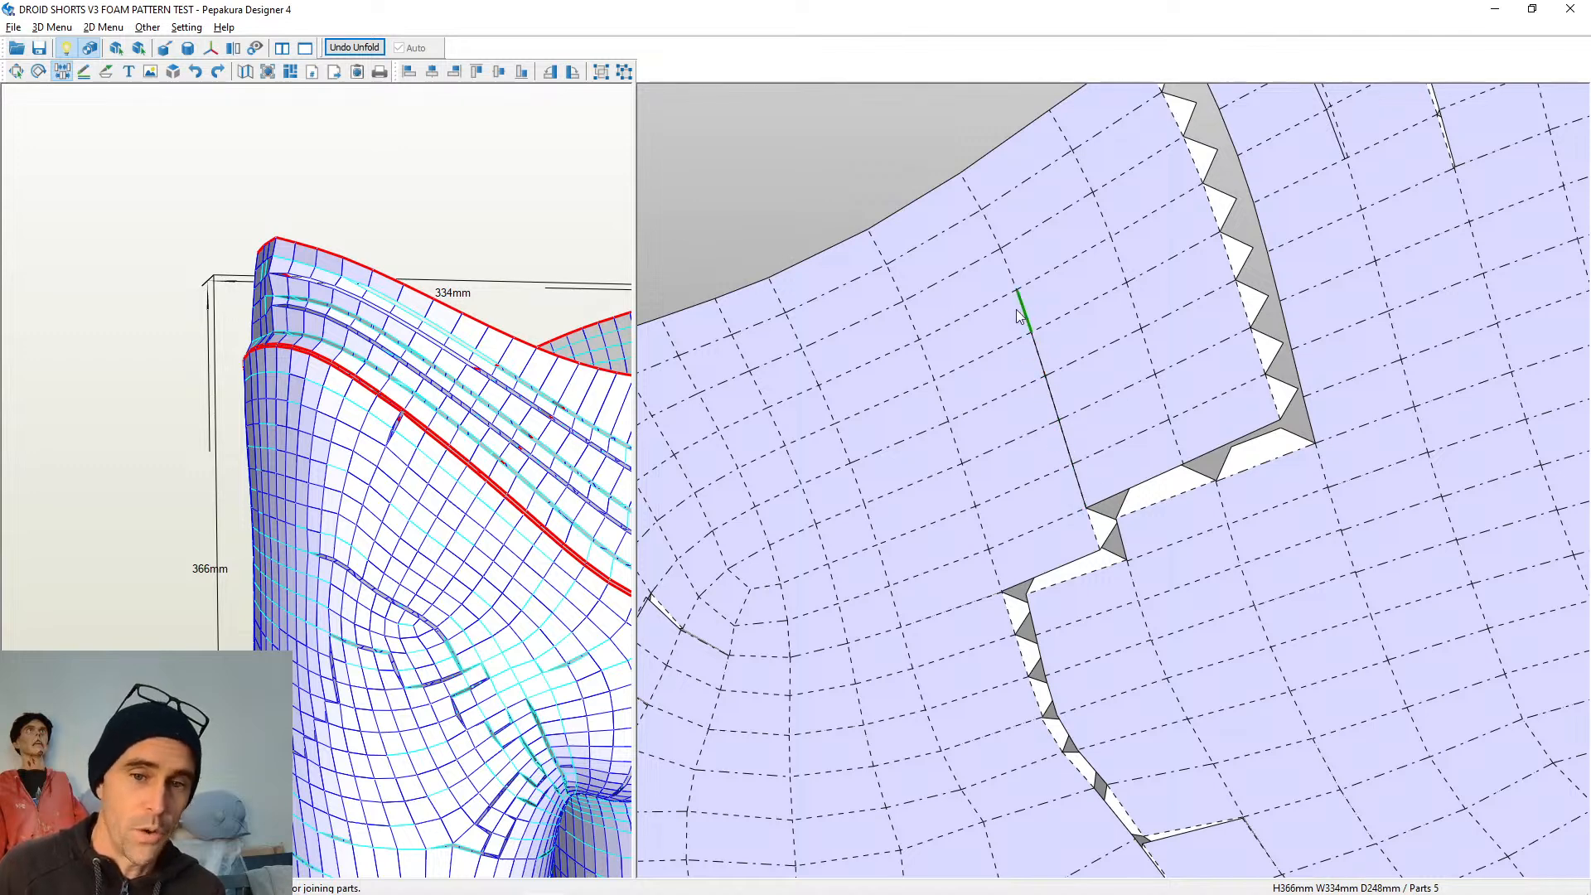
left_click(1010, 266)
left_click(967, 189)
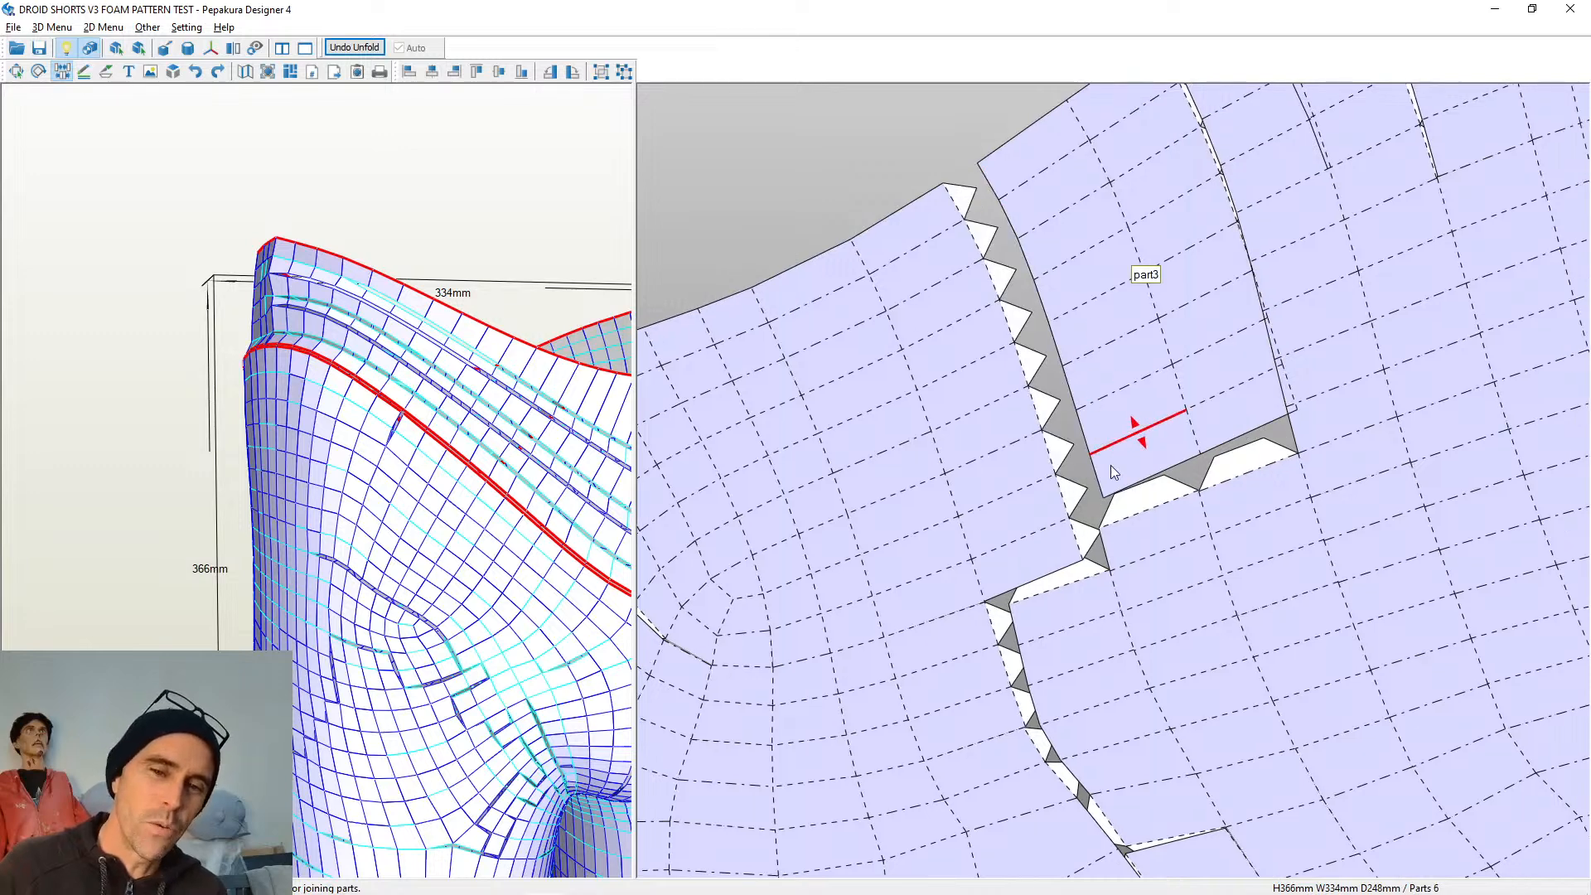
left_click(1138, 512)
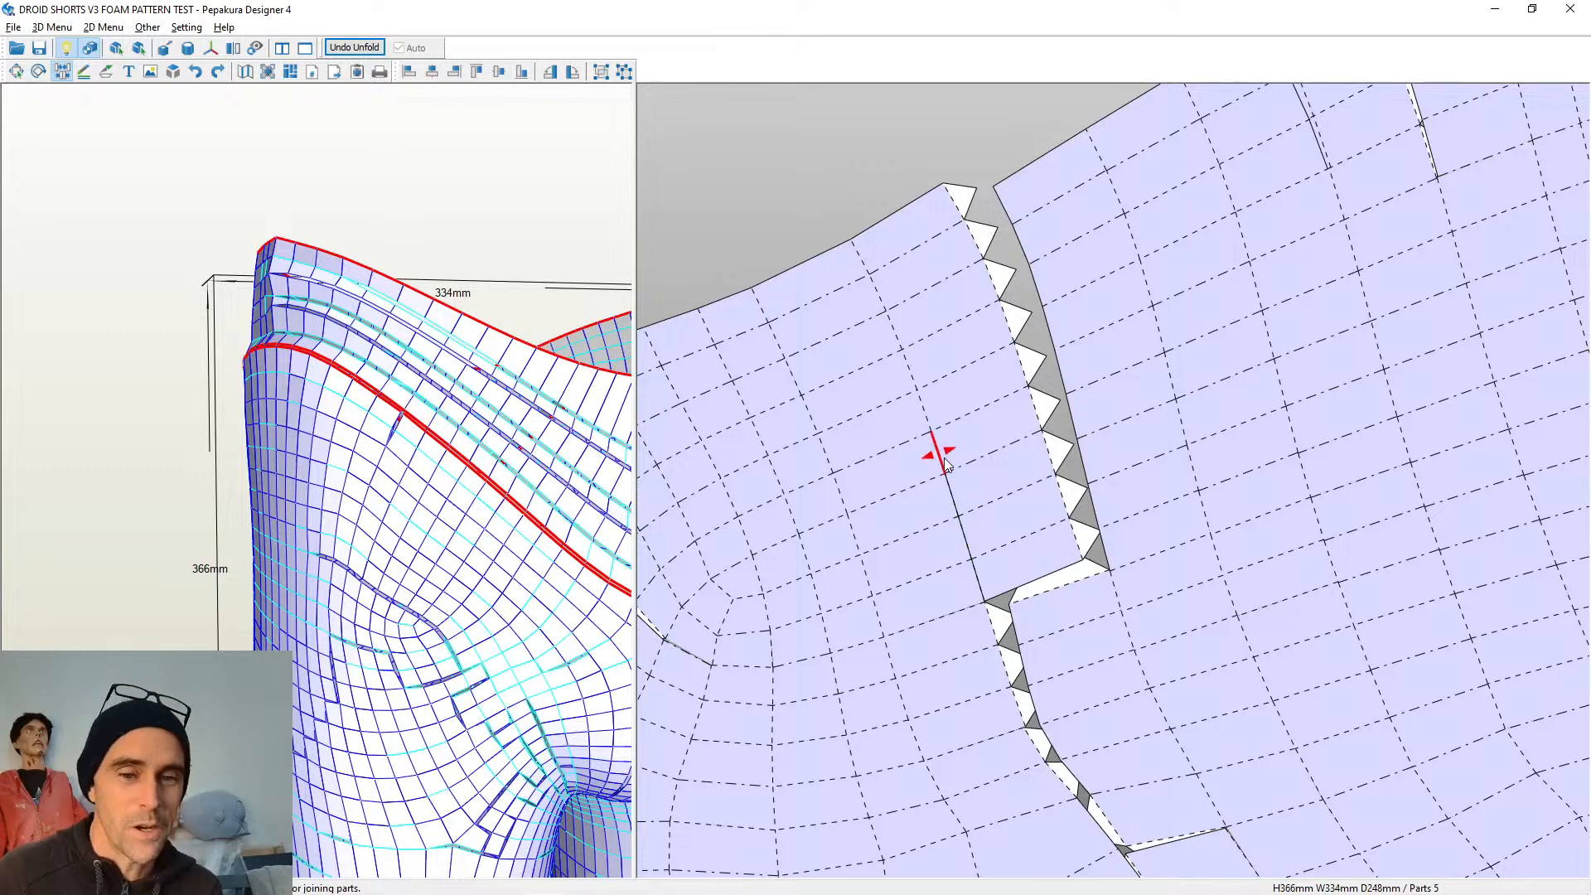
Separate the next block of columns from the flap above the last step in the seam, and join it to the main panel
left_click(910, 378)
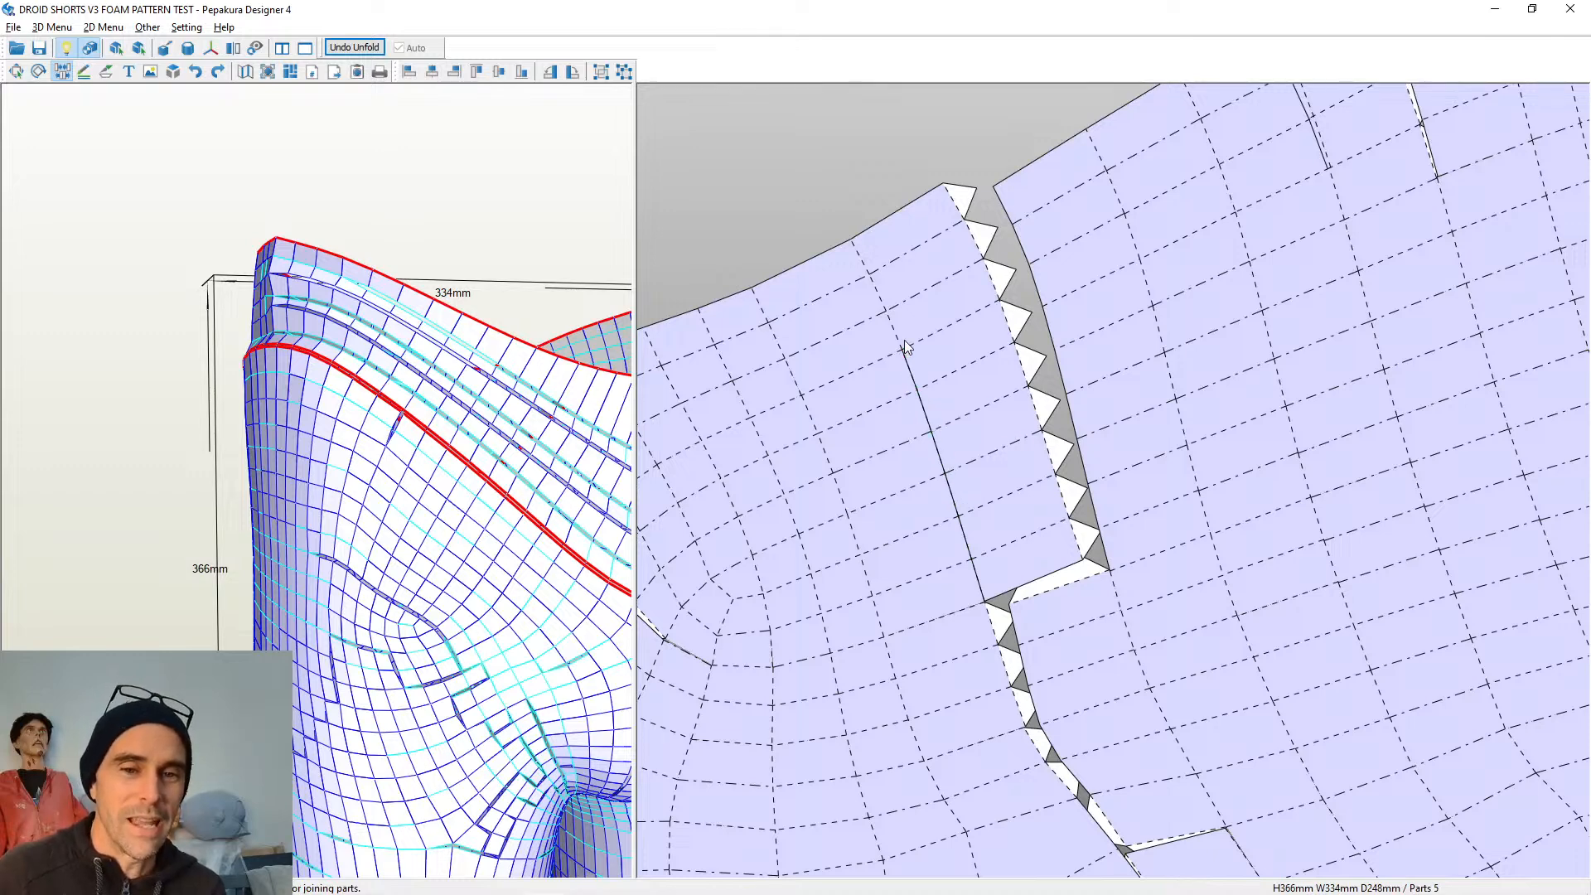
left_click(894, 330)
left_click(876, 292)
left_click(865, 264)
right_click(864, 264)
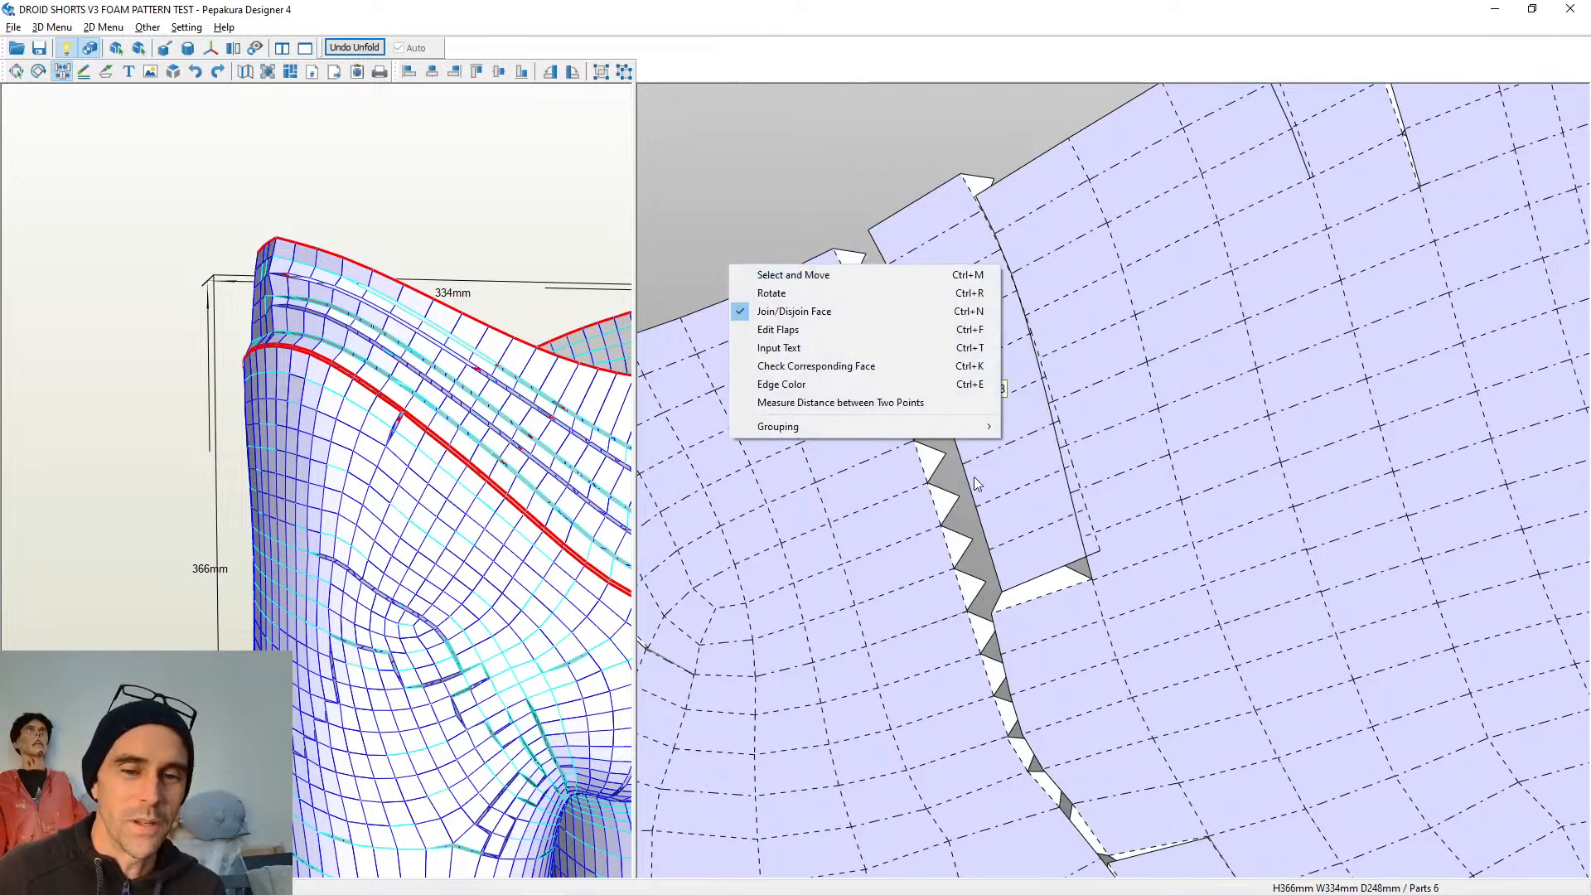
left_click(1045, 598)
left_click(1045, 598)
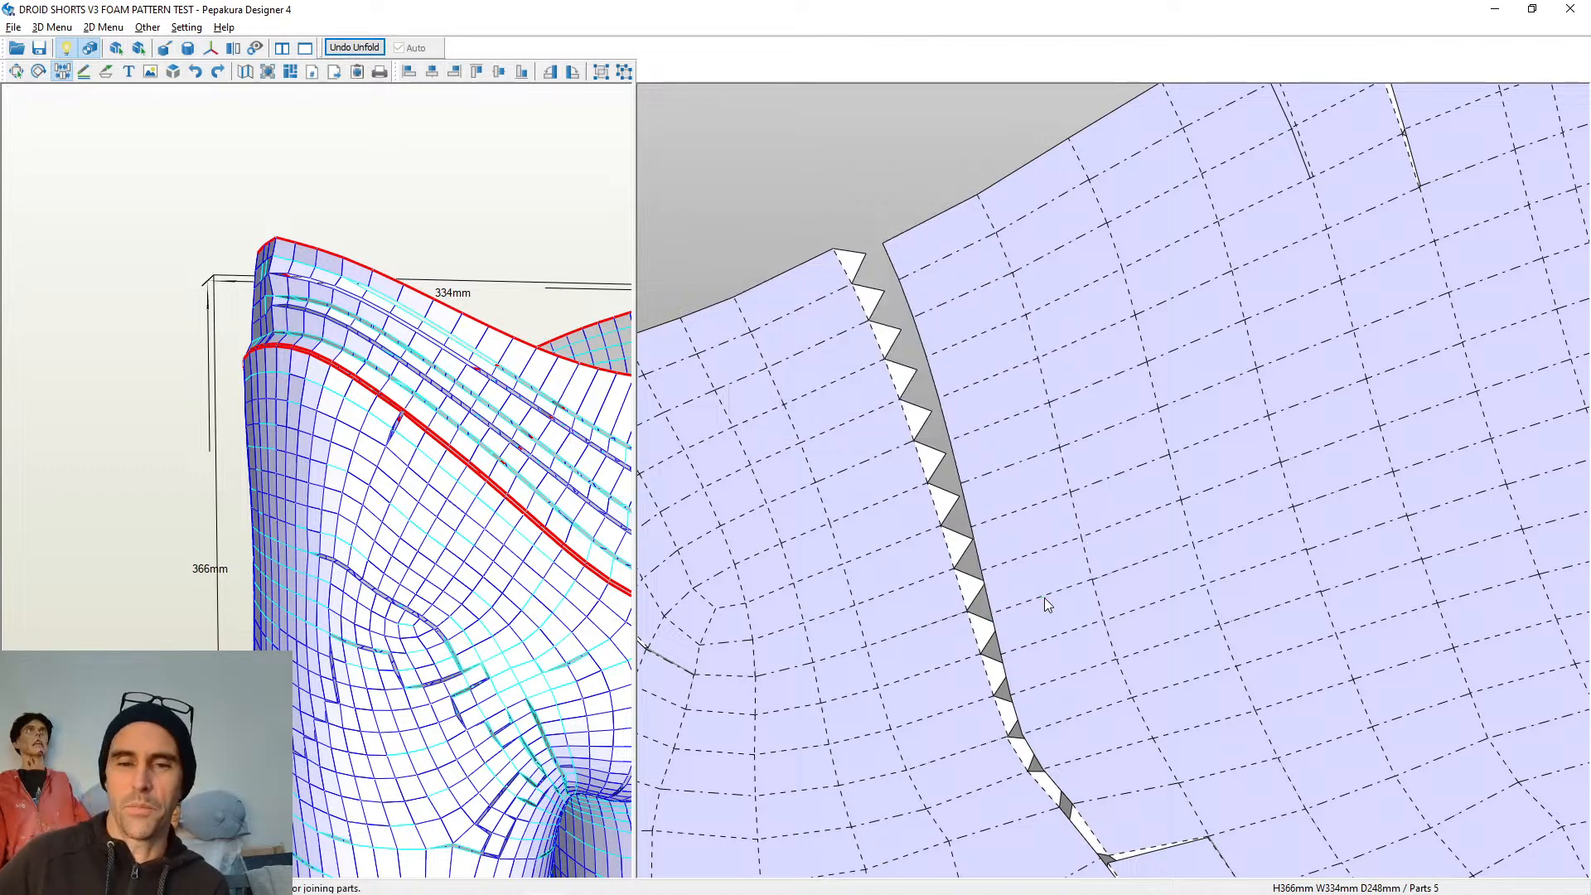
Split the column beside the tabbed seam from the main panel, and rejoin it by its lower end to the panel below
scroll(1041, 560, "down", 2)
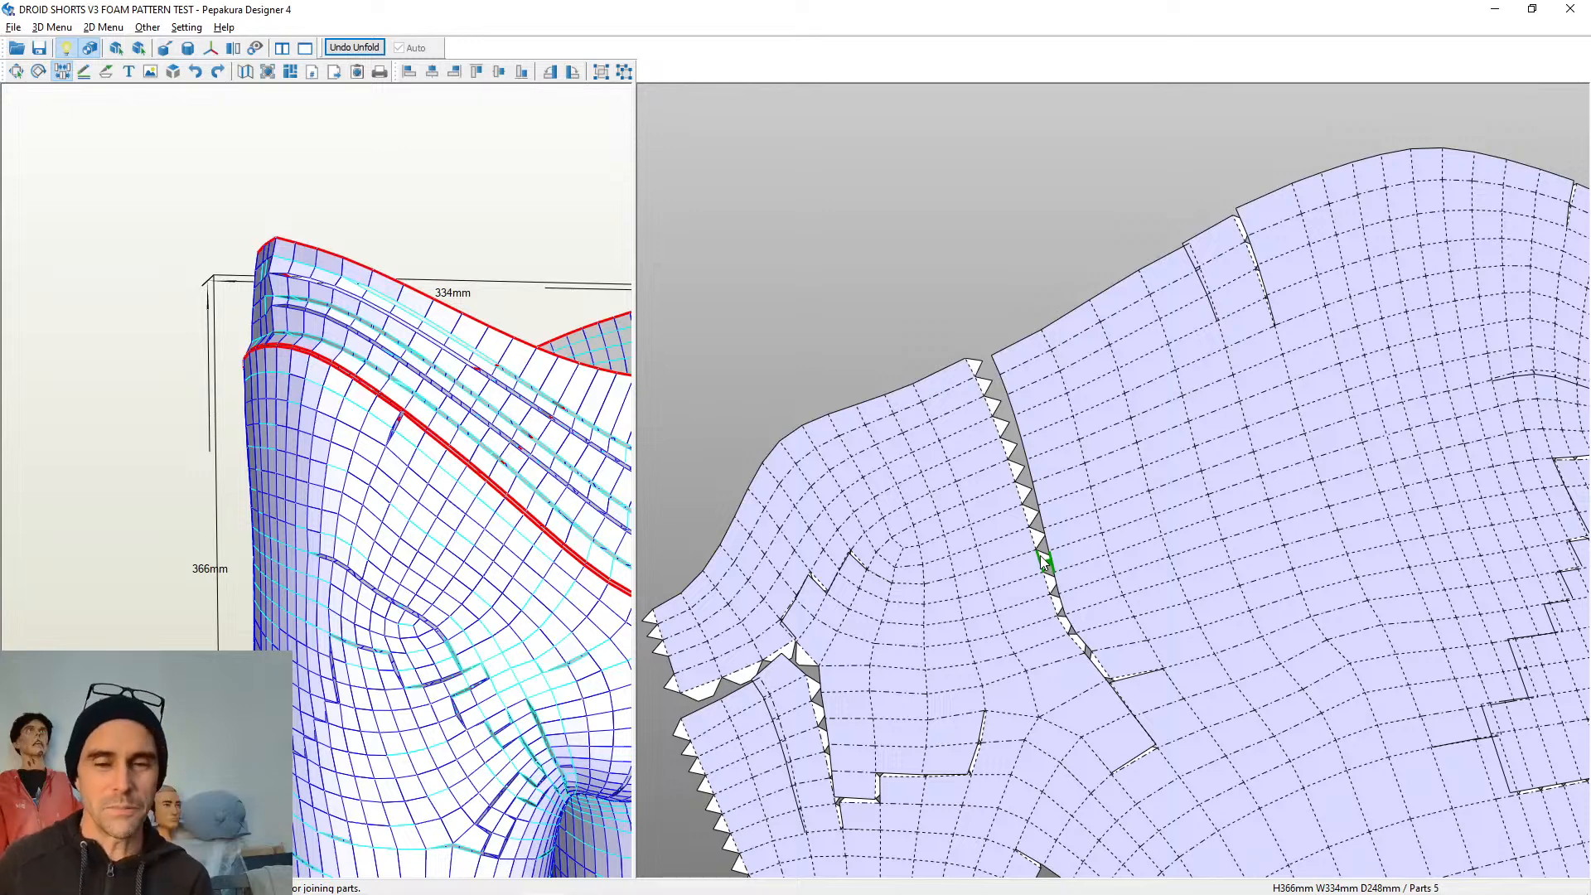
middle_click_drag(1082, 679, 983, 498)
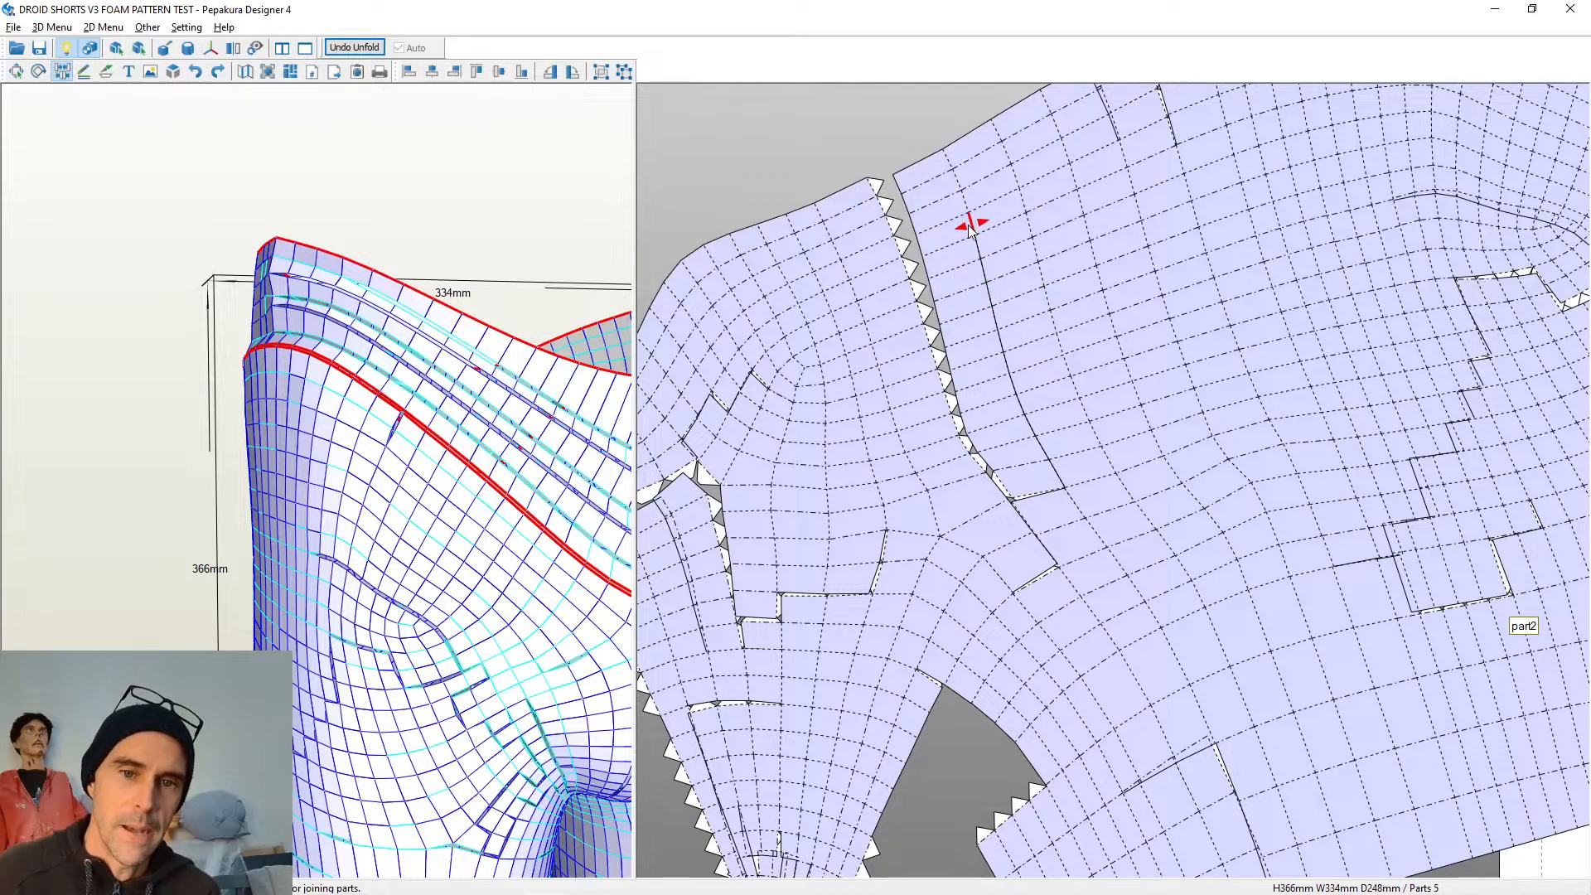
left_click(945, 158)
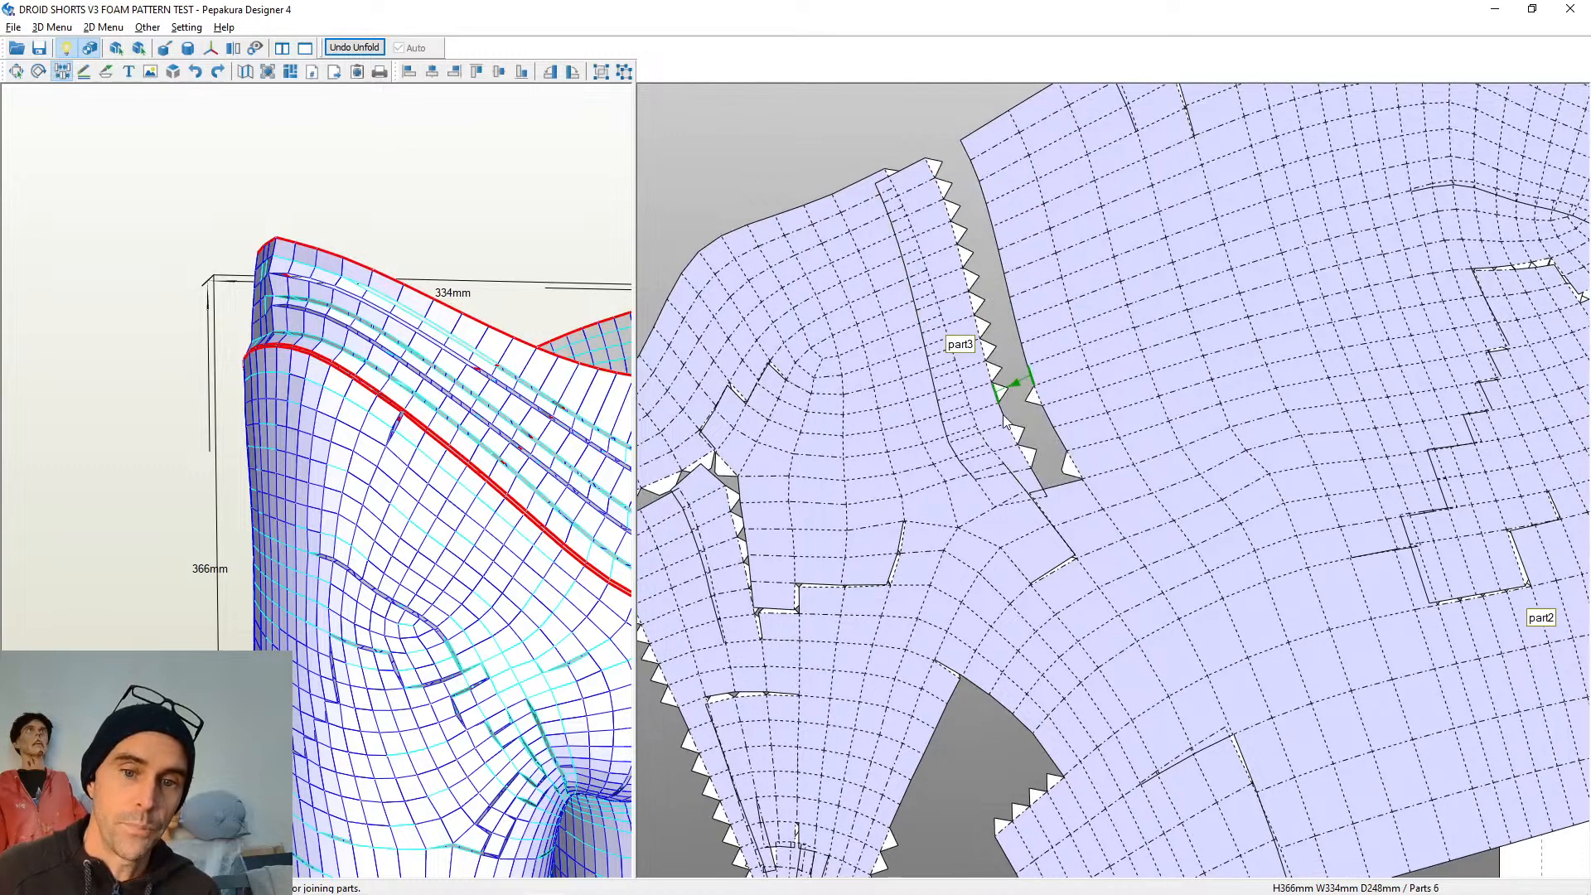
left_click(1068, 486)
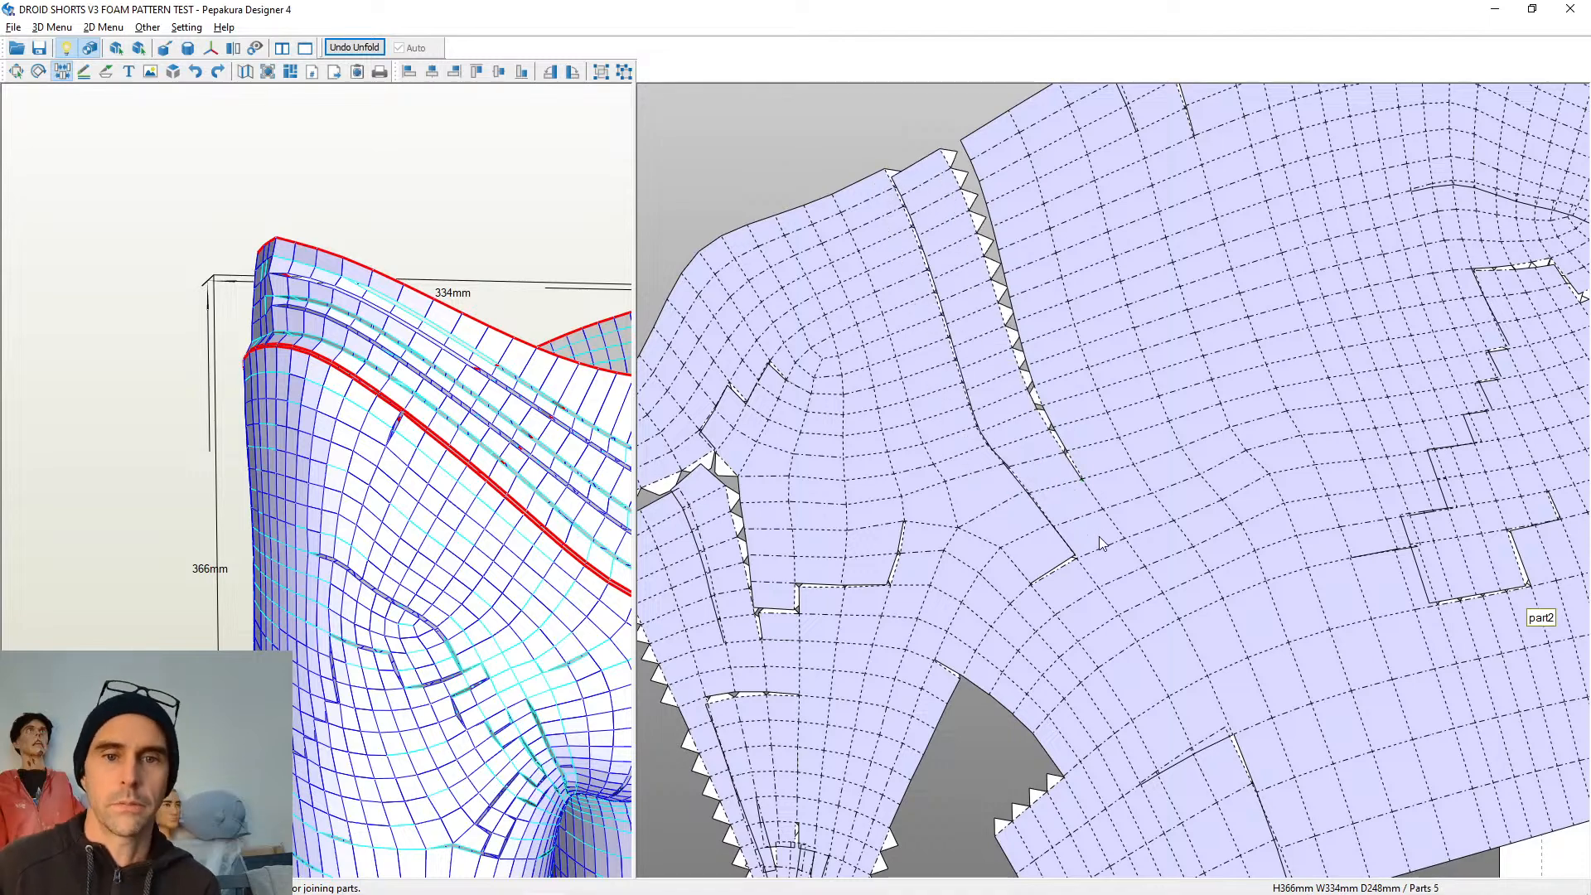
scroll(1099, 535, "down", 3)
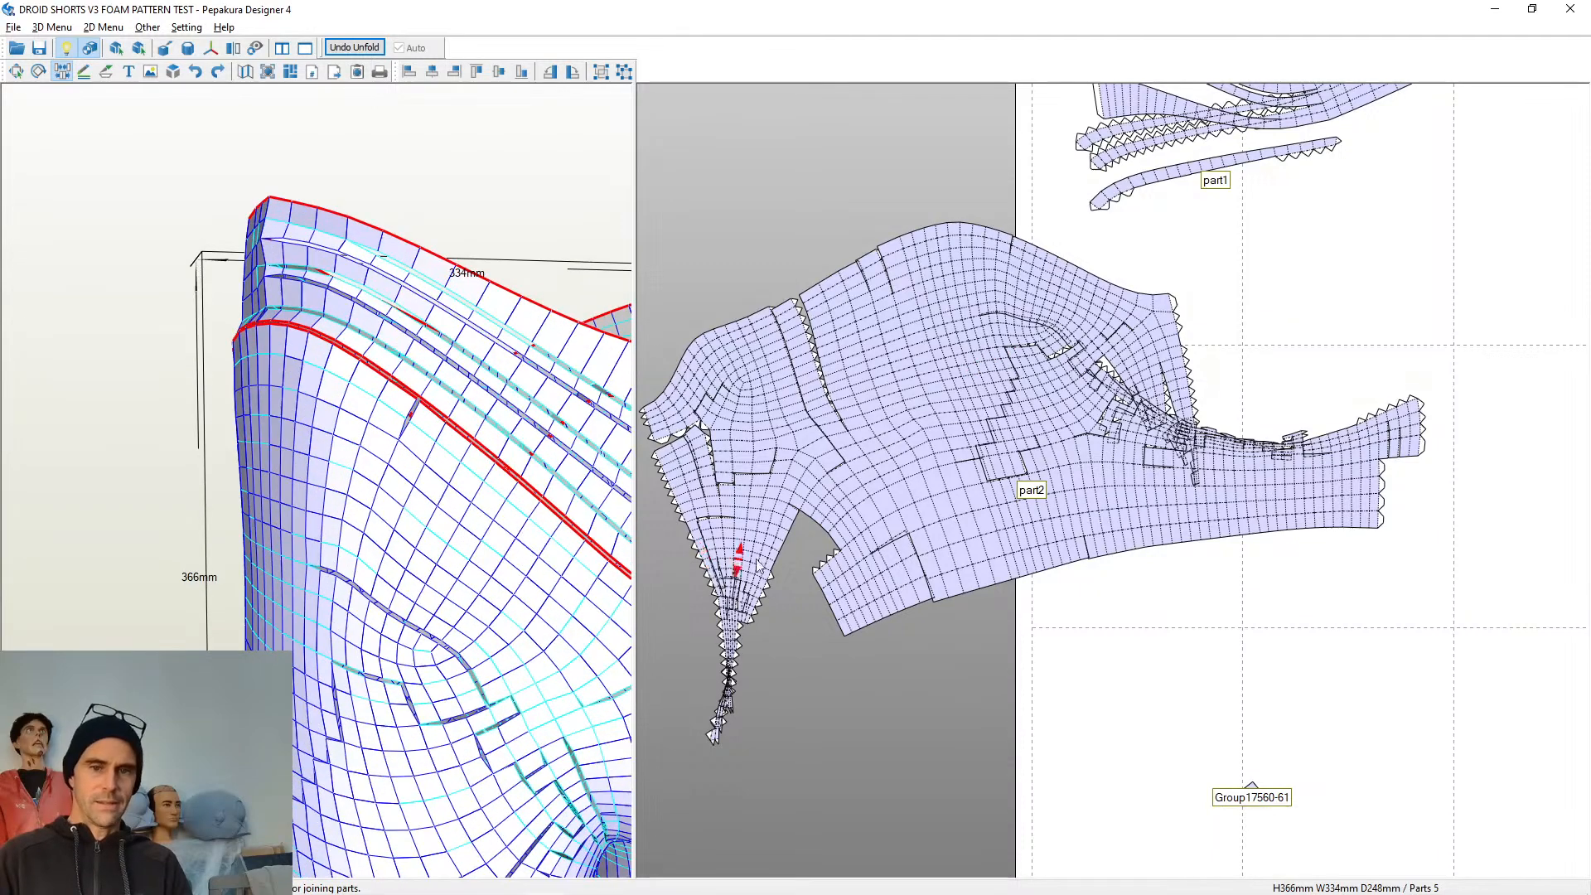
left_click(985, 580)
middle_click_drag(472, 573, 398, 390)
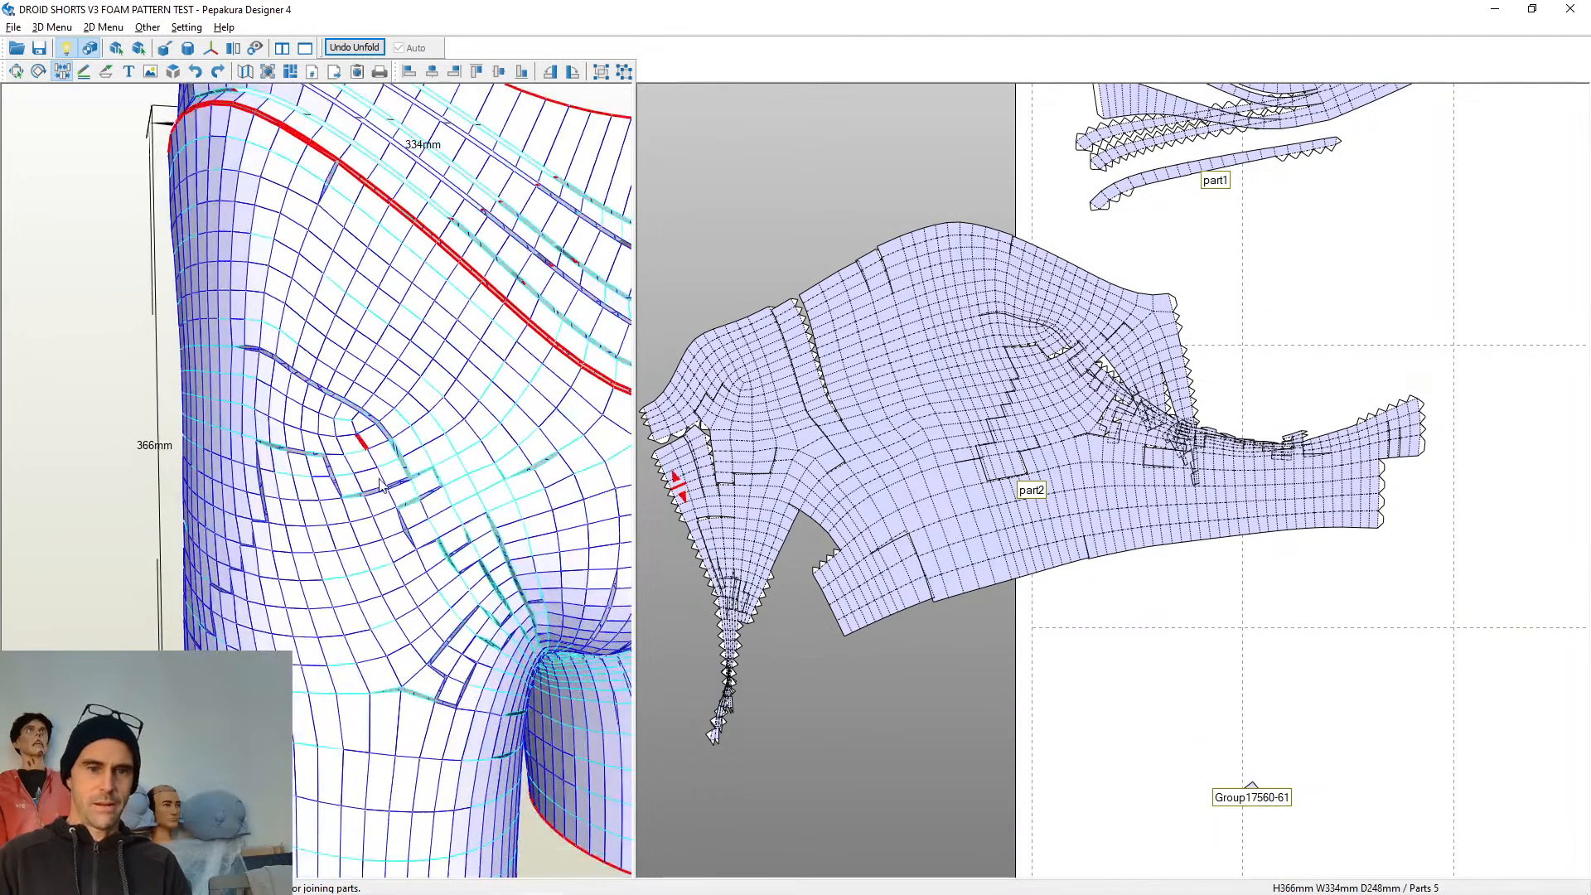
Cut the end block off the main panel's lower edge by extending the existing seam to the panel's outer end
scroll(441, 528, "down", 2)
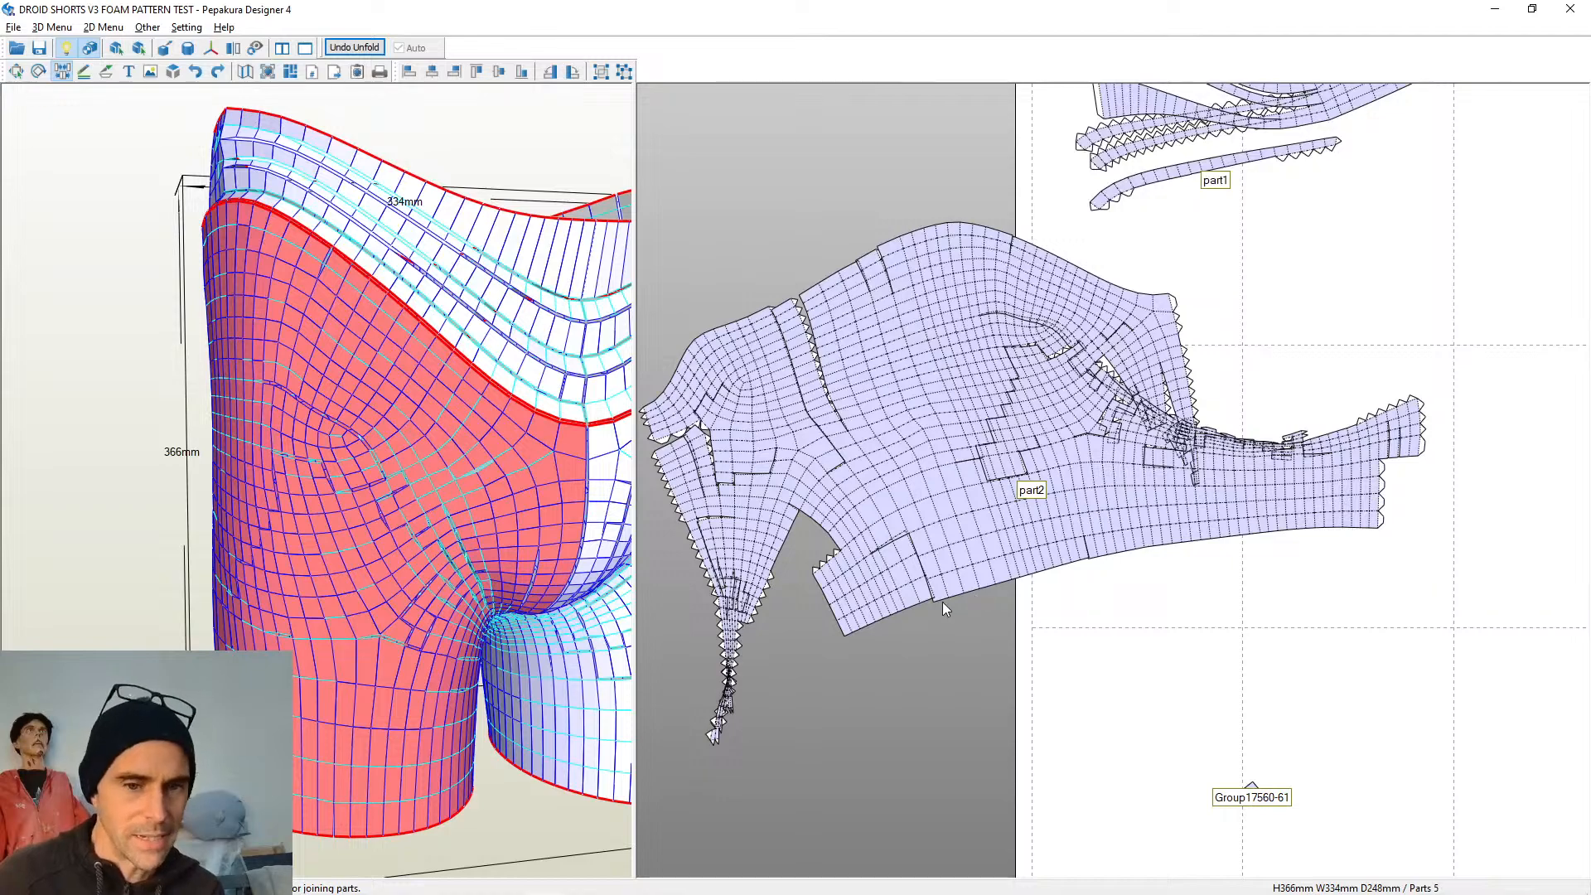
scroll(854, 646, "up", 2)
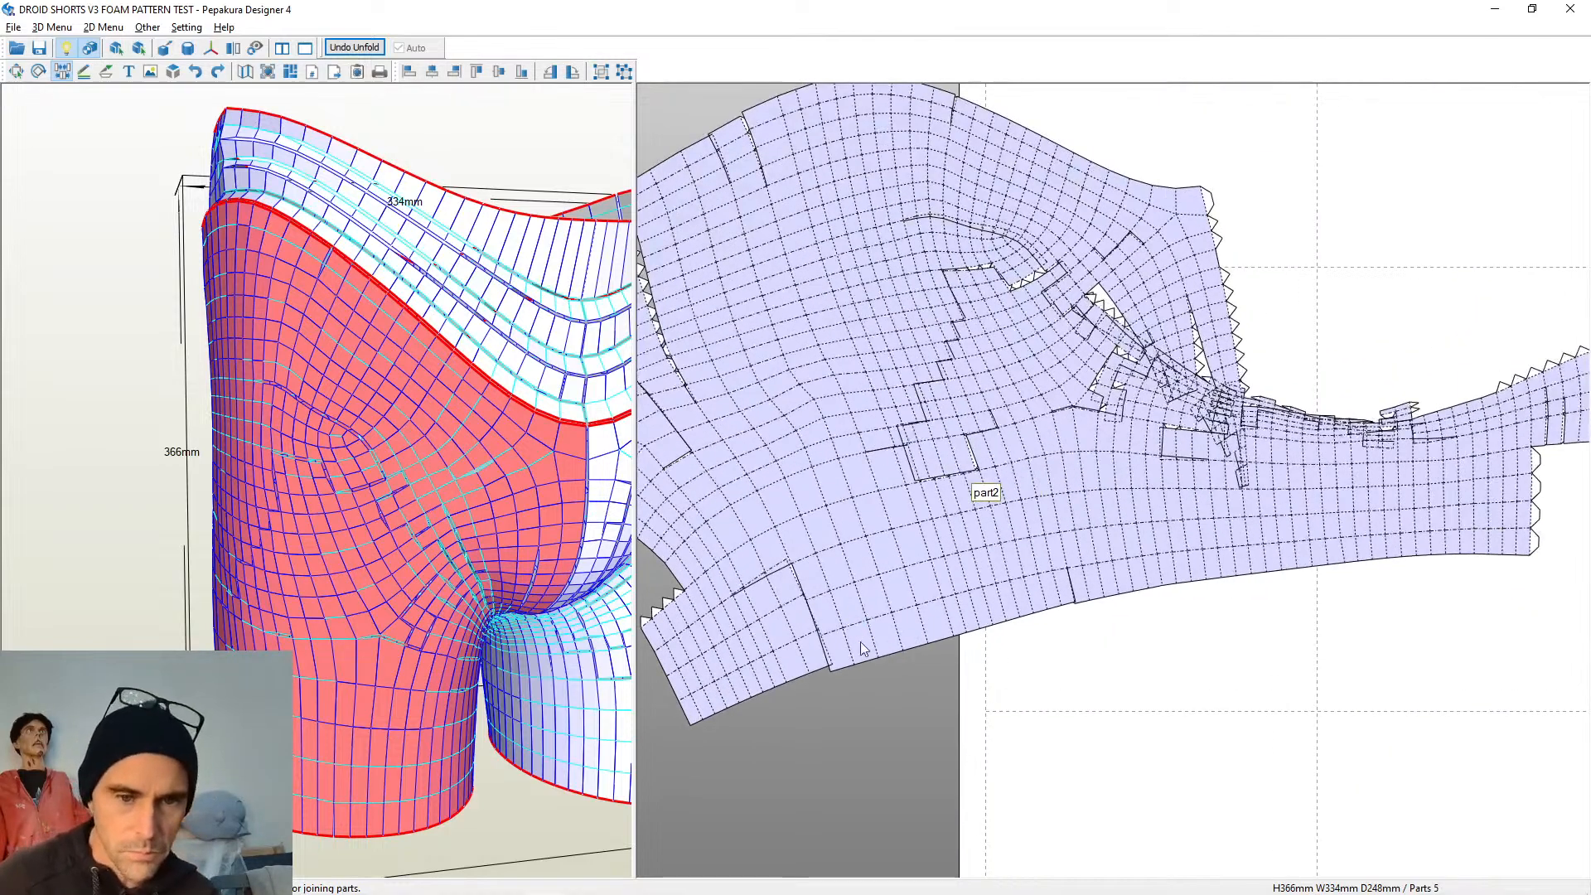
scroll(1152, 594, "up", 5)
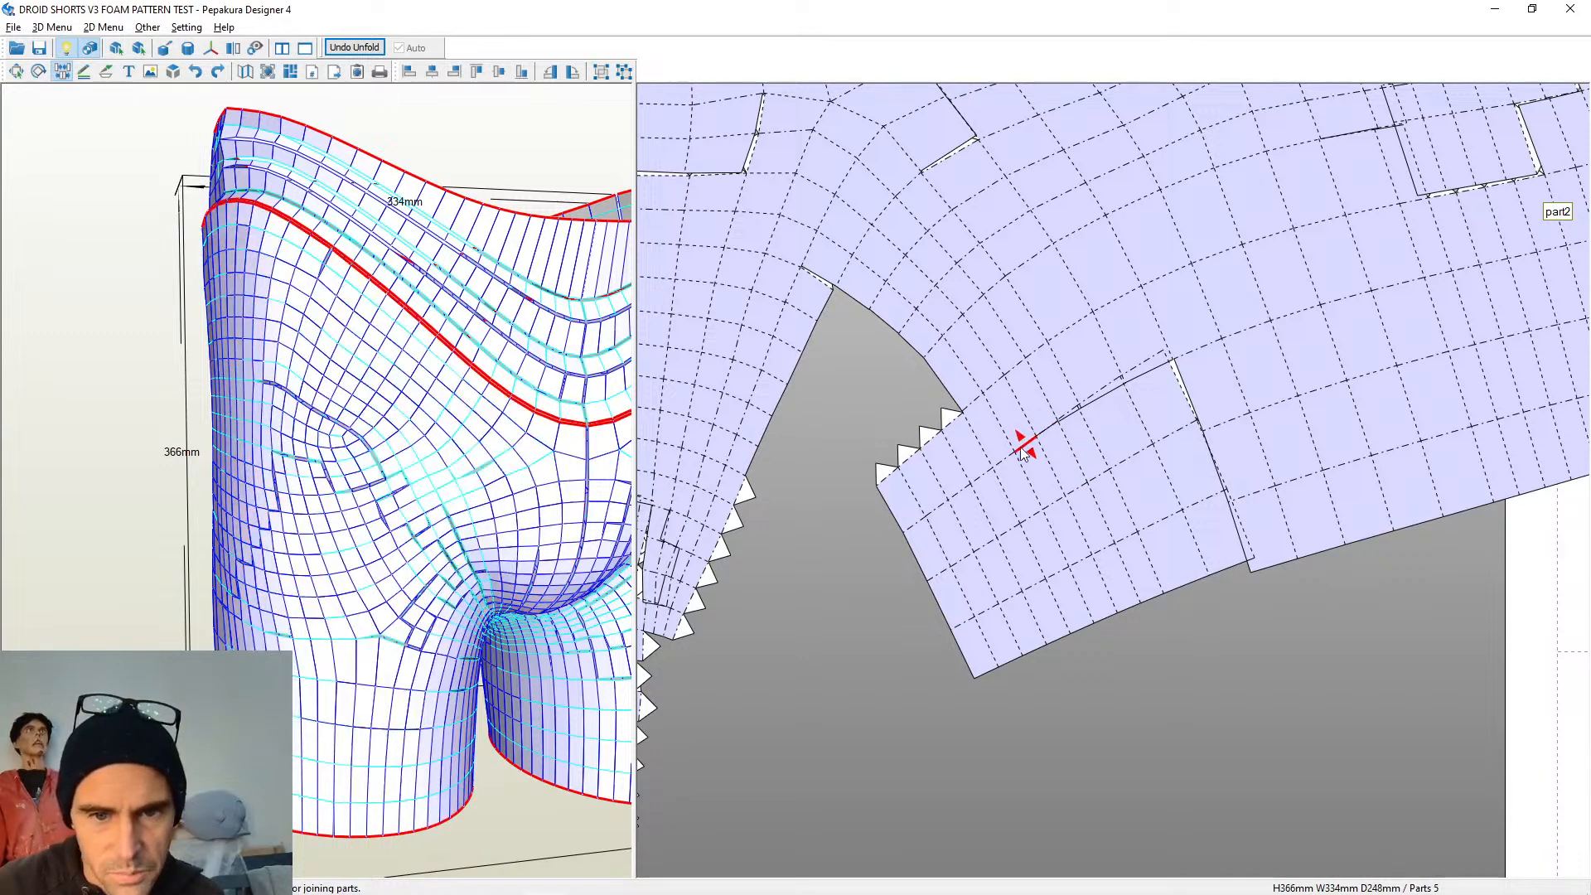
left_click(985, 472)
left_click(962, 495)
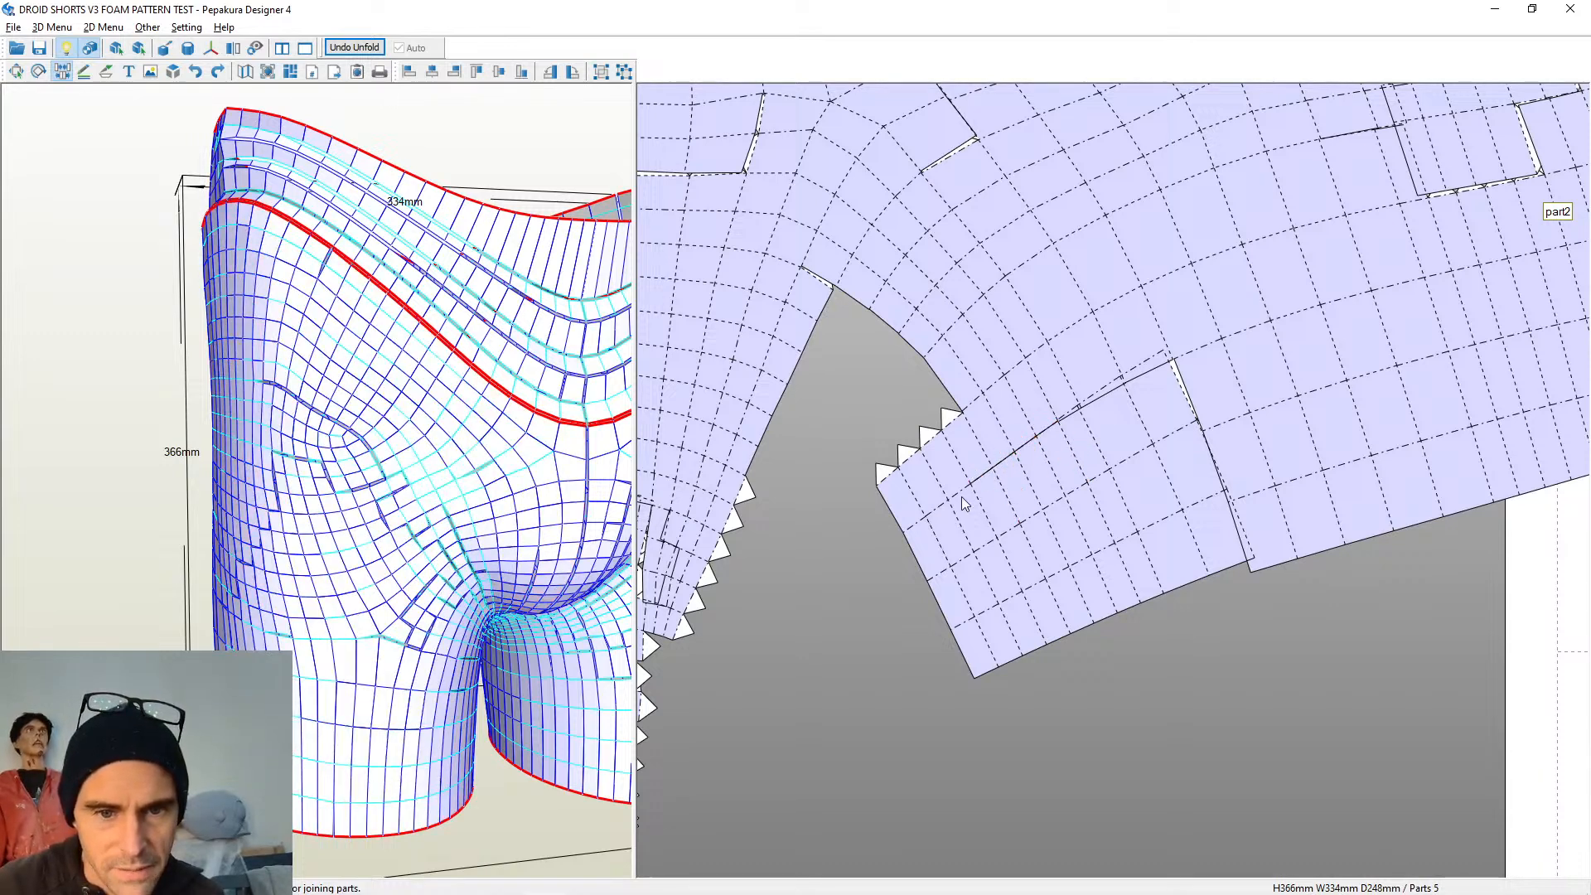
left_click(917, 526)
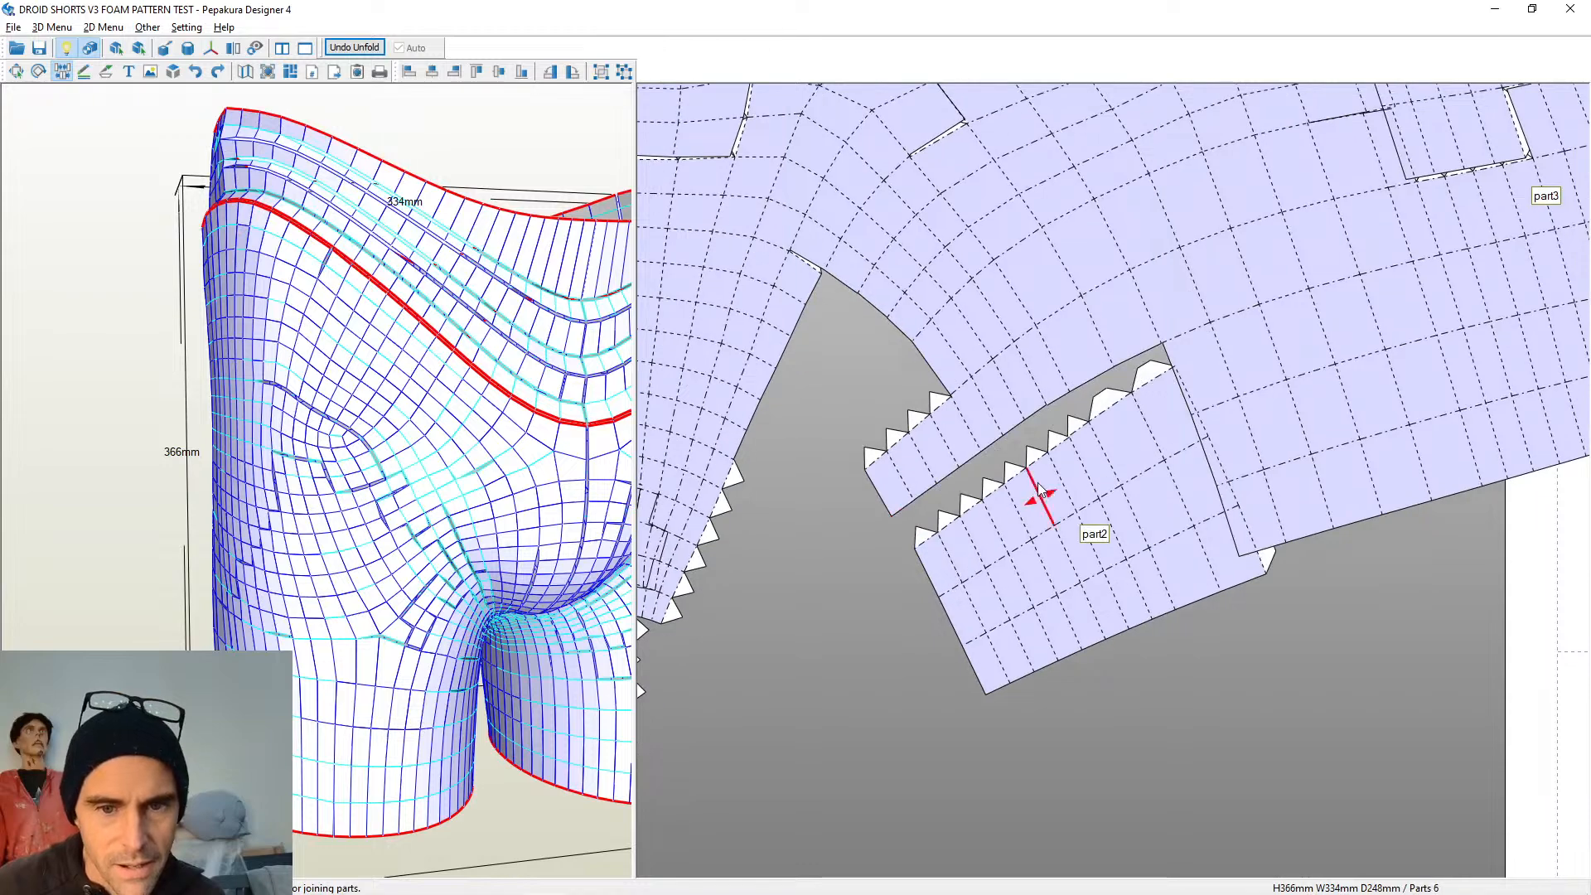
Move the detached end block clear of the main panel, placing it just below the notch it came from
left_click_drag(1041, 501, 976, 612)
left_click_drag(521, 734, 622, 730)
left_click_drag(971, 668, 979, 678)
mouse_move(624, 805)
left_mouse_down()
mouse_move(575, 817)
mouse_move(605, 819)
left_mouse_up()
right_click_drag(1041, 769, 1056, 744)
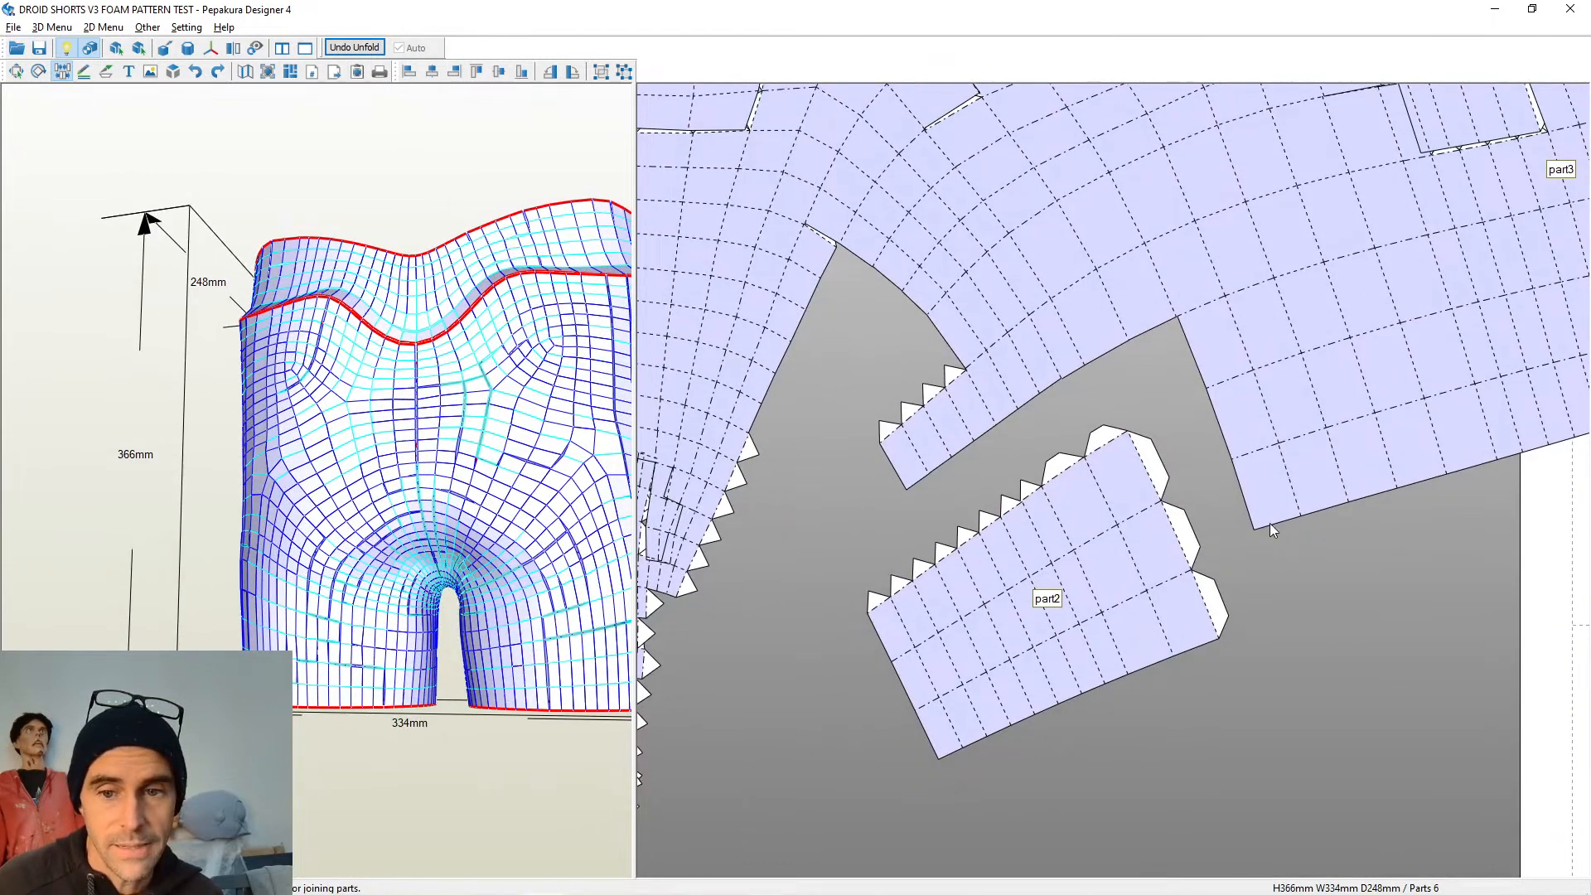
right_click_drag(1270, 524, 1171, 572)
left_click_drag(1171, 545, 1124, 545)
left_click_drag(1042, 598, 1018, 529)
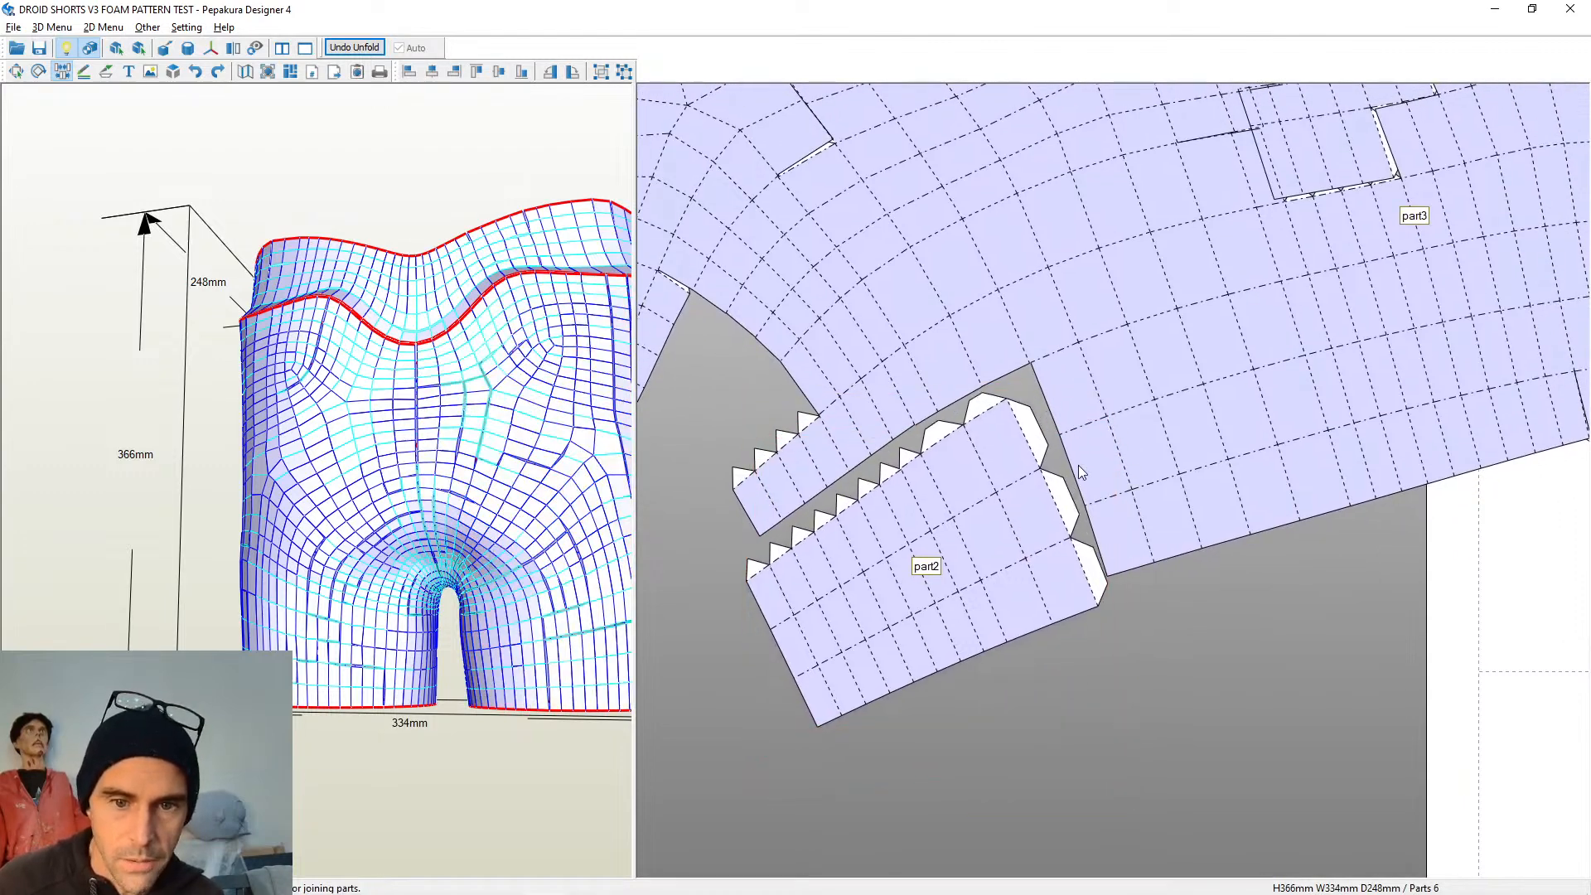
Split the adjacent lower block from the main panel, and join it to the detached end block as one strip
right_click_drag(1105, 337, 967, 462)
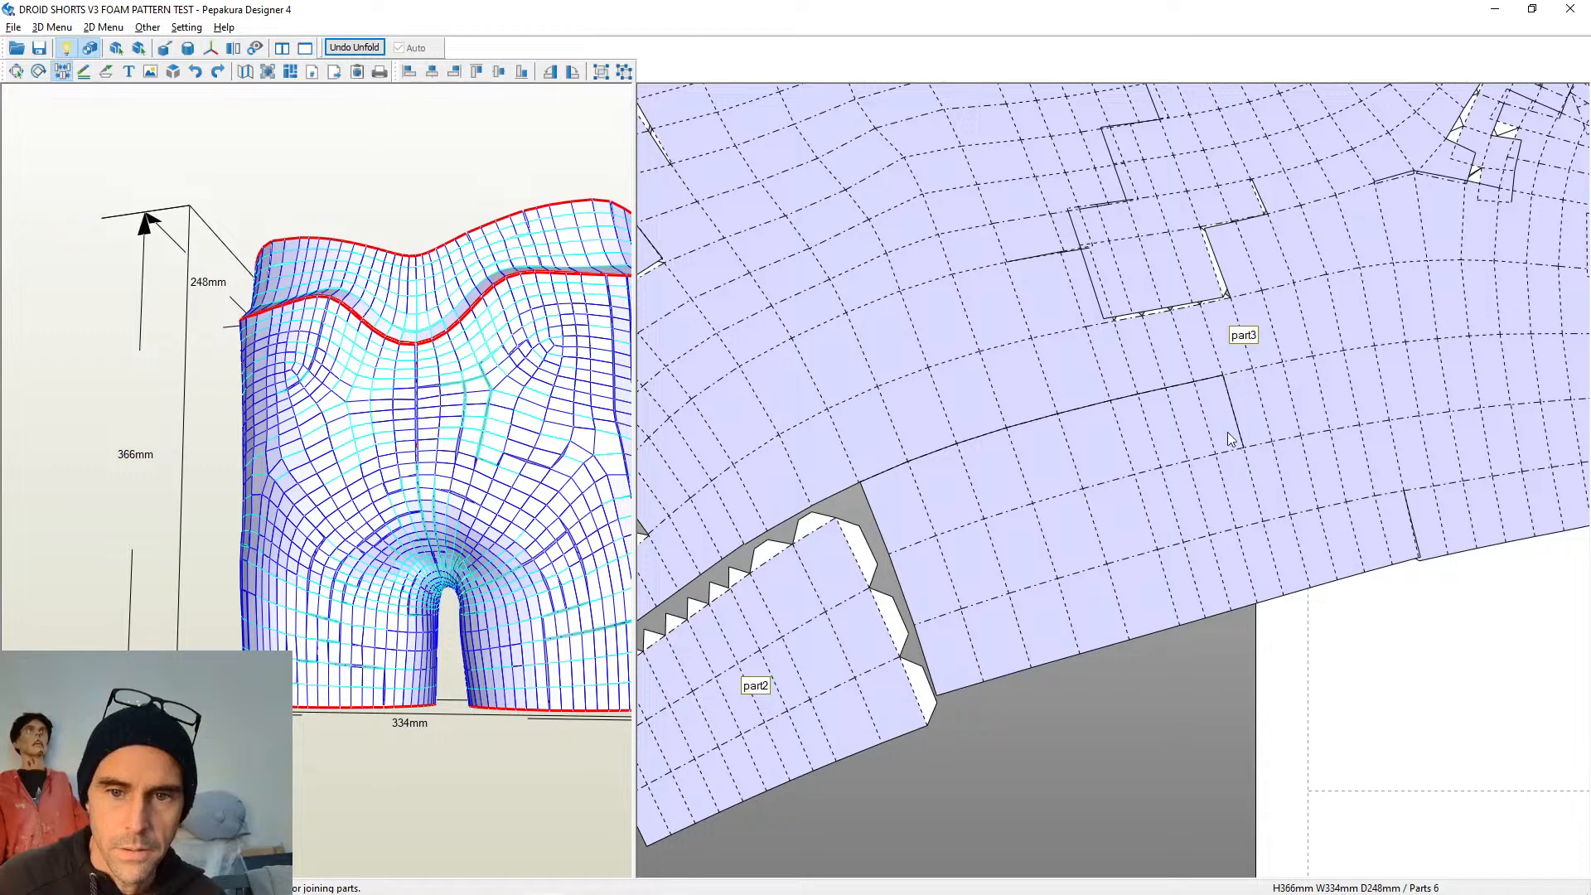
left_click(1280, 560)
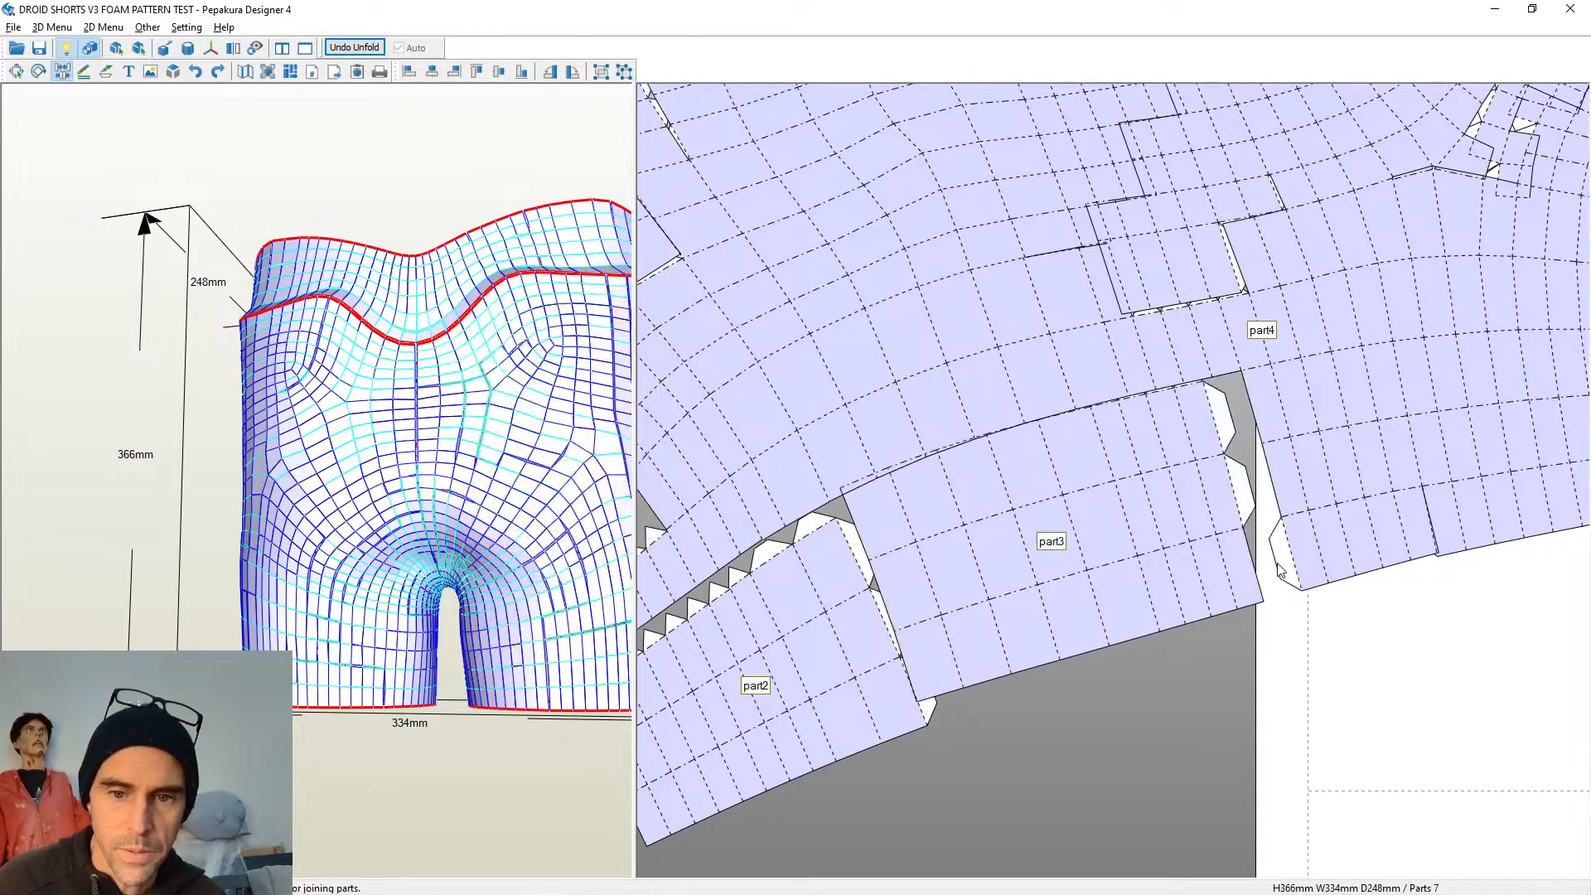
left_click_drag(890, 603, 888, 604)
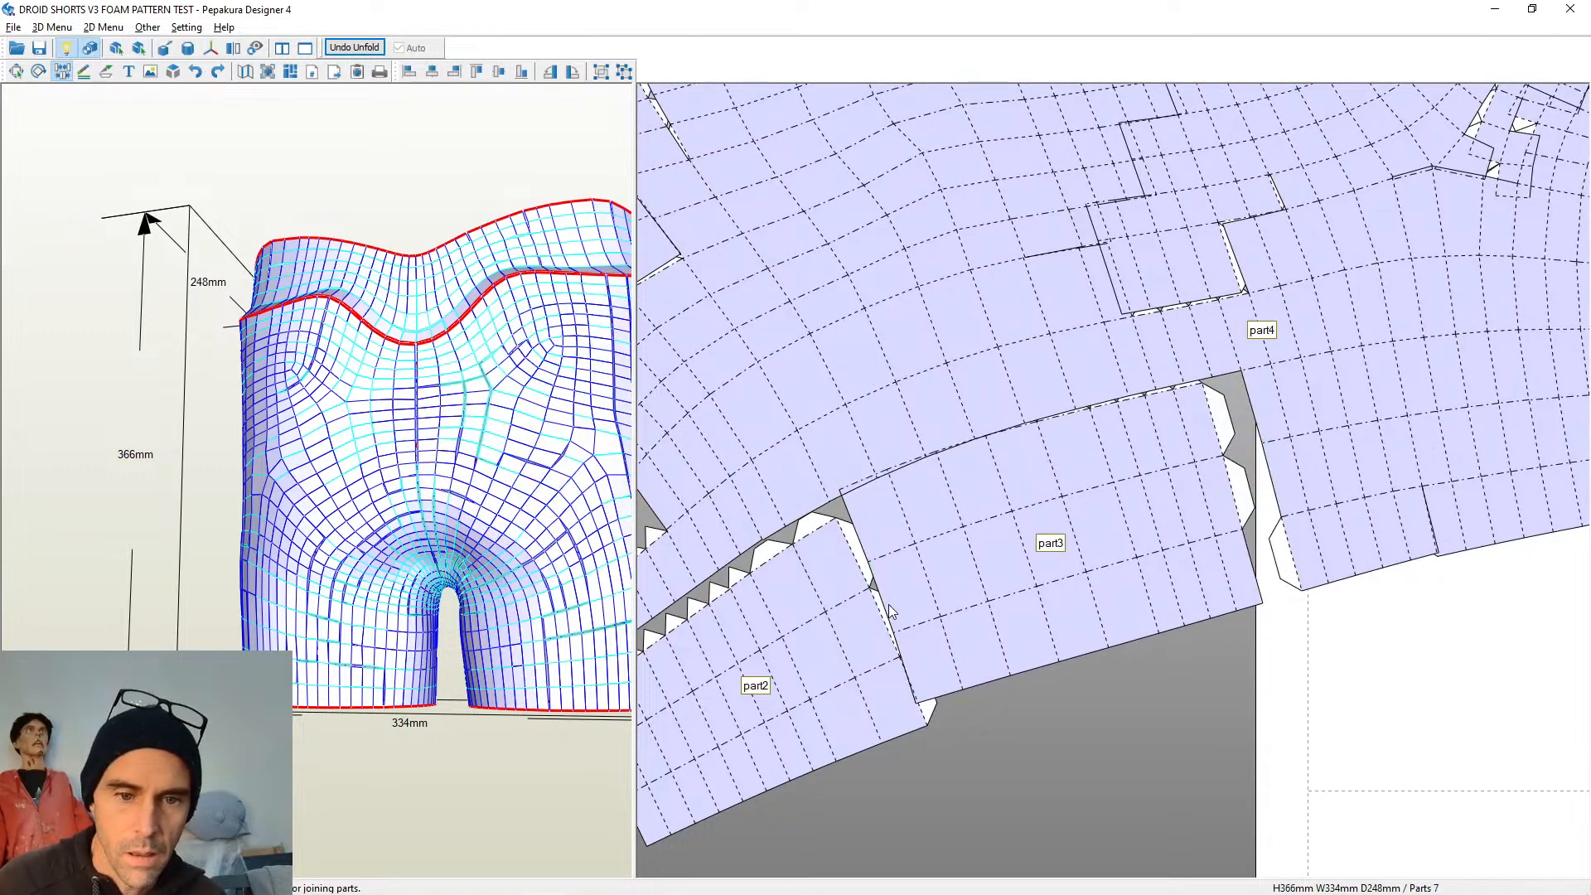
left_click(887, 611)
left_click_drag(857, 658, 862, 702)
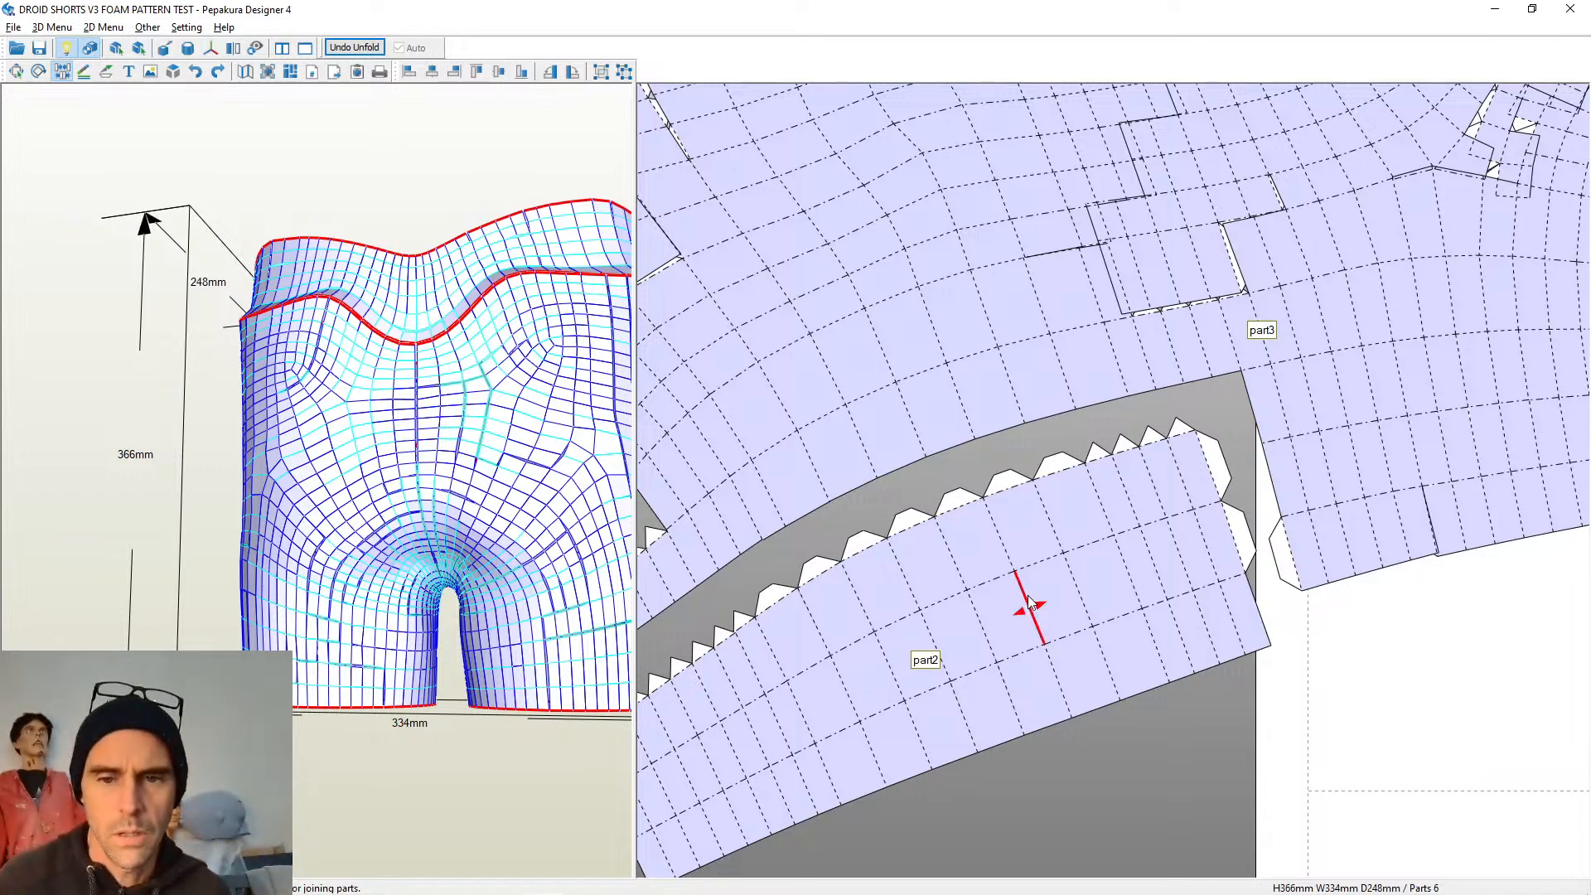
Try joining the combined strip to the main panel at the narrow end beside the tabs, and undo the join
scroll(1046, 570, "down", 3)
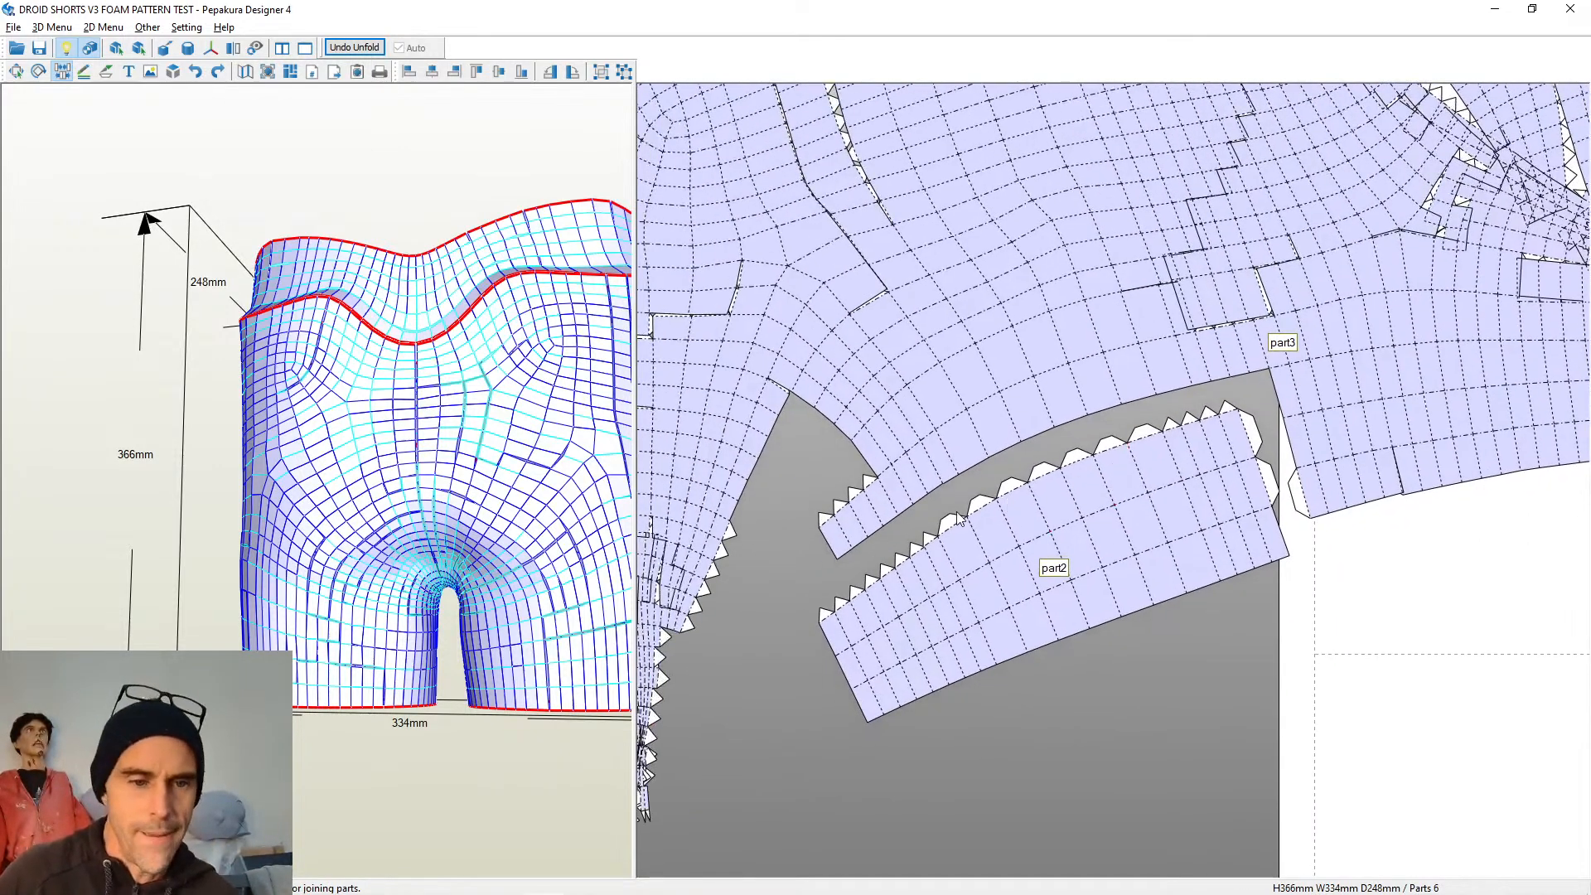
left_click(848, 555)
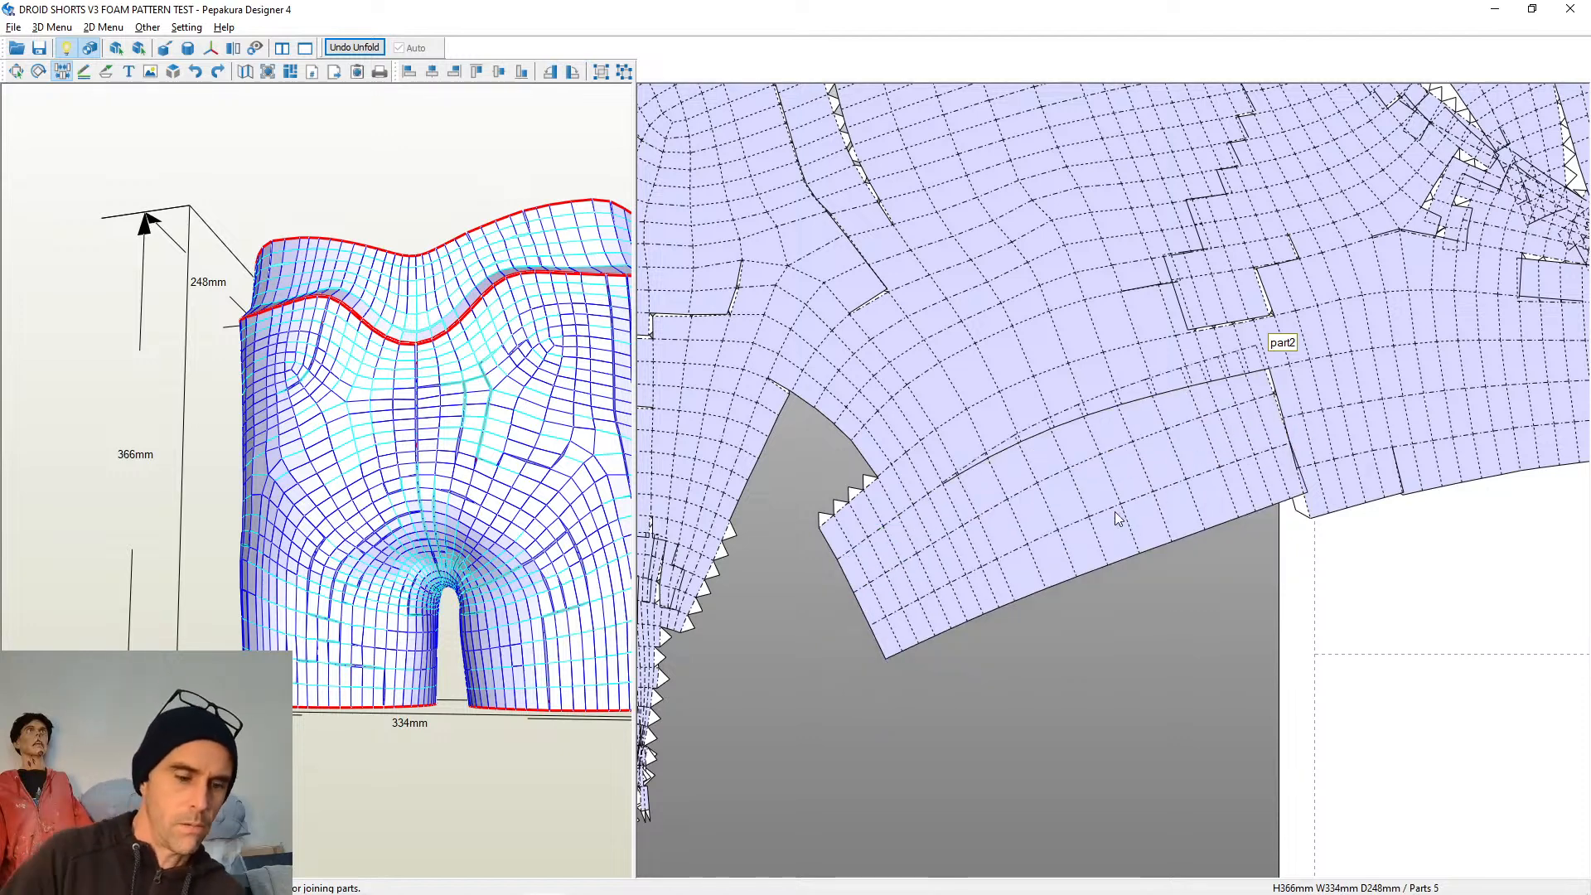
key("ctrl+z")
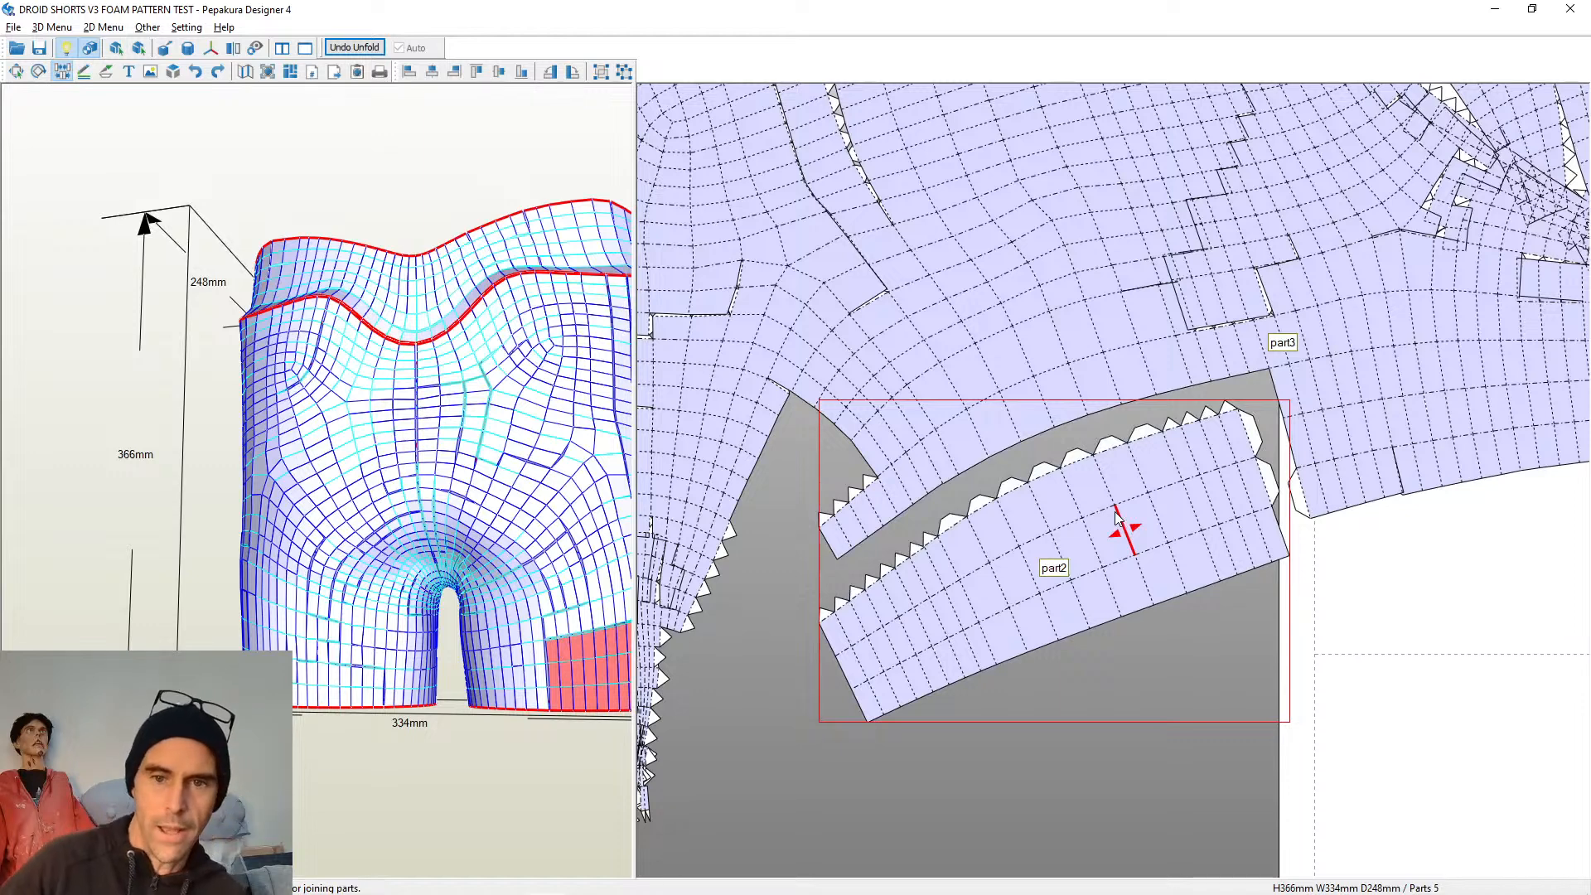
Examine the detached strip, the main panel's notch and the surrounding pattern pieces against the 3D model
mouse_move(1176, 495)
middle_mouse_down()
mouse_move(1161, 500)
mouse_move(1163, 469)
middle_mouse_up()
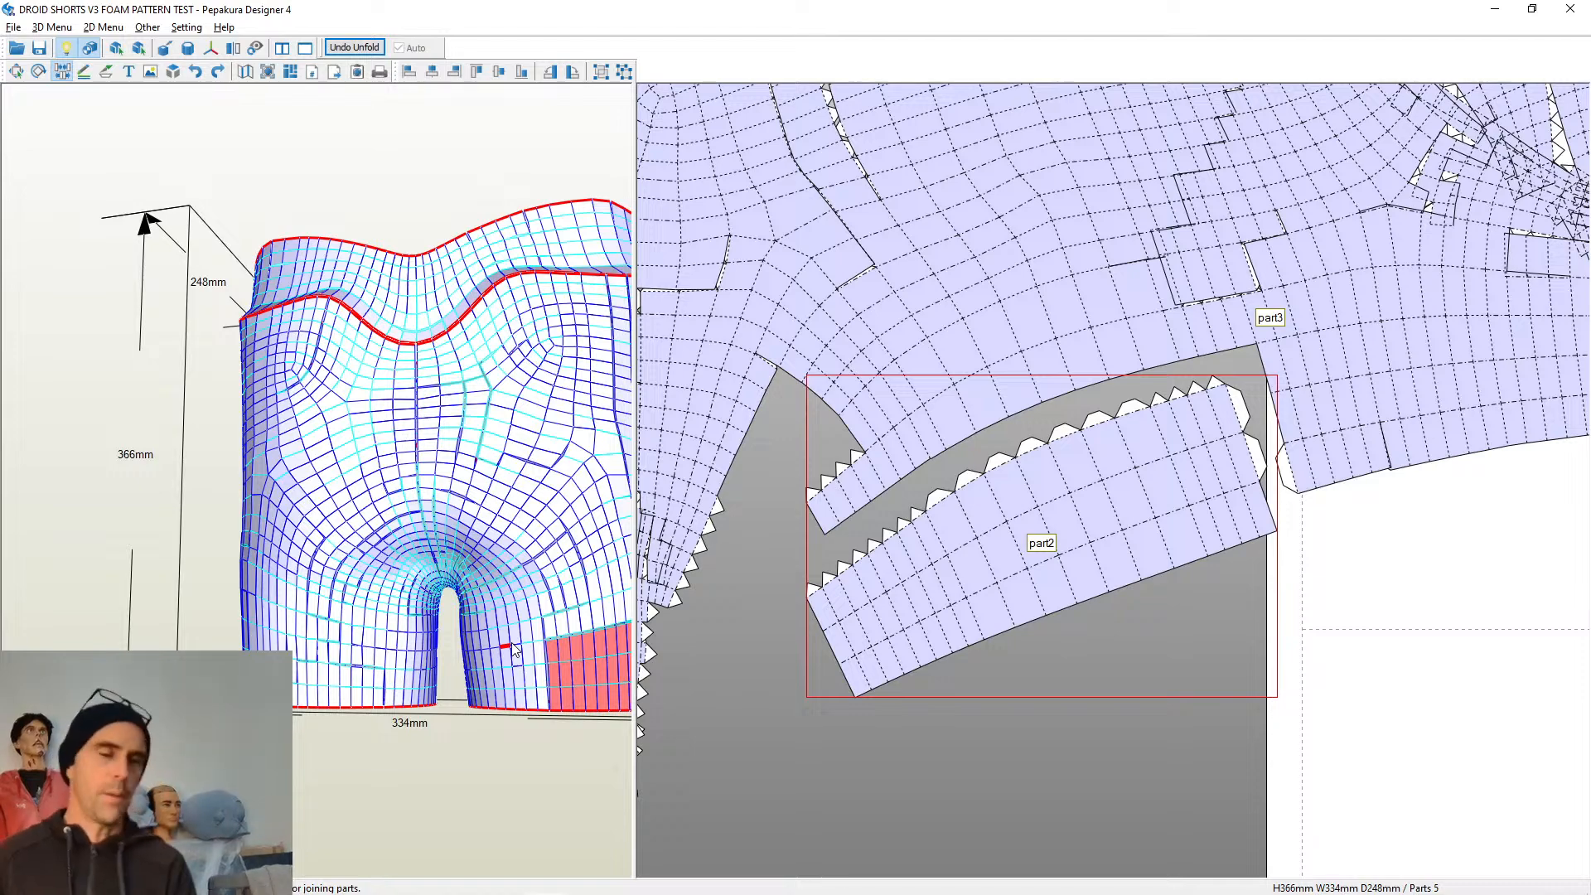
scroll(653, 583, "down", 3)
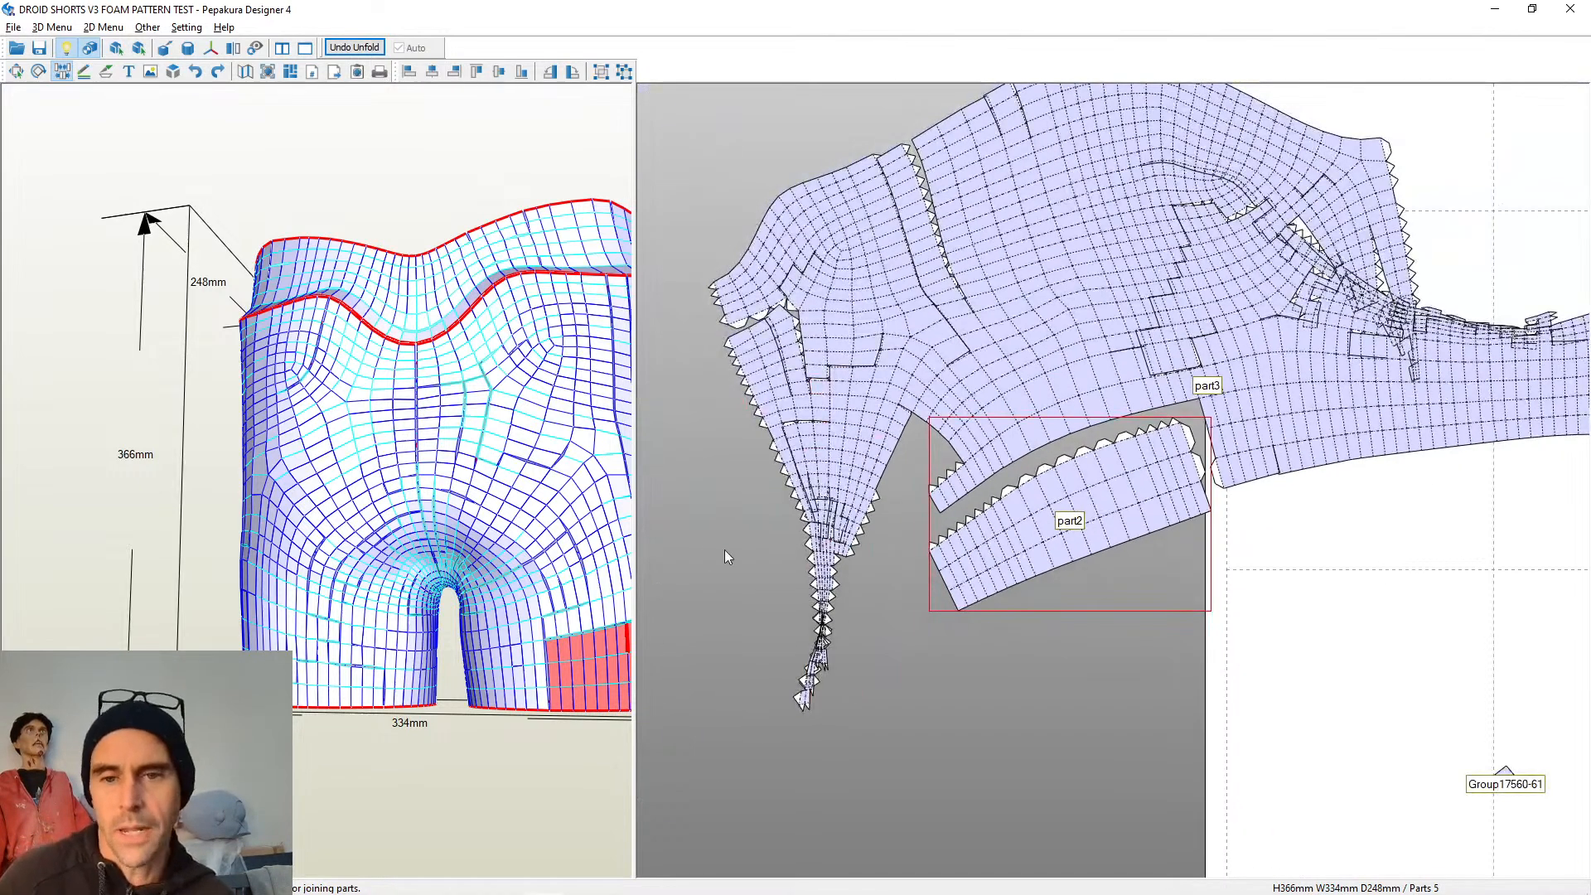
middle_click_drag(978, 564, 991, 605)
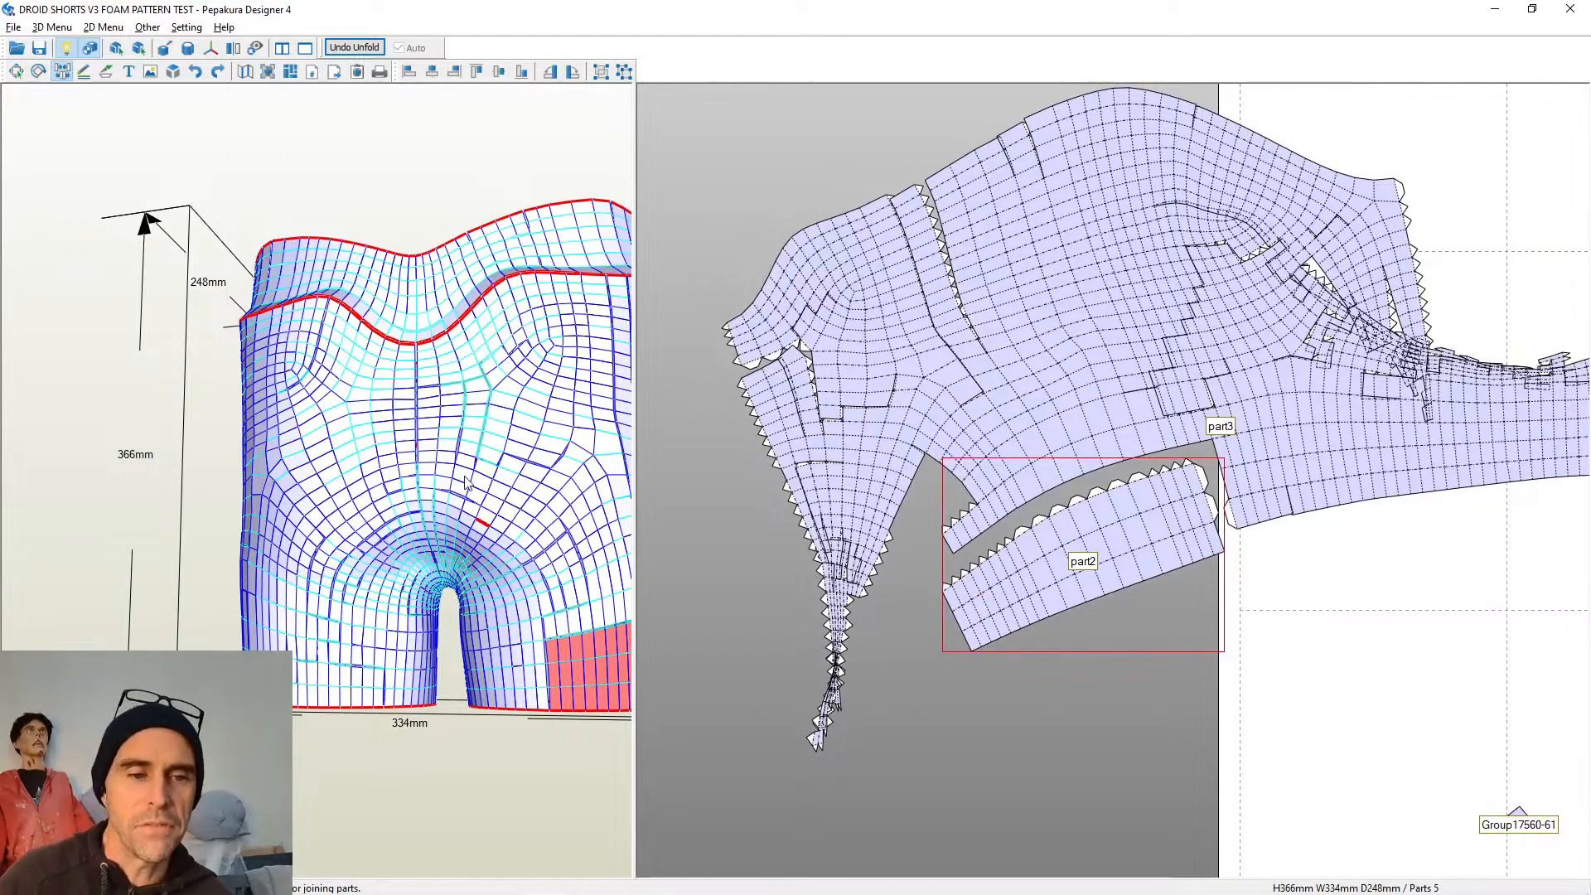
scroll(1410, 455, "up", 3)
scroll(957, 536, "down", 1)
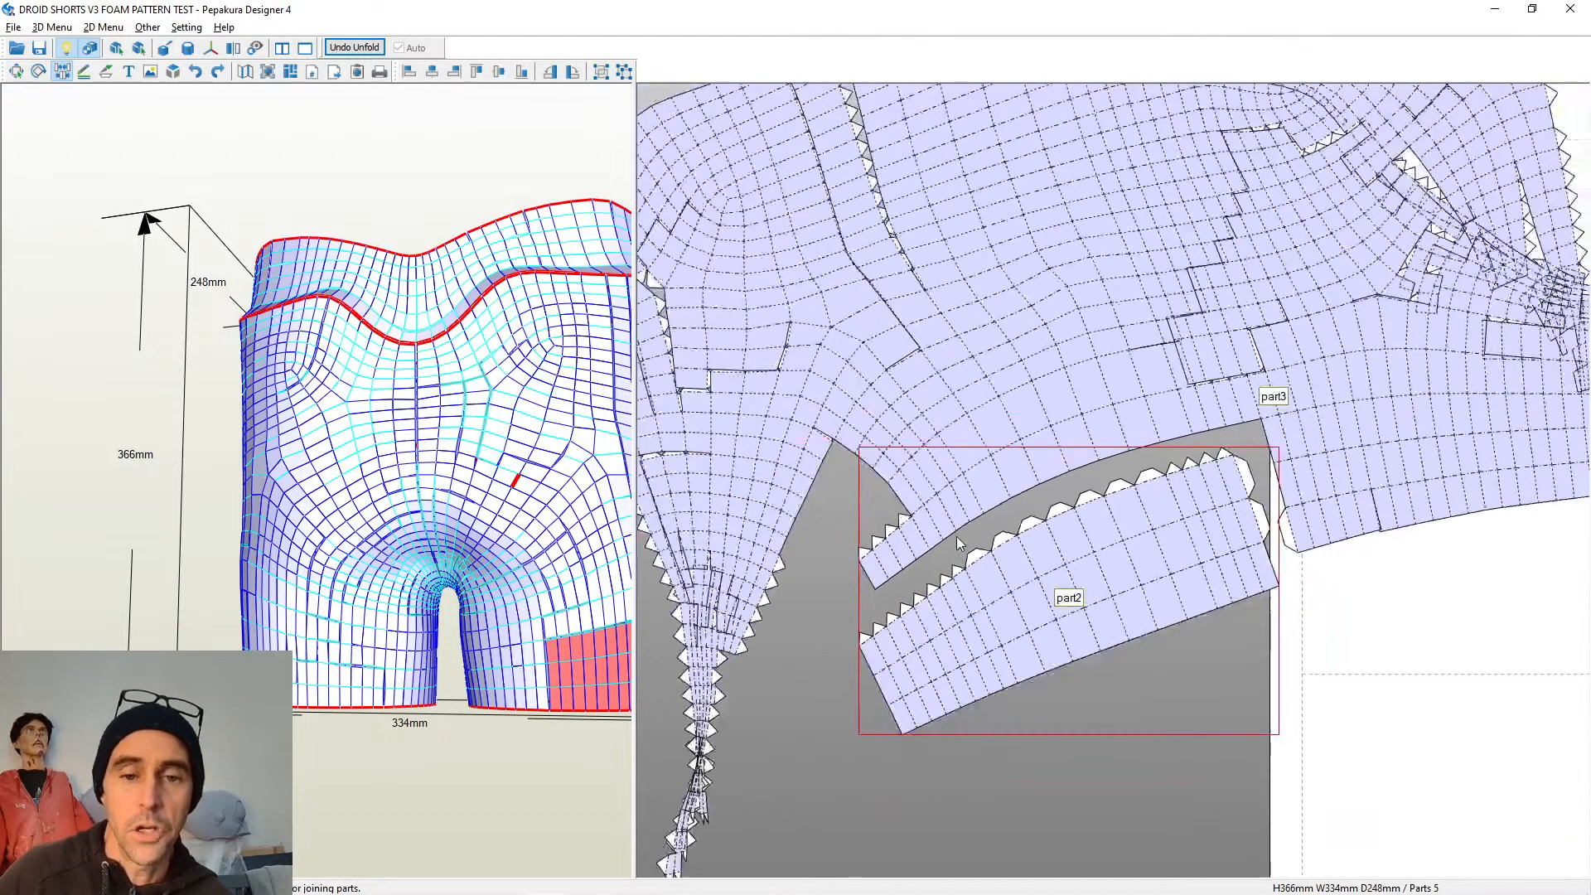
middle_click_drag(956, 535, 1204, 560)
scroll(1205, 558, "down", 5)
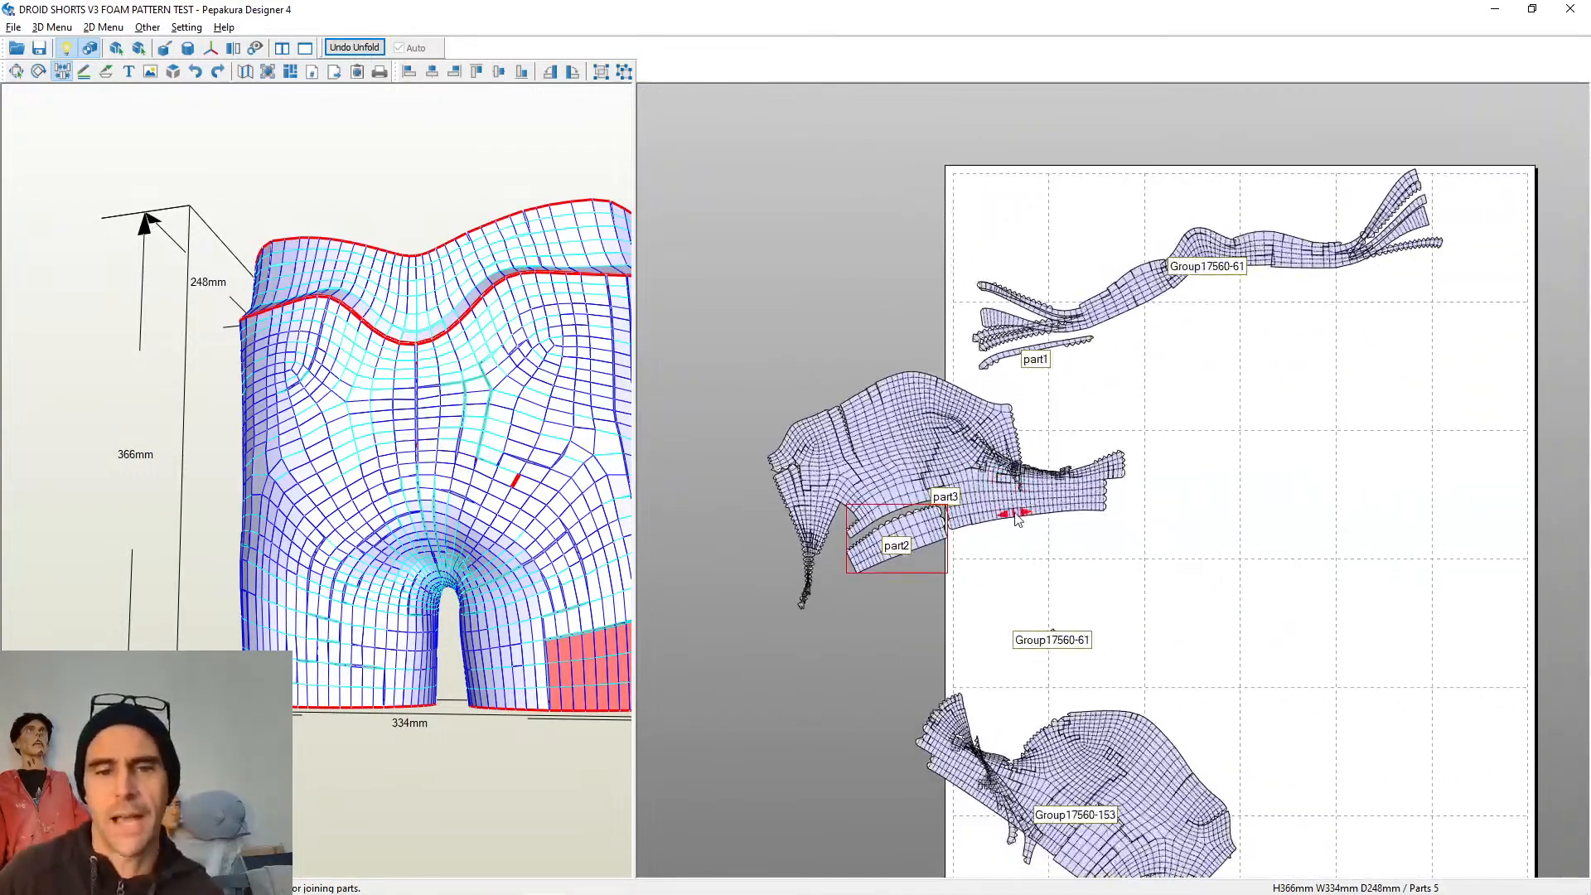
scroll(1015, 519, "up", 1)
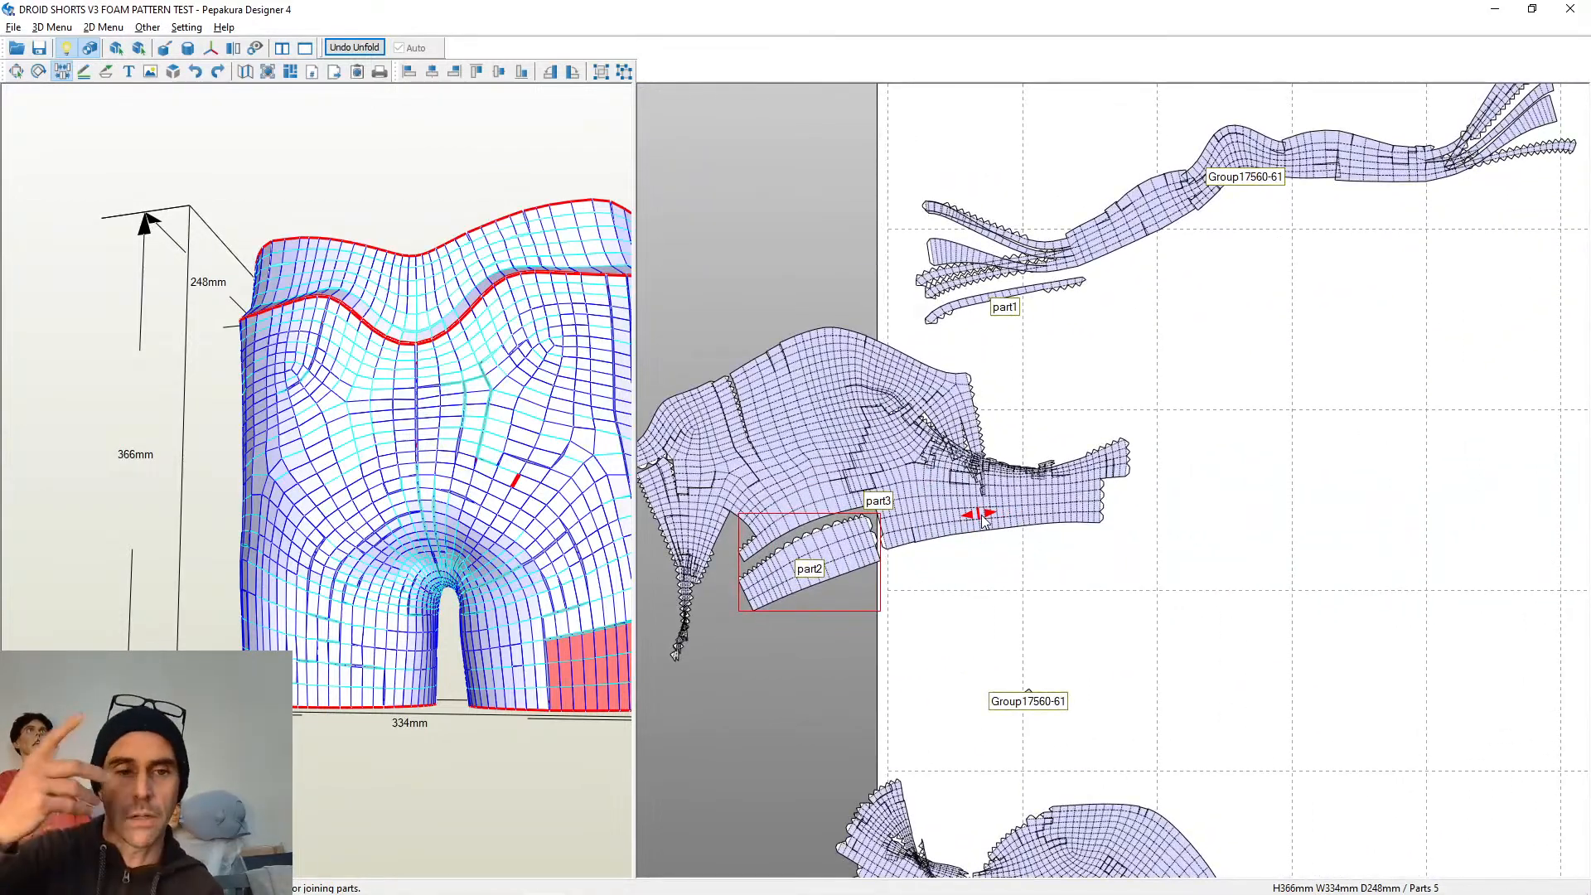
middle_click_drag(987, 515, 1069, 484)
scroll(1069, 485, "up", 4)
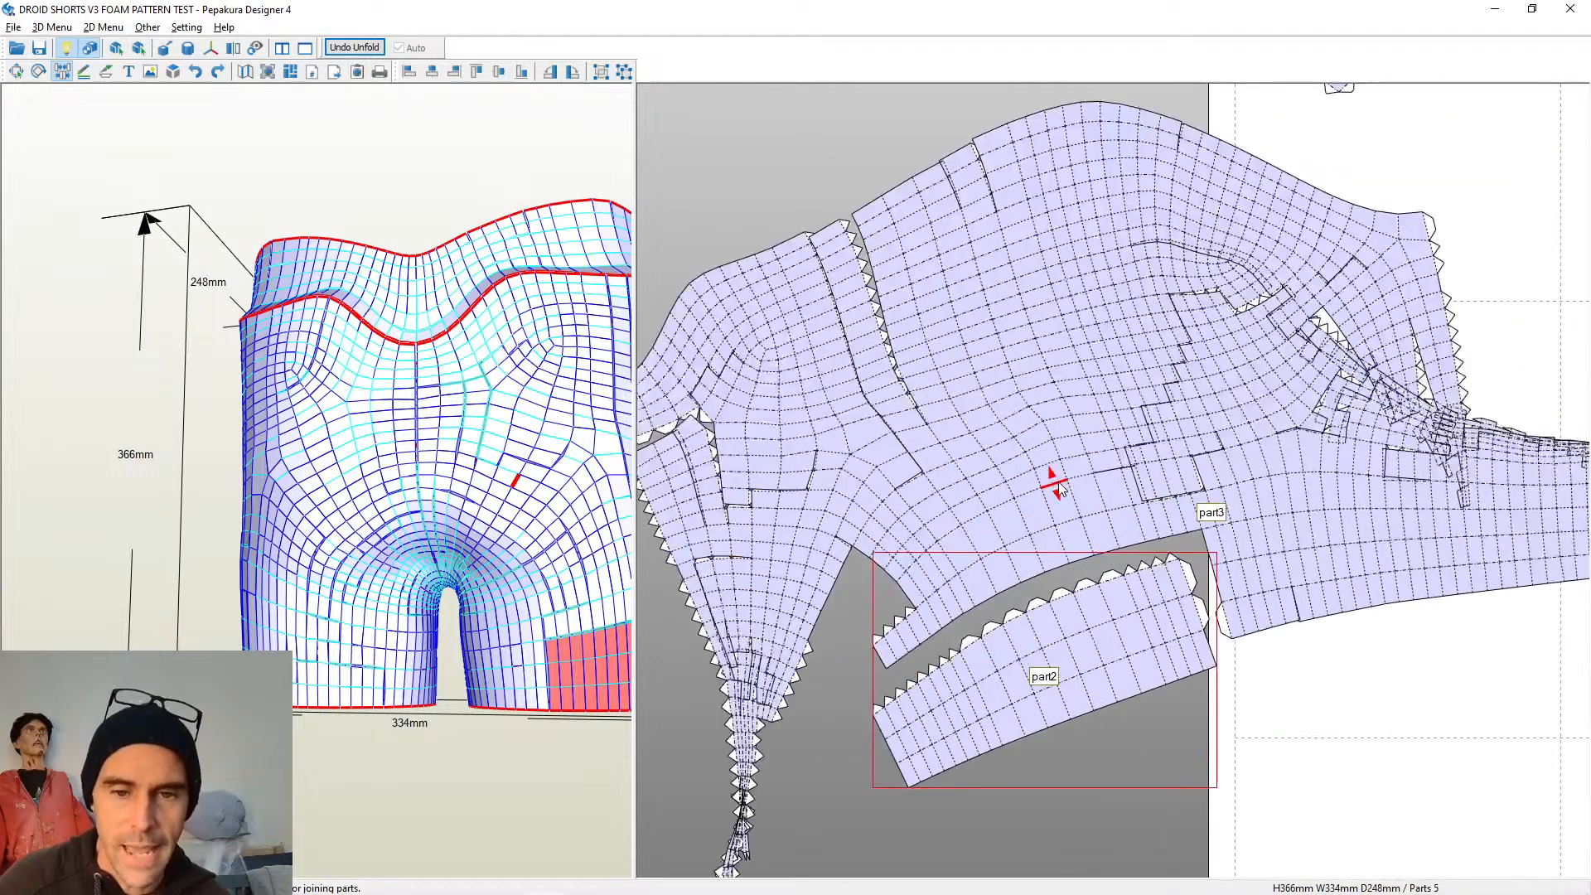
Shift the main panel slightly away from the page, and move the detached strip back alongside its notch
left_click_drag(1062, 508, 1034, 490)
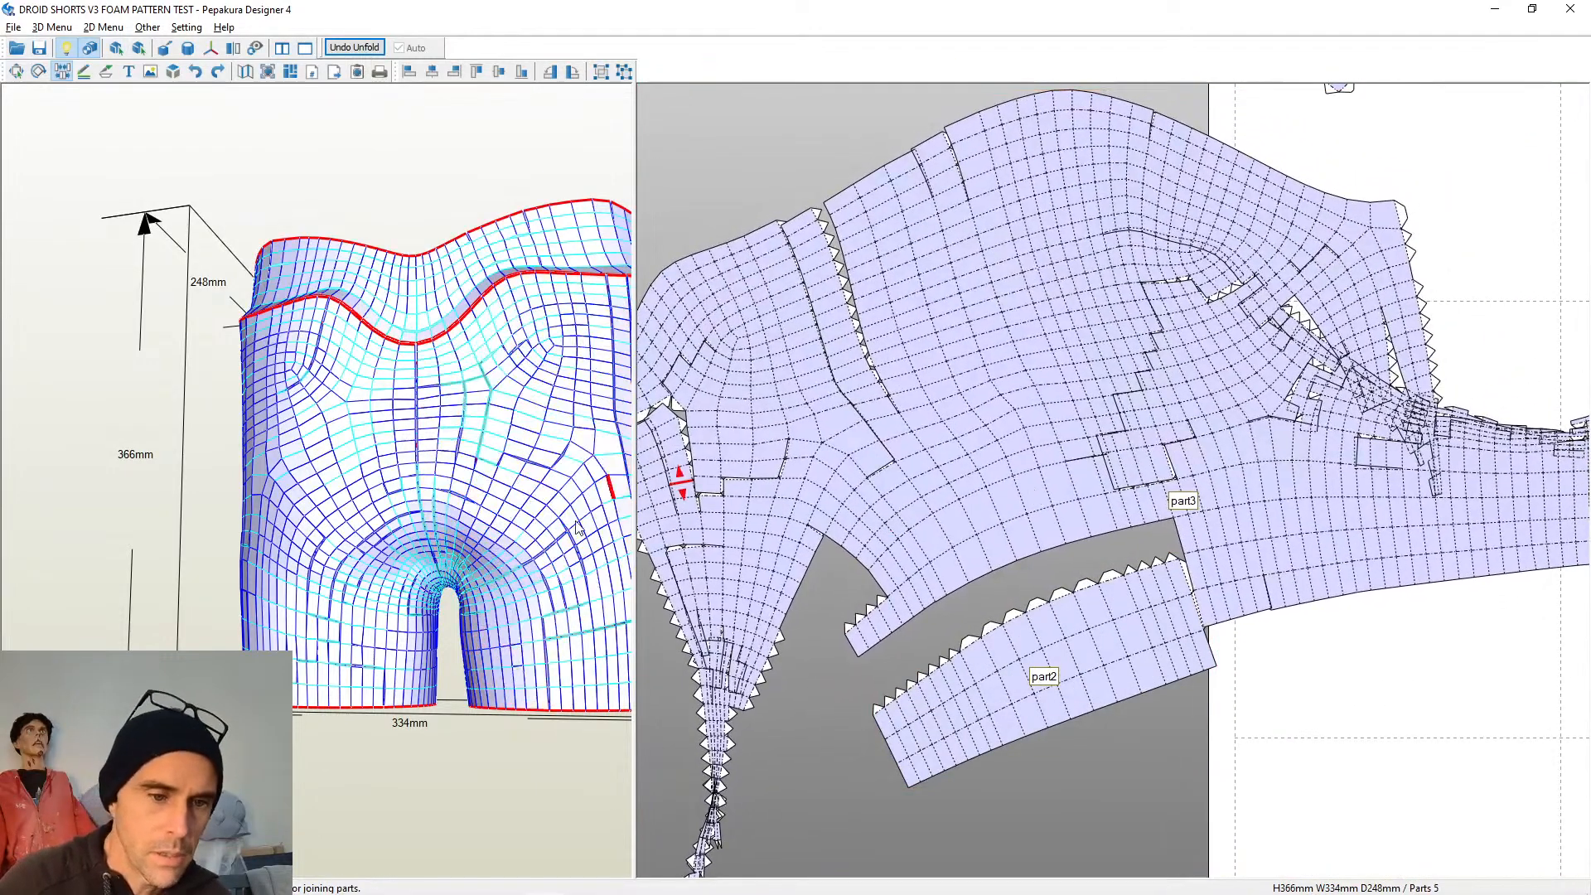
scroll(413, 554, "up", 1)
scroll(412, 554, "up", 1)
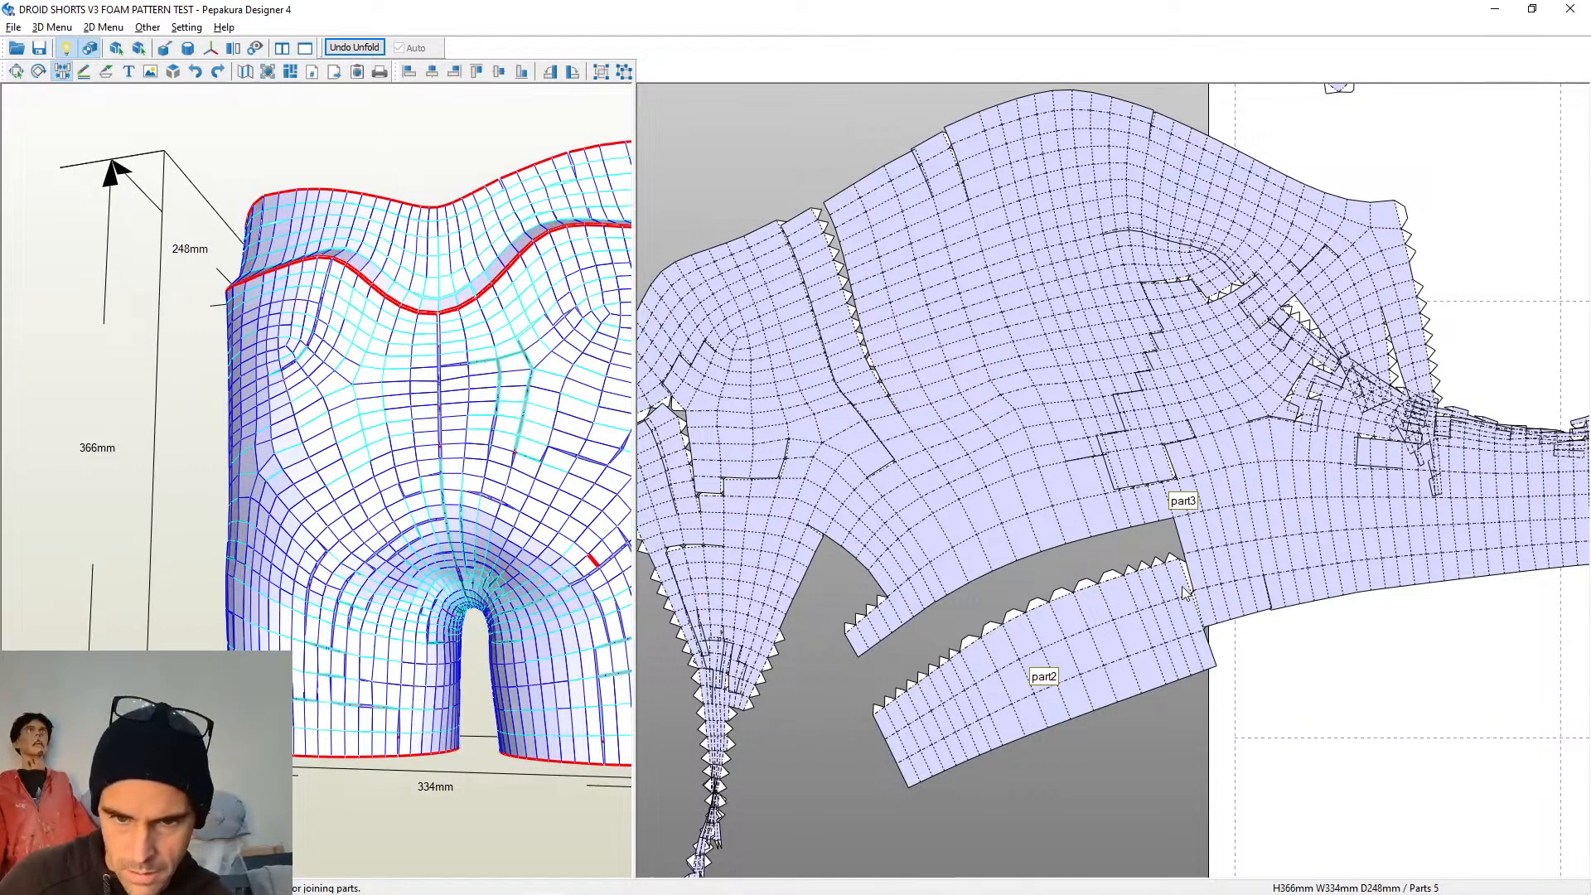
left_click_drag(1183, 587, 1155, 575)
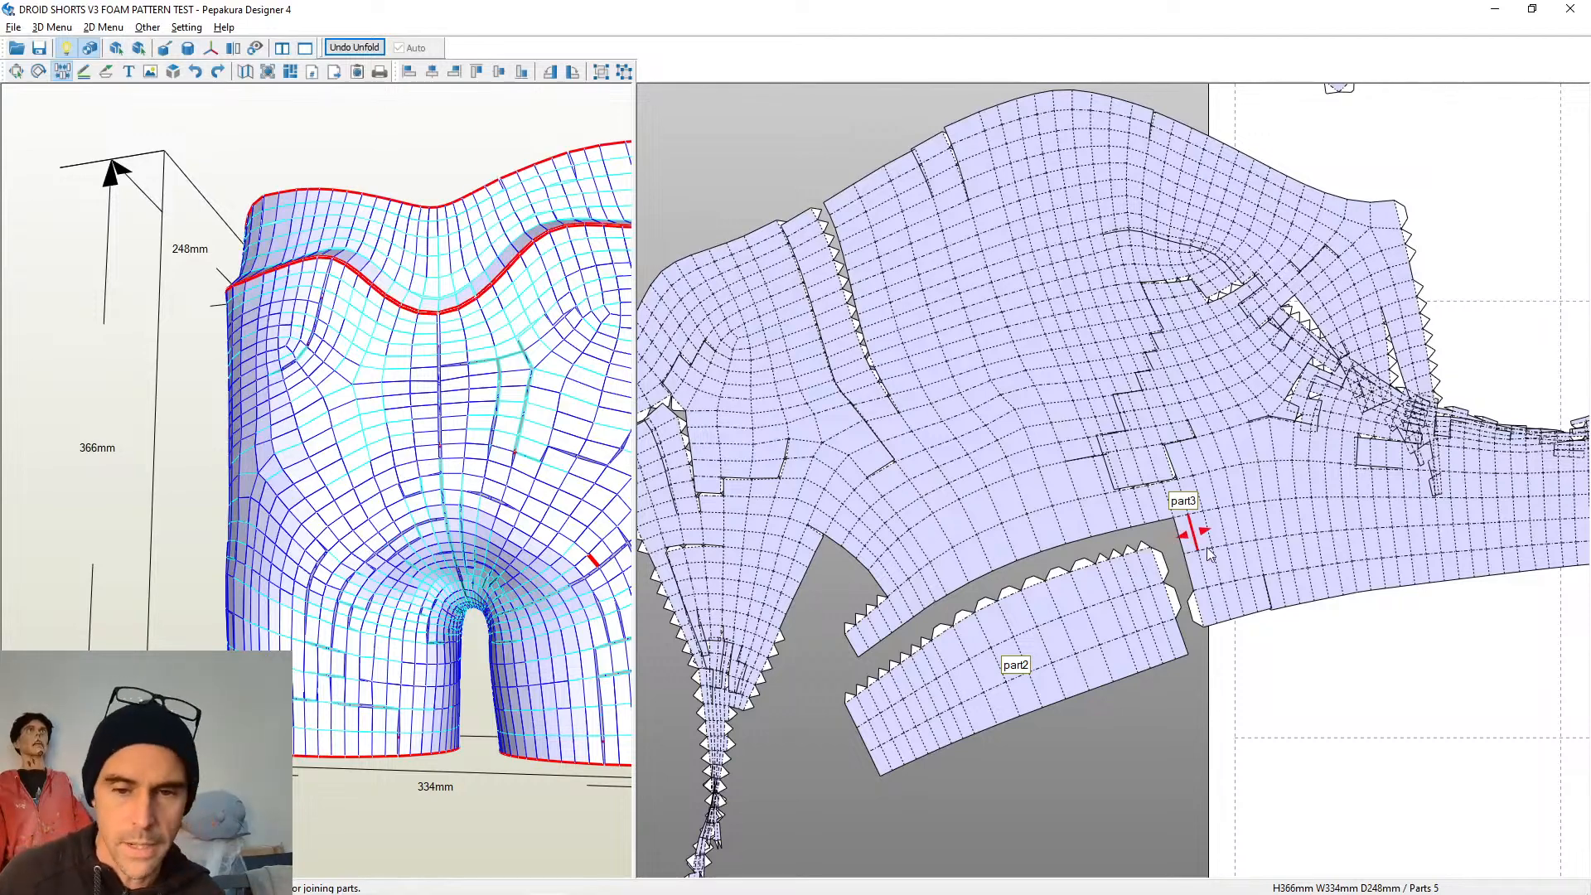
Try to cut the main panel lengthwise along the grid line running from the notch's inner corner toward the tabbed far end
right_click_drag(1197, 568, 1049, 554)
scroll(1057, 539, "up", 3)
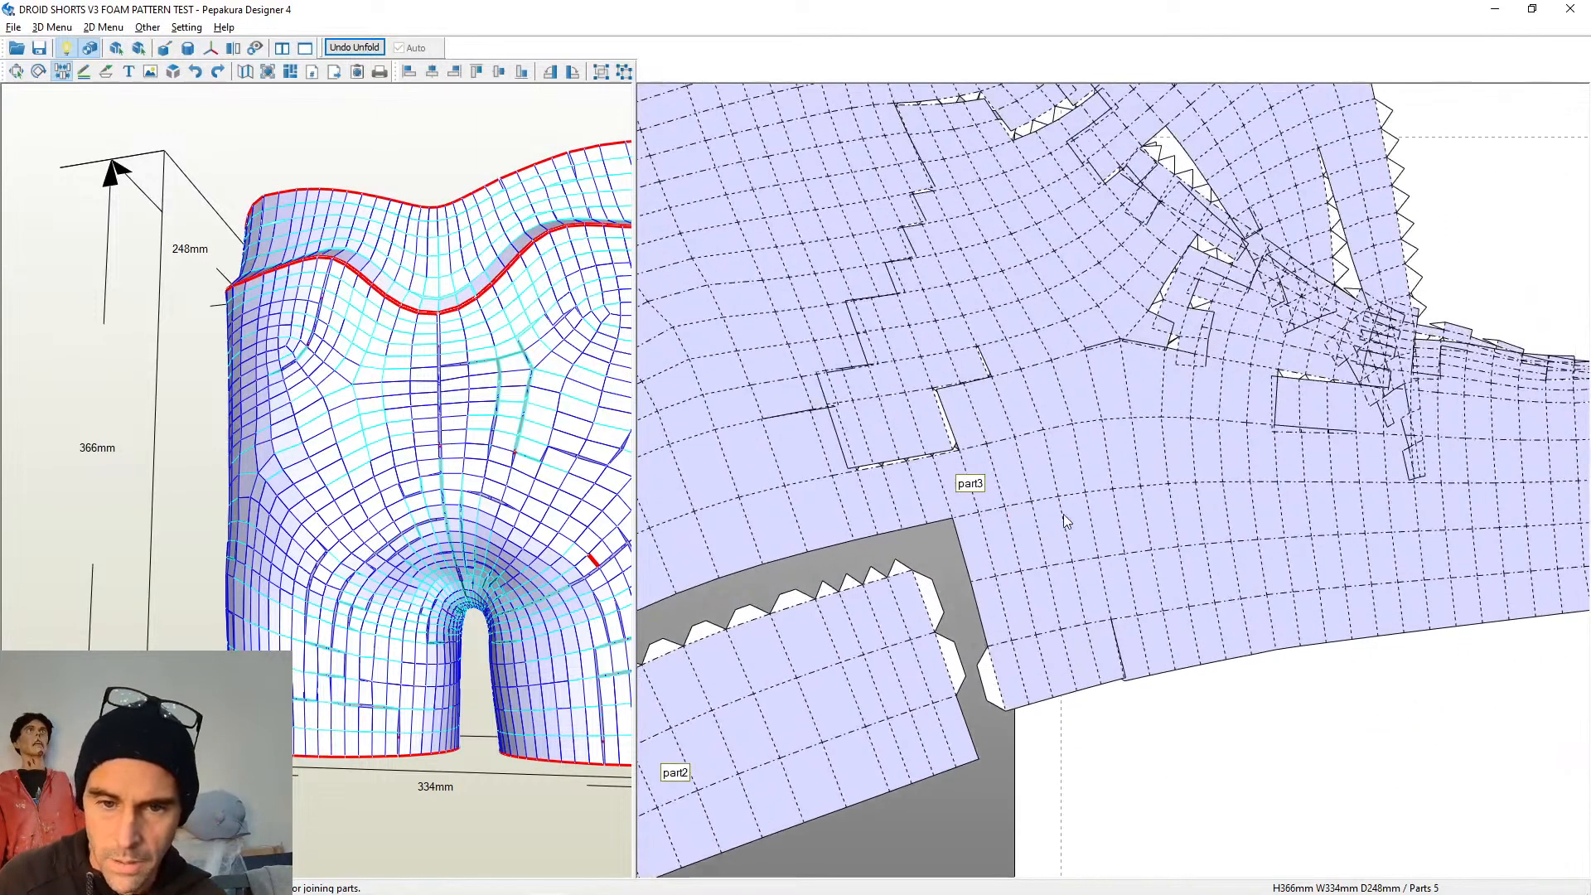
left_click(968, 506)
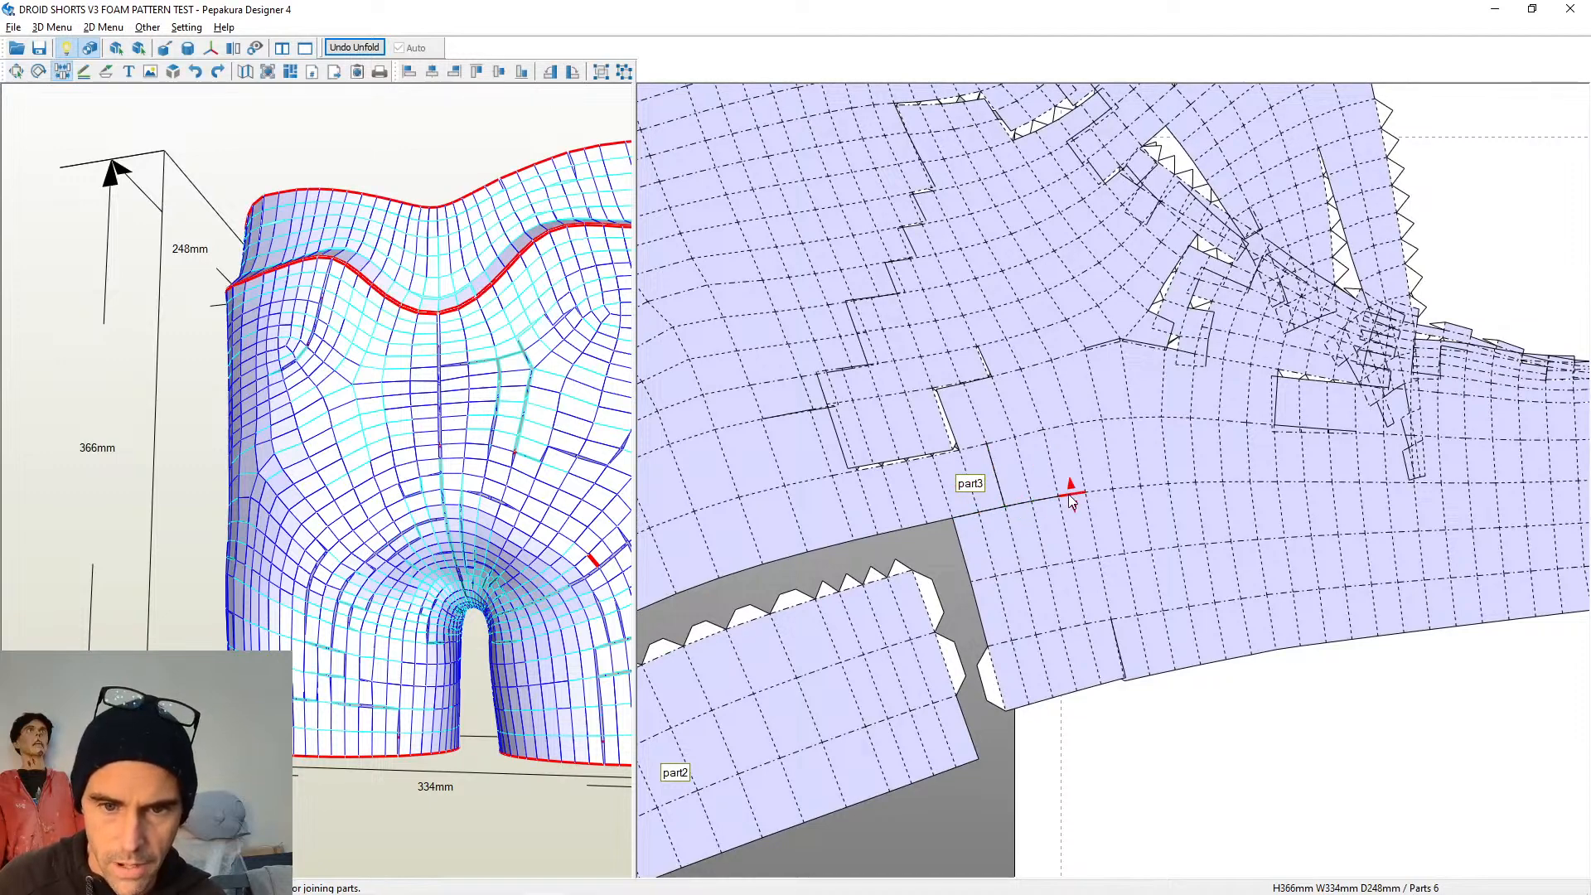
left_click(1105, 494)
left_click(1129, 490)
left_click(1159, 487)
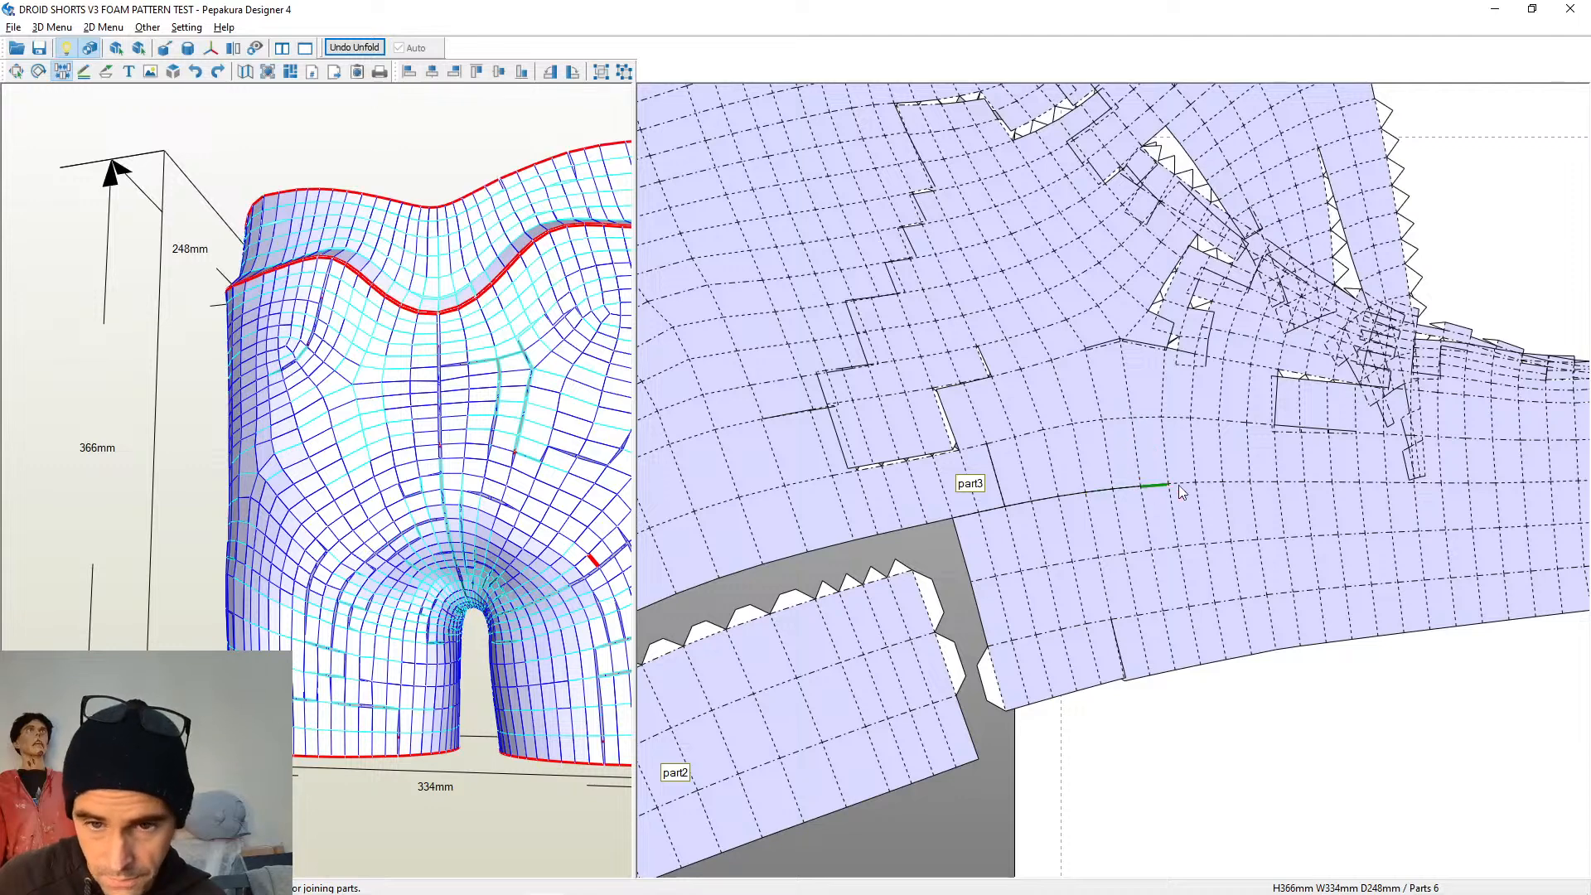
left_click(1189, 485)
left_click(1209, 483)
left_click(1237, 483)
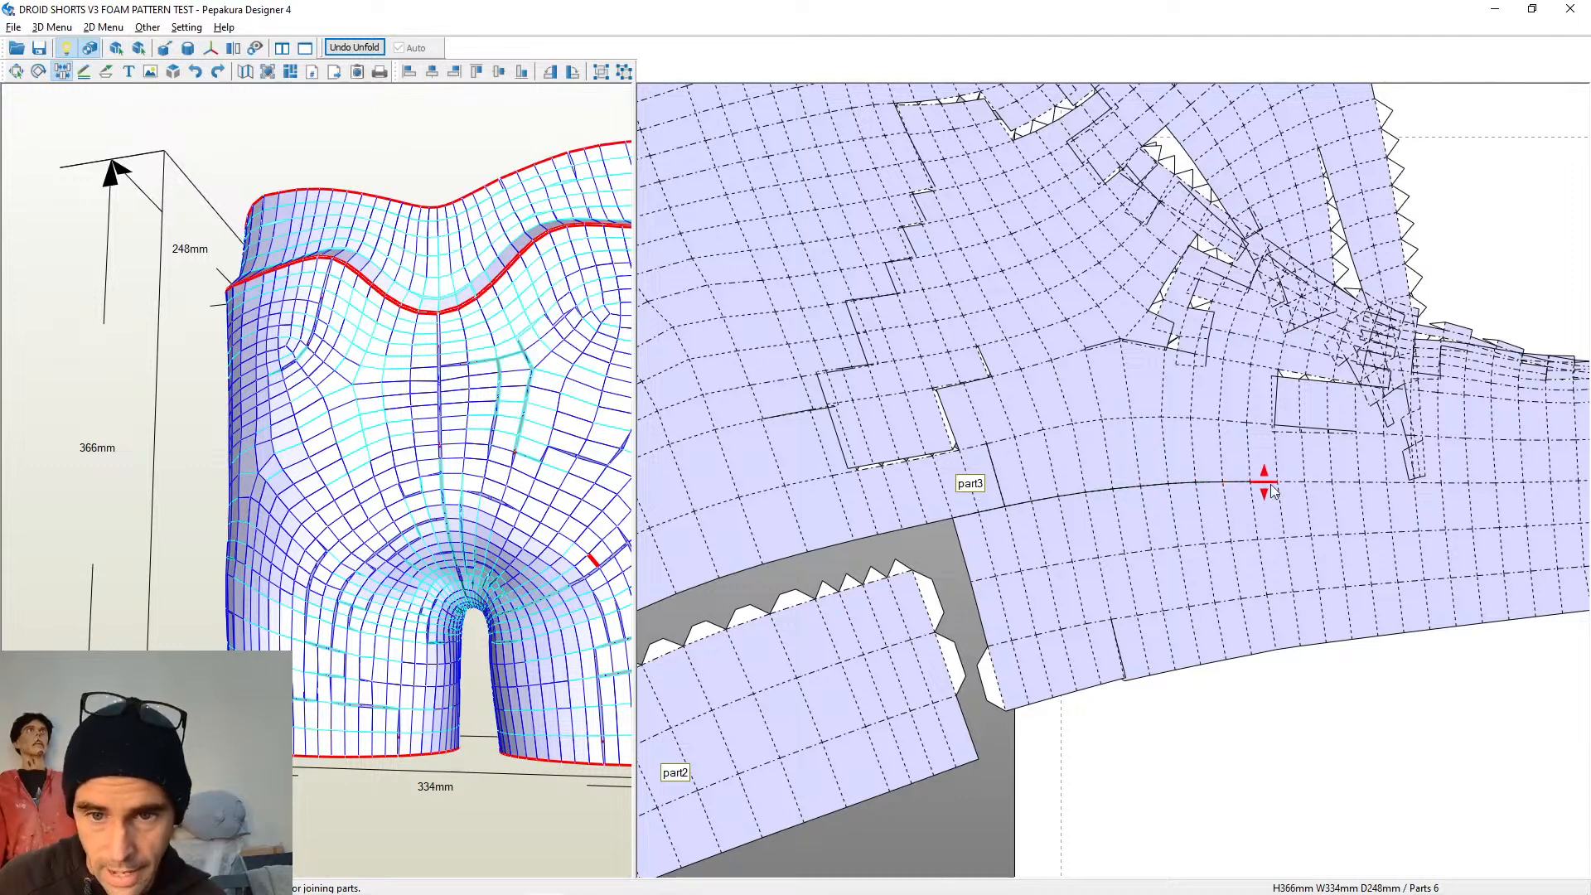
left_click(1265, 482)
left_click(1315, 484)
middle_click_drag(1312, 498, 994, 477)
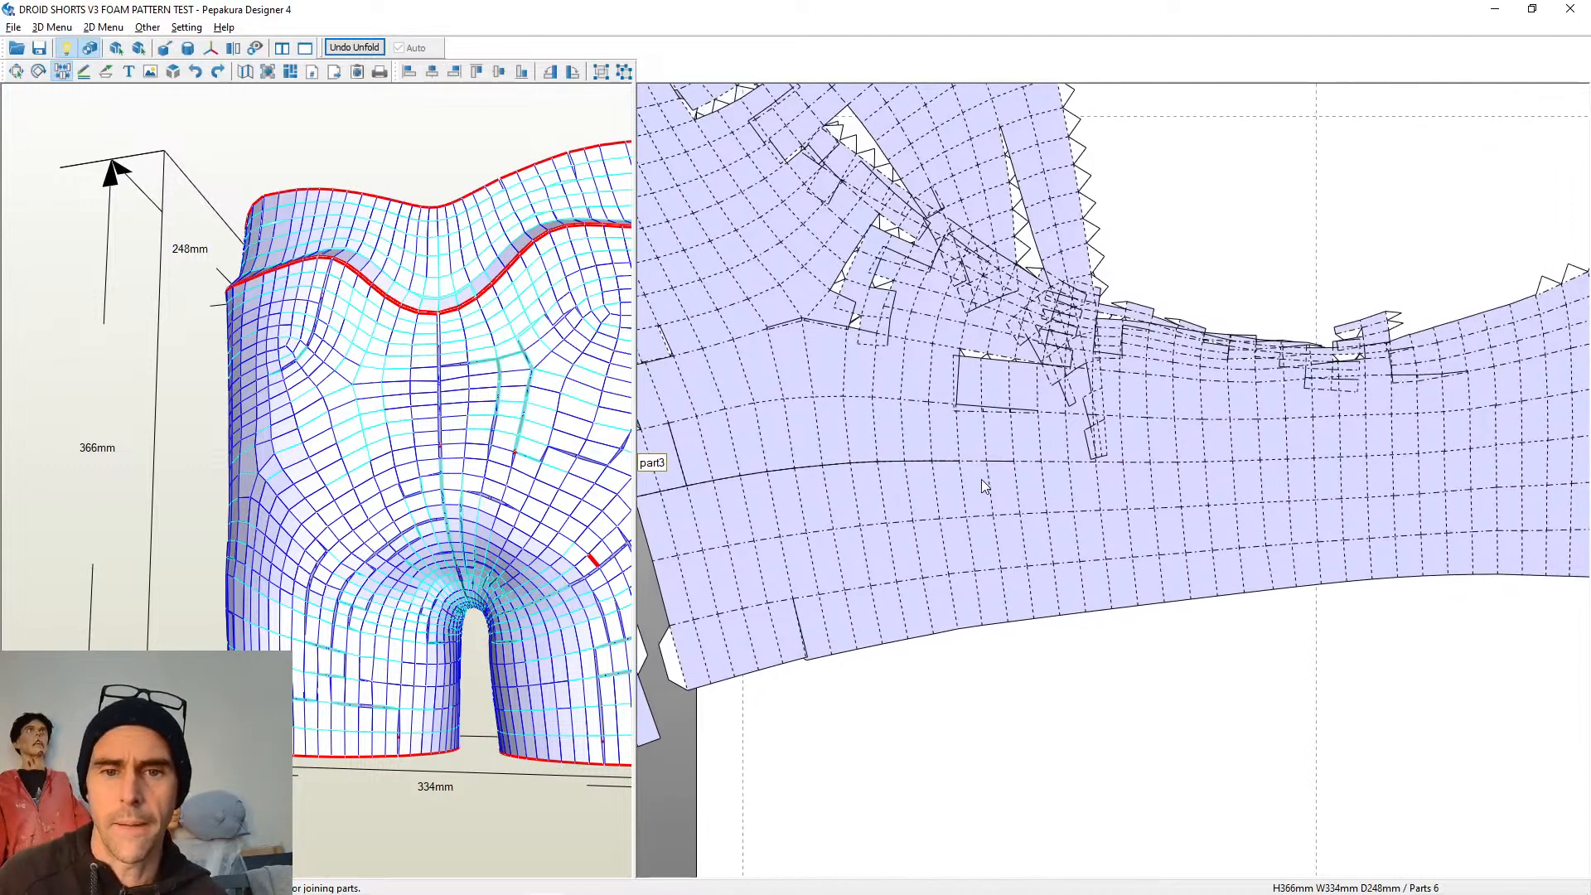
left_click(1030, 463)
left_click(1065, 464)
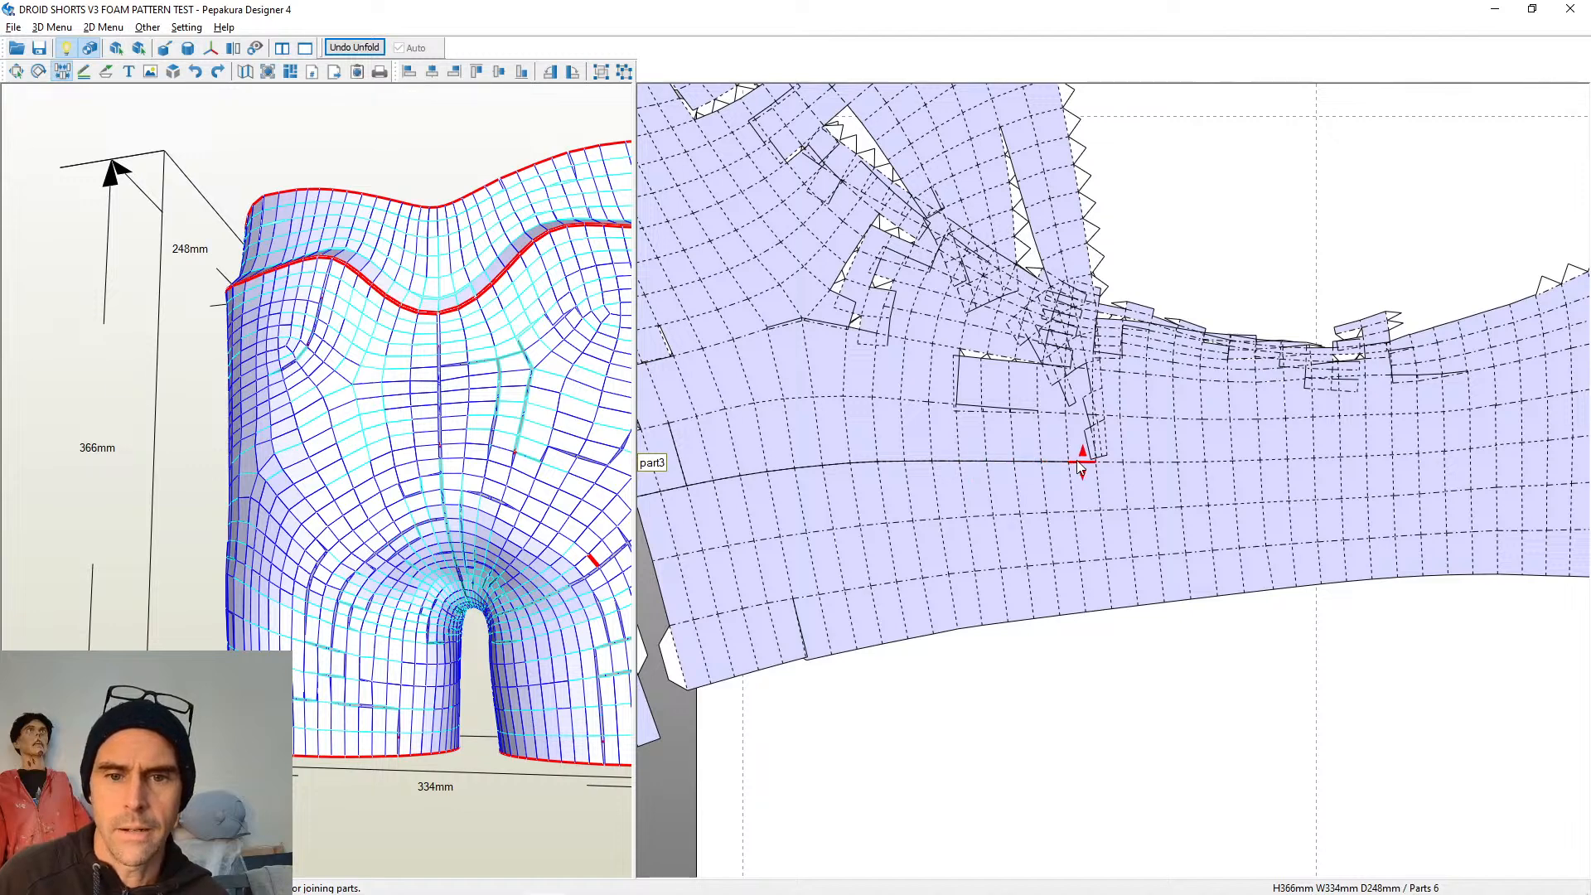
left_click(1079, 463)
left_click(1111, 463)
left_click(1138, 463)
left_click(1164, 464)
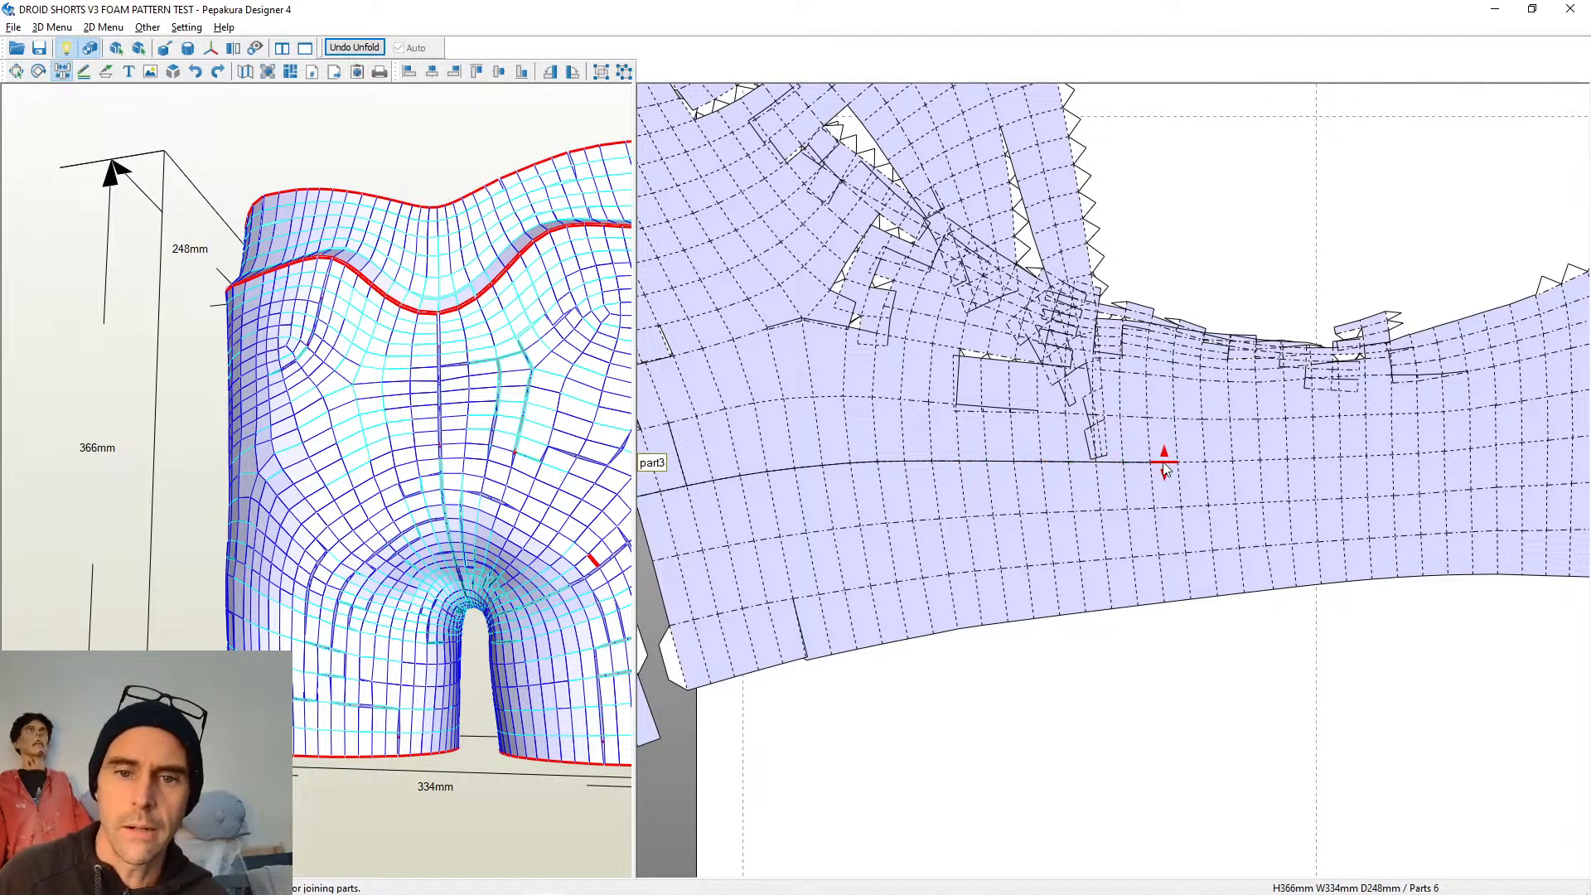
left_click(1192, 464)
left_click(1218, 463)
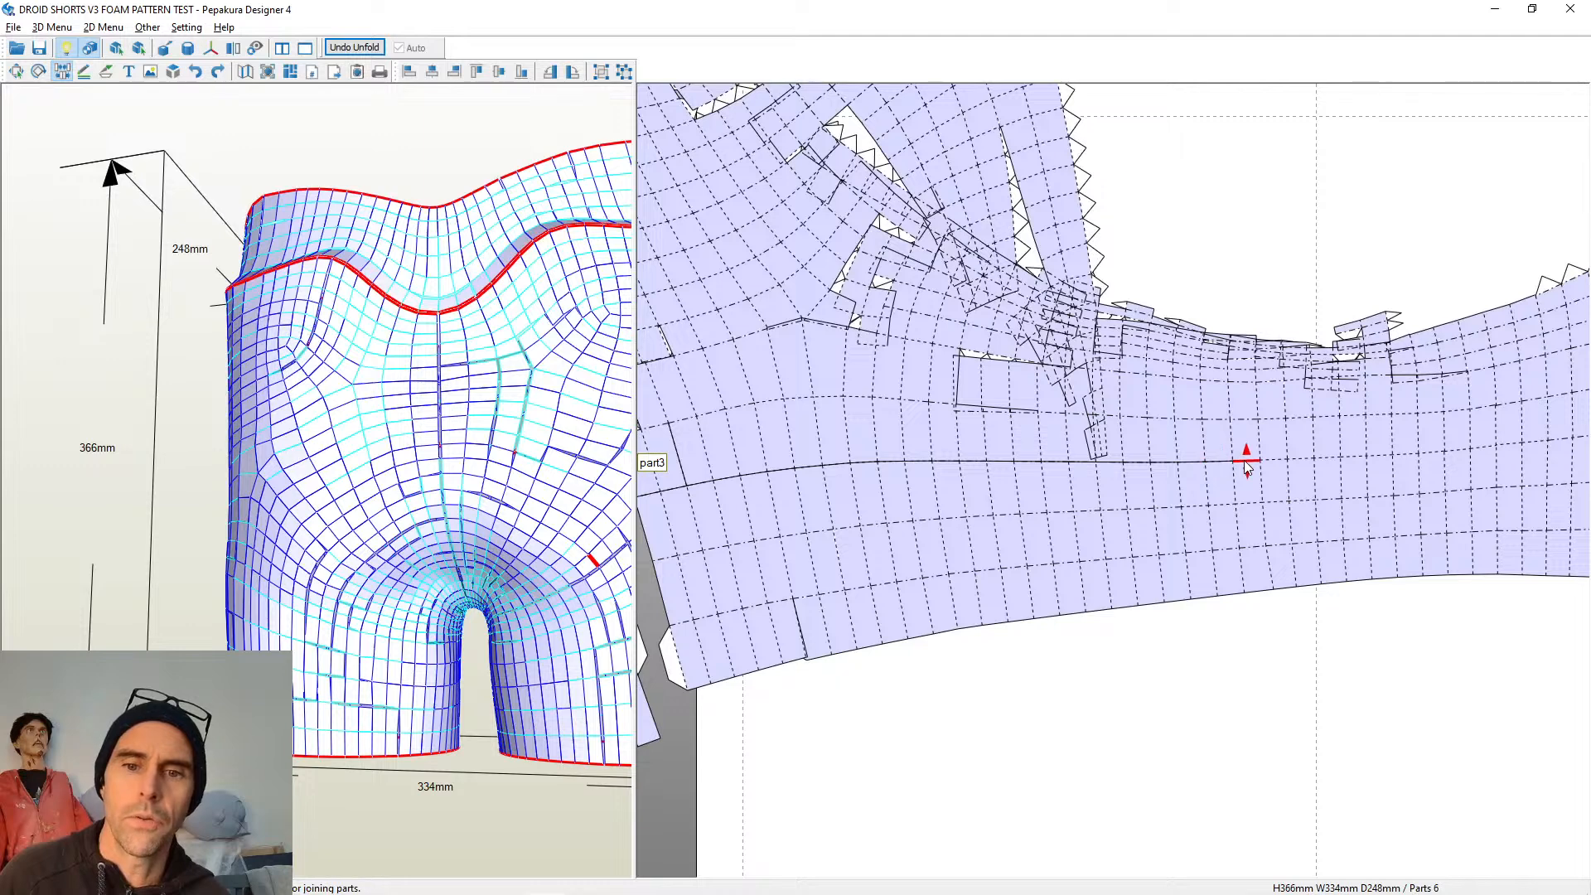
left_click(1247, 463)
left_click(1275, 463)
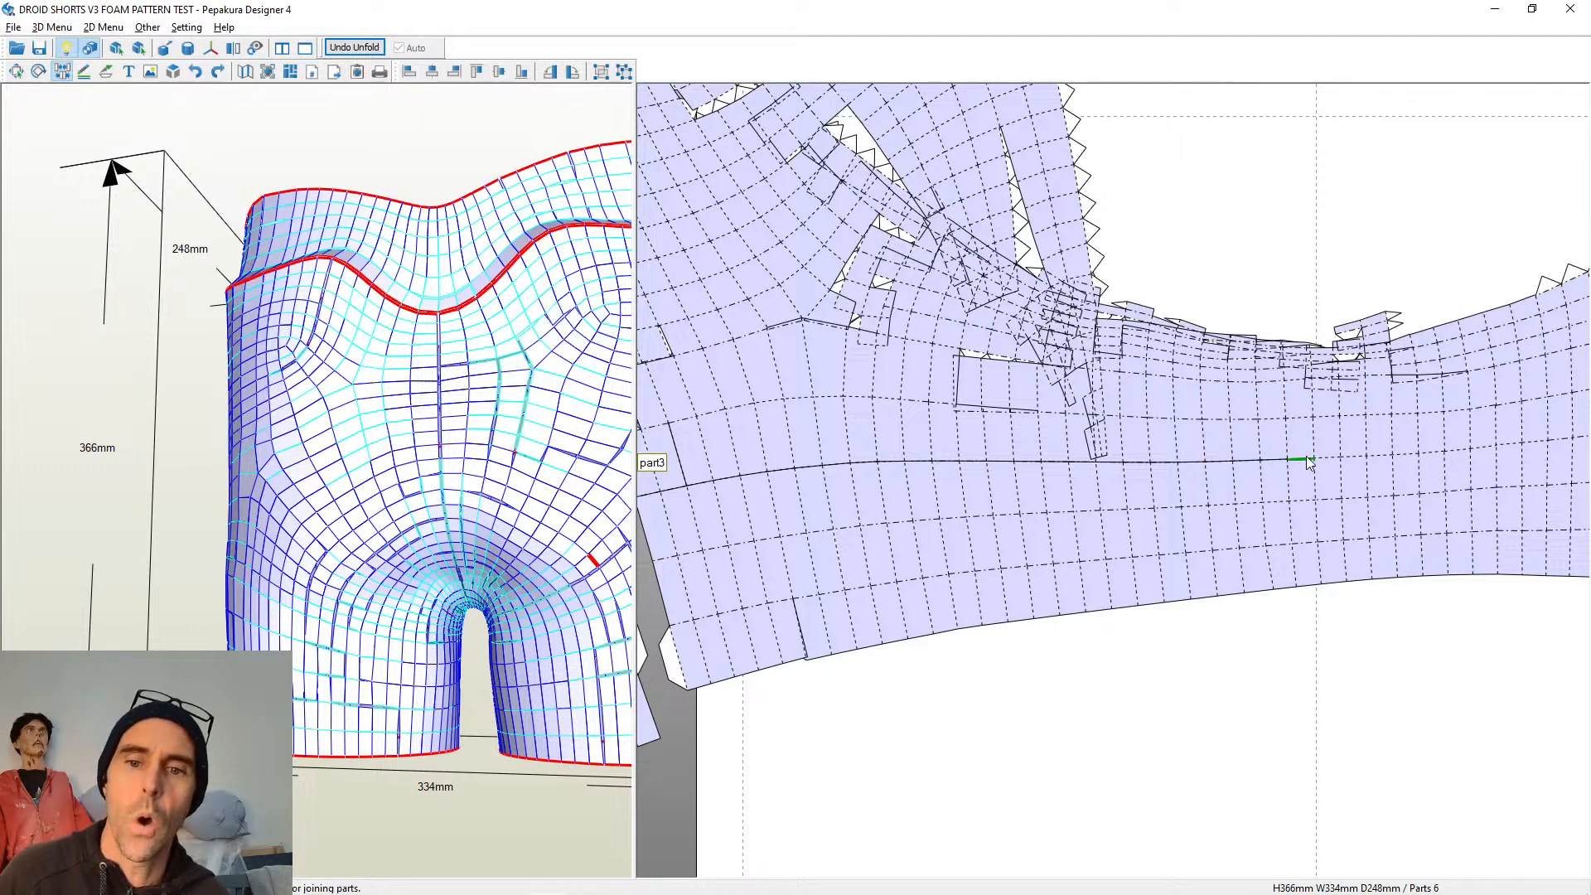
Cut the main panel lengthwise along the grid line from its middle toward the tabbed far end, in line with the notch's inner corner
right_click_drag(1317, 489, 971, 471)
left_click(969, 443)
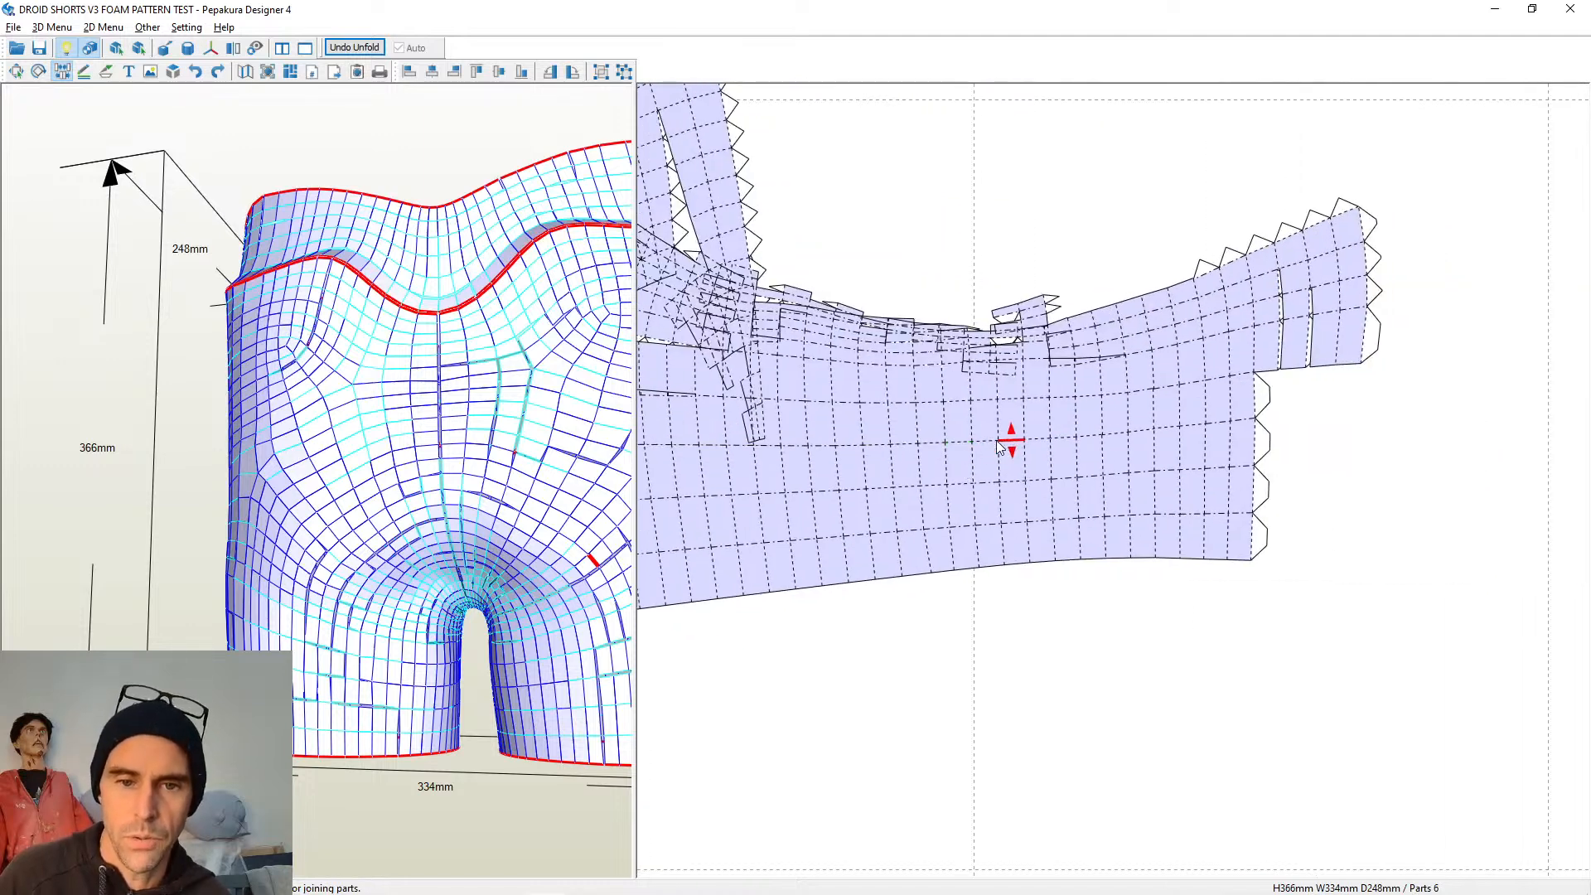
left_click(986, 442)
scroll(953, 441, "up", 2)
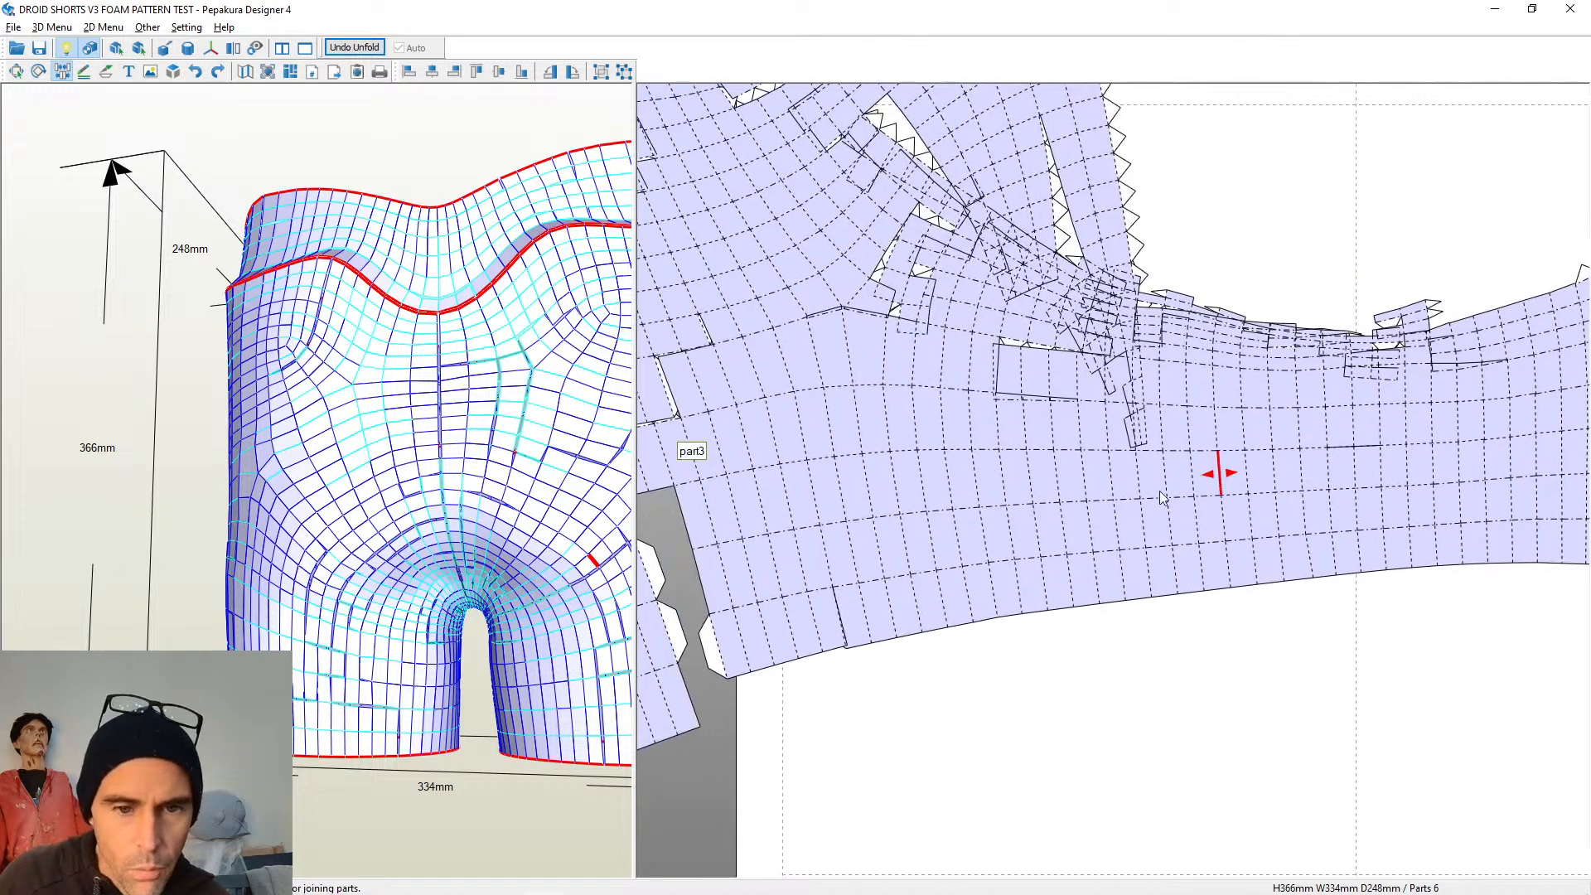
scroll(766, 533, "down", 2)
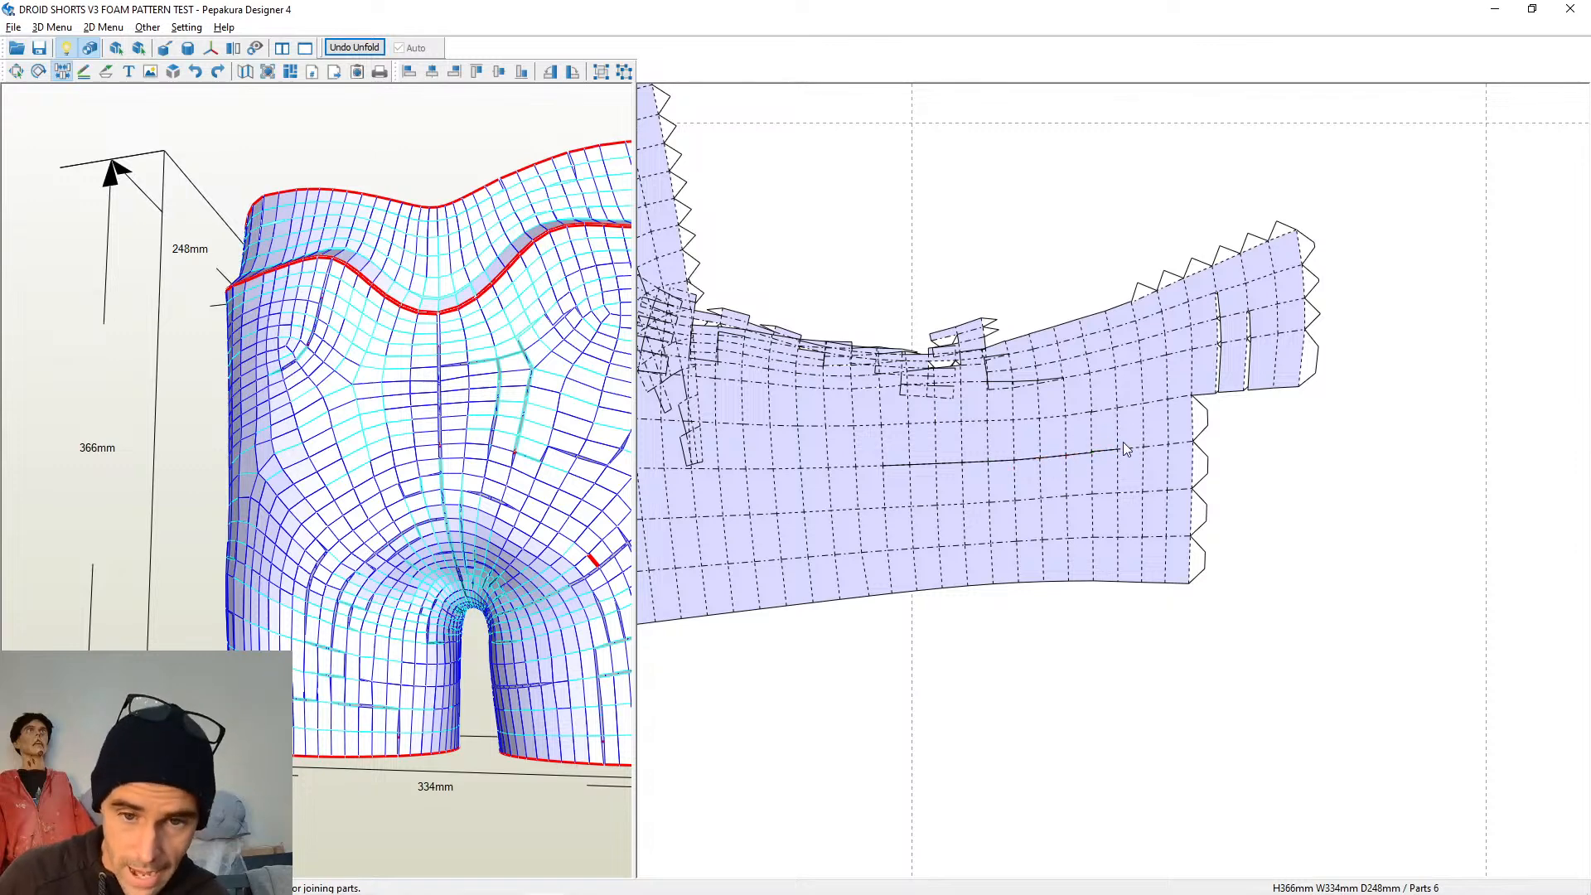
scroll(1183, 450, "up", 4)
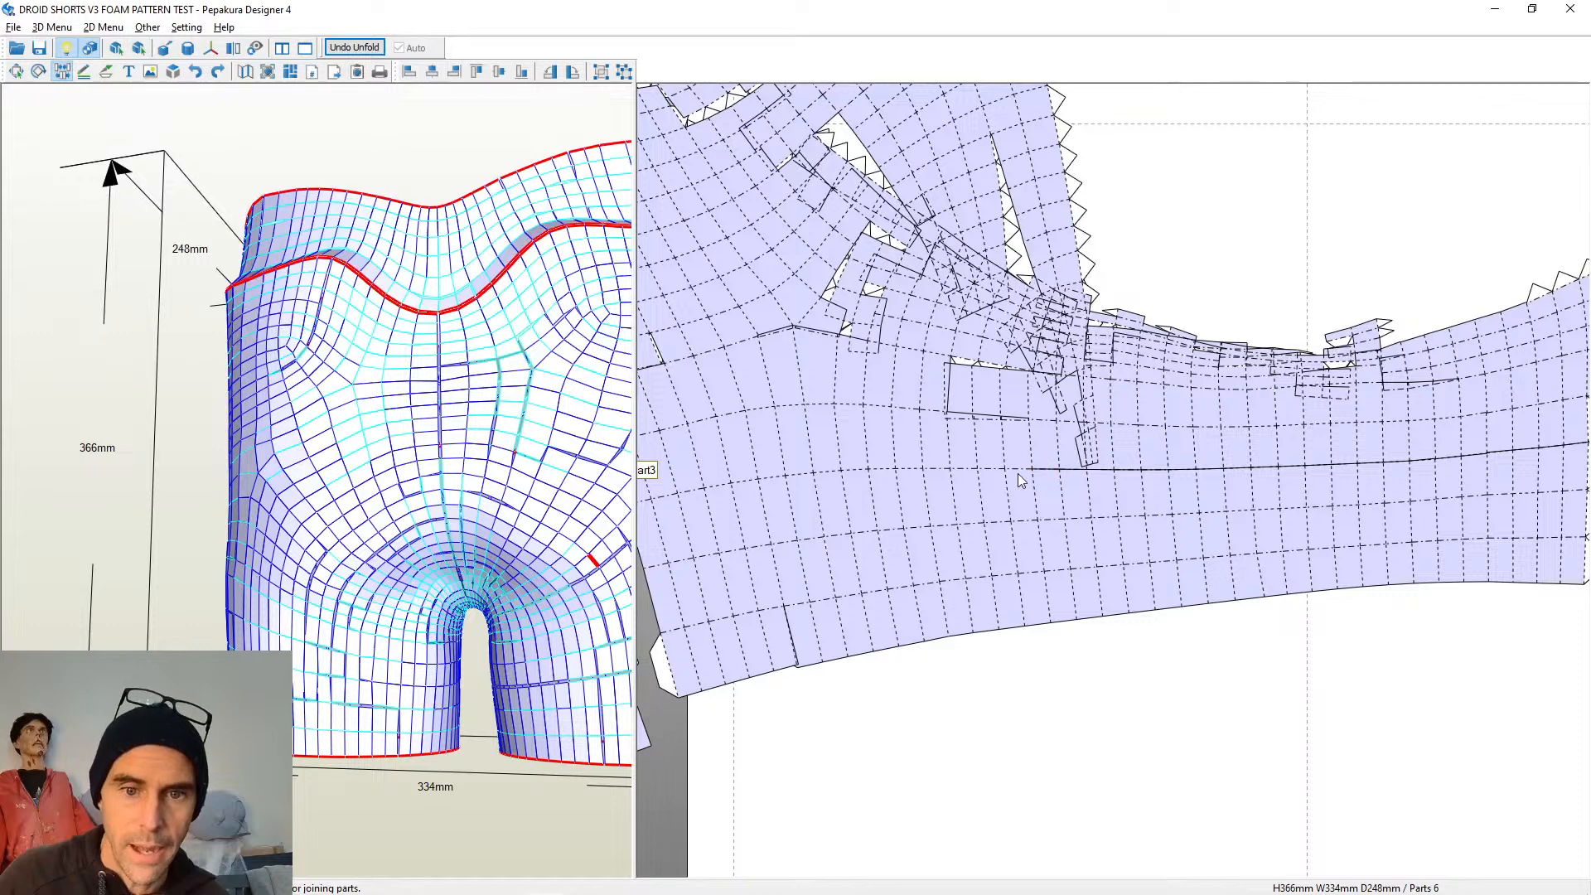
Extend the lengthwise cut edge by edge back to the notch's inner corner, separating the lower band from the main panel
middle_click_drag(953, 484, 1155, 478)
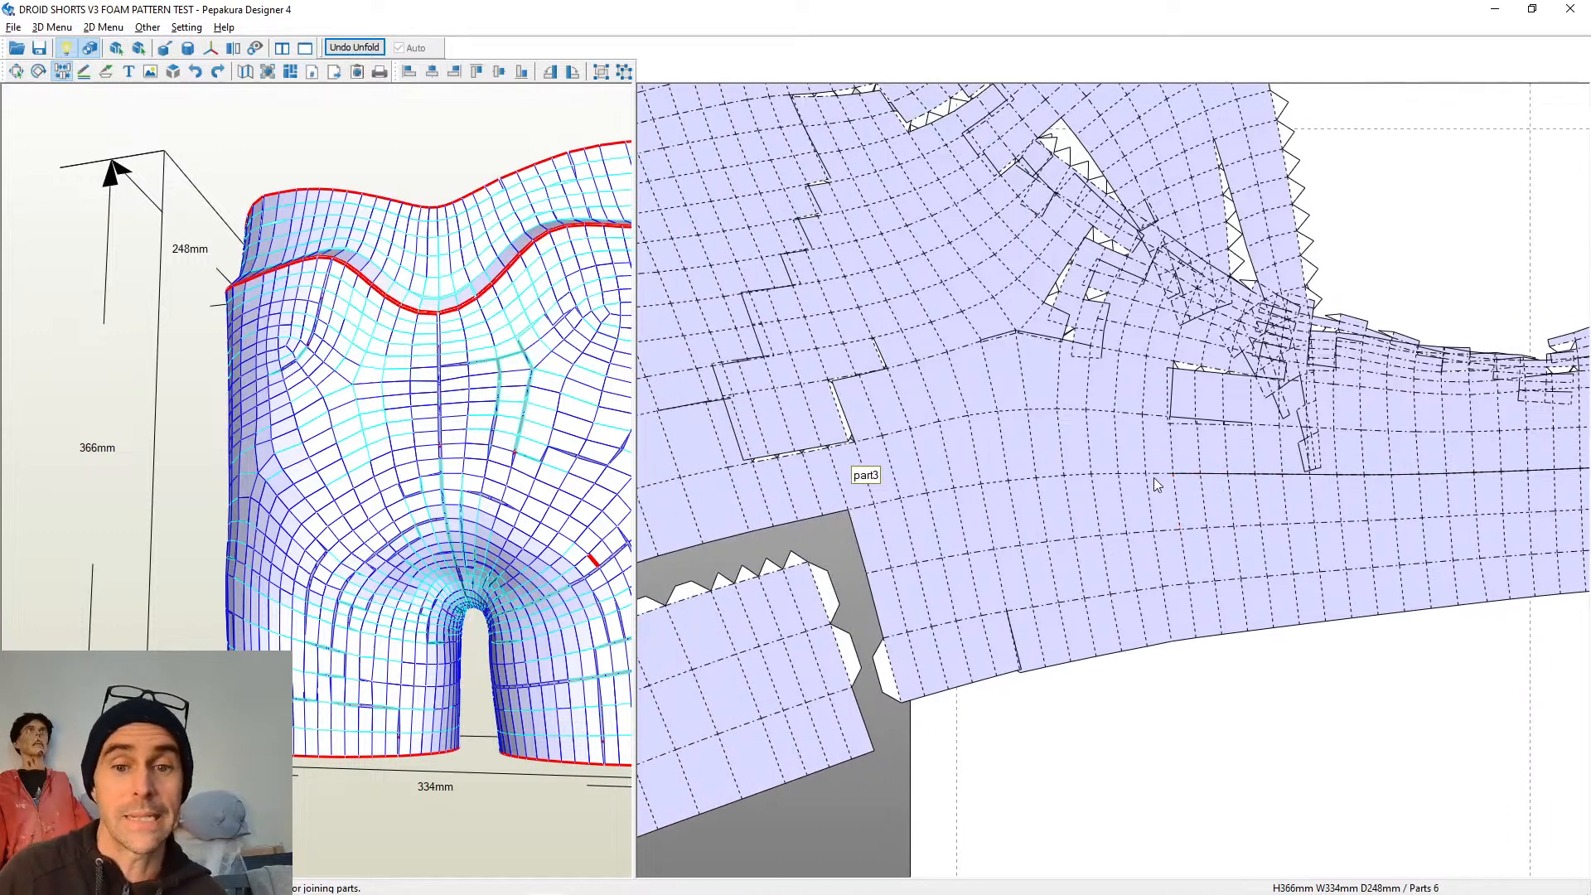
left_click(1107, 475)
left_click(1078, 476)
left_click(1051, 477)
left_click(1022, 480)
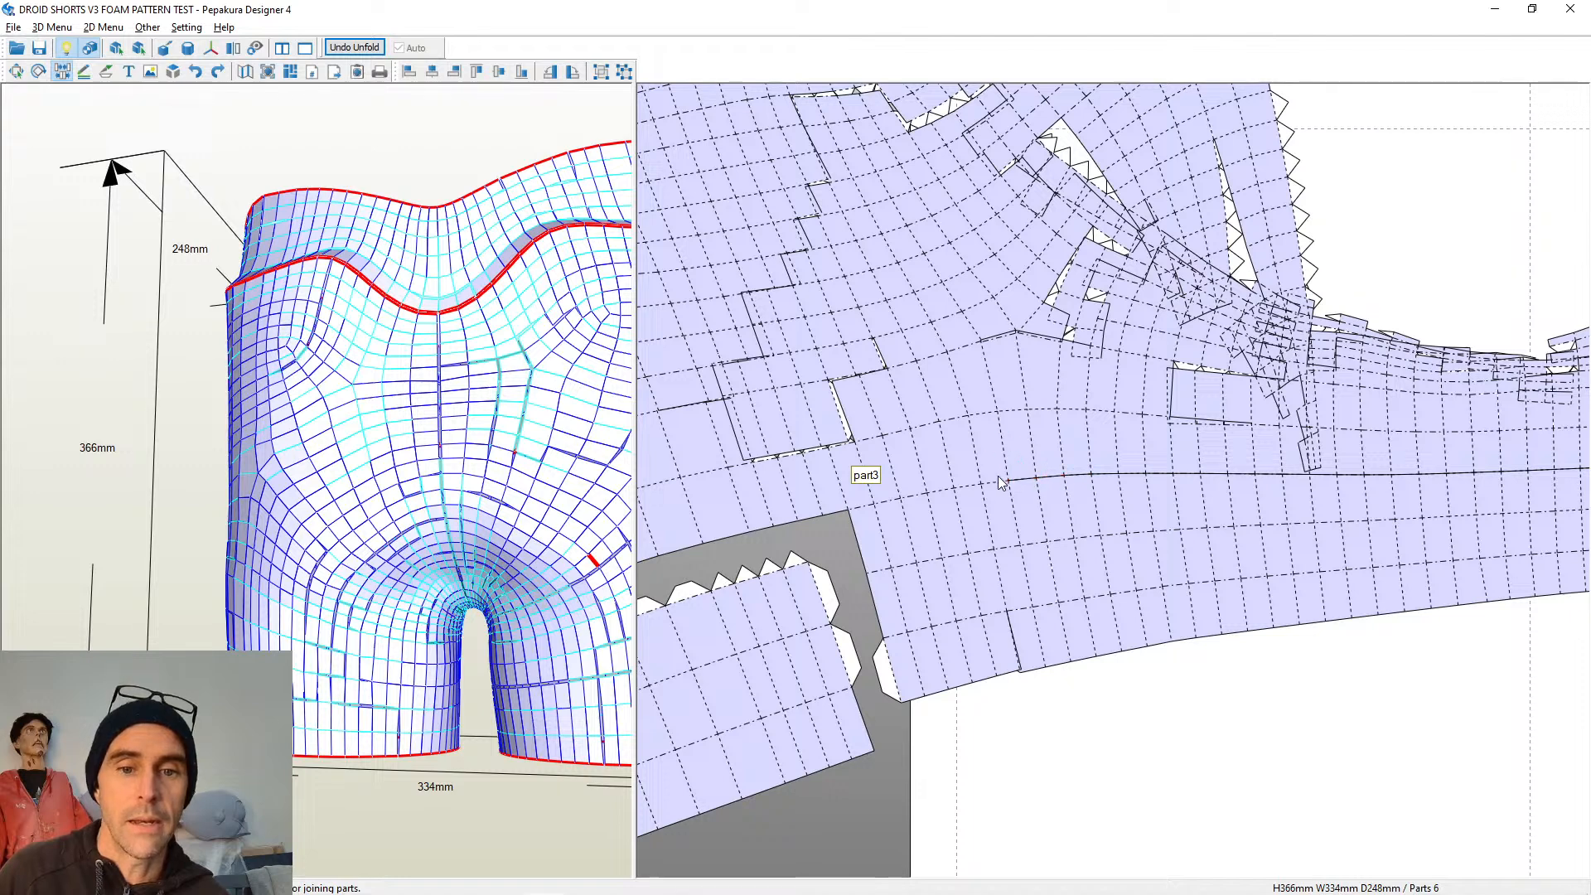
left_click(994, 481)
left_click(955, 489)
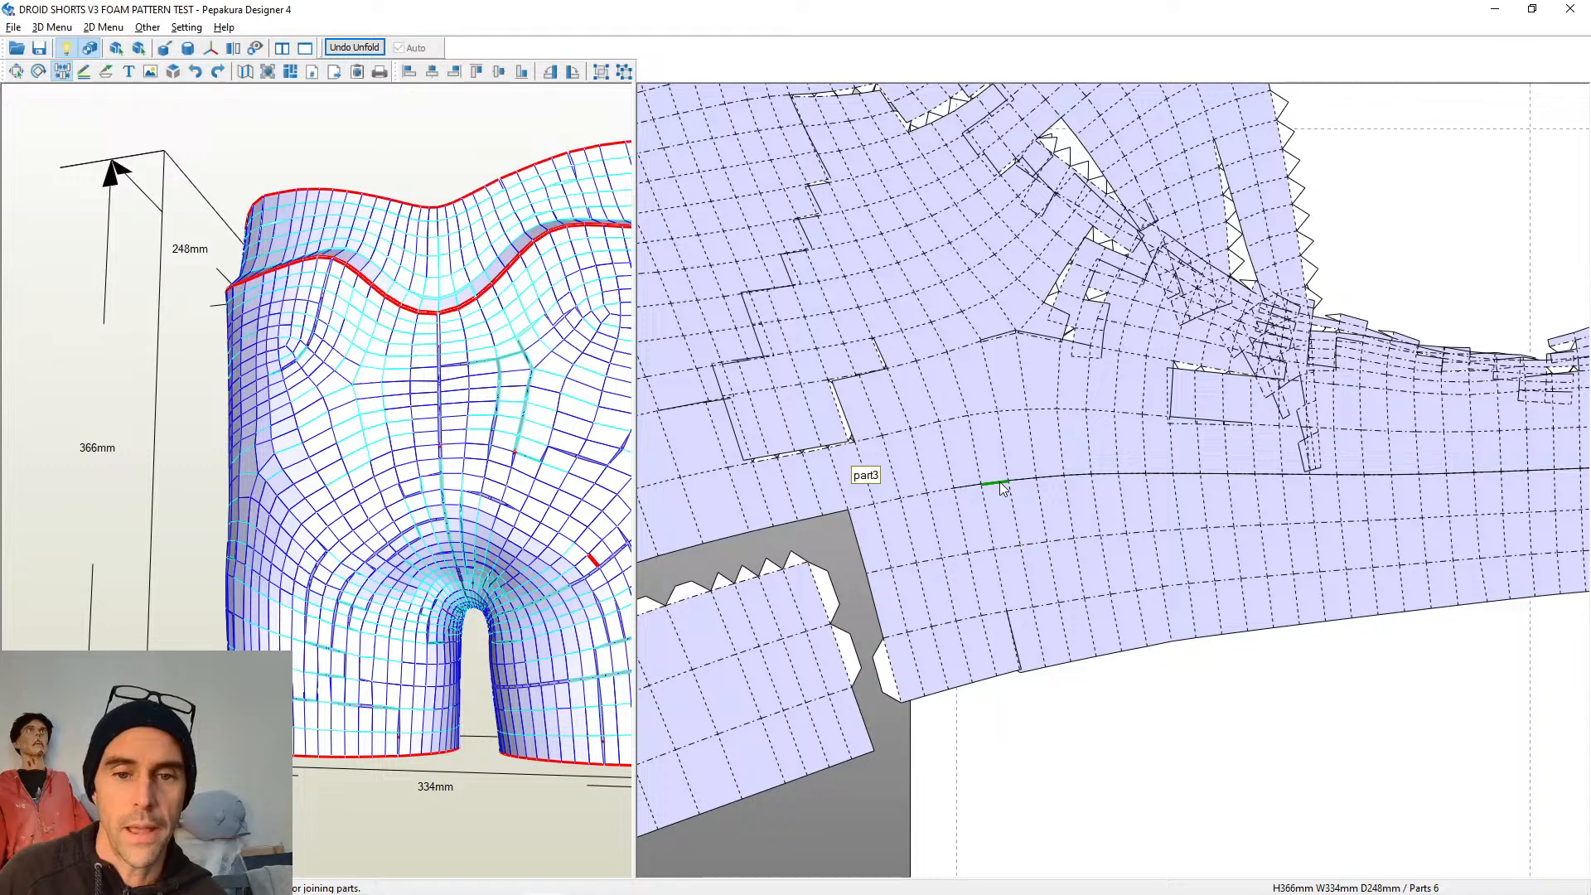
left_click(940, 492)
left_click(912, 496)
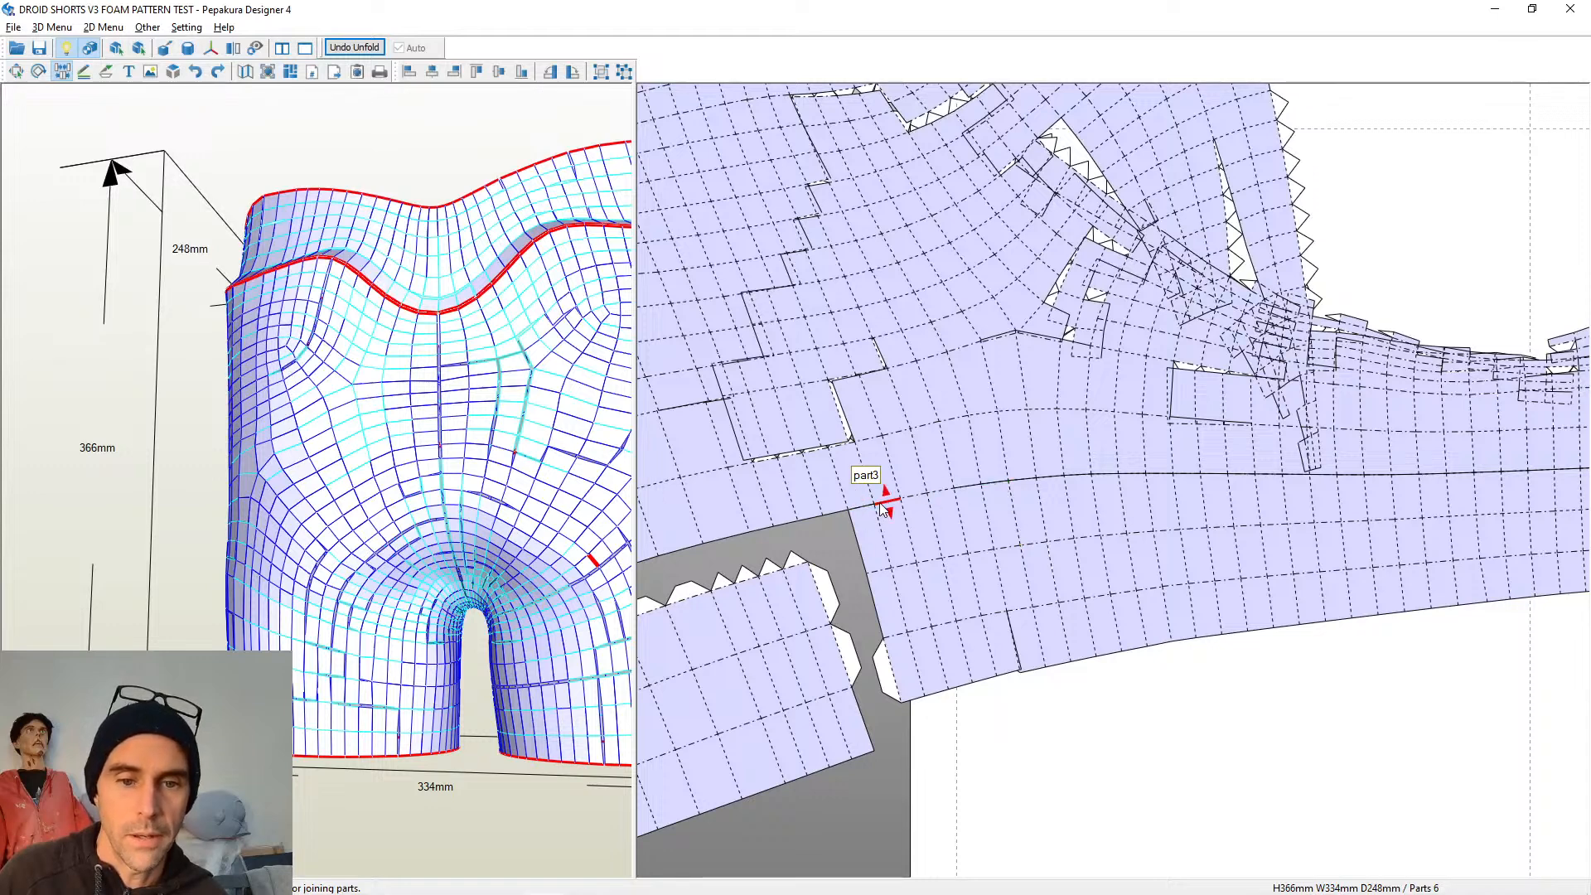
left_click(880, 503)
left_click(915, 496)
left_click(940, 491)
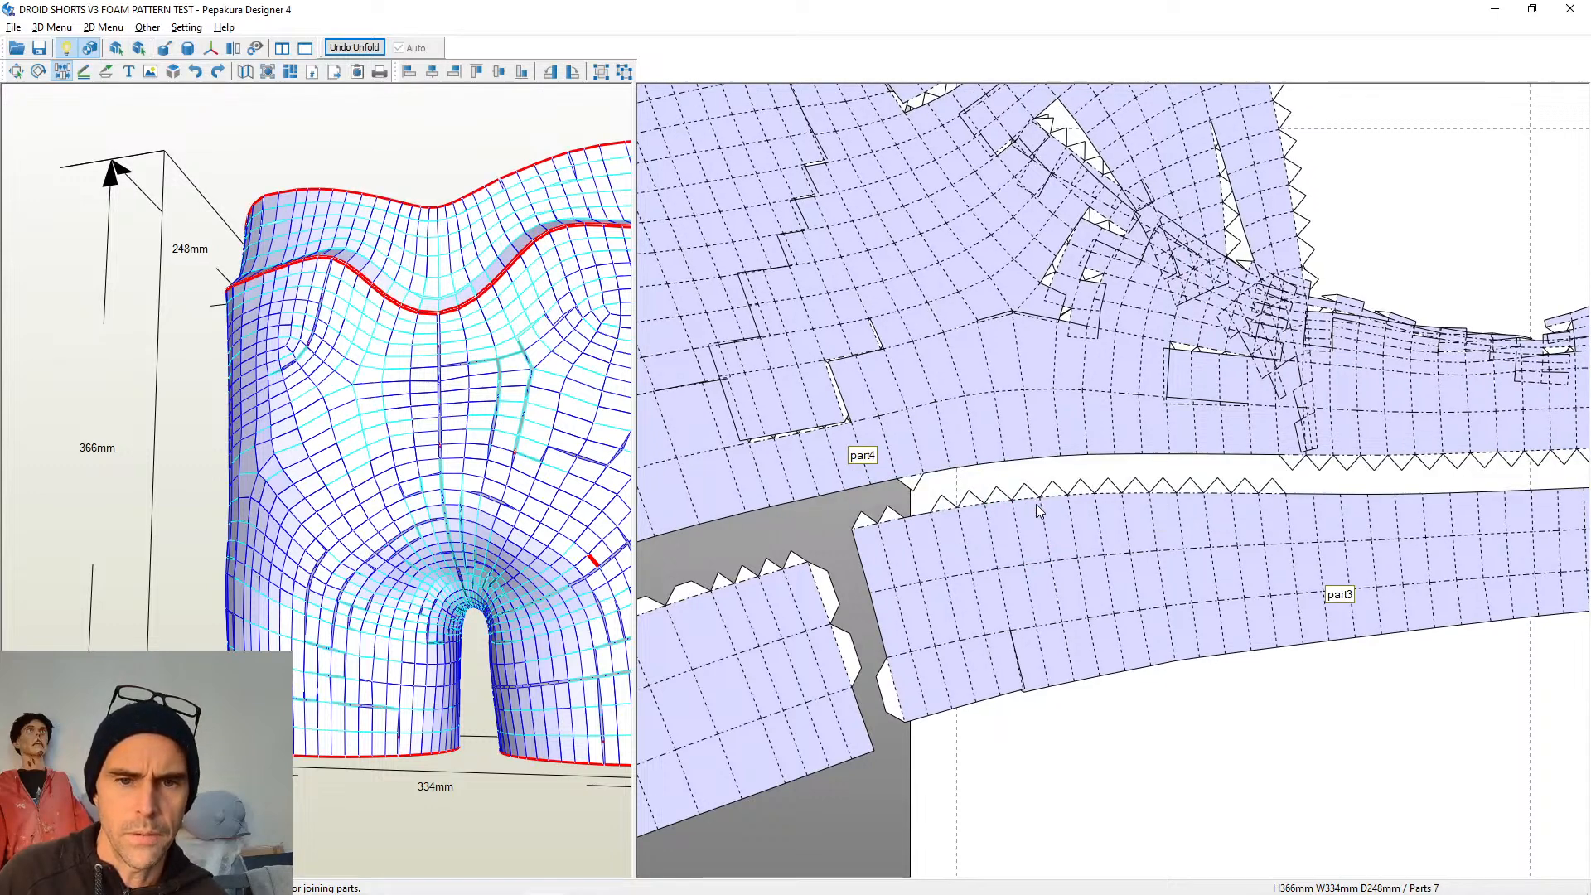
Join the detached strip to the end of the separated lower band, and move the combined strip clear below the main panel
left_click(879, 588)
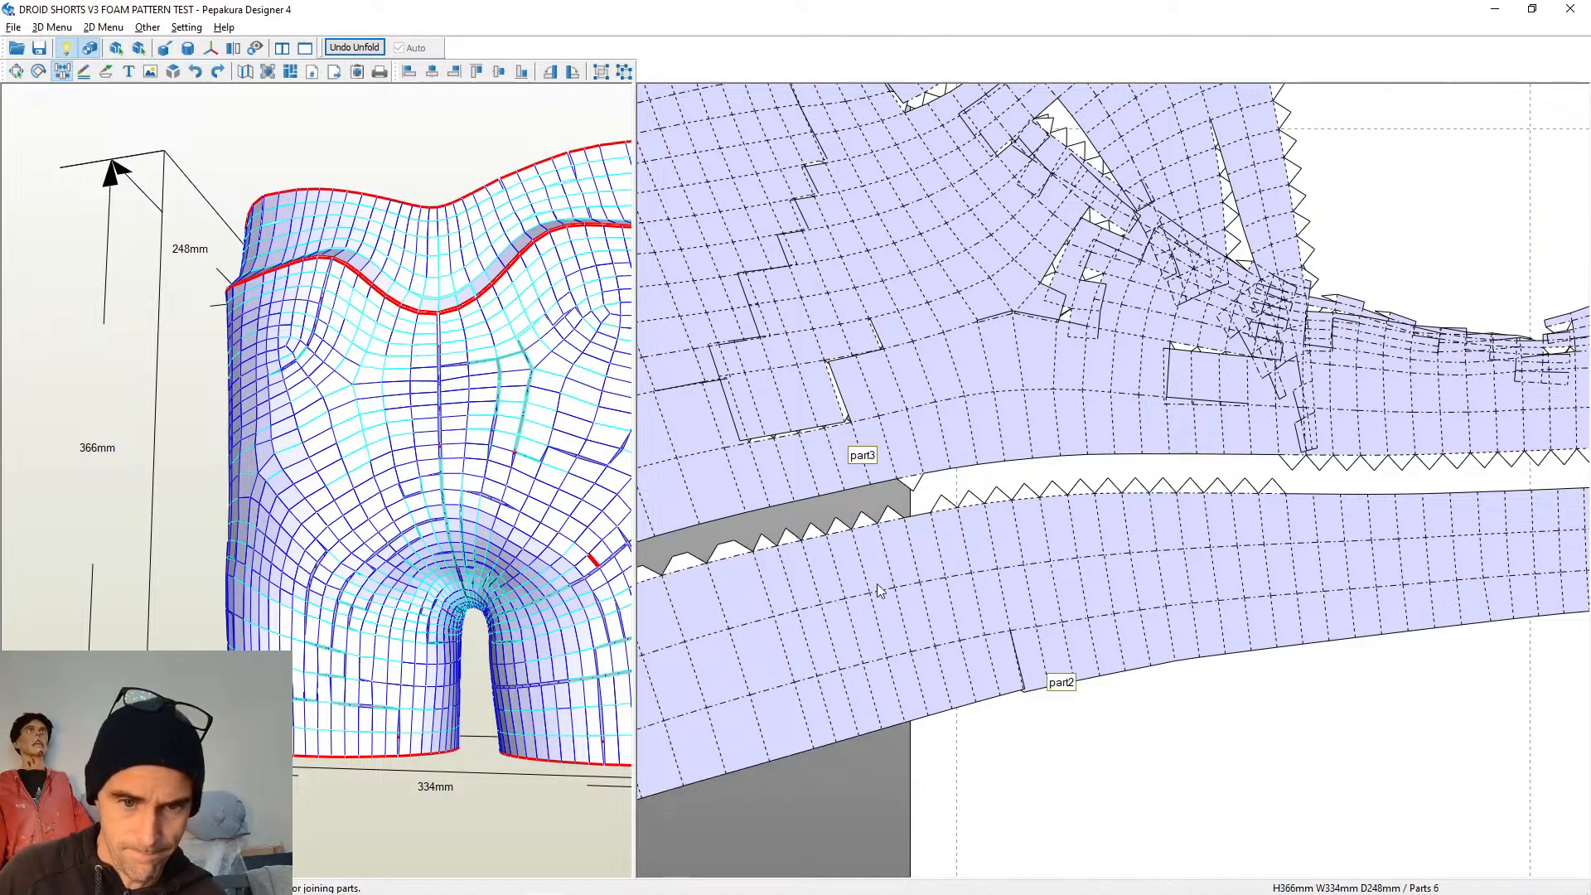
scroll(933, 647, "down", 3)
left_click_drag(945, 608, 961, 660)
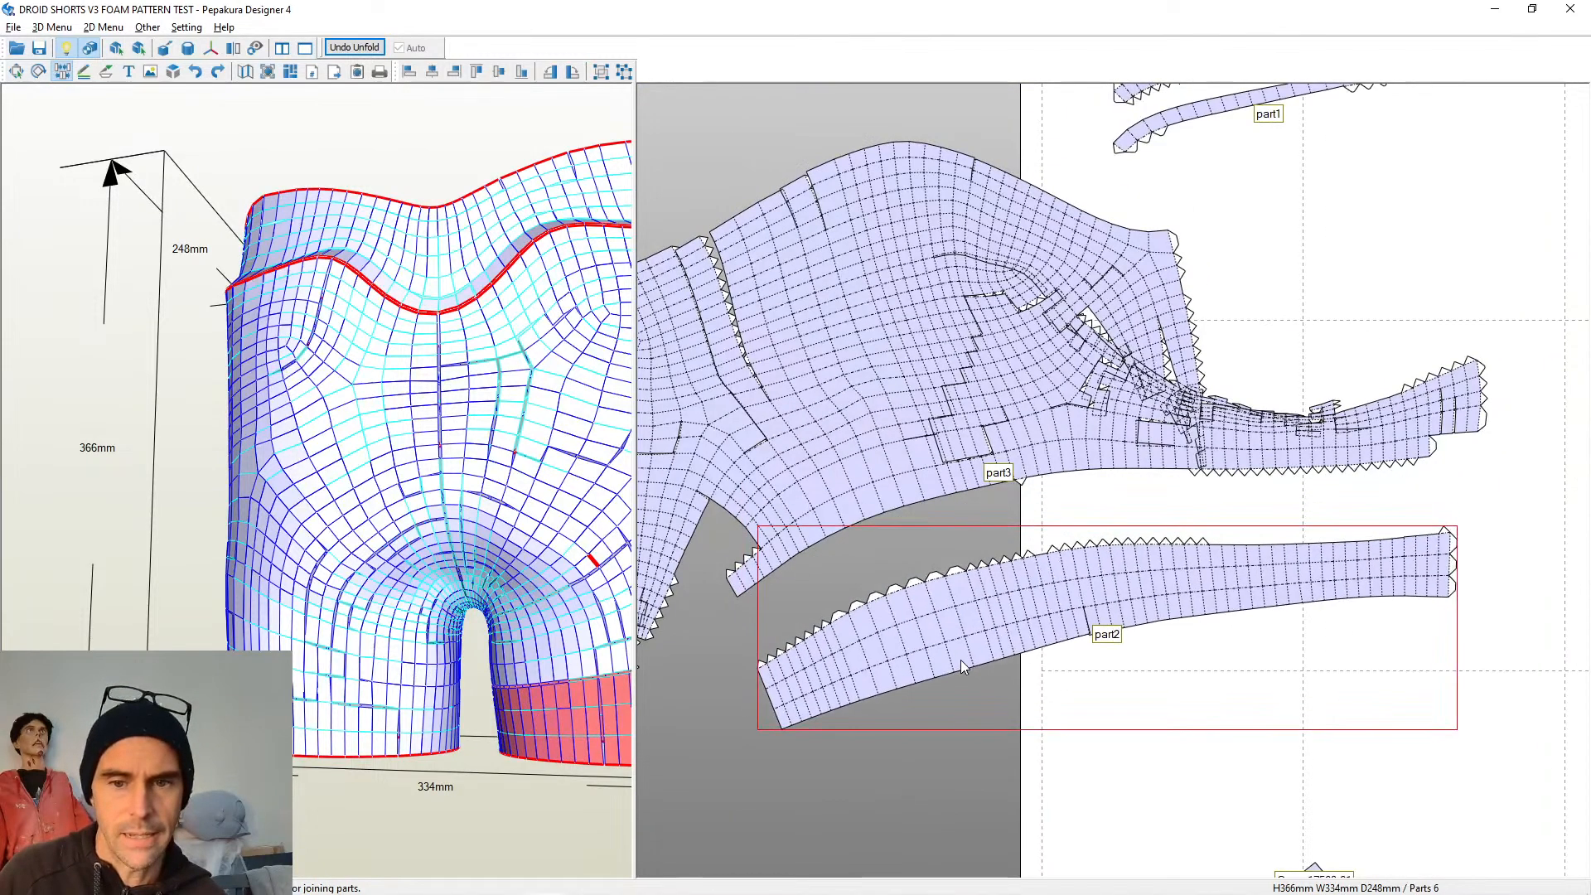
scroll(940, 543, "up", 2)
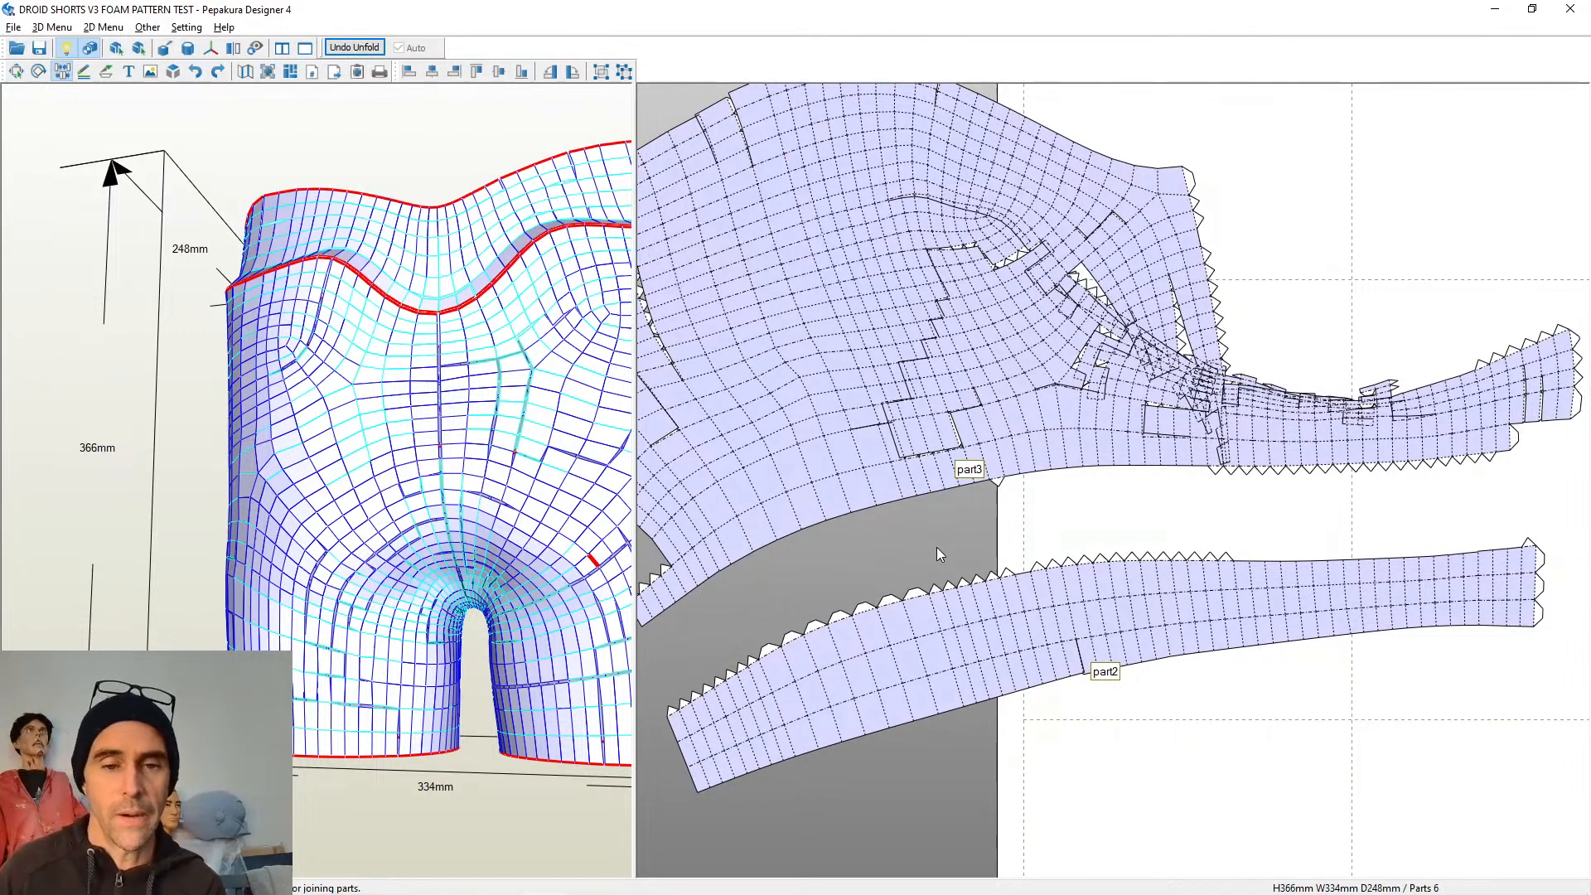
Cut the main panel from the end of its long slit down to the lower edge, separating the tapered crotch section
scroll(937, 547, "up", 1)
scroll(852, 515, "up", 1)
middle_click_drag(852, 516, 965, 530)
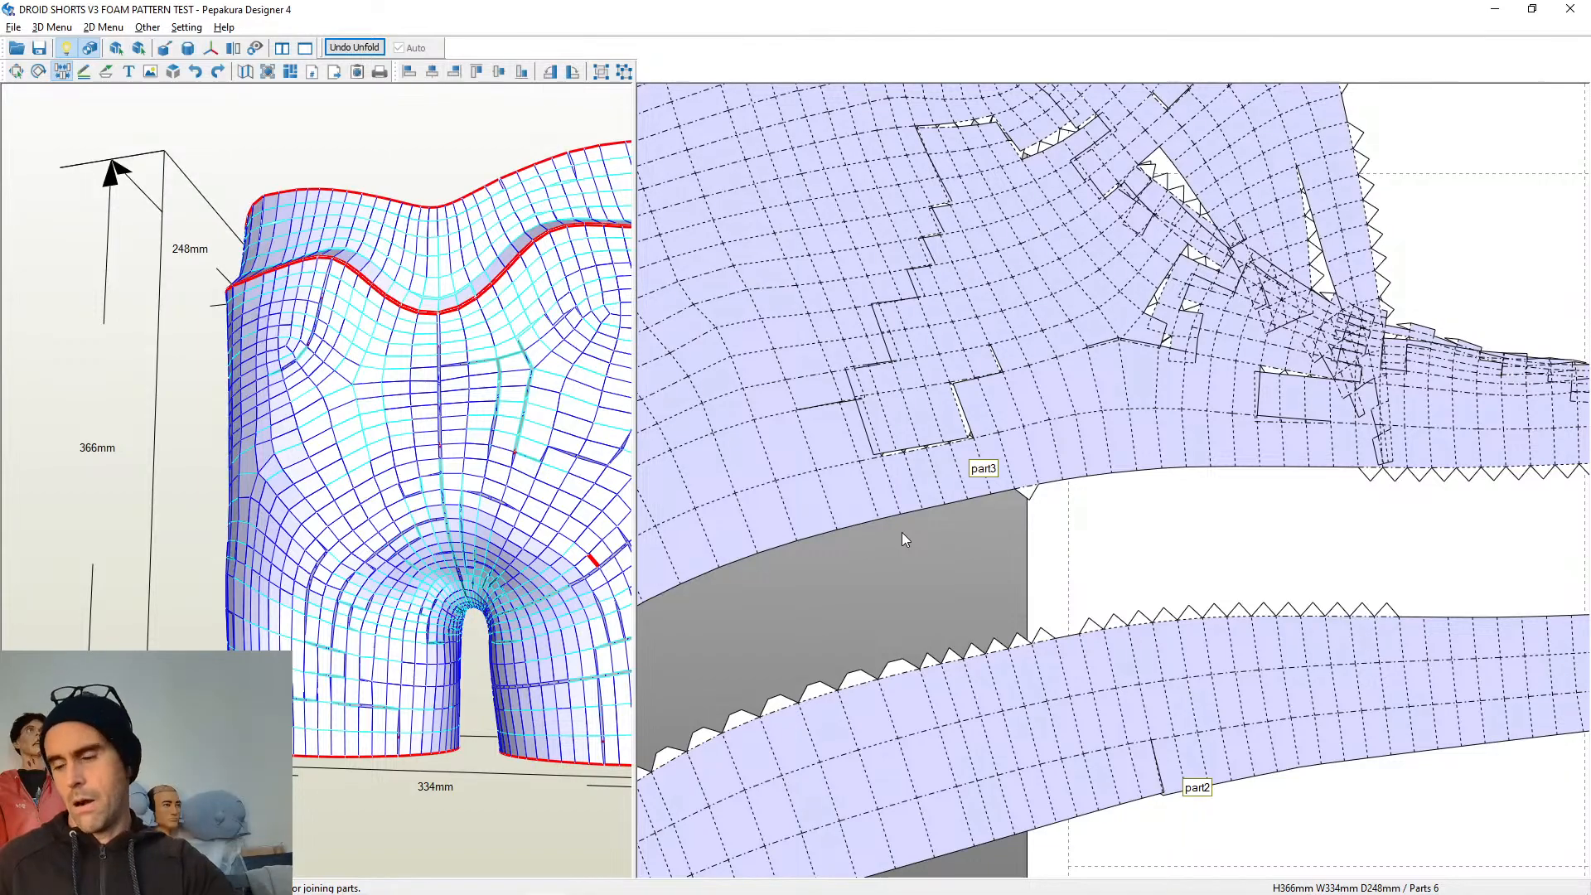
scroll(902, 532, "down", 4)
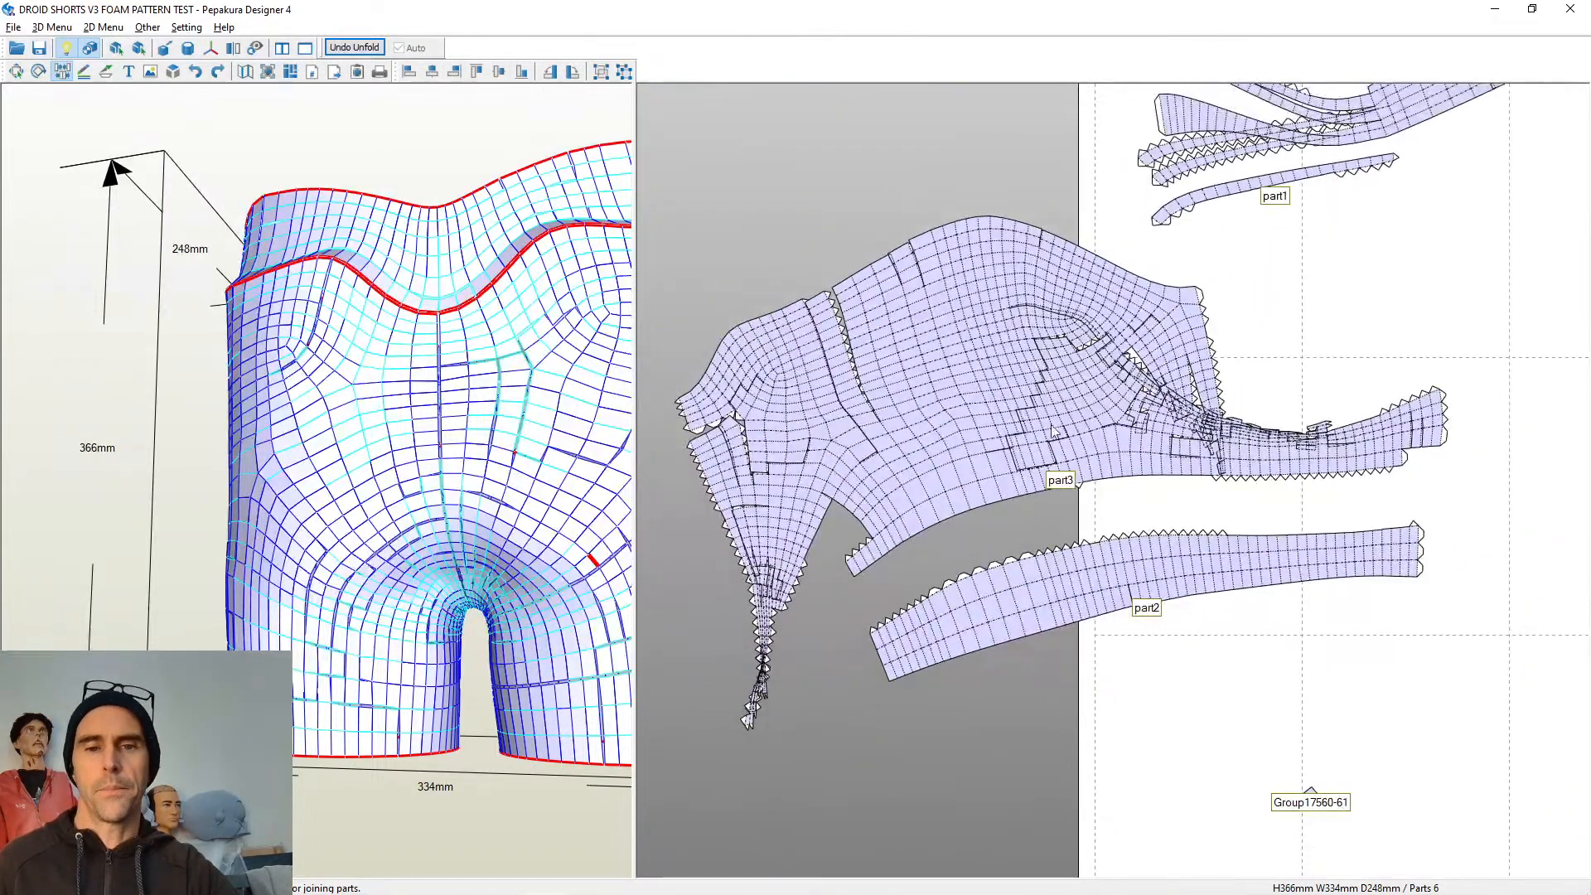
scroll(1054, 430, "down", 4)
scroll(952, 391, "up", 6)
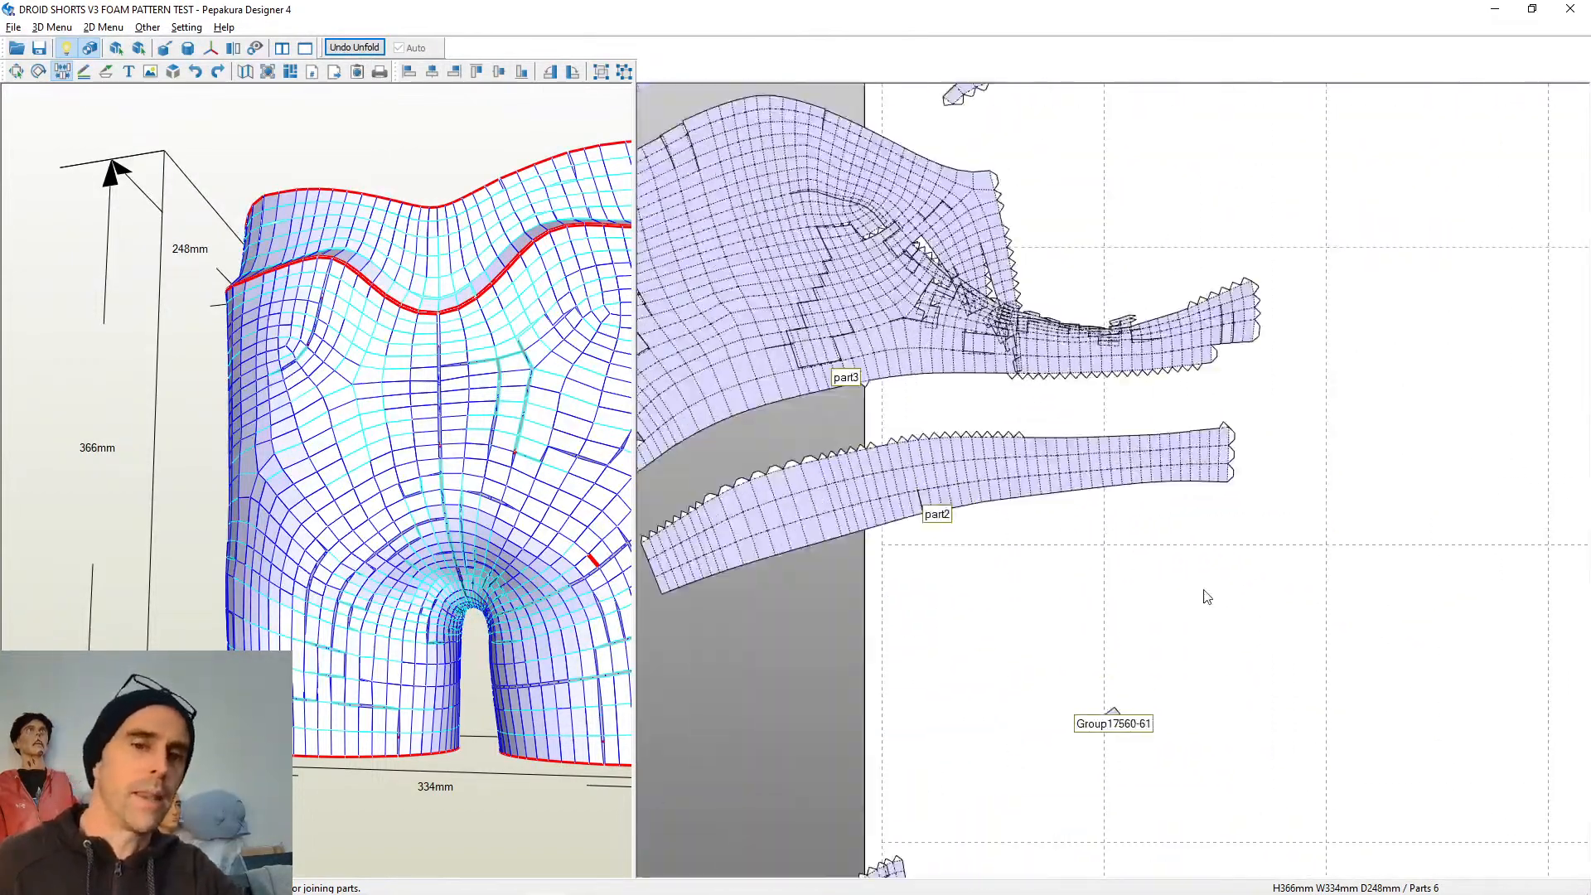
scroll(1207, 596, "up", 6)
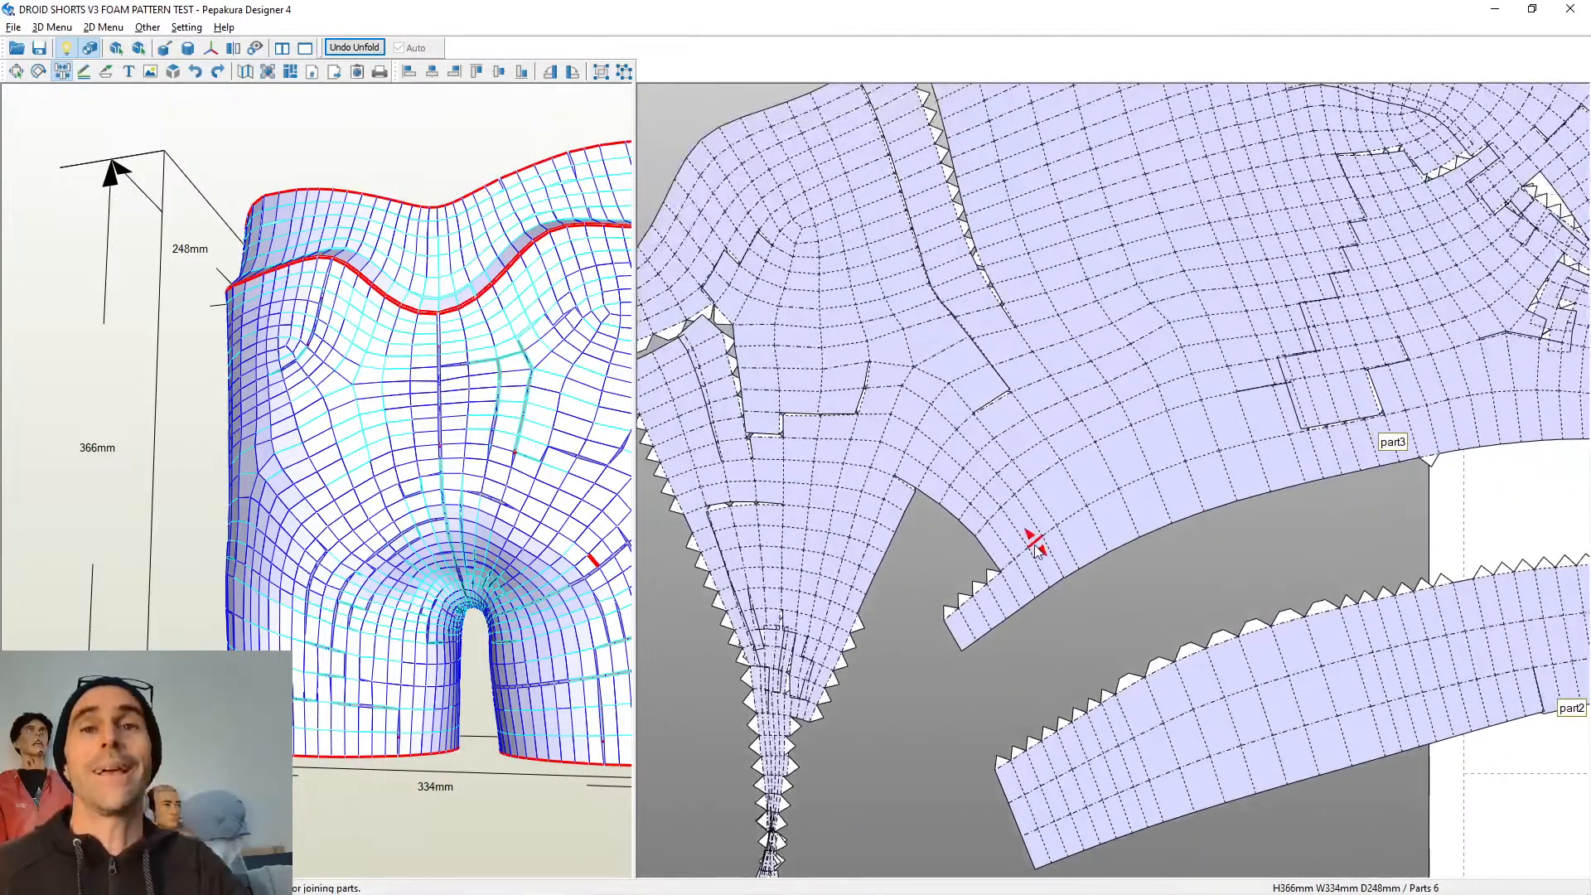
scroll(868, 487, "up", 3)
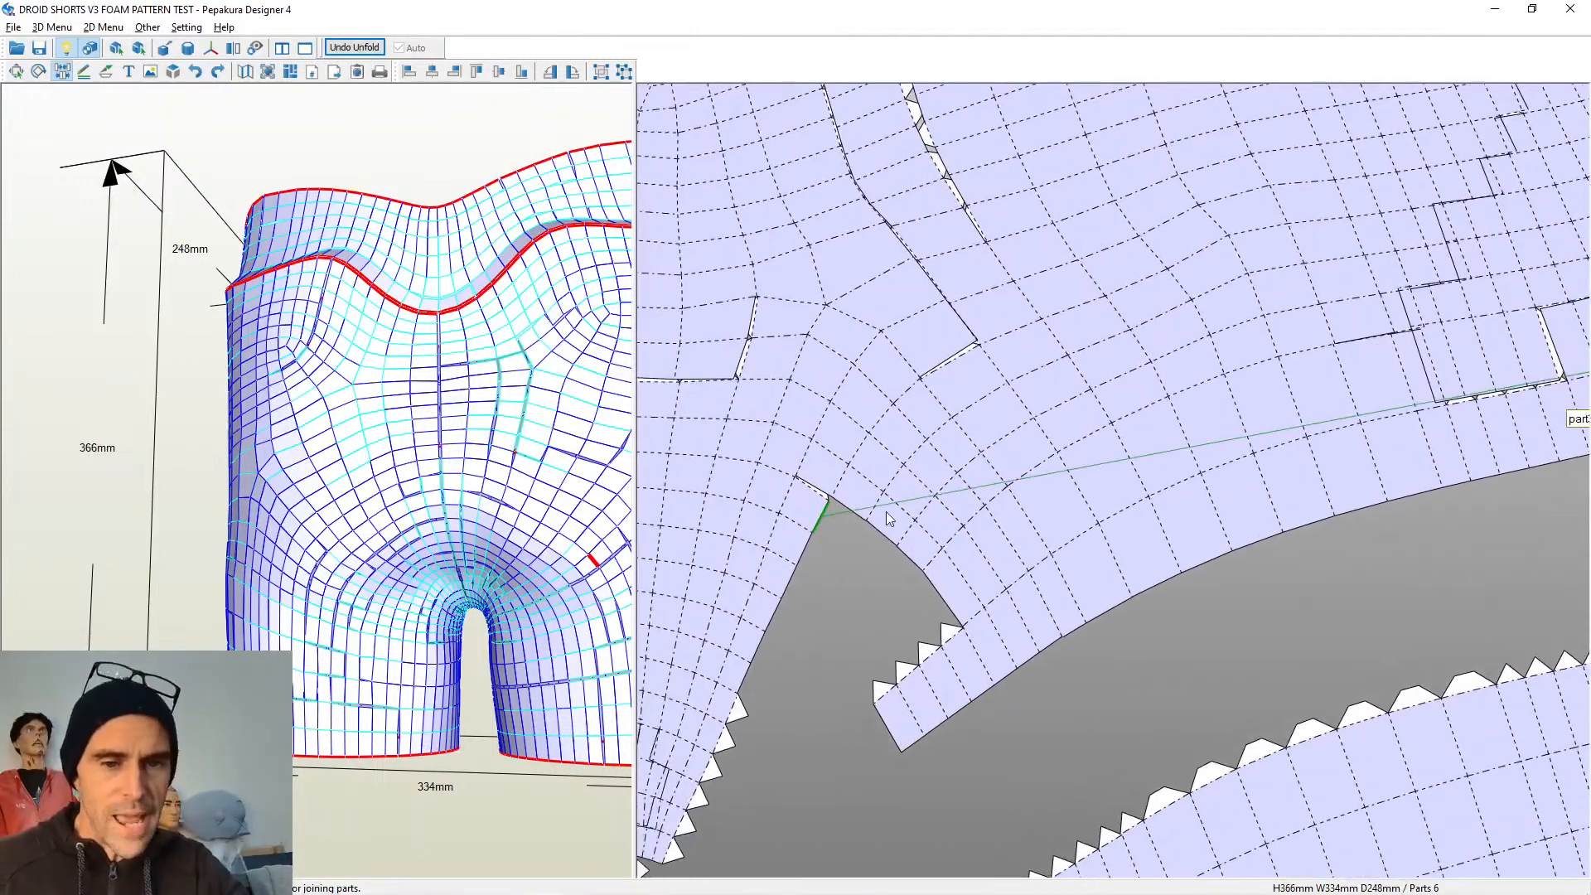
middle_click_drag(887, 511, 1017, 519)
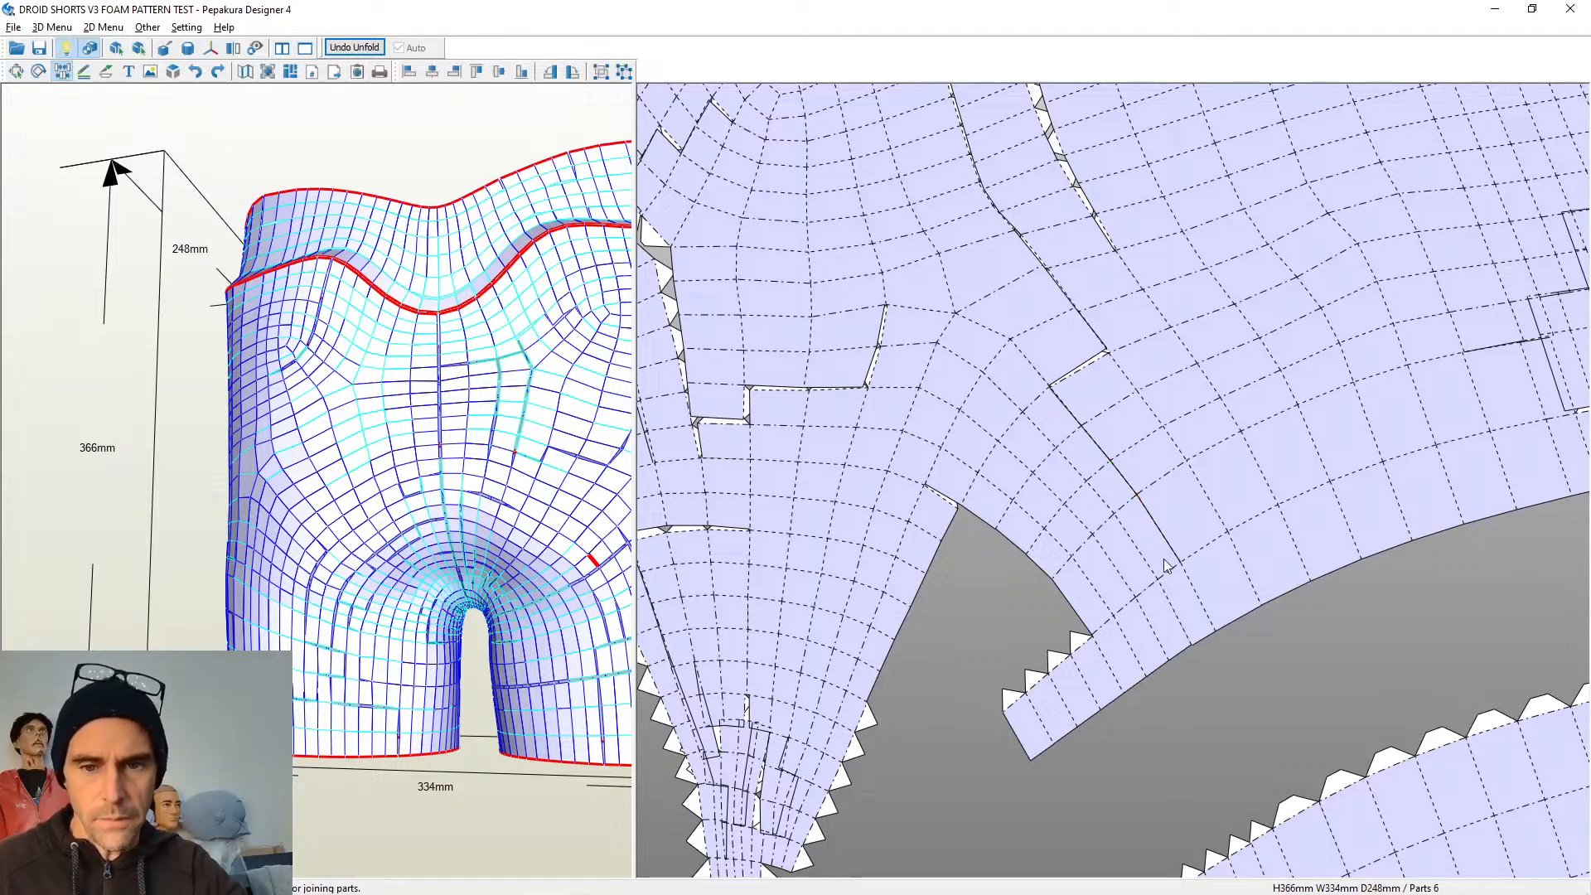
left_click(1199, 594)
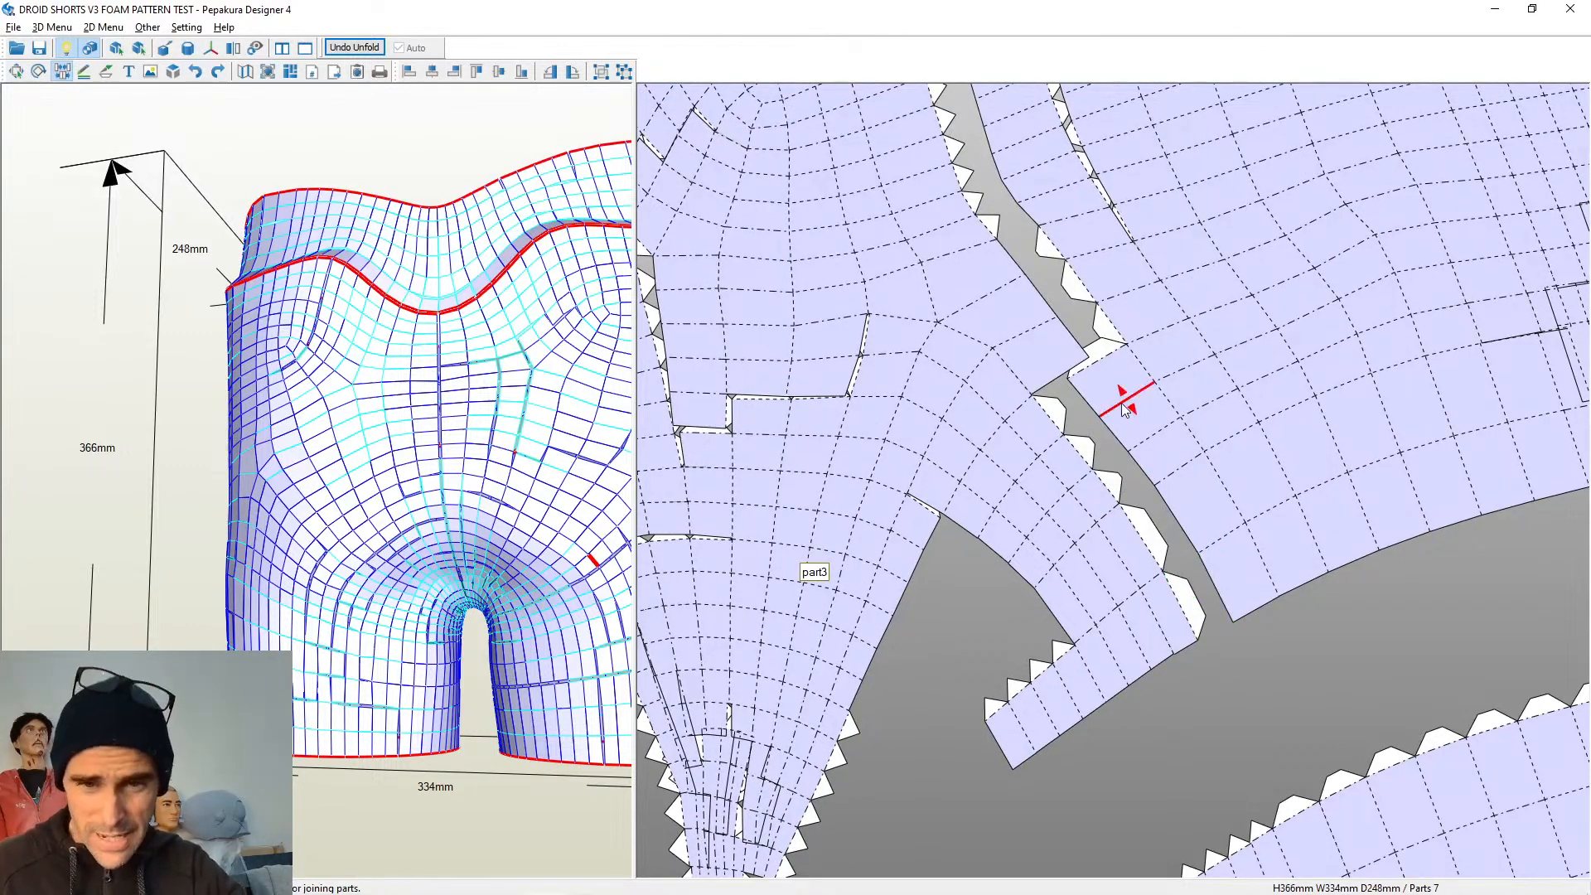
Cut the single column of faces off the larger panel's lower split edge and join it to the tapered section's facing edge
left_click(1170, 406)
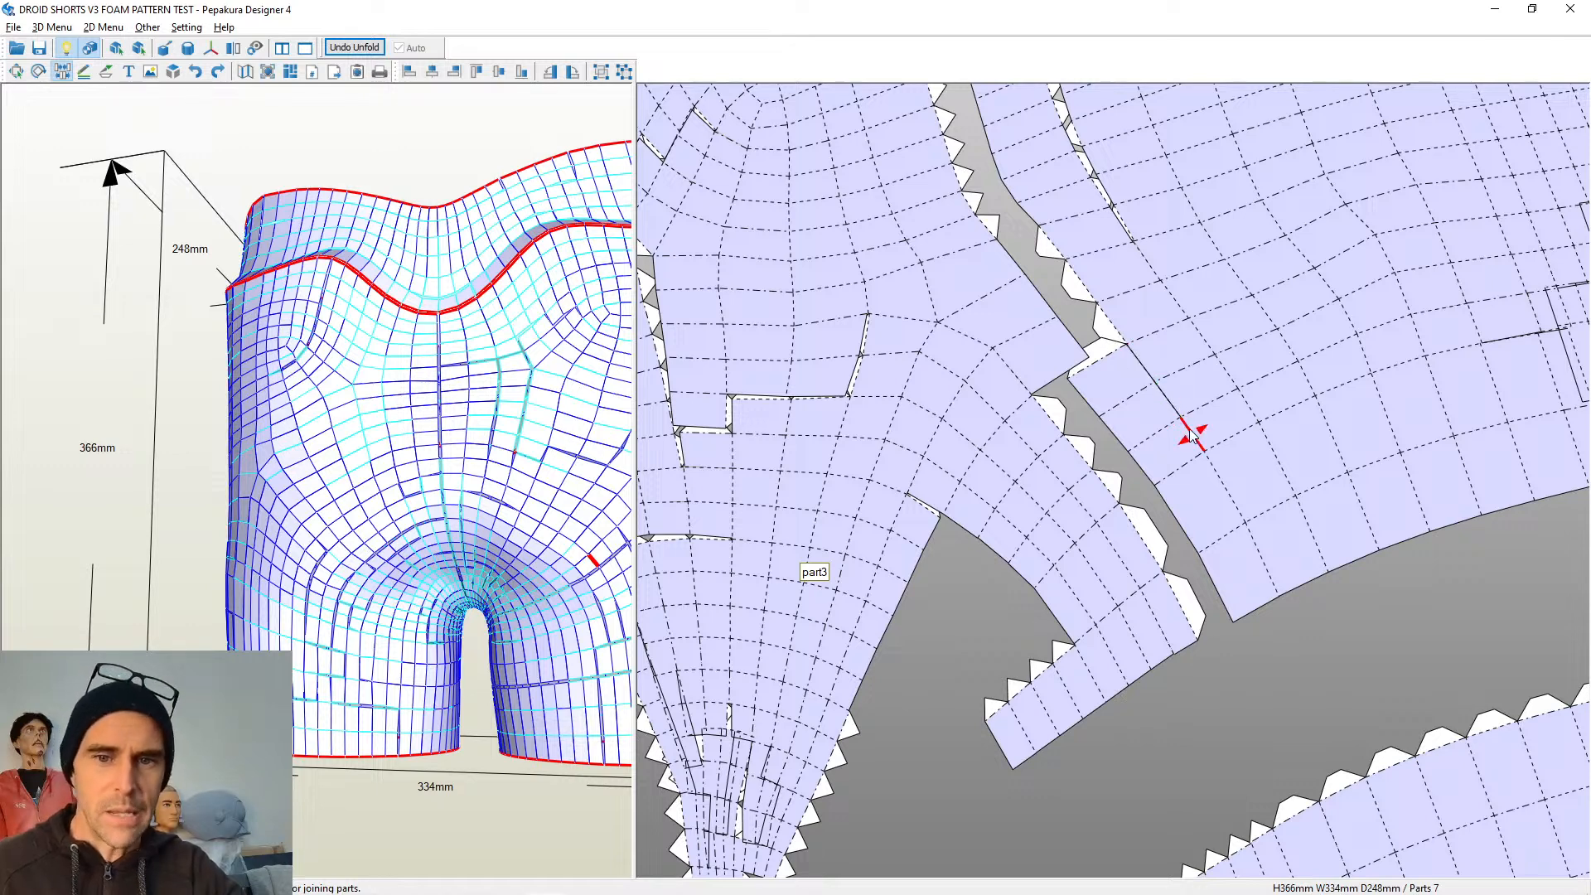
left_click(1193, 435)
left_click(1223, 487)
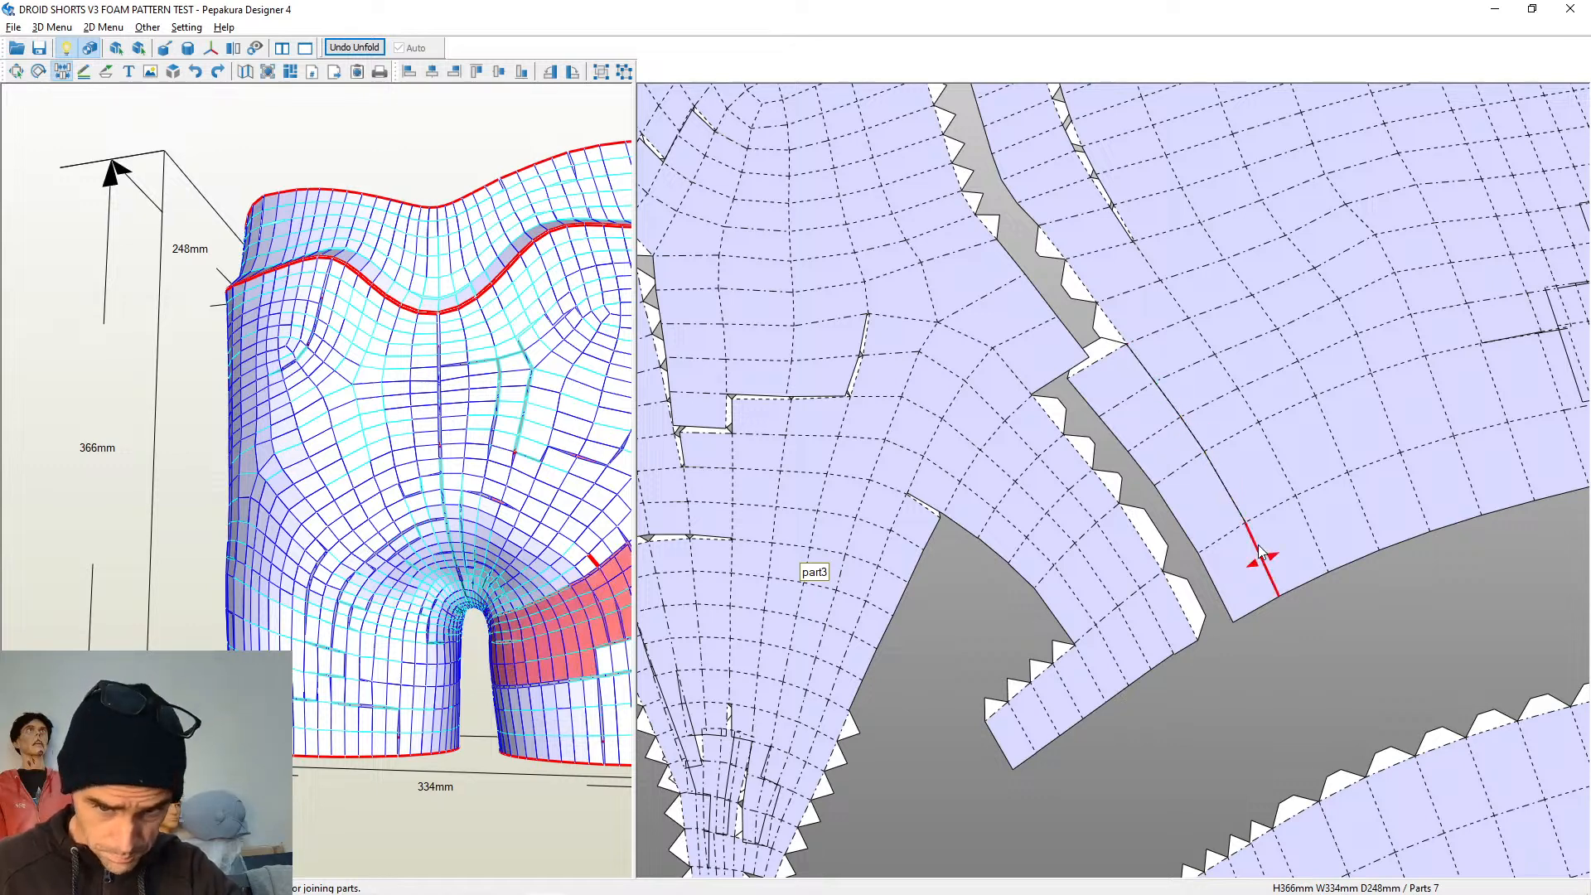
left_click(1261, 557)
left_click(1183, 603)
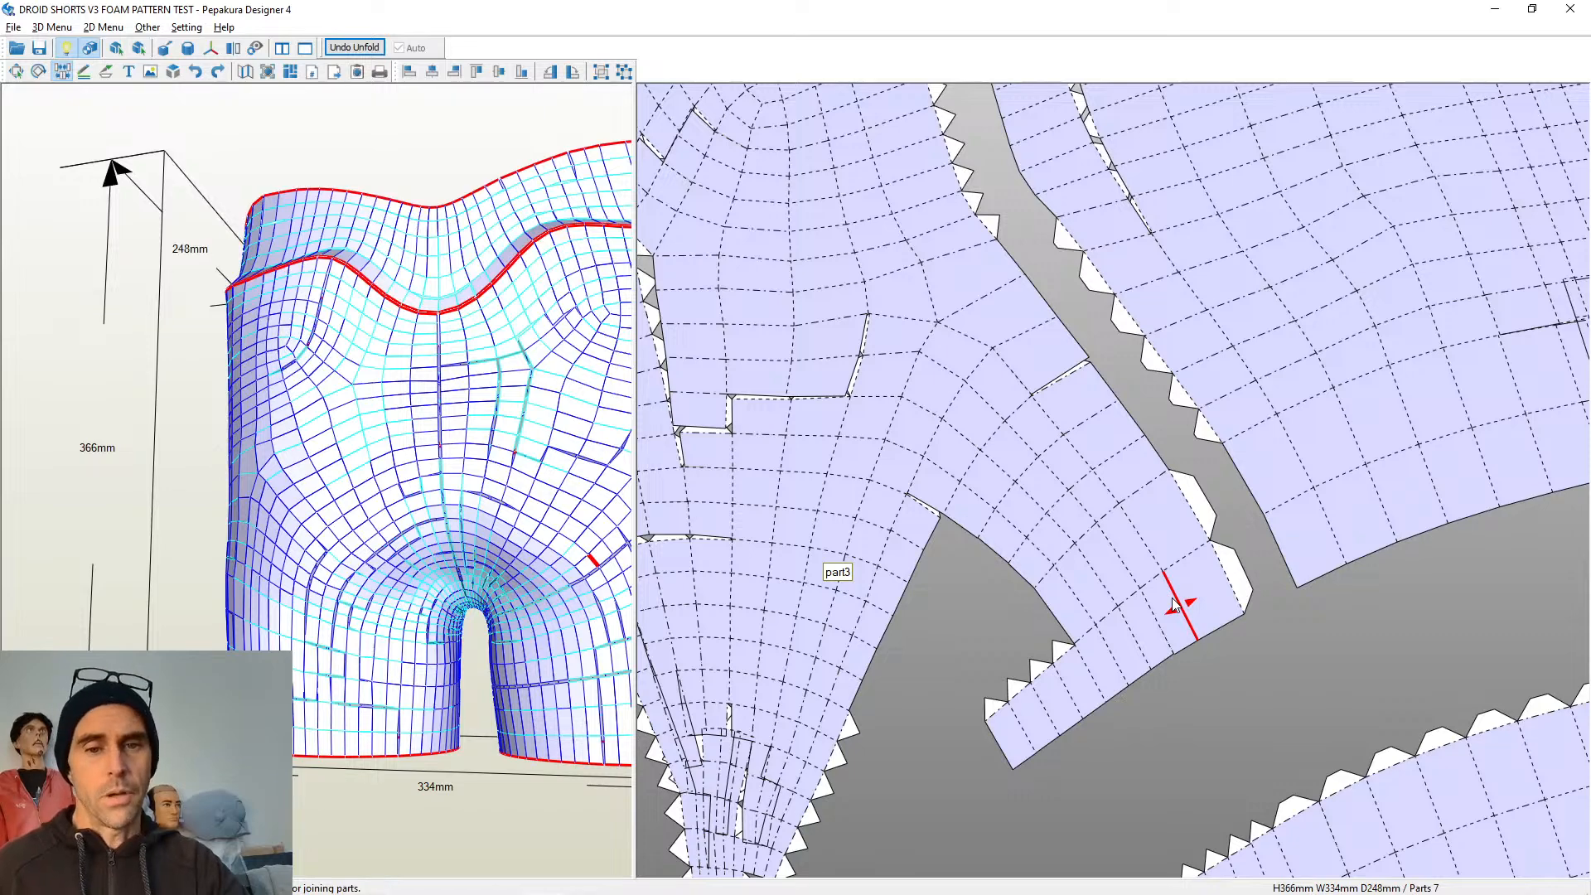
Examine the two split panels and the combined lower strip, including the gap and slits between them
scroll(1144, 605, "down", 4)
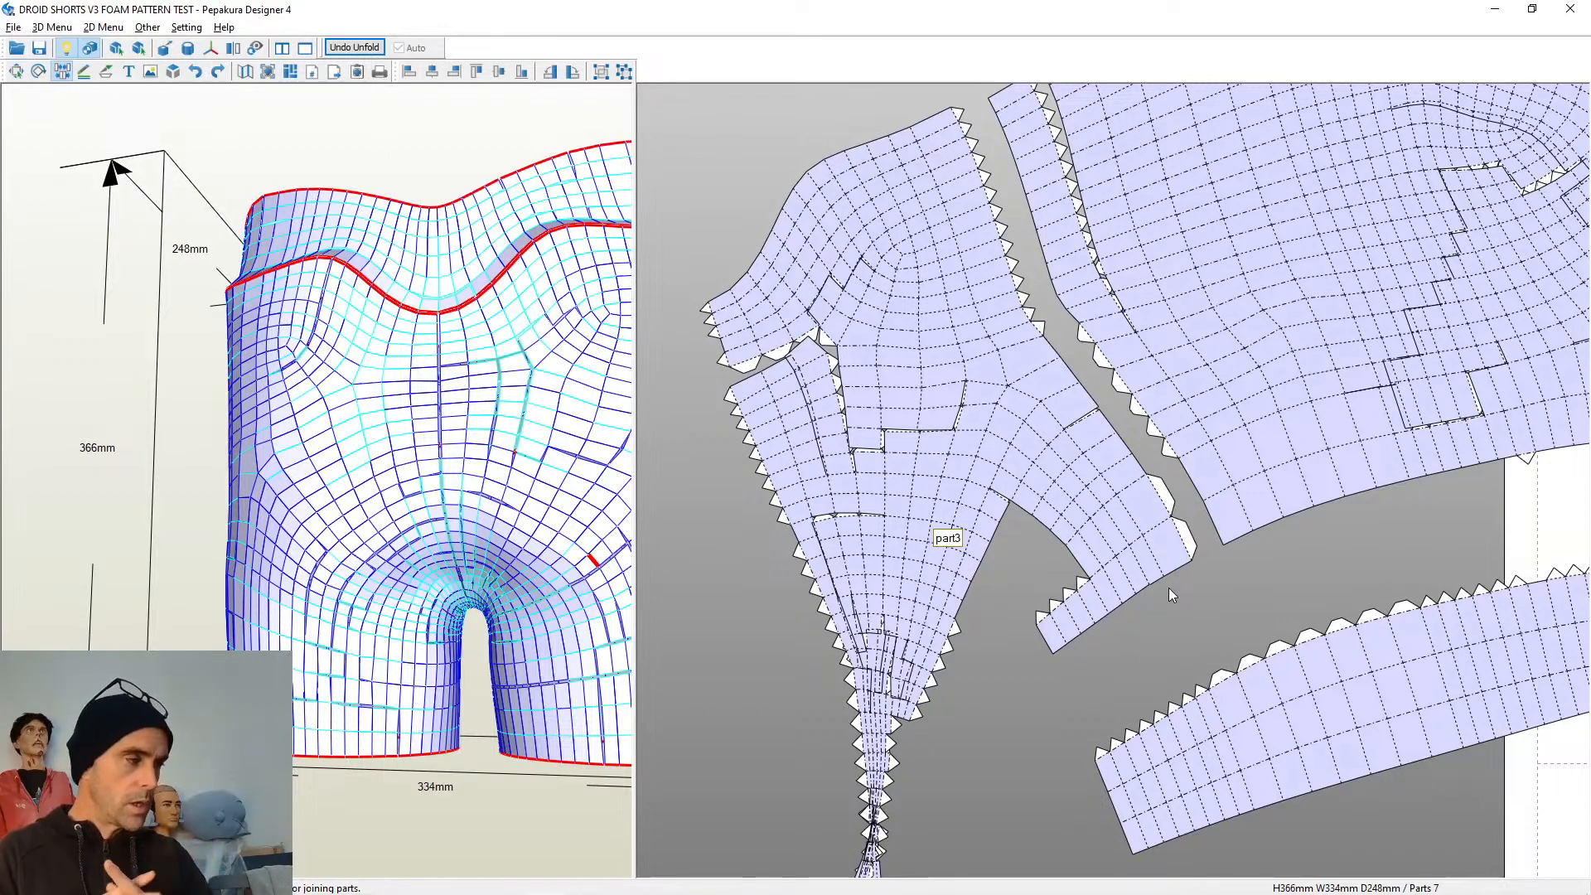
scroll(1175, 476, "down", 5)
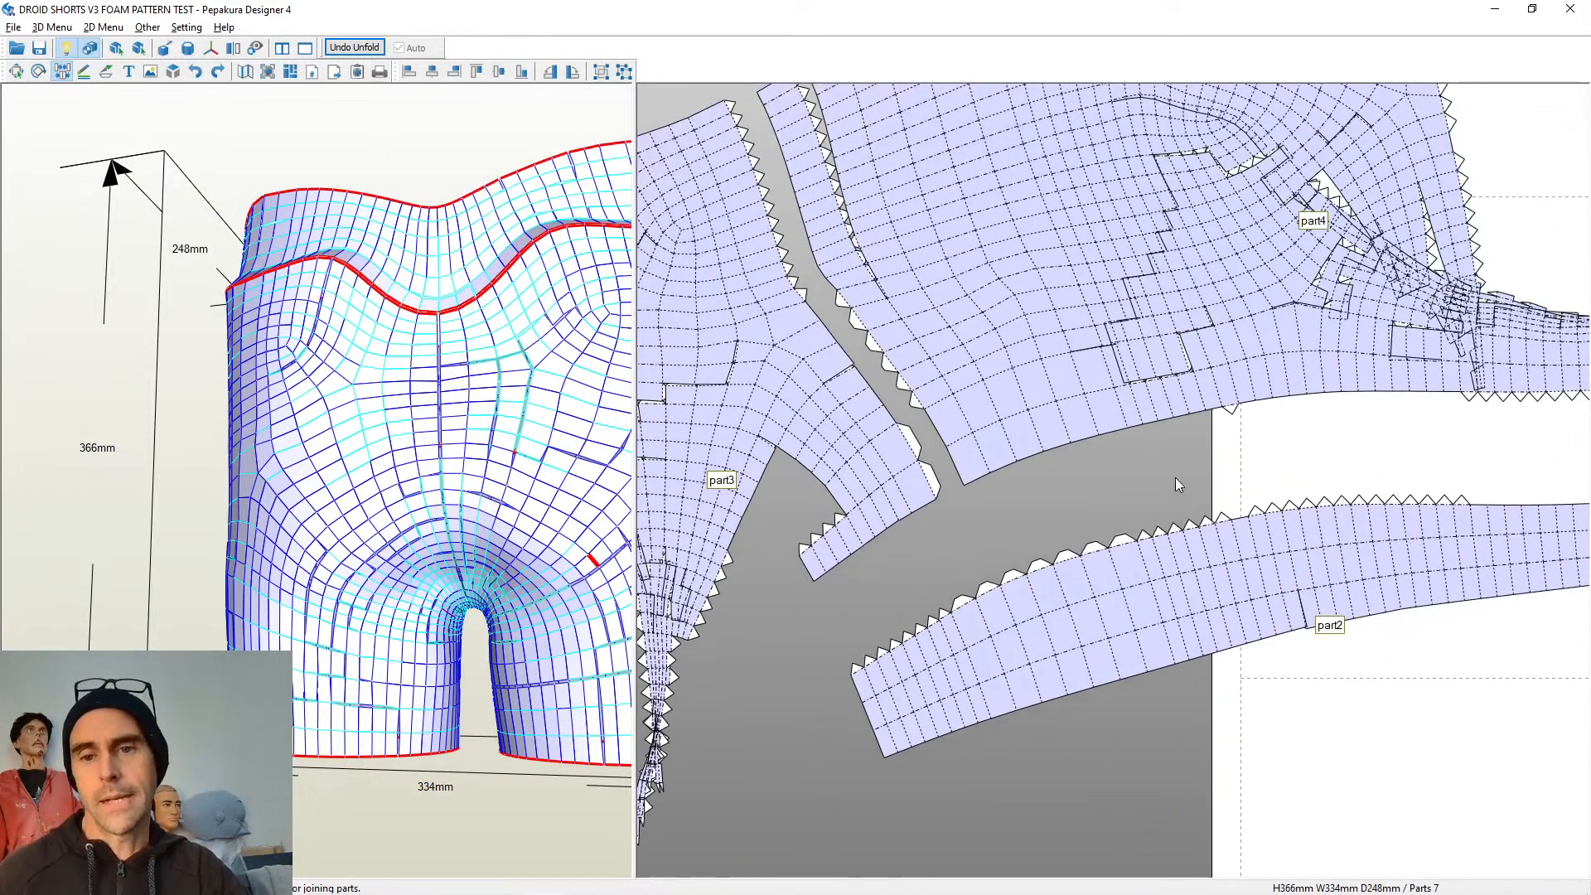
right_click_drag(1204, 514, 1277, 502)
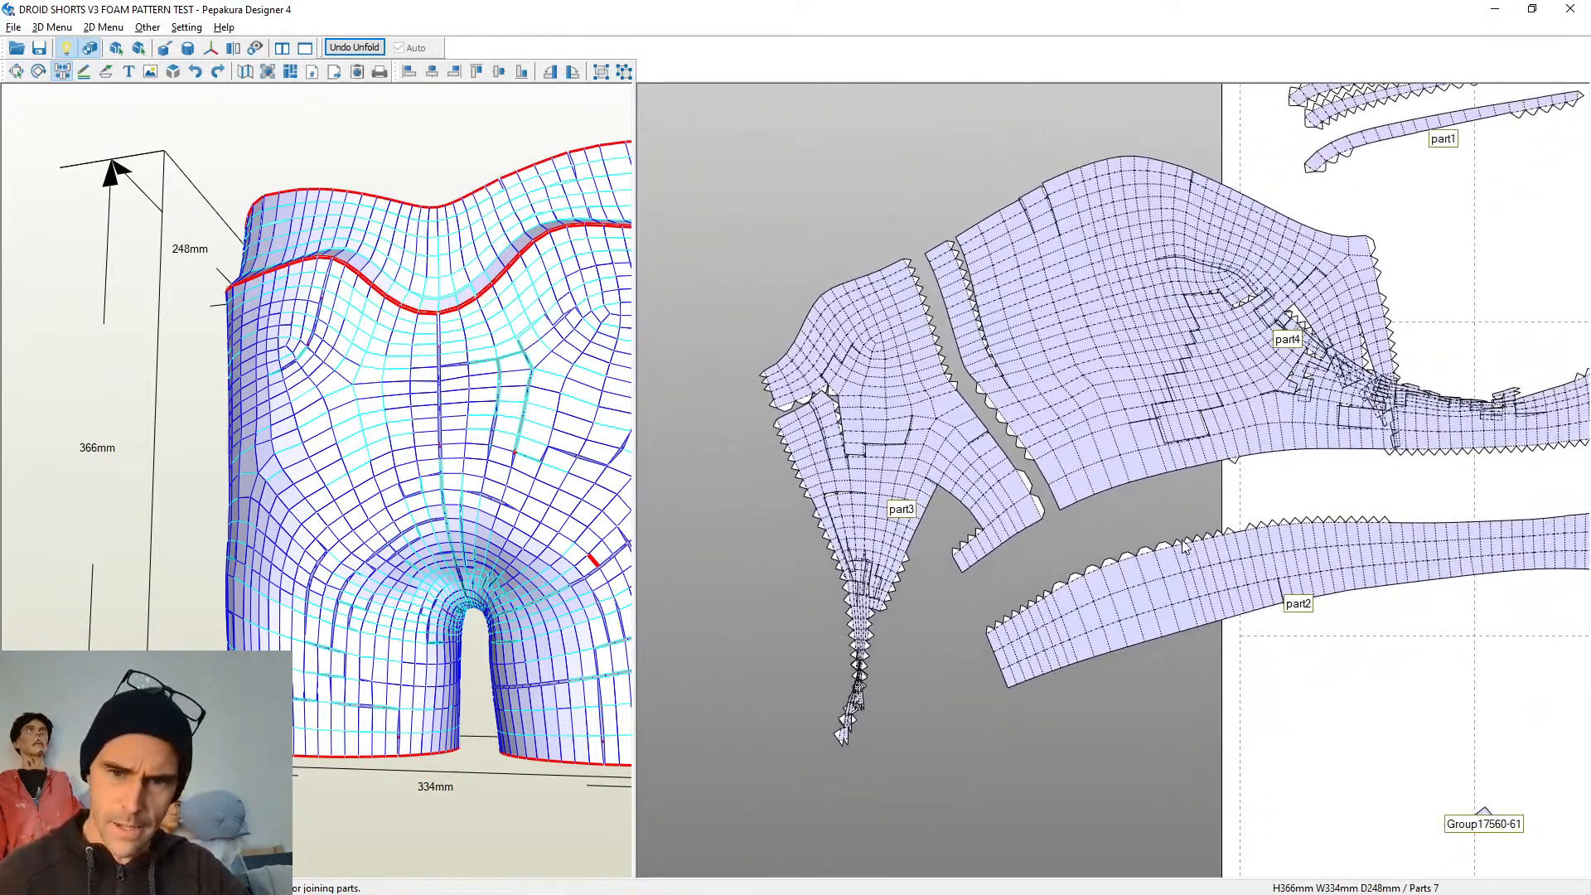
scroll(1152, 520, "up", 1)
scroll(1149, 567, "down", 1)
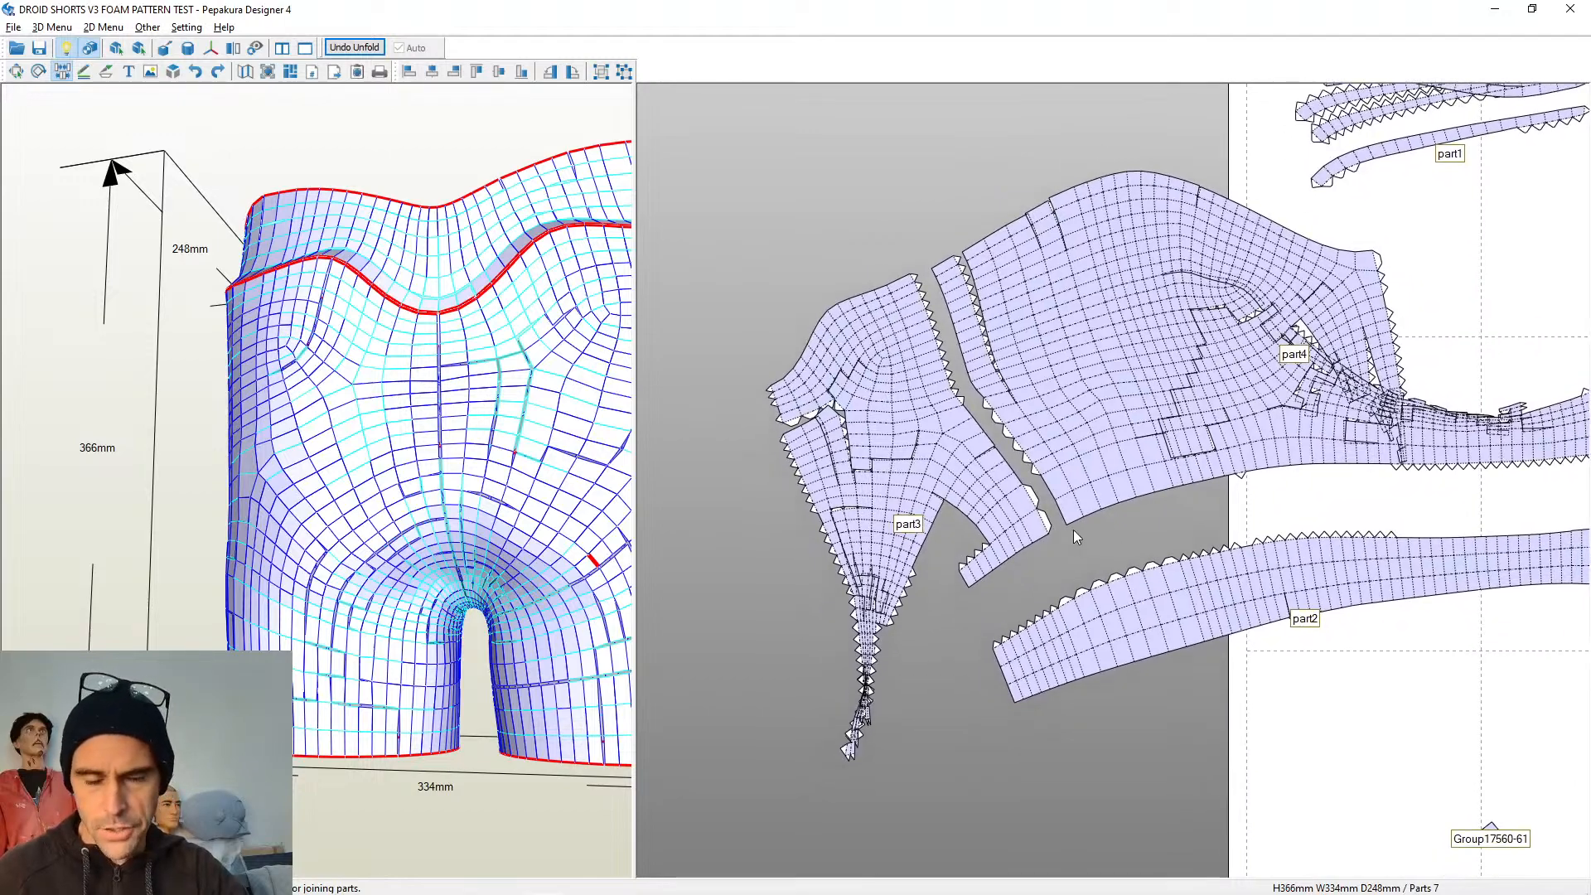
scroll(959, 302, "up", 3)
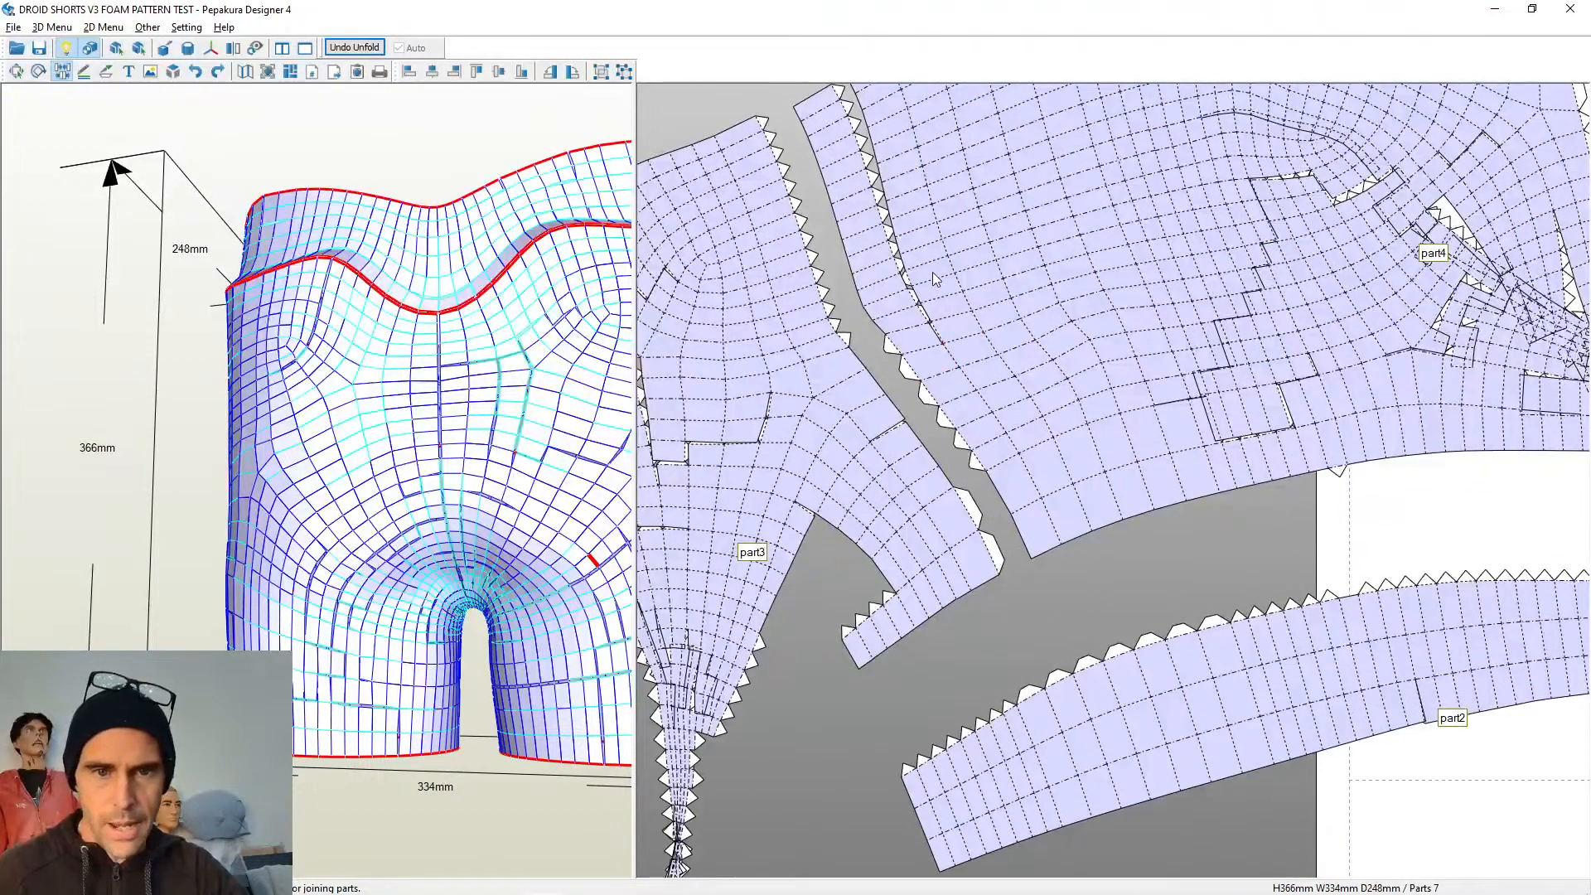
middle_click_drag(933, 272, 1045, 442)
middle_click_drag(928, 458, 1118, 366)
Cut the outer strip free from the tapered section's inner strip, and rejoin it to the narrowing lower part
scroll(929, 408, "up", 1)
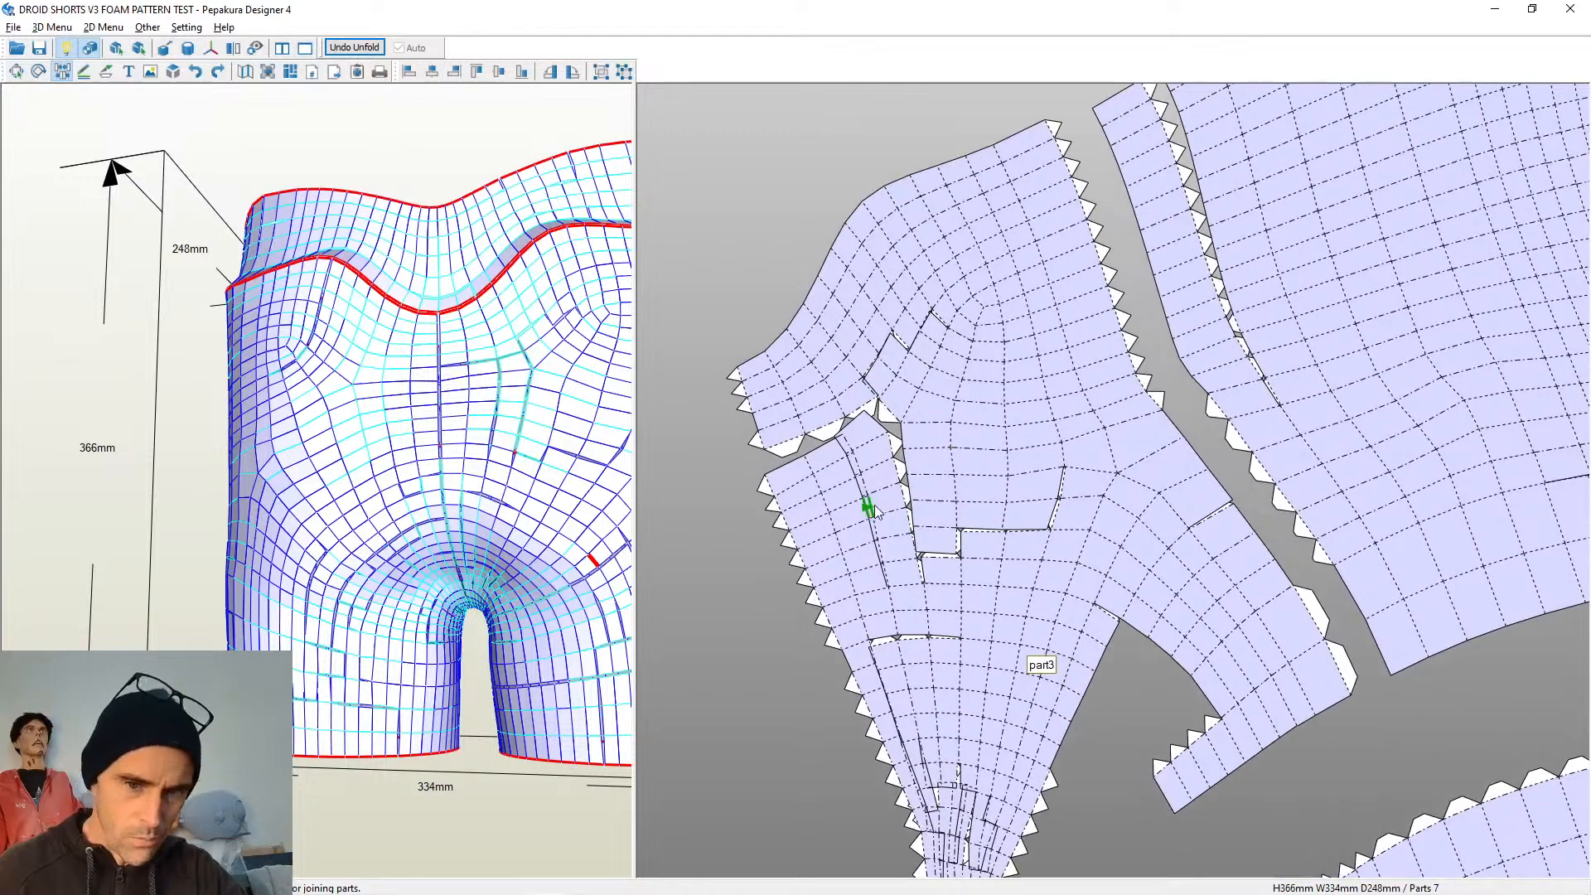
scroll(874, 505, "up", 2)
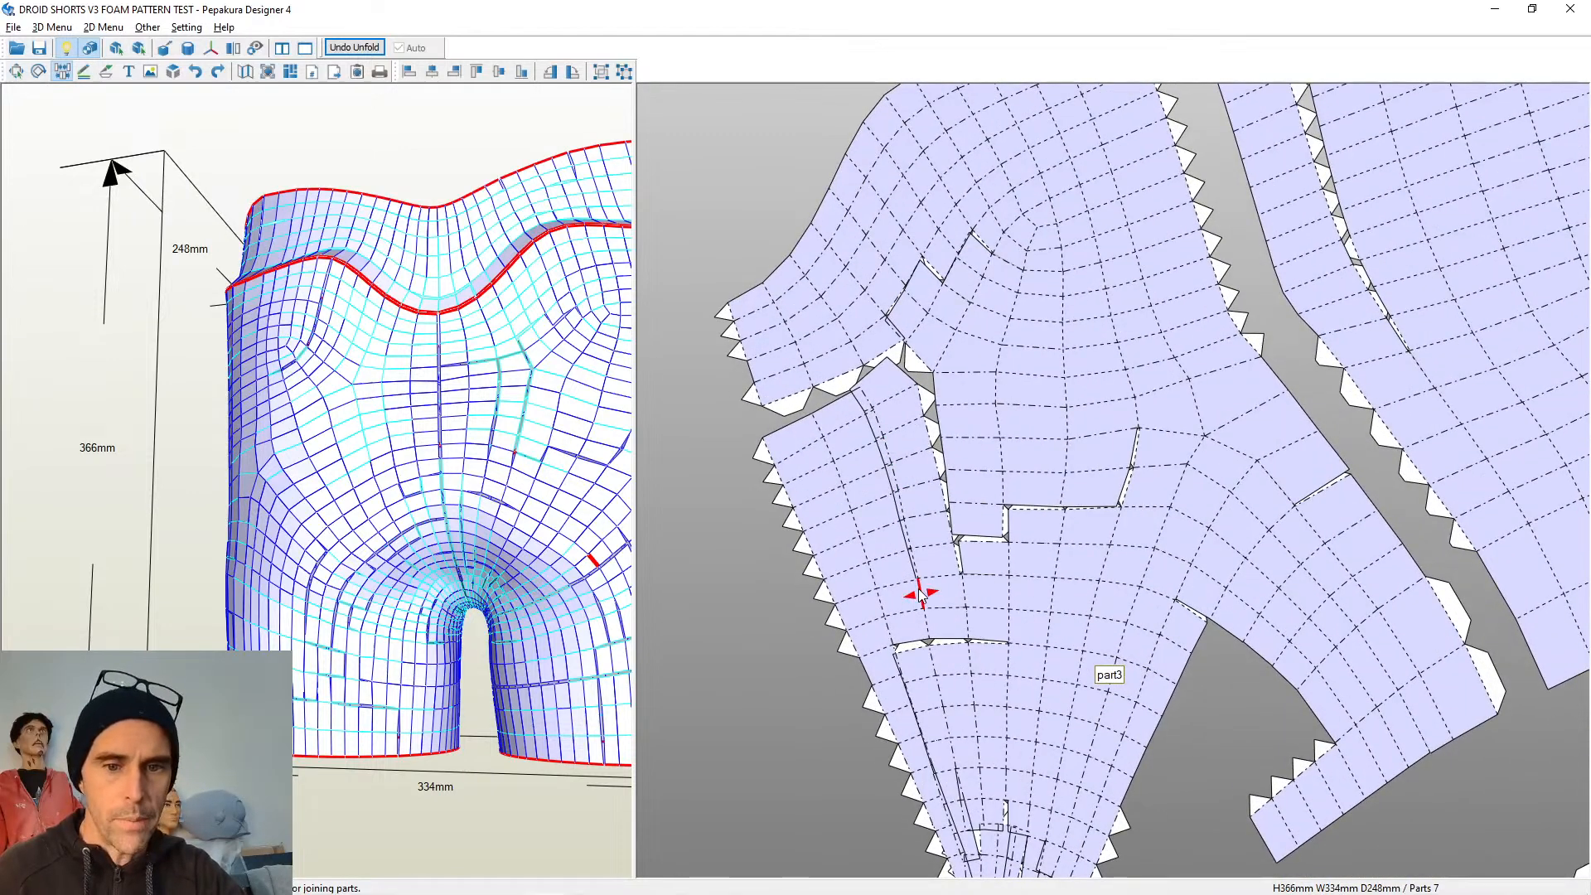
left_click(886, 634)
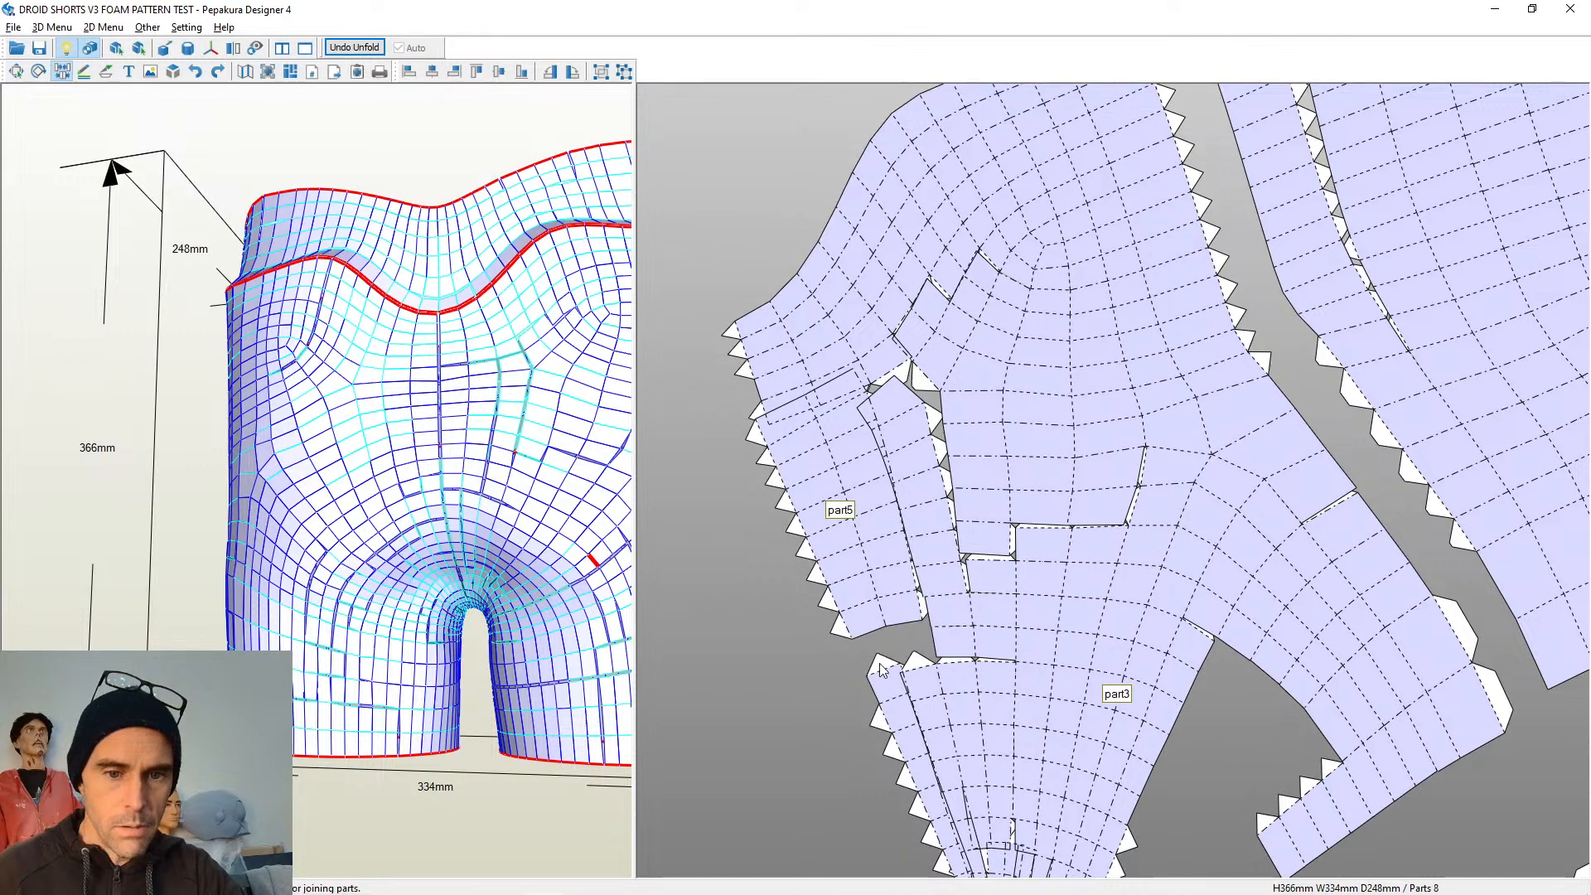
right_click_drag(930, 680, 945, 603)
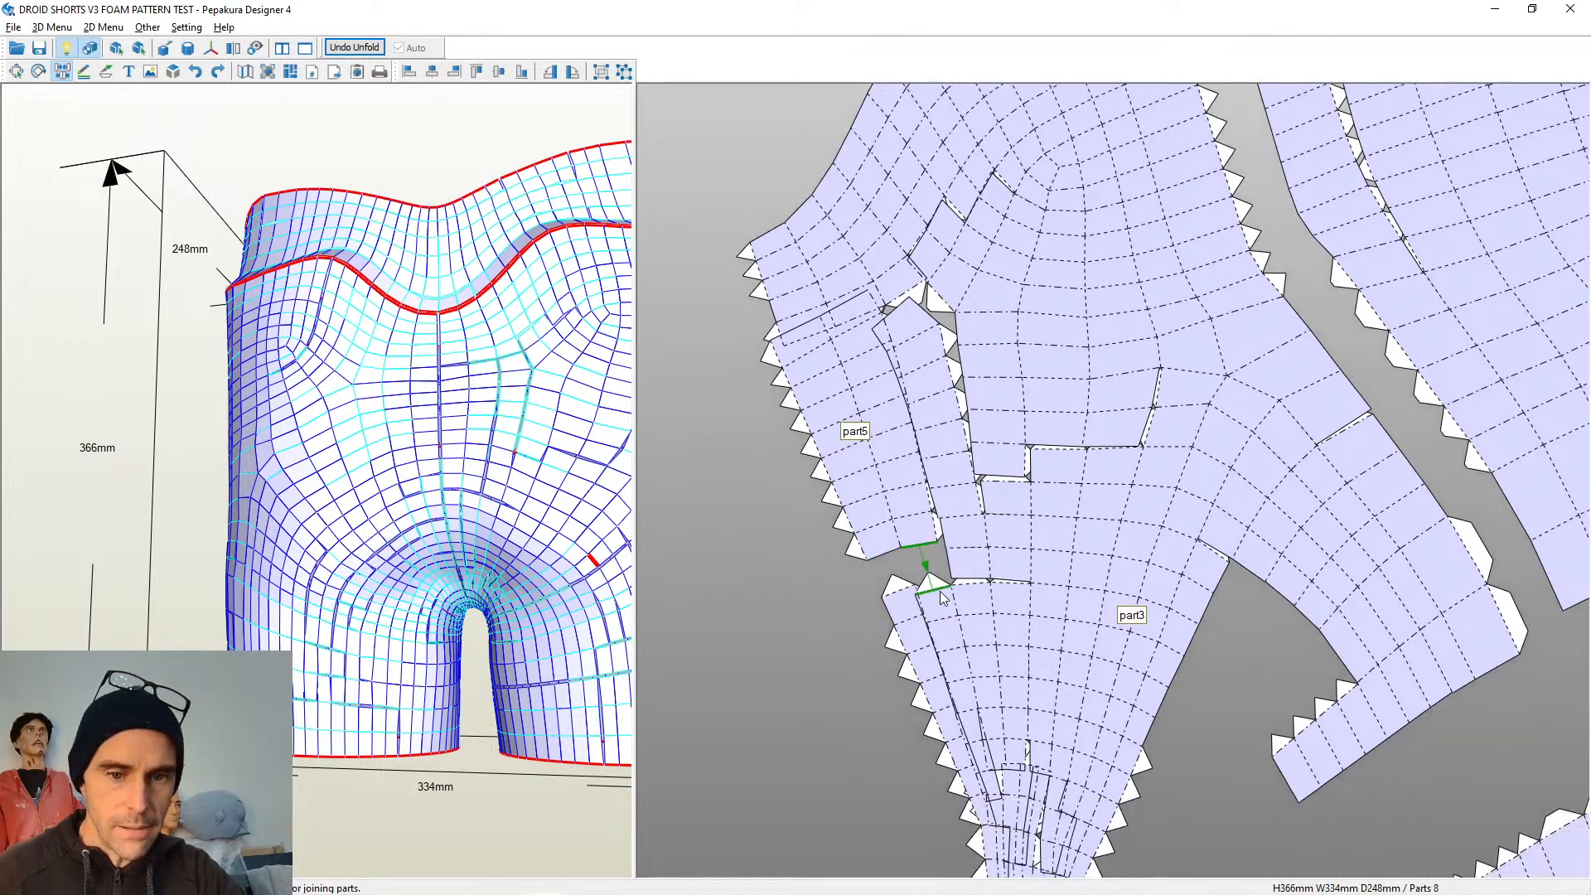
left_click(938, 590)
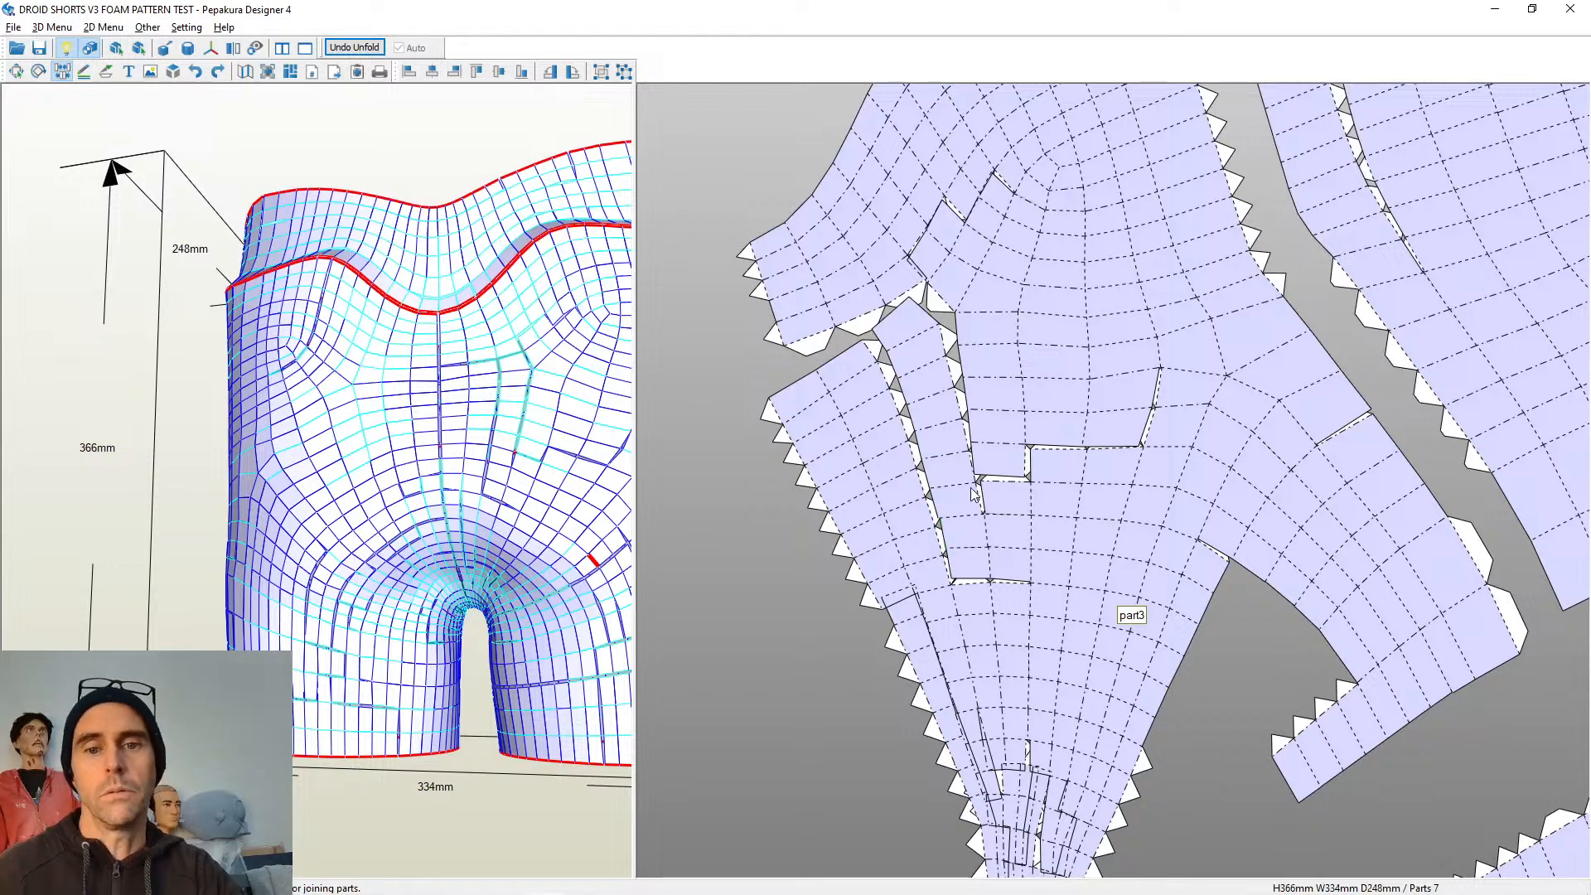
scroll(974, 494, "down", 3)
scroll(1055, 434, "up", 2)
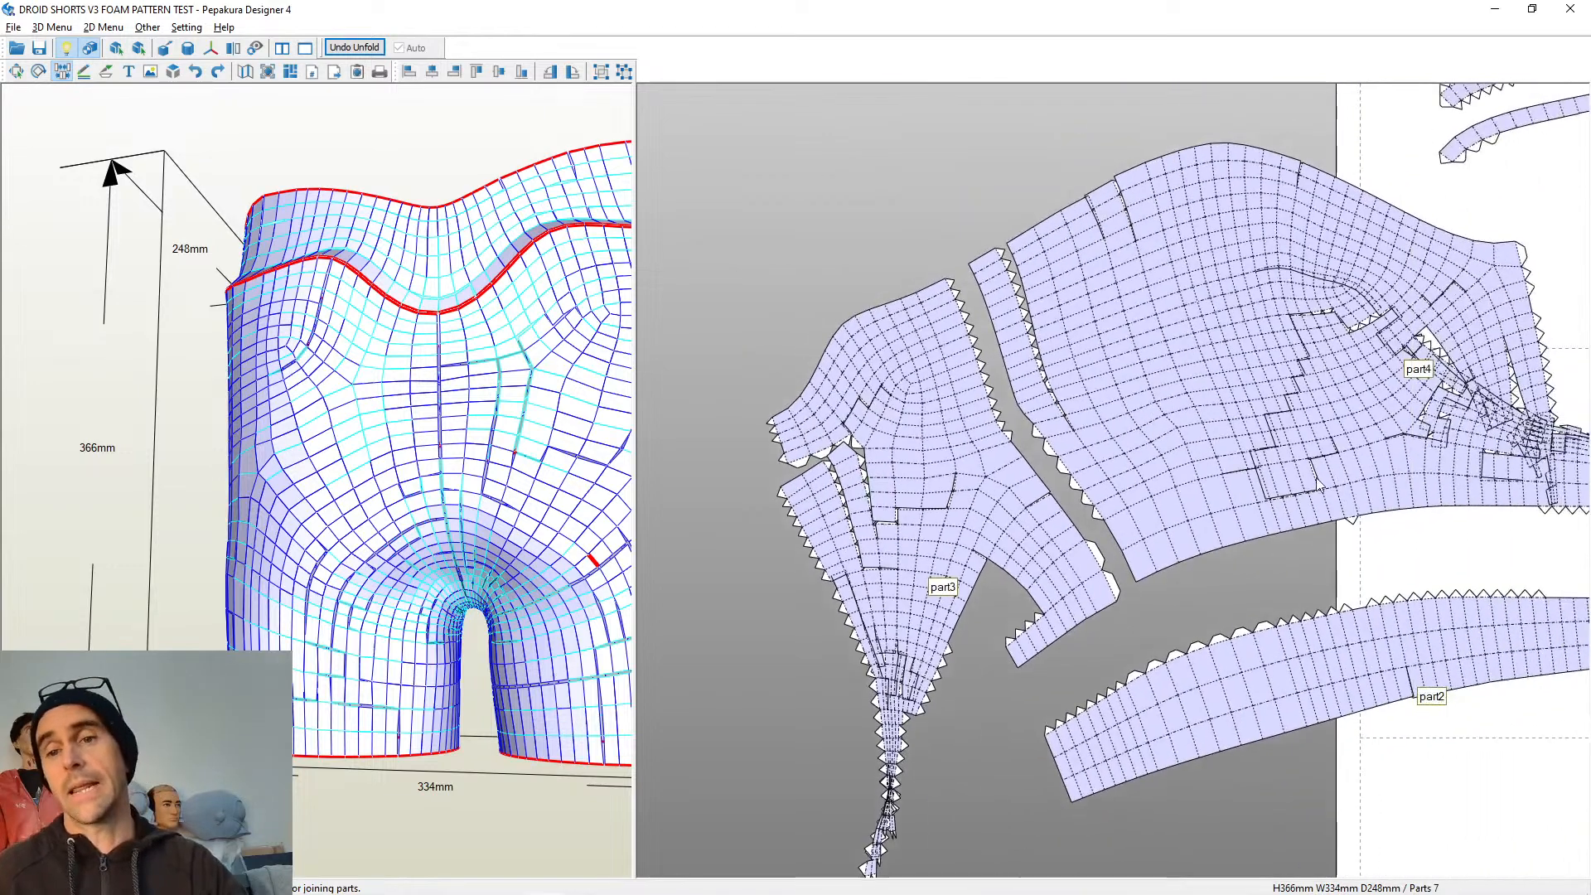
mouse_move(1317, 479)
middle_mouse_down()
mouse_move(1005, 530)
mouse_move(1239, 464)
mouse_move(1324, 464)
middle_mouse_up()
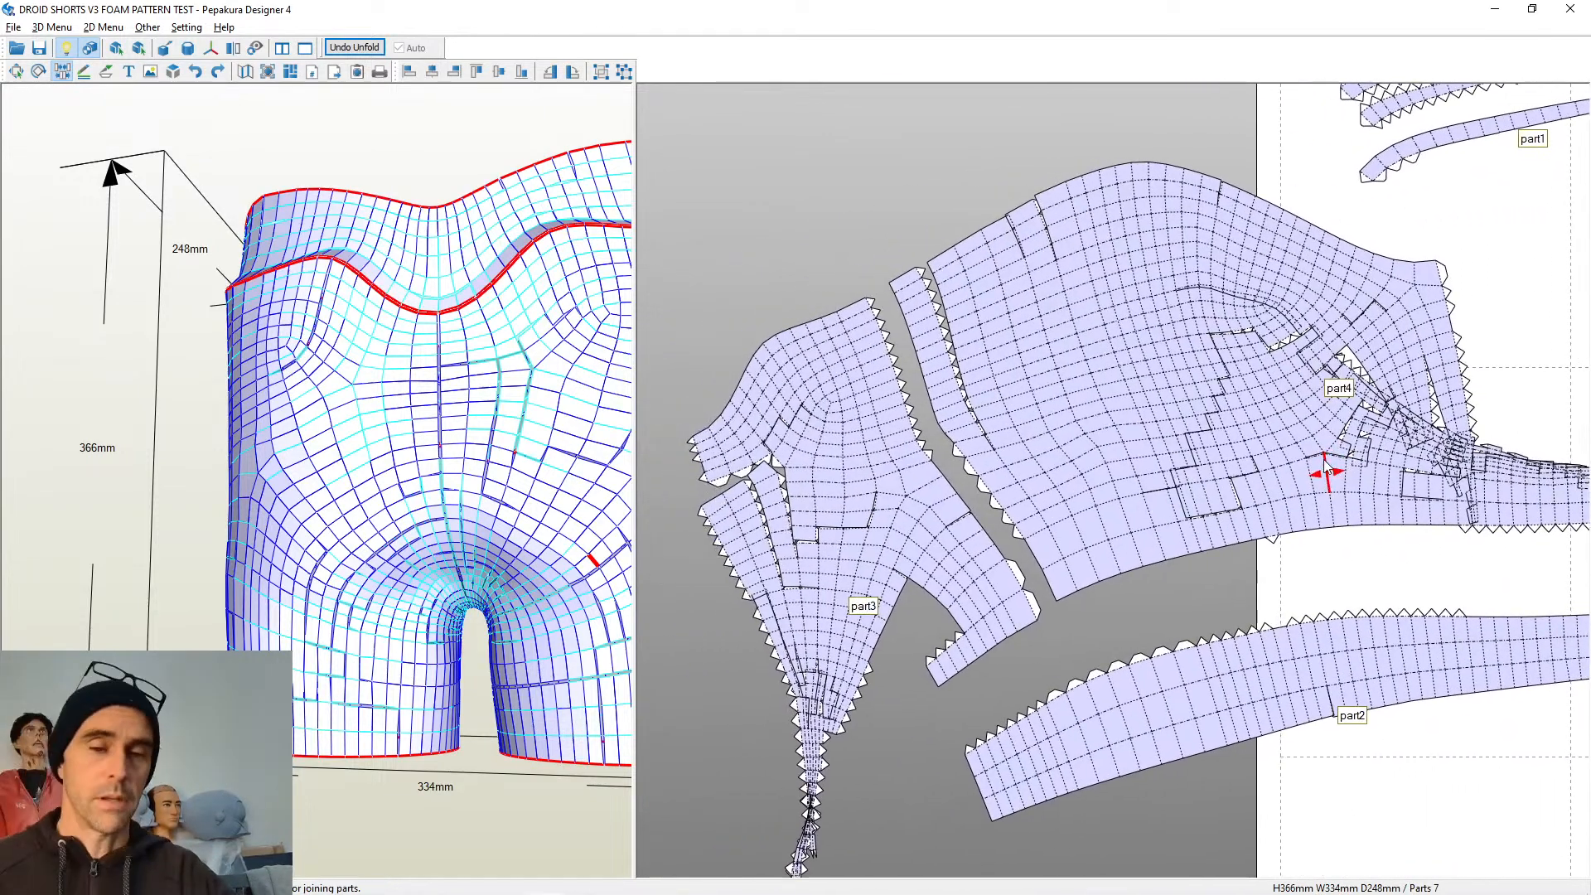
scroll(1326, 470, "down", 1)
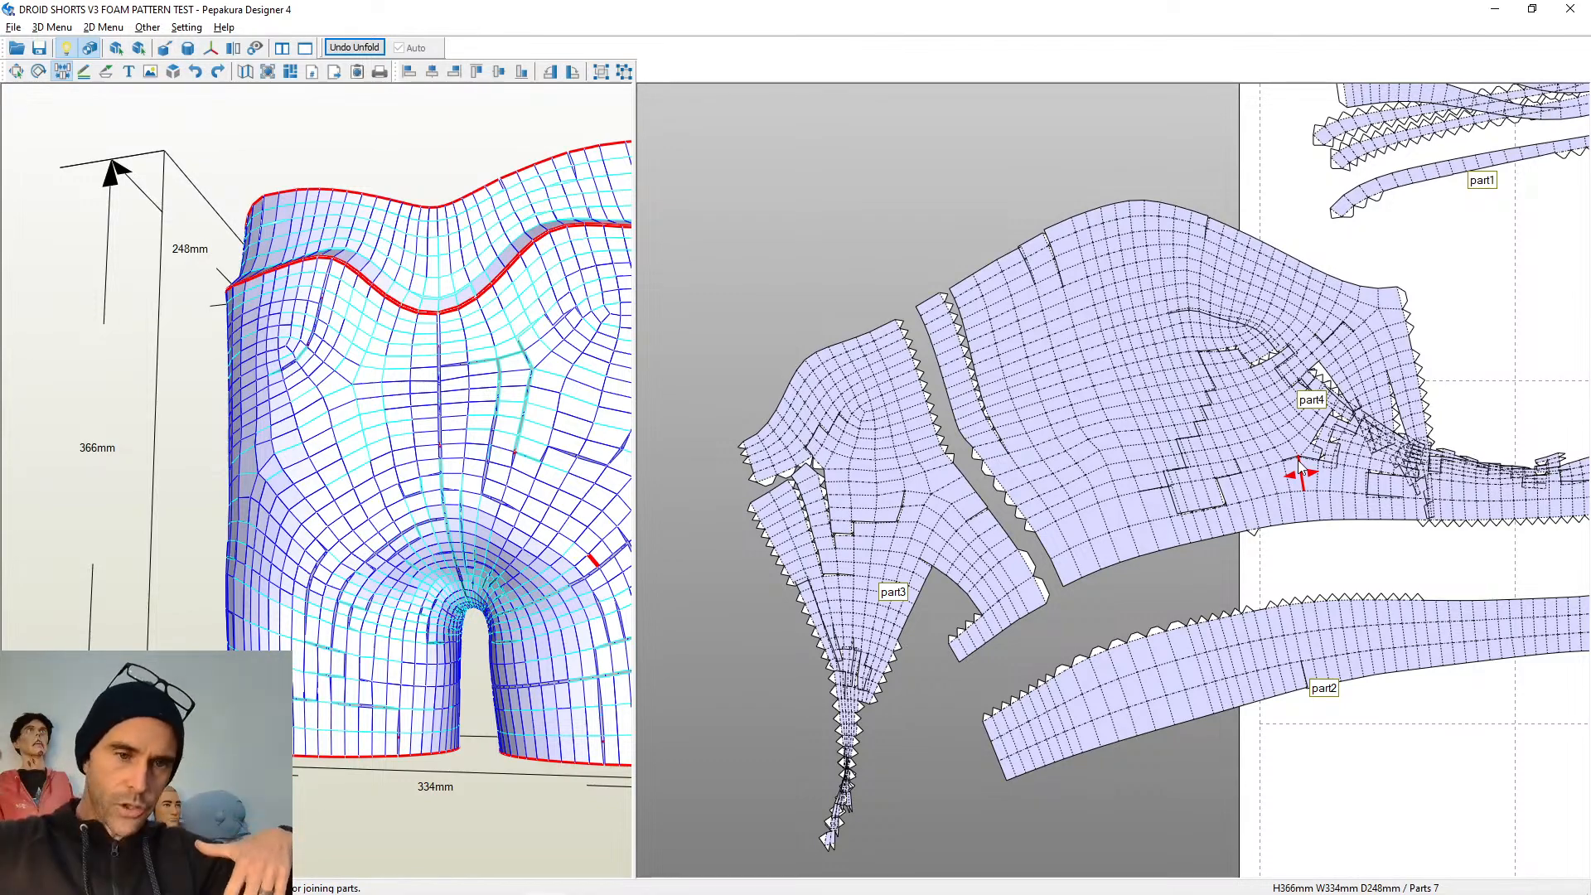
Cut the narrow column of faces off the tapered section's upper part, rejoin it to the faces below, and close the adjoining strip's gap
left_click_drag(487, 136, 276, 294)
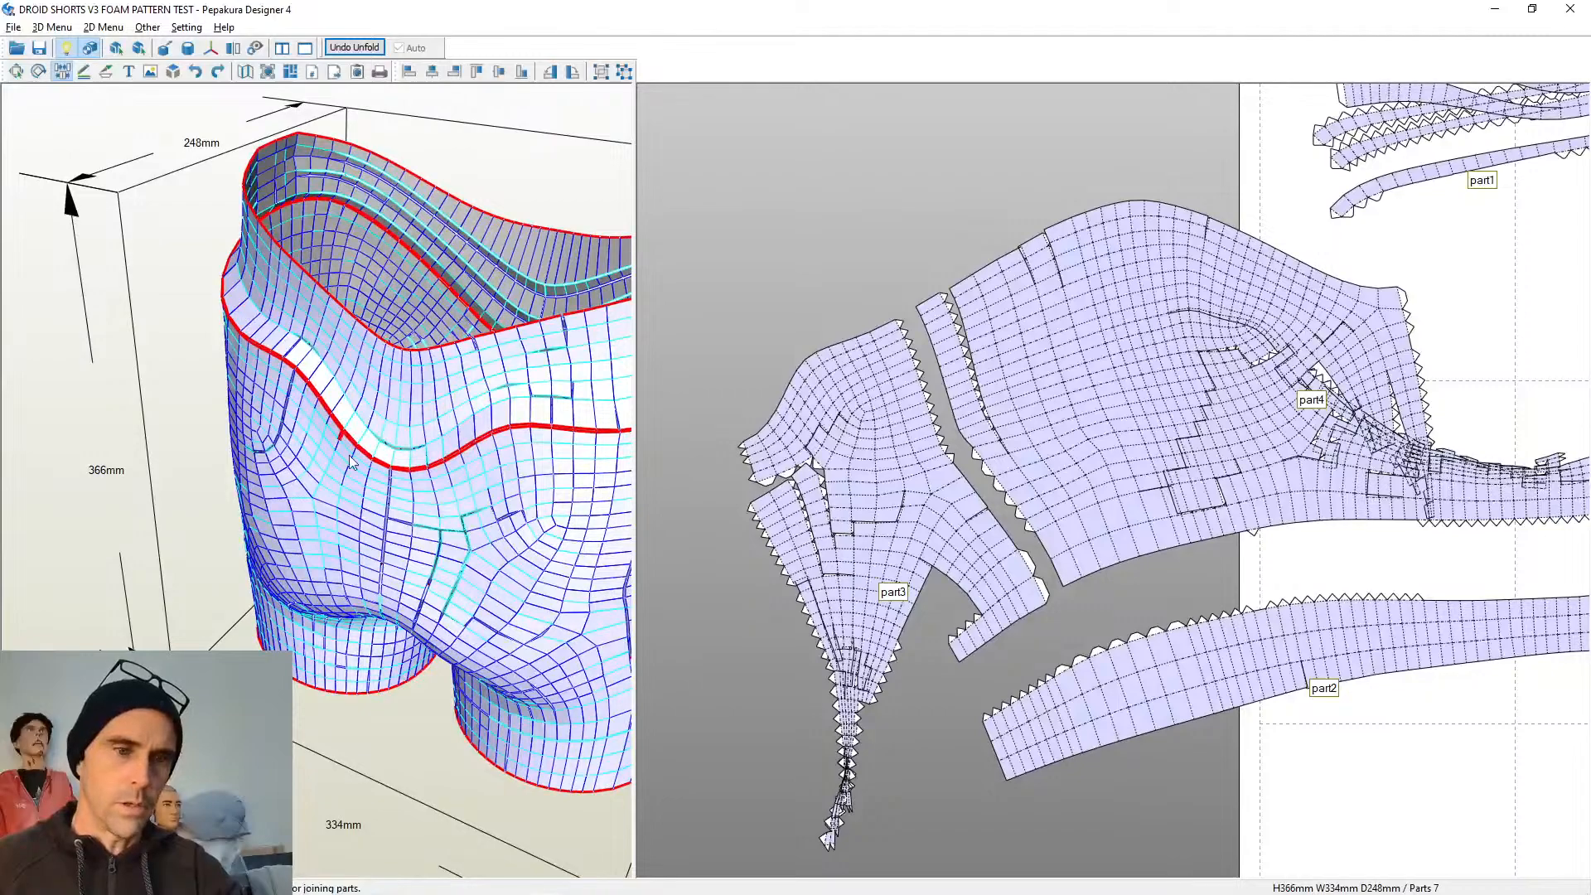
left_click_drag(336, 461, 411, 348)
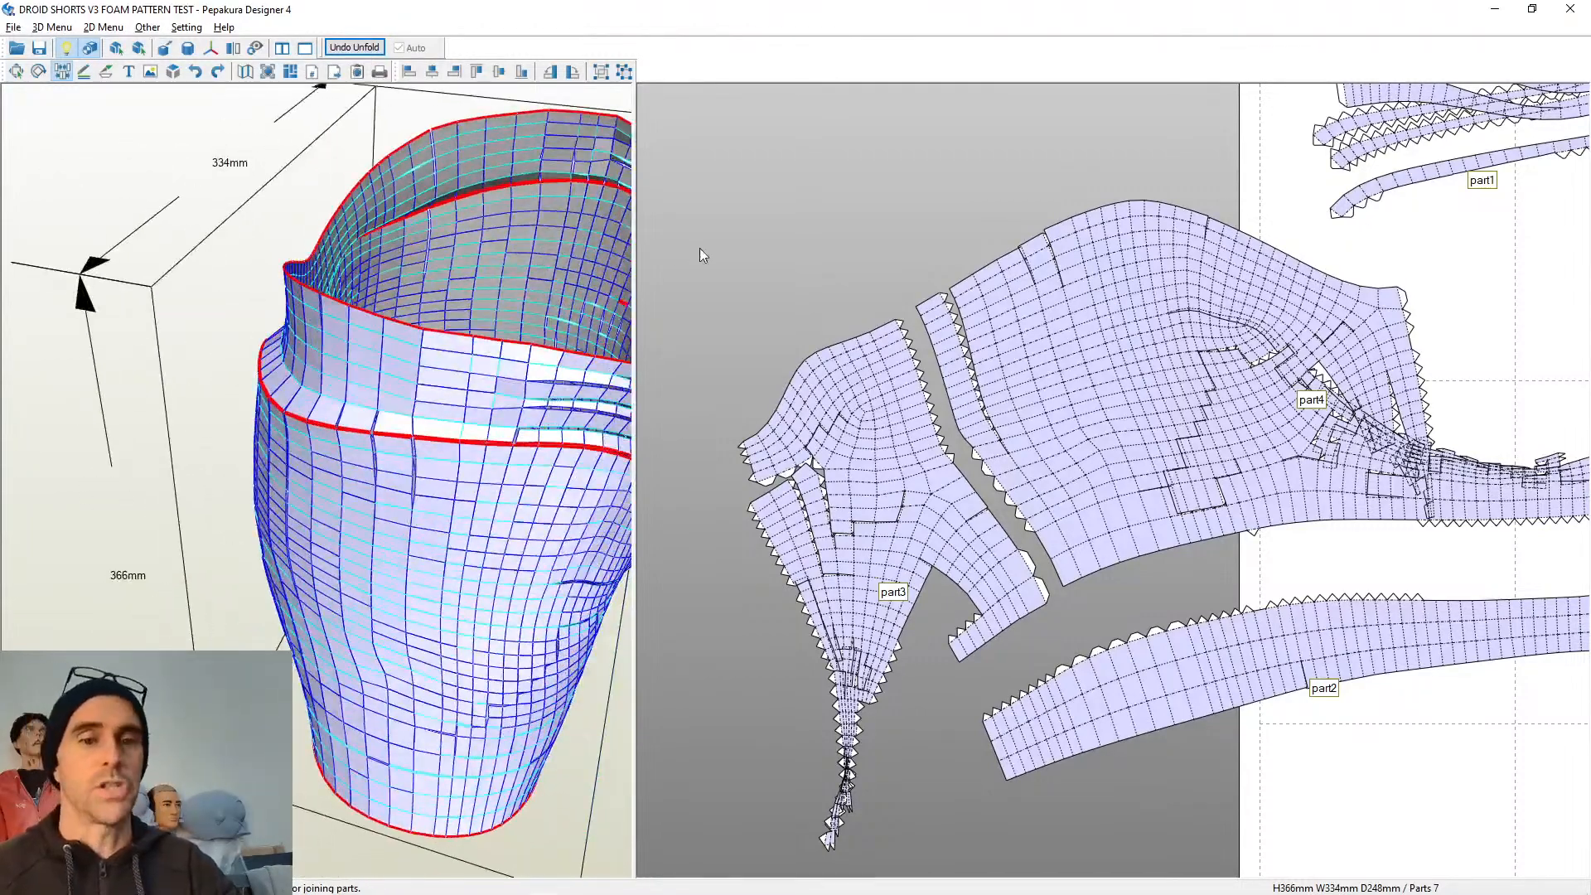
scroll(769, 260, "up", 3)
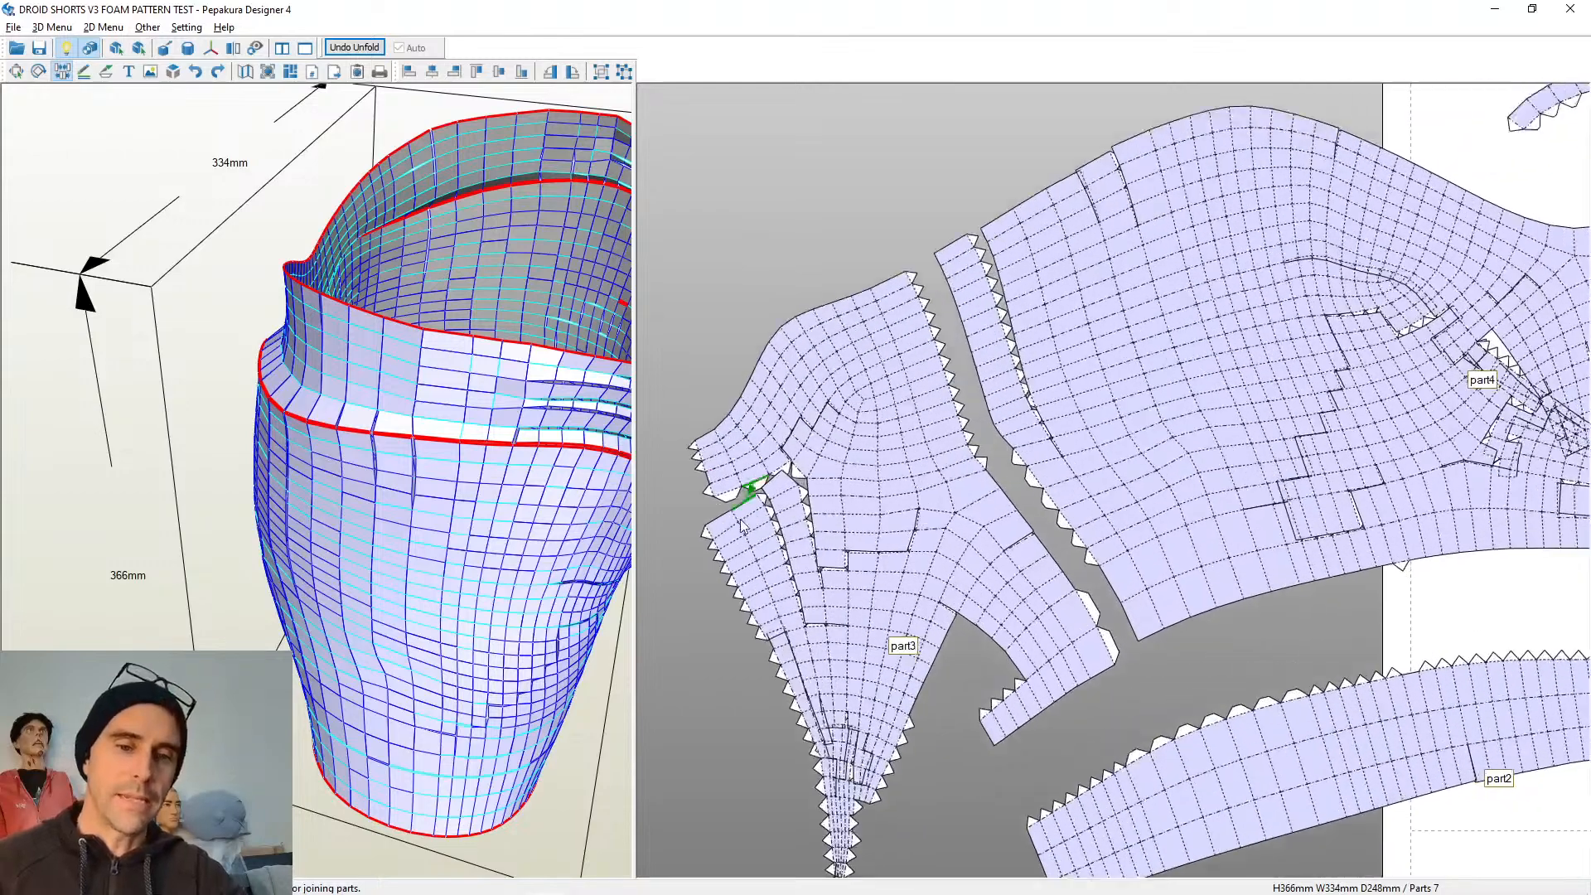
scroll(741, 519, "up", 3)
scroll(845, 629, "down", 1)
middle_click_drag(742, 647, 995, 472)
scroll(988, 466, "up", 2)
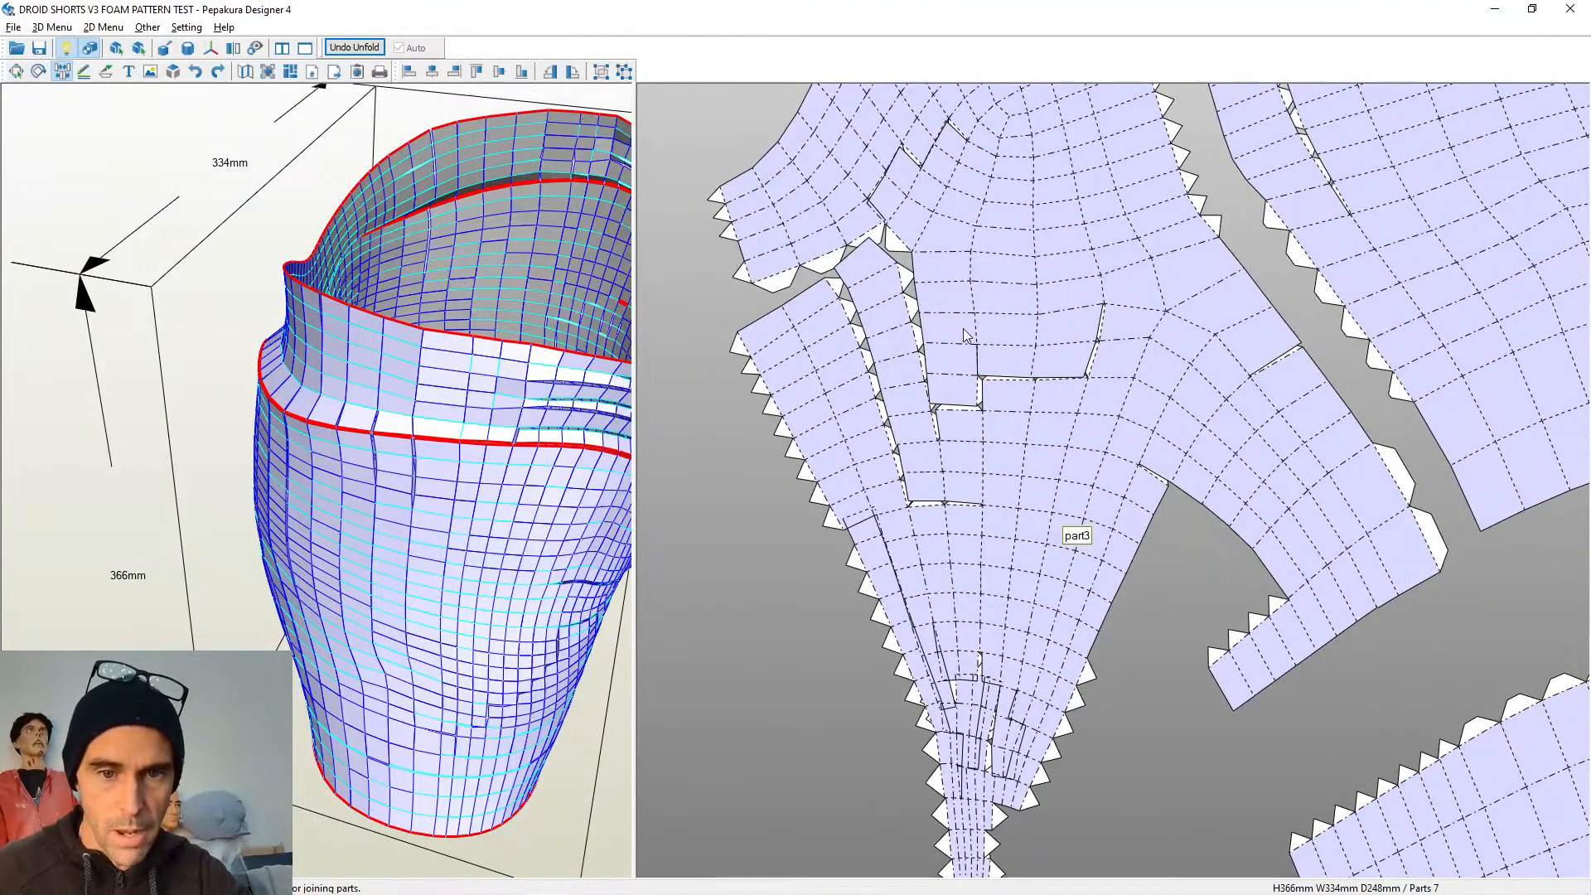
right_click(955, 300)
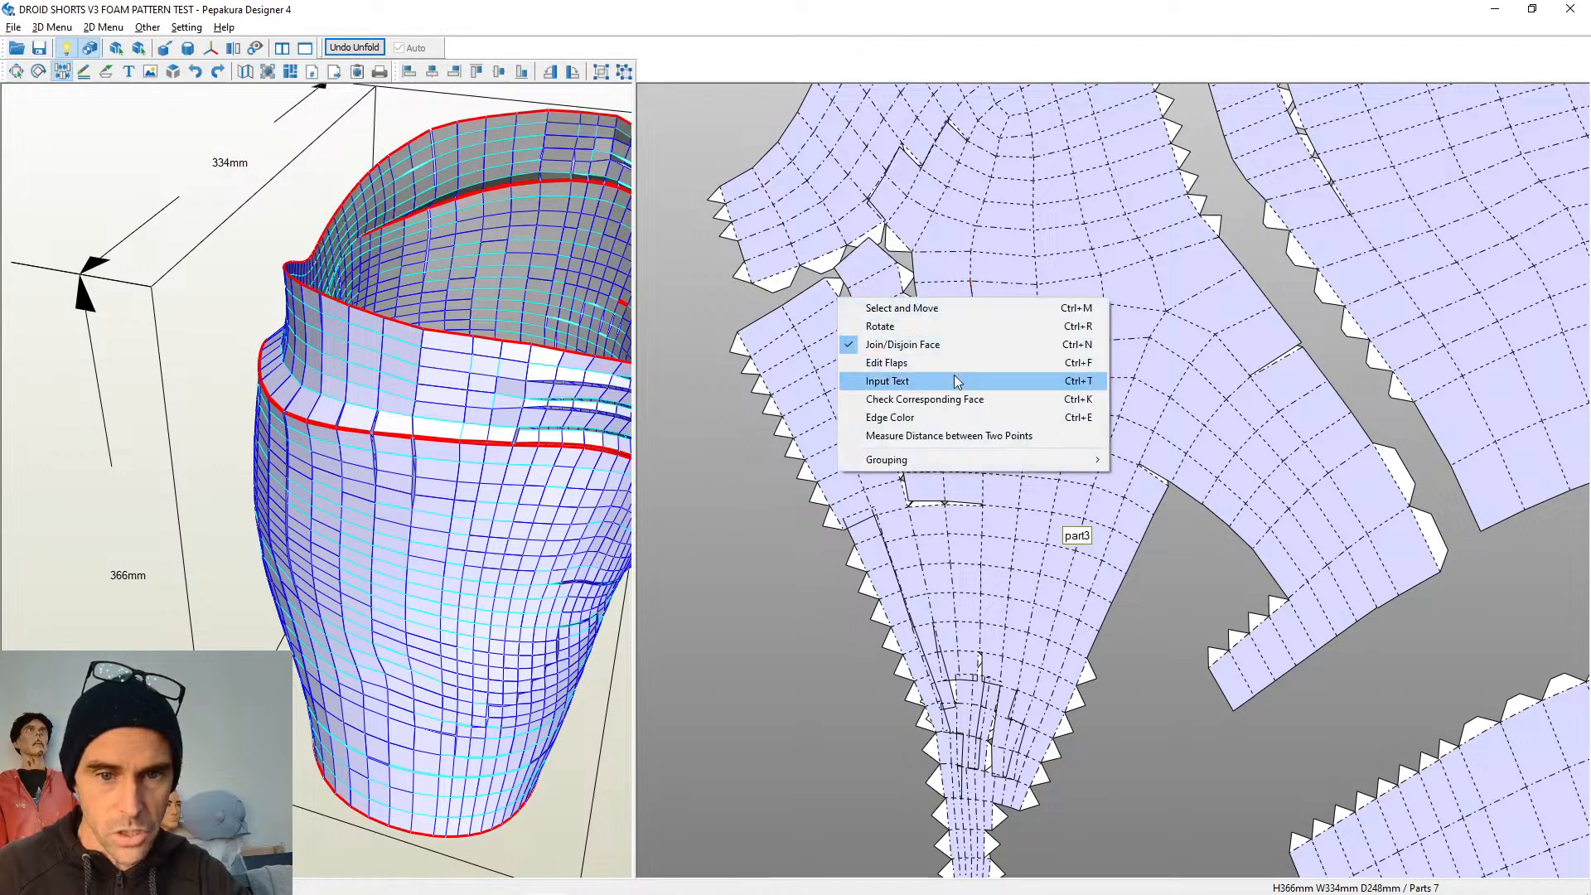
left_click(951, 295)
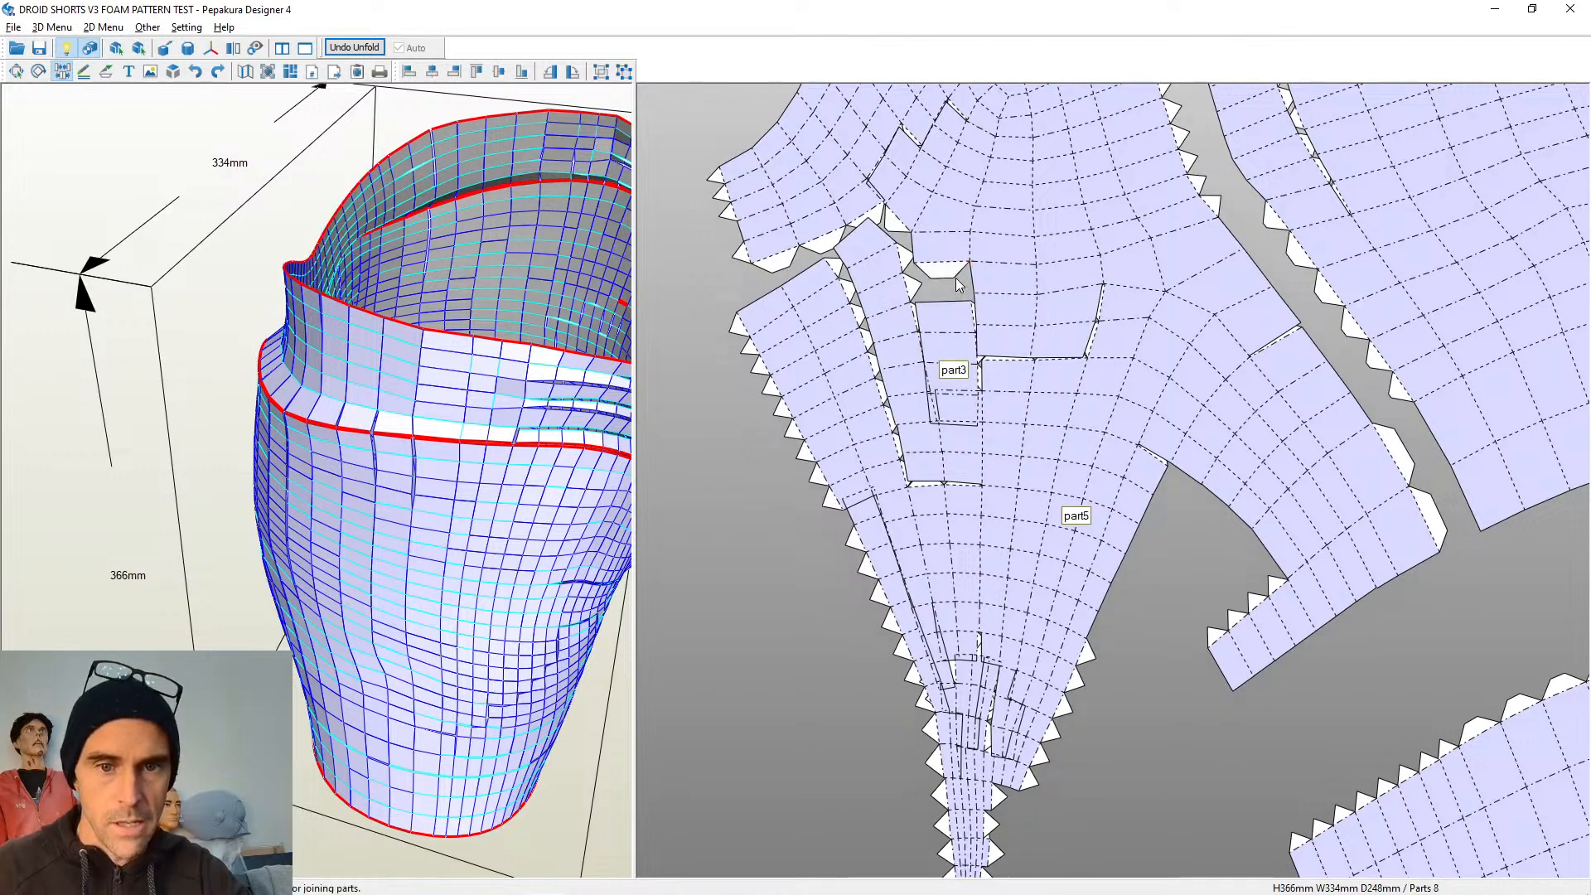
left_click(969, 426)
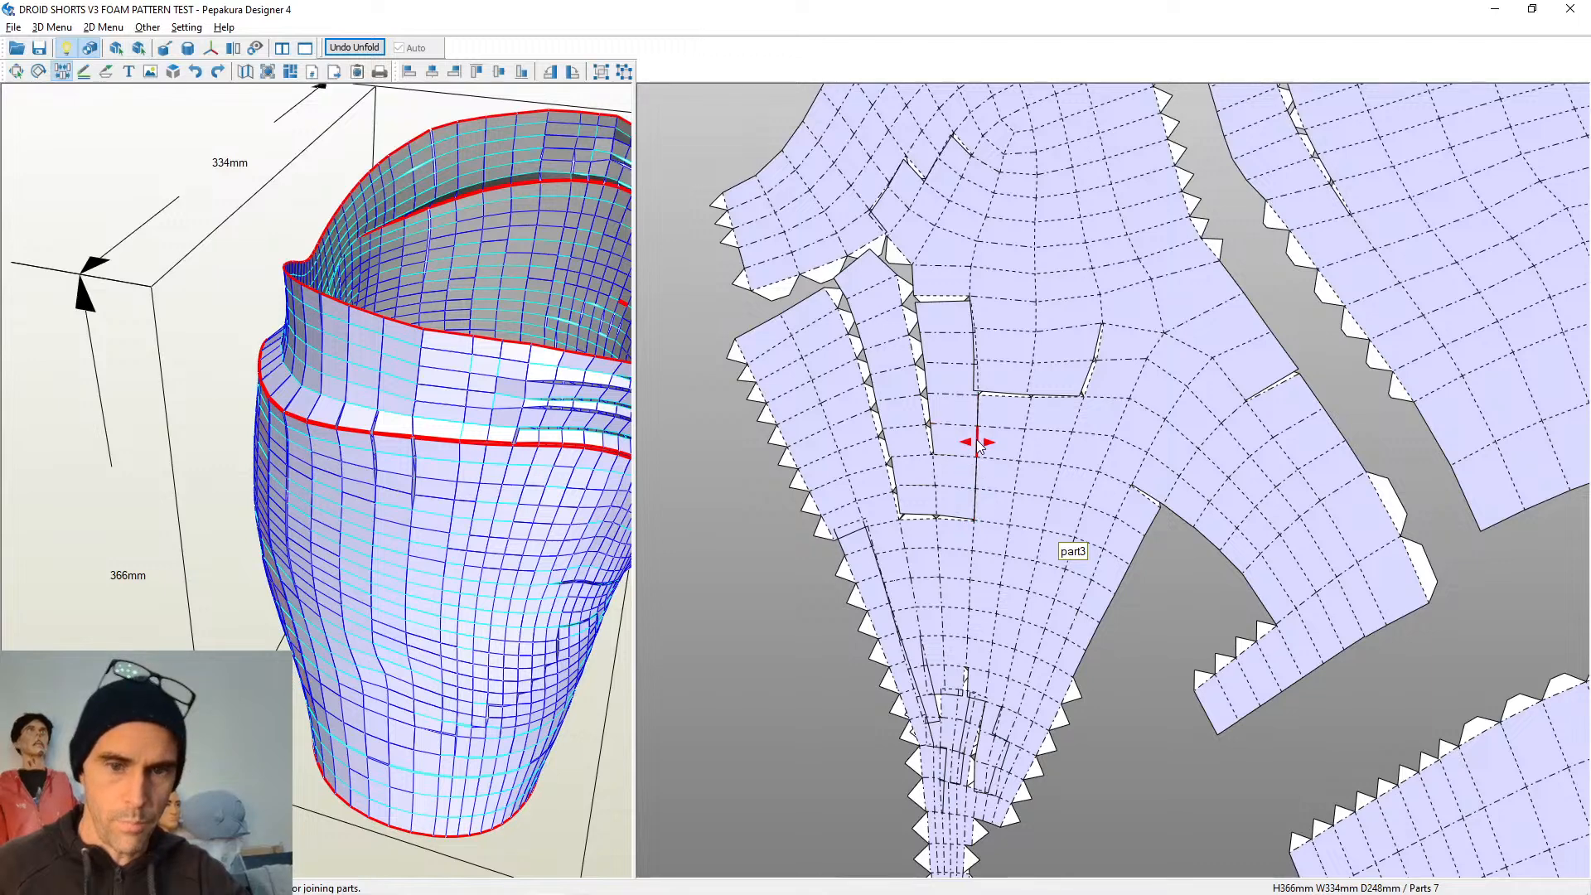
left_click(978, 443)
left_click(968, 522)
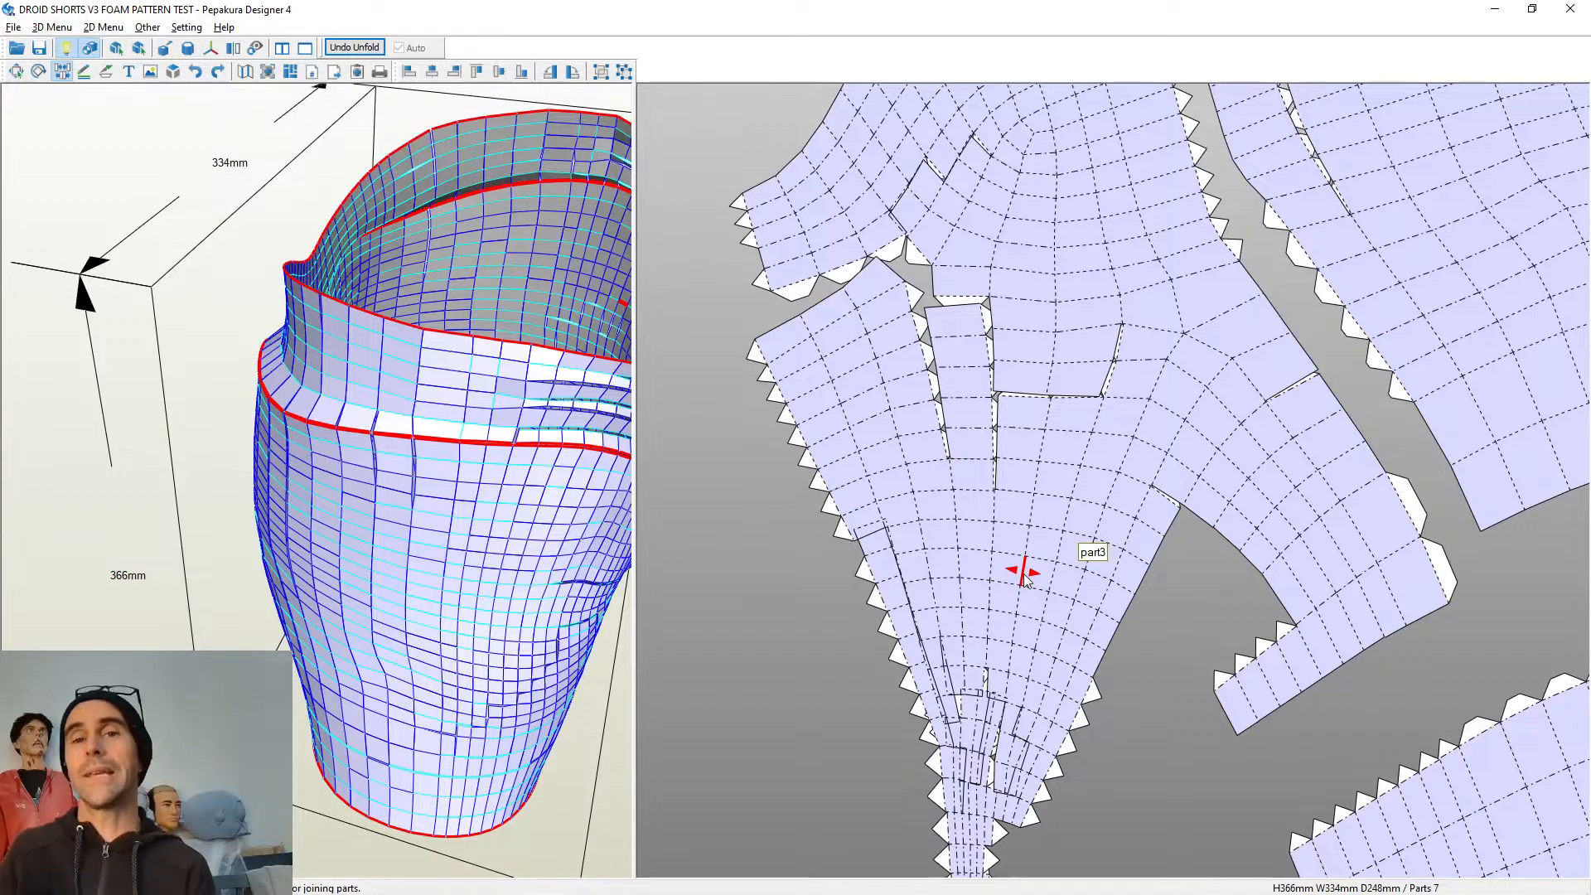
Examine the arrangement of the tapered section, main panel, lower strip and remaining grouped pieces on the page
scroll(1111, 497, "down", 3)
scroll(1194, 365, "up", 6)
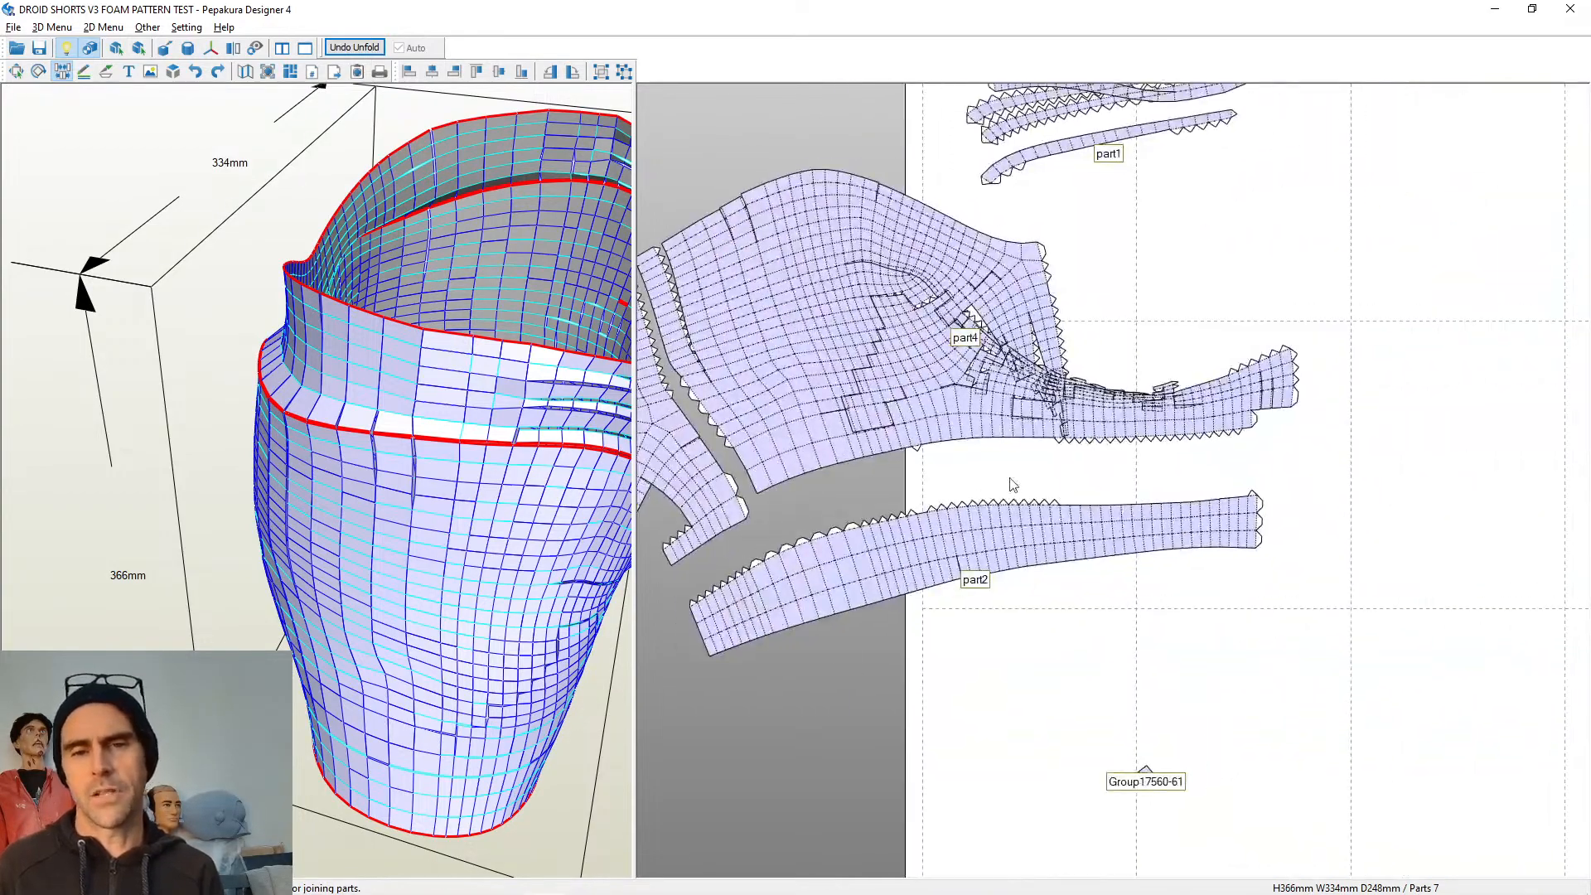
scroll(1235, 415, "down", 6)
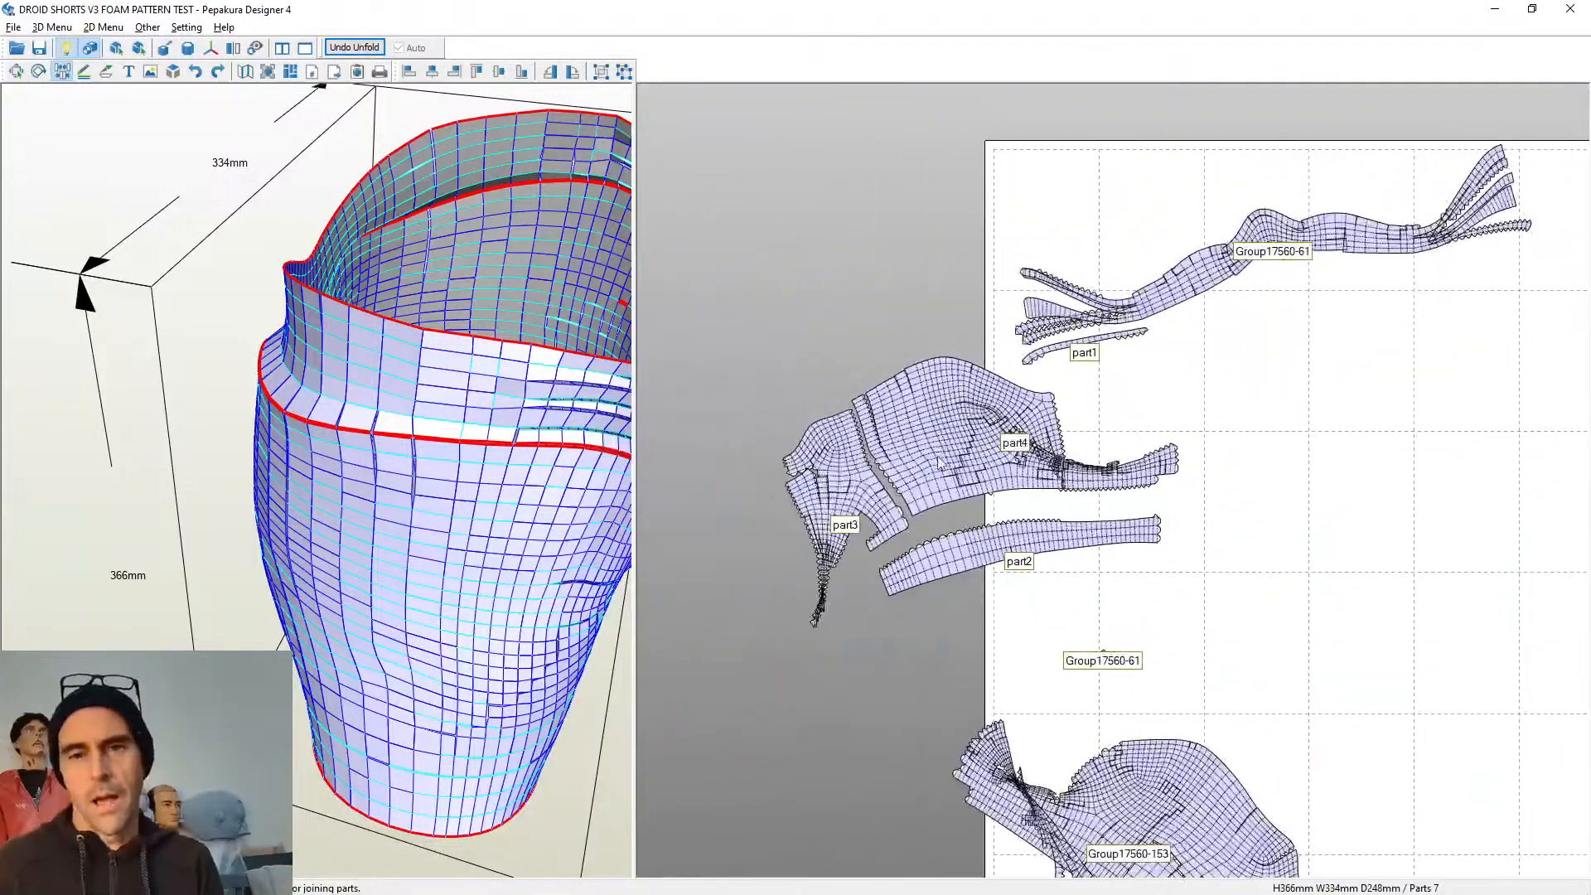
middle_click_drag(1298, 394, 918, 455)
scroll(919, 455, "up", 2)
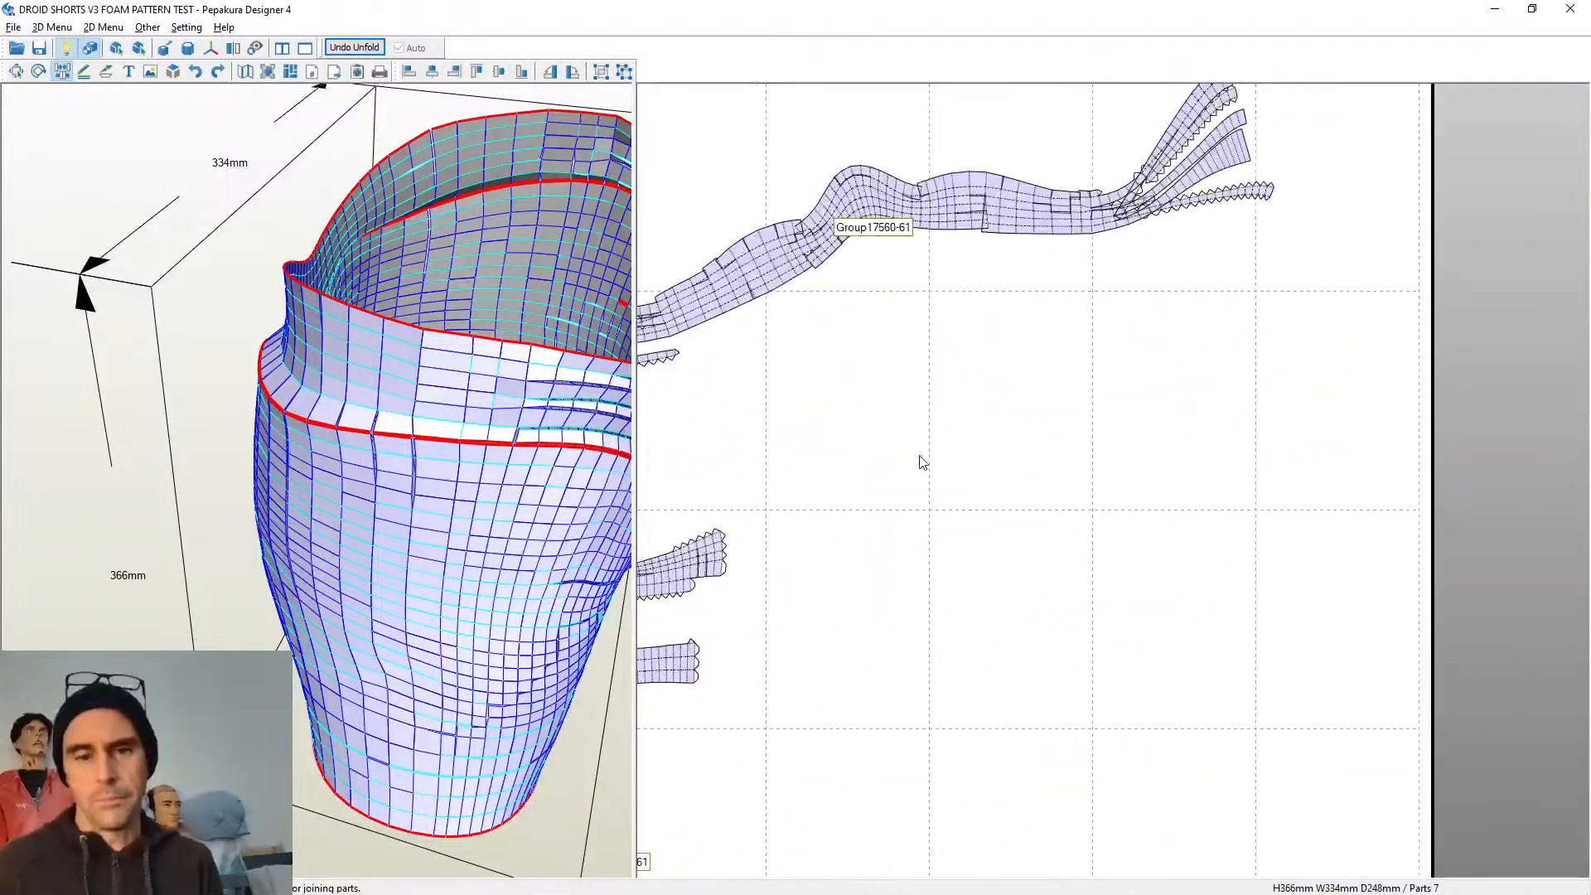
middle_click_drag(933, 577, 1124, 387)
middle_click_drag(760, 640, 845, 515)
scroll(908, 514, "down", 4)
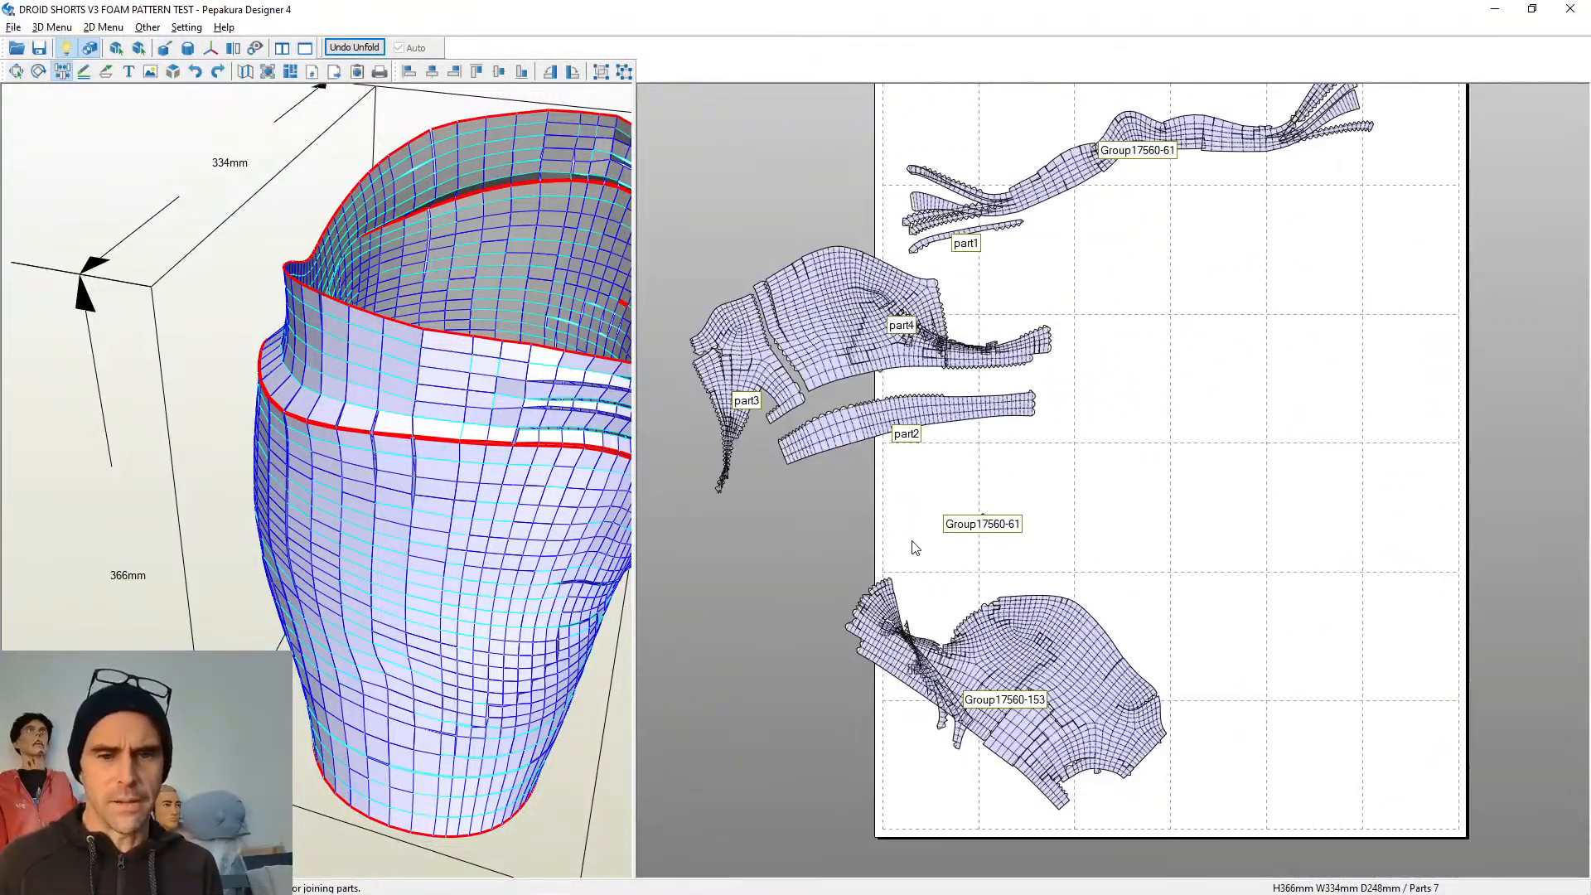
scroll(910, 531, "up", 3)
middle_click_drag(644, 298, 999, 385)
scroll(1001, 387, "up", 5)
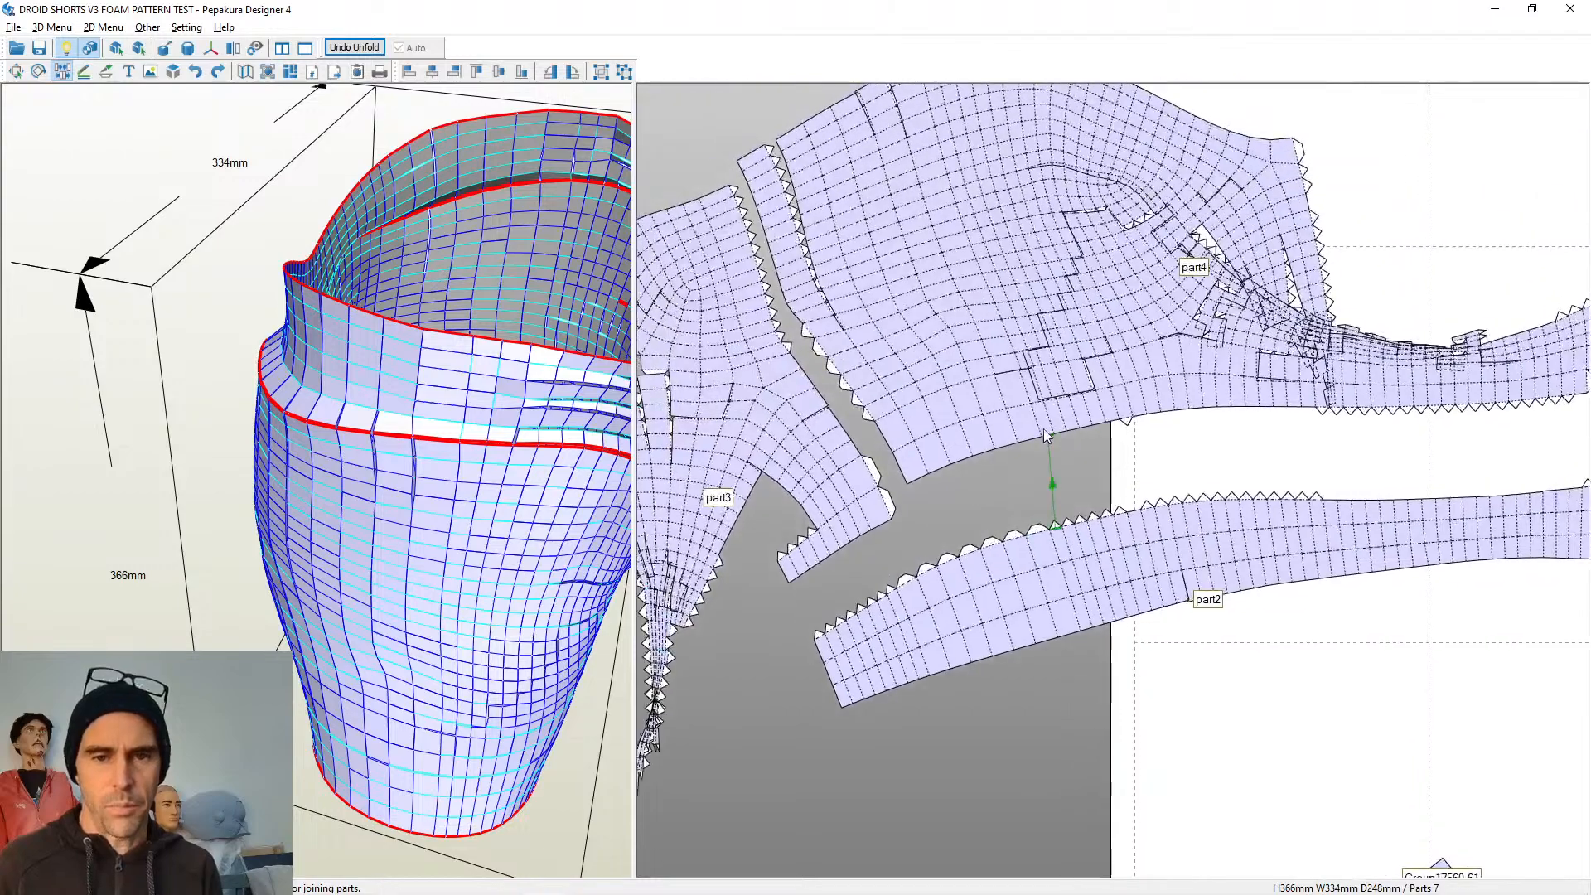
middle_click_drag(1069, 534, 1097, 610)
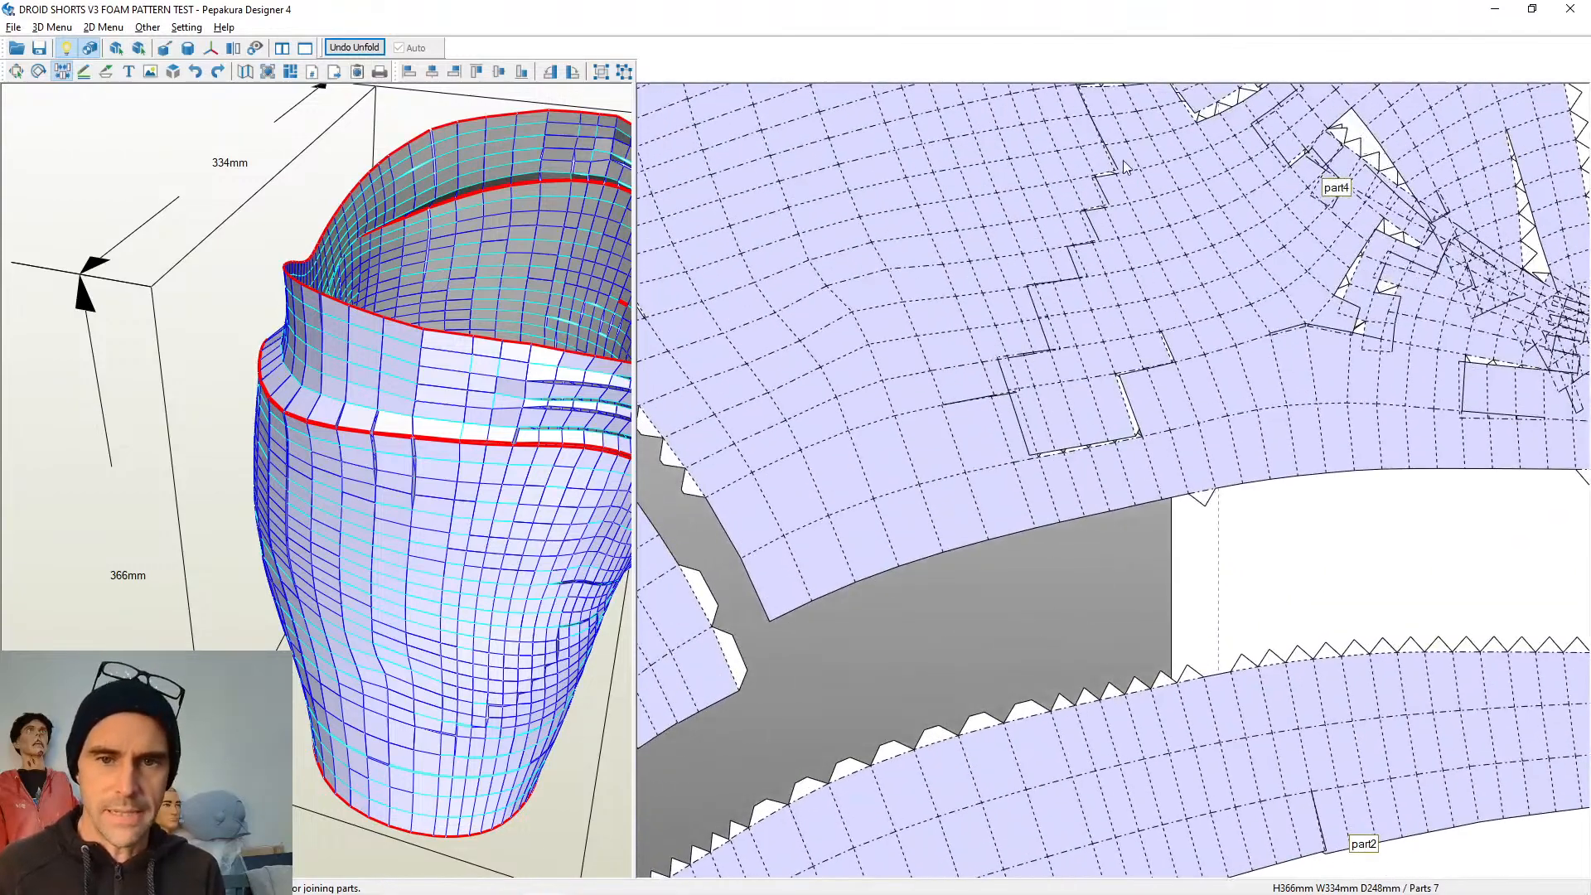
Cut the stepped face blocks free along the main panel's jagged slit and rejoin them to the faces on its opposite side
scroll(1003, 420, "up", 4)
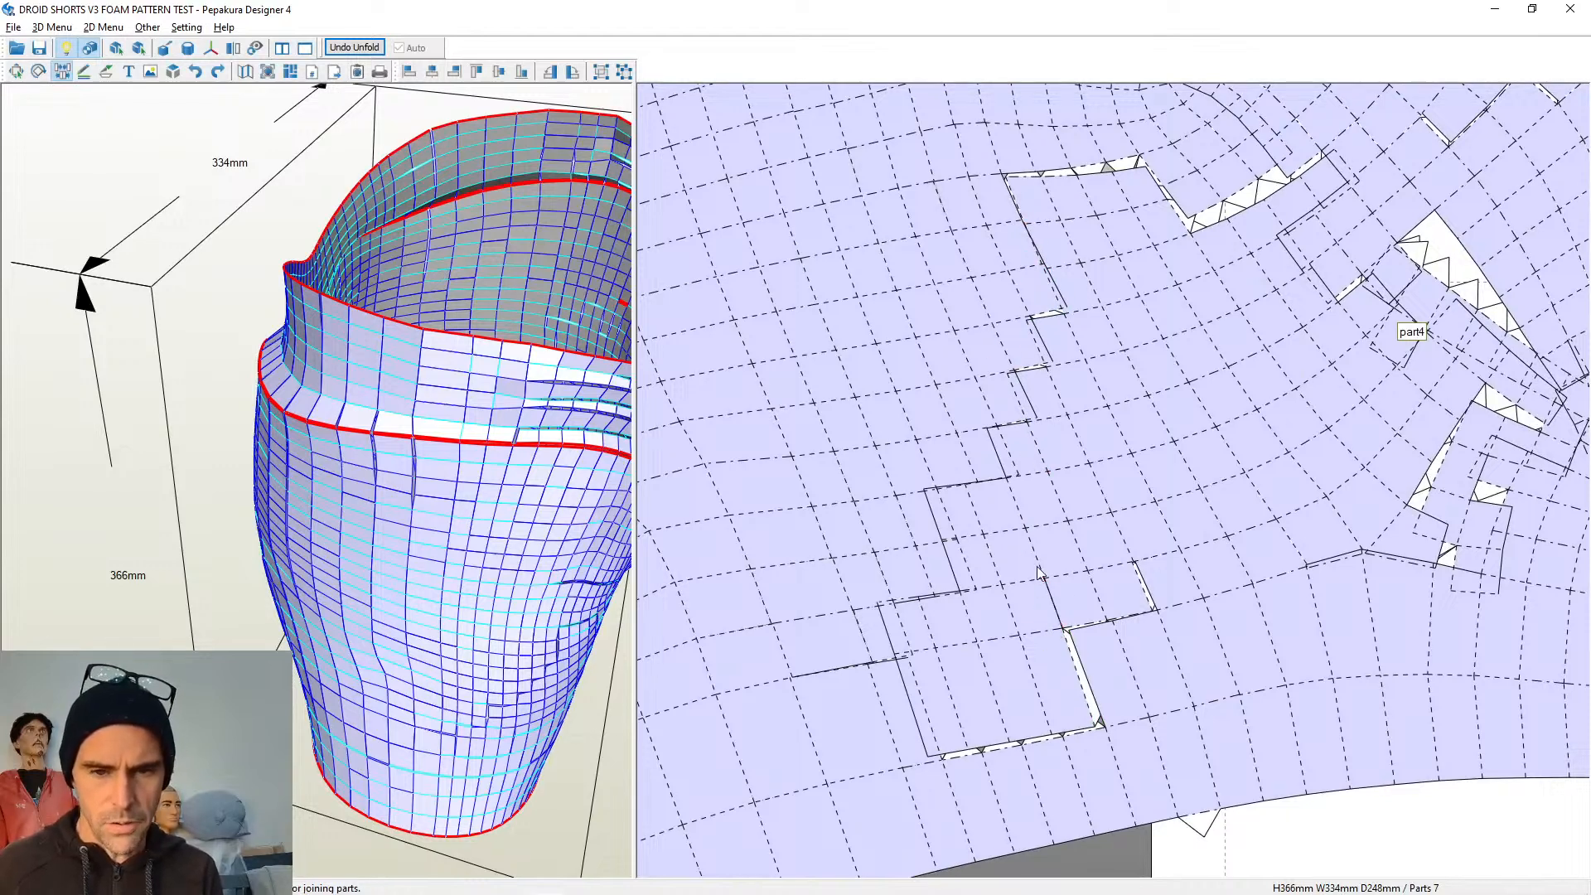
left_click(1013, 497)
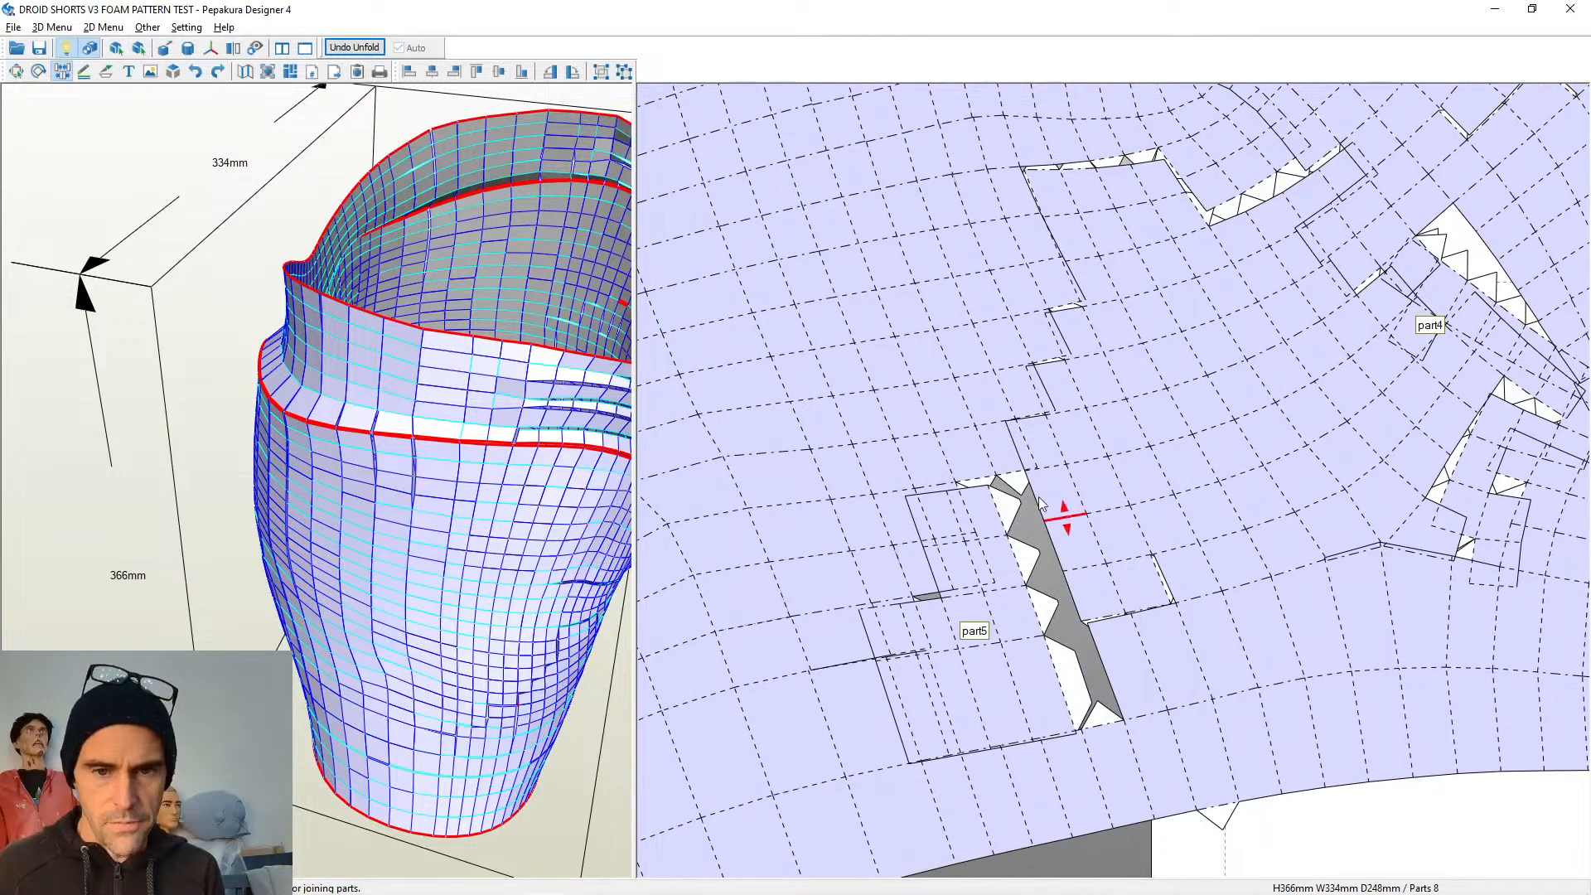
left_click(910, 744)
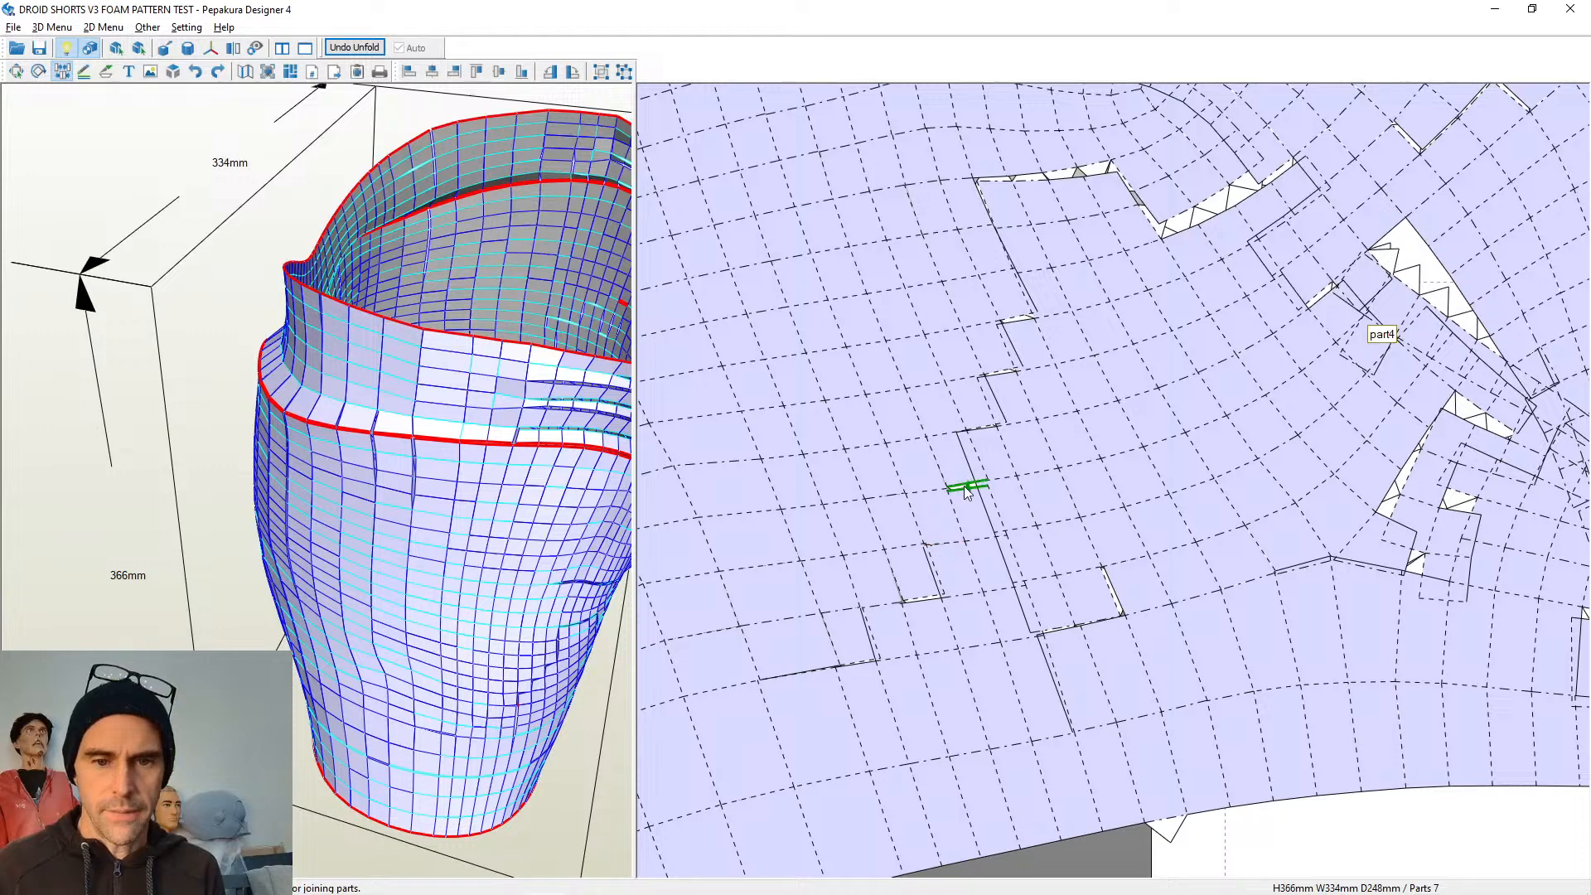
left_click(964, 595)
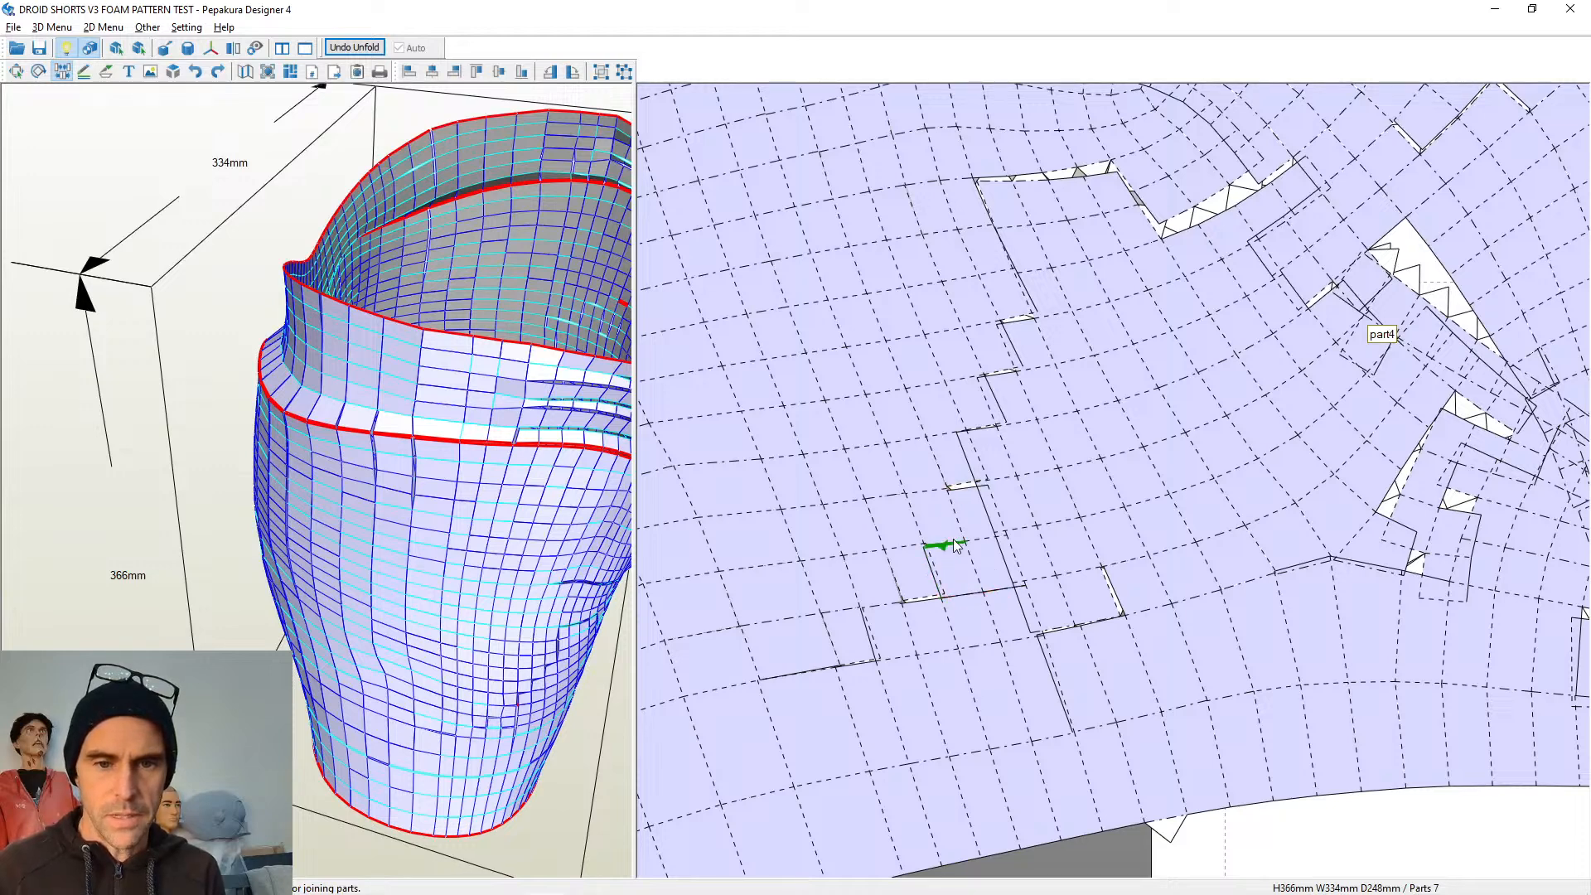
left_click(953, 510)
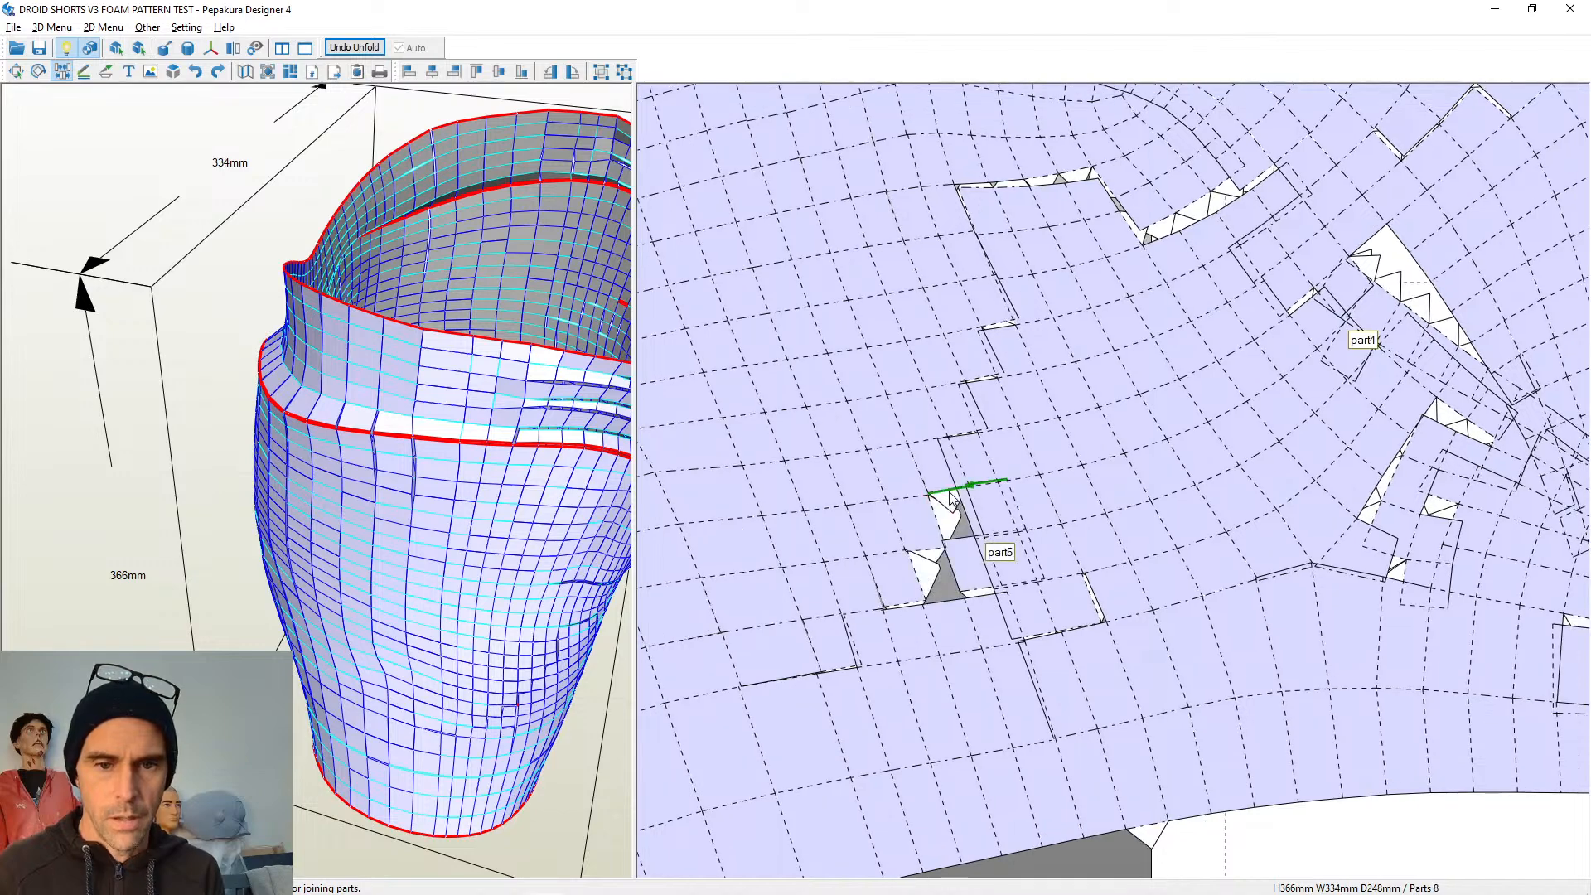
left_click(949, 494)
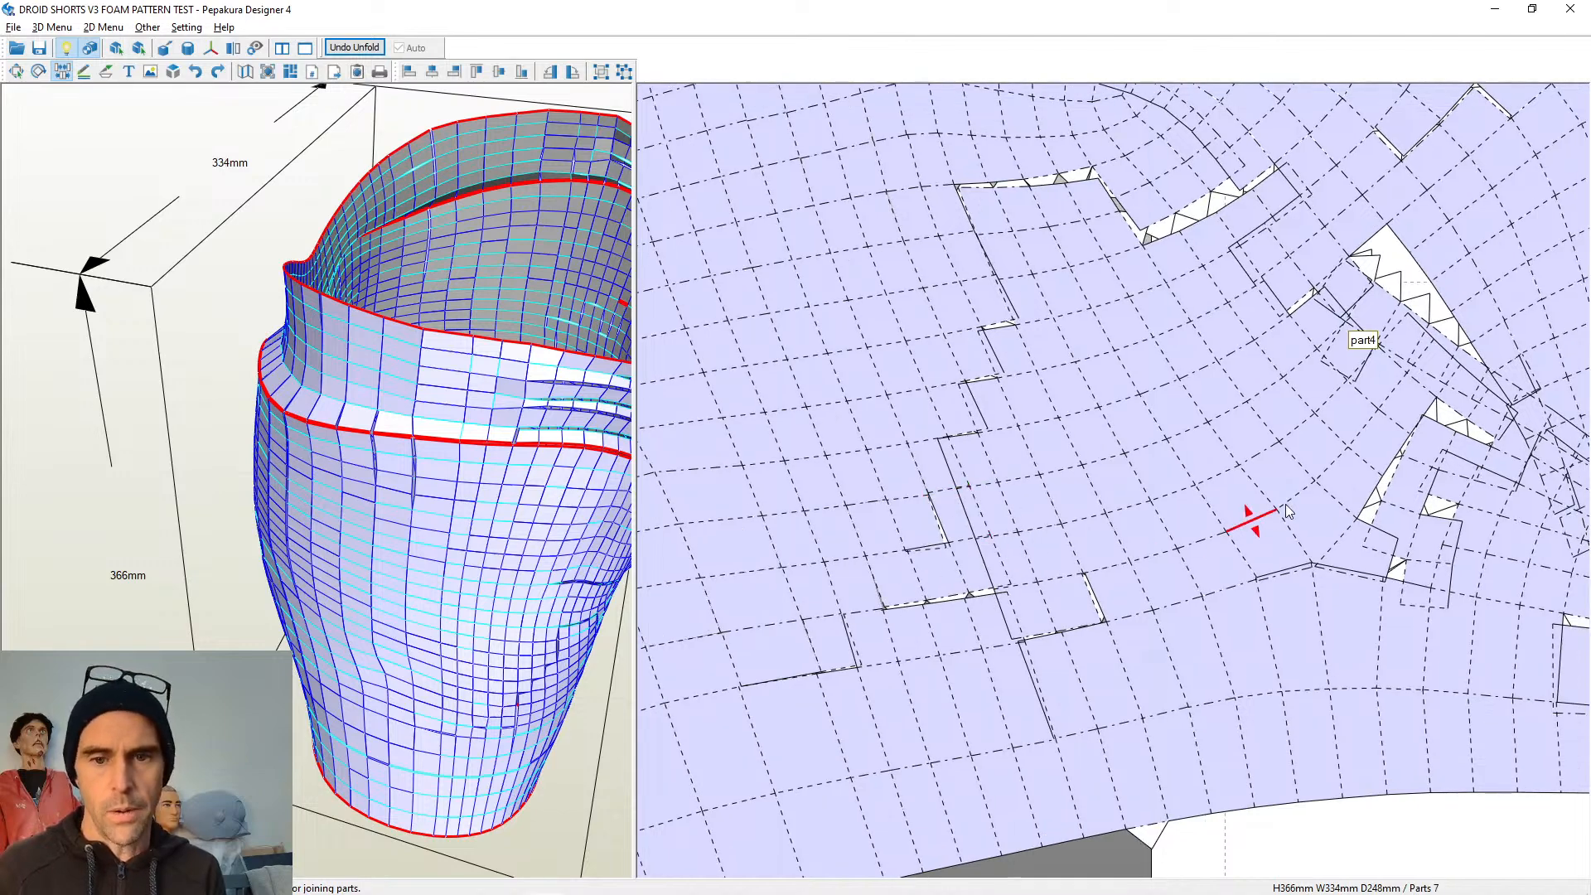
Examine the main panel's upper-edge slits, its curved inner slit and the overlapping narrow strips of the neighbouring waist piece
scroll(1000, 582, "down", 3)
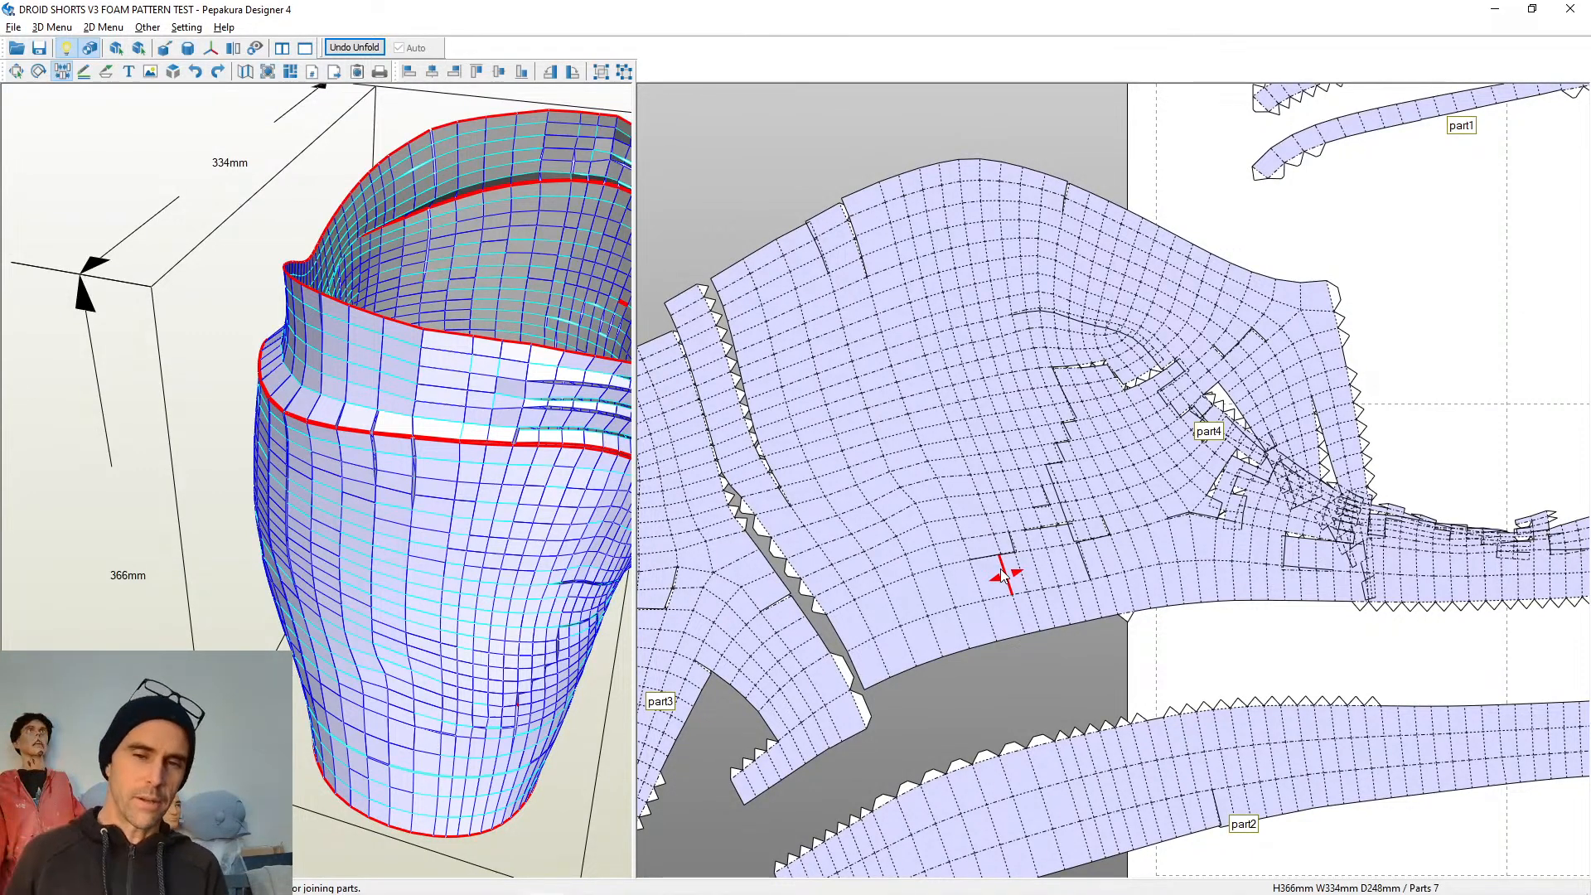
scroll(1002, 407, "up", 4)
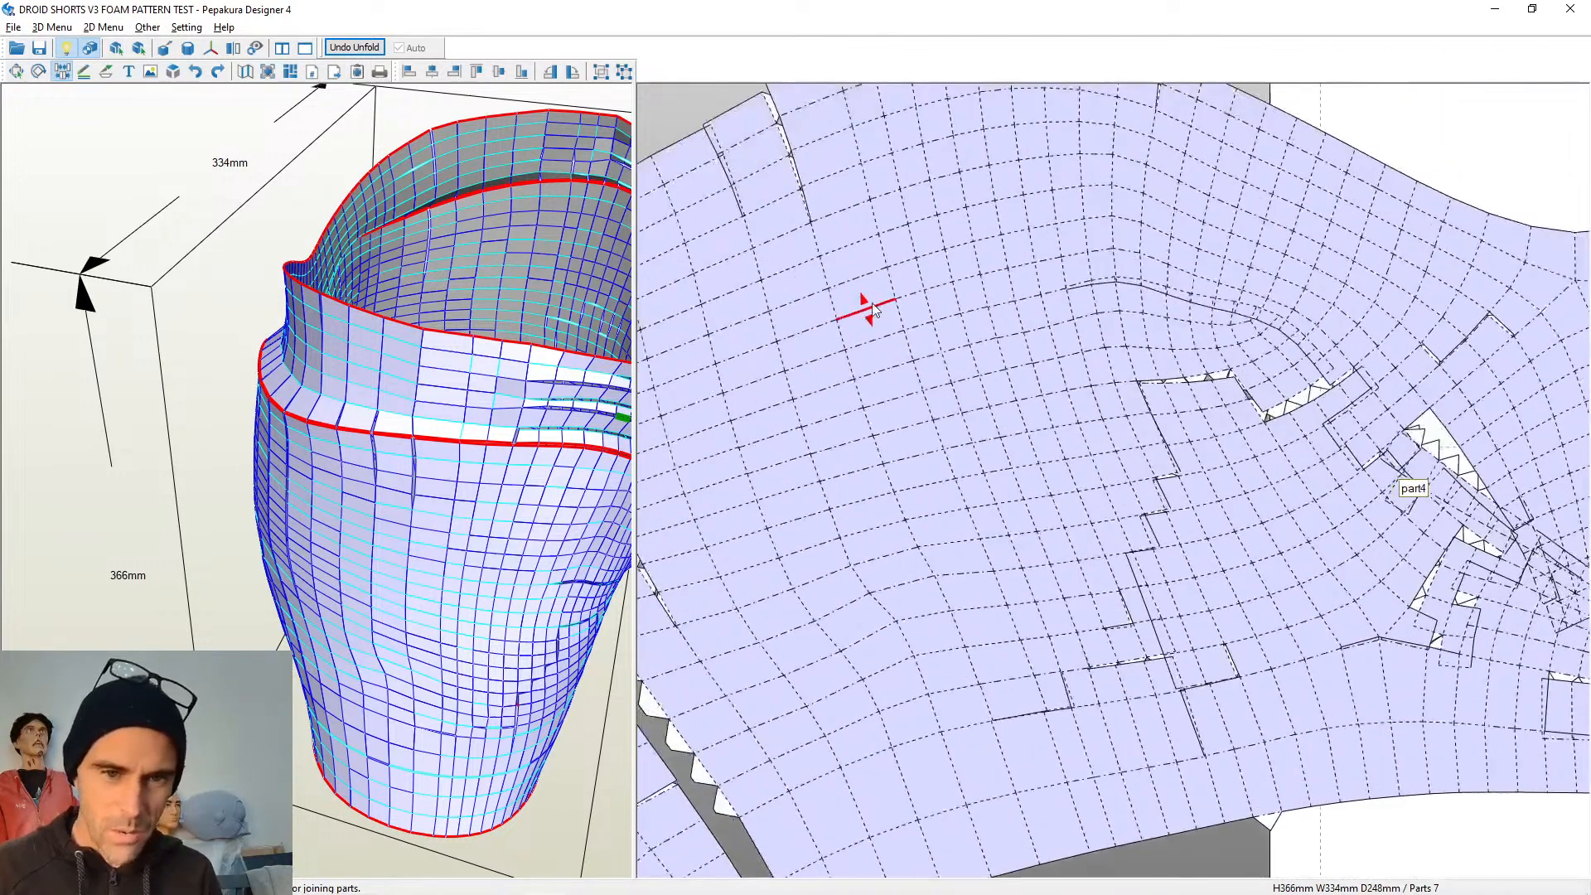
scroll(1003, 406, "up", 2)
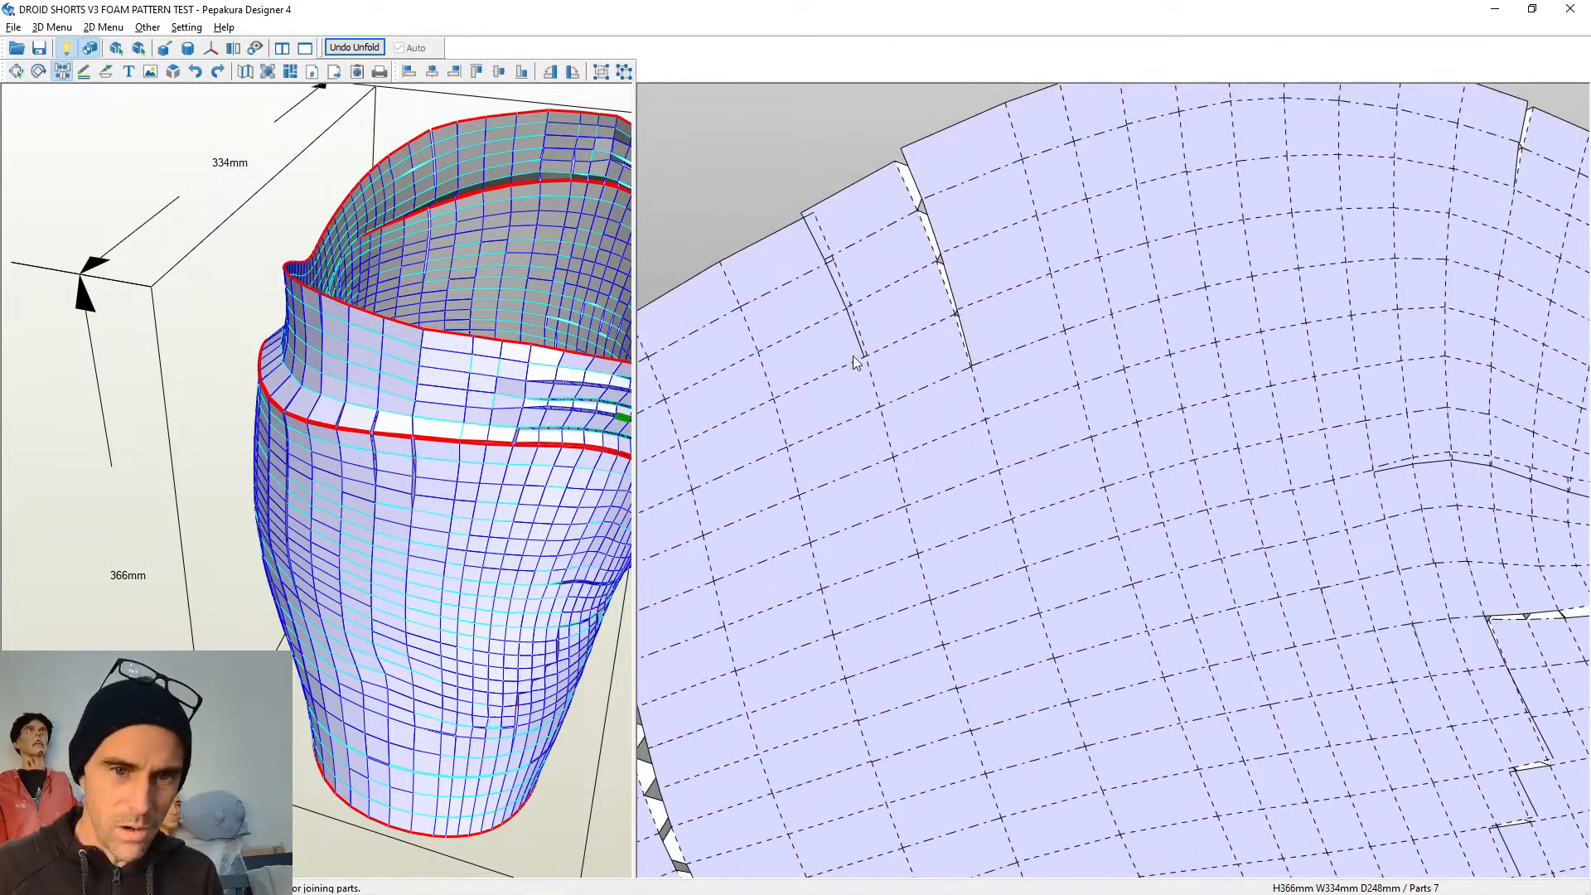
scroll(970, 401, "down", 2)
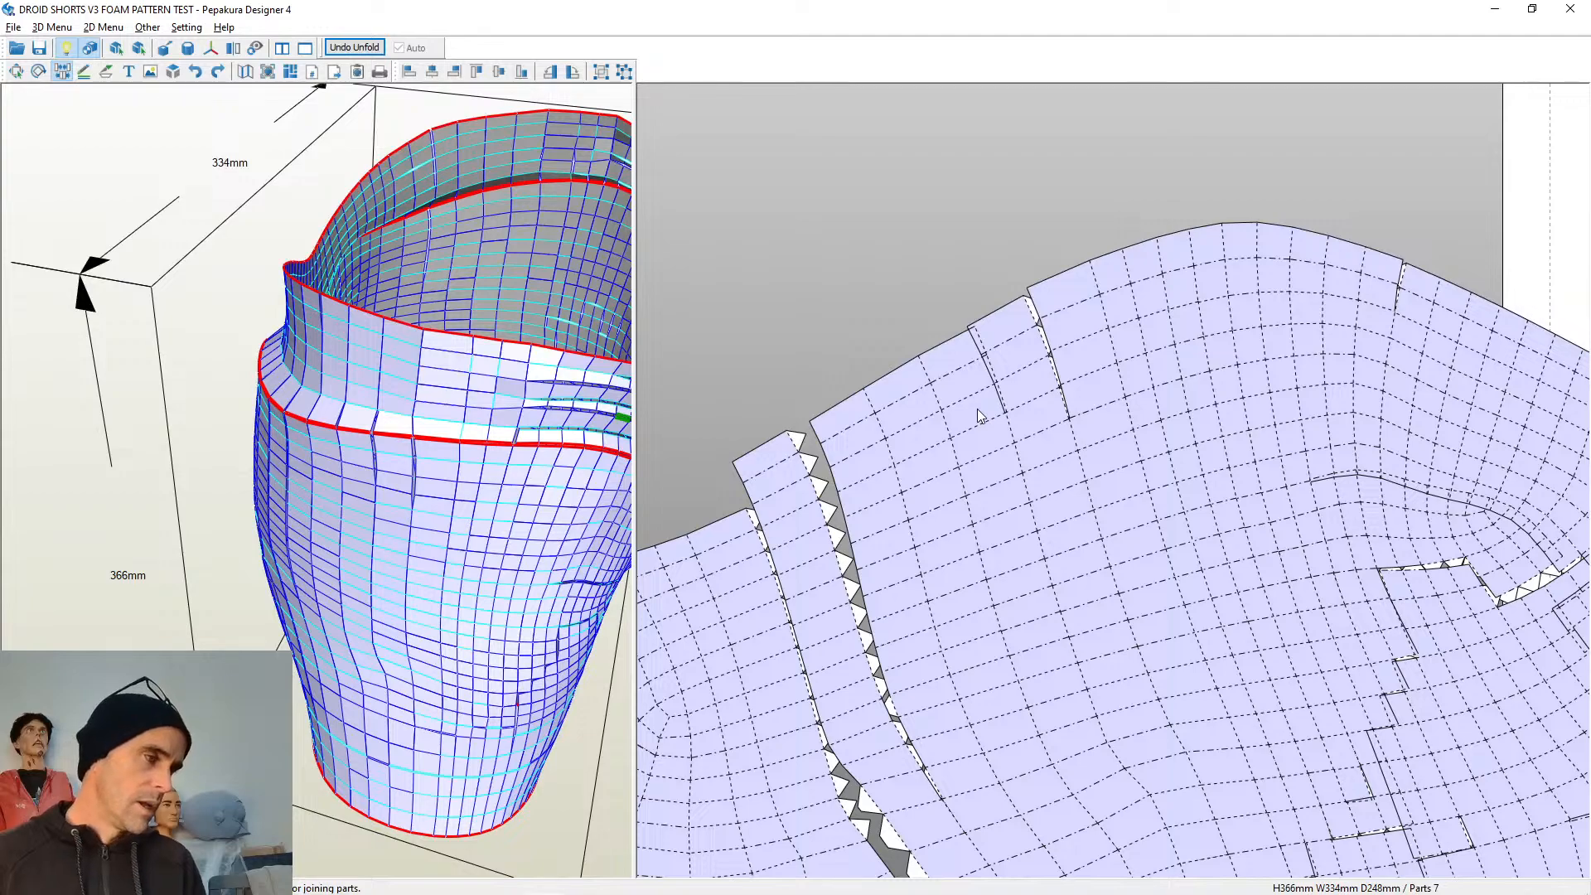
scroll(978, 409, "down", 5)
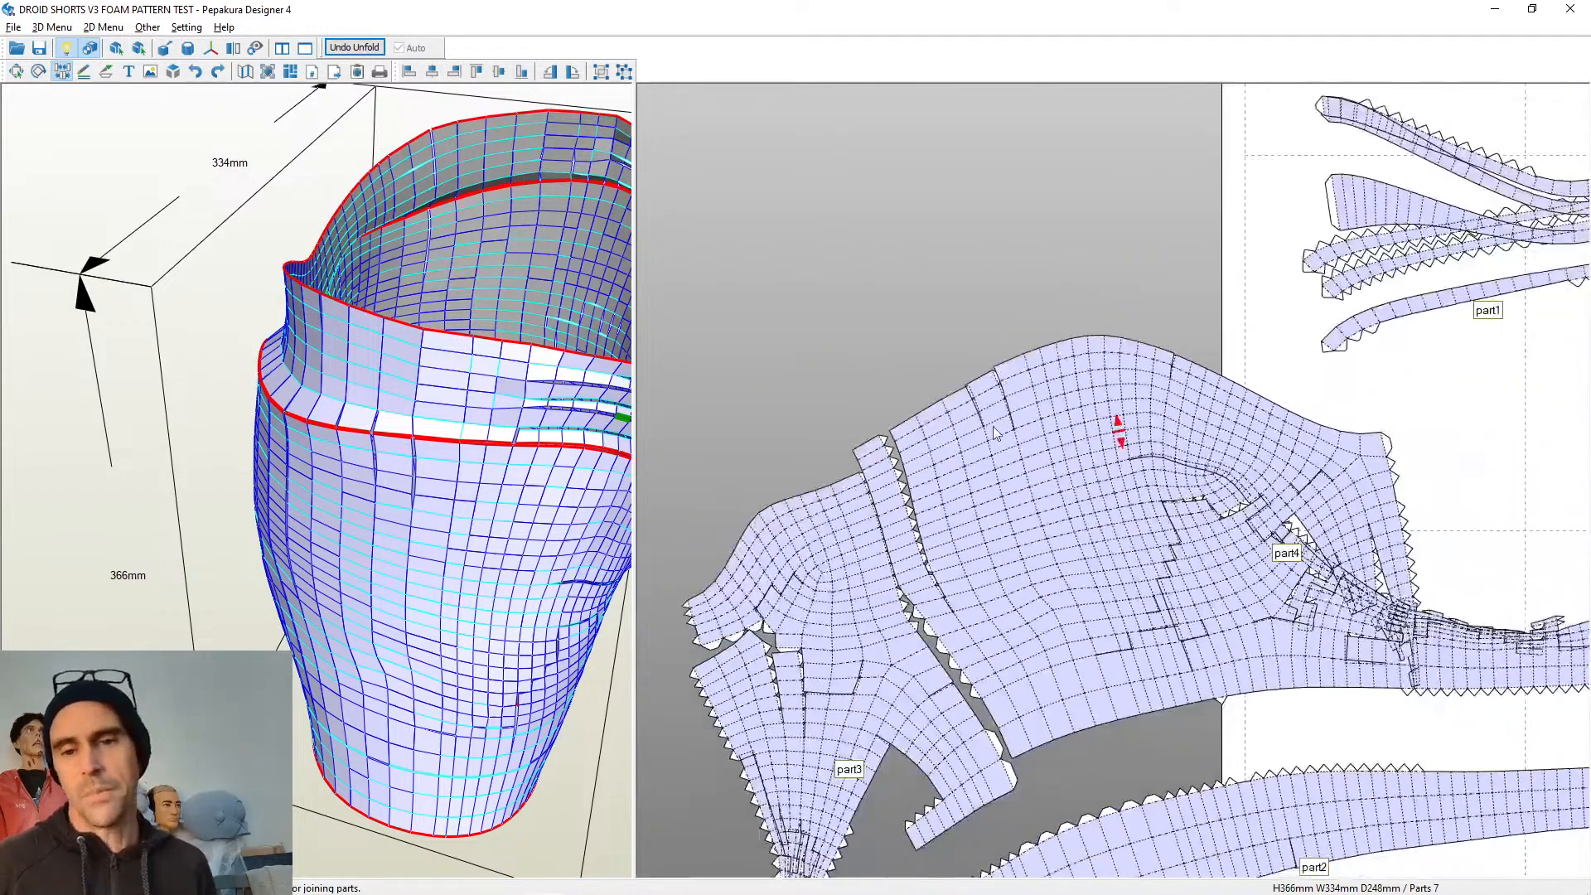
scroll(995, 433, "up", 8)
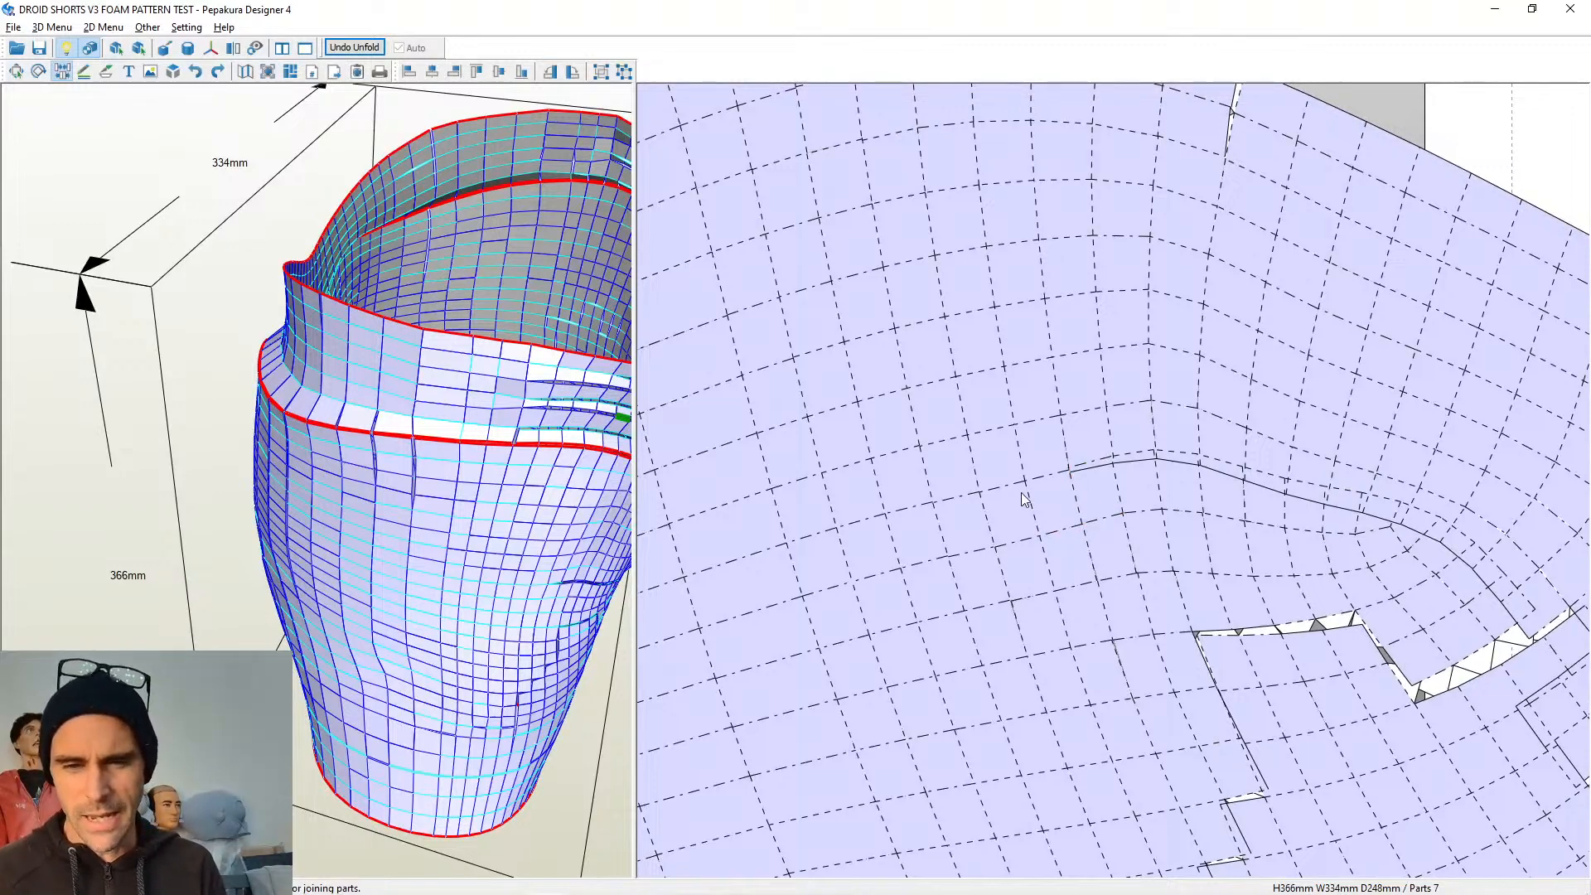
scroll(1114, 485, "down", 5)
scroll(1119, 490, "up", 6)
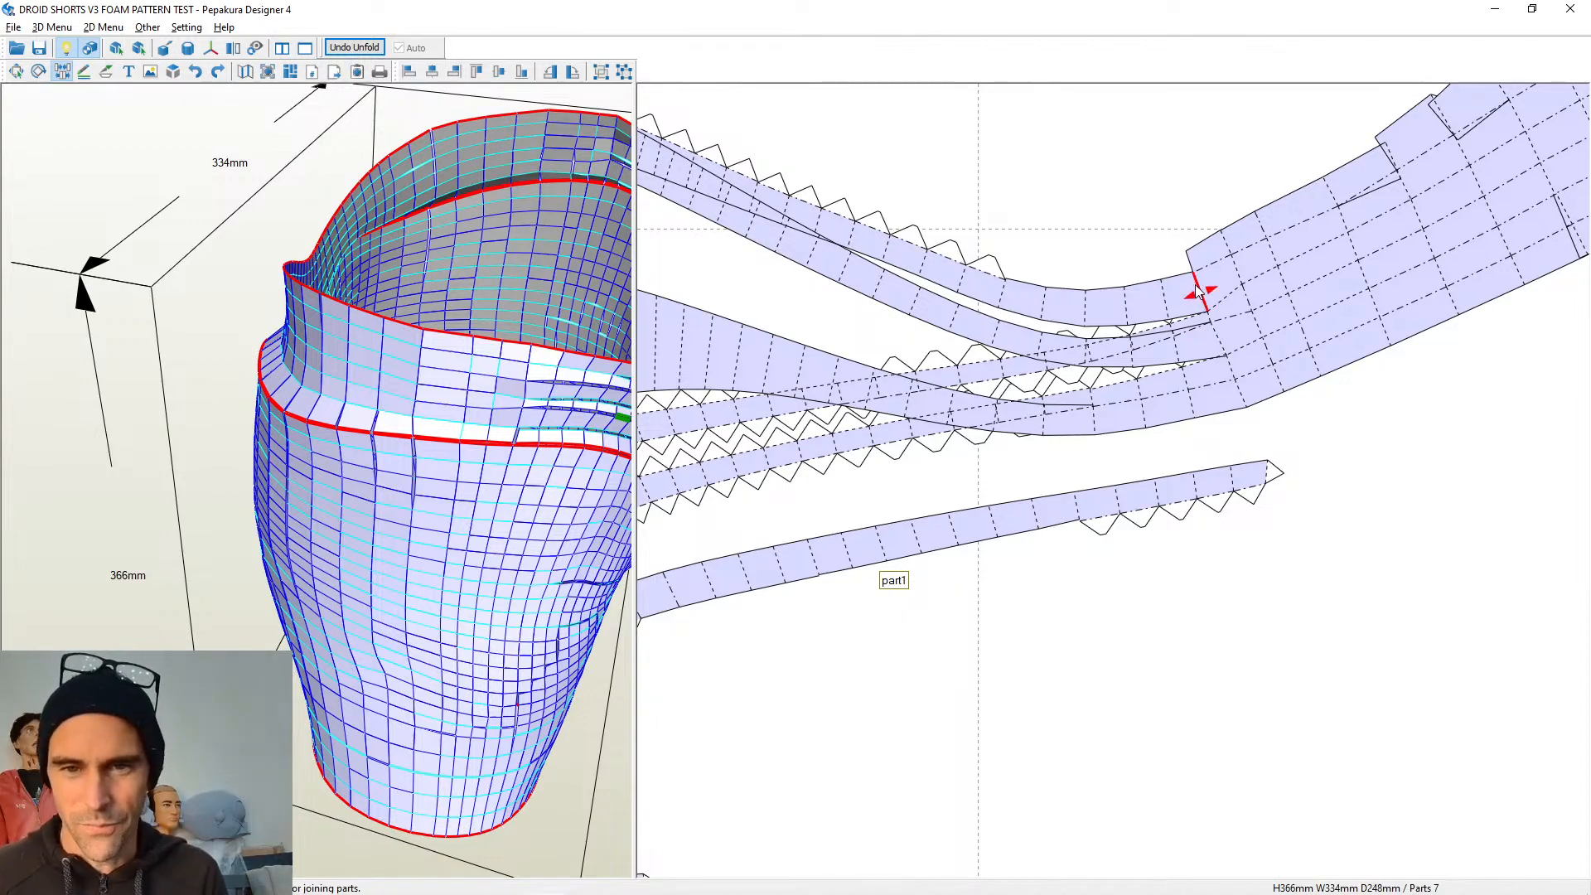
scroll(1318, 547, "down", 6)
Cut the tapered section upward from its short curved slit and across to the side edge, and move the detached upper portion away
scroll(917, 579, "up", 6)
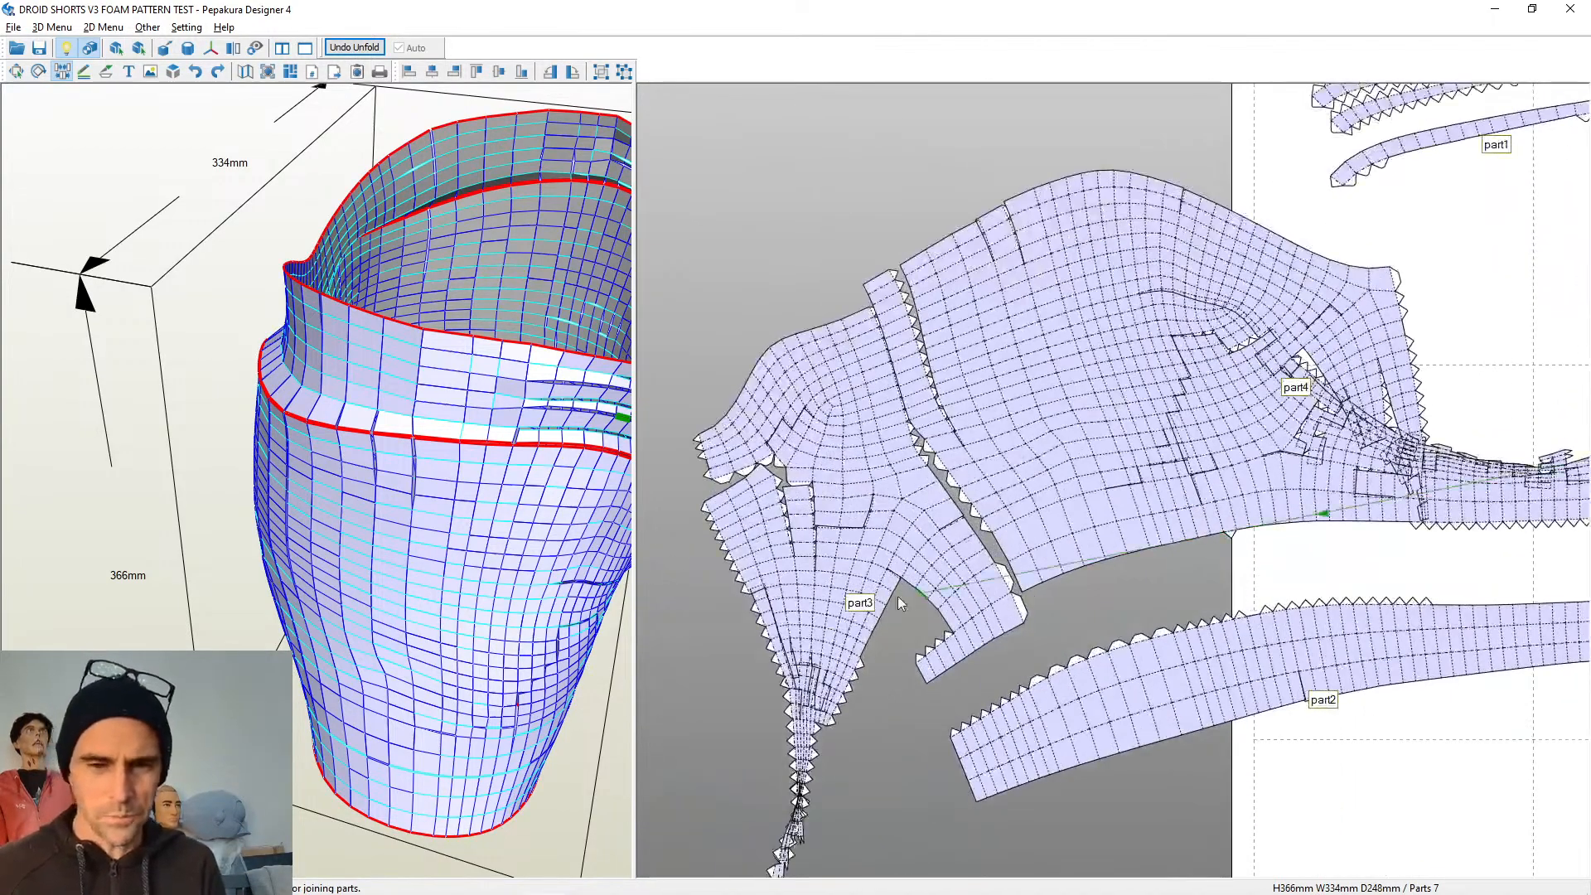
scroll(998, 567, "up", 3)
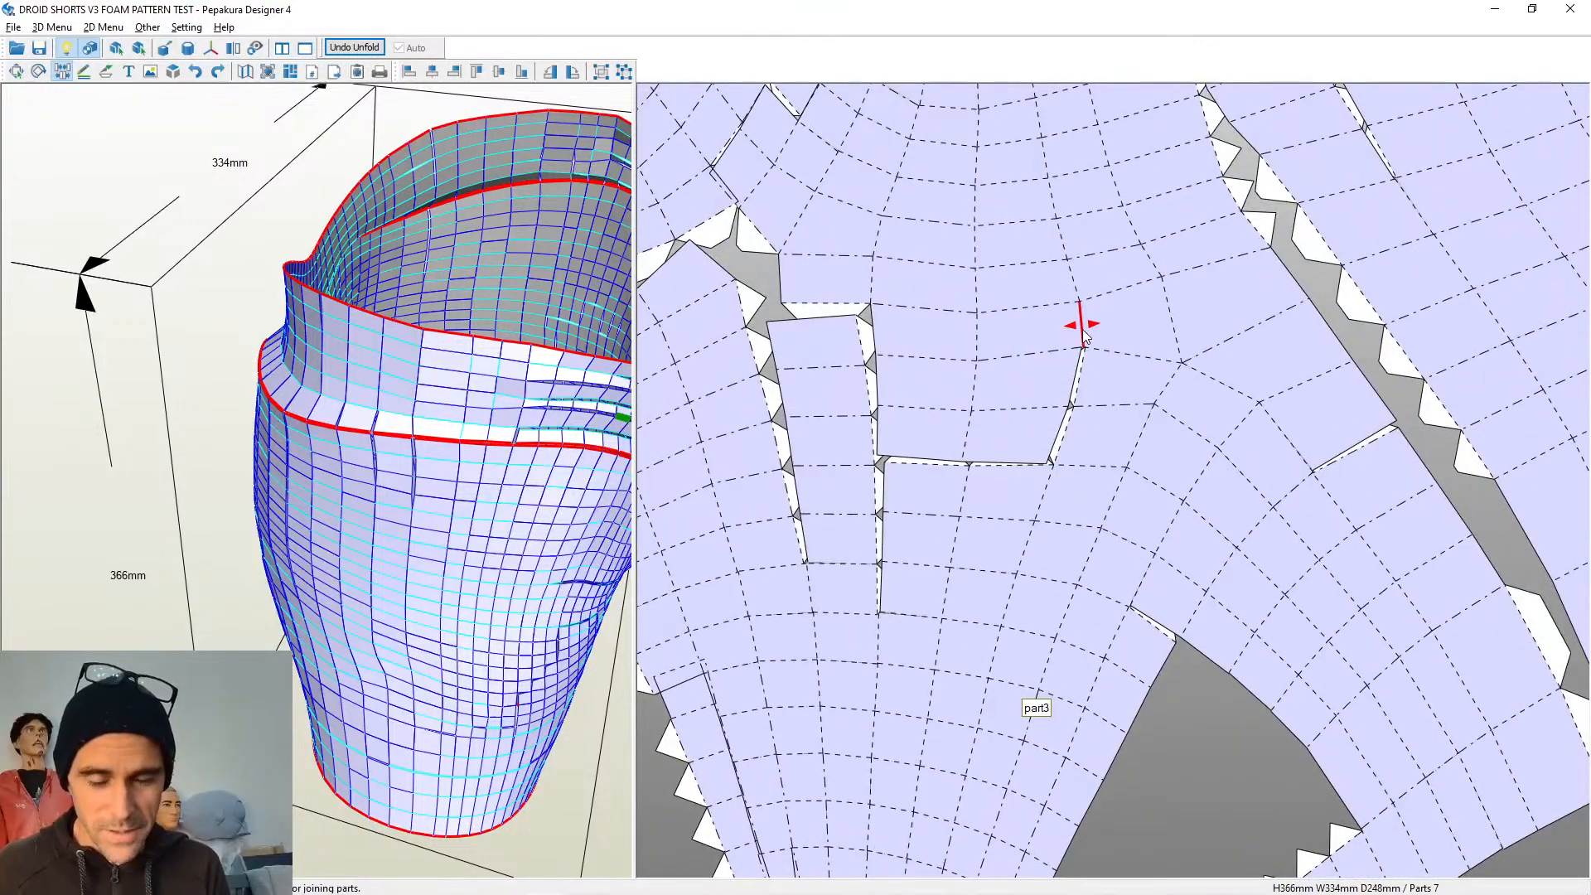
left_click(1062, 240)
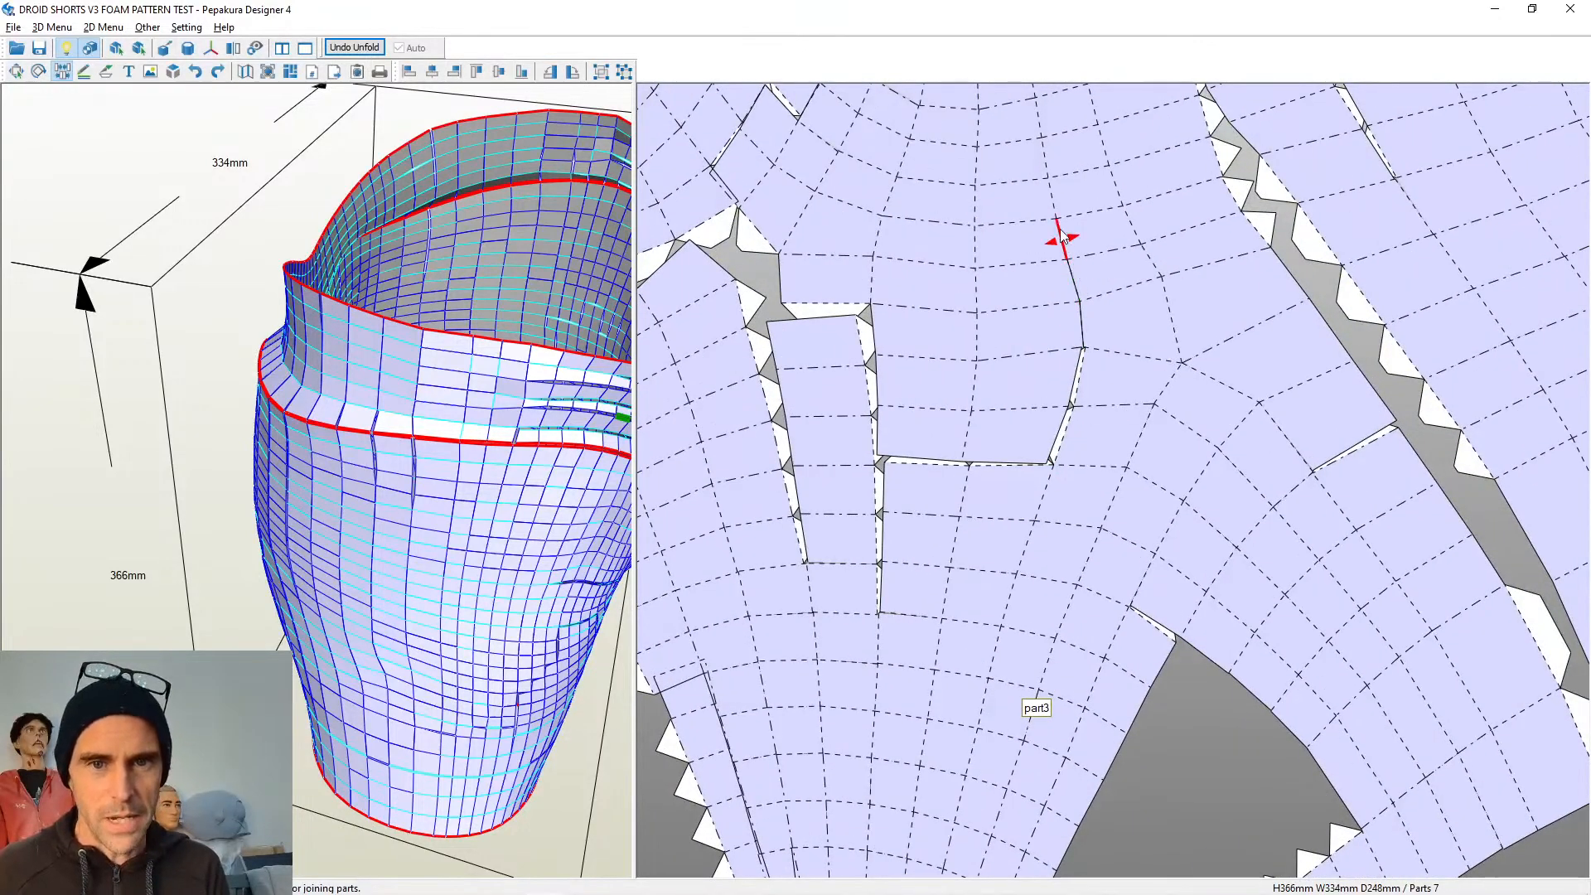
left_click(1051, 199)
left_click(1044, 157)
middle_click_drag(1060, 244, 1124, 445)
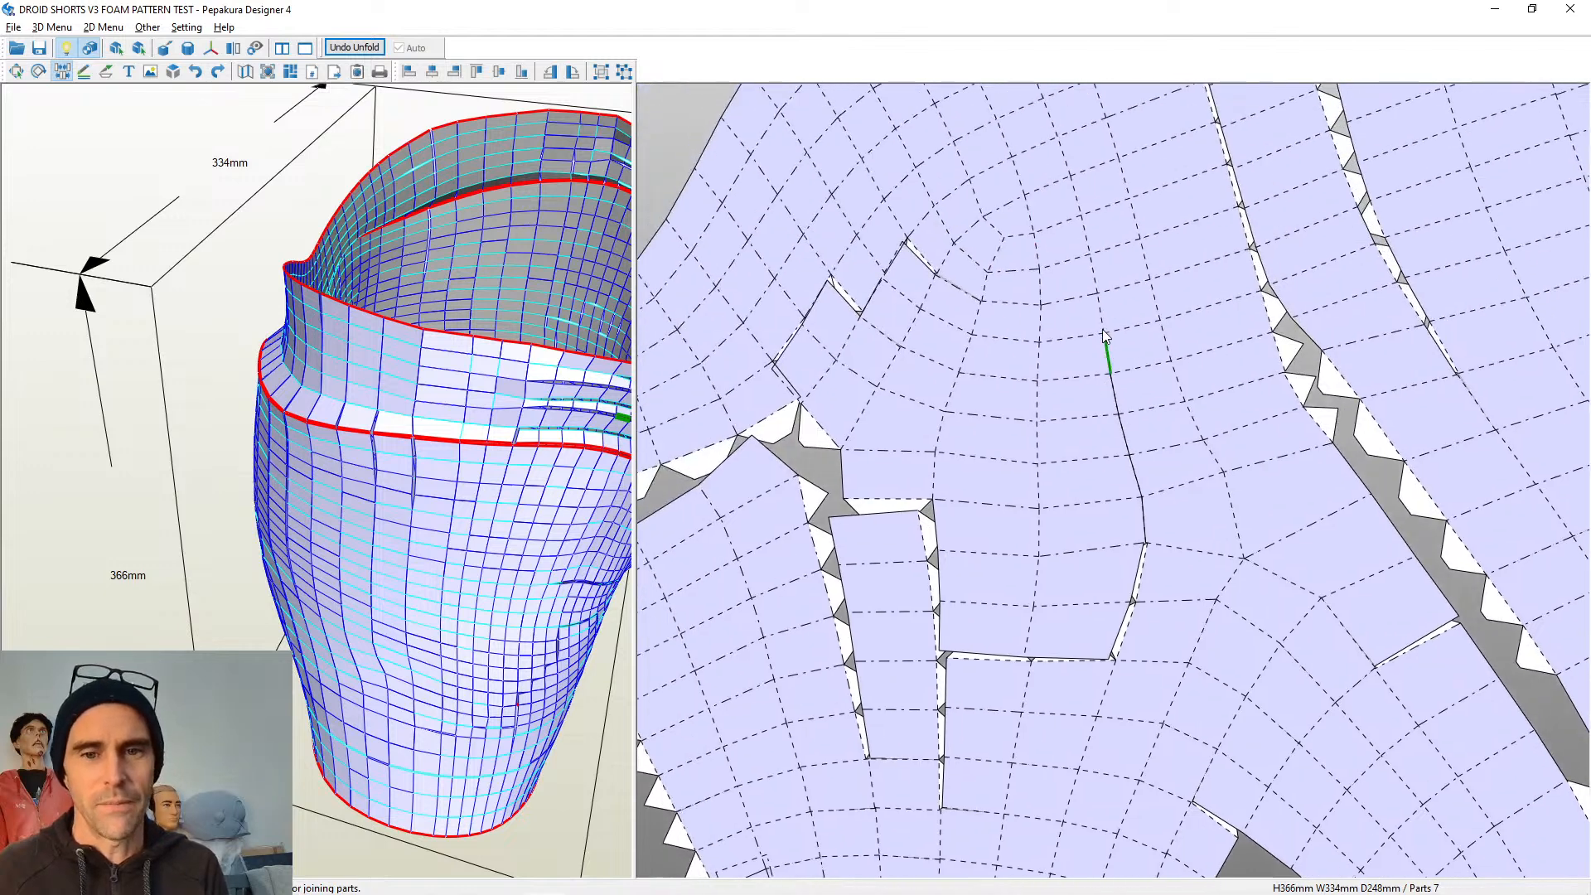
left_click(1163, 231)
left_click(1115, 248)
left_click_drag(1049, 348, 962, 199)
Reposition the detached upper portion above the tapered section and join it to the top edge of the narrow face column
left_click_drag(497, 572, 464, 783)
left_click_drag(895, 347, 899, 361)
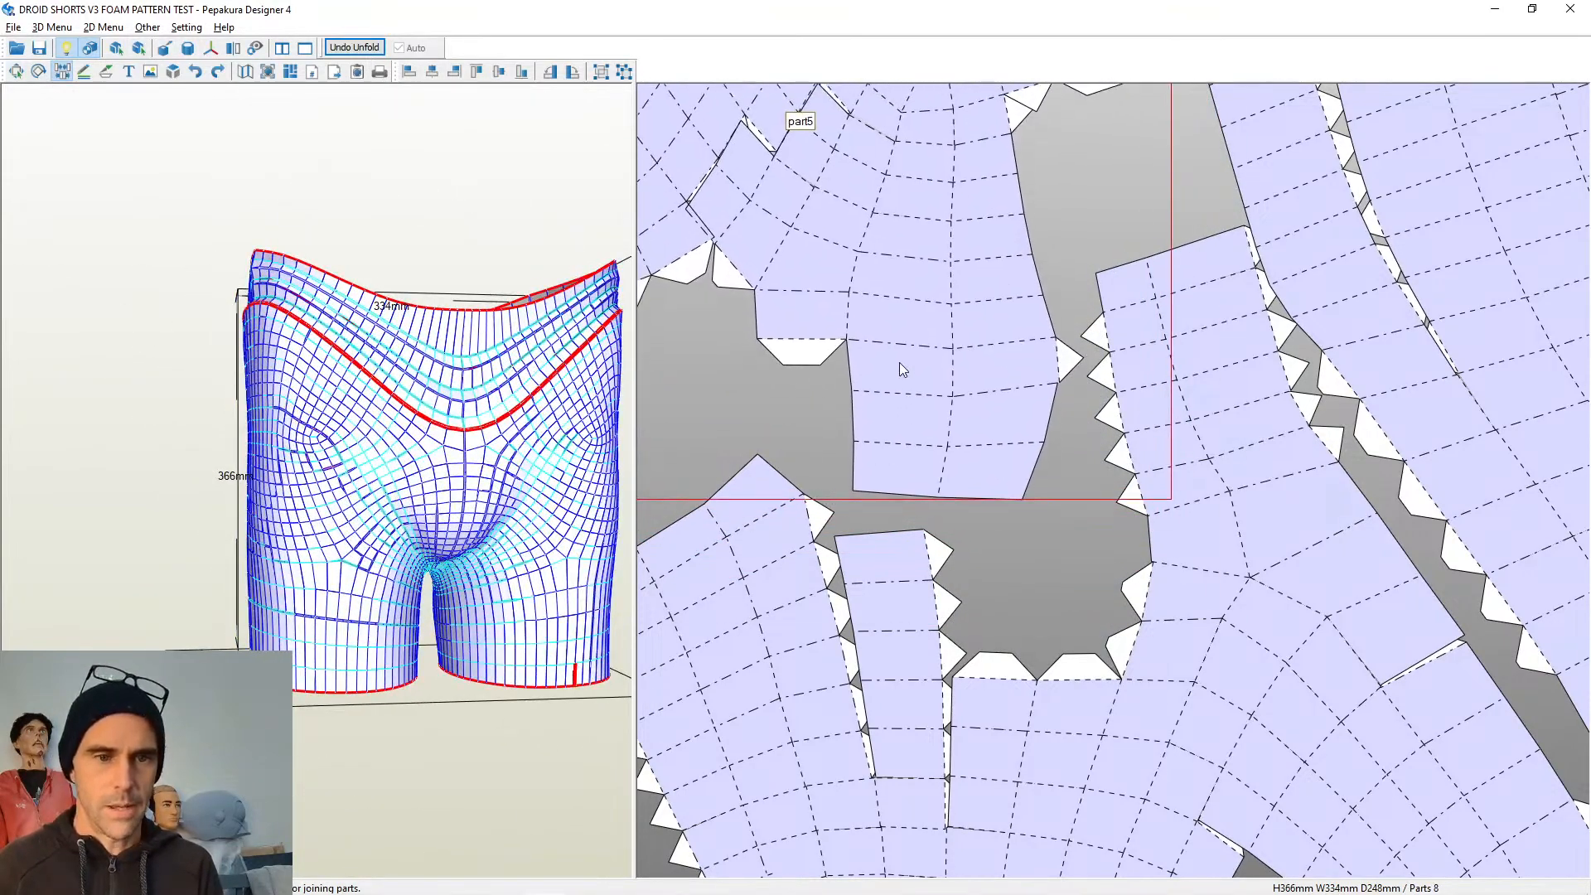
mouse_move(355, 827)
left_mouse_down()
mouse_move(610, 810)
mouse_move(356, 809)
left_mouse_up()
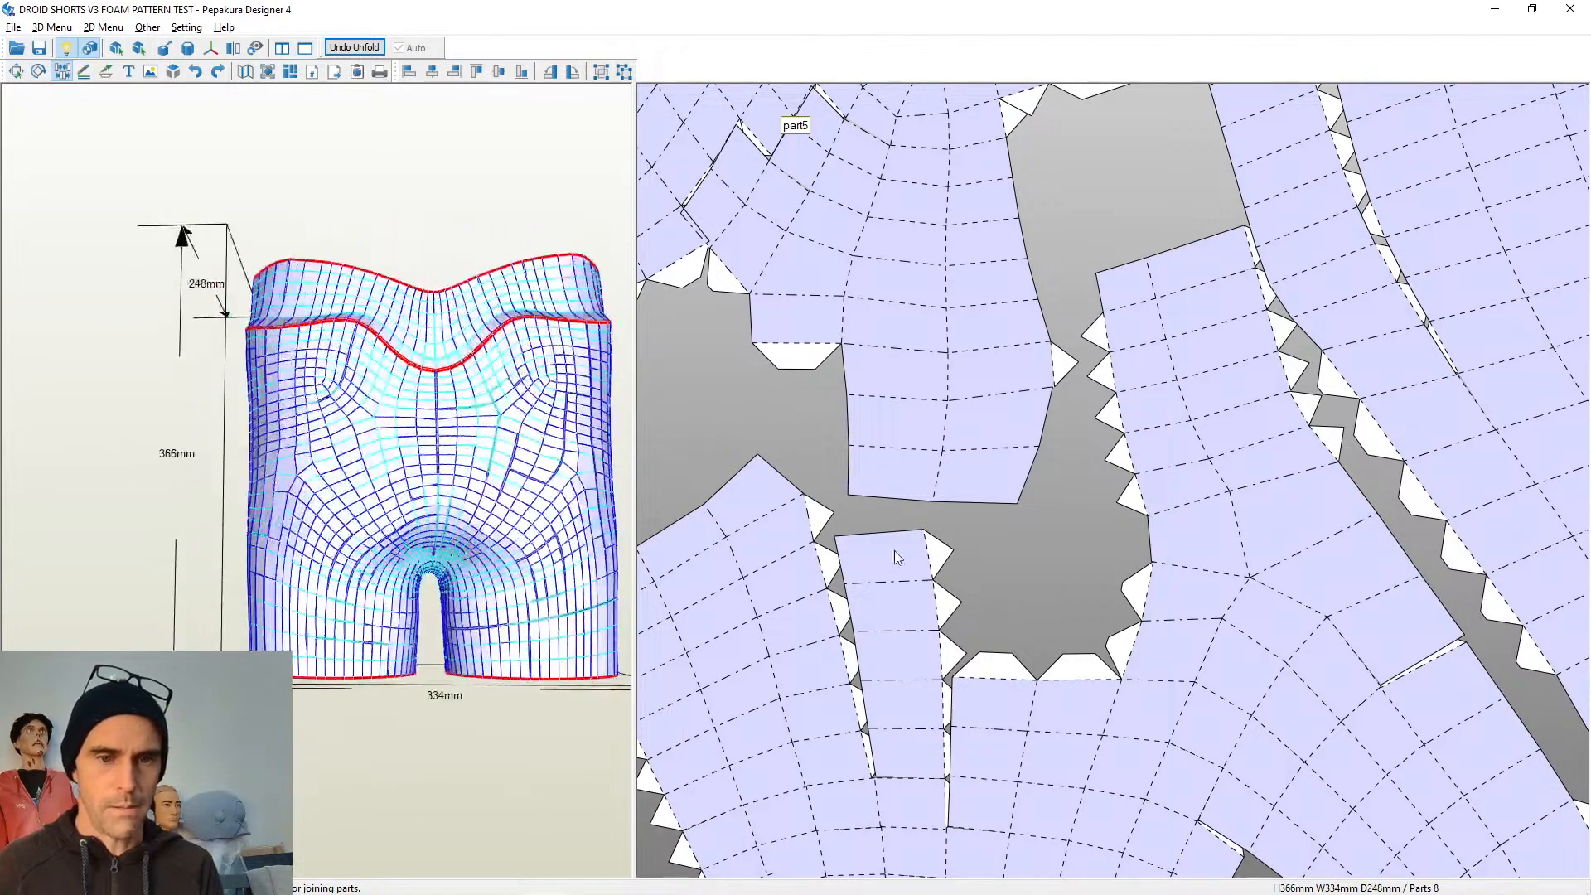
left_click_drag(912, 403, 920, 423)
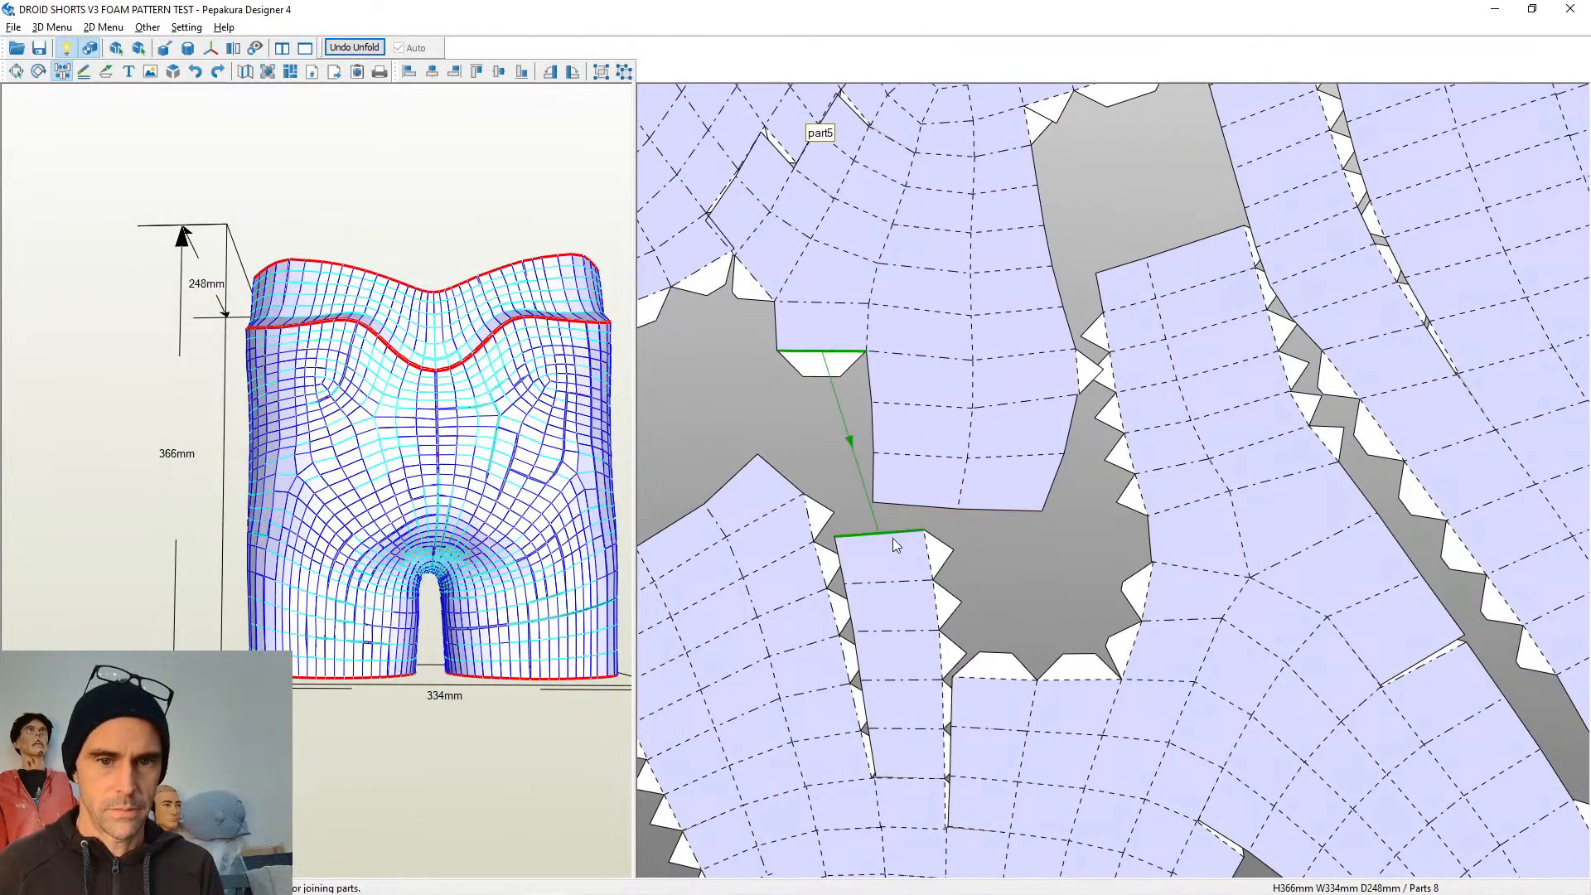
left_click(833, 354)
scroll(938, 547, "down", 2)
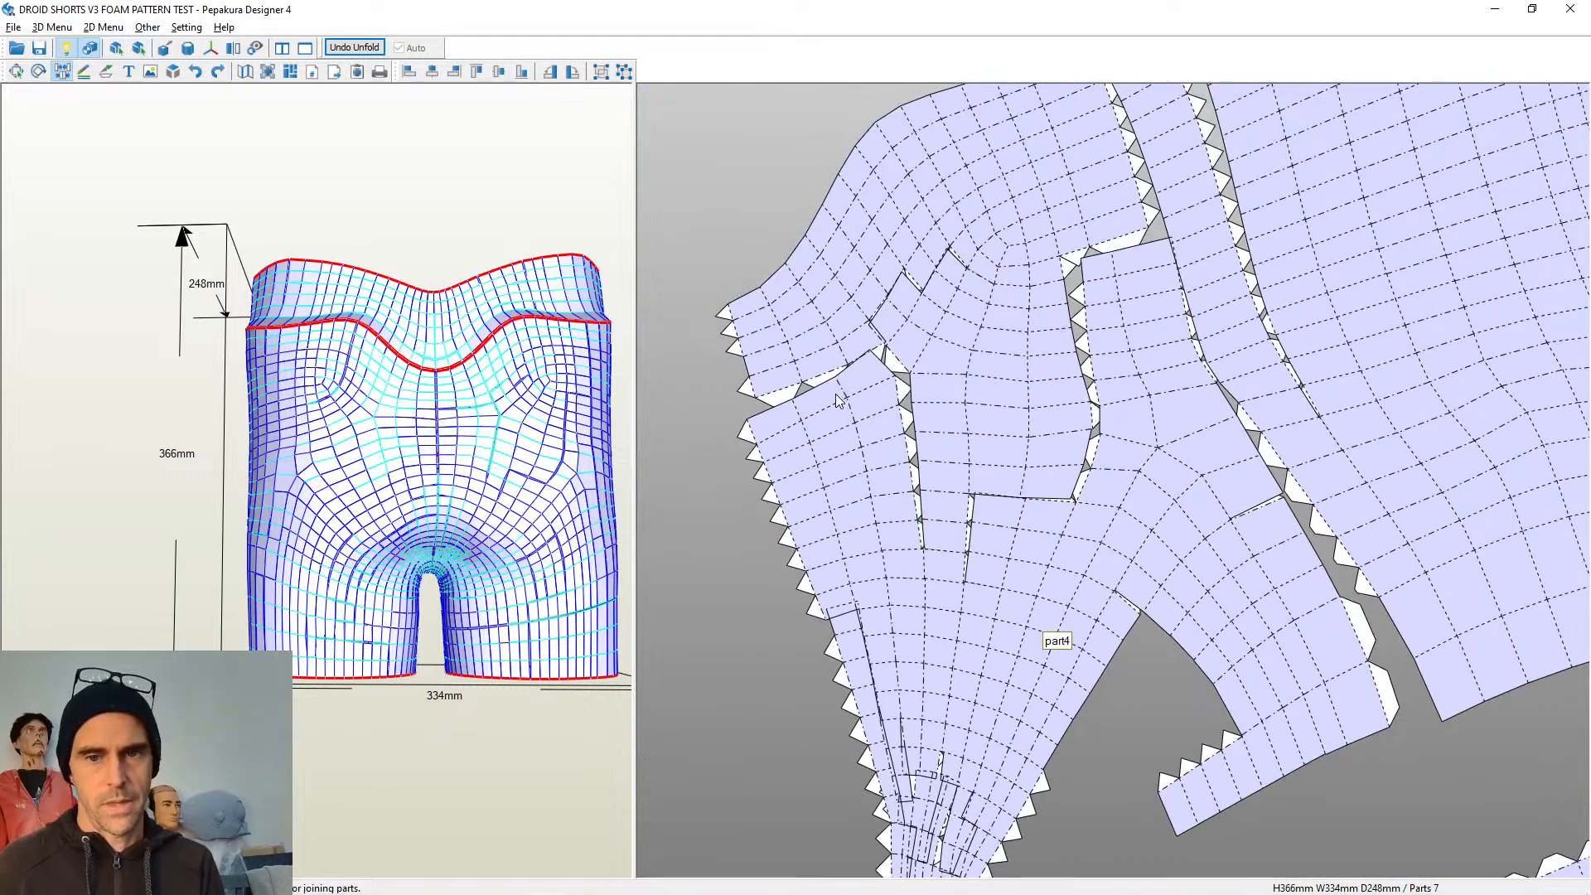
Extend the cut from the corner of the stepped slit down the tapered section to its narrow end, separating the curved leg piece
scroll(891, 561, "up", 1)
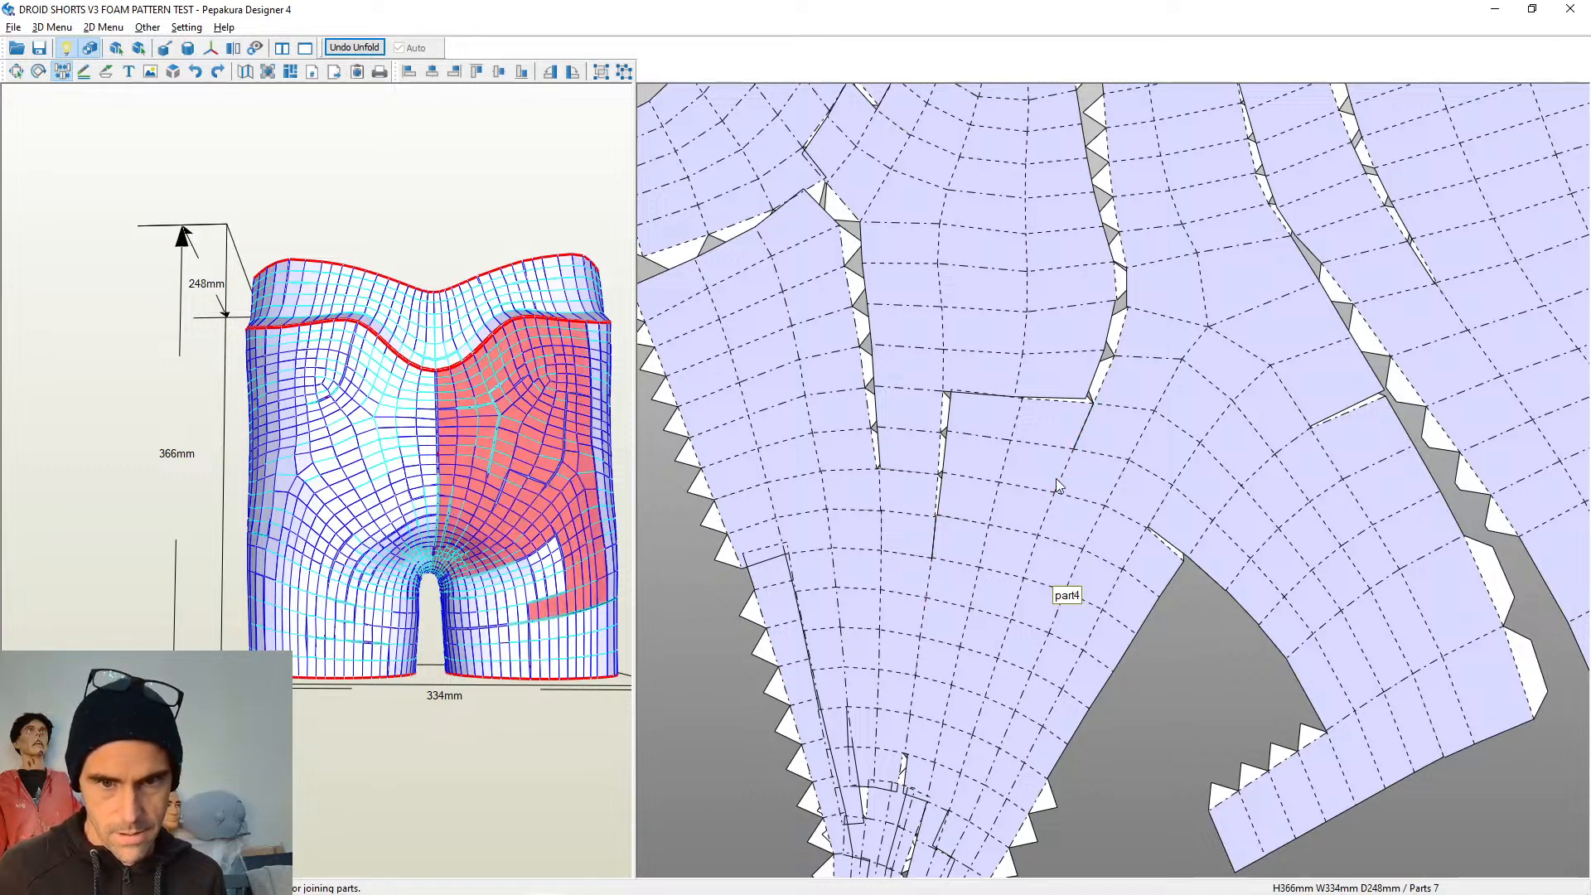
left_click(1046, 515)
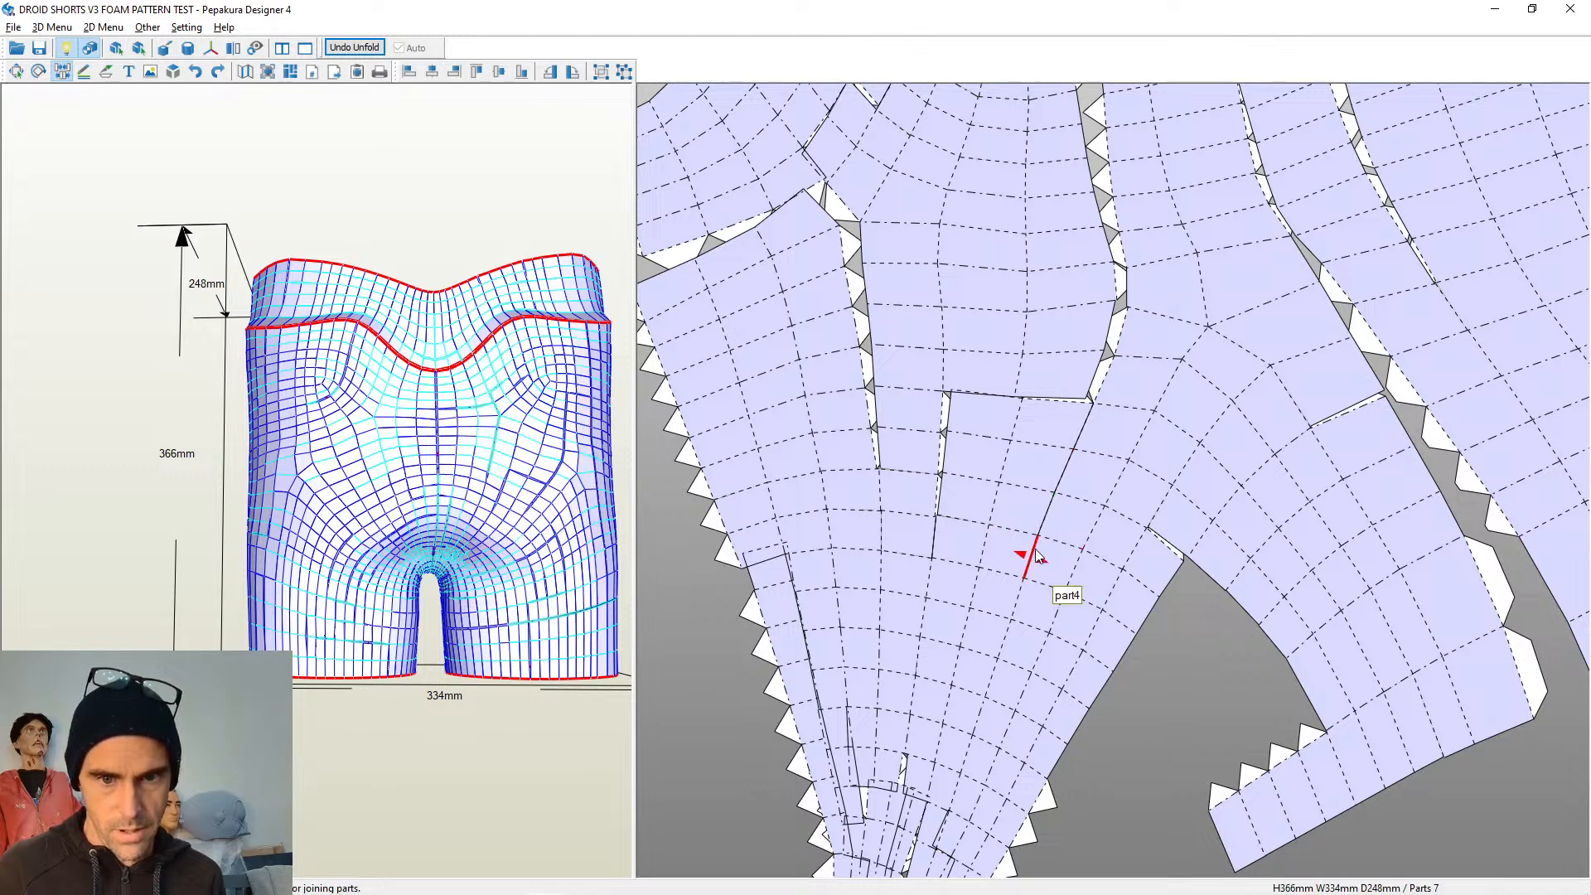
left_click(1033, 555)
left_click(1016, 613)
left_click(1002, 642)
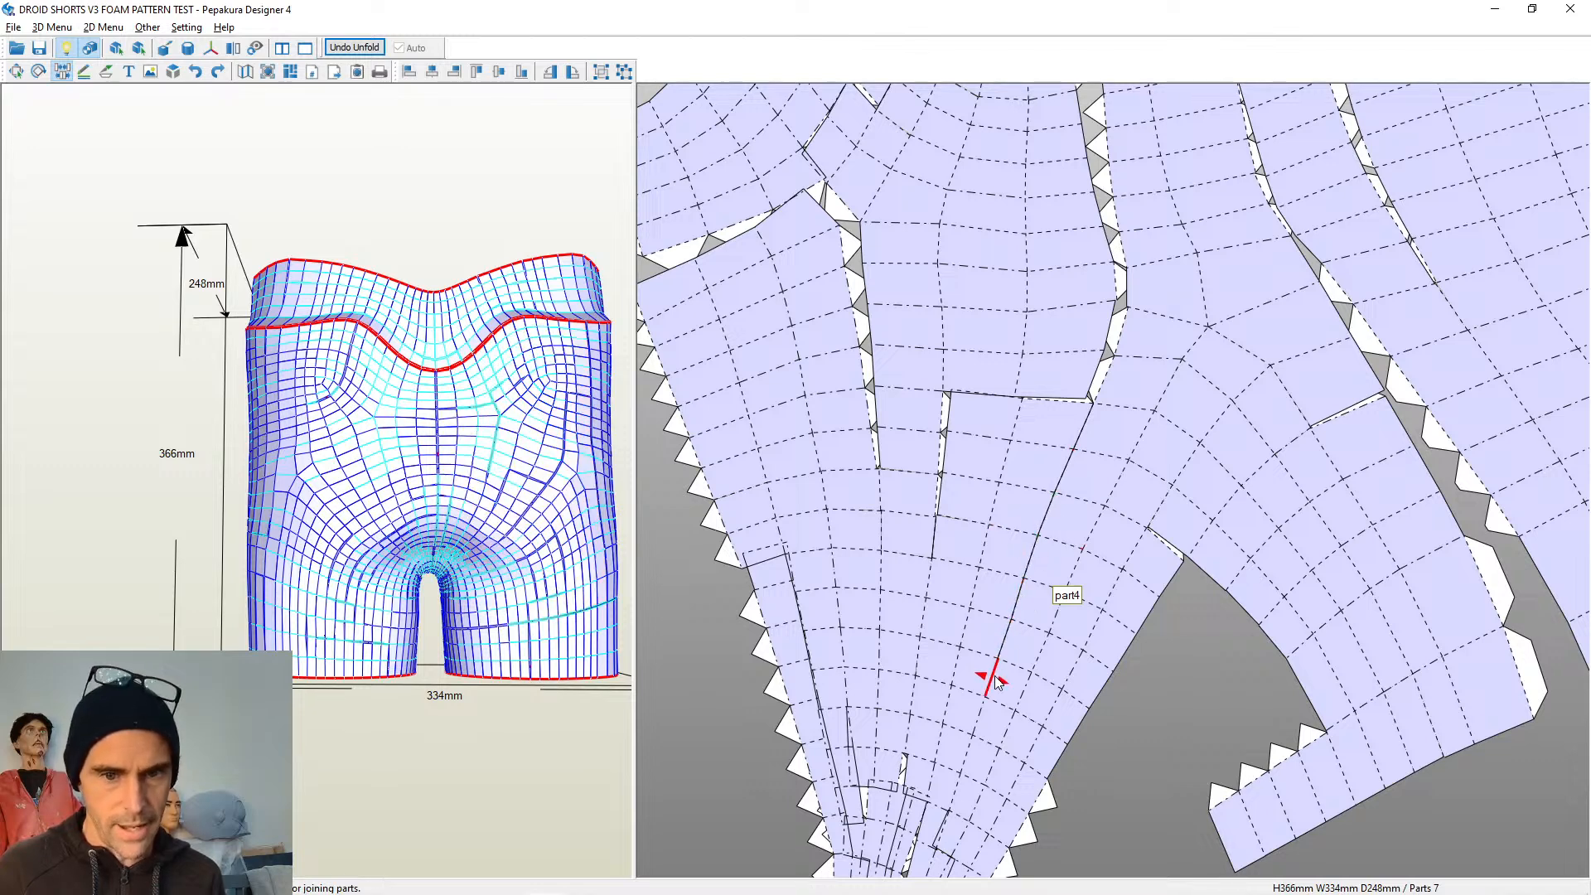
left_click(991, 671)
left_click(979, 718)
left_click(978, 745)
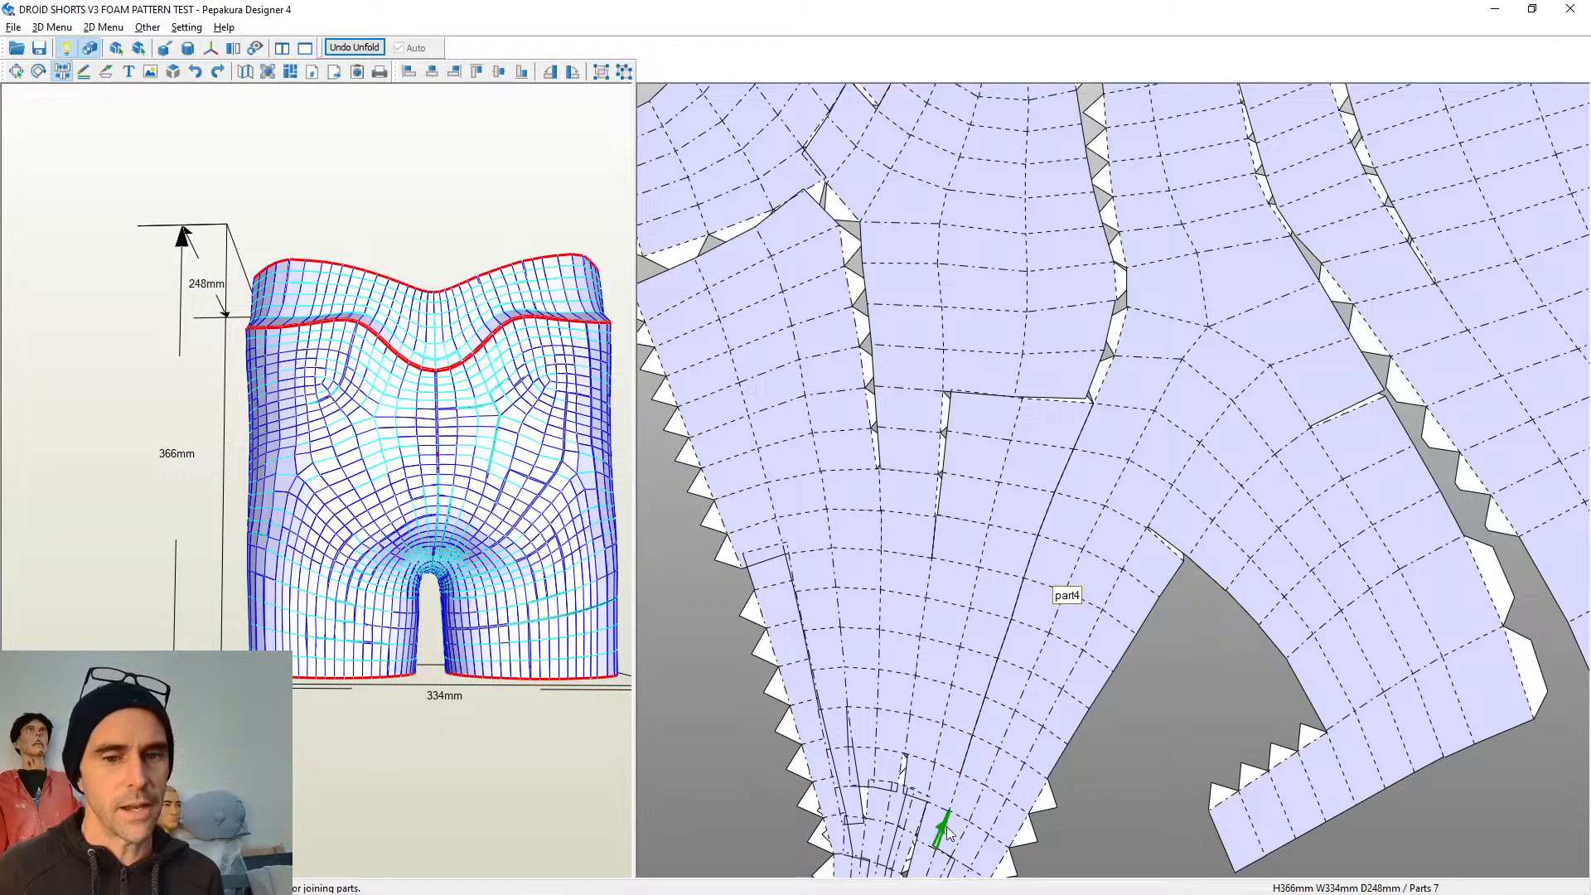
left_click(954, 792)
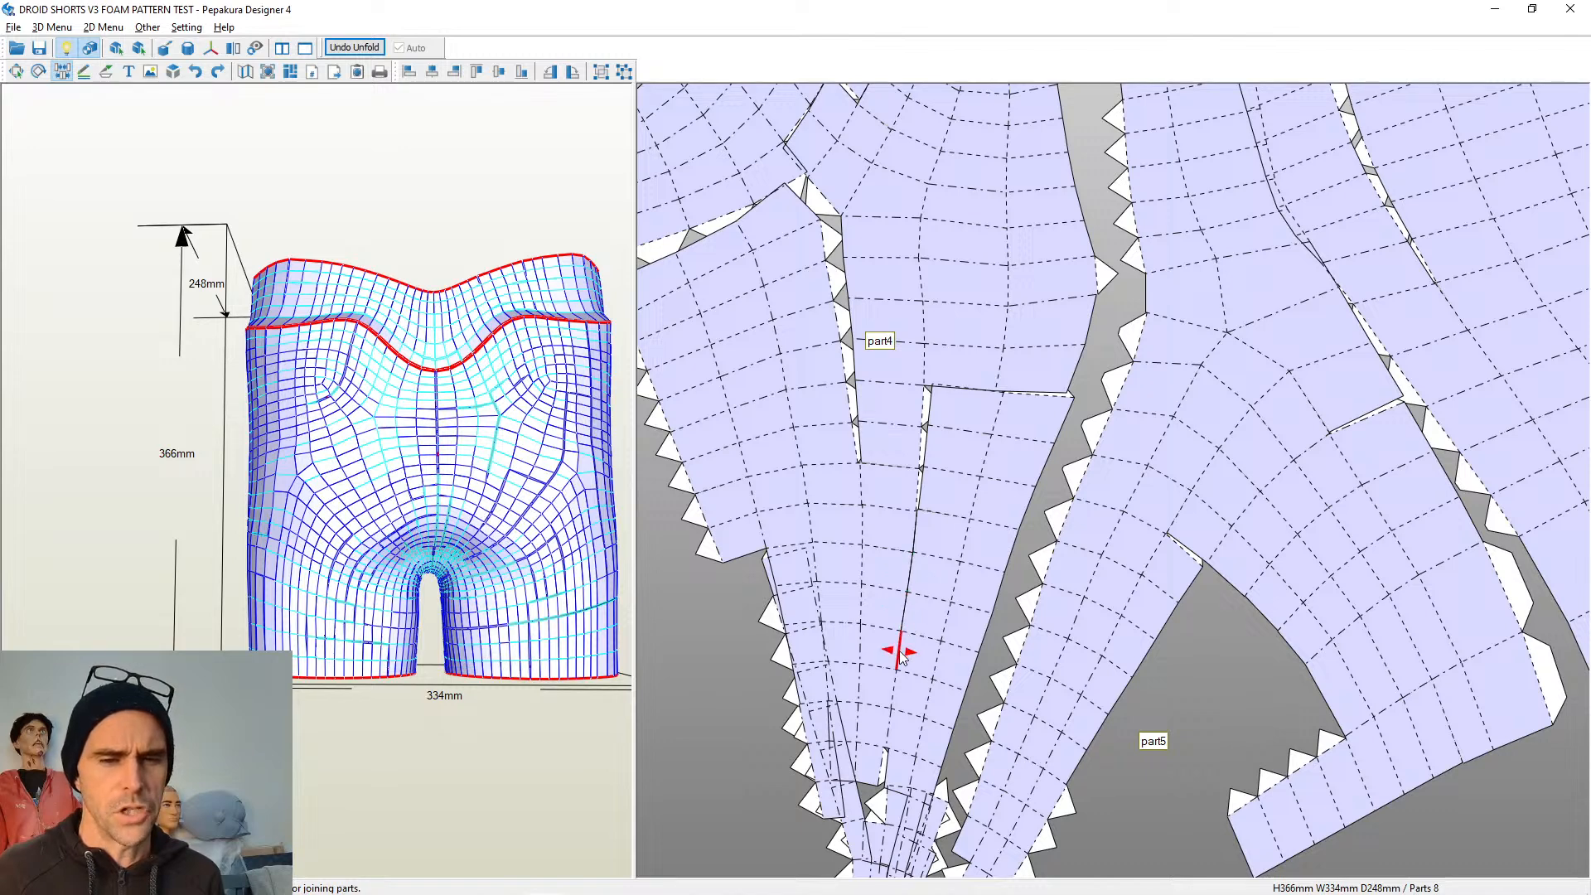
Cut the narrow wedge free along its side slit and rejoin it by its top edge to the face block above
left_click(893, 719)
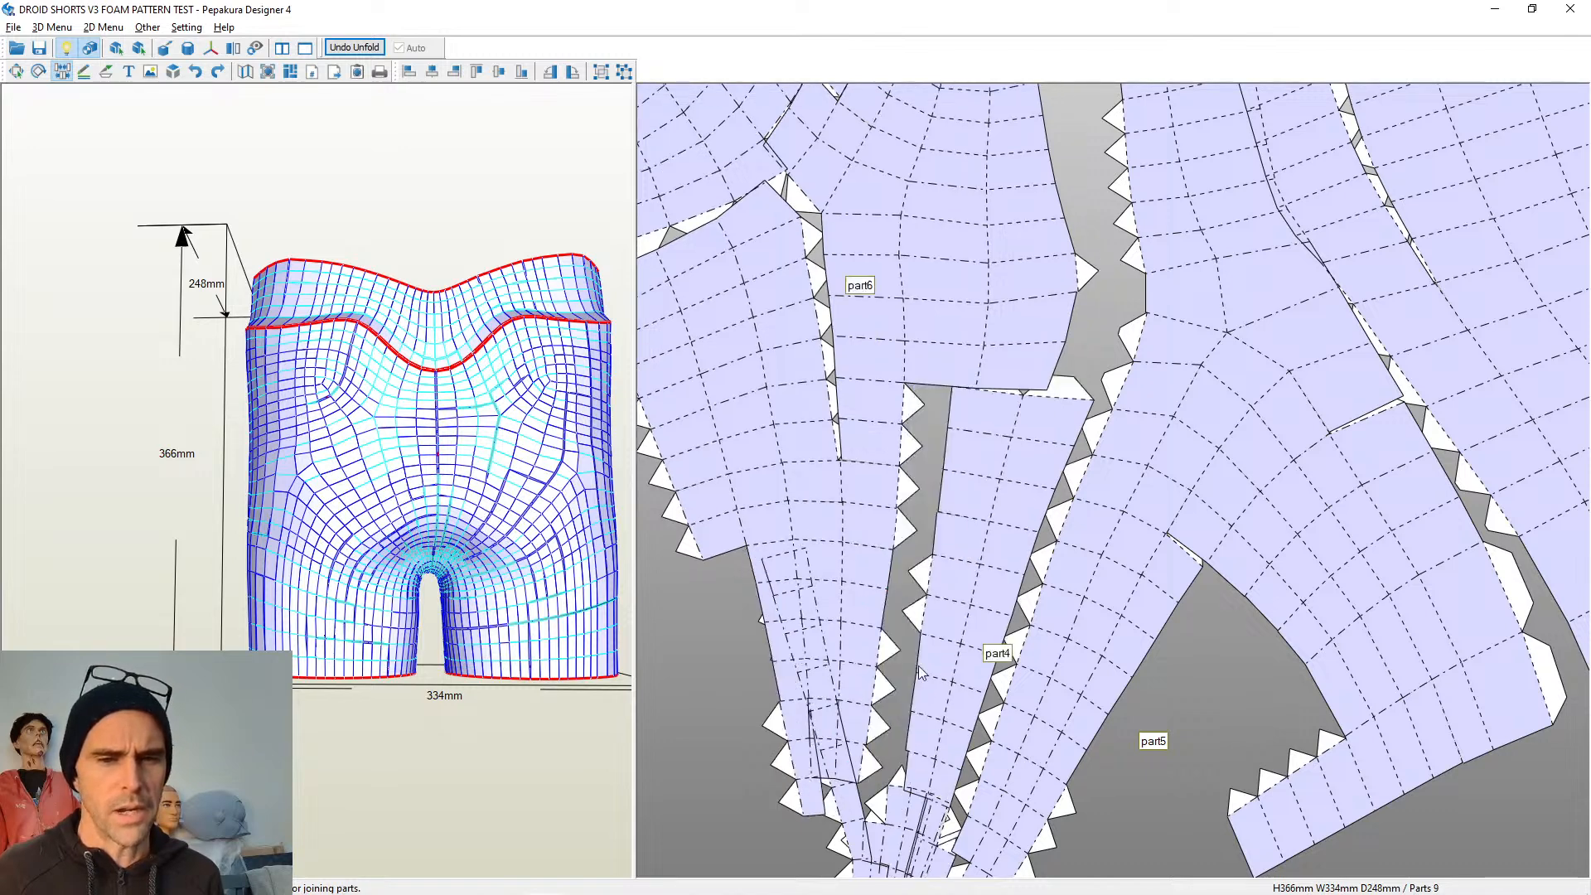
left_click(942, 391)
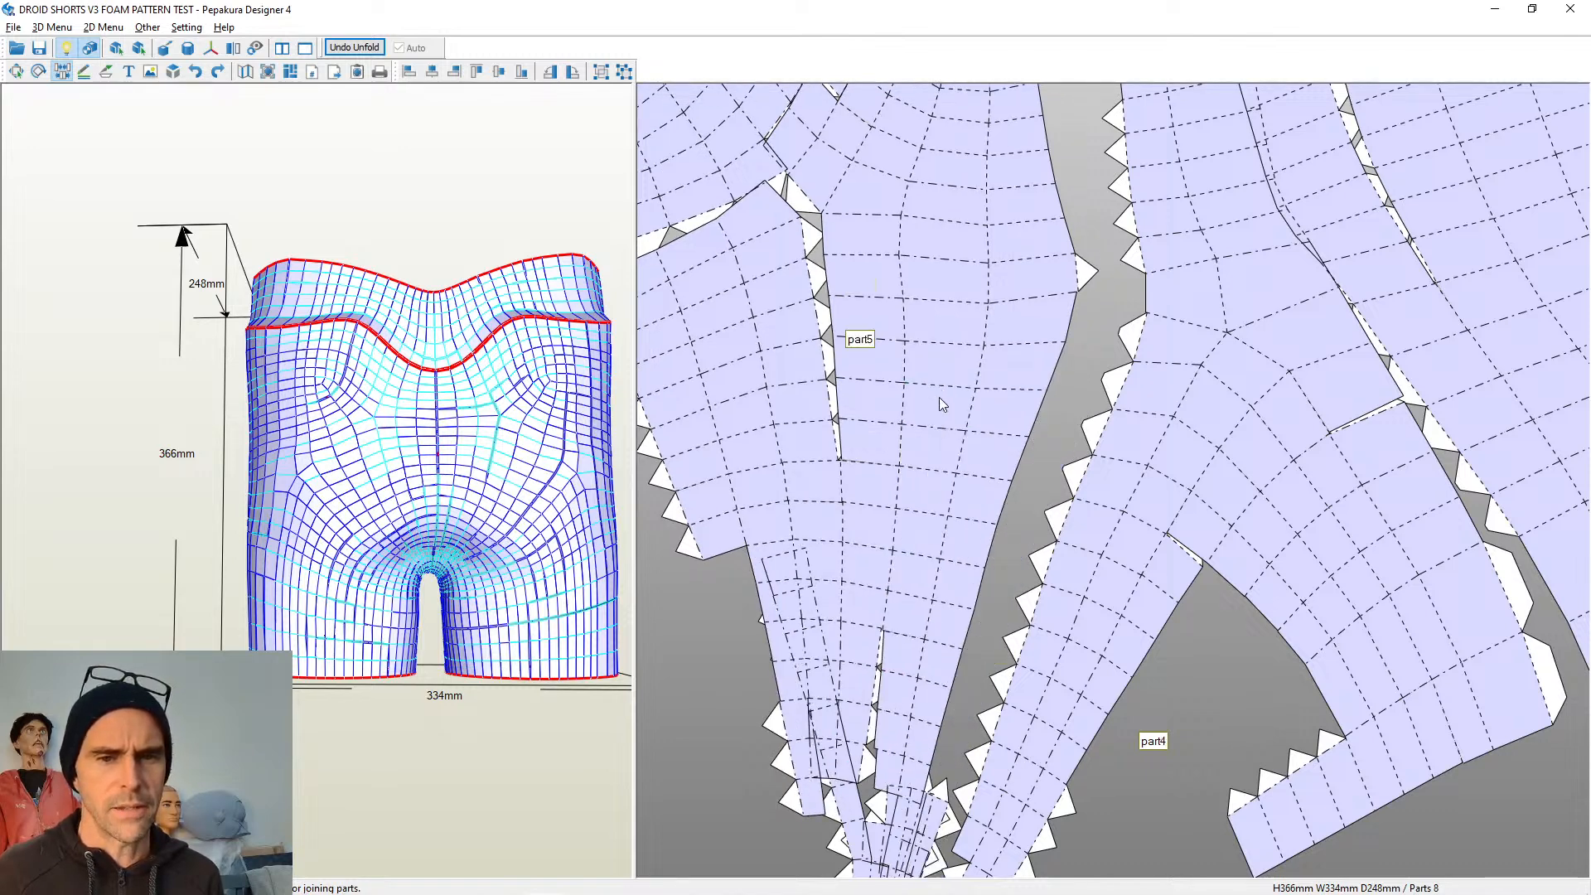
left_click(963, 531)
Extend the tapered section's long dart downward to free the outer face block, and rejoin the block along the dart's upper part
scroll(900, 494, "up", 1)
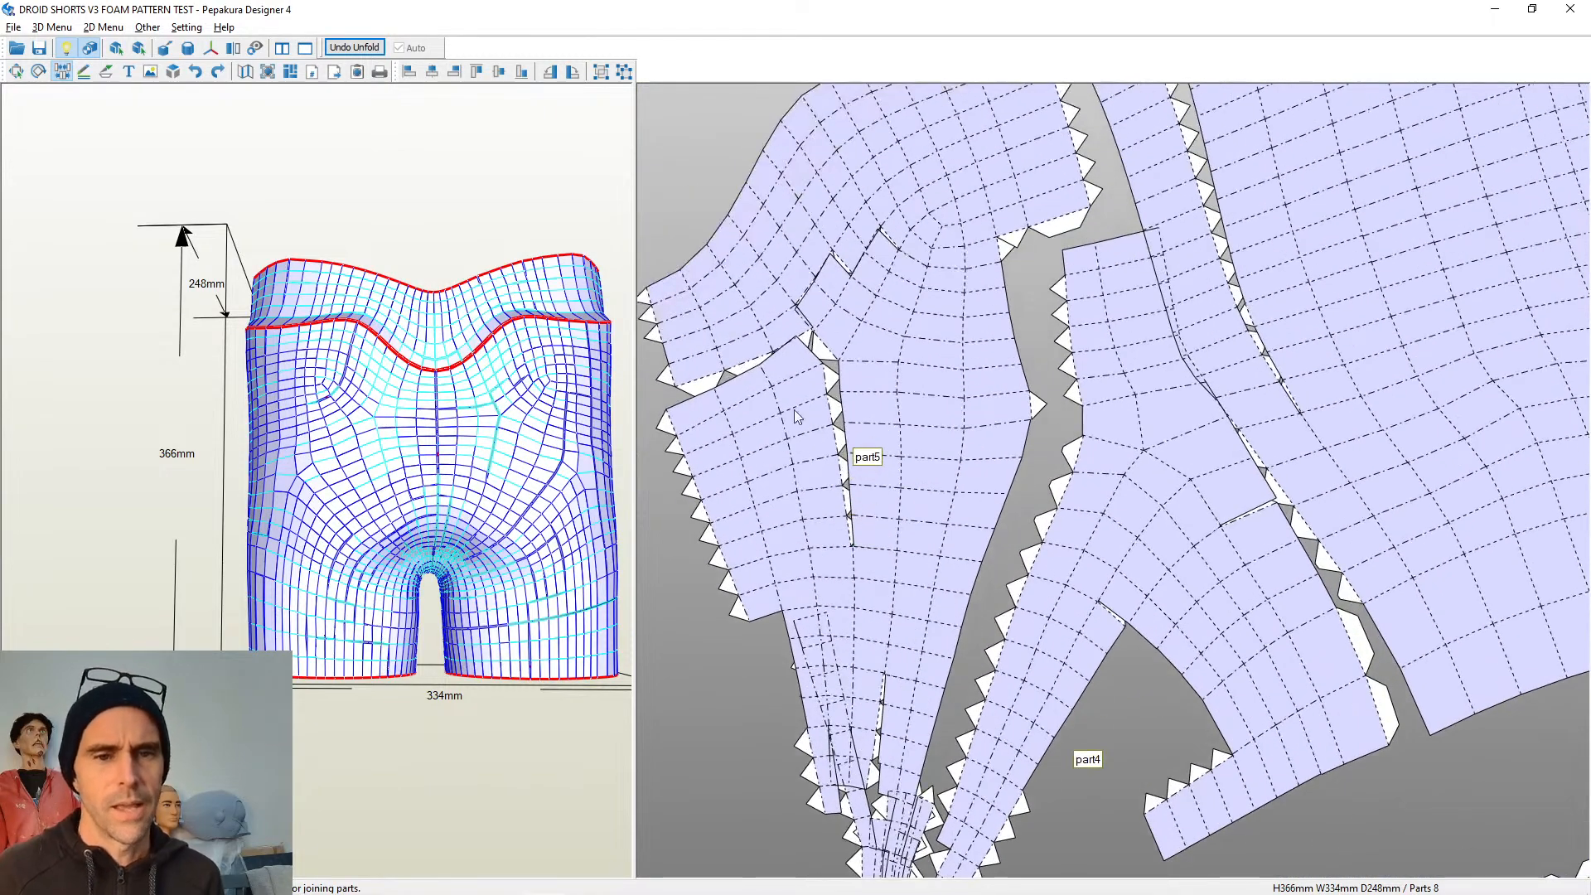
middle_click_drag(842, 547, 884, 510)
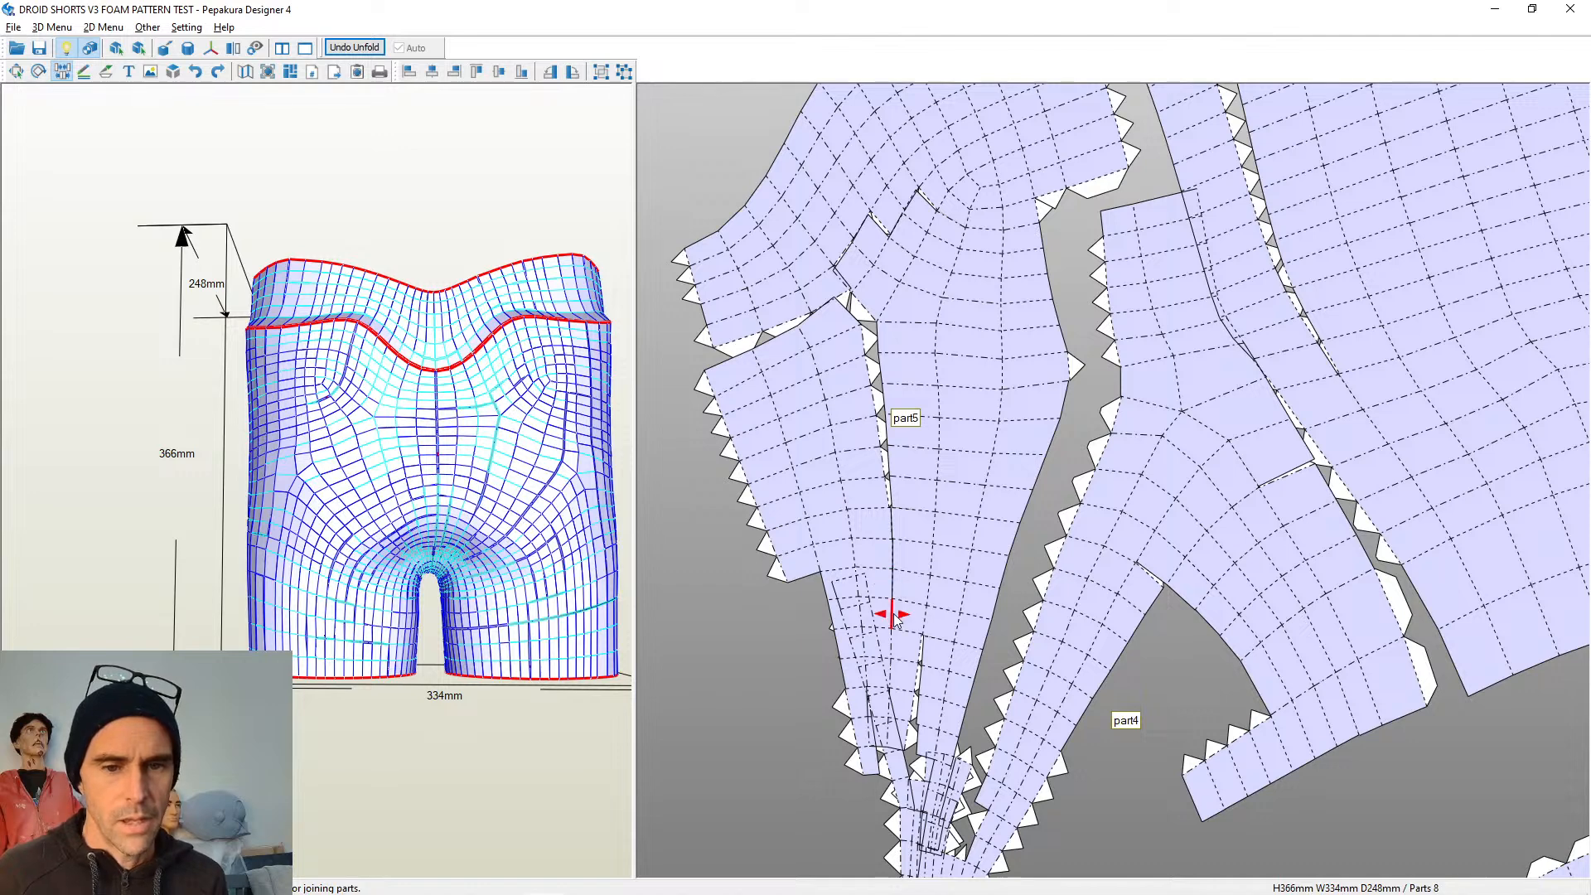
middle_click_drag(891, 646, 969, 460)
scroll(1006, 389, "up", 2)
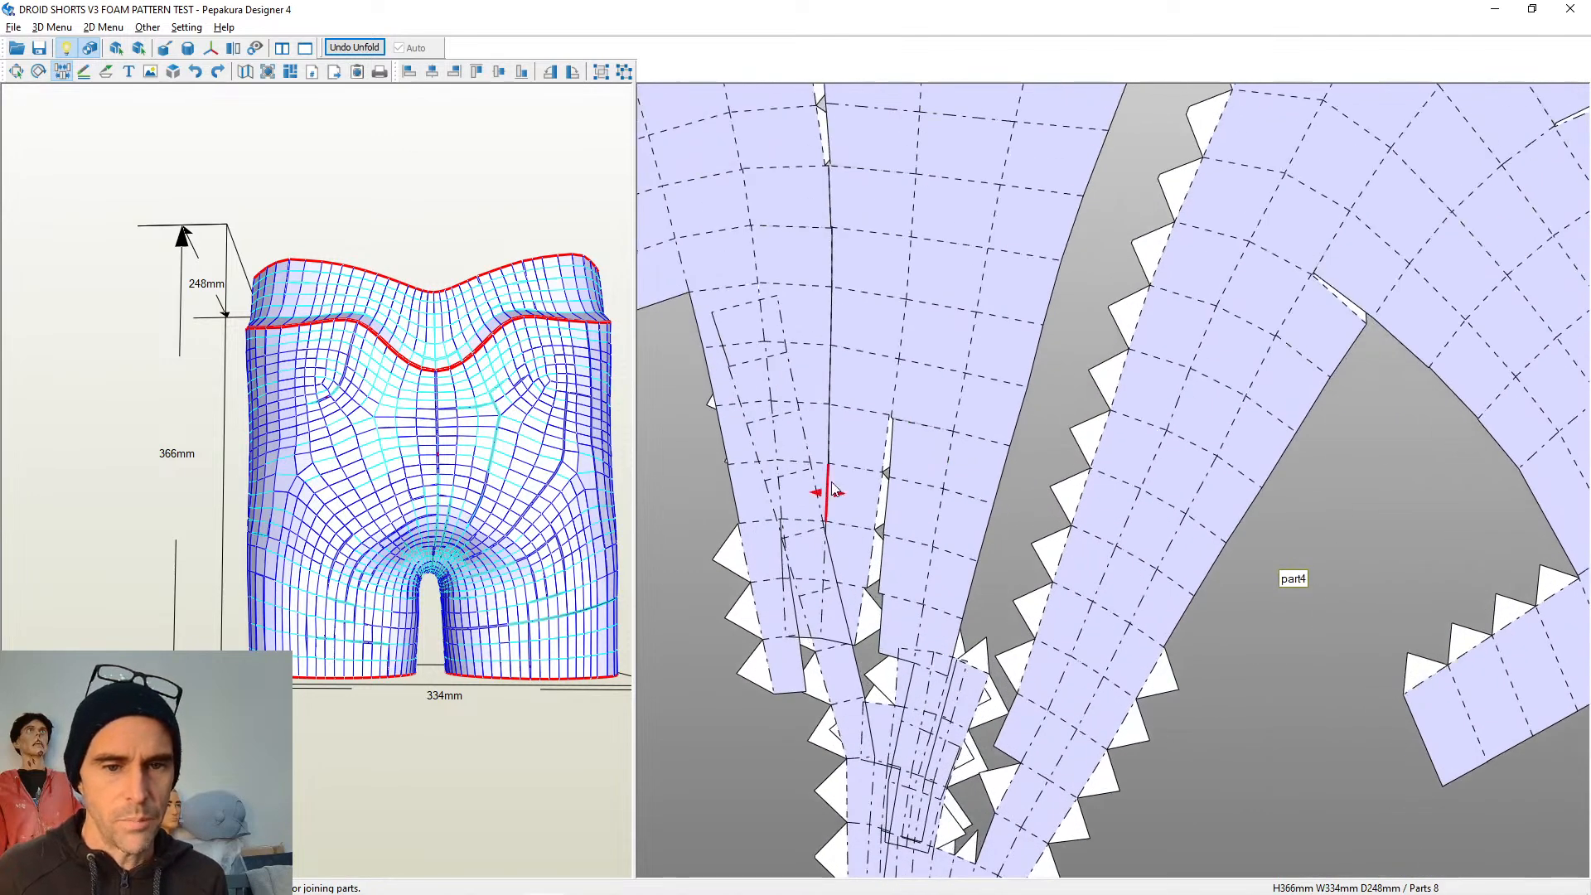
left_click(825, 602)
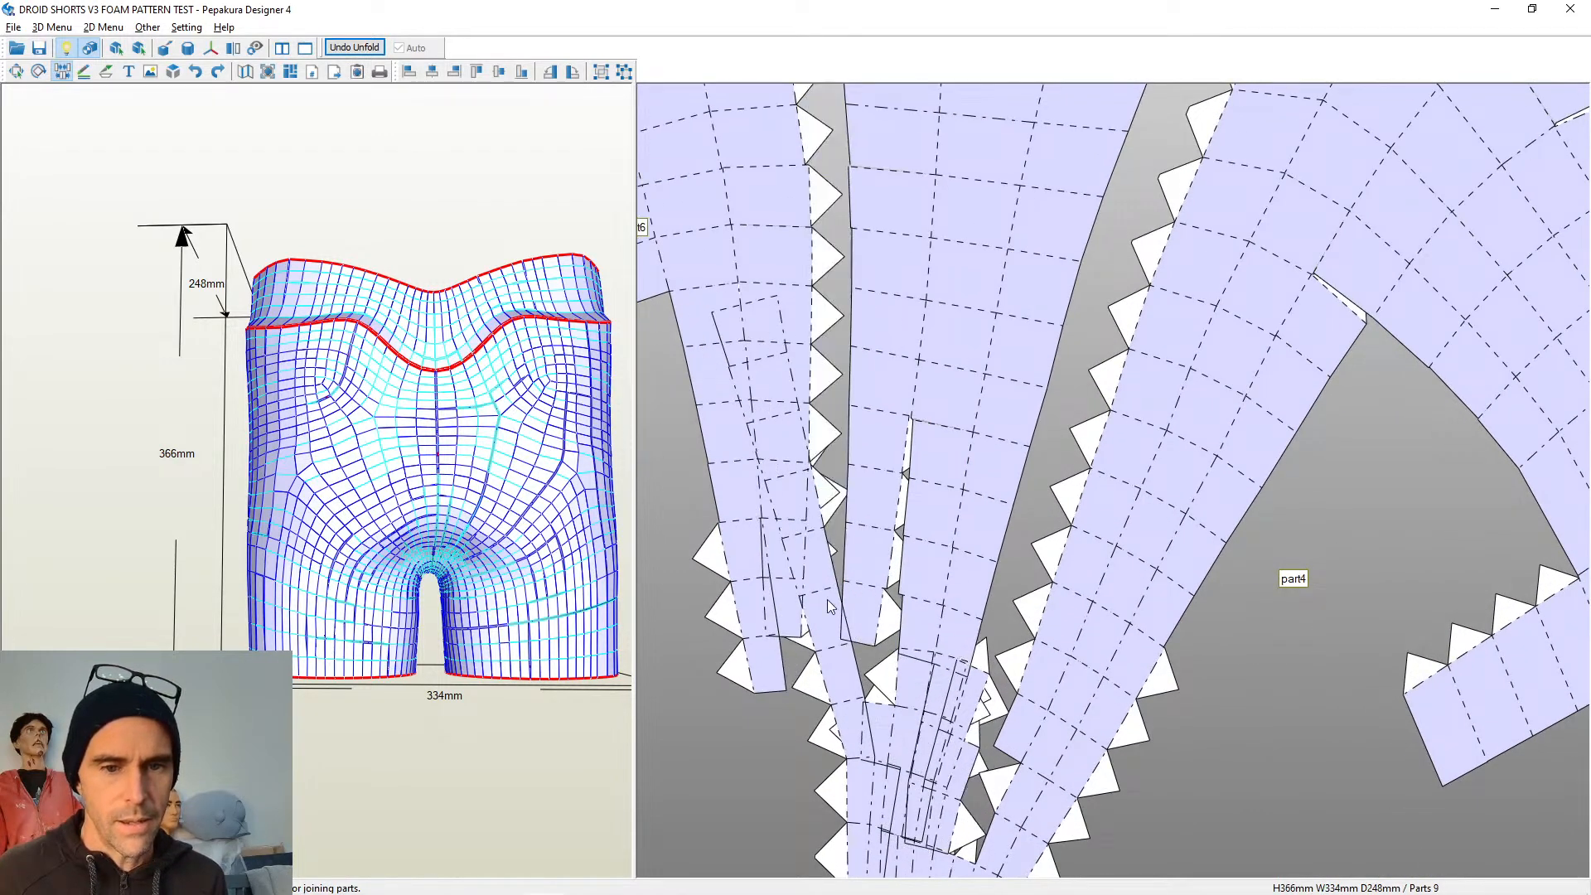
middle_click_drag(872, 98, 910, 346)
middle_click_drag(834, 135, 903, 426)
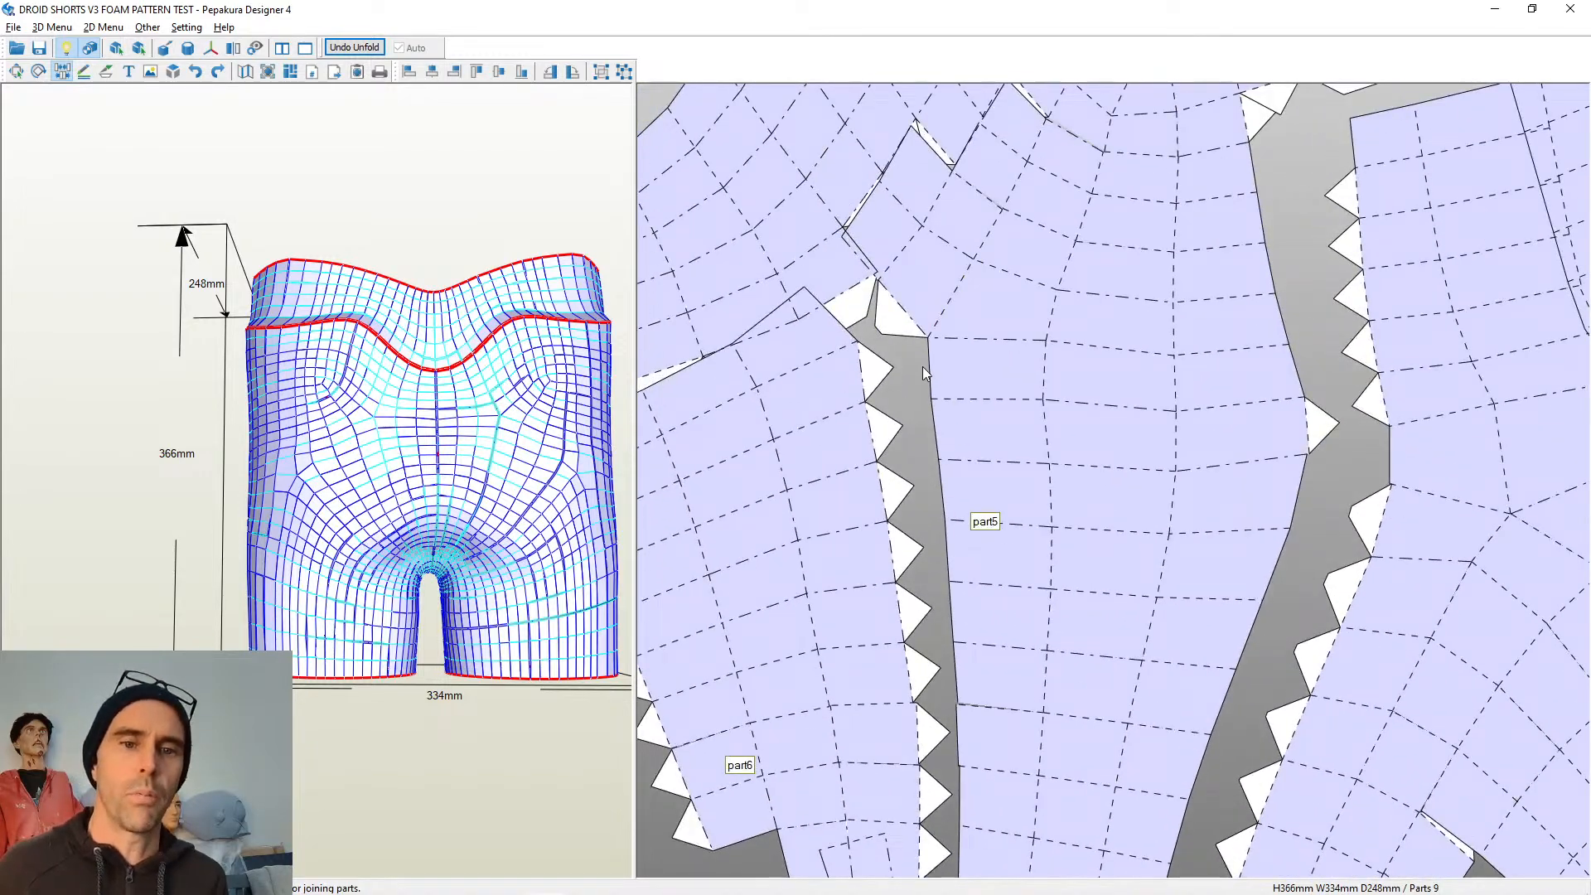
left_click(906, 315)
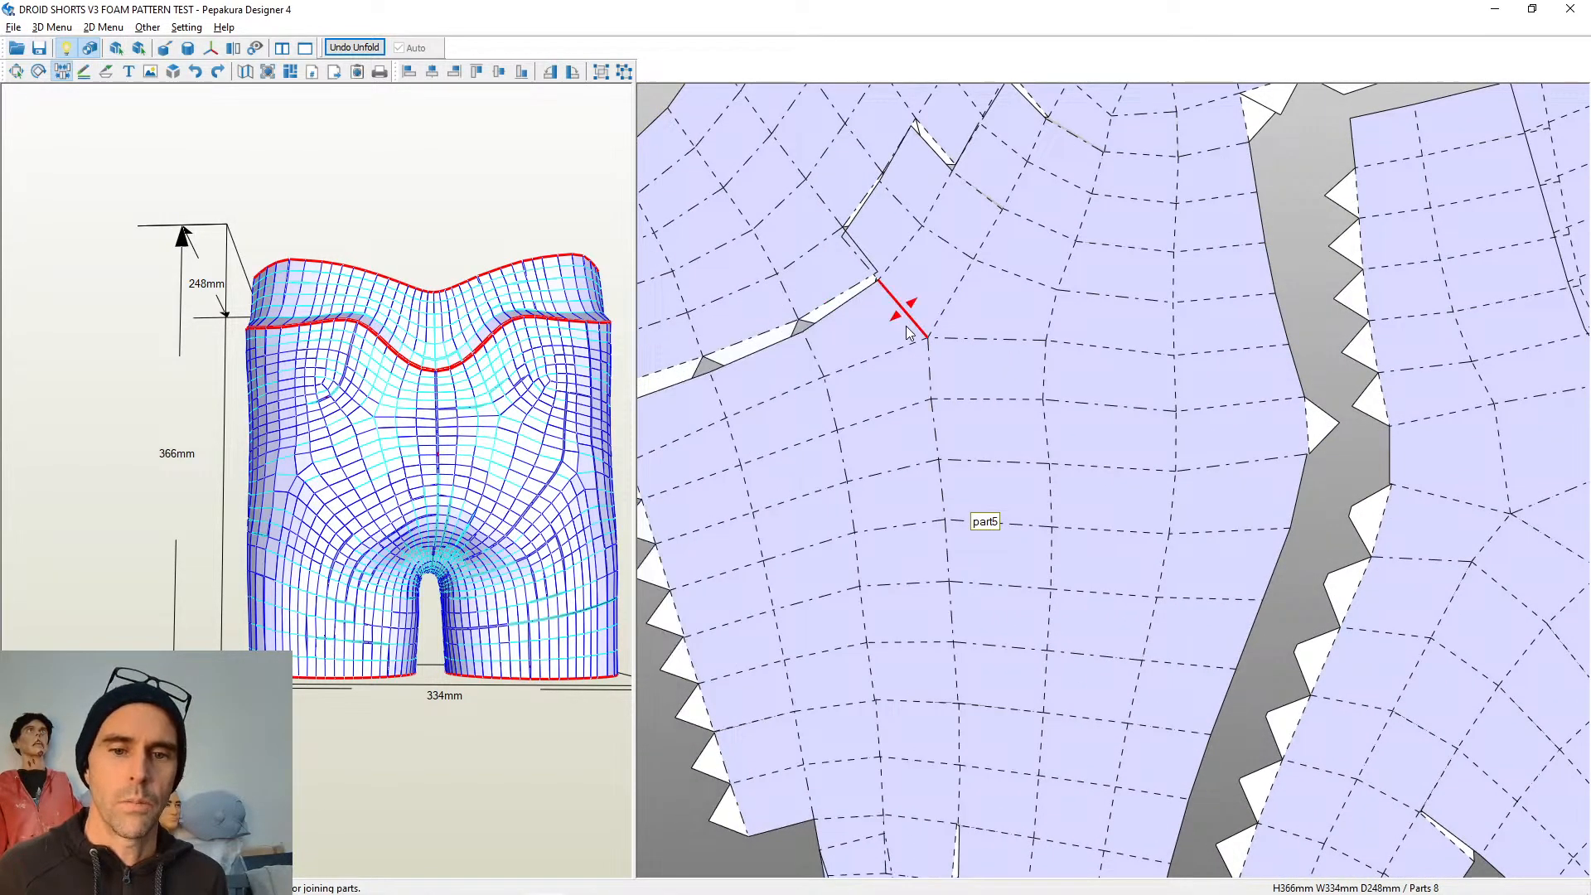
Rejoin the corner faces along the diagonal stepped slit above the tapered section to form a smoother curved cut line
scroll(908, 331, "down", 10)
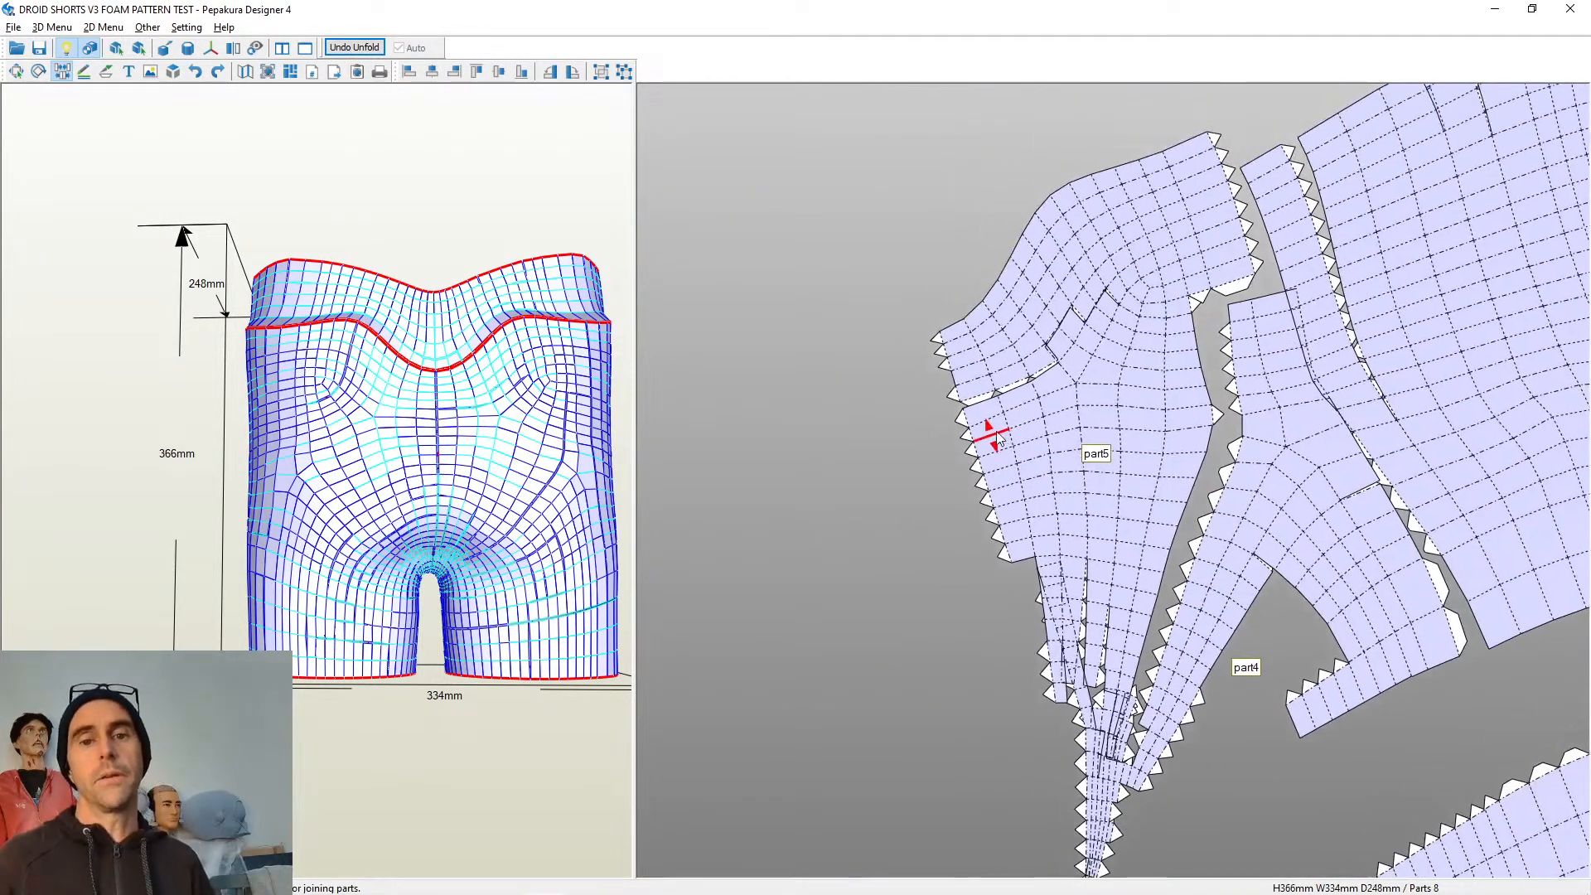
scroll(998, 331, "up", 8)
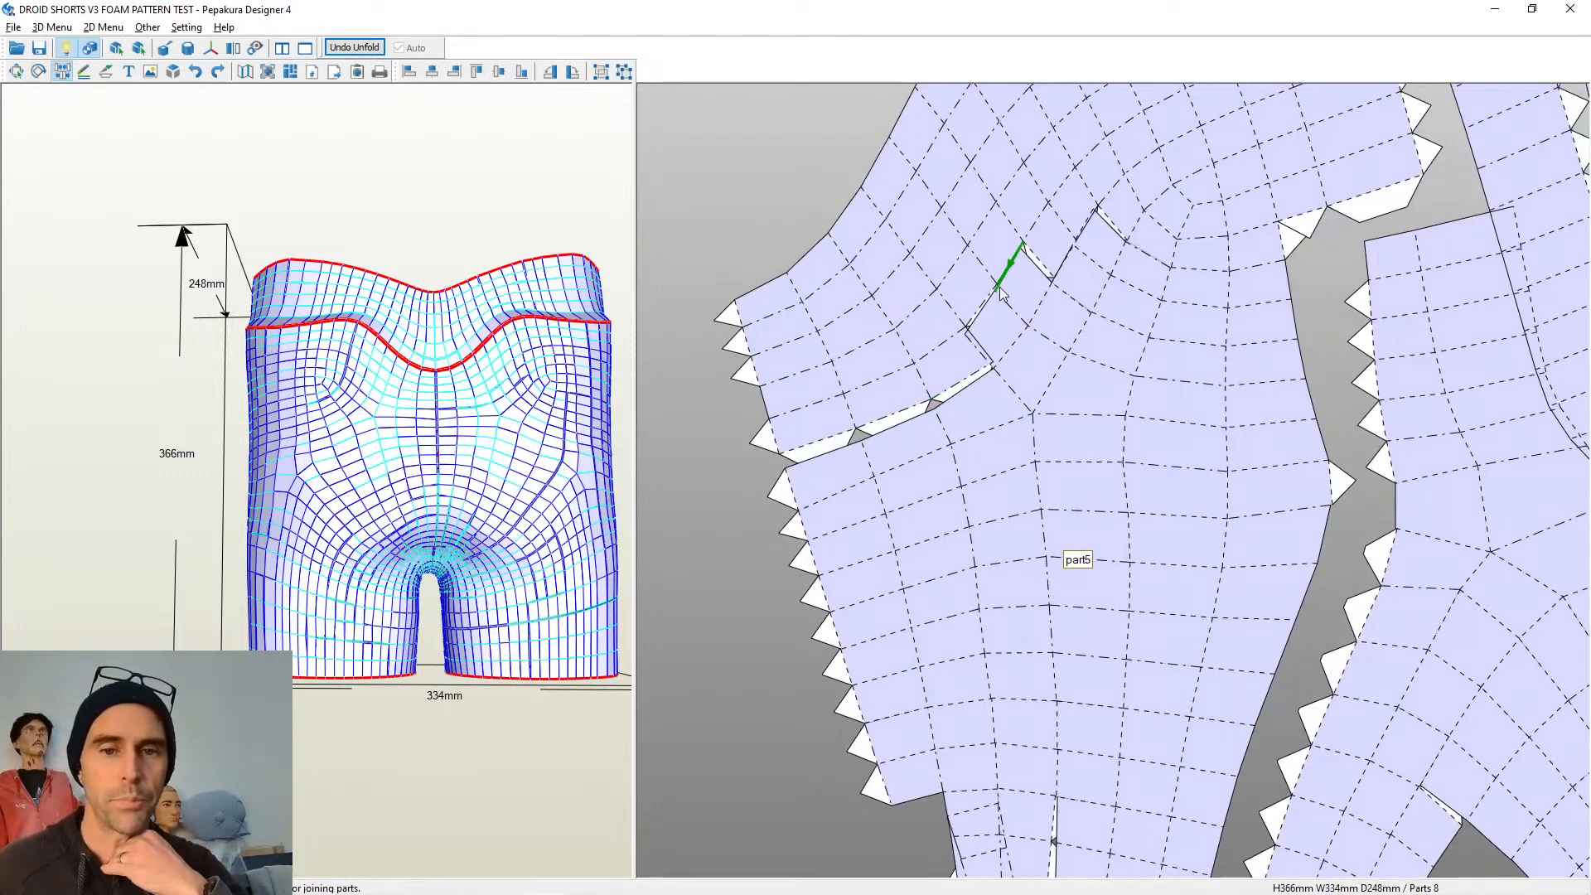
left_click(1001, 287)
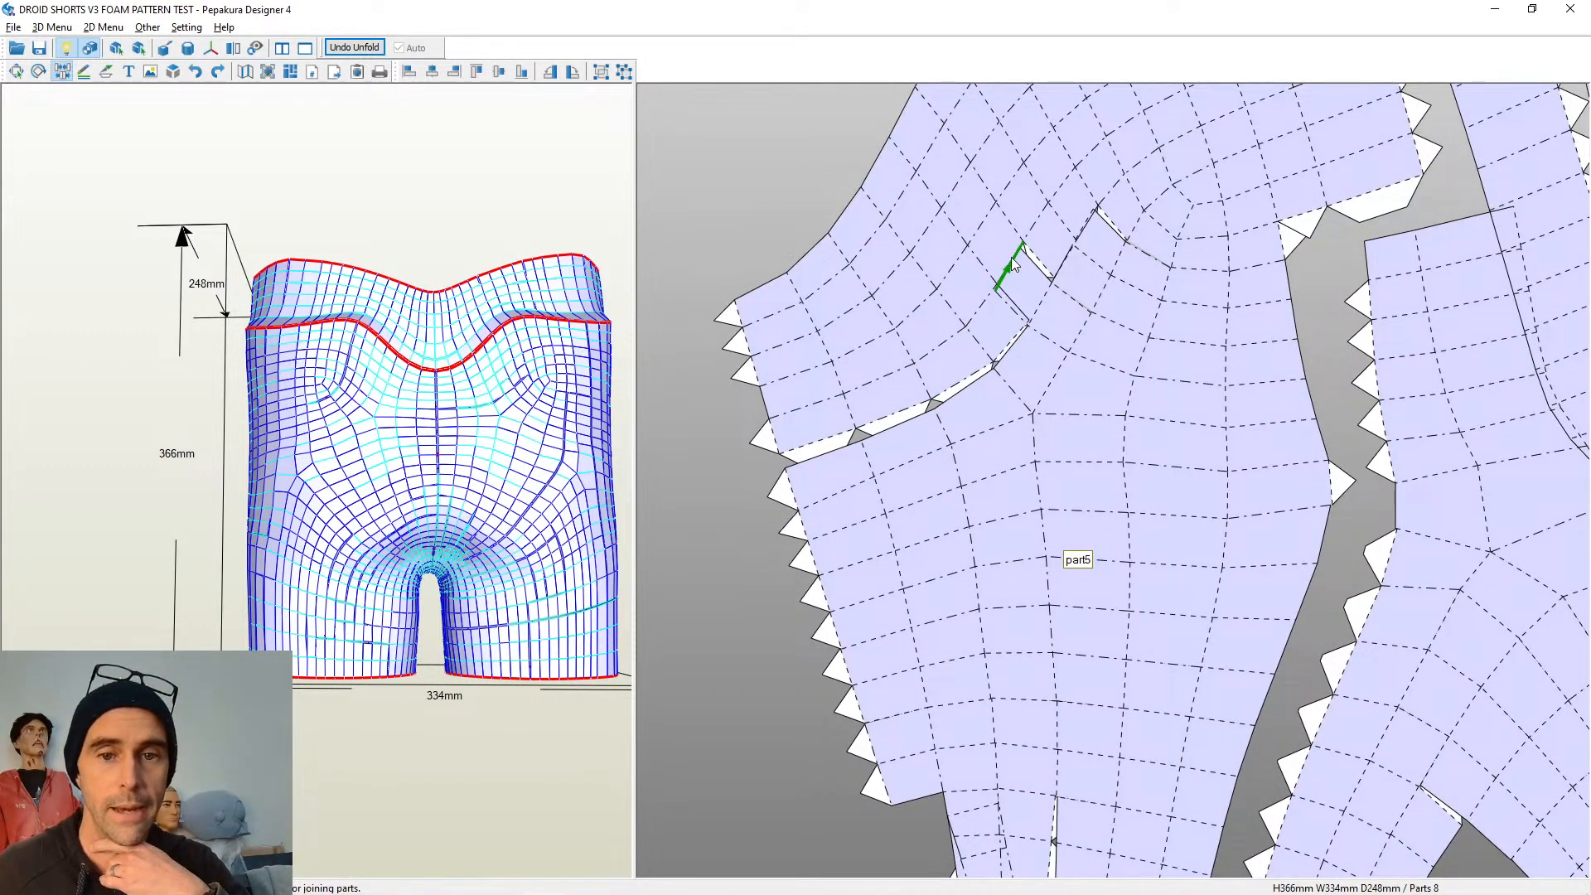
scroll(1059, 373, "up", 1)
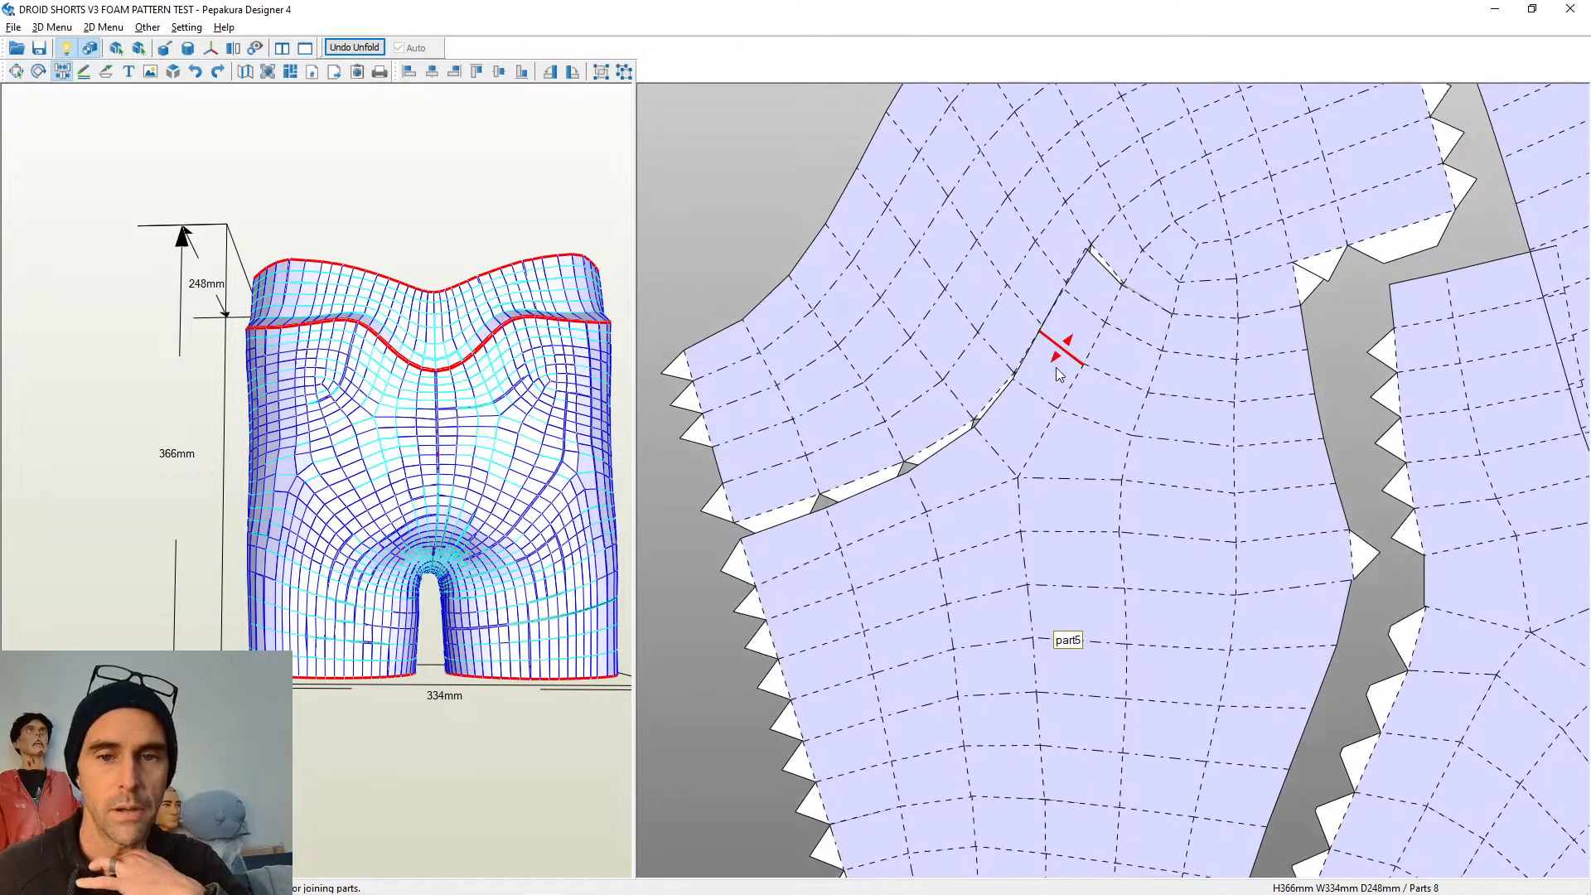
left_click(1056, 366)
middle_click_drag(1086, 305, 1075, 353)
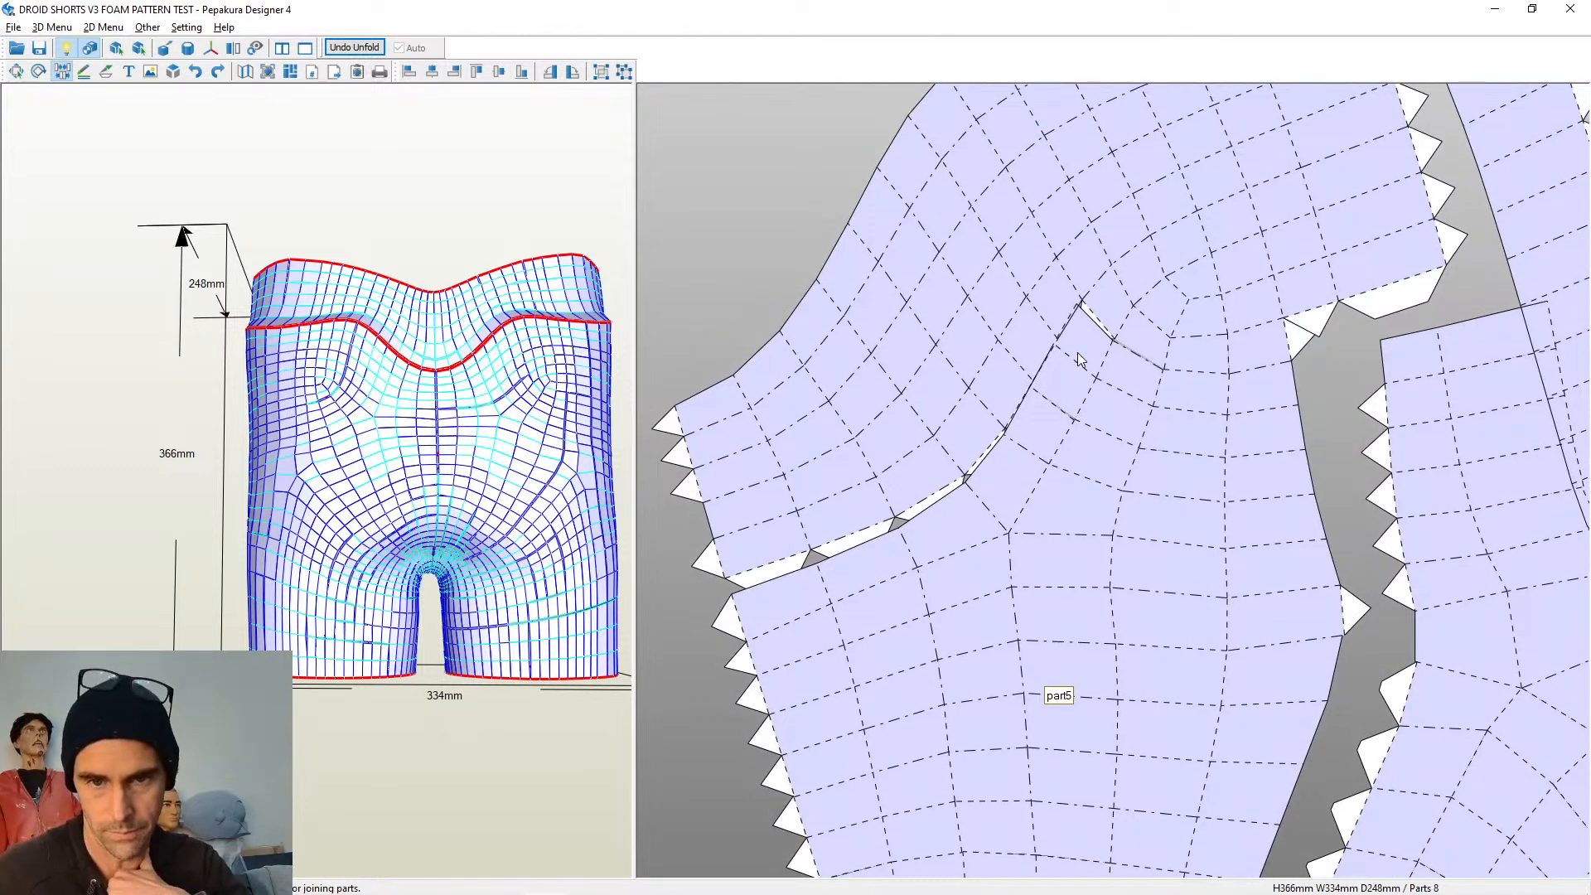
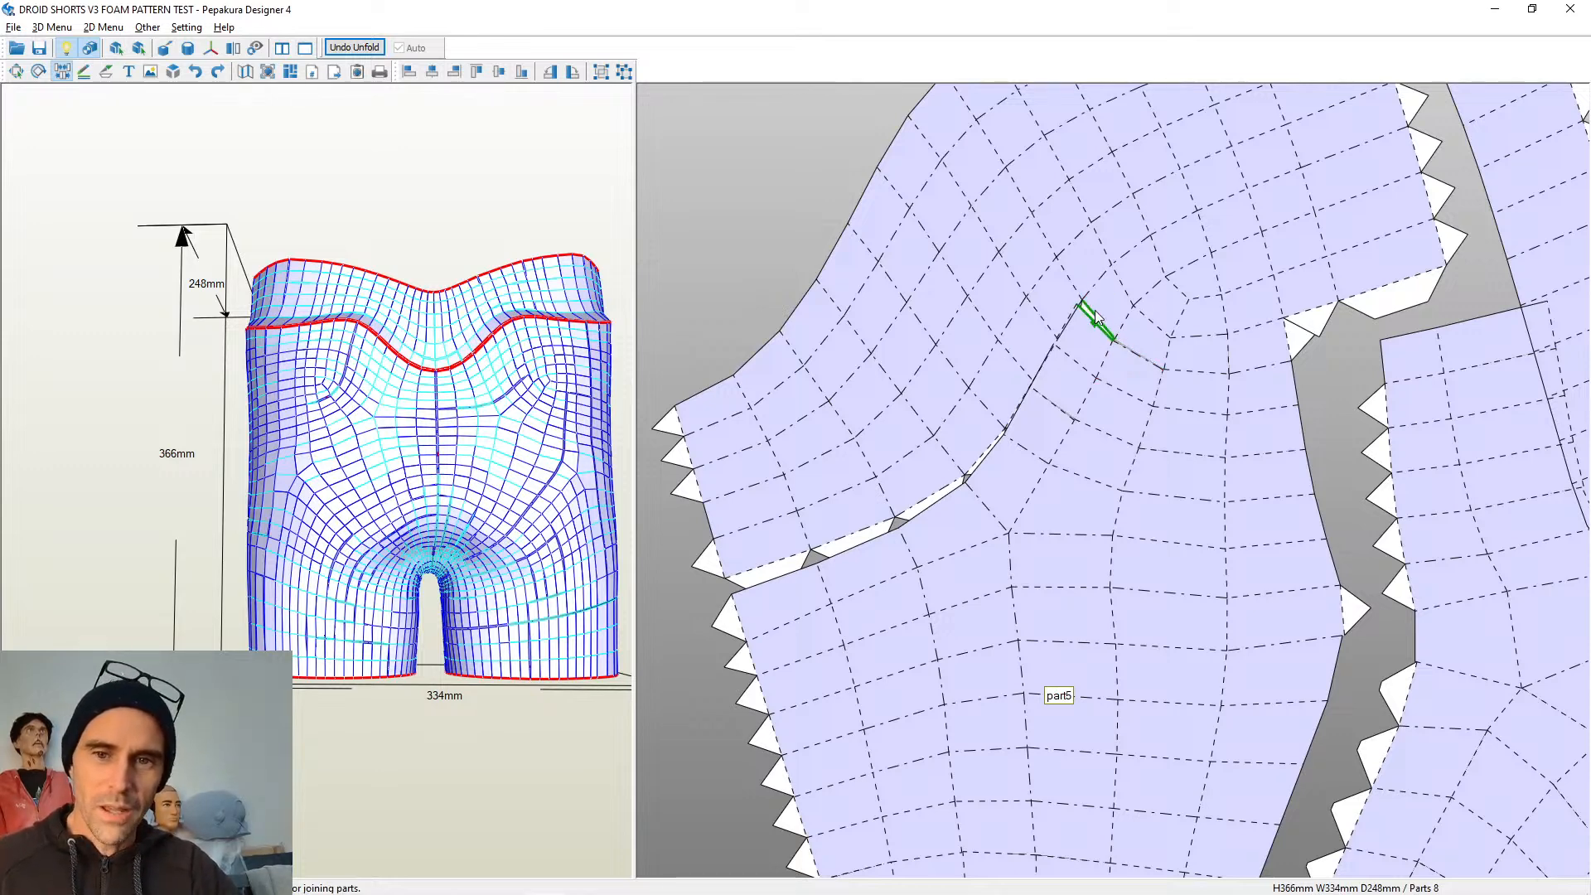
right_click_drag(1091, 300, 1059, 330)
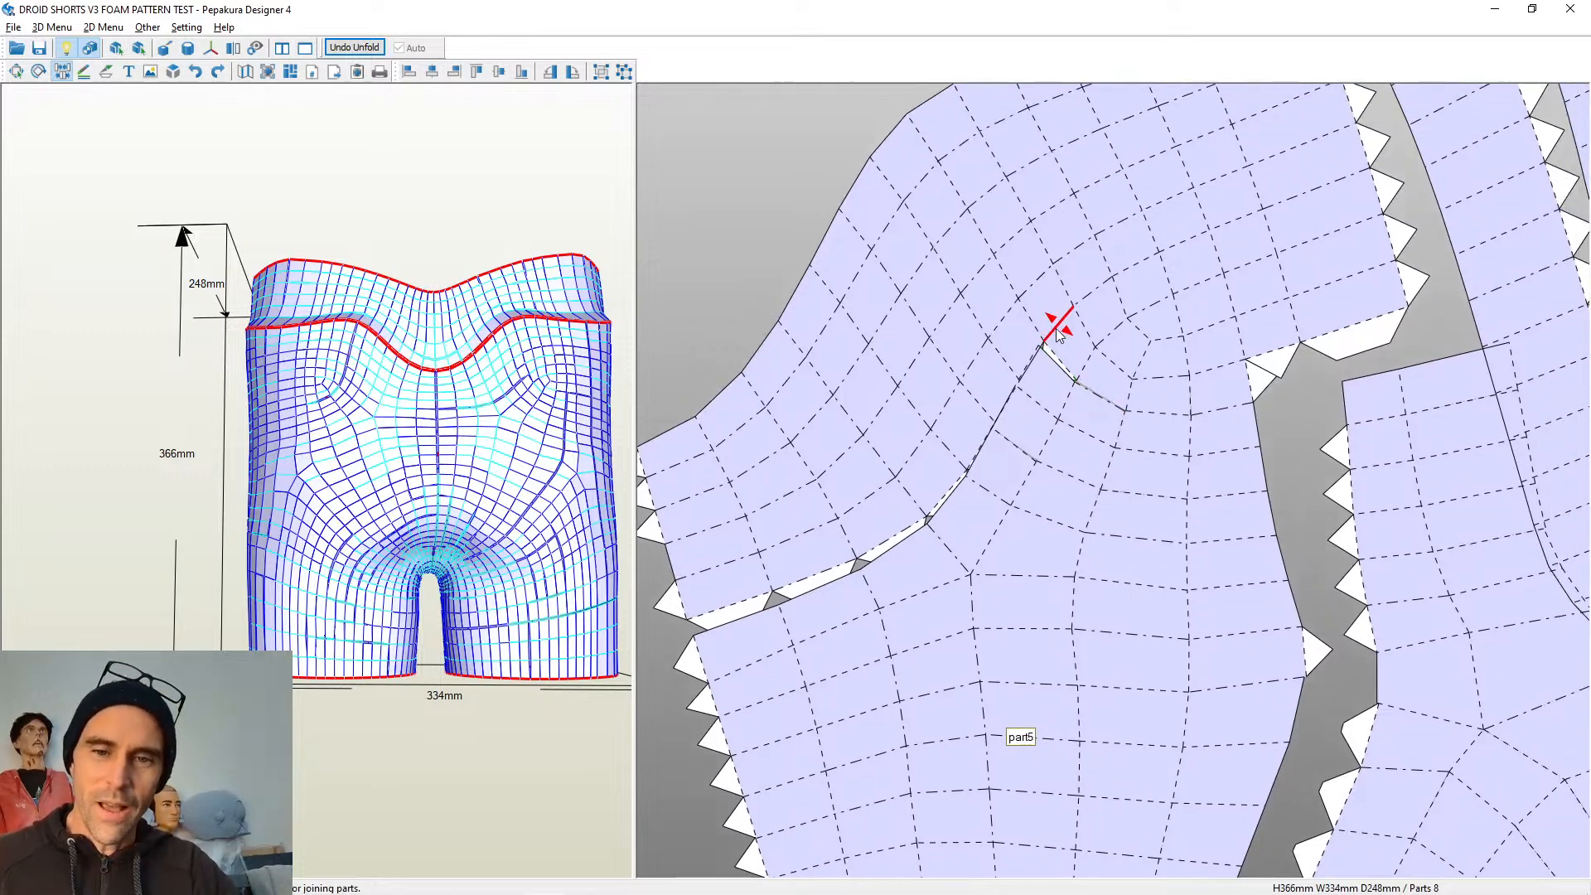
Move the tapered section and the curved leg piece clear of their neighbours and join them along their upper side edges
scroll(1042, 383, "down", 3)
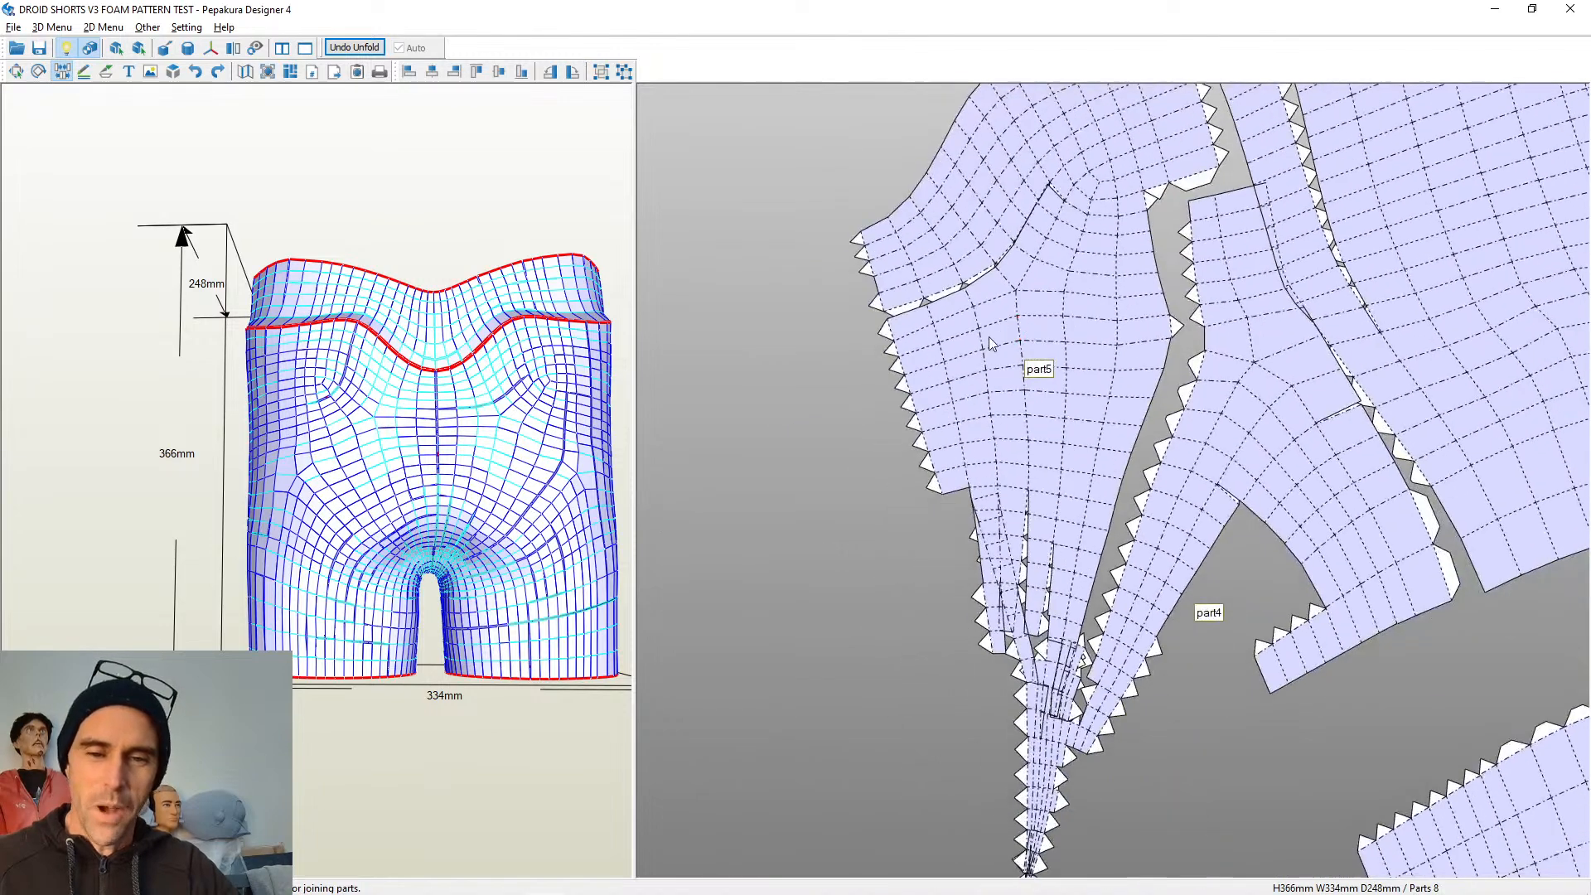
left_click_drag(1038, 378, 1049, 237)
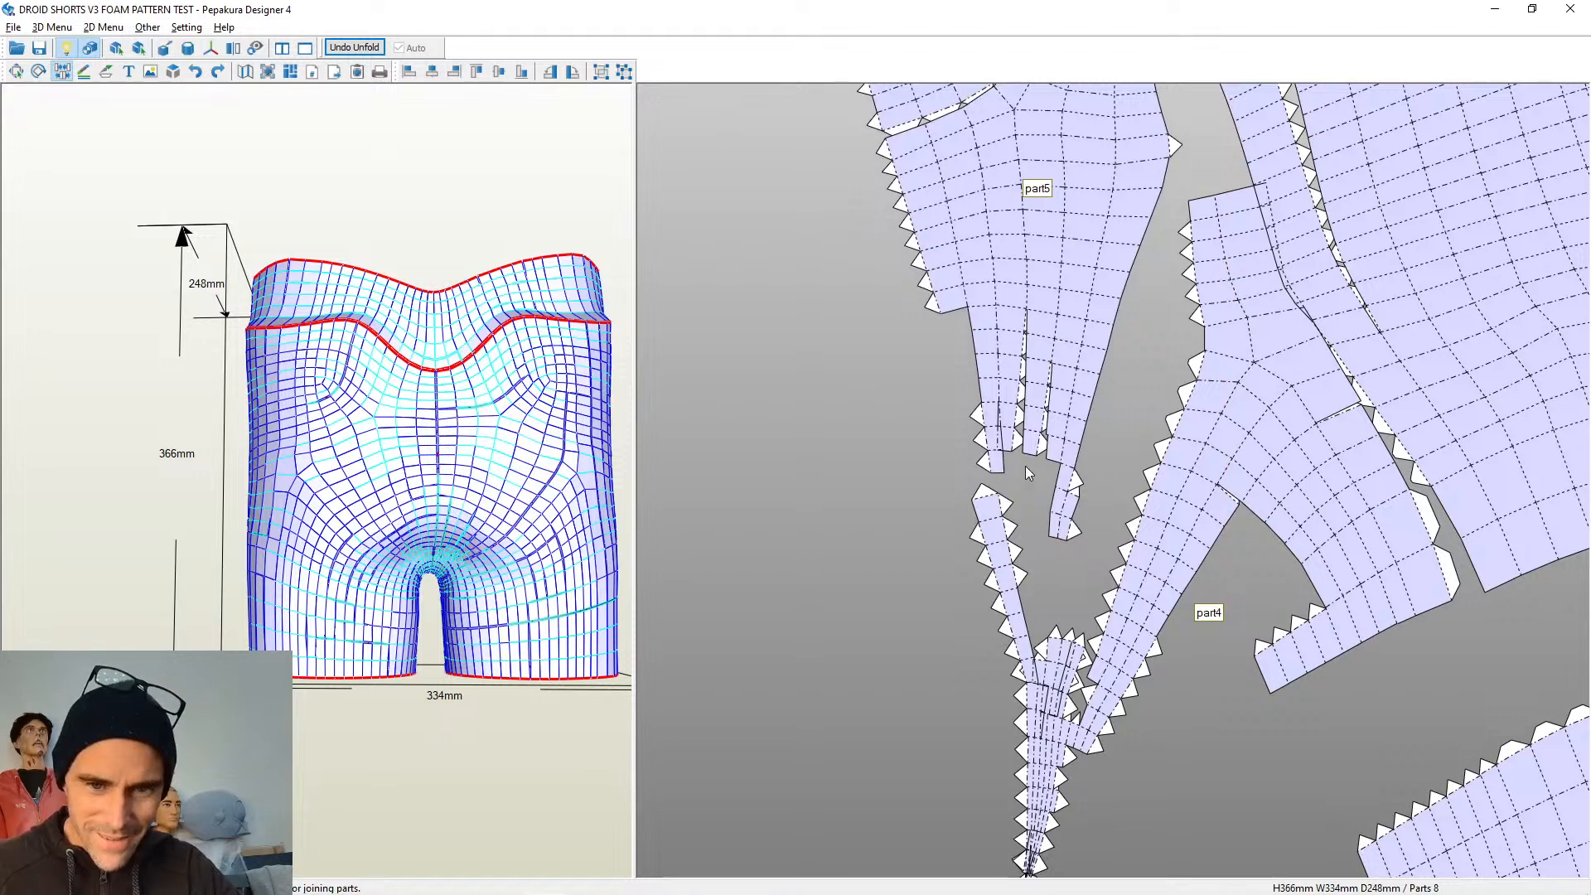
left_click(1028, 454)
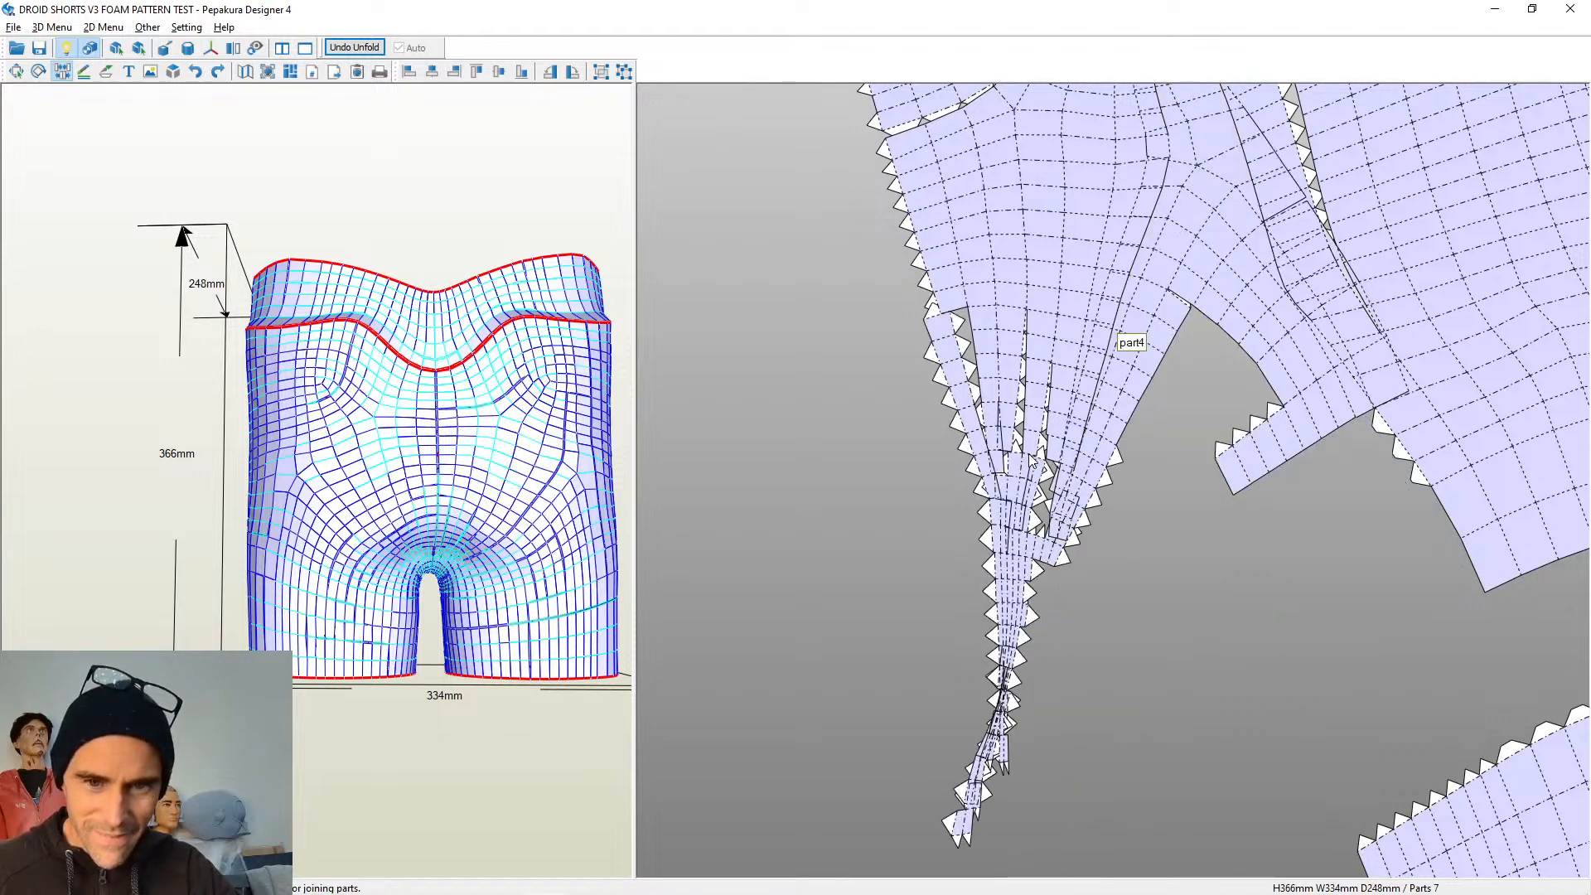
left_click(1053, 516)
middle_click_drag(1144, 521, 1059, 697)
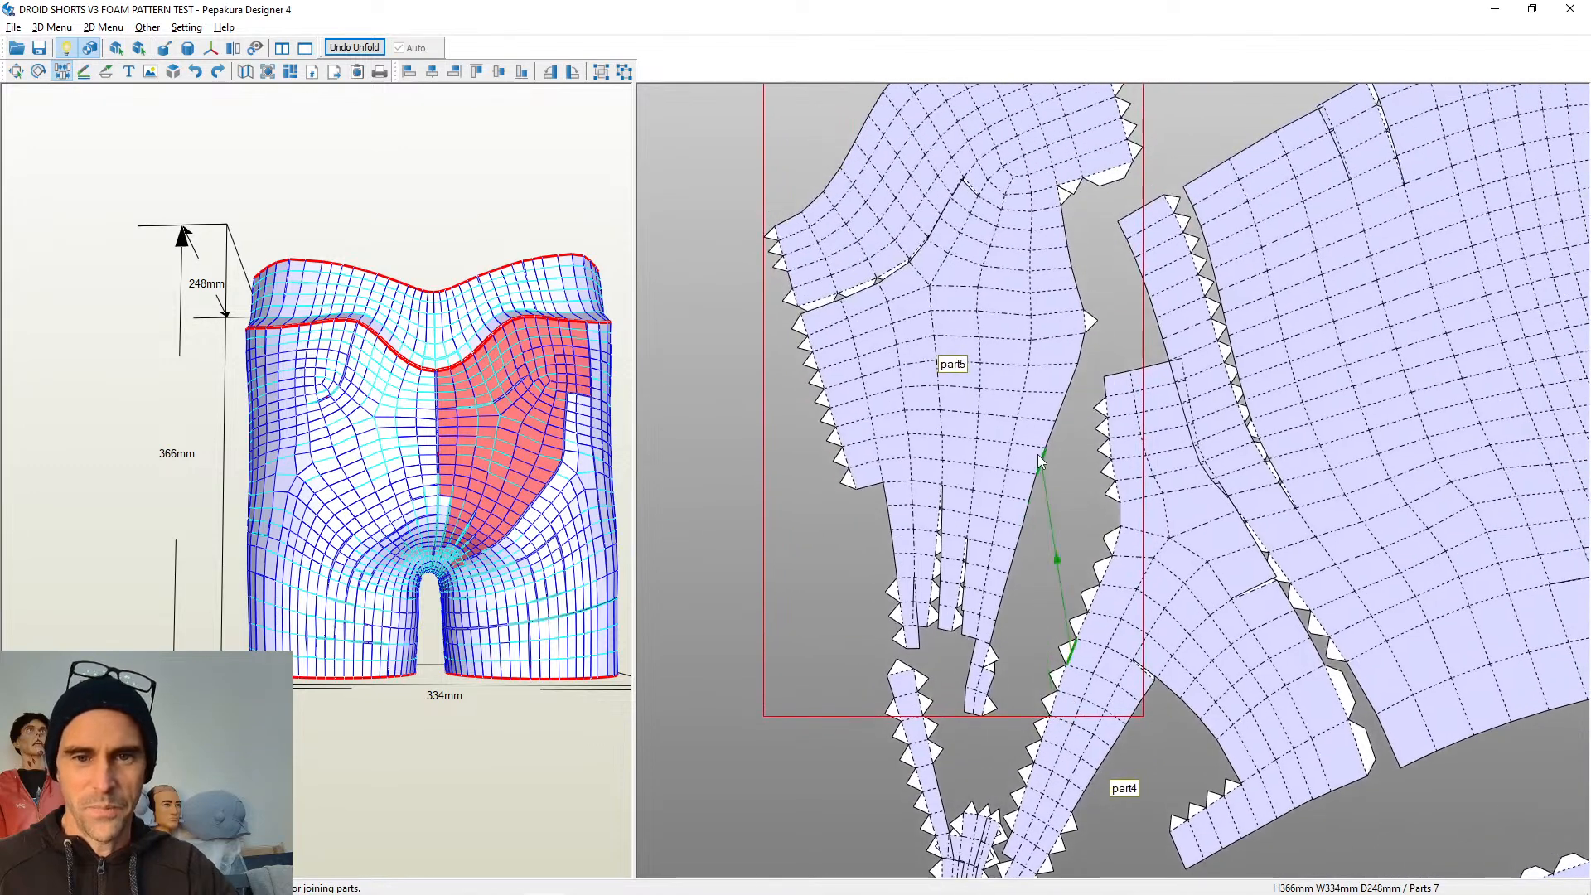
left_click_drag(1015, 395, 871, 323)
left_click_drag(1140, 515, 986, 525)
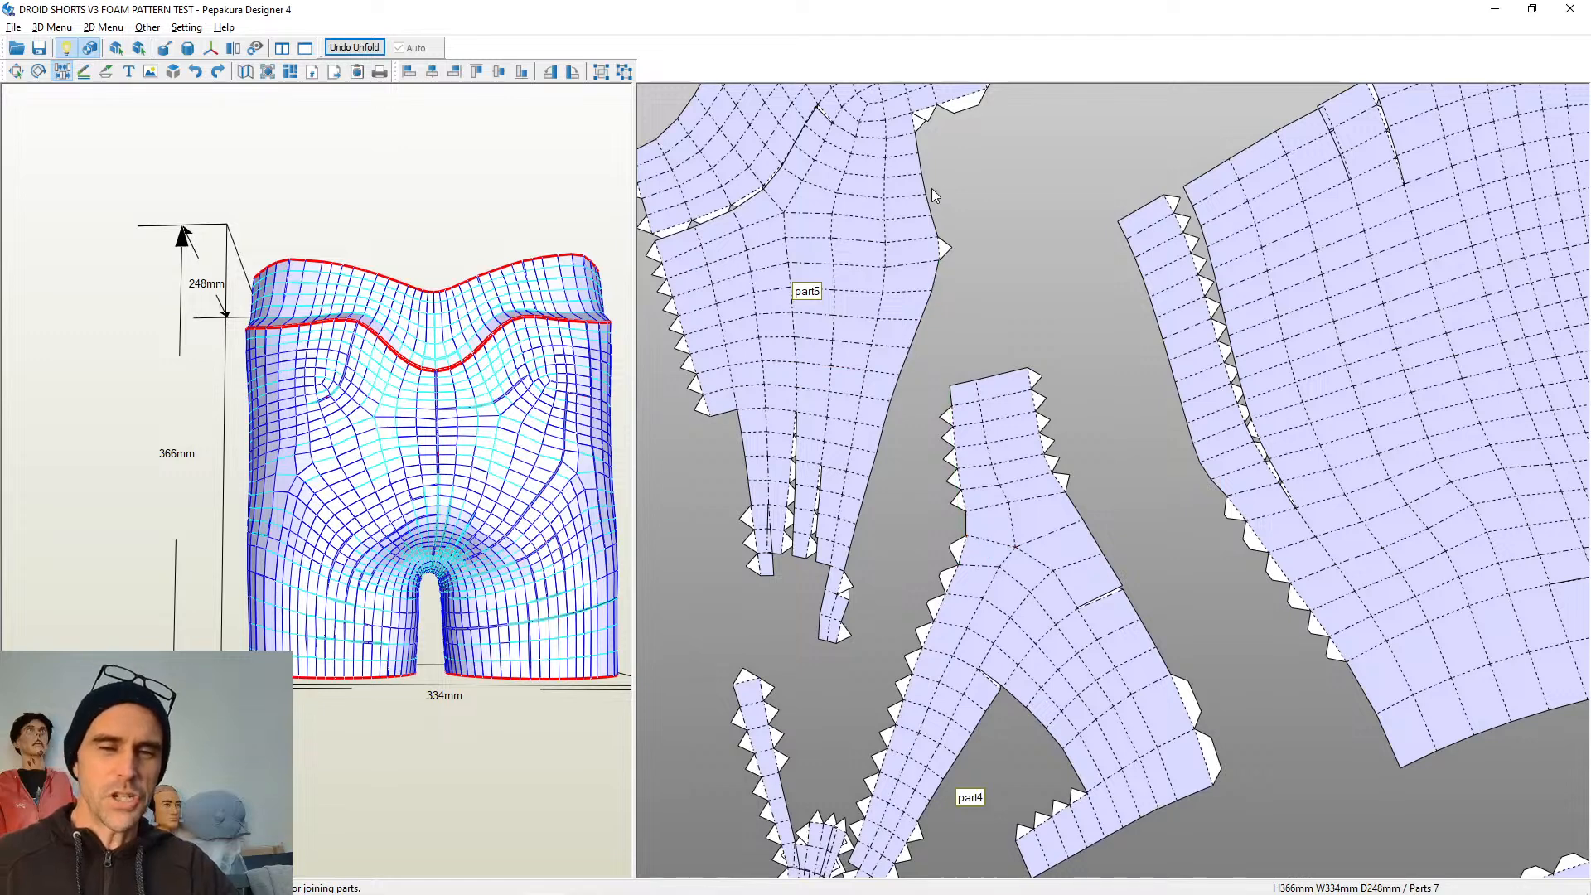
left_click(917, 139)
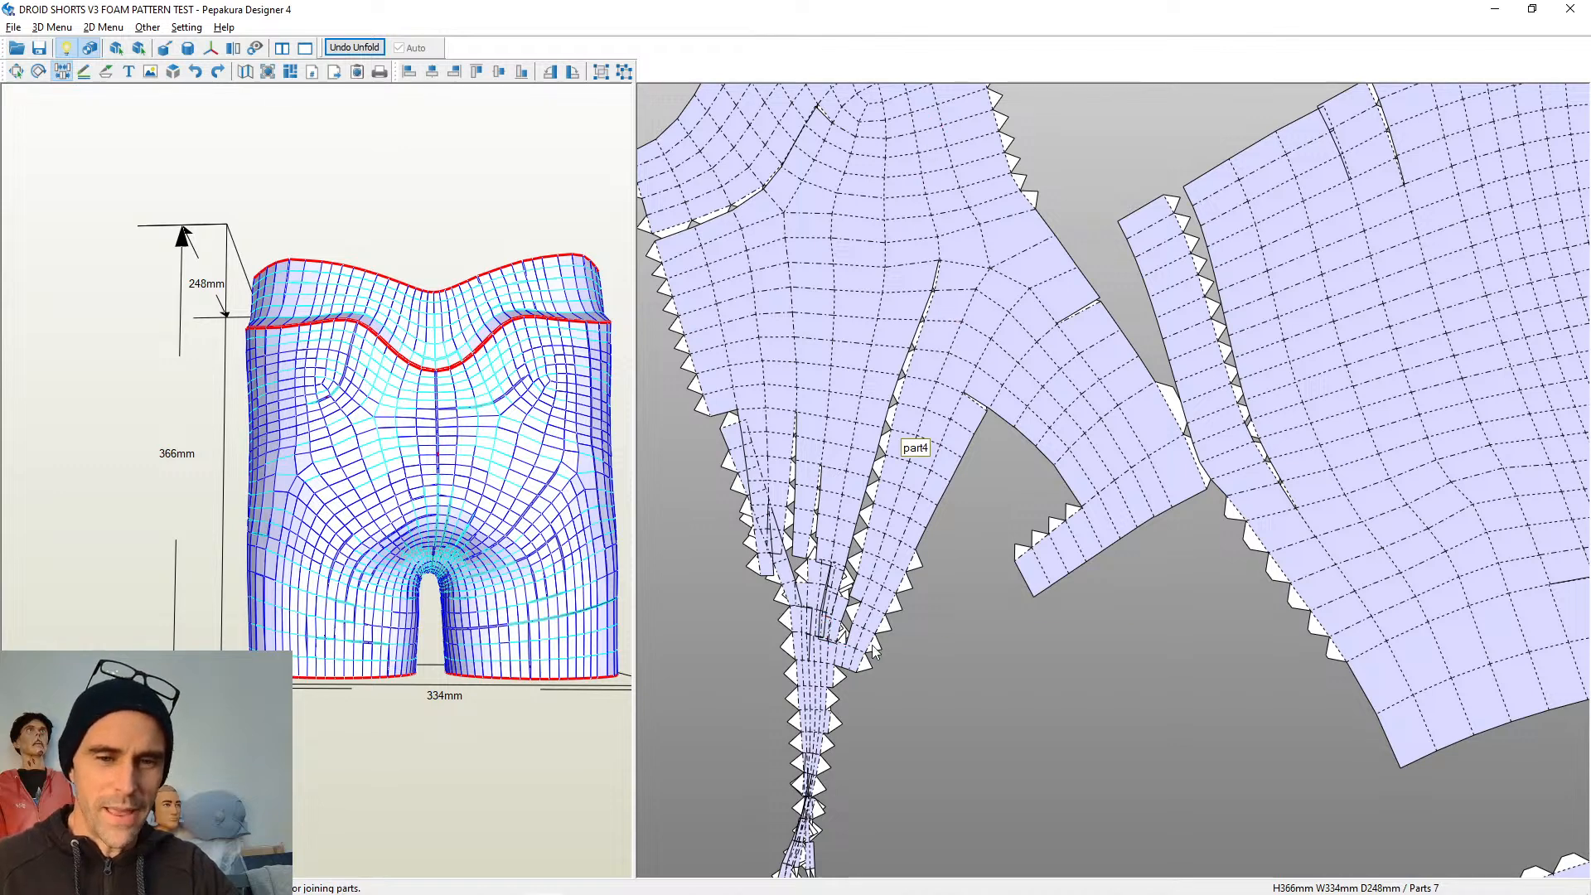
Examine the combined tapered and leg piece and its fit within the layout of all unfolded parts
right_click_drag(922, 649, 1025, 680)
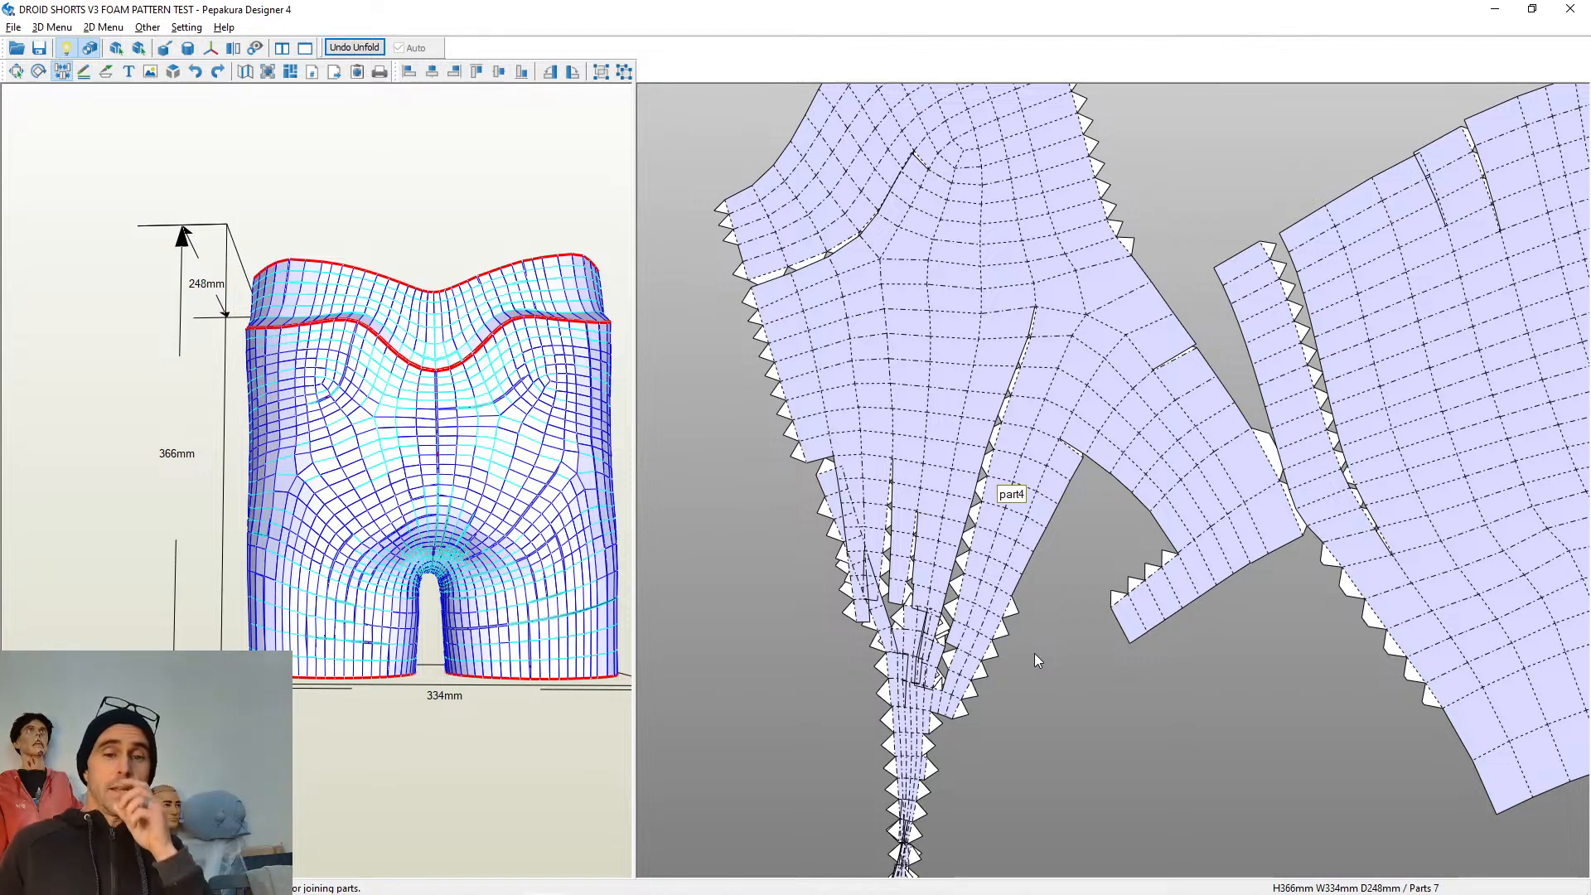
scroll(1129, 489, "down", 2)
middle_click_drag(1128, 489, 877, 531)
scroll(877, 531, "down", 1)
scroll(877, 519, "up", 4)
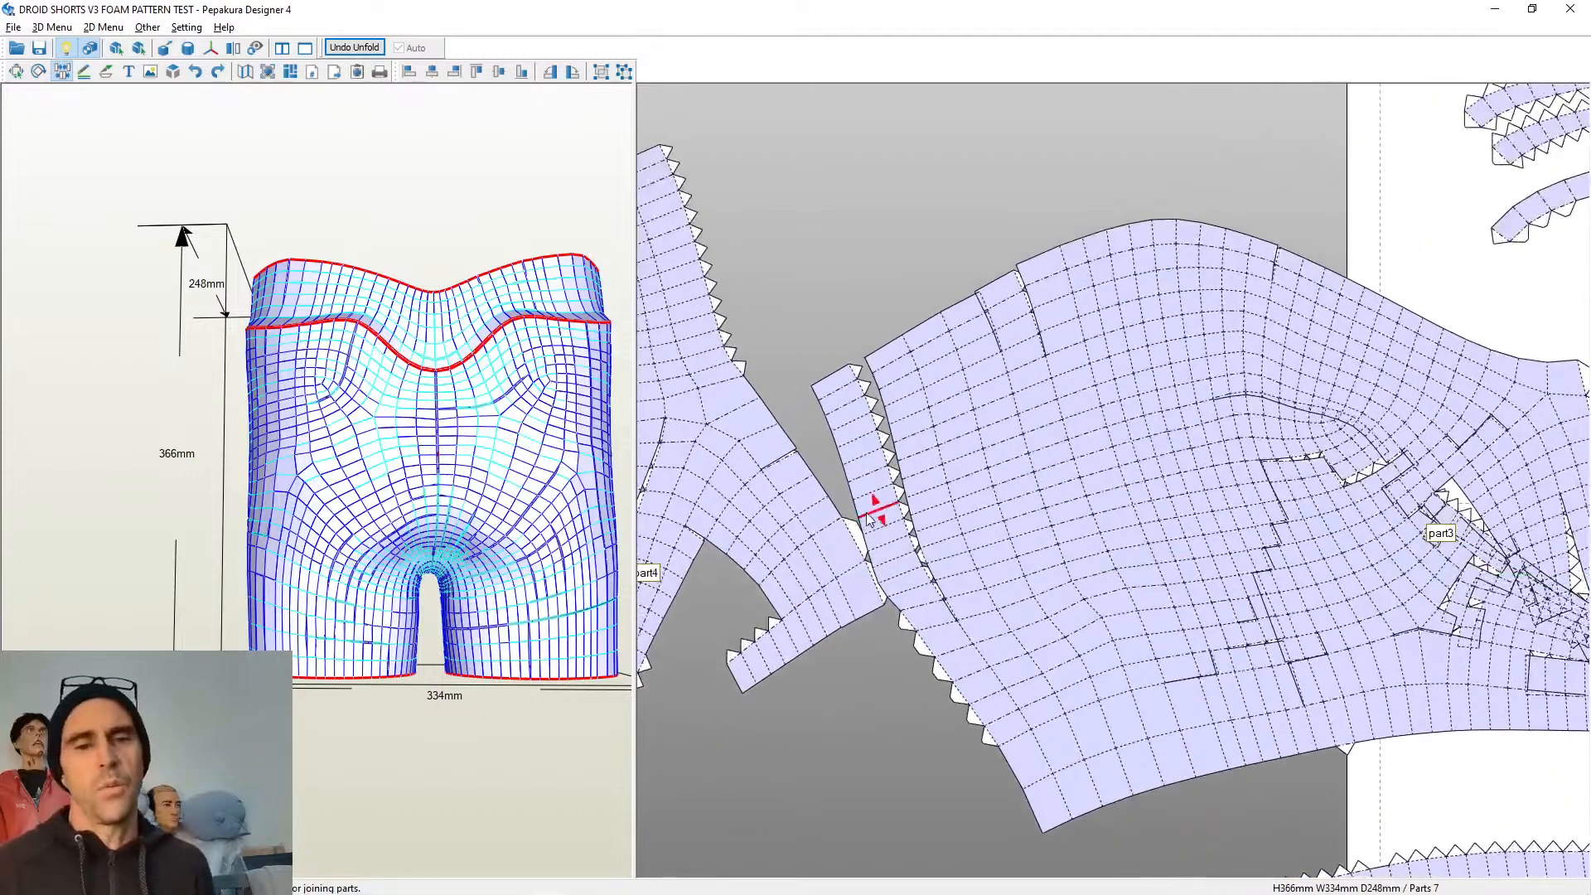
scroll(870, 498, "down", 2)
scroll(843, 396, "down", 1)
middle_click_drag(891, 300, 1036, 286)
scroll(1036, 286, "down", 2)
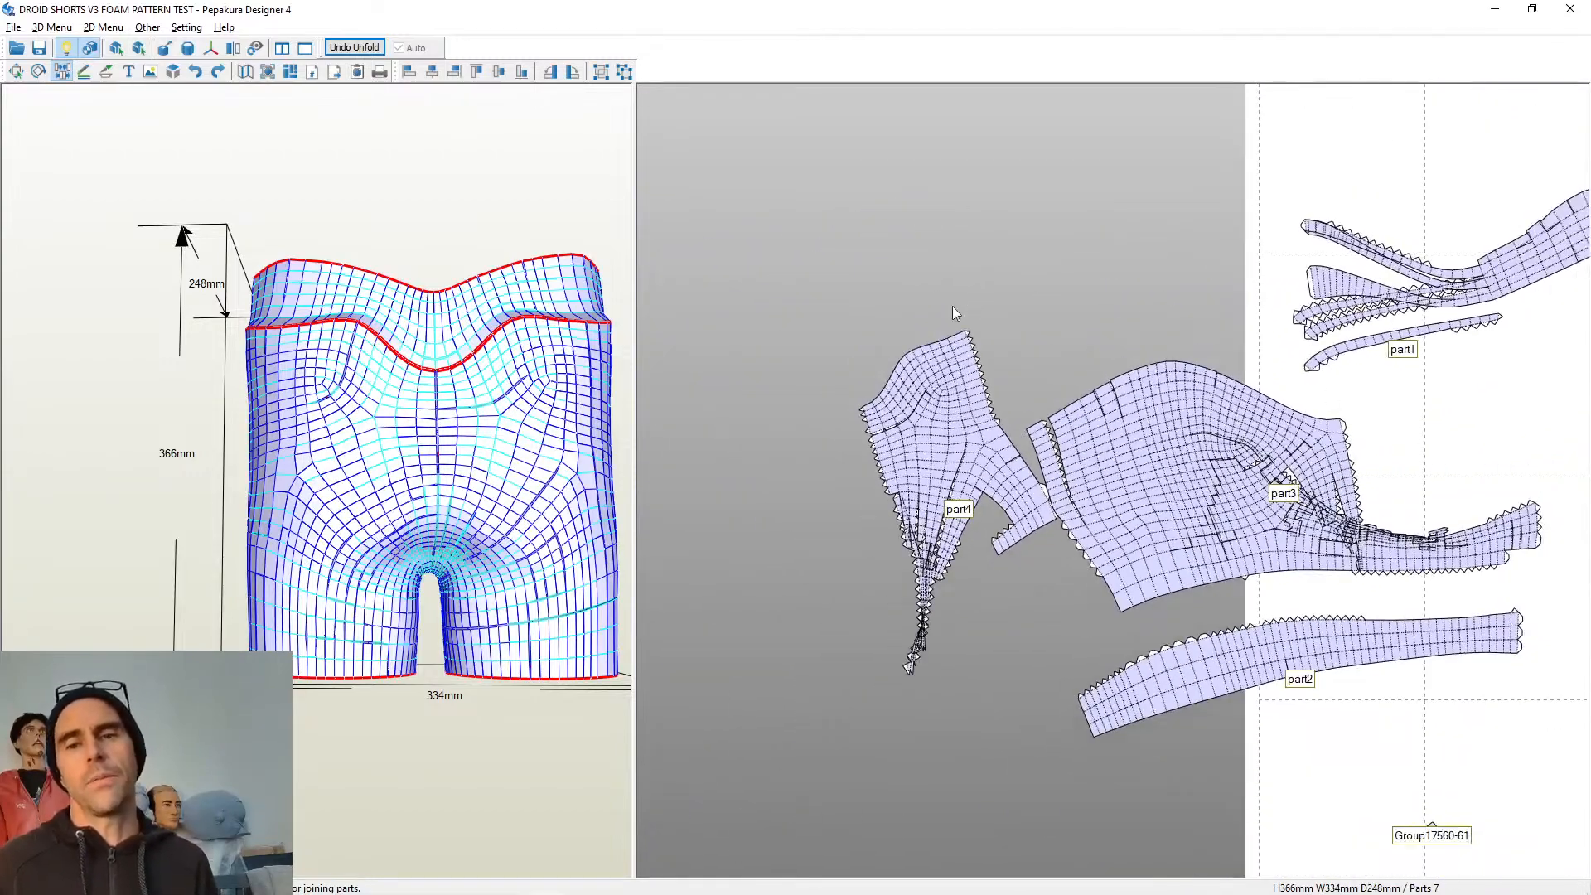
Move the large main panel clear of the combined tapered piece and rotate the 3D model to an angled view
scroll(1077, 441, "up", 4)
left_click_drag(1044, 419, 1111, 408)
scroll(504, 683, "down", 1)
left_click_drag(504, 683, 389, 712)
mouse_move(1114, 421)
left_mouse_down()
mouse_move(1134, 426)
mouse_move(1091, 375)
mouse_move(1098, 399)
left_mouse_up()
scroll(1097, 381, "down", 3)
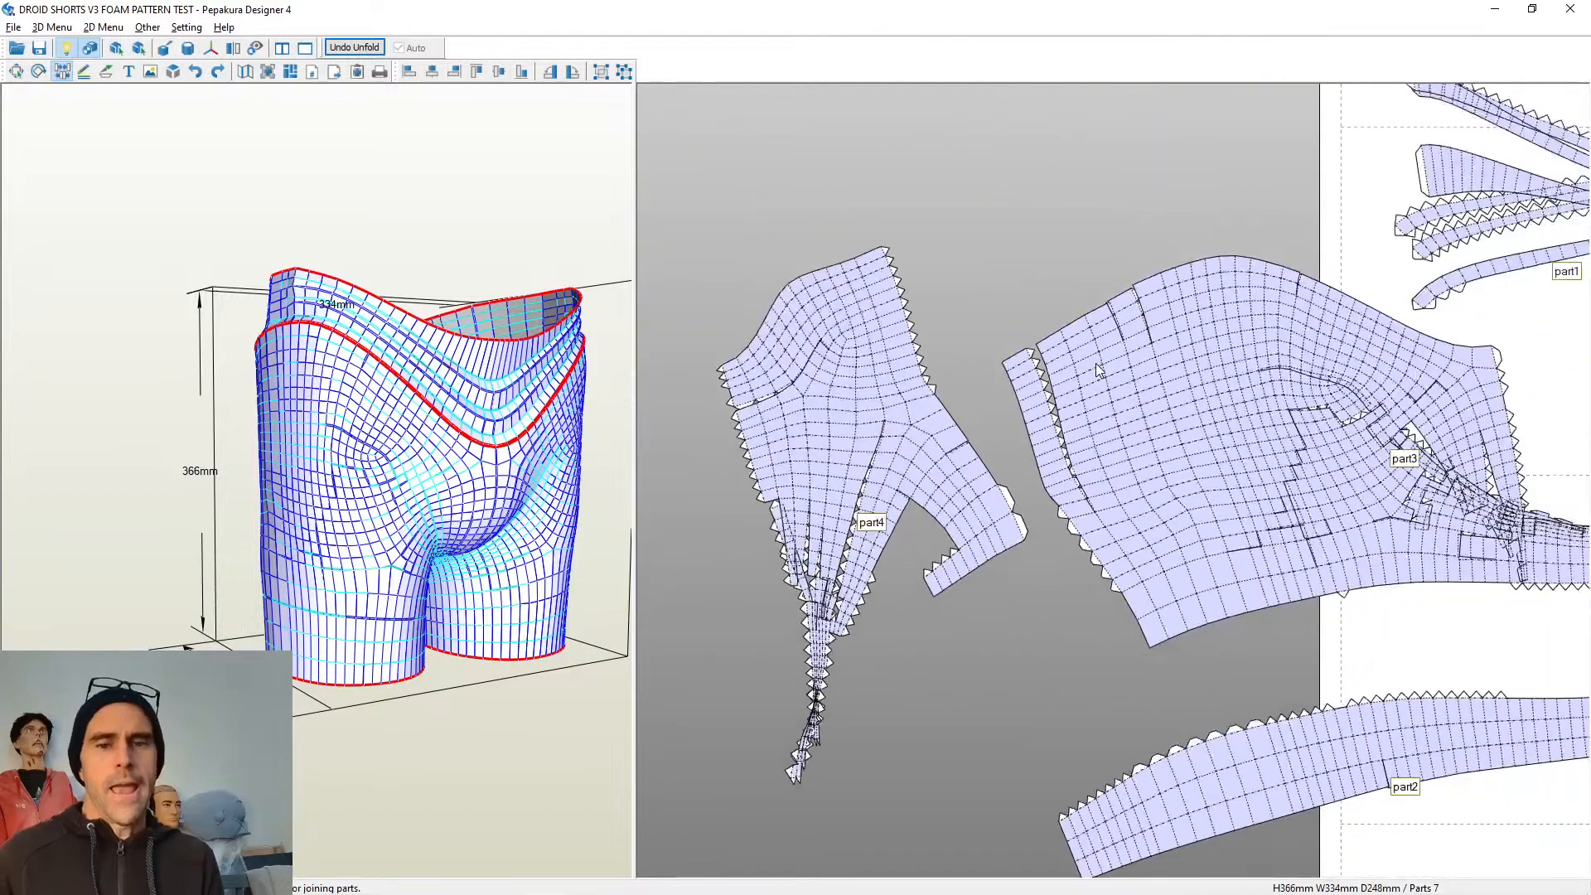
Extend the curved slit in the large main panel by separating the next edges along its row toward the outer side
scroll(1243, 386, "up", 3)
scroll(917, 455, "up", 3)
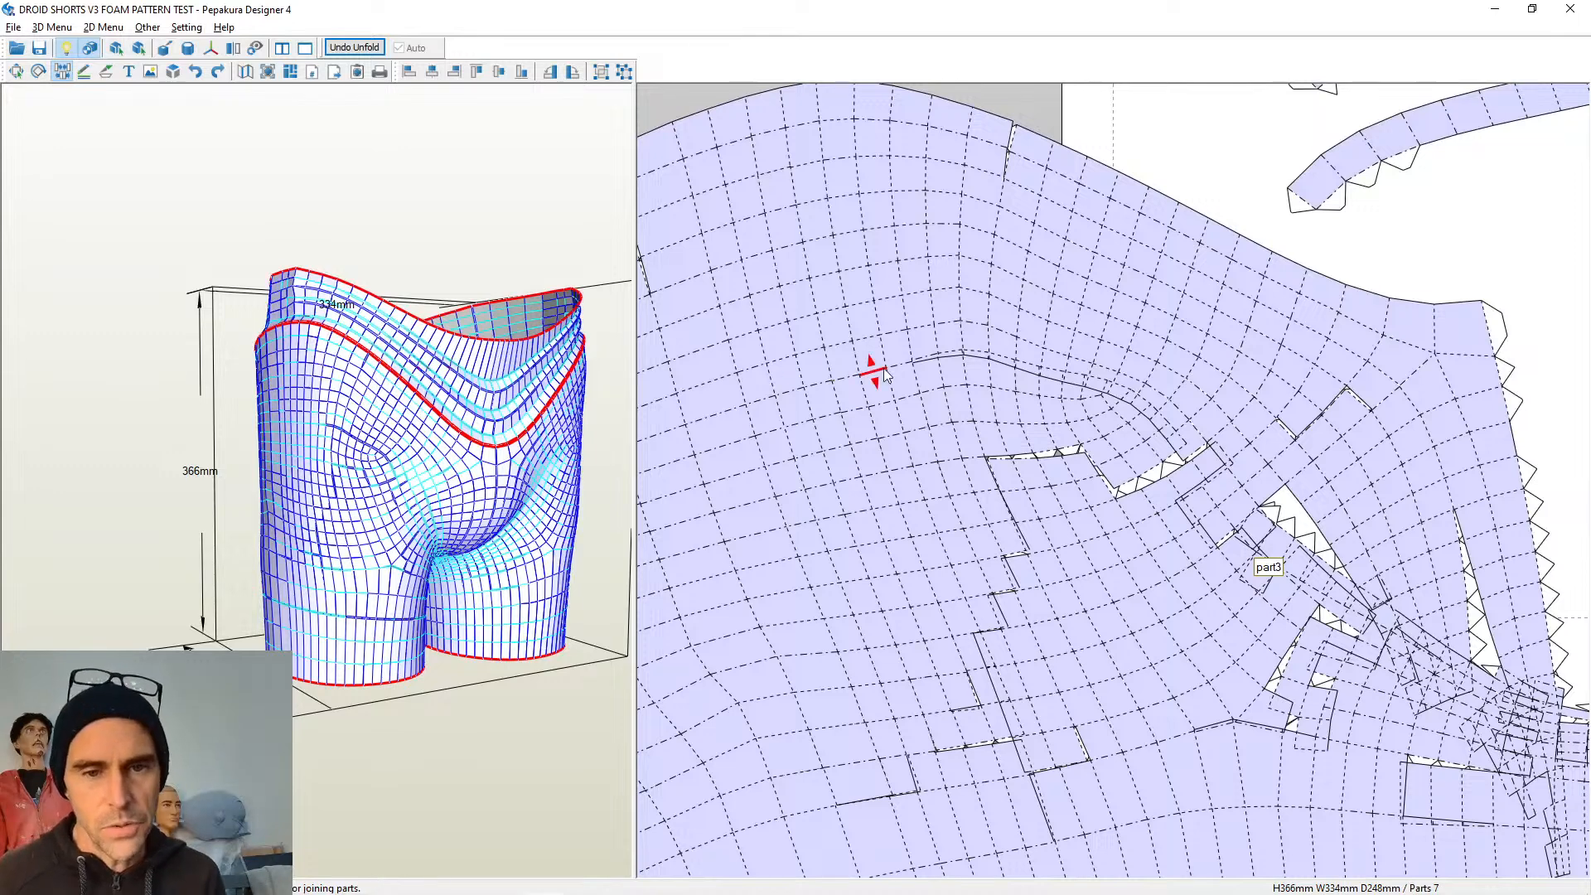
left_click(840, 380)
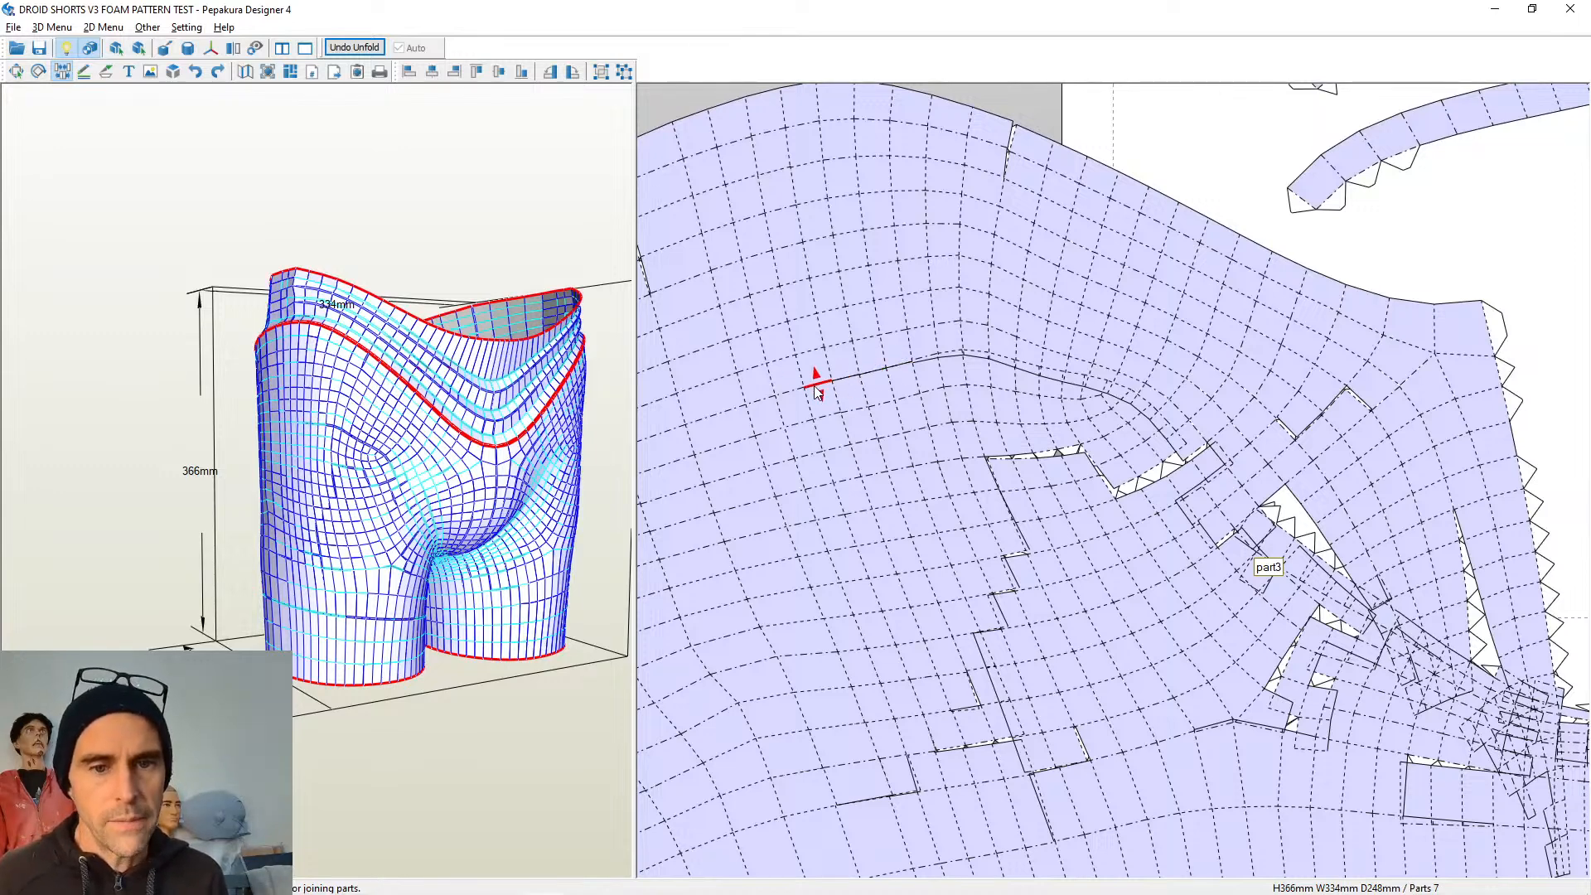
left_click(814, 386)
left_click(788, 393)
middle_click_drag(893, 408, 1276, 370)
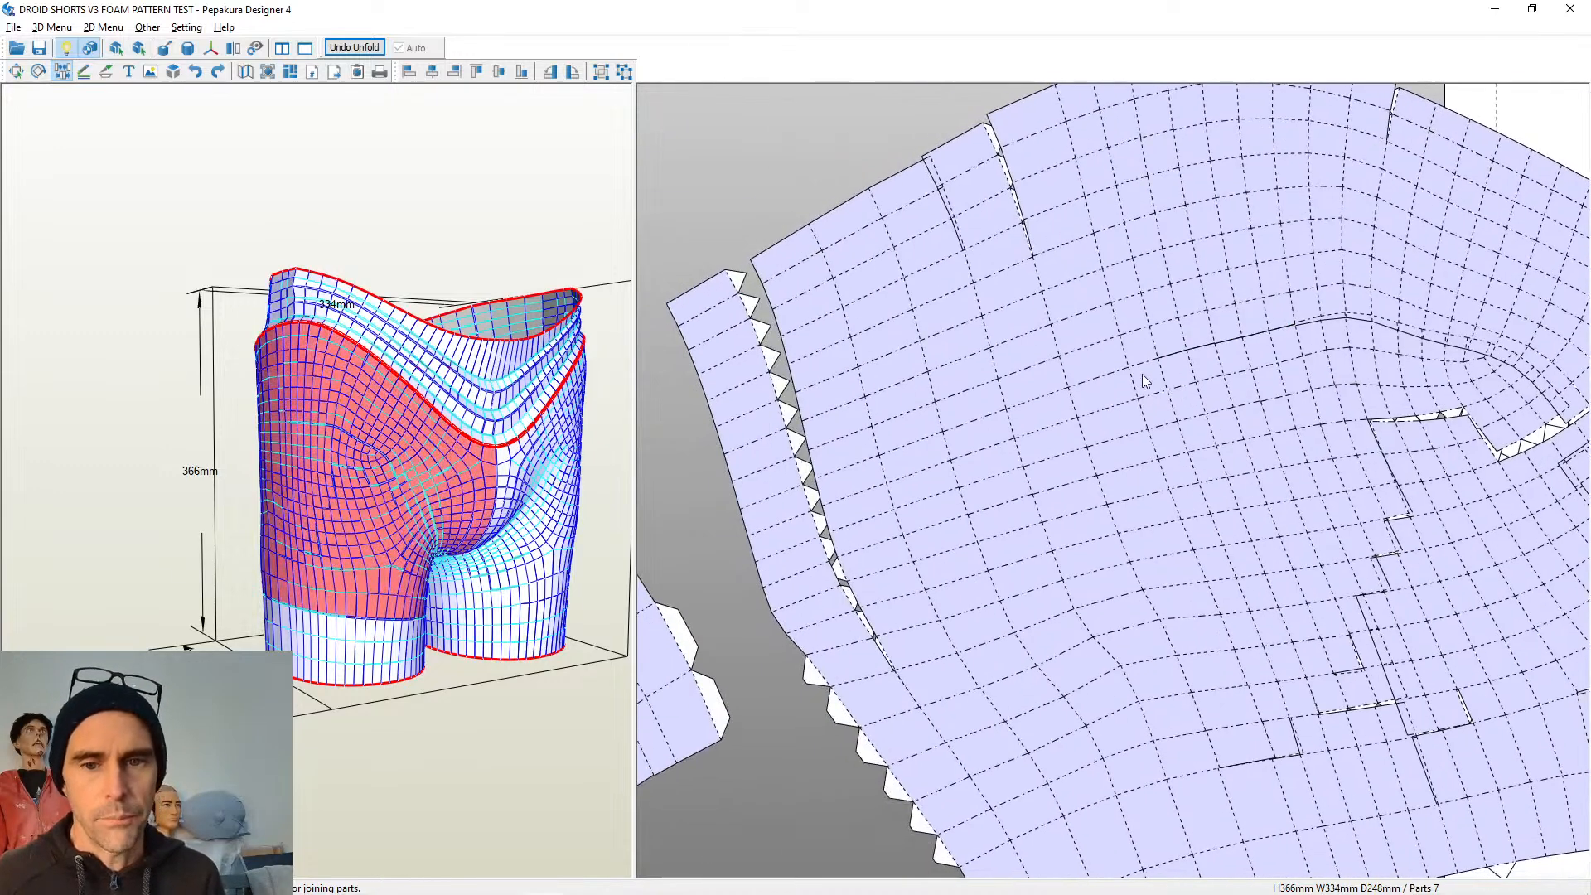
Continue the cut to the panel's outer edge, splitting off the upper band, and rejoin the loose end strip to that band
left_click(1139, 366)
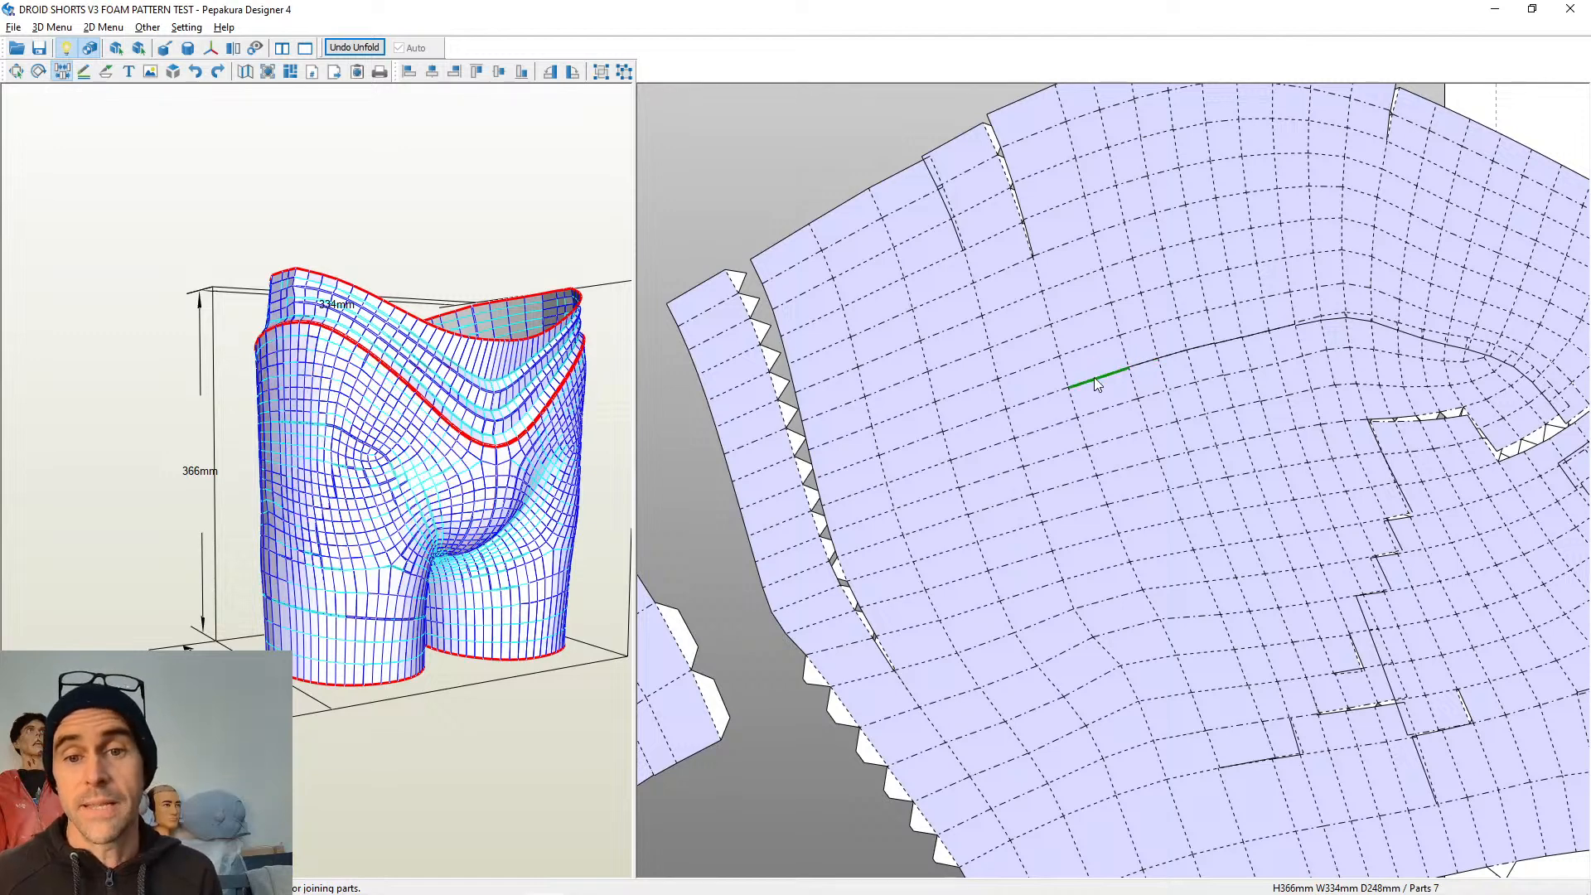
left_click(1092, 377)
left_click(1045, 399)
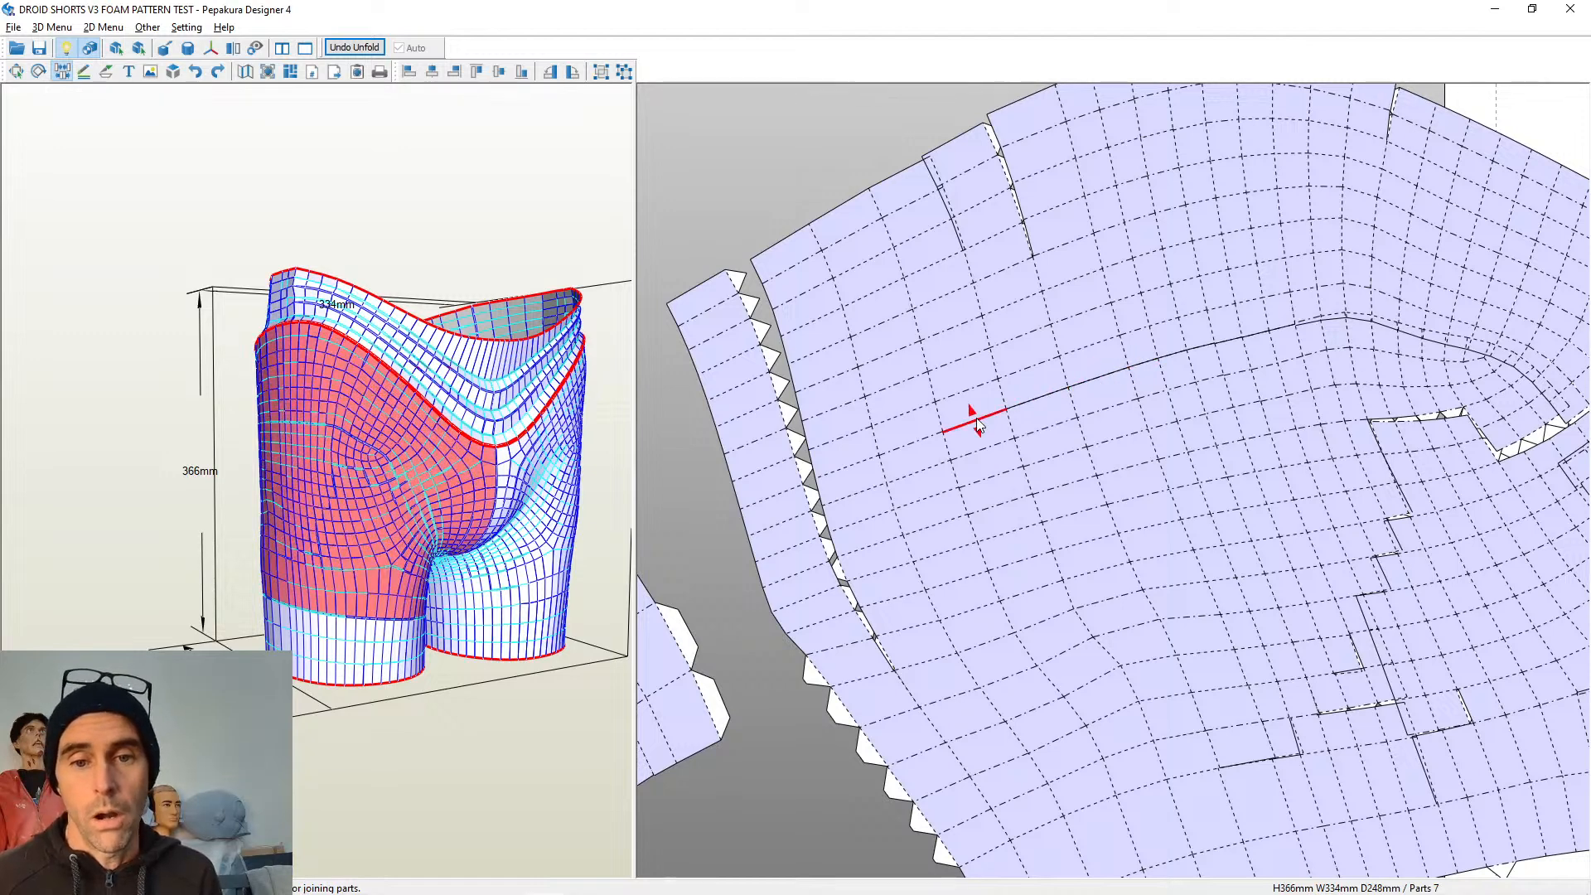
left_click(977, 418)
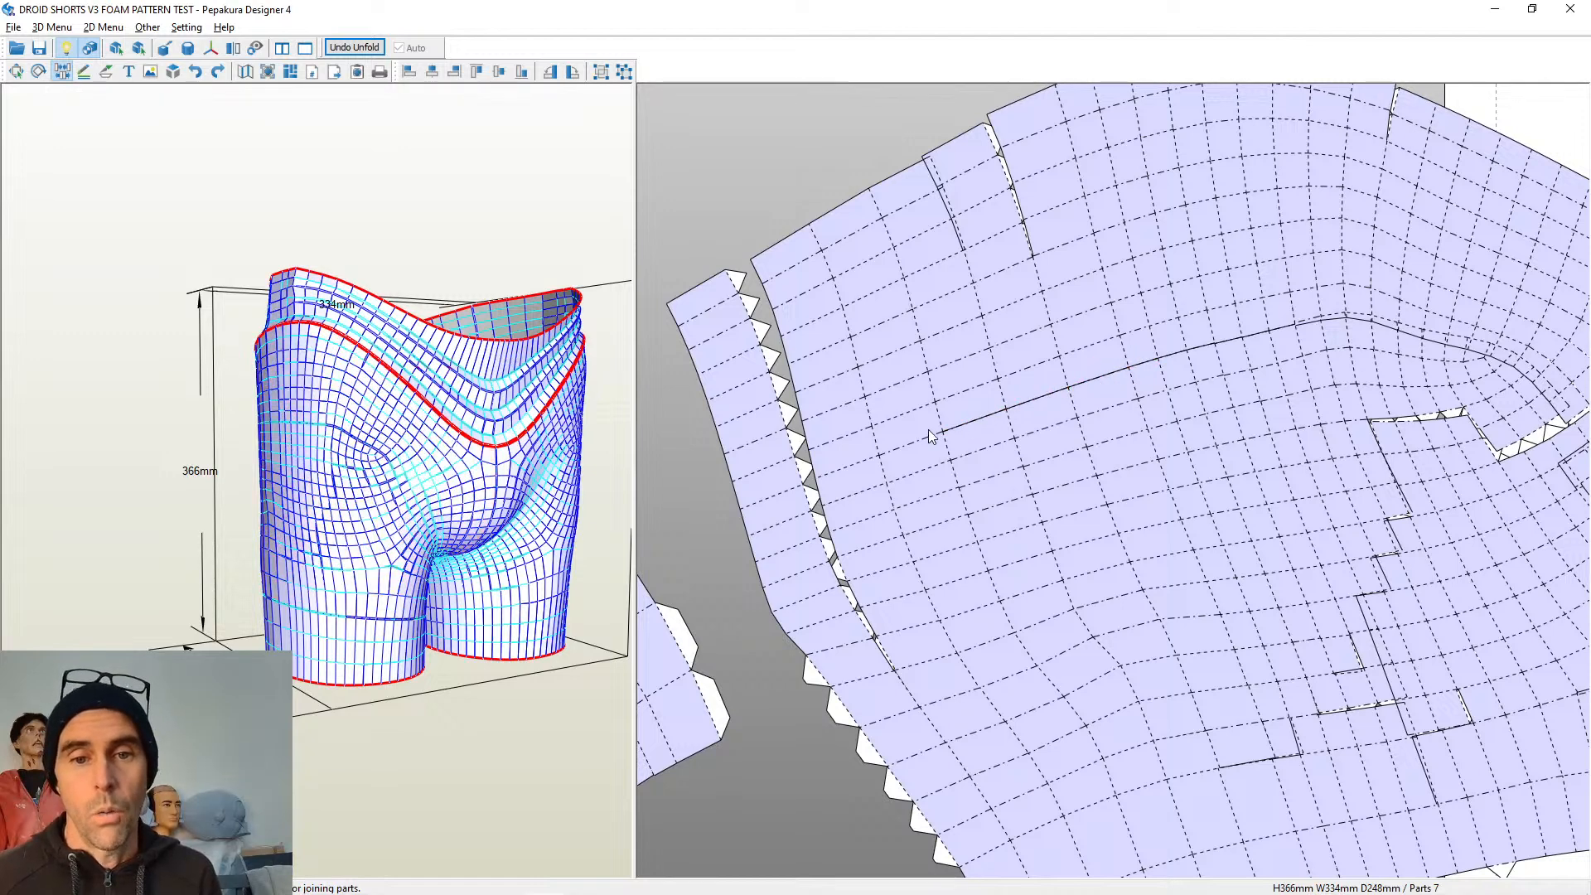
left_click(871, 466)
left_click(775, 515)
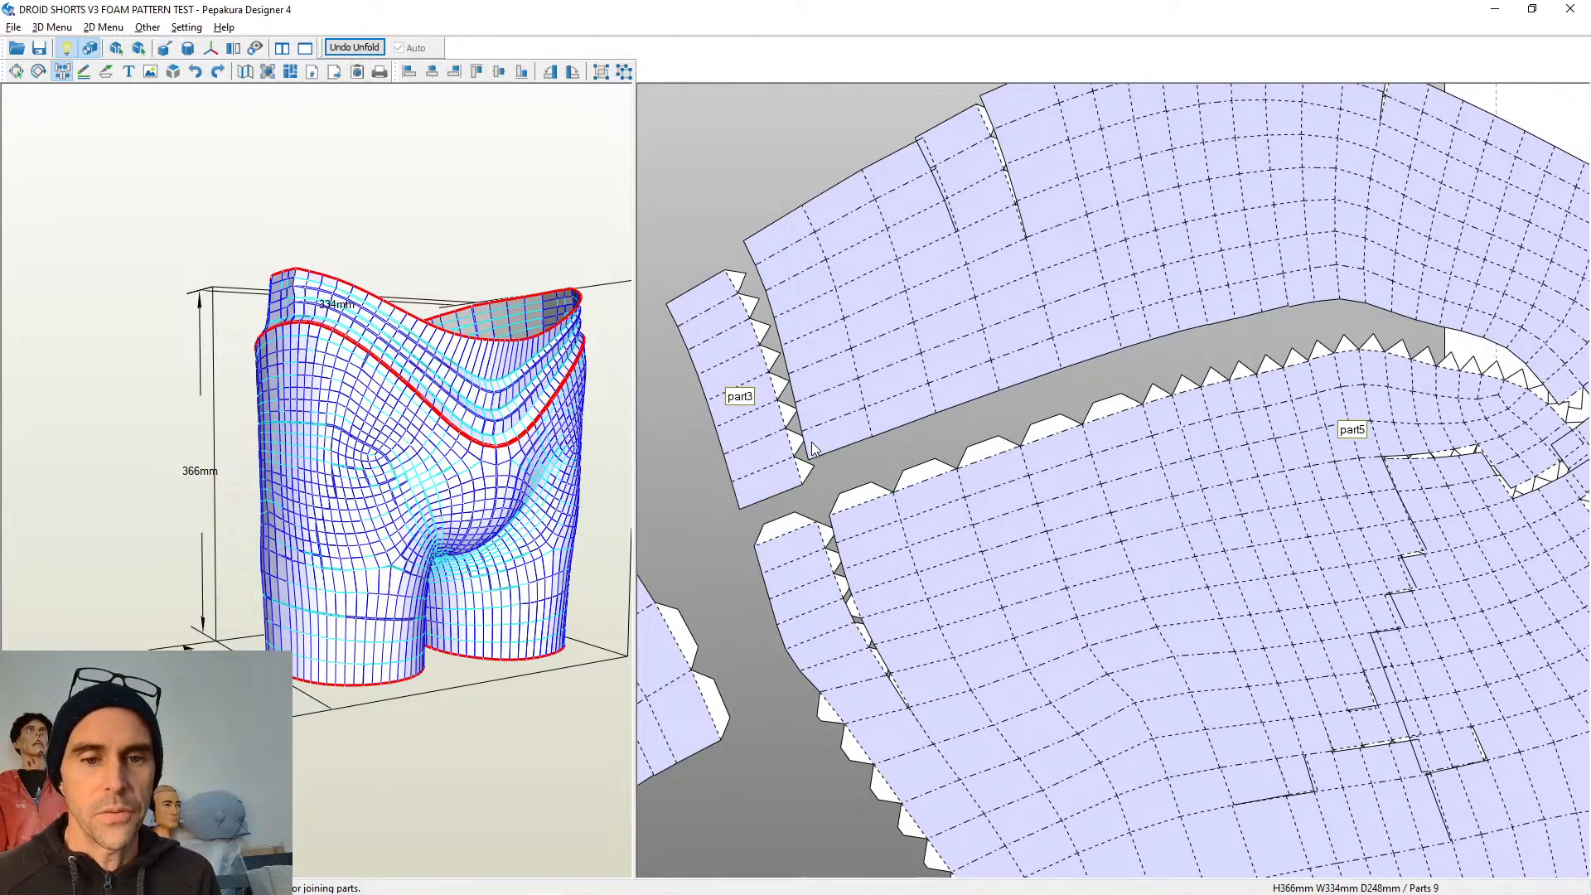
left_click(807, 447)
Move the upper curved band and the lower leg panel apart so that their newly cut edges are clear of each other
scroll(1107, 452, "down", 3)
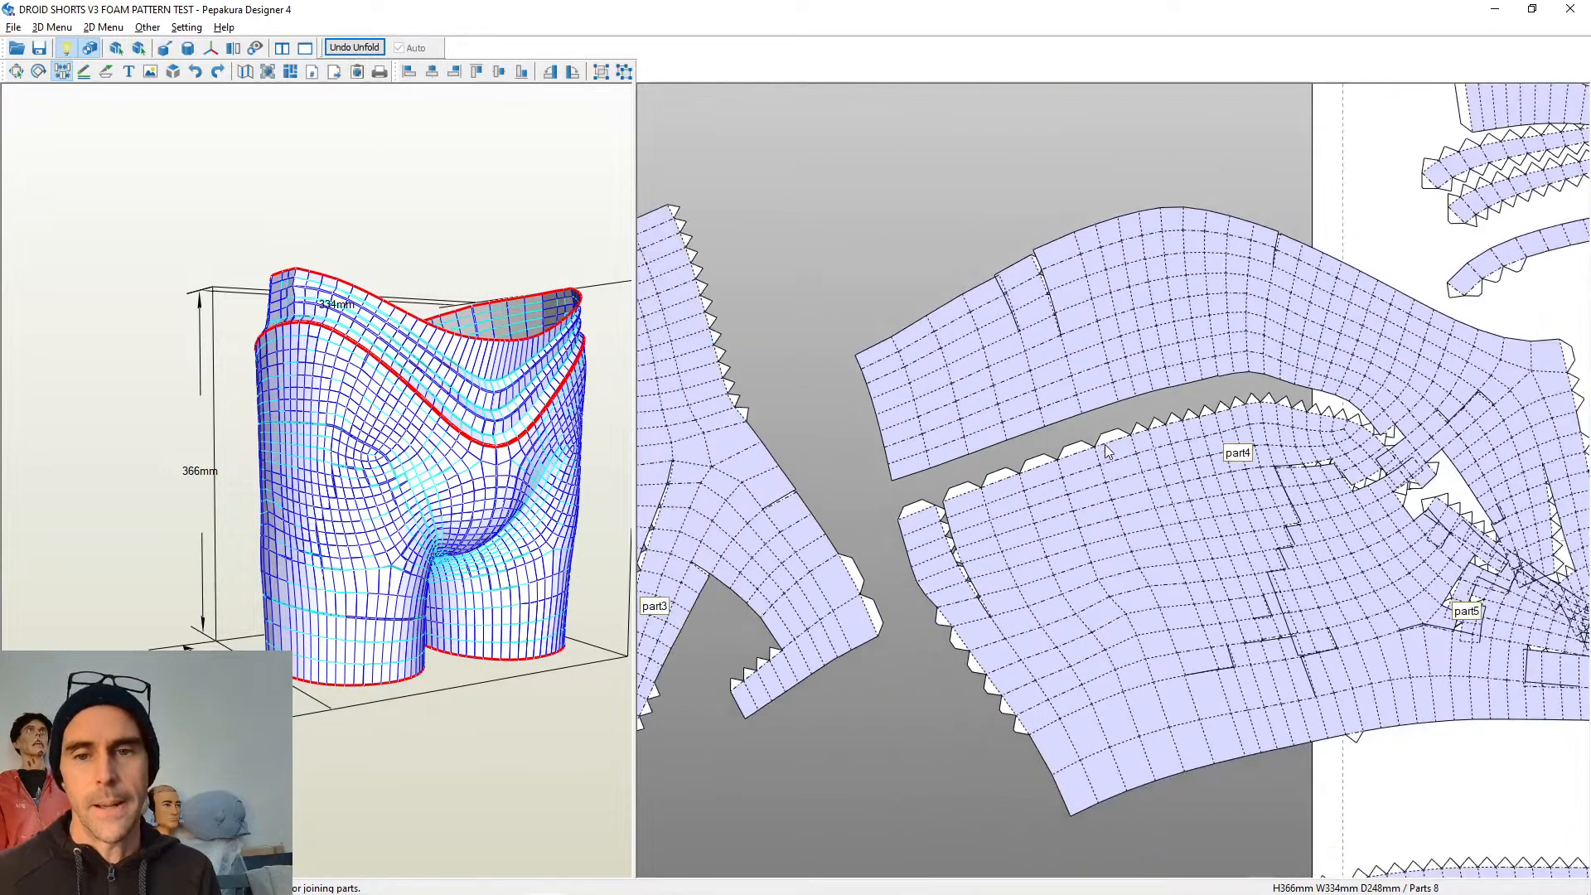
middle_click_drag(1272, 344, 1112, 386)
left_click_drag(1089, 390, 1082, 323)
left_click_drag(1055, 489, 1026, 502)
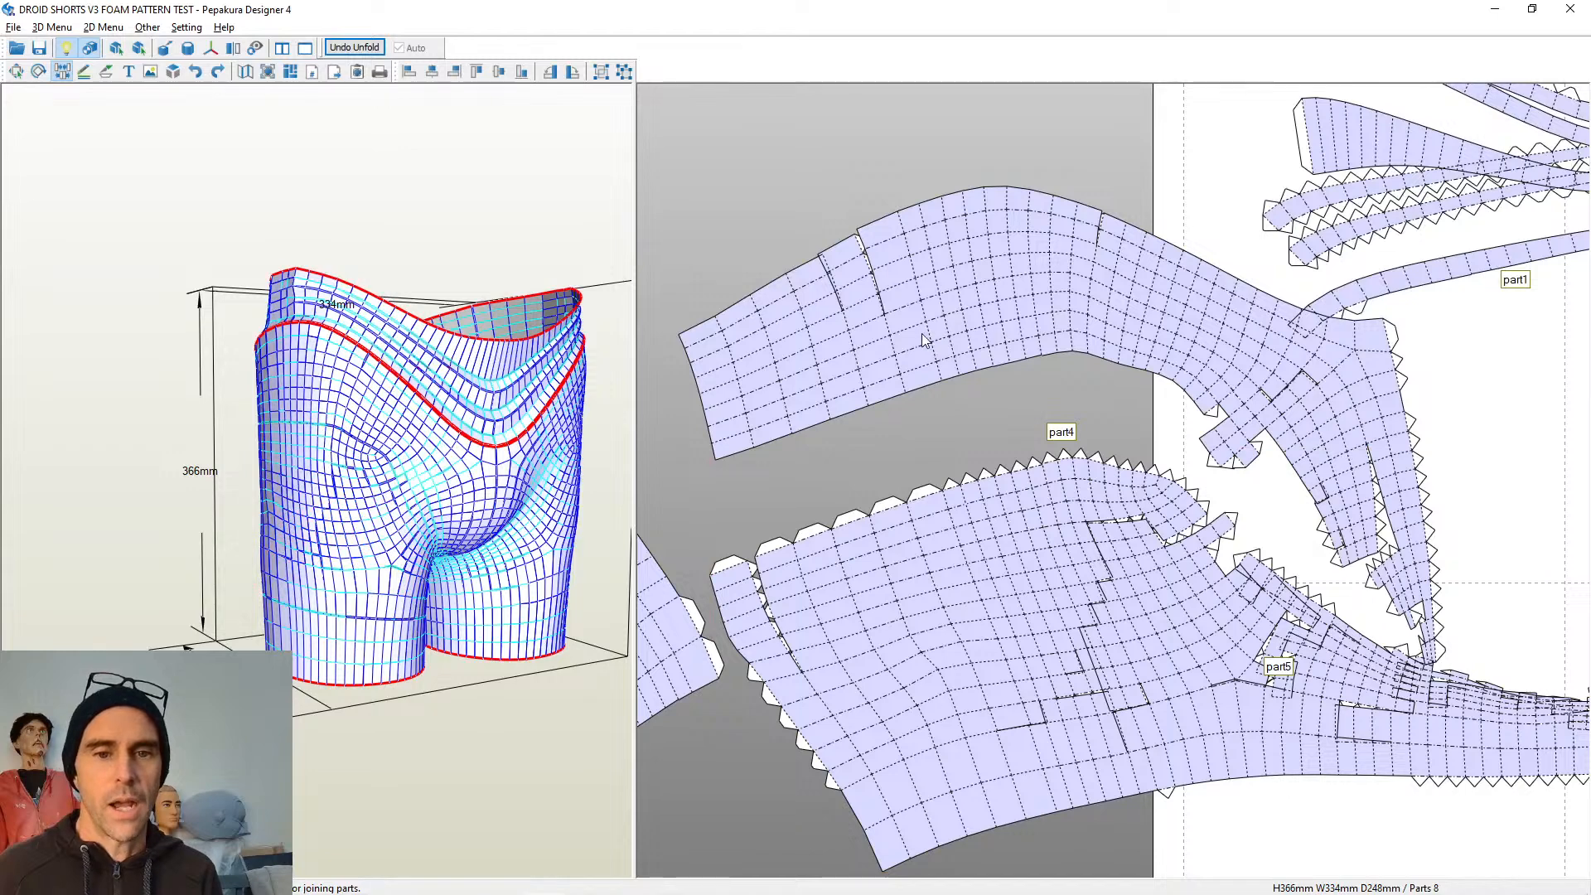
left_click_drag(920, 335, 867, 305)
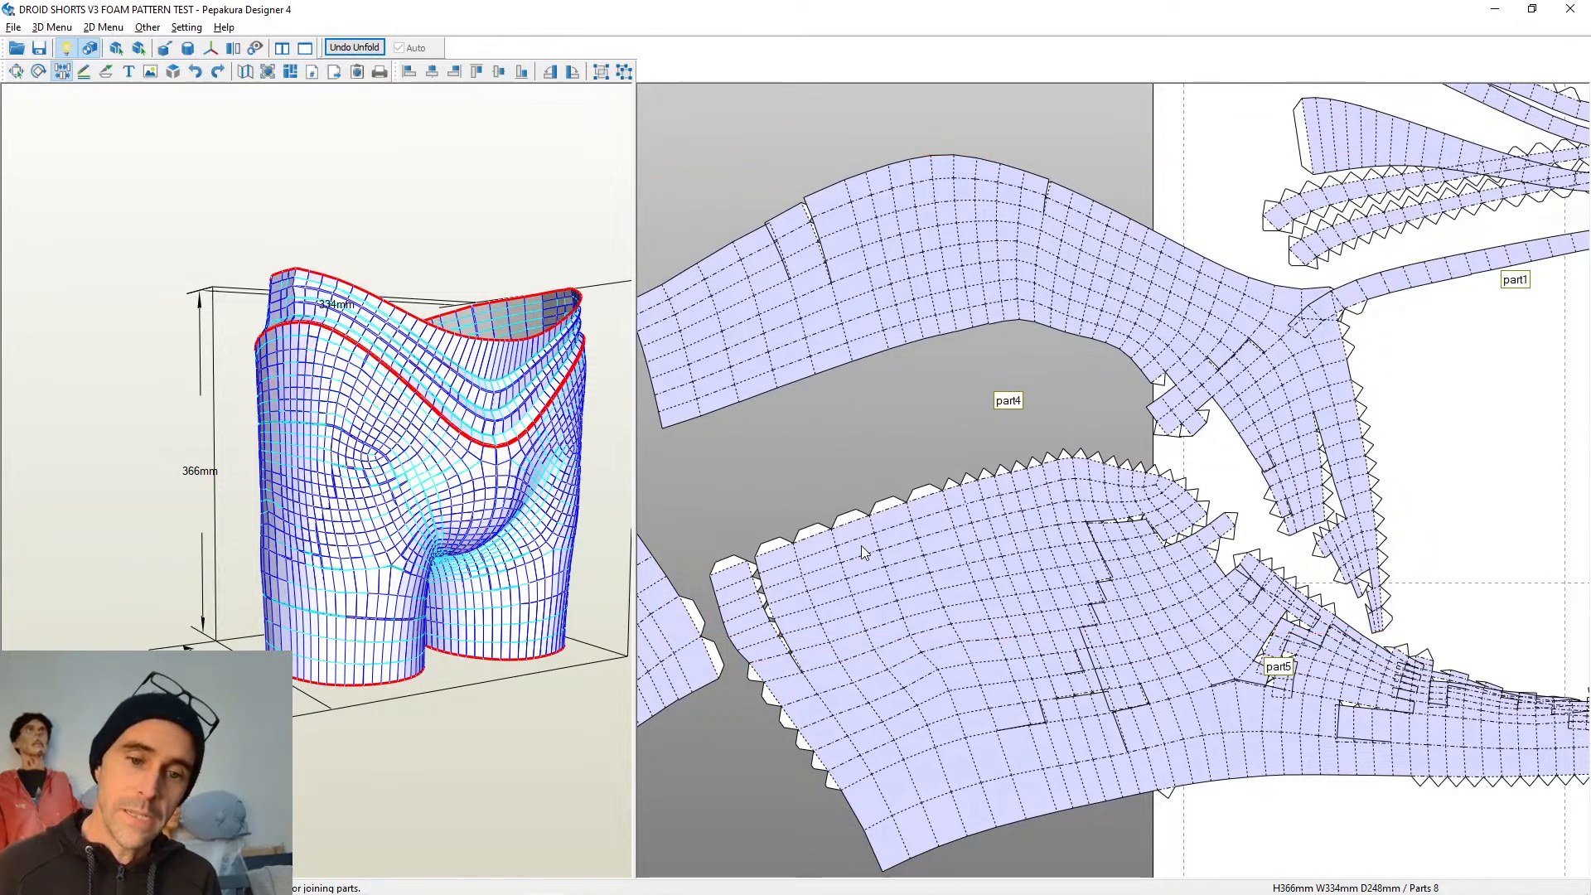
left_click_drag(862, 545, 854, 510)
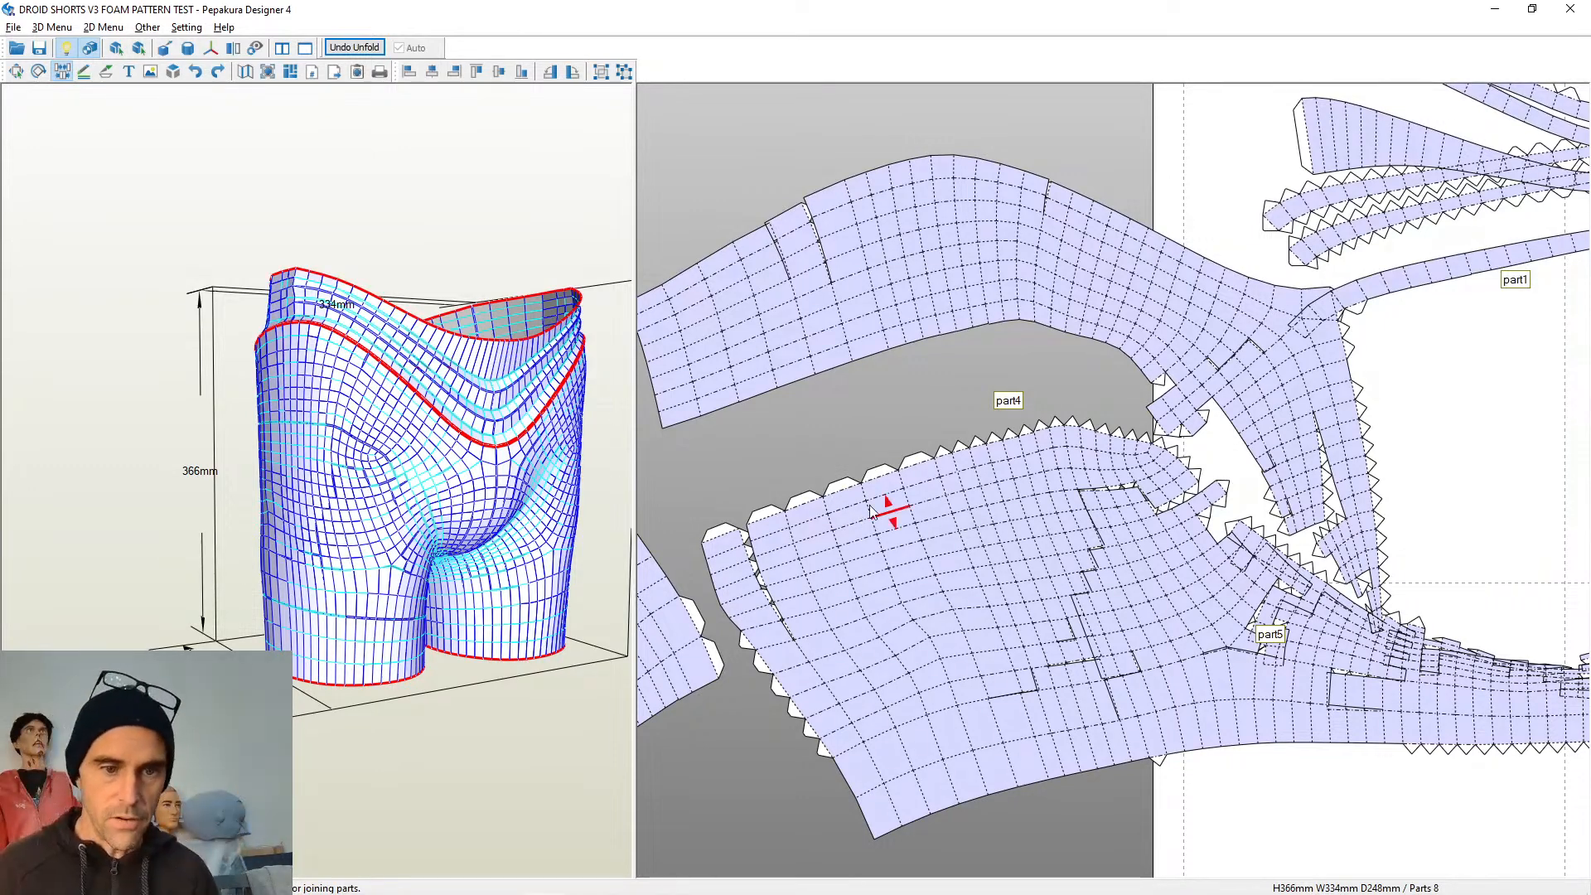
Spread out the combined tapered piece, the leg panel and the upper band so that they no longer crowd each other
scroll(1037, 448, "down", 2)
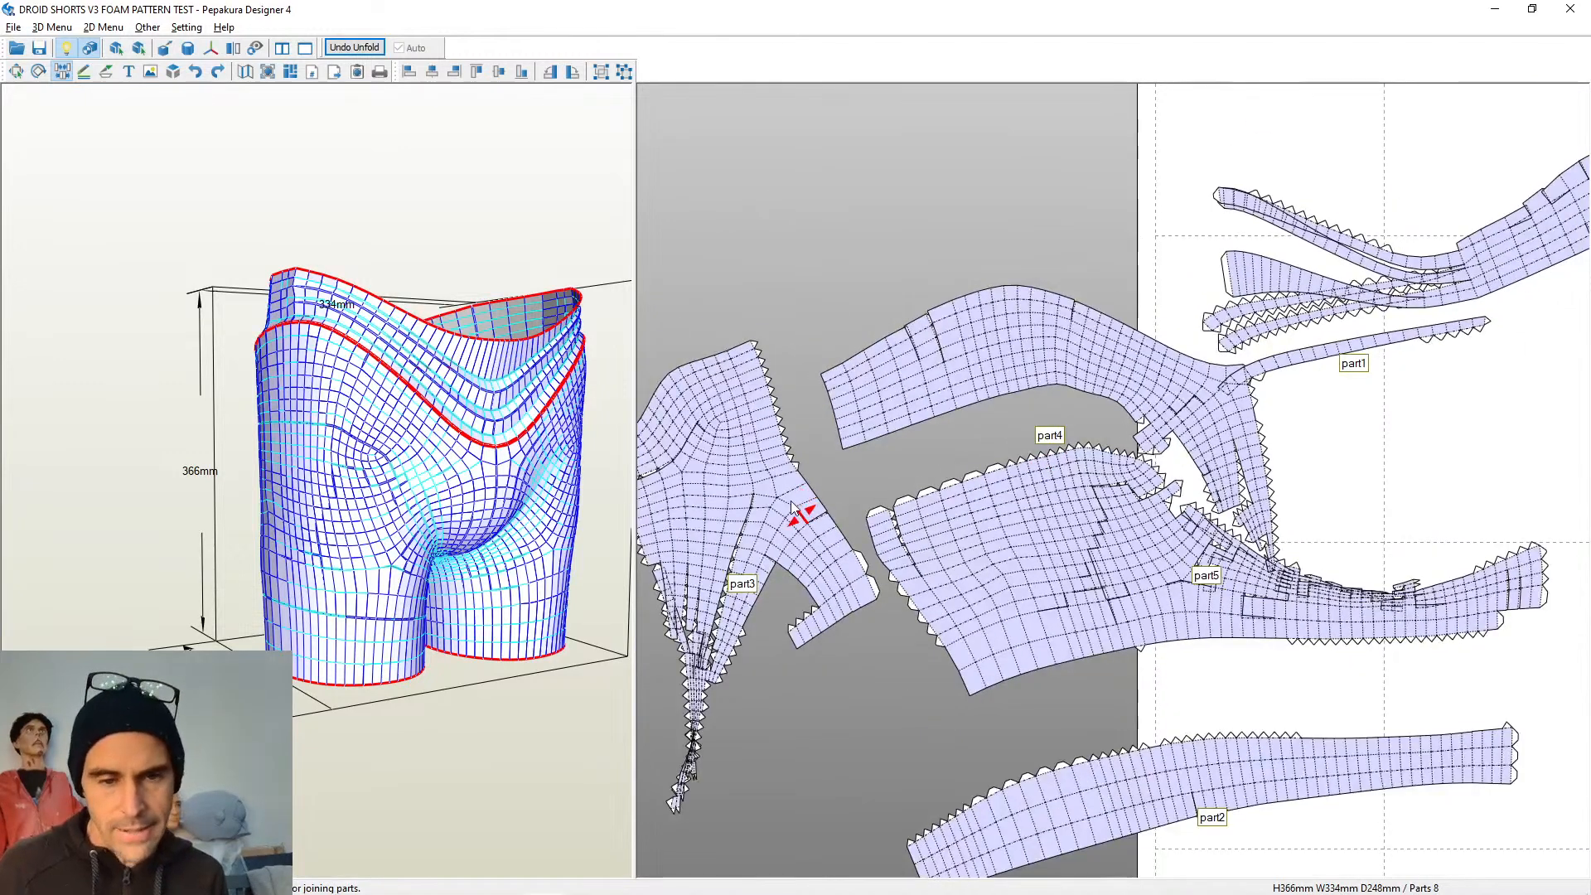
left_click_drag(794, 498, 777, 513)
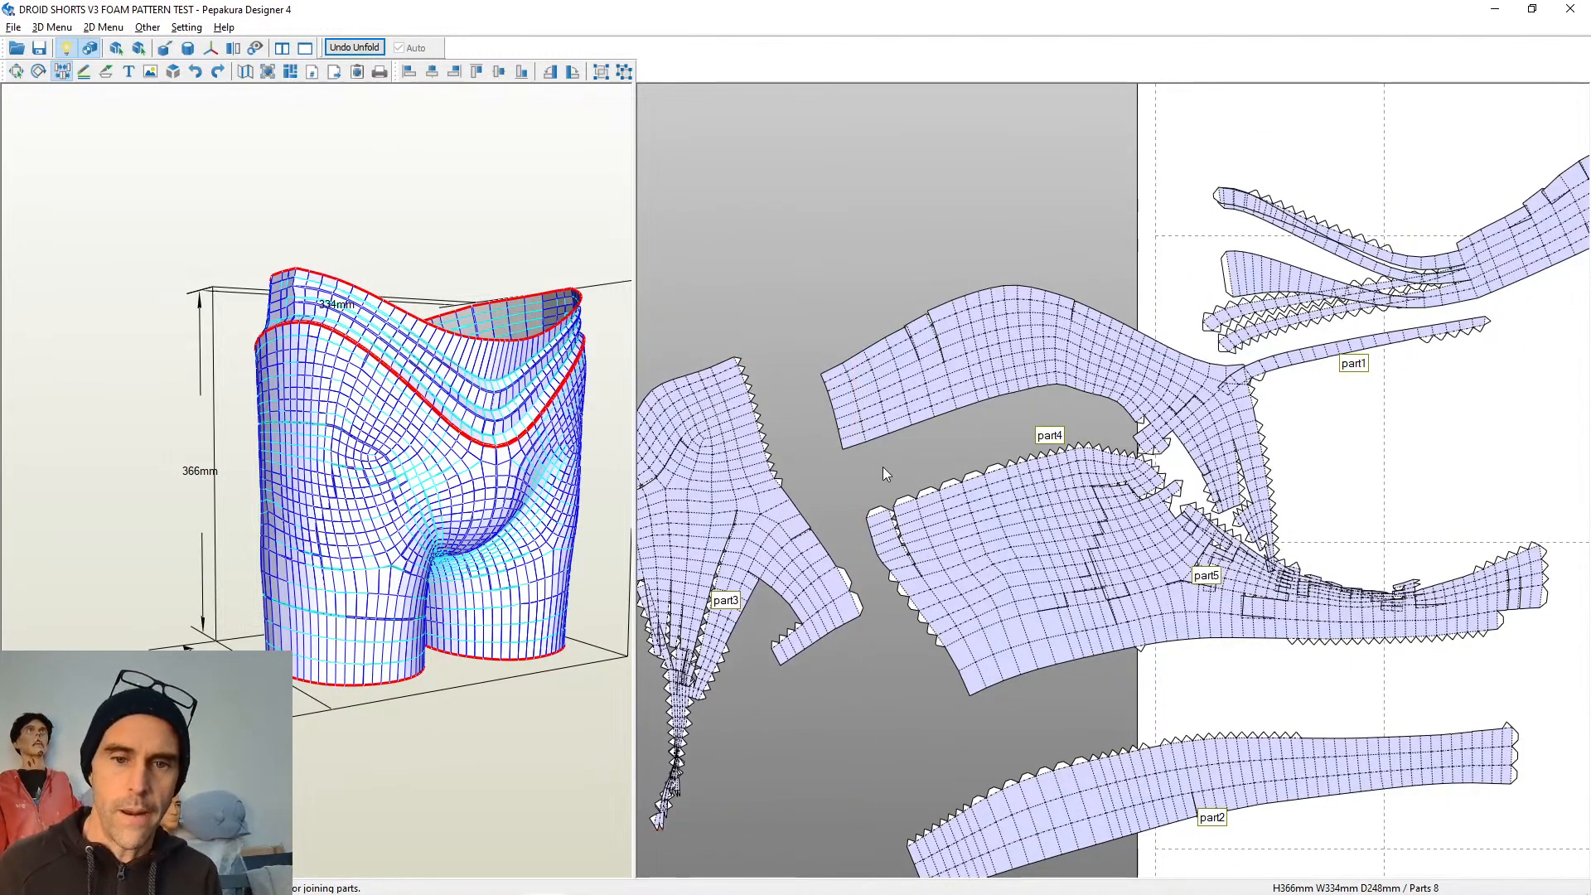
left_click_drag(966, 515, 949, 523)
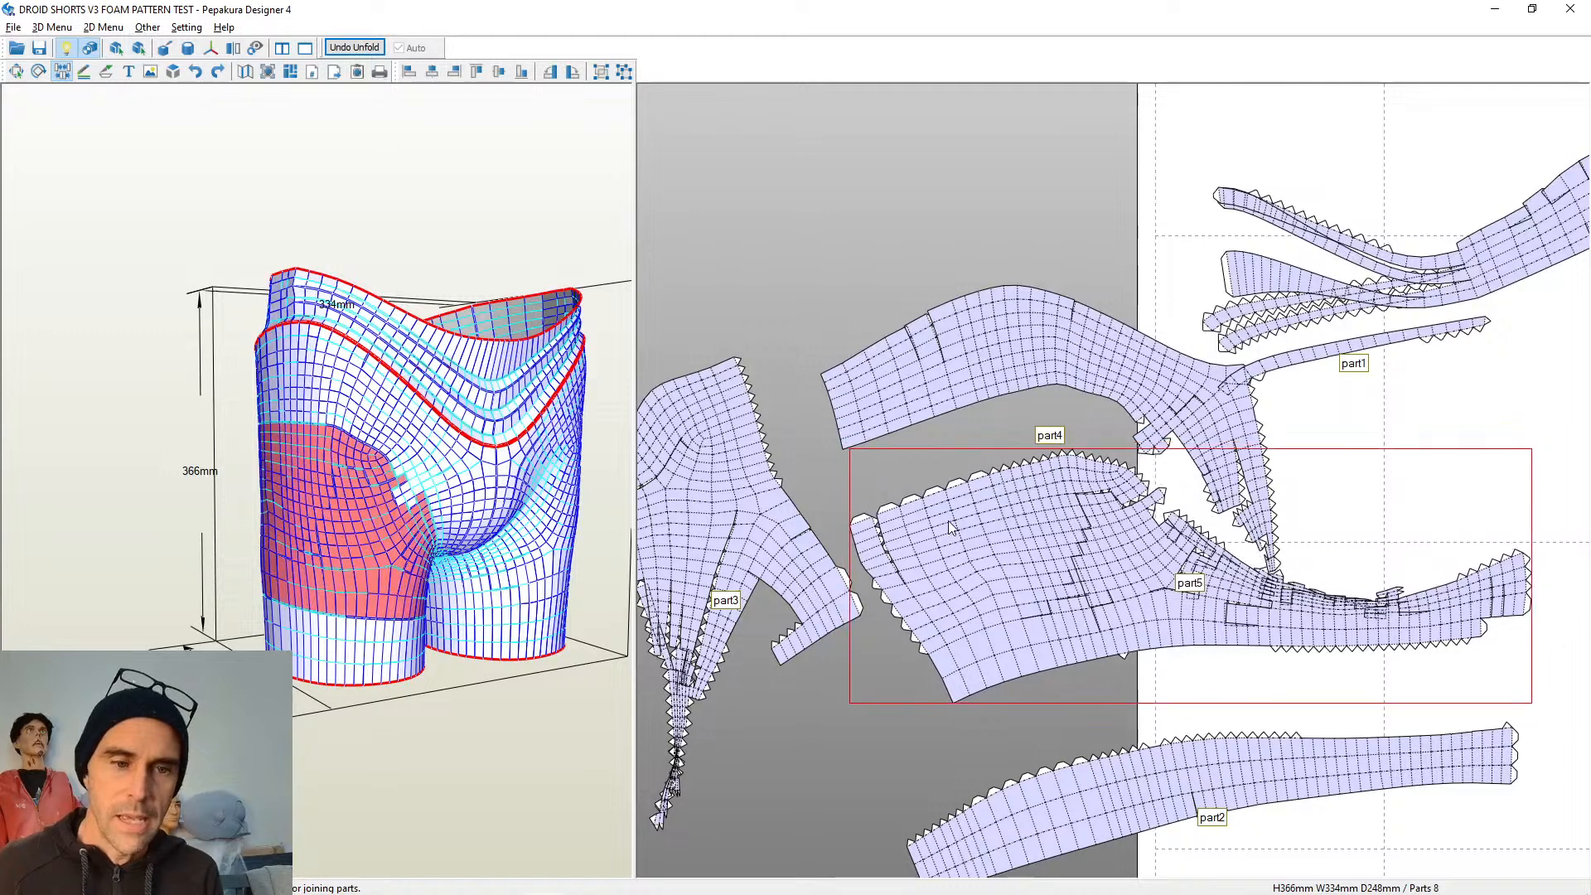
left_click_drag(913, 390, 879, 348)
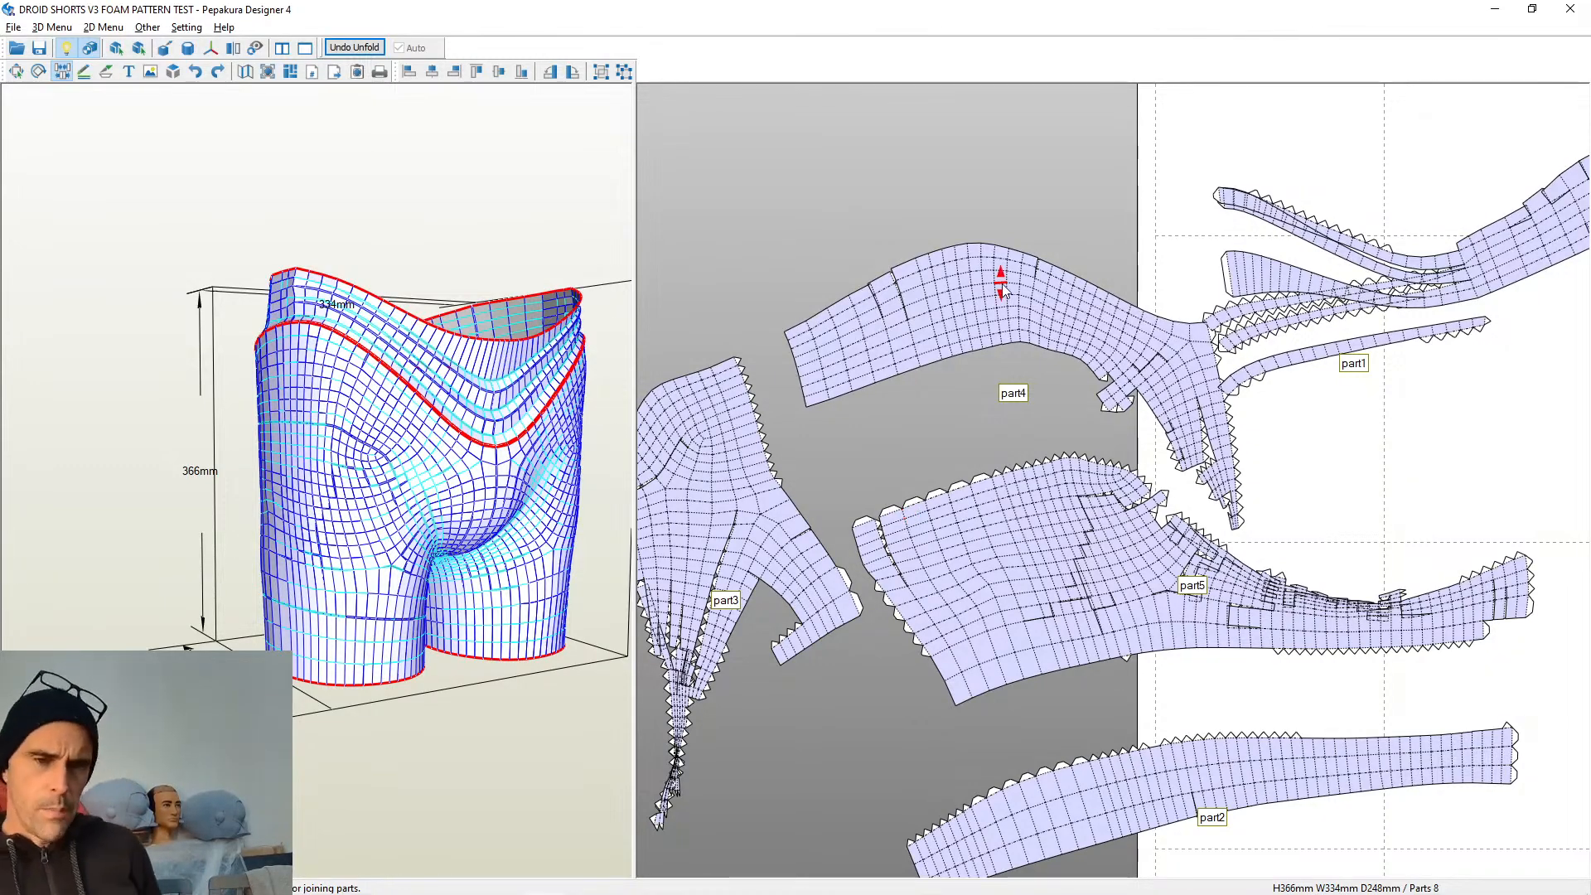
scroll(834, 380, "up", 3)
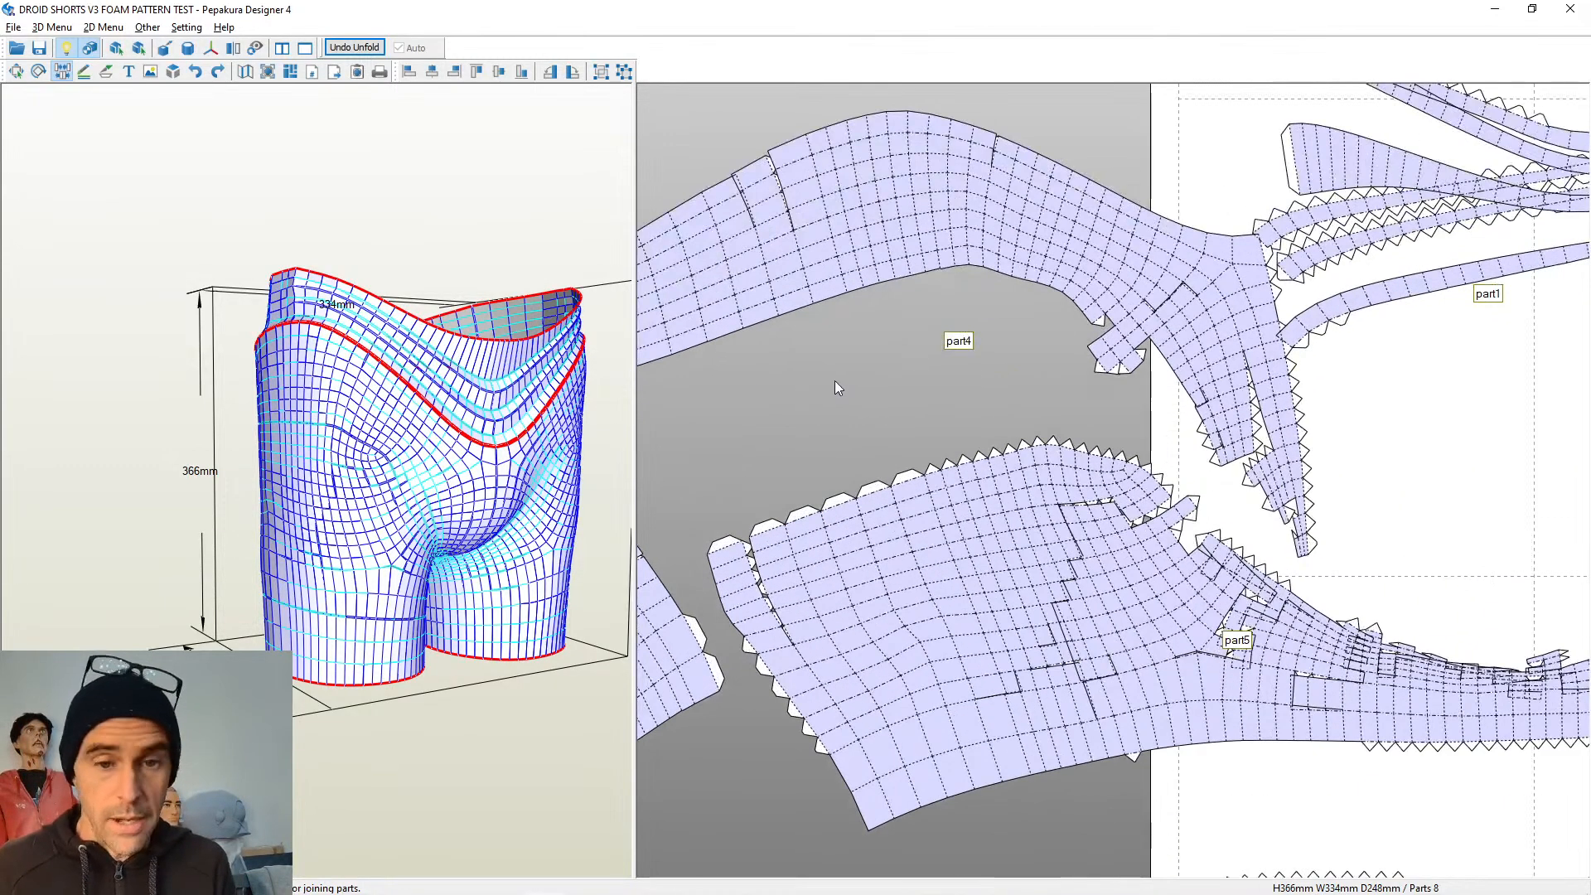
middle_click_drag(862, 376, 1210, 415)
scroll(938, 416, "up", 2)
middle_click_drag(941, 442, 1163, 366)
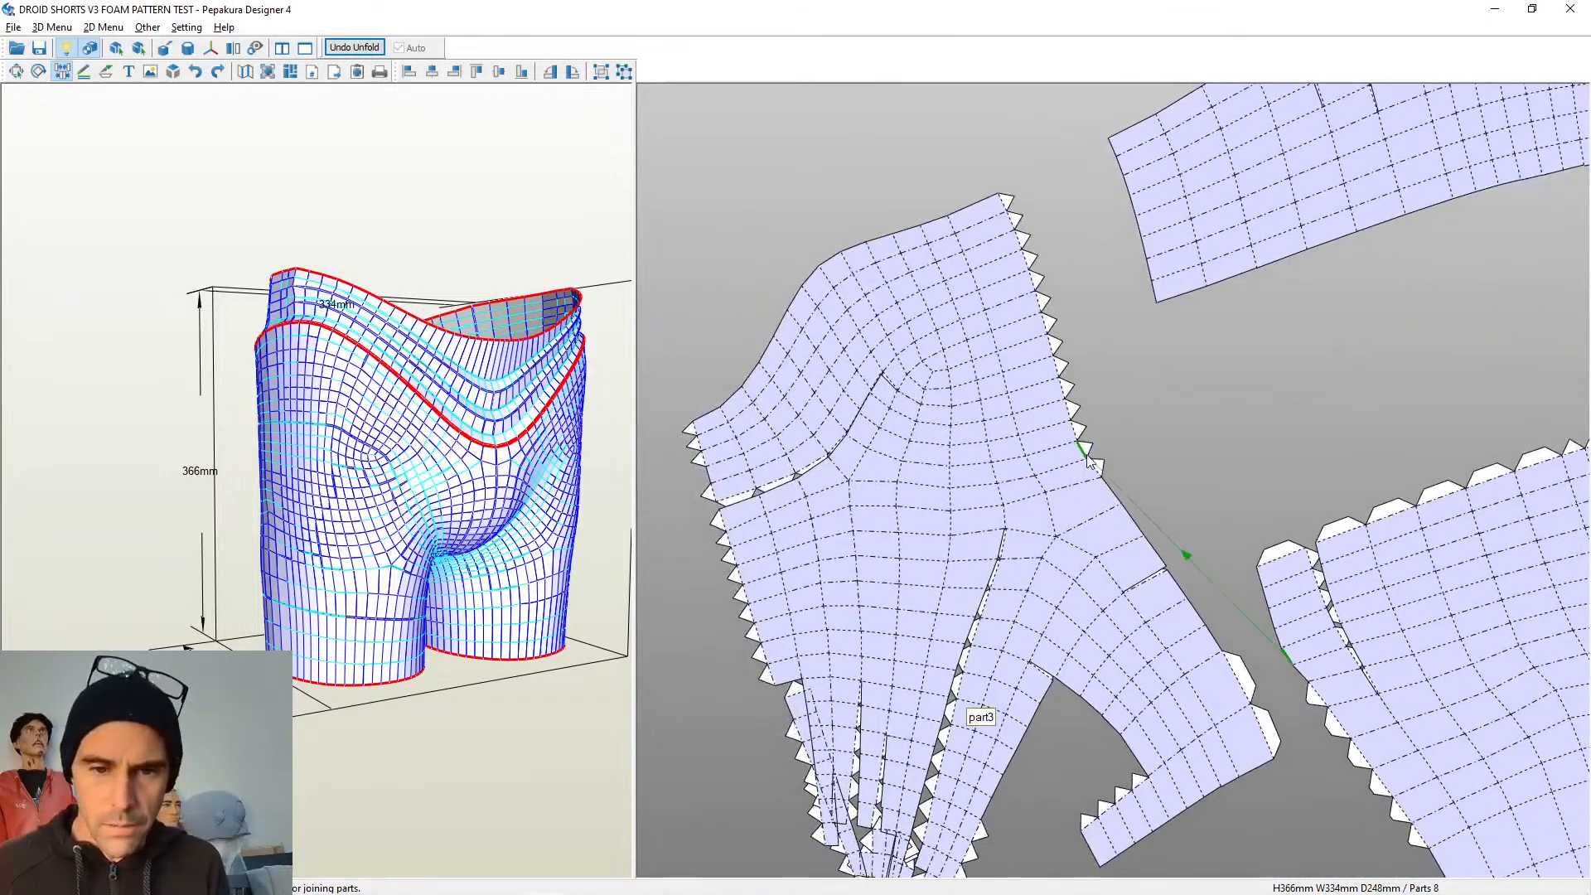
left_click_drag(980, 460, 925, 374)
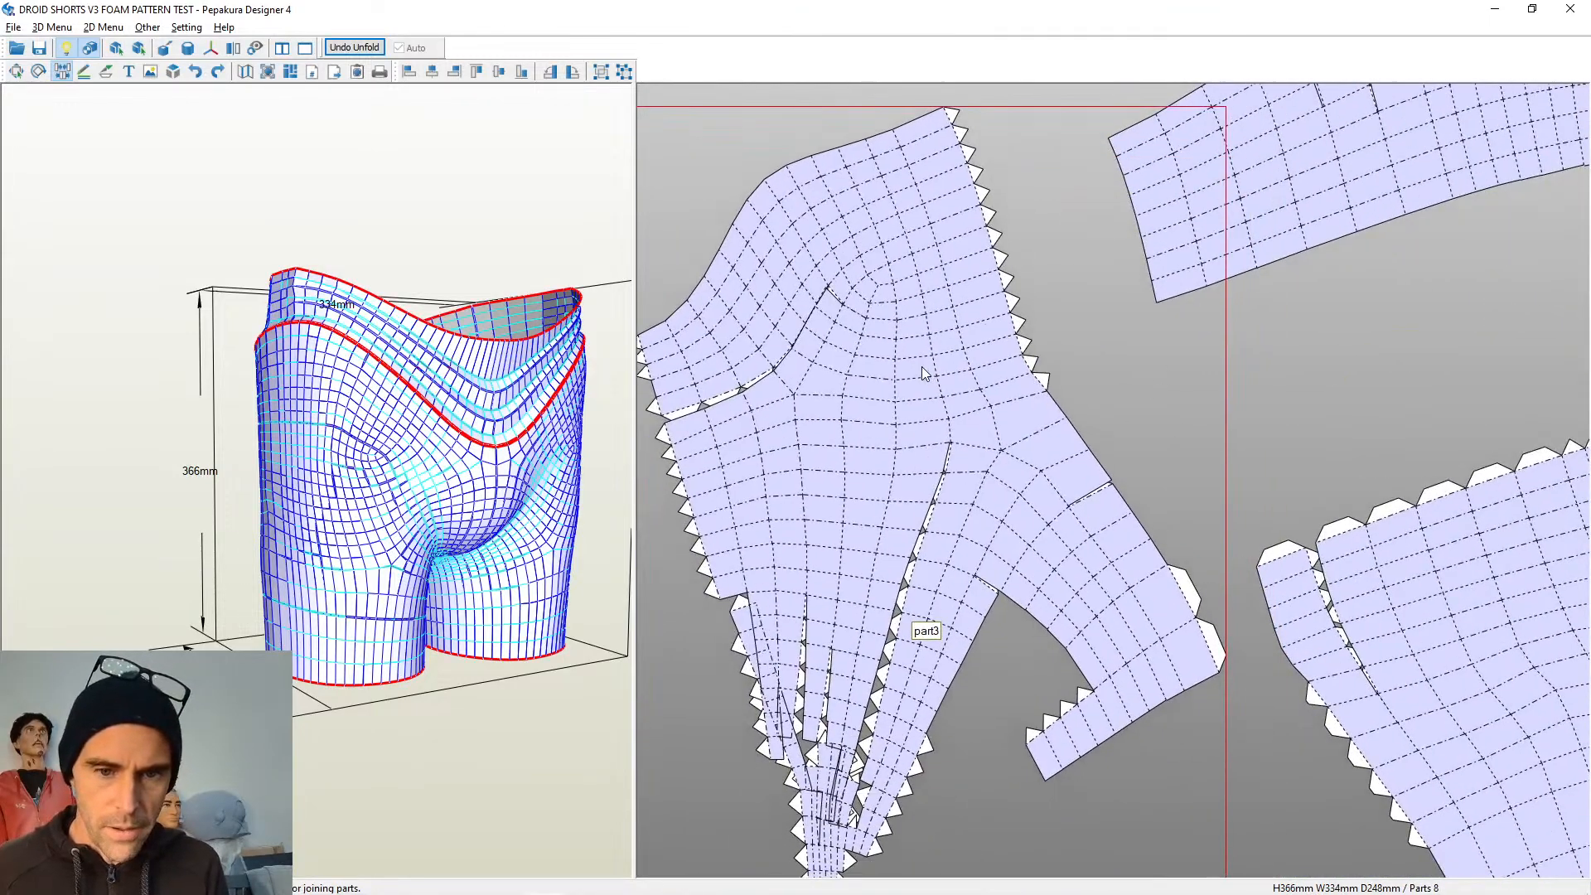
Examine the overall layout of the separated parts and the unfolded groups still to process on the sheet
scroll(925, 374, "down", 5)
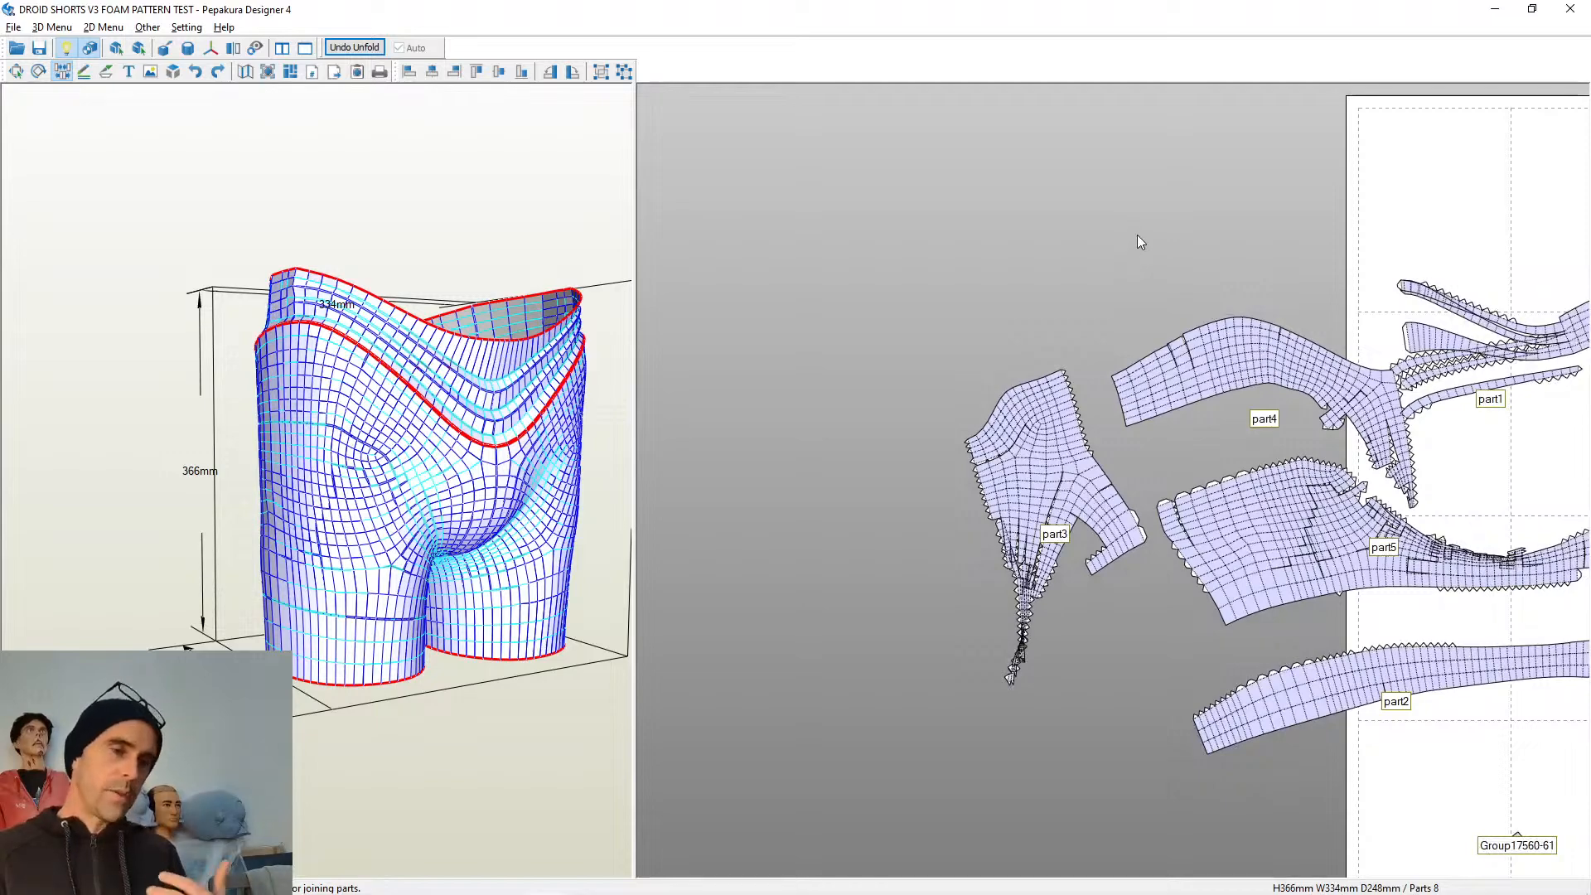
middle_click_drag(1137, 241, 941, 256)
scroll(942, 256, "down", 1)
middle_click_drag(1327, 406, 1074, 407)
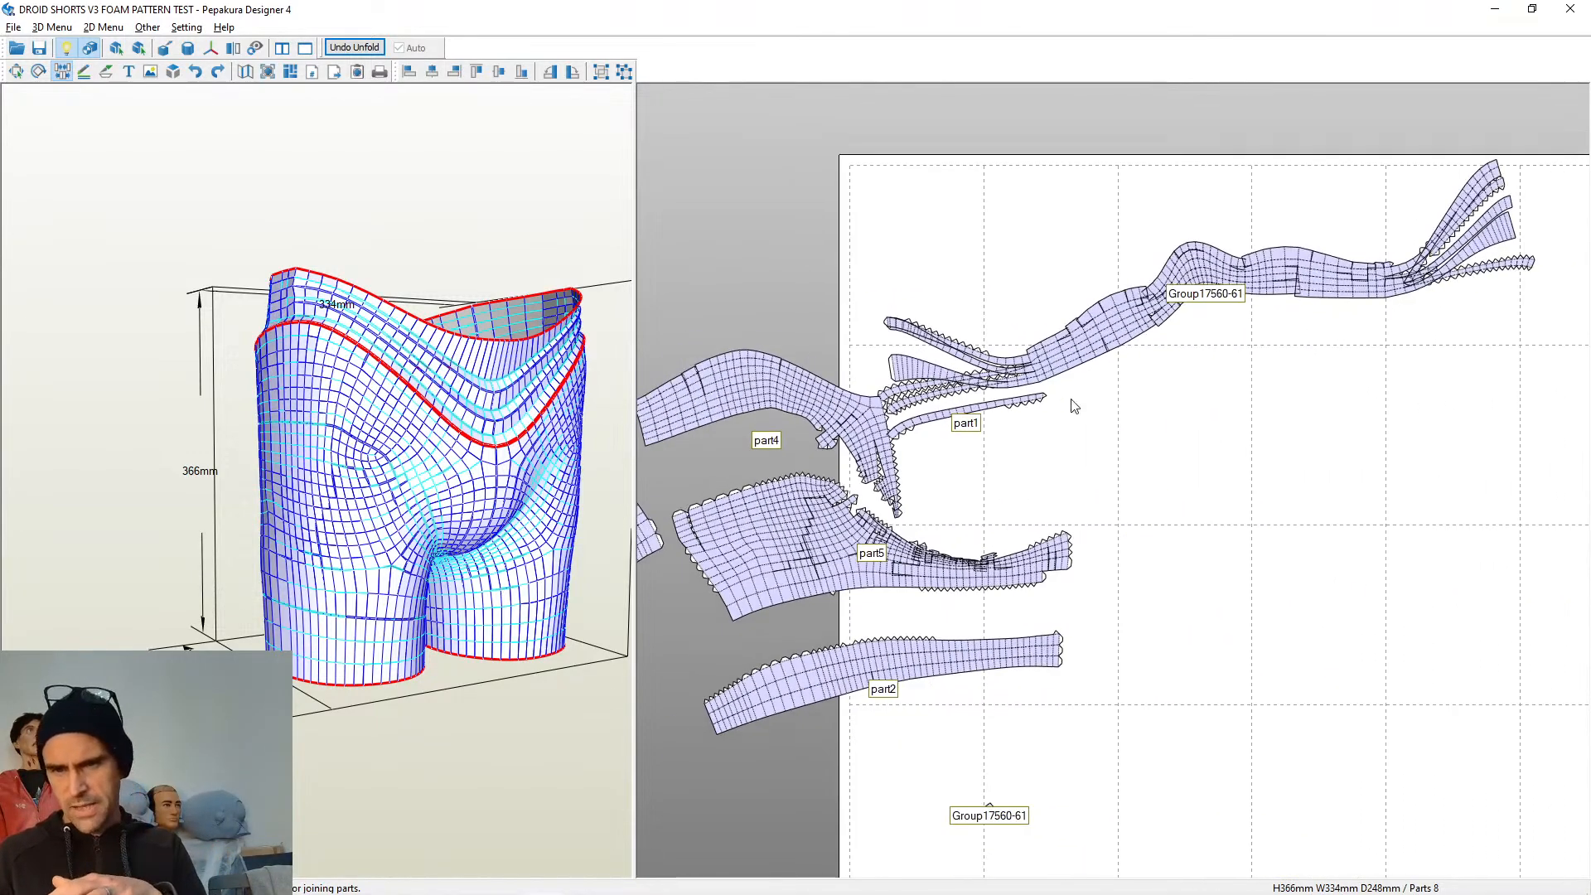
scroll(1128, 494, "down", 4)
scroll(1136, 506, "up", 3)
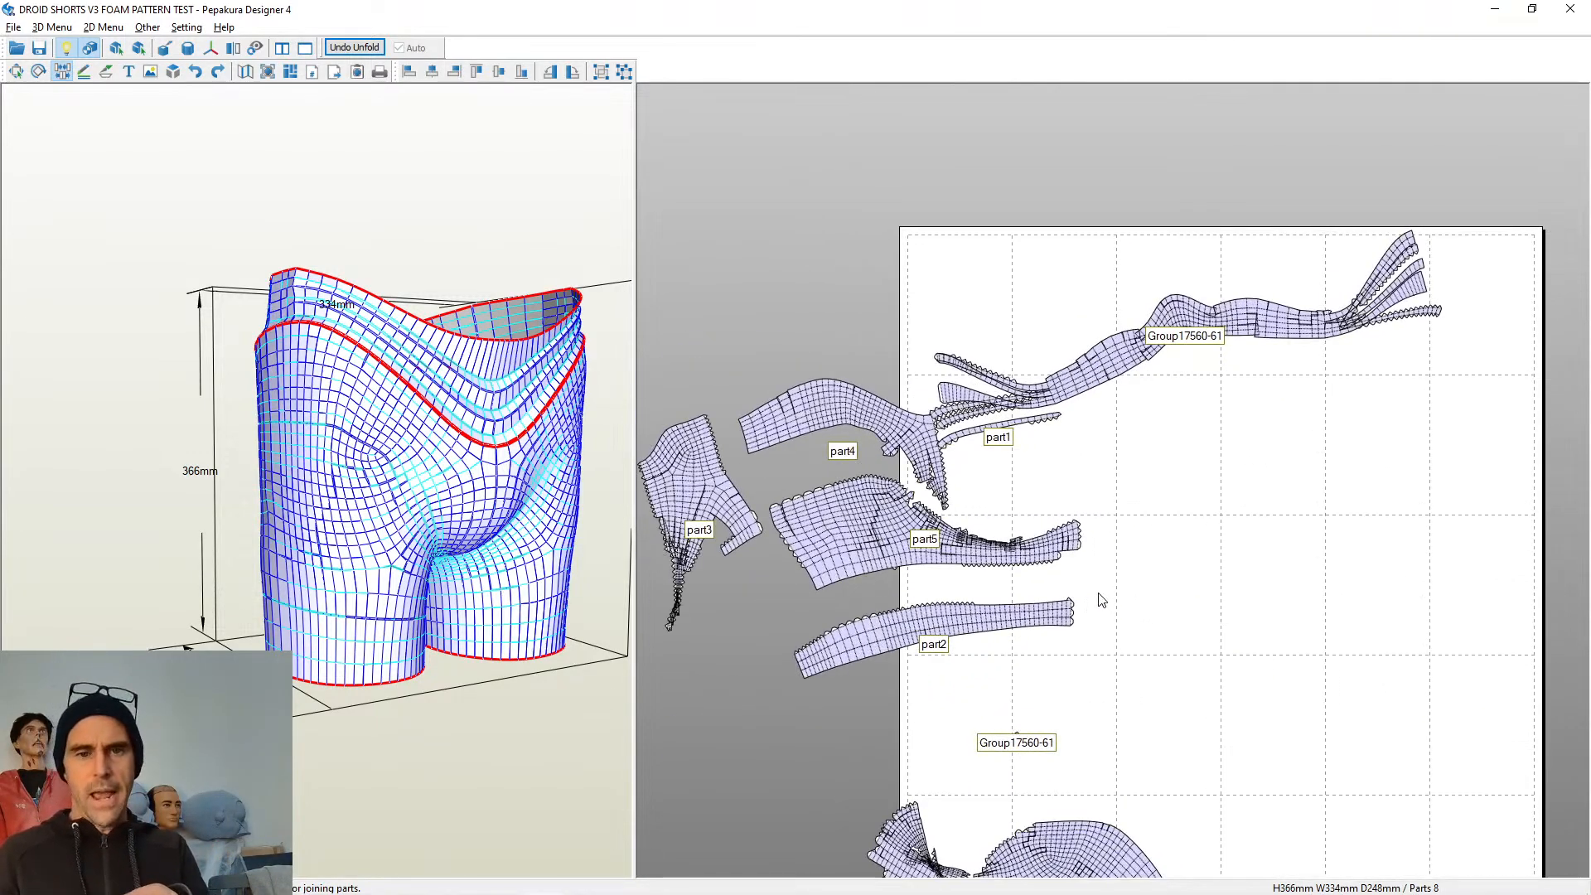
middle_click_drag(995, 829, 1098, 652)
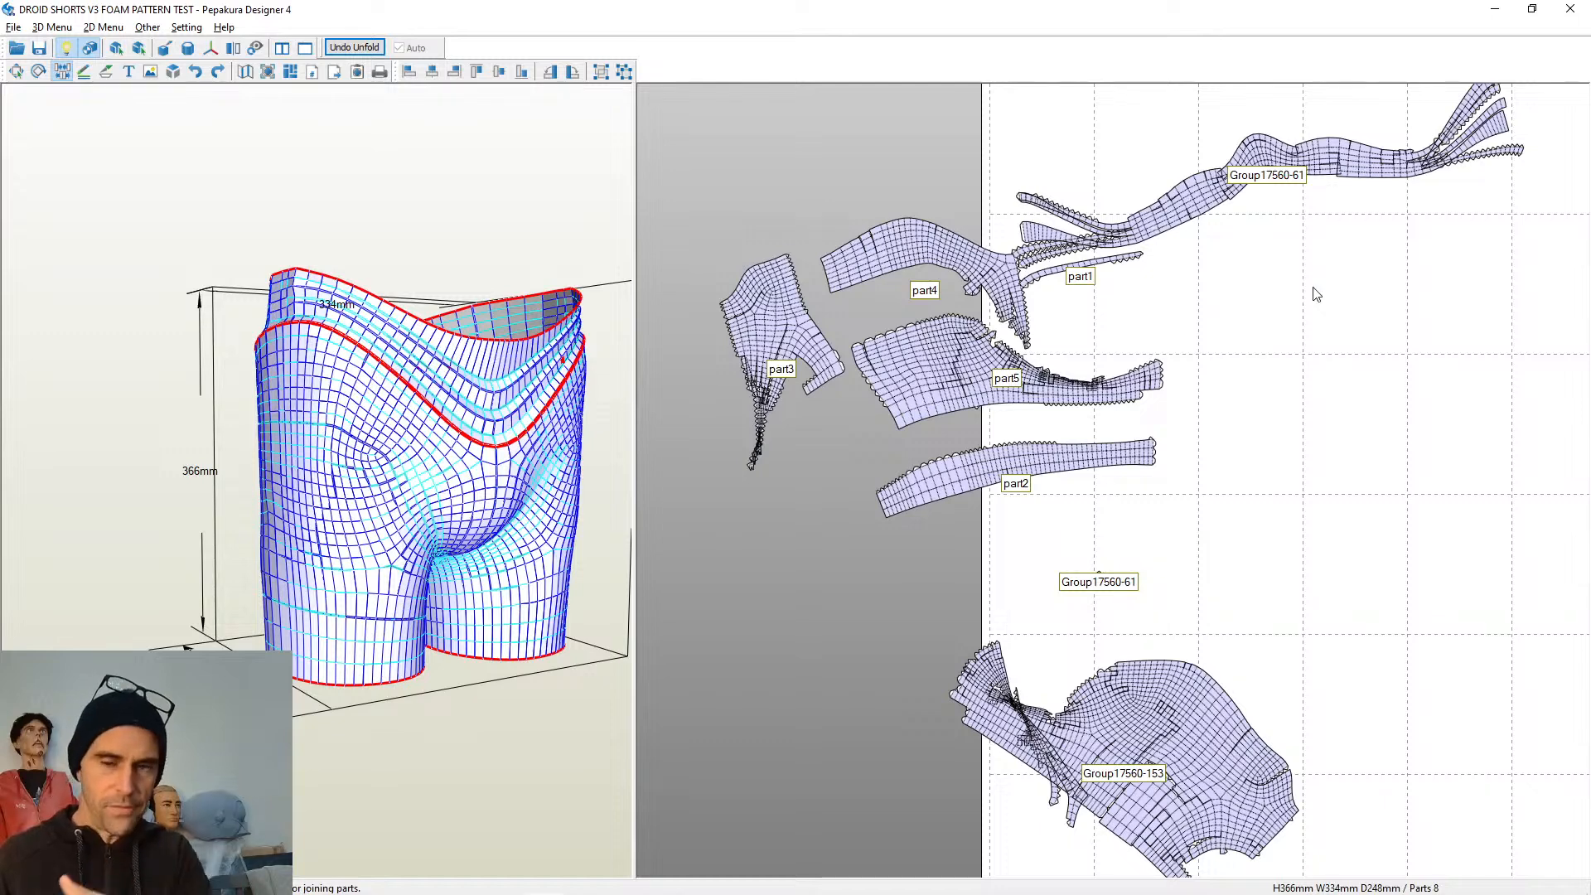
right_click_drag(1317, 294, 1102, 284)
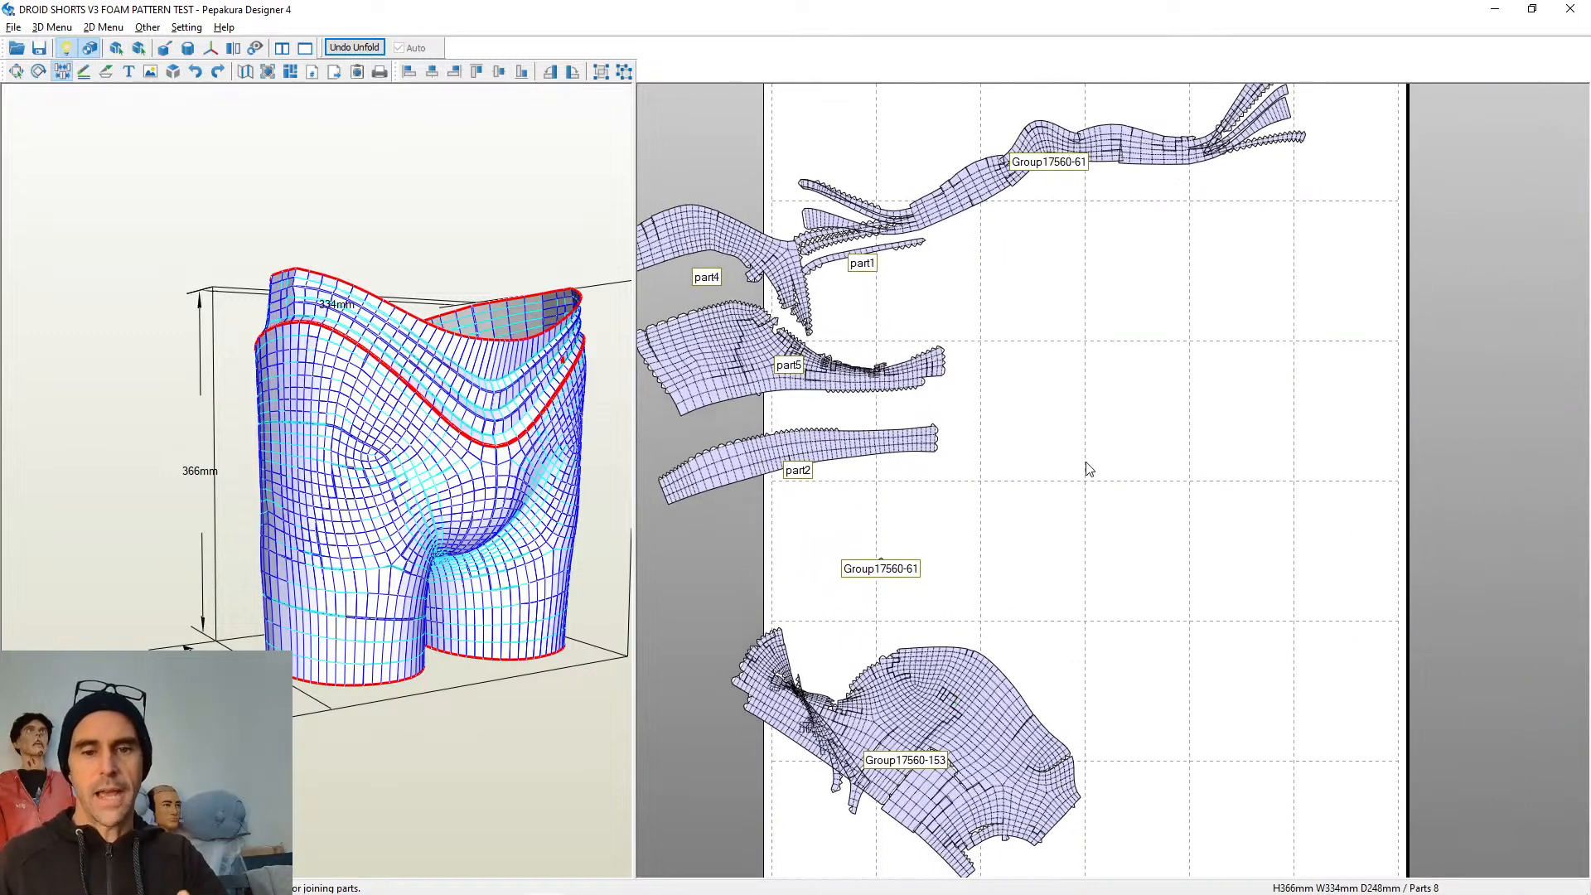
Move the large unfolded group of the opposite leg up beneath the waistband group, clear of the finished pieces
scroll(938, 663, "up", 2)
right_click_drag(938, 664, 1168, 394)
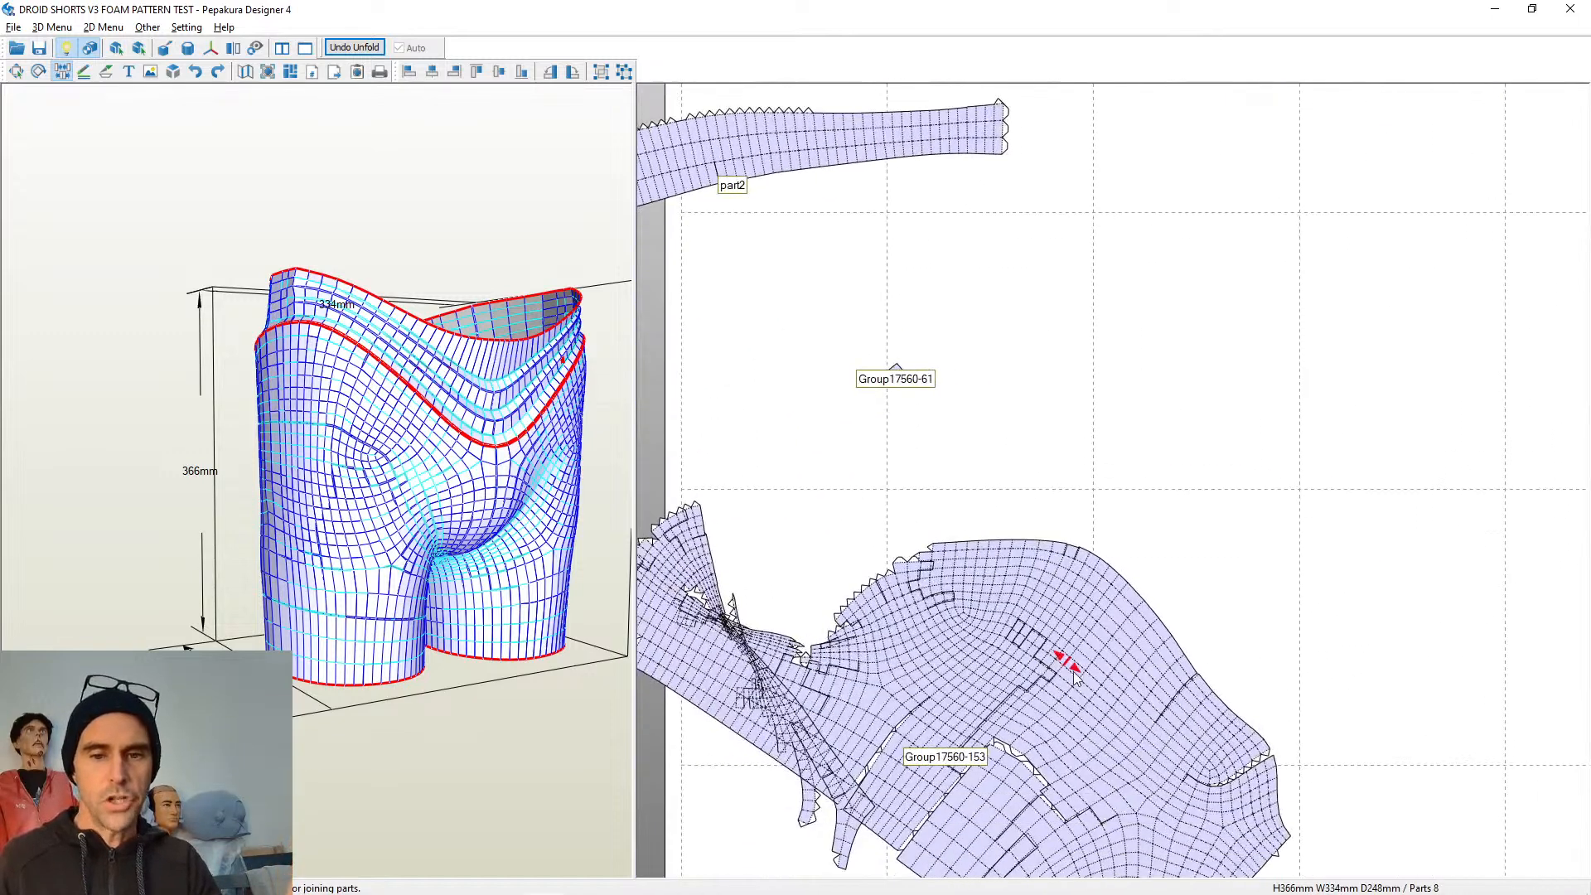
scroll(1095, 677, "down", 5)
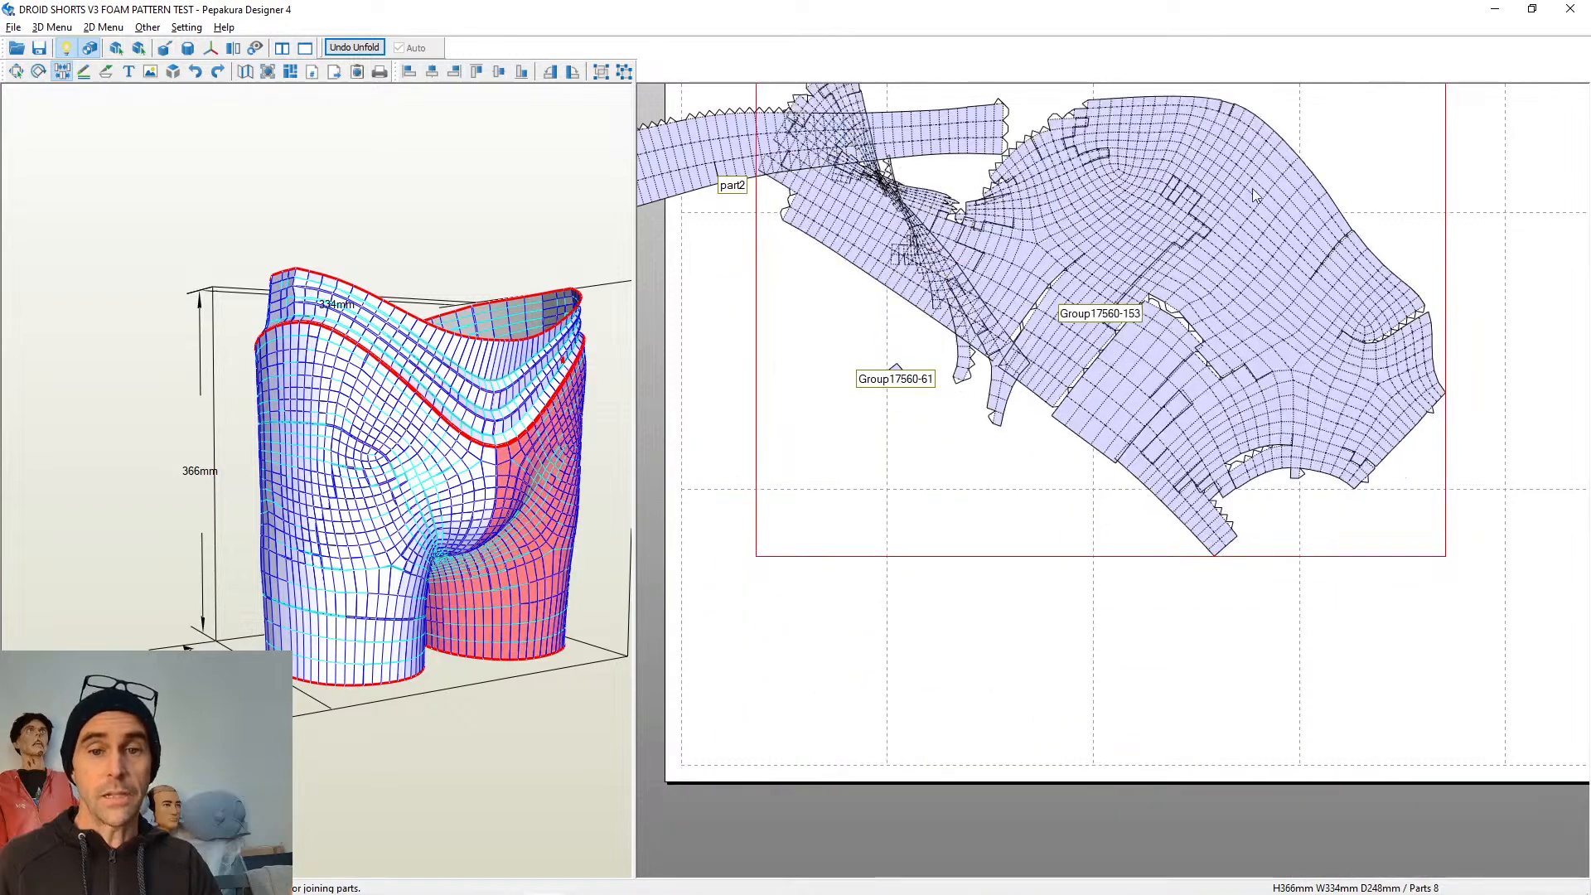
scroll(1103, 477, "up", 2)
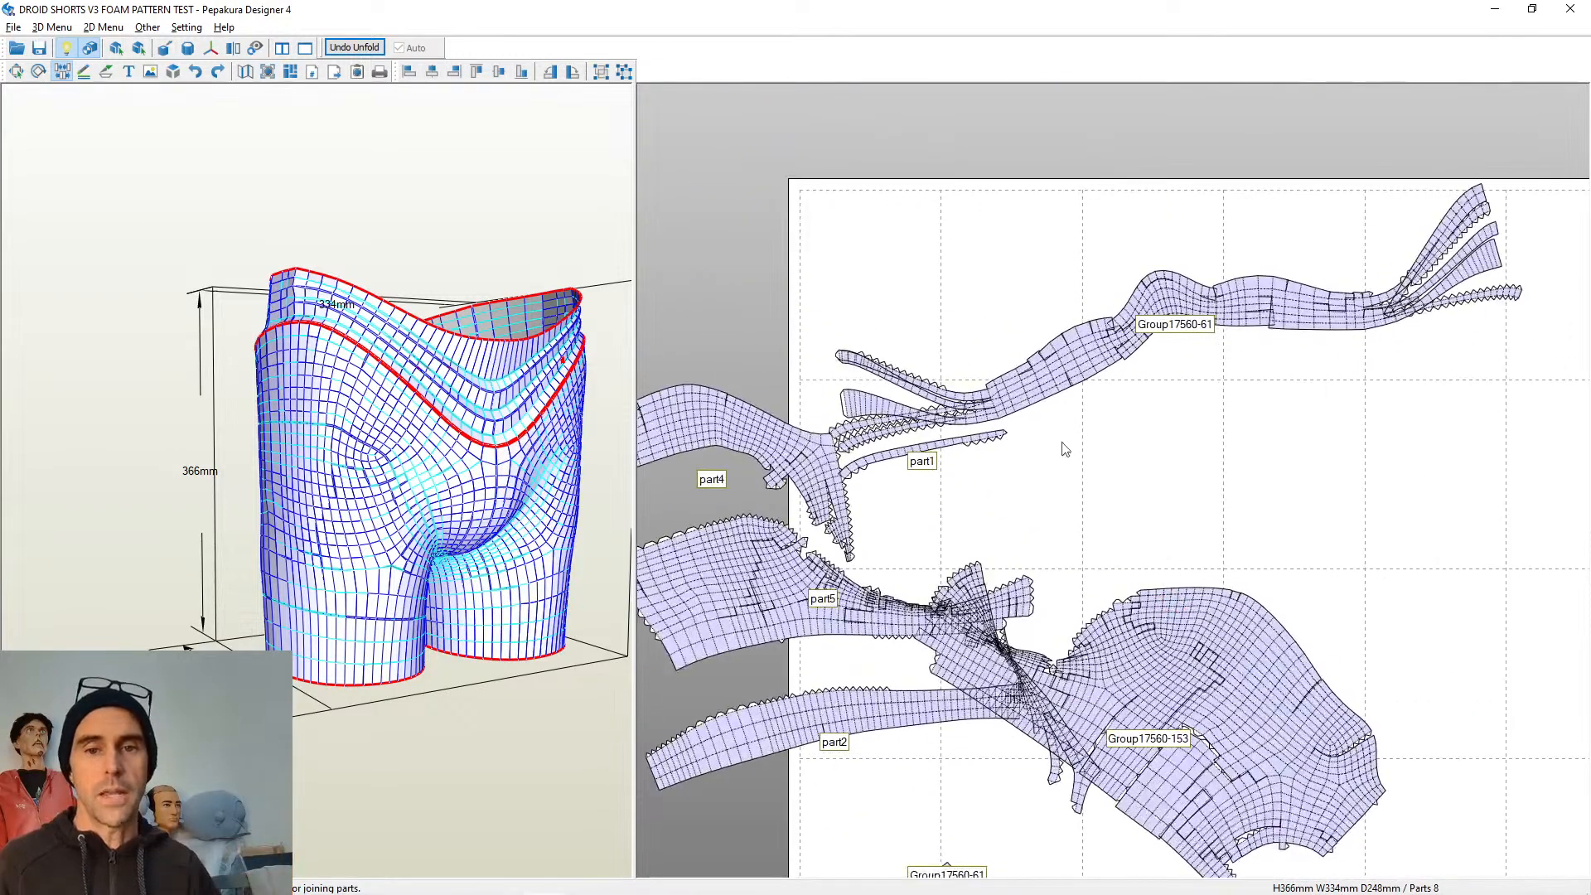
scroll(1177, 635, "up", 4)
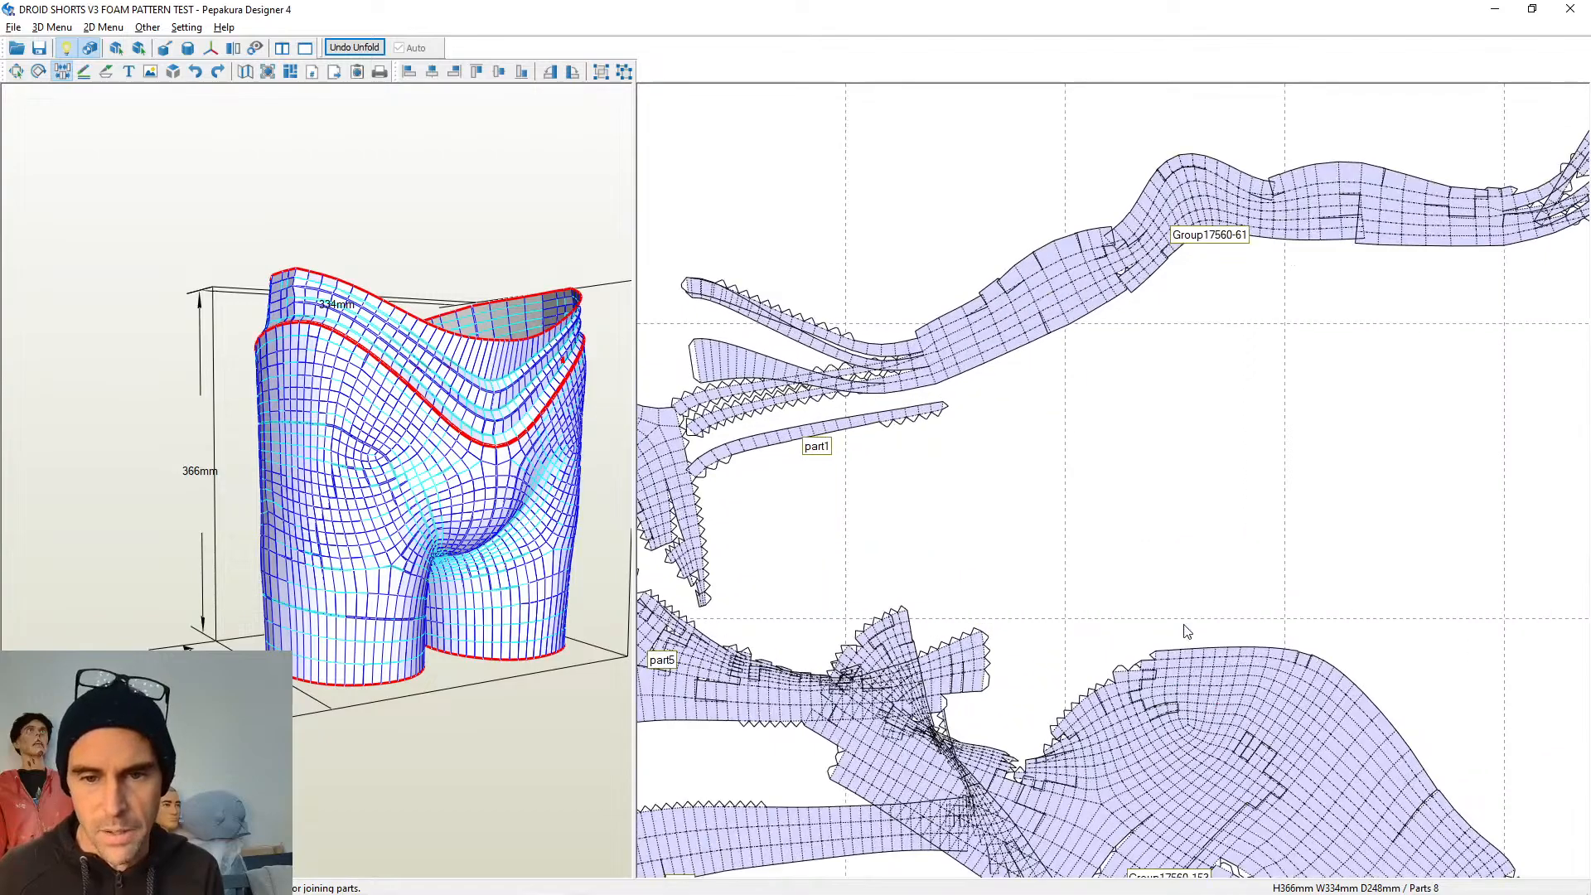
scroll(1221, 536, "down", 5)
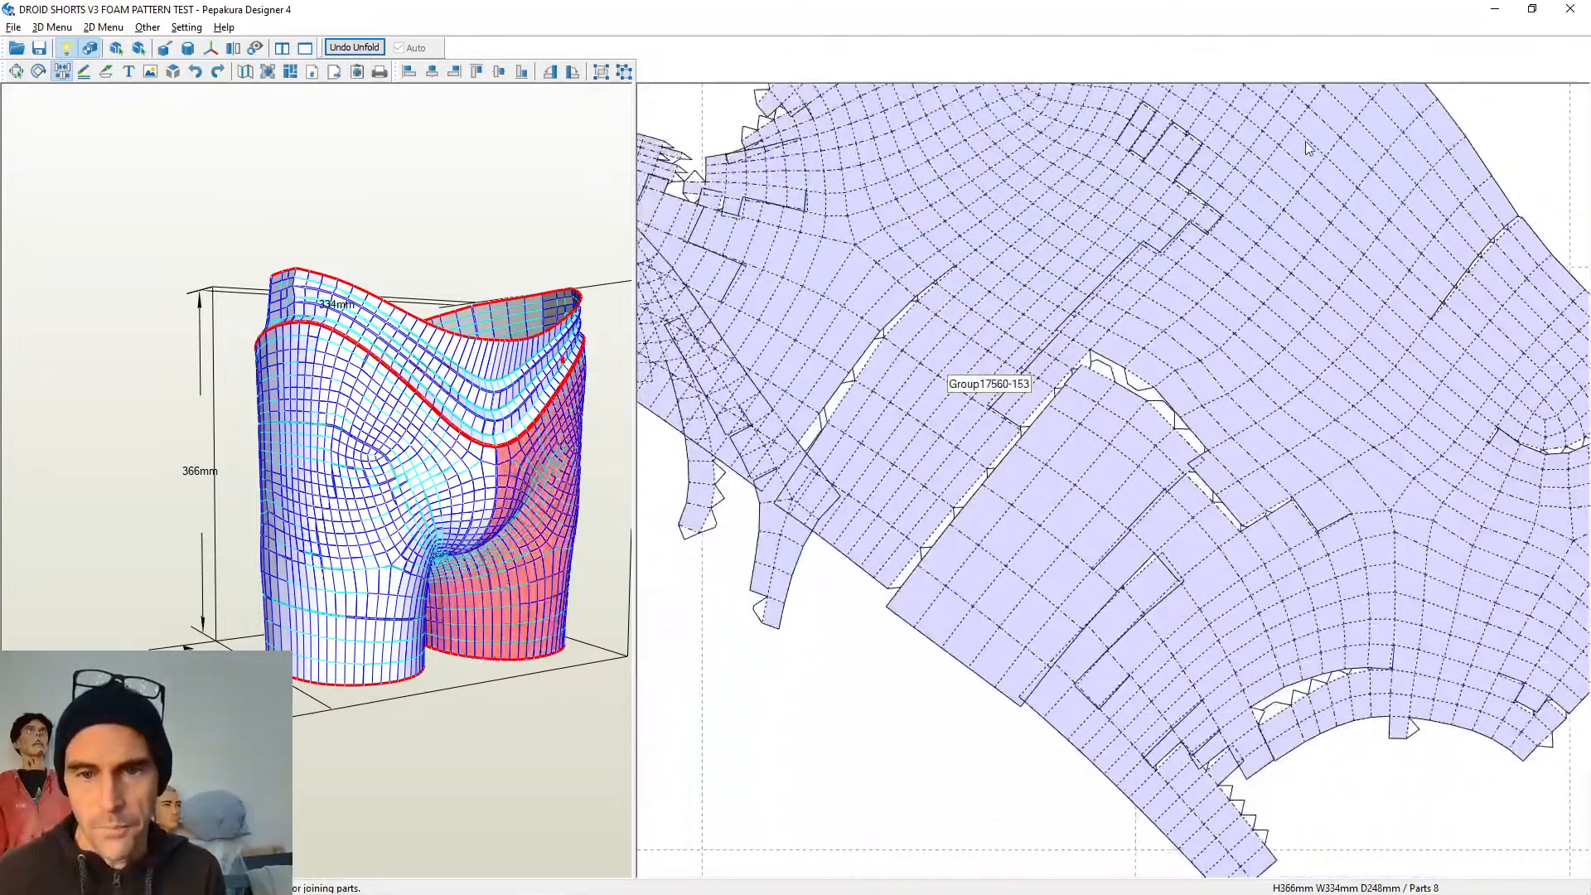
scroll(1090, 393, "up", 4)
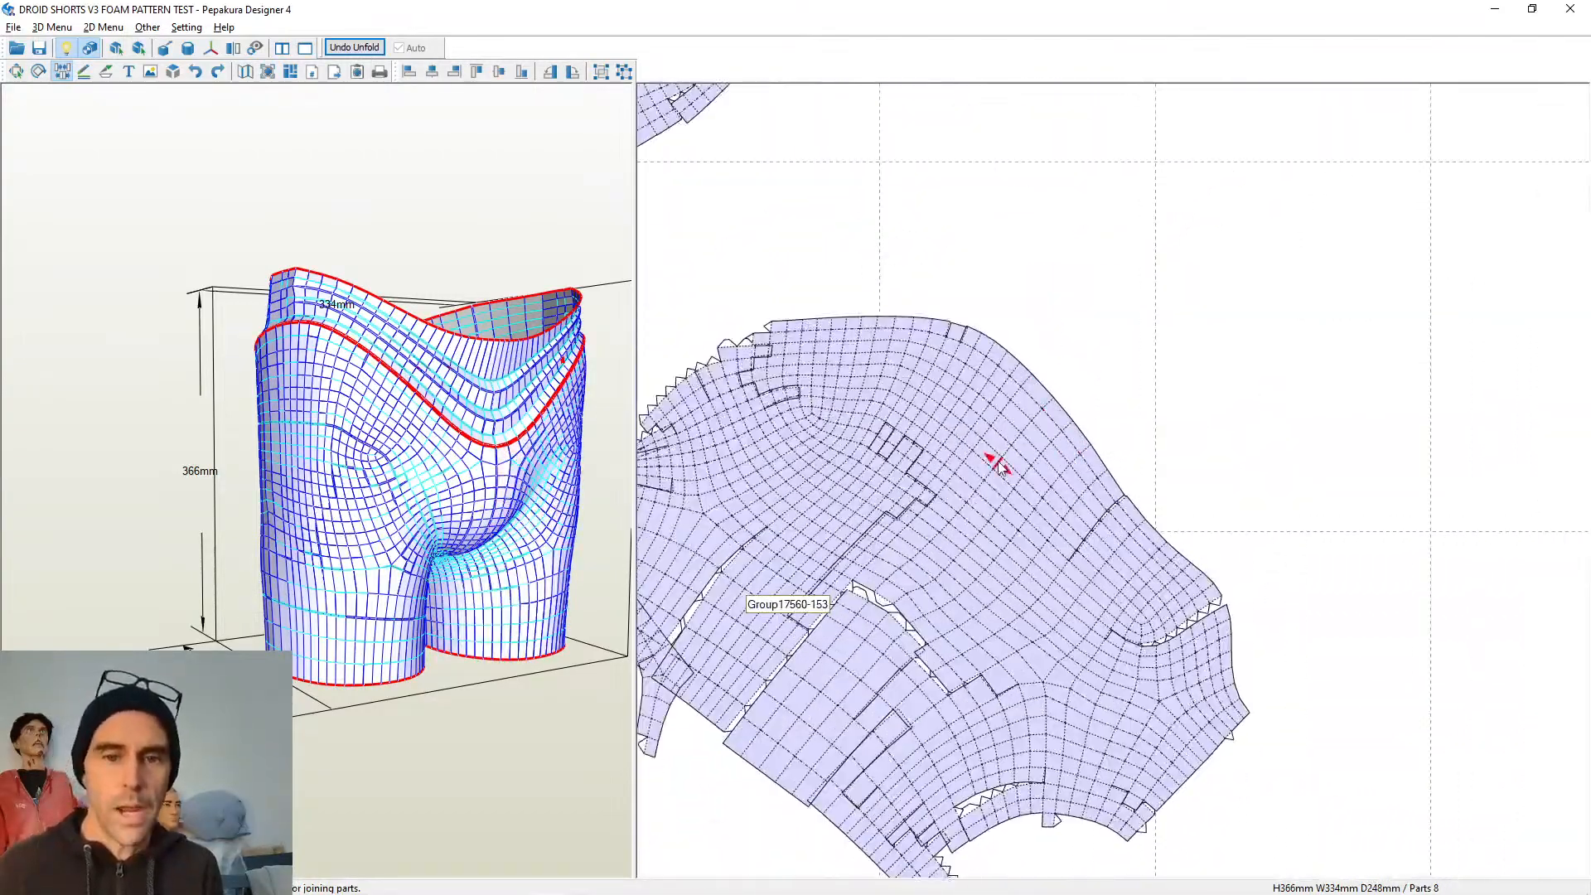
left_click_drag(992, 454, 1196, 252)
scroll(1324, 355, "down", 6)
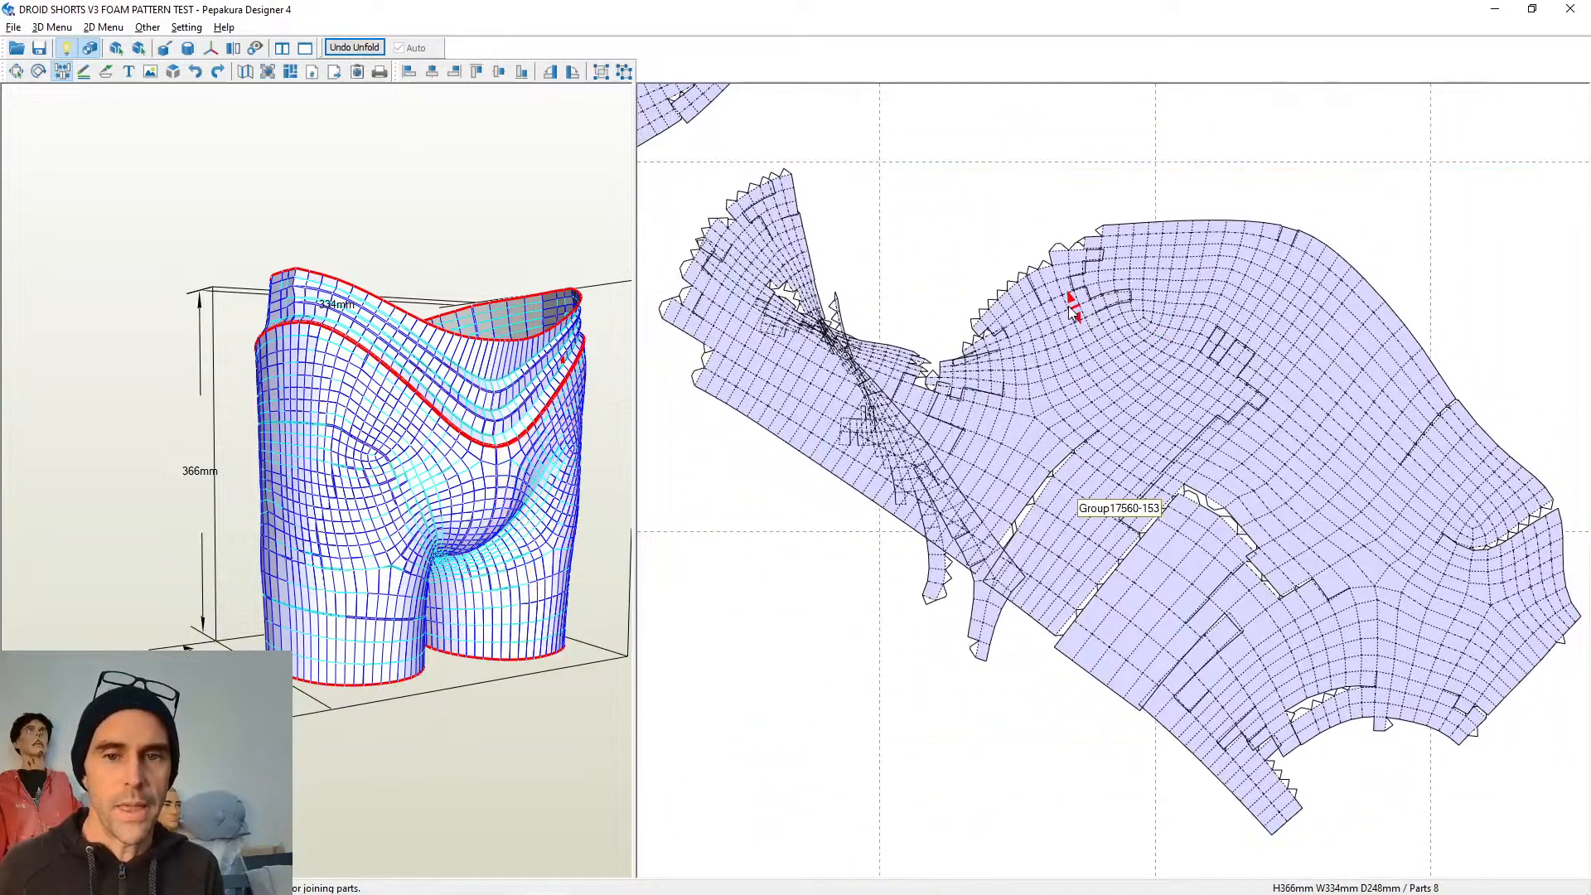
scroll(821, 379, "up", 1)
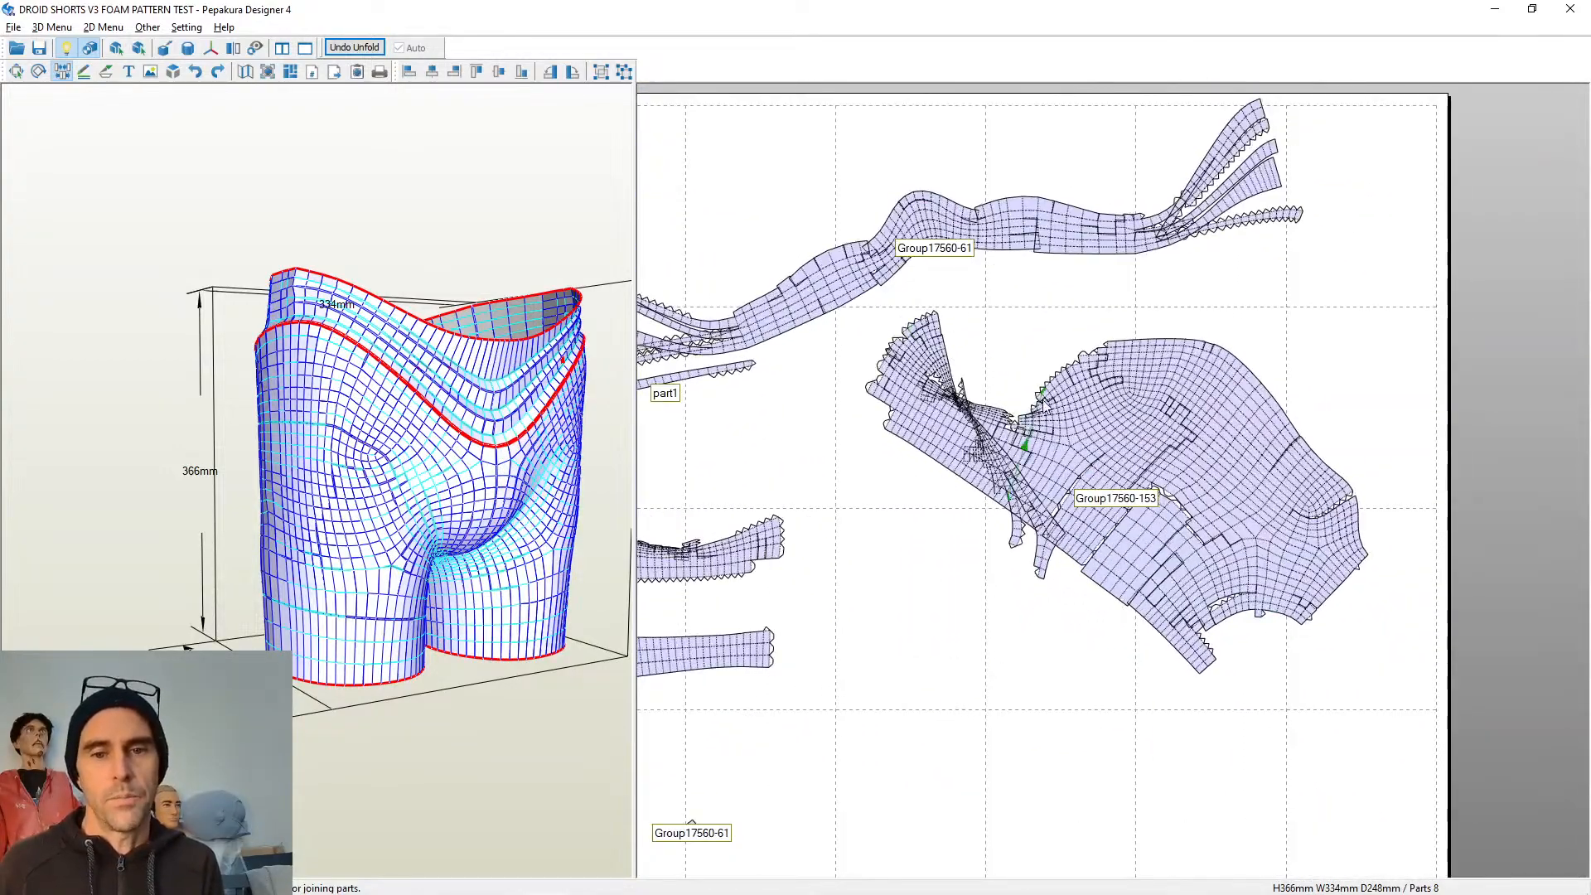
Join the tiny stray triangular face below the leg strip to its matching edge on the narrow thin strip
scroll(1247, 327, "up", 2)
scroll(951, 605, "up", 1)
middle_click_drag(888, 728, 1105, 558)
scroll(1105, 558, "down", 1)
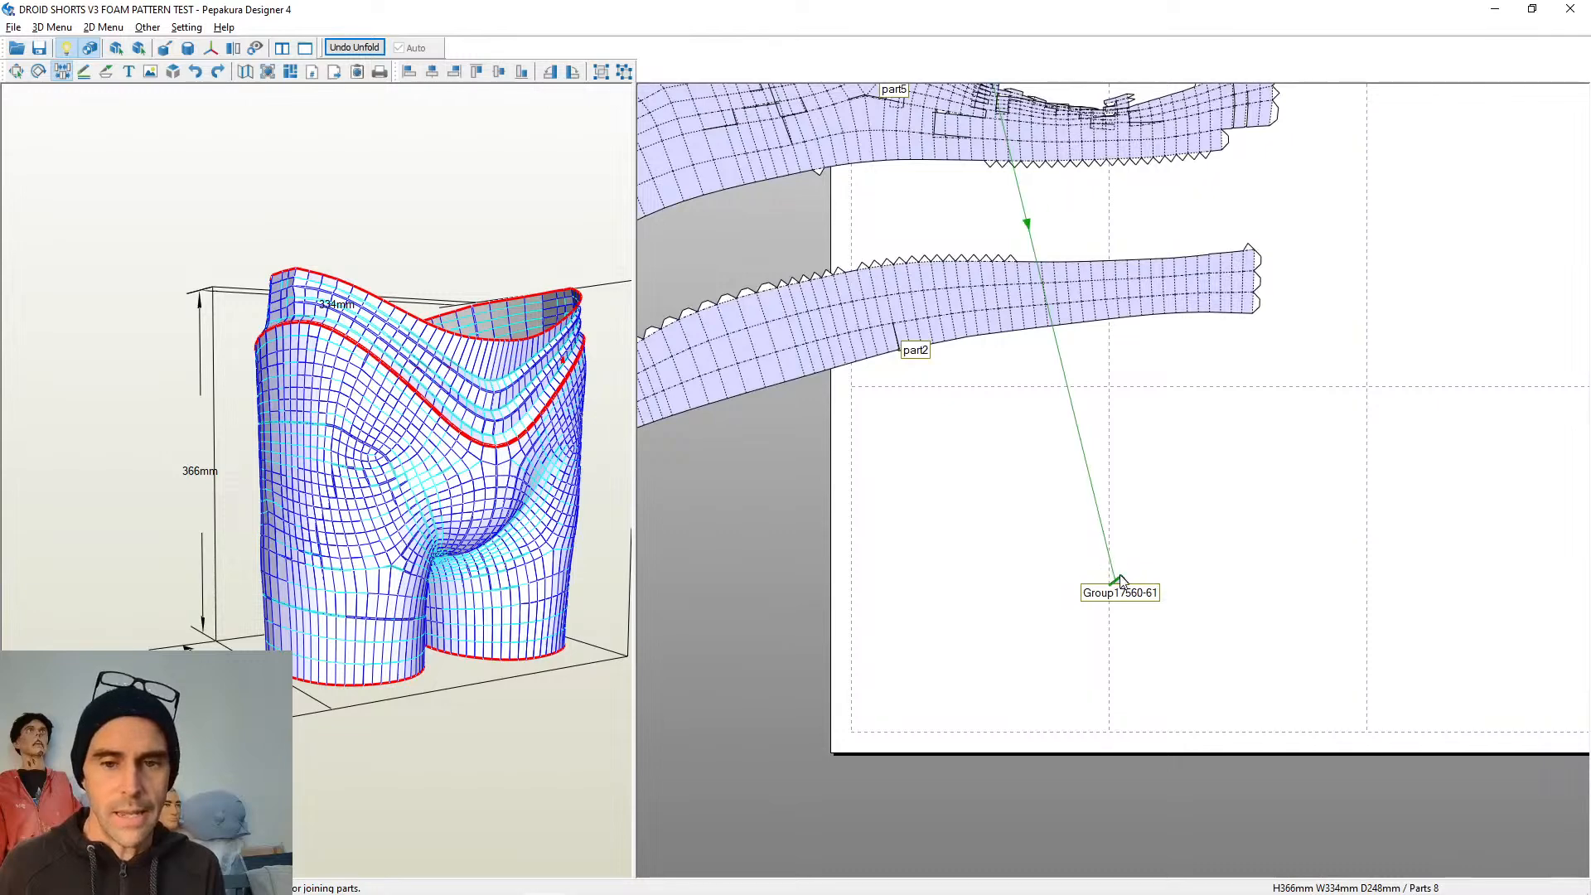
left_click(1117, 575)
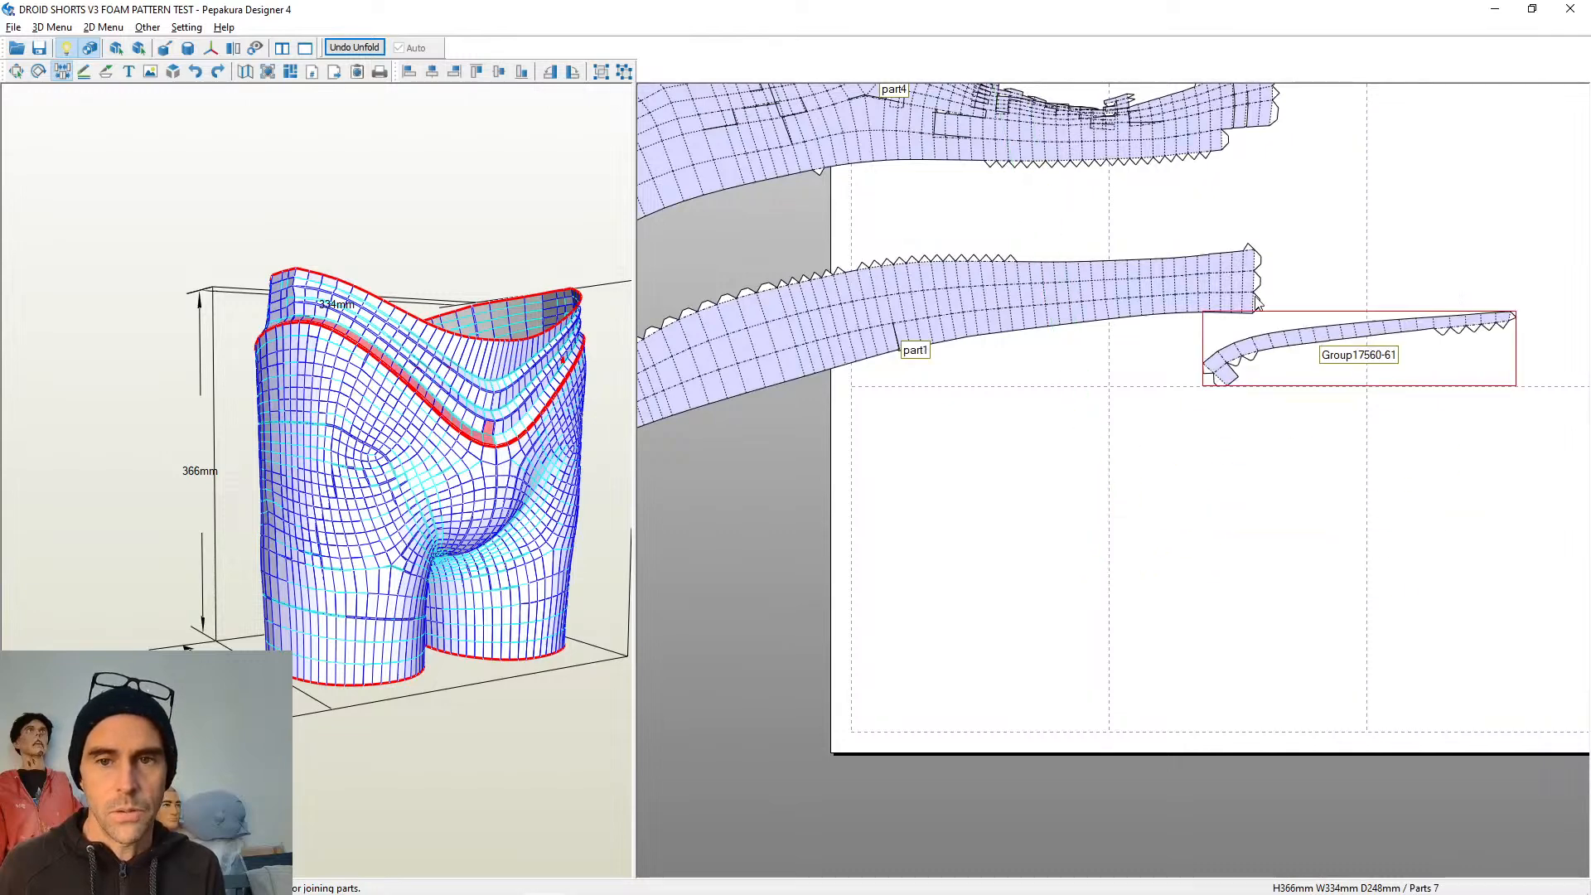
scroll(1046, 436, "down", 3)
middle_click_drag(1202, 468, 1272, 657)
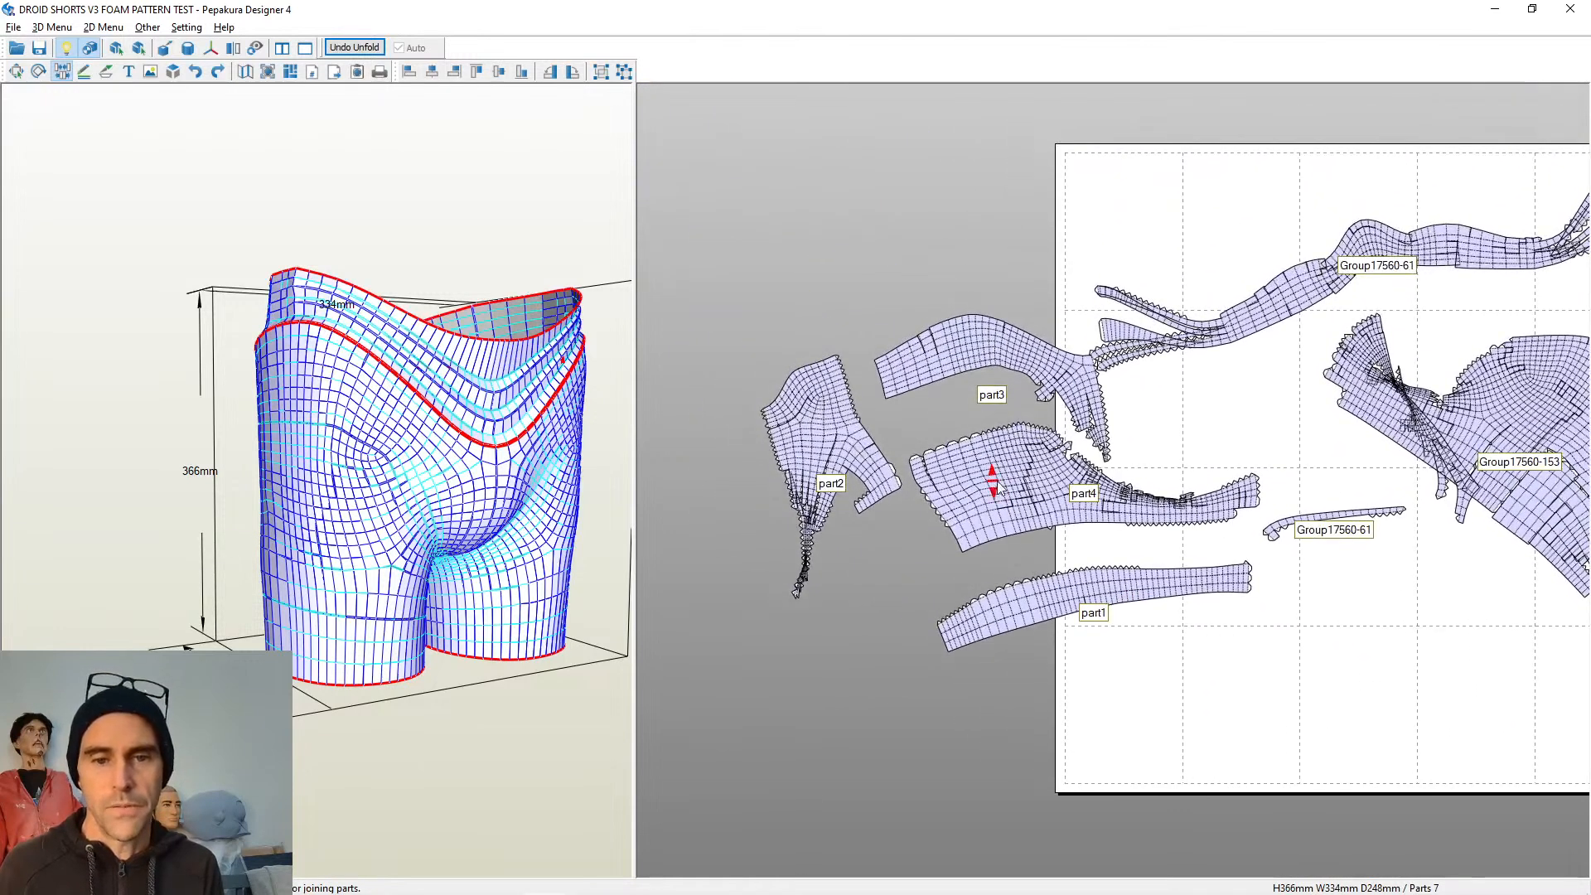
left_click(1041, 595)
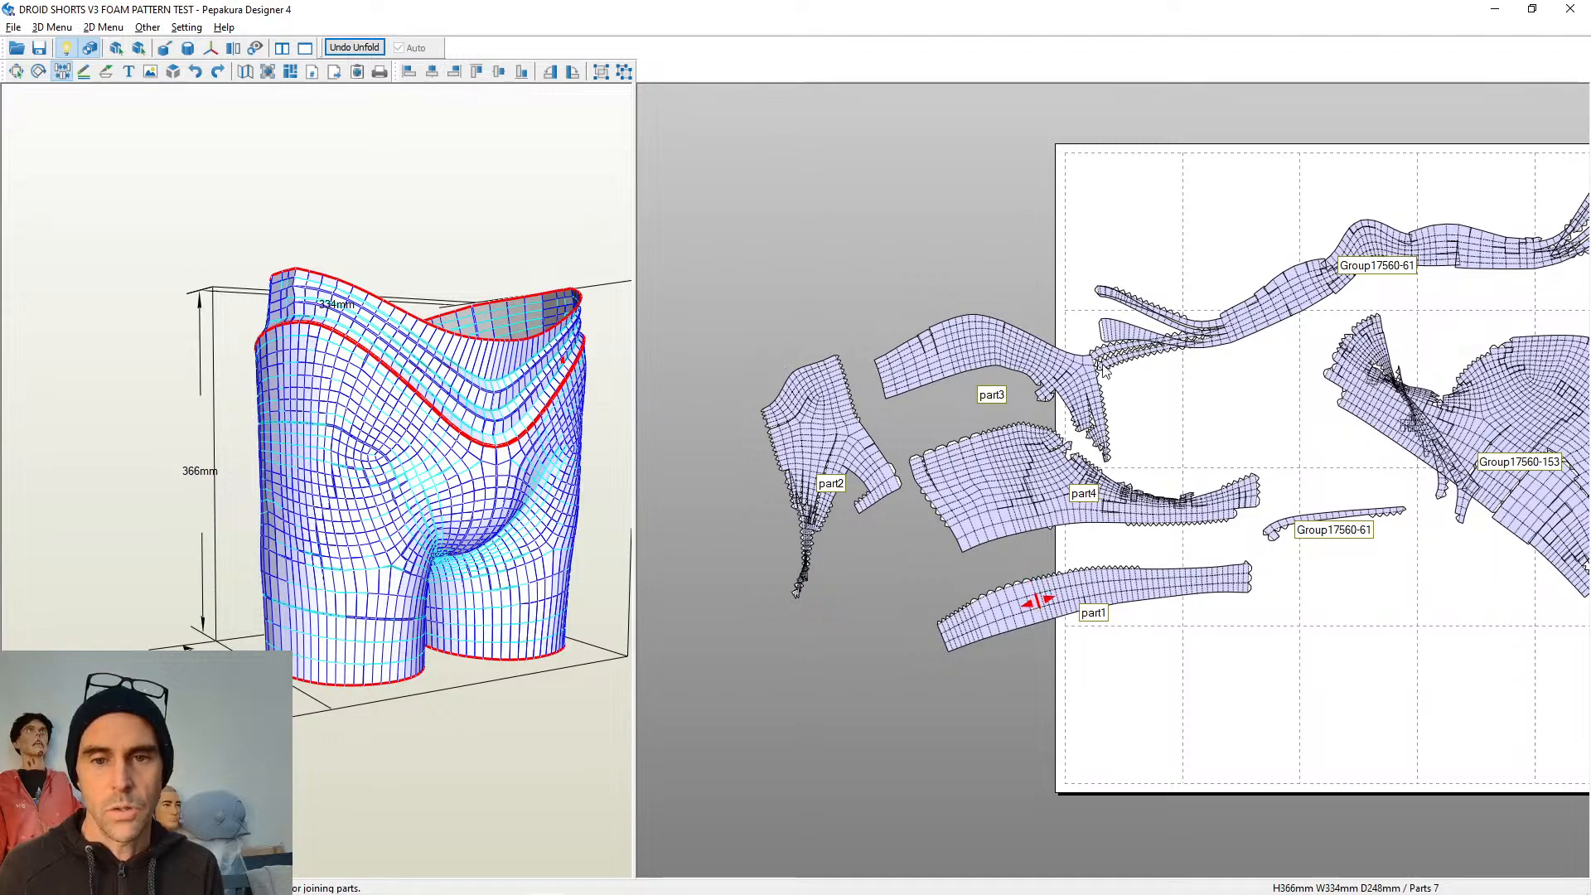
Try to join the upper band to the large opposite-leg group along the toothed edge beside the waistband strips
scroll(1404, 651, "down", 3)
middle_click_drag(1355, 640, 1250, 616)
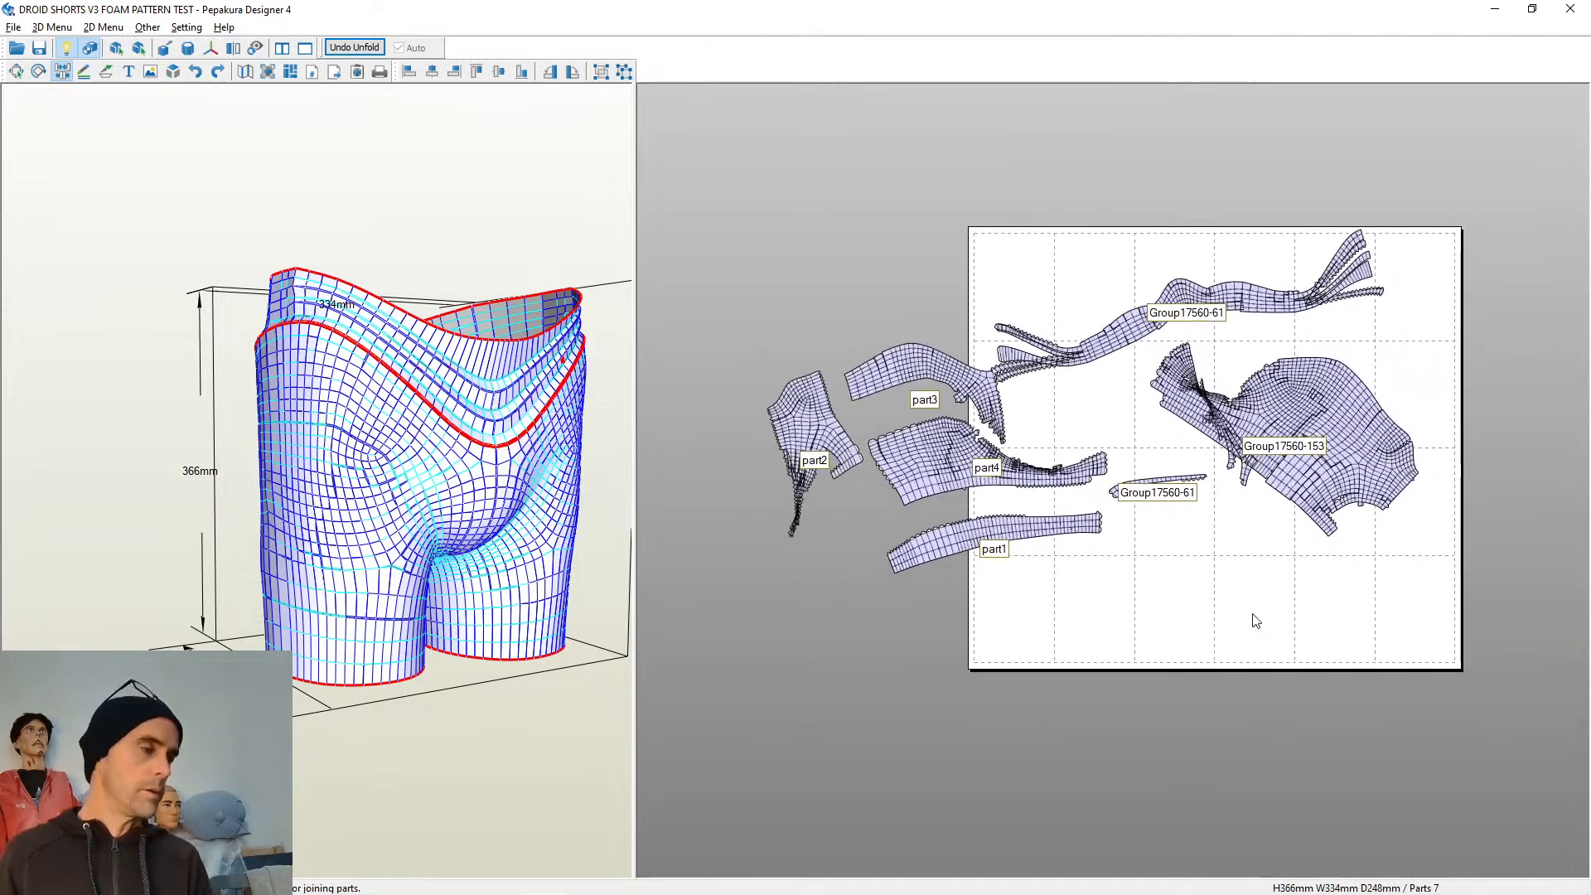
scroll(1247, 611, "up", 2)
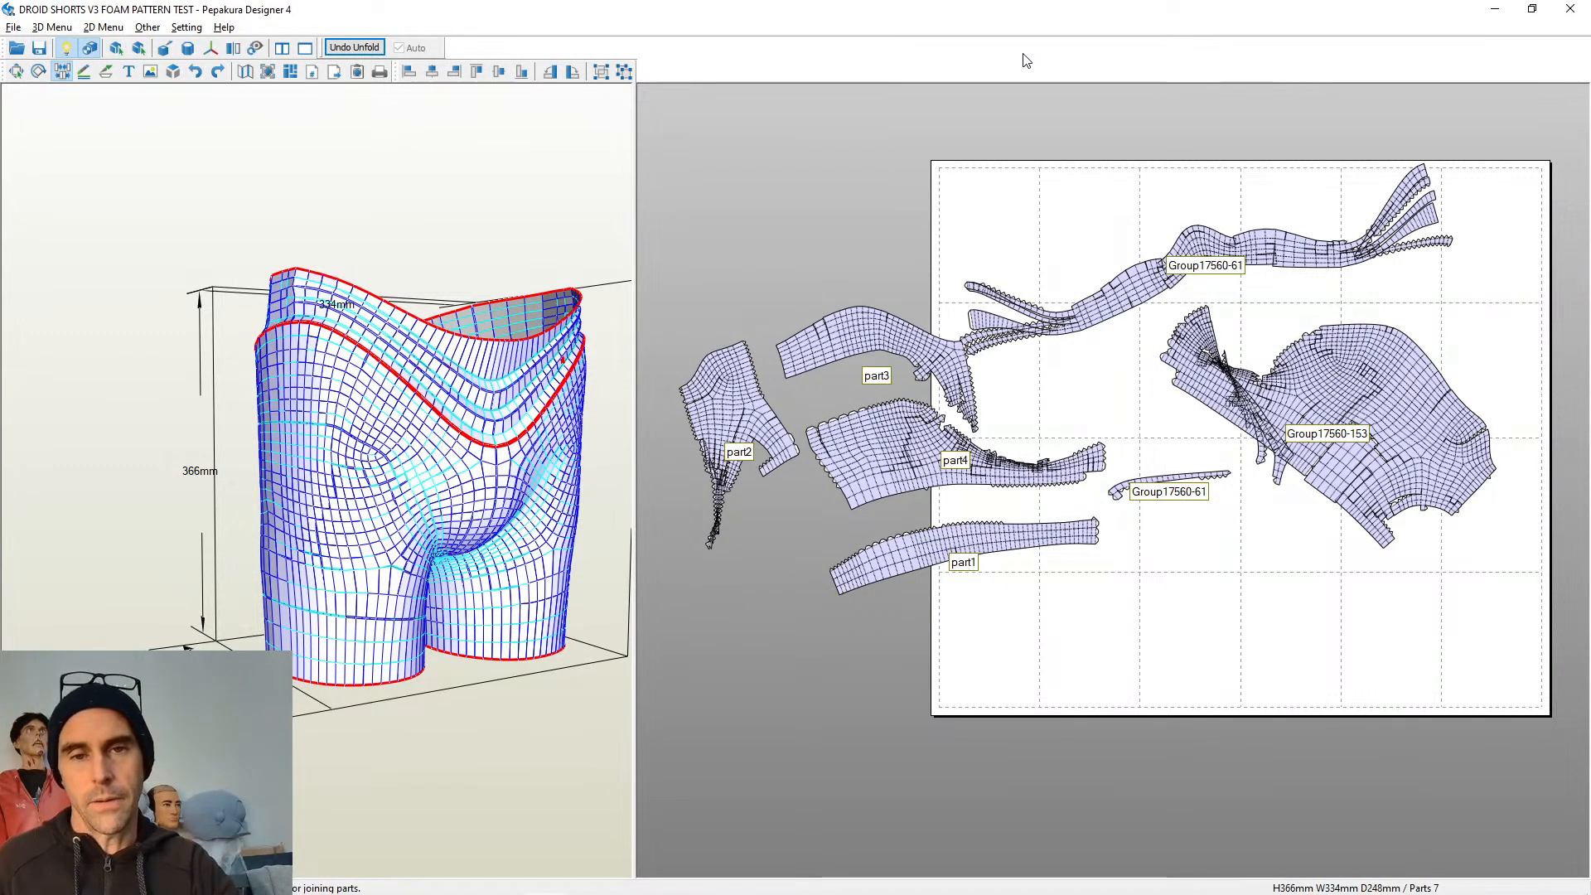
scroll(1193, 418, "up", 8)
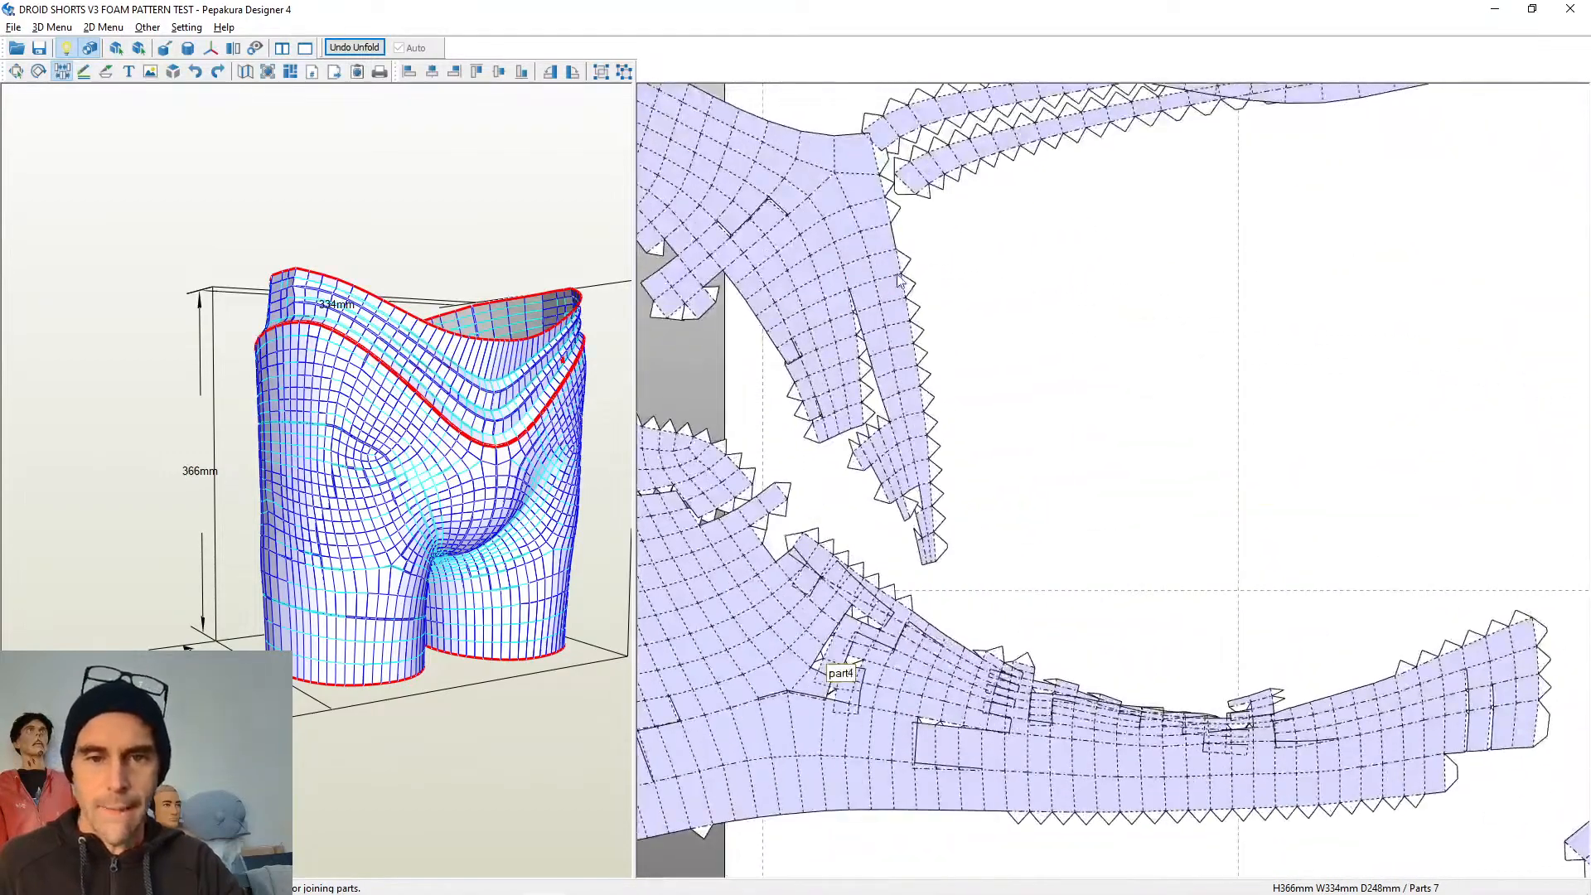
scroll(1055, 381, "up", 2)
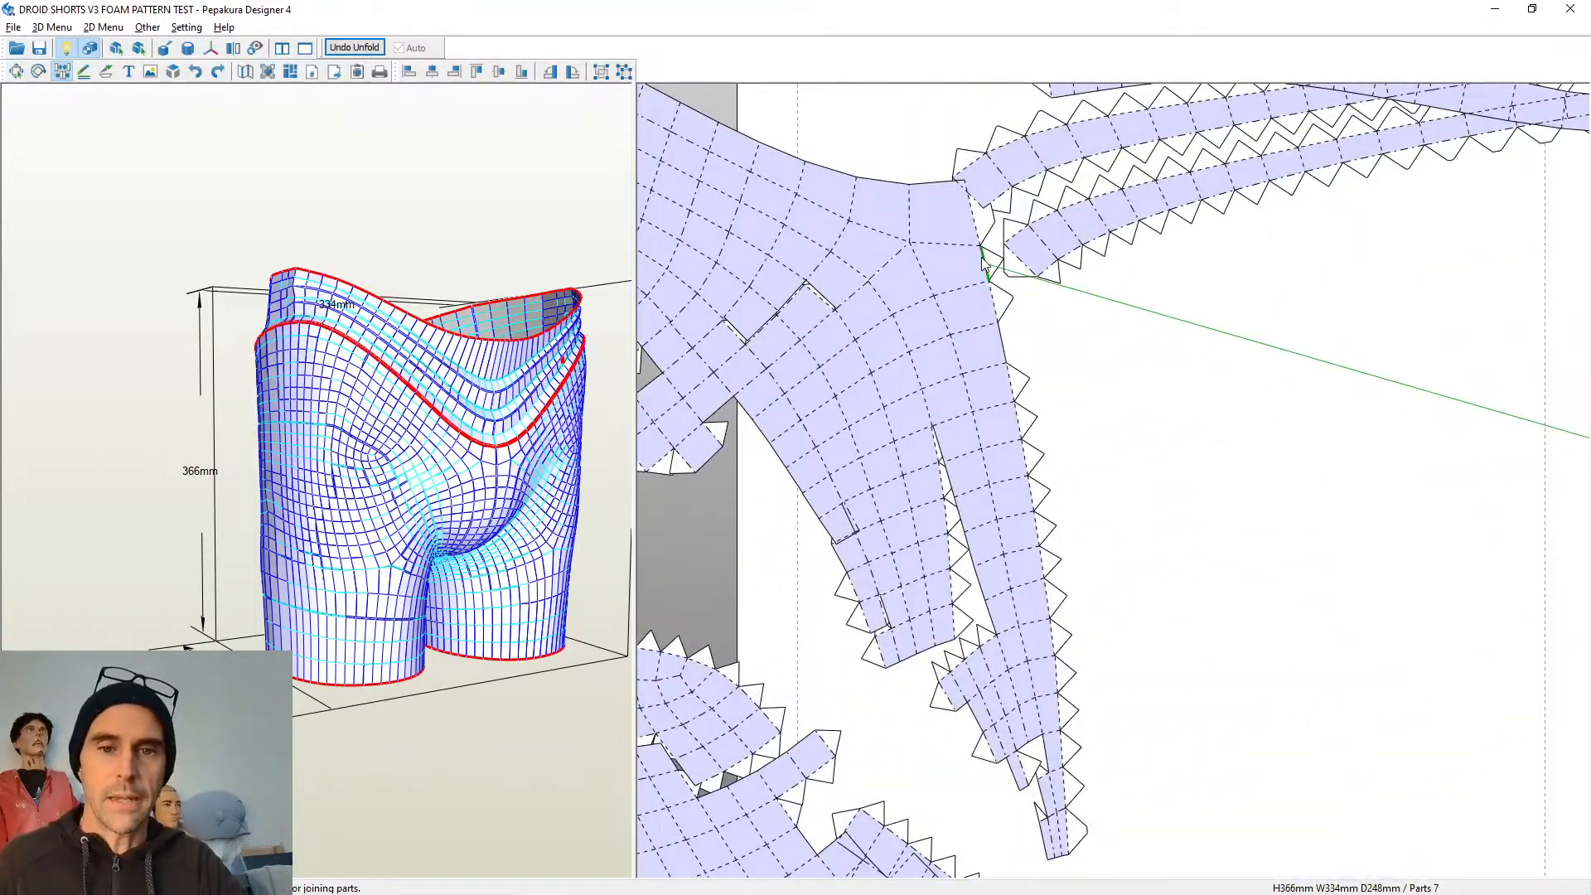
left_click(982, 258)
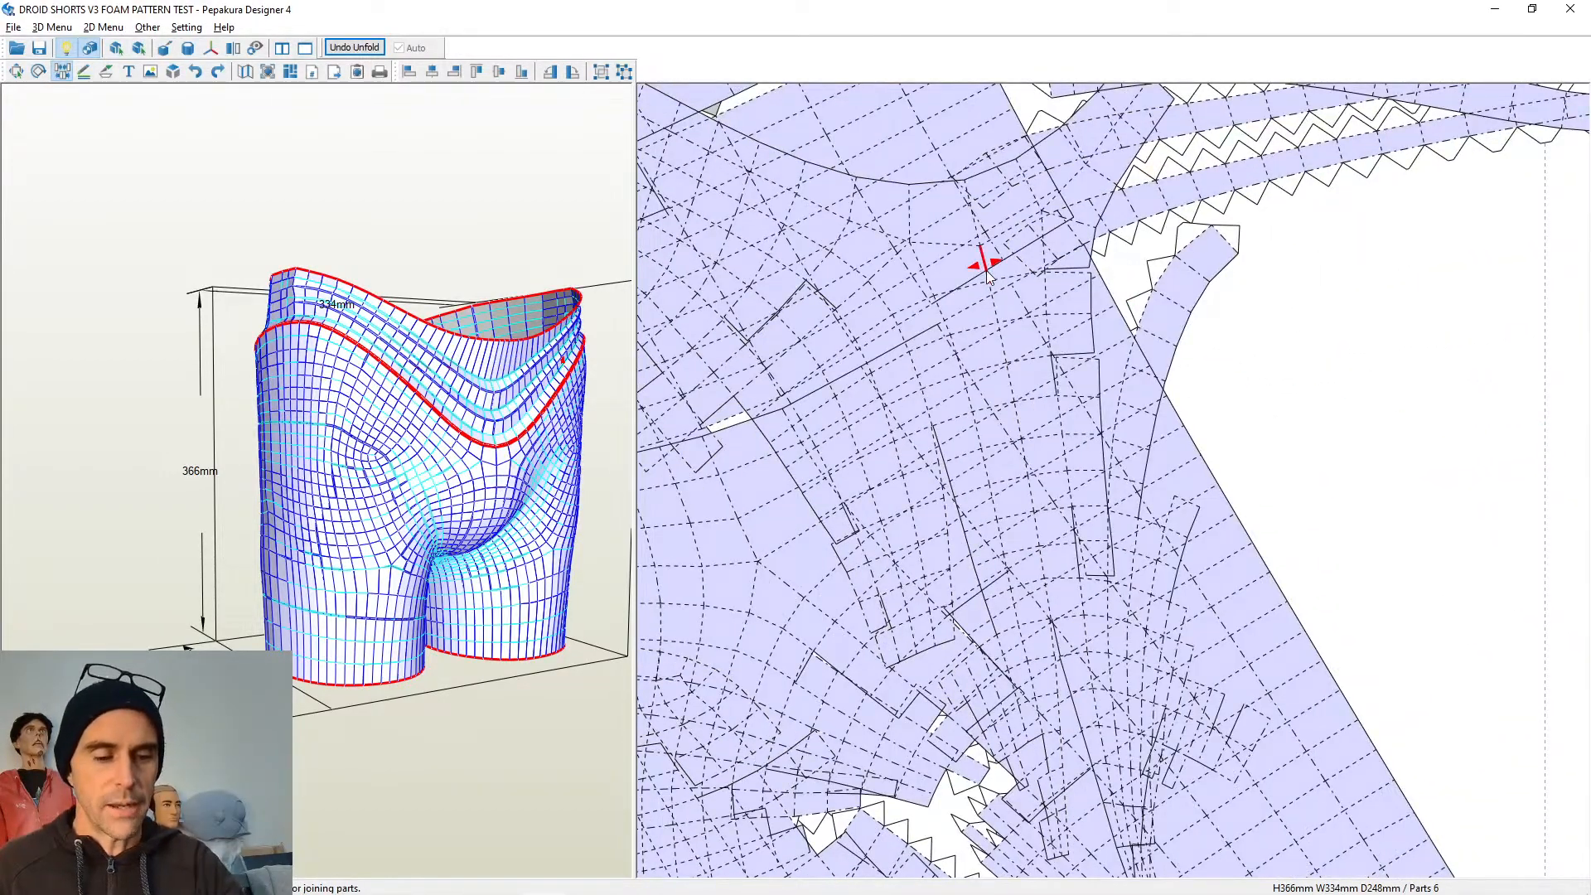
scroll(1274, 362, "down", 3)
scroll(909, 388, "up", 3)
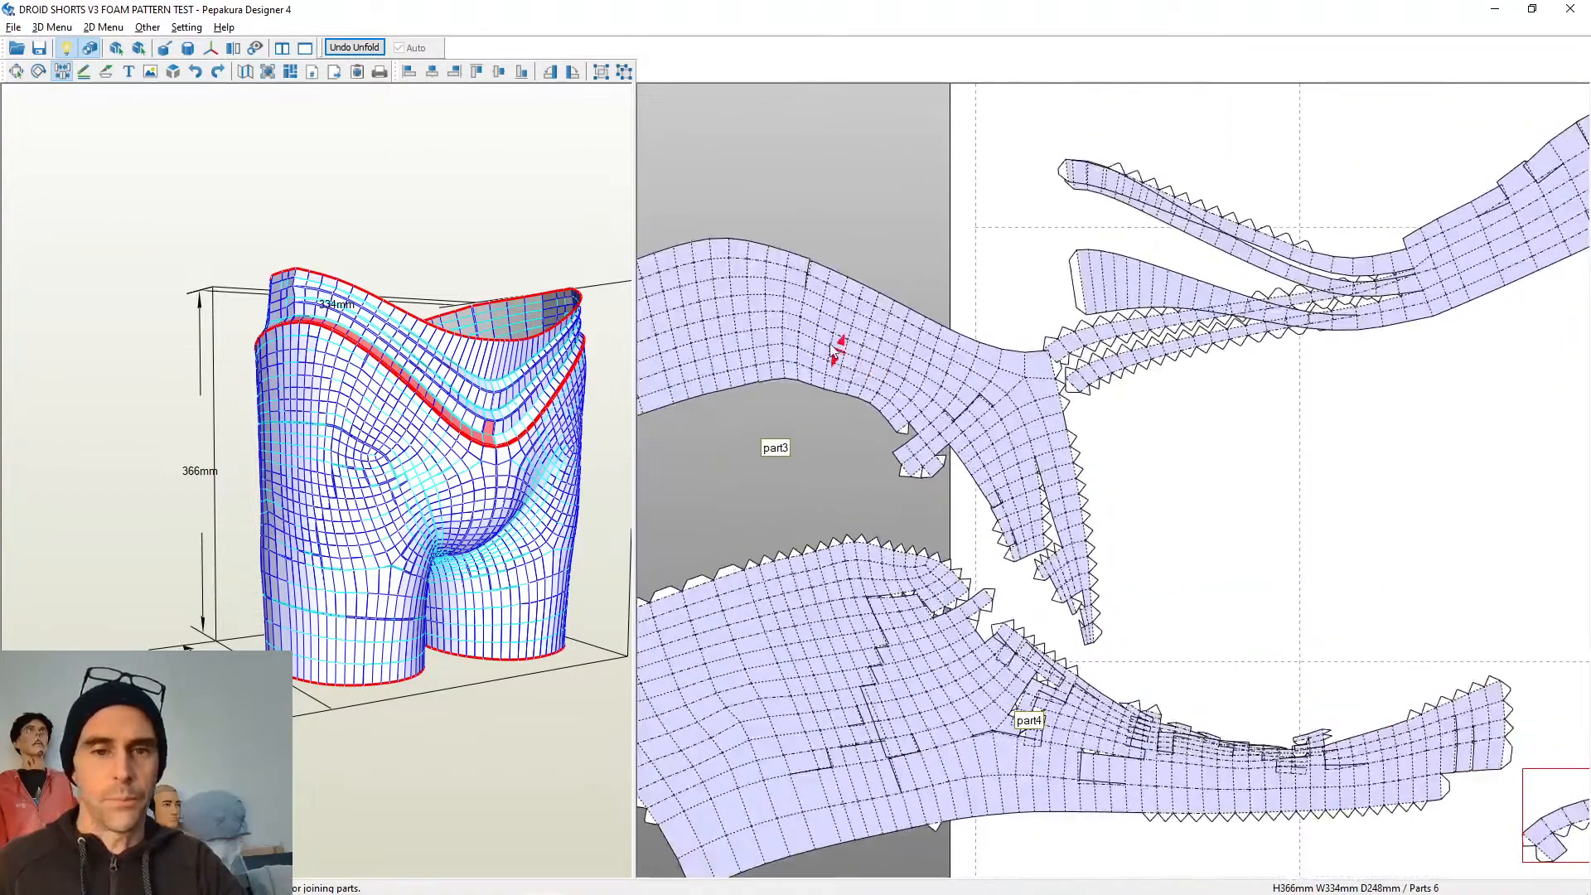
Move the waistband group up the sheet so its narrow strips sit clear of the upper band
middle_click_drag(905, 278, 747, 461)
scroll(860, 390, "up", 1)
middle_click_drag(860, 390, 704, 579)
scroll(859, 390, "up", 3)
scroll(1275, 496, "down", 6)
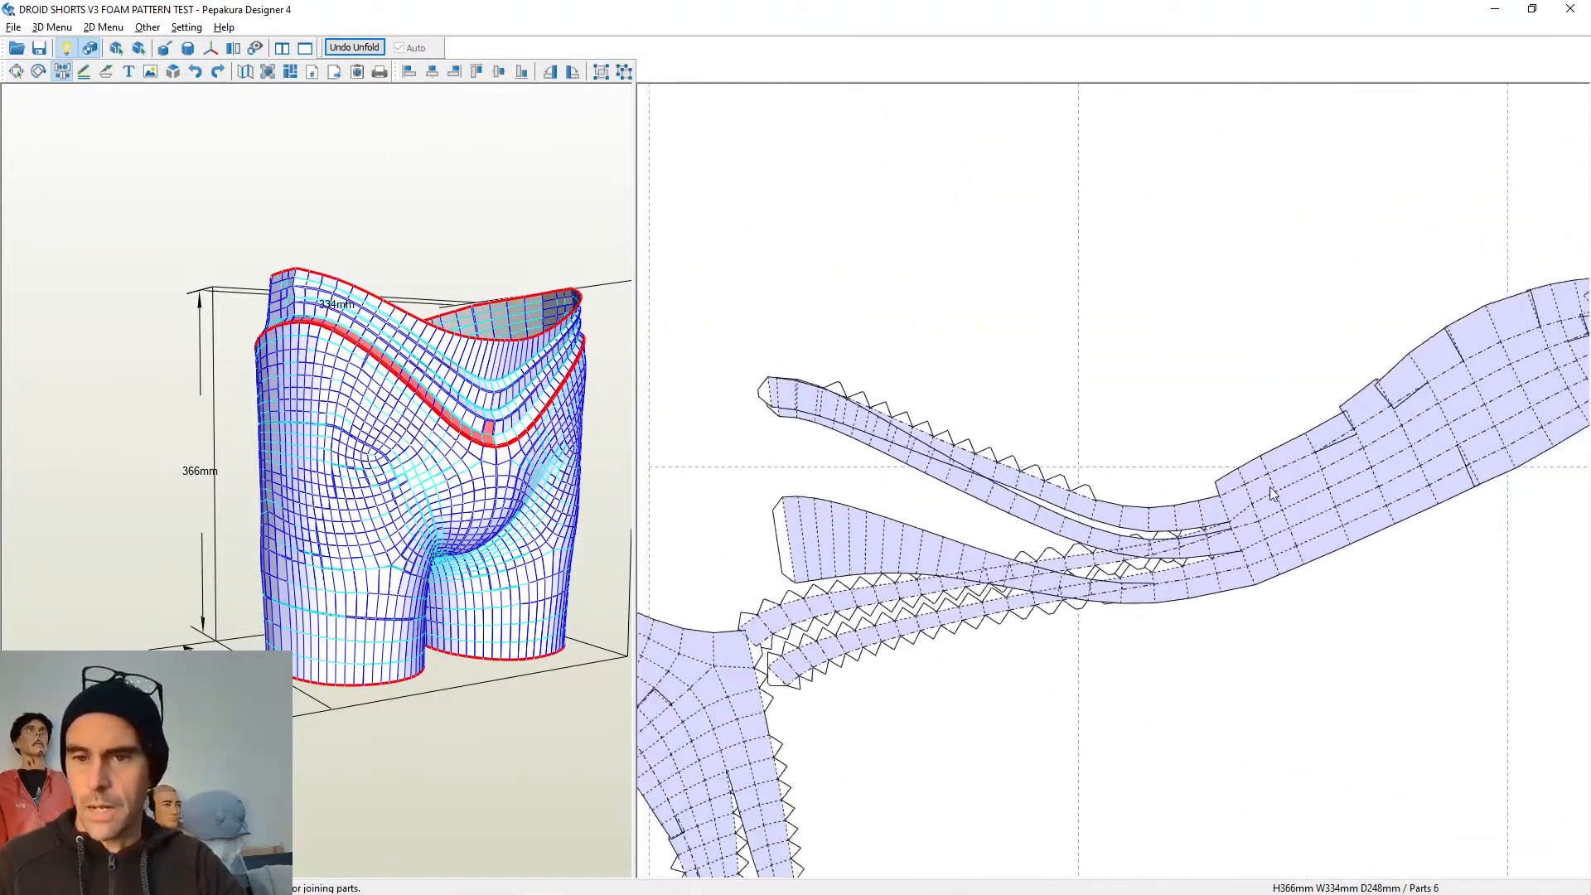
left_click_drag(1316, 467, 1240, 247)
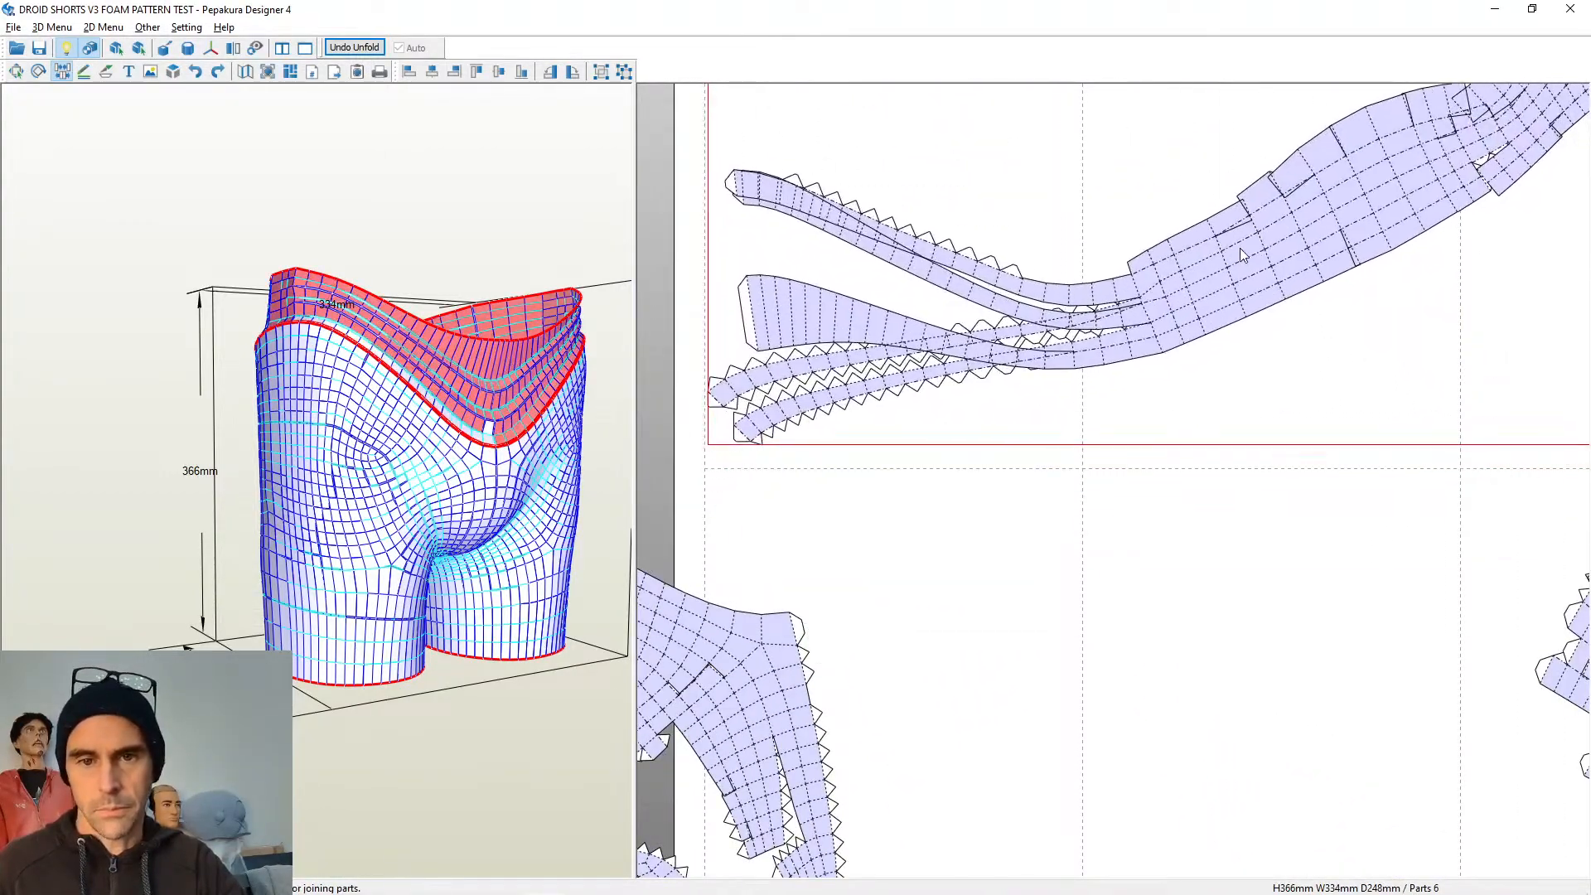
scroll(1075, 348, "up", 2)
middle_click_drag(1097, 366, 1116, 440)
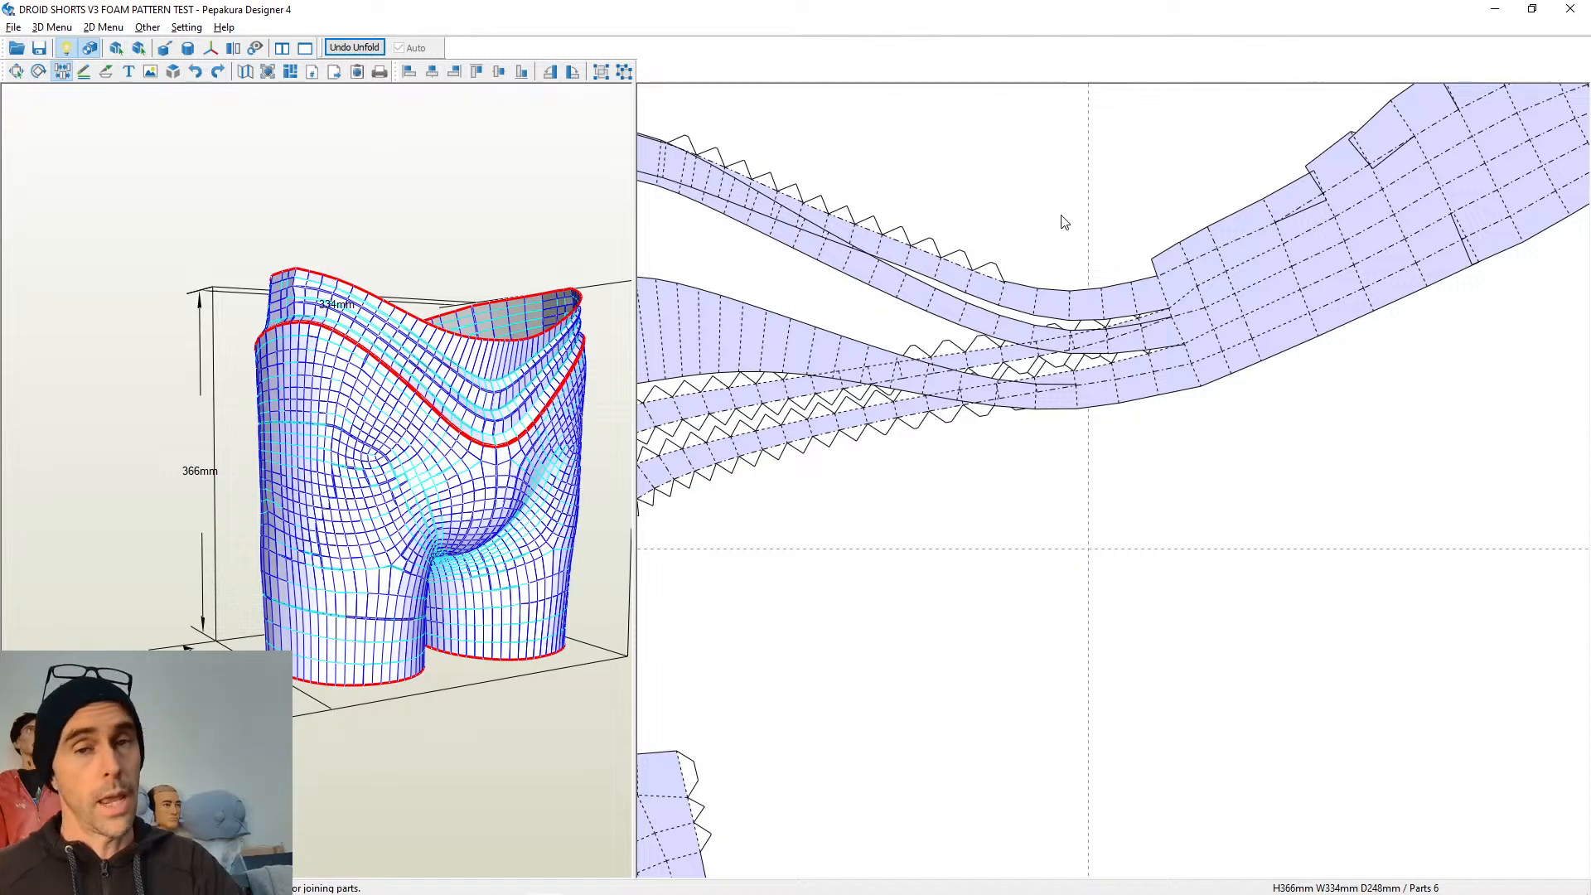
Switch to OBS, the program controlling the live stream
key("alt+Tab")
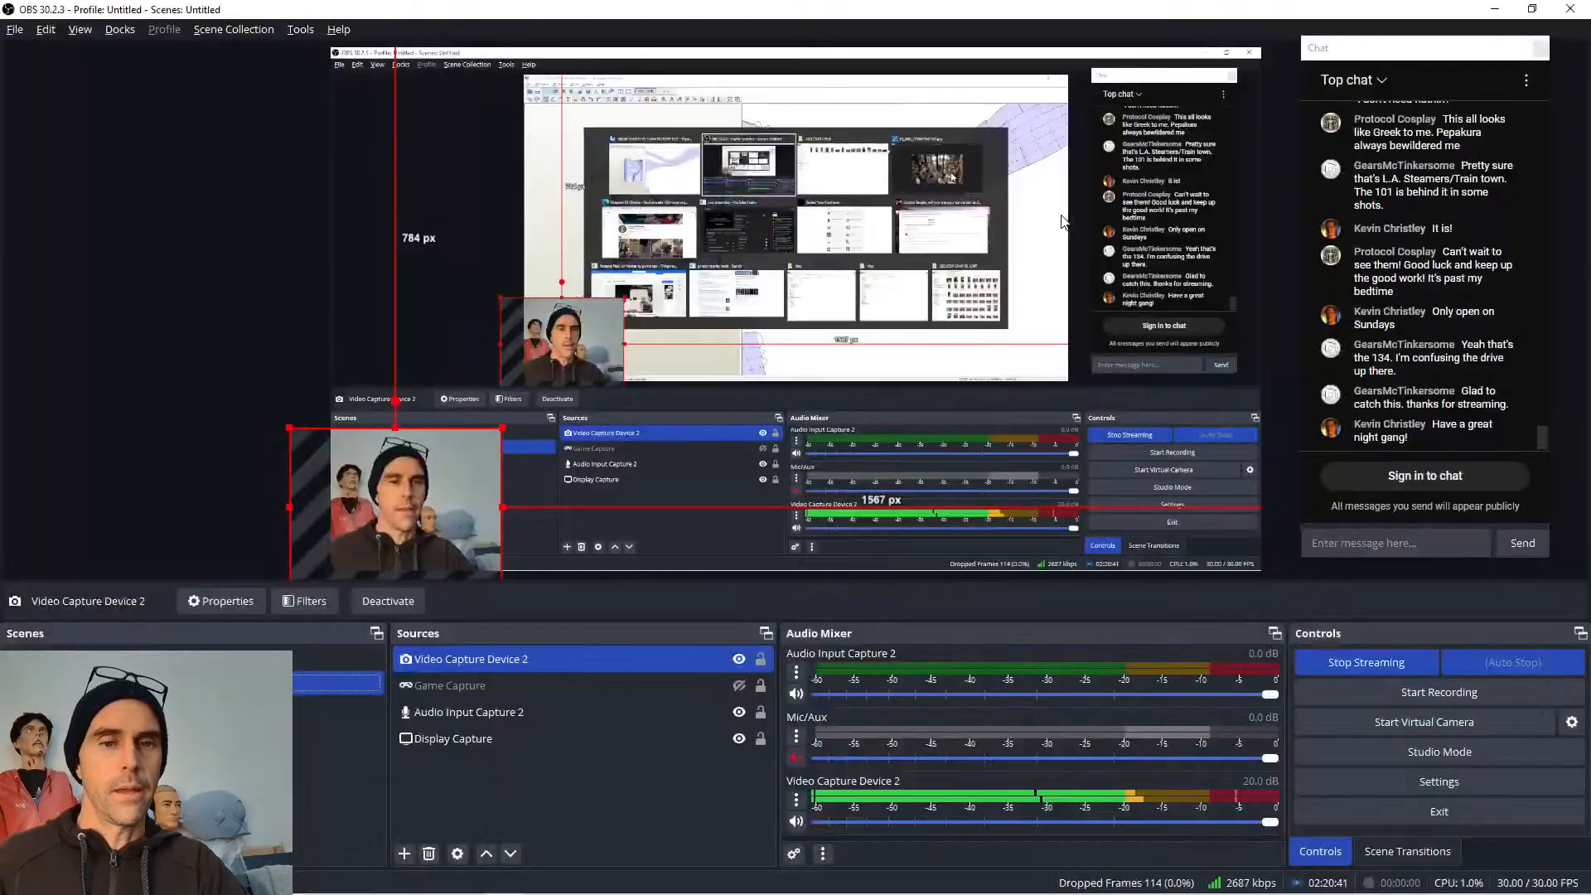